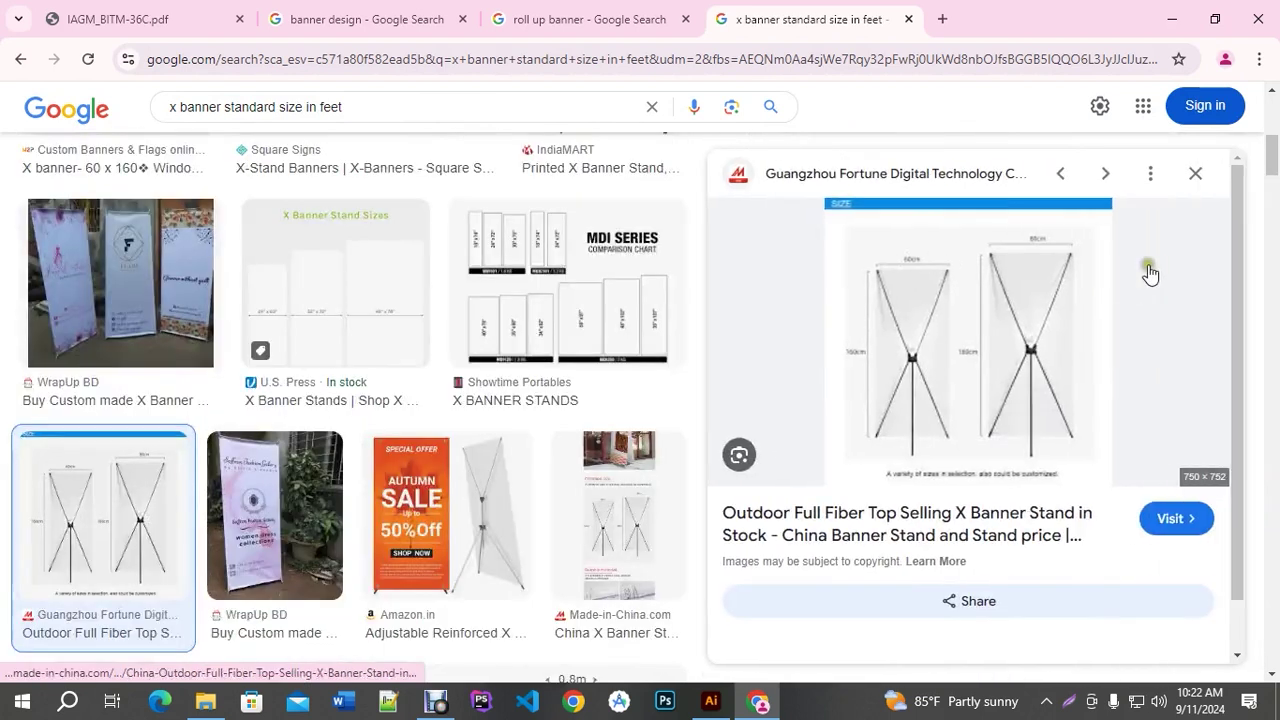
Close the image preview and the 'x banner standard size in feet' tab, leaving the roll up banner results
click(1192, 175)
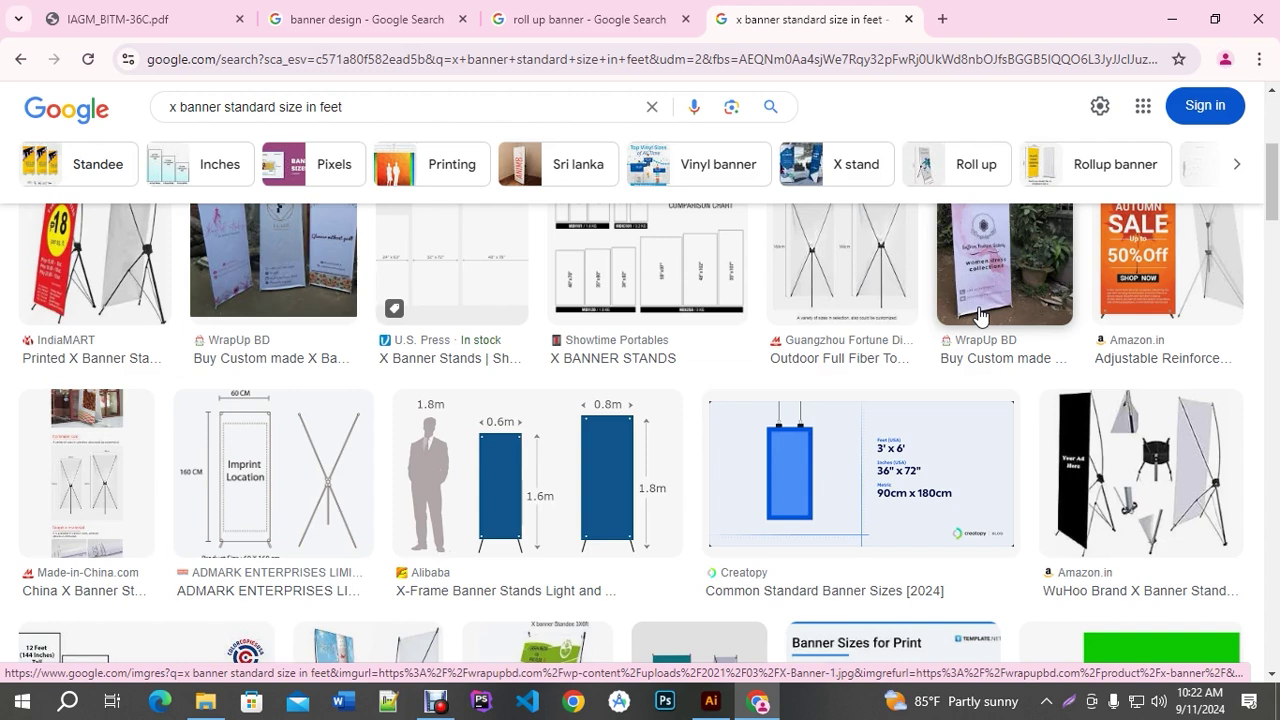
scroll(870, 260, up, 4)
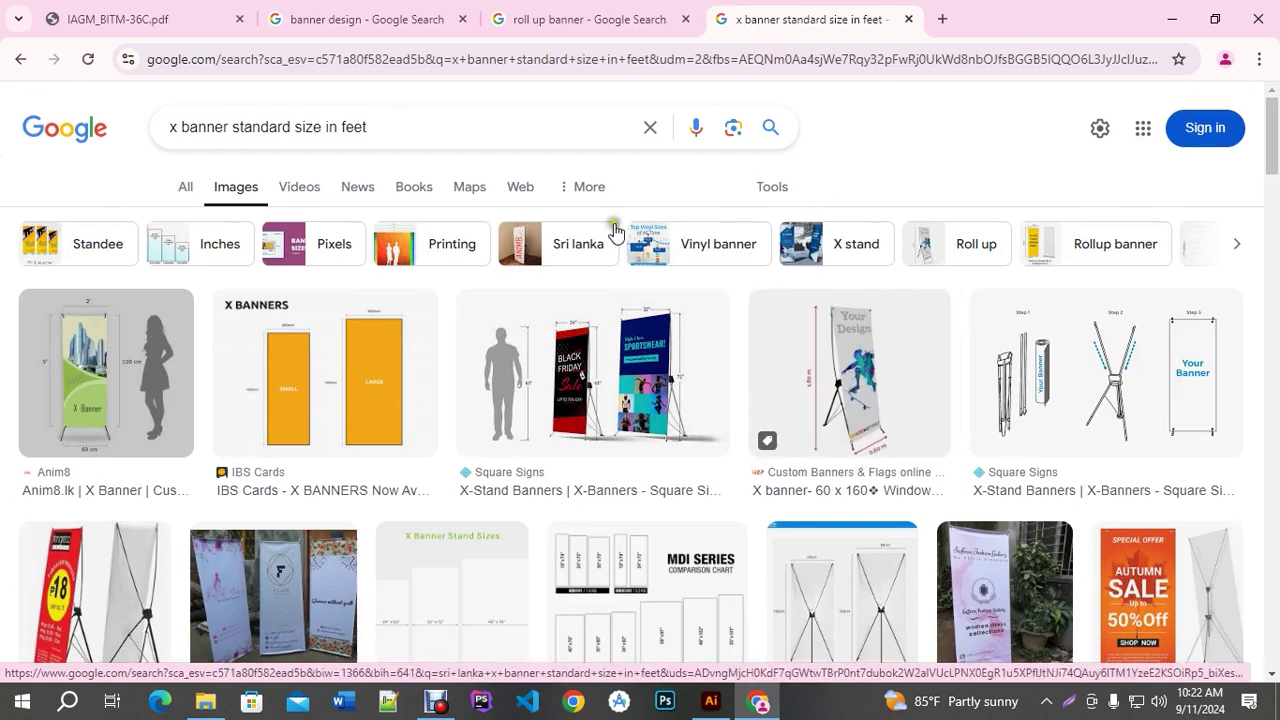
middle_click(789, 8)
scroll(660, 330, down, 4)
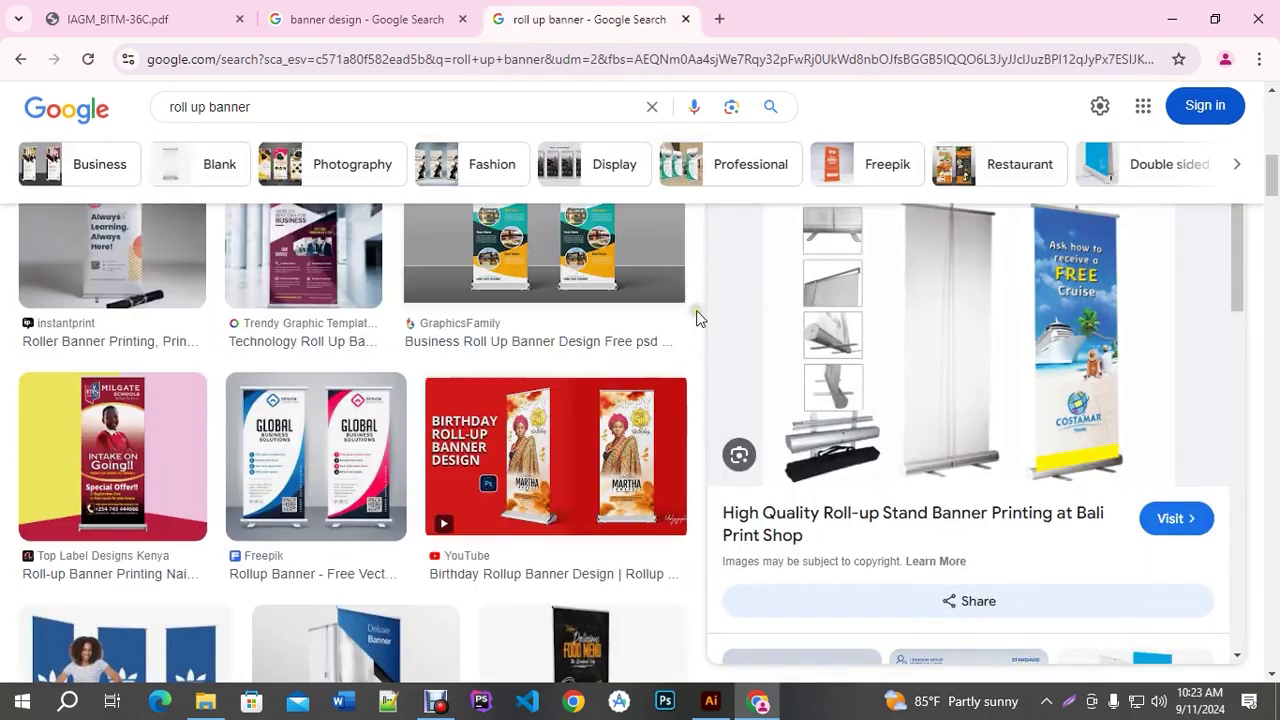
scroll(580, 282, up, 4)
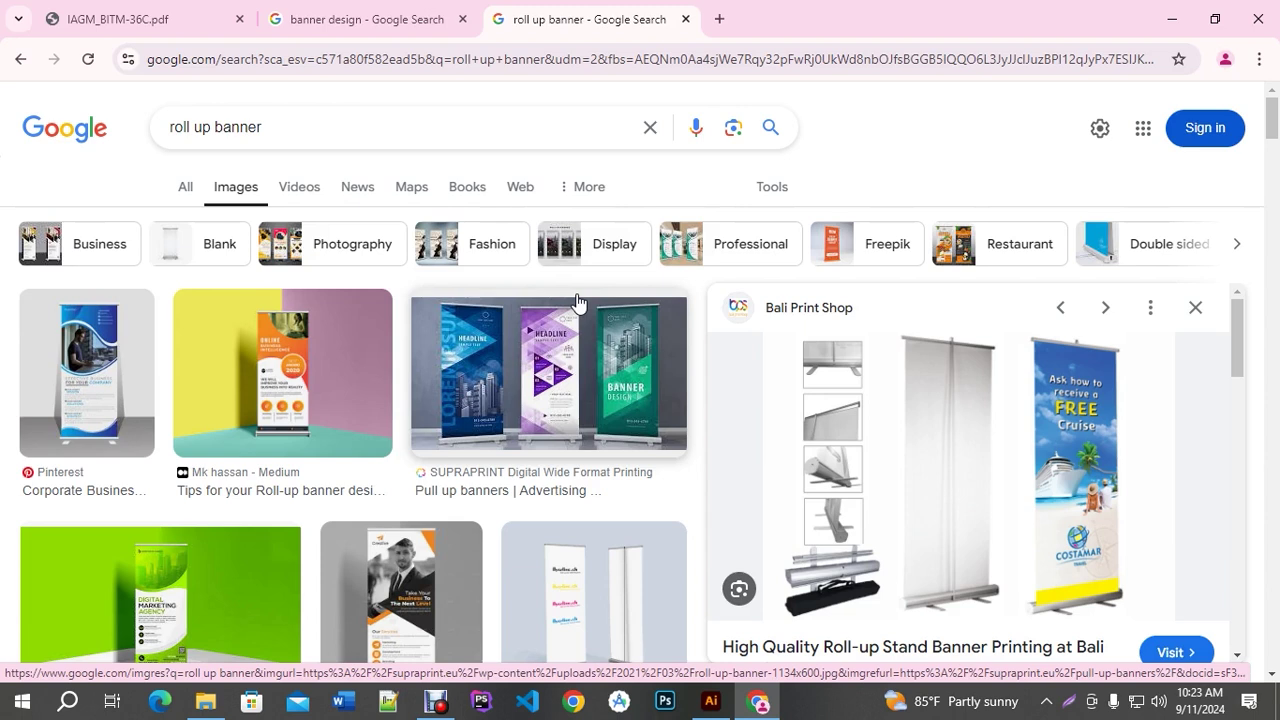
click(711, 701)
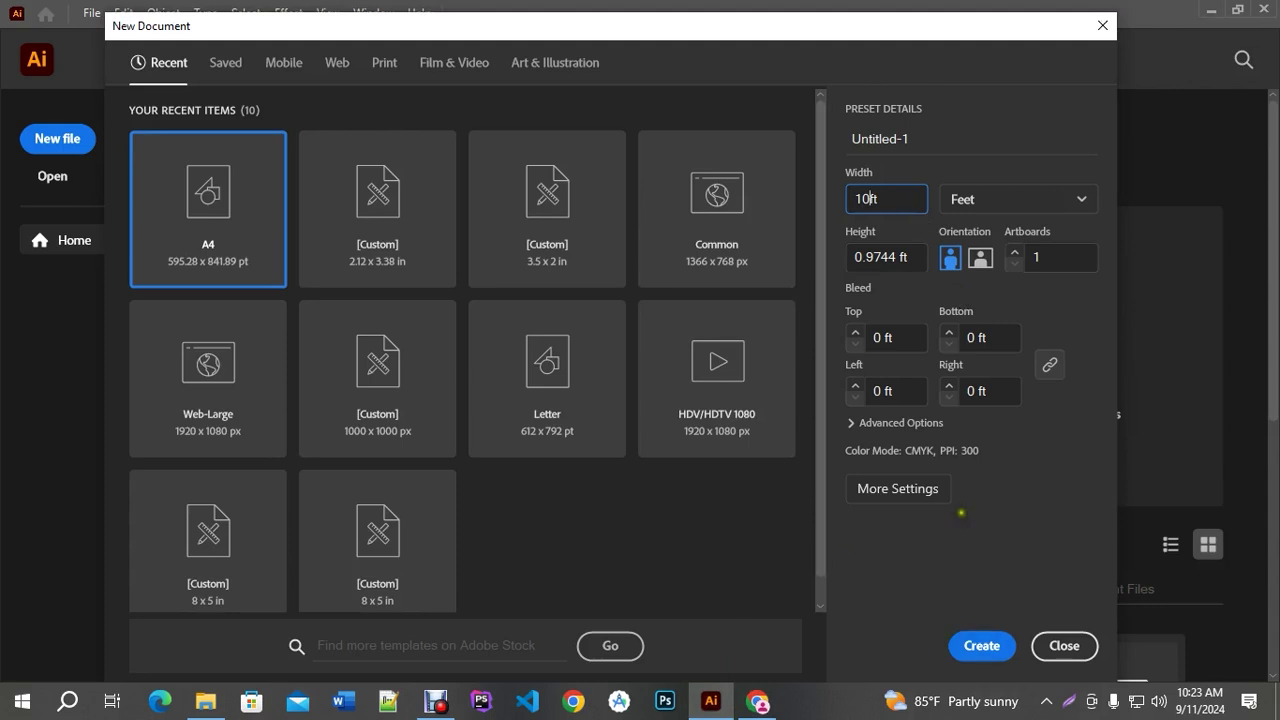
Create a new document from the Web-Large 1920 × 1080 px preset, with units switched to inches
click(960, 203)
click(983, 326)
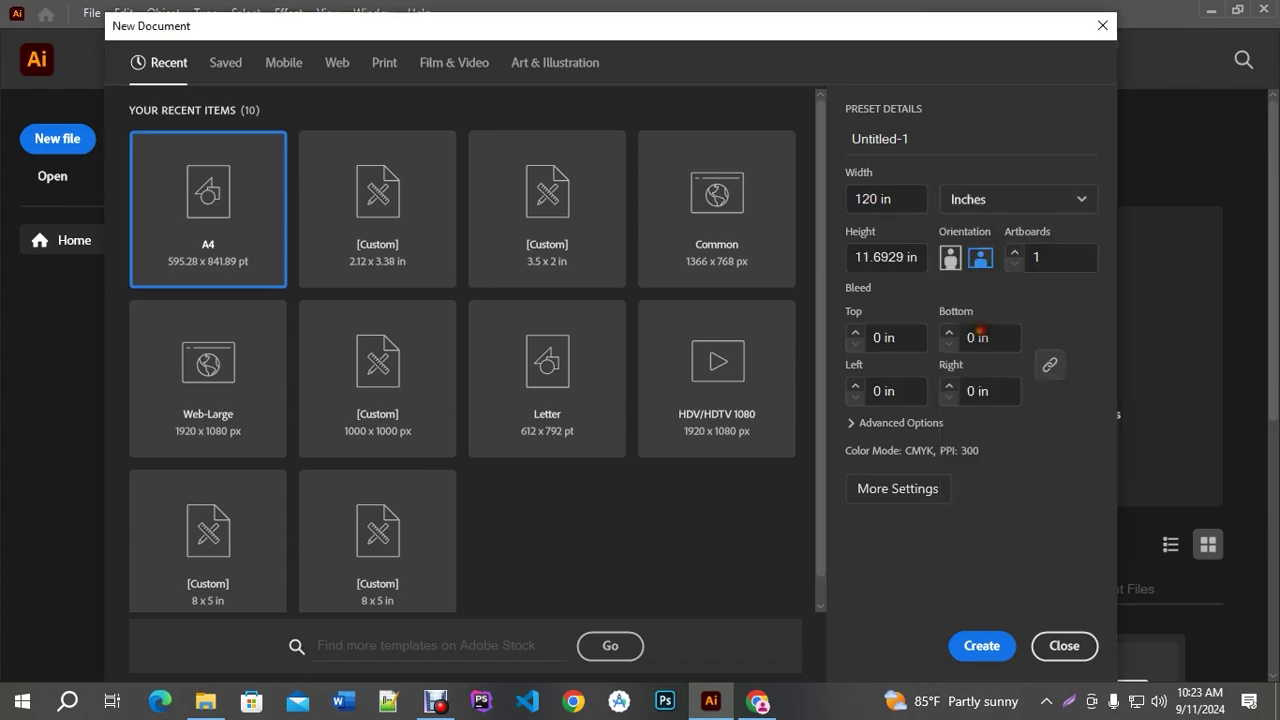
double_click(870, 200)
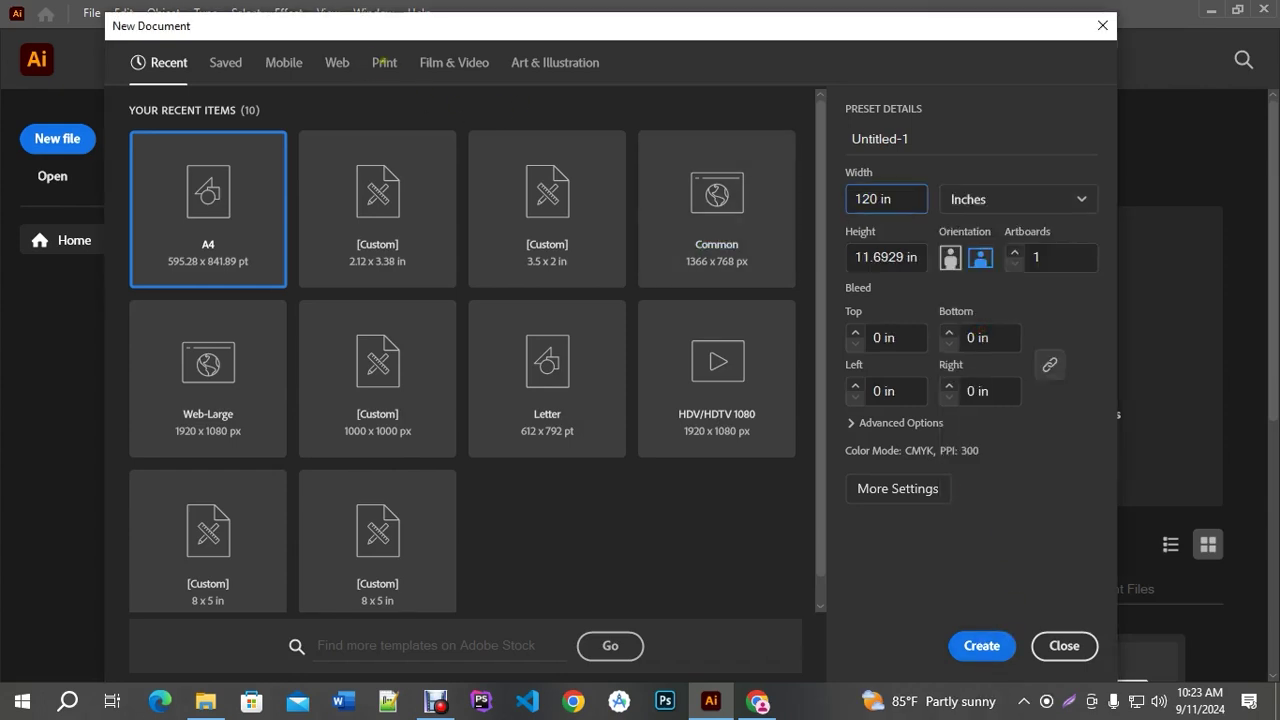
click(384, 62)
click(337, 62)
click(366, 219)
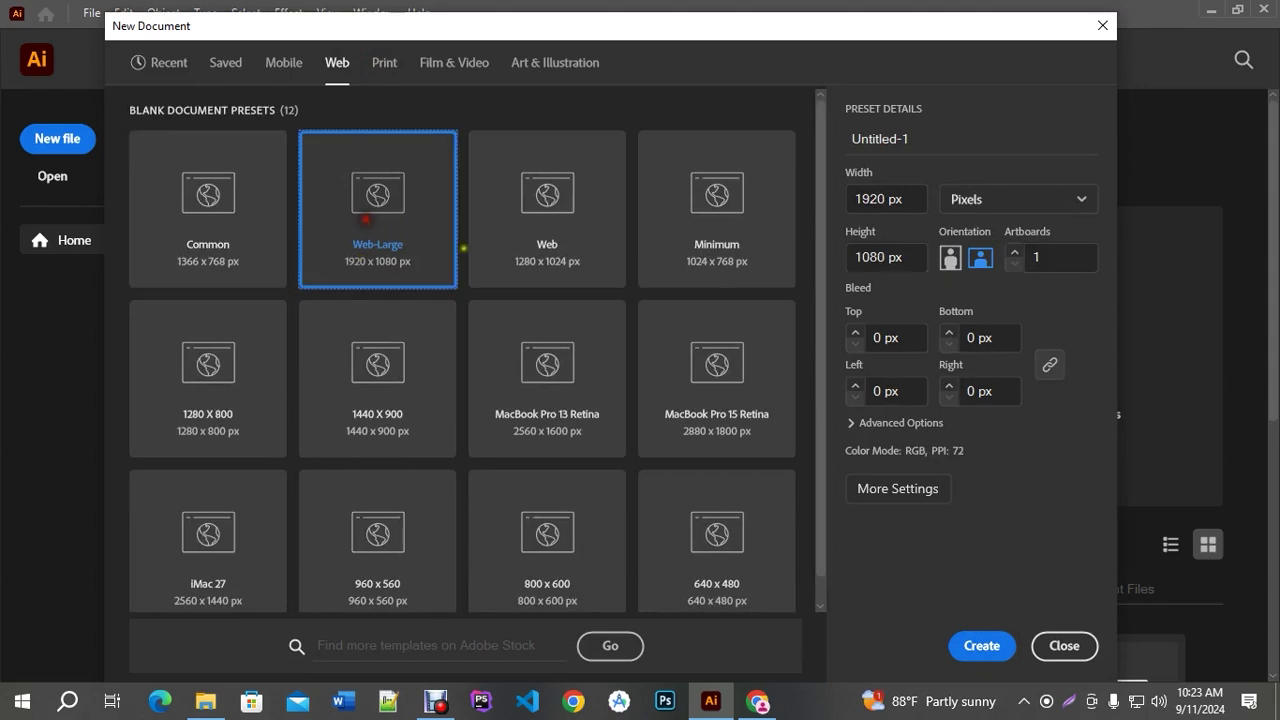
click(982, 646)
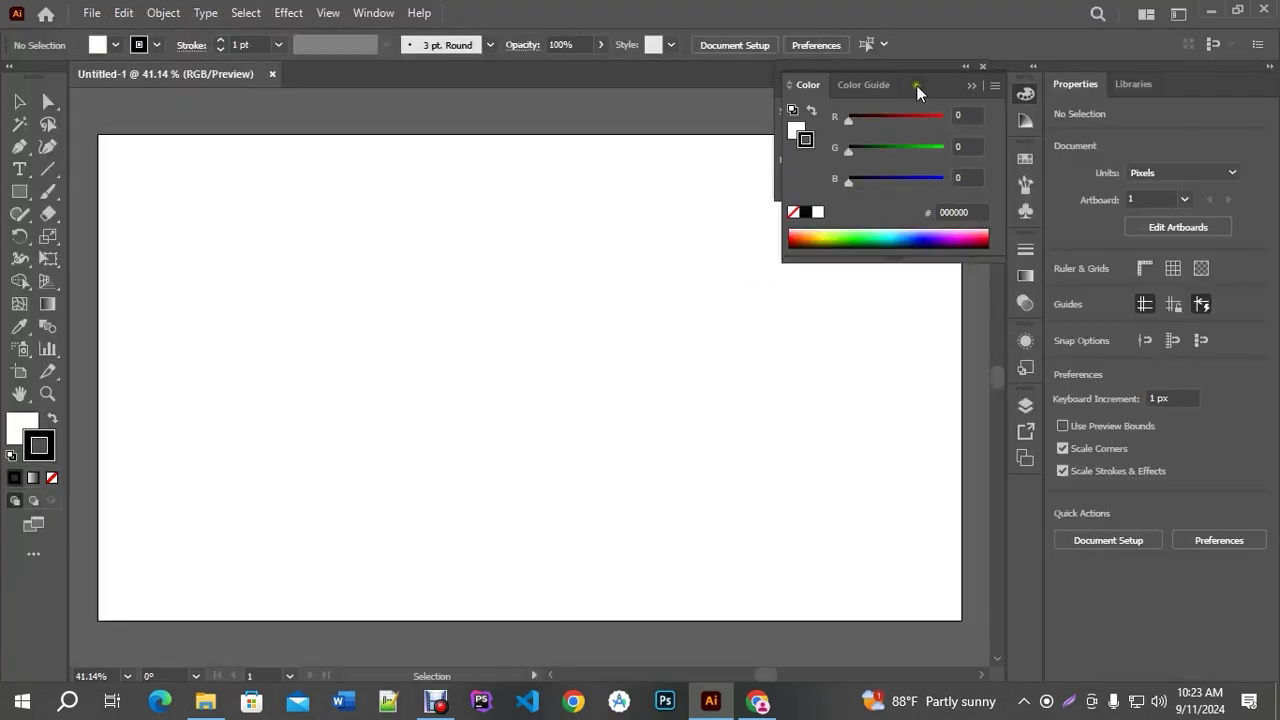
Set the stroke to None and pick a light green fill from the Color panel spectrum
click(975, 67)
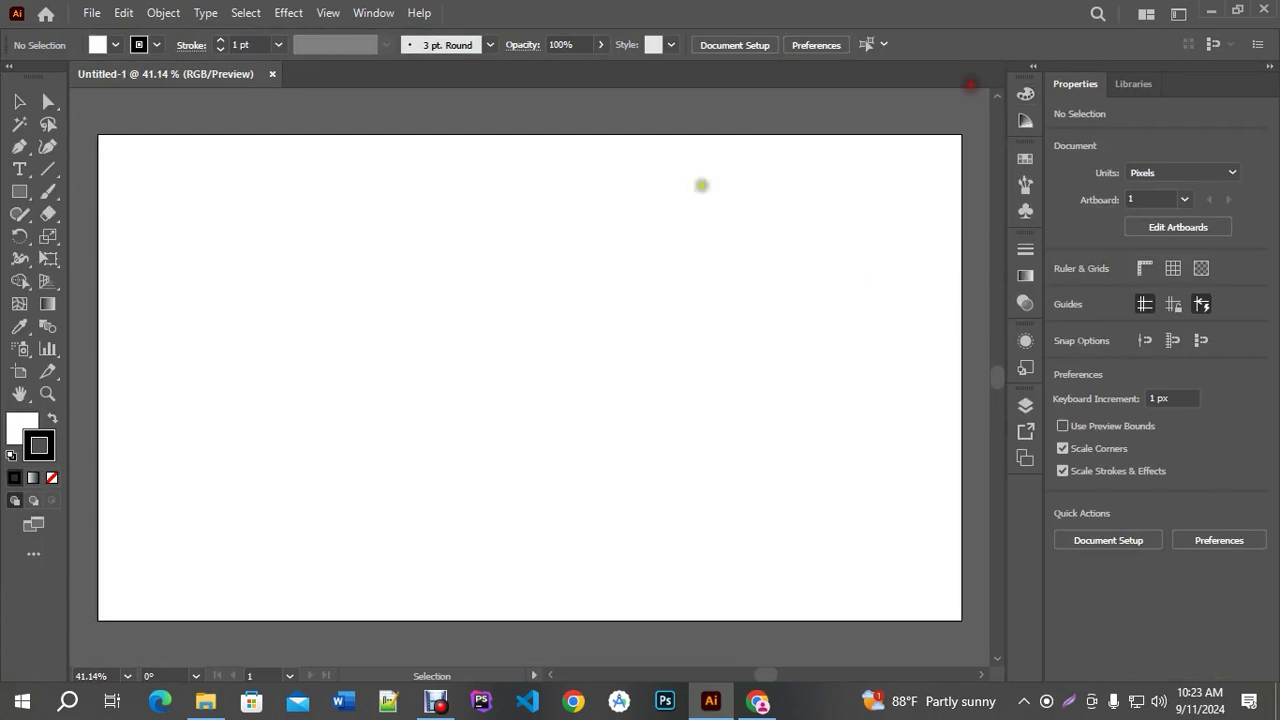
click(51, 477)
click(22, 428)
click(14, 477)
click(869, 234)
click(972, 78)
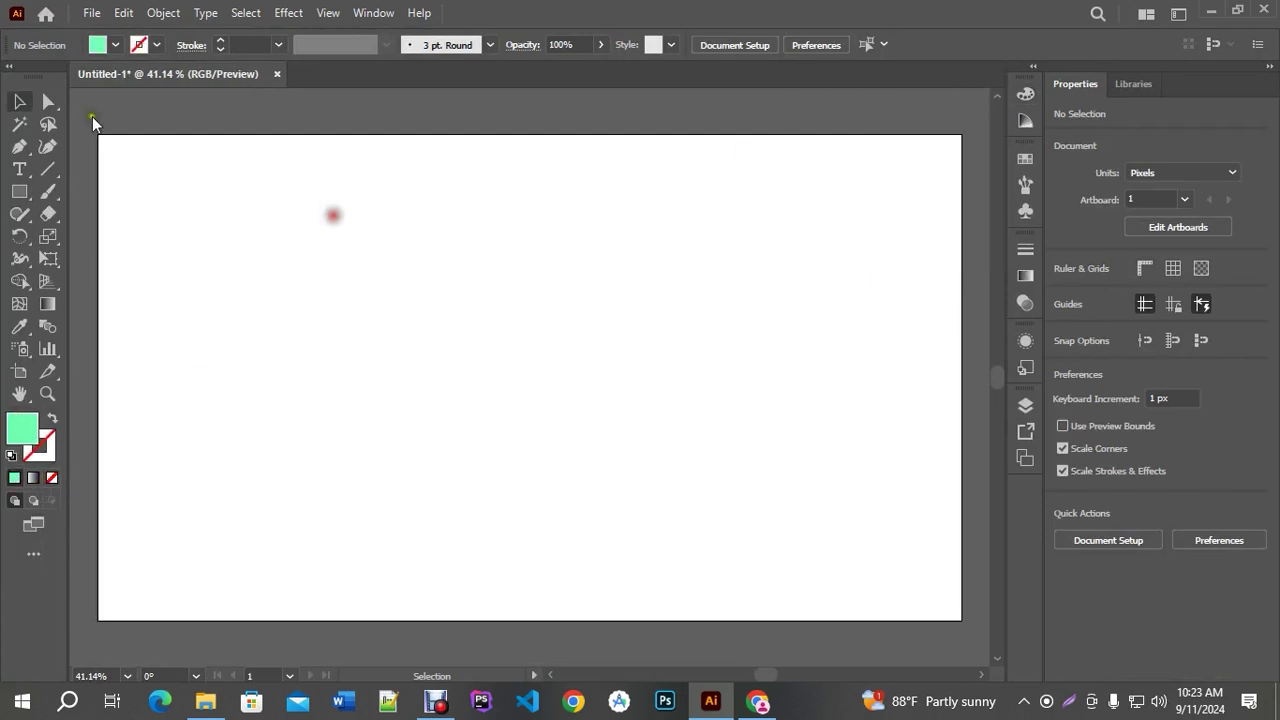
Choose the plain horizontal Type tool
click(30, 174)
right_click(28, 172)
click(76, 180)
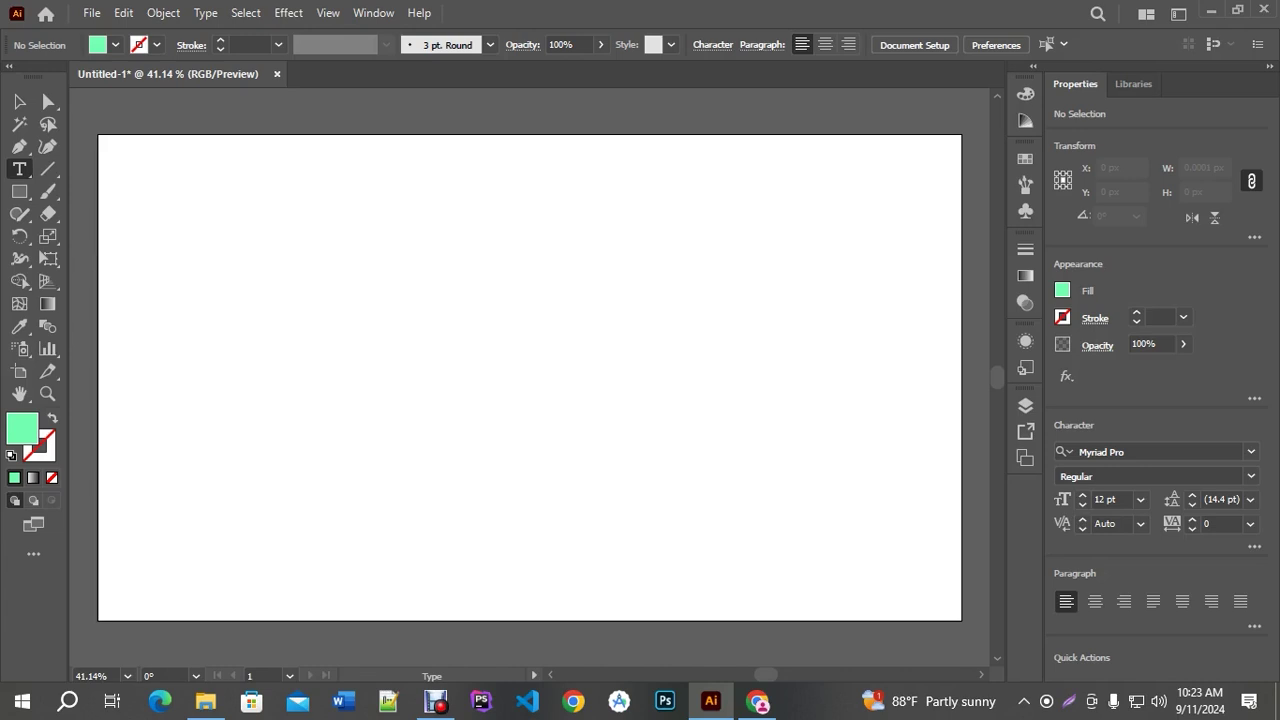
Start a text line on the artboard at 72 pt
click(278, 273)
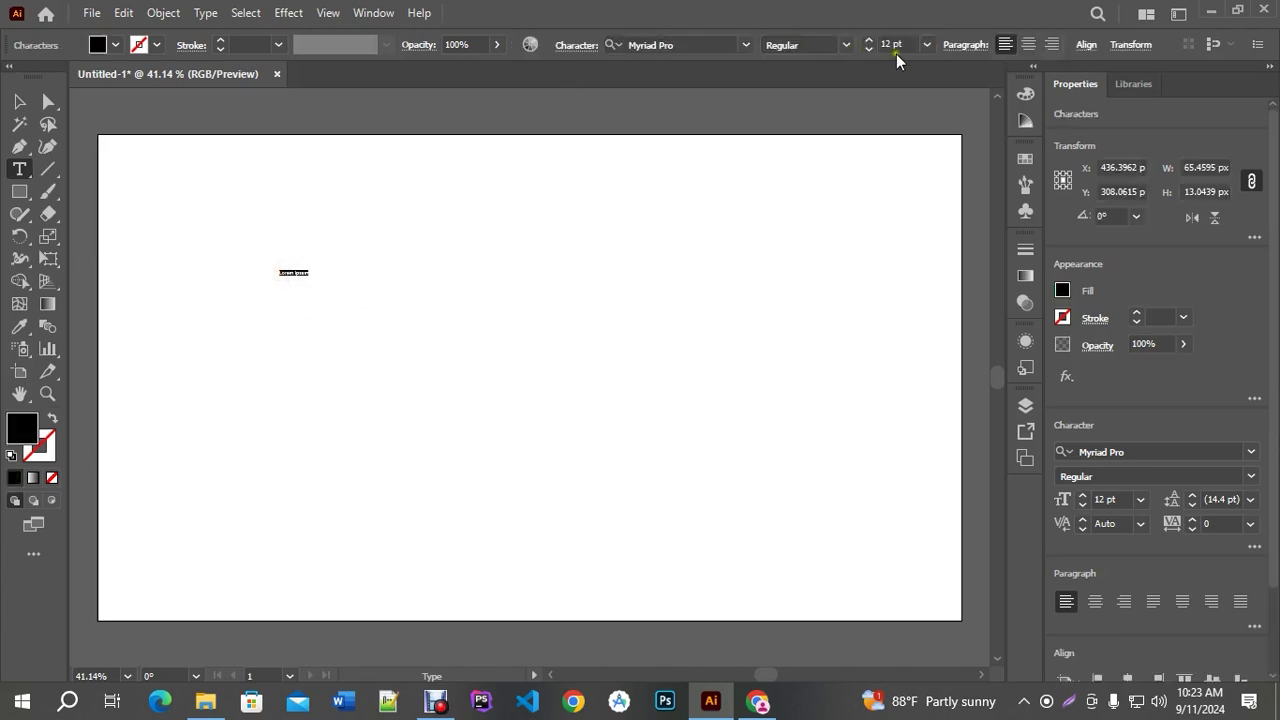
click(926, 44)
click(950, 384)
Replace the placeholder with 'Original W 10 ft X H 5 ft'
triple_click(391, 263)
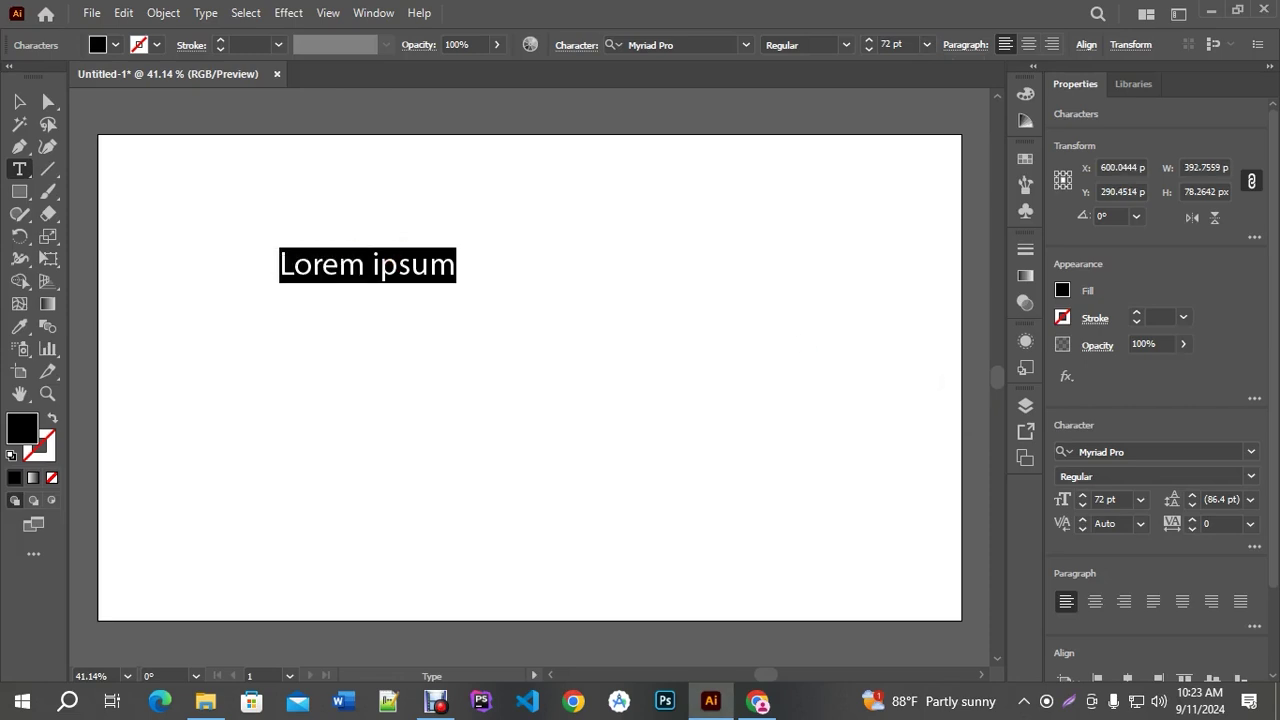
text(1o)
key(BackSpace)
text(0 ft)
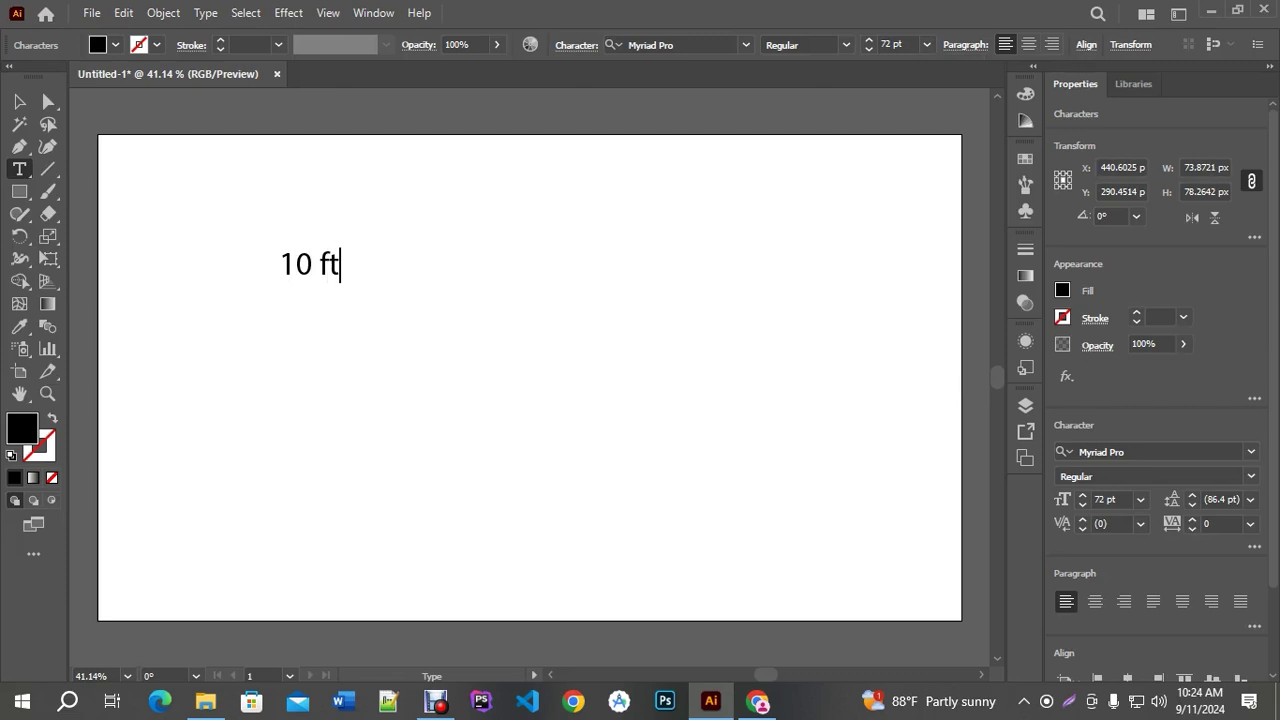
key(Left)
key(Left)
key(Left)
key(Left)
key(Left)
text(W)
key(Right)
key(Right)
key(Right)
key(Right)
key(Right)
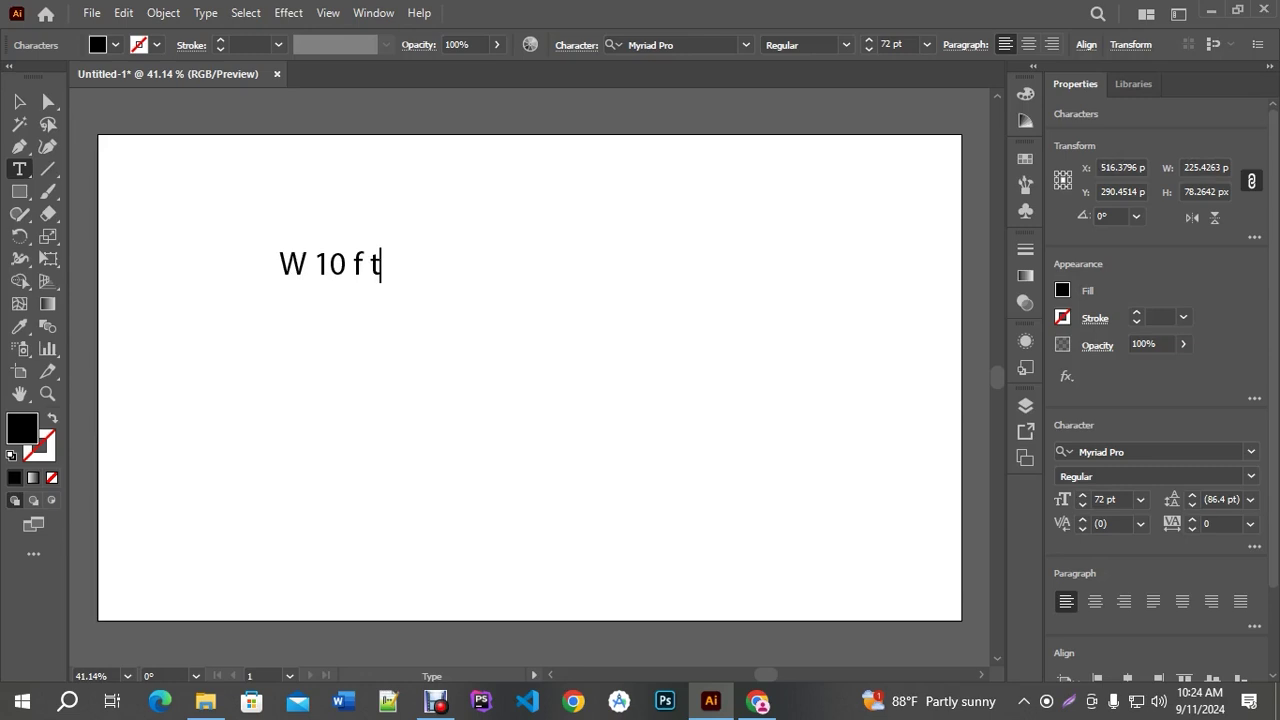
key(BackSpace)
key(BackSpace)
text(t  X H)
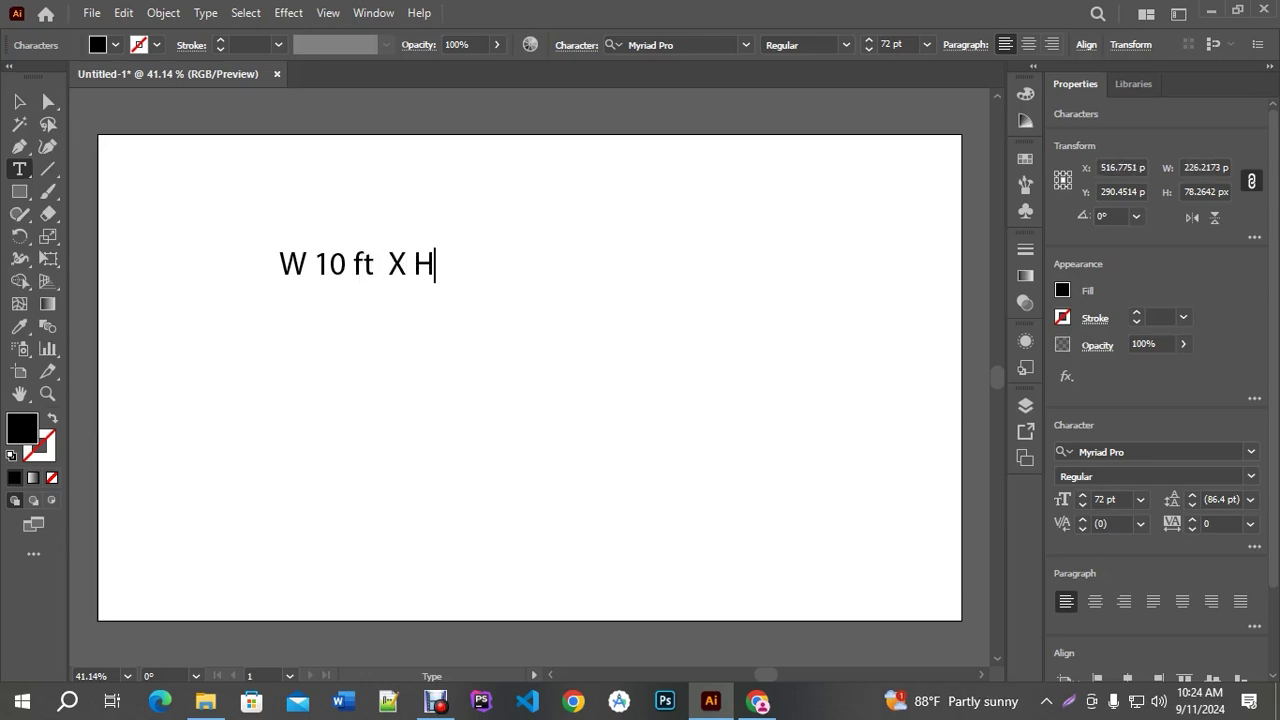
text( 5 ft)
click(280, 265)
text(Ori)
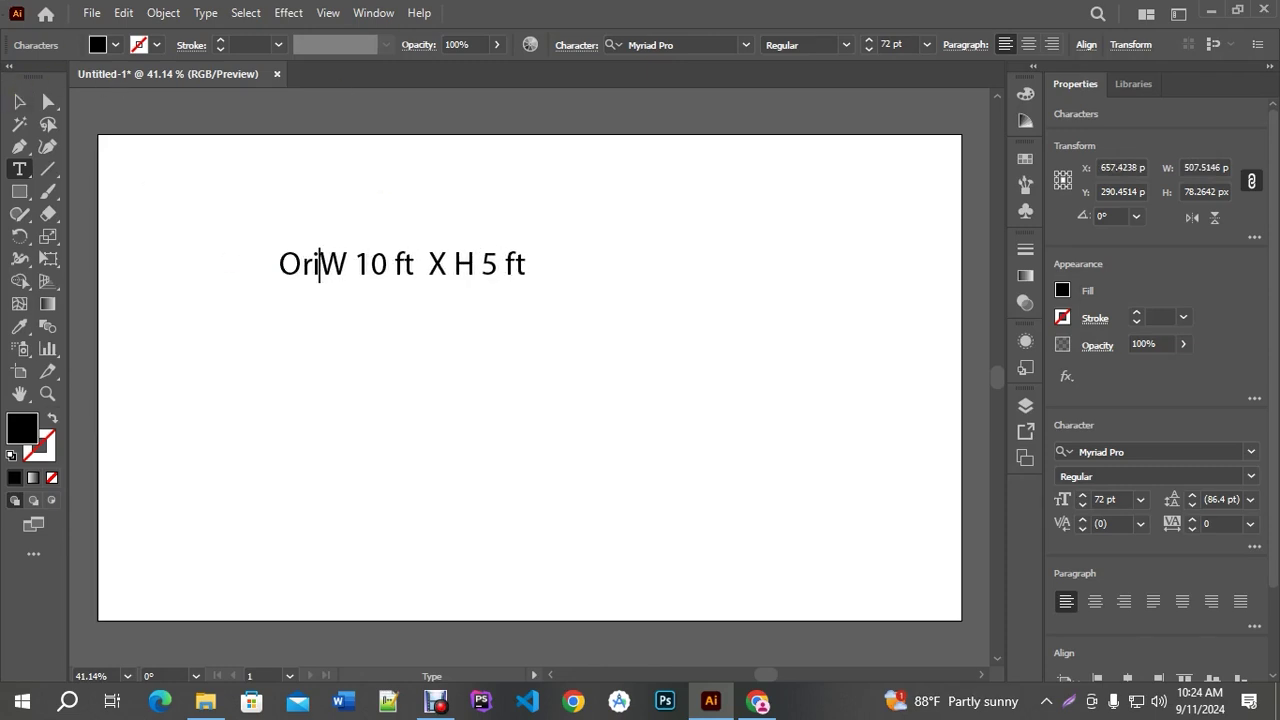
text(ginal)
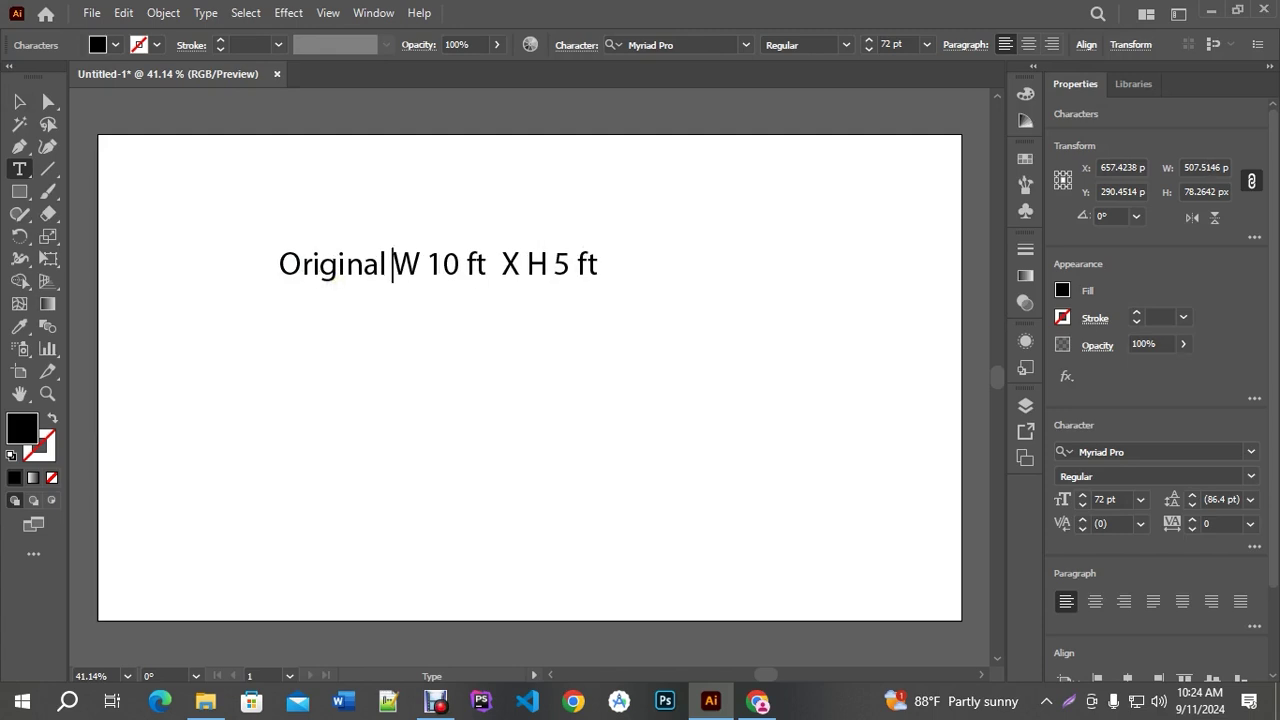
key(Escape)
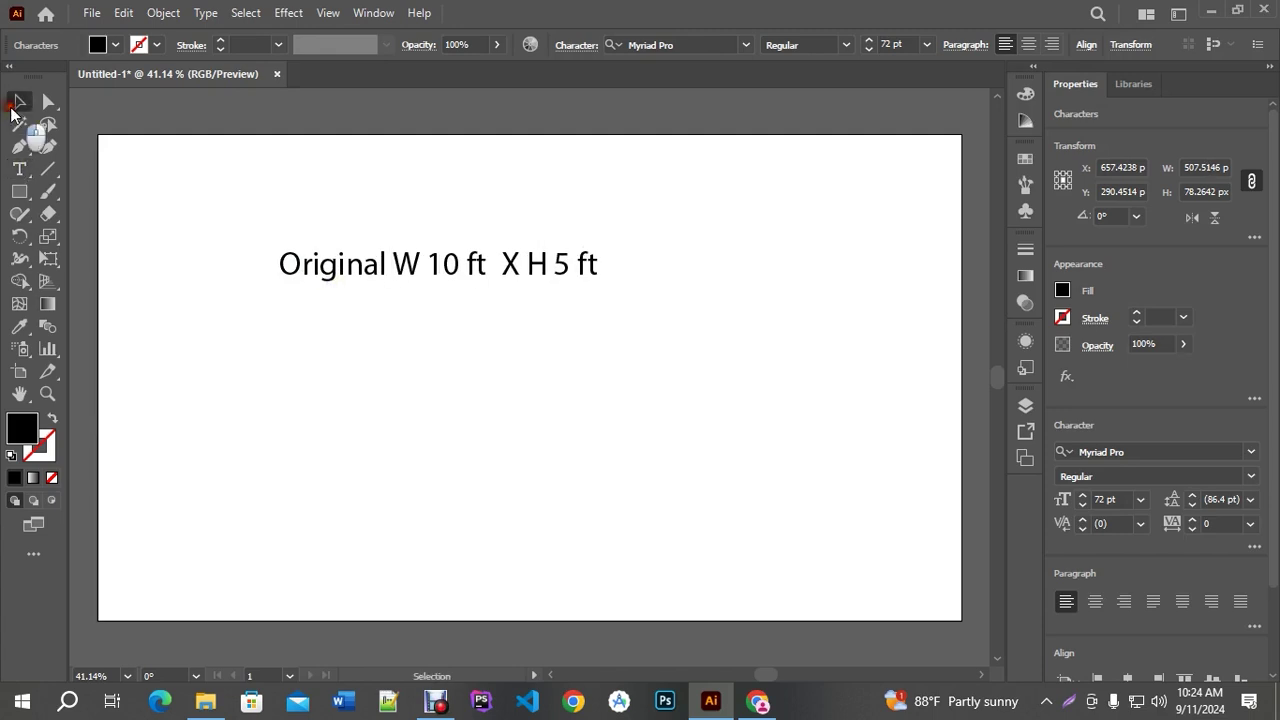
Copy the line below and edit it to 'W 10x12=120 in X H 5x12=60 in'
drag(391, 267, 487, 328)
triple_click(405, 330)
text(x1)
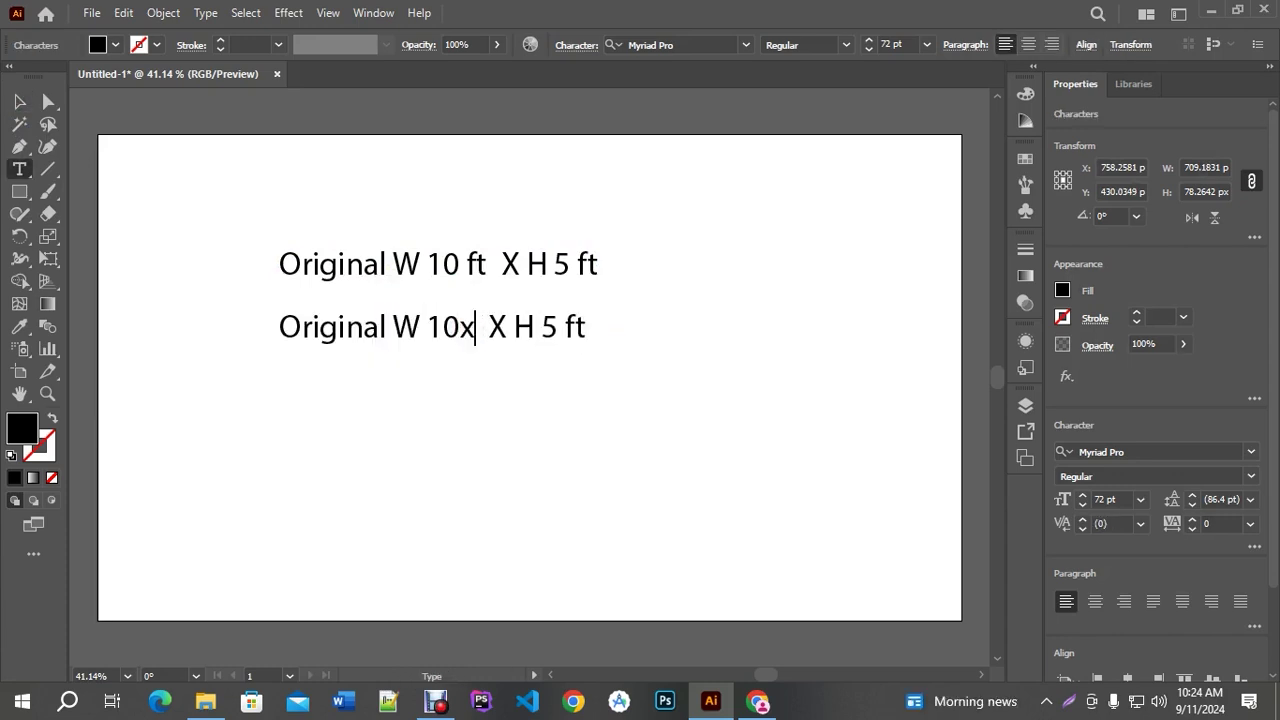
text(2)
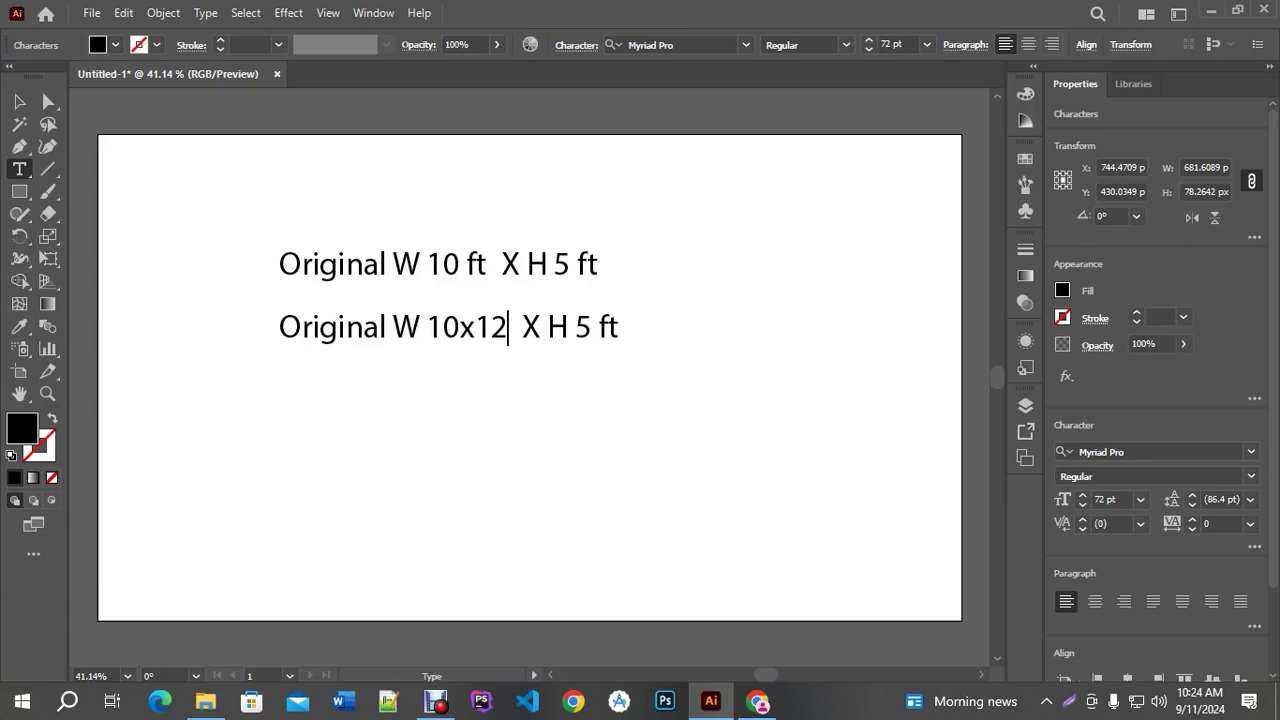
text(=120)
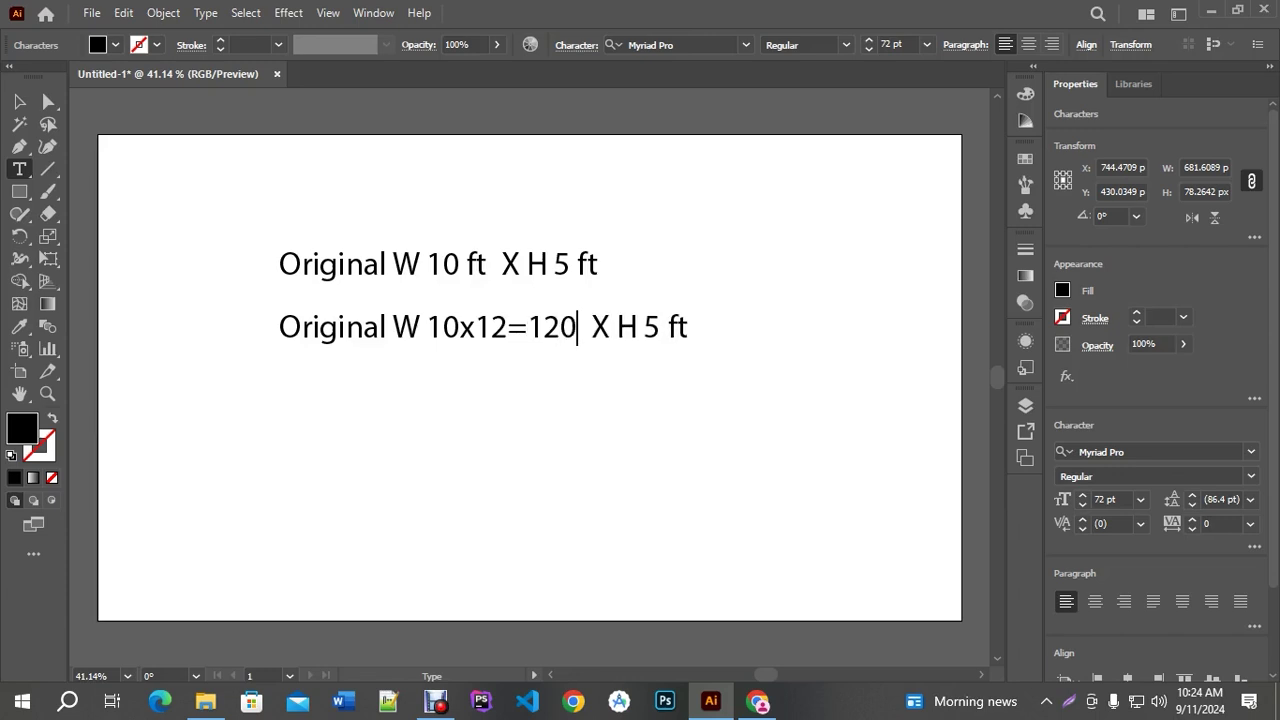
text( in)
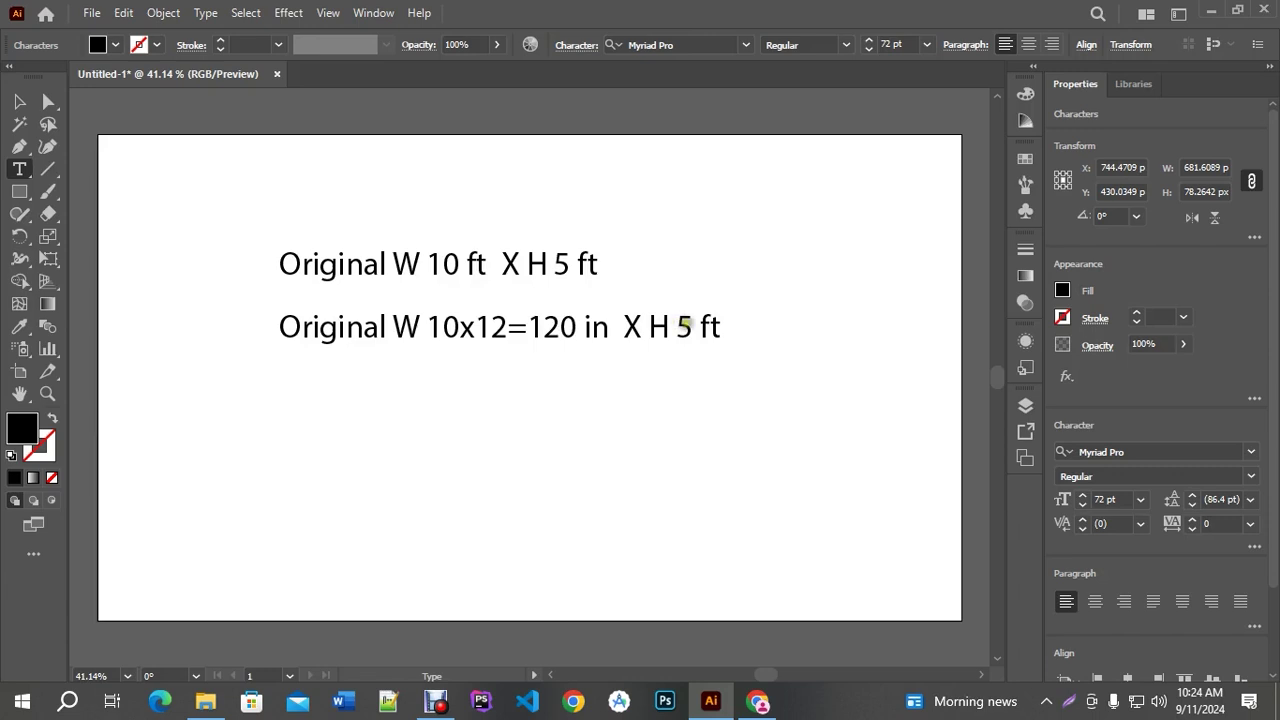
key(Left)
key(Left)
key(Left)
text(x12=60)
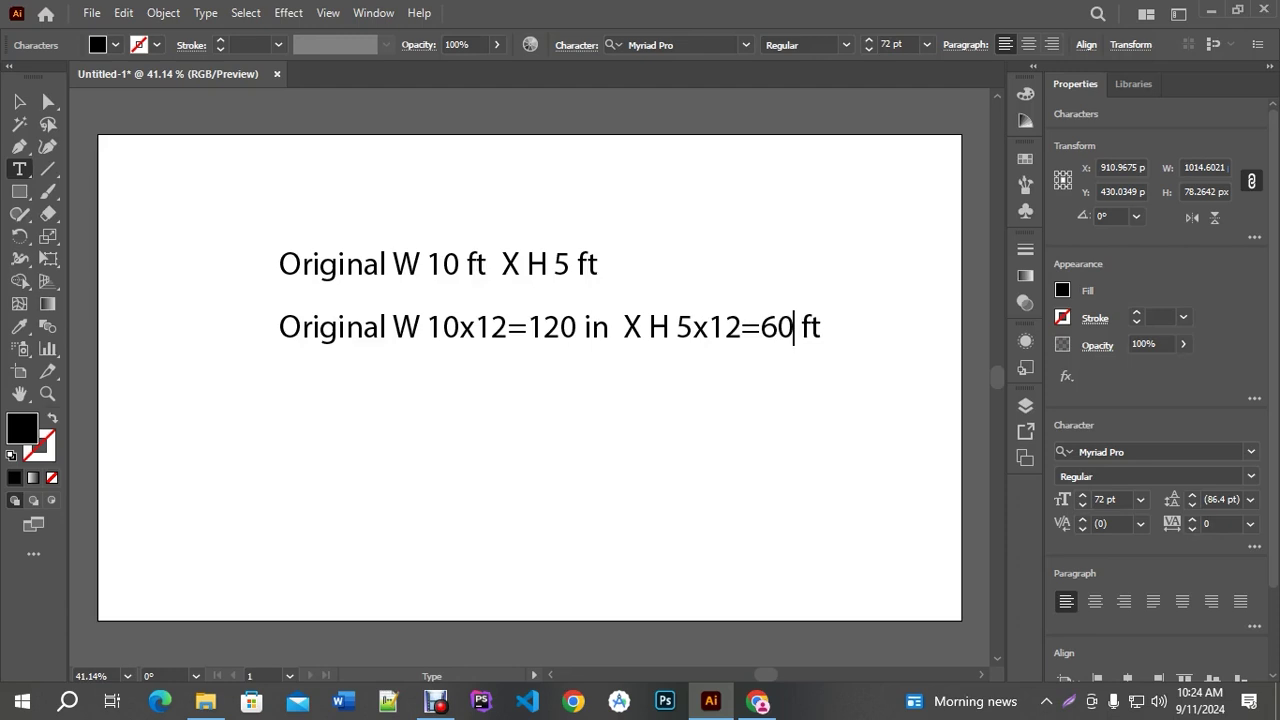
text( in)
drag(828, 327, 908, 320)
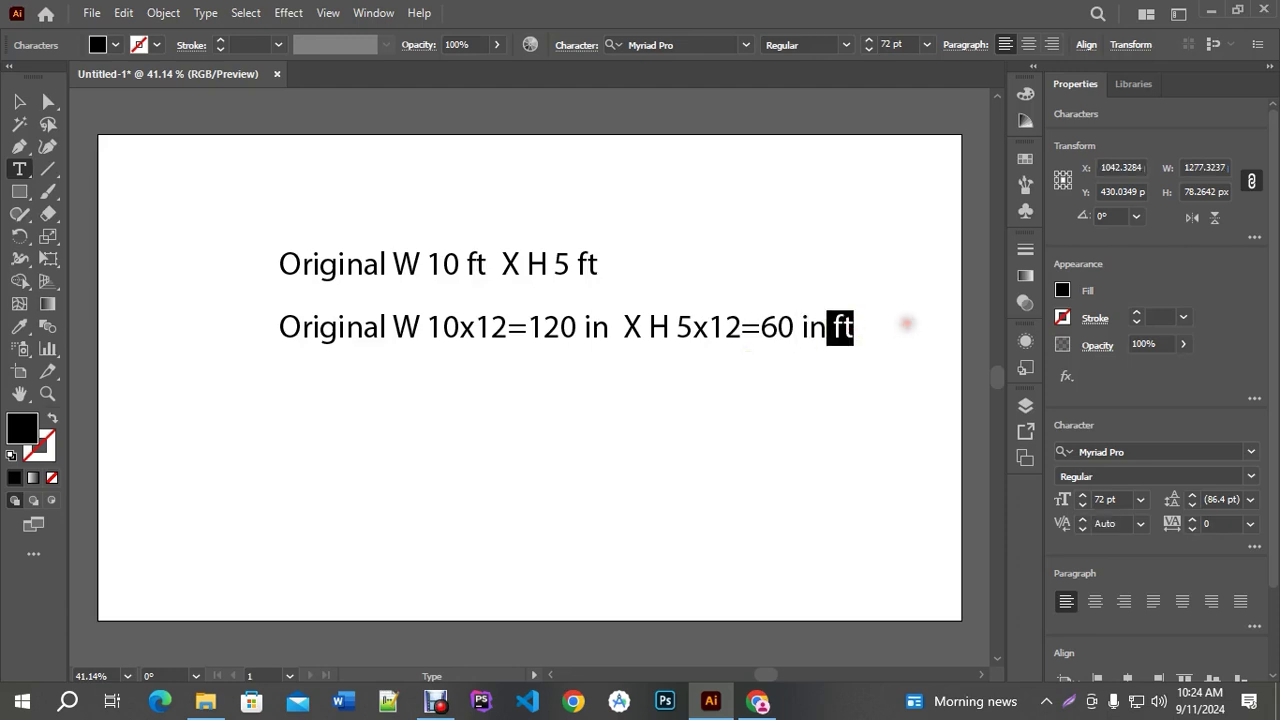
key(BackSpace)
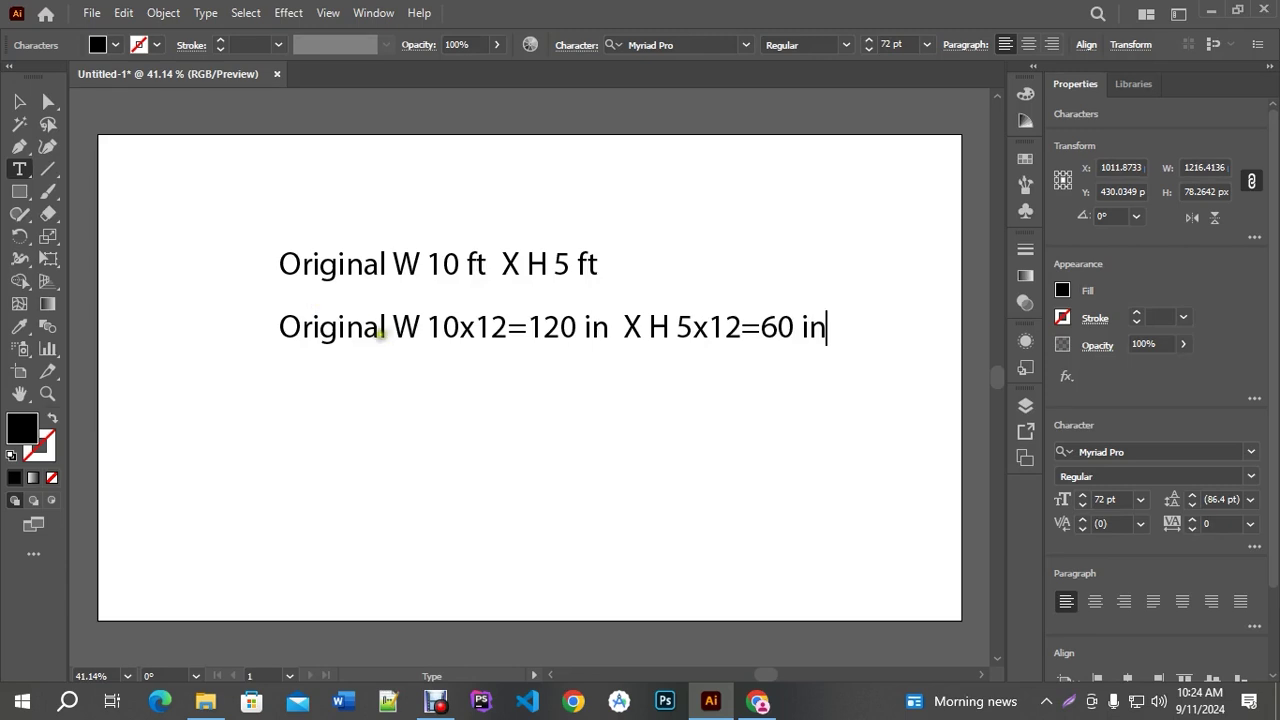
Replace 'Original' with the heading 'Convert into Inches' on its own line above the measurements
click(384, 325)
drag(384, 325, 243, 324)
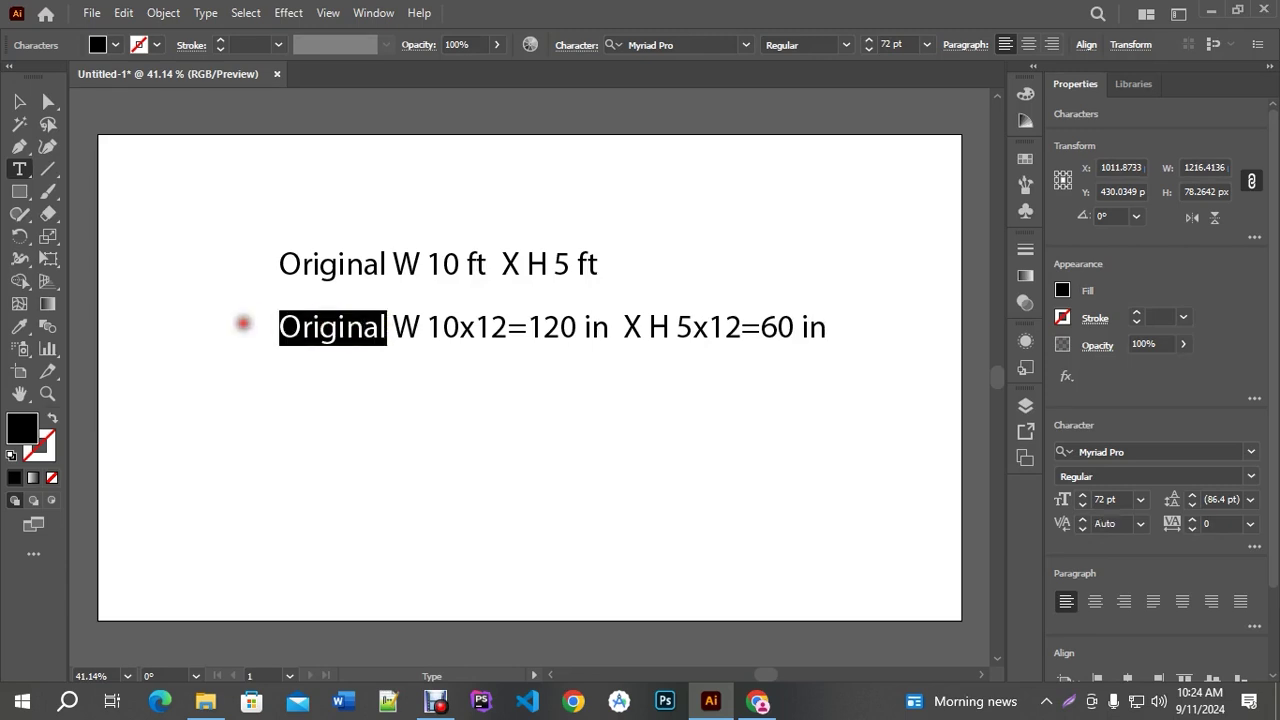
text(!2)
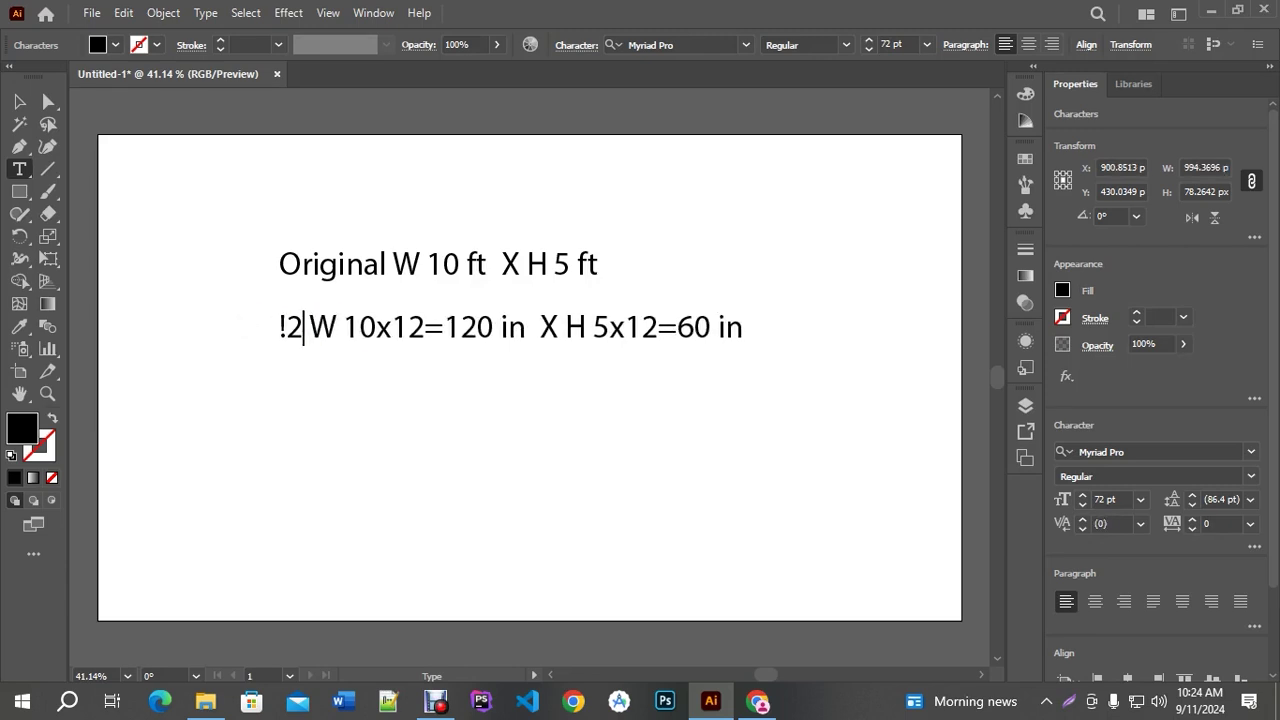
key(BackSpace)
key(BackSpace)
text(12)
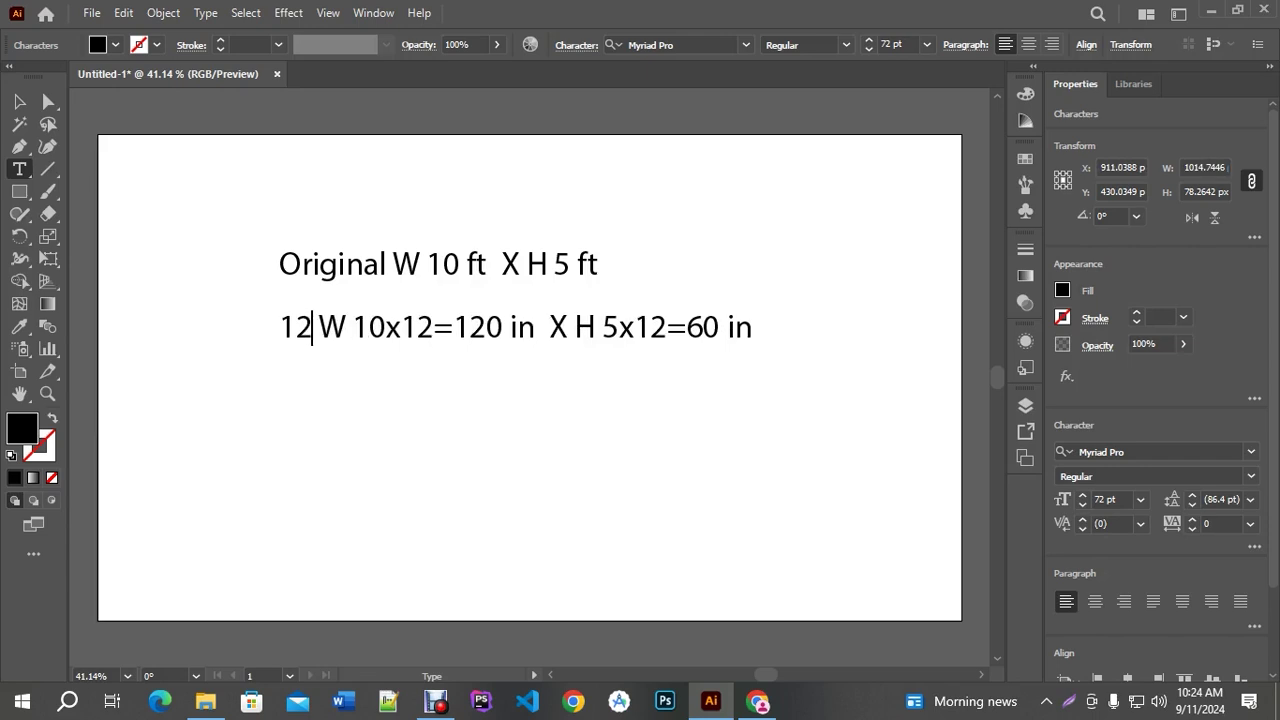
key(BackSpace)
key(BackSpace)
text(Convert)
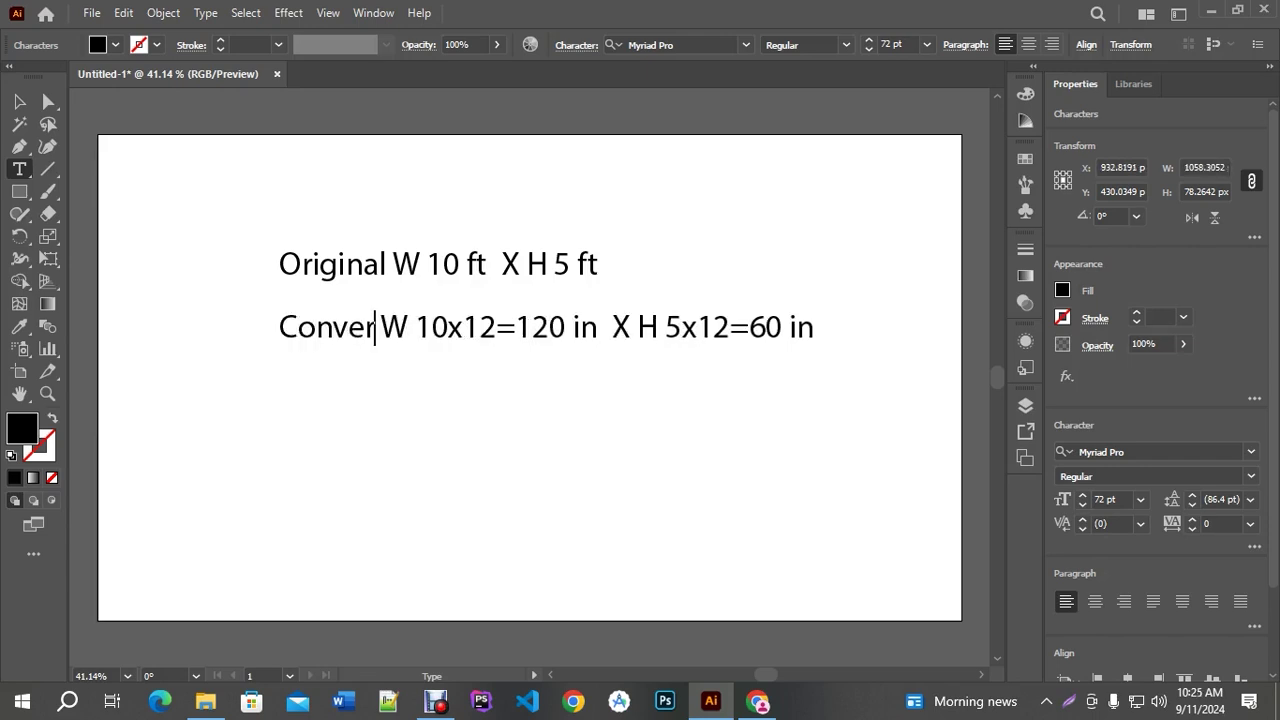
text( into)
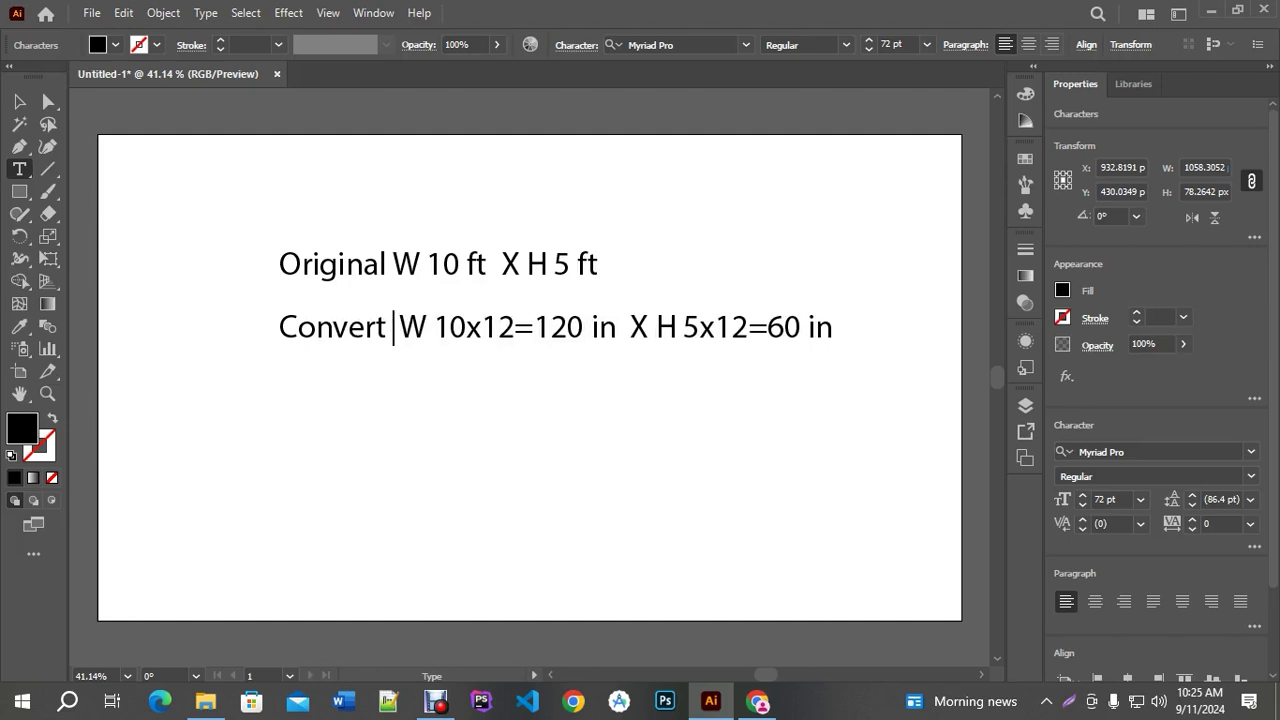
text( Inches)
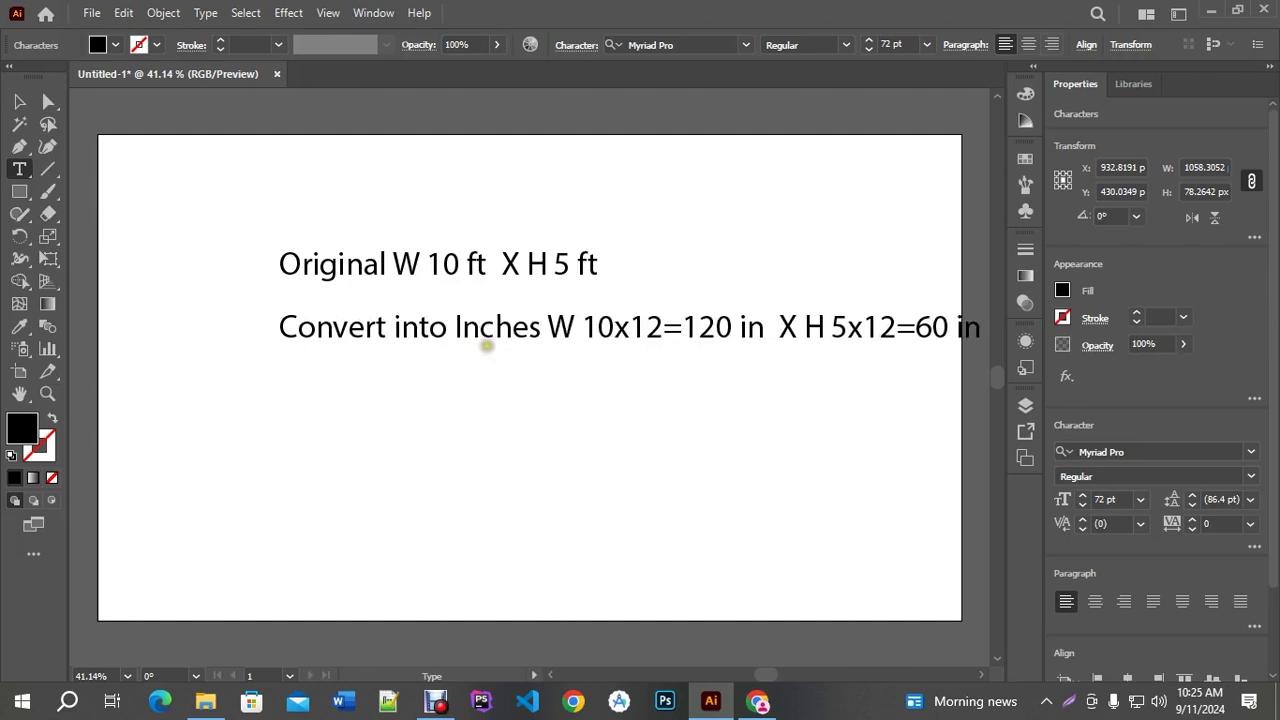
key(Return)
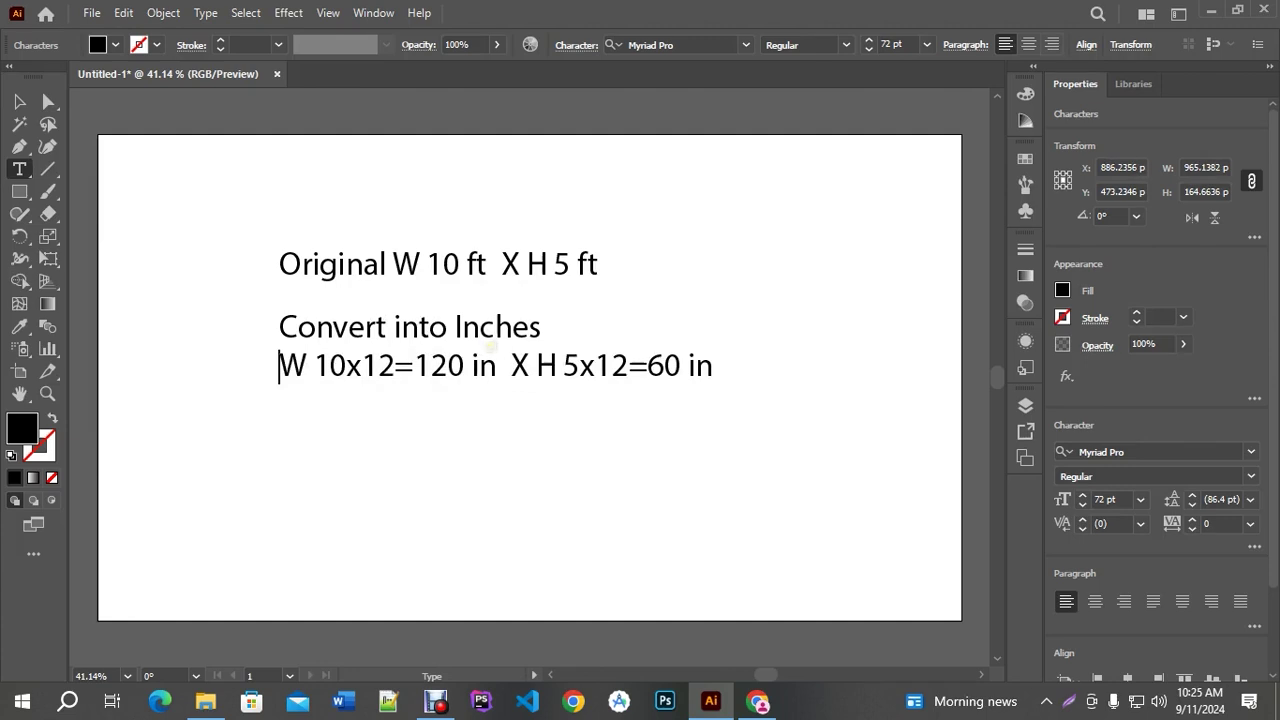
key(Escape)
Copy the conversion block below and retitle the copy's heading 'Ratio'
click(475, 441)
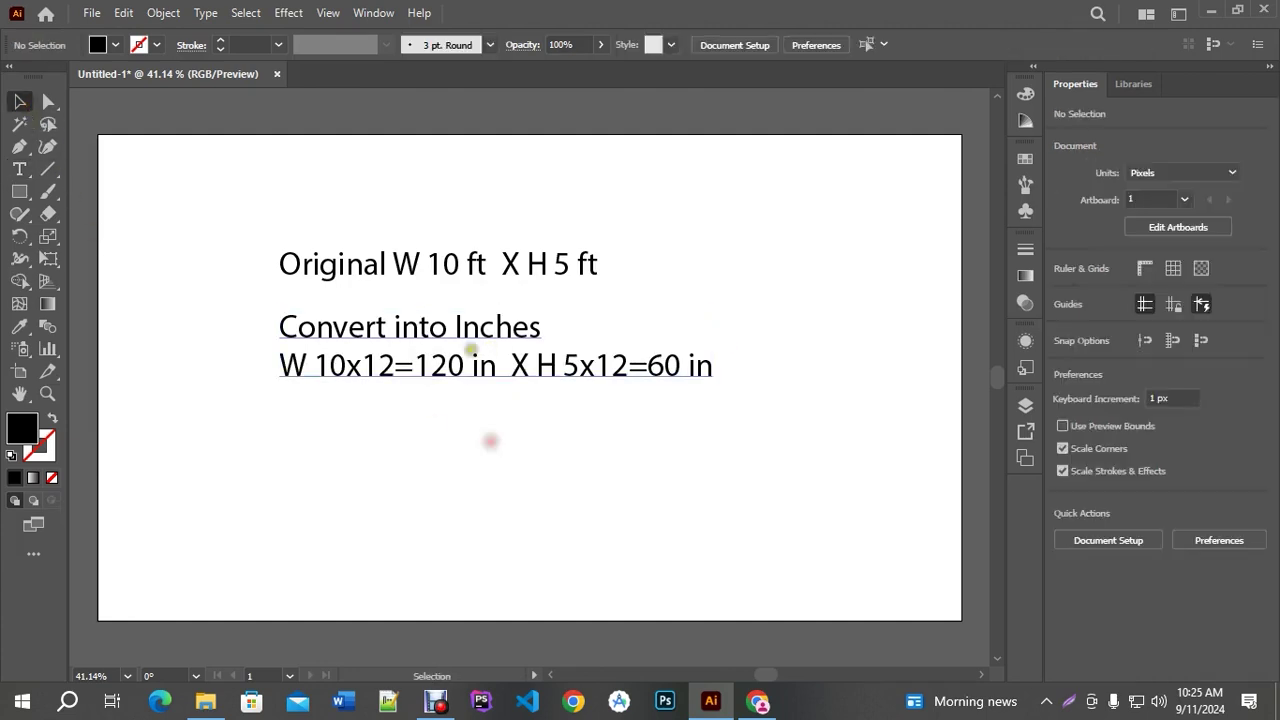
drag(466, 371, 465, 483)
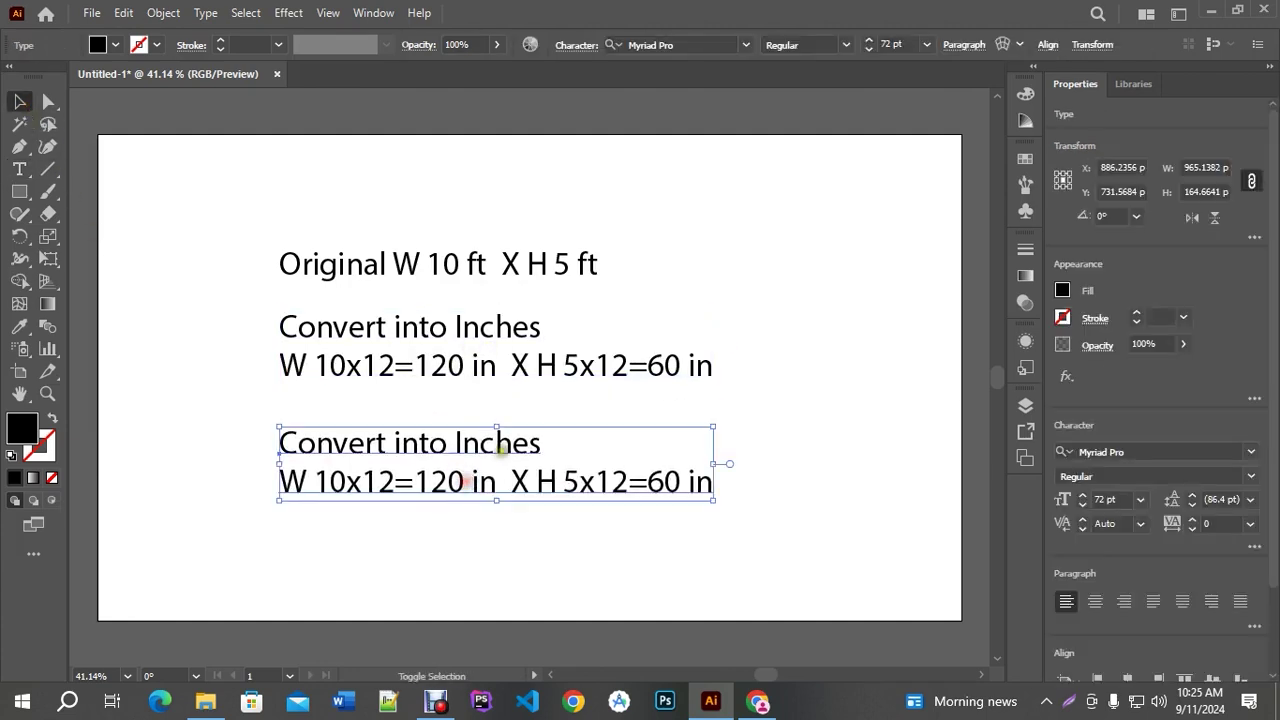
triple_click(540, 445)
drag(541, 445, 272, 445)
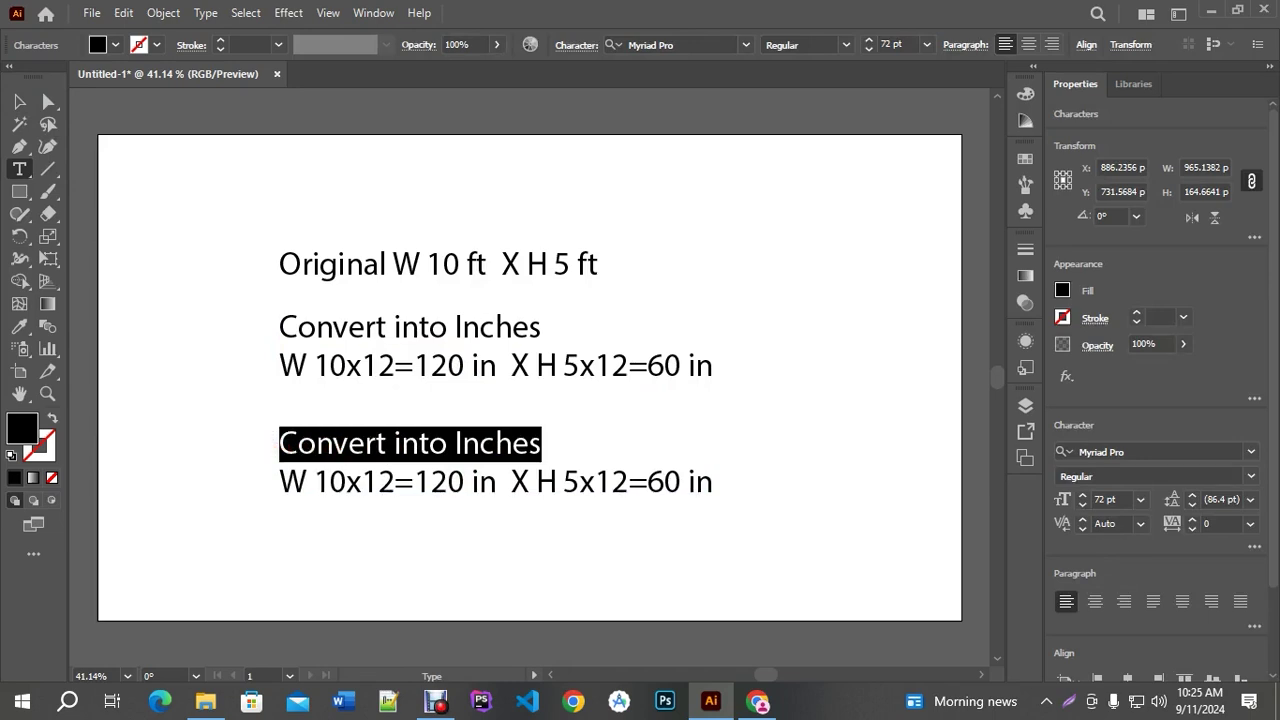
text(Ration)
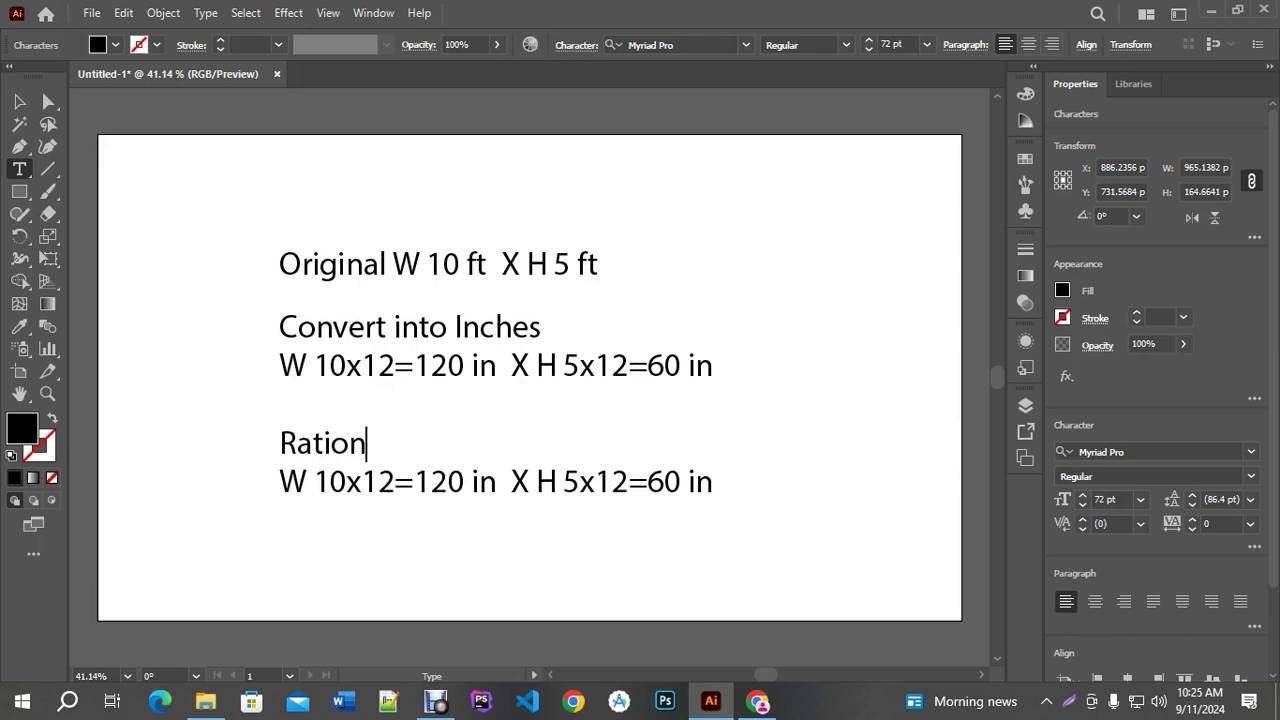
key(BackSpace)
Delete '10x12=' and '5x12=' so the line reads 'W 120 in X H 60 in'
drag(414, 484, 308, 484)
key(BackSpace)
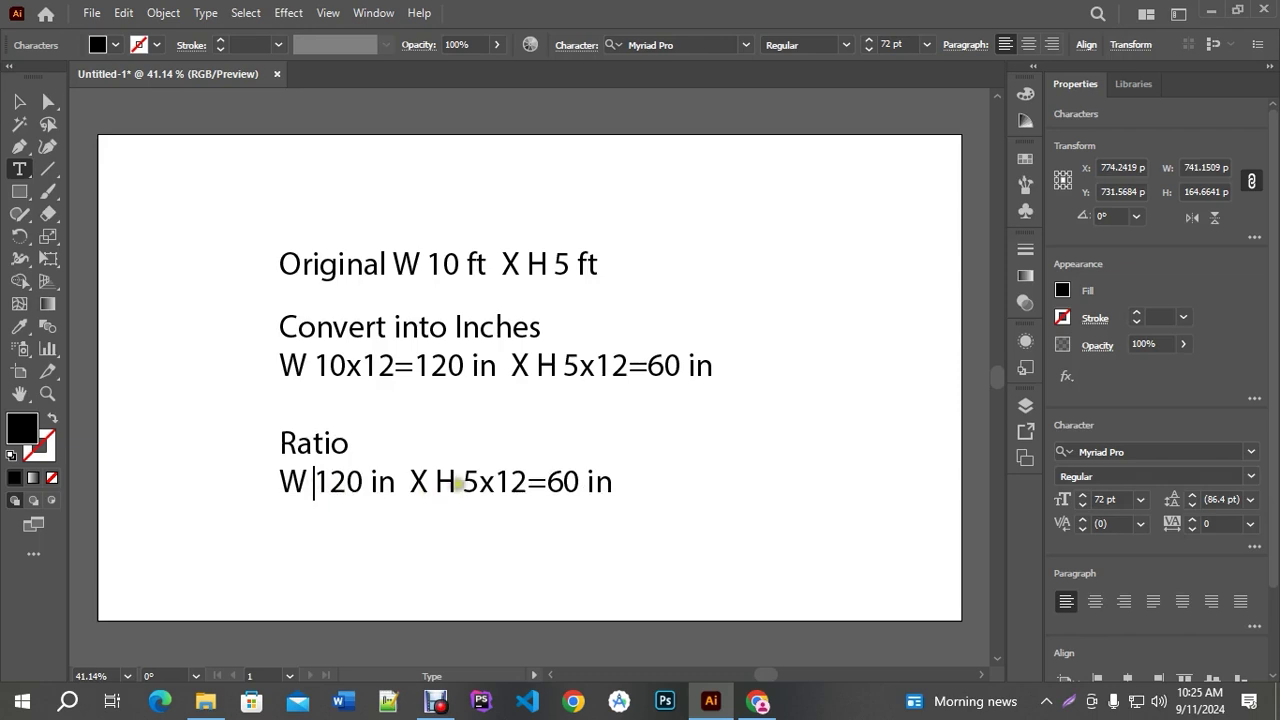
drag(465, 482, 545, 483)
key(BackSpace)
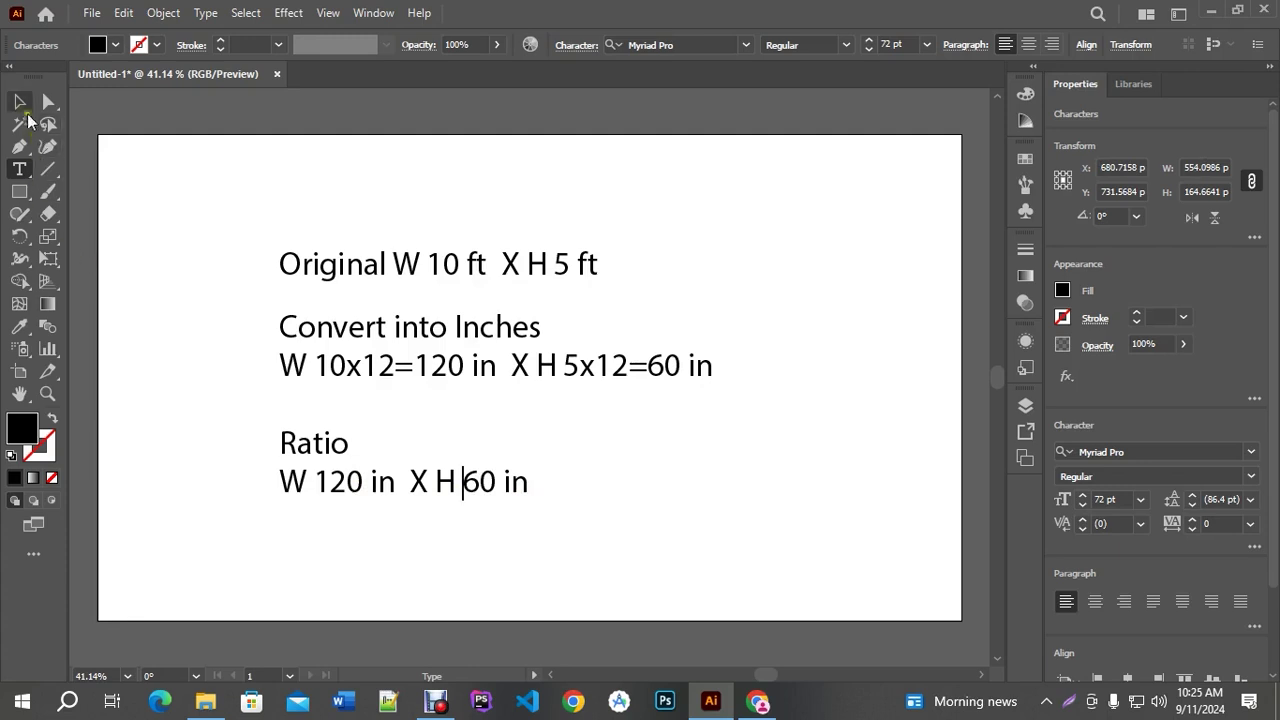
key(Escape)
click(195, 168)
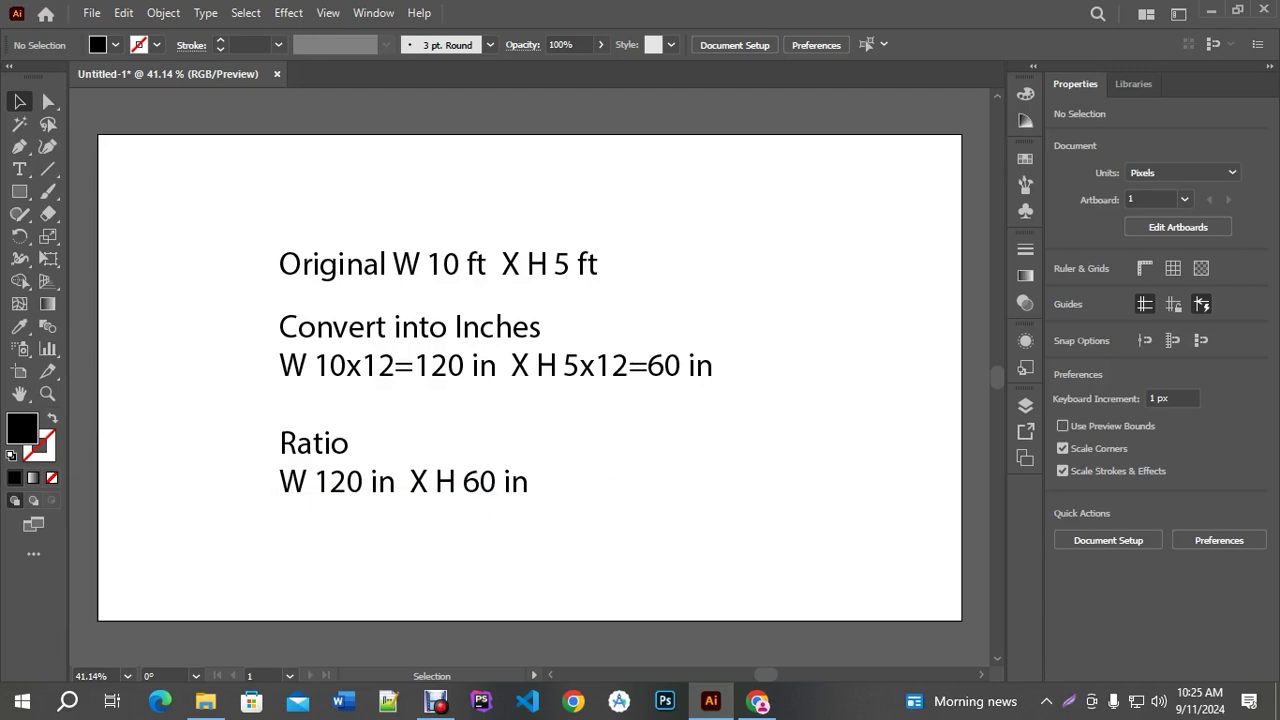
click(475, 484)
click(467, 530)
triple_click(360, 481)
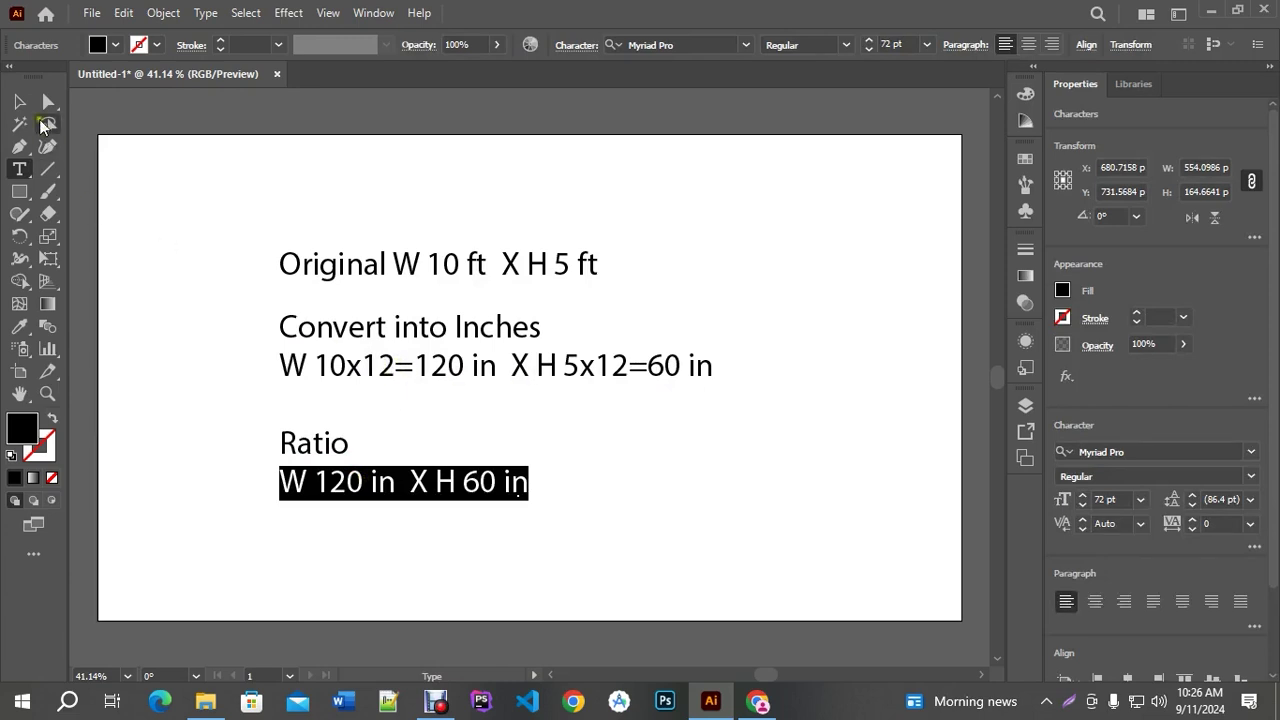
key(Escape)
click(611, 457)
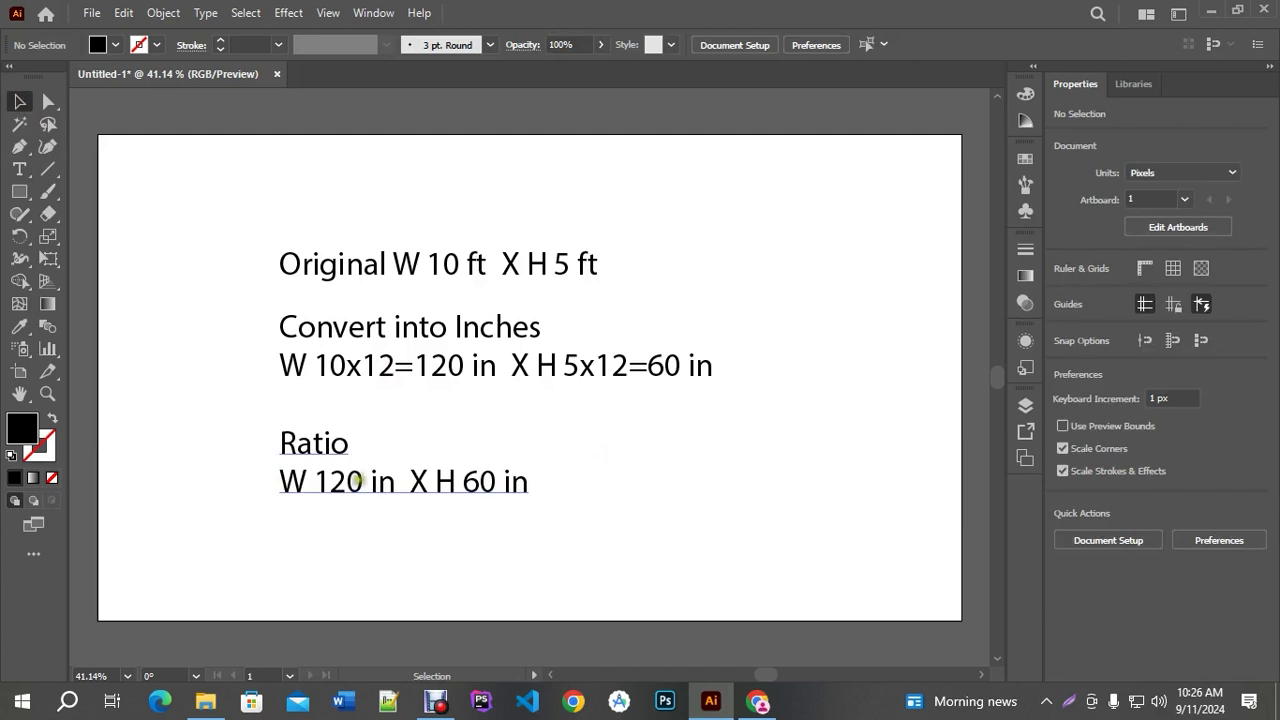
click(357, 481)
triple_click(357, 481)
drag(357, 481, 312, 481)
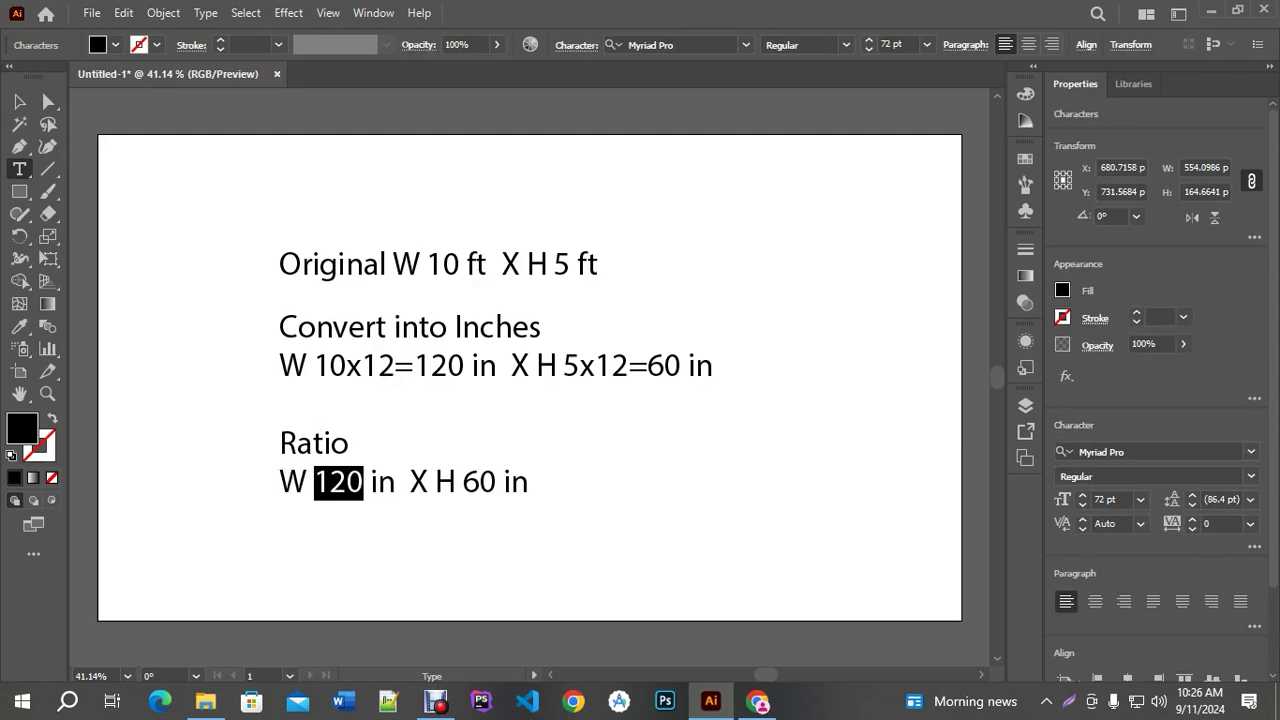
key(Escape)
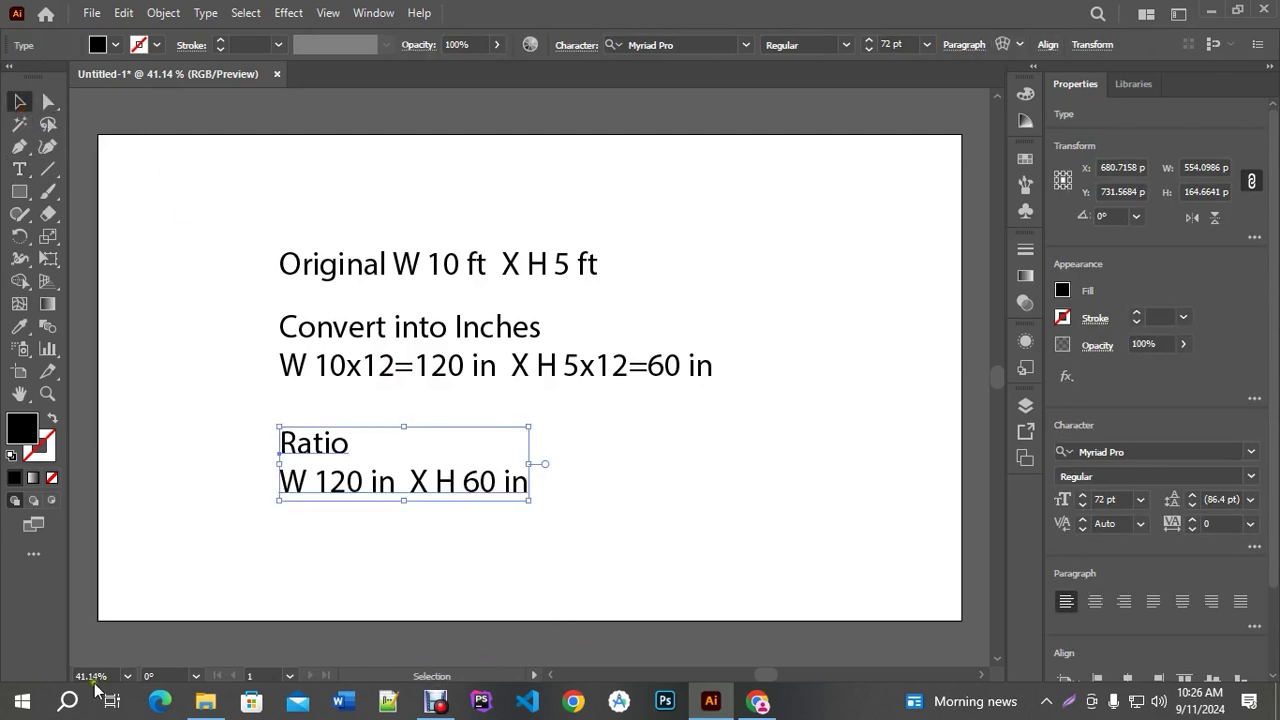
click(67, 701)
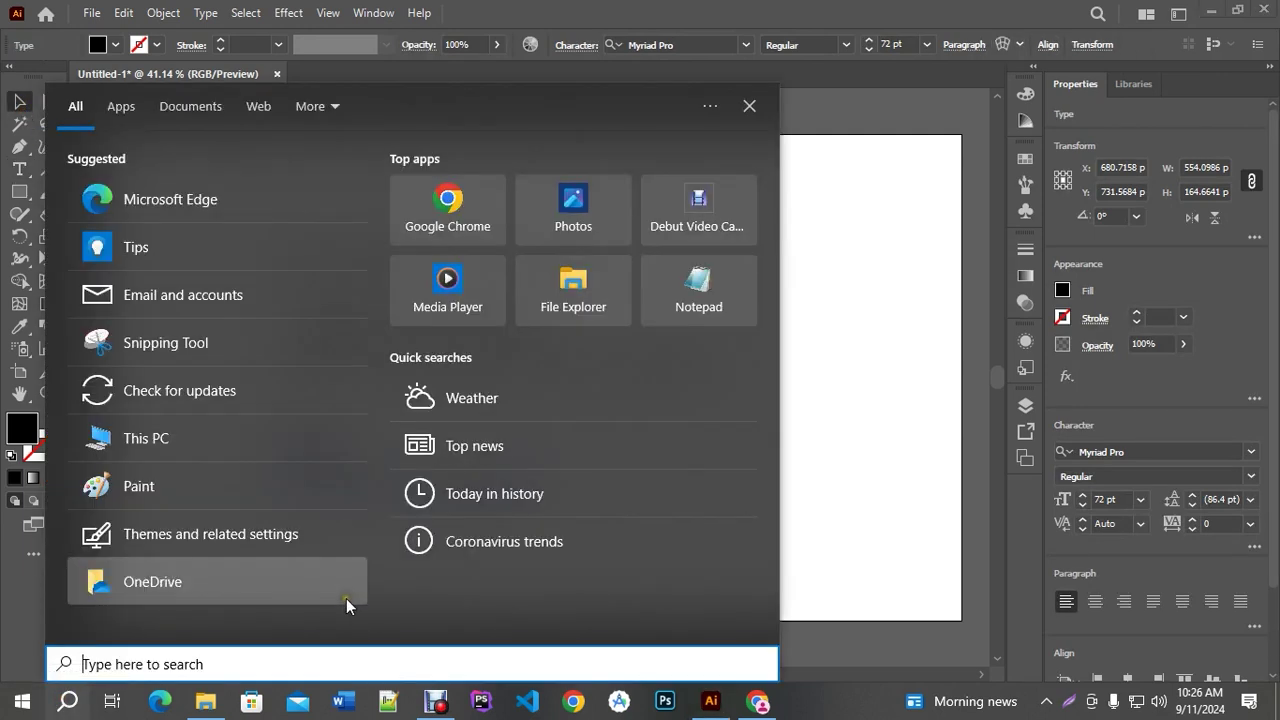
text(c)
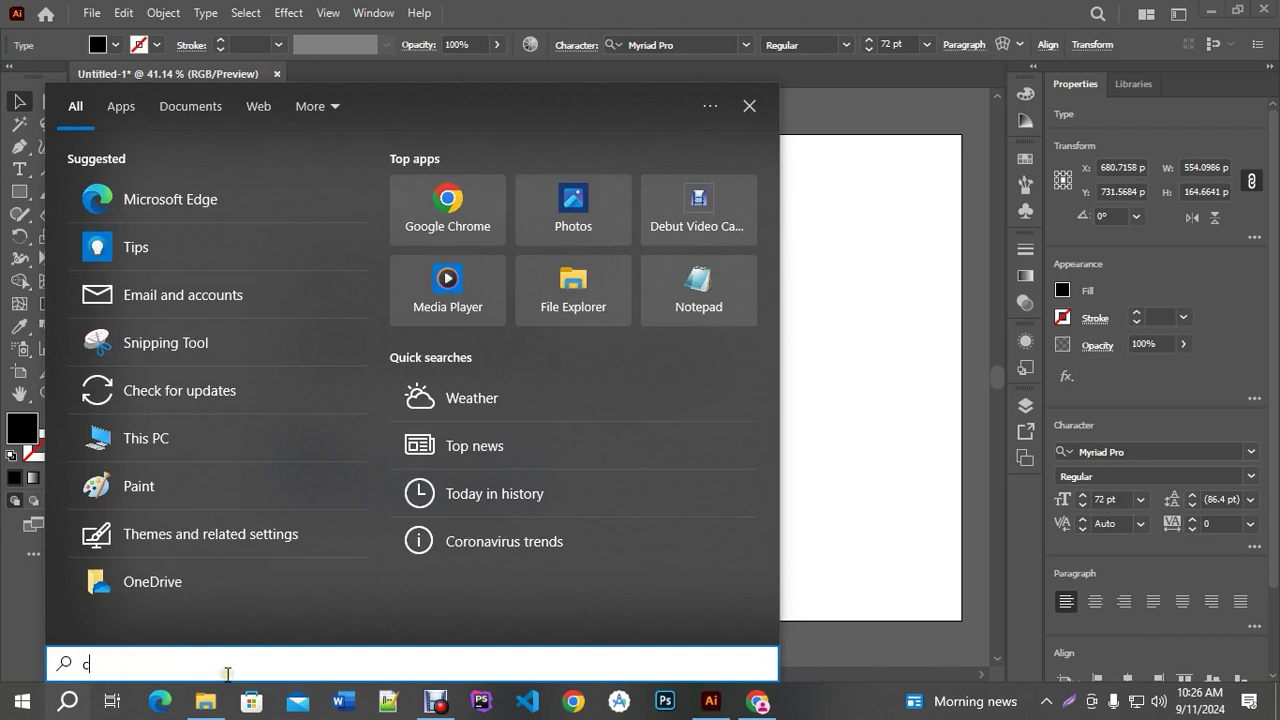
text(alculator)
click(171, 203)
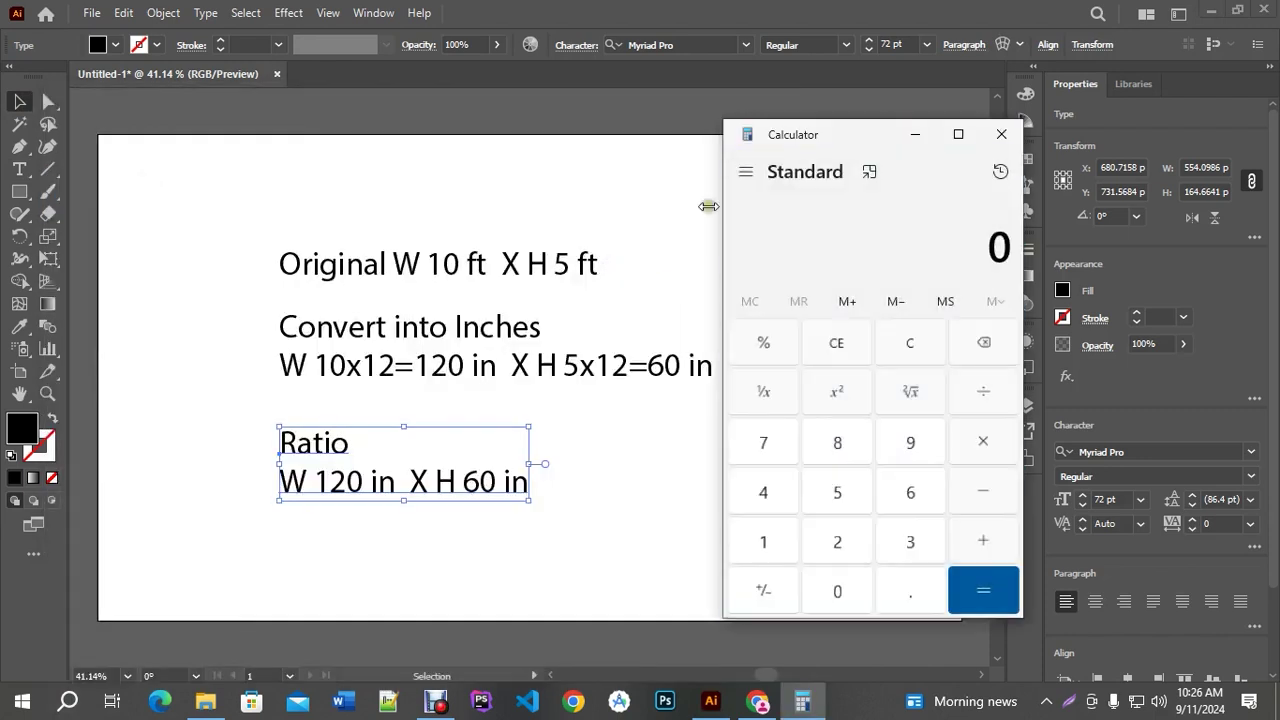
click(768, 540)
click(842, 541)
click(837, 596)
click(983, 393)
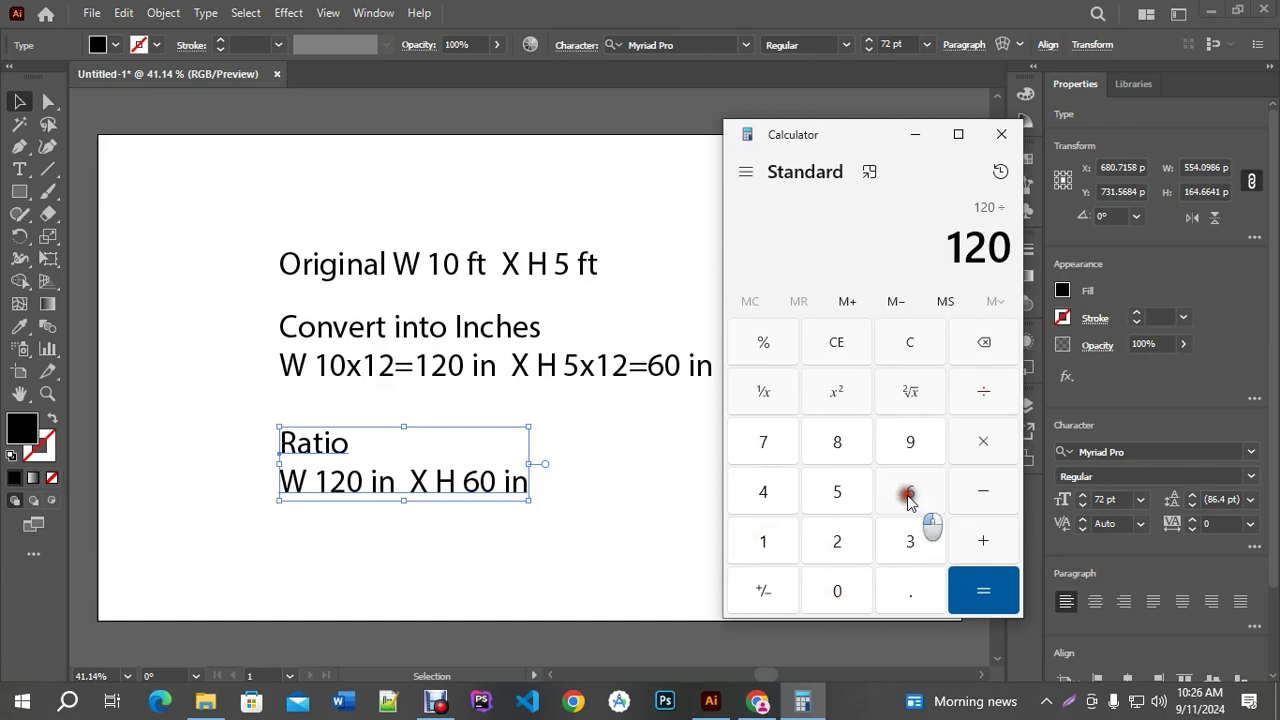
click(908, 494)
click(983, 590)
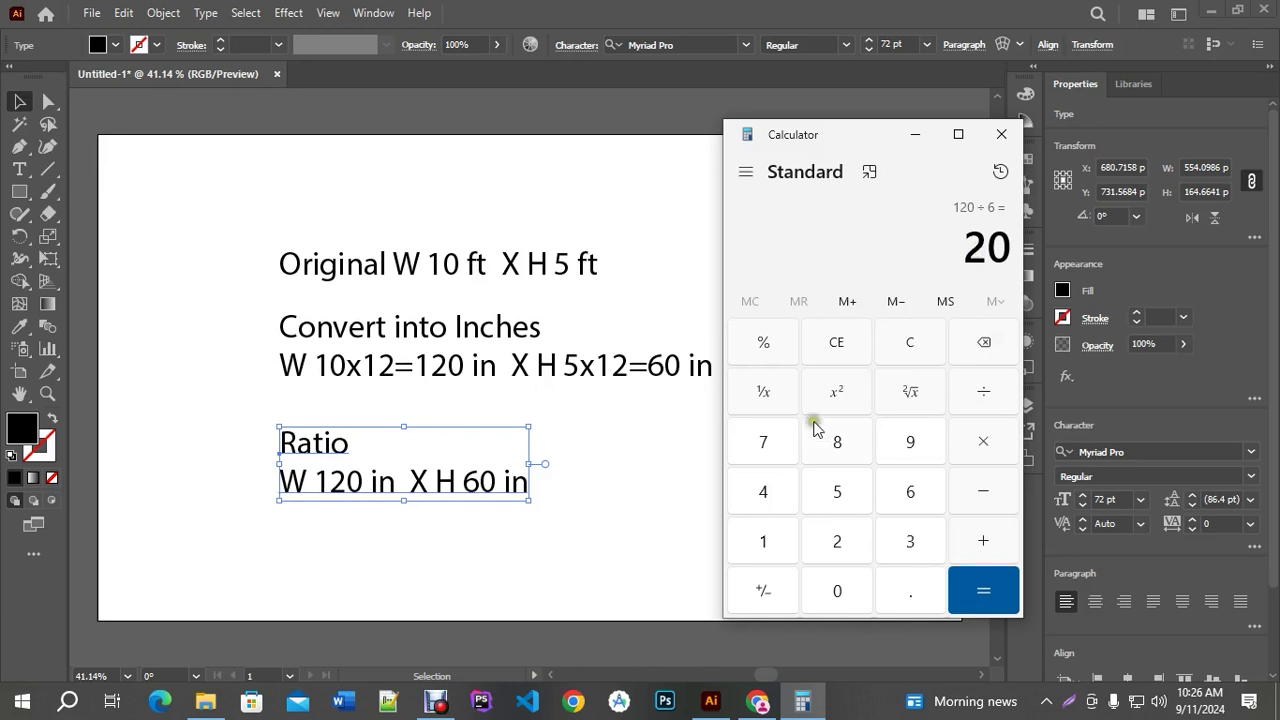
click(836, 342)
click(762, 537)
click(833, 544)
click(840, 588)
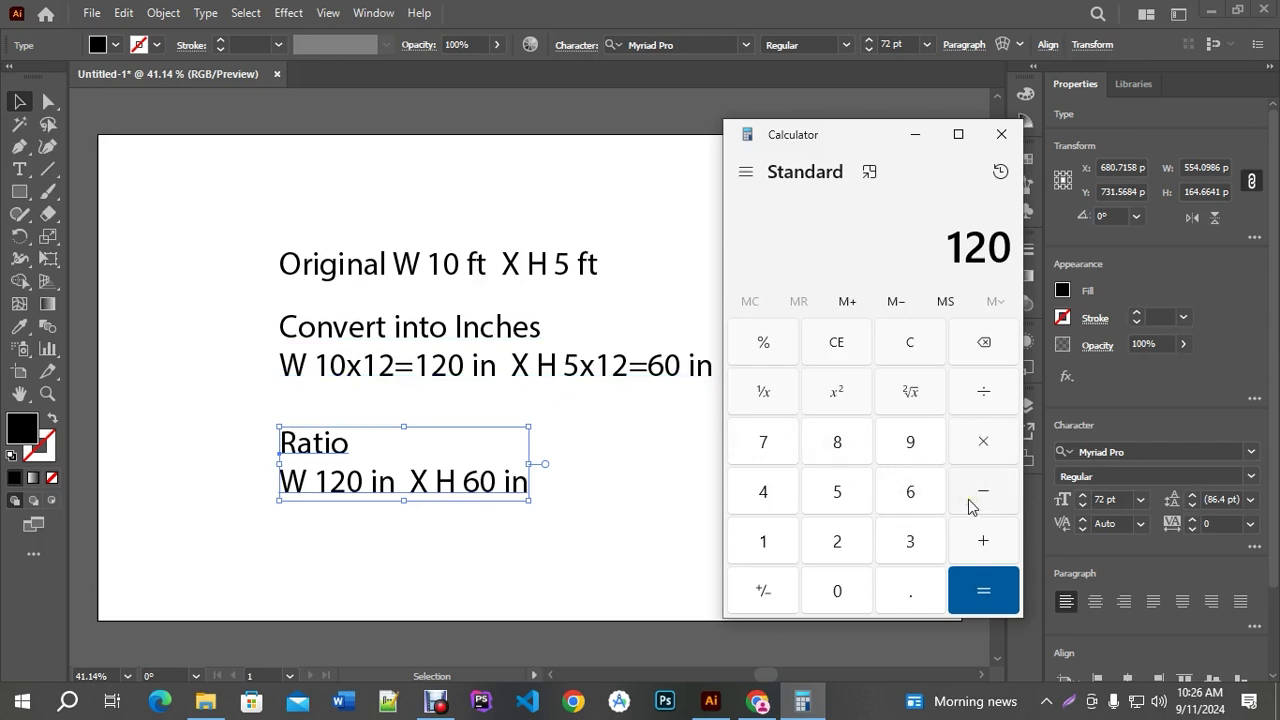
click(987, 396)
click(768, 543)
click(840, 545)
click(983, 590)
drag(968, 248, 1020, 260)
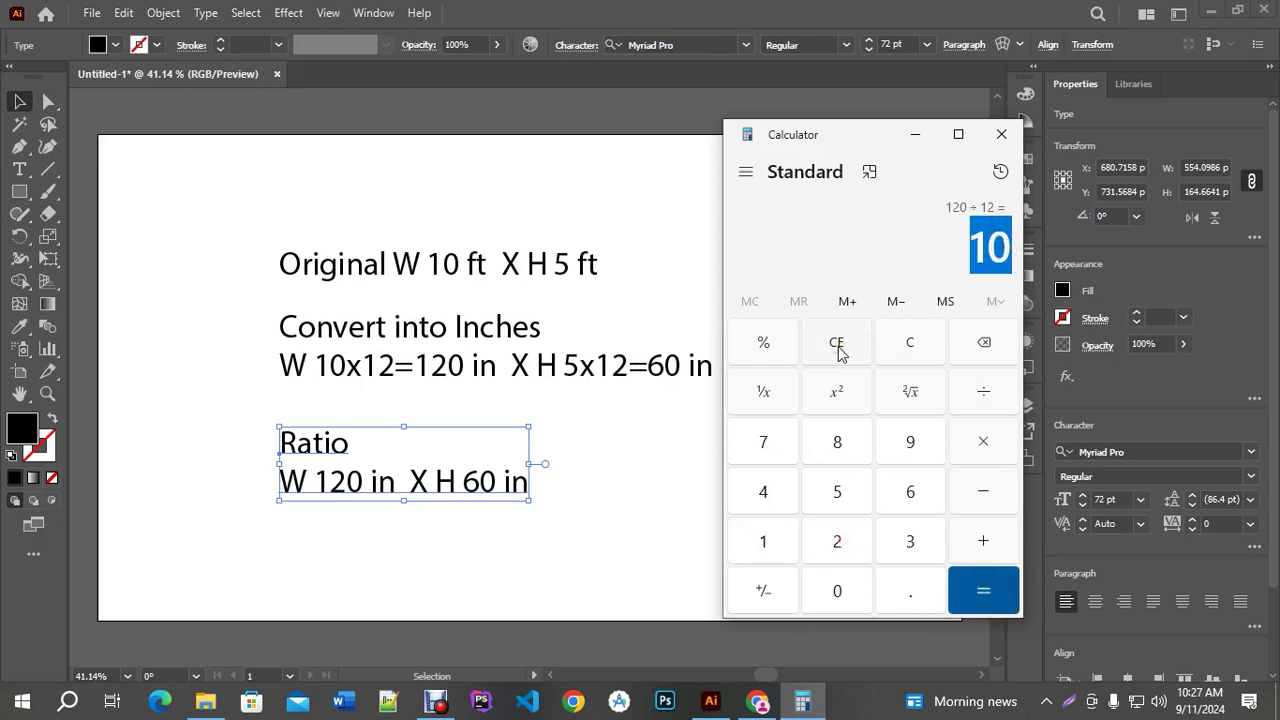
click(838, 345)
click(1001, 134)
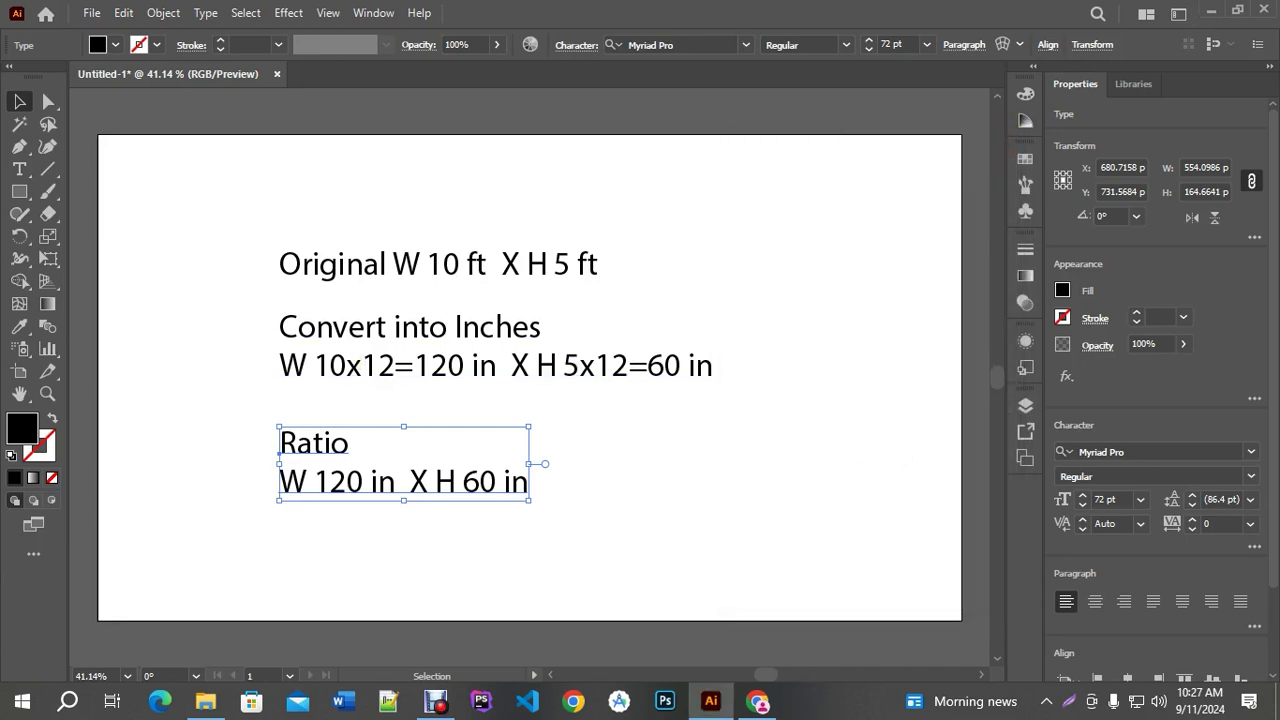
Change the Ratio width to read '120/10=12 in'
click(886, 423)
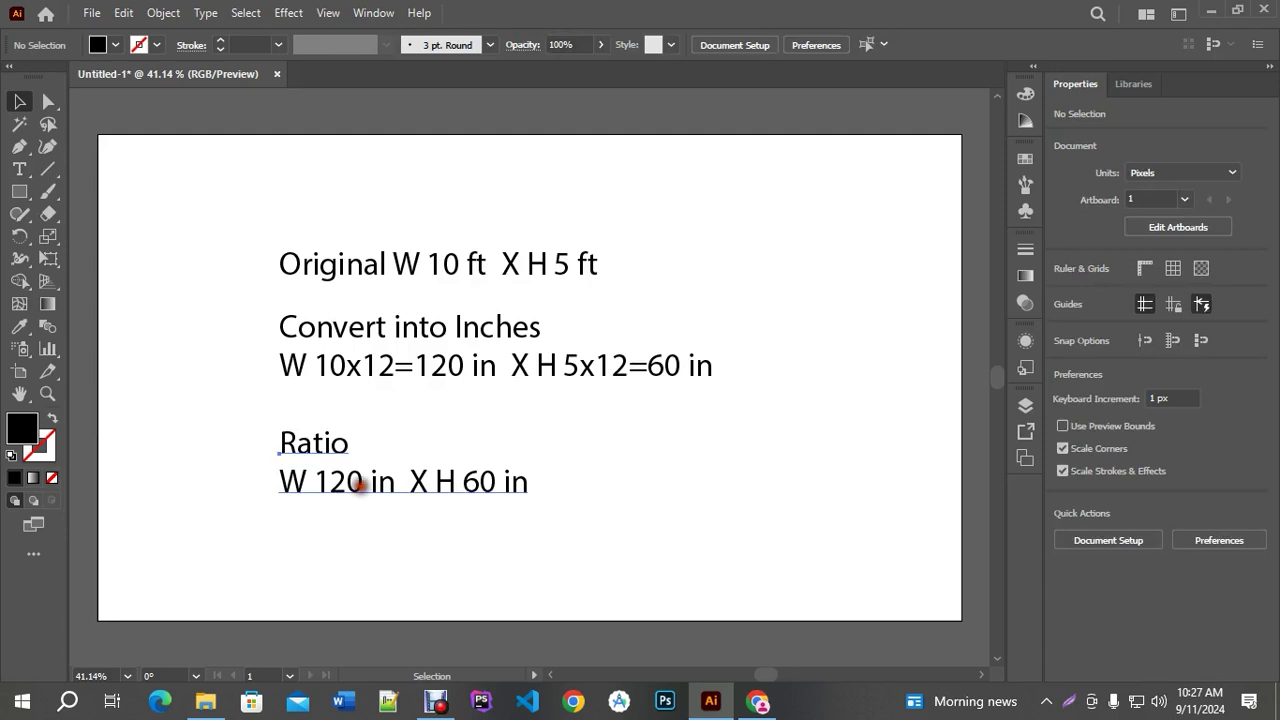
triple_click(359, 483)
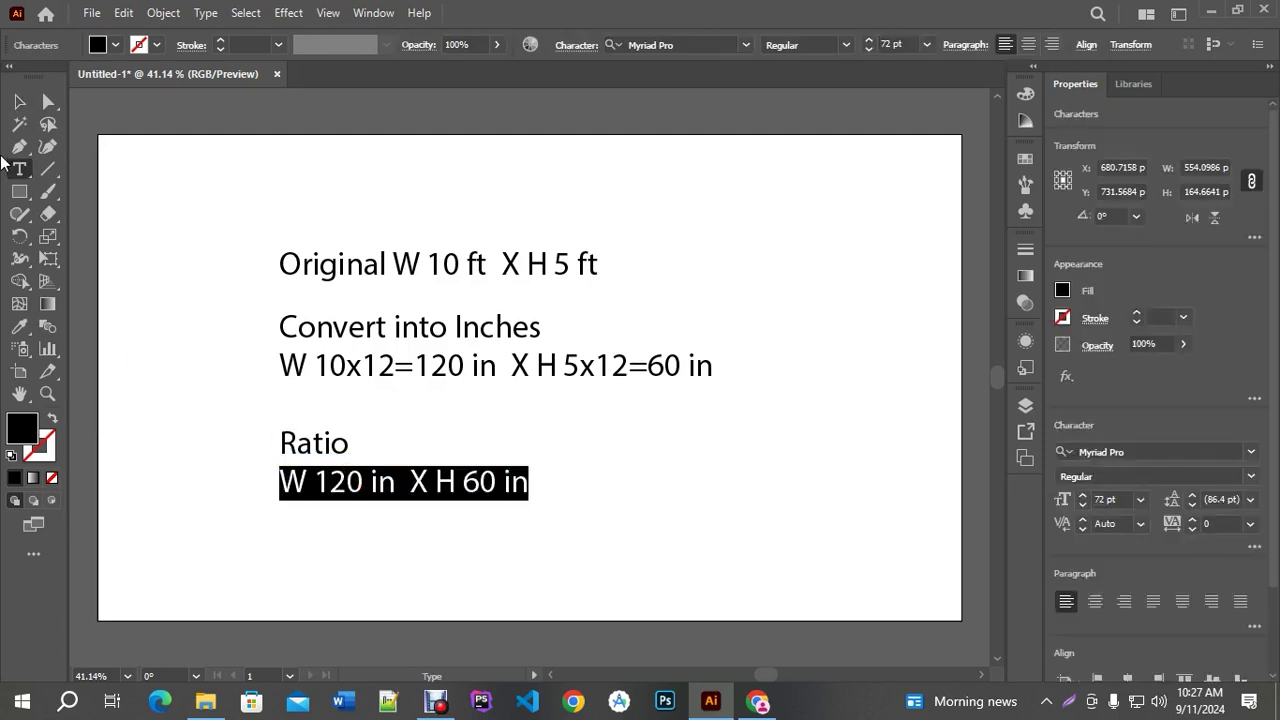
click(19, 101)
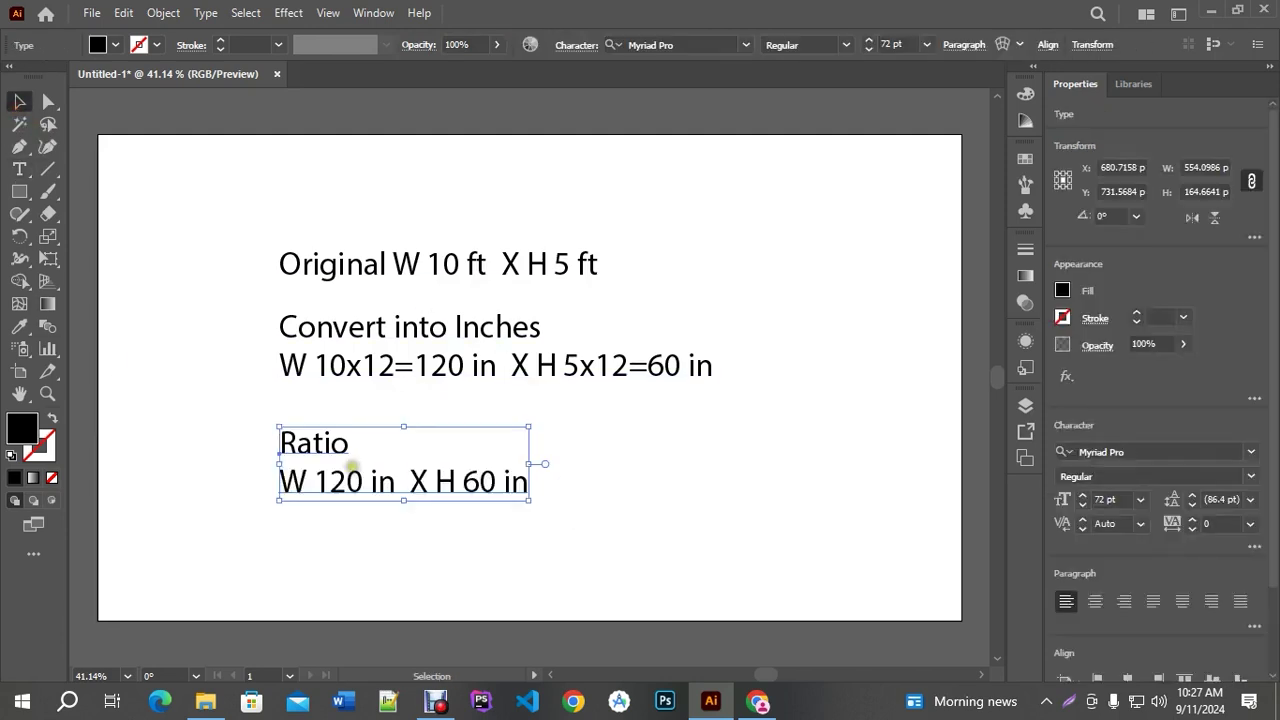
double_click(350, 472)
triple_click(345, 480)
click(362, 482)
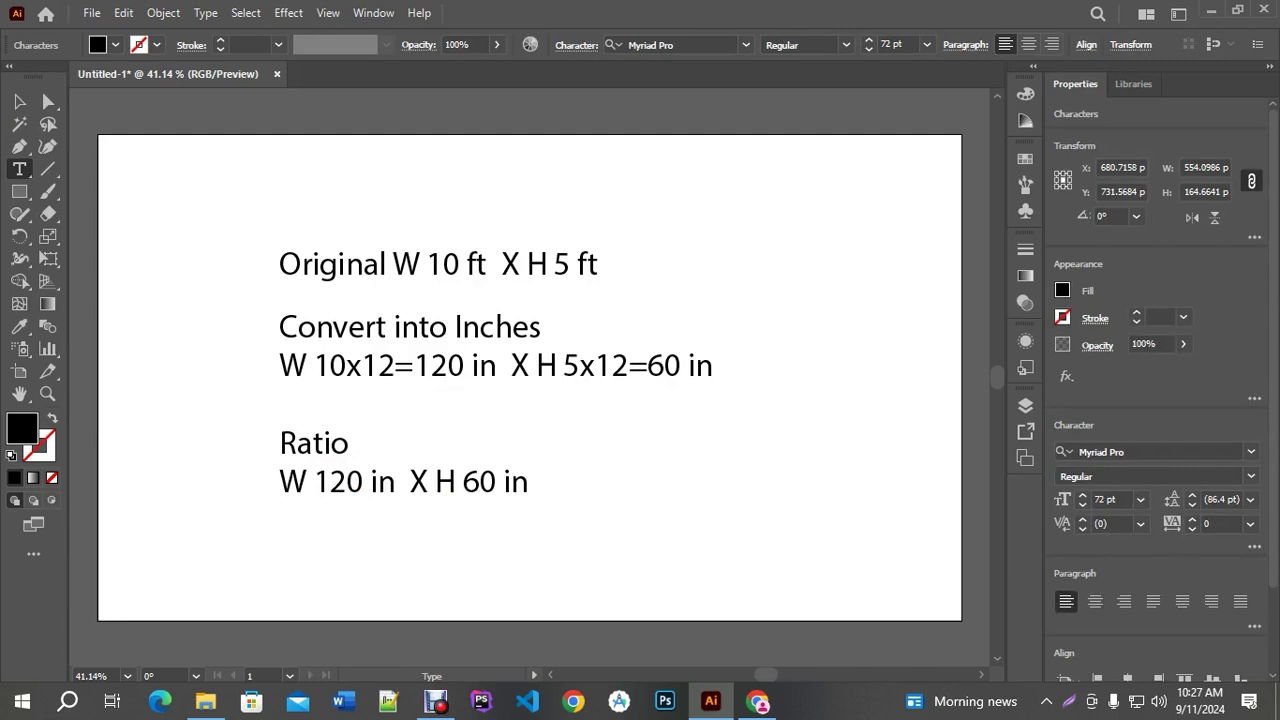
text(/10)
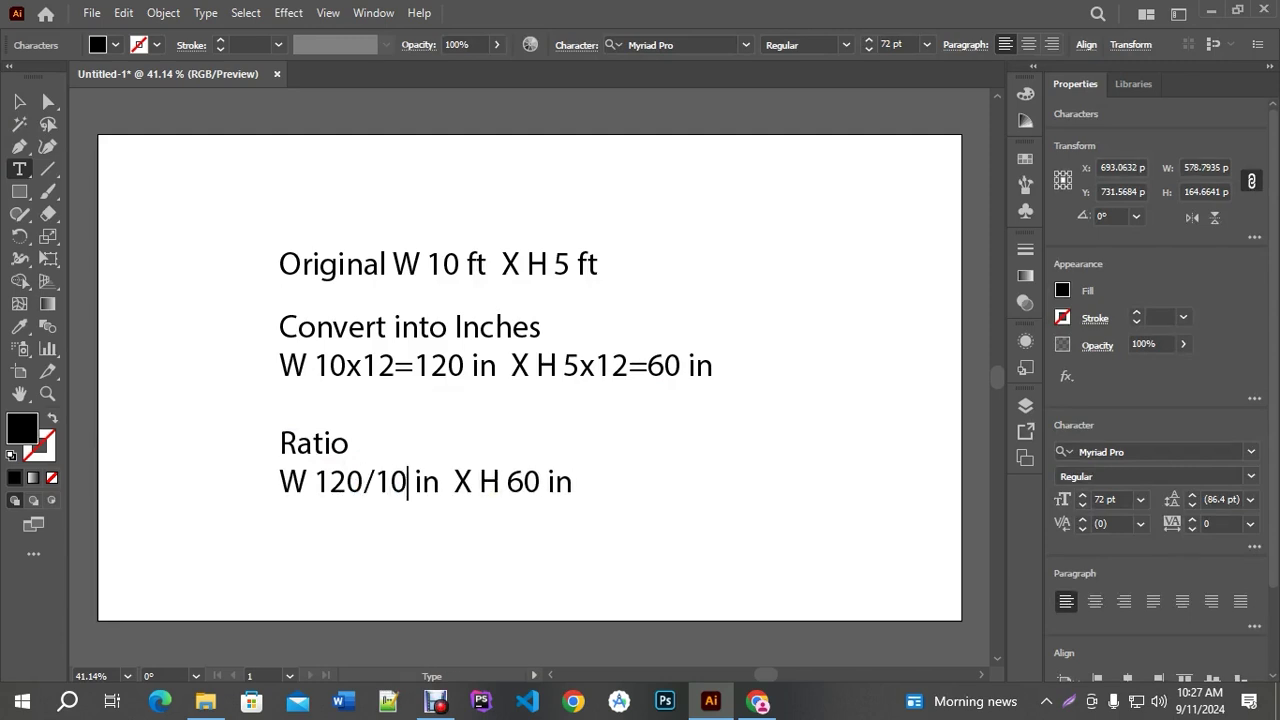
text(=)
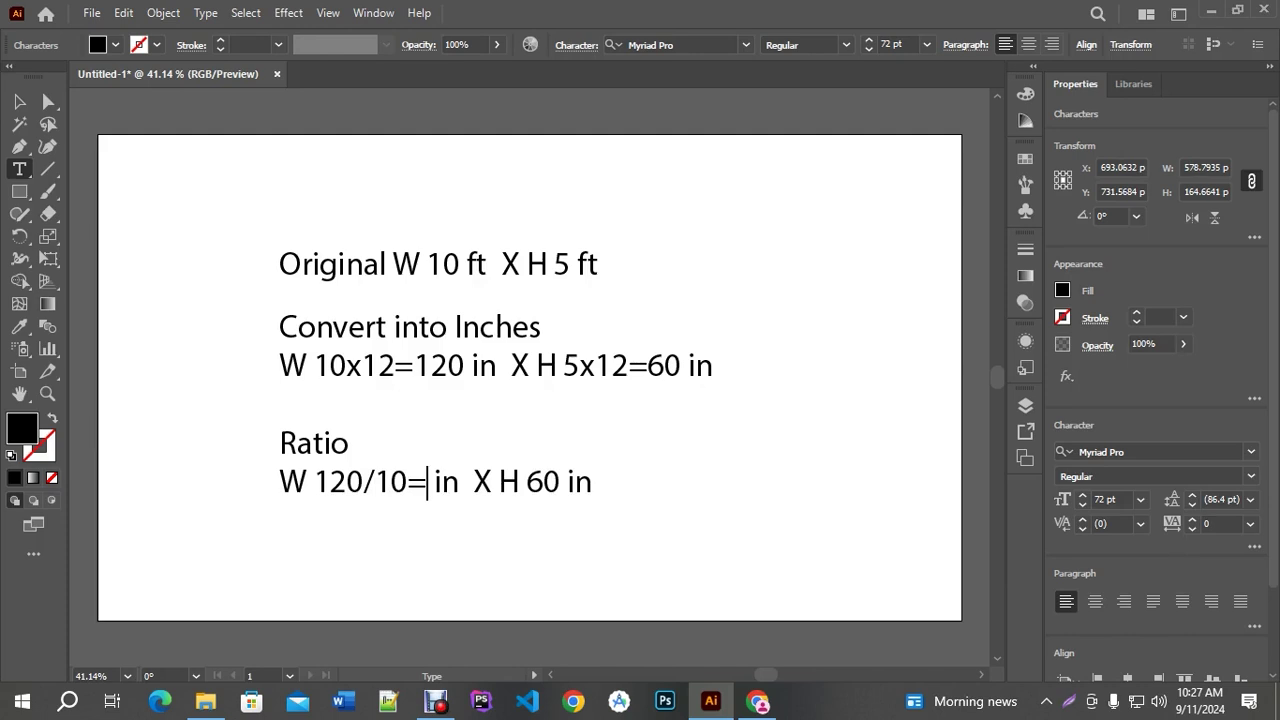
text(5)
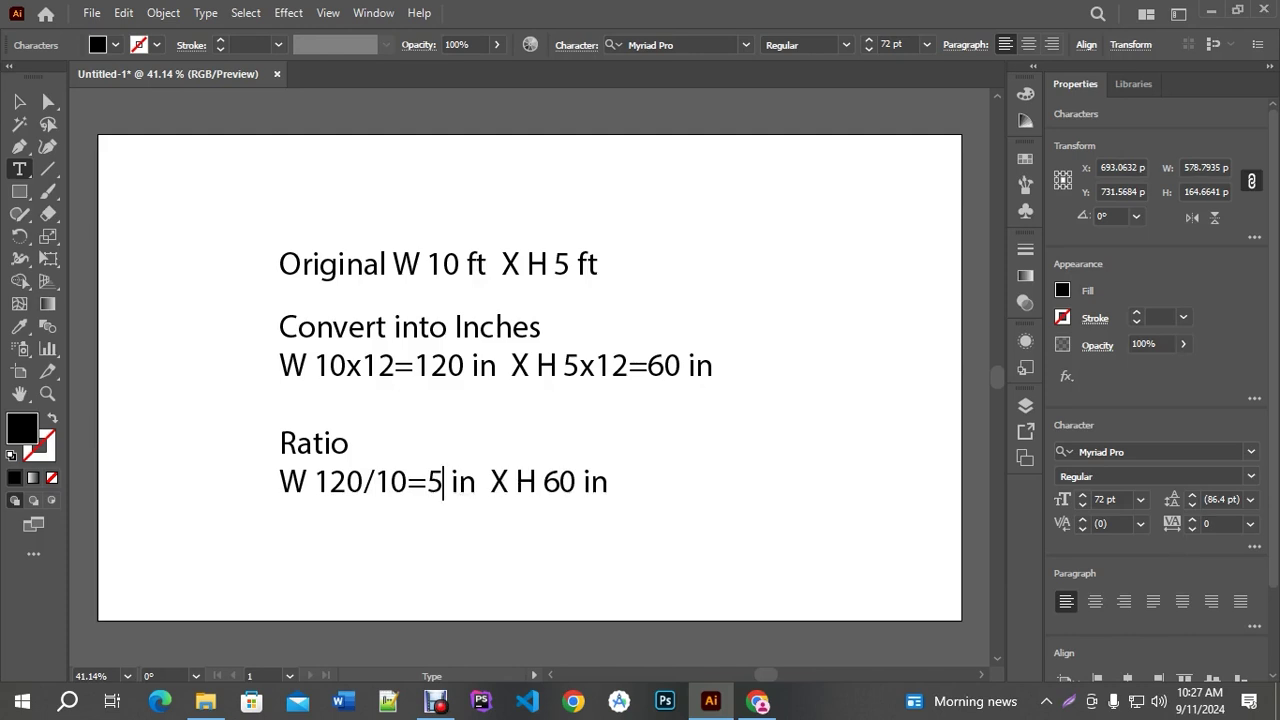
key(BackSpace)
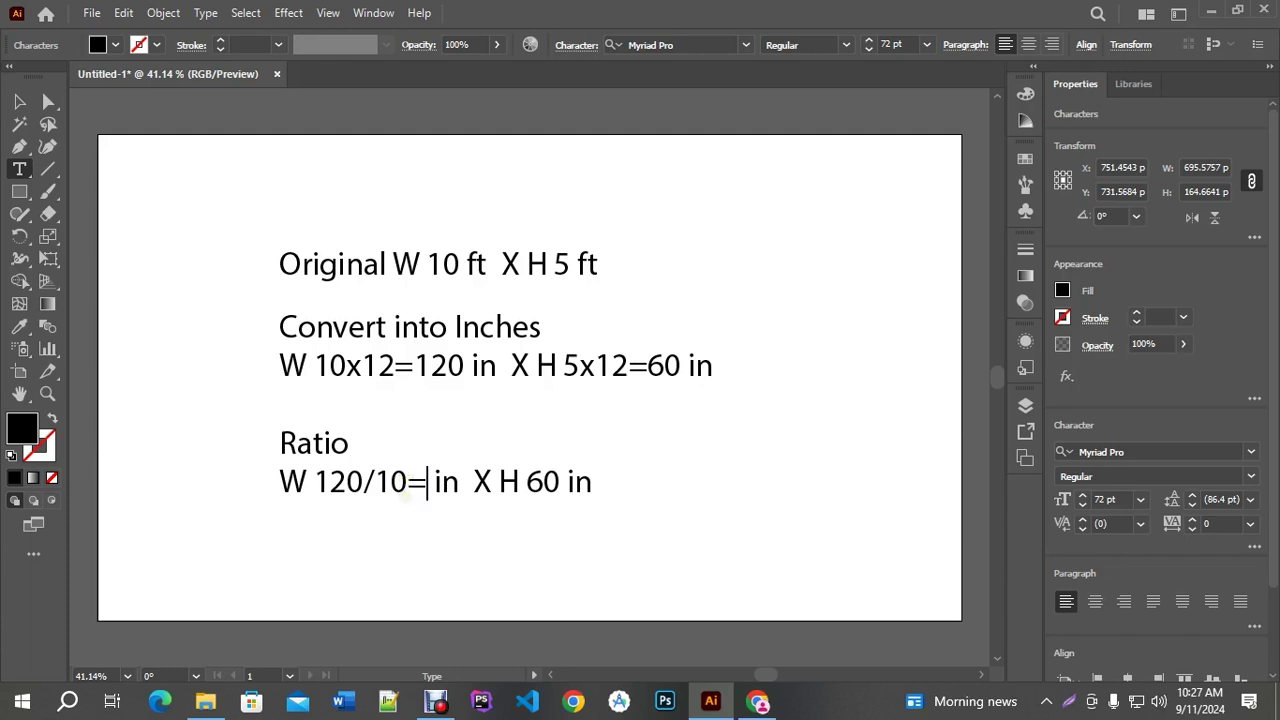
text(12)
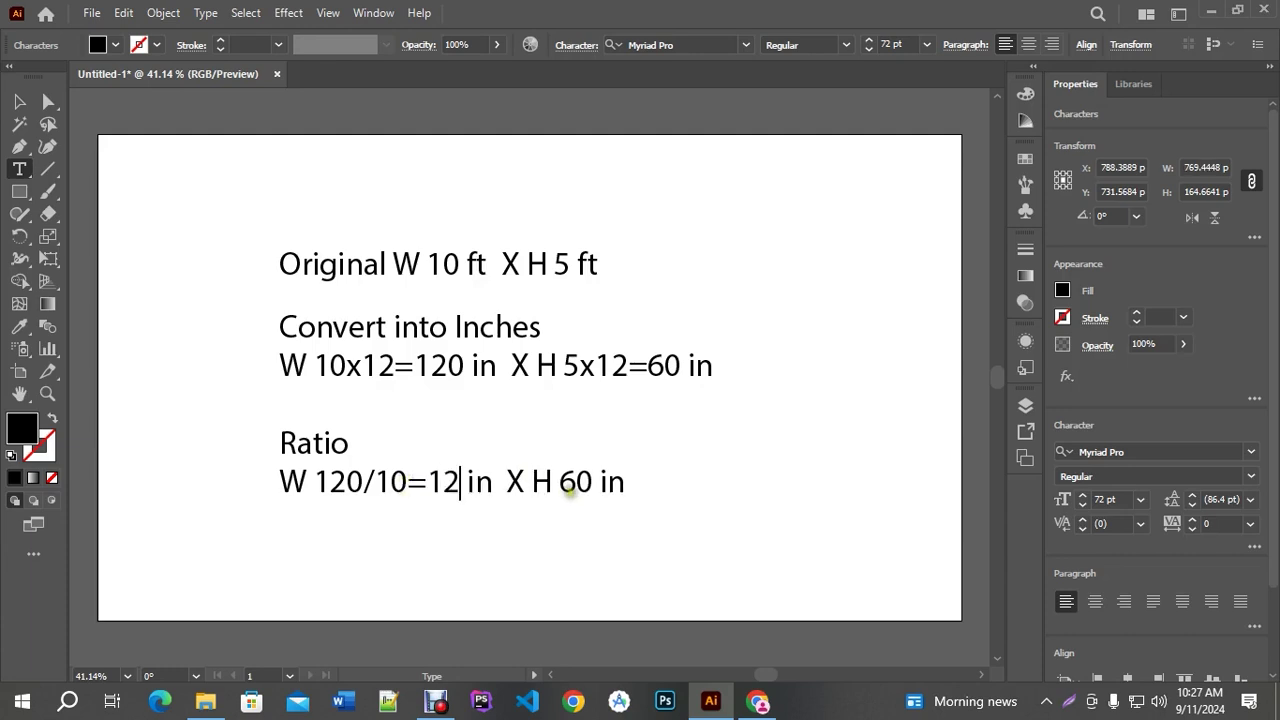
Change the Ratio height to read '60/10=6 in'
click(592, 481)
text(/10)
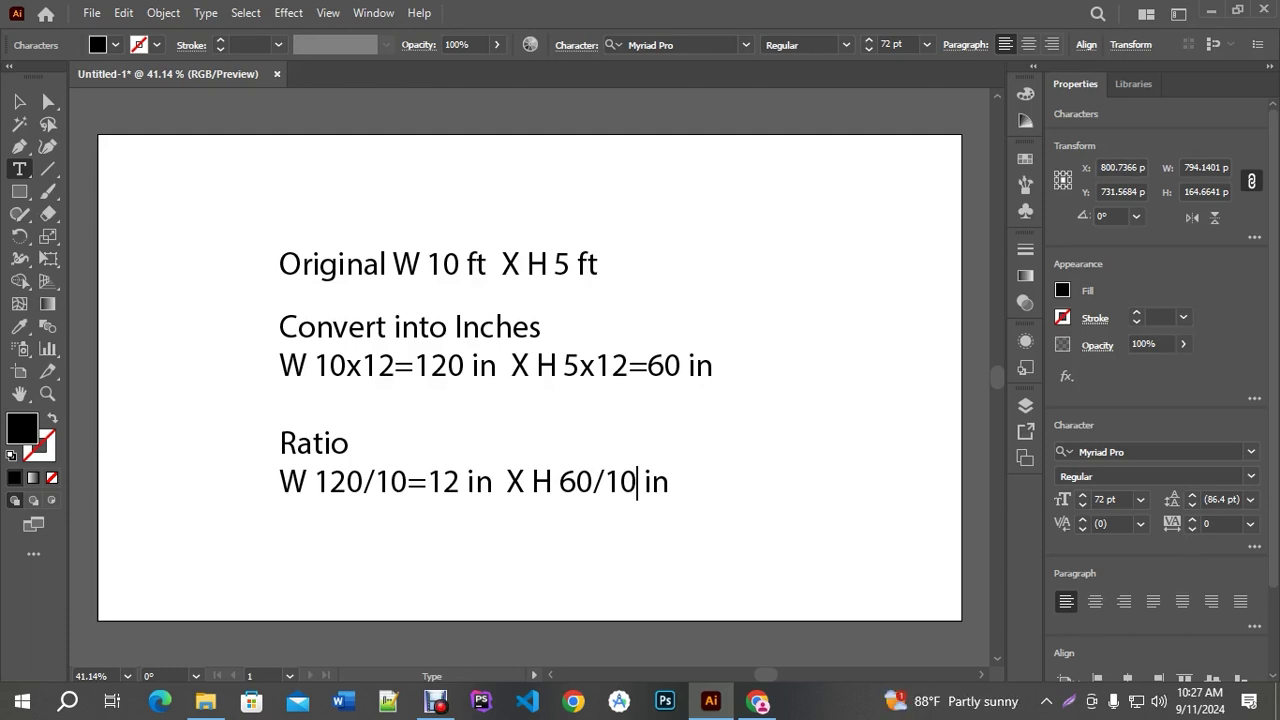
text(=6)
key(Escape)
Copy the Ratio note below as 'Artboard' reading 'W 12 in X H 6 in'
click(775, 426)
drag(494, 477, 494, 569)
double_click(331, 531)
text(Ar)
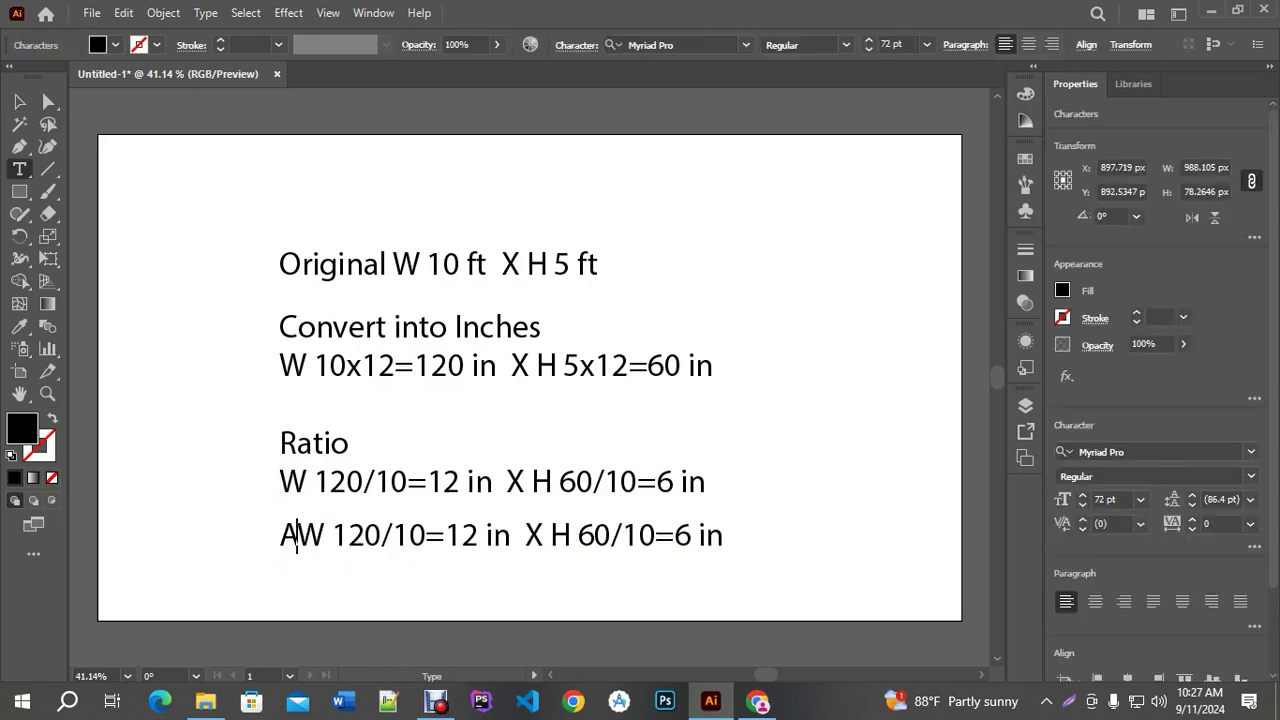
text(tboard)
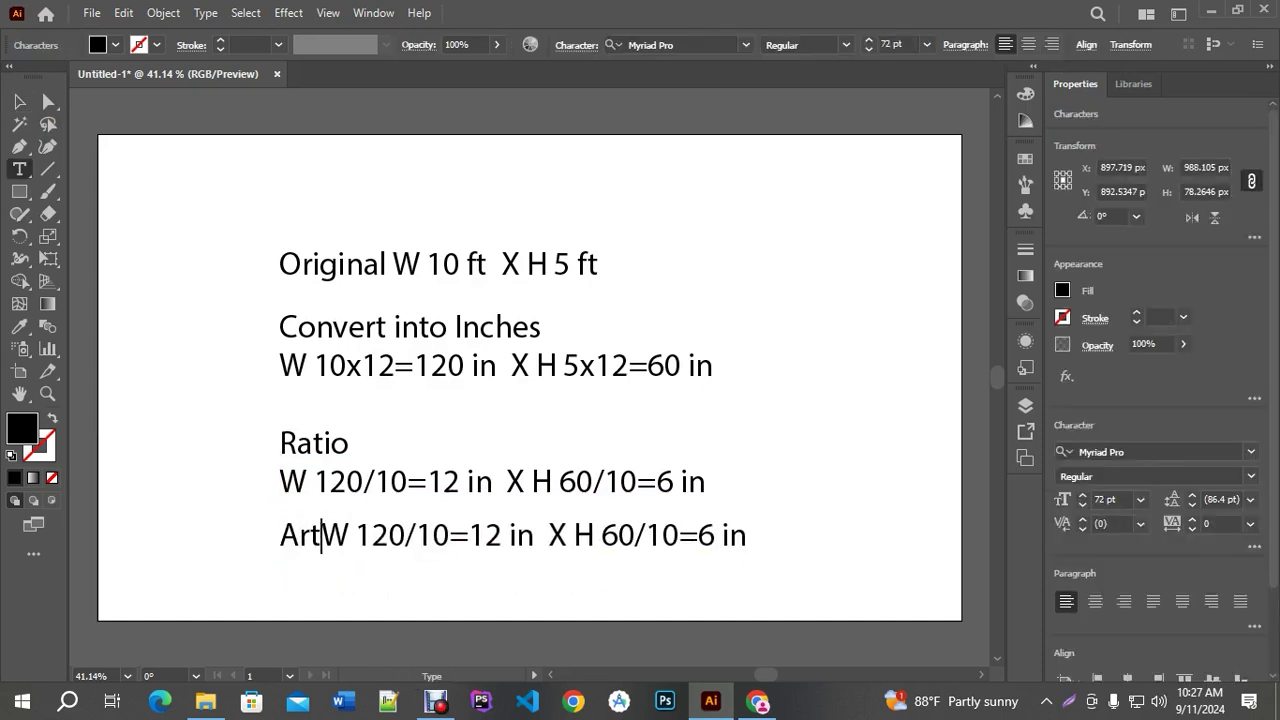
key(Return)
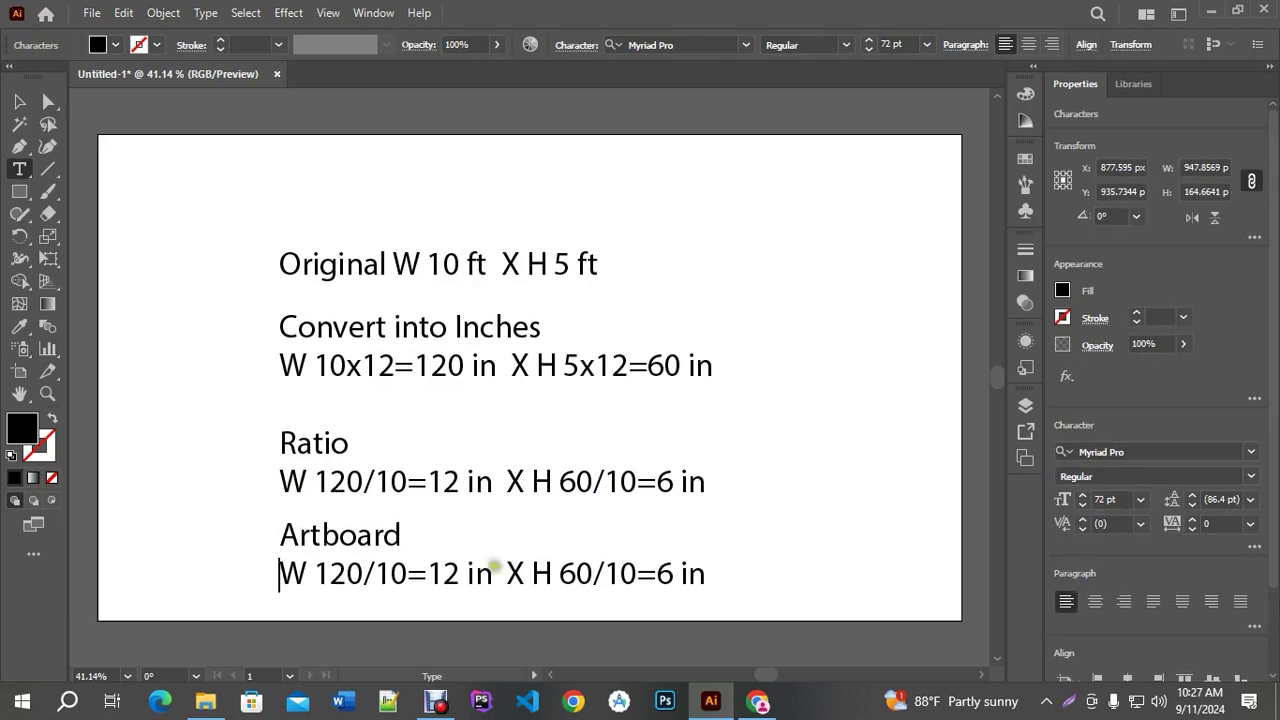
drag(427, 575, 305, 584)
key(BackSpace)
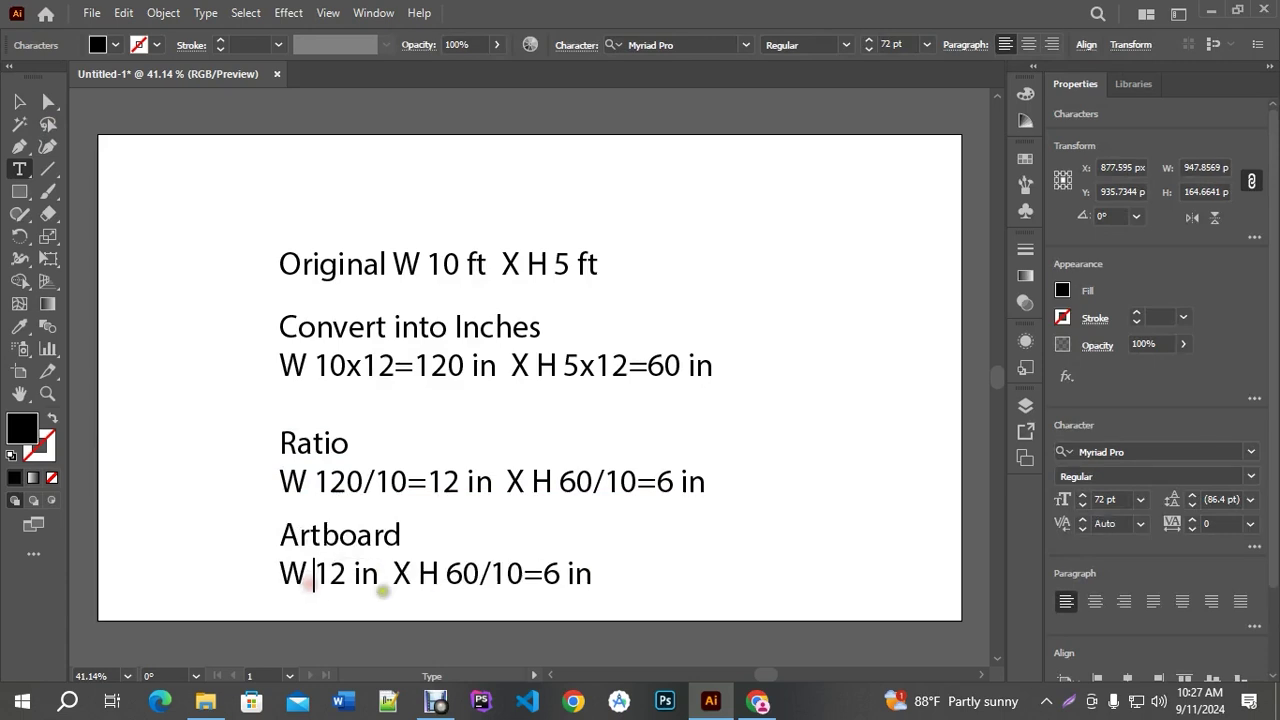
drag(547, 574, 453, 575)
key(BackSpace)
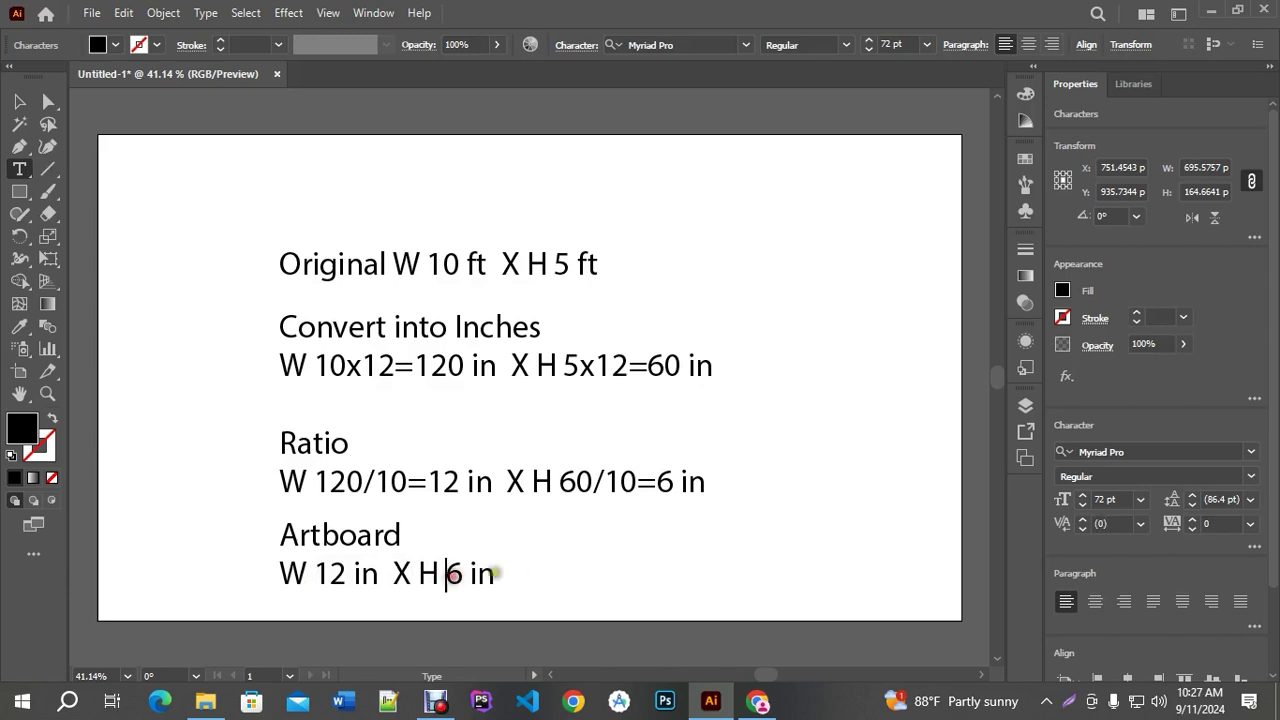
Select all four text notes and move them above the artboard
click(20, 102)
key(ctrl+minus)
key(ctrl+minus)
drag(329, 194, 543, 477)
key(ctrl+minus)
key(ctrl+minus)
drag(518, 417, 504, 245)
click(569, 389)
key(ctrl+plus)
click(457, 307)
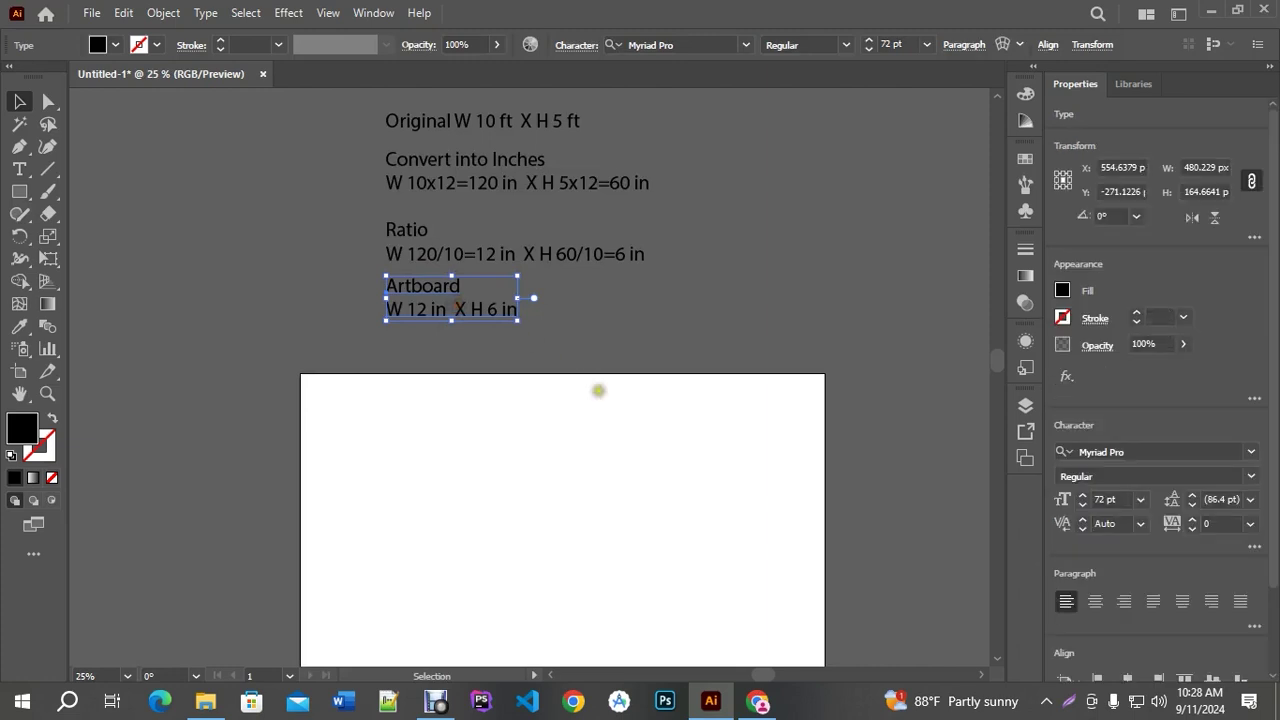
Draw a rectangle sized exactly 12 in wide by 6 in high
click(600, 386)
scroll(600, 386, down, 2)
key(ctrl+minus)
click(26, 199)
drag(458, 323, 784, 359)
click(302, 257)
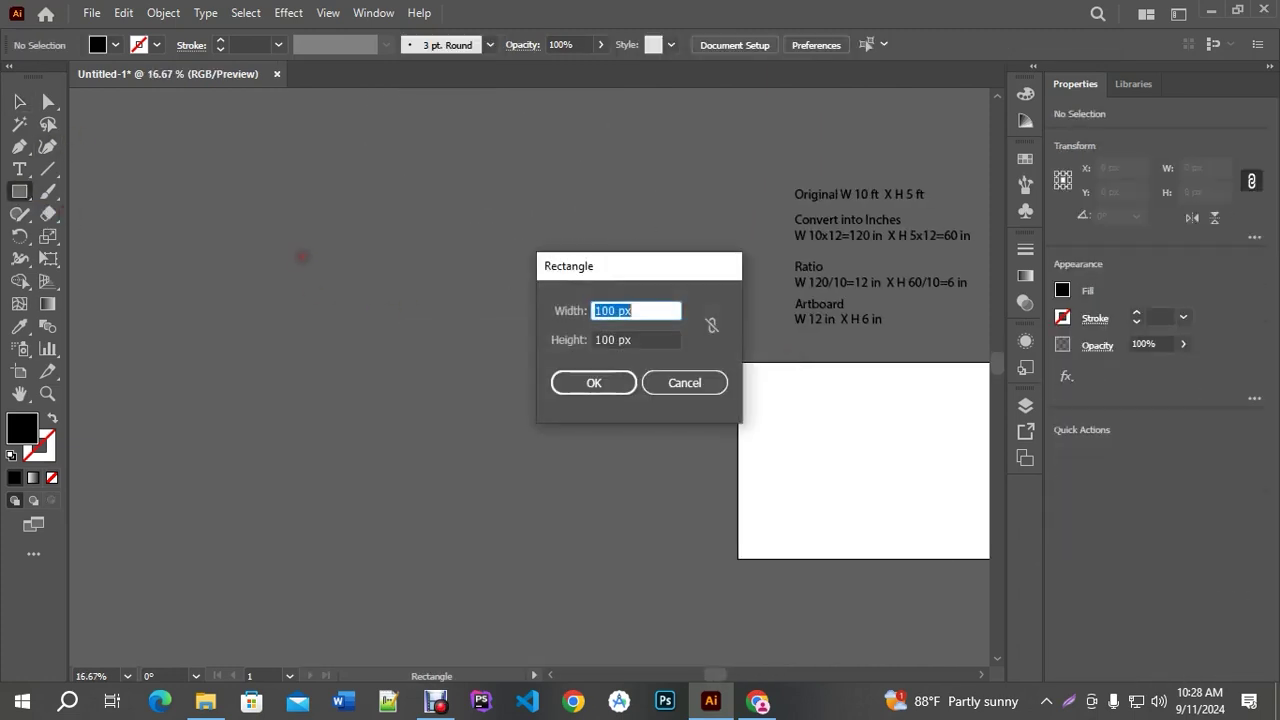
text(12)
key(Tab)
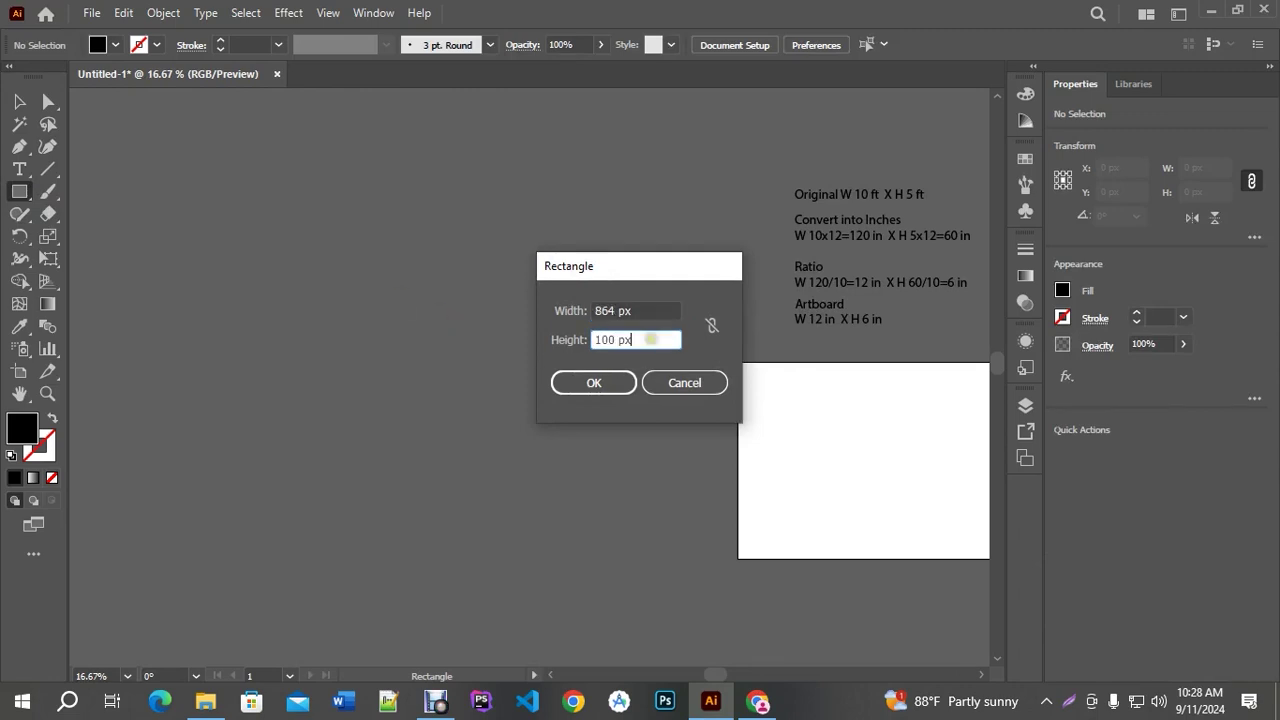
text(6)
key(Return)
Try enlarging the black rectangle from its corner, undoing the distorted attempts
scroll(445, 311, down, 1)
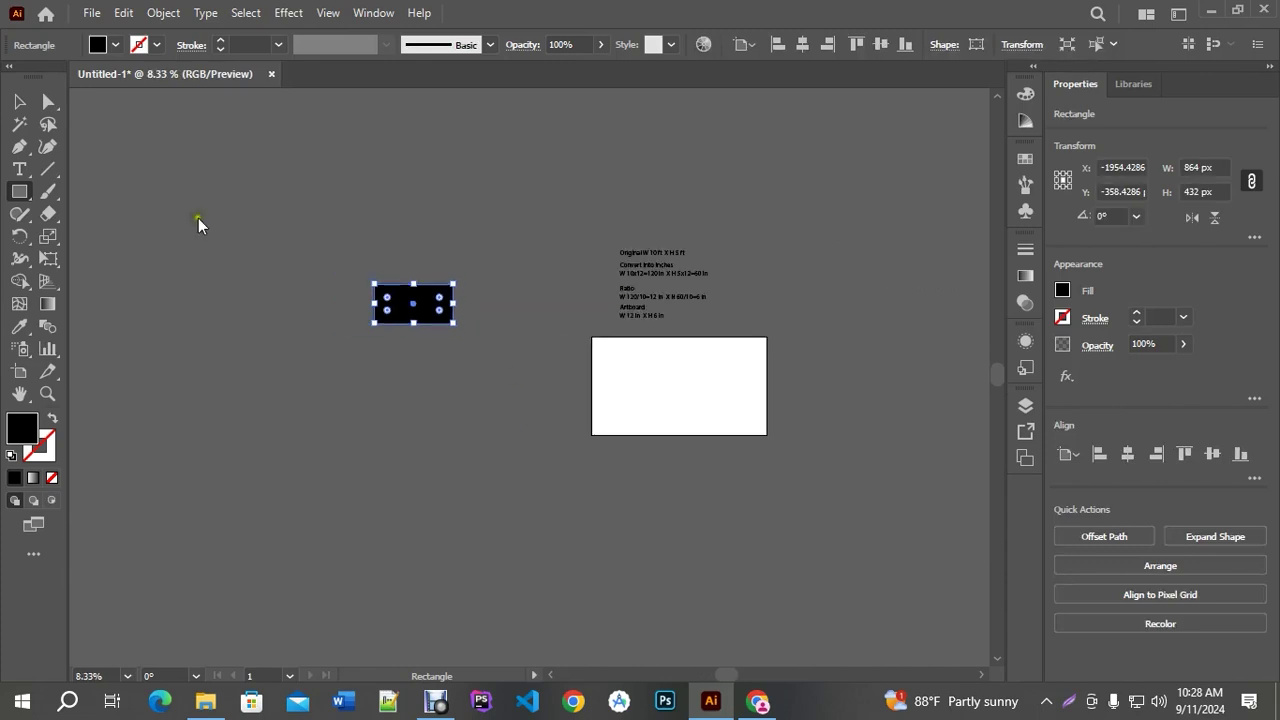
key(v)
scroll(302, 277, up, 1)
scroll(560, 334, up, 1)
click(669, 320)
click(529, 331)
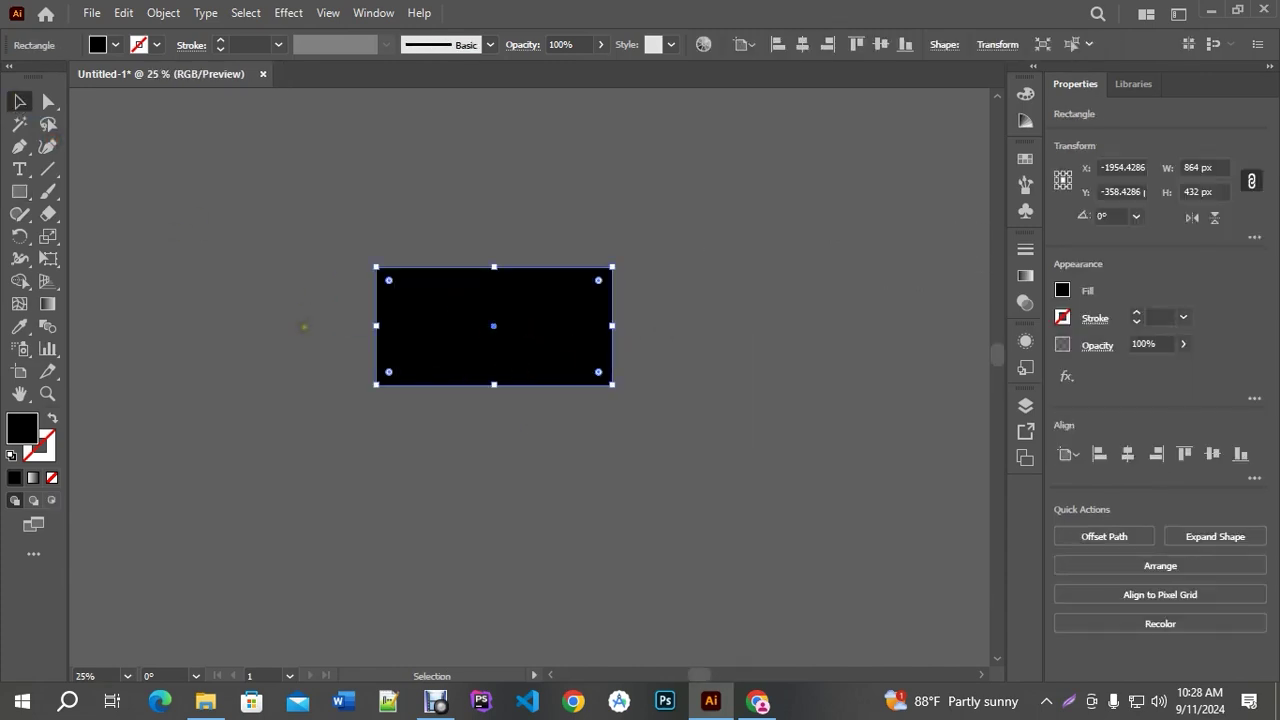
scroll(304, 326, down, 3)
scroll(410, 340, down, 2)
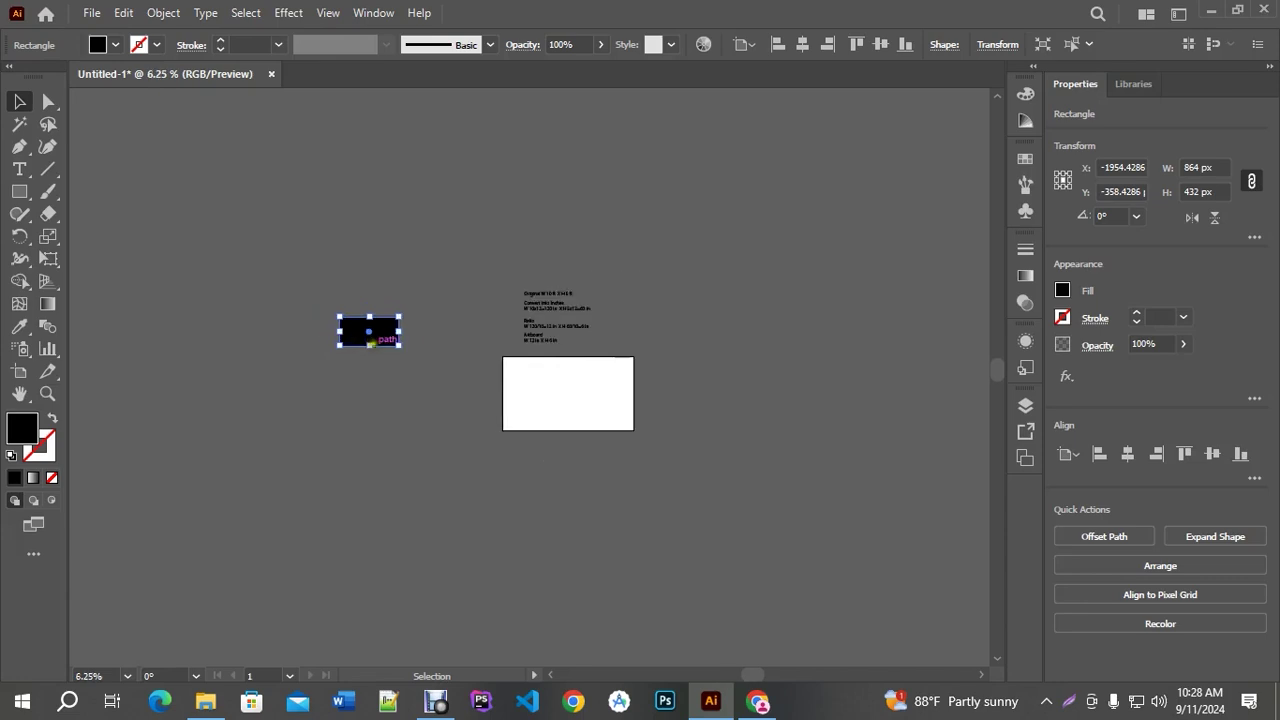
scroll(409, 332, up, 1)
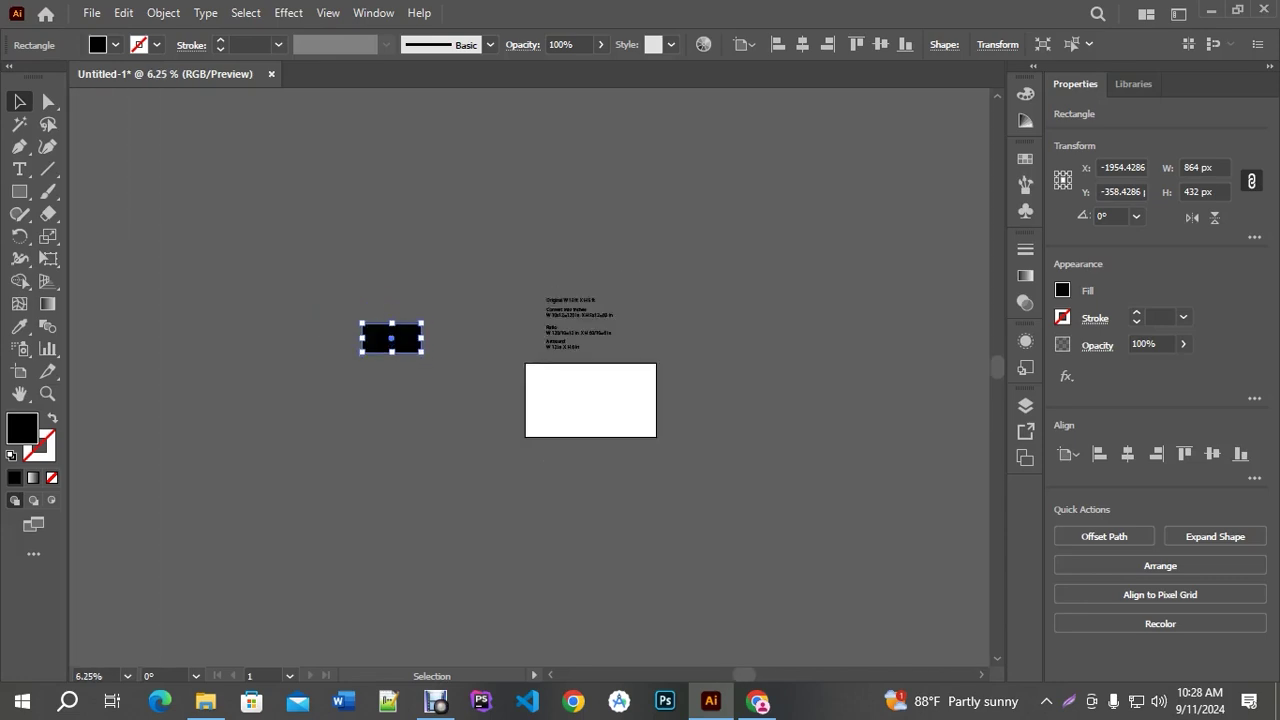
drag(421, 323, 919, 148)
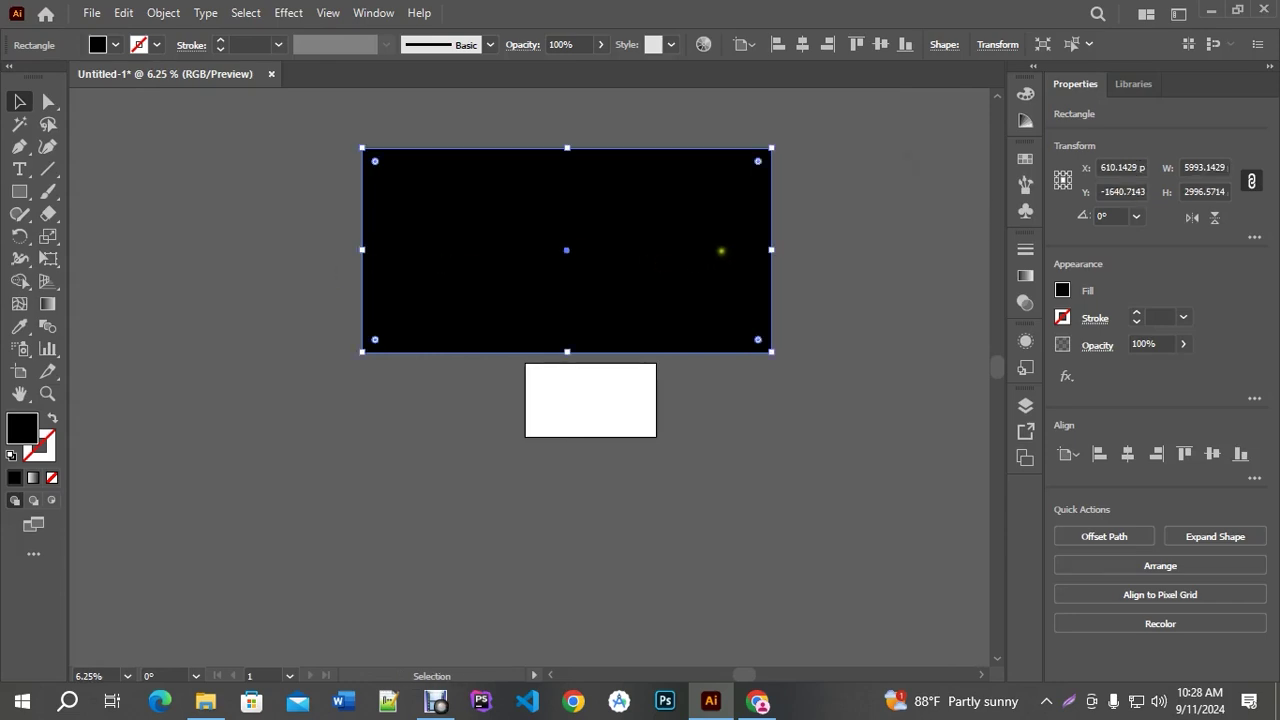
key(ctrl+z)
drag(422, 323, 884, 231)
key(ctrl+z)
drag(429, 323, 960, 151)
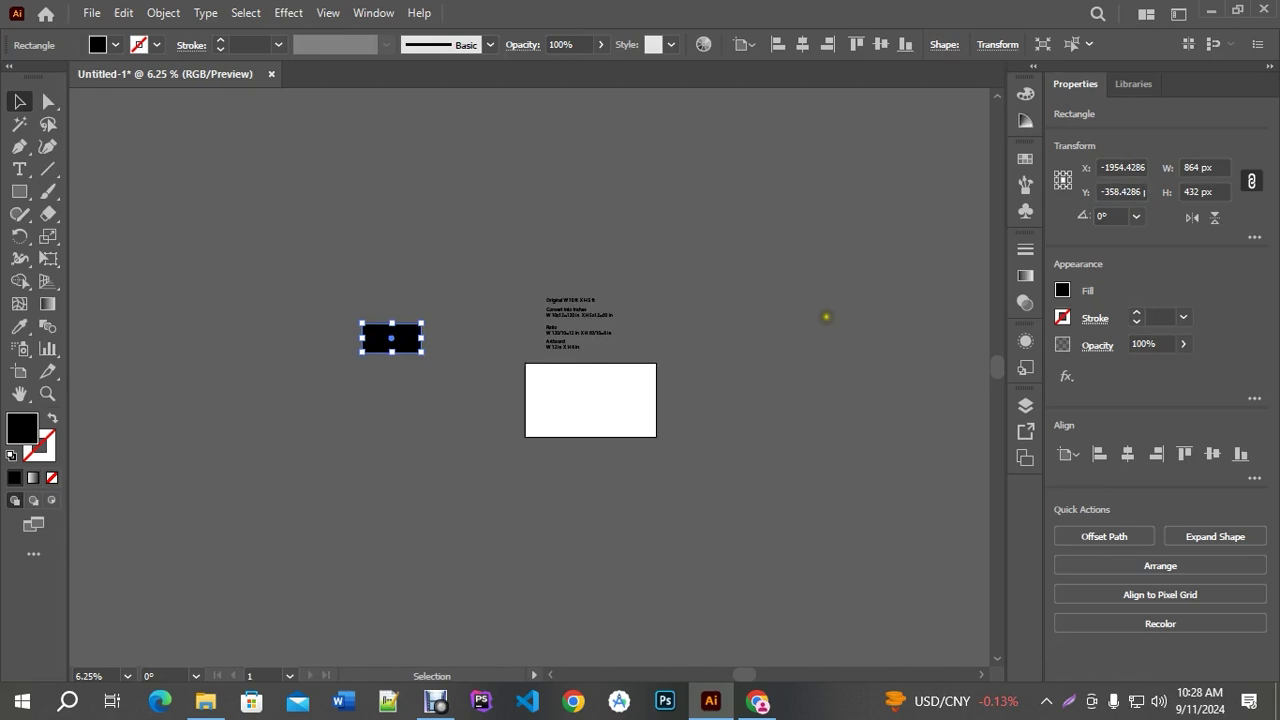
Delete the black rectangle that was covering the text notes
scroll(614, 408, up, 4)
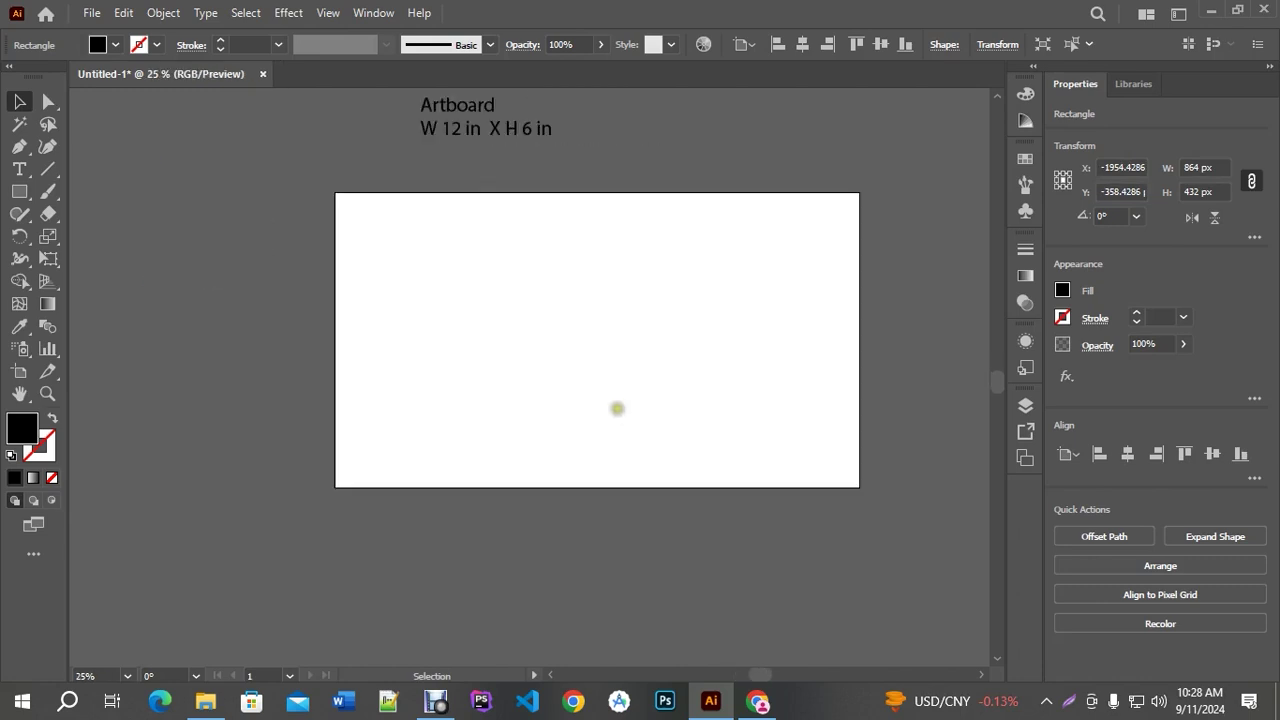
scroll(450, 143, up, 1)
click(586, 443)
scroll(563, 297, up, 5)
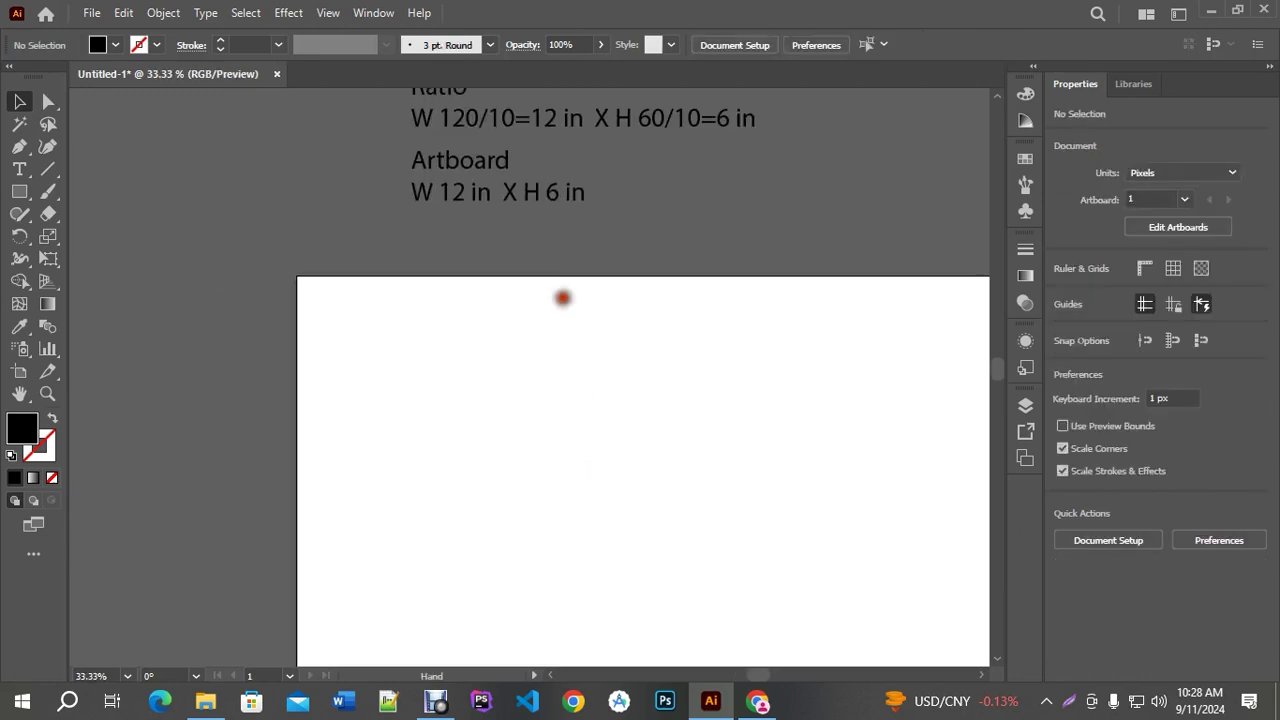
scroll(520, 287, up, 2)
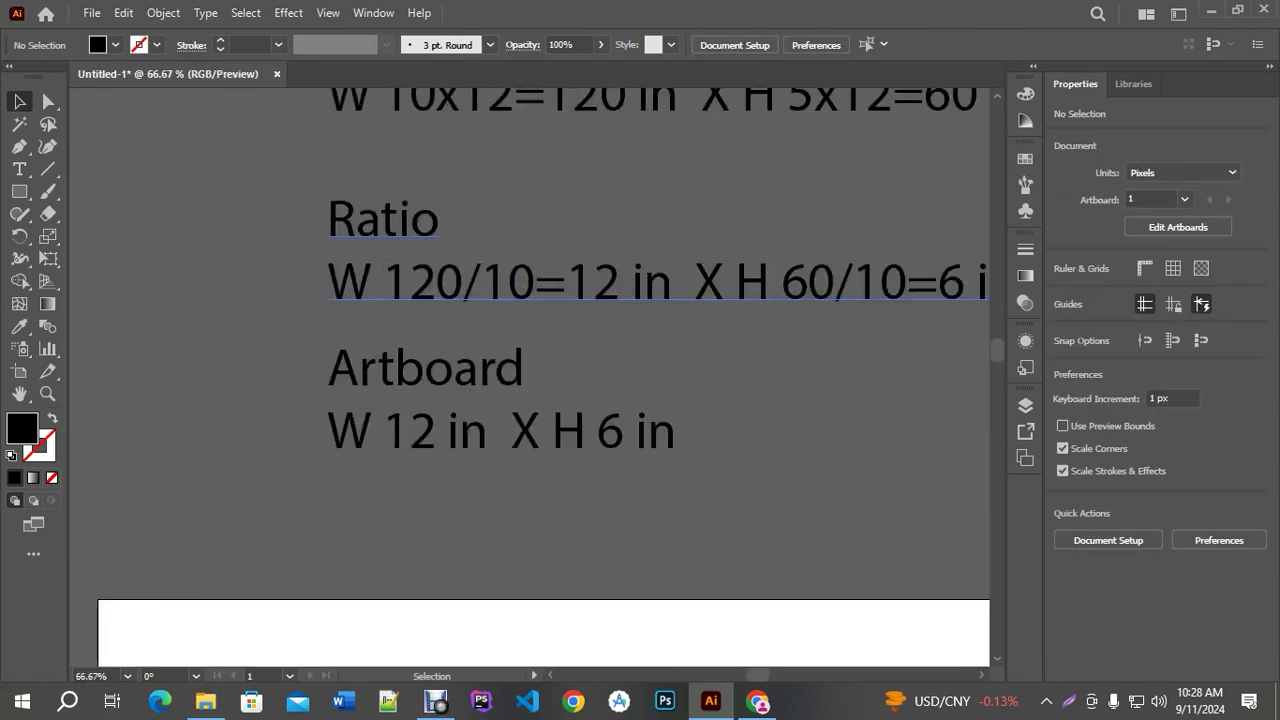
scroll(533, 283, down, 4)
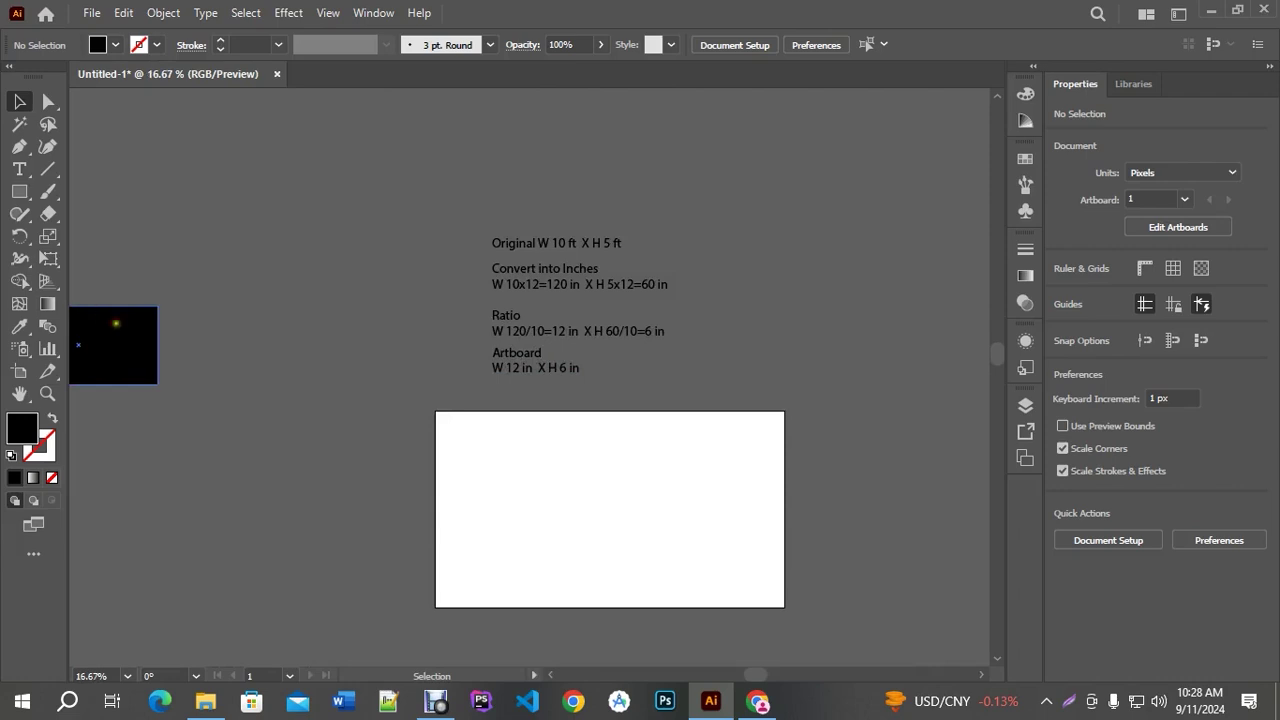
click(115, 320)
key(Delete)
scroll(486, 360, up, 2)
scroll(705, 305, up, 1)
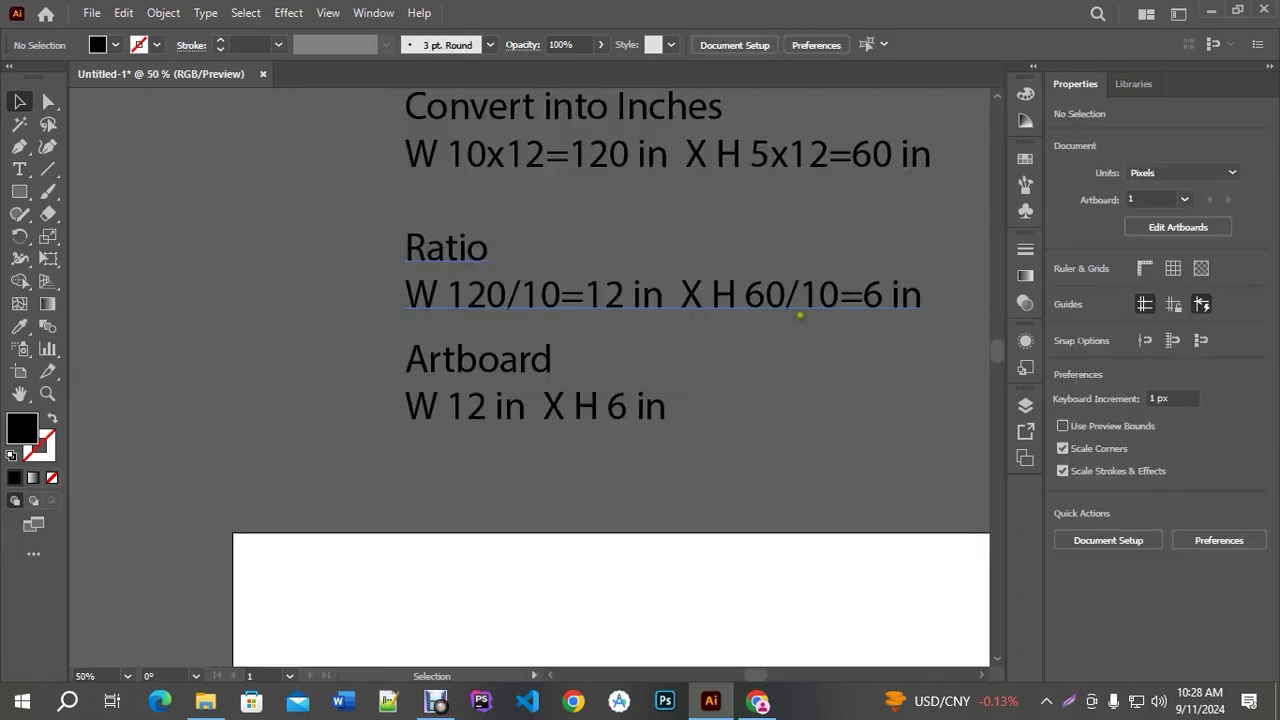
drag(878, 301, 764, 440)
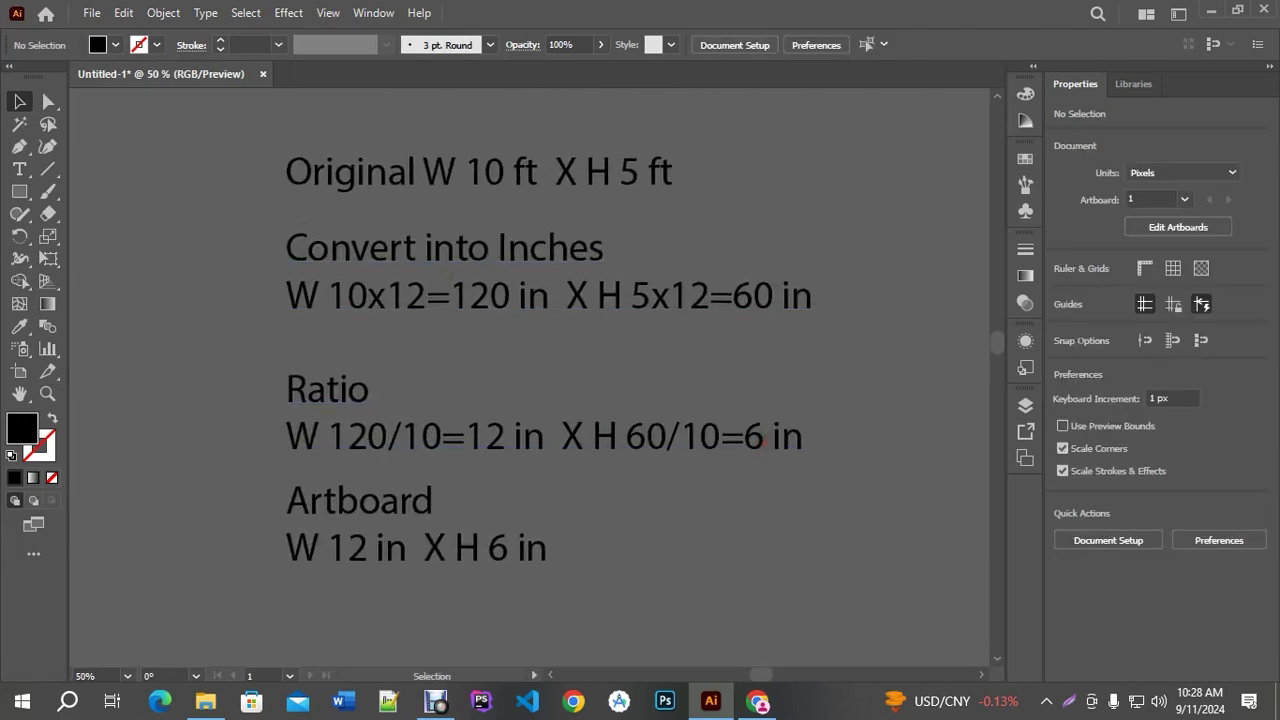
Select and review the Original W 10 ft X H 5 ft, Convert into Inches and Artboard notes
drag(389, 209, 831, 334)
click(684, 518)
click(344, 549)
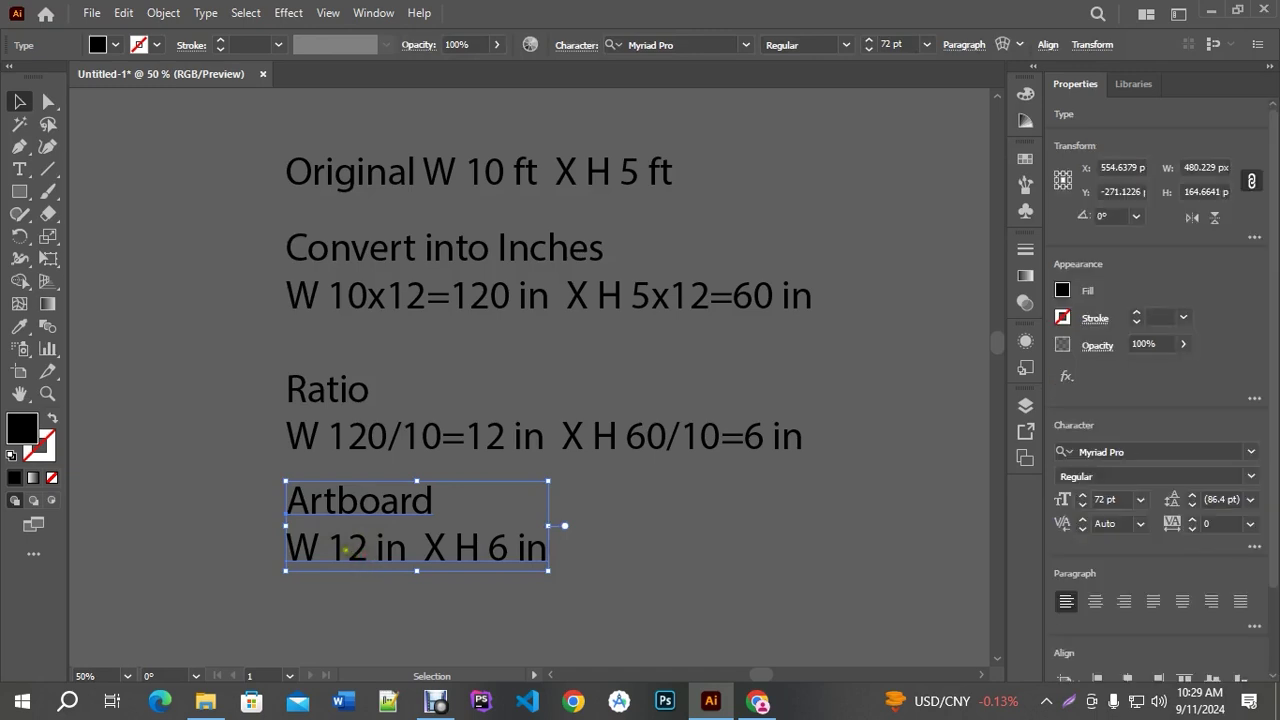
click(453, 180)
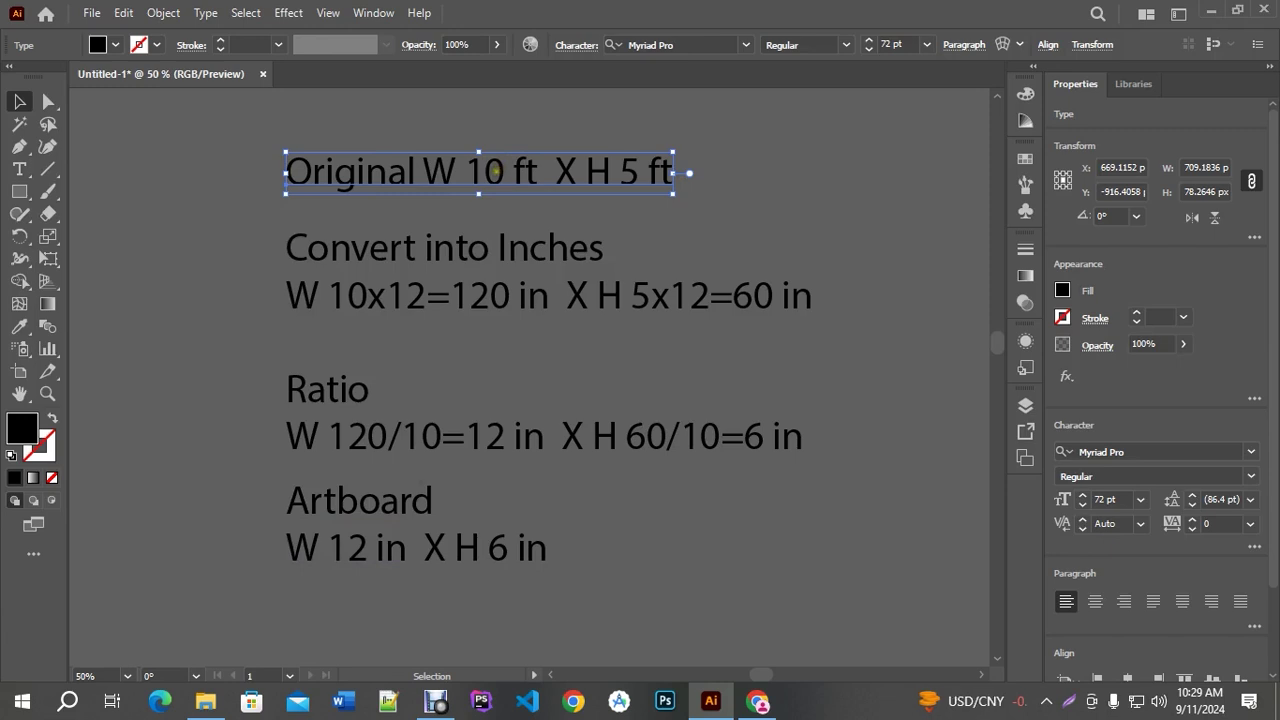
click(497, 298)
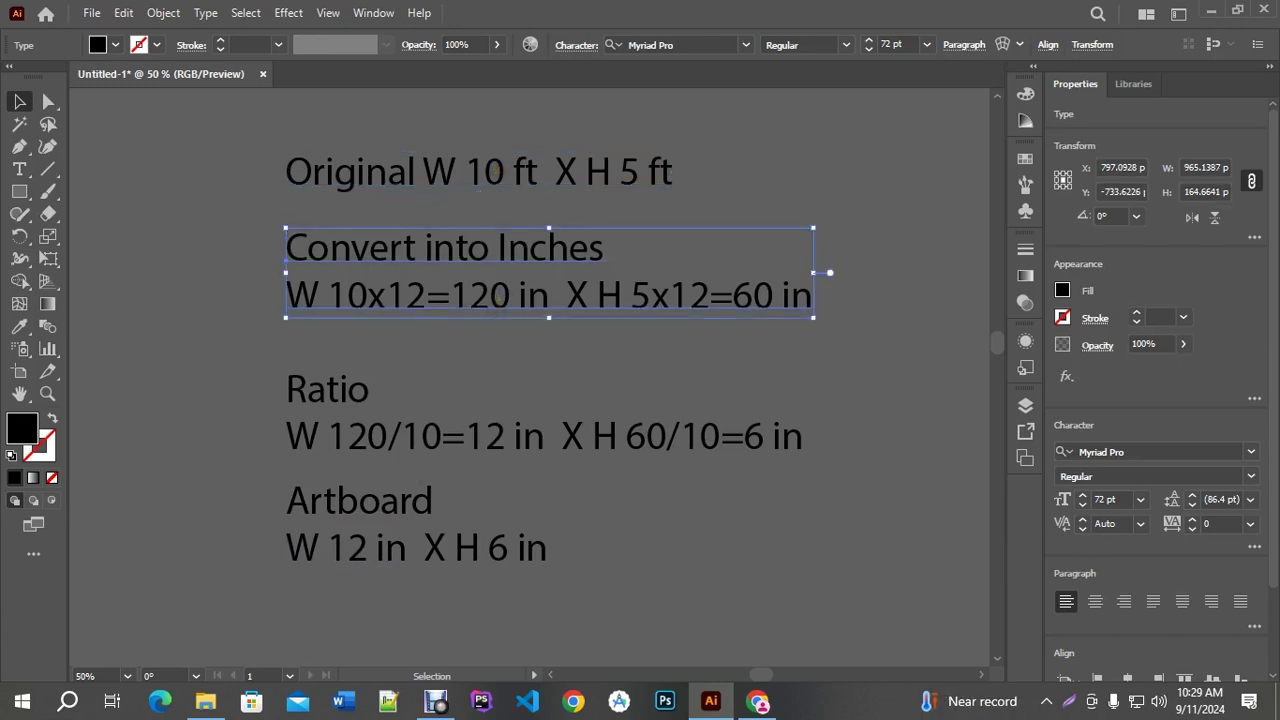
click(500, 297)
click(611, 531)
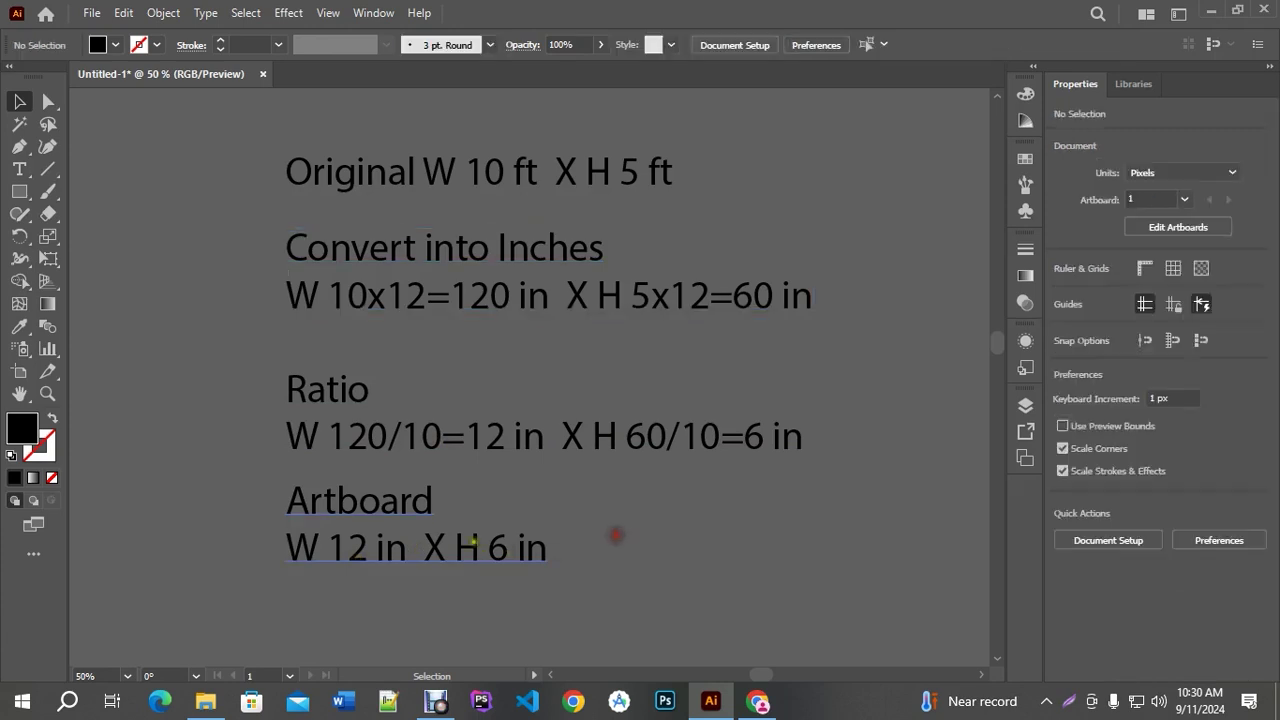
click(375, 541)
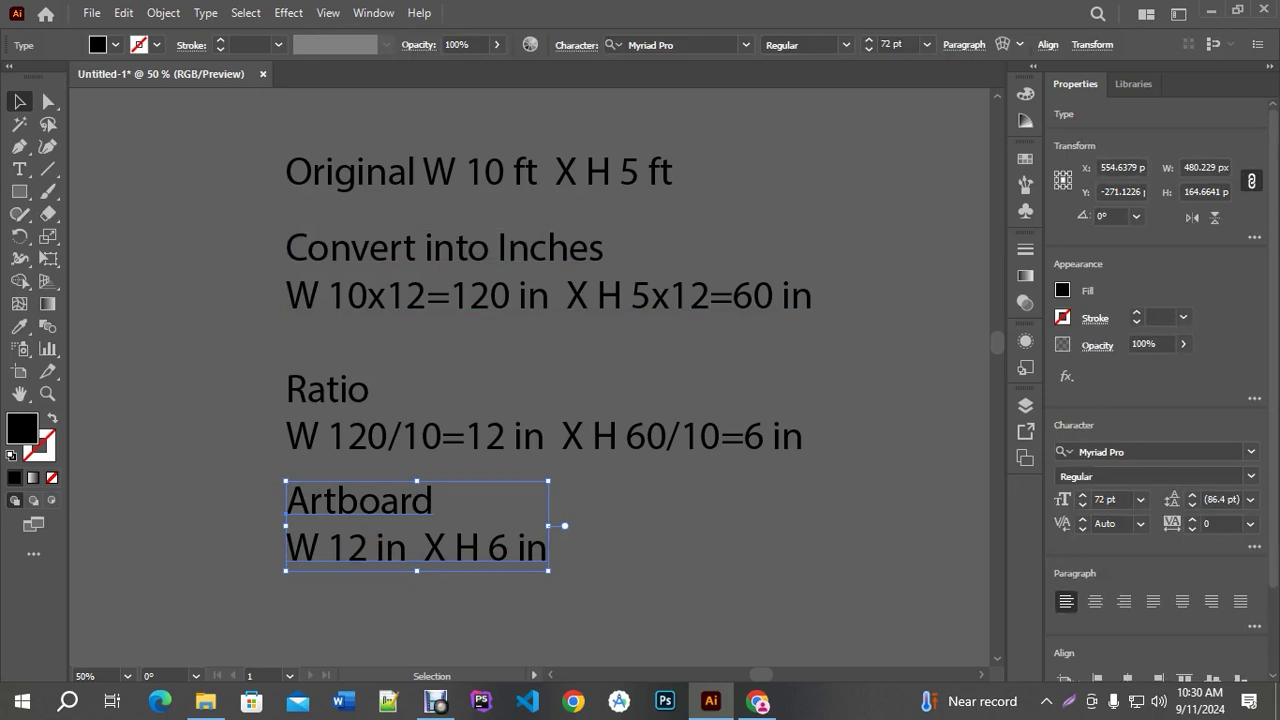
Highlight the divisor 10 in the Ratio line (120/10), then exit text editing
double_click(430, 437)
triple_click(432, 435)
drag(441, 437, 401, 437)
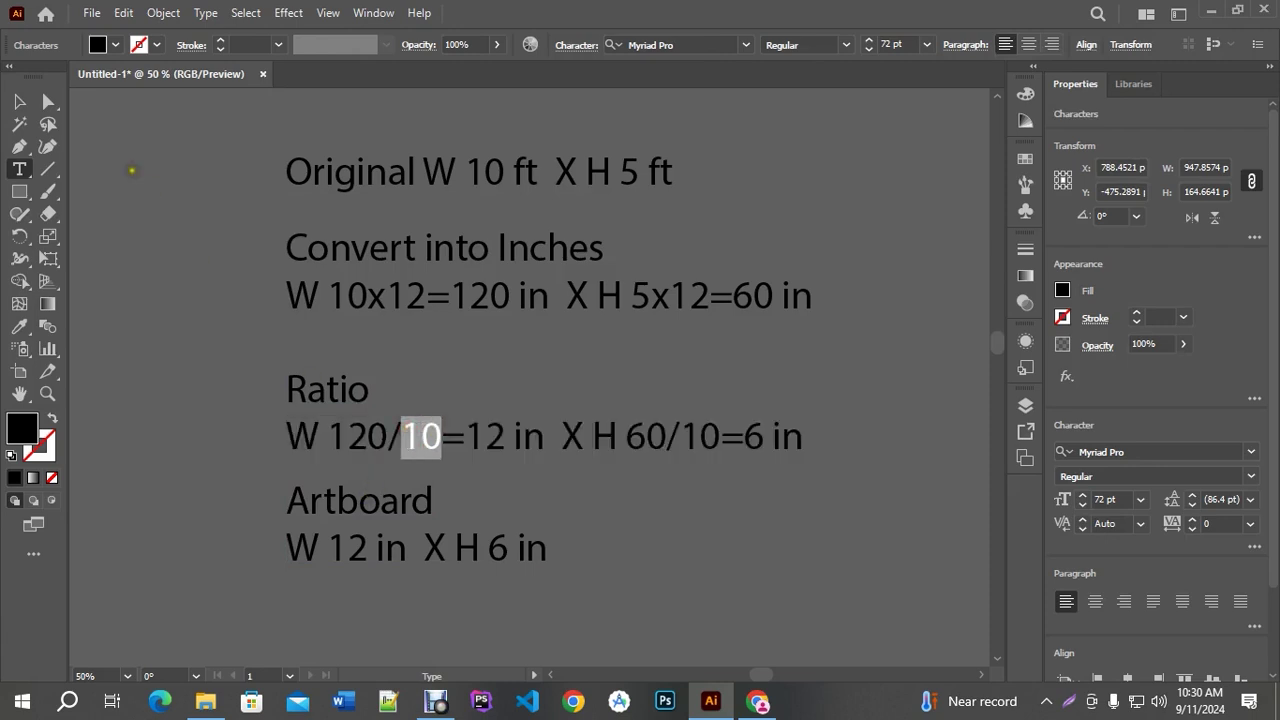
click(19, 101)
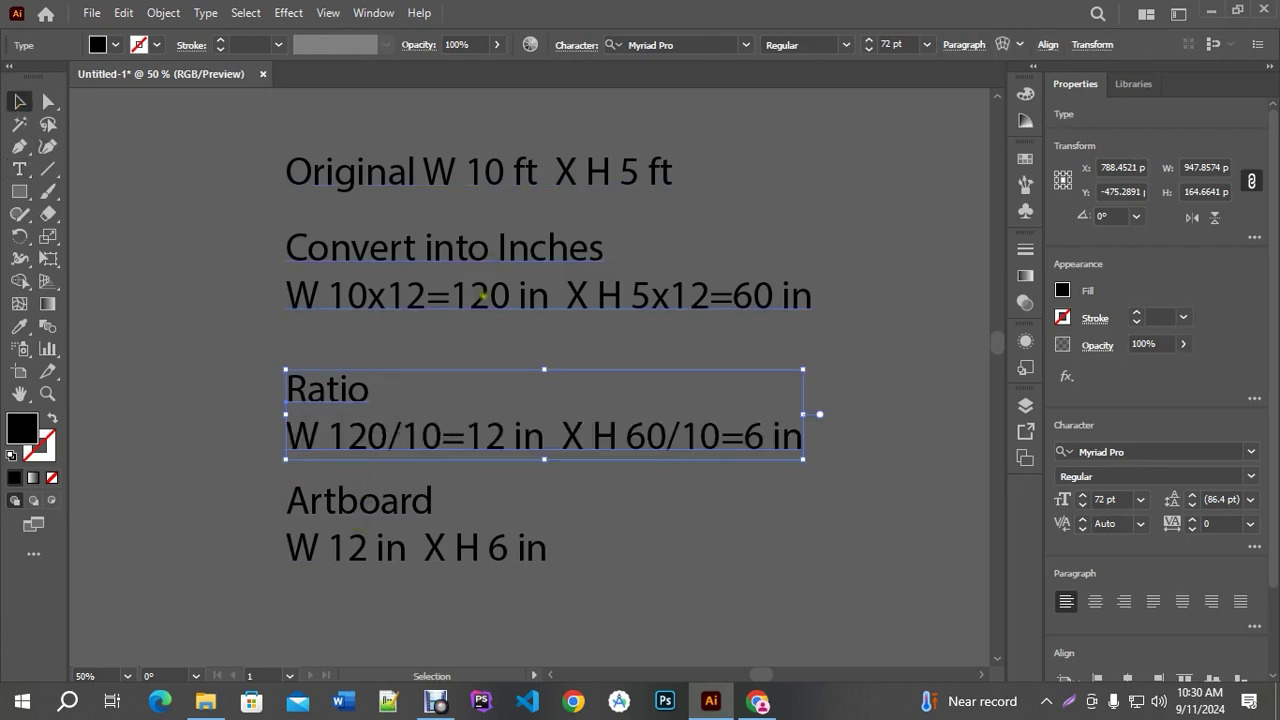
click(483, 293)
click(480, 172)
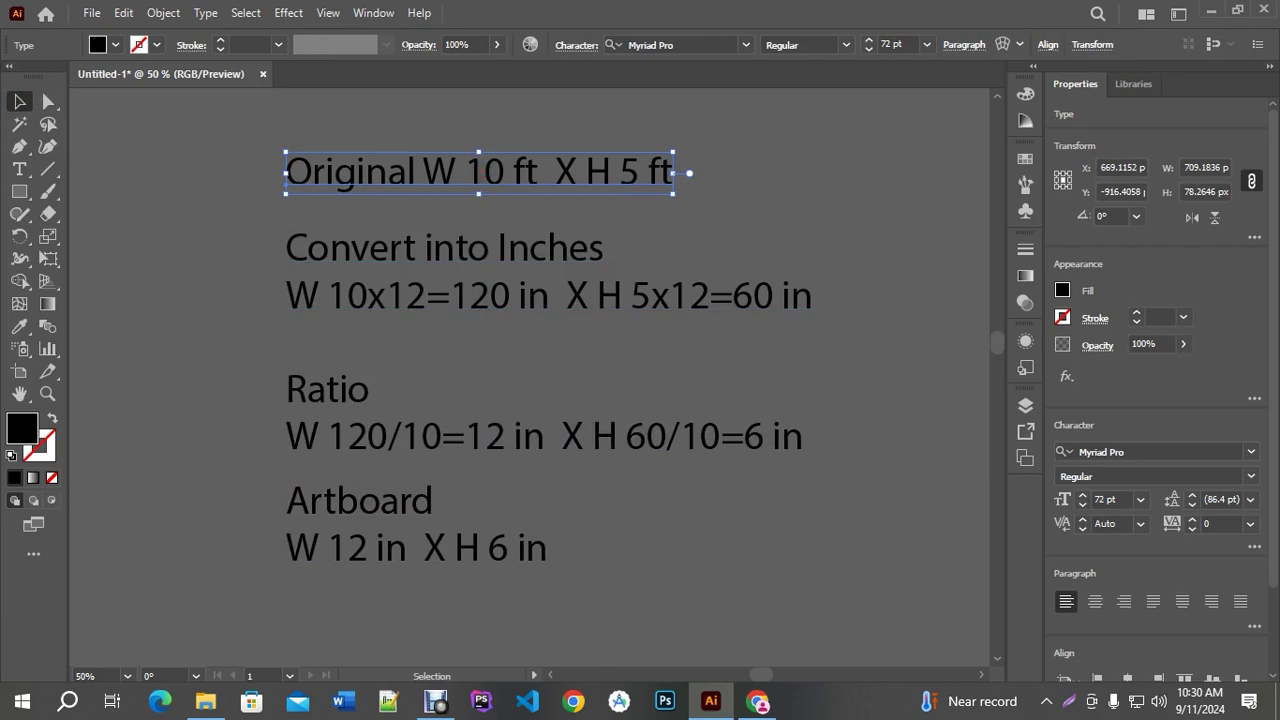
click(615, 534)
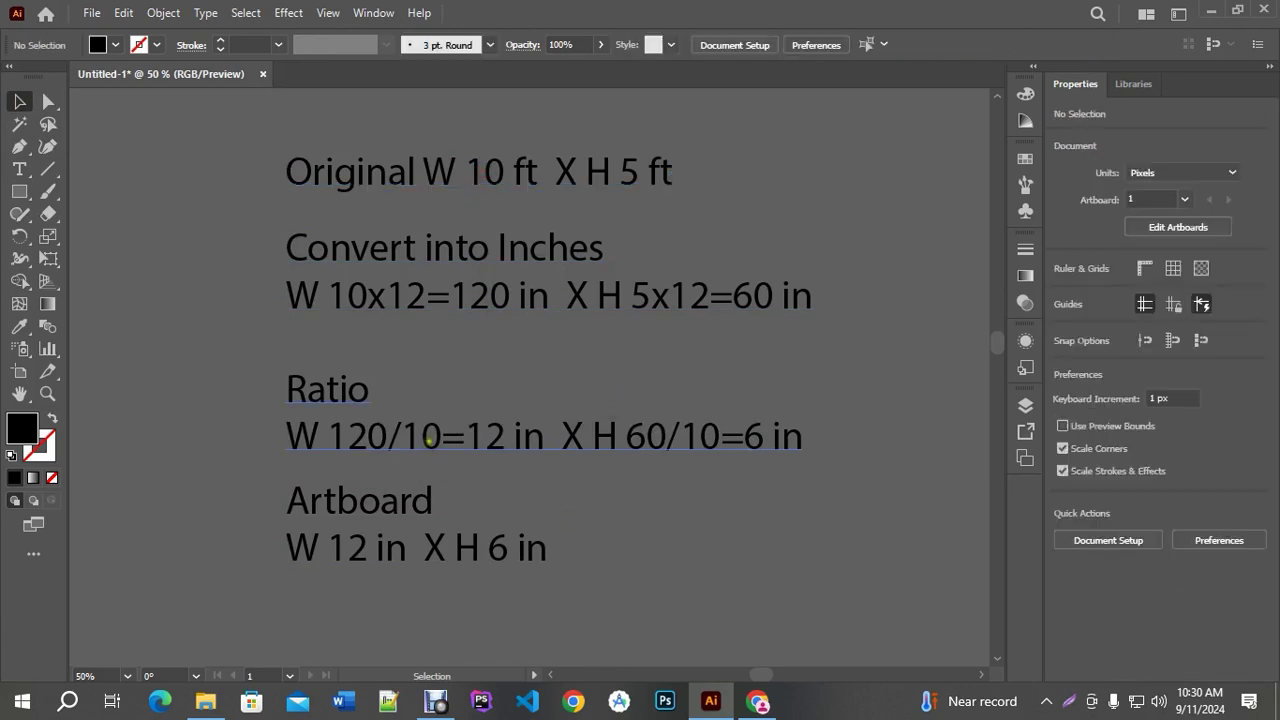
triple_click(430, 442)
drag(402, 436, 441, 438)
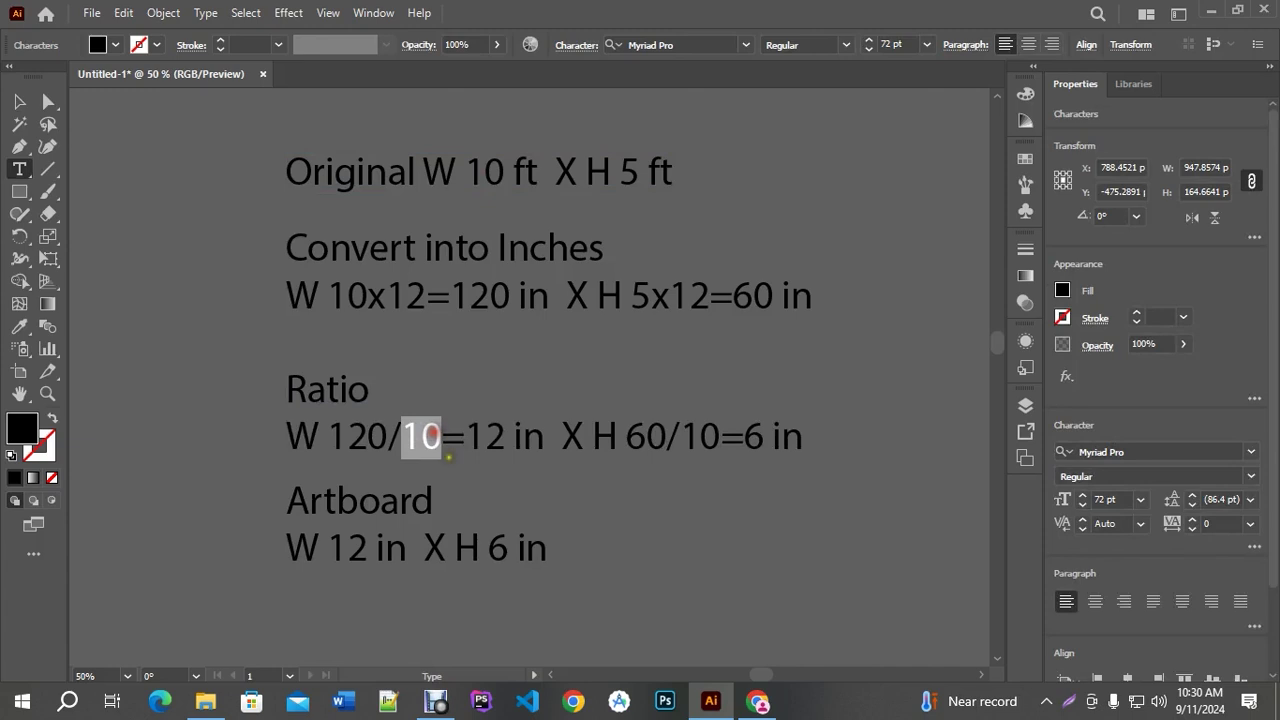
click(19, 101)
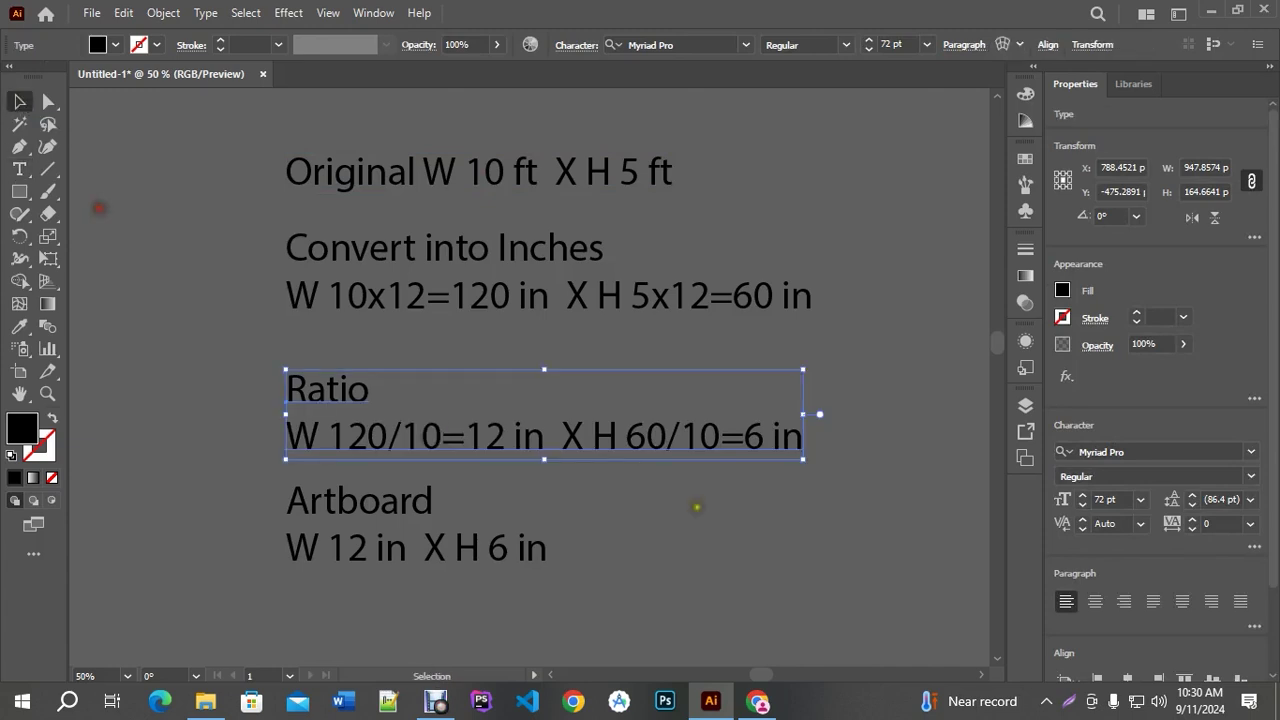
click(729, 514)
key(ctrl+minus)
key(ctrl+minus)
key(ctrl+minus)
key(ctrl+minus)
key(ctrl+minus)
Create a 12 in × 6 in rectangle, which comes out as 864 × 432 px
click(19, 191)
click(286, 258)
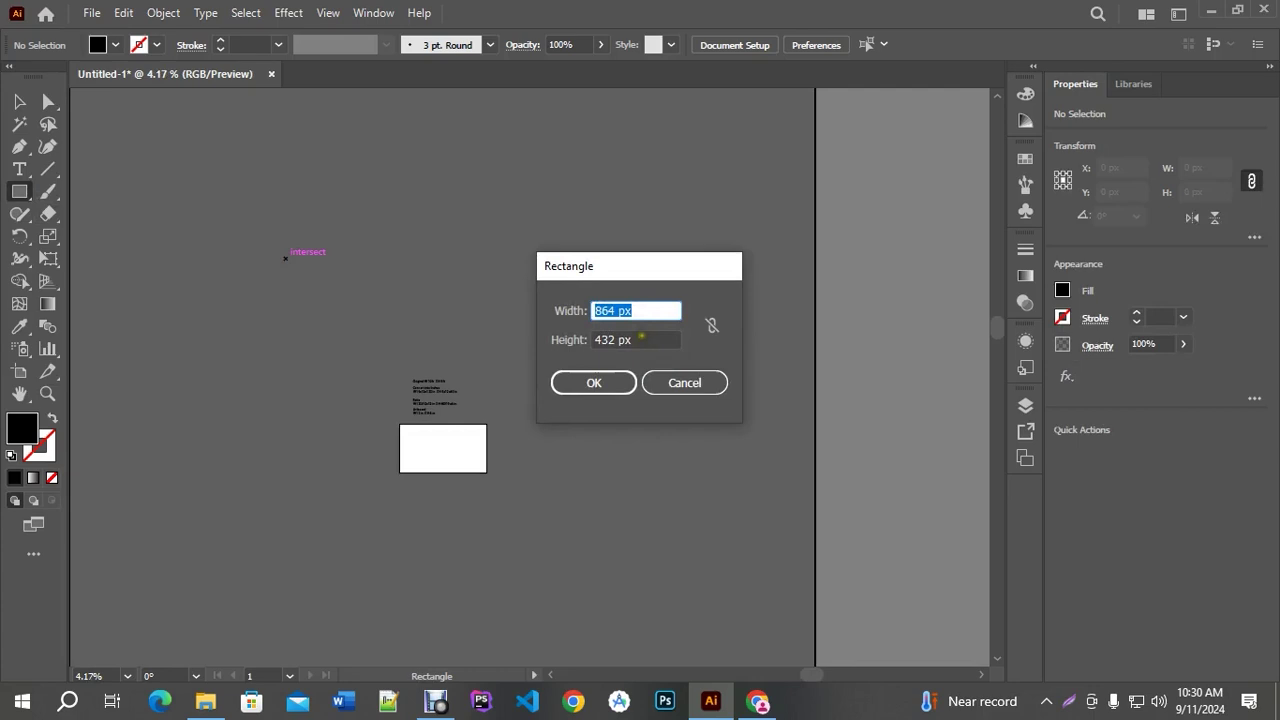
text(12 in)
key(Tab)
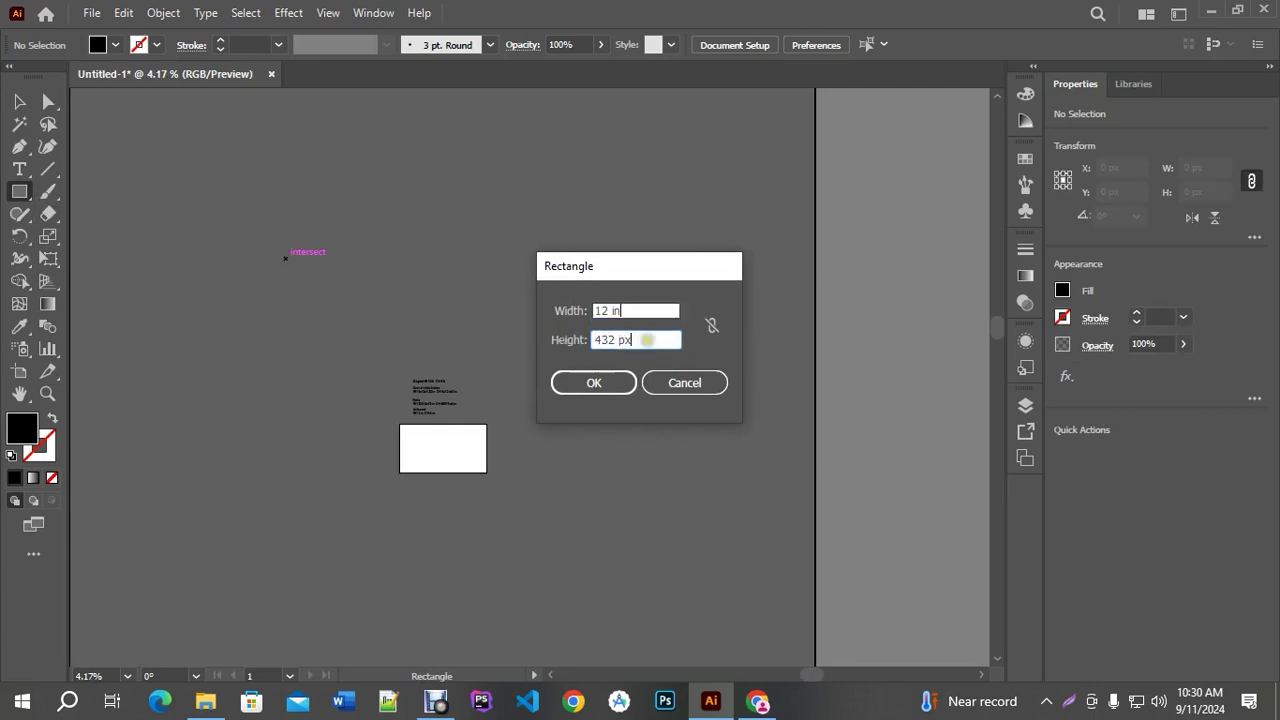
text(6 in)
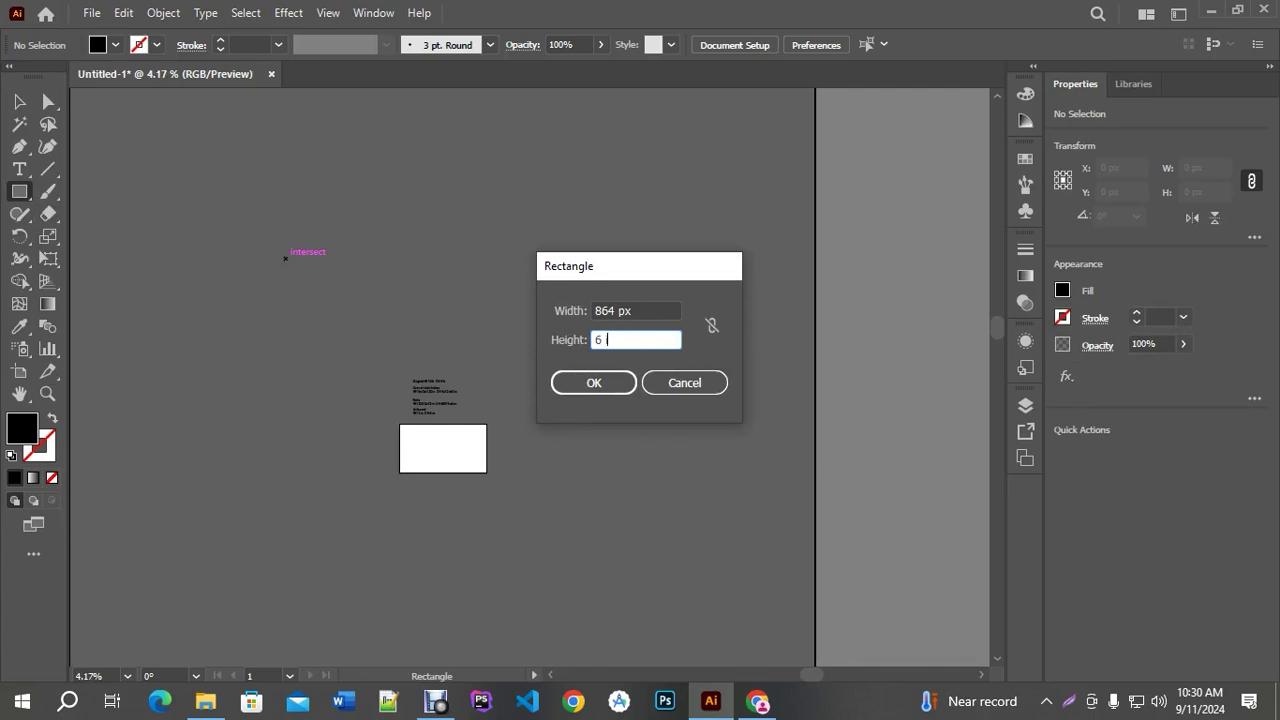
key(Return)
key(v)
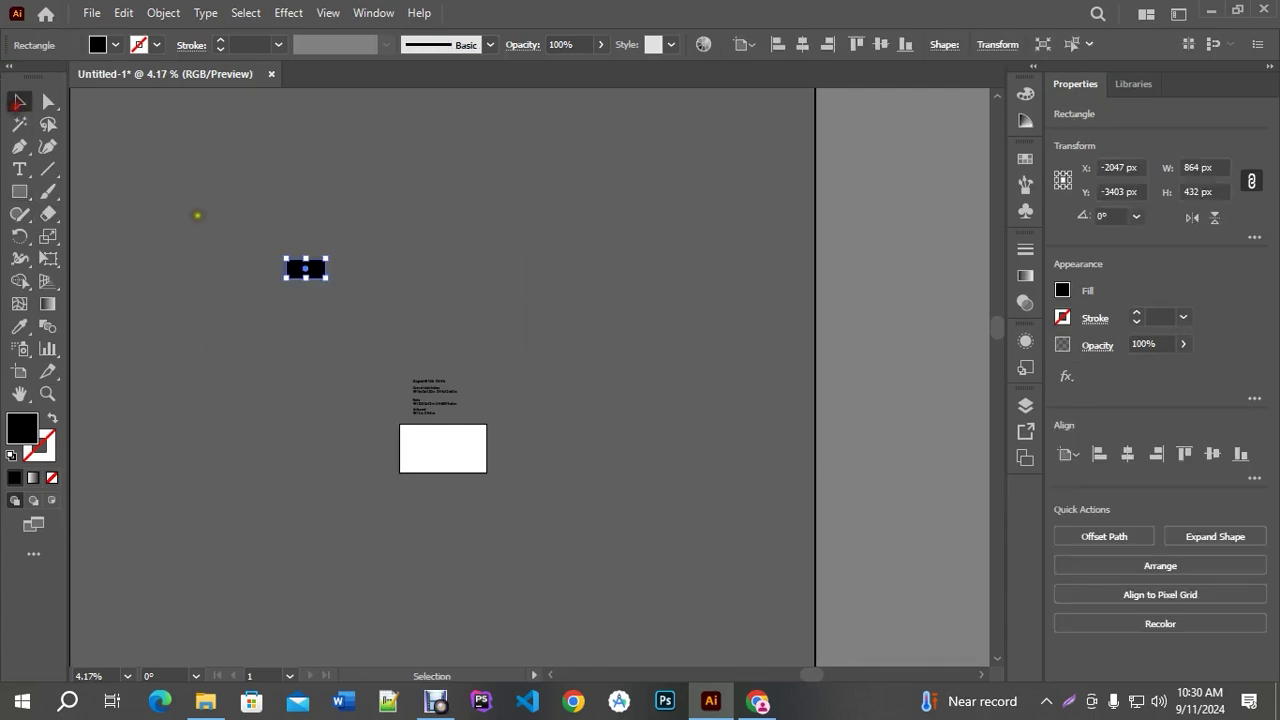
Edit the rectangle's Transform width, typing 864*10 in
scroll(198, 215, up, 1)
scroll(440, 305, up, 2)
scroll(357, 301, up, 1)
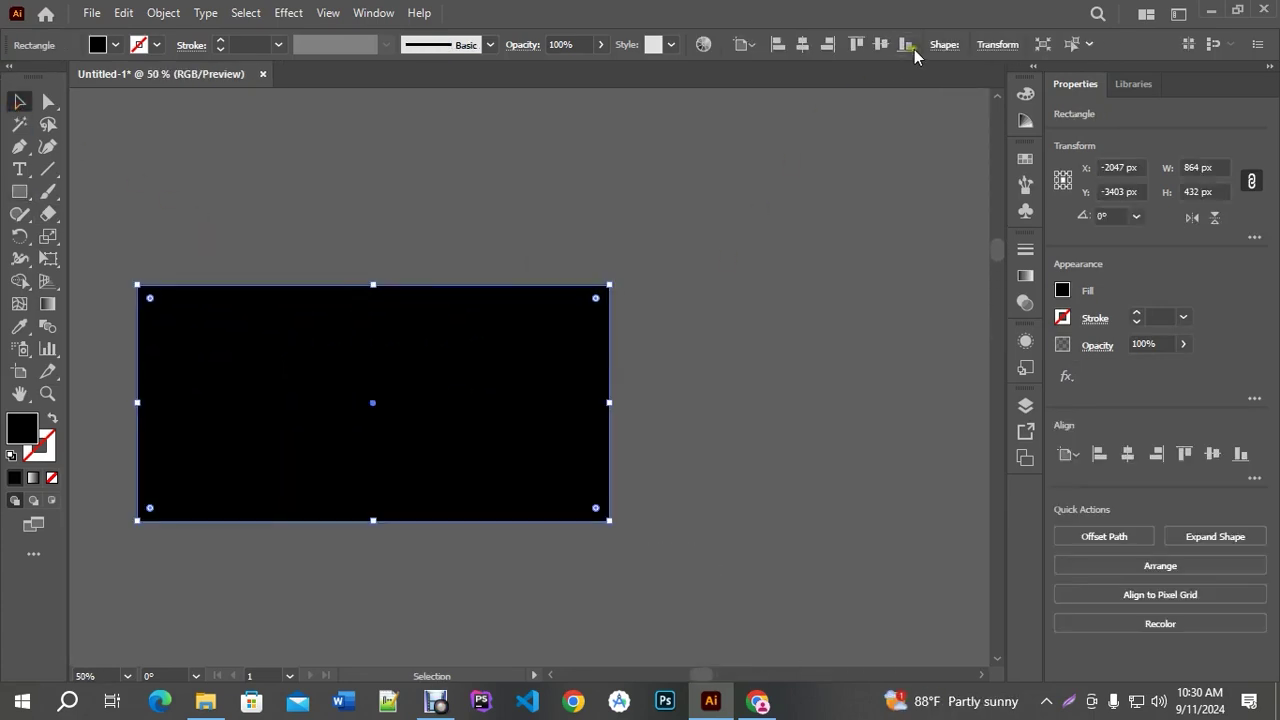
click(985, 45)
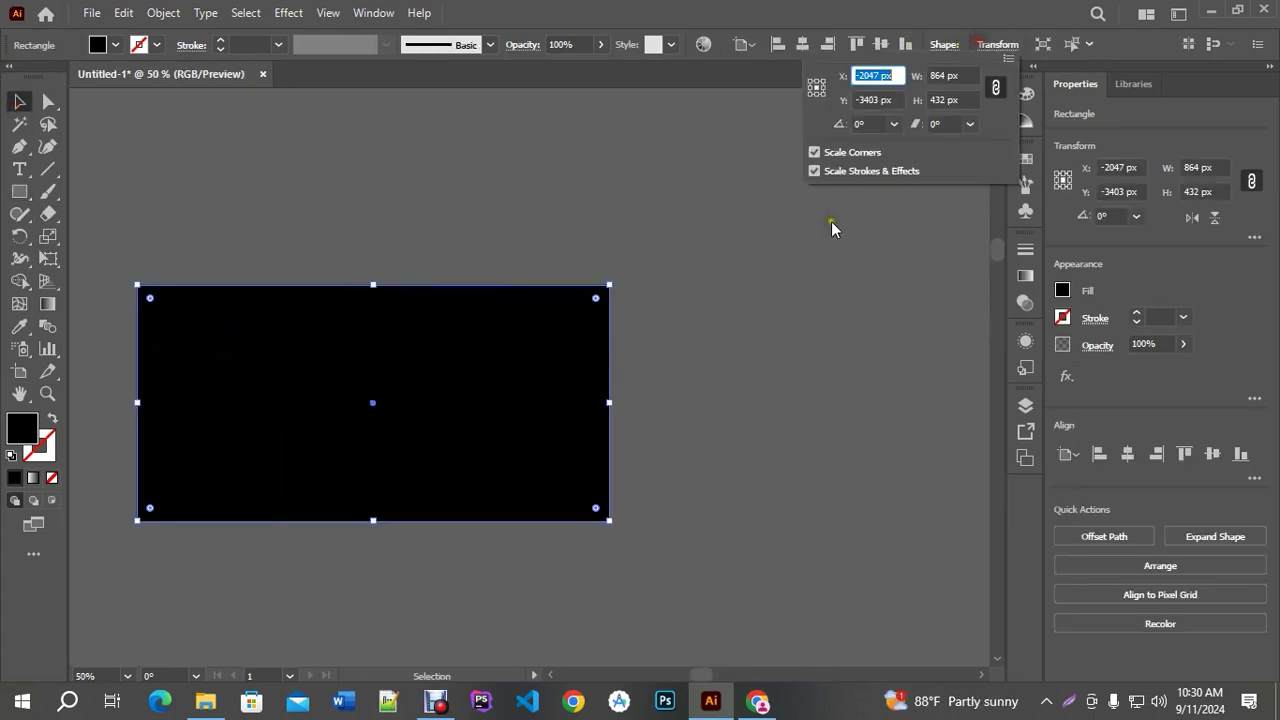
click(966, 75)
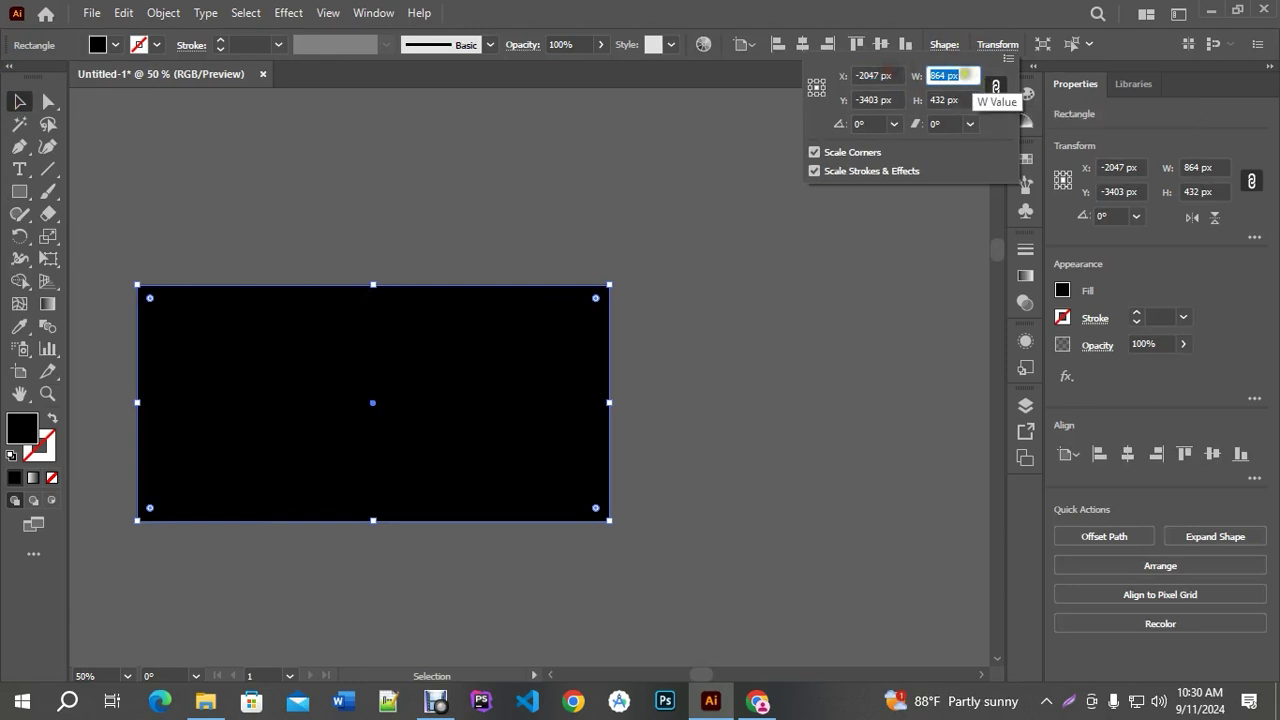
click(968, 75)
text(*)
drag(974, 76, 950, 78)
text(10 n)
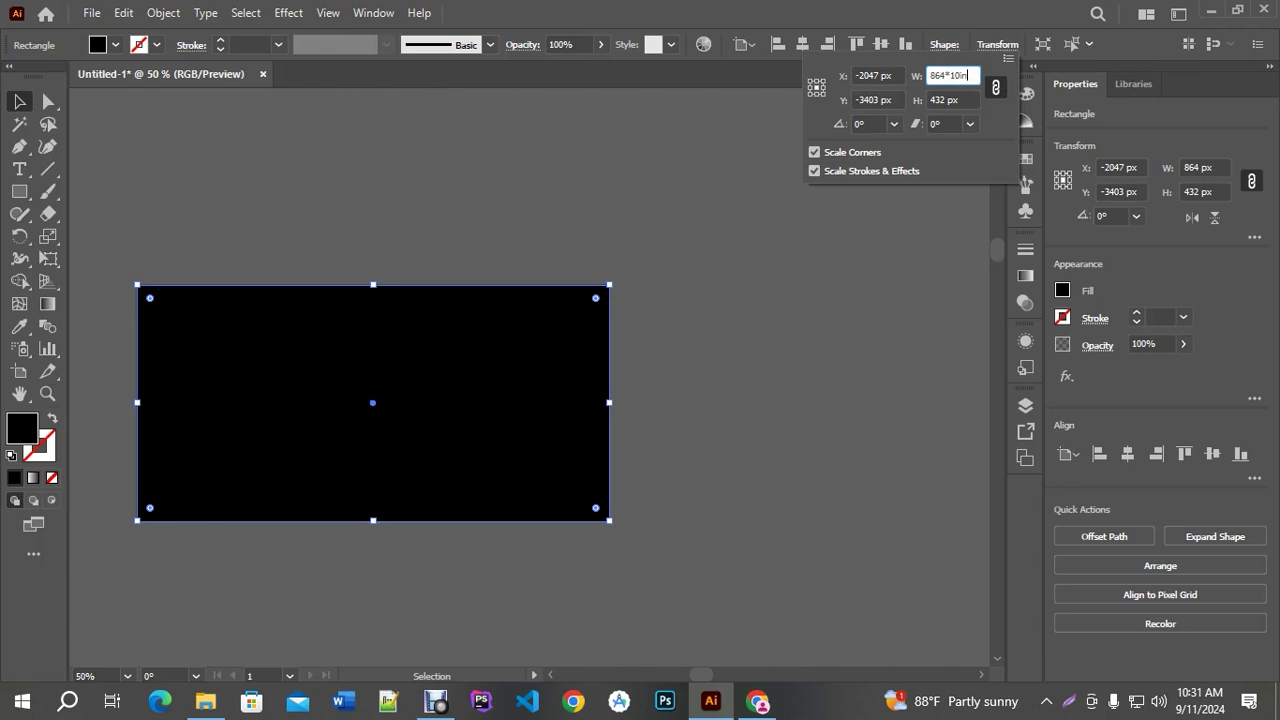
click(945, 105)
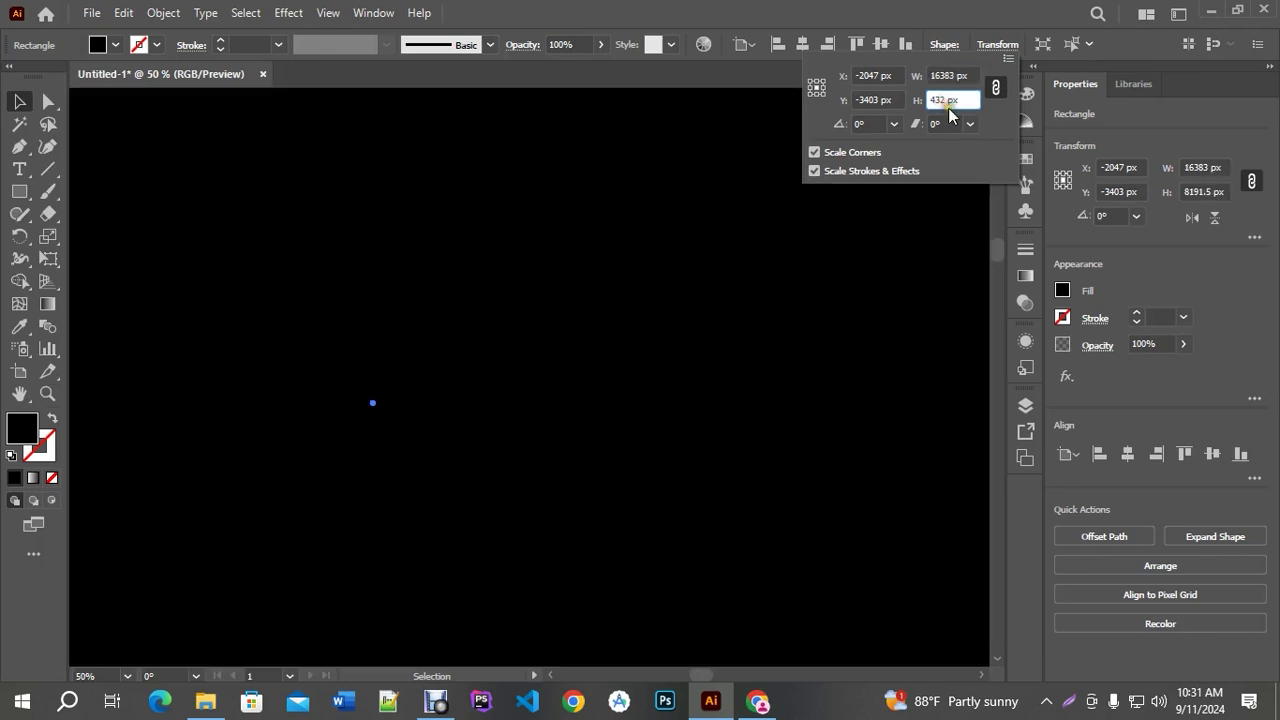
click(716, 240)
scroll(634, 331, down, 5)
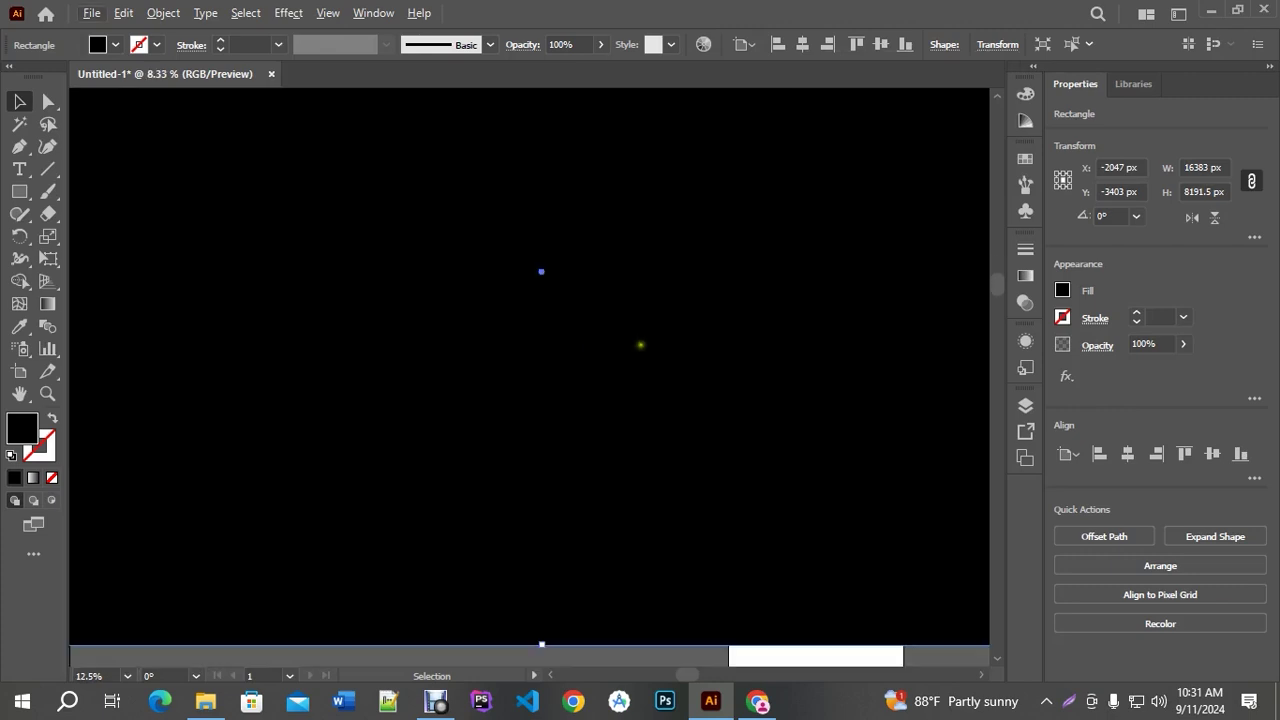
scroll(640, 345, down, 2)
scroll(634, 297, up, 2)
scroll(634, 297, down, 2)
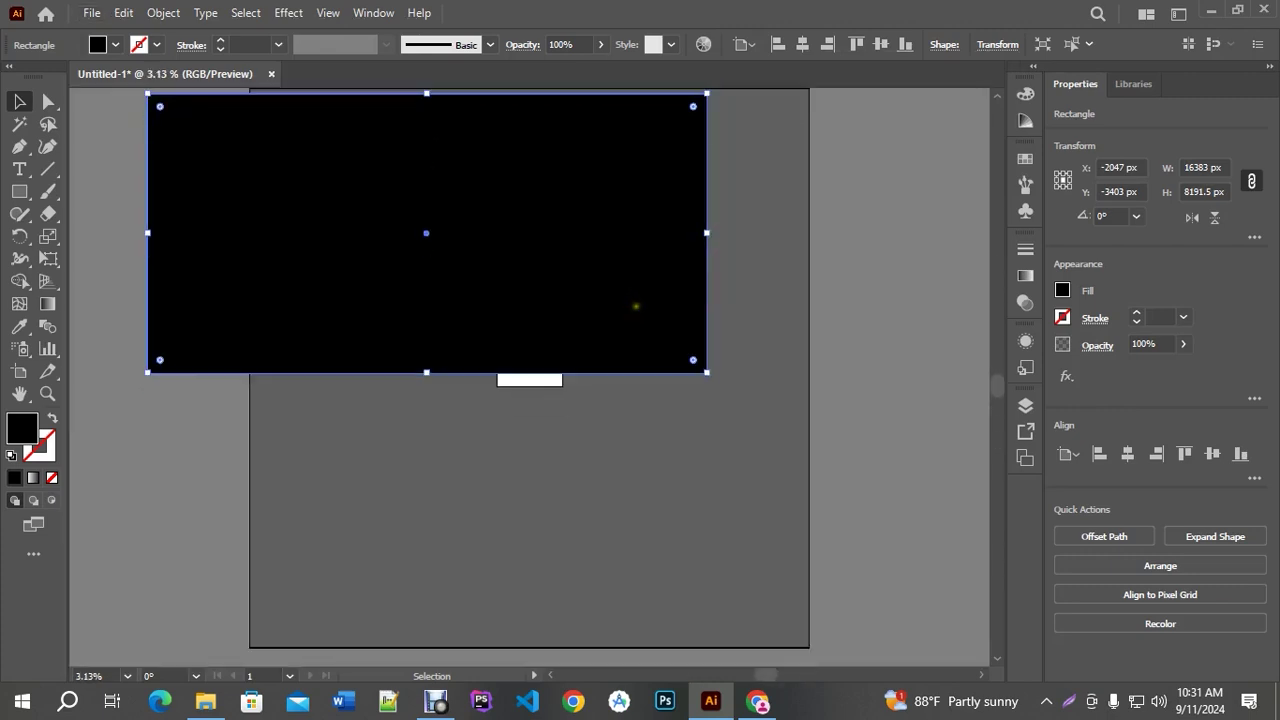
click(766, 286)
drag(598, 300, 693, 517)
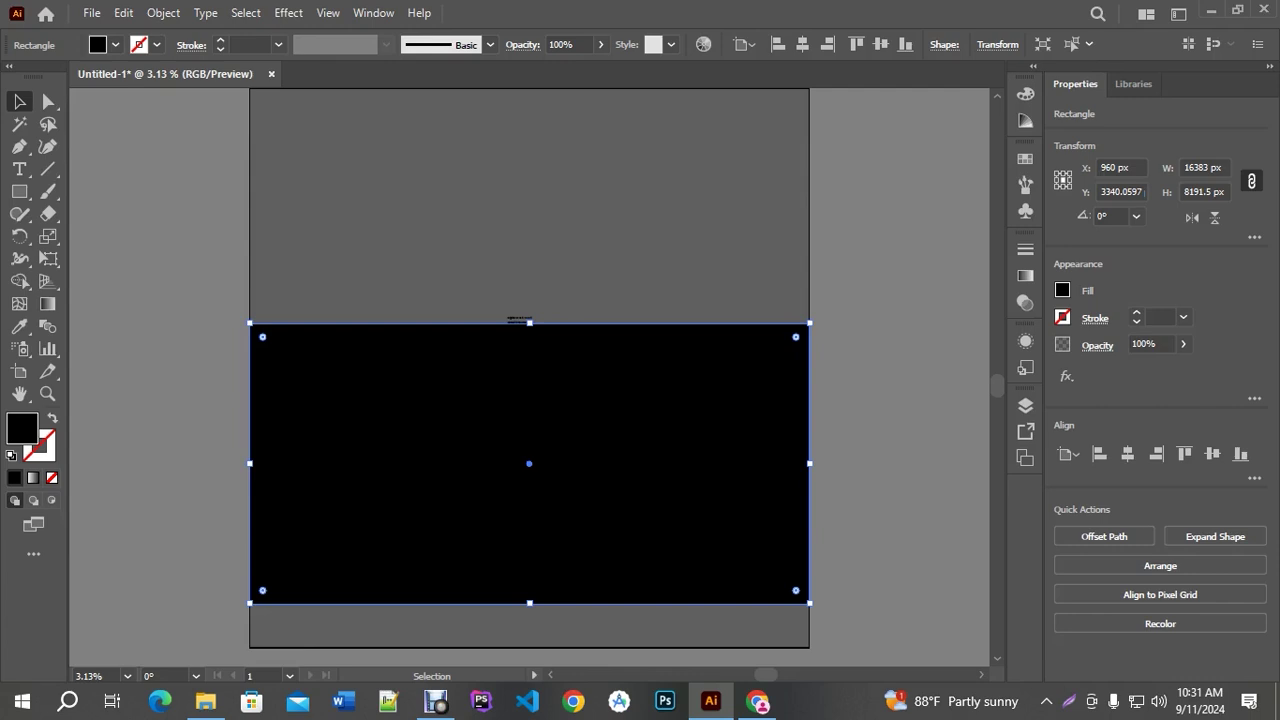
key(ctrl+z)
key(ctrl+z)
key(ctrl+equal)
key(ctrl+equal)
key(ctrl+equal)
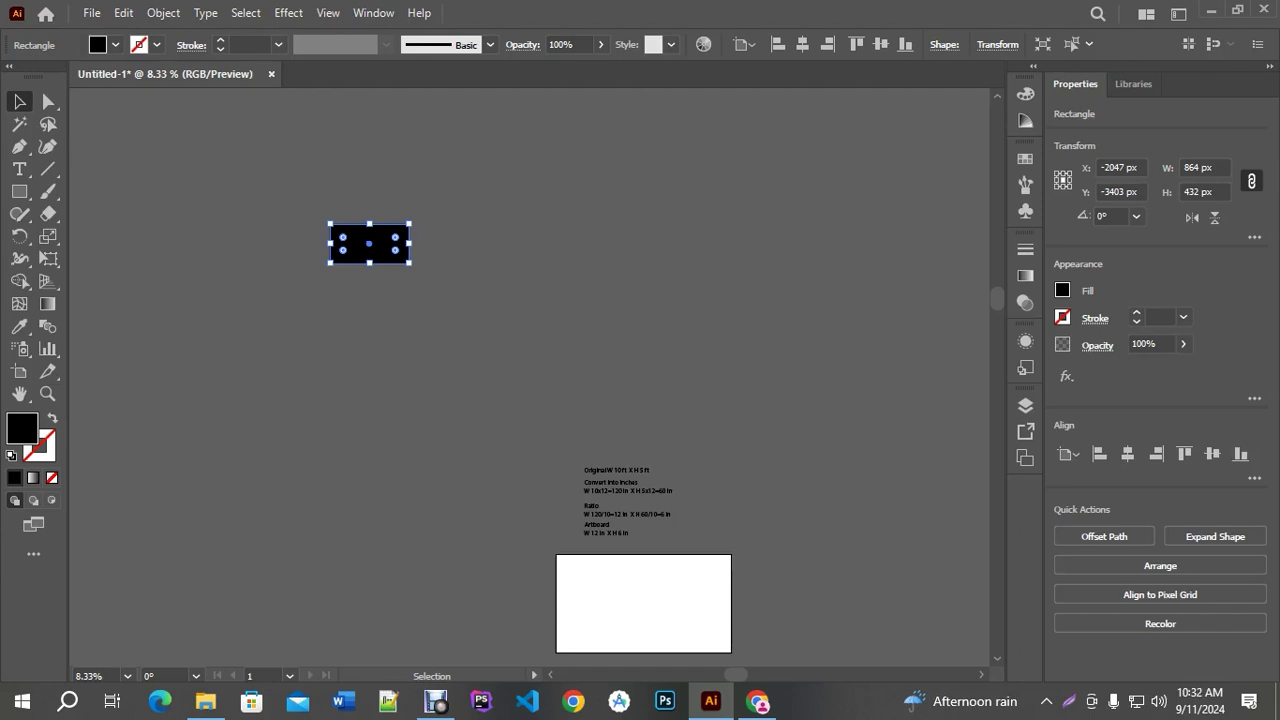
Delete the 864 × 432 px black rectangle, undo to restore it, and check its Transform values
key(ctrl+minus)
key(ctrl+minus)
key(ctrl+minus)
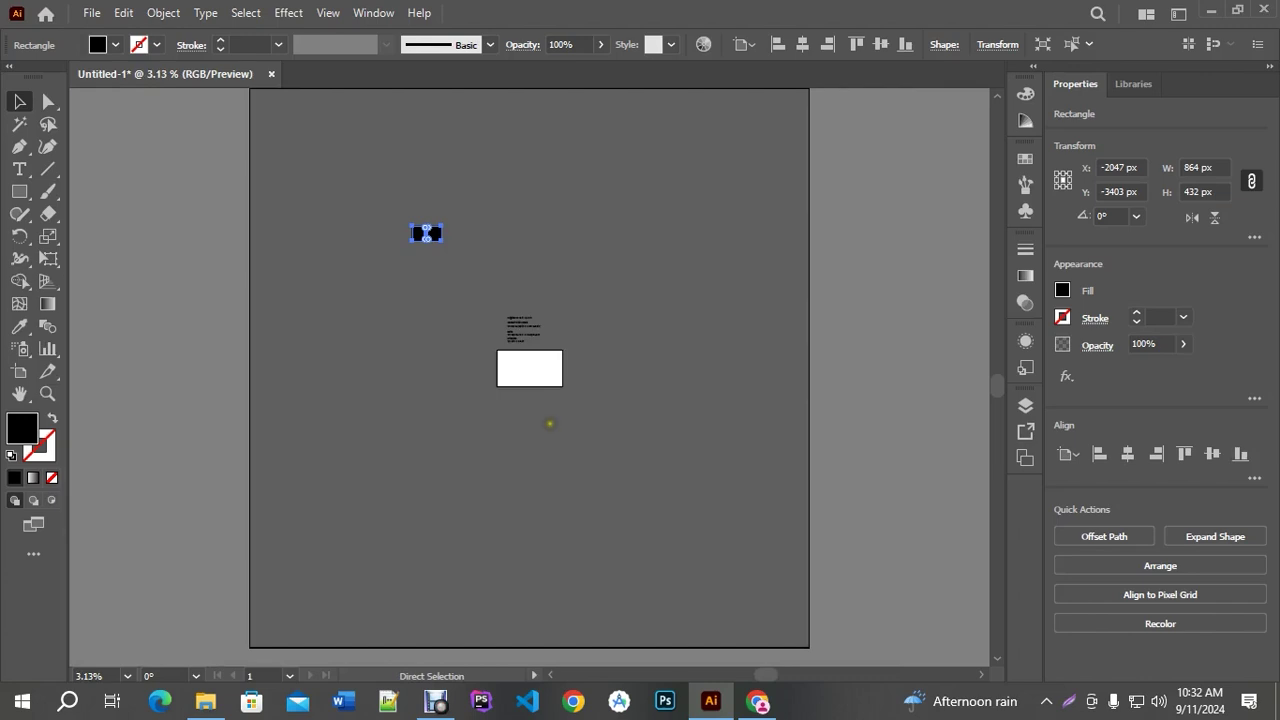
key(Delete)
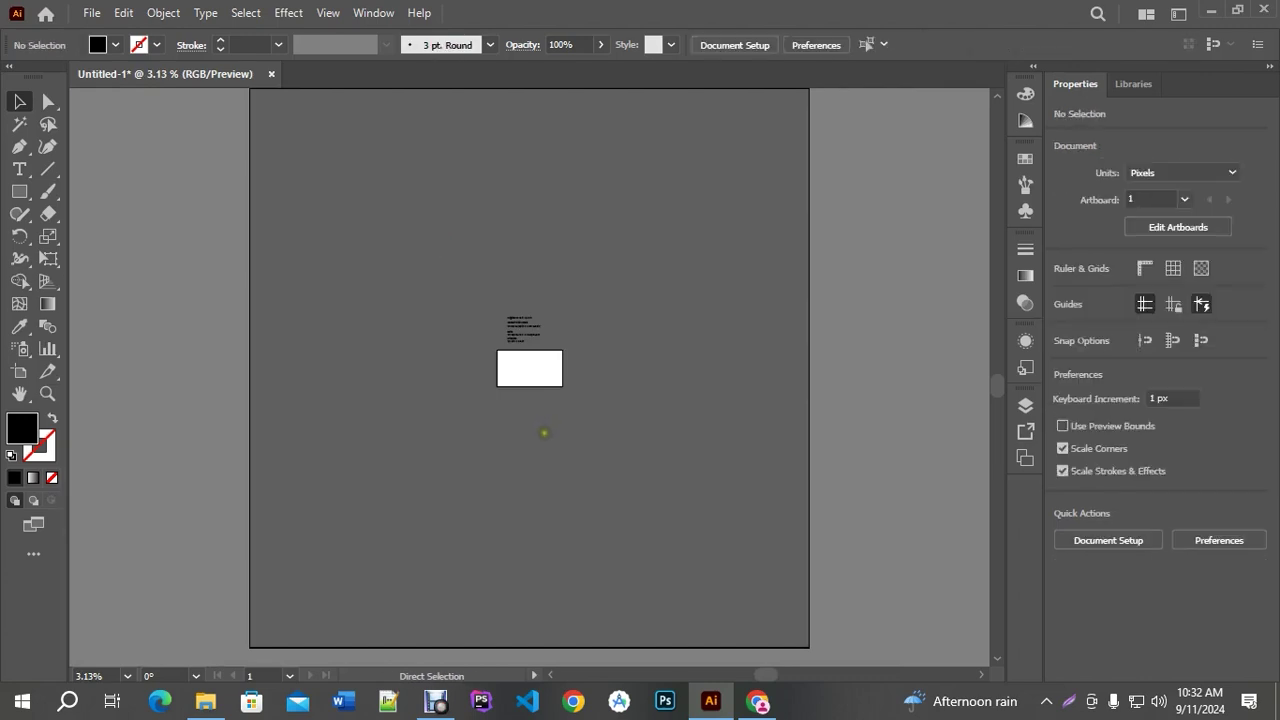
key(ctrl+z)
click(467, 386)
click(429, 337)
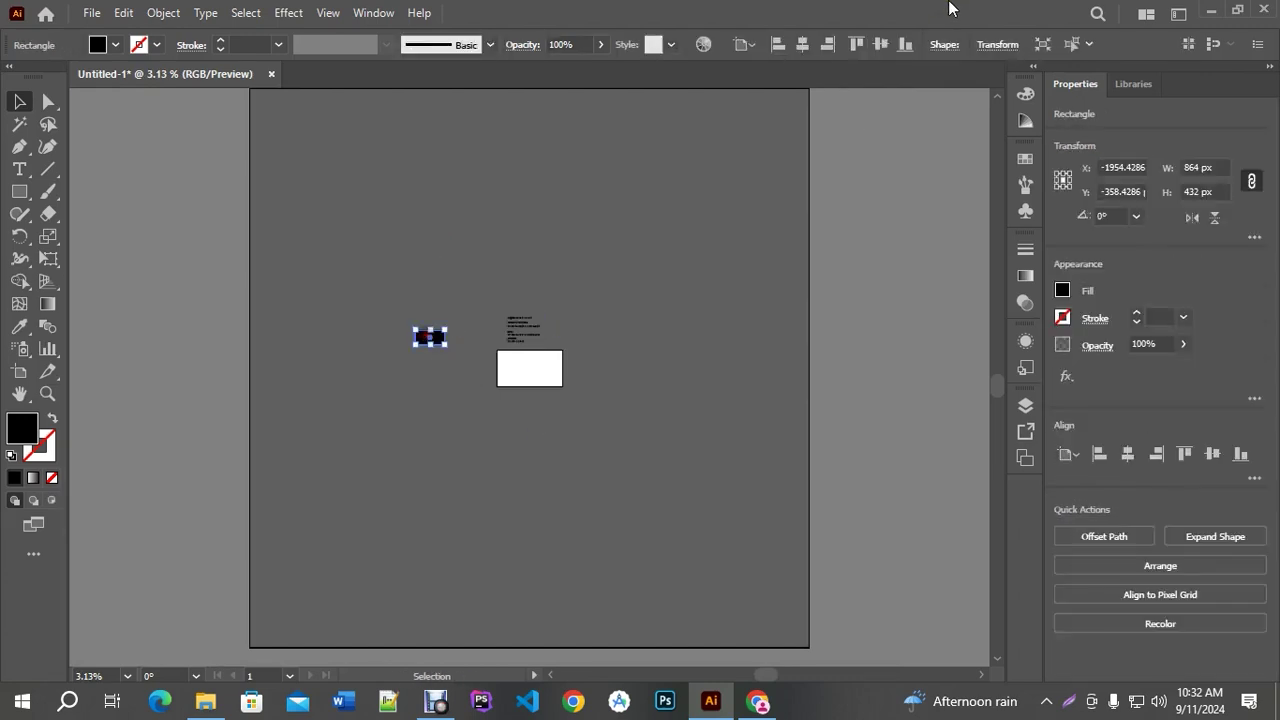
click(996, 44)
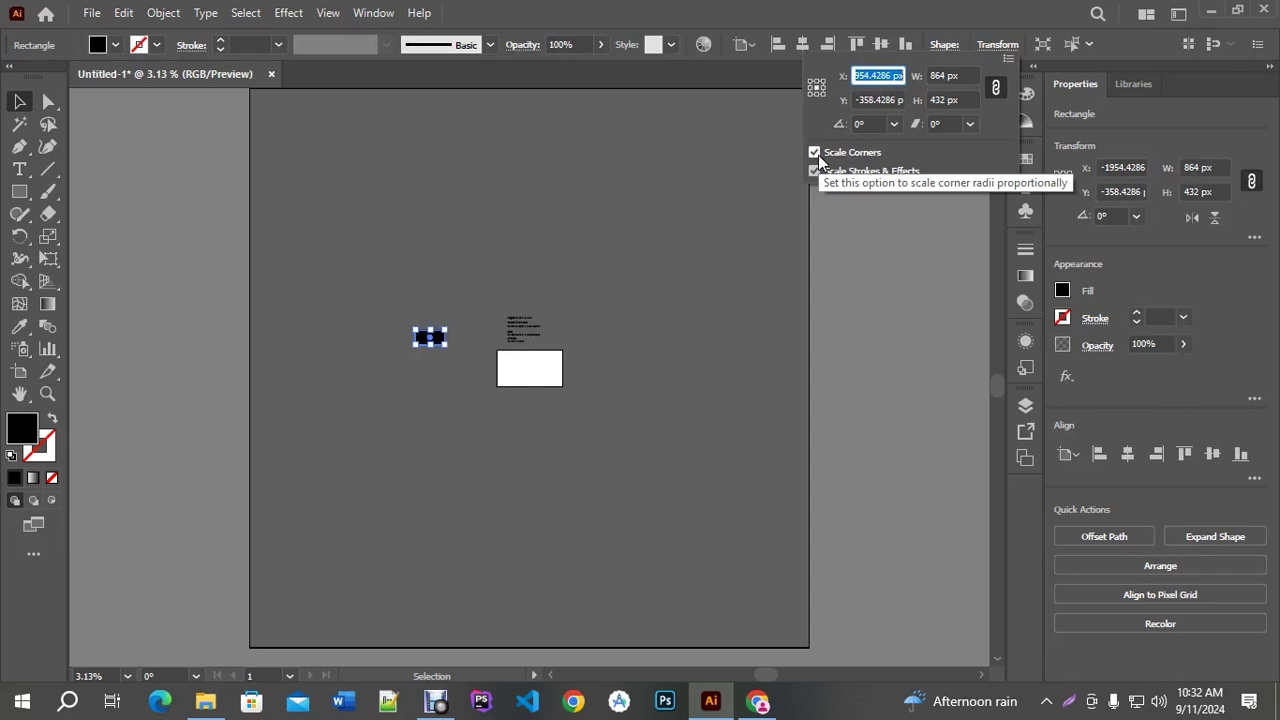
click(844, 8)
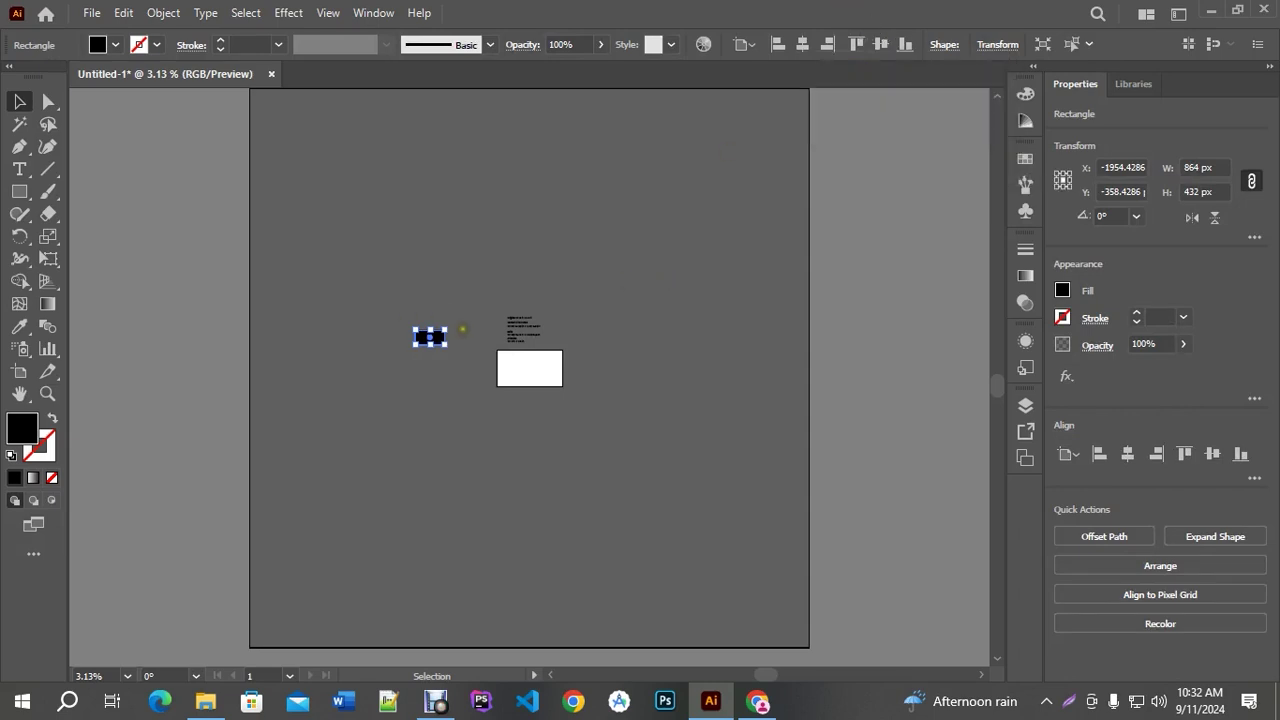
click(504, 336)
scroll(530, 333, up, 10)
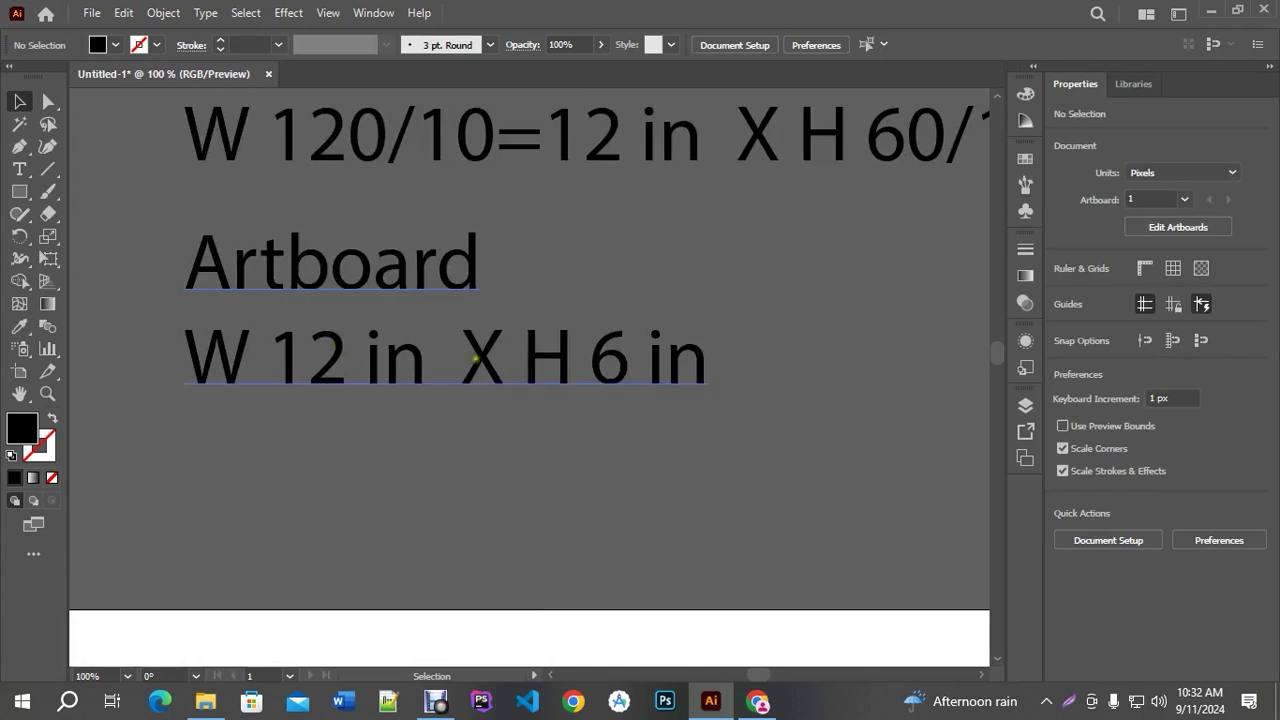
scroll(567, 377, down, 1)
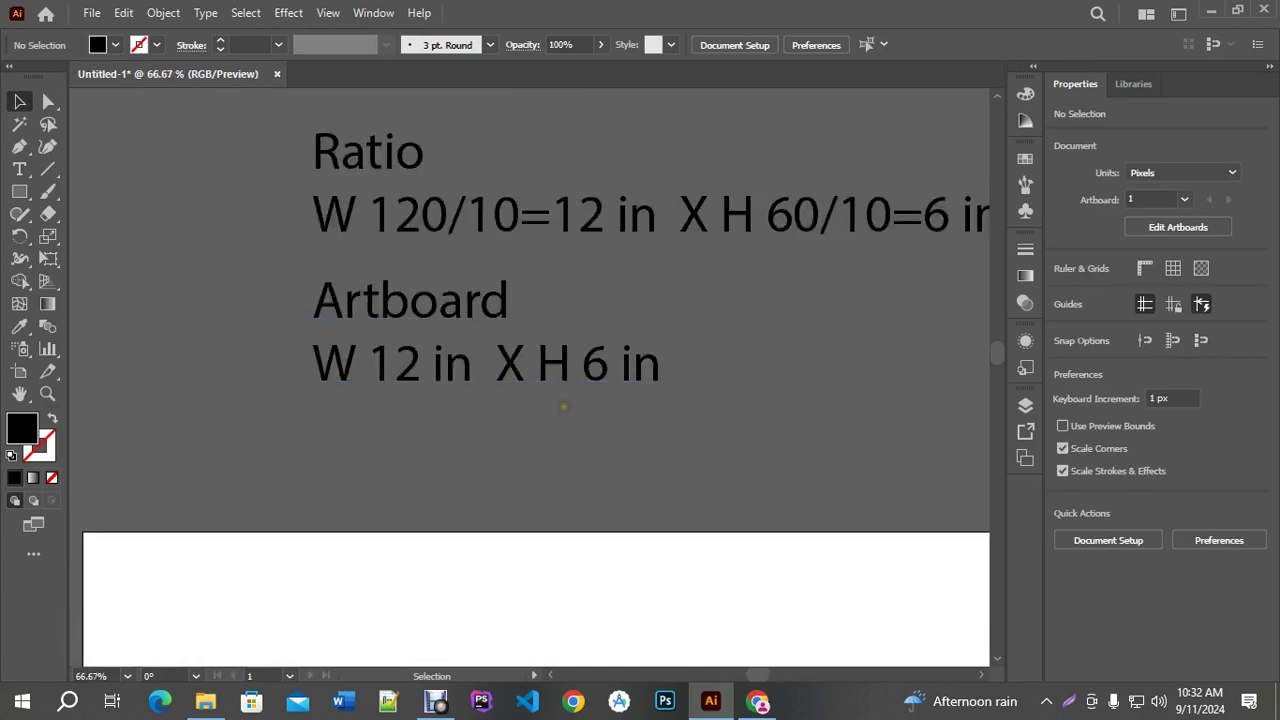
scroll(615, 300, up, 5)
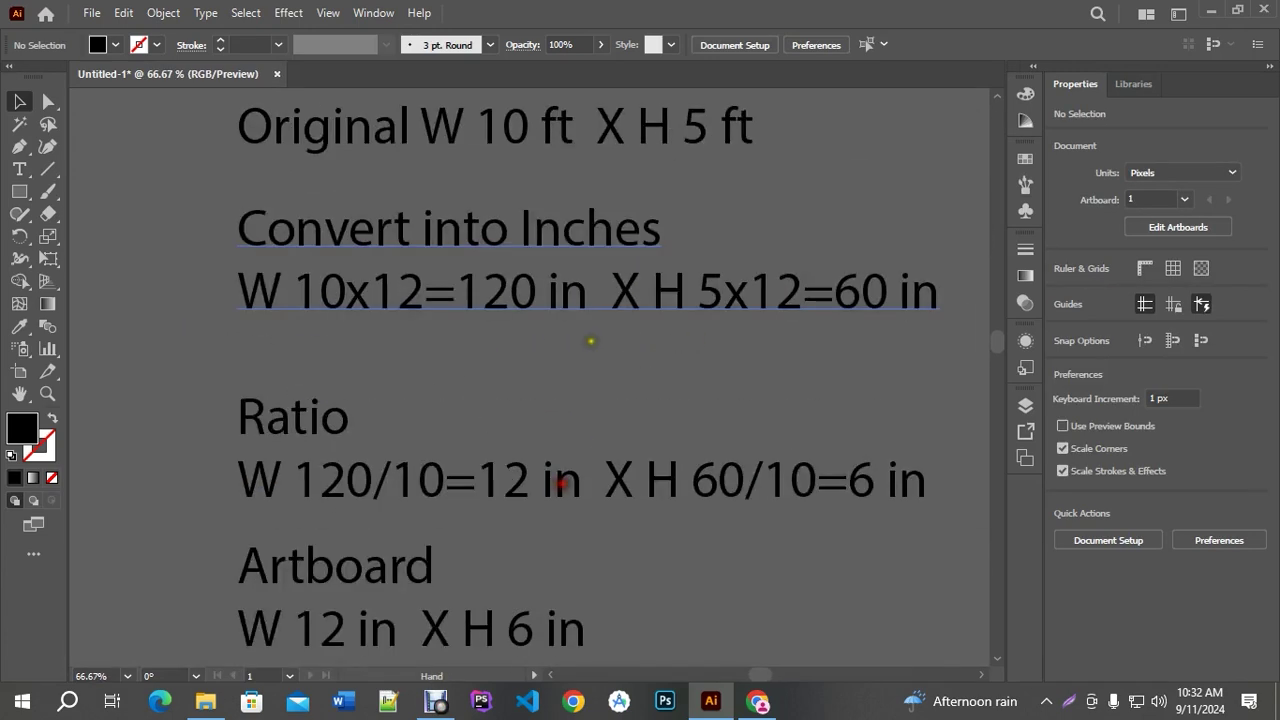
click(578, 156)
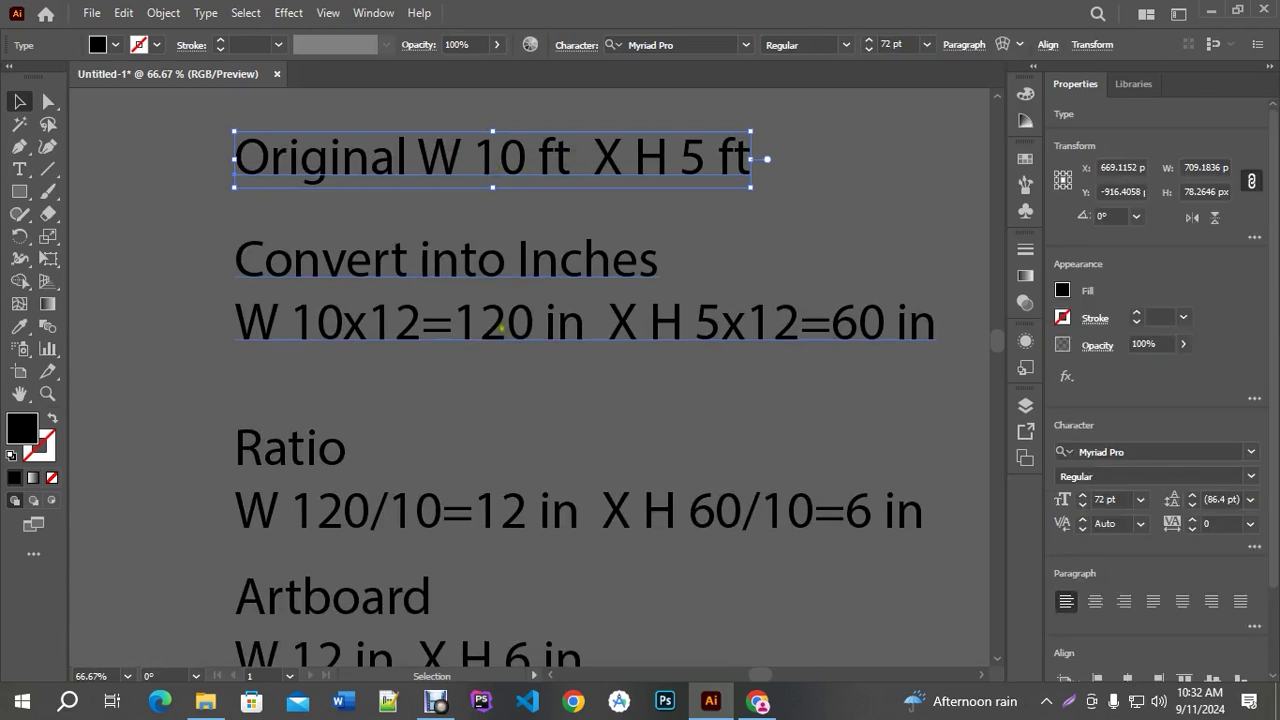
click(497, 326)
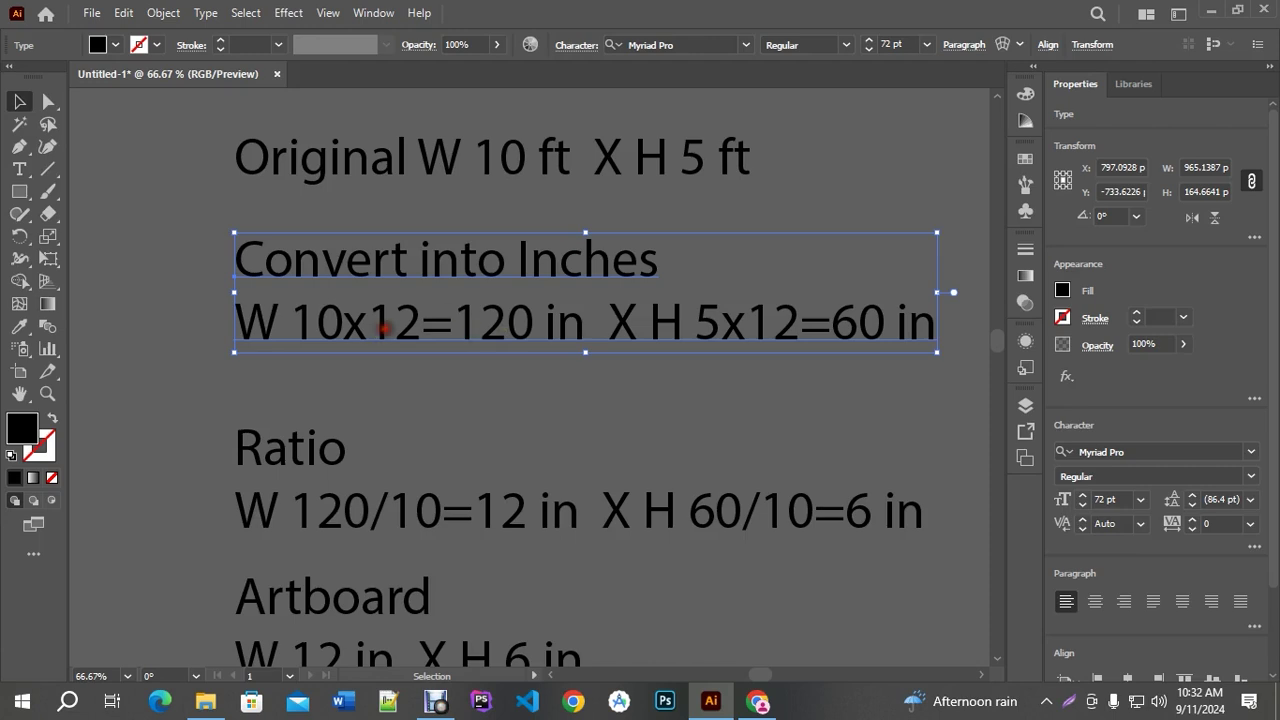
triple_click(380, 323)
drag(369, 322, 425, 322)
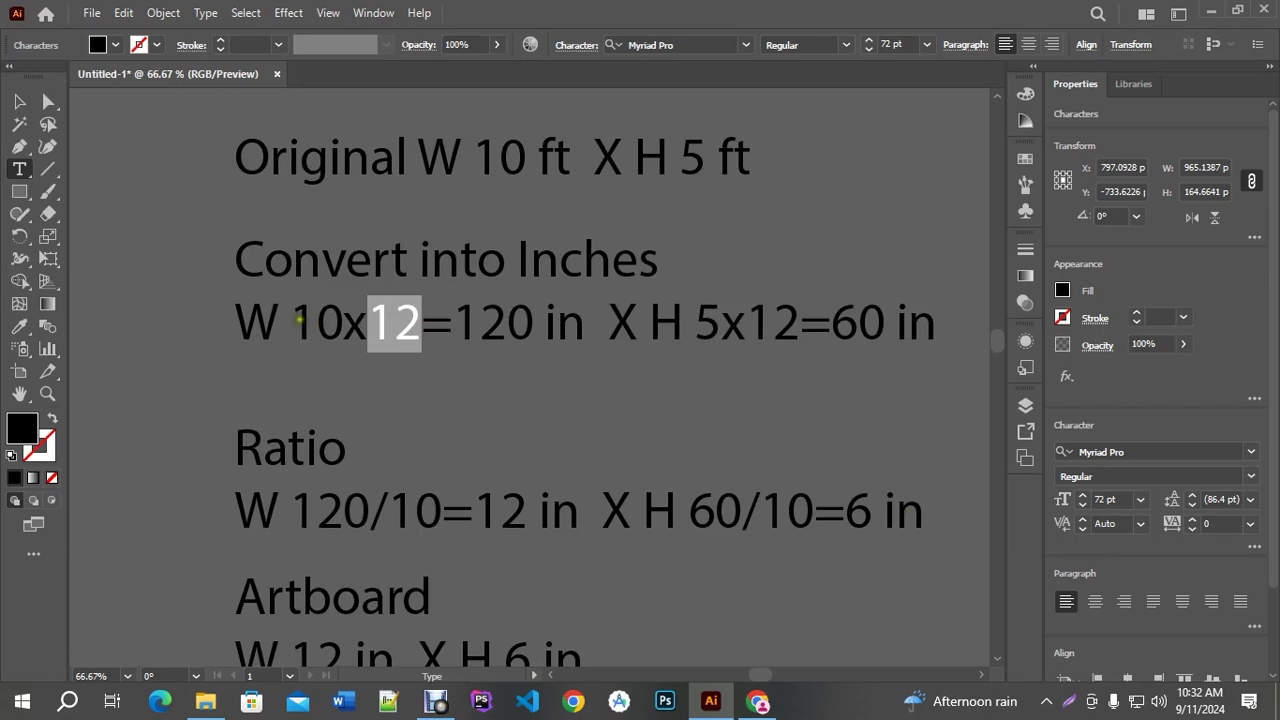
drag(290, 322, 346, 322)
drag(454, 322, 527, 320)
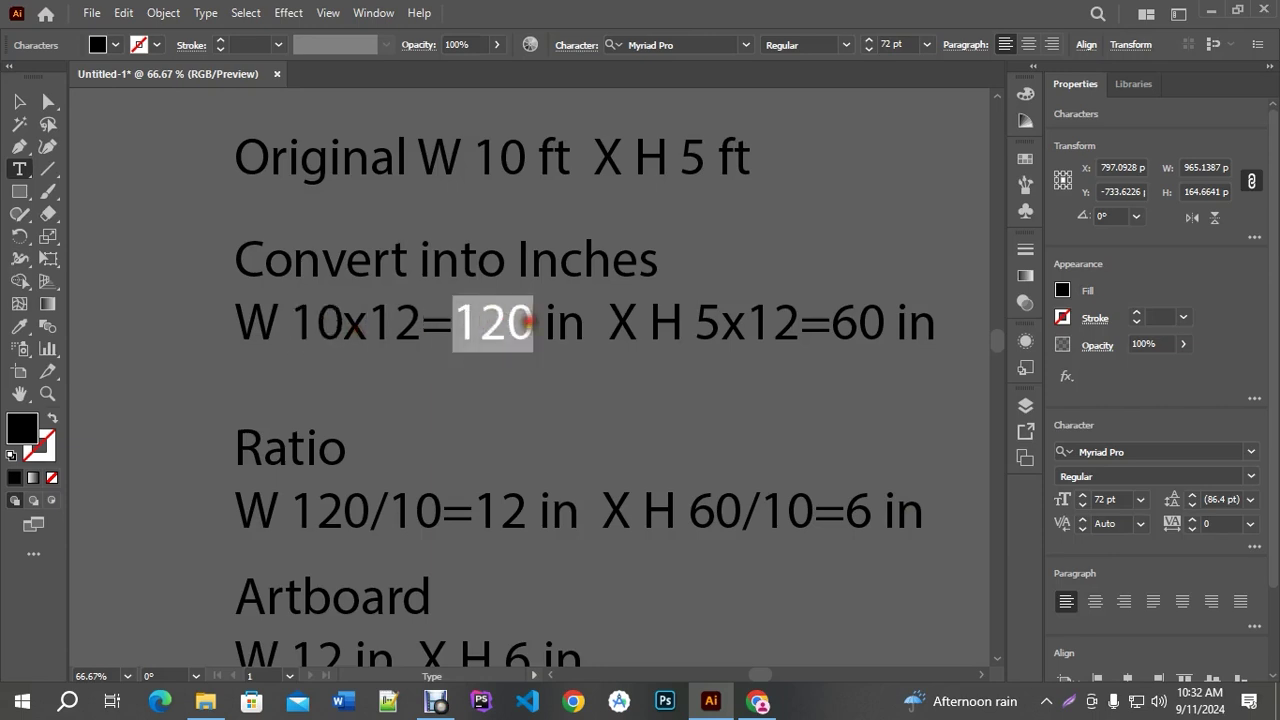
drag(366, 487, 420, 490)
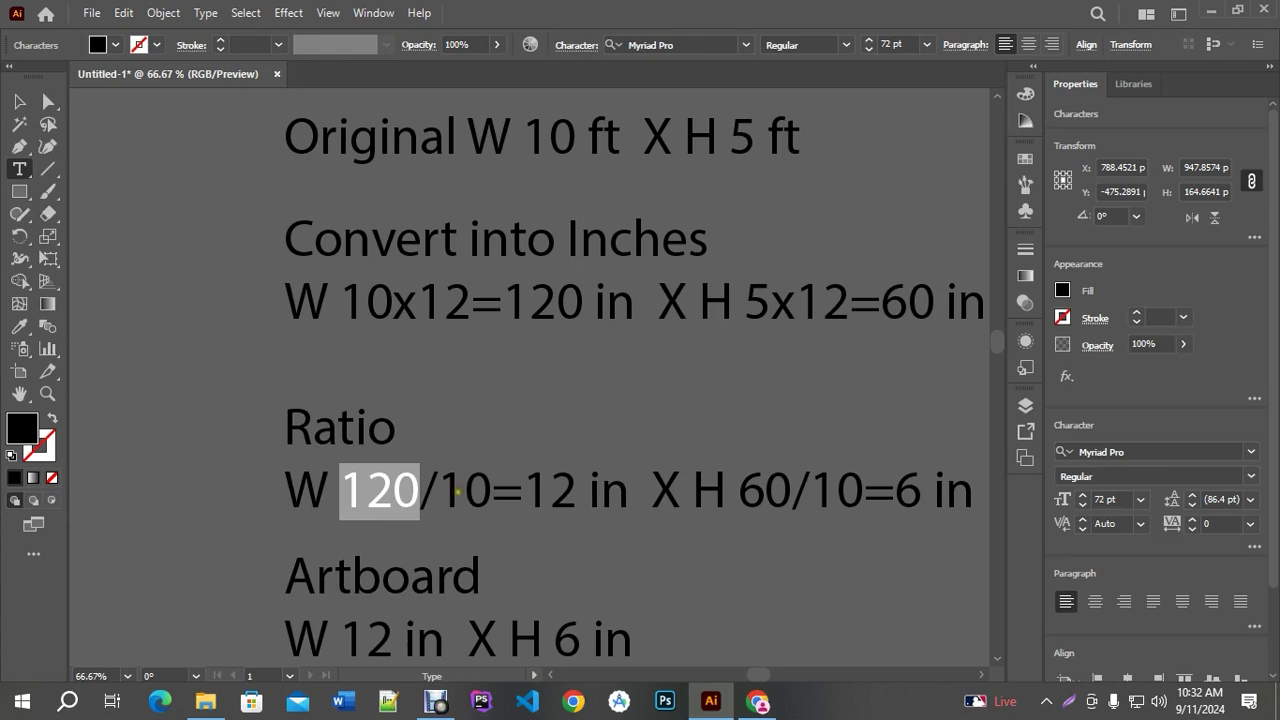
drag(438, 488, 487, 485)
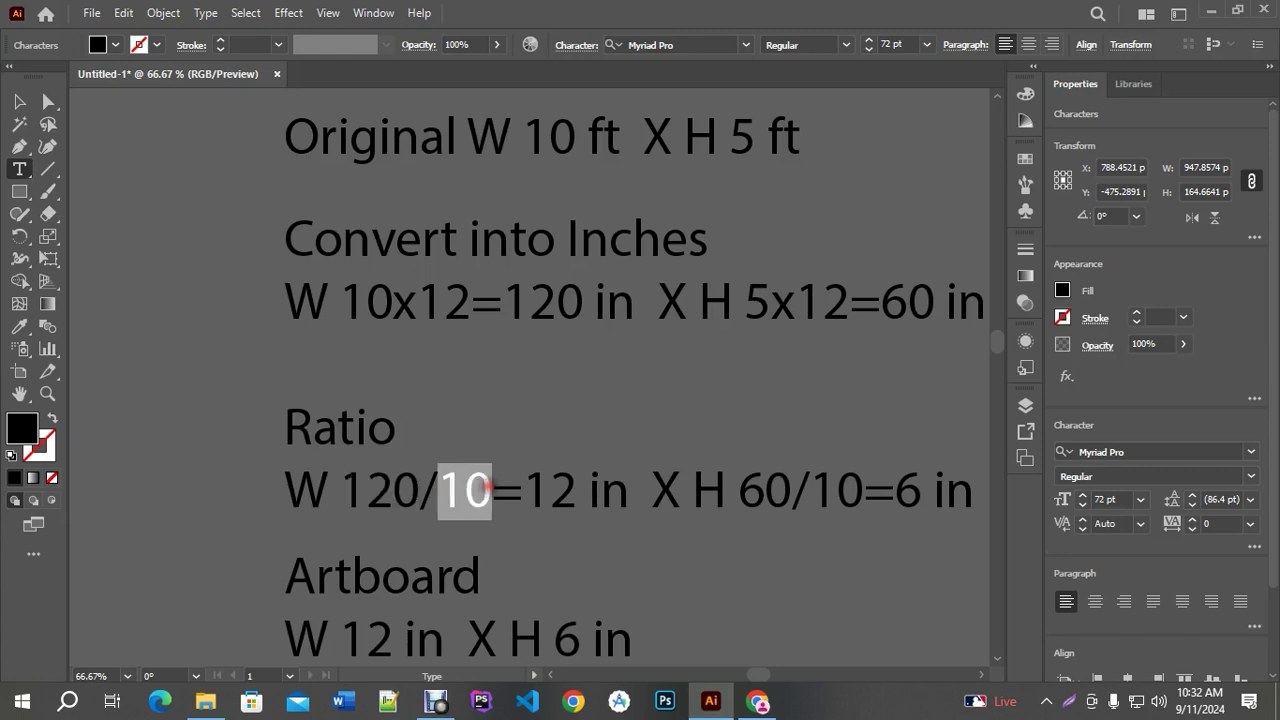
scroll(478, 487, down, 1)
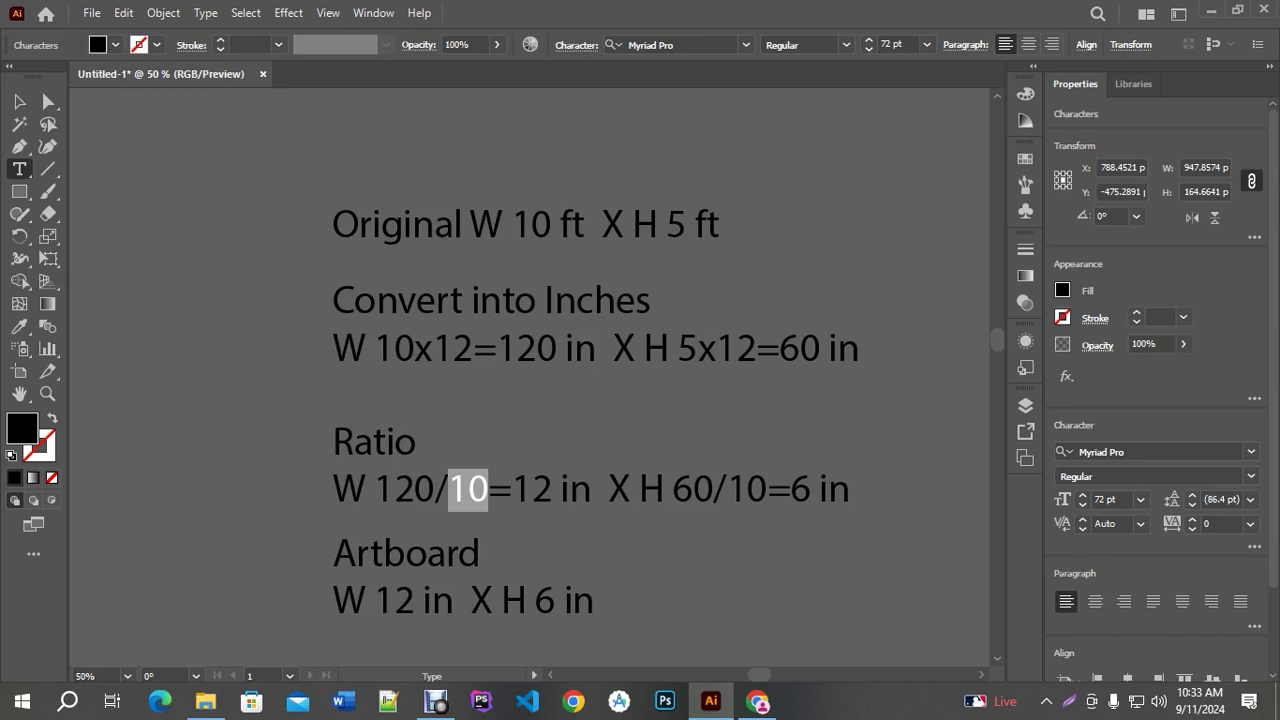
drag(449, 491, 480, 488)
click(19, 101)
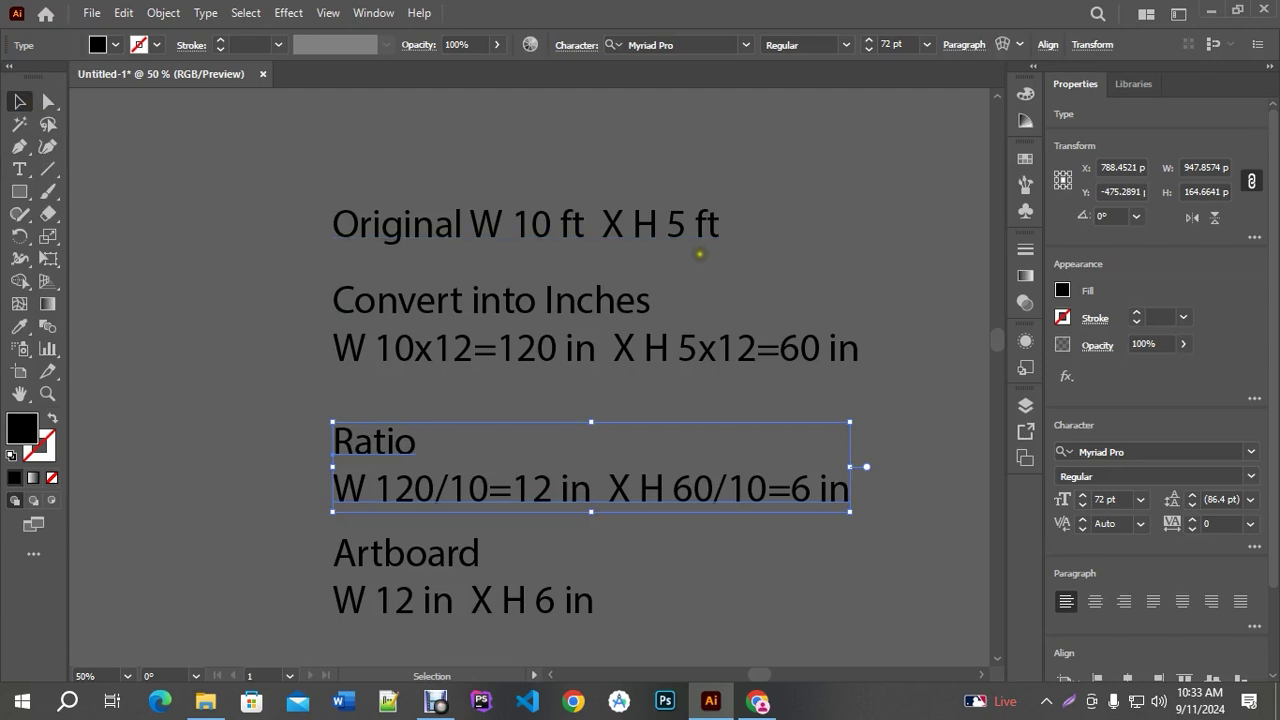
scroll(722, 326, down, 2)
scroll(722, 326, down, 1)
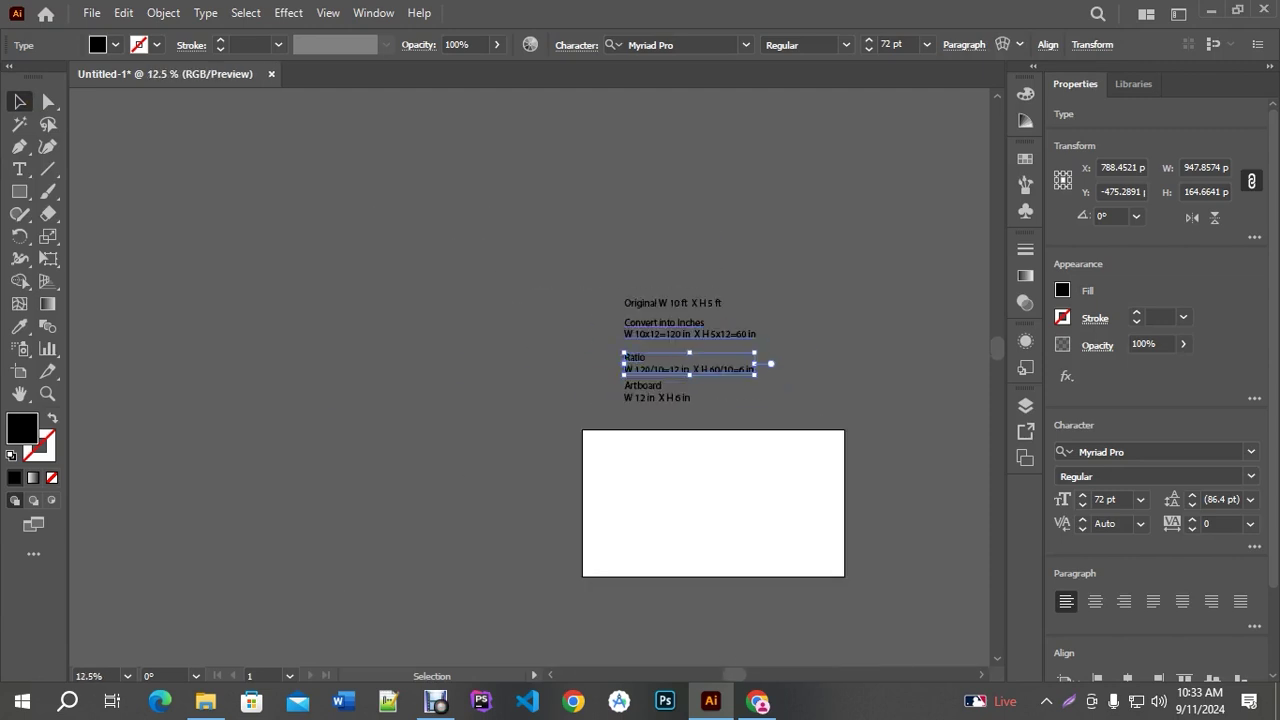
drag(565, 424, 655, 393)
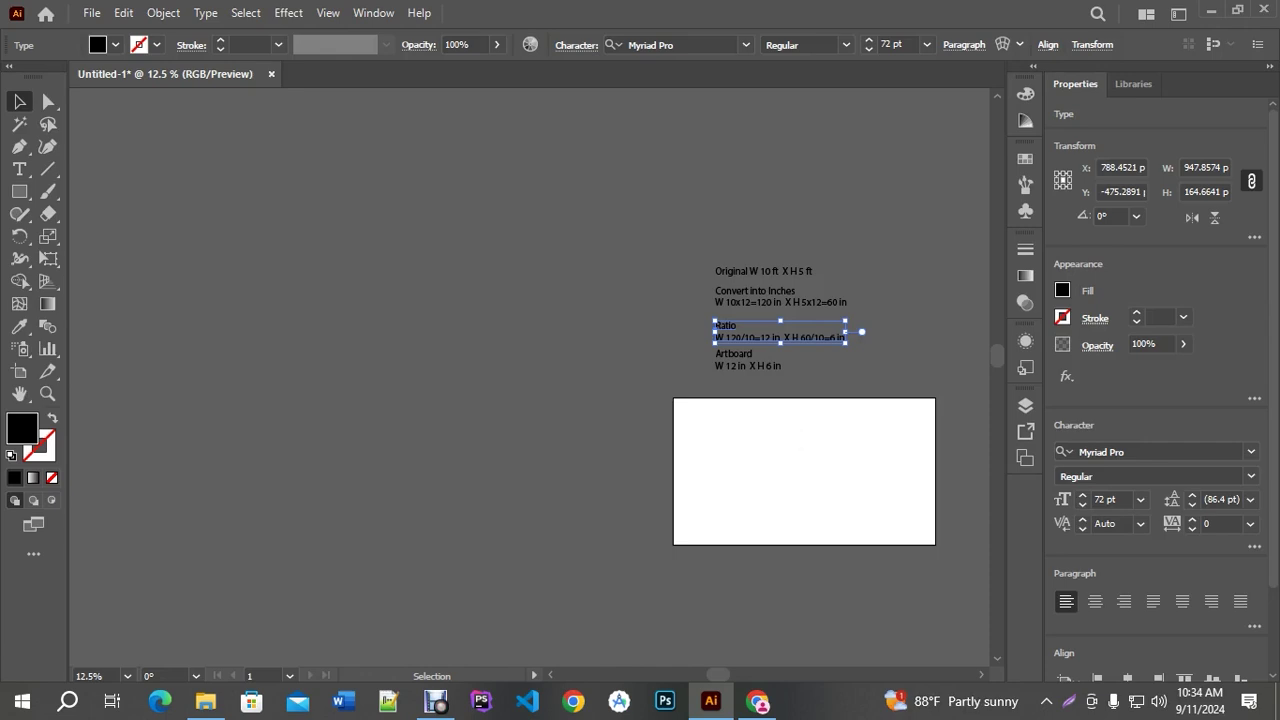
scroll(763, 400, up, 2)
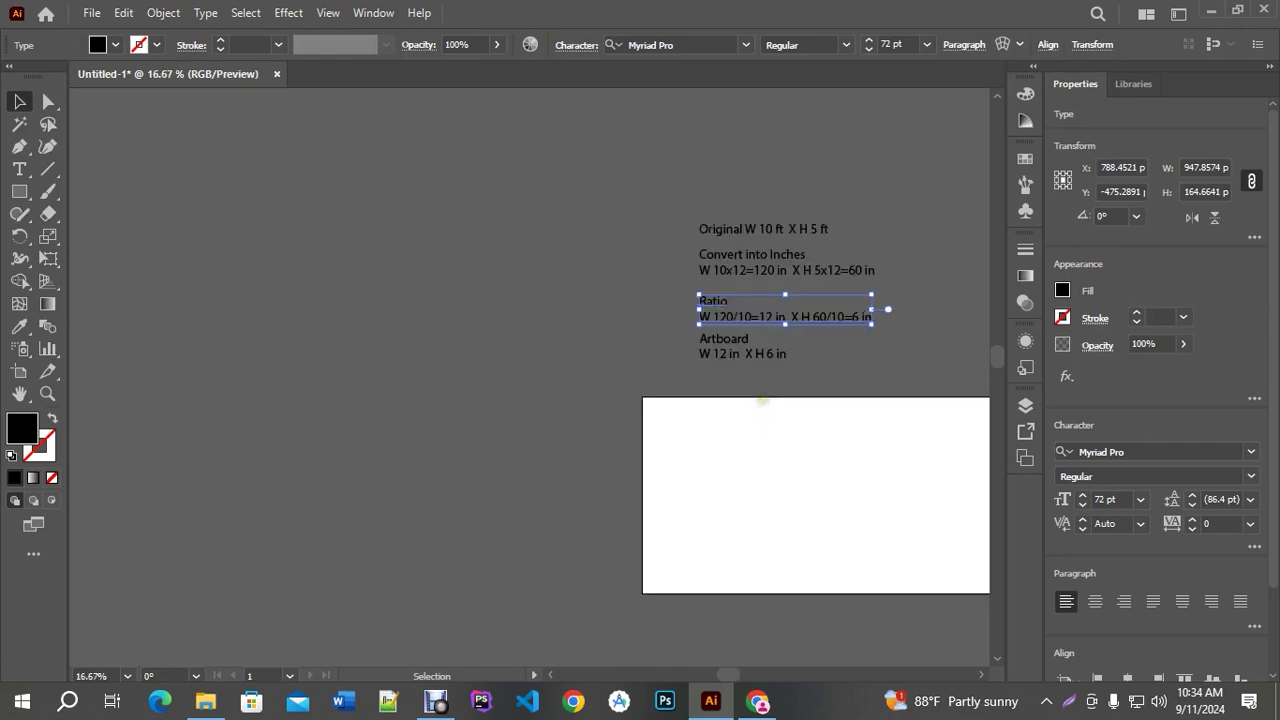
scroll(797, 409, up, 1)
scroll(746, 429, down, 2)
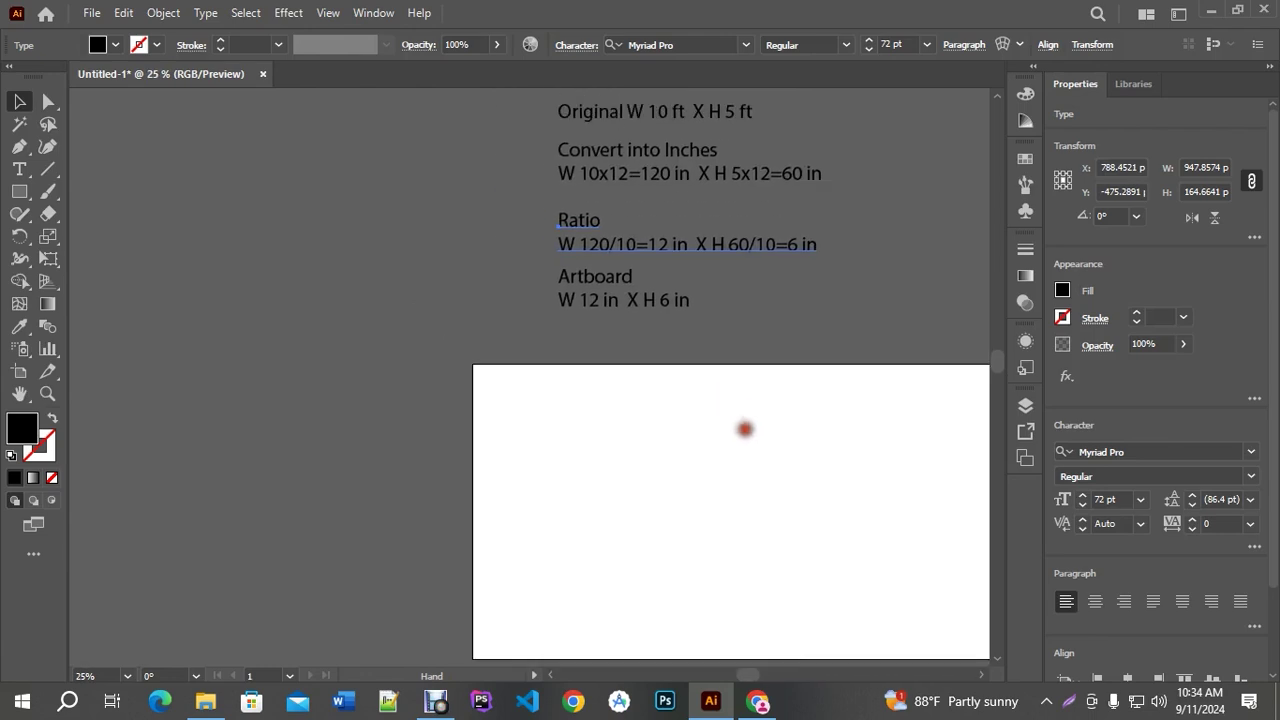
click(786, 400)
scroll(694, 403, left, 2)
scroll(709, 369, down, 1)
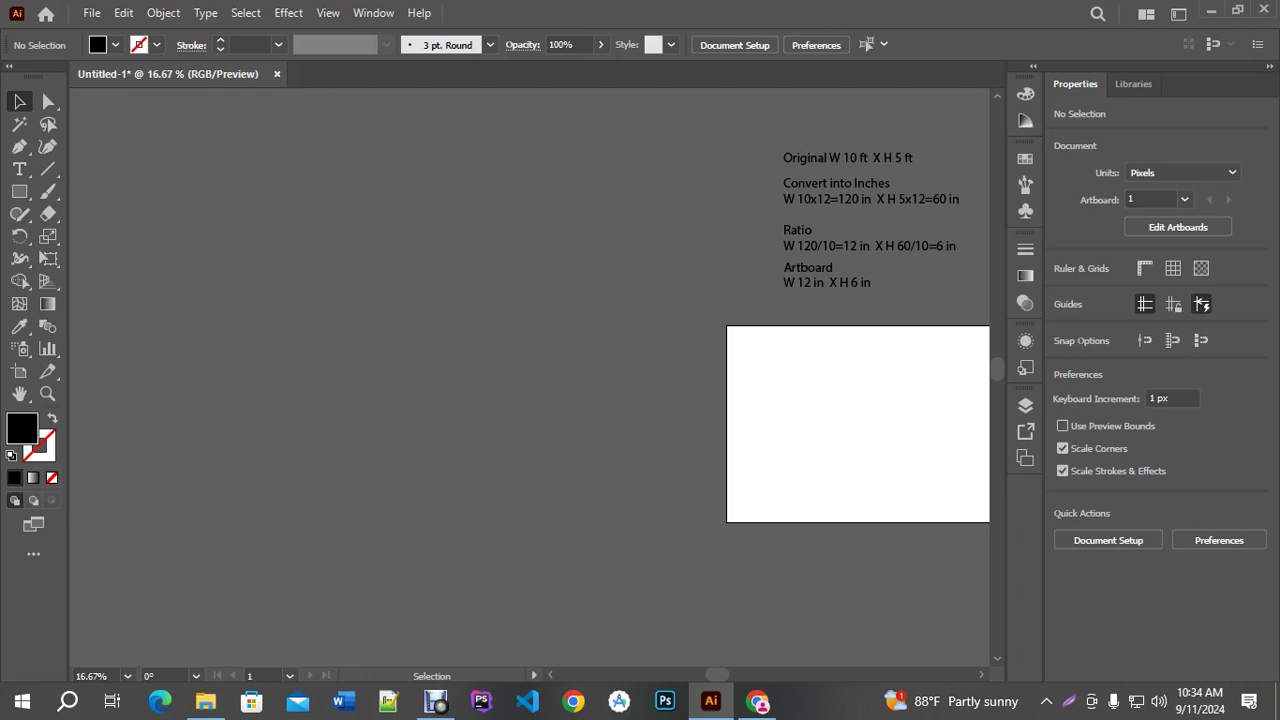
click(809, 337)
scroll(810, 278, down, 1)
click(881, 294)
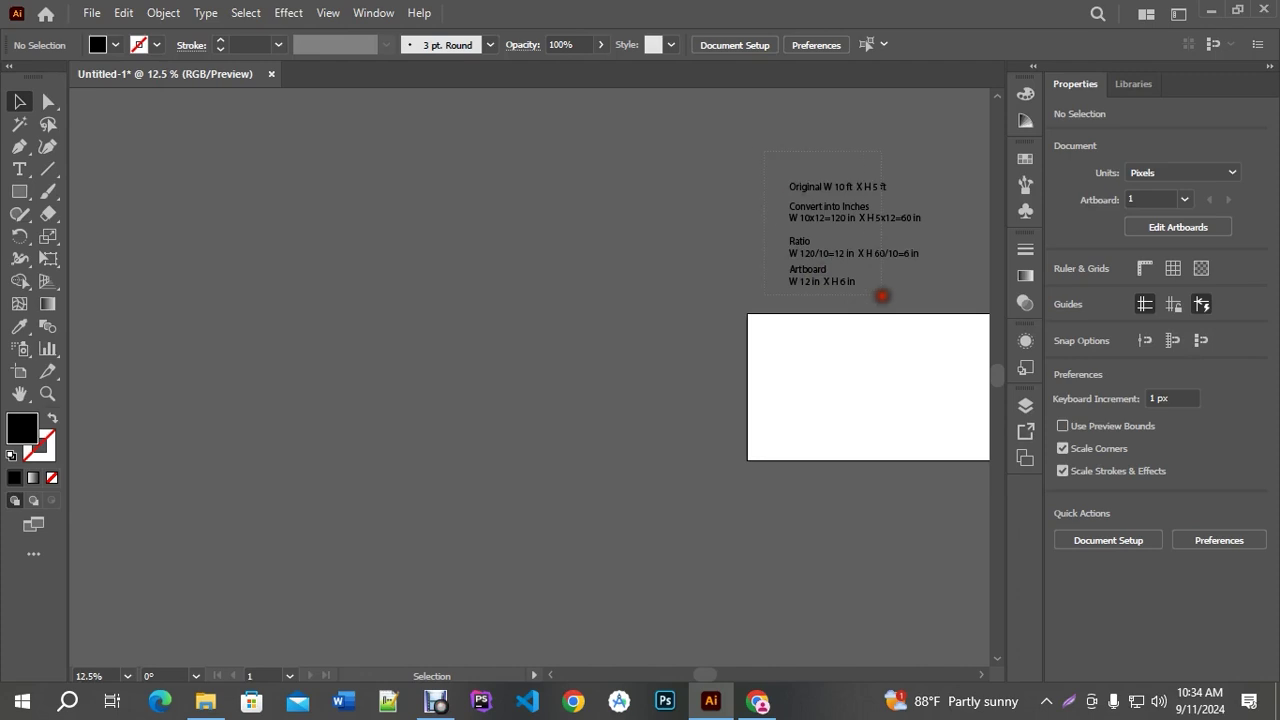
click(639, 264)
click(19, 190)
drag(19, 190, 55, 196)
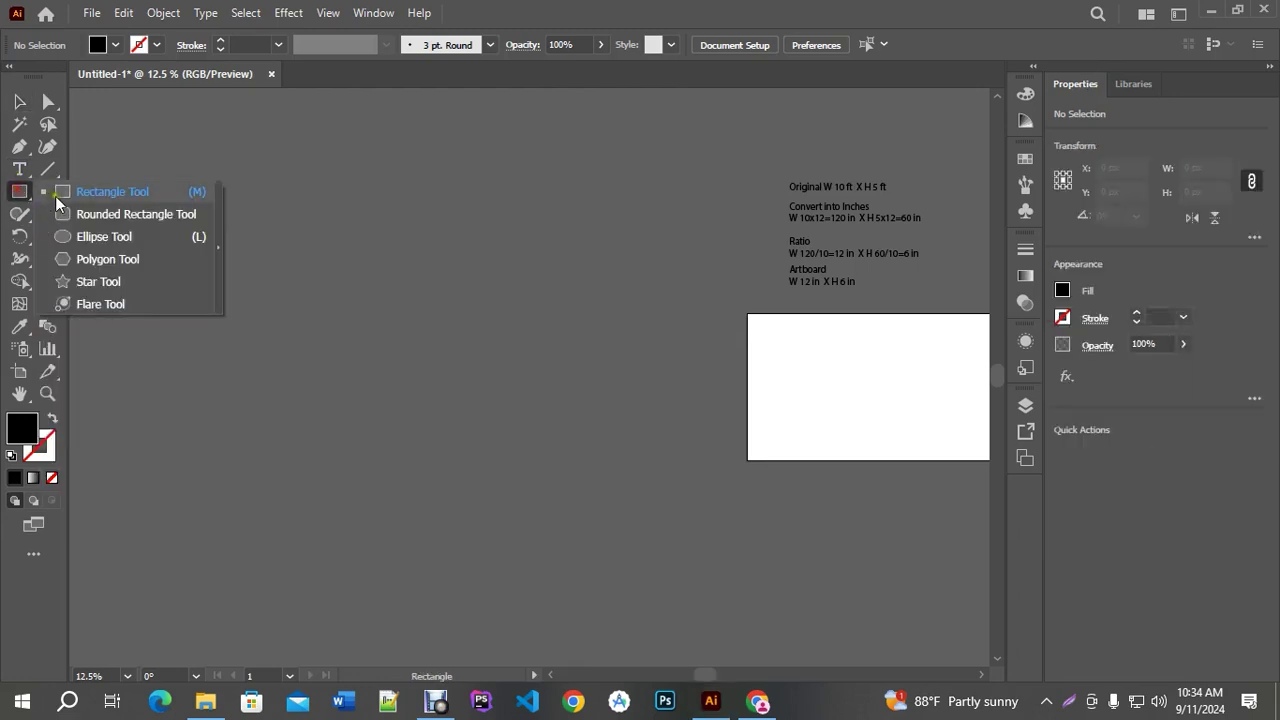
click(80, 192)
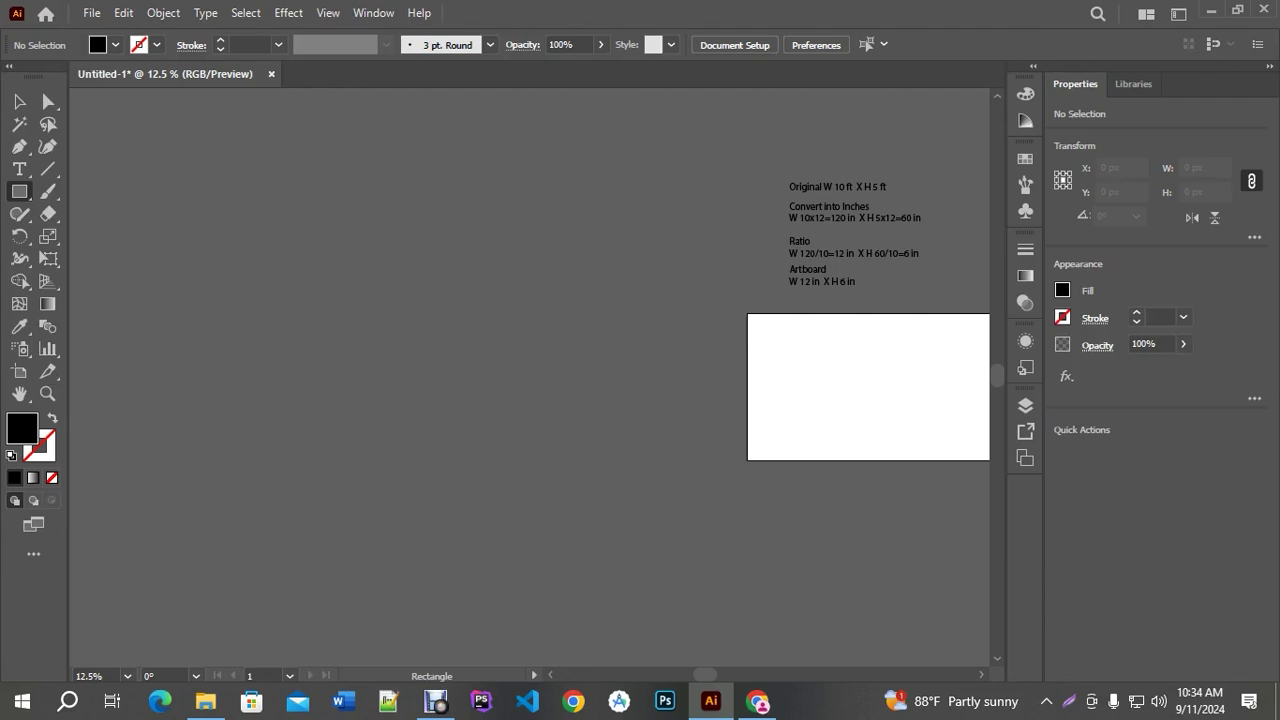
scroll(340, 272, down, 1)
scroll(340, 272, up, 1)
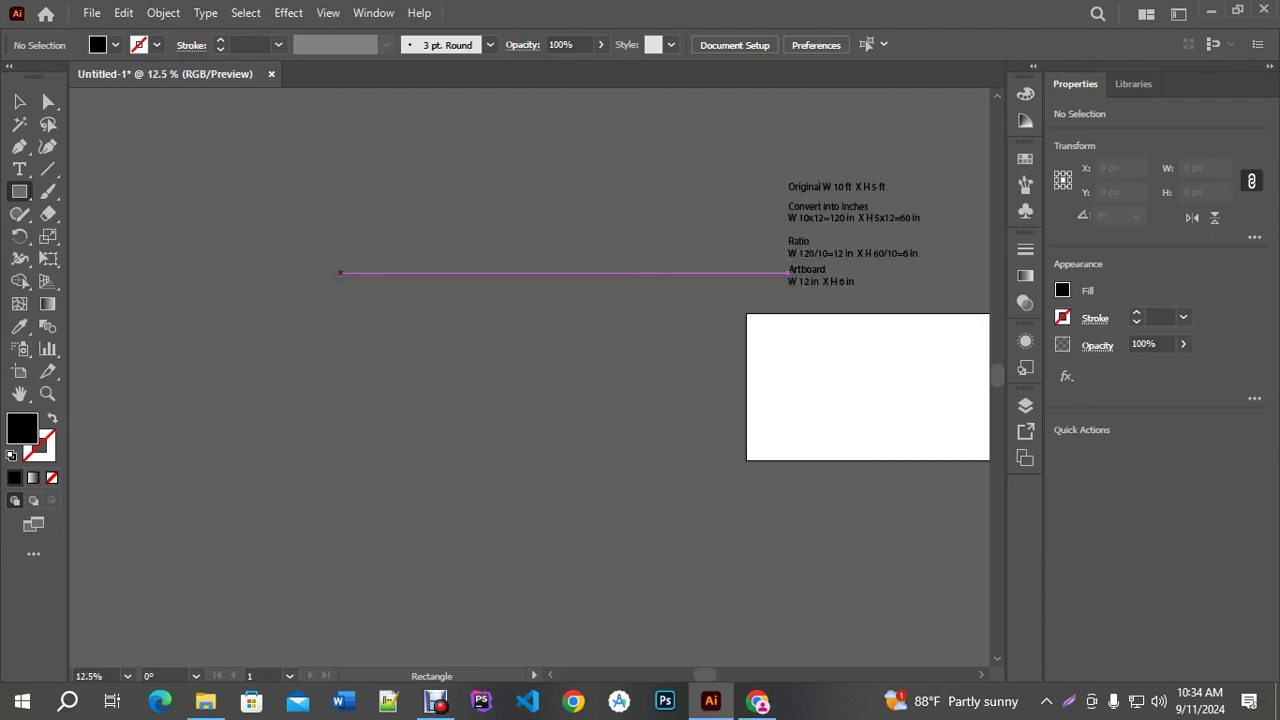
click(19, 101)
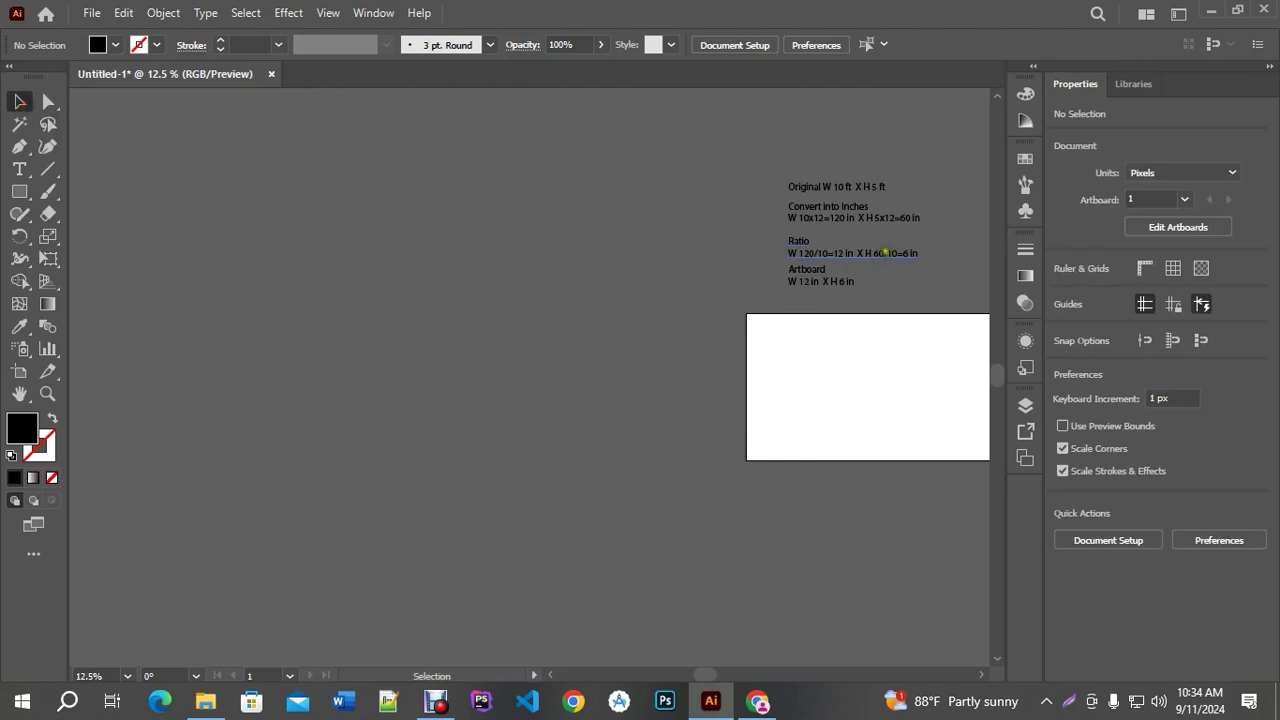
scroll(884, 253, up, 4)
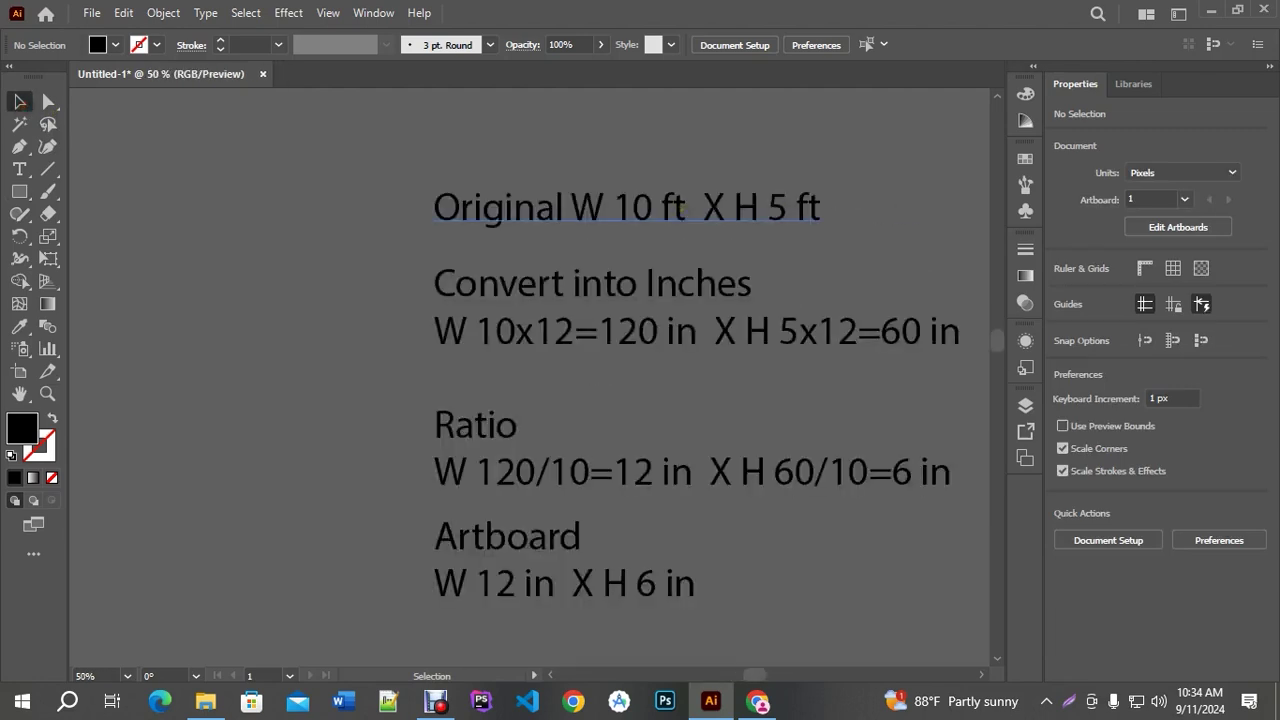
click(680, 208)
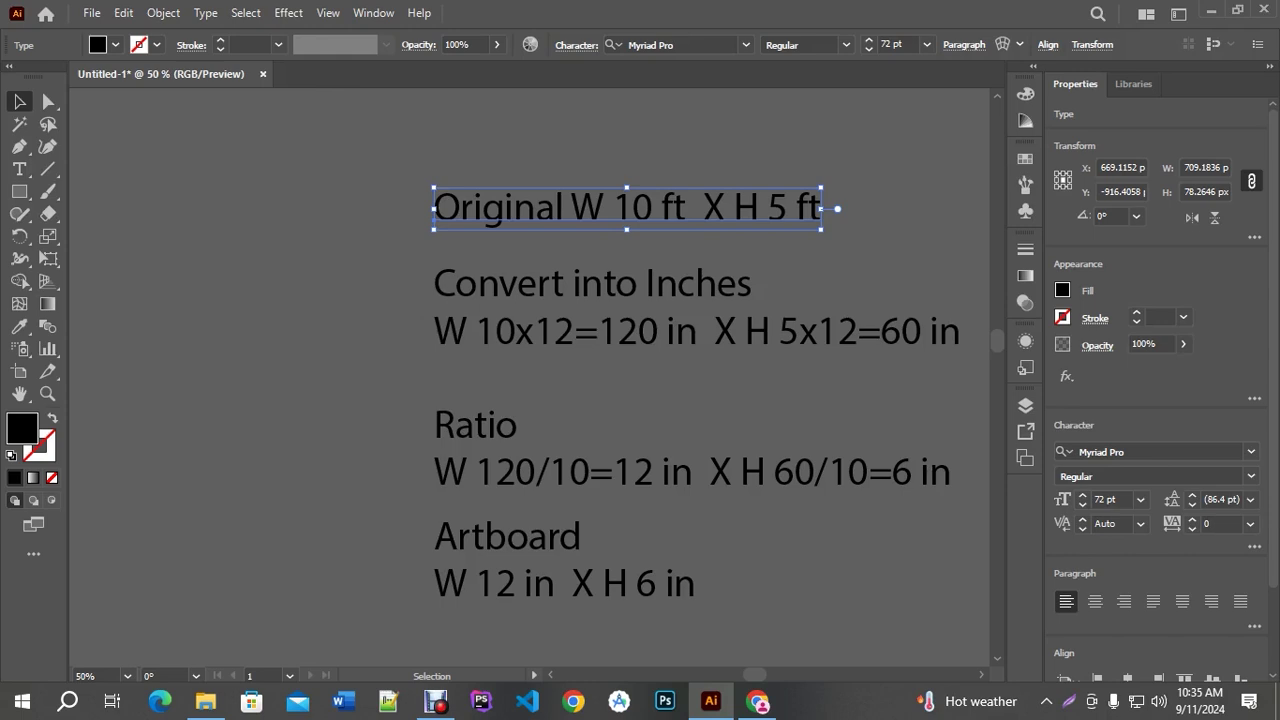
scroll(694, 258, down, 2)
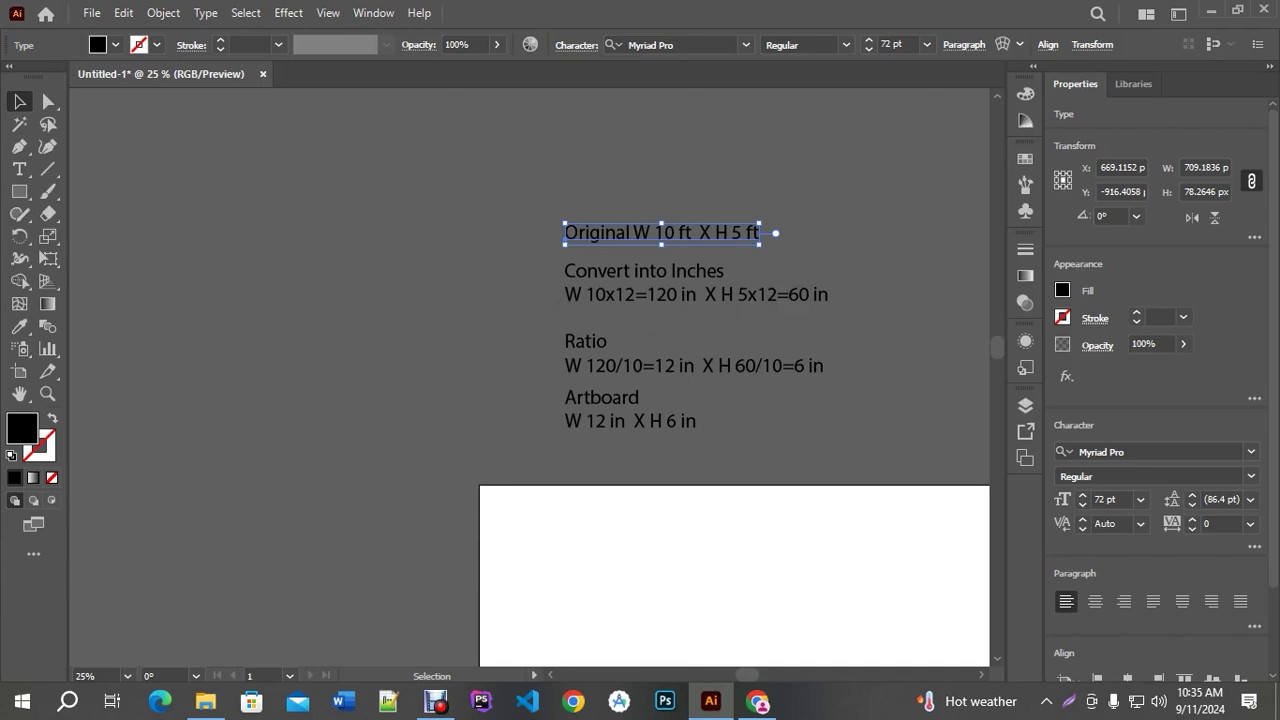
click(513, 566)
drag(513, 566, 640, 330)
key(ctrl+z)
key(ctrl+minus)
key(ctrl+minus)
key(ctrl+minus)
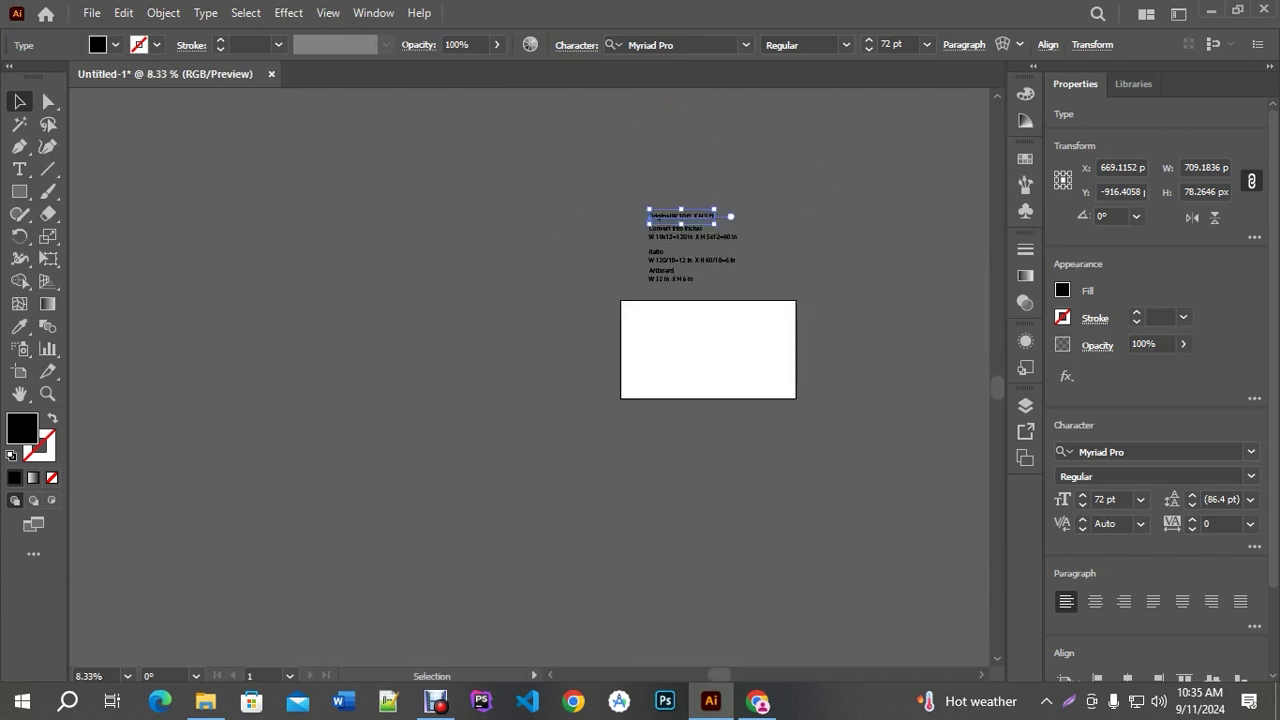
drag(337, 274, 489, 277)
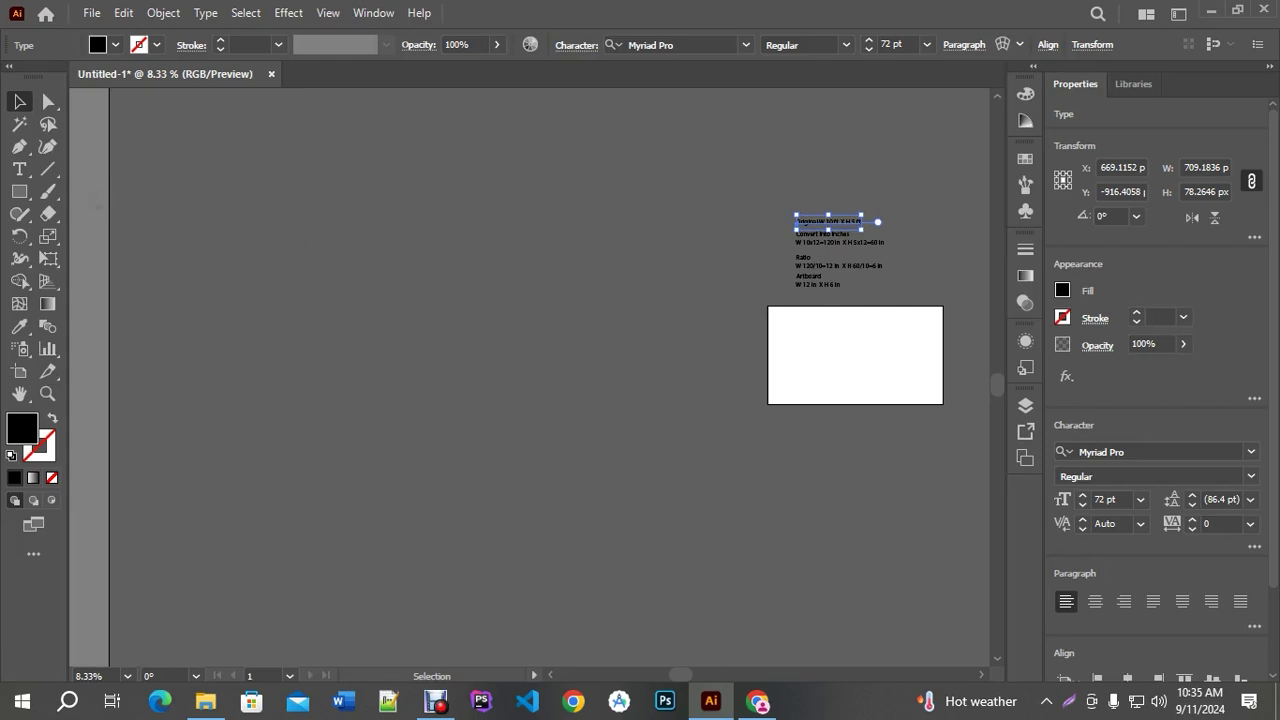
Draw a rectangle of Width 6 in and Height 2.5 in (432 × 180 px)
click(19, 191)
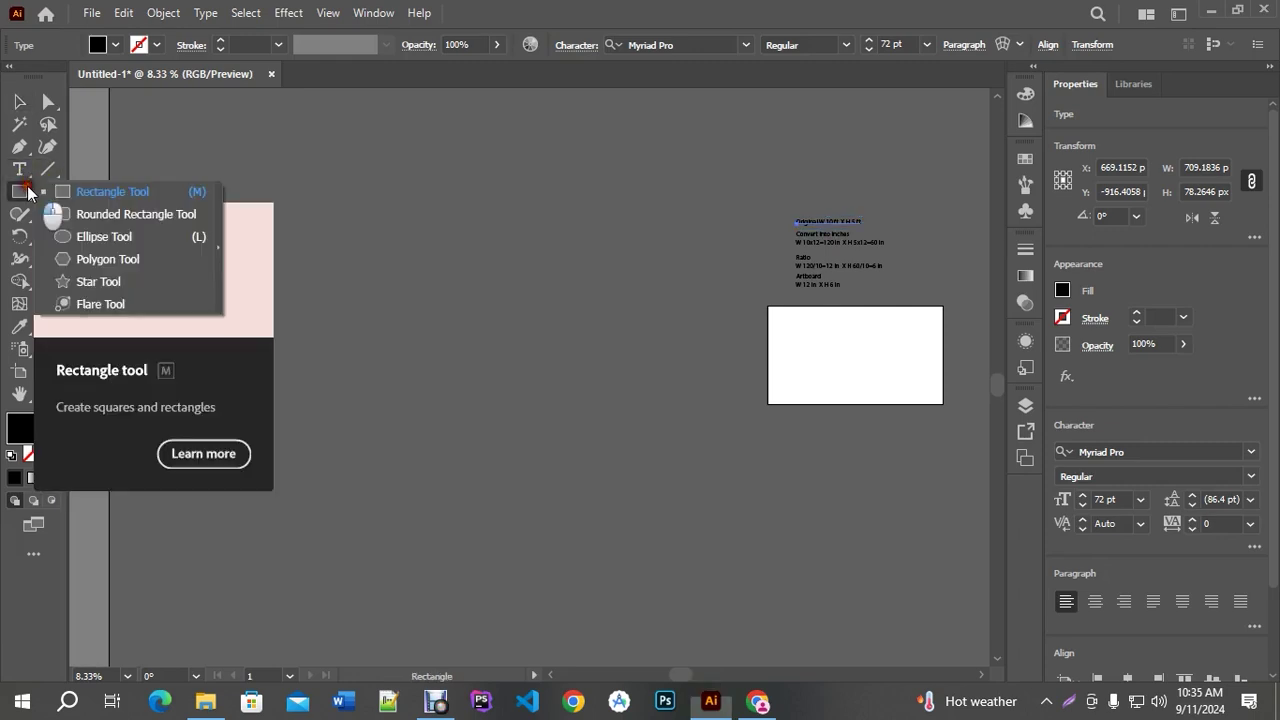
click(83, 192)
click(341, 353)
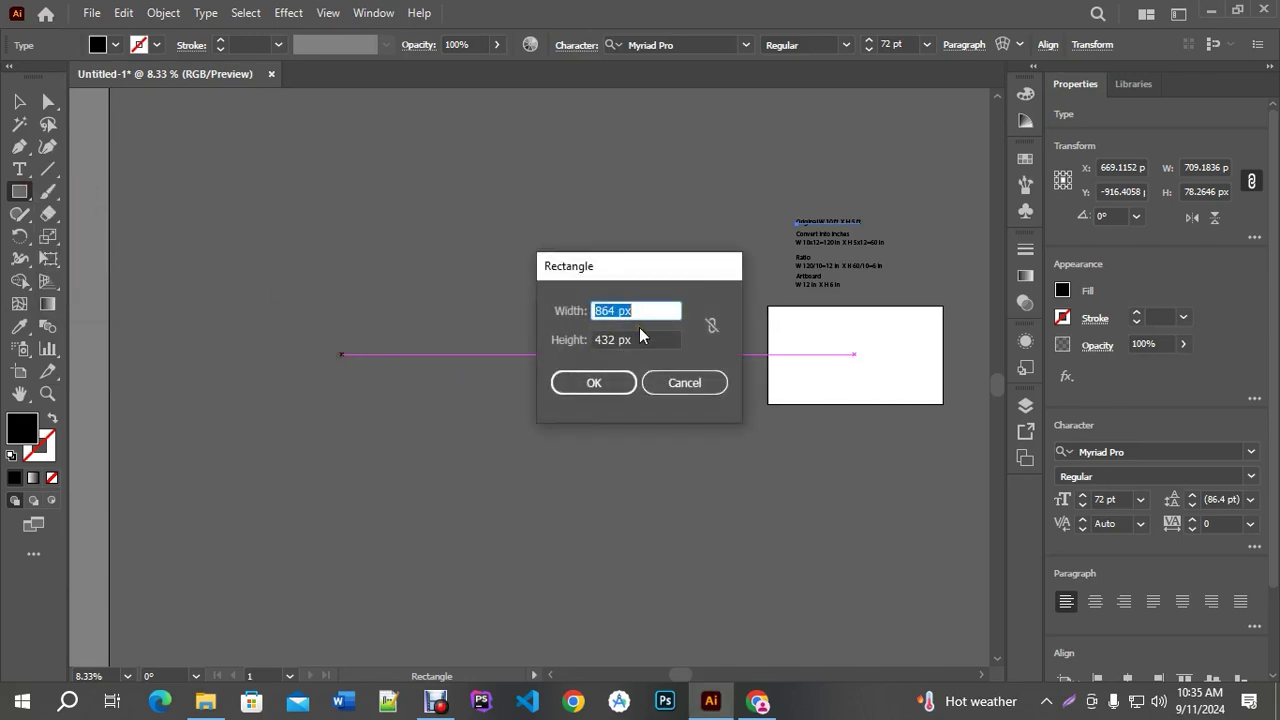
text(6 in)
key(Tab)
text(2.5 )
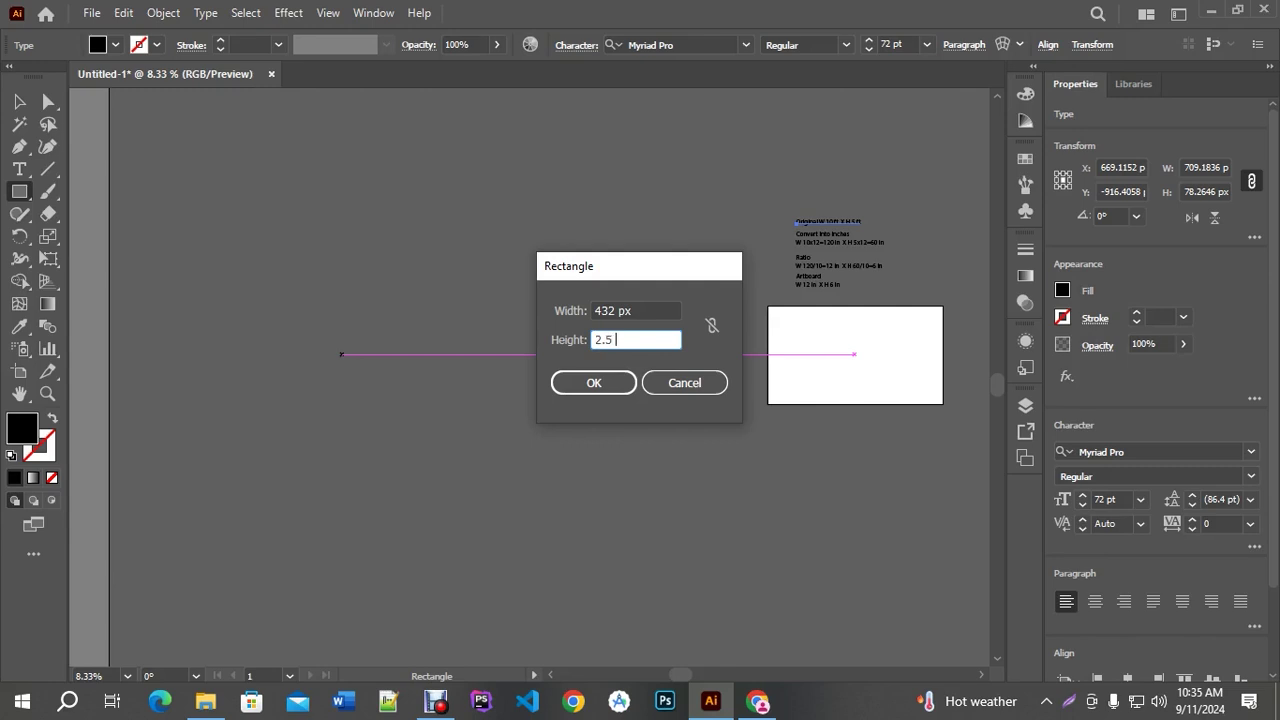
text(in)
click(571, 381)
Move the black rectangle far to the right
click(17, 102)
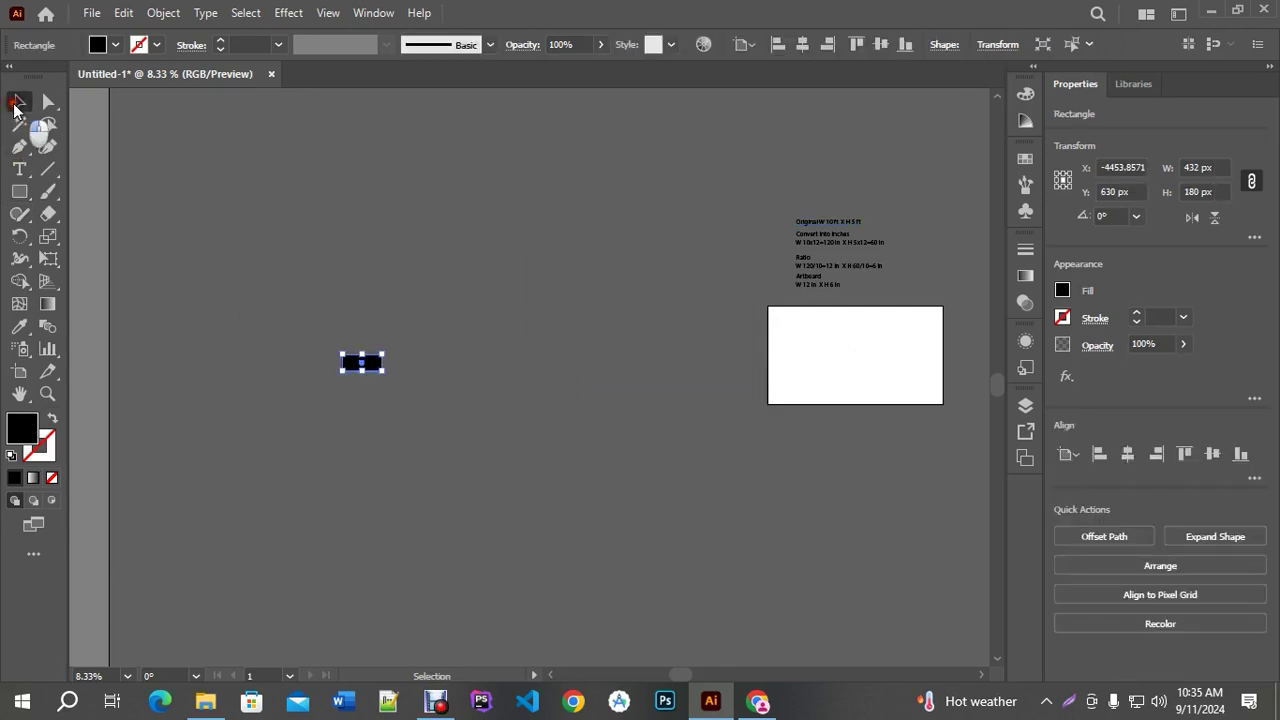
scroll(331, 341, up, 1)
scroll(331, 341, down, 1)
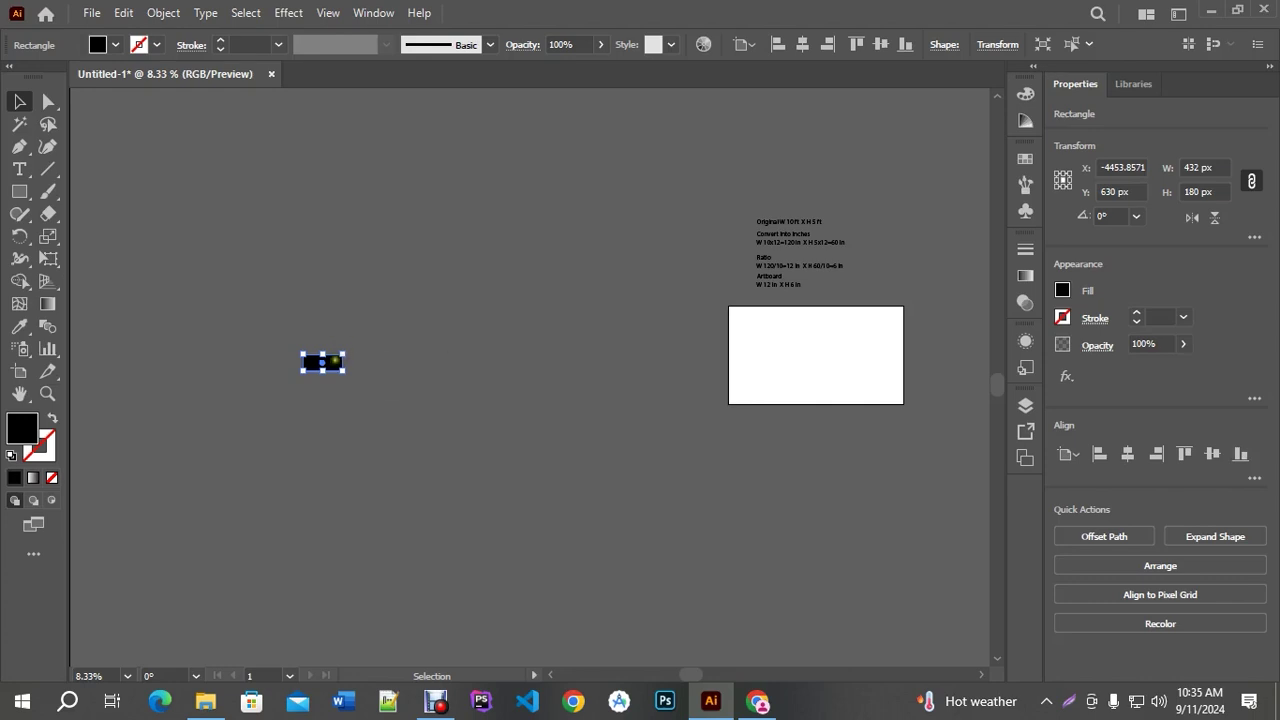
drag(322, 362, 591, 362)
scroll(591, 358, up, 6)
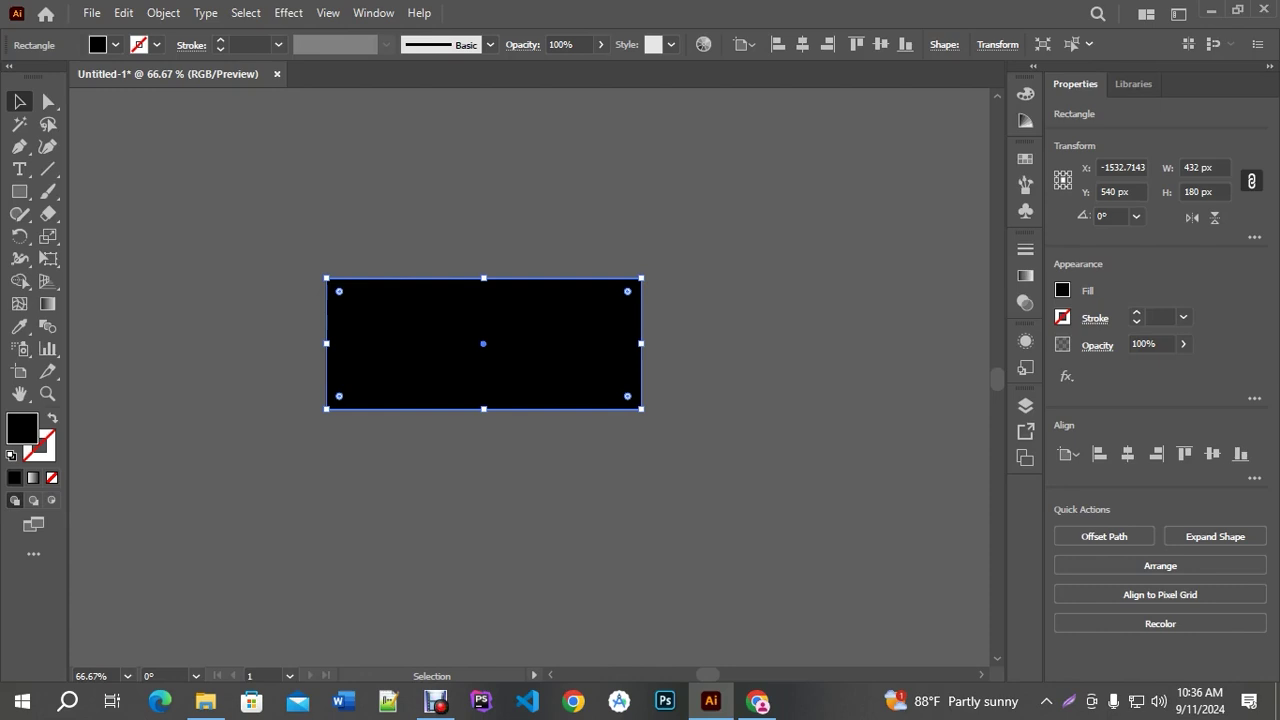
scroll(495, 342, down, 1)
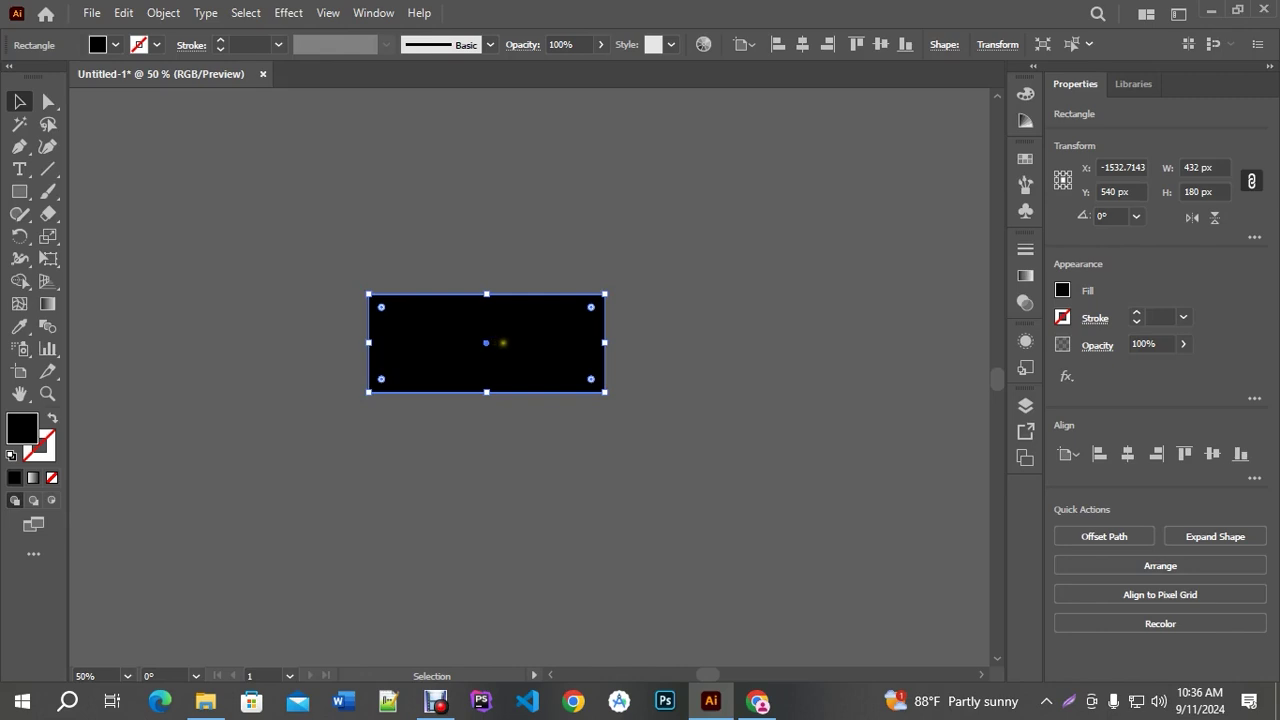
Delete the old rectangle and draw a new 9 in × 3 in one (648 × 216 px)
key(Delete)
click(19, 191)
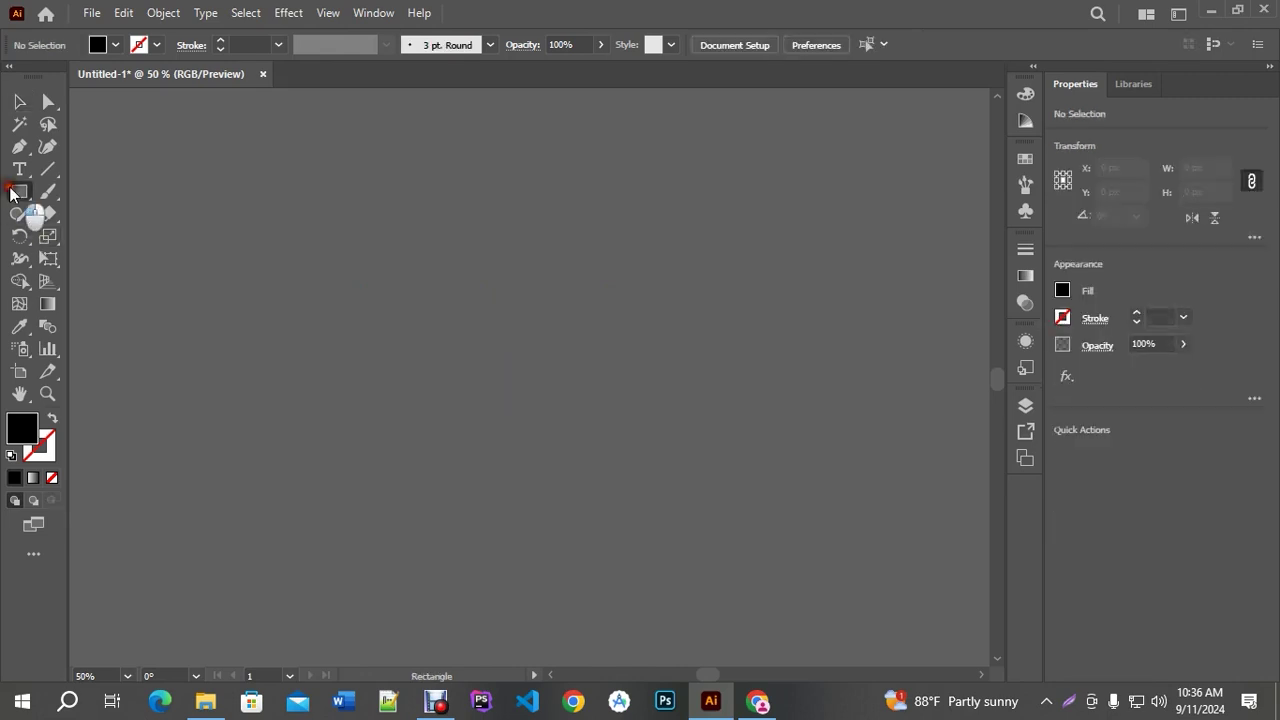
click(100, 192)
click(391, 300)
text(9 in)
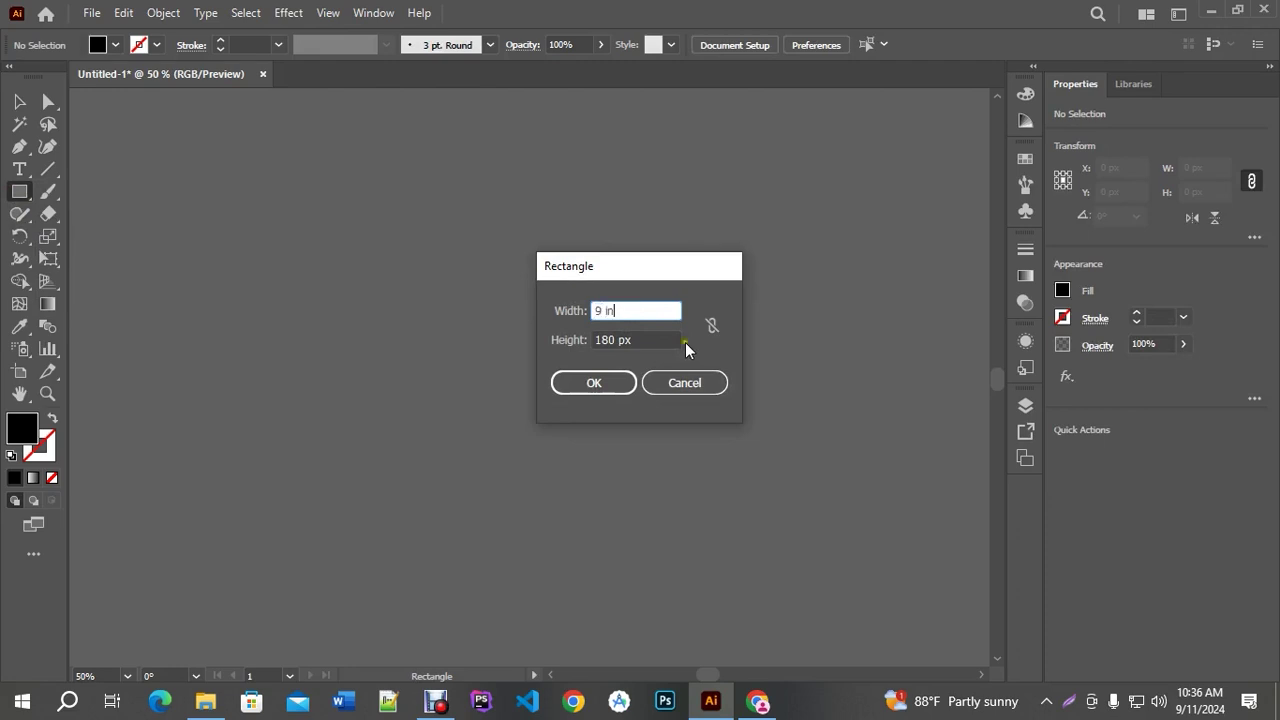
key(Tab)
text(3 in)
key(Return)
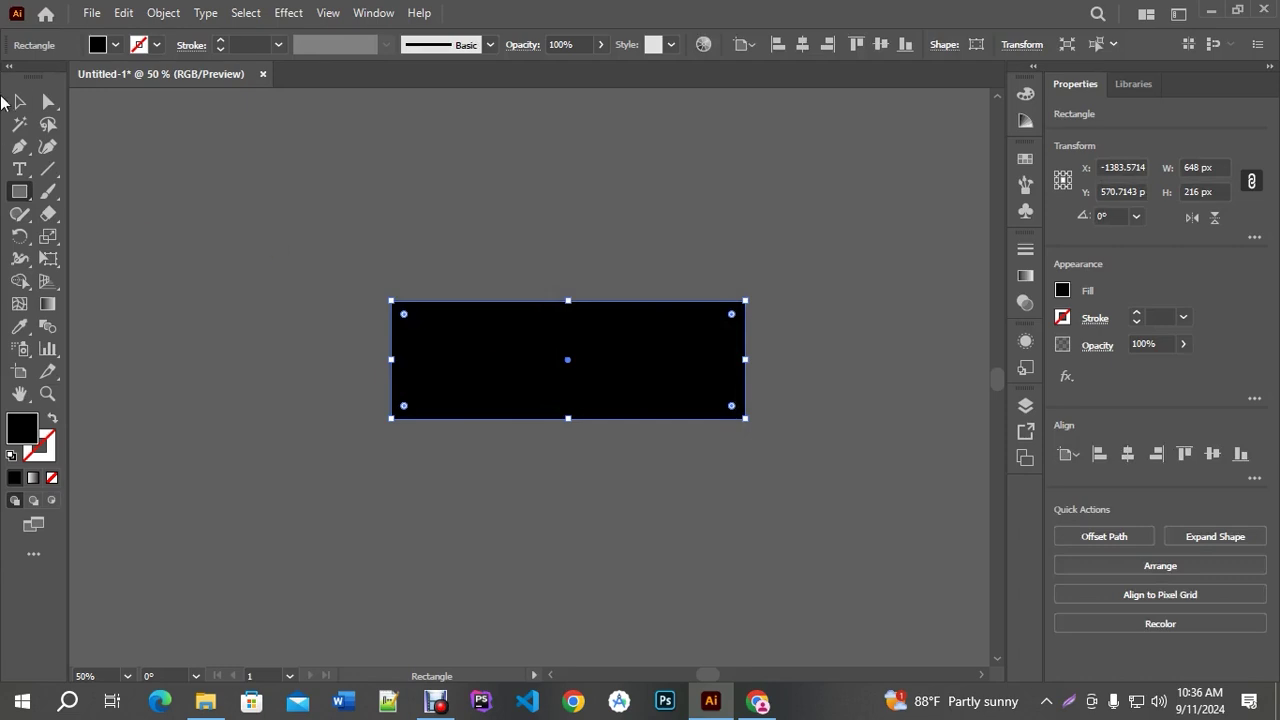
Reselect the 648 × 216 px rectangle and pan the view toward the white artboard
click(22, 100)
click(806, 414)
click(663, 363)
scroll(613, 398, up, 1)
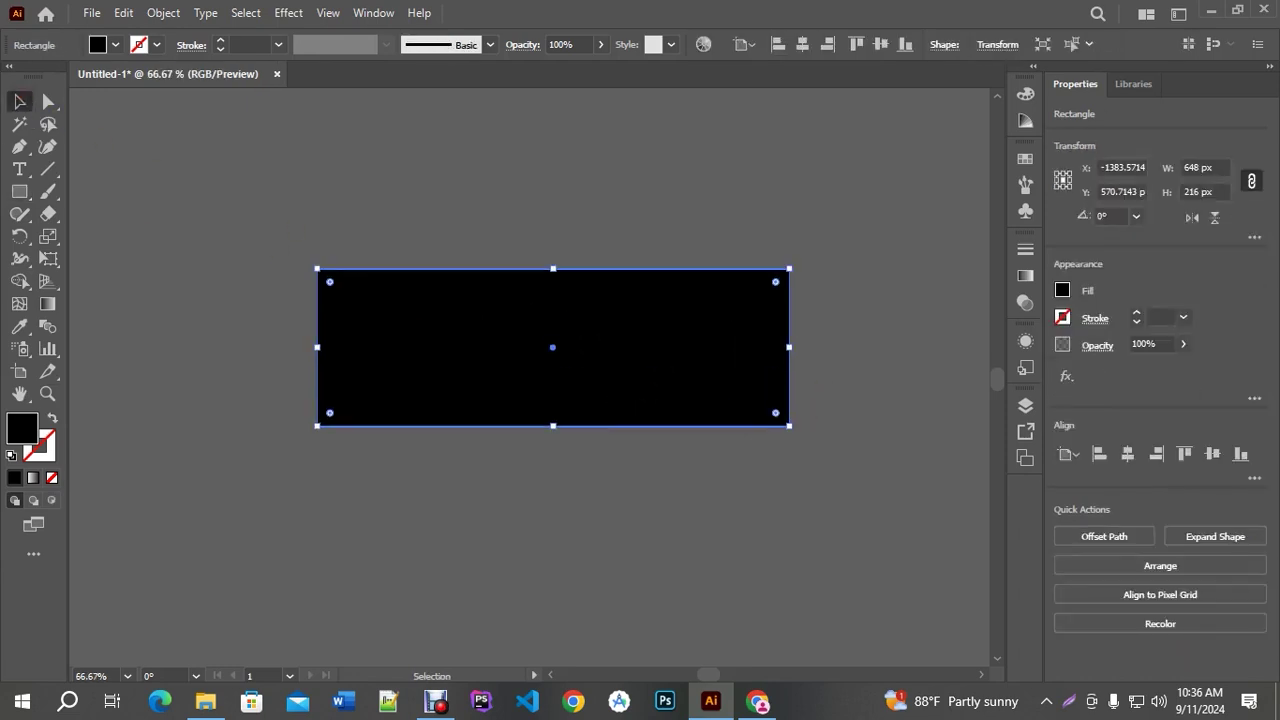
scroll(606, 394, up, 1)
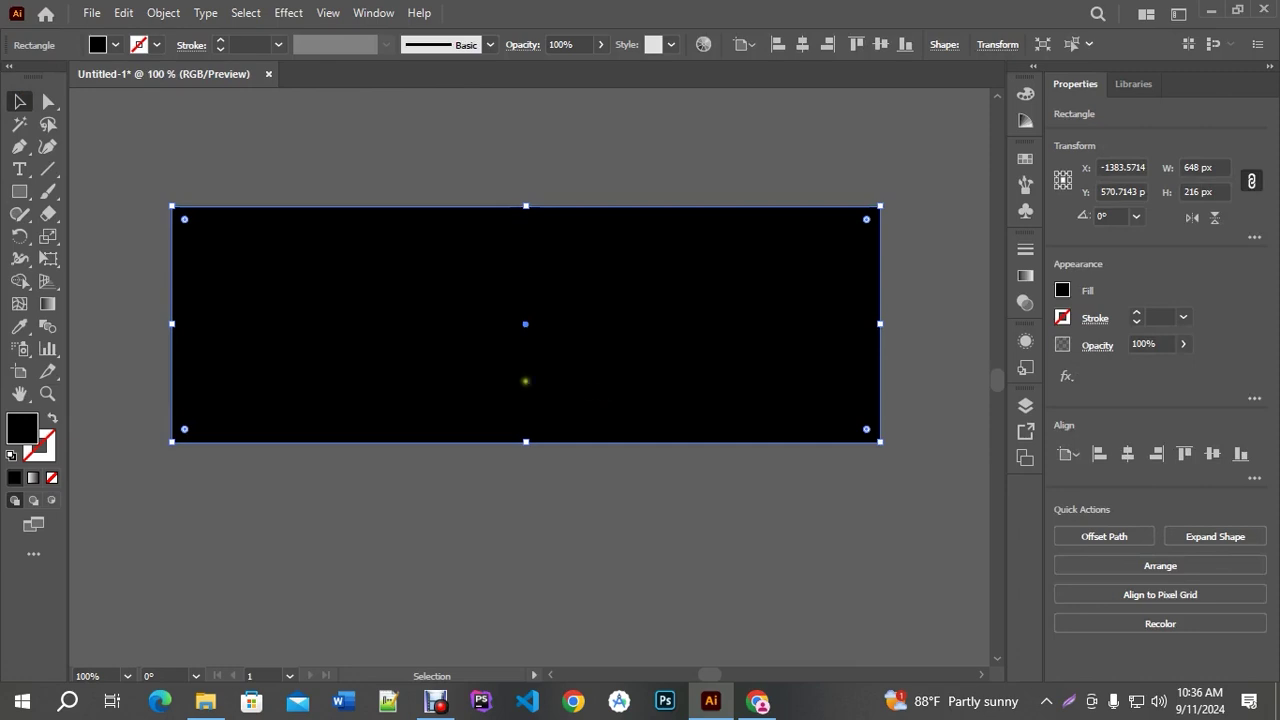
scroll(523, 380, down, 3)
drag(811, 351, 565, 322)
scroll(563, 391, left, 10)
scroll(597, 380, down, 4)
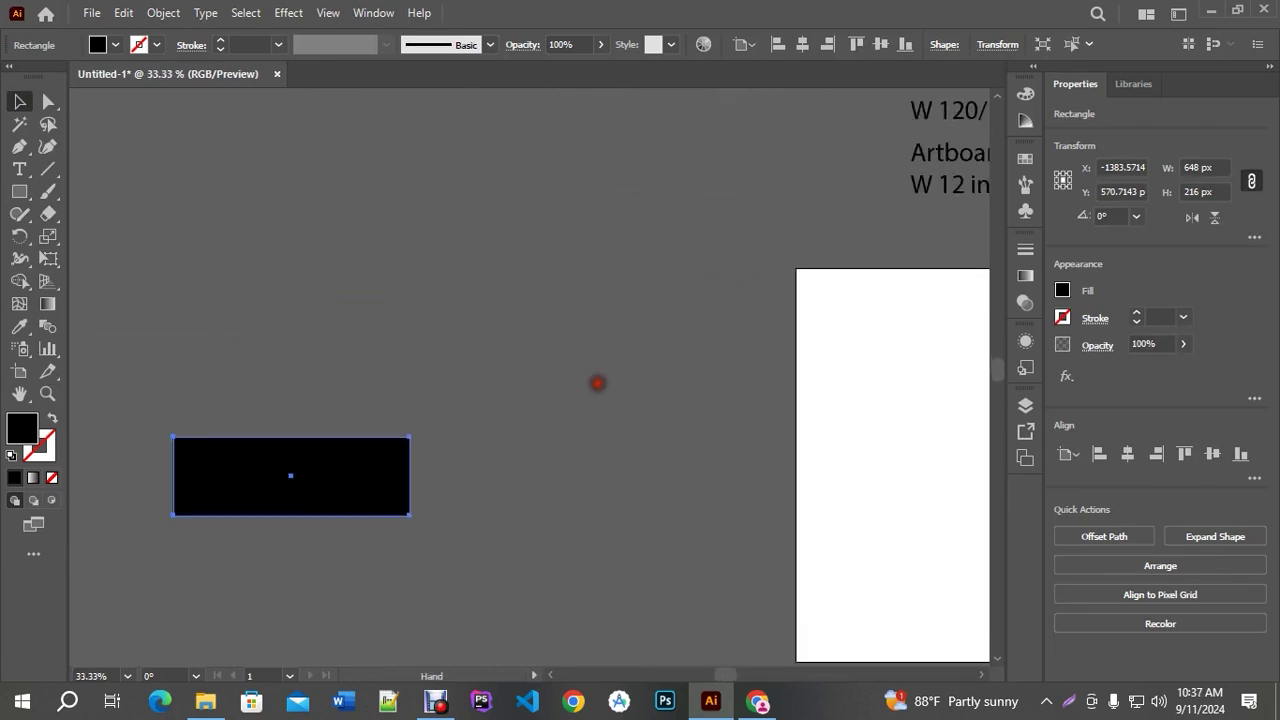
scroll(466, 377, up, 2)
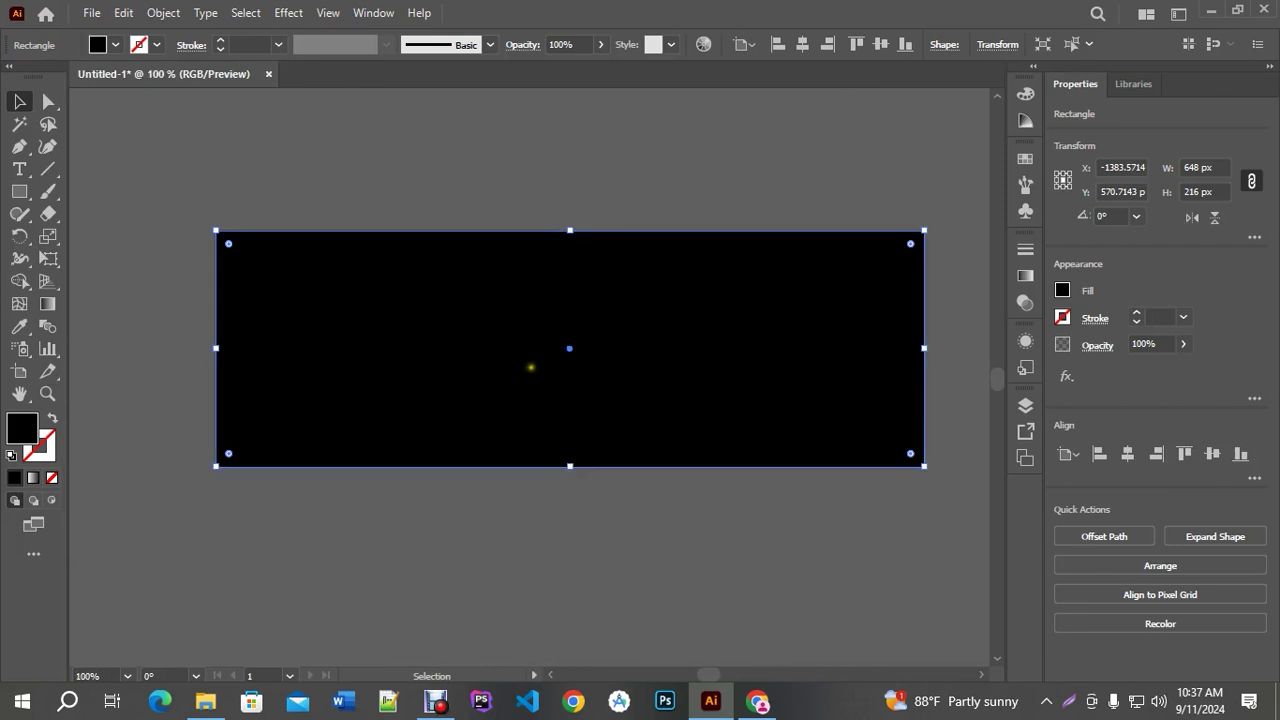
drag(786, 531, 743, 487)
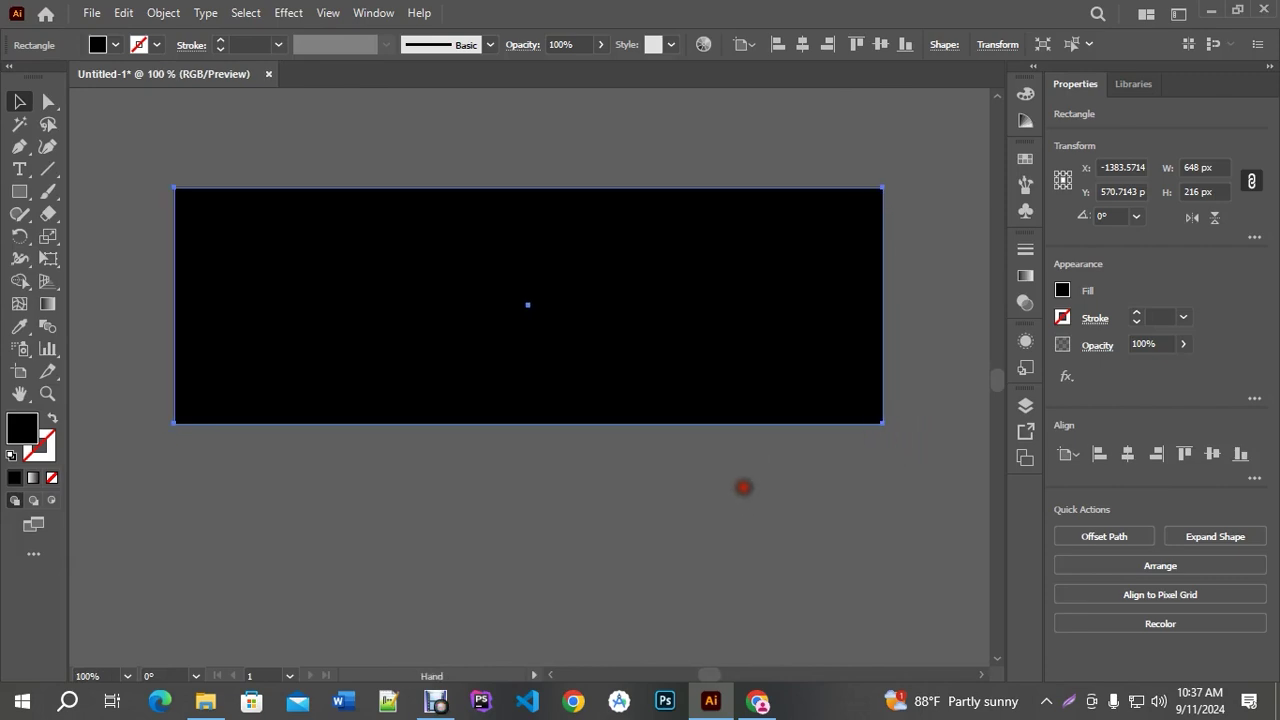
click(682, 477)
Set the rectangle's fill to pure white (#FFFFFF) in the Color Picker
click(574, 318)
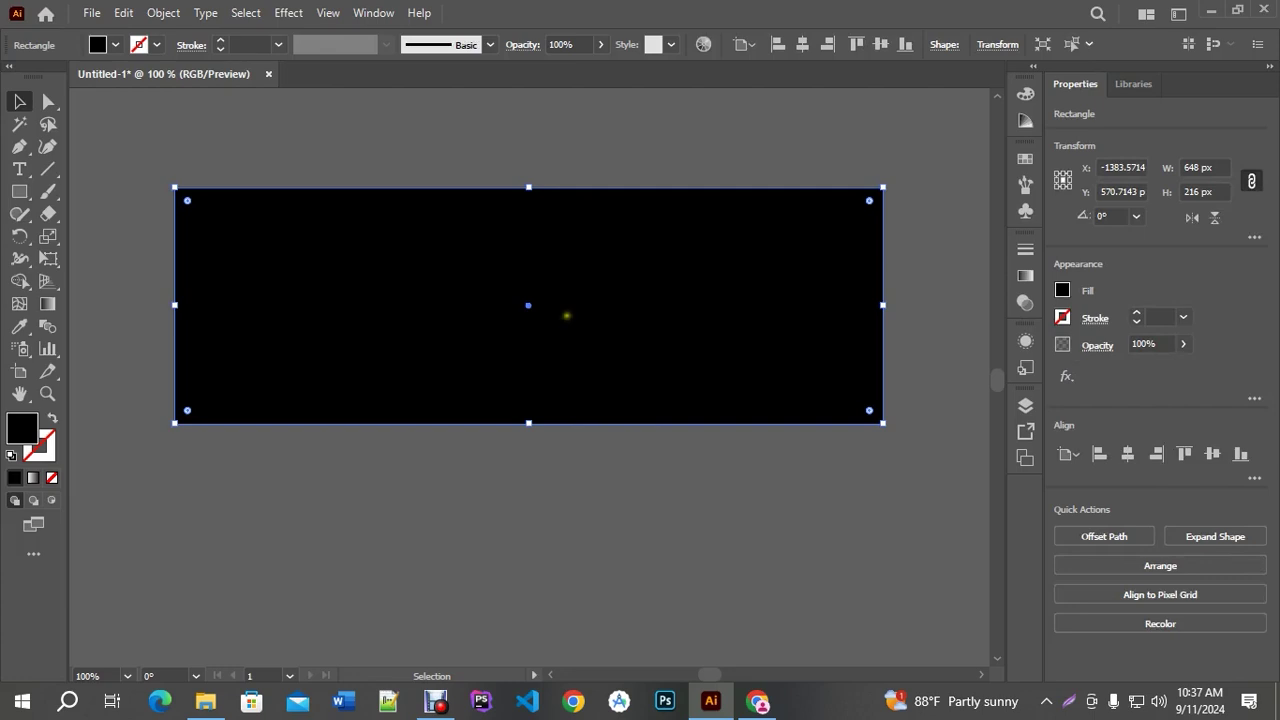
double_click(22, 428)
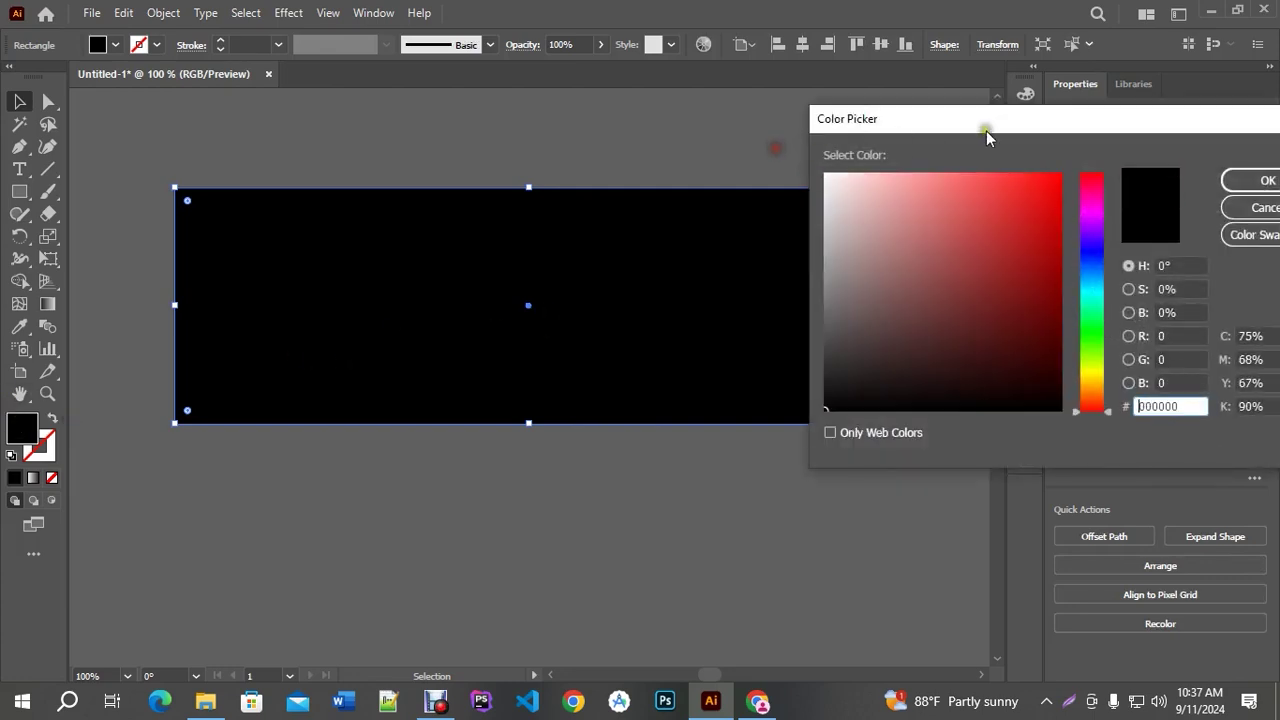
drag(903, 186, 803, 156)
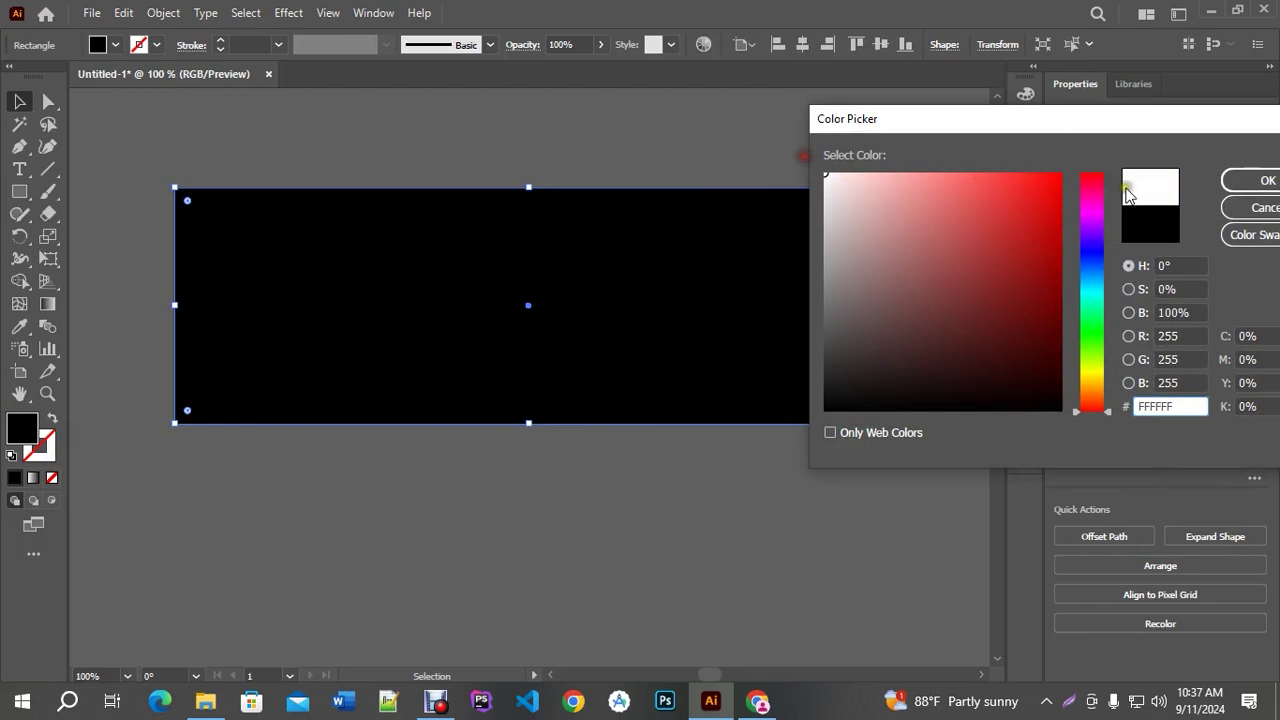
click(1235, 180)
scroll(420, 374, down, 4)
Move the white rectangle toward the artboard
click(763, 374)
drag(735, 360, 577, 357)
click(304, 347)
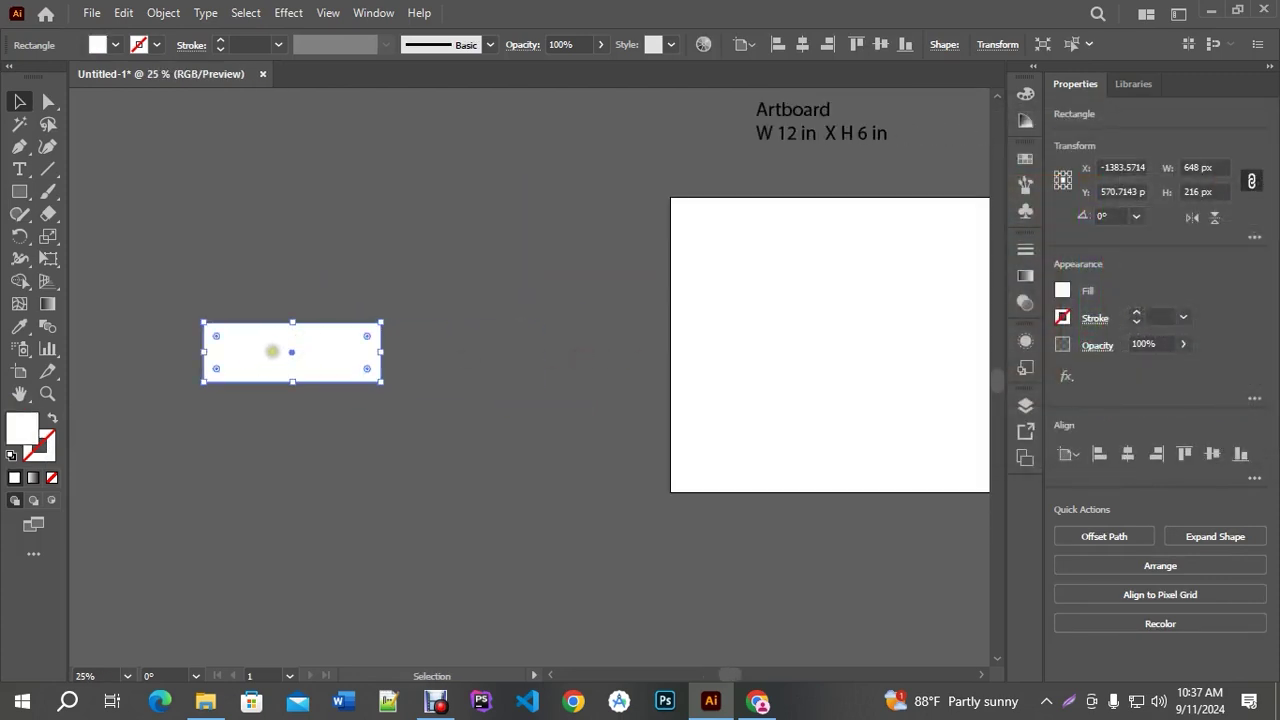
scroll(201, 358, up, 1)
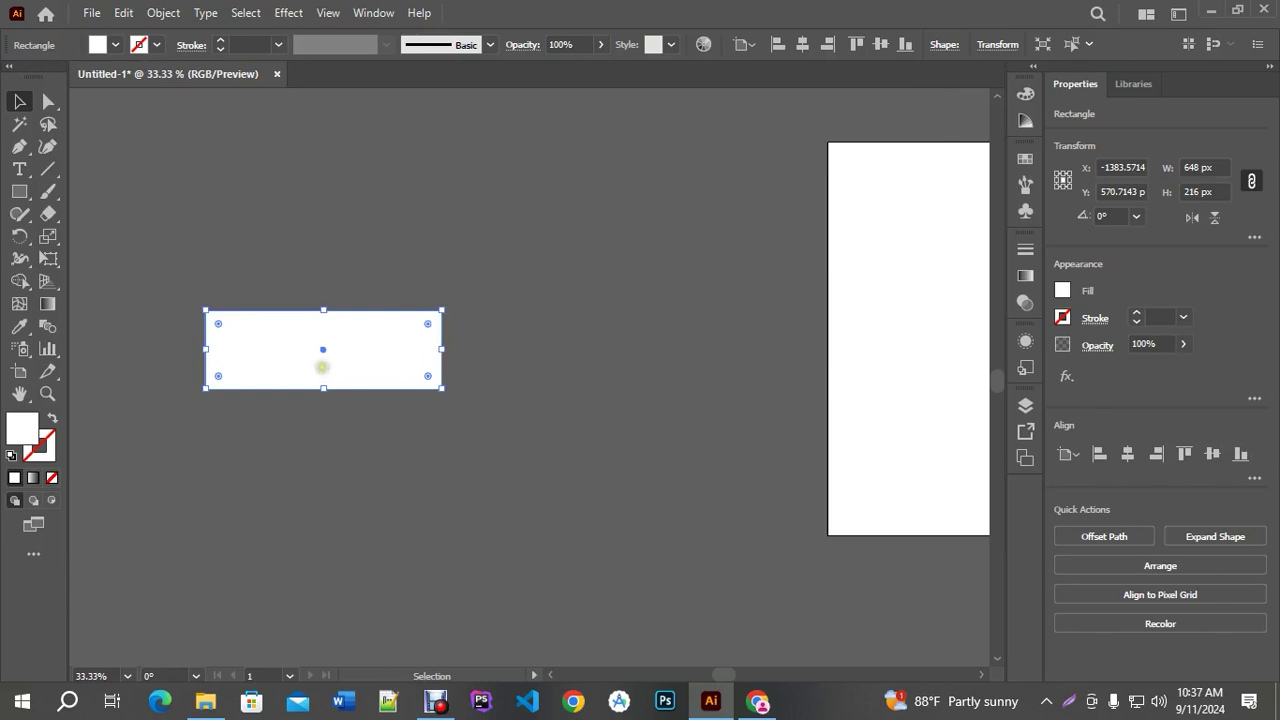
scroll(336, 355, down, 1)
drag(770, 314, 600, 306)
drag(151, 343, 337, 233)
click(703, 271)
drag(797, 291, 622, 307)
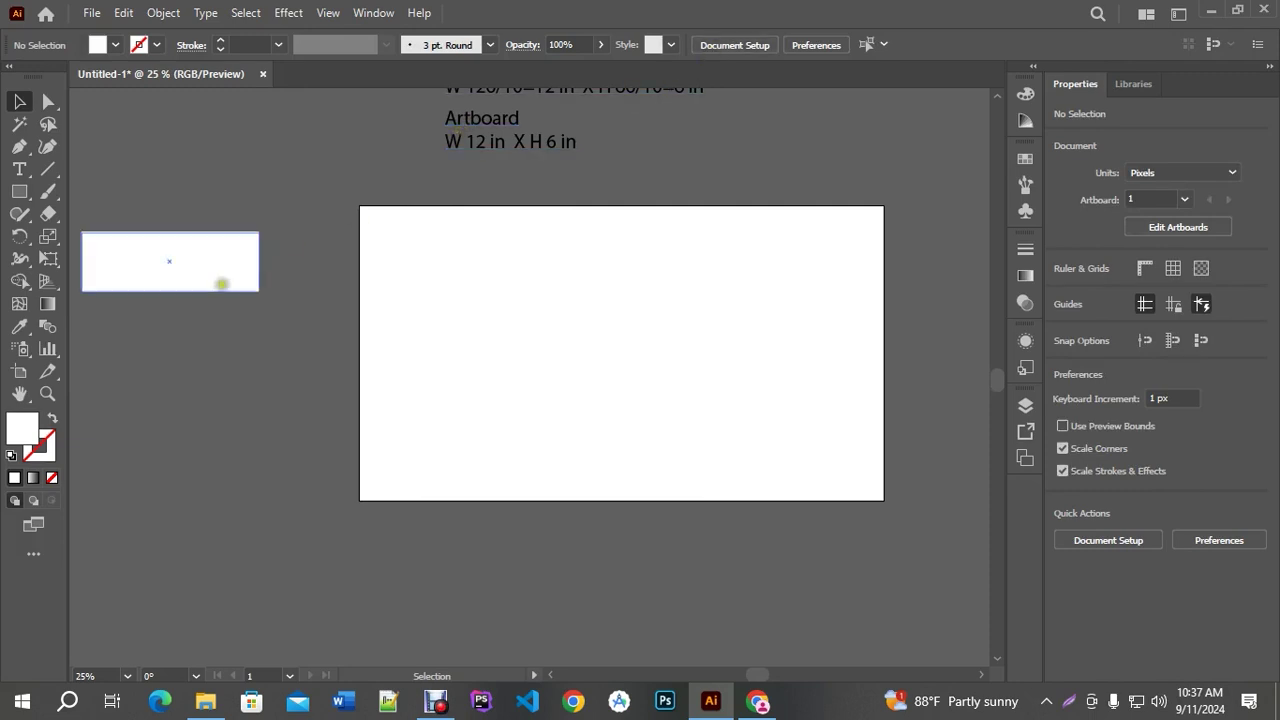
Resize the artboard to W 9 in and H 3 in (648 × 216 px)
click(40, 370)
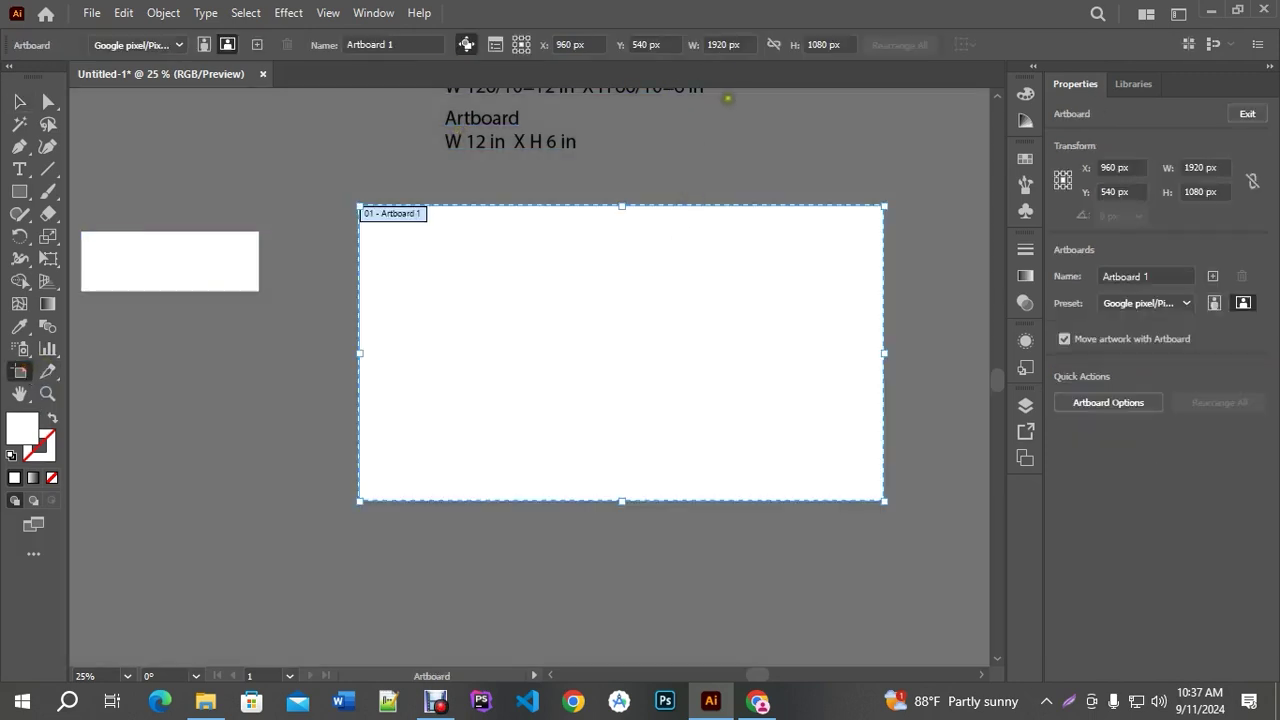
click(730, 44)
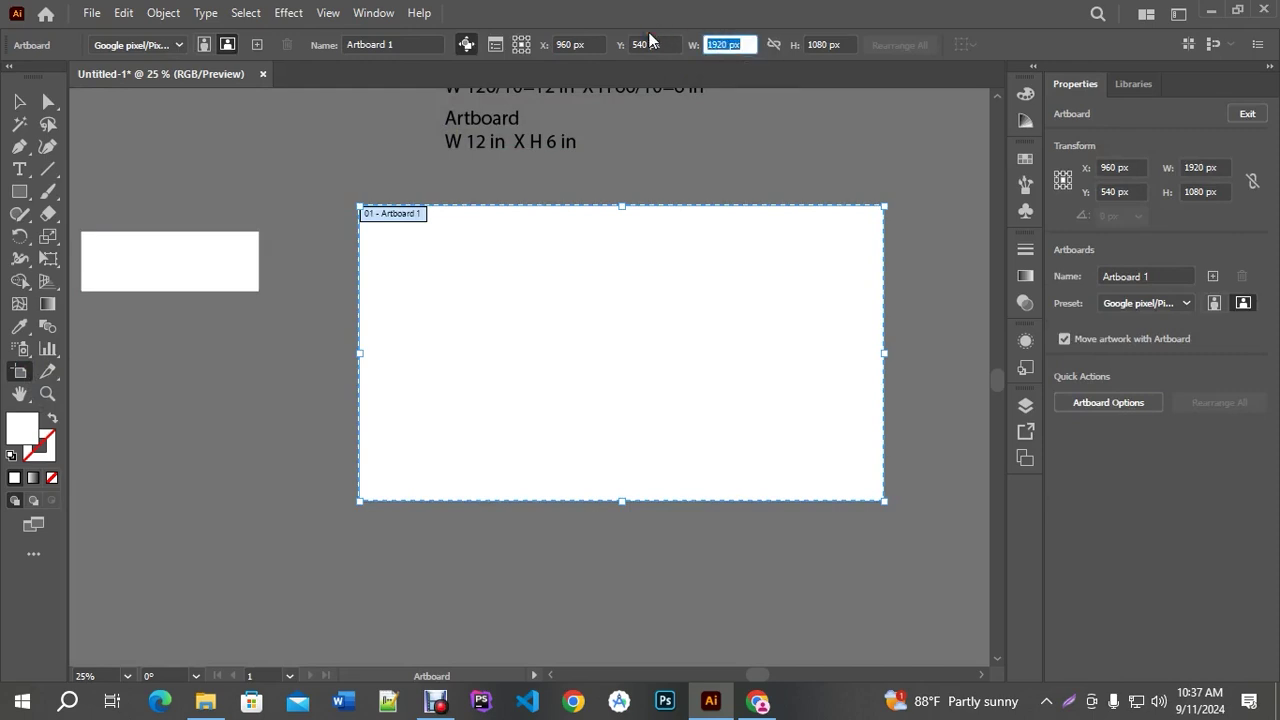
key(BackSpace)
text(9 in)
key(Tab)
text(3 in)
key(Return)
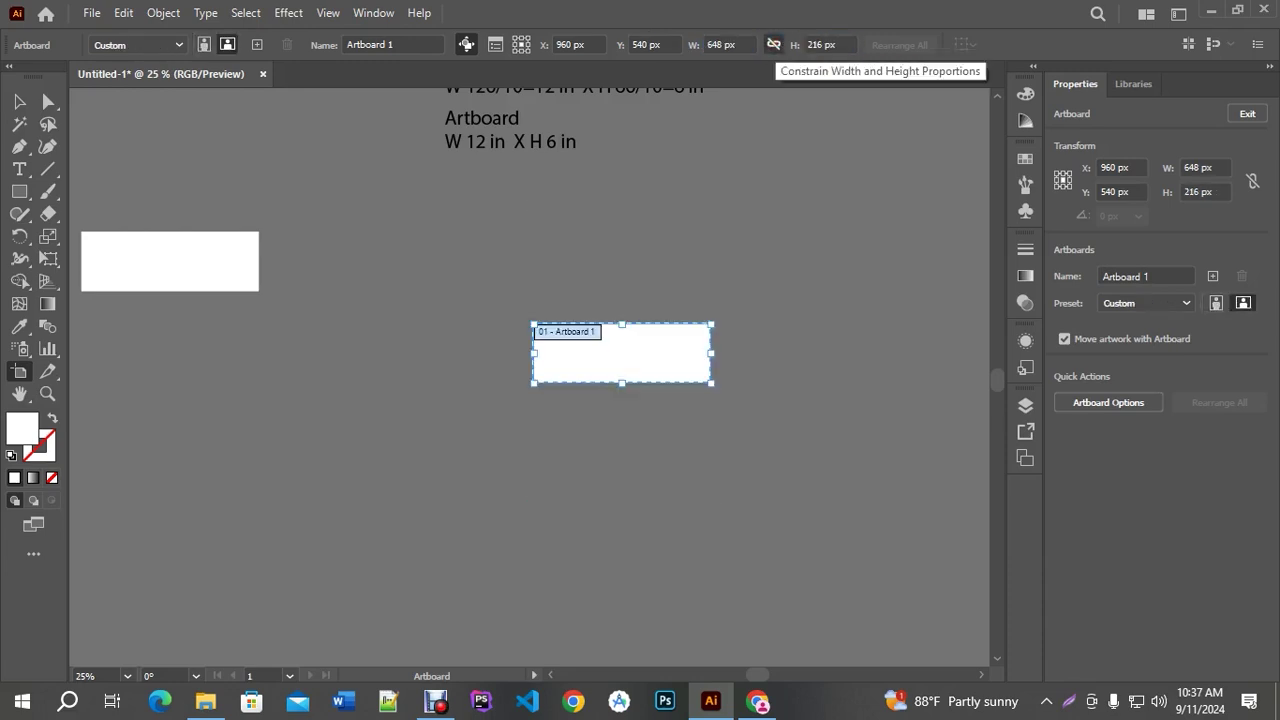
key(Escape)
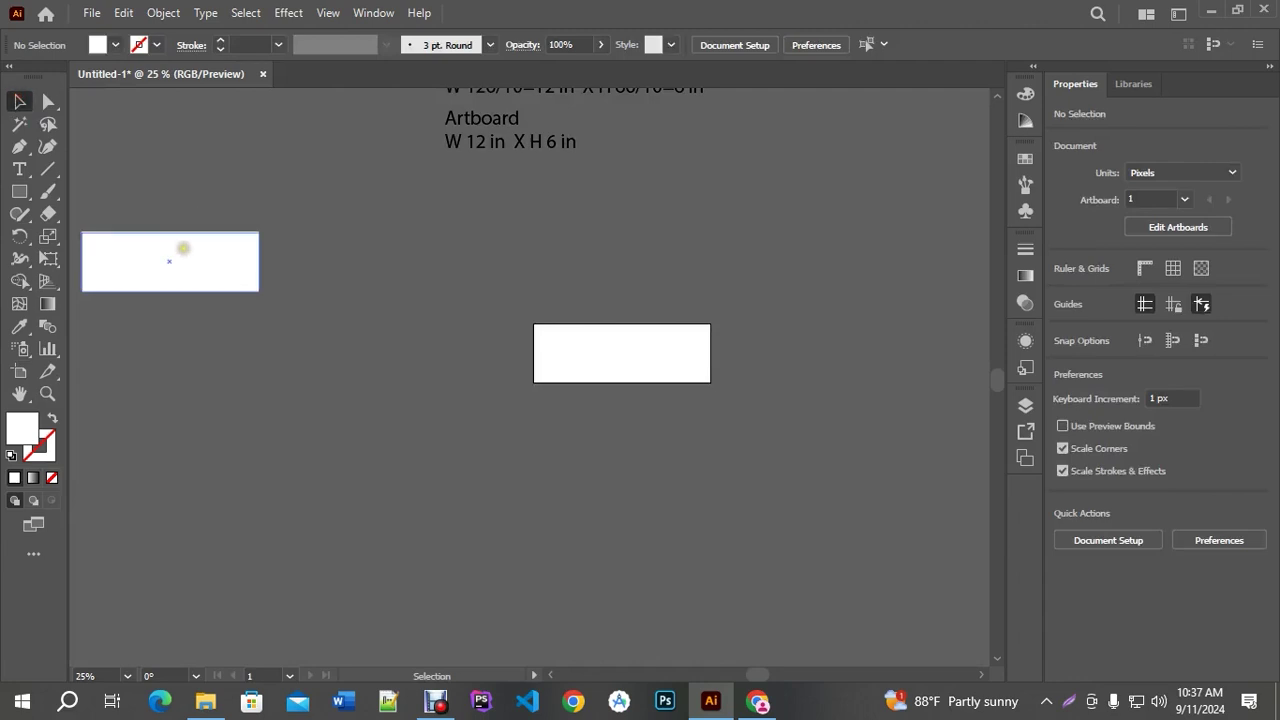
Centre the white rectangle horizontally and vertically on the artboard
click(180, 248)
click(802, 44)
click(903, 44)
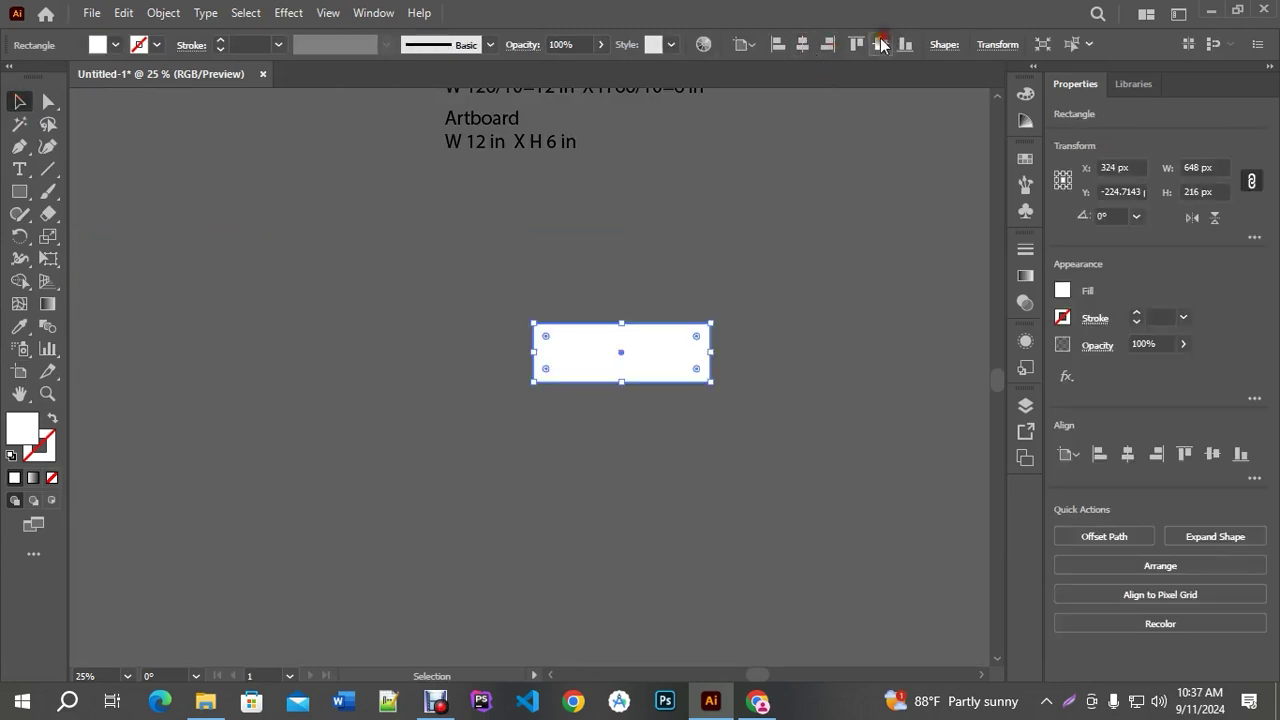
scroll(695, 333, up, 3)
scroll(630, 345, down, 2)
scroll(520, 430, down, 1)
scroll(520, 430, up, 4)
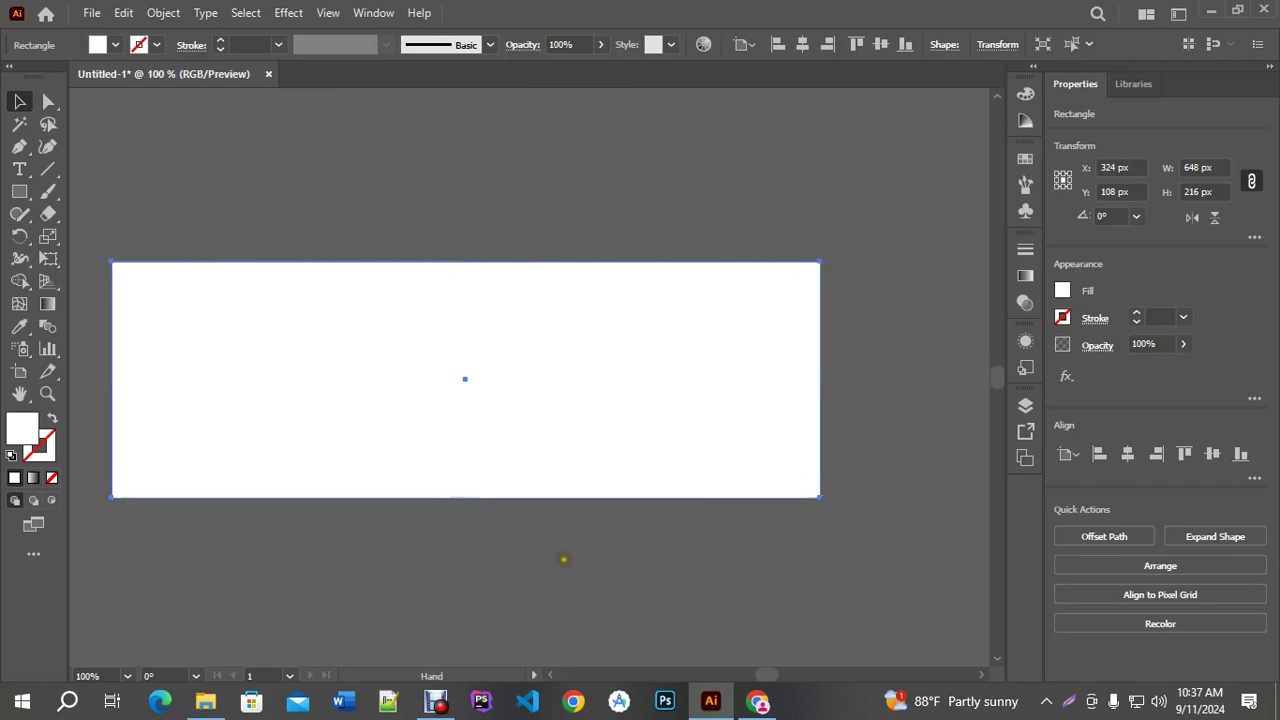
drag(563, 557, 654, 503)
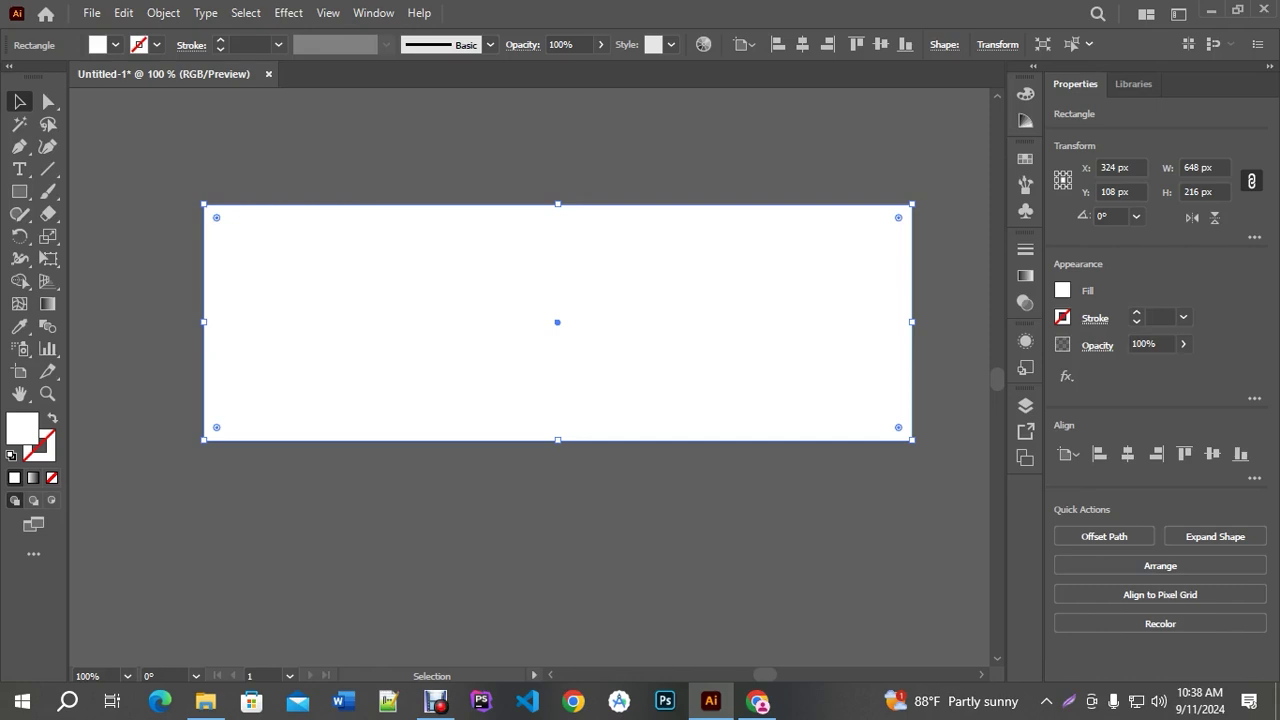
Save the document to the Desktop as Print Banner.ai with default Illustrator Options
key(a)
key(ctrl+s)
click(76, 156)
double_click(183, 355)
text(Print Banner.ai)
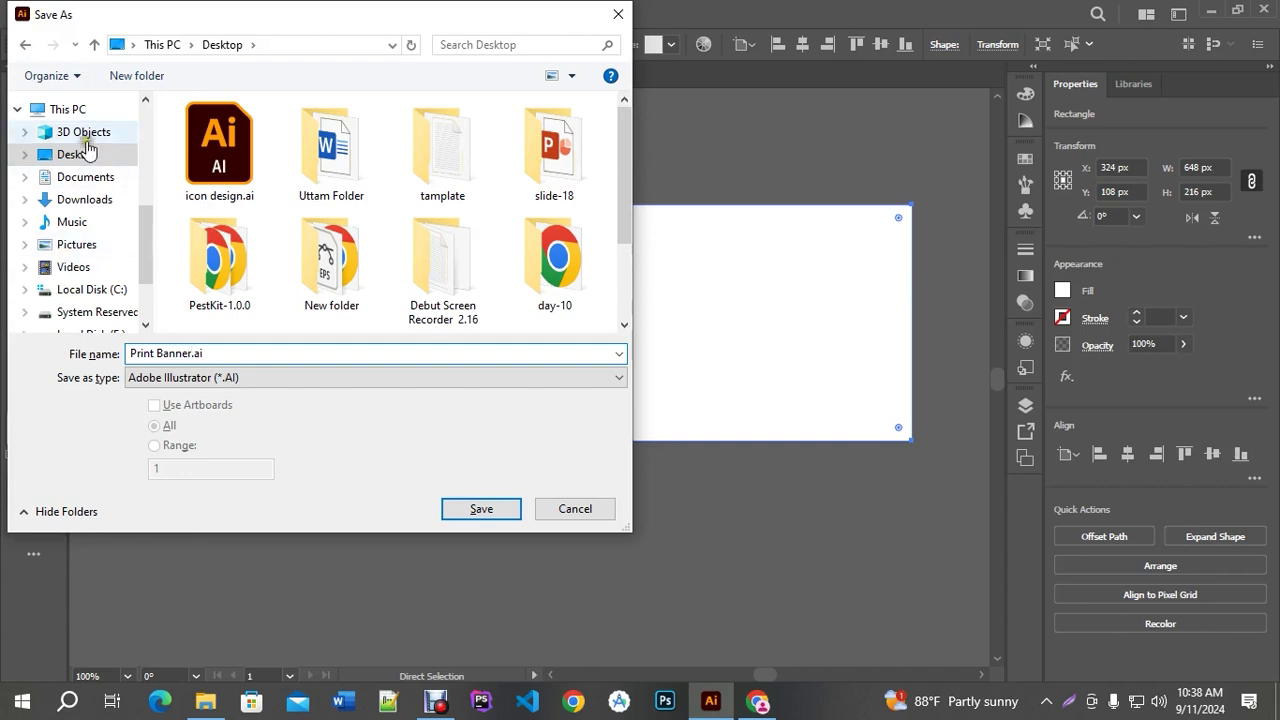
click(483, 510)
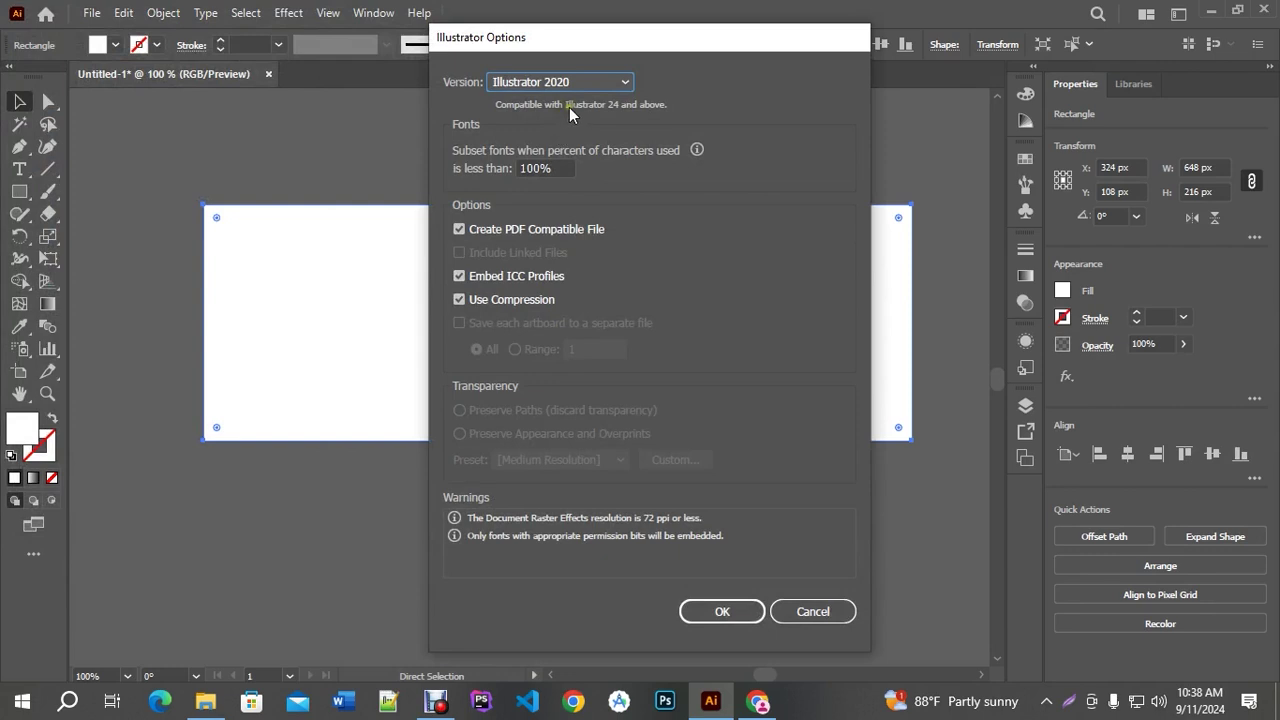
drag(556, 45, 584, 38)
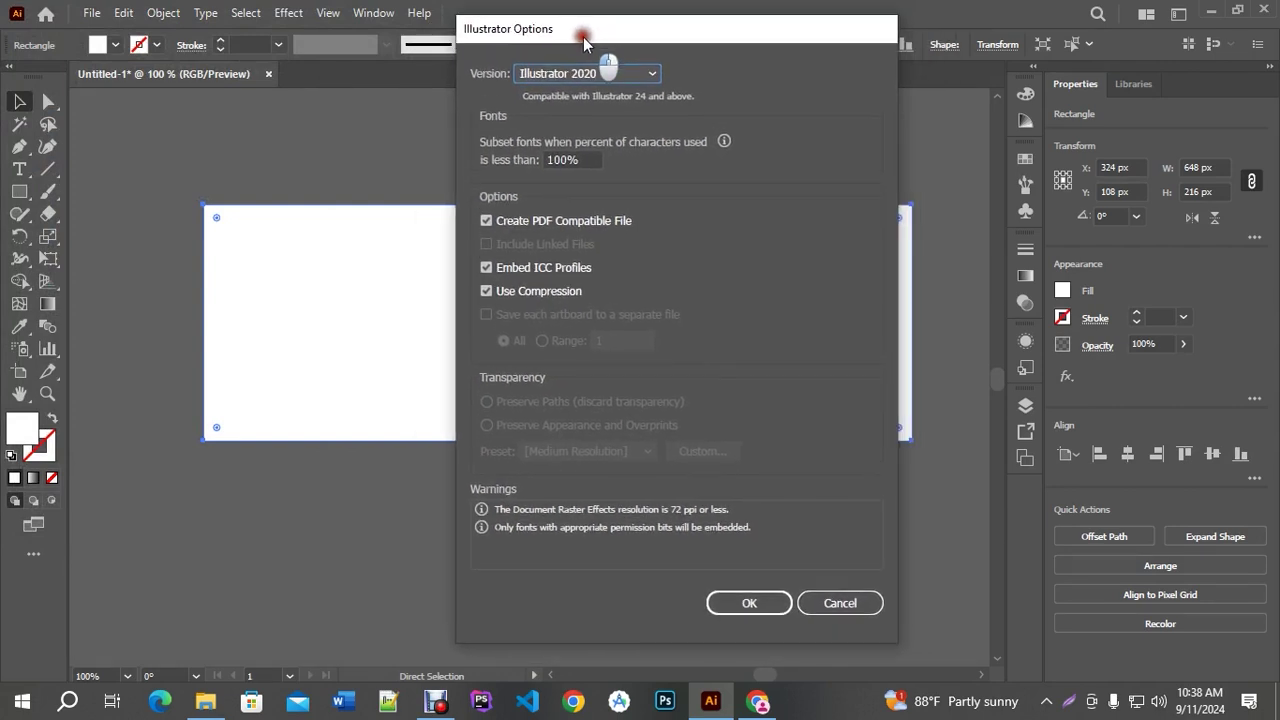
click(752, 602)
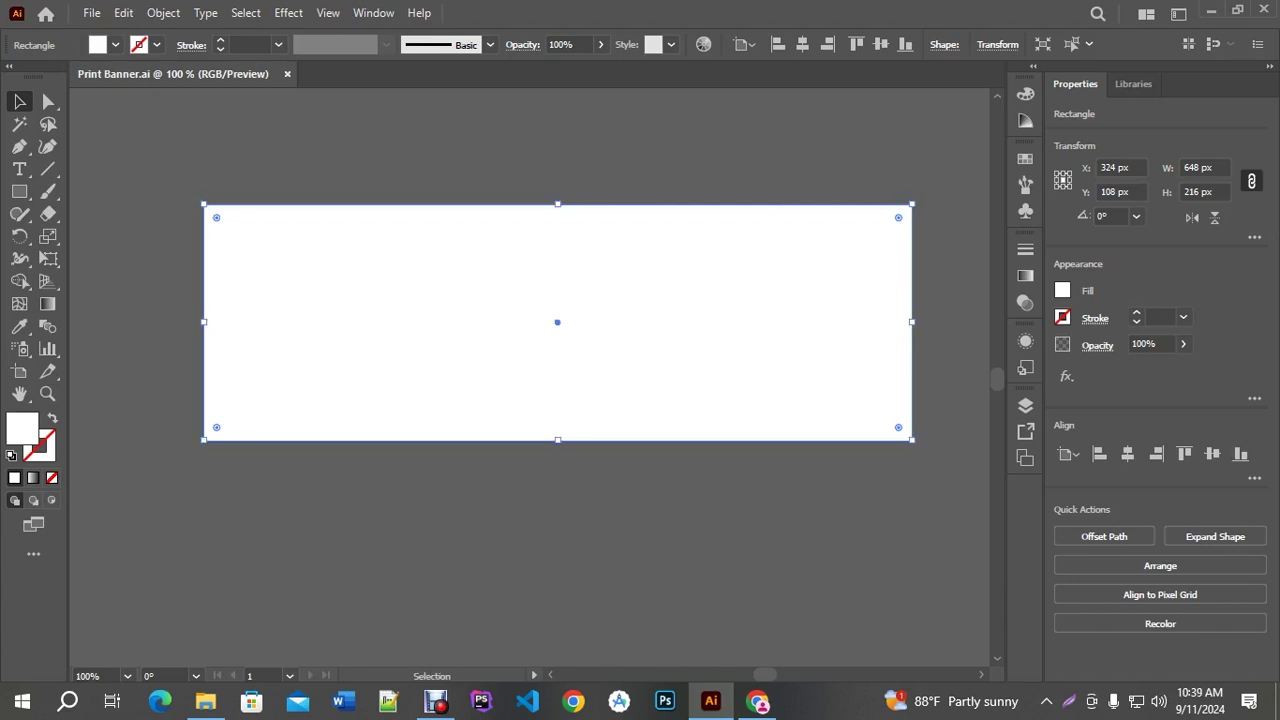
Deselect and reselect the white rectangle to check it on the artboard
click(500, 557)
click(397, 290)
scroll(186, 155, up, 1)
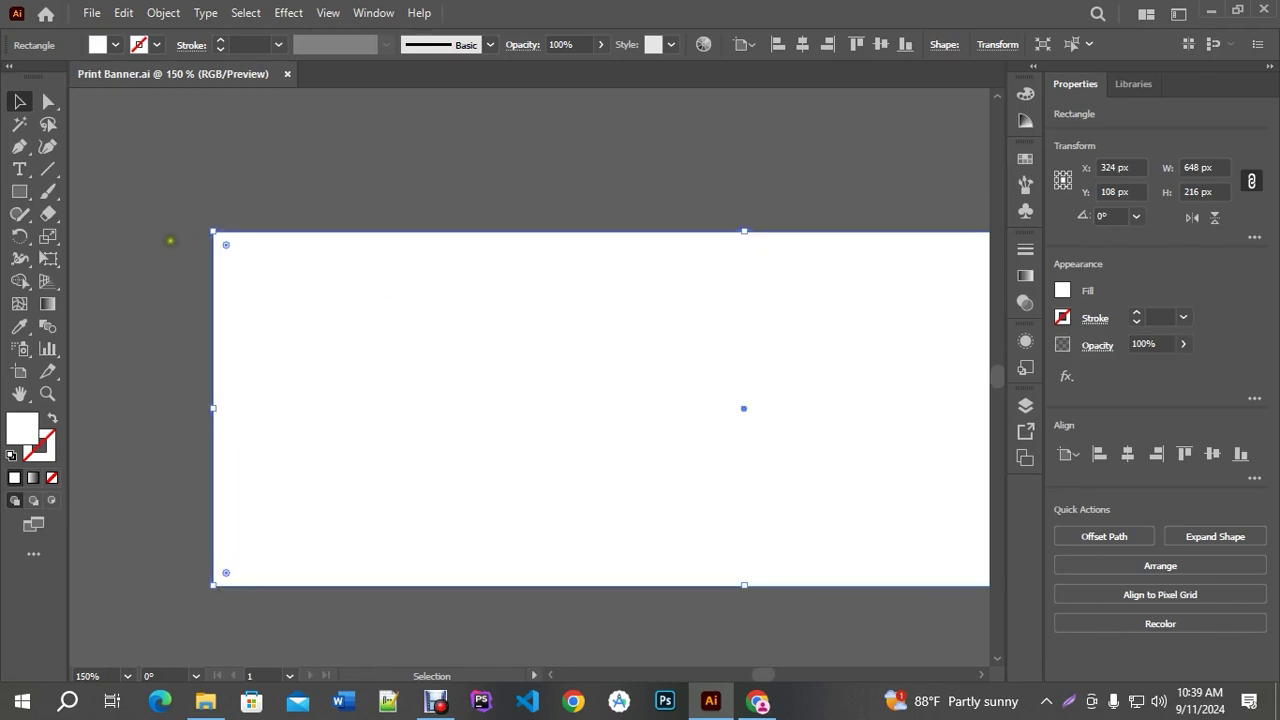
scroll(250, 227, down, 1)
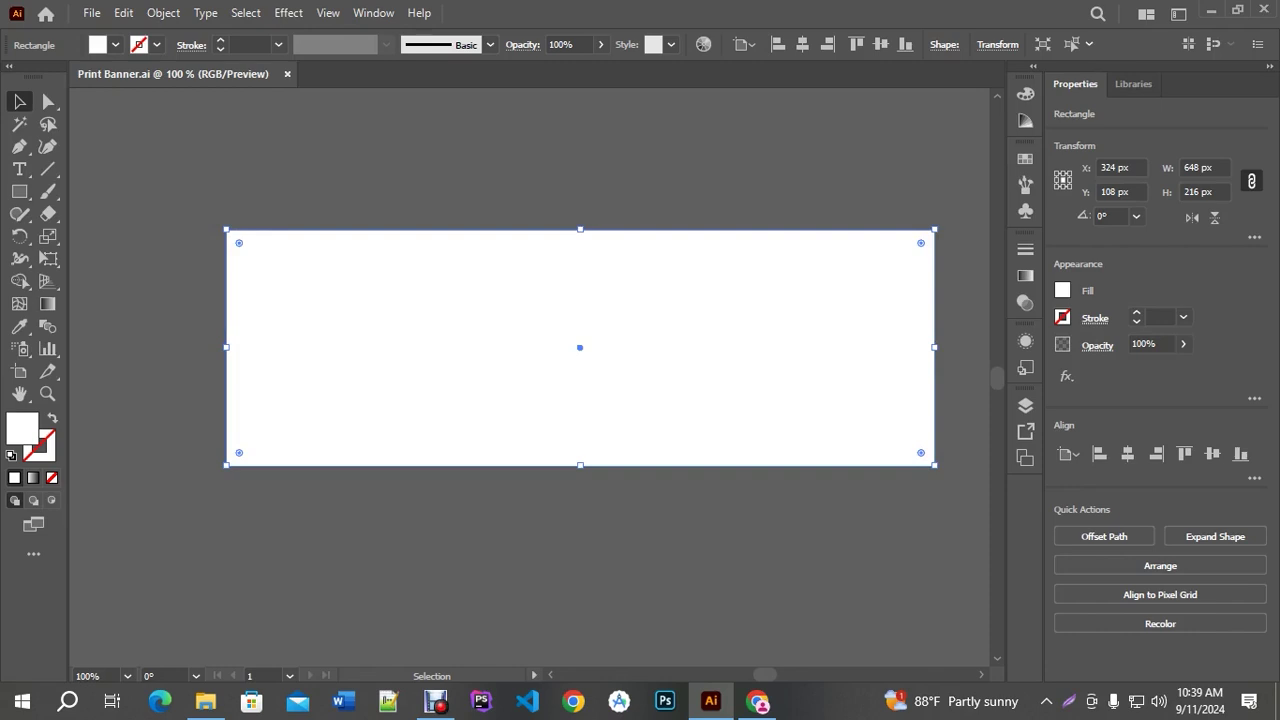
click(326, 186)
click(374, 251)
scroll(243, 235, up, 1)
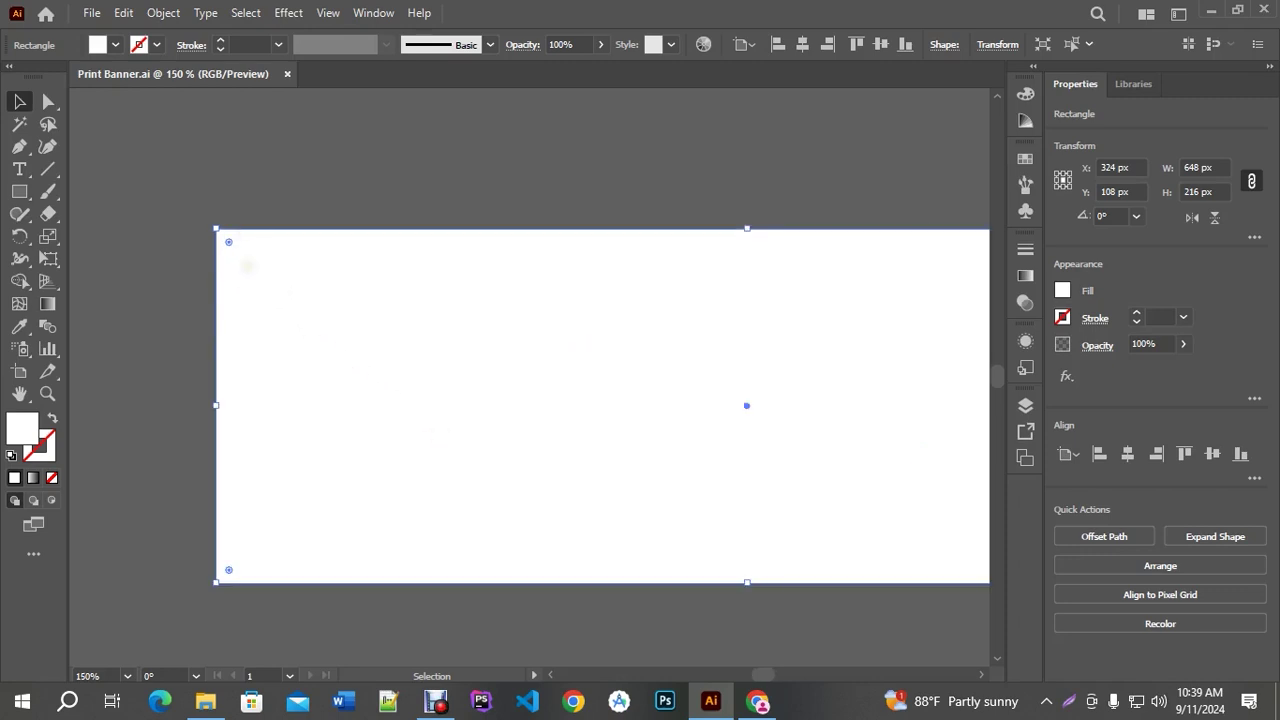
scroll(240, 262, down, 1)
drag(577, 211, 518, 200)
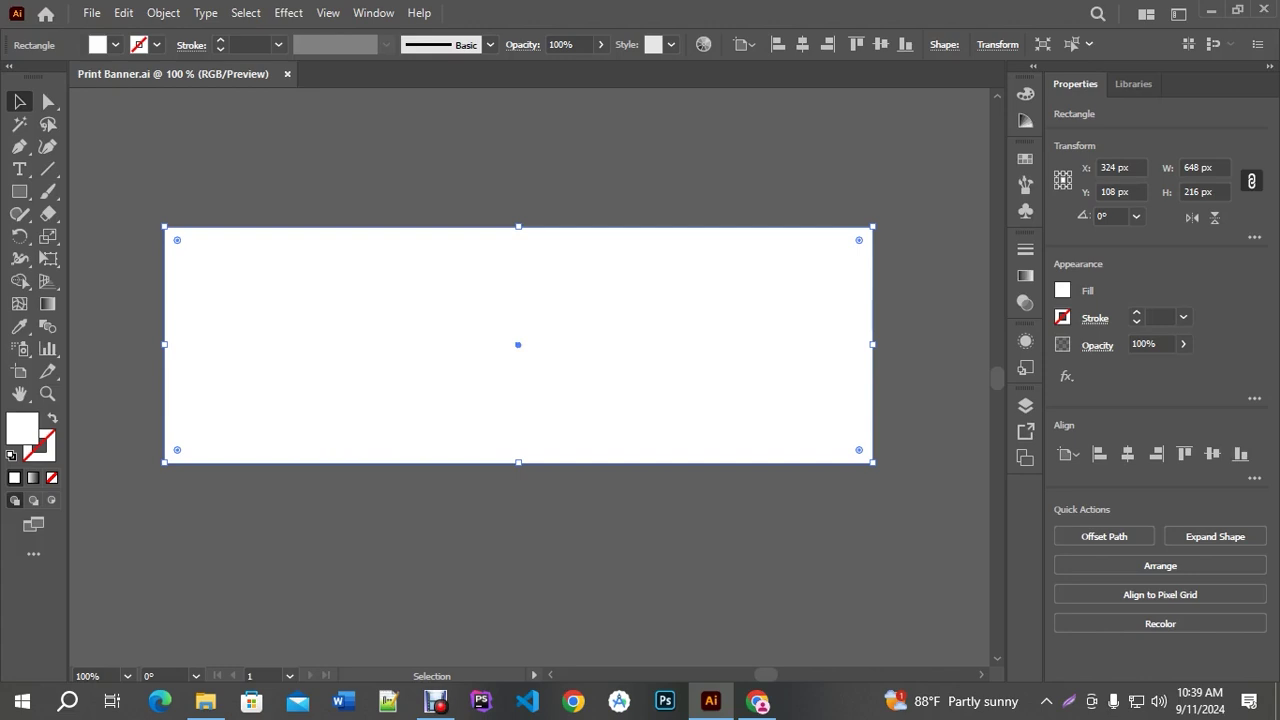
click(437, 489)
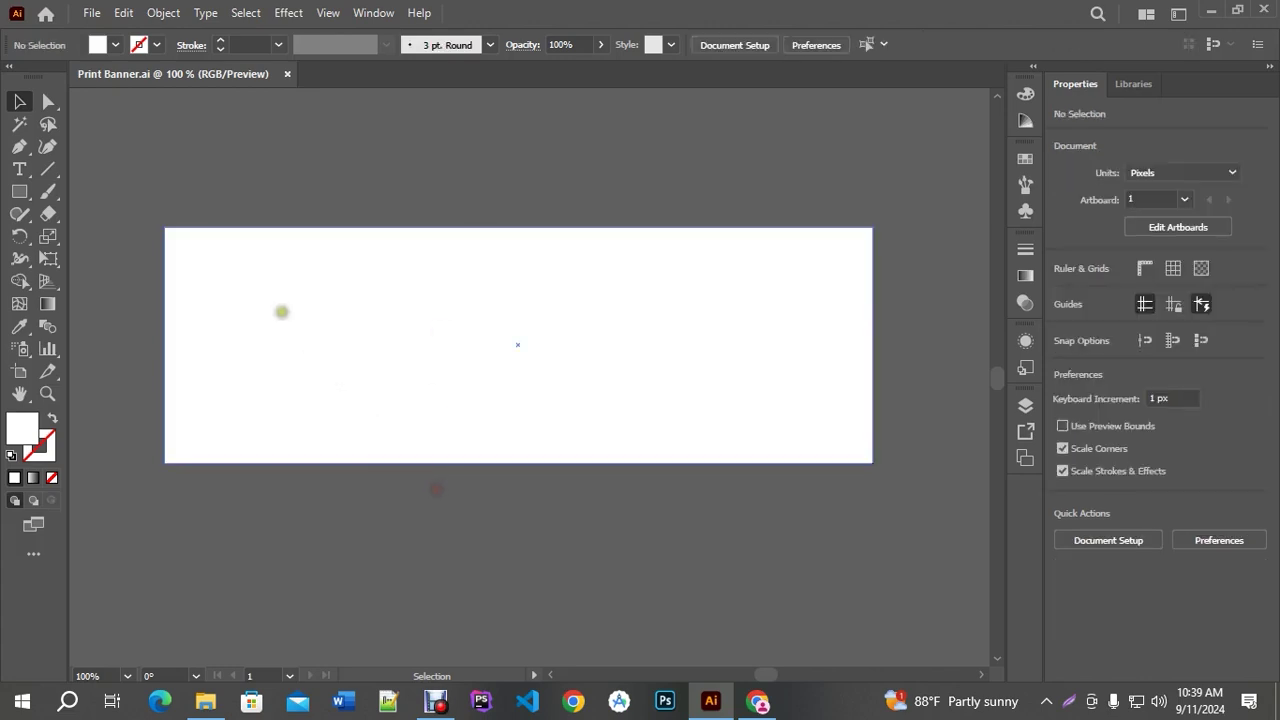
click(281, 311)
scroll(152, 275, up, 1)
scroll(152, 275, up, 1)
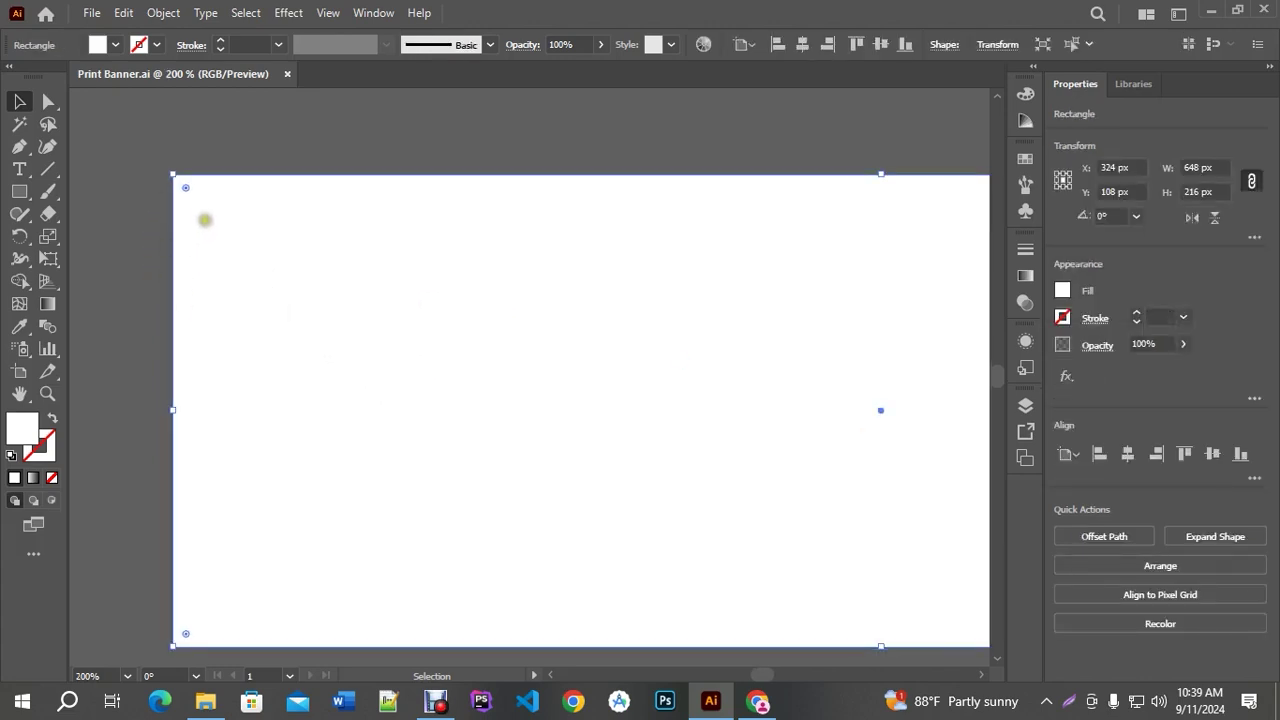
scroll(208, 212, down, 1)
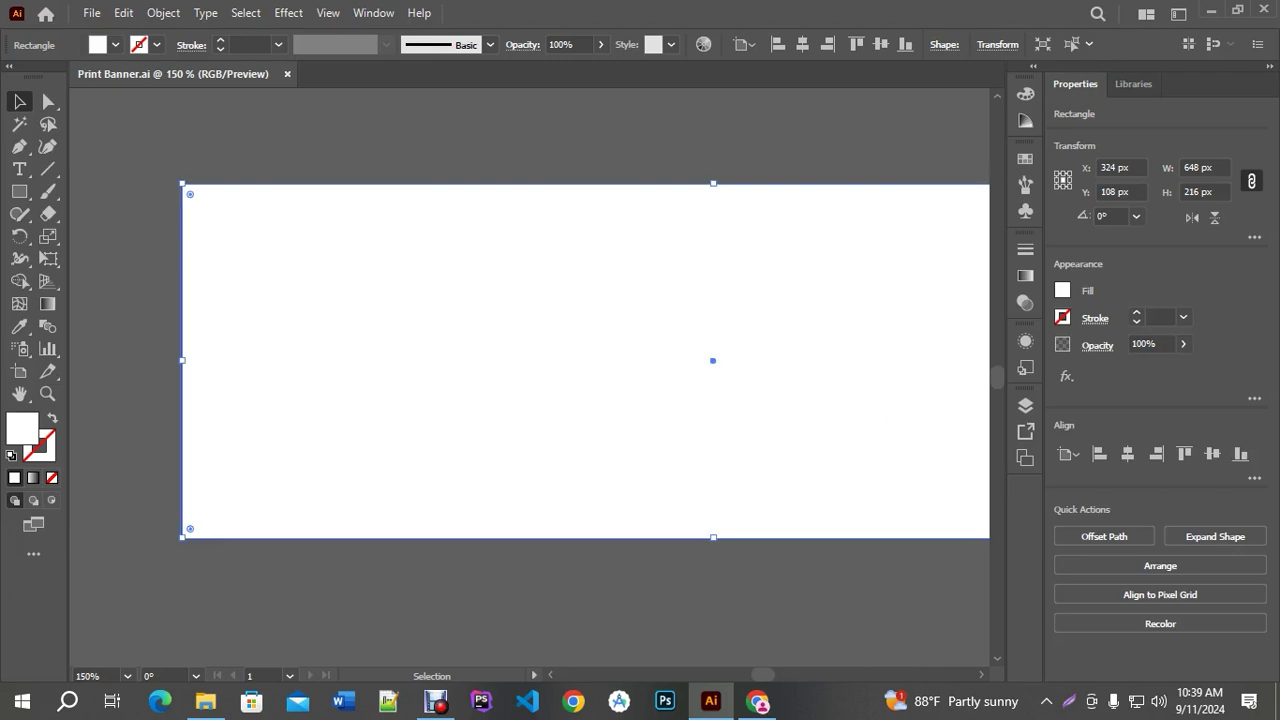
scroll(236, 220, down, 1)
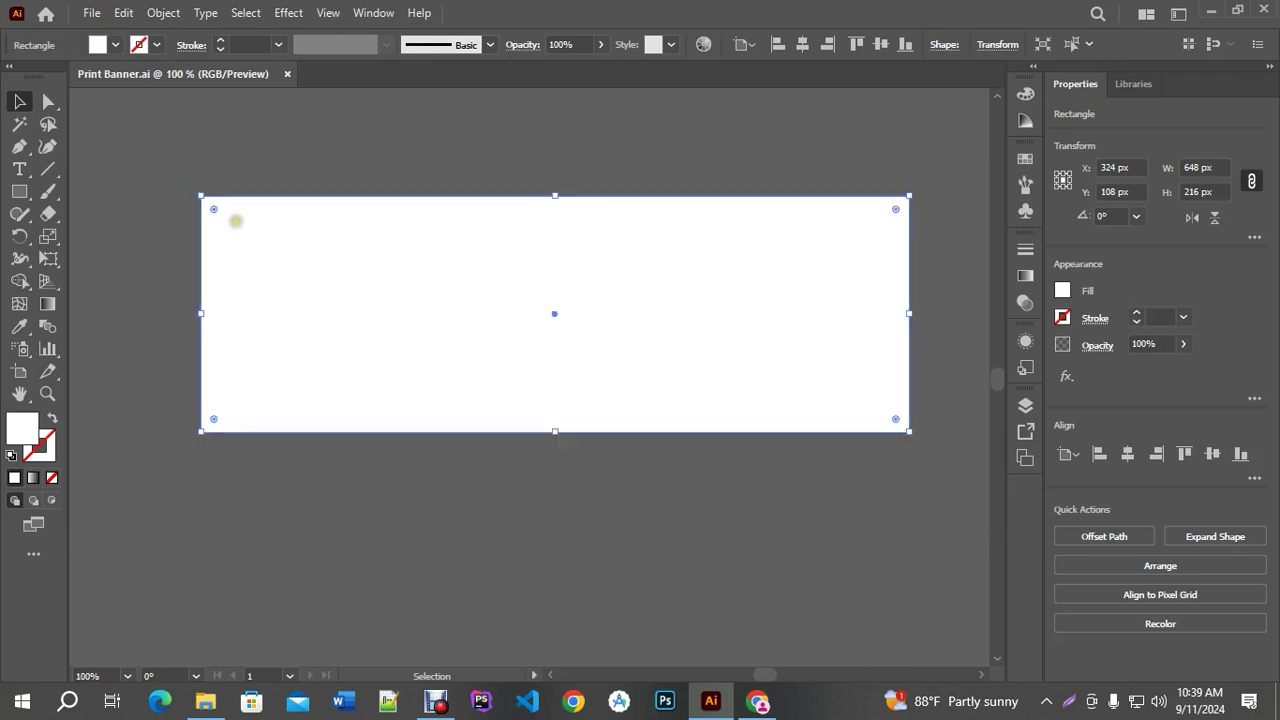
Select the white 648 × 216 px banner rectangle
click(163, 13)
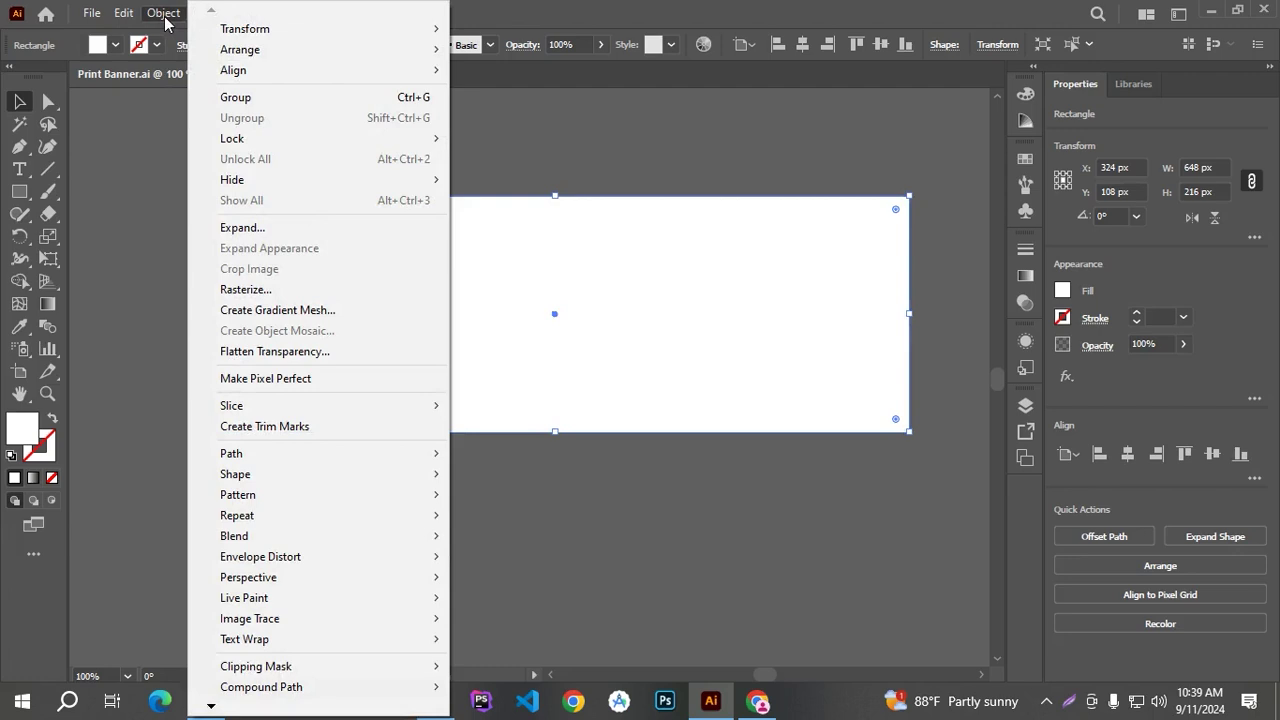
click(586, 533)
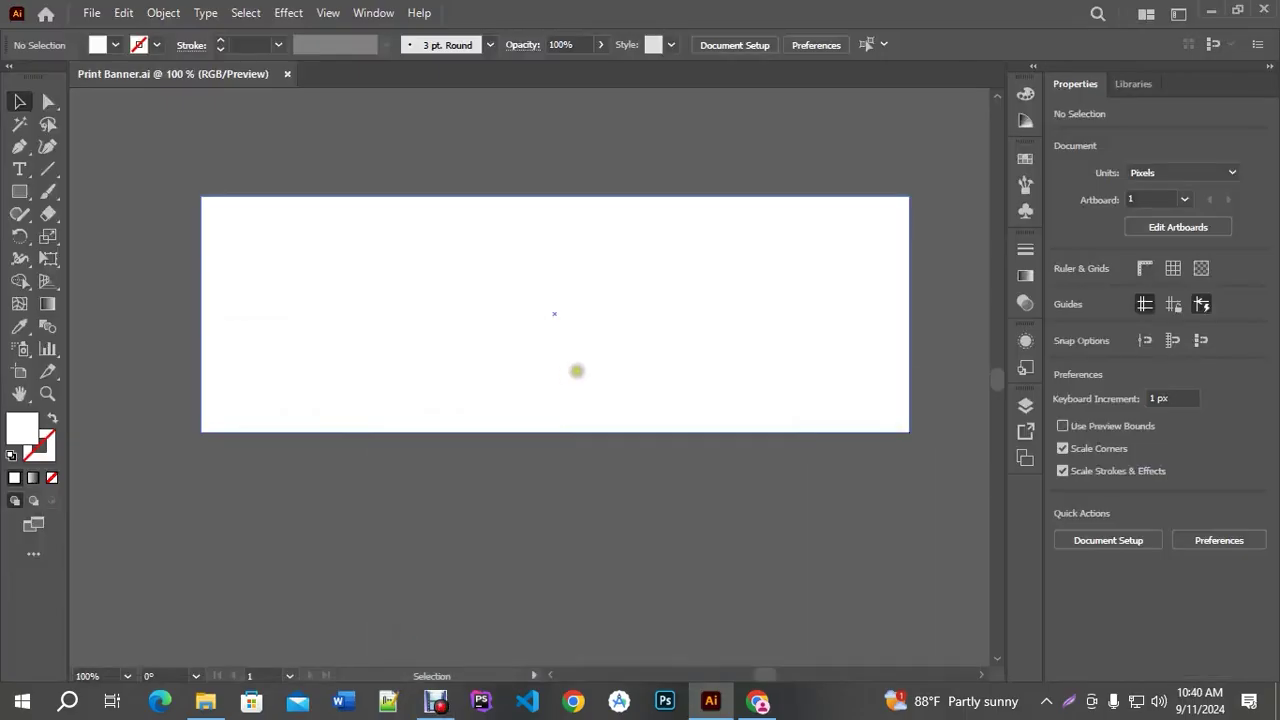
click(580, 365)
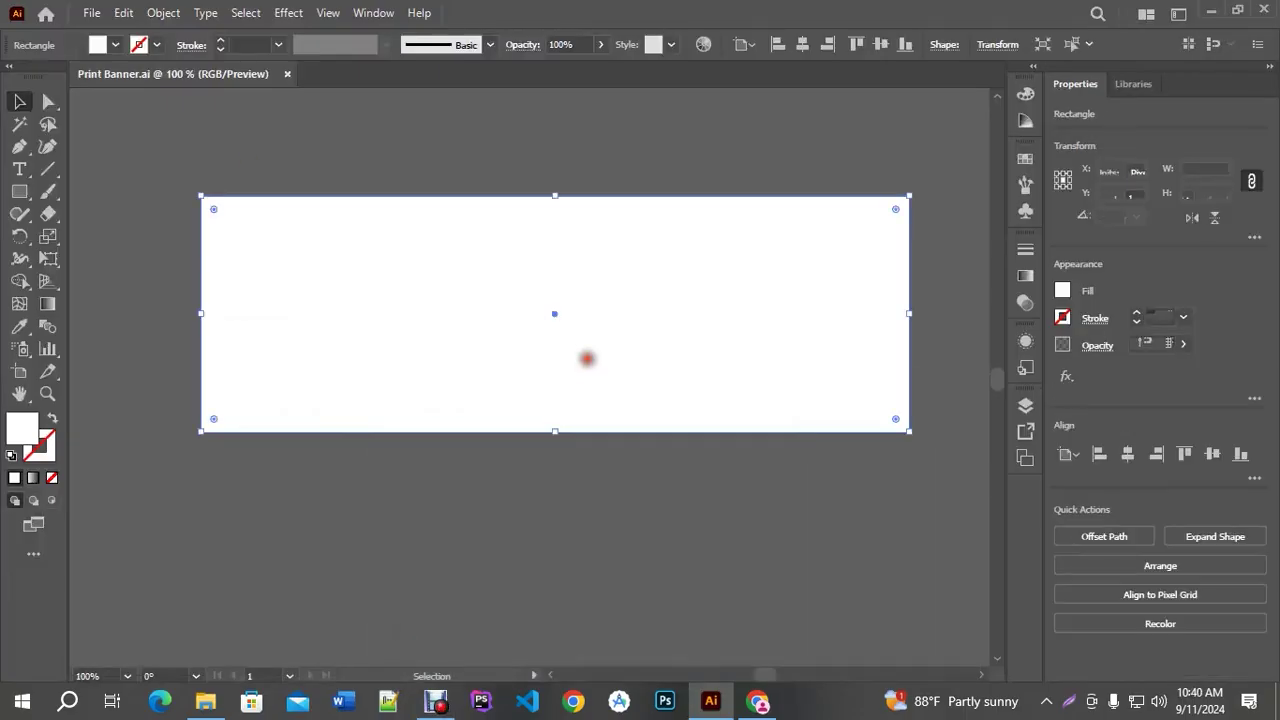
Offset the rectangle's path by -15 px with Miter joins, creating a 618 × 186 px inset rectangle
click(164, 13)
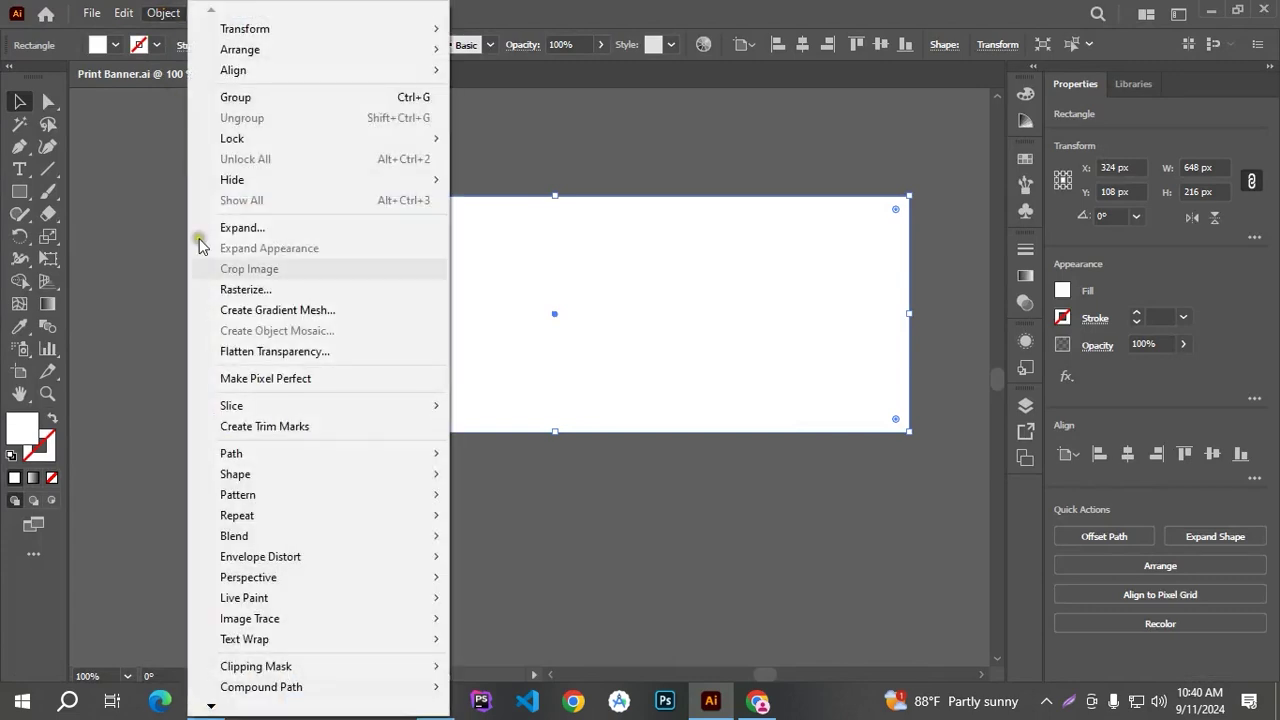
mouse_move(249, 453)
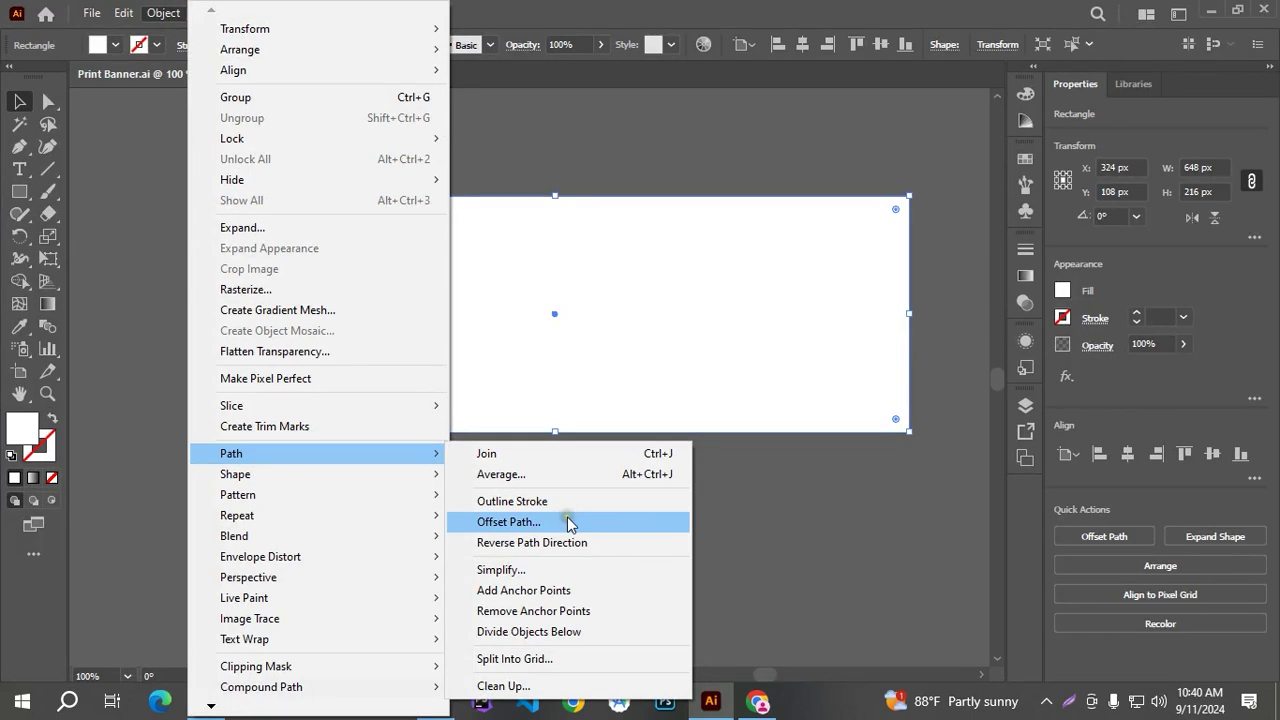
click(567, 521)
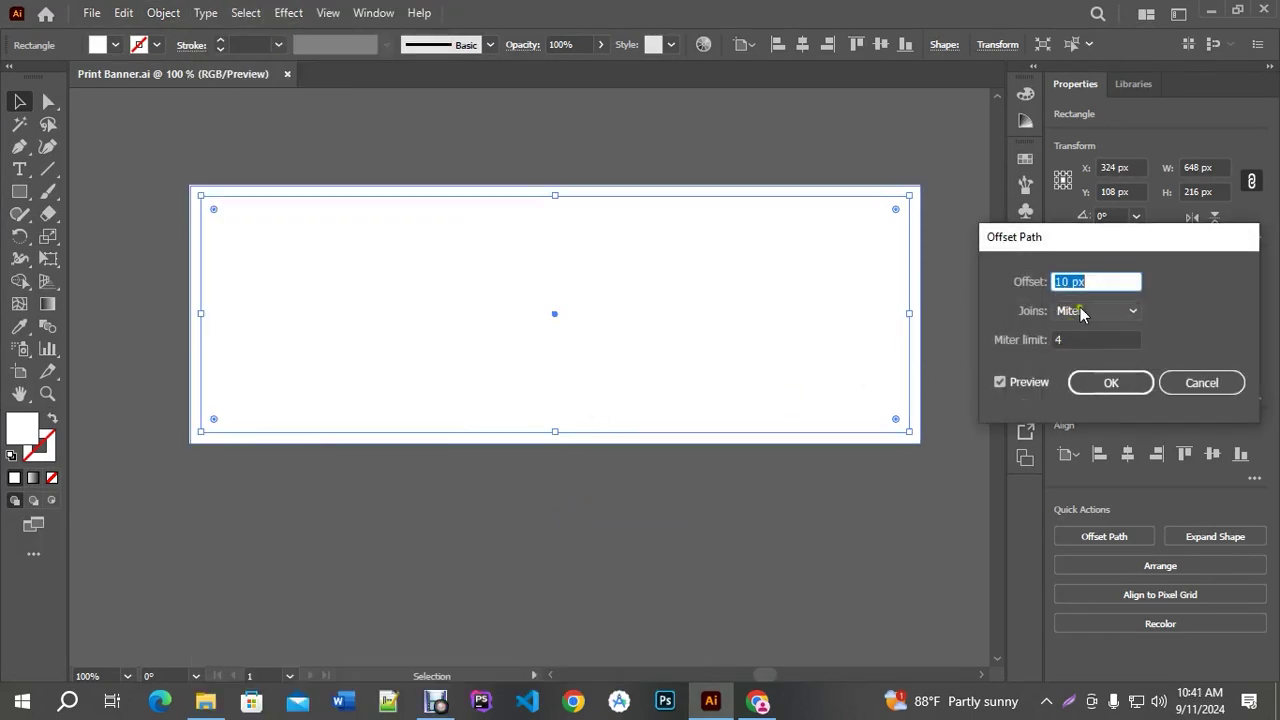
click(1097, 282)
key(Down)
key(Down)
key(Down)
key(Down)
key(Down)
key(Down)
key(Down)
key(Down)
key(Down)
key(Down)
key(Down)
key(Down)
key(Down)
key(Down)
key(Down)
key(Down)
key(Down)
key(Down)
key(Down)
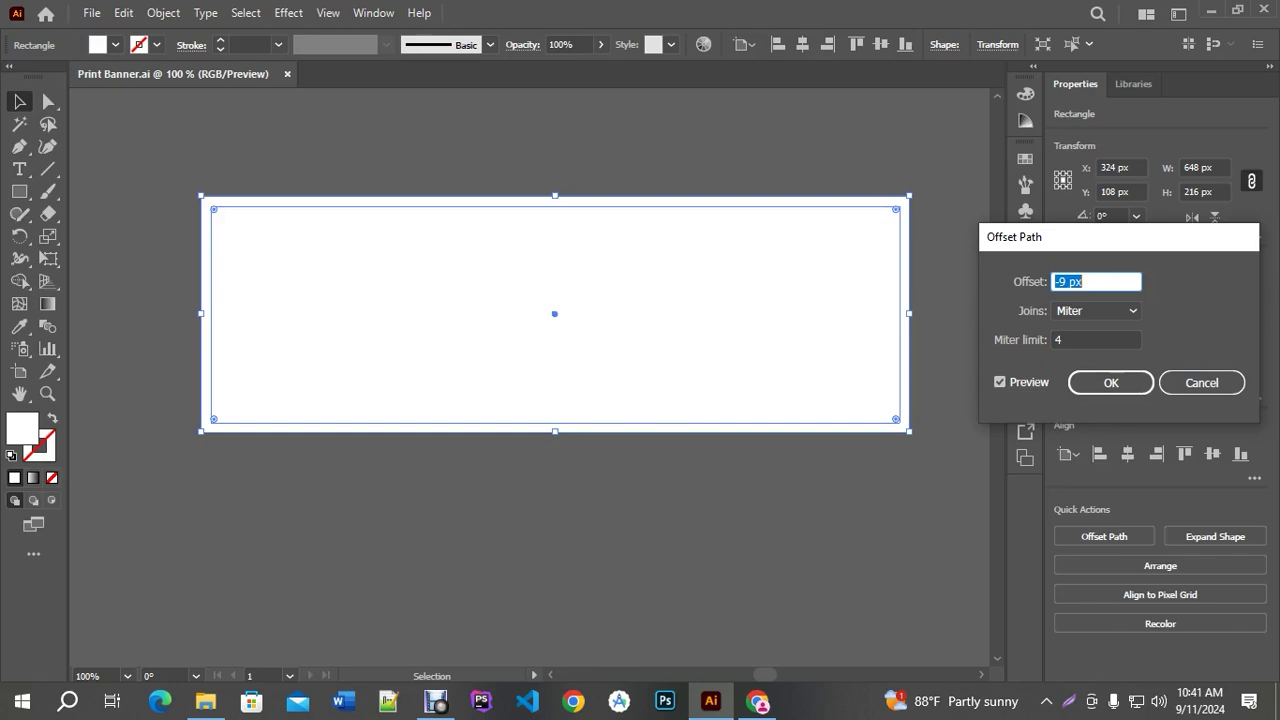
click(436, 700)
click(466, 628)
click(1098, 281)
key(Down)
key(Down)
key(Down)
key(Down)
key(Down)
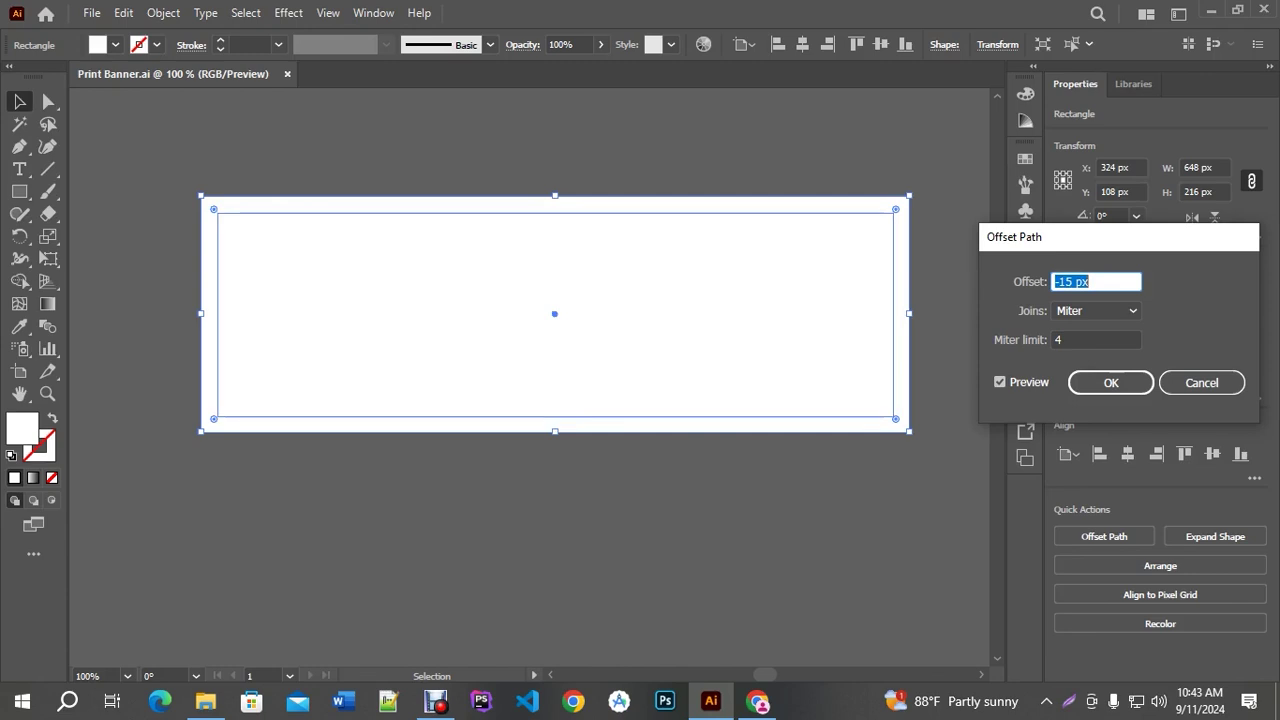
click(1080, 382)
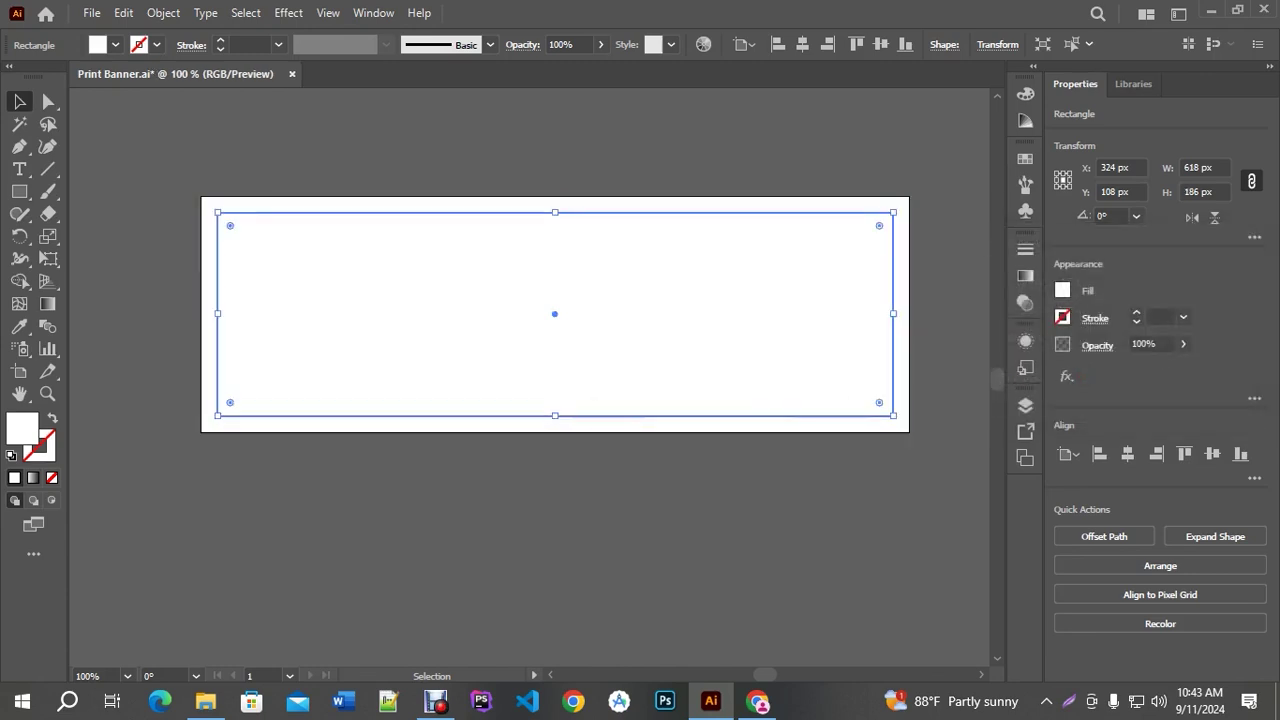
Convert the inner rectangle into guides, then reselect it
right_click(889, 352)
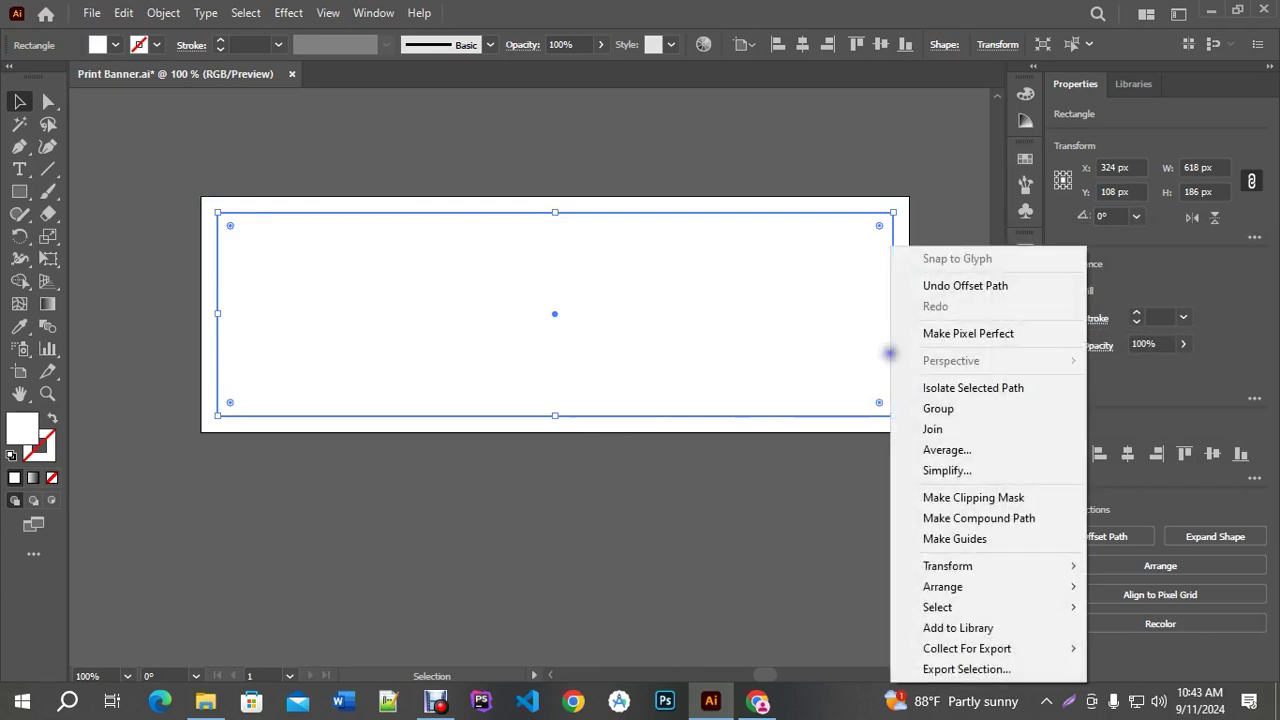
click(955, 540)
click(320, 505)
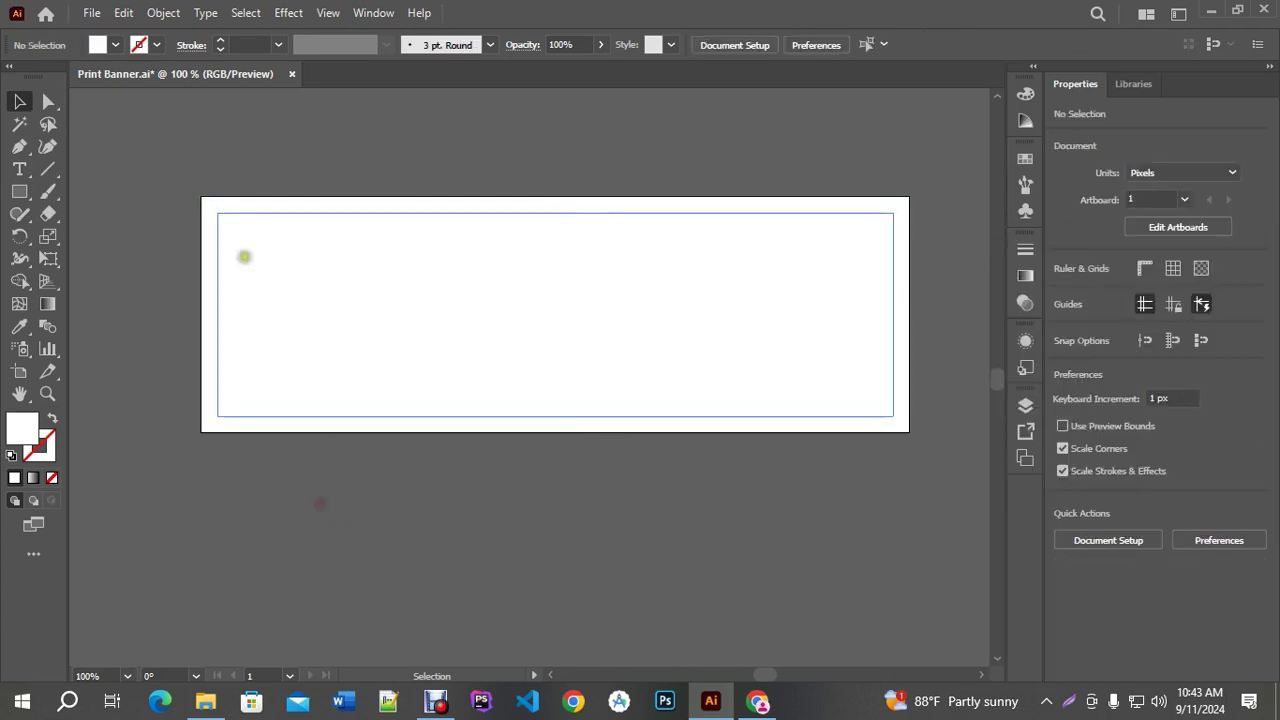
click(228, 221)
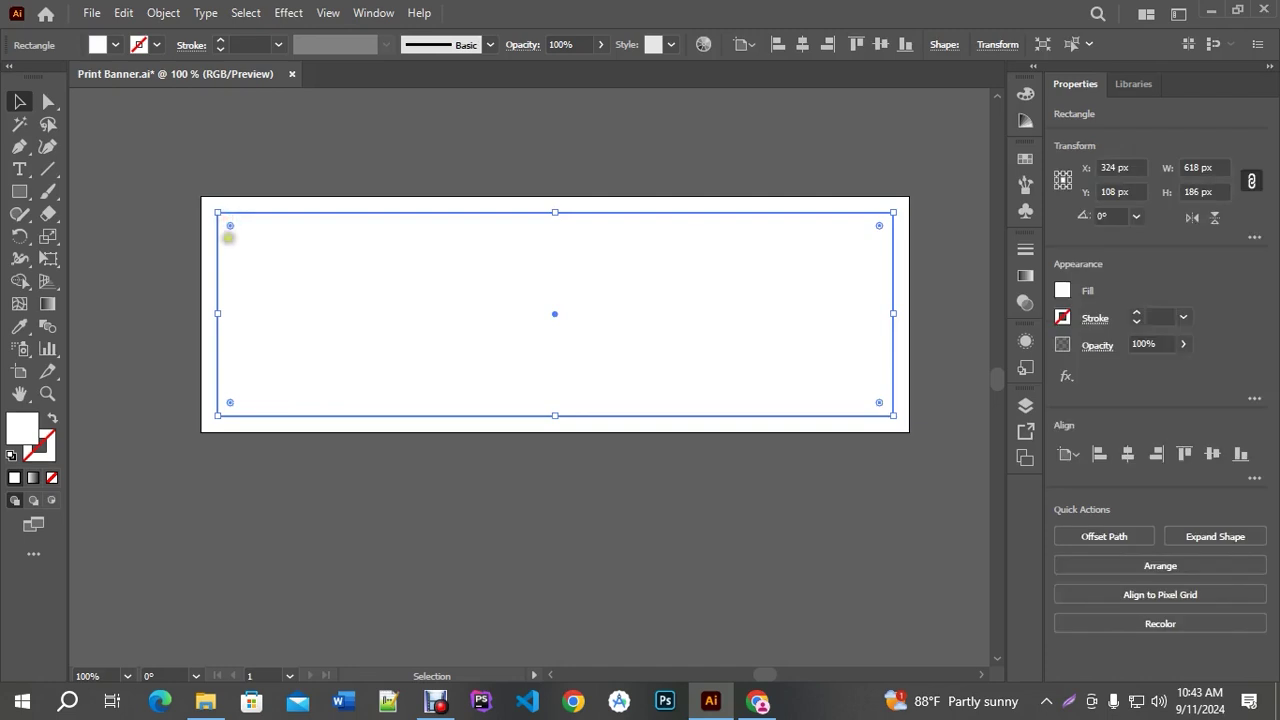
Swap the inner rectangle's fill and stroke, making it a black 0.25 pt stroke
click(52, 418)
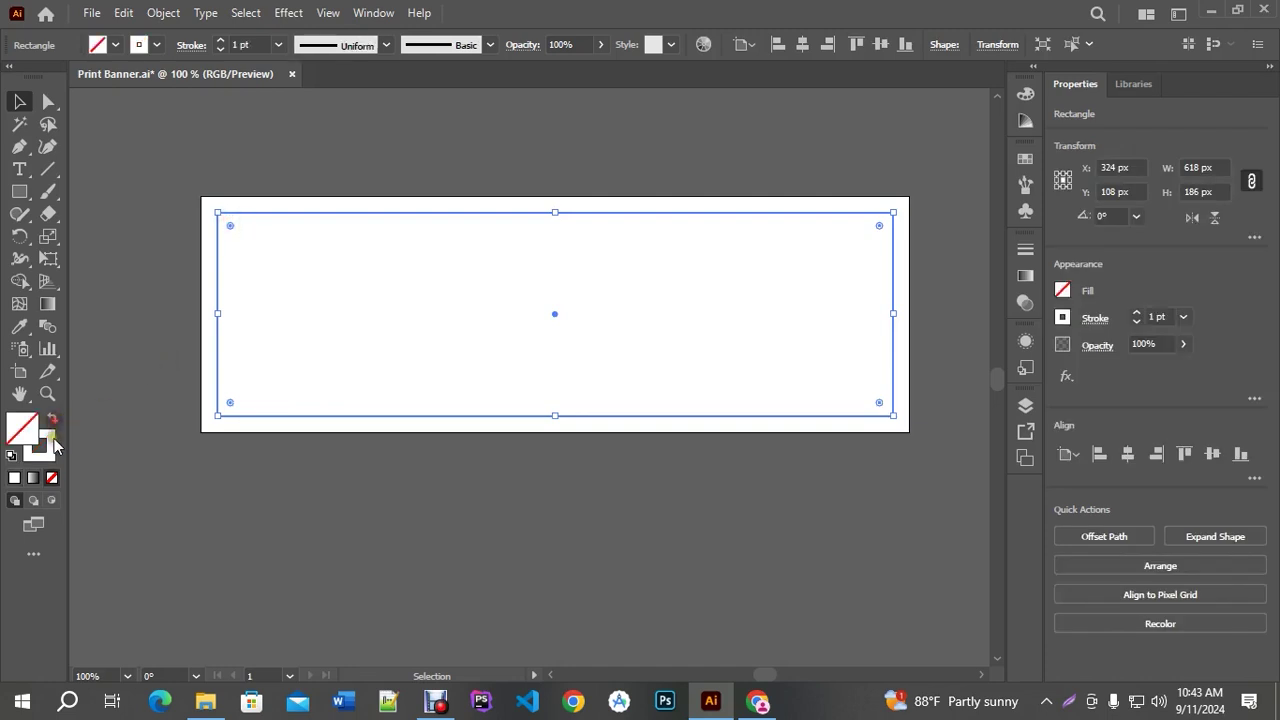
click(40, 446)
click(803, 211)
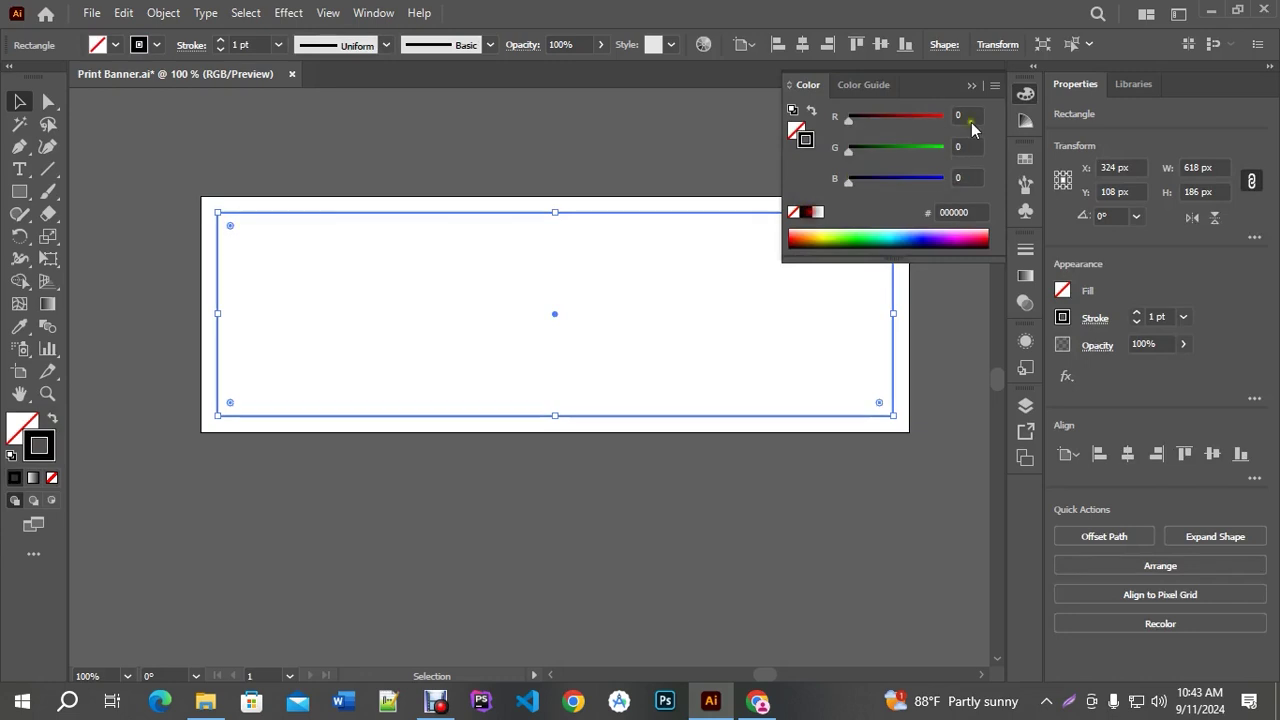
click(971, 85)
click(221, 50)
click(221, 50)
click(221, 40)
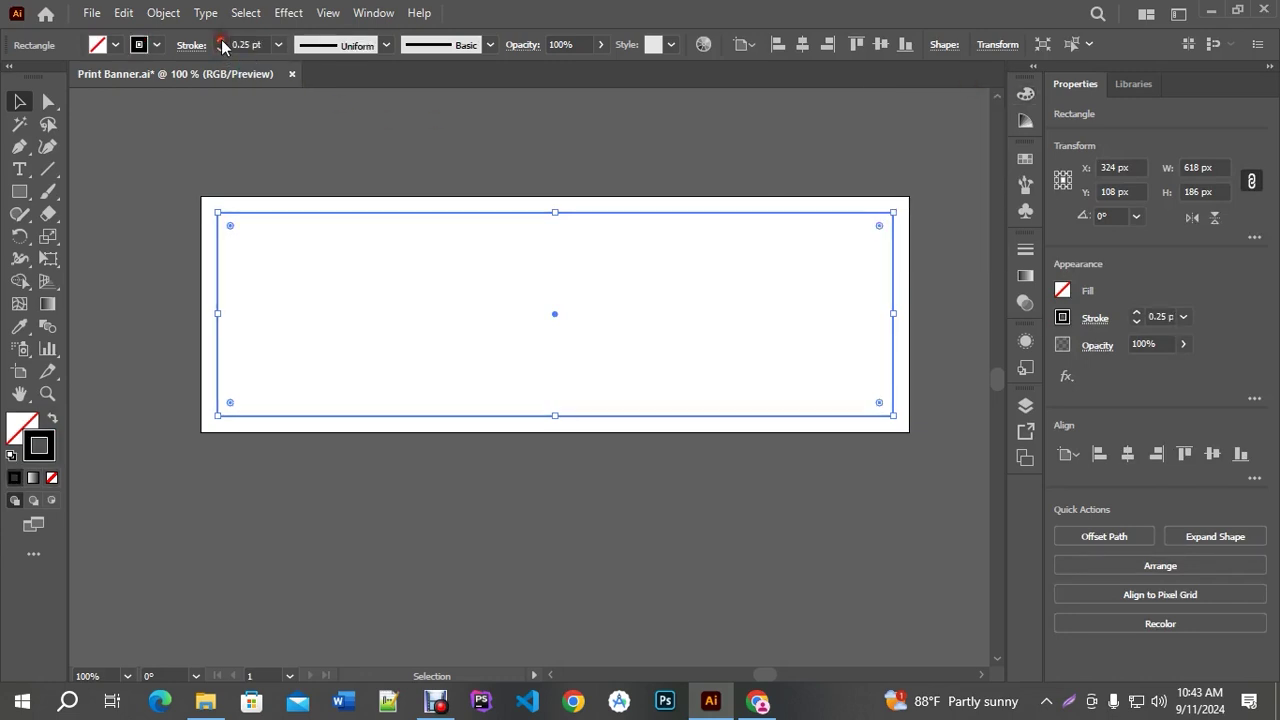
click(470, 263)
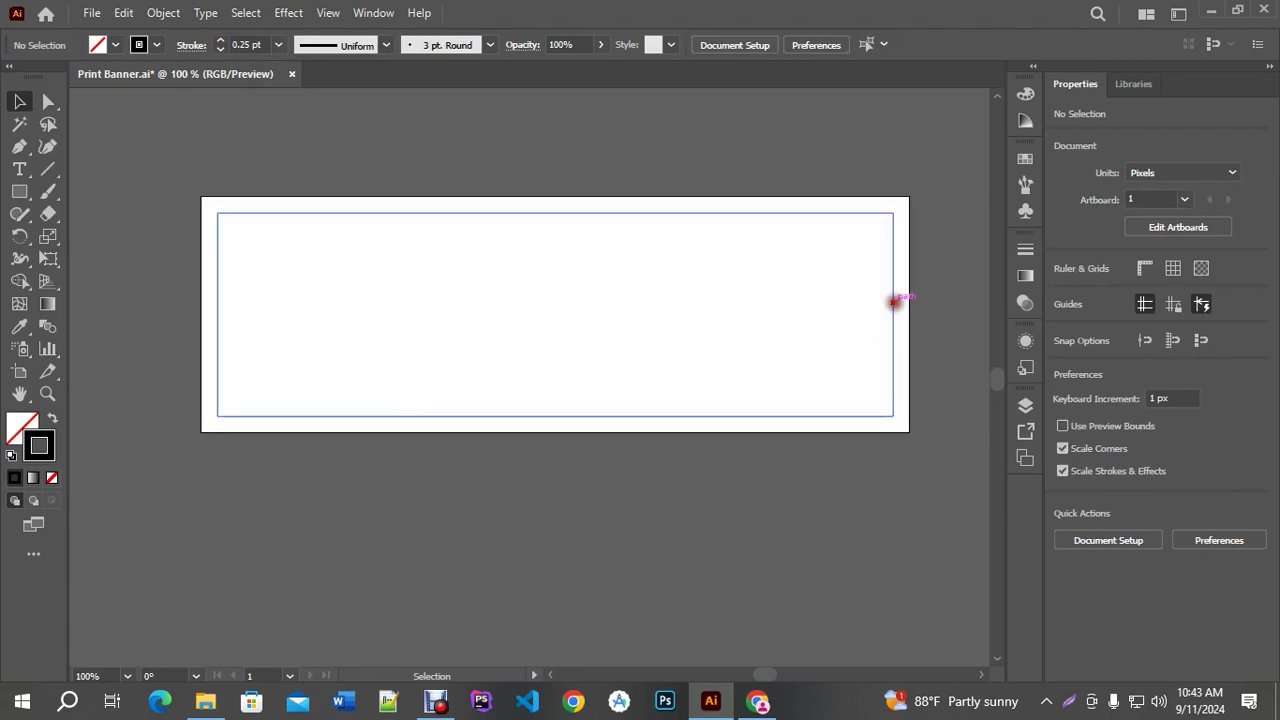
click(893, 300)
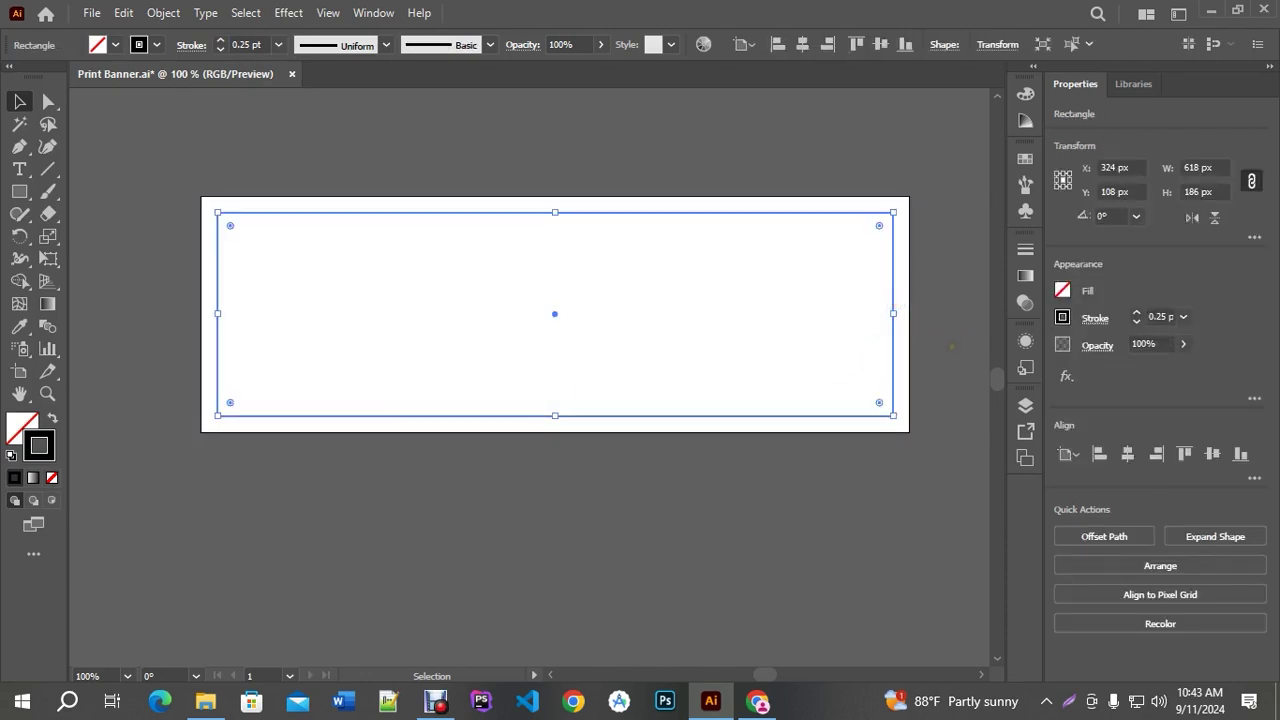
click(946, 347)
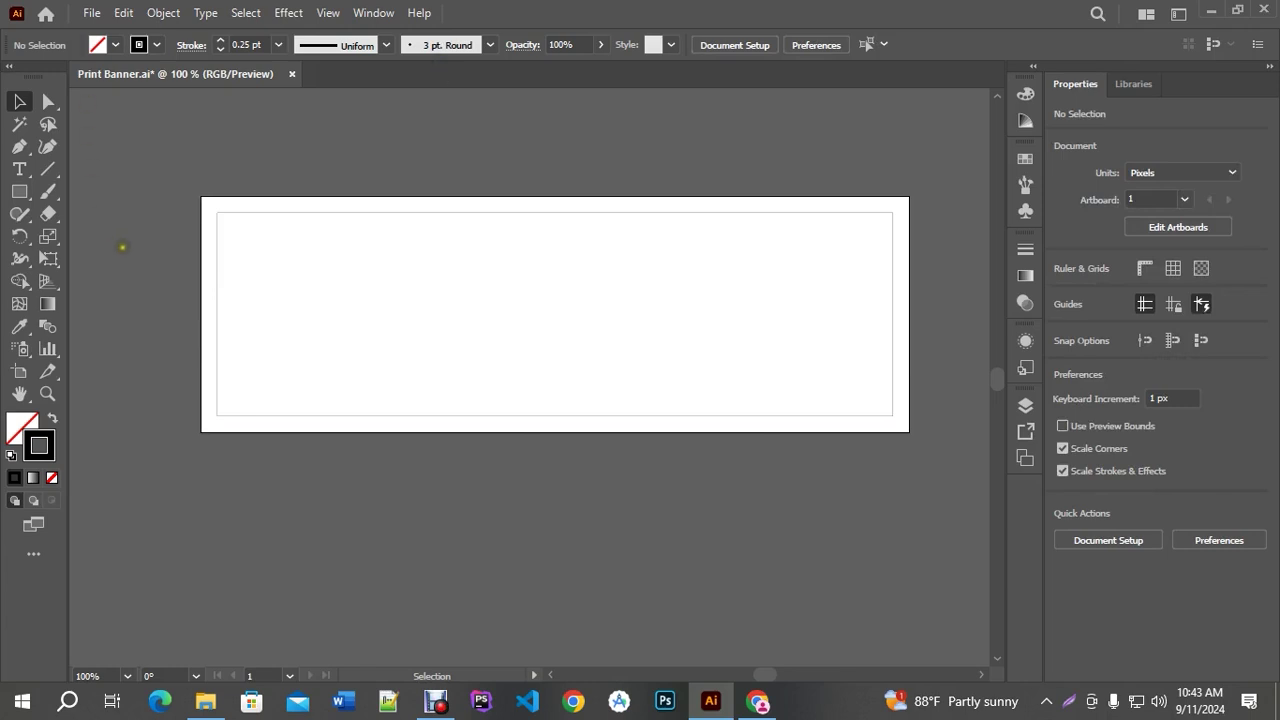
Remove the inner rectangle's stroke and check its path in Outline view
key(ctrl+a)
click(207, 116)
click(217, 243)
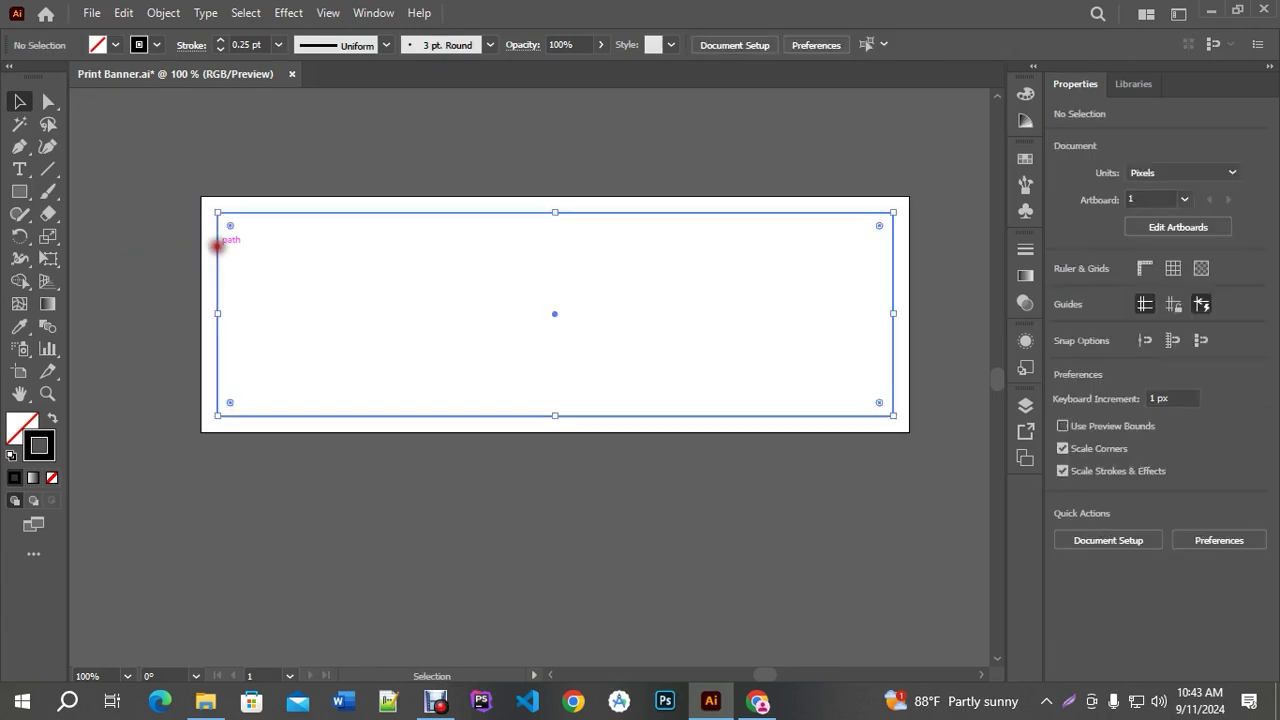
click(51, 478)
click(337, 529)
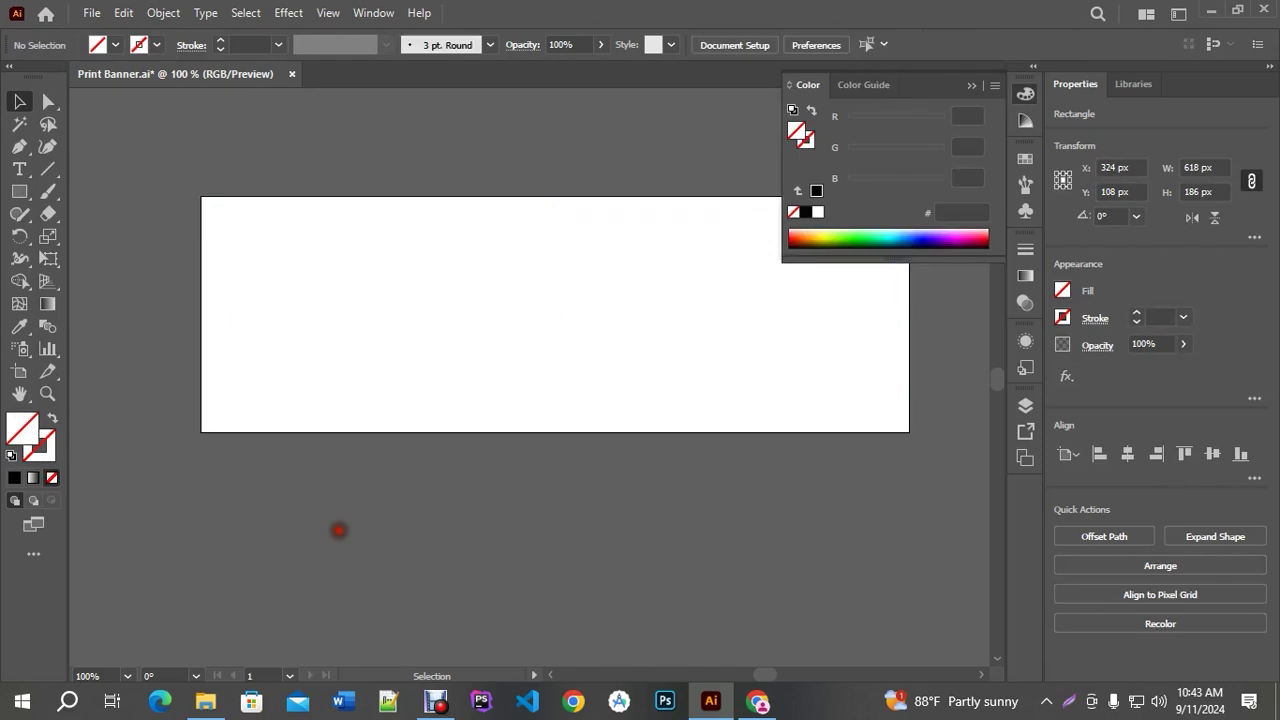
key(ctrl+y)
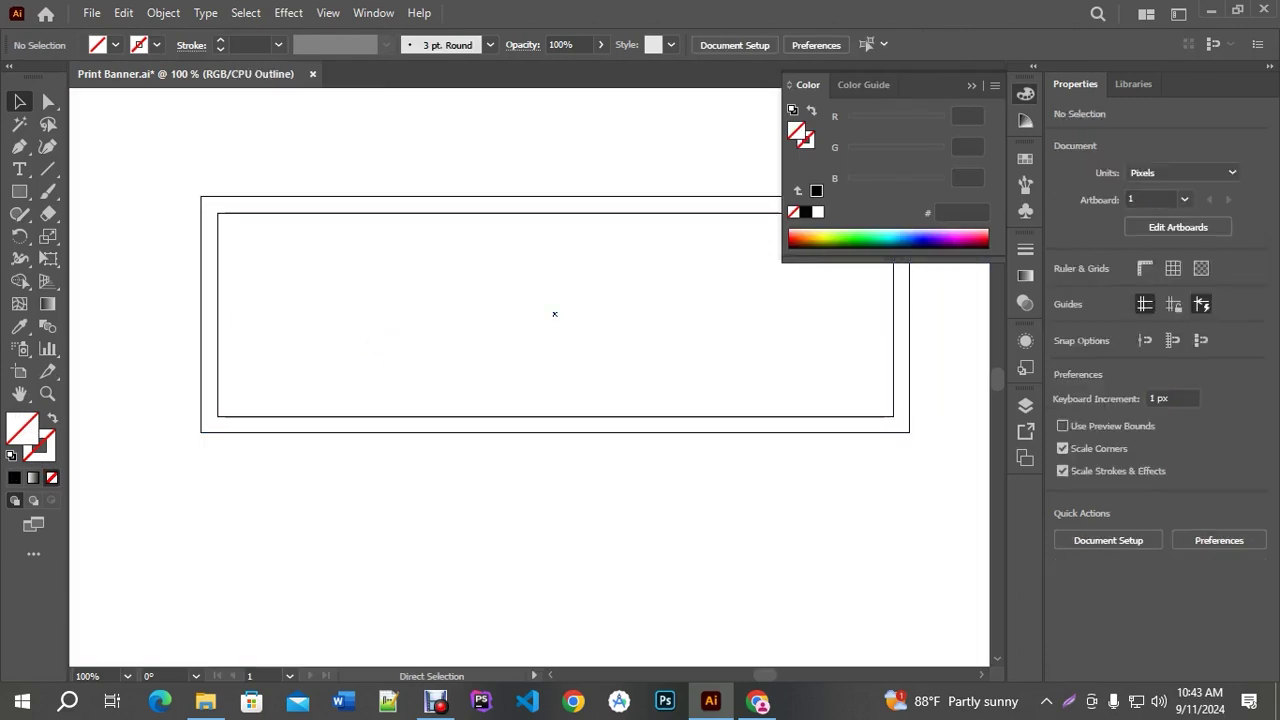
key(ctrl+y)
key(ctrl+y)
key(ctrl+y)
key(ctrl+y)
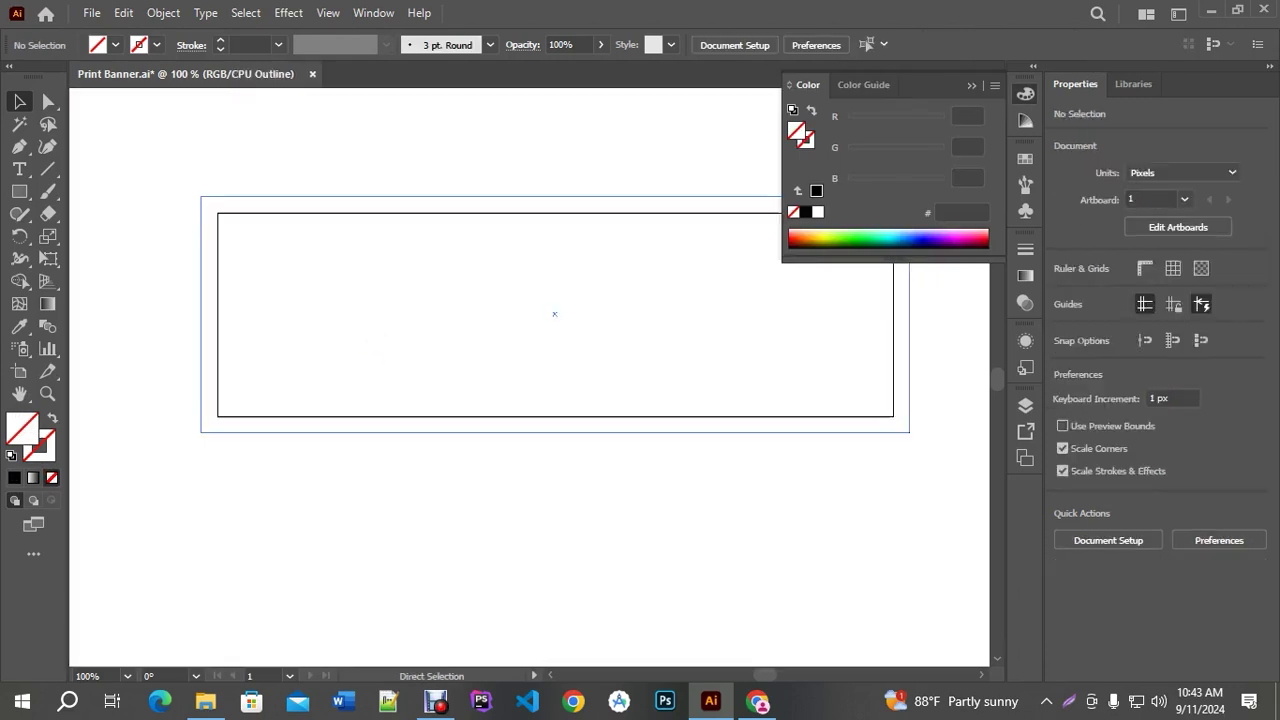
key(ctrl+y)
key(ctrl+y)
key(ctrl+y)
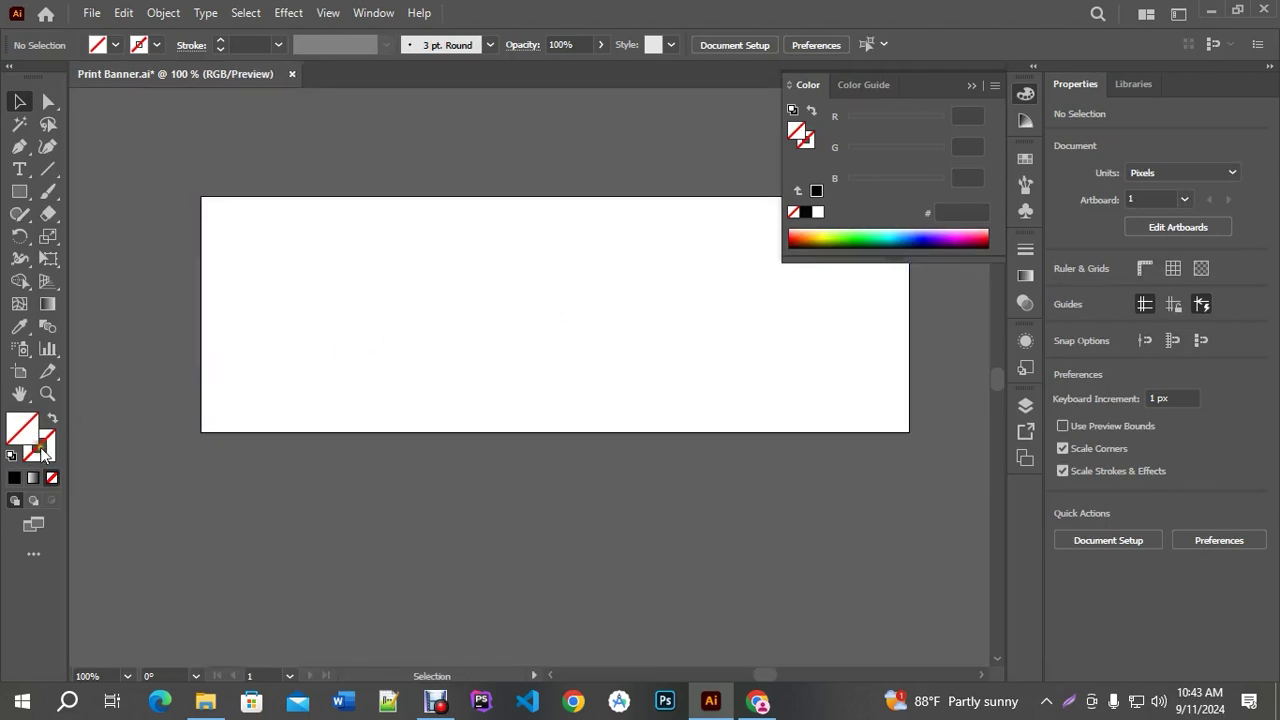
Reapply a black stroke to the inner rectangle and reduce it from 1 pt to 0.25 pt
click(42, 455)
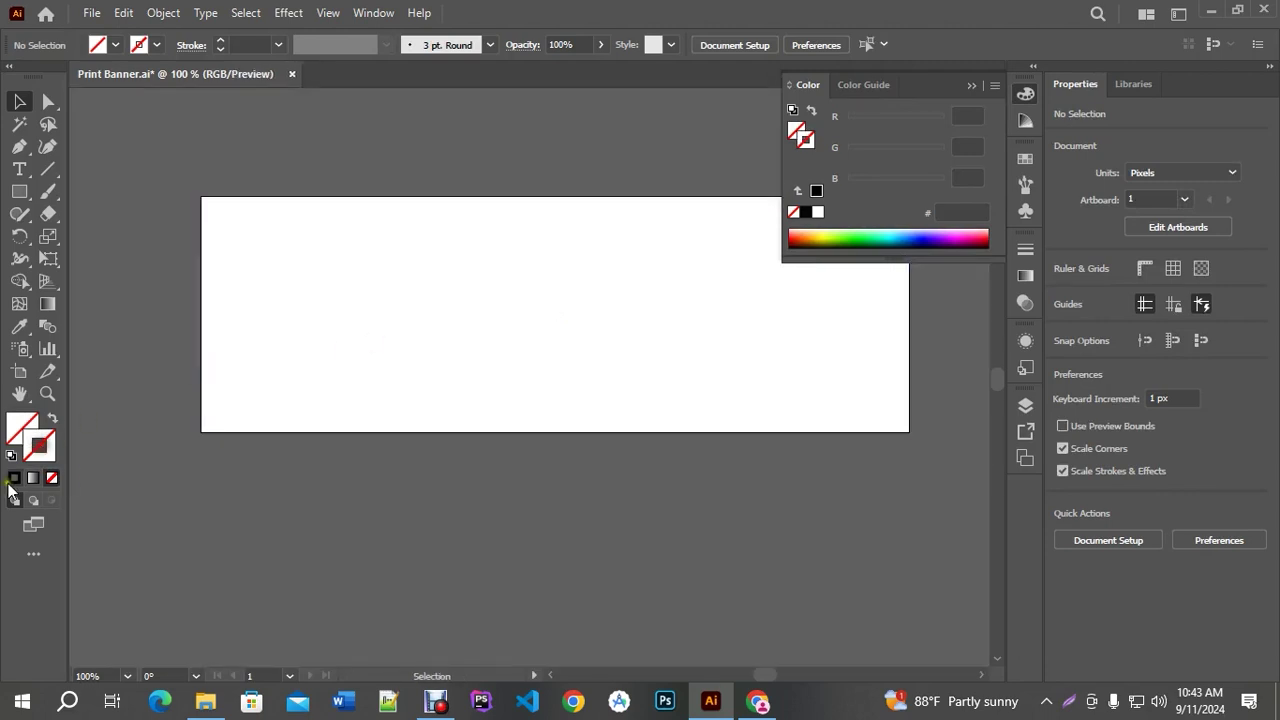
click(14, 477)
click(971, 85)
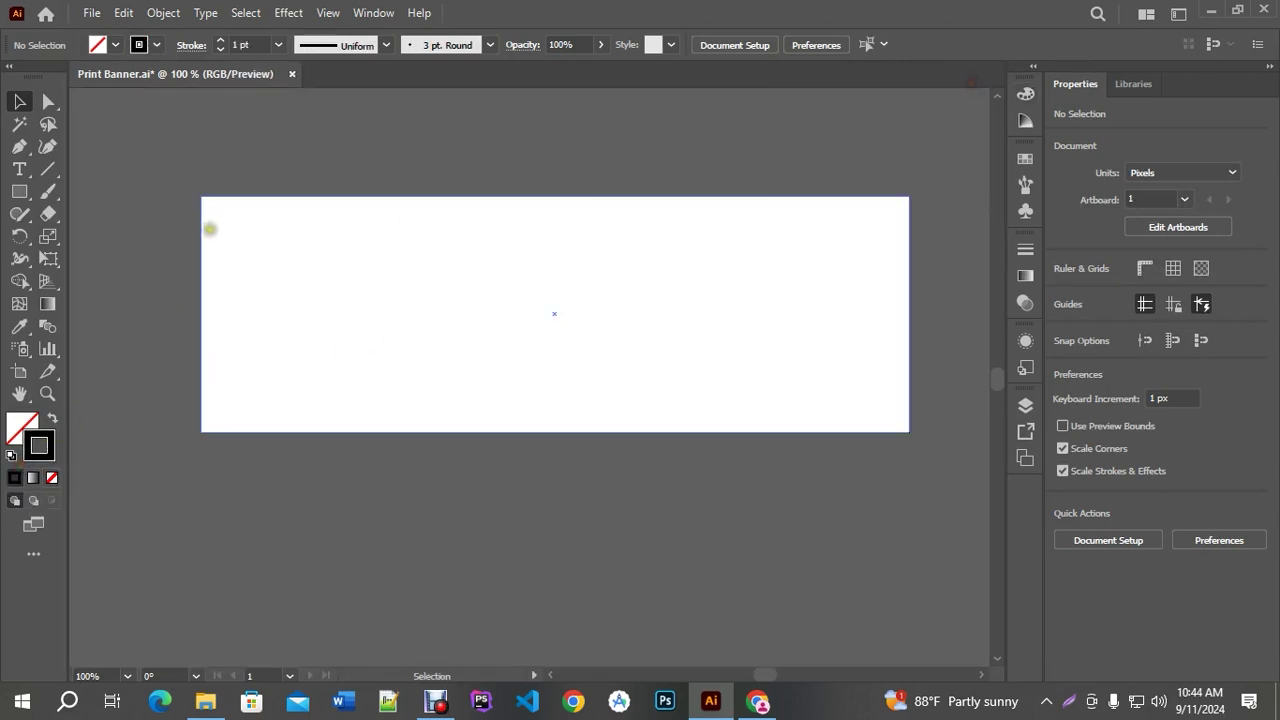
click(217, 230)
click(42, 455)
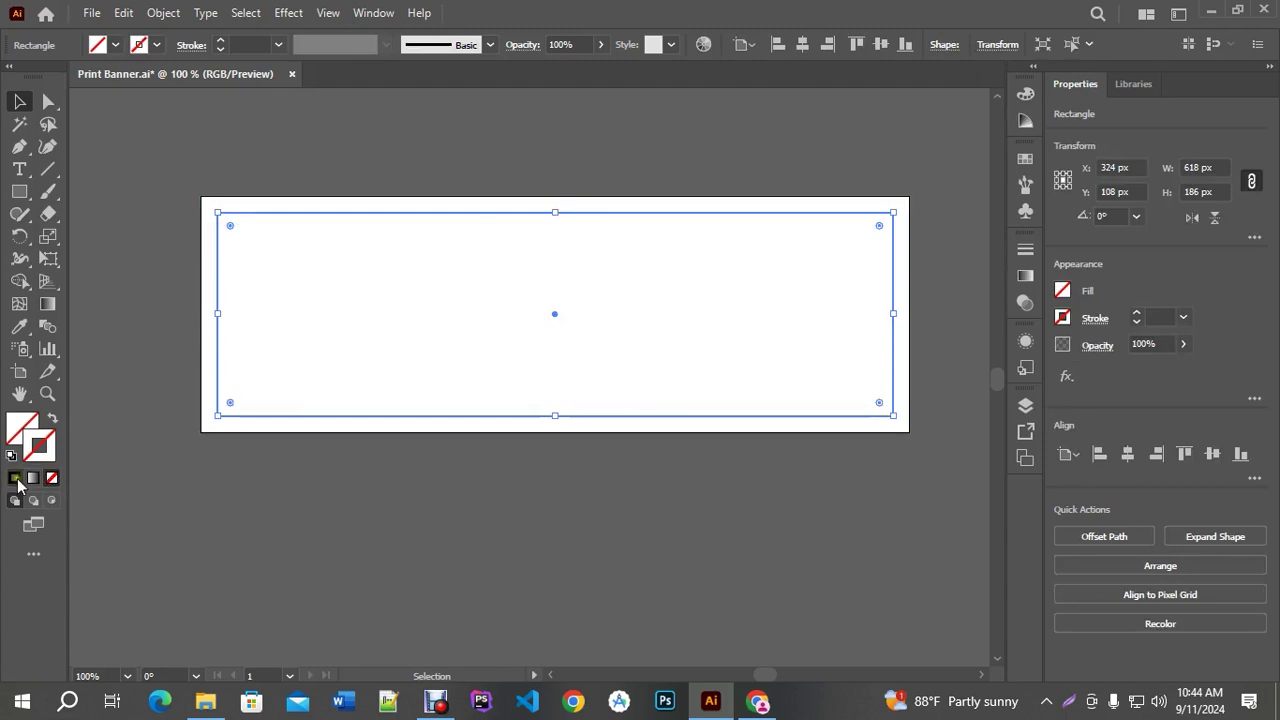
click(14, 477)
click(972, 87)
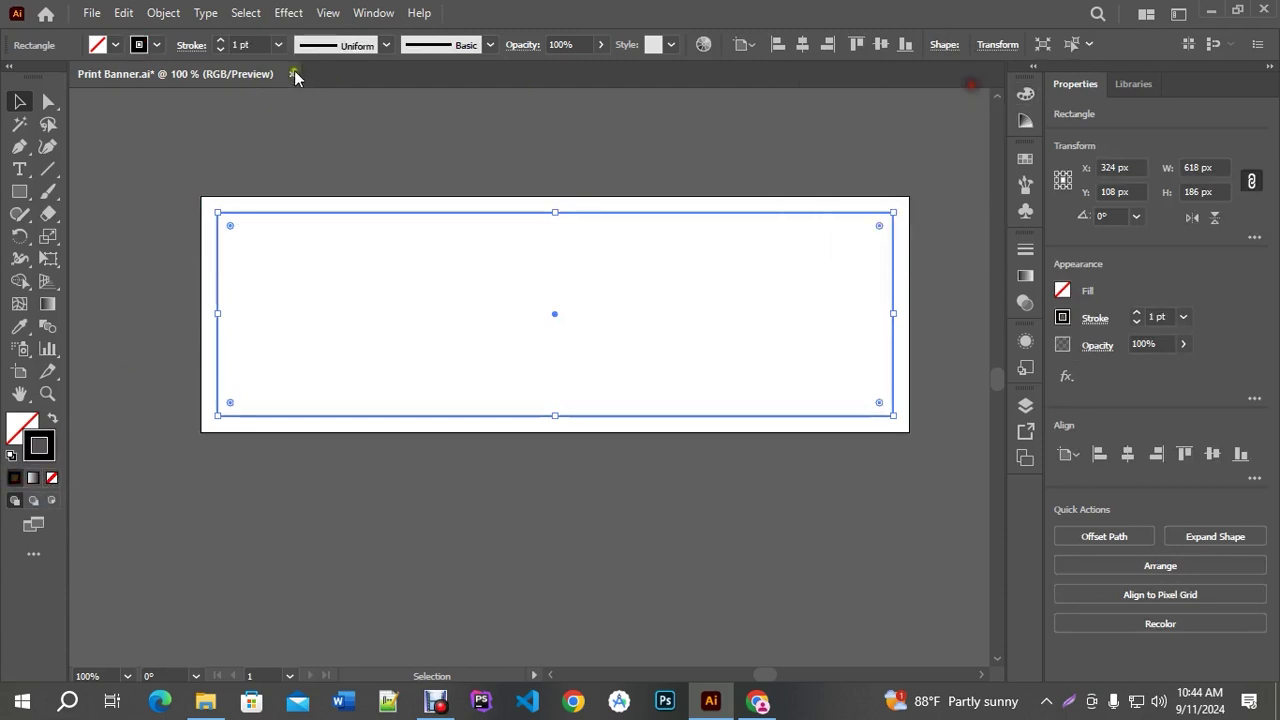
click(220, 52)
click(220, 52)
click(220, 52)
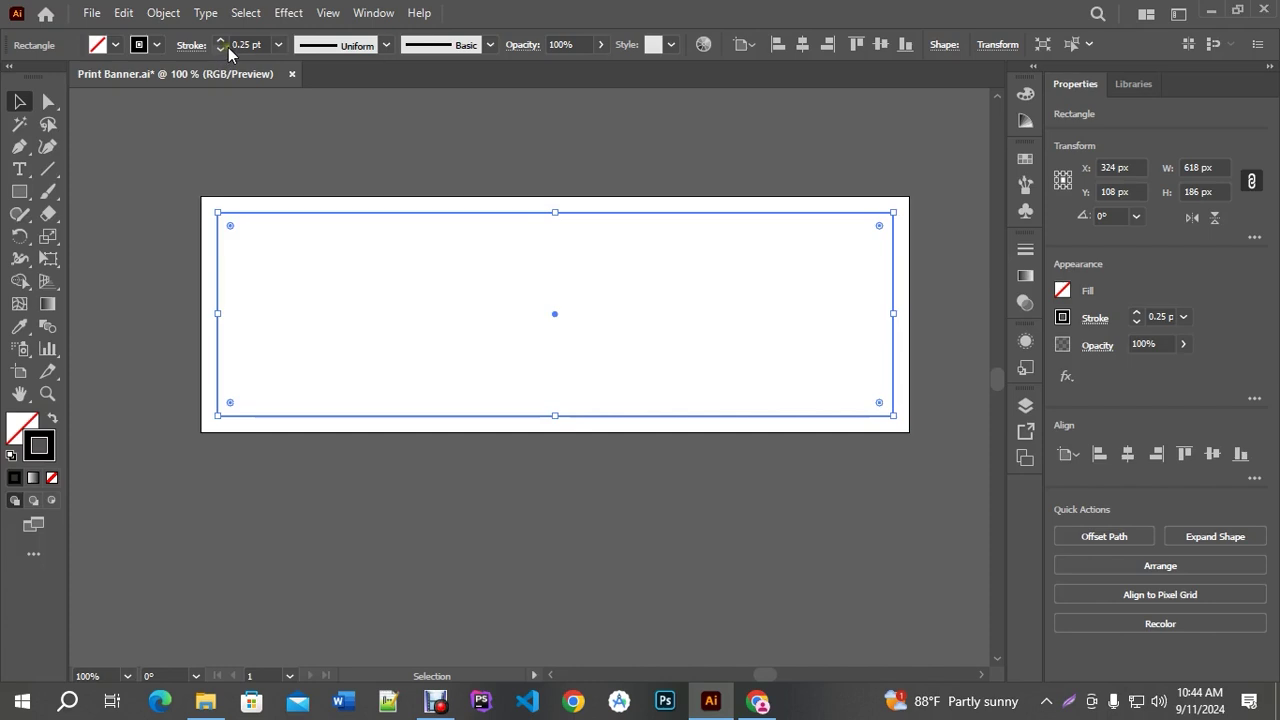
click(888, 171)
Zoom in to inspect the thin border and save Print Banner.ai
click(893, 230)
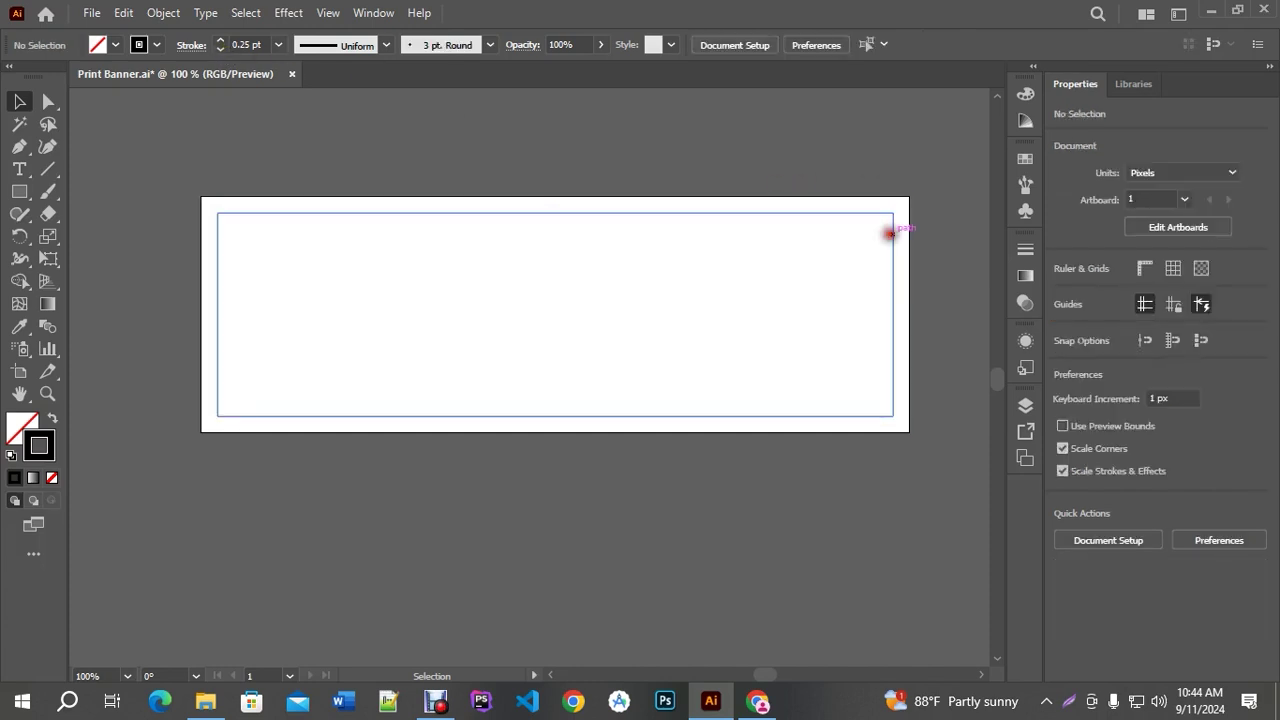
key(a)
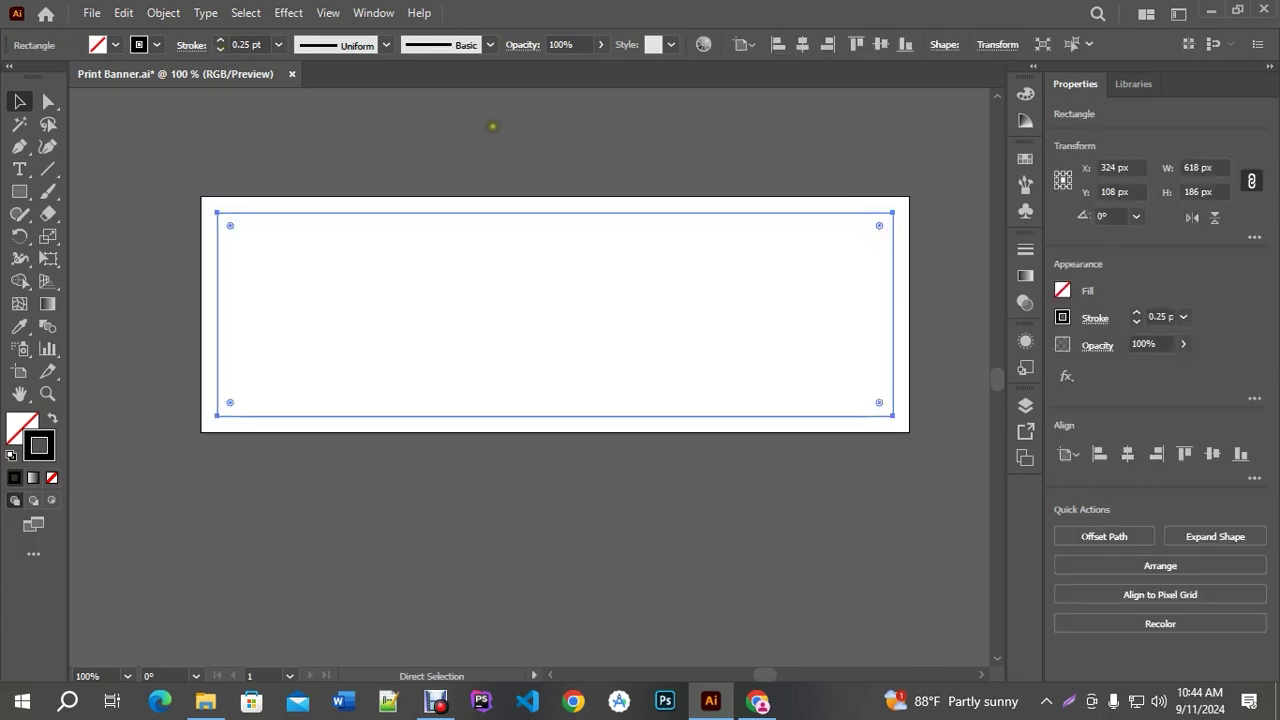
click(486, 121)
key(v)
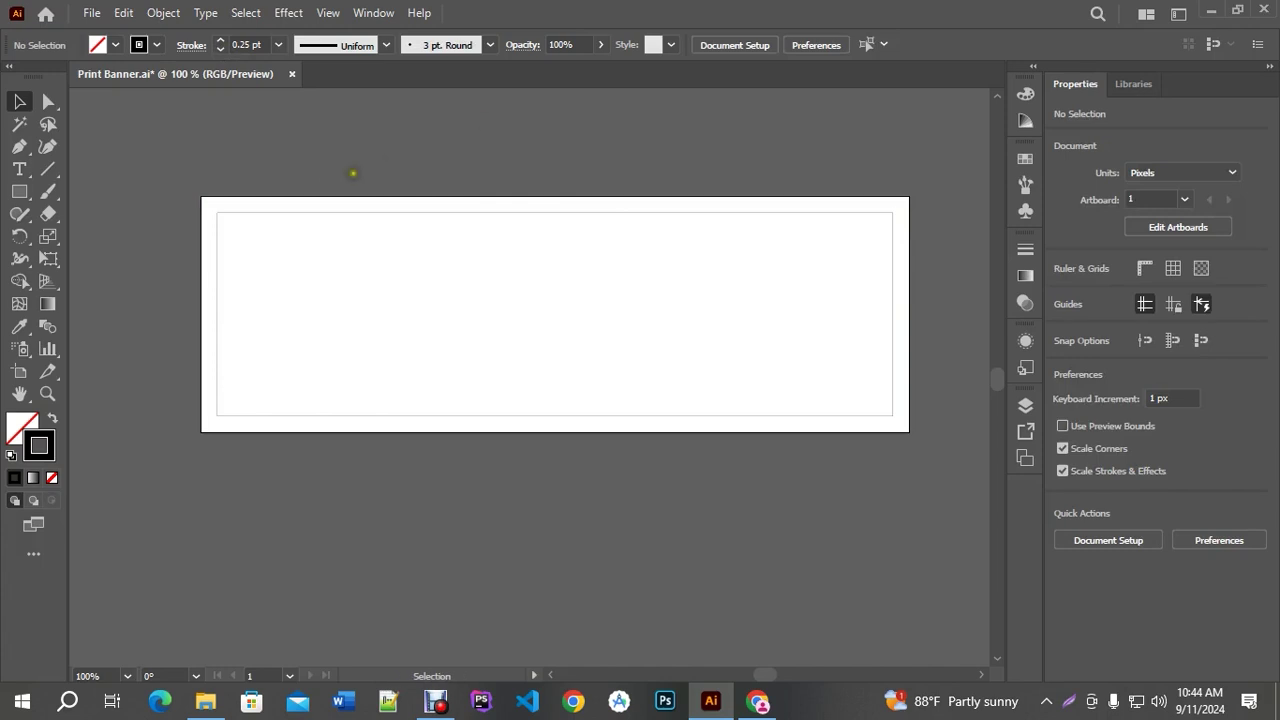
scroll(327, 173, up, 1)
key(ctrl+s)
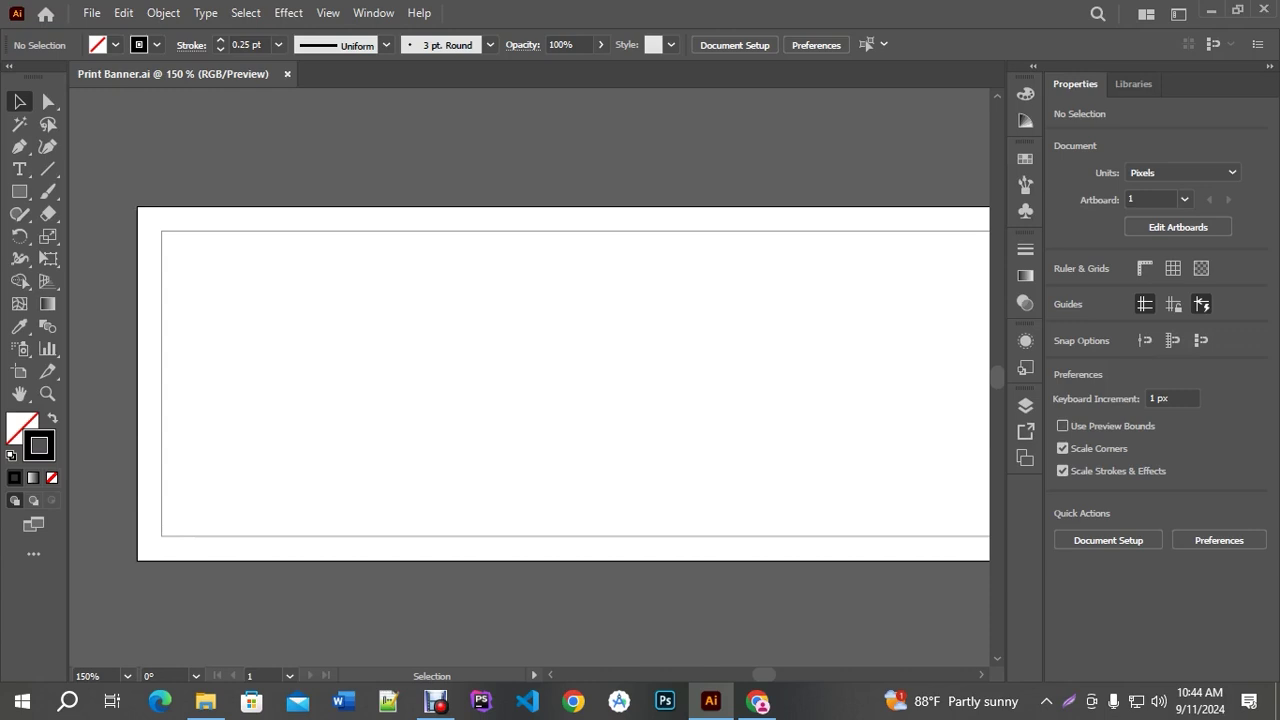
scroll(523, 246, down, 1)
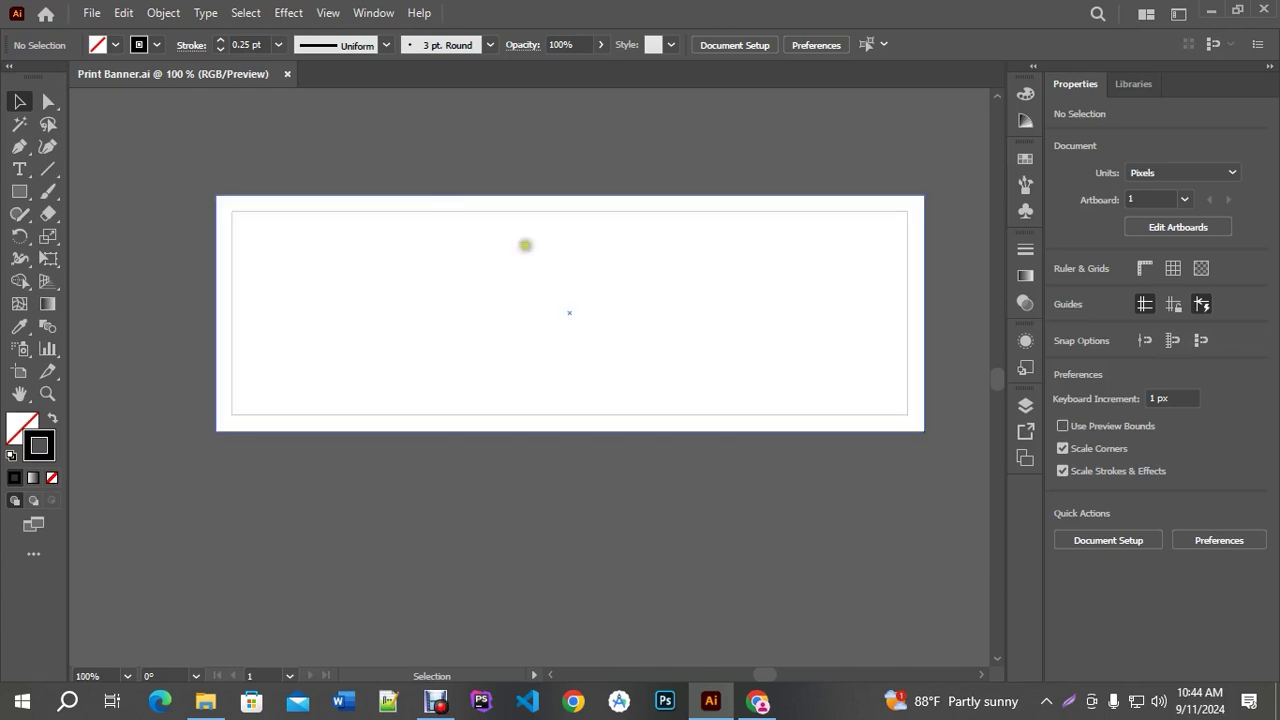
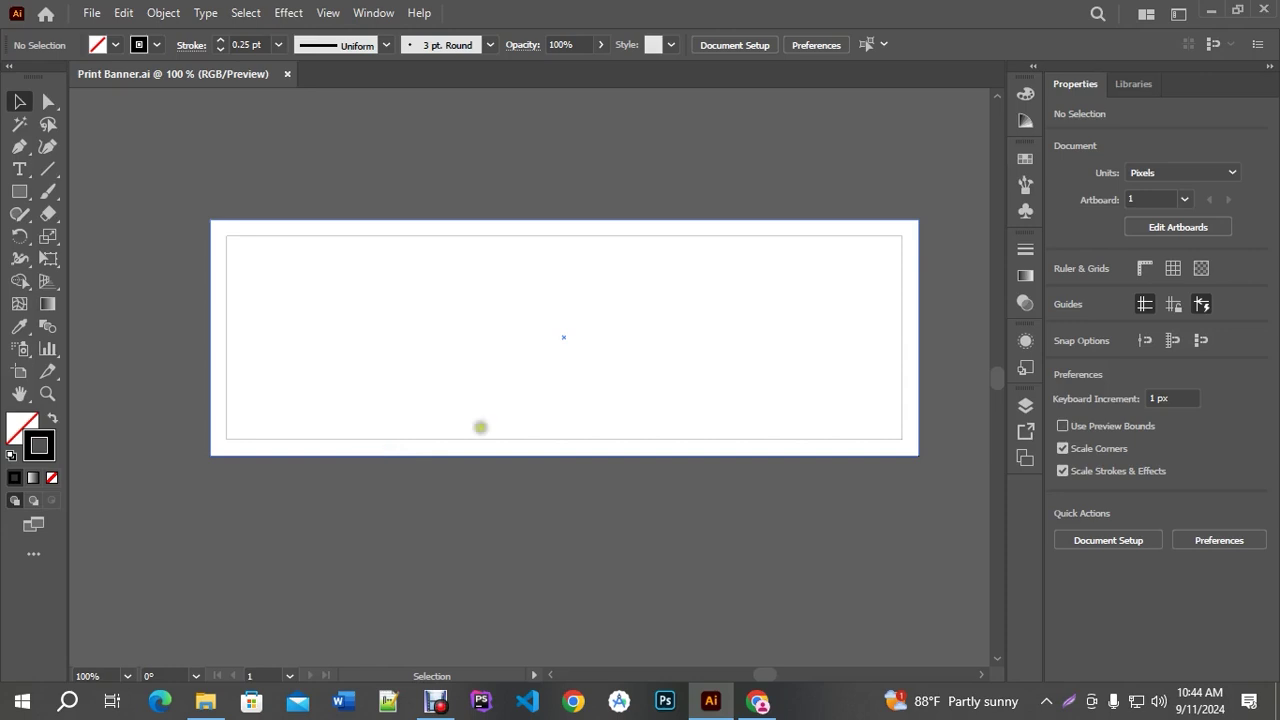
Restore the Avro Keyboard top bar from its system tray icon's menu
click(1047, 704)
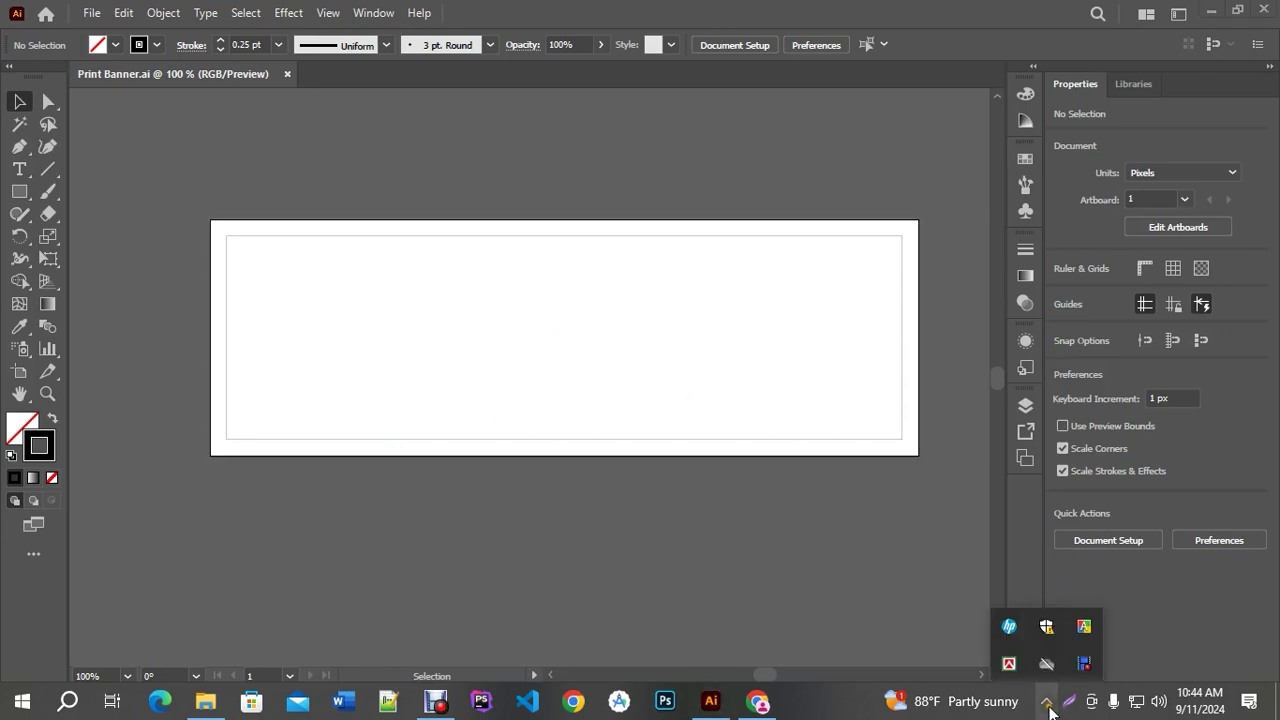
right_click(1086, 630)
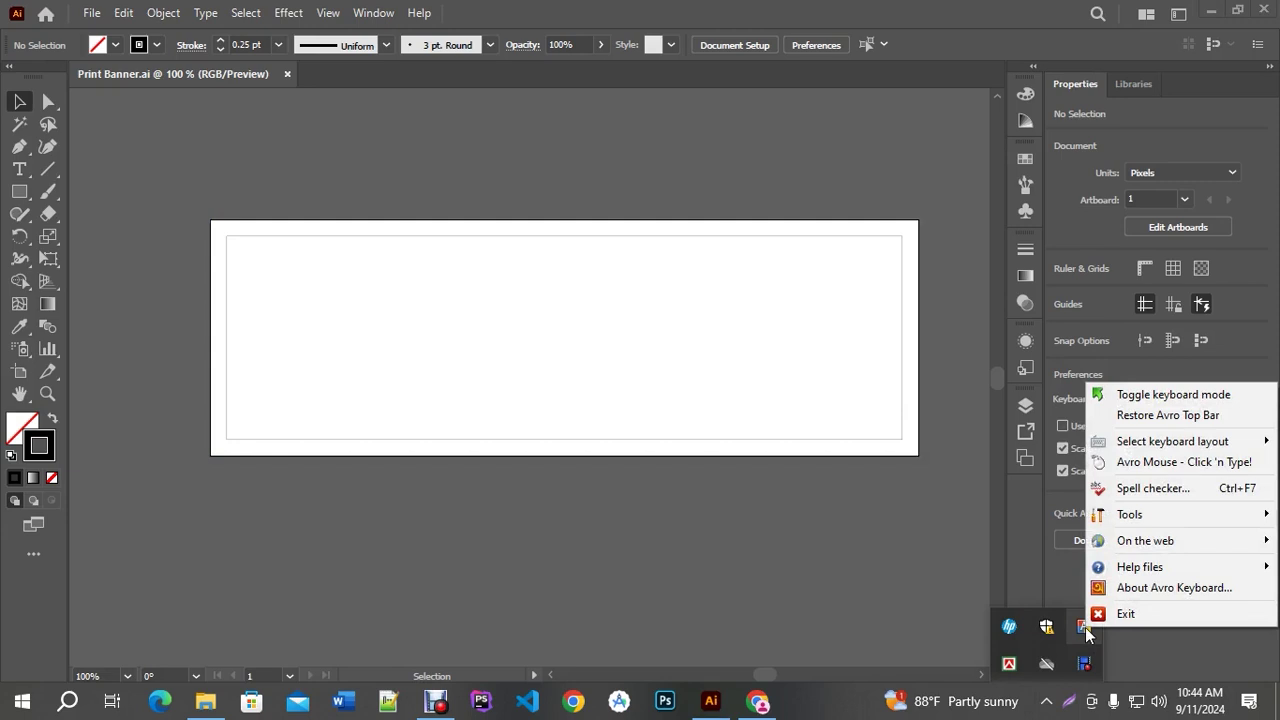
click(1149, 415)
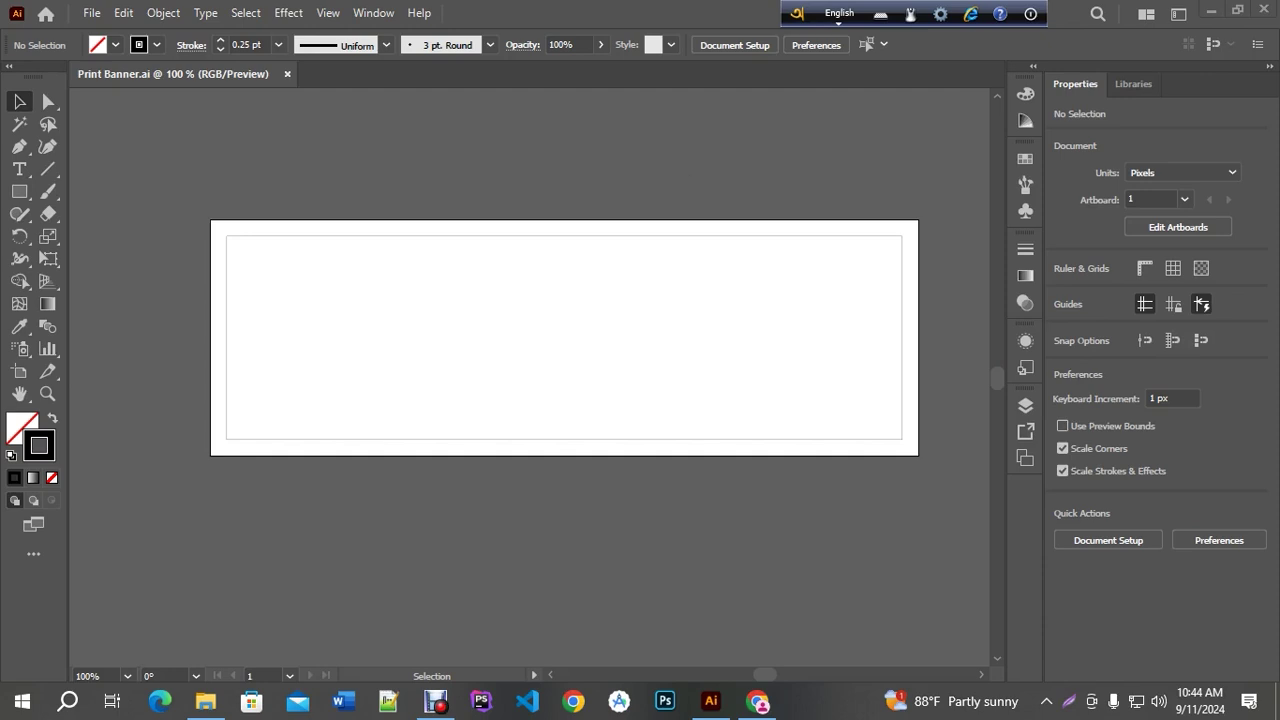
In Chrome's banner design tab, replace the Google query with DMPI and search
click(757, 702)
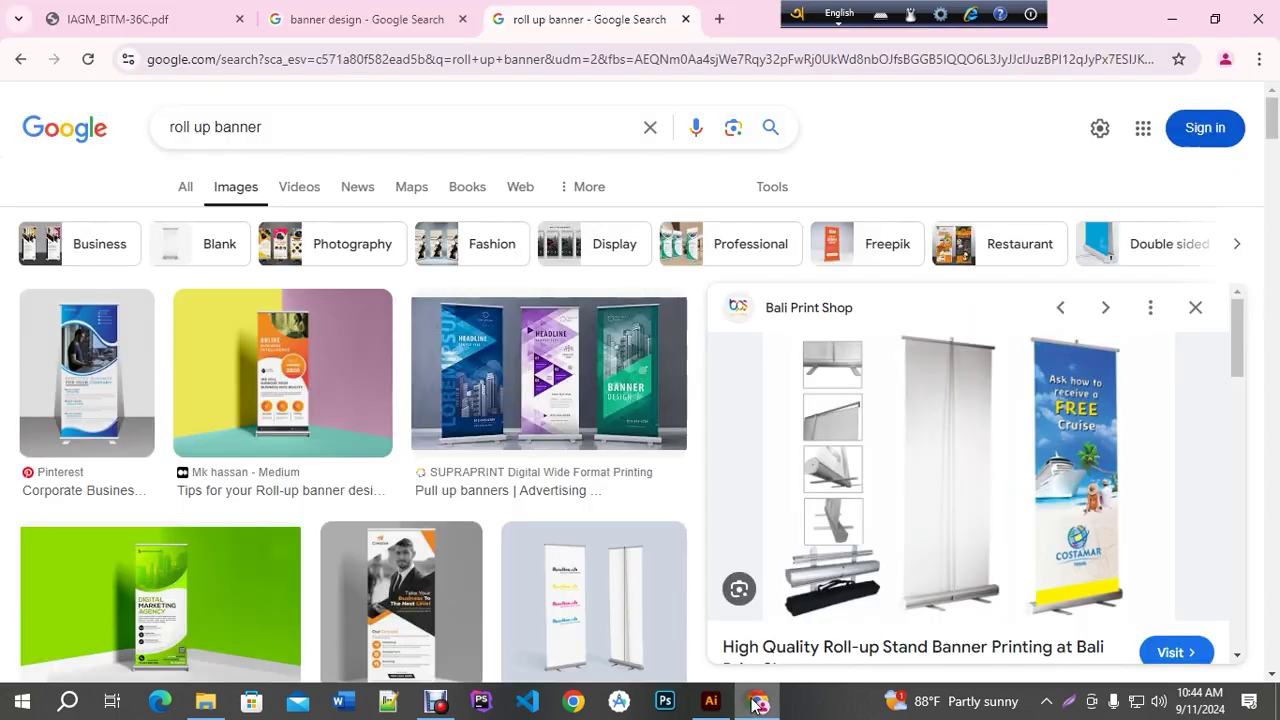
click(365, 19)
scroll(274, 150, down, 5)
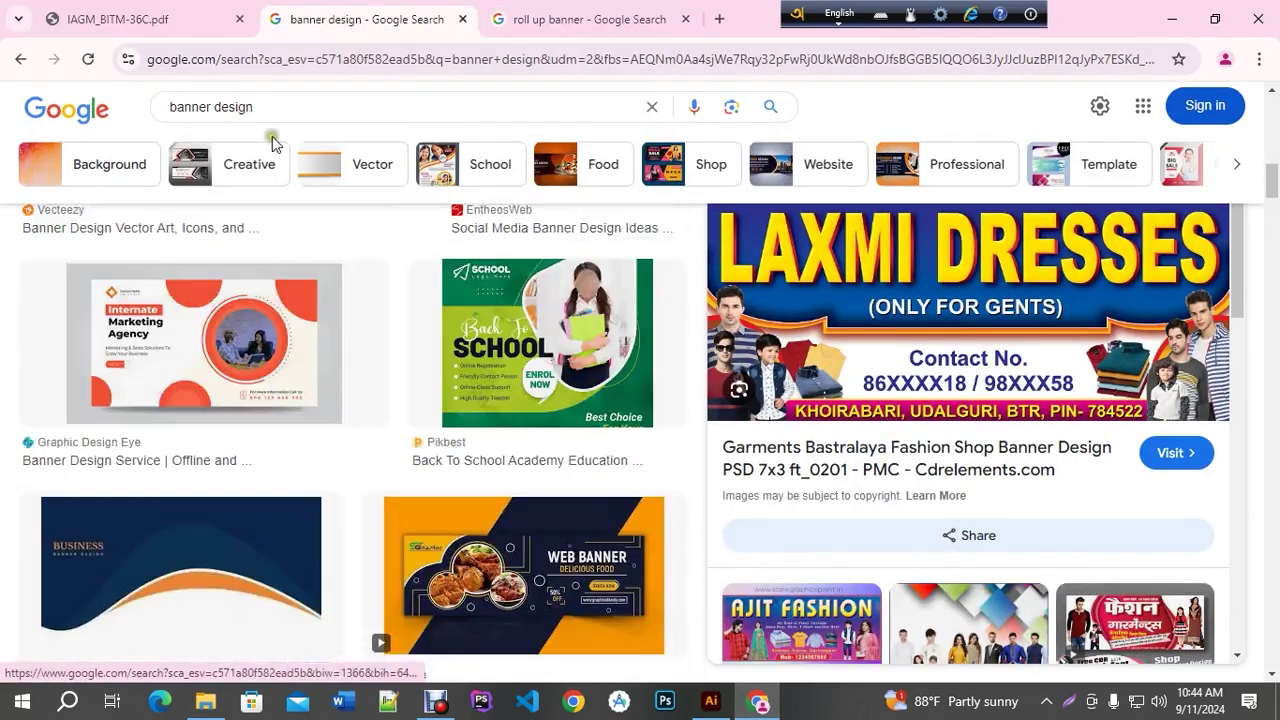
scroll(272, 136, up, 1)
click(273, 108)
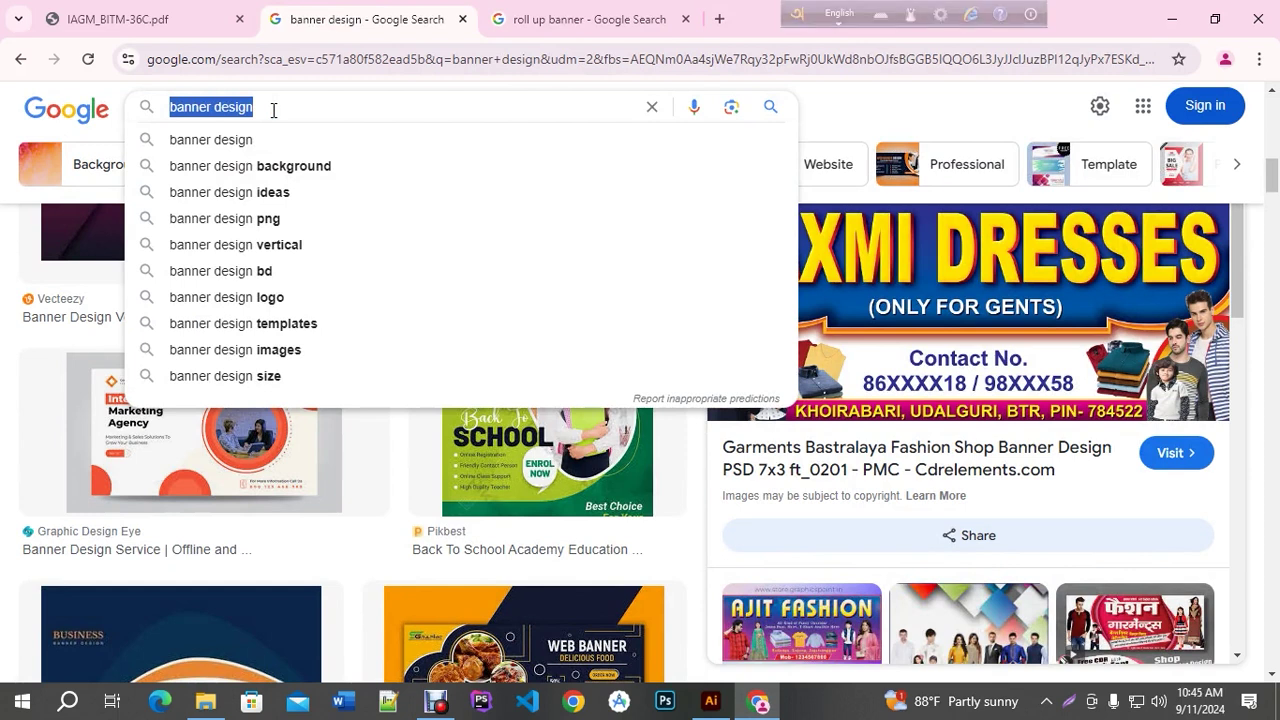
text(Dhaak)
key(BackSpace)
key(BackSpace)
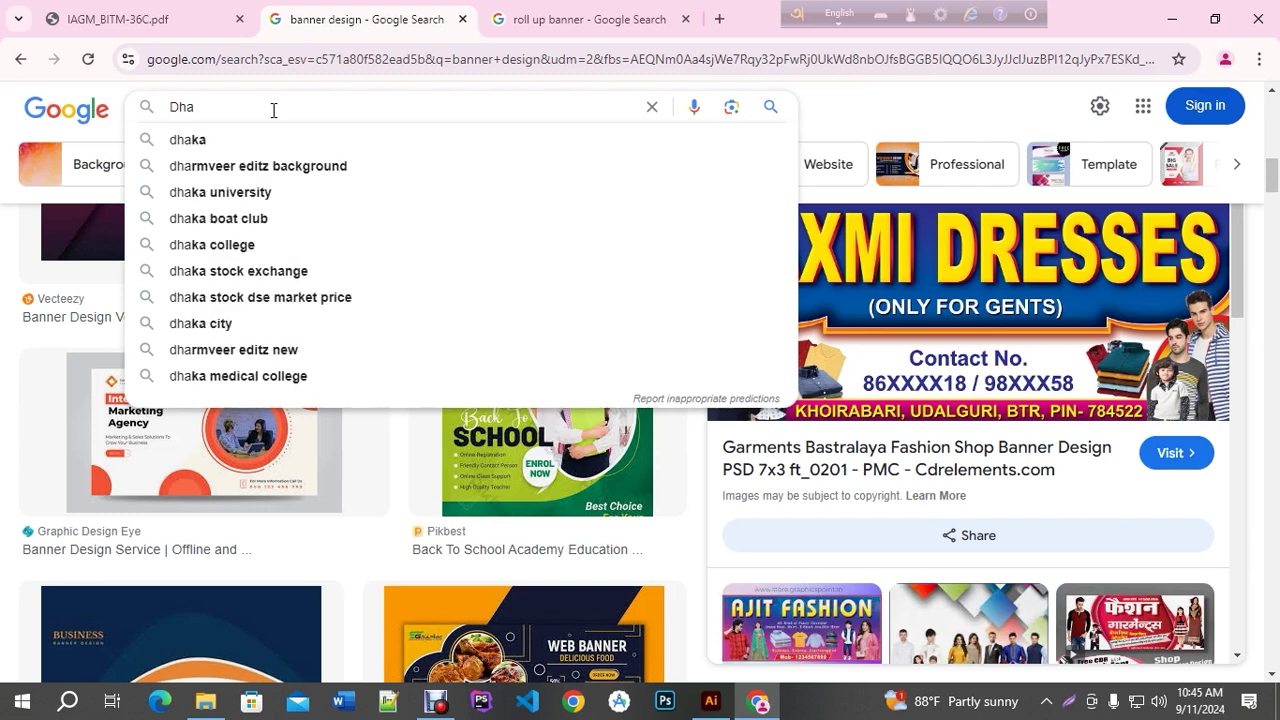
text(ka)
key(BackSpace)
key(BackSpace)
key(BackSpace)
key(BackSpace)
key(BackSpace)
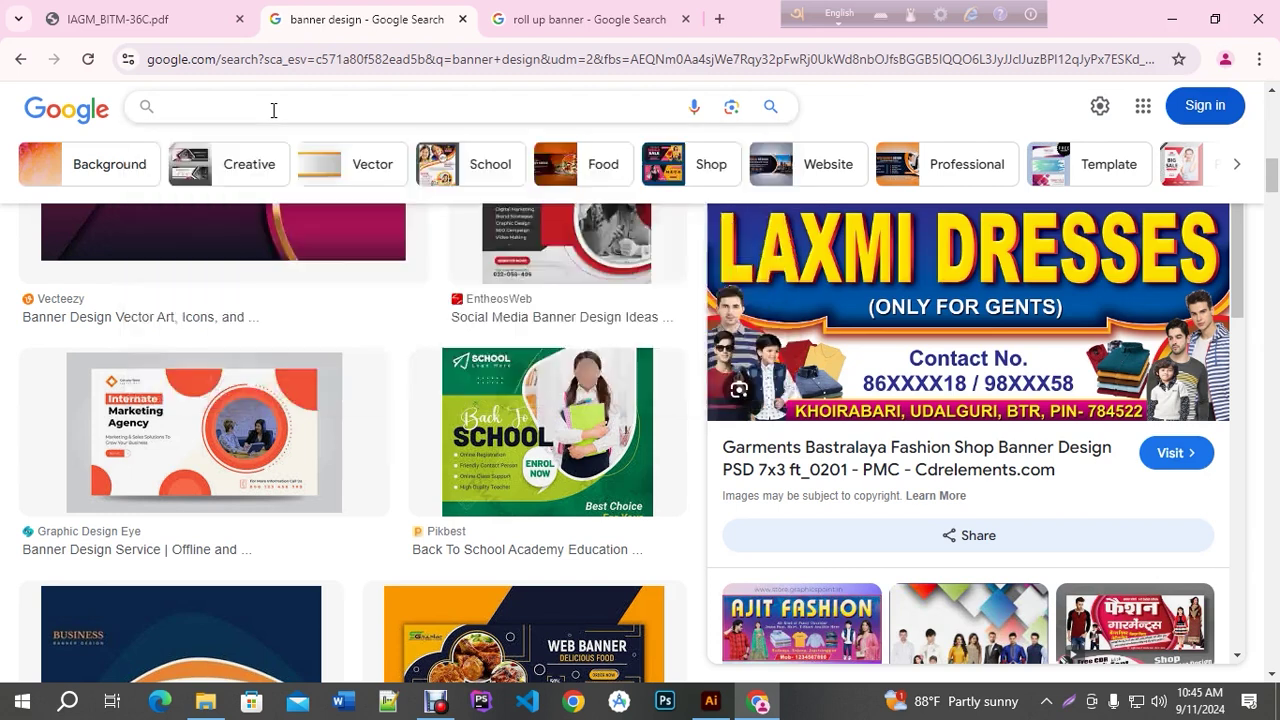
text(DMPI)
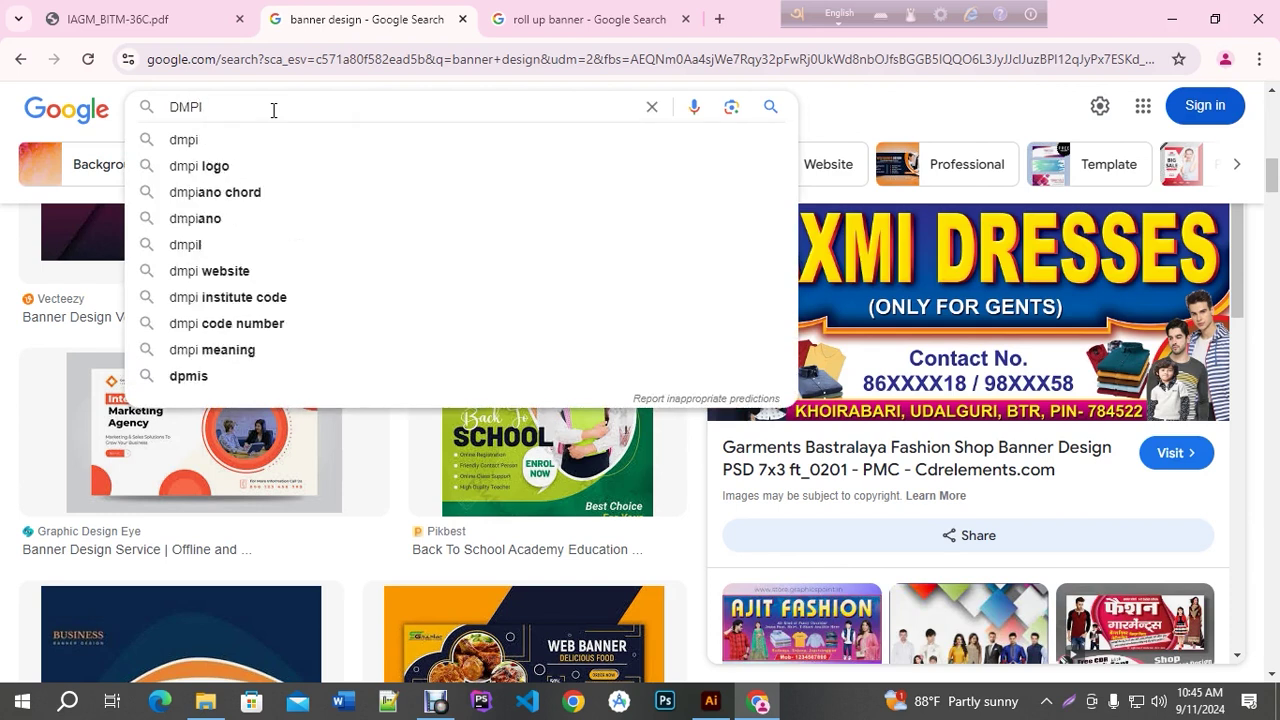
key(Return)
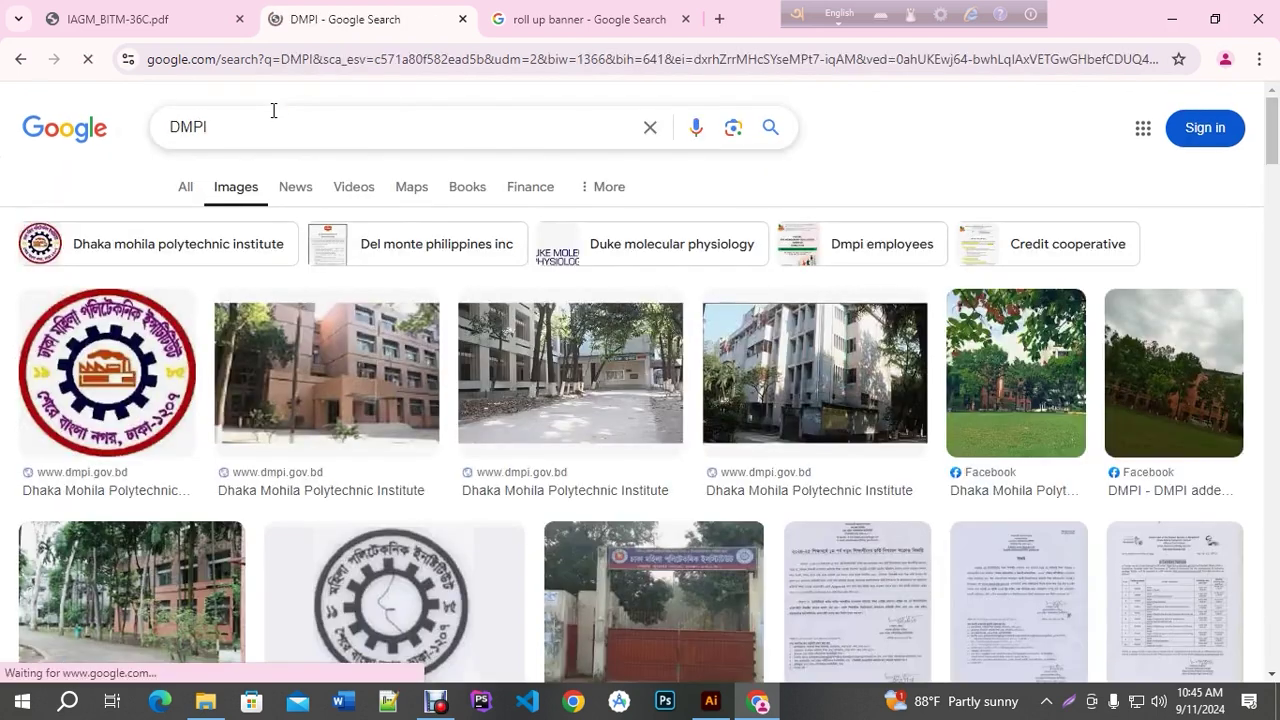
Switch to the All results for DMPI and highlight the Bengali institute name
click(113, 369)
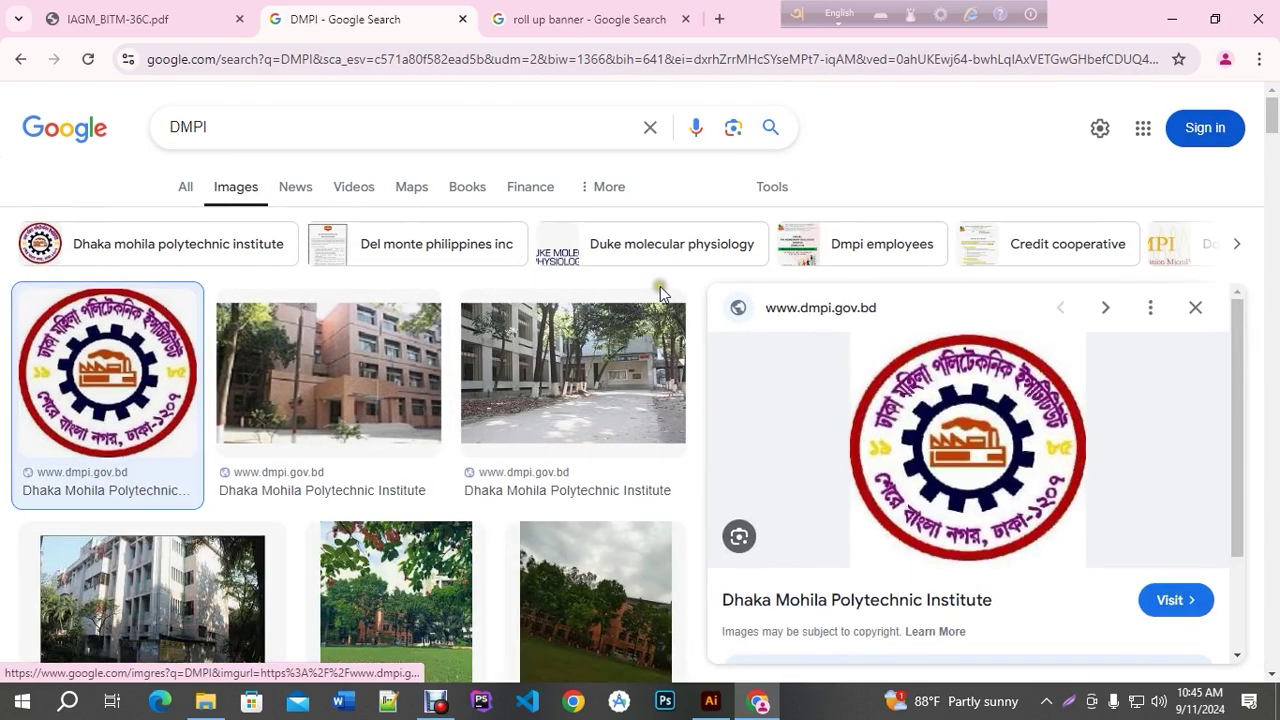
scroll(873, 480, down, 2)
scroll(871, 471, up, 2)
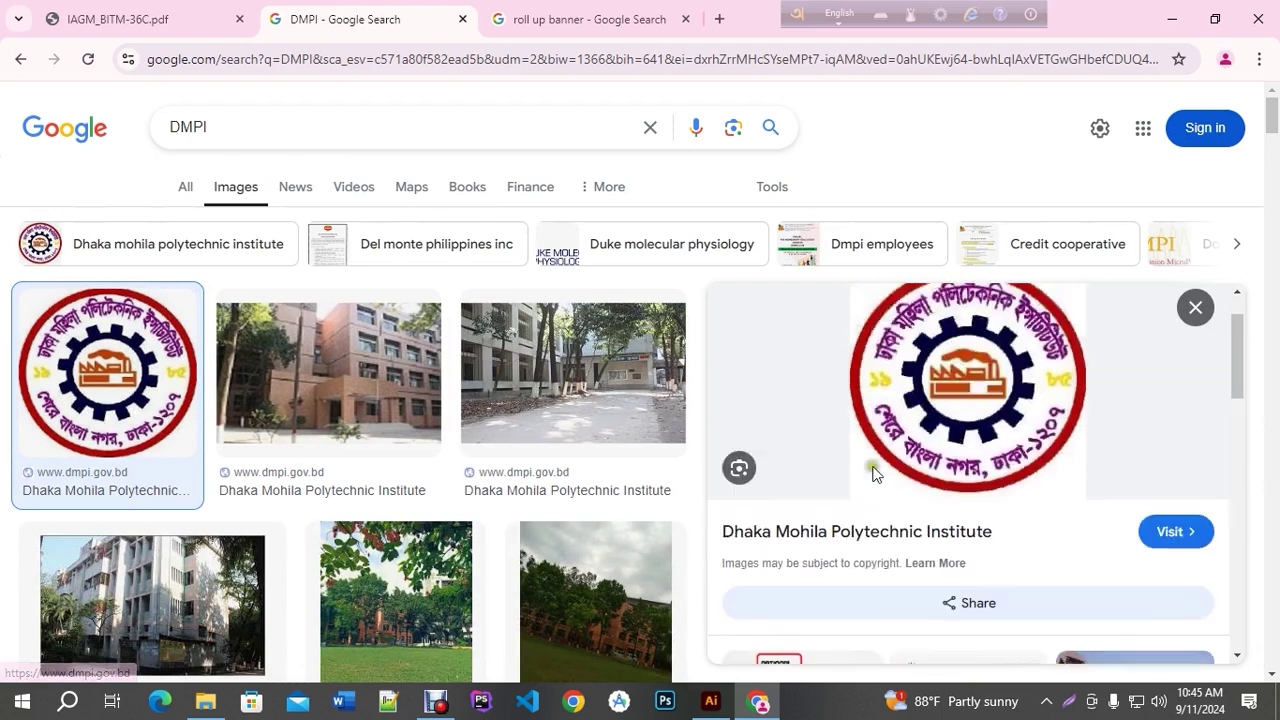
click(183, 192)
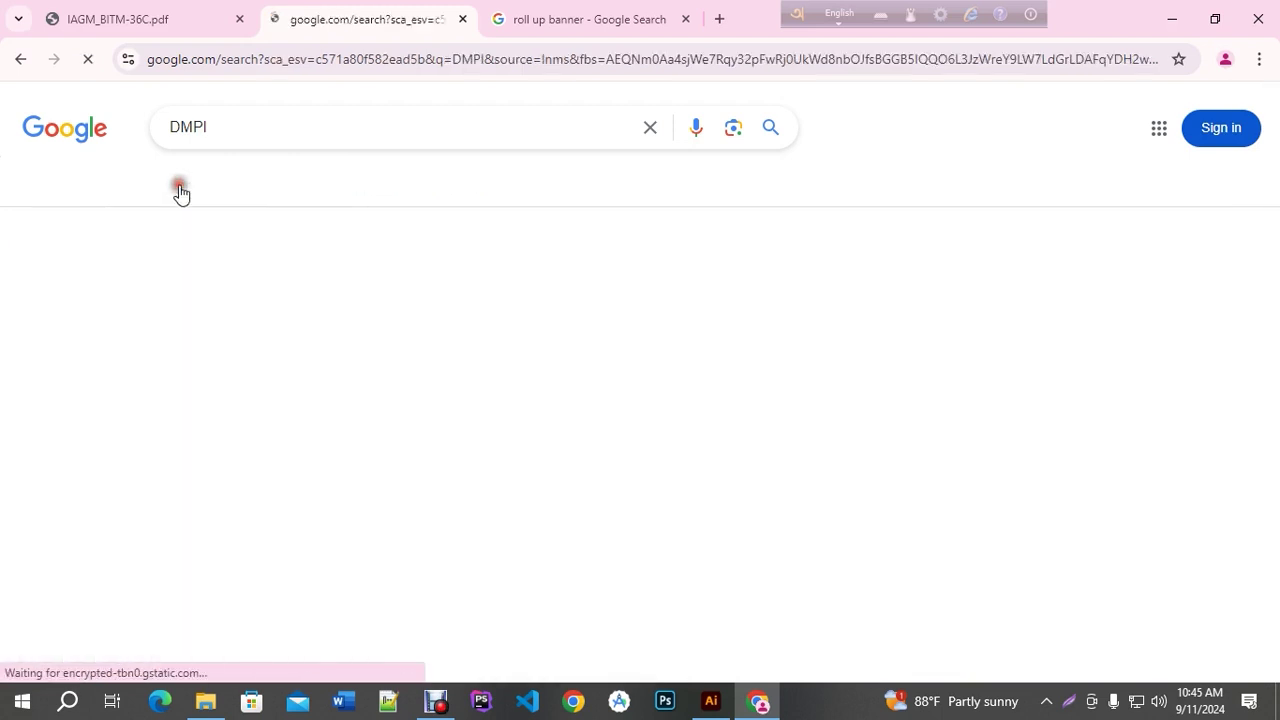
scroll(546, 410, down, 1)
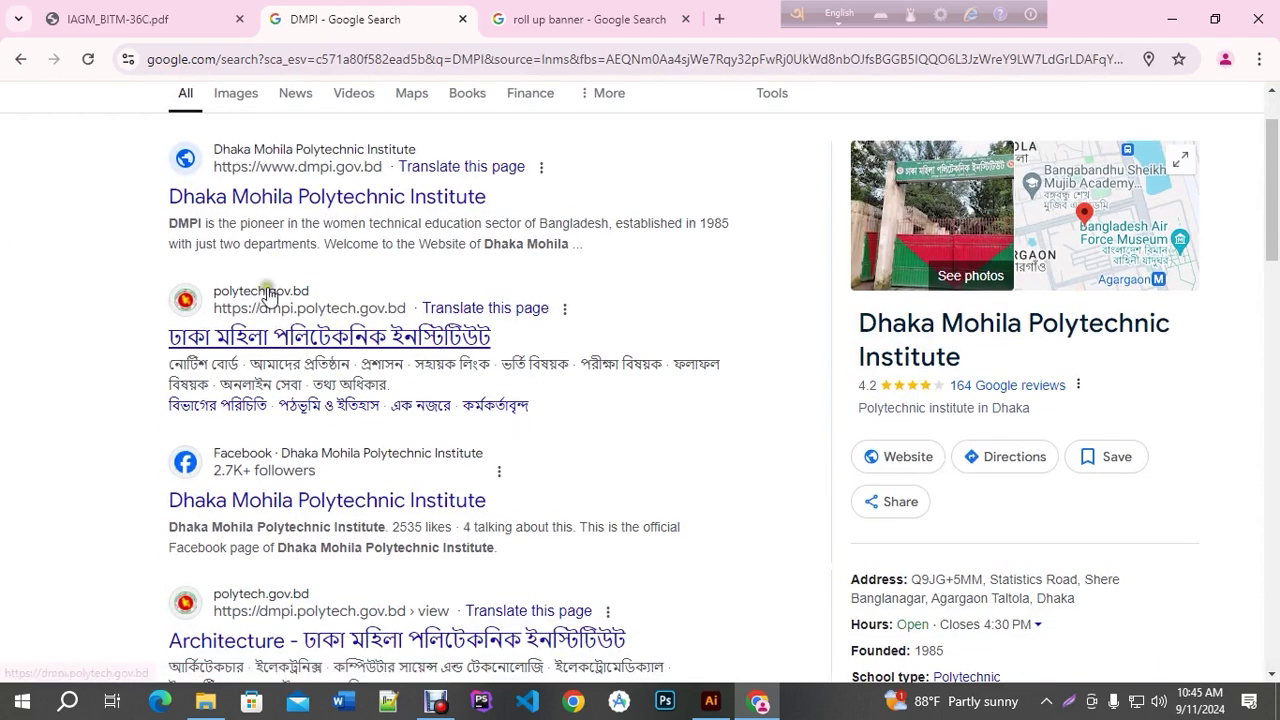
click(151, 345)
drag(151, 345, 517, 331)
scroll(517, 340, down, 1)
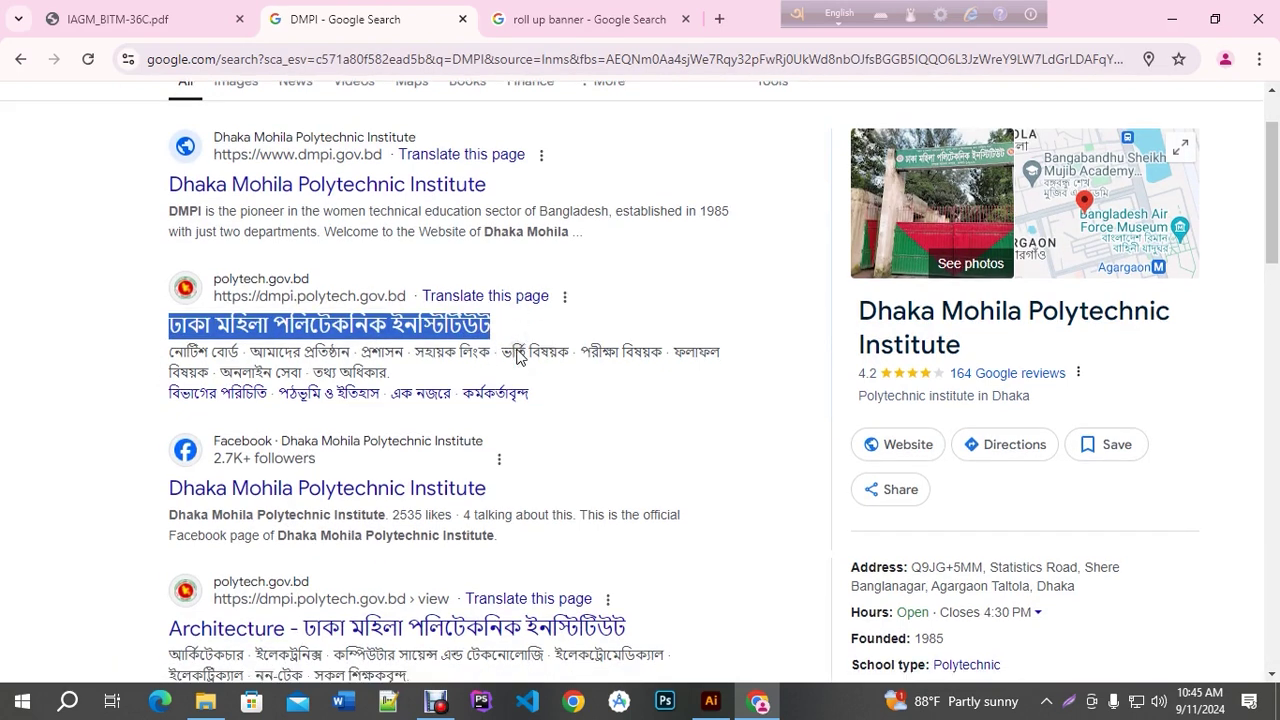
scroll(517, 355, up, 2)
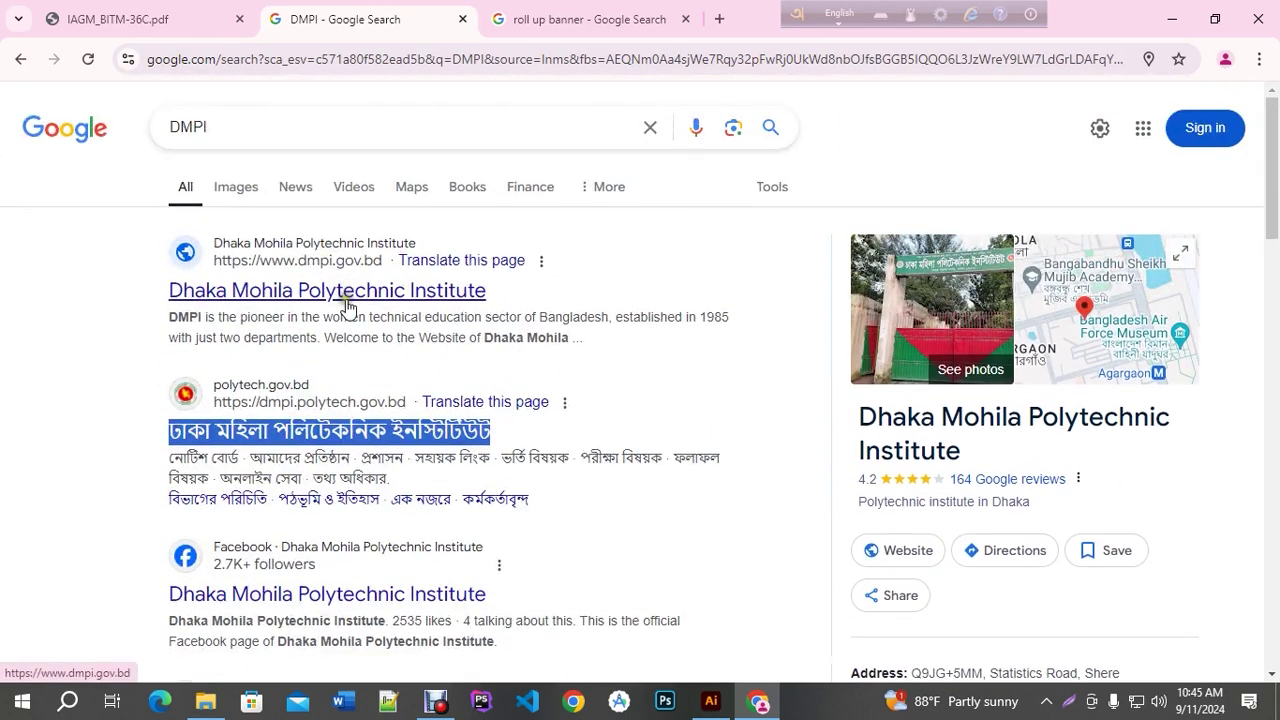
click(236, 128)
Search Google for 'dmpi logo png'
text(Logo)
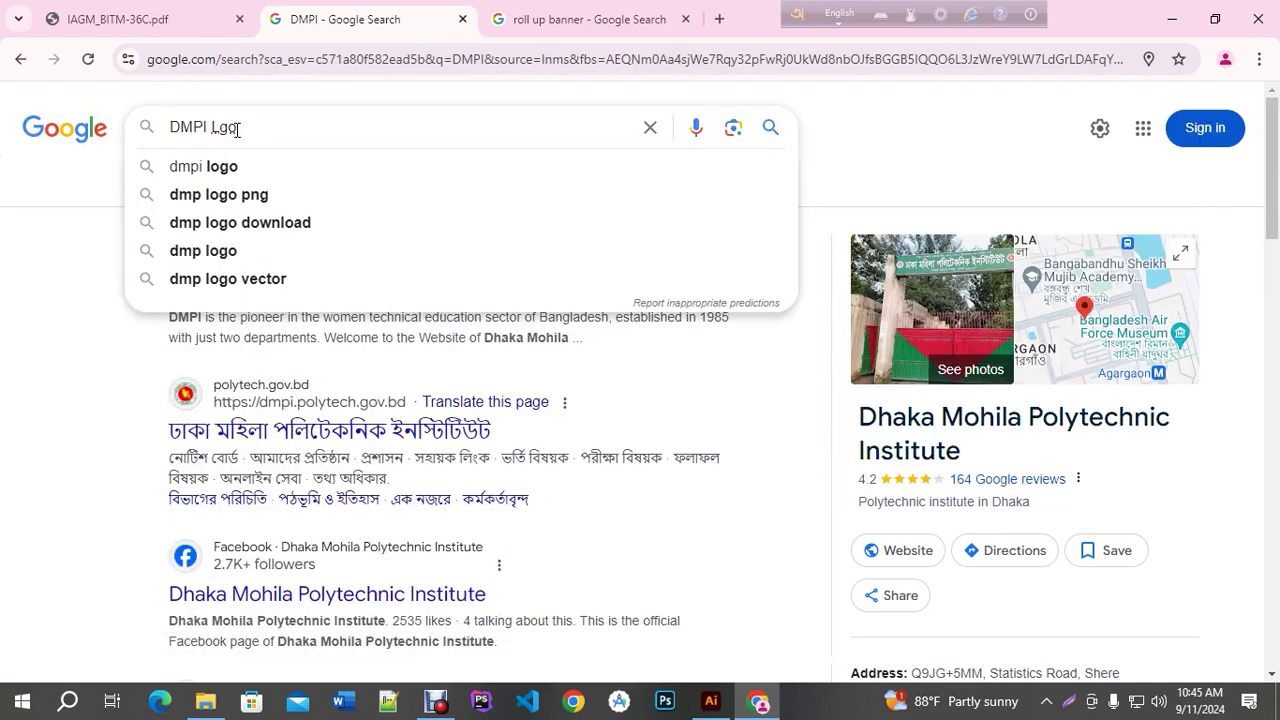
click(252, 195)
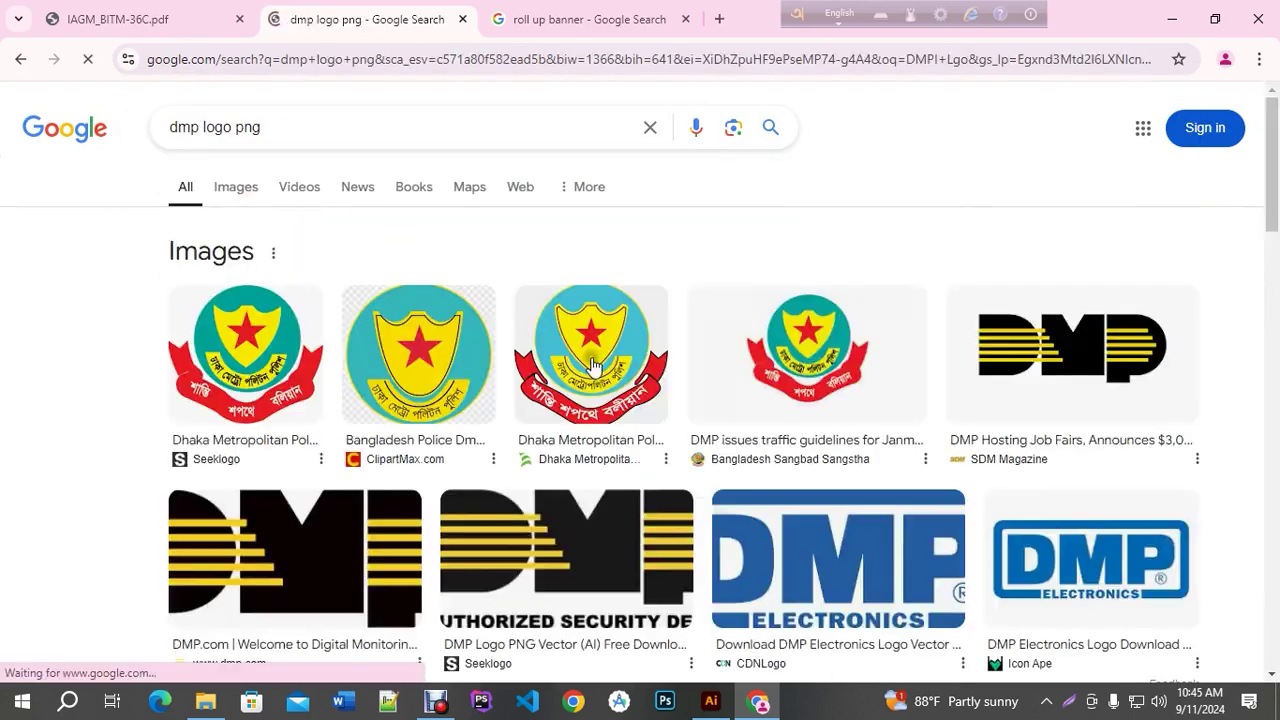
click(198, 128)
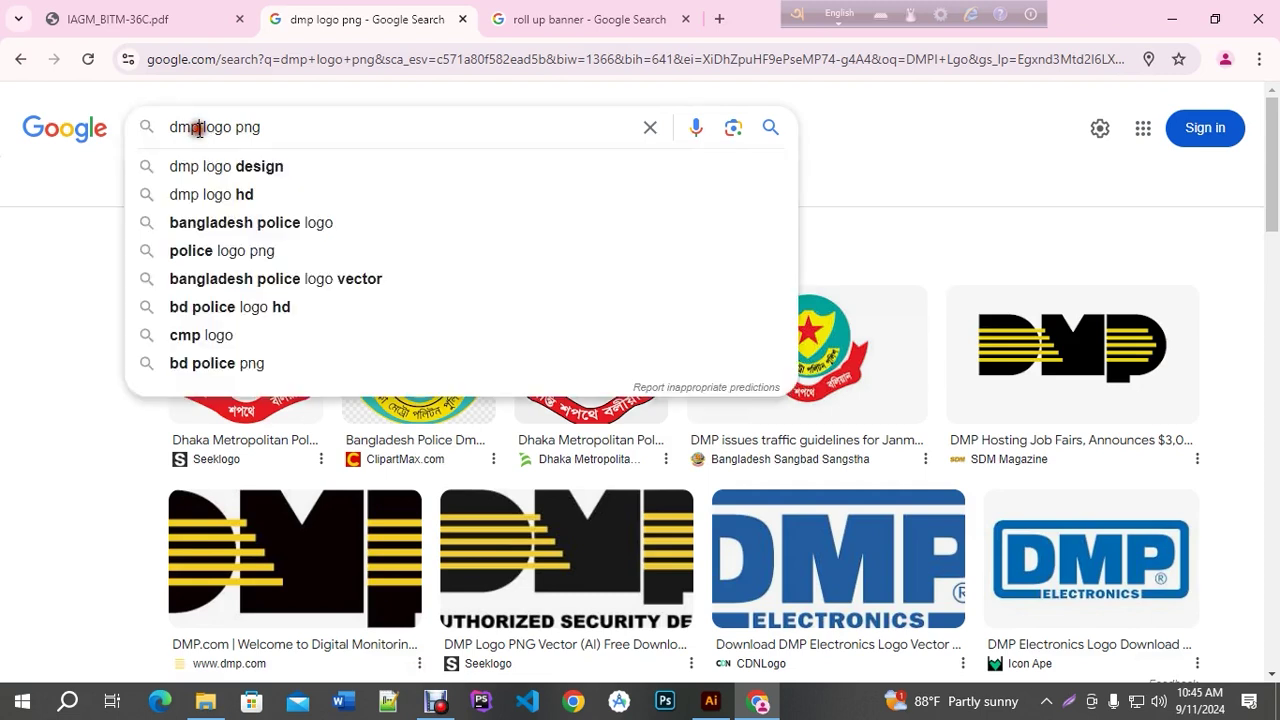
text(i)
key(Return)
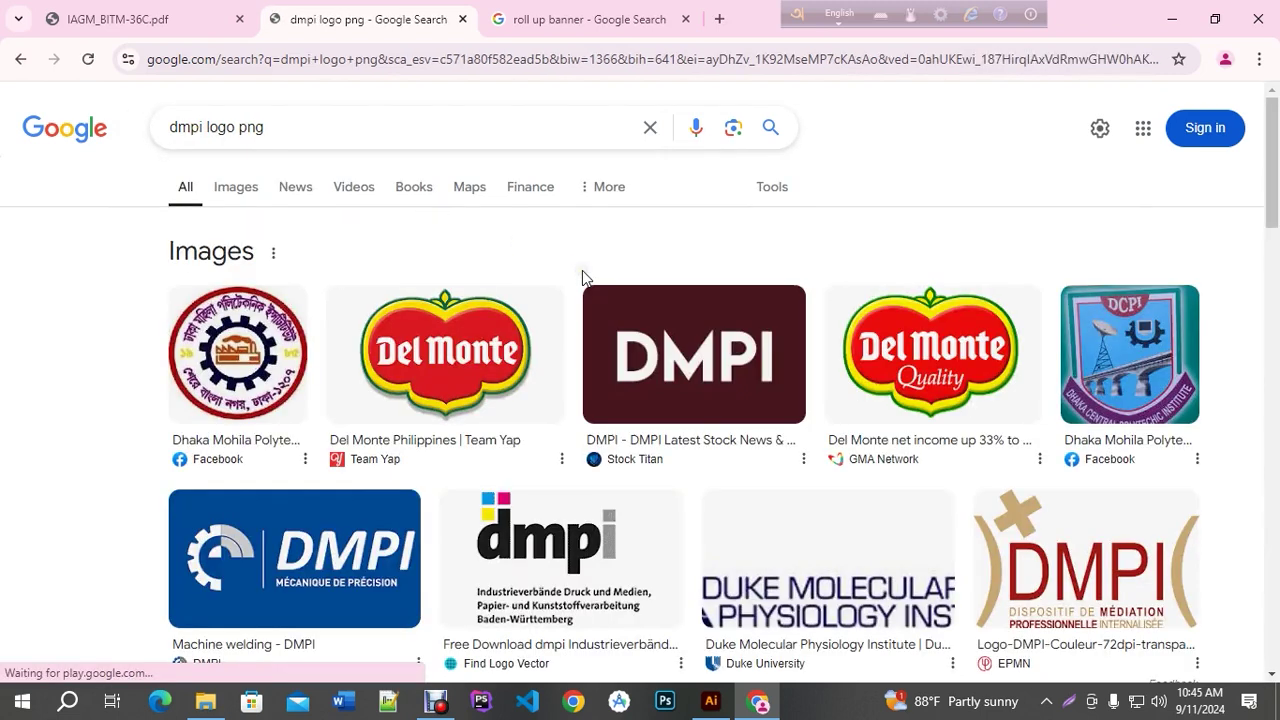
Preview the DMPI logo results and open the logo's Facebook source in a new tab
click(254, 336)
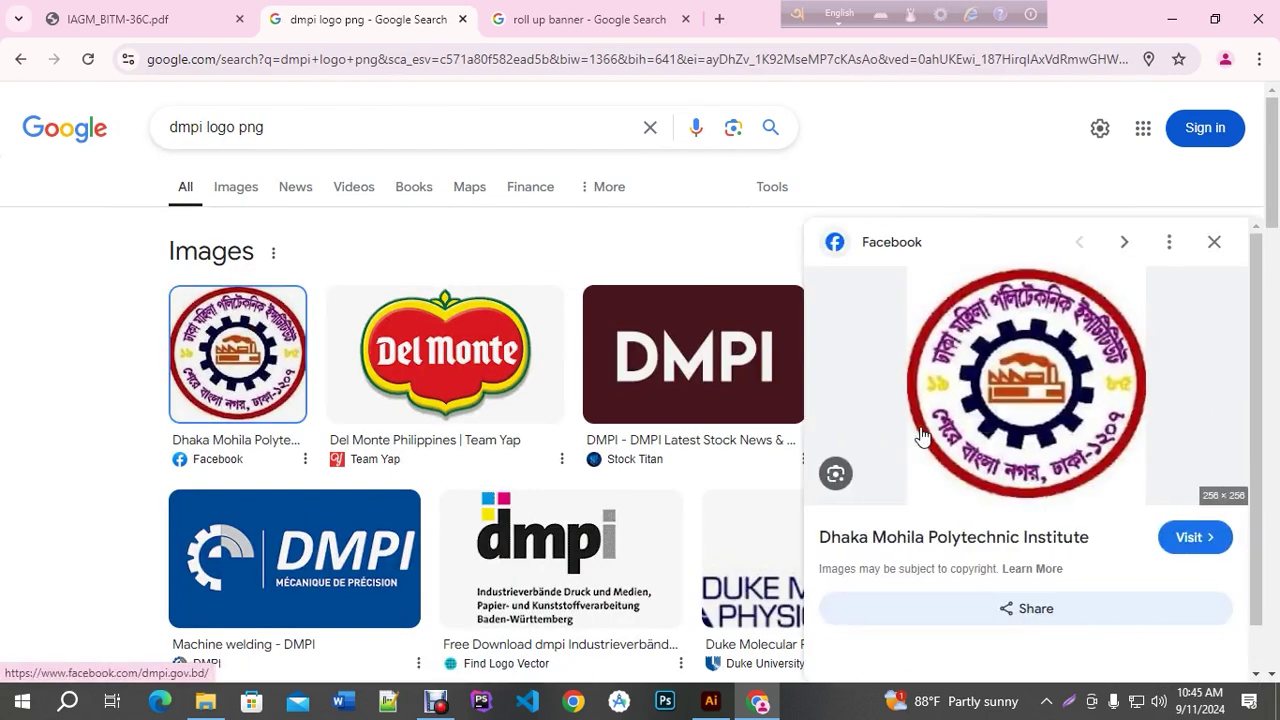
middle_click(962, 540)
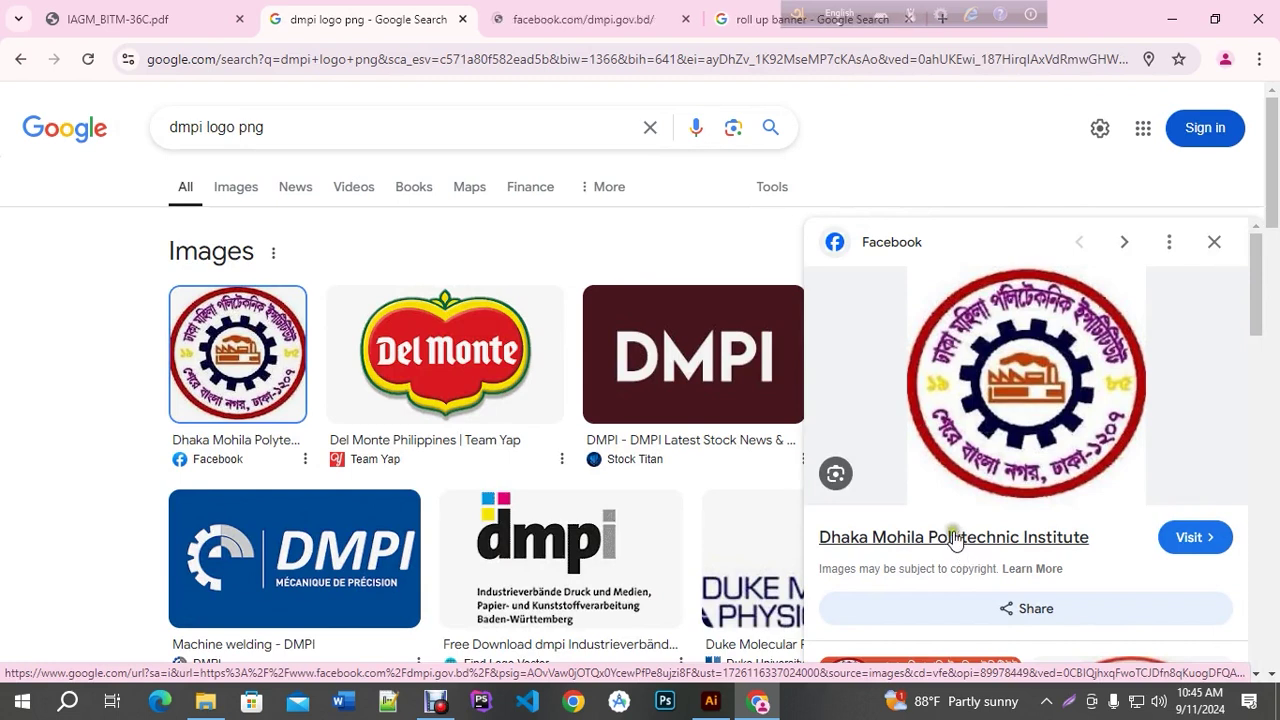
scroll(983, 420, down, 3)
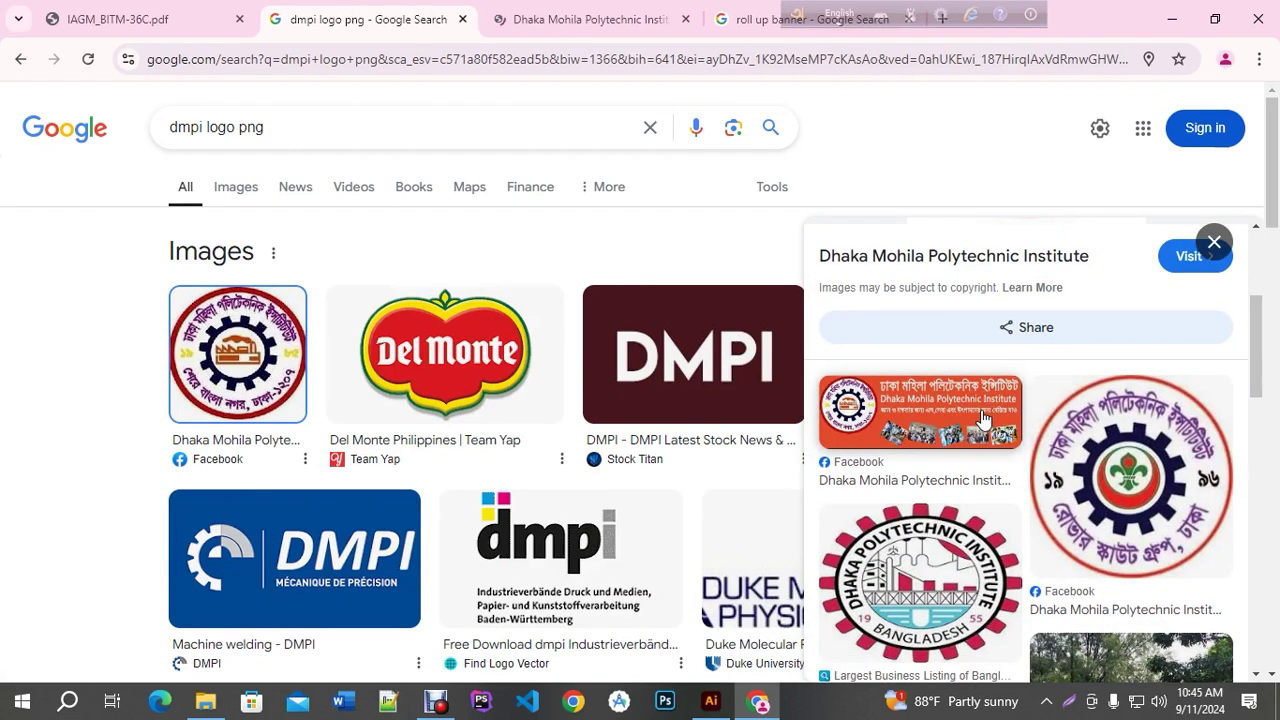
scroll(983, 420, down, 2)
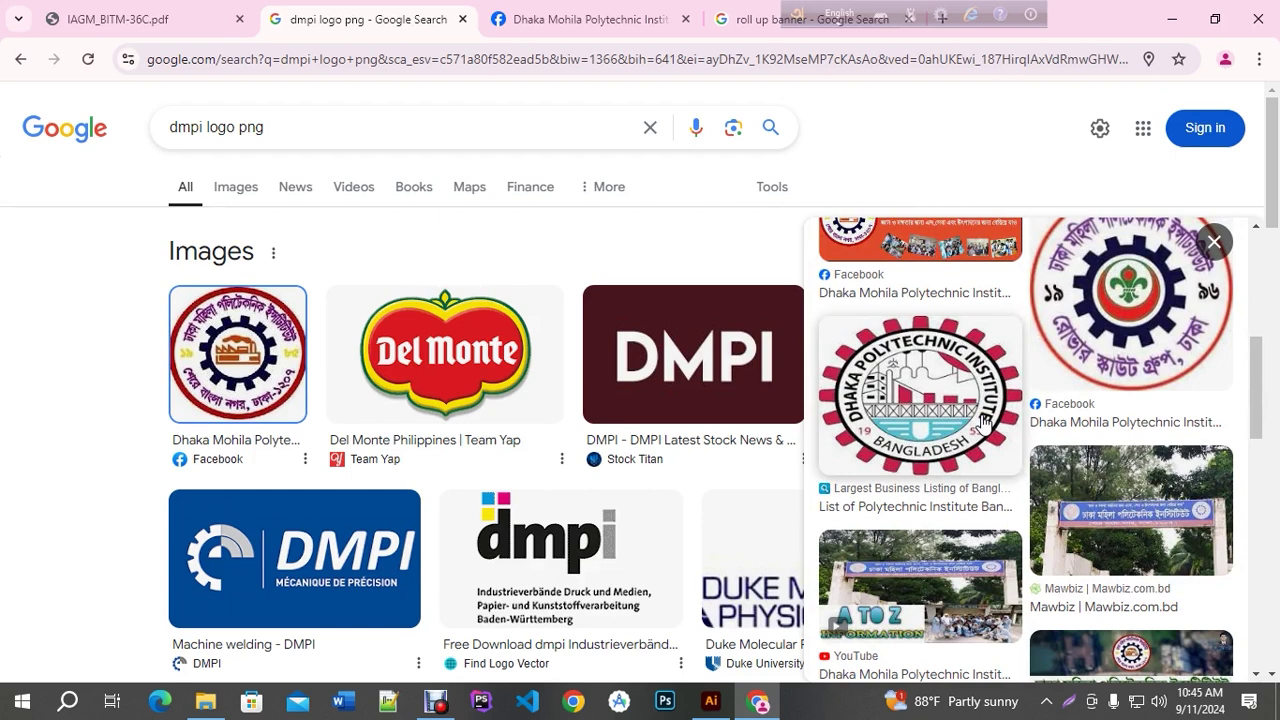
click(960, 420)
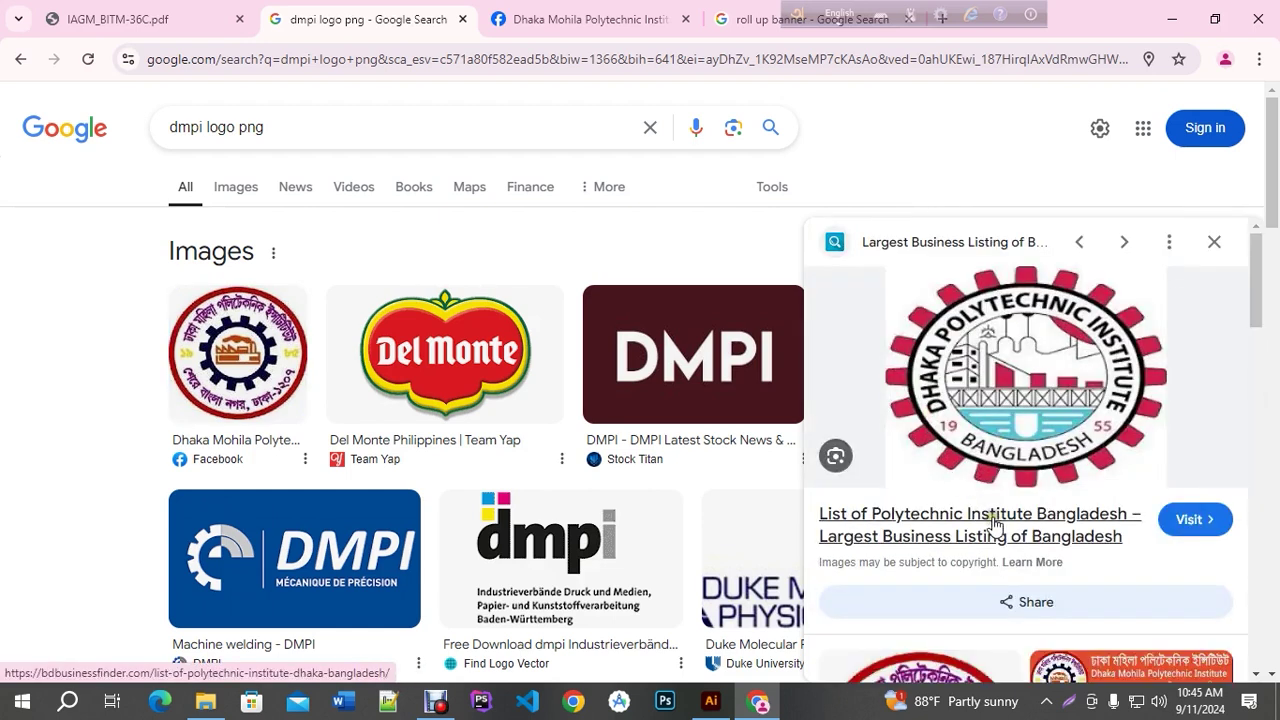
click(236, 187)
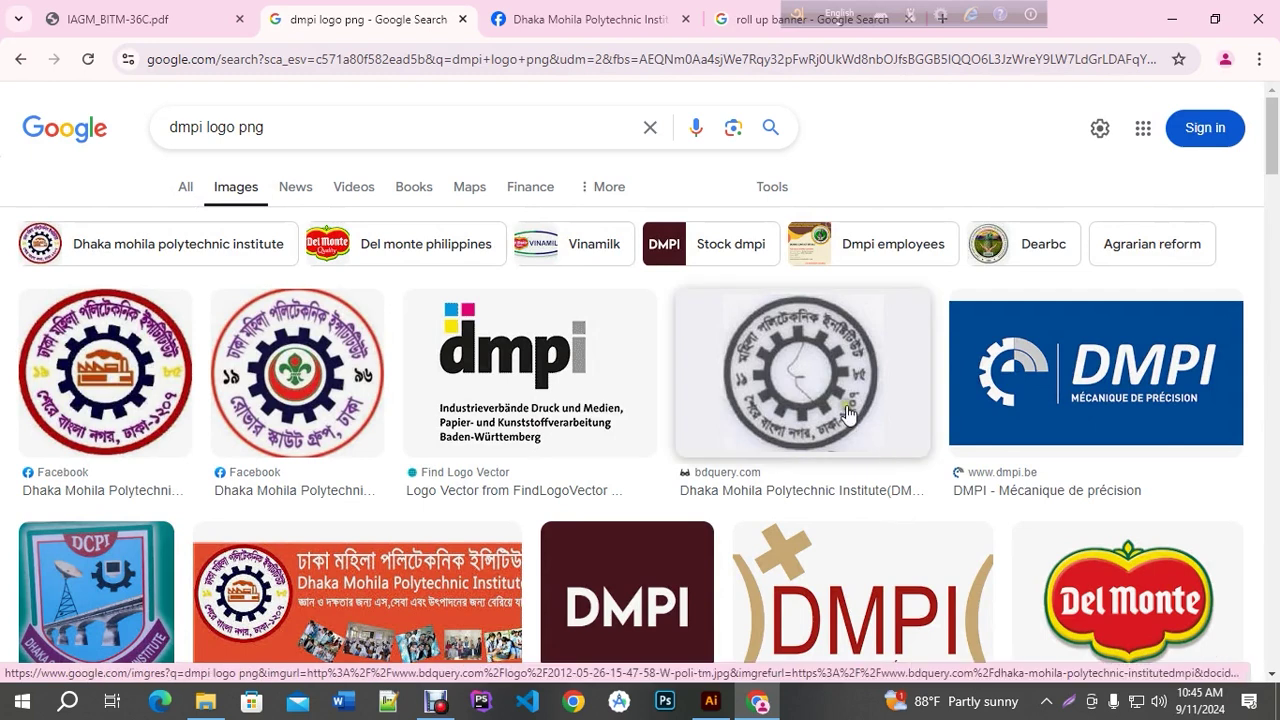
click(187, 190)
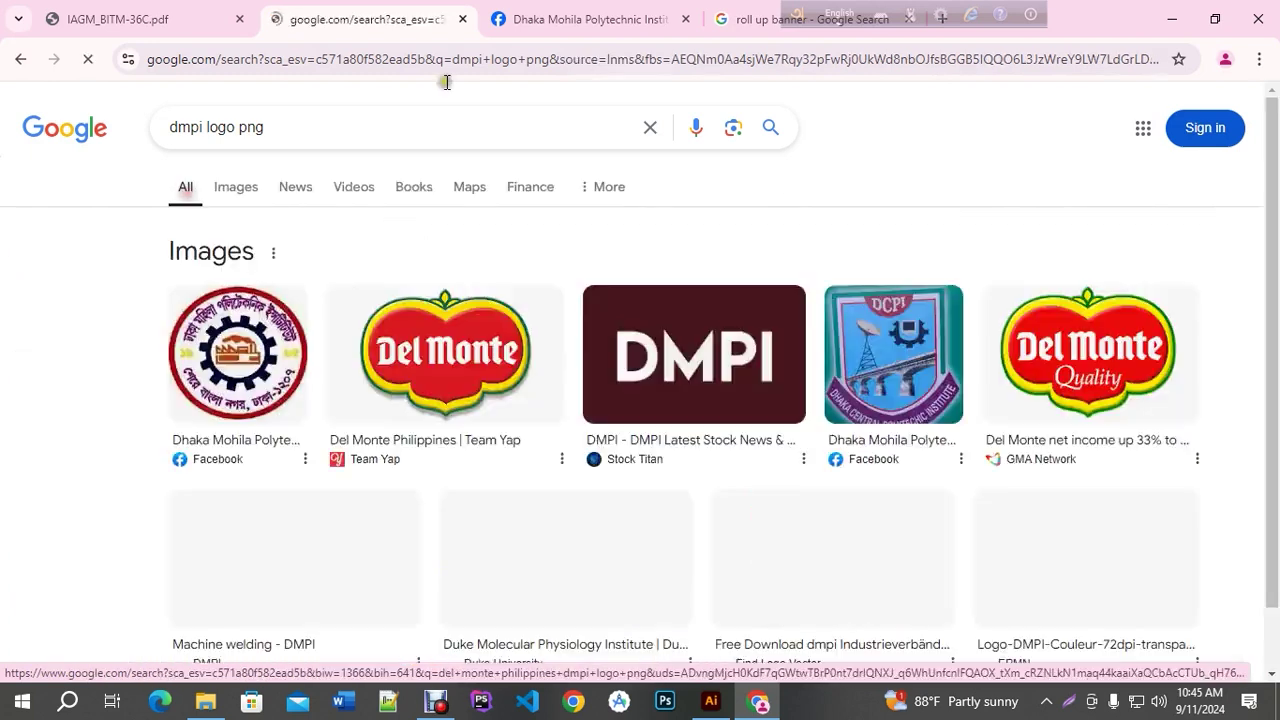
Save the institute's Facebook profile logo to the Desktop and close that tab
click(578, 19)
click(828, 176)
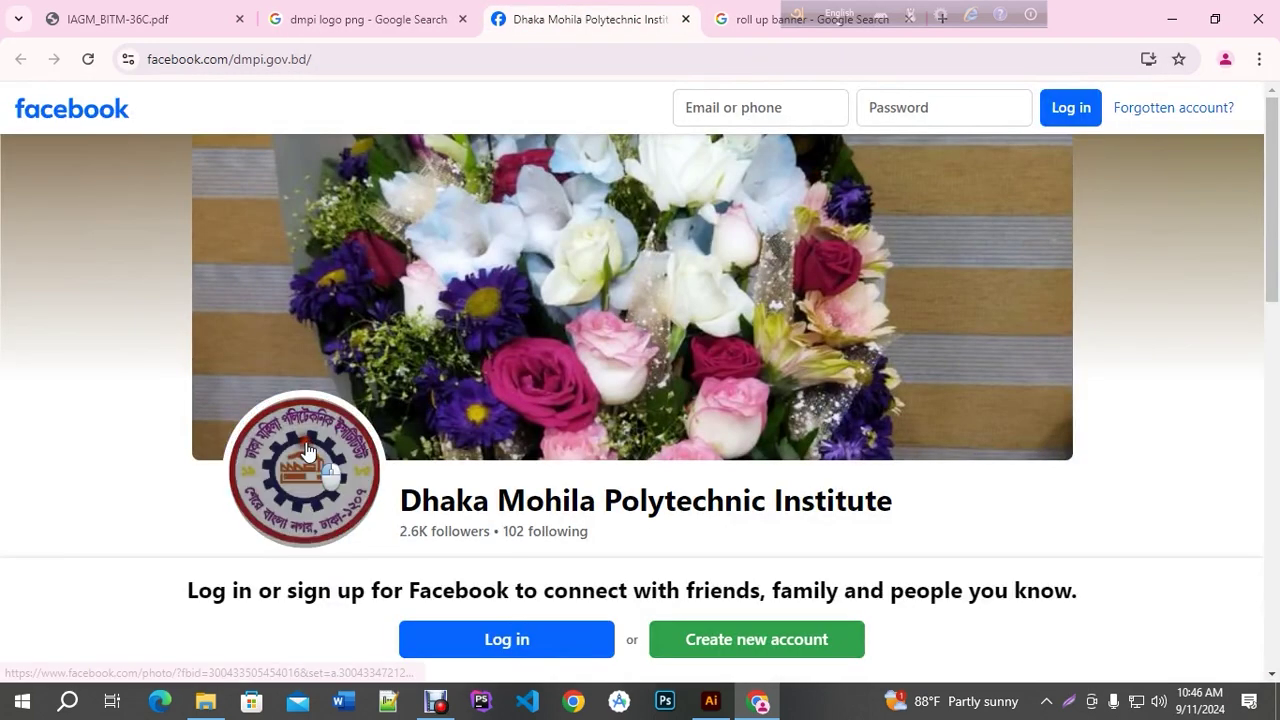
click(302, 466)
right_click(500, 354)
click(588, 400)
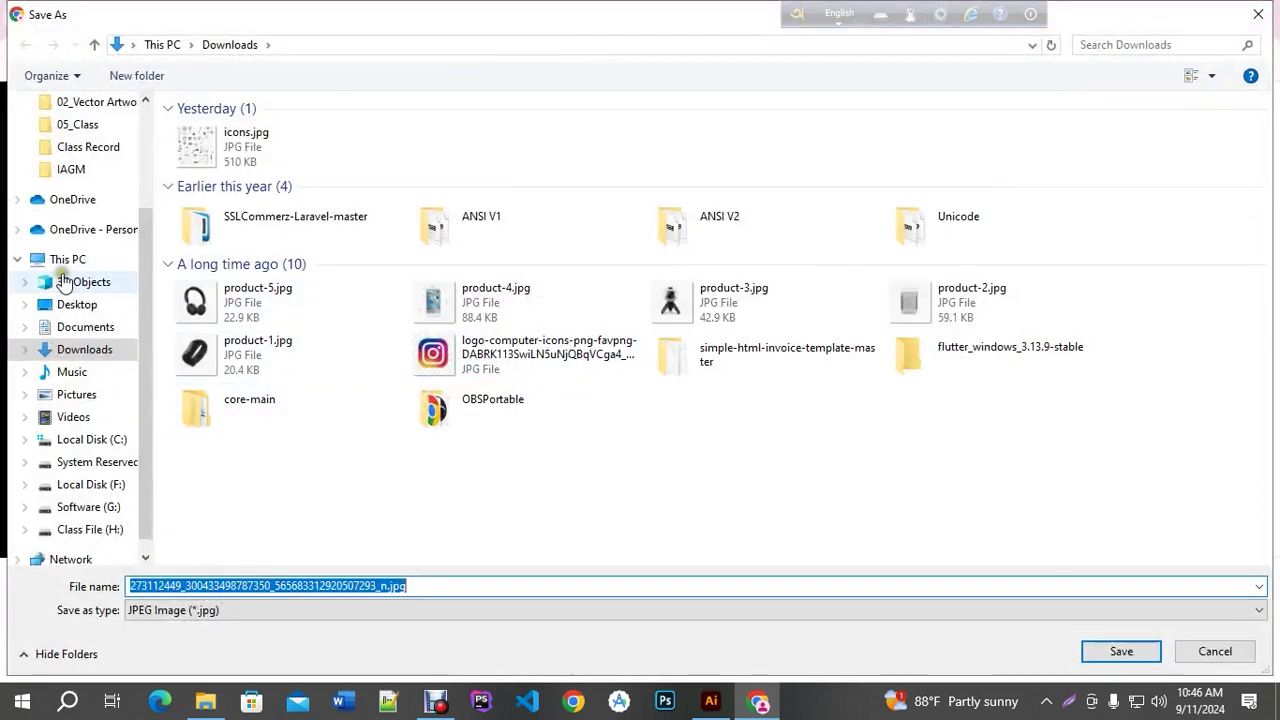
click(76, 304)
click(1125, 651)
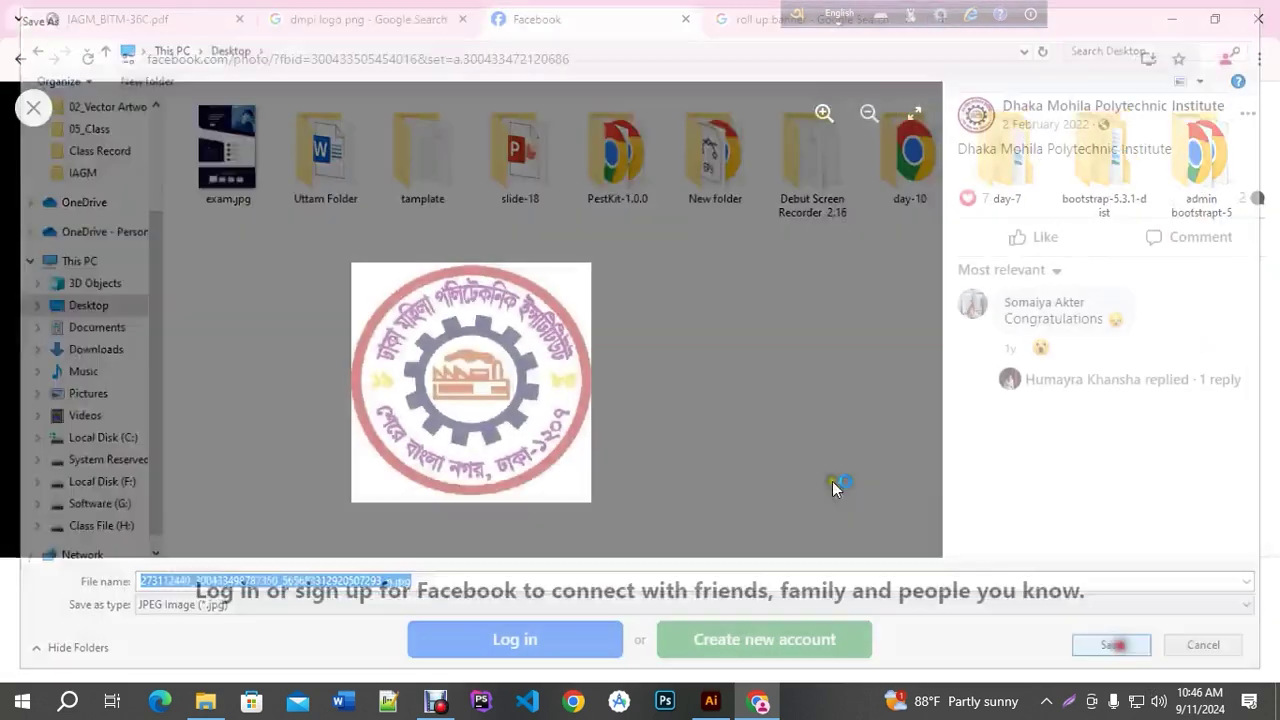
click(685, 19)
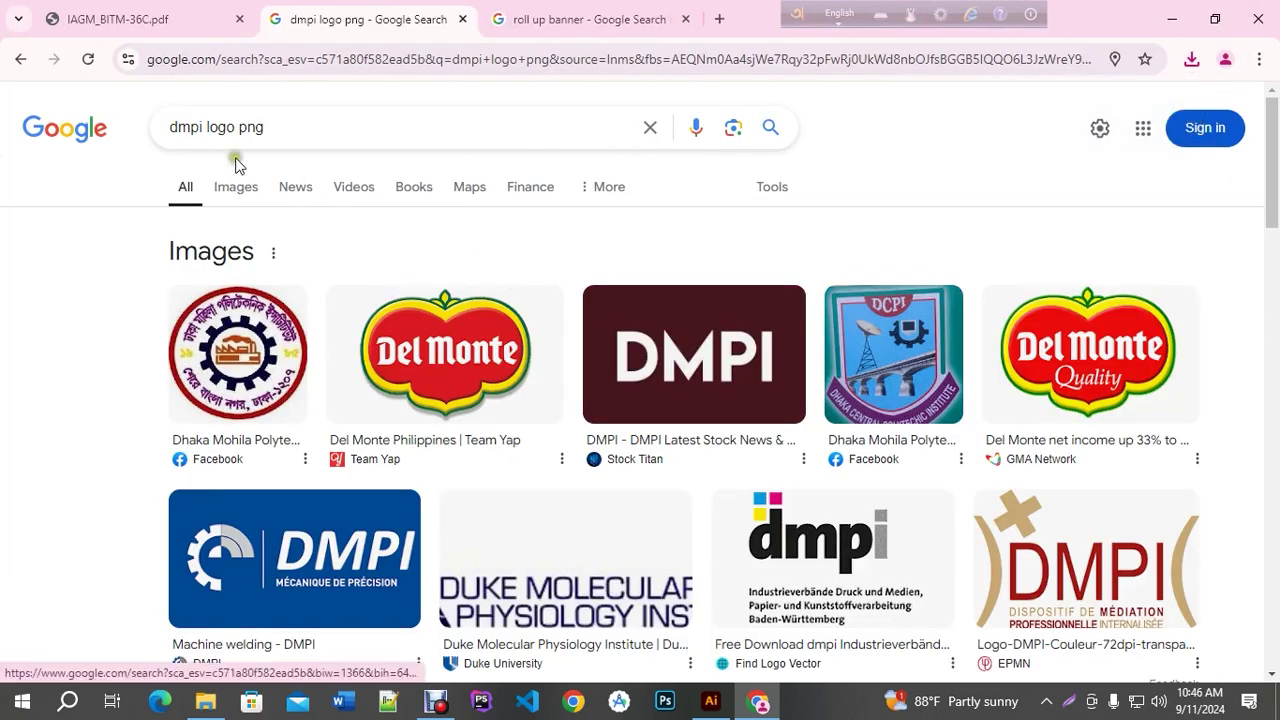
Change the search to 'BTEB logo png' and show image results
scroll(328, 338, down, 1)
scroll(328, 338, down, 5)
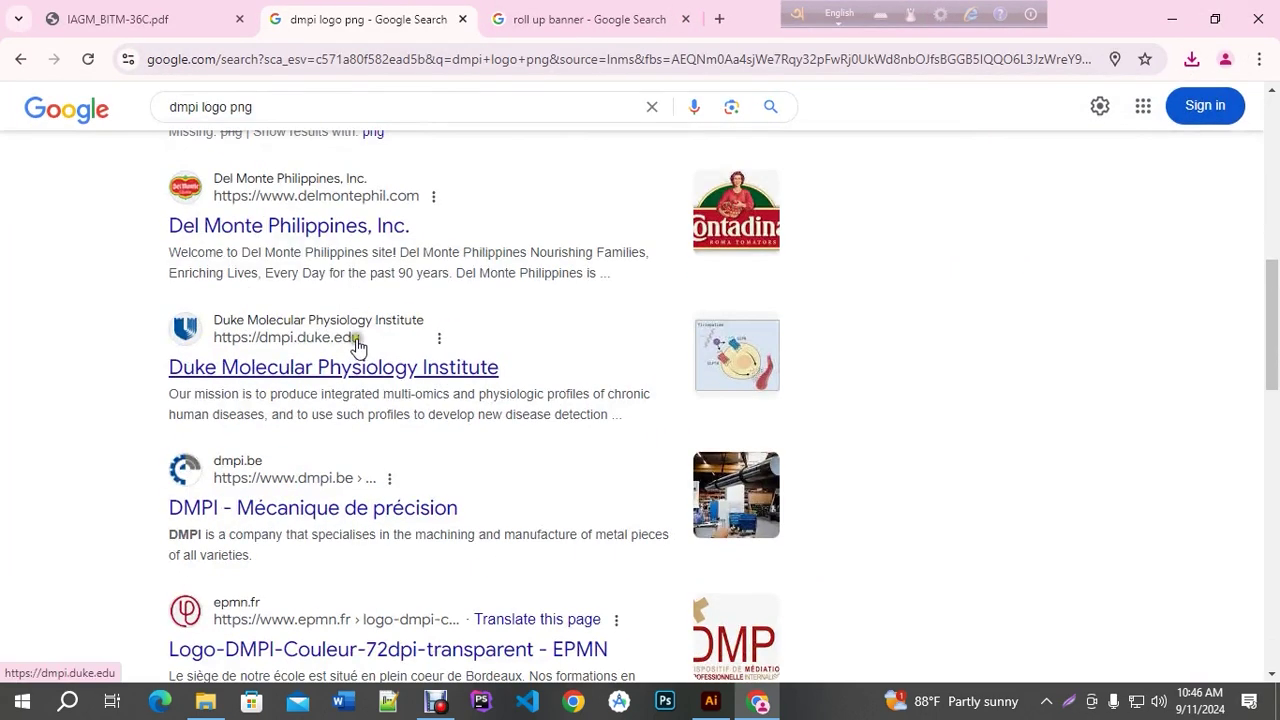
scroll(353, 338, down, 3)
scroll(353, 338, up, 10)
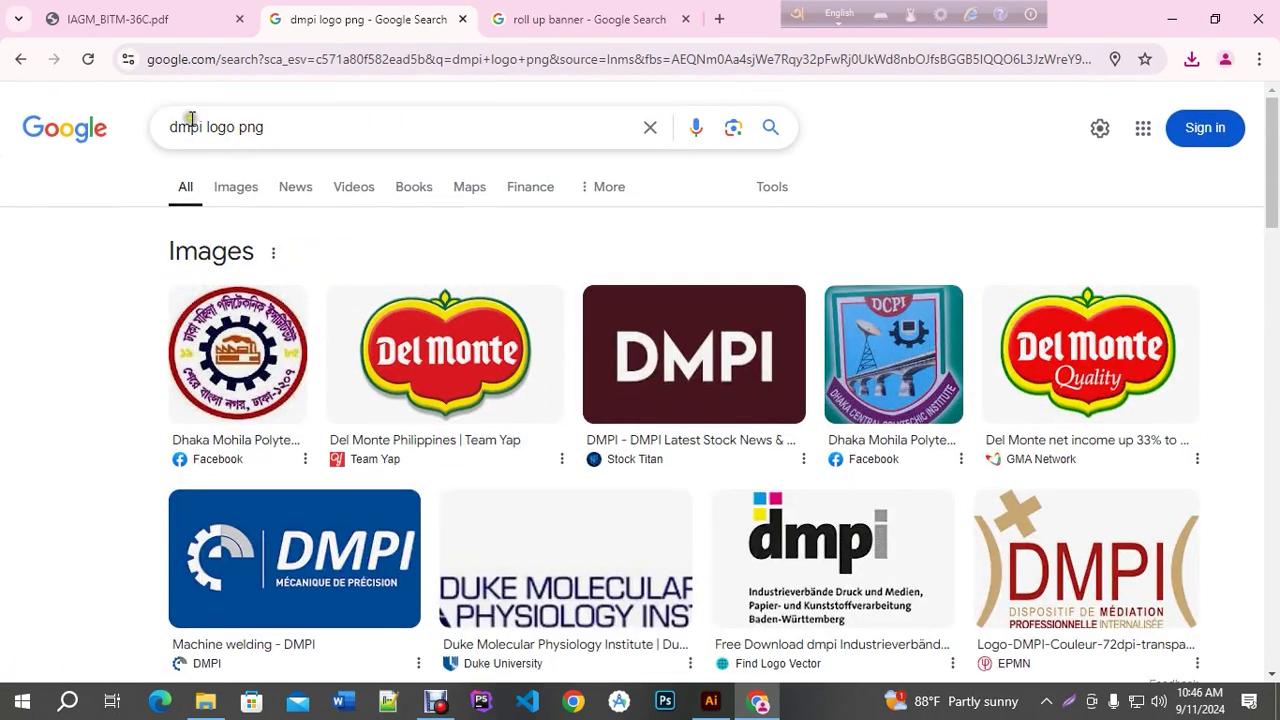
double_click(204, 127)
text(BTEB)
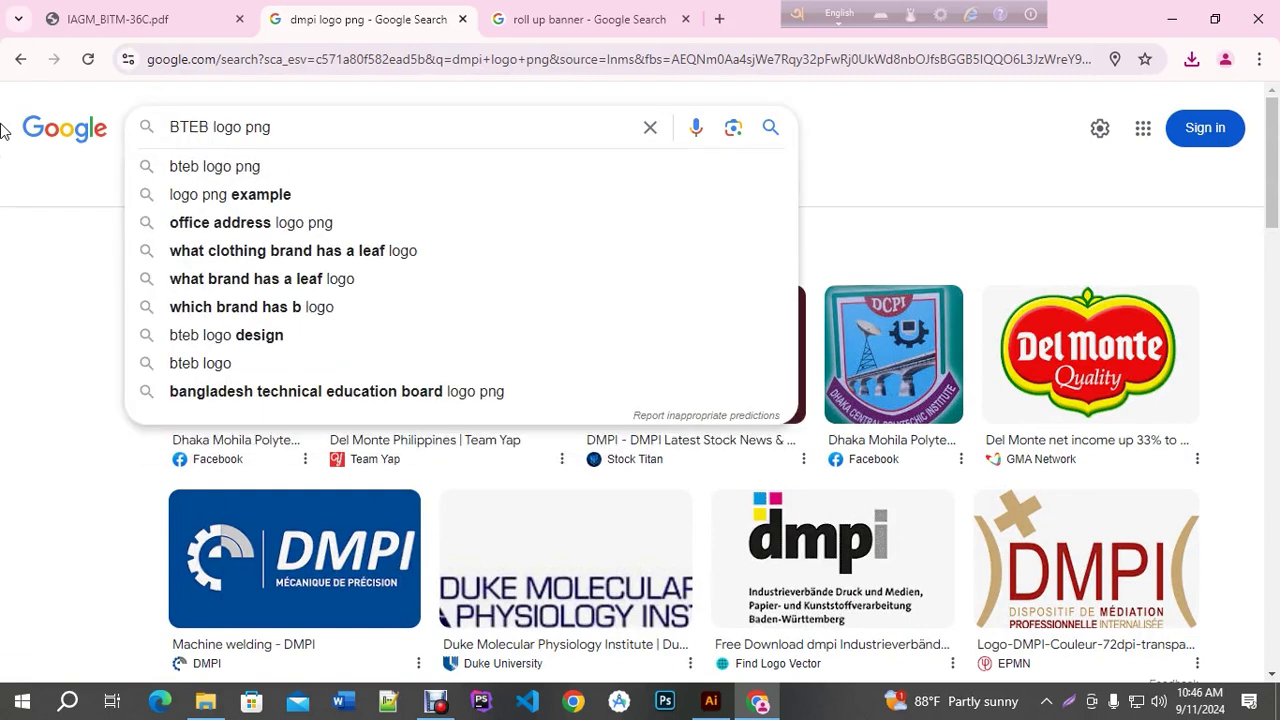
key(Return)
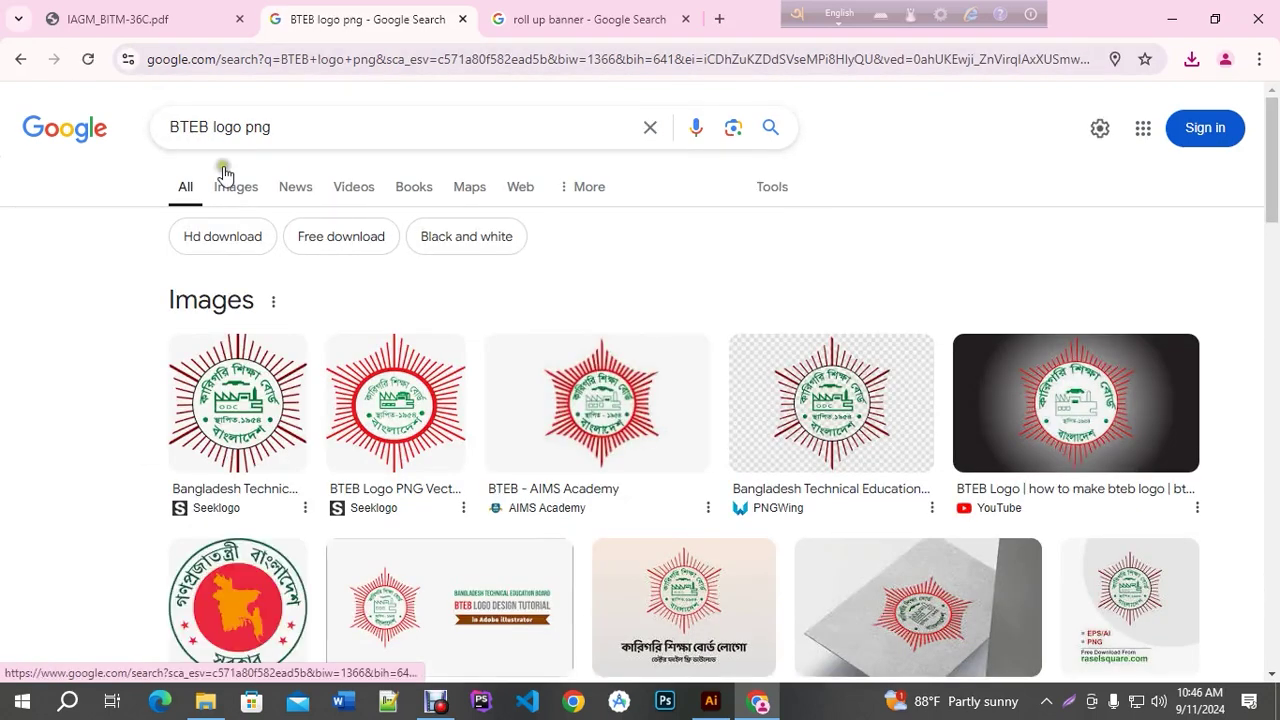
click(226, 185)
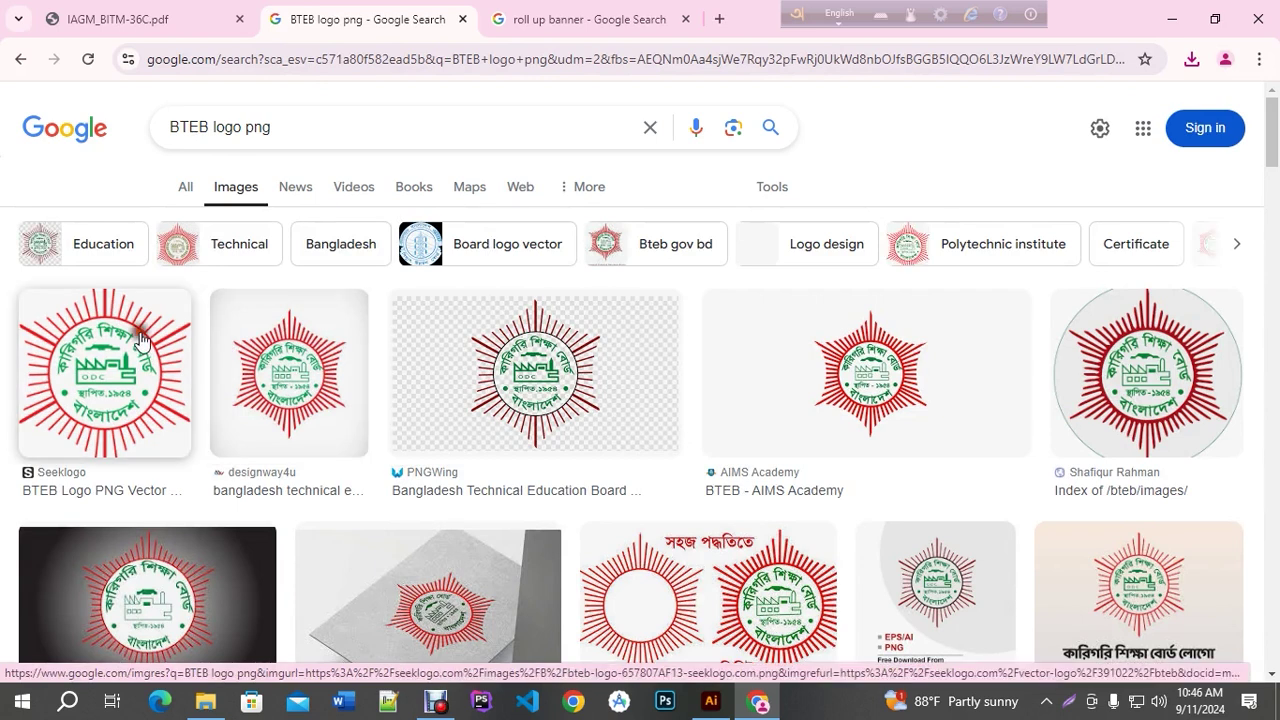
Preview several BTEB logo images and settle on the circular one
click(134, 331)
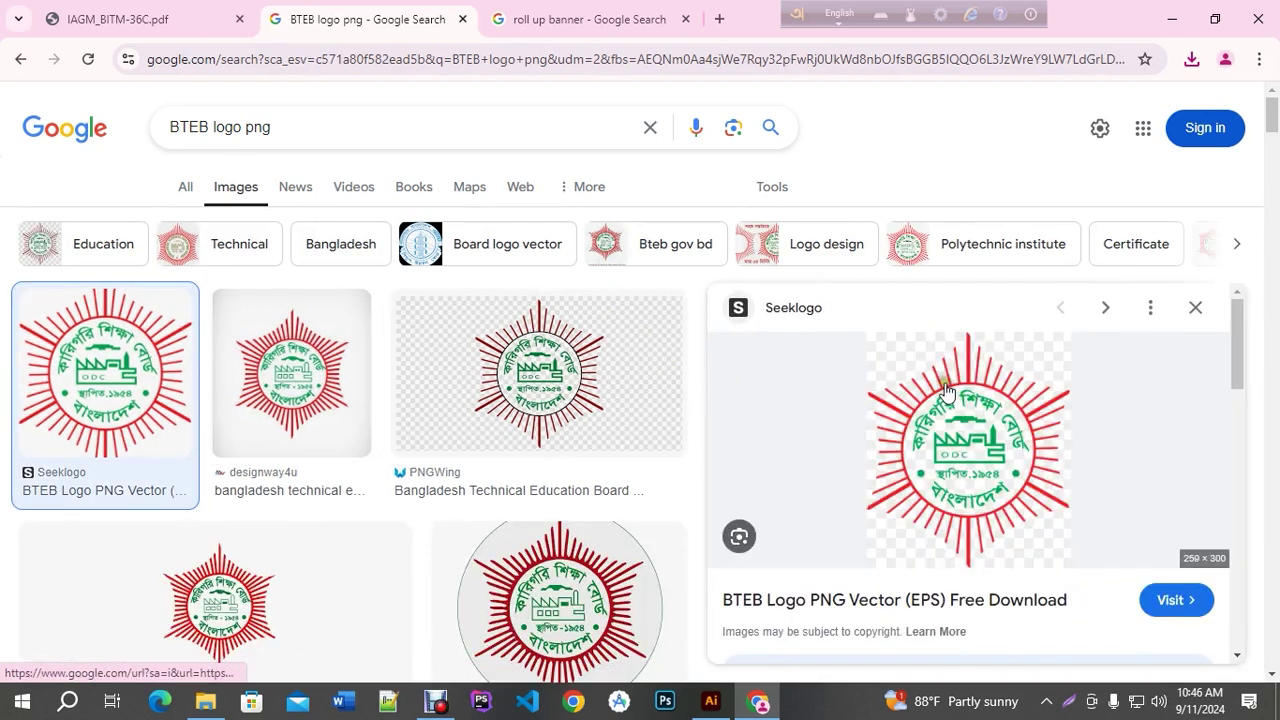
right_click(943, 388)
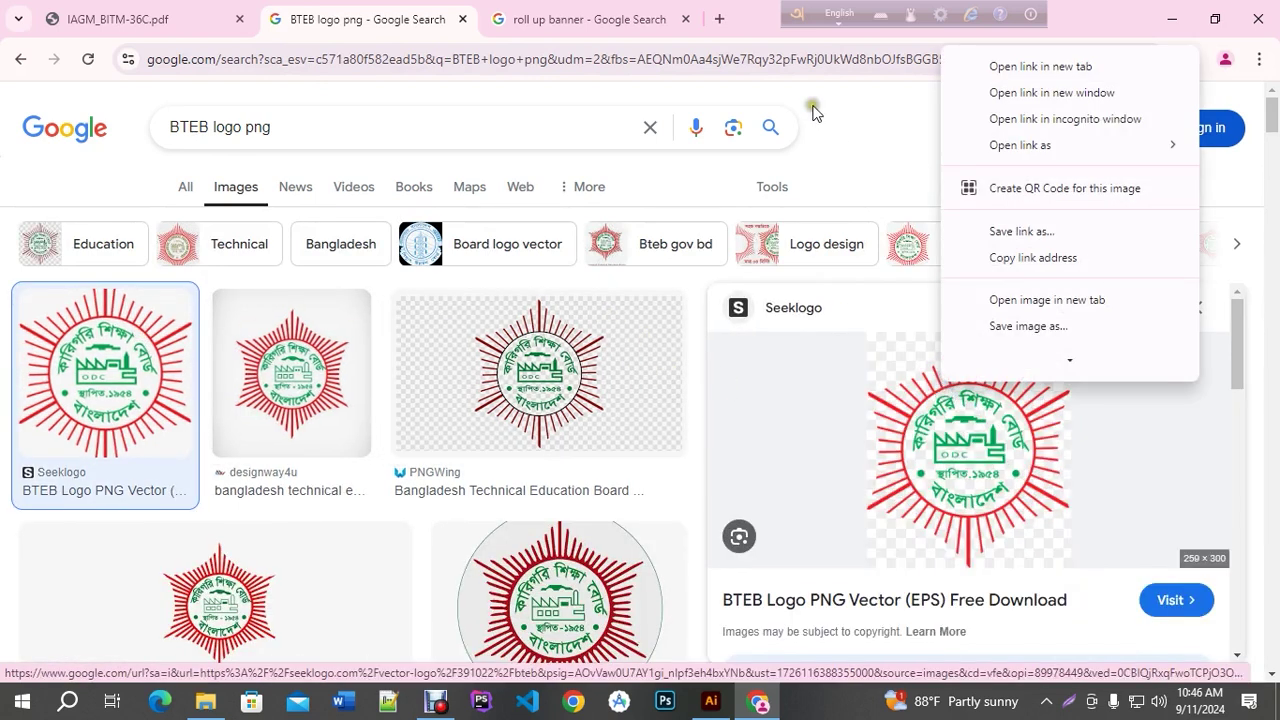
key(Escape)
click(283, 338)
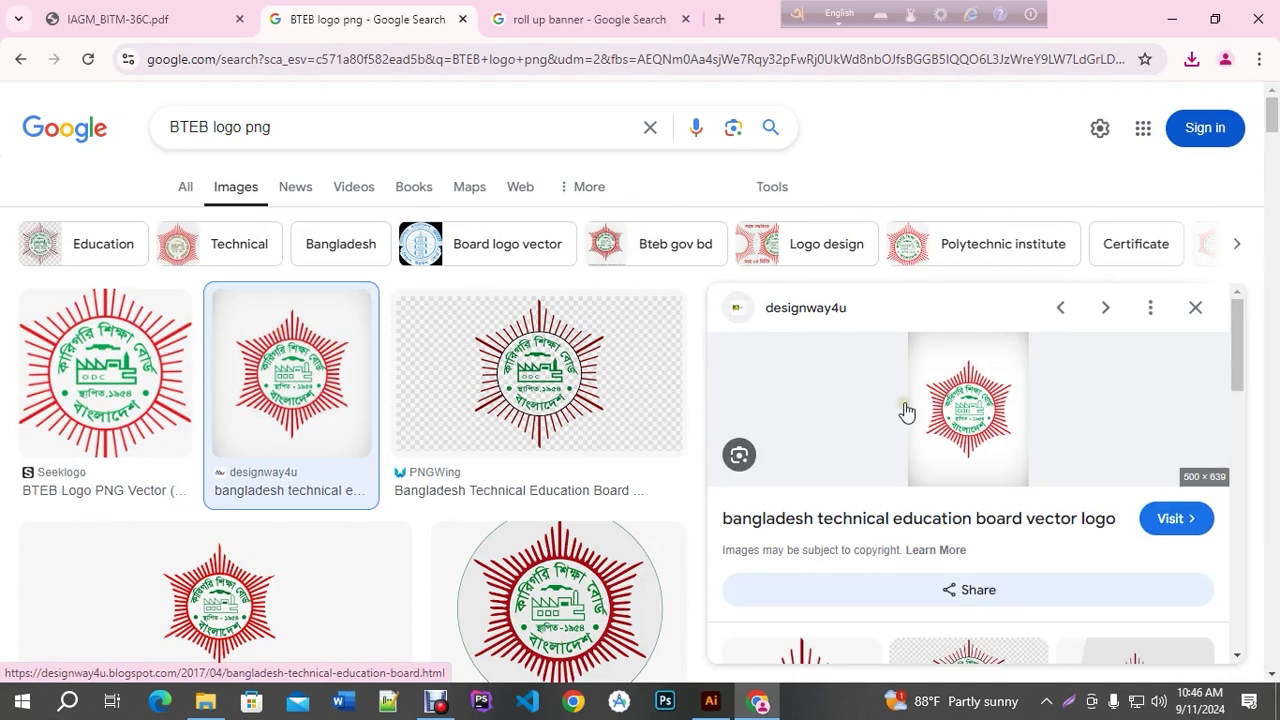
scroll(600, 450, down, 3)
click(600, 420)
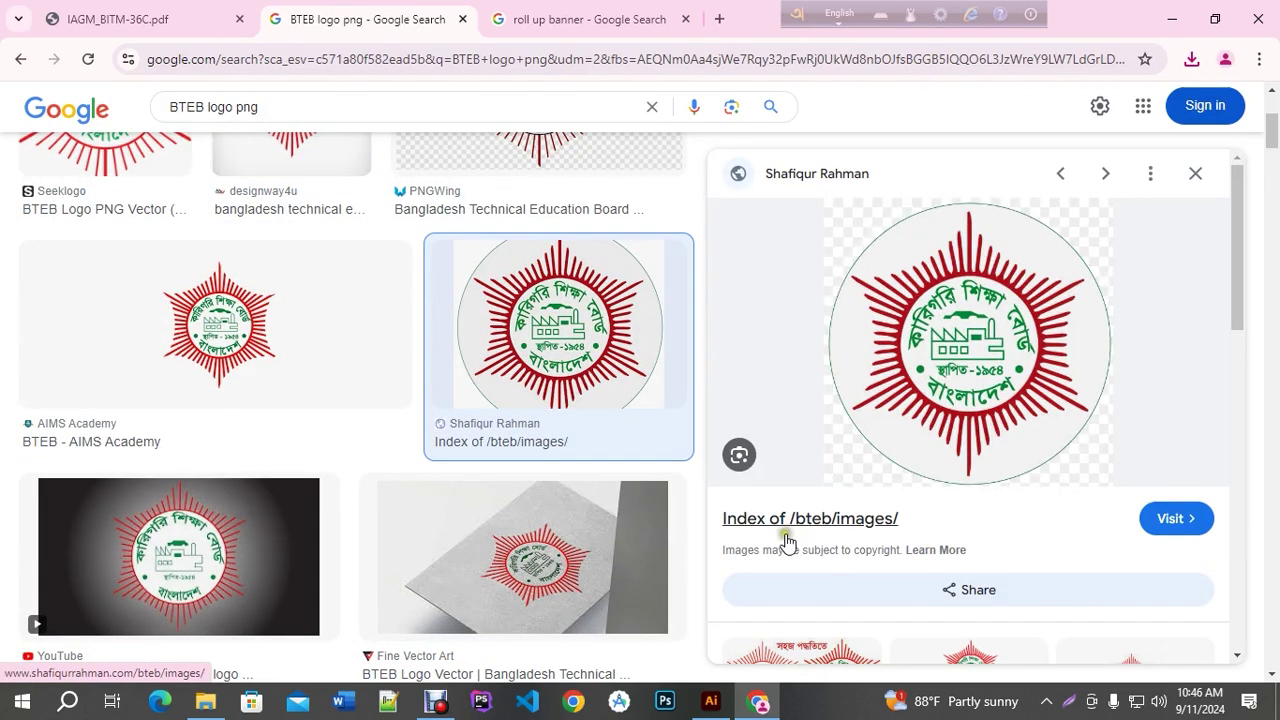
Save the circular BTEB logo to the Desktop as bteb.png and close the search tab
right_click(913, 328)
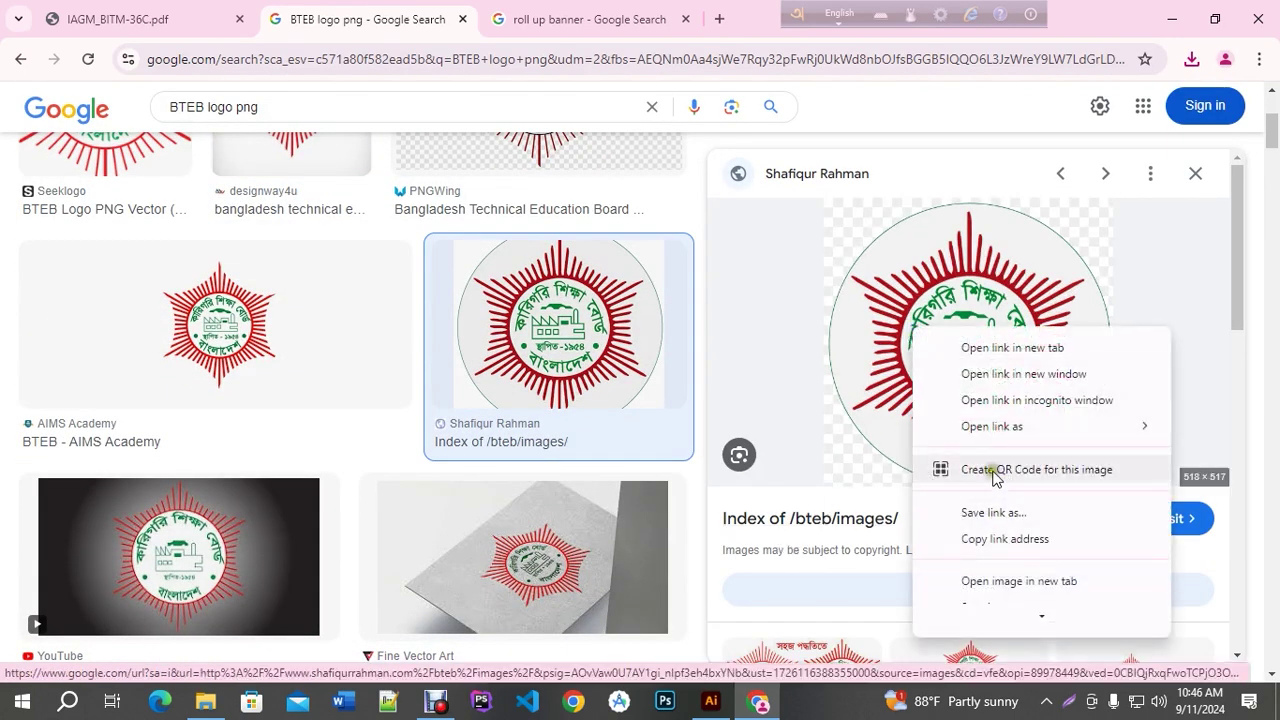
scroll(1000, 520, down, 1)
click(1004, 557)
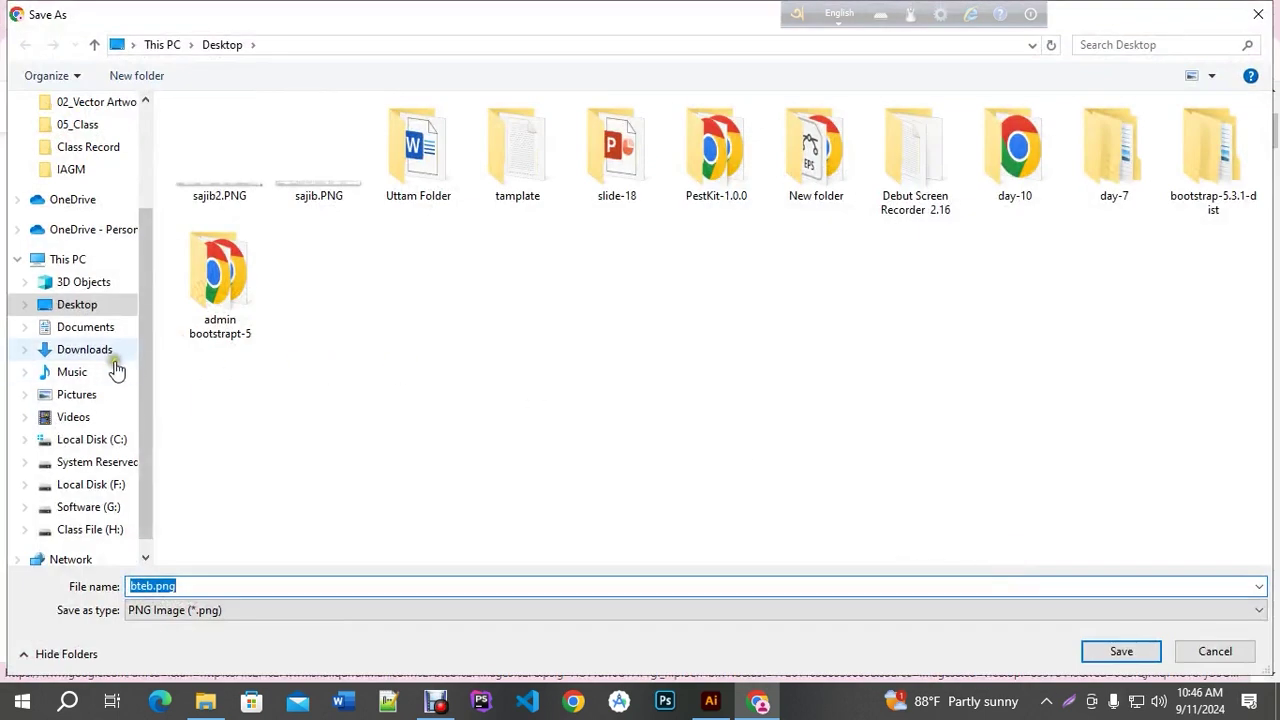
click(86, 304)
click(1100, 648)
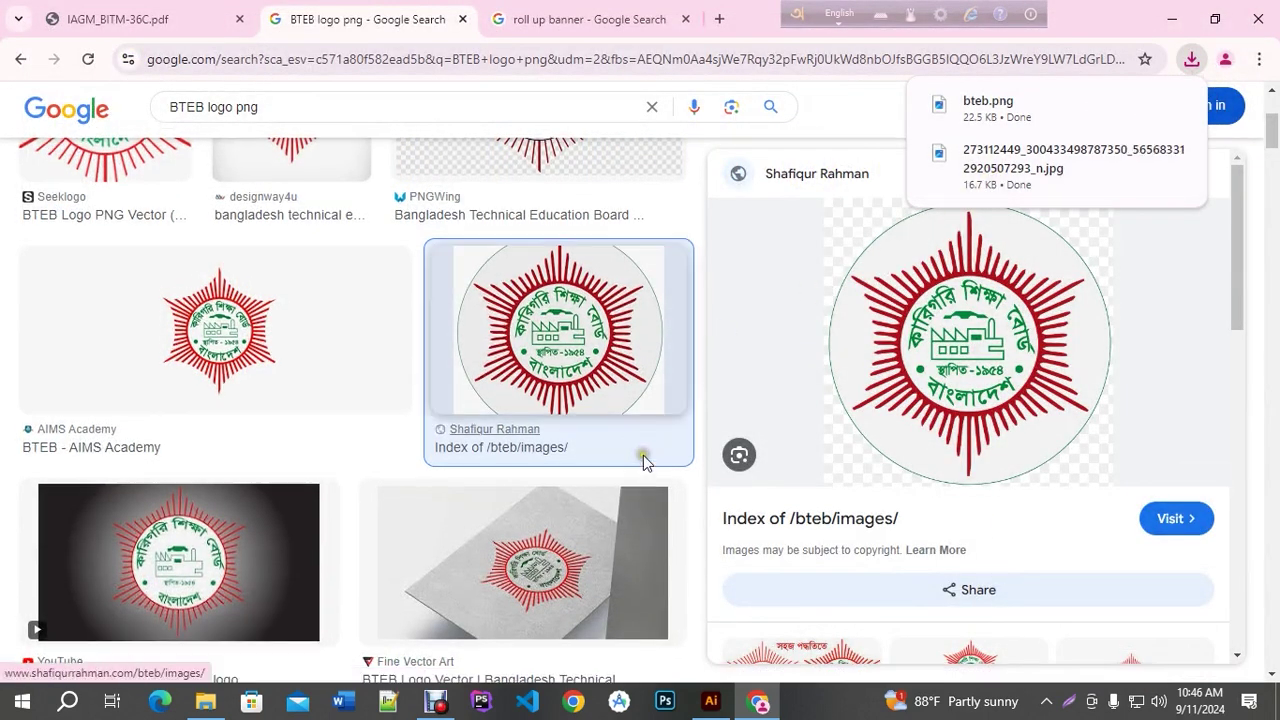
scroll(643, 455, up, 3)
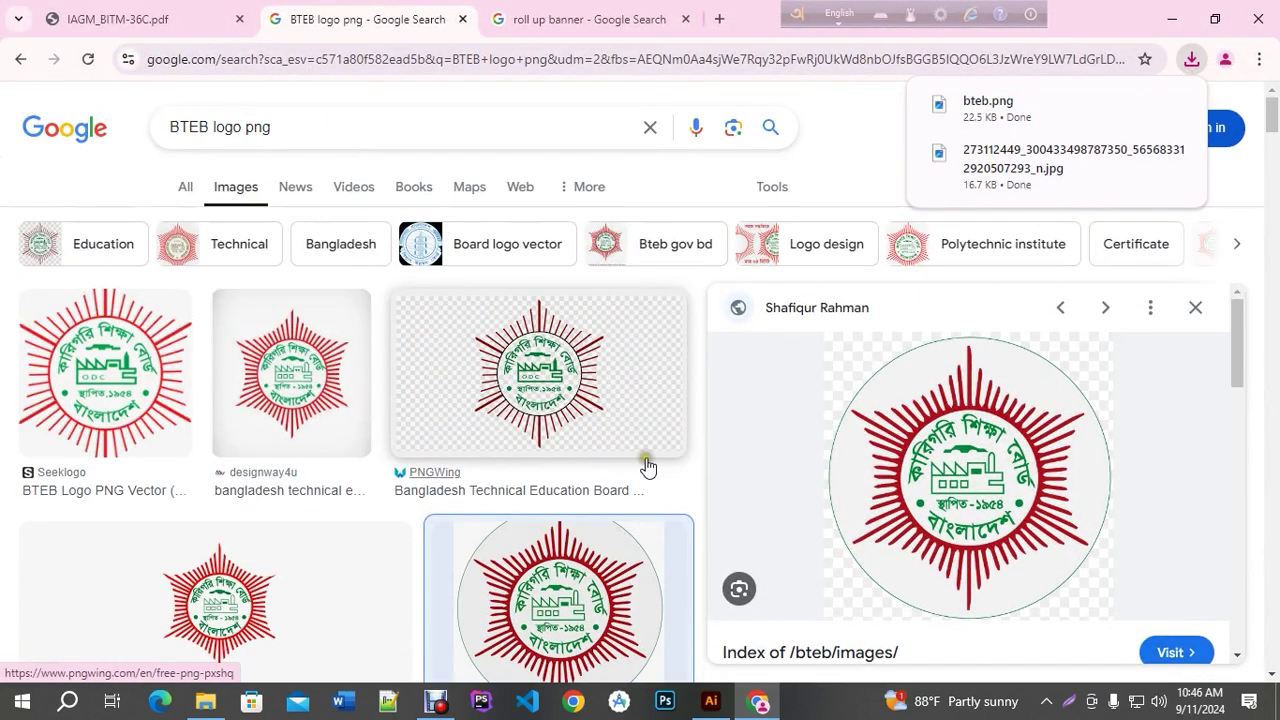
click(463, 20)
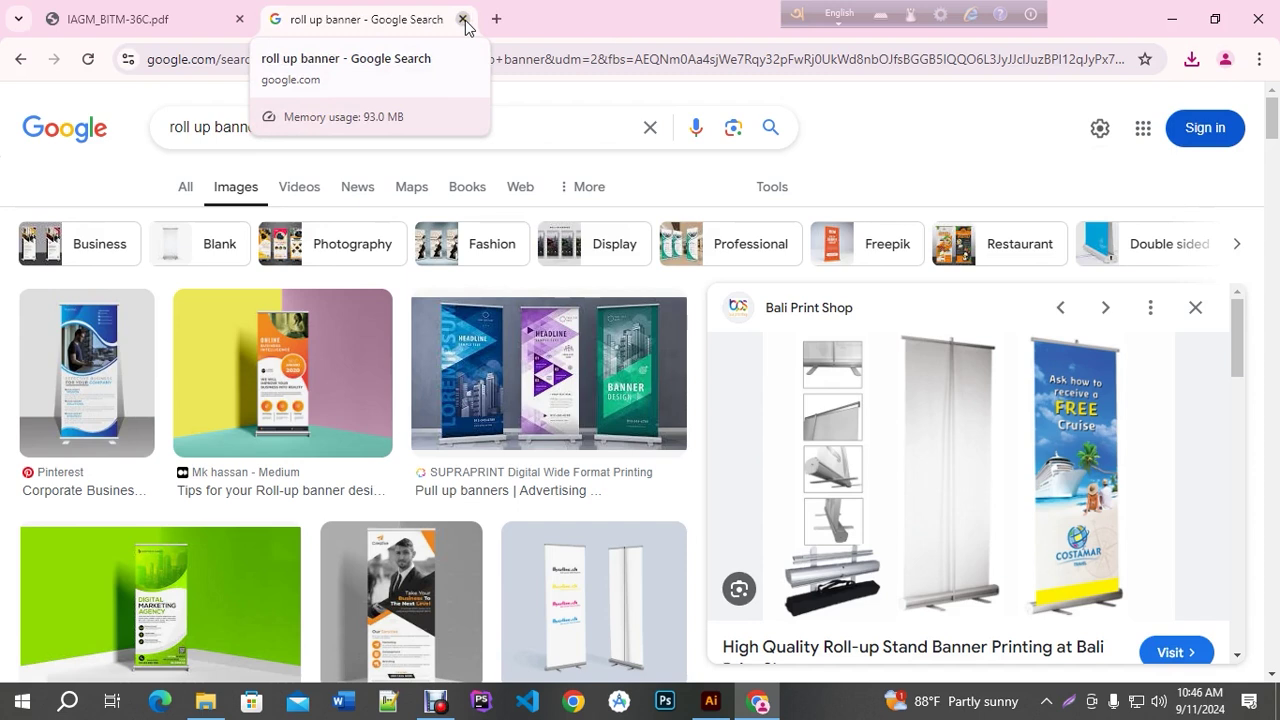
Close the roll up banner search tab and start a new Google tab
click(463, 20)
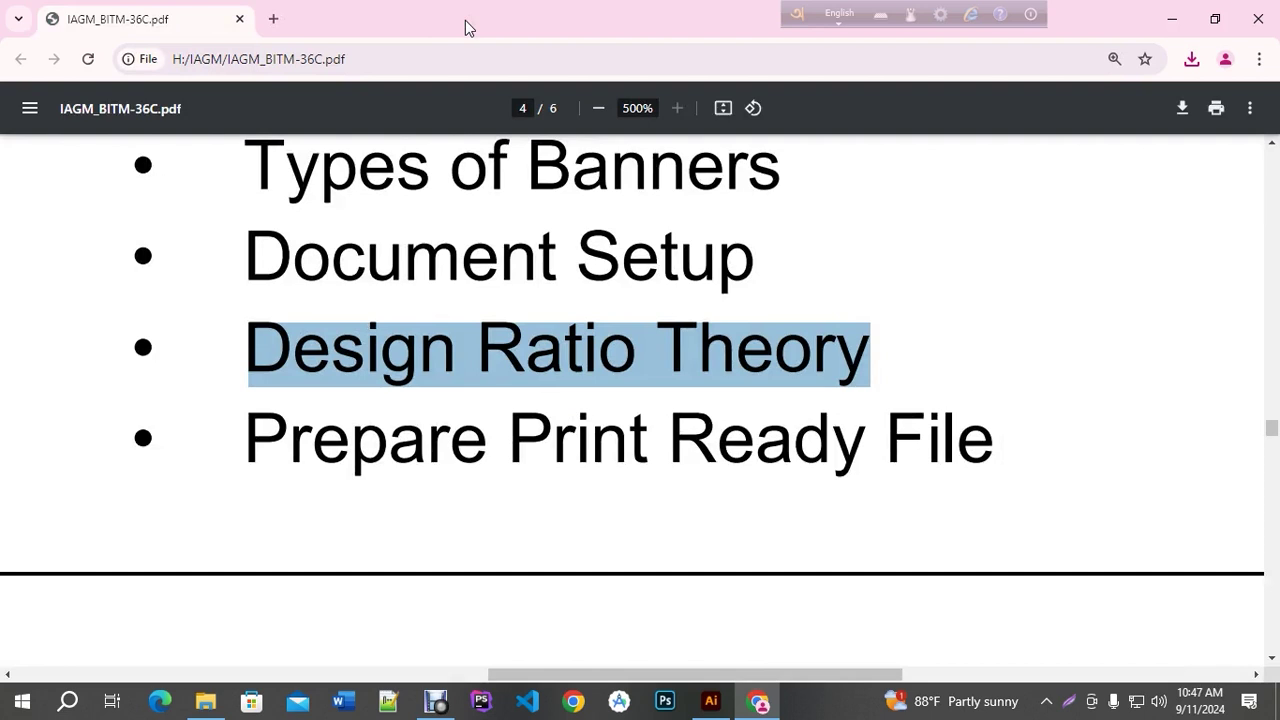
click(273, 19)
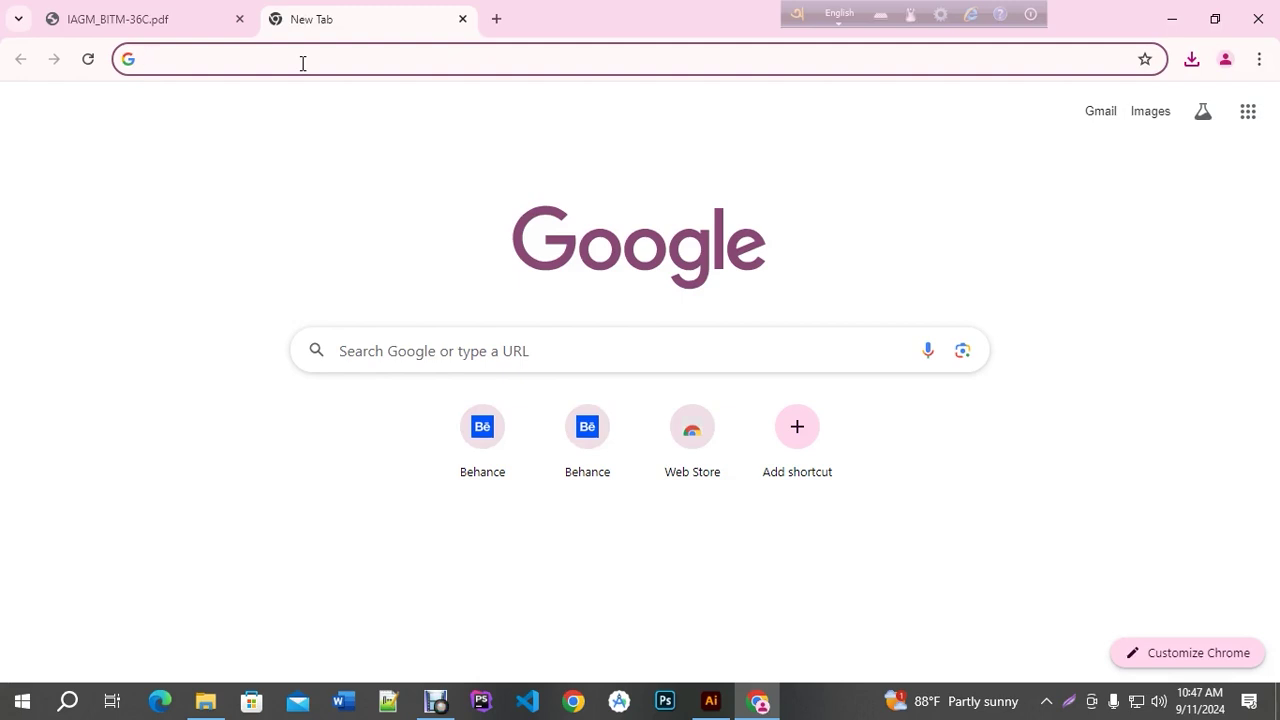
Search 'ador noirrit font', open the Lipighor result in a new tab, and show image results
text(ador no)
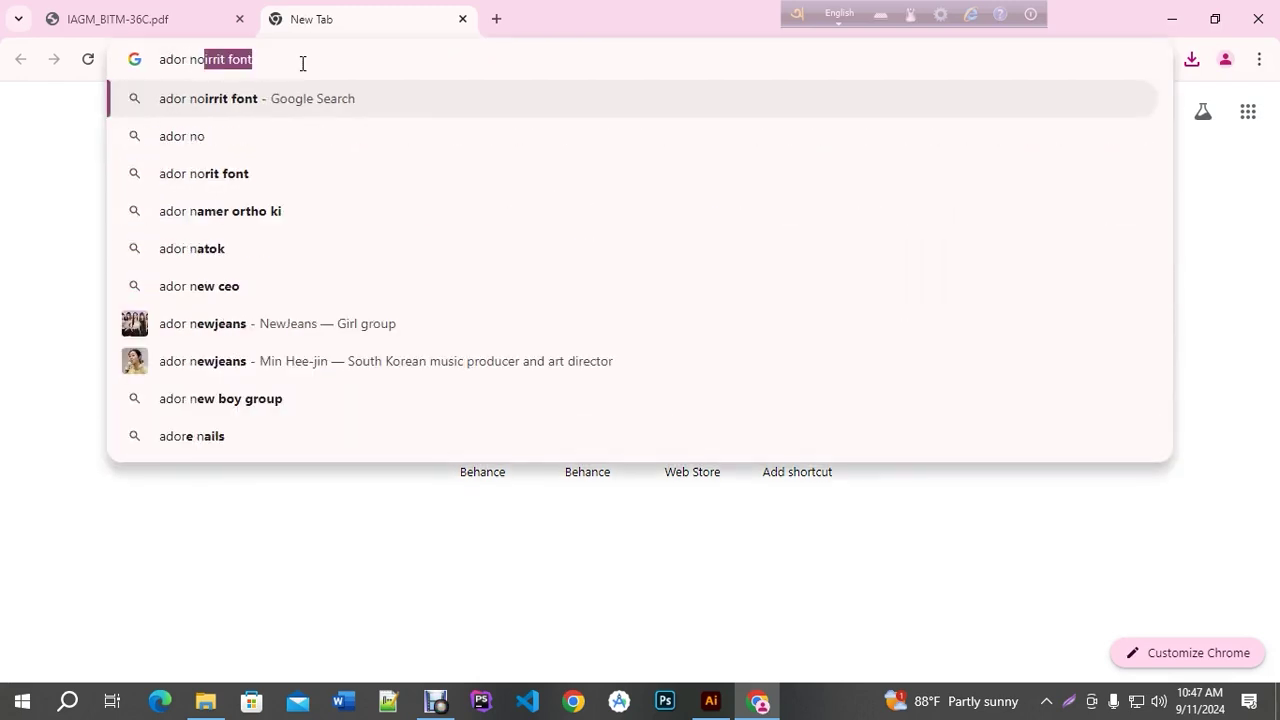
text(irit)
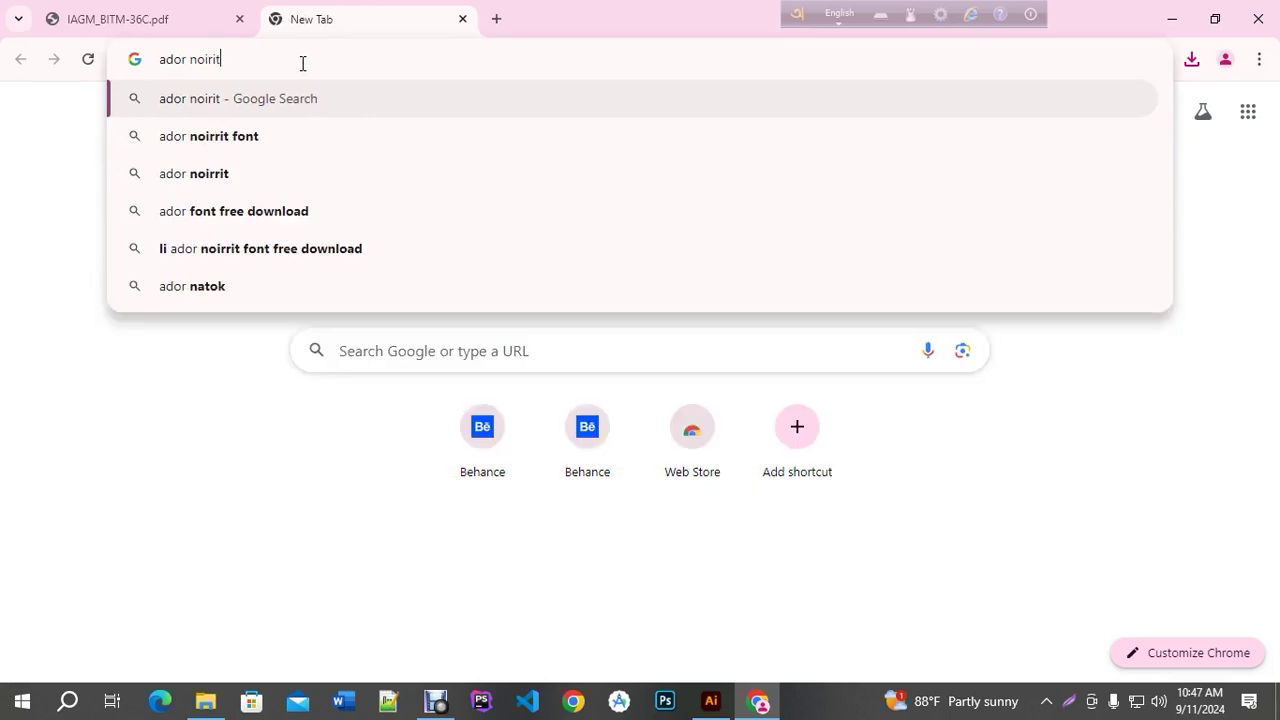
click(258, 148)
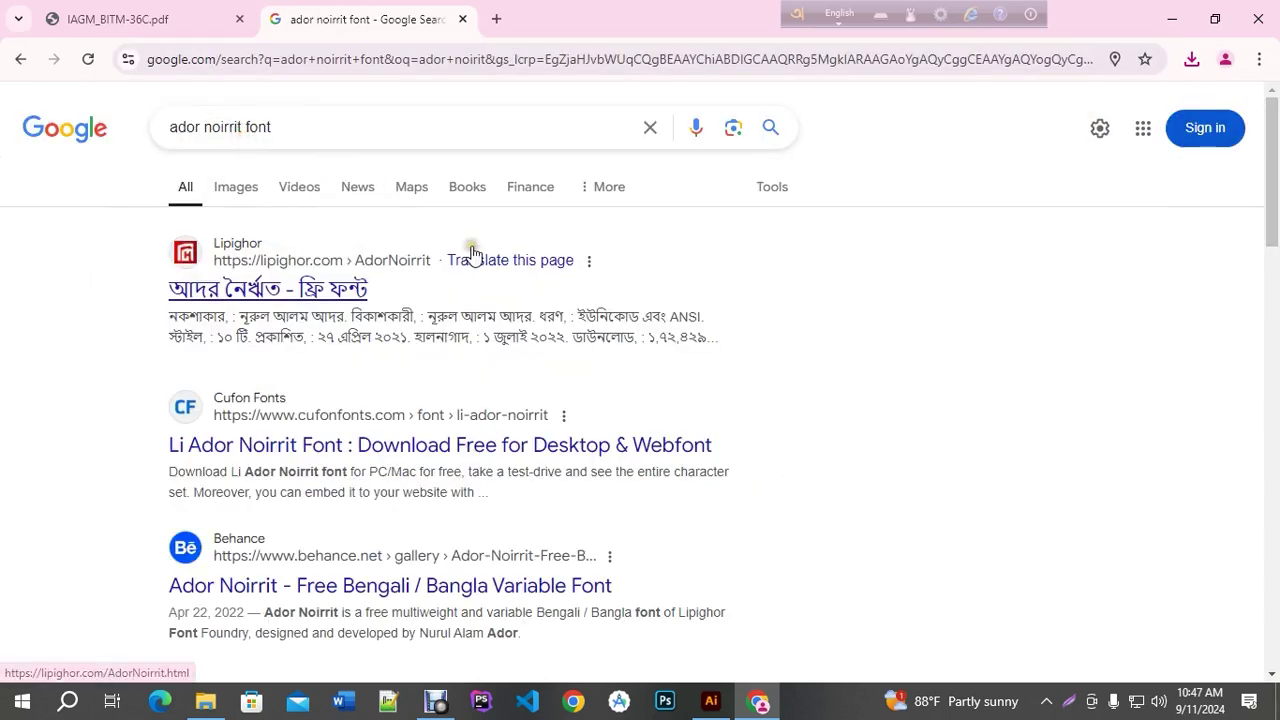
middle_click(236, 291)
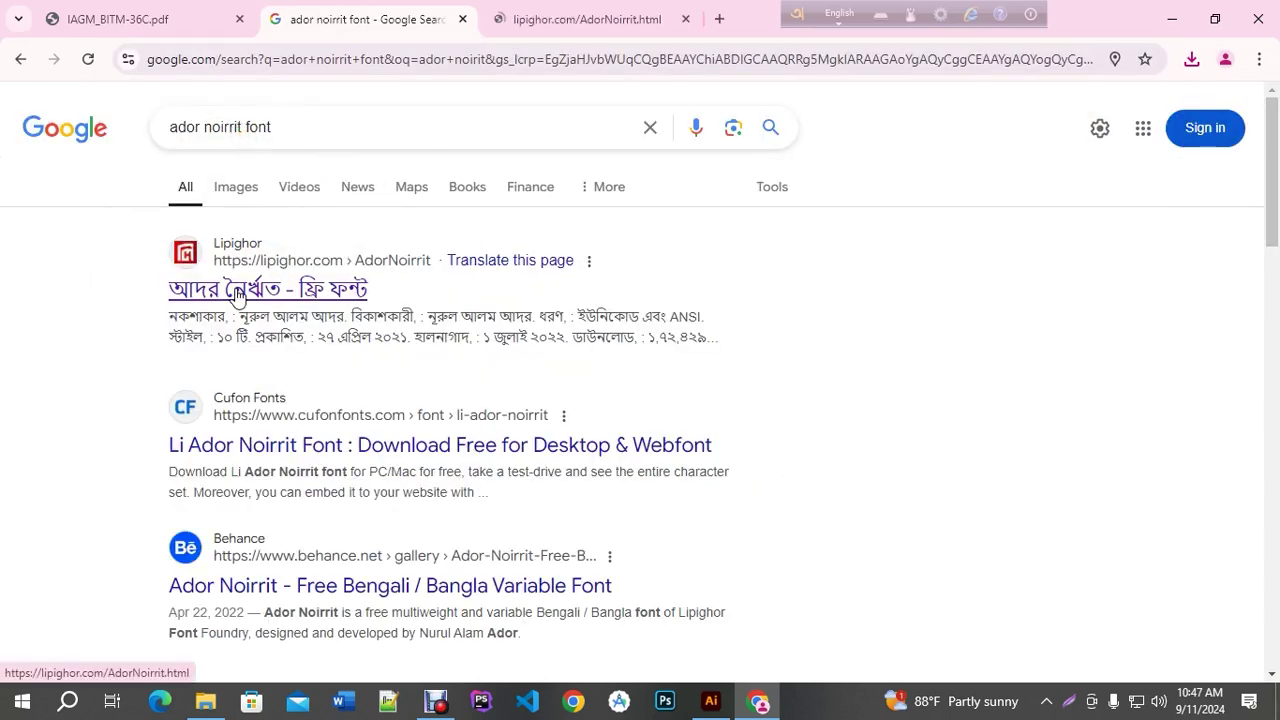
click(232, 186)
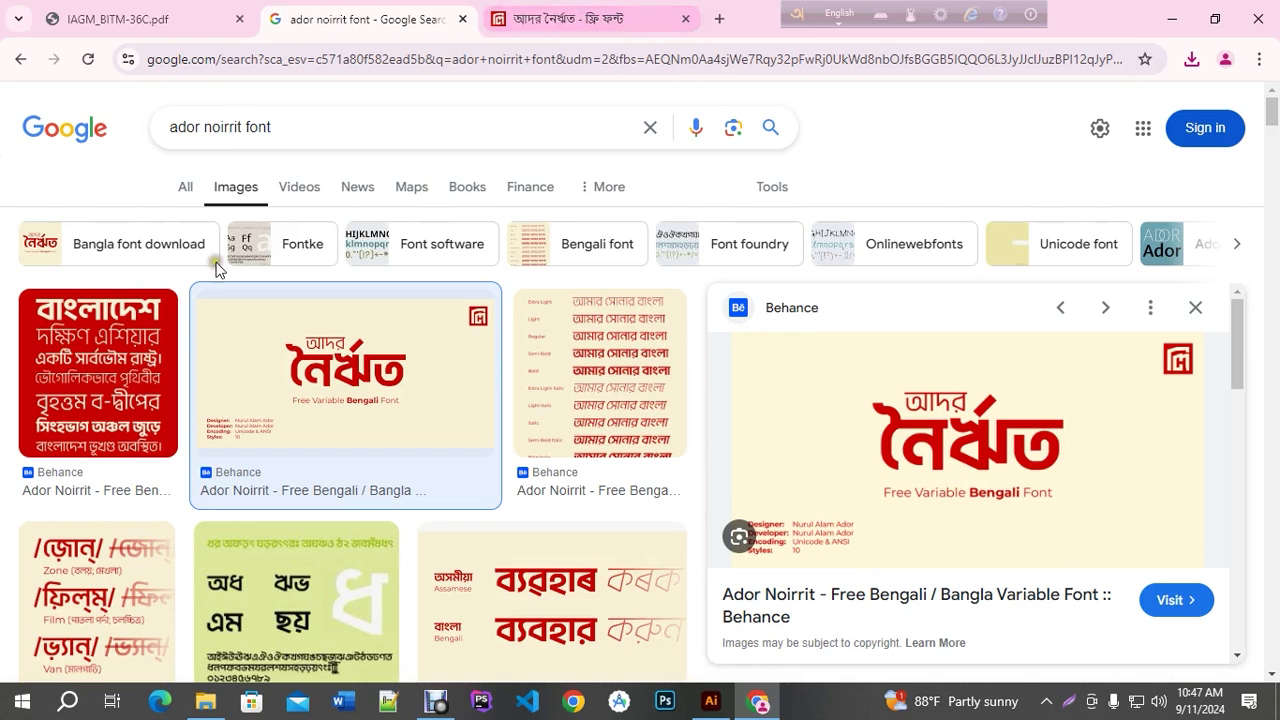
Download LiAdorNoirritMultiweight.zip from Lipighor after accepting the terms, then reveal it in Downloads
click(565, 8)
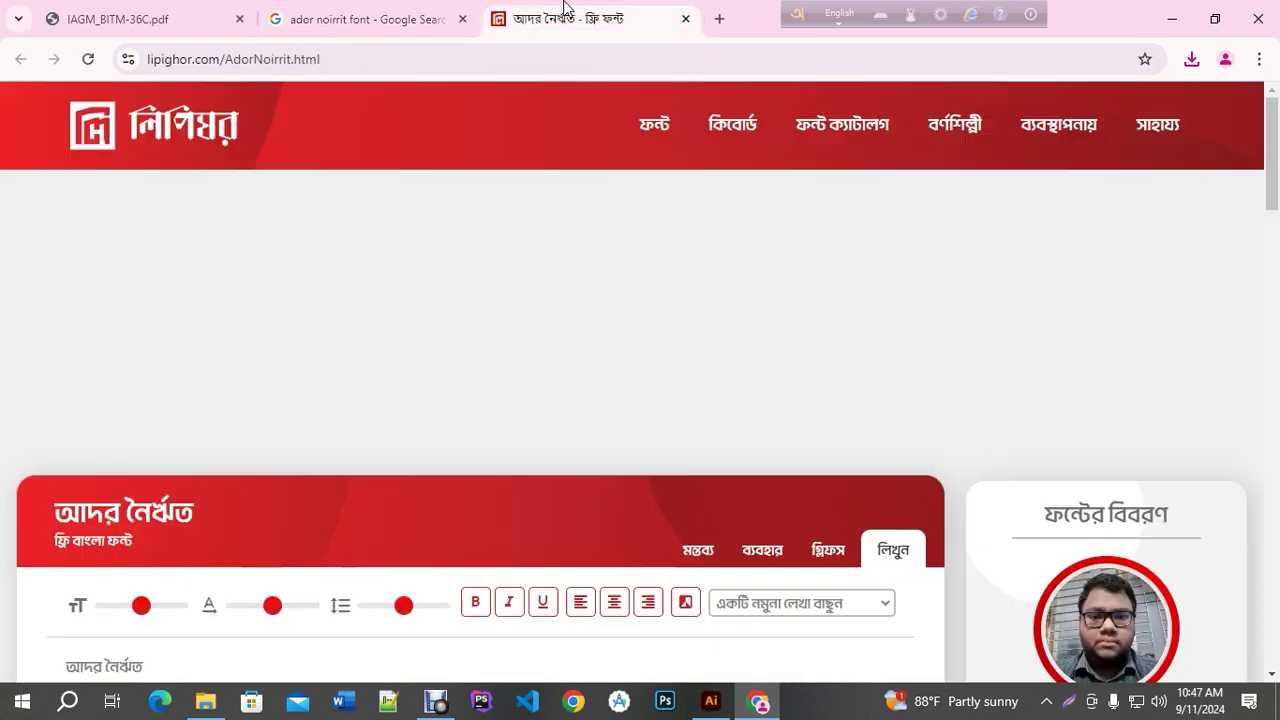
scroll(608, 356, down, 4)
scroll(608, 365, down, 3)
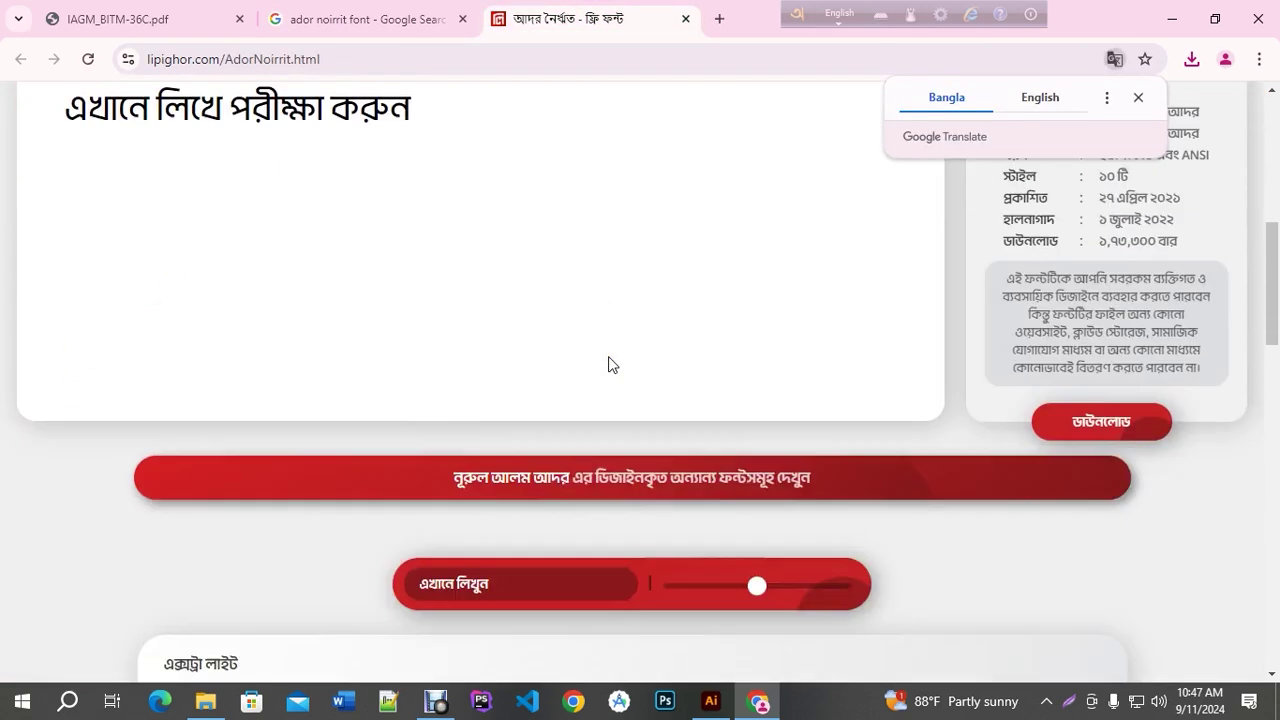
click(1089, 377)
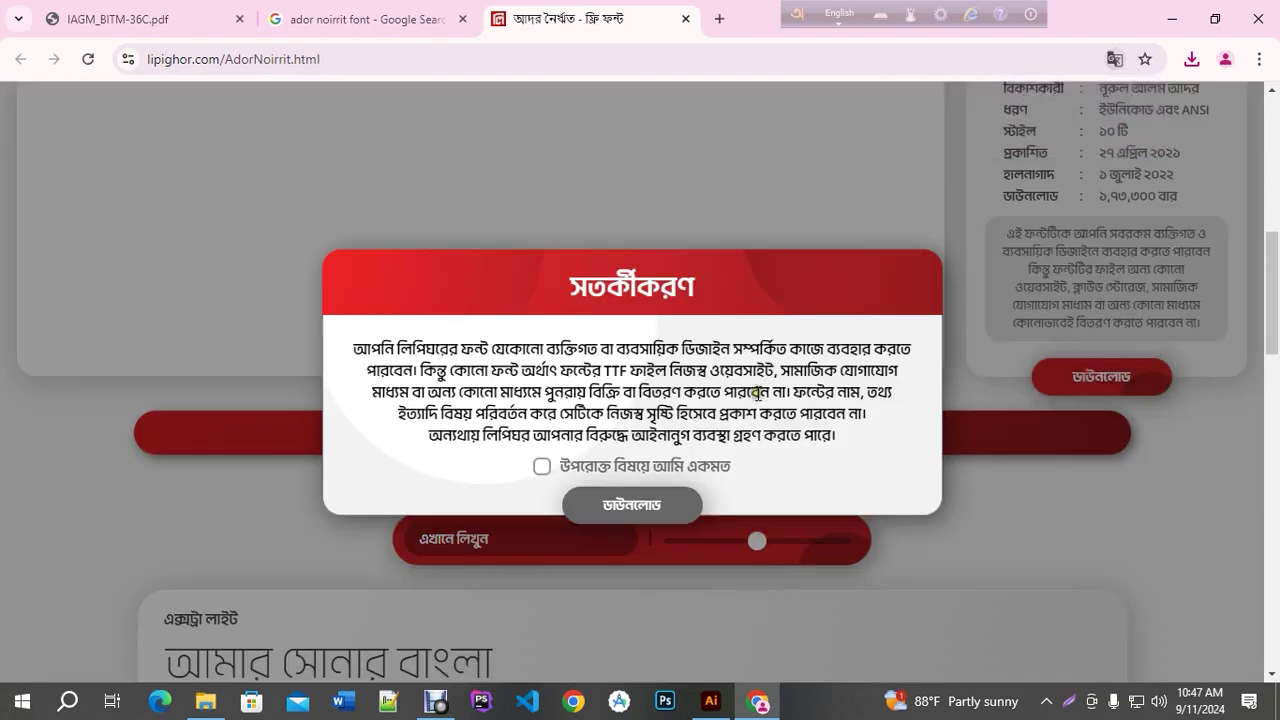
click(542, 466)
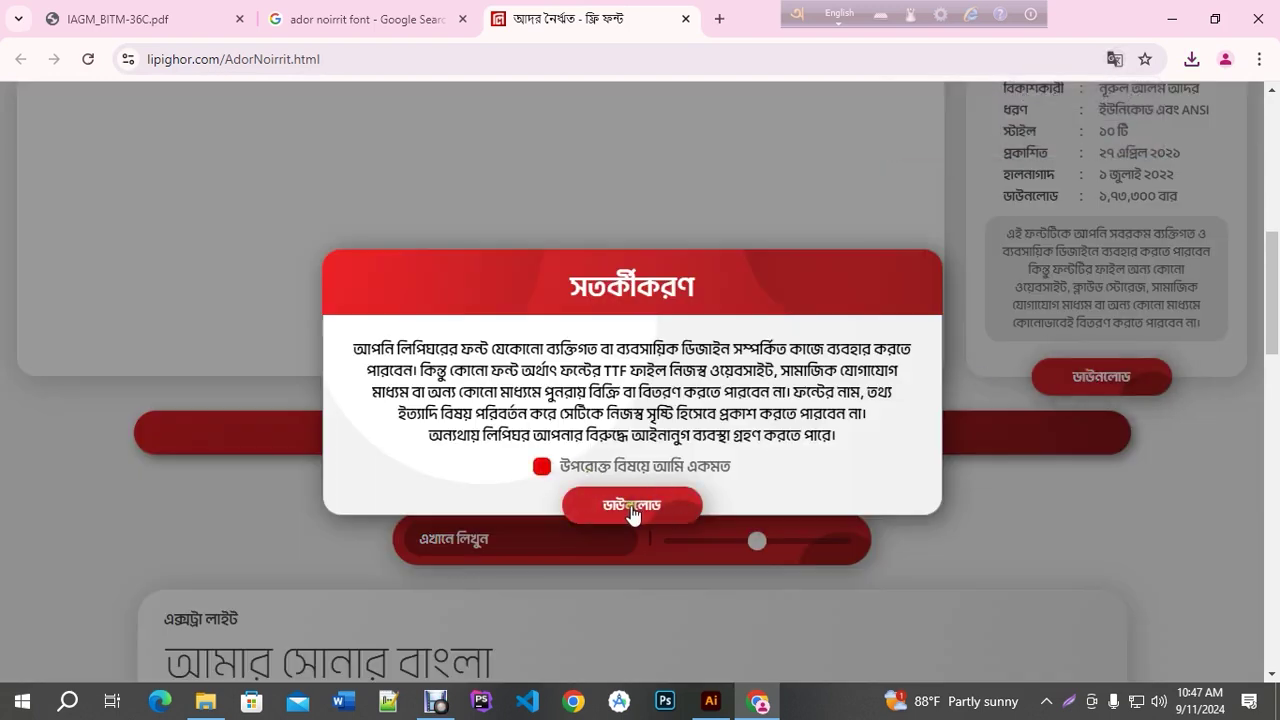
click(629, 512)
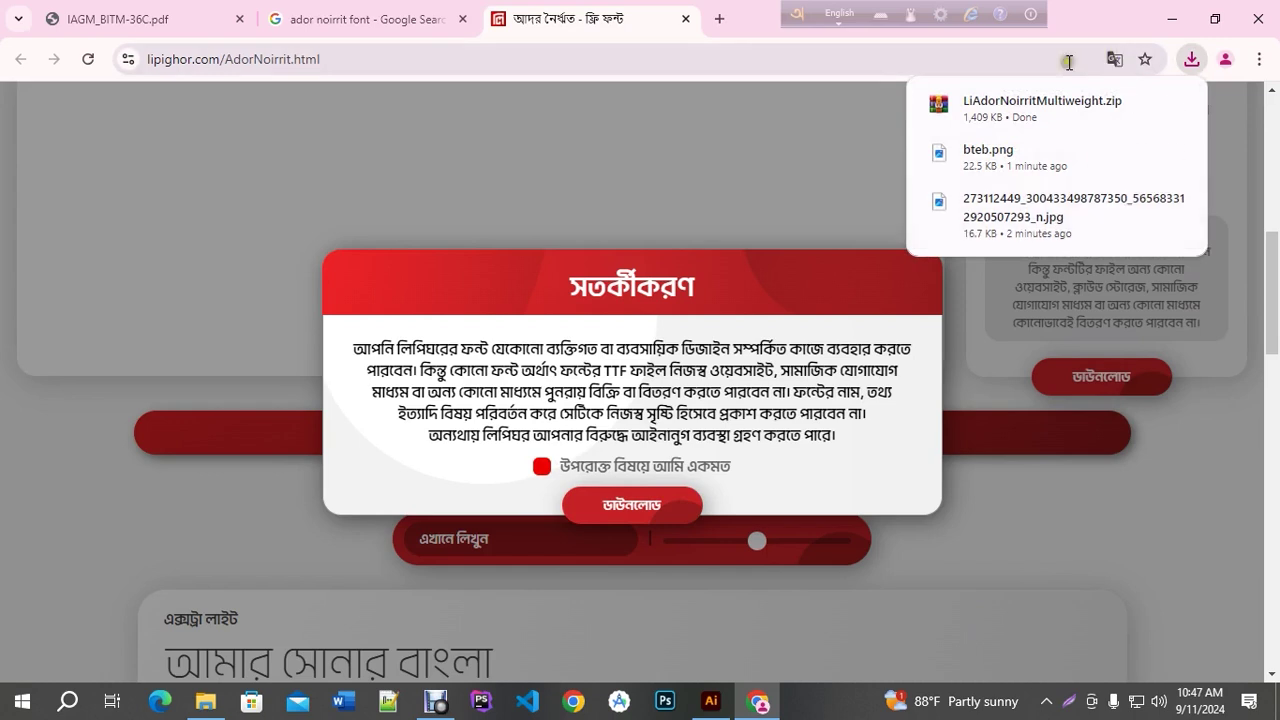
click(685, 19)
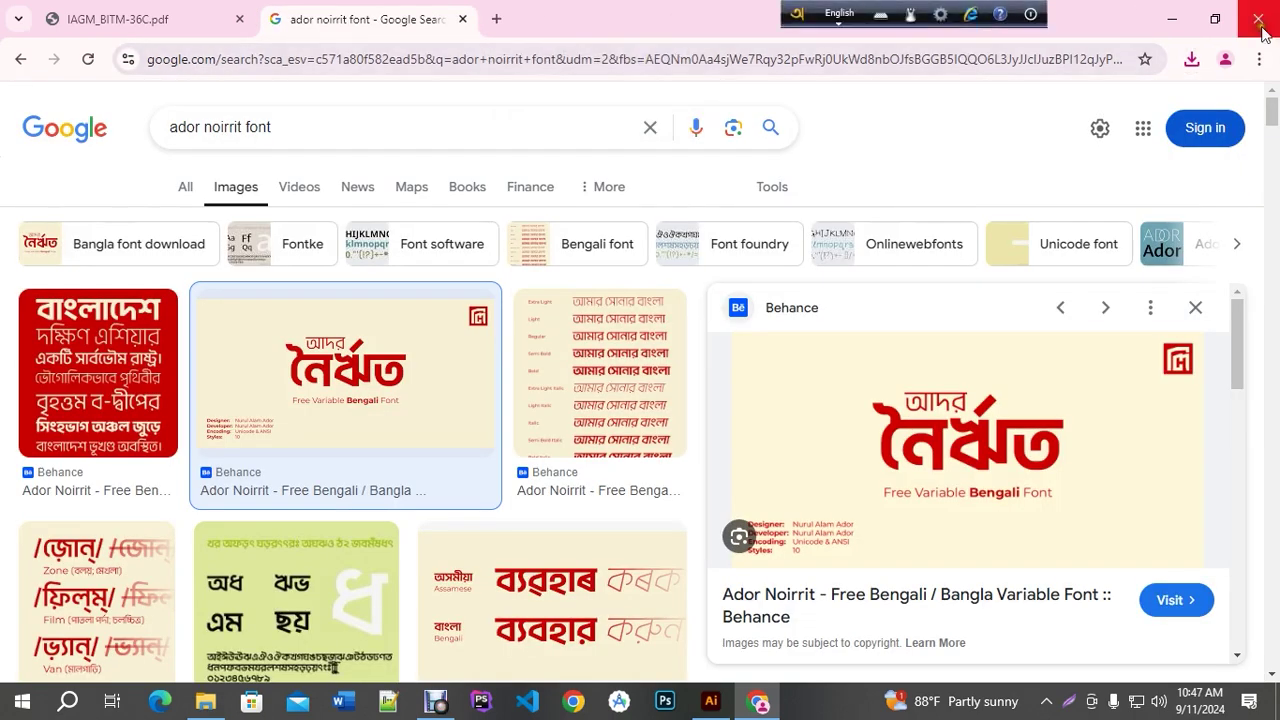
click(1192, 62)
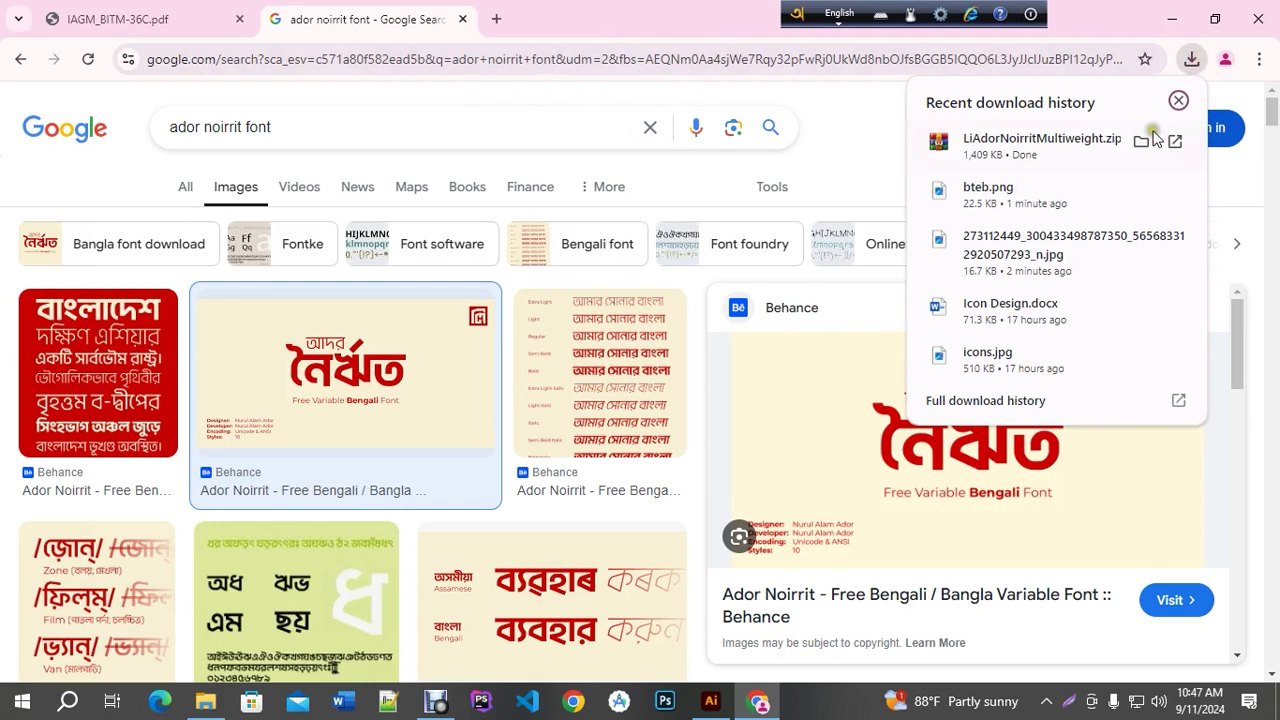
Open LiAdorNoirritMultiweight.zip in WinRAR and enter its Unicode folder
click(1140, 135)
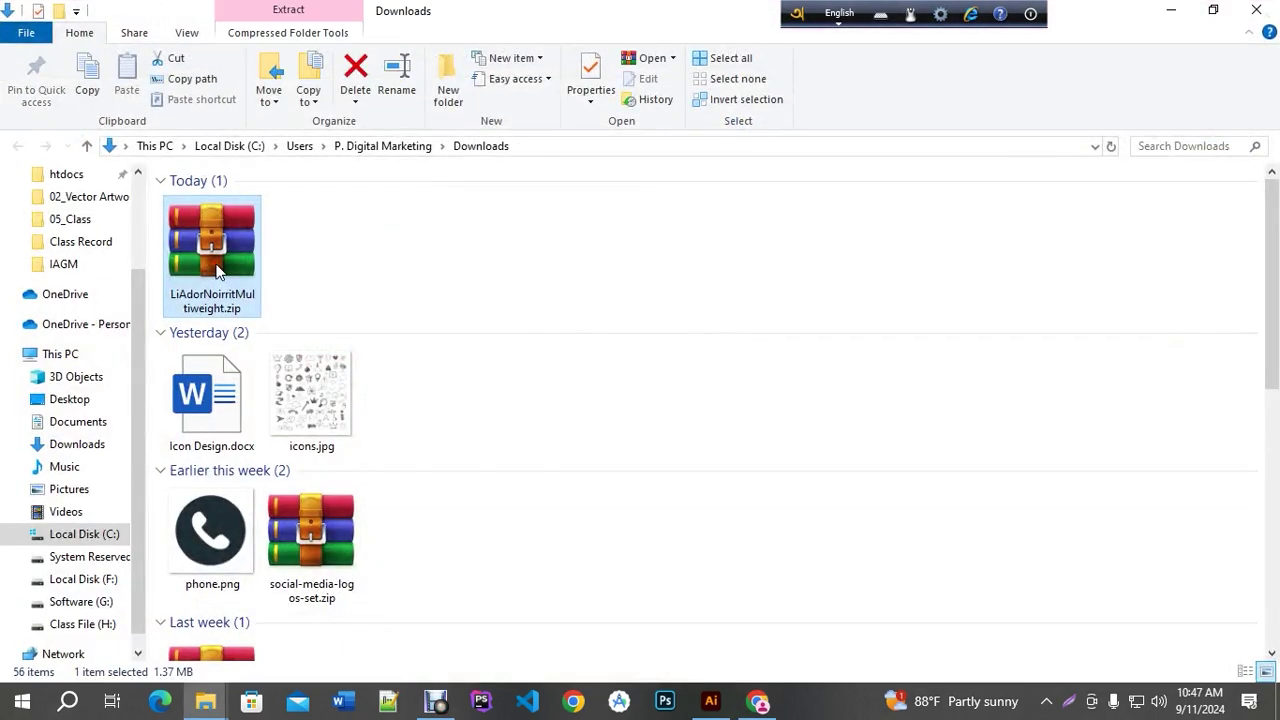
double_click(216, 270)
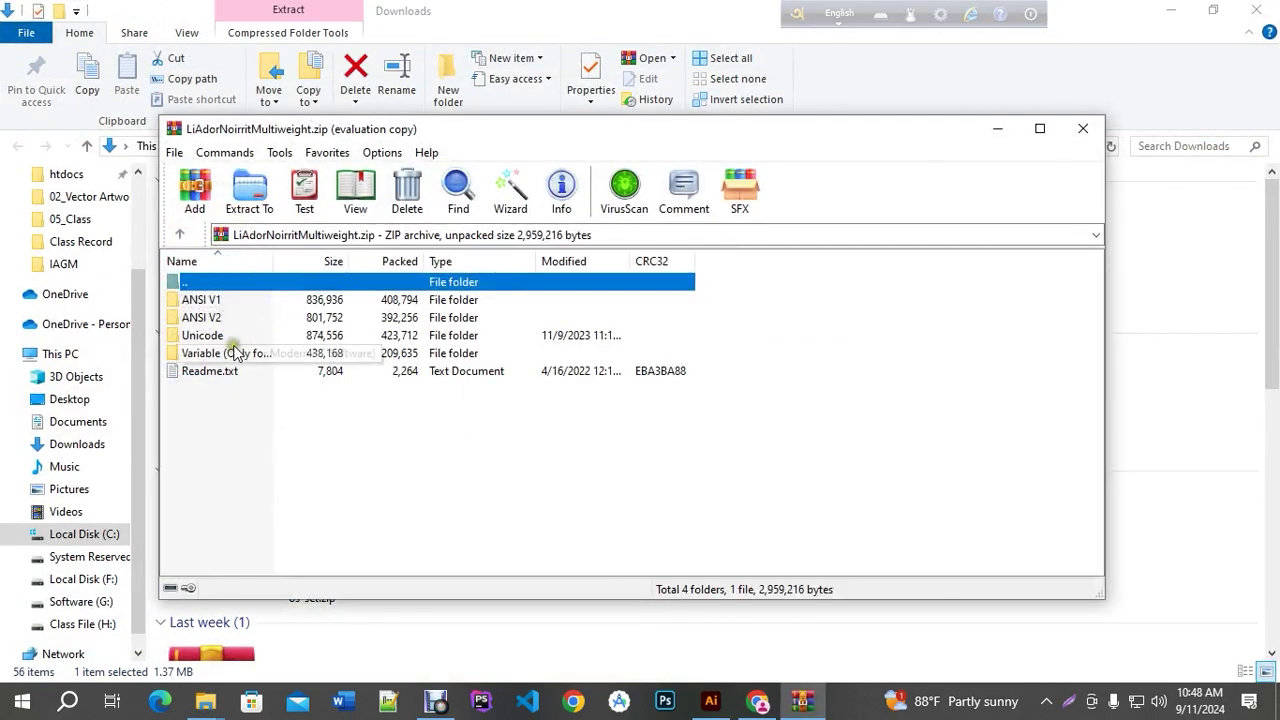
click(775, 283)
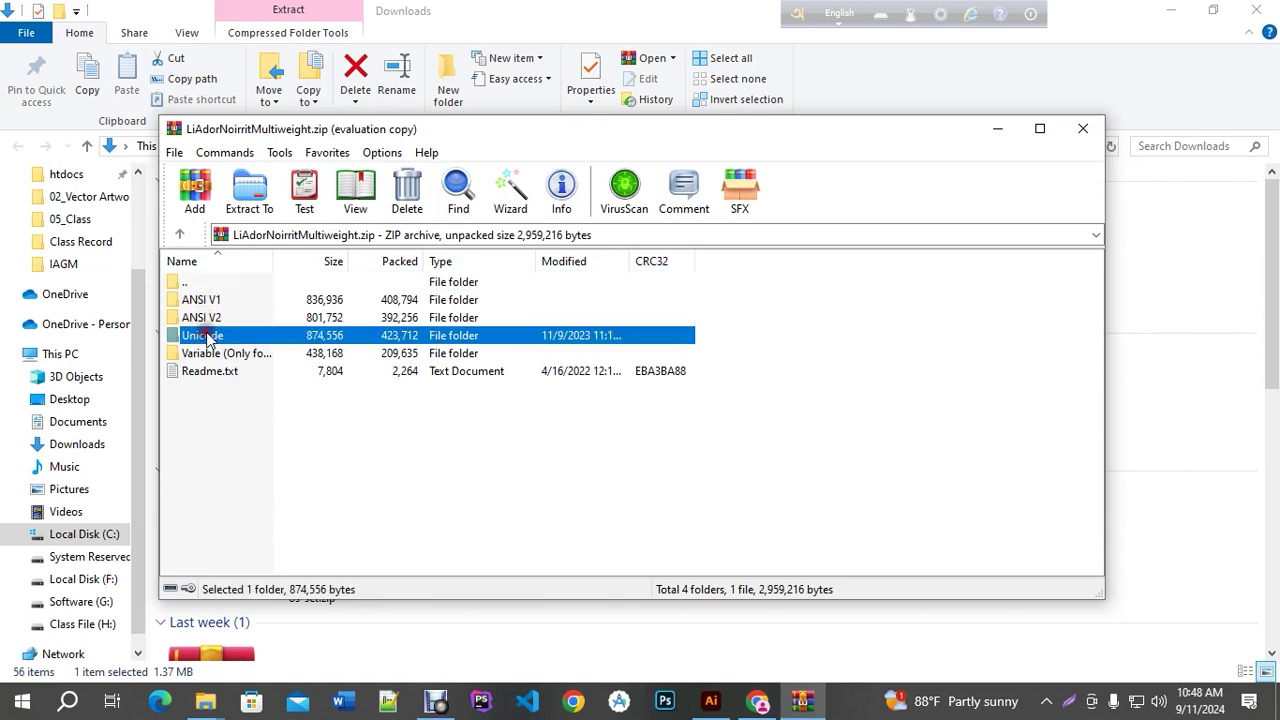
double_click(207, 336)
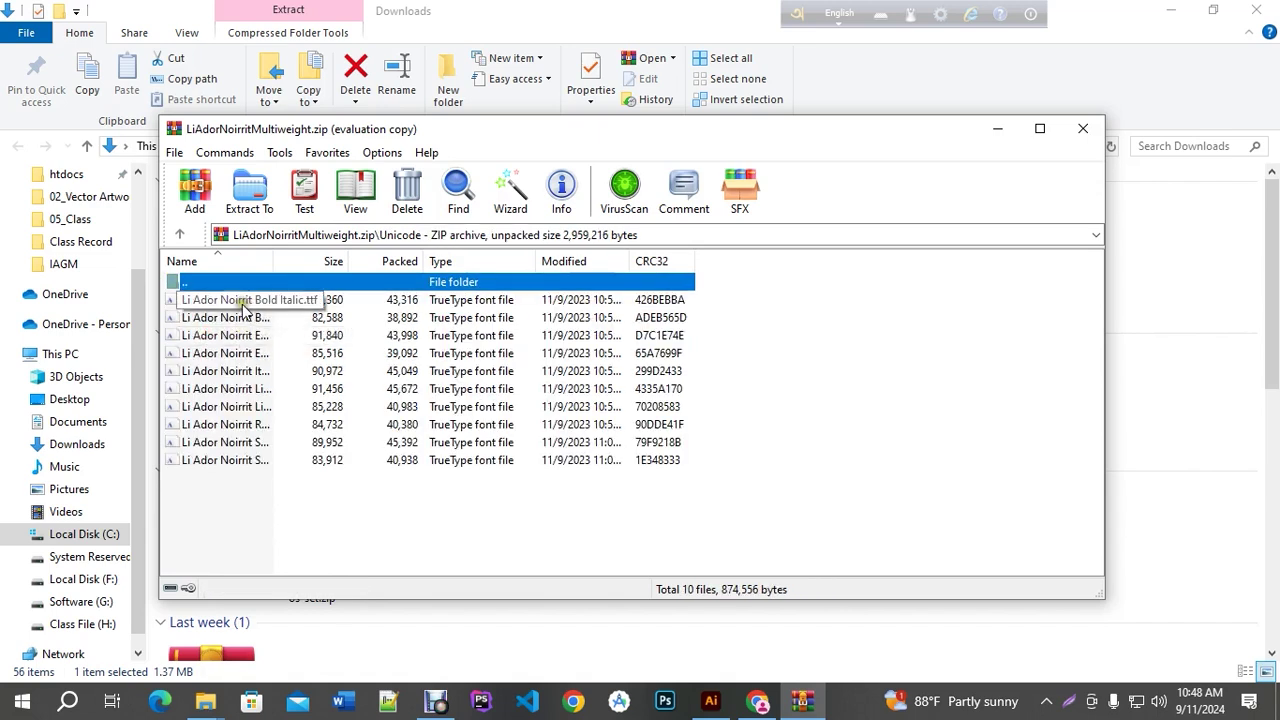
Install the Li Ador Noirrit Bold font
double_click(250, 300)
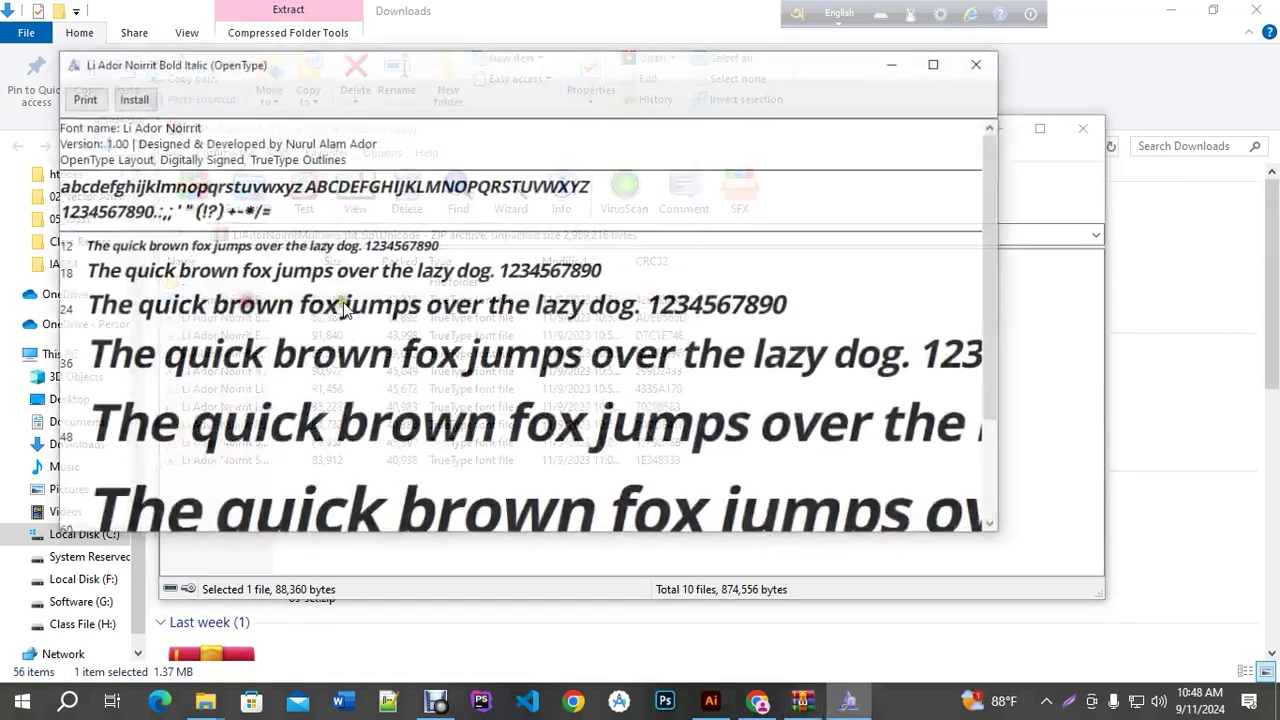
click(980, 63)
click(262, 318)
double_click(260, 319)
click(156, 122)
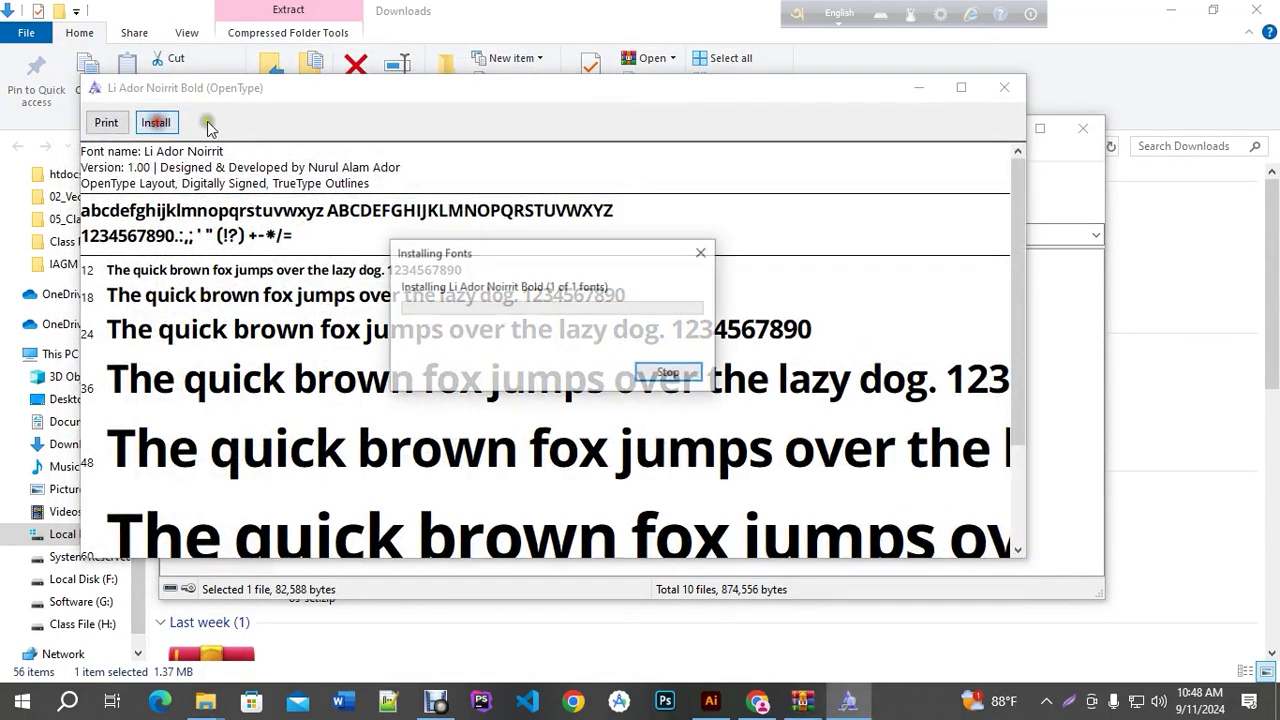
click(1002, 89)
Find the Regular weight among the remaining font files and install it
click(232, 336)
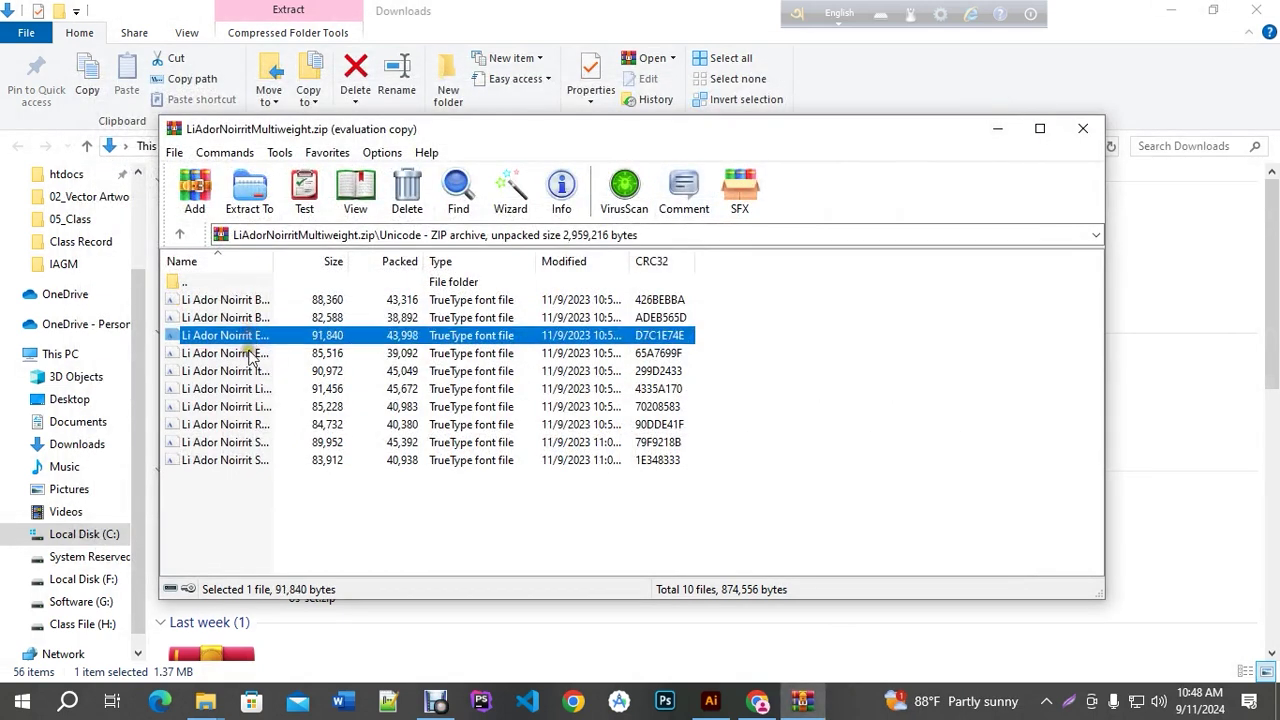
click(250, 354)
click(258, 372)
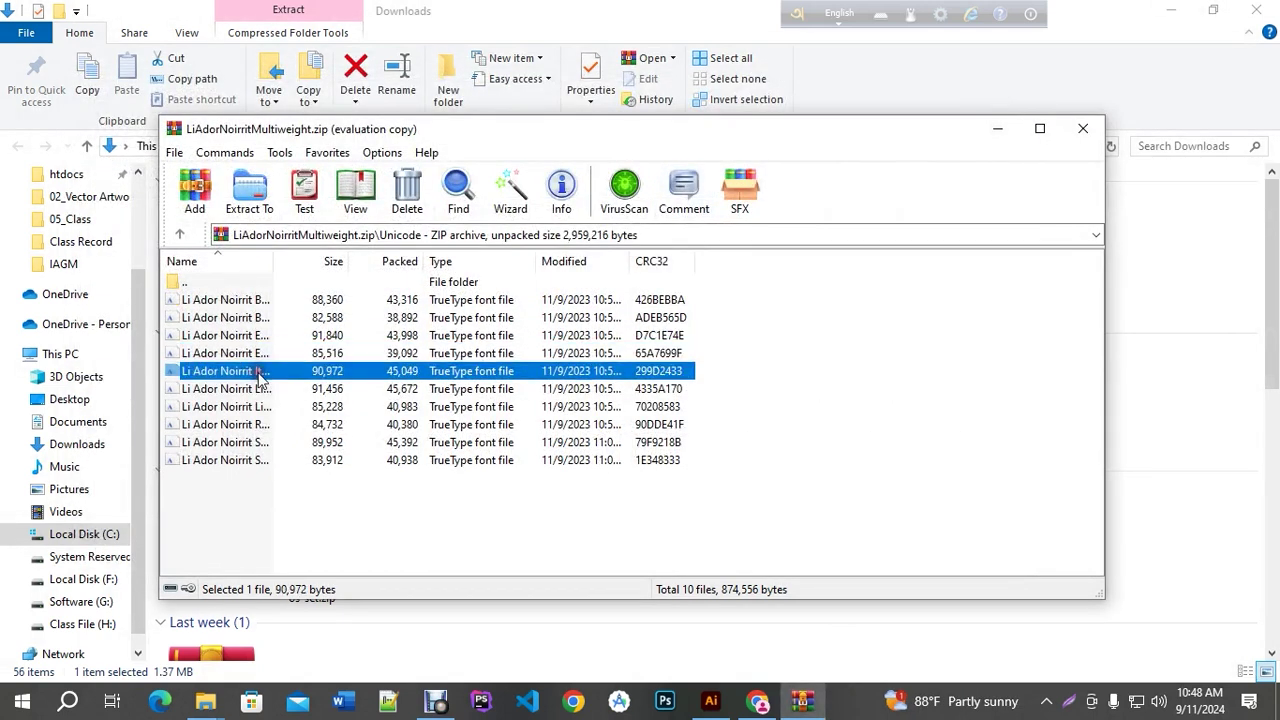
click(257, 392)
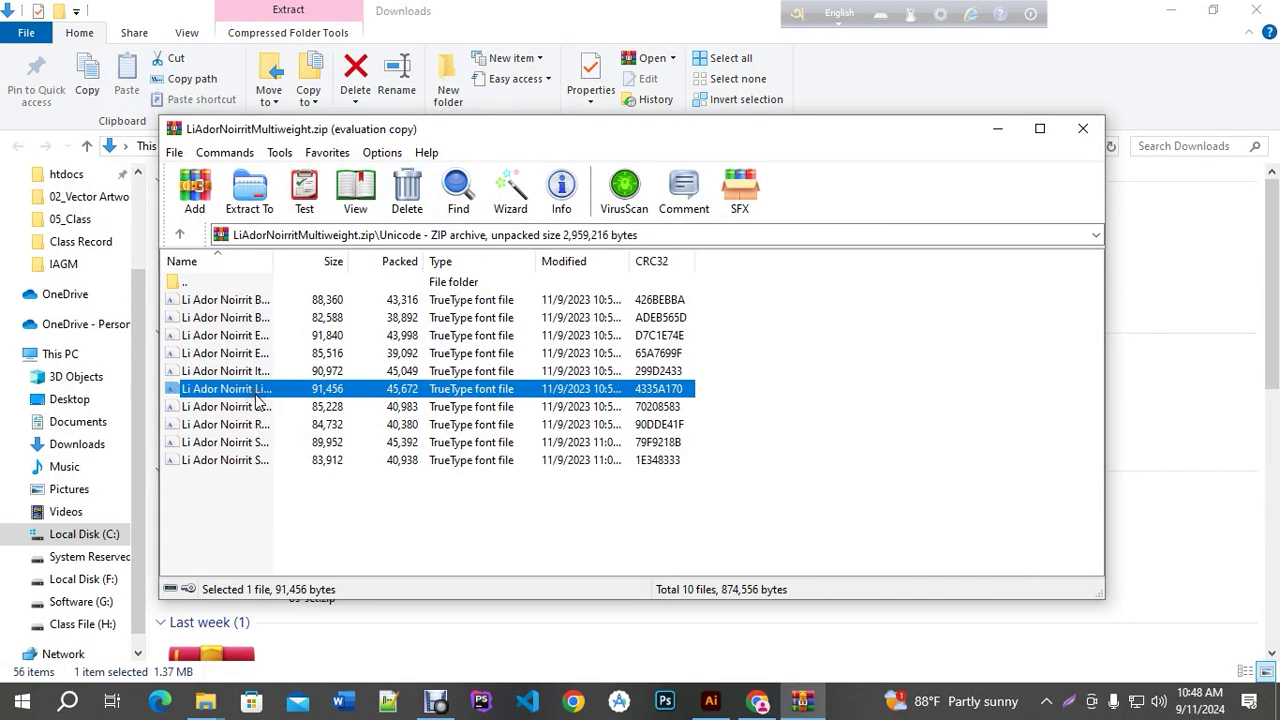
click(258, 410)
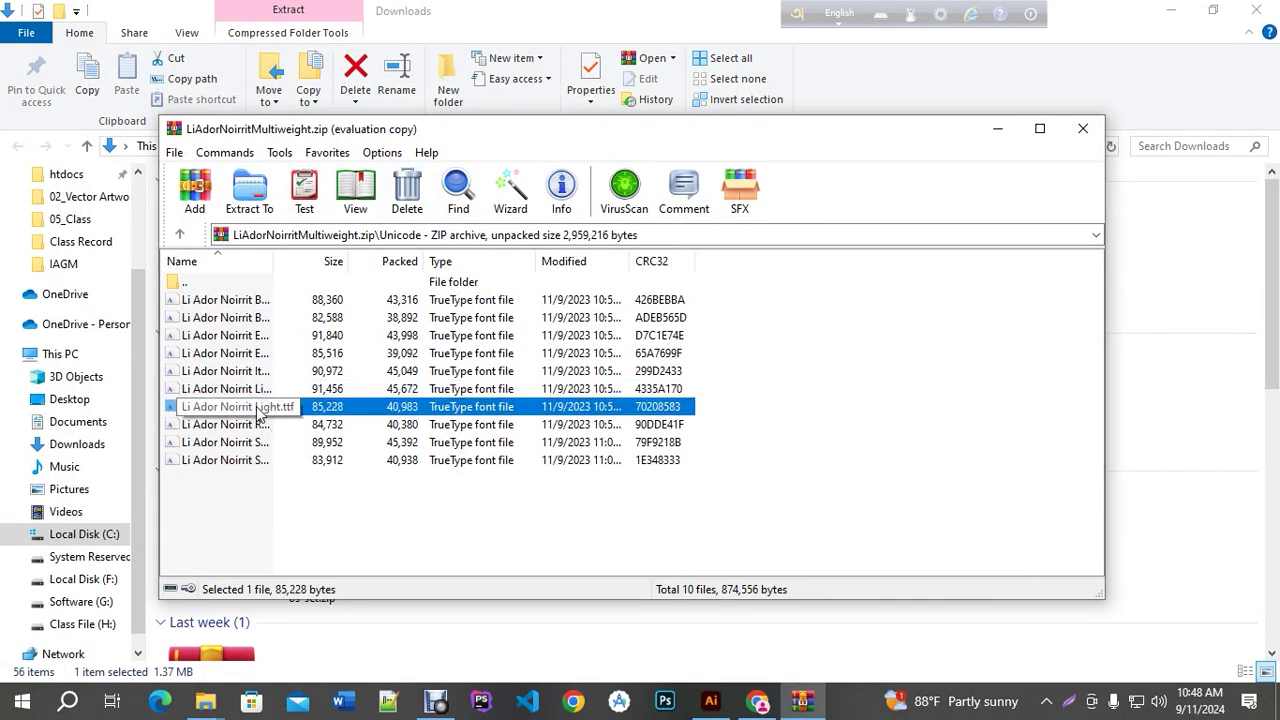
click(257, 426)
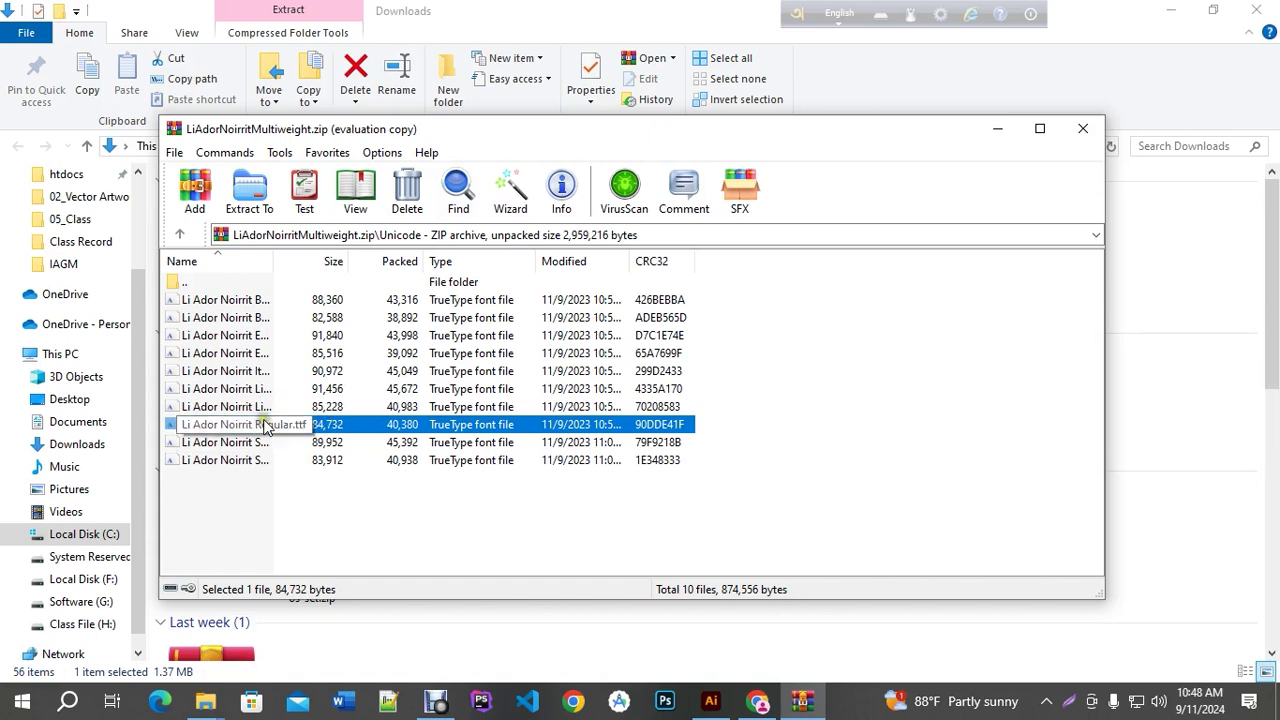
click(263, 444)
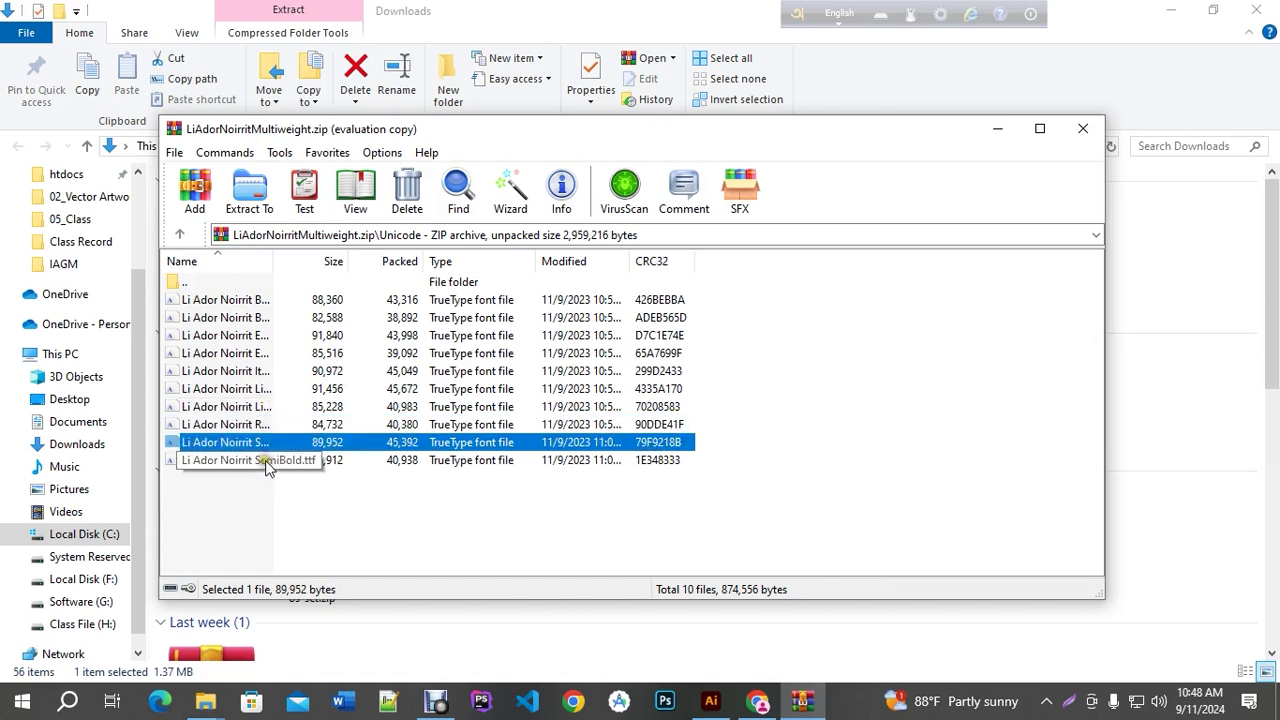
click(266, 462)
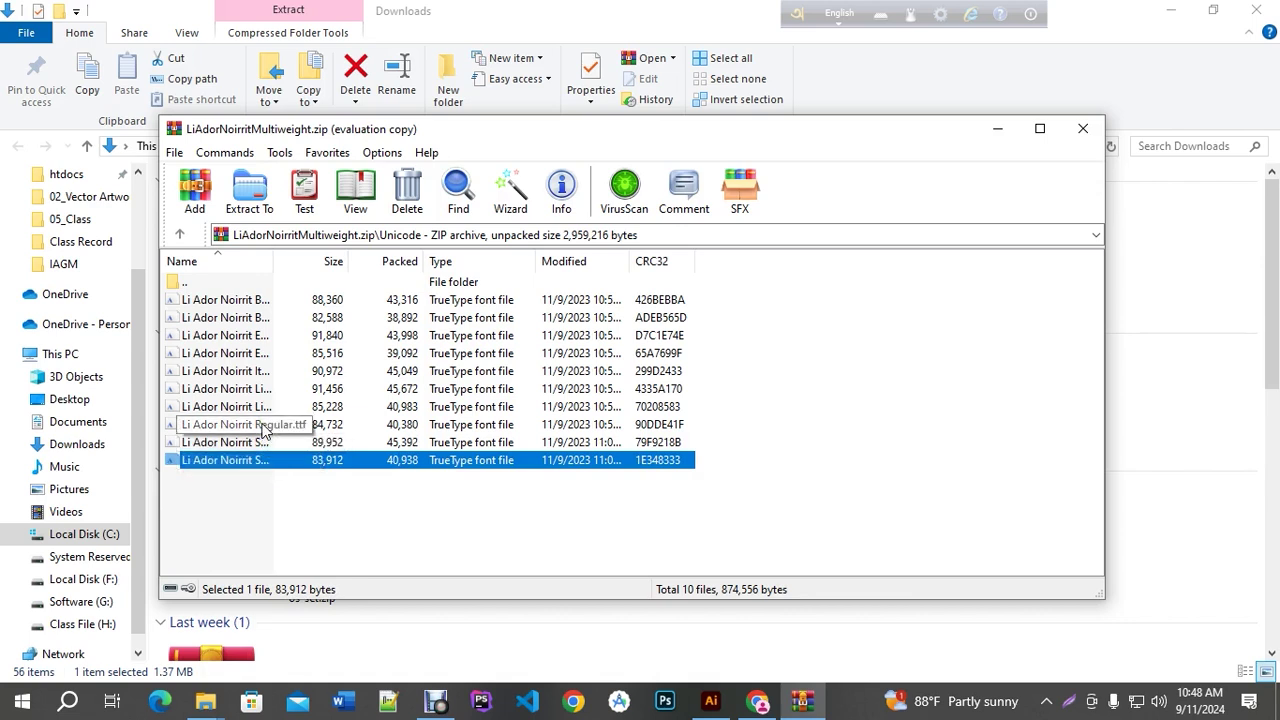
double_click(264, 427)
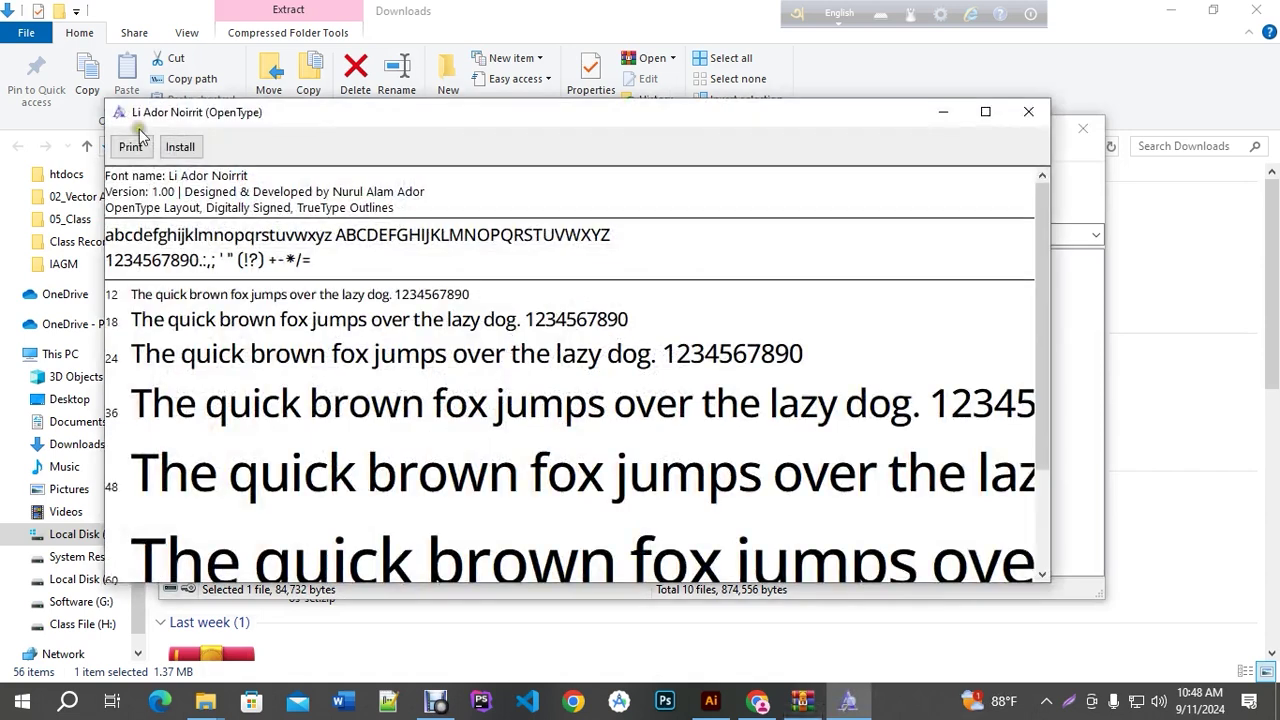
click(180, 146)
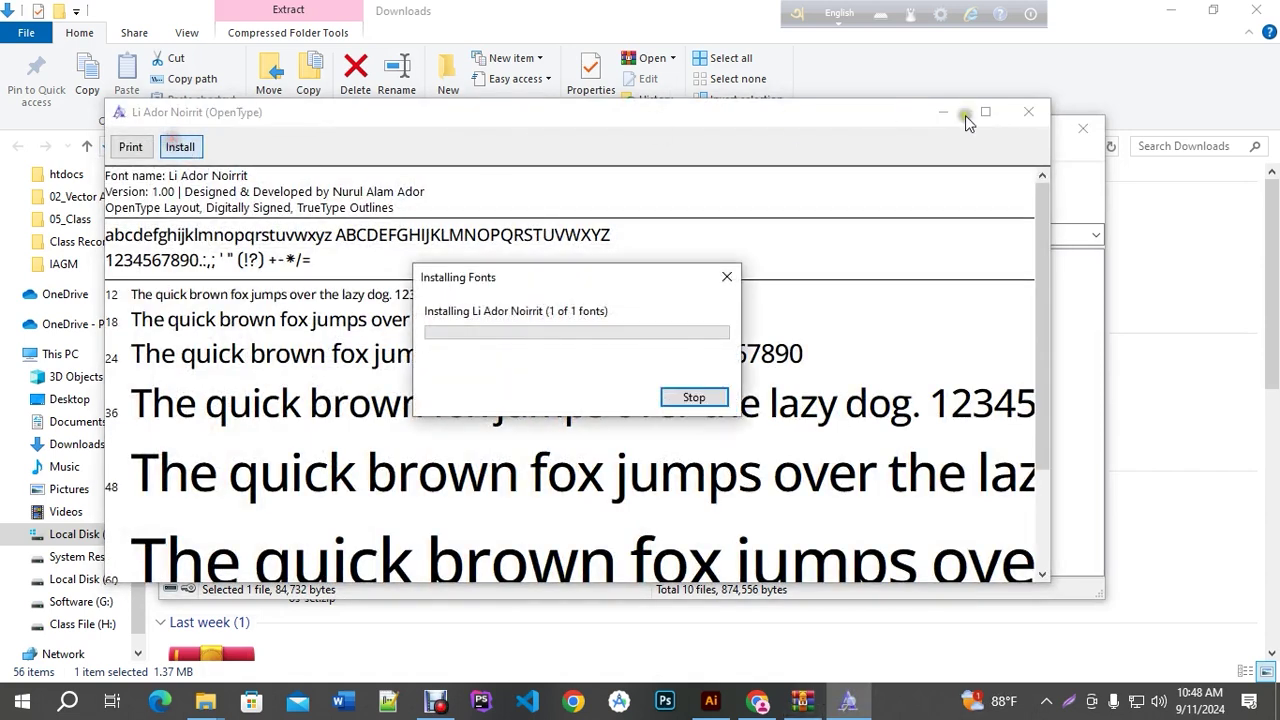
click(1028, 116)
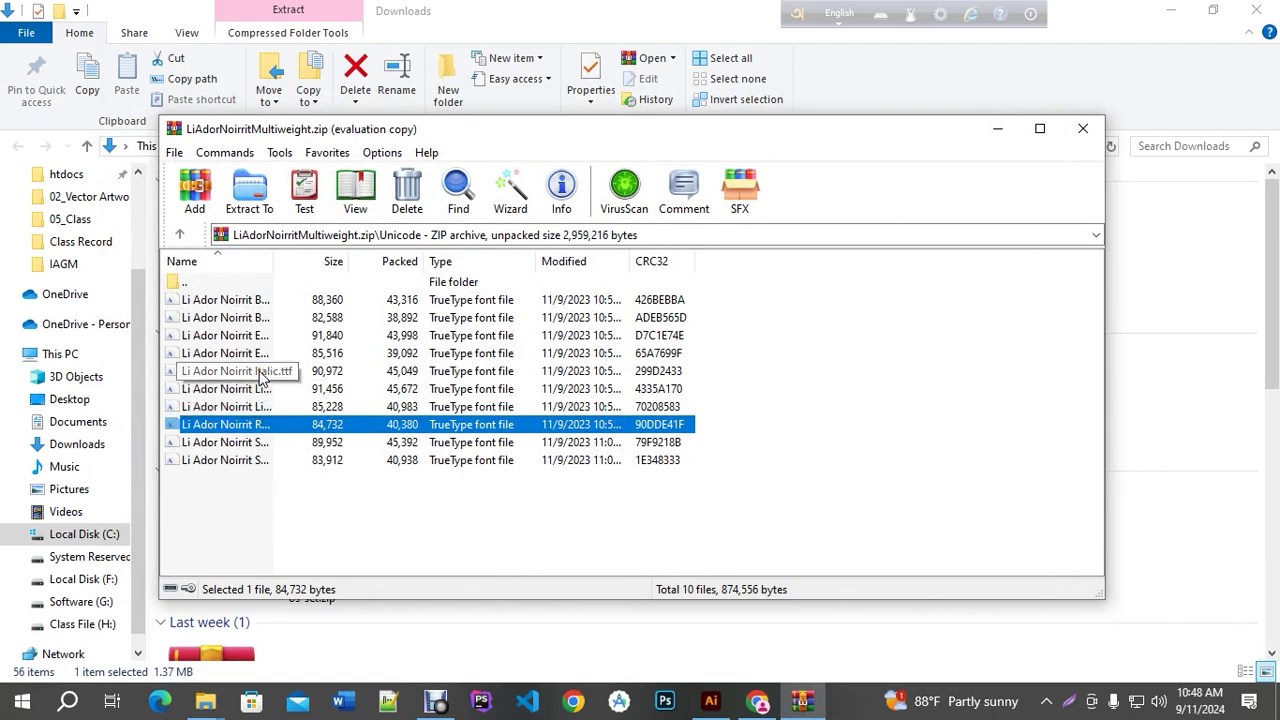
Install the SemiBold weight and close the WinRAR archive
double_click(262, 460)
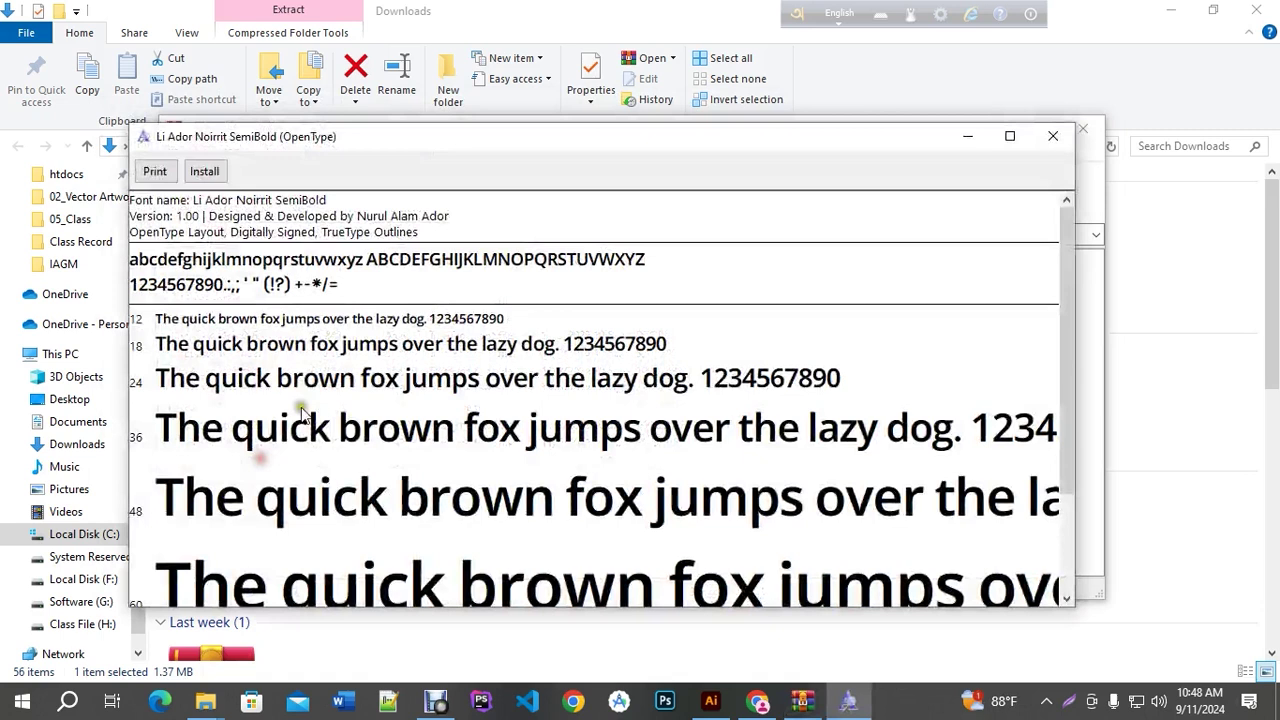
click(204, 171)
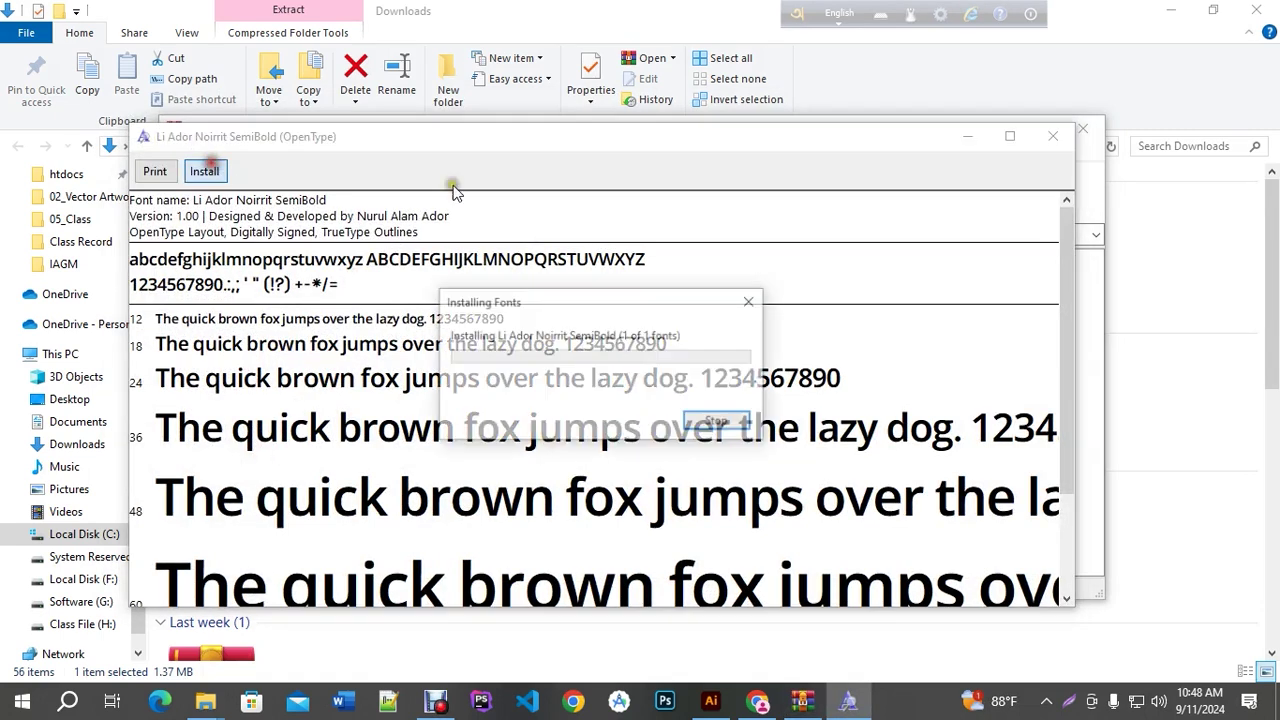
click(1052, 137)
click(1078, 132)
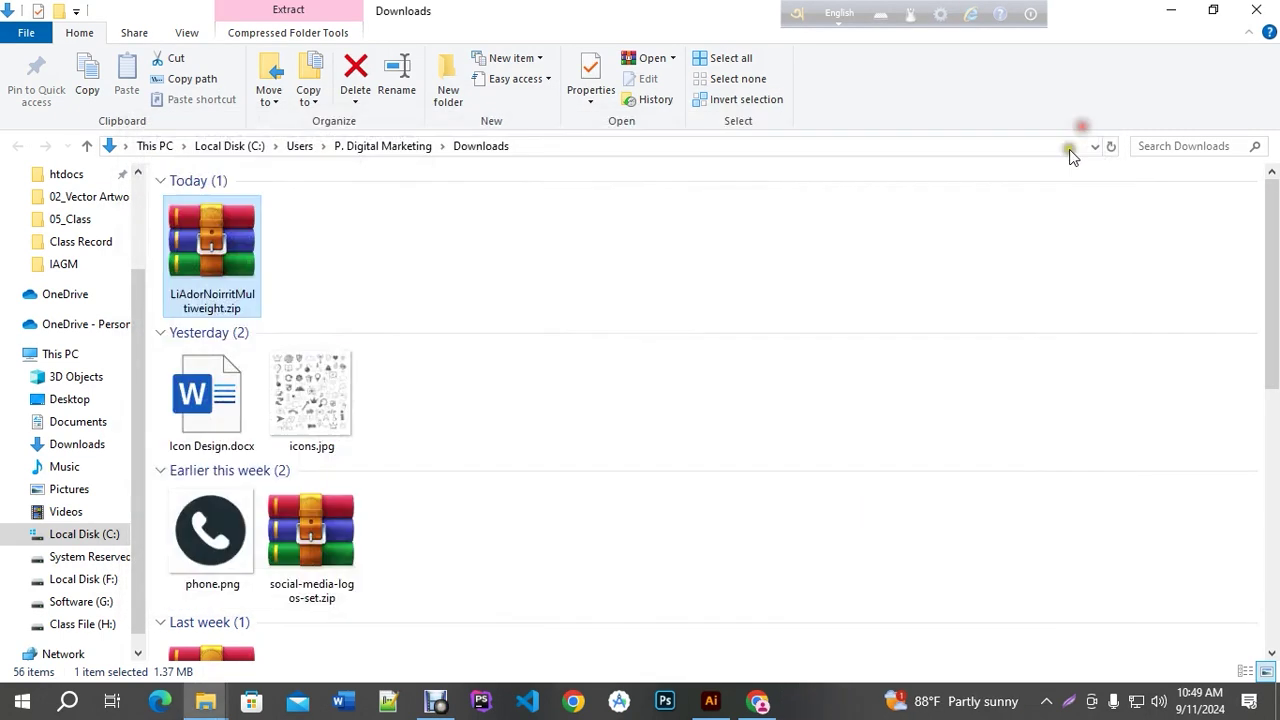
Preview the Ador Noirrit Bangla sample image, then return to Print Banner.ai in Illustrator
click(1171, 9)
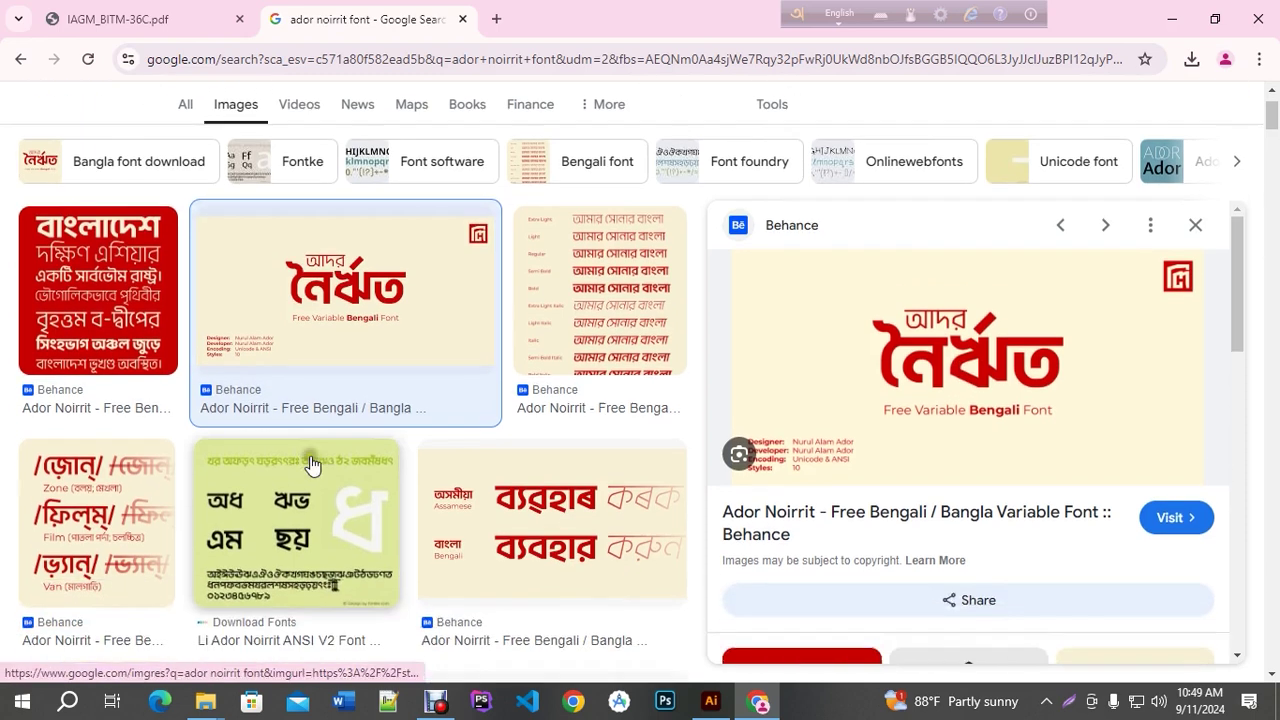
scroll(90, 320, down, 1)
click(90, 318)
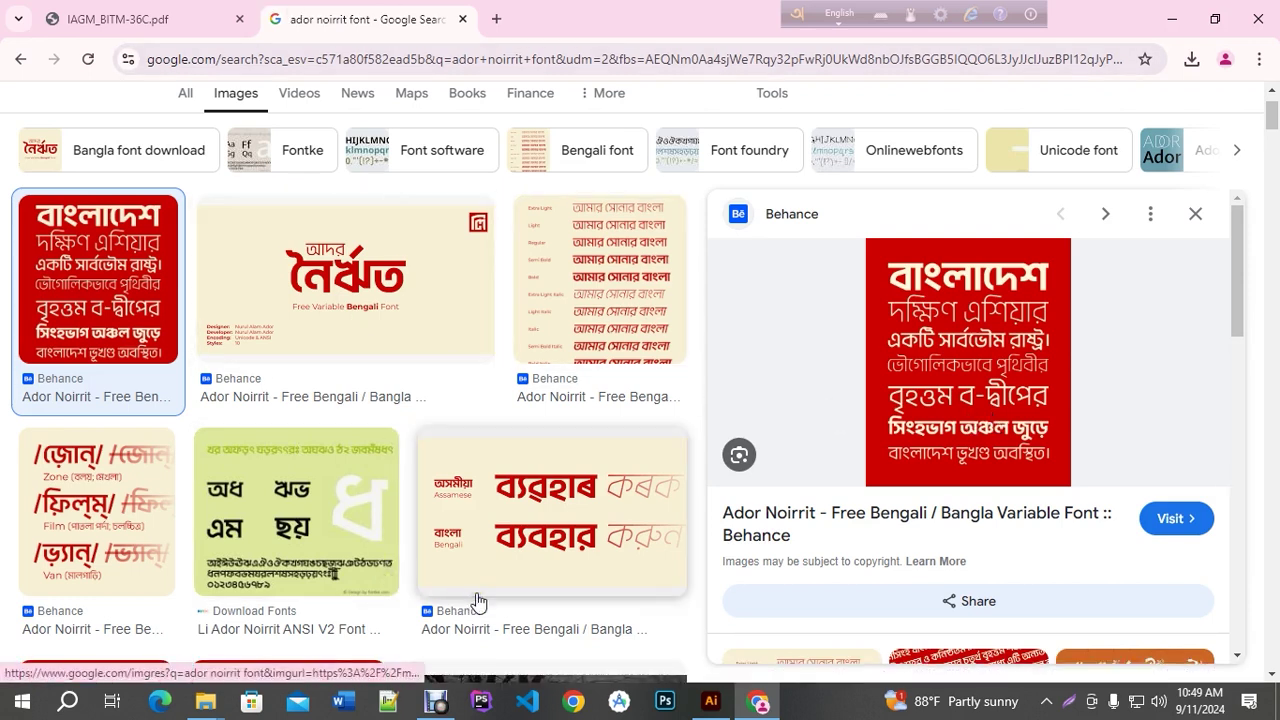
click(712, 703)
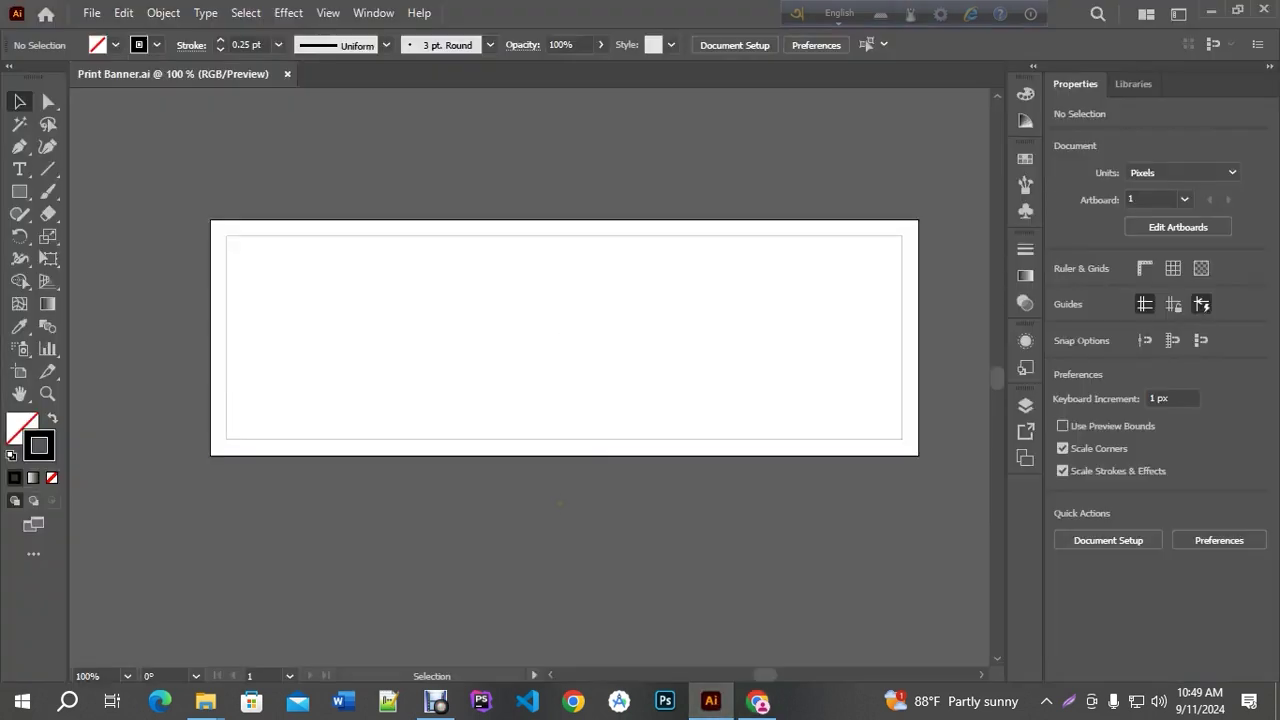
Draw a 648 × 93 px rectangle across the artboard's top with its stroke set to None
click(18, 170)
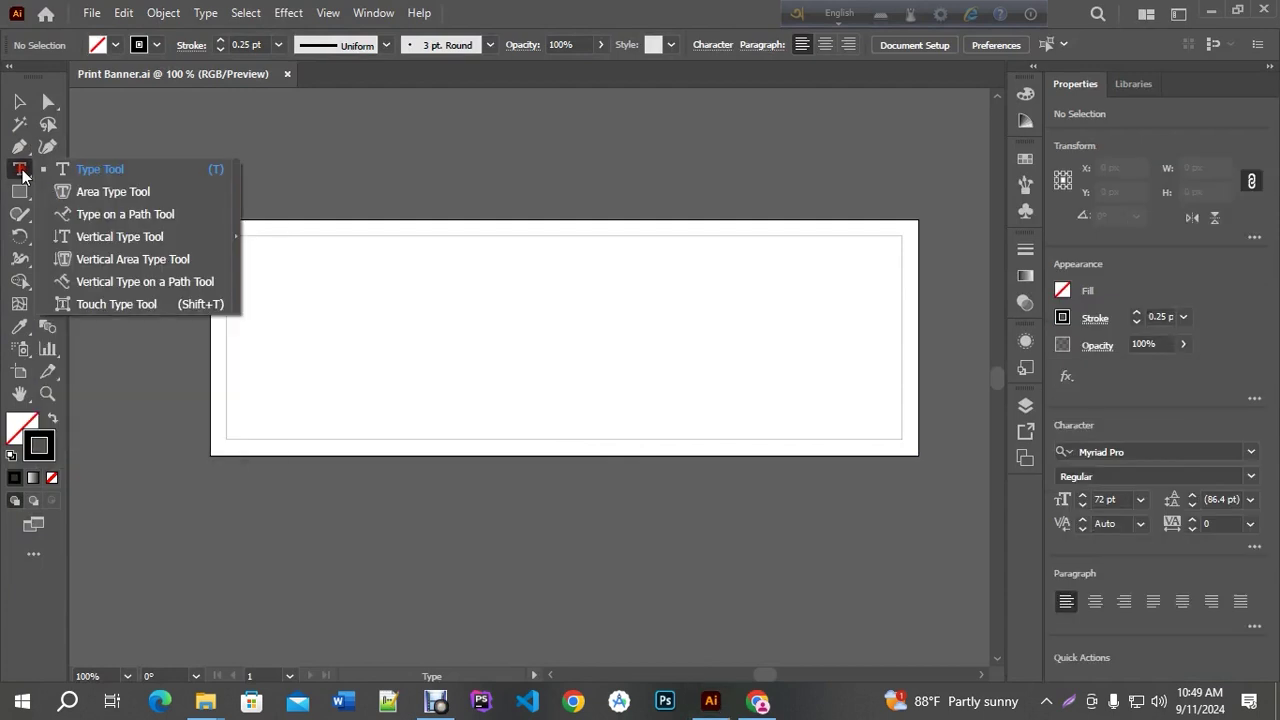
key(v)
click(392, 492)
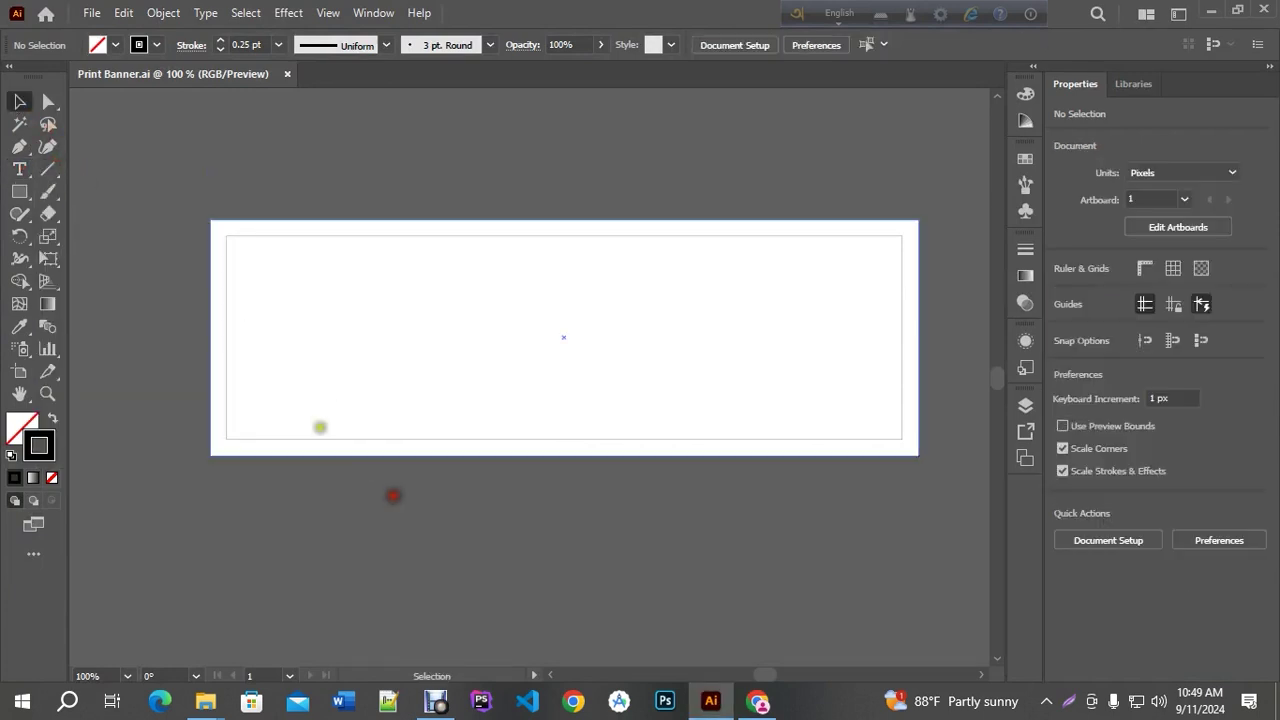
click(103, 431)
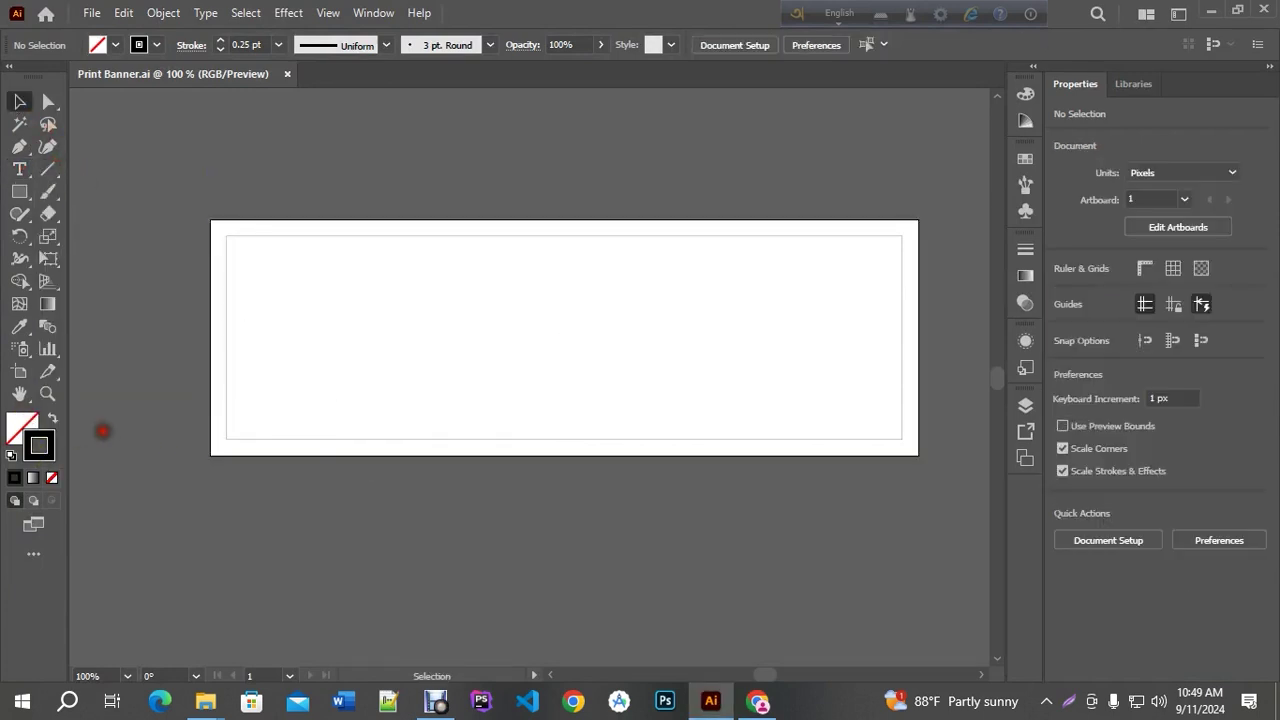
click(19, 191)
drag(210, 220, 917, 320)
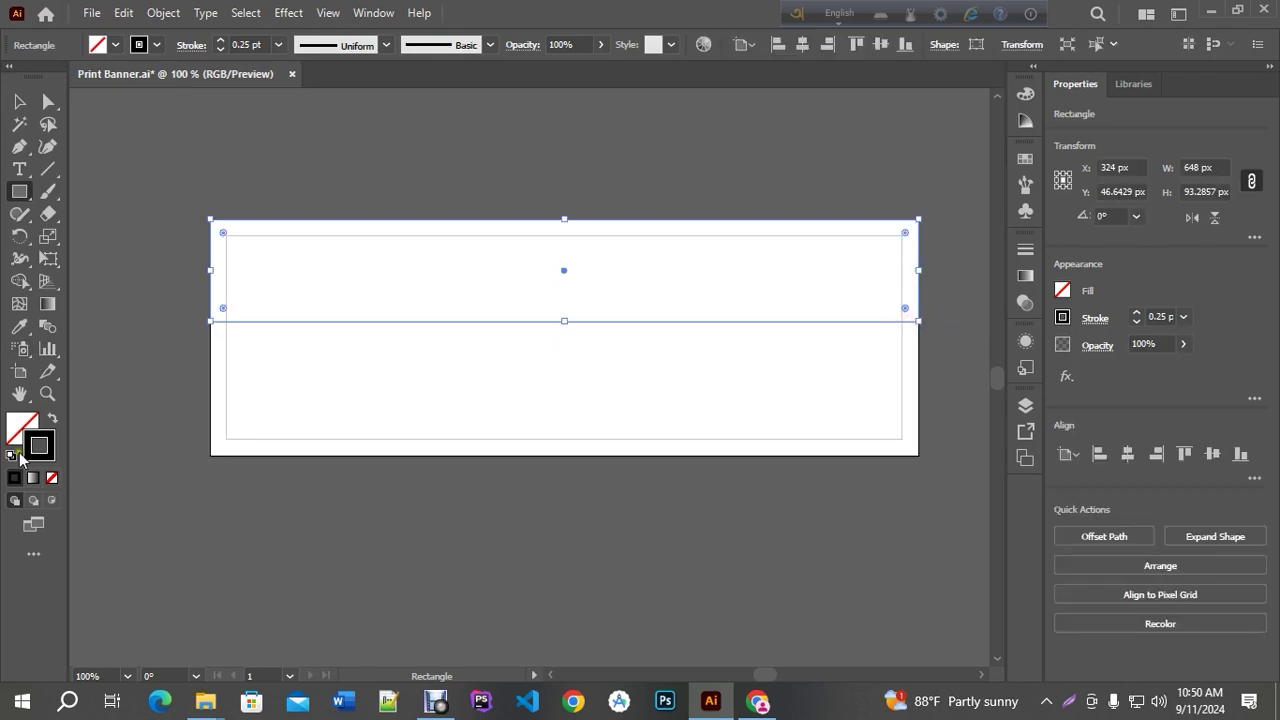
click(52, 477)
click(31, 432)
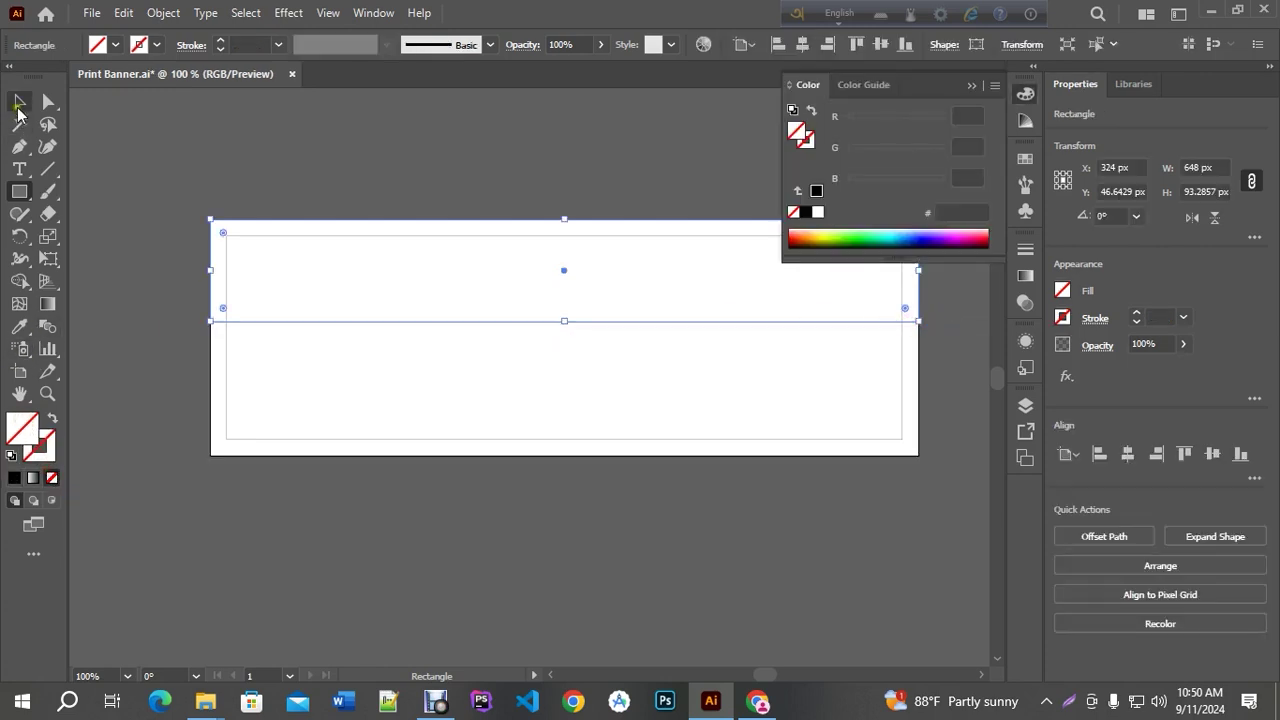
click(19, 101)
click(971, 86)
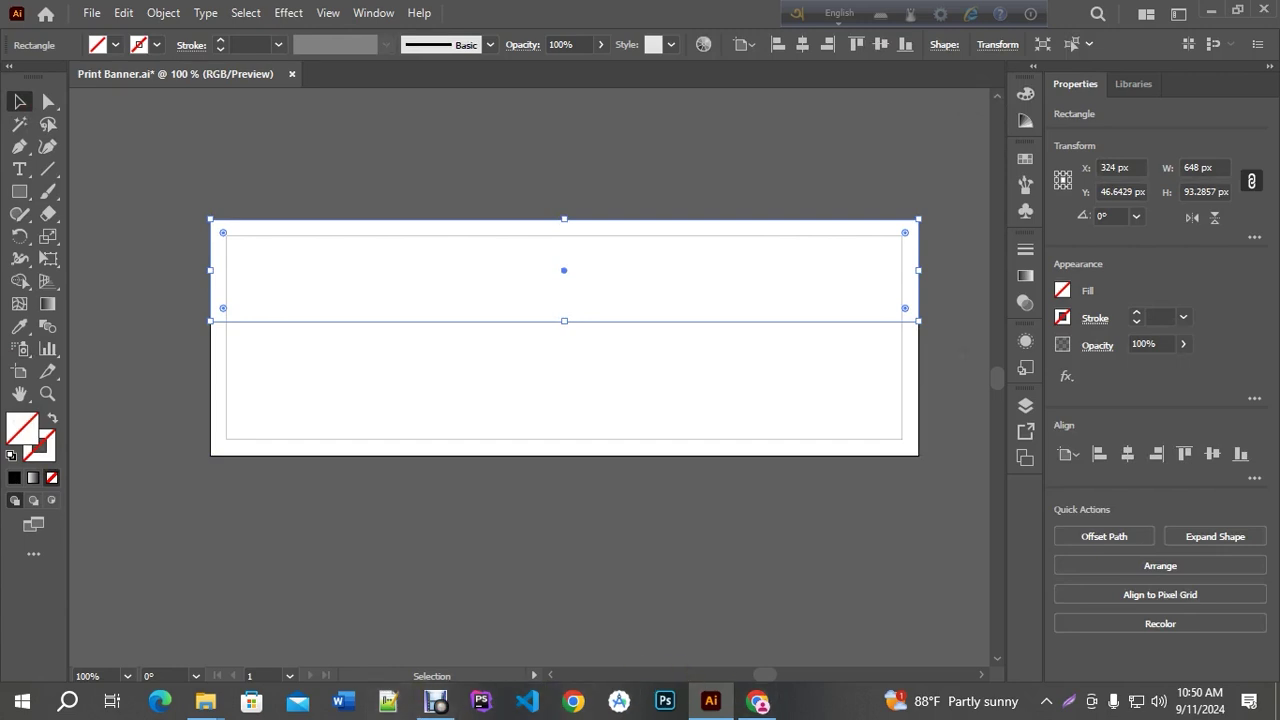
Drag the two logo images from the desktop into the banner and scale them to about half size
key(super+d)
drag(525, 310, 549, 414)
key(ctrl+minus)
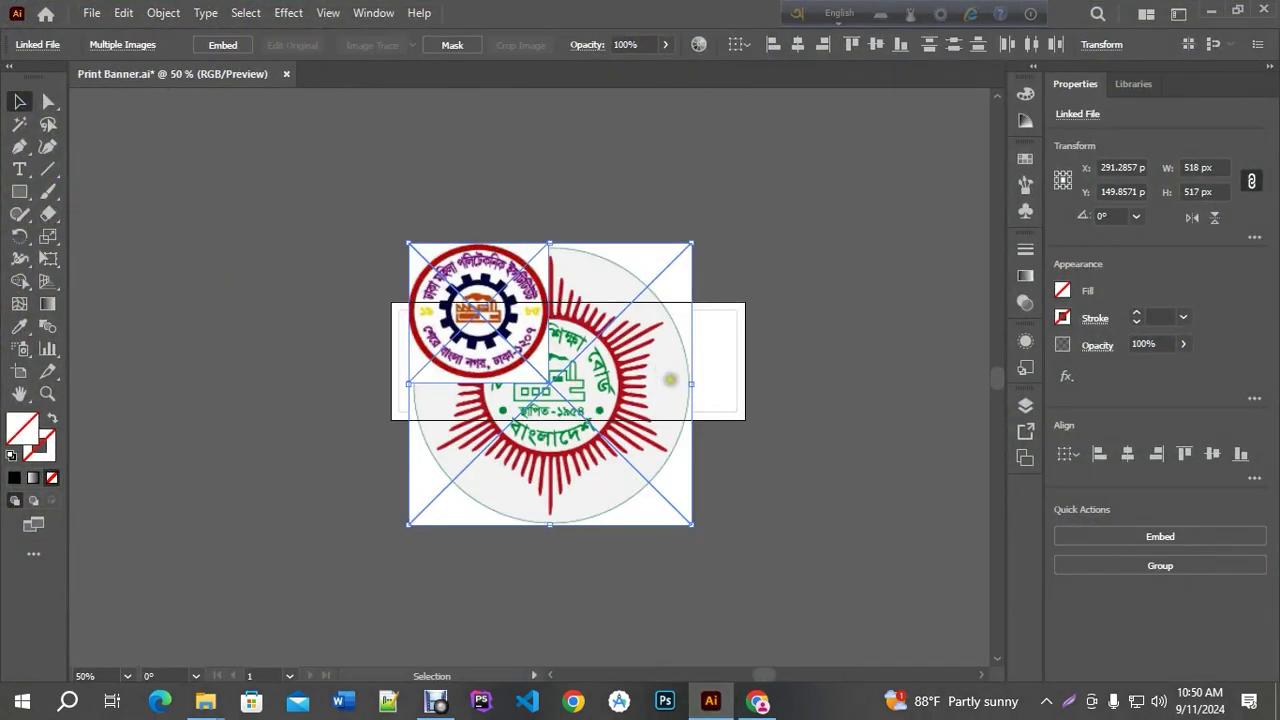
drag(692, 524, 557, 408)
drag(483, 309, 388, 236)
click(400, 209)
Match the two logos' sizes and set them side by side above the artboard
click(272, 264)
drag(179, 345, 246, 270)
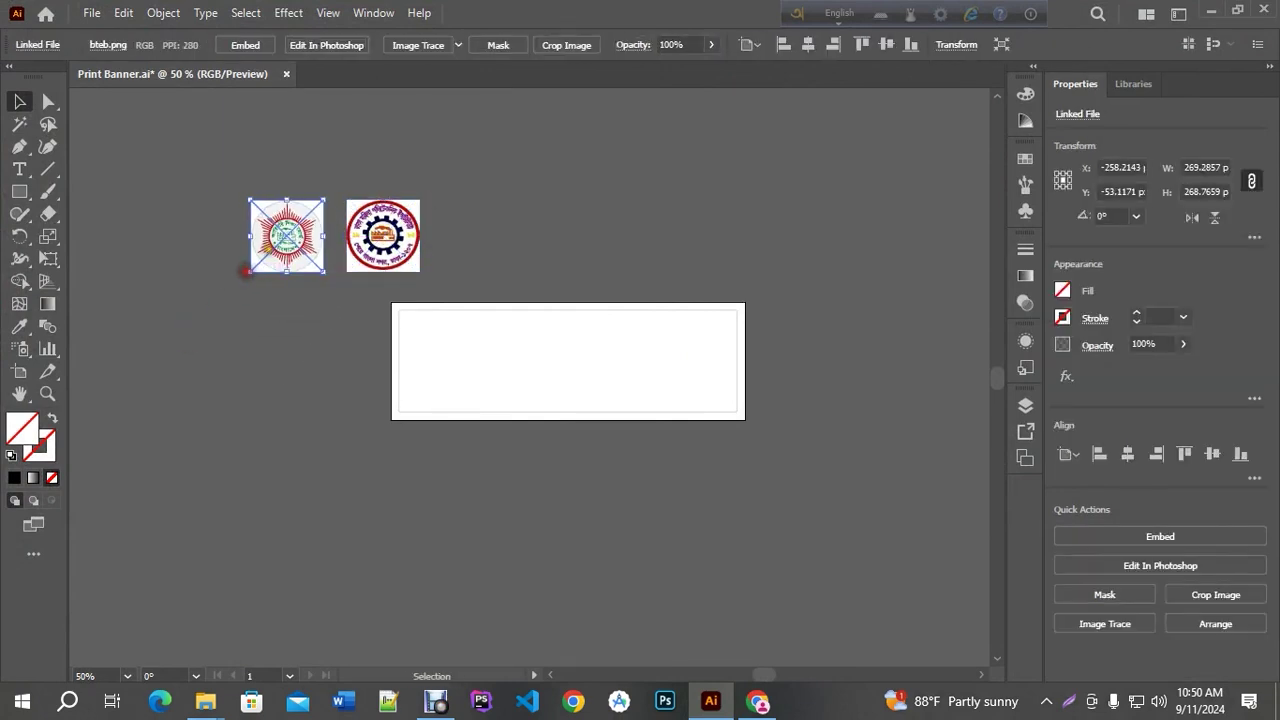
shift+click(398, 250)
drag(420, 200, 554, 143)
drag(520, 205, 667, 206)
Select each logo on its own to check its linked-image details
scroll(667, 206, up, 1)
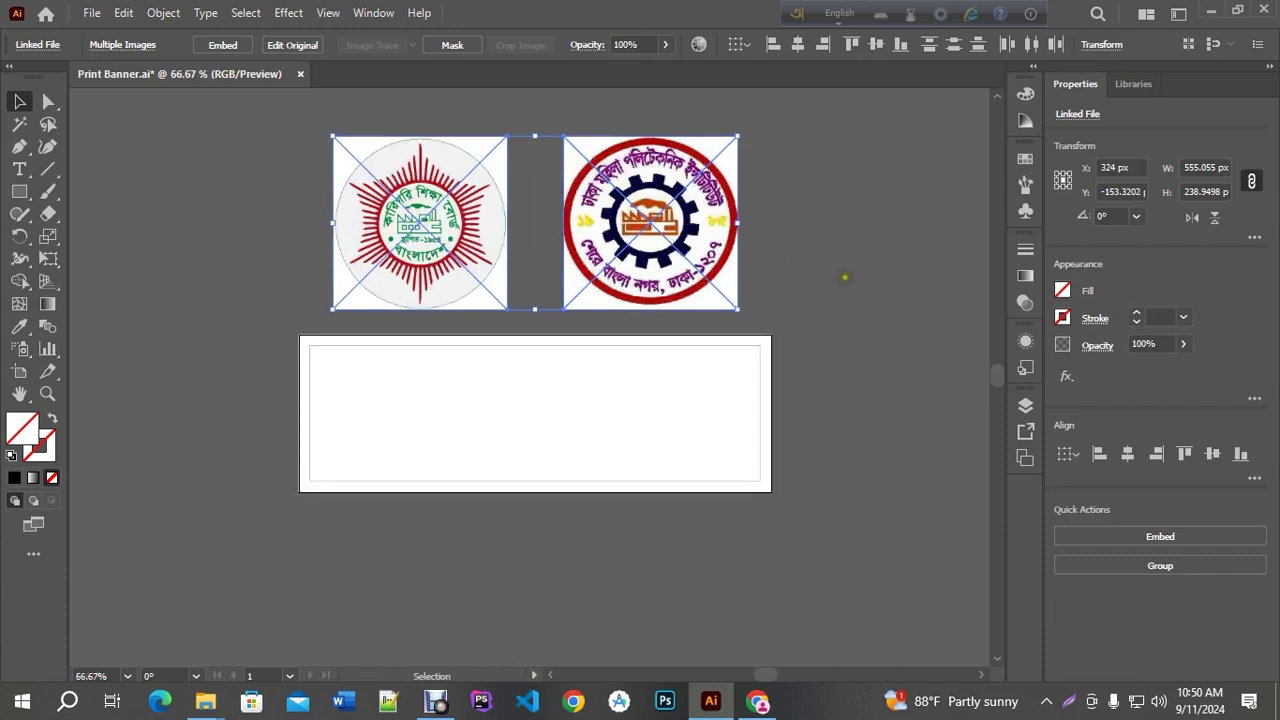
scroll(540, 236, up, 1)
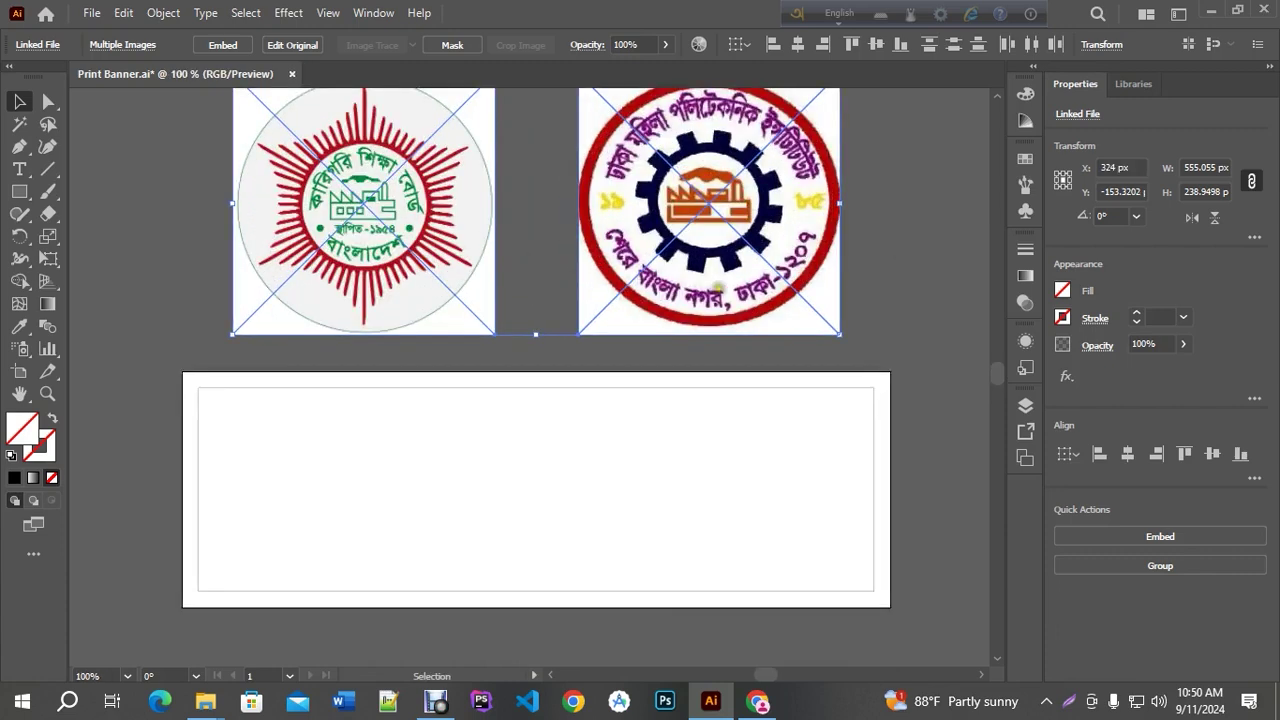
scroll(720, 288, down, 1)
click(868, 188)
click(760, 210)
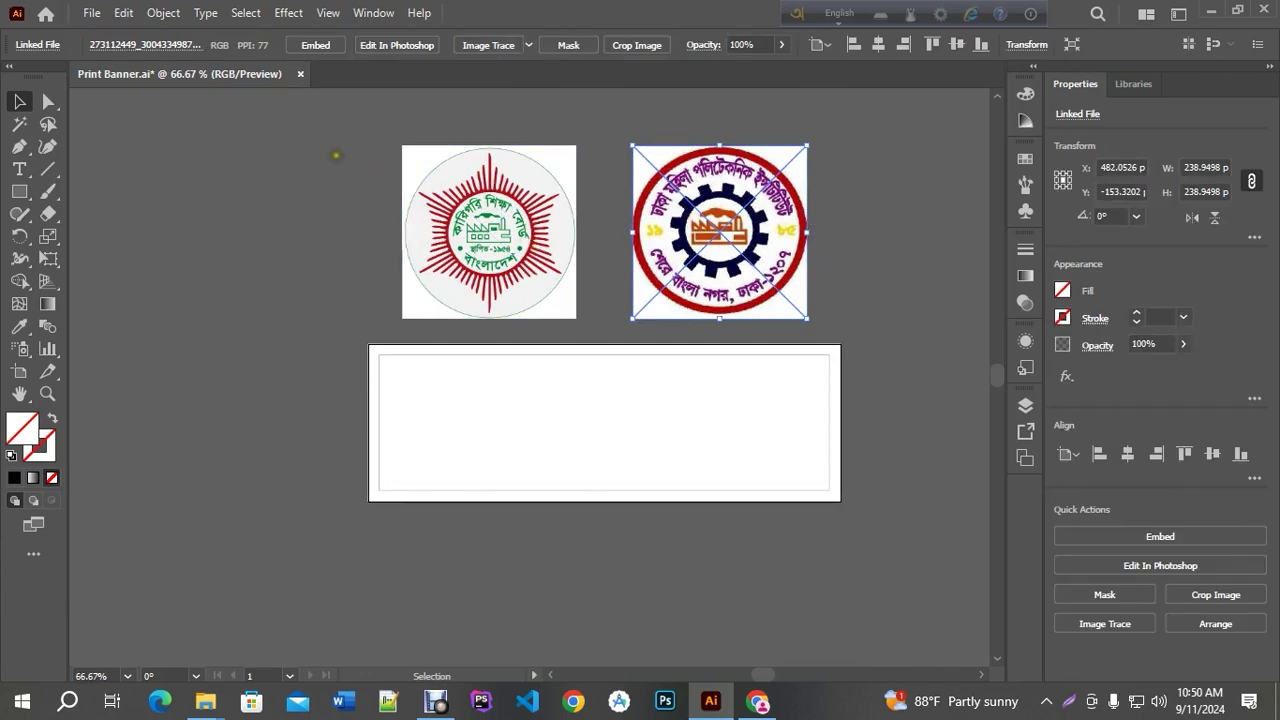
click(891, 214)
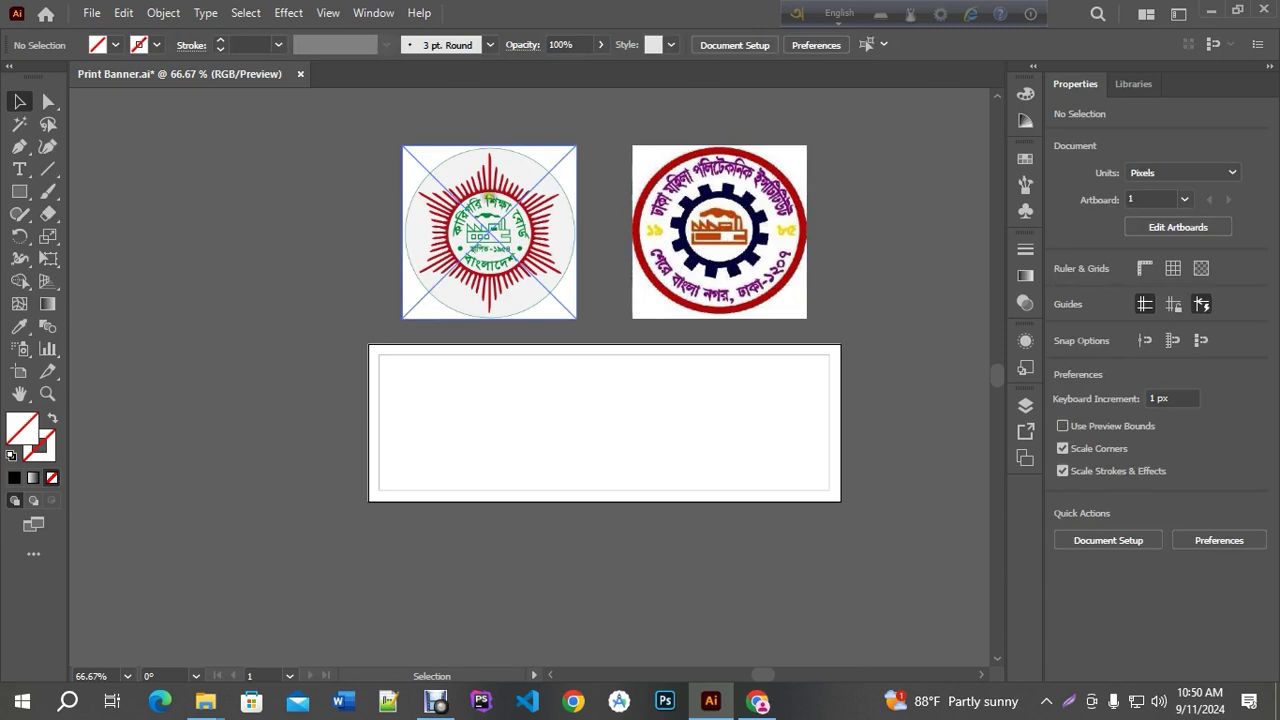
click(488, 198)
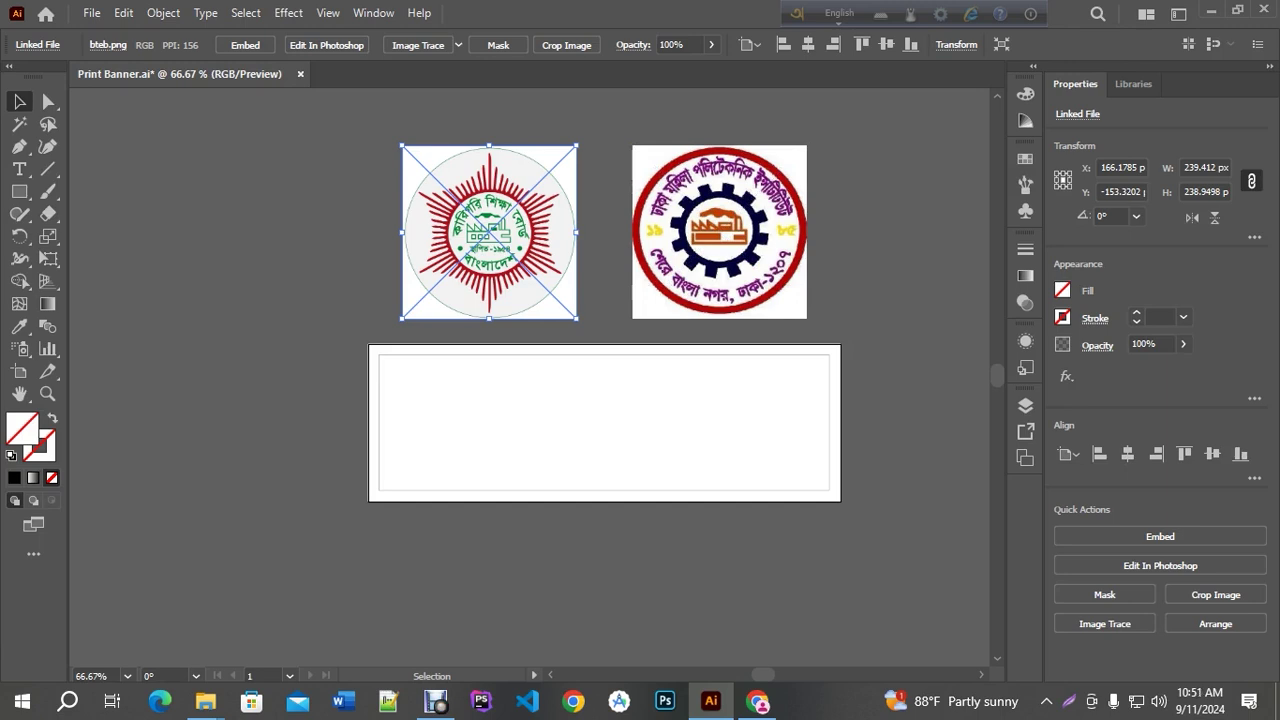
click(712, 218)
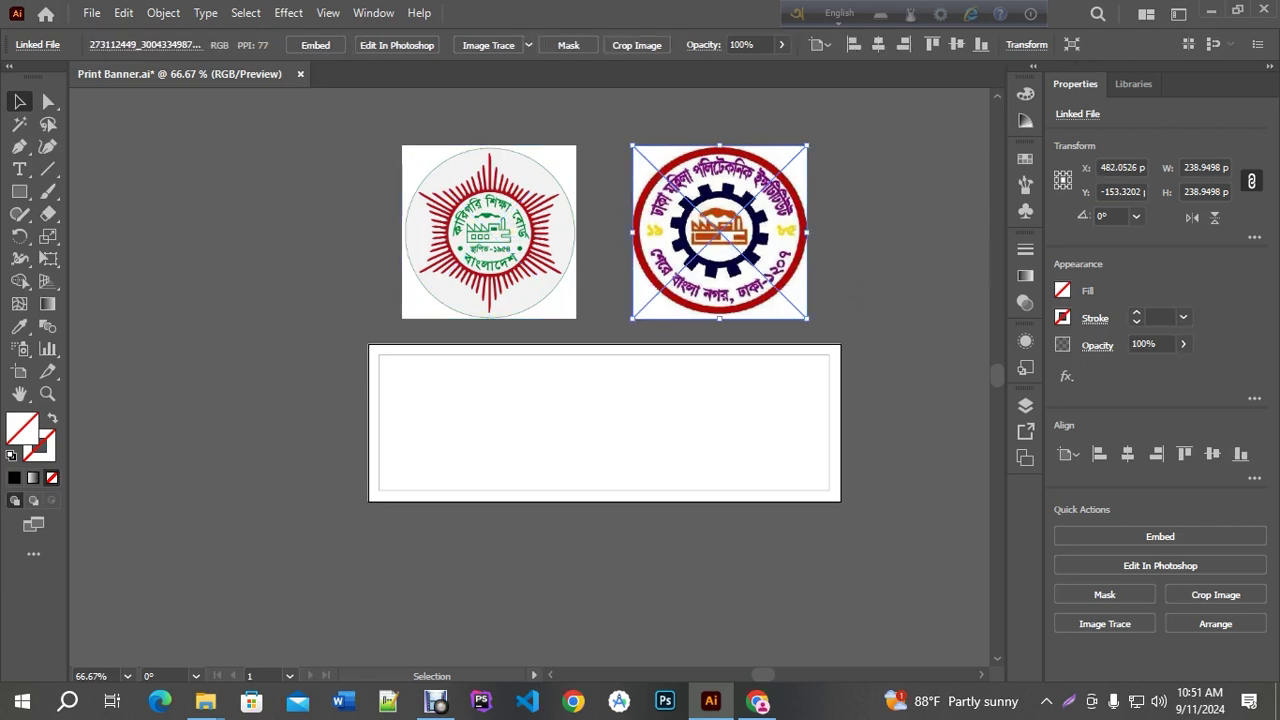
click(532, 195)
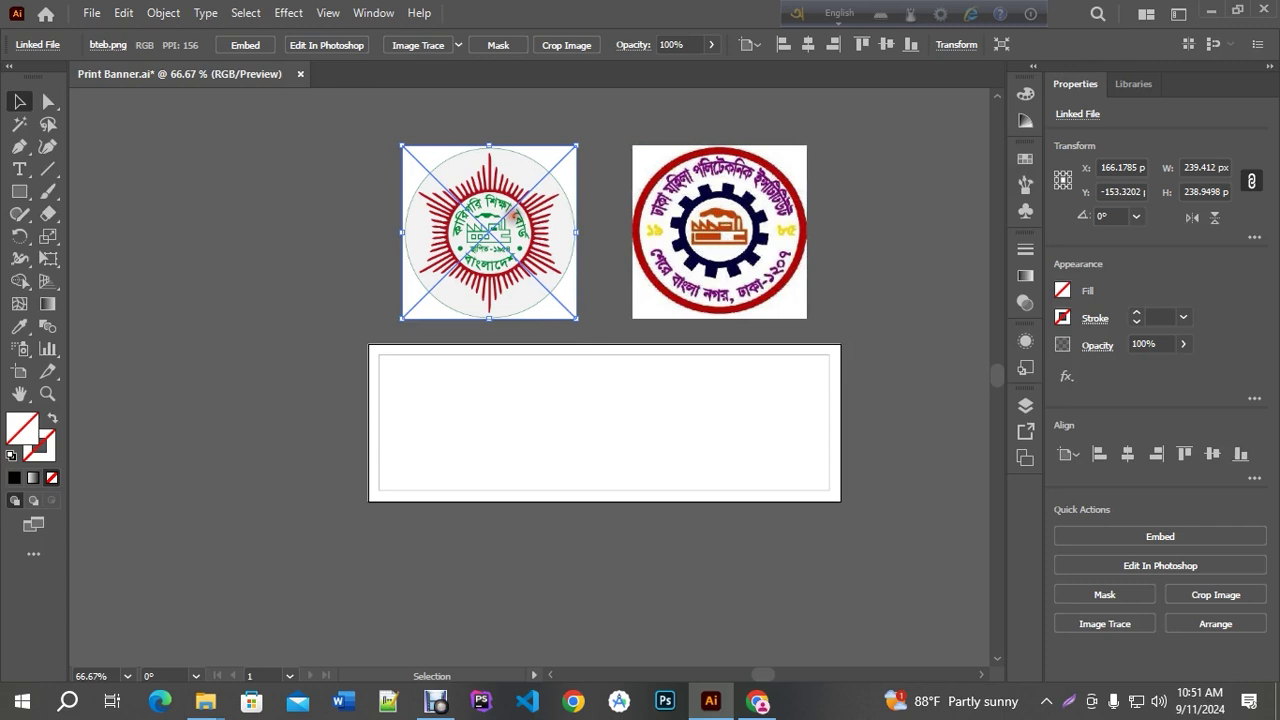
Marquee-select both logos and embed them via Quick Actions
drag(318, 152, 844, 258)
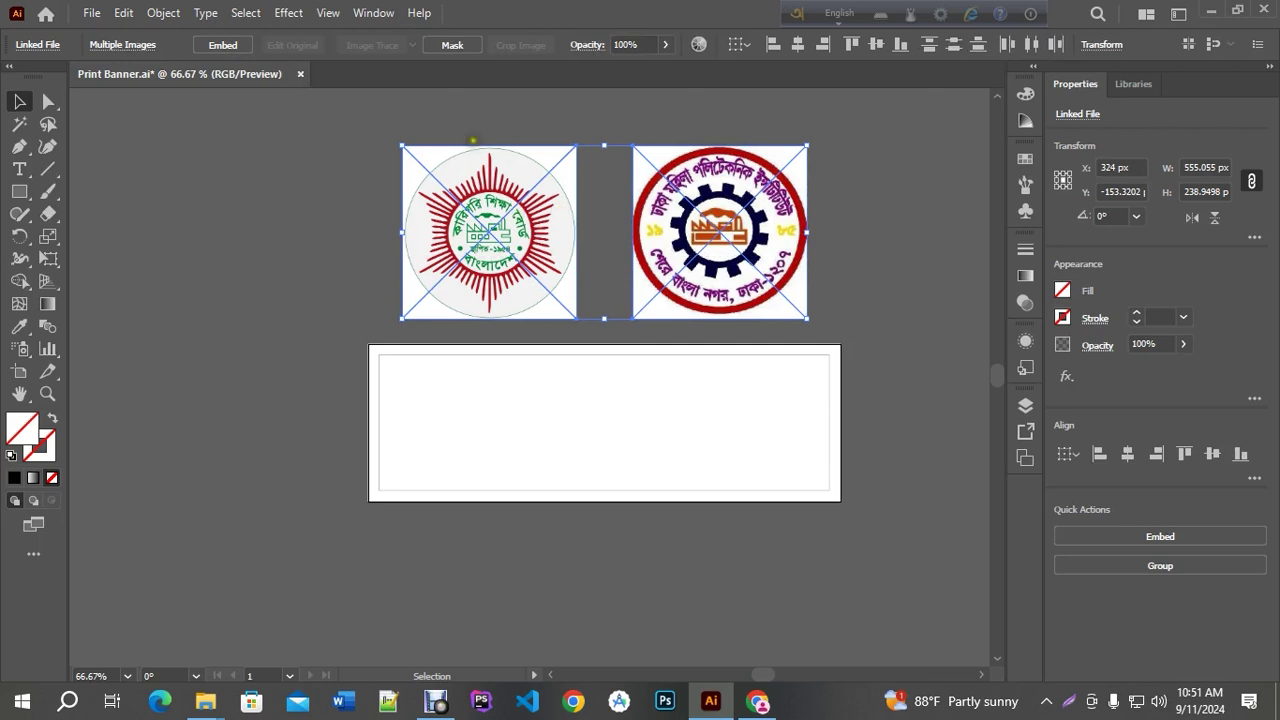
click(232, 42)
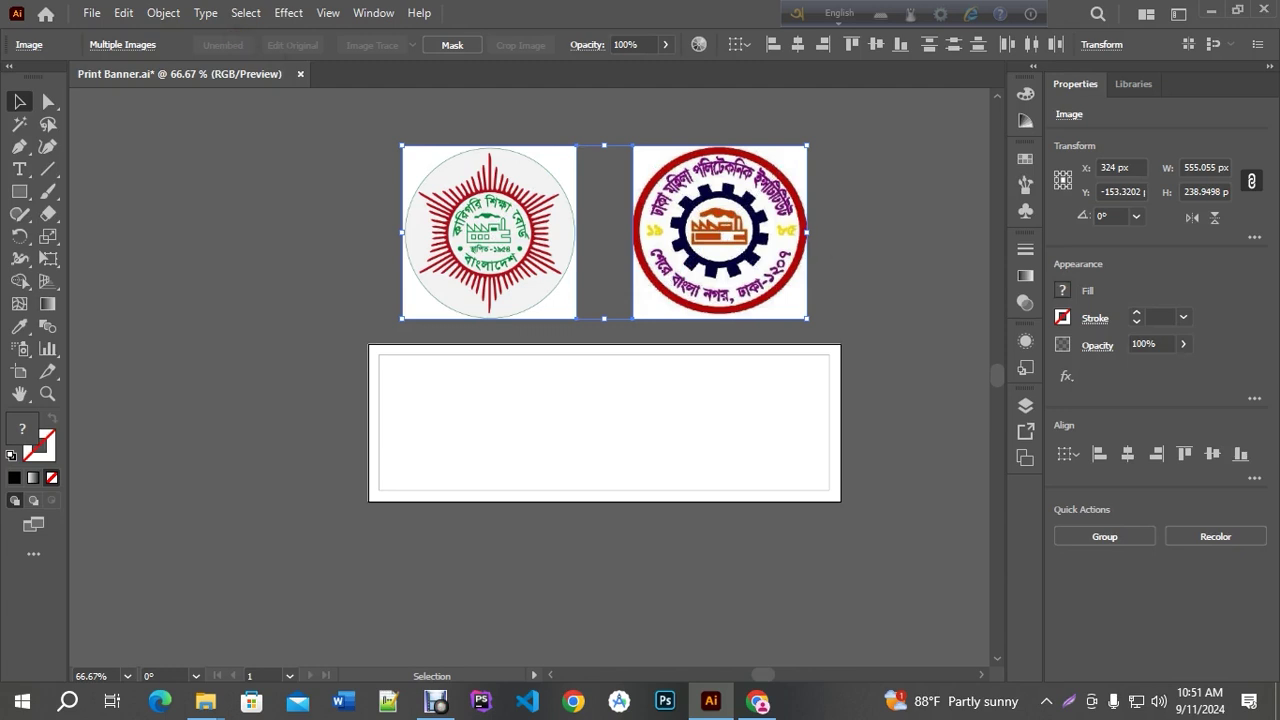
click(271, 360)
scroll(509, 423, up, 1)
scroll(504, 425, down, 1)
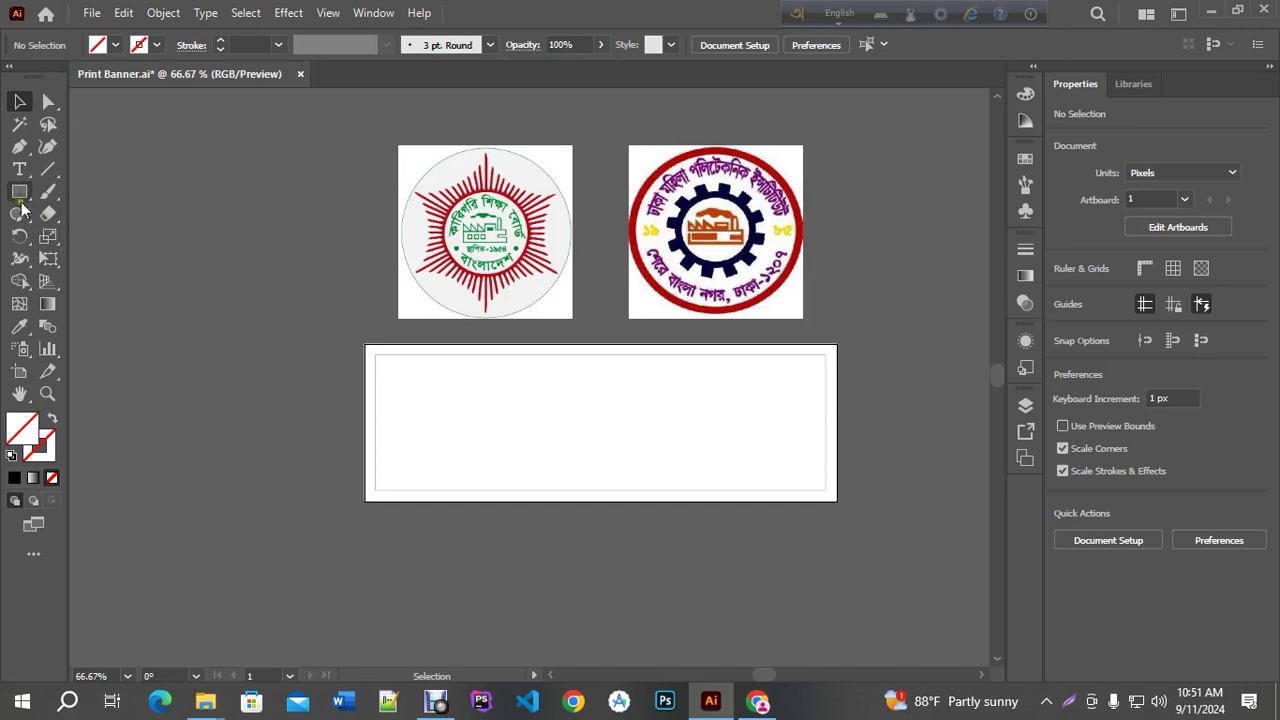
Fill the upper banner rectangle with purple sampled from the right logo using the Eyedropper
click(19, 192)
click(19, 101)
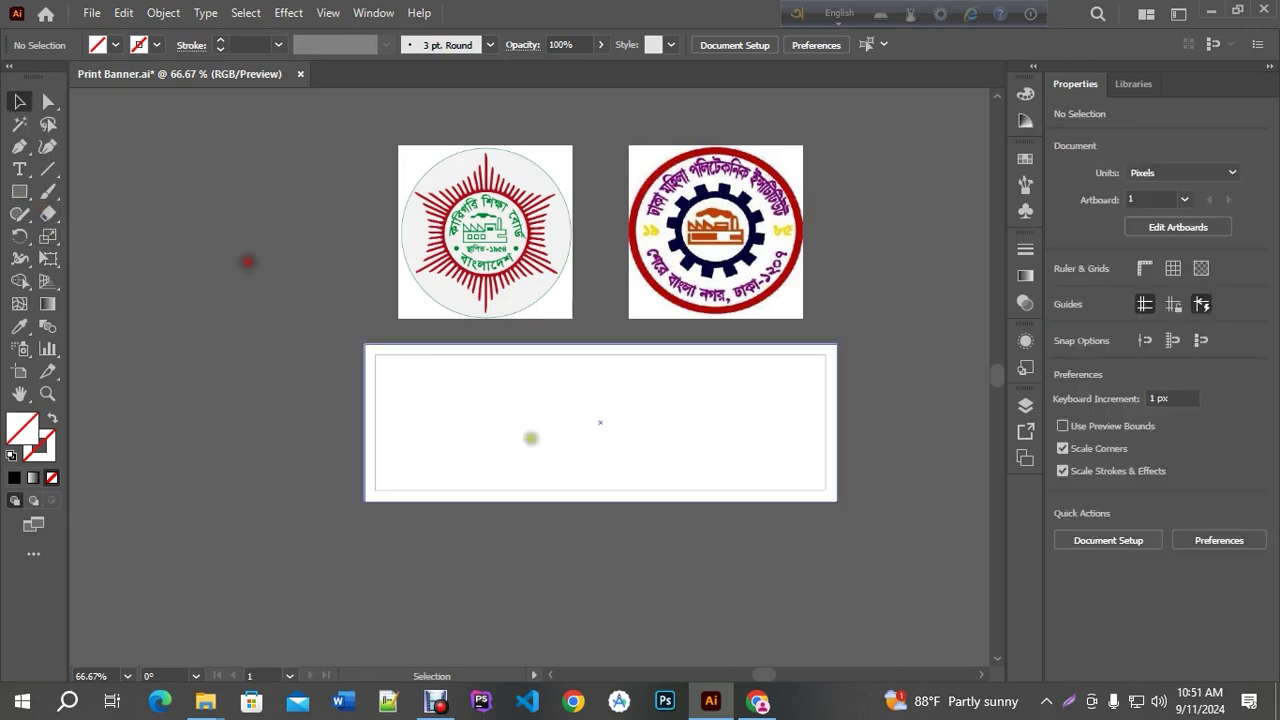
click(427, 410)
key(i)
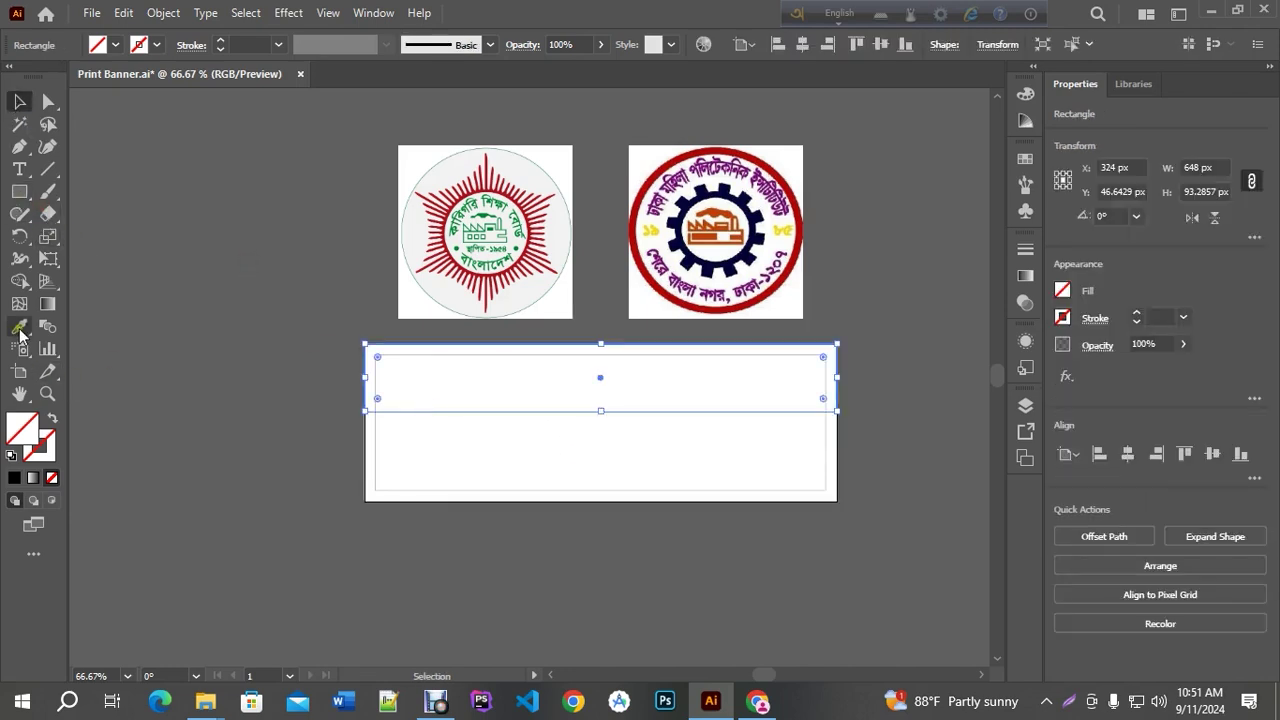
click(664, 194)
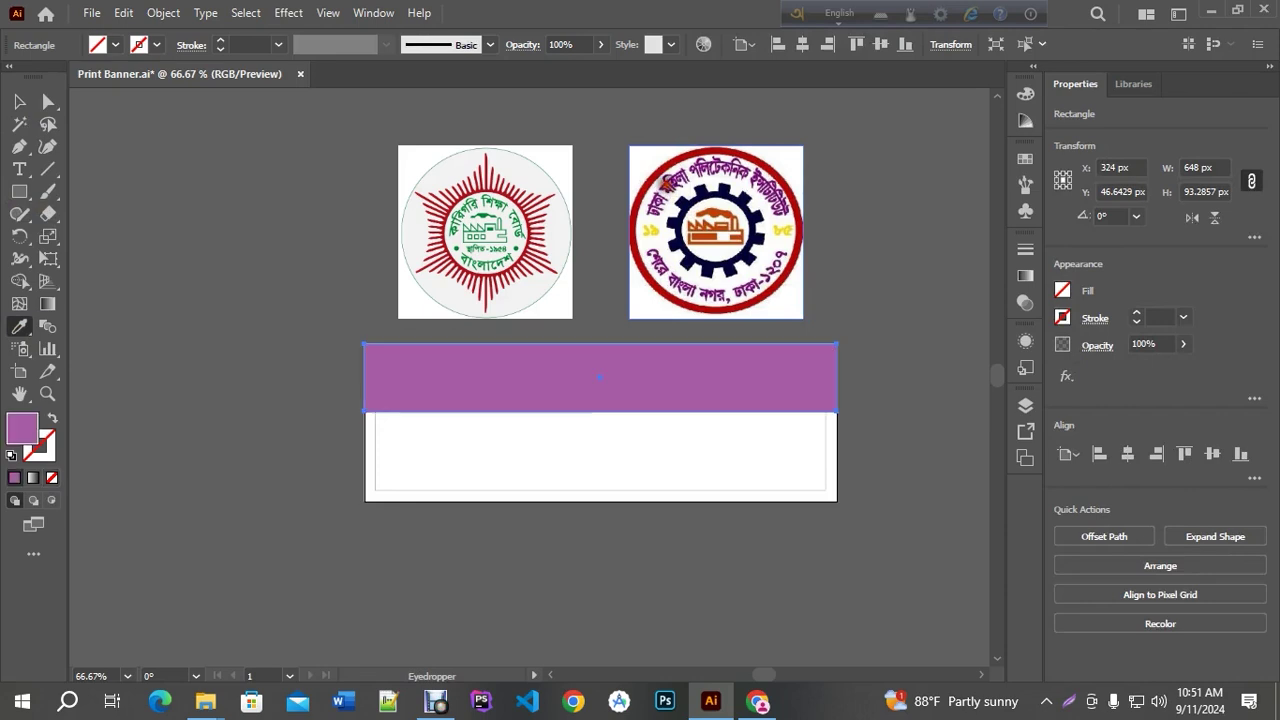
Resample a deeper purple from the logo lettering, then recentre the banner in view
scroll(700, 218, up, 3)
click(584, 145)
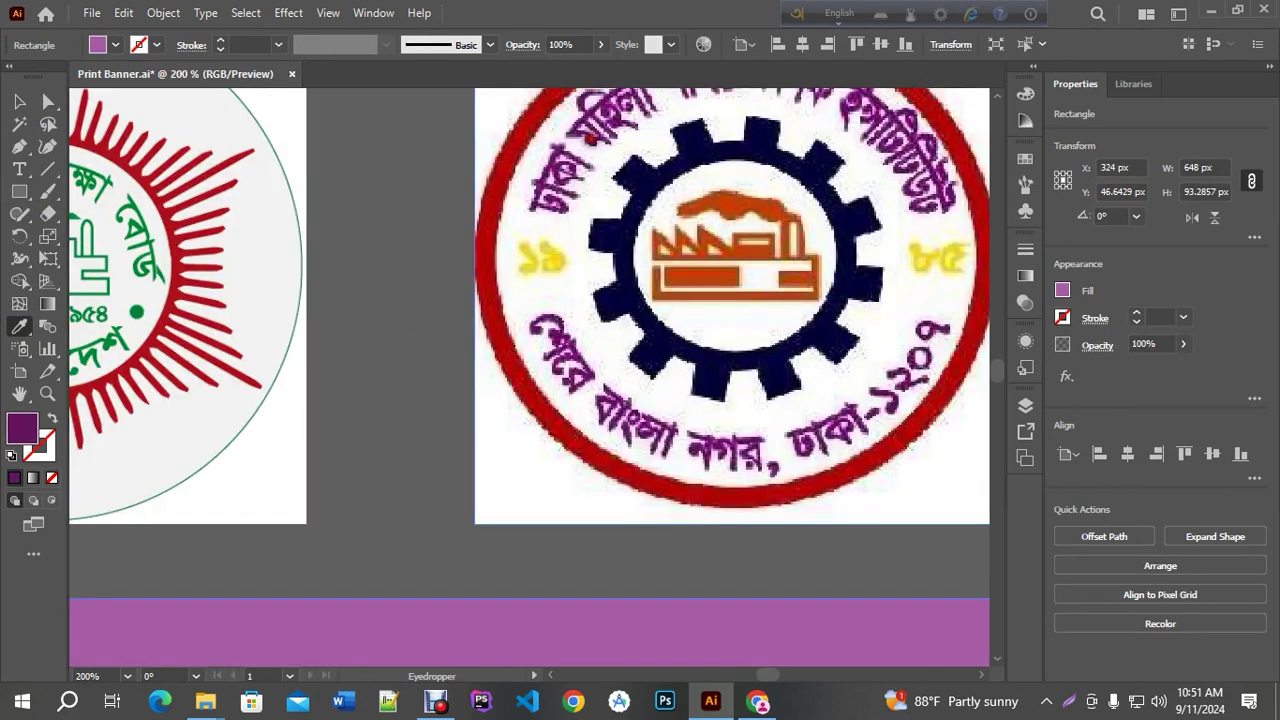
scroll(629, 215, down, 2)
scroll(646, 300, up, 7)
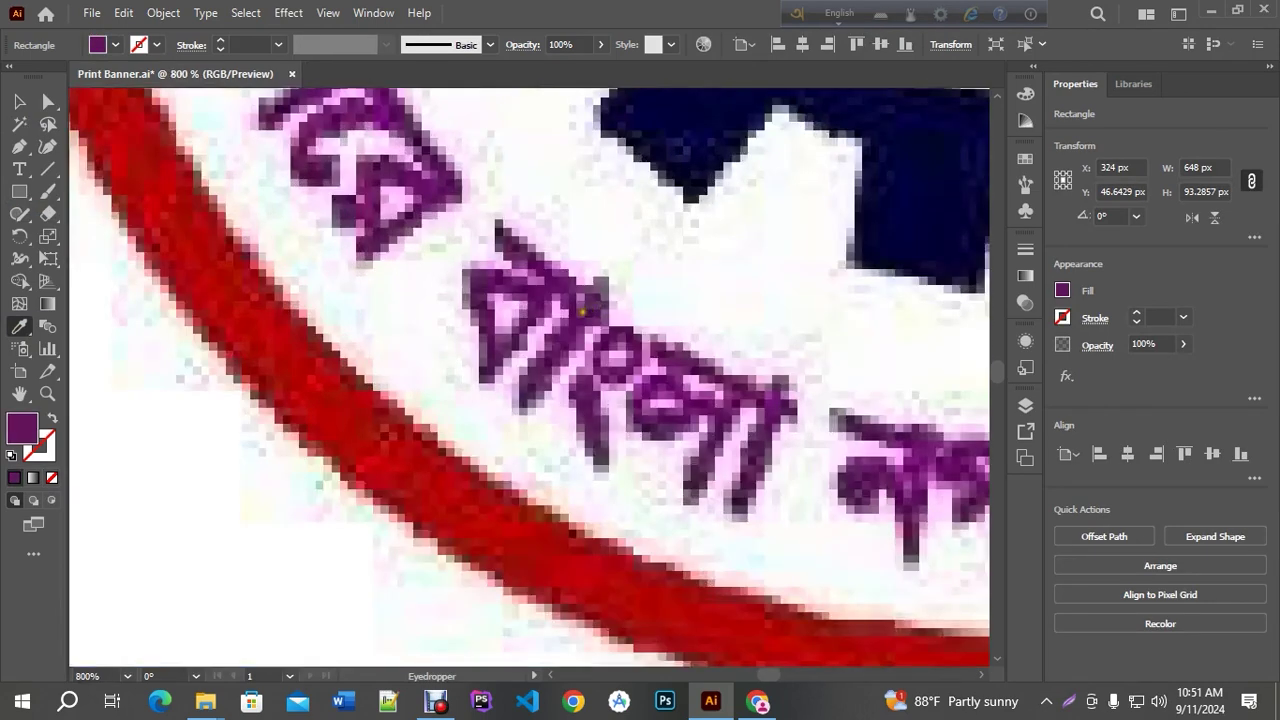
click(493, 276)
scroll(447, 298, down, 7)
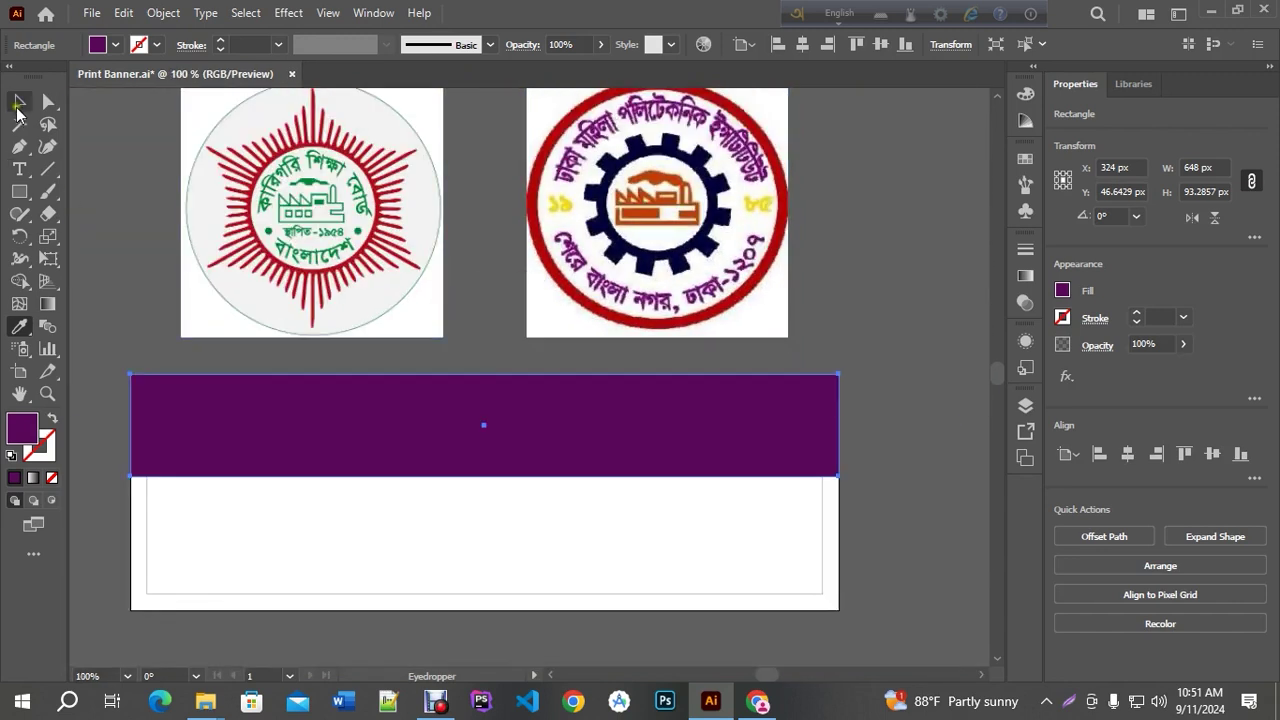
click(19, 101)
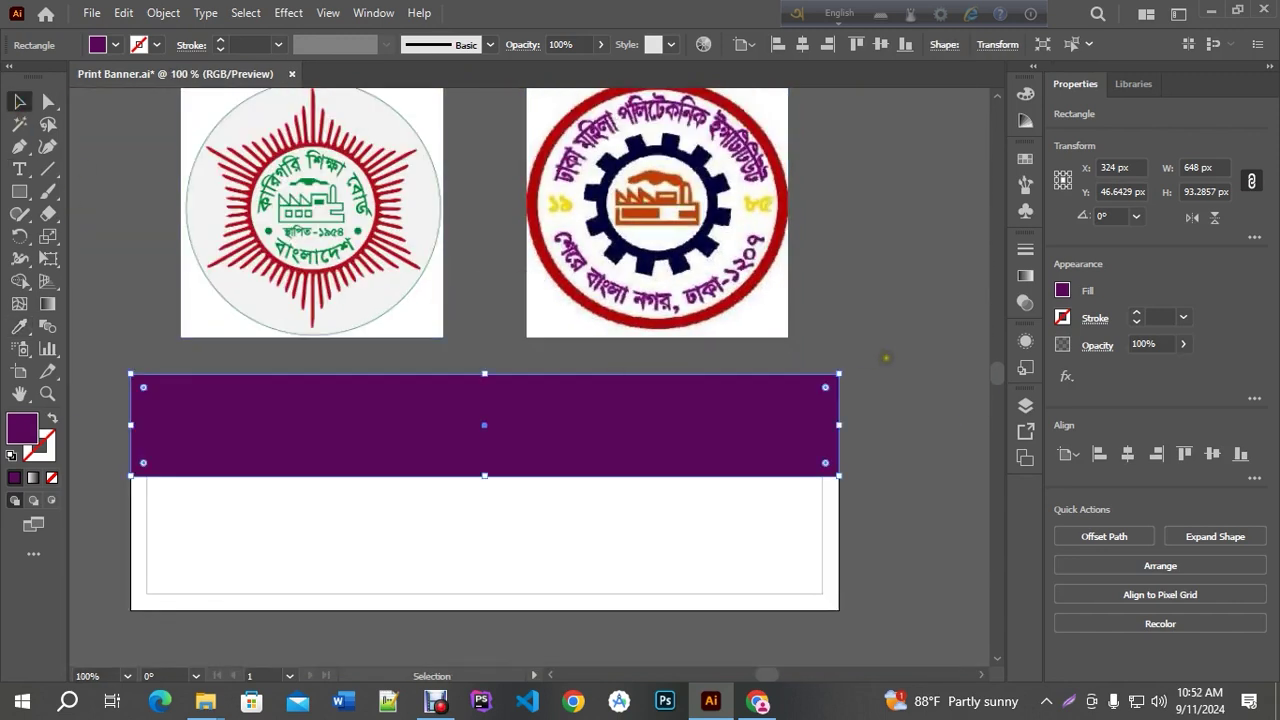
drag(526, 529, 599, 442)
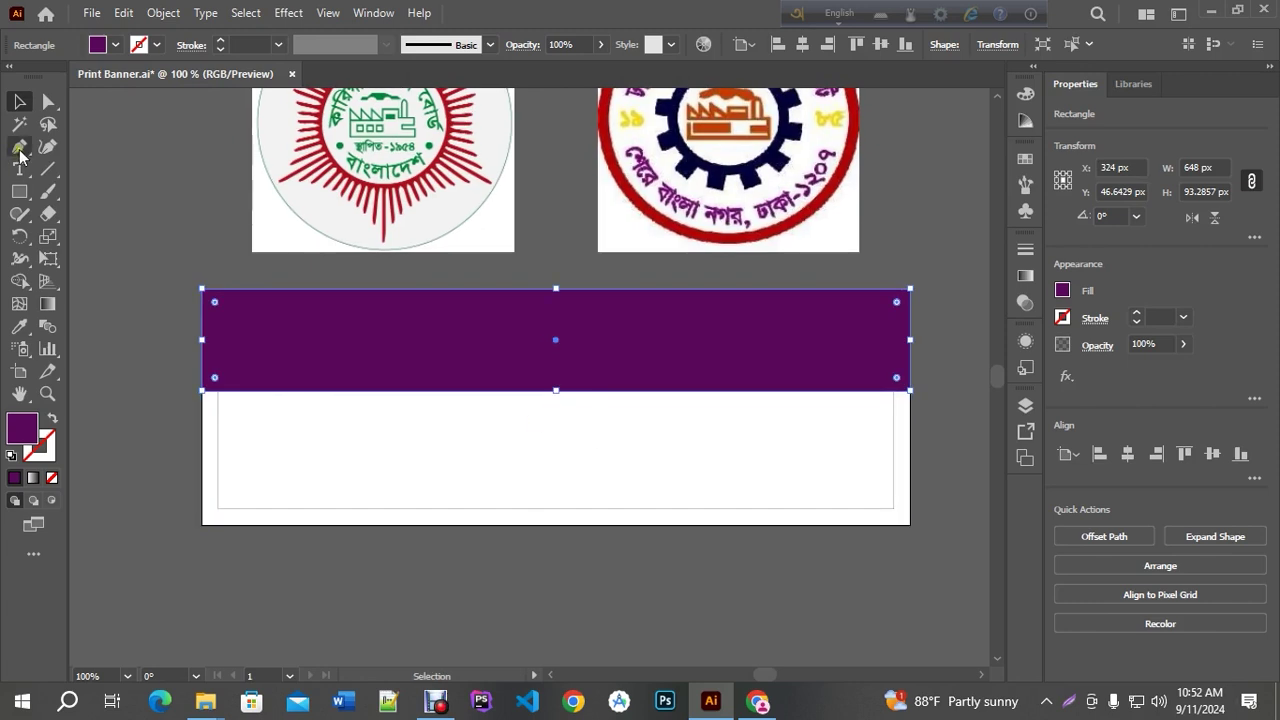
Add an anchor point on the purple strip's bottom edge near its left end with the Pen tool
click(19, 150)
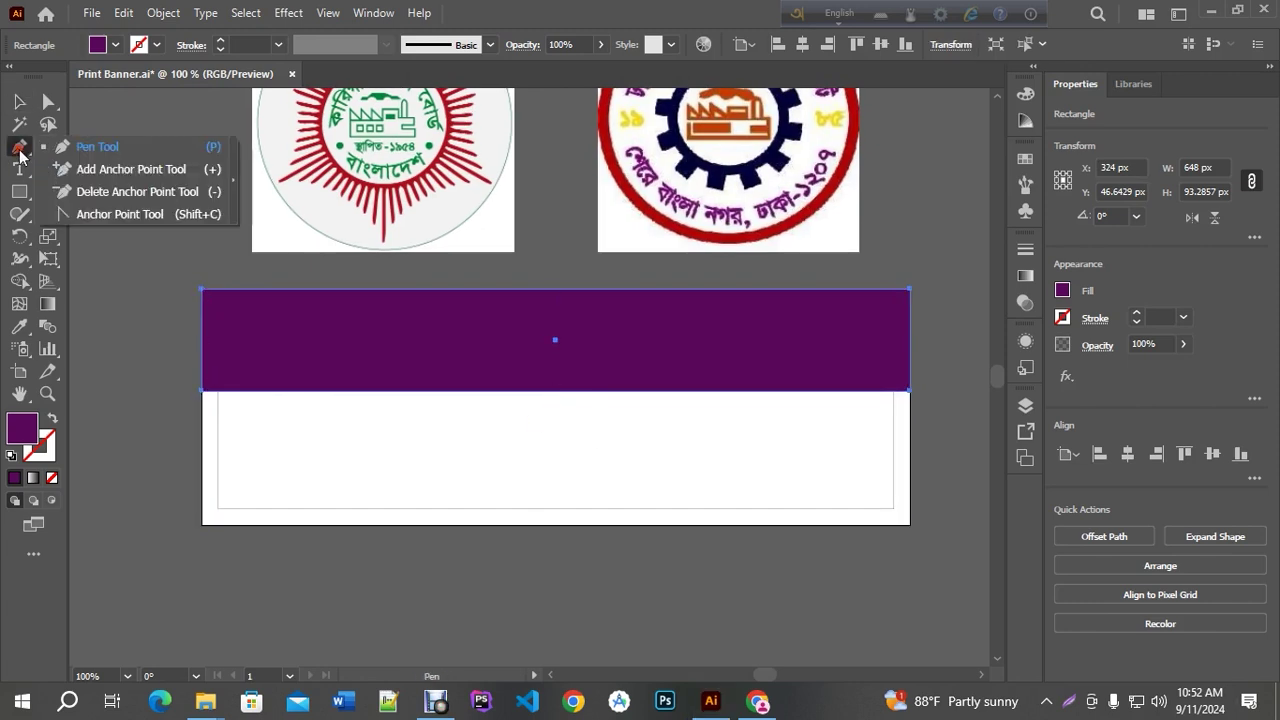
click(97, 150)
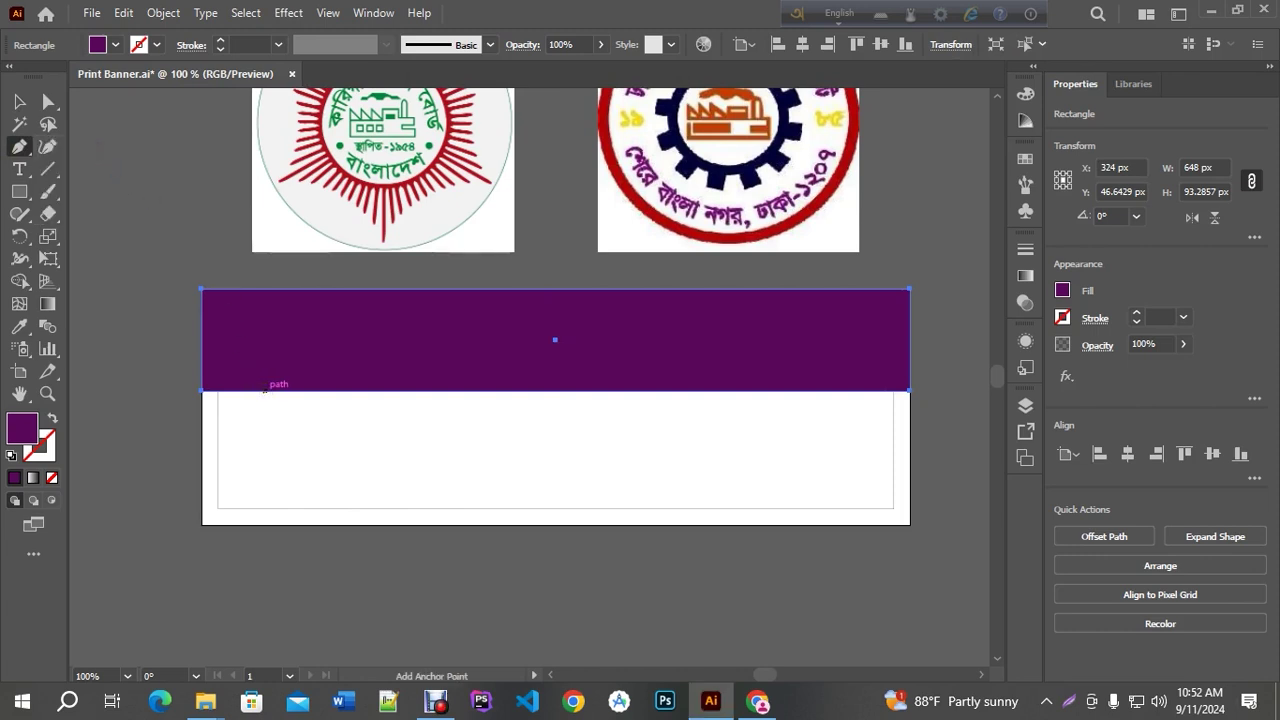
click(265, 390)
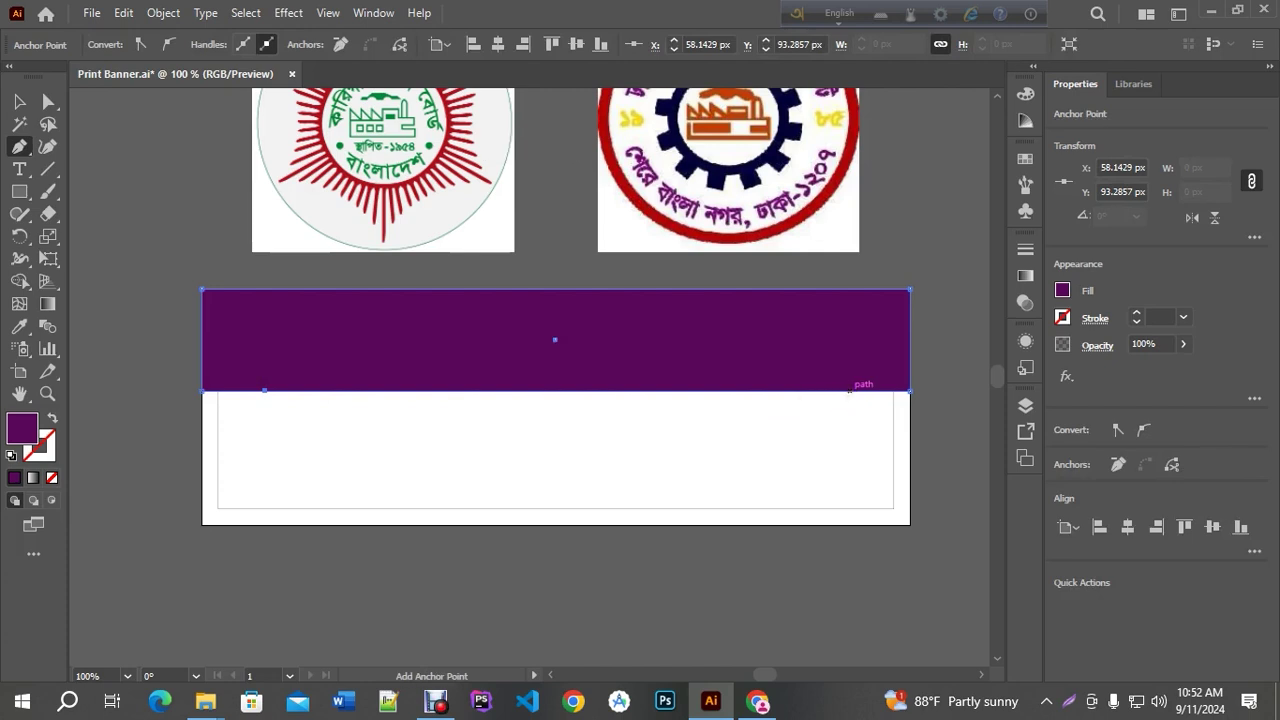
click(19, 101)
click(125, 145)
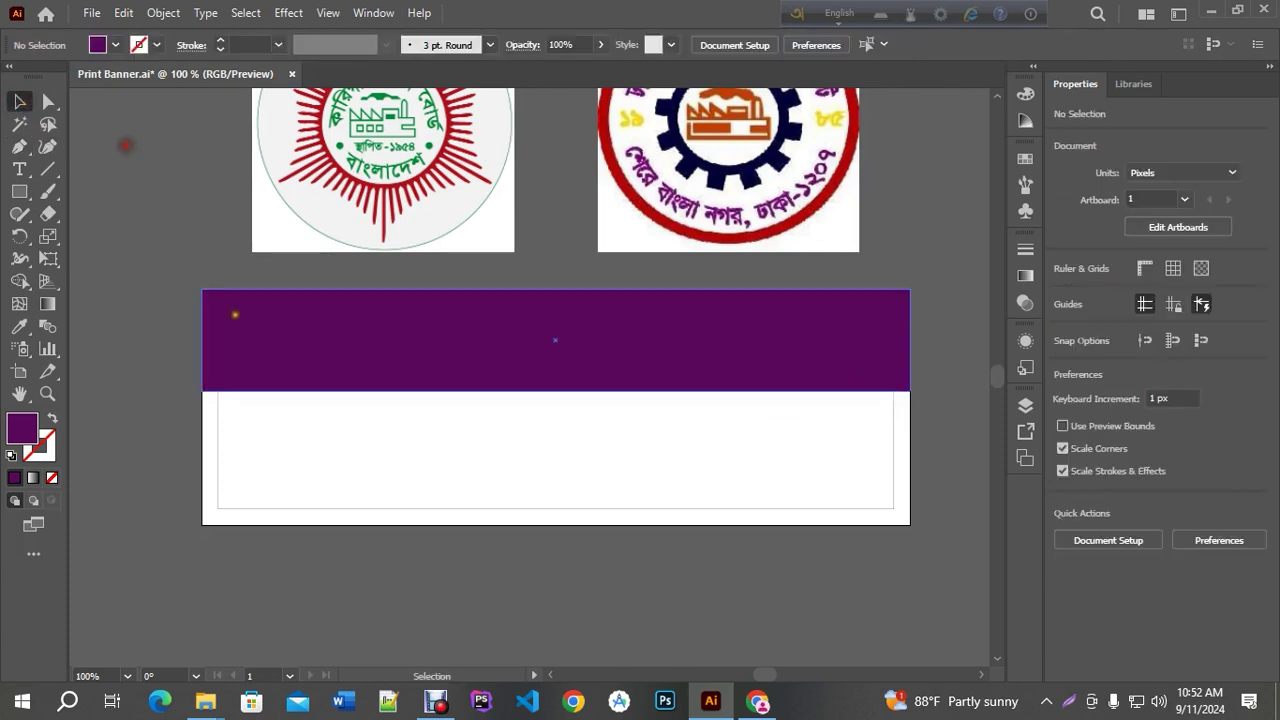
click(263, 337)
click(20, 145)
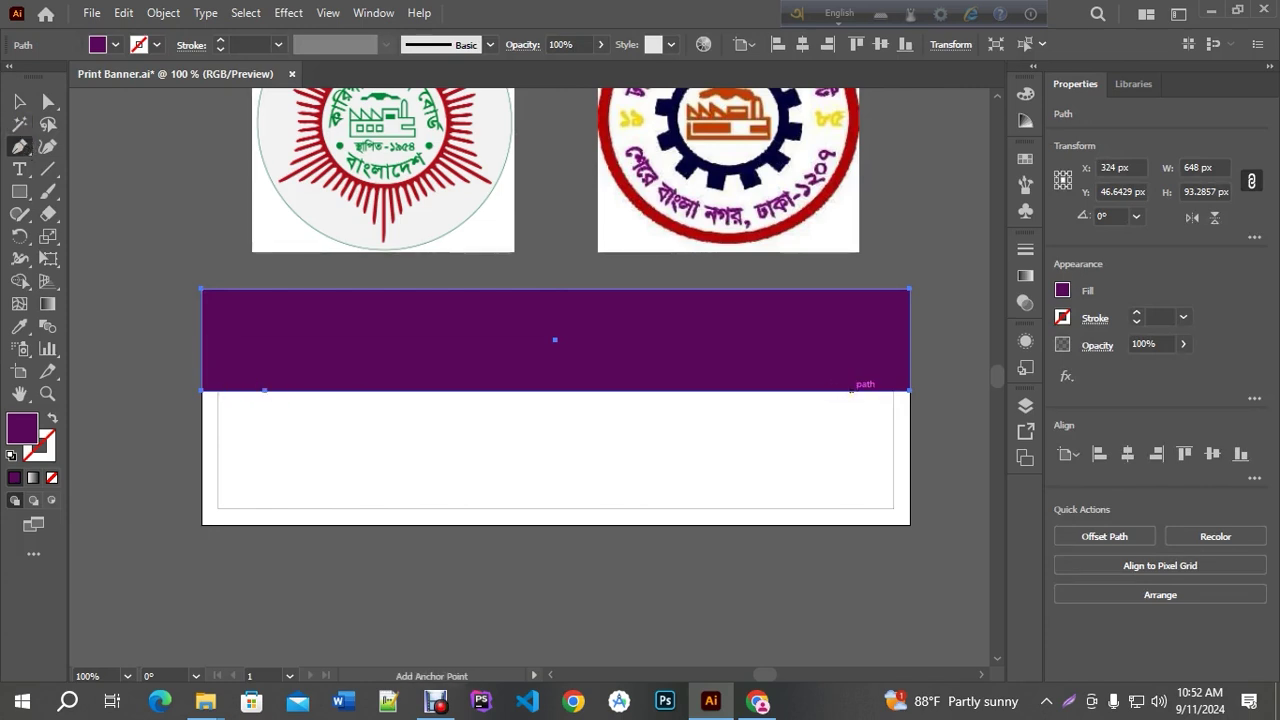
click(19, 102)
Draw a small purple marker rectangle at the banner's left edge under the header
click(19, 192)
drag(203, 392, 265, 490)
click(19, 102)
click(289, 363)
scroll(237, 426, up, 2)
click(19, 146)
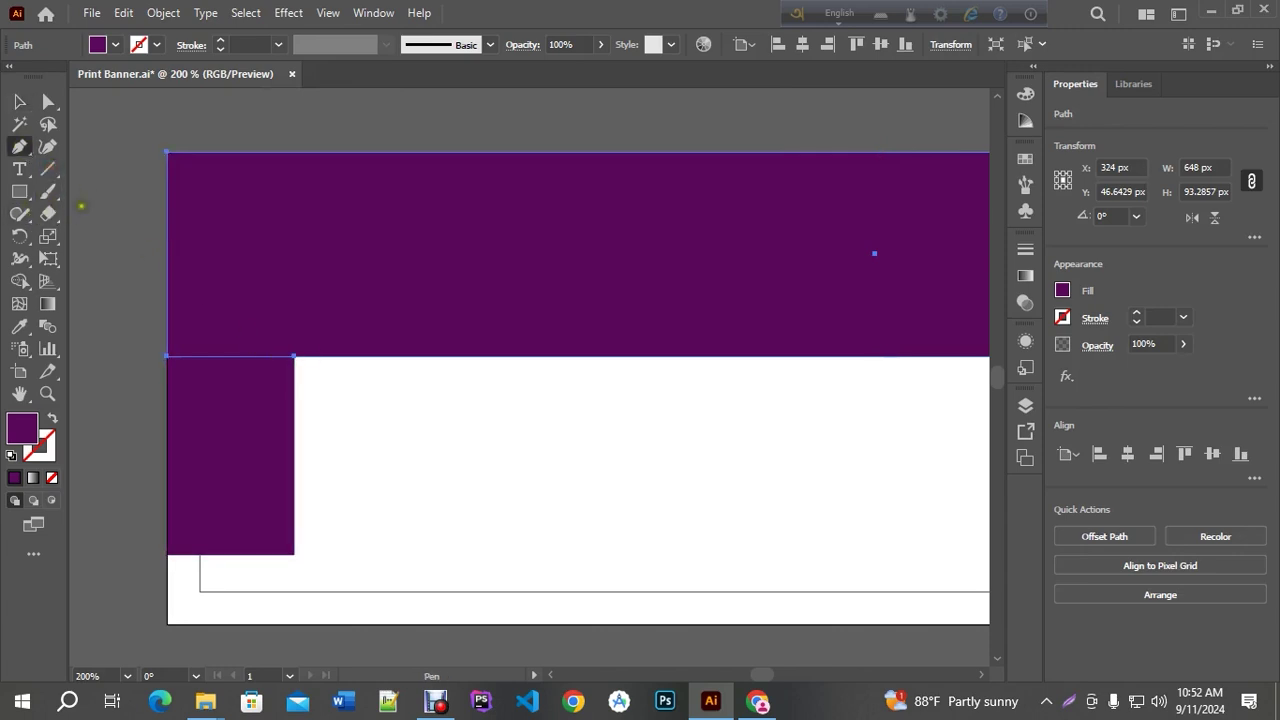
key(ctrl+1)
Move the marker rectangle to the right edge and add an anchor above its inner corner
click(19, 102)
click(114, 240)
drag(186, 360, 832, 406)
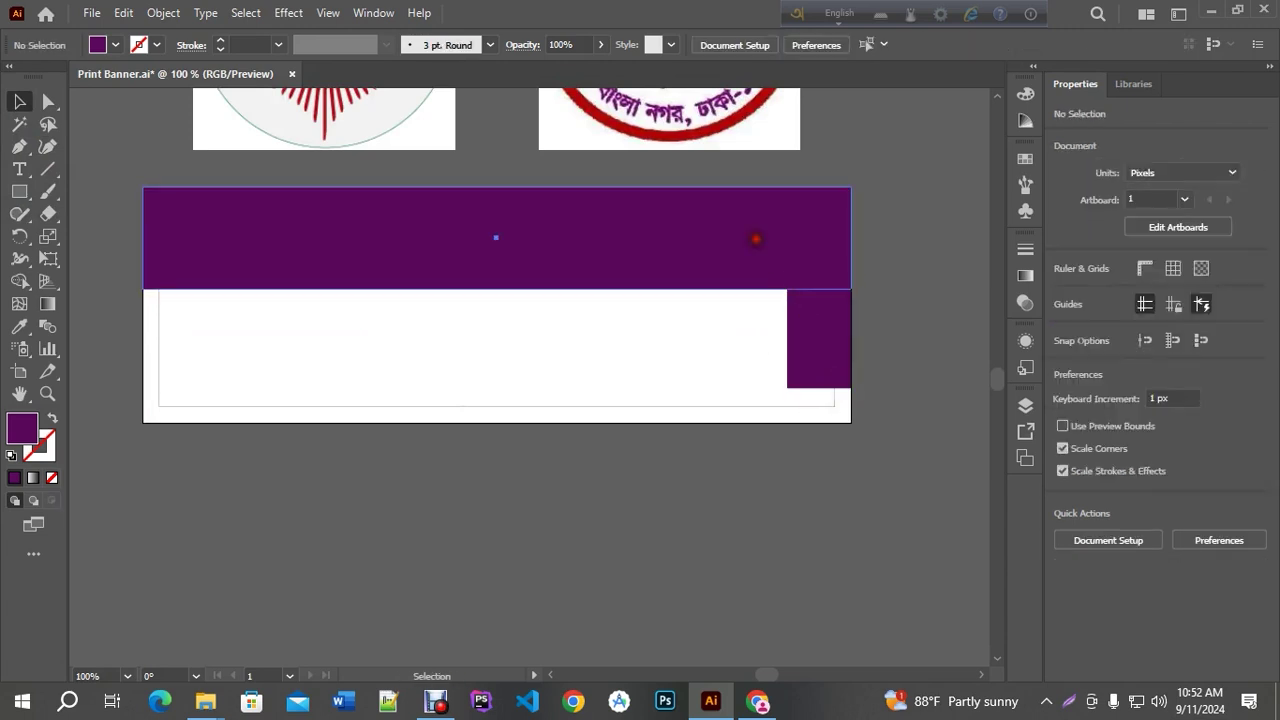
click(754, 237)
scroll(817, 314, up, 3)
click(19, 146)
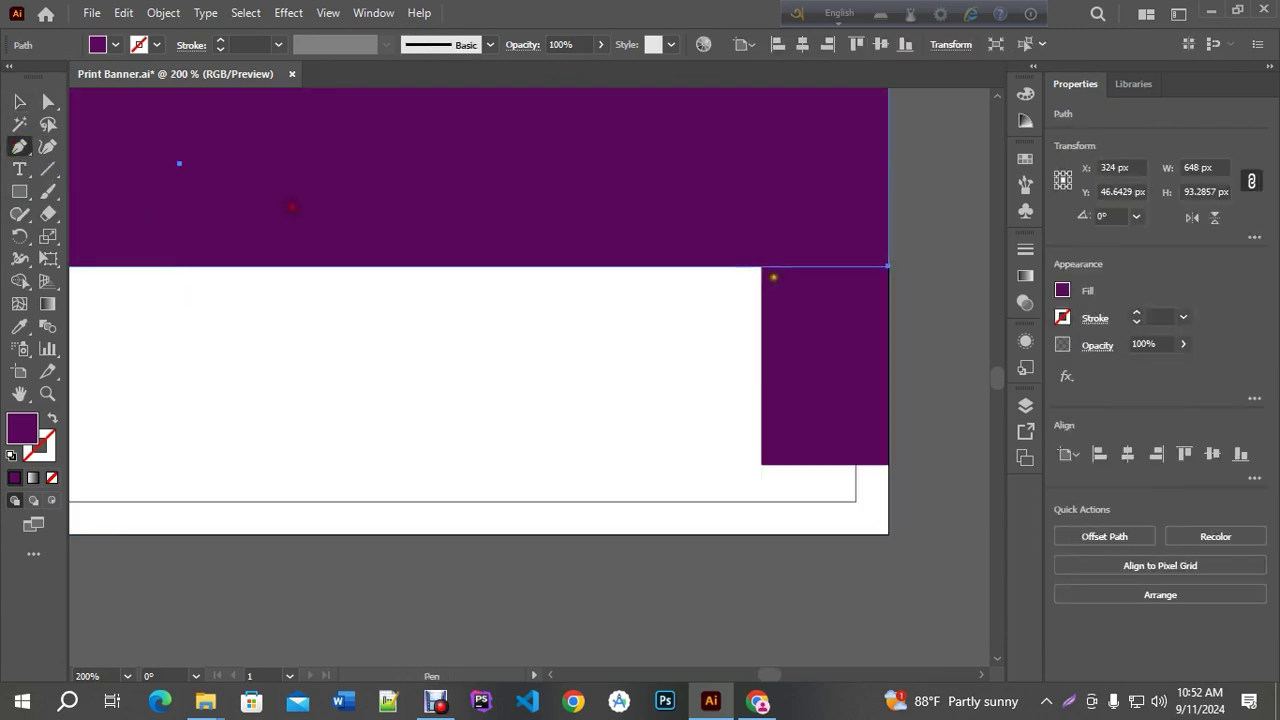
click(760, 268)
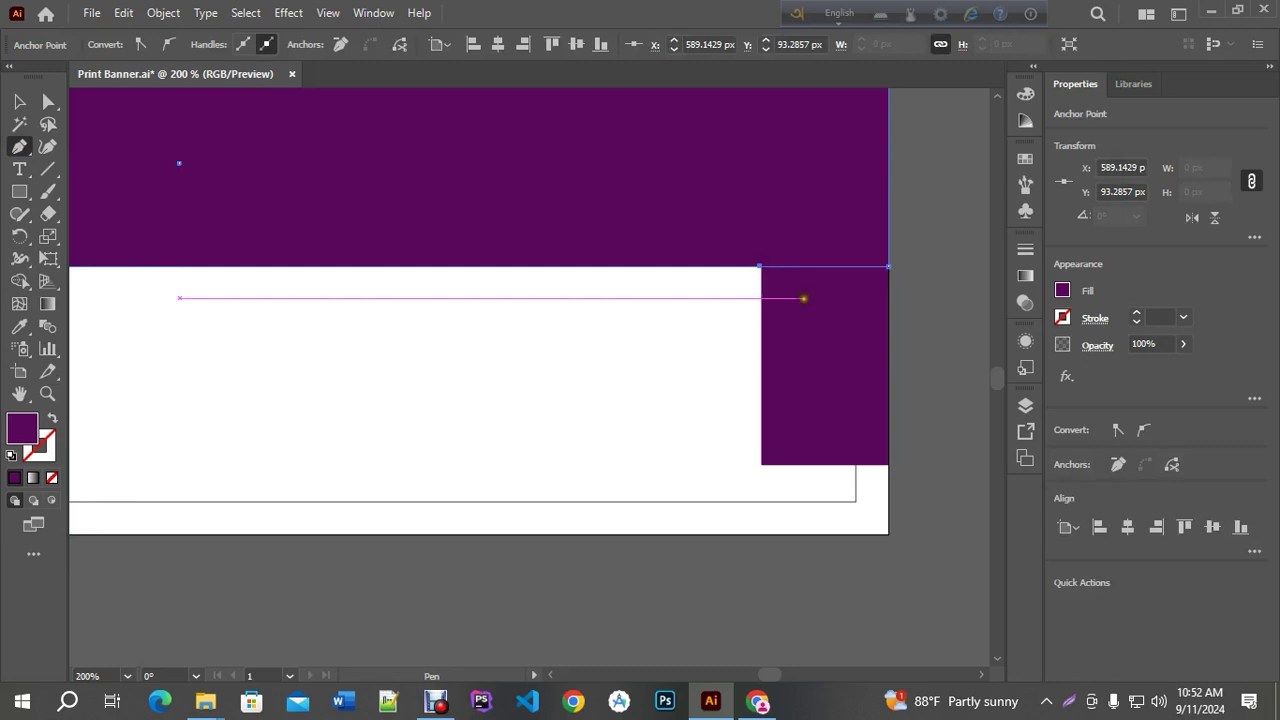
Delete the small helper rectangle, leaving only the purple header band
click(19, 101)
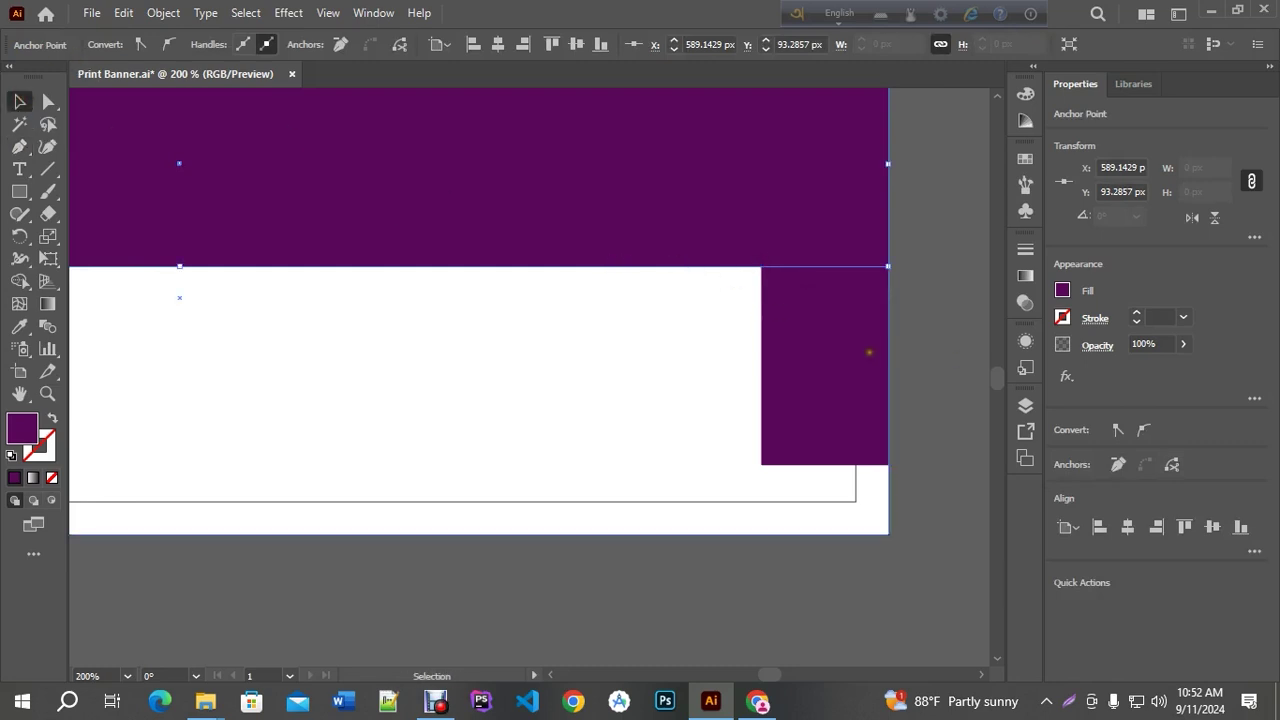
click(946, 383)
click(873, 368)
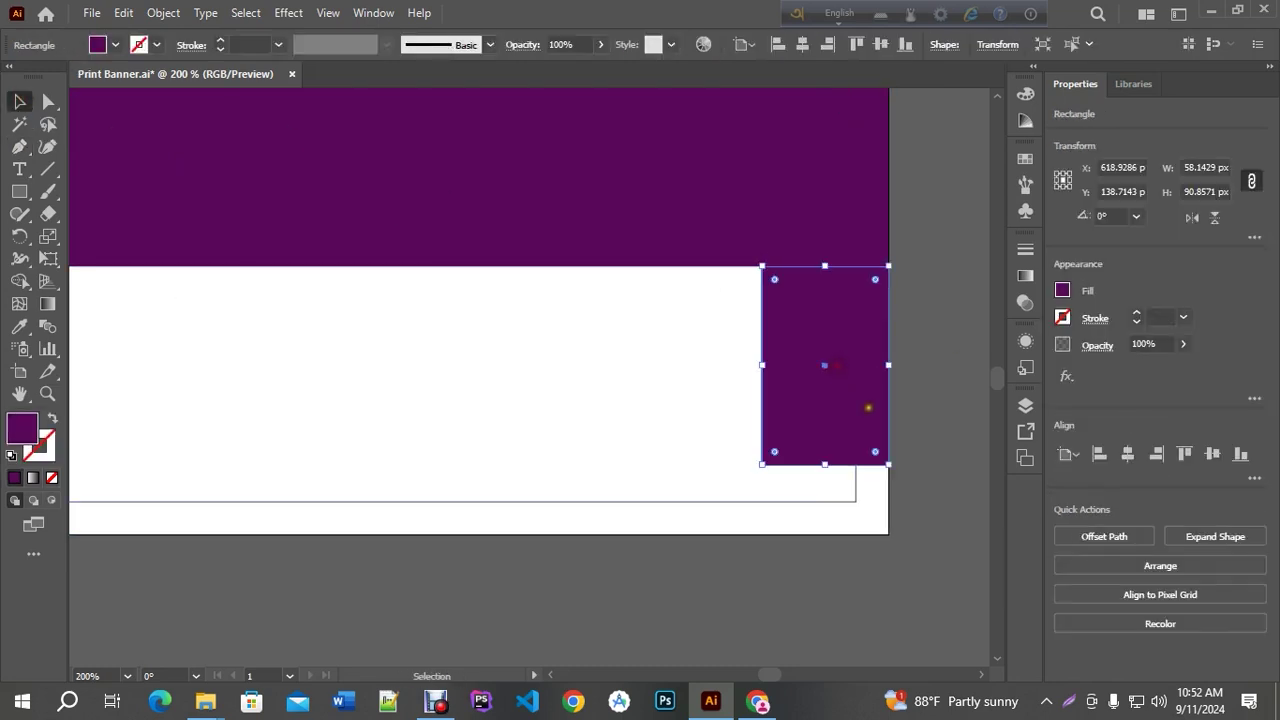
key(Delete)
alt+scroll(890, 438, down, 1)
alt+scroll(890, 438, down, 1)
Select the header's bottom-left and bottom-right corner anchors and nudge them down twice
click(47, 101)
click(262, 293)
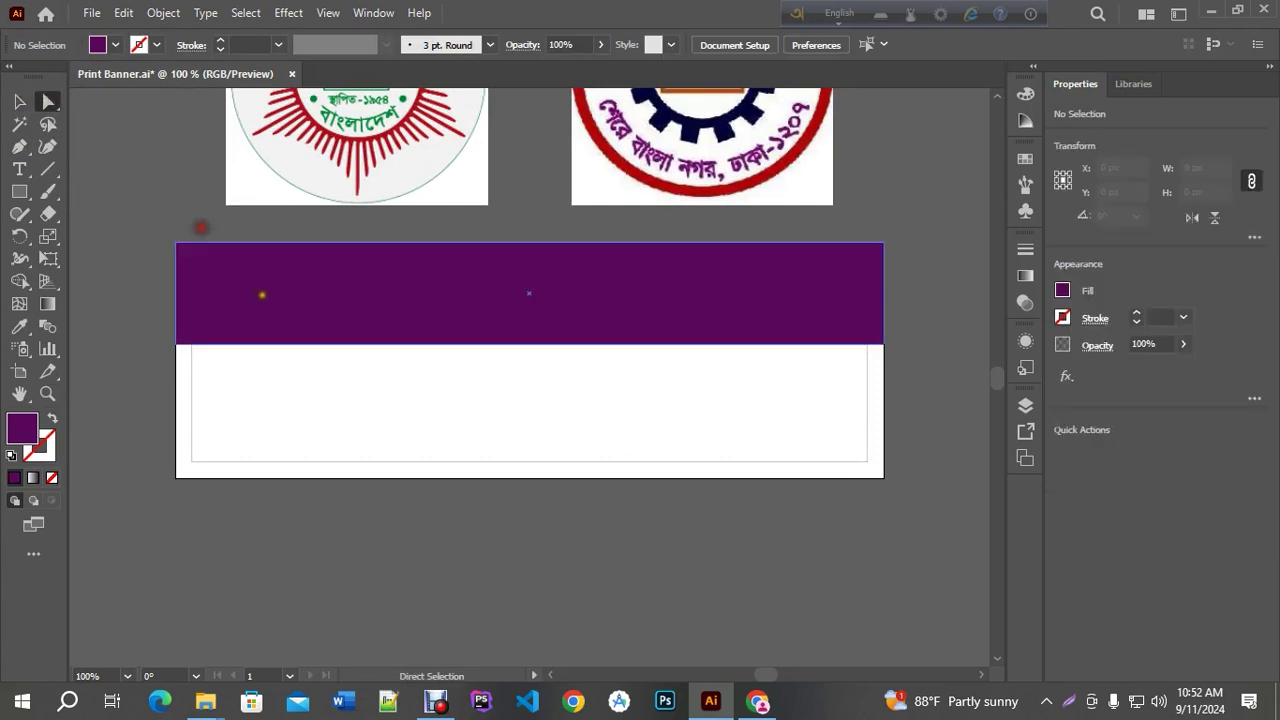
click(240, 342)
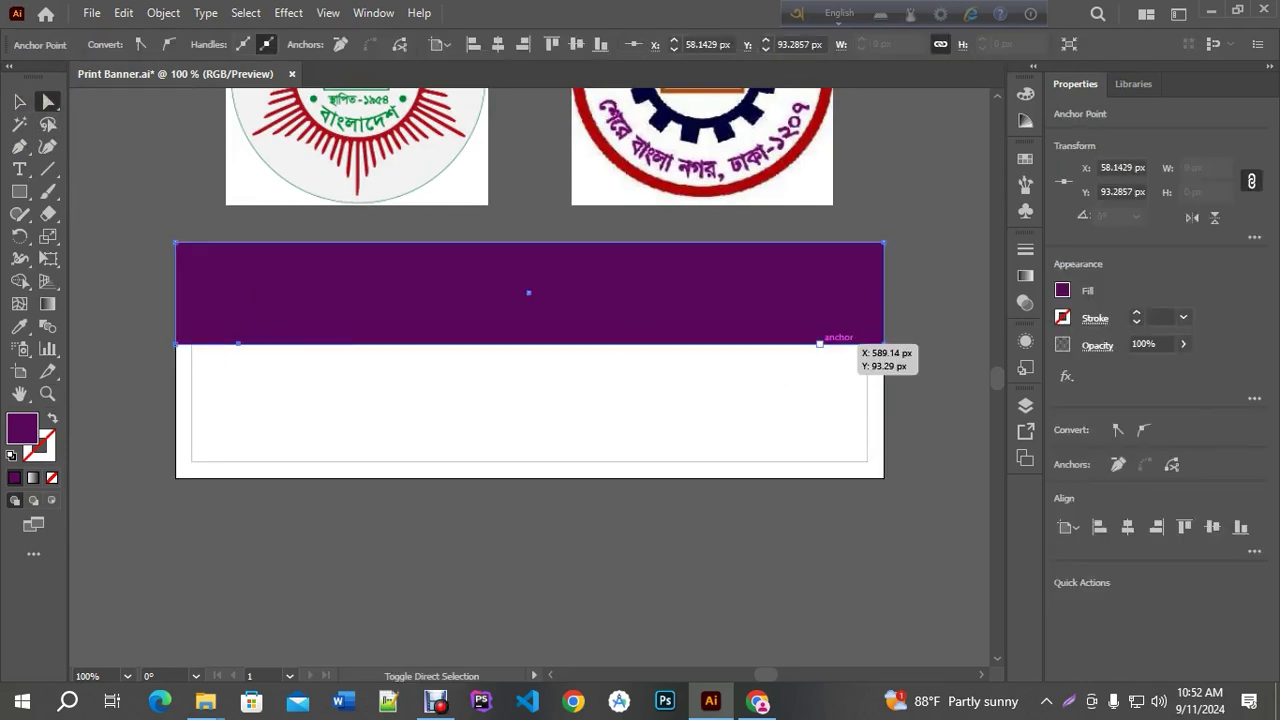
click(176, 343)
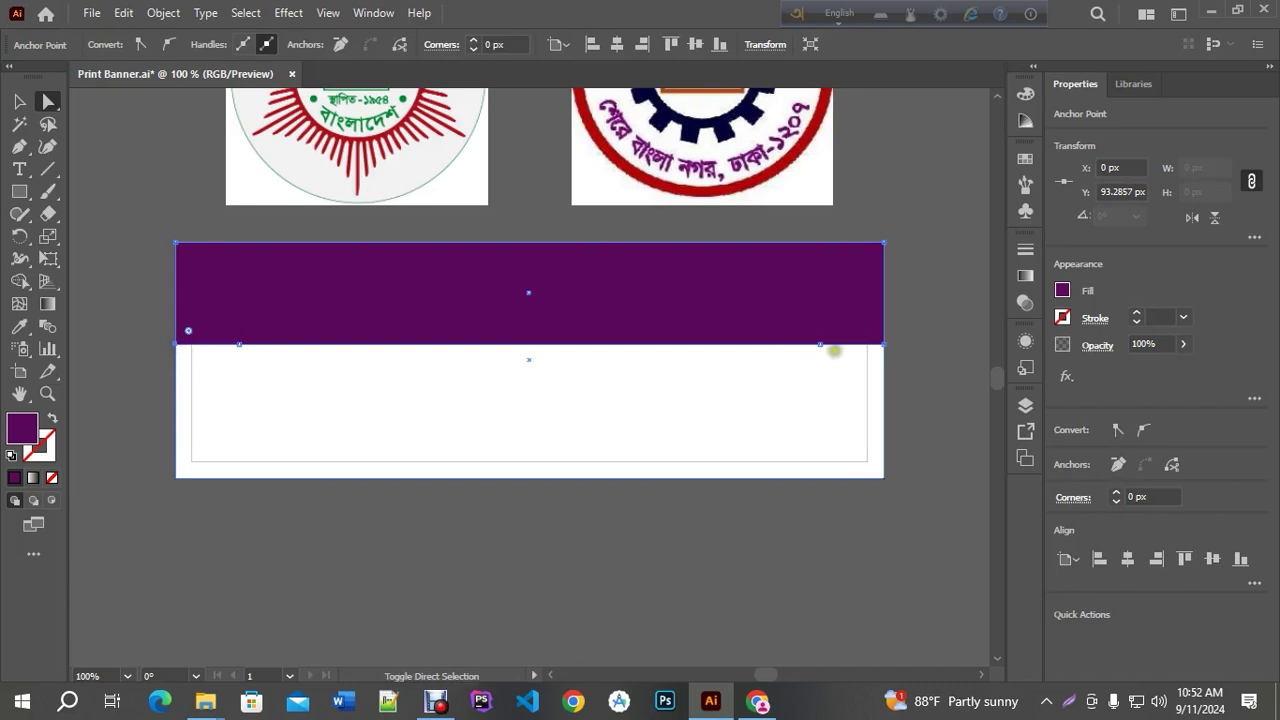
shift+click(884, 344)
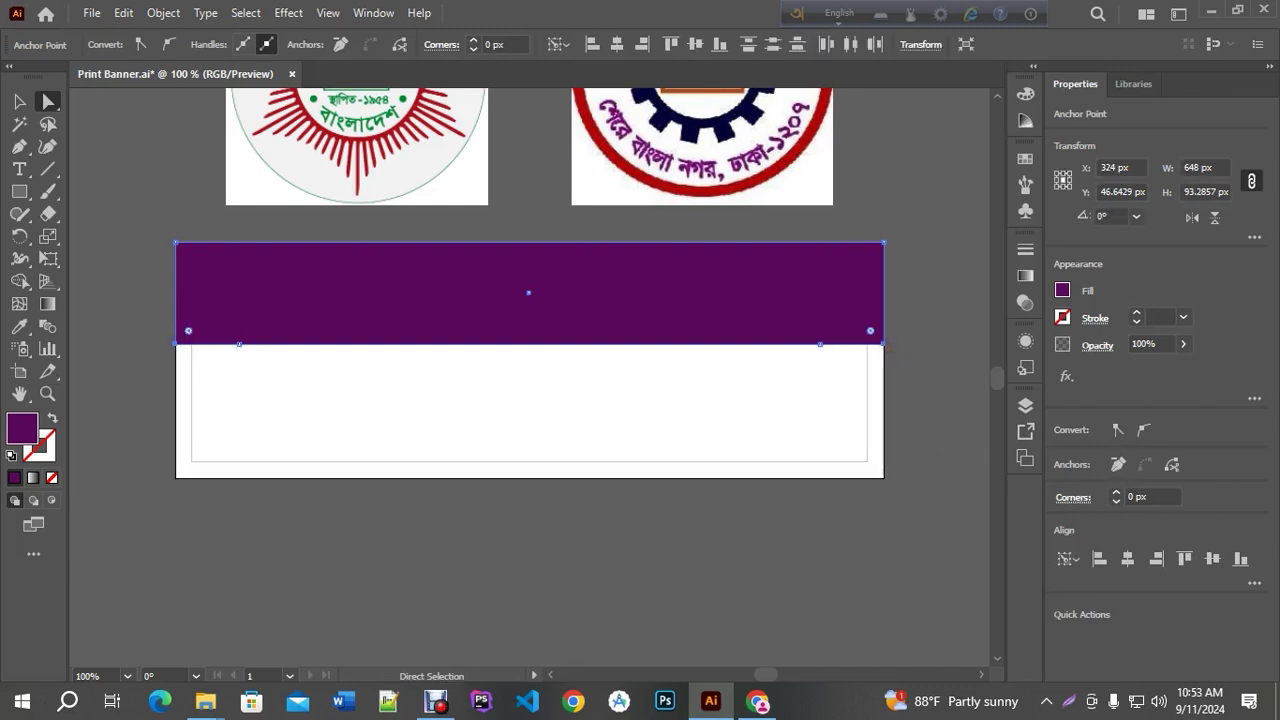
key(Down)
key(Down)
key(Down)
key(Down)
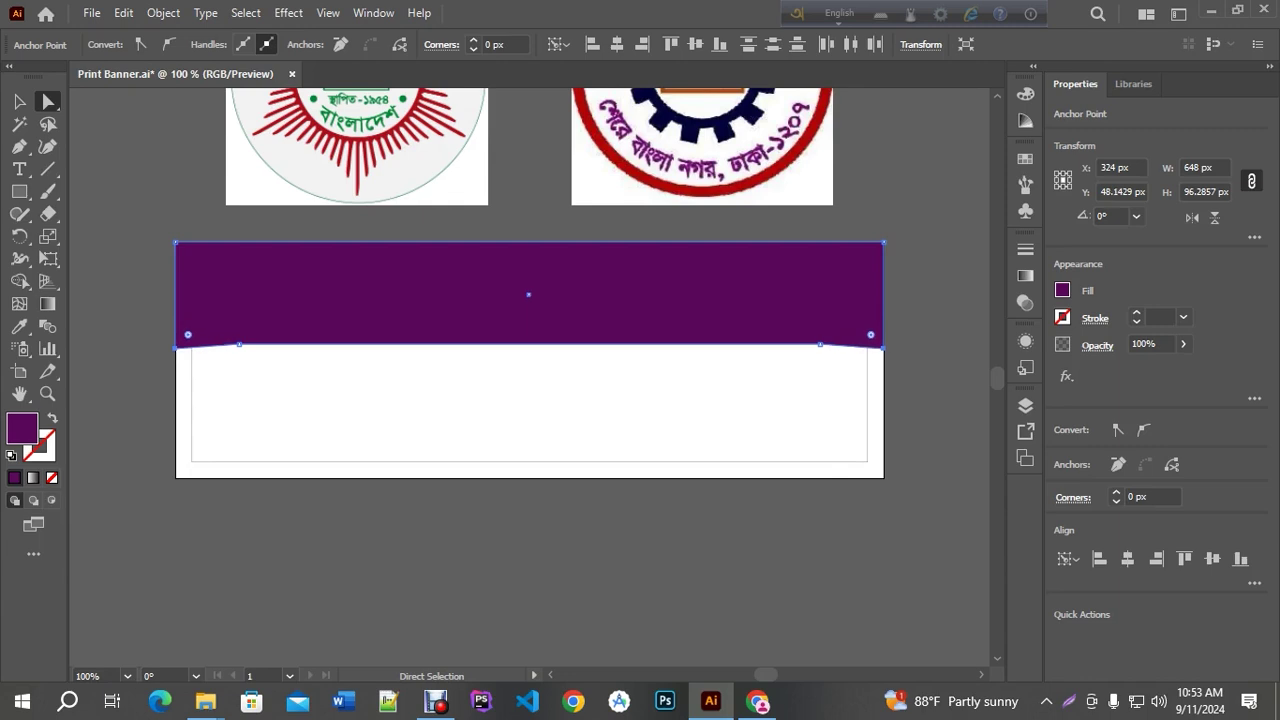
key(Down)
key(Down)
key(Down)
key(Down)
key(Down)
key(Down)
key(Down)
key(Down)
key(Down)
key(Down)
key(Down)
key(Down)
key(Down)
key(Down)
key(Down)
key(Down)
key(Down)
key(Down)
key(Down)
key(Down)
key(Down)
key(Down)
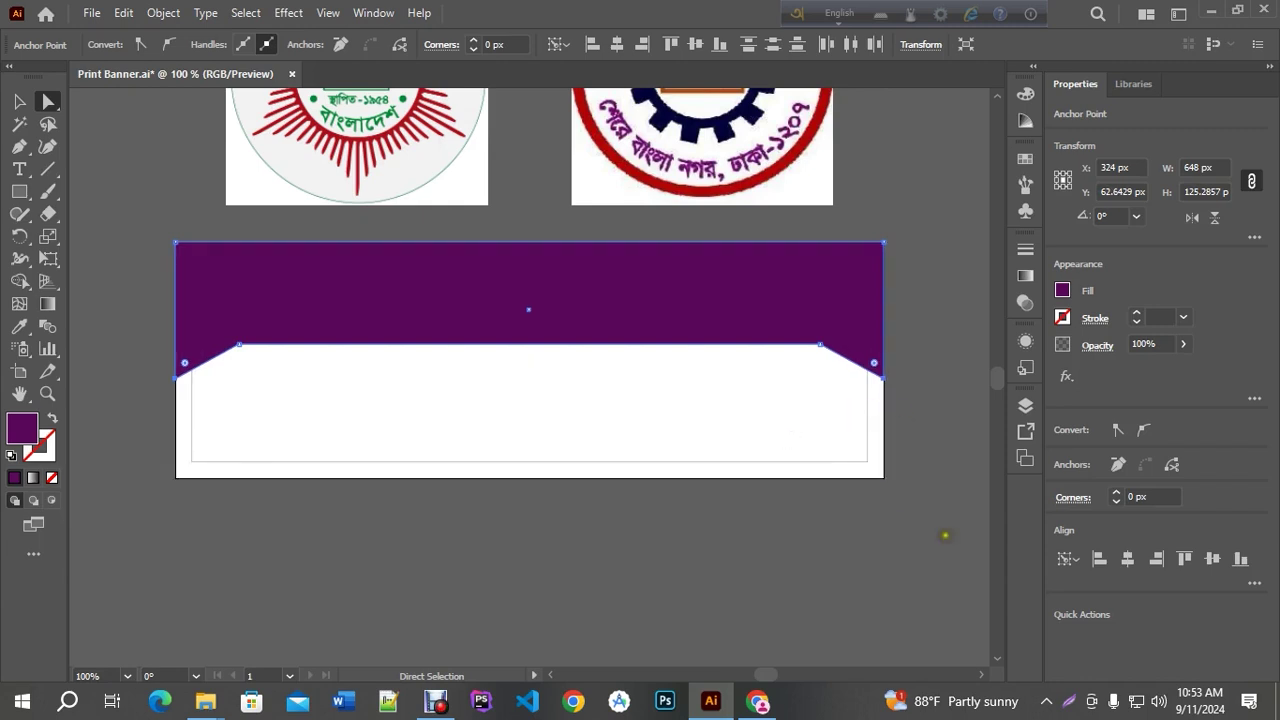
Round the two inner bottom-edge points to about 192 px with the live-corner widget
click(931, 508)
click(818, 346)
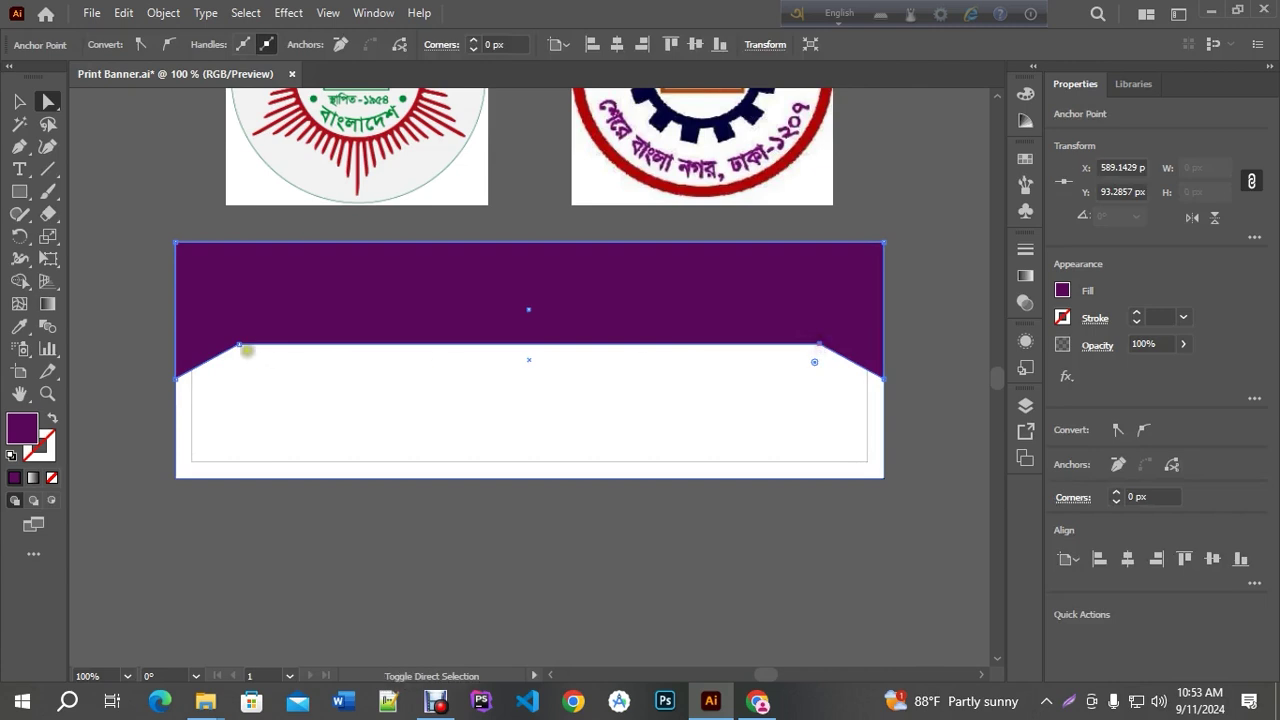
click(240, 348)
drag(242, 360, 323, 546)
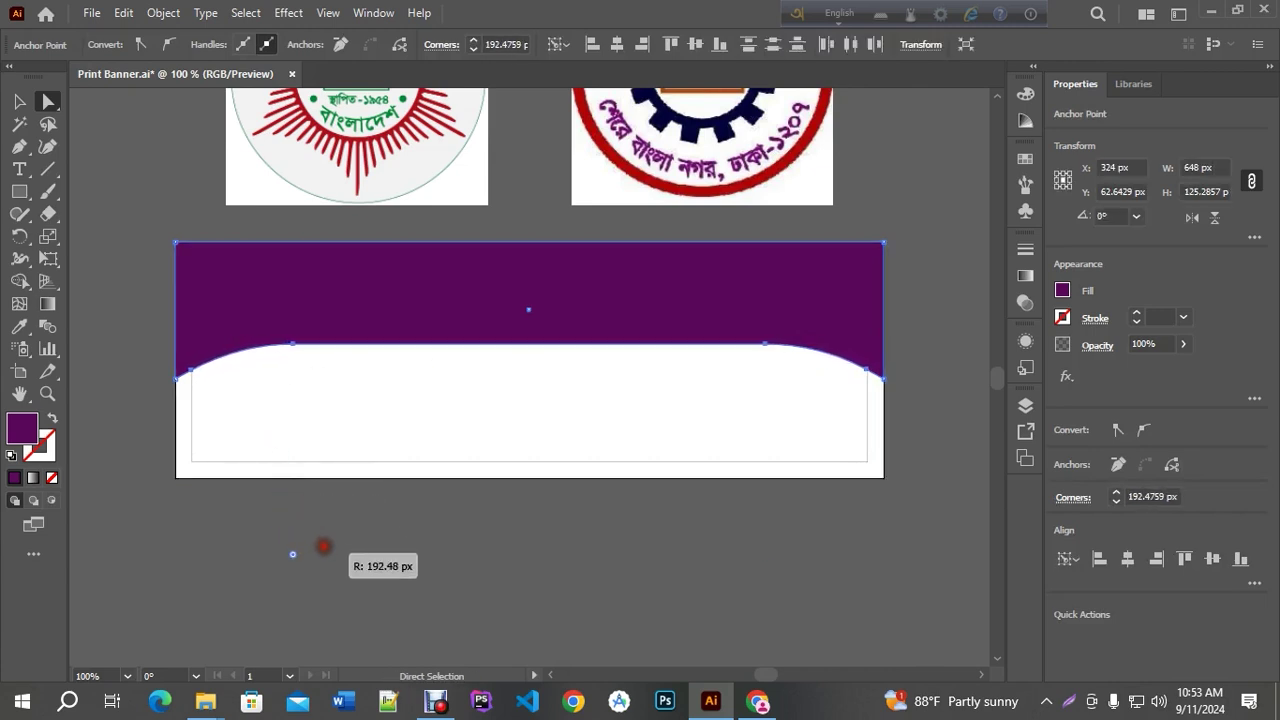
click(958, 444)
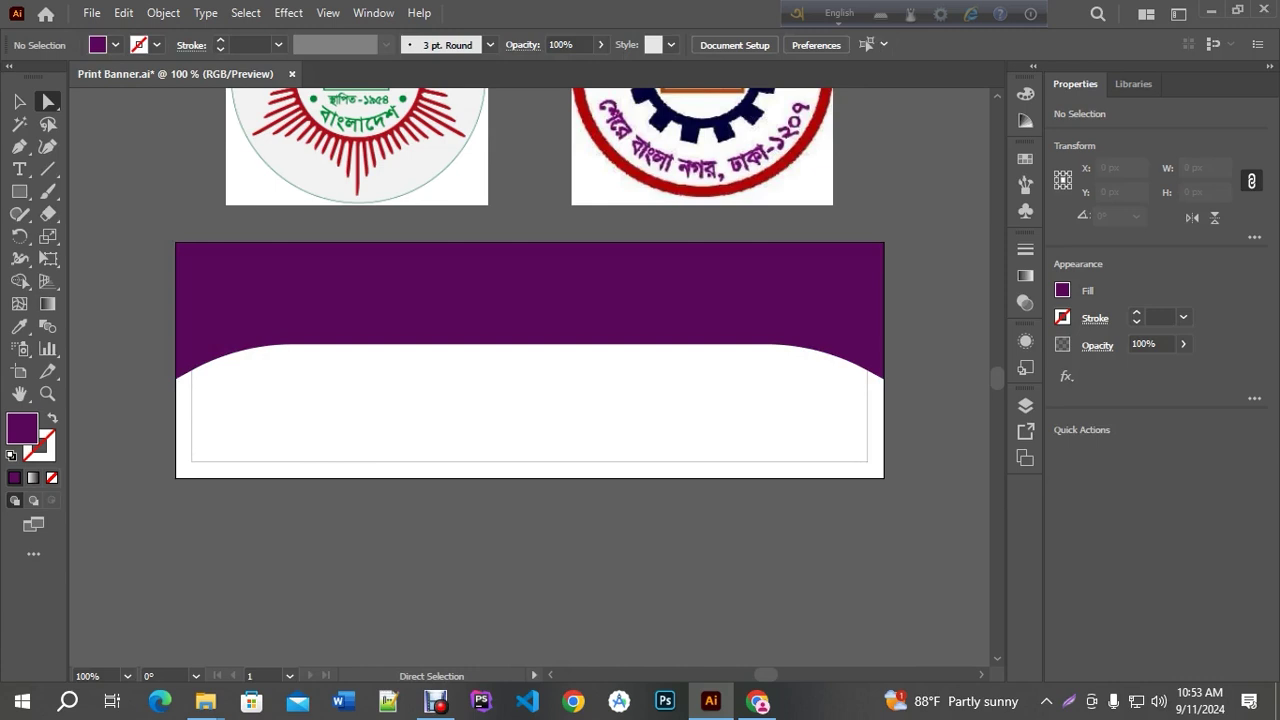
Select the copy behind the purple header and lower its bottom edge slightly
key(v)
click(371, 291)
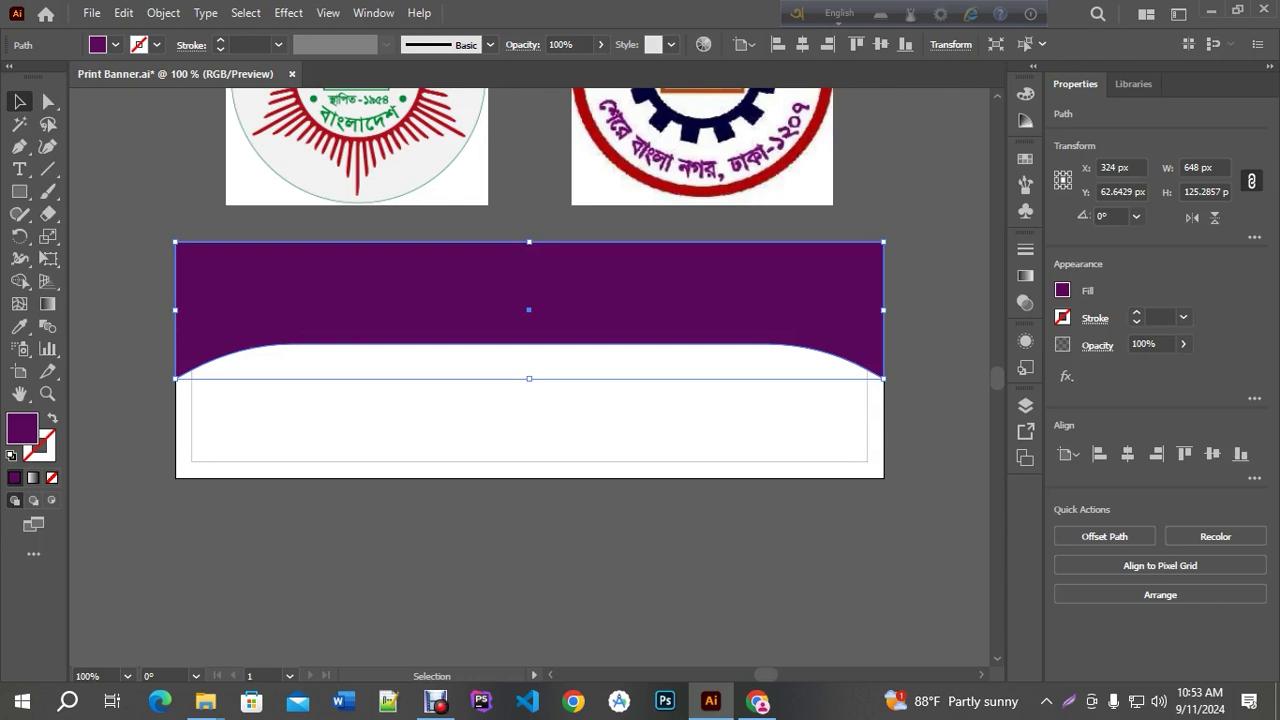
key(a)
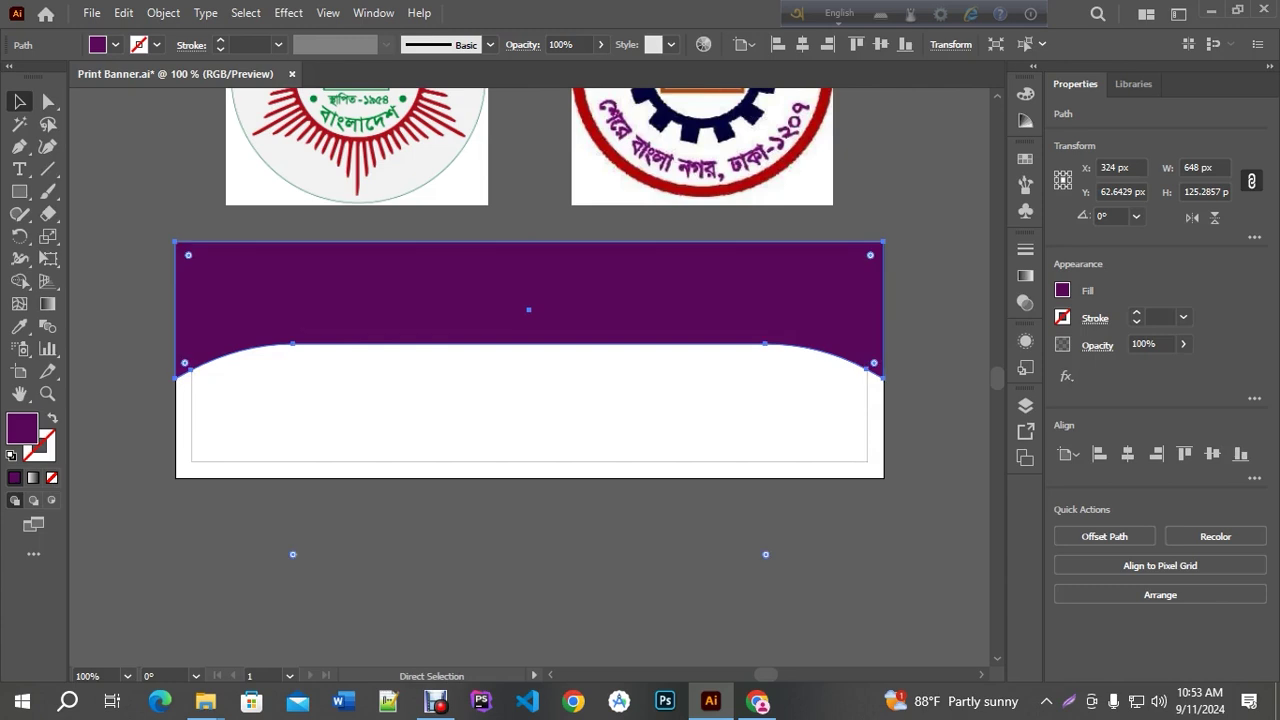
key(v)
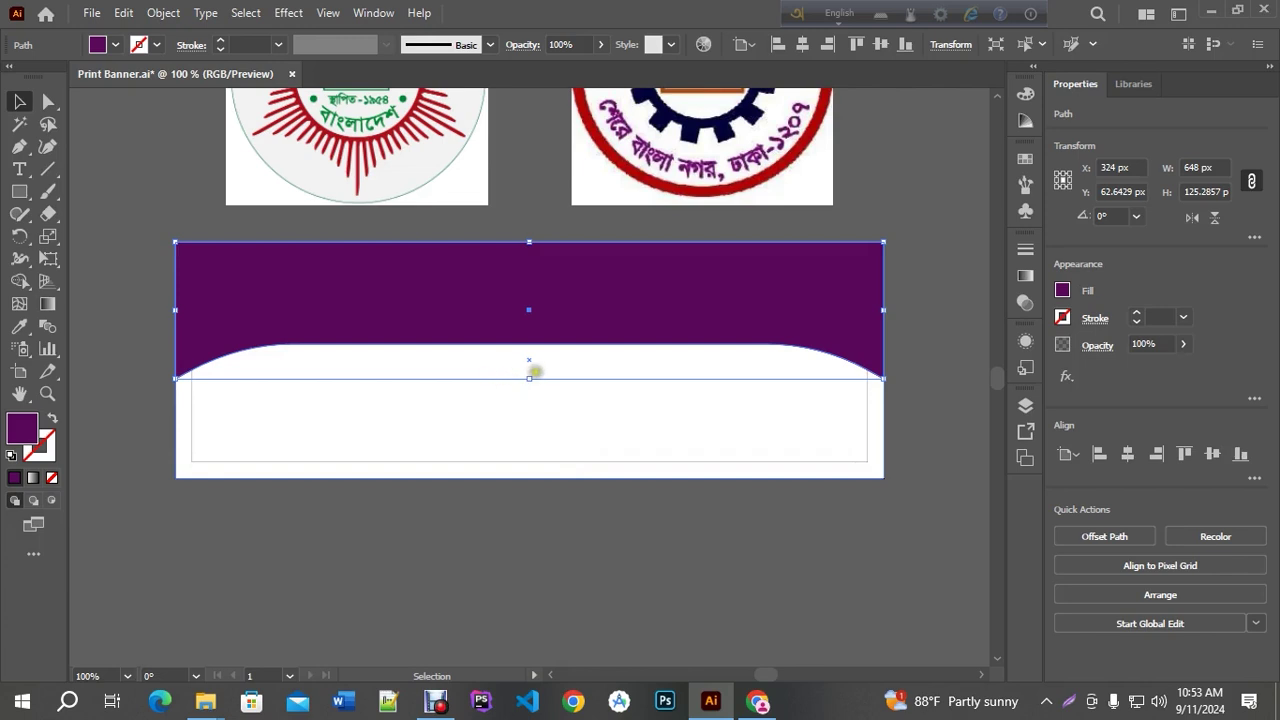
drag(528, 378, 527, 387)
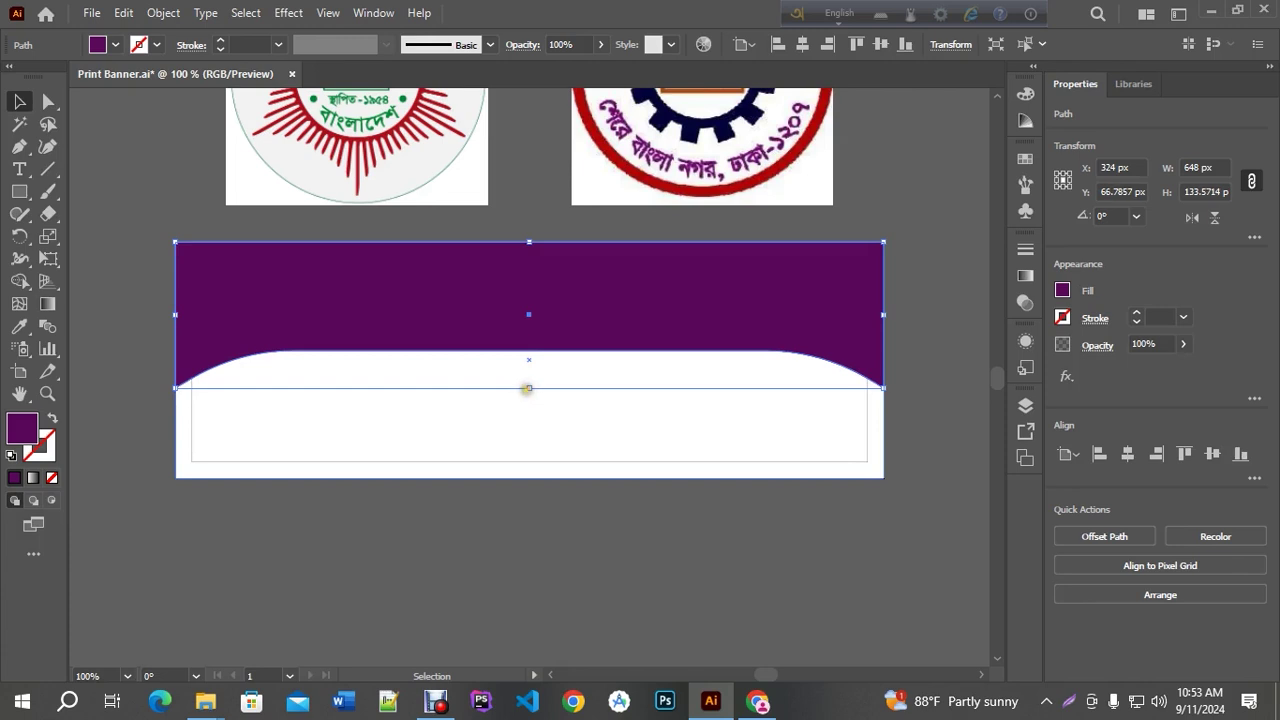
Fill the back shape with red from the right logo's ring, after trying navy and reverting
click(19, 328)
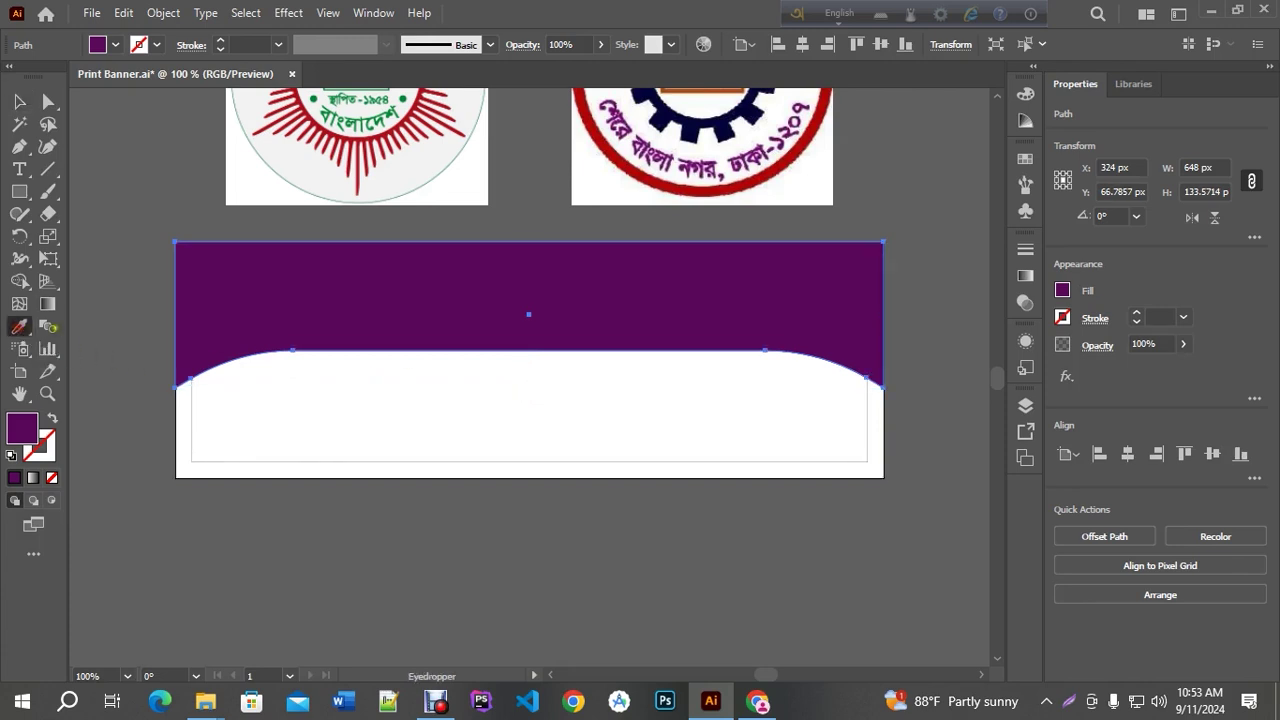
click(608, 168)
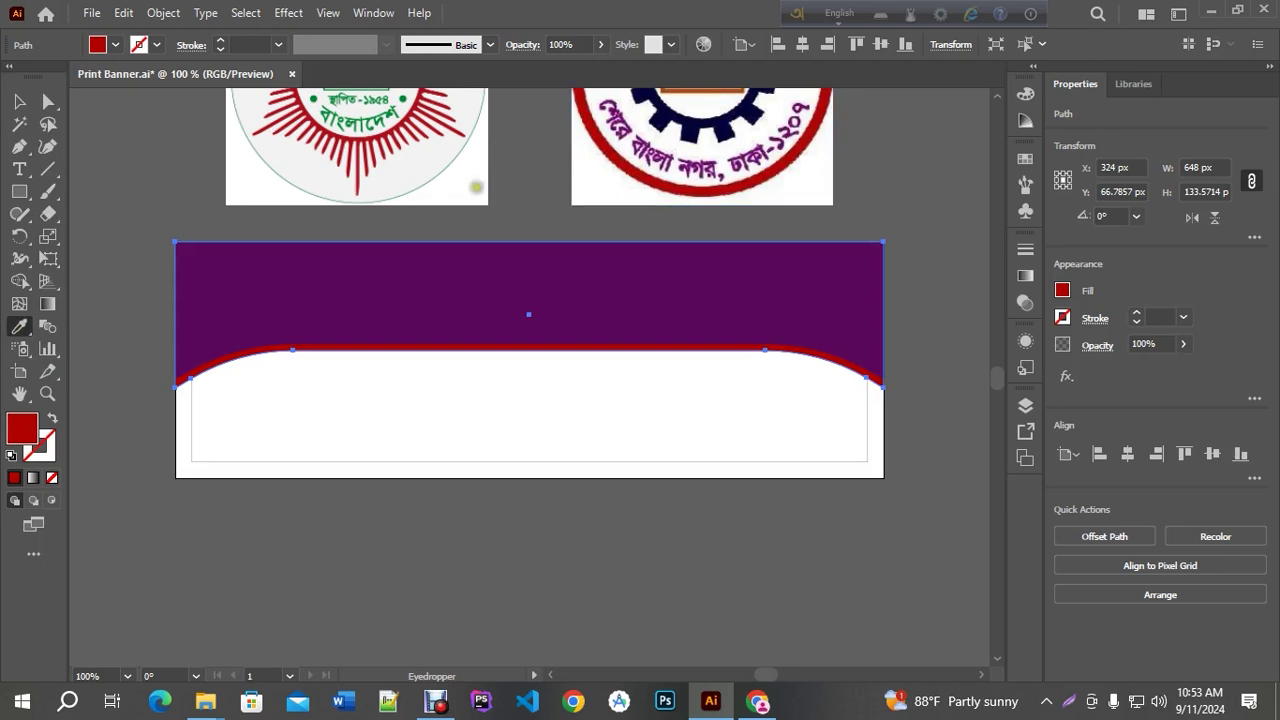
key(space)
drag(681, 182, 671, 238)
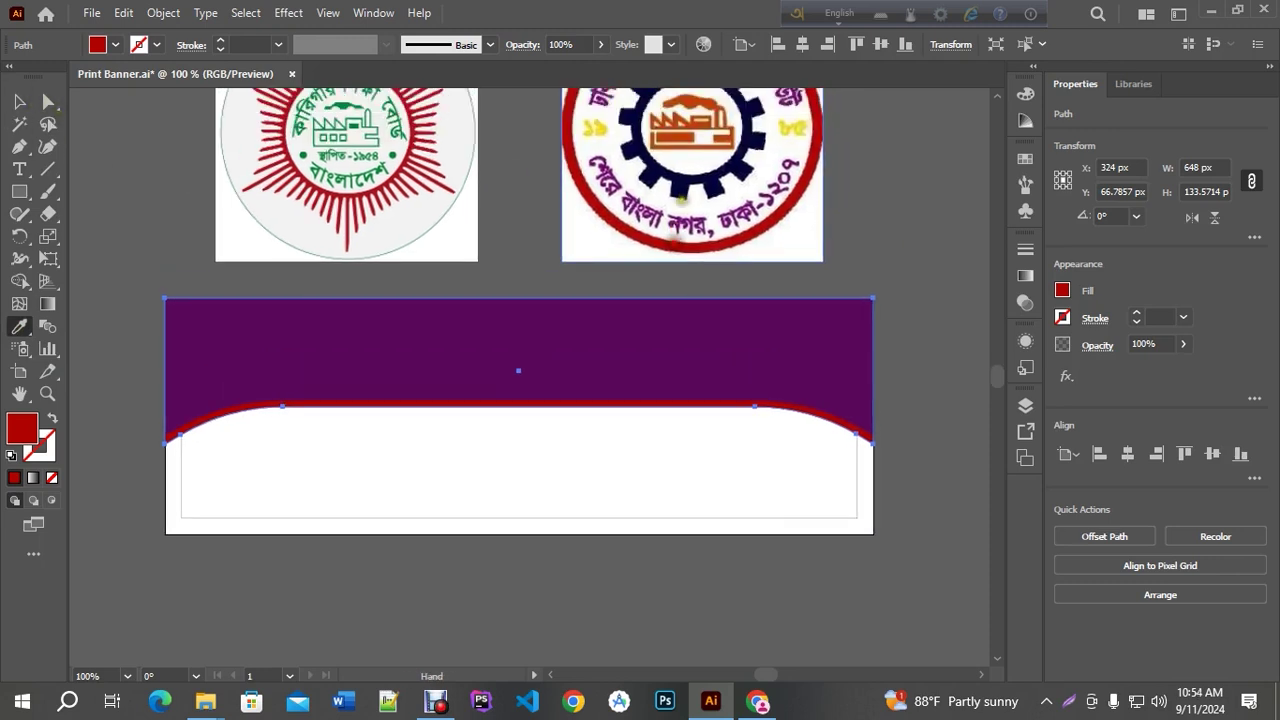
click(680, 186)
key(ctrl+z)
click(685, 187)
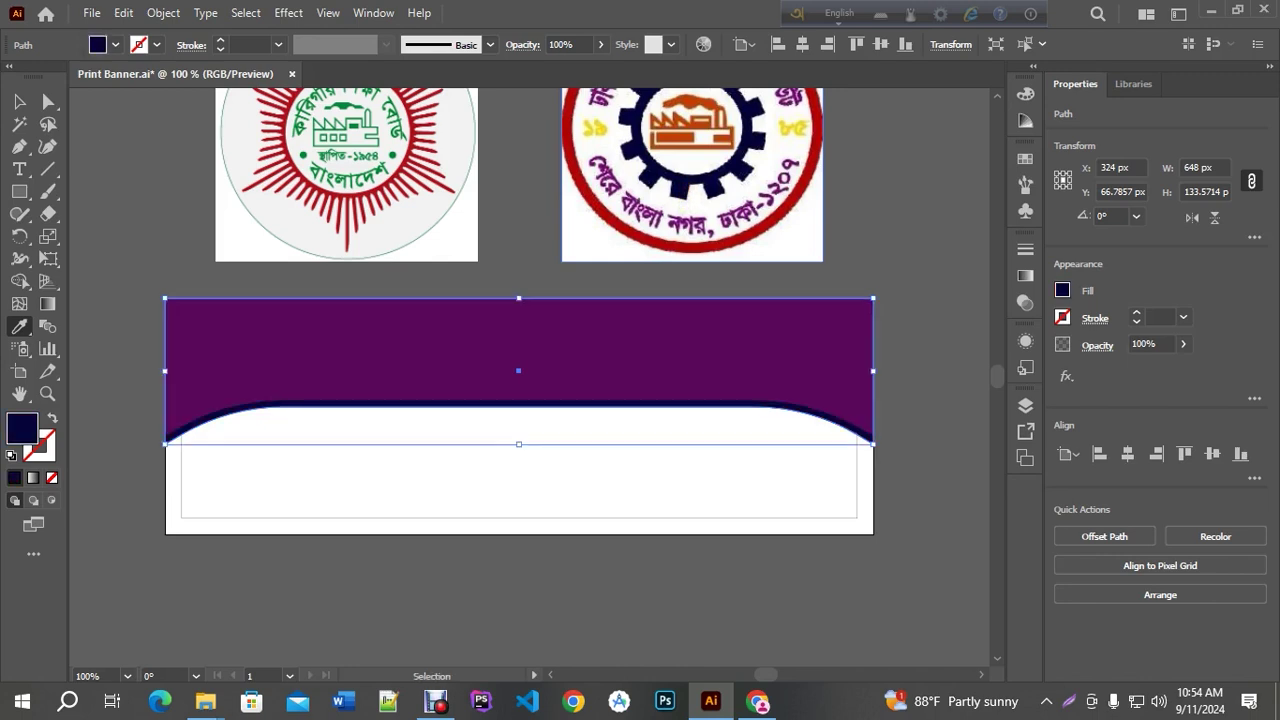
key(ctrl+z)
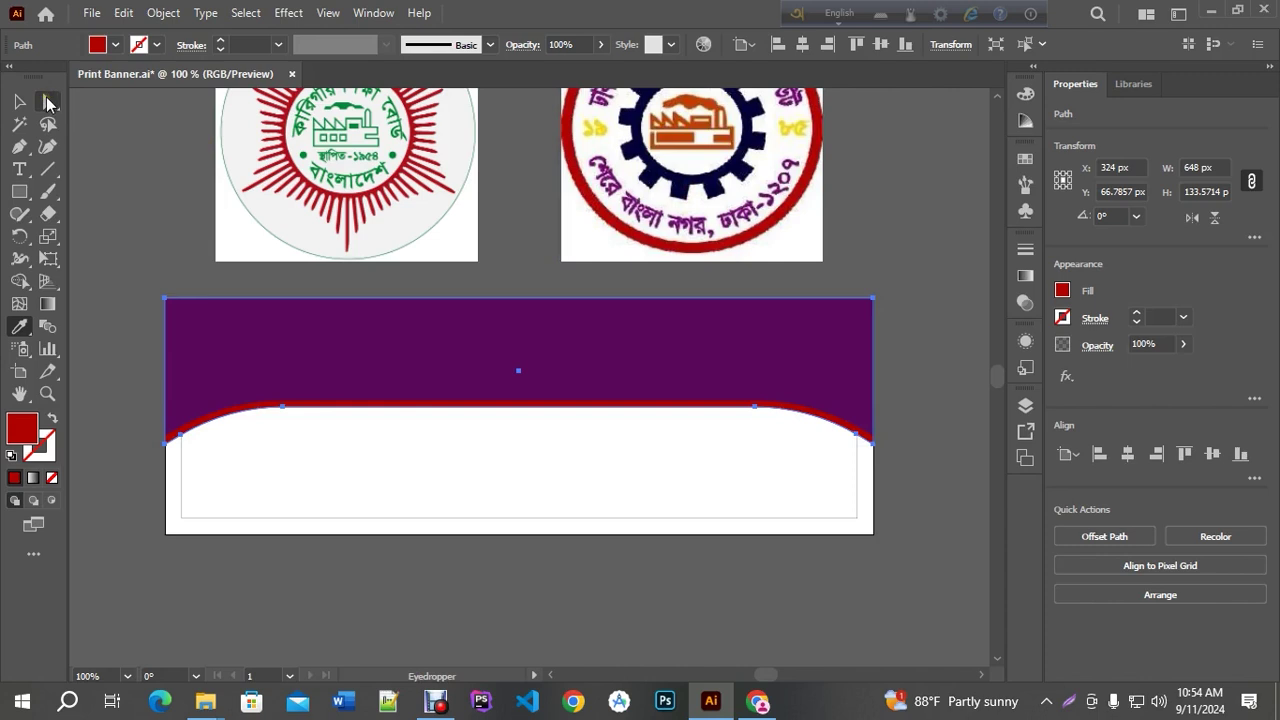
click(47, 102)
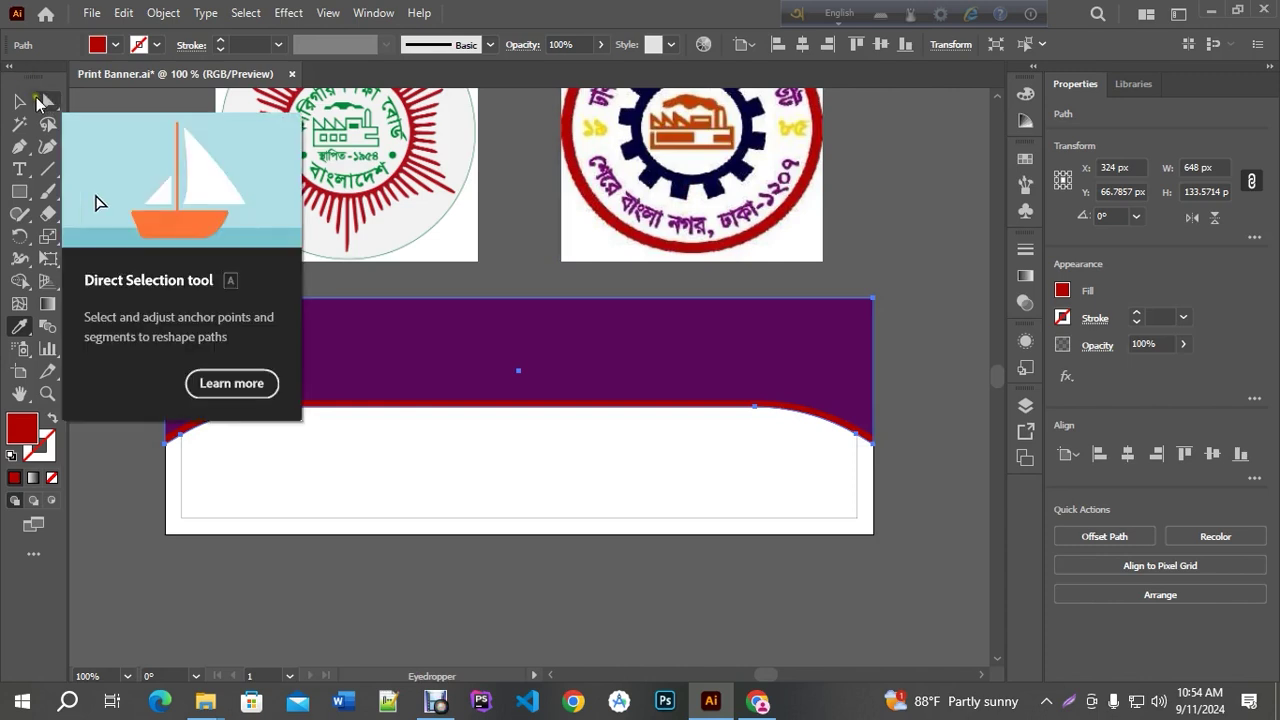
Stretch the red band's bottom edge down to thicken it to 140.43 px
click(958, 313)
scroll(677, 443, up, 2)
click(646, 374)
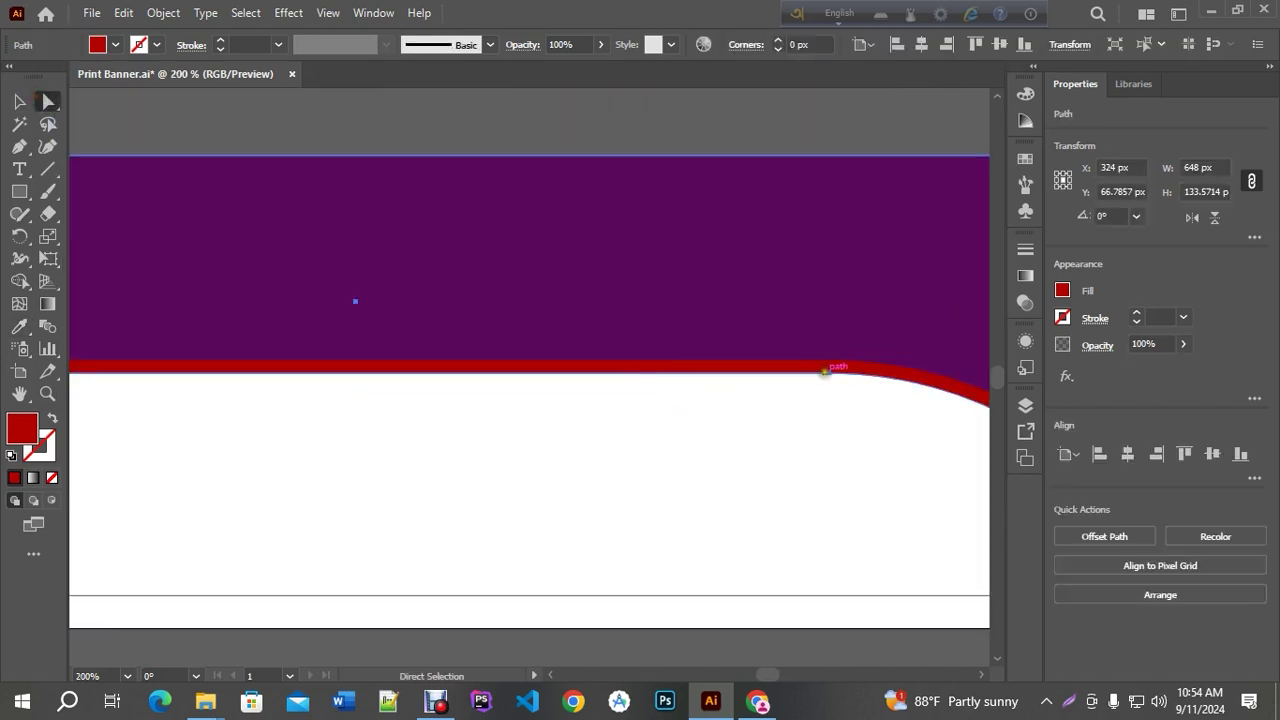
click(825, 371)
scroll(890, 419, down, 2)
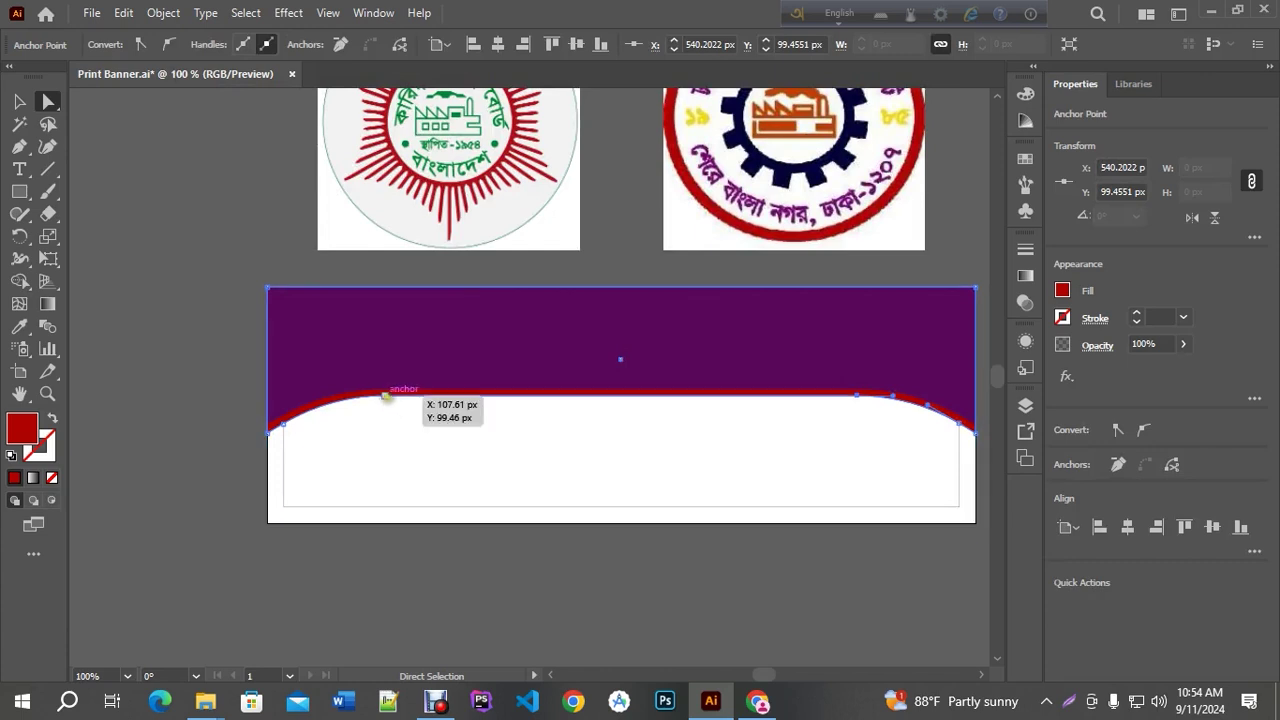
click(517, 426)
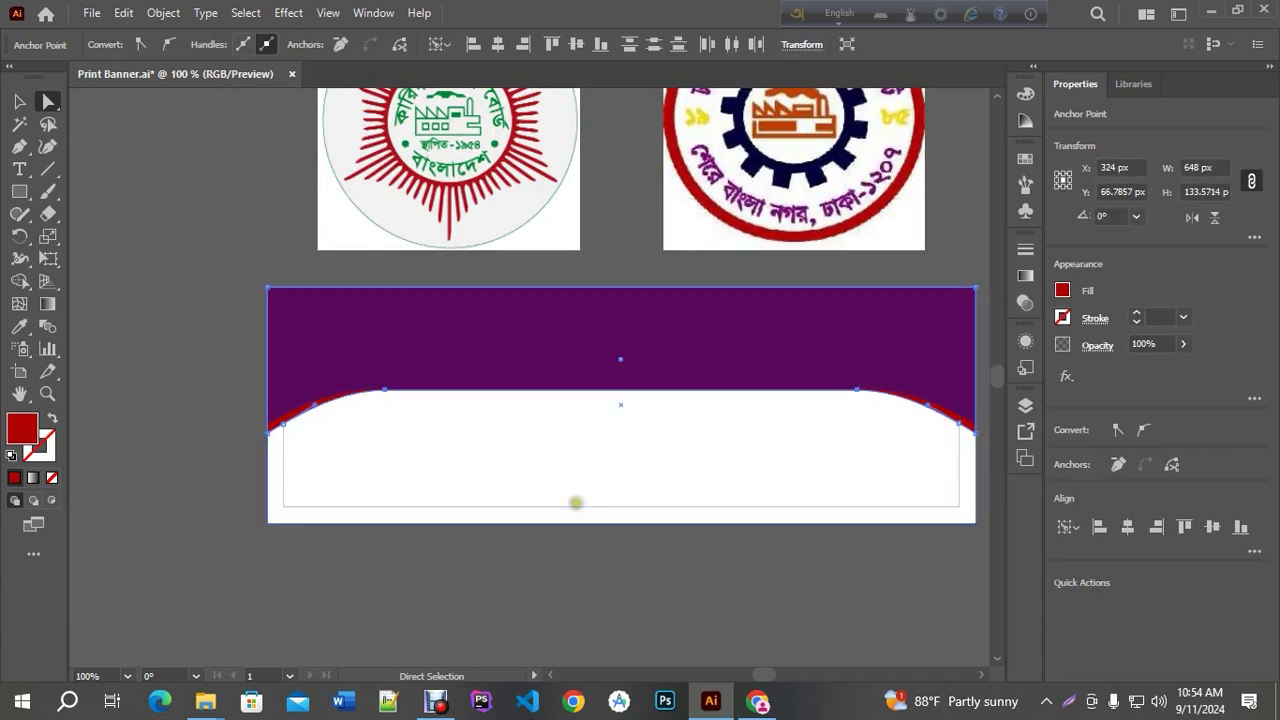
click(210, 394)
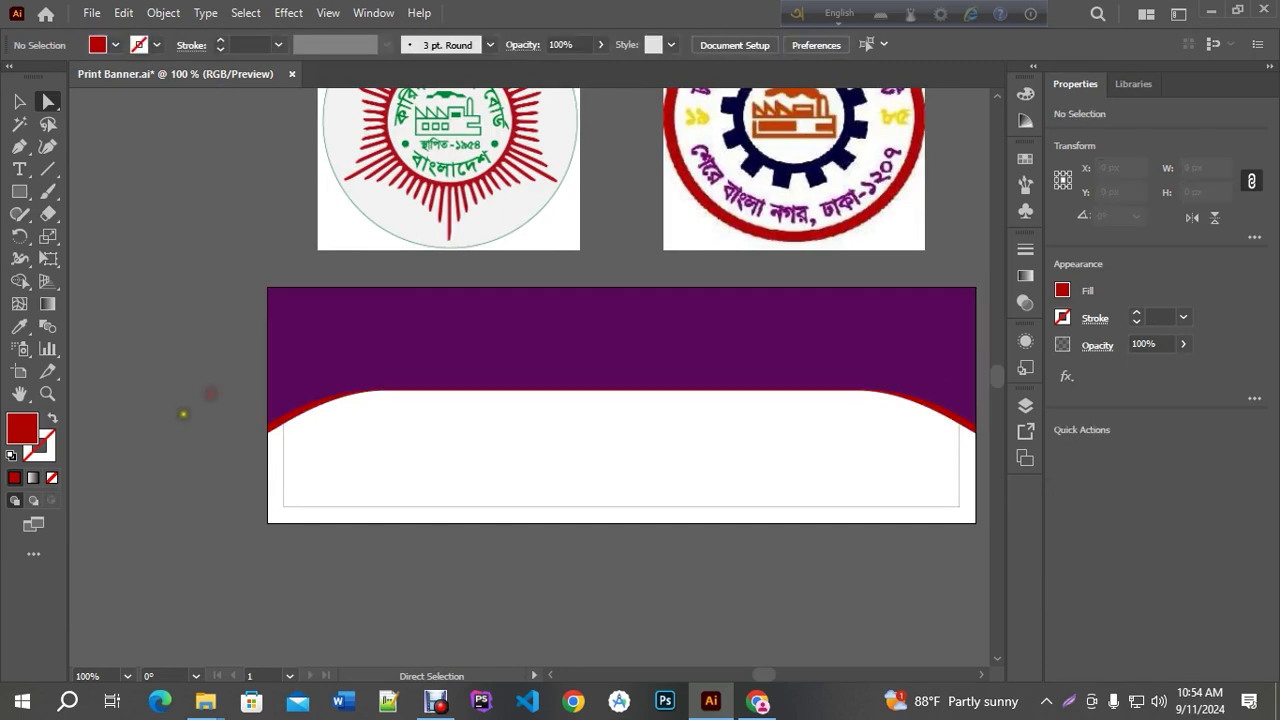
scroll(183, 413, up, 3)
scroll(294, 371, down, 3)
click(411, 392)
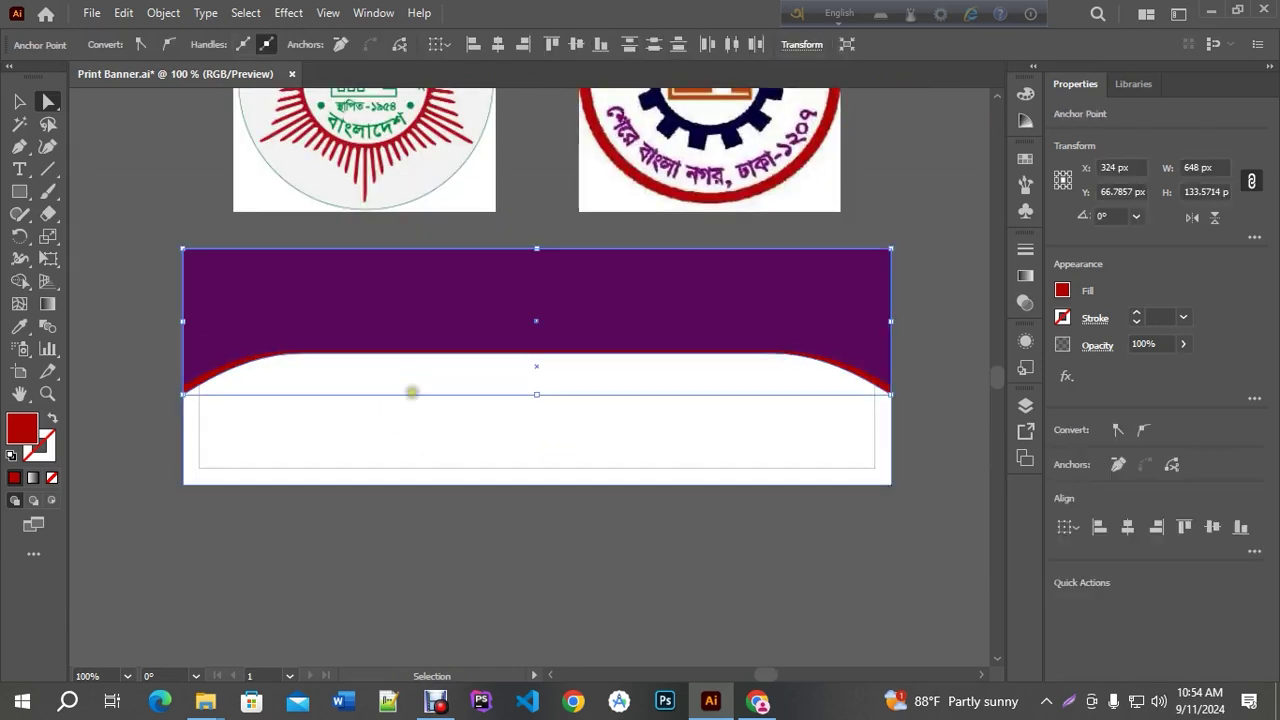
key(v)
drag(537, 395, 537, 401)
Check the red curve's left and right anchors with Direct Selection, then deselect
key(a)
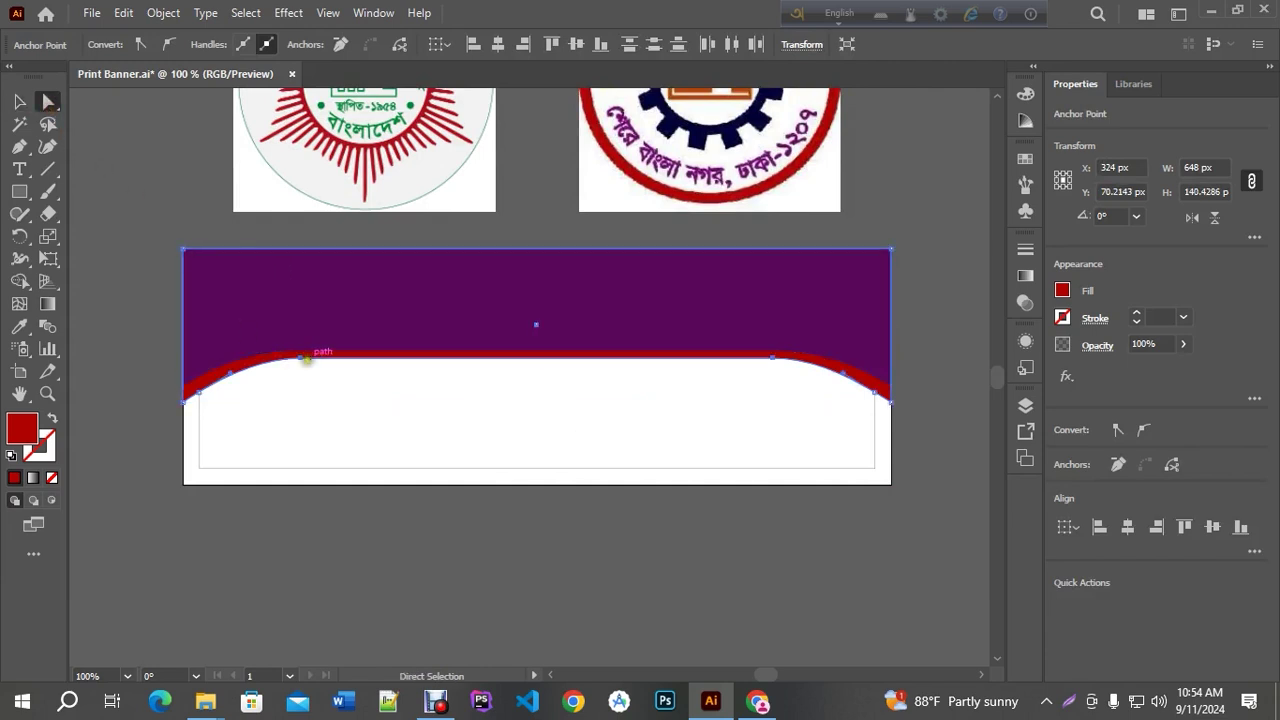
click(300, 357)
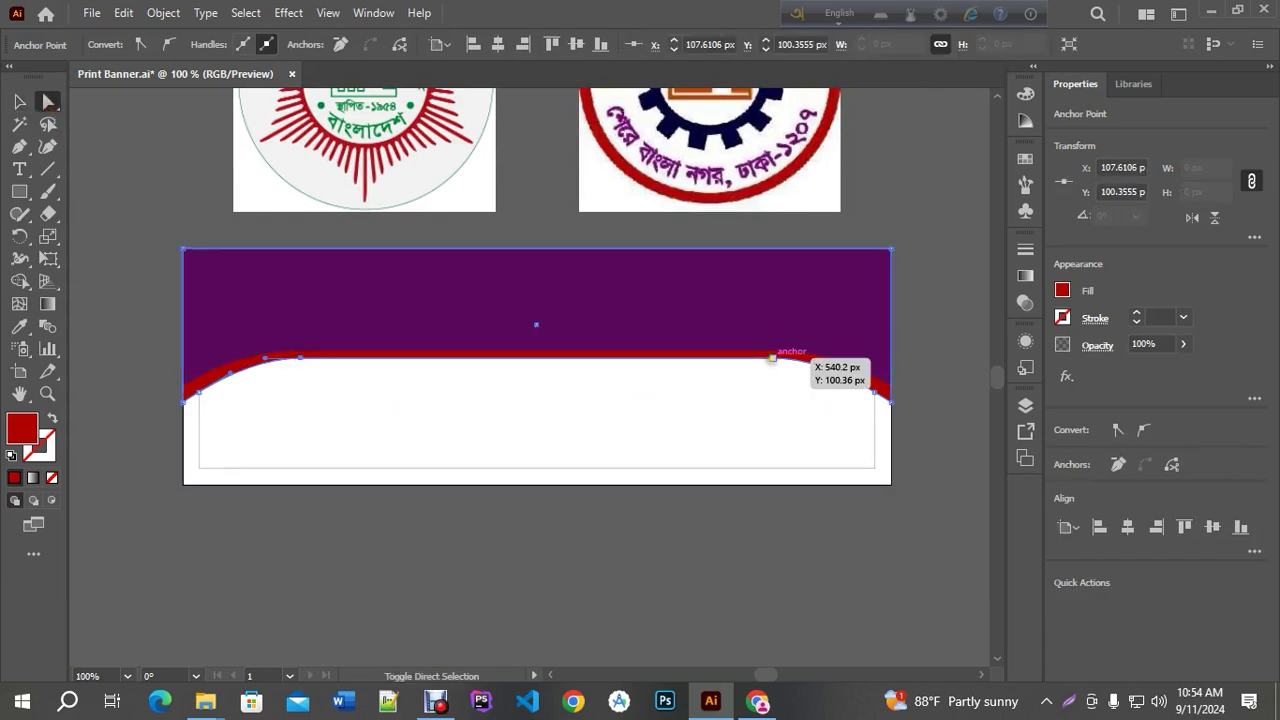
shift+click(771, 358)
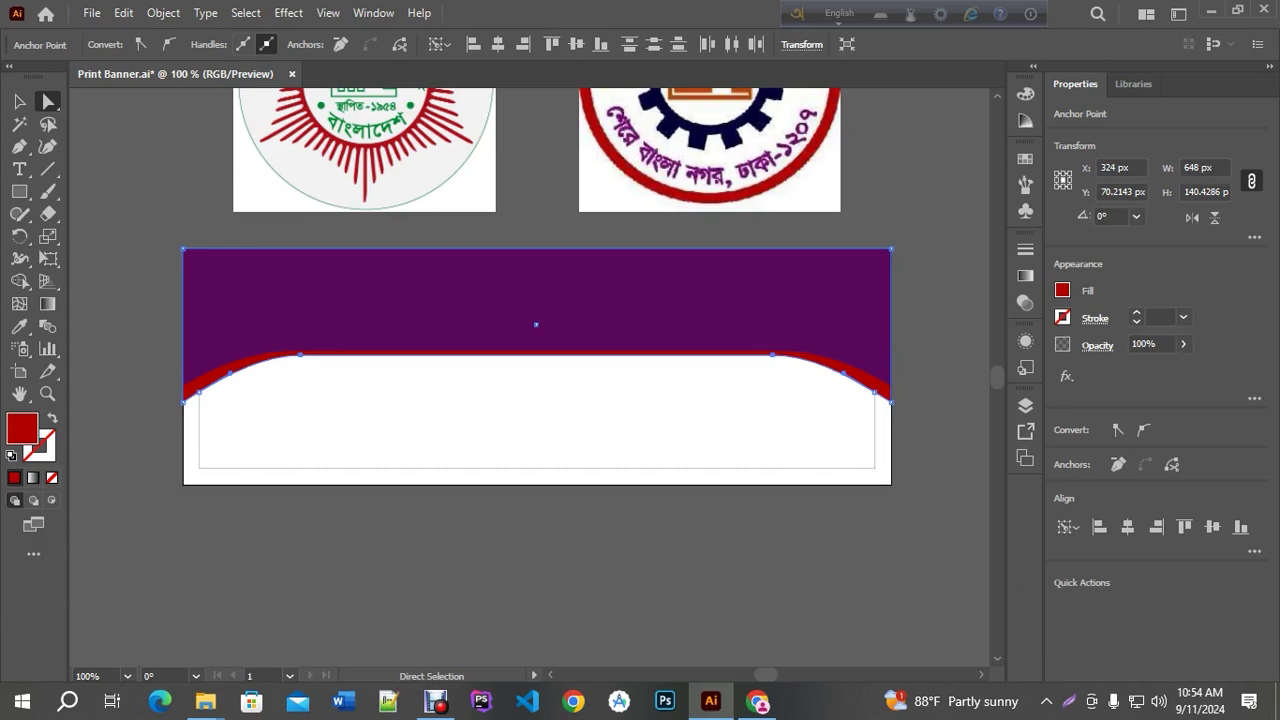
click(457, 391)
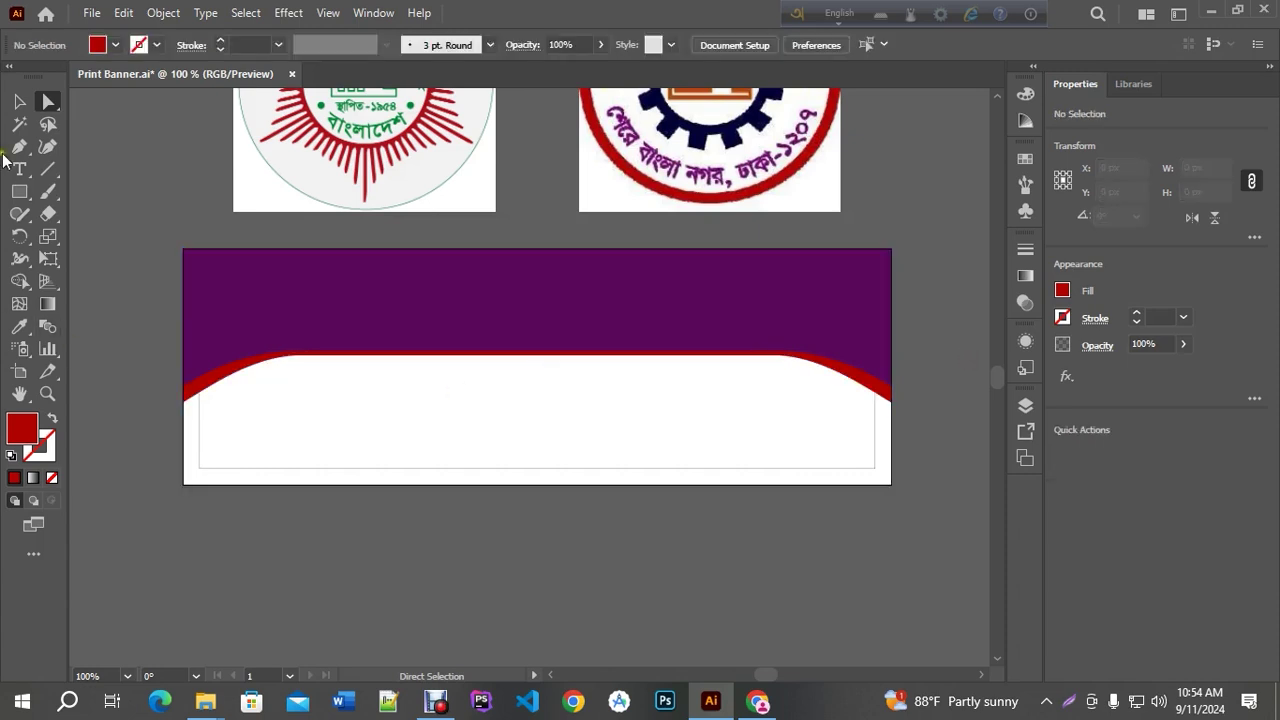
click(19, 101)
Save the file, then shrink the right logo and place it on the banner's left side
key(ctrl+s)
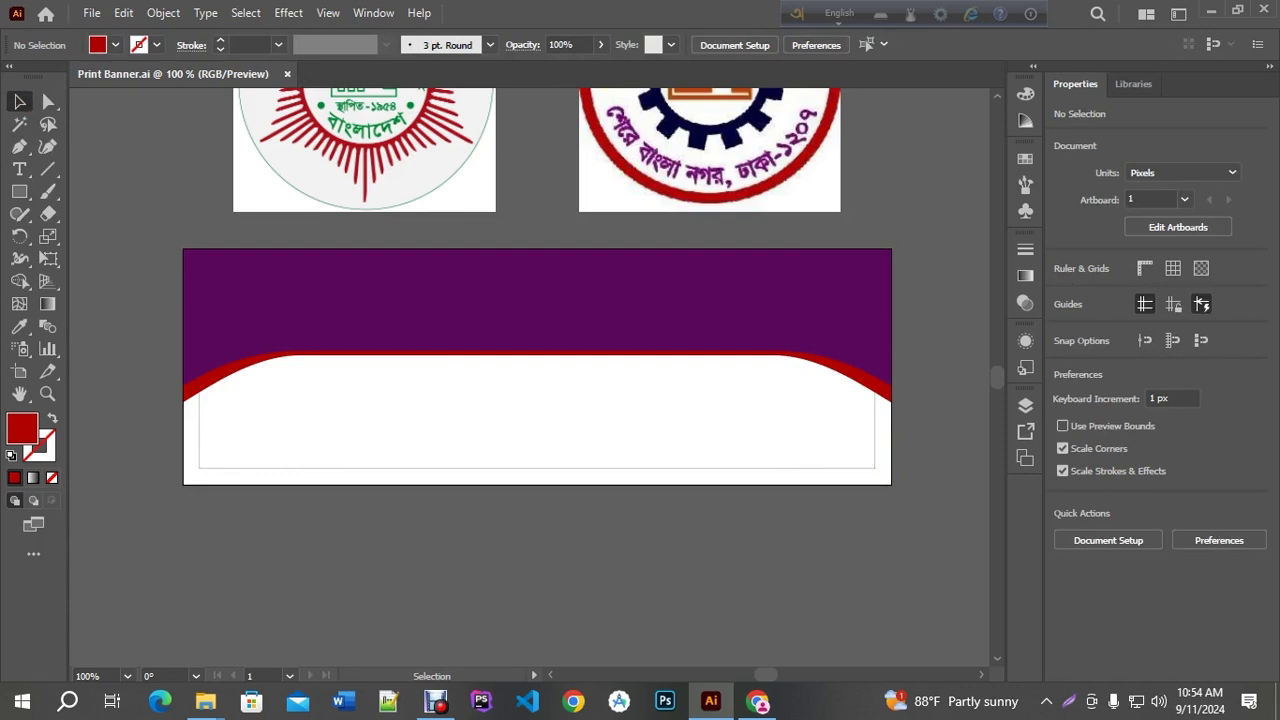
scroll(354, 375, down, 1)
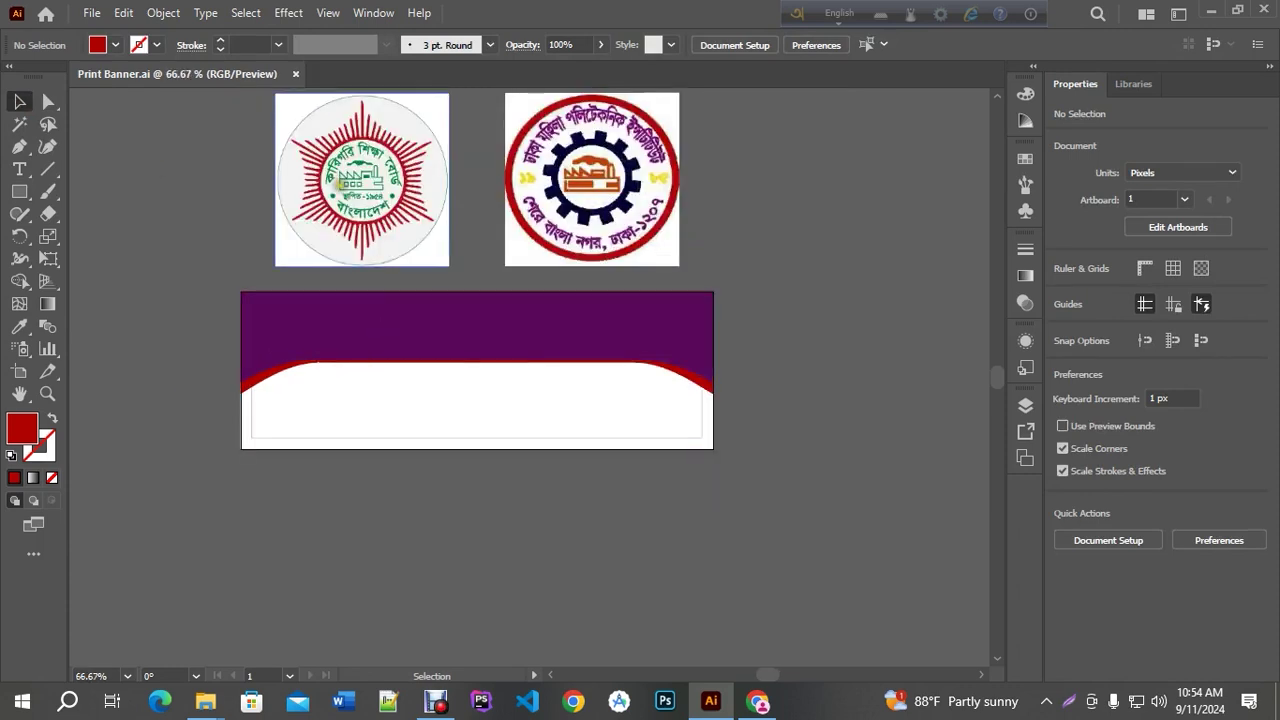
scroll(340, 180, up, 1)
drag(529, 277, 591, 260)
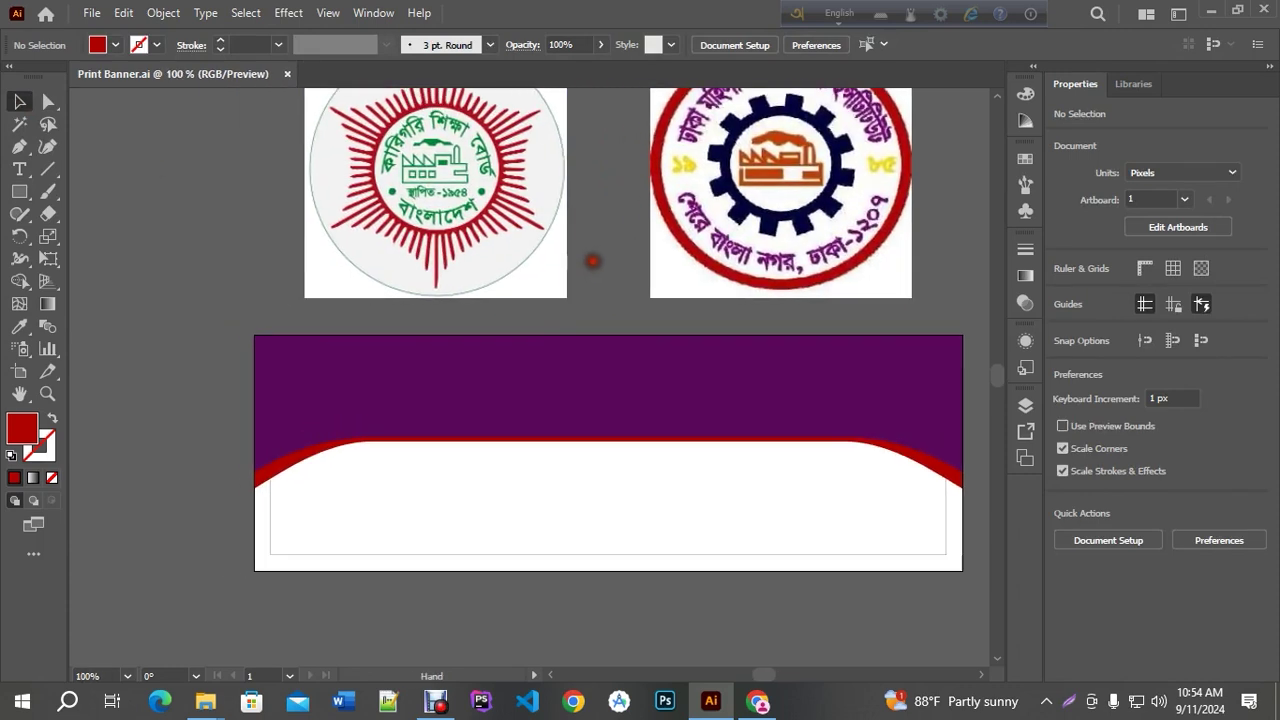
click(870, 200)
drag(912, 167, 810, 170)
drag(771, 176, 359, 377)
drag(352, 372, 352, 372)
drag(826, 266, 751, 266)
Set that logo to 50 × 50 px in the Transform settings
click(1013, 45)
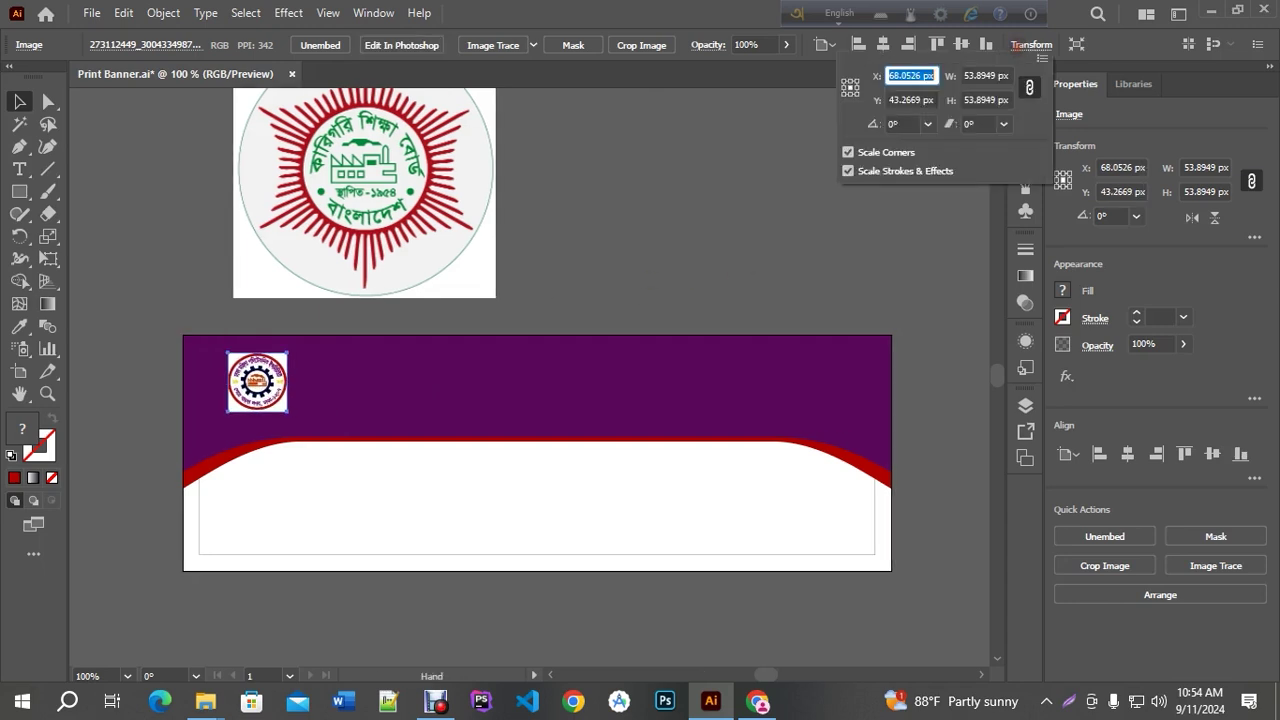
click(996, 75)
text(52)
key(Return)
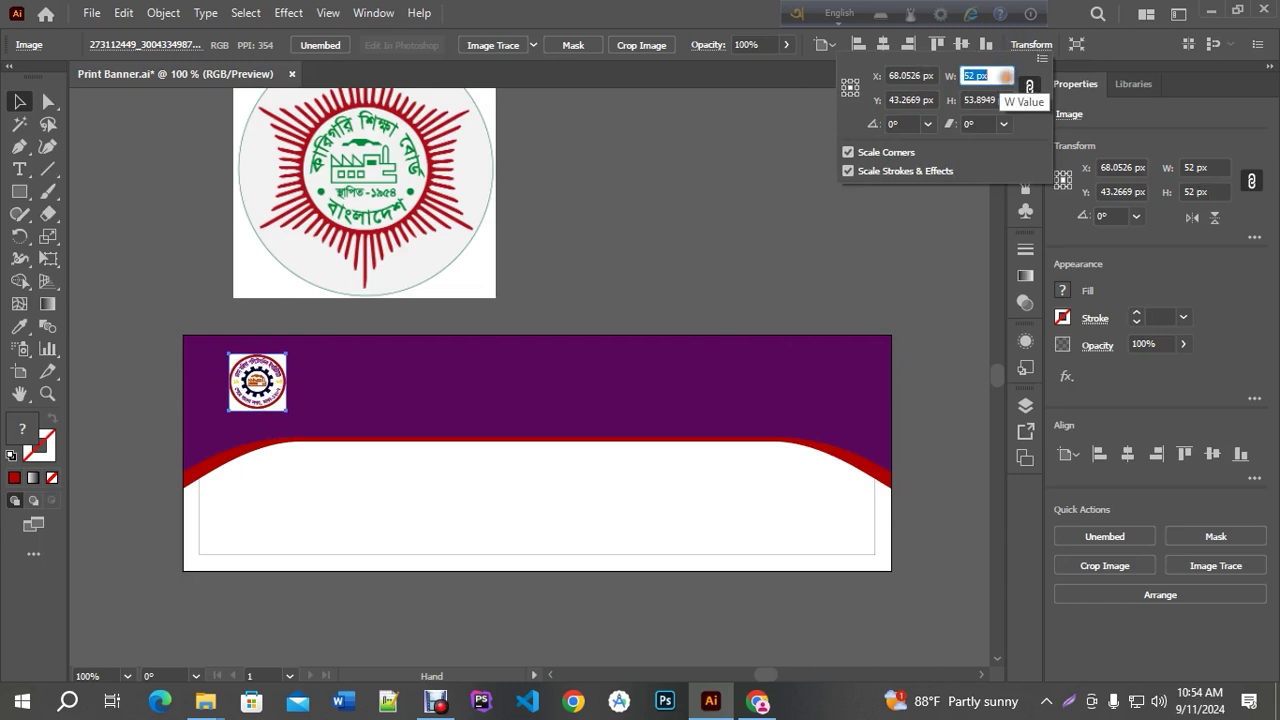
key(Down)
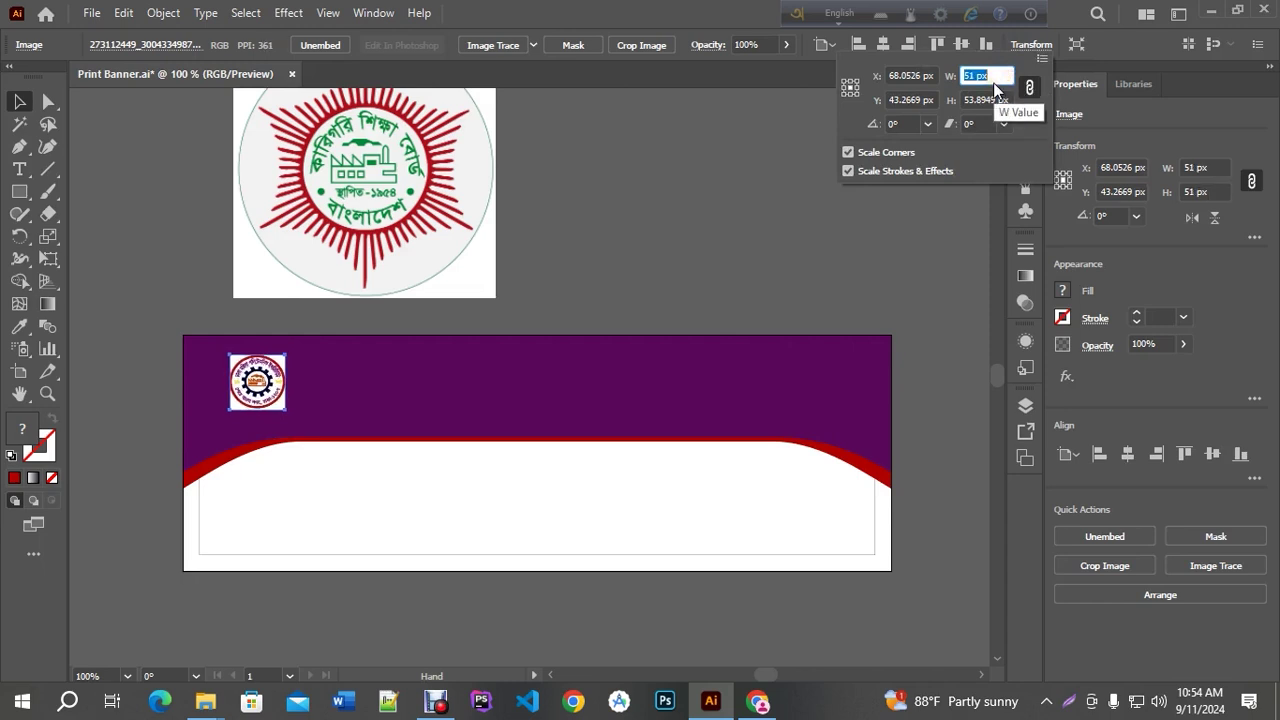
key(Down)
click(990, 99)
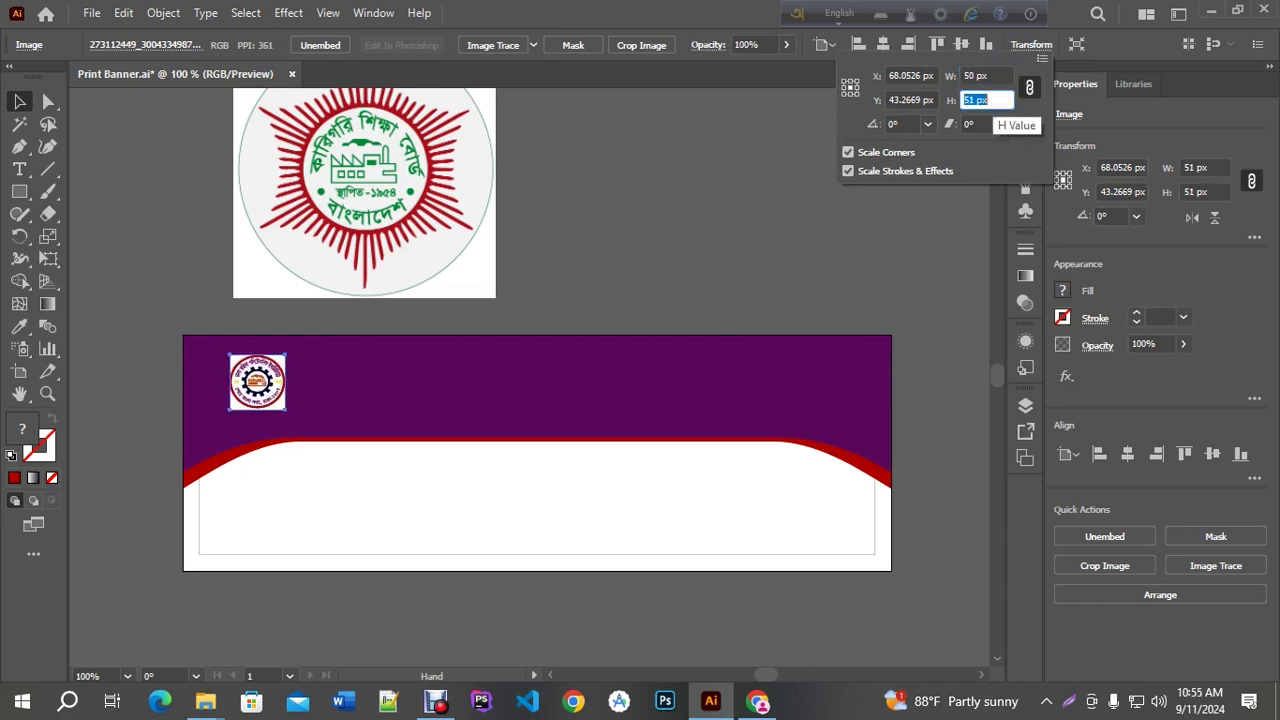
key(Down)
Set the bteb.png emblem's width to 50 px and move it to the banner's top right
click(592, 262)
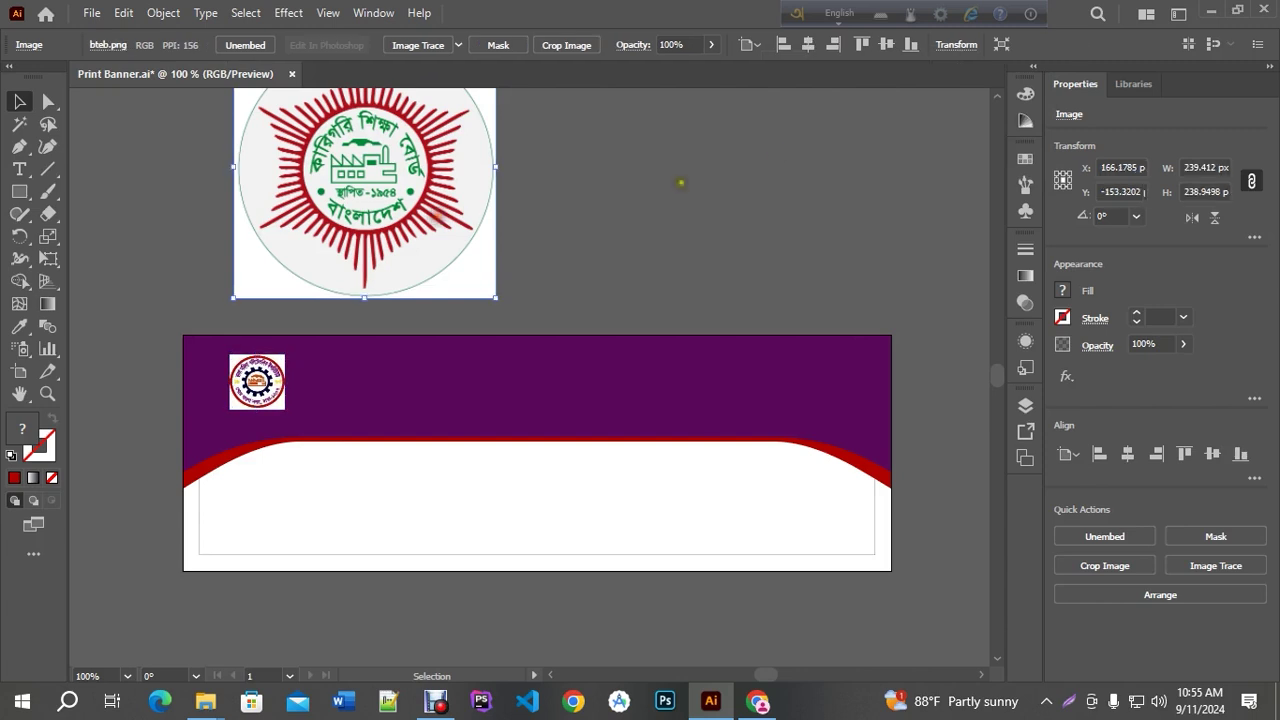
click(957, 45)
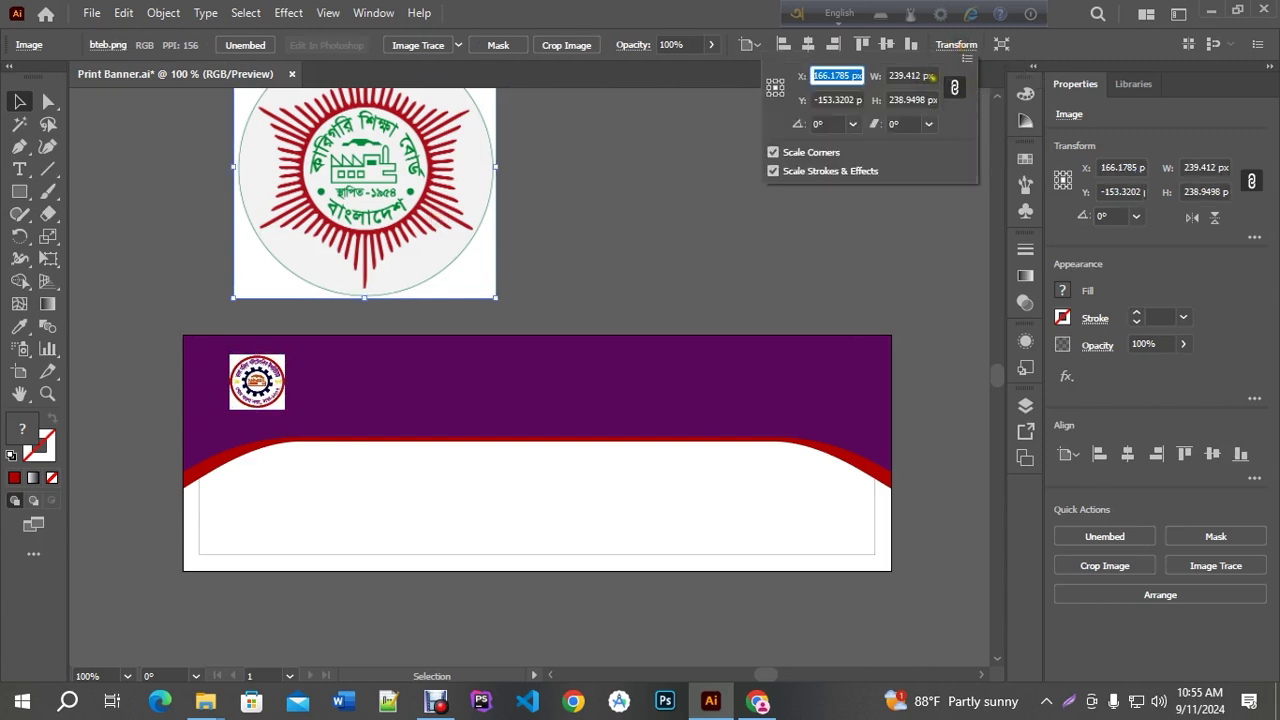
click(928, 76)
text(50)
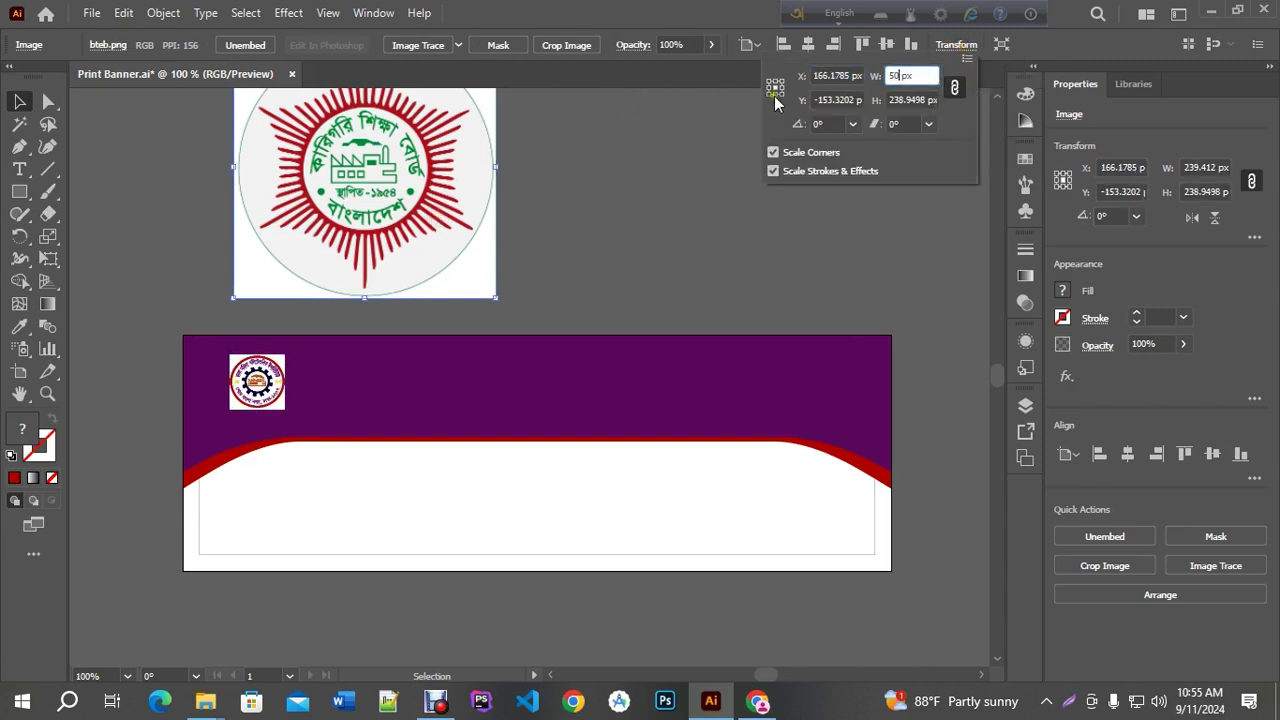
key(Tab)
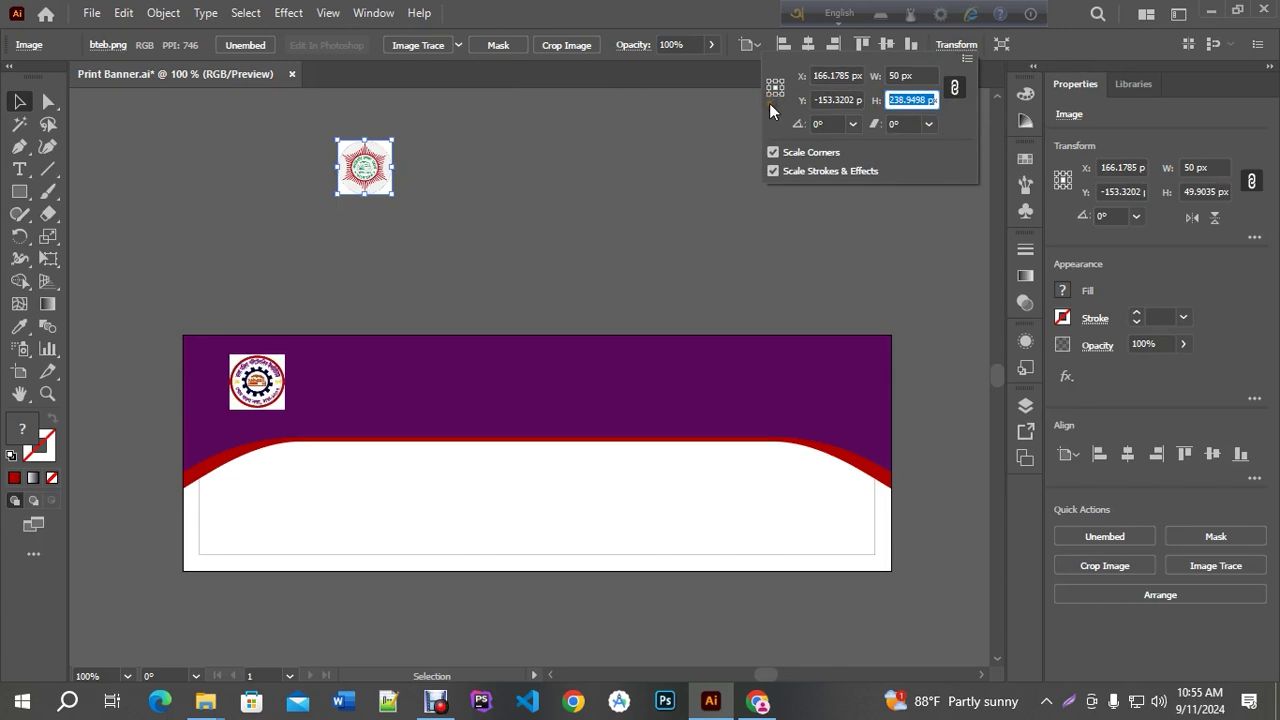
key(Escape)
drag(365, 188, 832, 412)
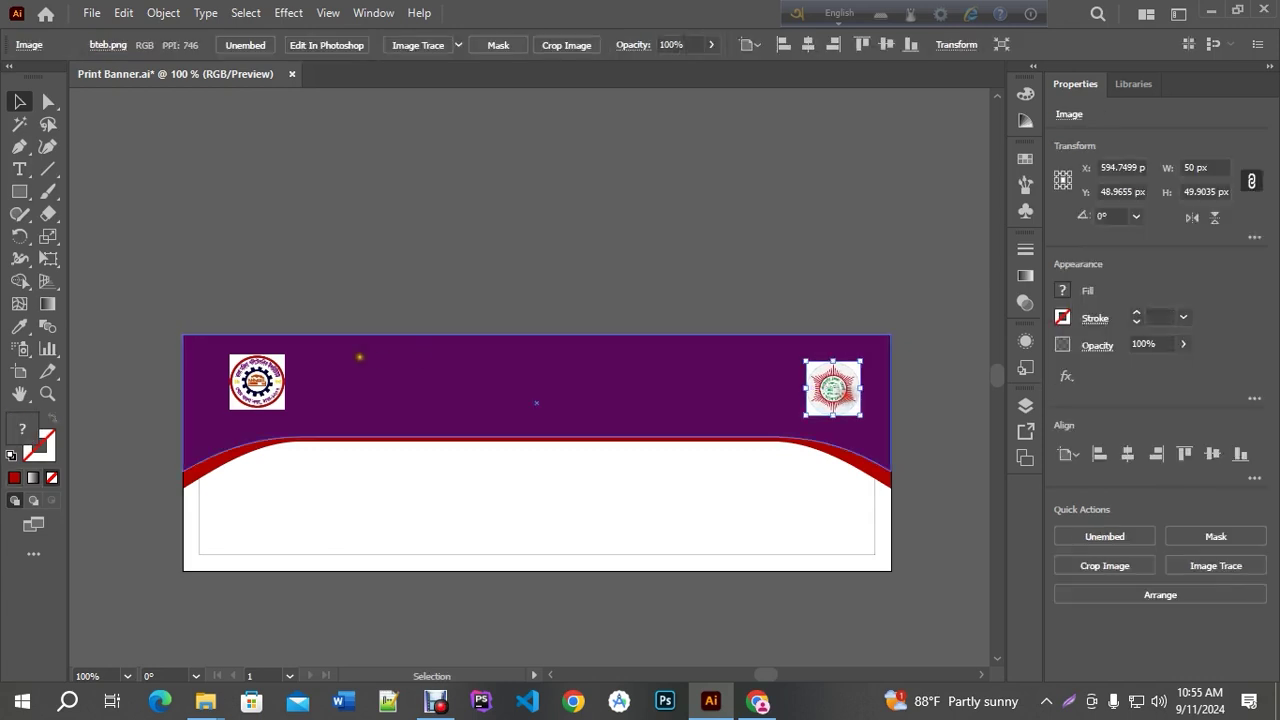
Vertically centre-align the two logos, group them, and centre the group on the artboard
shift+click(270, 375)
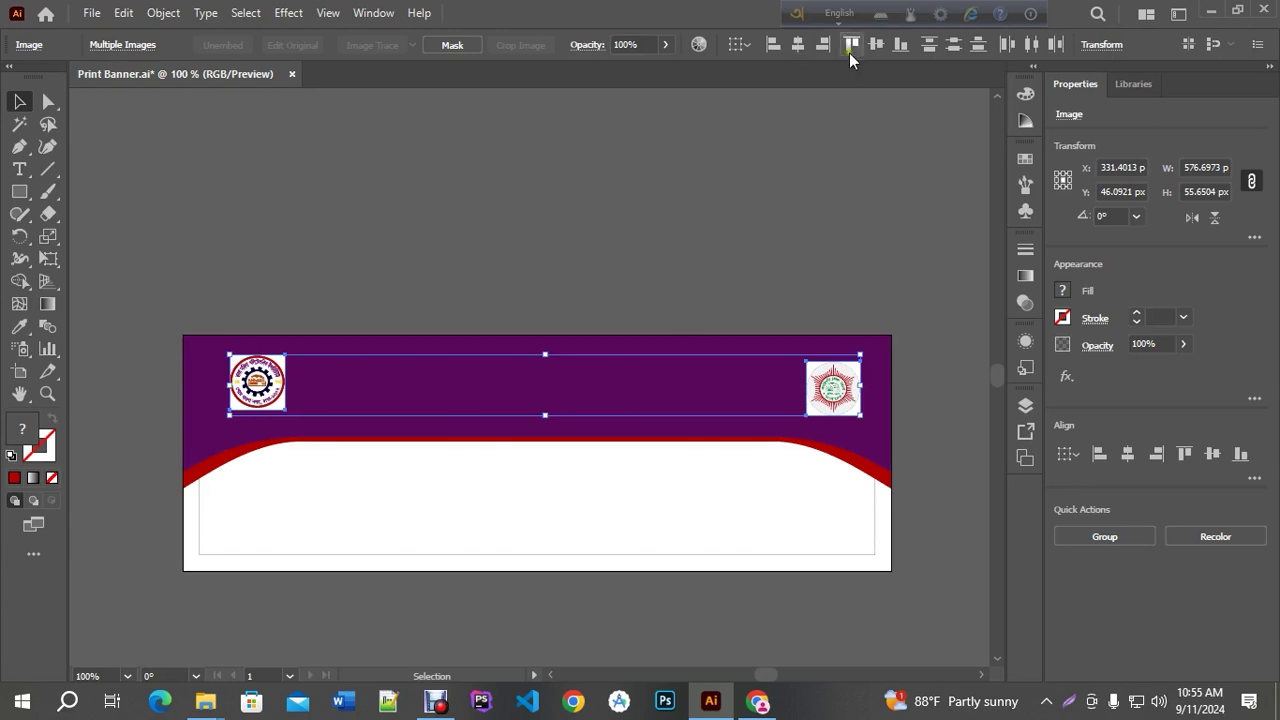
click(877, 48)
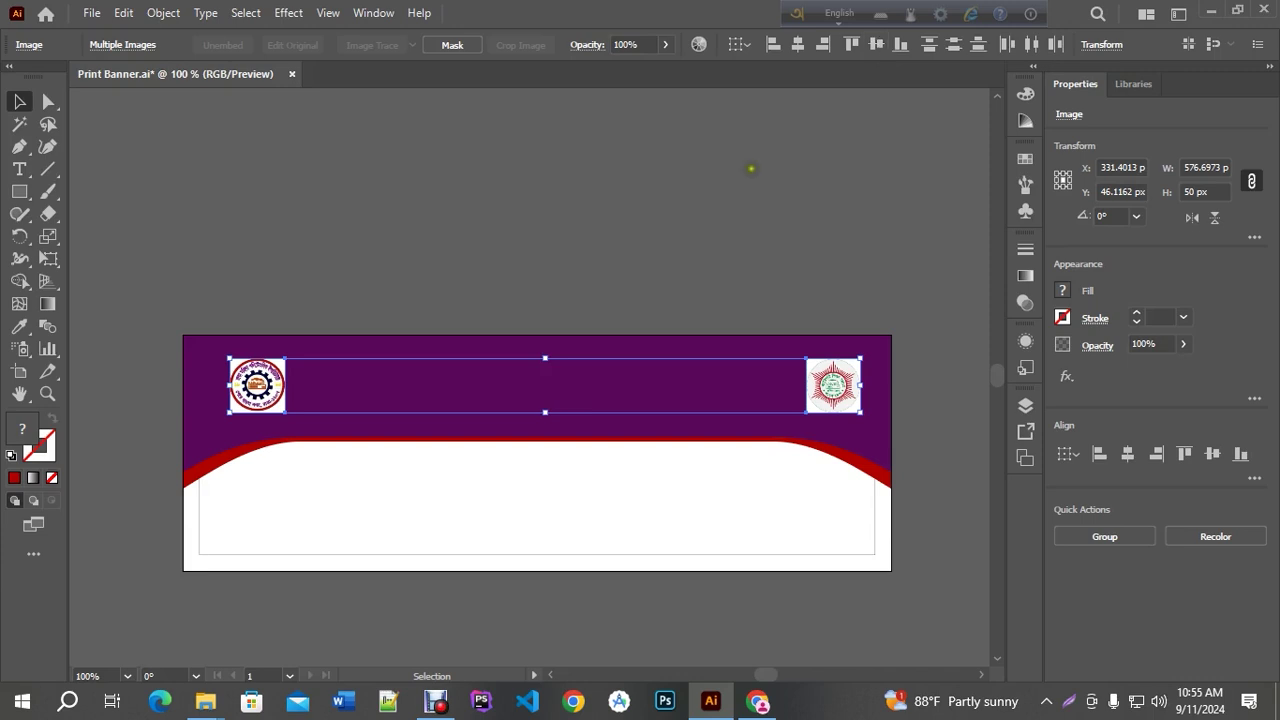
key(a)
key(ctrl+g)
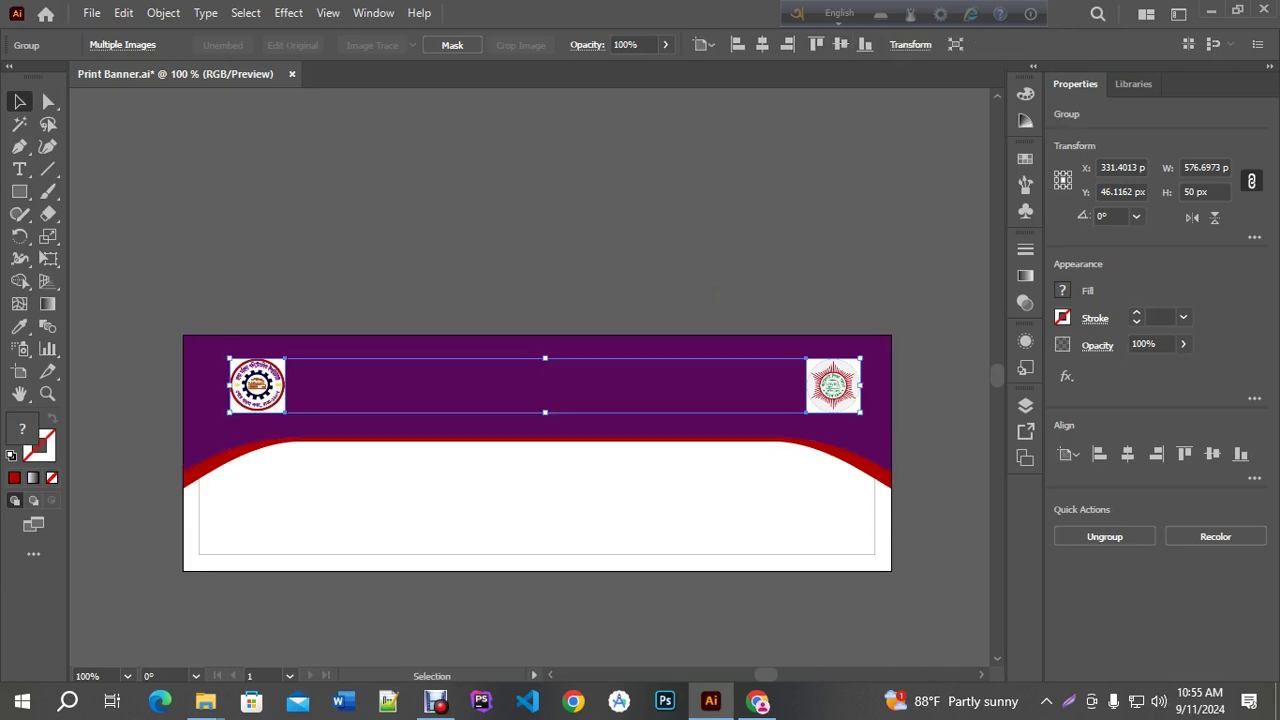
click(713, 53)
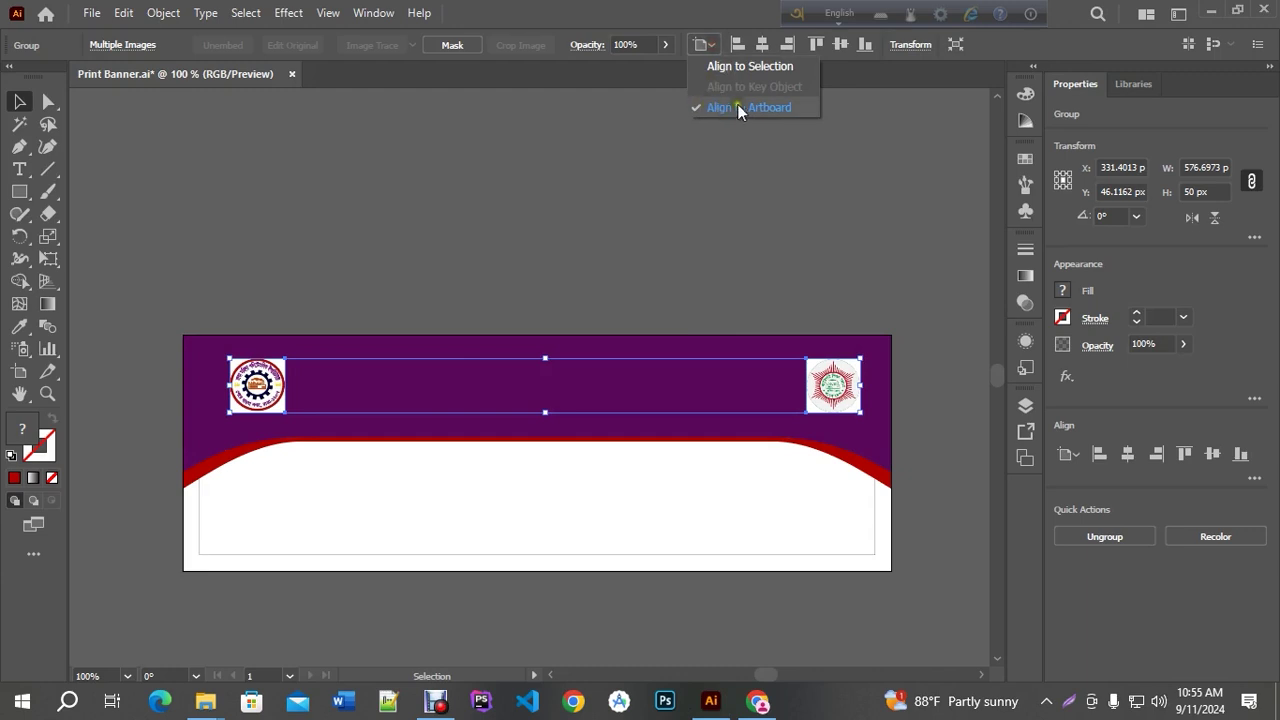
click(763, 46)
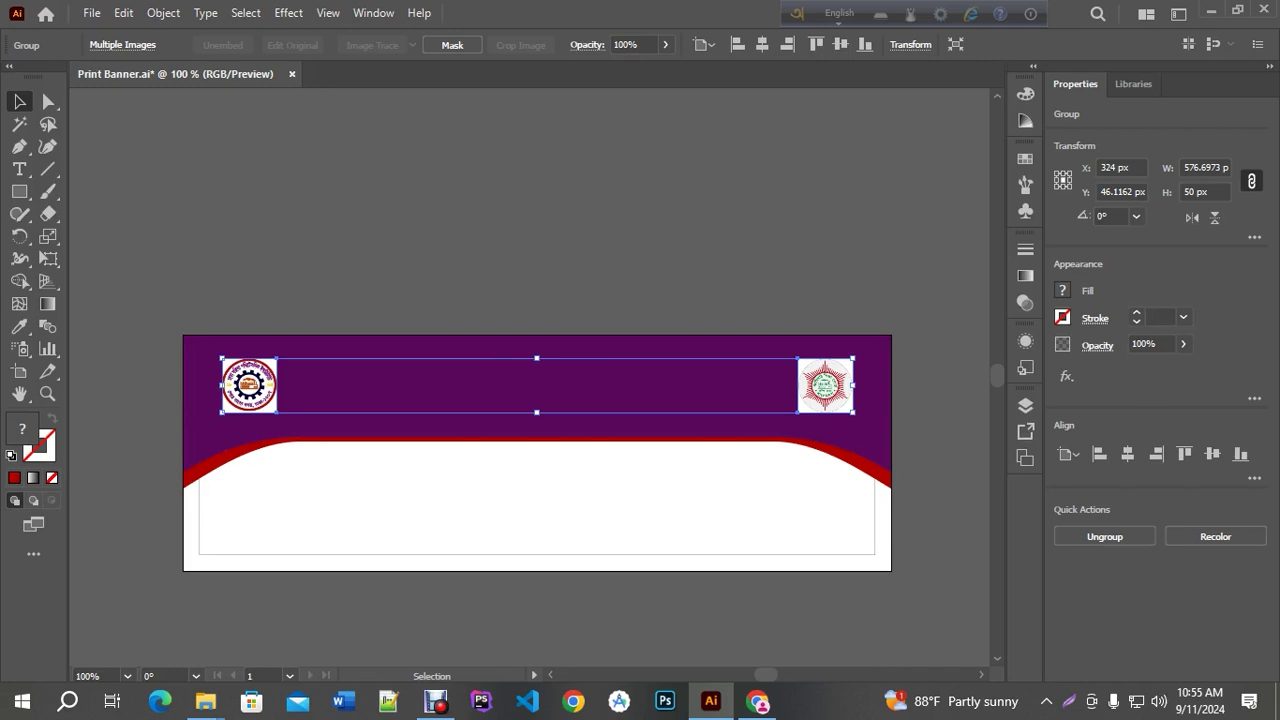
Give the inner margin rectangle an orange #E0A200 stroke
click(876, 530)
key(v)
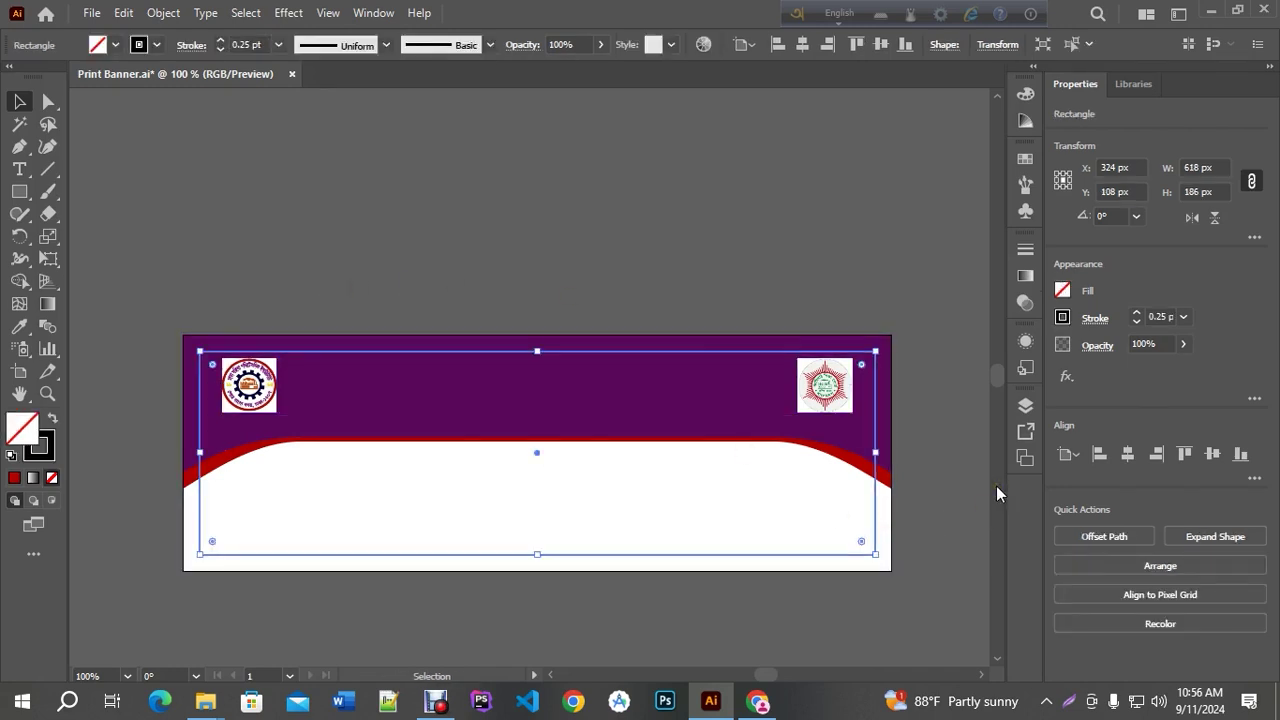
click(40, 452)
click(14, 477)
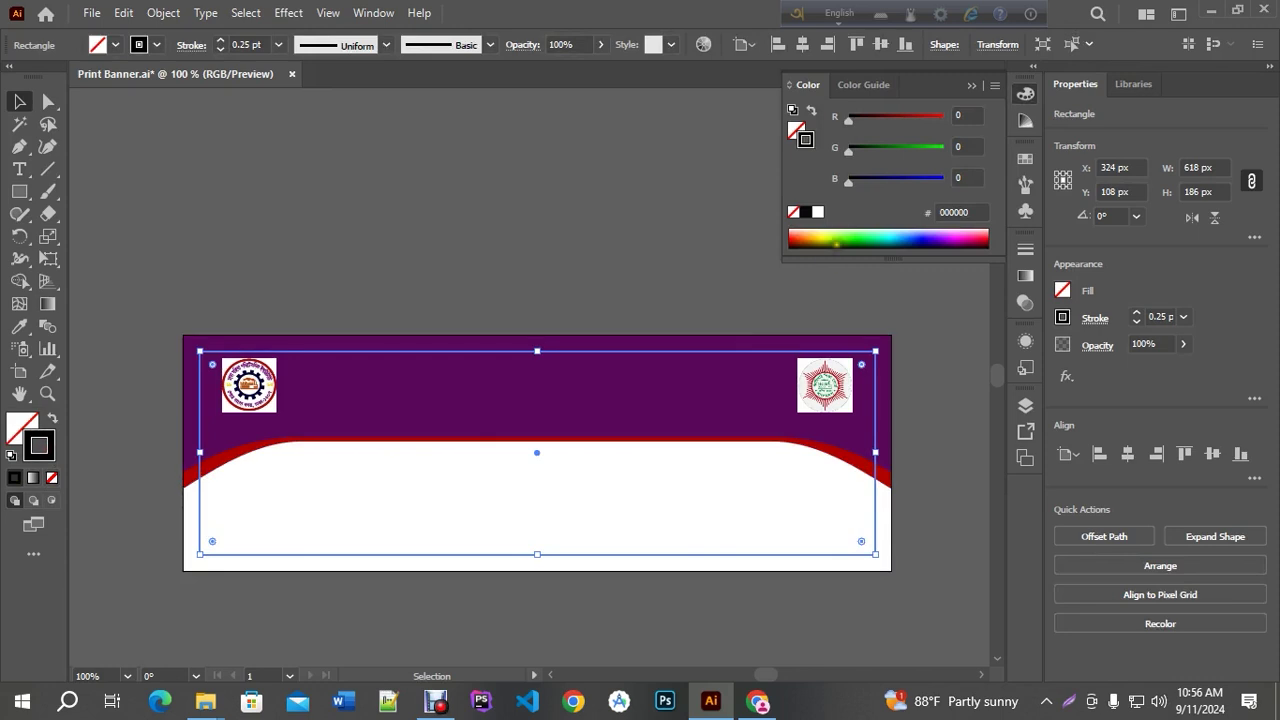
mouse_move(887, 117)
mouse_down()
mouse_move(933, 118)
mouse_move(911, 146)
mouse_up()
click(629, 237)
scroll(931, 479, up, 2)
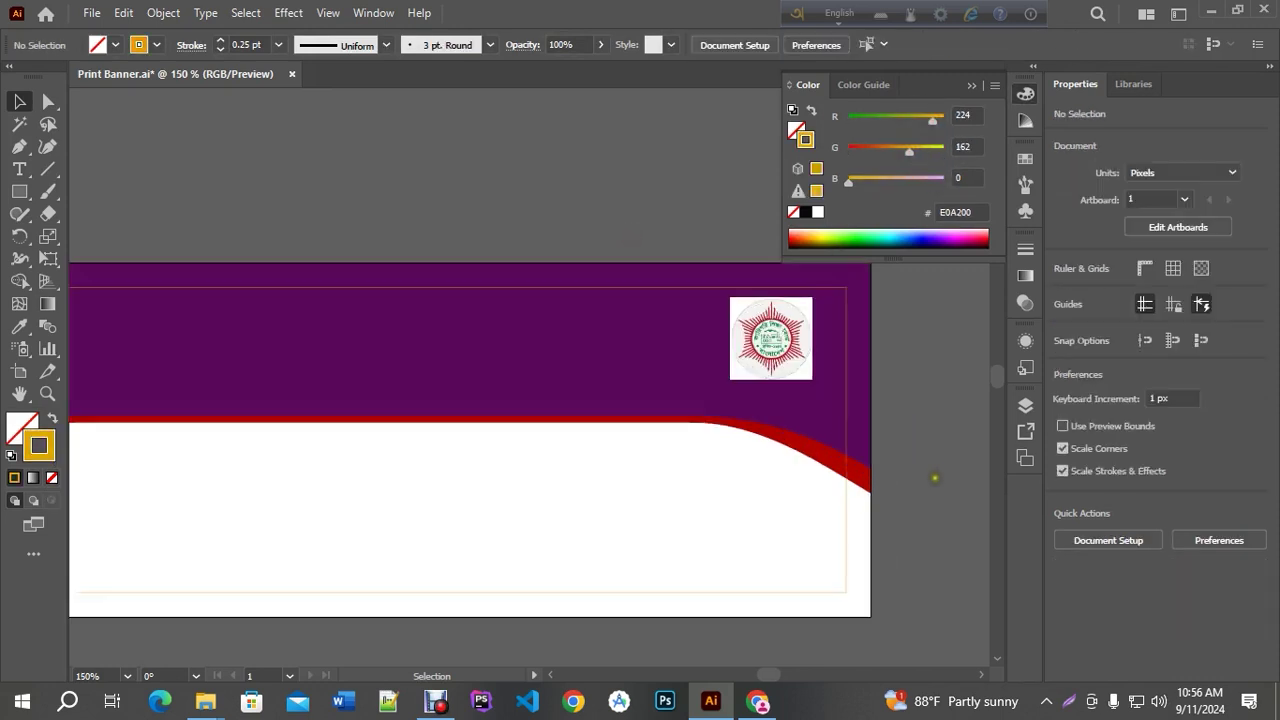
scroll(768, 442, down, 1)
click(972, 86)
scroll(974, 265, down, 2)
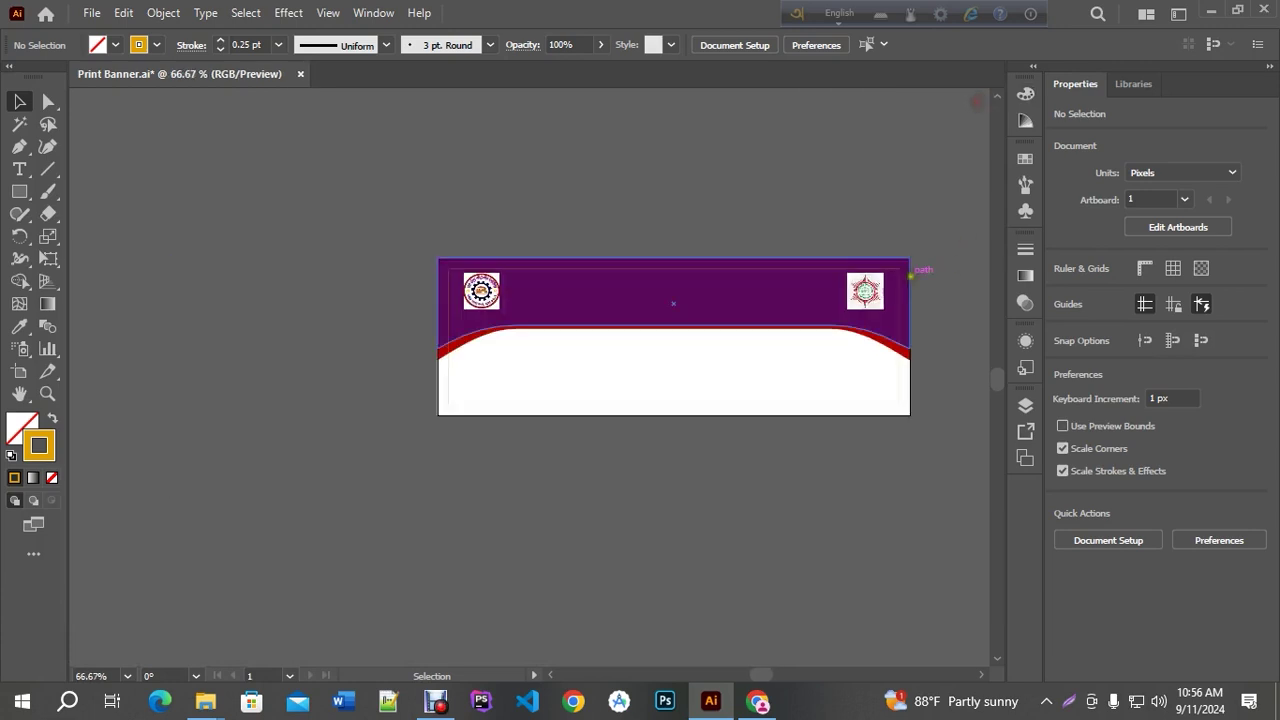
Nudge the logo pair up to Y 40.1162 px and save the banner
click(740, 275)
scroll(738, 268, up, 2)
key(Up)
key(Up)
key(Up)
key(Up)
key(Up)
key(Up)
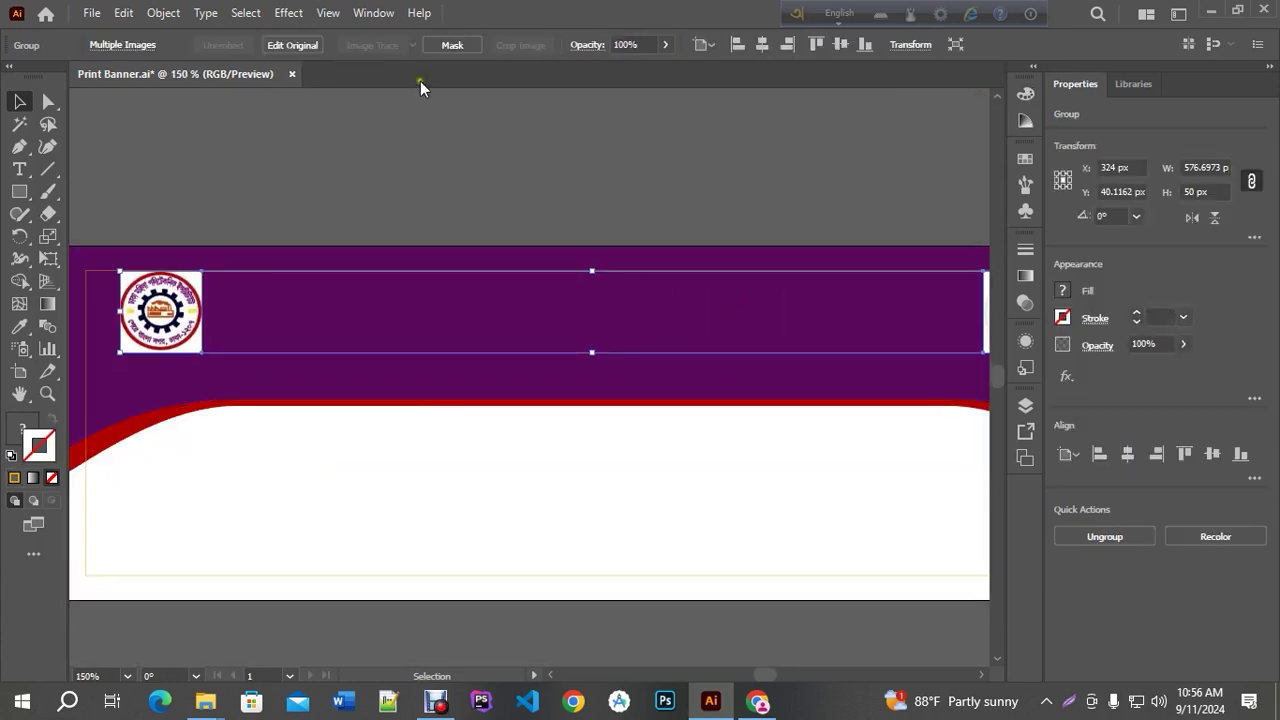
key(ctrl+1)
key(a)
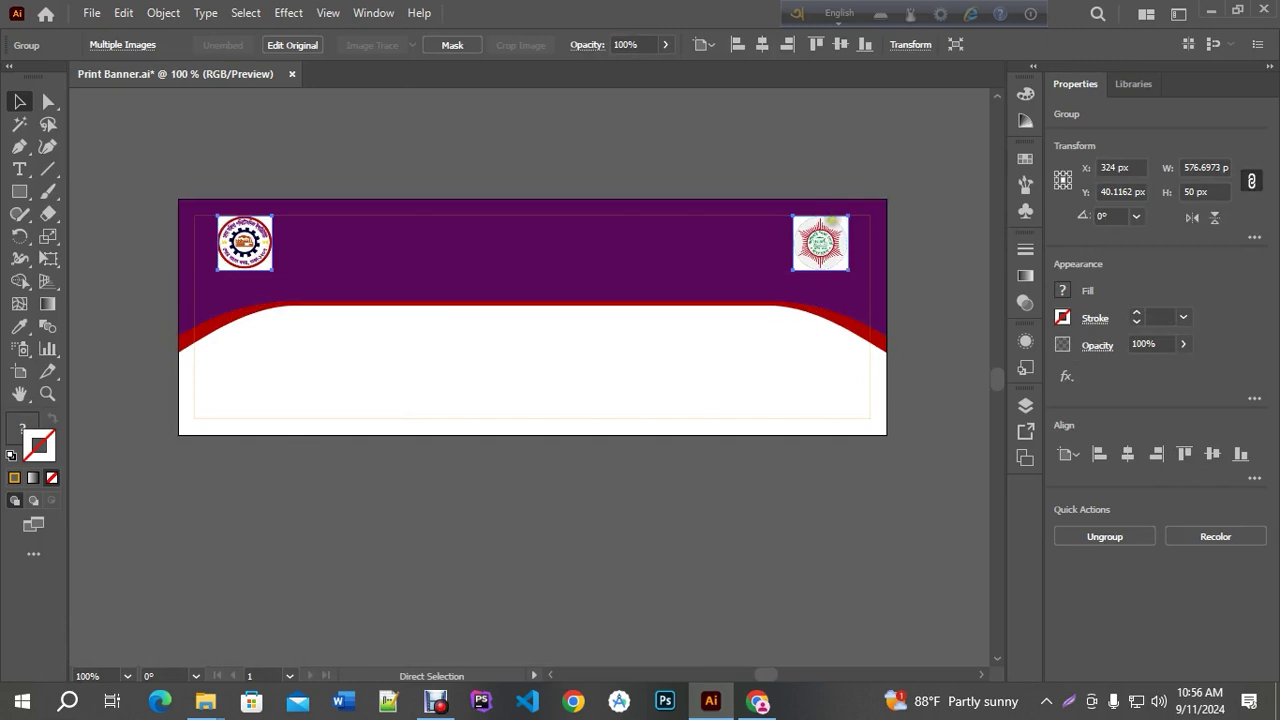
key(v)
key(ctrl+s)
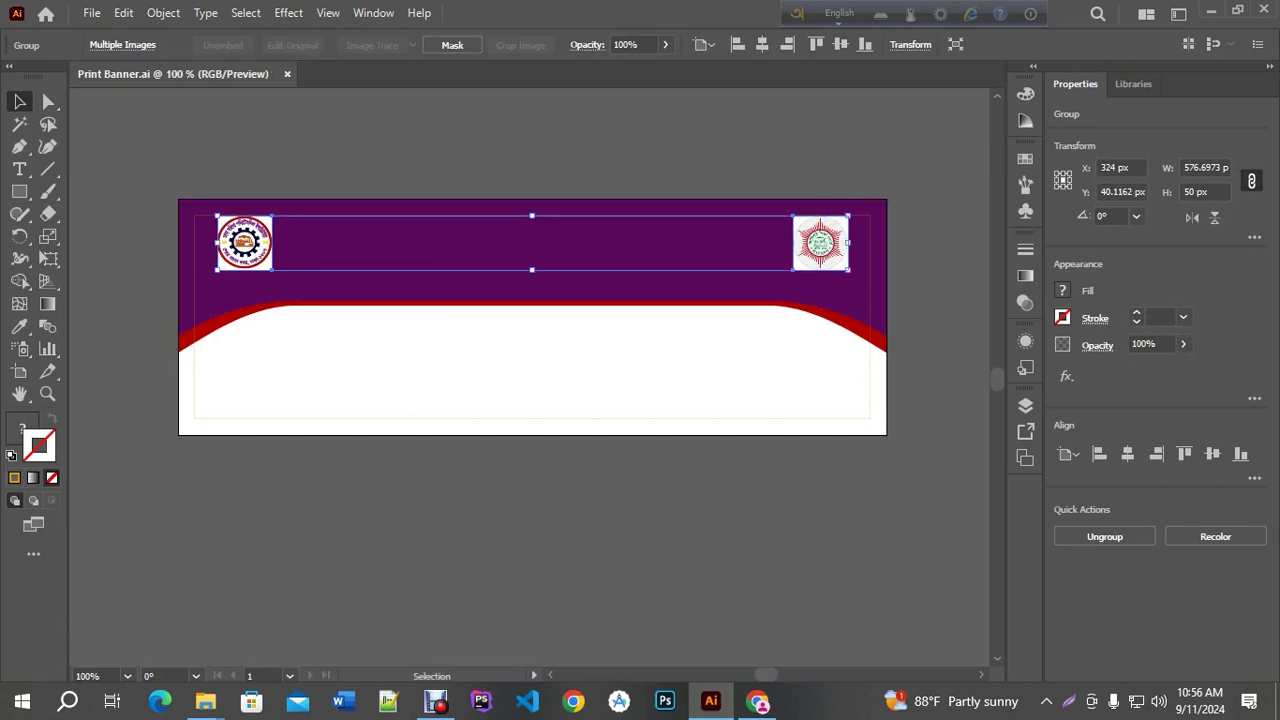
In Chrome, search 'বিসমিল্লাহির রাহমানির রাহীম' typed in Bangla, select the phrase, then return to Illustrator
click(757, 701)
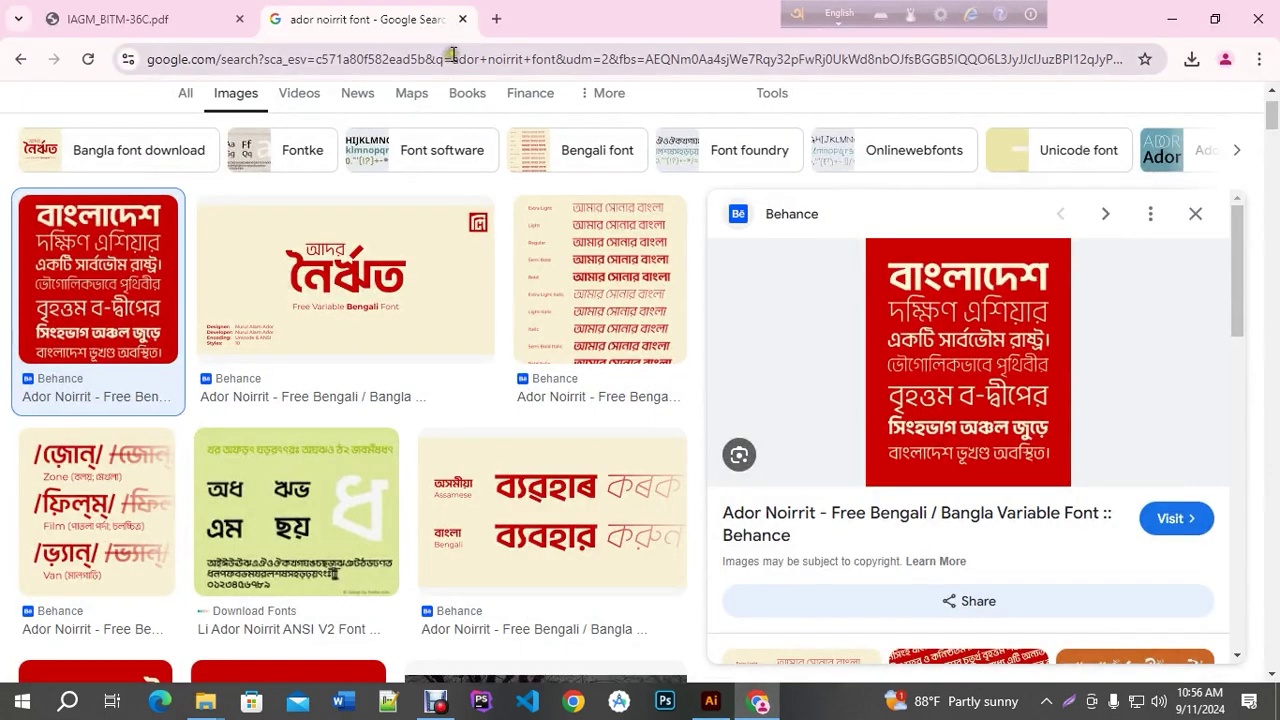
click(186, 187)
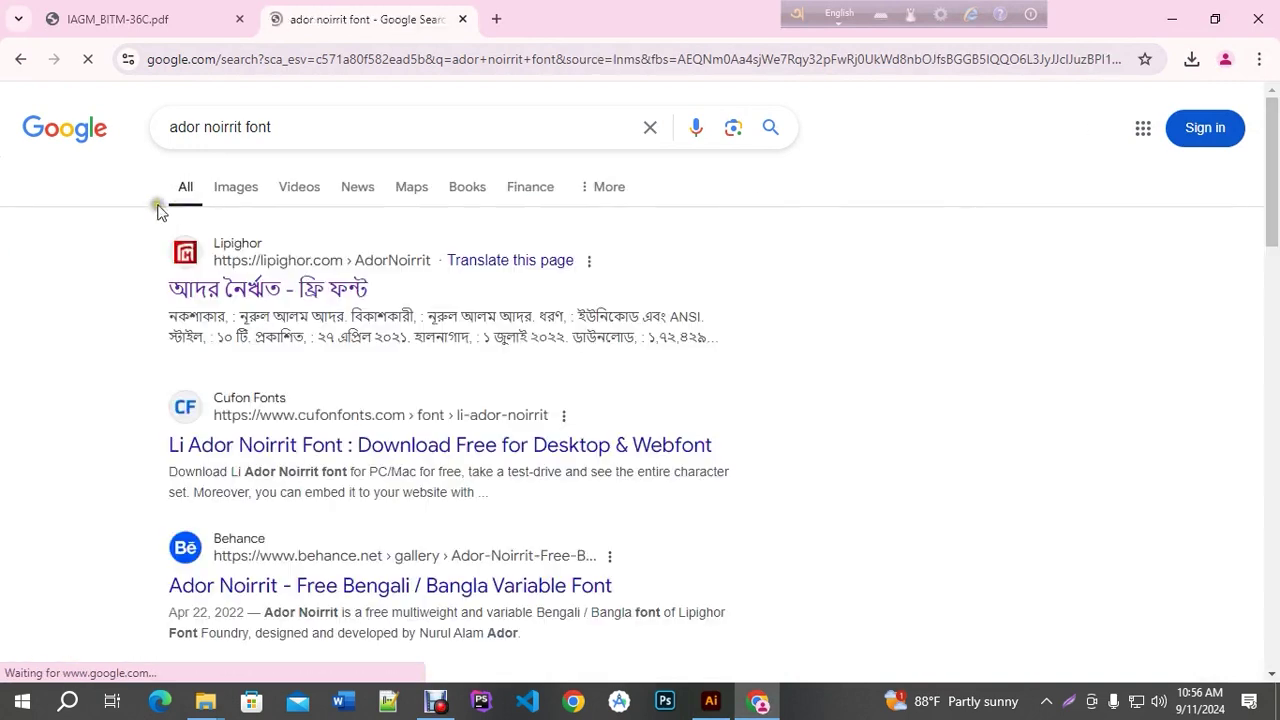
drag(286, 124, 3, 127)
key(F12)
text(bismilla)
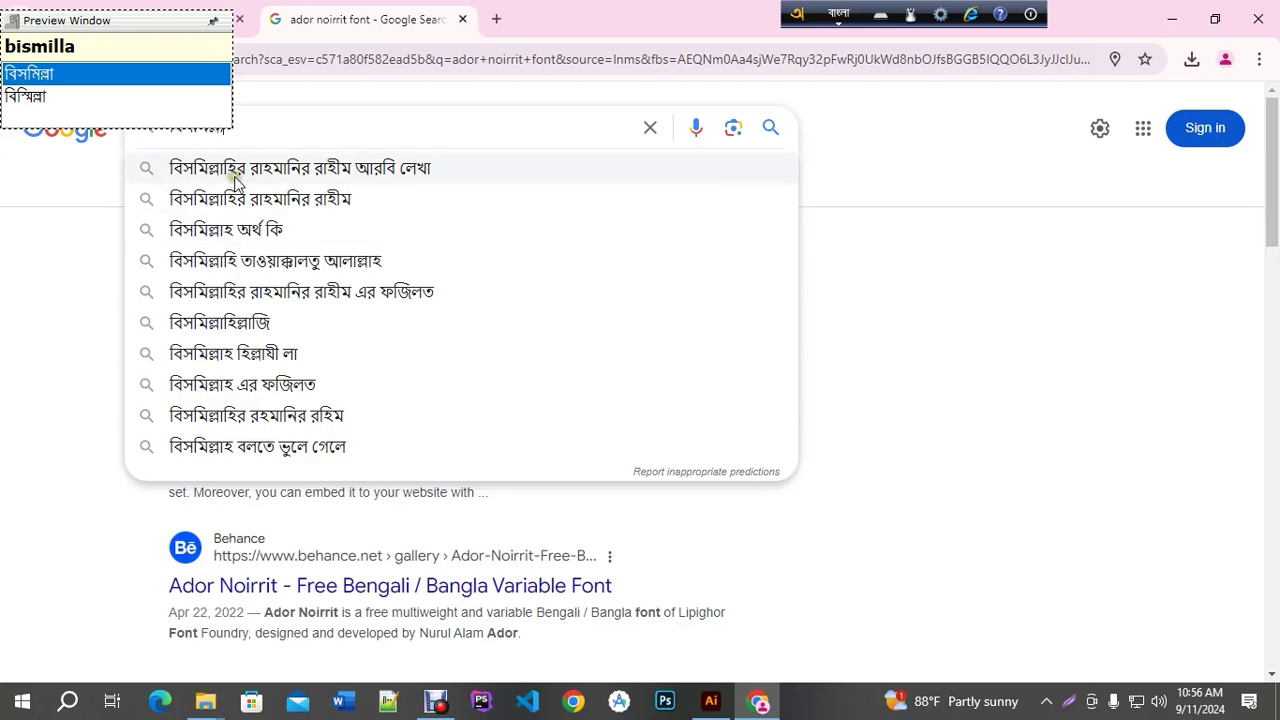
click(250, 199)
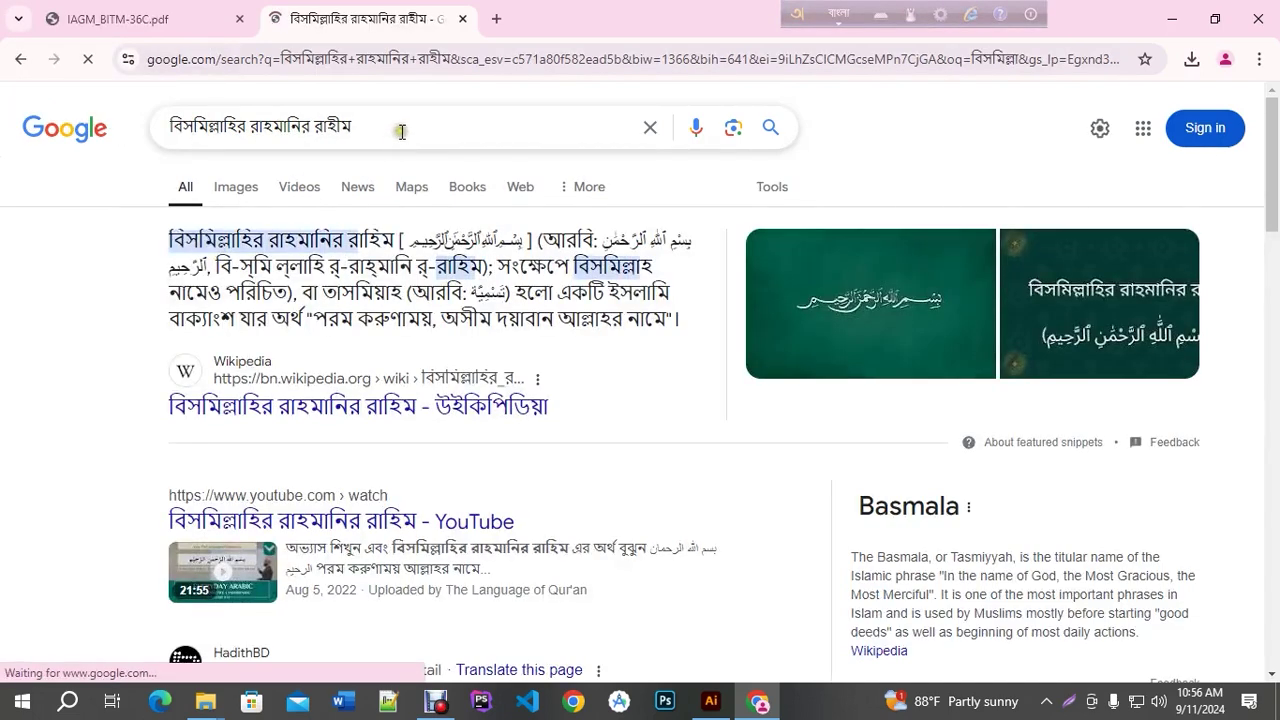
click(401, 131)
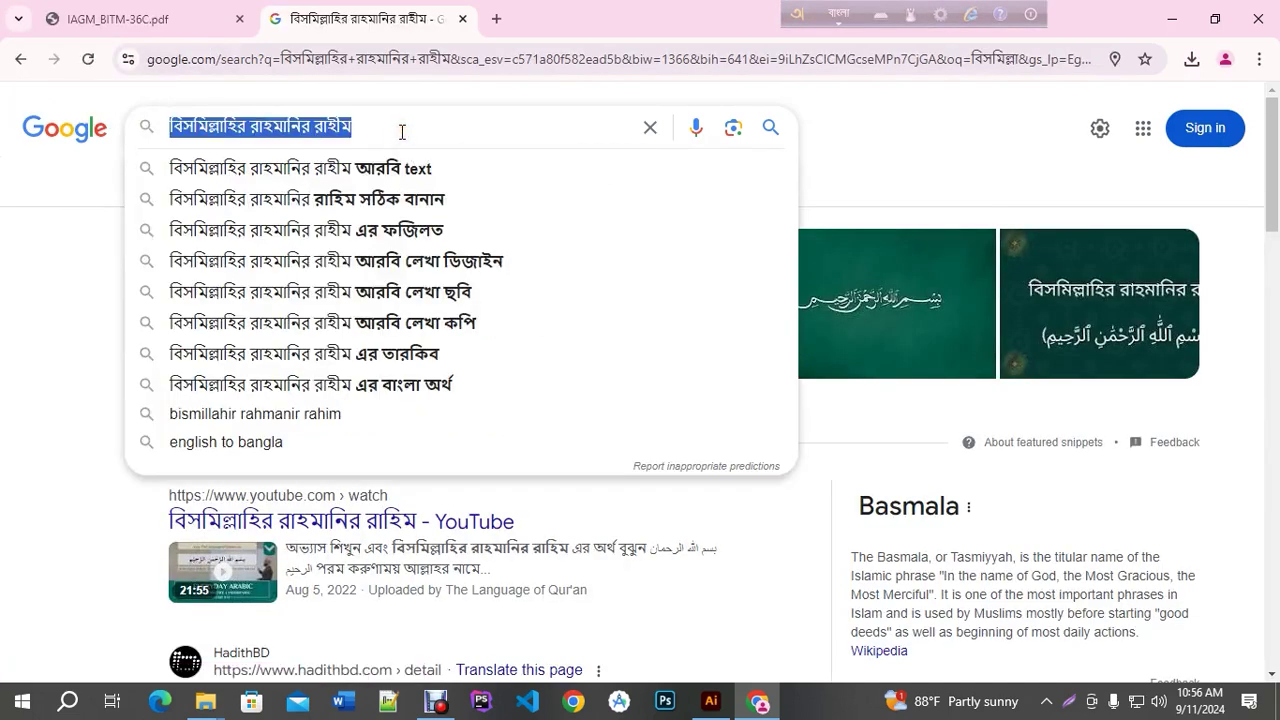
click(711, 701)
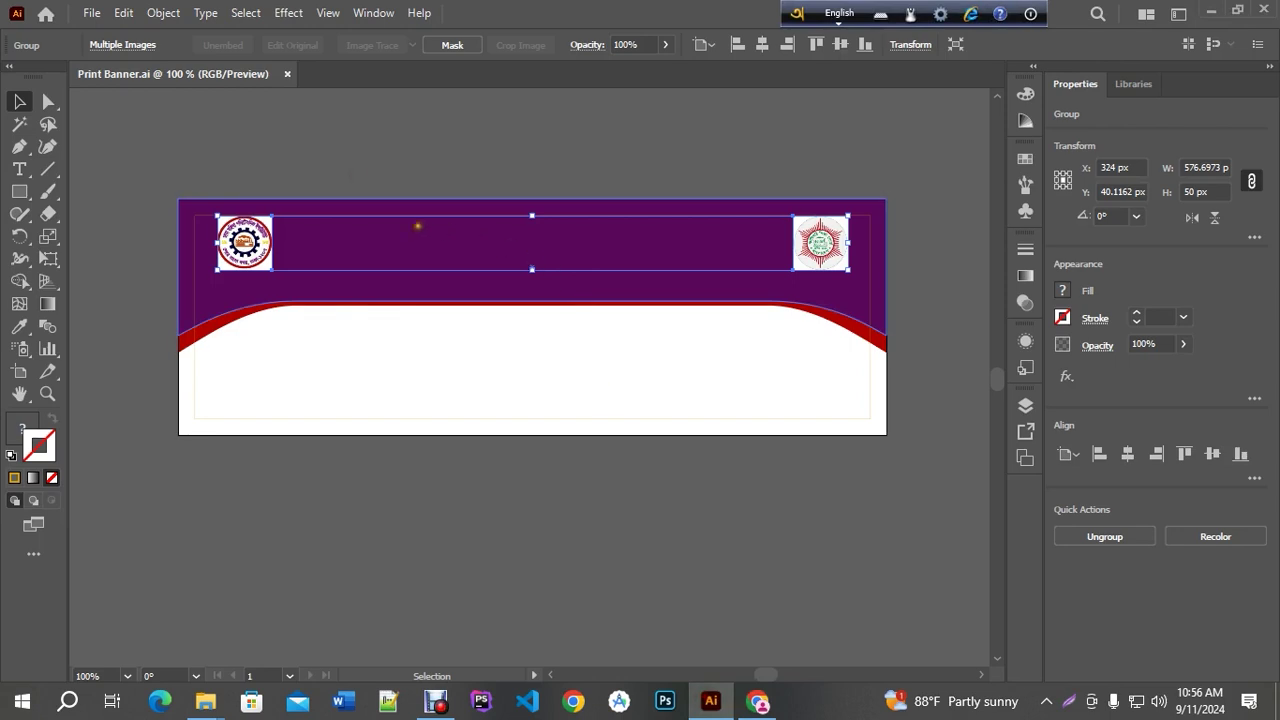
Paste the Bangla Bismillah phrase as a new 72 pt text line on the banner and select it
click(360, 155)
click(19, 169)
click(54, 175)
click(455, 250)
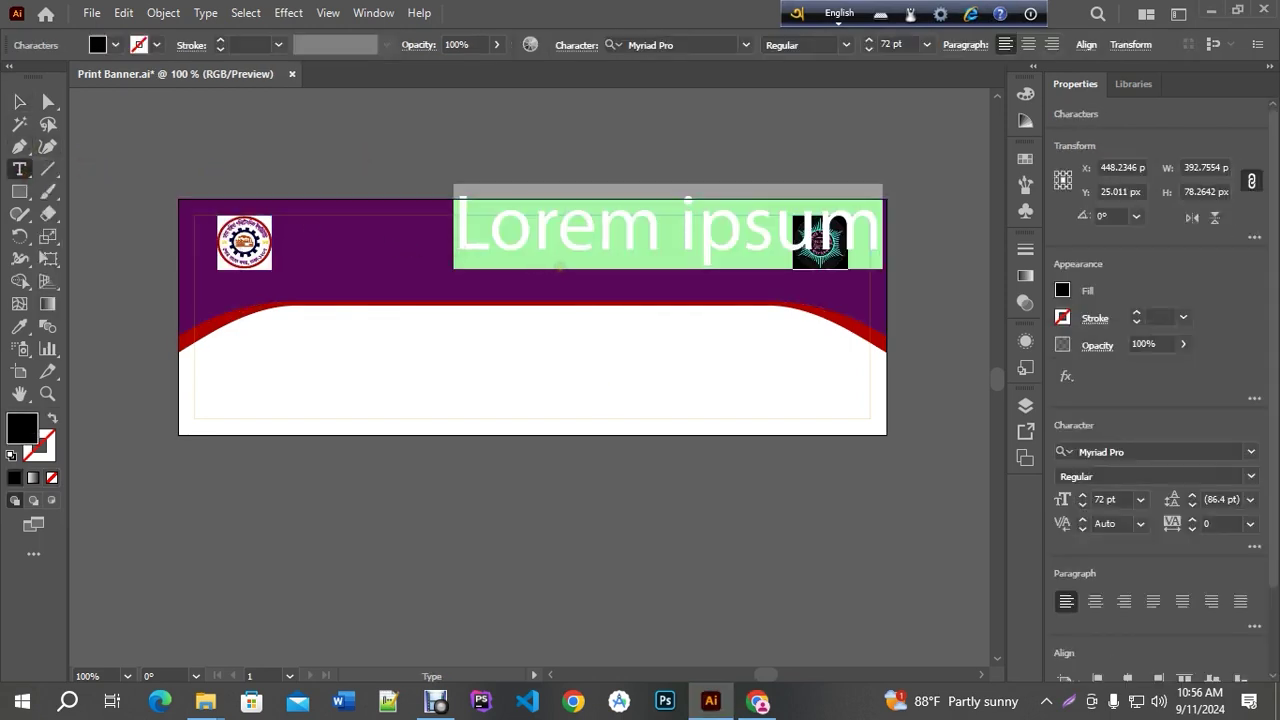
key(Escape)
key(ctrl+v)
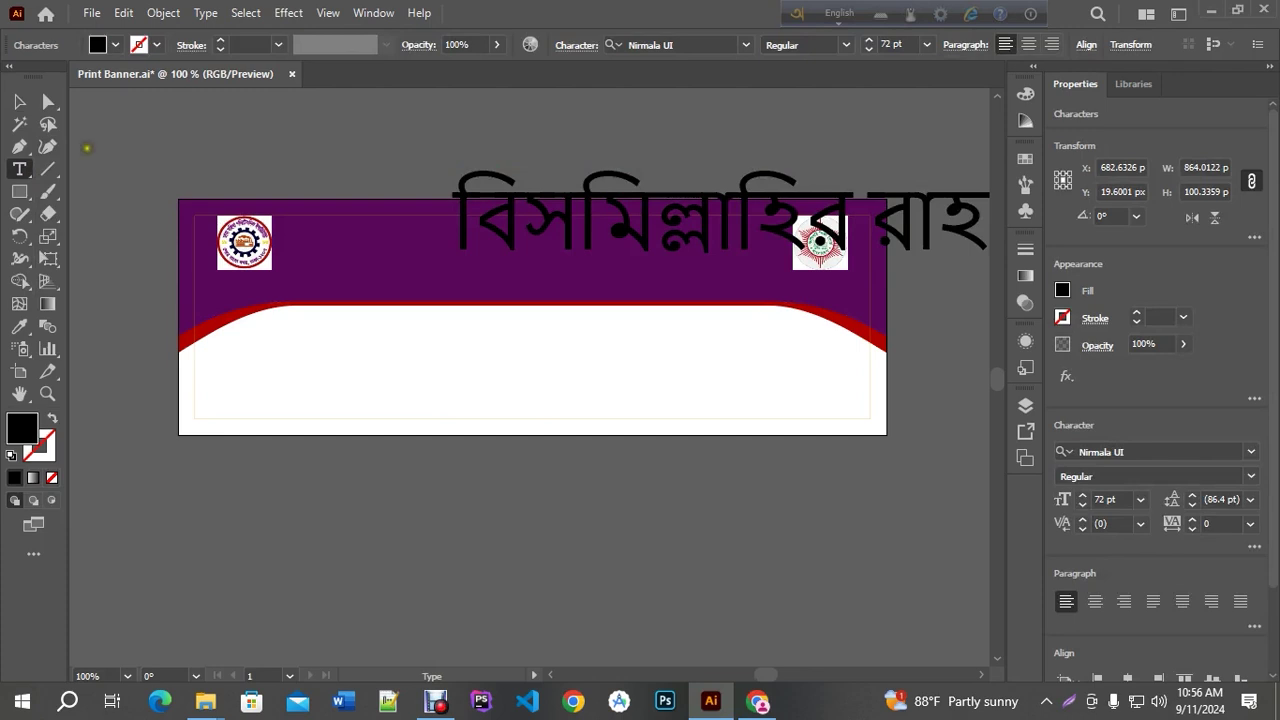
click(20, 101)
click(643, 44)
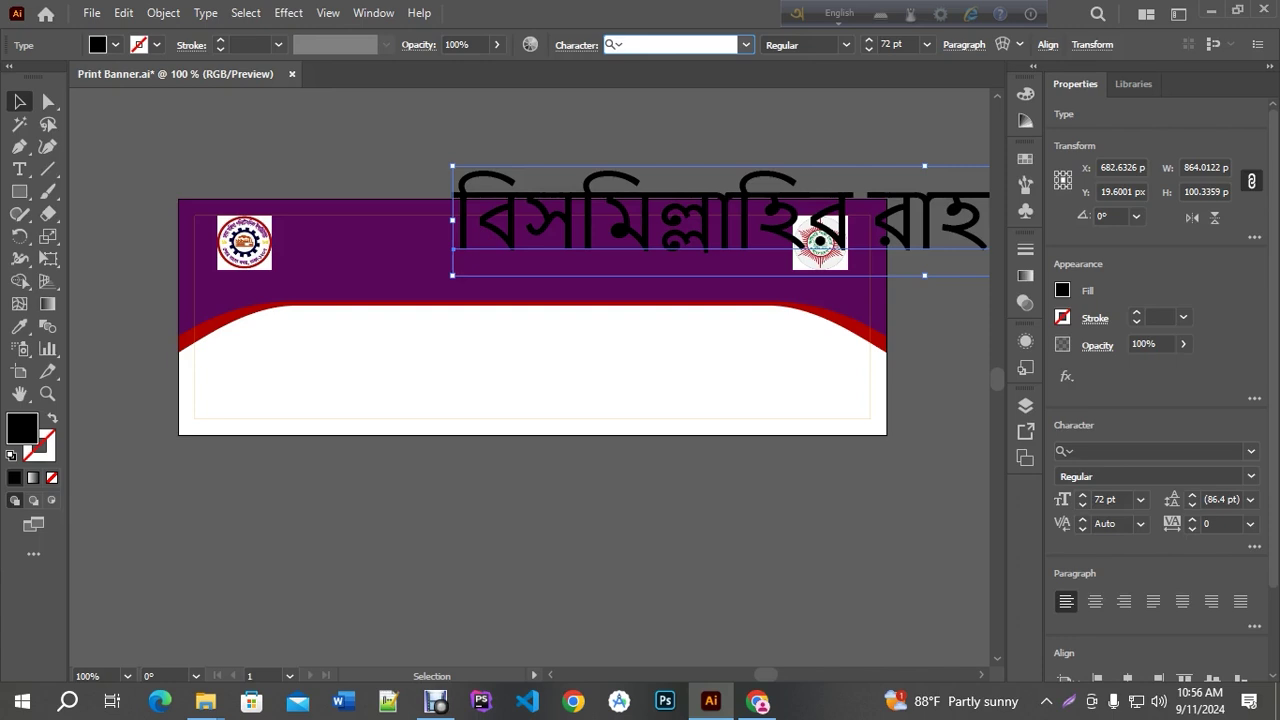
Set the heading to Li Ador Noirrit Regular at 18 pt
text(l)
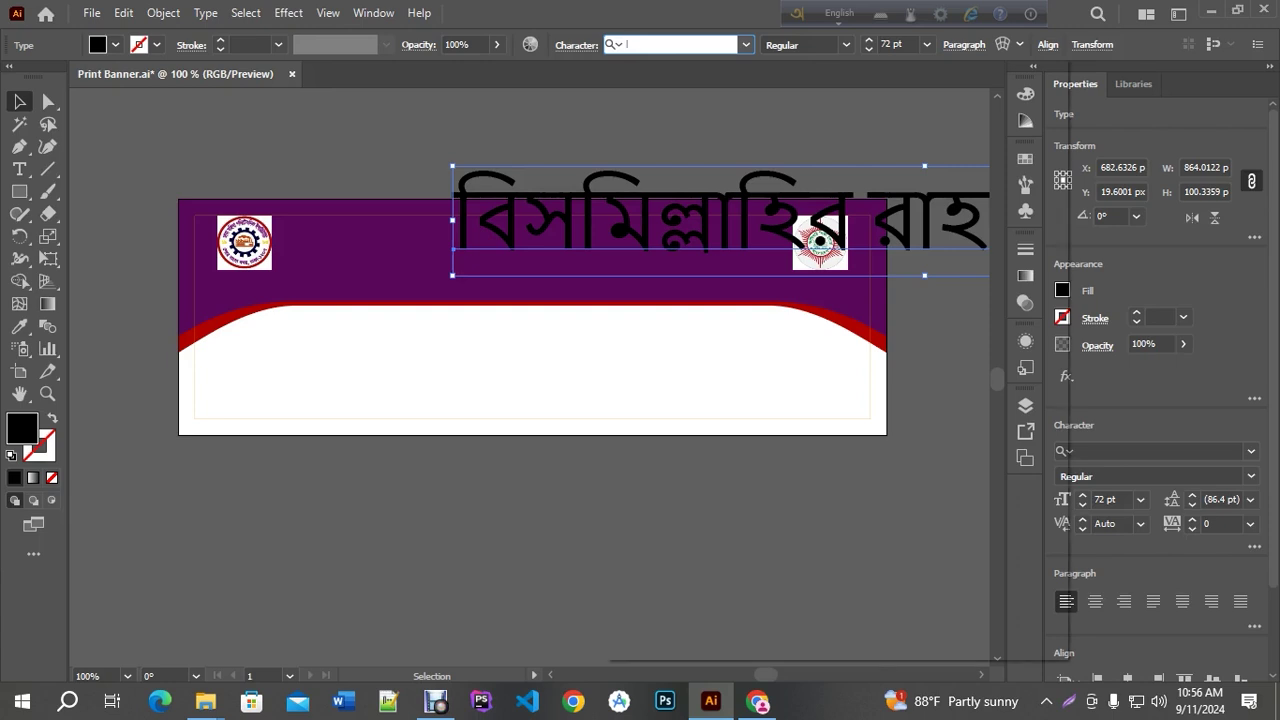
text(i ador)
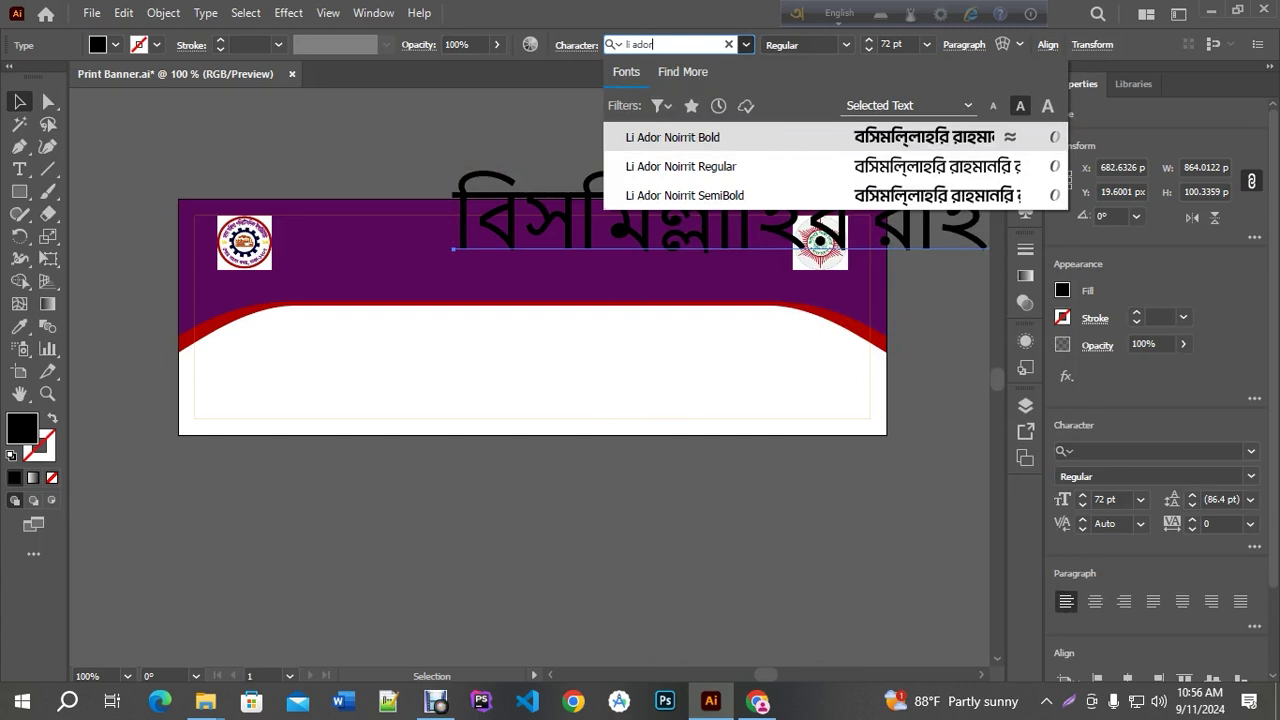
click(723, 171)
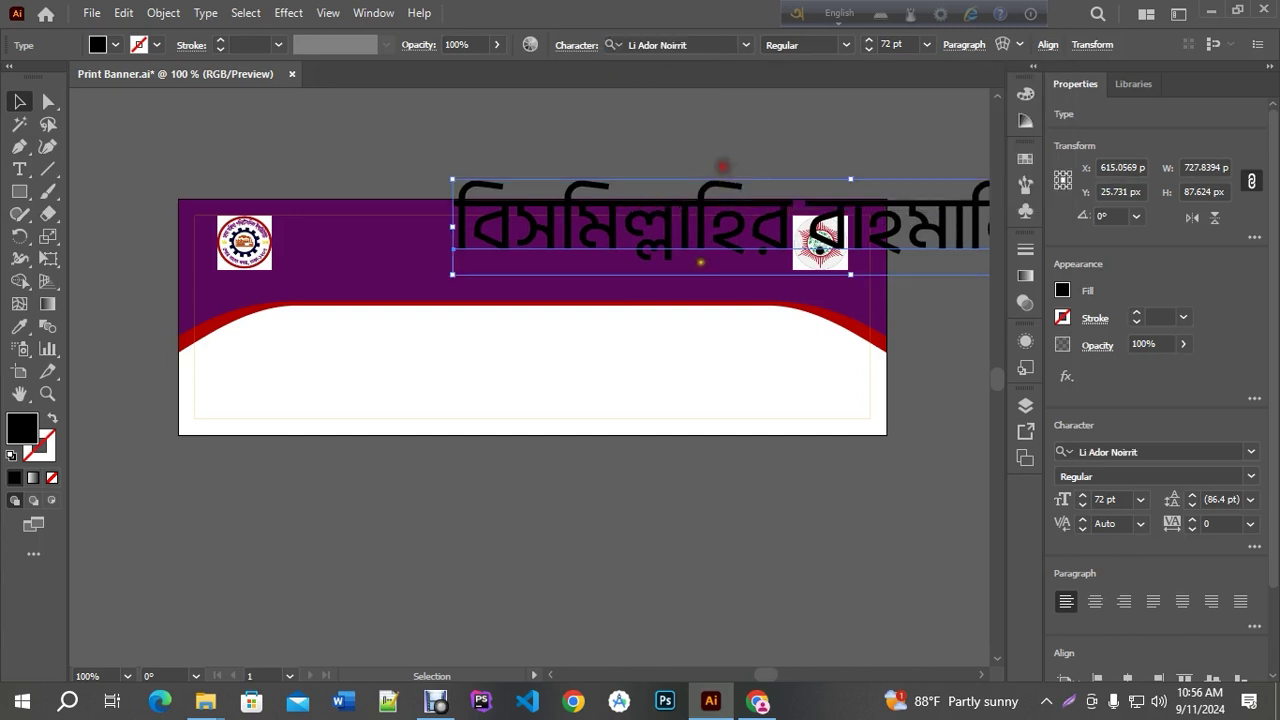
click(869, 49)
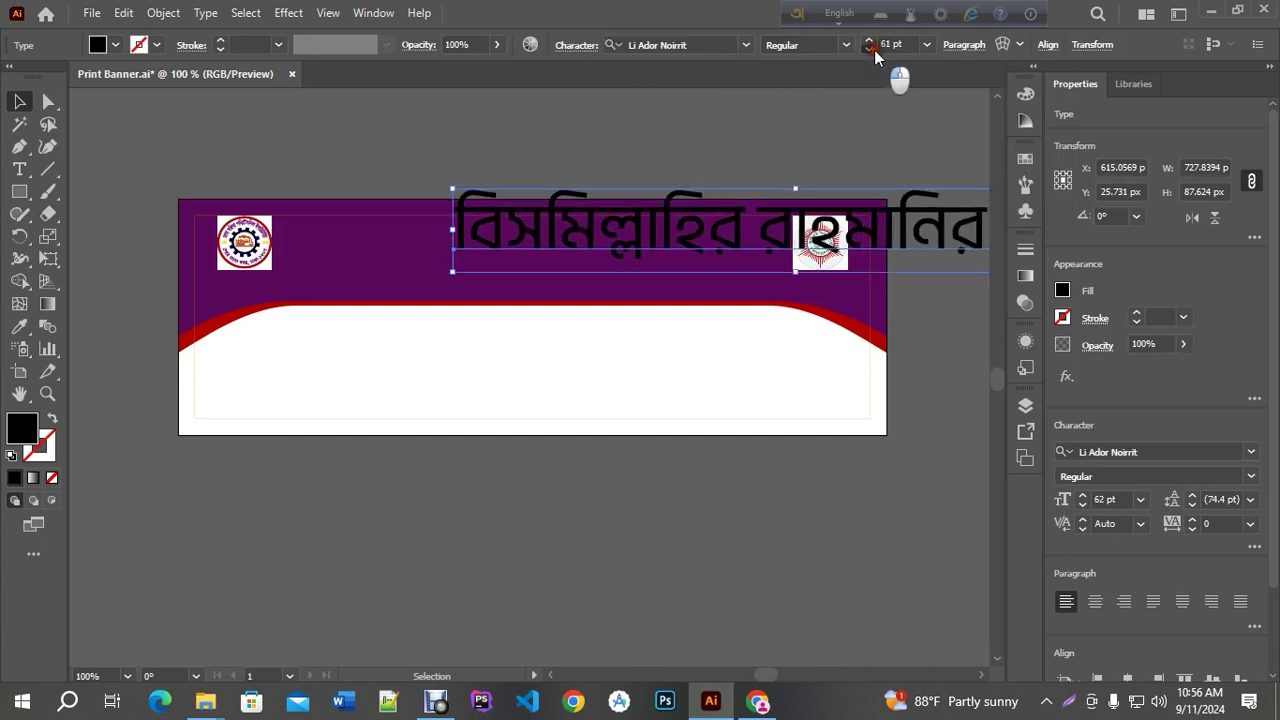
click(869, 49)
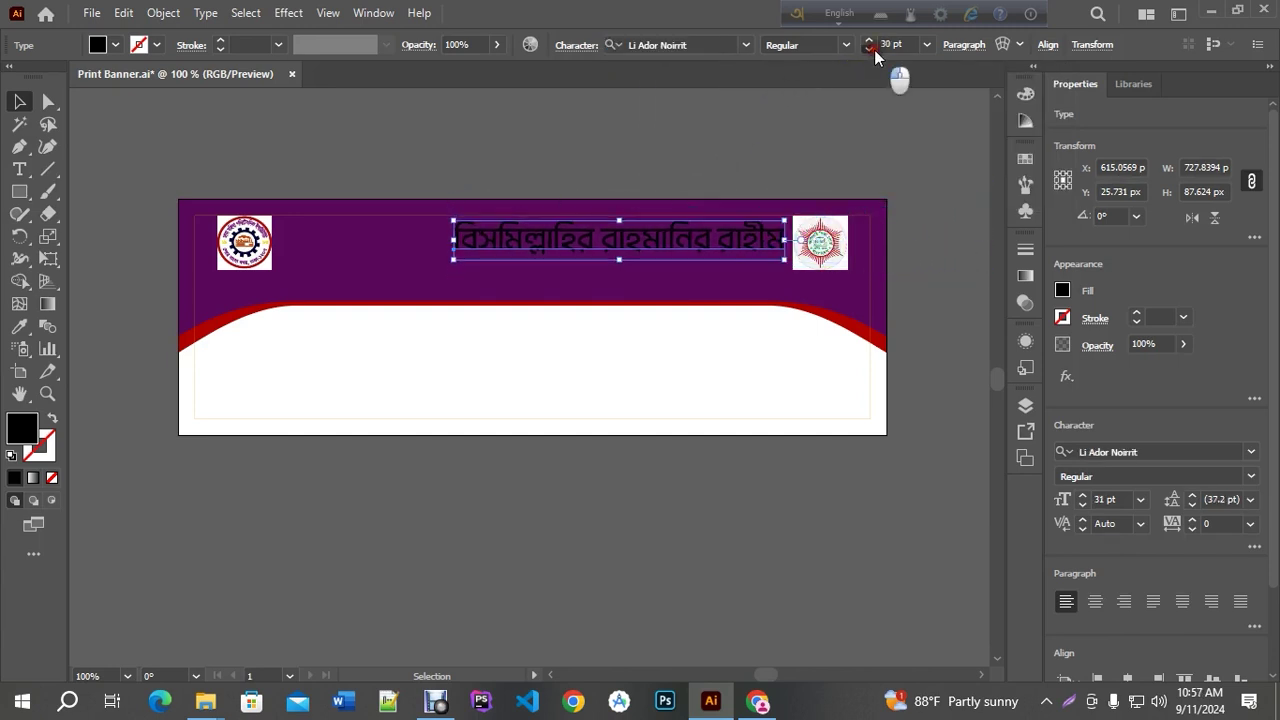
click(866, 51)
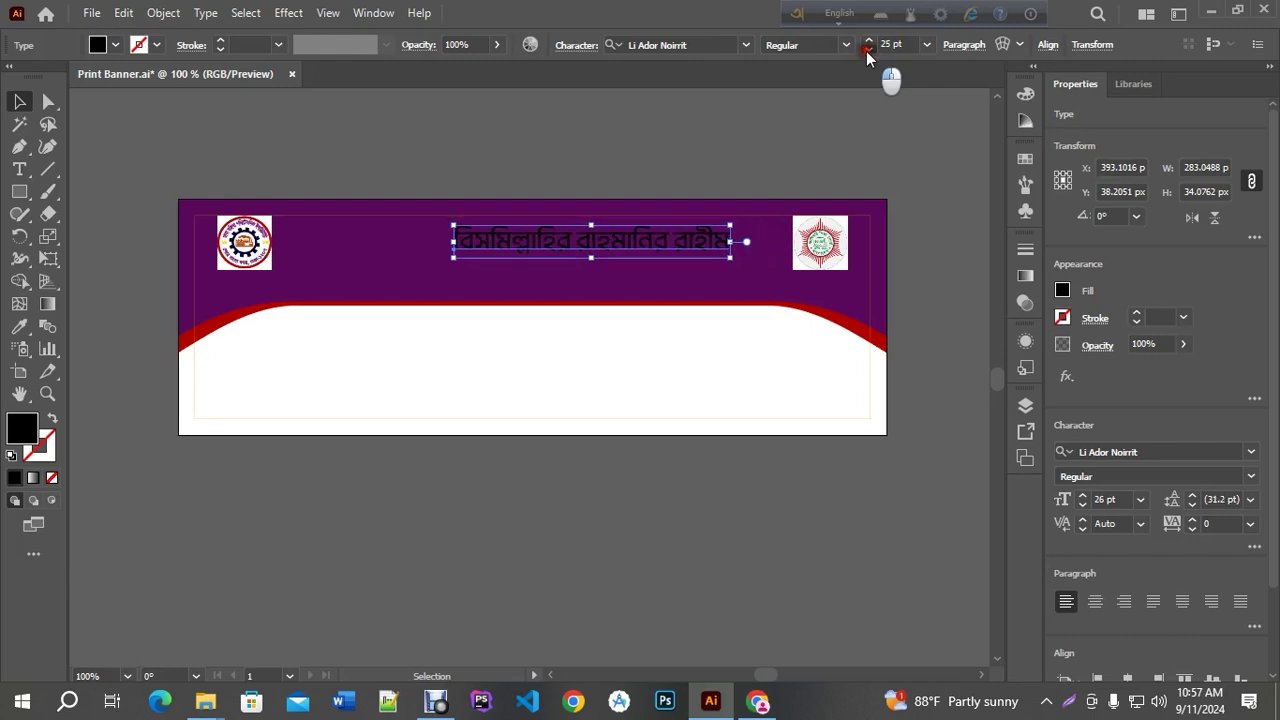
click(866, 51)
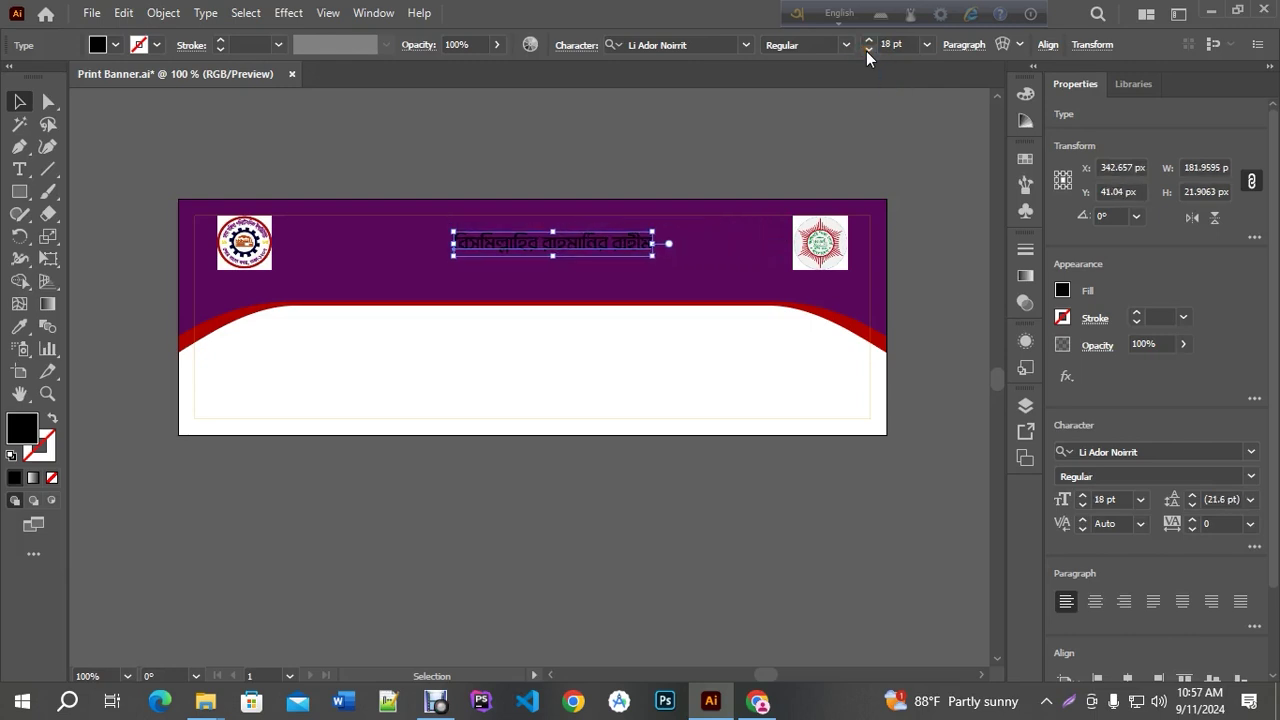
Fill the heading with white and reselect it
double_click(22, 428)
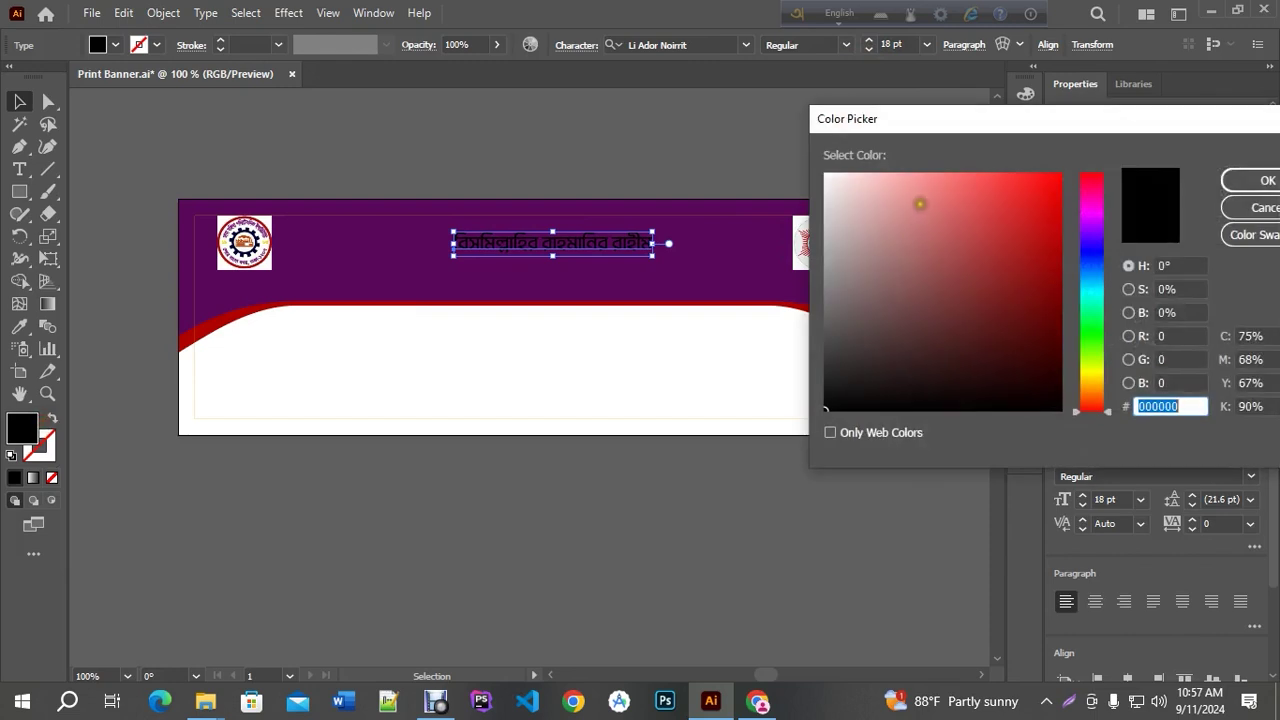
click(822, 178)
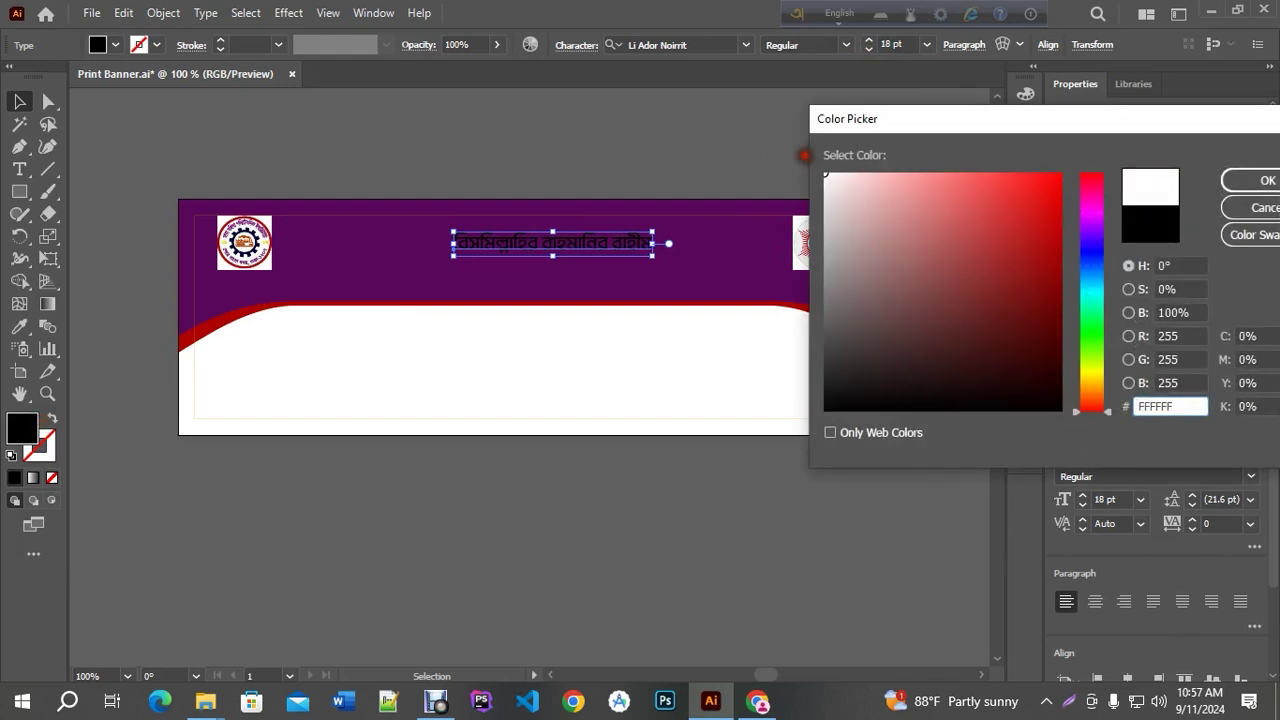
click(1265, 180)
drag(642, 148, 714, 250)
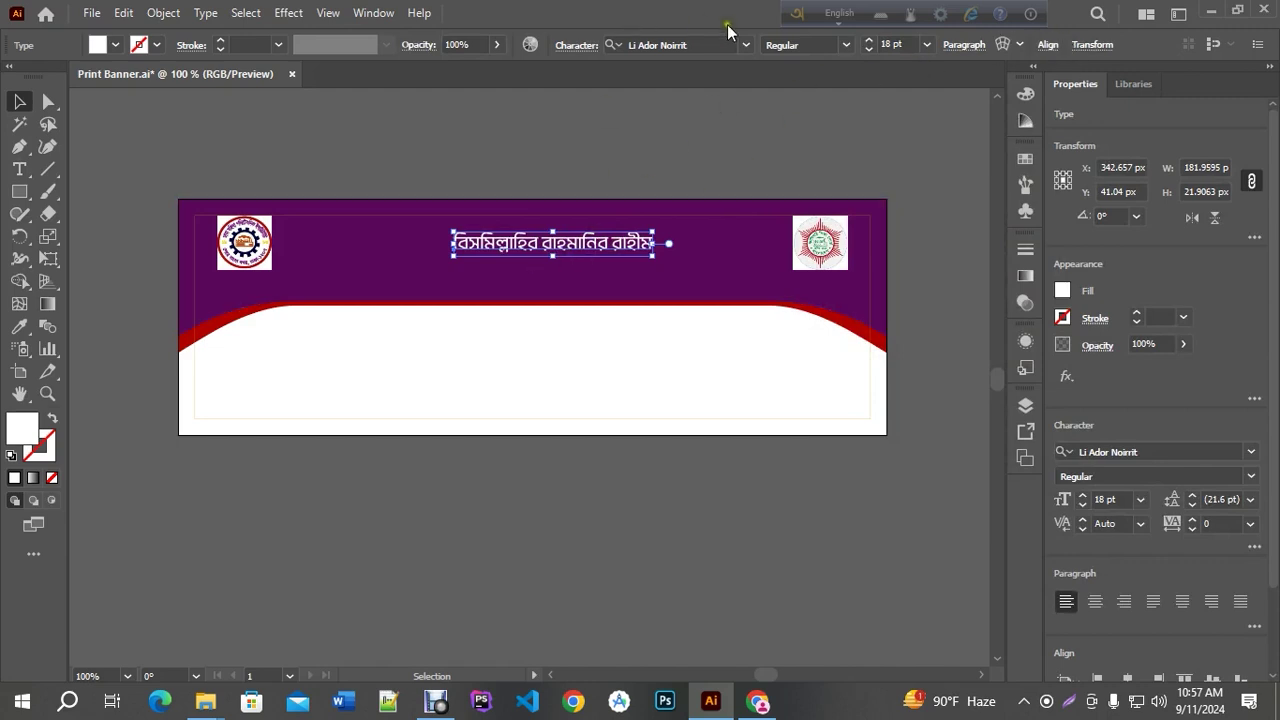
Centre the heading horizontally on the artboard and move it up toward the top
click(1046, 45)
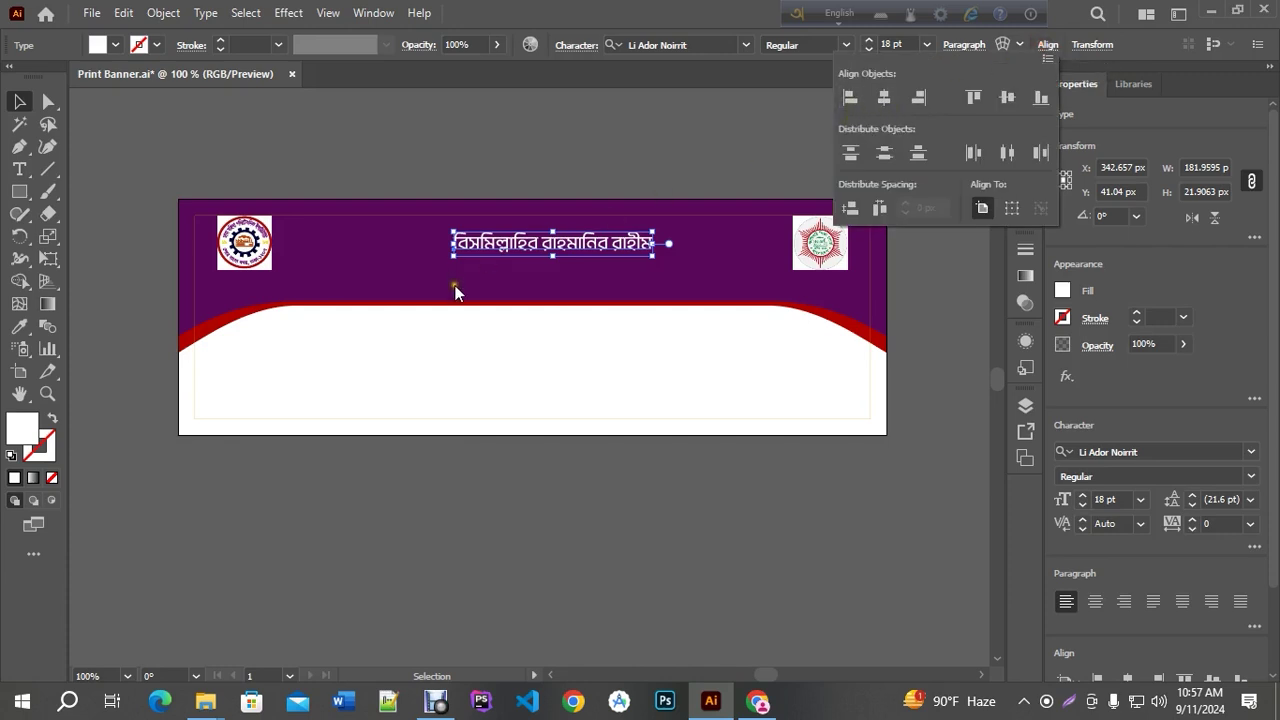
click(882, 100)
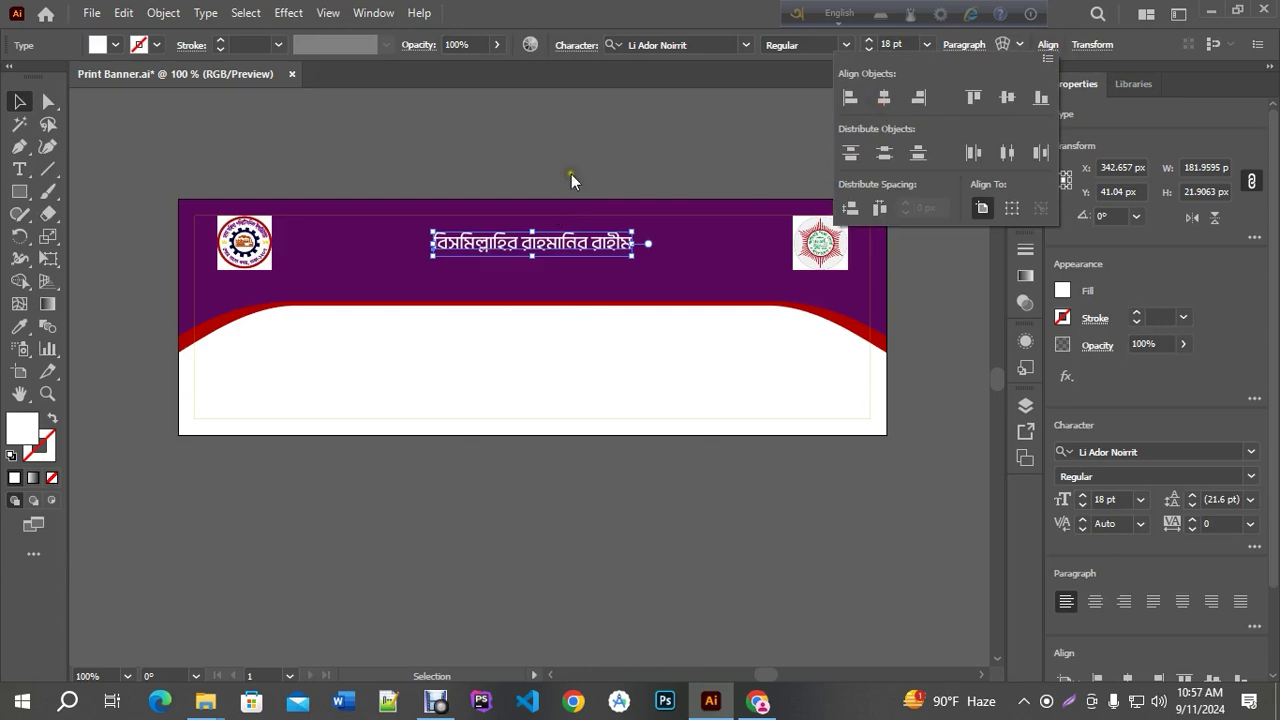
scroll(569, 256, up, 2)
drag(565, 247, 563, 218)
scroll(528, 265, down, 2)
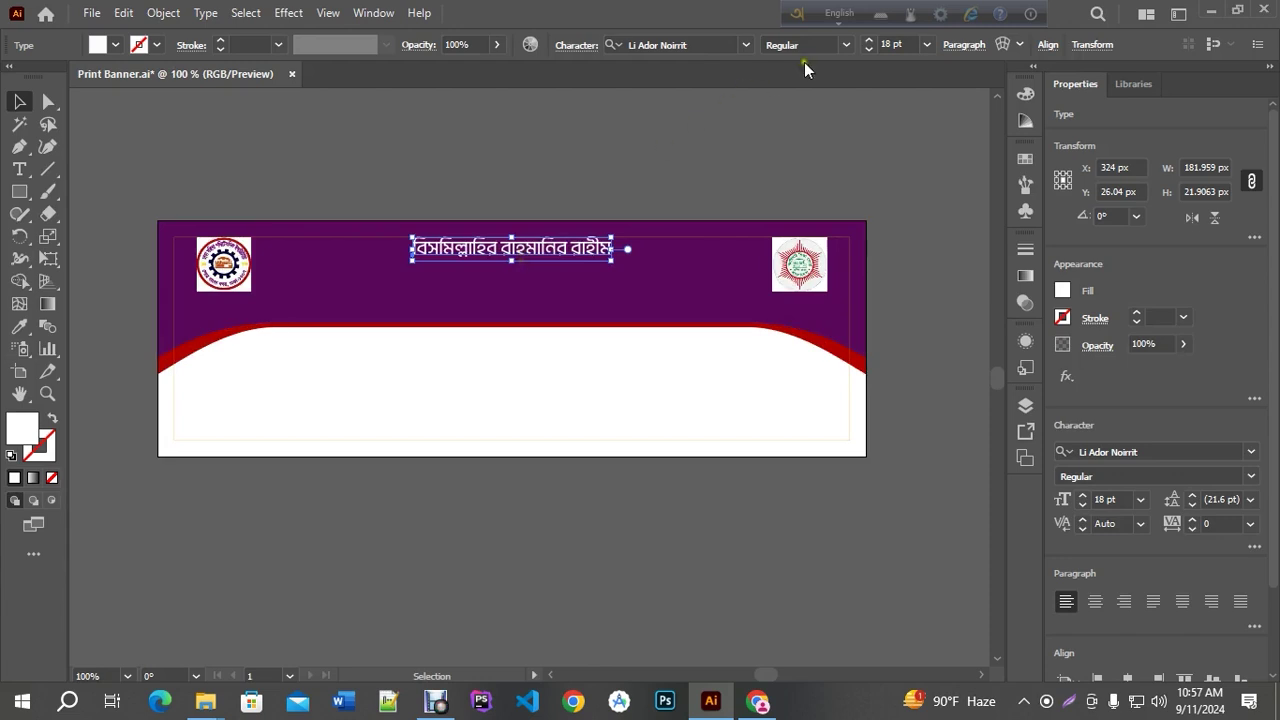
Shrink the heading to 8 pt, centre-align its paragraph, and re-centre it at X 324 px
click(887, 44)
text(8)
key(Return)
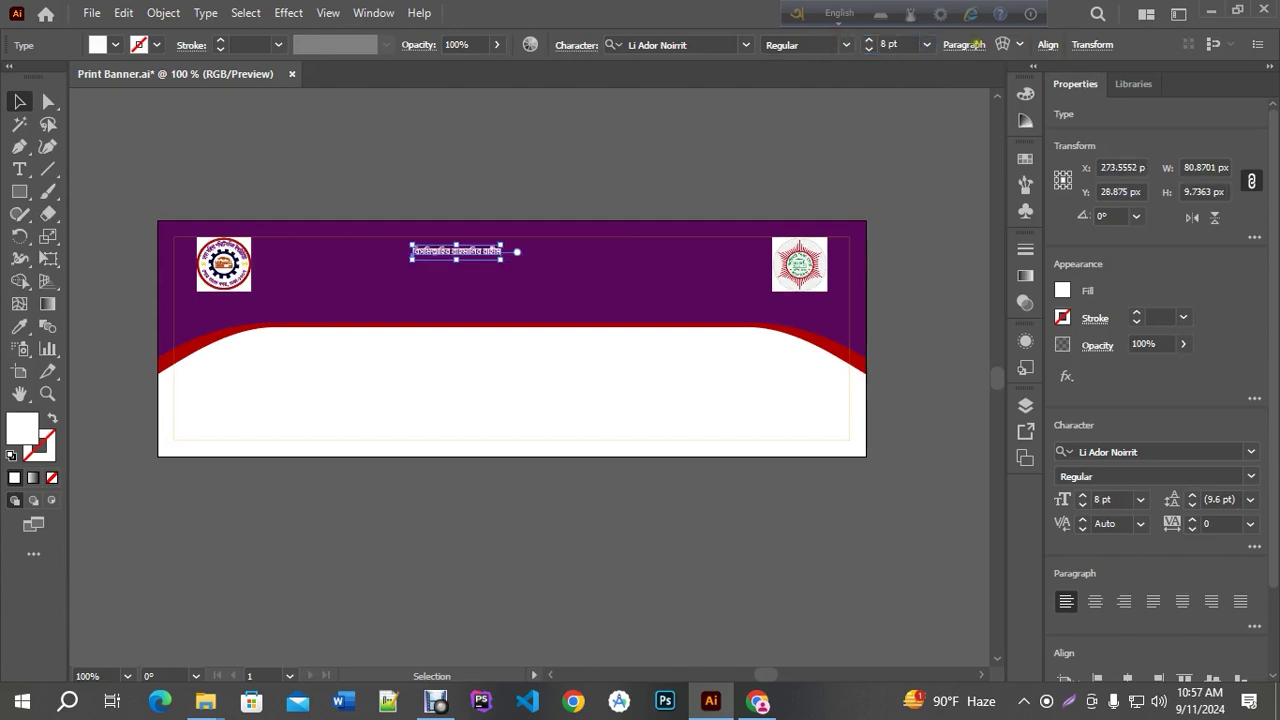
click(962, 44)
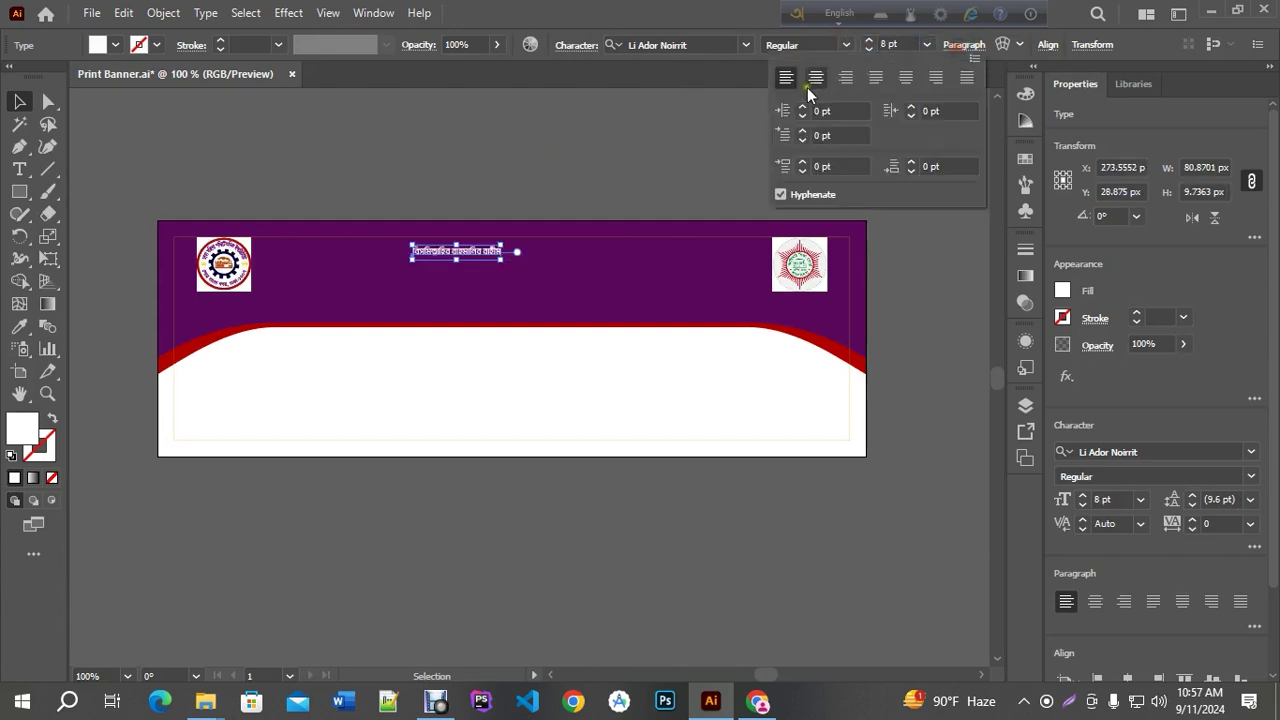
click(815, 77)
click(1047, 44)
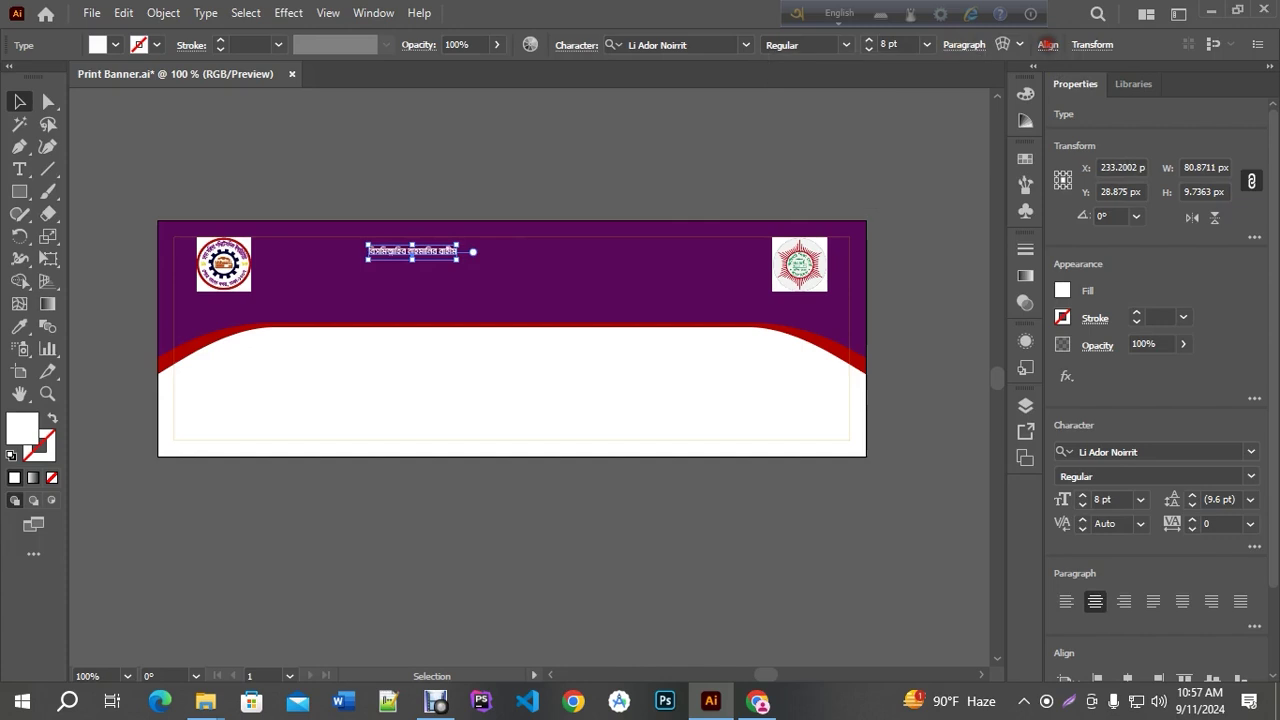
click(1047, 44)
click(884, 97)
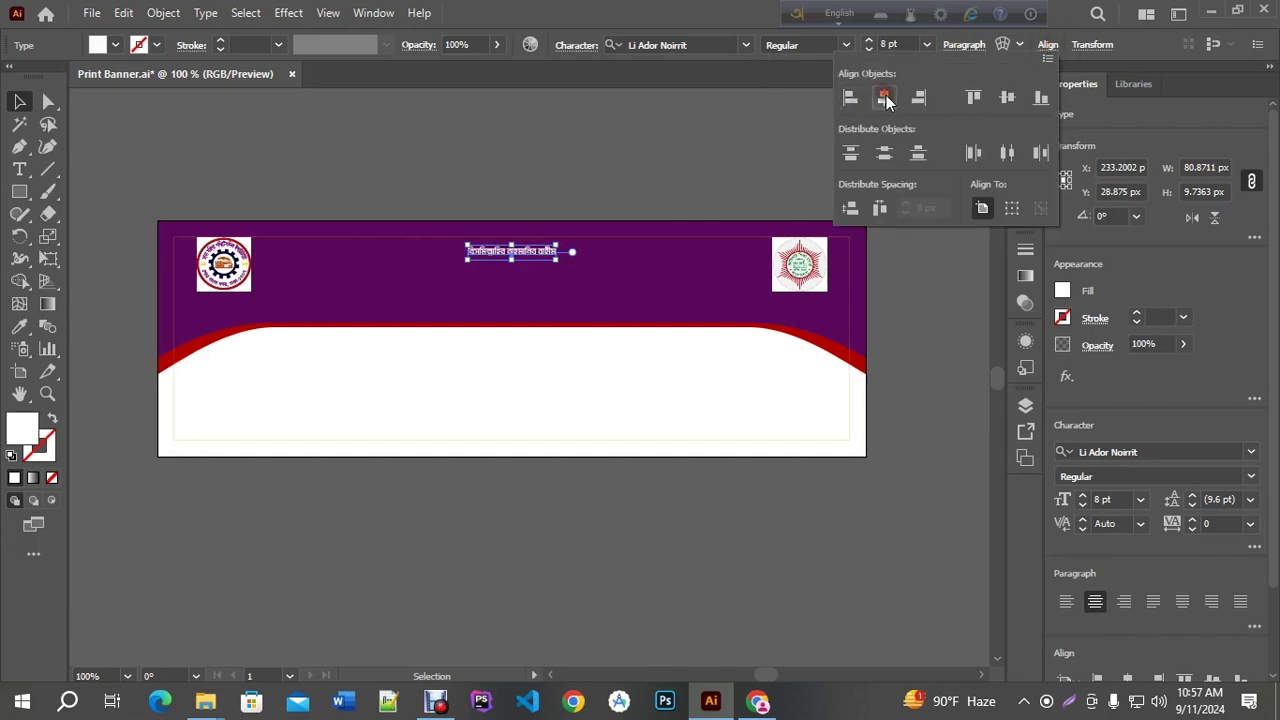
Nudge the heading up to Y 20.30 px
click(649, 148)
scroll(525, 252, up, 4)
drag(513, 265, 516, 228)
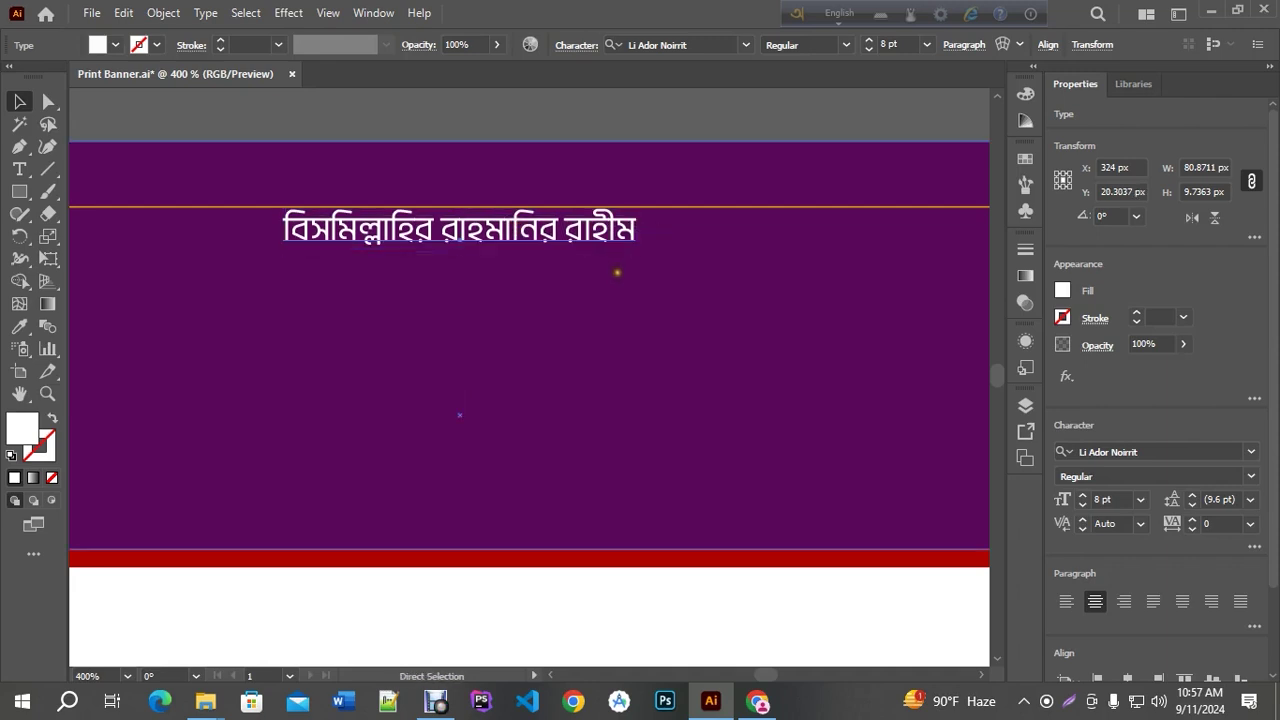
scroll(617, 272, down, 3)
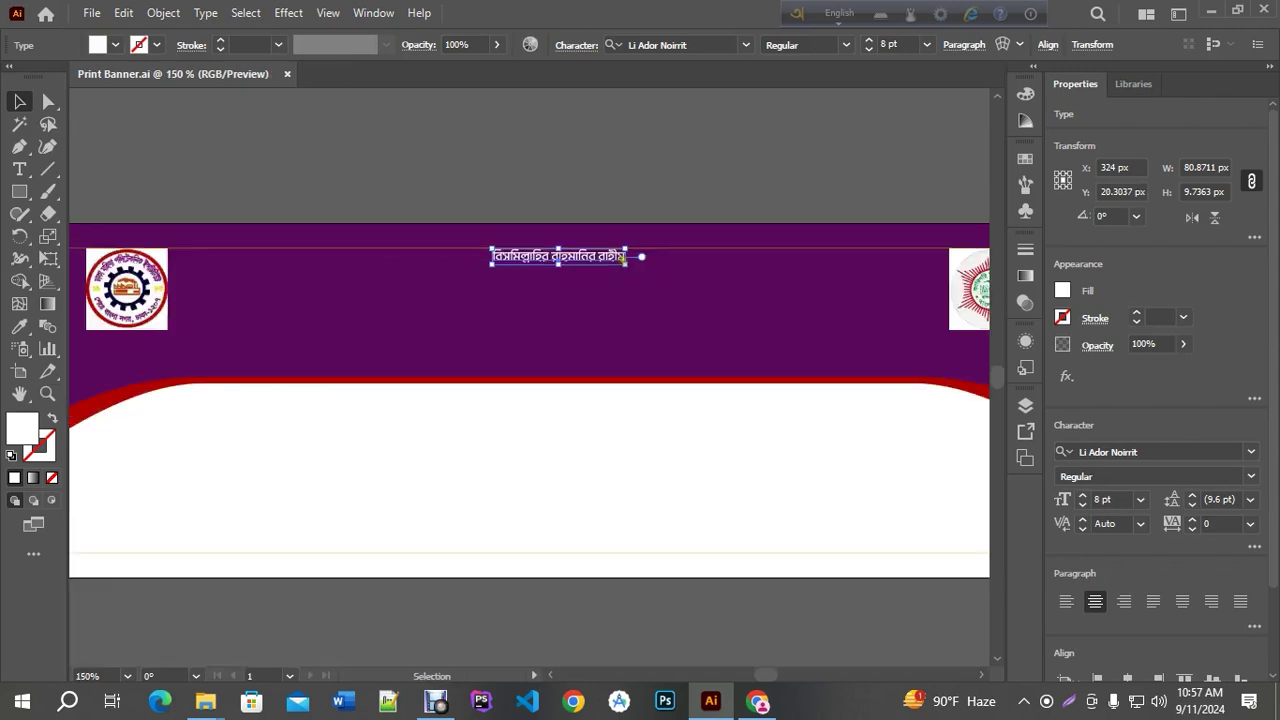
Duplicate the heading just below it, size the copy to 12 pt, and select its text
click(657, 183)
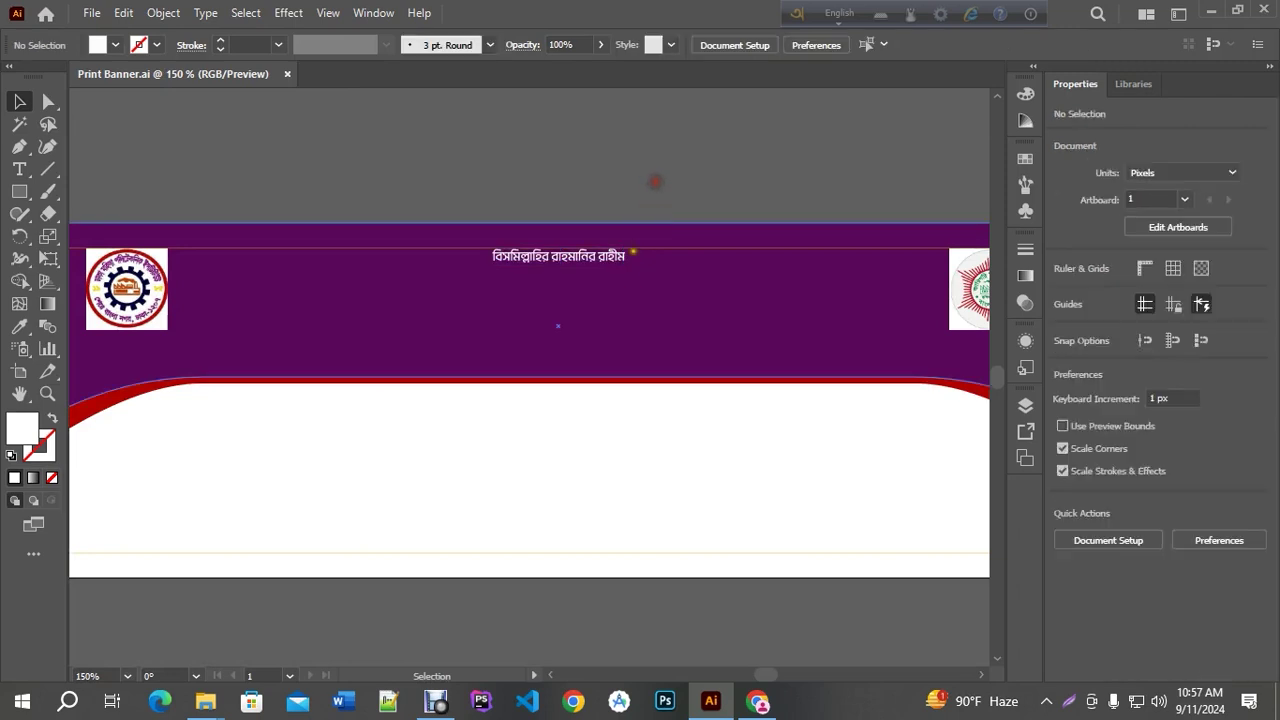
drag(560, 261, 560, 309)
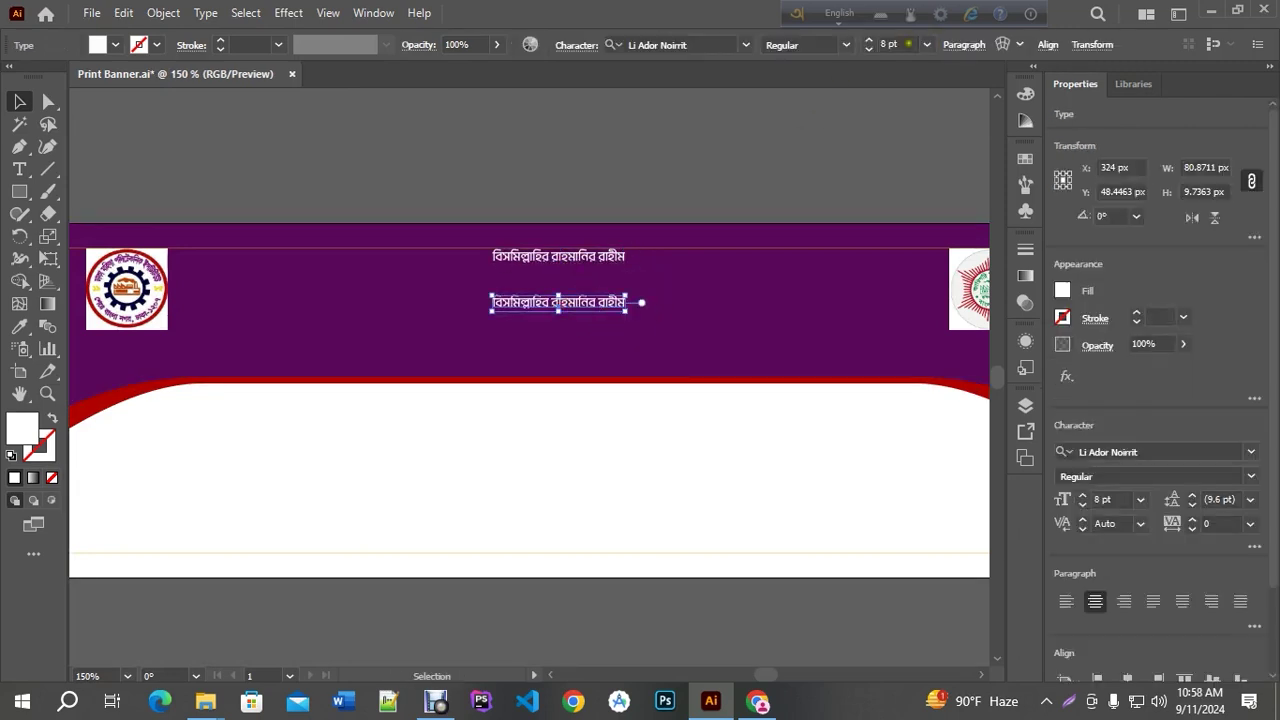
click(926, 46)
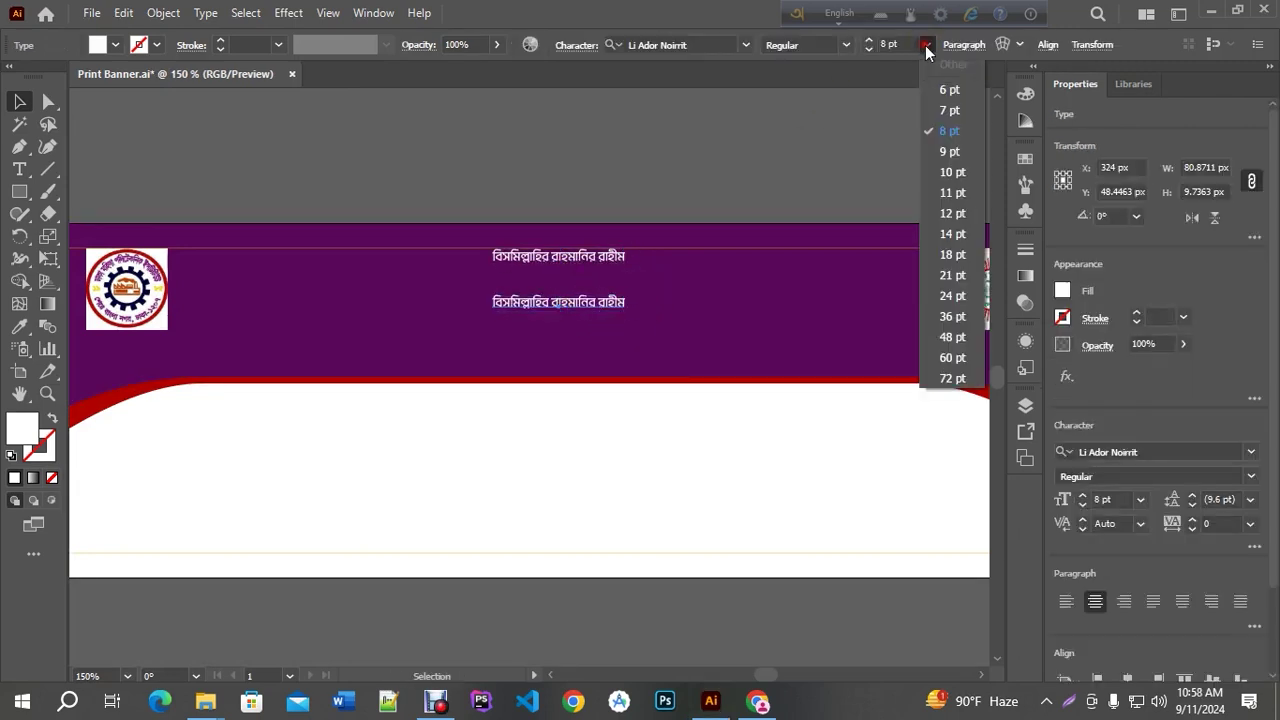
click(953, 214)
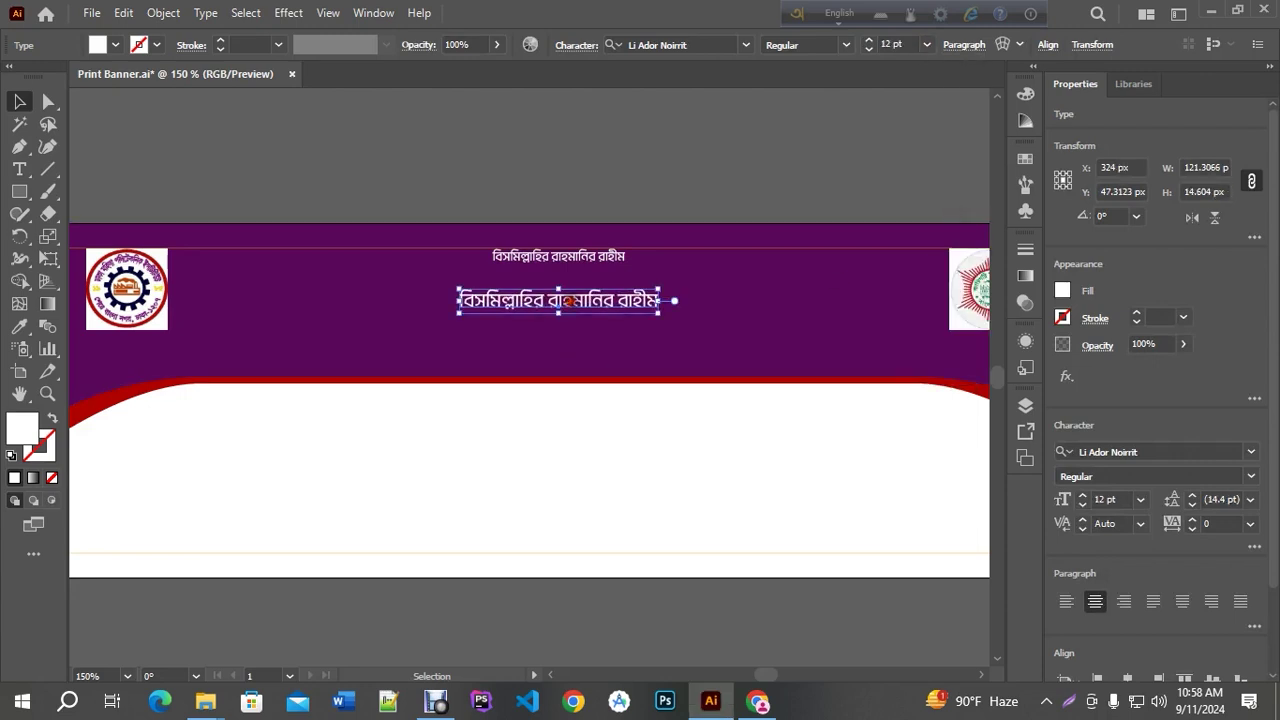
triple_click(556, 302)
scroll(553, 311, up, 2)
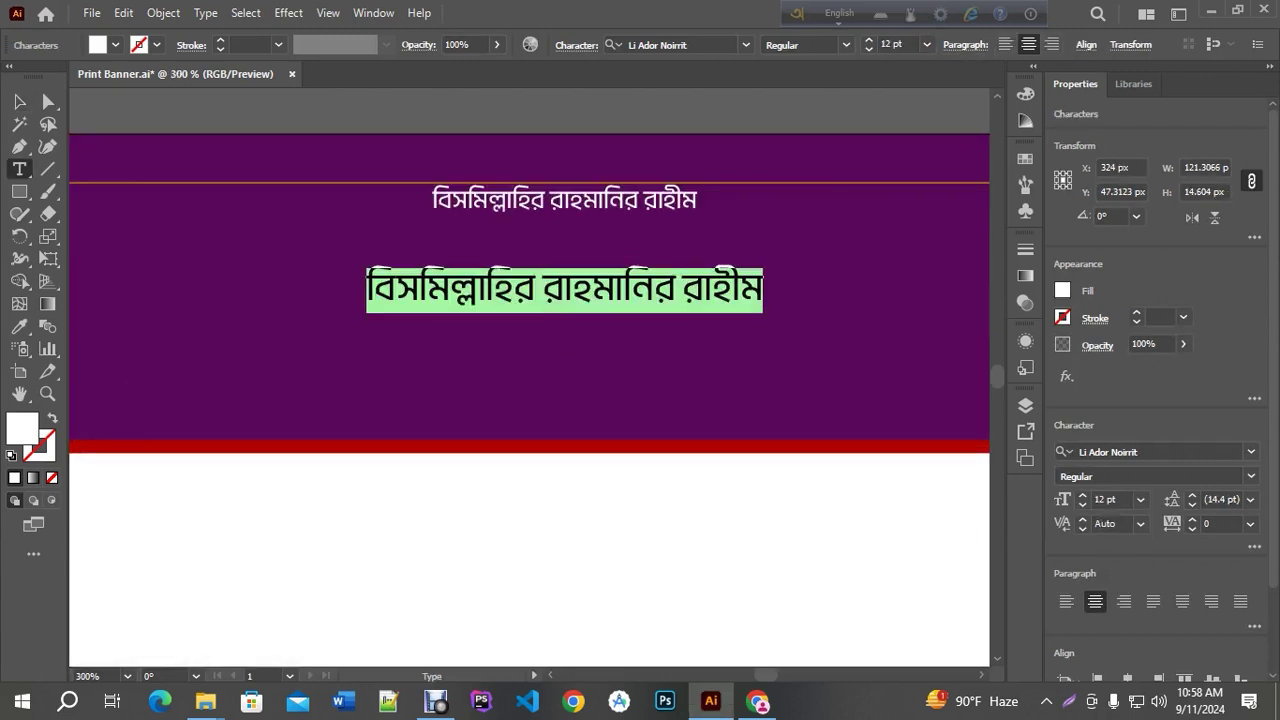
Type 'আন্তর্জাতিক মানের কারিগরি' in Bangla as the start of the slogan
key(F12)
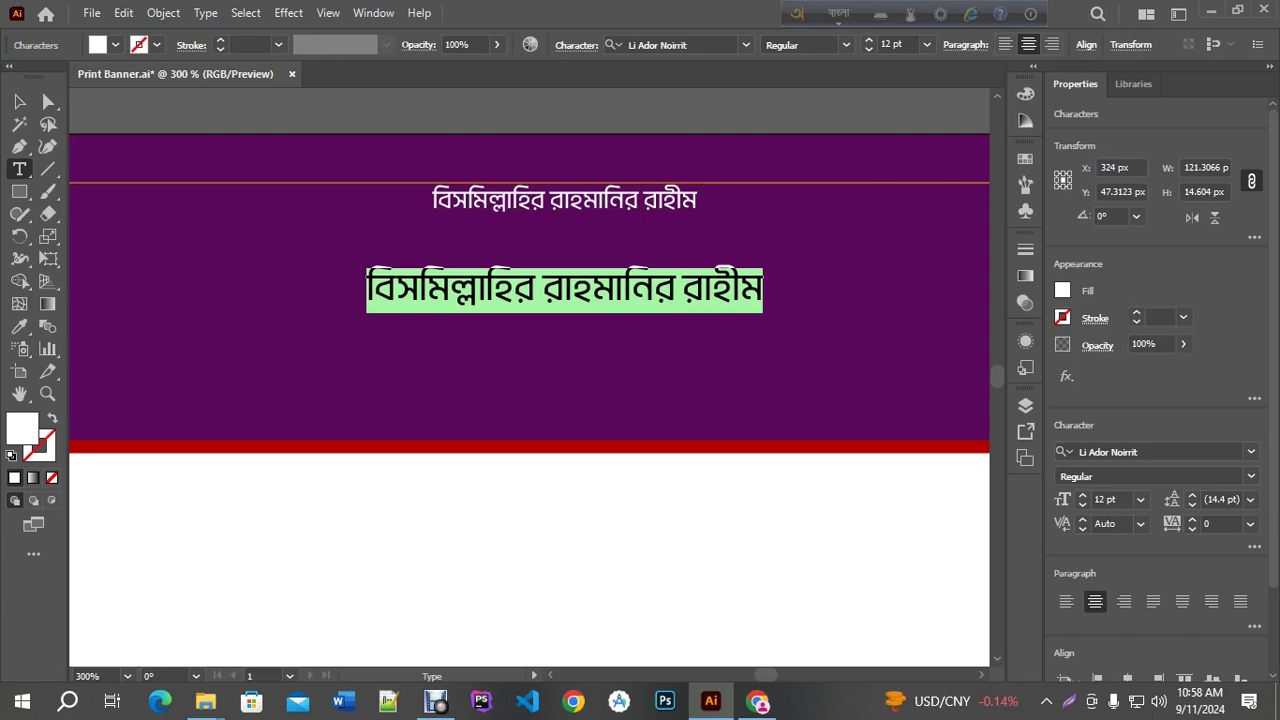
text(akantor)
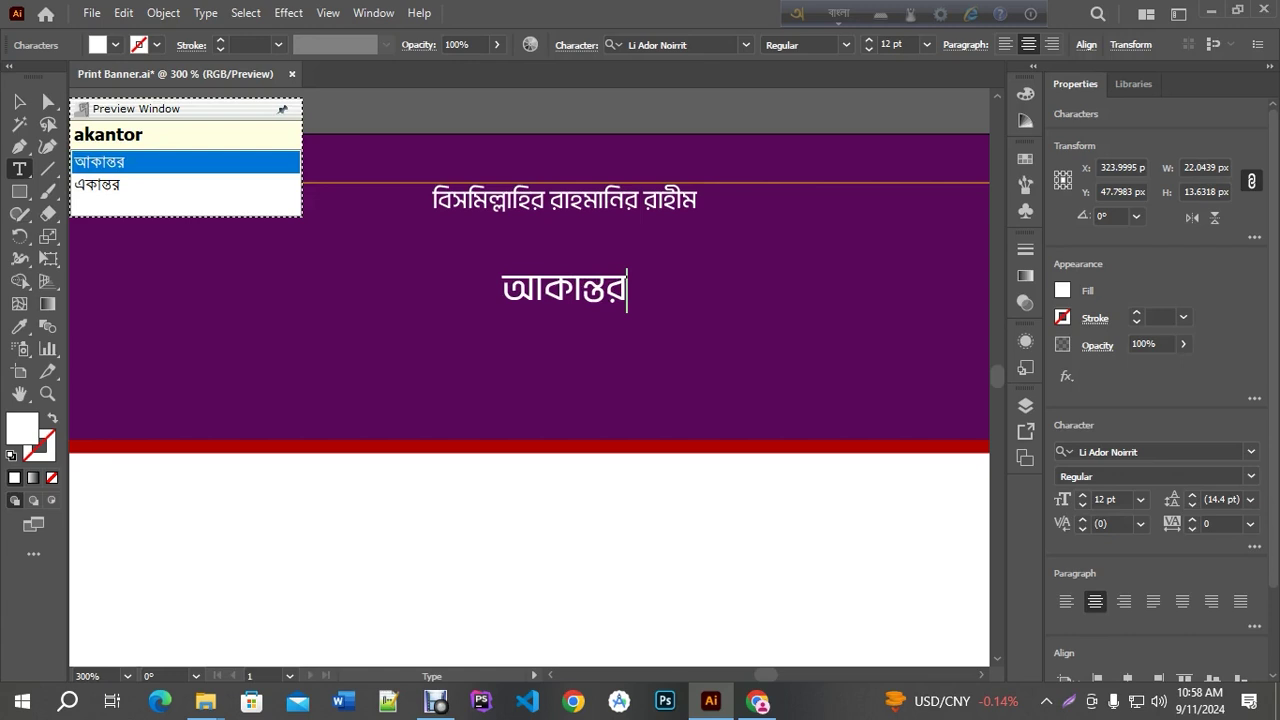
text(jatik)
key(BackSpace)
key(BackSpace)
key(BackSpace)
key(BackSpace)
key(BackSpace)
key(BackSpace)
key(BackSpace)
key(BackSpace)
key(BackSpace)
key(BackSpace)
key(BackSpace)
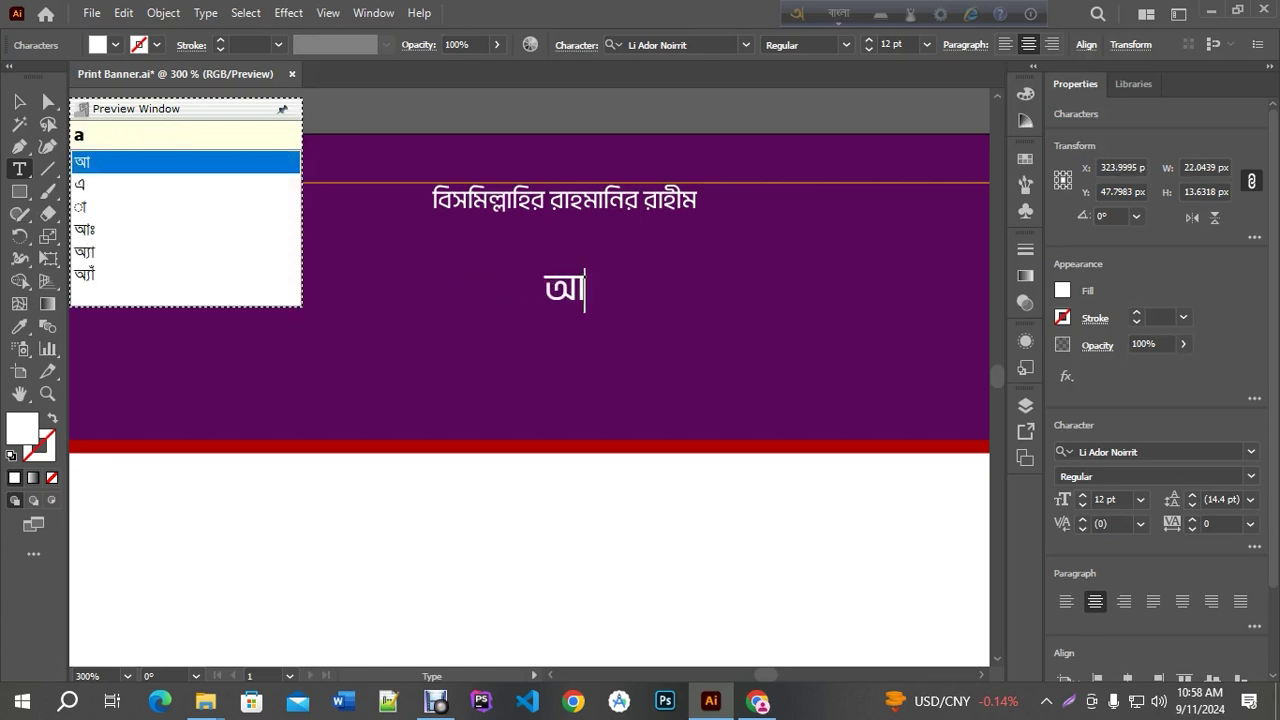
text(ntorja)
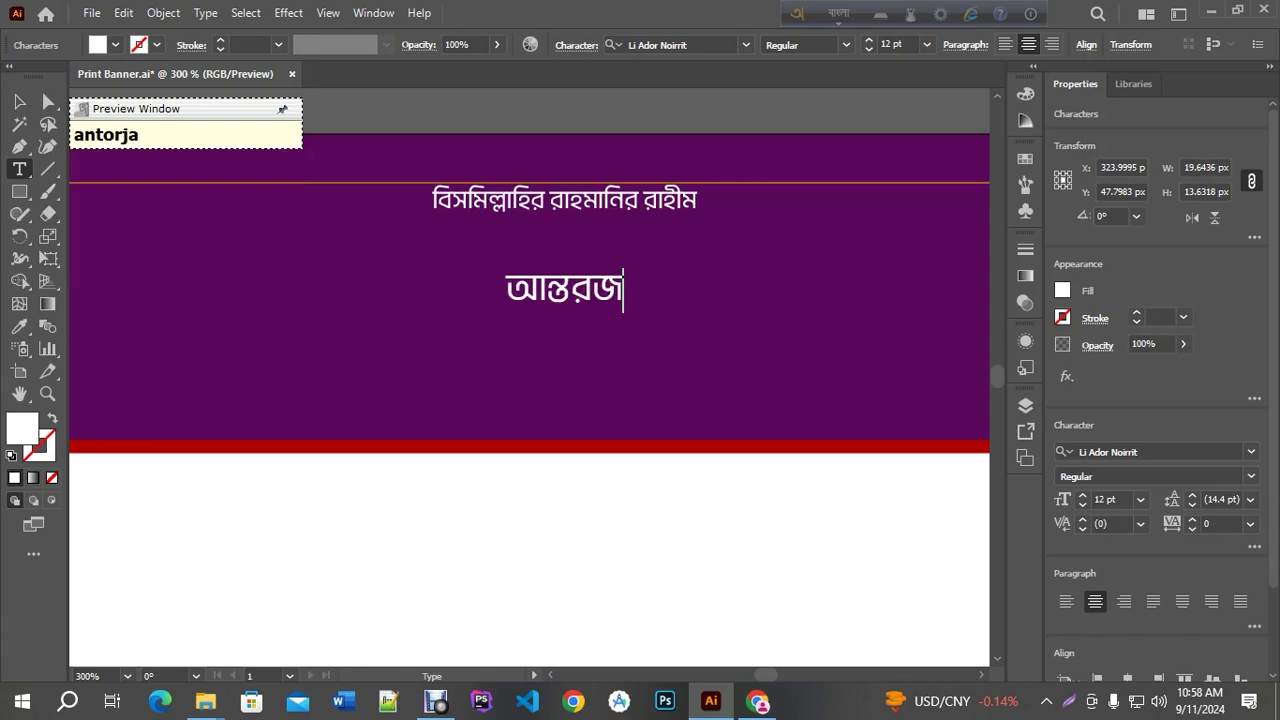
text(tik)
key(Down)
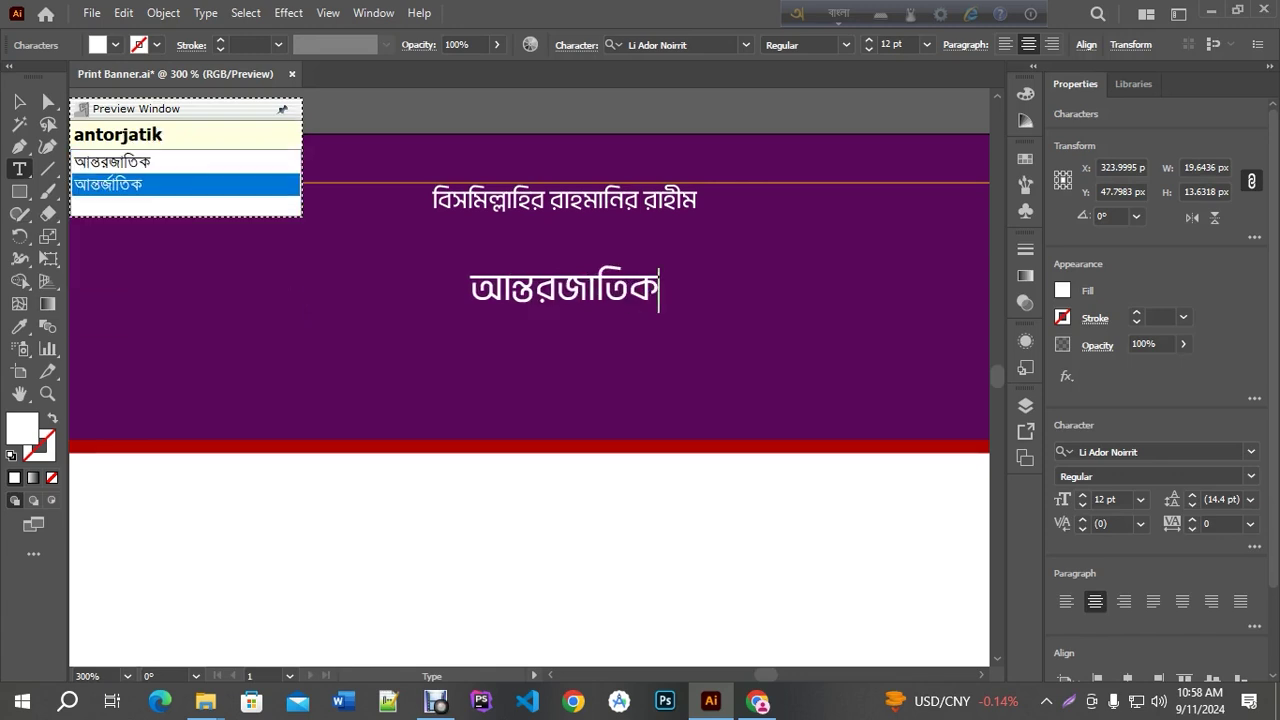
text(maner)
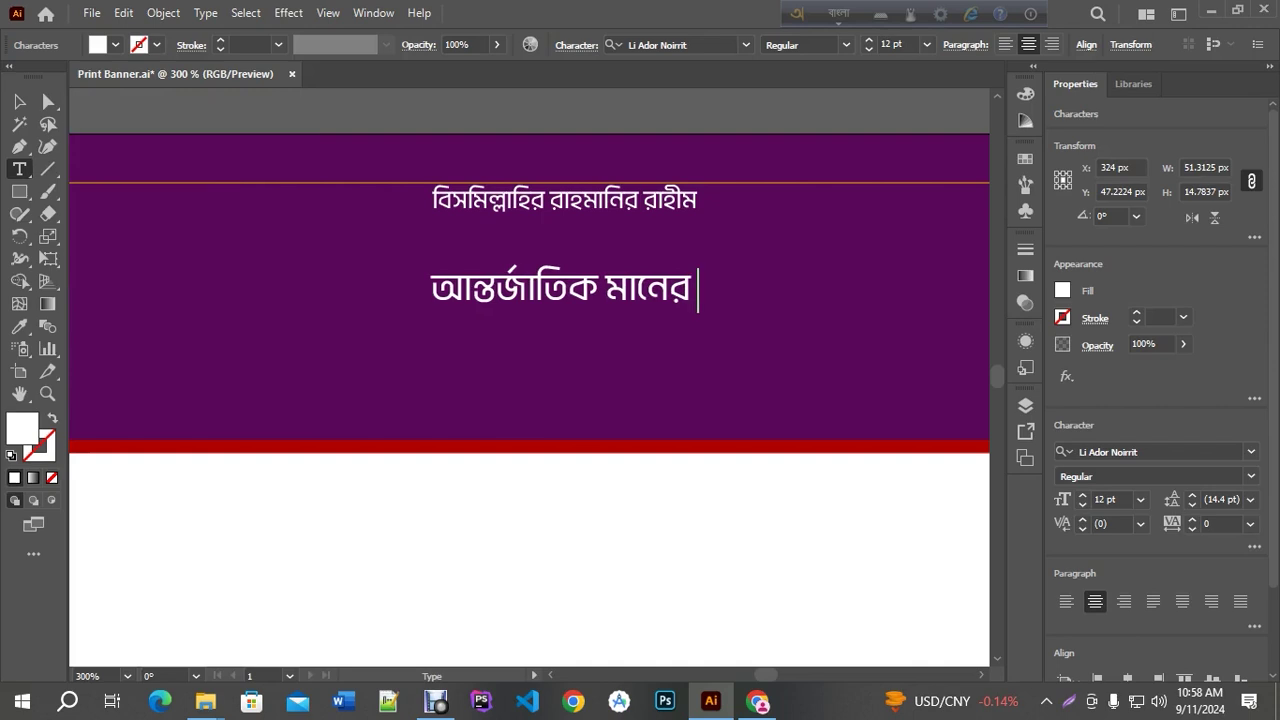
text( kar)
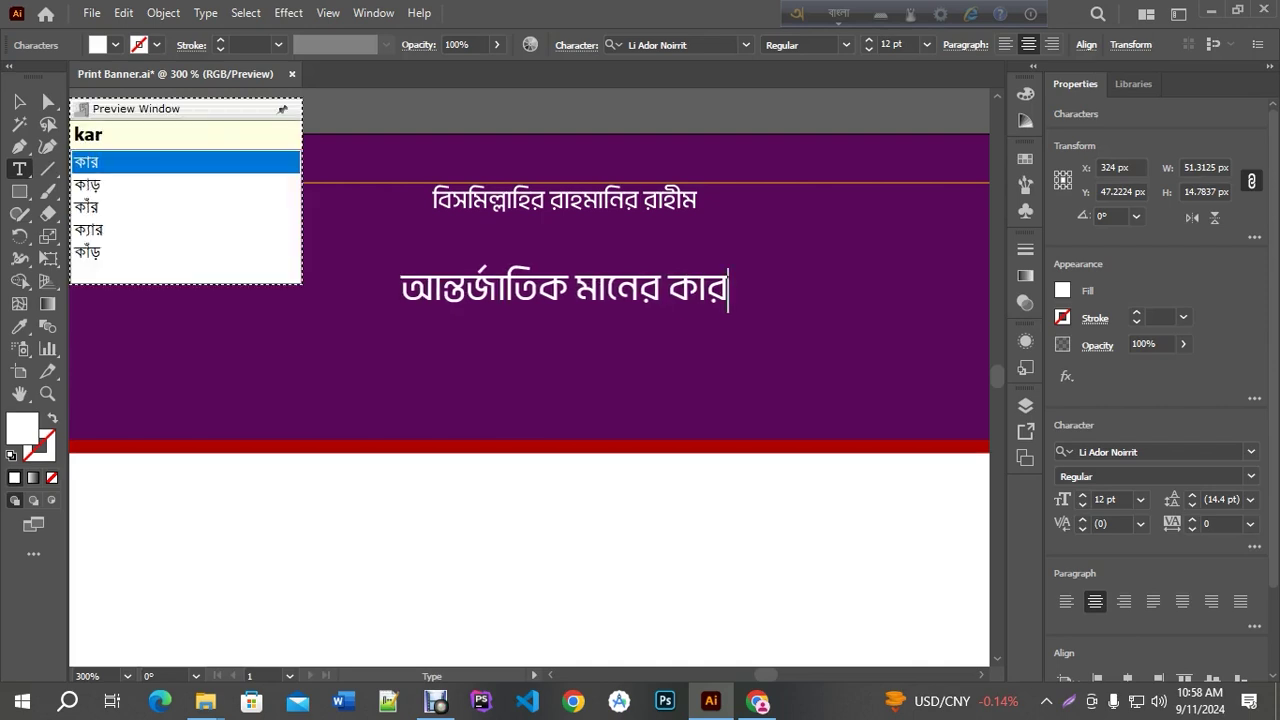
text(igori)
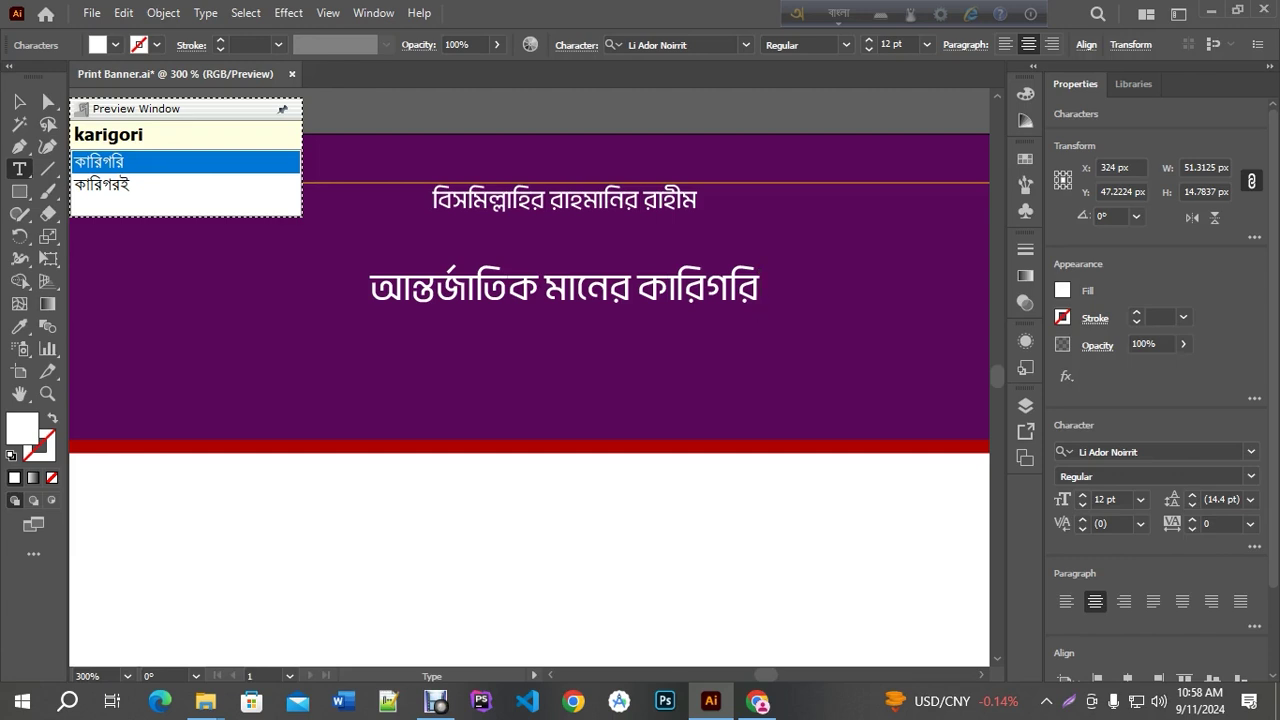
Finish the slogan with 'শিক্ষা প্রদানে বদ্ধপরিকর'
text(skhikkha)
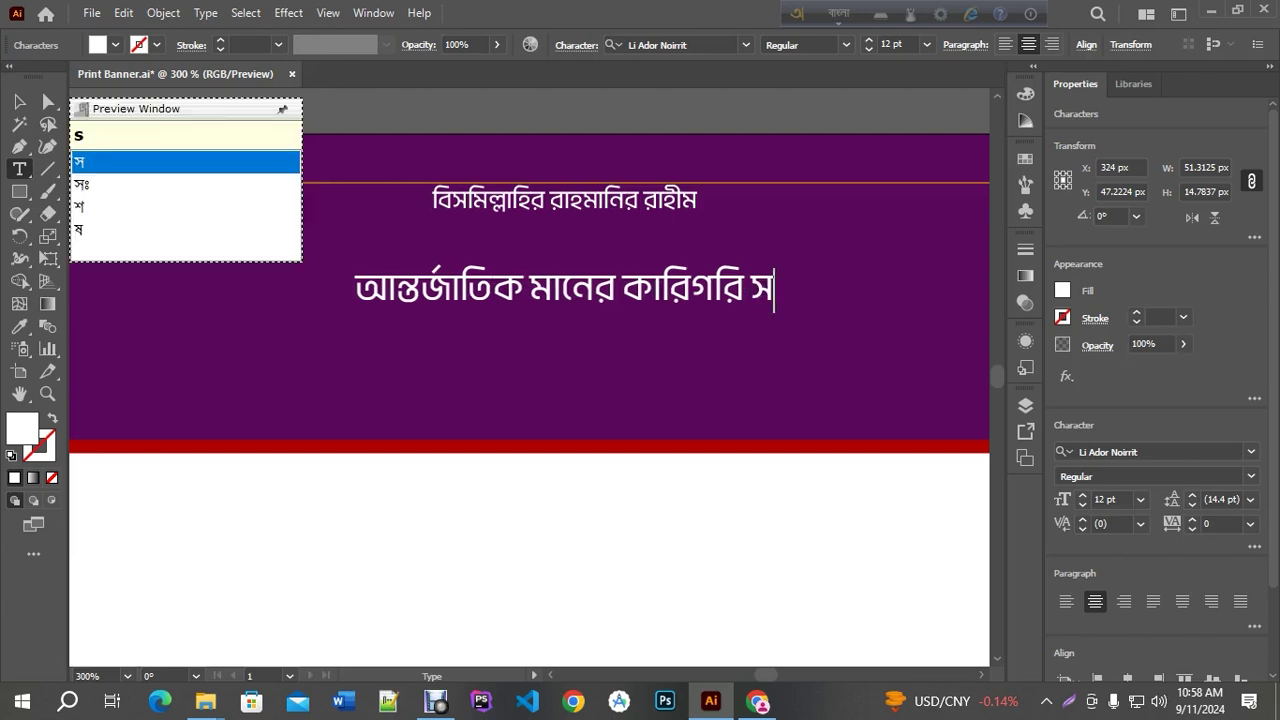
key(BackSpace)
key(BackSpace)
key(BackSpace)
key(BackSpace)
key(BackSpace)
key(BackSpace)
key(BackSpace)
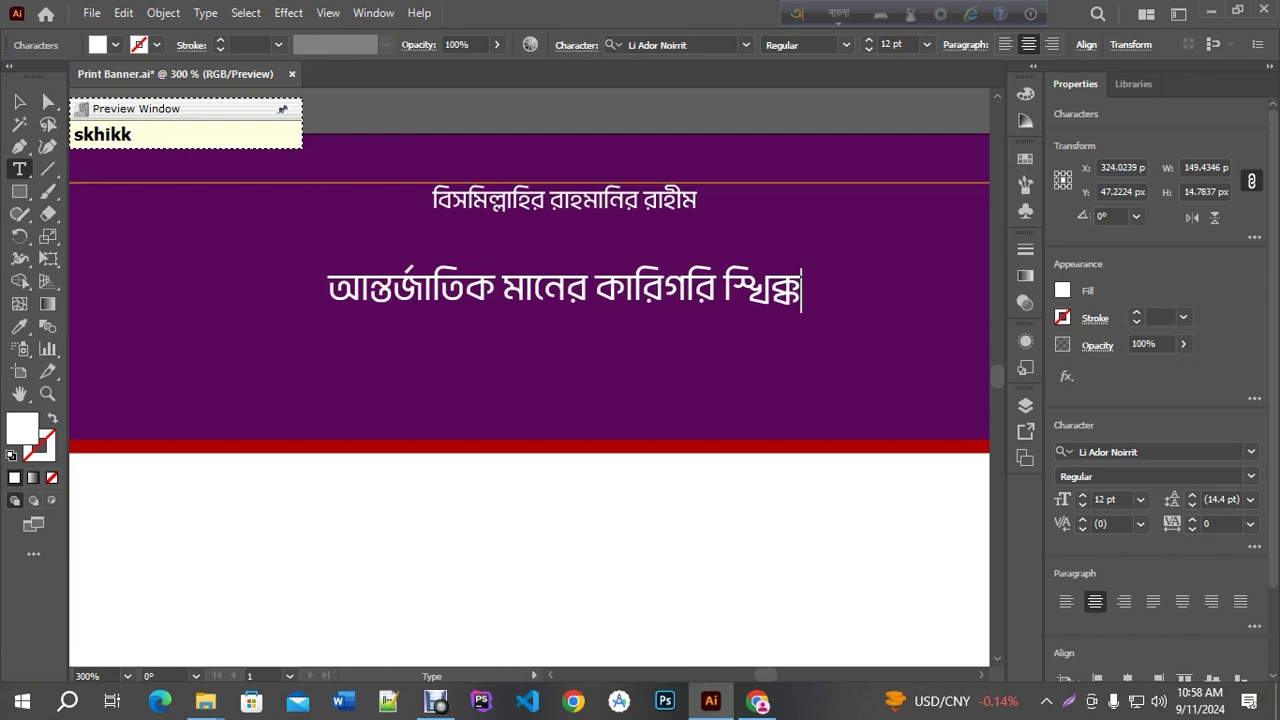
text(hikkha)
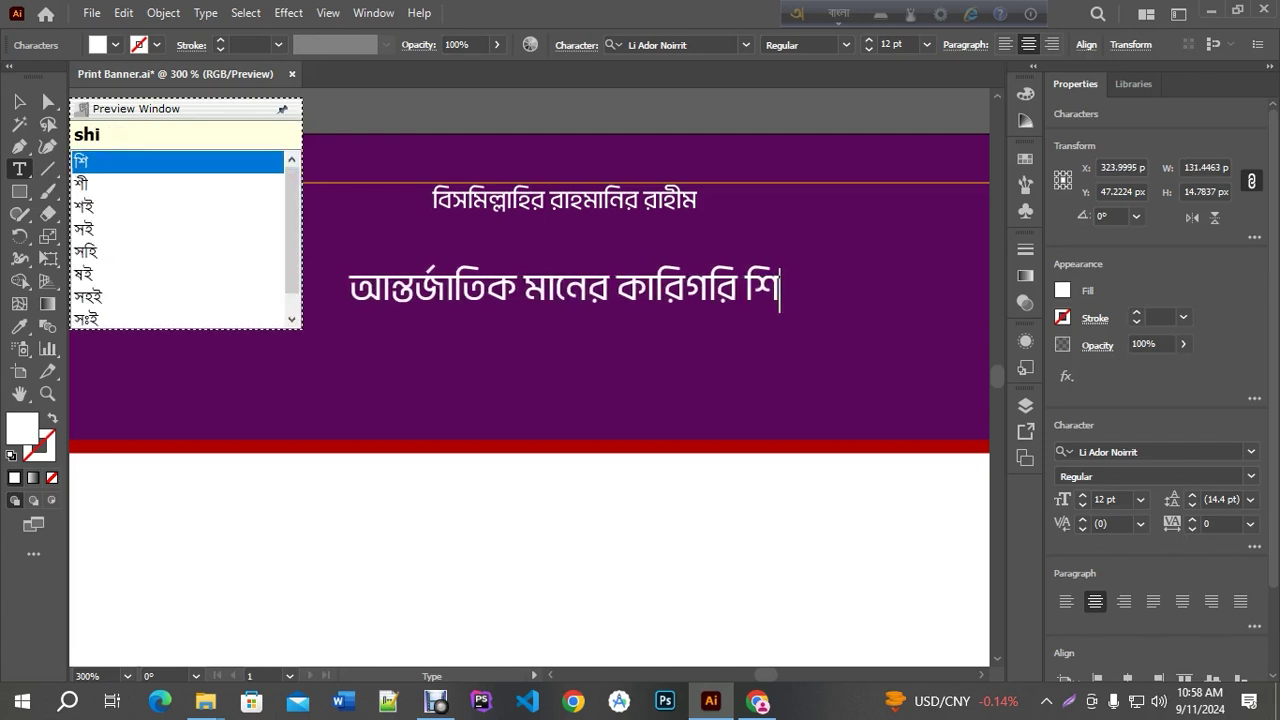
text( prod)
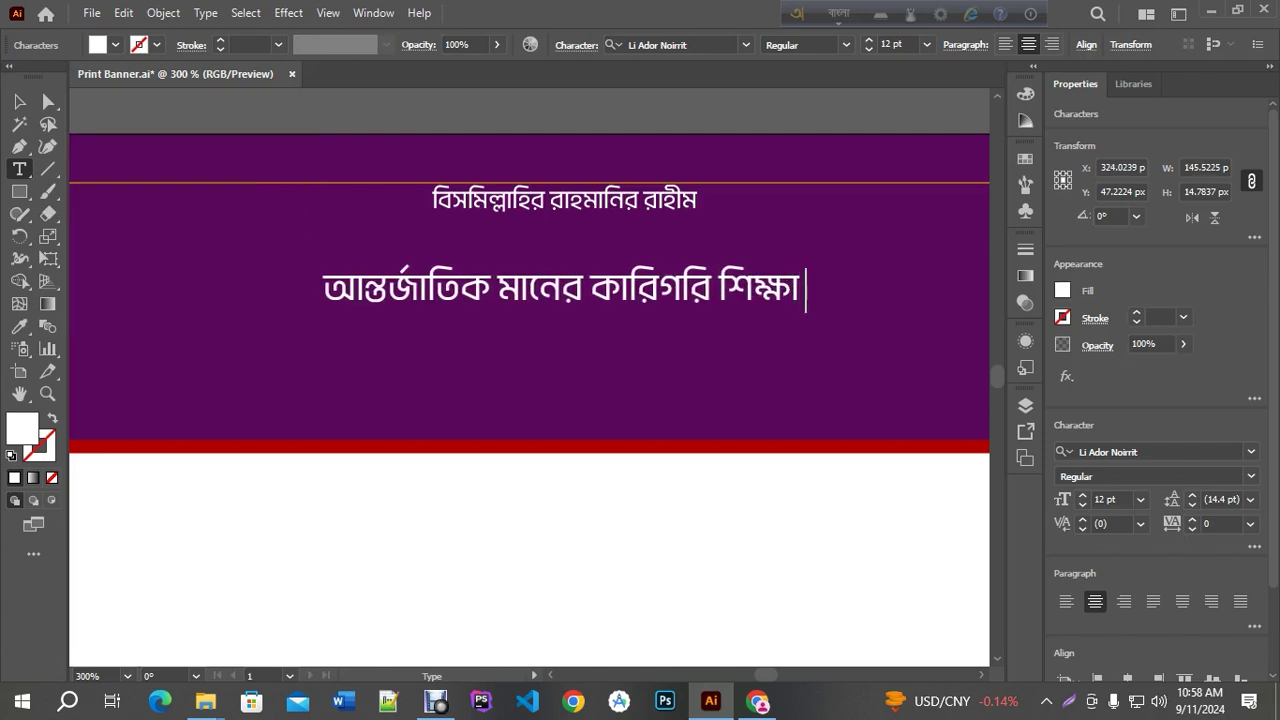
text(ane)
key(space)
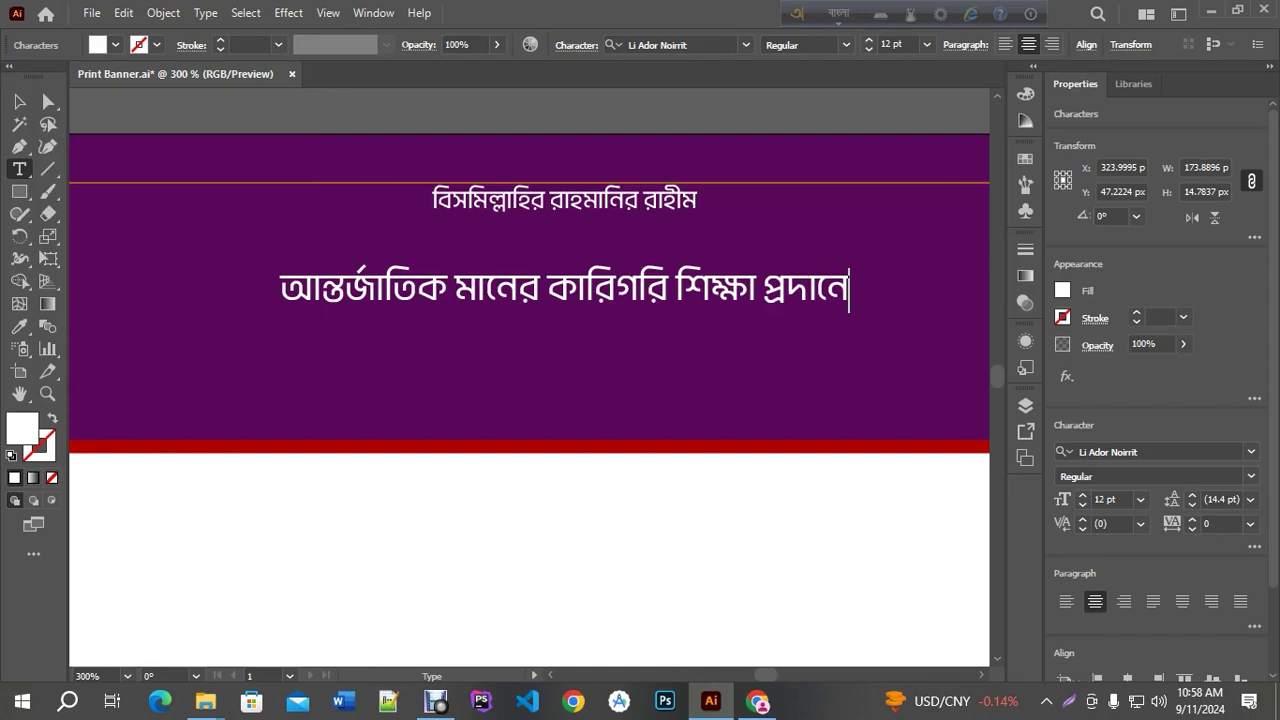
text(boddo)
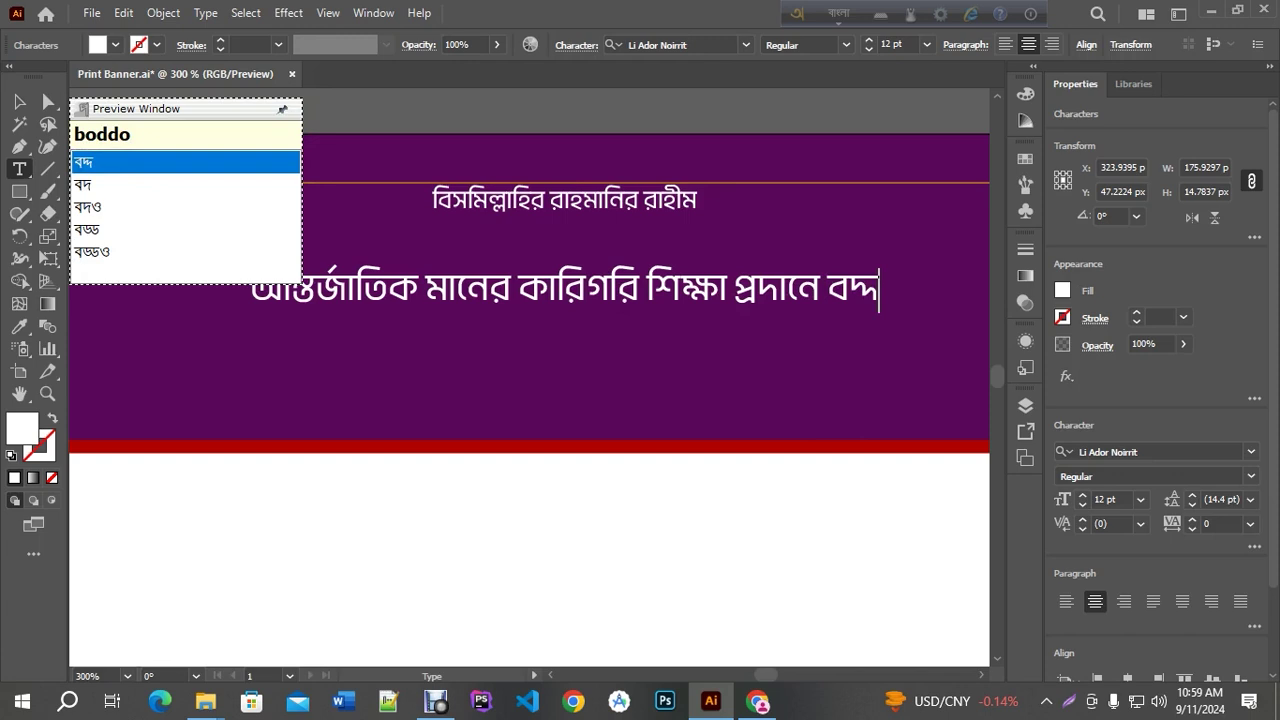
key(Return)
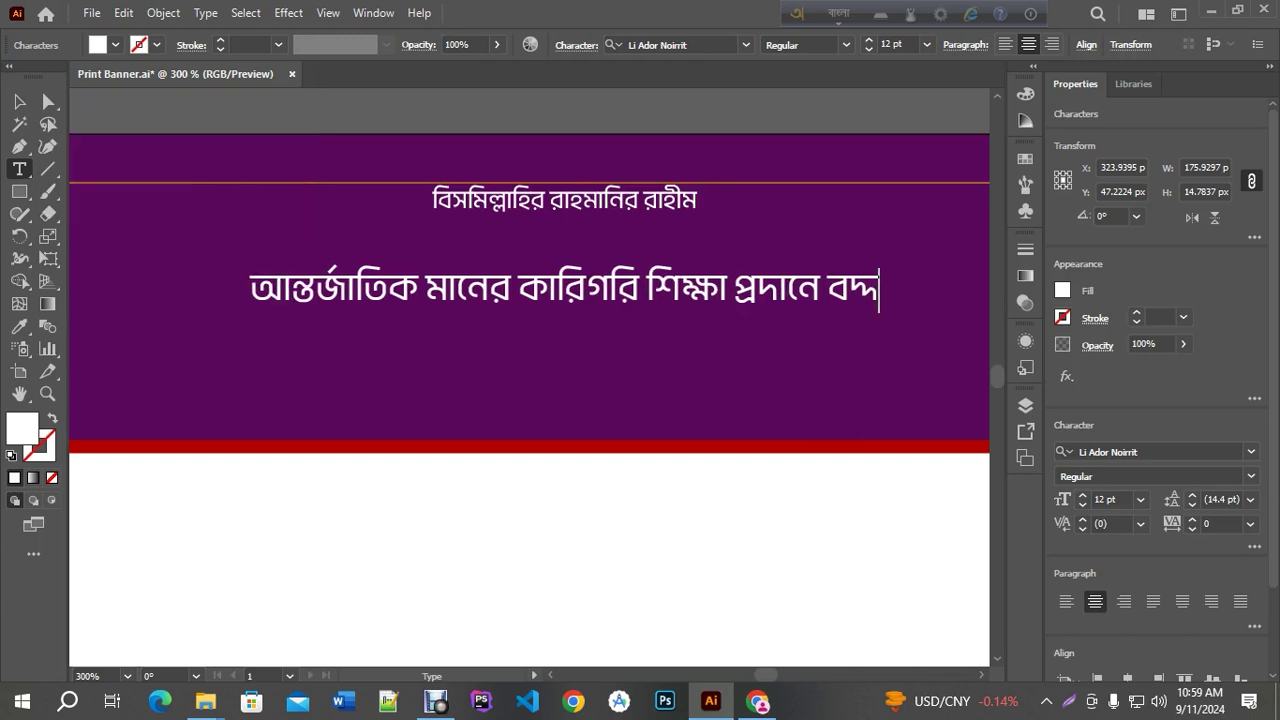
text(porikor)
key(Return)
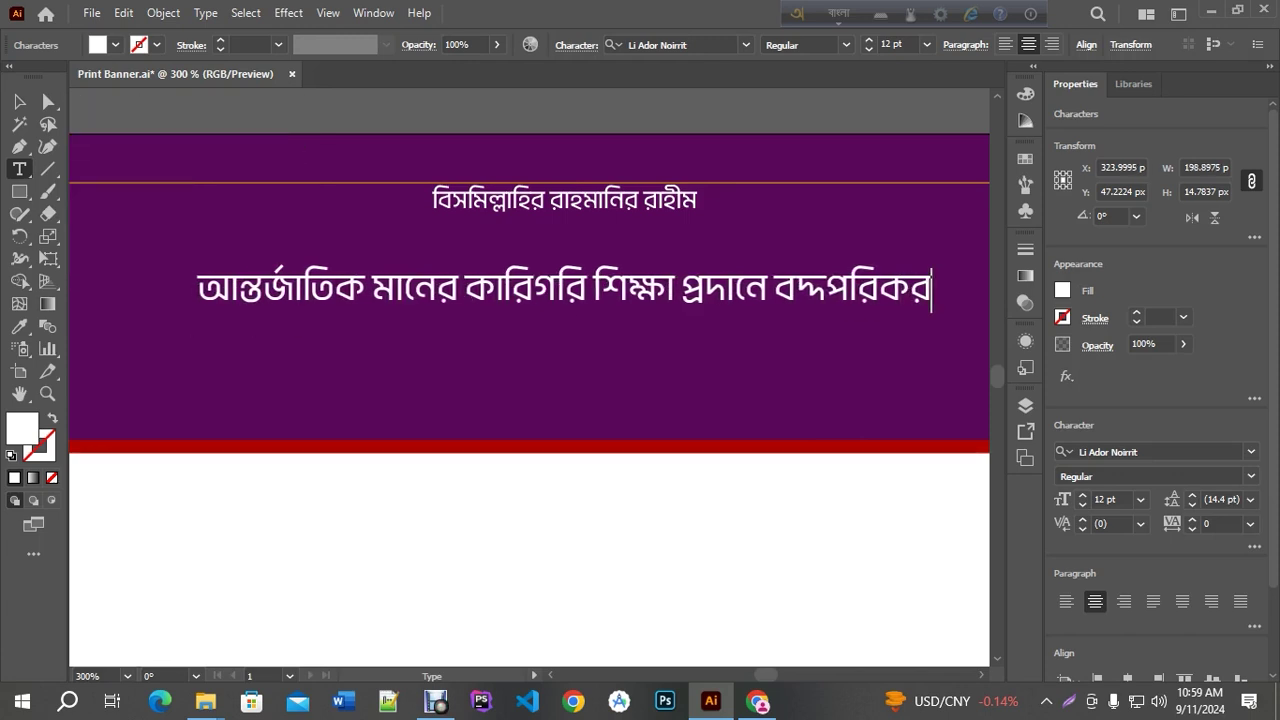
Check the spelling of বদ্ধপরিকর in a Google search, then return and select the slogan
drag(772, 292, 934, 292)
key(ctrl+c)
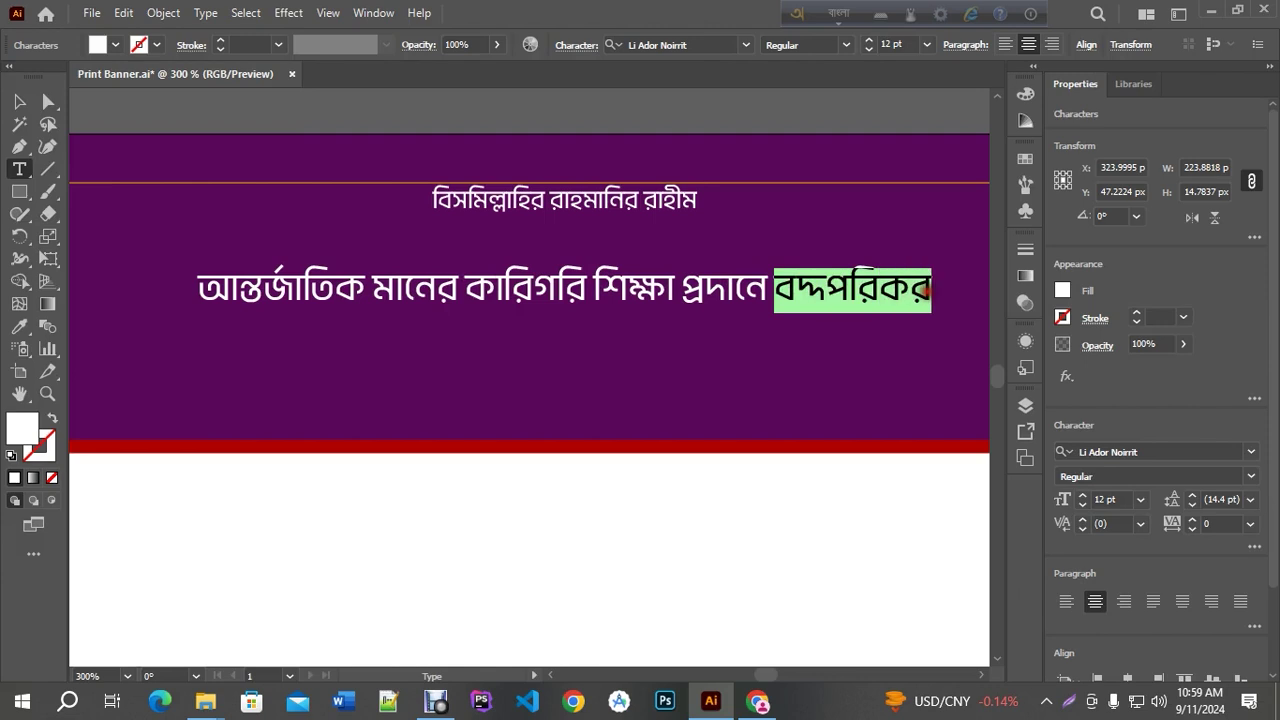
click(757, 702)
key(ctrl+a)
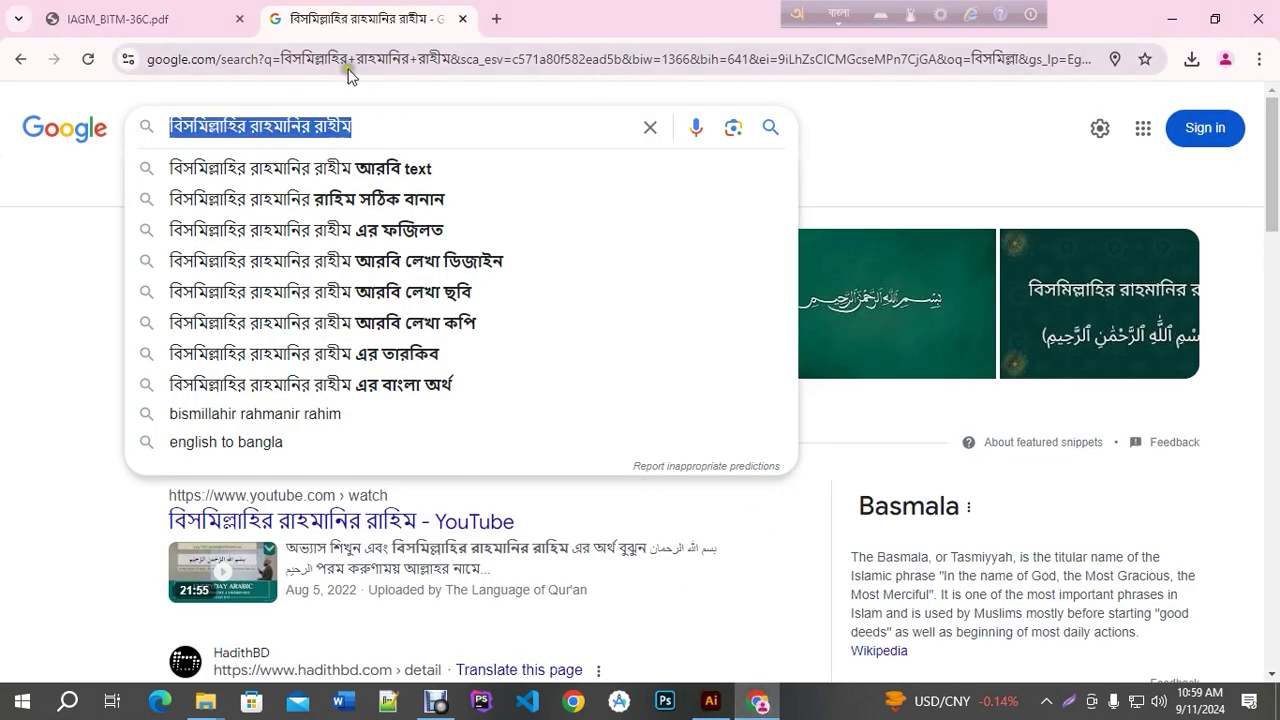
key(ctrl+v)
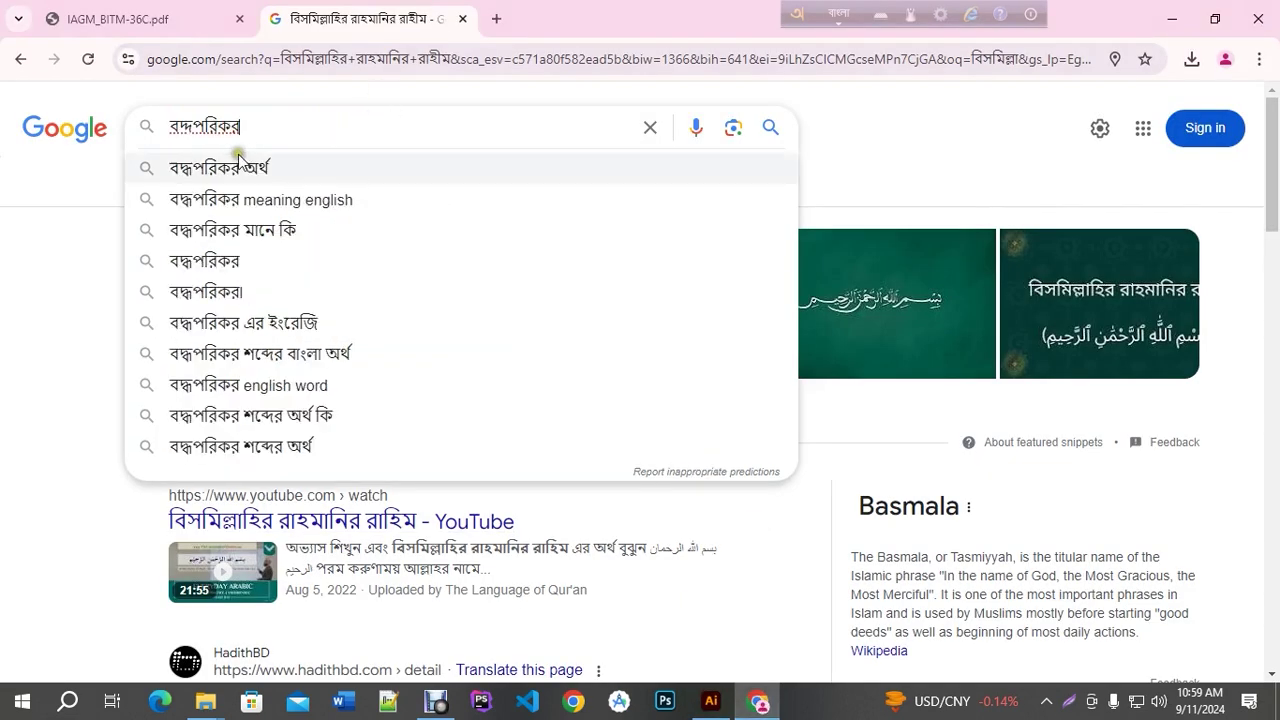
click(237, 166)
drag(240, 122, 94, 126)
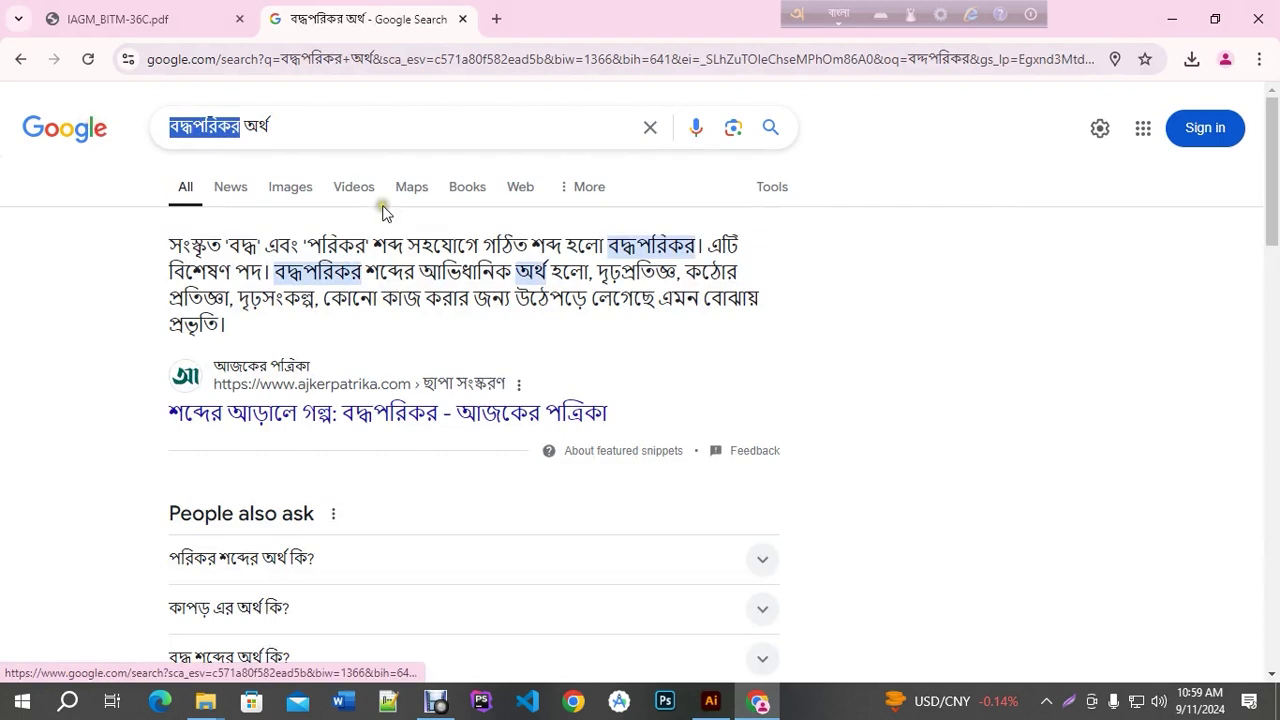
key(BackSpace)
click(711, 702)
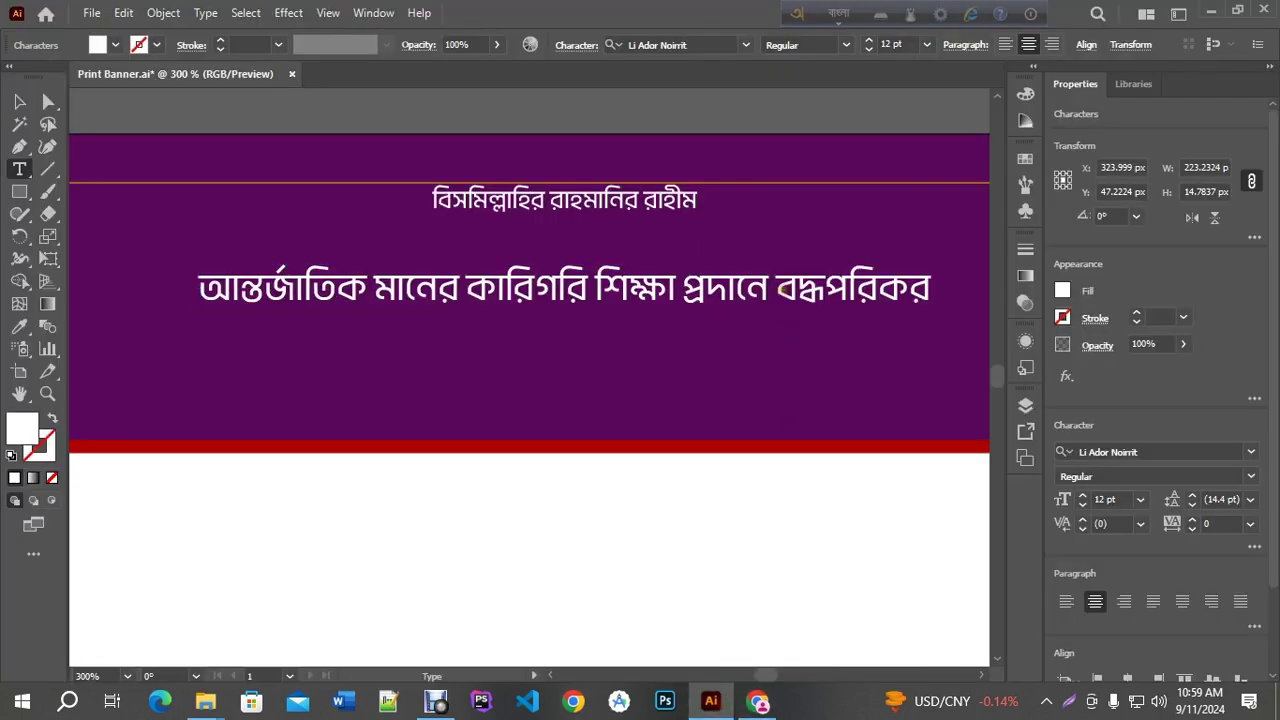
click(18, 104)
Centre the slogan horizontally at X 324 px using preview bounds and raise it to Y 36.62 px
key(ctrl+minus)
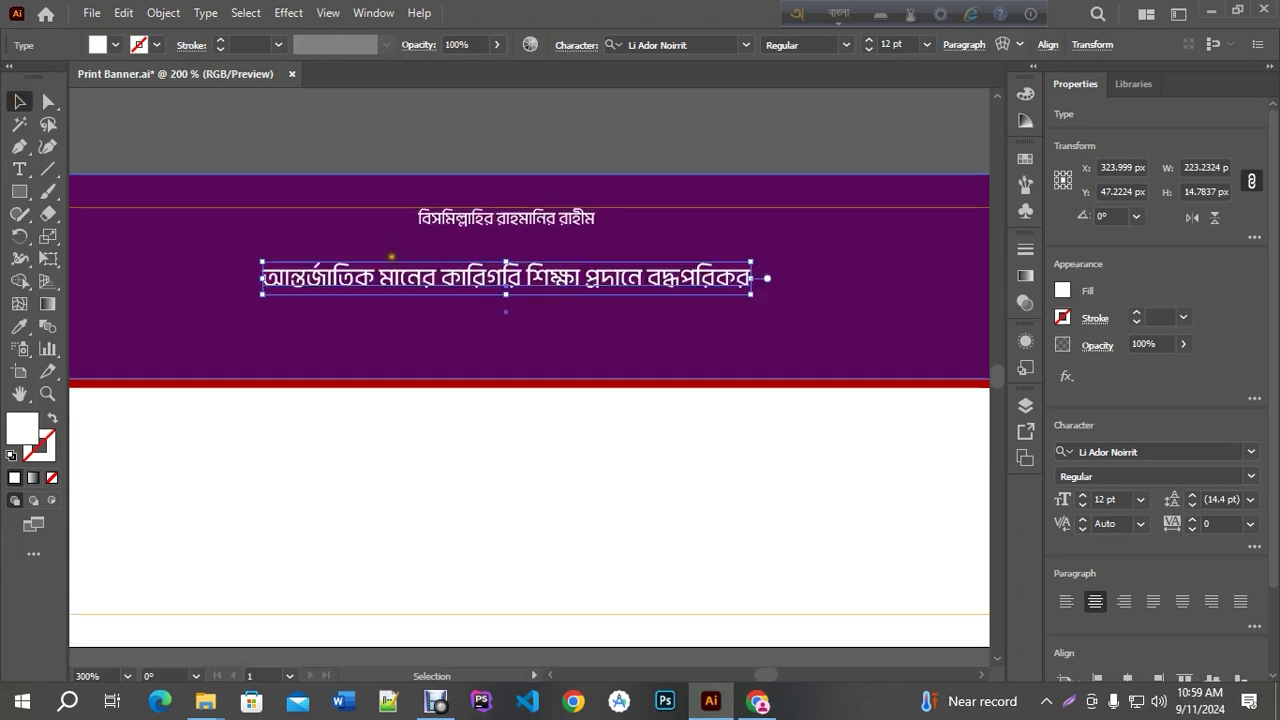
key(ctrl+minus)
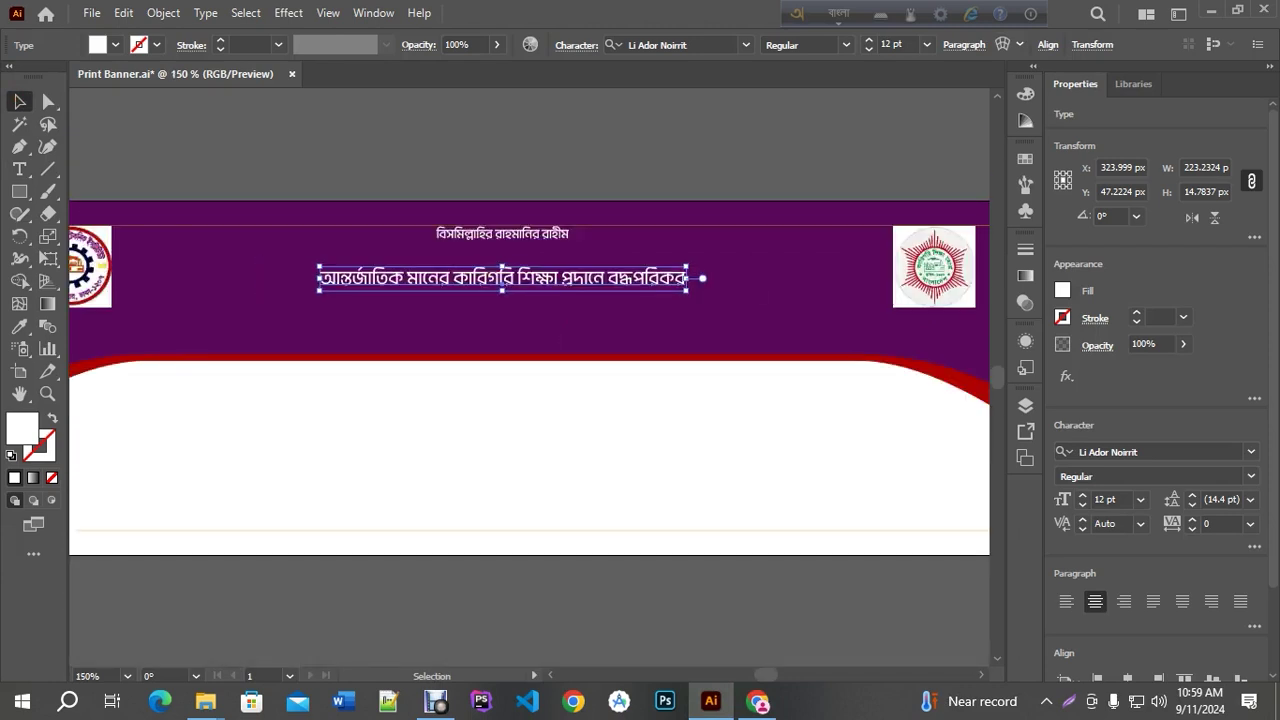
drag(460, 182, 538, 184)
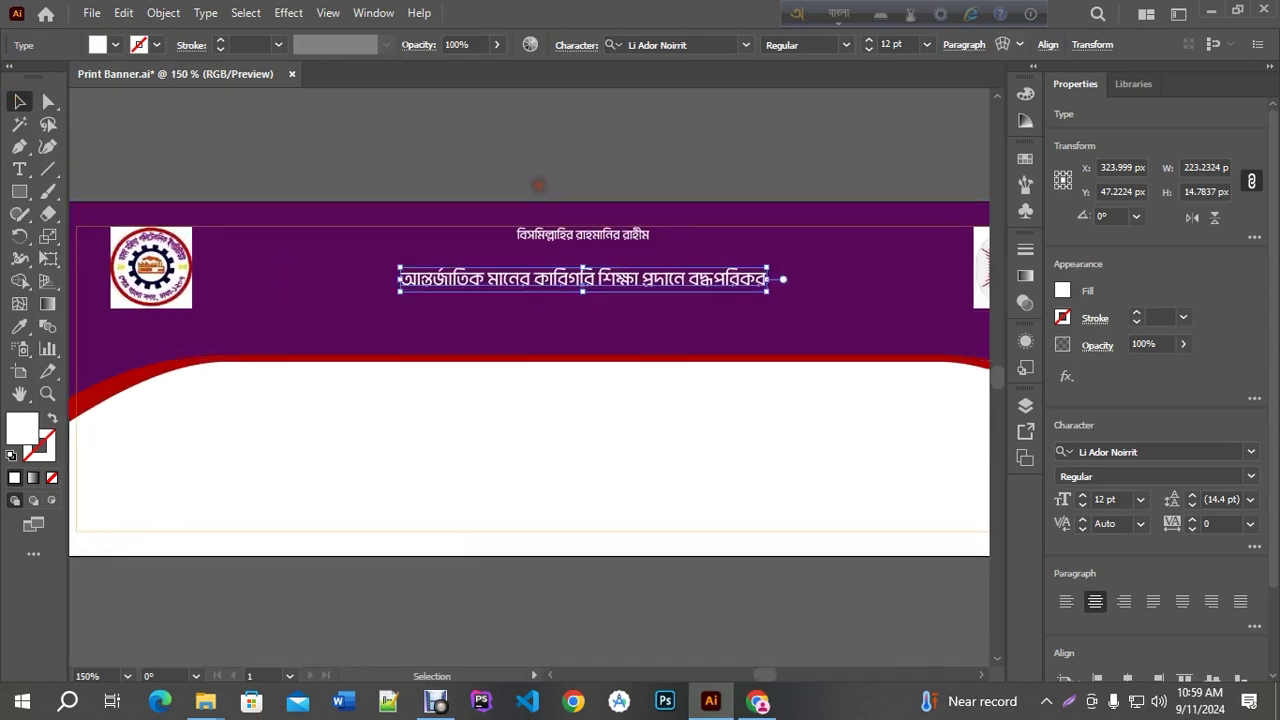
key(ctrl+shift+a)
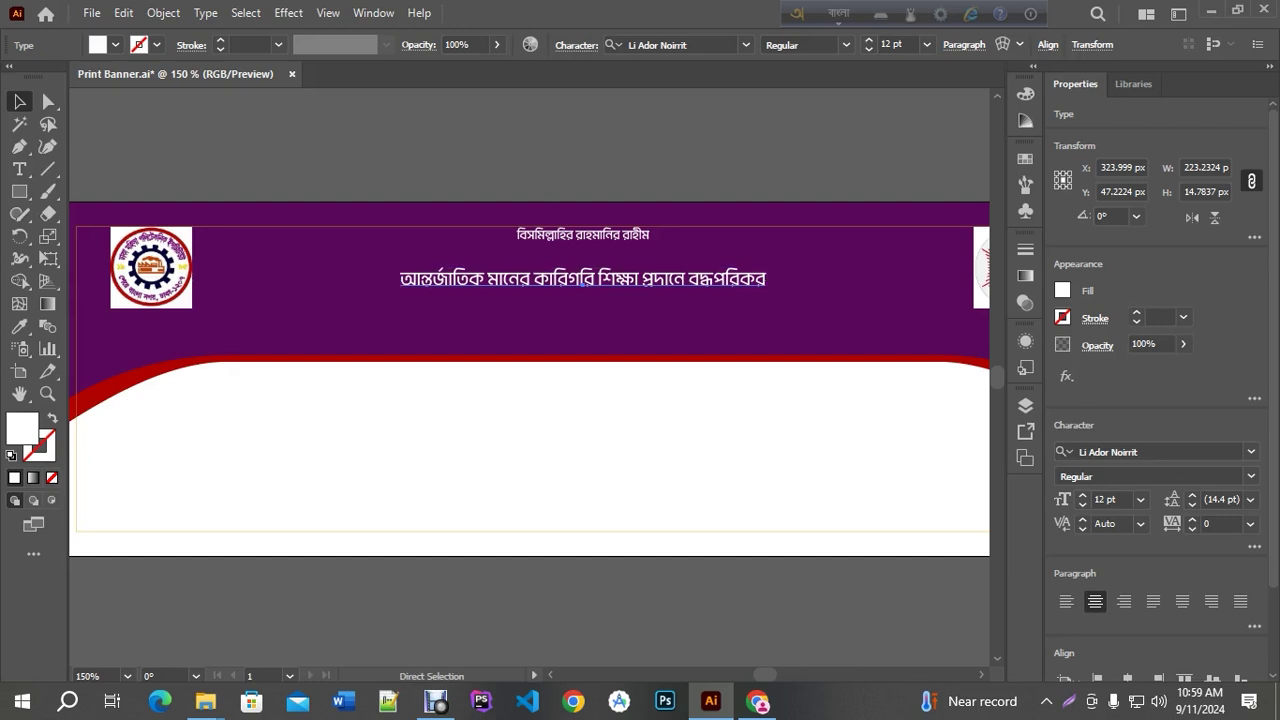
click(580, 282)
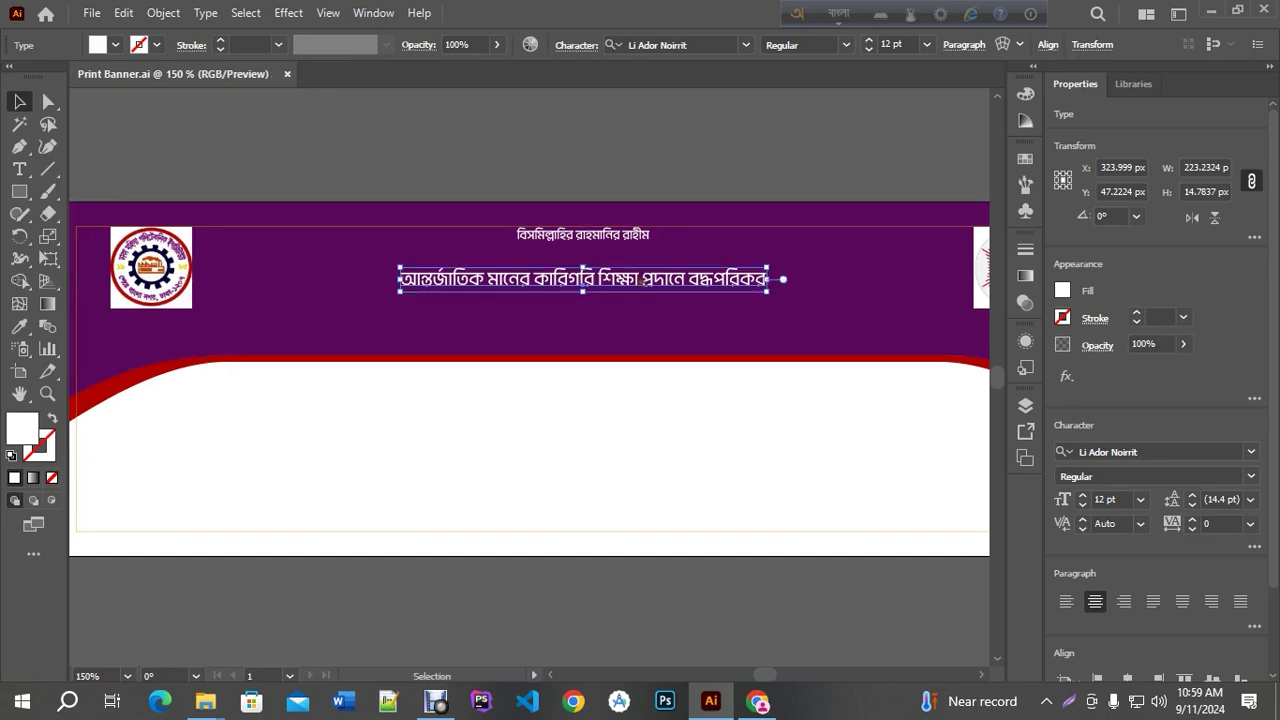
click(1047, 44)
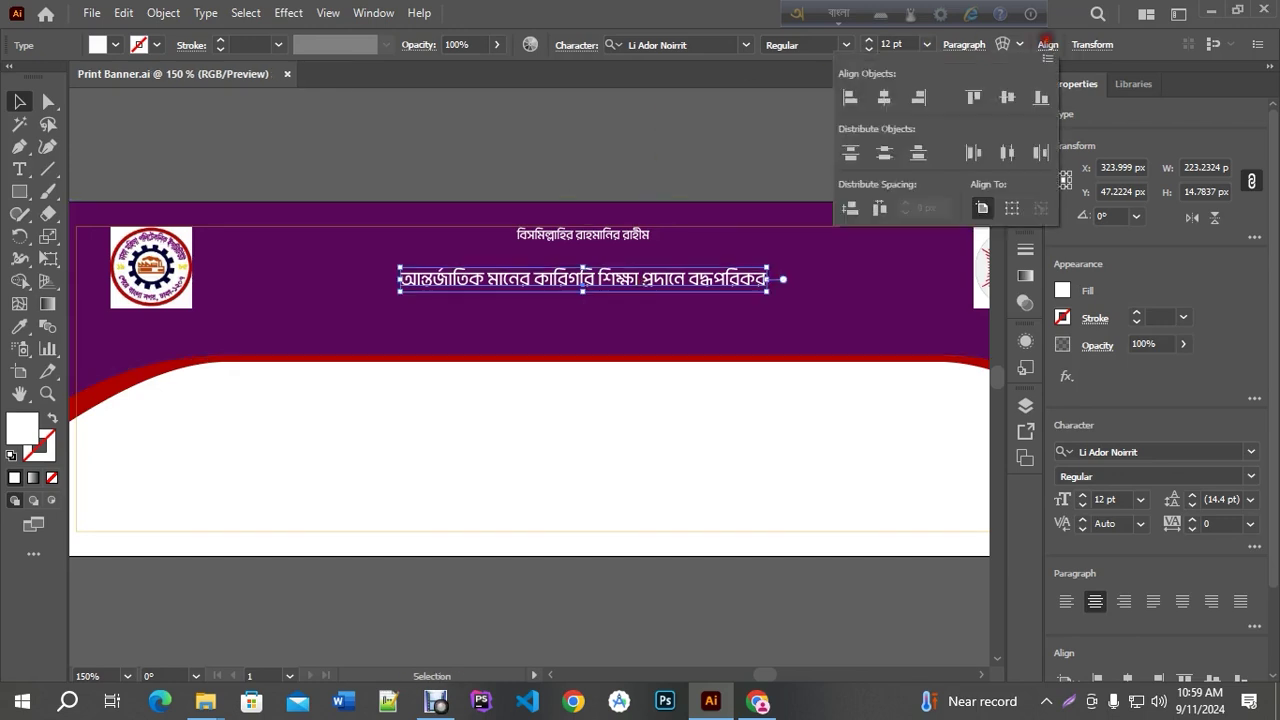
click(1045, 59)
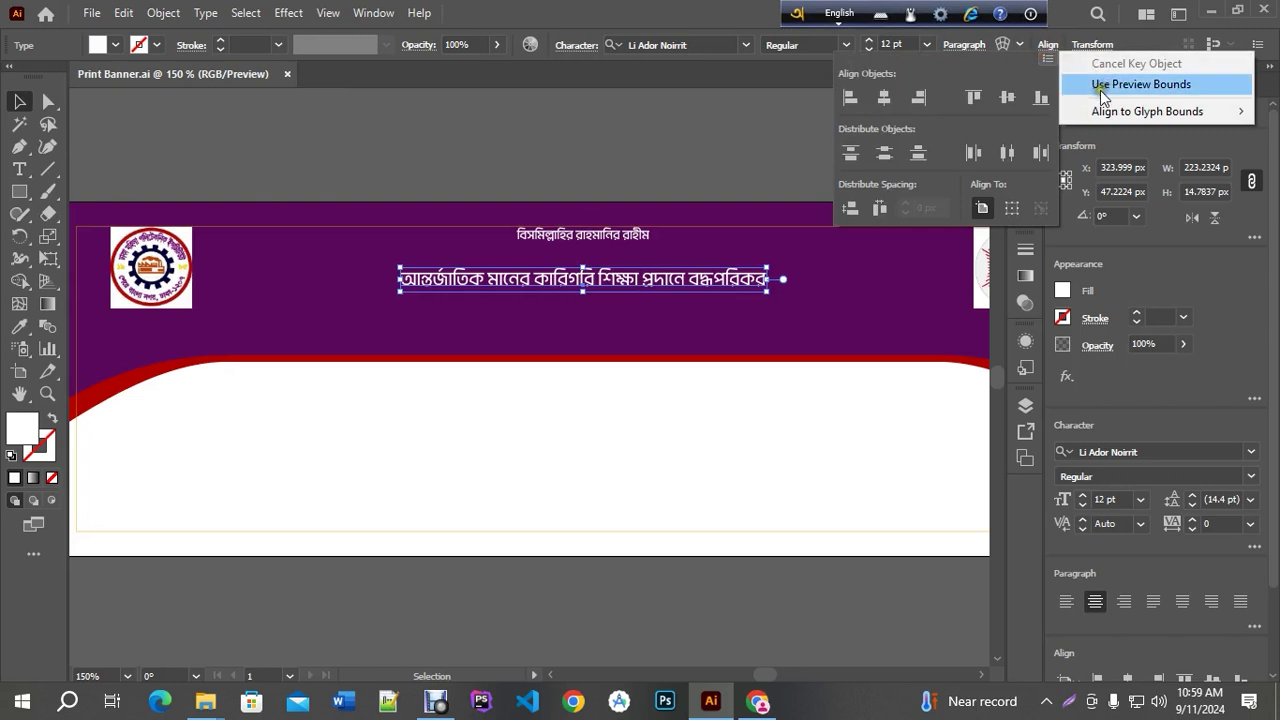
click(884, 97)
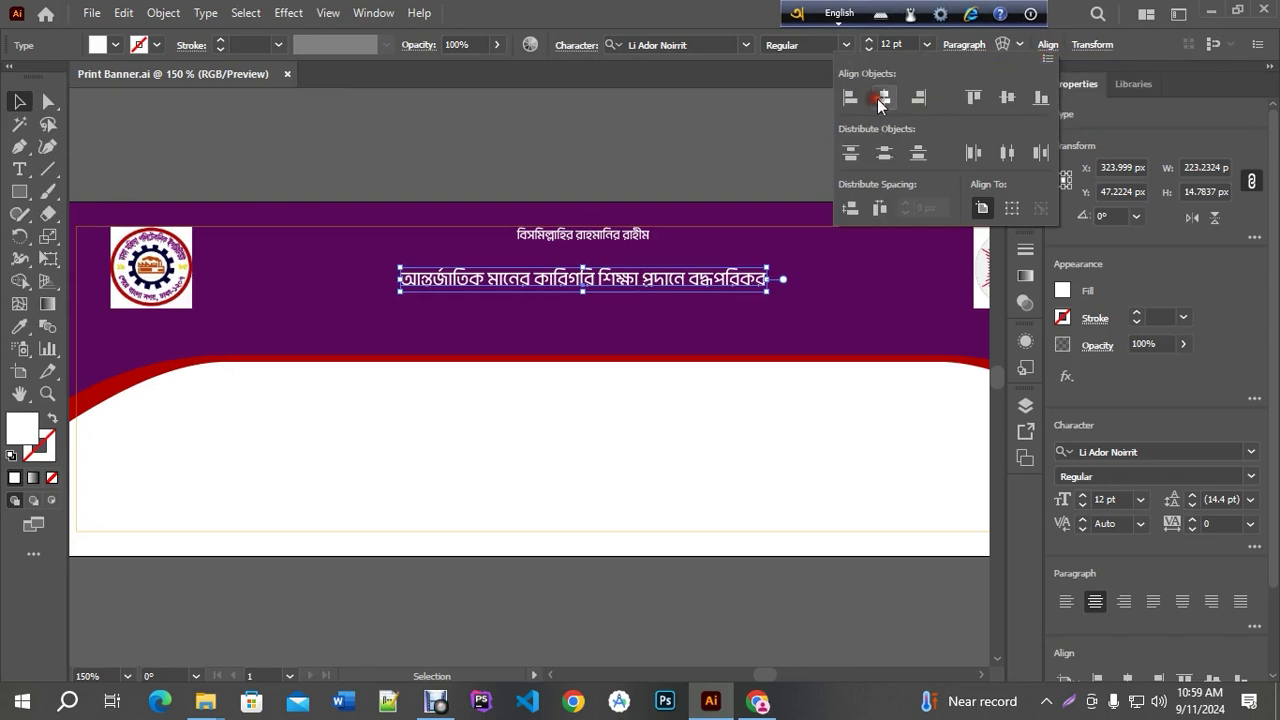
click(653, 158)
drag(640, 277, 641, 261)
key(Up)
key(F12)
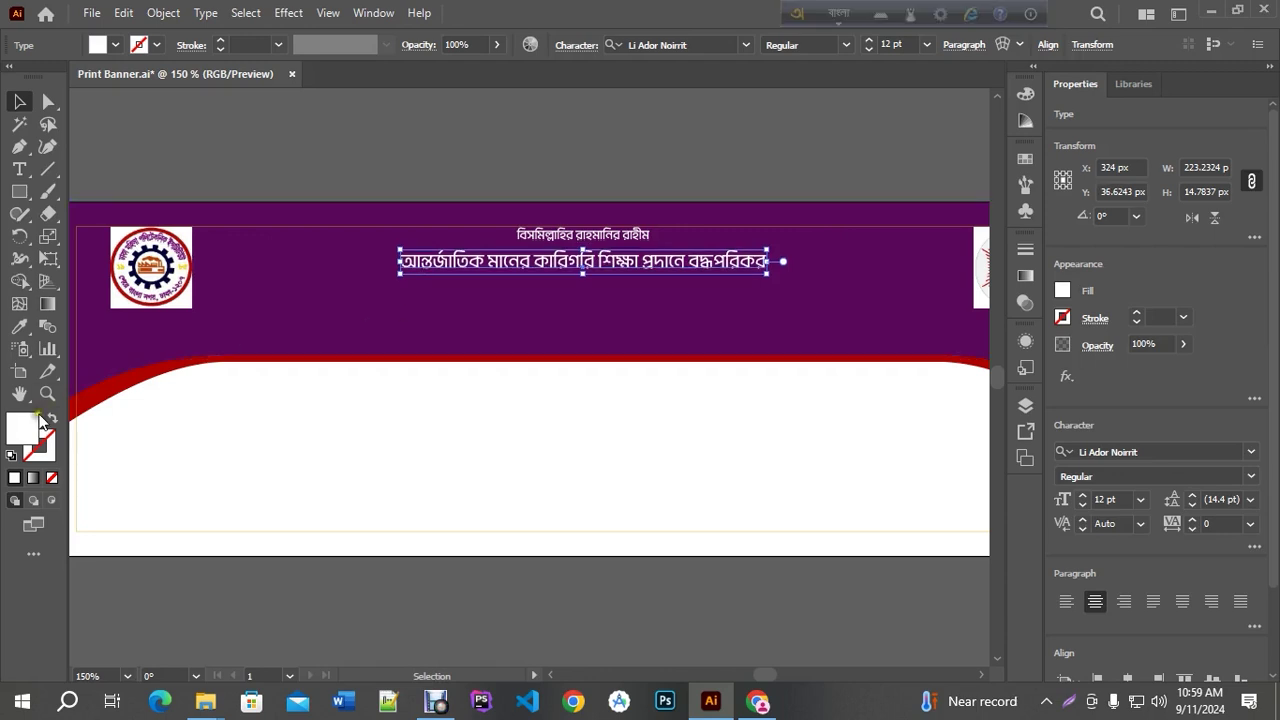
Fill the slogan with a fully saturated yellow
double_click(21, 427)
drag(1093, 355, 1093, 373)
drag(1028, 205, 1062, 174)
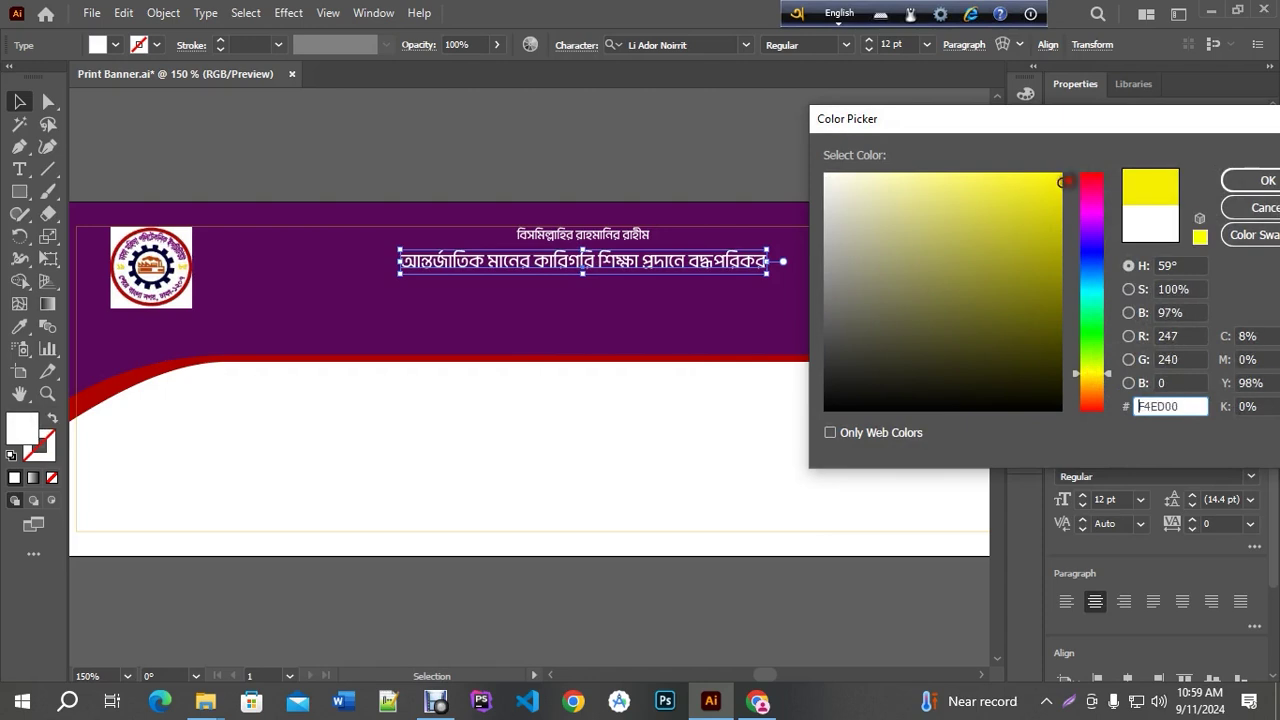
click(1252, 180)
click(700, 153)
scroll(647, 155, up, 2)
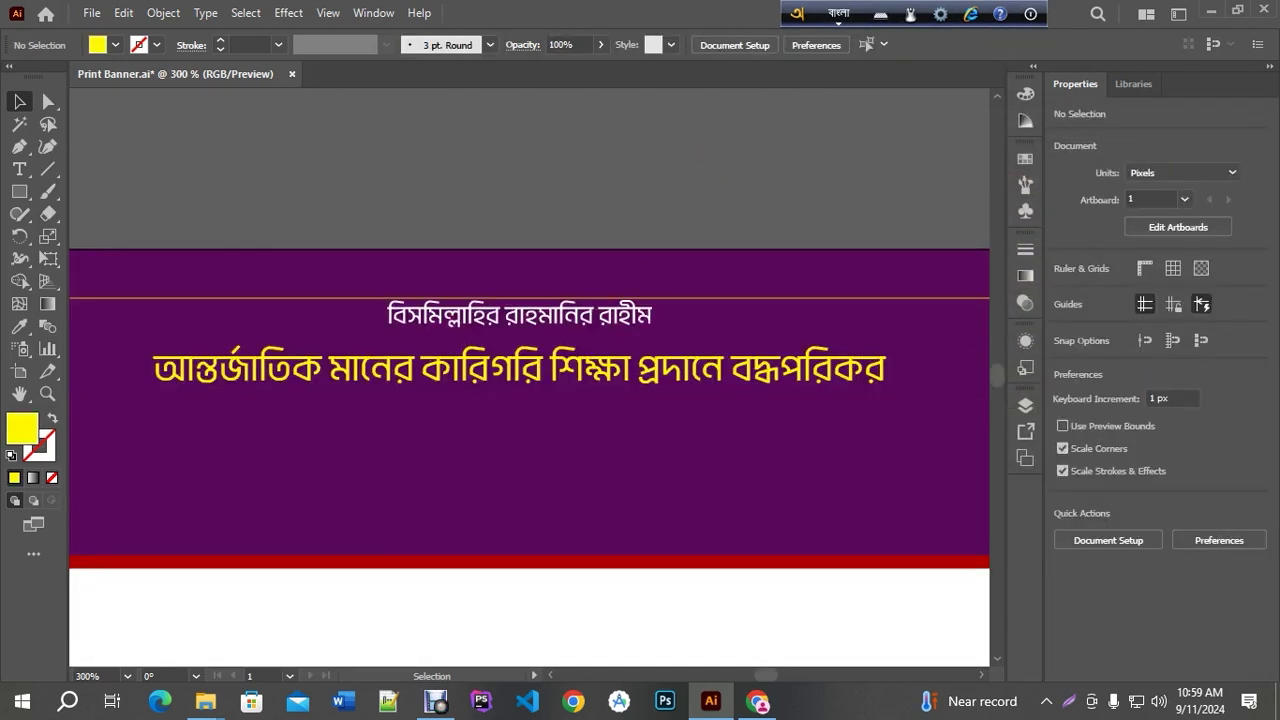
scroll(624, 296, down, 1)
Resize the slogan to 12 pt, then to 14 pt, and reselect it
click(600, 344)
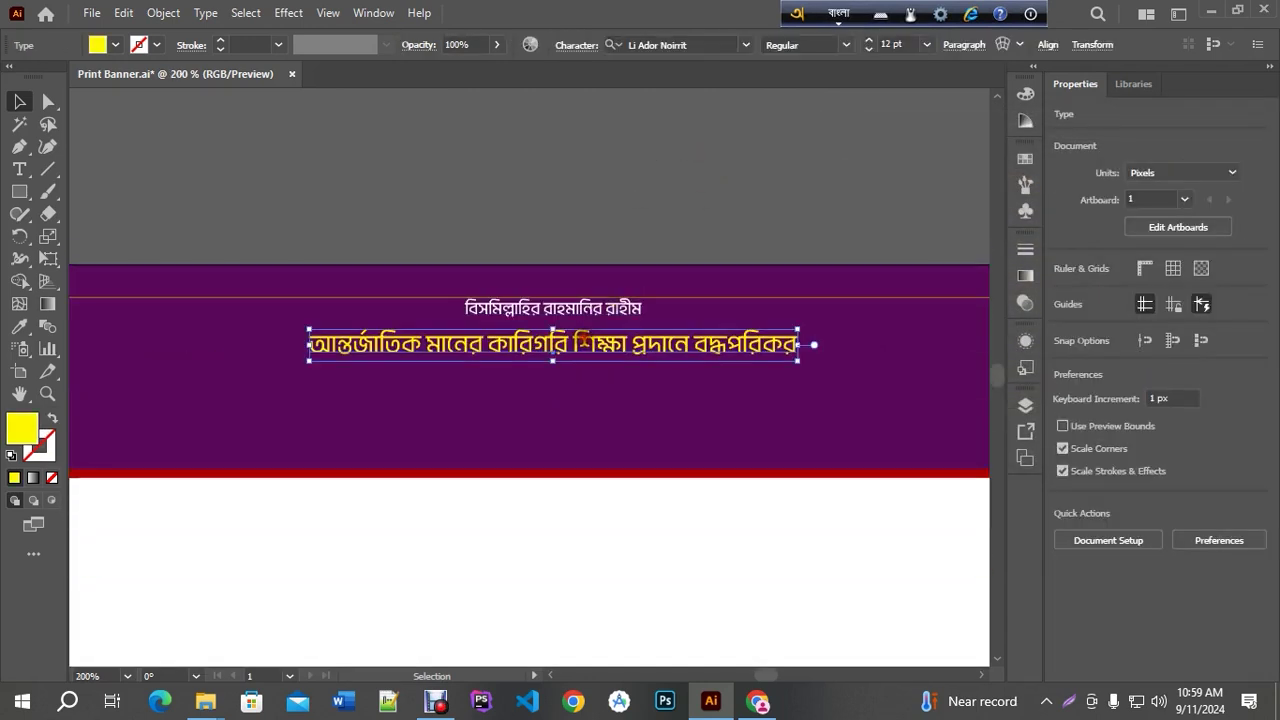
click(890, 44)
text(12)
key(Return)
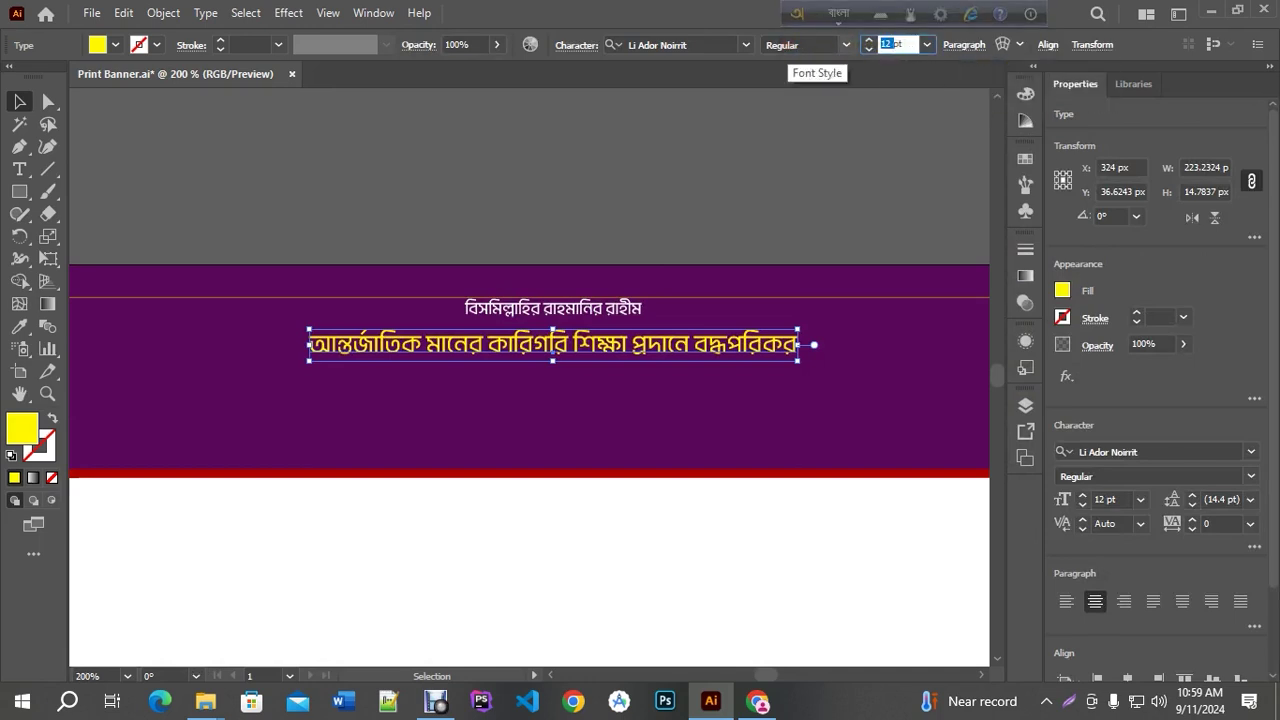
key(F12)
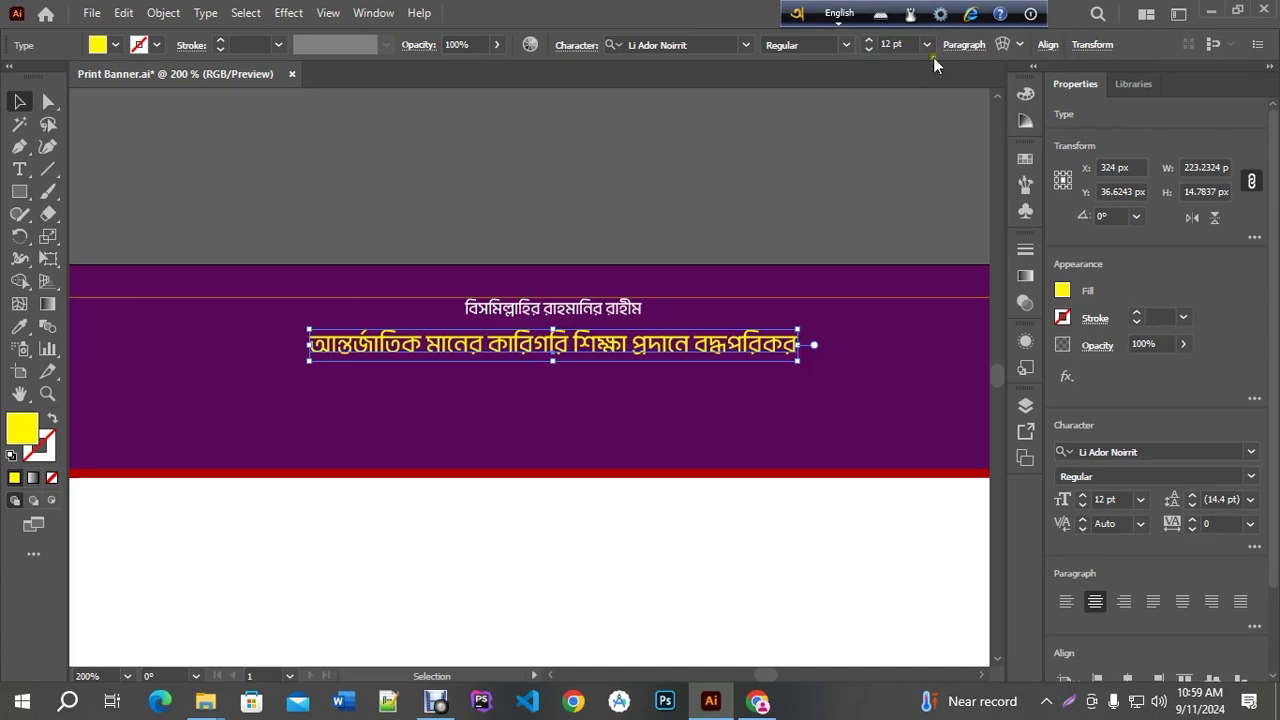
click(893, 44)
text(14)
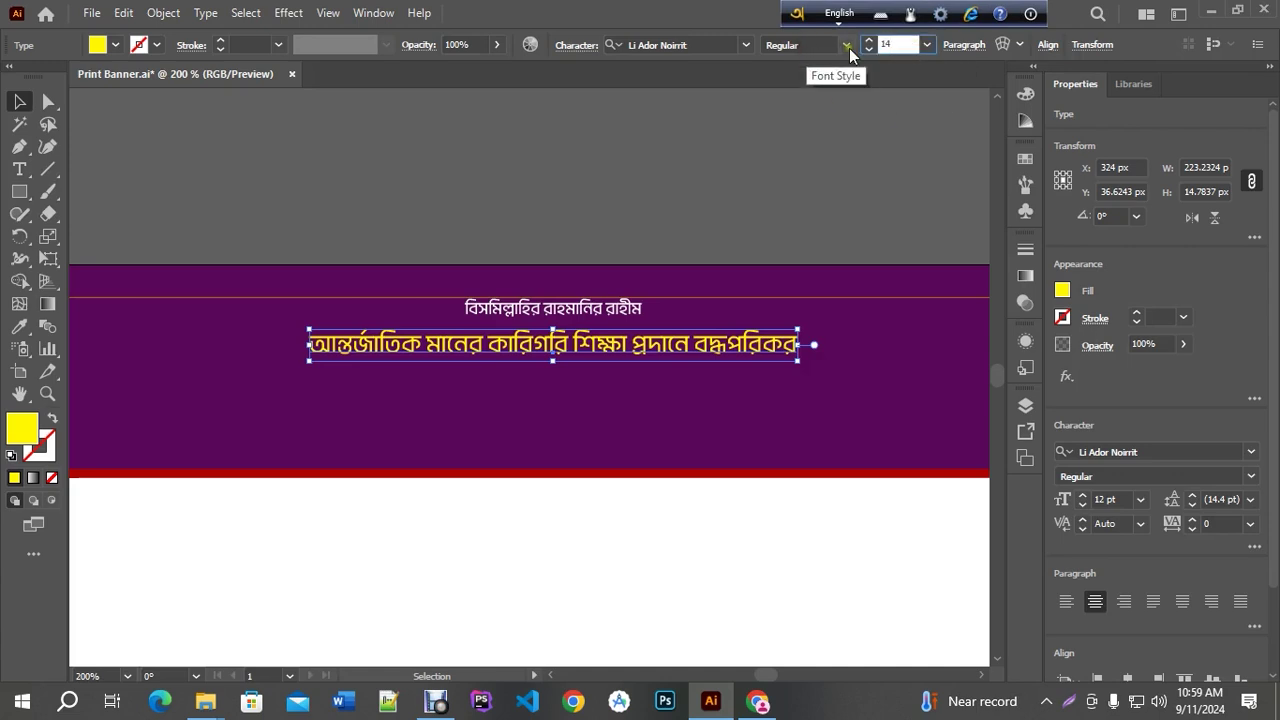
key(Return)
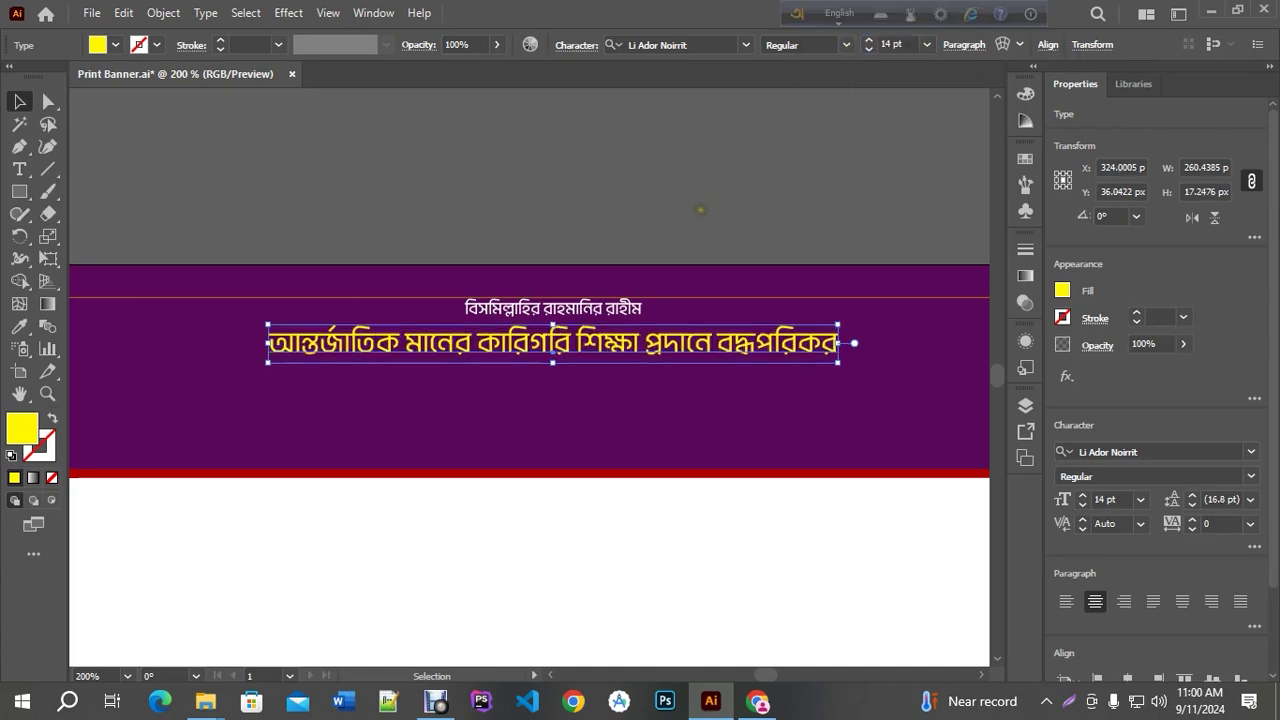
click(686, 200)
click(605, 341)
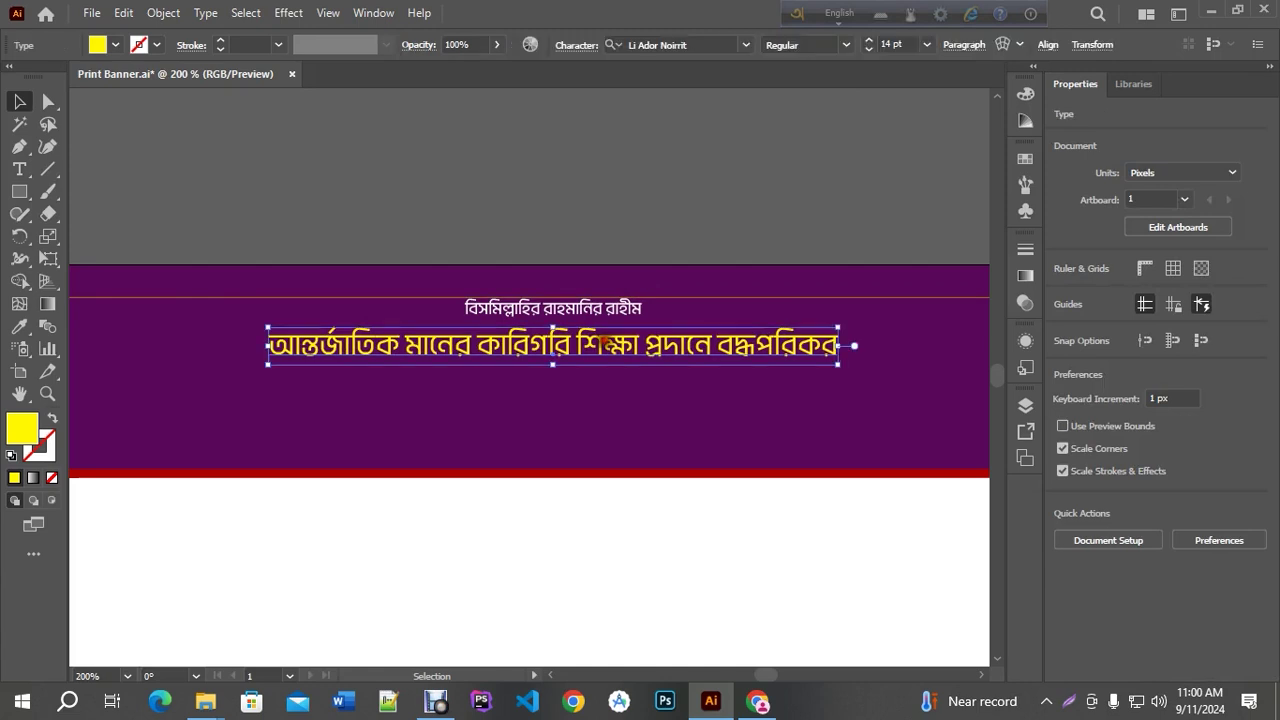
Duplicate the slogan below and replace its text with 'ঢাকা মহিলা পলিটেকনিক ইনস্টিটিউট' from clipboard history
drag(605, 341, 608, 394)
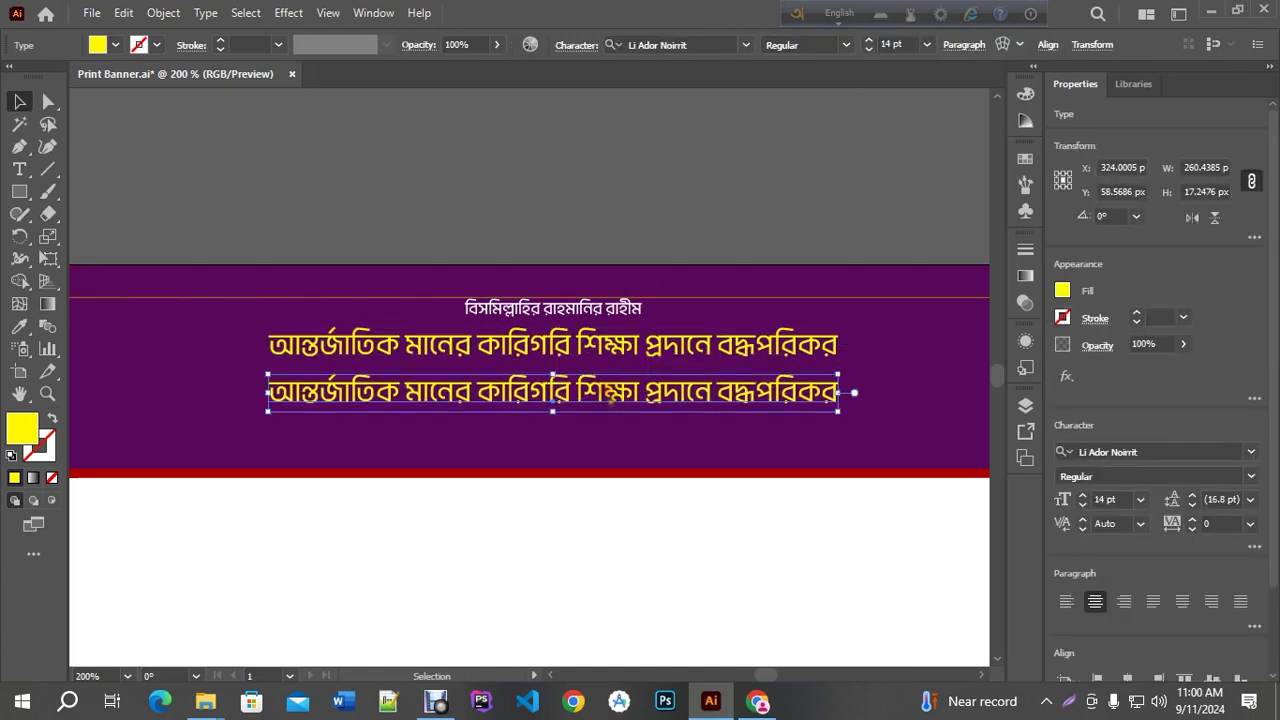
scroll(610, 398, down, 2)
scroll(593, 398, up, 1)
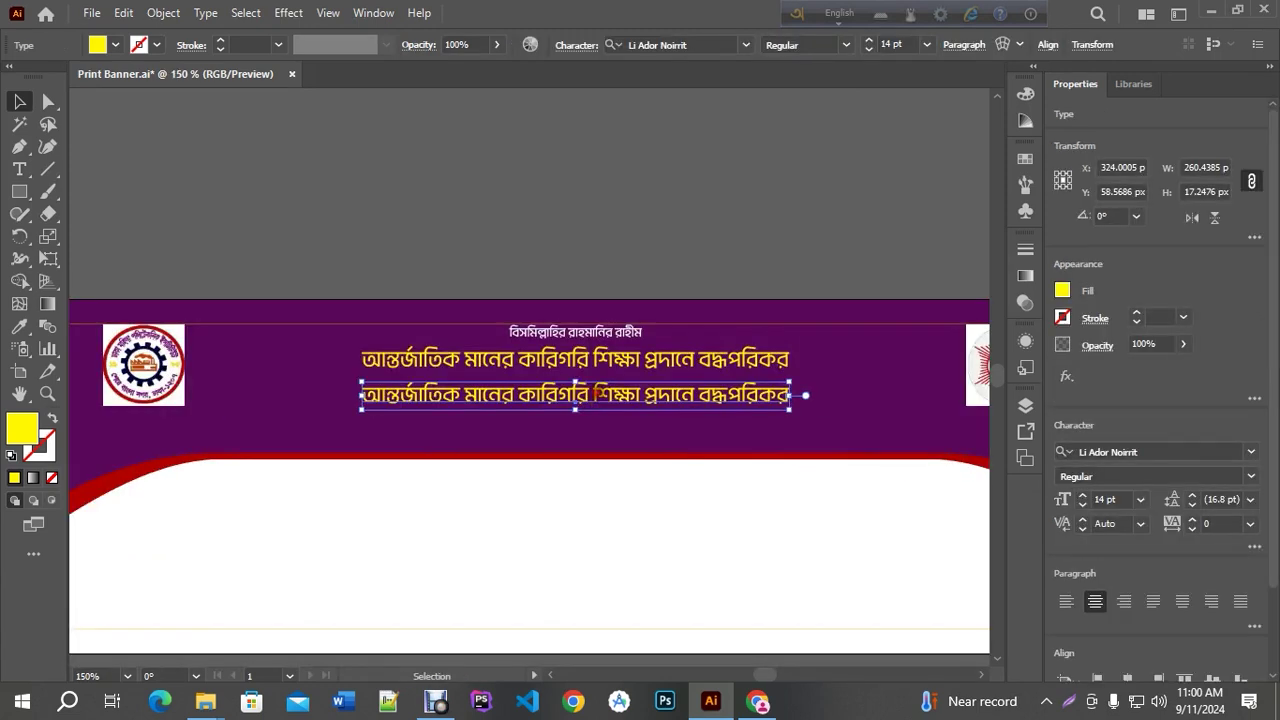
triple_click(597, 393)
key(super+v)
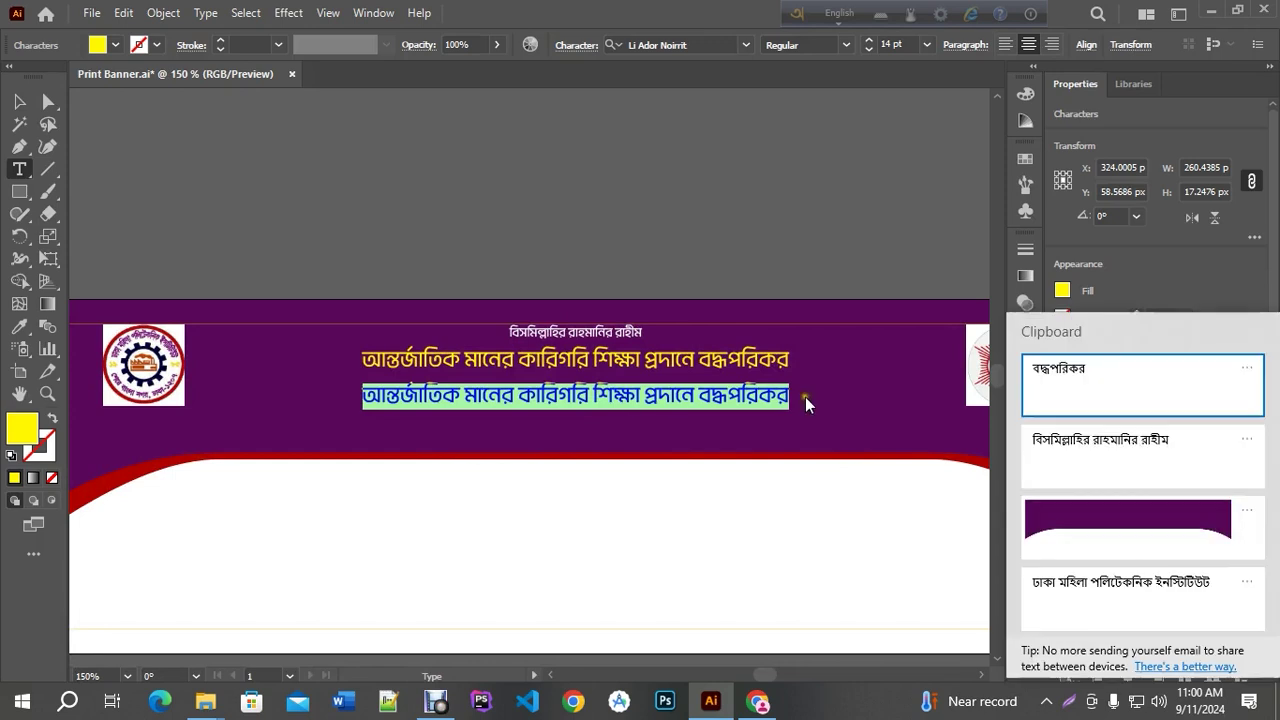
click(1068, 580)
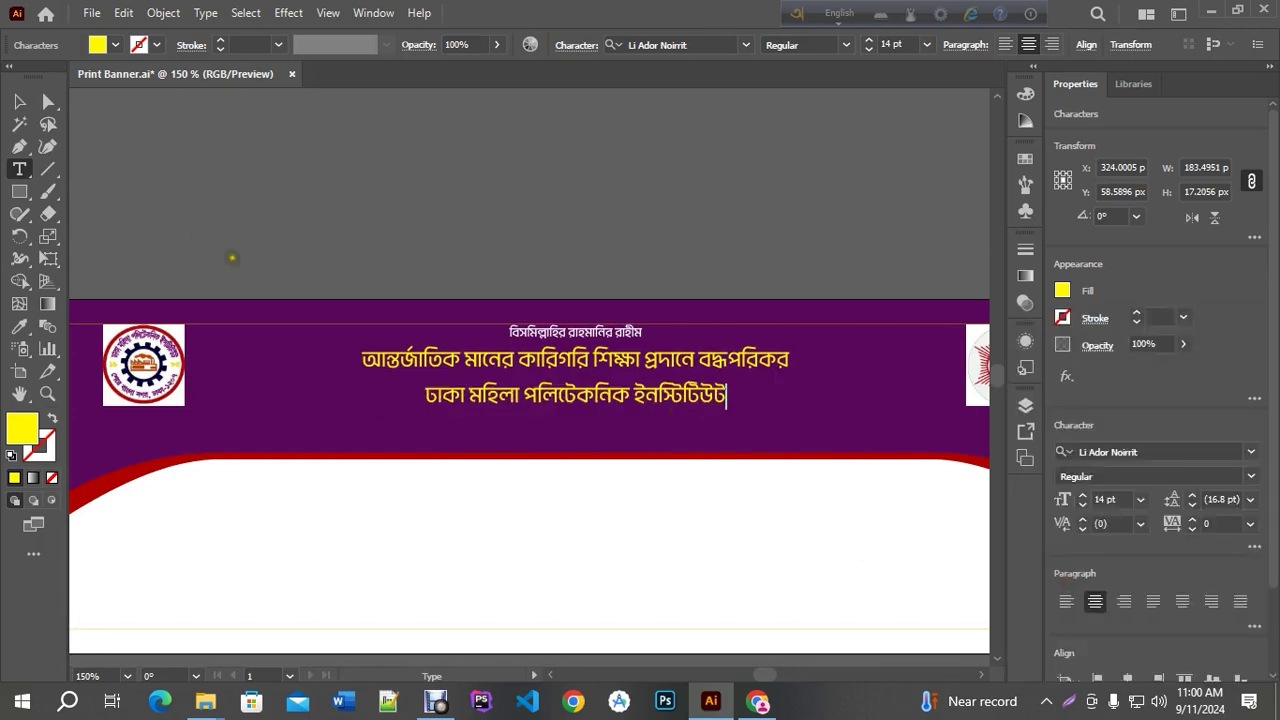
click(19, 102)
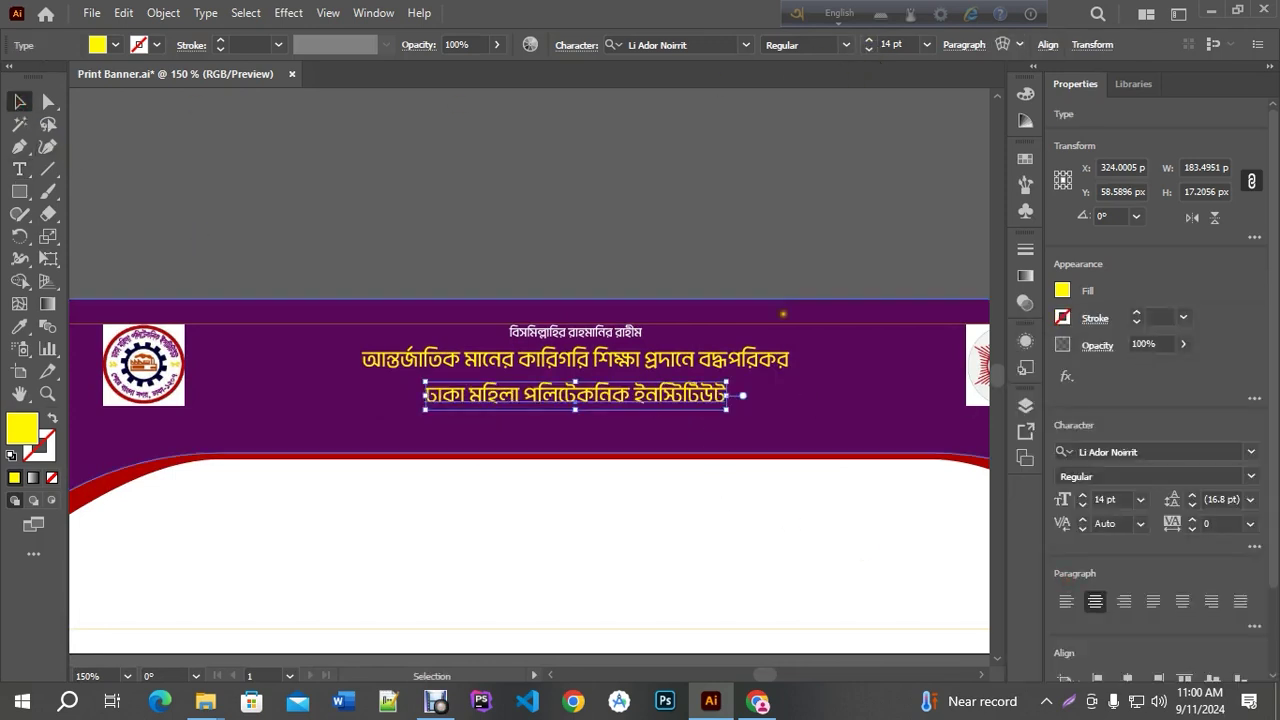
Enlarge the institute name, set it to Li Ador Noirrit Bold, and nudge it down
drag(726, 383, 900, 338)
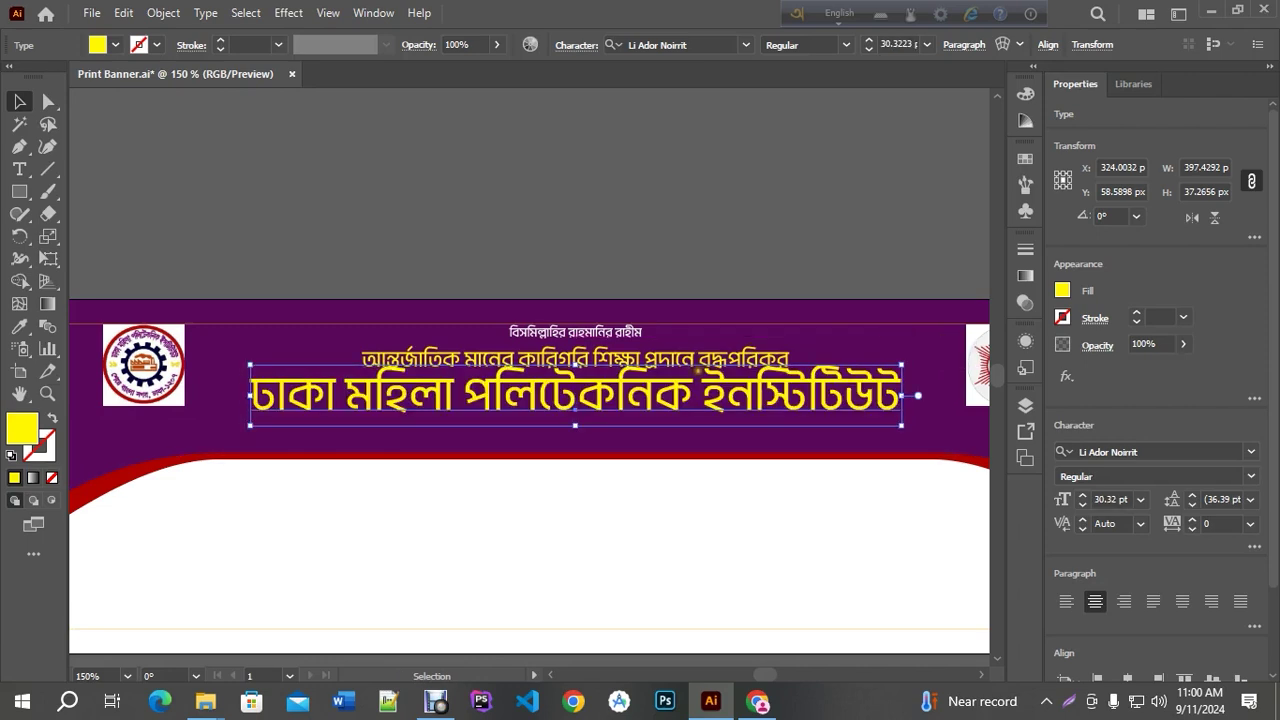
key(Down)
key(Down)
key(Down)
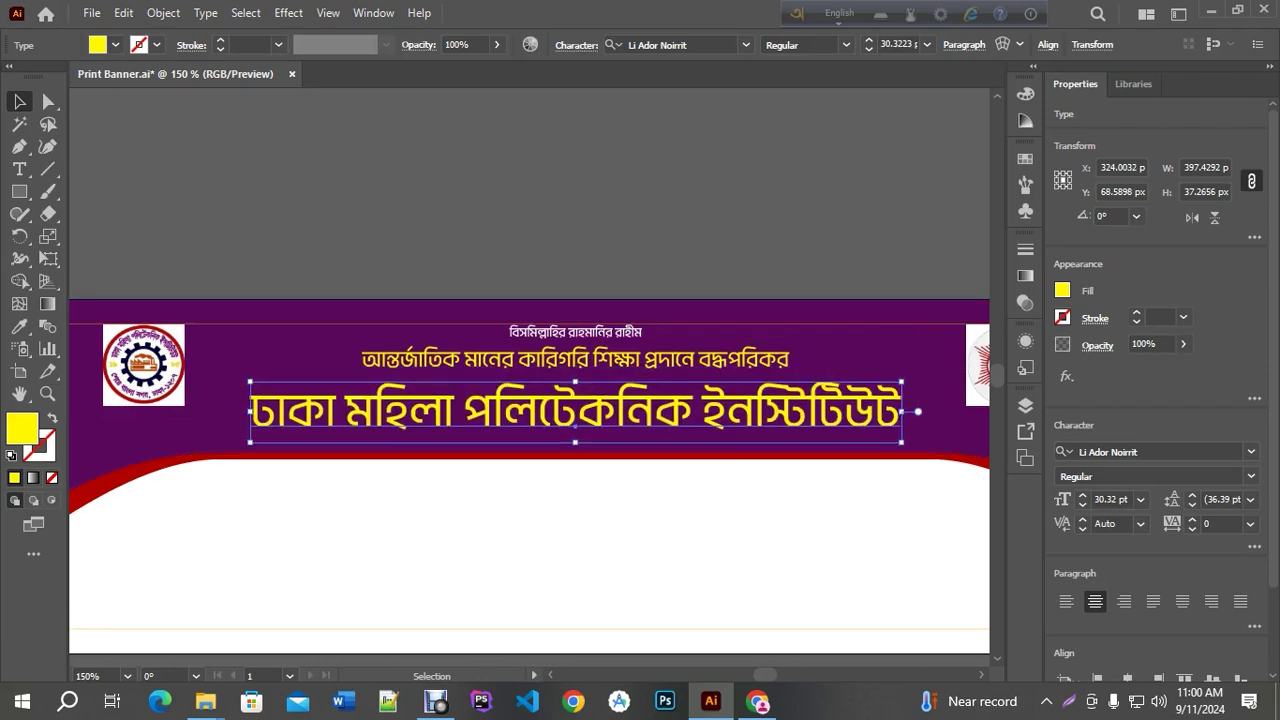
key(Down)
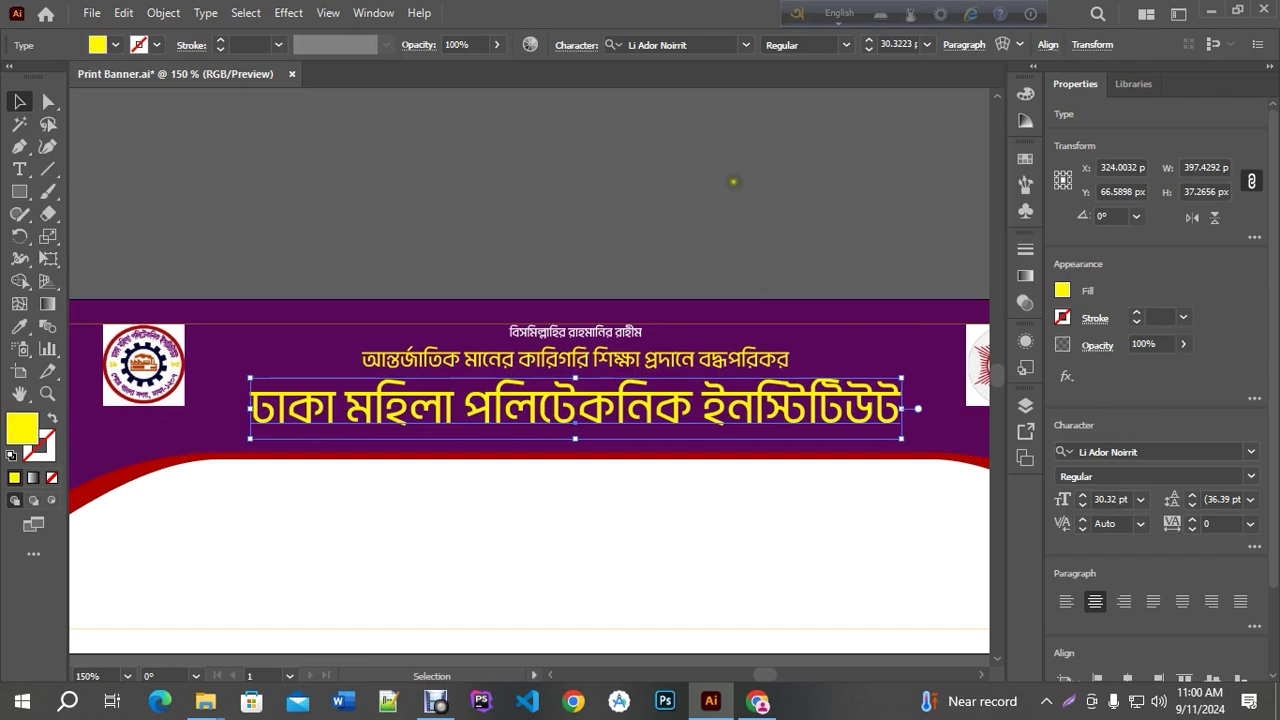
click(848, 45)
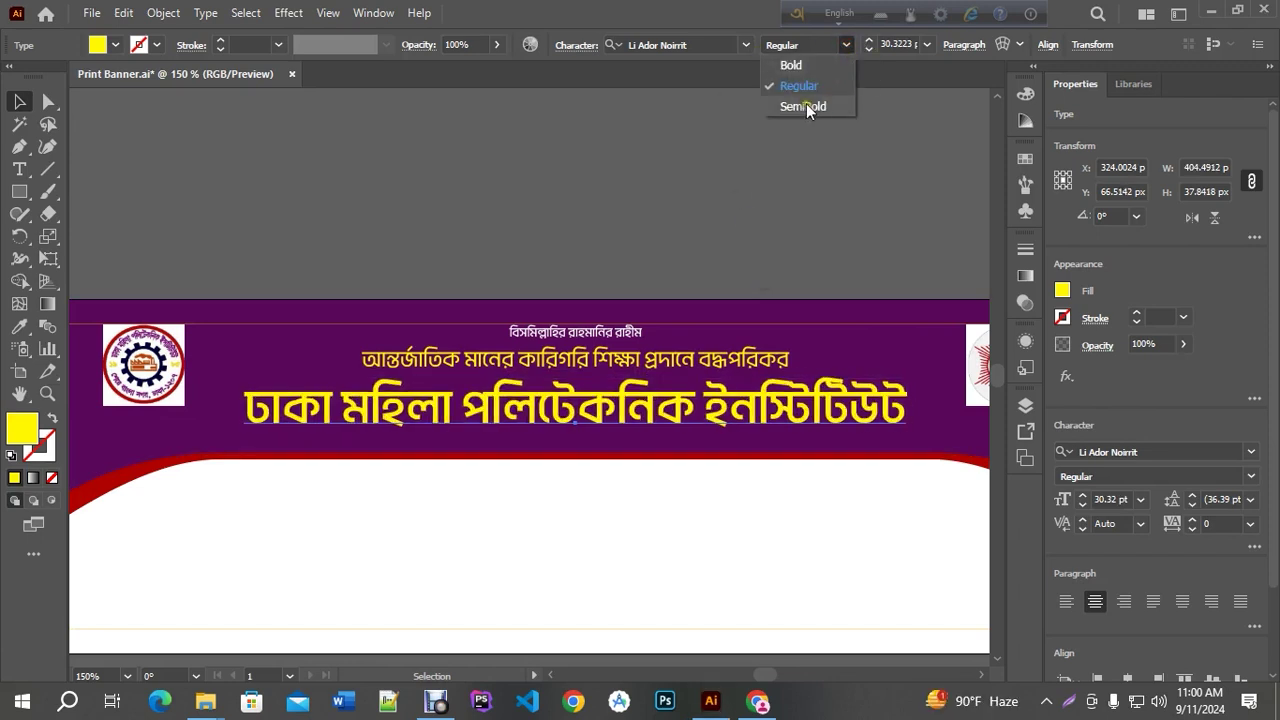
click(791, 65)
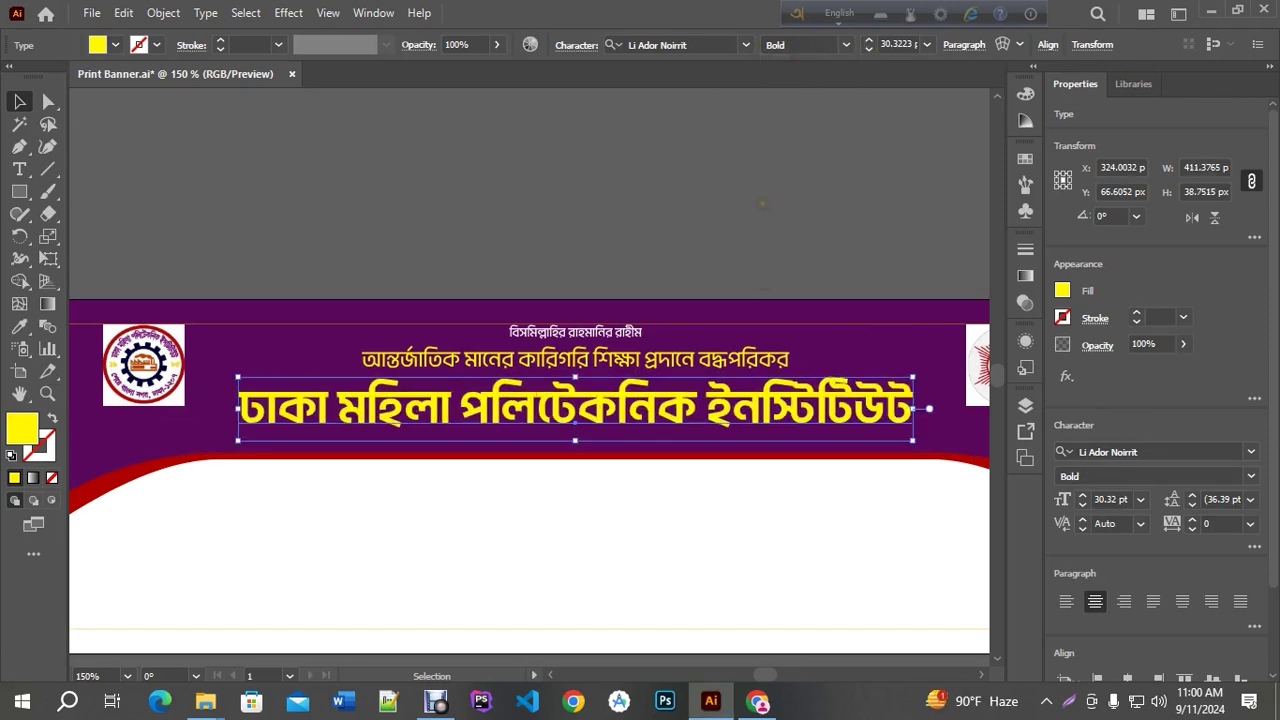
key(Down)
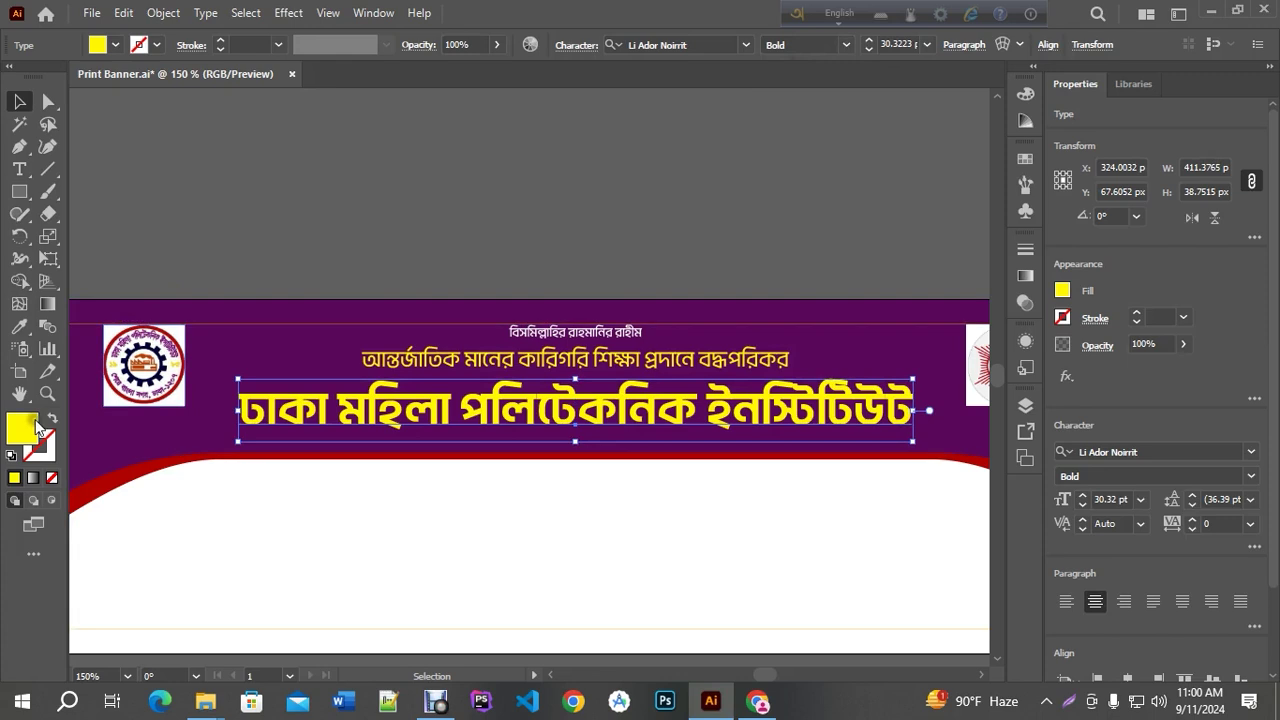
Fill the institute name with bright red and reselect it
double_click(22, 428)
text(FFFFFF)
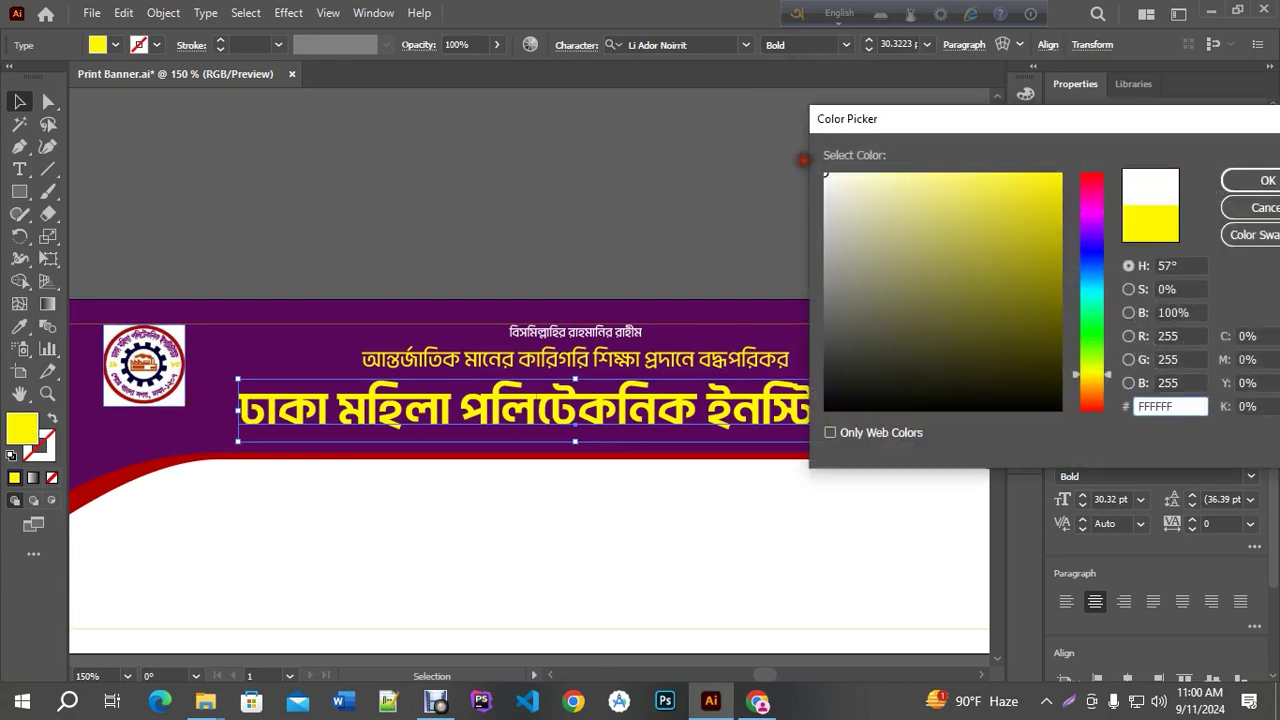
drag(1094, 204, 1095, 164)
click(1058, 174)
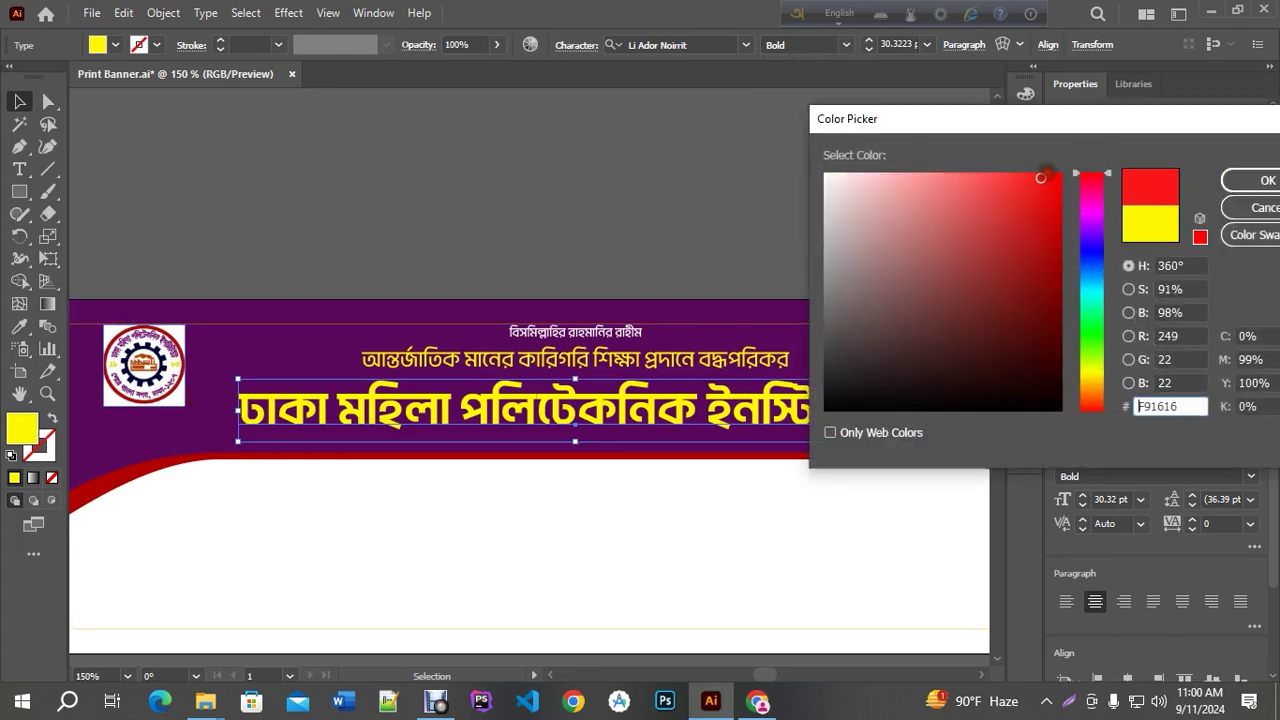
click(1266, 180)
click(674, 242)
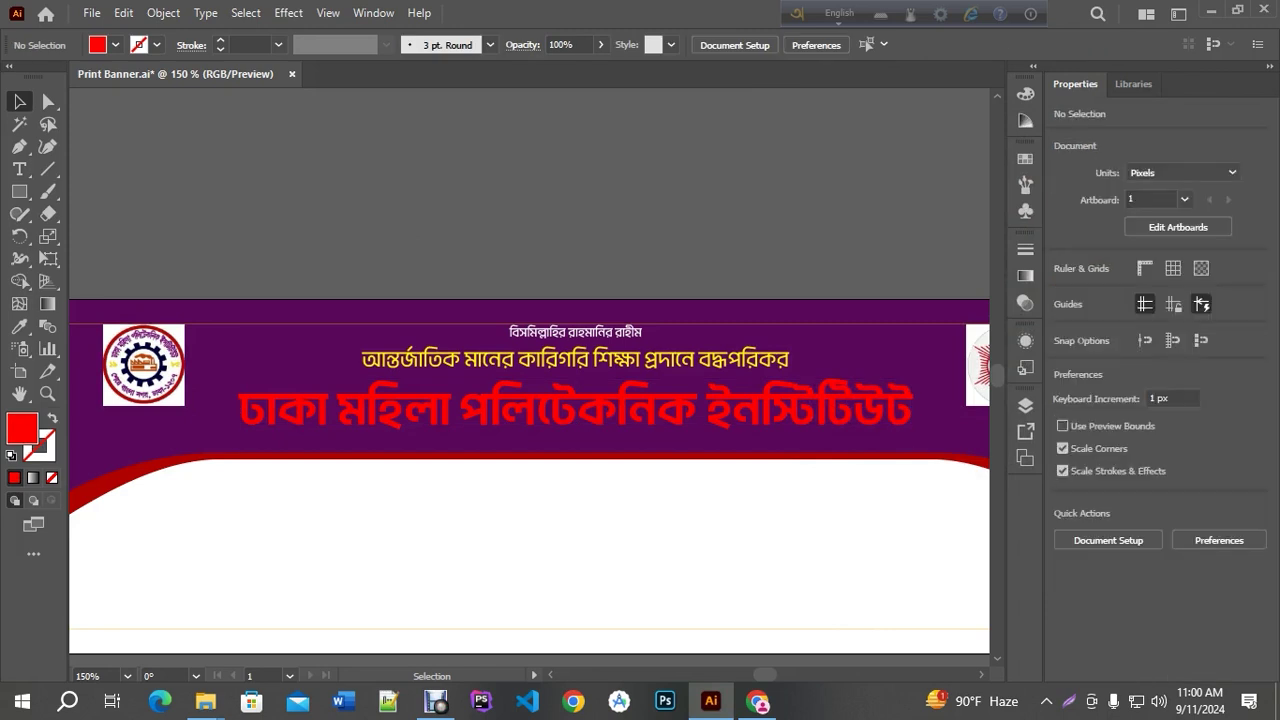
key(a)
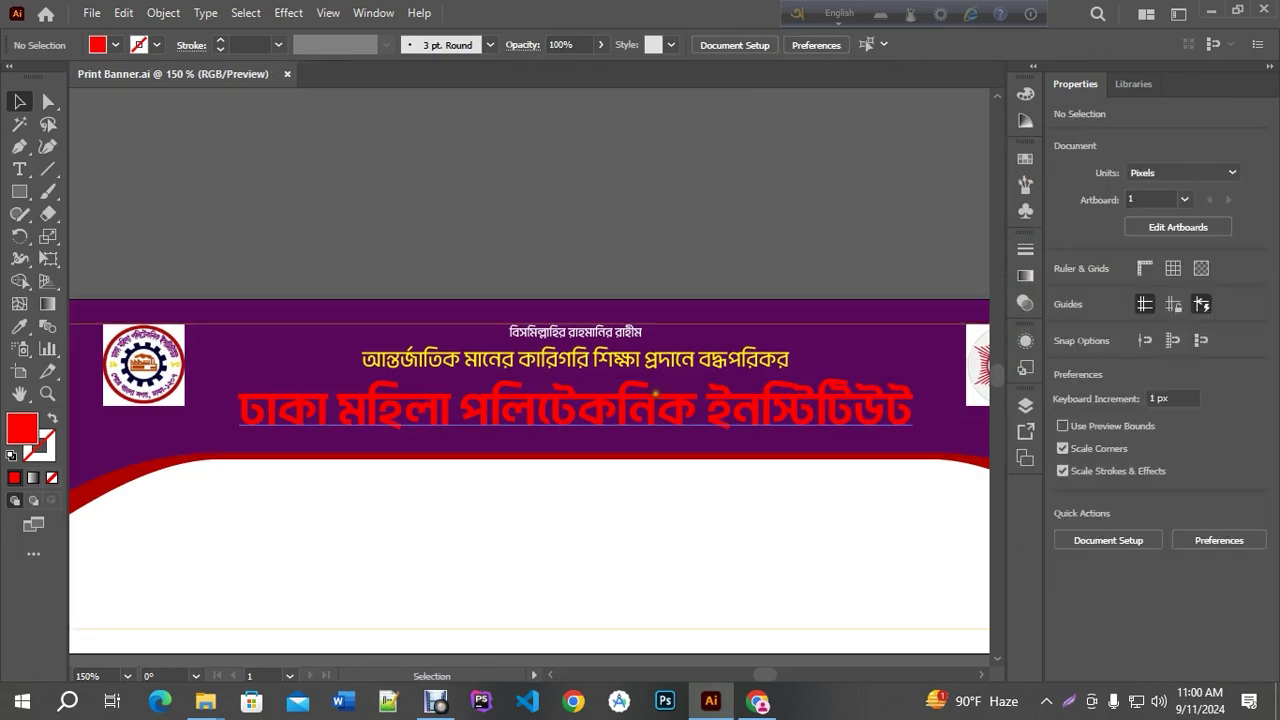
click(600, 405)
Apply a white 1 pt stroke to the red institute title and deselect it
key(ctrl+equal)
key(ctrl+minus)
key(ctrl+minus)
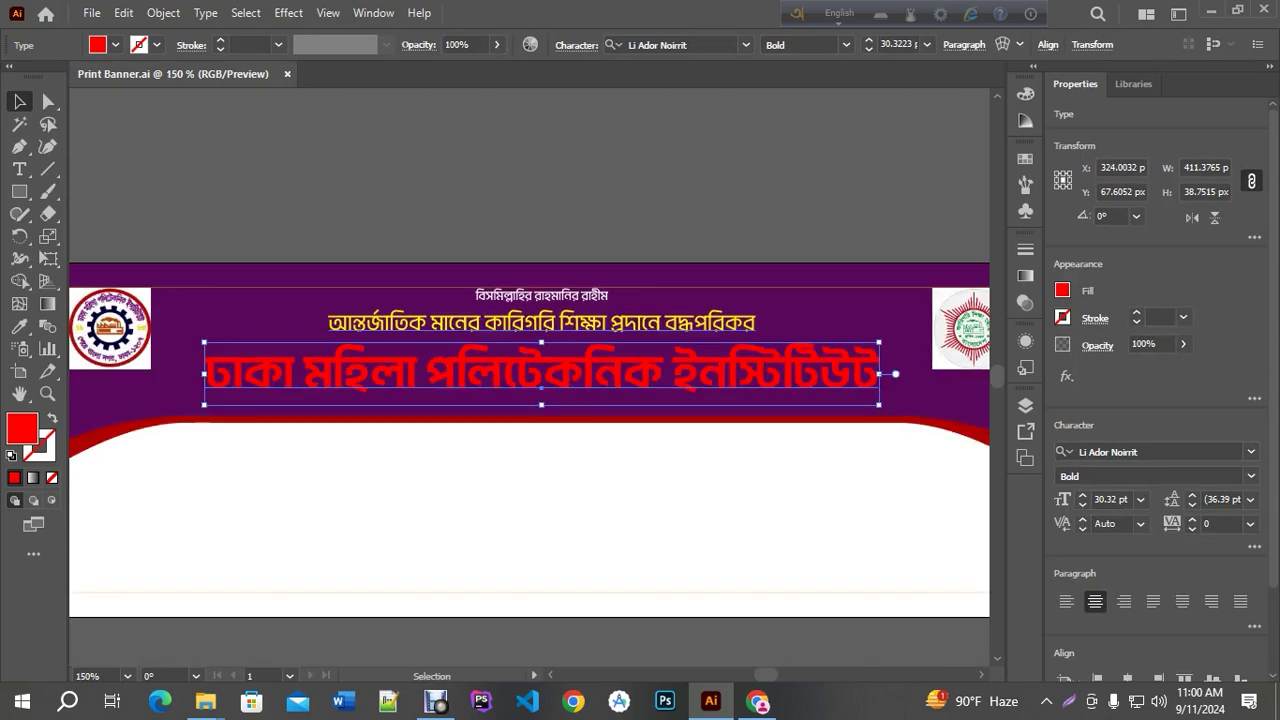
scroll(131, 394, down, 1)
click(47, 445)
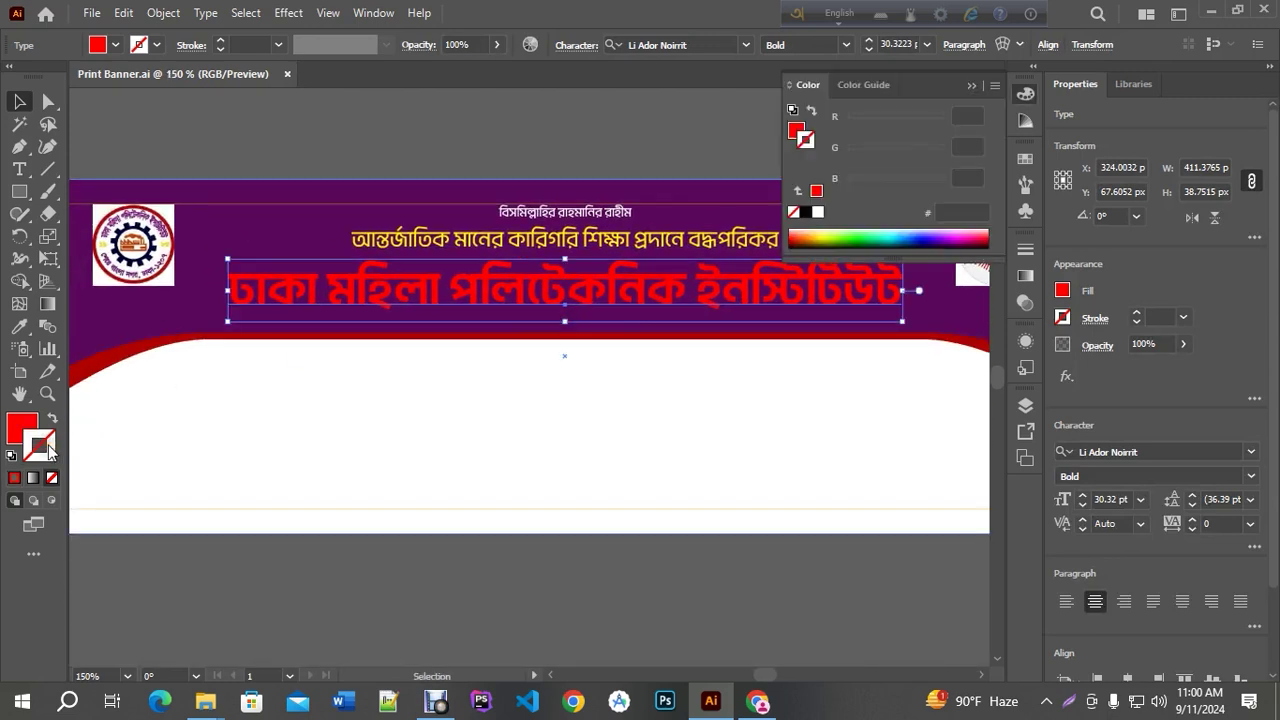
click(817, 212)
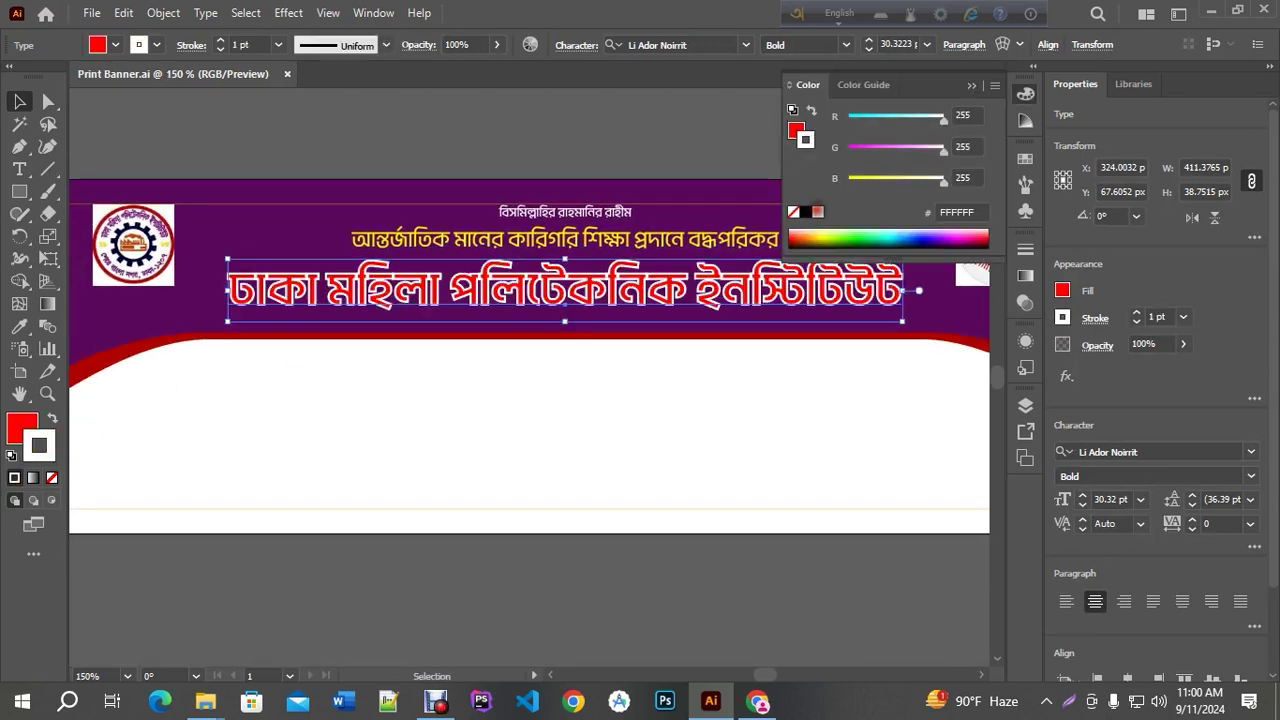
click(971, 87)
click(515, 110)
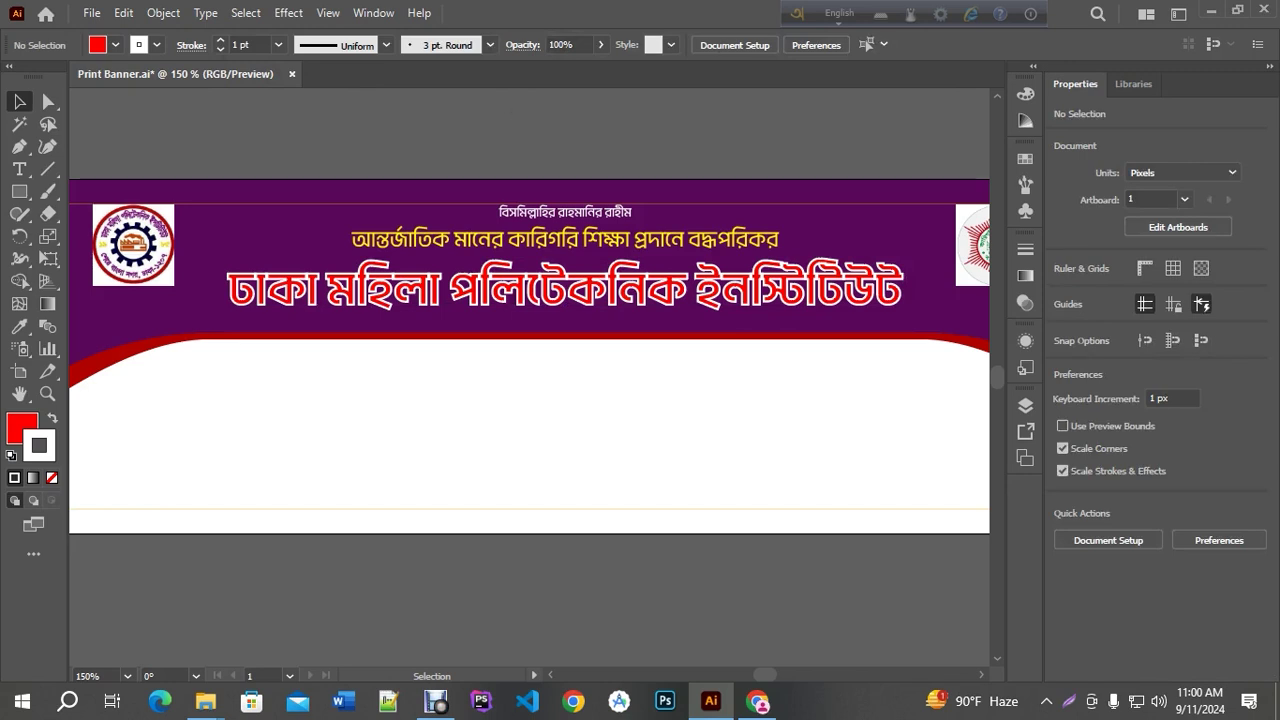
Reselect the title to check its stroke, then deselect it and view the whole banner at 100%
scroll(390, 268, up, 4)
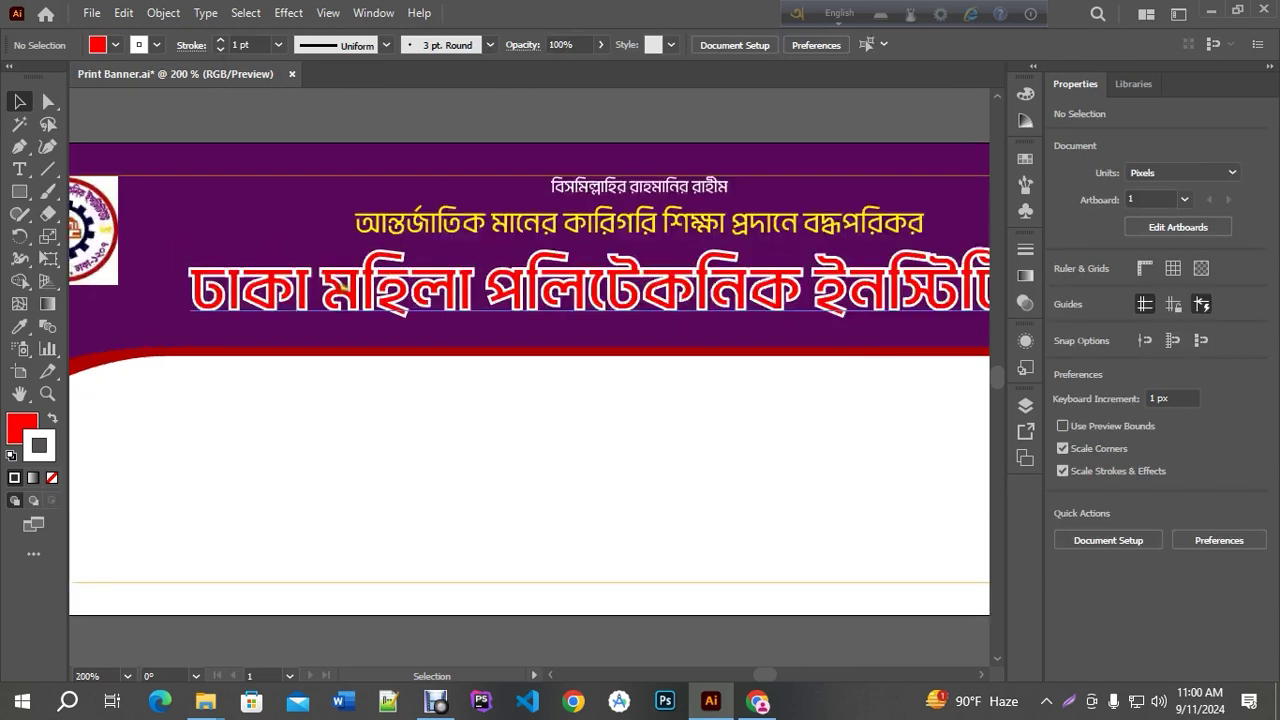
scroll(390, 268, down, 4)
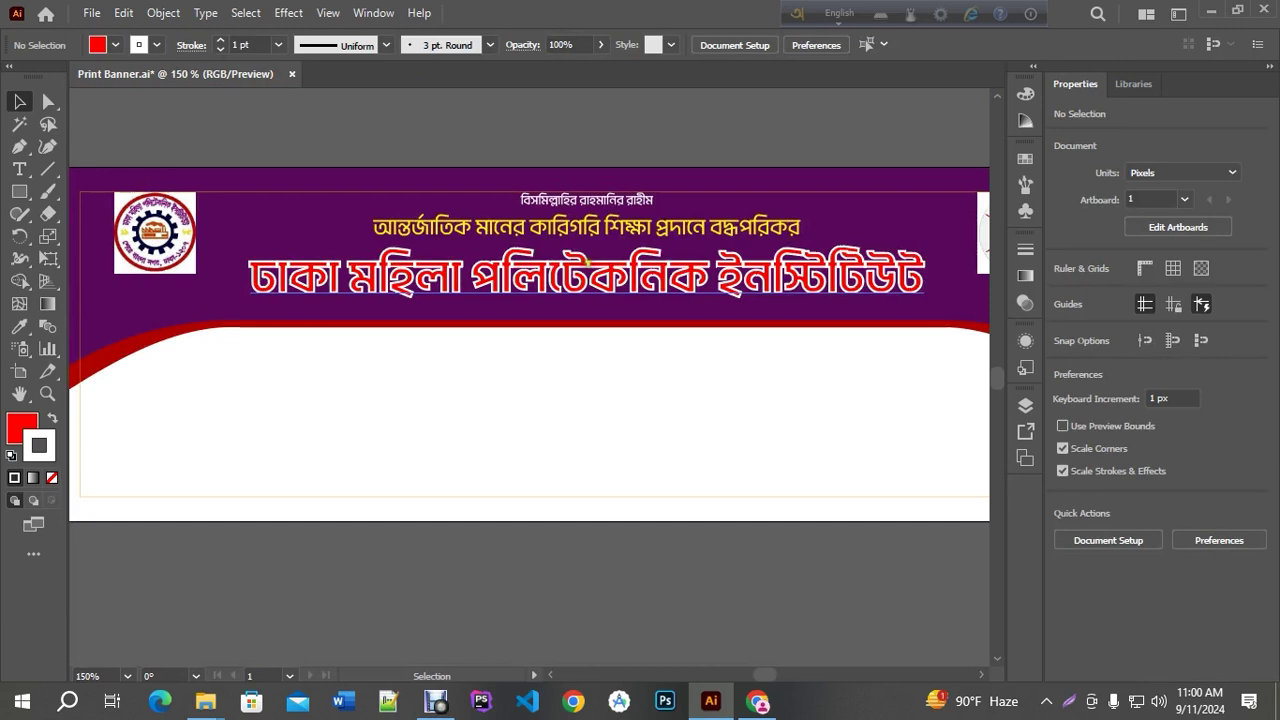
scroll(664, 271, up, 1)
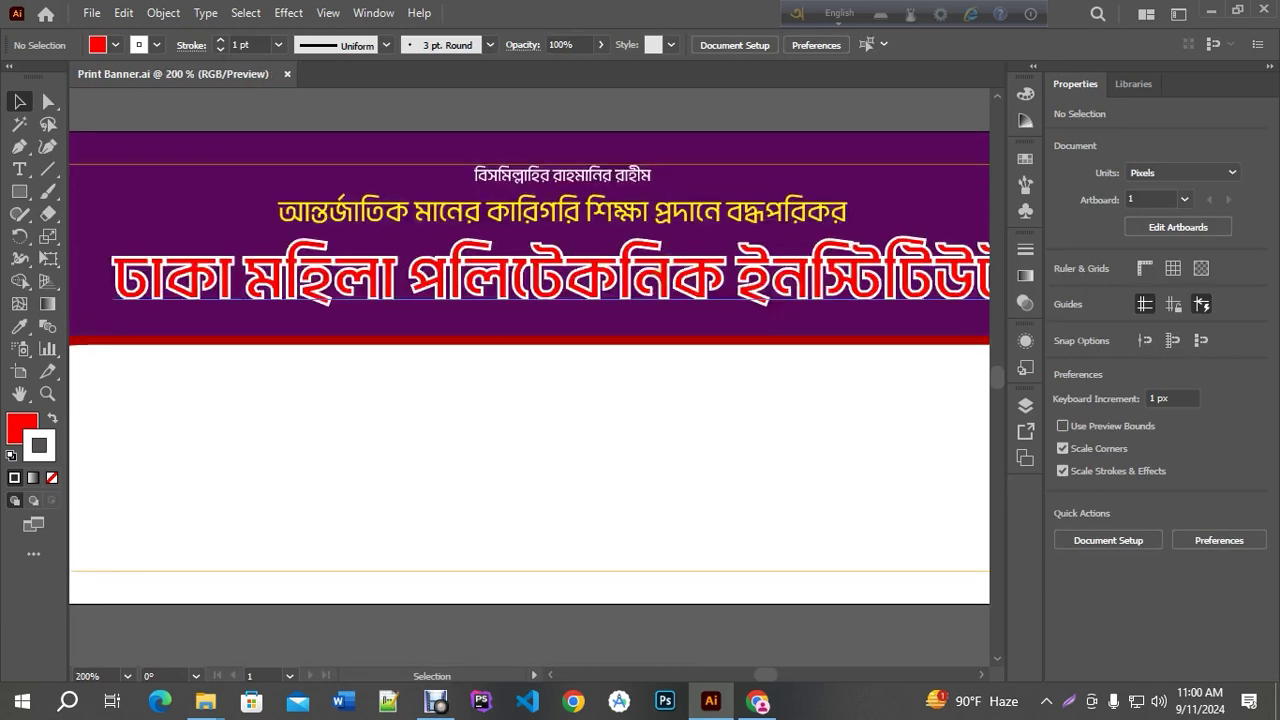
click(664, 271)
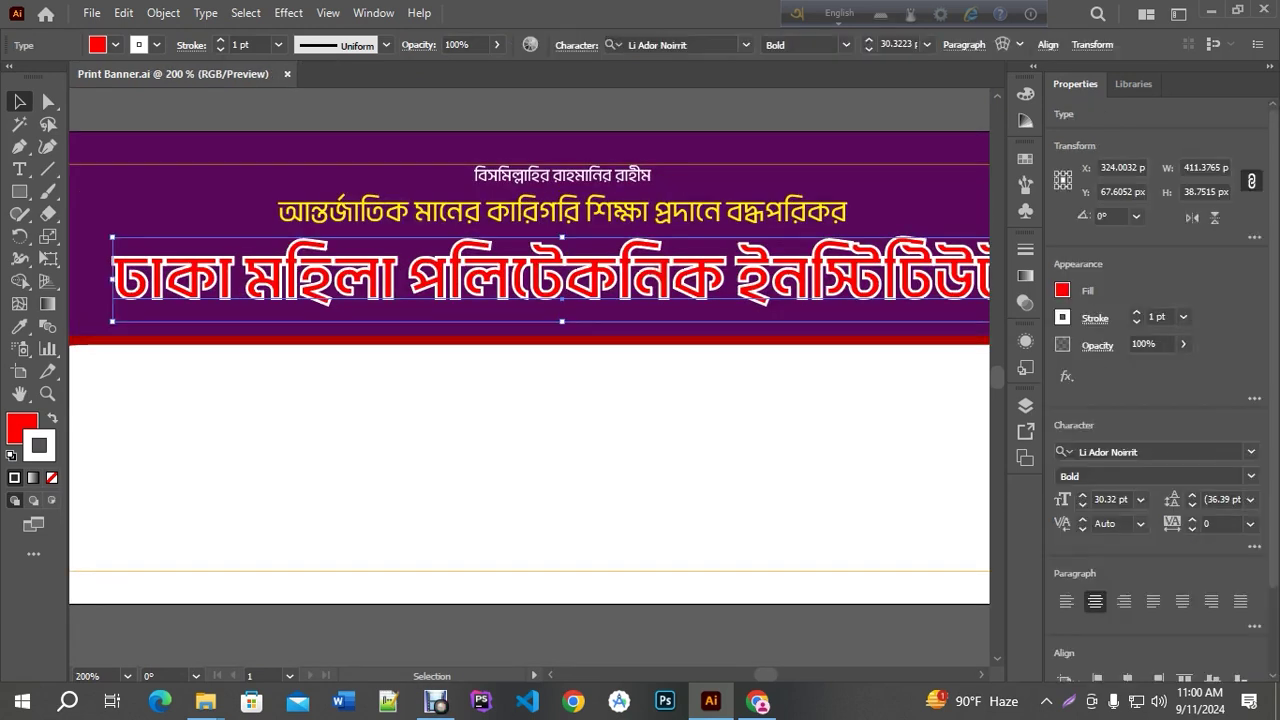
right_click(652, 267)
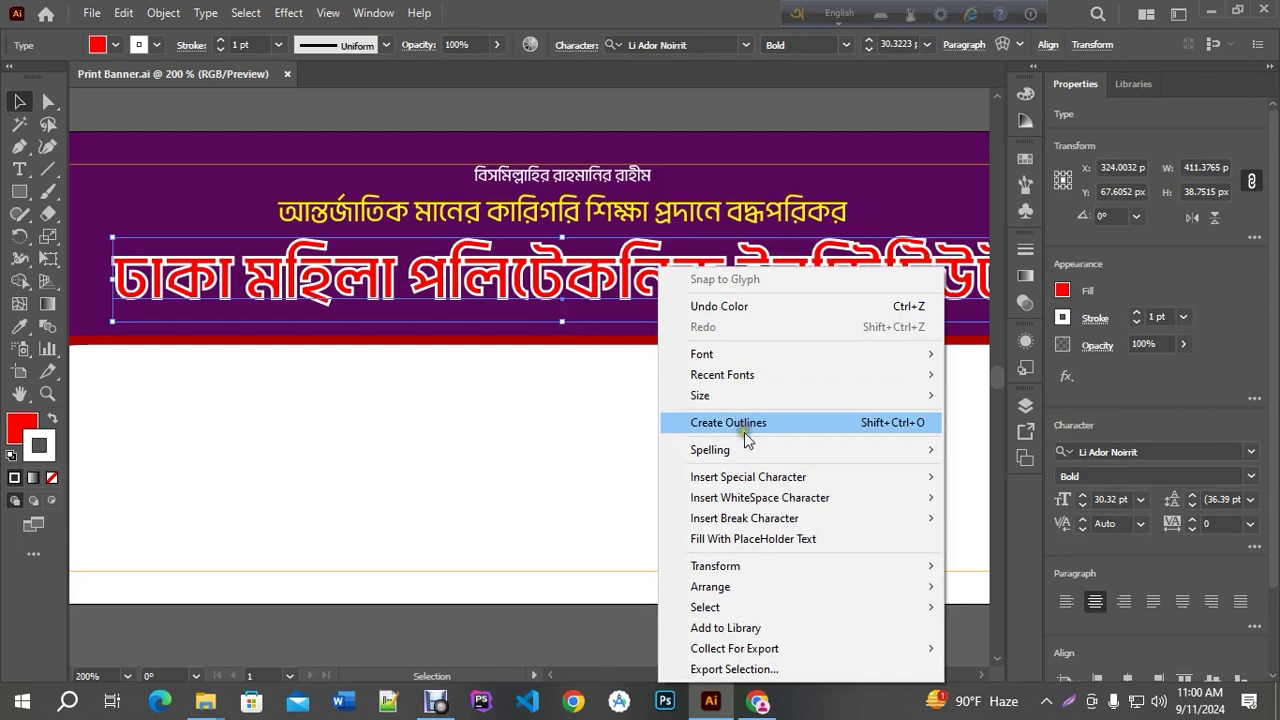
click(686, 110)
click(686, 110)
key(ctrl+1)
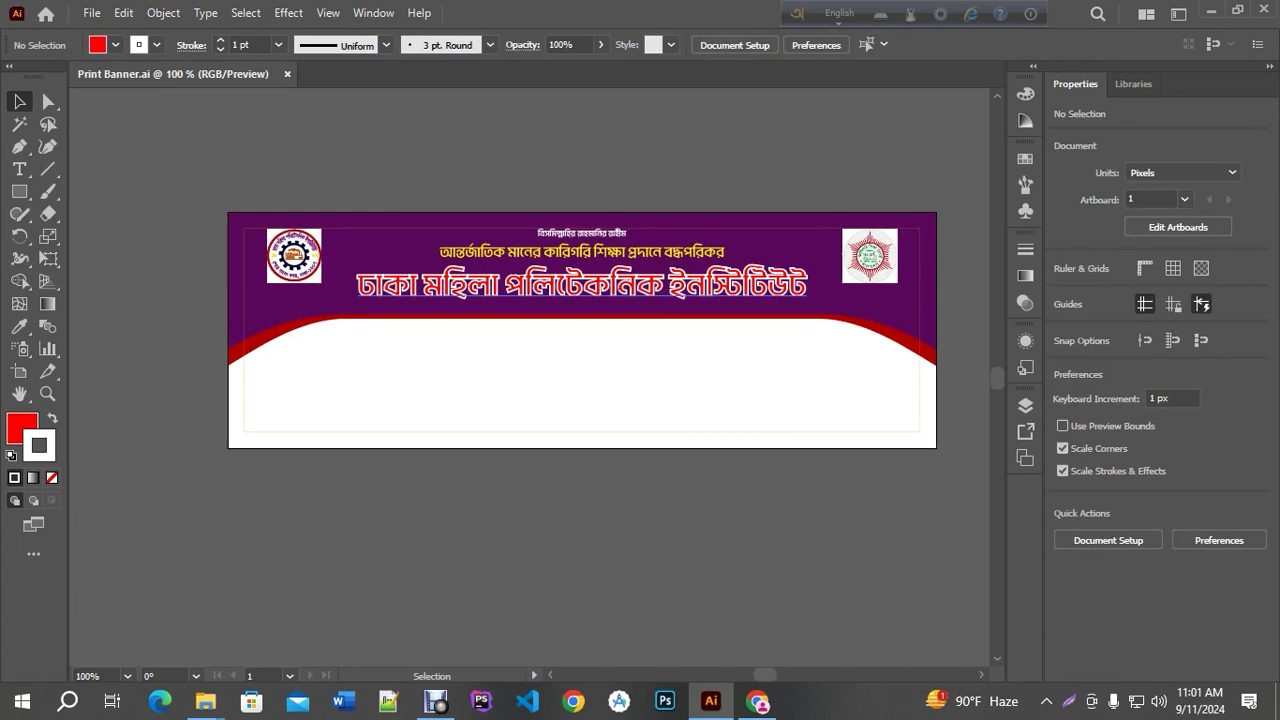
Convert the red Bengali institute title to outlines and zoom in on the heading
right_click(596, 284)
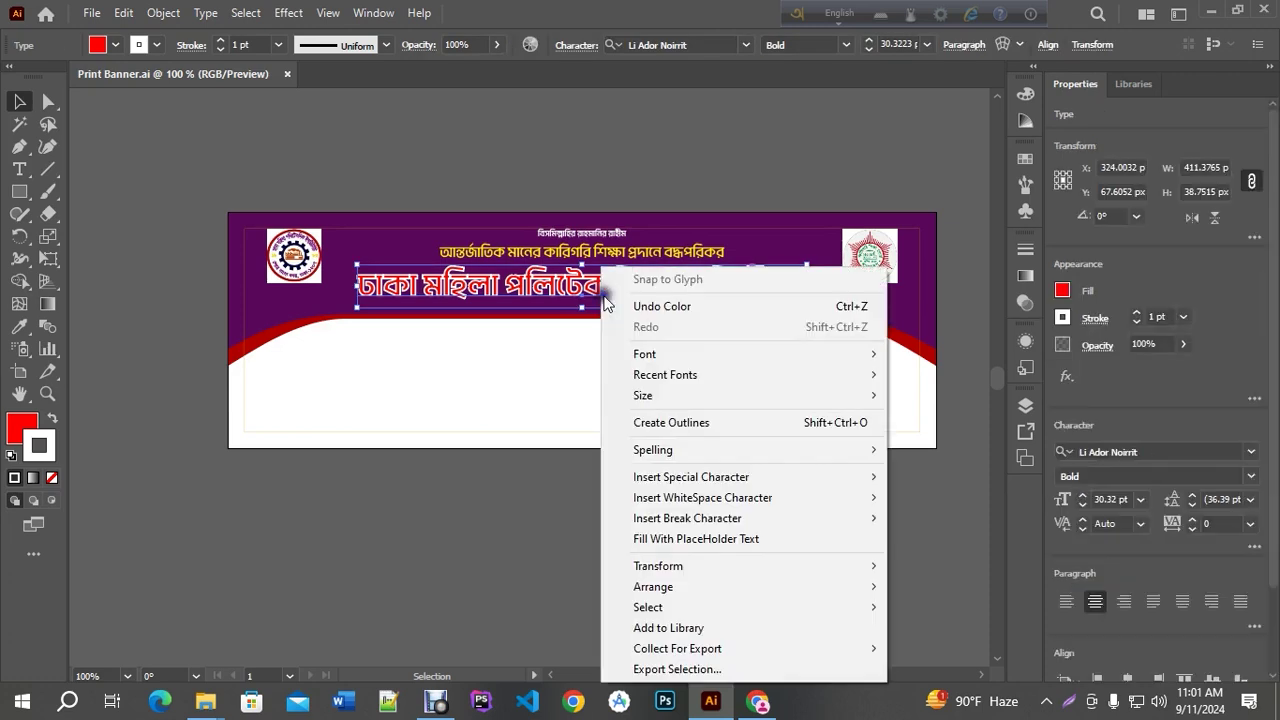
click(651, 422)
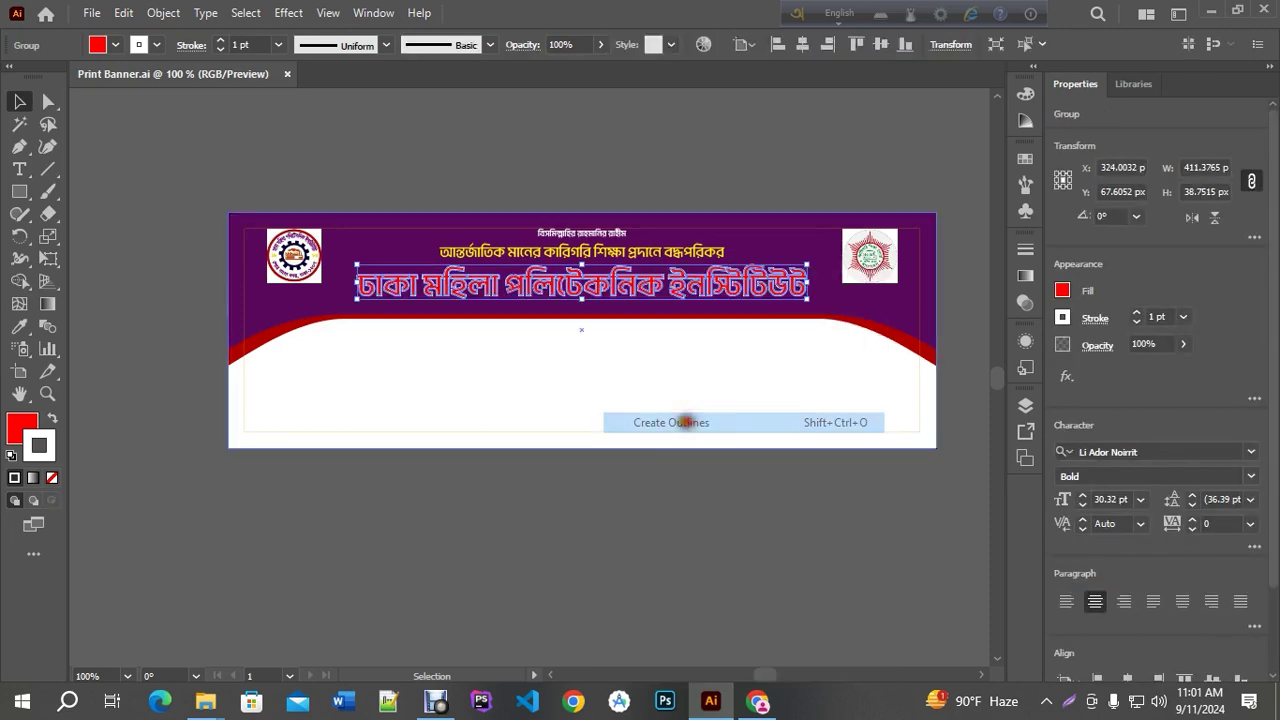
key(ctrl+=)
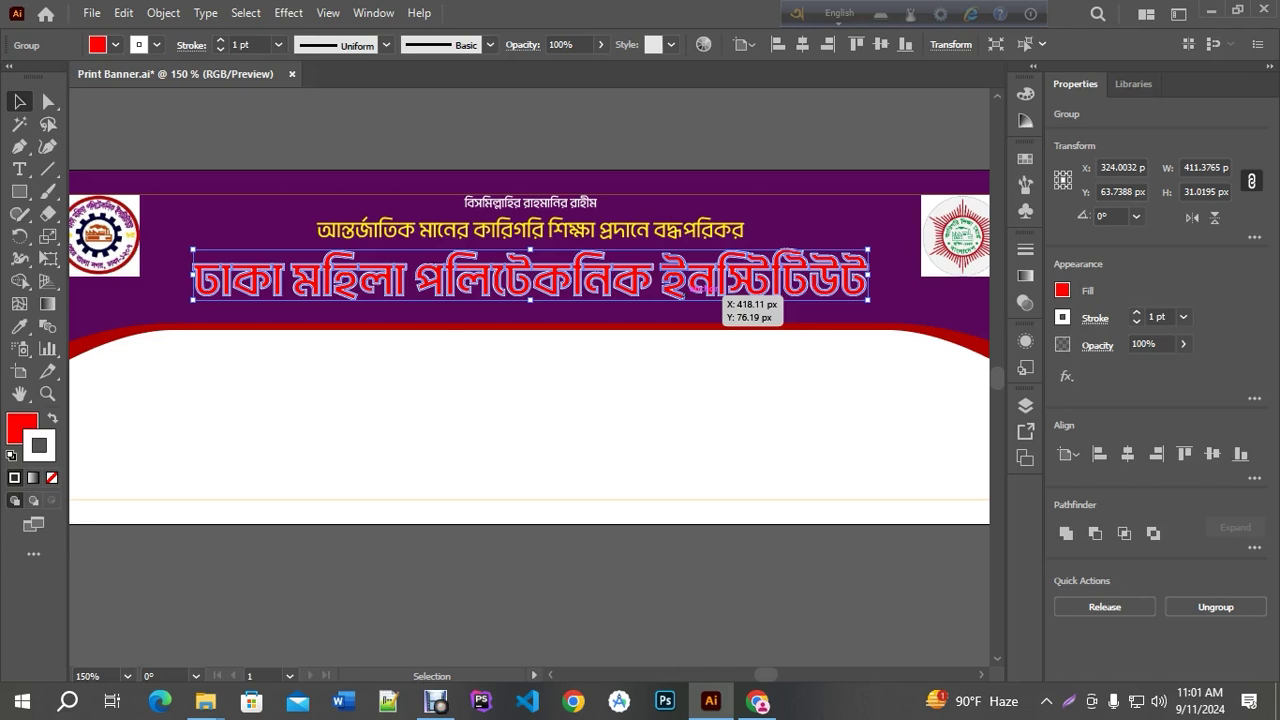
click(1025, 405)
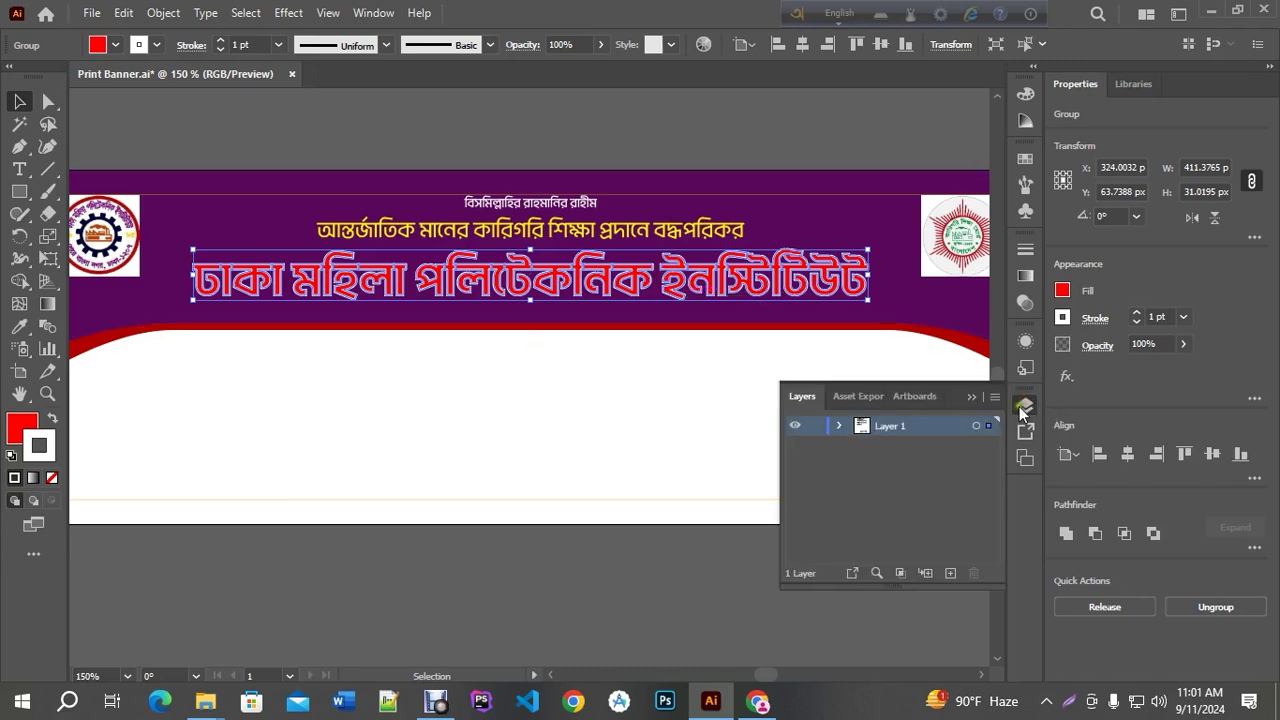
click(1024, 407)
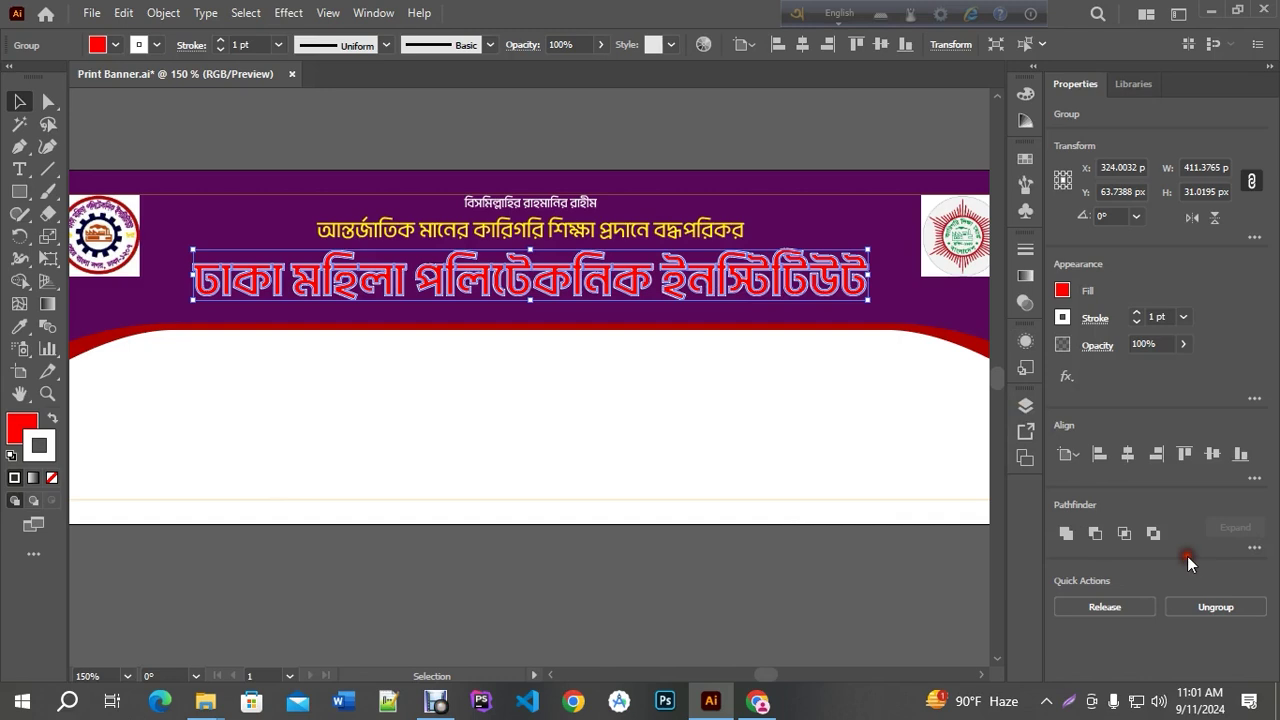
Combine the title's outlined letter shapes with Pathfinder Merge
key(ctrl+shift+o)
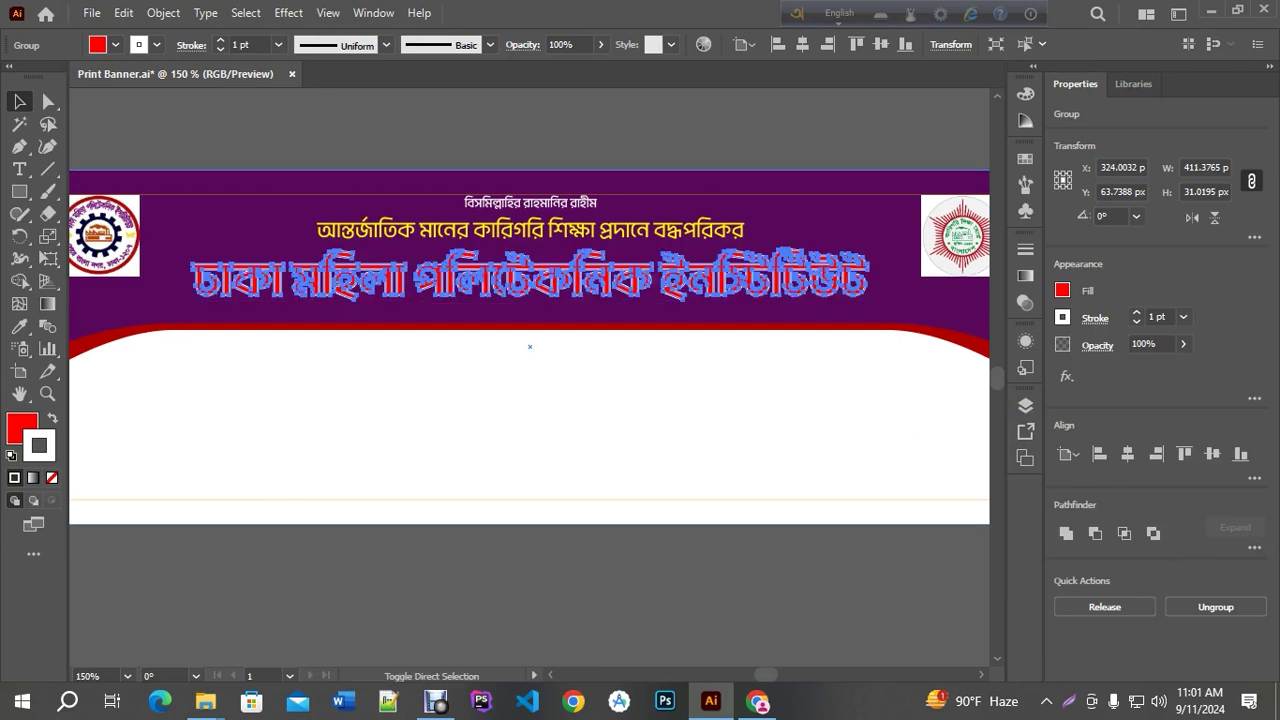
click(1254, 547)
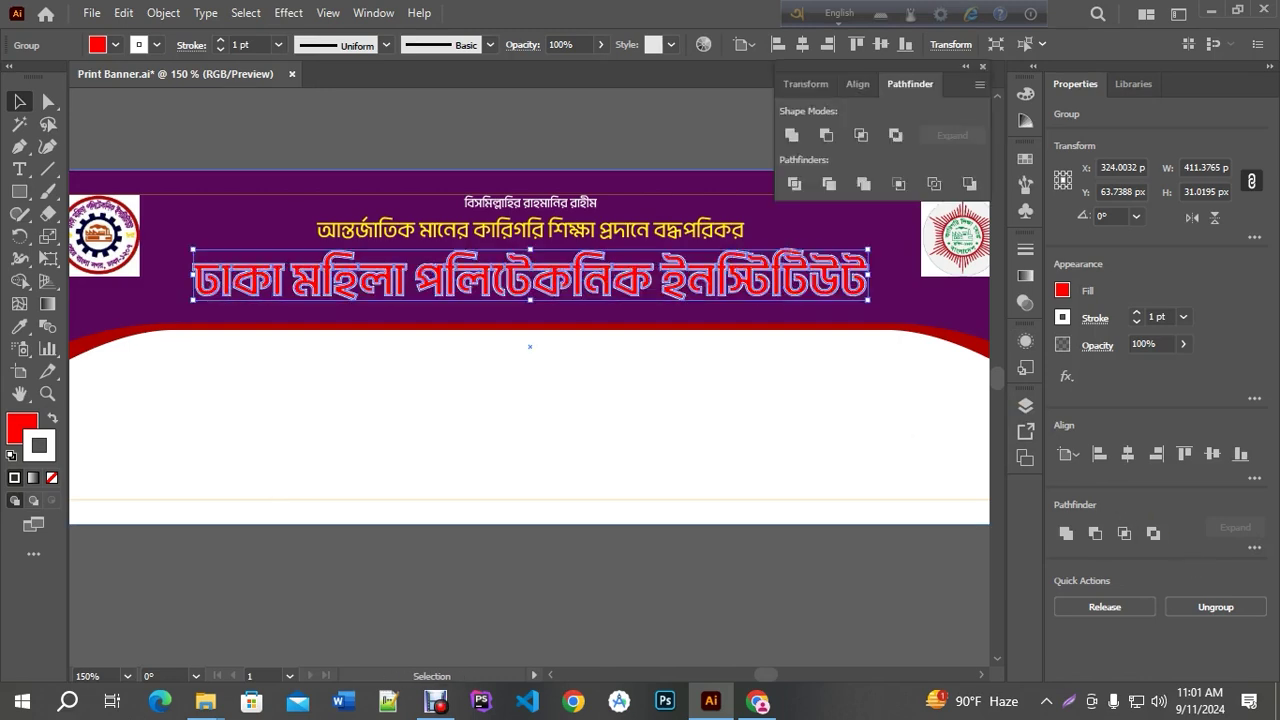
click(862, 184)
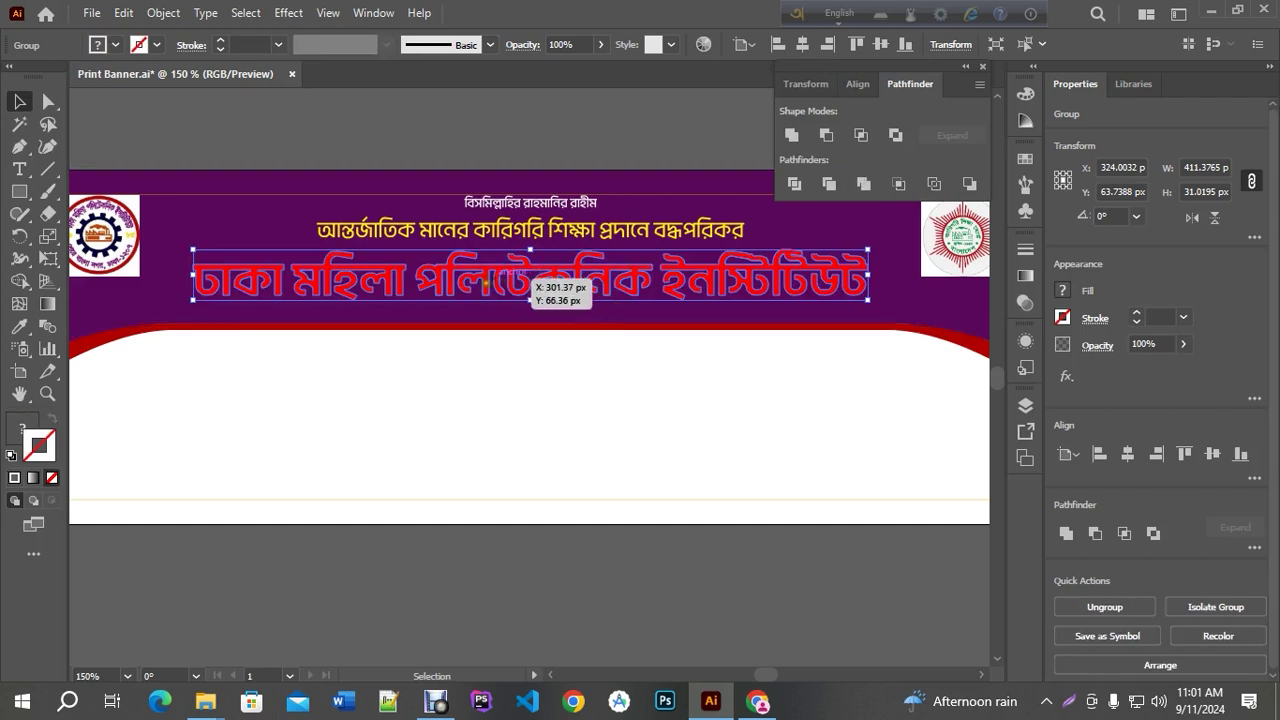
Give the merged letters a white stroke aligned to the outside
click(16, 479)
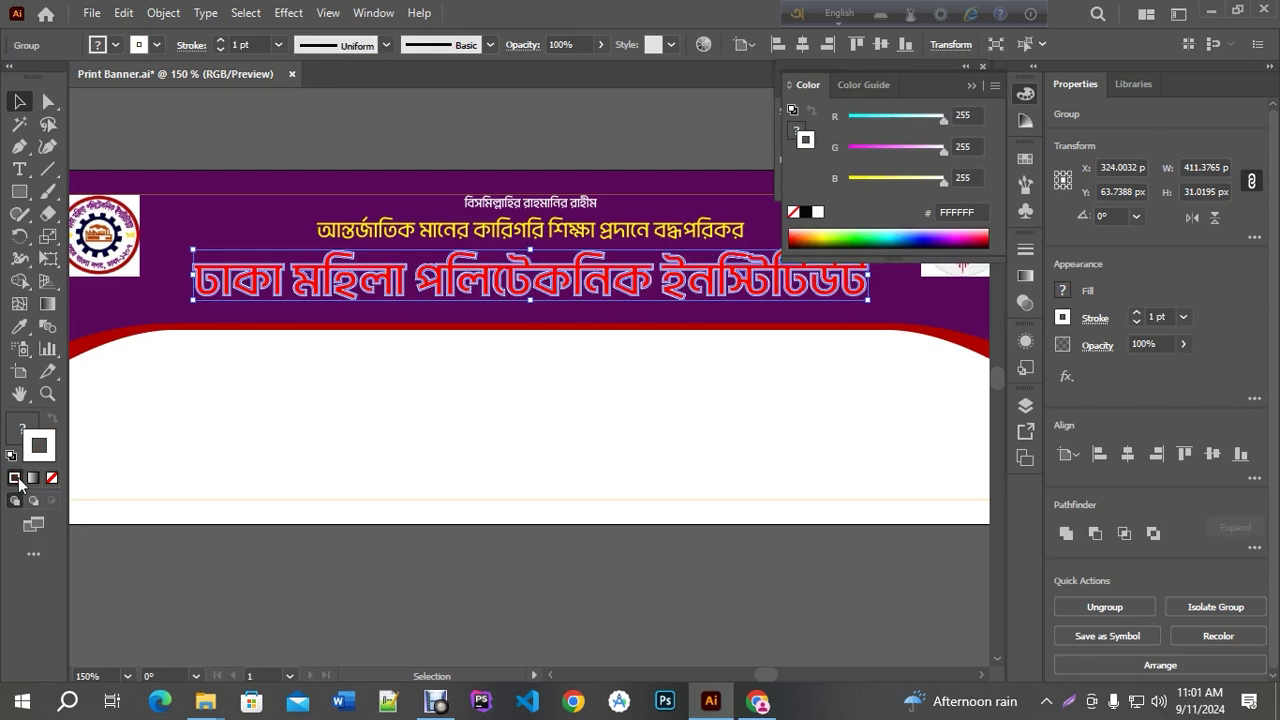
scroll(385, 318, up, 5)
scroll(385, 318, up, 1)
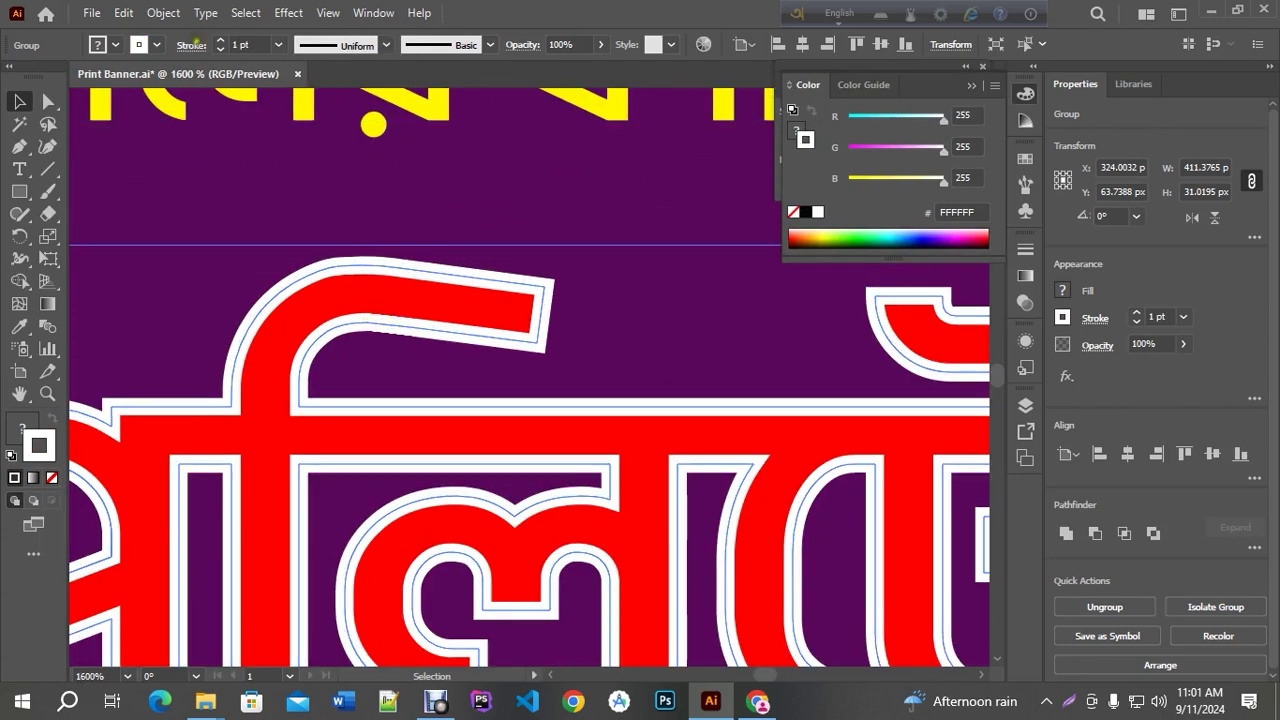
click(191, 45)
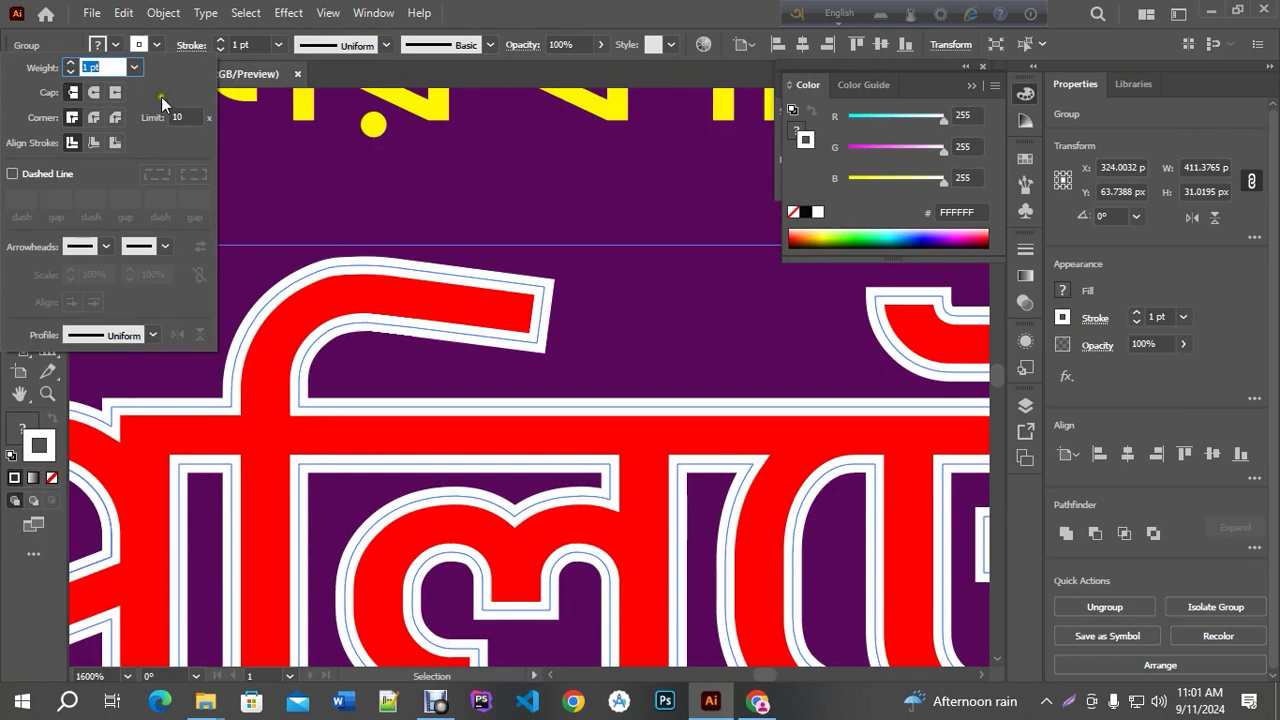
click(118, 140)
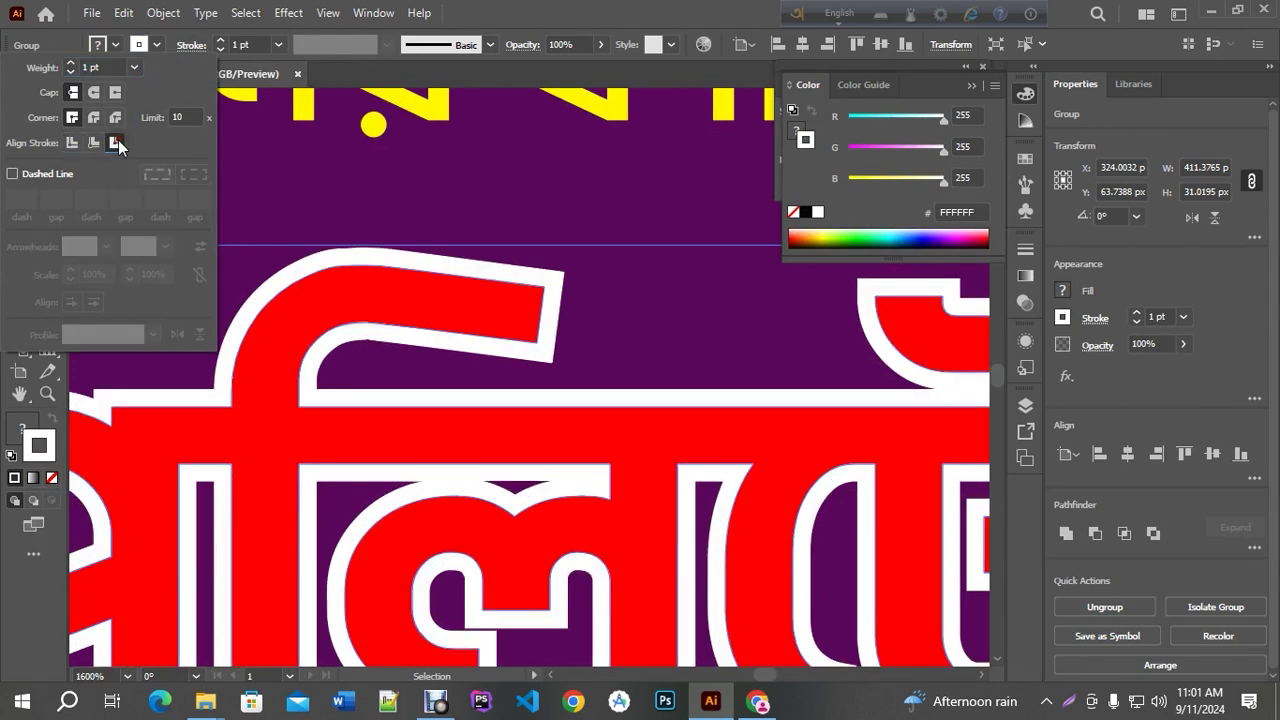
alt+scroll(533, 299, down, 6)
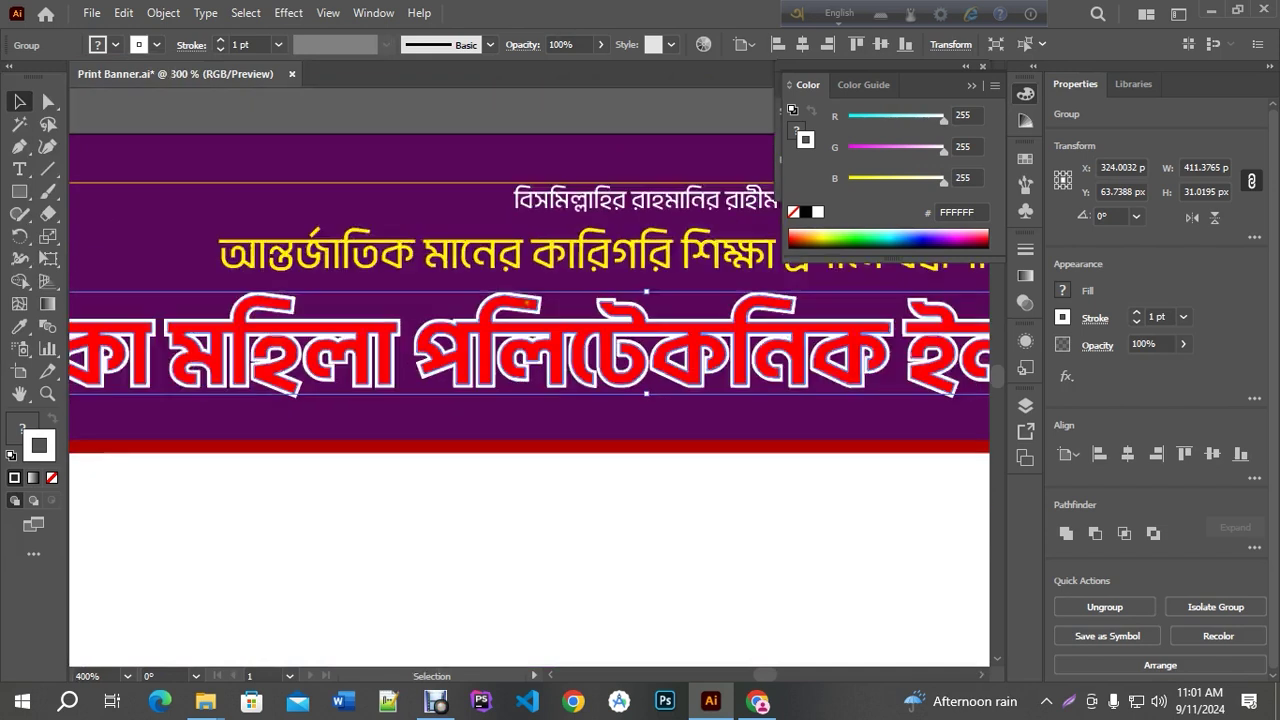
alt+scroll(800, 375, up, 2)
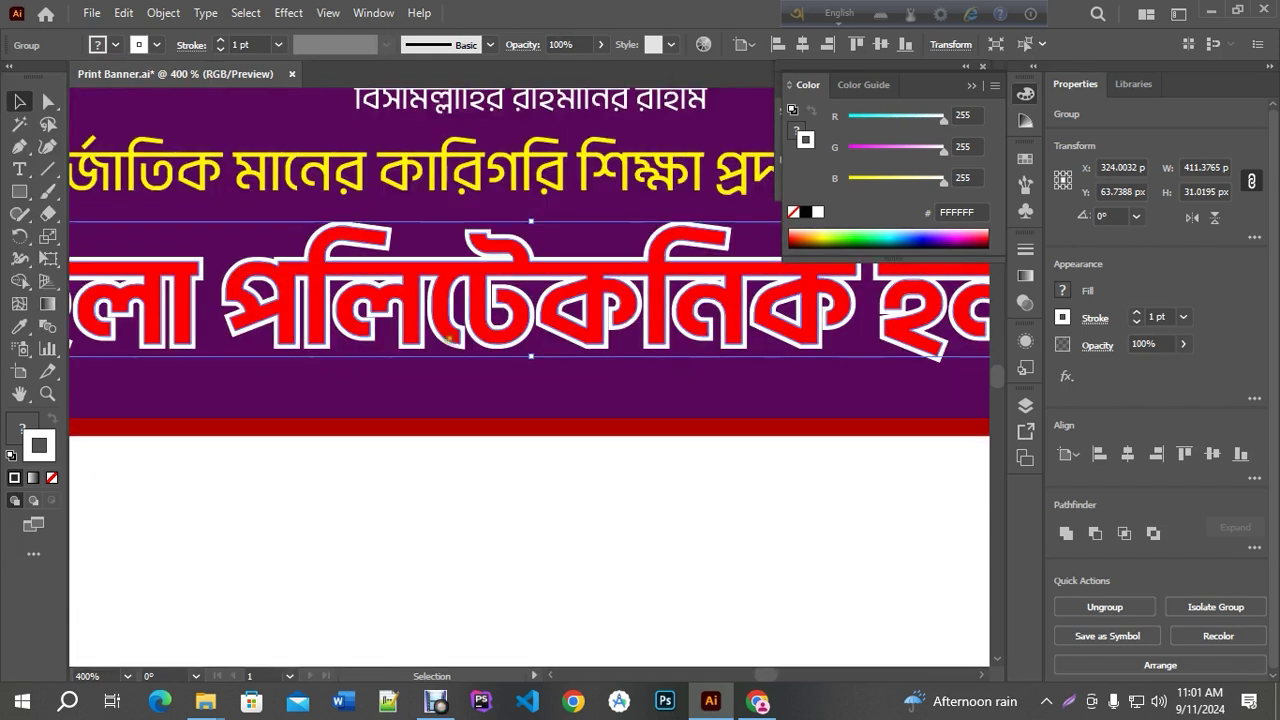
alt+scroll(800, 375, down, 1)
alt+scroll(480, 285, down, 2)
Deselect the outlined title and close the colour panel
click(471, 186)
alt+scroll(418, 348, up, 2)
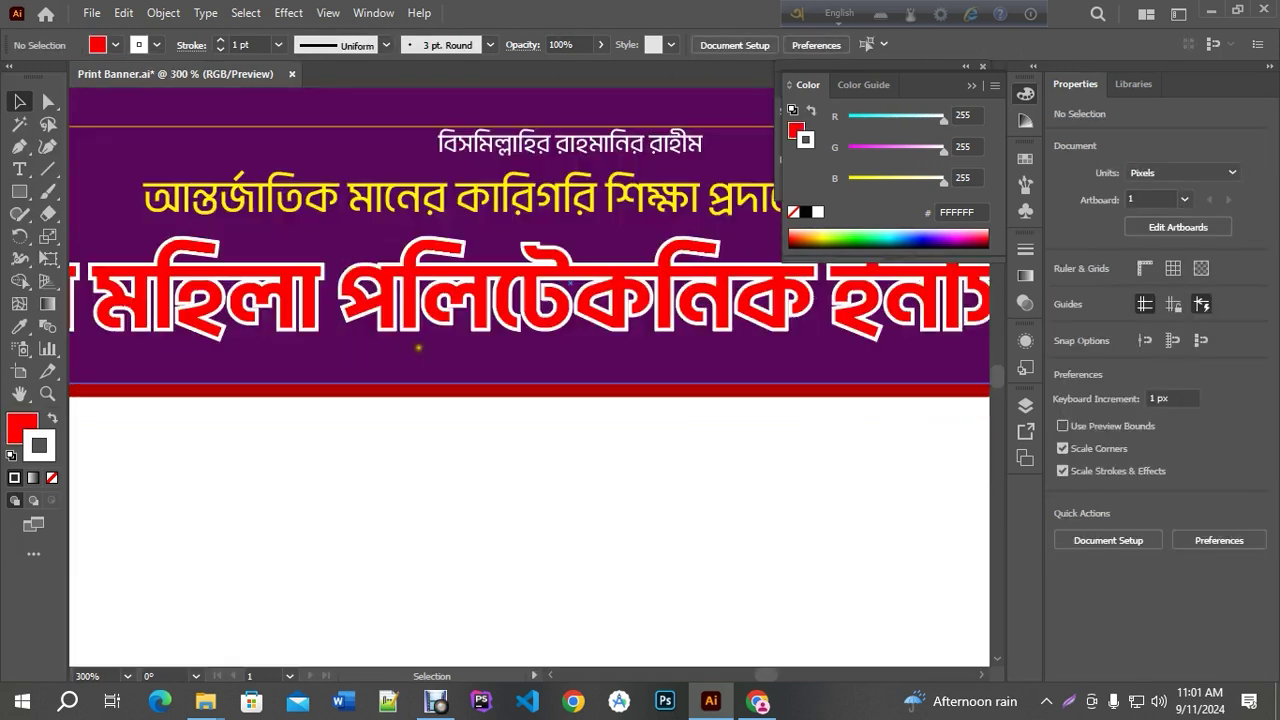
alt+scroll(470, 376, down, 2)
alt+scroll(475, 365, up, 1)
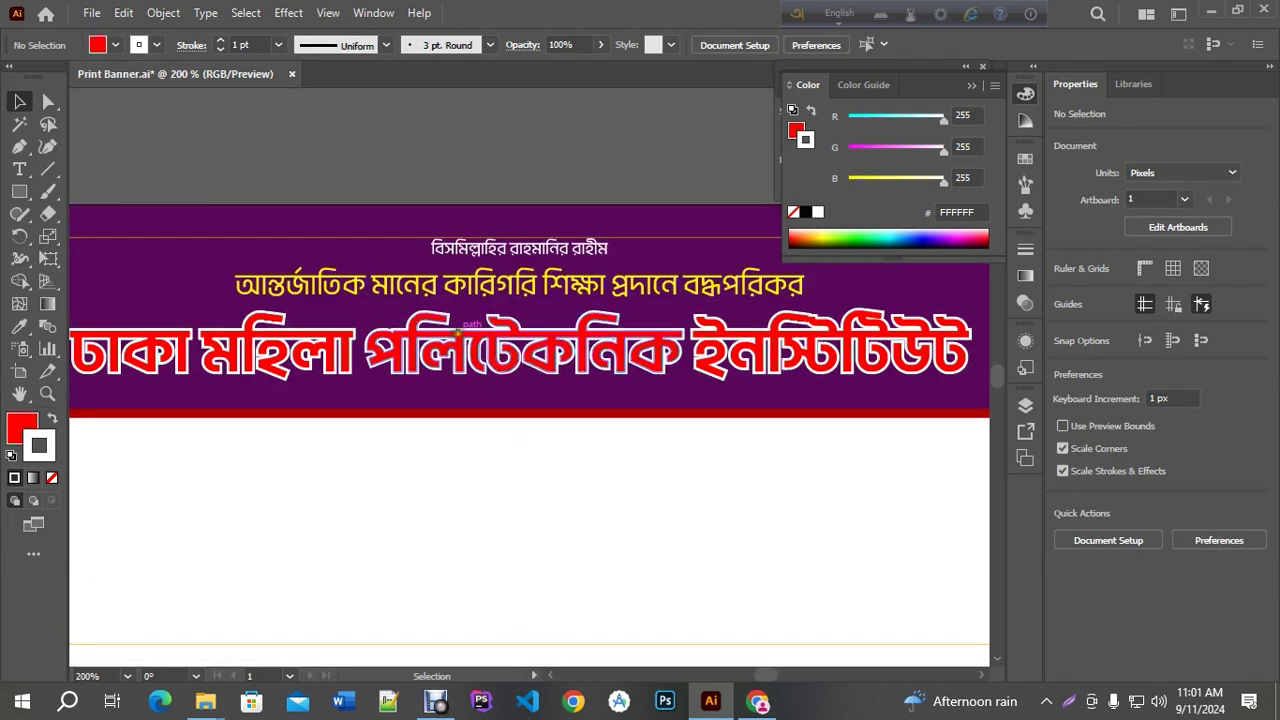
alt+scroll(437, 429, up, 4)
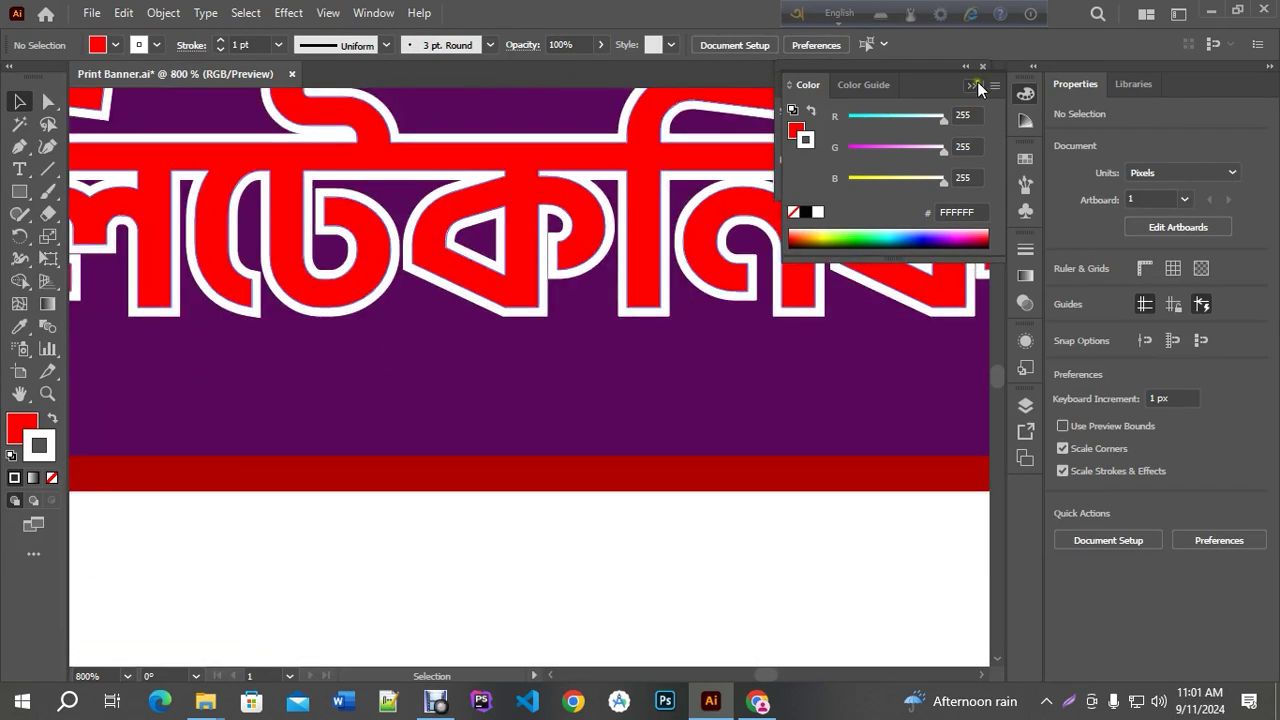
click(982, 67)
Add a Drop Shadow effect to the outlined title group
click(540, 257)
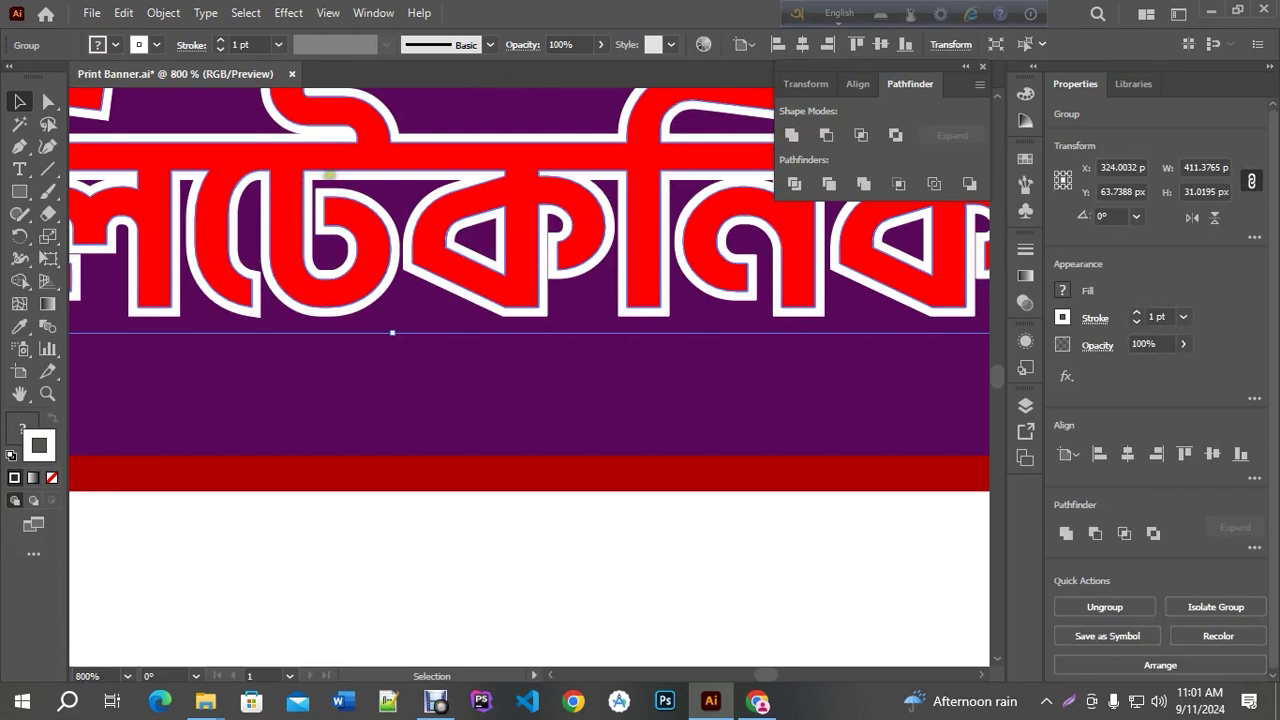
click(287, 13)
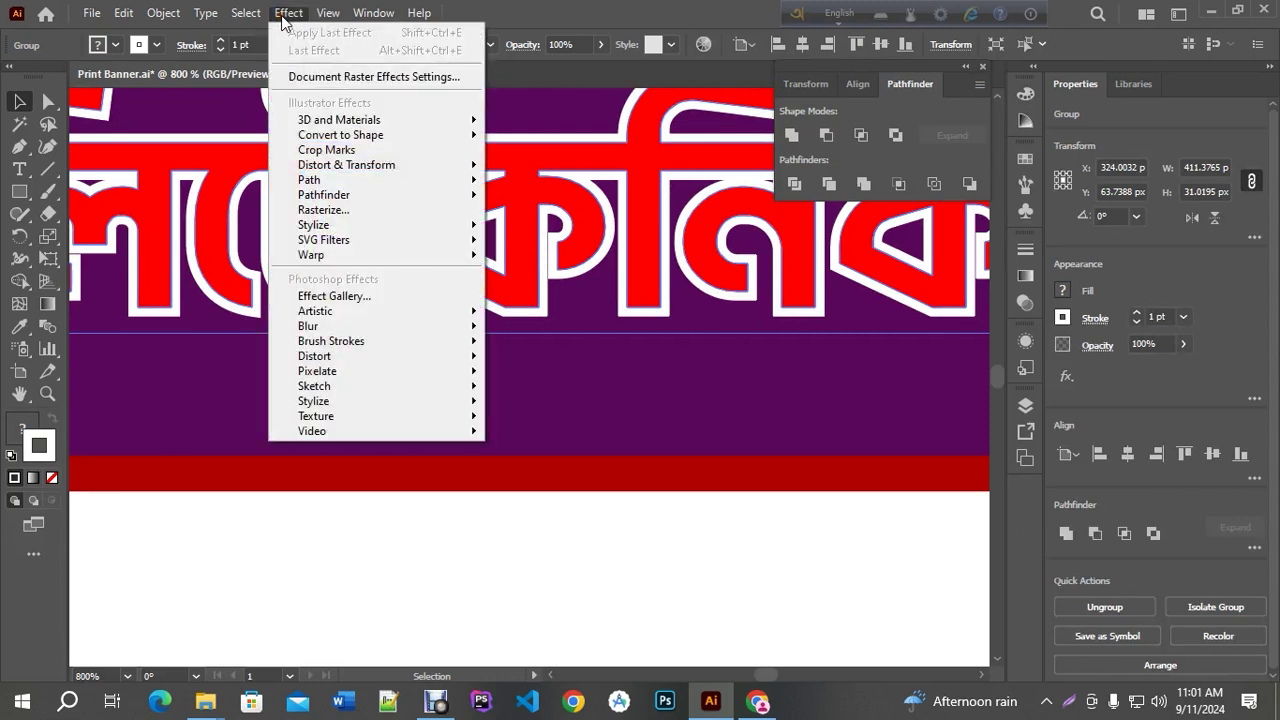
mouse_move(328, 226)
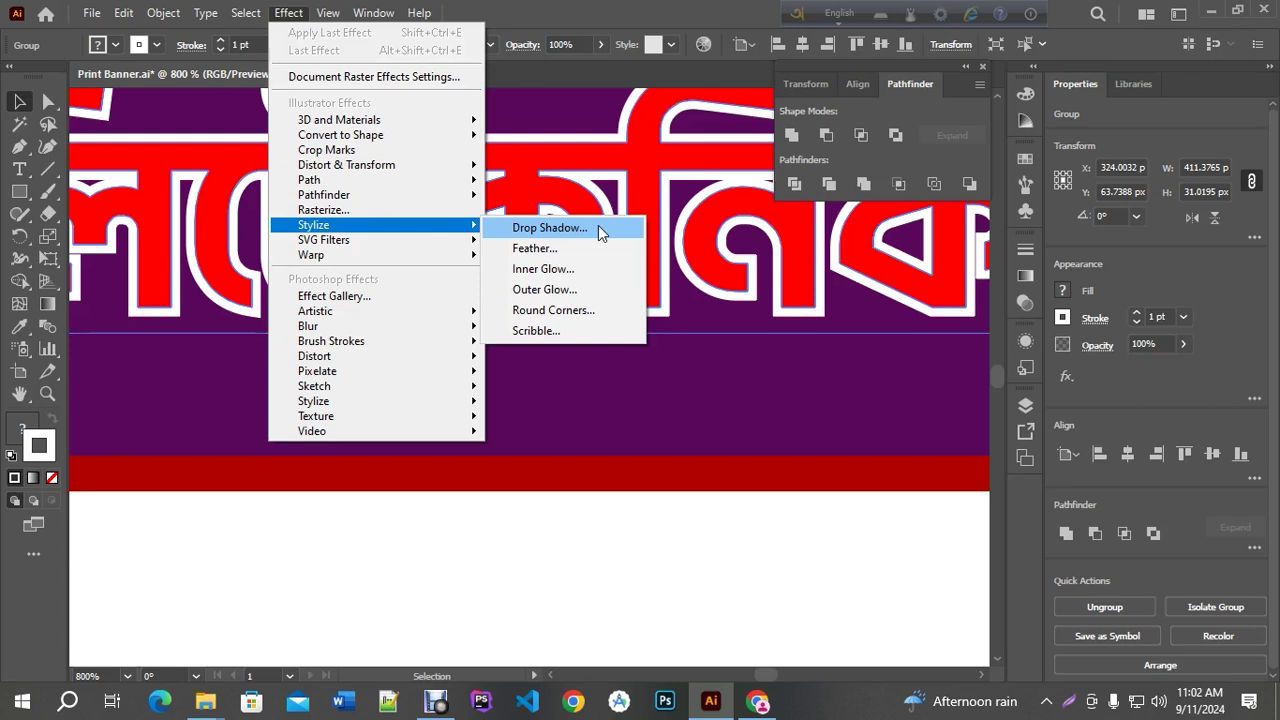
click(598, 228)
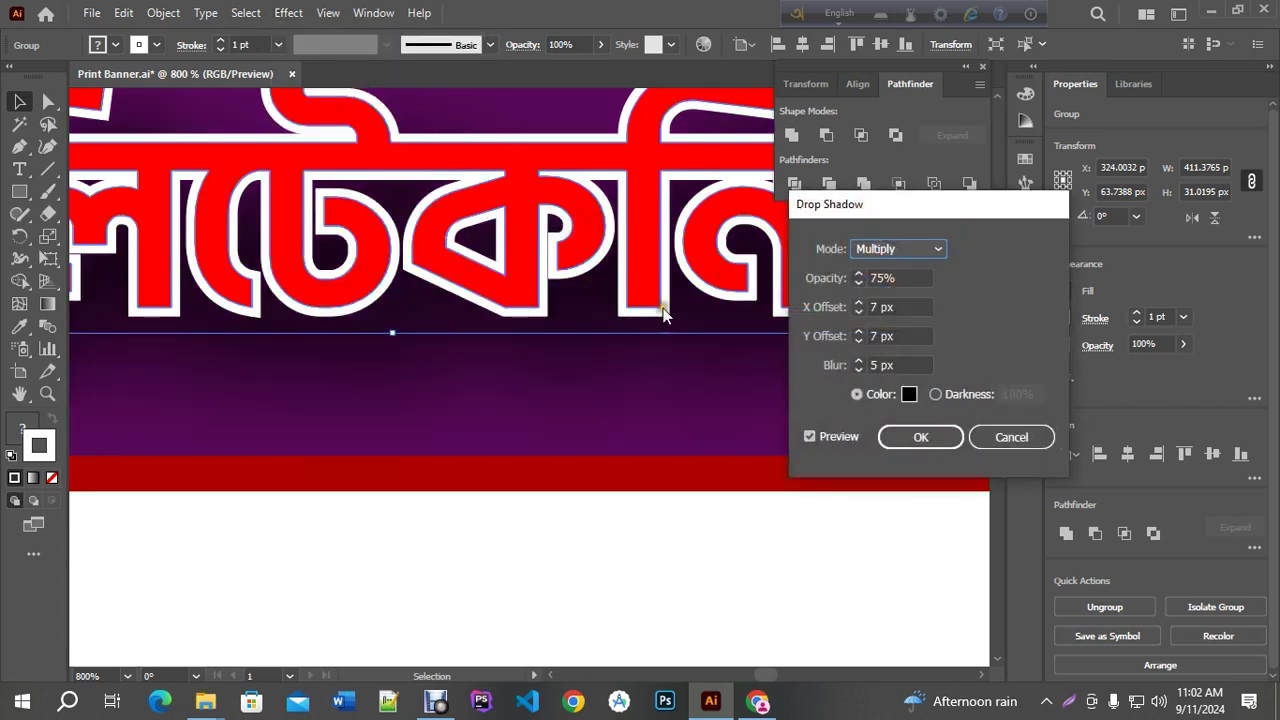
Set the drop shadow to 1 px X and Y offsets with 1 px blur, and apply it
click(859, 341)
key(Down)
key(Down)
key(Down)
click(859, 312)
key(Down)
key(Down)
key(Down)
key(Down)
click(858, 370)
key(Down)
key(Down)
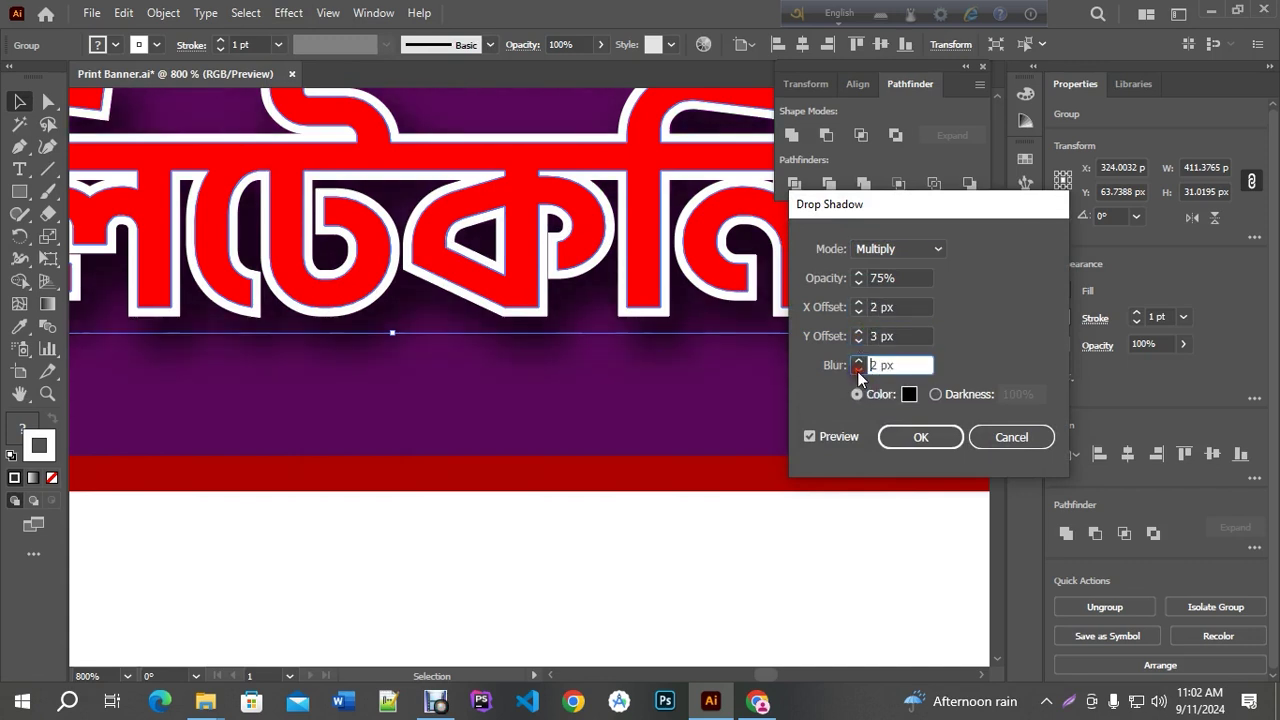
click(858, 369)
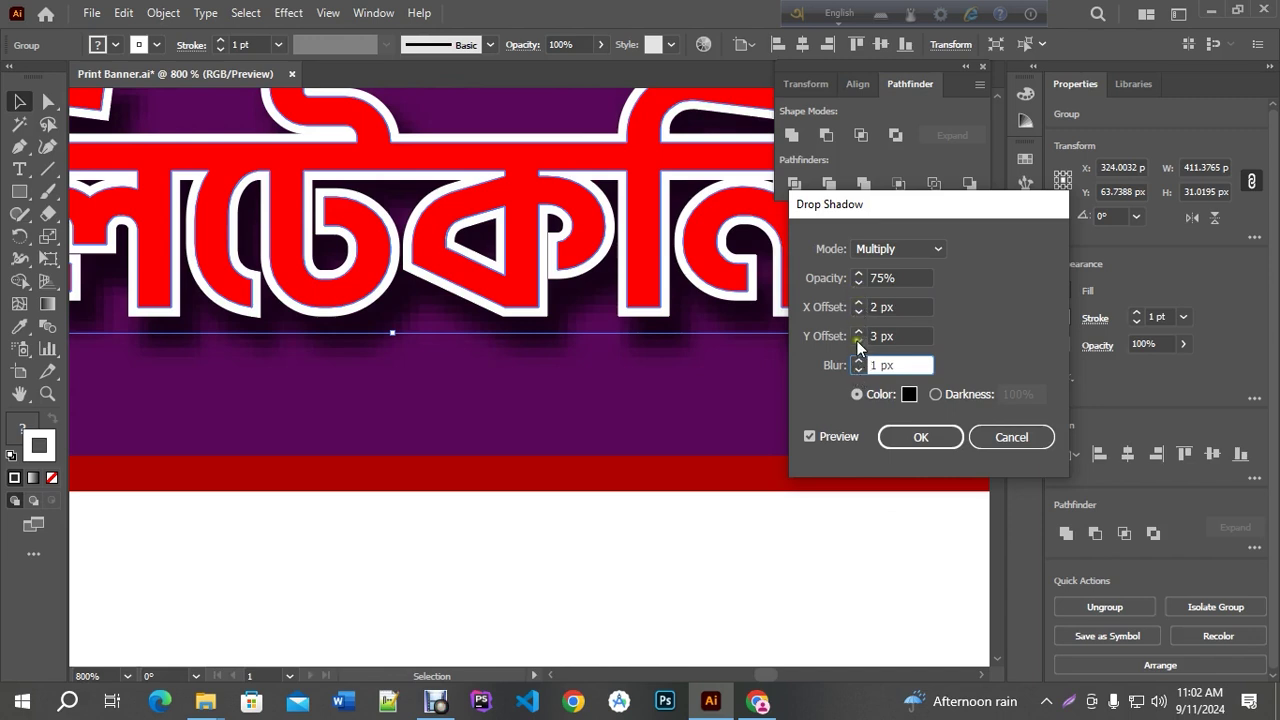
click(858, 340)
click(858, 311)
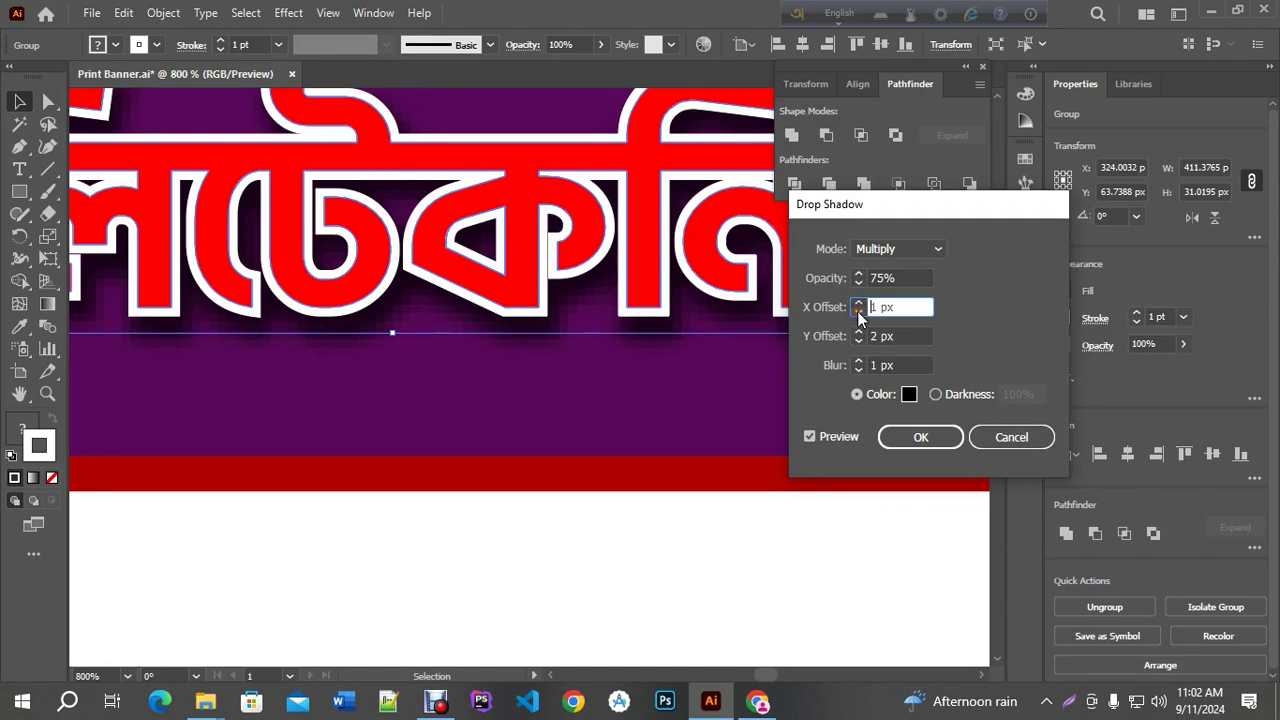
click(858, 340)
click(858, 341)
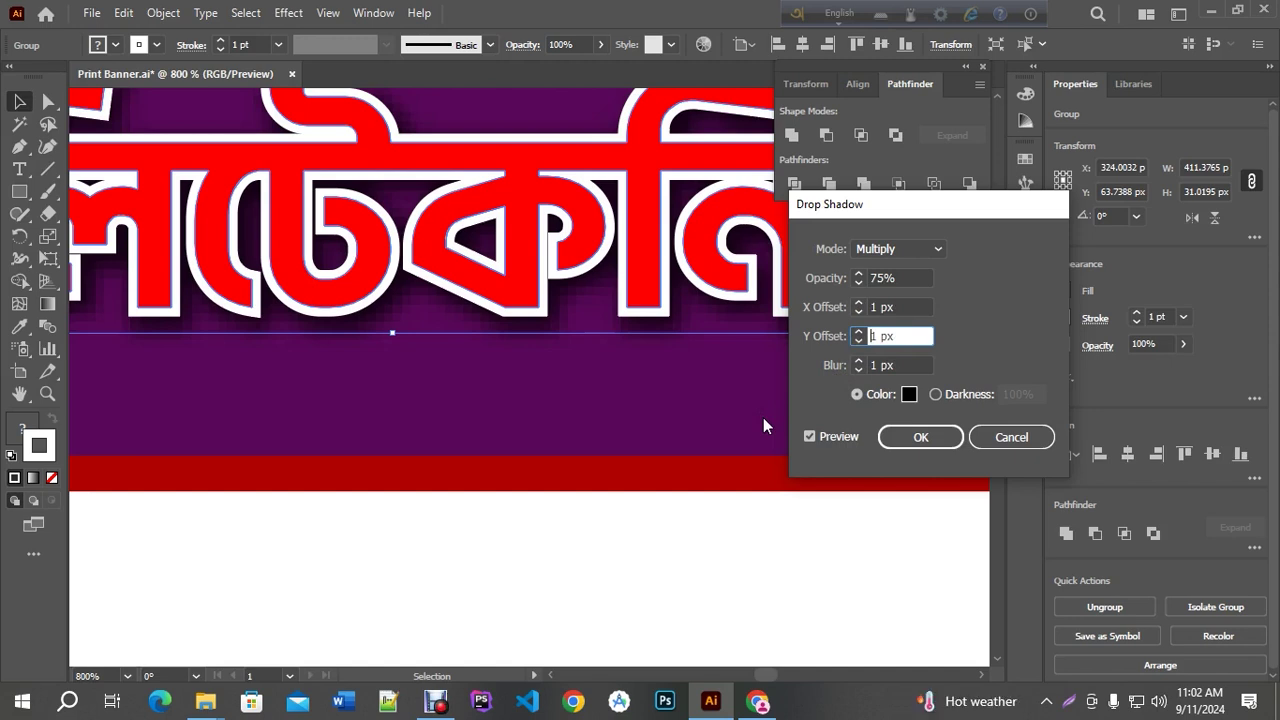
click(909, 437)
Deselect the title, fit the whole banner in view and save the file
key(ctrl+0)
click(517, 191)
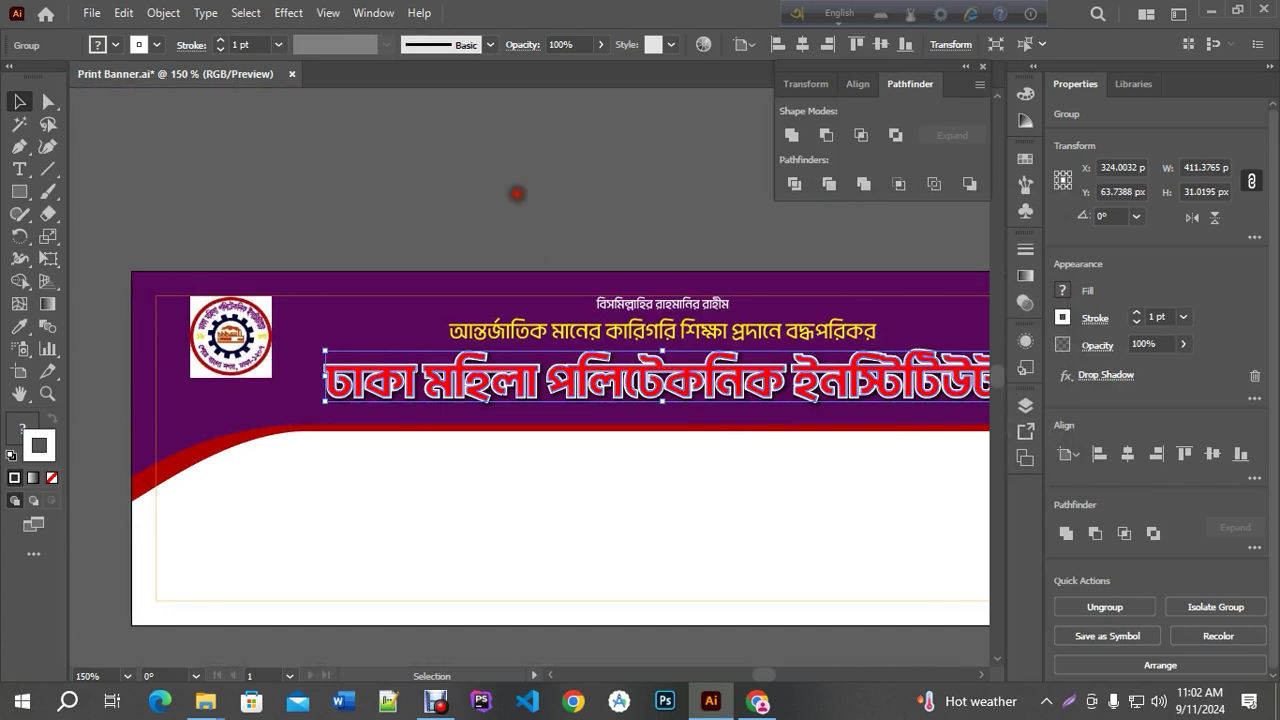
drag(722, 242, 659, 184)
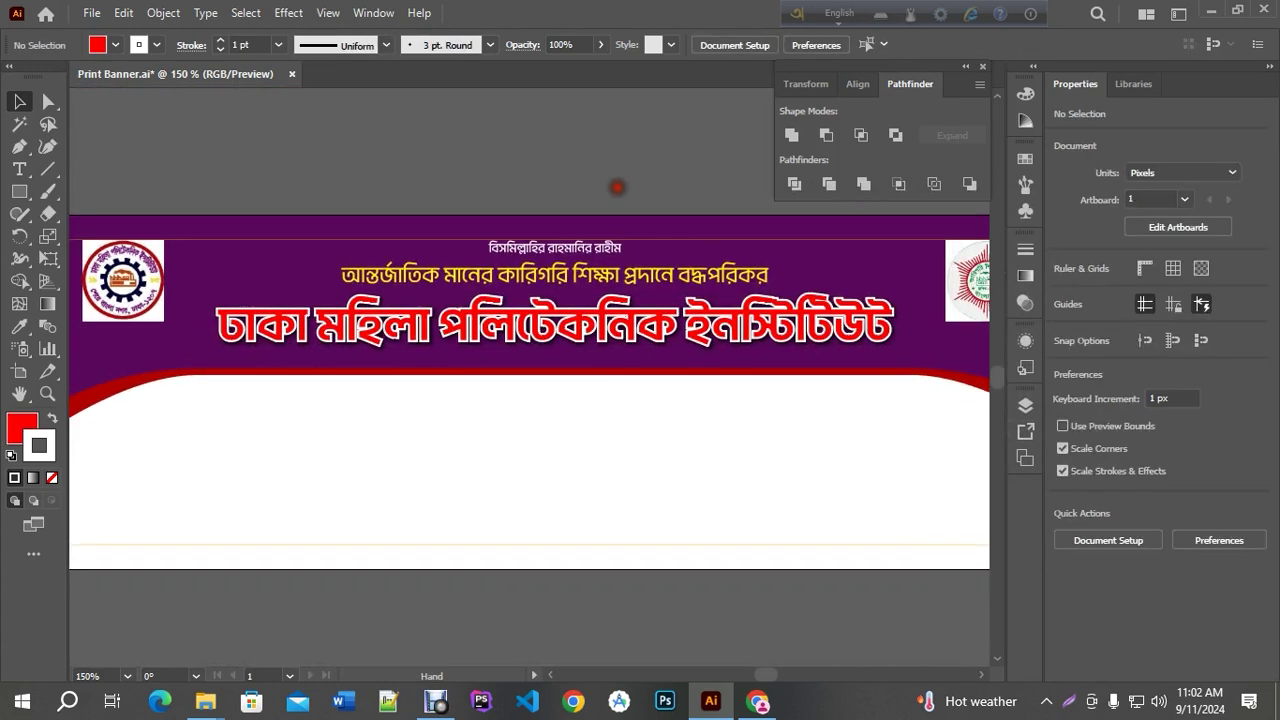
click(981, 66)
key(ctrl+1)
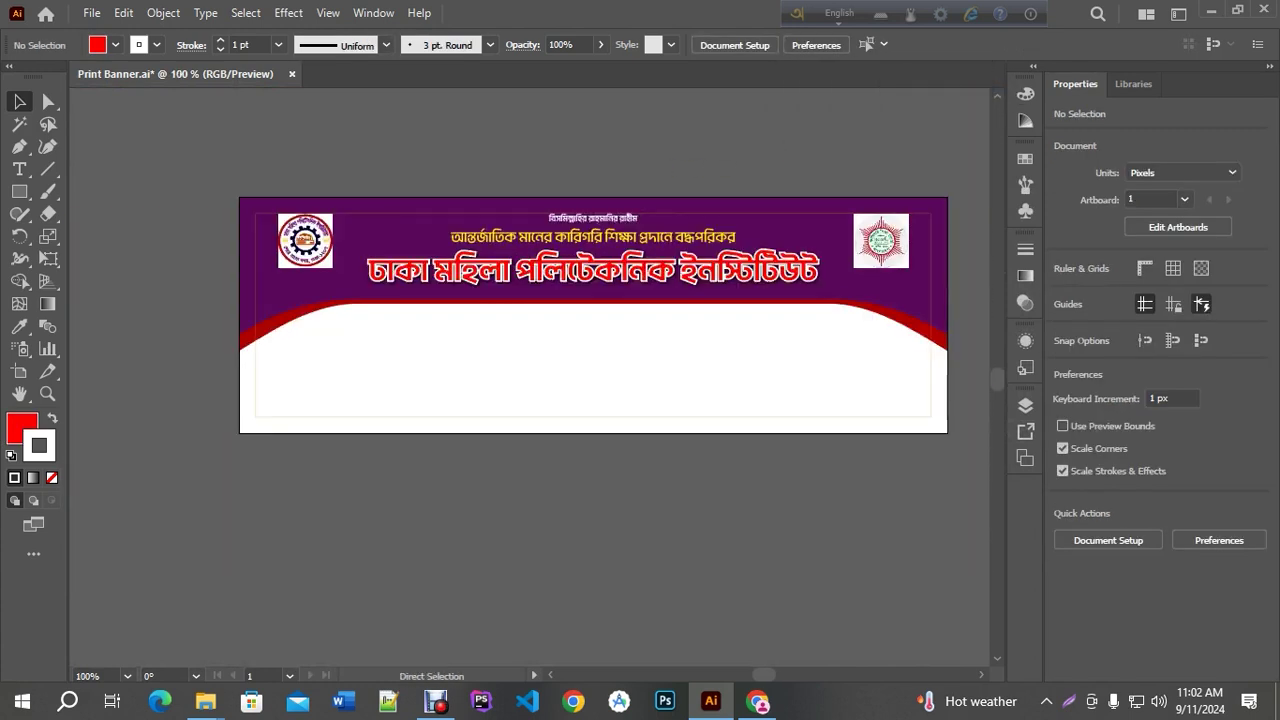
key(ctrl+s)
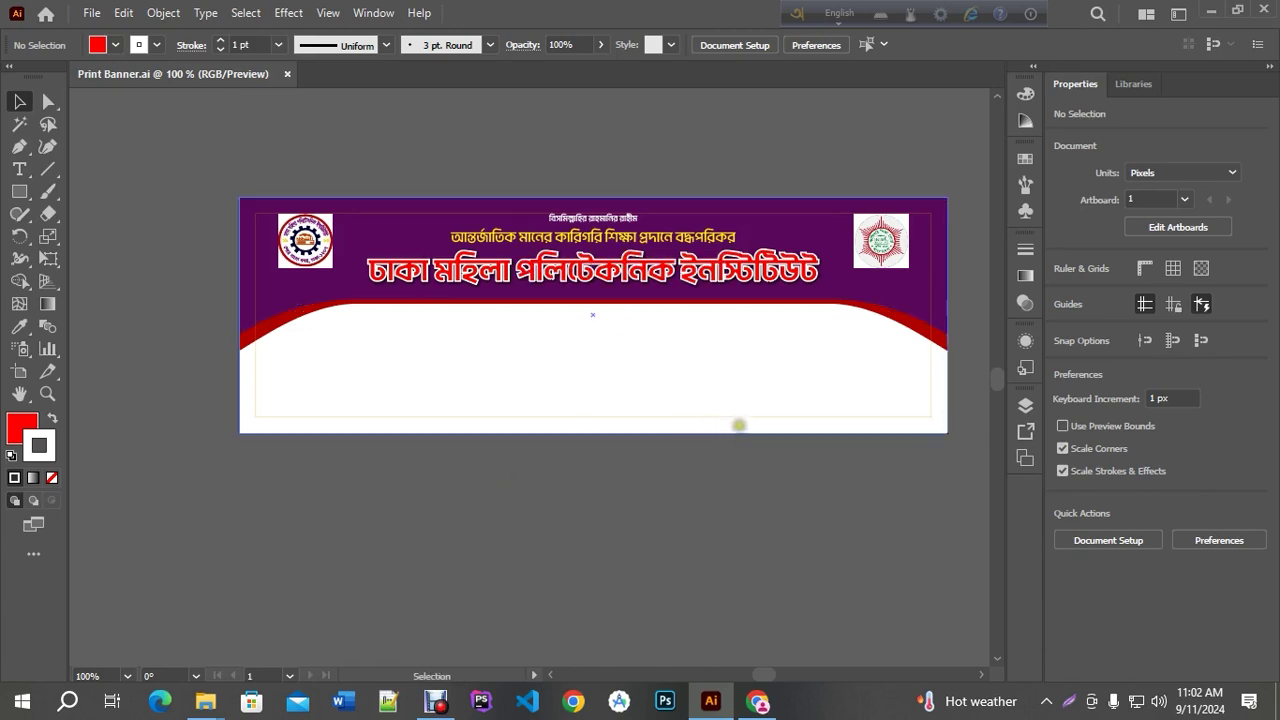
click(758, 701)
Search Google for 'ভর্তি চলছে' and show image results
key(ctrl+a)
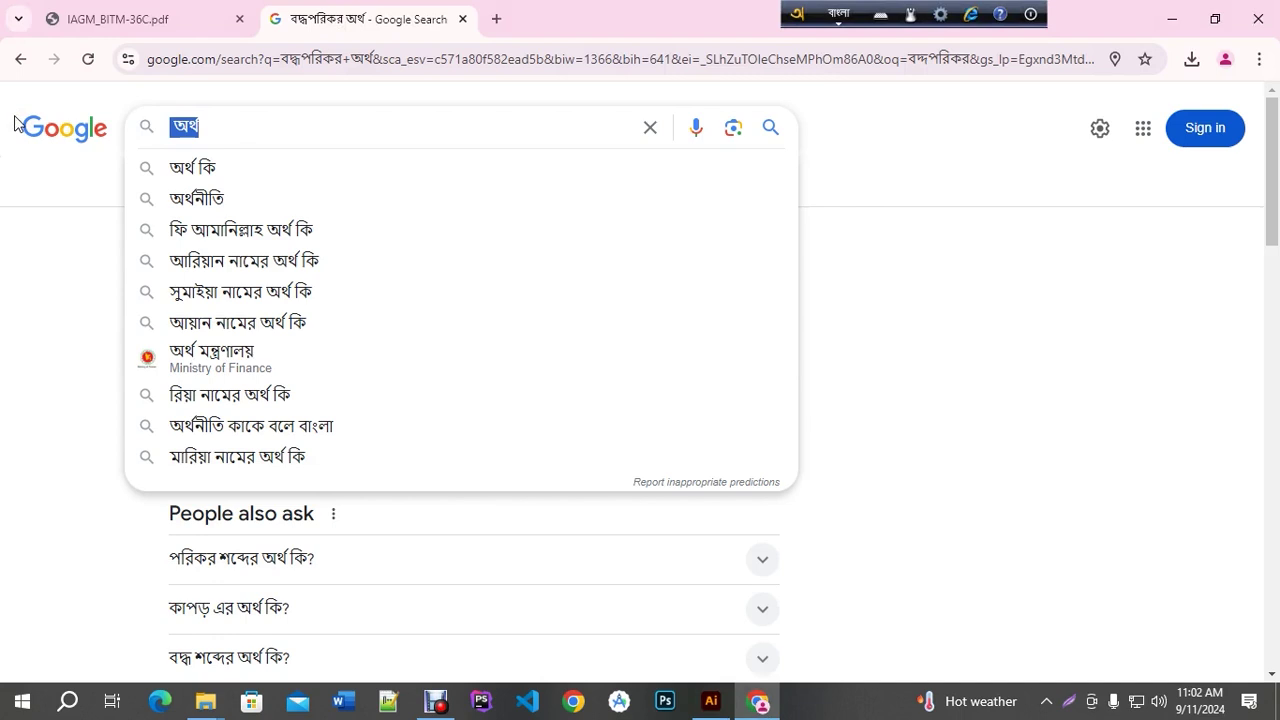
text(ভরতি)
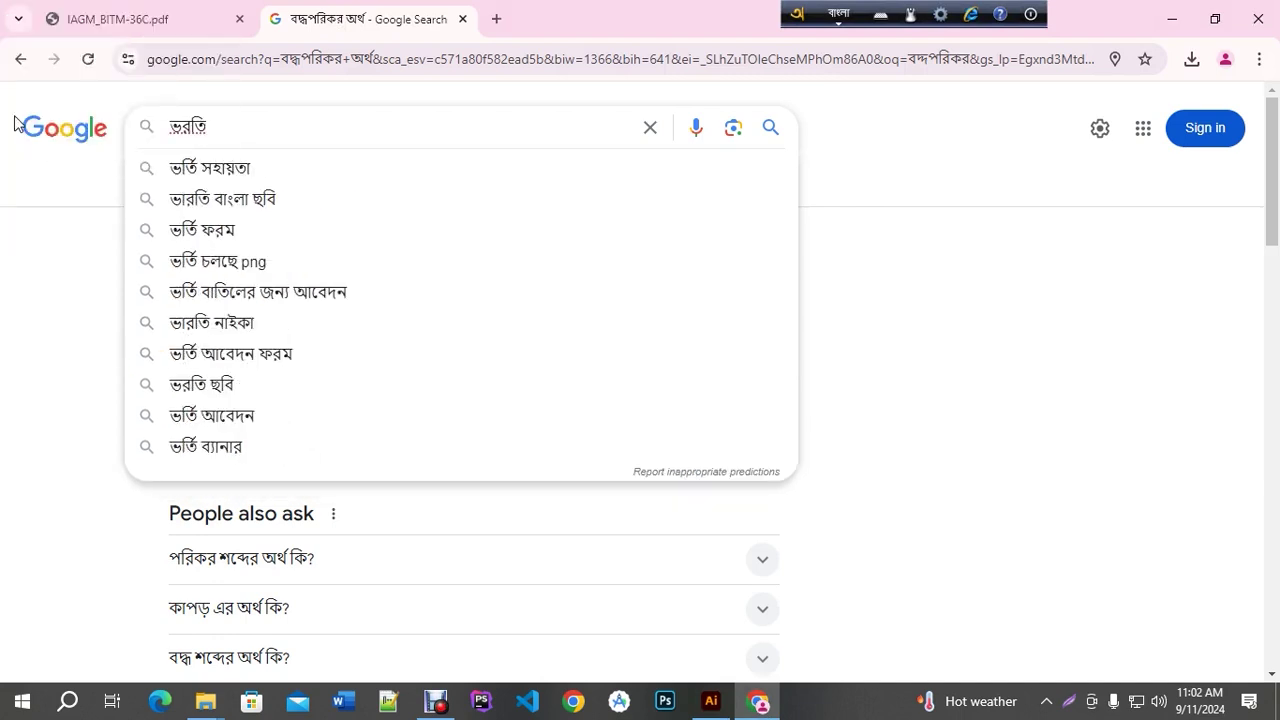
text( চলছে)
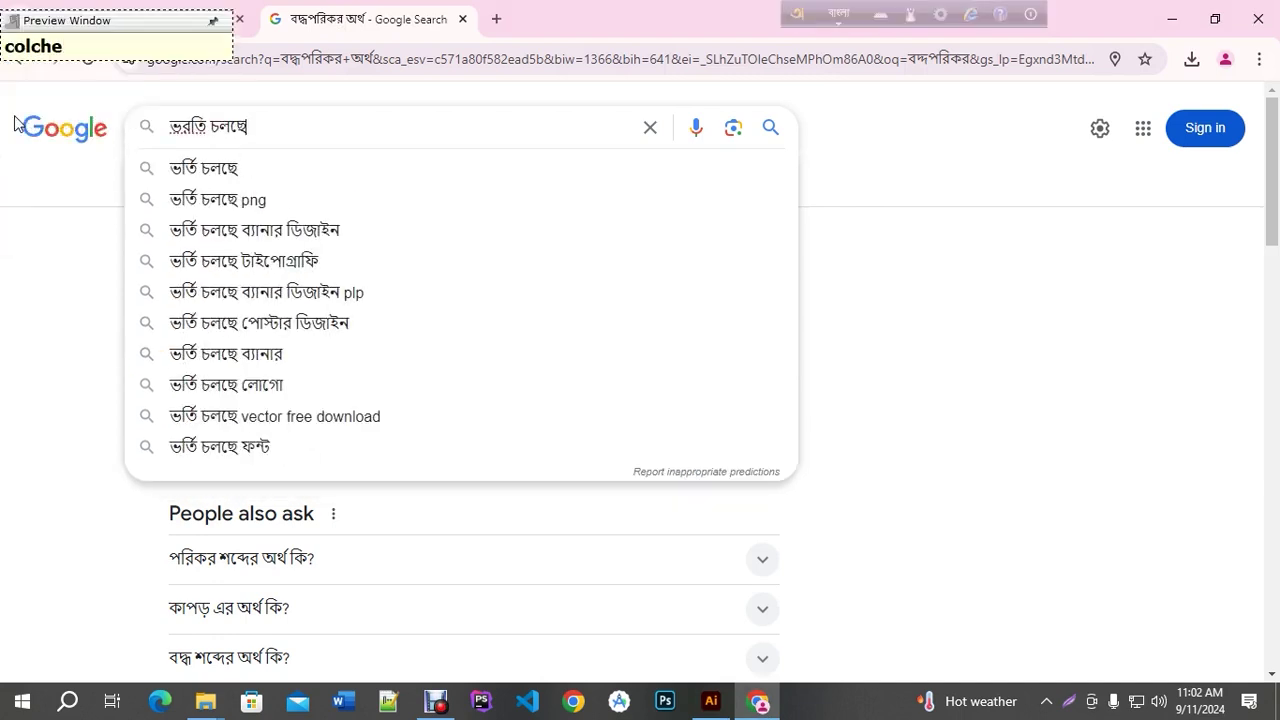
click(182, 170)
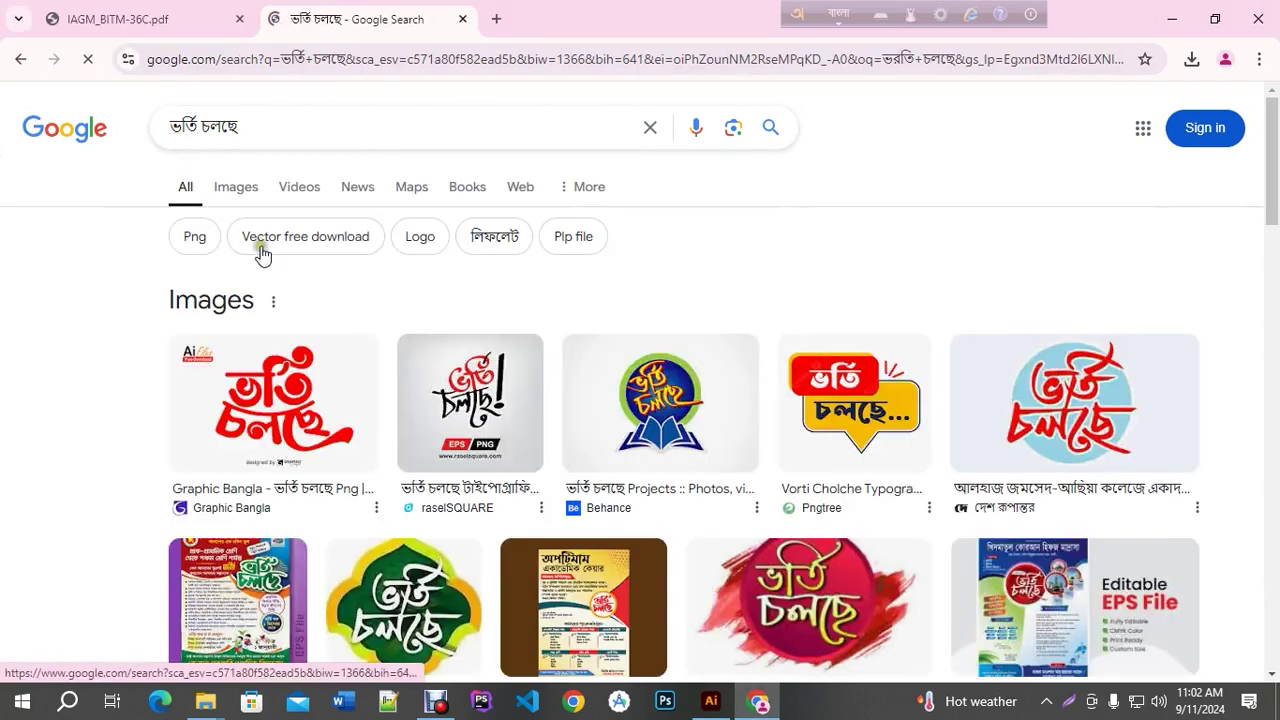
click(236, 190)
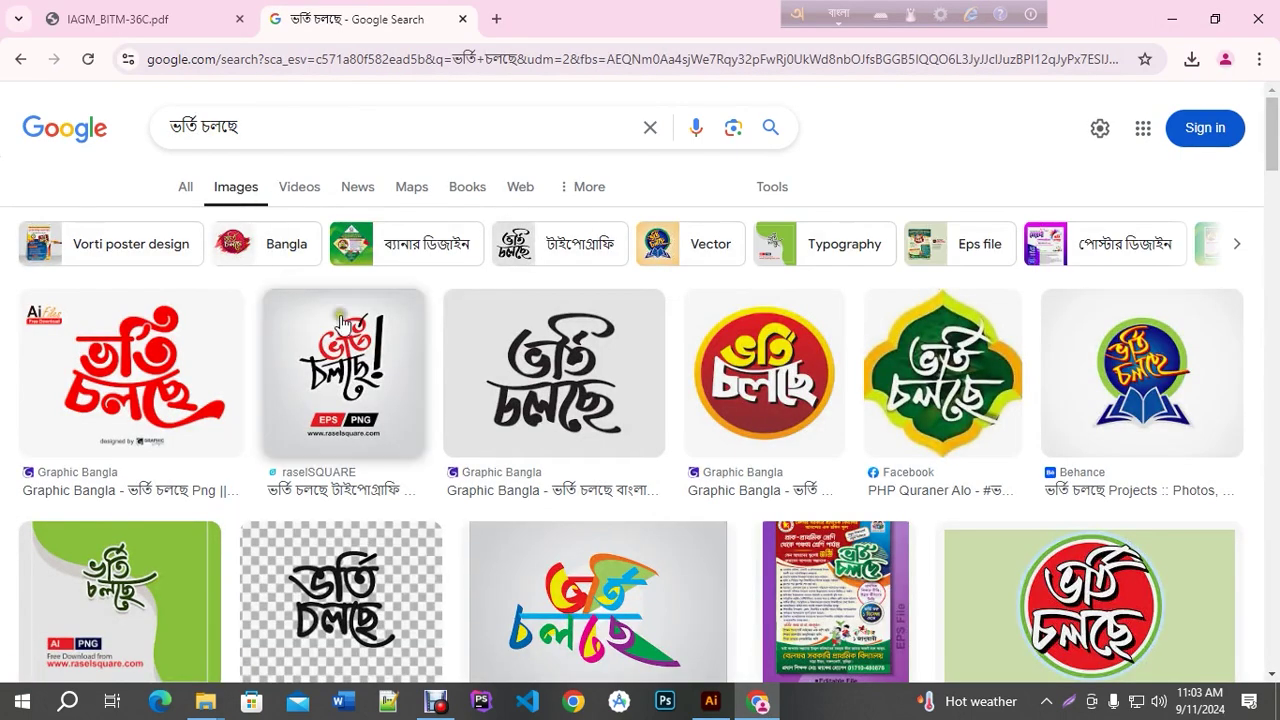
scroll(340, 322, down, 1)
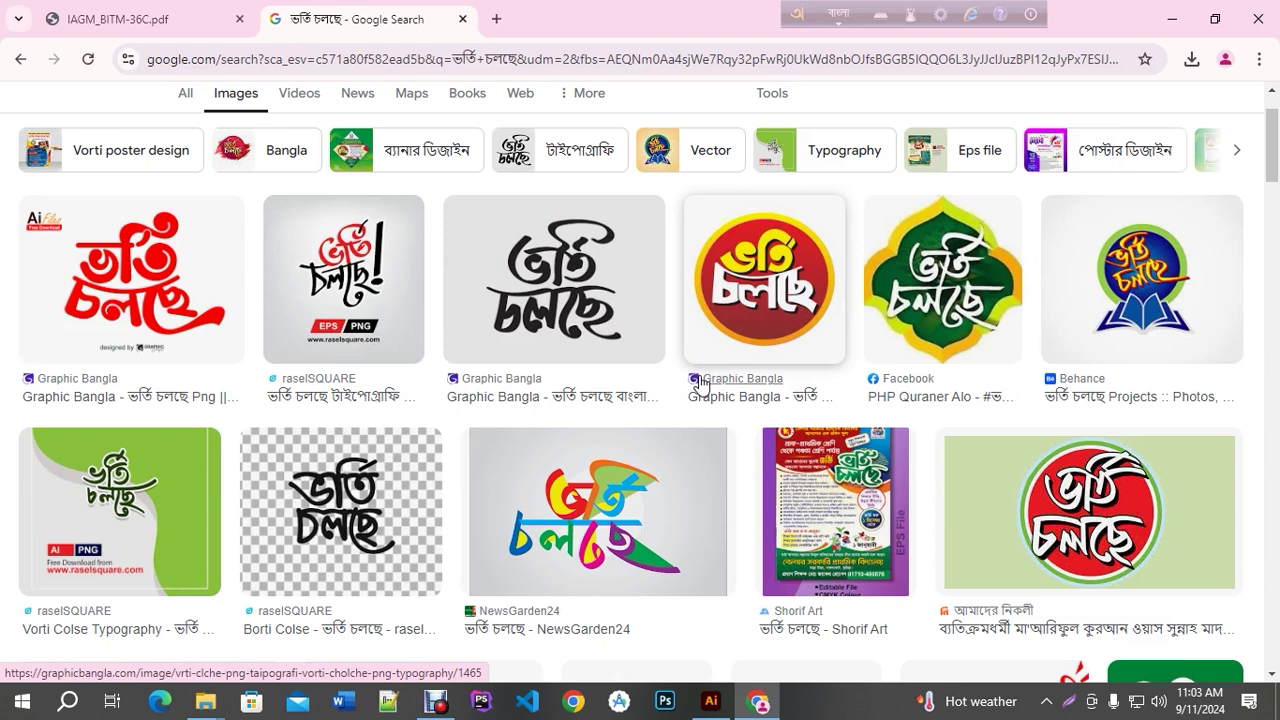
Preview the black calligraphic lettering result and copy the image
click(568, 276)
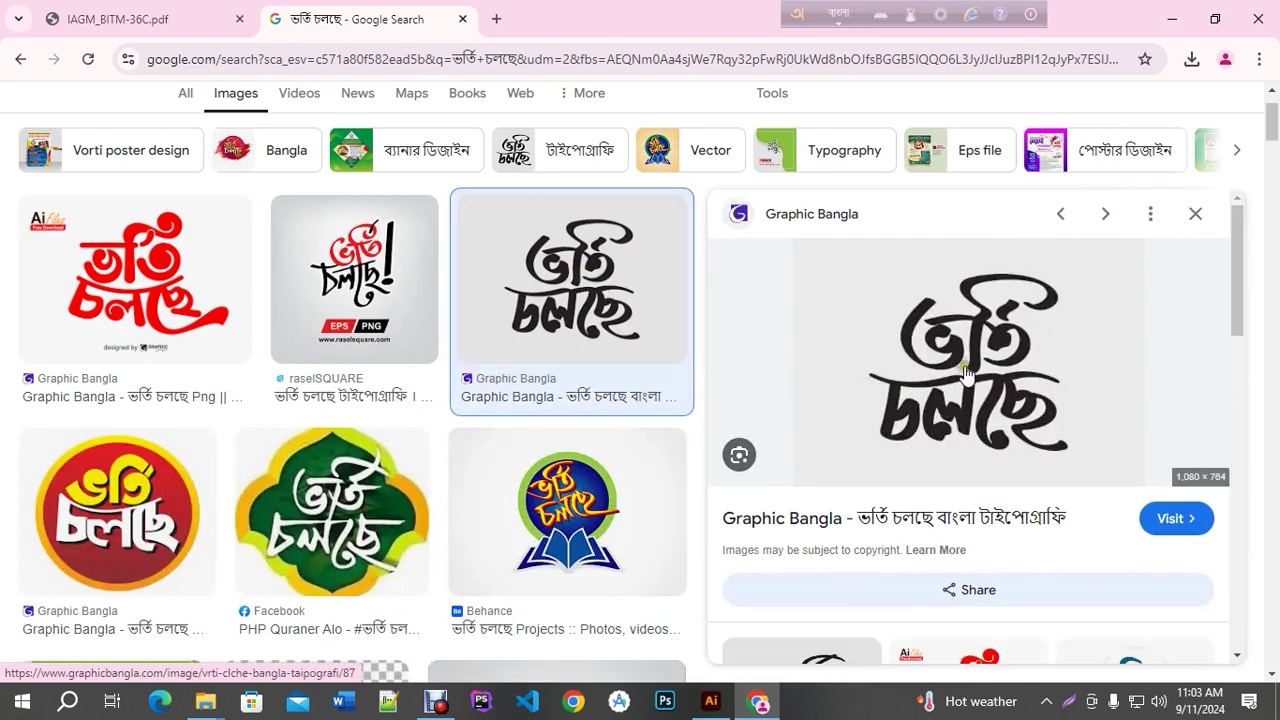
right_click(966, 372)
scroll(1030, 546, down, 2)
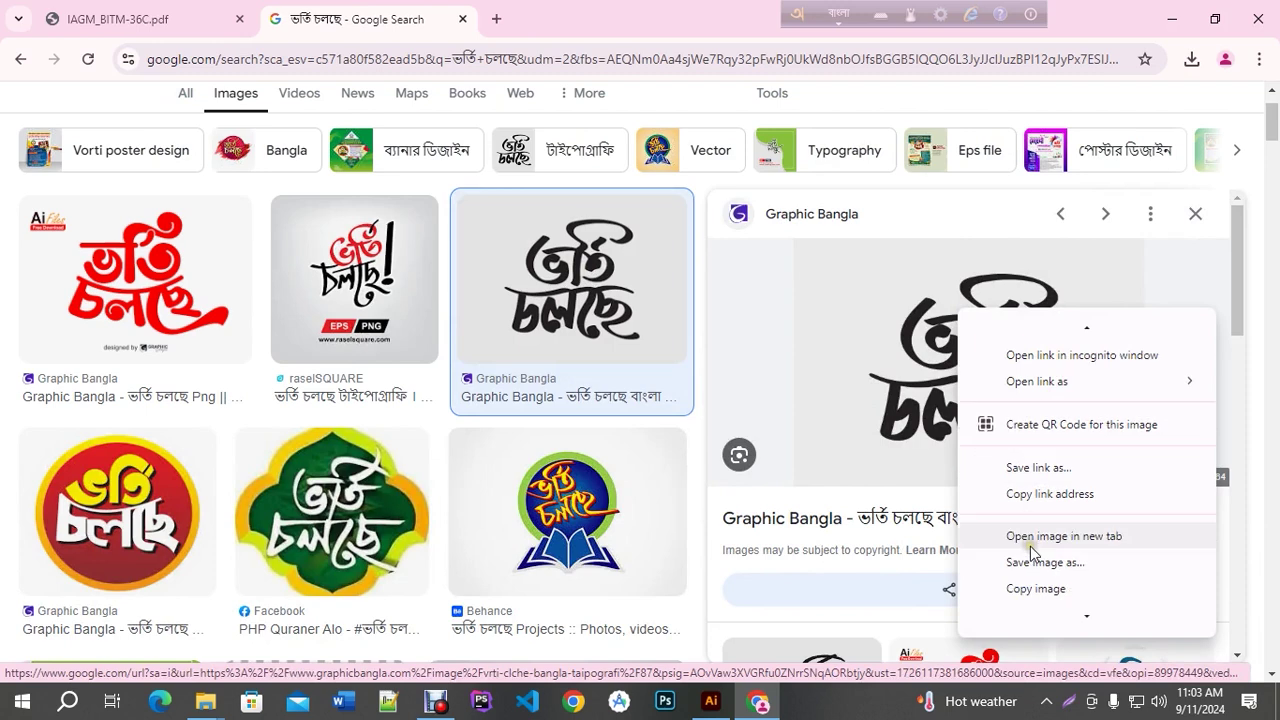
click(1050, 596)
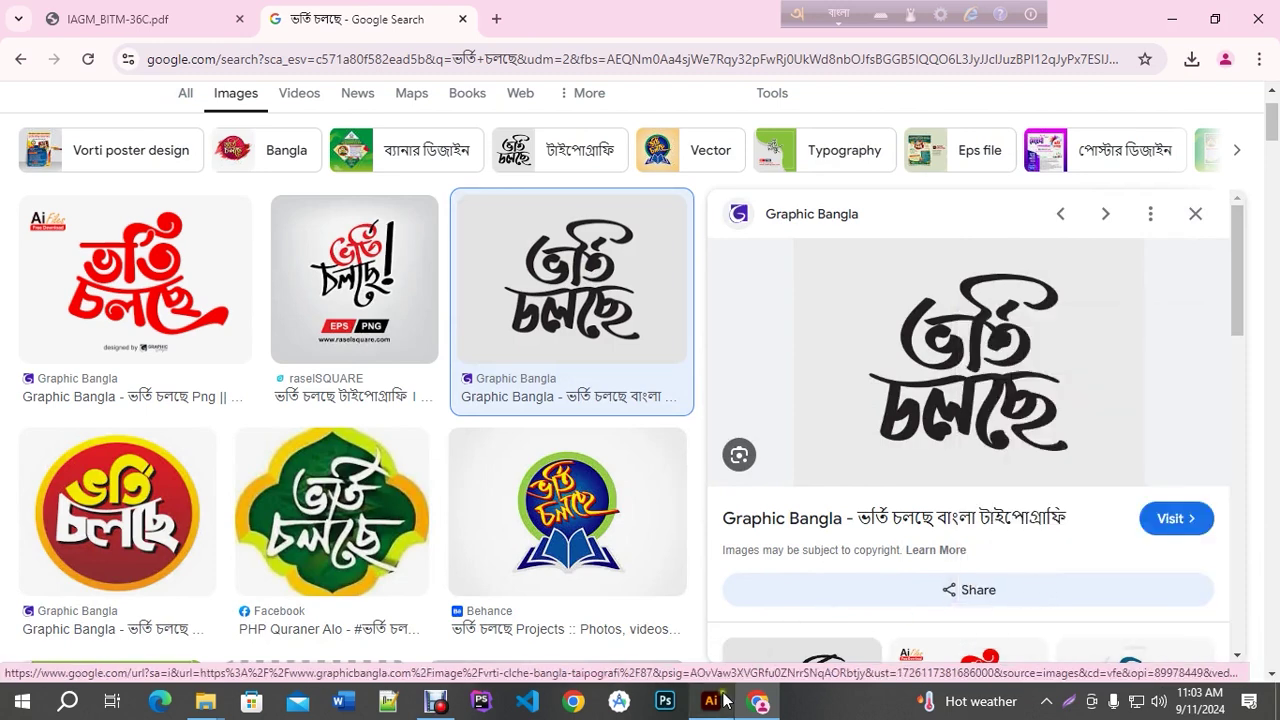
click(711, 701)
Paste the 'ভর্তি চলছে' lettering image, shrink it and park it left of the banner
key(ctrl+v)
key(ctrl+1)
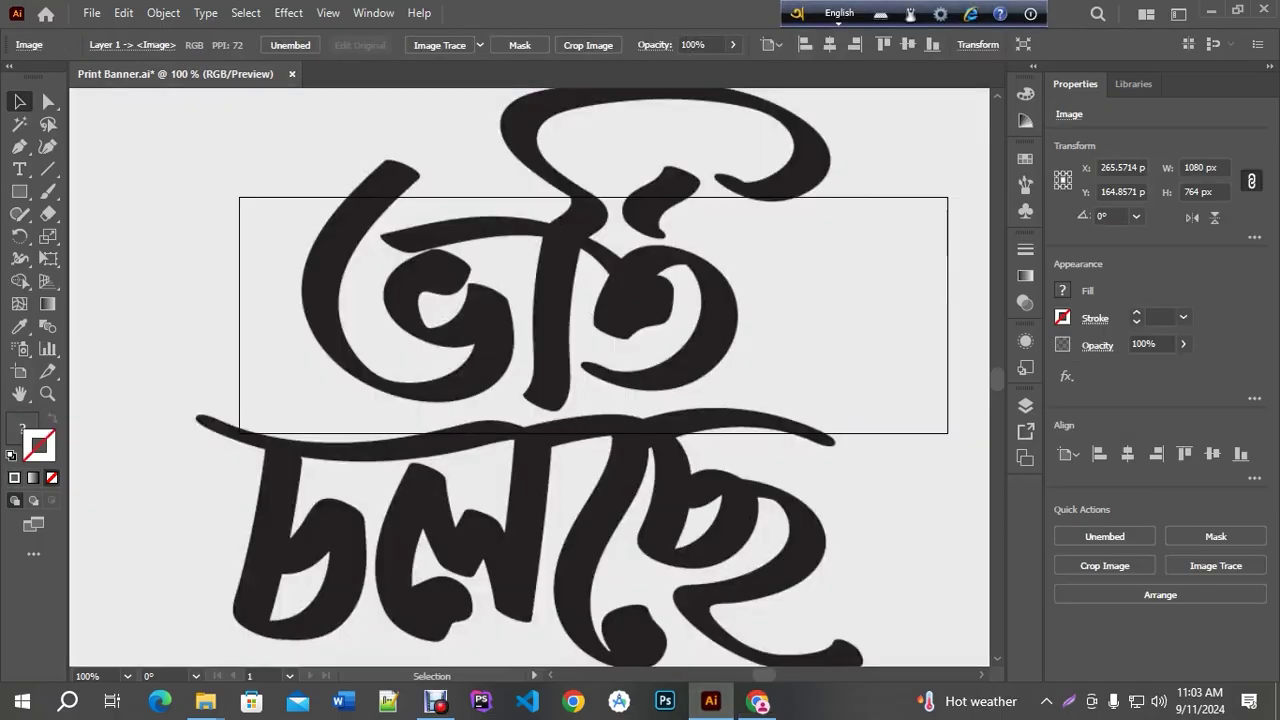
scroll(636, 374, down, 3)
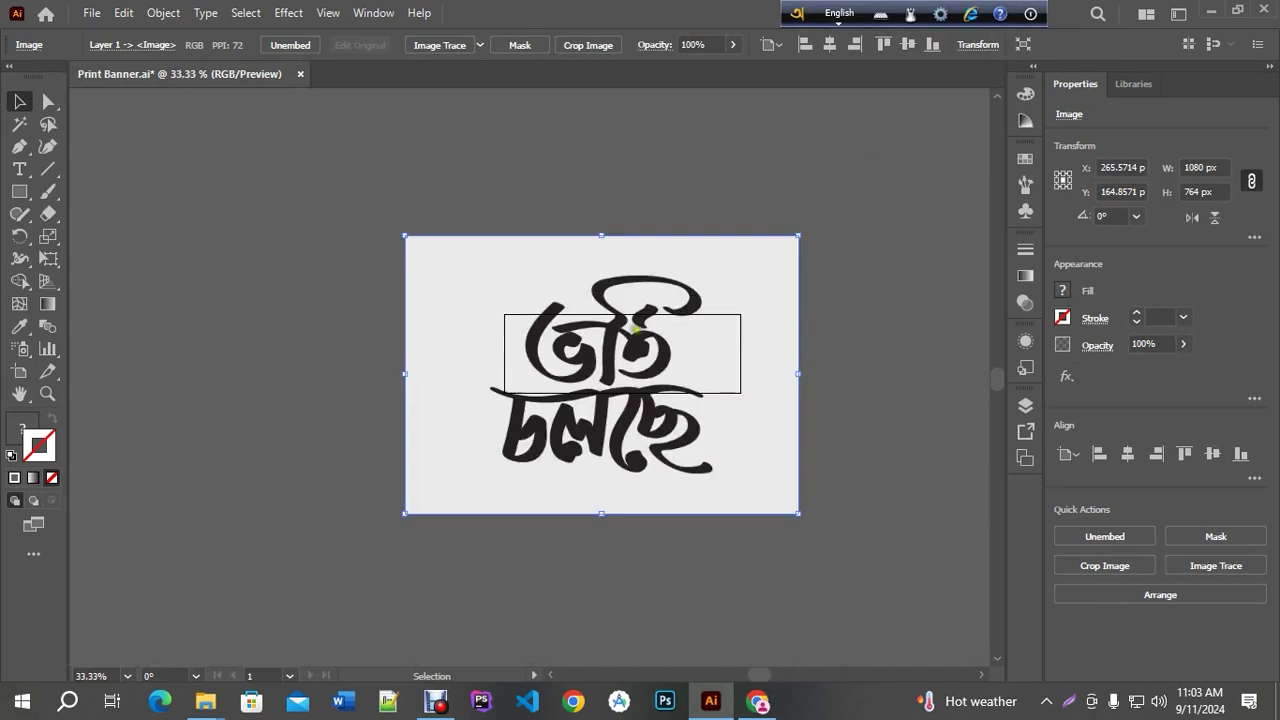
click(618, 273)
drag(618, 273, 424, 372)
scroll(413, 375, up, 4)
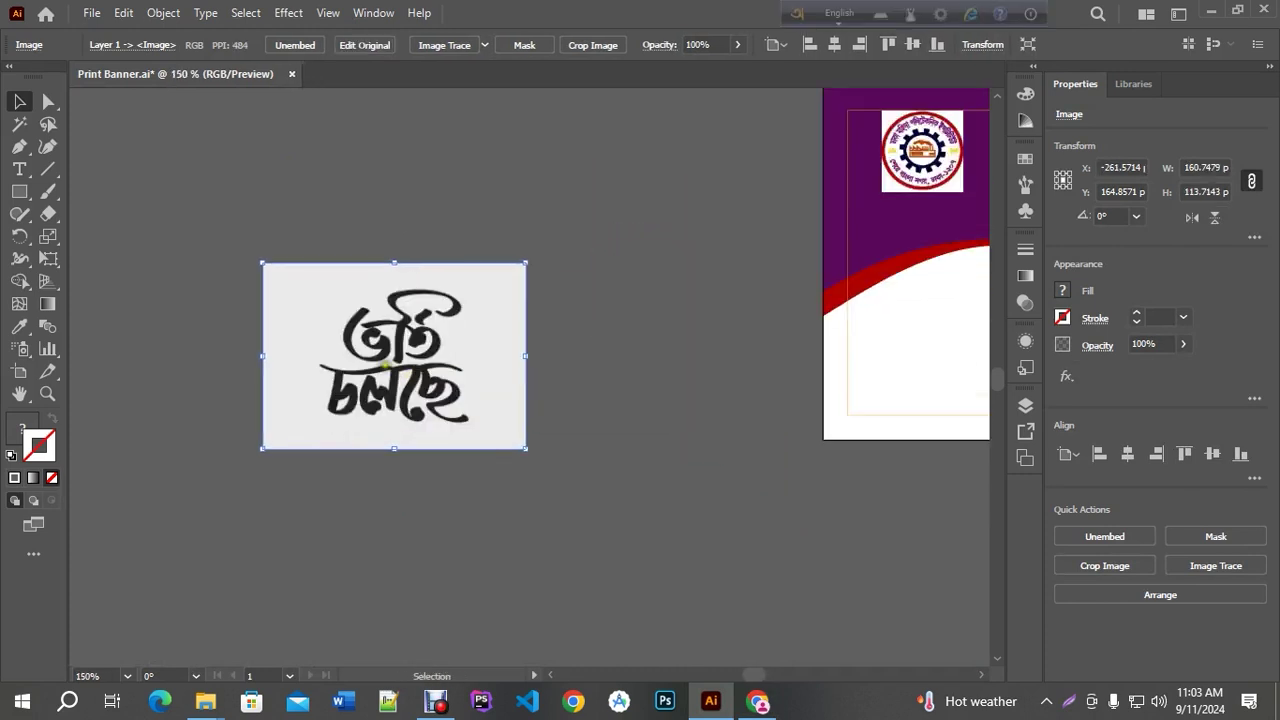
click(22, 428)
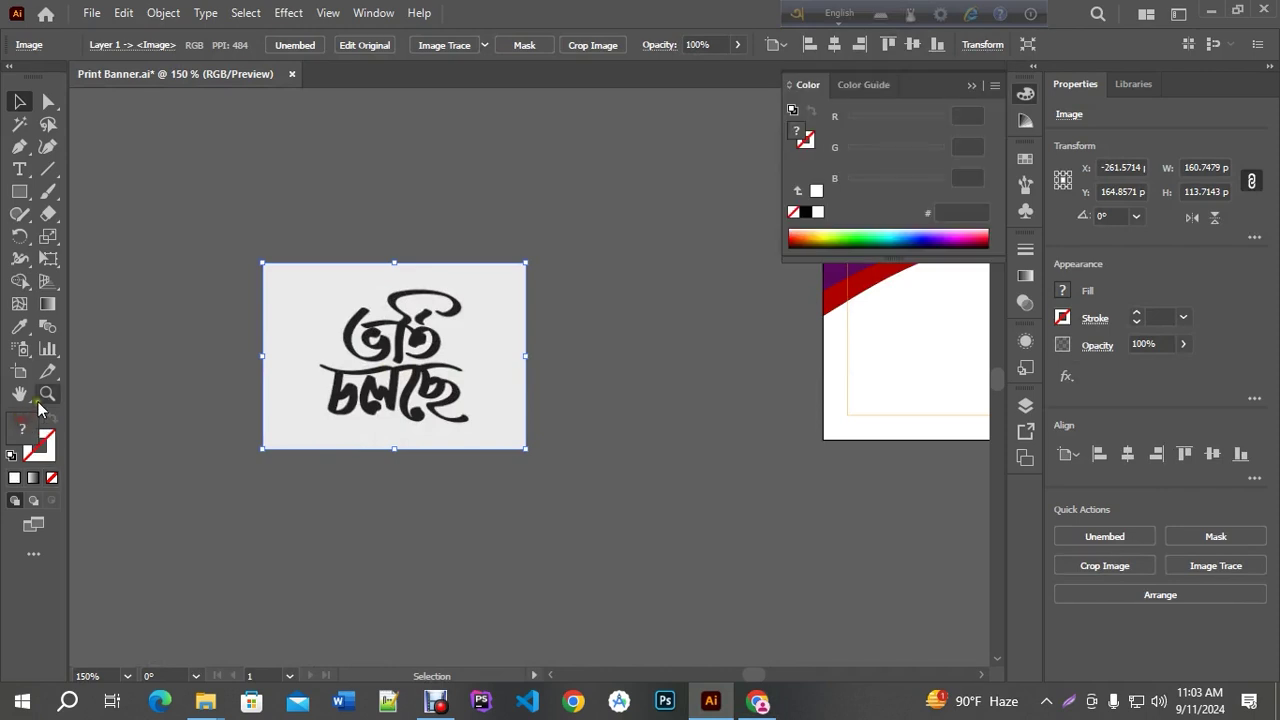
click(971, 86)
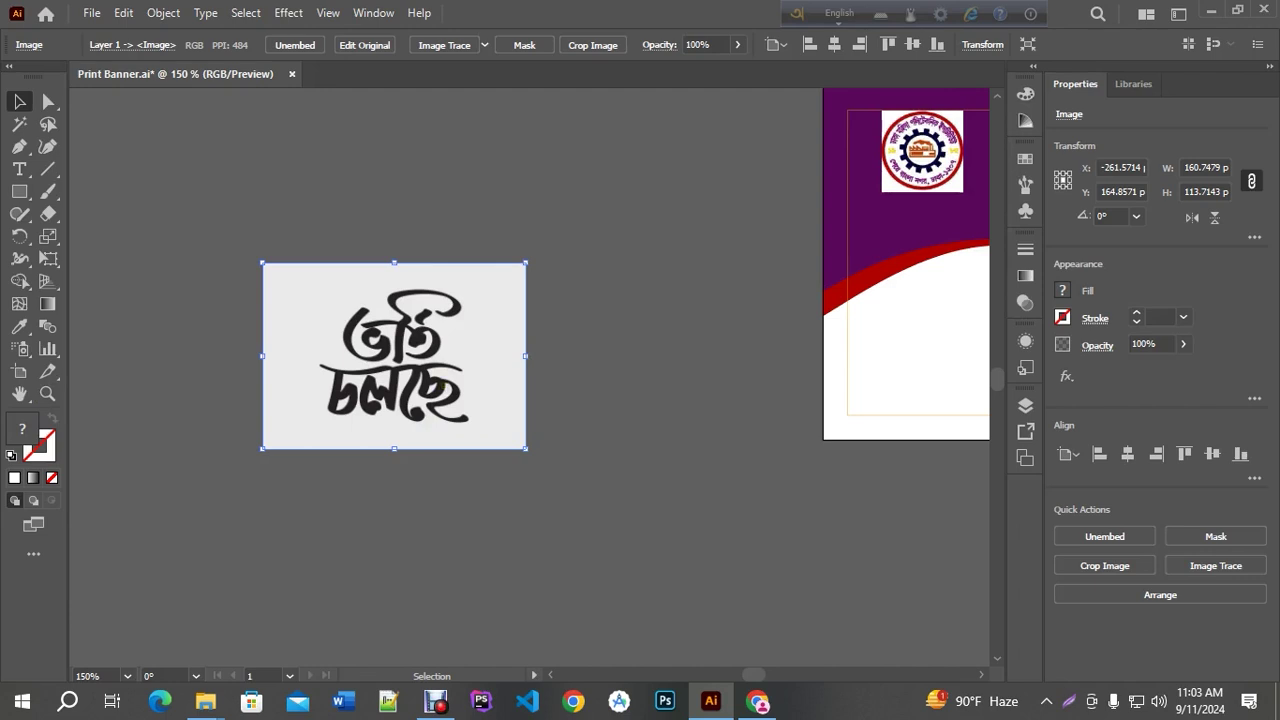
Image Trace the lettering in Black and White with threshold about 166, then expand it
click(444, 46)
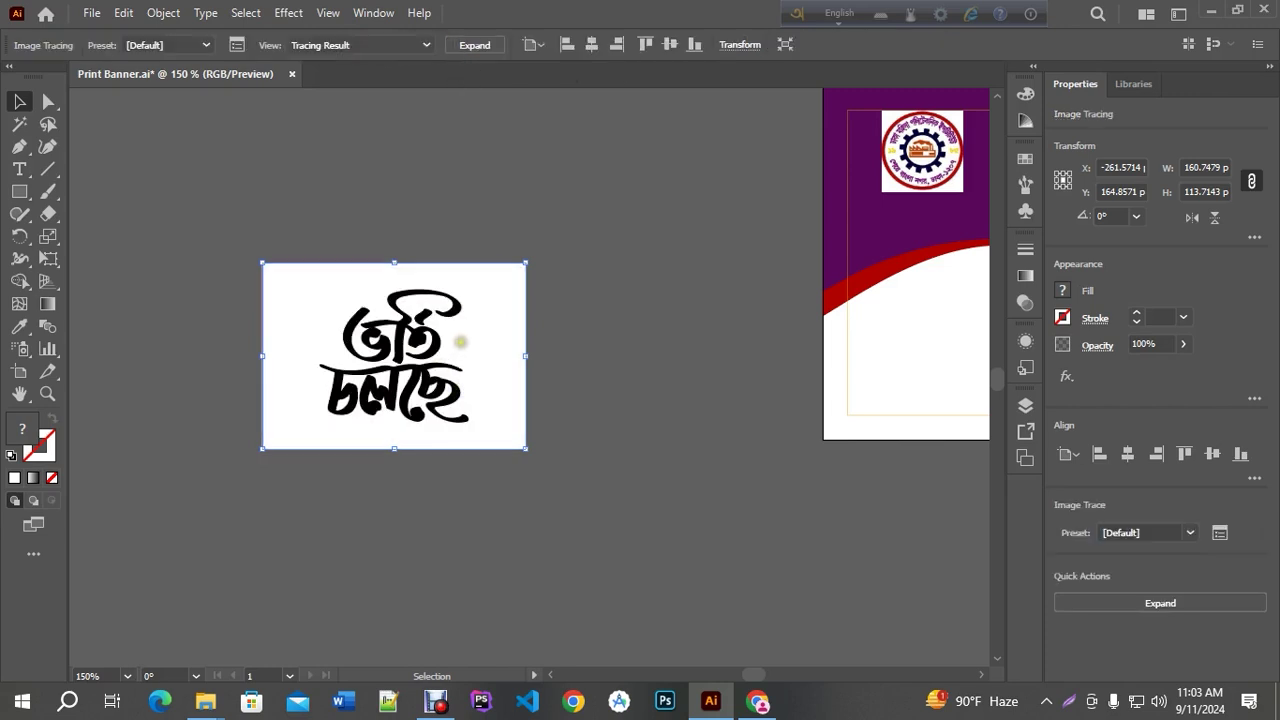
key(ctrl+z)
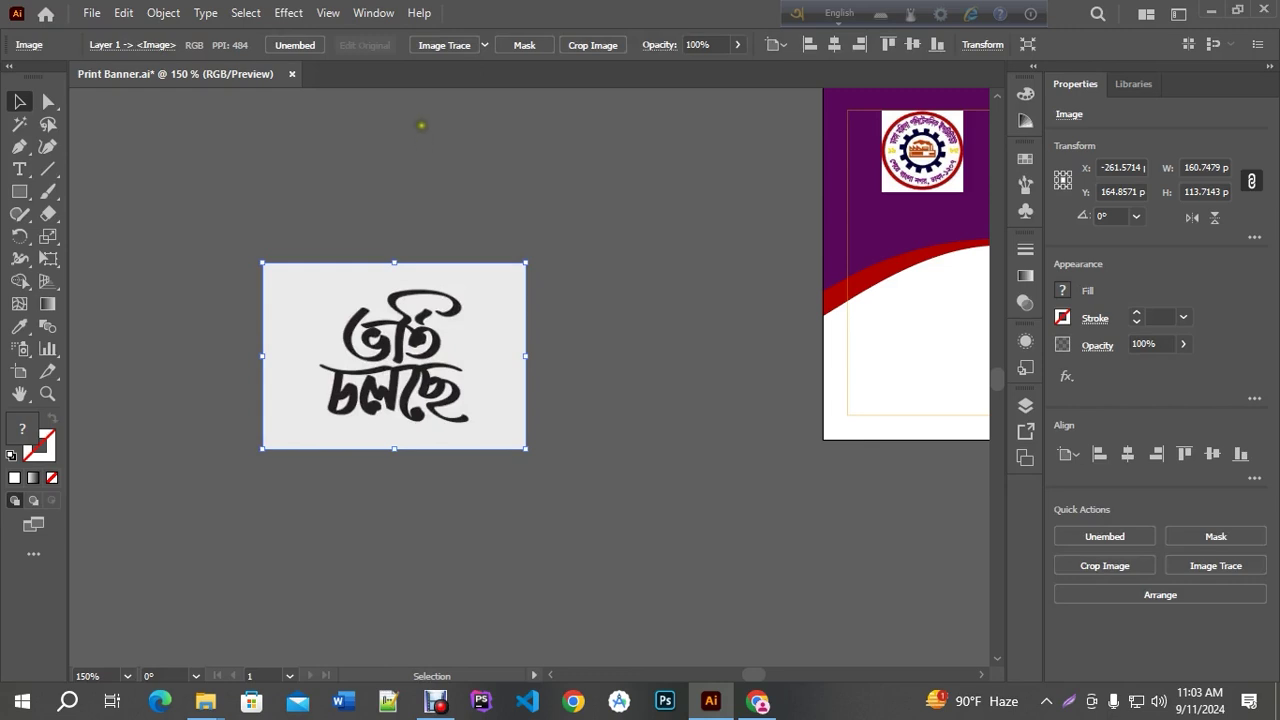
click(365, 14)
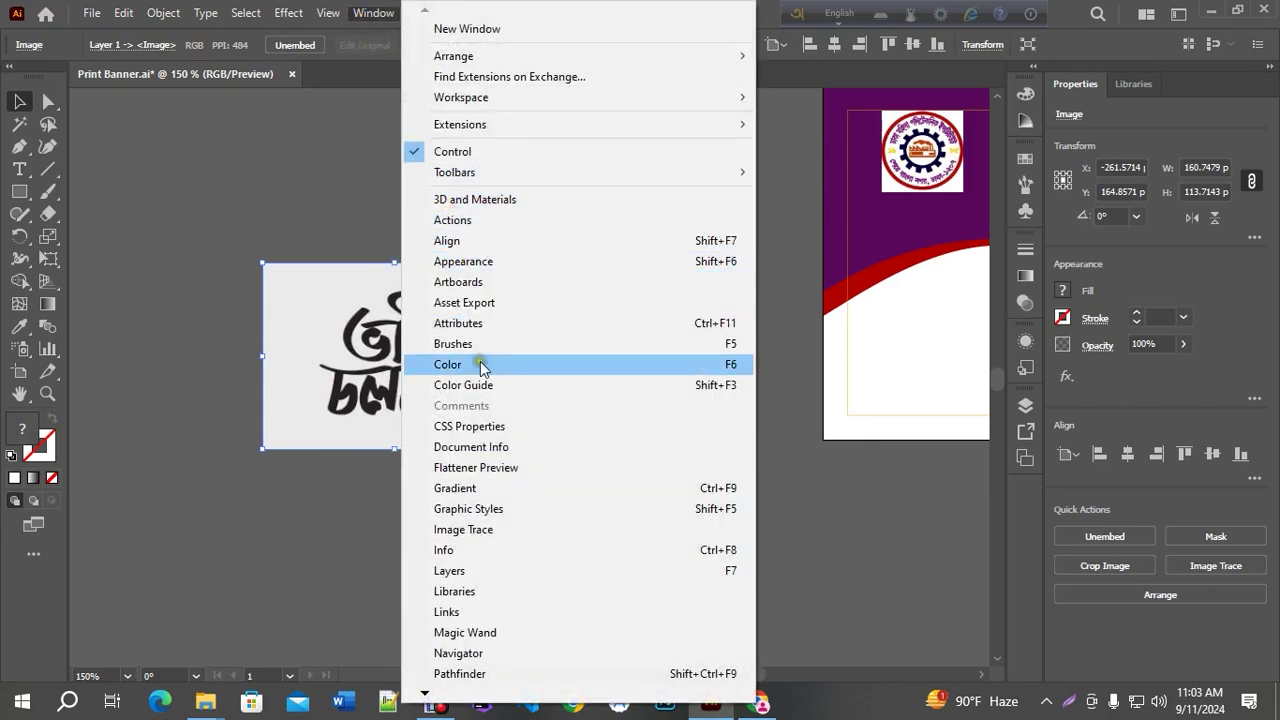
click(473, 531)
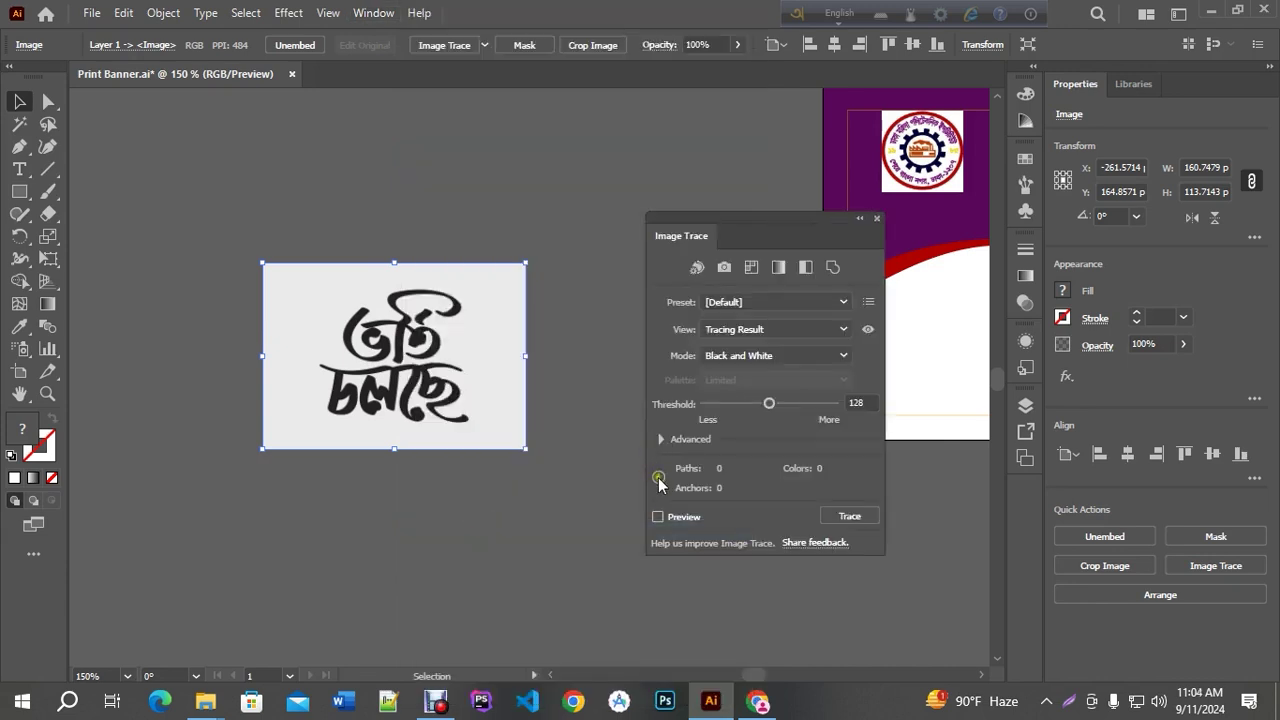
click(658, 517)
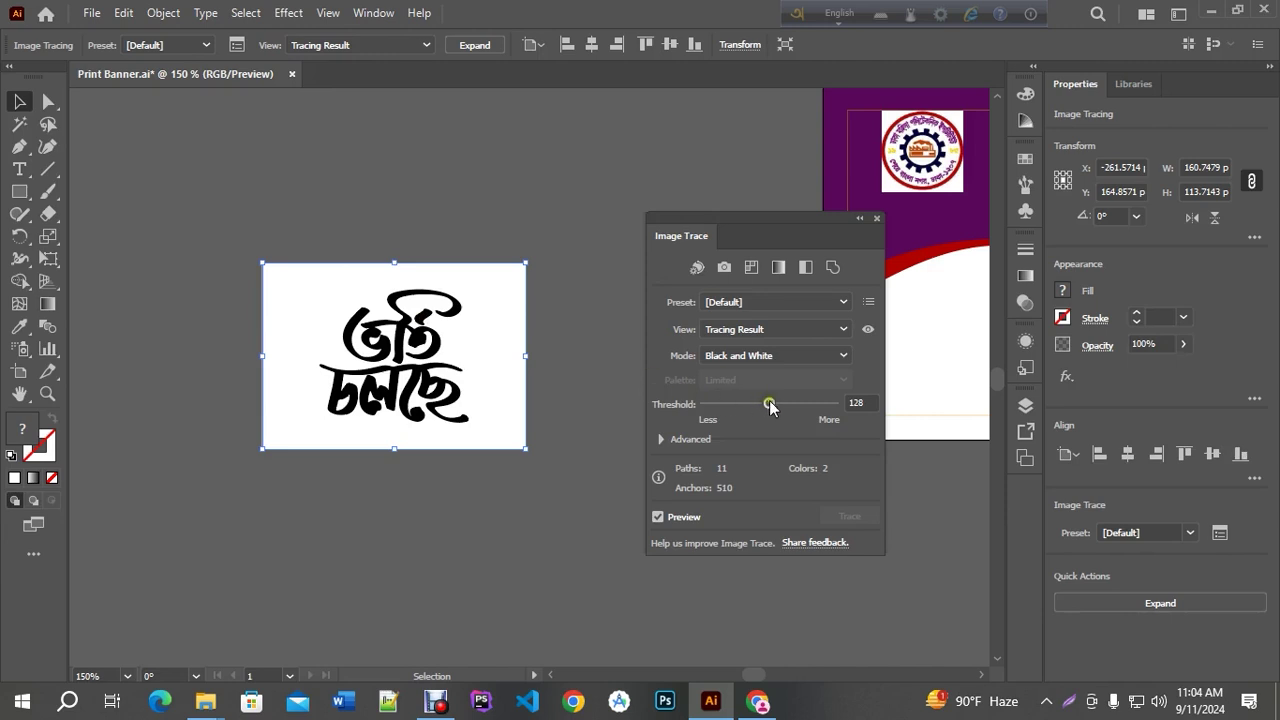
drag(769, 404, 729, 408)
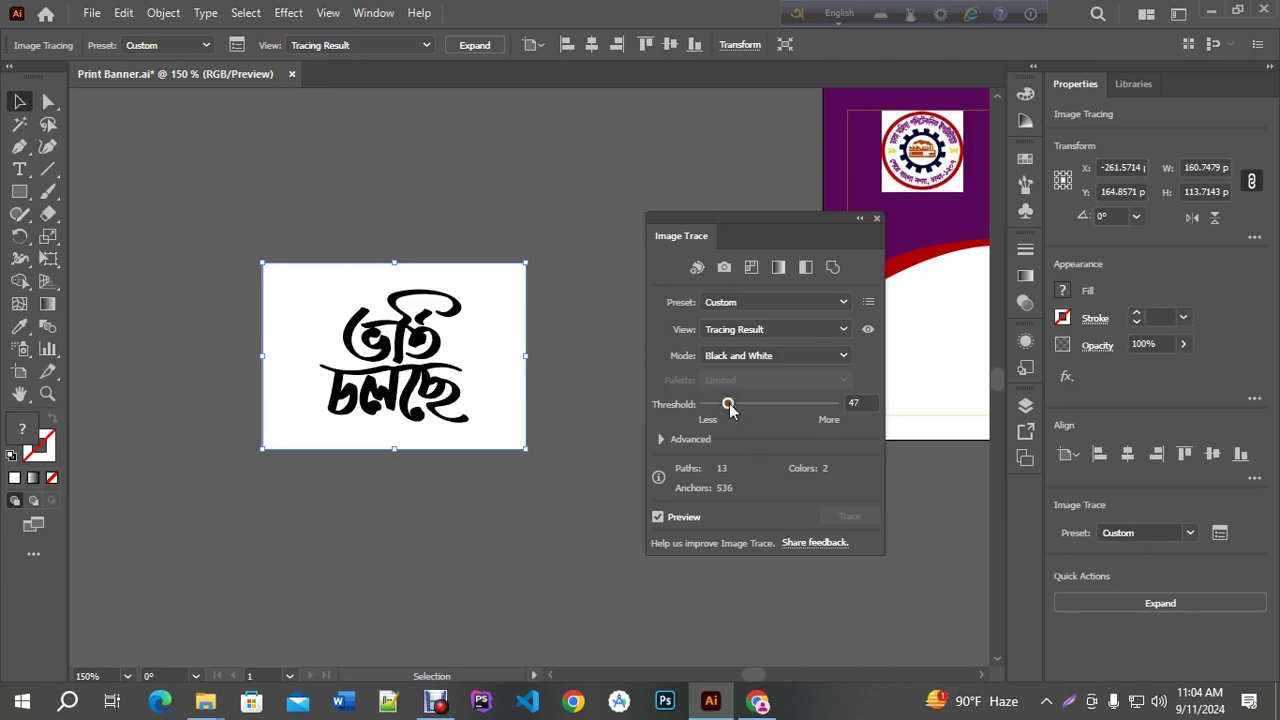
click(785, 404)
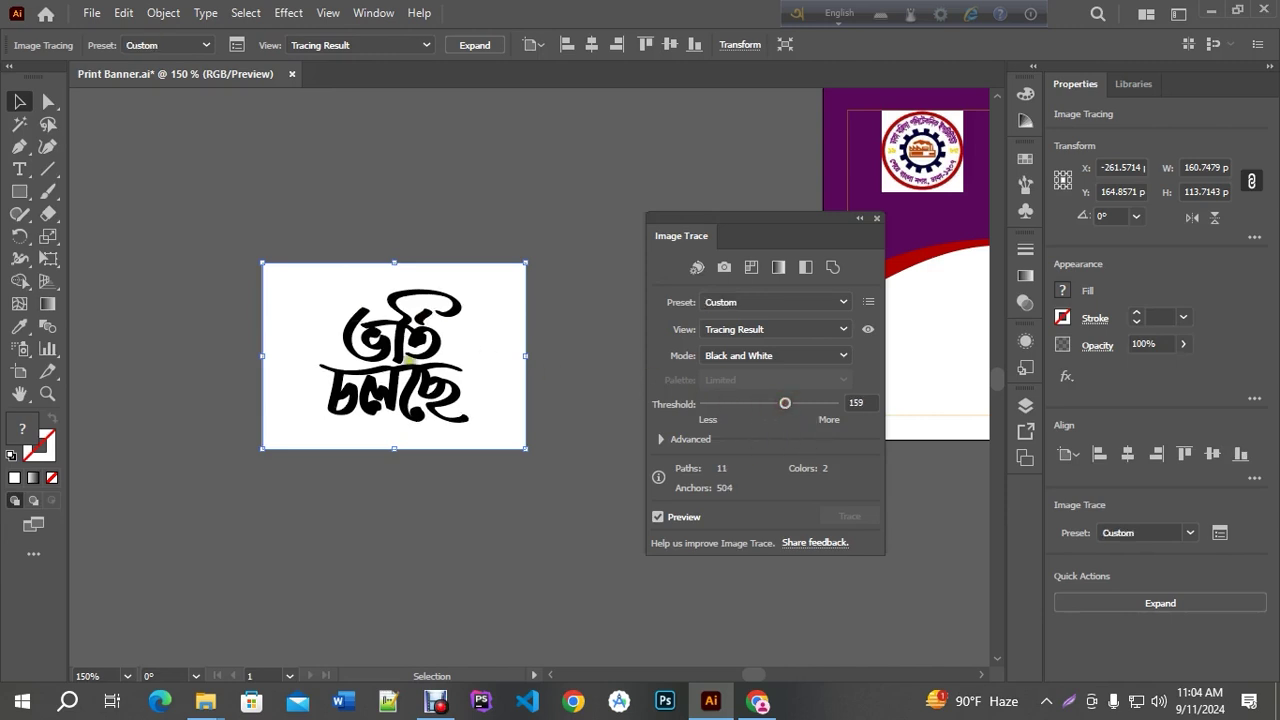
drag(793, 412, 790, 412)
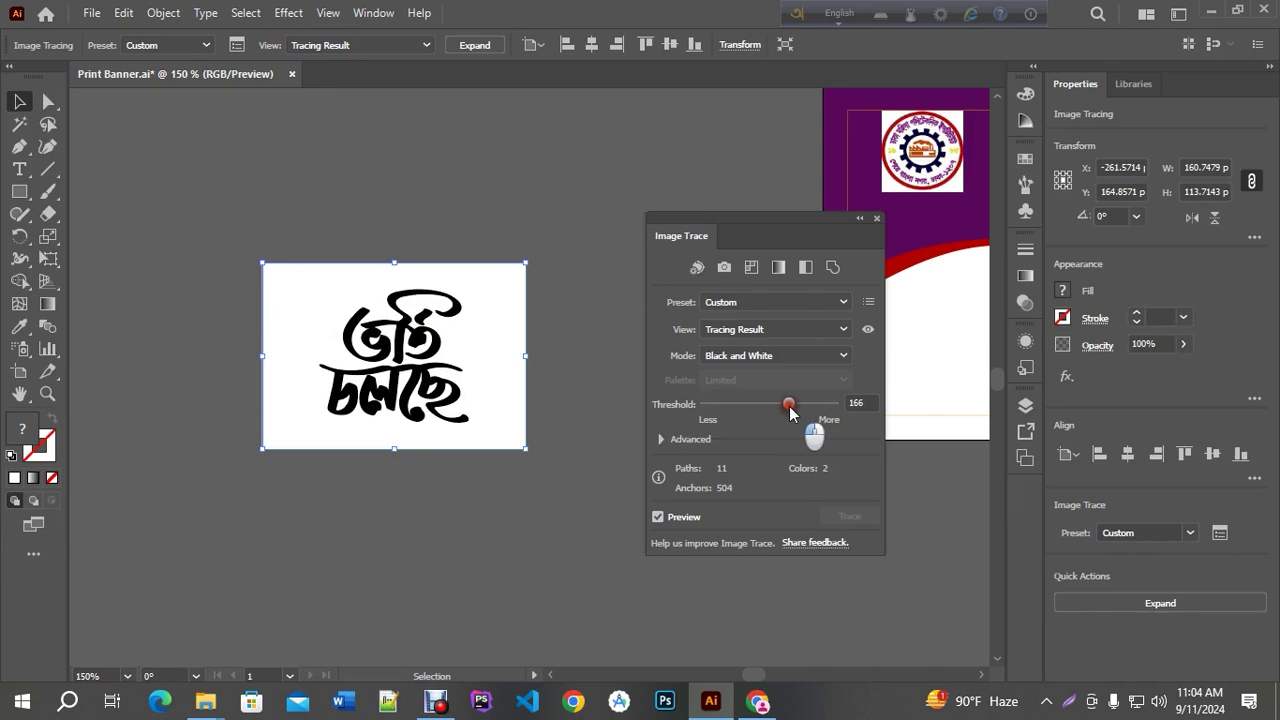
click(877, 218)
click(484, 50)
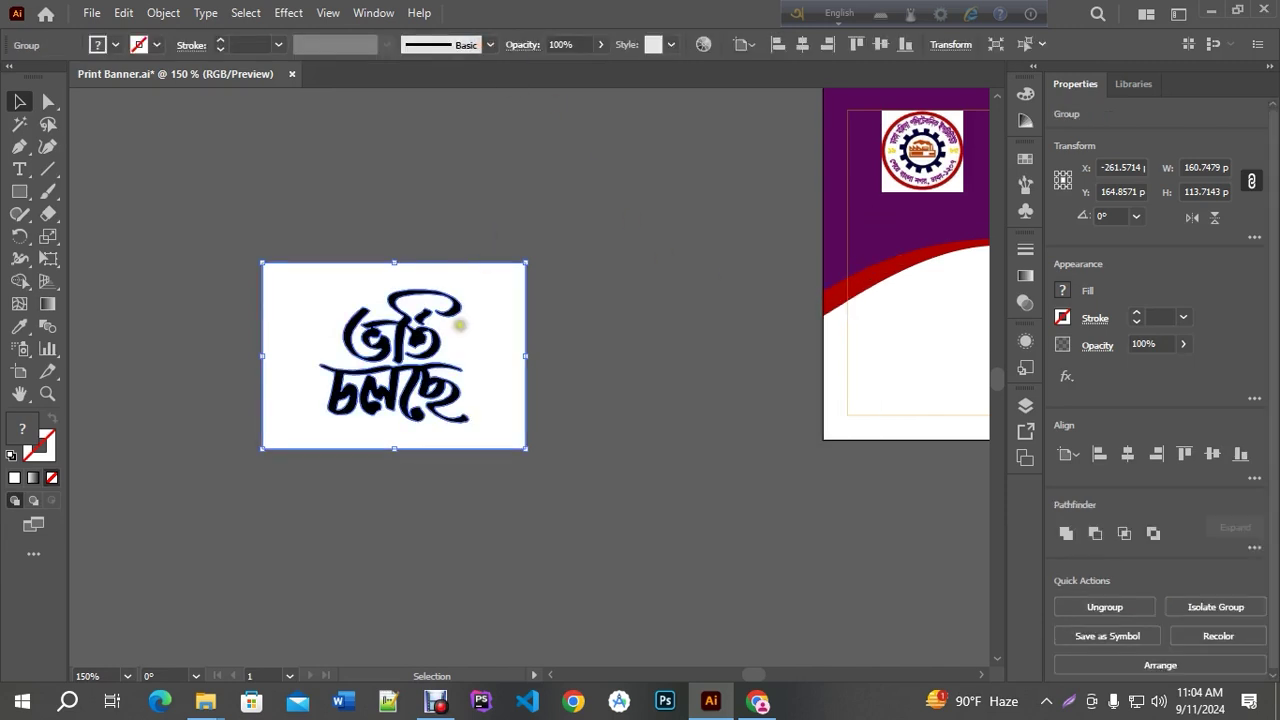
Ungroup the traced lettering and delete its white background and two white counter shapes
right_click(461, 326)
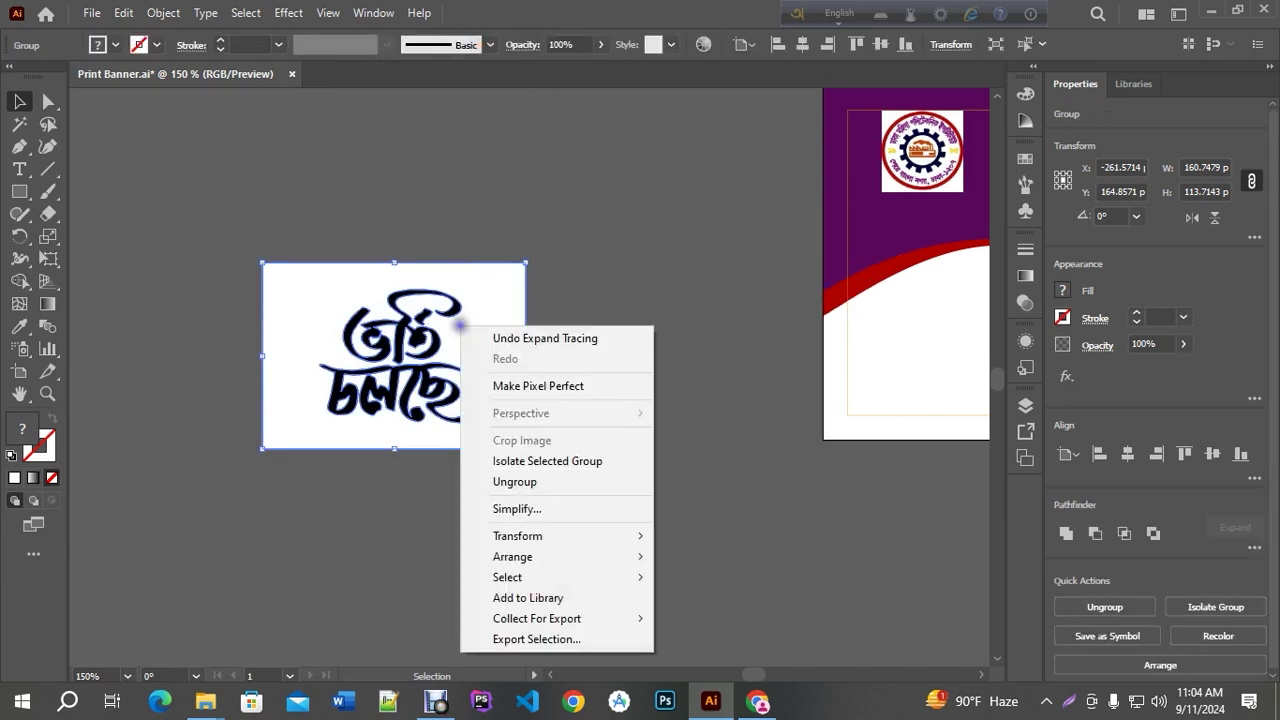
click(525, 489)
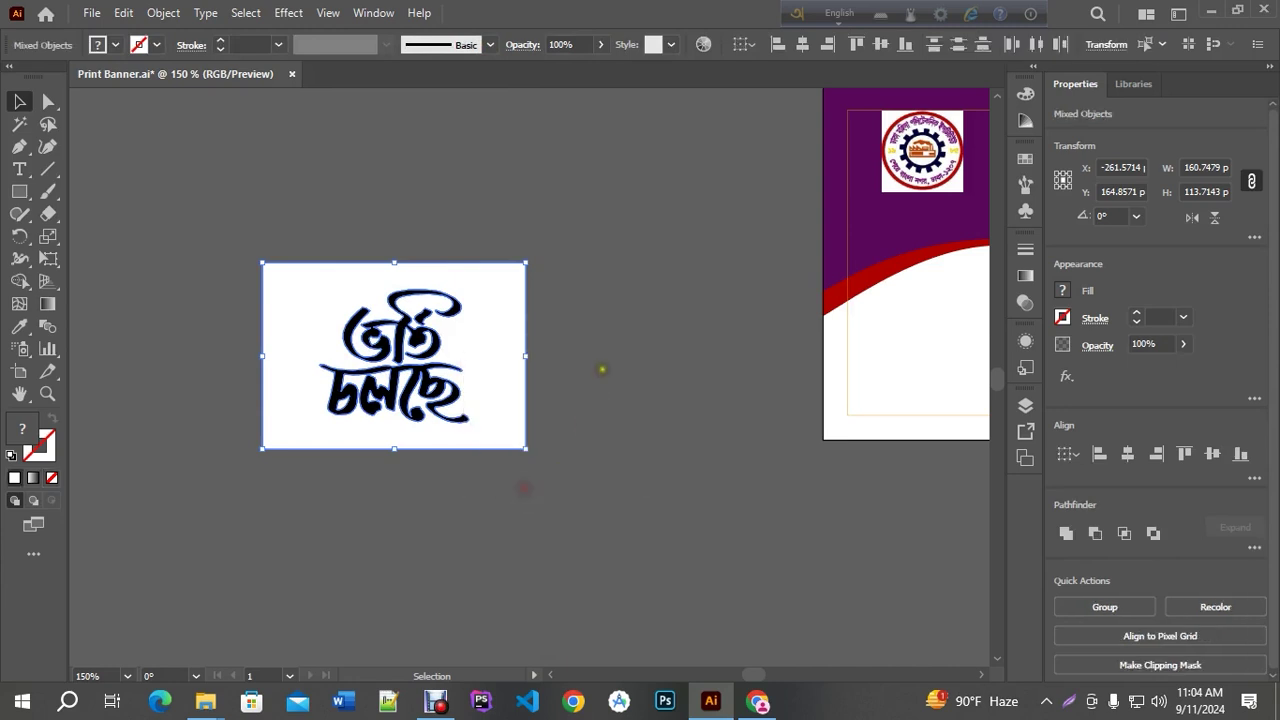
click(602, 366)
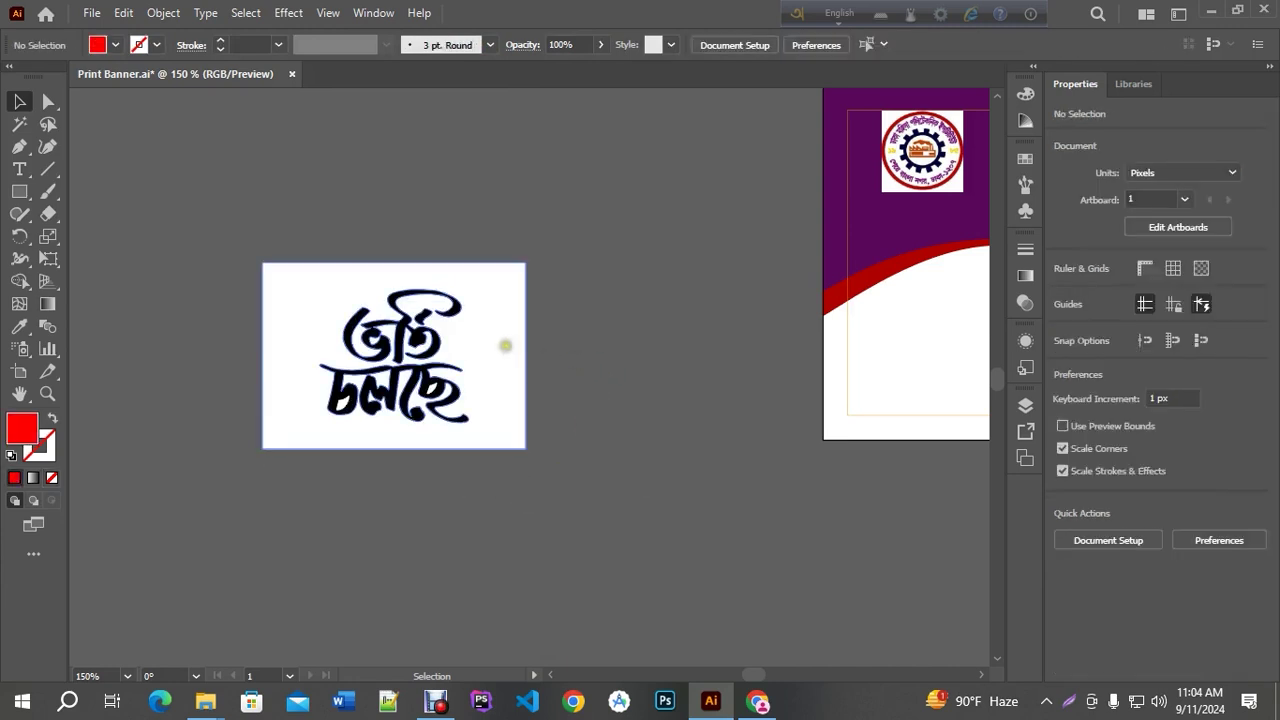
click(498, 332)
key(Delete)
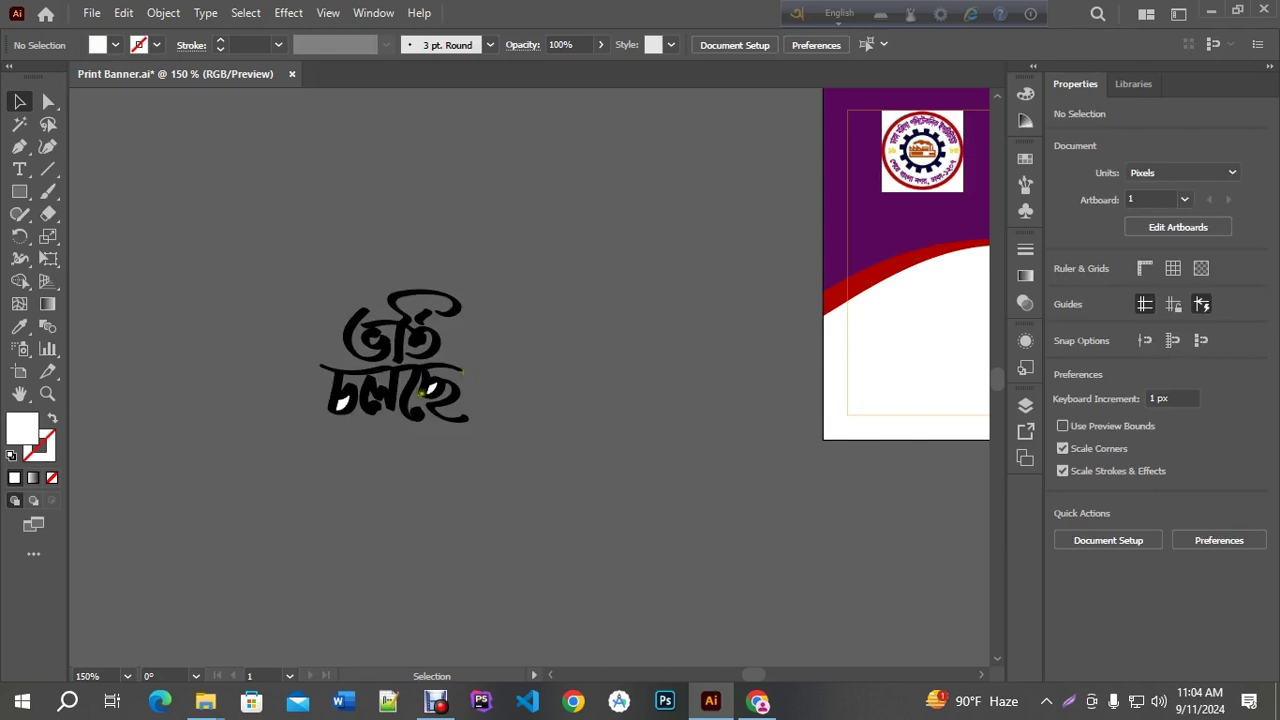
scroll(368, 418, up, 5)
click(252, 357)
key(Delete)
click(619, 293)
key(Delete)
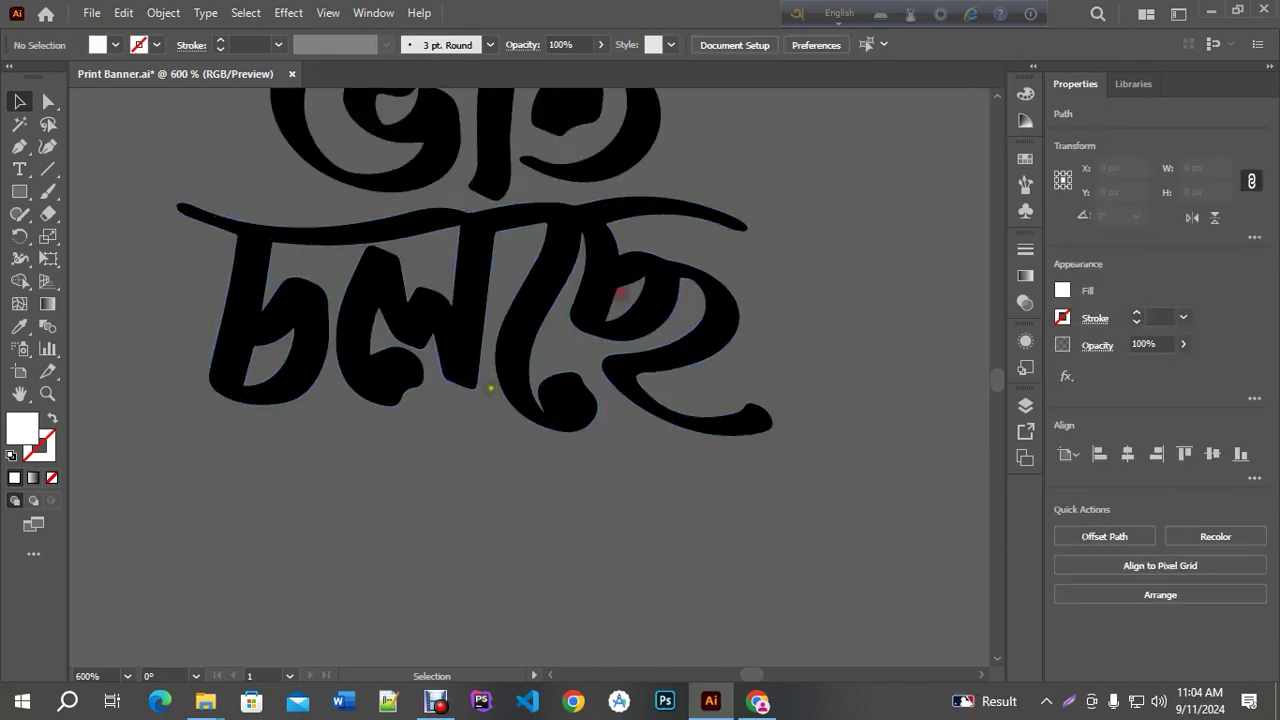
scroll(490, 388, down, 5)
Group the letters, move them to the banner's lower right and rotate about 16°
drag(595, 440, 365, 272)
drag(660, 371, 352, 341)
key(ctrl+g)
scroll(197, 352, down, 2)
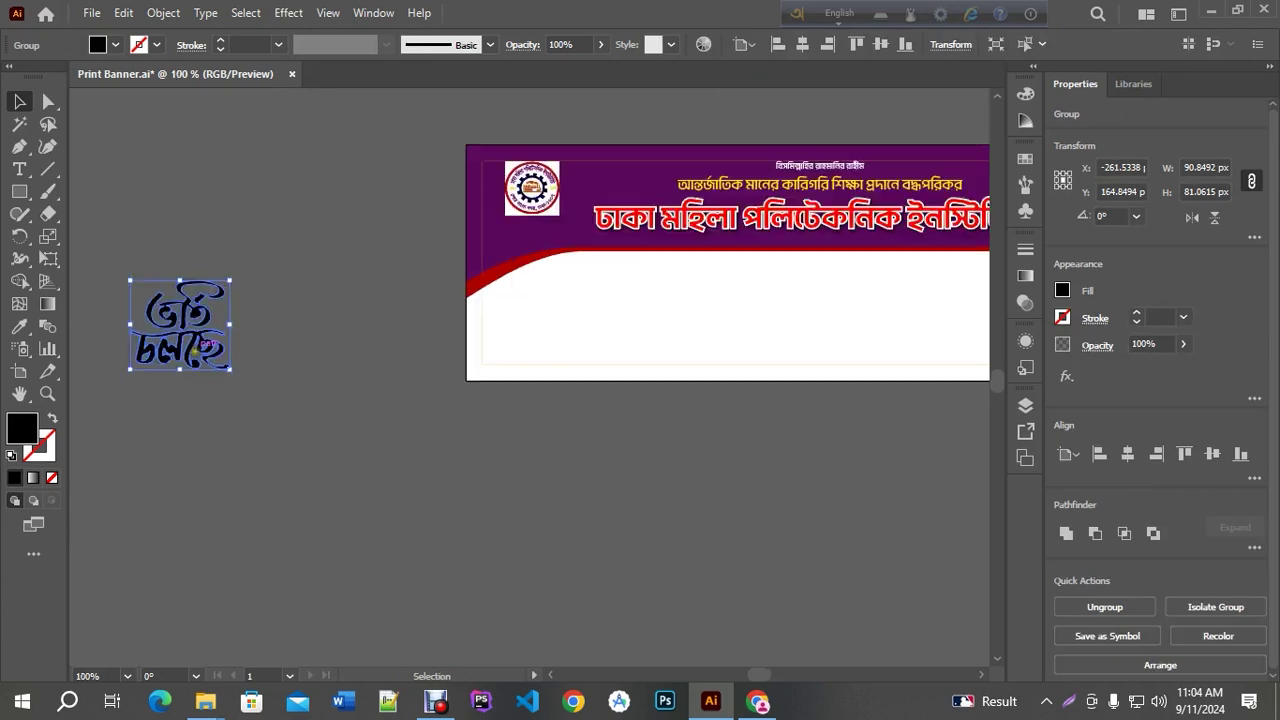
drag(200, 337, 800, 275)
scroll(818, 344, up, 1)
drag(838, 335, 798, 355)
Draw a black circle with the Ellipse tool over the lettering at the banner's right
click(920, 368)
scroll(920, 368, up, 1)
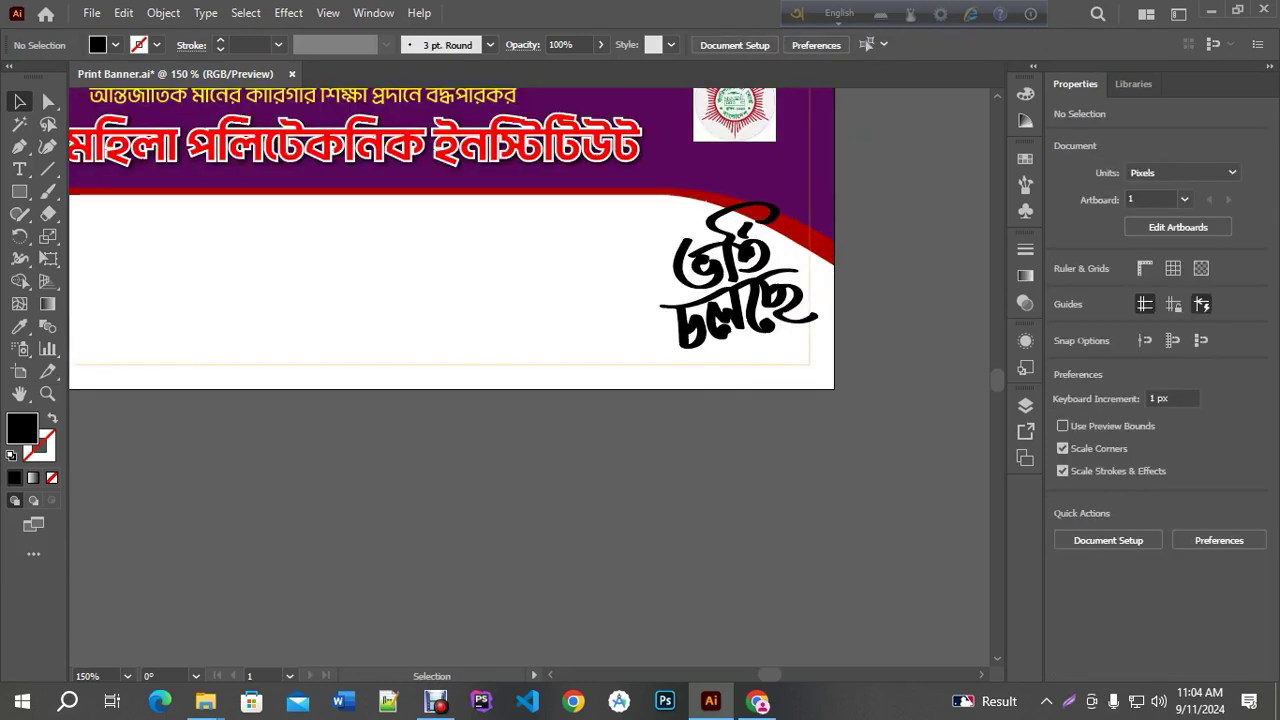
click(14, 196)
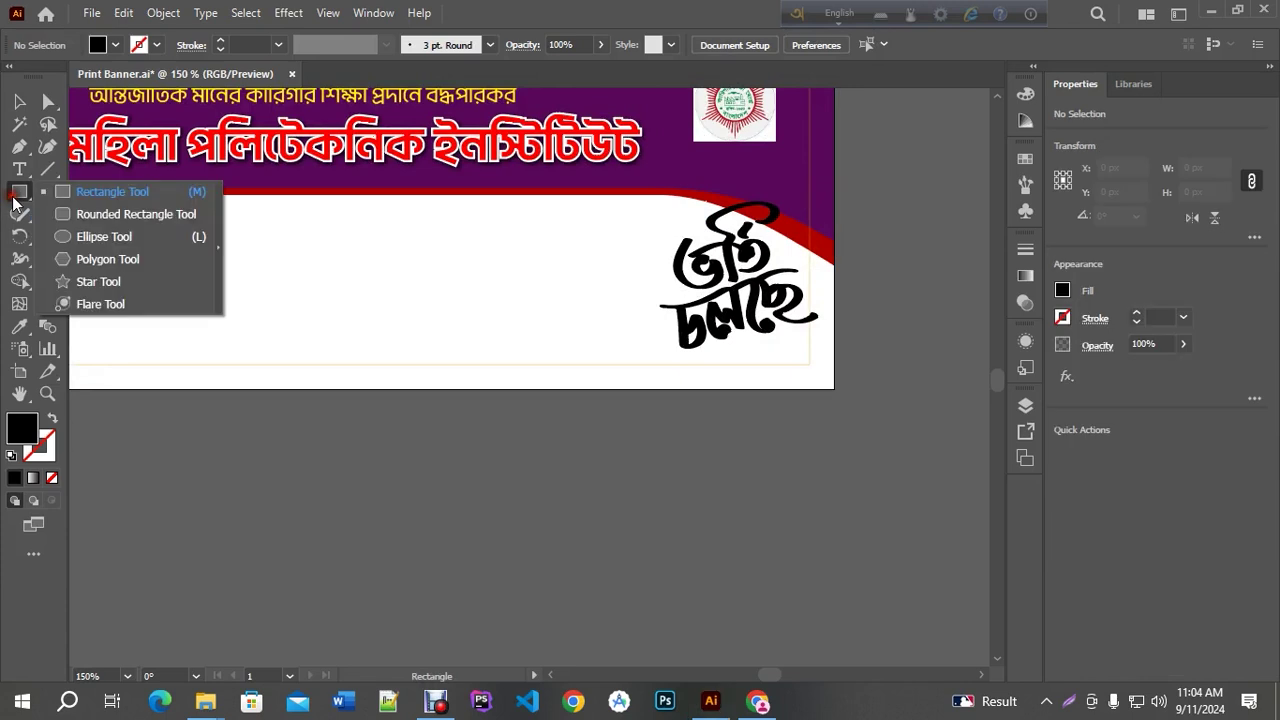
click(102, 236)
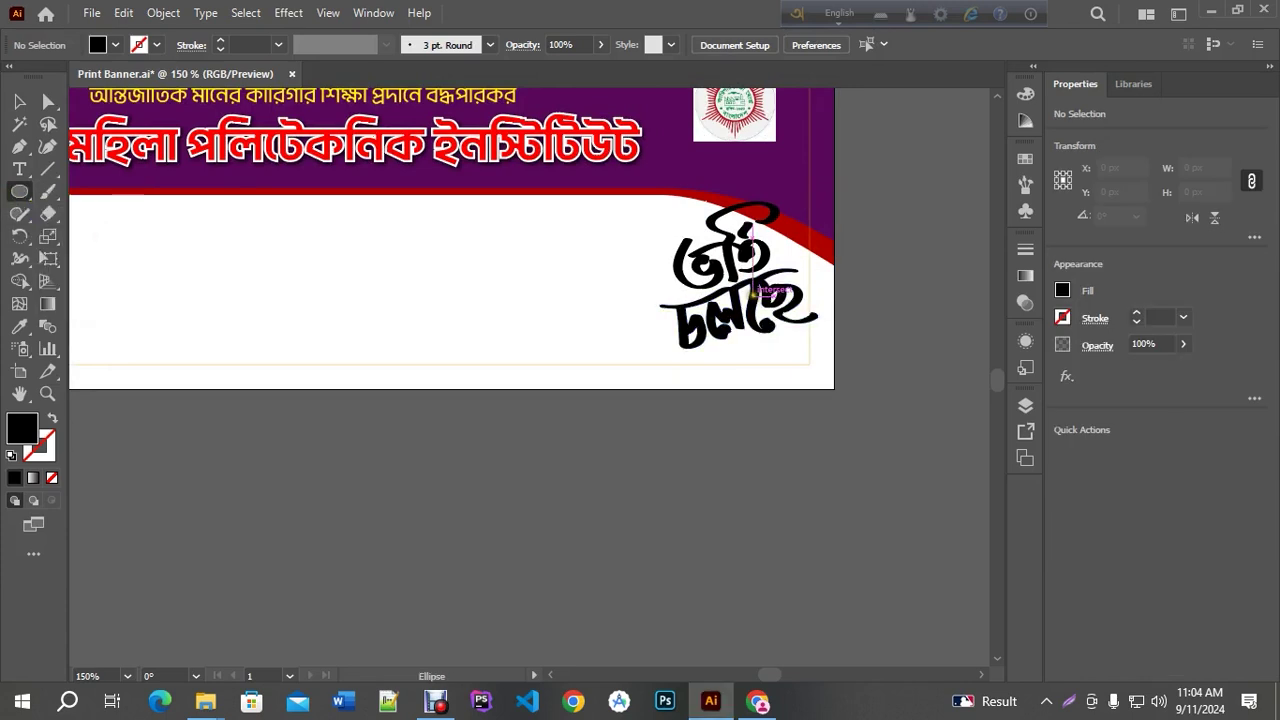
drag(735, 277, 822, 375)
click(19, 101)
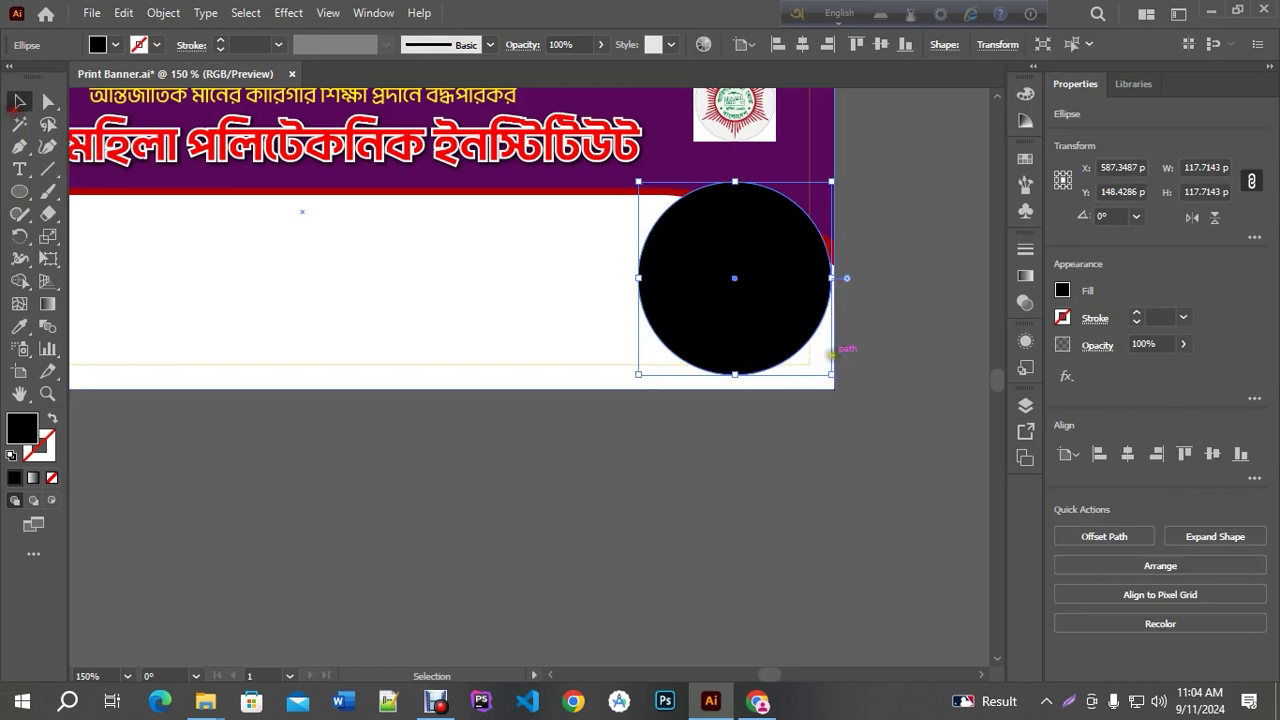
Shift the black circle slightly left and move the Bengali lettering onto it
scroll(796, 222, up, 3)
drag(824, 285, 766, 280)
drag(838, 473, 779, 452)
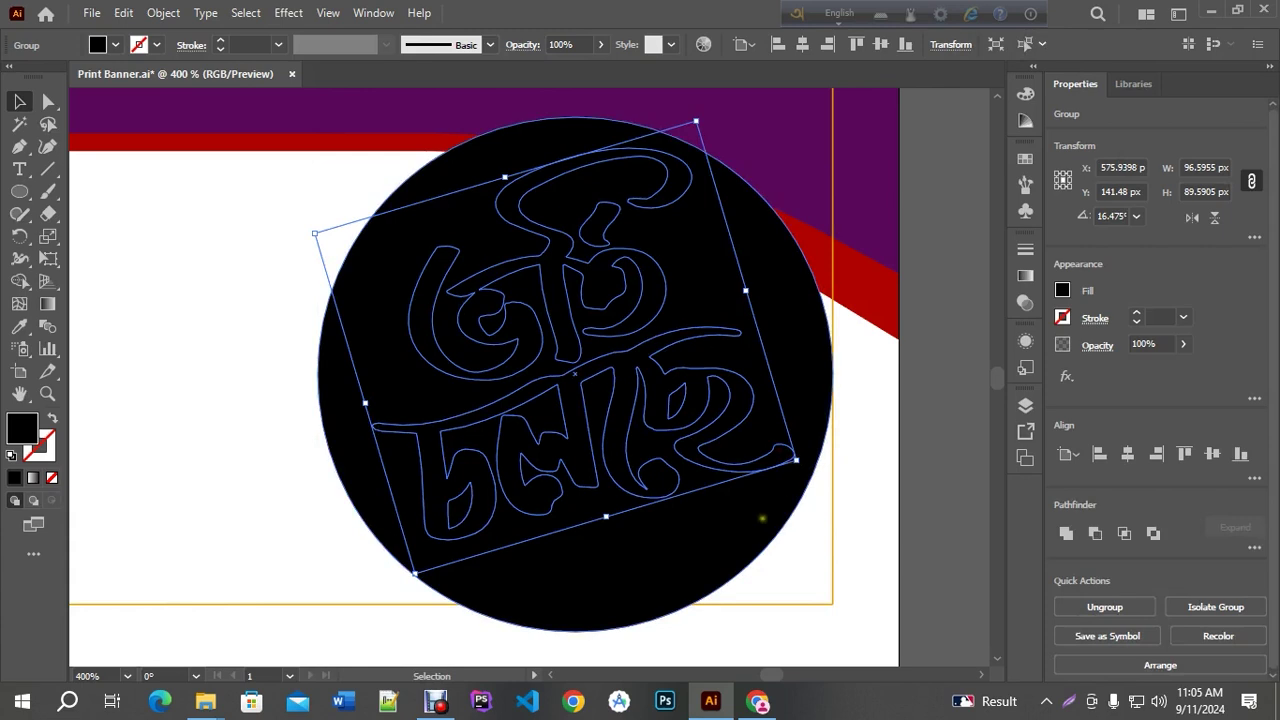
click(760, 490)
scroll(760, 488, down, 2)
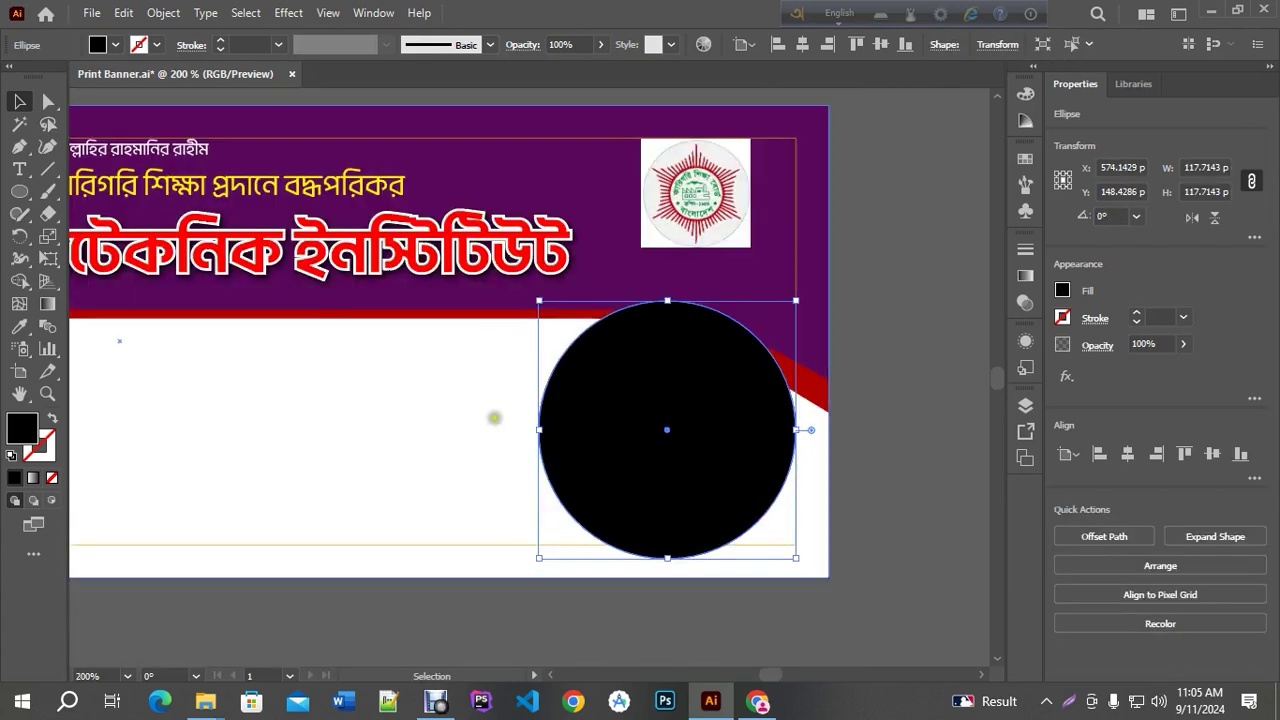
Make the circle yellow and add a smaller inner copy filled with the banner's purple
click(24, 327)
click(298, 193)
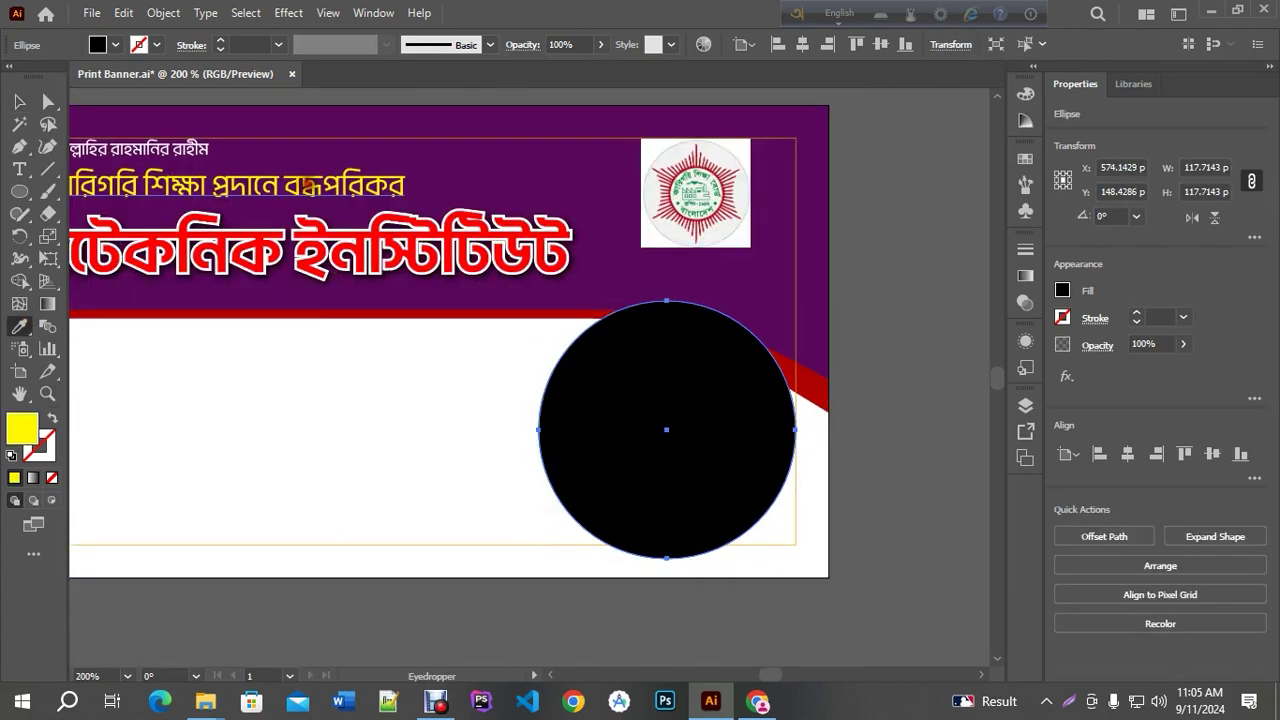
click(19, 101)
key(a)
key(v)
drag(795, 302, 783, 313)
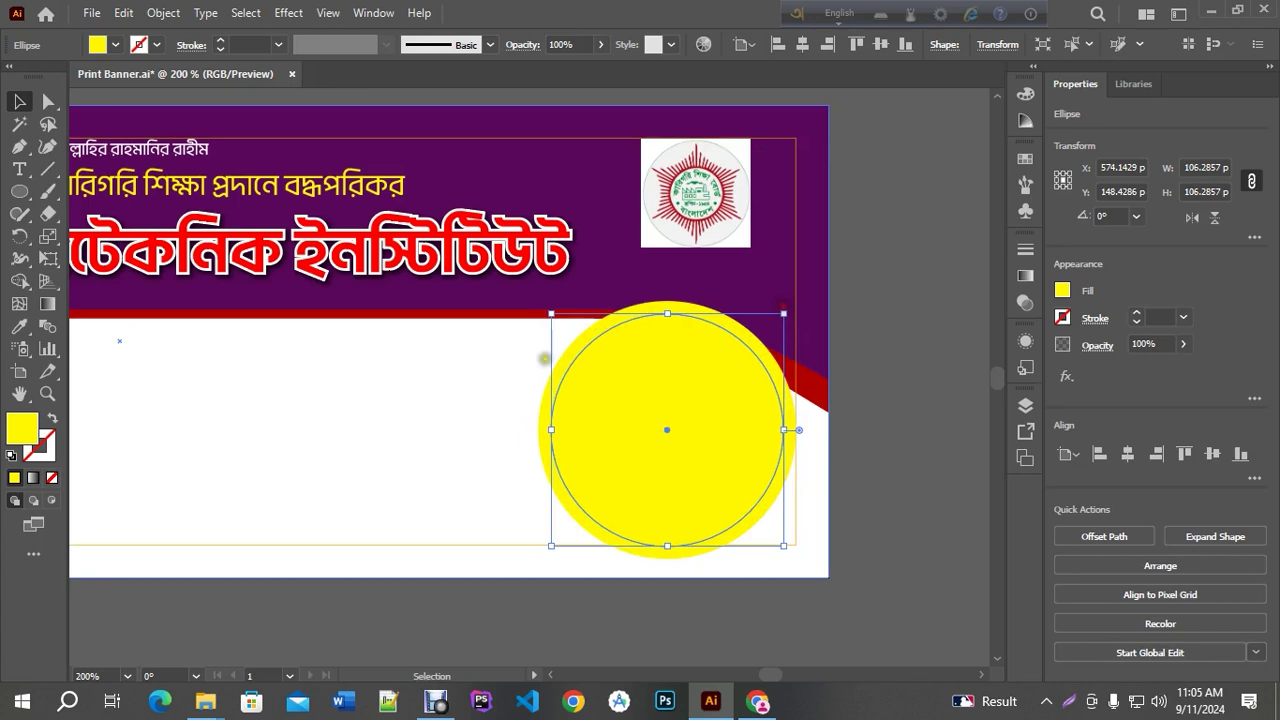
click(19, 326)
click(107, 295)
key(v)
Bring the black lettering in front of the circles and nudge it to the badge centre
click(903, 355)
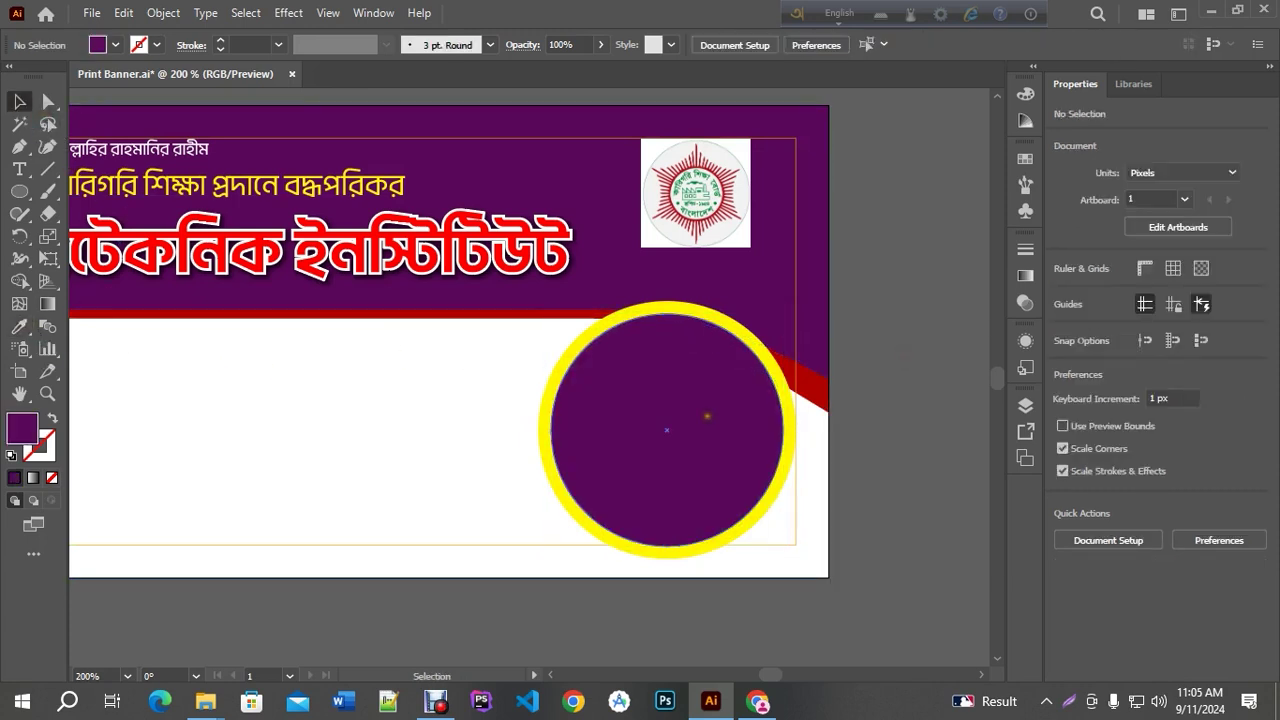
key(ctrl+y)
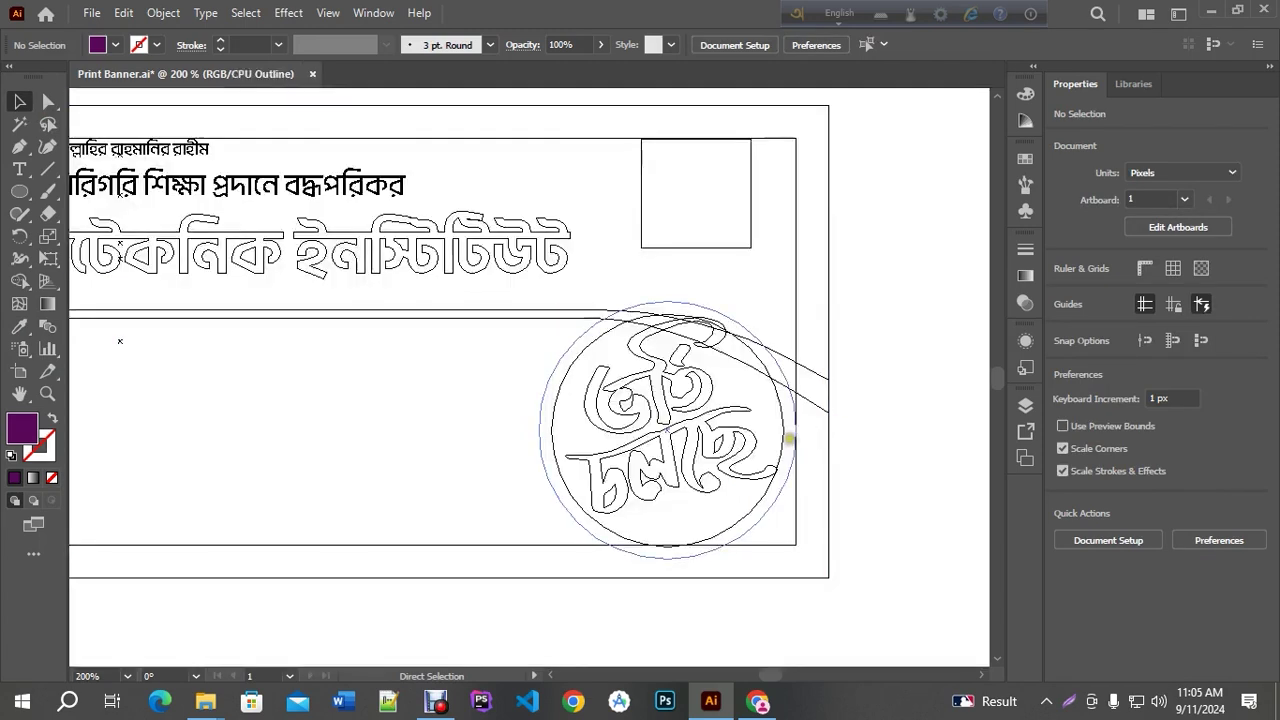
click(695, 398)
key(a)
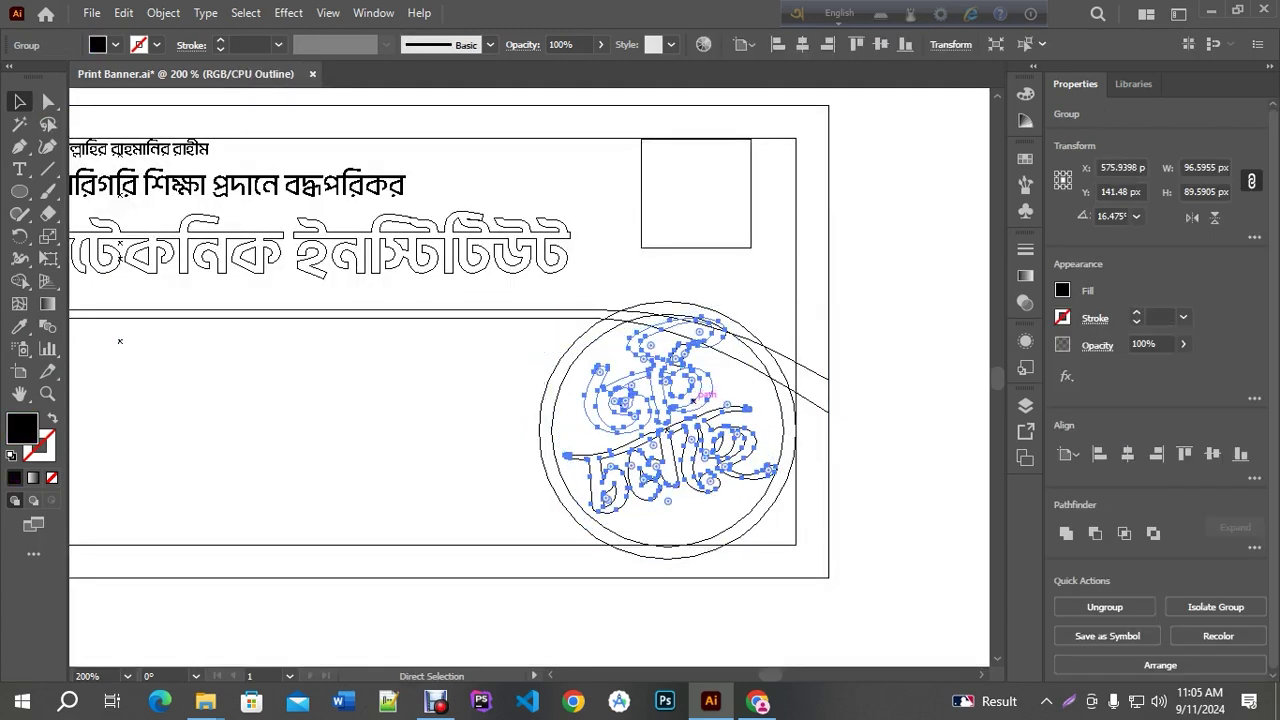
key(ctrl+y)
key(v)
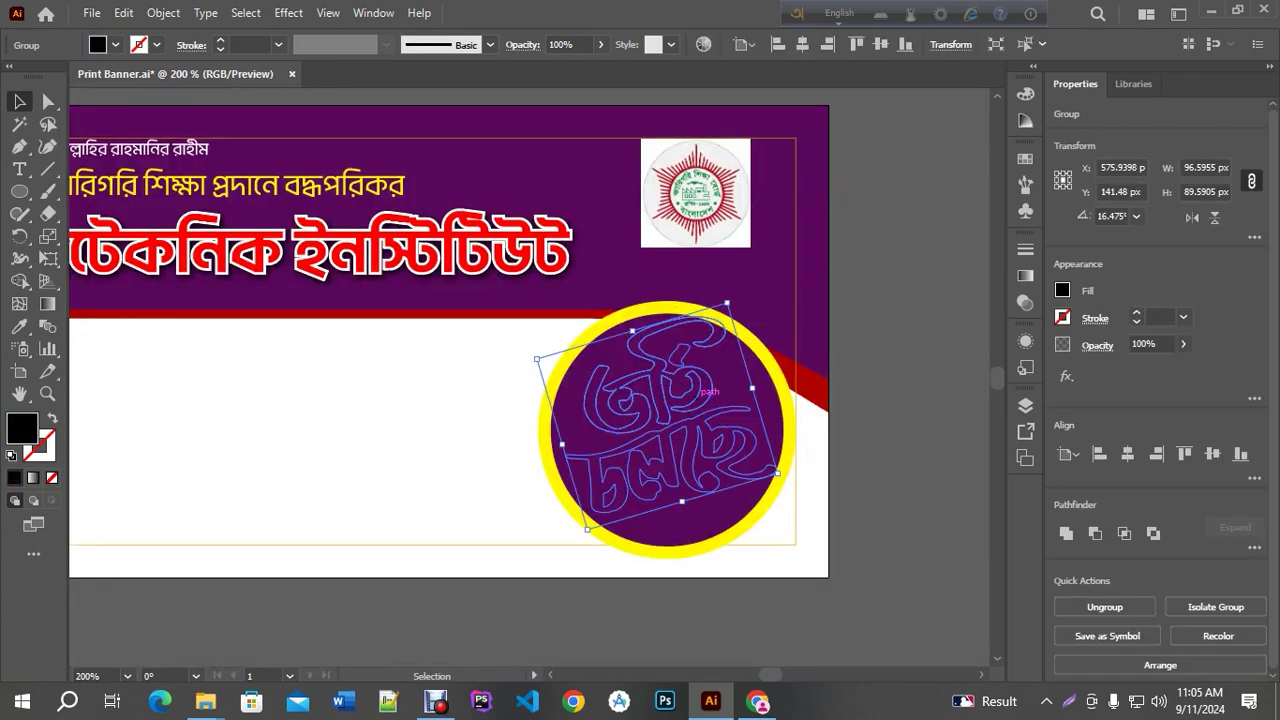
key(a)
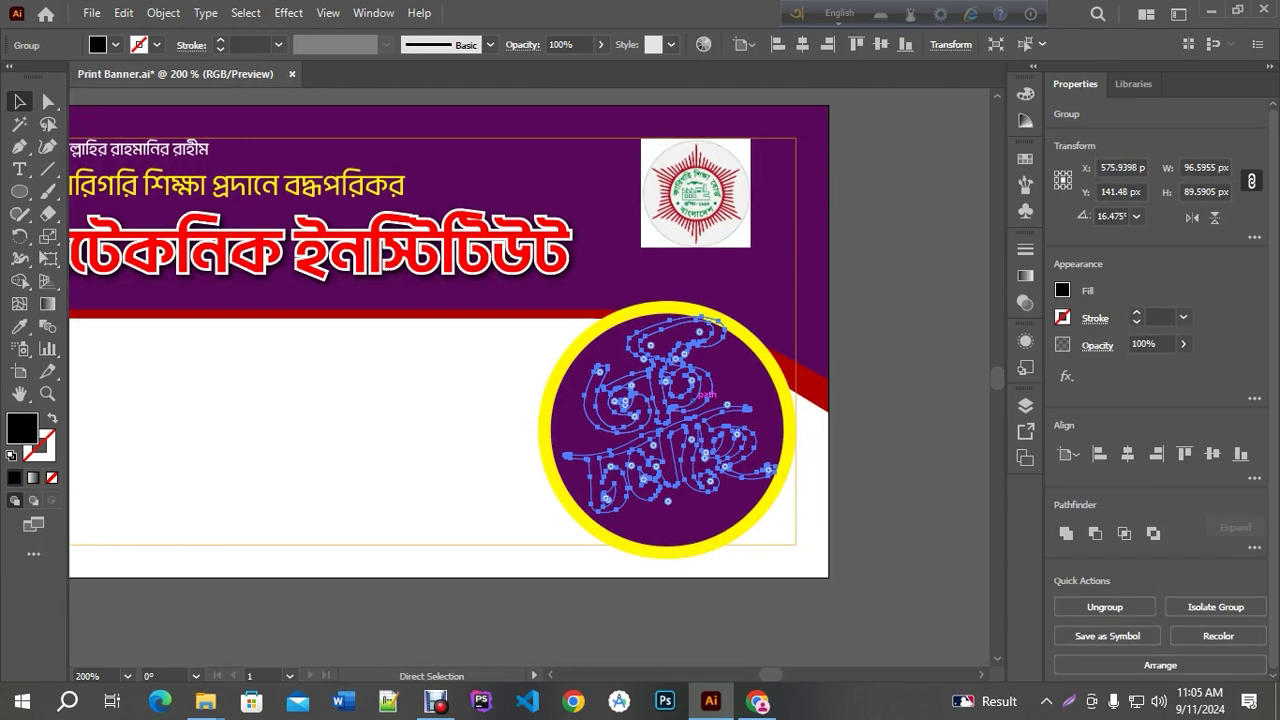
key(v)
scroll(695, 380, up, 1)
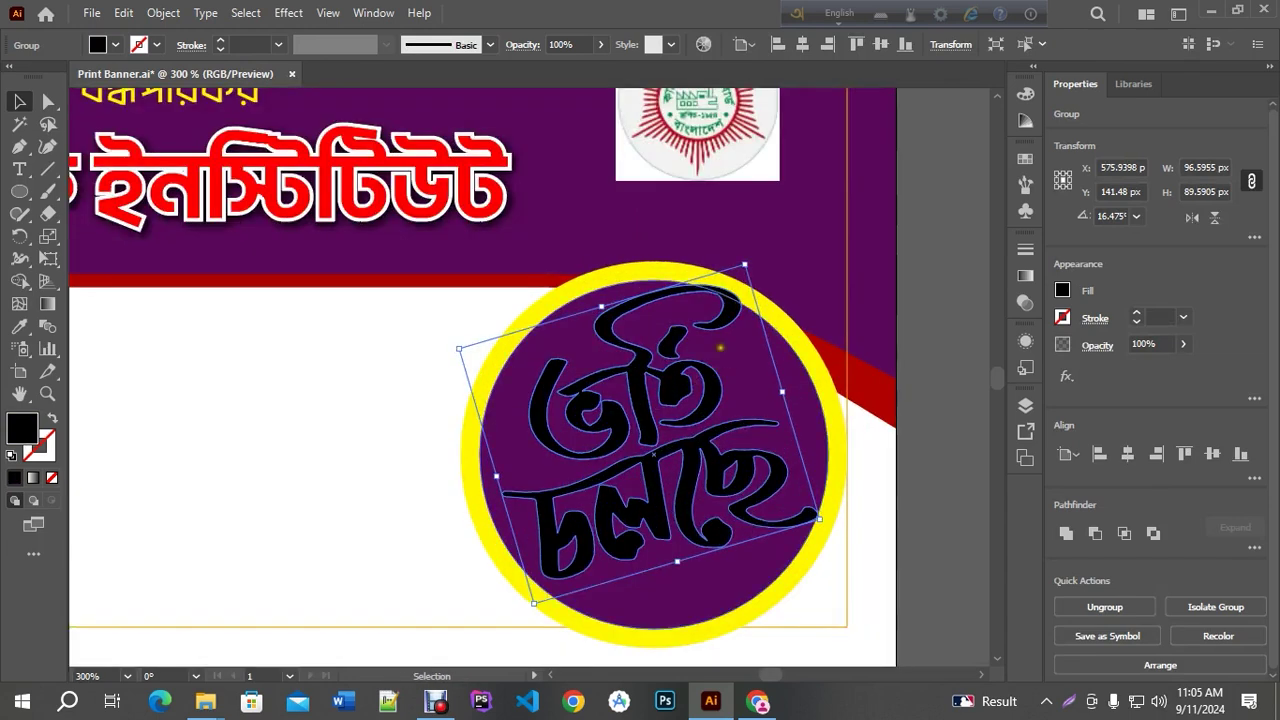
mouse_move(737, 300)
mouse_down()
mouse_move(752, 355)
mouse_move(735, 307)
mouse_move(741, 267)
mouse_move(736, 276)
mouse_up()
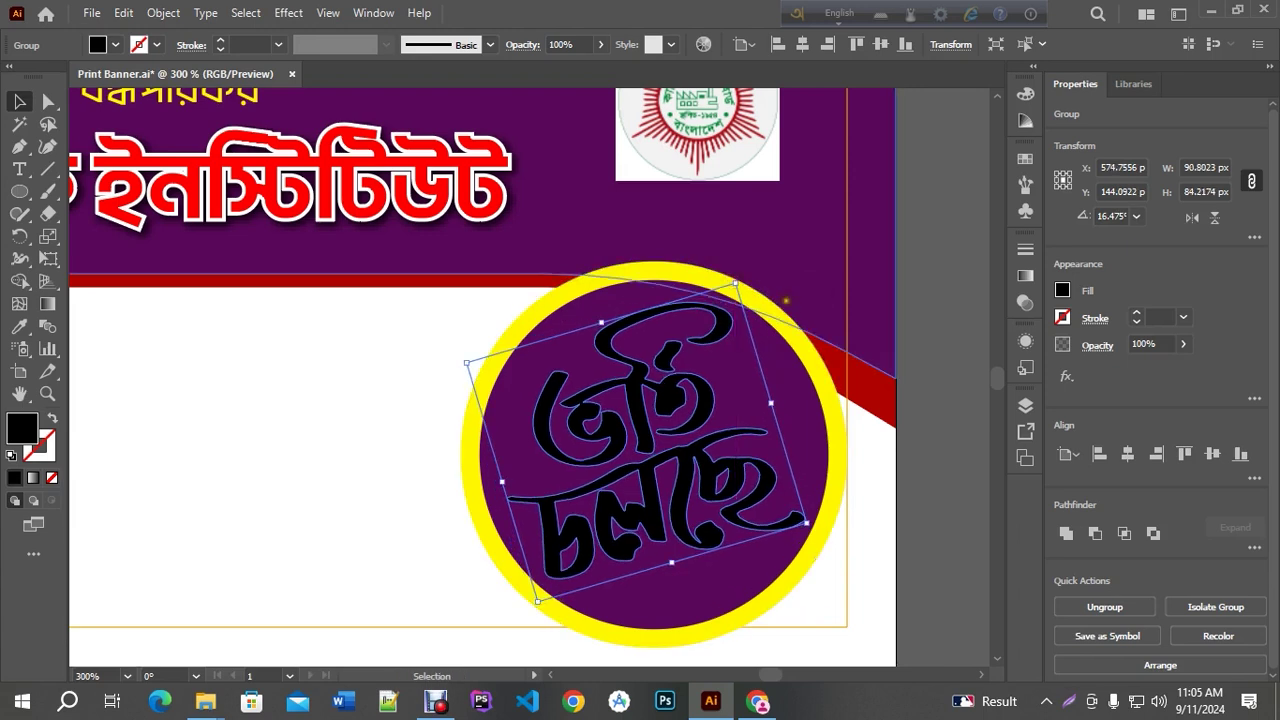
key(Left)
key(ctrl+minus)
key(ctrl+minus)
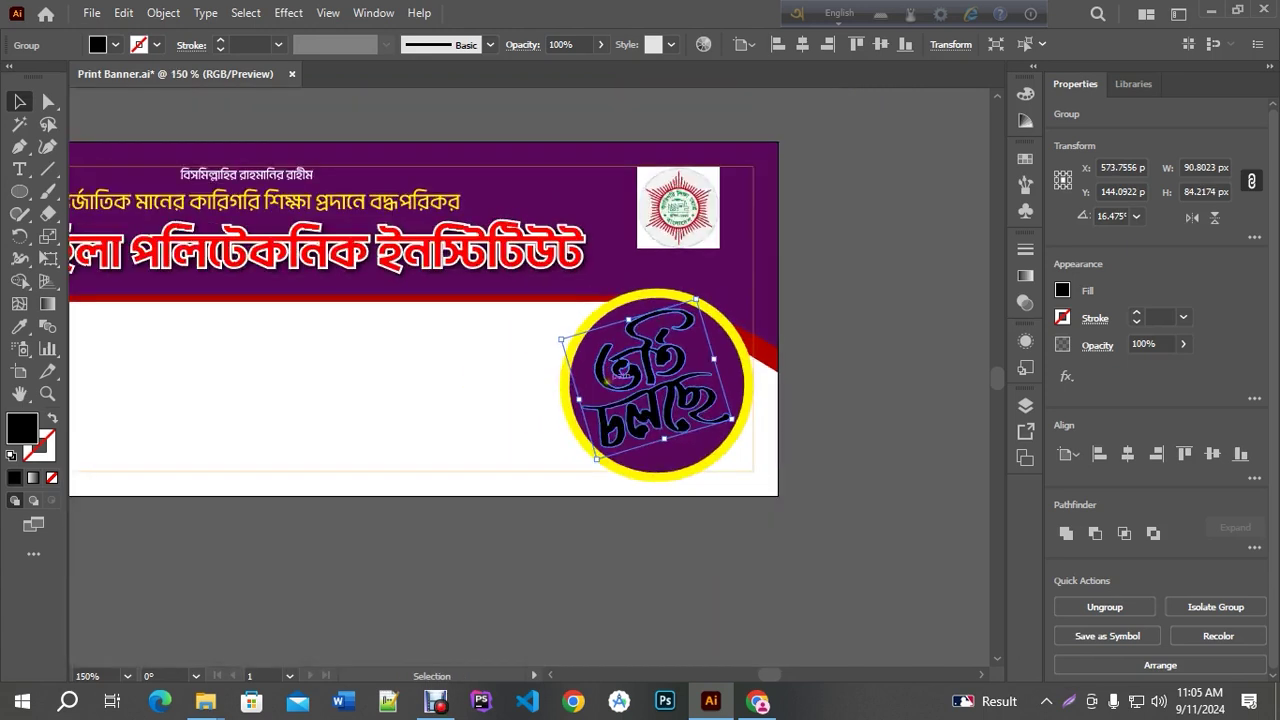
Fill the Bengali lettering with a yellow-to-orange gradient
click(46, 308)
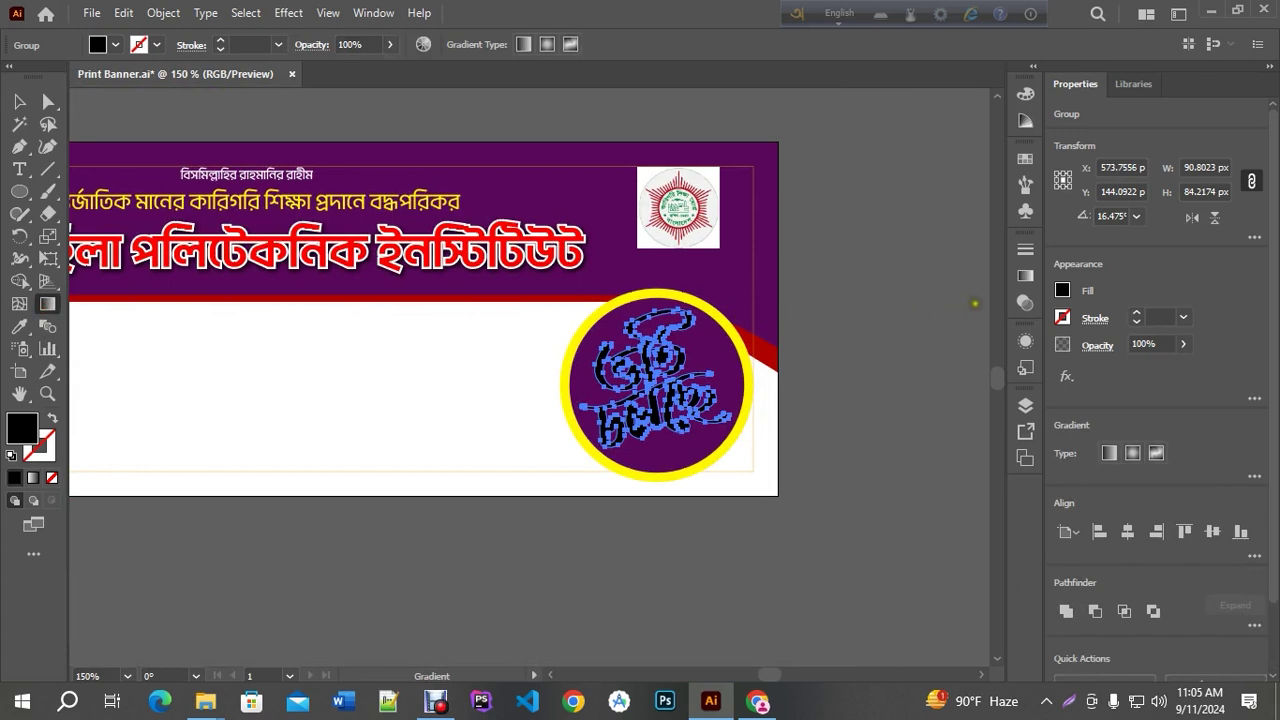
click(1022, 278)
click(807, 382)
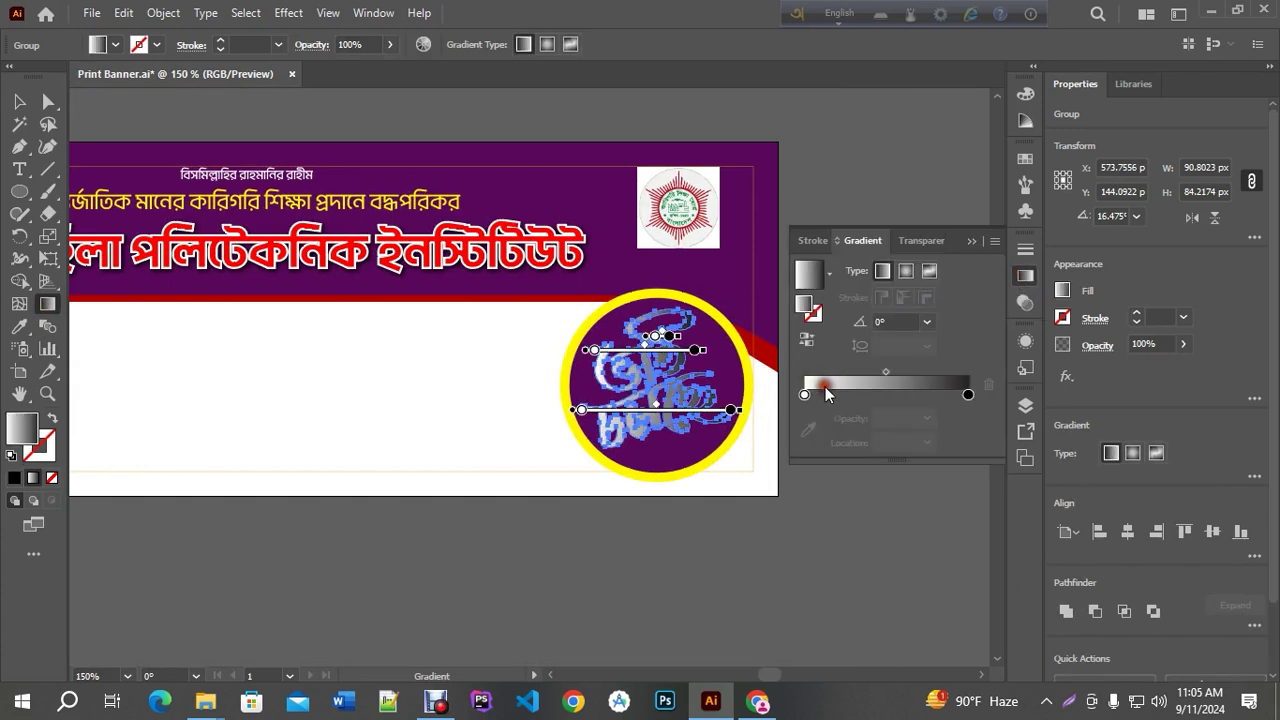
double_click(805, 395)
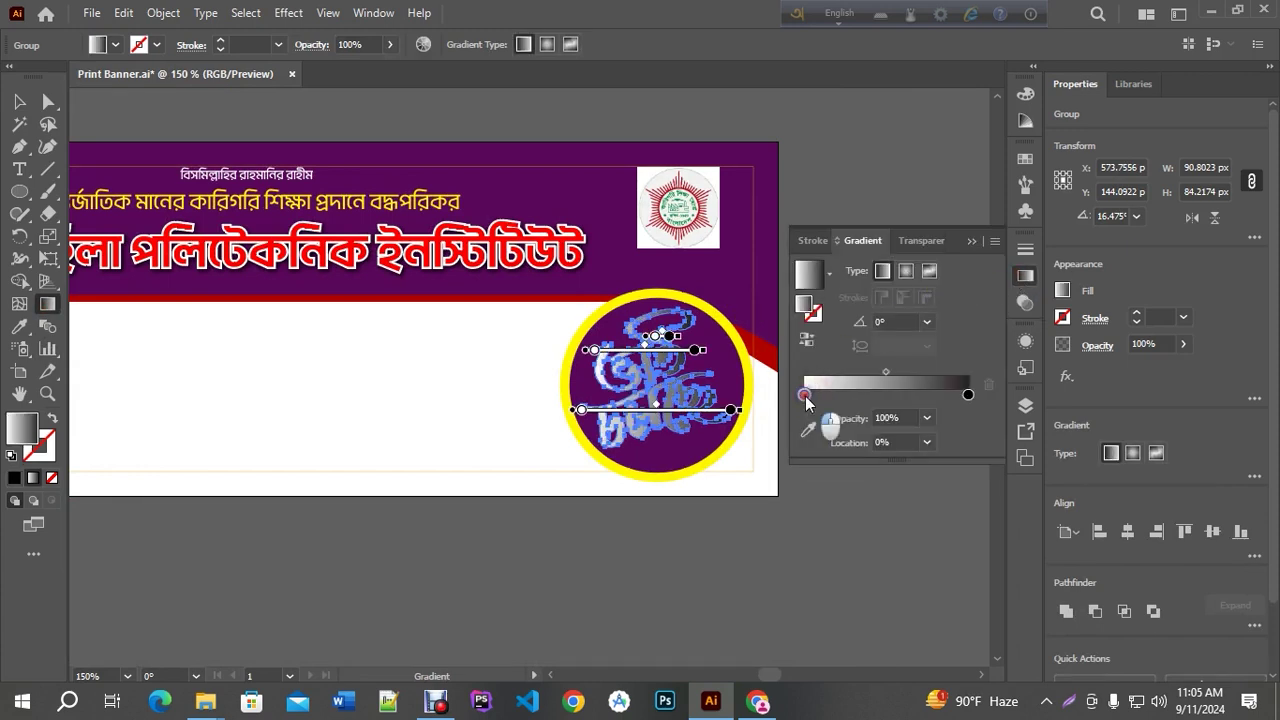
click(793, 453)
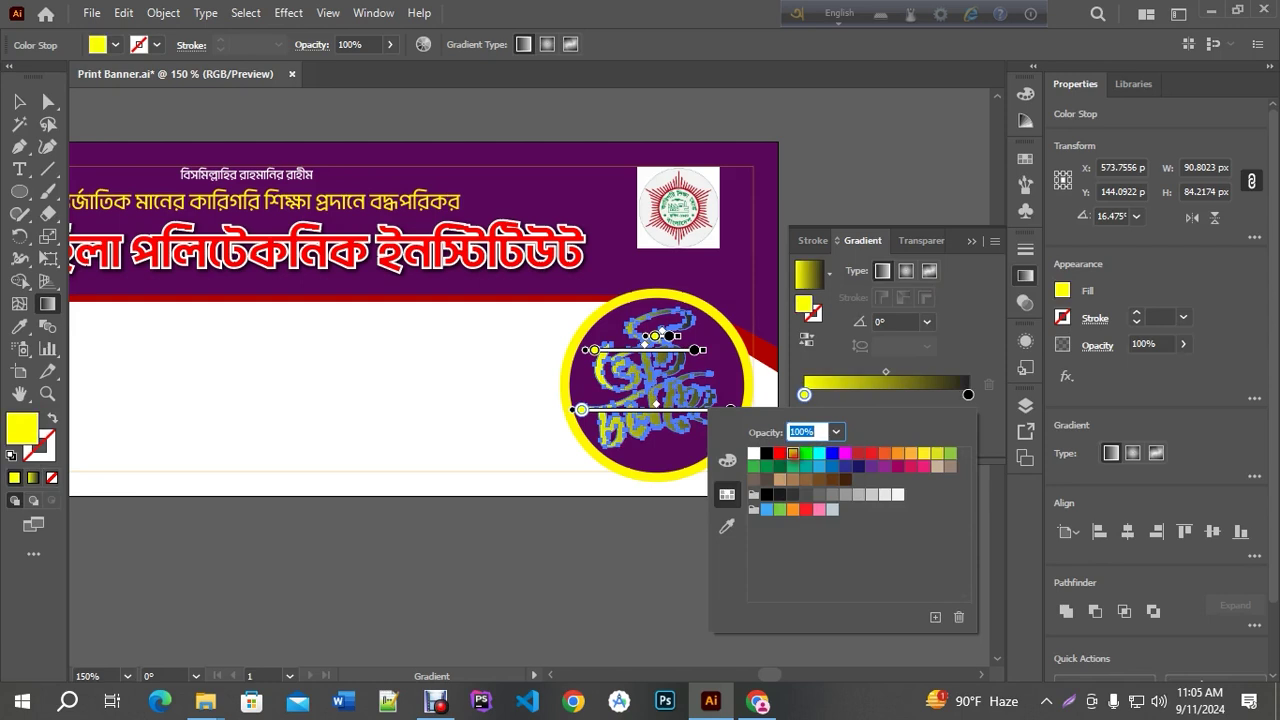
click(969, 397)
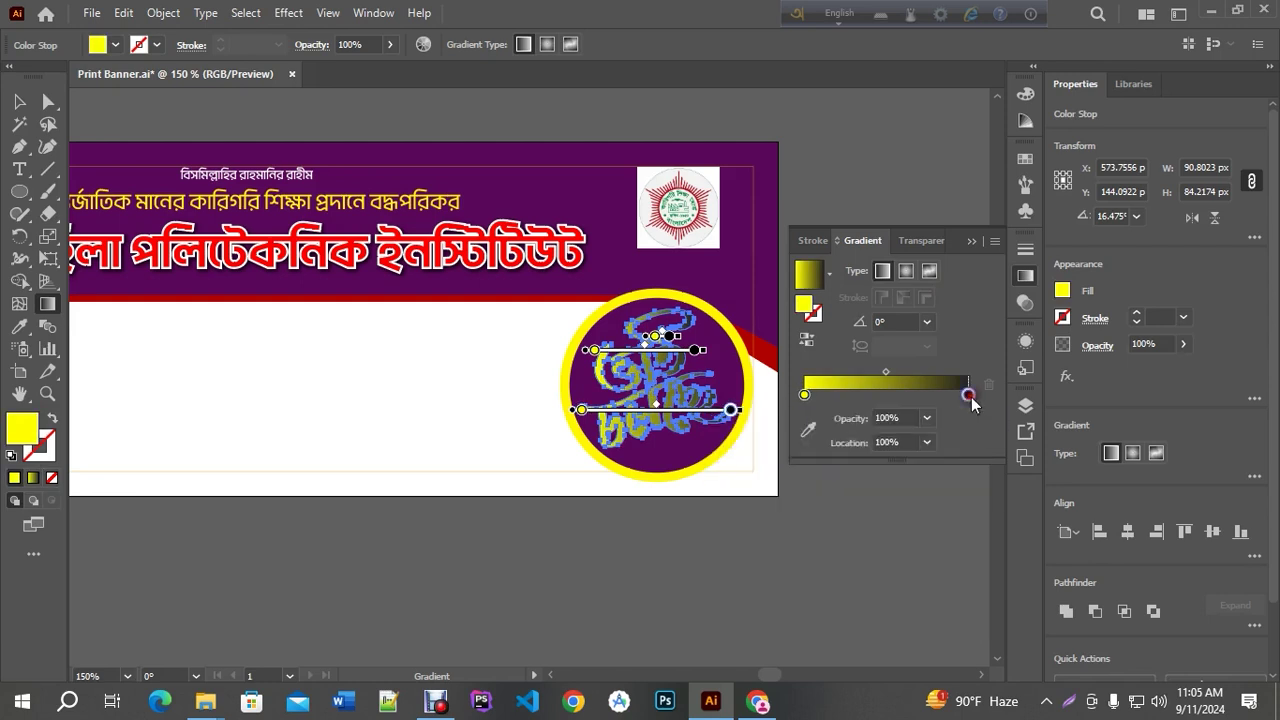
double_click(967, 398)
click(806, 453)
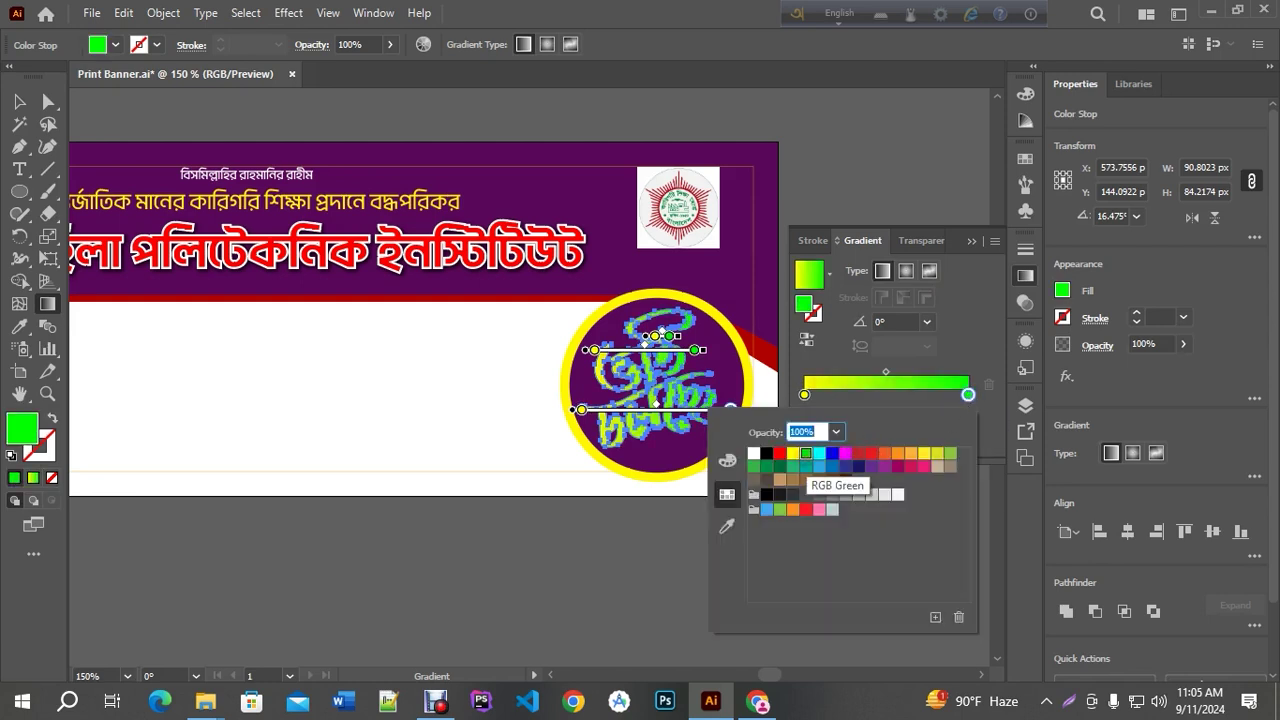
click(897, 453)
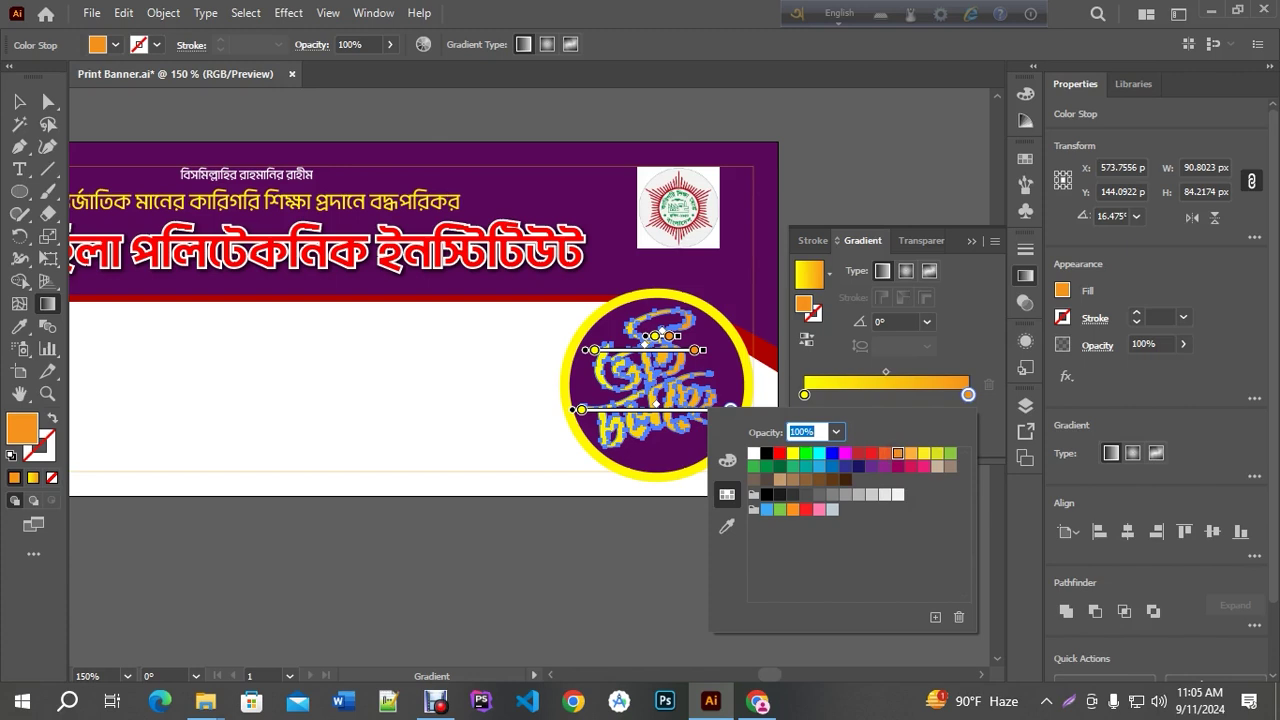
click(957, 284)
Make the lettering's gradient radial and reverse it, then reselect the lettering group
key(v)
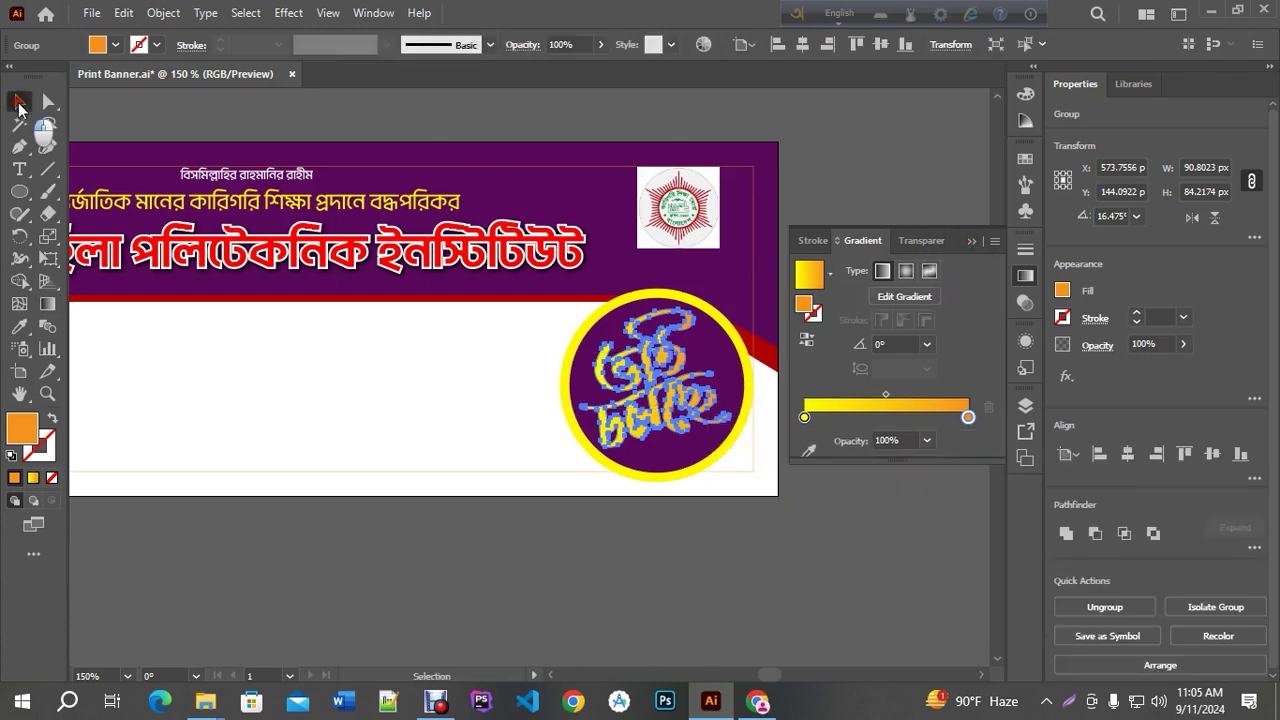
click(905, 274)
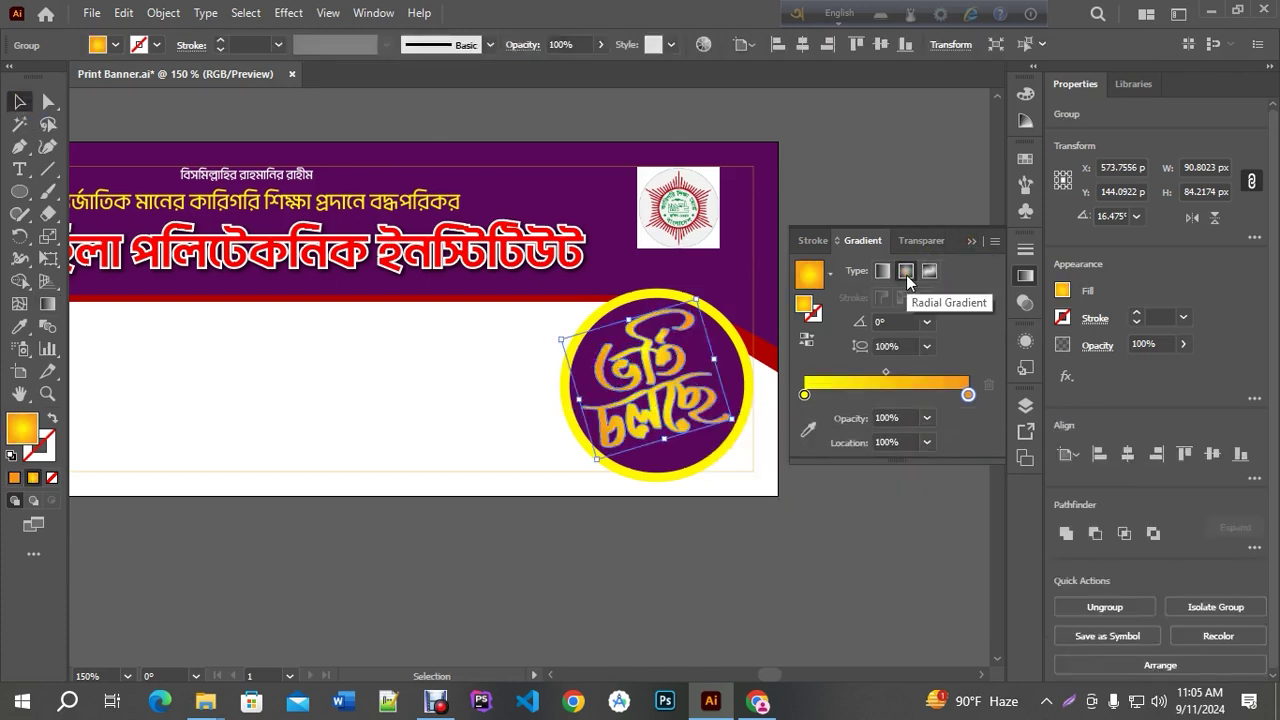
click(806, 340)
click(832, 186)
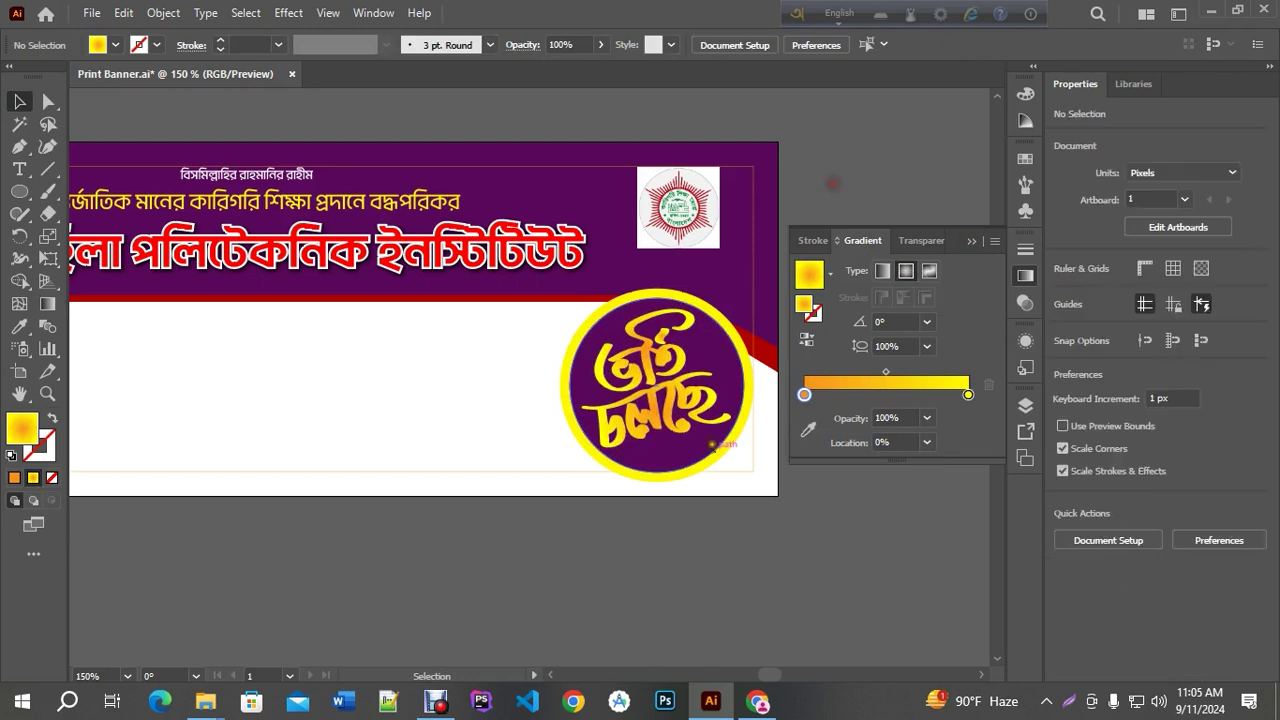
scroll(712, 445, up, 2)
click(651, 336)
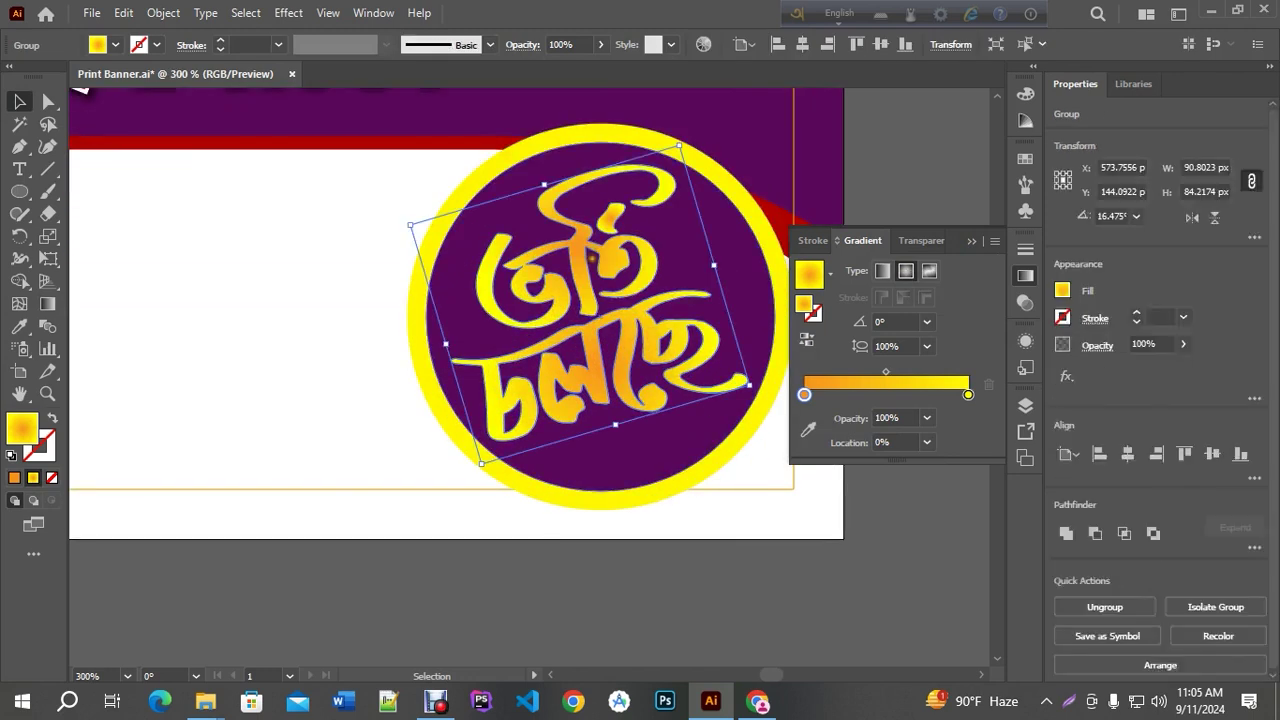
scroll(600, 266, up, 1)
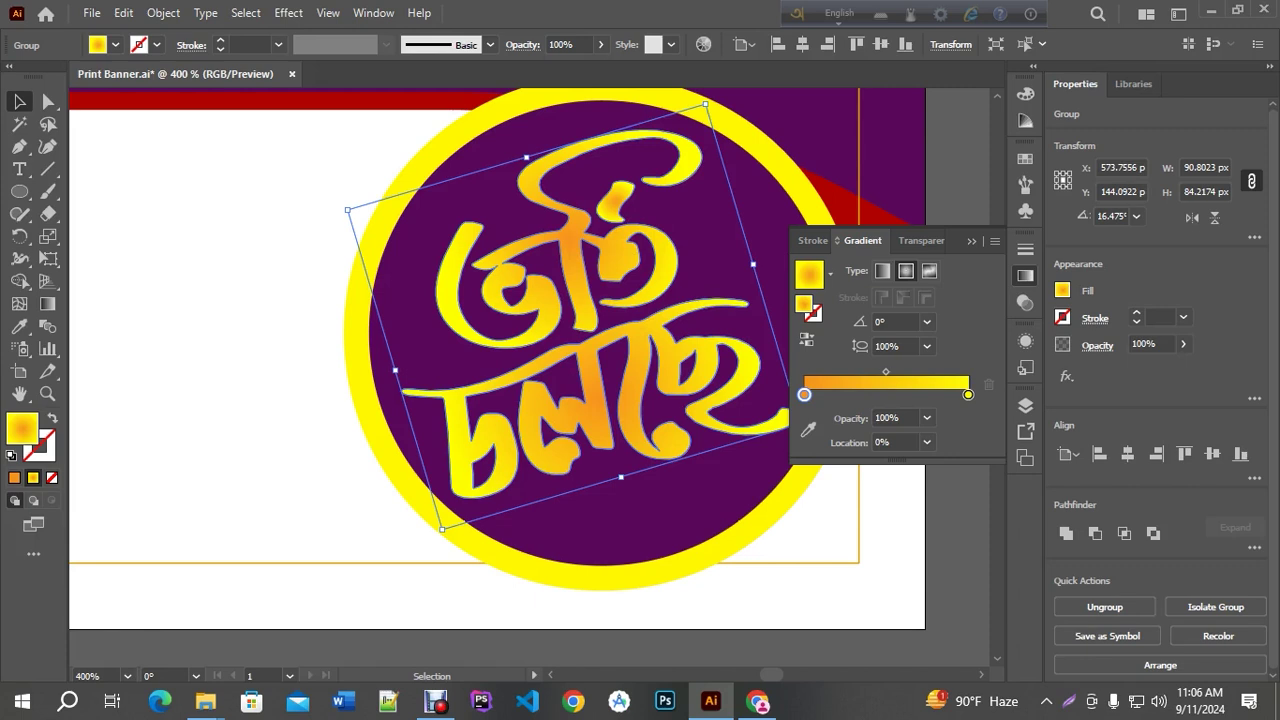
click(166, 14)
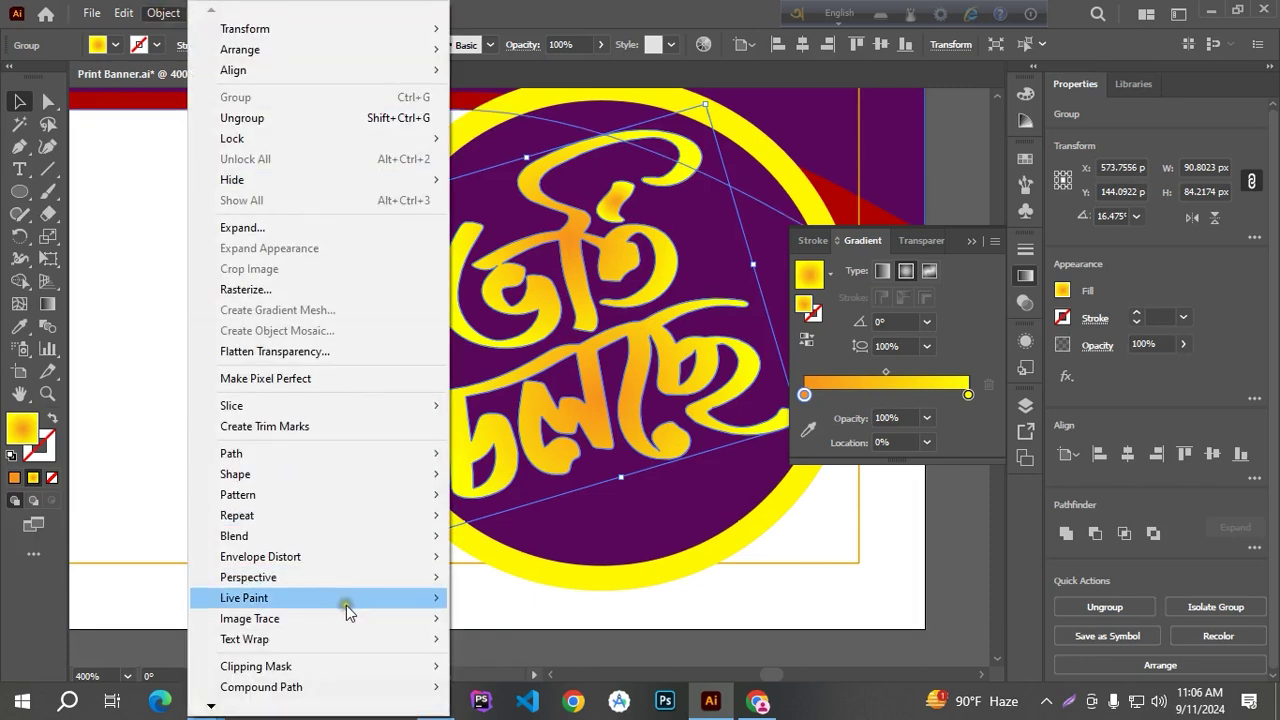
mouse_move(328, 692)
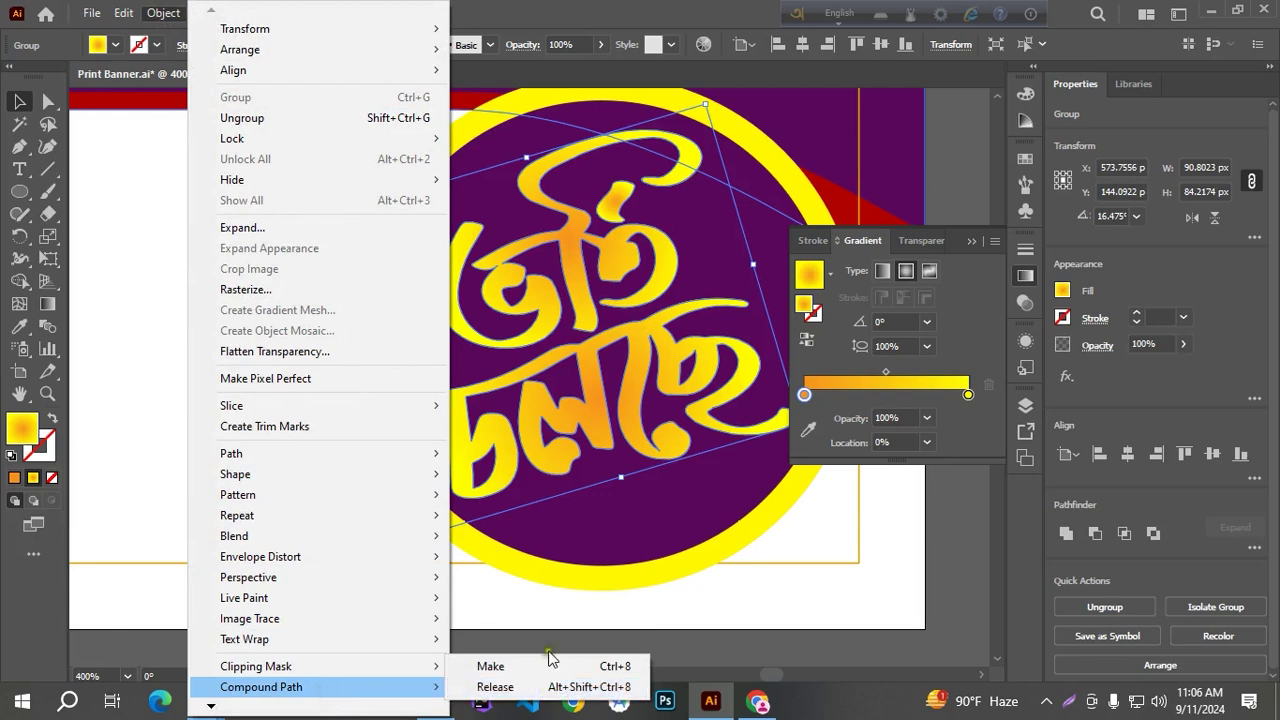
Turn the lettering into a single compound path and reverse its gradient
click(546, 670)
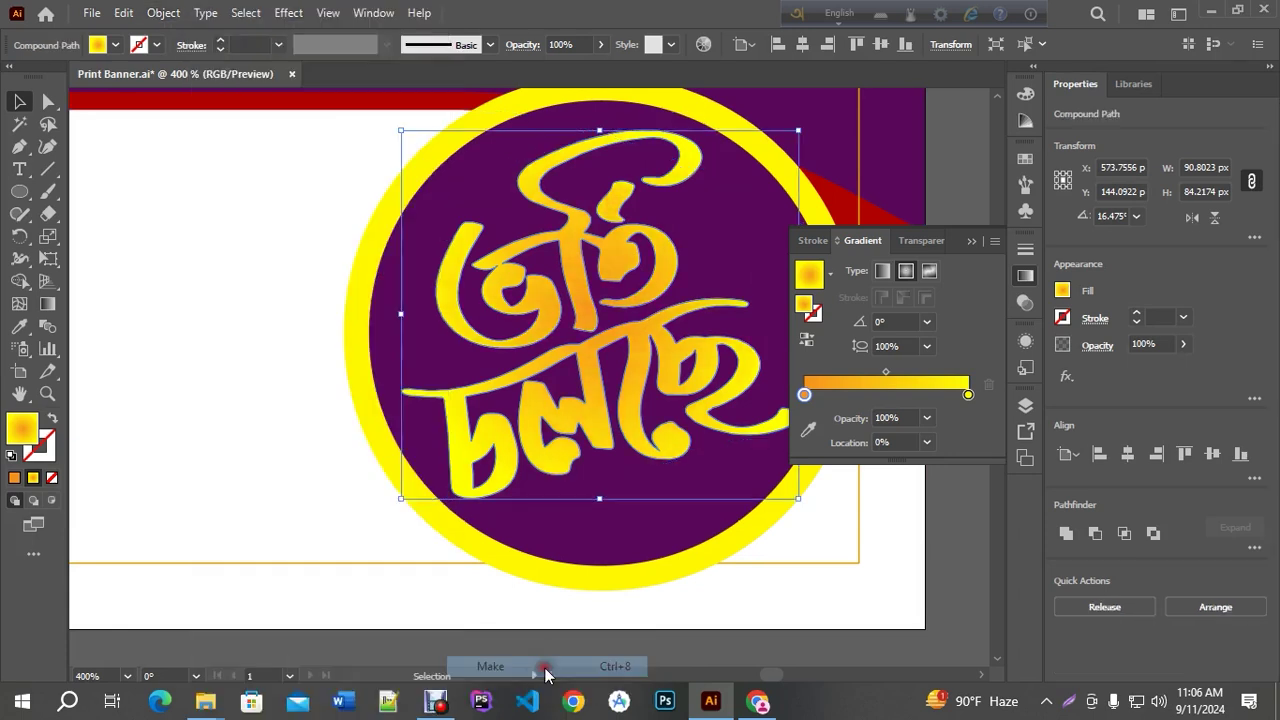
click(807, 341)
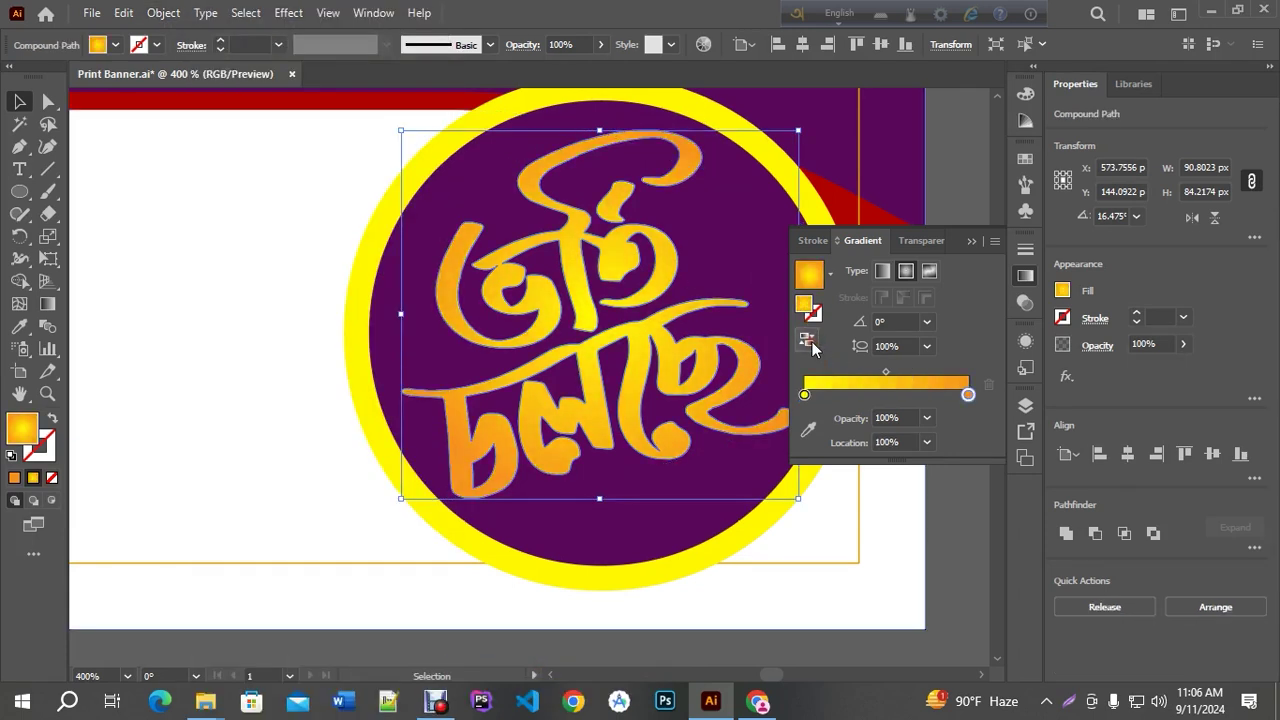
key(ctrl+minus)
Scale the lettering down slightly to 88.28 × 81.87 px inside the purple circle
click(738, 502)
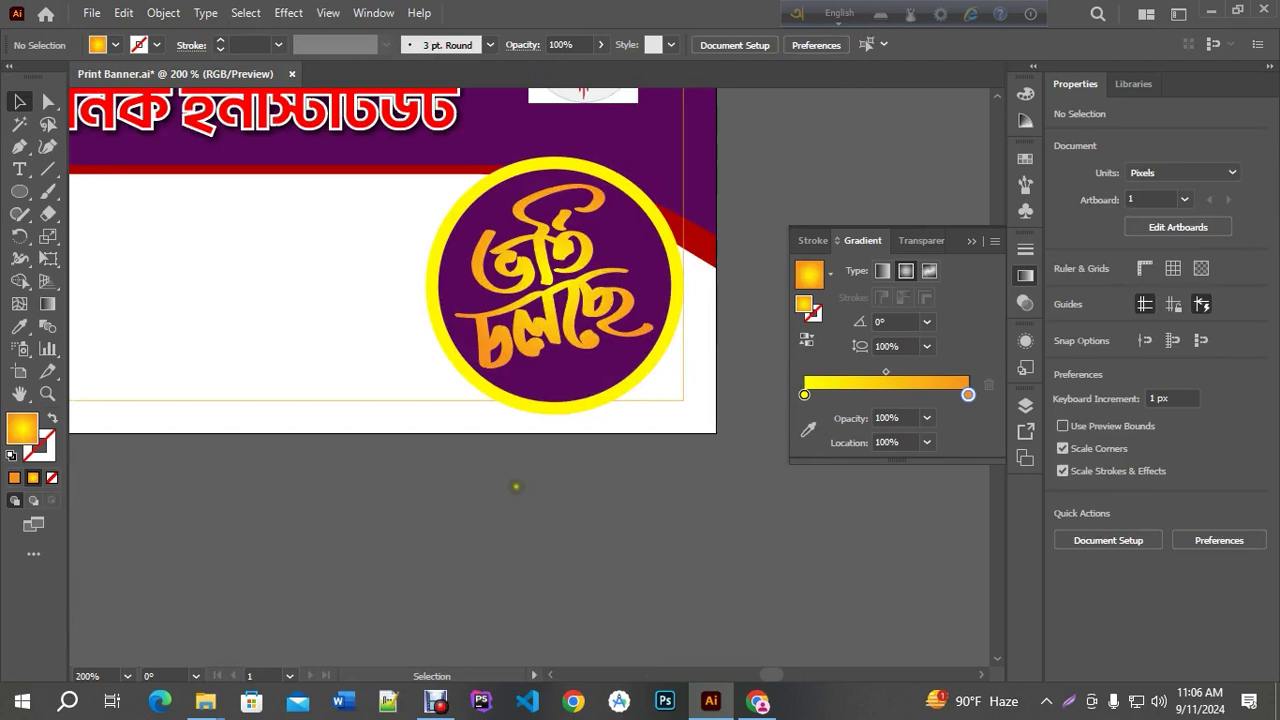
key(ctrl+plus)
click(527, 278)
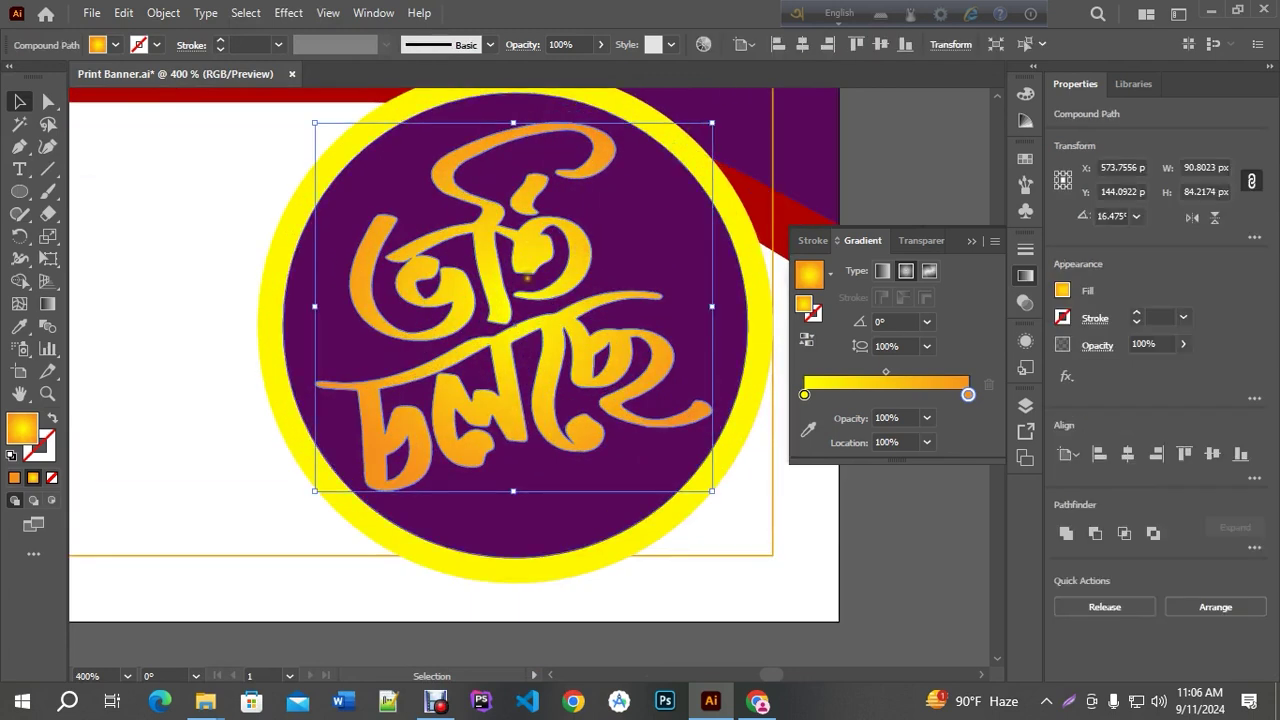
drag(315, 490, 326, 481)
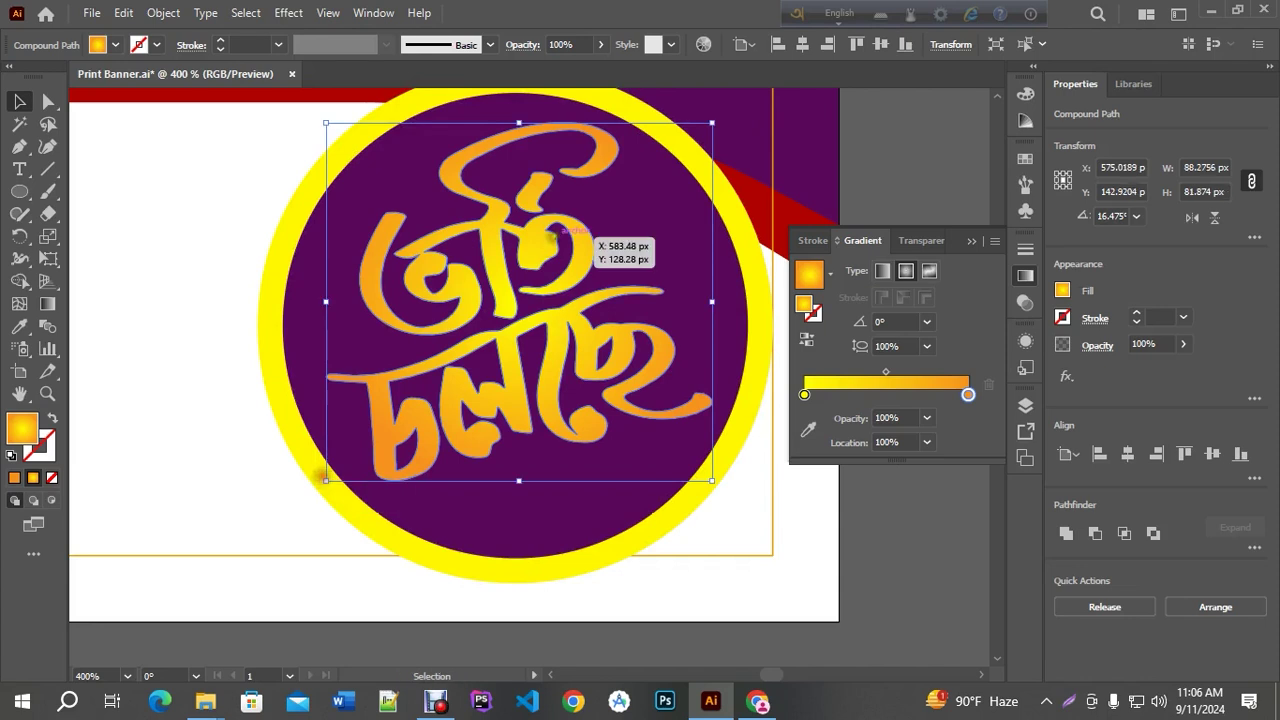
key(ctrl+minus)
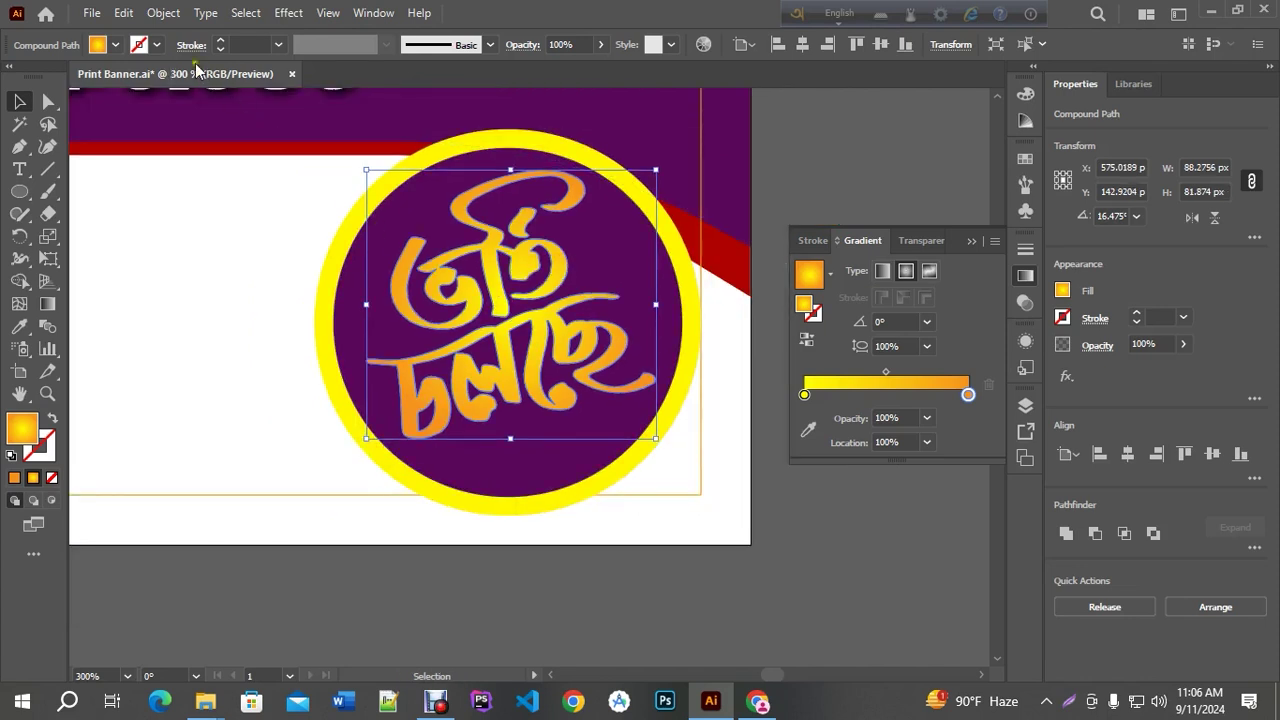
Create a 2 px offset path around the gradient lettering
click(163, 12)
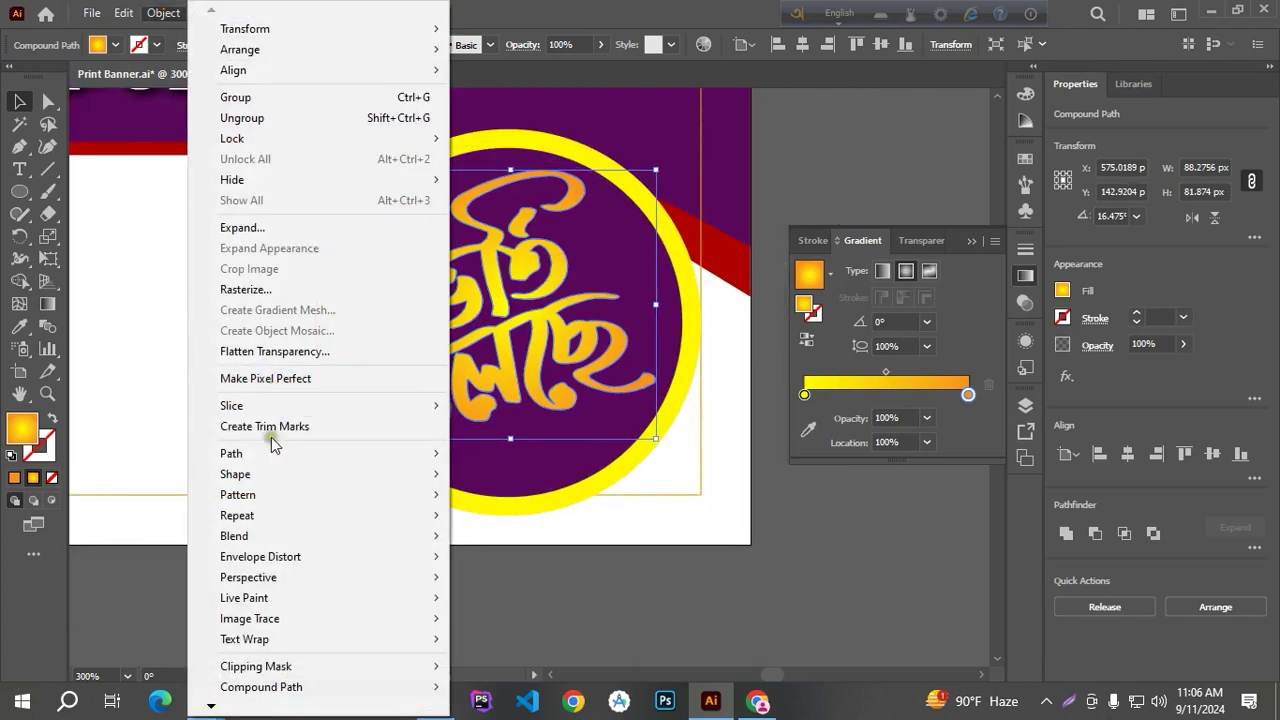
mouse_move(263, 456)
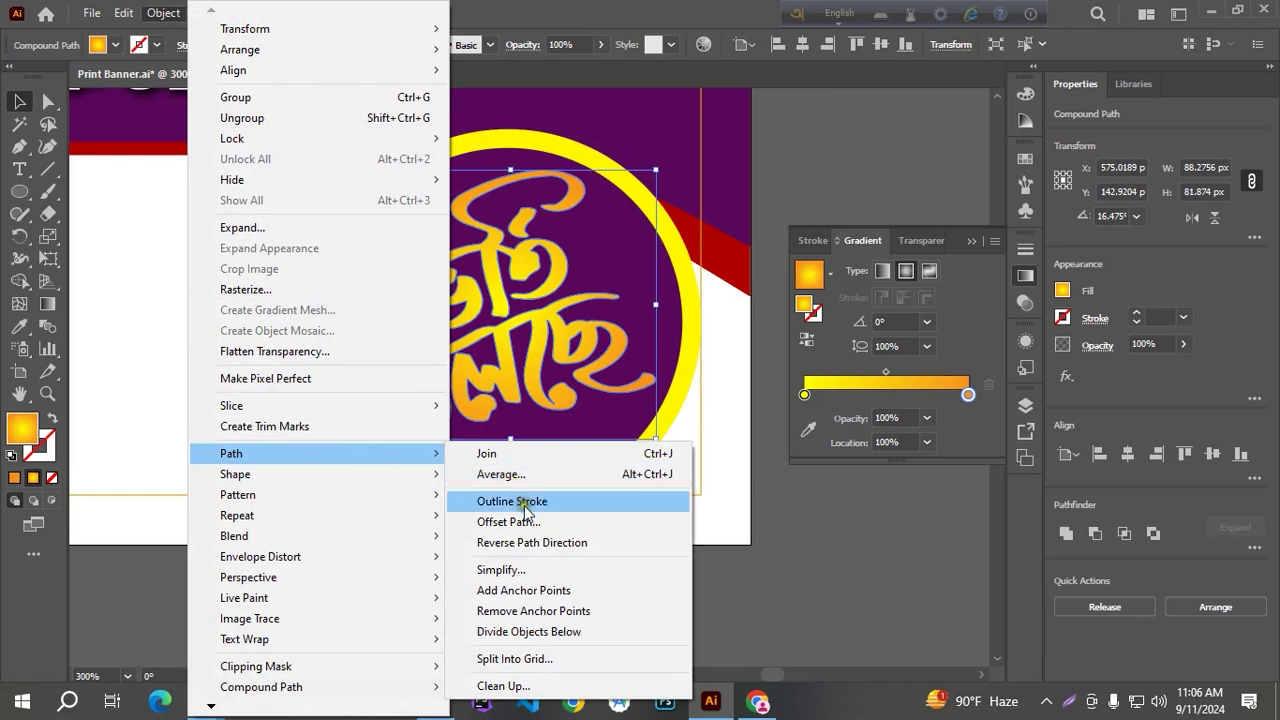
click(508, 522)
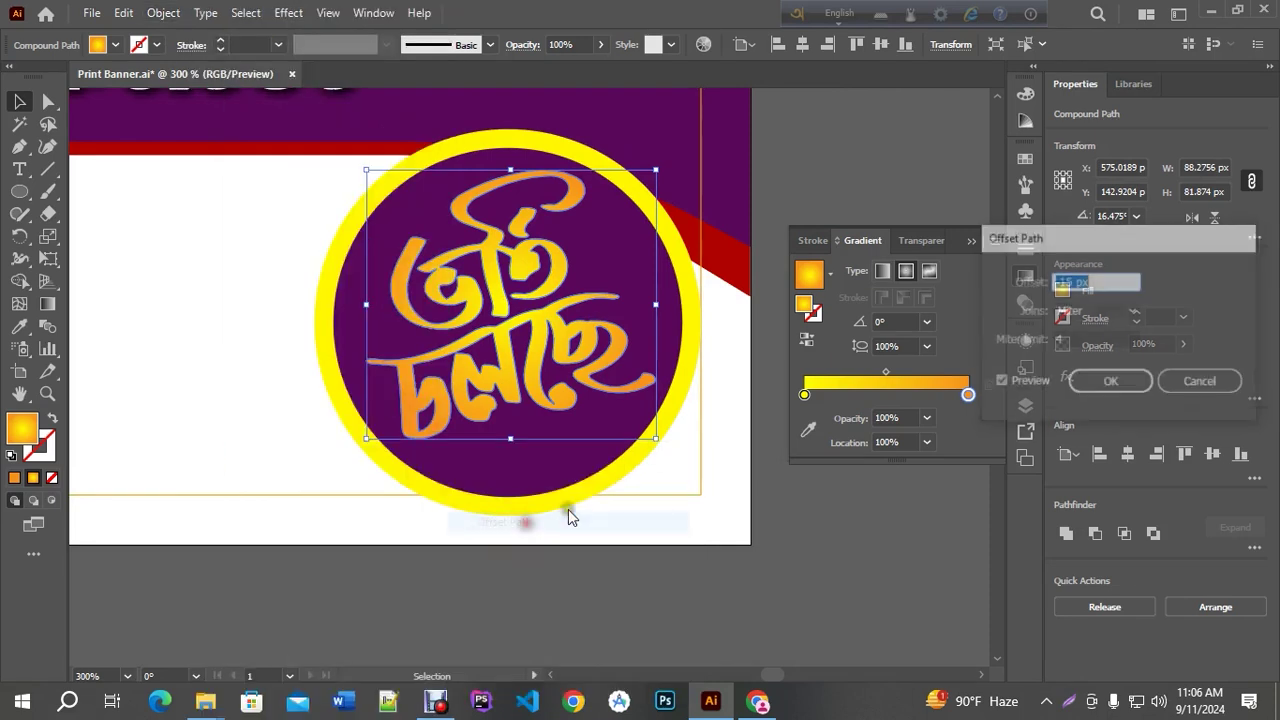
key(Up)
key(Up)
key(Up)
key(Up)
key(Up)
key(Up)
key(Up)
key(Up)
key(Up)
key(Up)
key(Up)
key(Up)
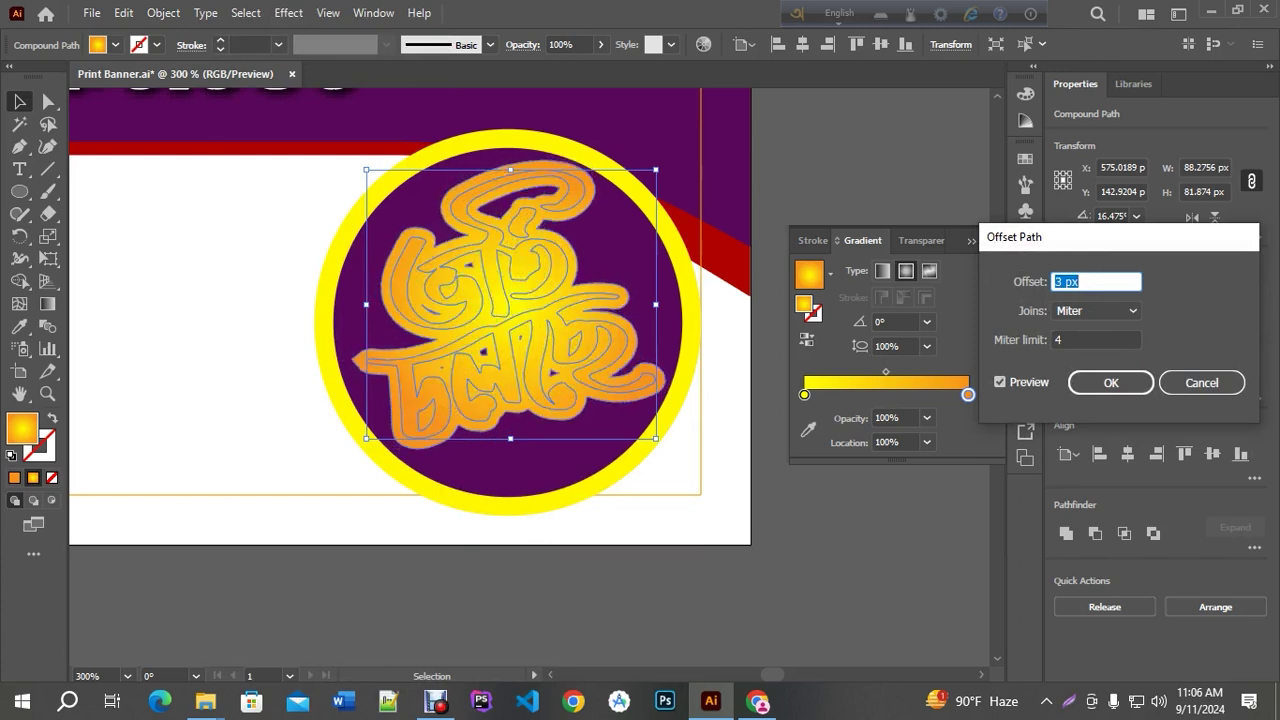
key(Down)
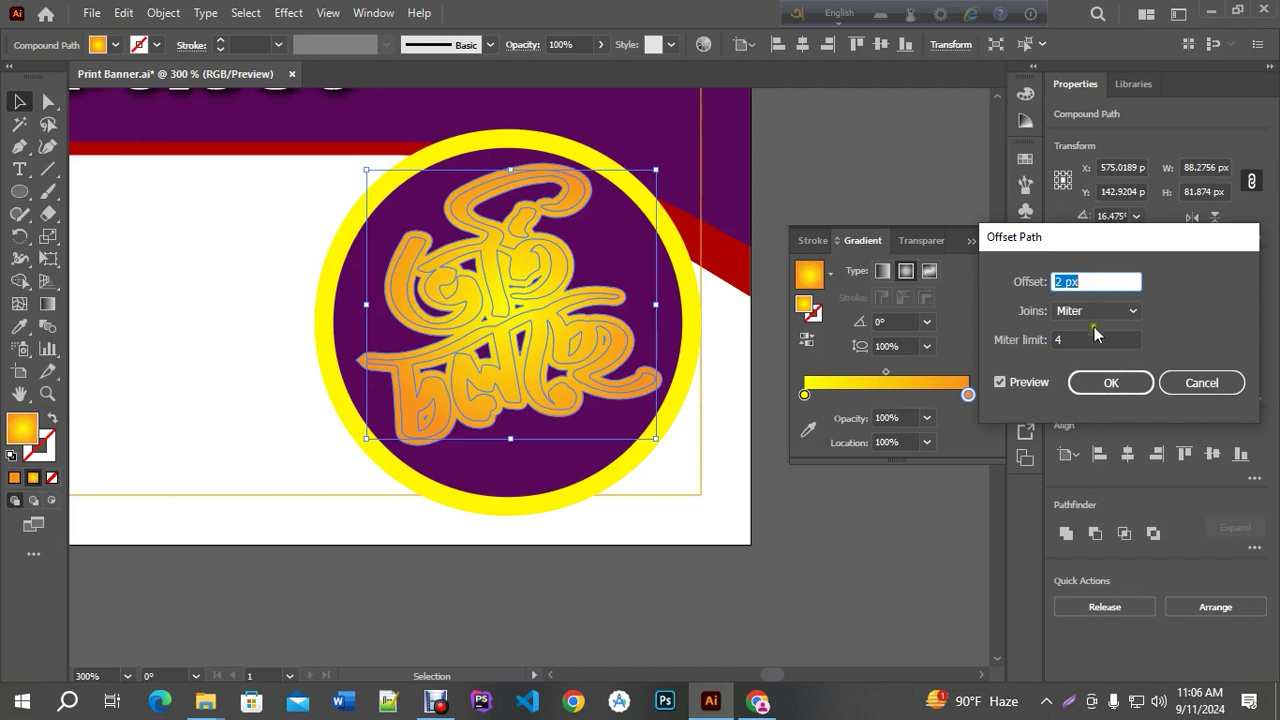
click(1100, 388)
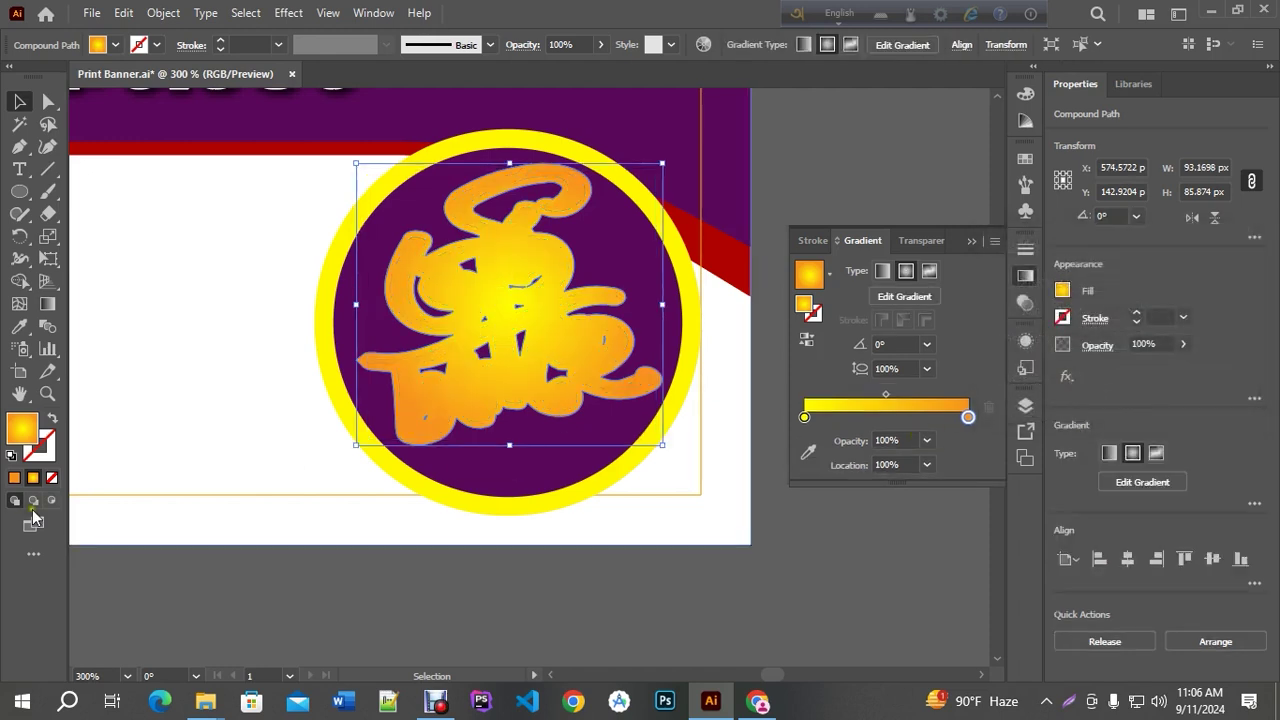
Fill the new offset outline solid black, sized 93.17 × 85.87 px
click(14, 477)
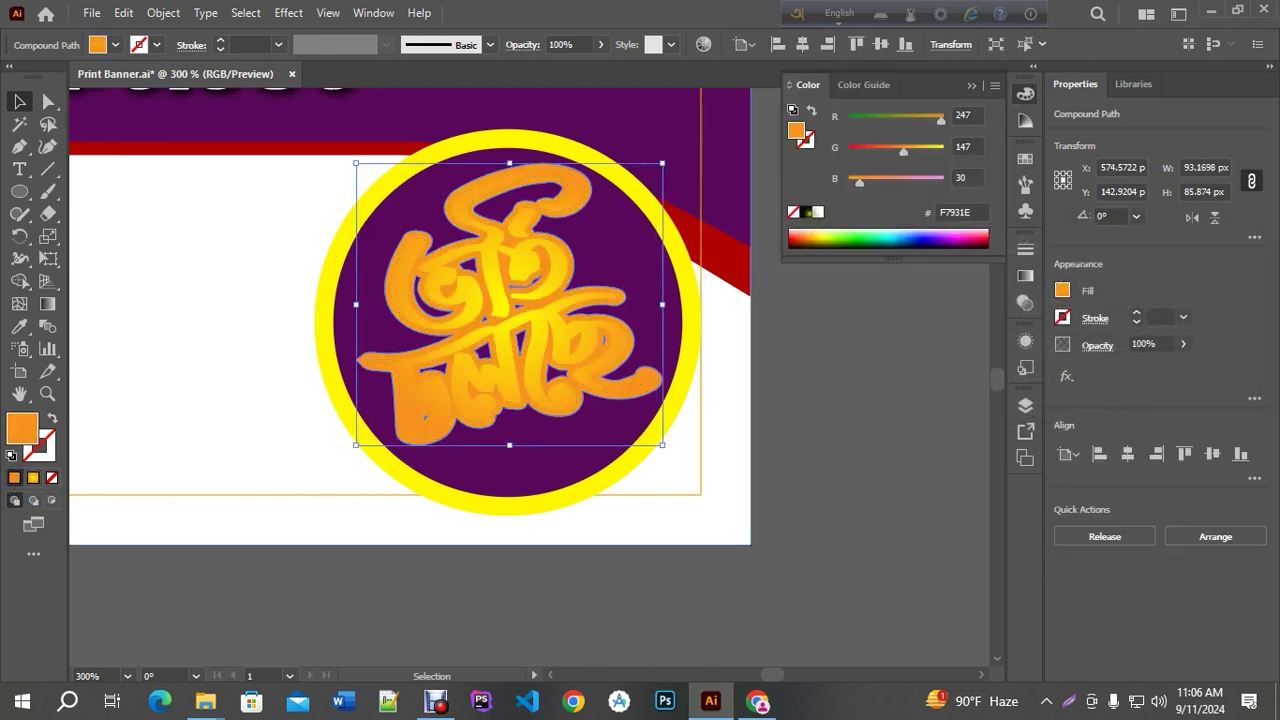
click(805, 212)
click(818, 212)
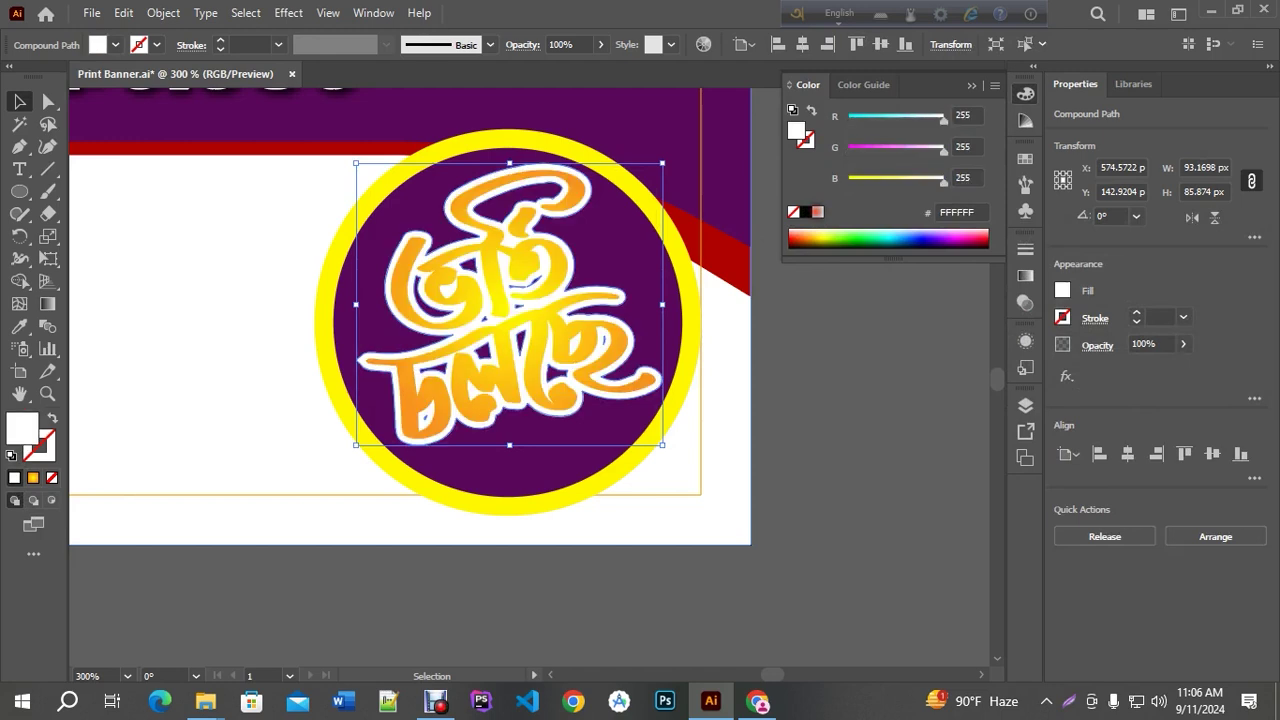
click(805, 212)
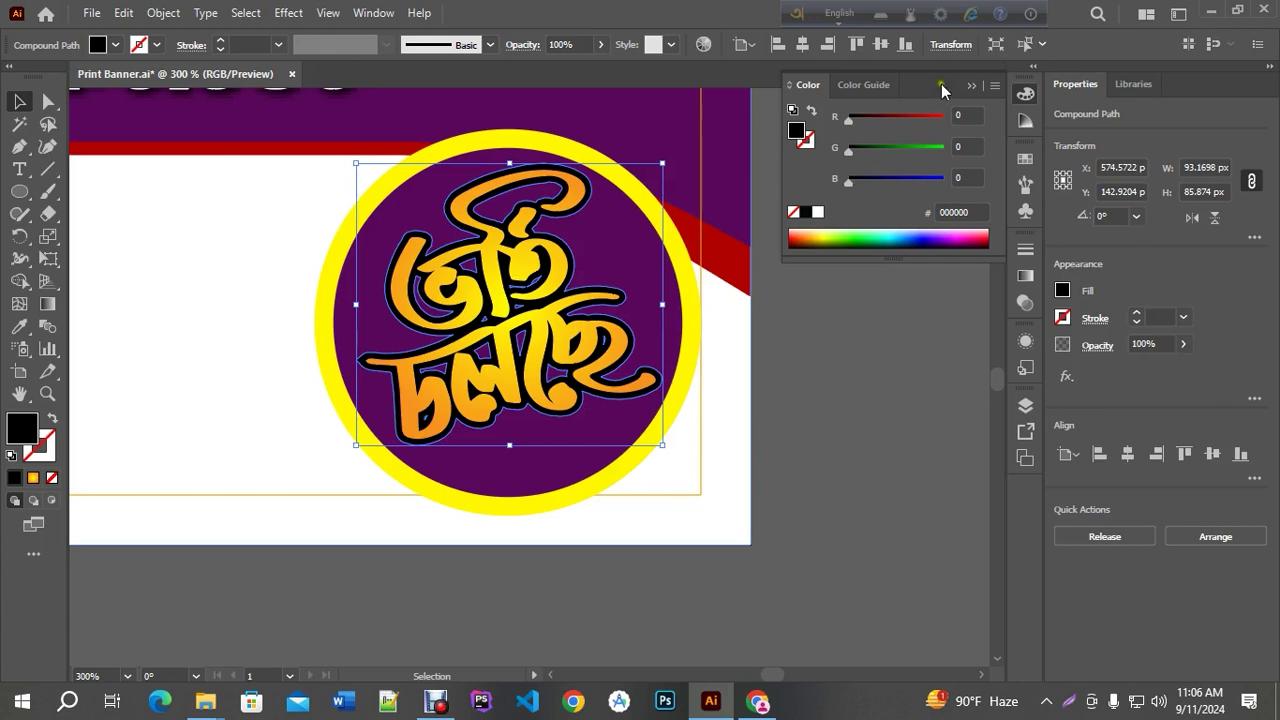
click(966, 86)
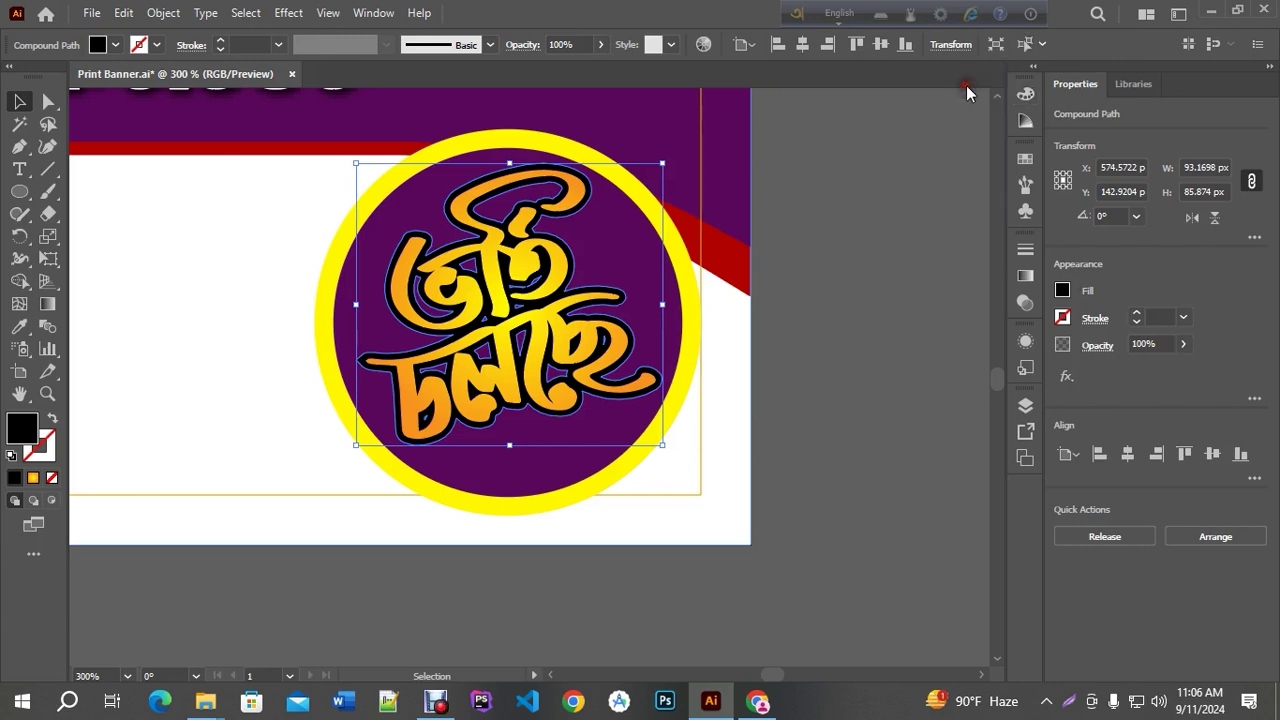
scroll(497, 313, up, 1)
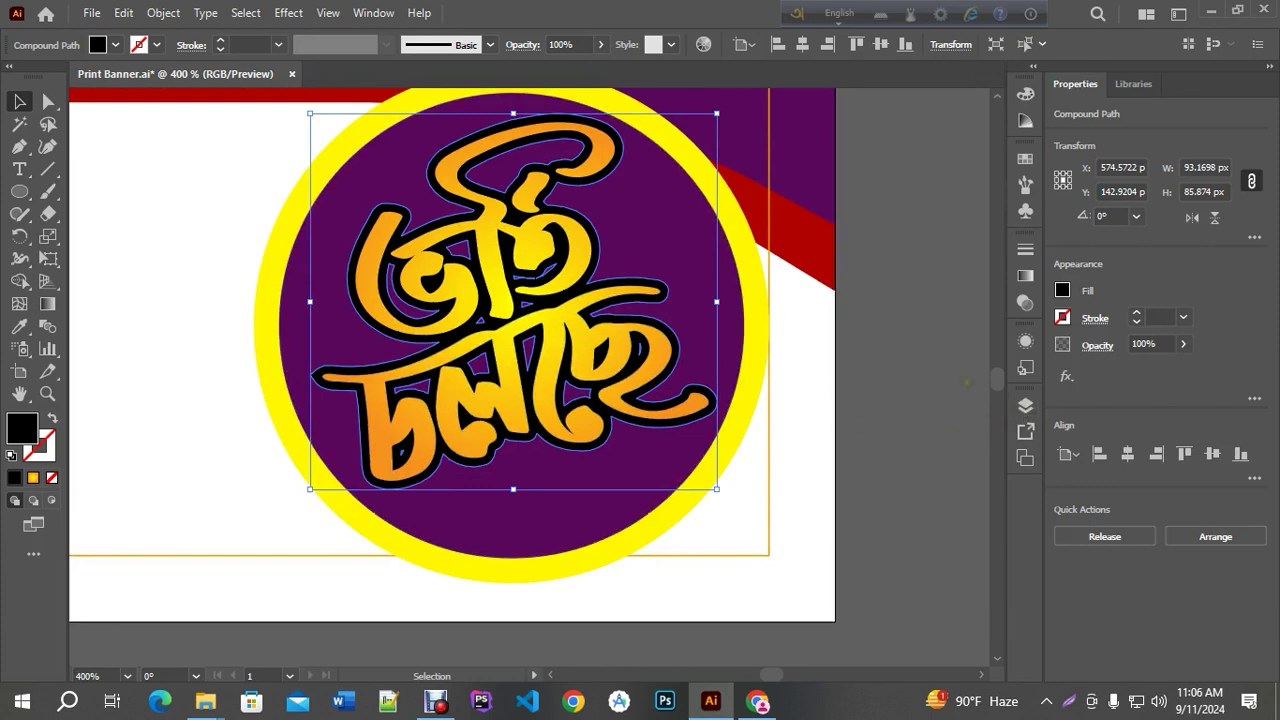
Unite the black outline with Pathfinder and nudge it about 3 px down as a shadow
key(ctrl+shift+F9)
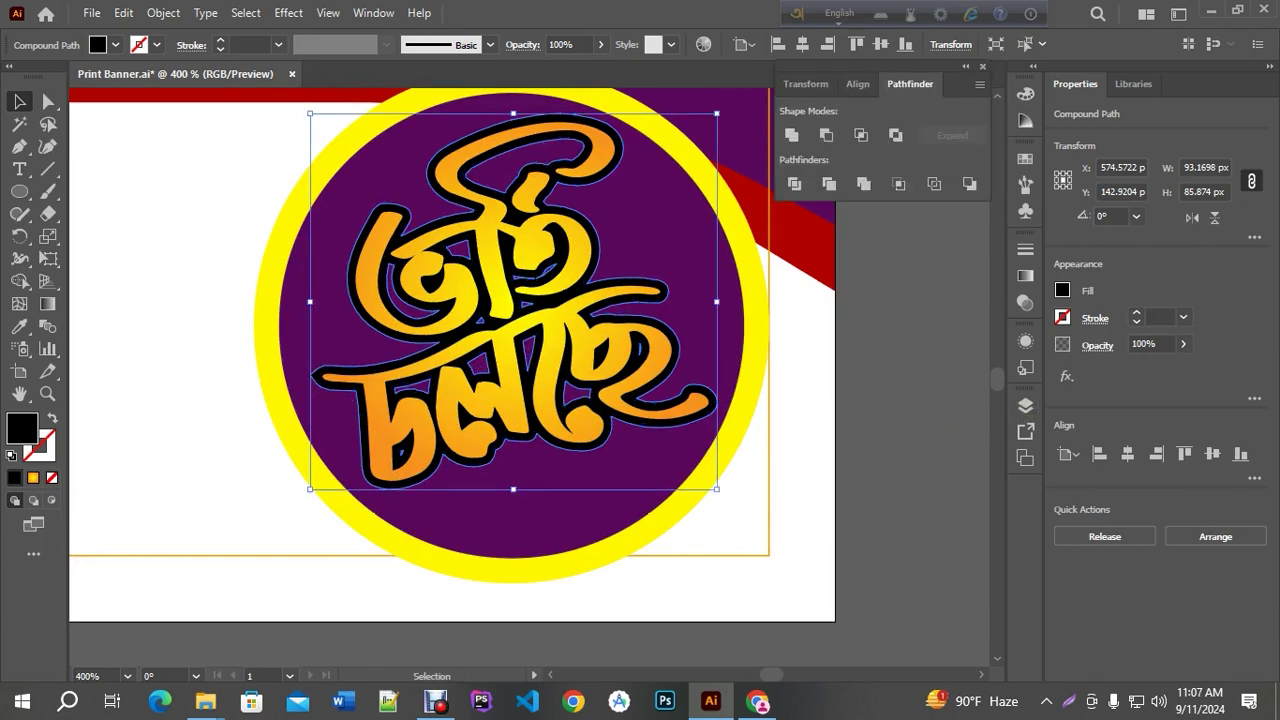
click(864, 185)
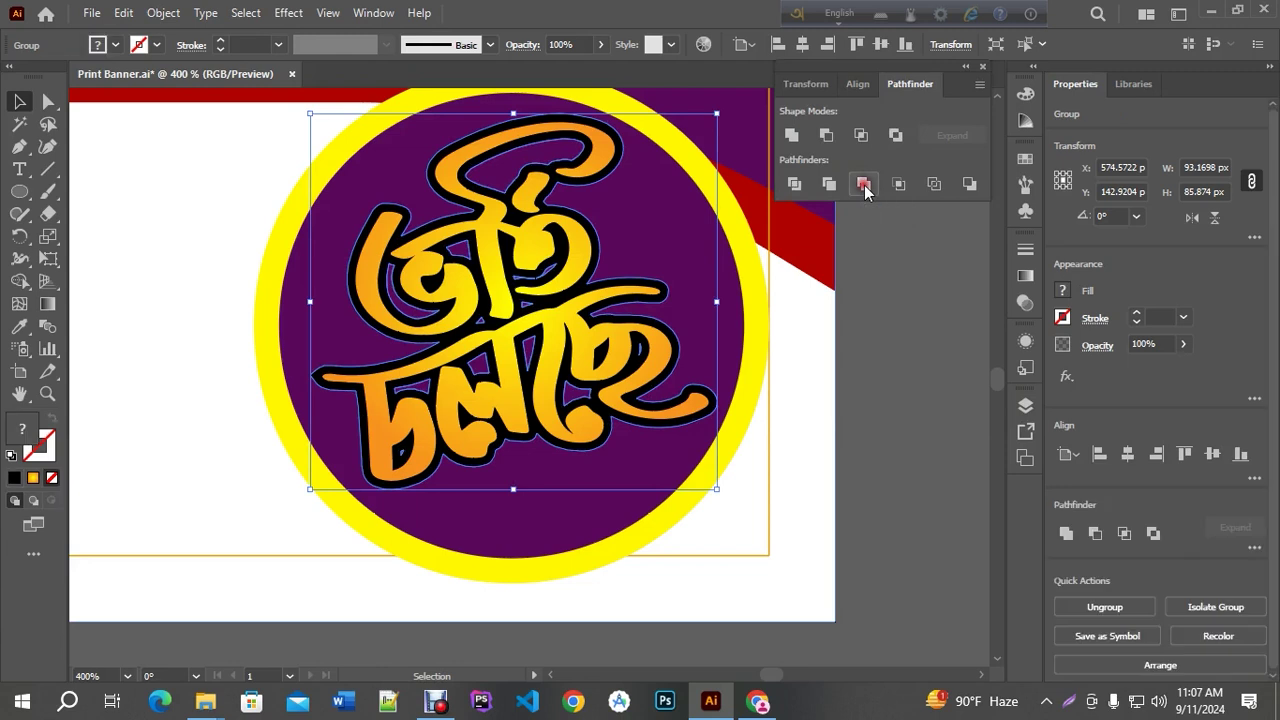
click(790, 137)
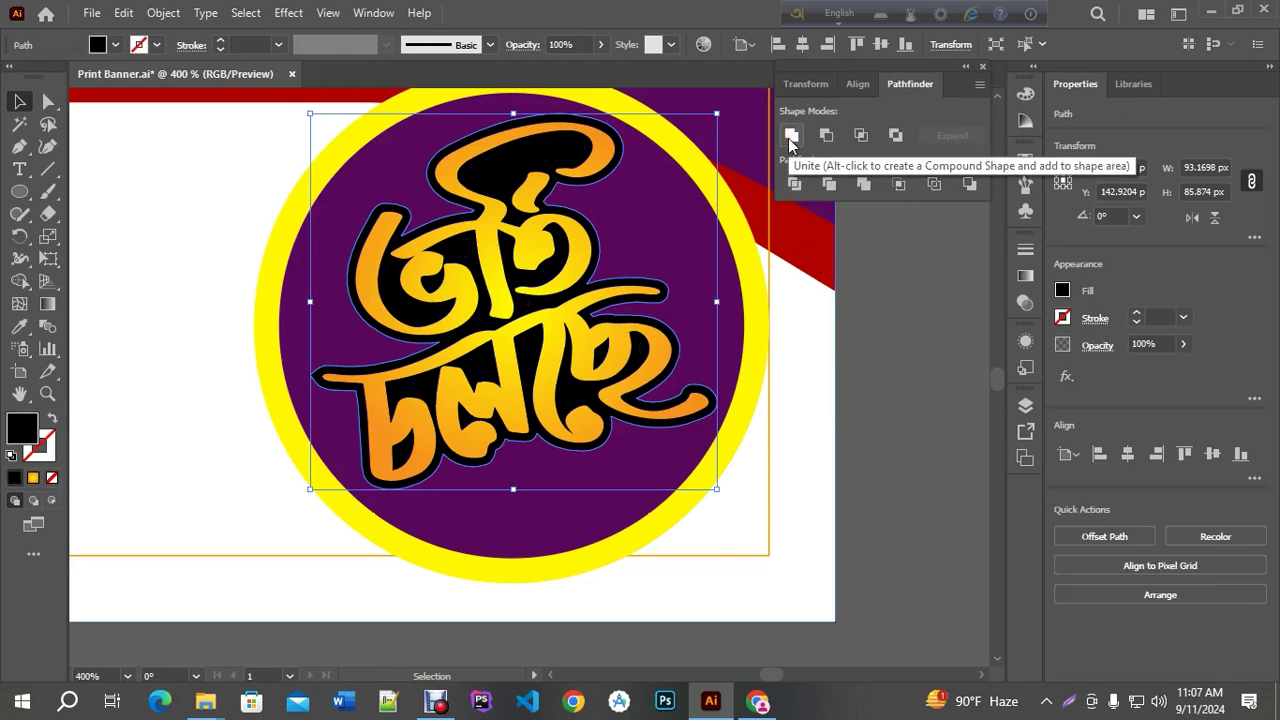
click(982, 66)
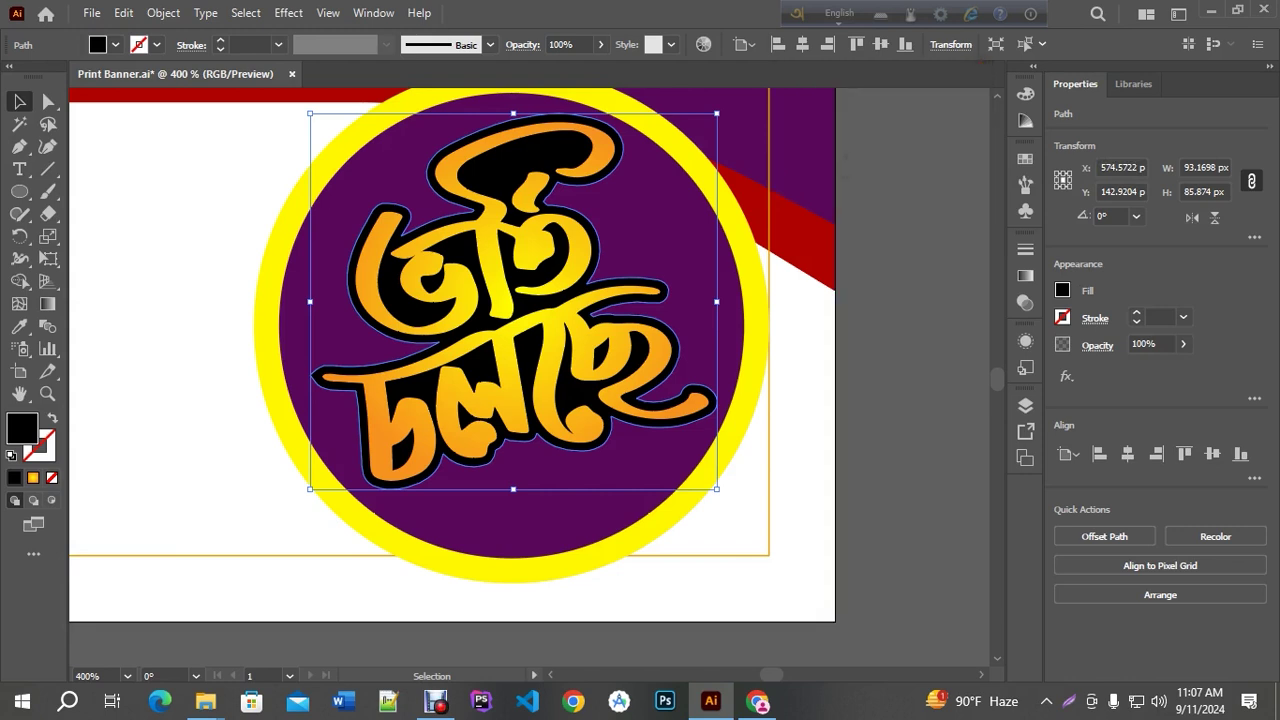
key(Down)
key(Down)
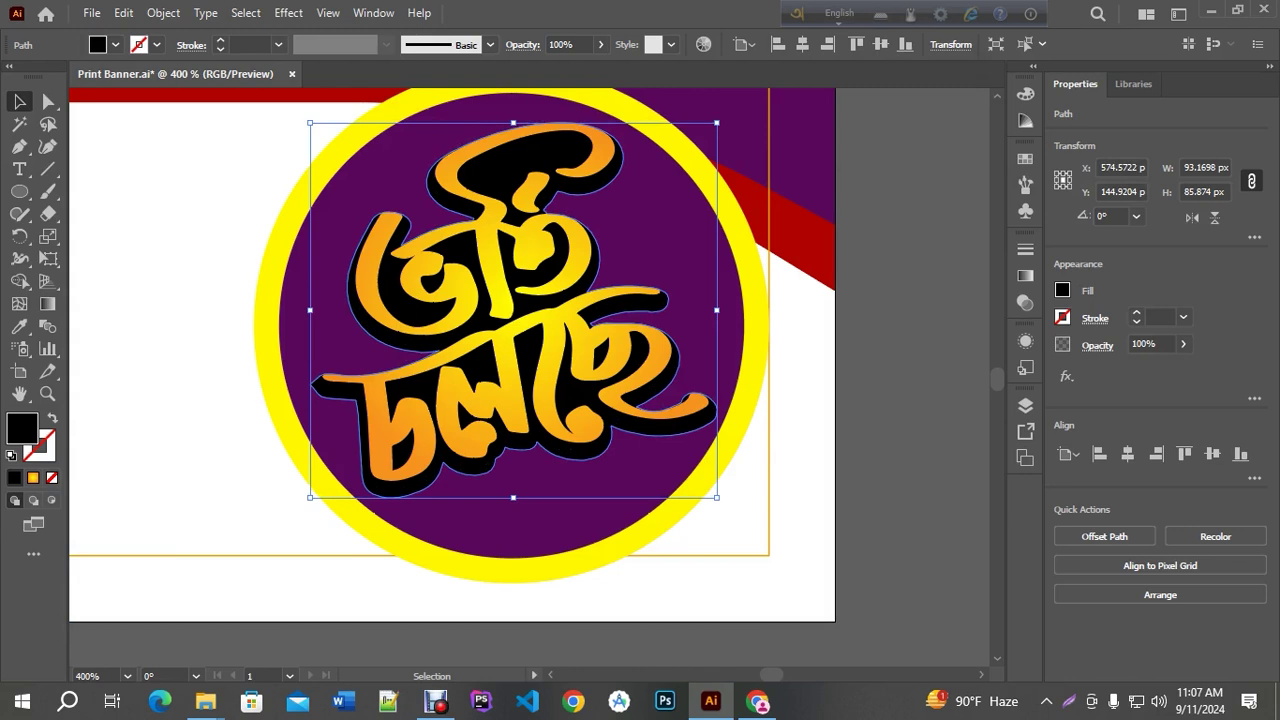
key(Down)
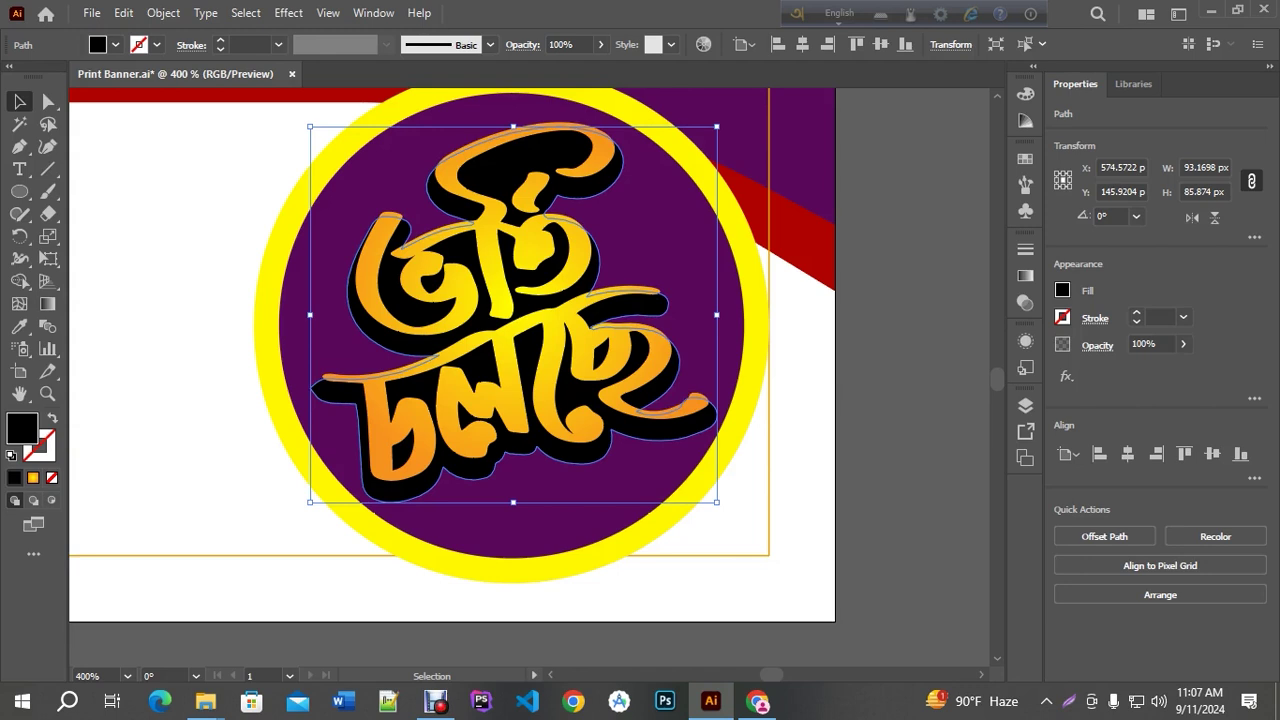
Add a 1 px offset path around the black shadow shape
click(166, 13)
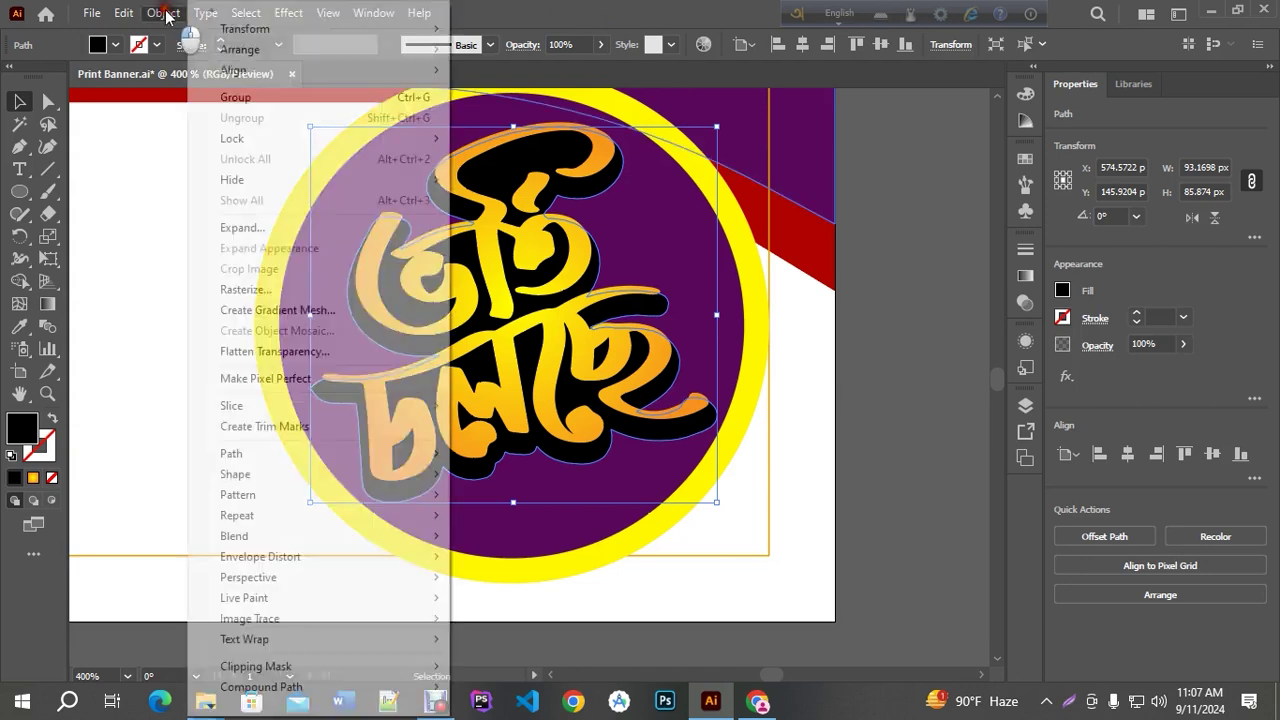
click(234, 453)
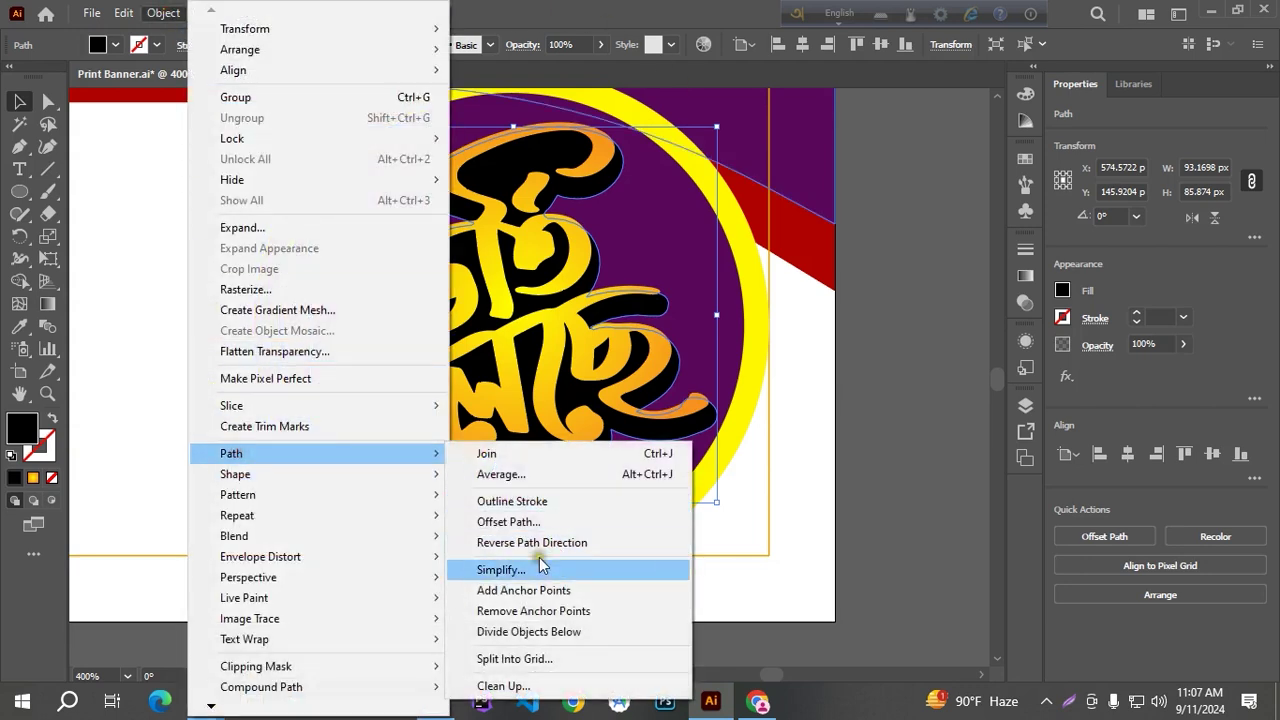
click(508, 521)
key(Down)
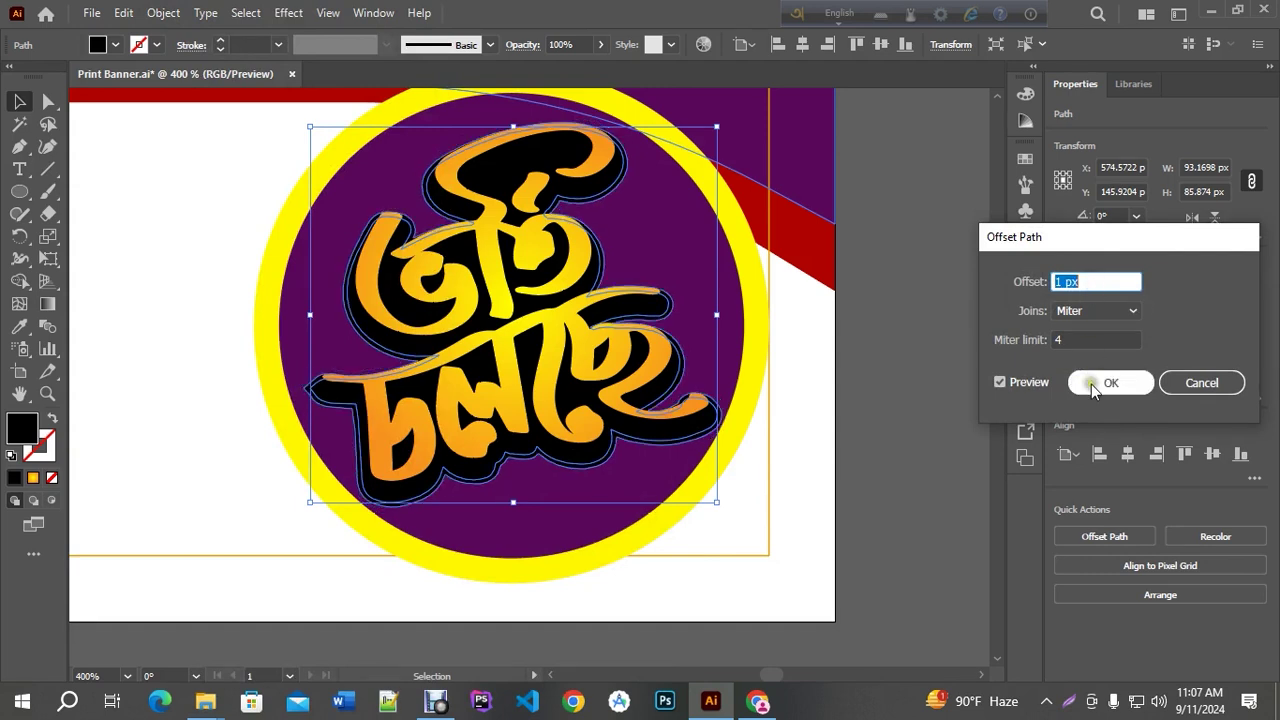
click(1091, 384)
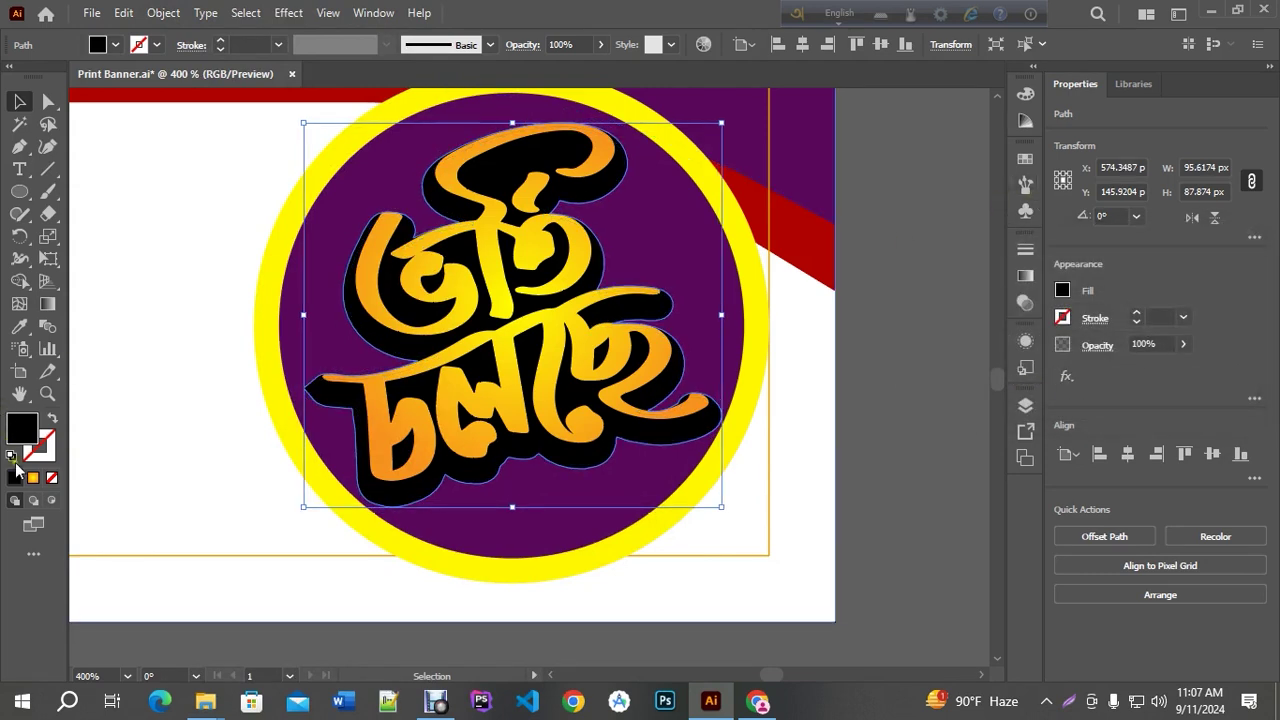
Fill the new 1 px outline white, sized 95.62 × 87.87 px
double_click(24, 432)
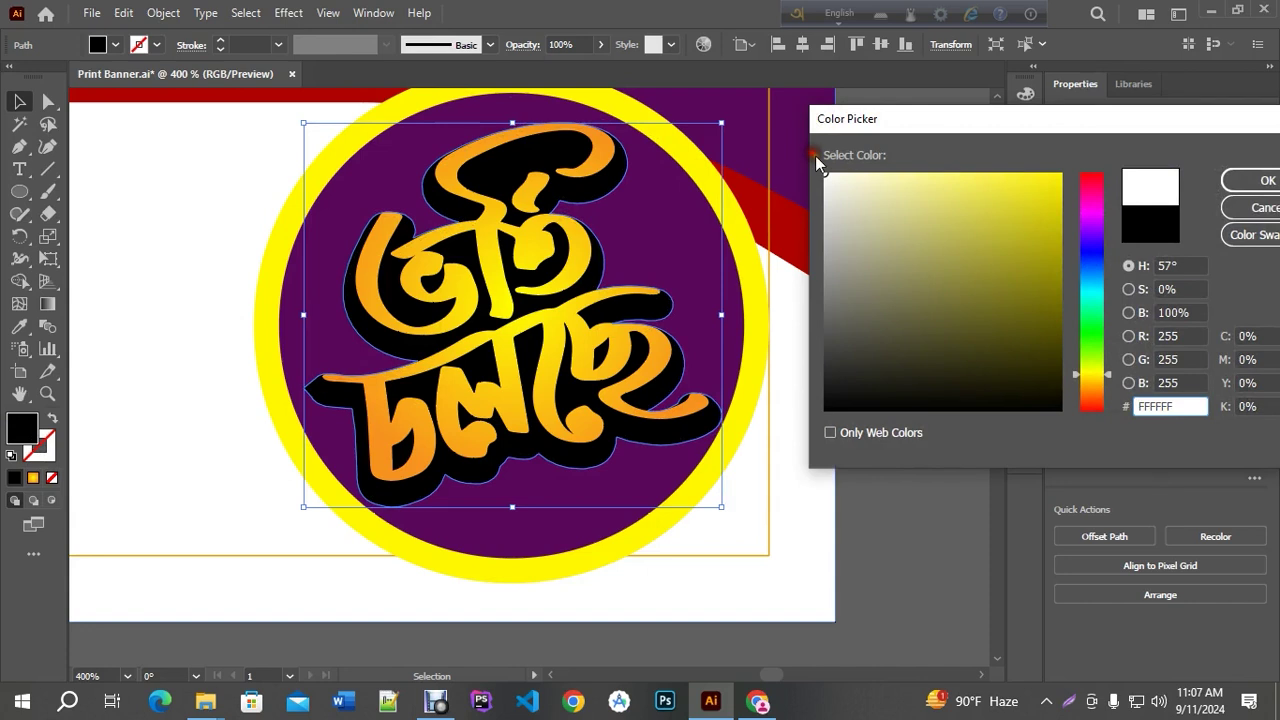
click(1262, 180)
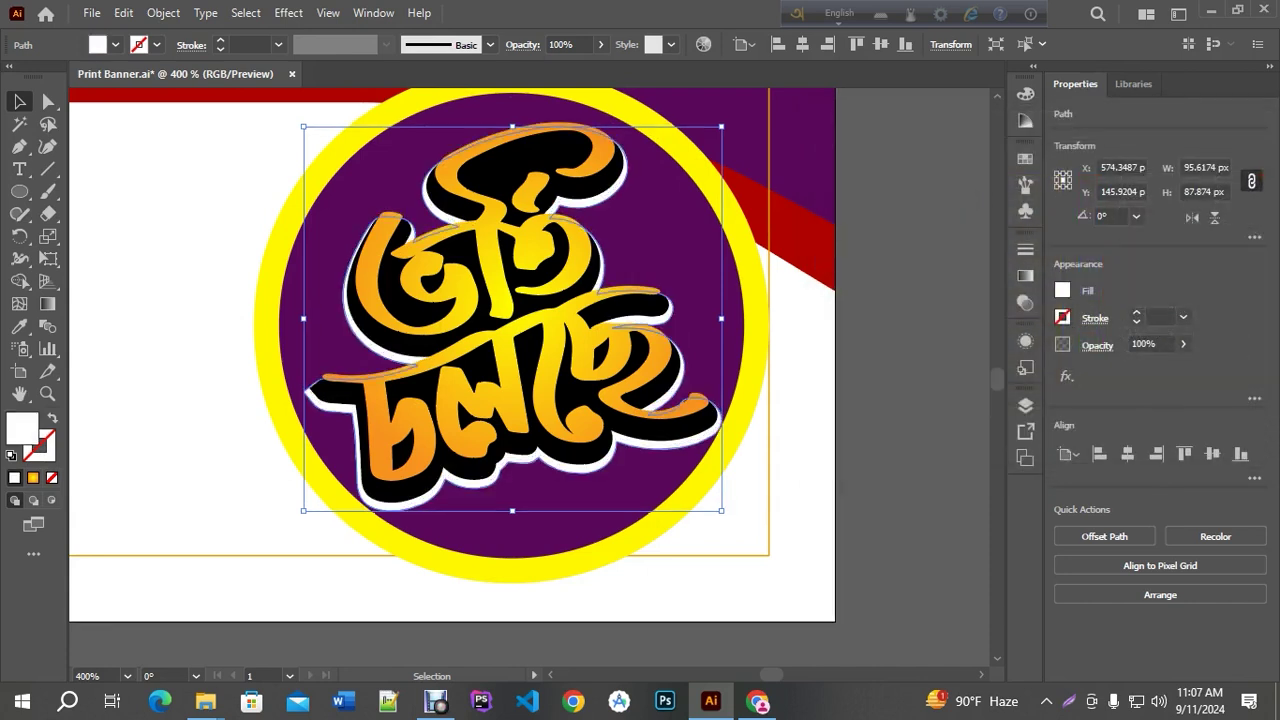
click(875, 315)
scroll(877, 281, down, 2)
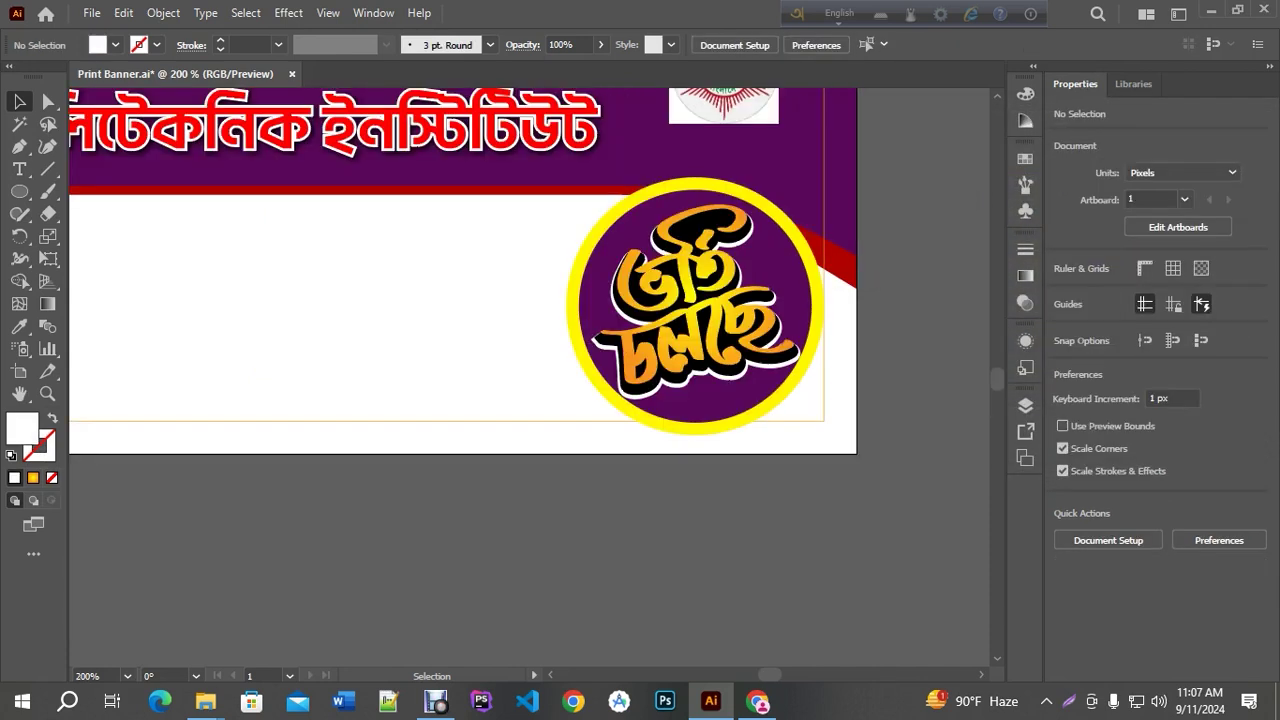
Pan and zoom around the banner, saving the file with Ctrl+S
scroll(880, 280, down, 1)
scroll(885, 270, down, 1)
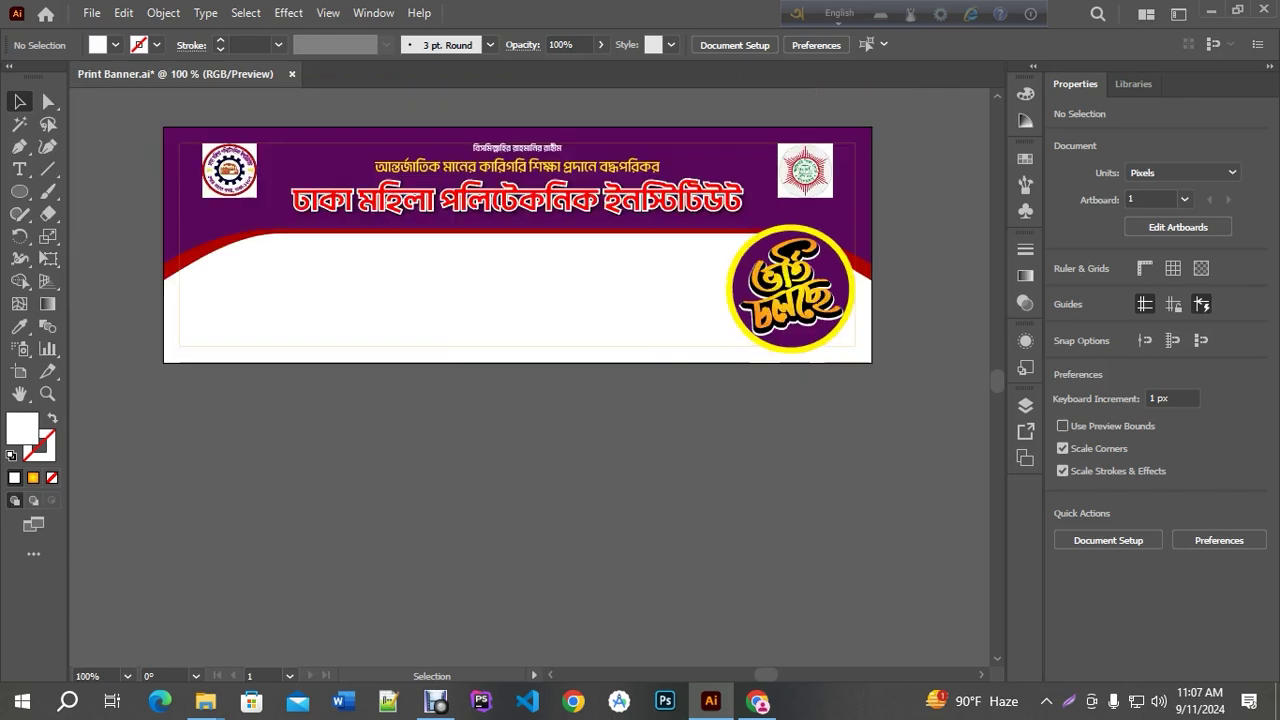
scroll(889, 262, up, 3)
scroll(889, 262, up, 2)
scroll(846, 250, down, 1)
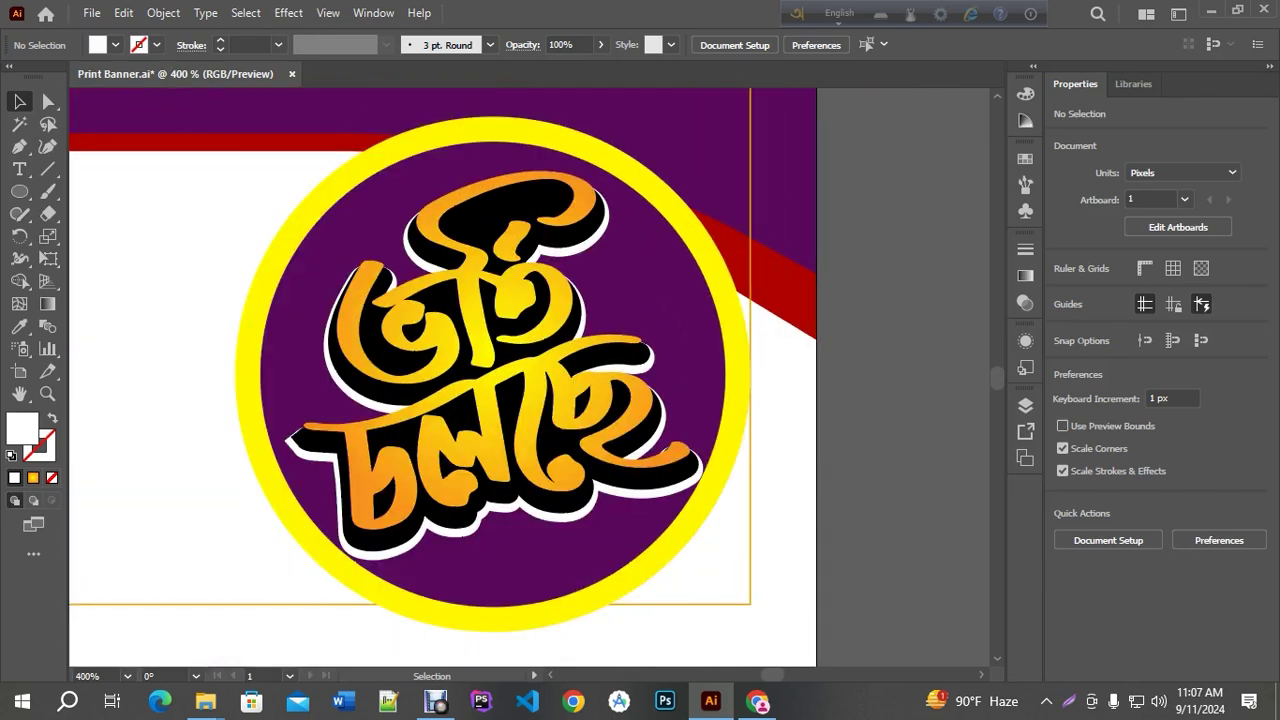
scroll(859, 253, down, 3)
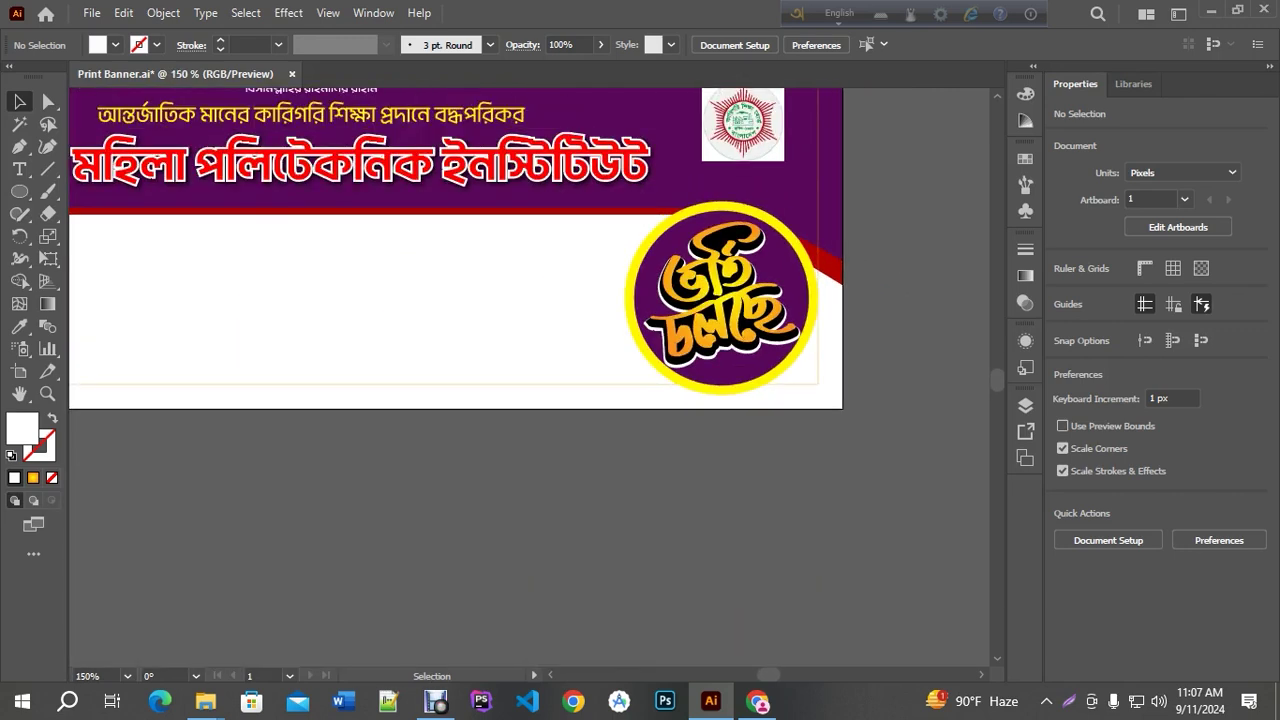
drag(863, 316, 907, 449)
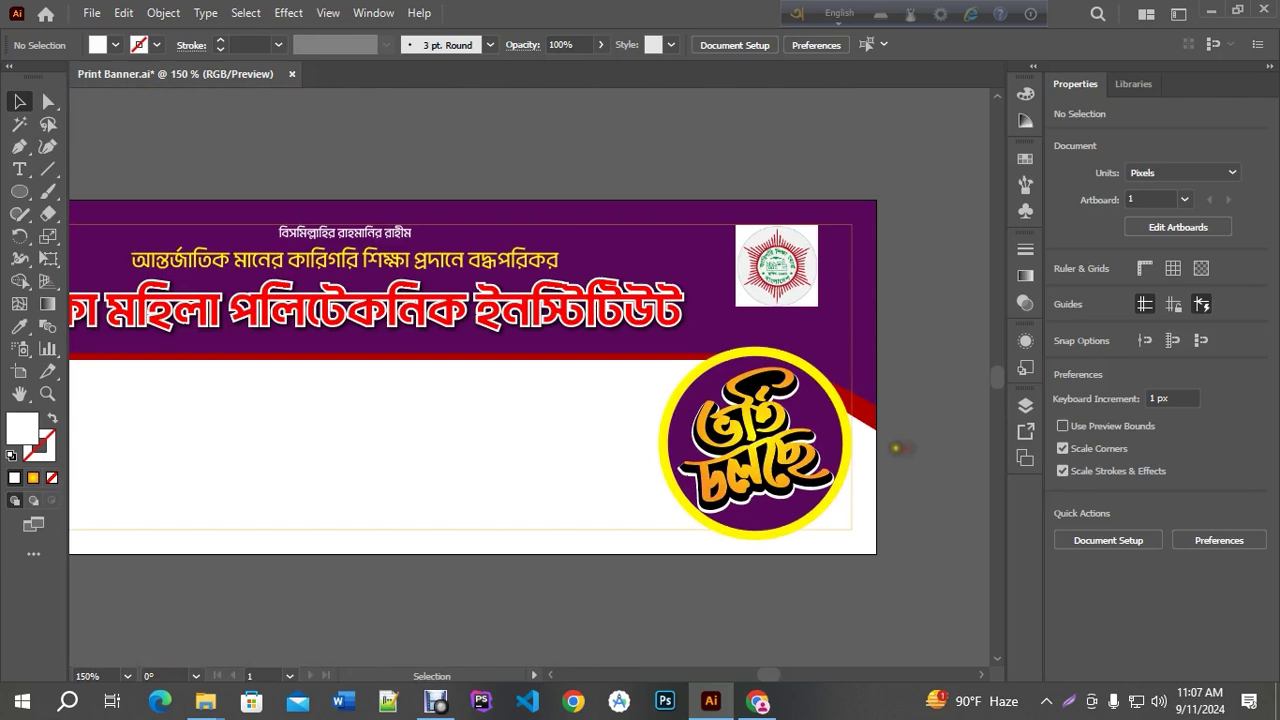
scroll(880, 442, down, 1)
key(ctrl+s)
scroll(846, 446, up, 1)
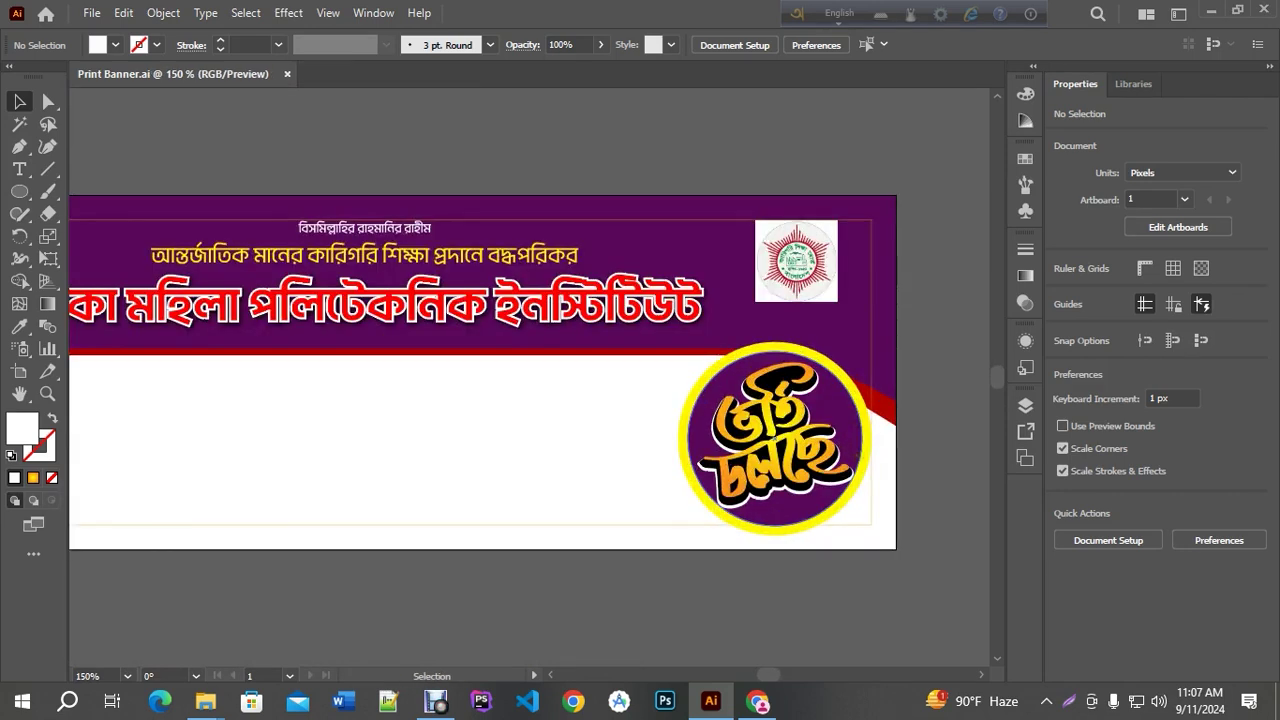
scroll(690, 380, down, 1)
drag(480, 598, 558, 543)
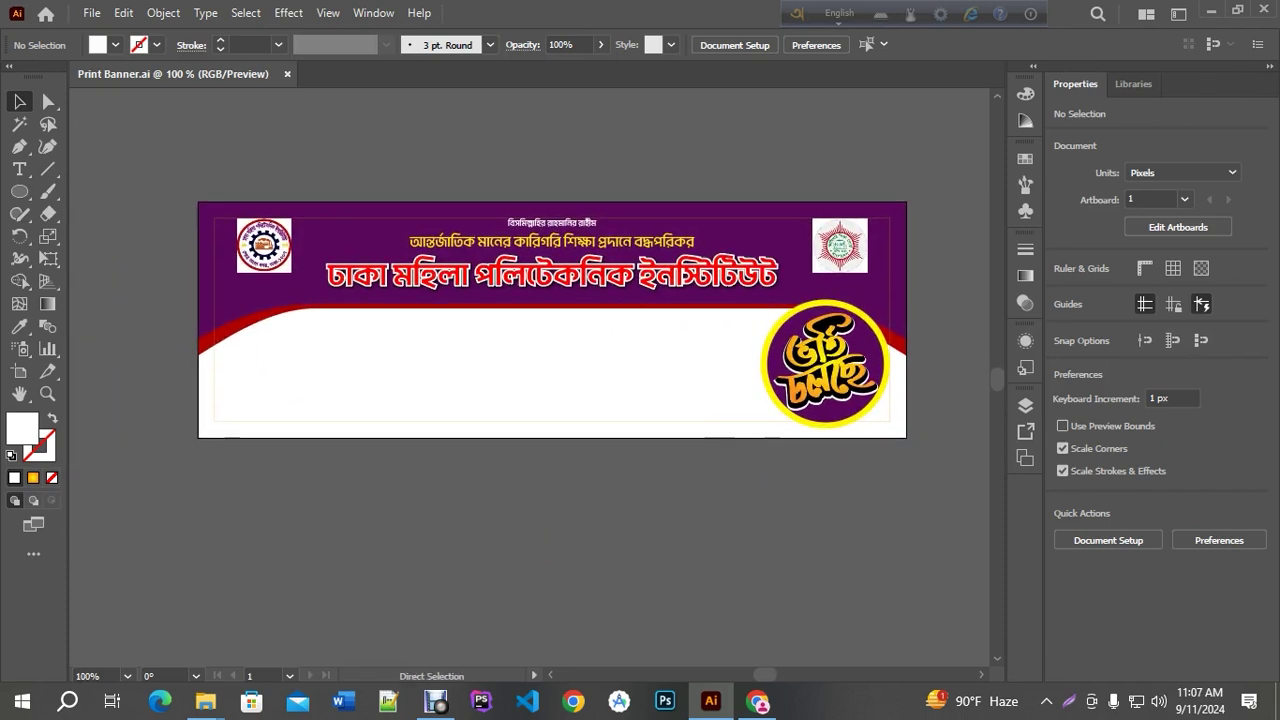
scroll(283, 409, up, 1)
Try a new text line in the white area with the tagline colour, then delete it
key(t)
click(380, 350)
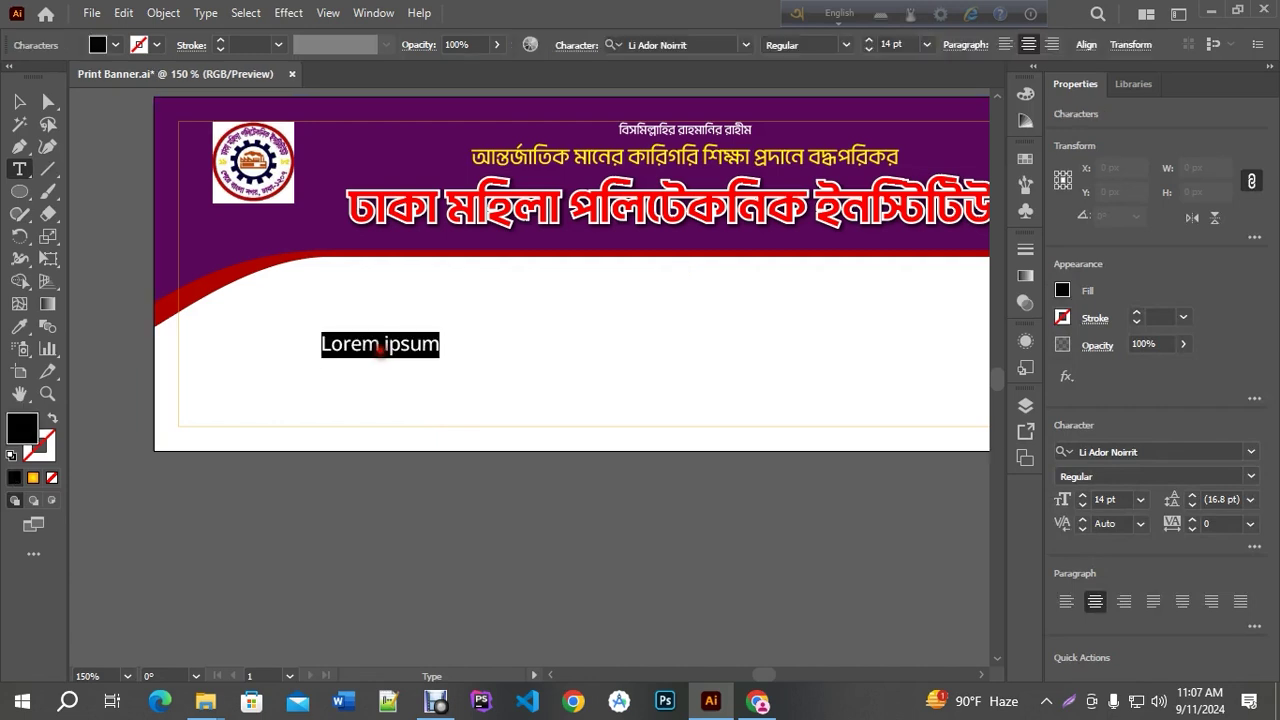
click(19, 101)
click(19, 326)
click(550, 162)
click(19, 101)
key(Delete)
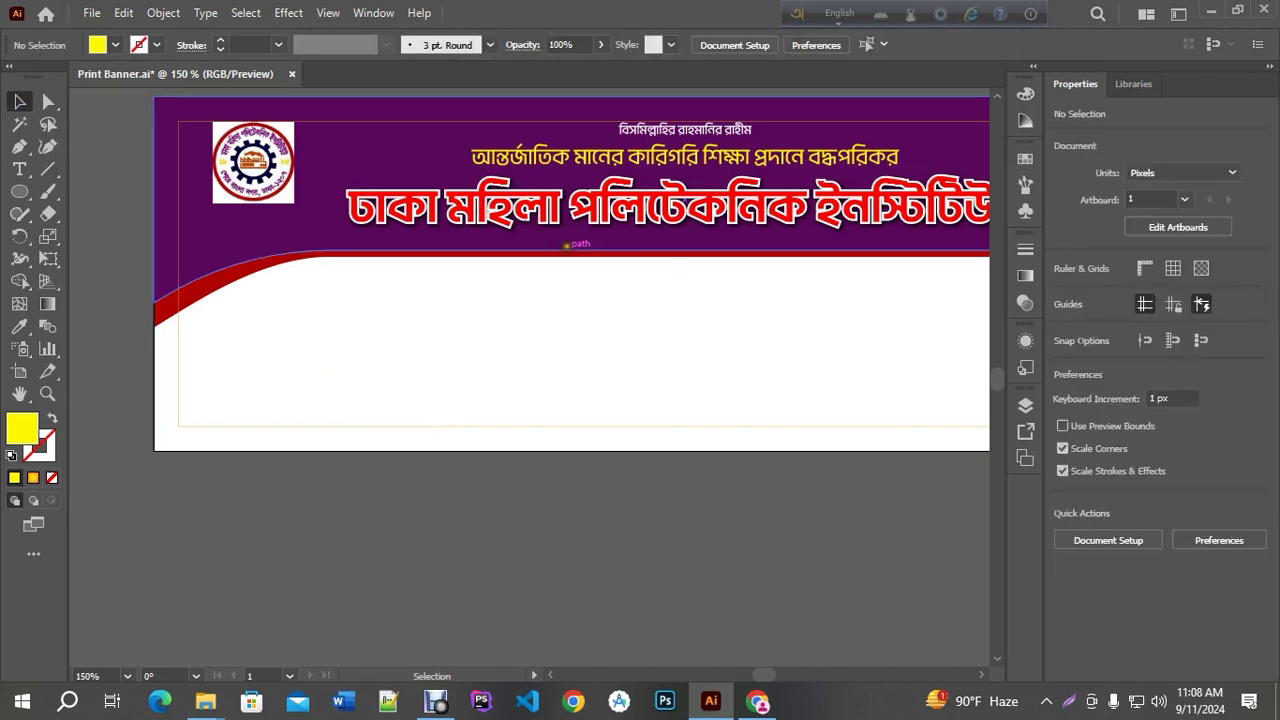
Copy the yellow tagline down into the white area and recolour it banner purple
drag(573, 154, 314, 345)
click(20, 327)
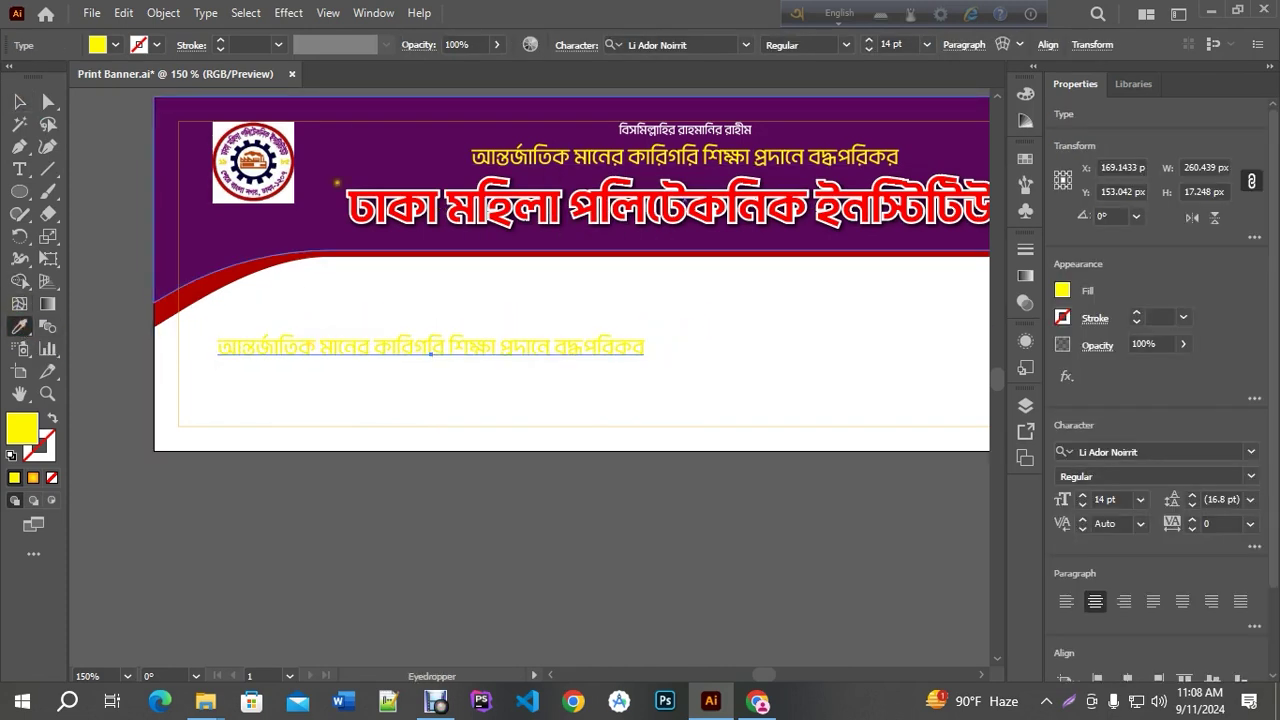
click(340, 150)
click(19, 169)
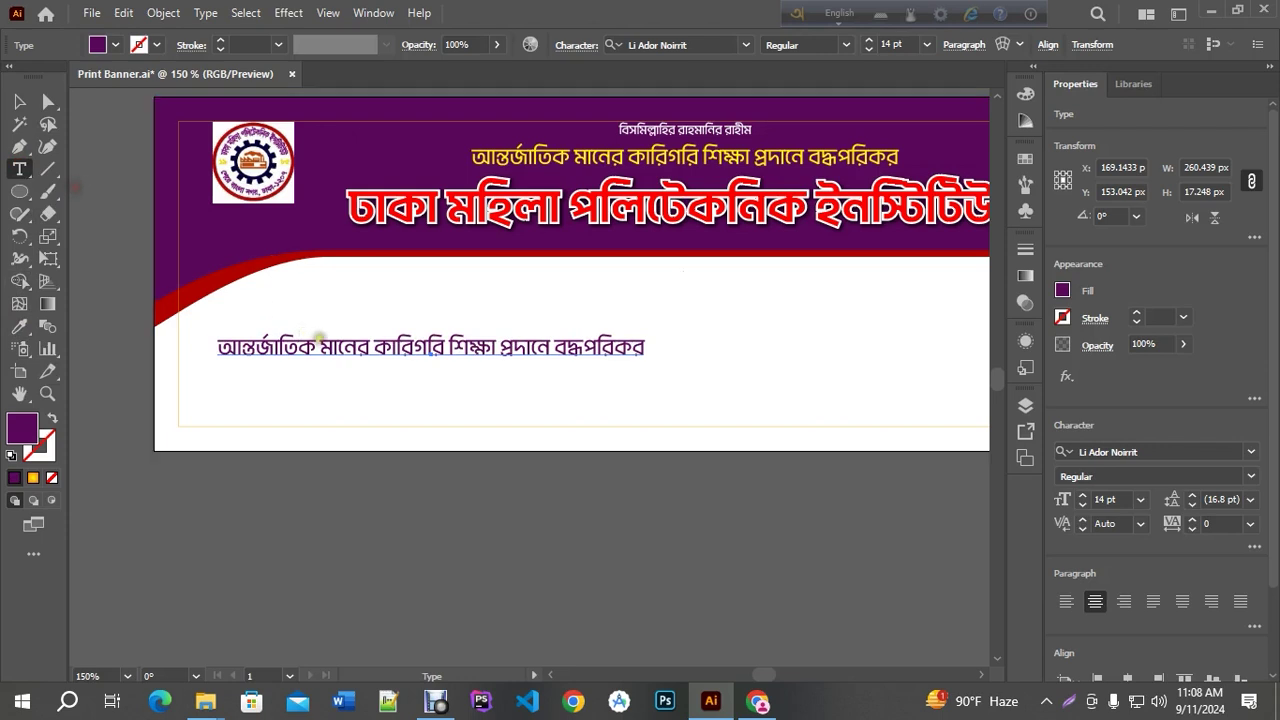
triple_click(318, 342)
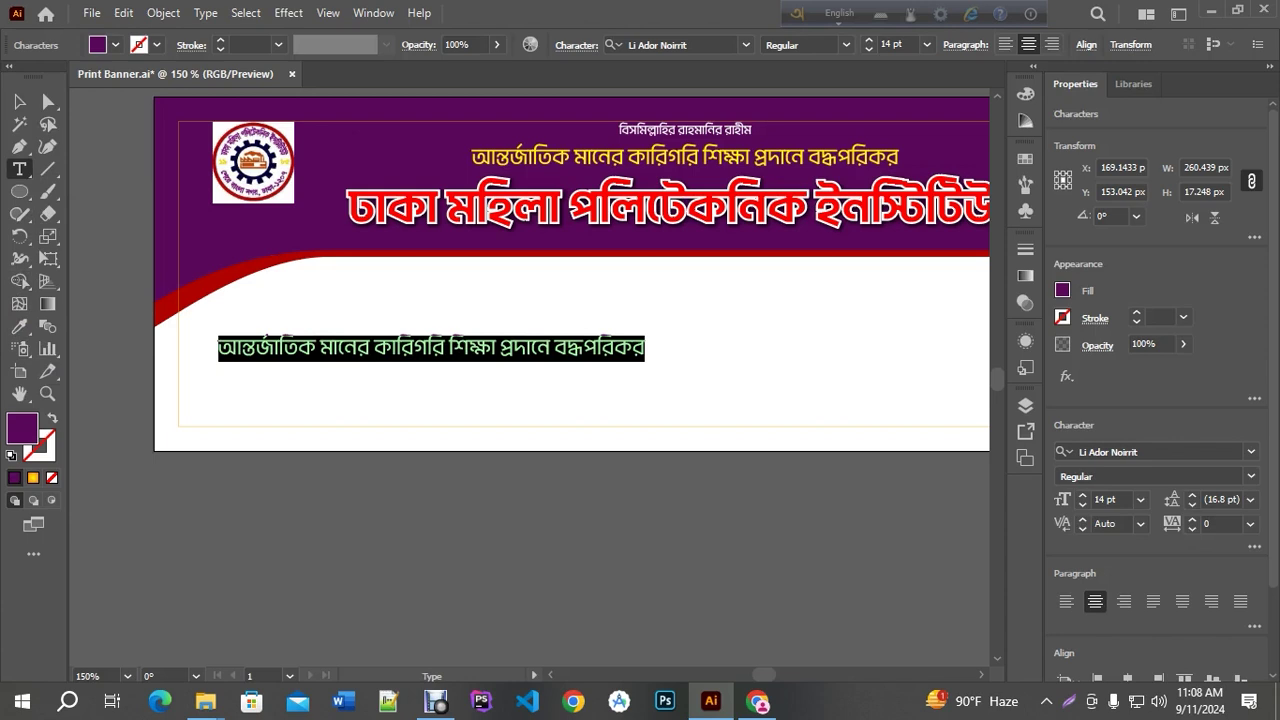
Retype the copy in Bangla as 'প্রিন্সিপাল' with the principal's name on a second line
key(F12)
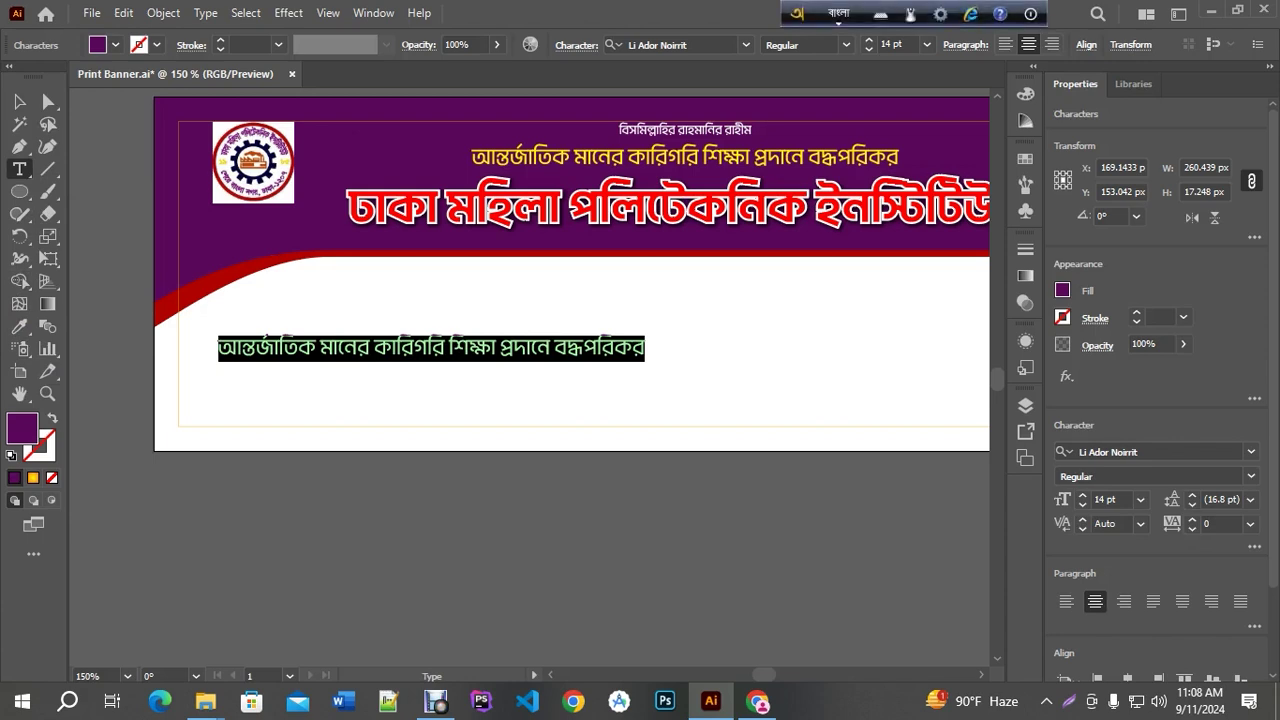
text(prin)
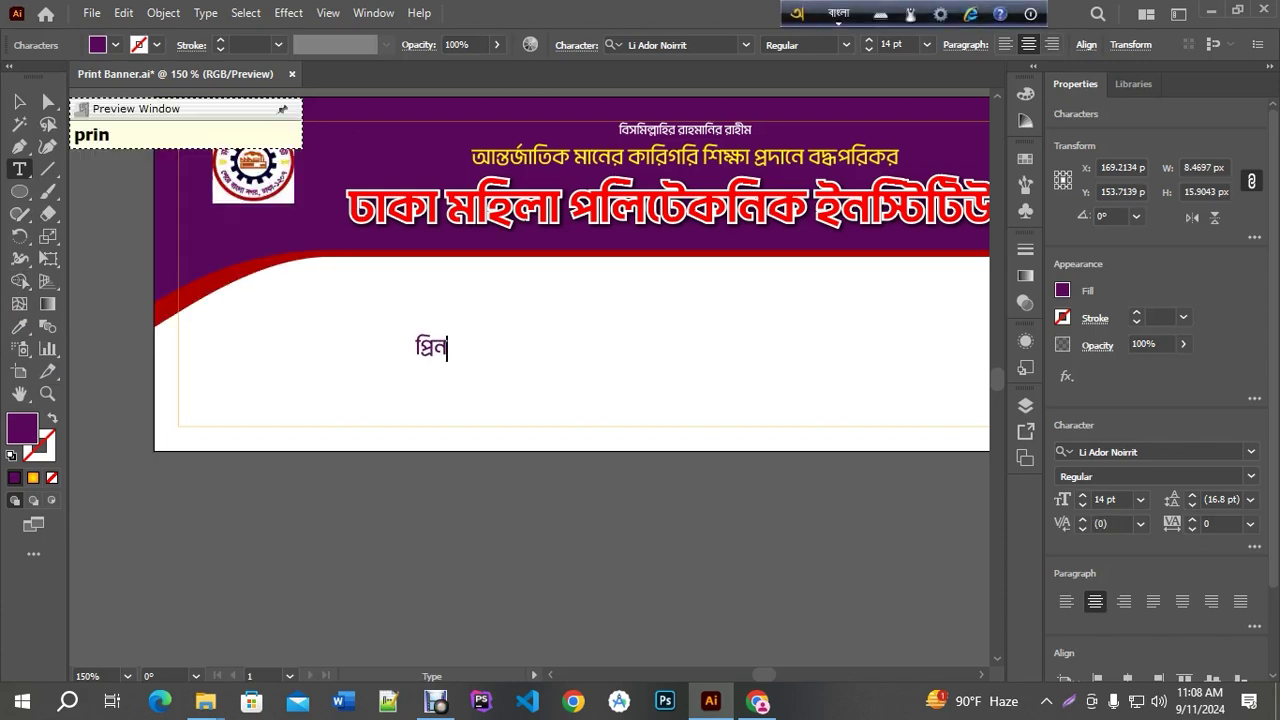
text(cipal)
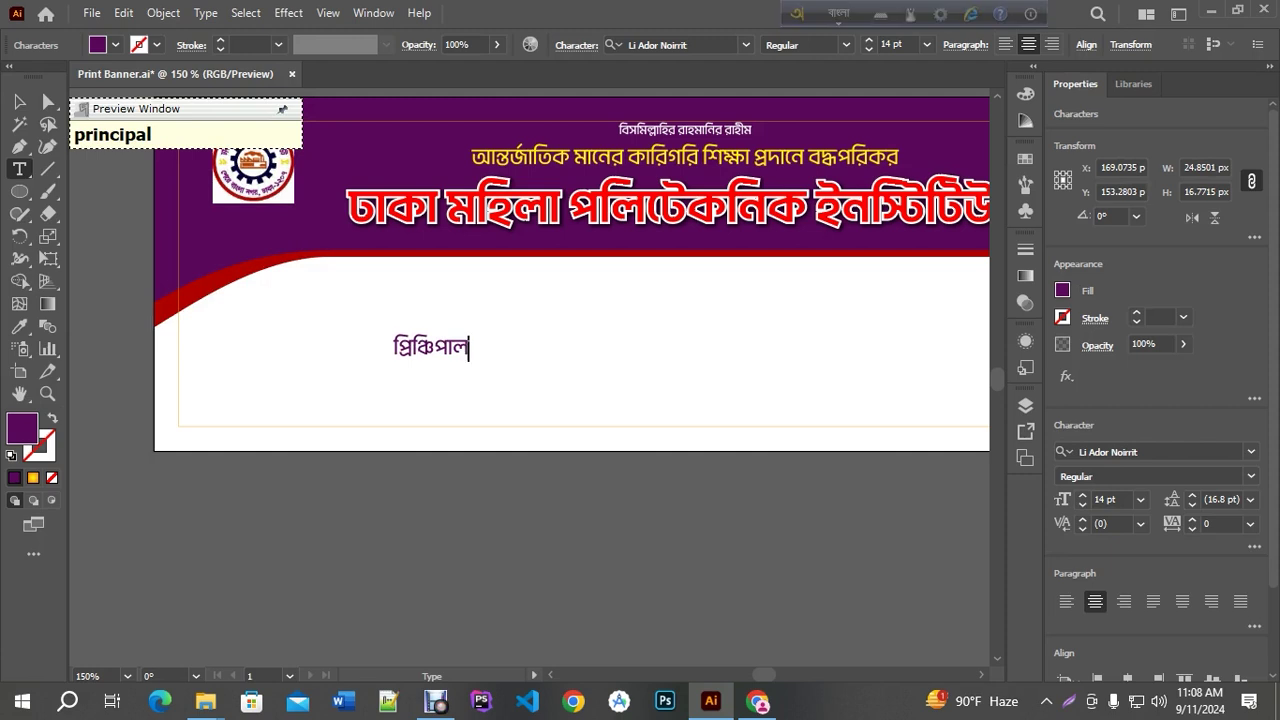
key(Return)
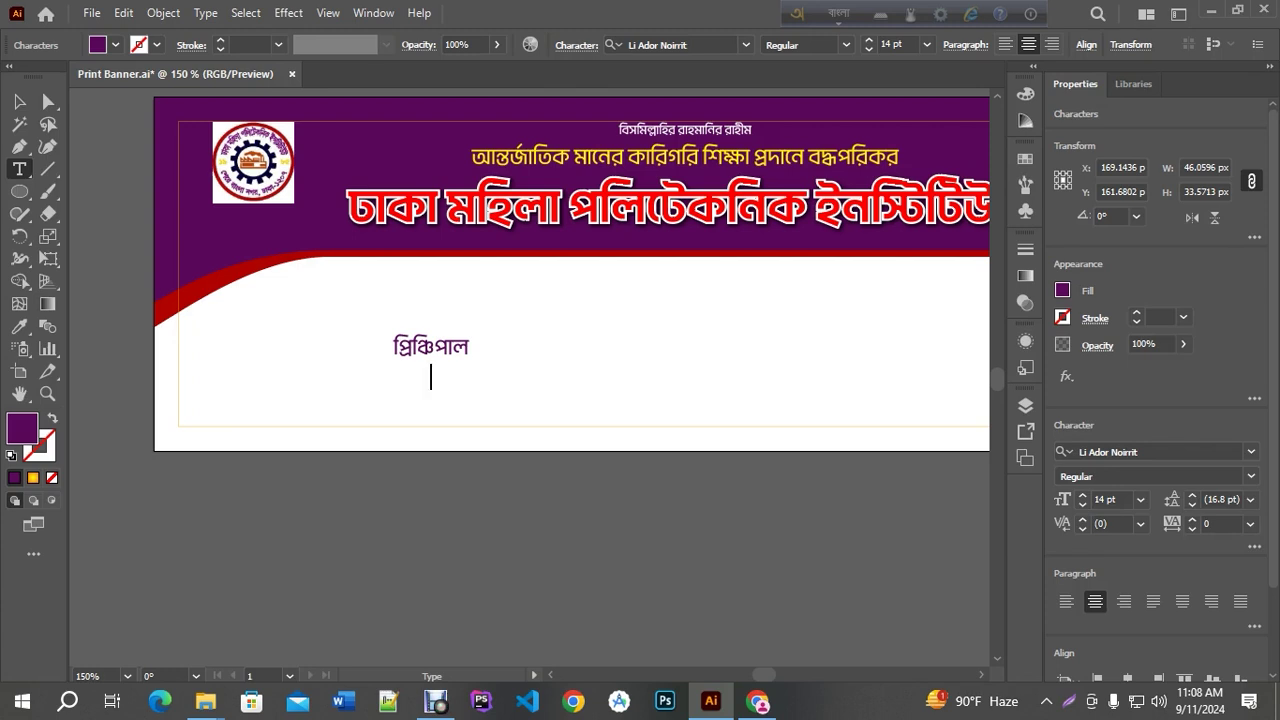
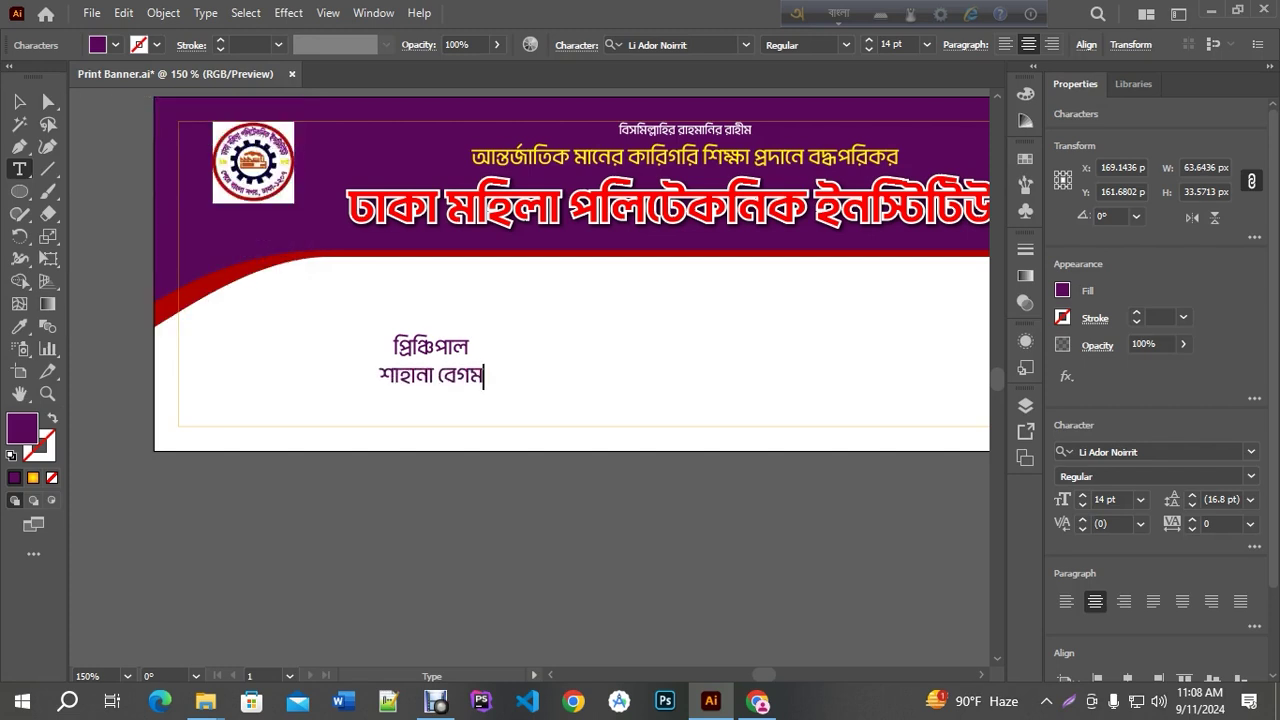
drag(398, 376, 355, 375)
text(sa)
key(Return)
click(357, 378)
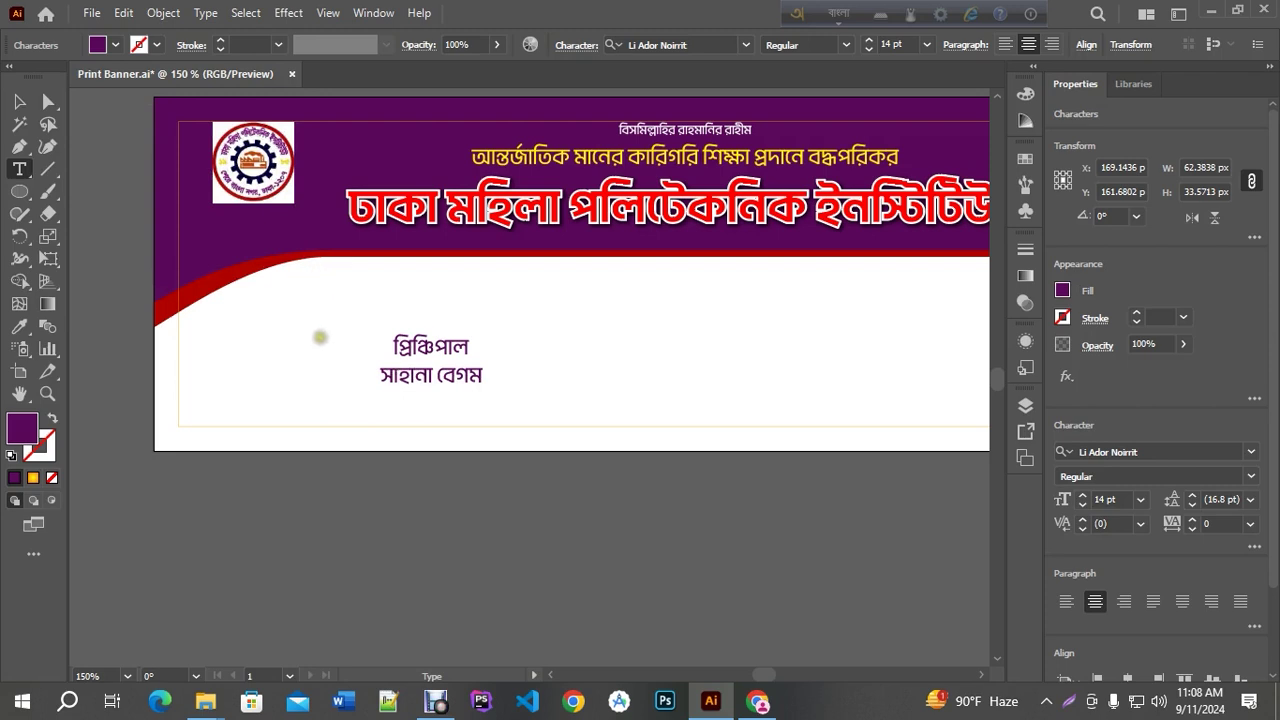
scroll(340, 416, up, 1)
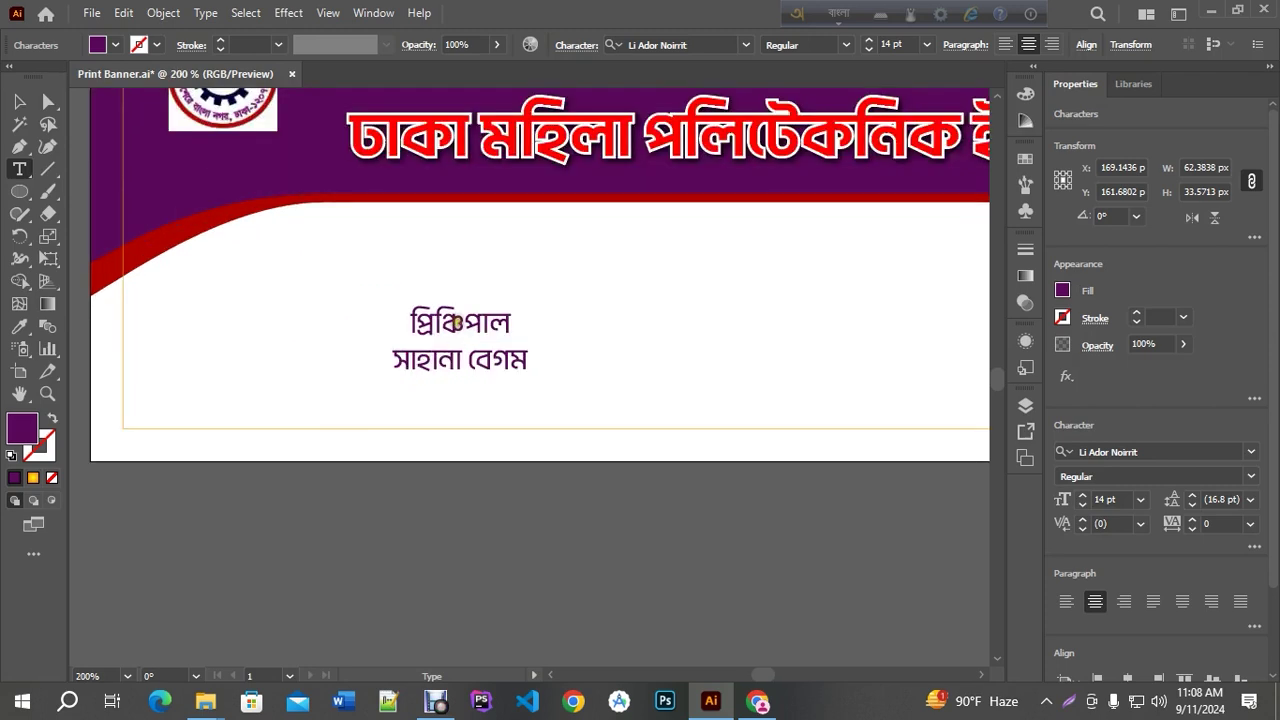
Reduce the 'প্রিন্সিপাল' title to 10 pt
double_click(451, 320)
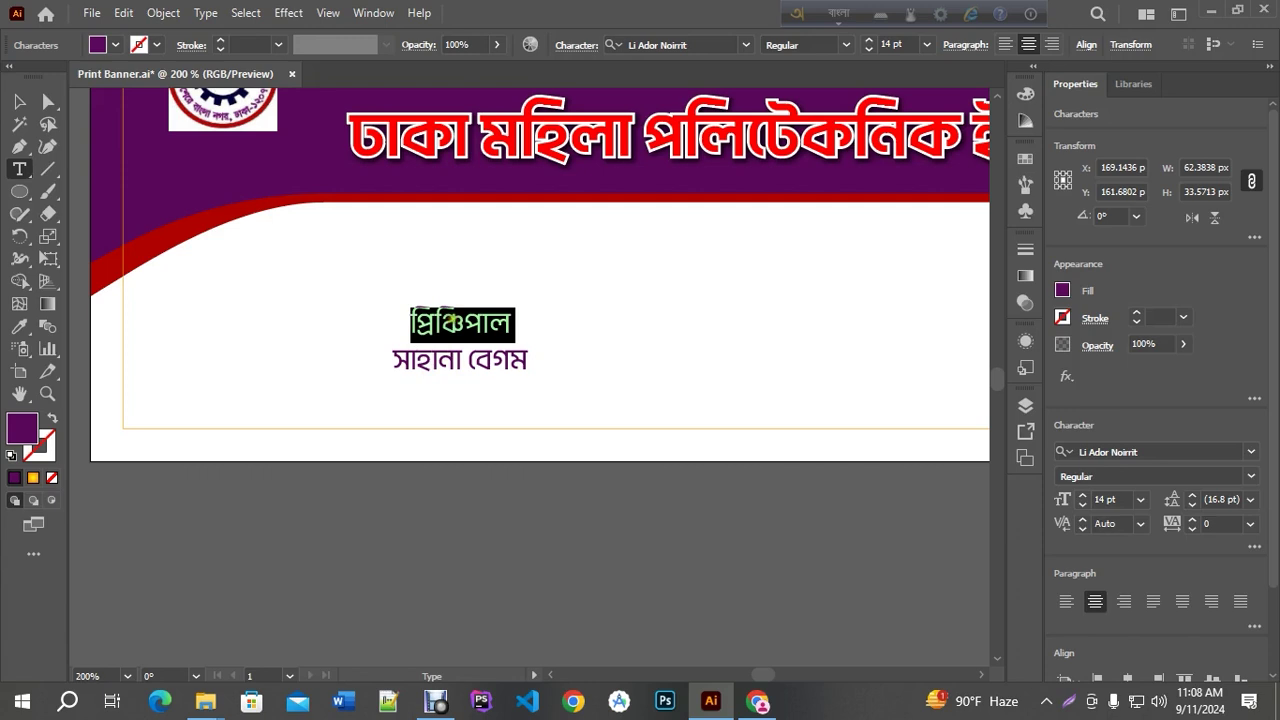
click(868, 48)
click(868, 48)
click(868, 48)
click(868, 48)
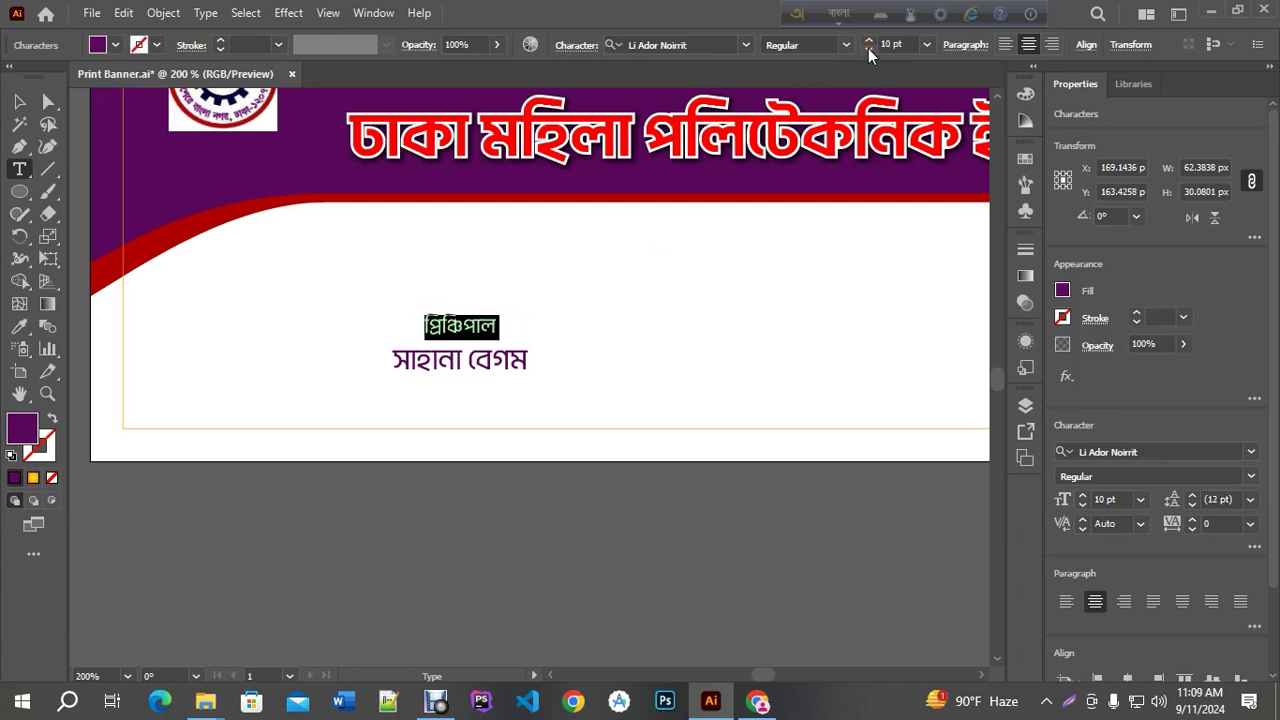
click(19, 101)
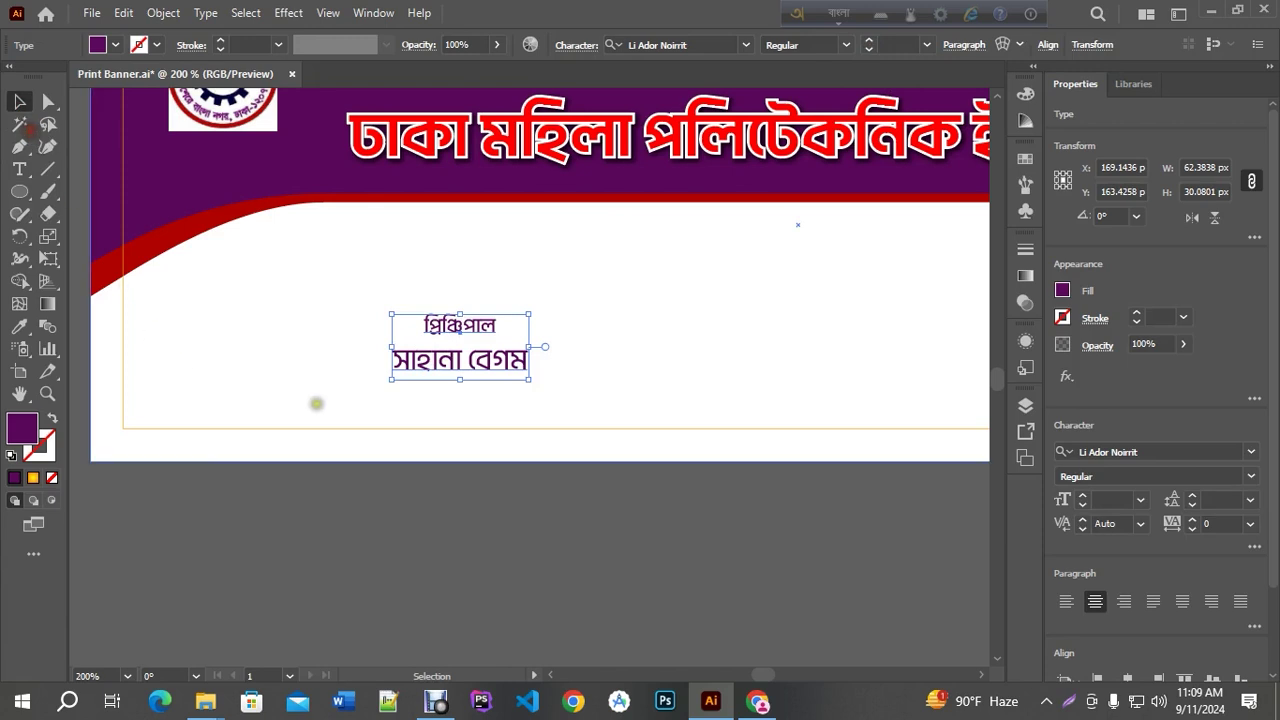
Adjust the credit's line spacing and move it toward the lower left
key(ctrl+minus)
click(476, 465)
click(445, 372)
key(alt+Up)
key(alt+Up)
key(alt+Up)
key(alt+Down)
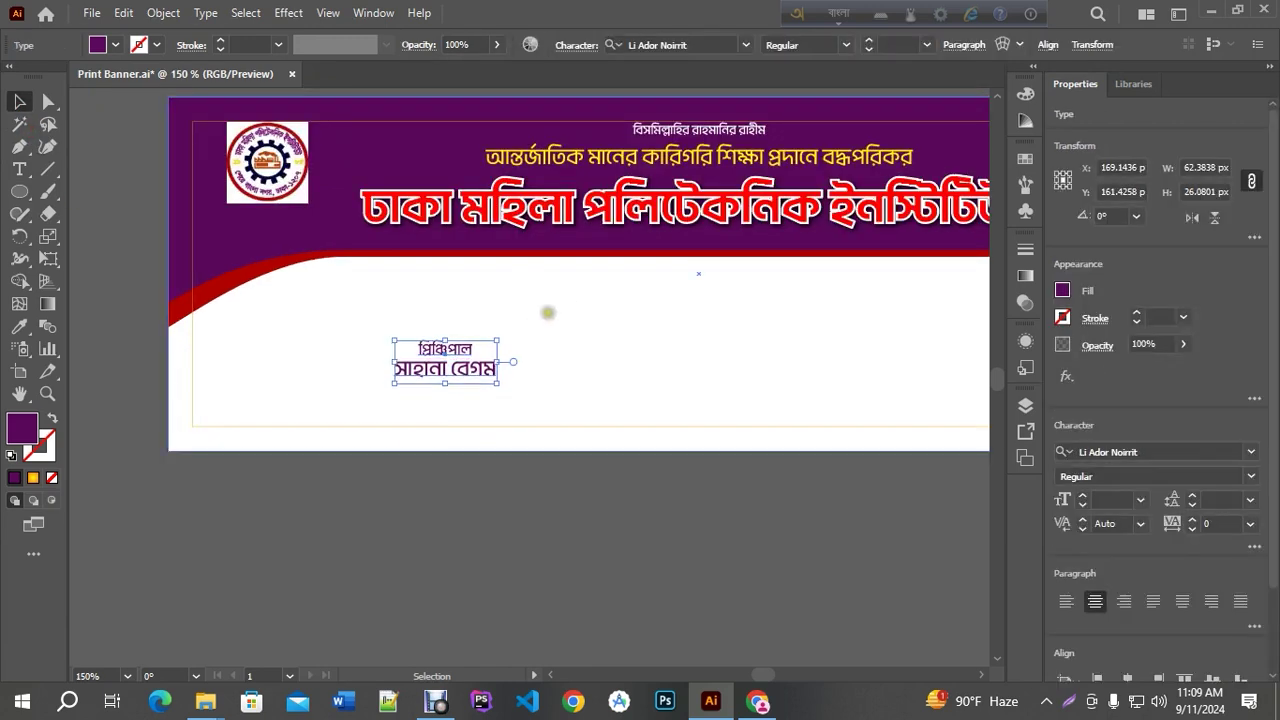
drag(469, 363, 428, 386)
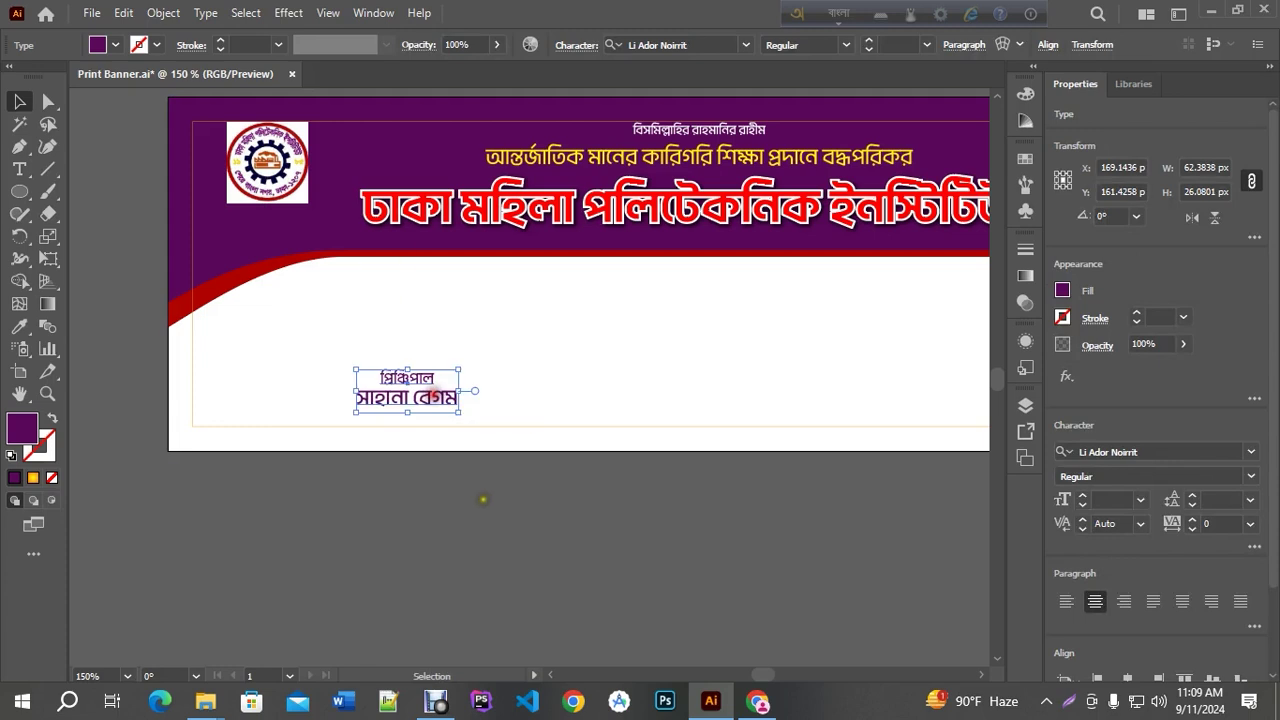
Copy the misspelled title word and switch to the Chrome search window
key(ctrl+plus)
scroll(375, 421, up, 1)
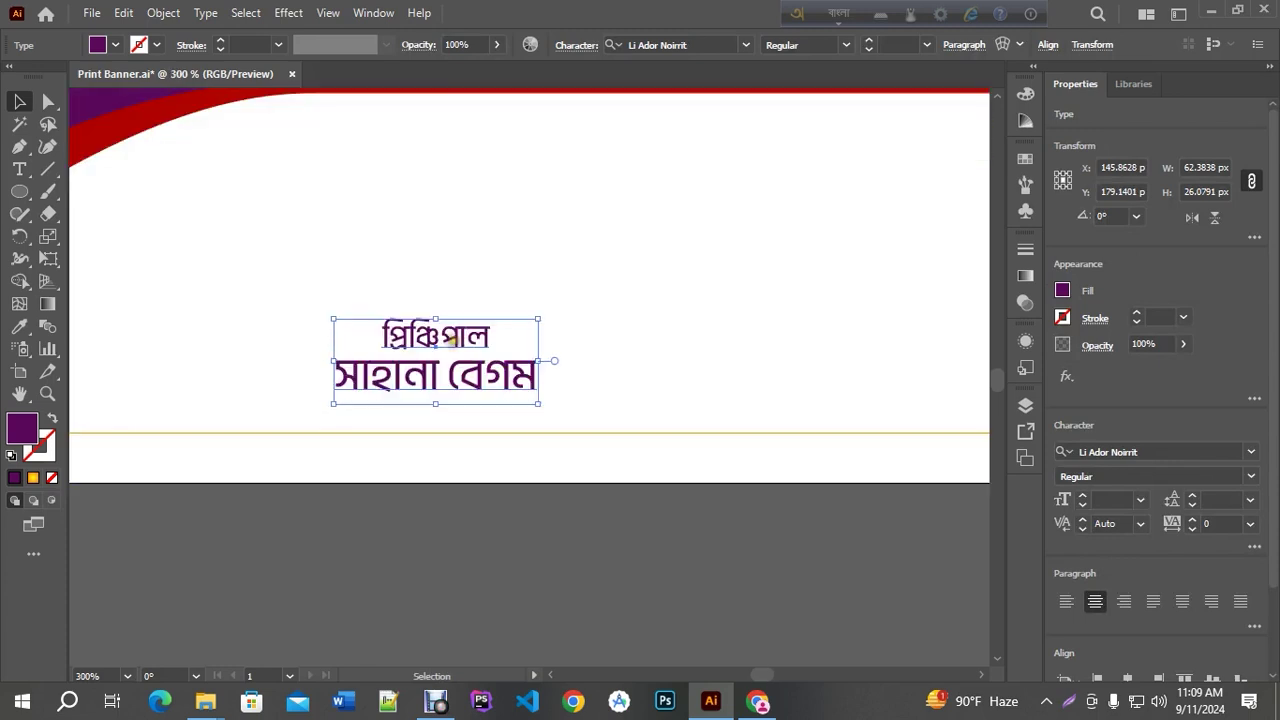
scroll(456, 372, down, 2)
scroll(456, 372, up, 3)
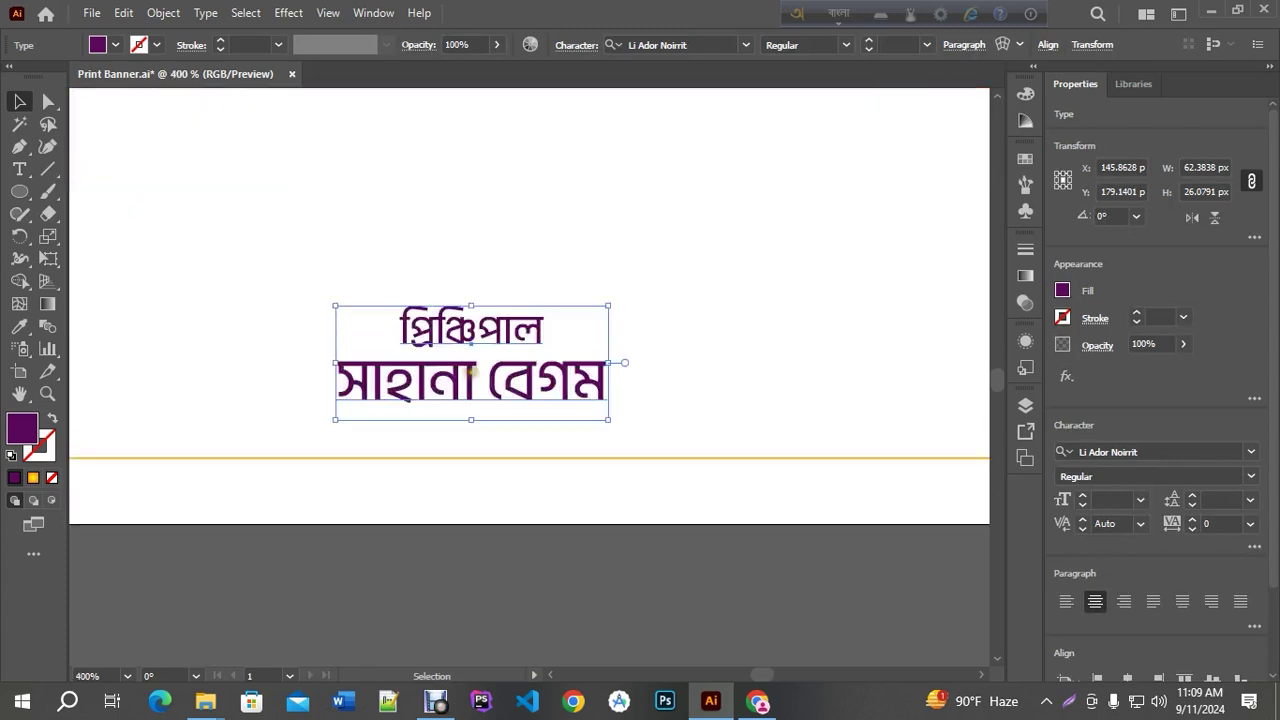
triple_click(466, 333)
key(ctrl+c)
key(Escape)
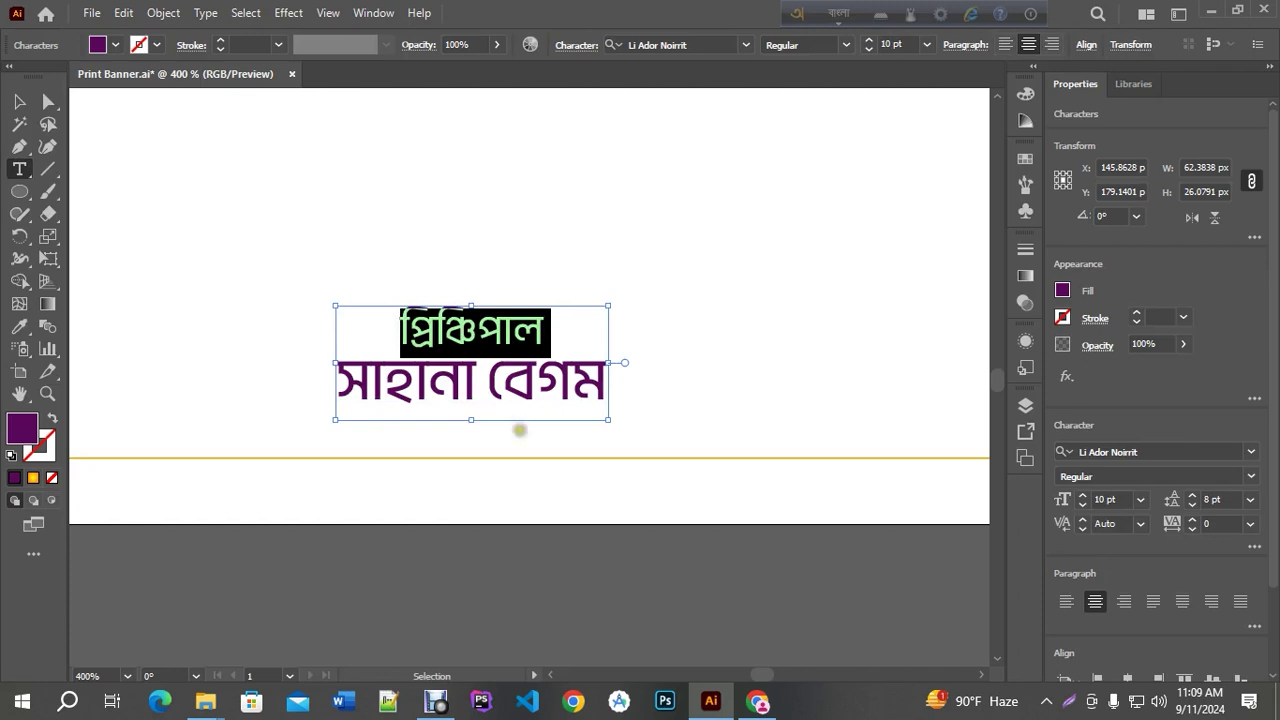
click(757, 701)
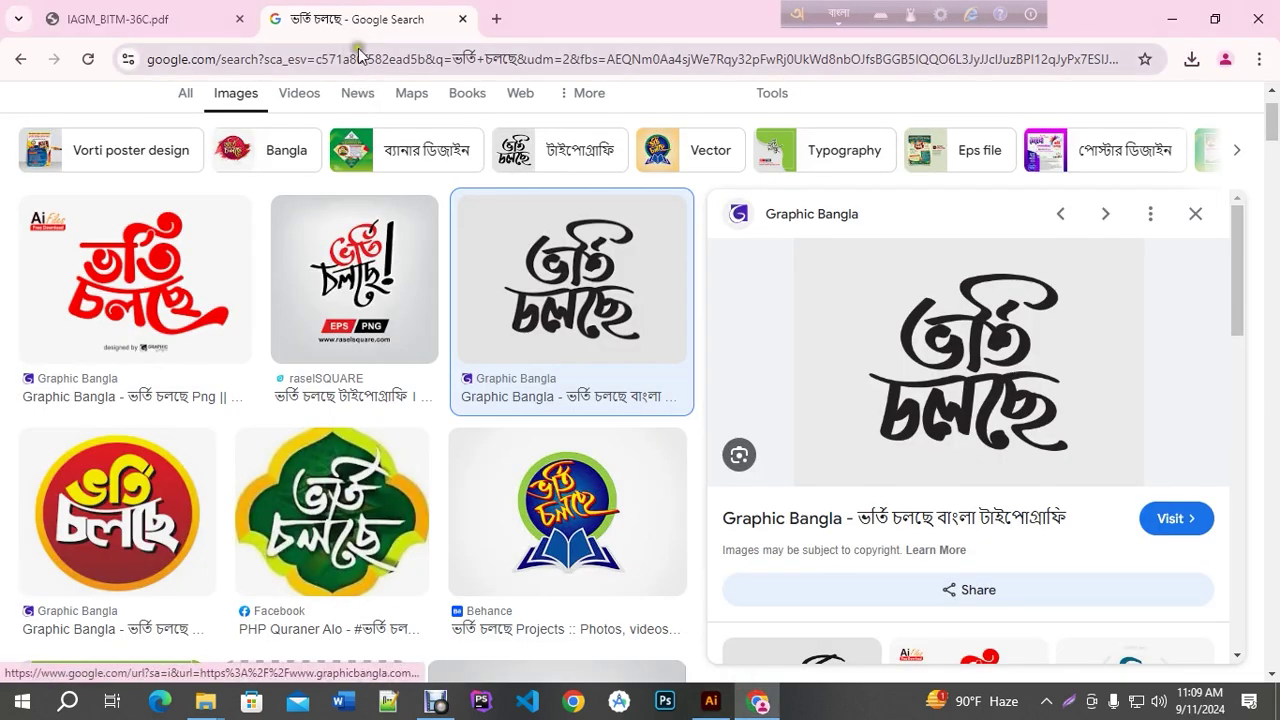
Google the pasted title word and select the correct spelling 'প্রিন্সিপাল' from a result
scroll(370, 106, up, 1)
drag(286, 130, 43, 128)
key(ctrl+v)
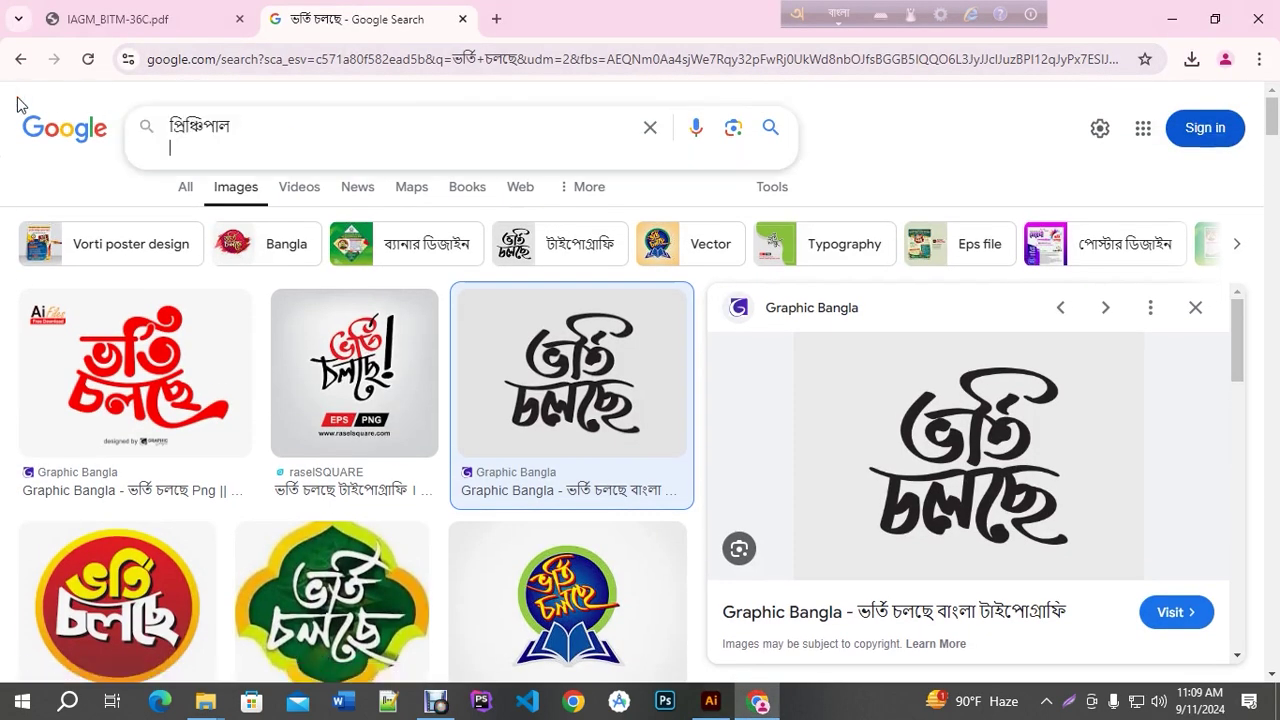
key(Return)
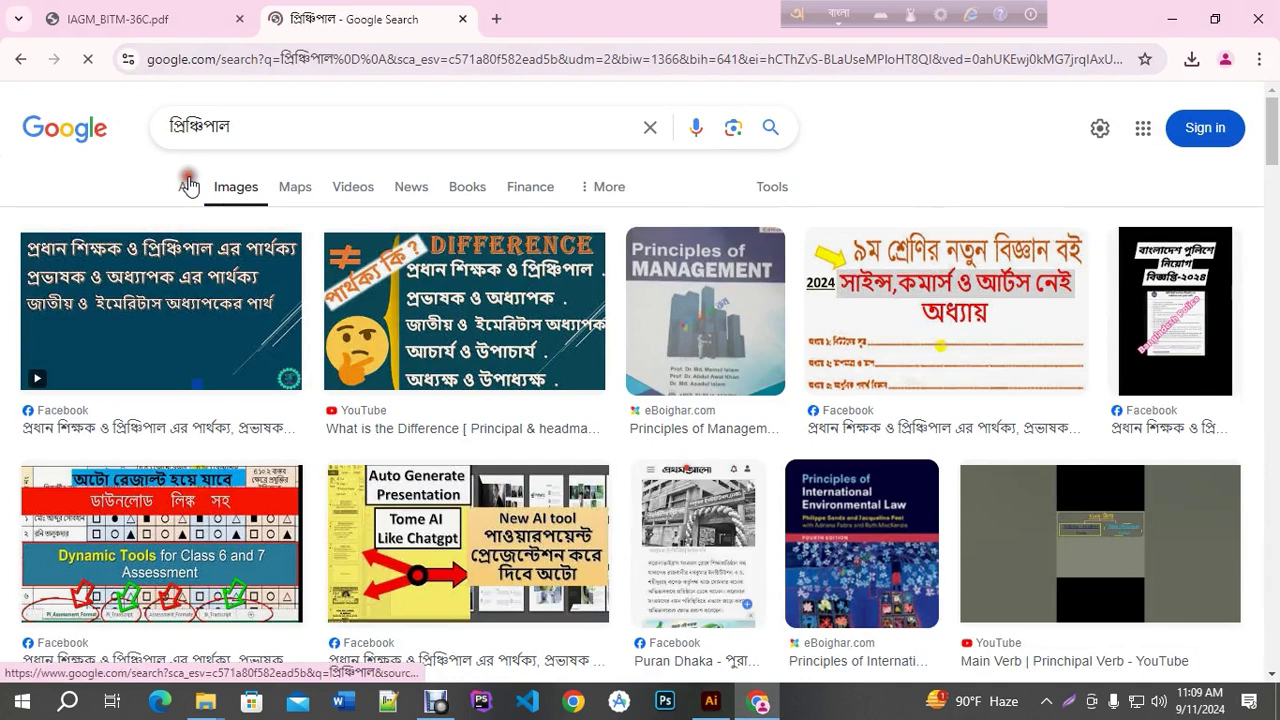
click(188, 186)
scroll(236, 272, down, 1)
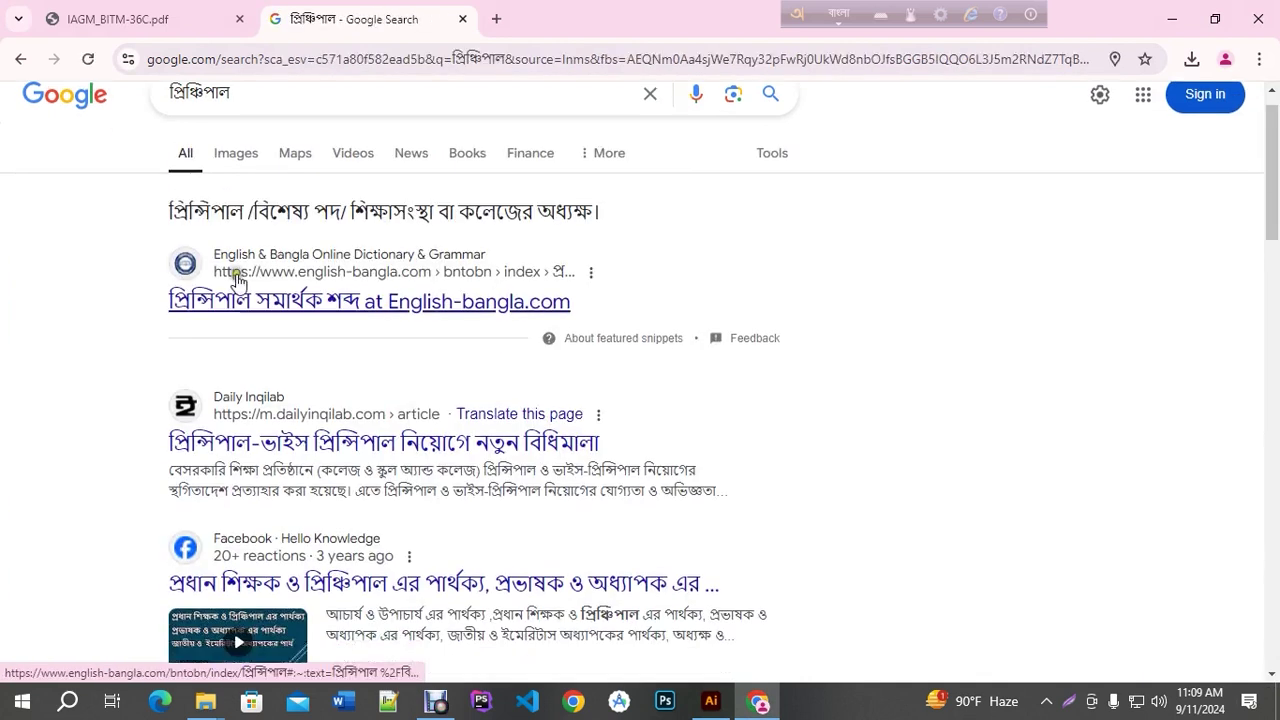
scroll(236, 276, down, 1)
drag(149, 380, 265, 396)
key(ctrl+c)
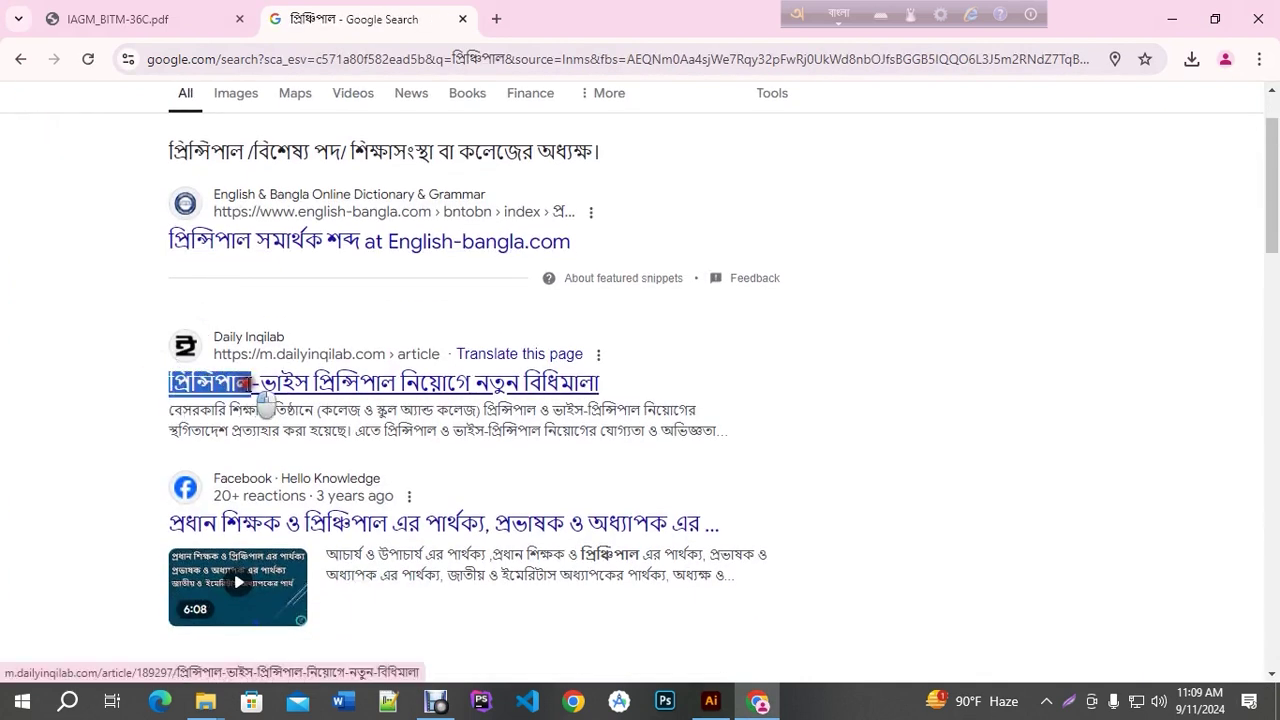
click(711, 701)
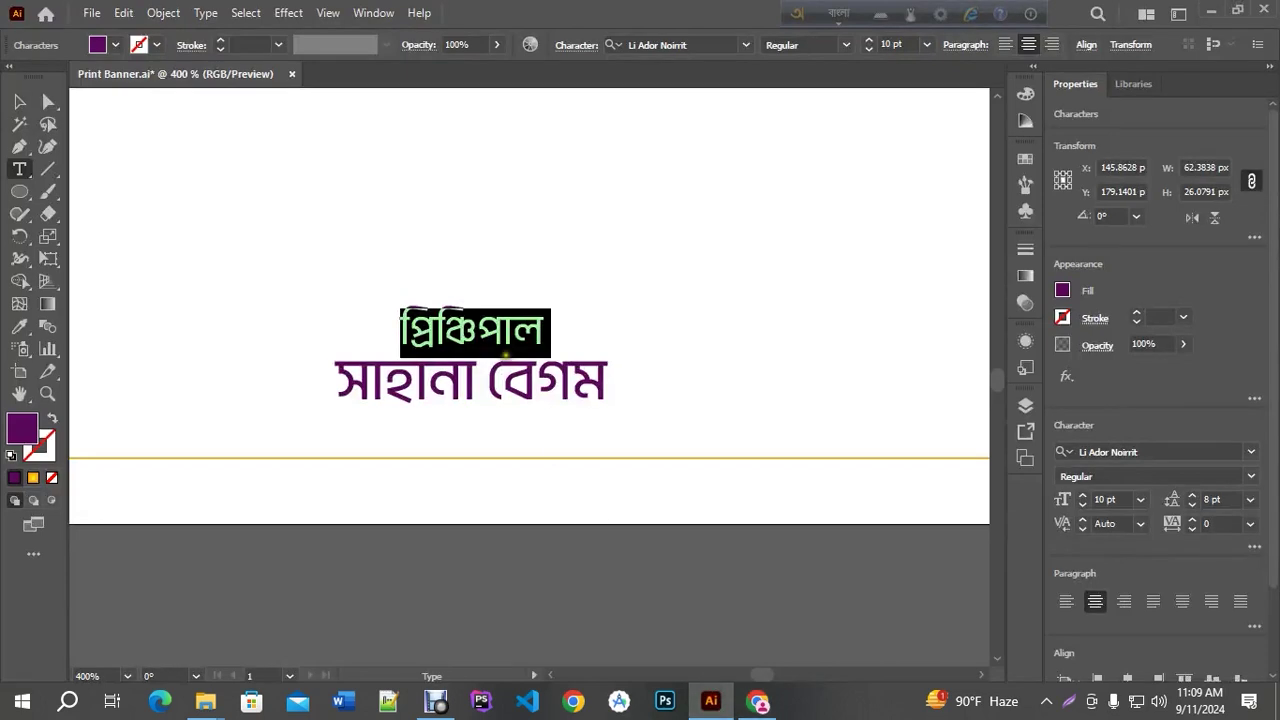
Replace the misspelled title with 'প্রিন্সিপাল', keeping the name on its own line
key(ctrl+v)
key(Return)
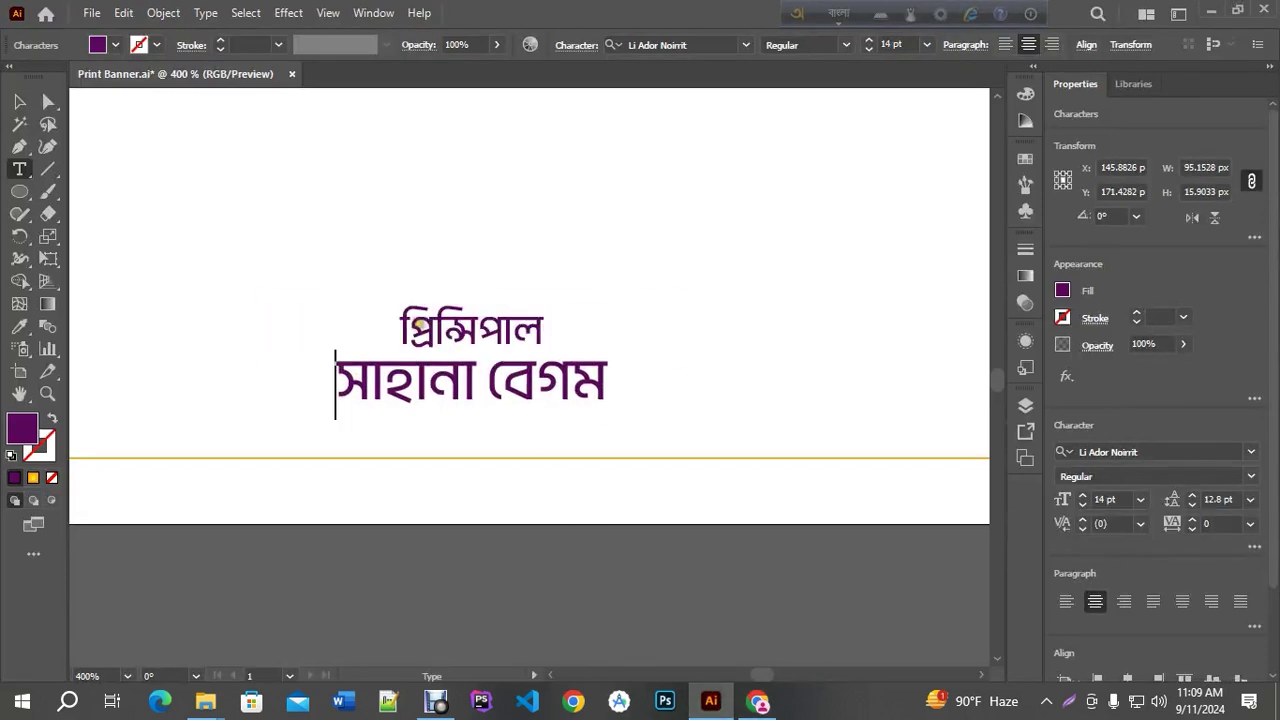
click(406, 320)
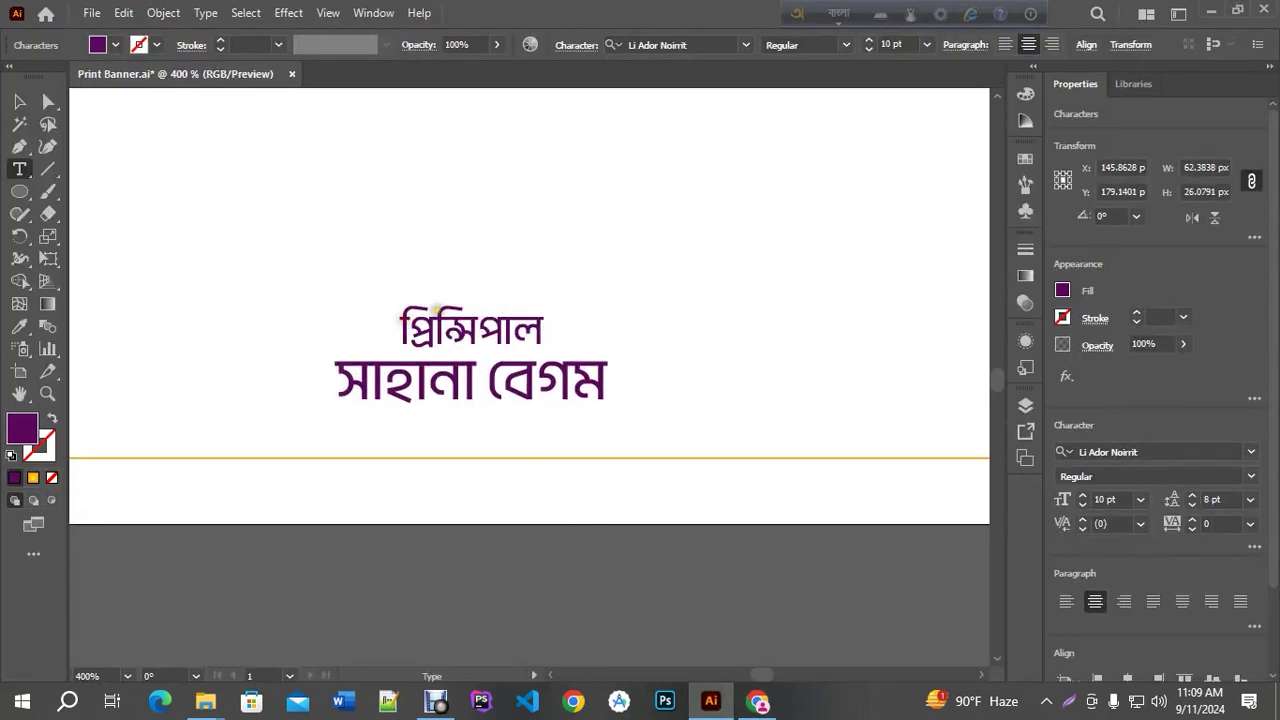
key(Escape)
Position the two-line credit snug against the lower-left margin line
key(ctrl+minus)
key(ctrl+minus)
key(ctrl+minus)
drag(519, 336, 384, 341)
key(ctrl+plus)
key(ctrl+plus)
key(ctrl+plus)
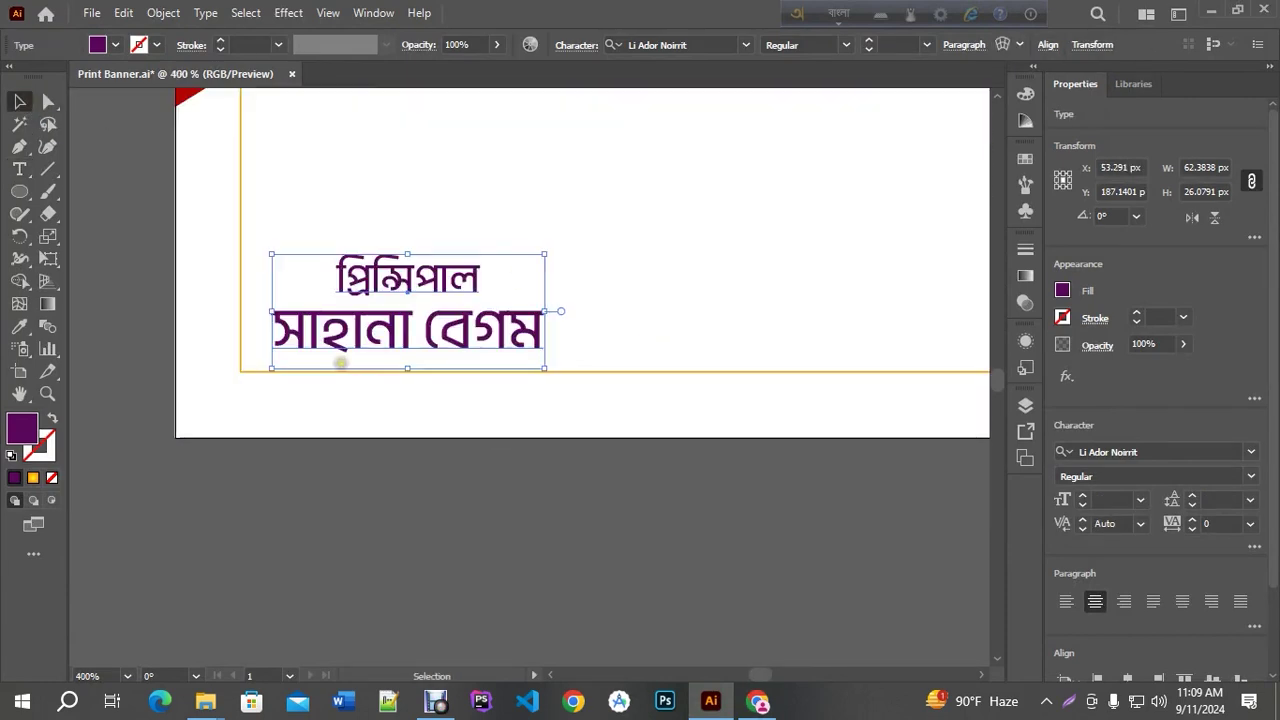
key(Left)
key(Left)
key(Left)
key(Left)
key(Left)
key(Left)
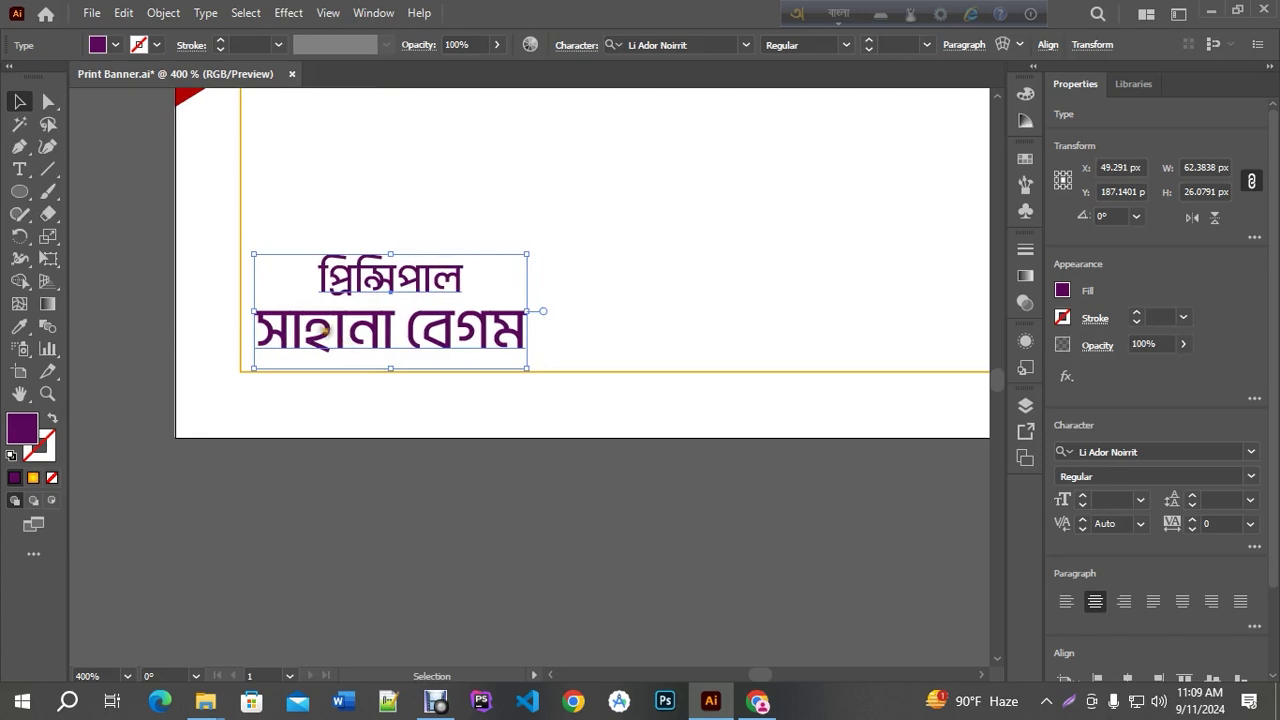
key(ctrl+plus)
key(ctrl+plus)
drag(285, 335, 281, 376)
key(Up)
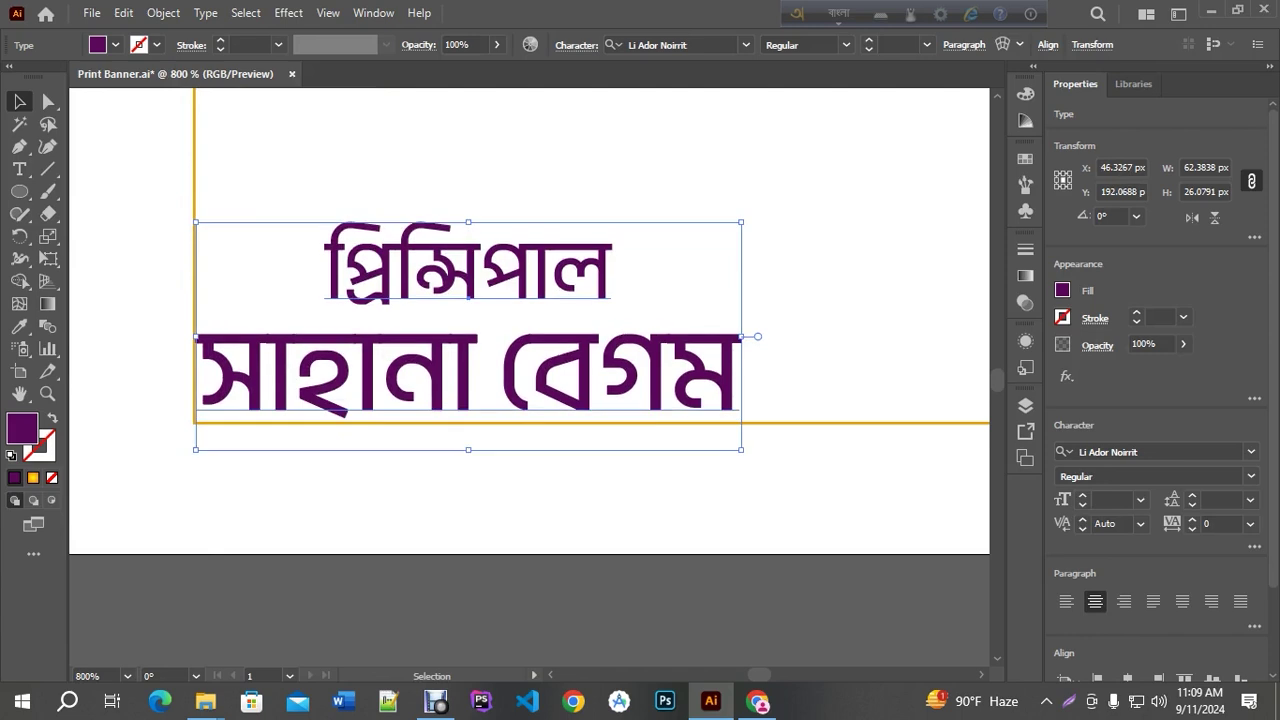
scroll(372, 370, up, 3)
drag(361, 366, 366, 377)
scroll(389, 363, down, 5)
click(471, 491)
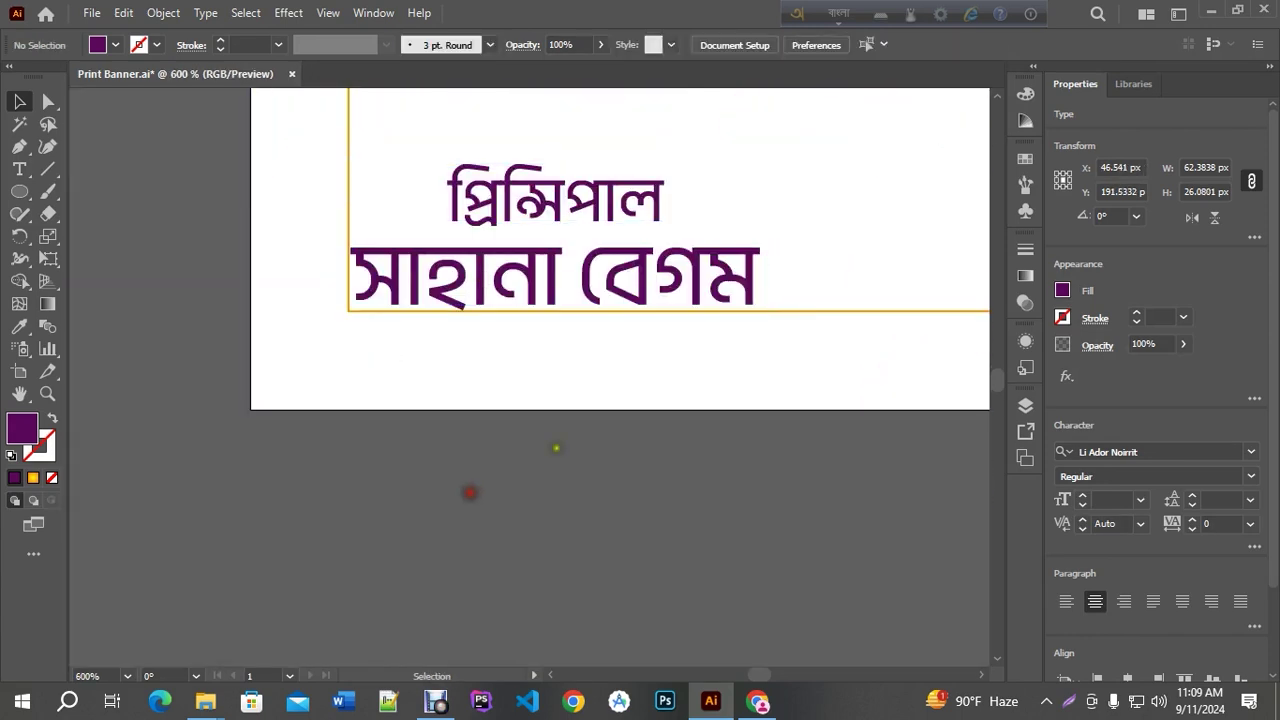
Save Print Banner.ai
scroll(426, 363, down, 2)
drag(583, 389, 439, 530)
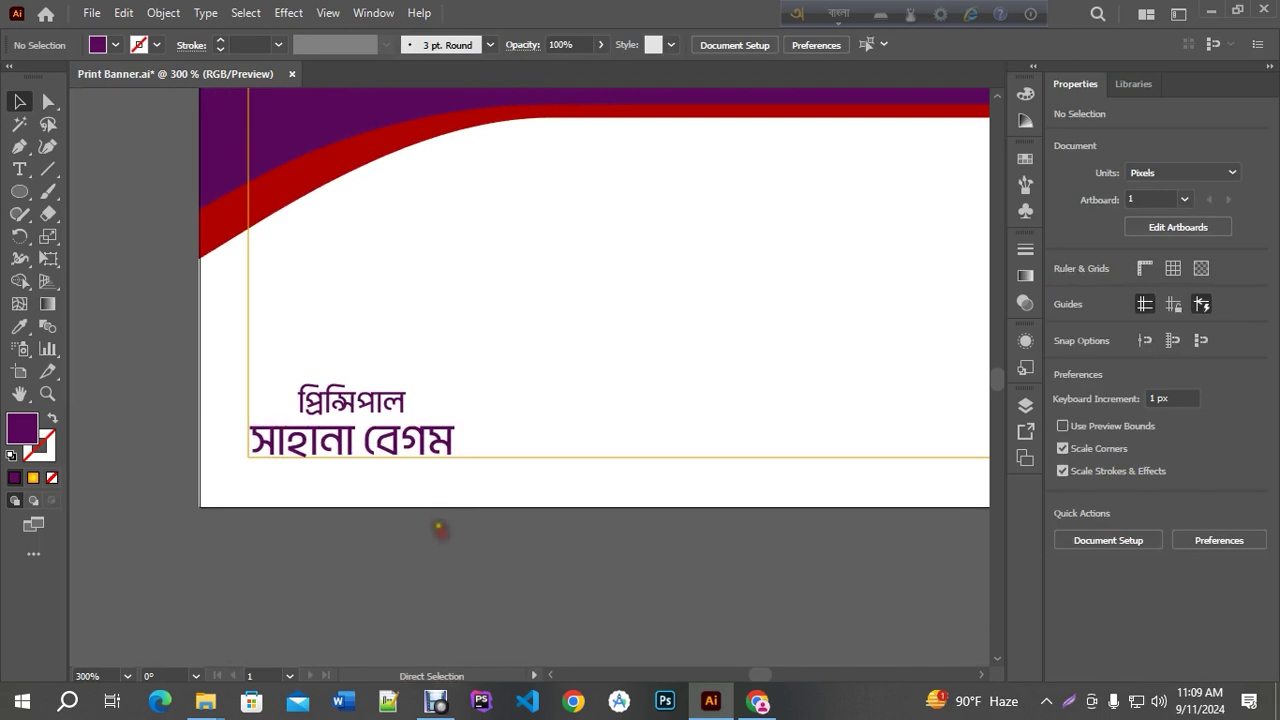
key(ctrl+s)
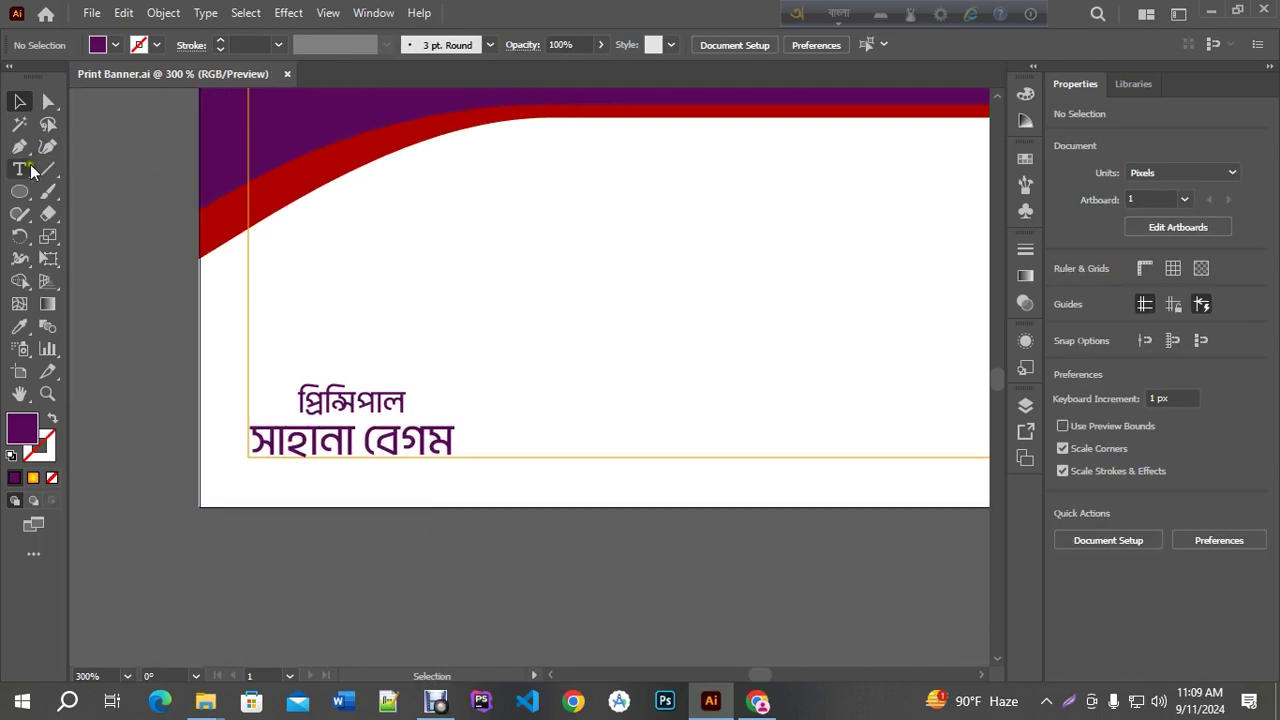
Draw a purple bar above the principal title and make it slightly taller
drag(19, 191, 82, 193)
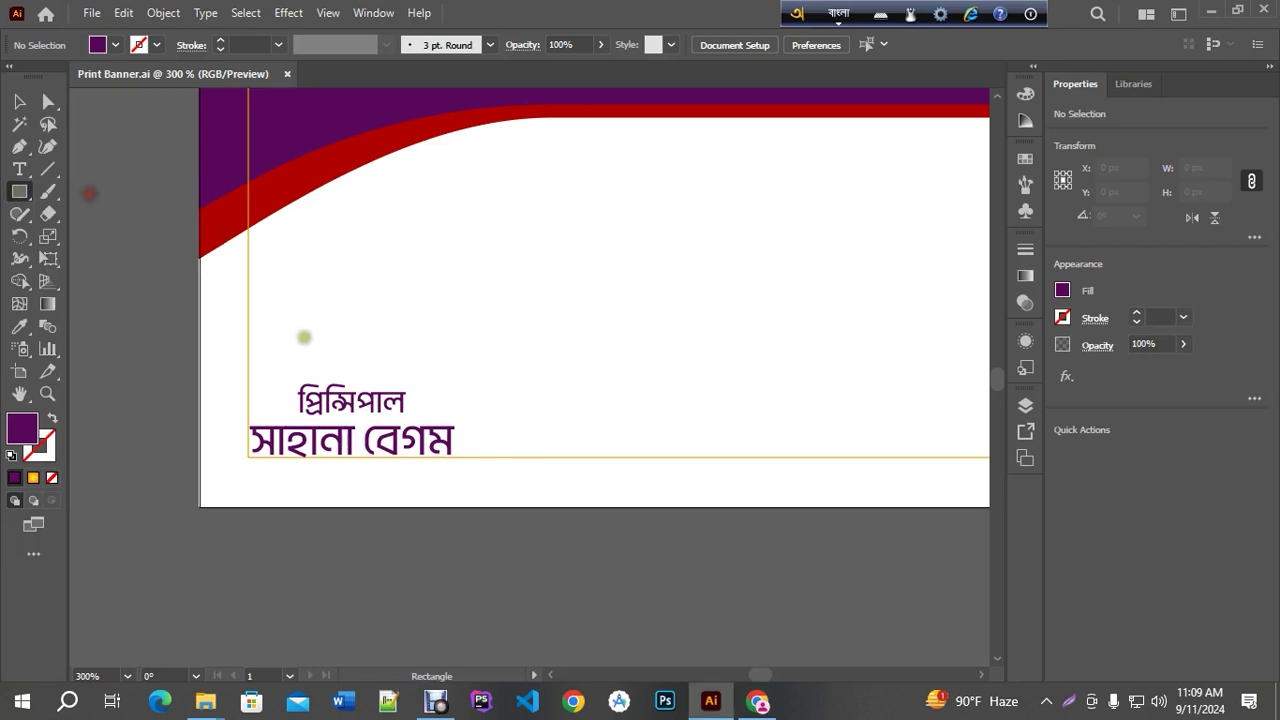
drag(267, 350, 439, 371)
key(v)
mouse_move(352, 350)
mouse_down()
mouse_move(343, 335)
mouse_move(366, 340)
mouse_up()
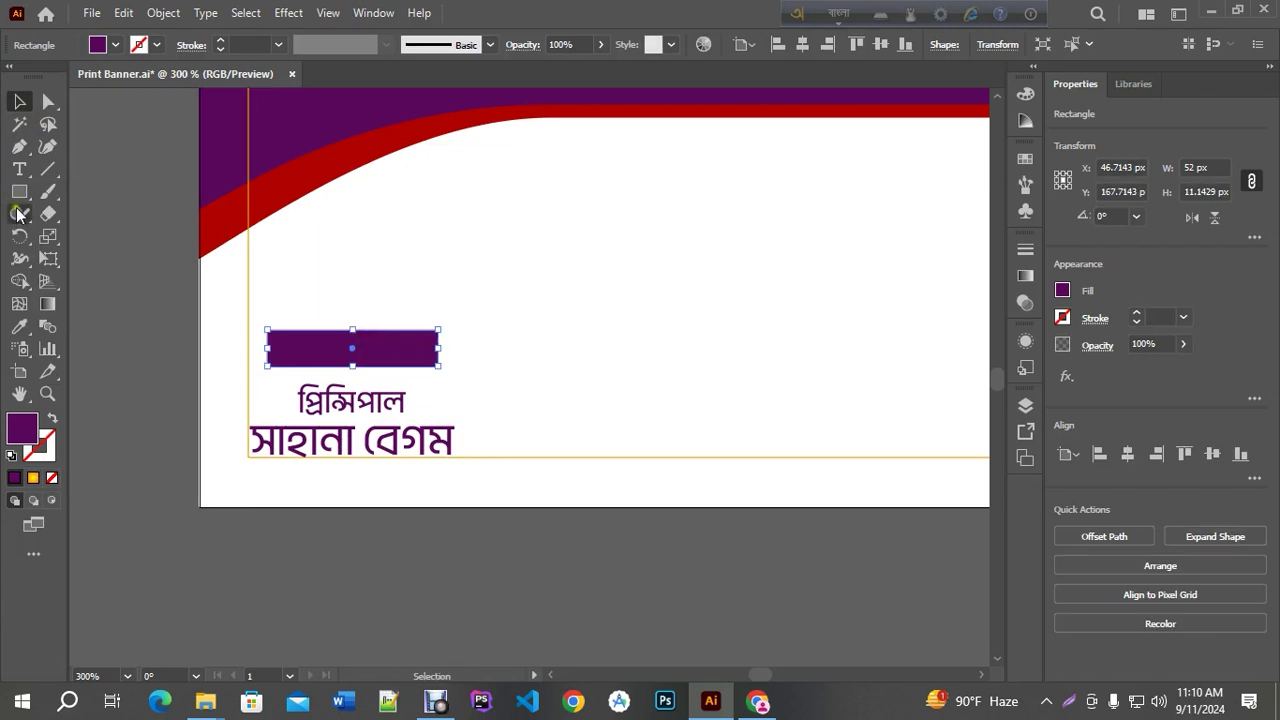
Type the Bengali word পরিচালনায় as a new text object above the bar
click(19, 169)
click(333, 273)
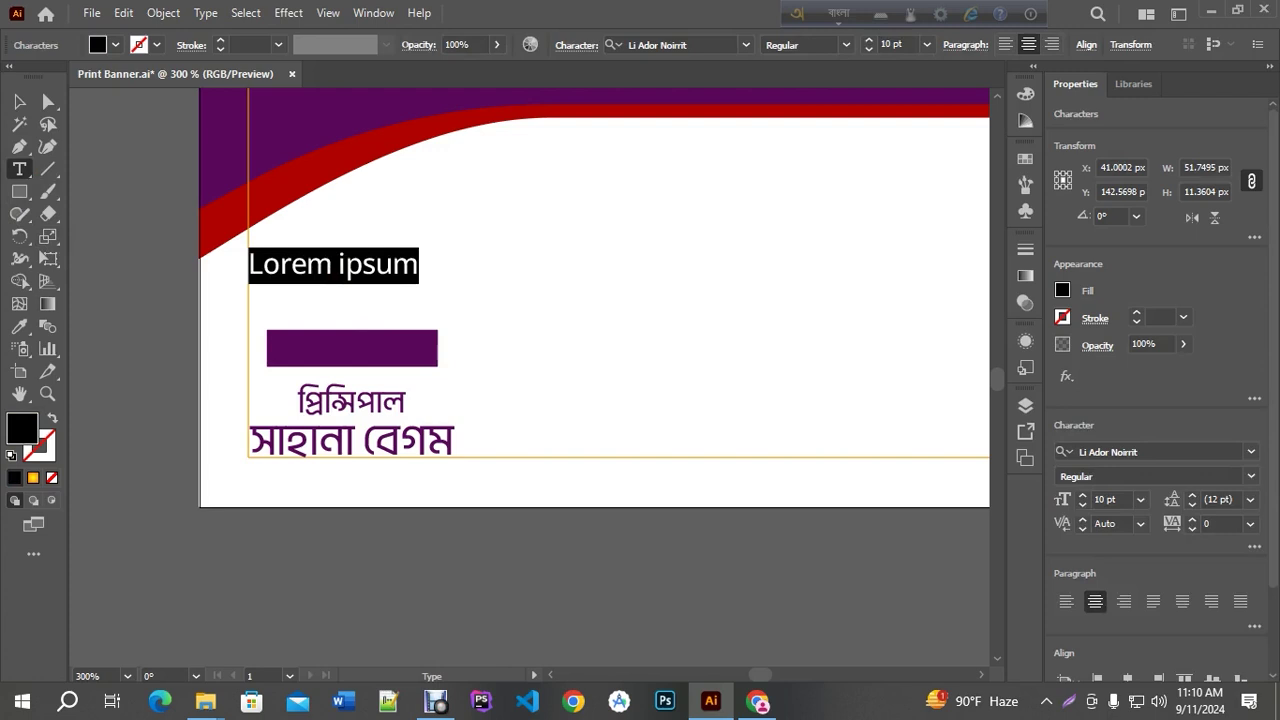
text(poricalonah)
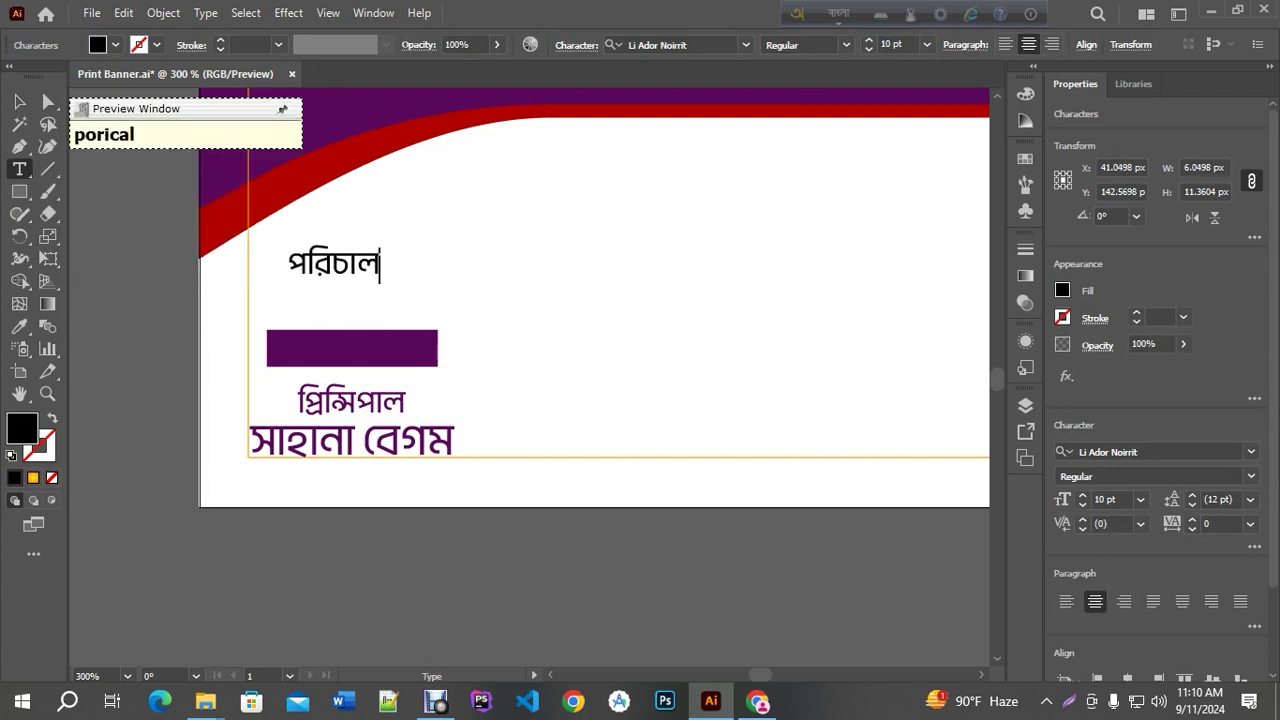
key(BackSpace)
text(y)
key(BackSpace)
key(BackSpace)
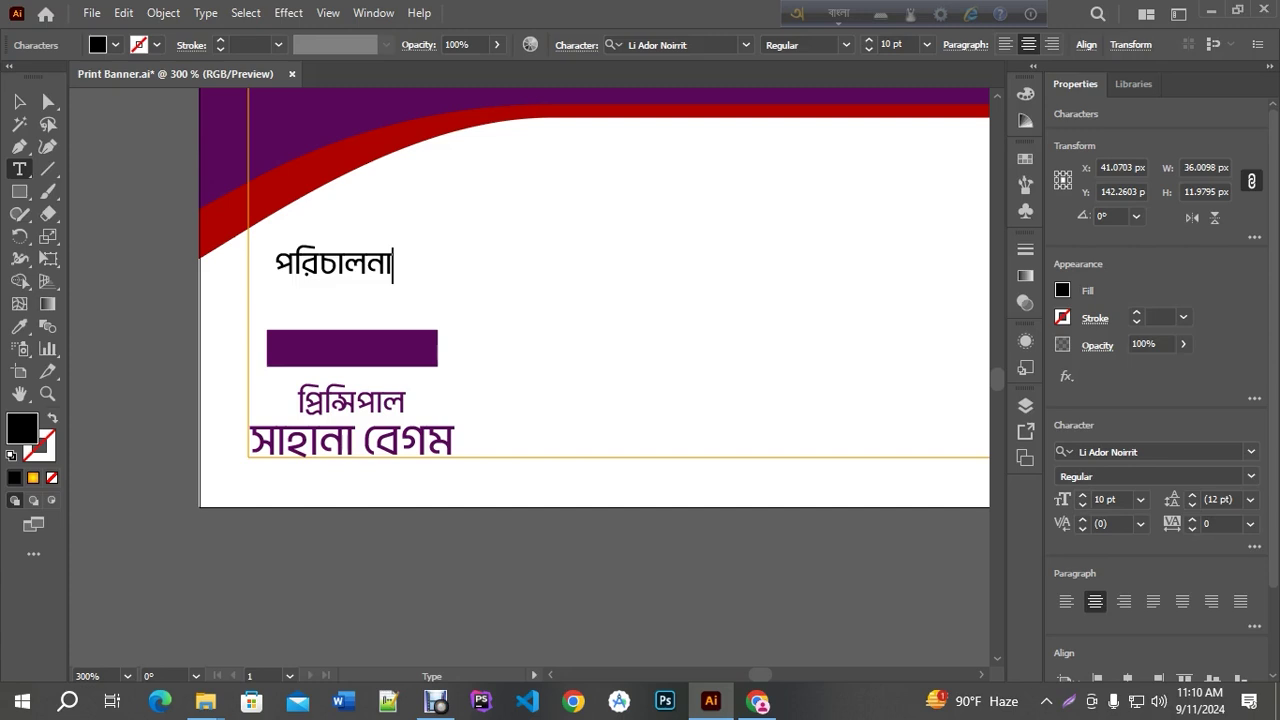
text(y)
key(Down)
key(Return)
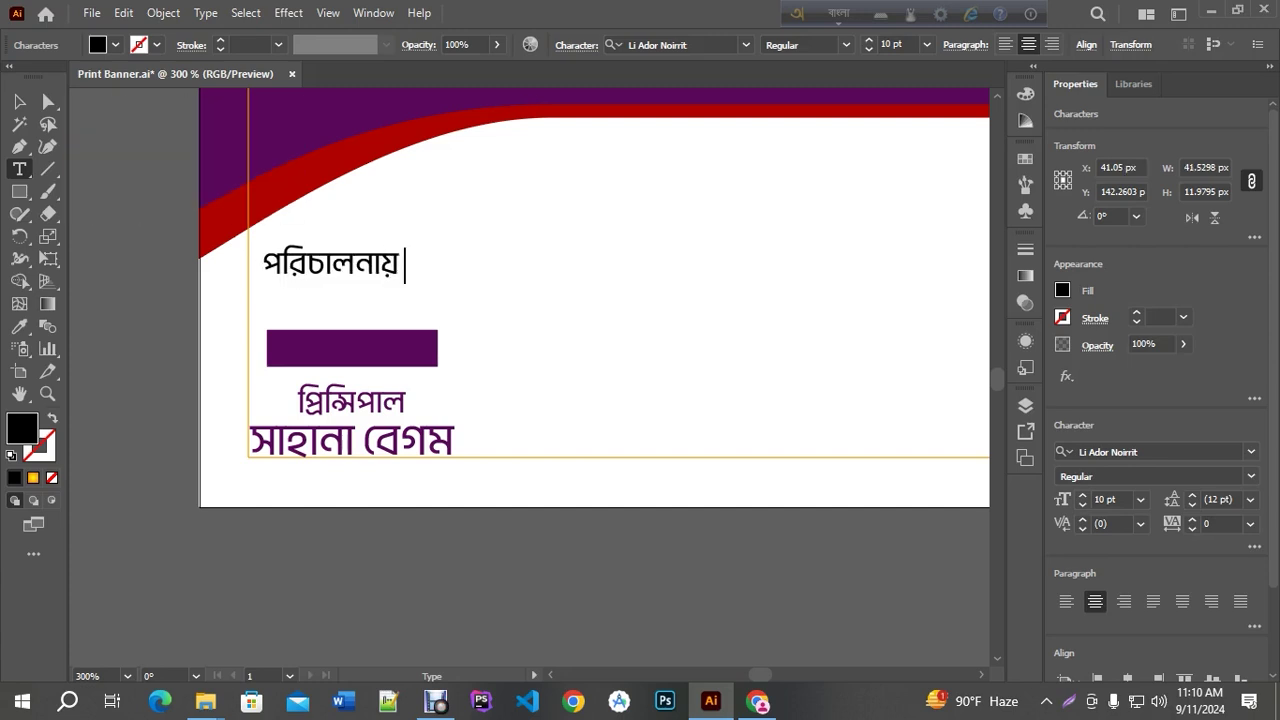
Give পরিচালনায় the title's purple and move it onto the purple bar
click(19, 101)
click(19, 326)
click(290, 396)
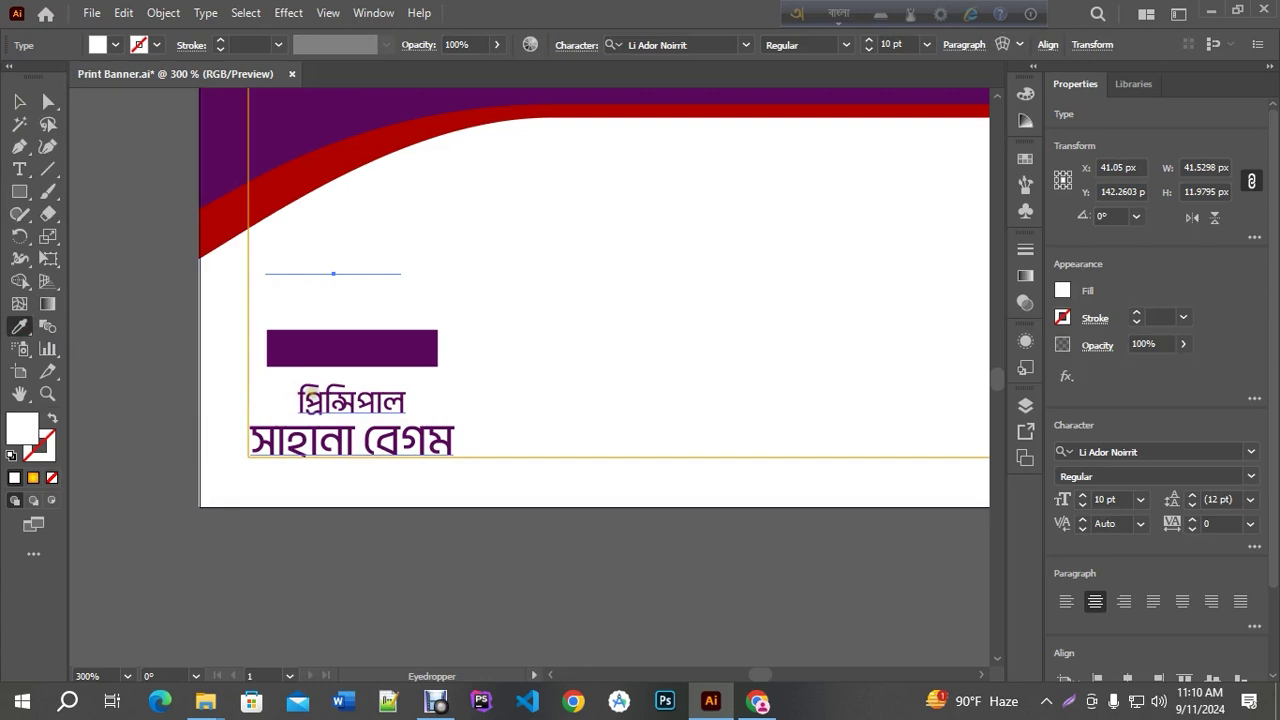
click(306, 398)
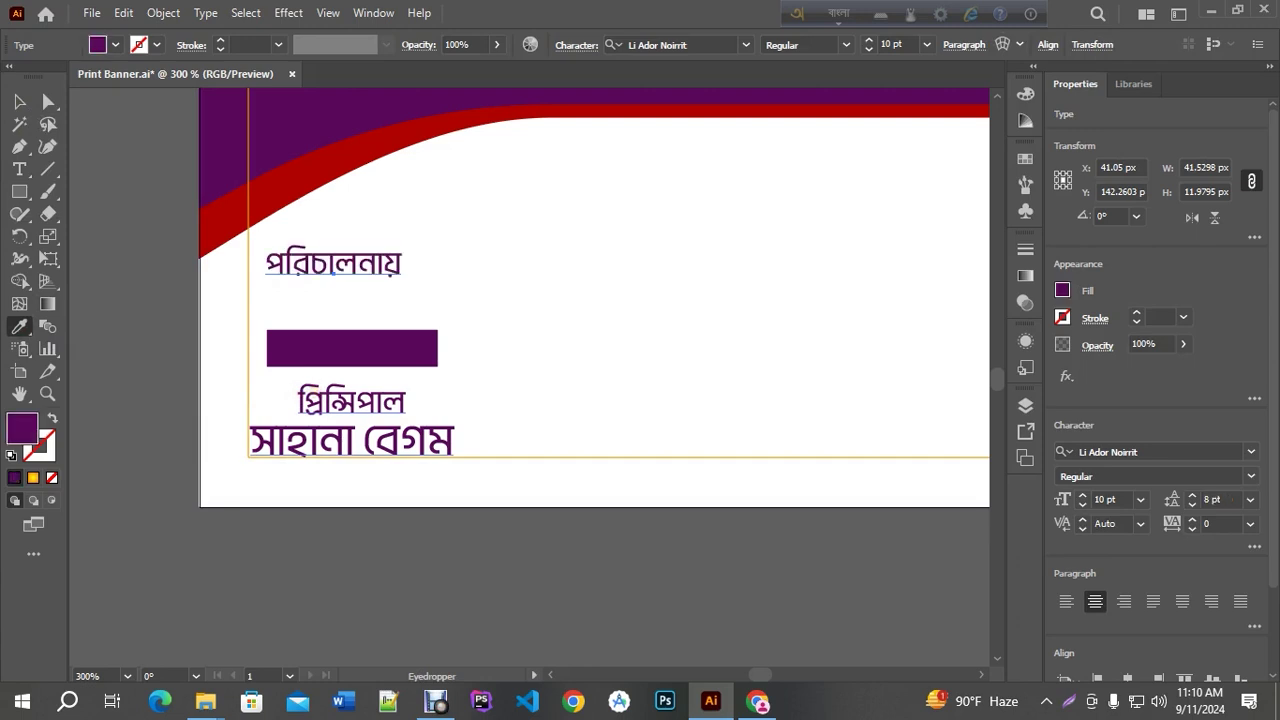
click(19, 101)
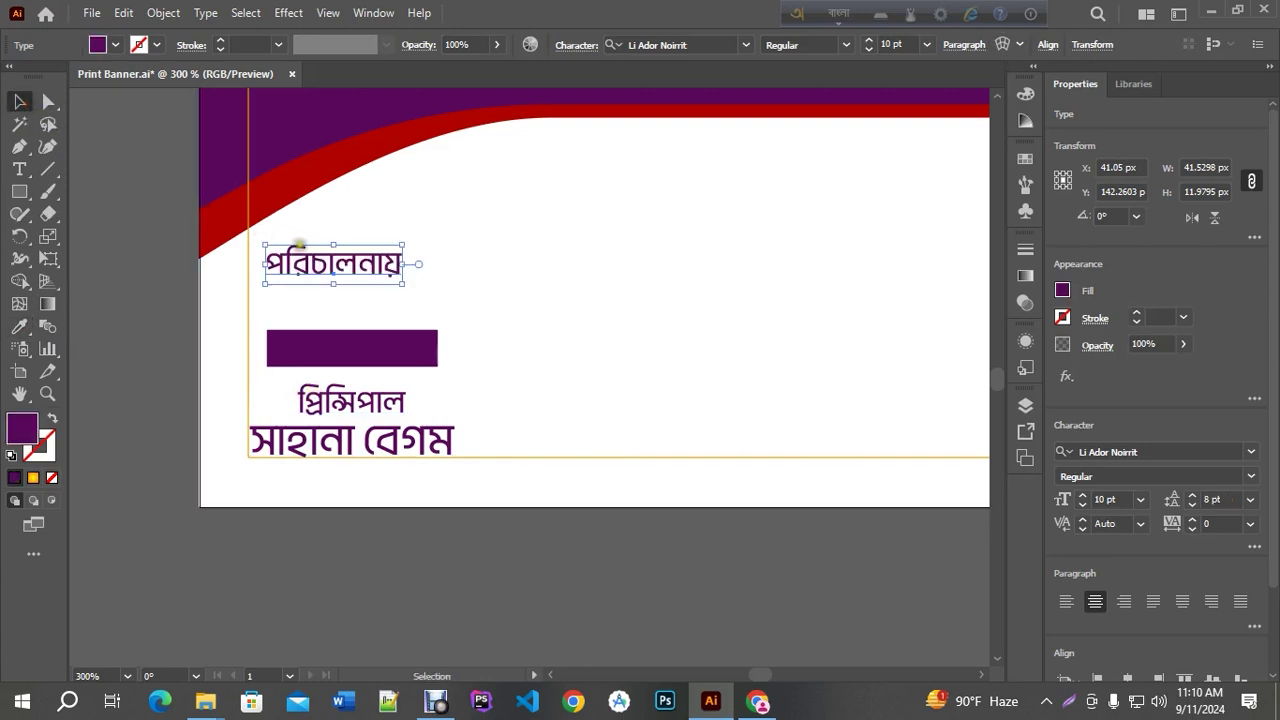
drag(310, 258, 339, 350)
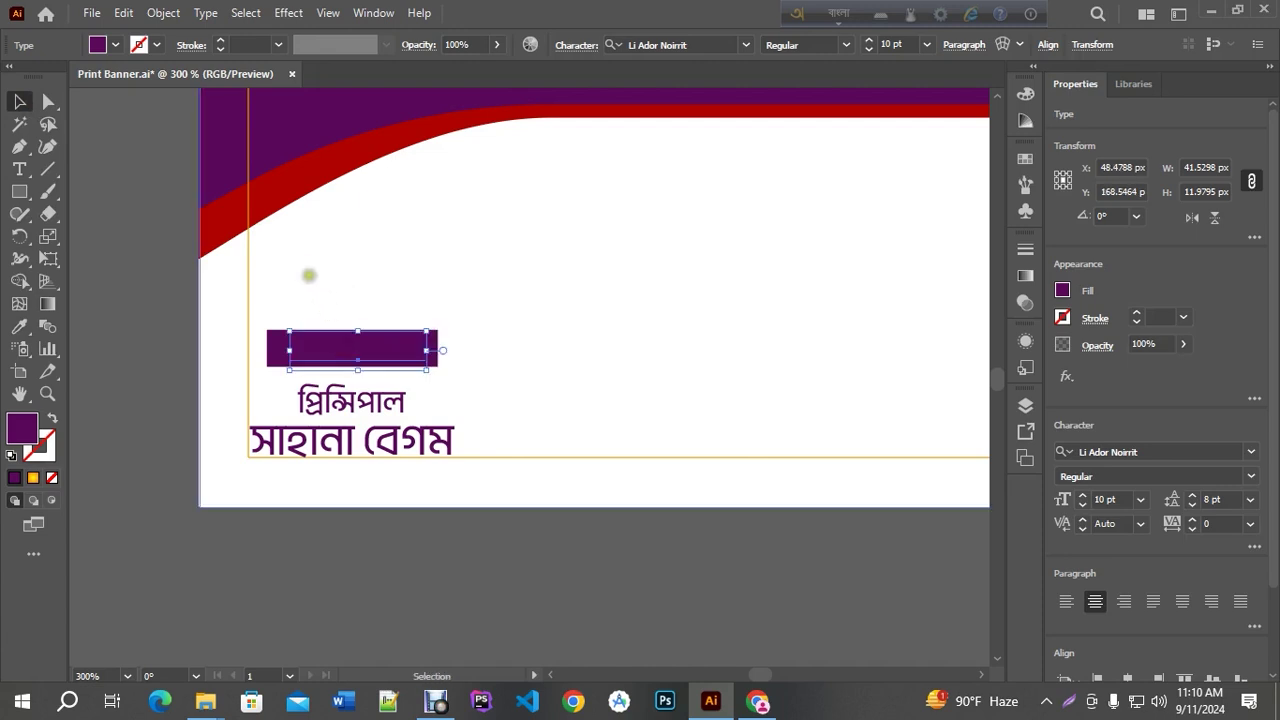
Make the label text white and select the purple rectangle's anchor points
click(19, 326)
click(509, 263)
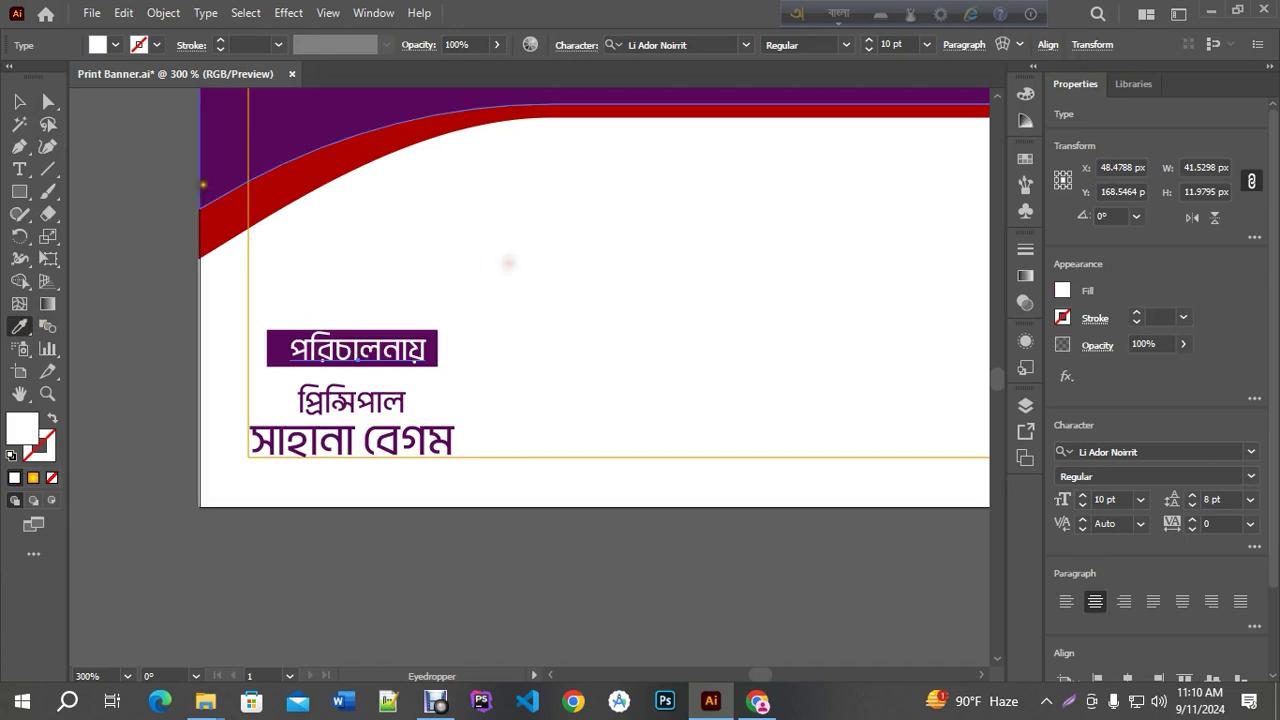
click(19, 104)
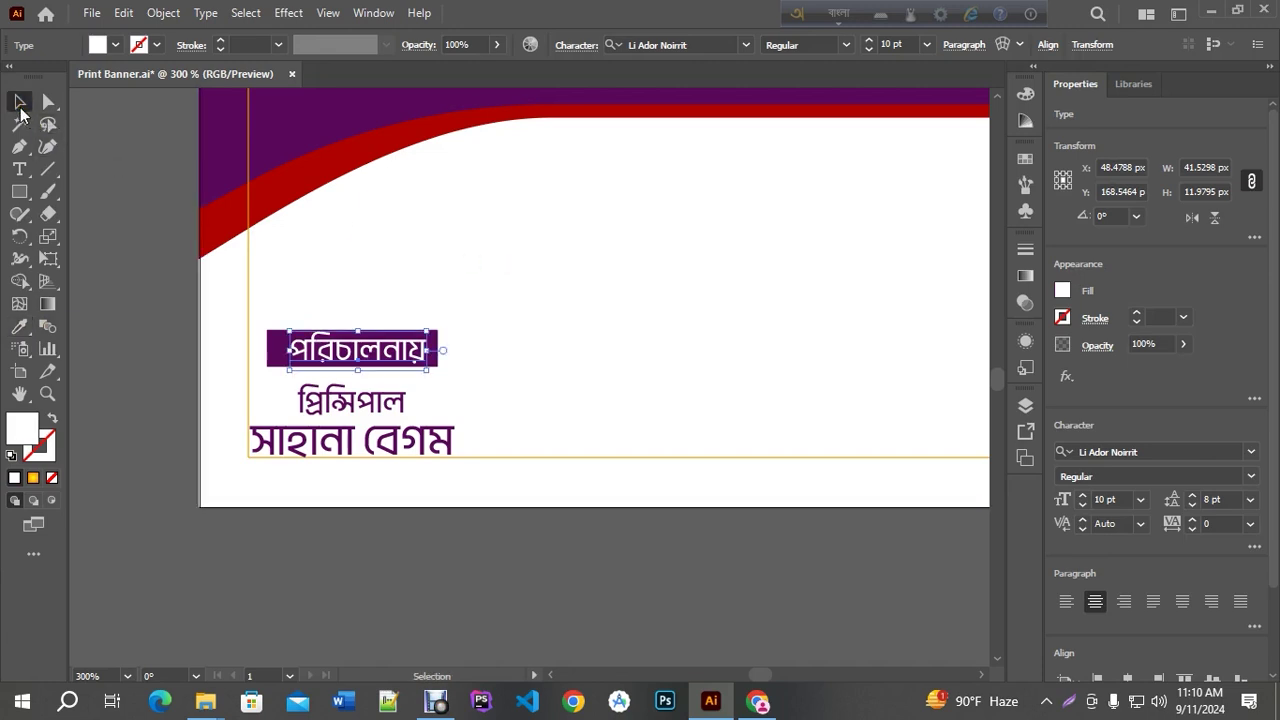
scroll(231, 354, up, 1)
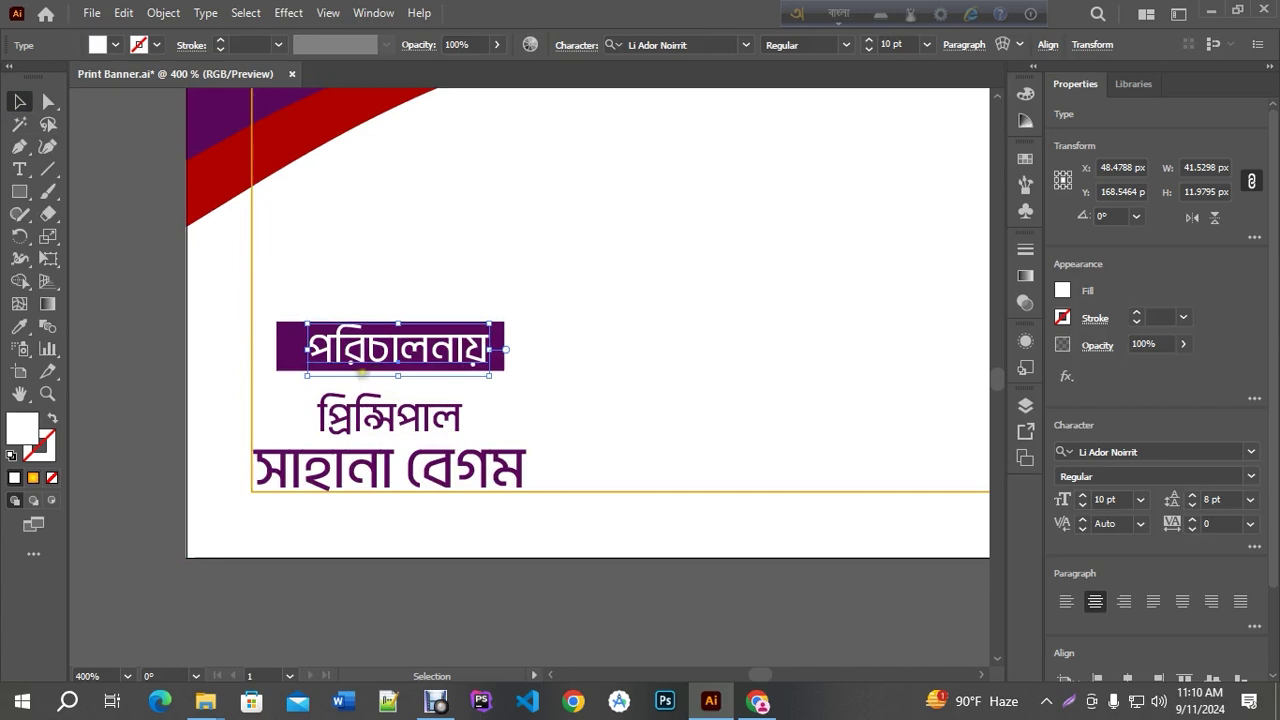
scroll(362, 372, up, 1)
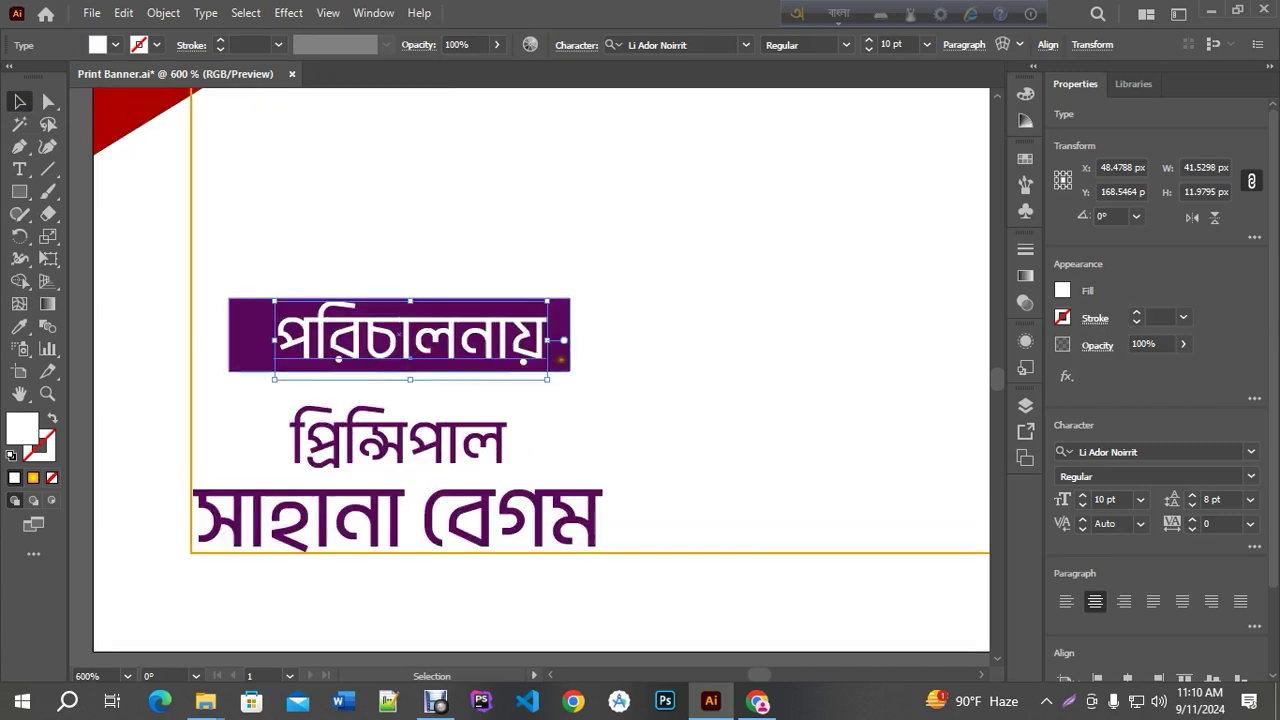
click(566, 345)
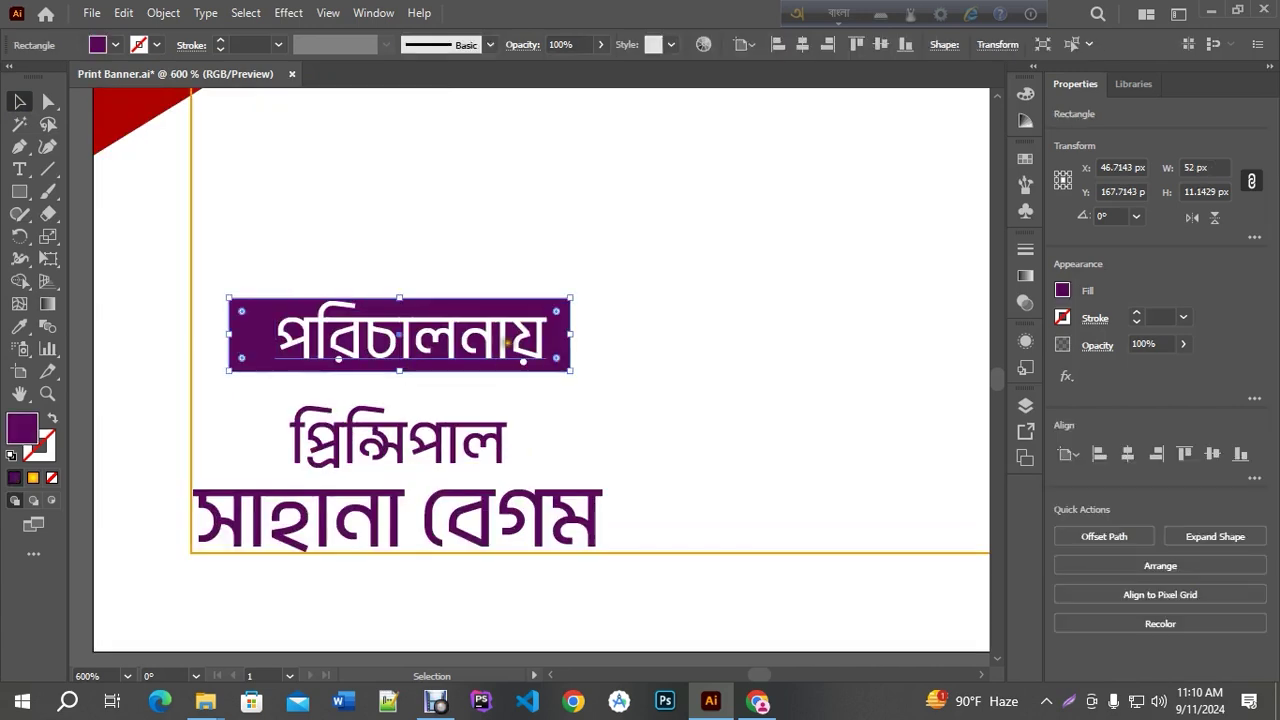
click(566, 325)
click(568, 300)
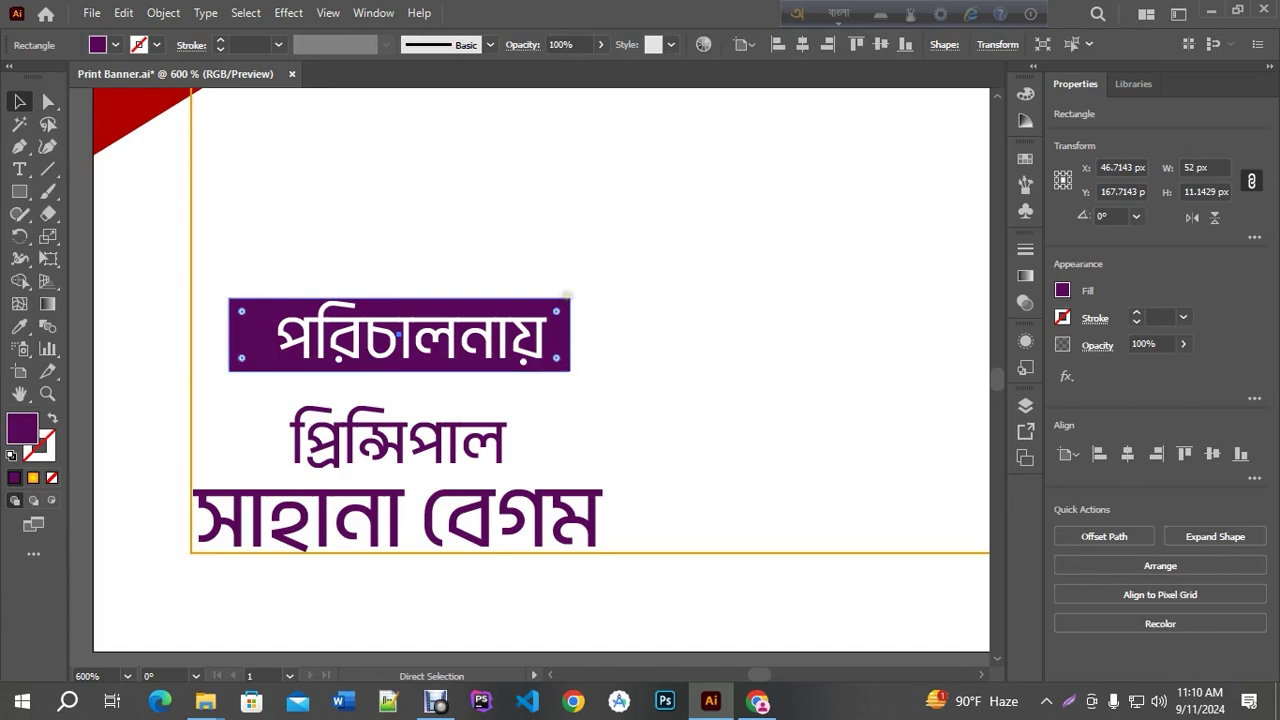
Round the purple rectangle's corners into a pill shape
click(570, 298)
drag(571, 297, 606, 272)
key(ctrl+z)
click(586, 337)
click(569, 291)
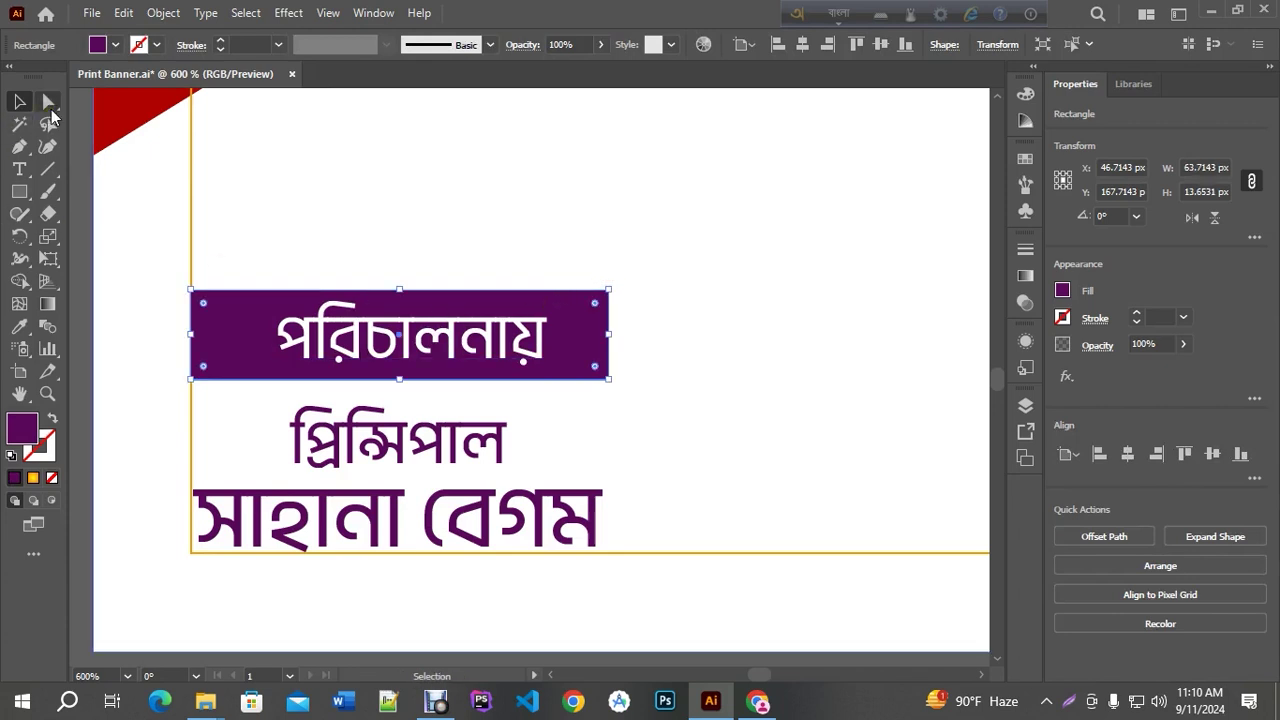
click(49, 103)
drag(594, 303, 558, 296)
Set the পরিচালনায় label text inside the pill to 10 pt
click(19, 101)
click(465, 340)
click(867, 49)
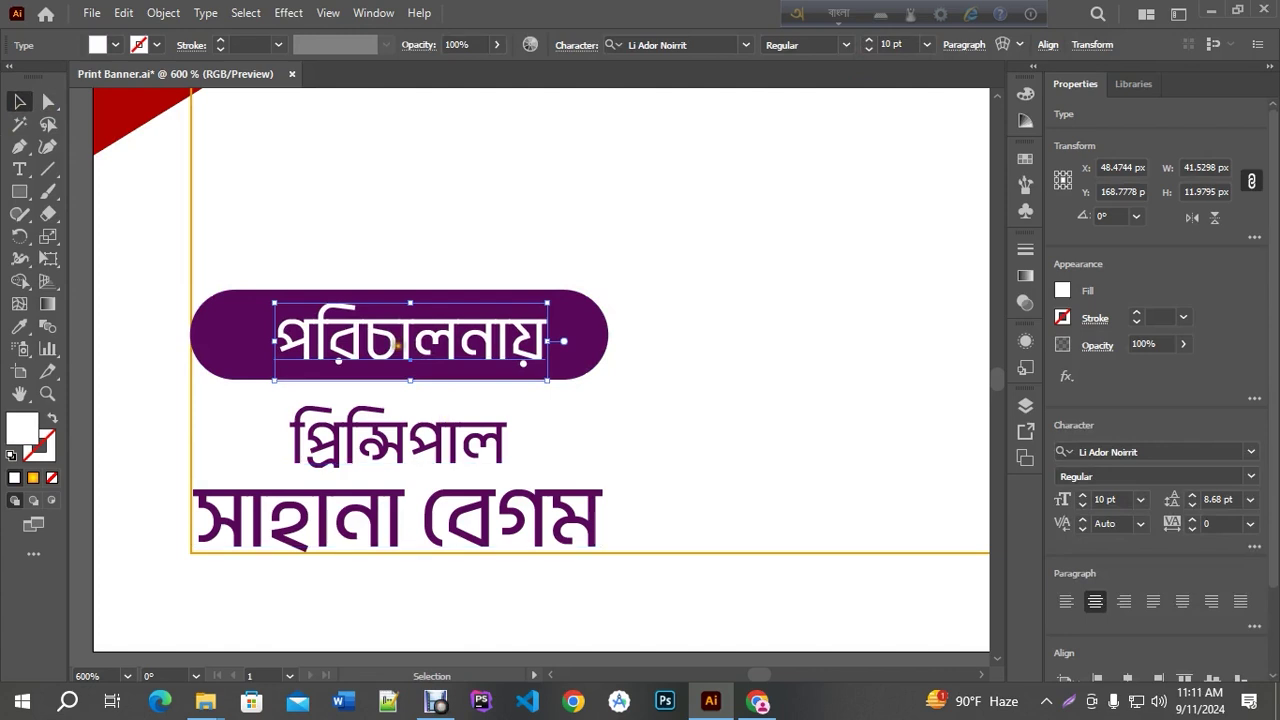
scroll(392, 338, down, 2)
scroll(395, 341, down, 2)
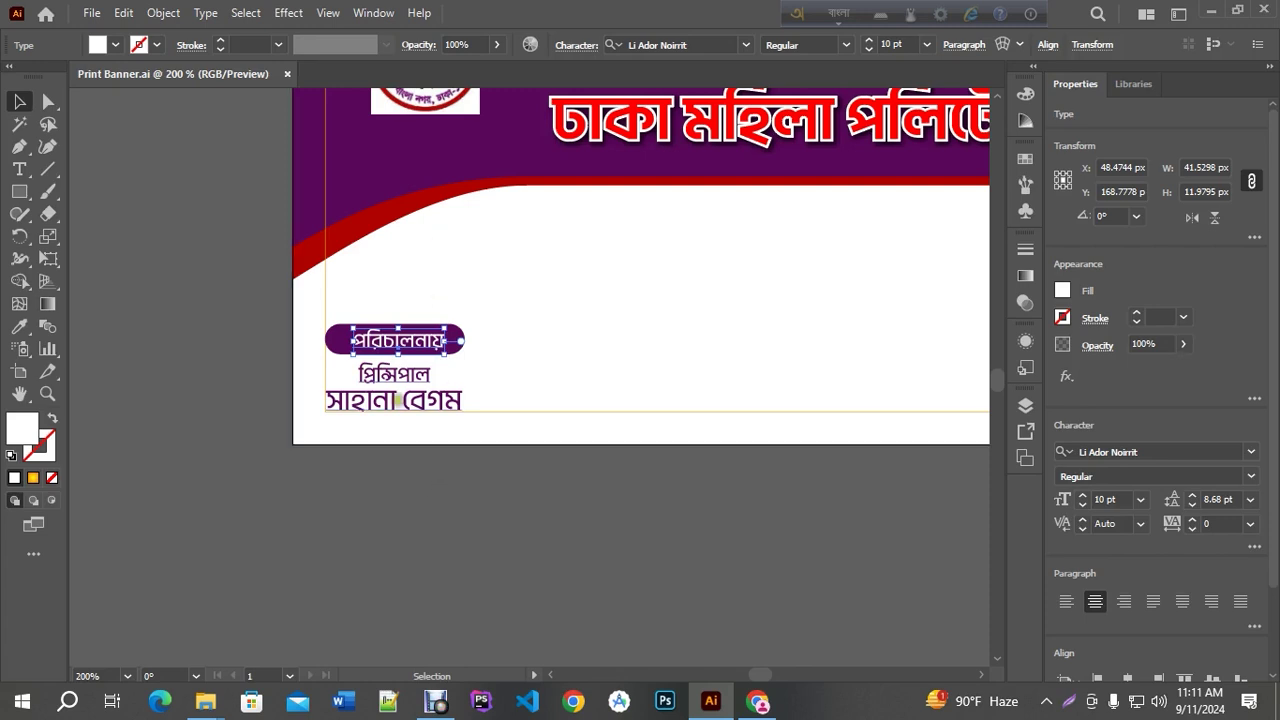
click(427, 490)
scroll(430, 444, down, 2)
scroll(431, 444, up, 2)
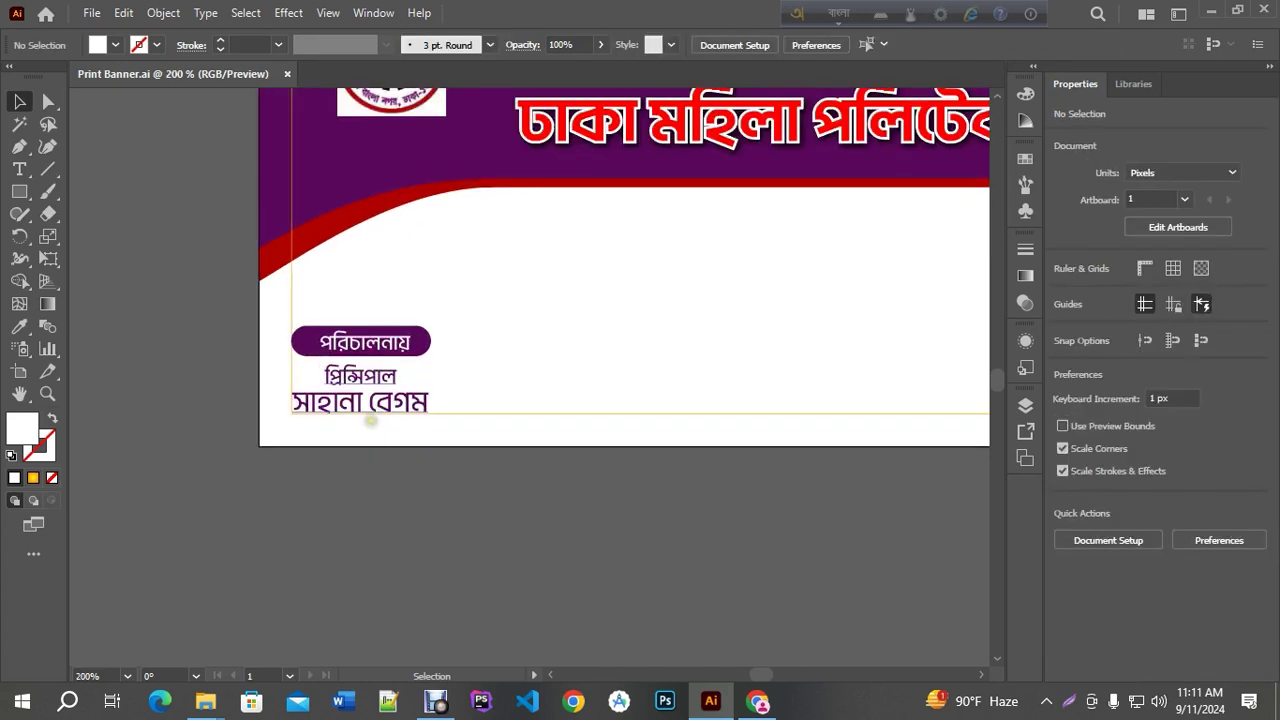
scroll(268, 419, down, 1)
key(ctrl)
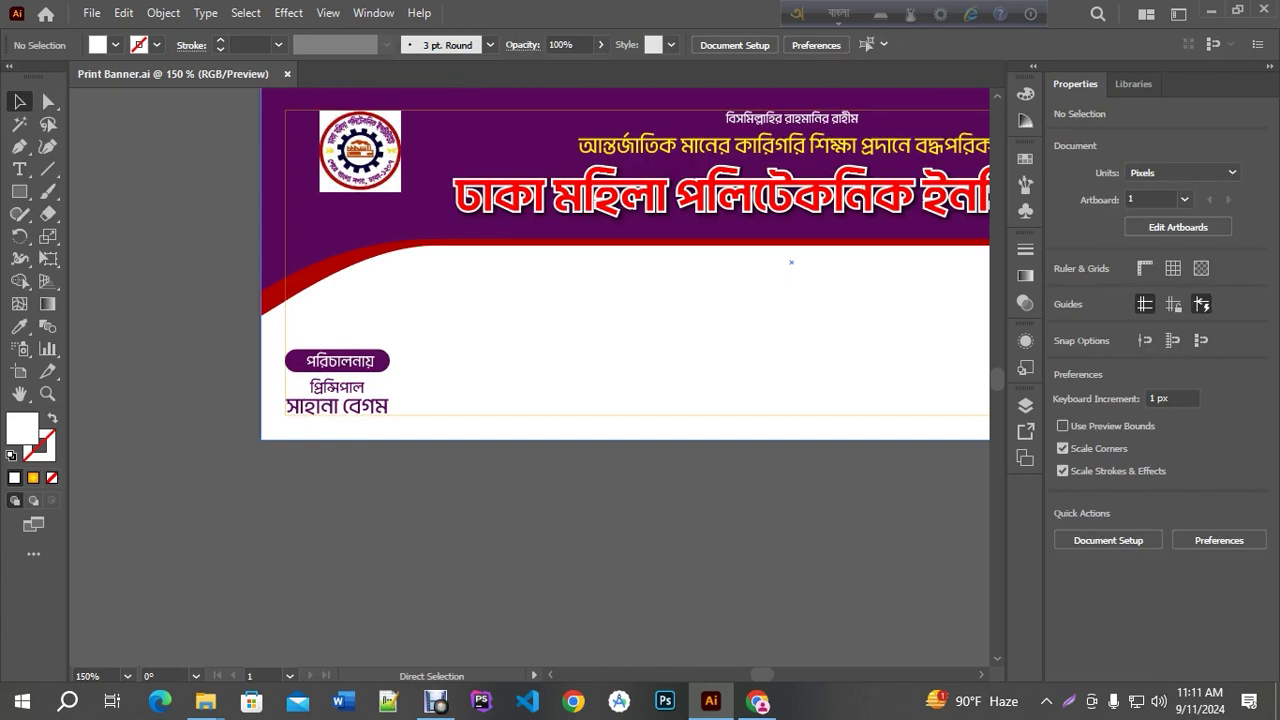
scroll(316, 430, up, 4)
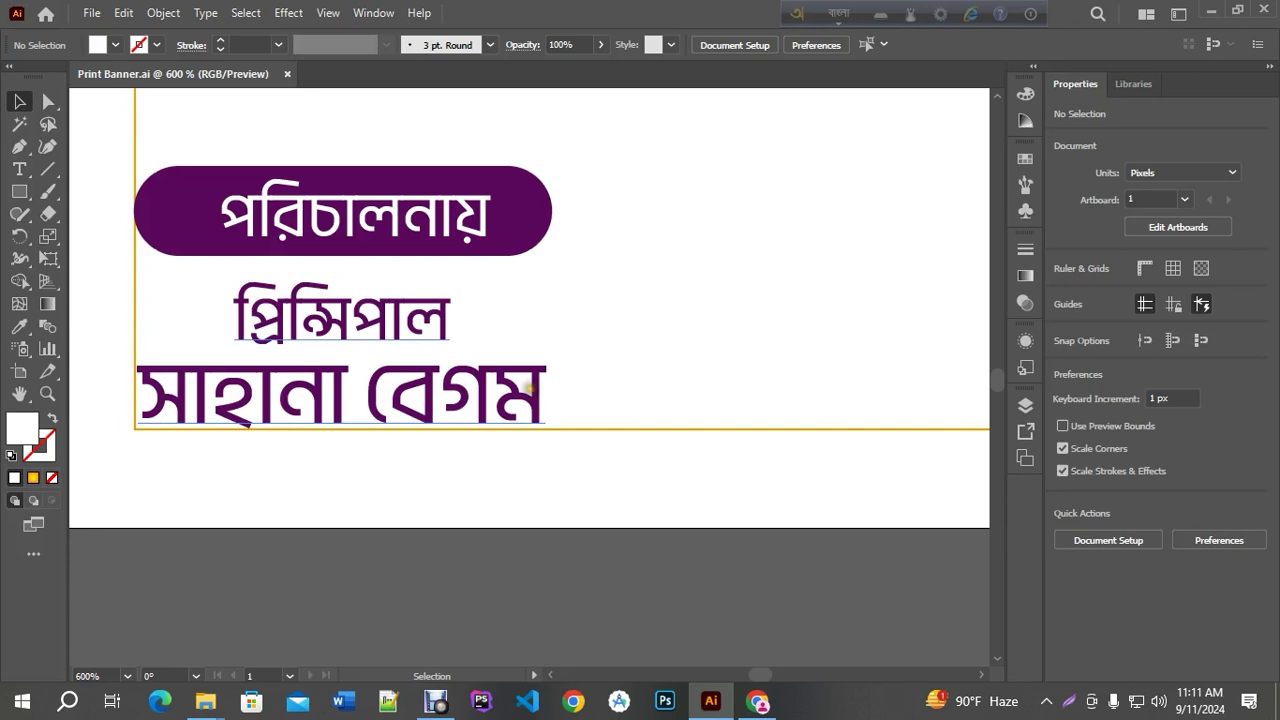
double_click(528, 387)
click(553, 395)
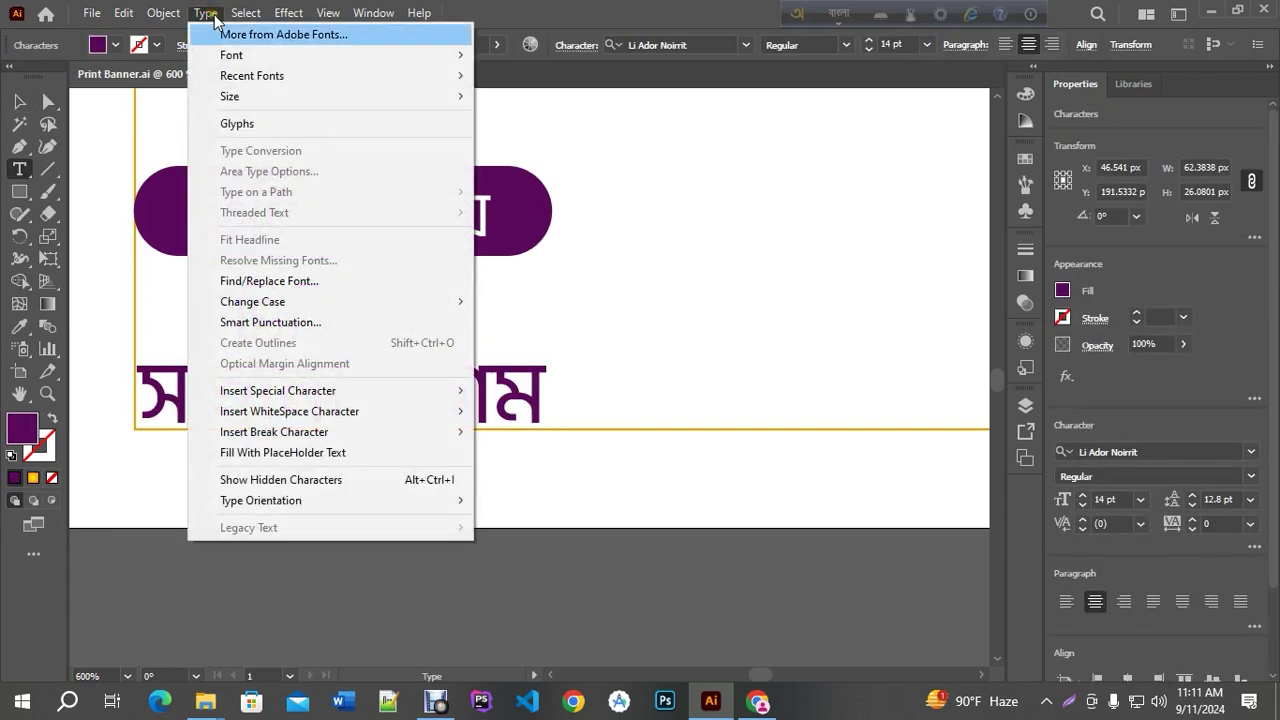
click(243, 123)
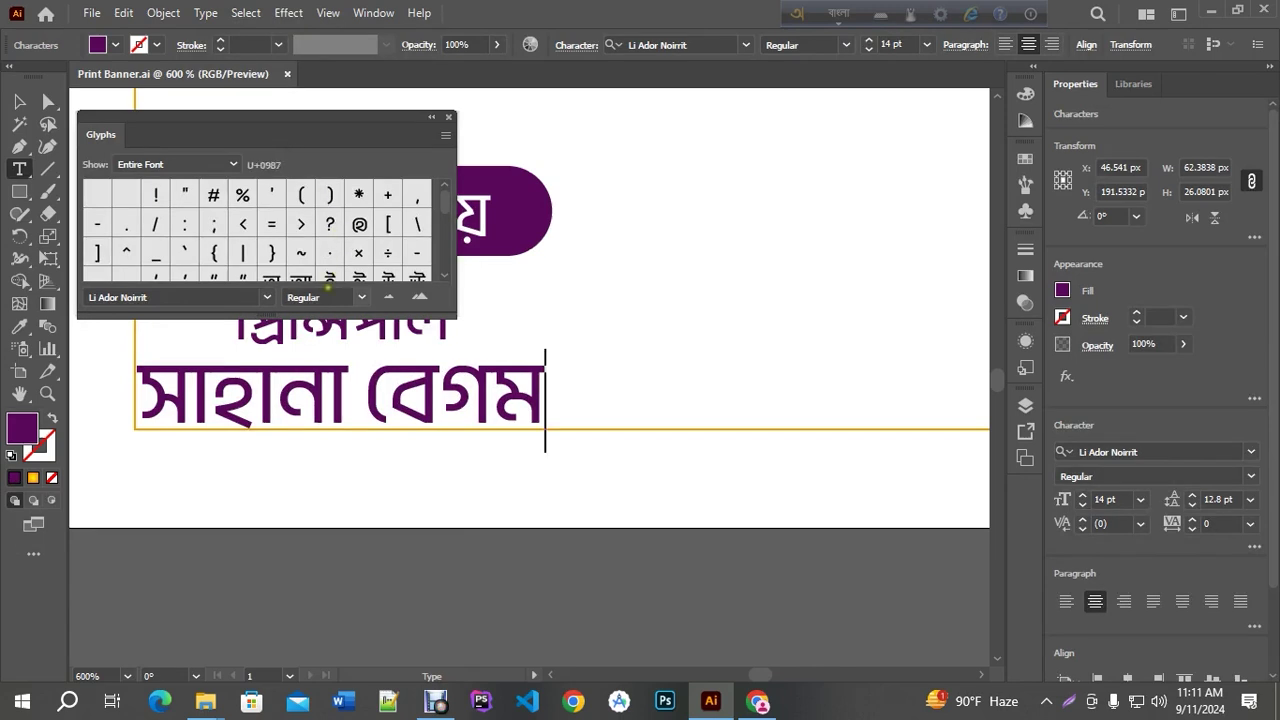
drag(291, 314, 300, 522)
scroll(298, 312, down, 2)
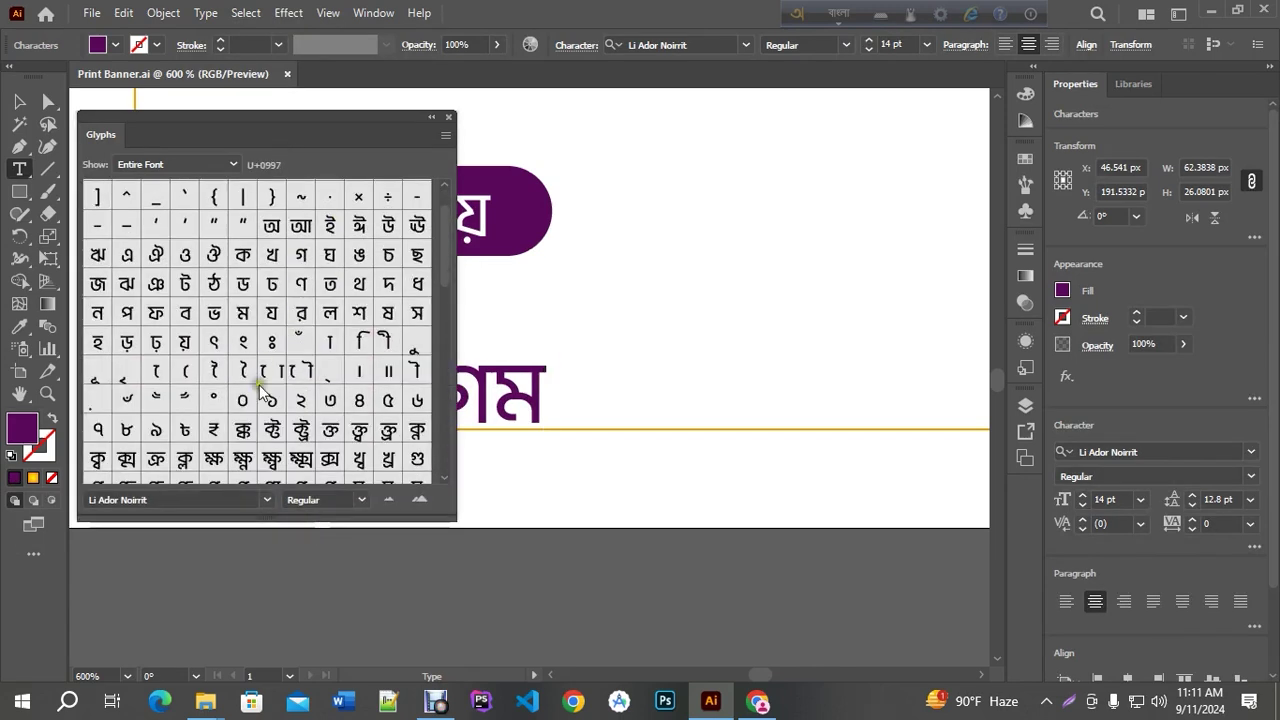
double_click(187, 399)
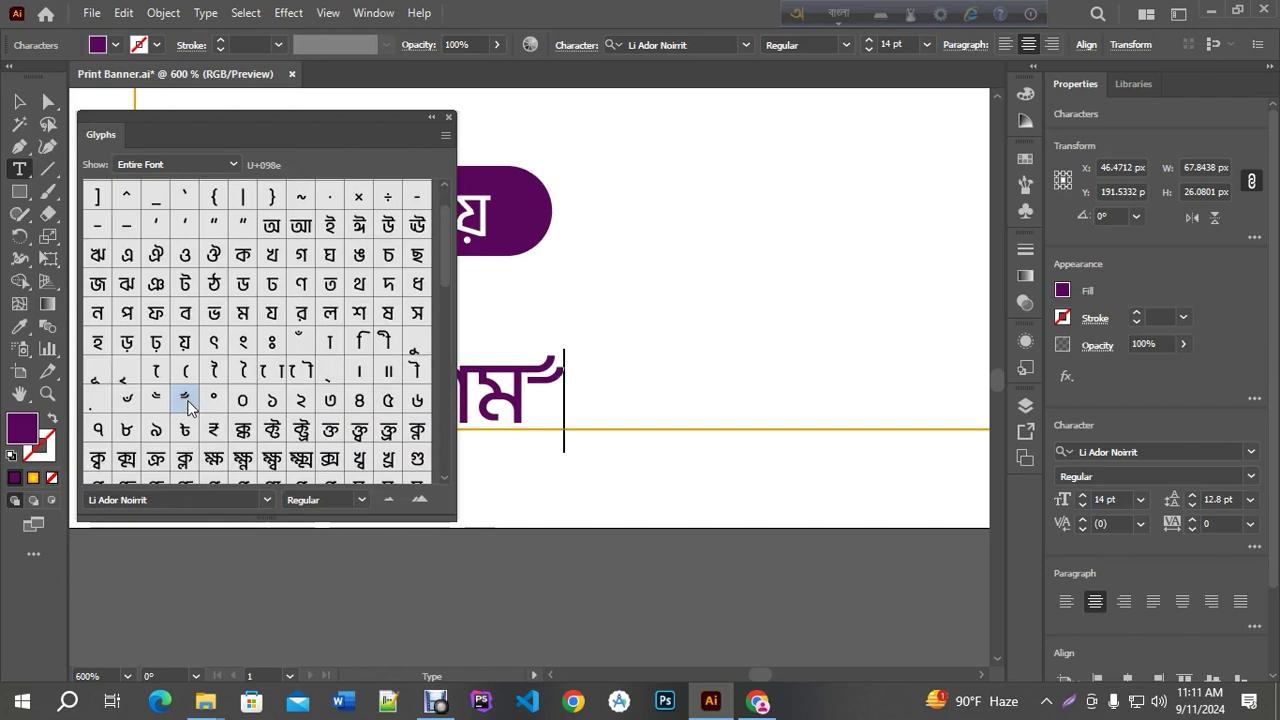
Add a flourish glyph before the name and shift the name line slightly right
drag(321, 115, 915, 253)
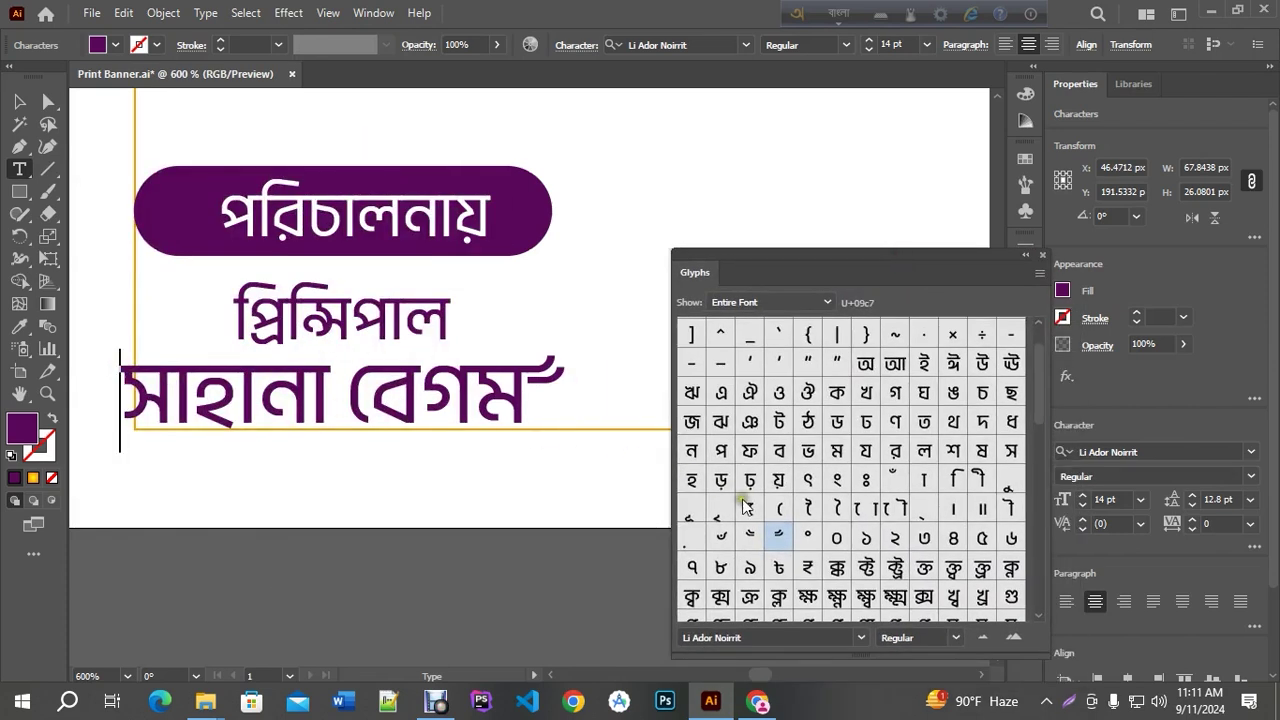
click(752, 535)
double_click(753, 535)
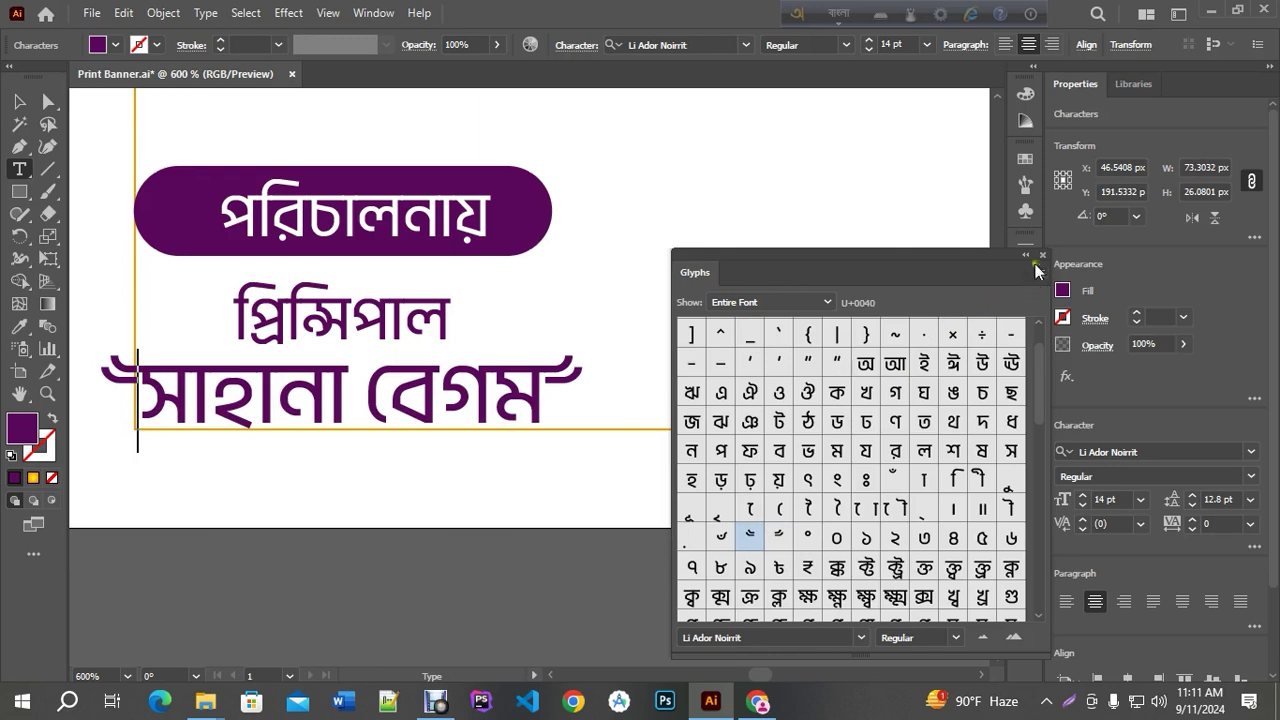
click(1040, 258)
key(Escape)
click(318, 335)
drag(318, 333, 352, 332)
scroll(430, 521, down, 1)
Reopen the Glyphs panel on the name line, then close it without inserting anything
click(480, 557)
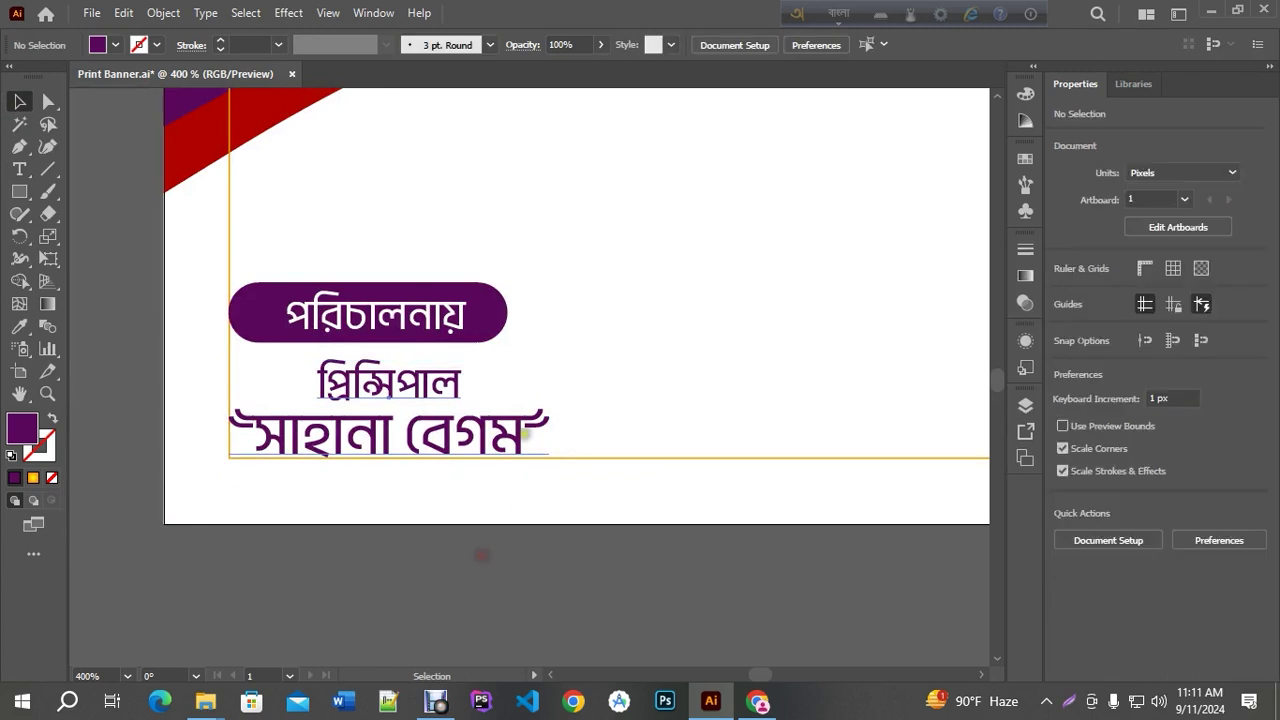
triple_click(527, 428)
click(549, 424)
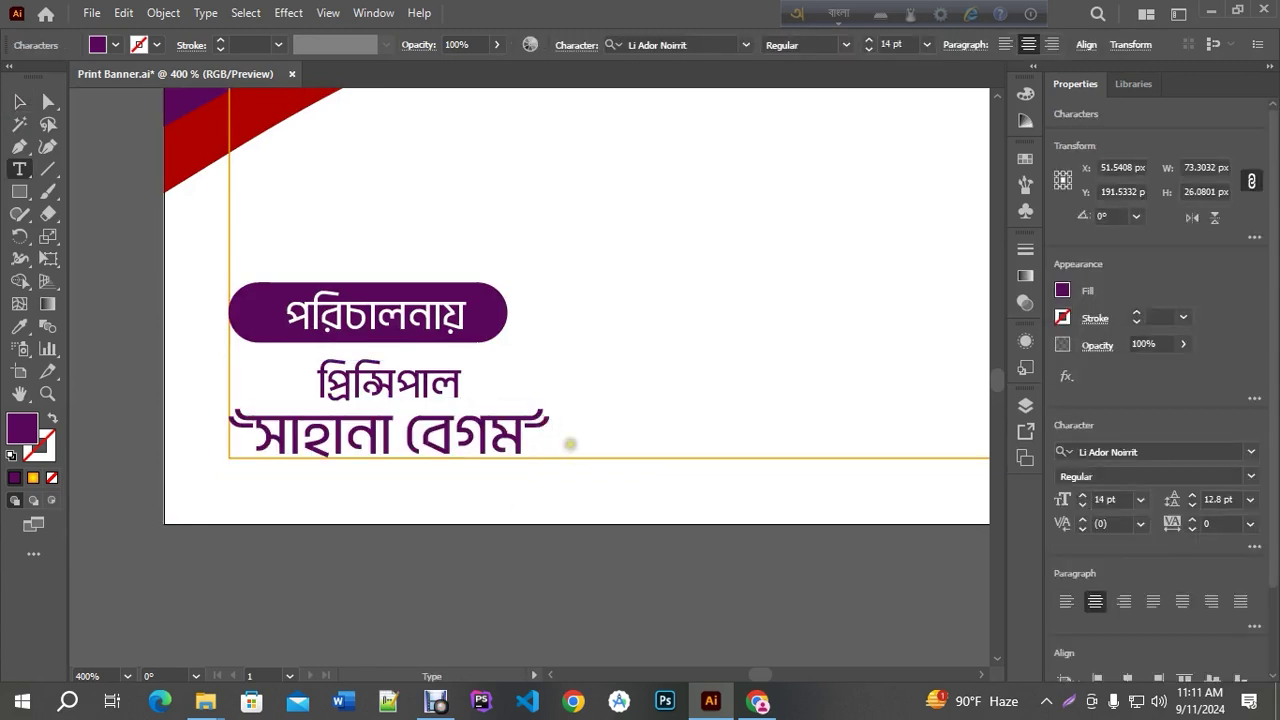
click(206, 13)
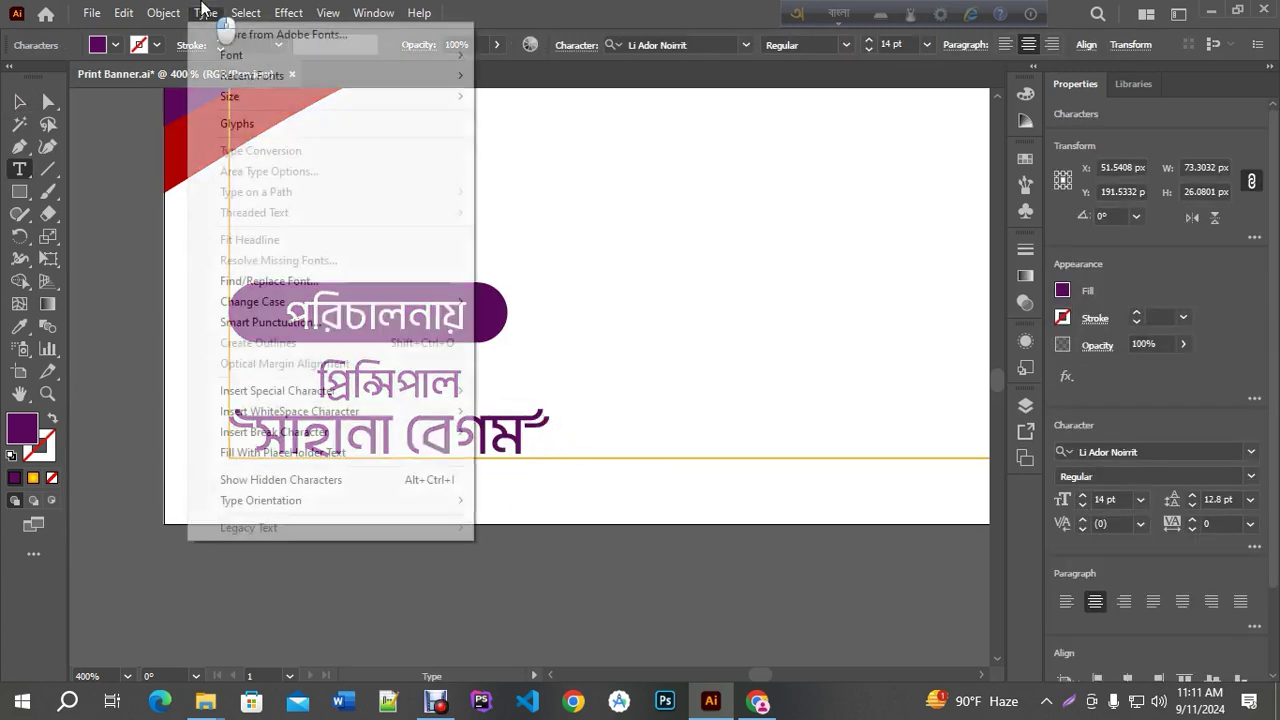
click(240, 126)
drag(811, 274, 607, 136)
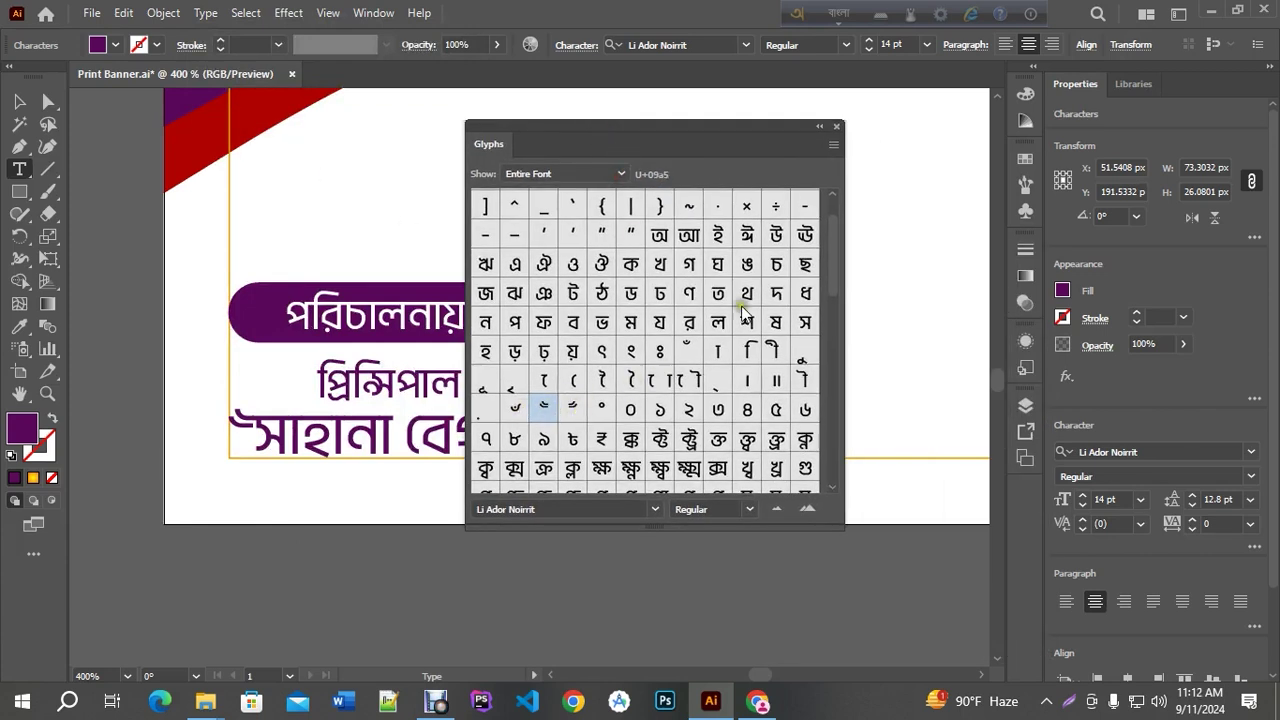
click(836, 126)
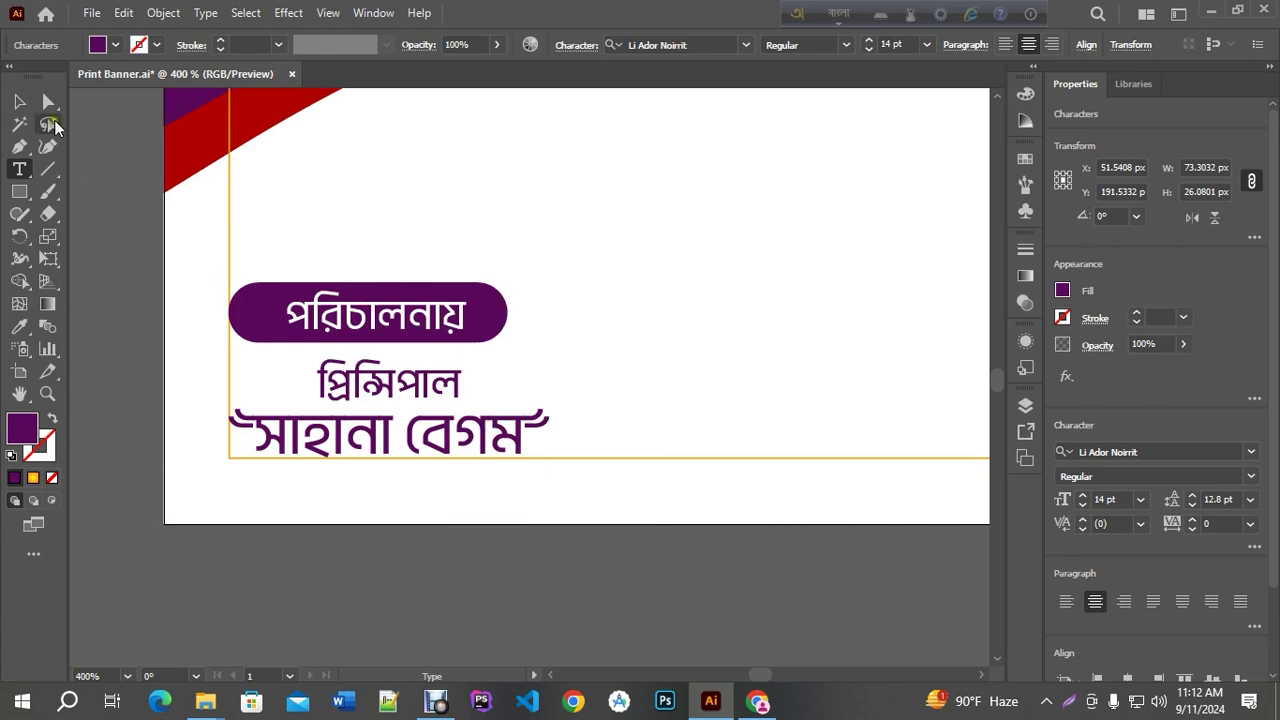
key(Escape)
Shift the পরিচালনায় pill and its label slightly to the right
click(415, 318)
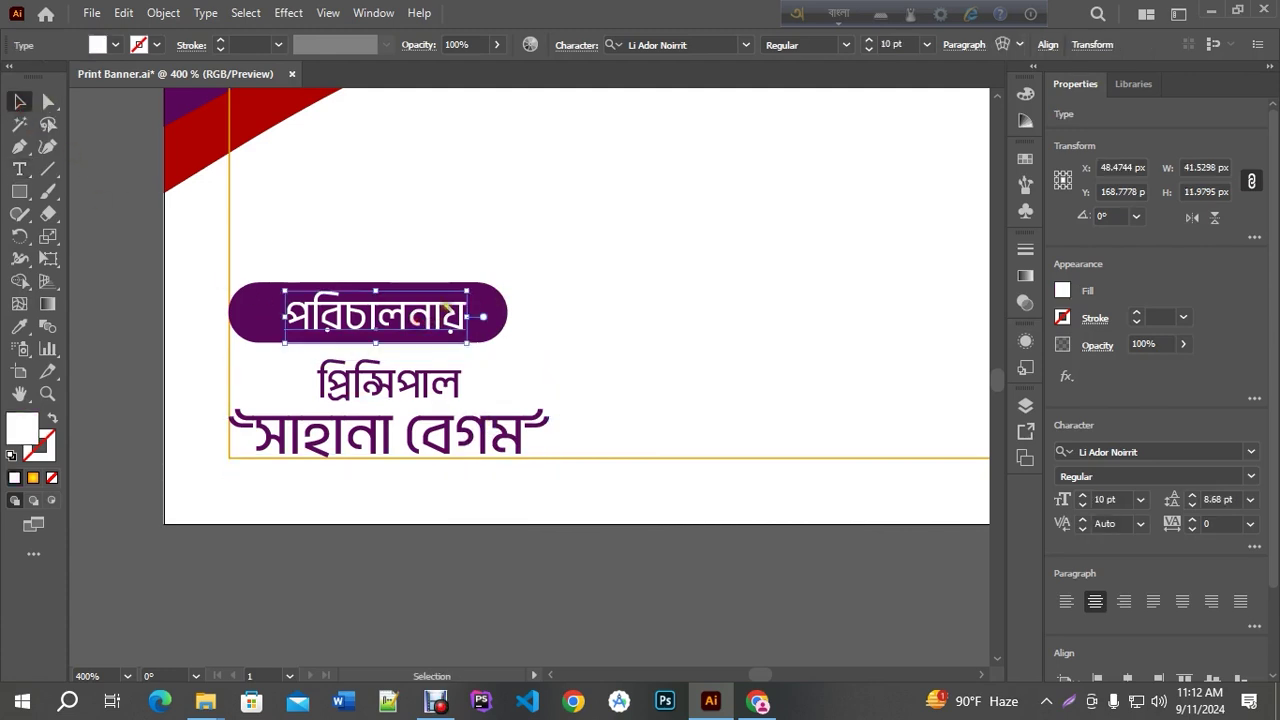
shift+click(490, 313)
drag(433, 314, 453, 314)
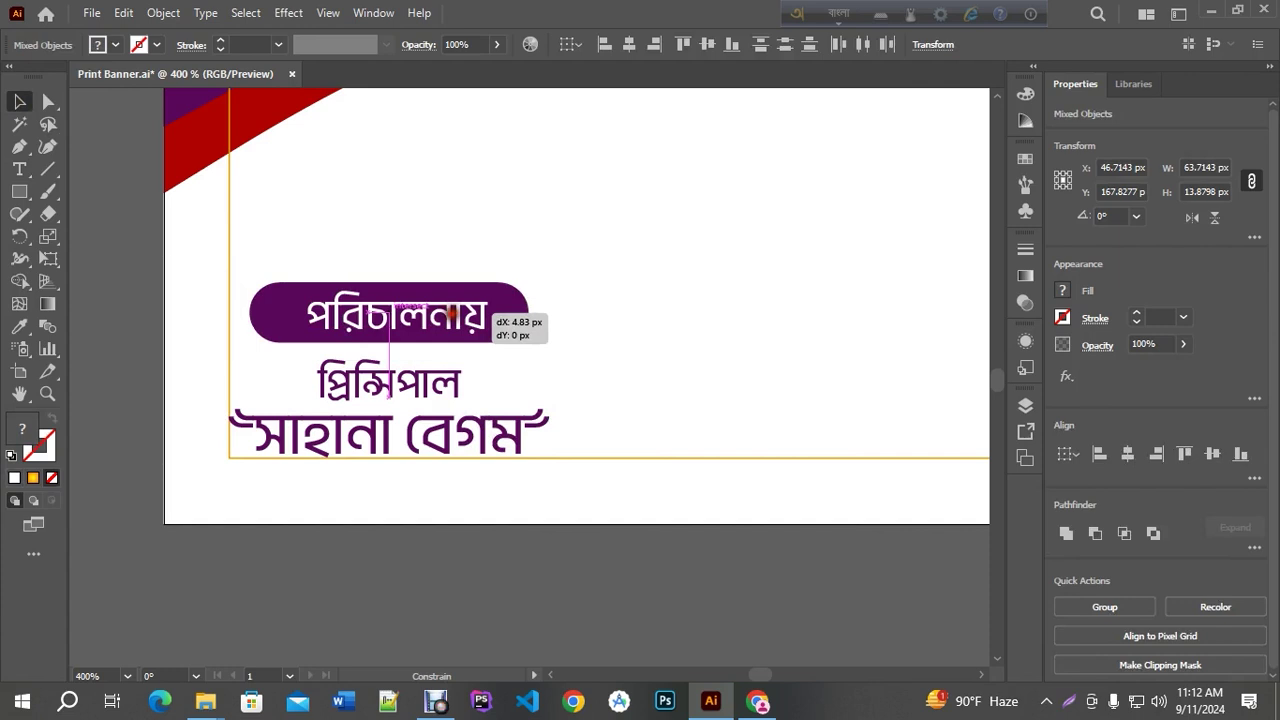
scroll(365, 423, down, 2)
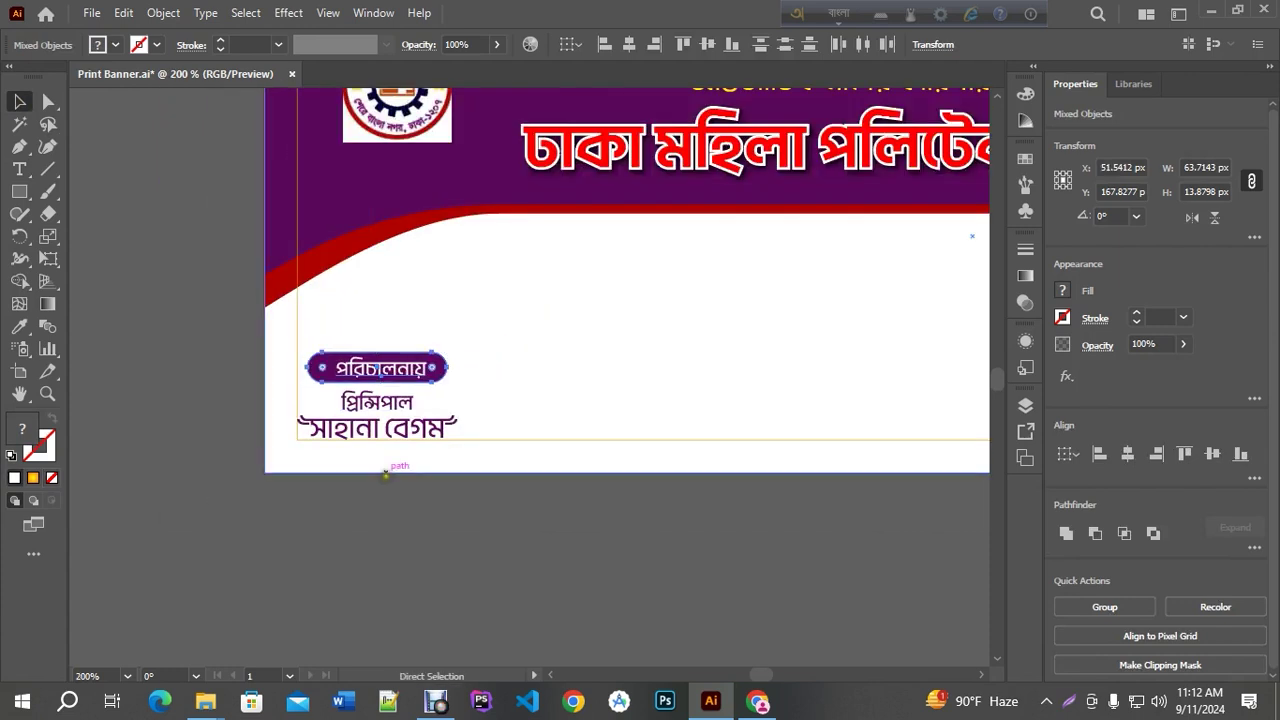
click(460, 526)
Duplicate the pill label higher up and to the right on the banner
scroll(460, 350, down, 1)
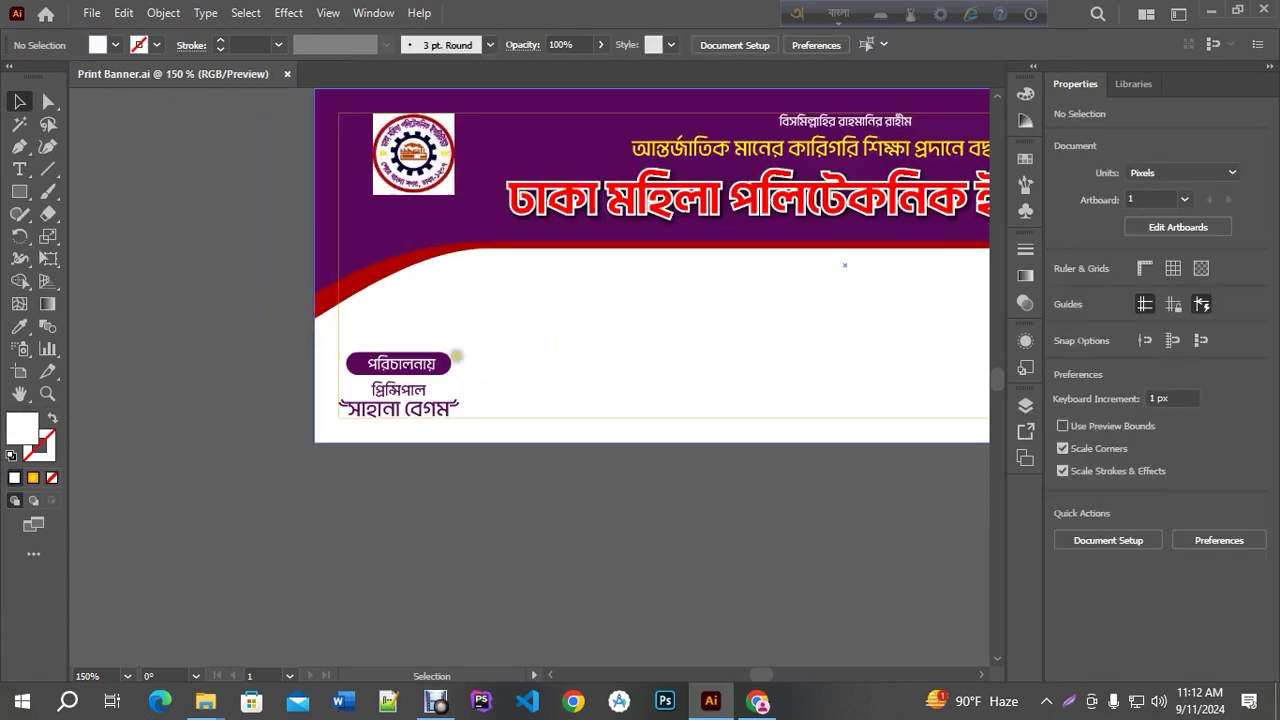
scroll(447, 304, up, 1)
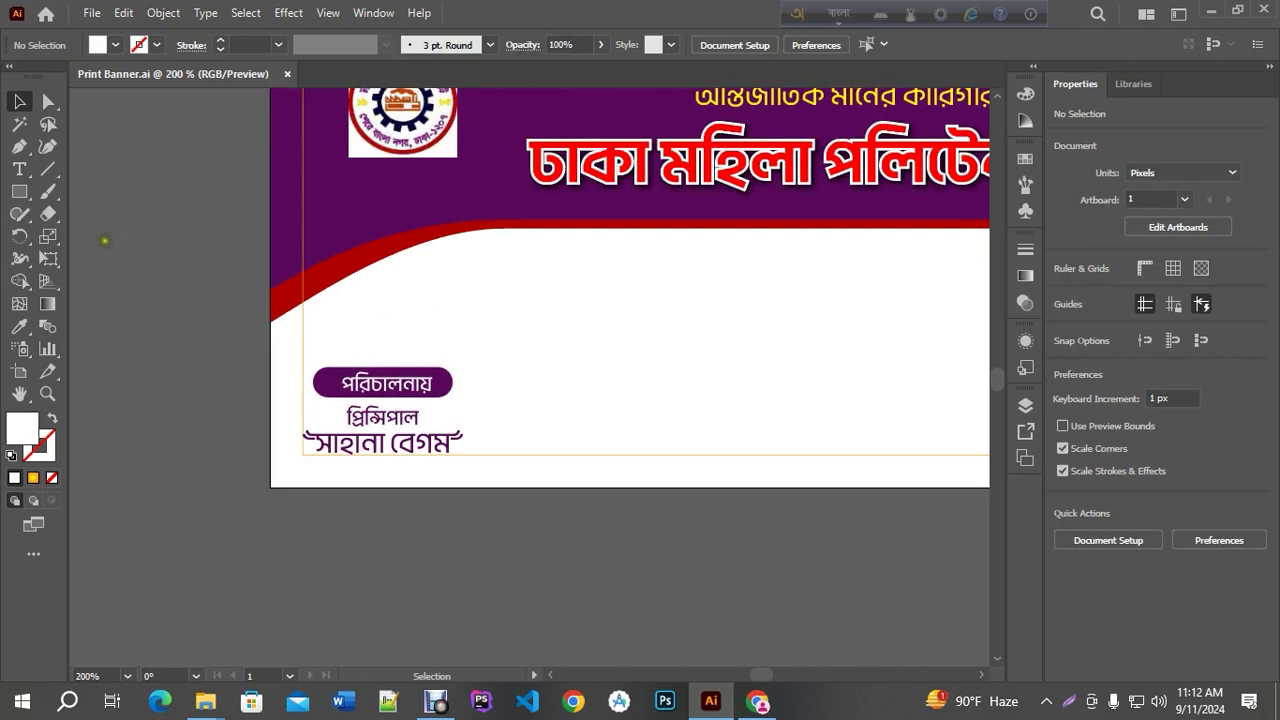
click(430, 383)
scroll(430, 383, up, 2)
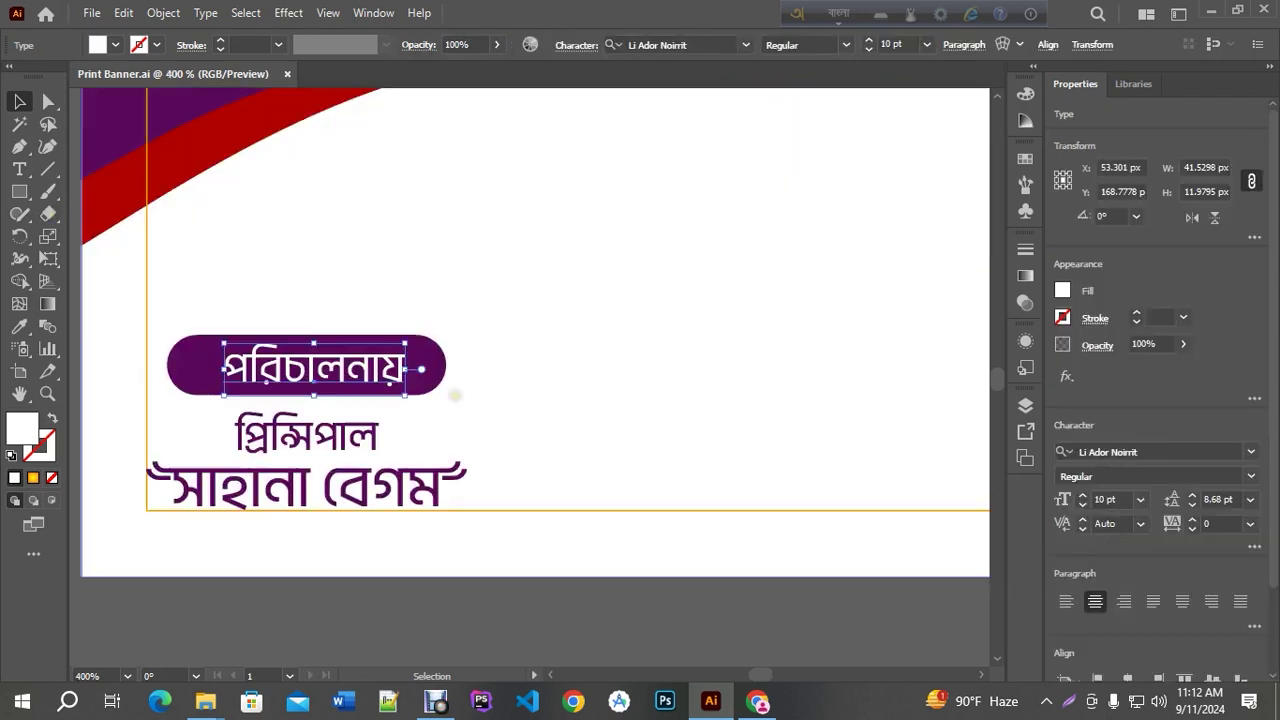
scroll(430, 350, down, 2)
shift+click(414, 395)
drag(414, 410, 529, 307)
Replace the copied label's text with আবাসিক
click(550, 540)
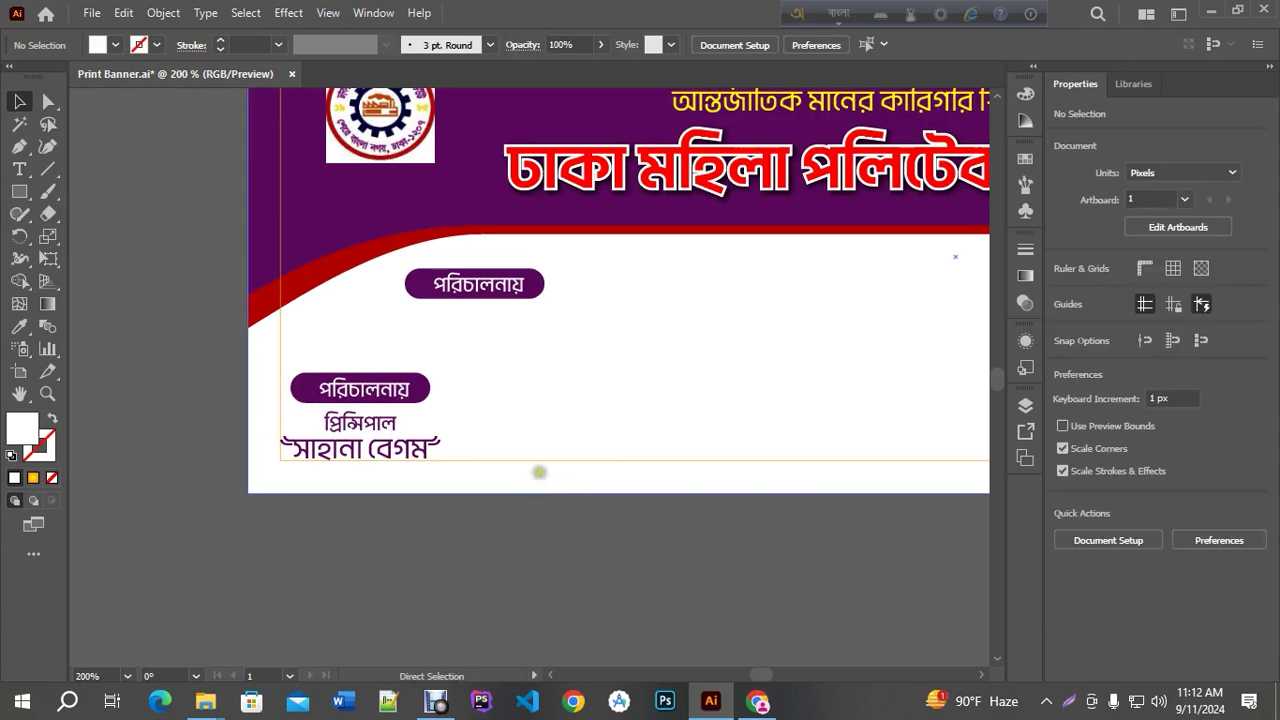
double_click(497, 287)
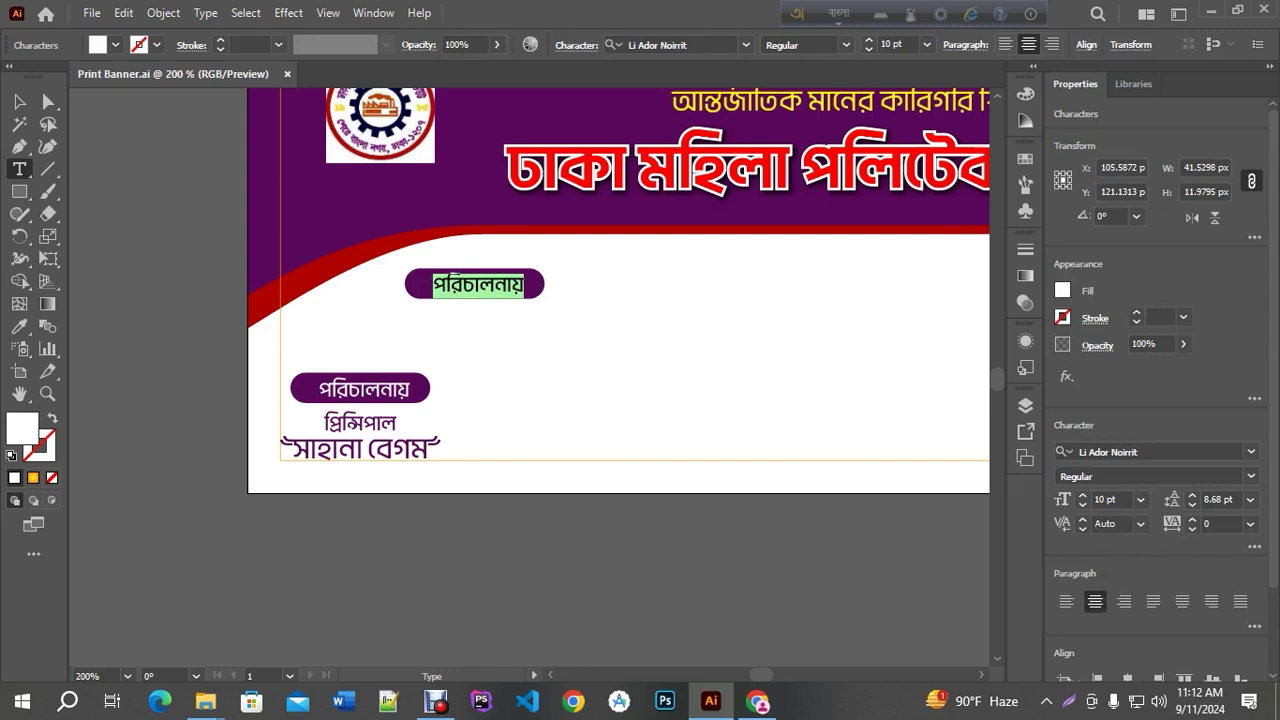
text(abasik)
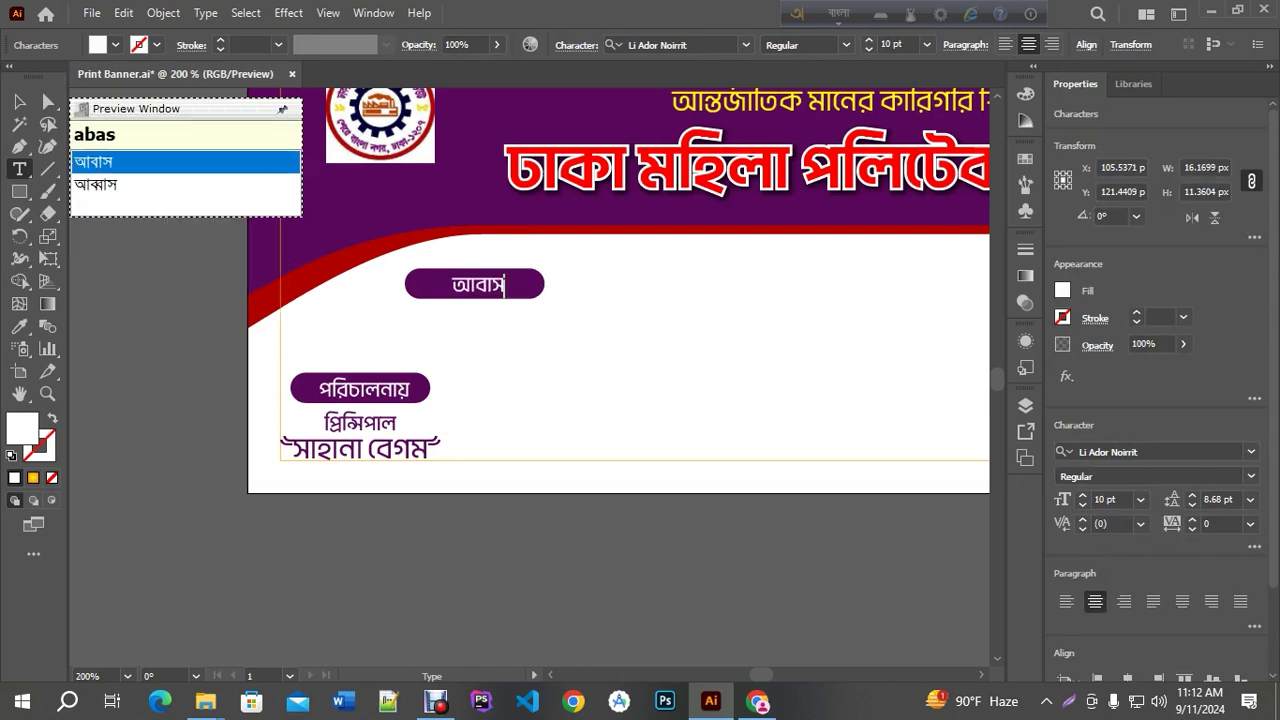
text(k)
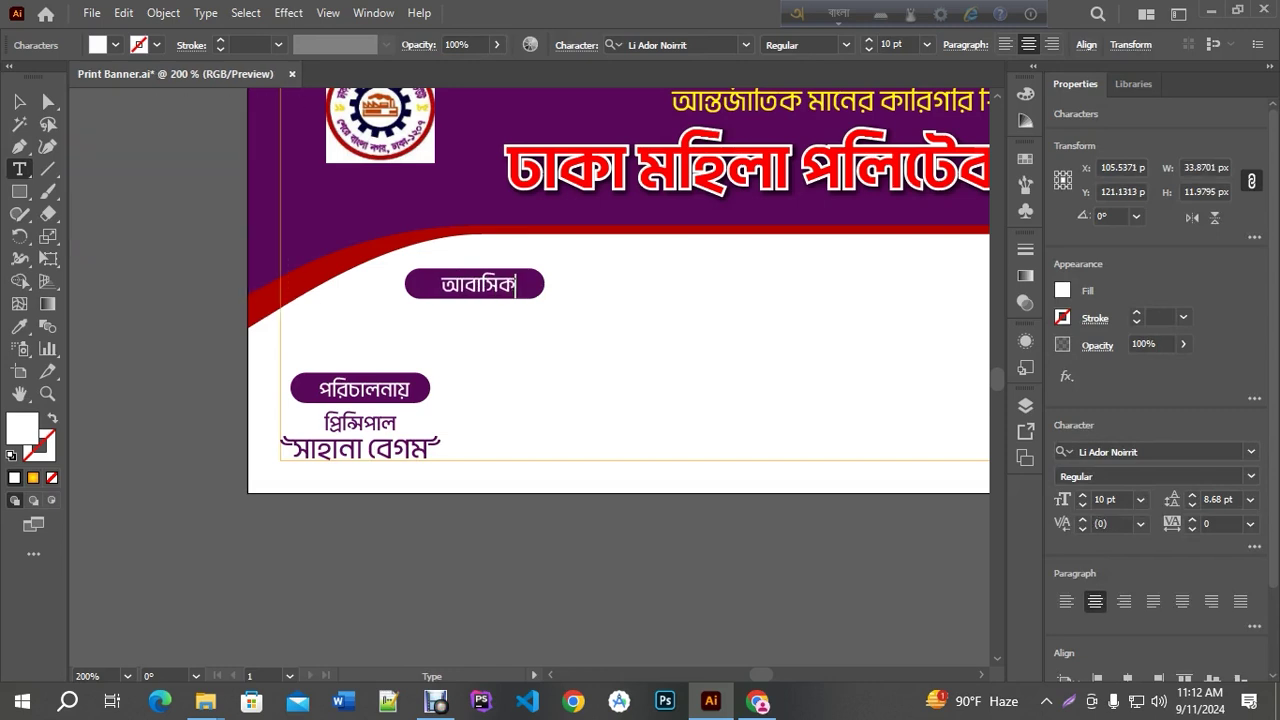
key(BackSpace)
key(Escape)
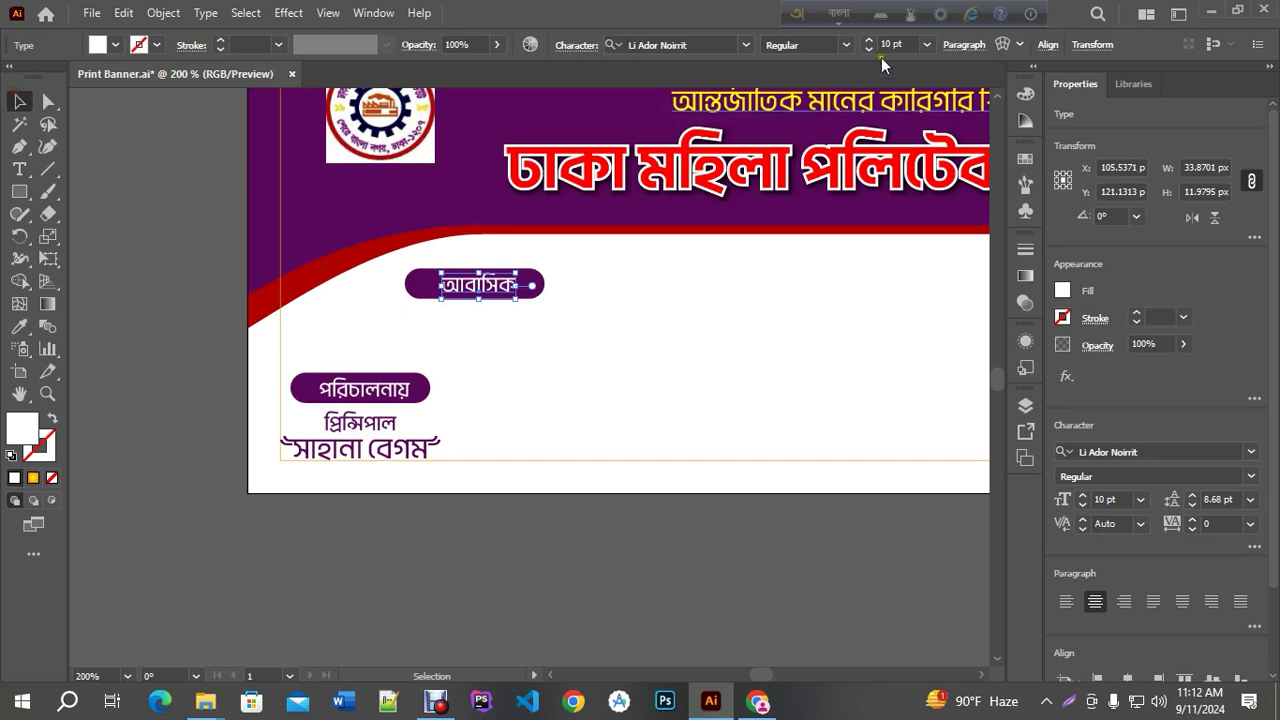
Make আবাসিক bold at 12 pt and reposition it within the pill
click(845, 45)
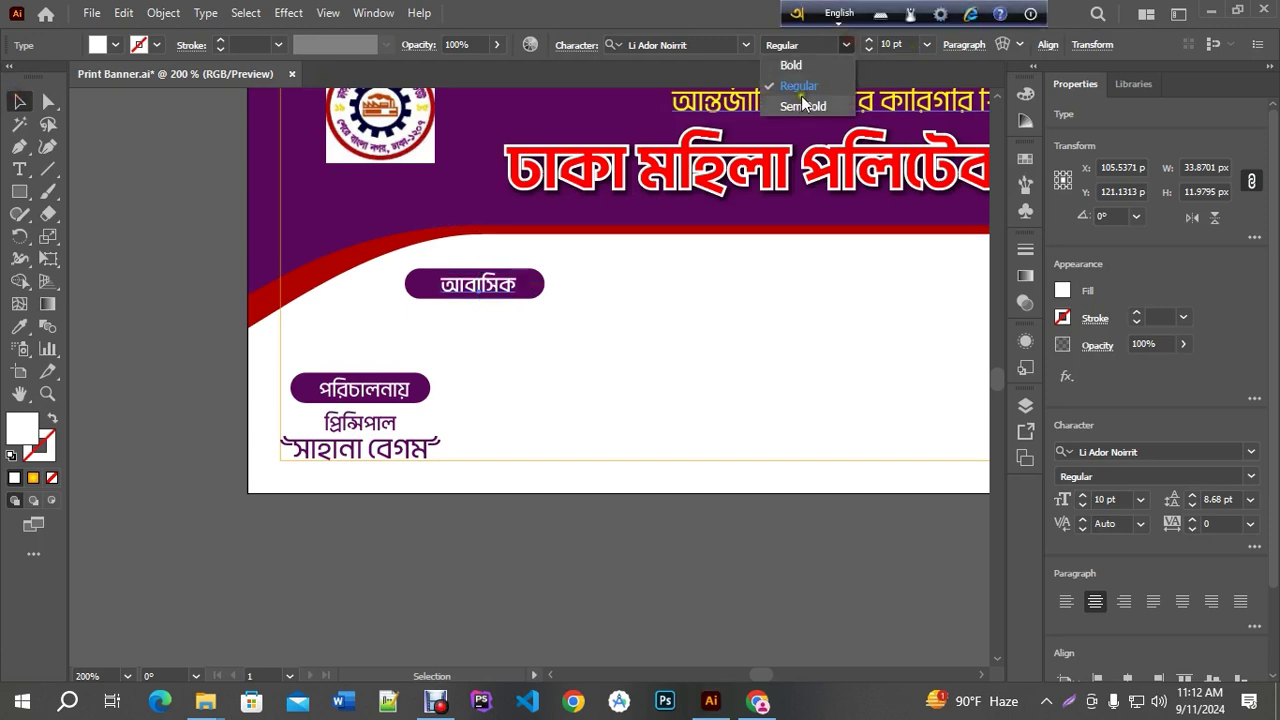
click(795, 66)
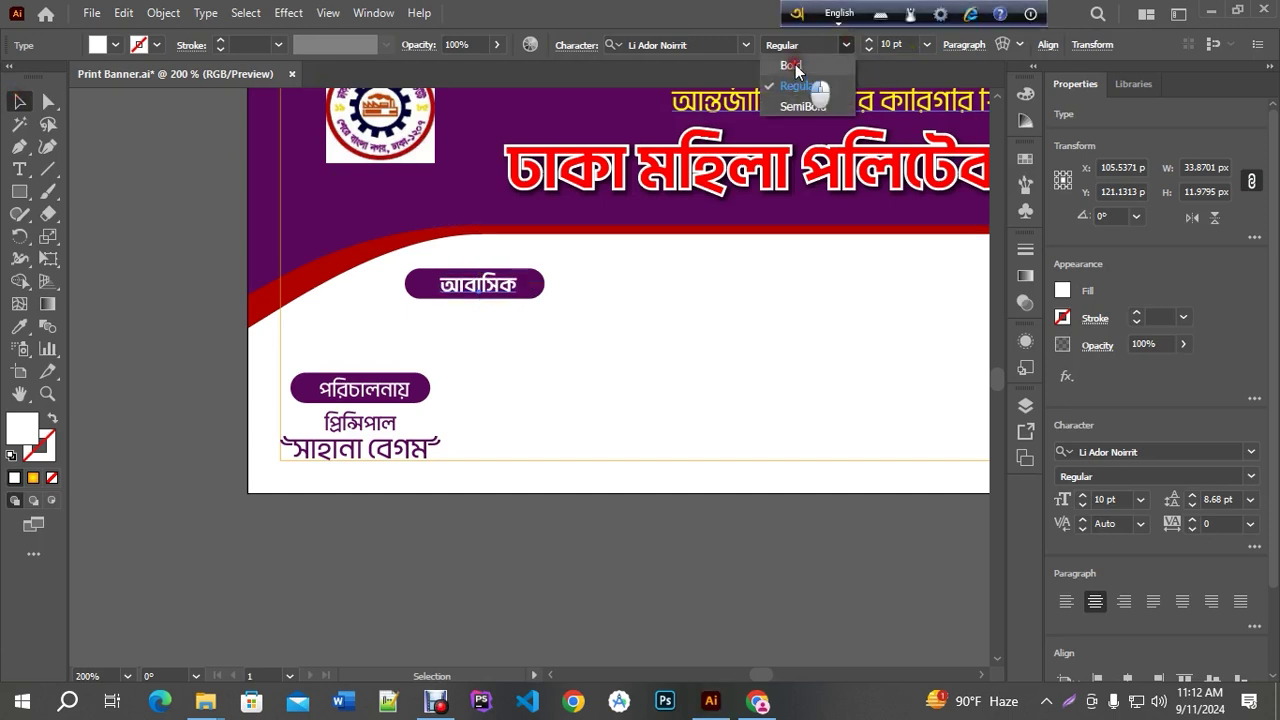
key(ctrl+plus)
key(ctrl+plus)
drag(480, 299, 447, 297)
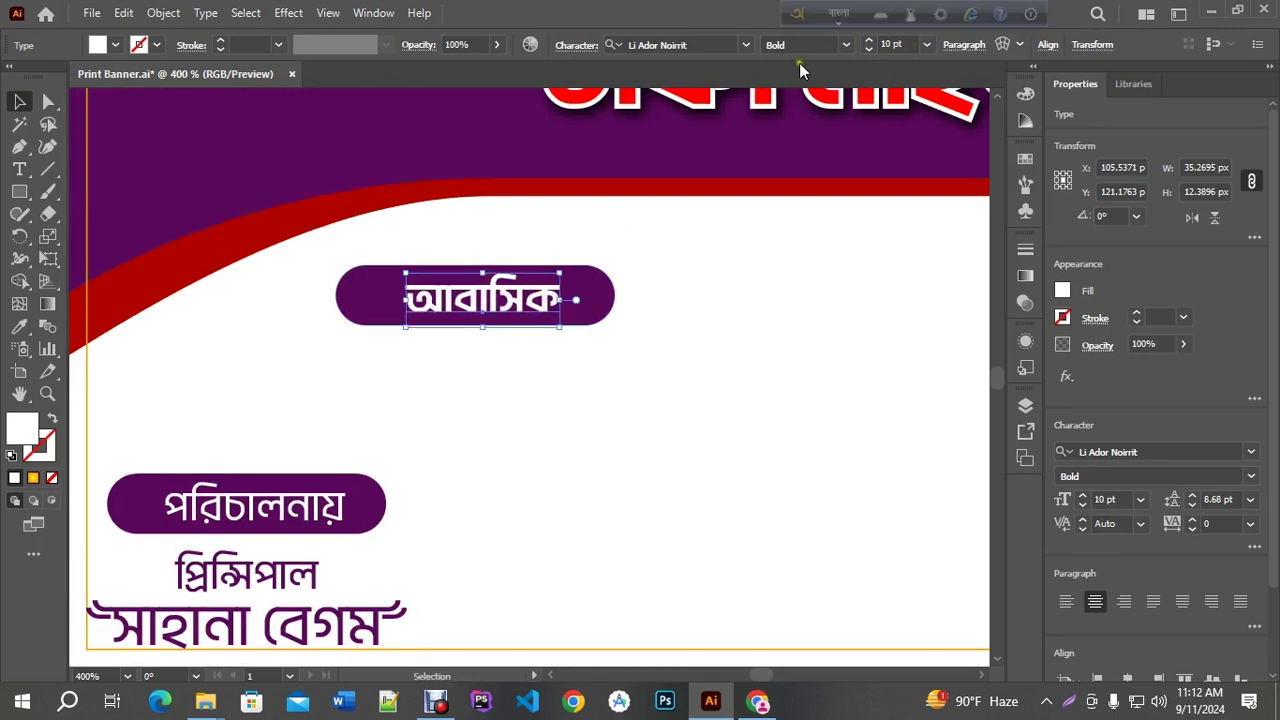
click(867, 44)
click(867, 44)
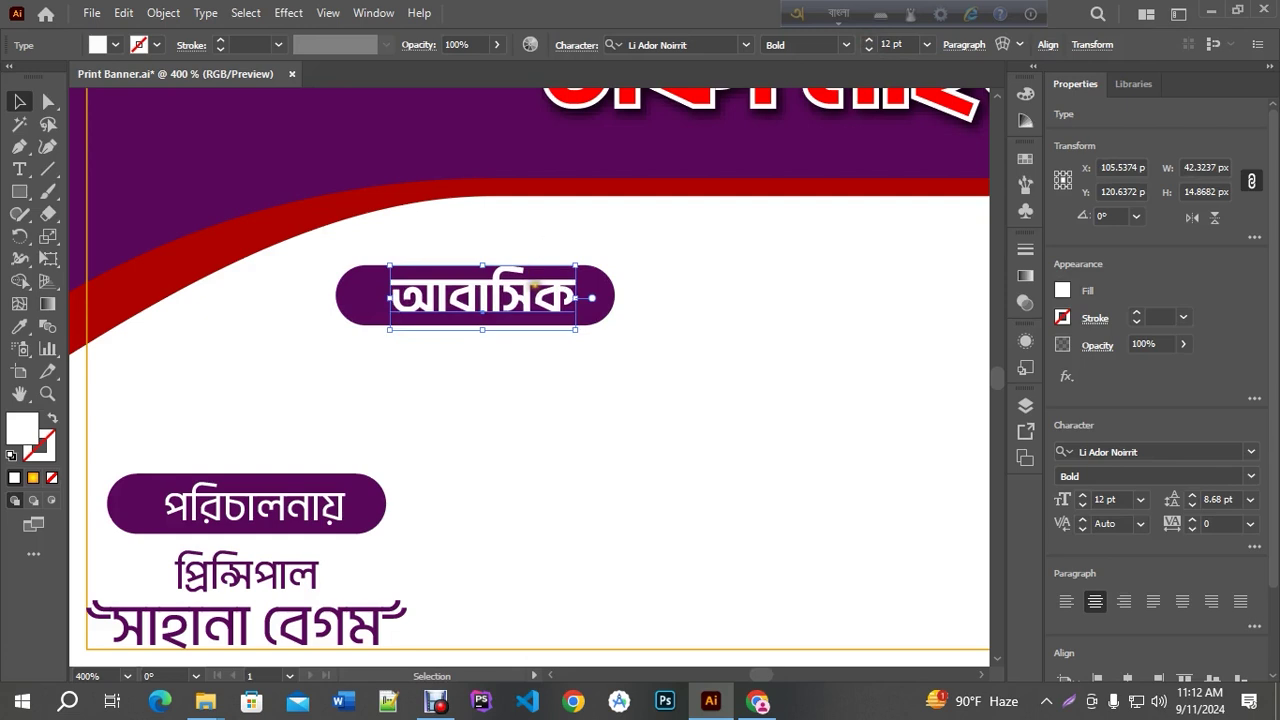
key(Right)
key(Right)
key(Right)
key(Right)
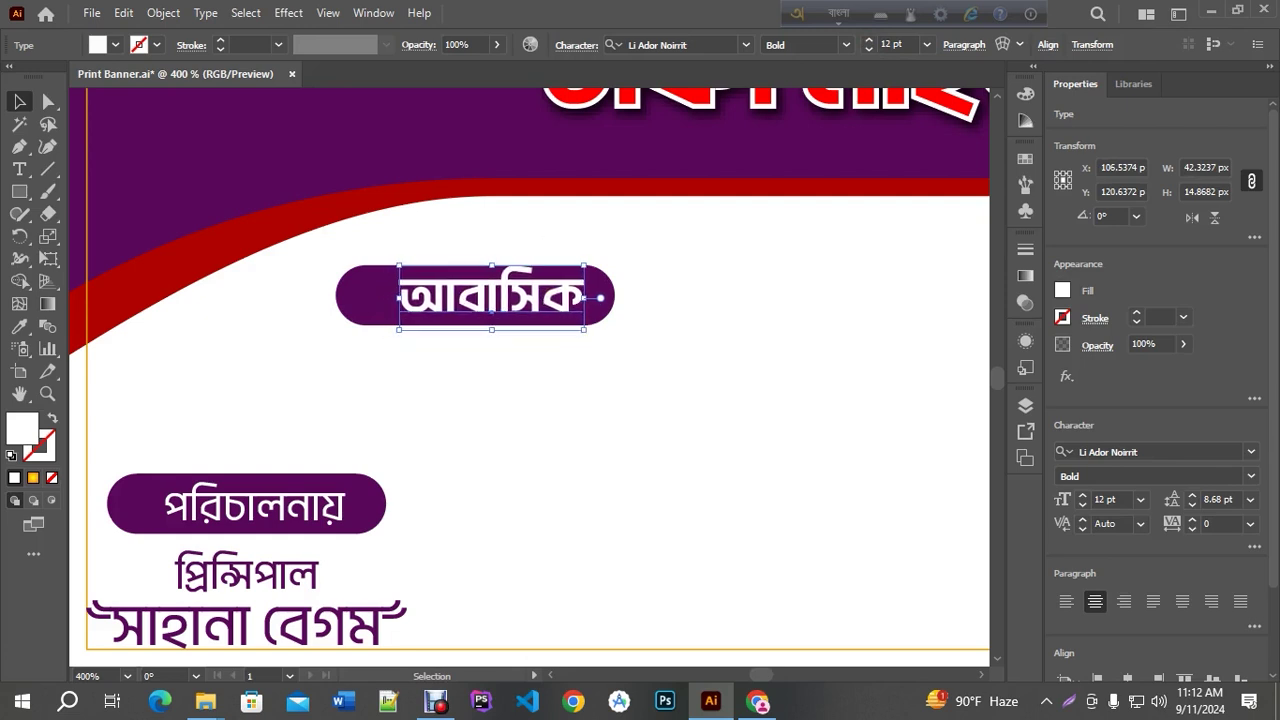
Draw a small white circle at the আবাসিক pill's left end
click(558, 412)
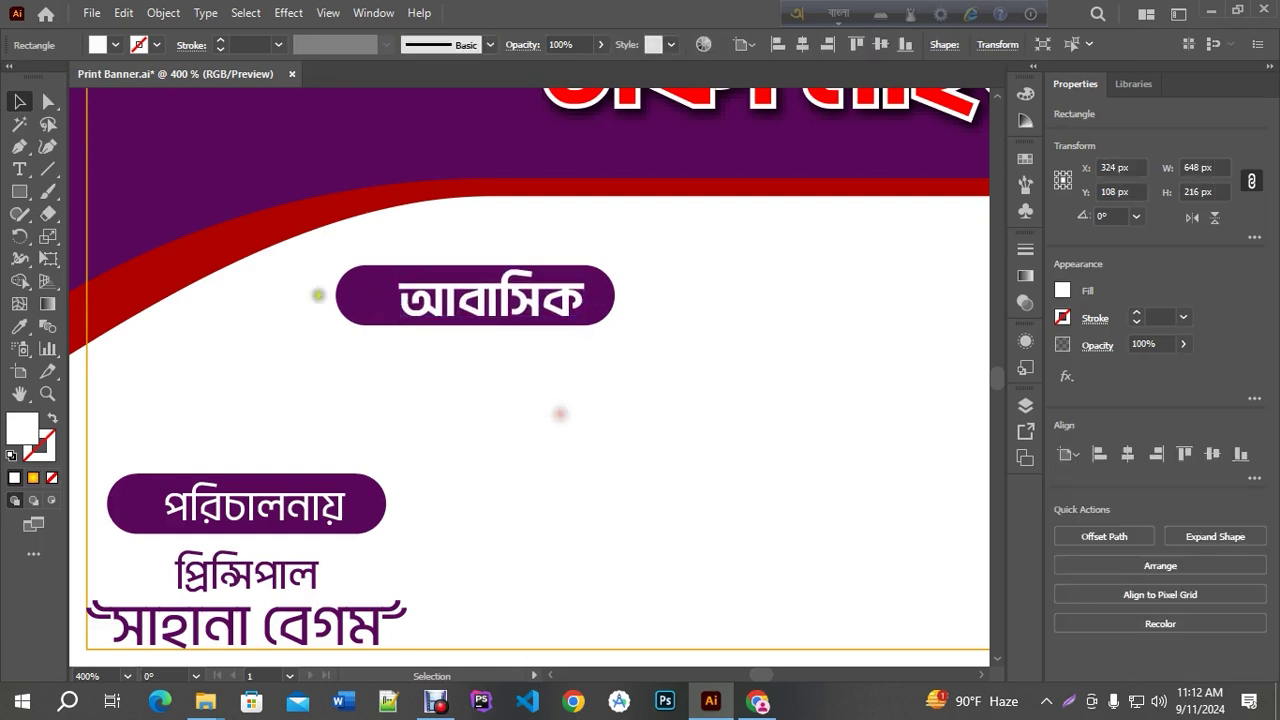
drag(19, 191, 82, 237)
drag(366, 296, 386, 316)
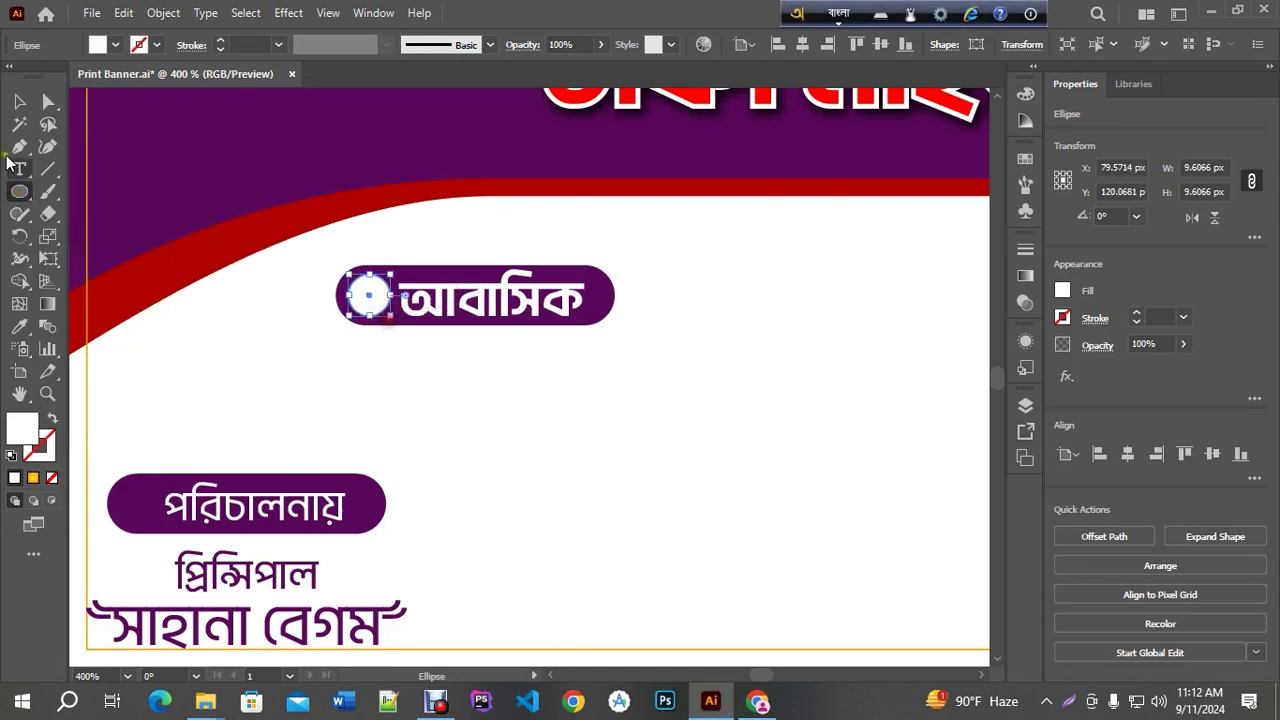
click(19, 101)
key(ctrl+equal)
Select the circle, label and pill together and place a copy directly below
click(550, 307)
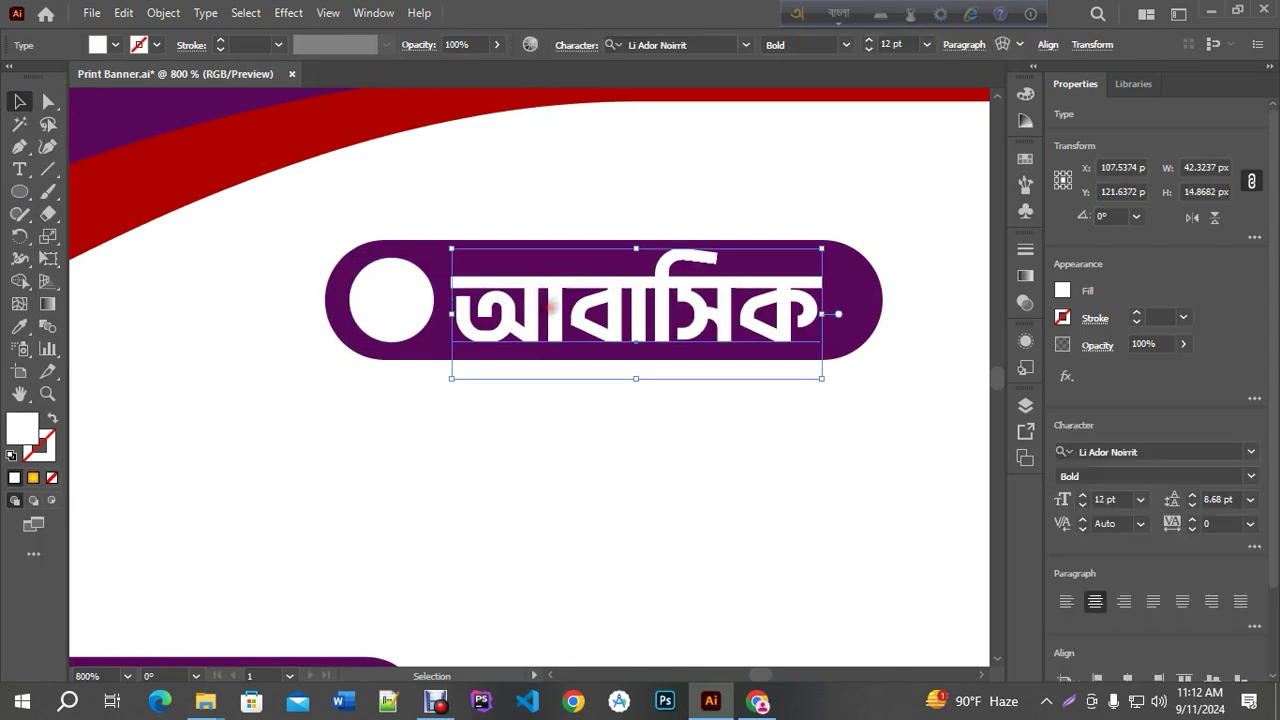
key(ctrl+minus)
key(ctrl+minus)
key(ctrl+minus)
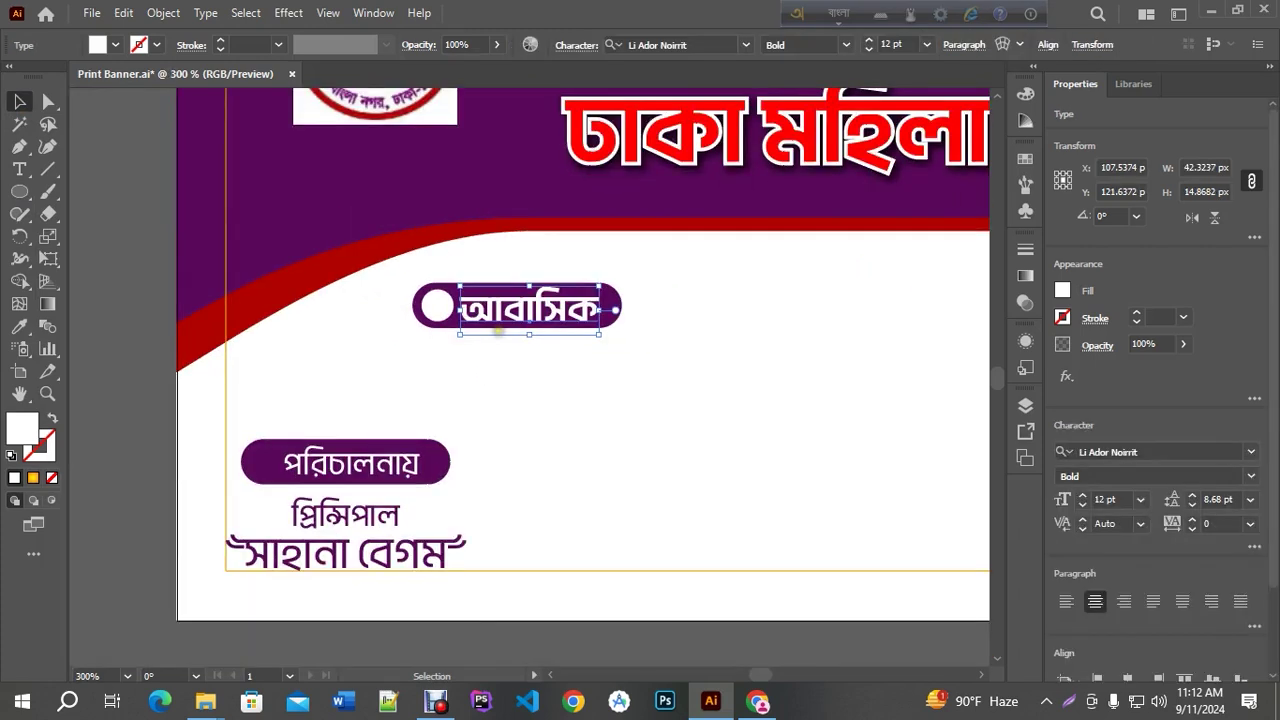
scroll(497, 333, up, 1)
click(417, 294)
scroll(505, 298, up, 1)
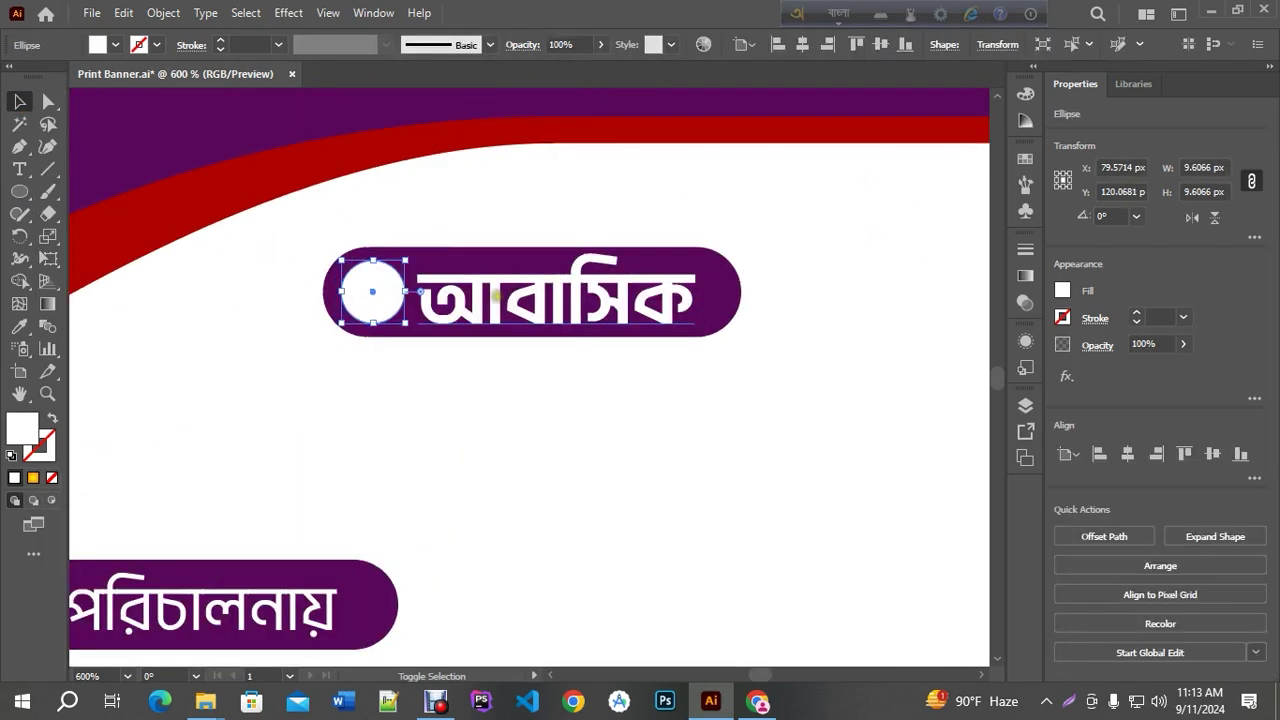
shift+click(496, 294)
shift+click(718, 268)
key(ctrl+minus)
key(ctrl+minus)
drag(563, 300, 563, 371)
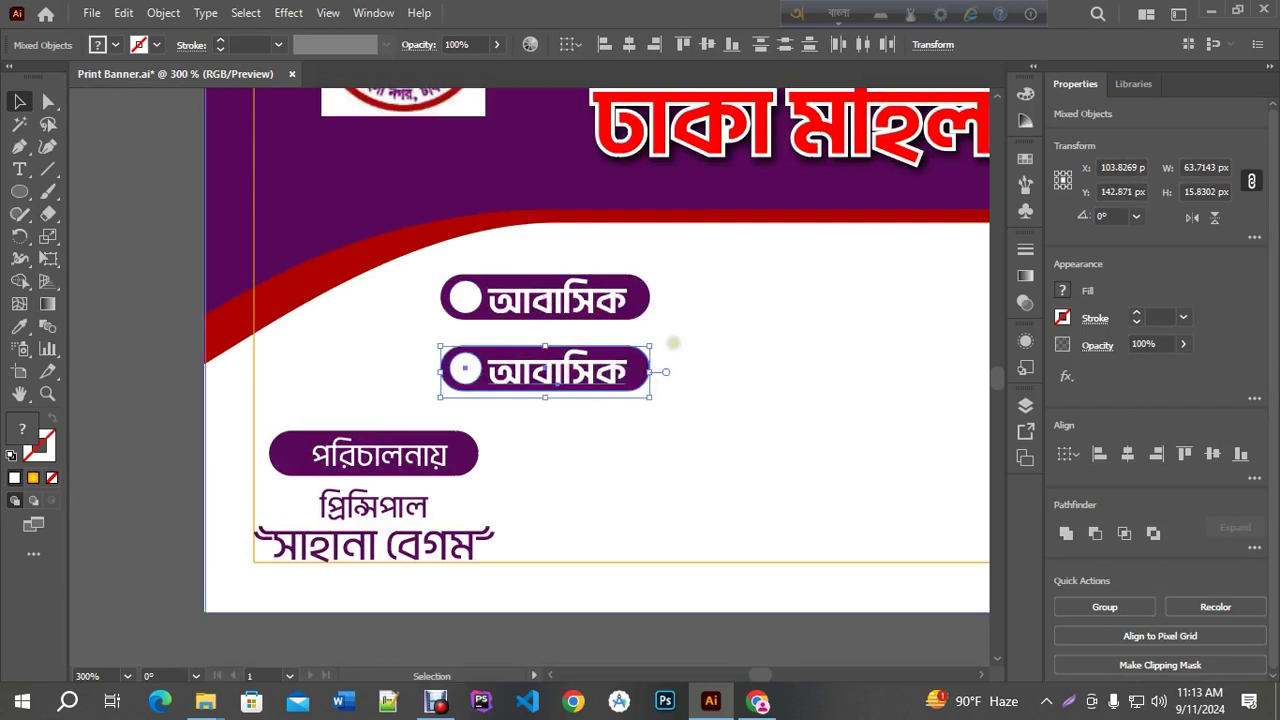
Fill the lower pill with the red sampled from the swoosh
scroll(527, 340, down, 1)
click(578, 572)
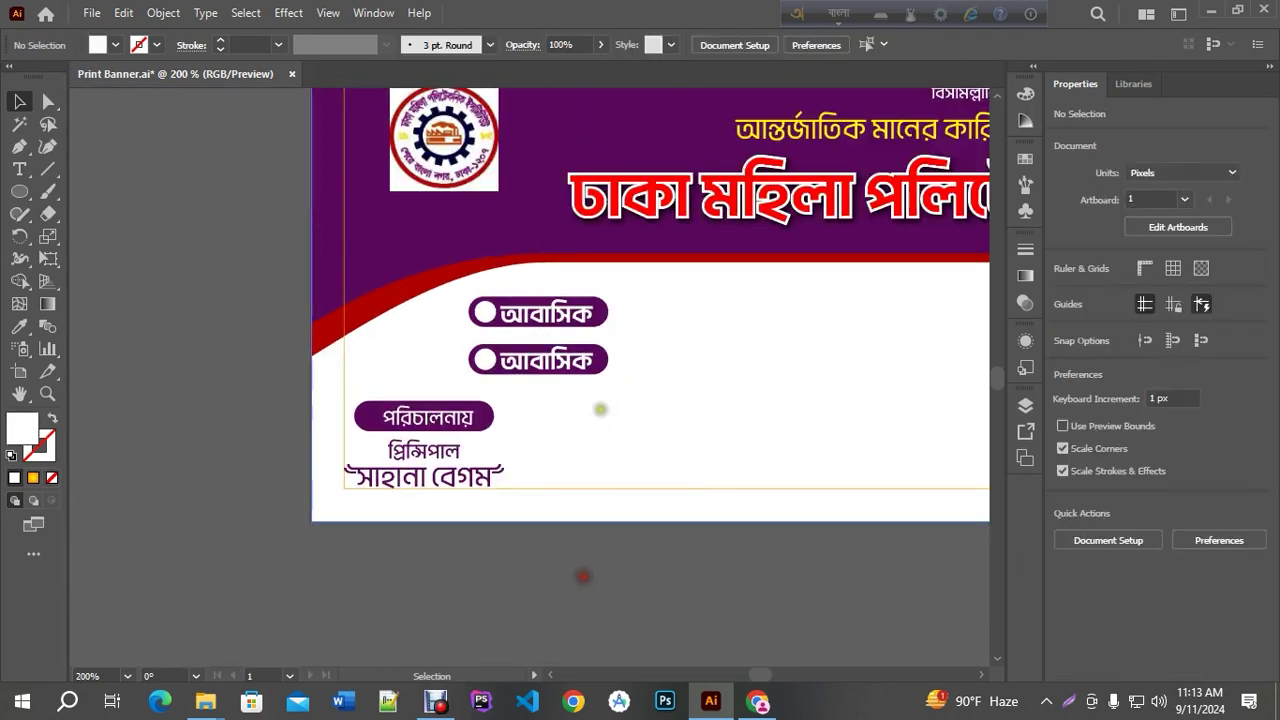
scroll(600, 408, up, 1)
click(604, 338)
click(22, 328)
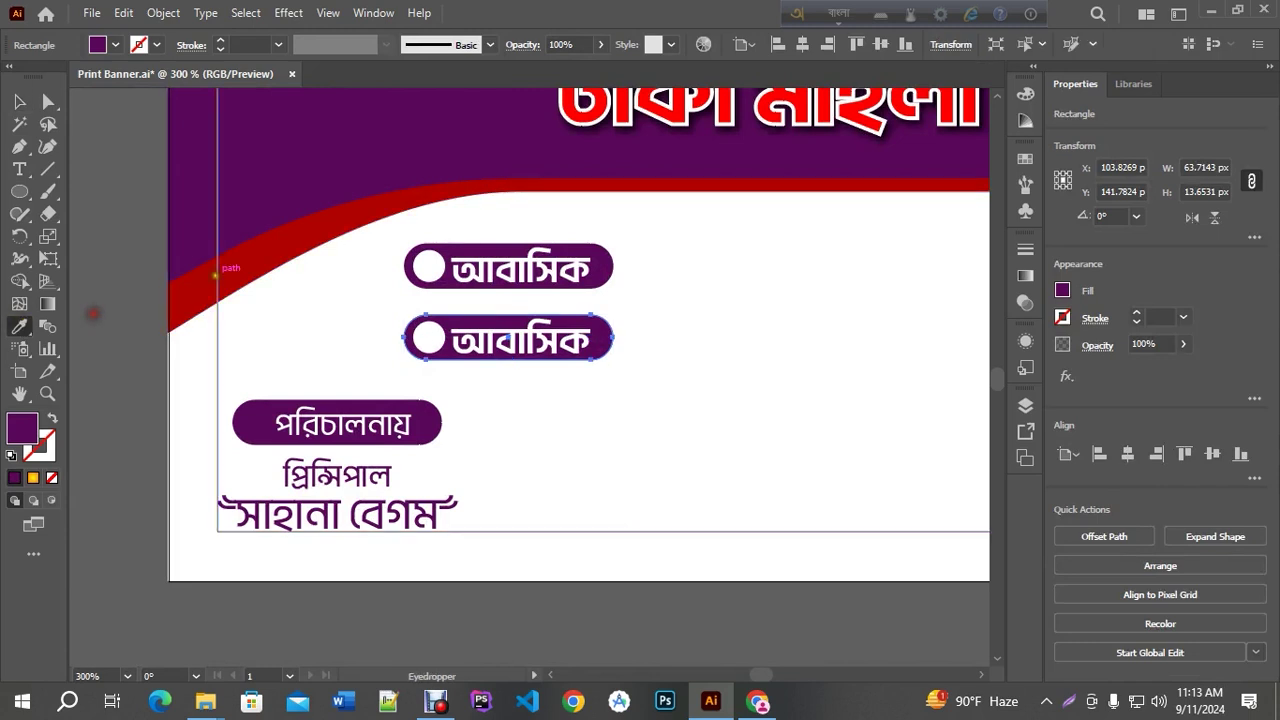
click(220, 272)
click(283, 262)
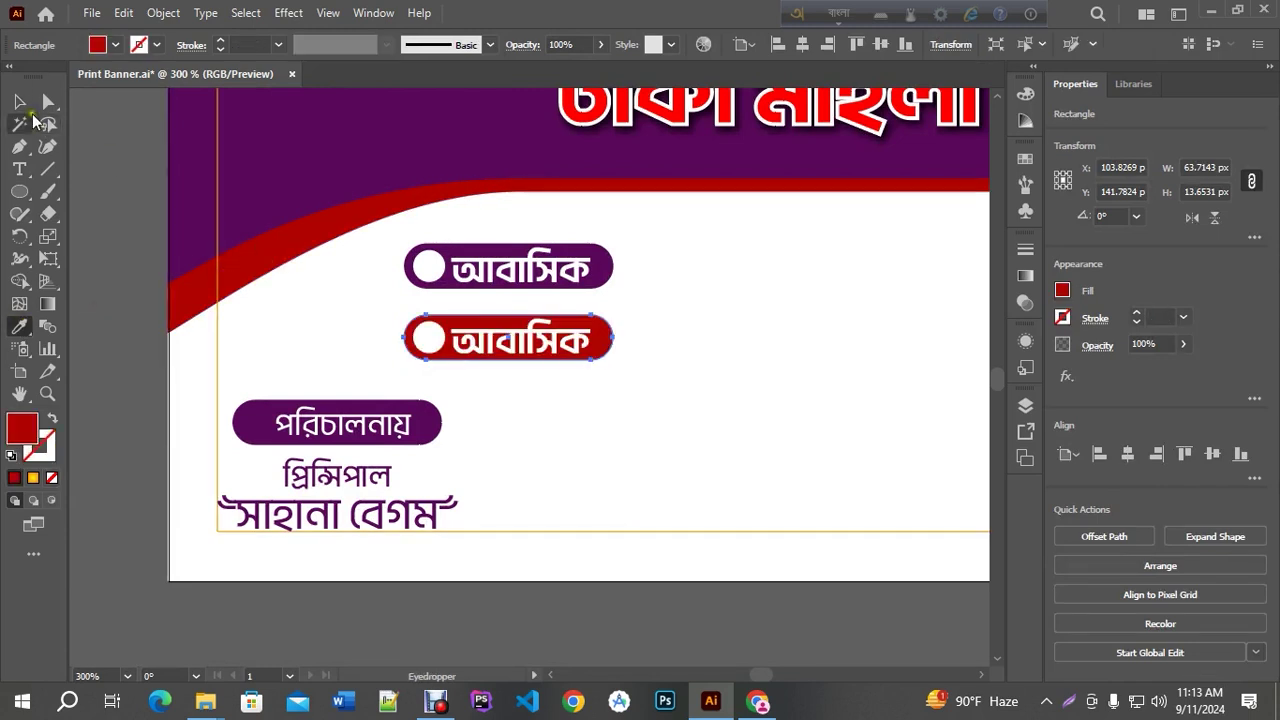
Select the first character আ of the lower pill's label for replacement
click(19, 169)
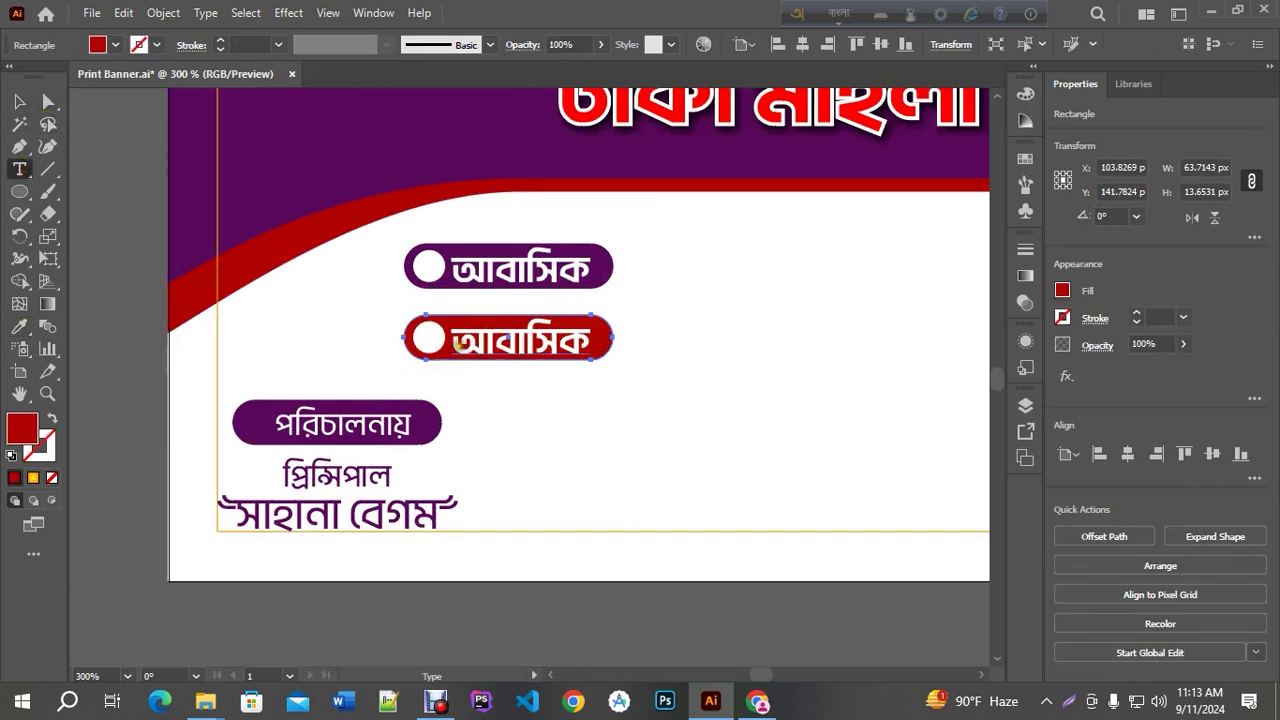
click(457, 343)
drag(494, 343, 453, 343)
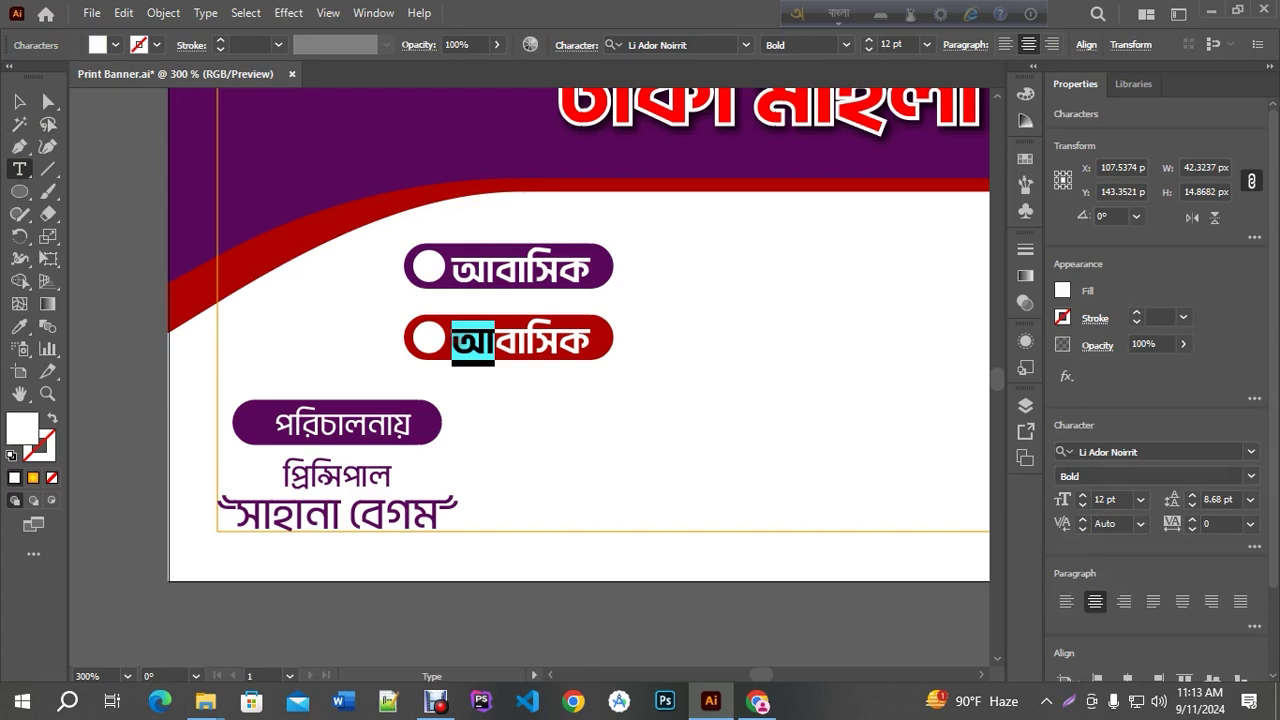
Change the red pill's label to অনাবাসিক, widen the pill and re-centre the text
text(ona)
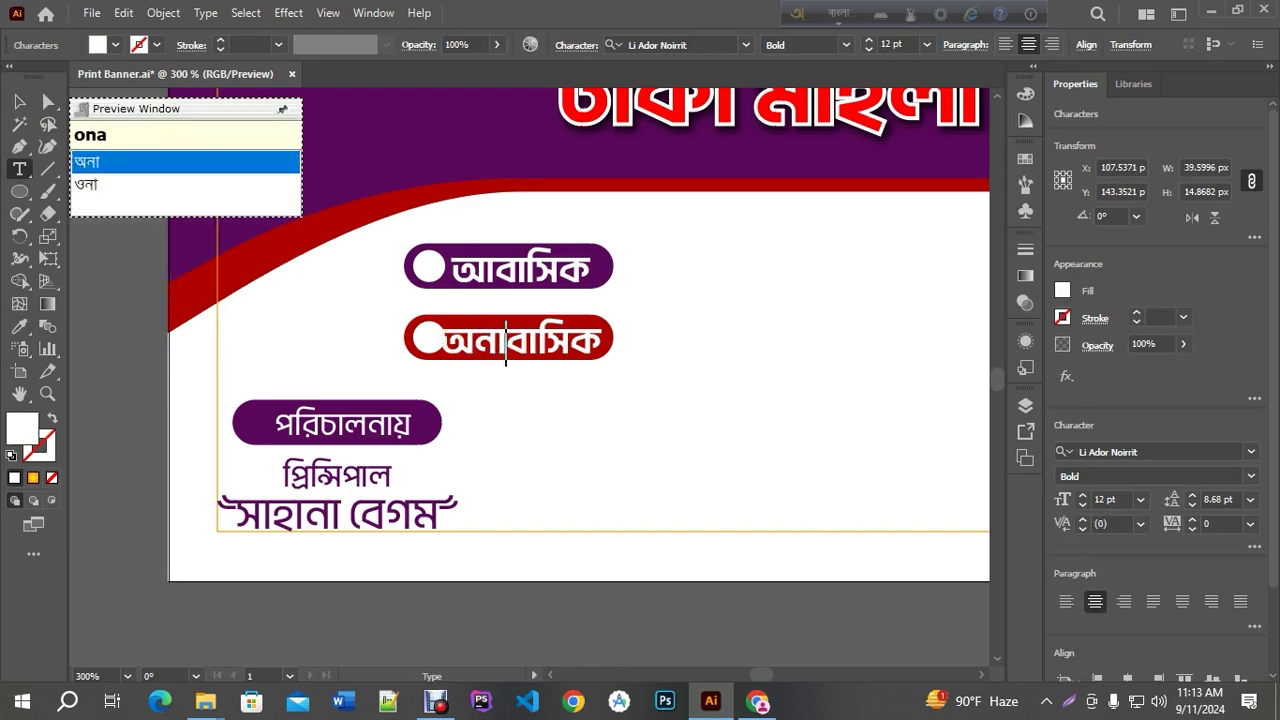
key(Escape)
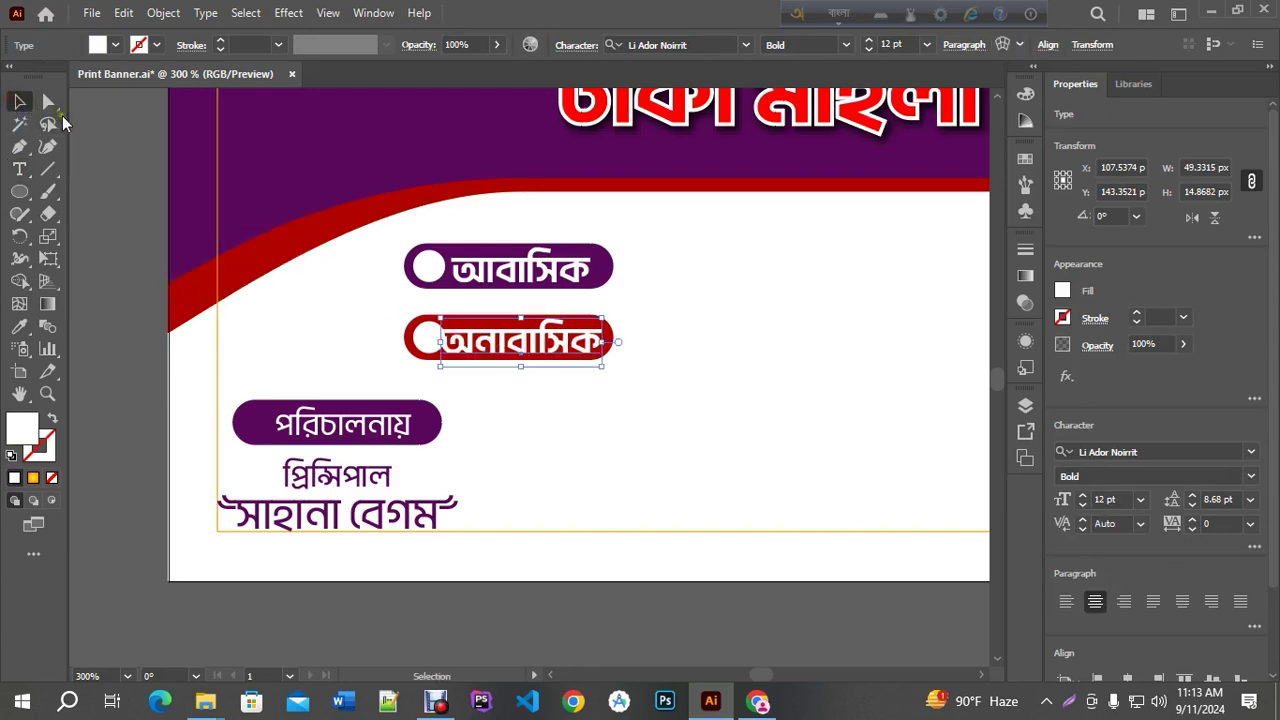
scroll(453, 310, up, 1)
click(650, 345)
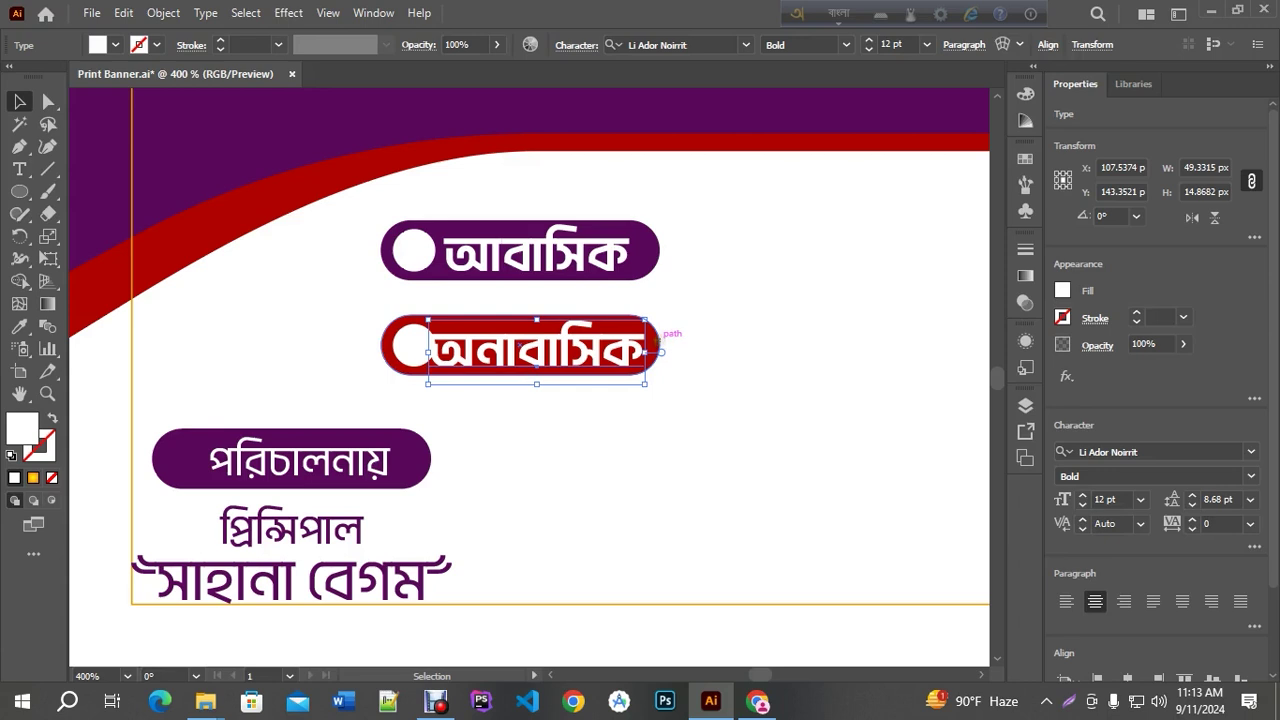
drag(660, 345, 700, 344)
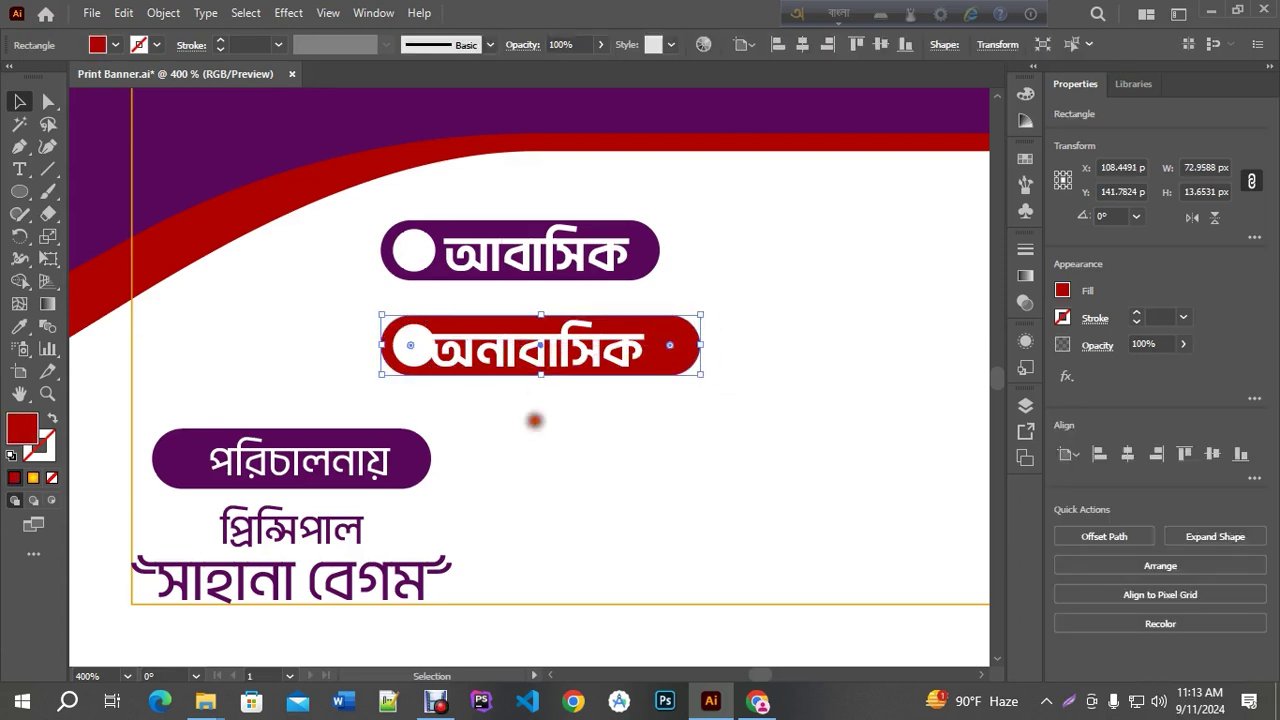
click(515, 350)
drag(515, 350, 534, 351)
Narrow the red pill slightly and nudge আবাসিক 2 px right
click(696, 345)
drag(698, 345, 688, 345)
click(540, 256)
key(Right)
key(Right)
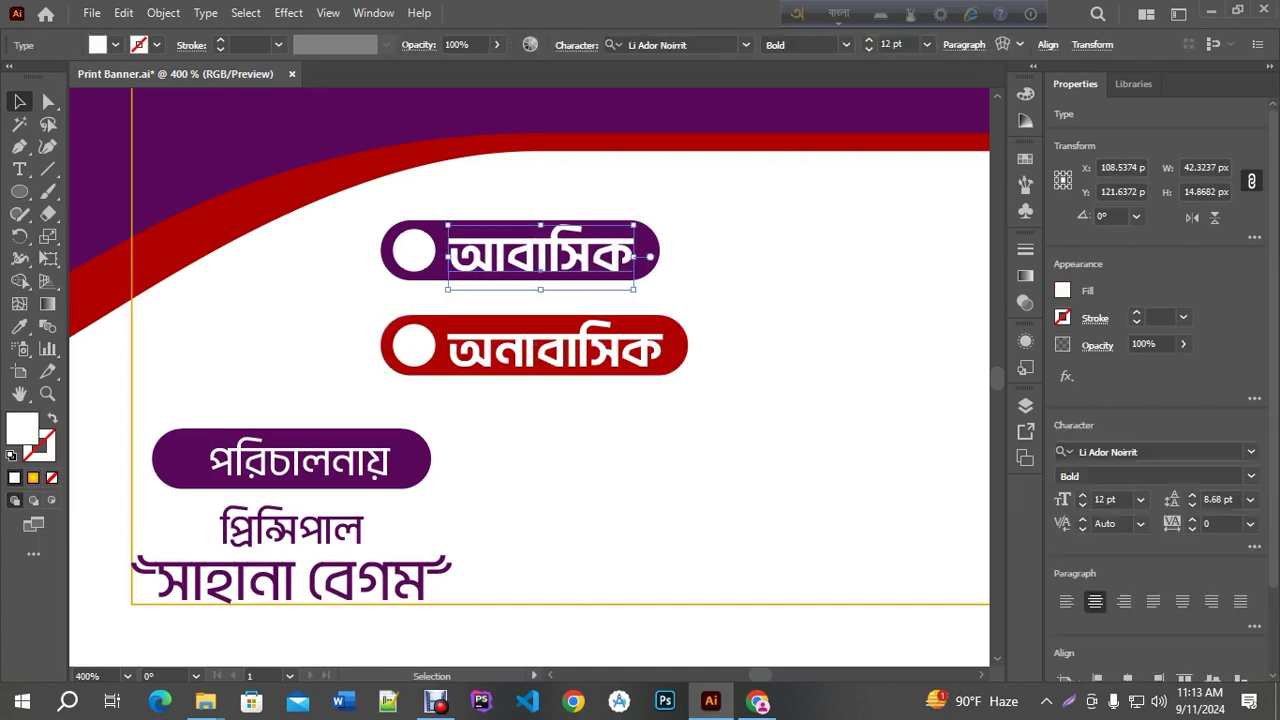
scroll(493, 231, down, 2)
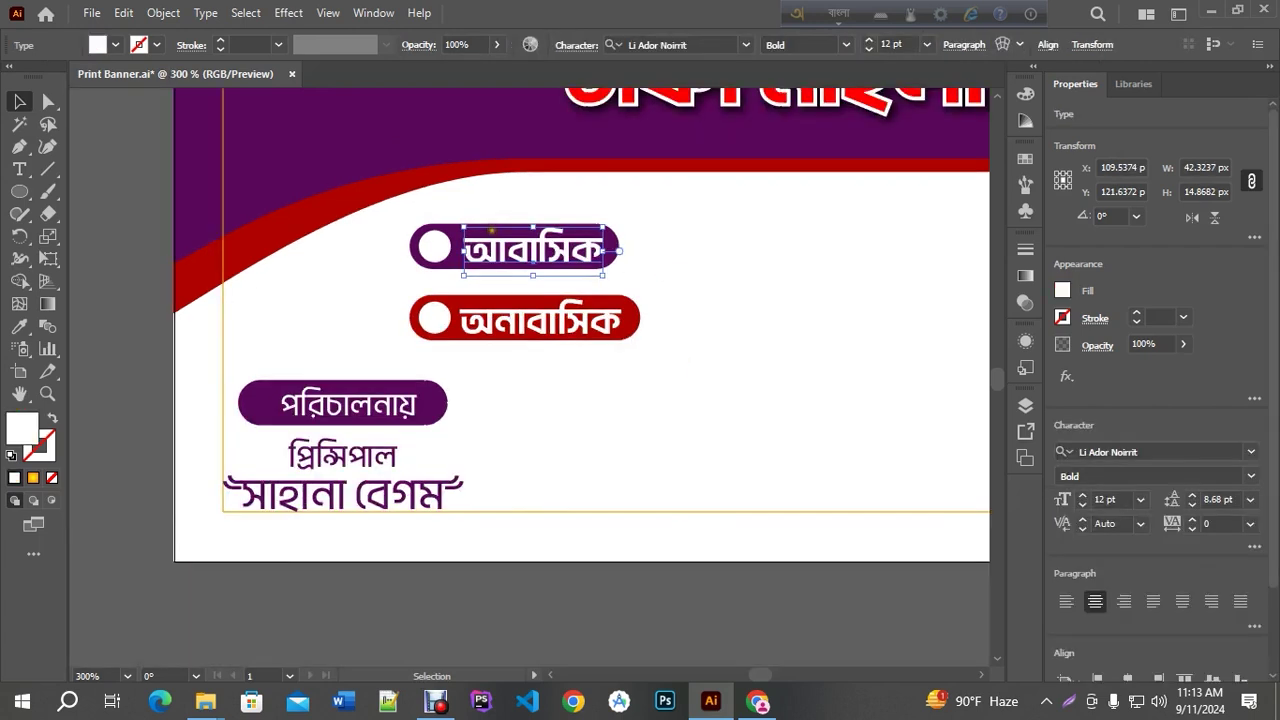
click(566, 540)
Save the banner and group the red অনাবাসিক pill shape with its circle and label
key(ctrl+s)
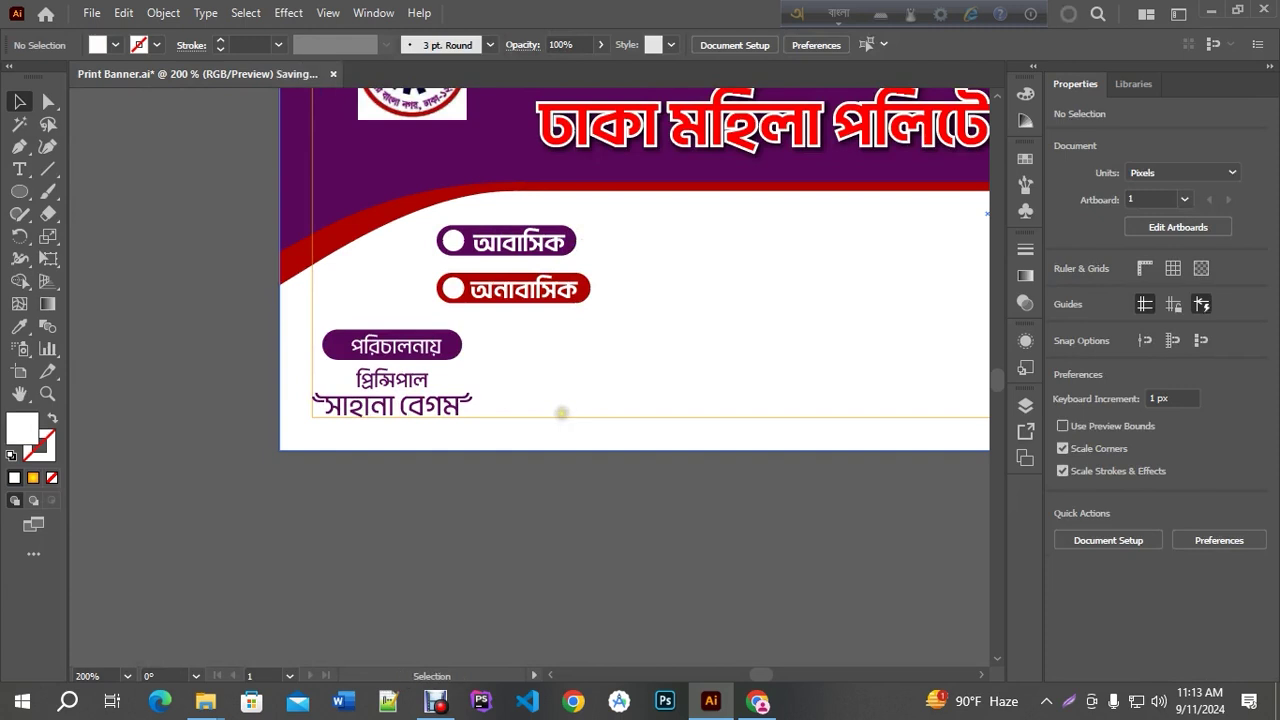
scroll(536, 300, down, 2)
scroll(536, 300, up, 3)
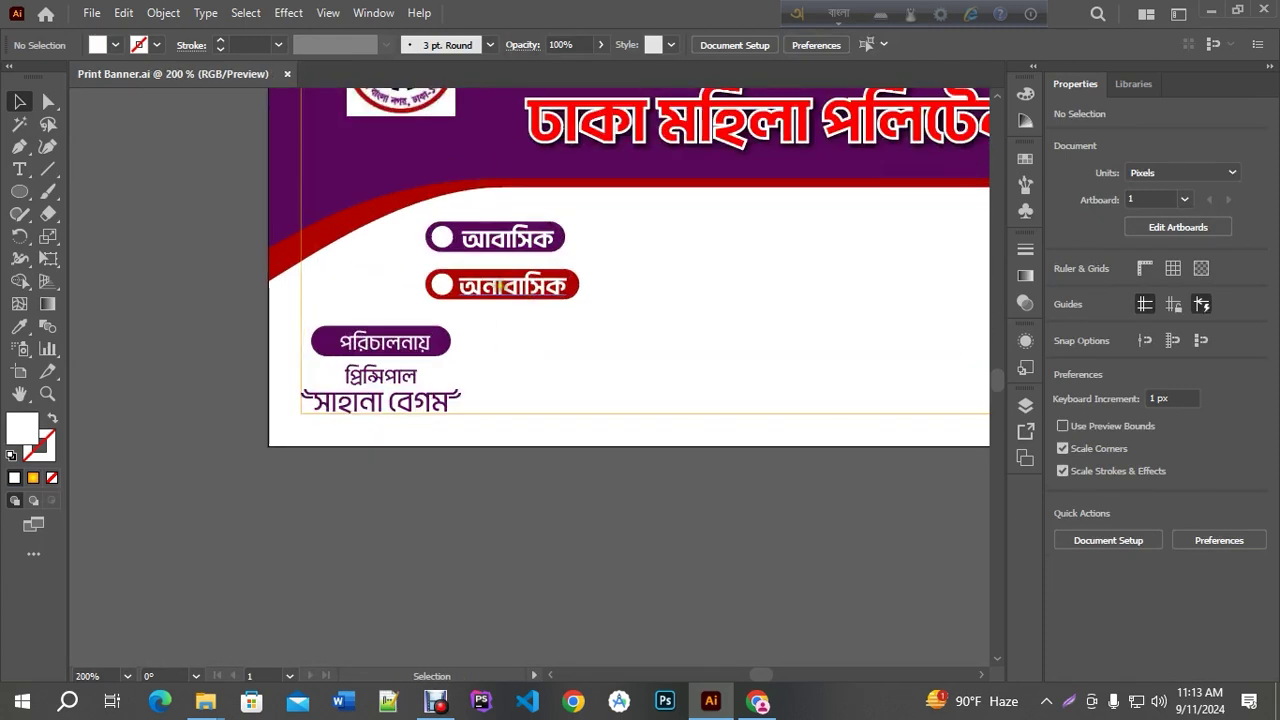
click(500, 290)
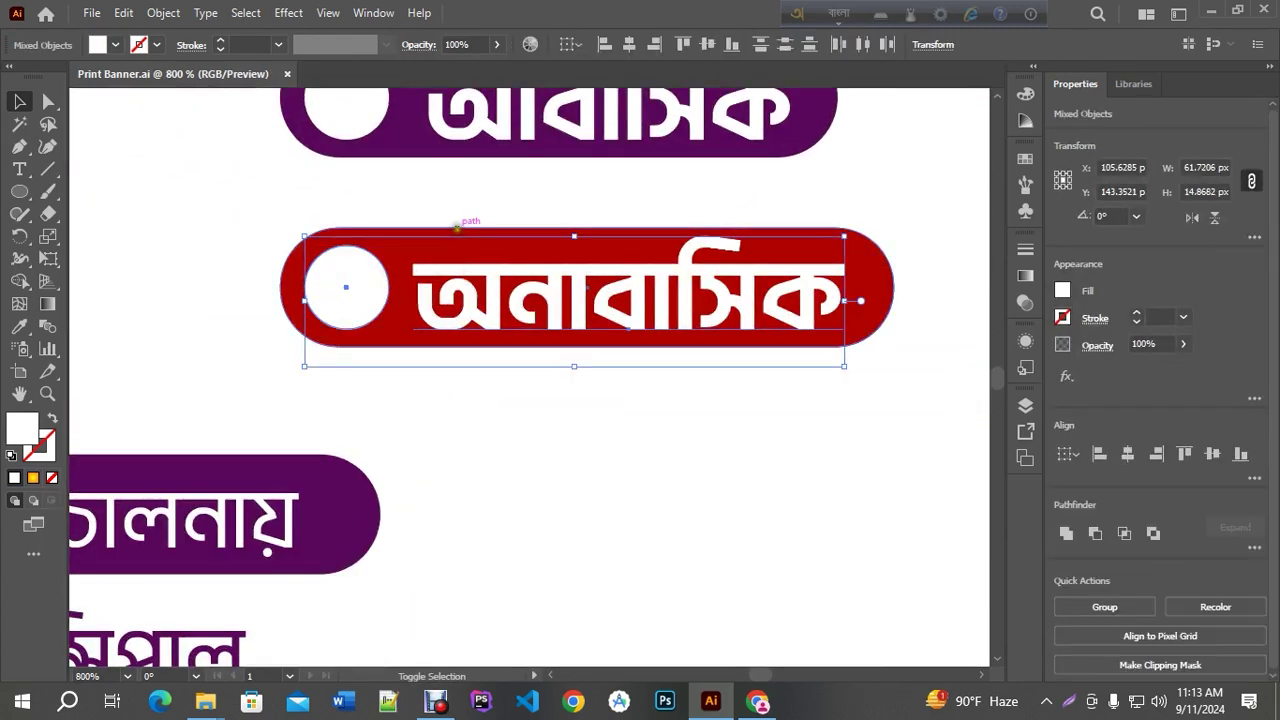
shift+click(460, 231)
key(ctrl+g)
Group the purple আবাসিক pill shape with its circle and text
scroll(483, 280, down, 2)
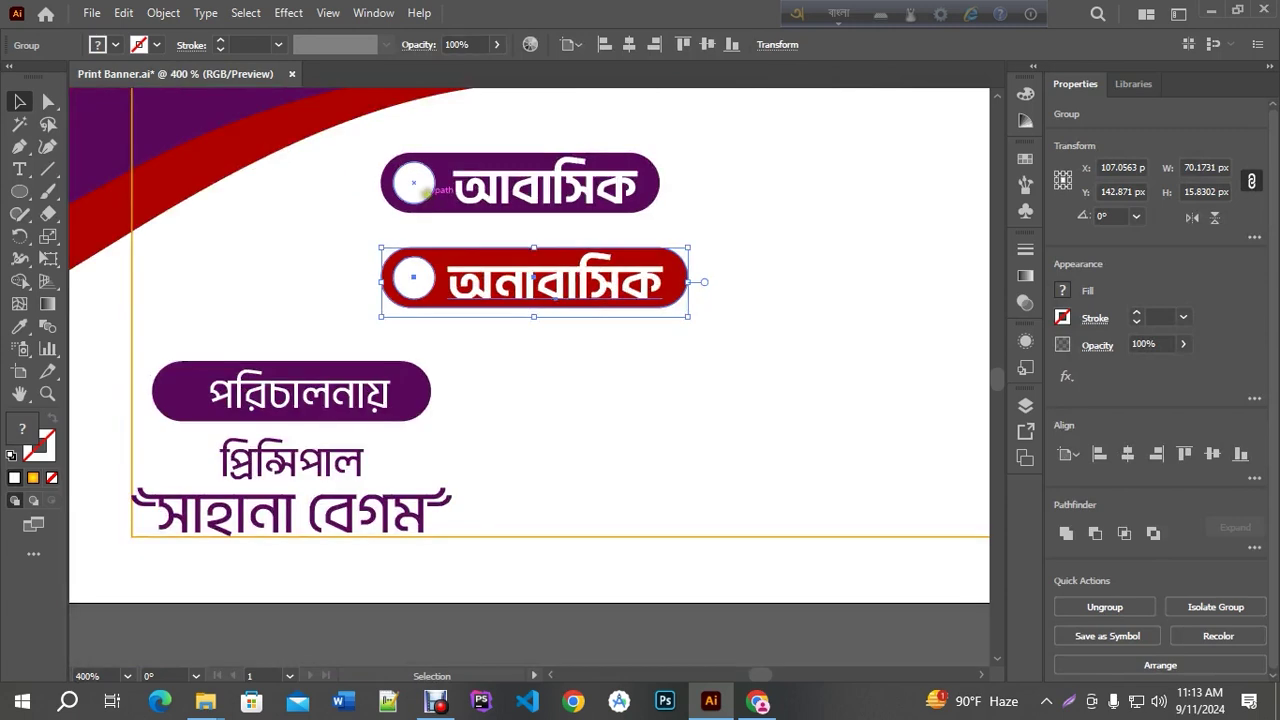
click(420, 185)
shift+click(468, 180)
shift+click(466, 153)
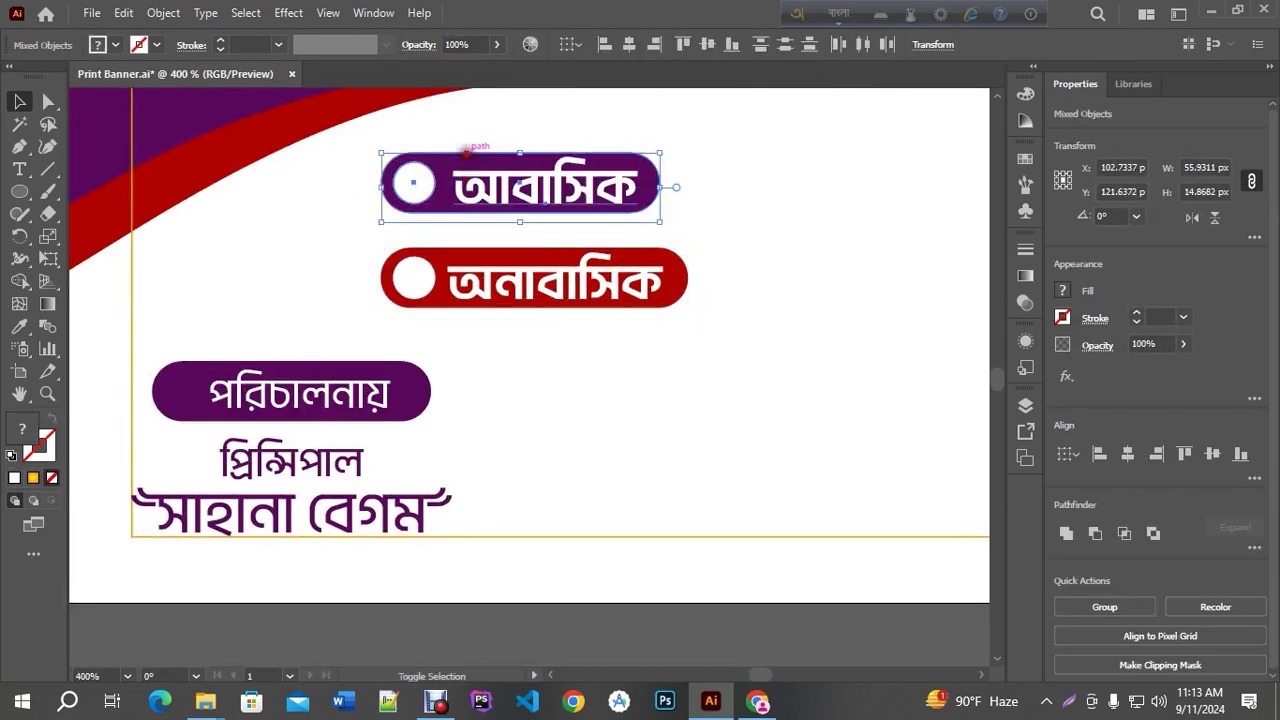
key(ctrl+g)
Deselect everything and scroll to view the whole banner
click(506, 252)
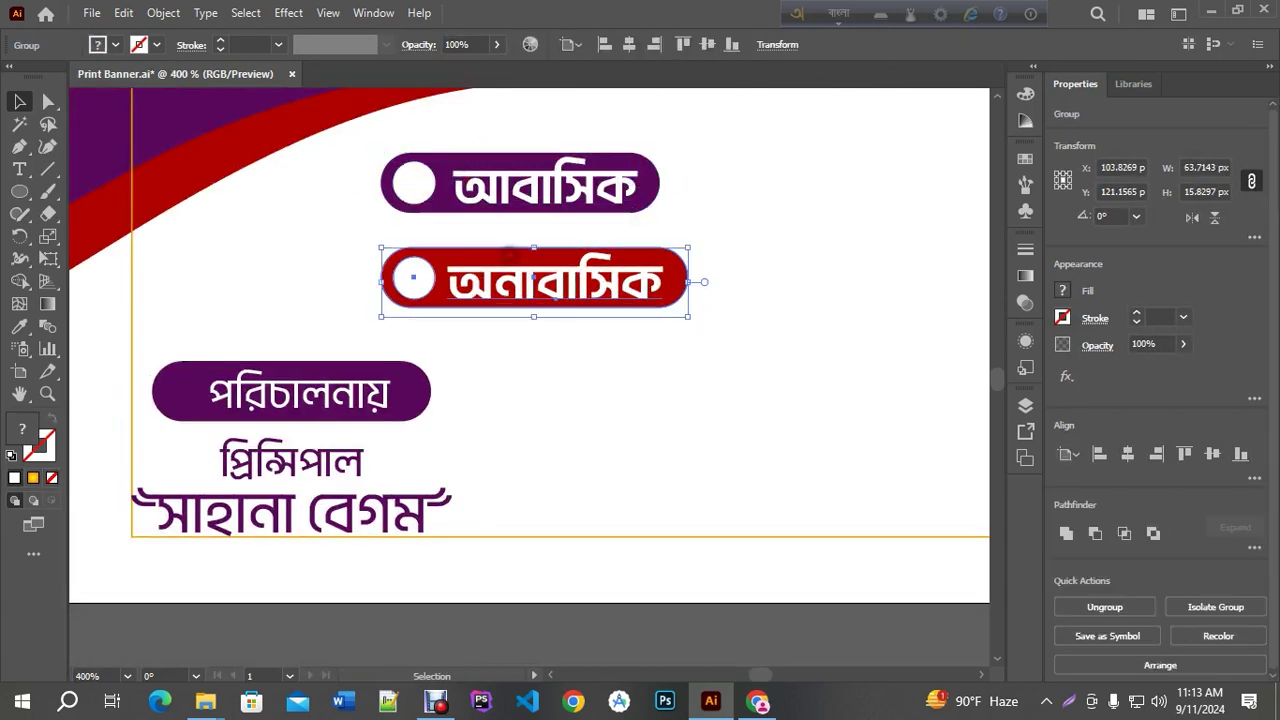
scroll(420, 250, down, 2)
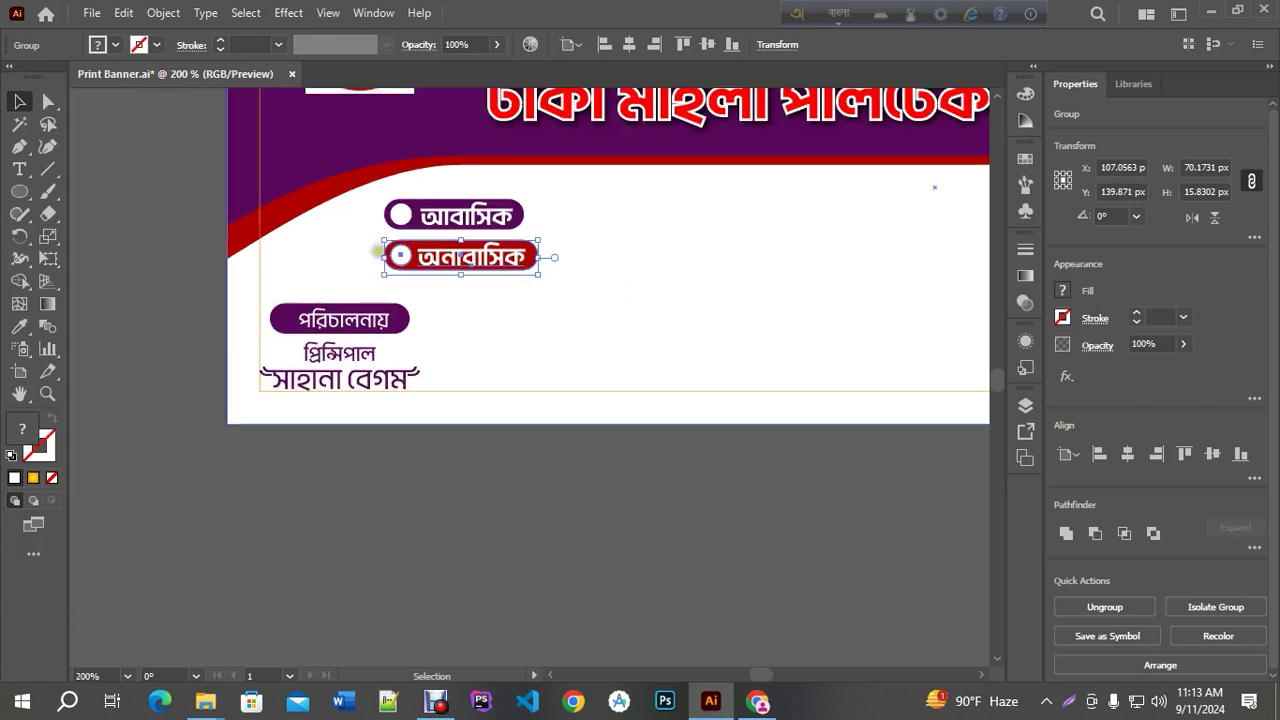
click(460, 507)
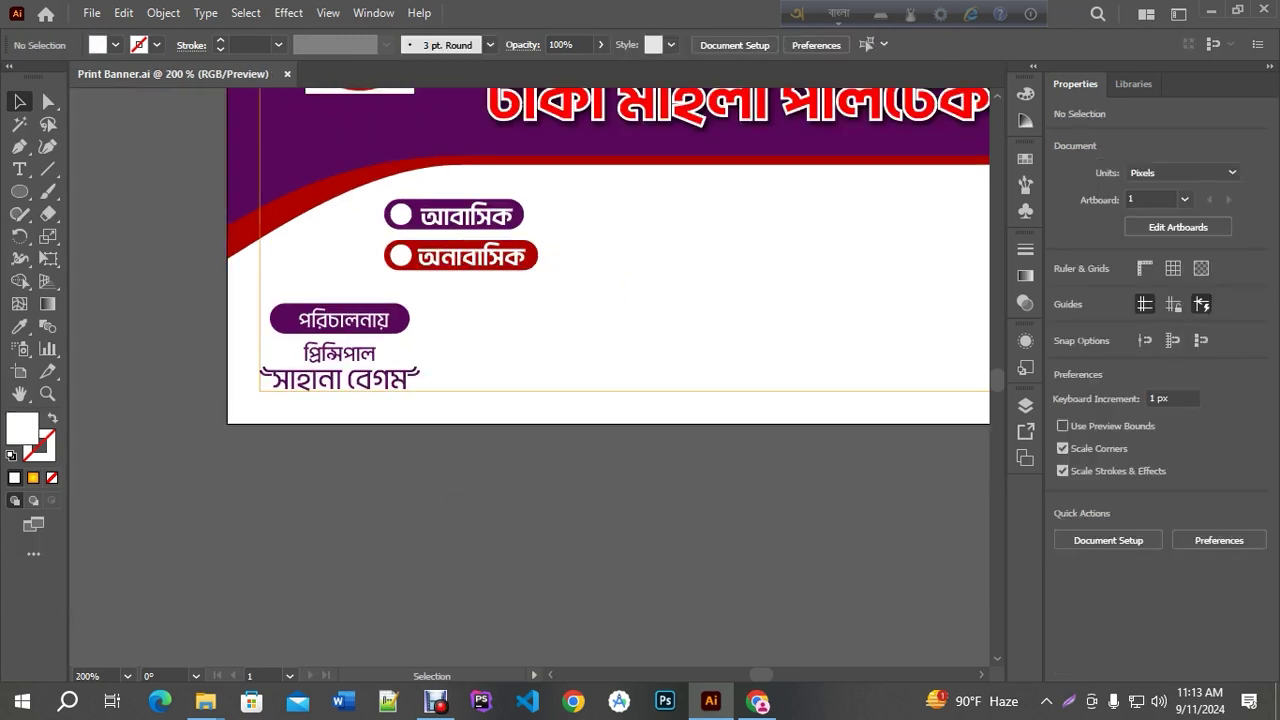
scroll(756, 376, down, 1)
scroll(649, 506, right, 3)
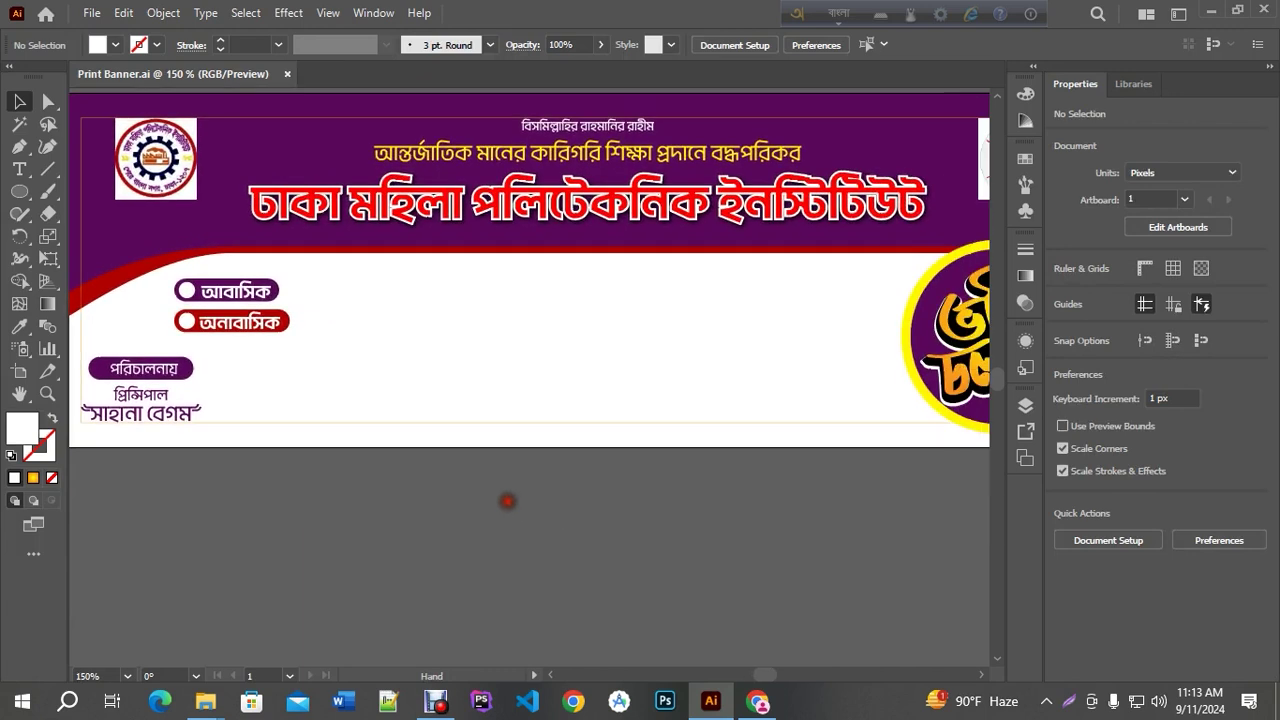
scroll(509, 460, down, 1)
Copy the yellow slogan line down into the white area and recolour it near-black #111110
drag(500, 252, 500, 360)
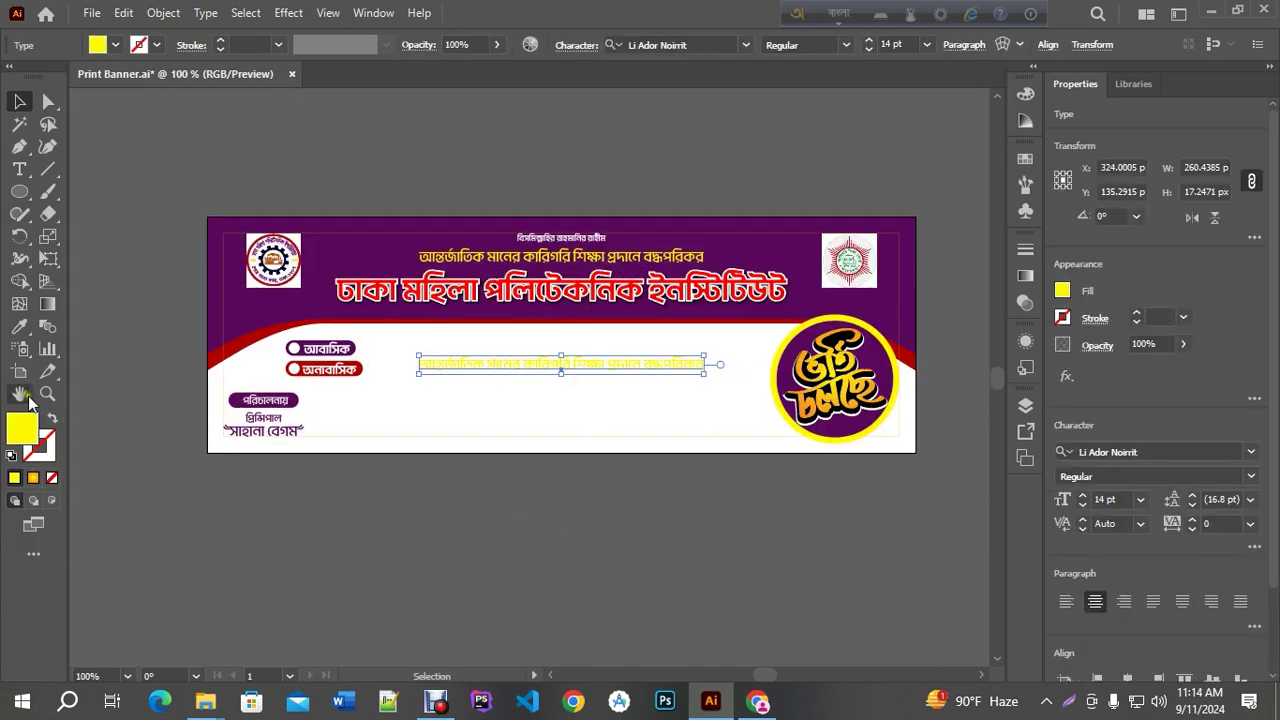
click(19, 326)
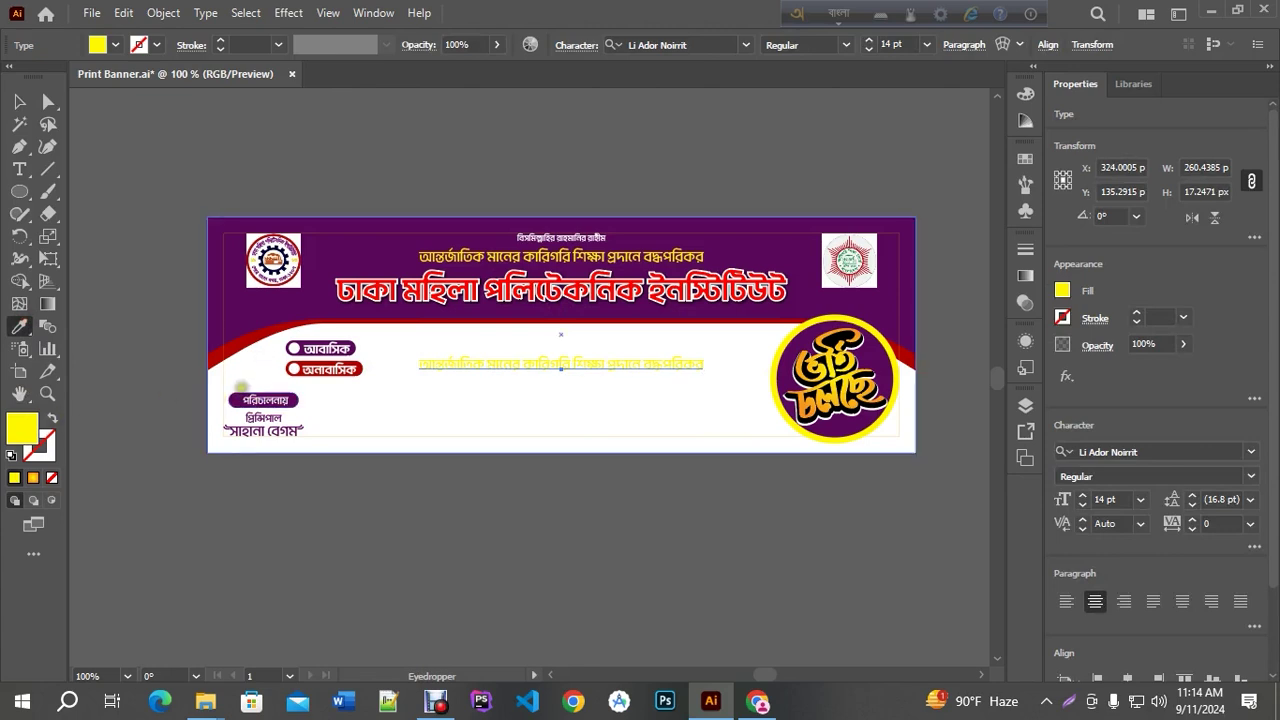
double_click(14, 437)
click(838, 395)
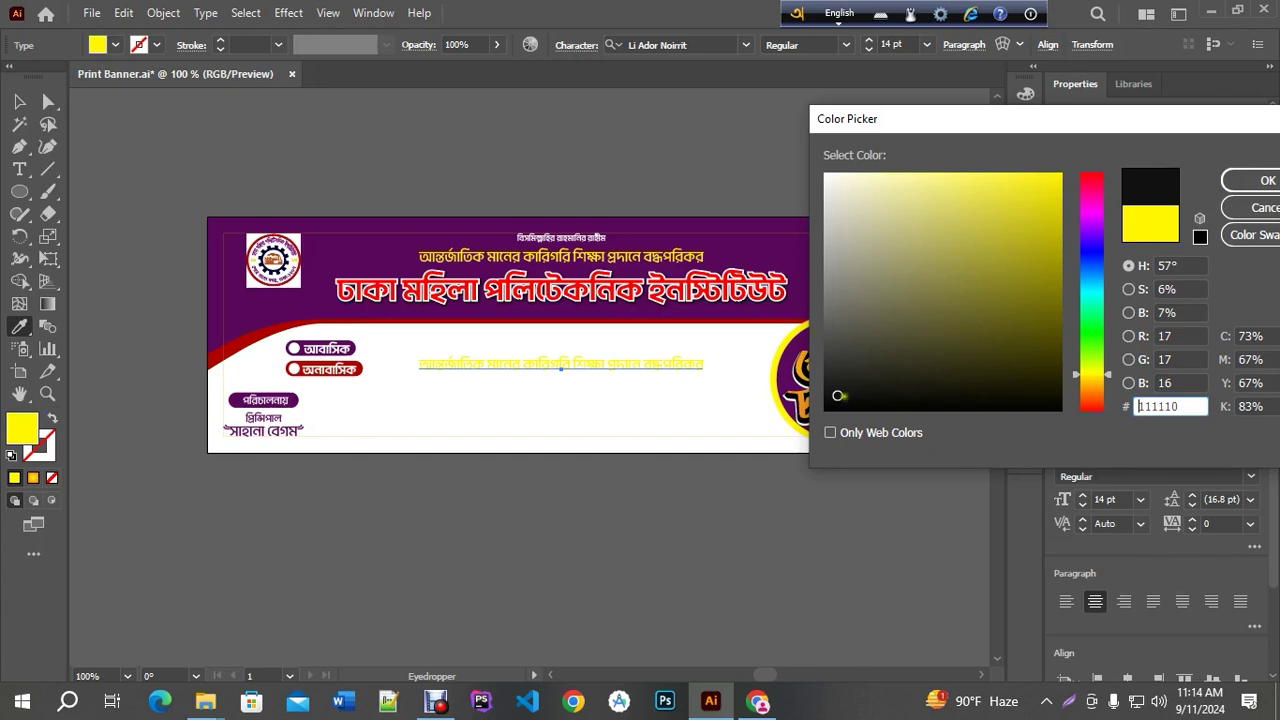
click(1264, 180)
key(ctrl+equal)
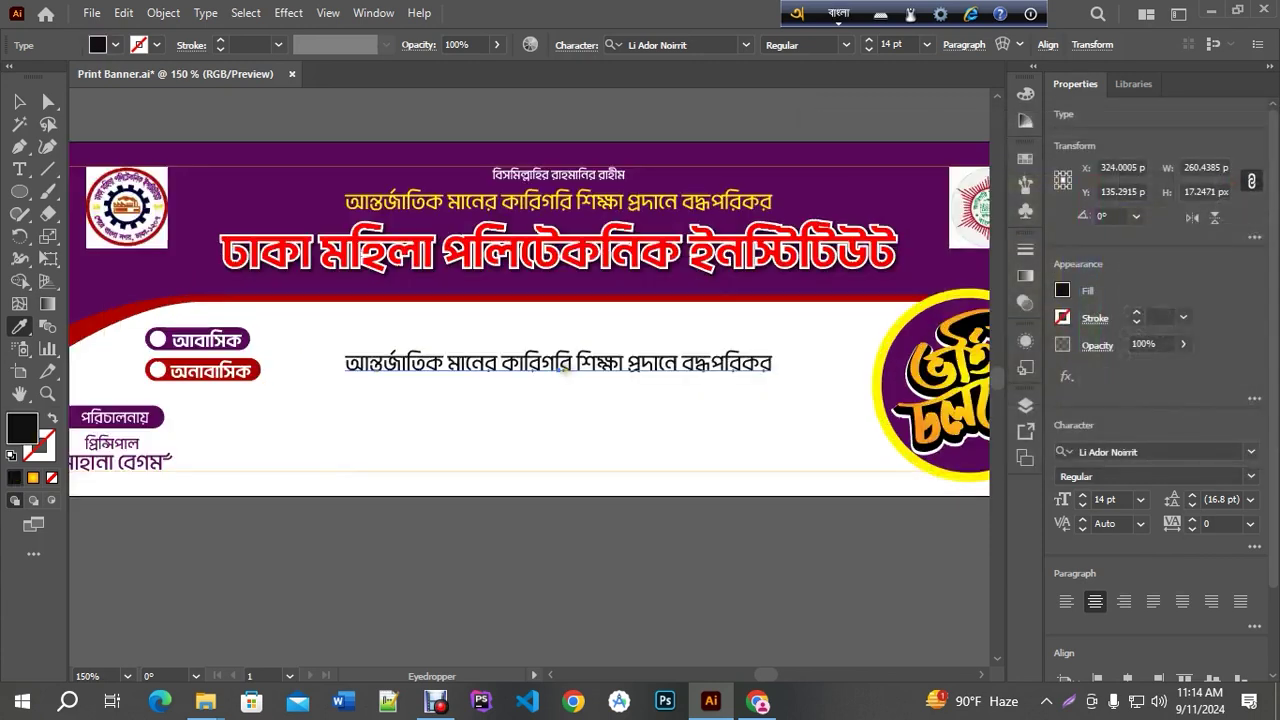
click(19, 169)
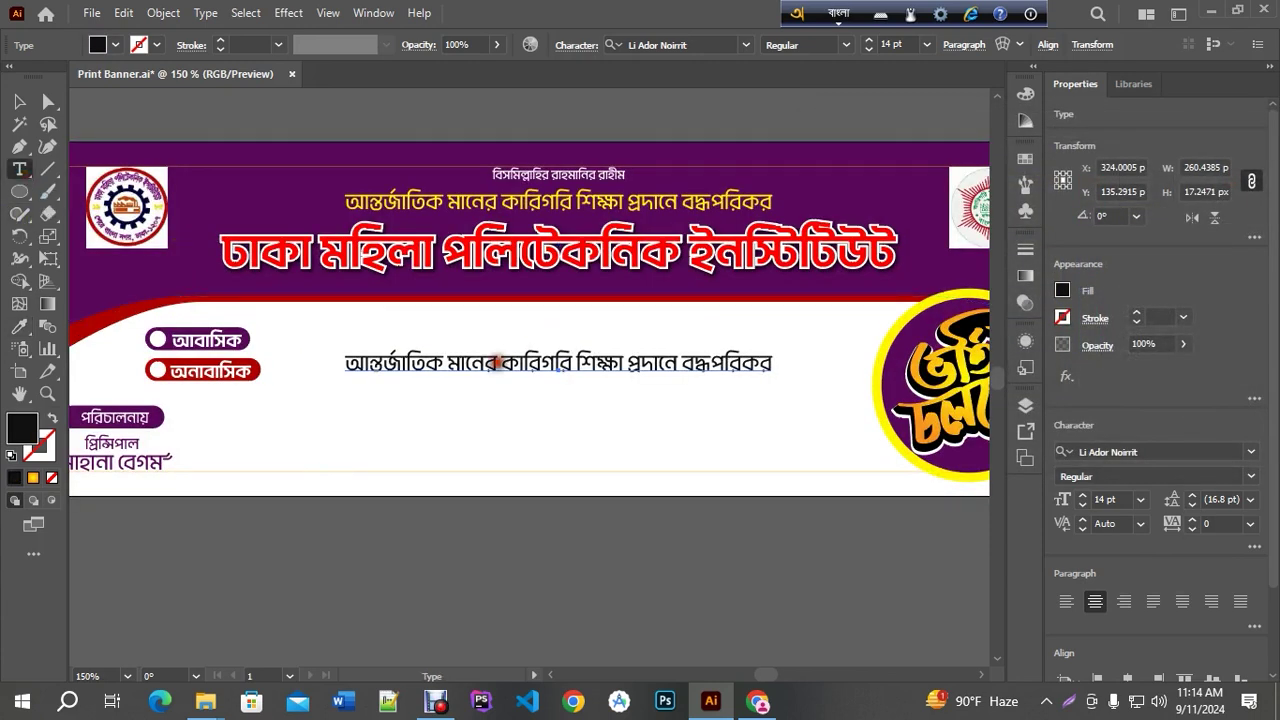
Replace the copied slogan text with ভোকেশনাল followed by রেগুলার
triple_click(496, 364)
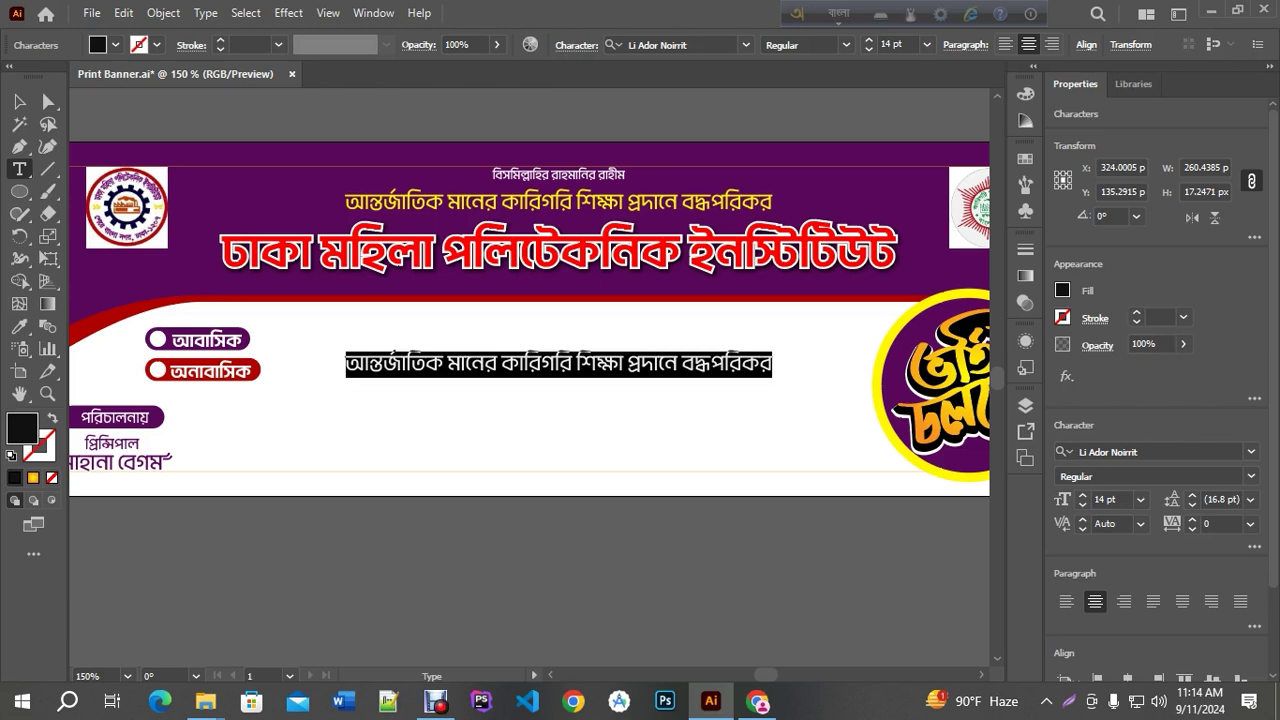
text(Vo)
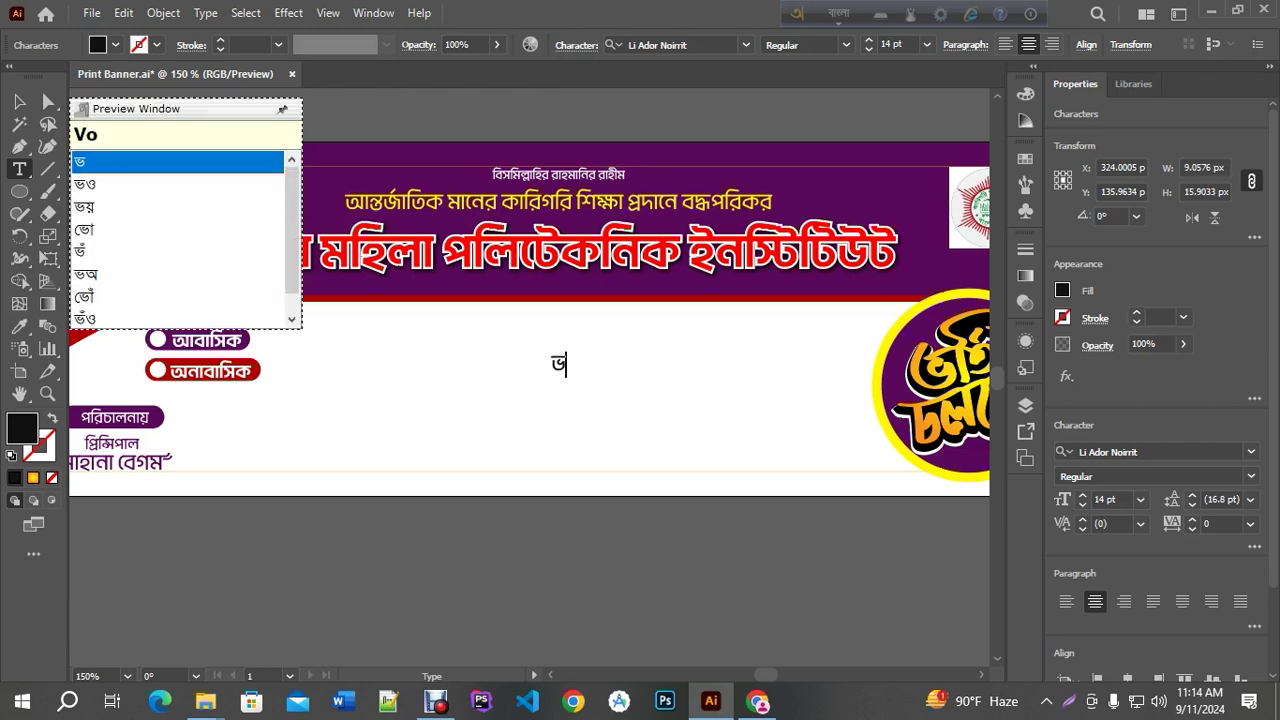
text(keshonal)
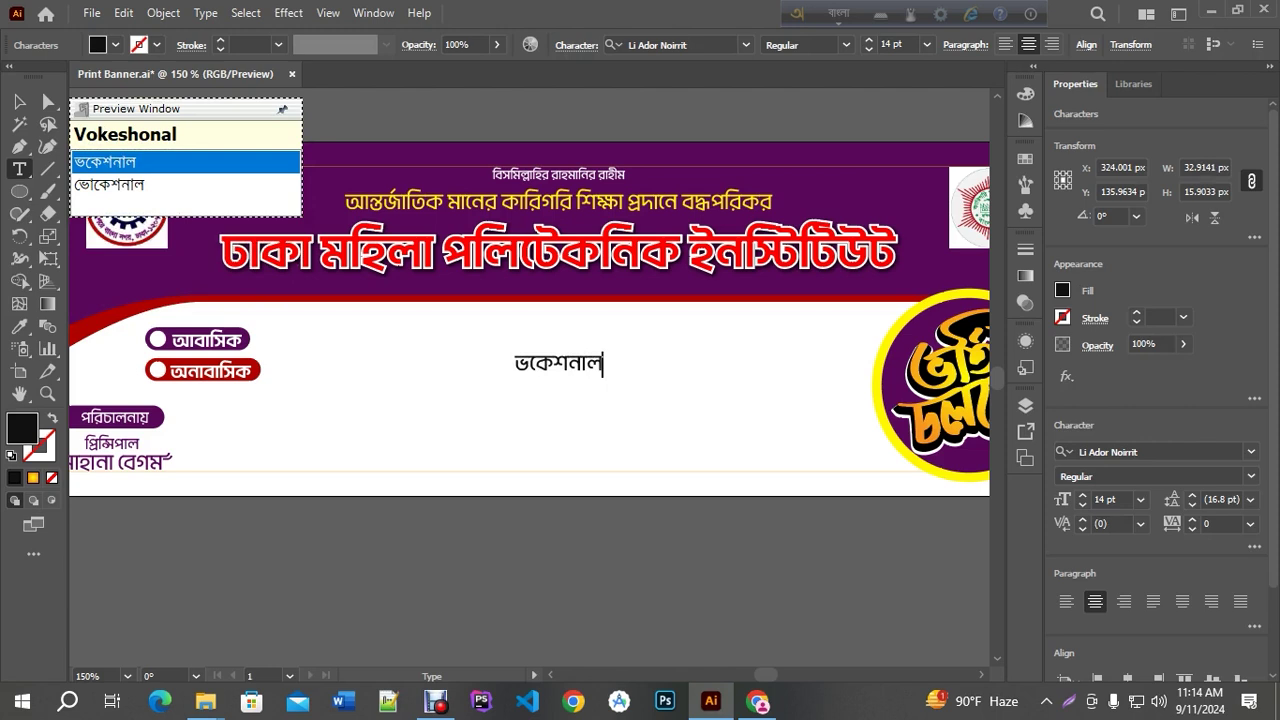
key(Down)
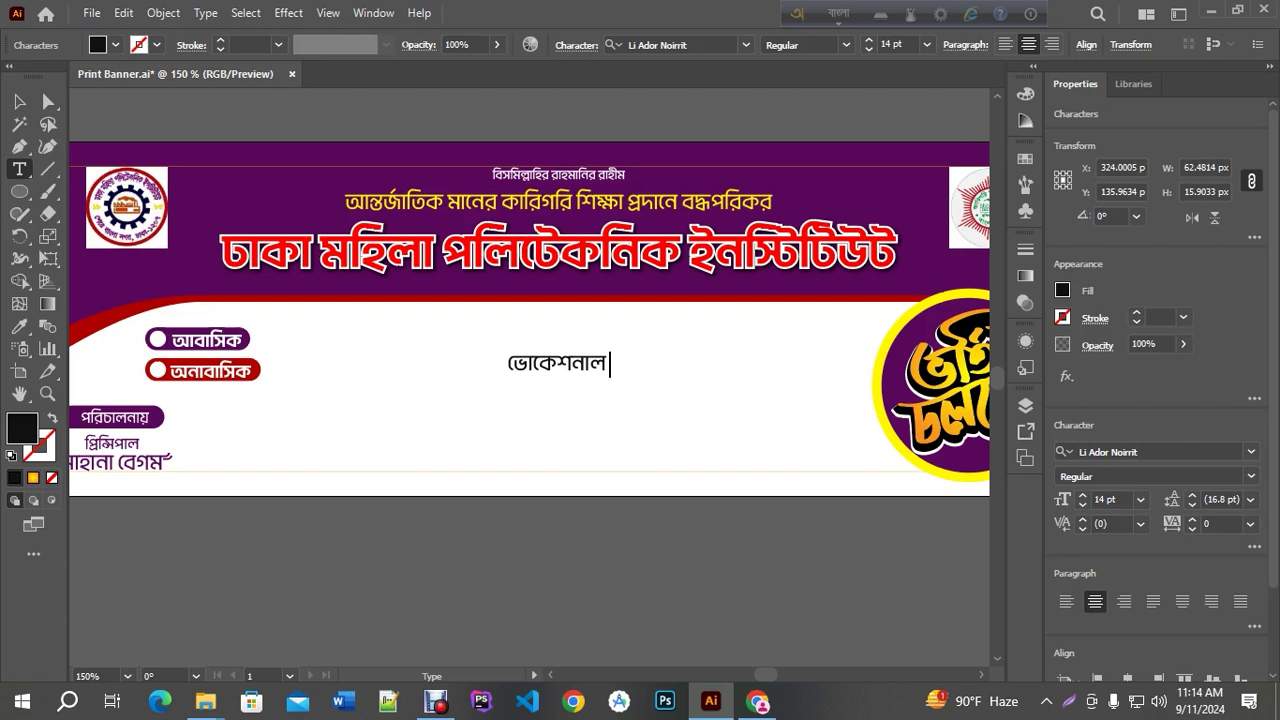
text(অ)
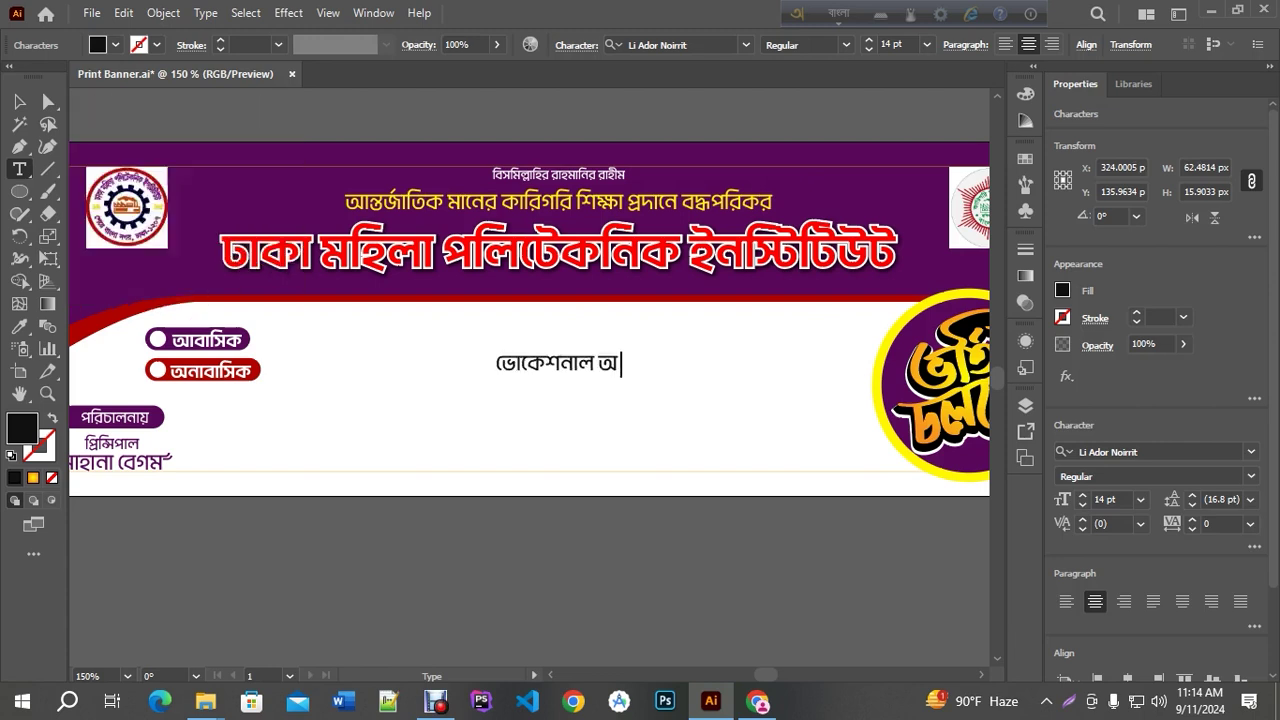
text(regular)
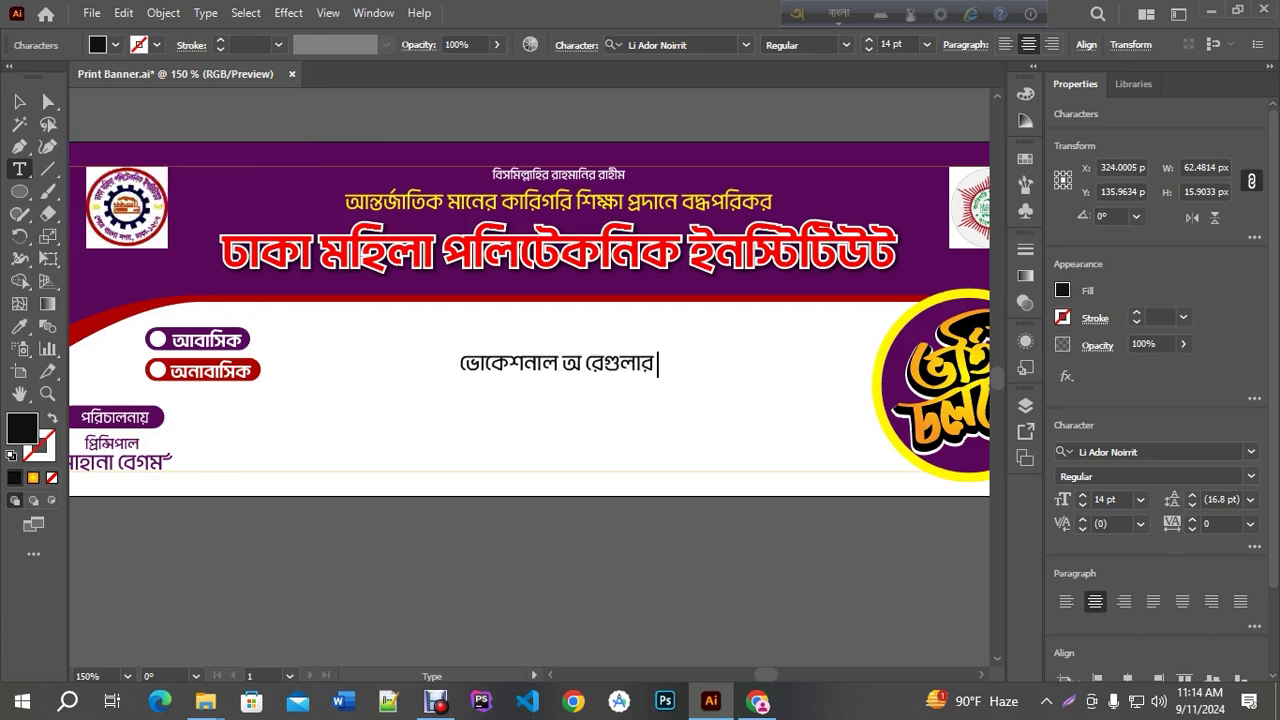
Remove the stray characters and add ও and অনুষদে to finish the line
drag(584, 365, 562, 366)
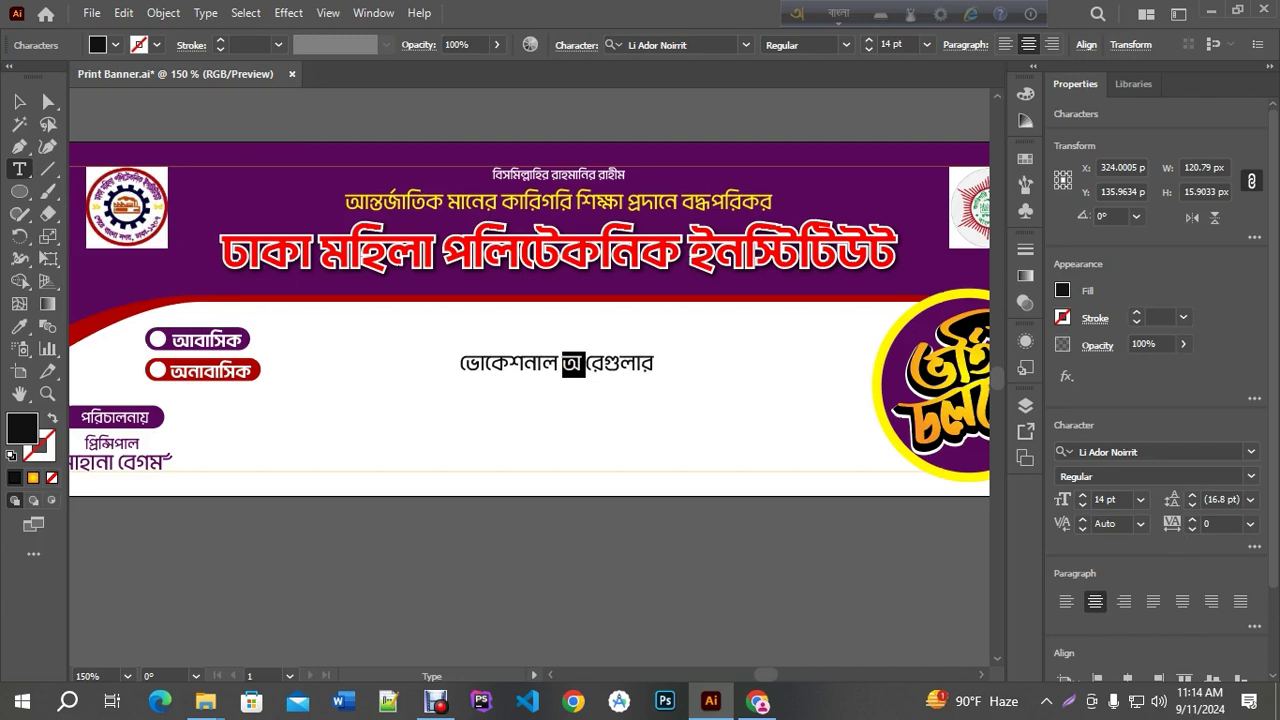
text(0)
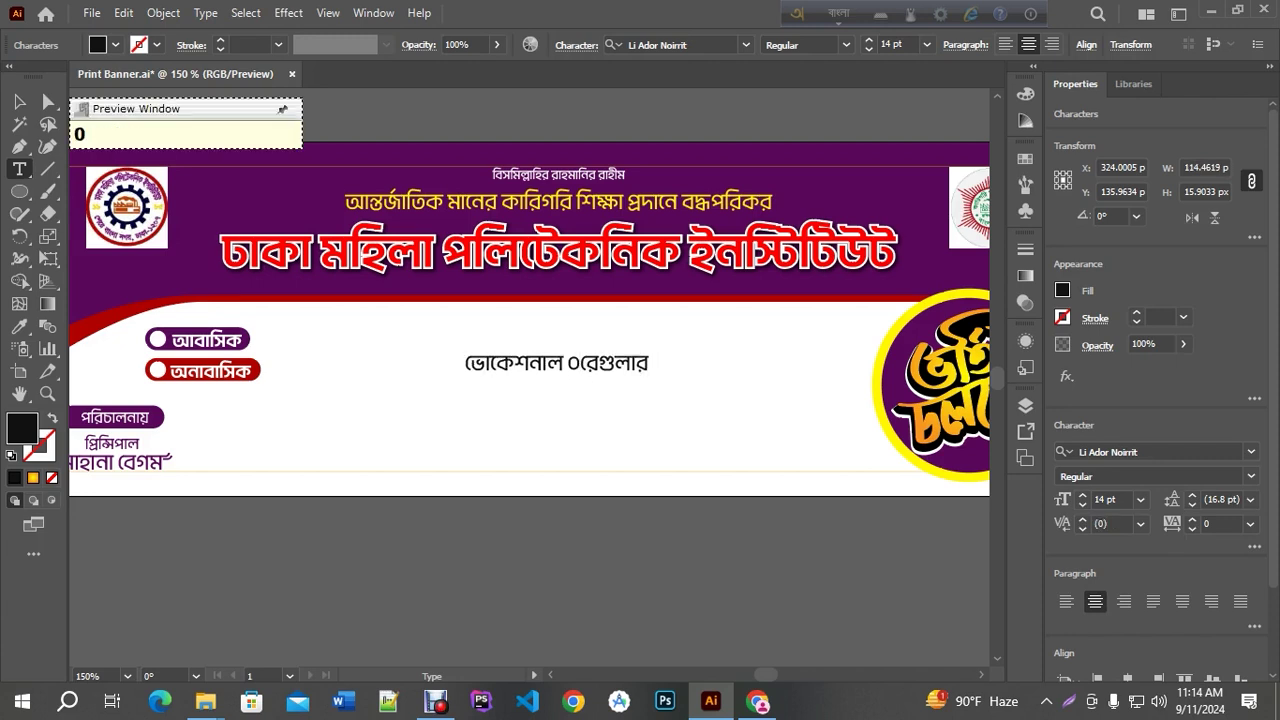
key(BackSpace)
text(o)
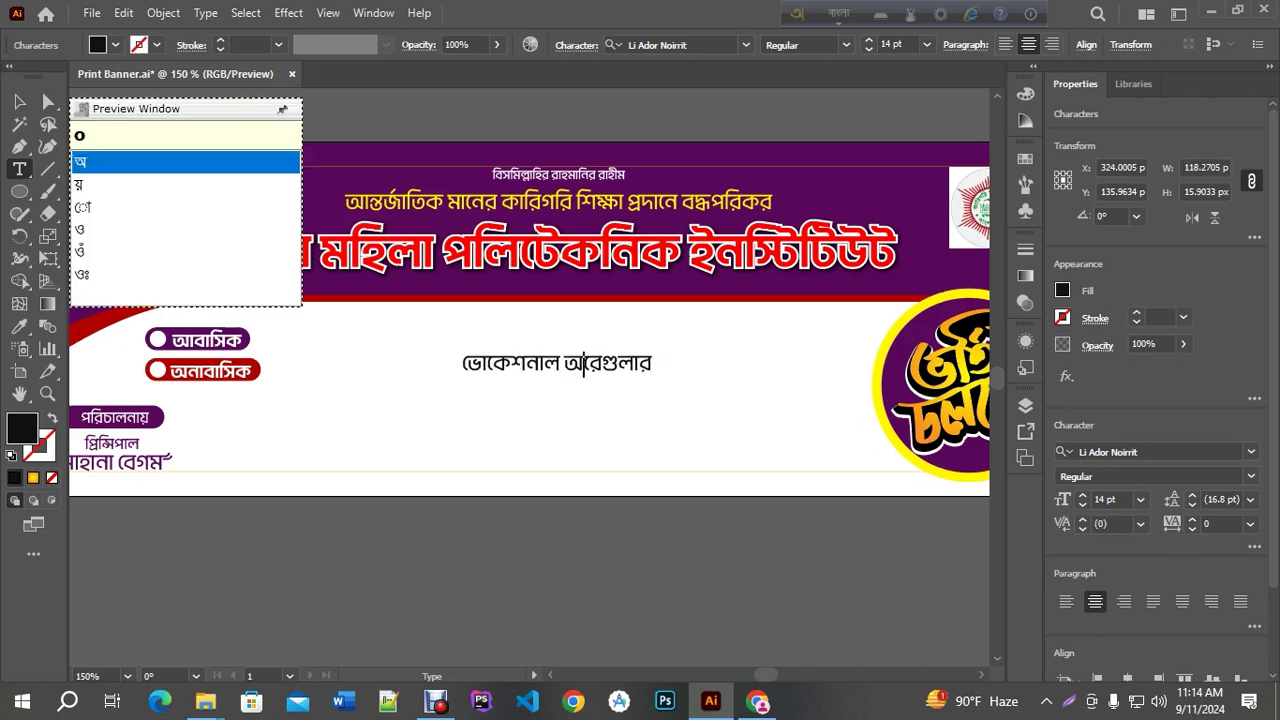
key(Down)
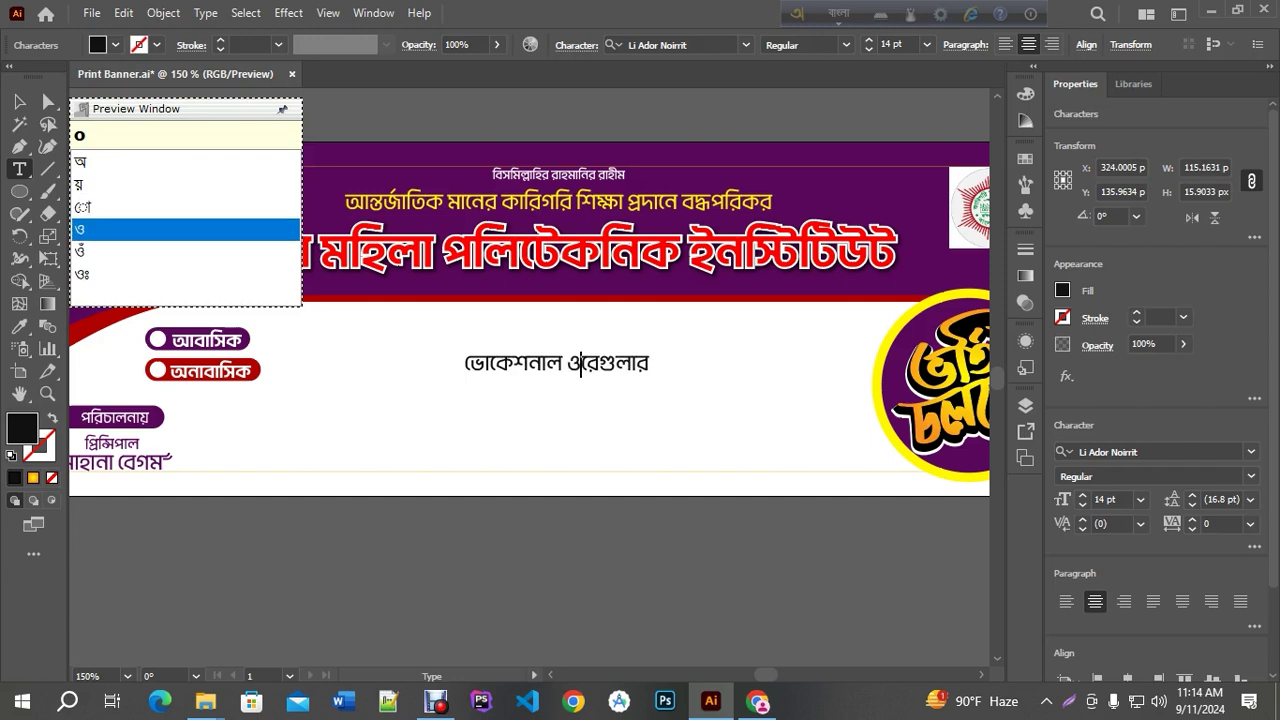
key(space)
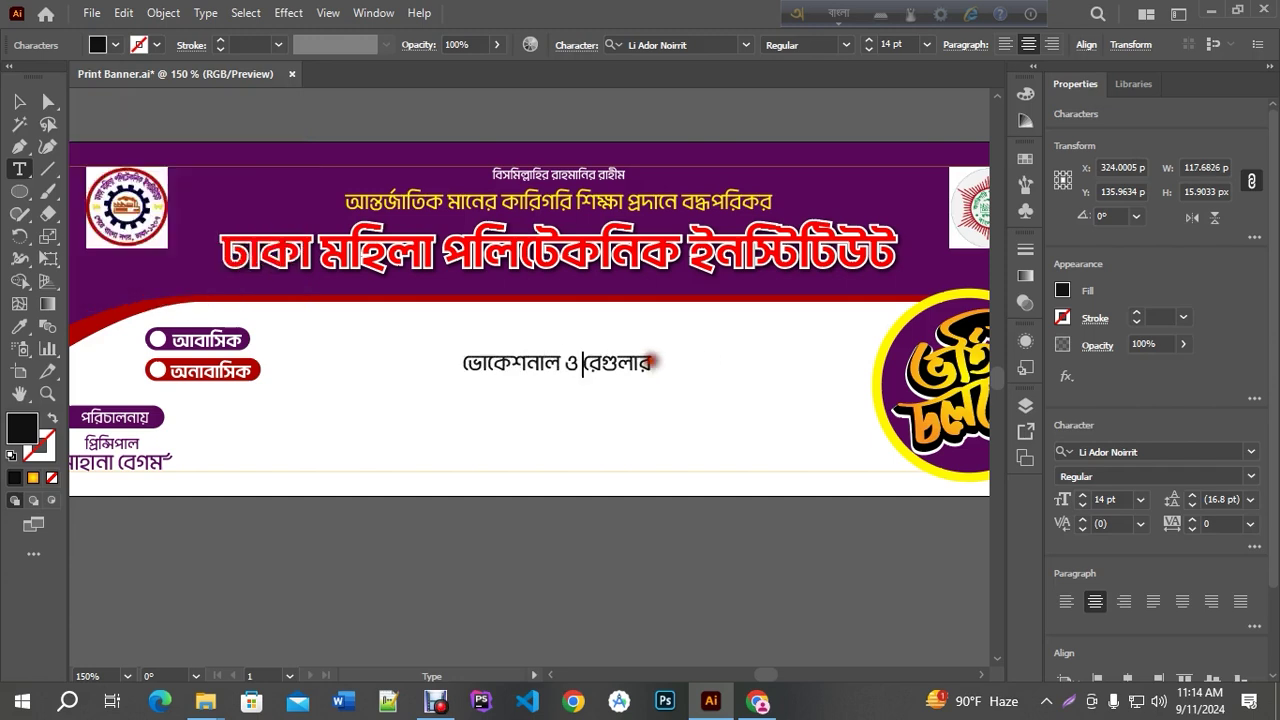
text(o)
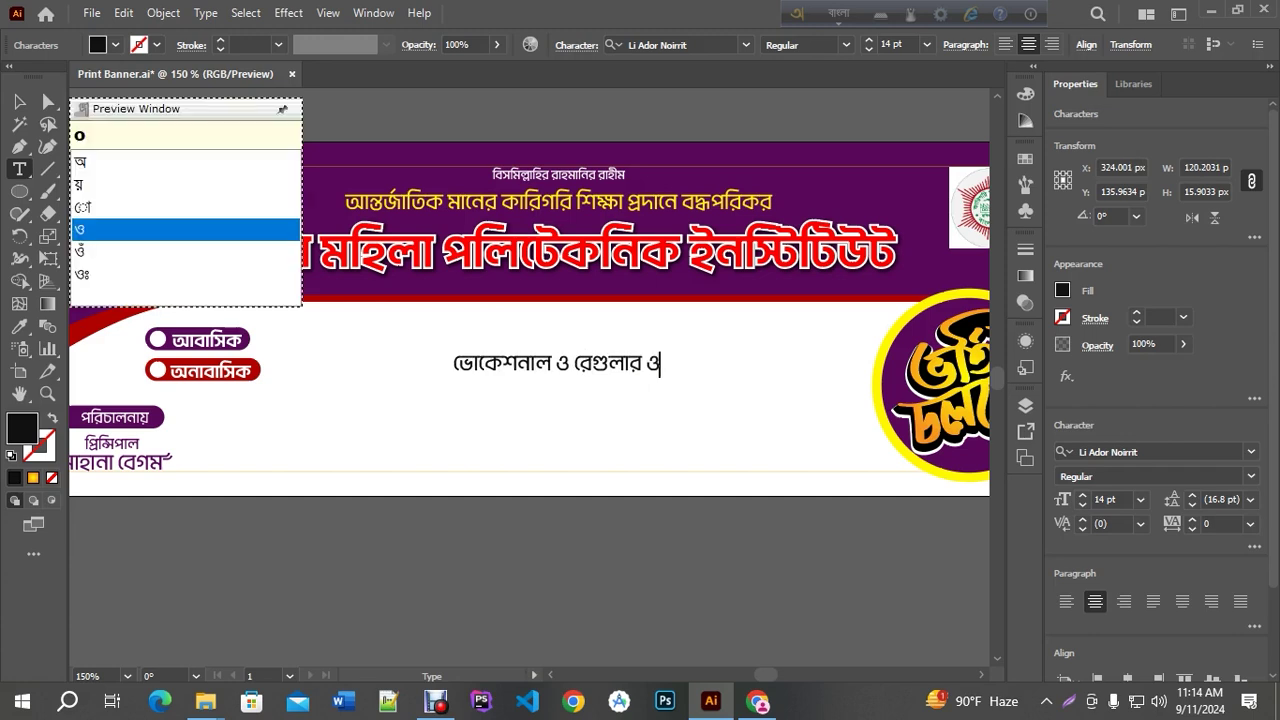
text(nushode)
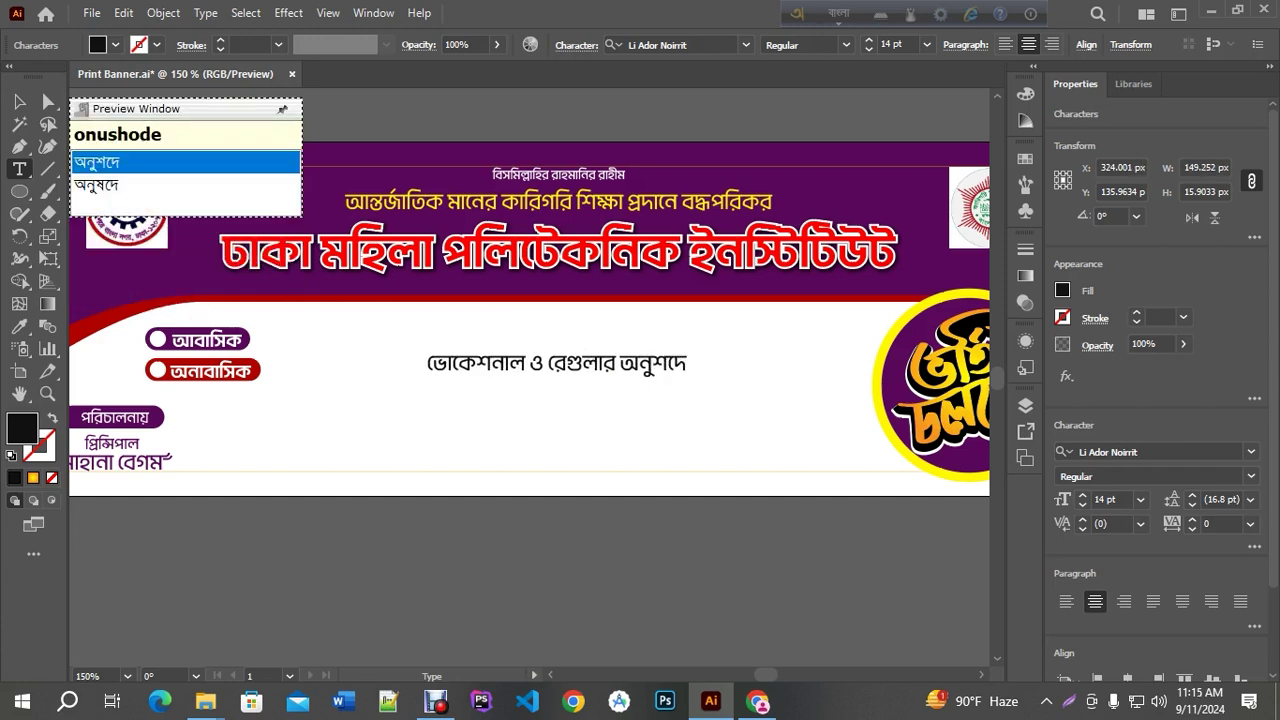
key(Down)
key(Return)
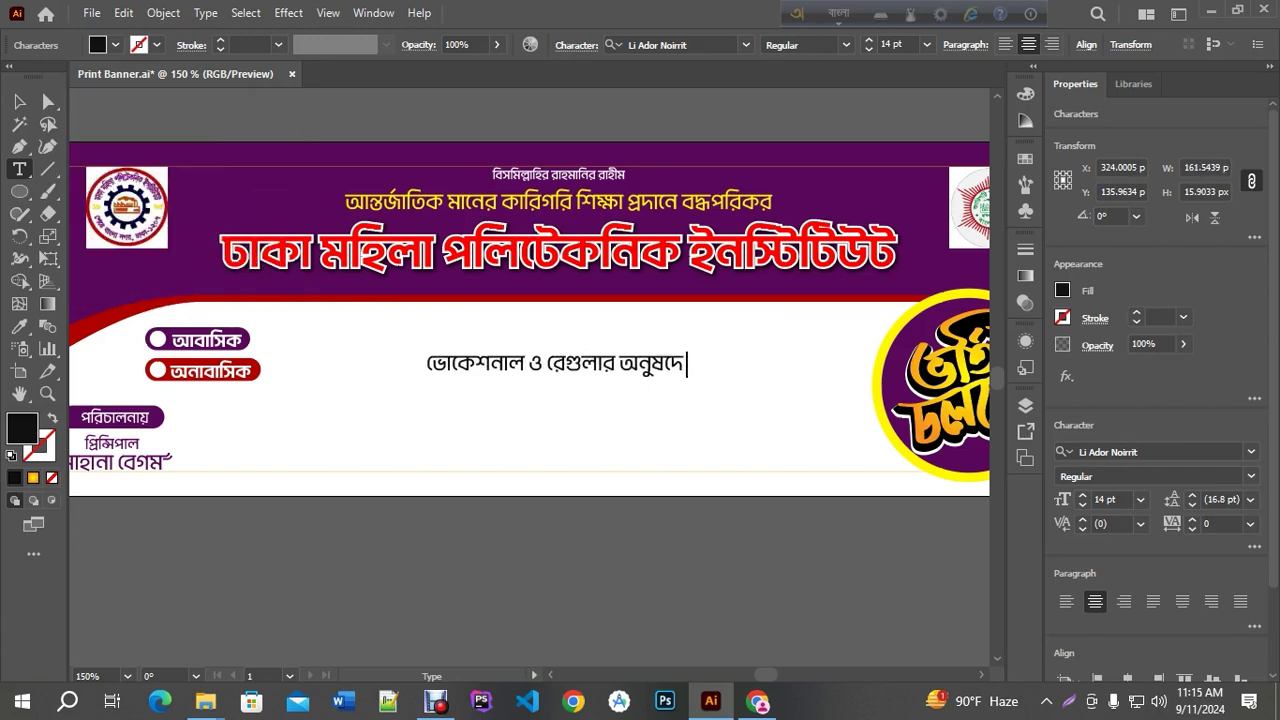
Centre the ভোকেশনাল ও রেগুলার অনুষদে line horizontally and move it up toward the header
click(19, 101)
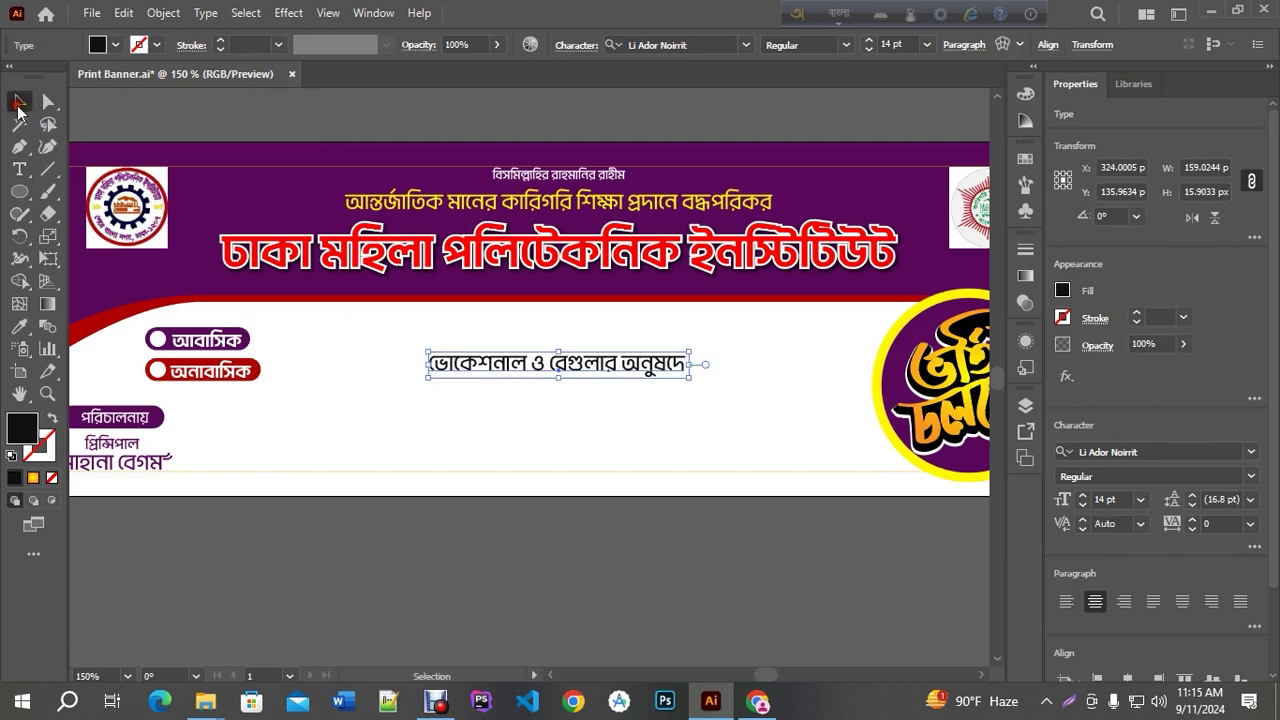
click(1047, 44)
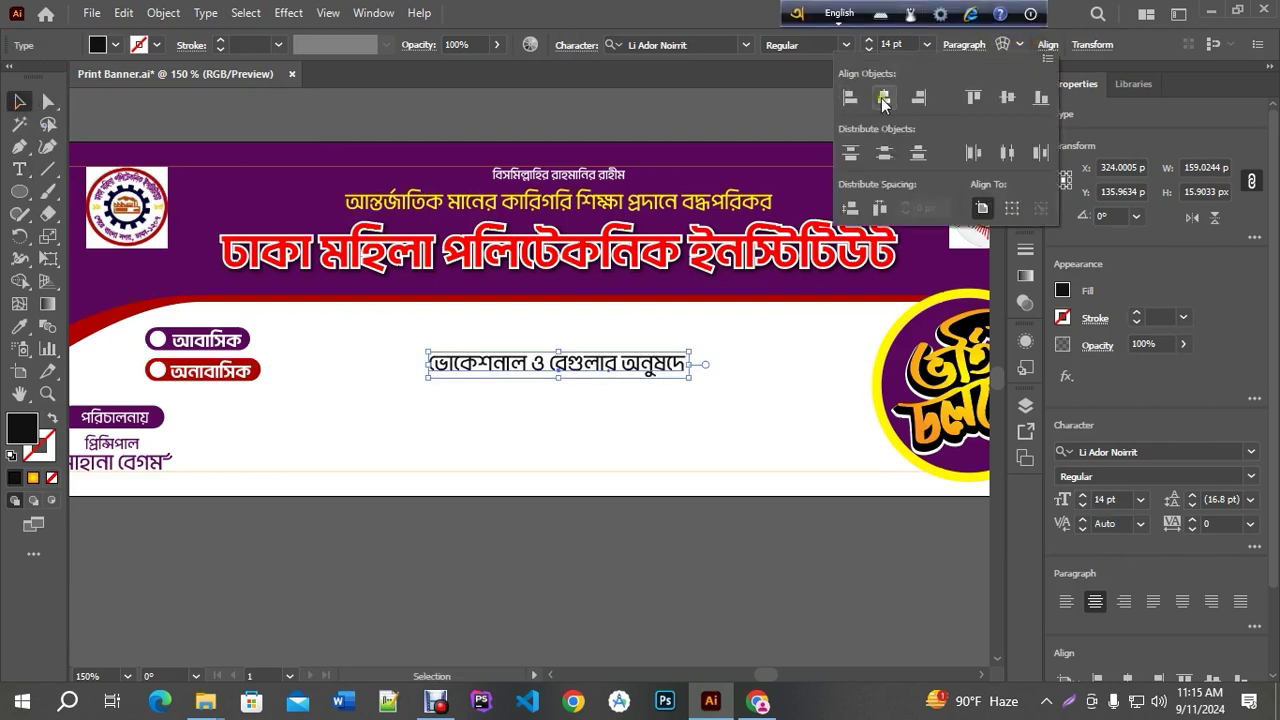
click(883, 100)
drag(590, 365, 585, 334)
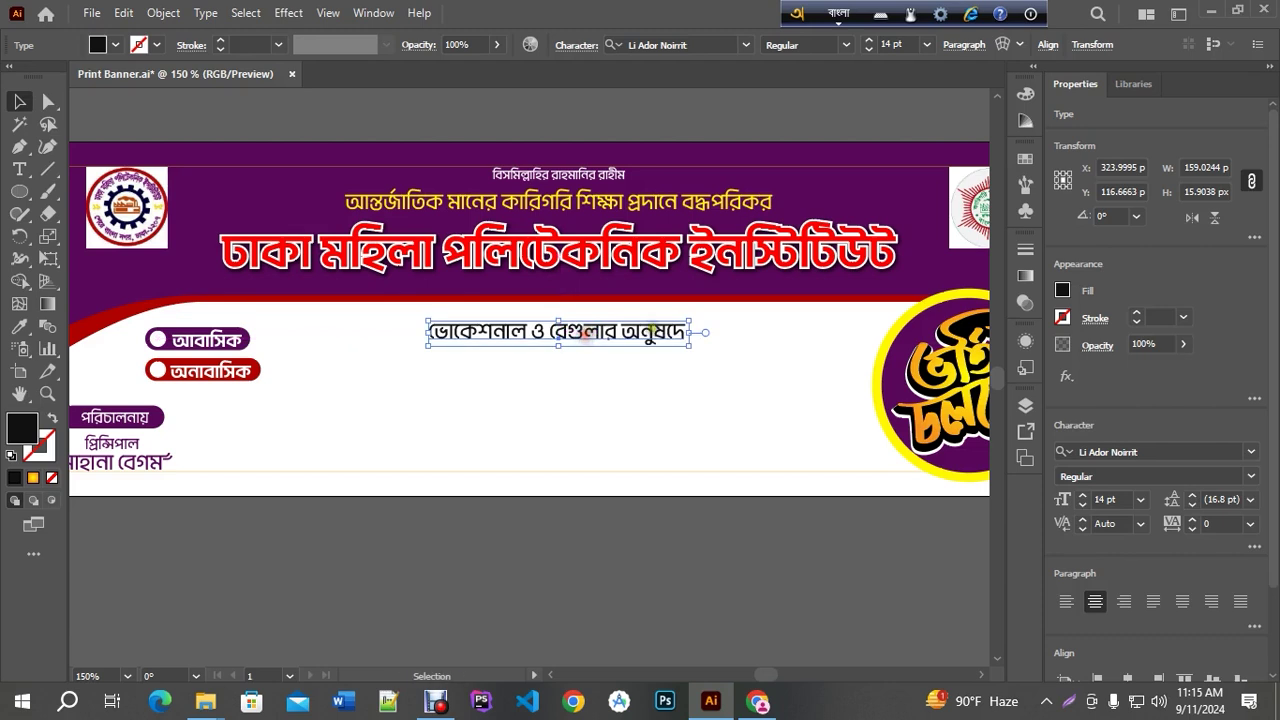
Enlarge the line's font size to 17 pt
click(869, 40)
click(869, 40)
click(869, 40)
key(ctrl+shift+a)
key(ctrl+z)
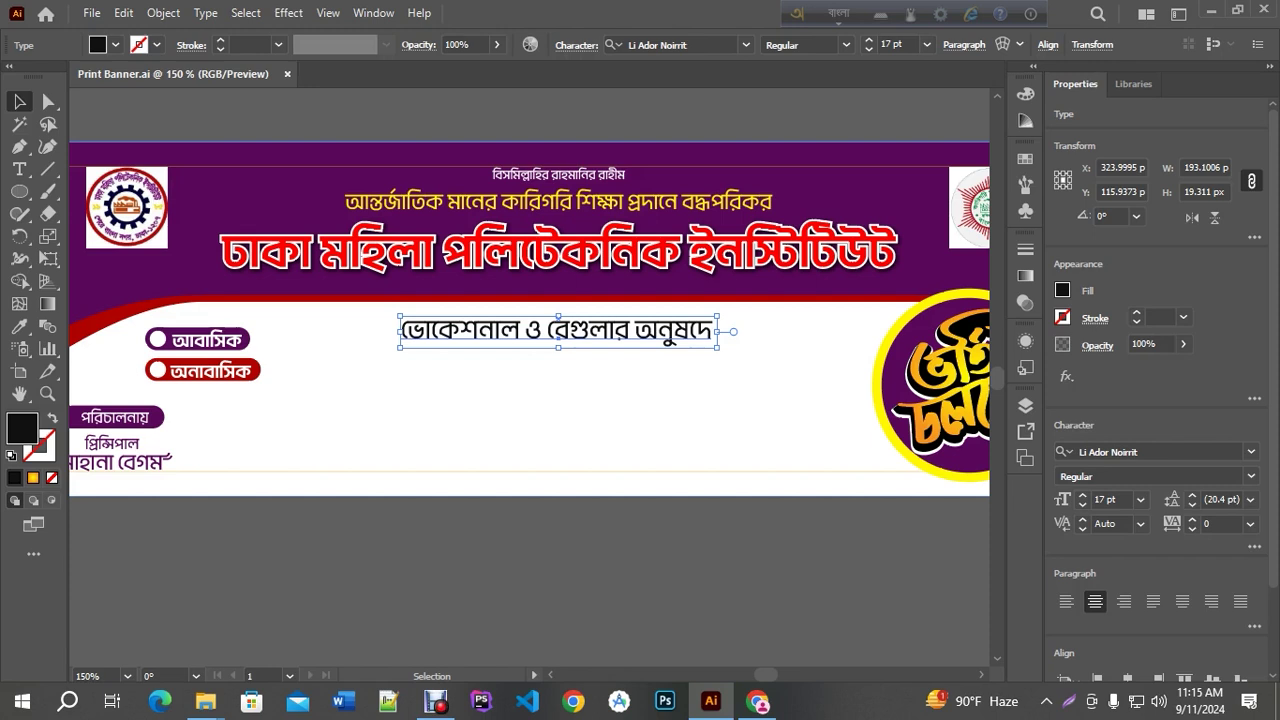
Draw a wide rounded rectangle under the subtitle and centre it horizontally on the banner
click(689, 417)
key(ctrl+z)
click(523, 520)
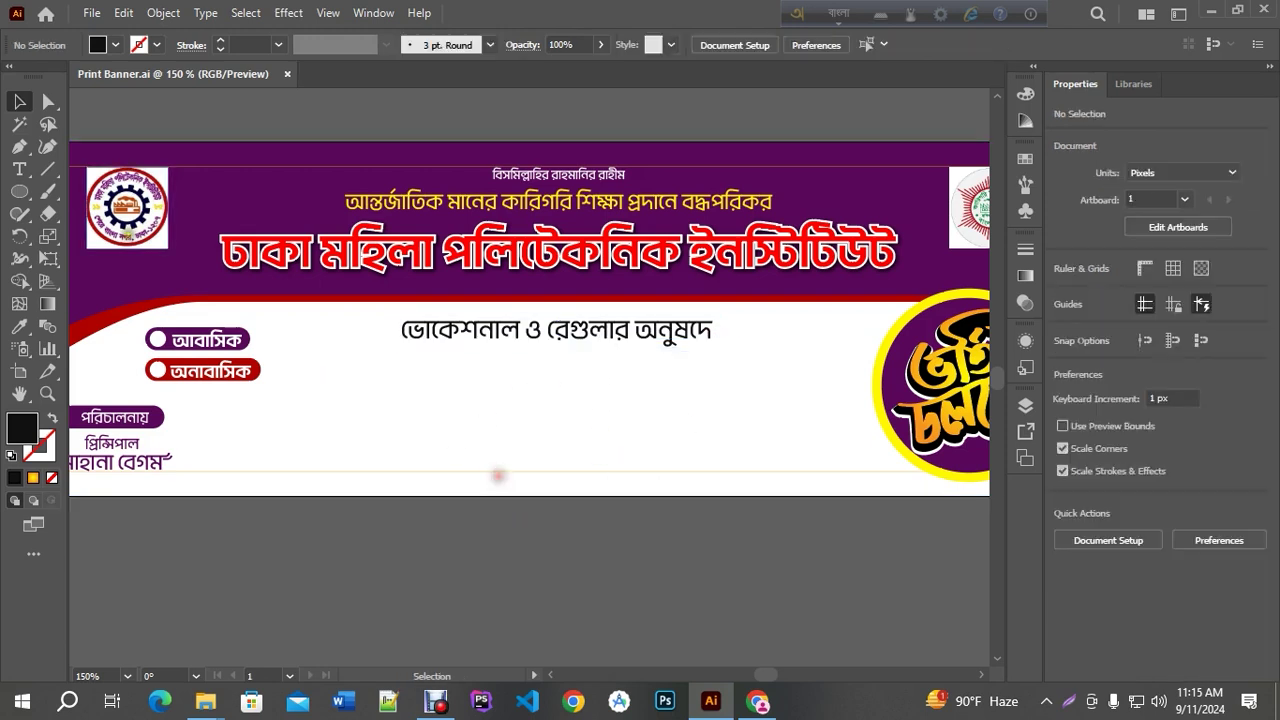
drag(20, 191, 130, 214)
drag(320, 362, 849, 400)
click(19, 101)
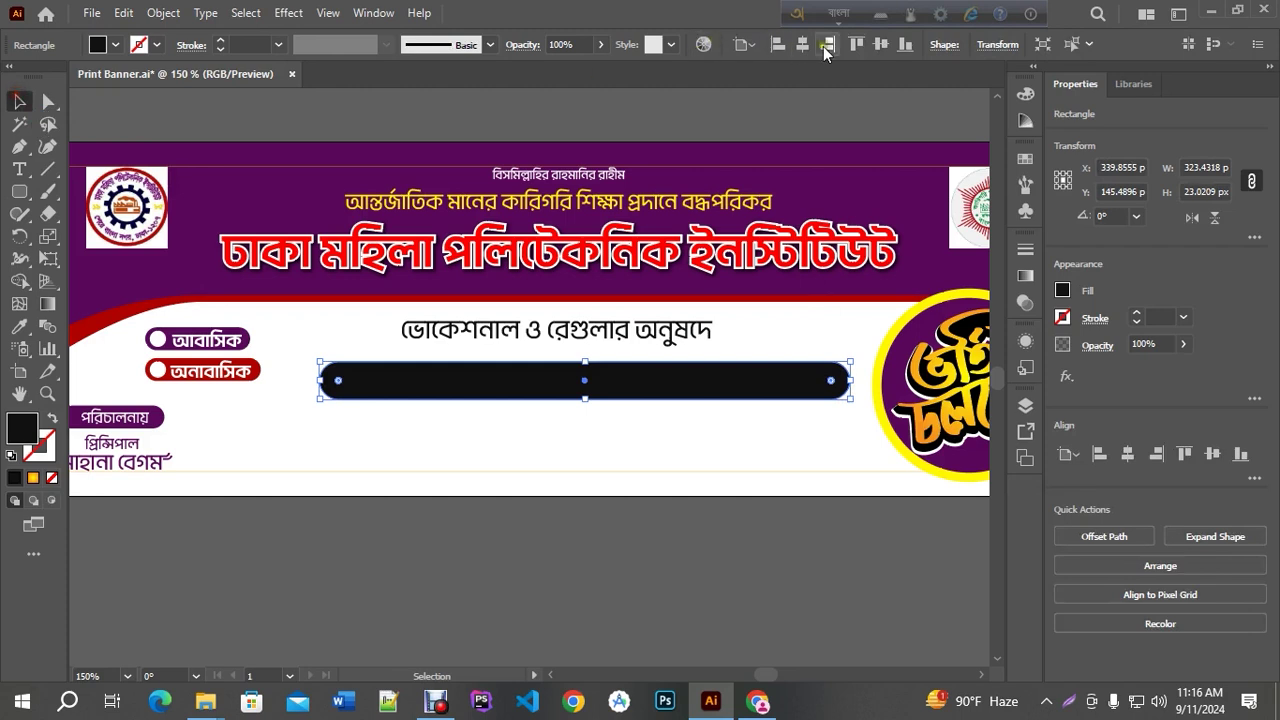
click(802, 45)
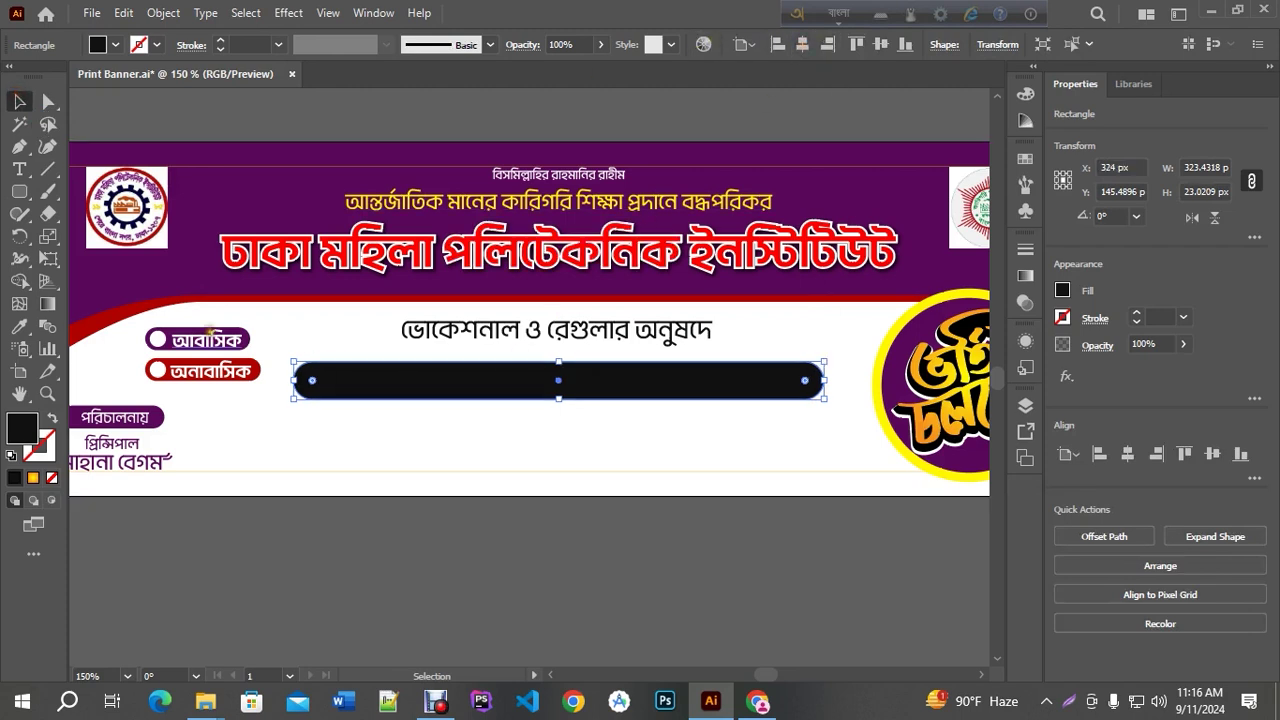
Fill the bar with the header's purple and nudge it up under the subtitle
click(20, 327)
click(162, 284)
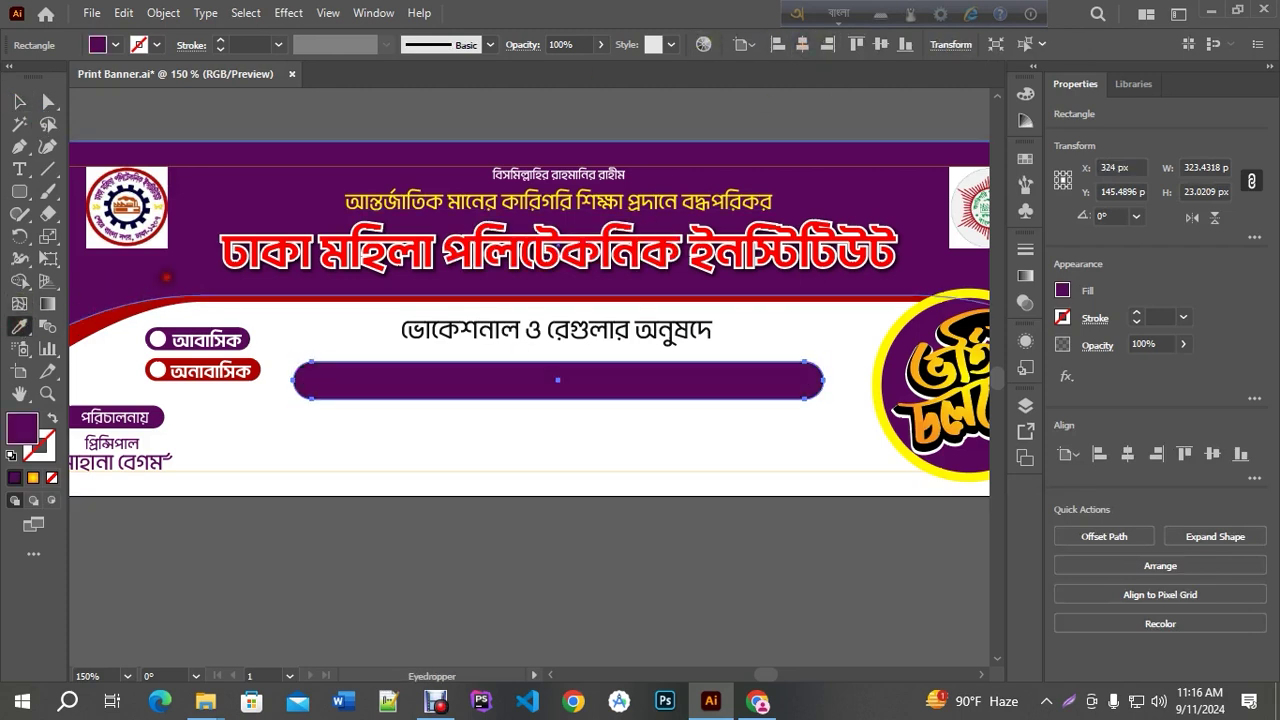
click(19, 101)
click(574, 434)
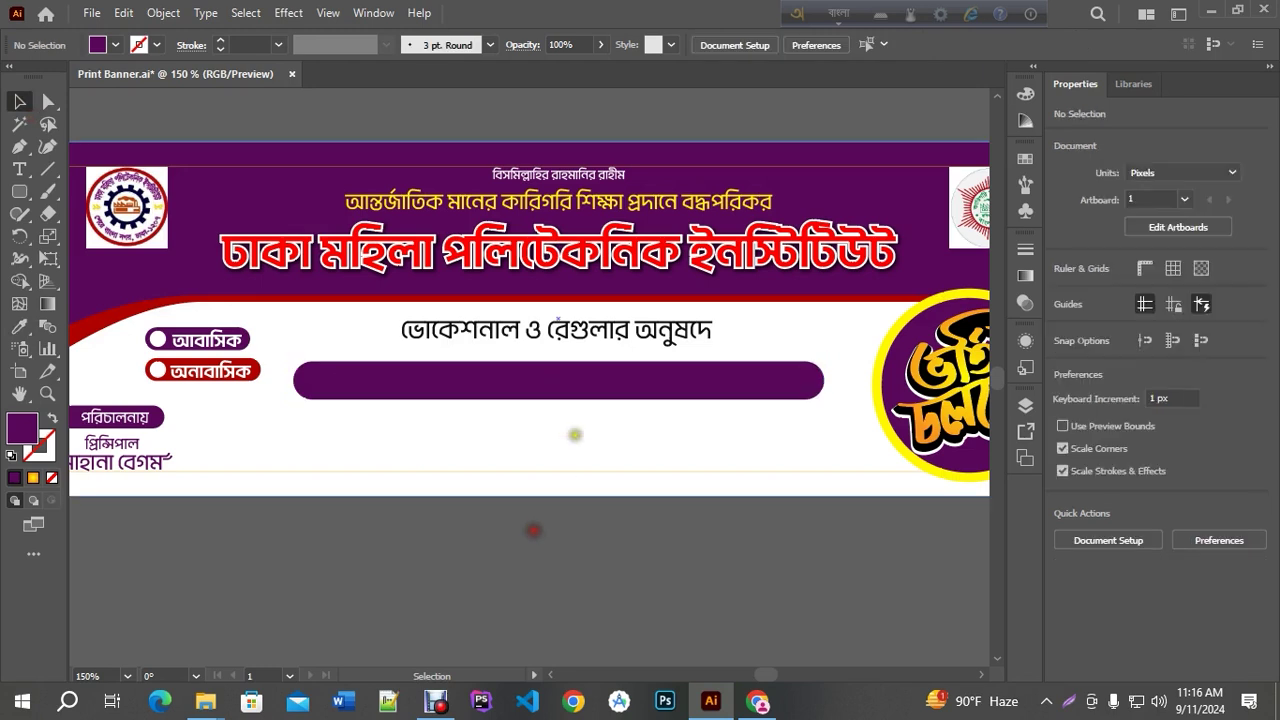
drag(581, 389, 582, 379)
click(606, 341)
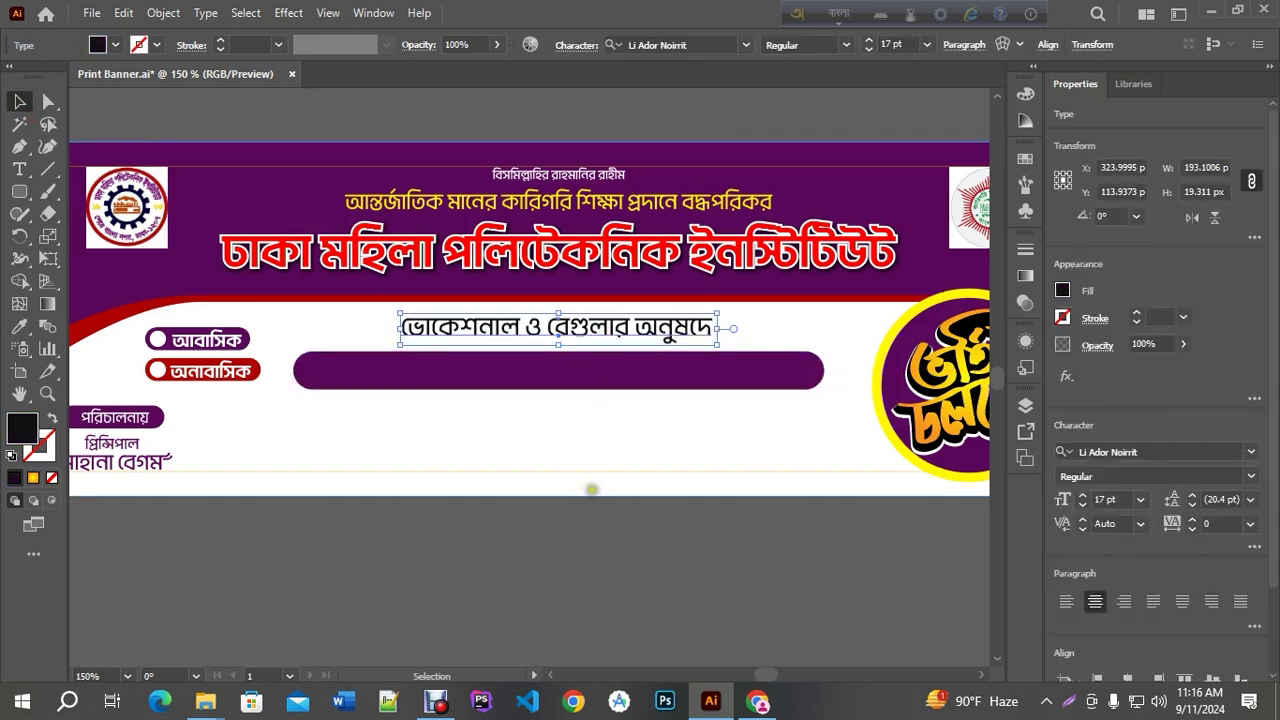
click(560, 562)
click(18, 170)
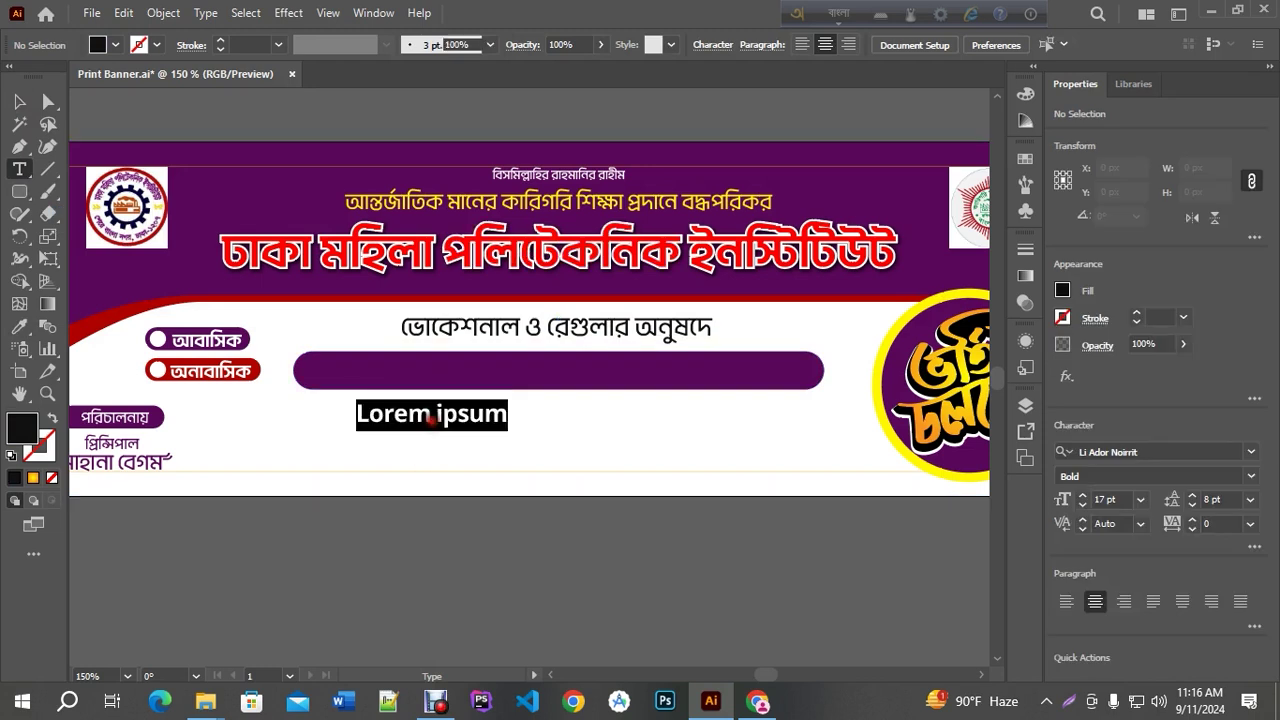
Type কারিগরি শিক্ষা বোর্ডের অধীনে on a new line below the purple bar
click(430, 426)
text(kari)
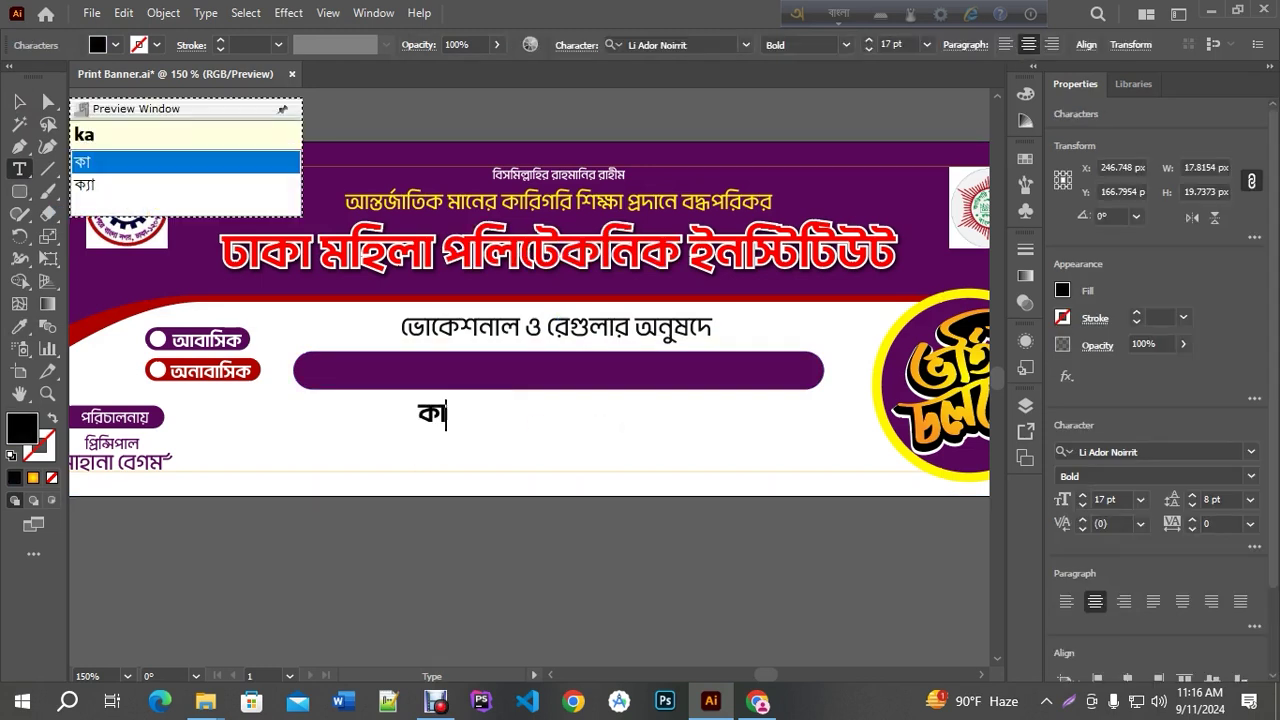
text(gori shikk)
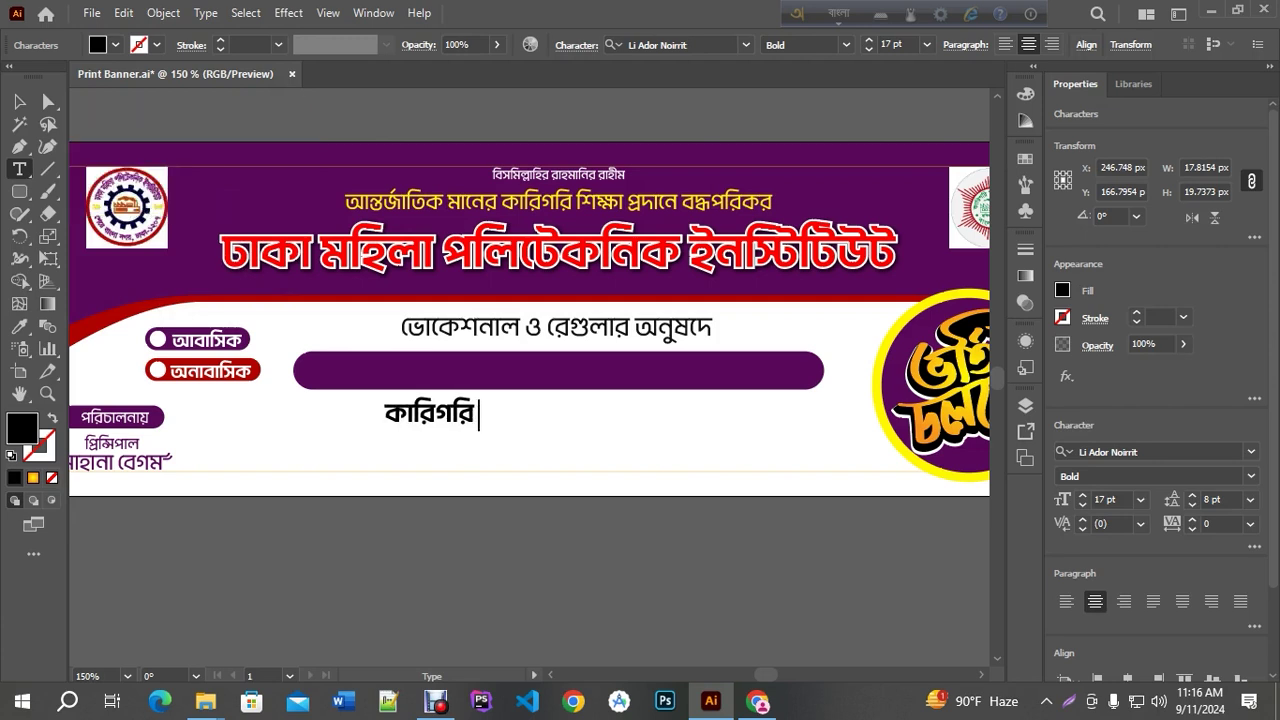
text(ha boR)
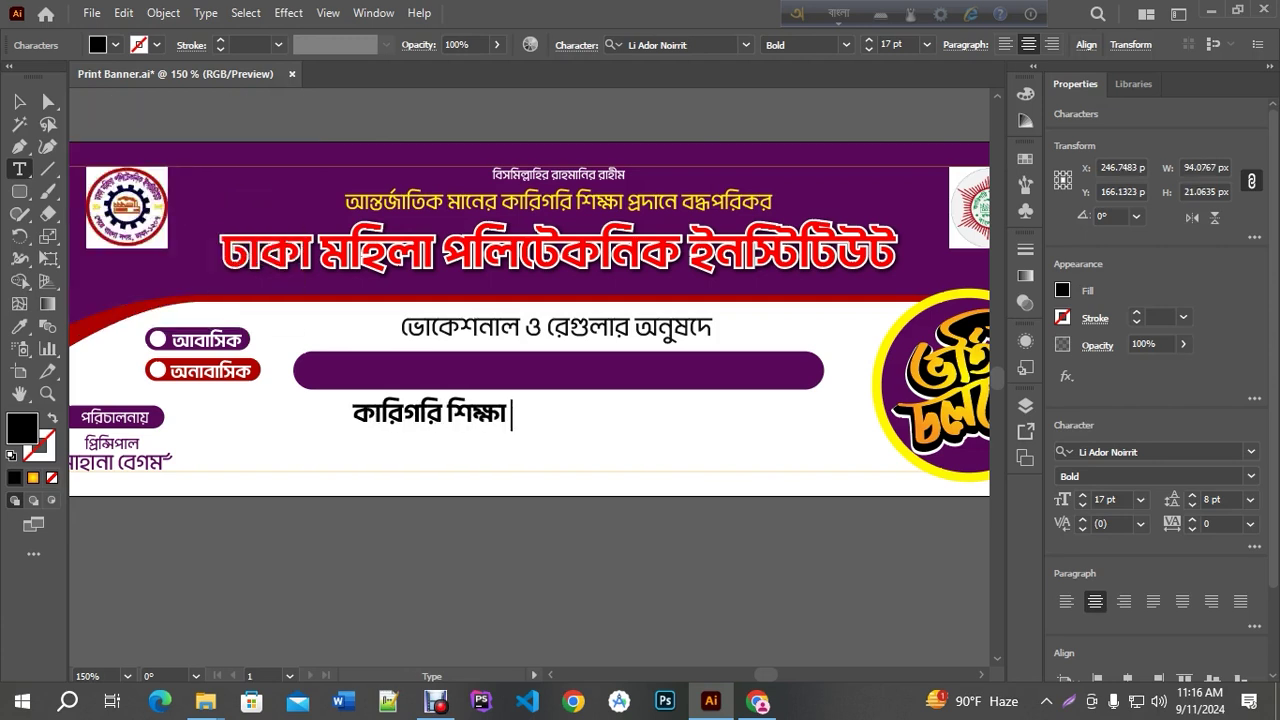
text(Der)
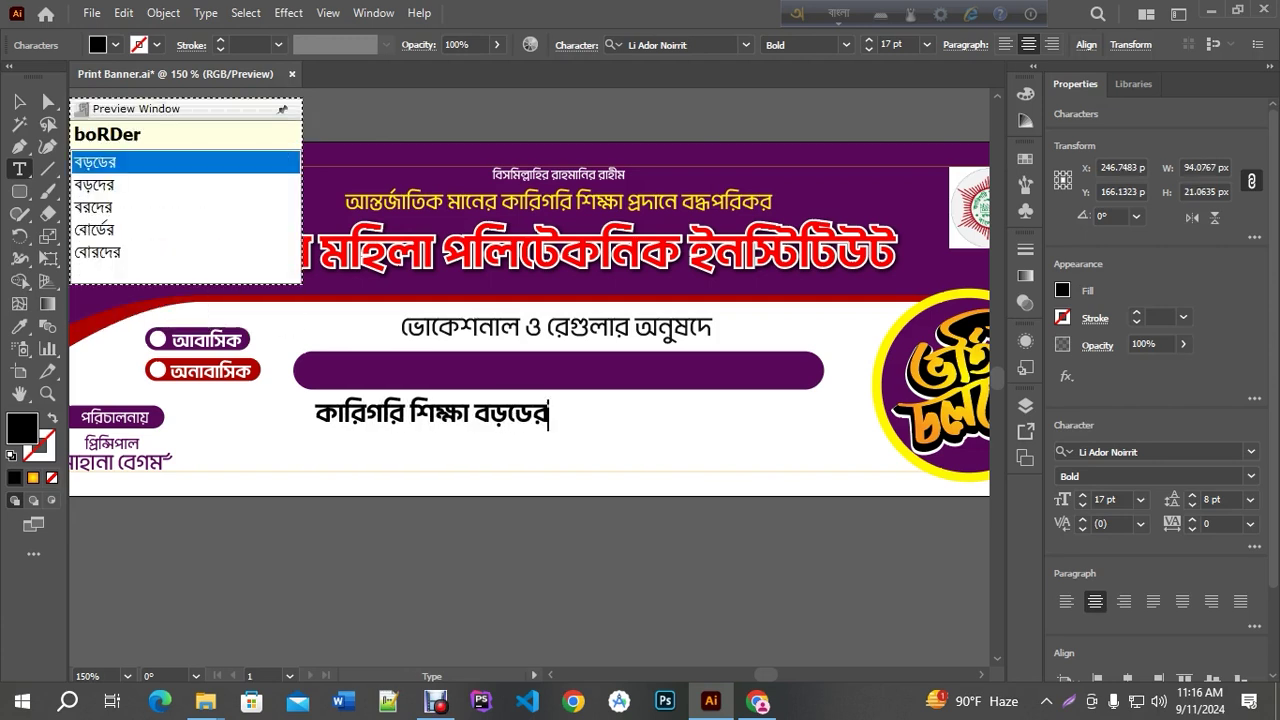
key(Down)
key(Down)
key(Down)
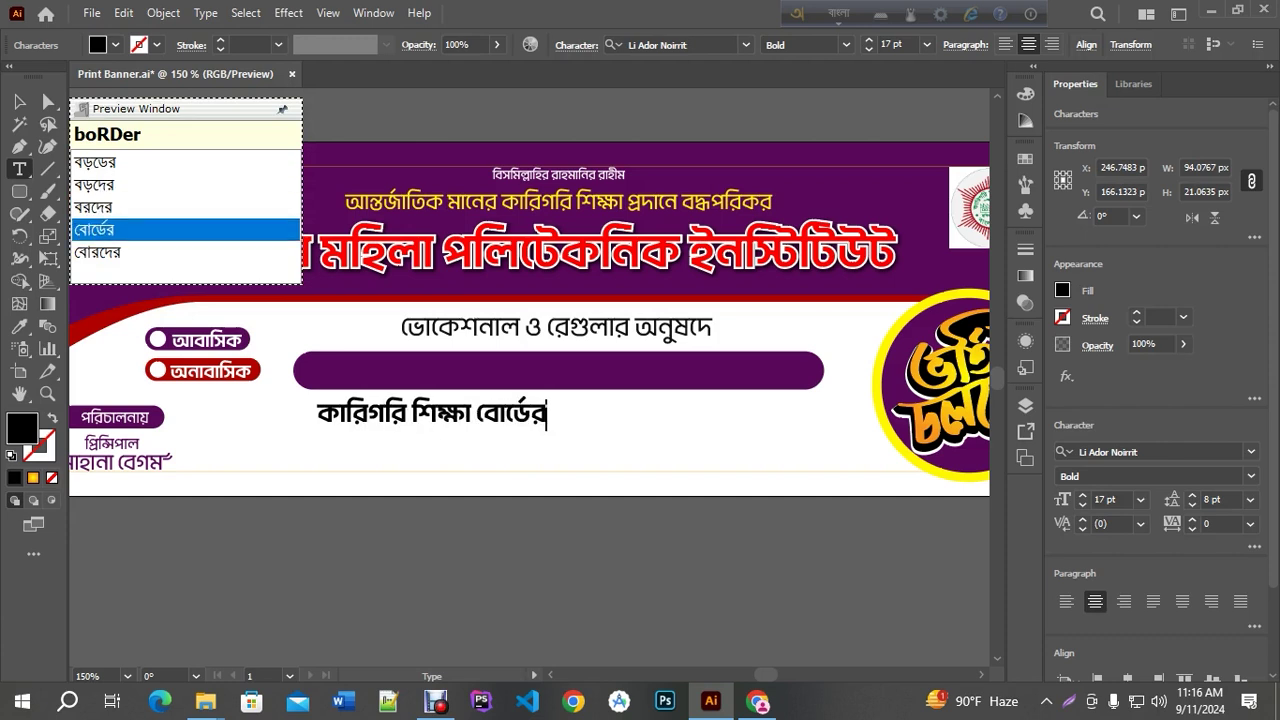
key(space)
text(odhinI)
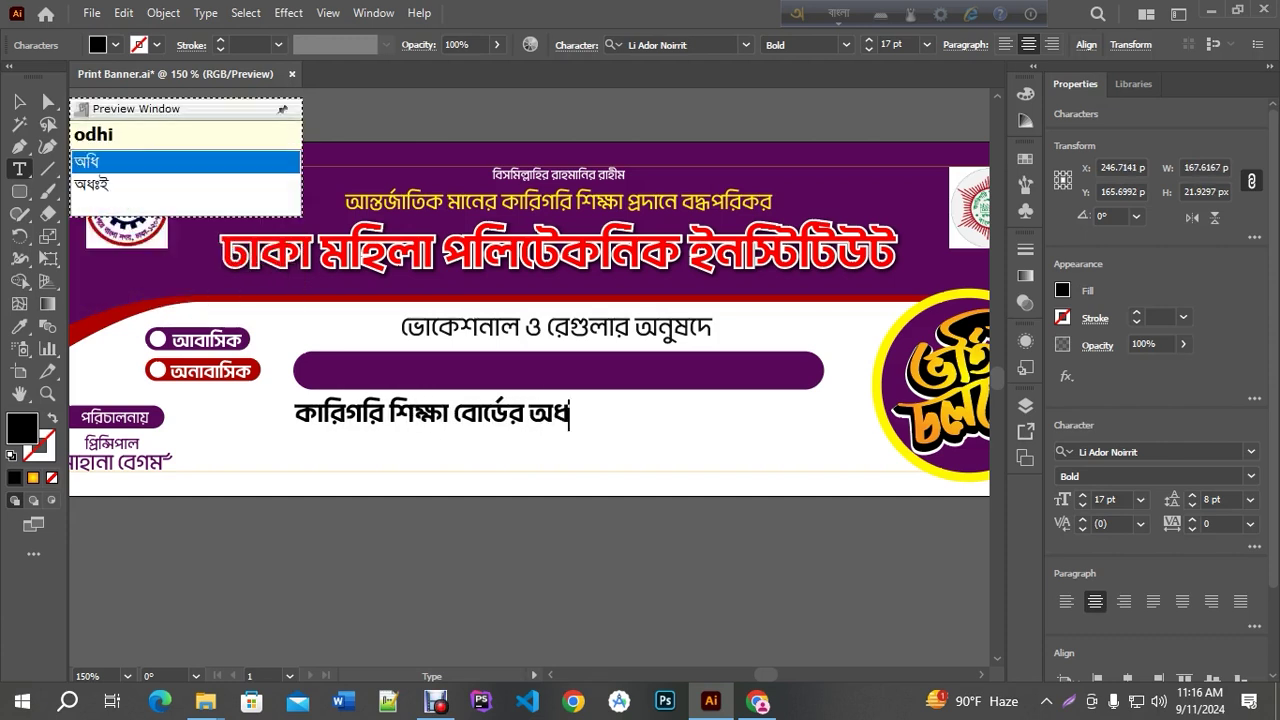
key(BackSpace)
key(BackSpace)
key(BackSpace)
text(Ine)
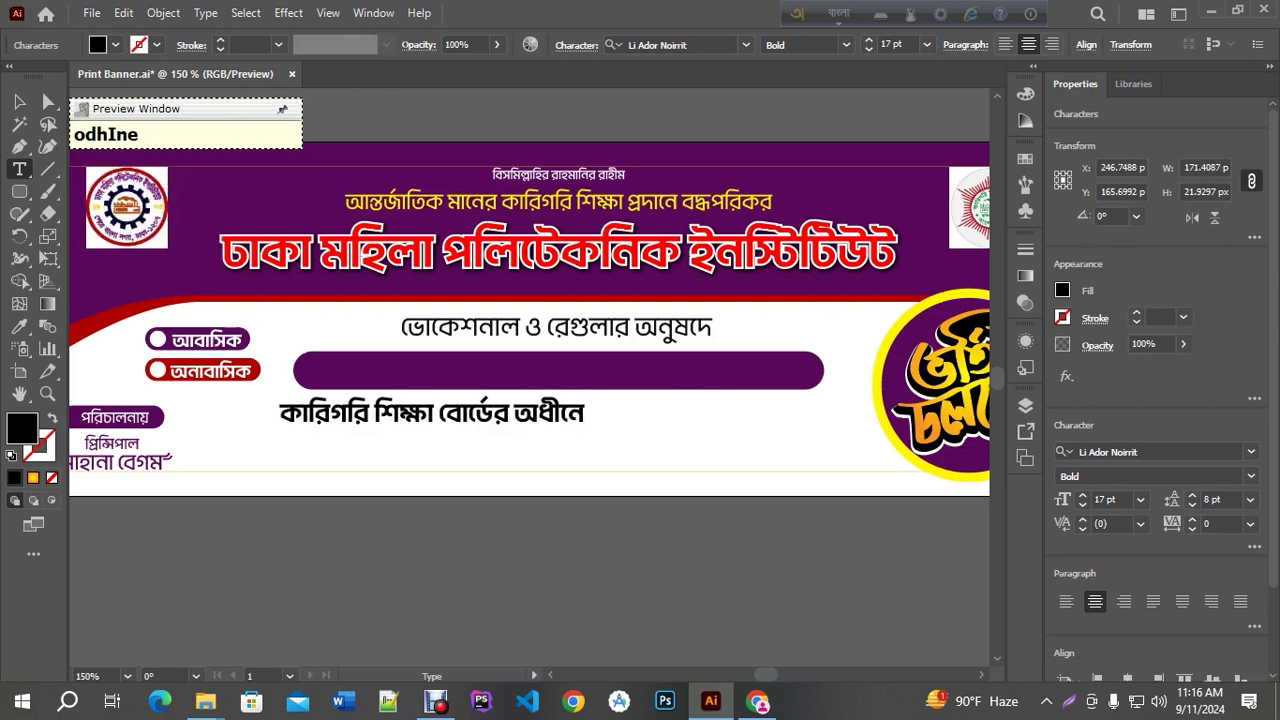
key(space)
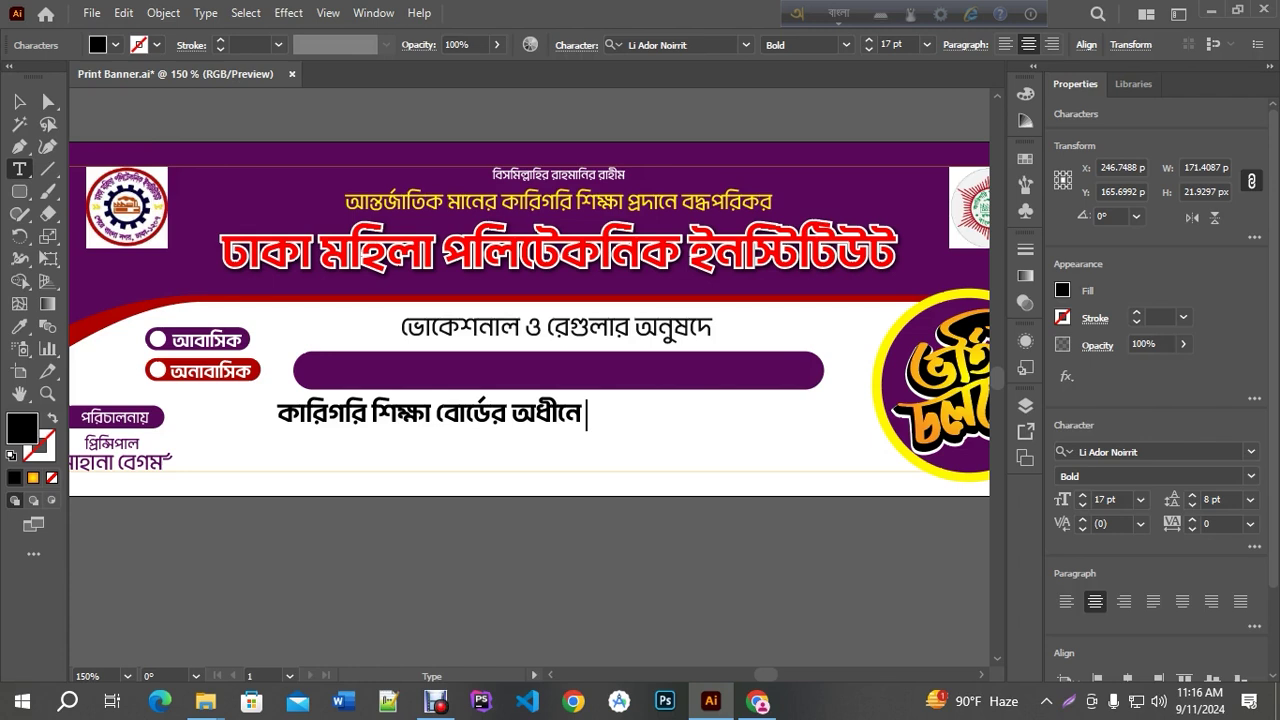
Append '( রেজিঃ -' to the line, removing the stray characters
text(-)
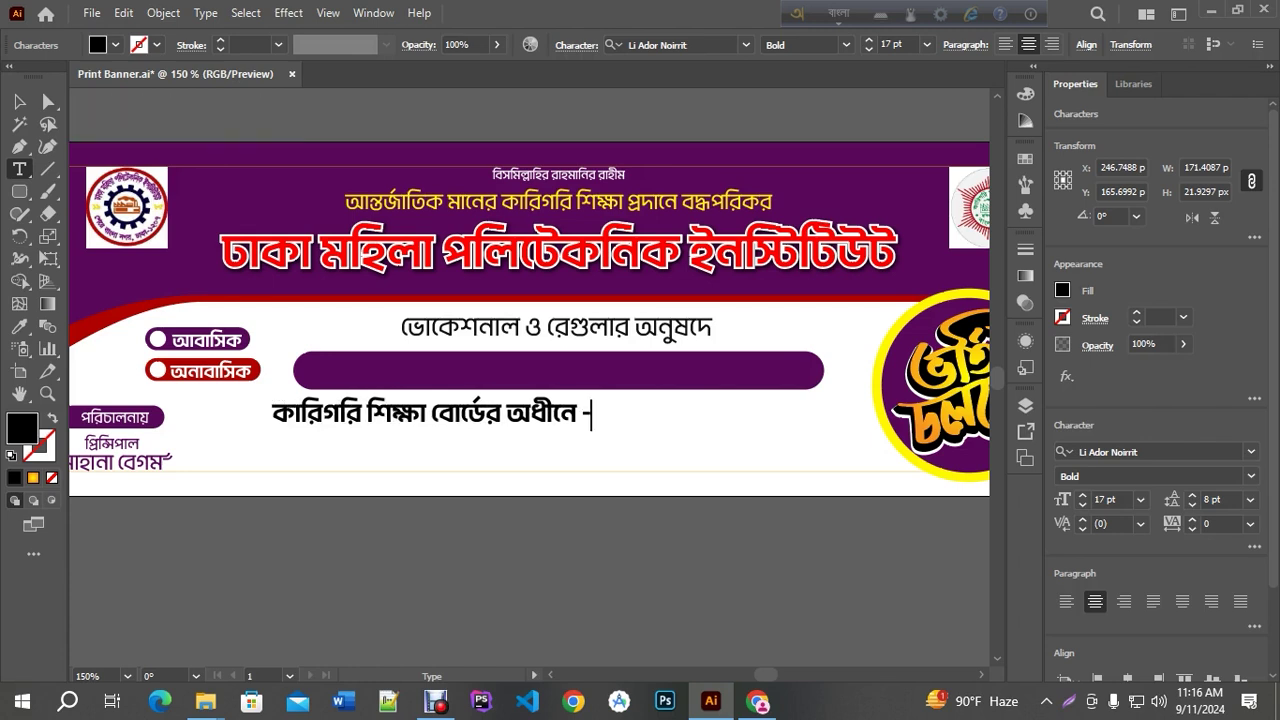
key(BackSpace)
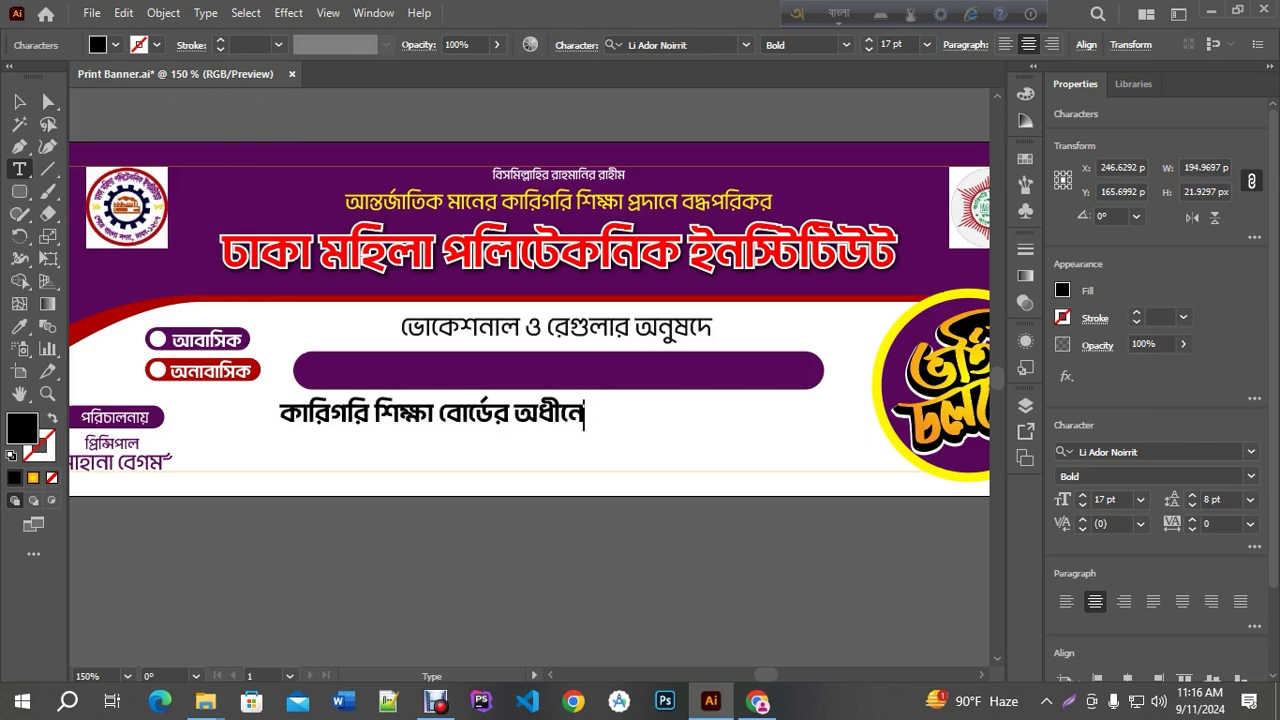
key(BackSpace)
text(()
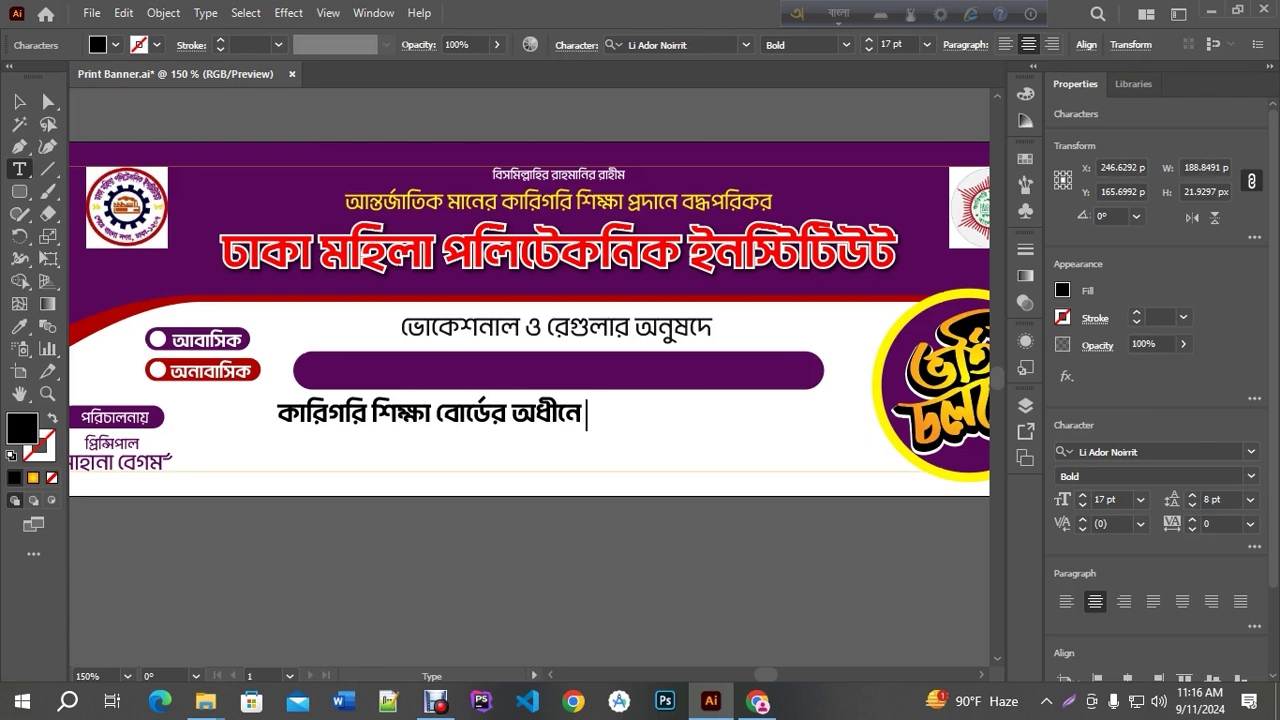
text( reji)
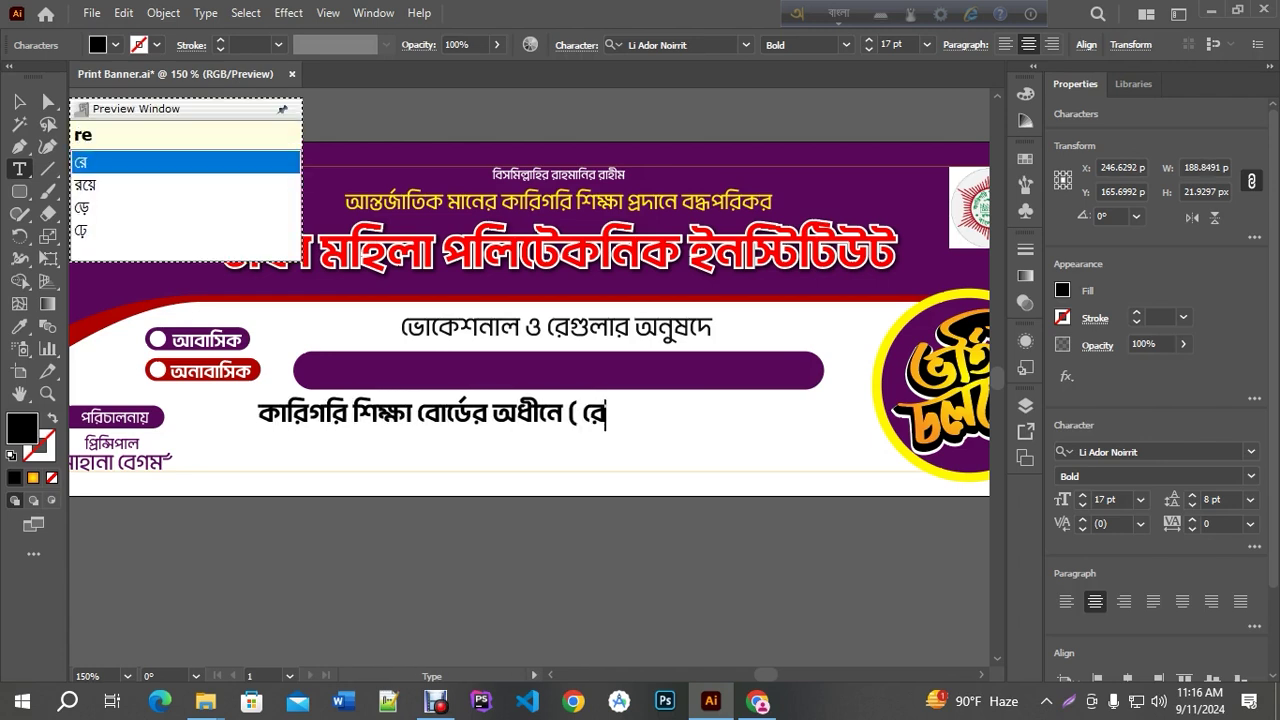
text(: )
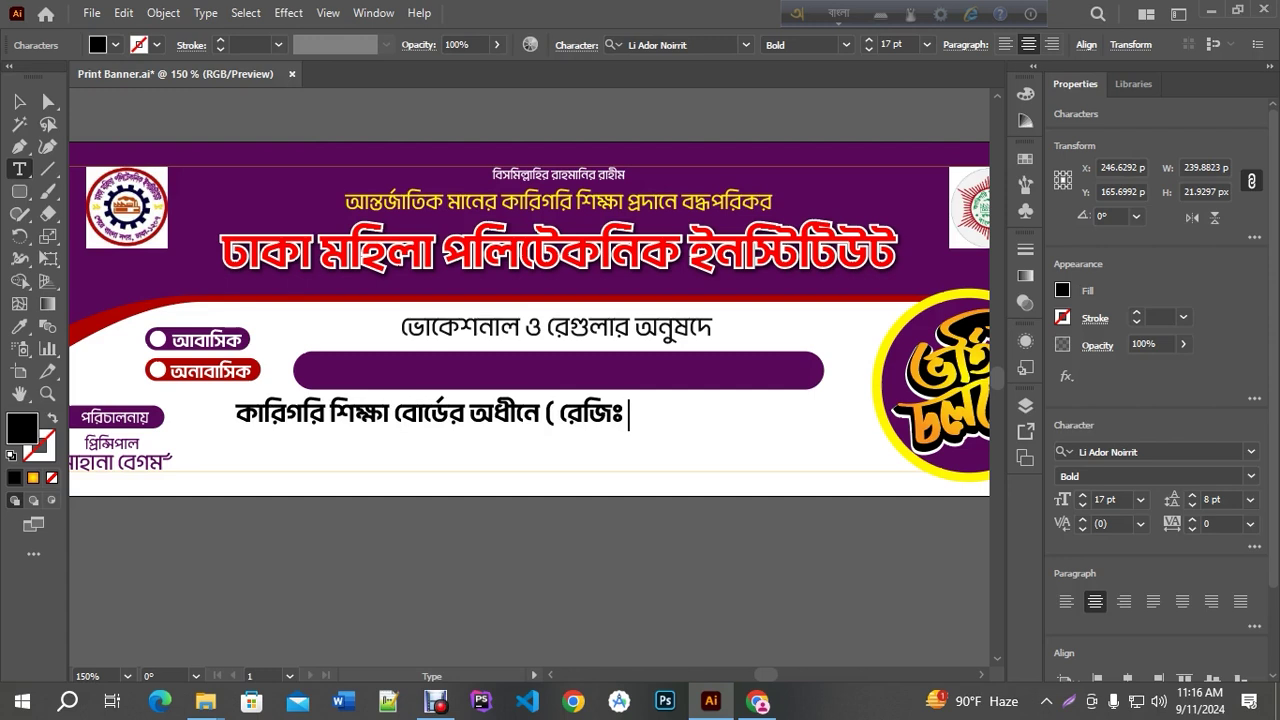
text(no:)
key(BackSpace)
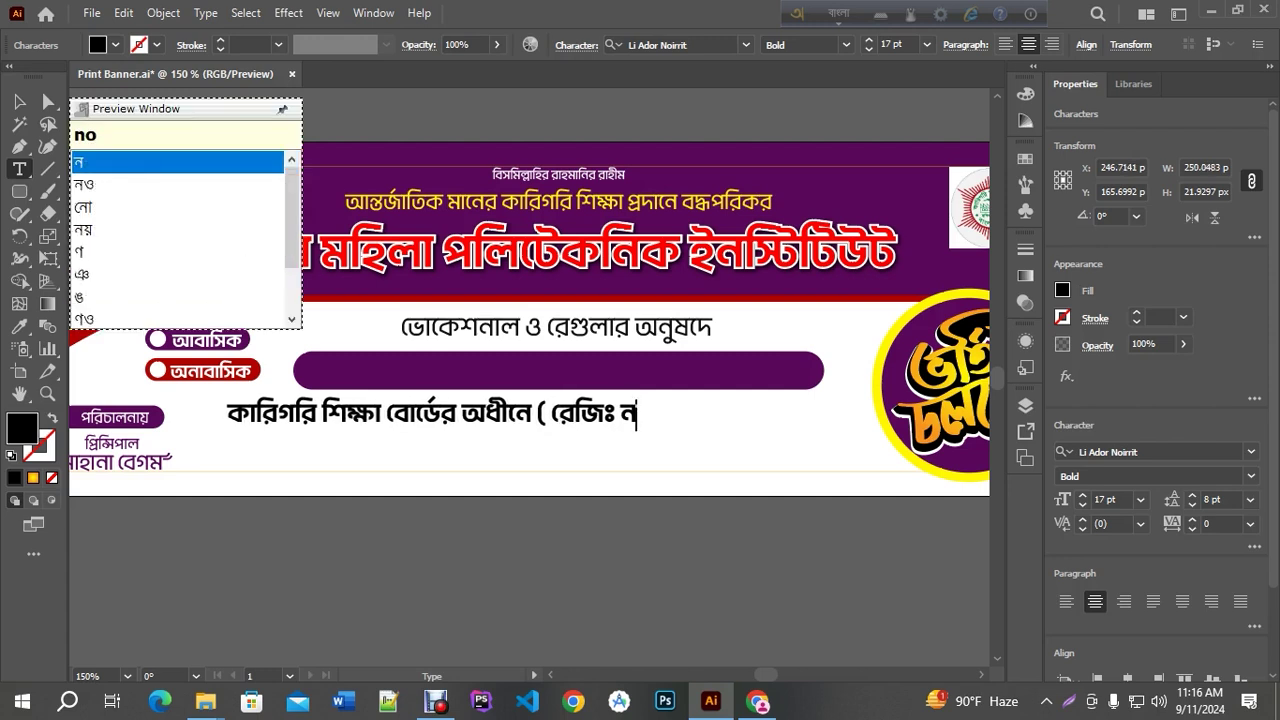
key(BackSpace)
key(BackSpace)
text(-)
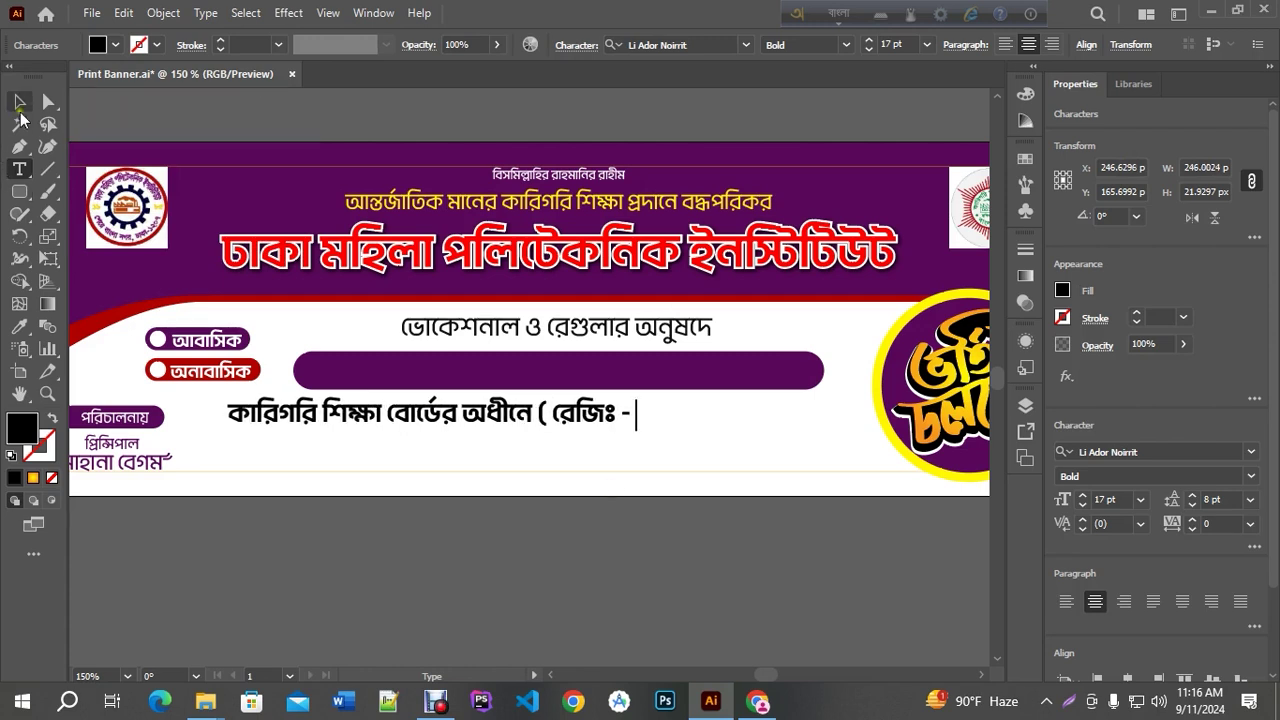
click(19, 101)
click(757, 702)
Step back through Chrome's earlier results to the ador noirrit font page, then minimise the browser
scroll(418, 152, up, 1)
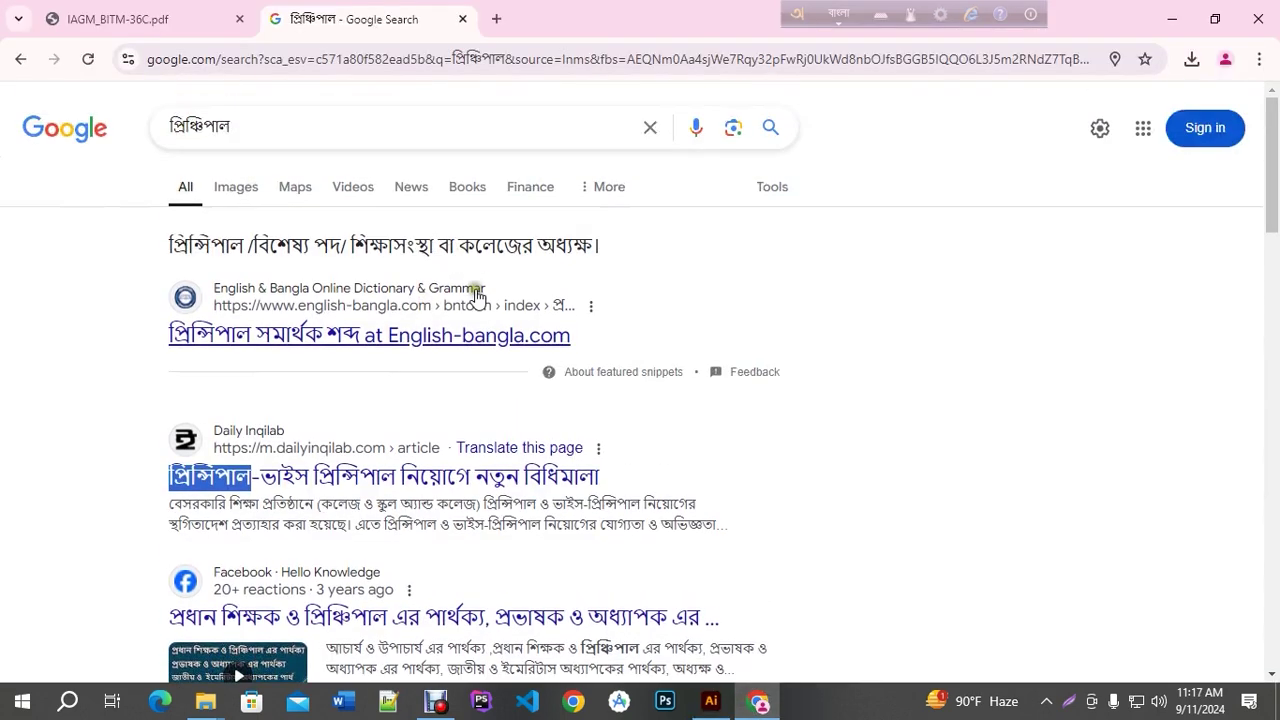
click(22, 60)
click(22, 60)
click(29, 68)
click(29, 68)
click(29, 68)
click(22, 60)
click(22, 60)
click(22, 60)
click(29, 68)
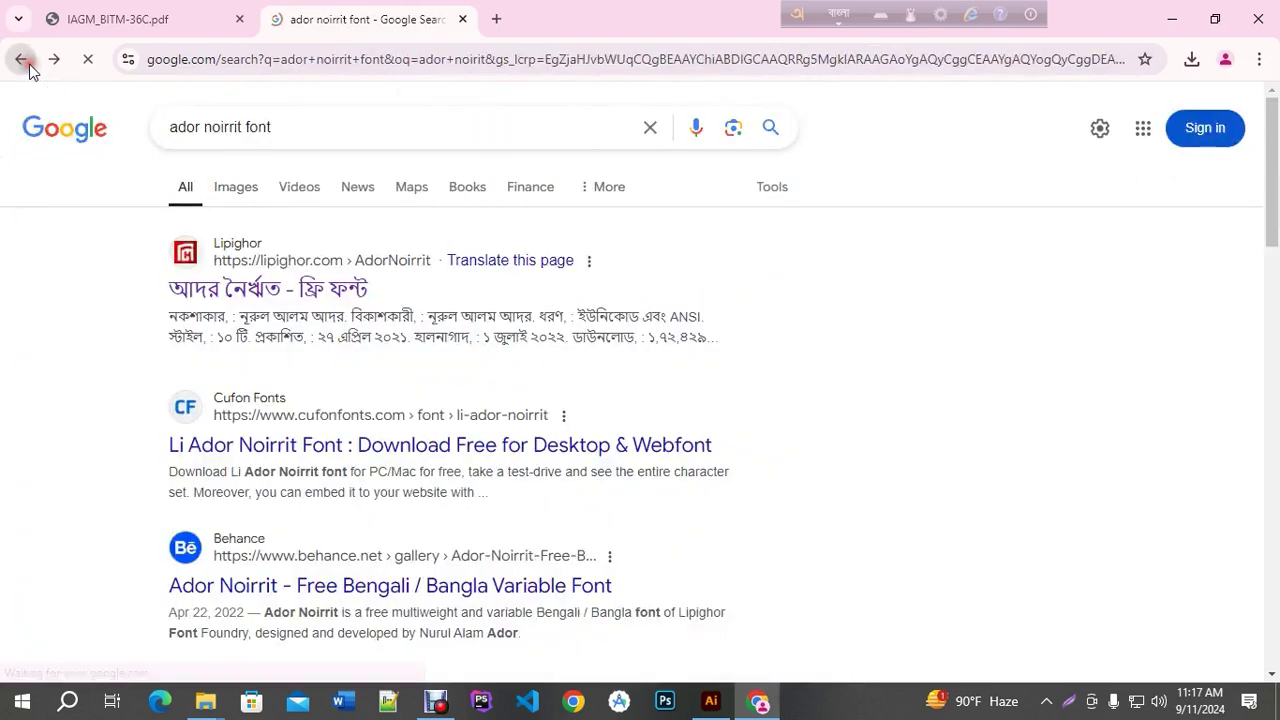
click(758, 701)
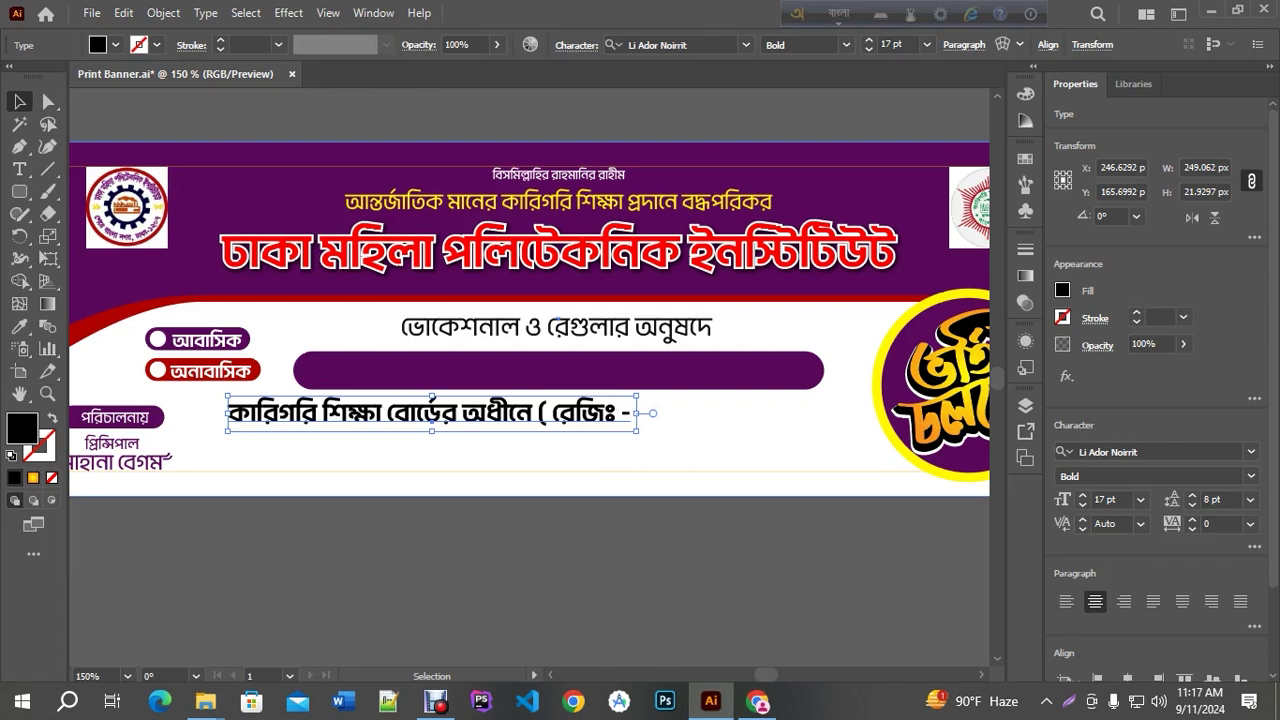
Append the registration number and closing bracket to the end of the line
double_click(624, 414)
key(ctrl+a)
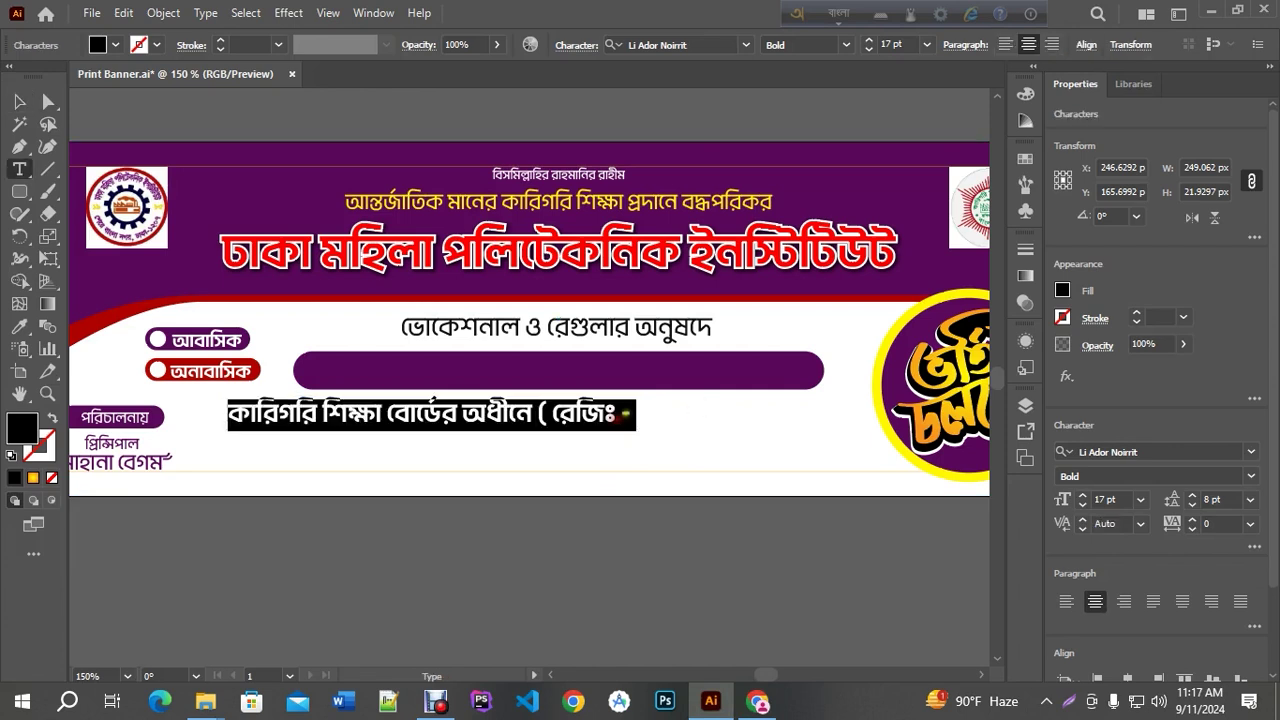
key(End)
text(১৩)
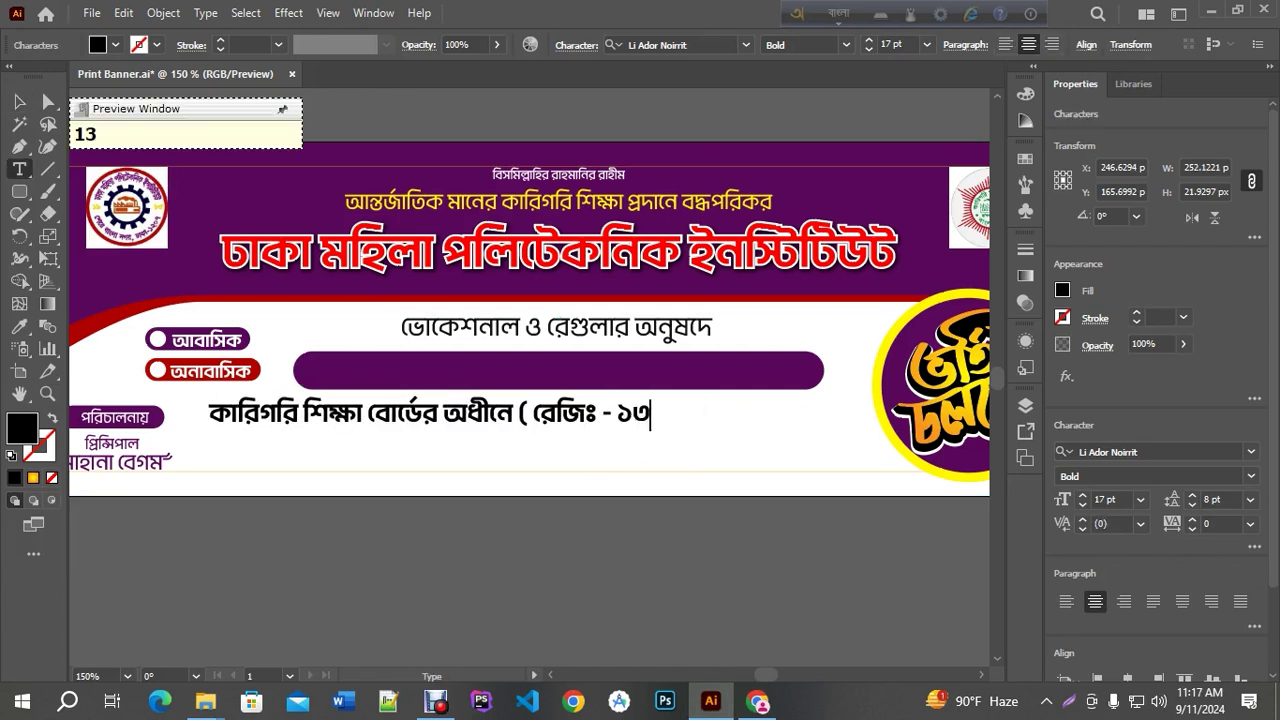
text(৭০)
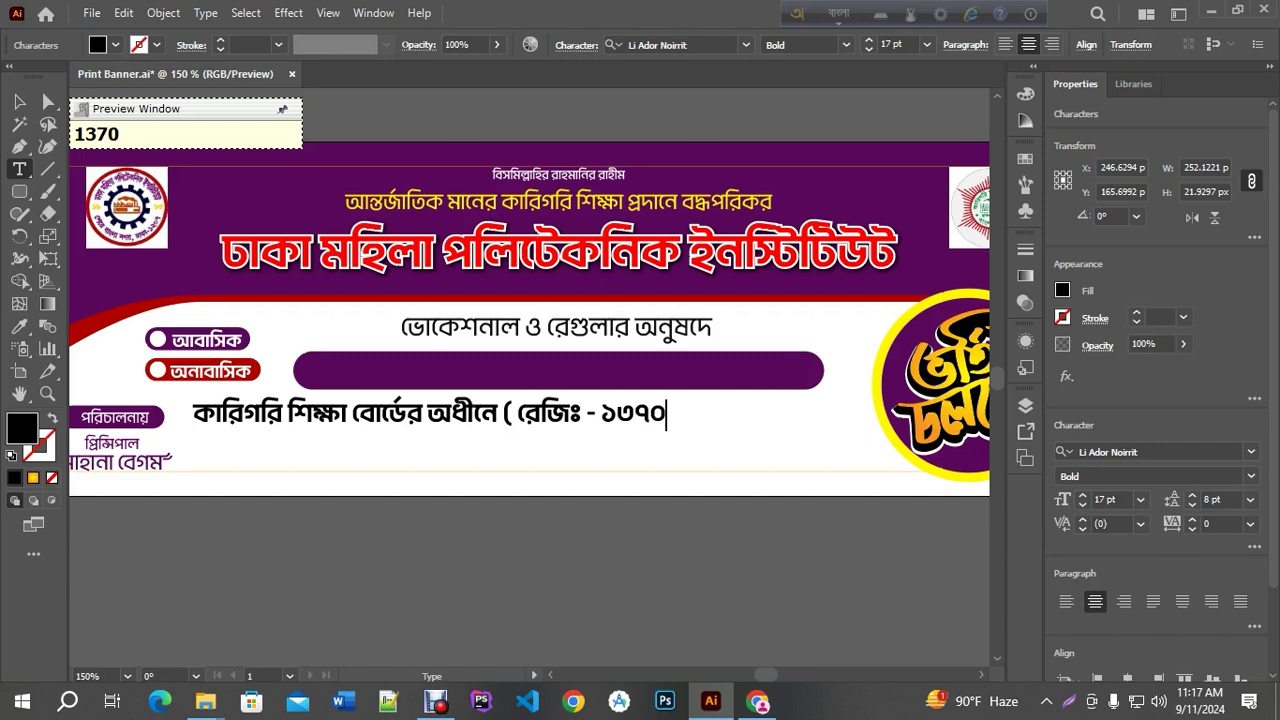
text(৪)
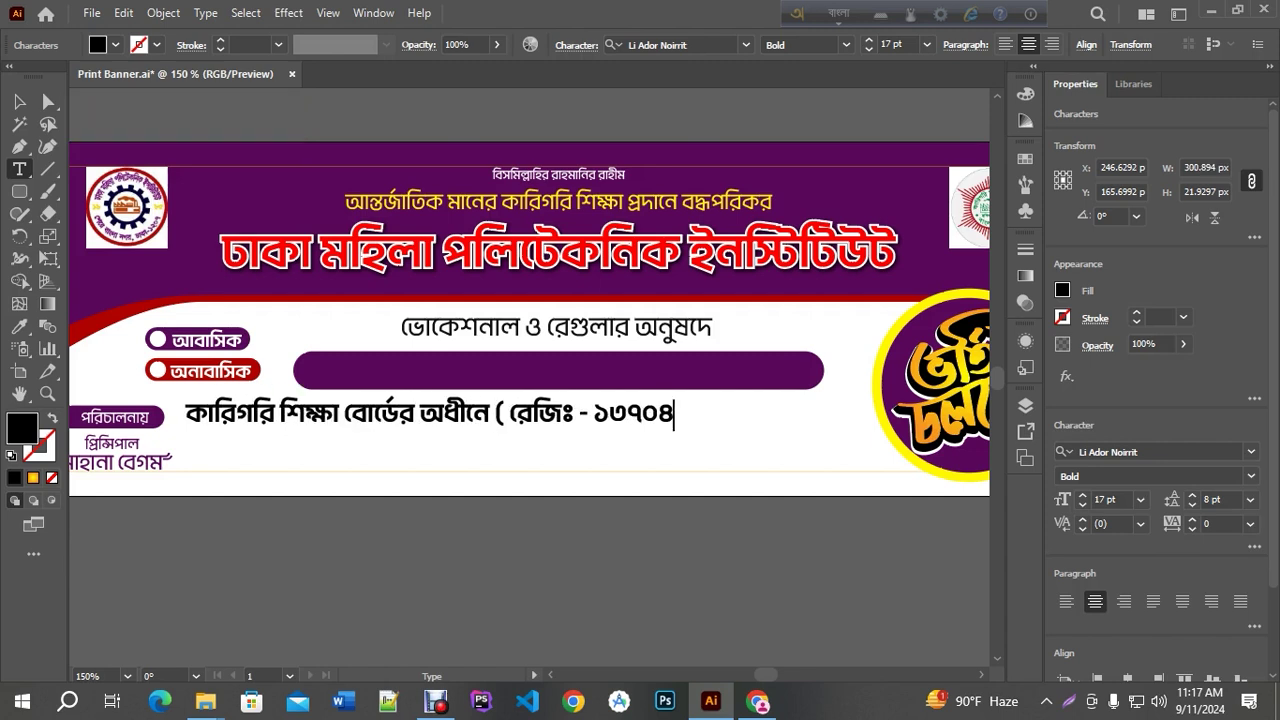
text())
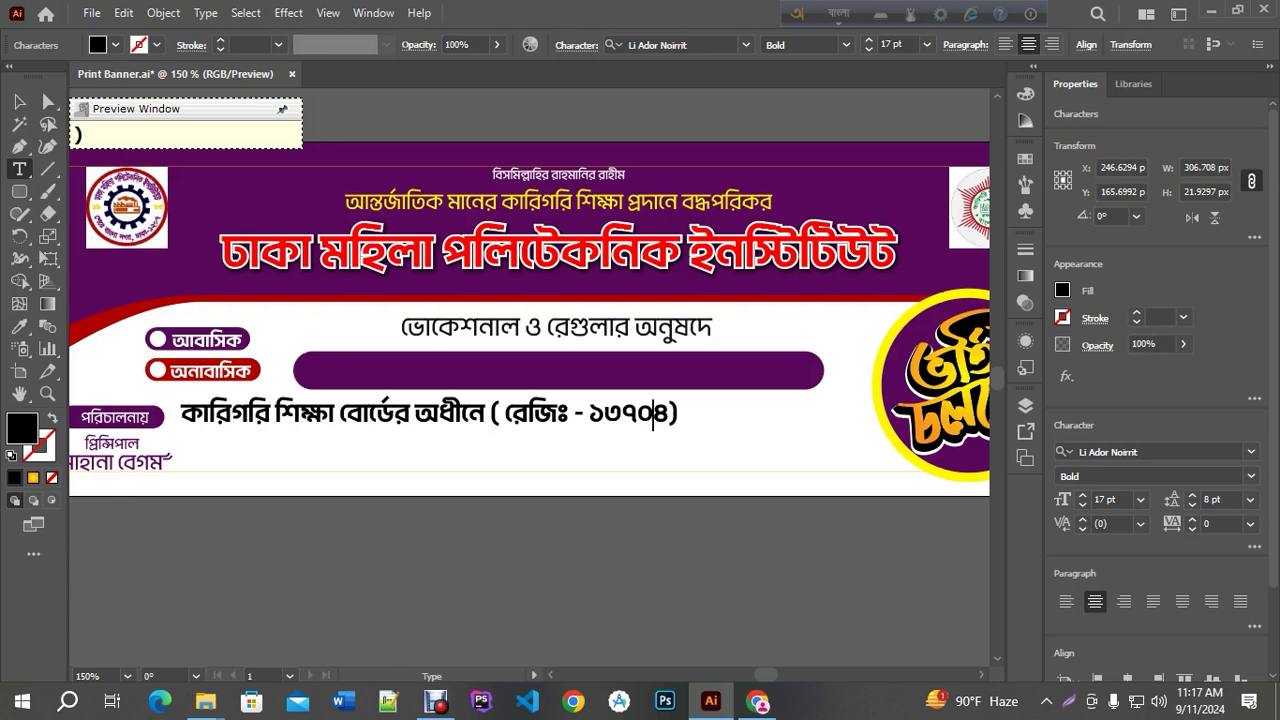
text(০)
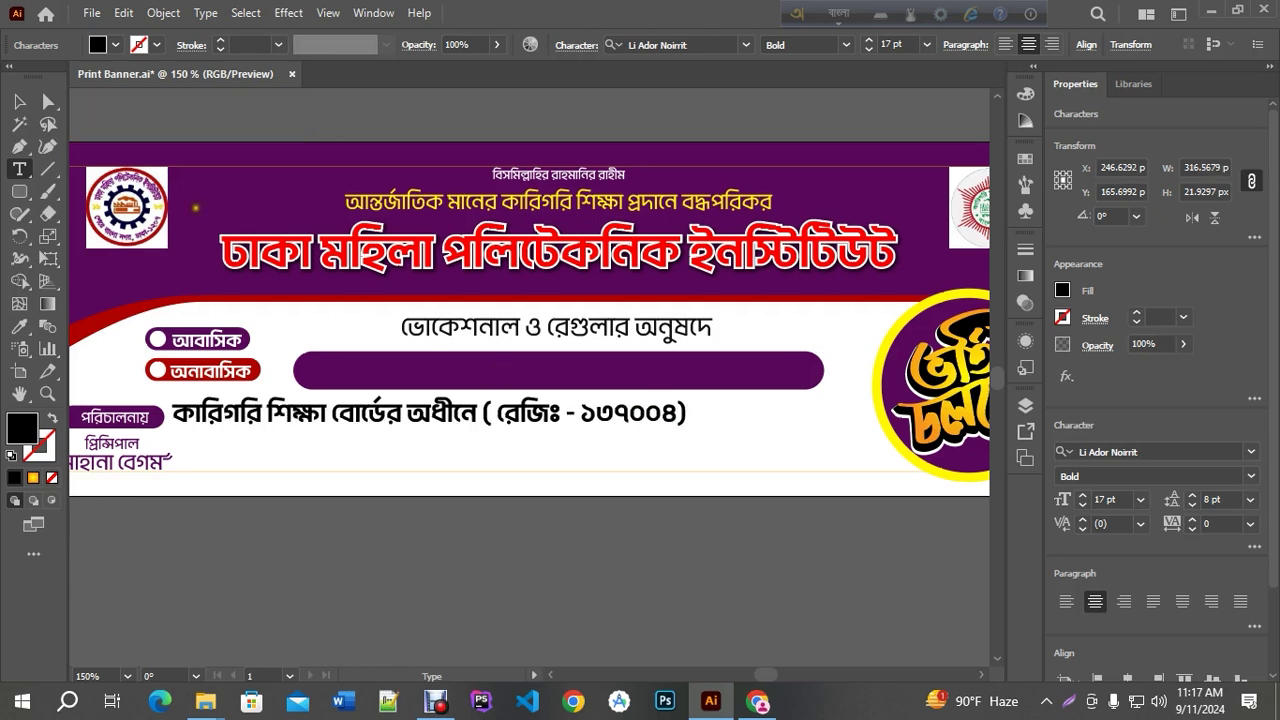
click(19, 101)
Centre the registration line horizontally on the artboard and move it up onto the purple bar
click(704, 577)
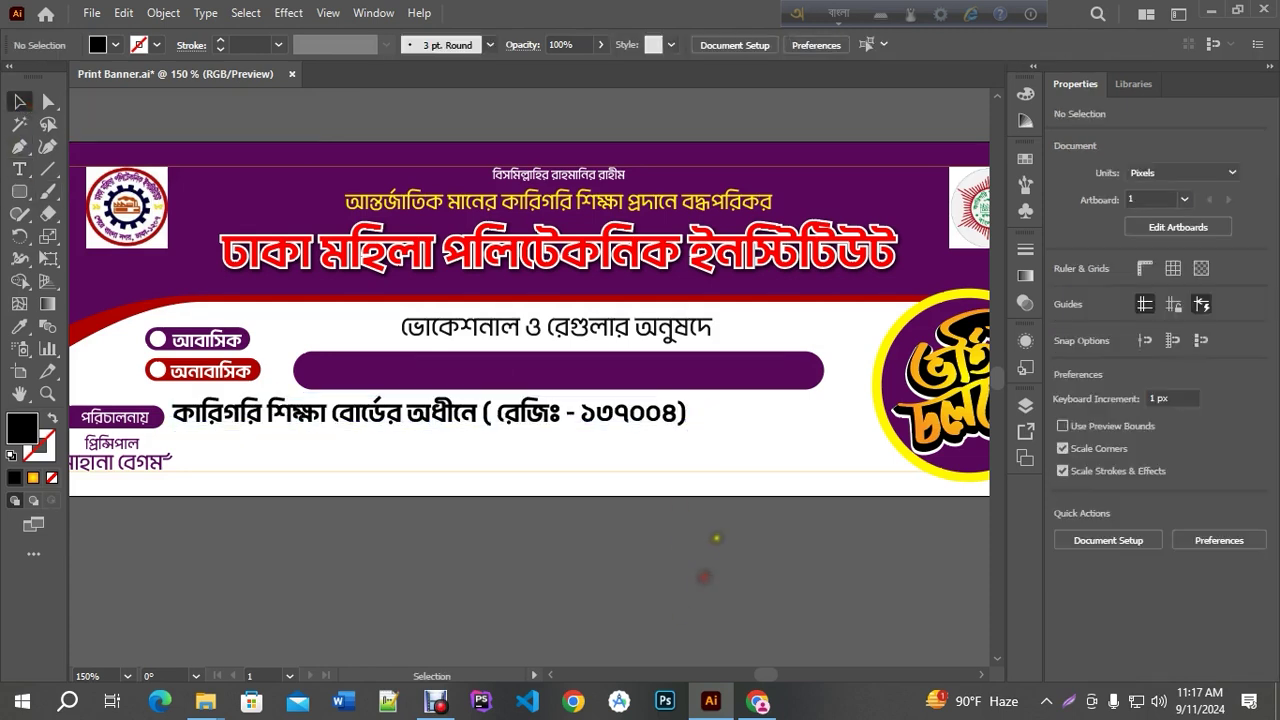
scroll(671, 505, down, 2)
scroll(637, 531, up, 1)
click(586, 420)
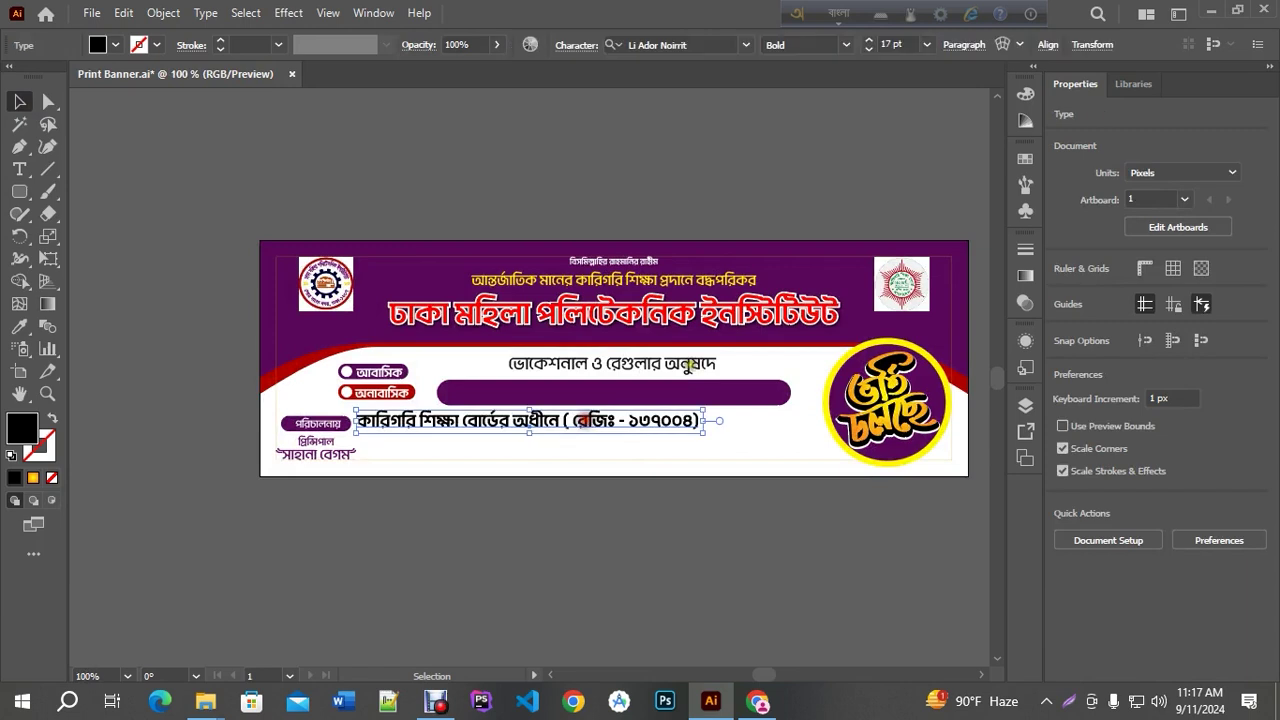
click(1047, 44)
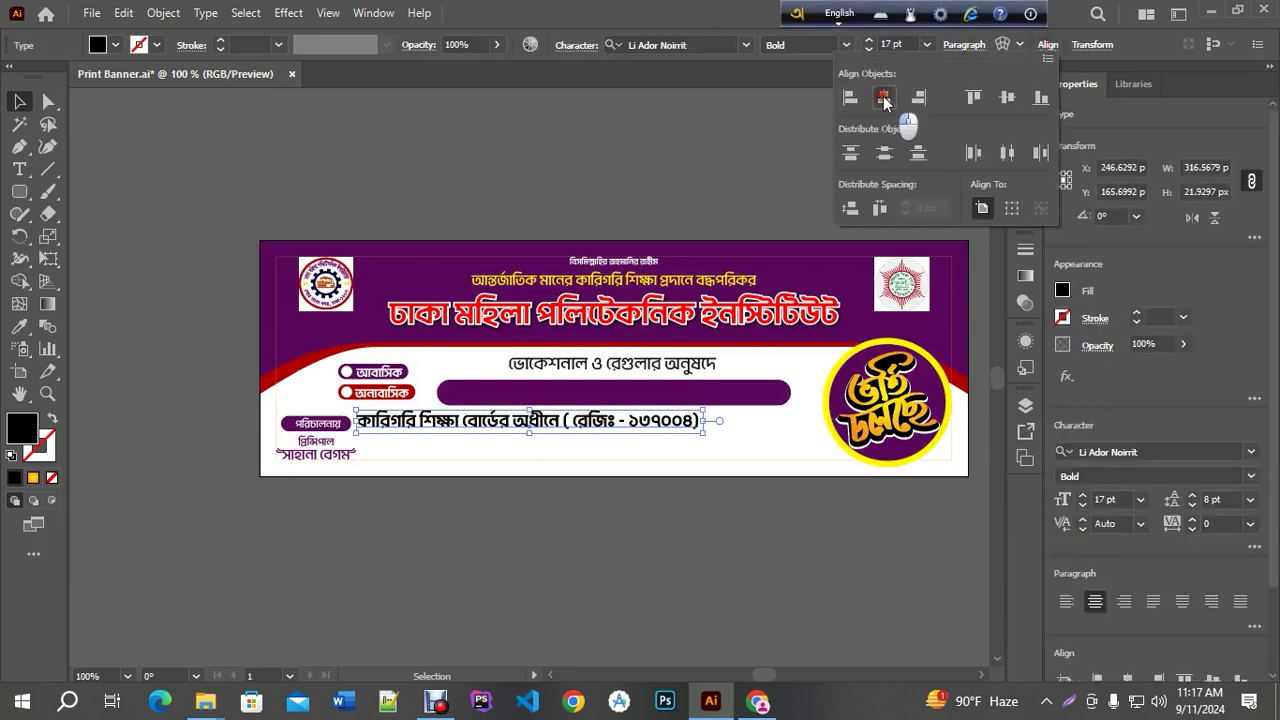
click(884, 97)
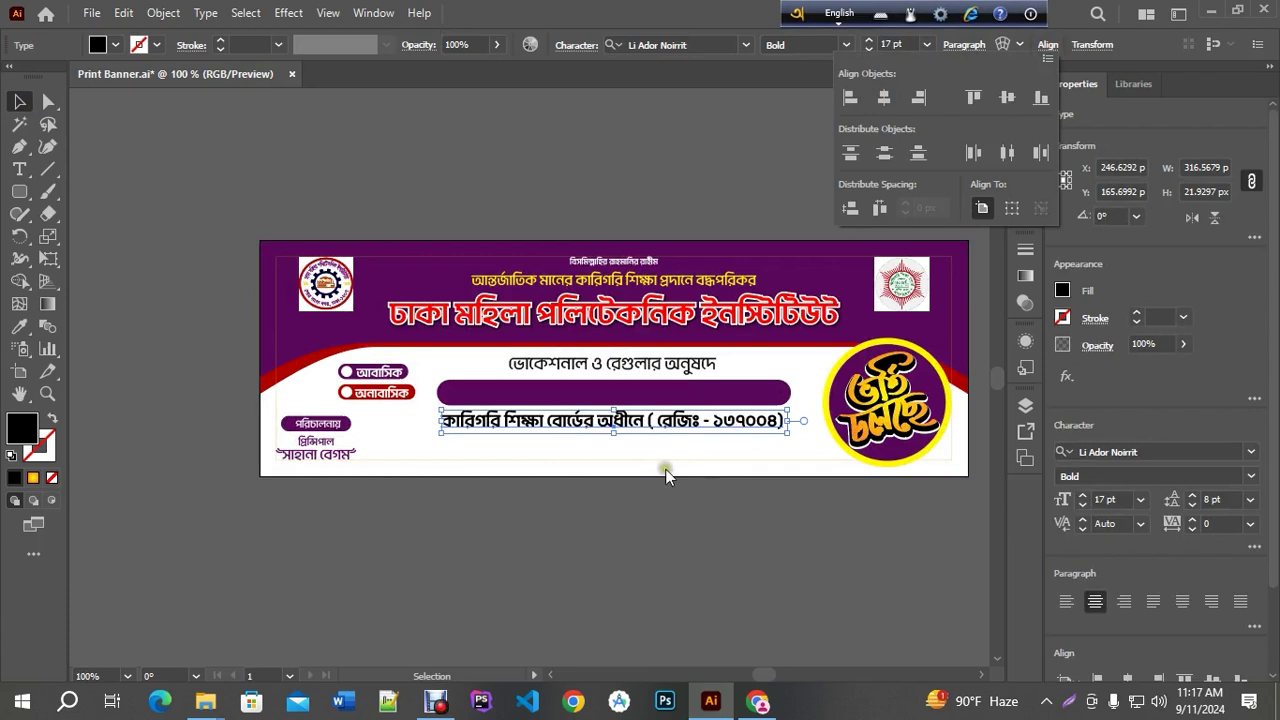
key(F12)
click(678, 527)
scroll(702, 406, up, 2)
scroll(766, 501, down, 2)
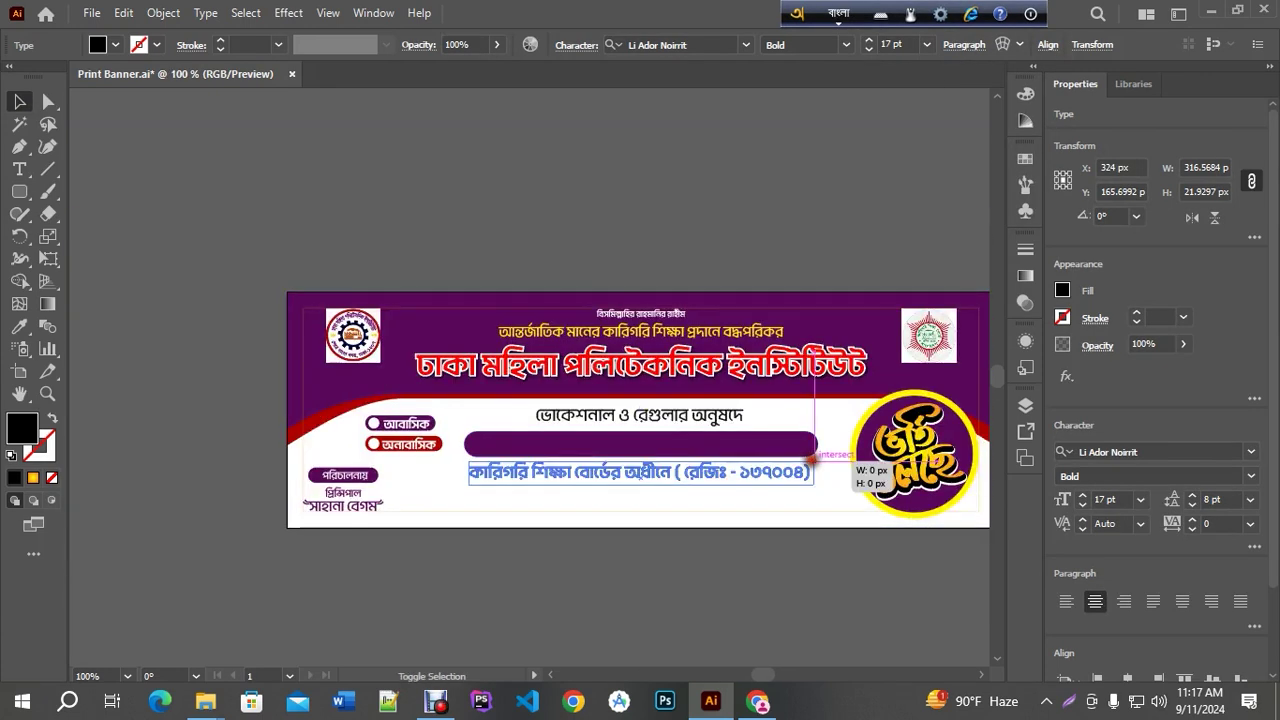
drag(808, 455, 742, 413)
scroll(708, 491, up, 2)
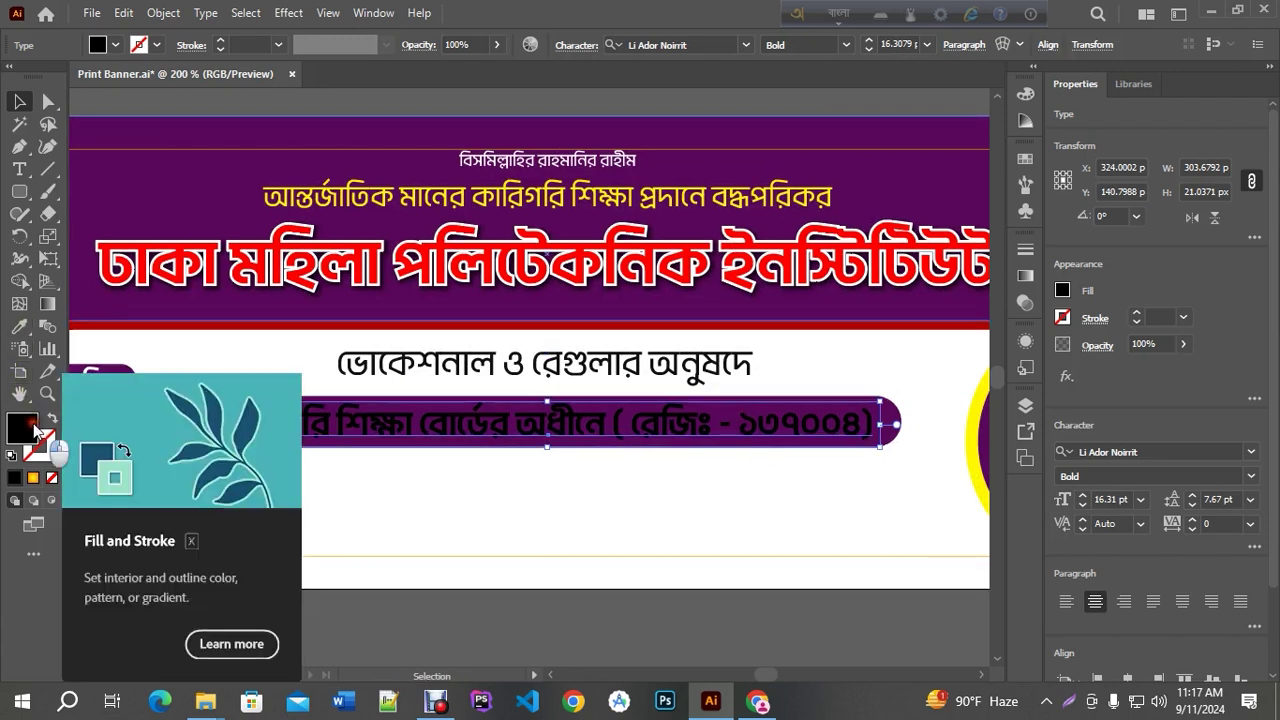
Recolour the registration text yellow, sampled from the sub-heading
double_click(28, 426)
drag(837, 260, 826, 173)
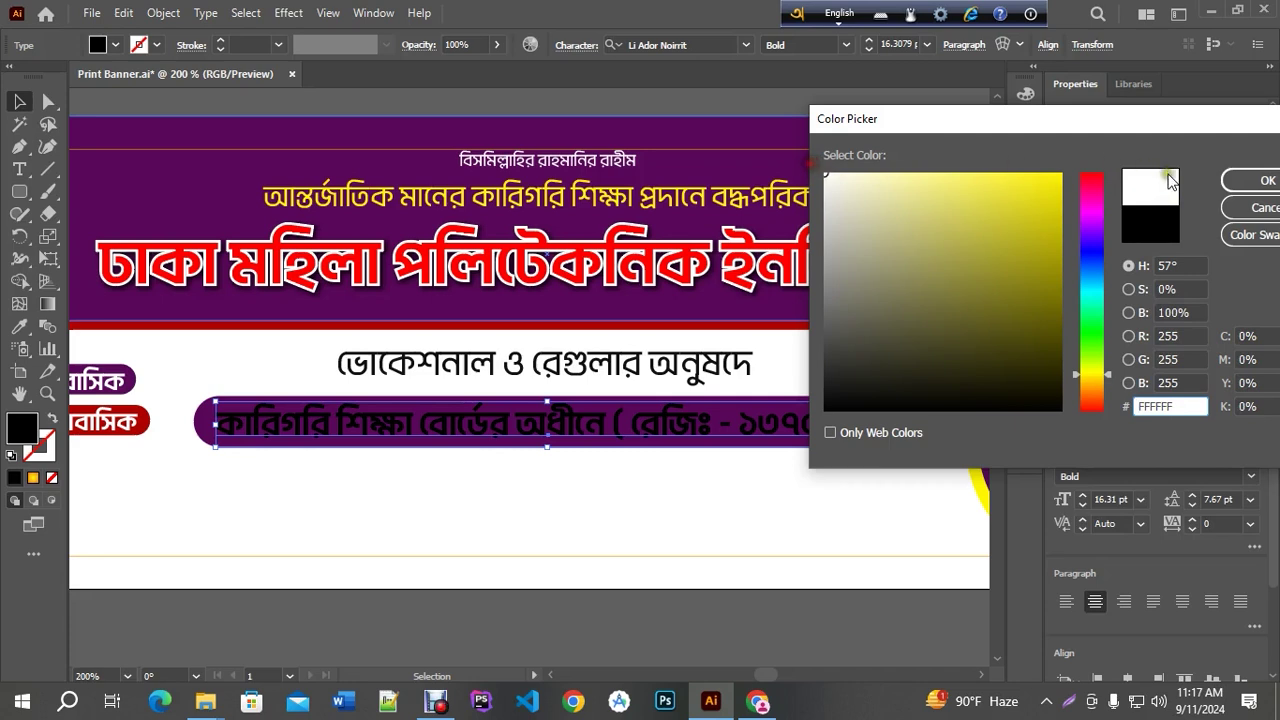
click(1228, 181)
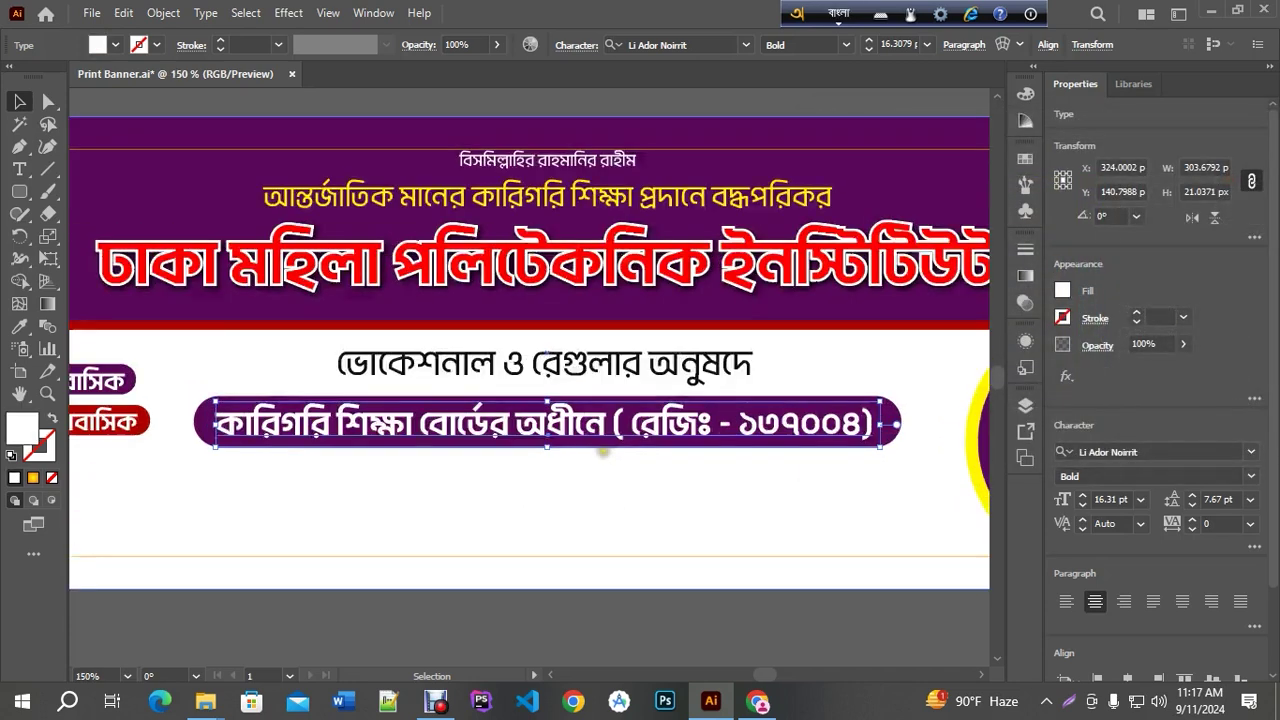
key(ctrl+minus)
click(19, 326)
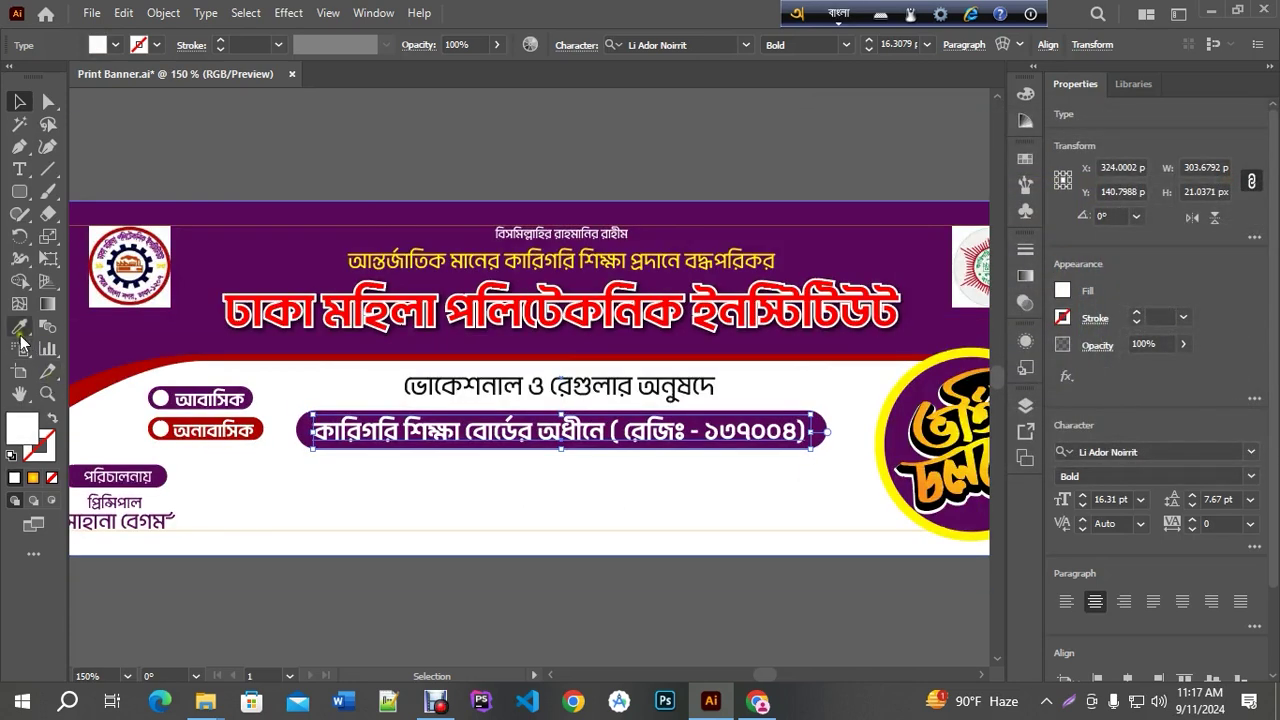
click(409, 258)
Change the registration text's font style to Regular
key(v)
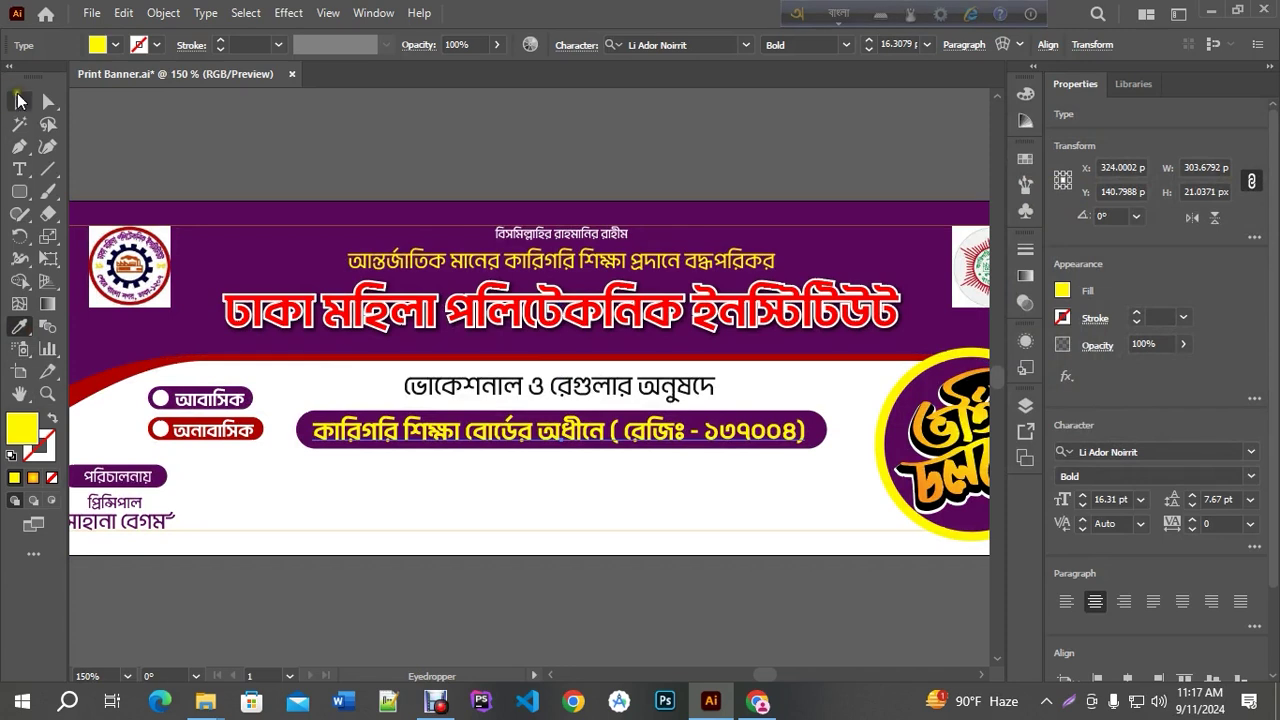
click(835, 45)
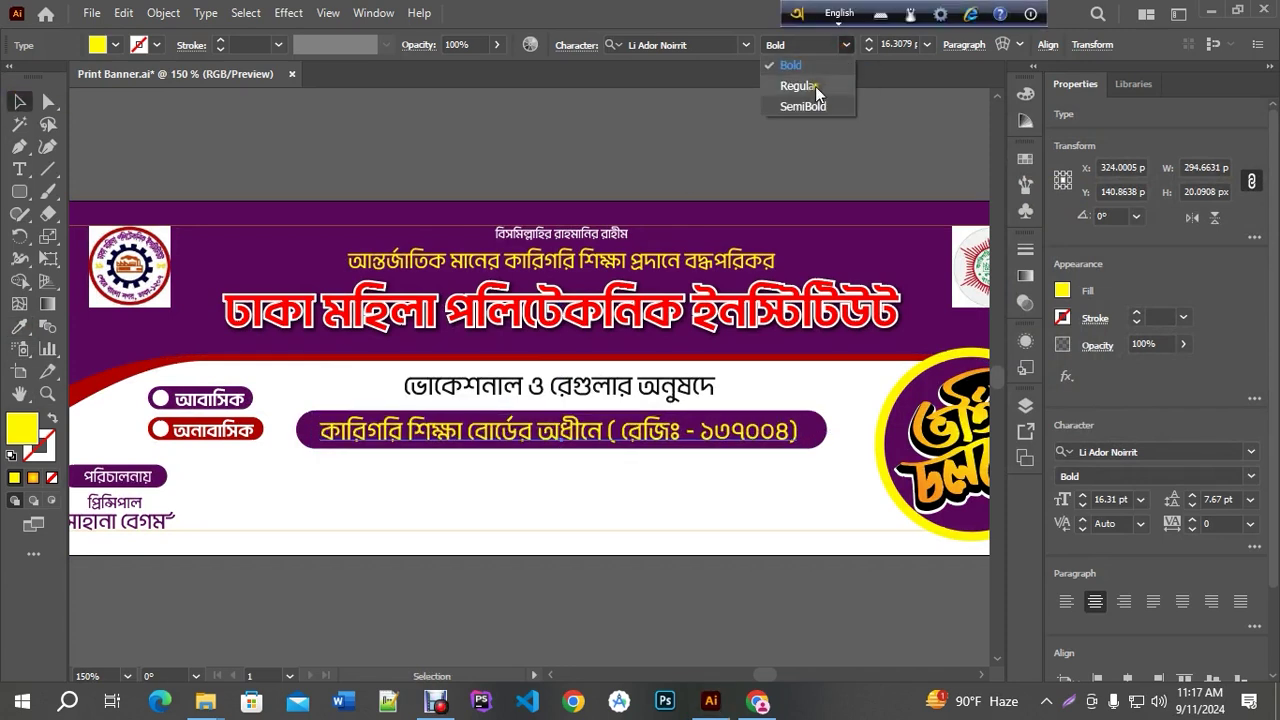
click(815, 86)
click(673, 543)
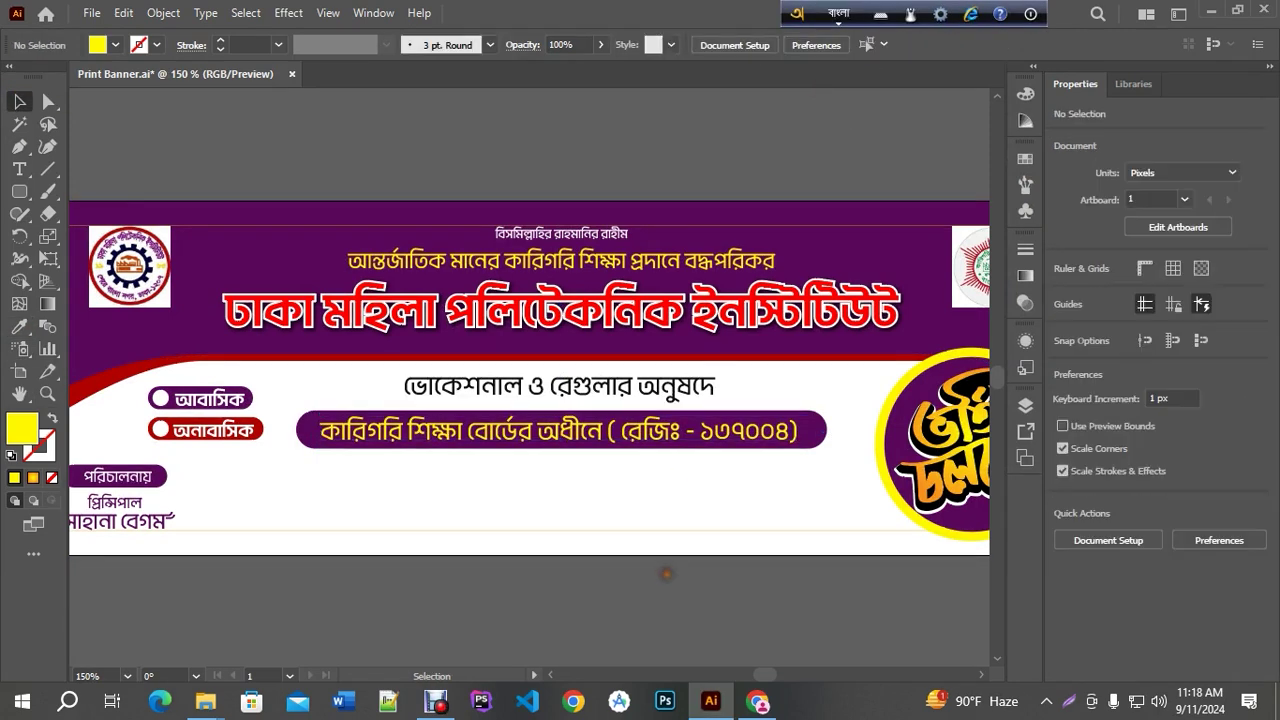
key(ctrl+plus)
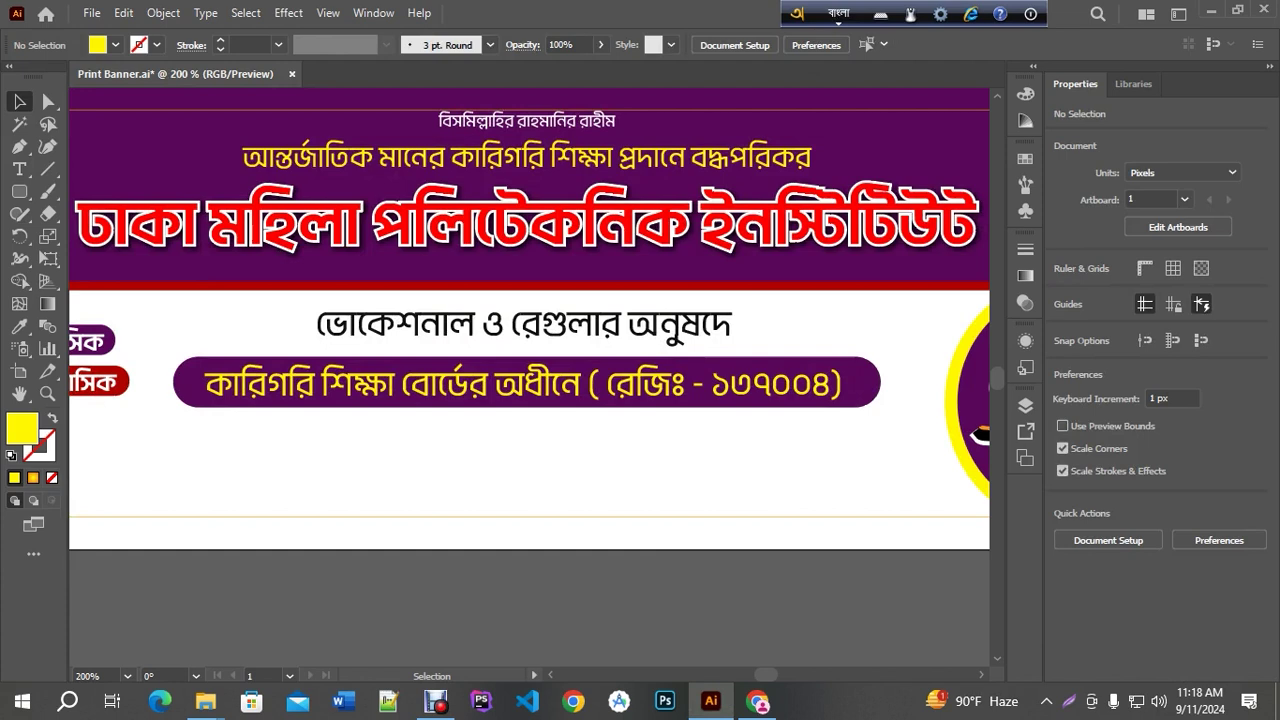
click(590, 328)
Scale the ভোকেশনাল ও রেগুলার অনুষদে heading up to about 21 pt and make it SemiBold
drag(737, 305, 792, 299)
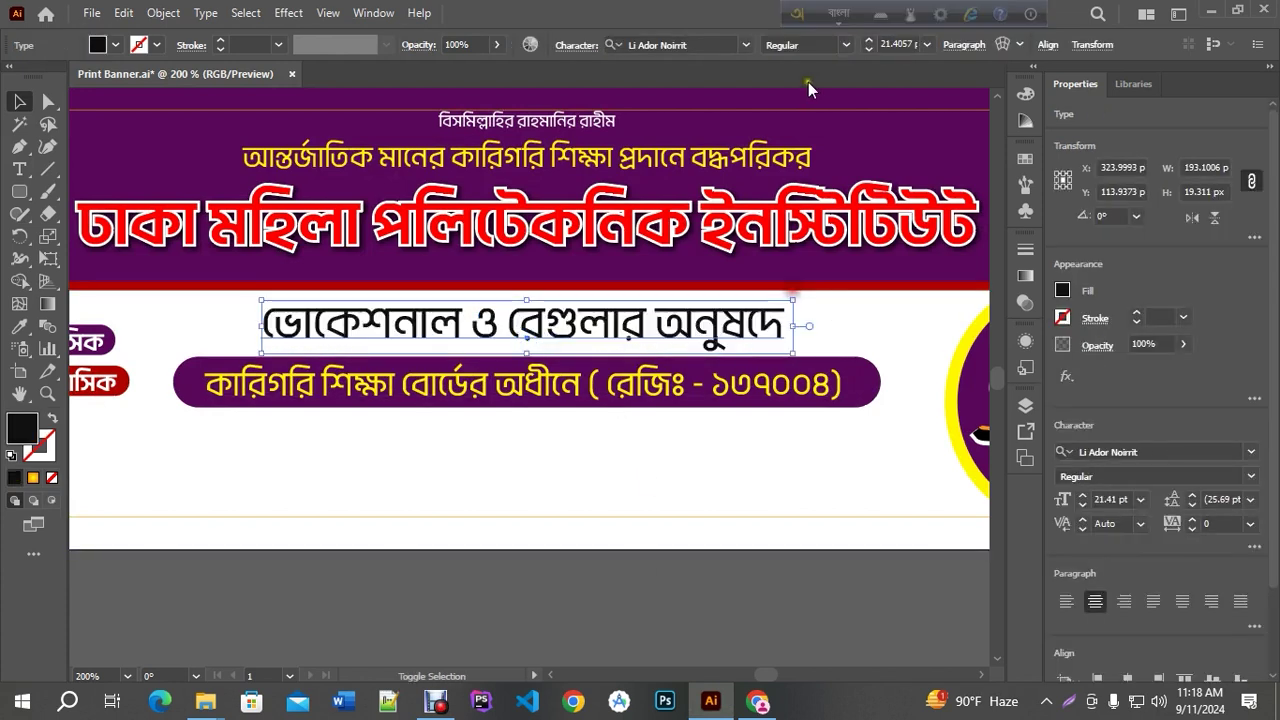
click(806, 44)
click(803, 104)
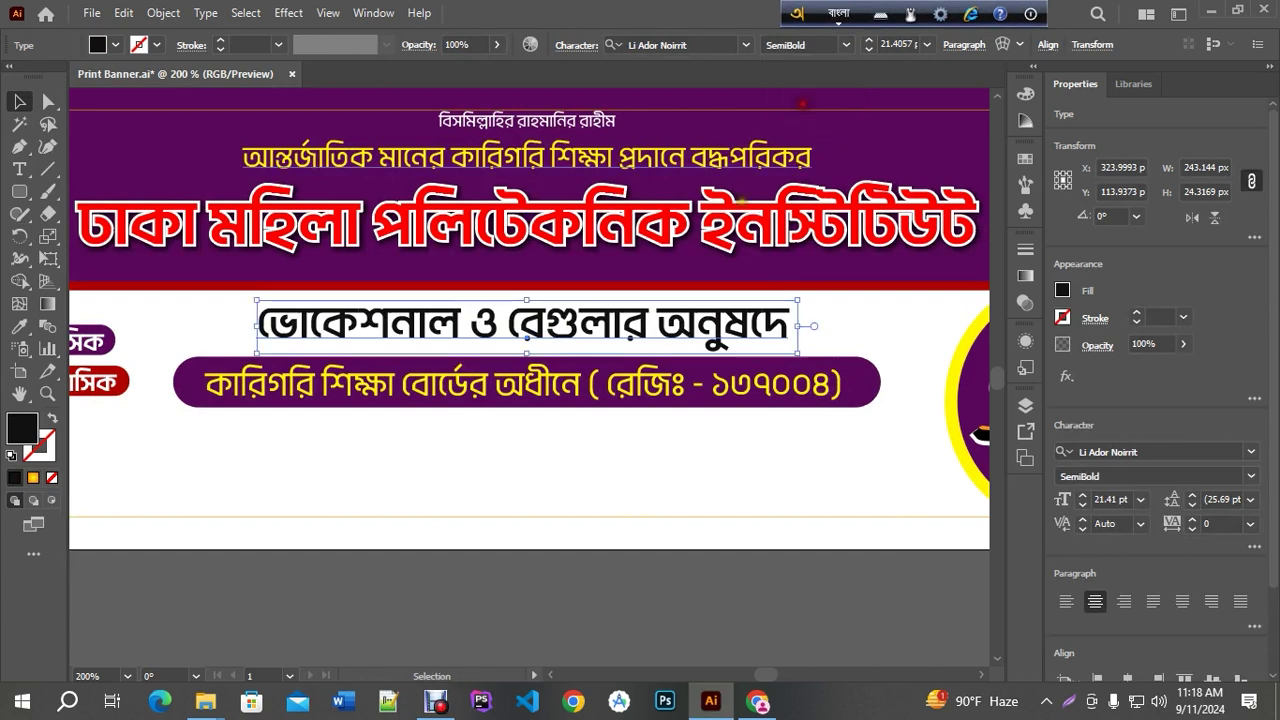
key(ctrl+equal)
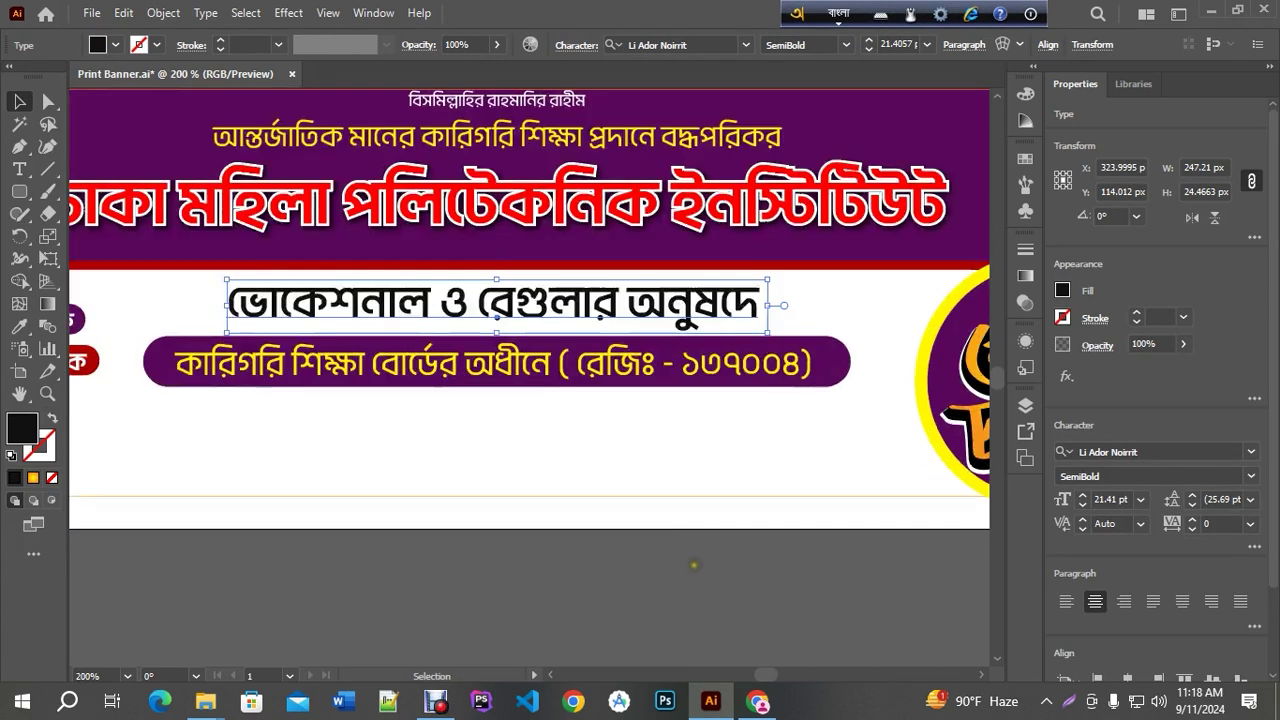
Select the purple rounded bar behind the yellow registration text
click(777, 420)
click(736, 365)
click(745, 362)
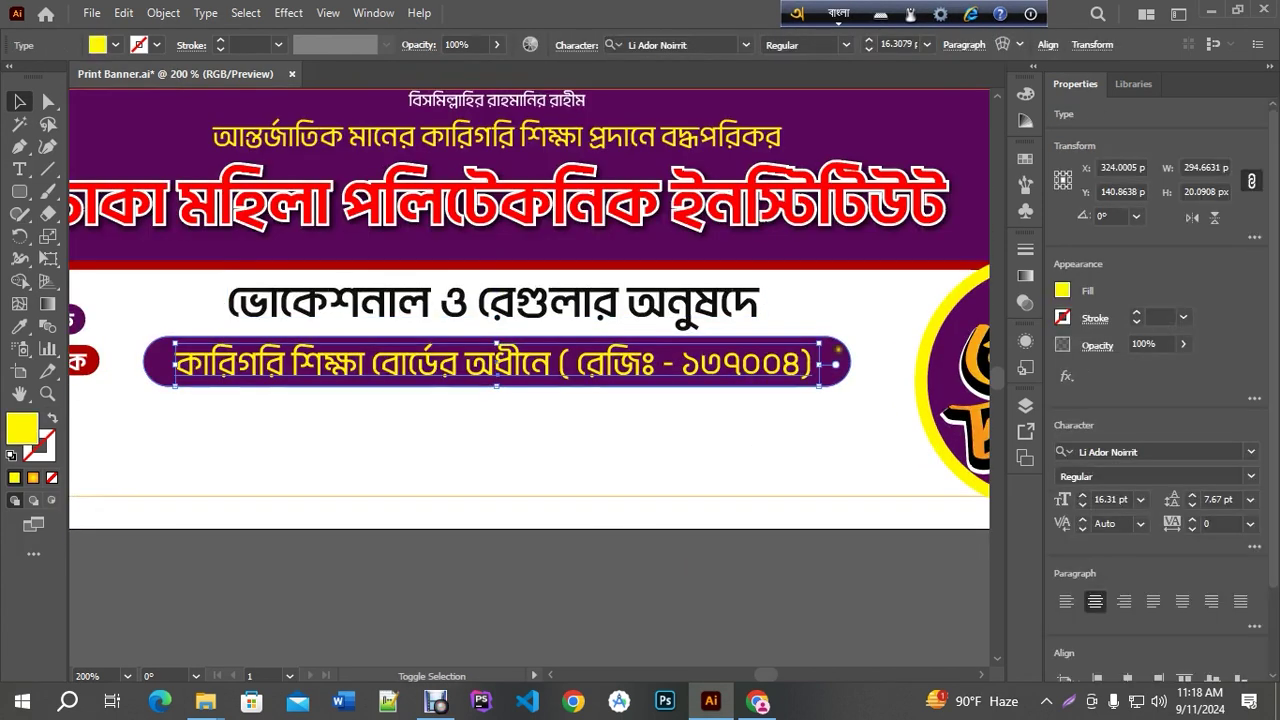
shift+click(750, 360)
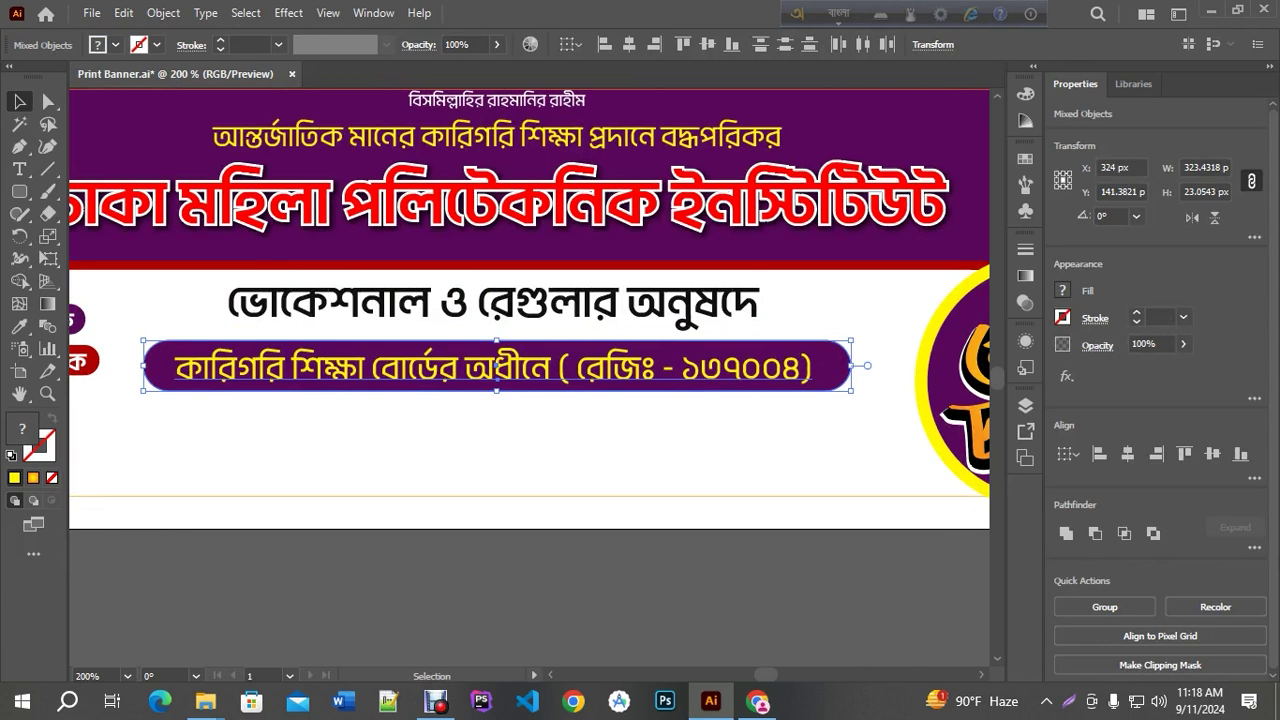
click(610, 543)
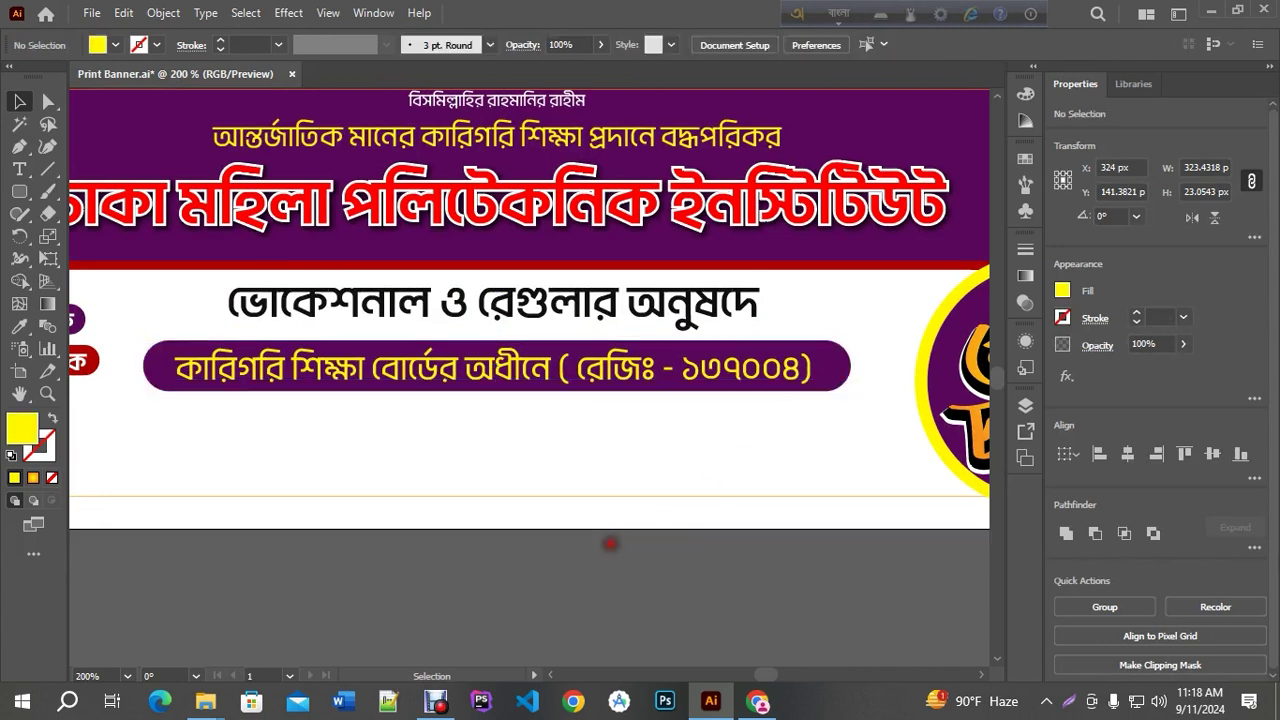
scroll(337, 357, down, 1)
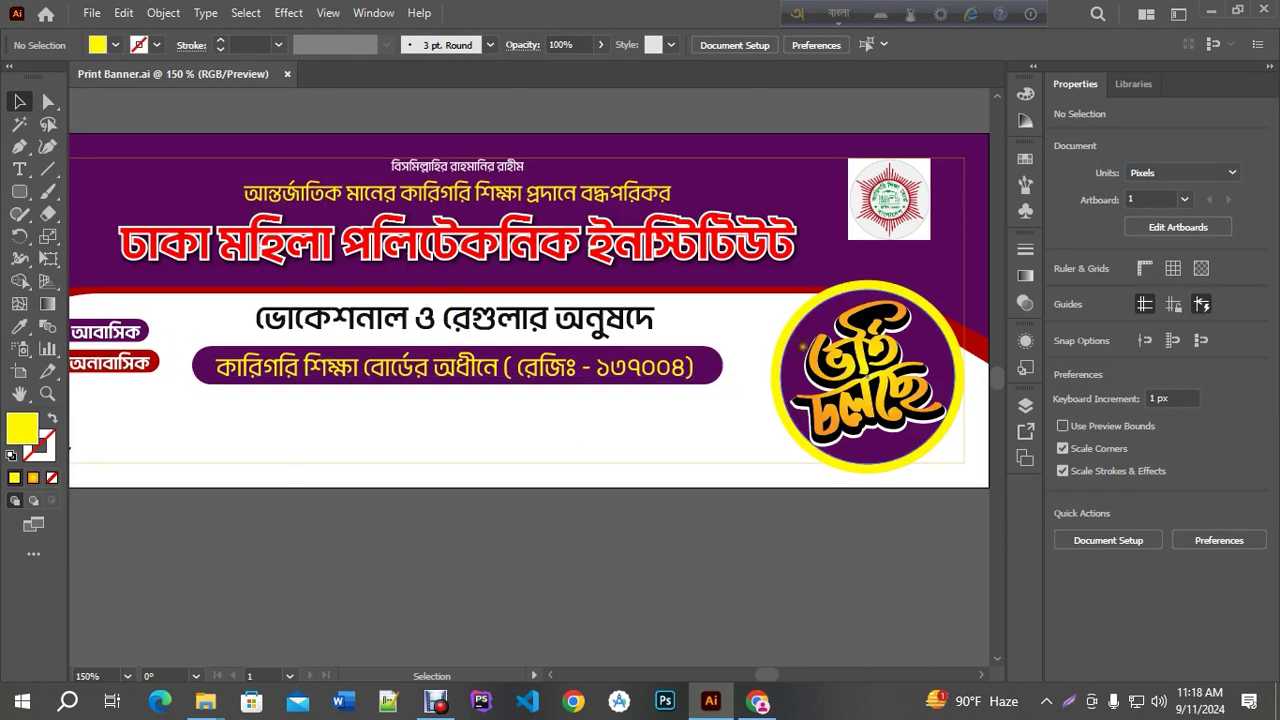
click(716, 364)
scroll(712, 362, up, 2)
Narrow the purple bar to hug the registration text and centre it horizontally
drag(708, 357, 689, 359)
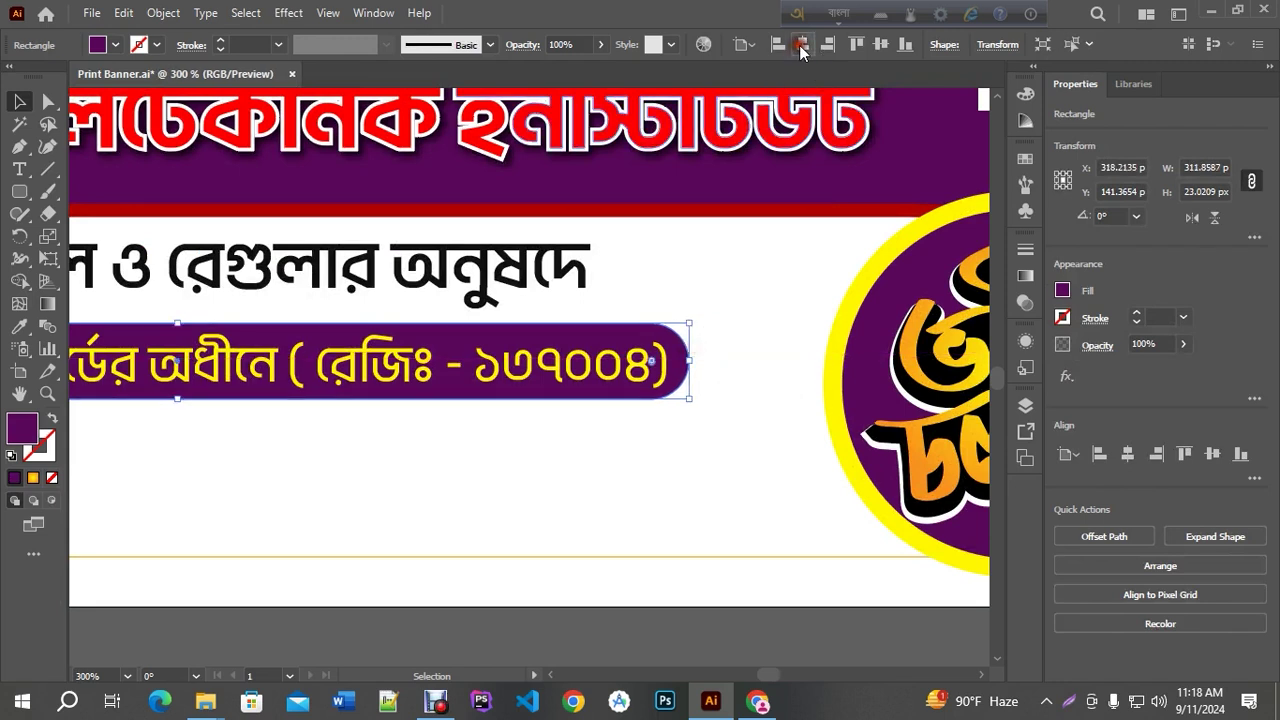
click(801, 44)
key(ctrl+minus)
key(ctrl+minus)
key(ctrl+plus)
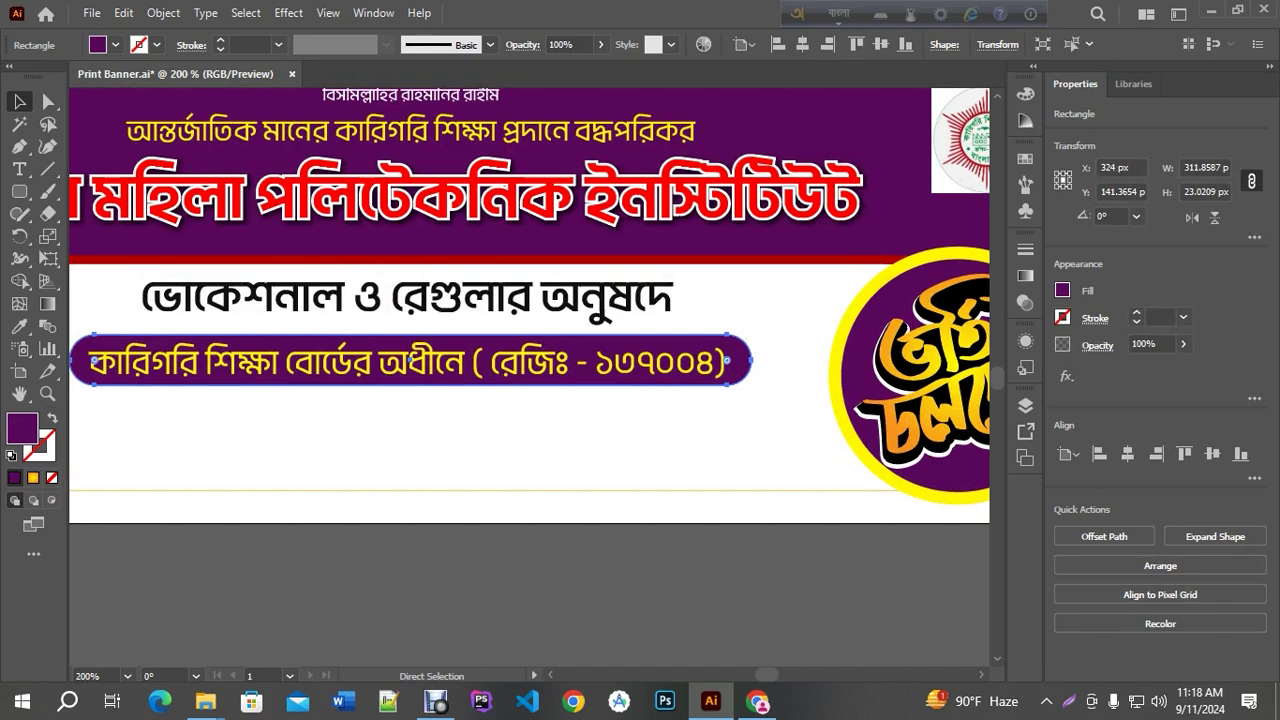
Add a wider copy behind the purple bar, centred and filled with the badge's yellow
key(ctrl+minus)
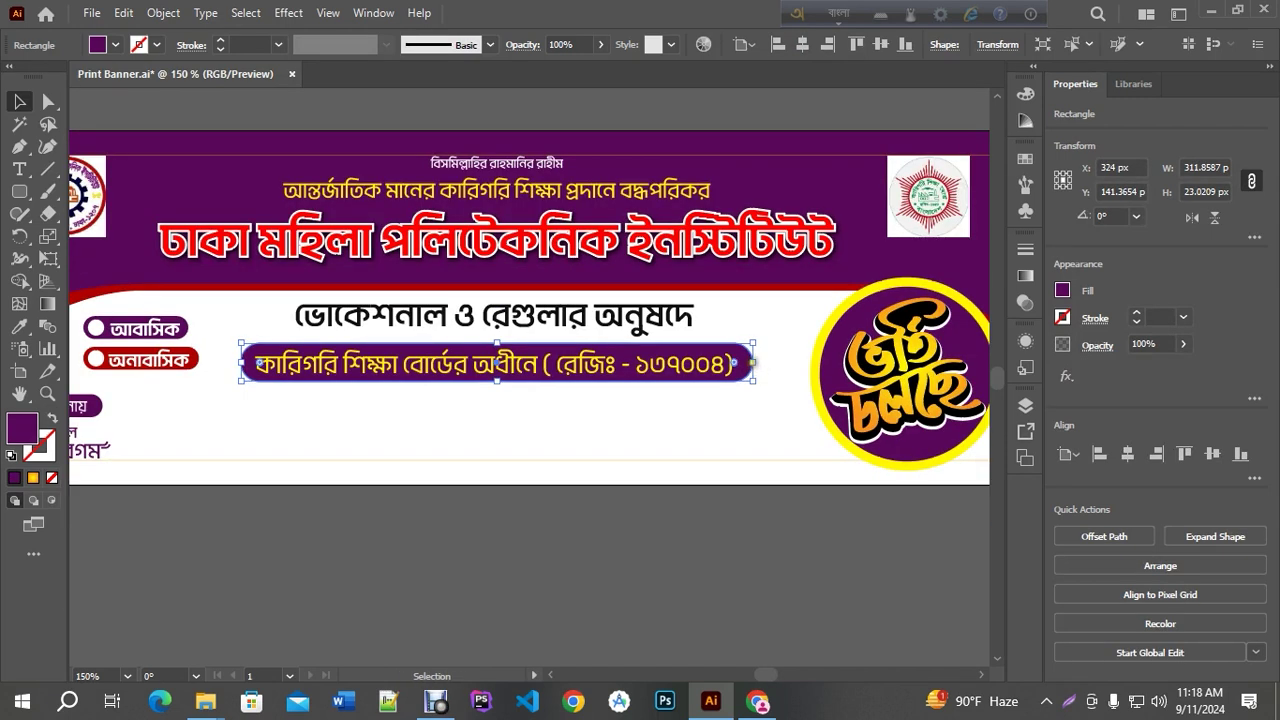
mouse_move(752, 362)
mouse_down()
mouse_move(792, 364)
mouse_move(777, 364)
mouse_up()
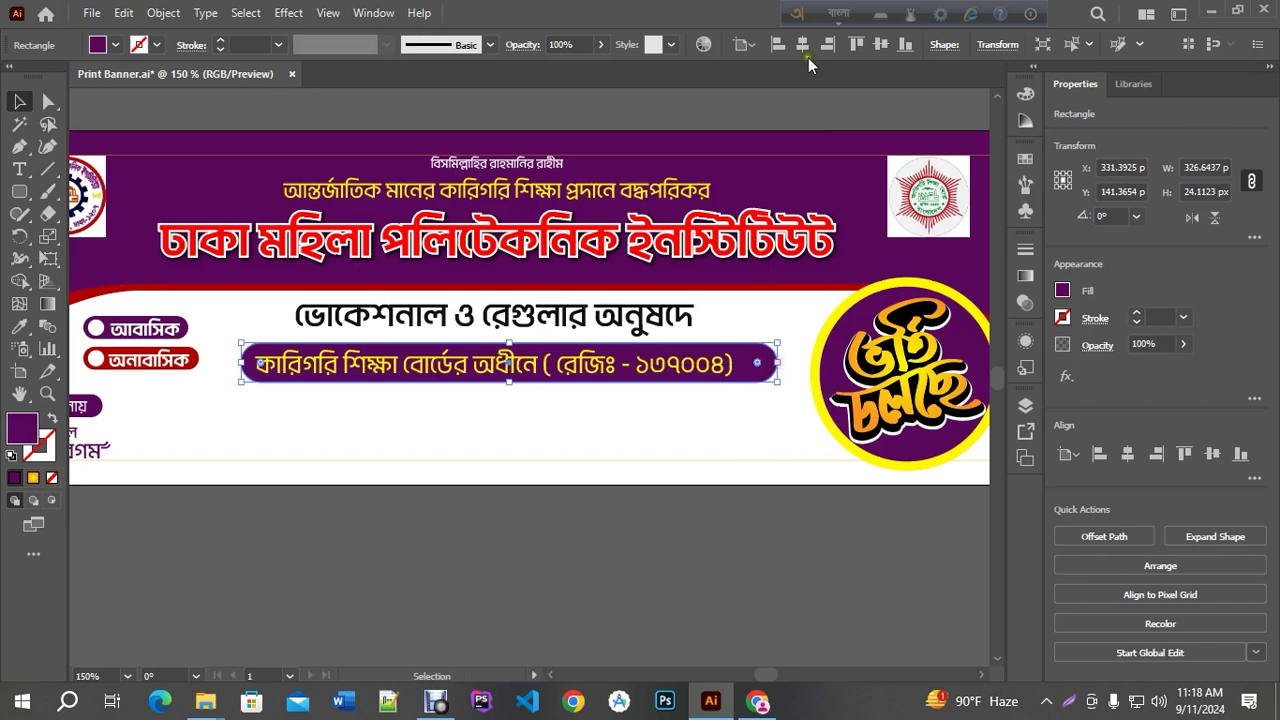
click(802, 44)
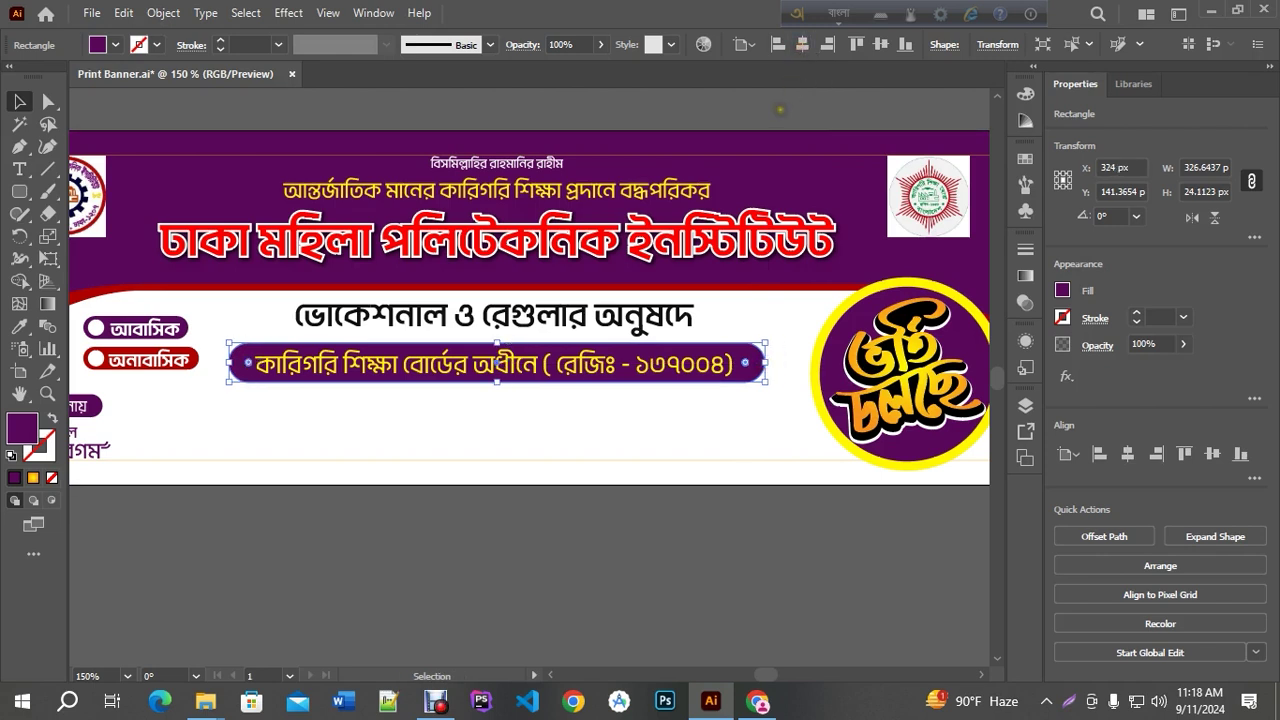
click(19, 326)
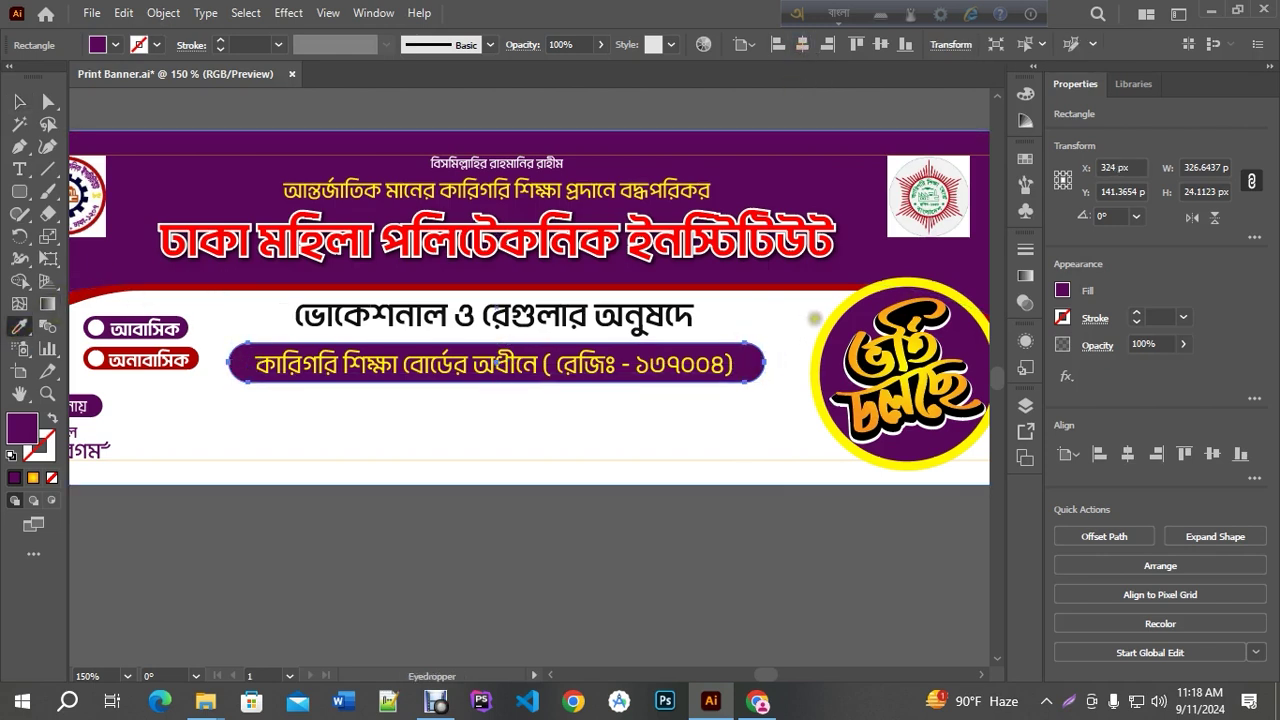
click(820, 328)
click(19, 98)
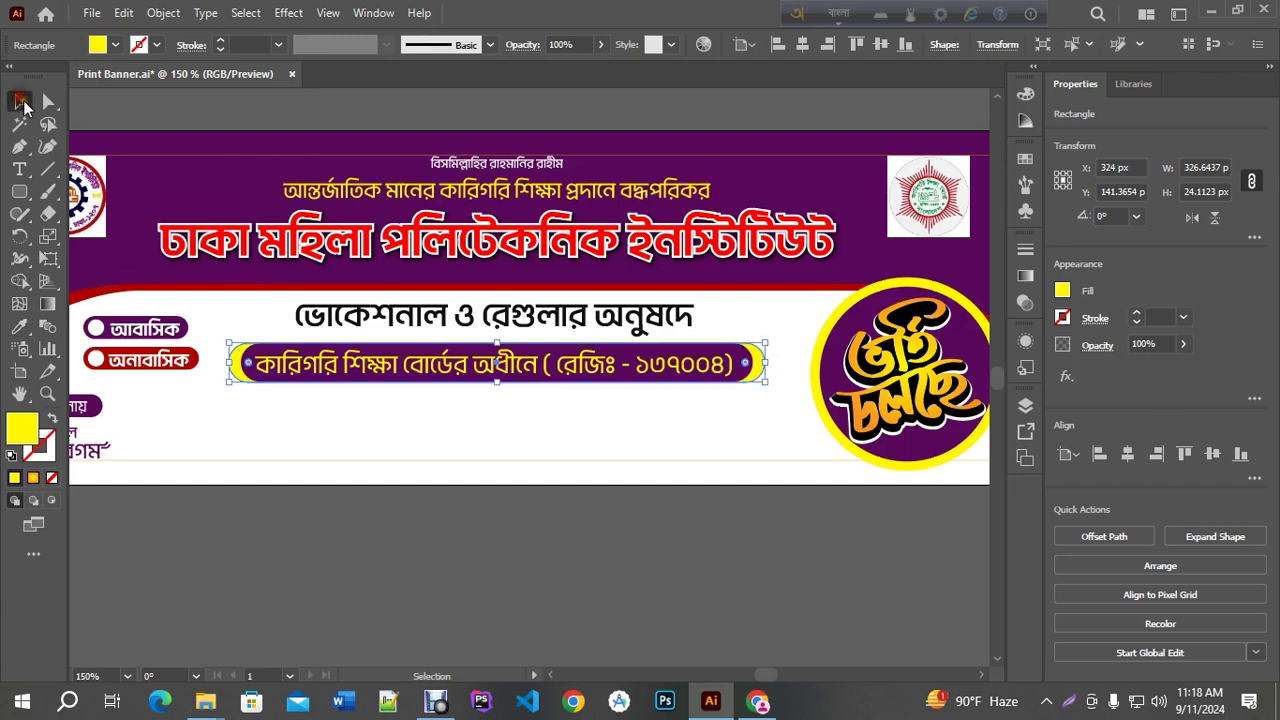
Add an even wider dark-red bar behind the yellow one, centred horizontally
key(a)
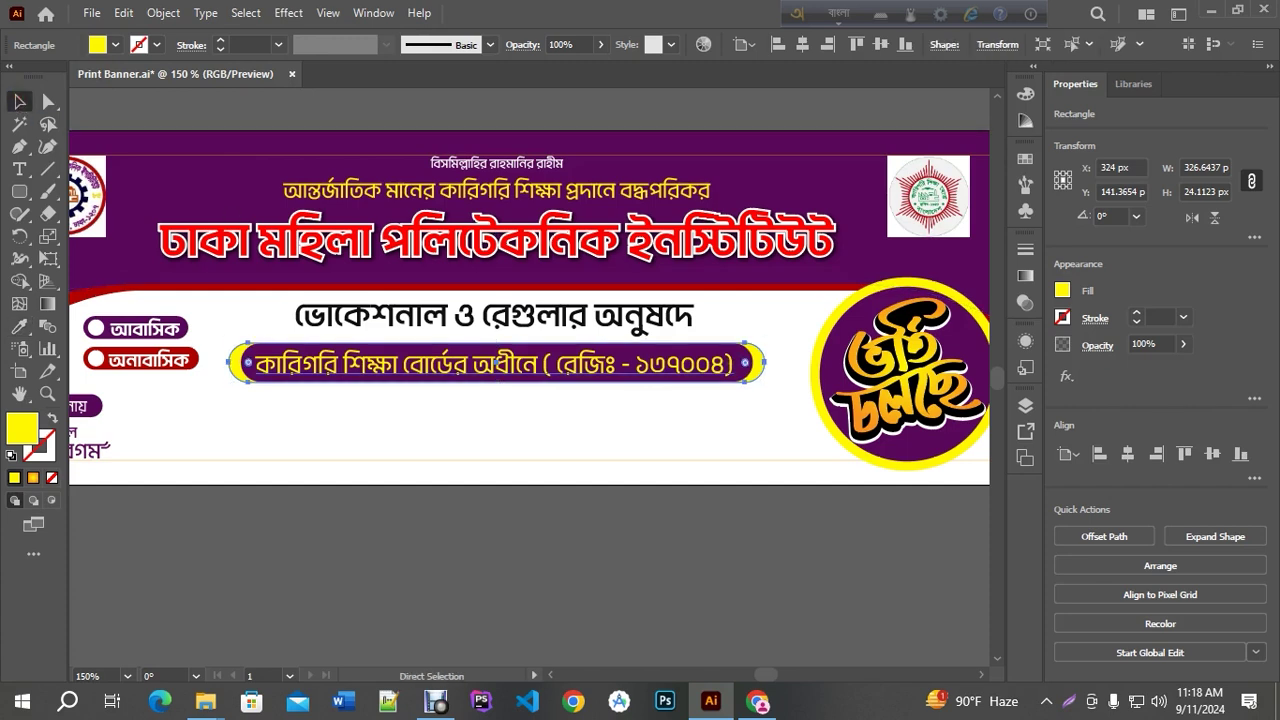
key(v)
drag(766, 363, 784, 363)
click(802, 44)
click(19, 326)
click(75, 295)
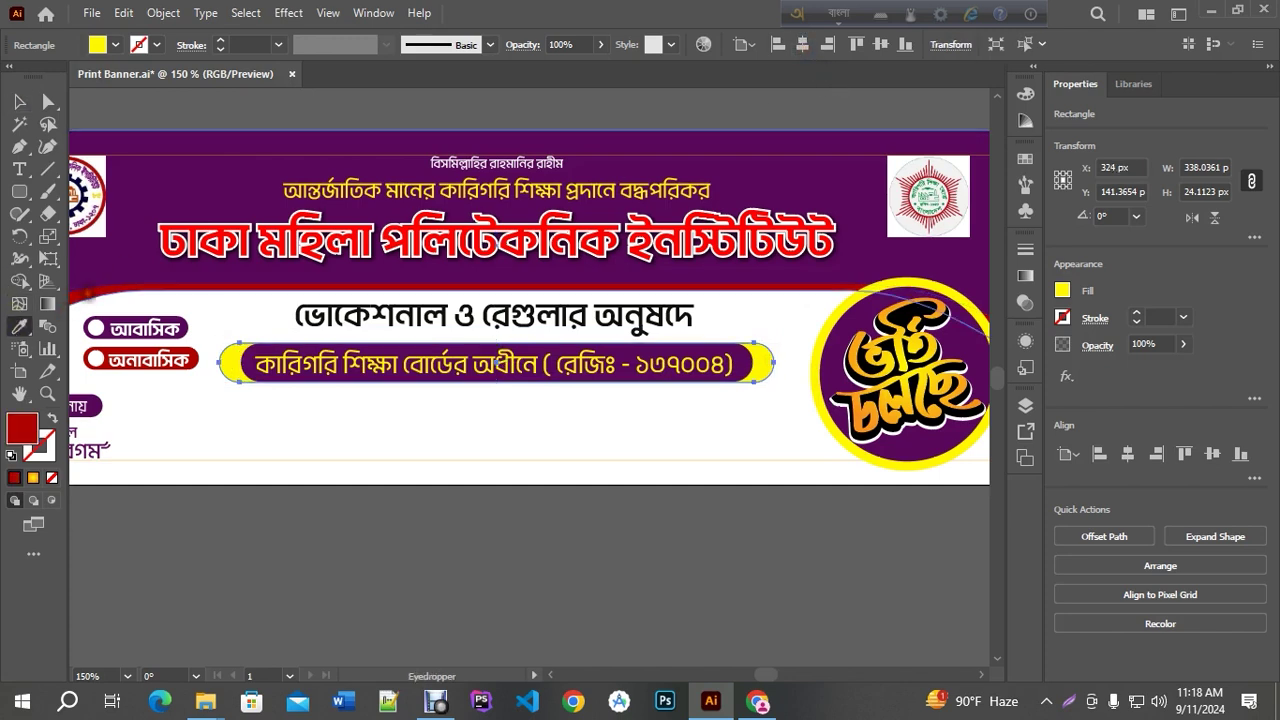
key(ctrl+shift+a)
click(19, 101)
Save Print Banner.ai
scroll(408, 452, up, 2)
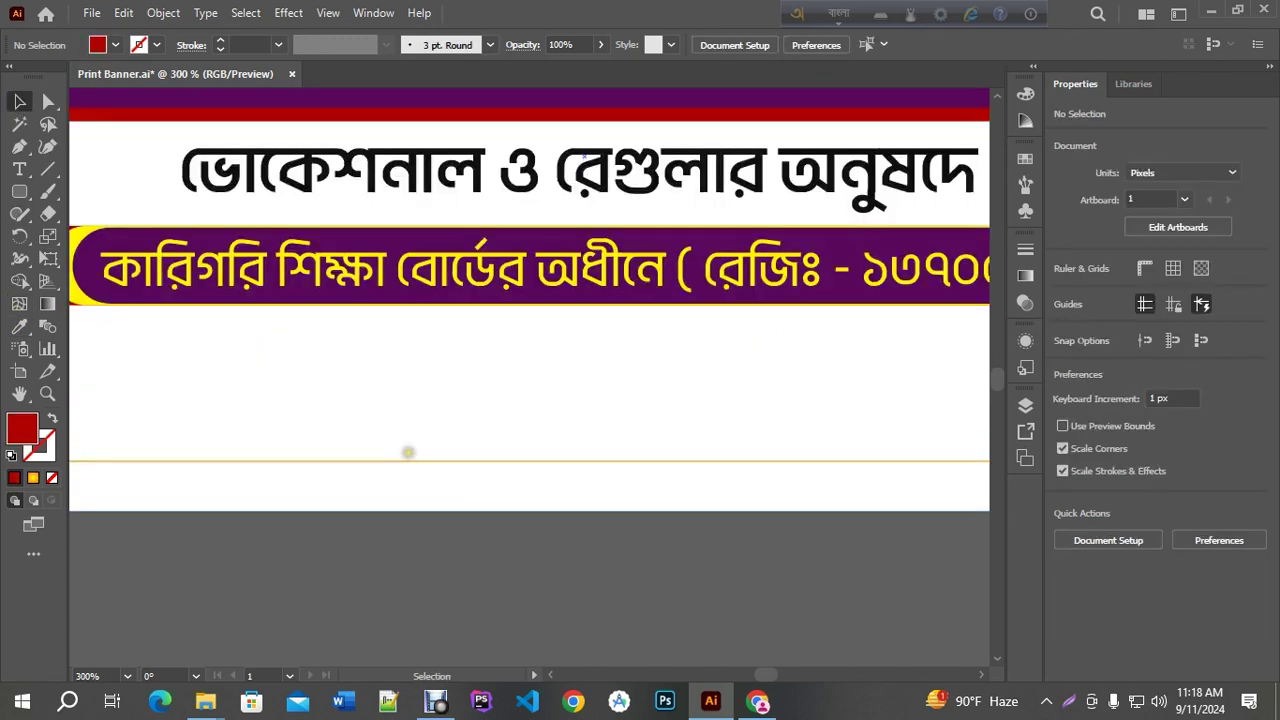
scroll(499, 511, down, 1)
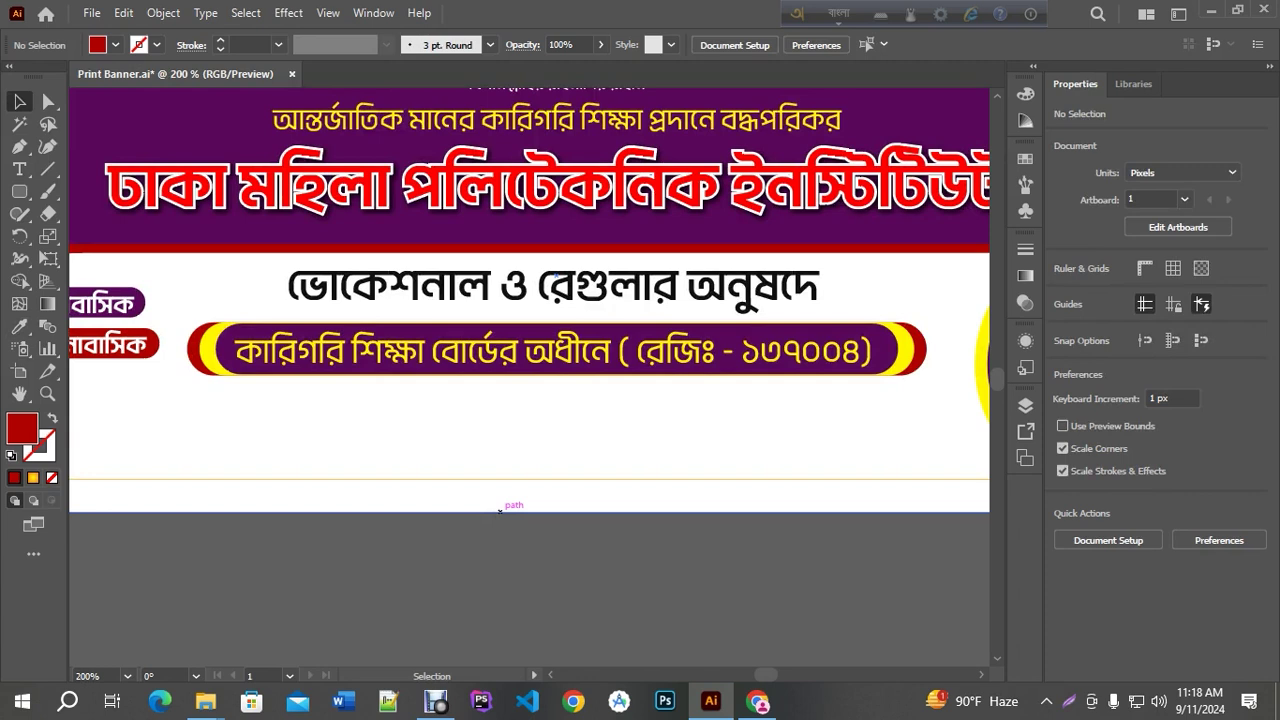
scroll(499, 511, down, 1)
key(ctrl+s)
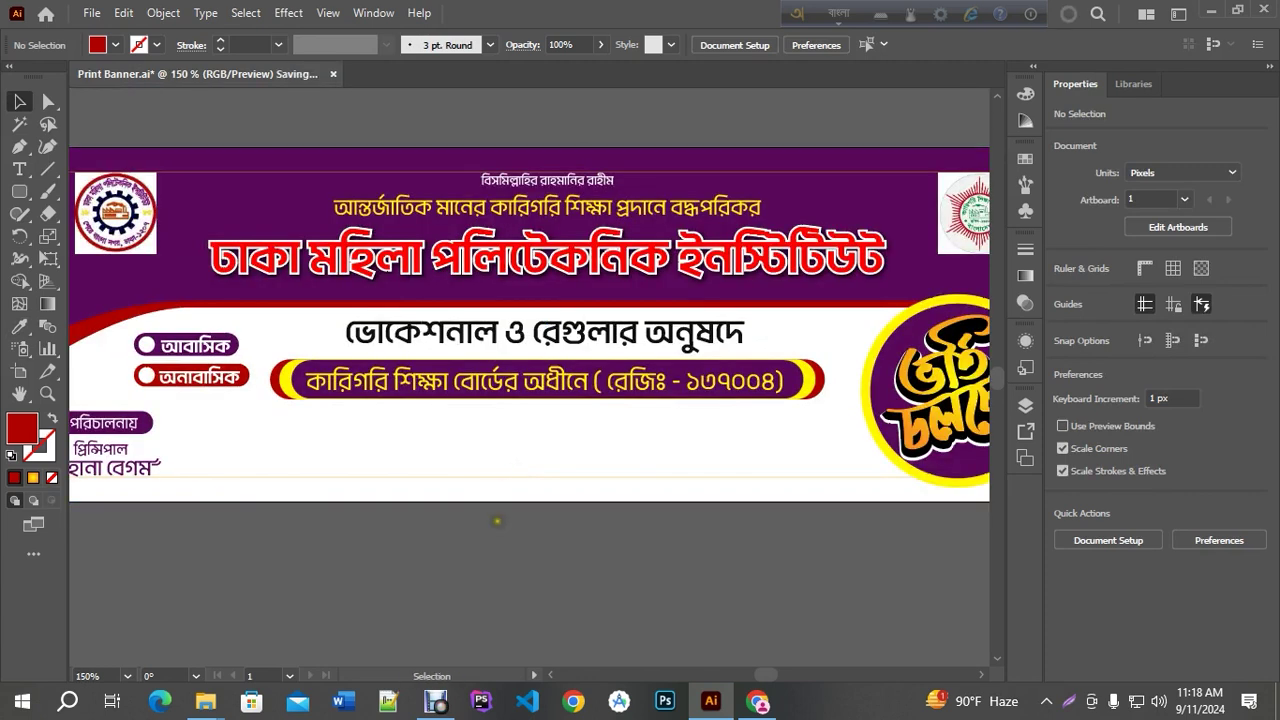
Start a Bengali line below the registration pill with the computer and architecture departments
key(t)
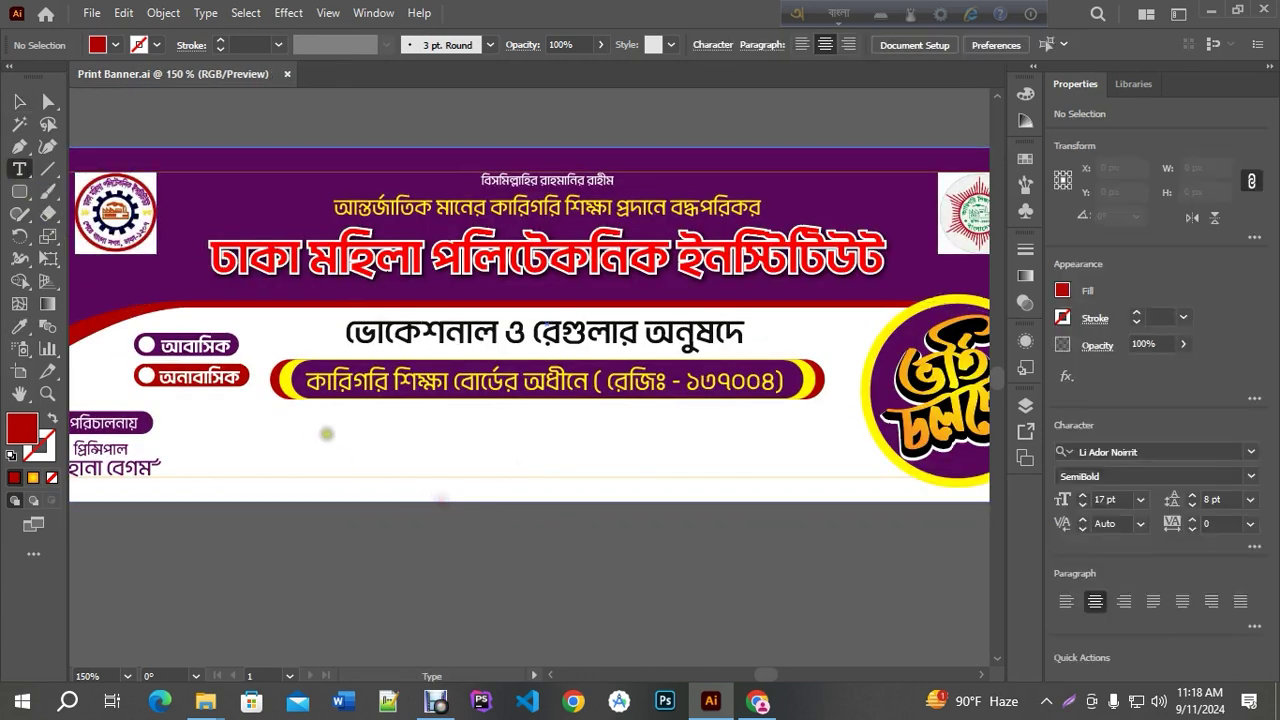
click(326, 433)
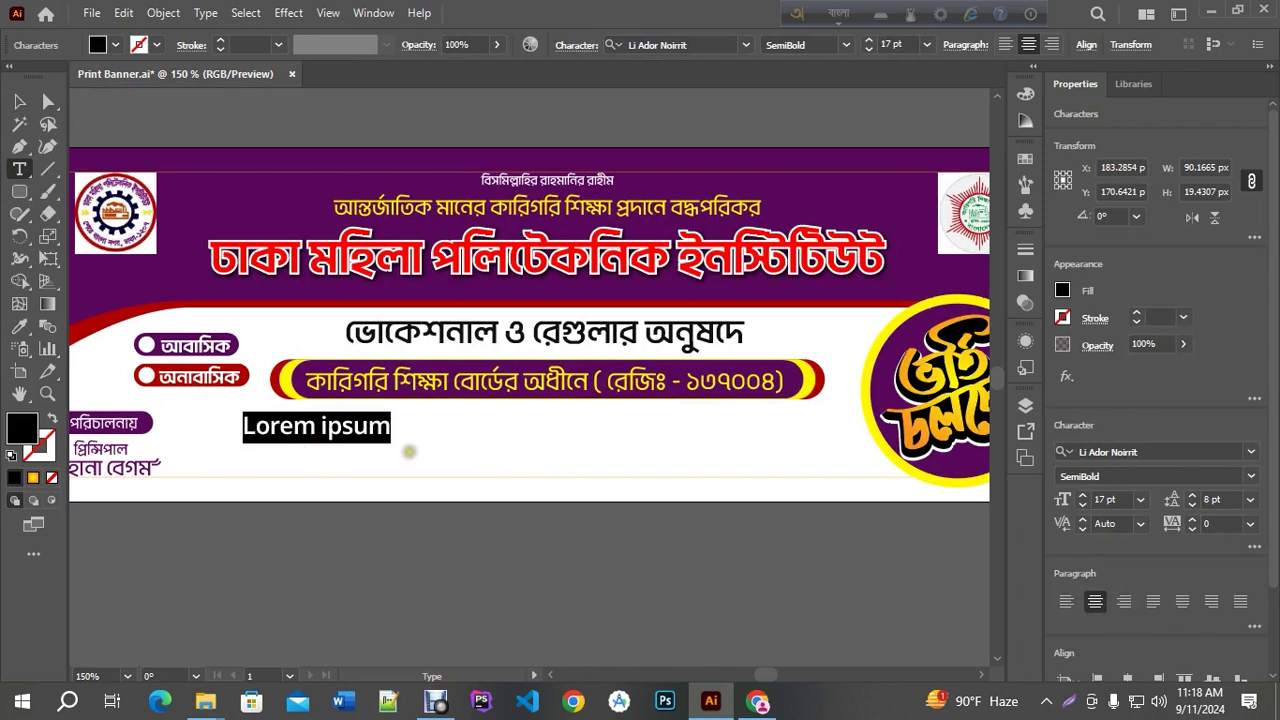
text(ko)
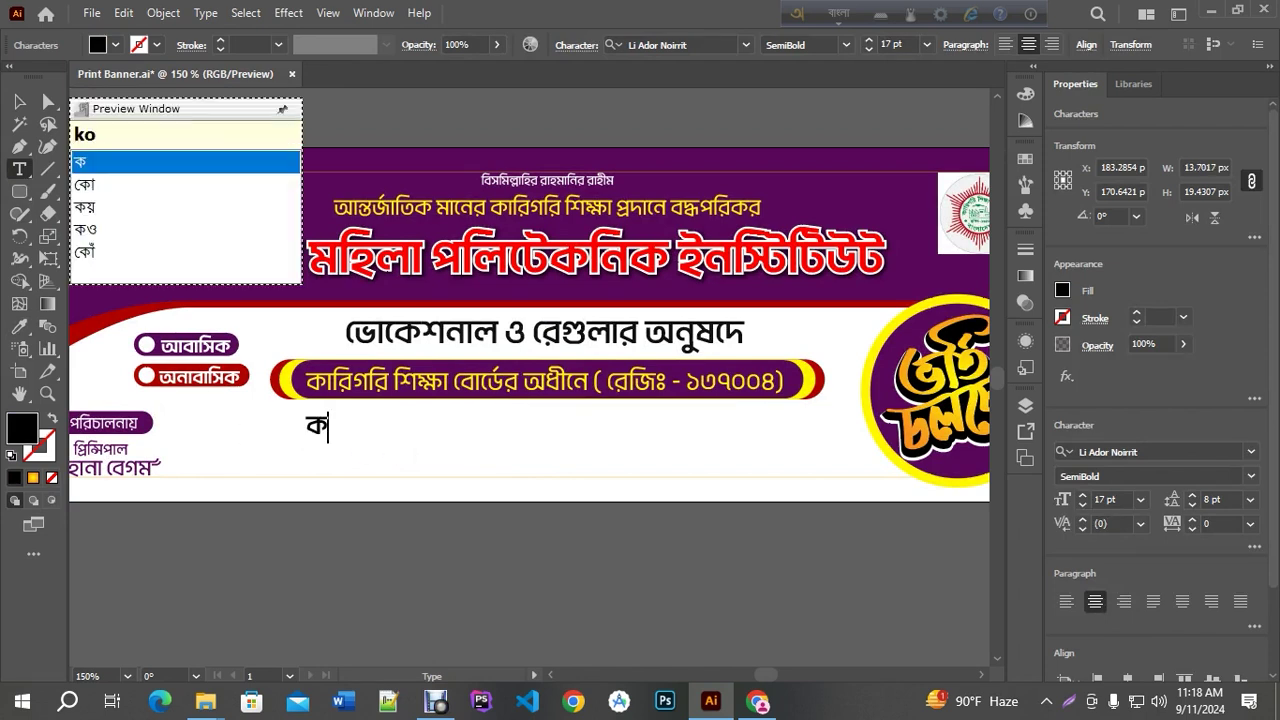
key(BackSpace)
key(BackSpace)
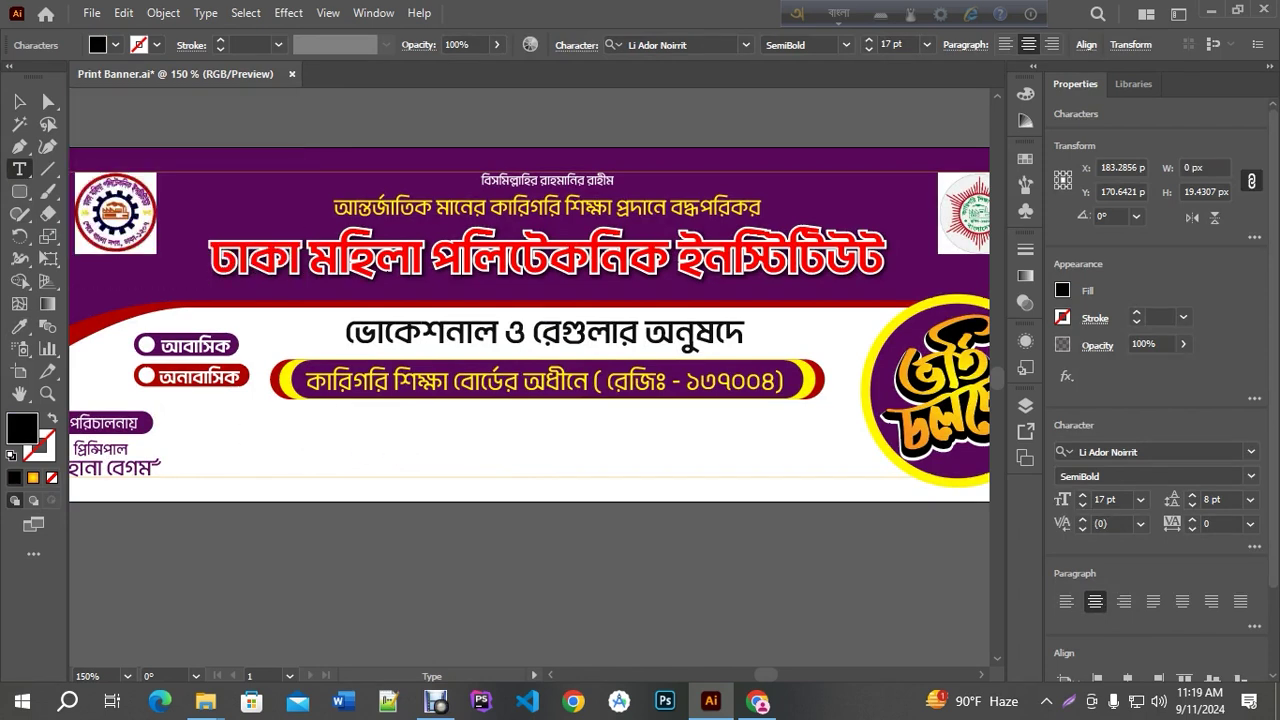
text(ko)
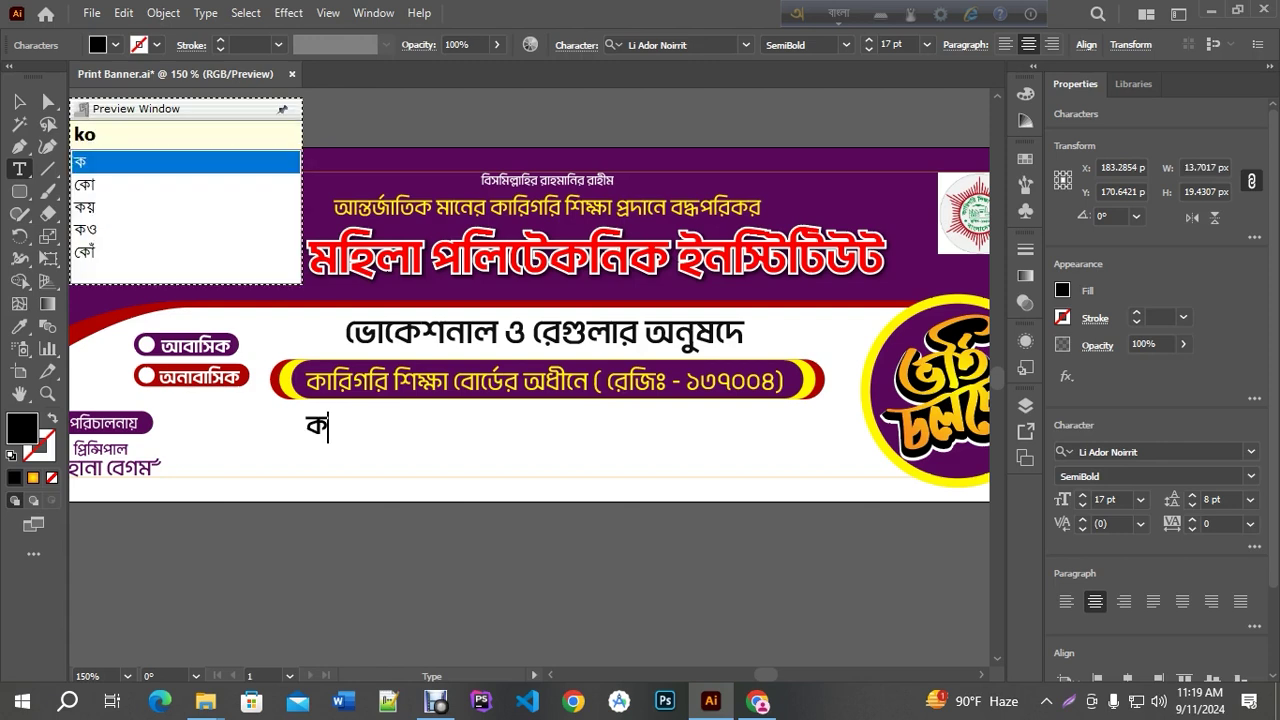
text(mpuTar)
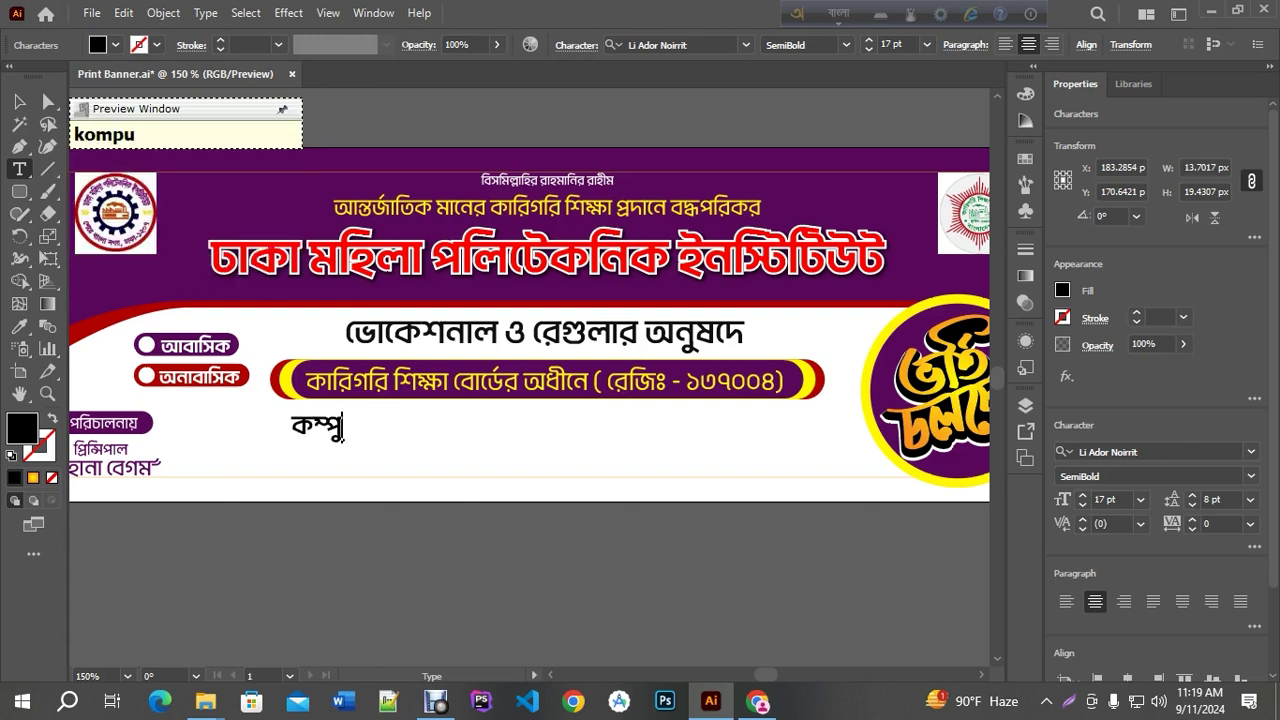
key(BackSpace)
key(BackSpace)
key(BackSpace)
key(BackSpace)
text(iu)
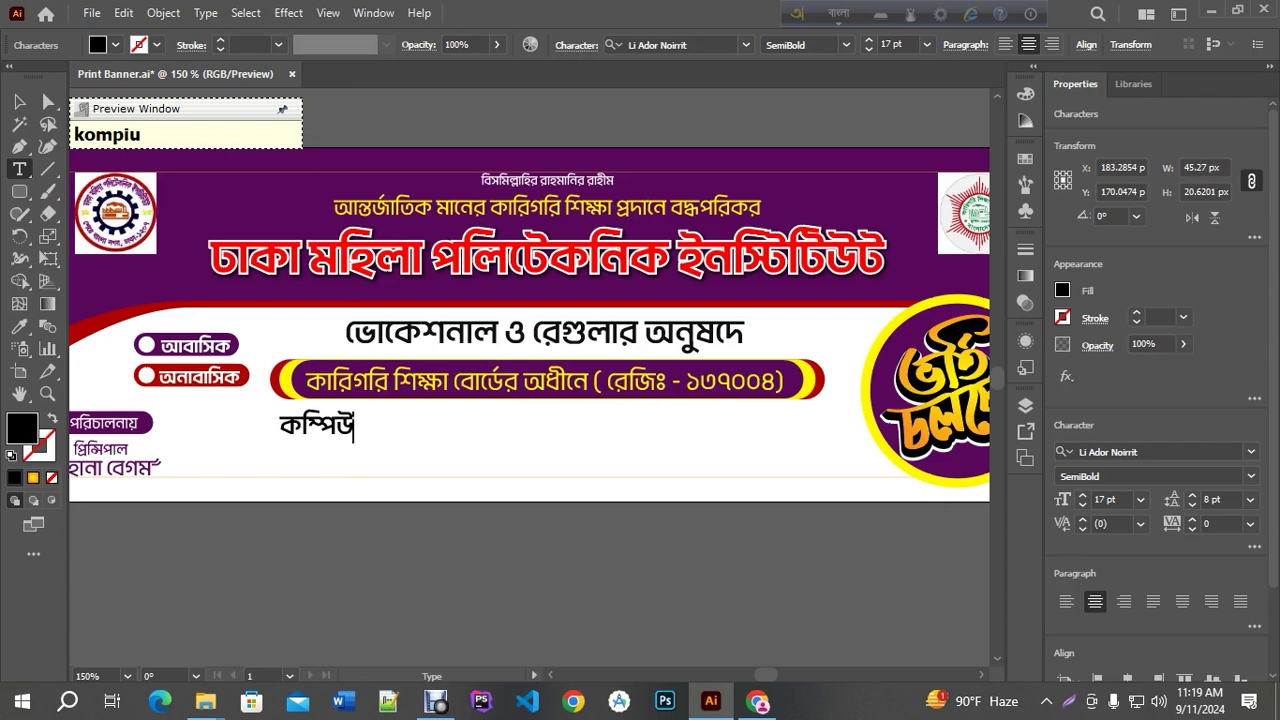
text(Tar )
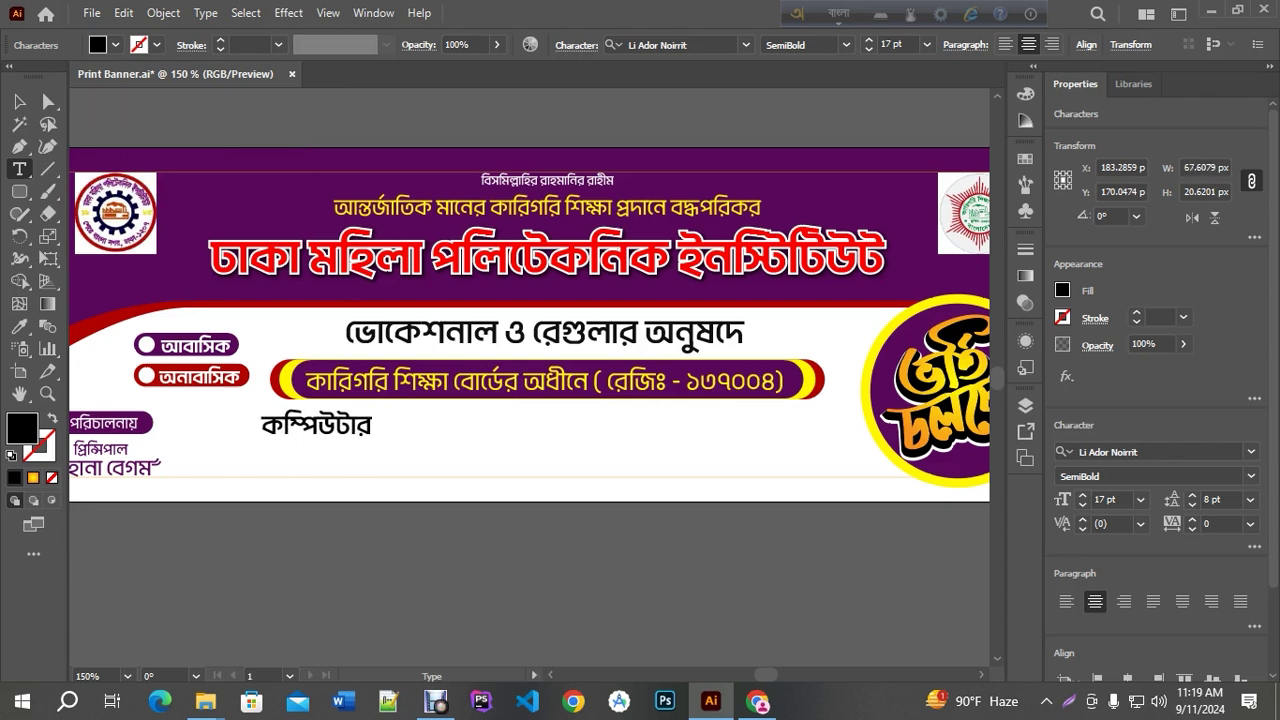
text(, a)
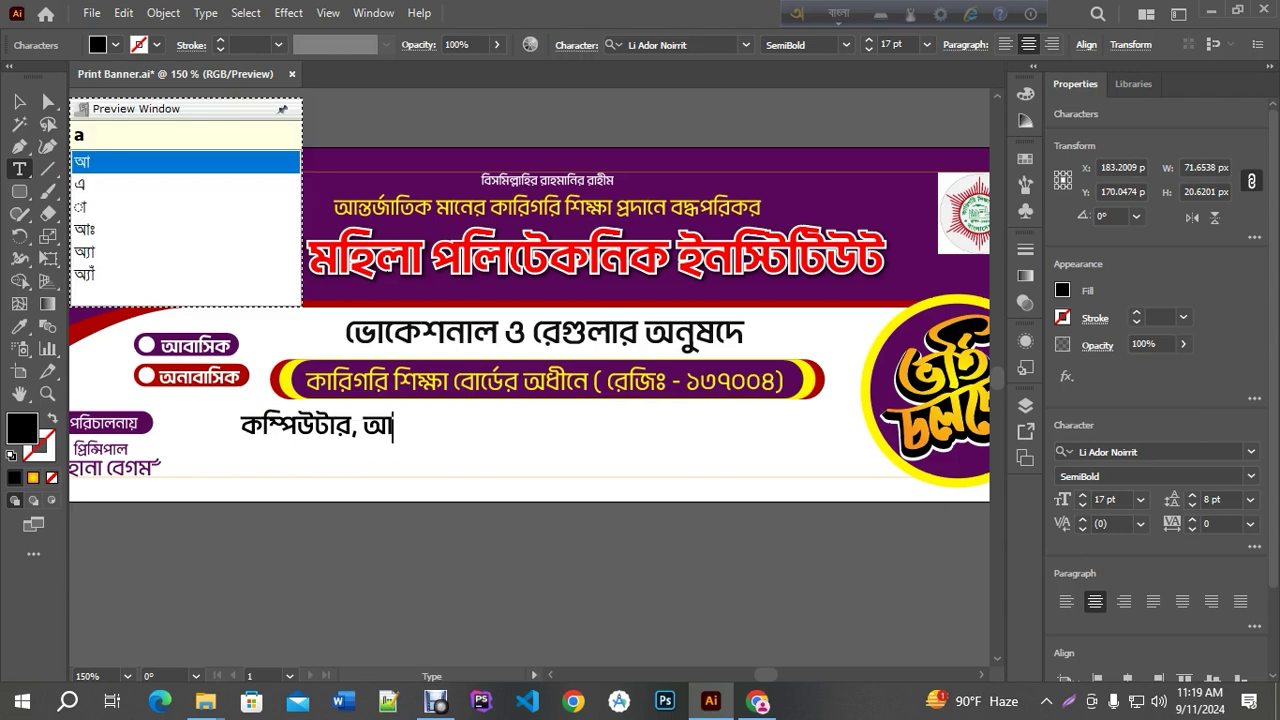
text(r)
key(BackSpace)
text(rkiTekj)
key(BackSpace)
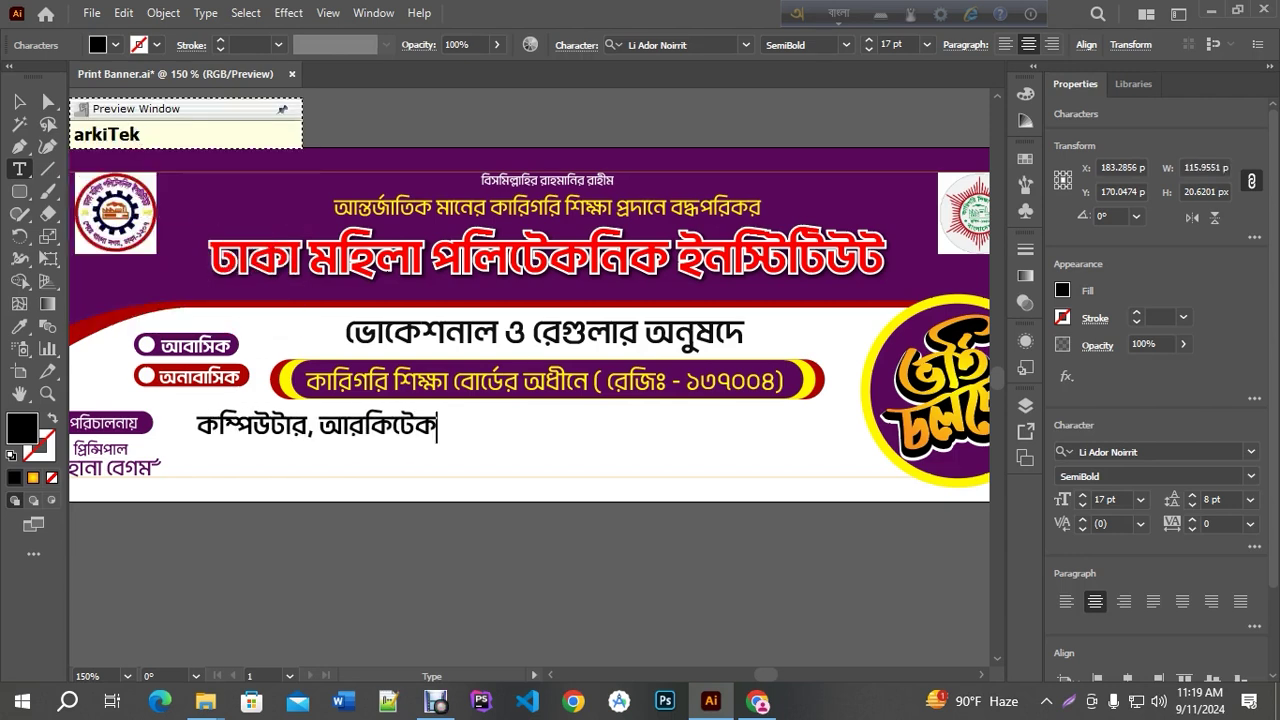
text(car)
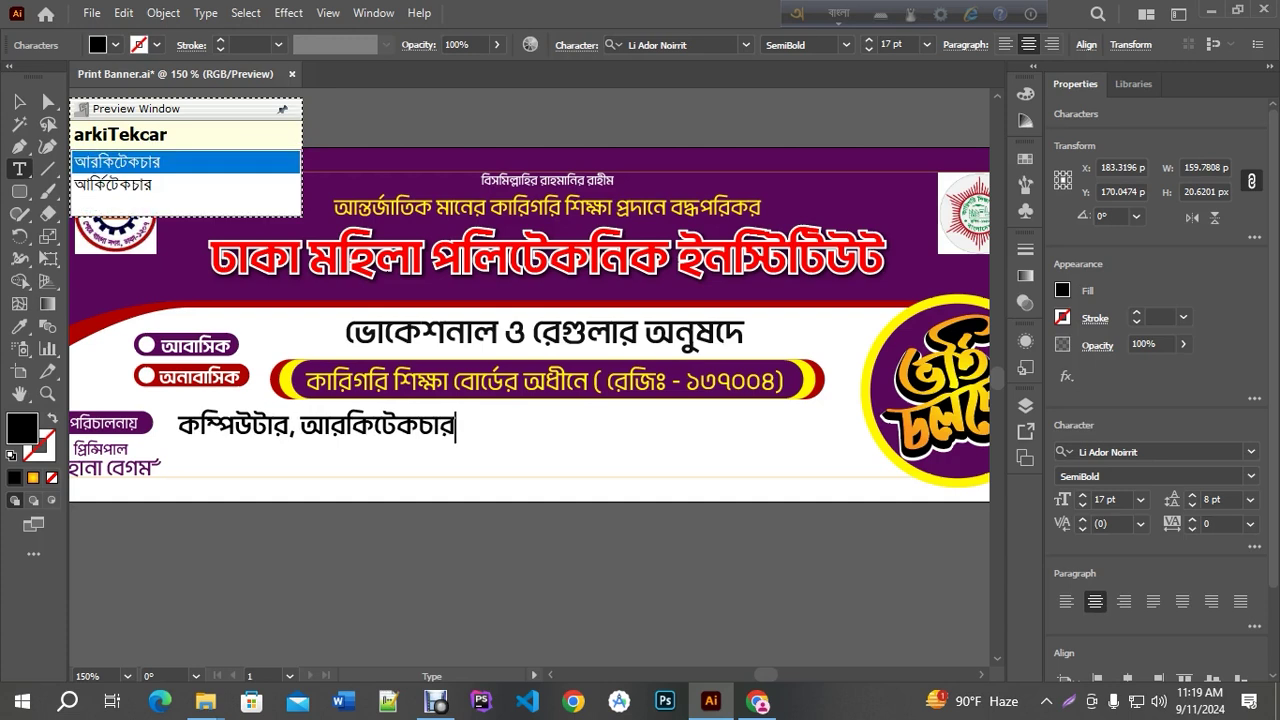
key(Down)
key(Return)
text(,)
Save, then add the electrical and electronics department names to the line
key(Escape)
key(Return)
key(ctrl+s)
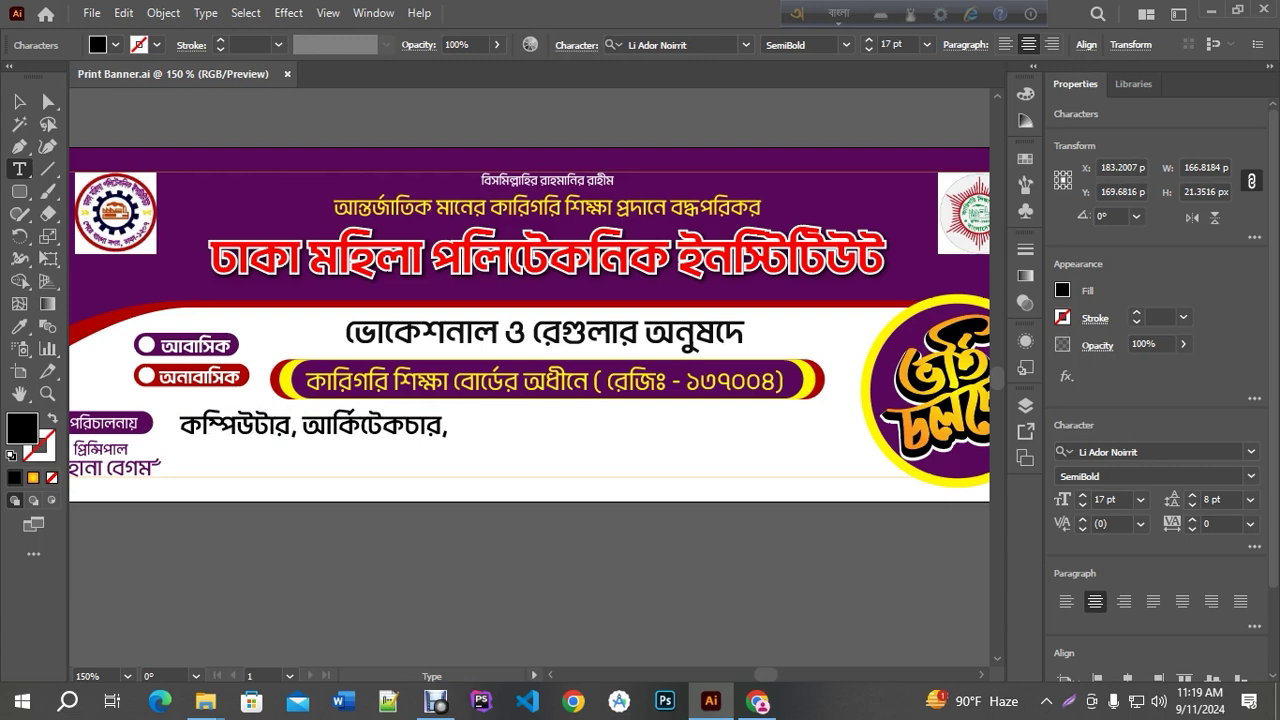
text(ilekT)
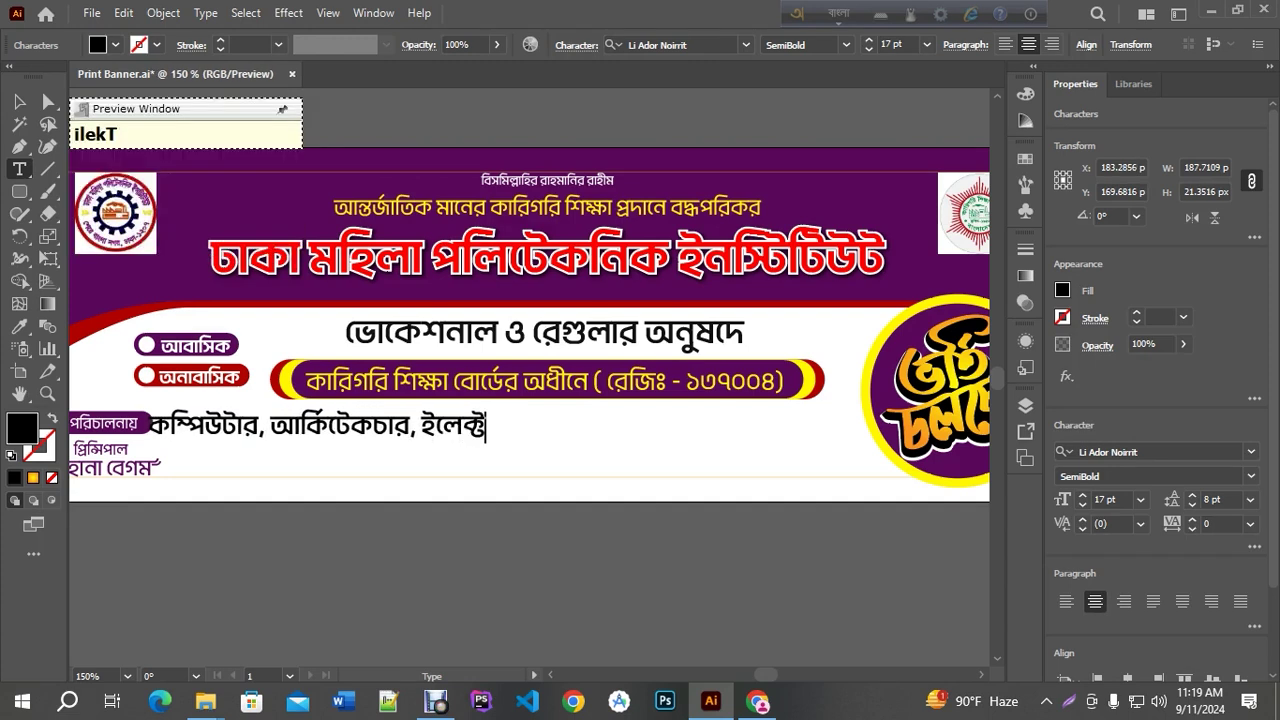
text(rikyal)
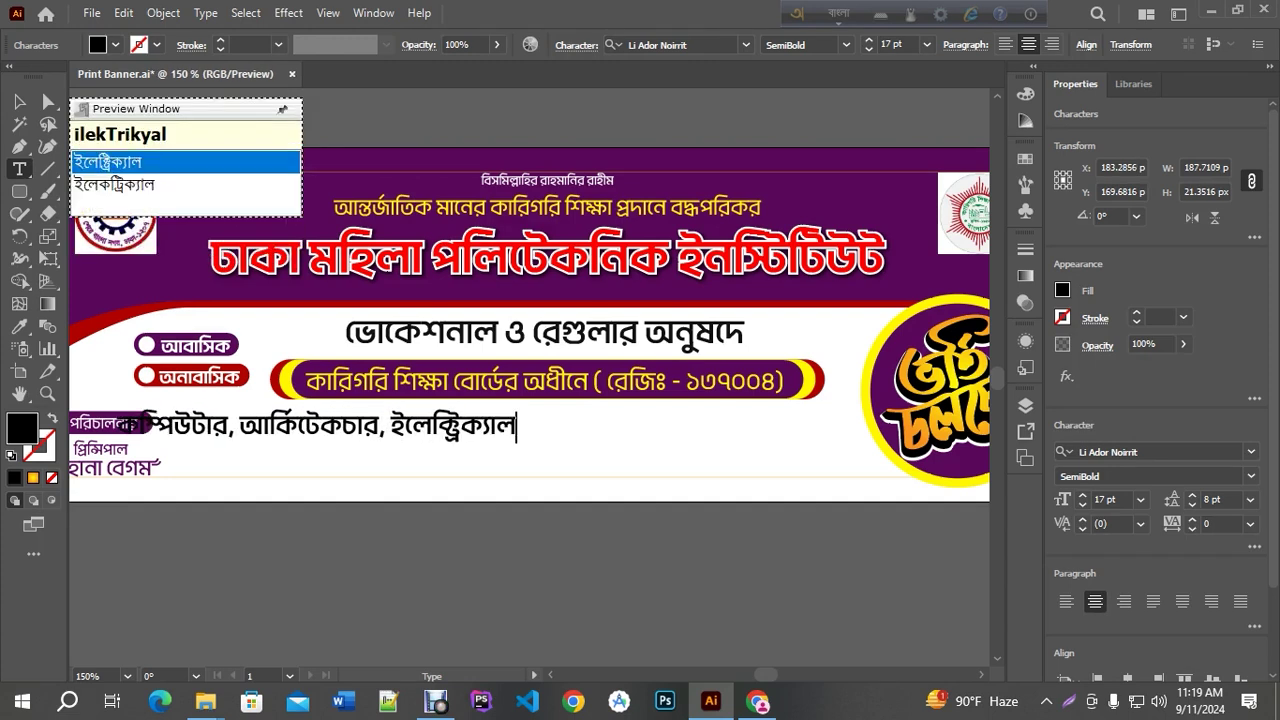
key(Down)
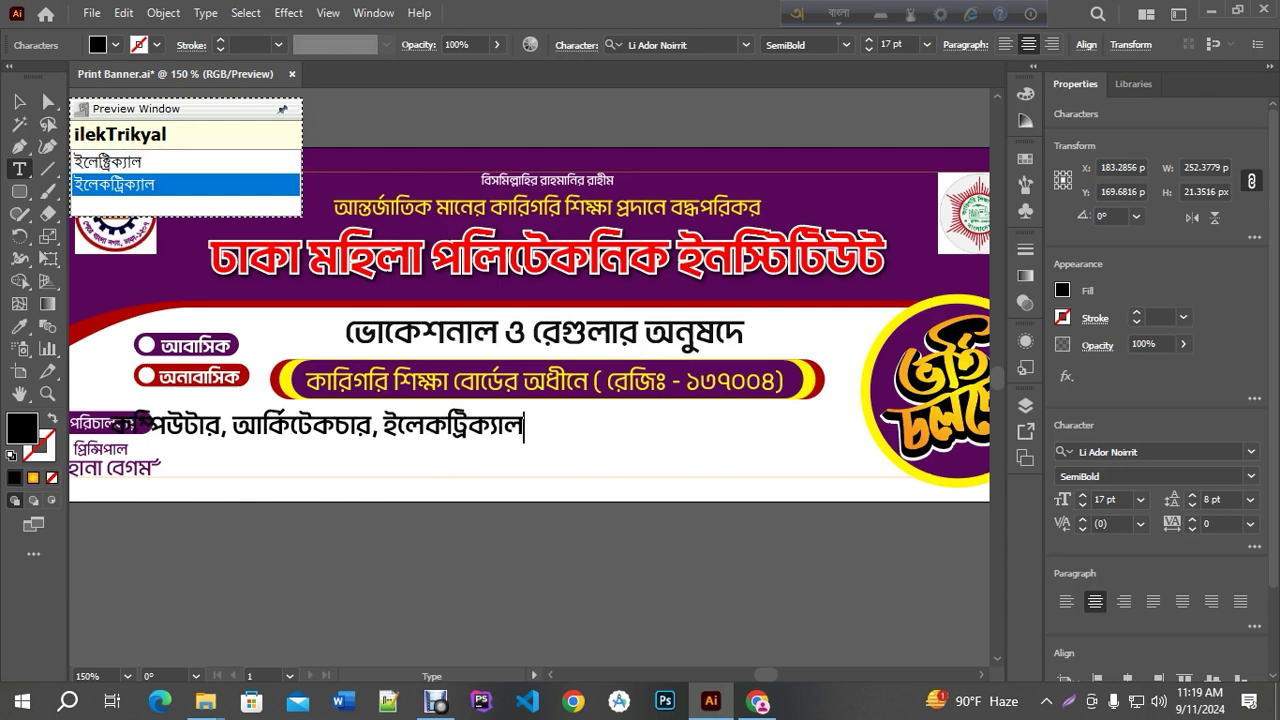
key(BackSpace)
text(, )
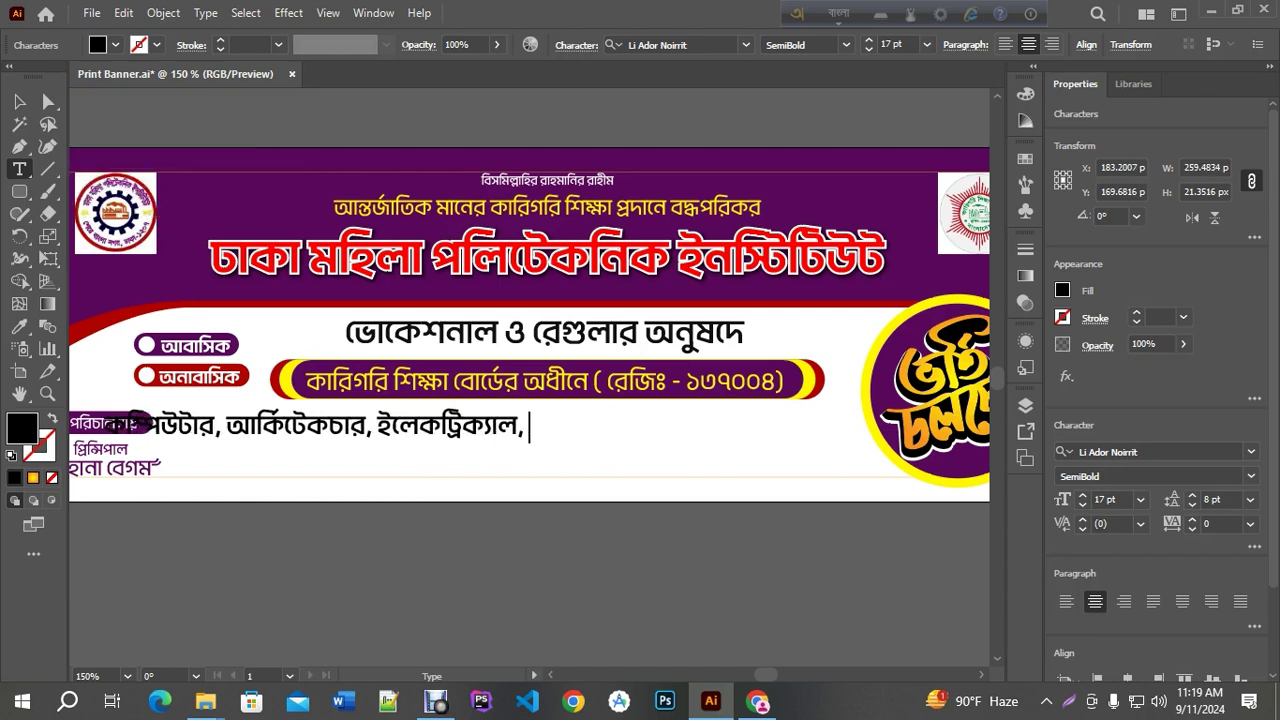
text(ilekTronis)
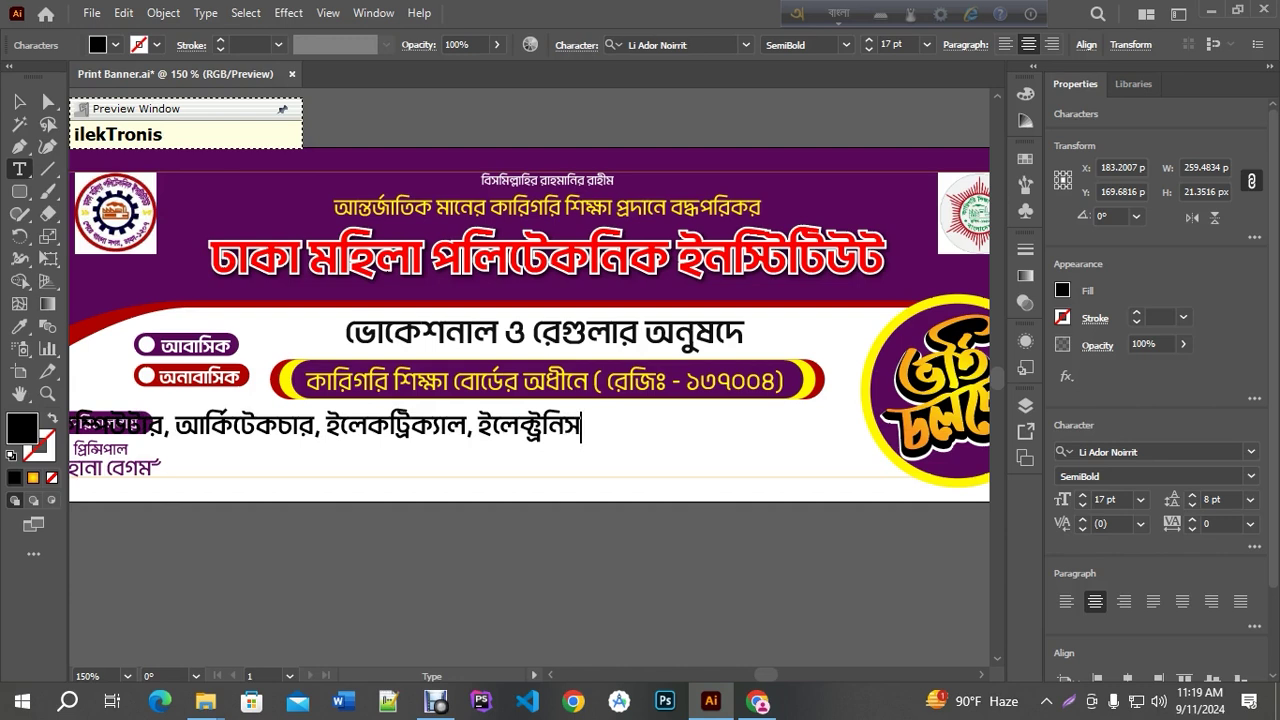
key(BackSpace)
text(,)
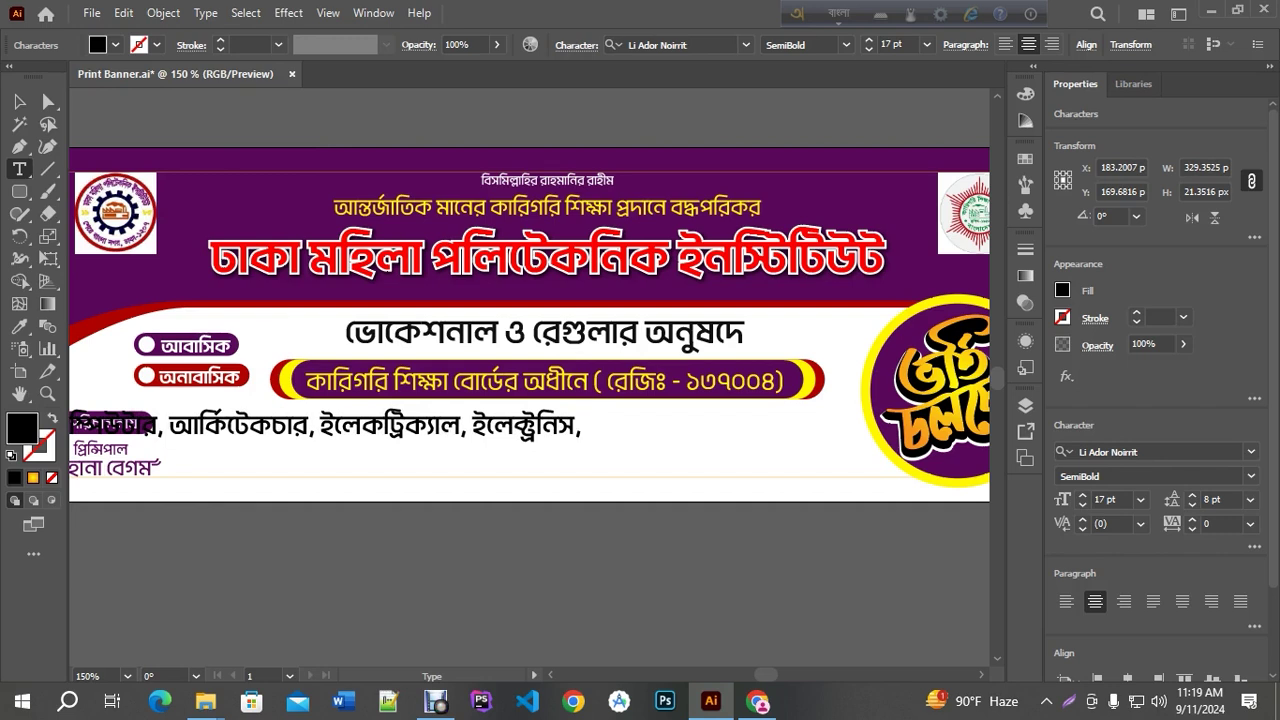
Finish the department list with ইলেক্ট্র-মেডিক্যাল
text(ilekTro)
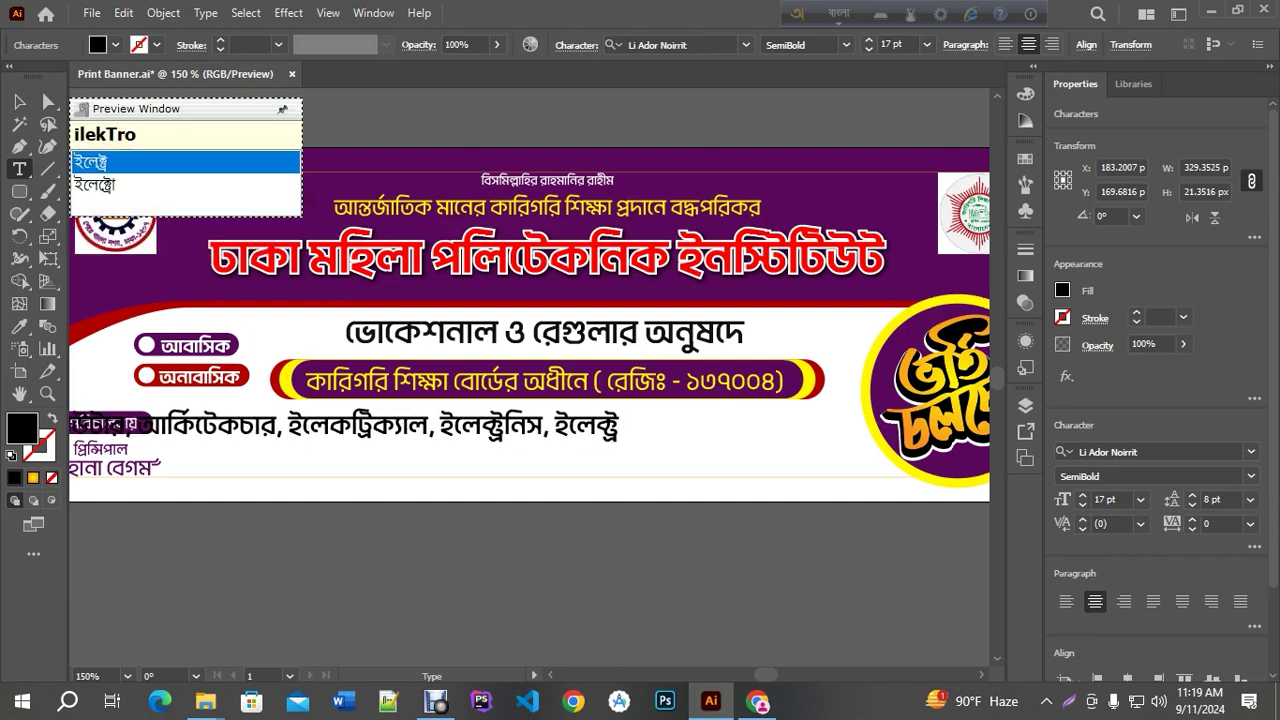
text(medikyal)
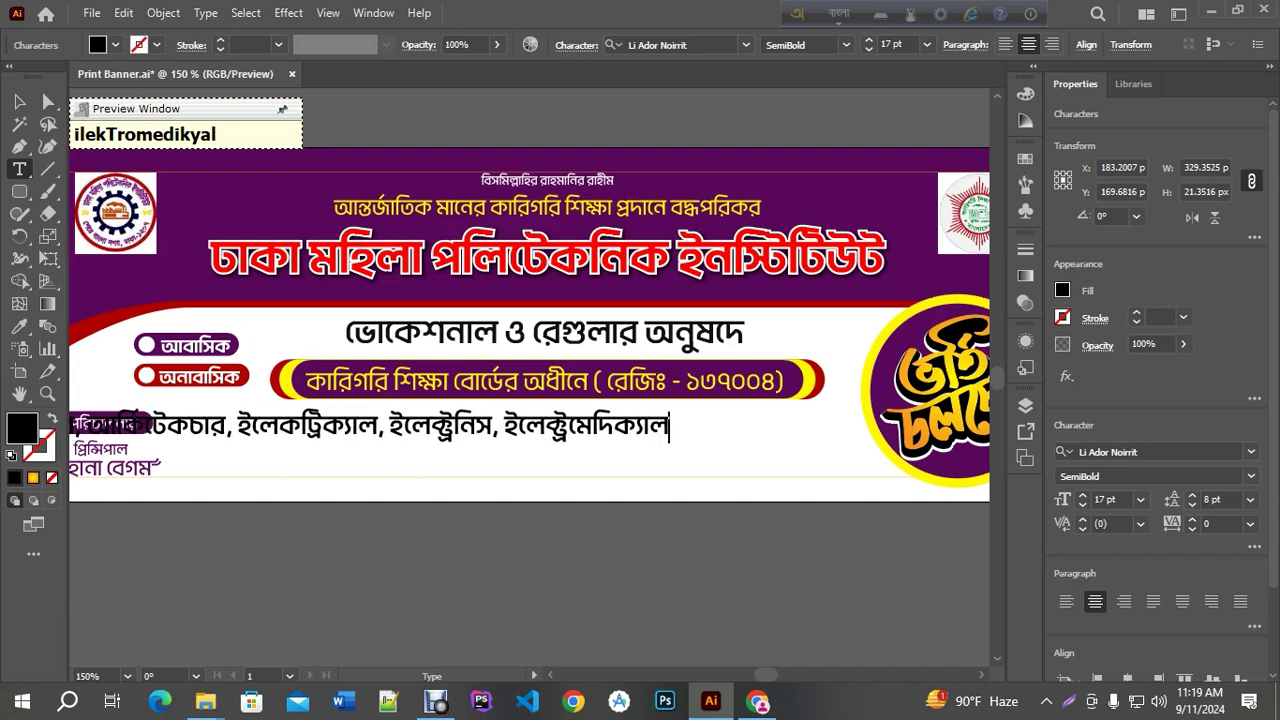
key(BackSpace)
key(BackSpace)
key(BackSpace)
key(BackSpace)
key(BackSpace)
key(BackSpace)
key(BackSpace)
key(BackSpace)
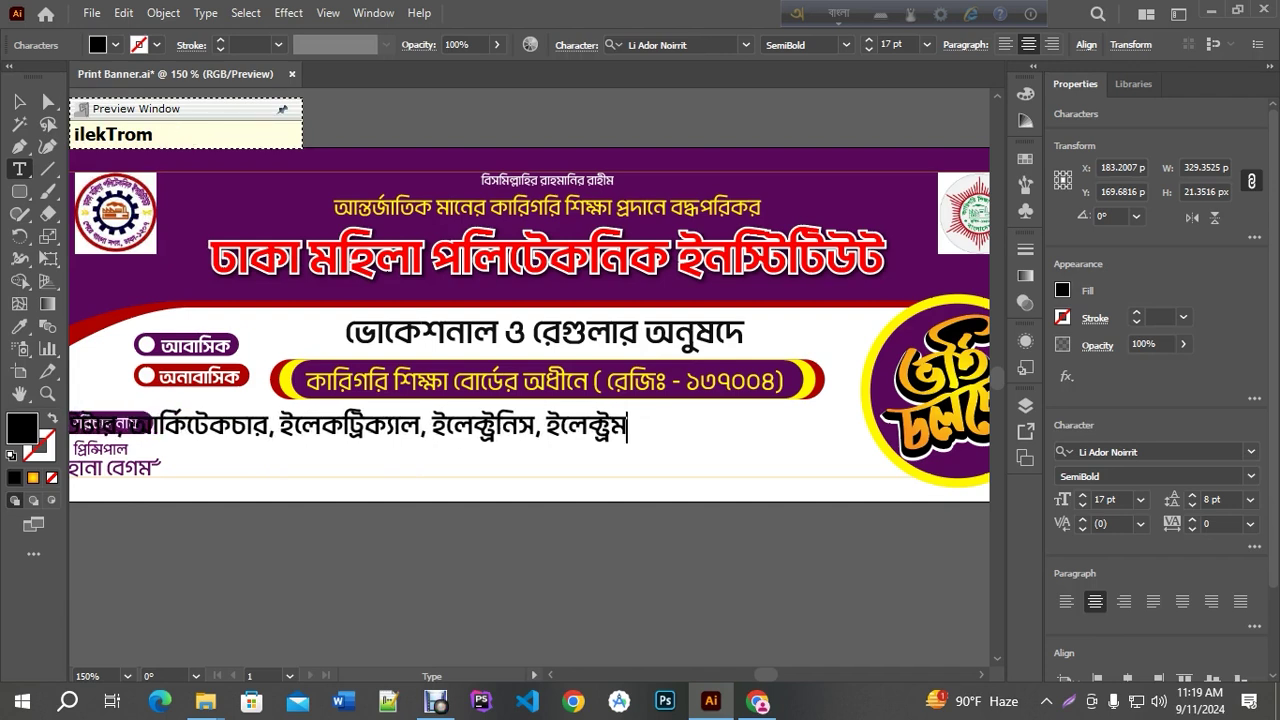
text(-)
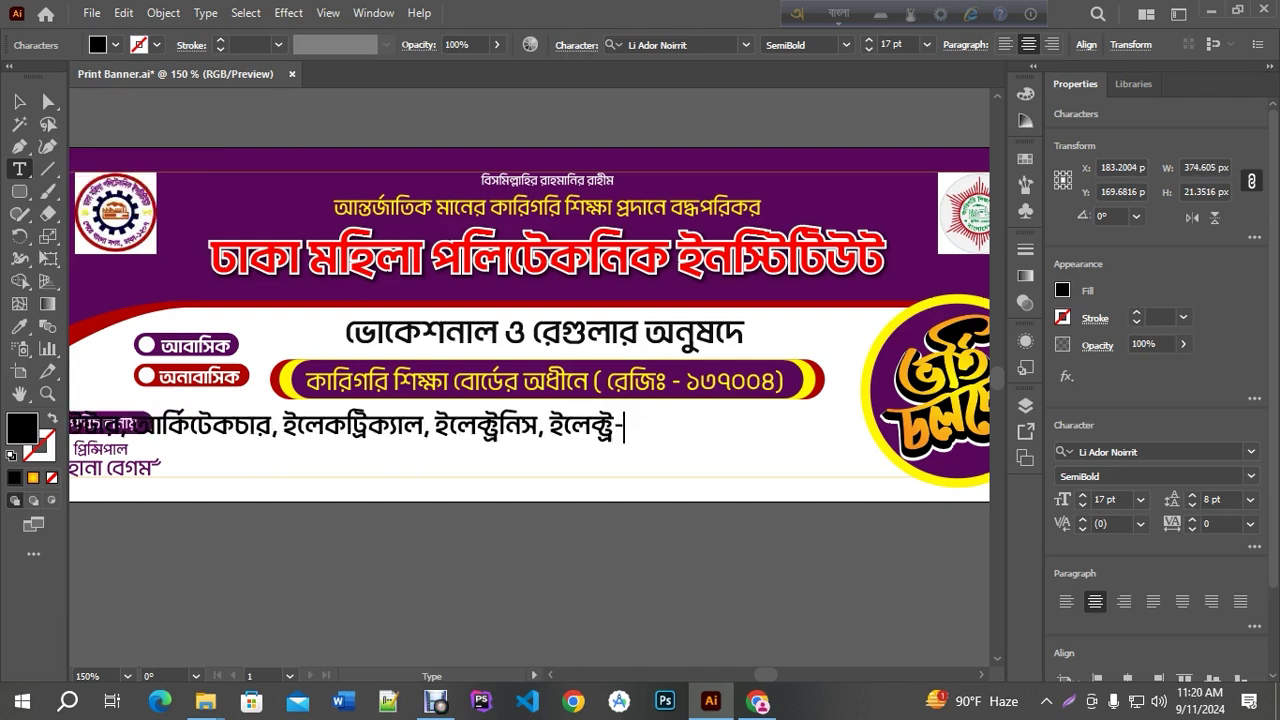
text(medikyal)
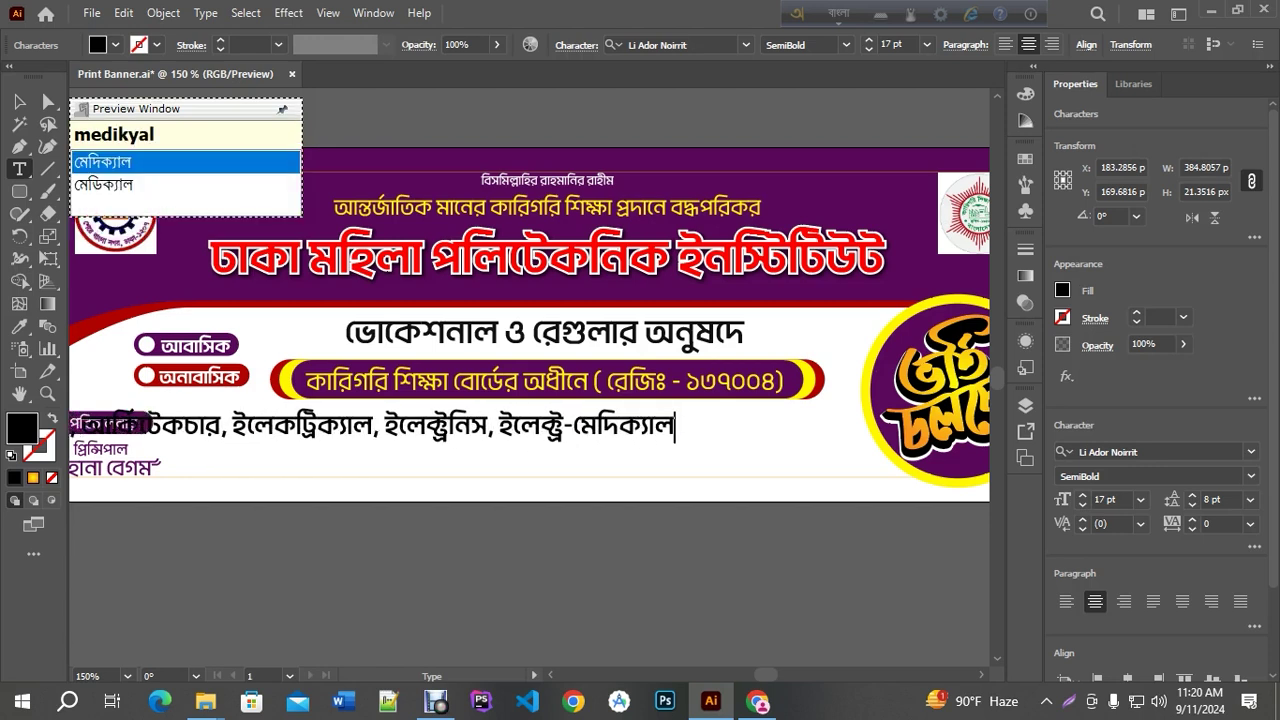
key(Down)
key(Return)
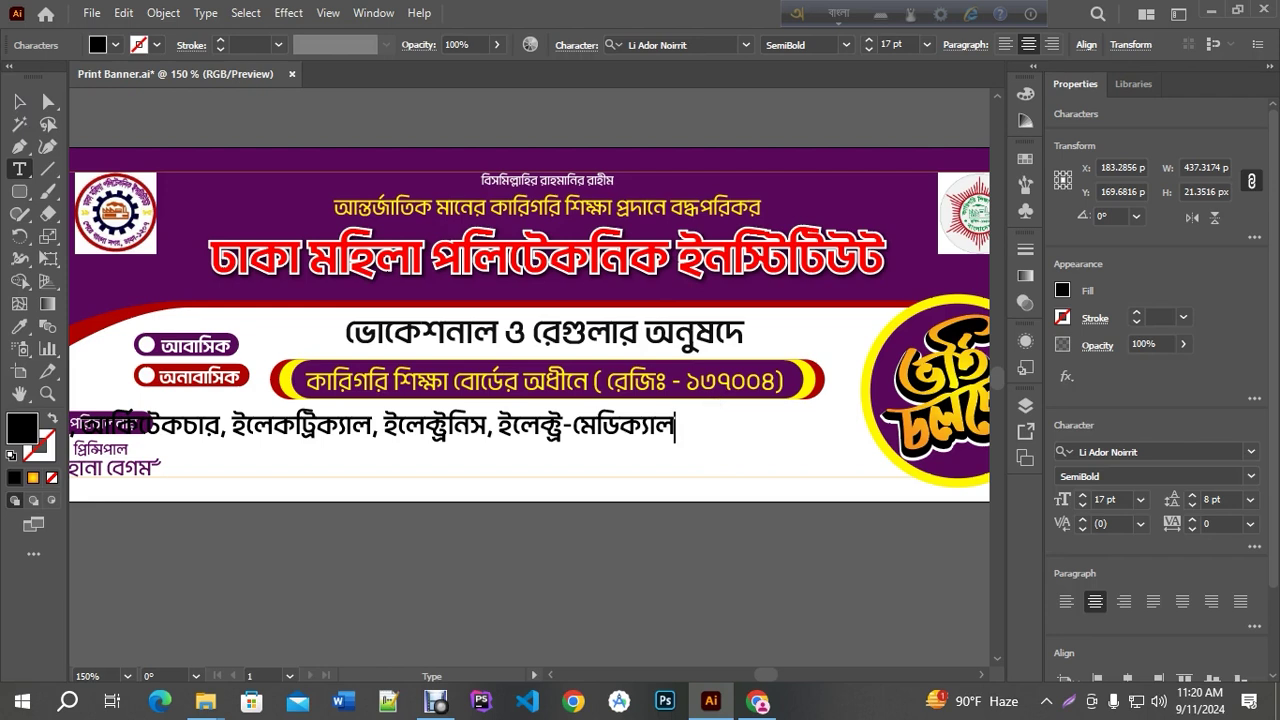
Centre the department line horizontally on the banner
click(19, 101)
click(1021, 54)
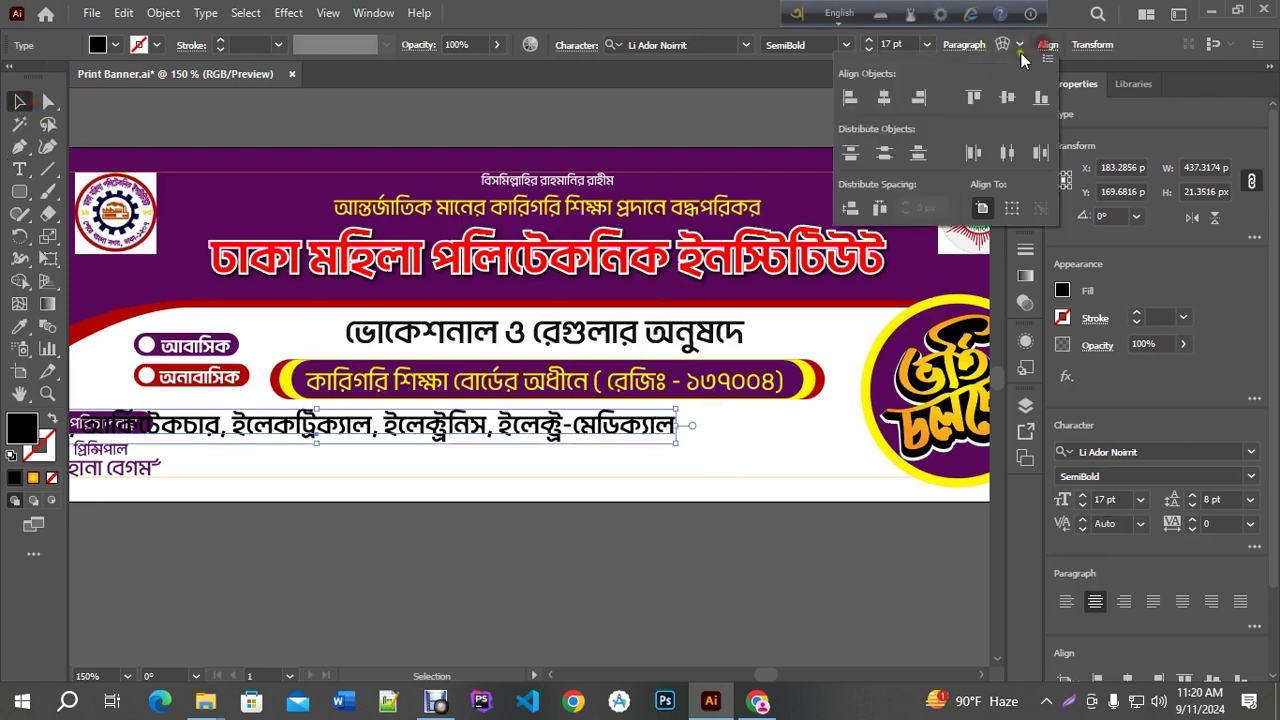
click(884, 97)
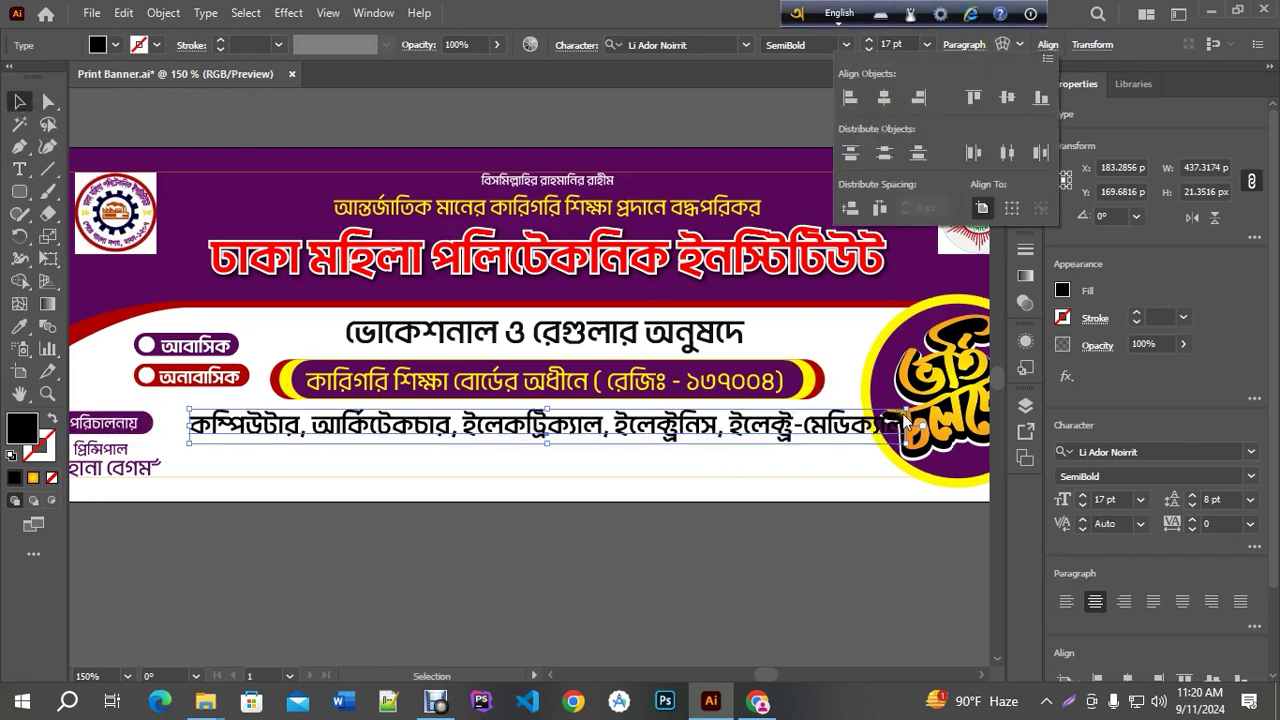
click(905, 420)
click(790, 428)
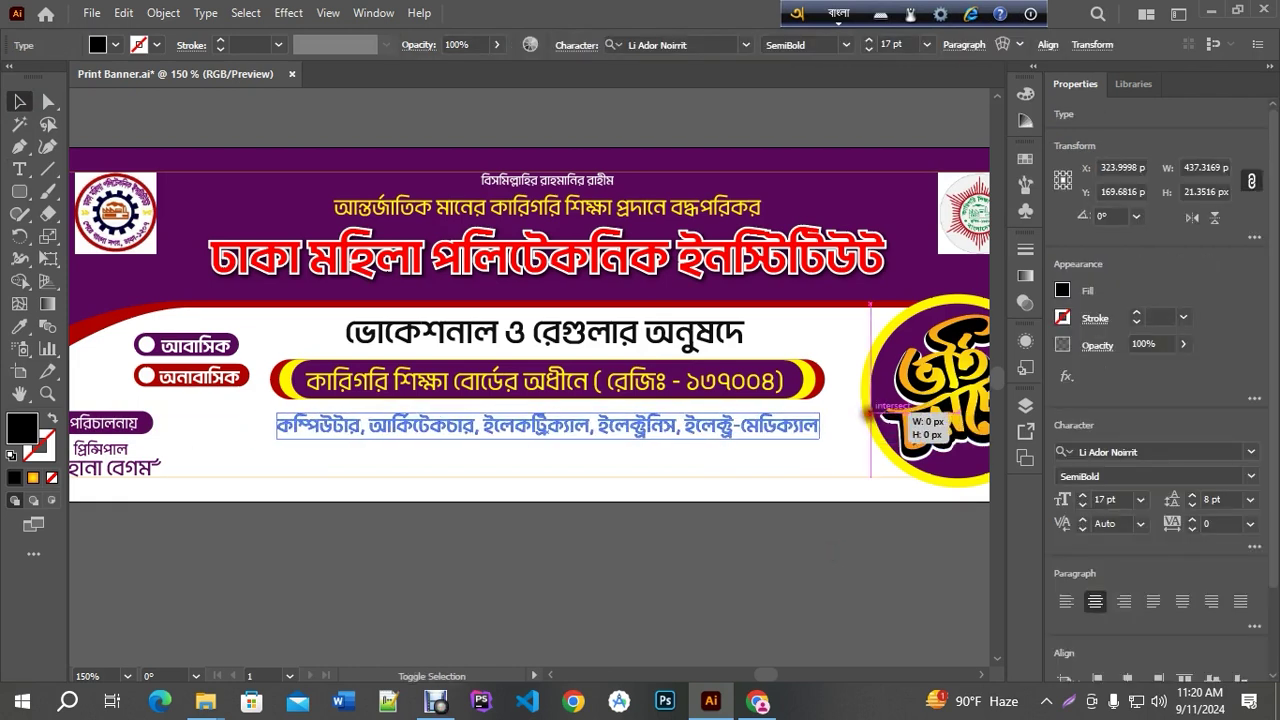
click(602, 567)
key(ctrl+z)
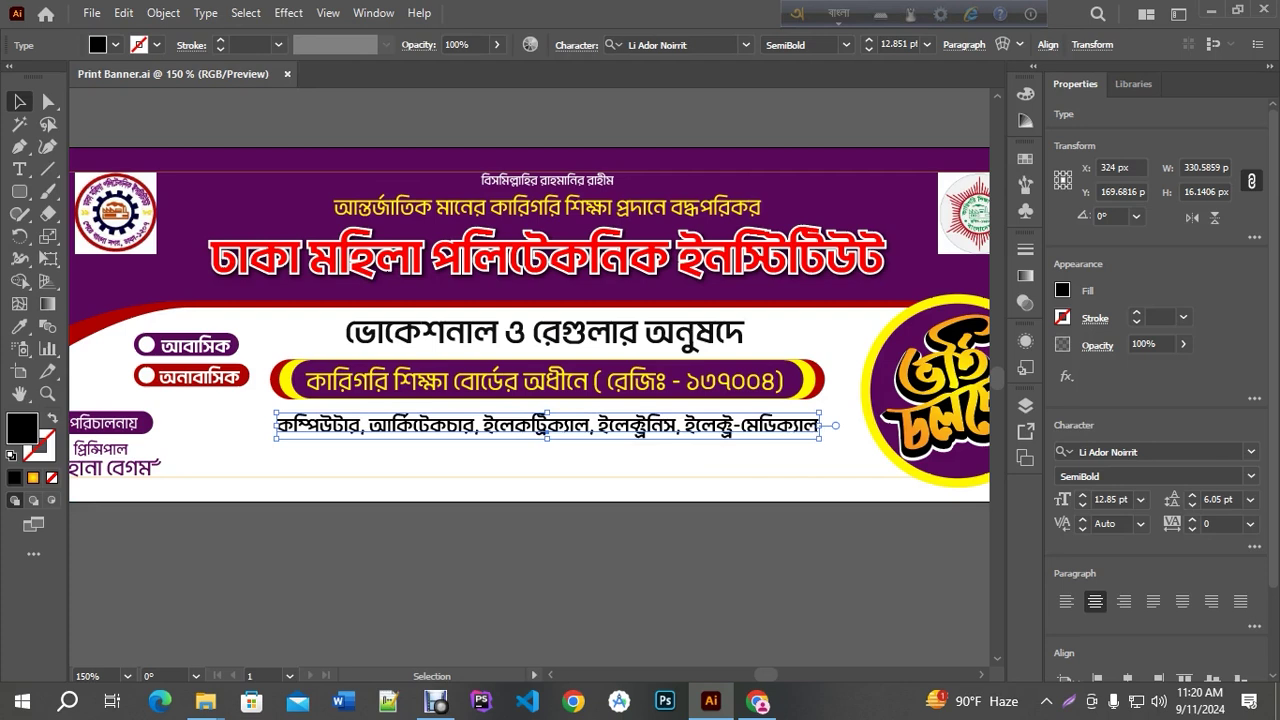
click(597, 536)
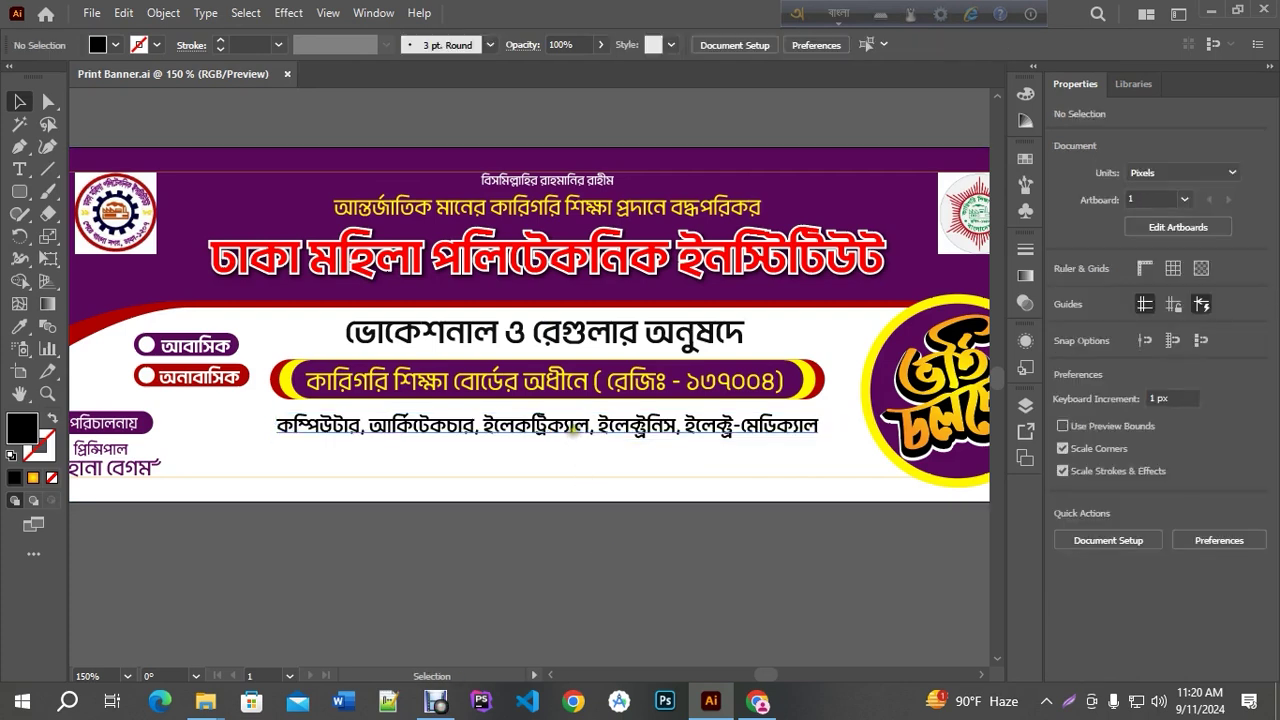
Break the department list onto two lines before the electronics entry, then save
triple_click(575, 428)
triple_click(602, 425)
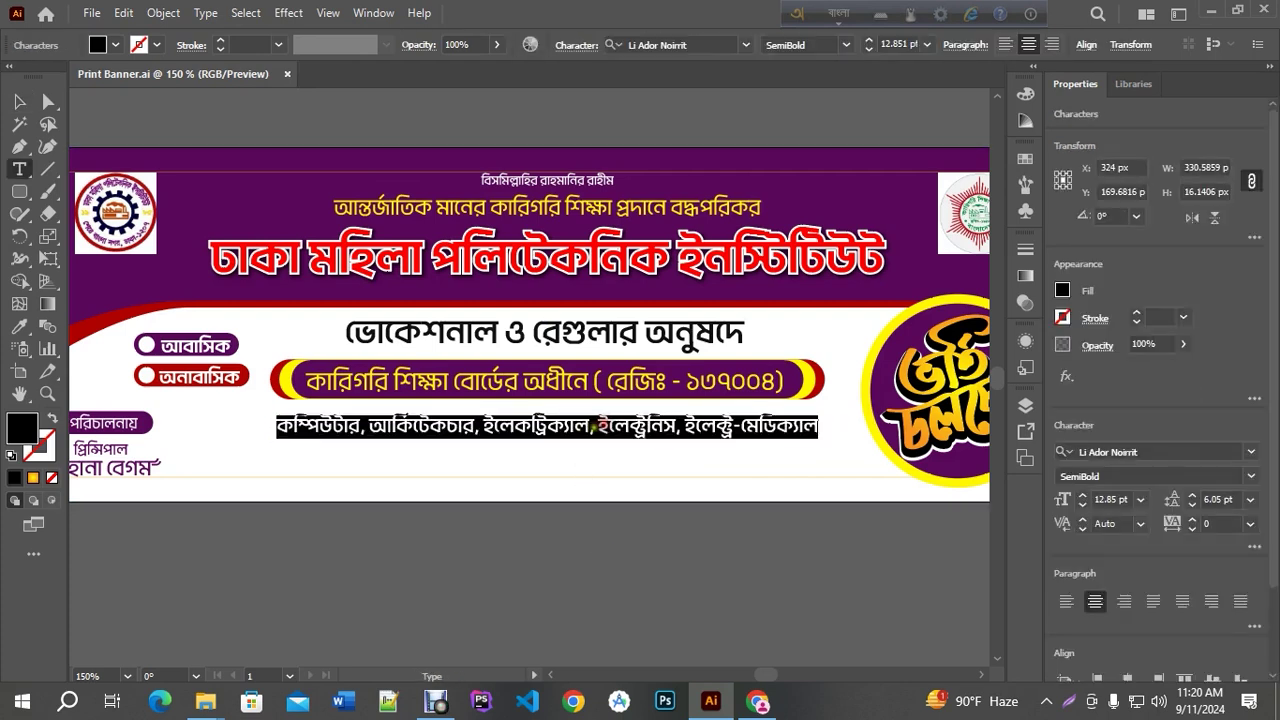
click(598, 425)
key(BackSpace)
key(BackSpace)
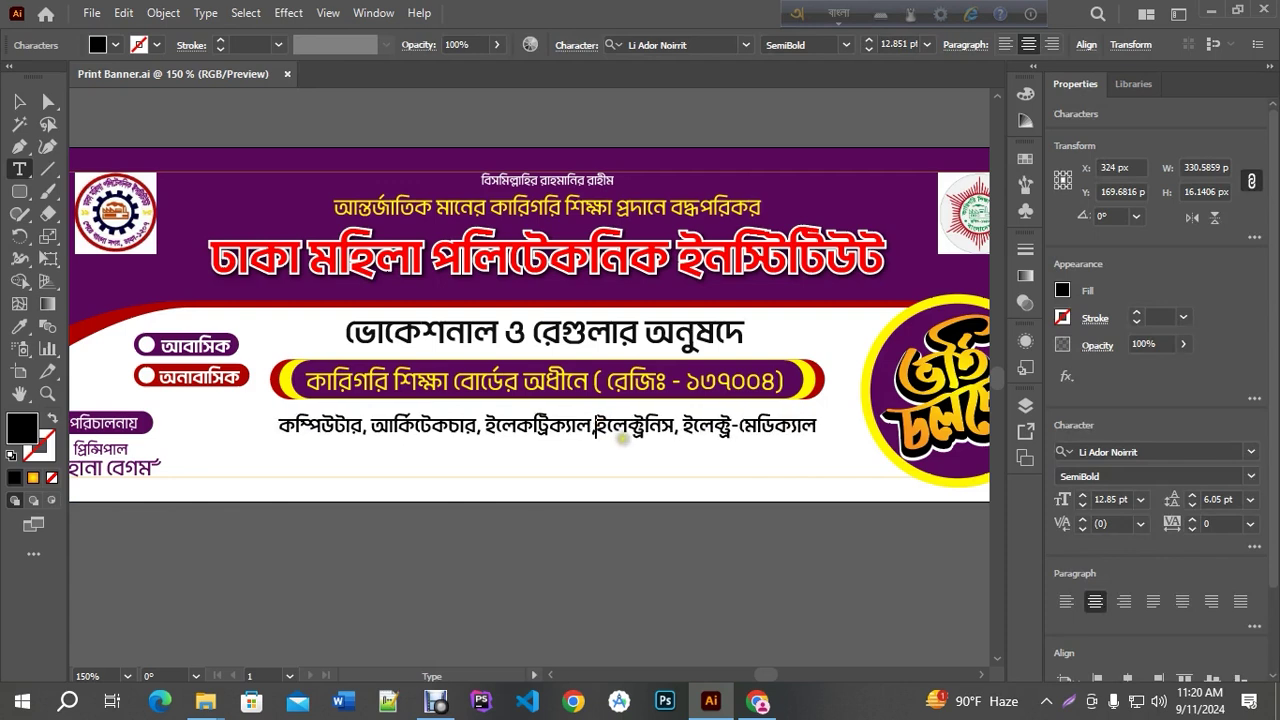
key(Return)
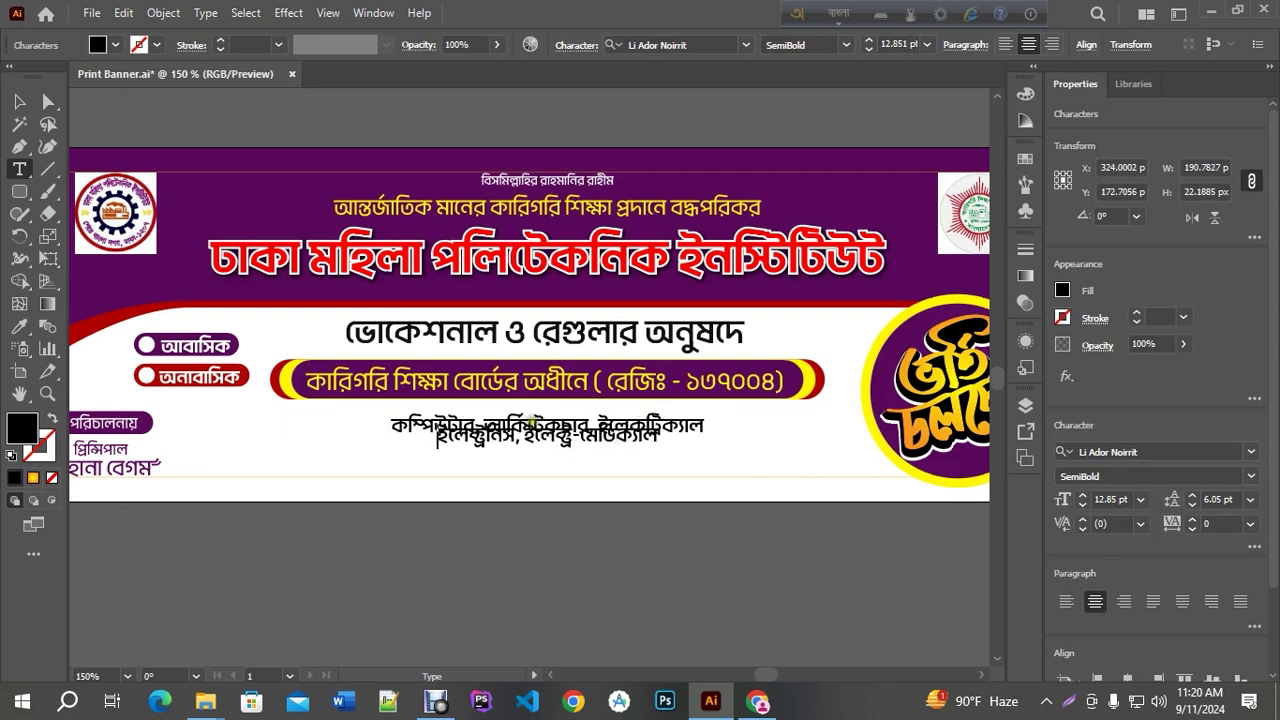
click(20, 101)
key(ctrl+s)
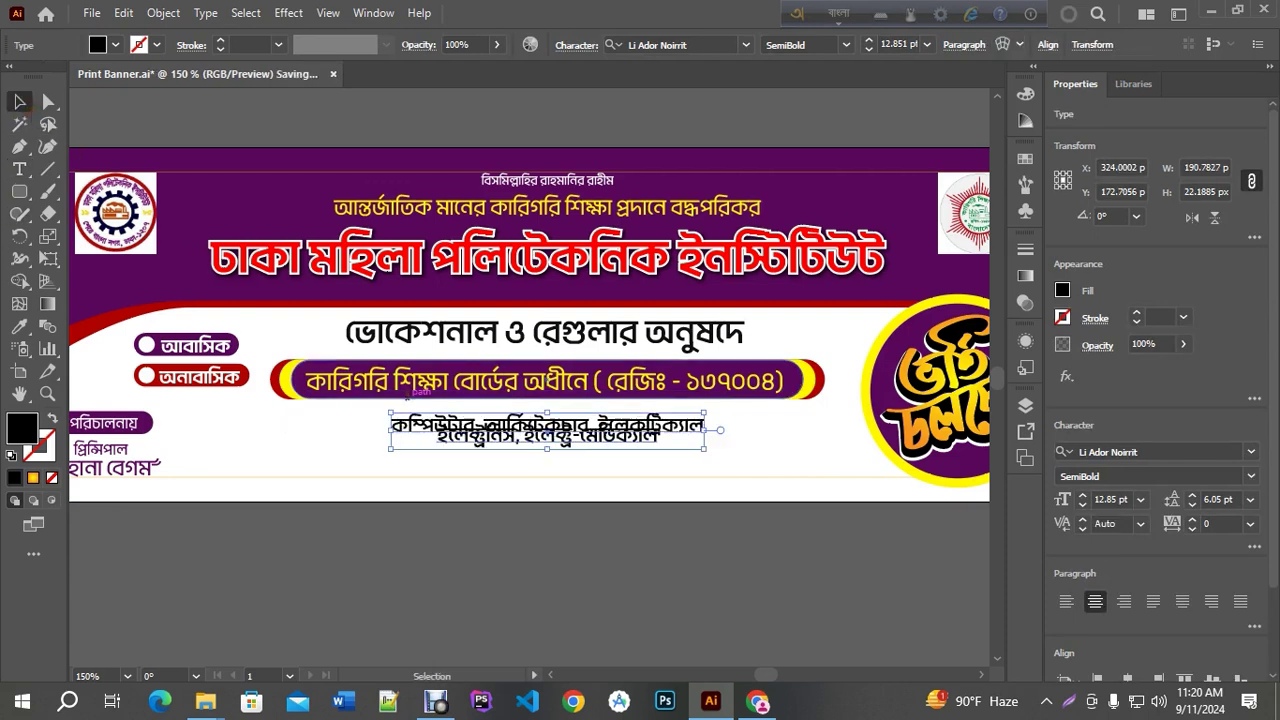
Set the department text's leading to 16.05 pt
click(534, 586)
click(545, 428)
key(alt+Down)
key(alt+Down)
key(alt+Down)
key(alt+Down)
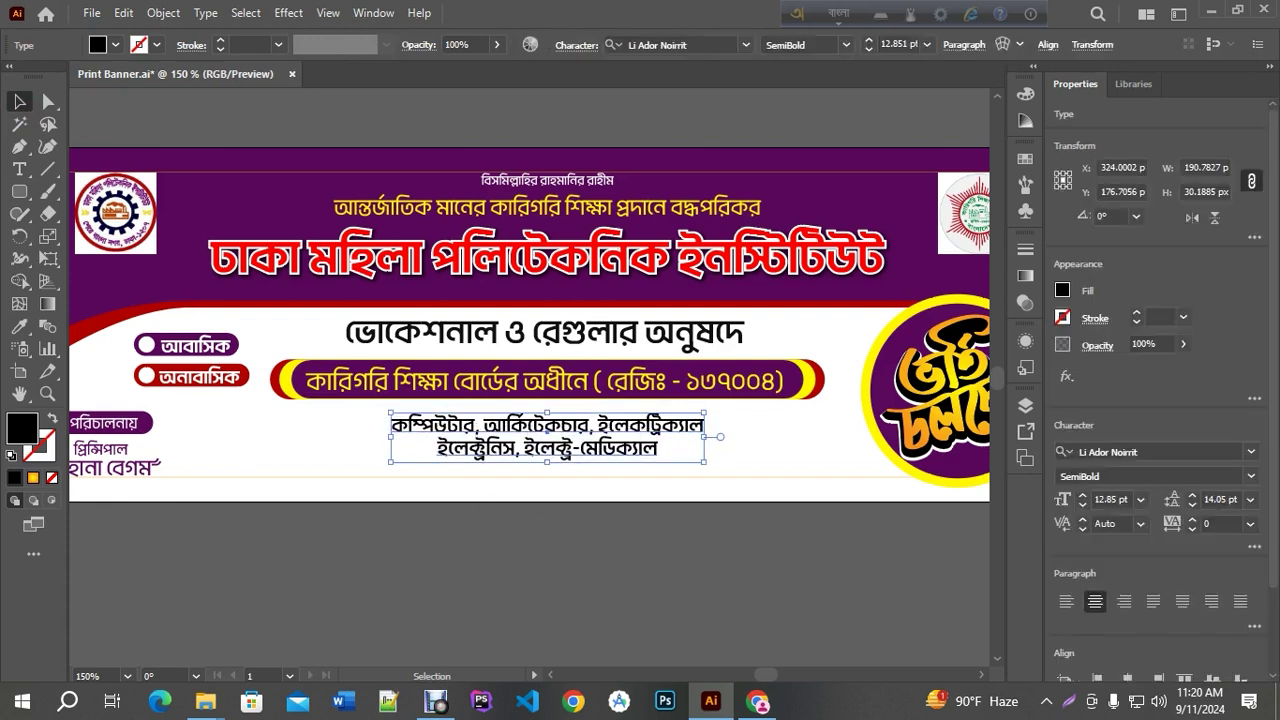
key(alt+Down)
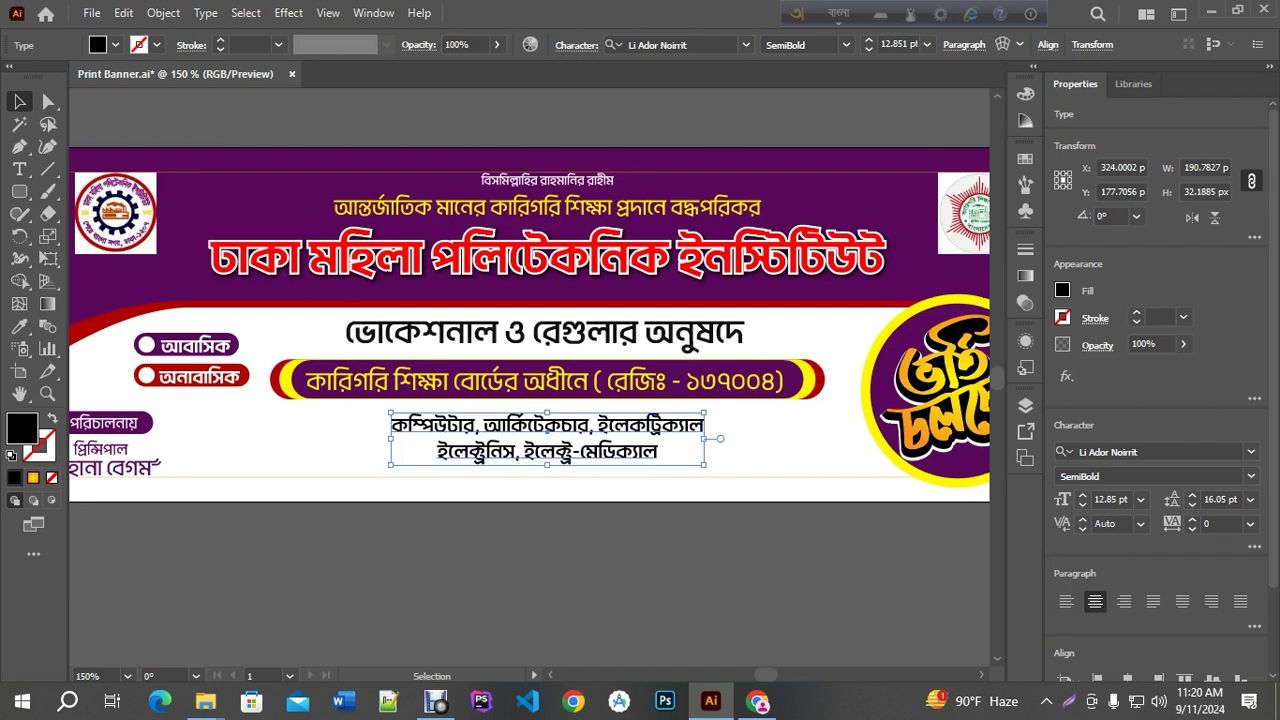
key(alt+Up)
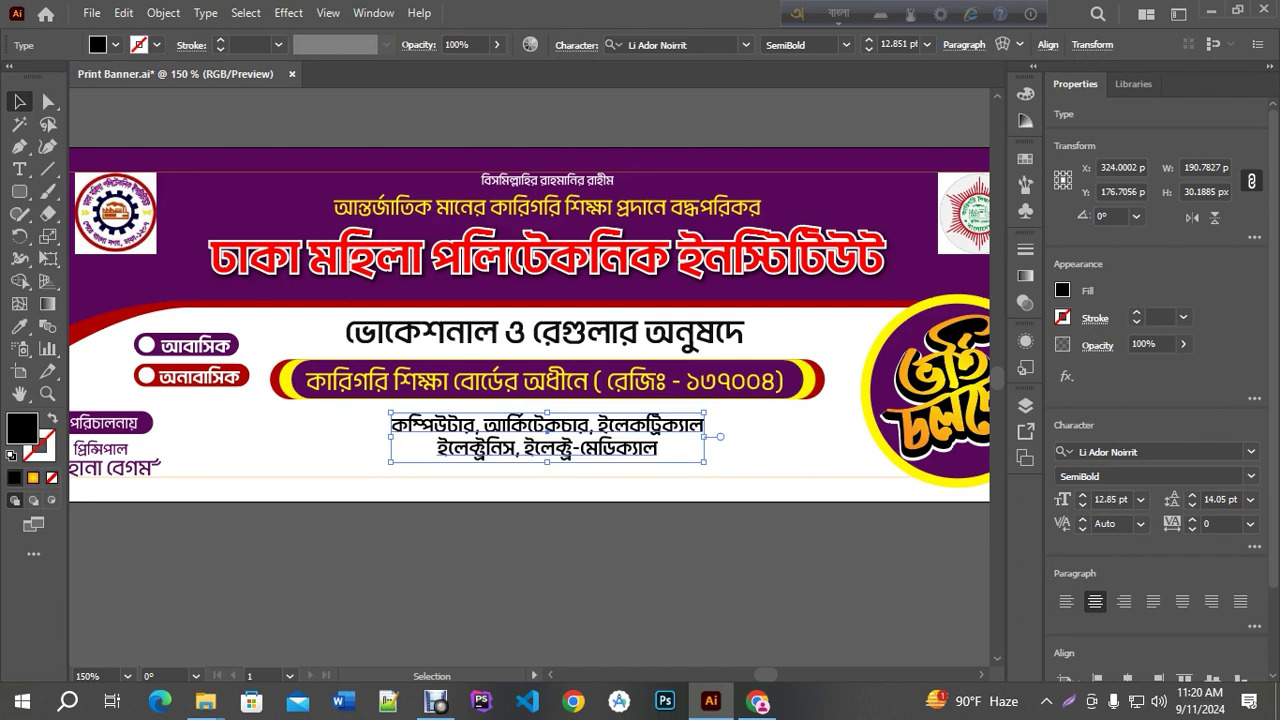
key(alt+Down)
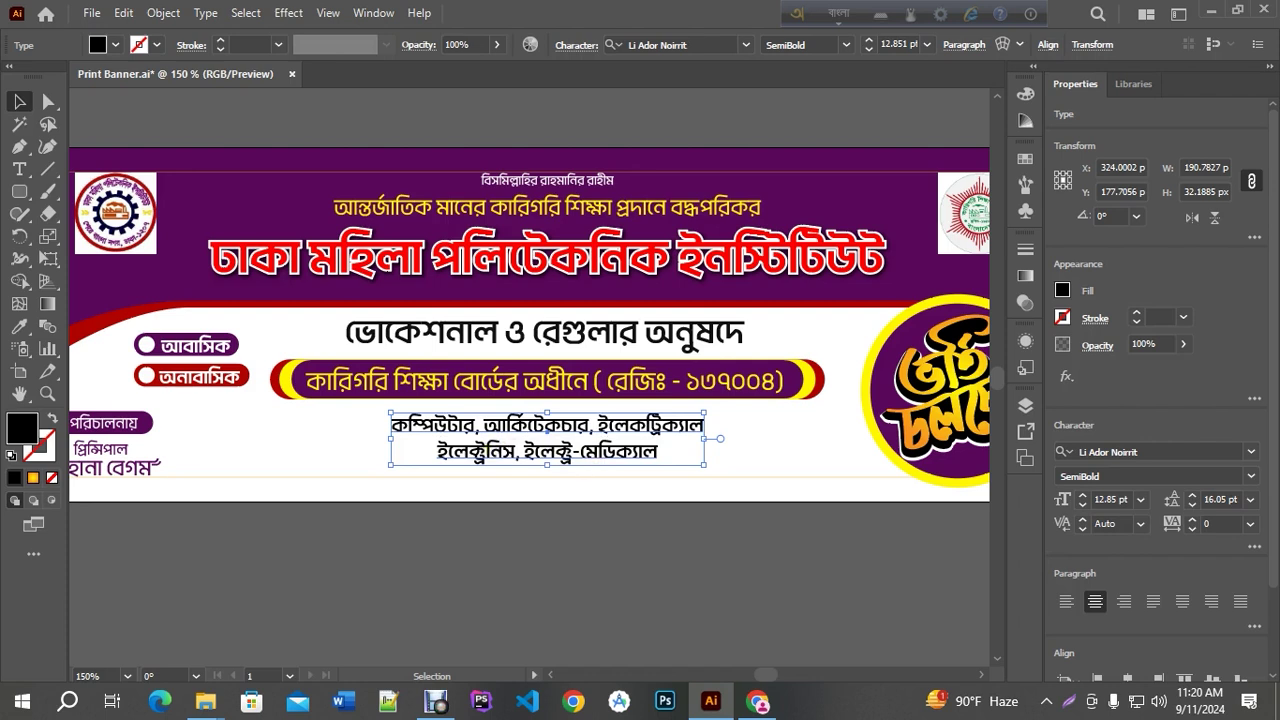
Delete the trailing space at the end of the second department line
click(466, 465)
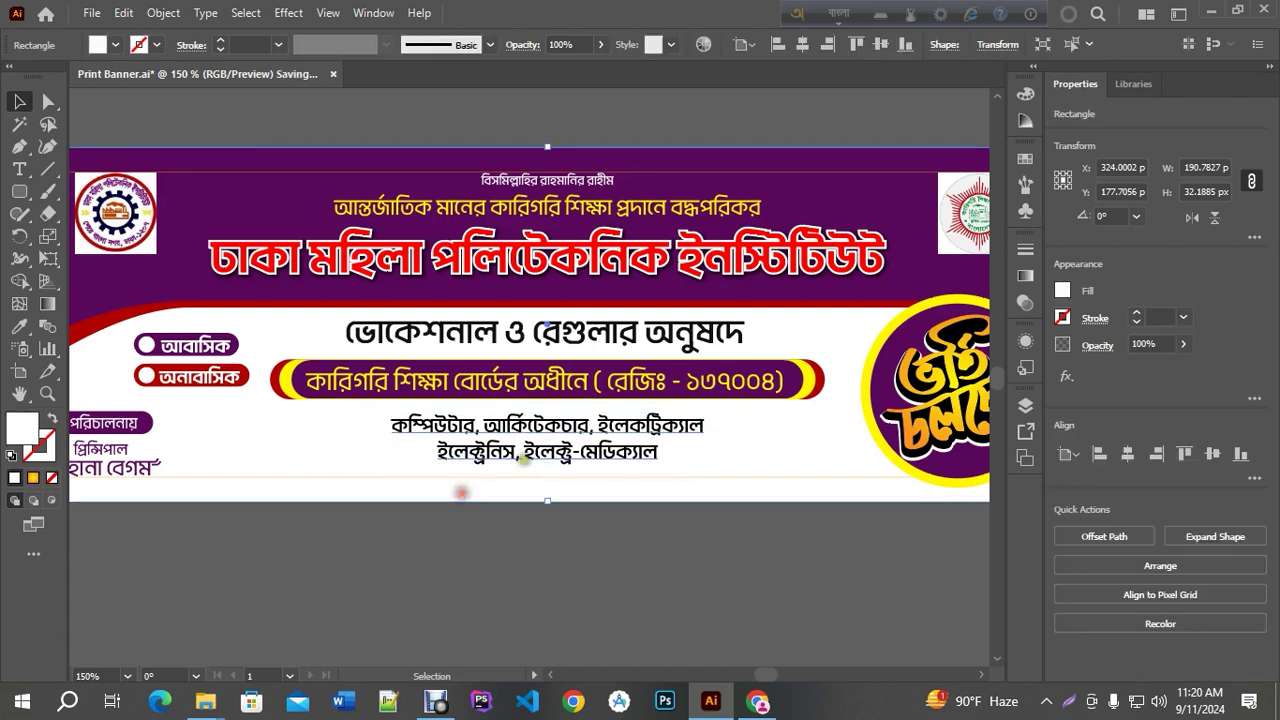
click(544, 433)
key(ctrl+plus)
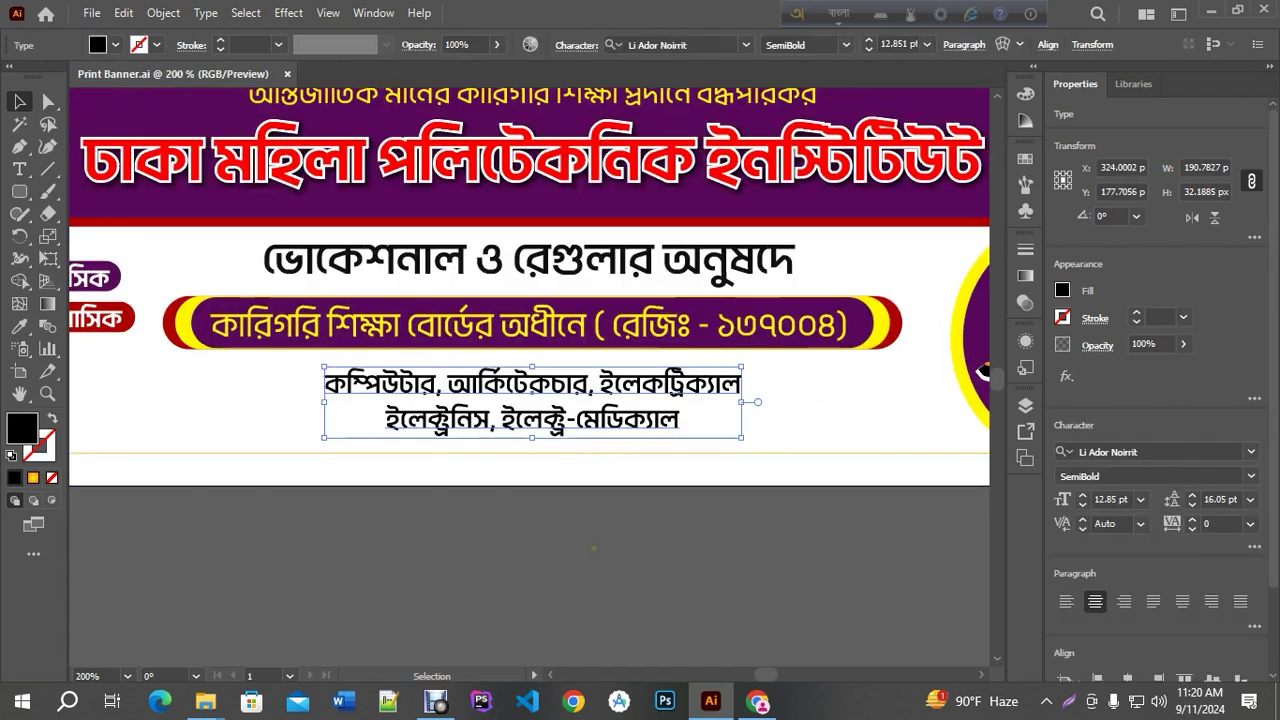
click(466, 529)
key(ctrl+minus)
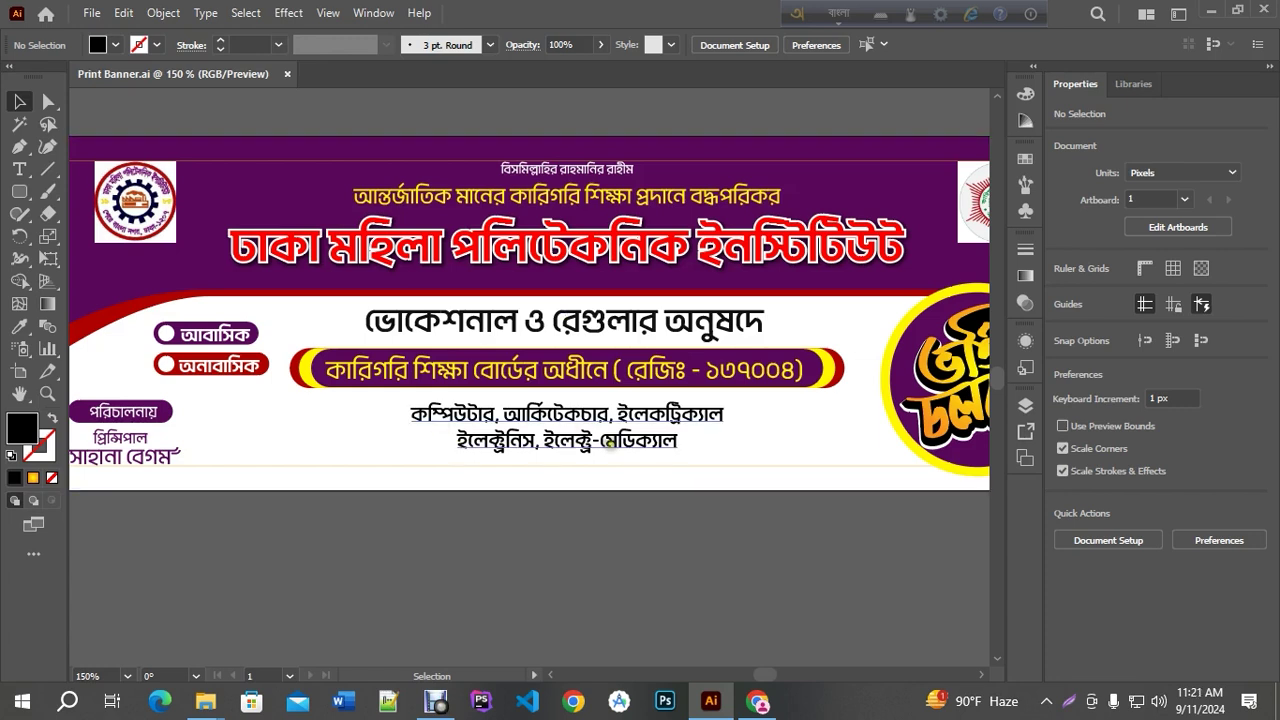
key(a)
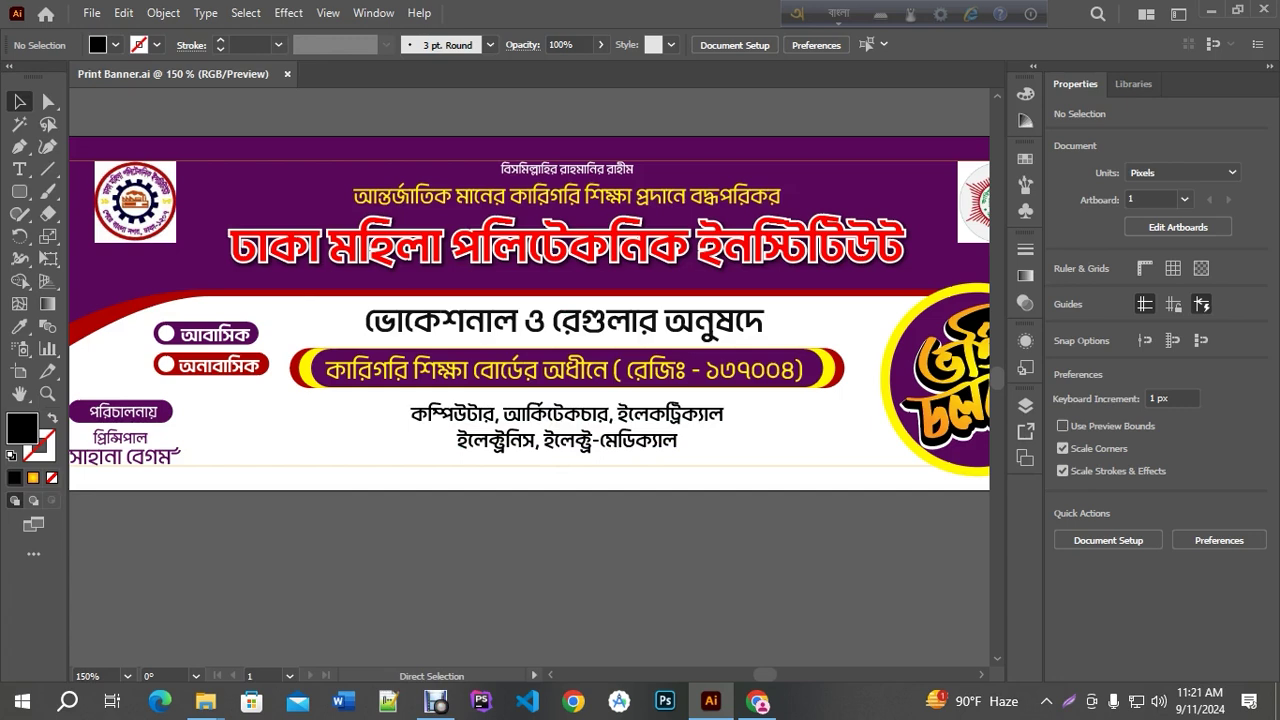
triple_click(675, 441)
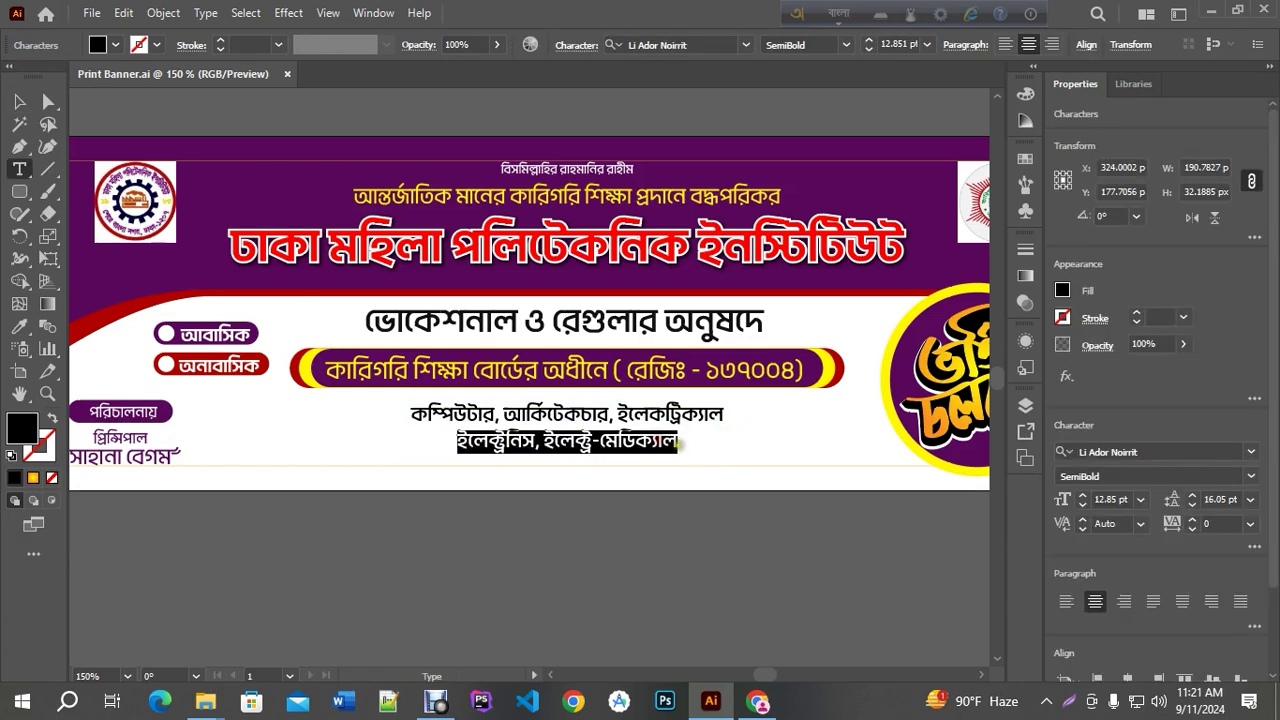
key(Right)
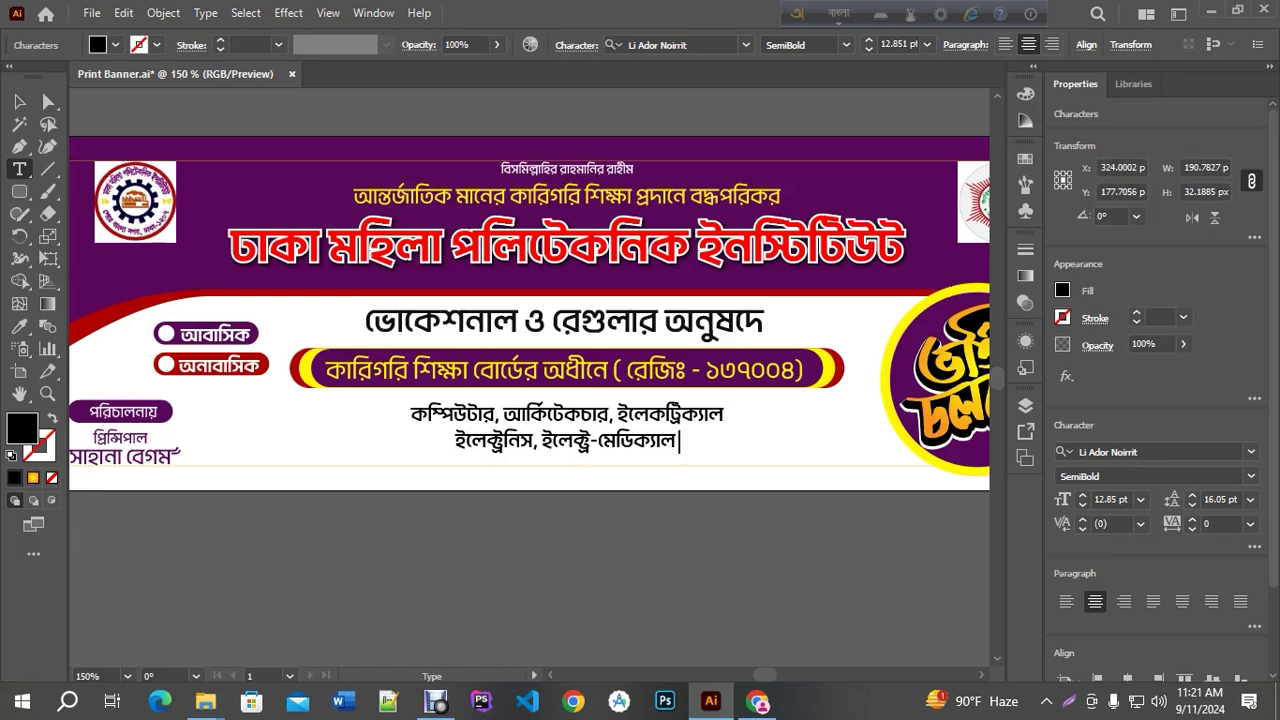
key(BackSpace)
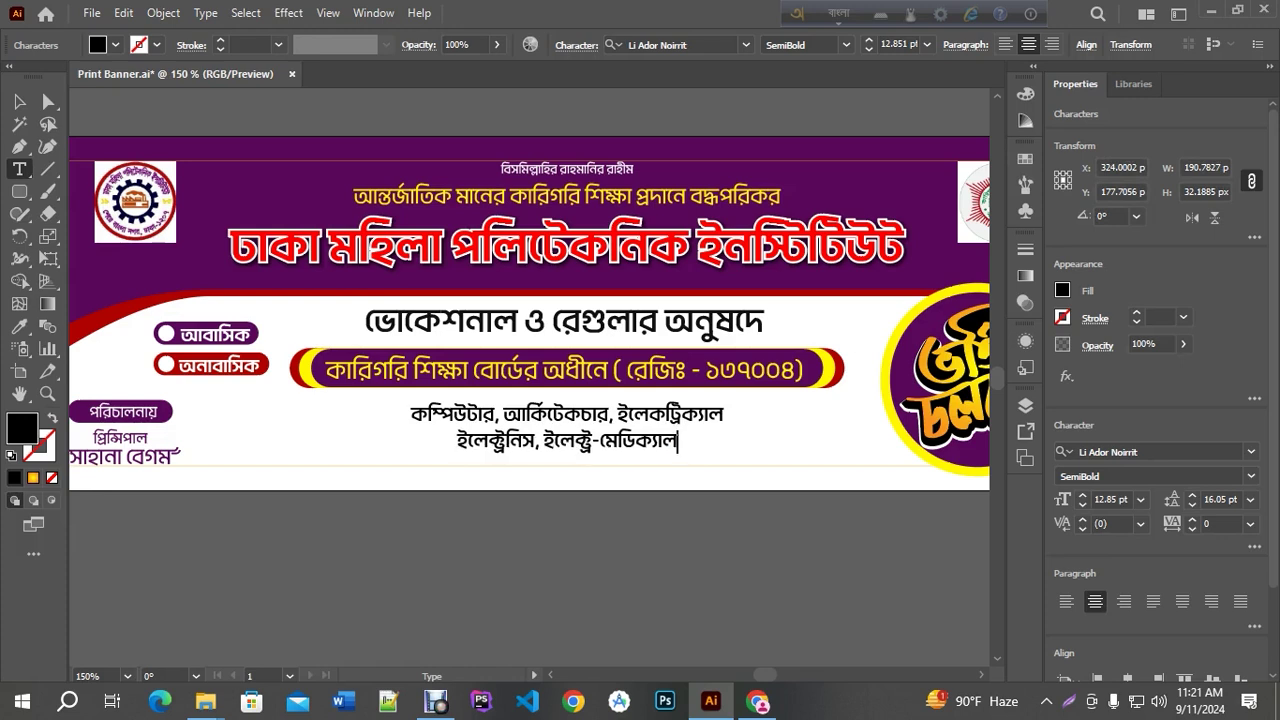
click(19, 101)
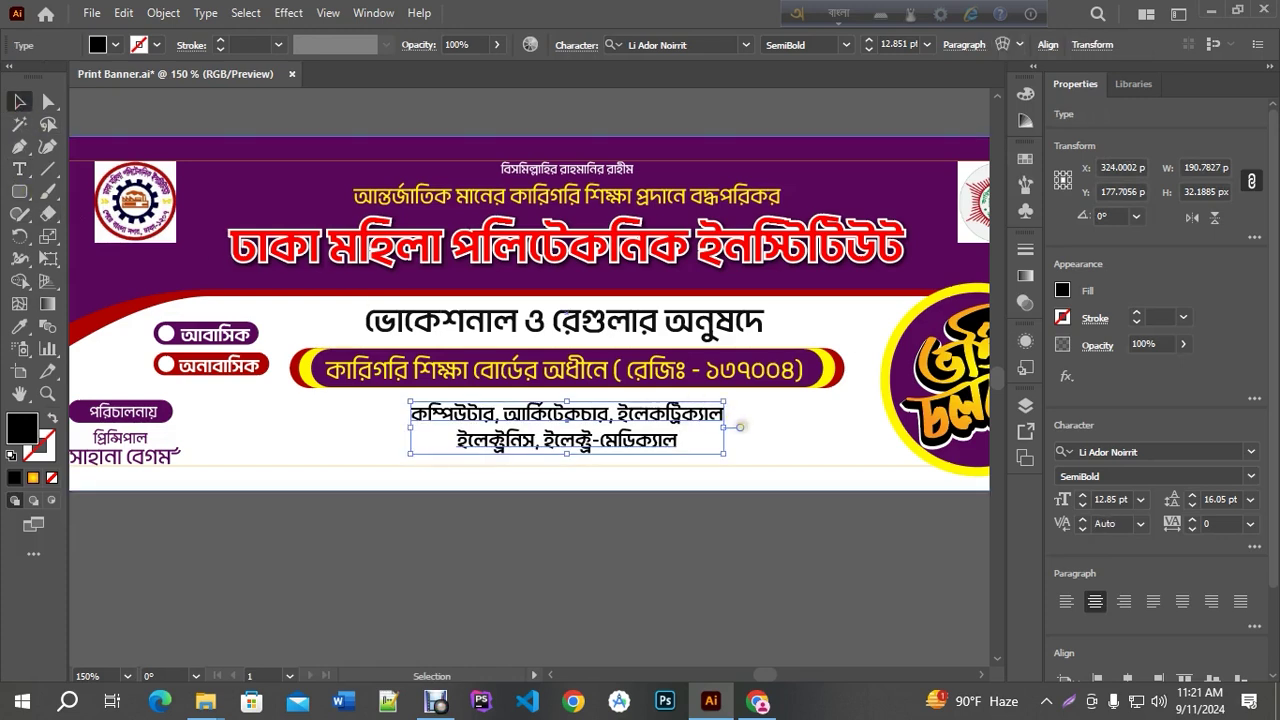
Nudge the department text up slightly
key(Up)
key(Up)
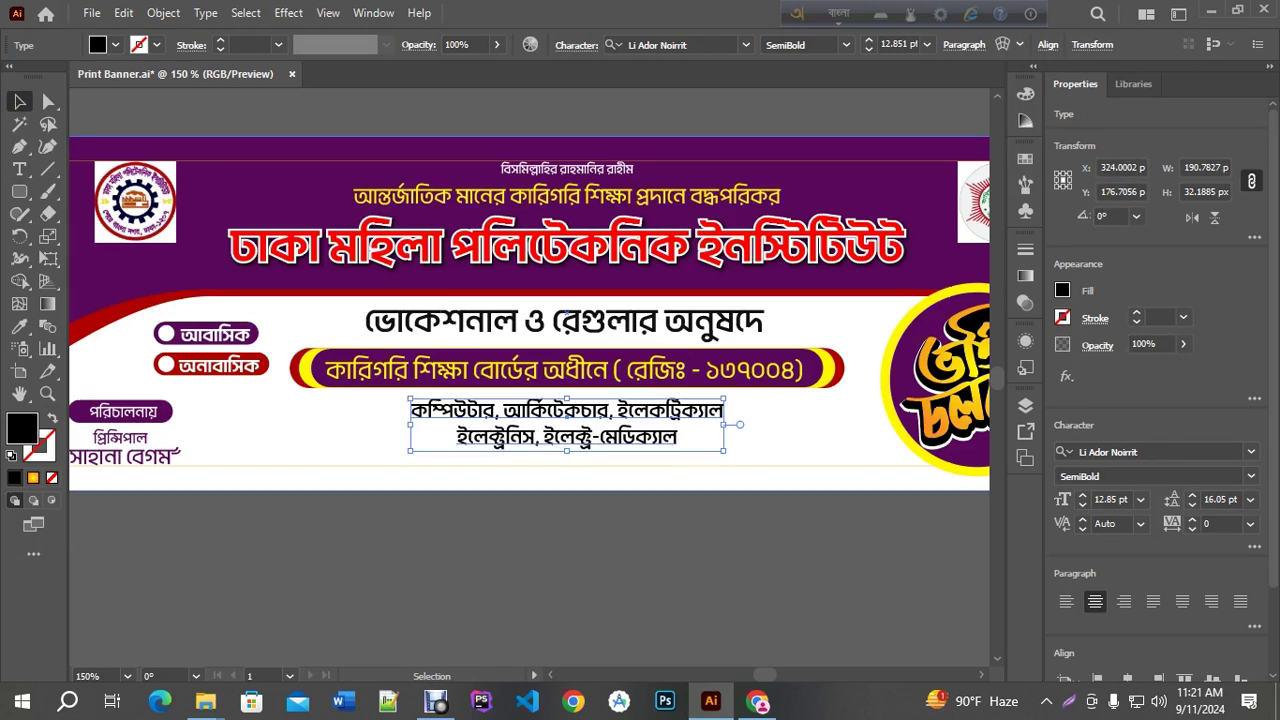
click(840, 400)
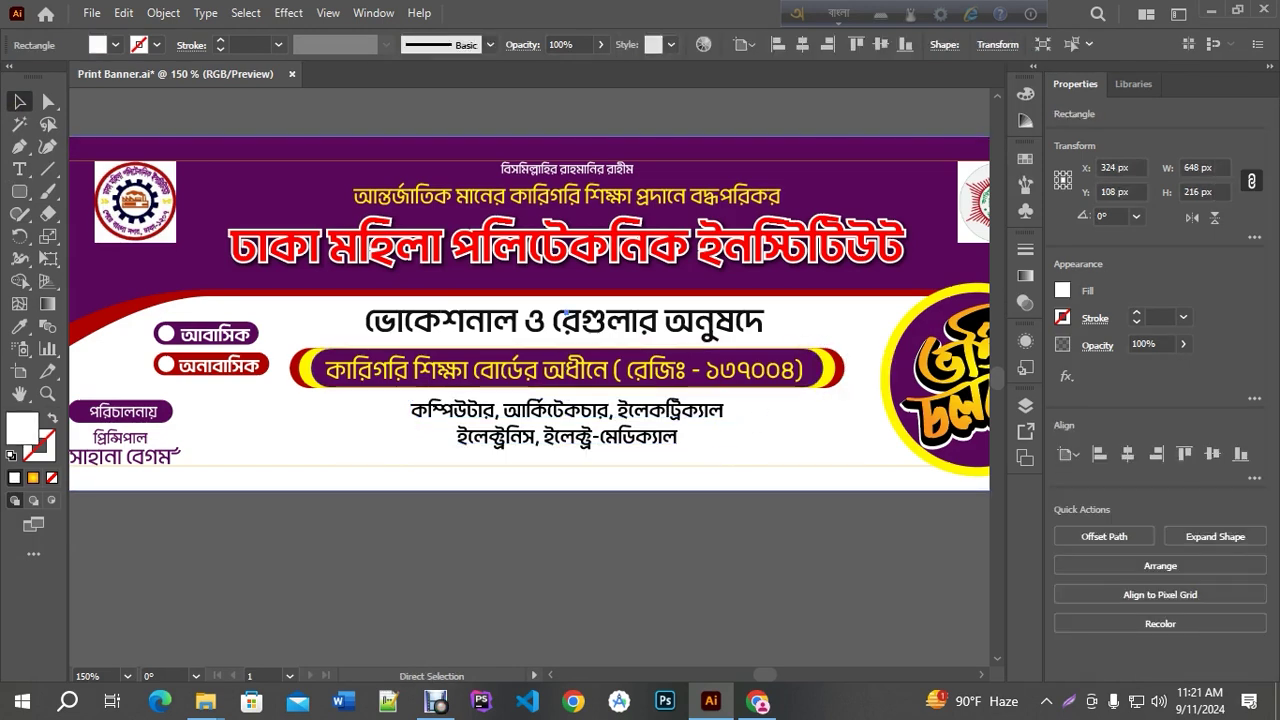
click(822, 398)
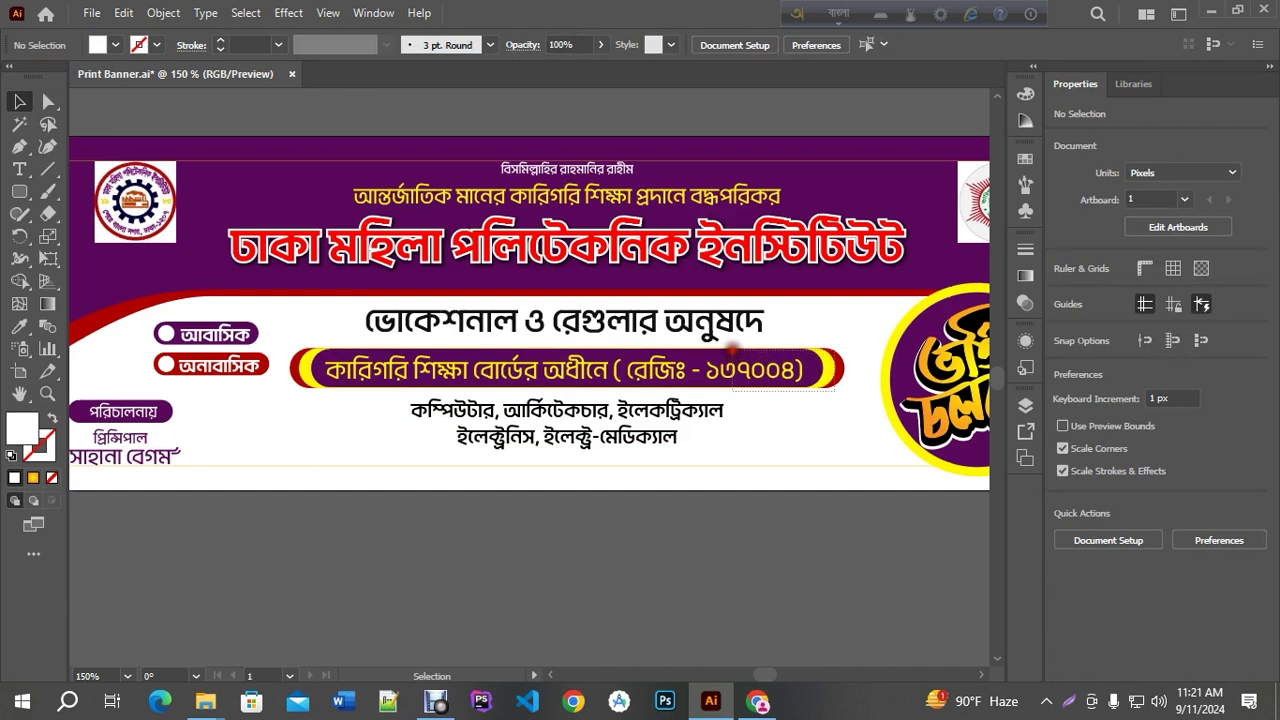
Group the registration pill with its text
click(733, 350)
key(ctrl+g)
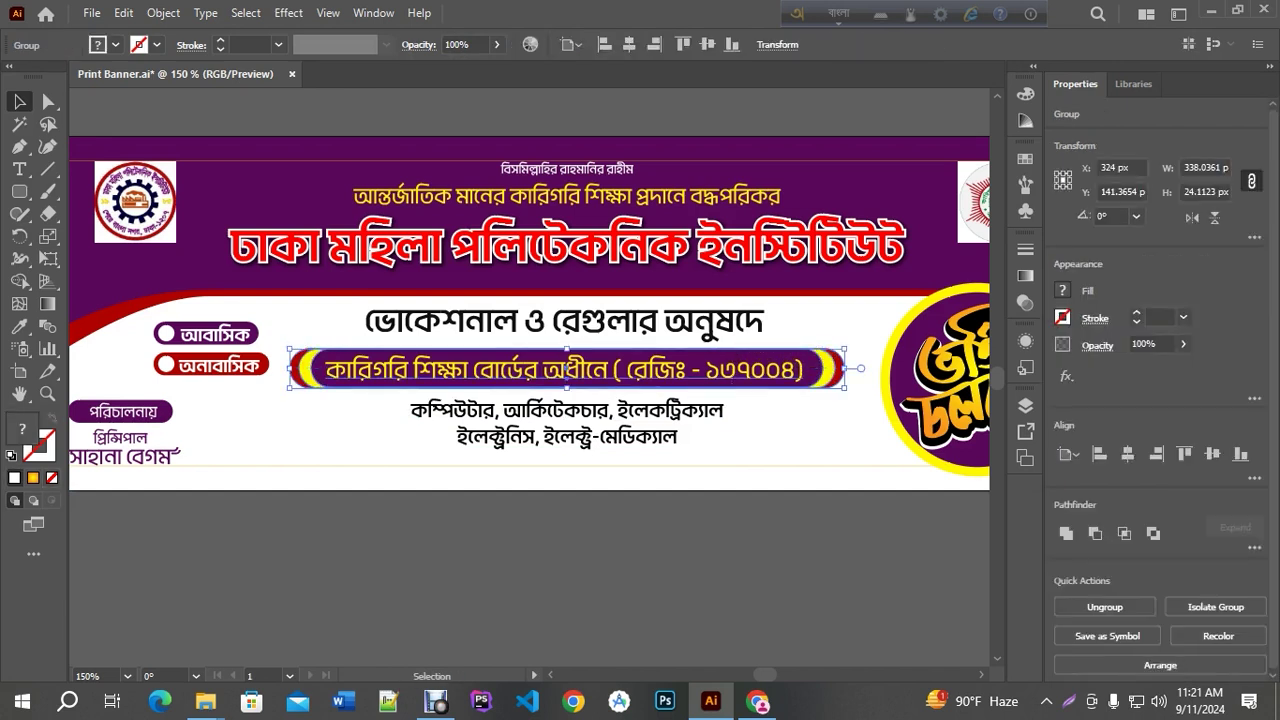
click(666, 420)
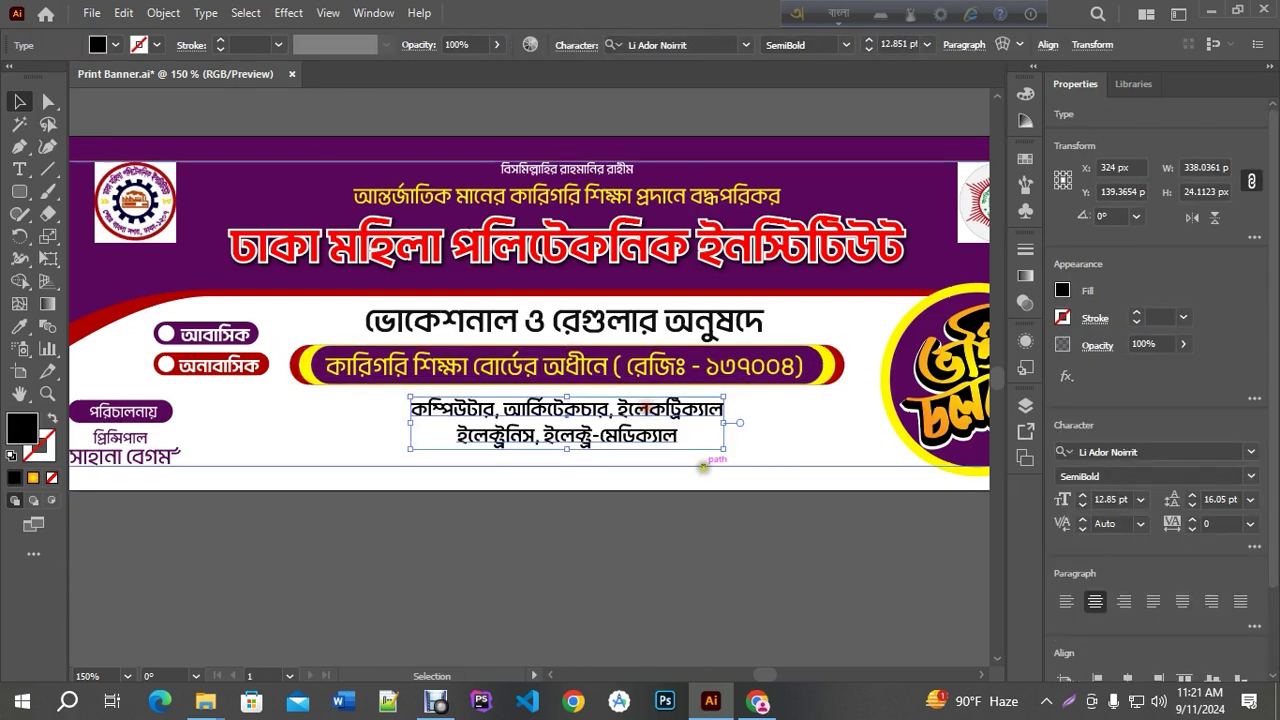
click(678, 511)
key(ctrl+minus)
key(ctrl+minus)
alt+scroll(554, 432, up, 2)
alt+scroll(554, 432, down, 1)
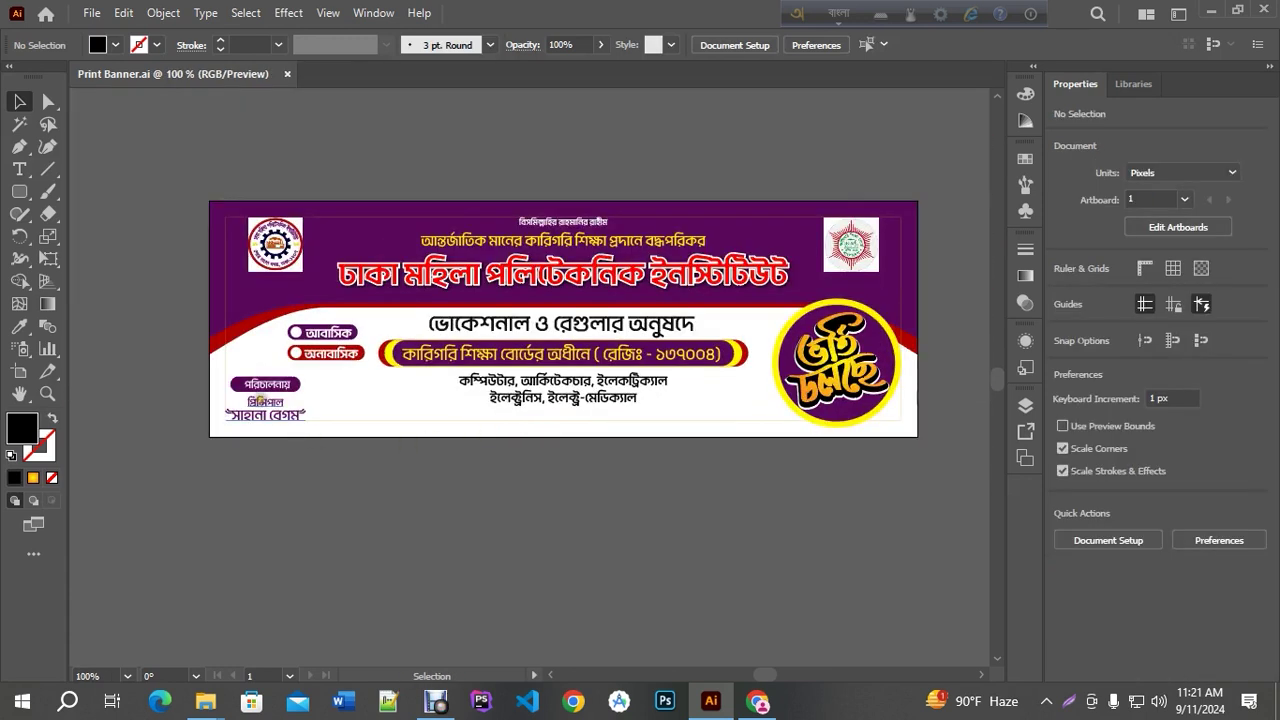
Draw a black rectangular bar along the banner's bottom-left
click(19, 191)
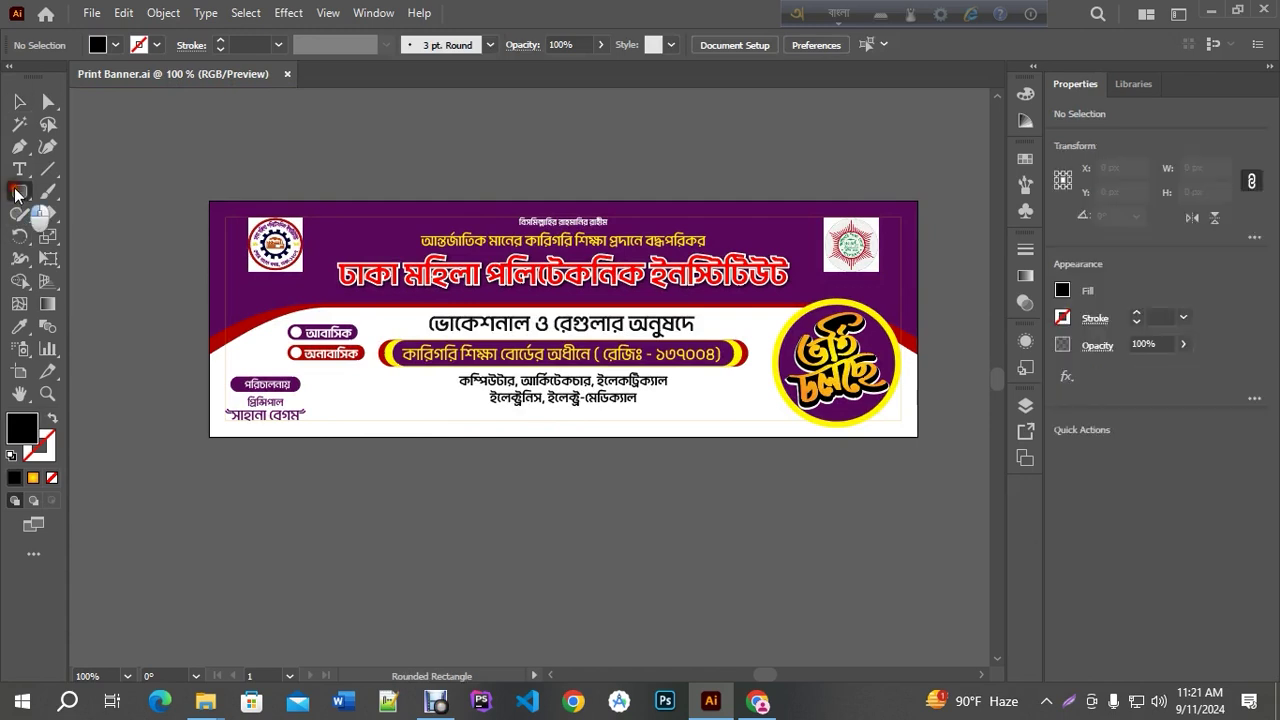
click(62, 194)
drag(210, 437, 518, 414)
key(v)
click(448, 531)
Shrink the আবাসিক and অনাবাসিক pills and move them up
scroll(318, 338, up, 1)
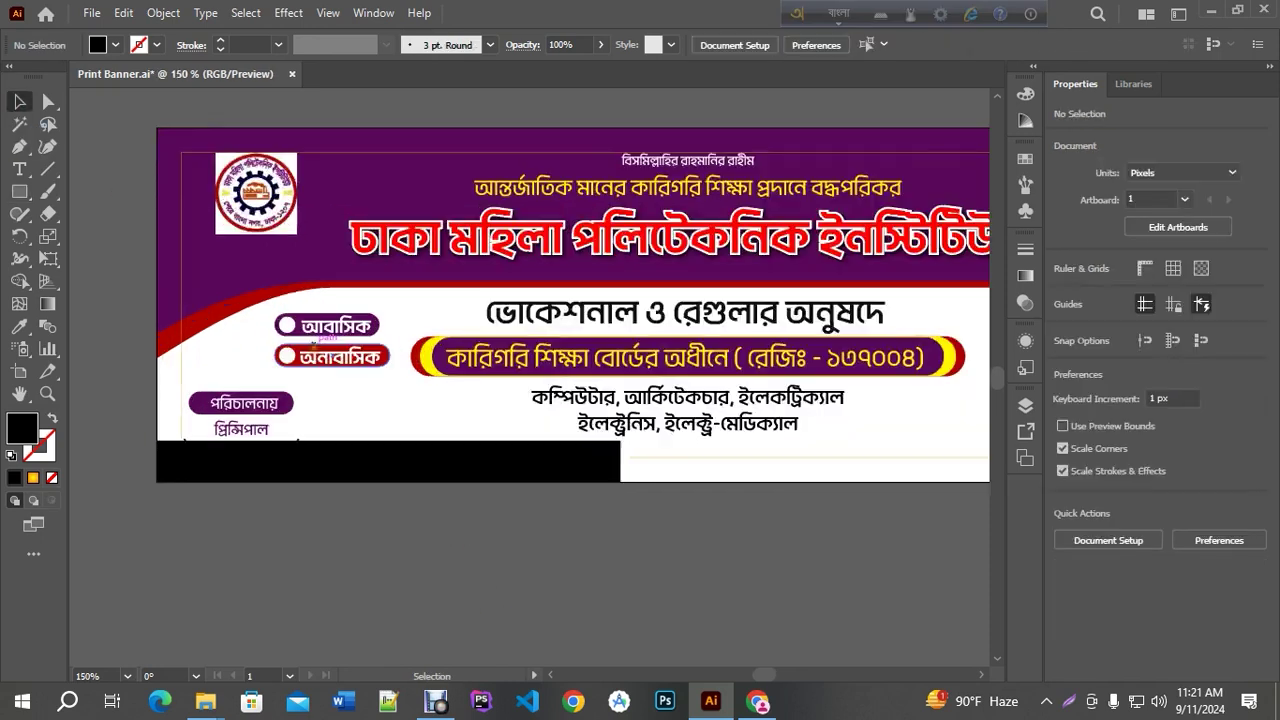
scroll(318, 338, up, 1)
click(316, 320)
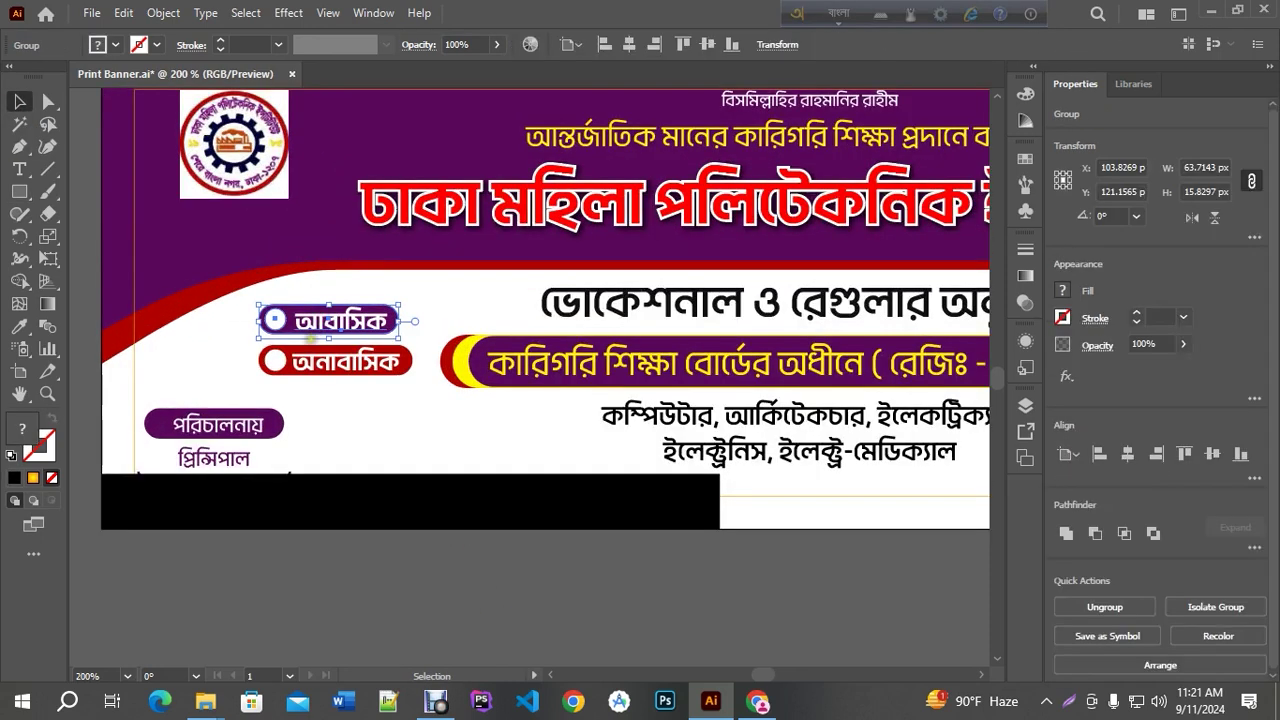
scroll(311, 339, up, 1)
shift+click(311, 365)
drag(464, 286, 447, 294)
drag(345, 337, 345, 313)
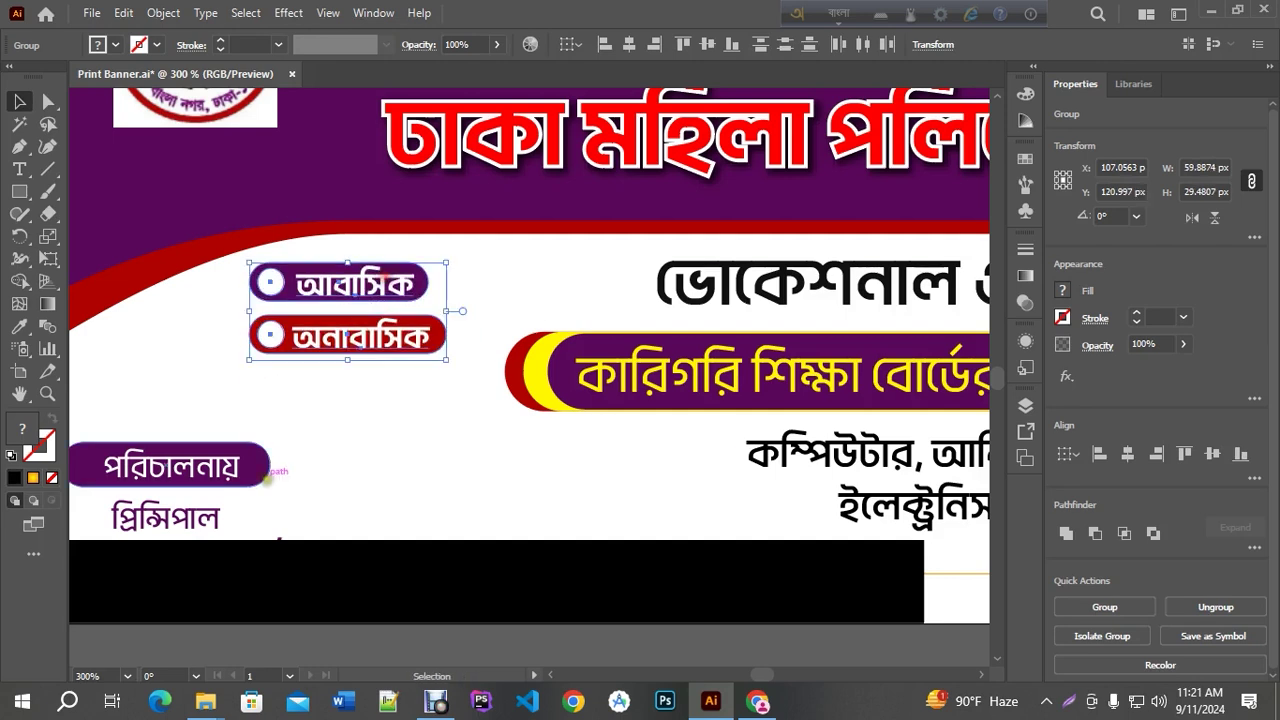
Group the পরিচালনায় principal block and move it up and to the right
scroll(258, 482, down, 1)
click(232, 472)
drag(114, 451, 286, 543)
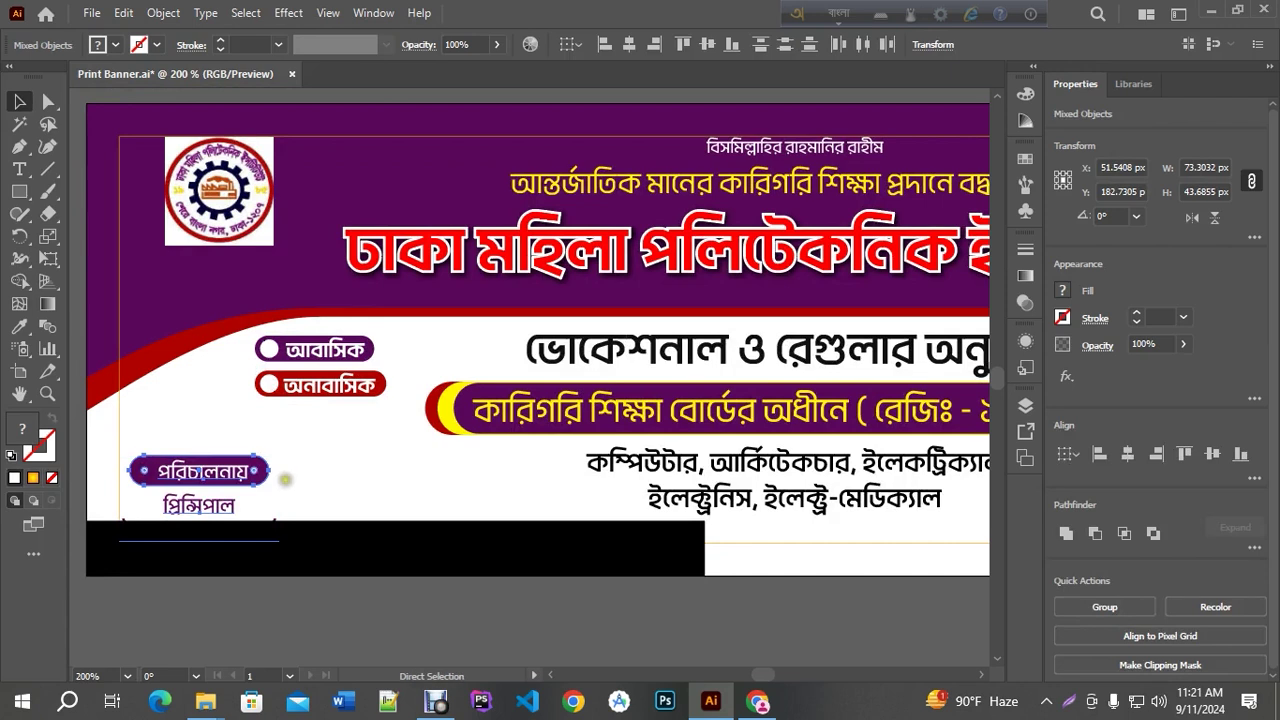
key(ctrl+g)
drag(280, 466, 360, 428)
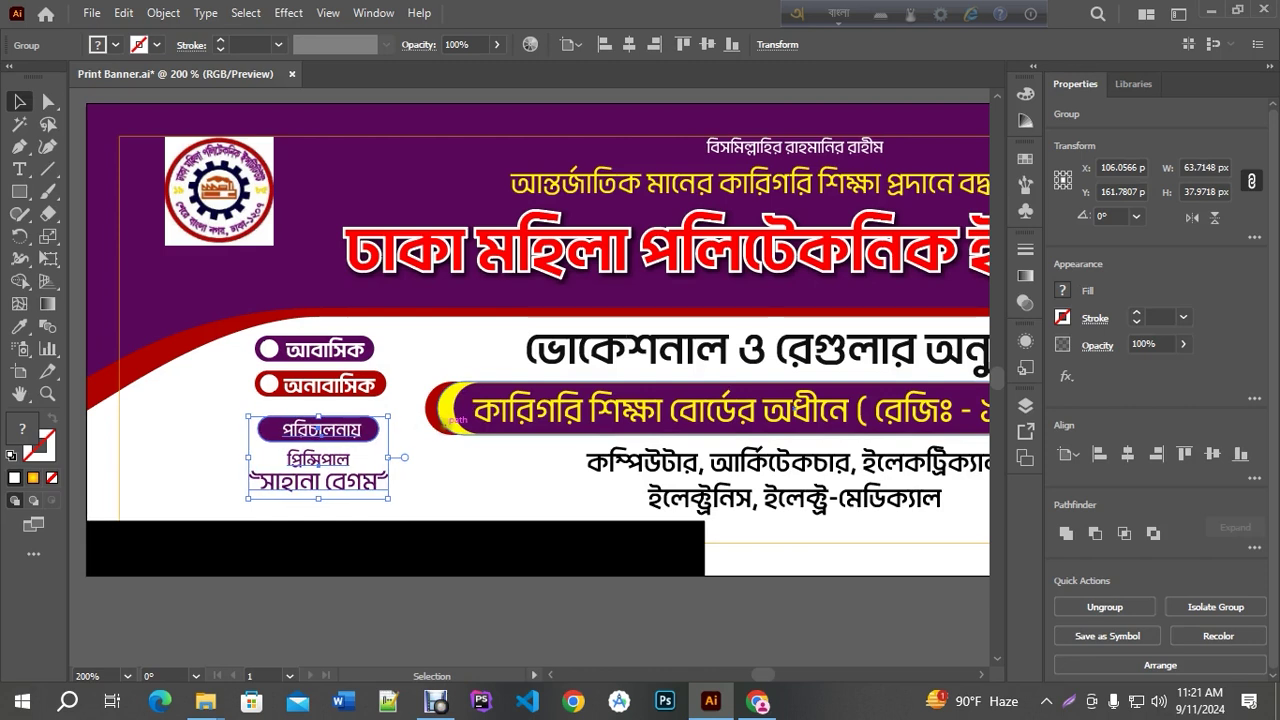
key(ctrl+minus)
key(ctrl+minus)
key(ctrl+minus)
click(419, 418)
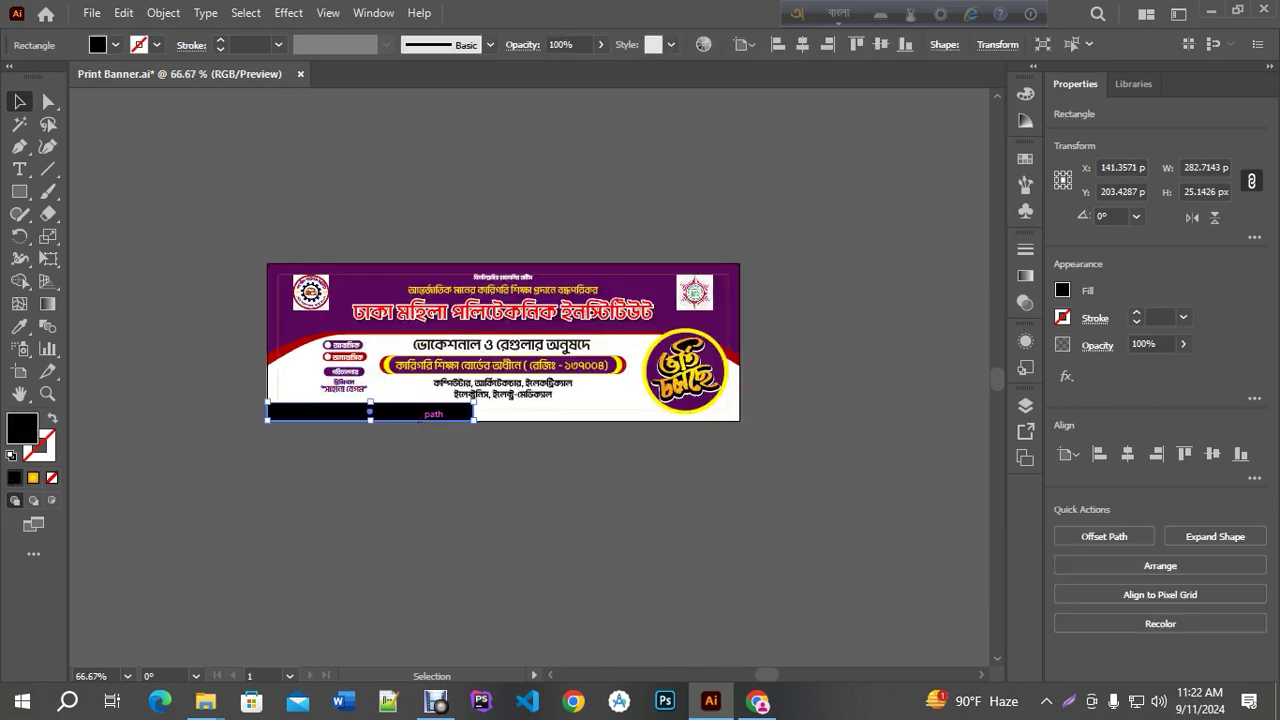
Make the black bar thinner and slant its right end by pulling the top-right anchor left
scroll(471, 439, up, 4)
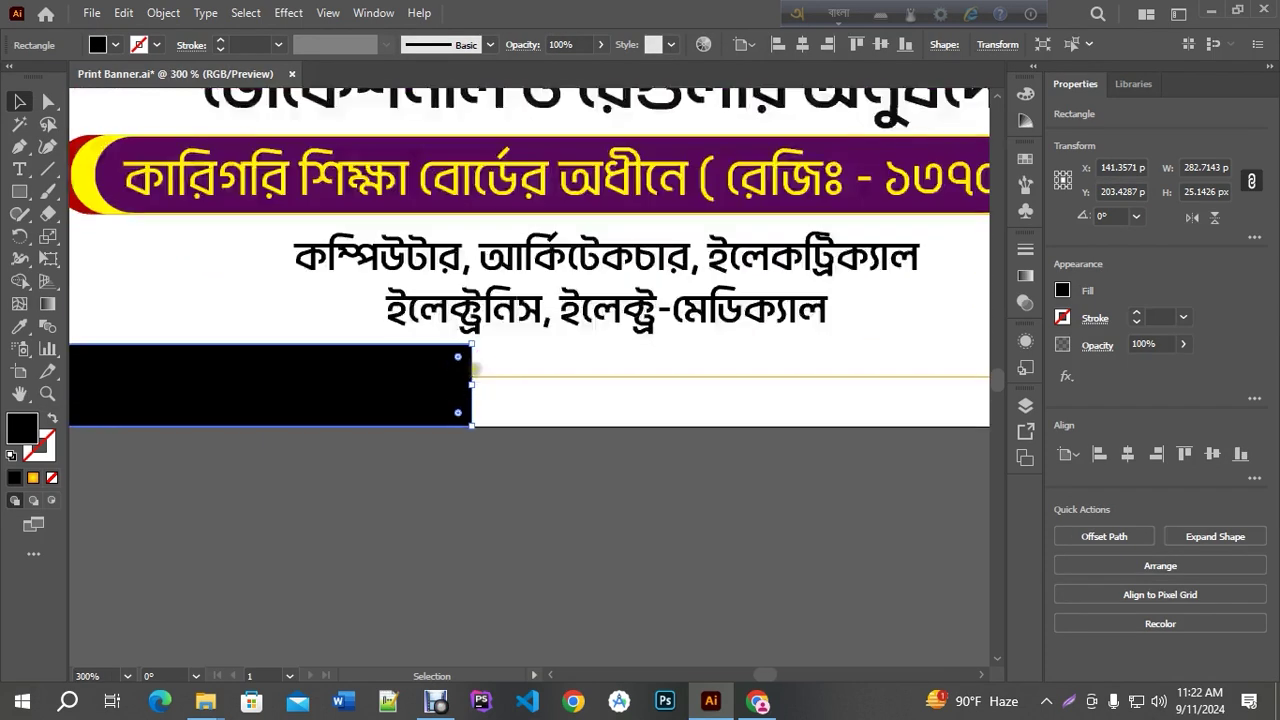
mouse_move(471, 340)
mouse_down()
mouse_move(471, 365)
mouse_move(469, 354)
mouse_up()
scroll(469, 354, down, 3)
scroll(334, 389, up, 1)
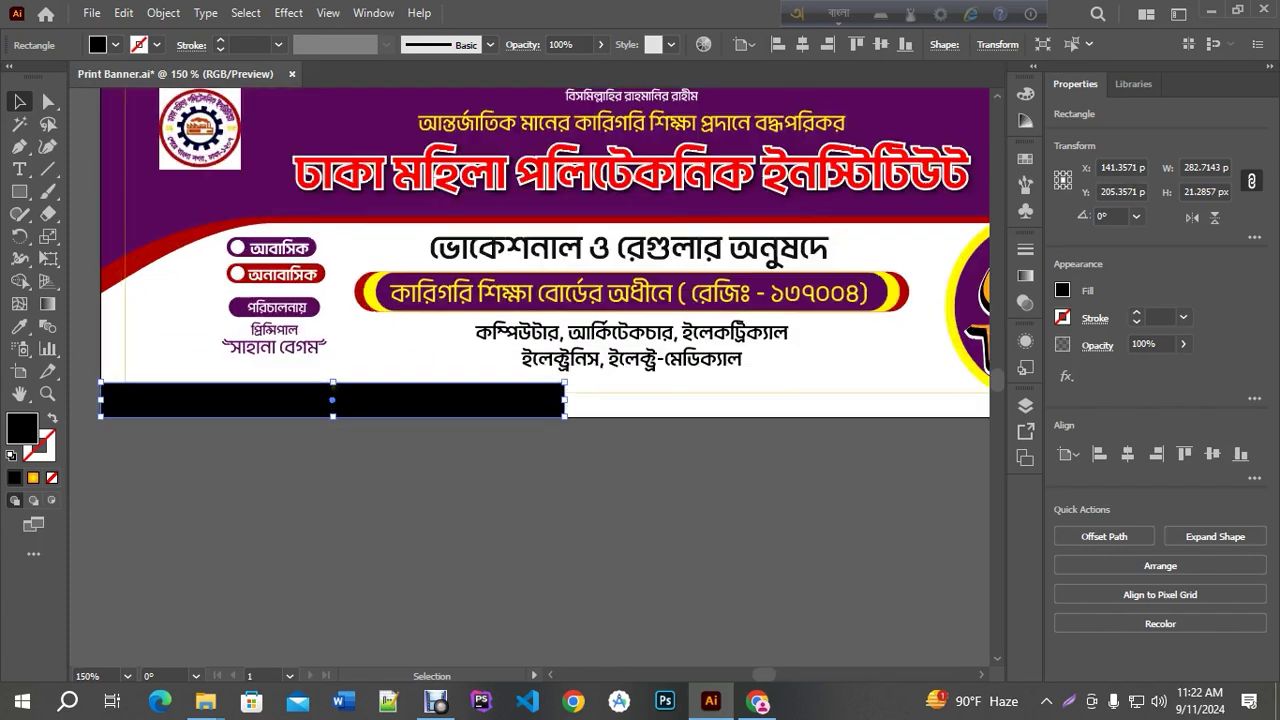
scroll(421, 363, down, 1)
scroll(507, 404, left, 1)
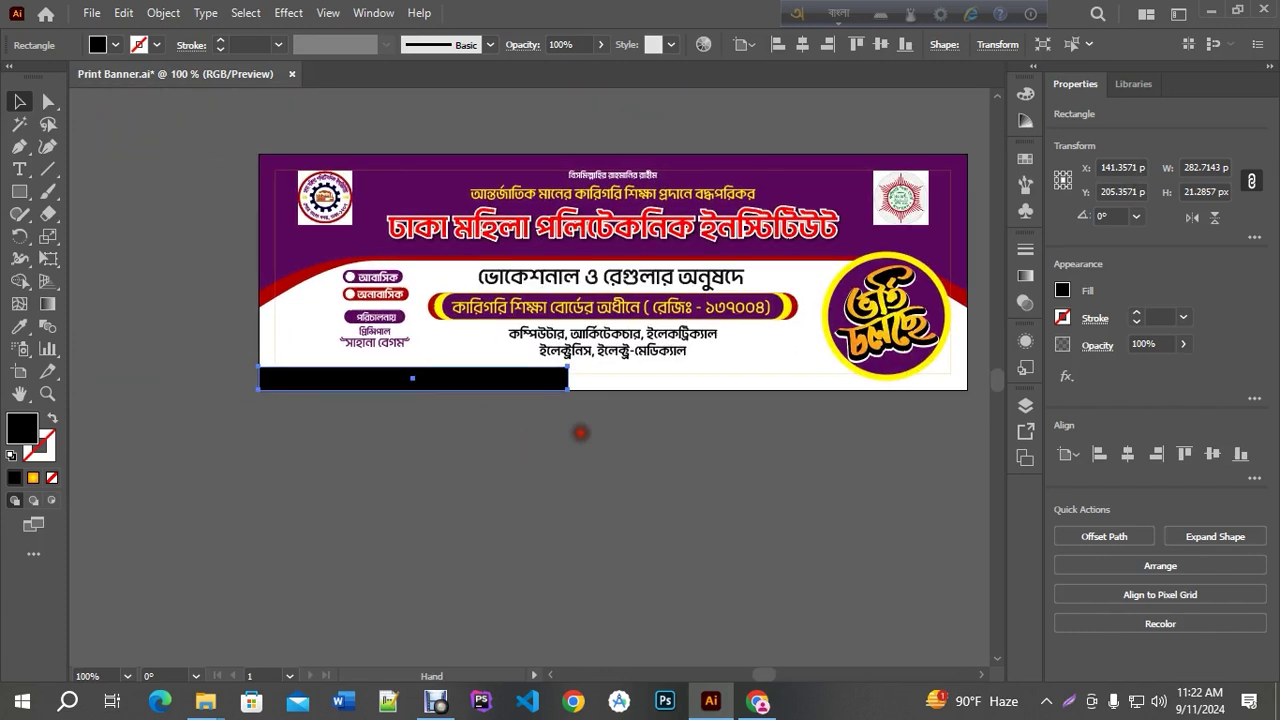
click(49, 101)
drag(567, 366, 541, 365)
Narrow the slanted bar and place a copy further right along the bottom edge
click(19, 101)
click(475, 449)
click(441, 385)
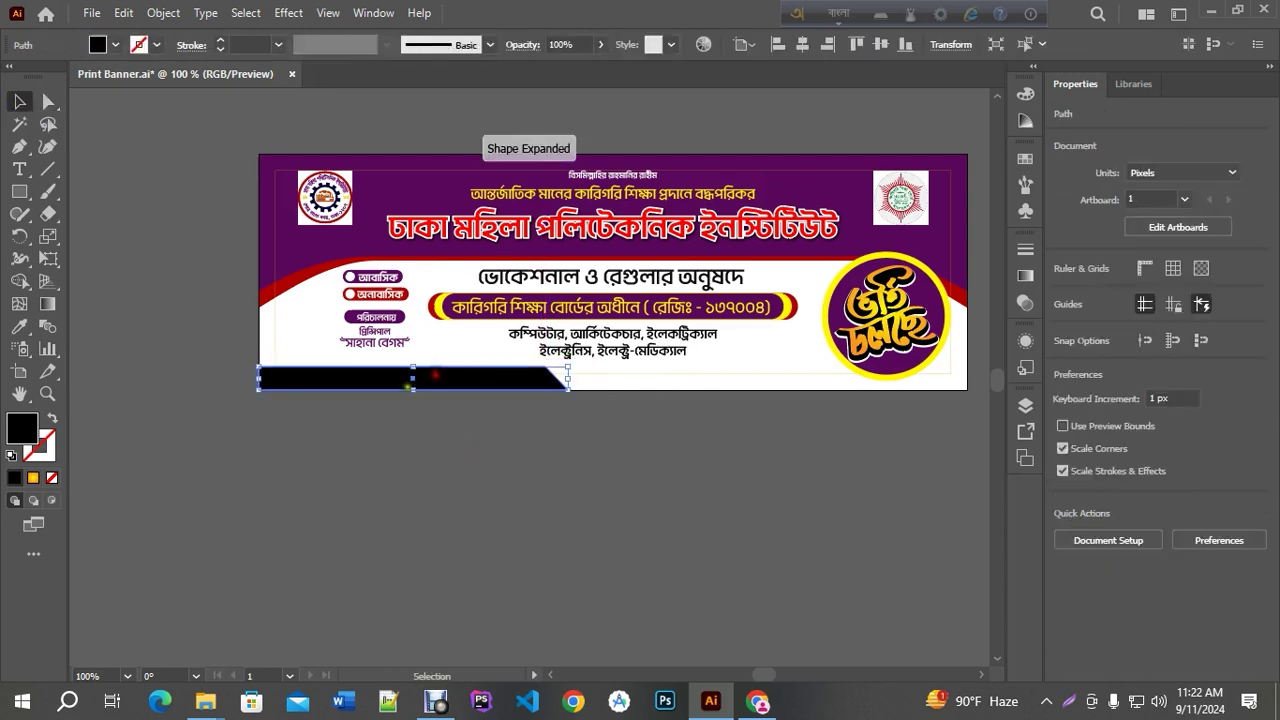
scroll(400, 386, up, 3)
scroll(390, 388, down, 3)
drag(566, 384, 531, 377)
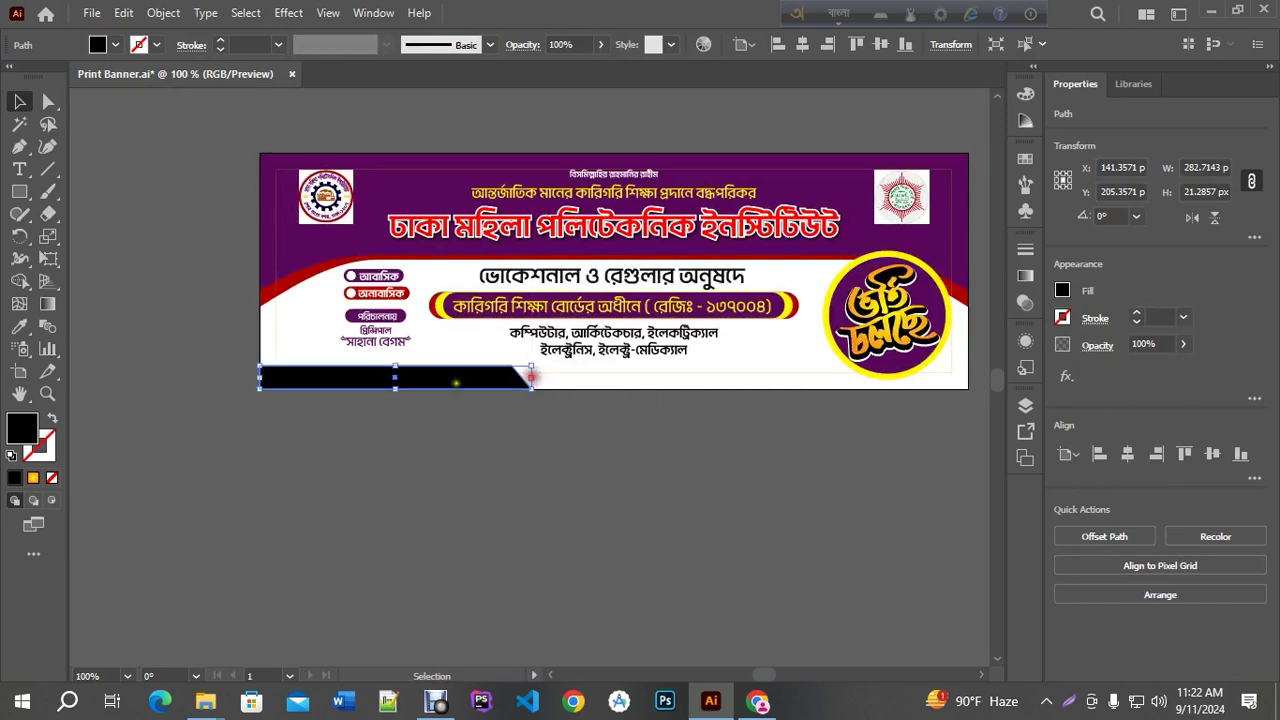
drag(448, 382, 712, 381)
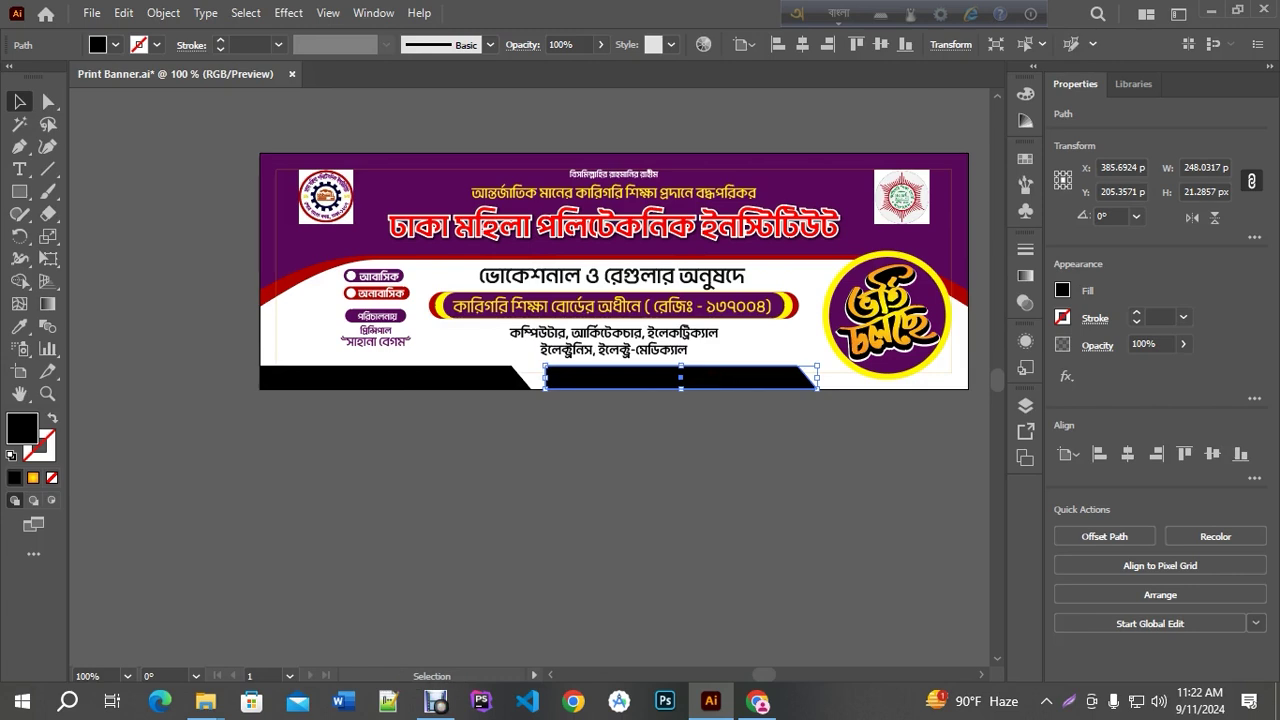
Join the two black bars, rotate the result 180°, and shift it left
right_click(712, 381)
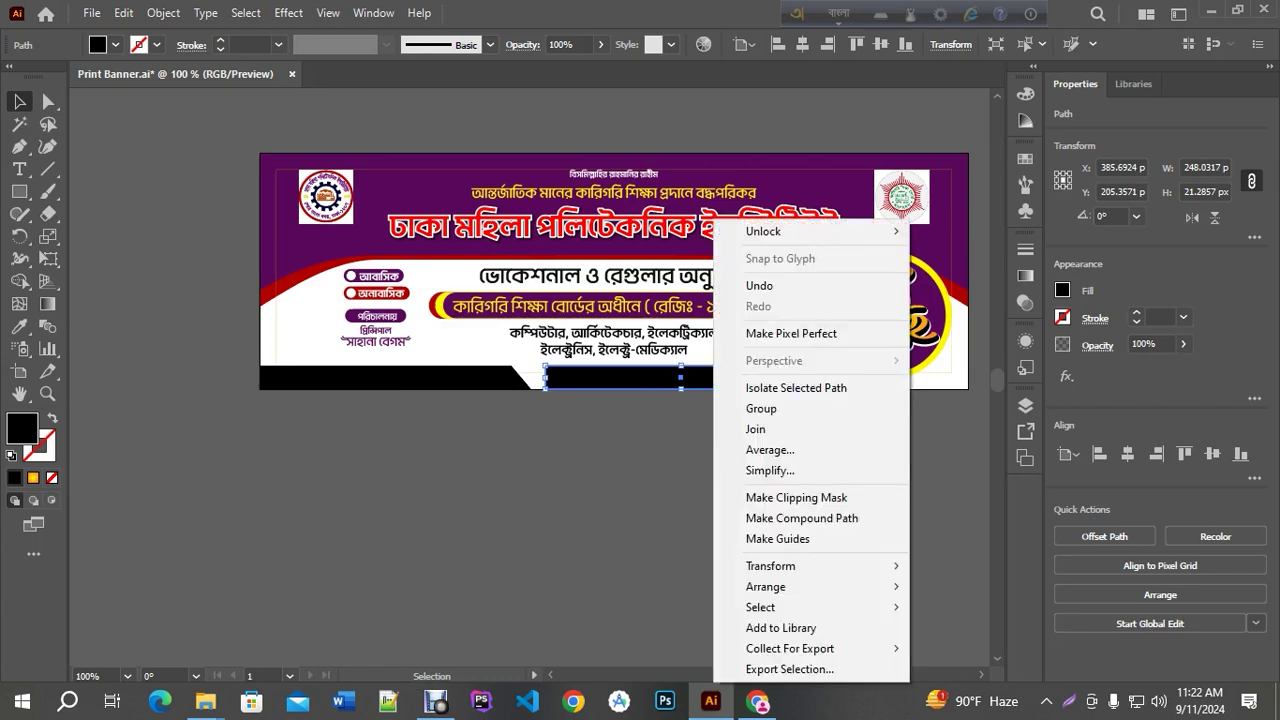
click(813, 437)
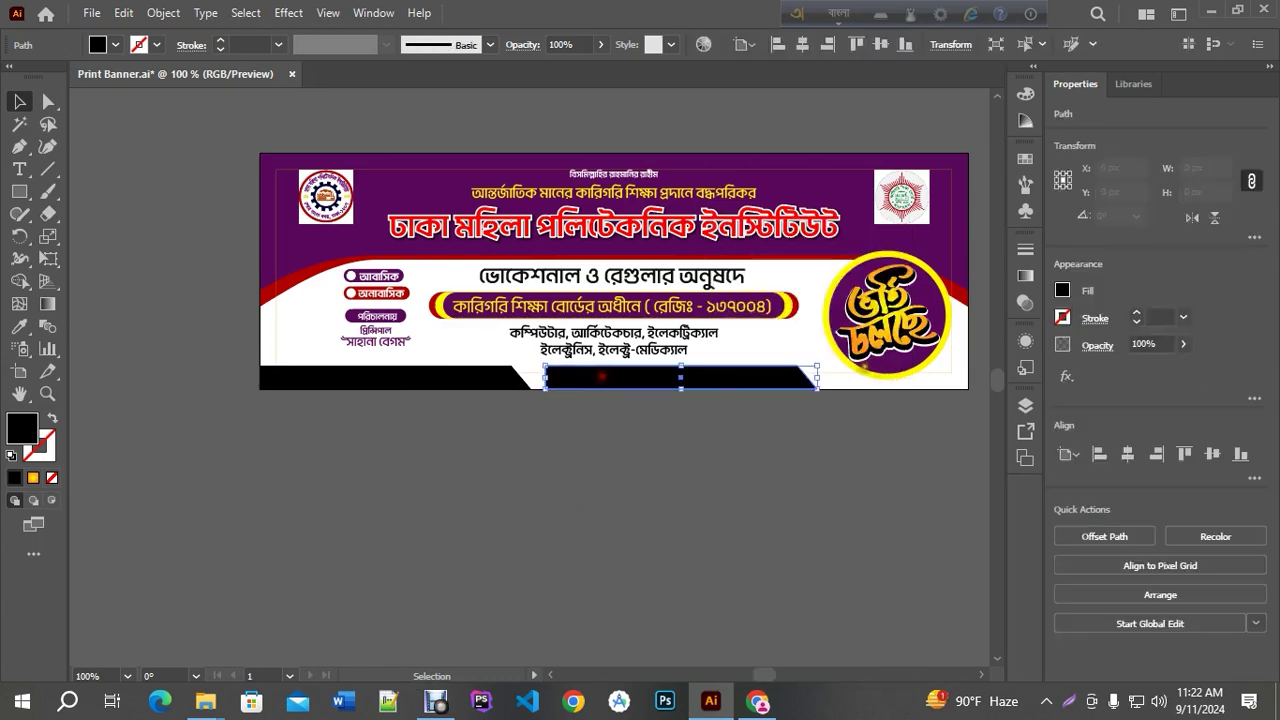
drag(823, 360, 483, 432)
scroll(584, 345, up, 1)
drag(579, 383, 546, 383)
scroll(600, 472, down, 2)
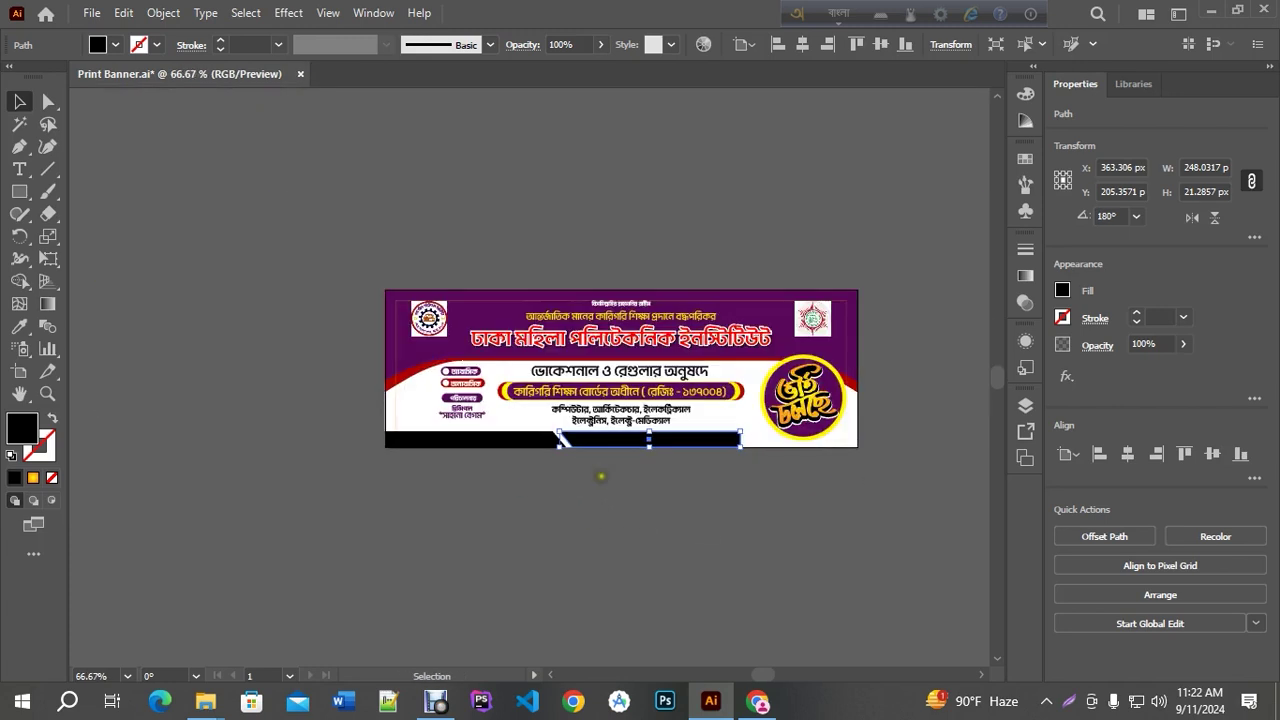
scroll(497, 458, up, 1)
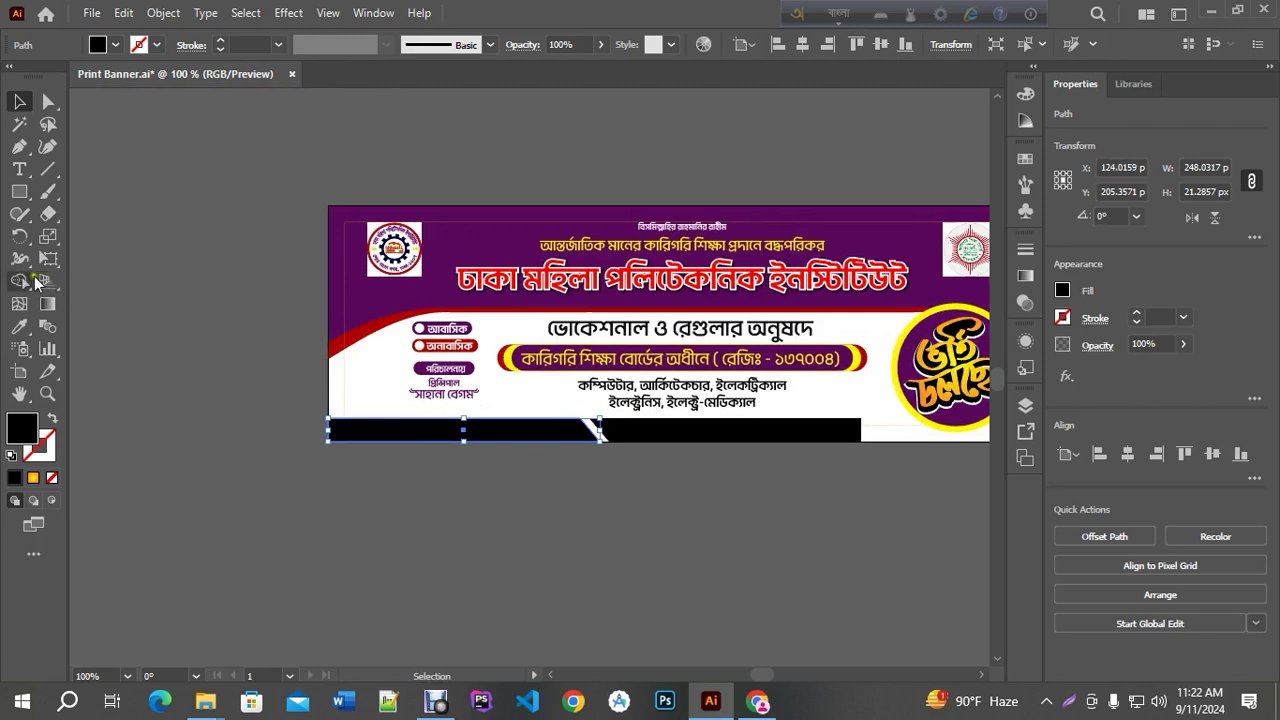
Fill the bottom-left bar with the header's purple and widen it slightly right
click(19, 326)
click(364, 300)
key(v)
scroll(615, 455, up, 2)
key(a)
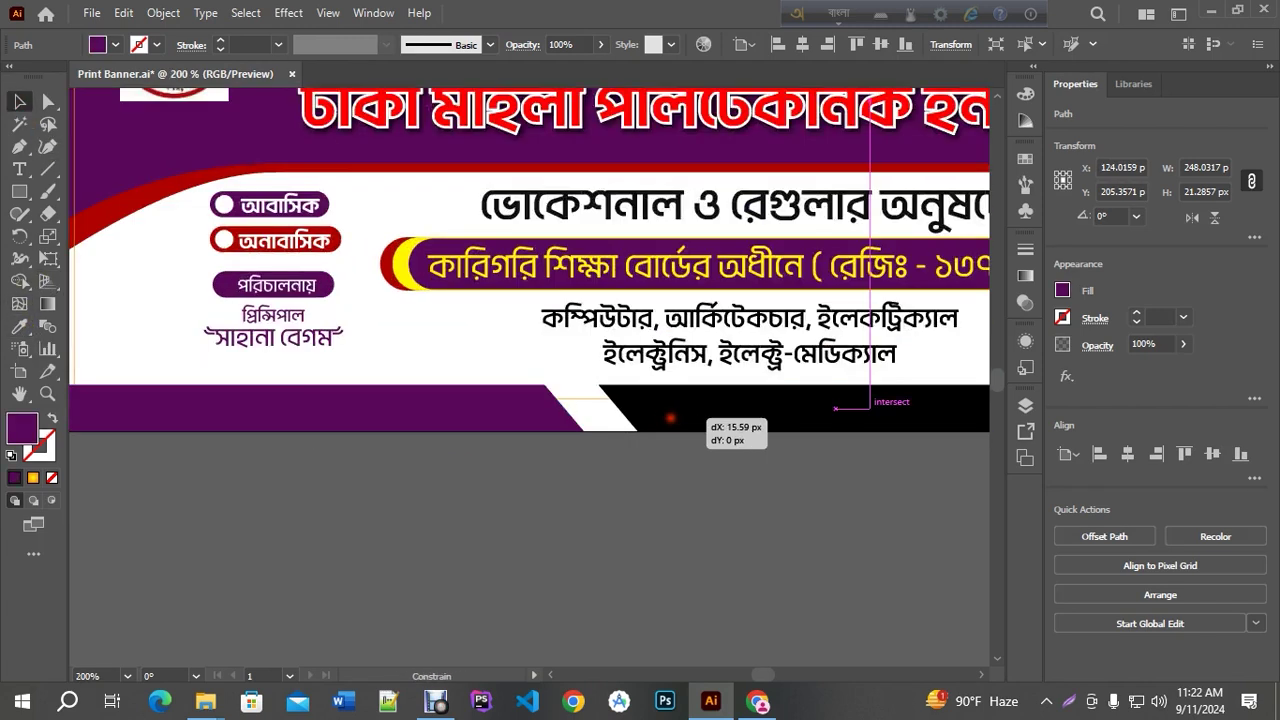
key(v)
drag(583, 408, 592, 408)
Make the slanted stripe yellow and nudge the black bar left to thin the stripe
click(18, 326)
click(128, 201)
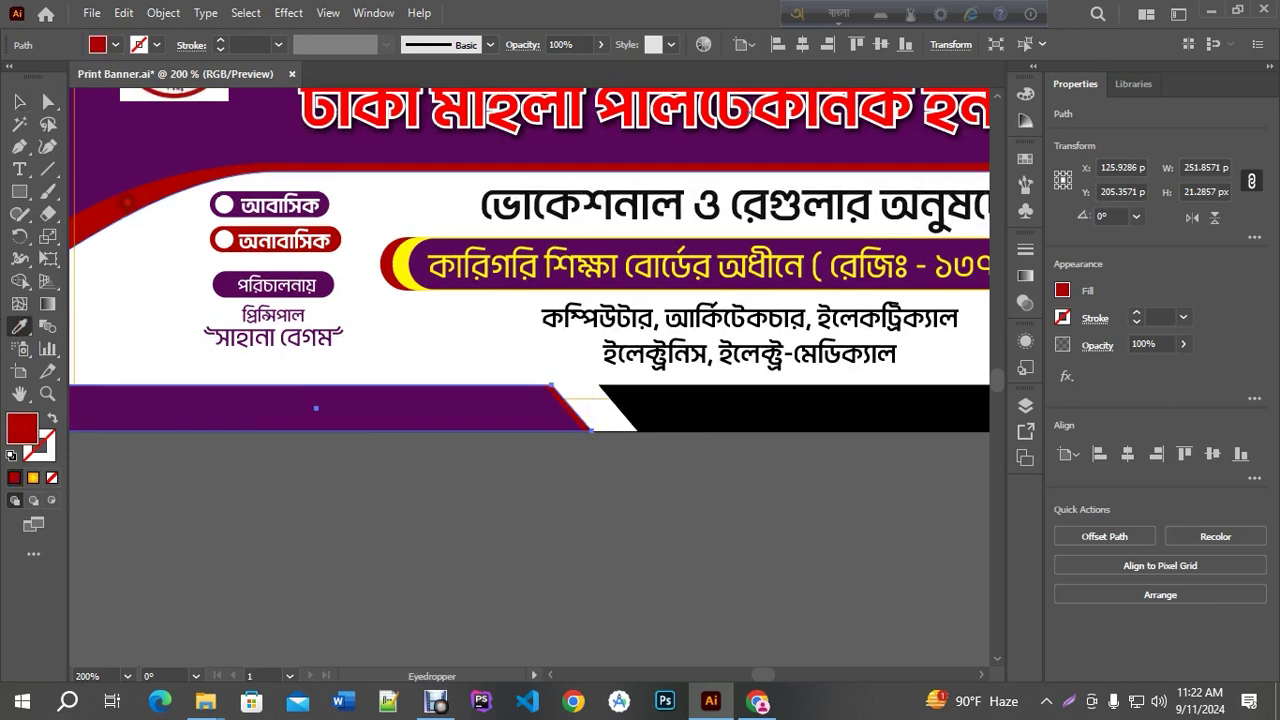
click(403, 262)
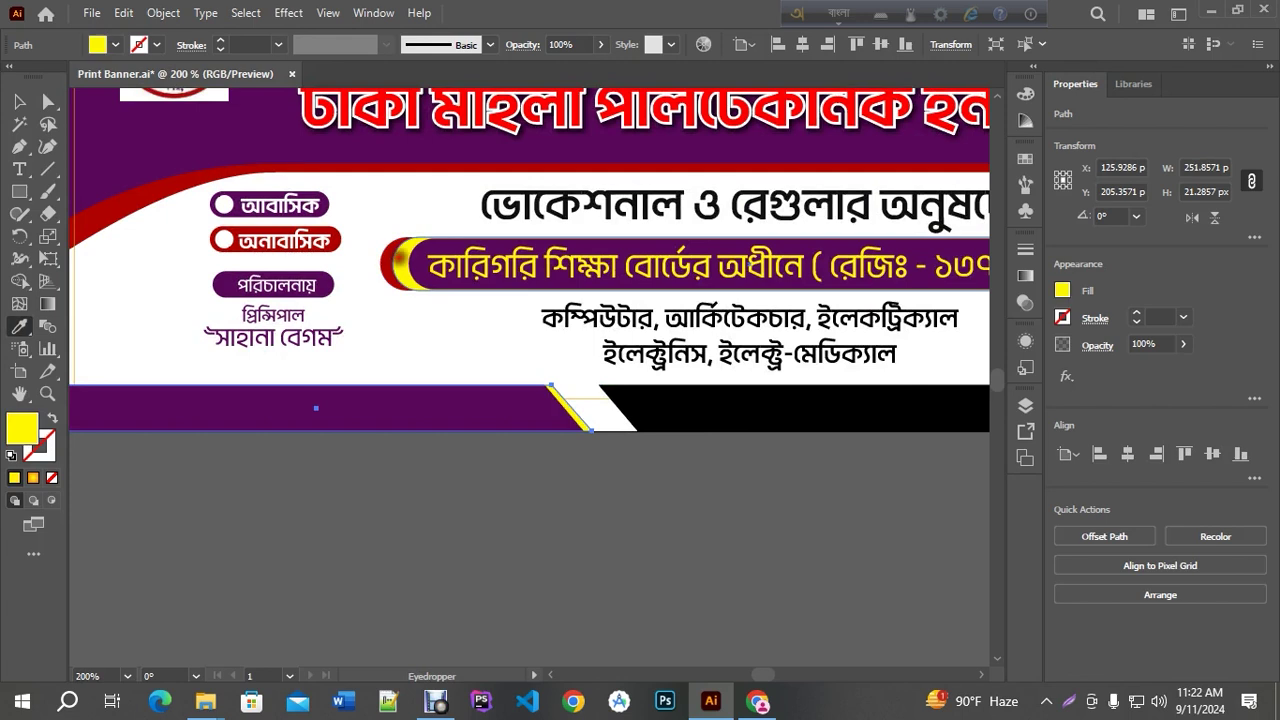
click(19, 101)
click(568, 500)
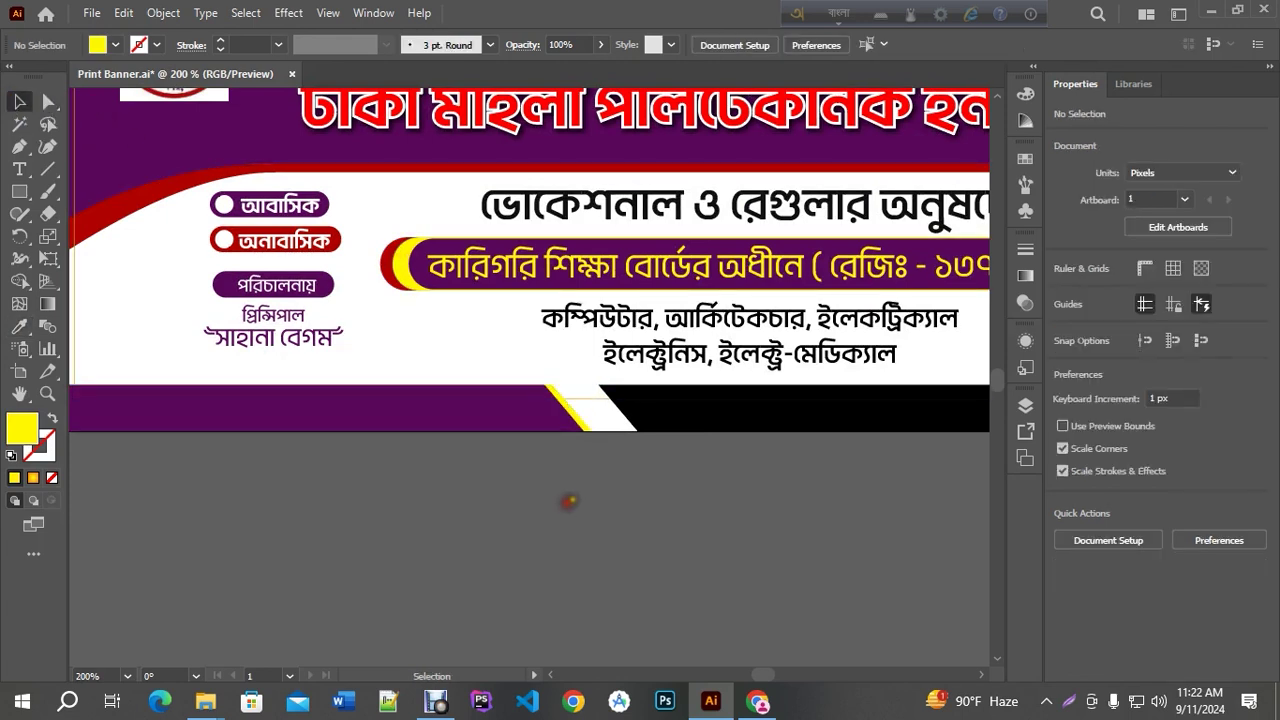
scroll(597, 465, up, 1)
drag(694, 381, 649, 386)
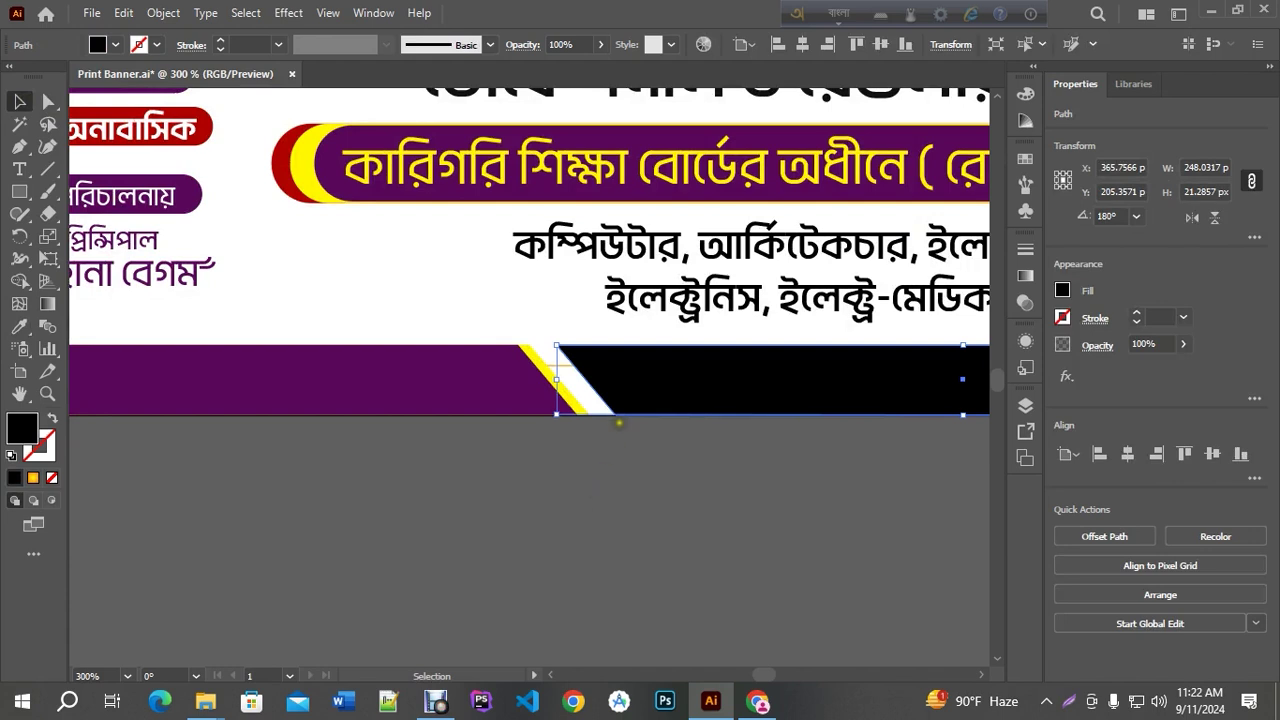
scroll(640, 434, down, 2)
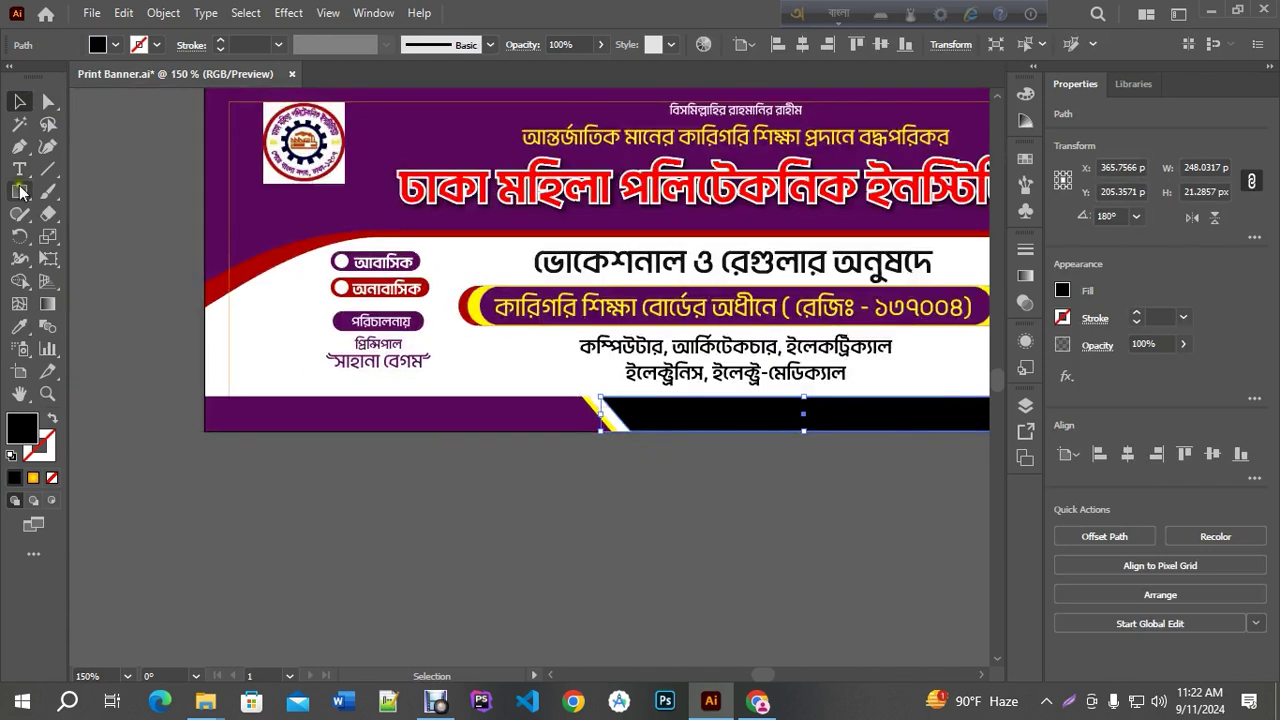
key(t)
scroll(244, 388, up, 1)
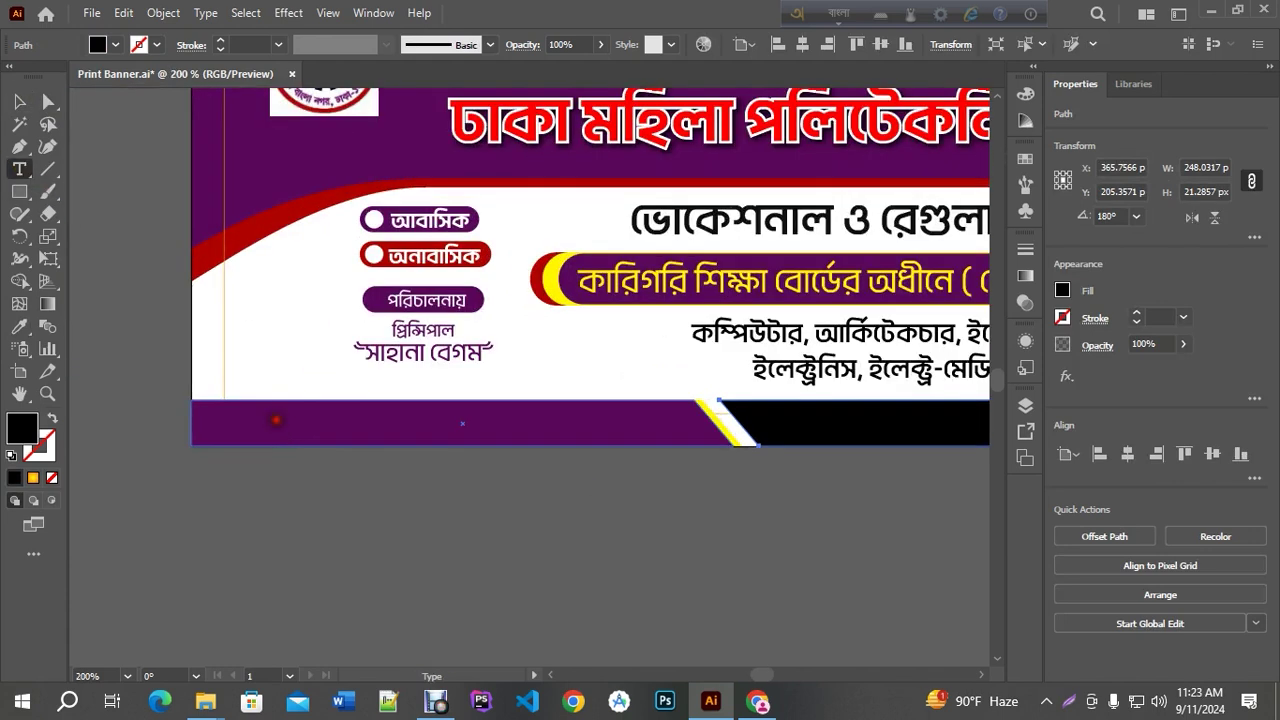
Type the label 'ঠিকানা:' at the banner's bottom-left
click(276, 420)
text(T)
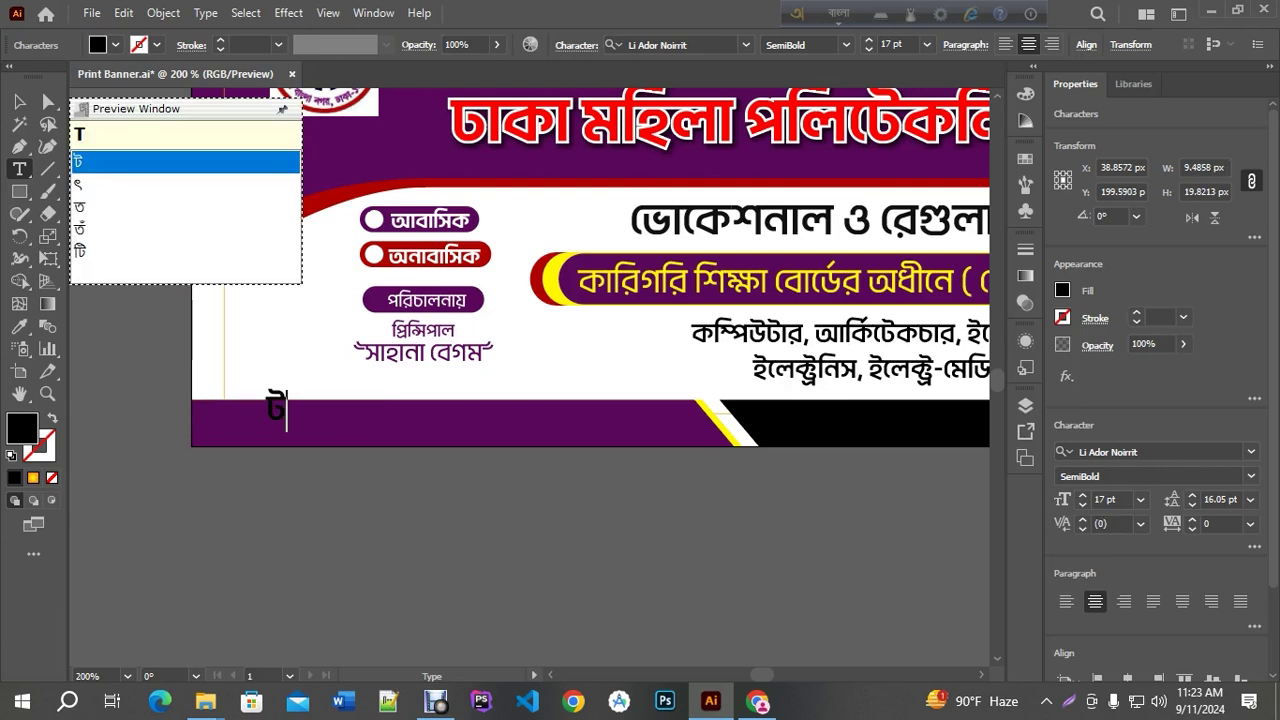
text(hikana)
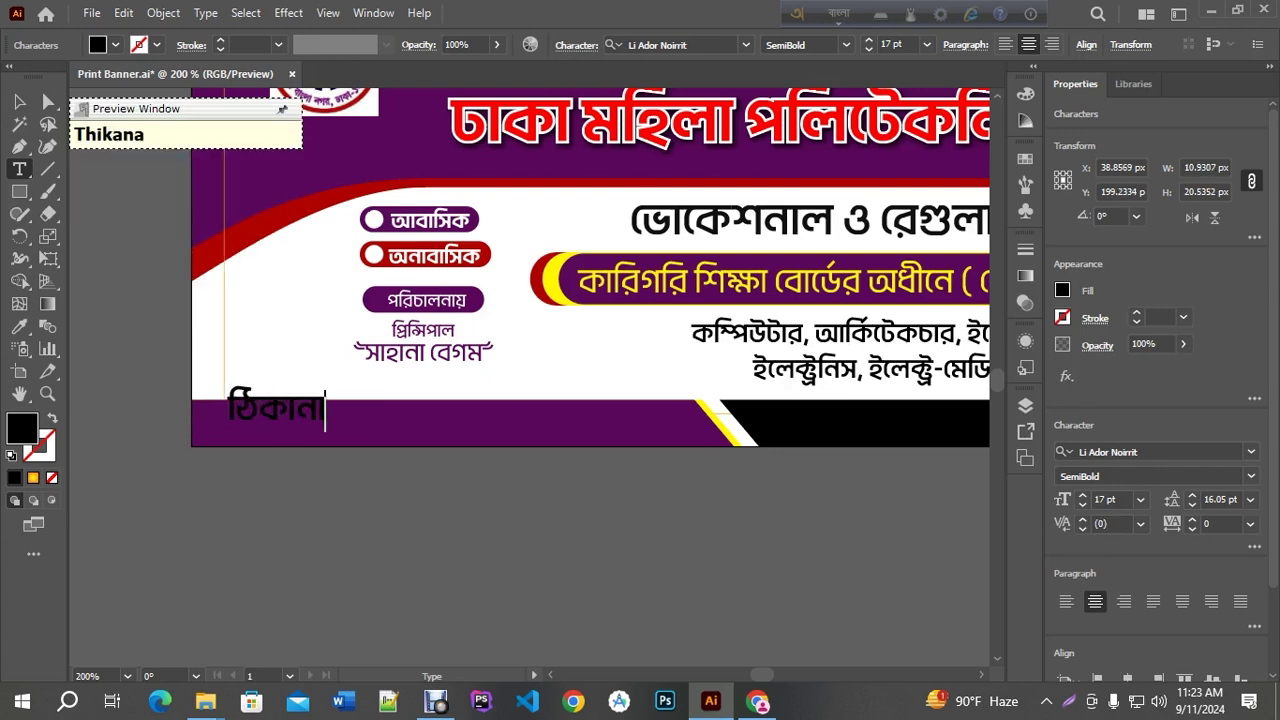
text(:)
key(BackSpace)
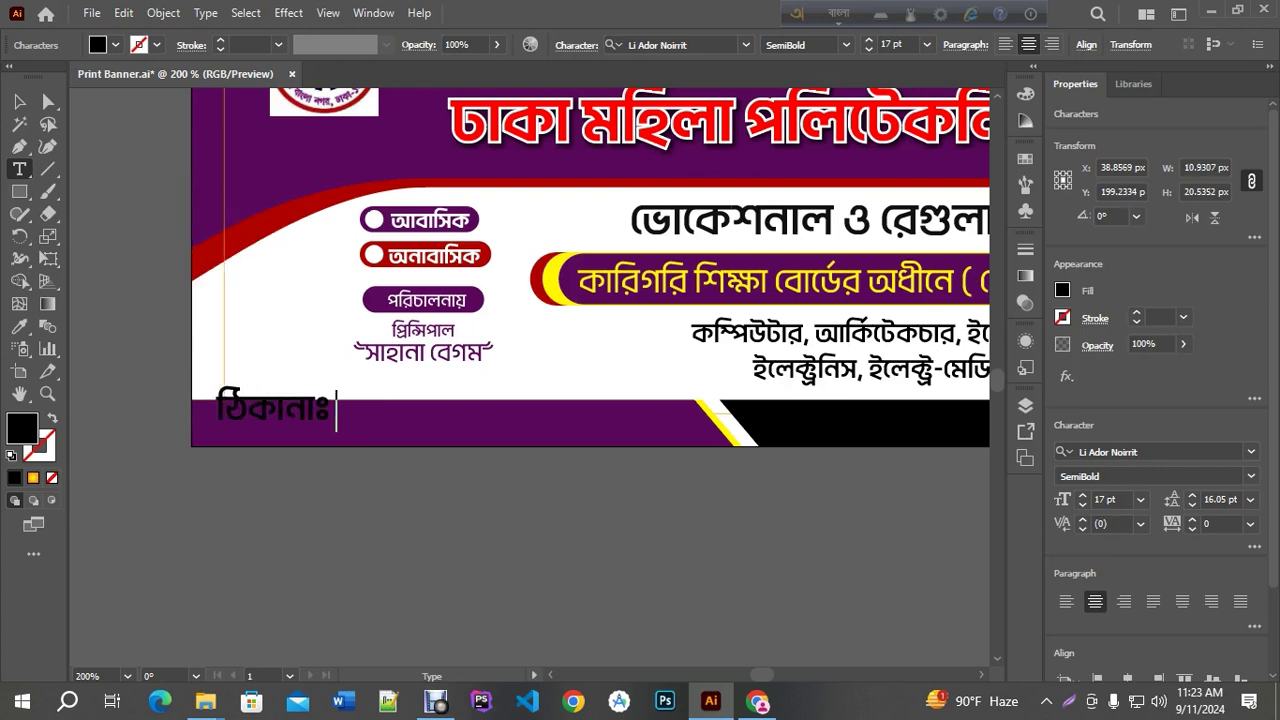
text(:)
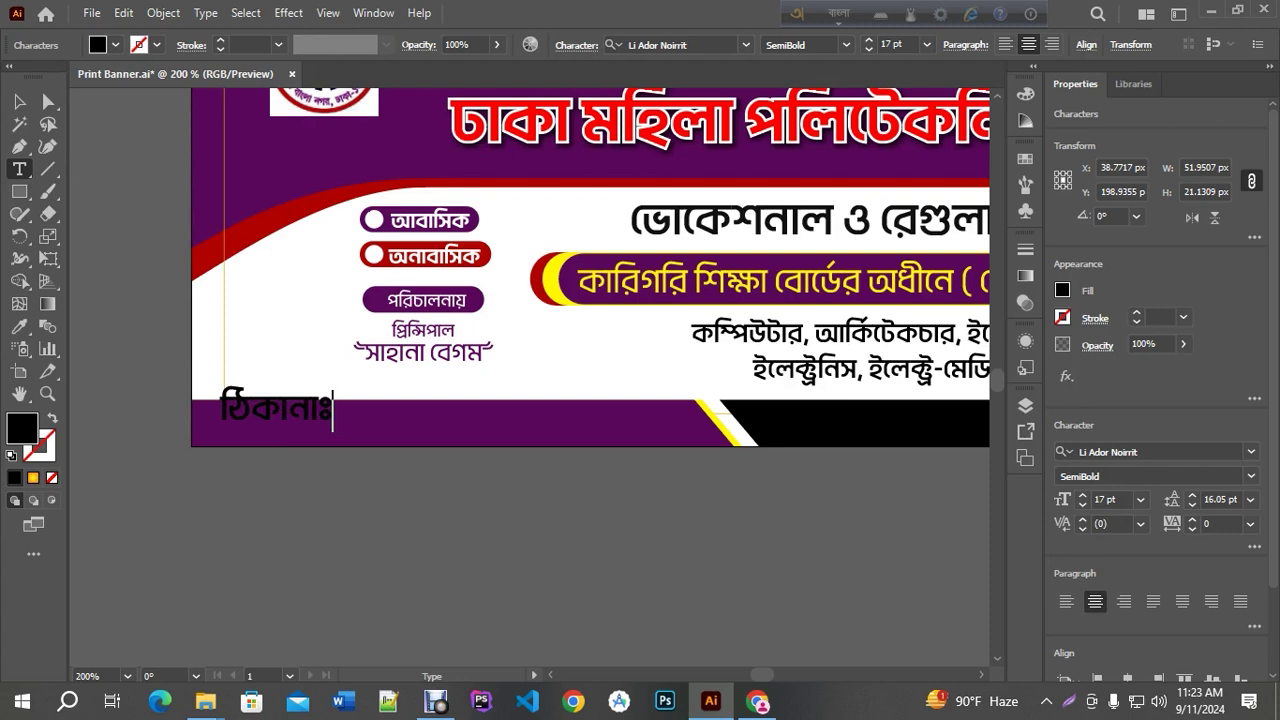
key(F12)
text(:)
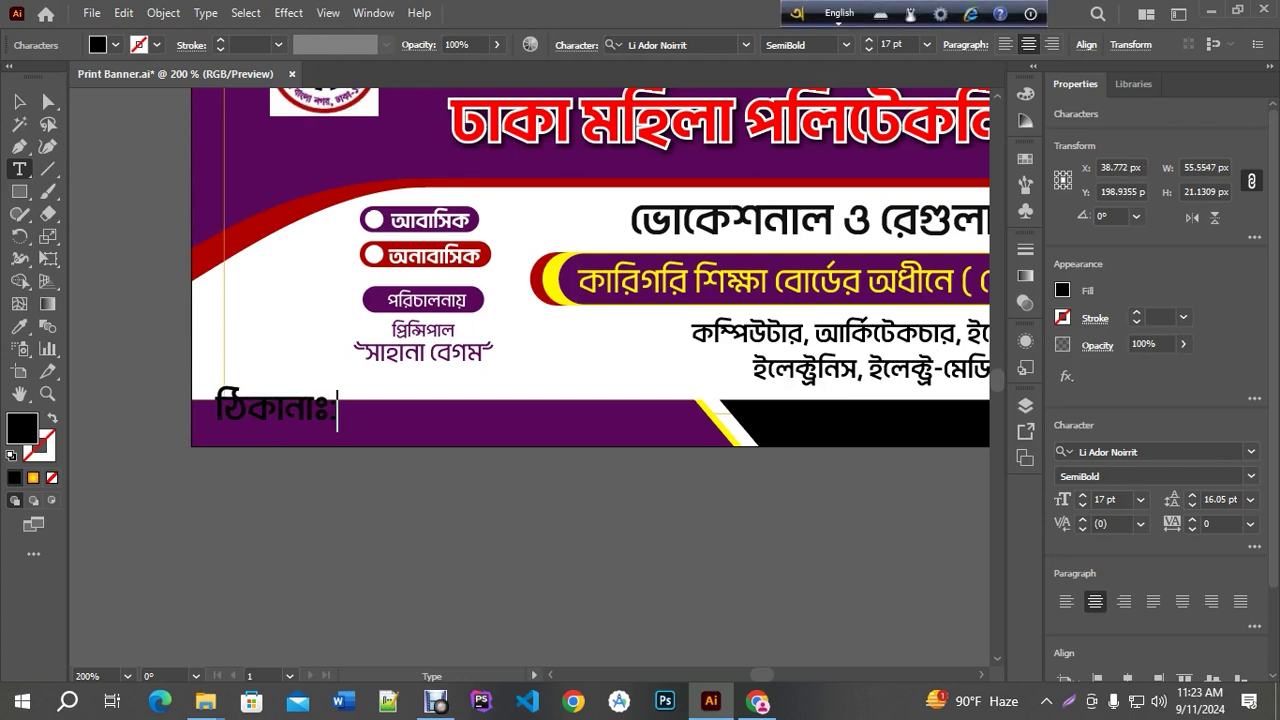
scroll(293, 437, up, 3)
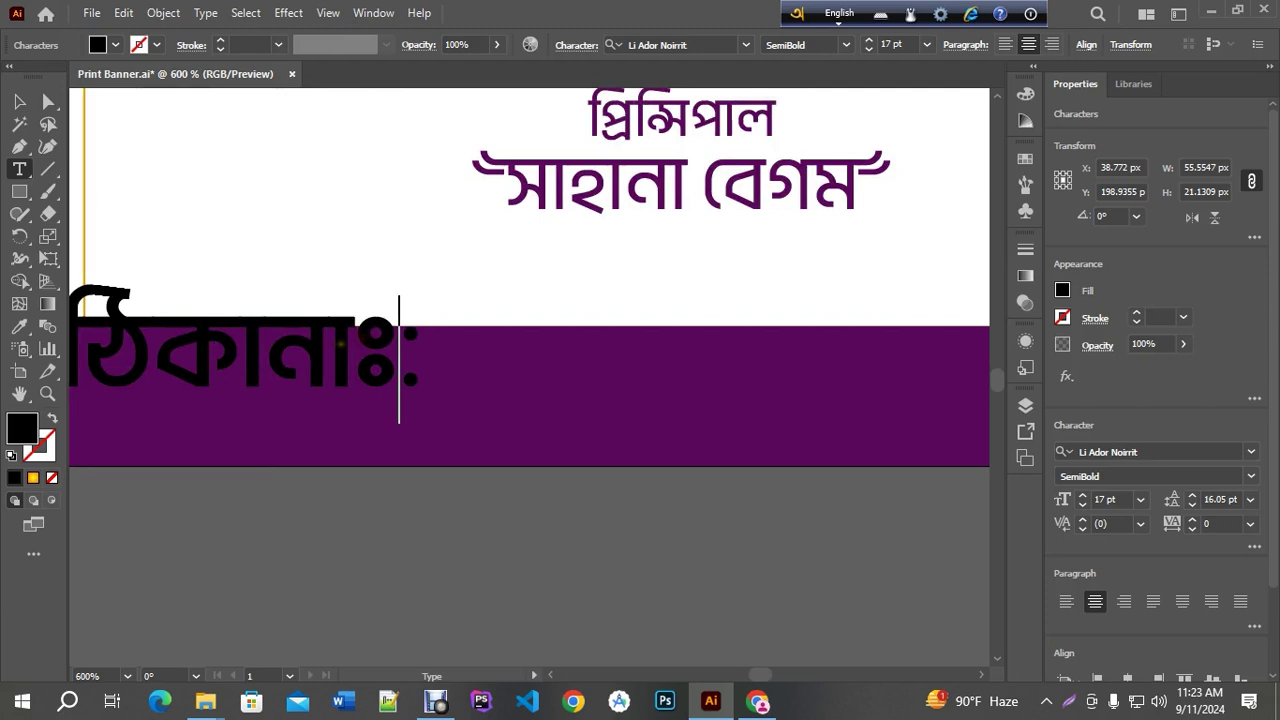
key(Left)
key(BackSpace)
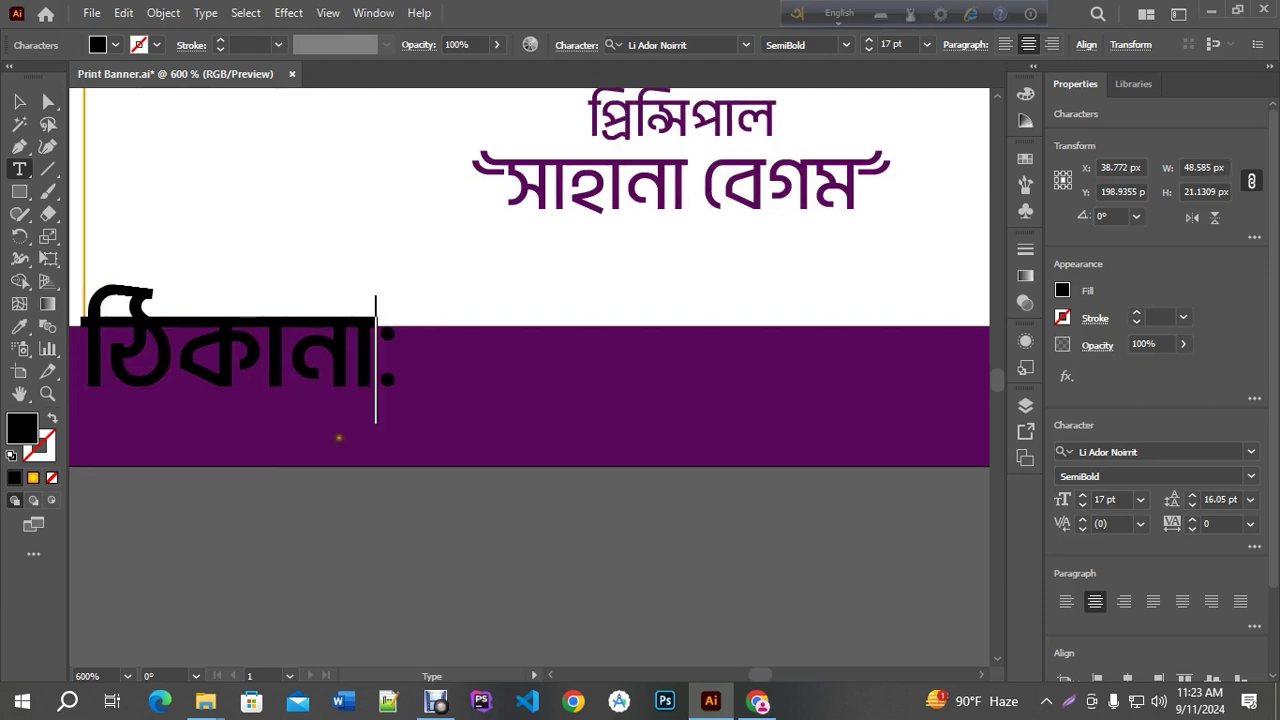
scroll(337, 437, down, 4)
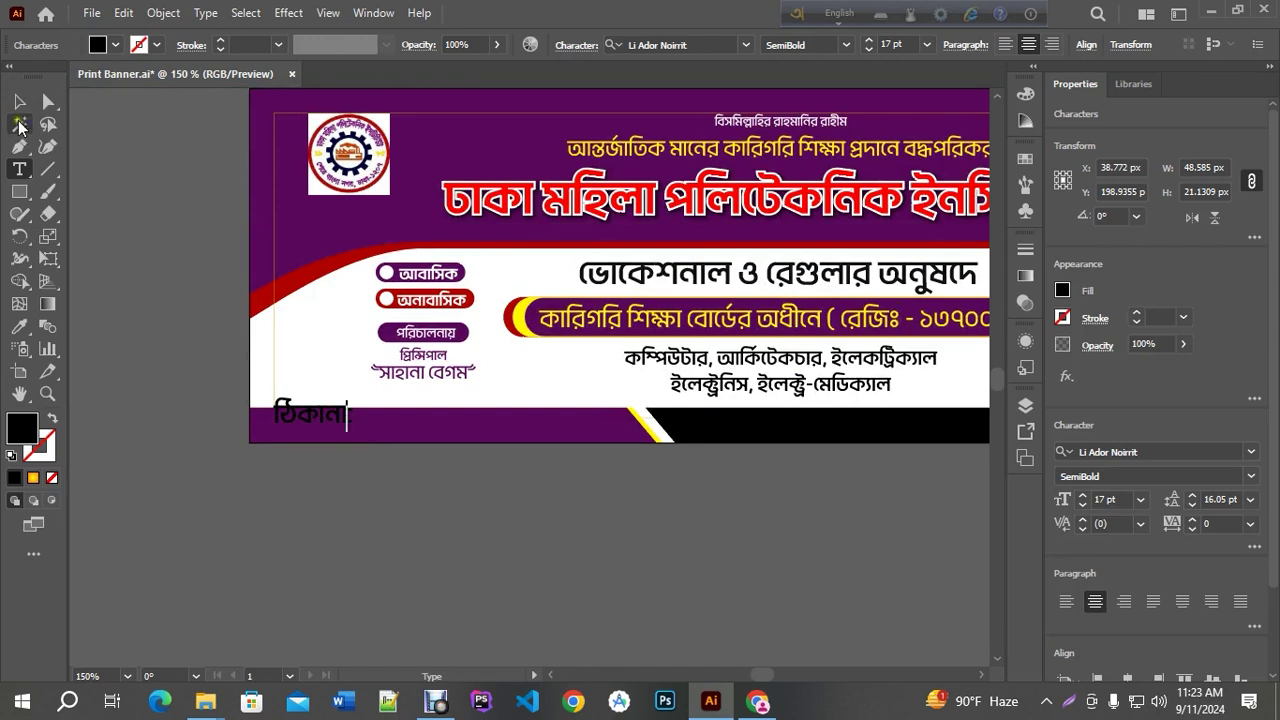
Apply the department list's text style to the ঠিকানা: label
click(19, 101)
scroll(265, 428, up, 1)
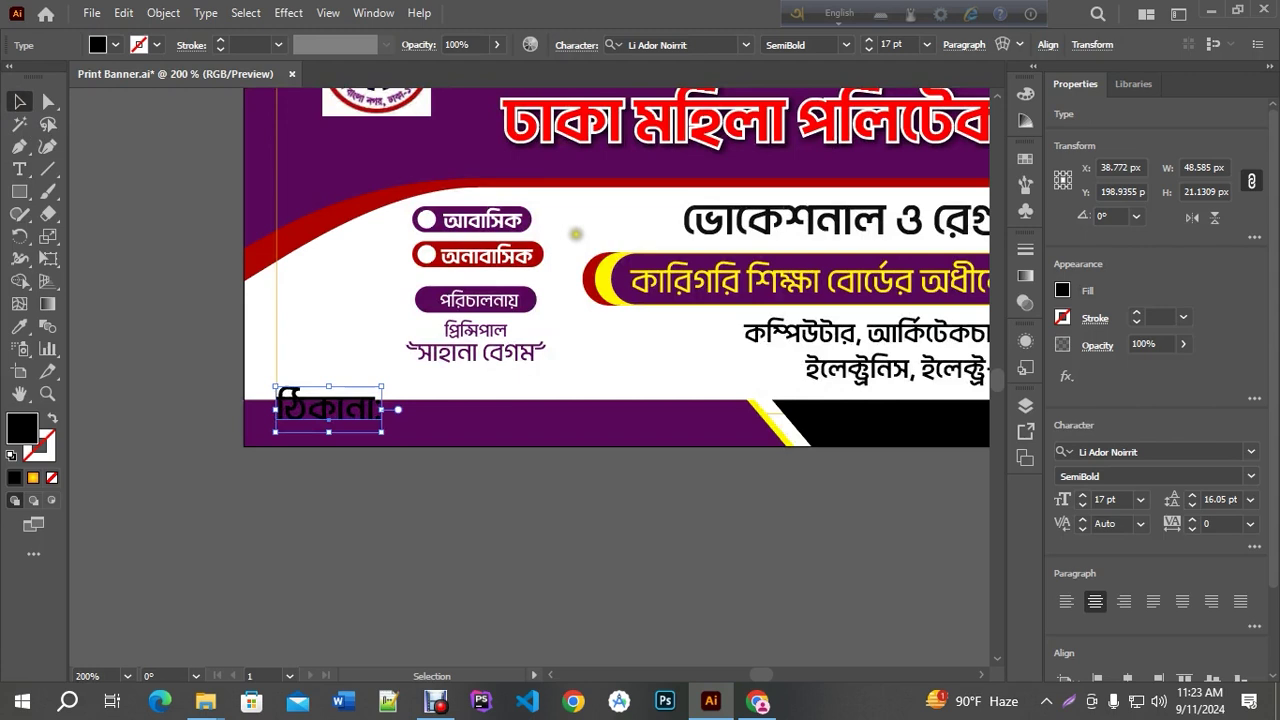
click(19, 326)
click(820, 340)
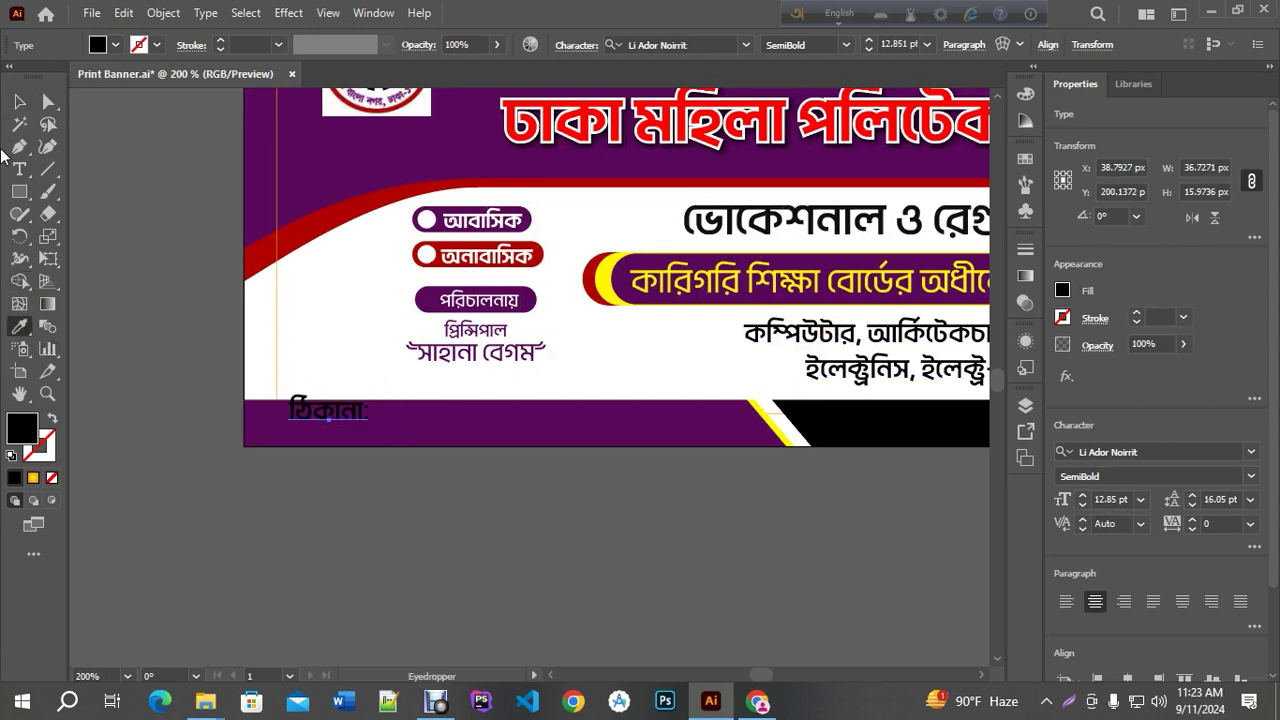
click(19, 101)
Colour the label white (#FFFFFF) and move it slightly down within the purple bar
double_click(21, 428)
text(FFFFFF)
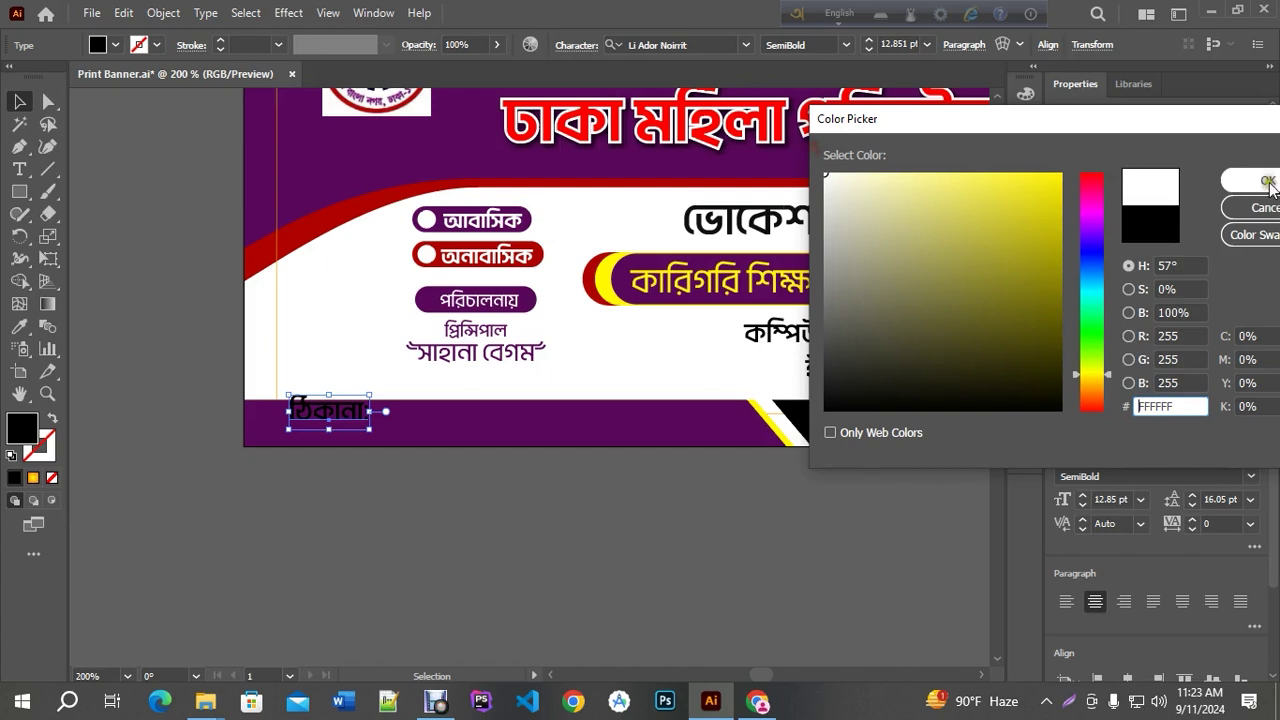
click(1258, 180)
click(336, 521)
scroll(316, 412, up, 2)
drag(314, 409, 338, 437)
scroll(309, 472, down, 2)
Search Google for the institute's Bengali name, pasted from clipboard history
click(329, 486)
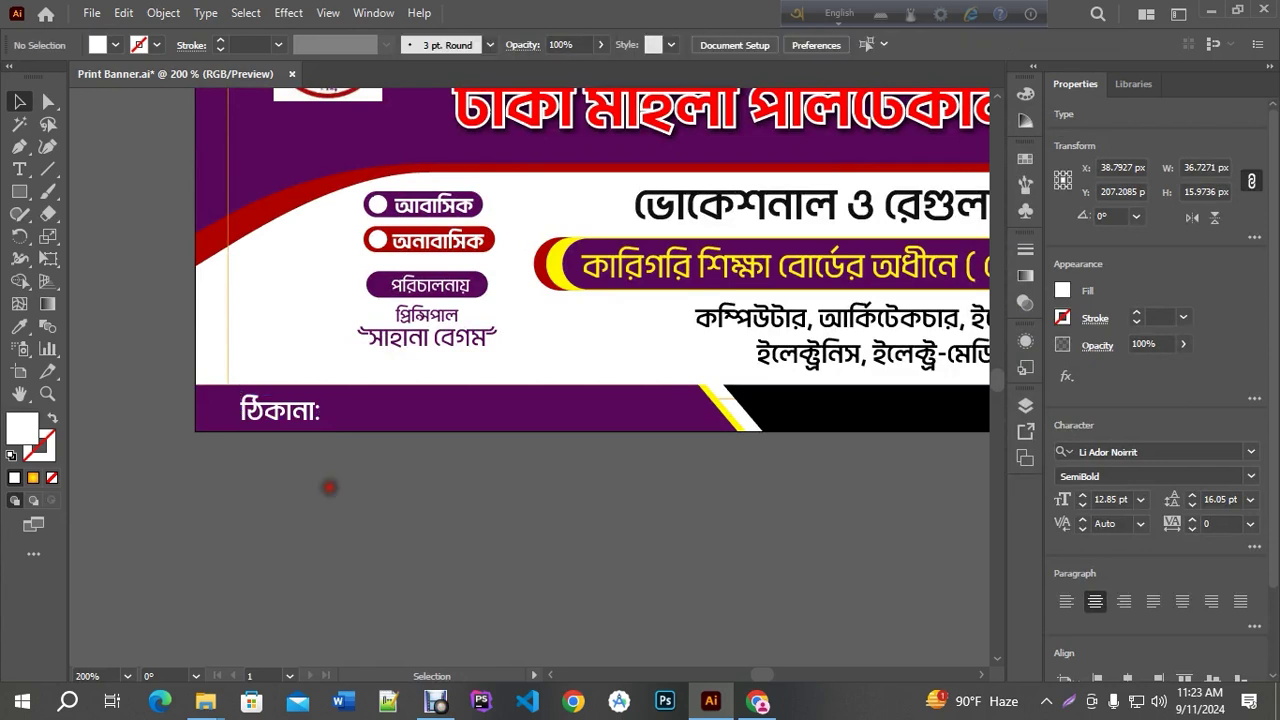
click(758, 703)
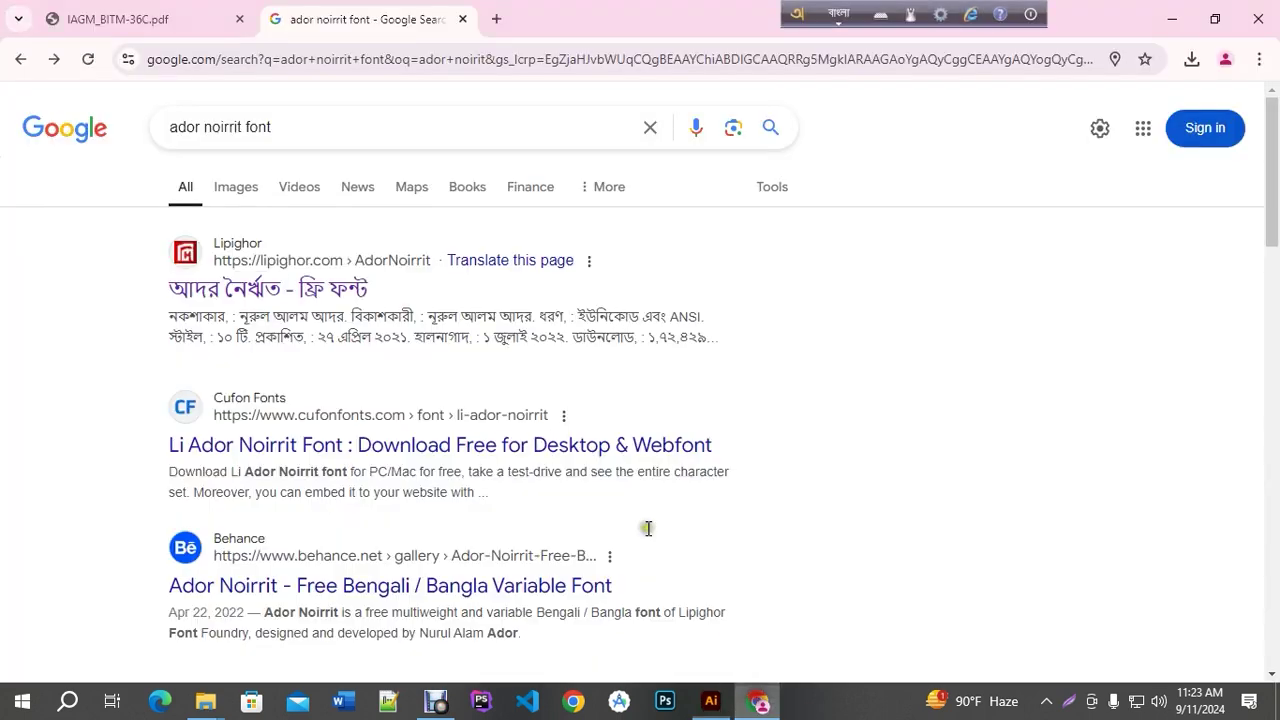
drag(300, 127, 2, 106)
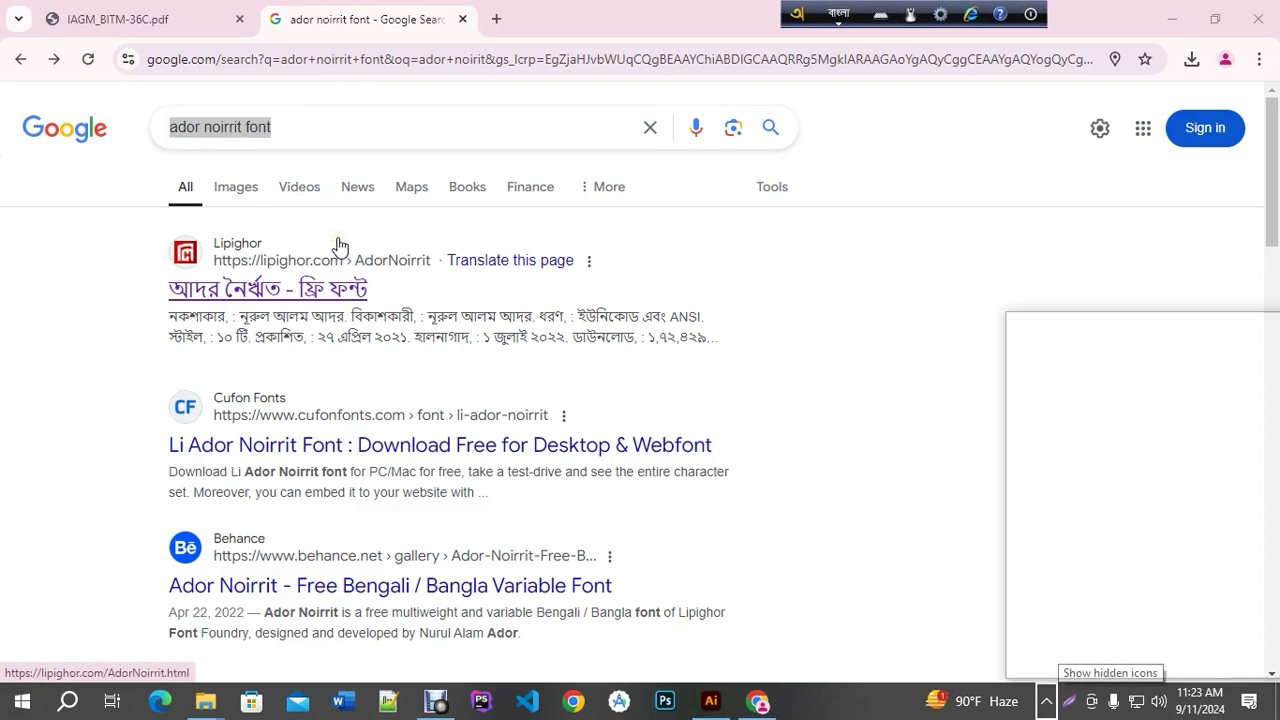
scroll(1091, 436, down, 10)
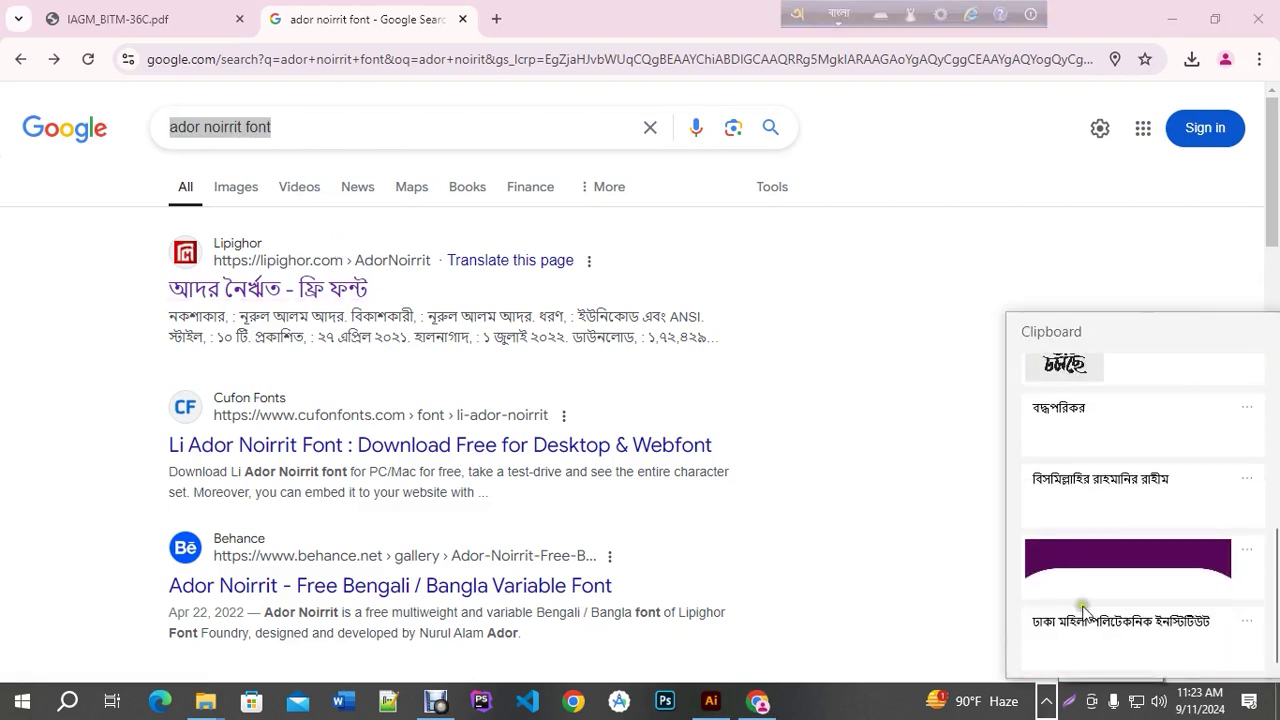
key(Escape)
click(334, 126)
double_click(335, 126)
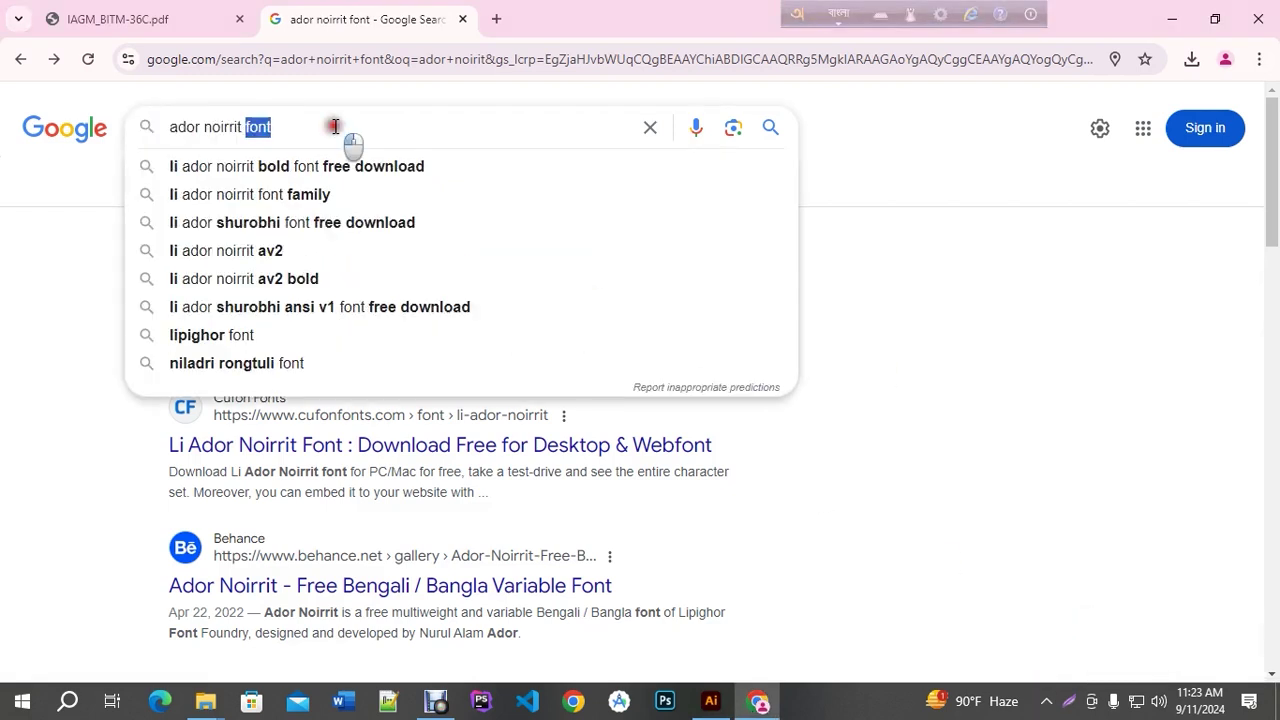
click(335, 126)
key(super+v)
scroll(296, 387, down, 5)
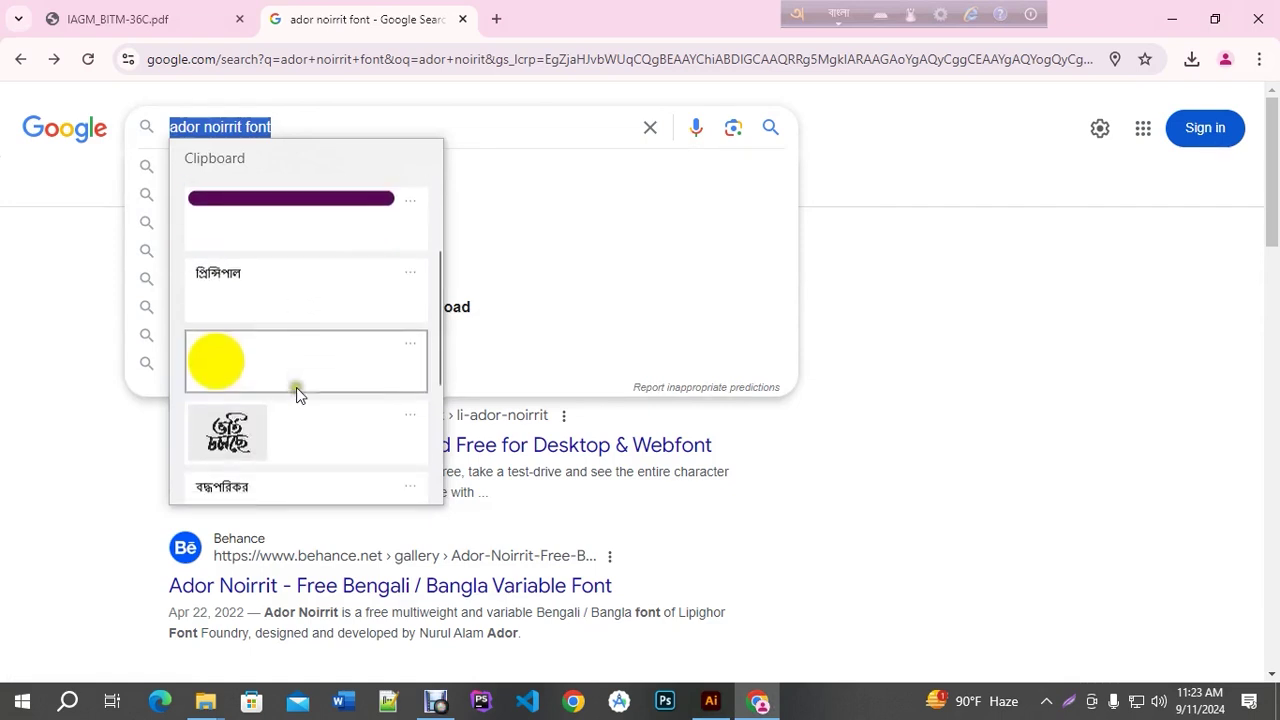
click(251, 442)
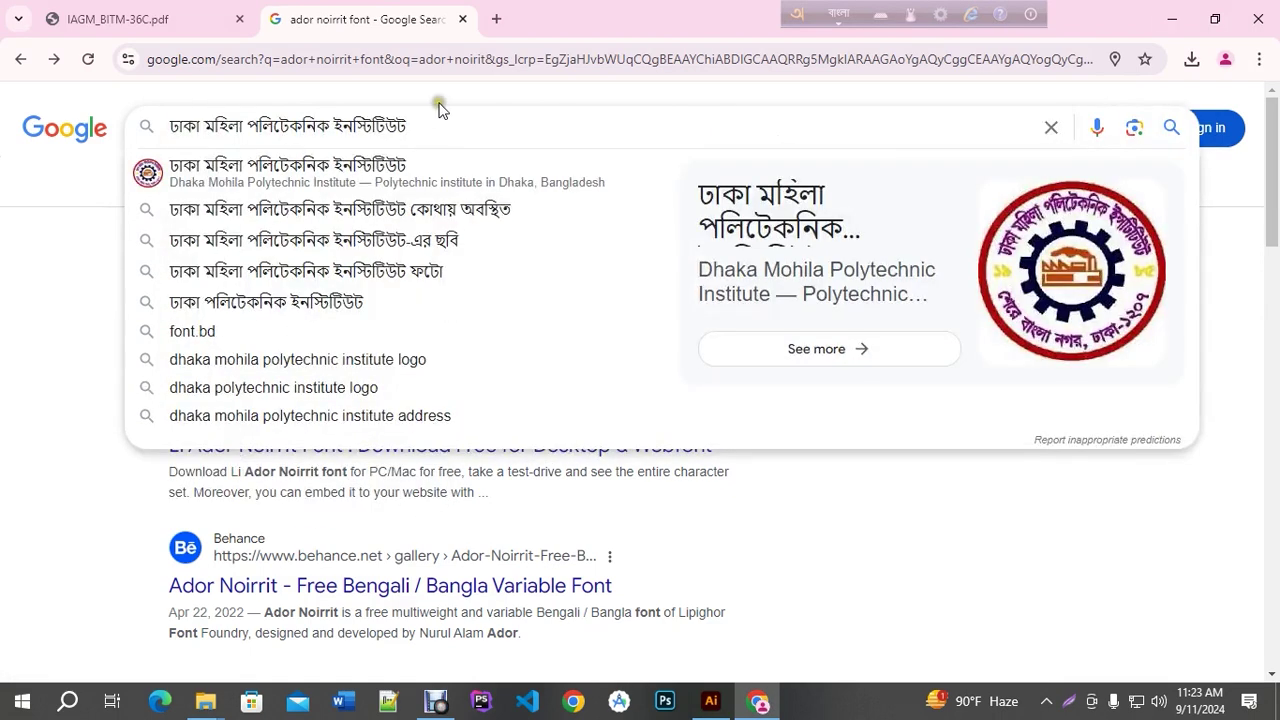
key(Return)
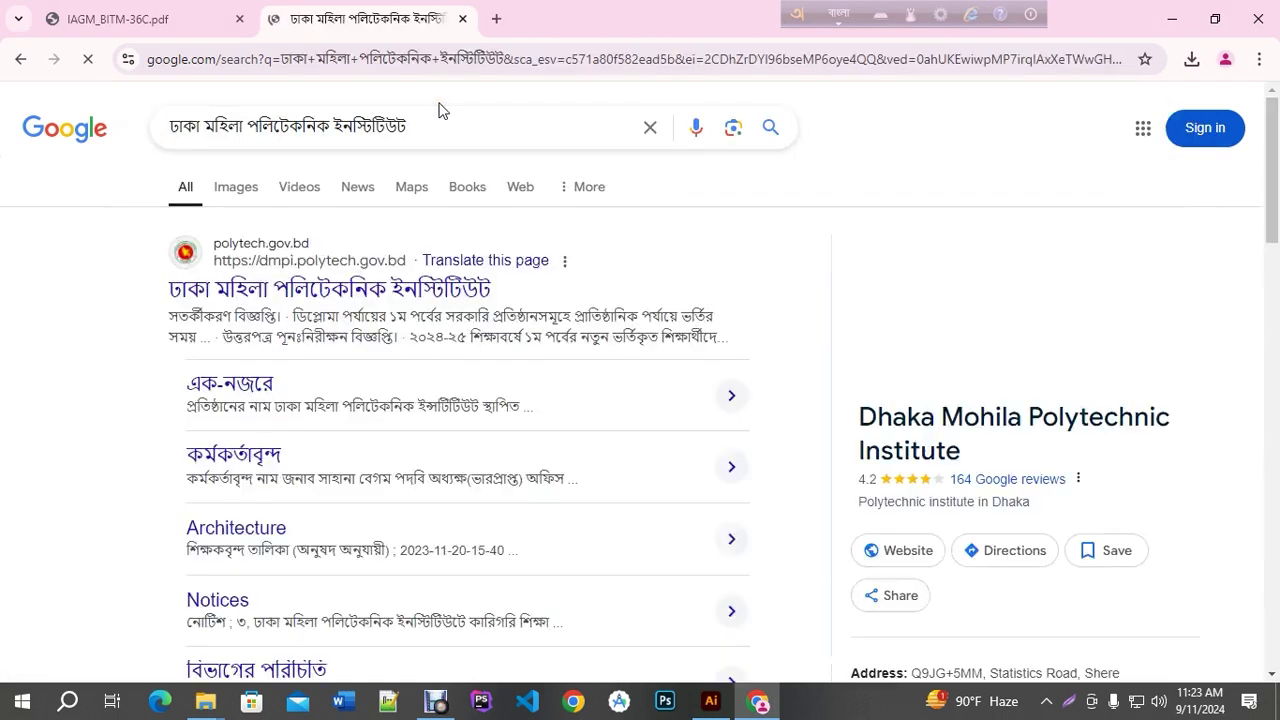
Open the polytech.gov.bd result in a background tab and select the principal's name and title
scroll(574, 417, down, 1)
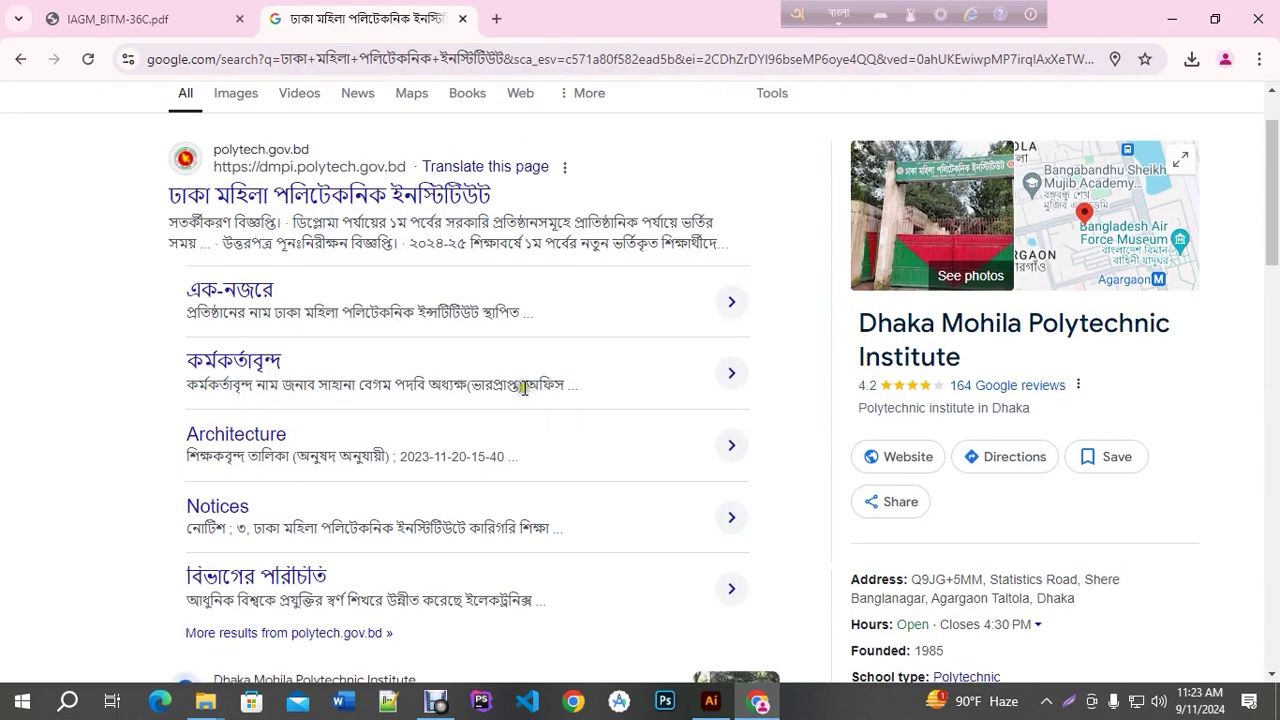
scroll(515, 382, down, 5)
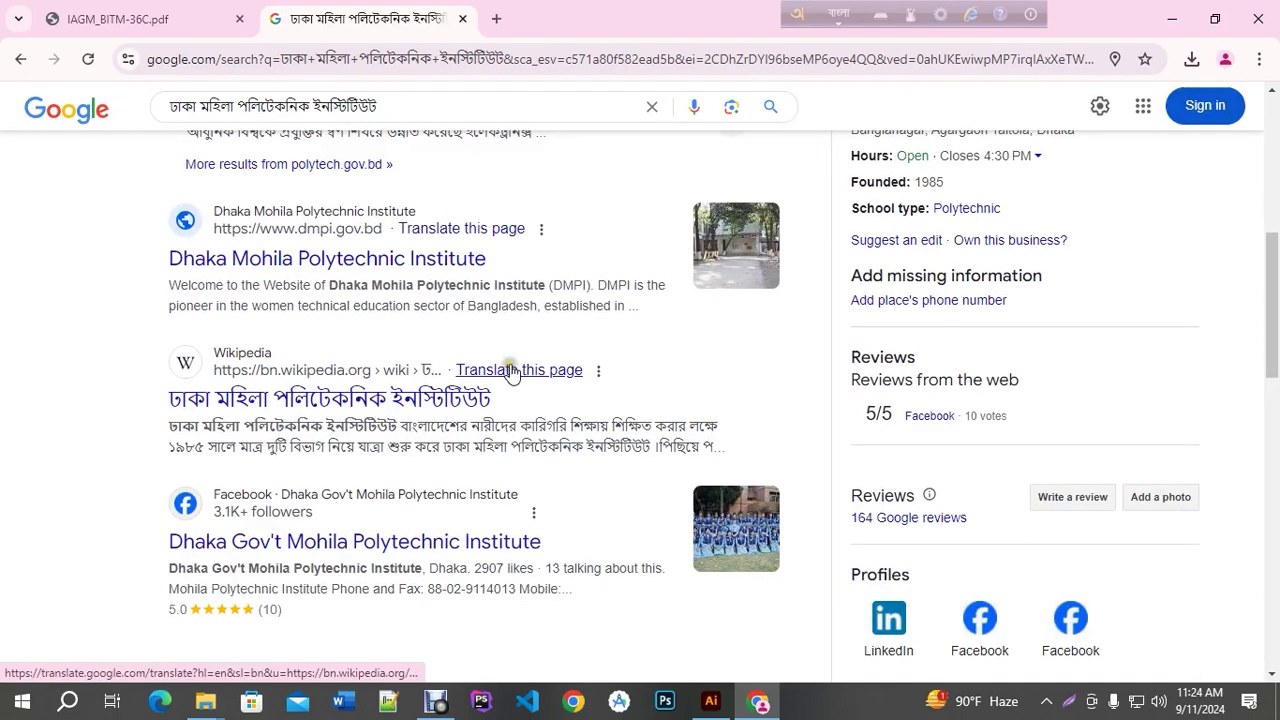
scroll(511, 360, up, 5)
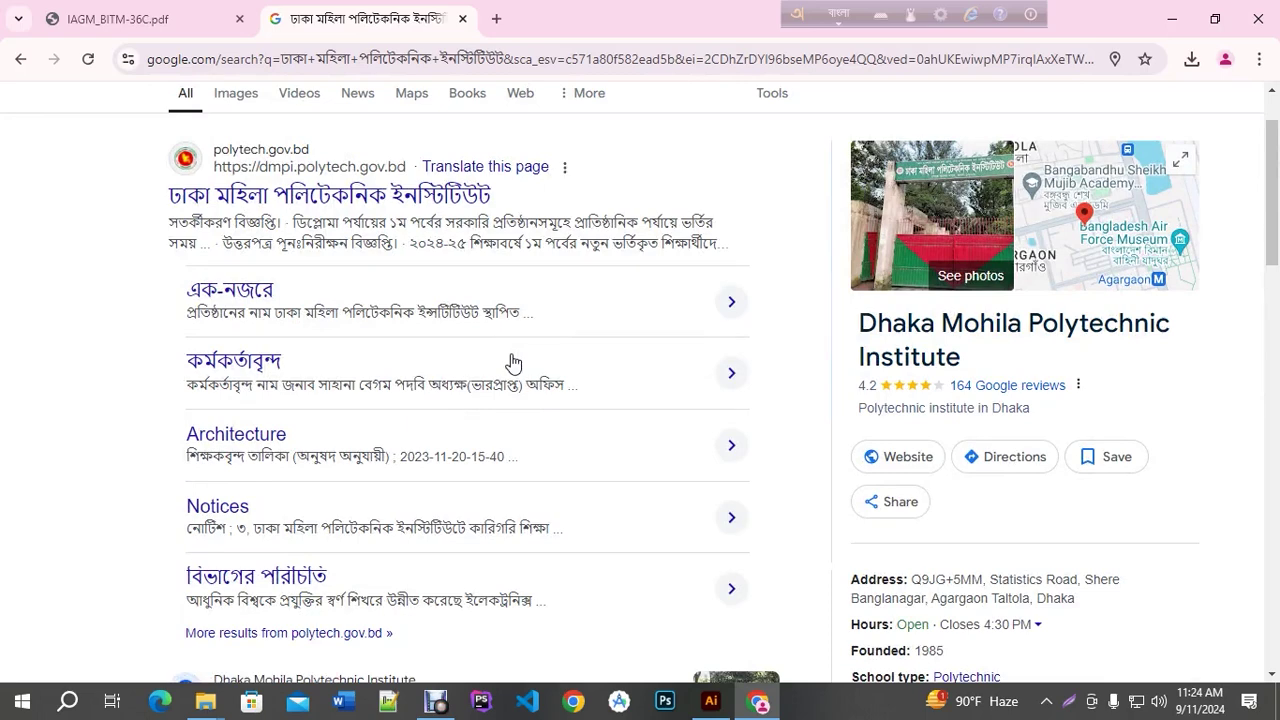
middle_click(398, 190)
scroll(498, 358, down, 5)
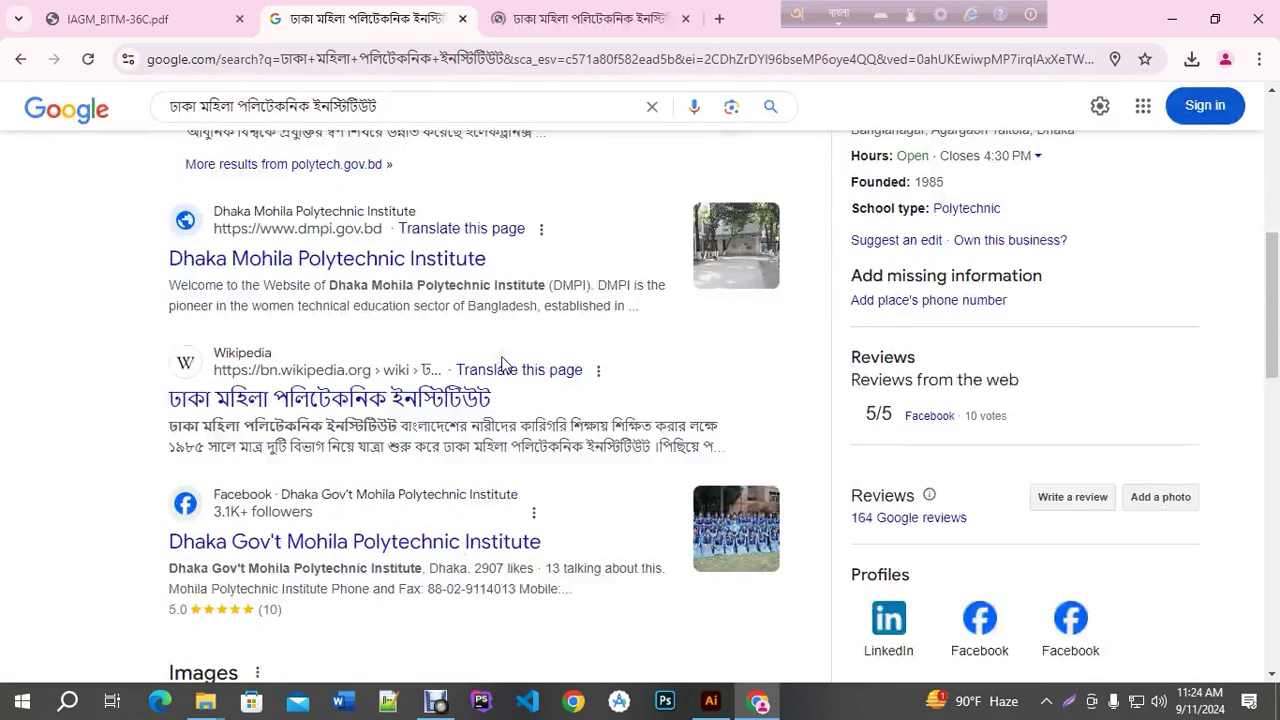
scroll(494, 362, up, 6)
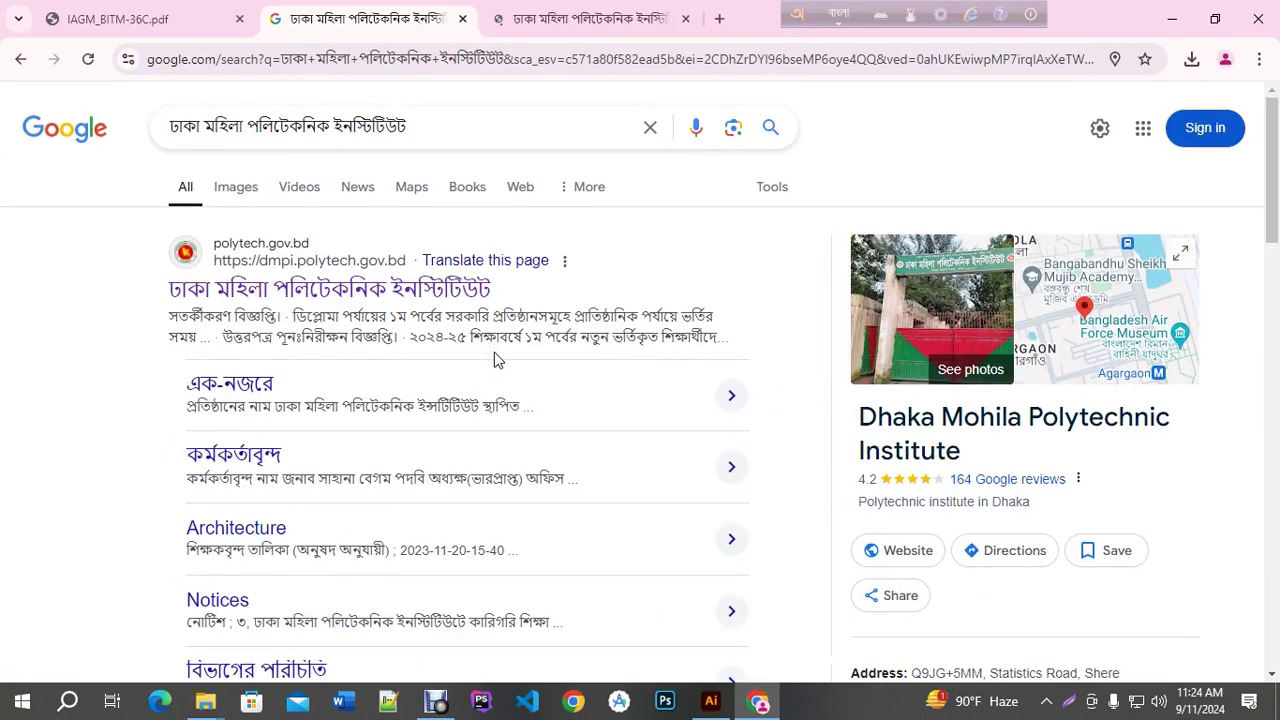
scroll(497, 357, down, 3)
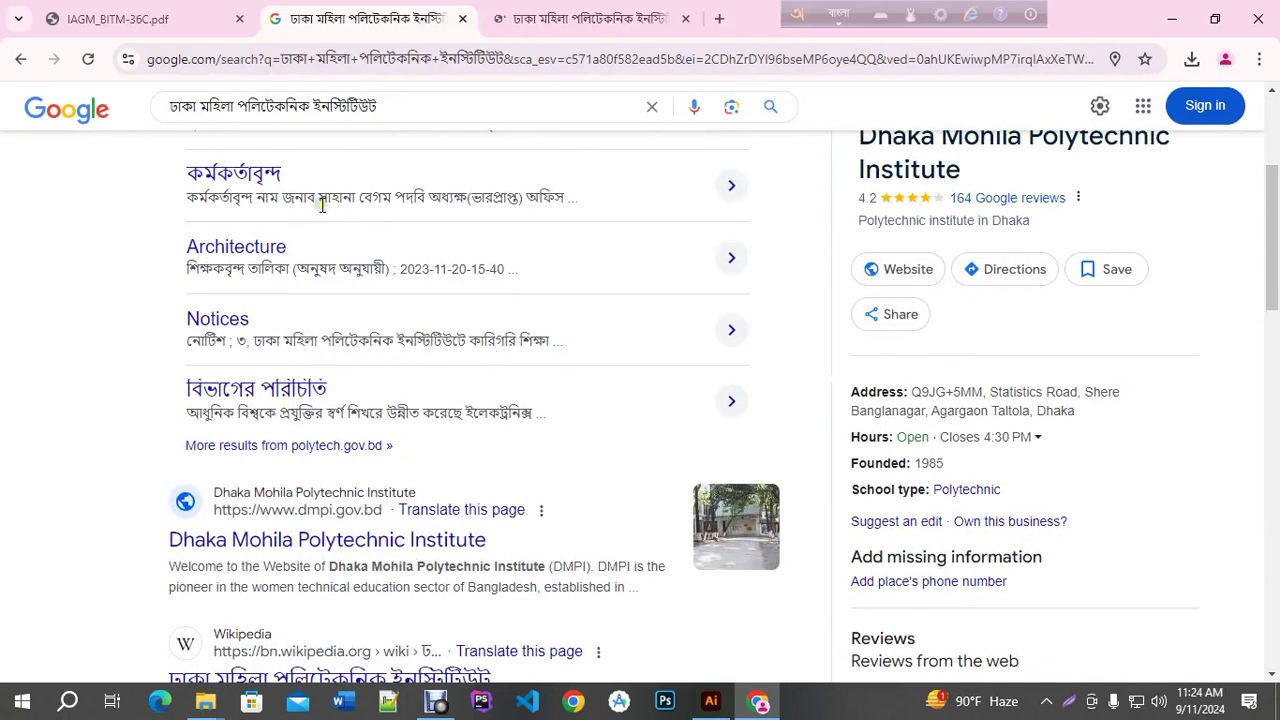
drag(283, 197, 522, 197)
key(ctrl+c)
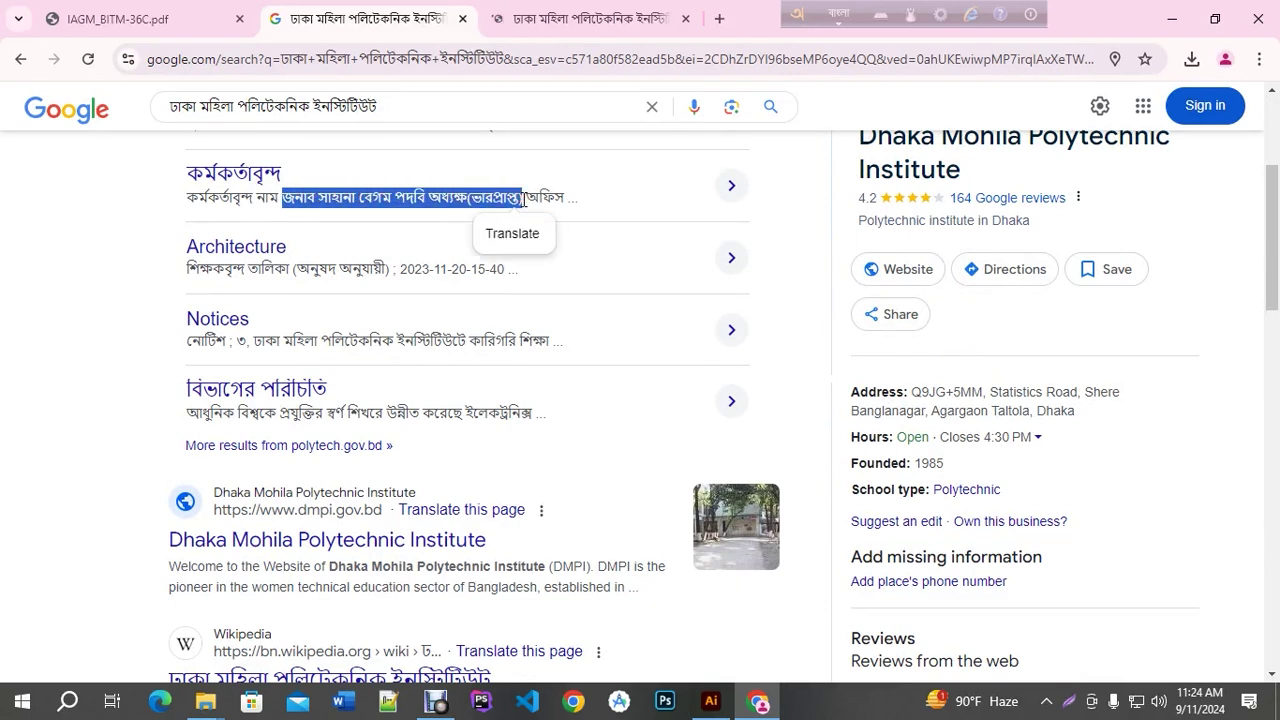
click(711, 701)
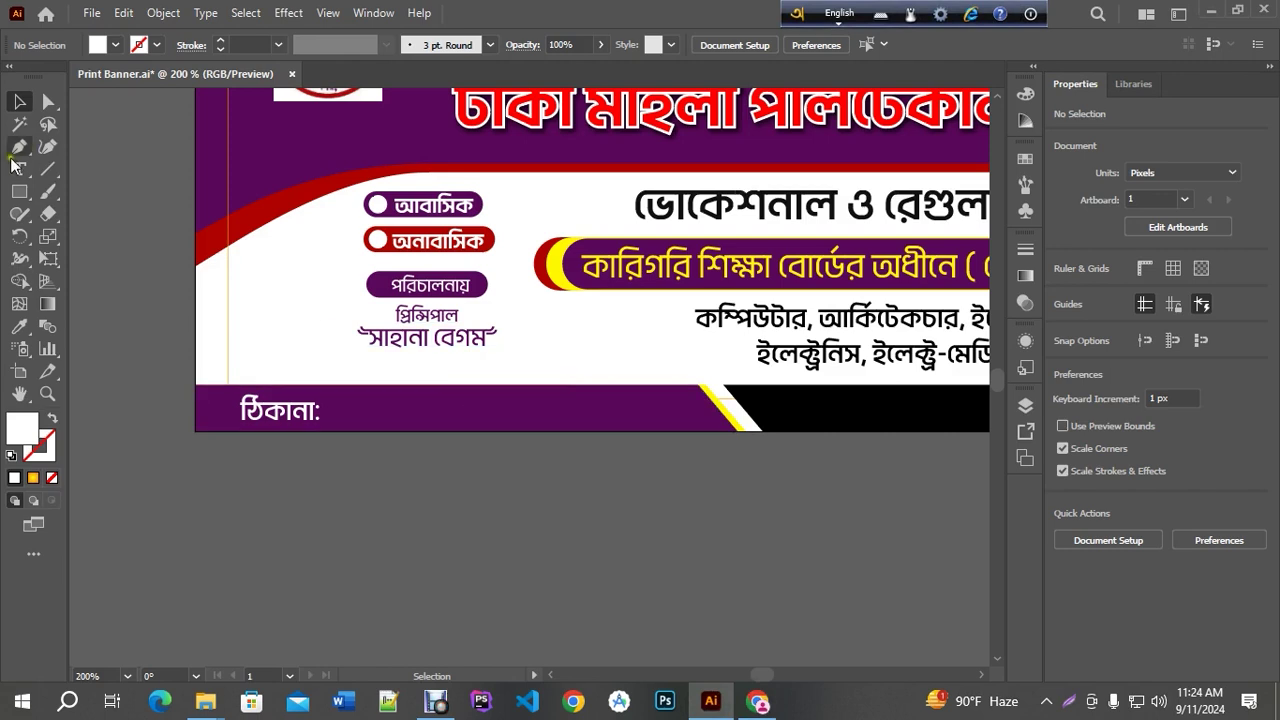
Paste the copied name and title under the principal's name and delete the প্রিন্সিপাল line
click(18, 168)
scroll(453, 339, up, 1)
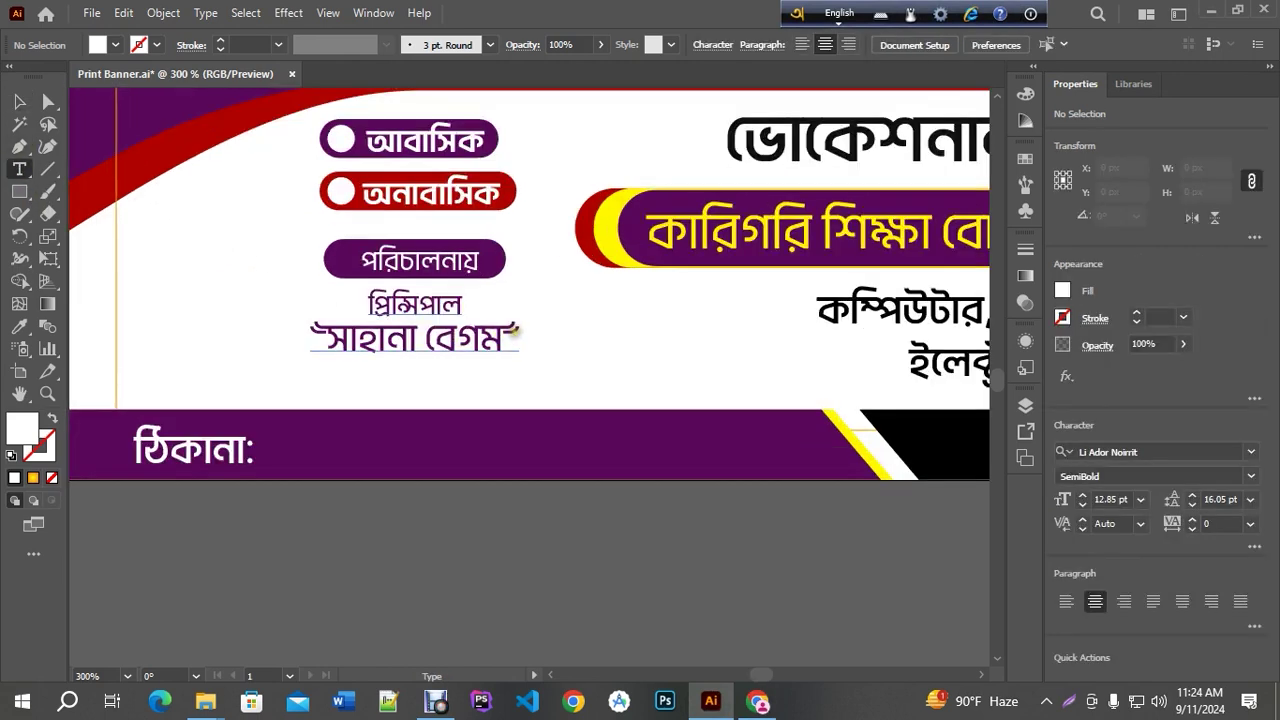
click(513, 331)
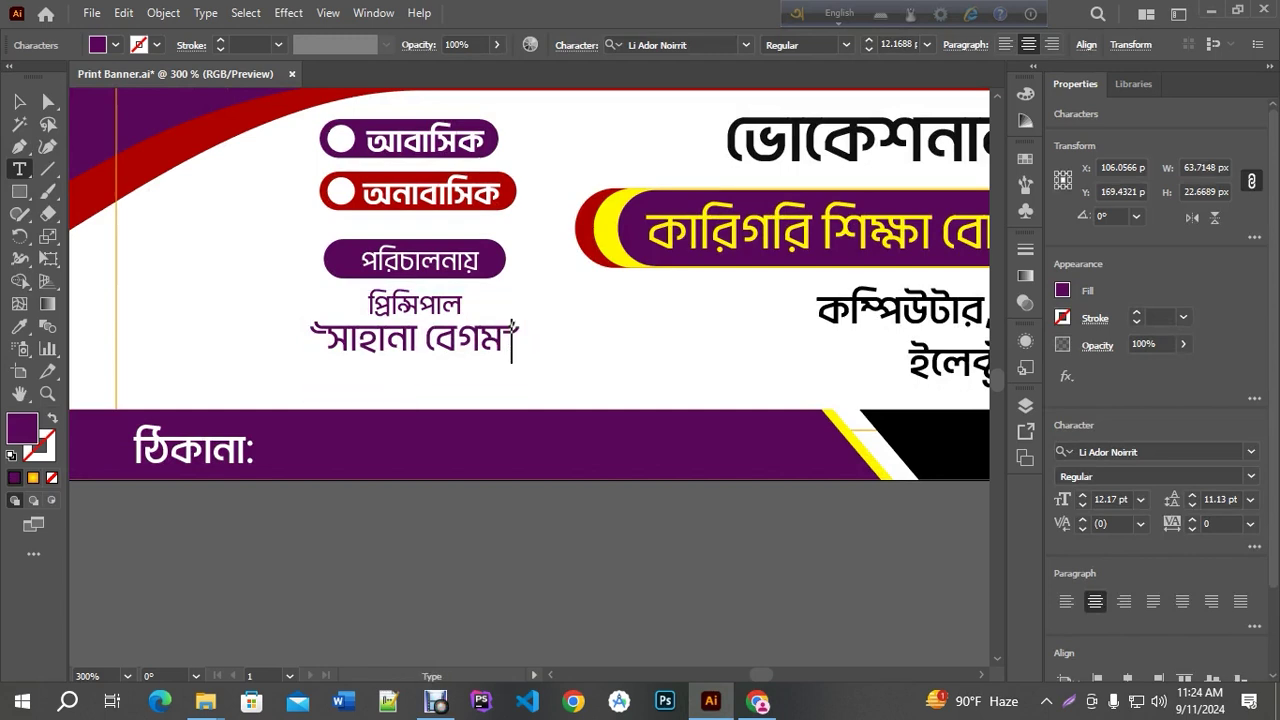
key(Return)
key(ctrl+v)
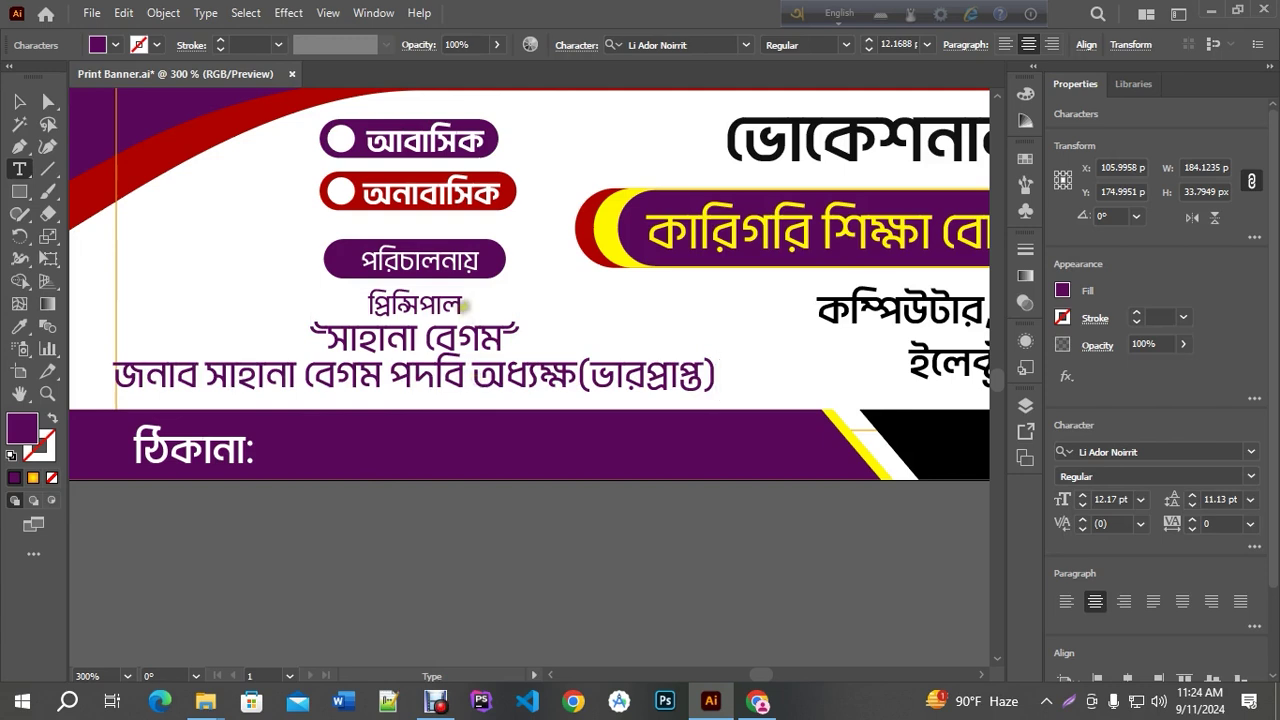
drag(462, 302, 354, 298)
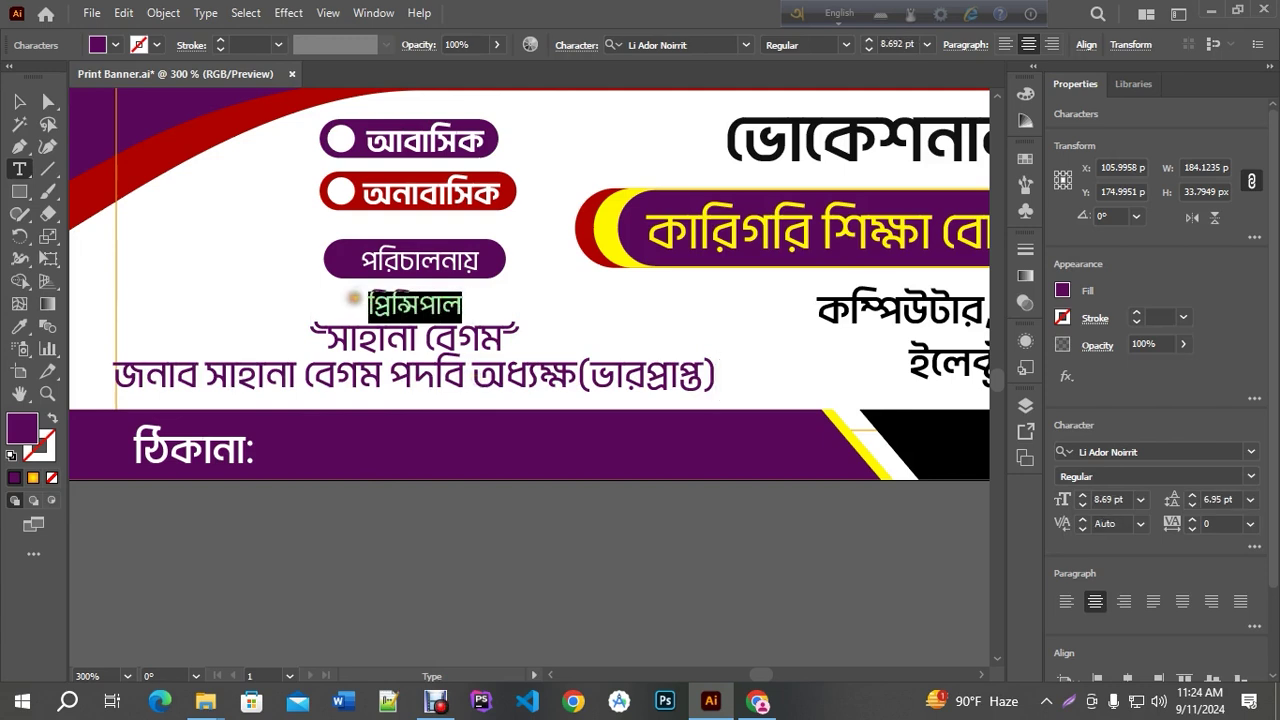
key(BackSpace)
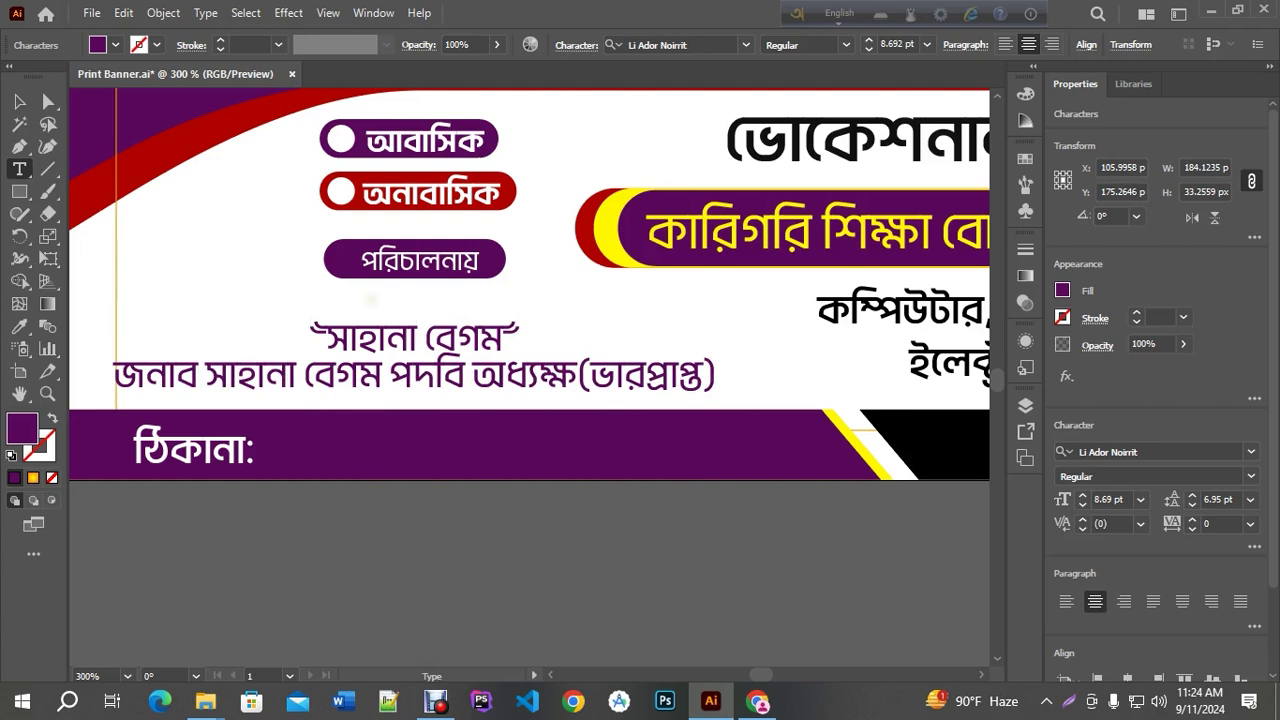
key(ctrl+z)
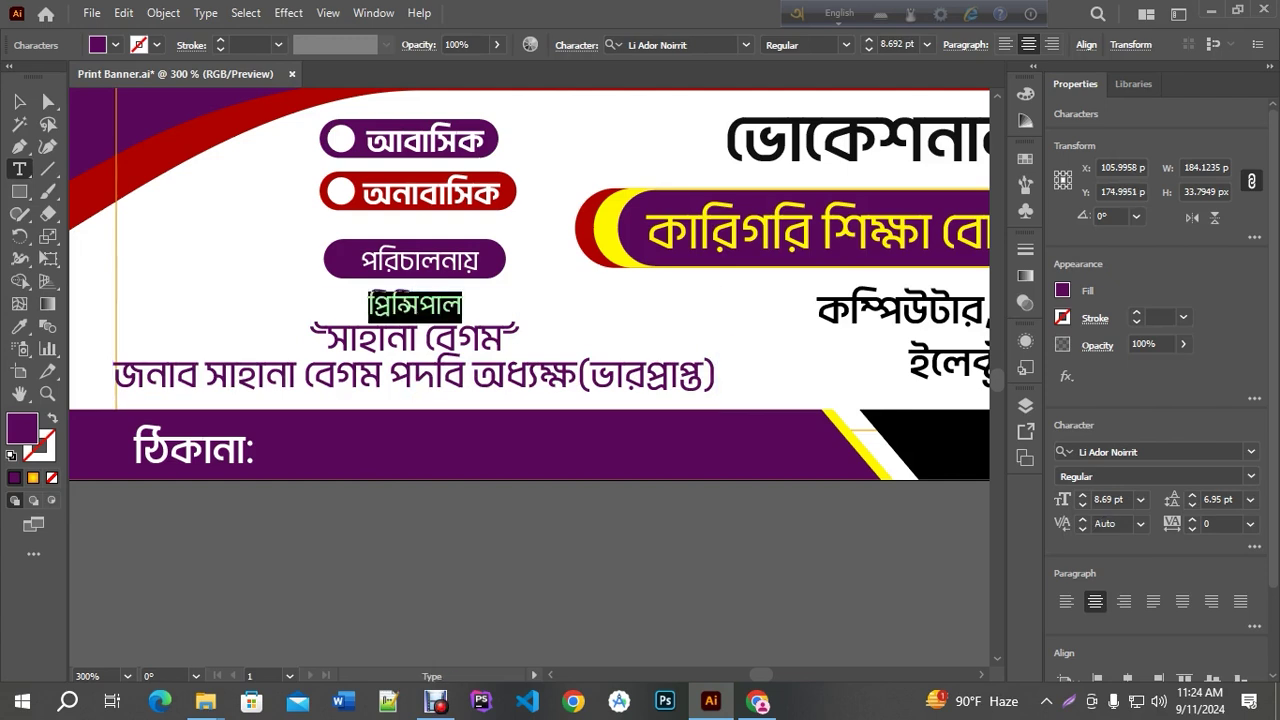
key(BackSpace)
click(327, 338)
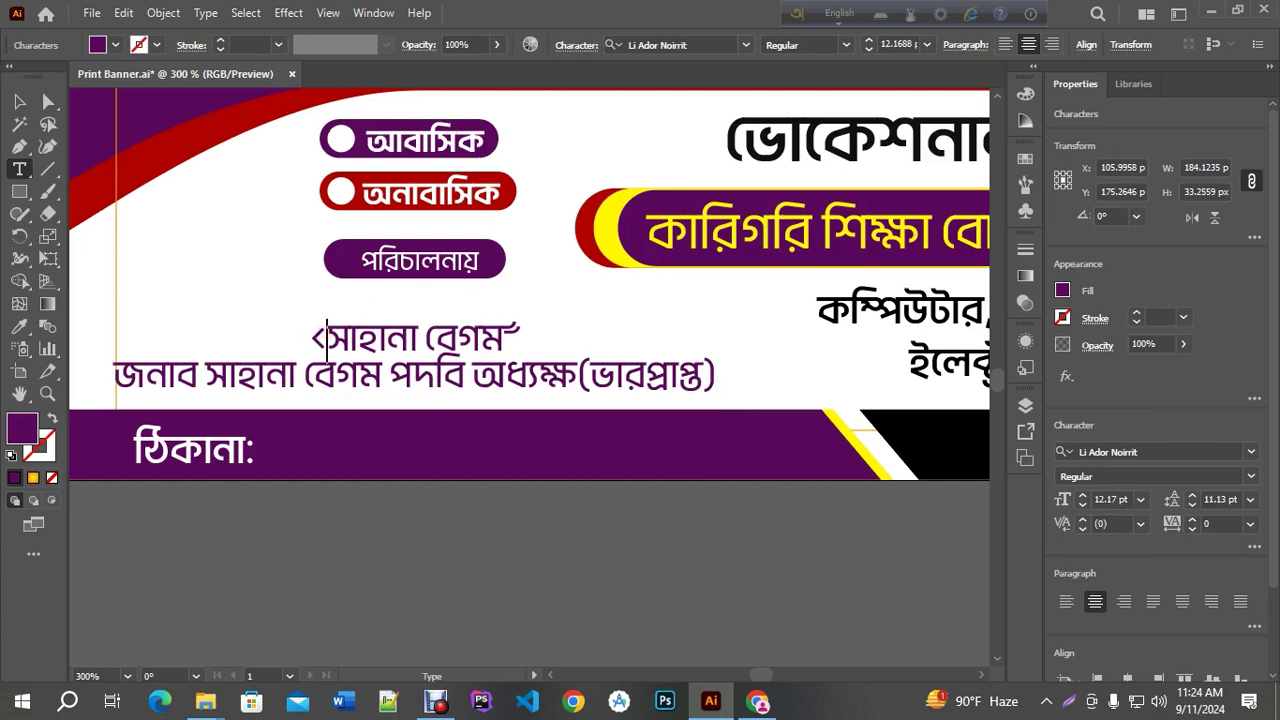
text(")
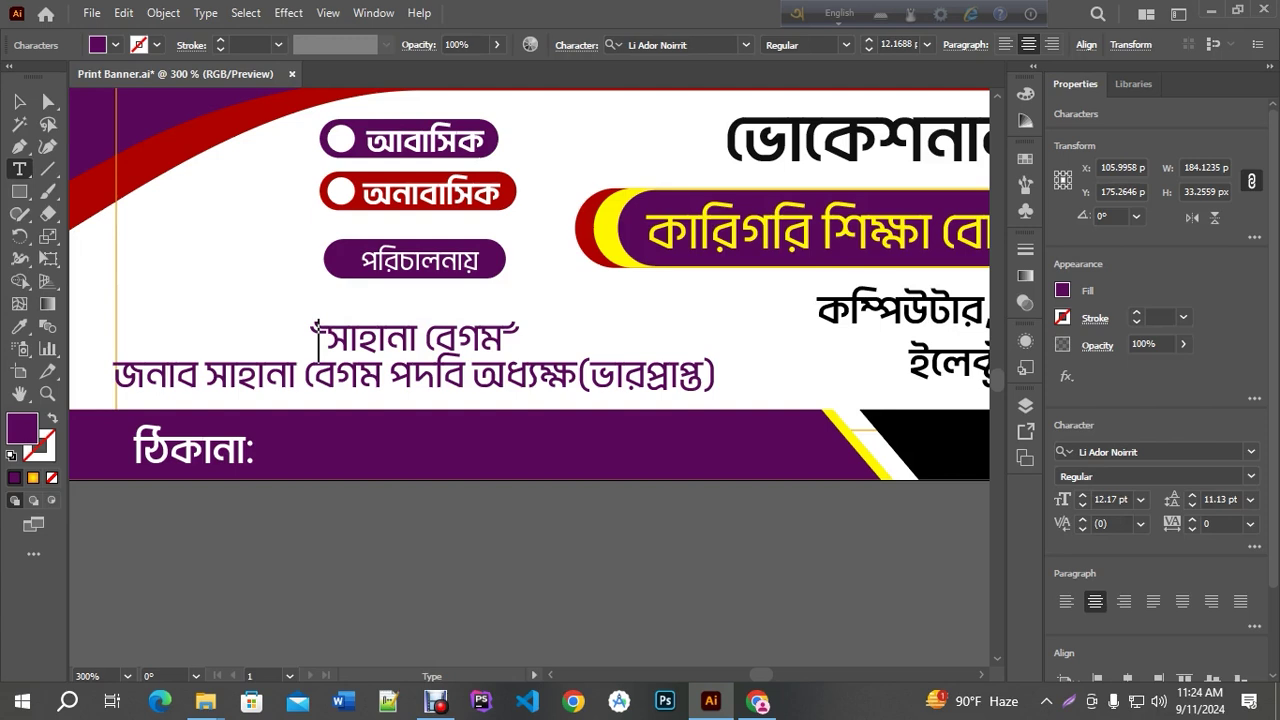
key(Escape)
key(ctrl+shift+a)
key(BackSpace)
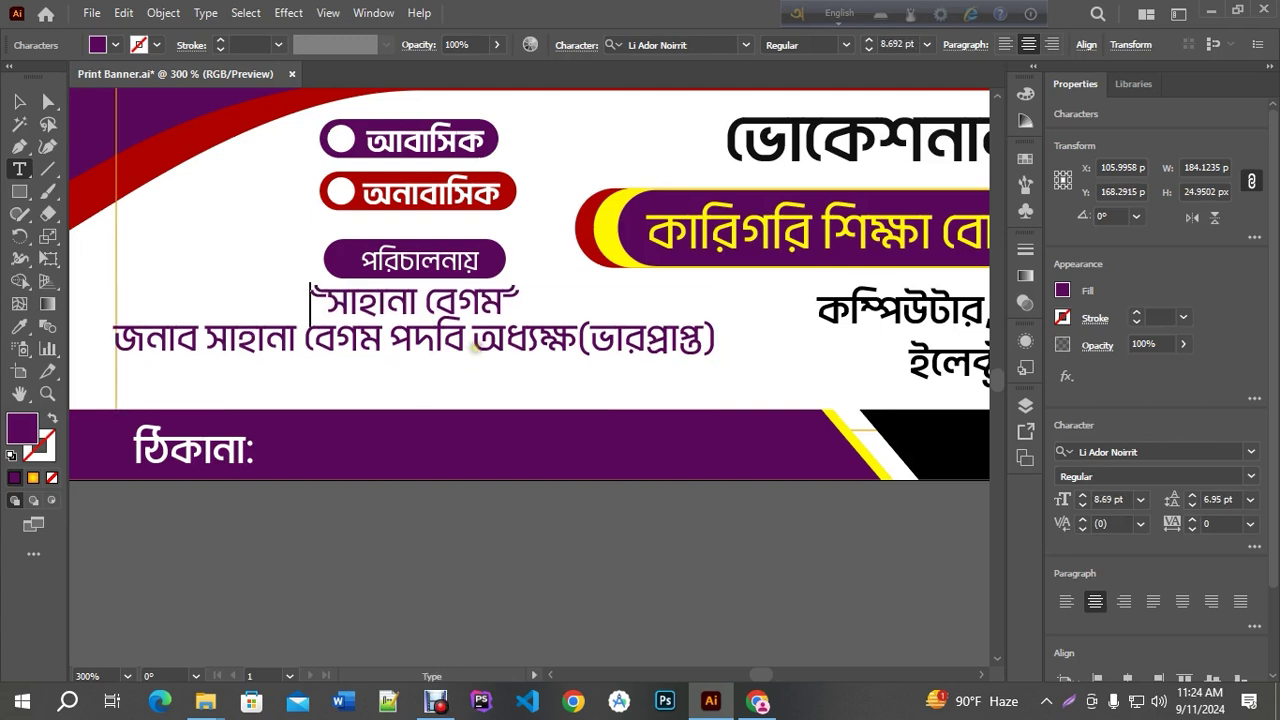
Remove the duplicated name and পদবি, and retype জনাব before the name
drag(477, 343, 388, 340)
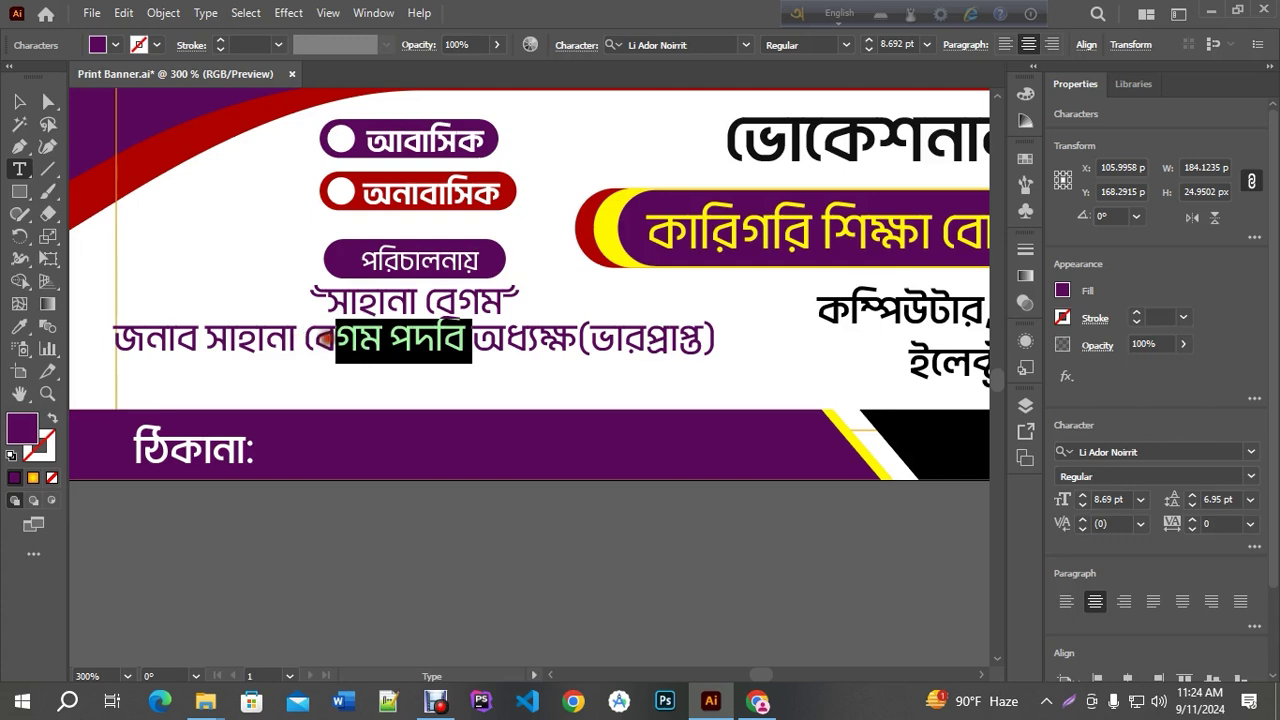
drag(330, 340, 272, 340)
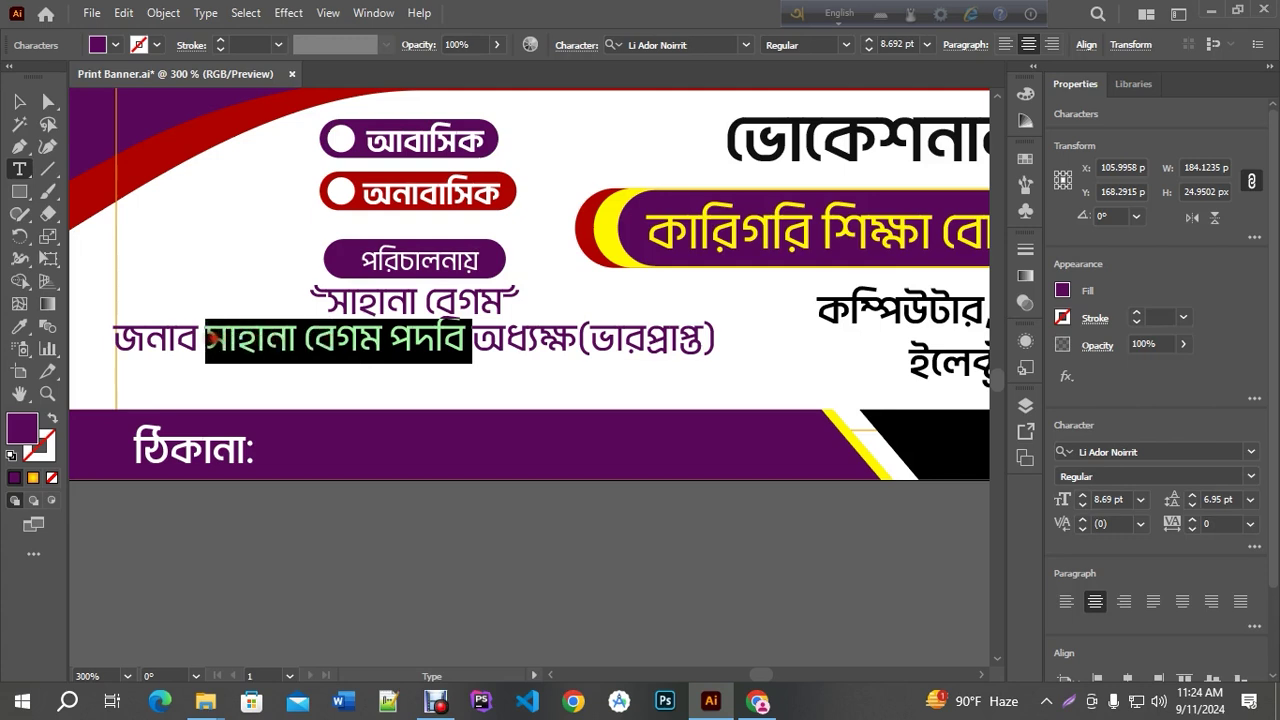
key(BackSpace)
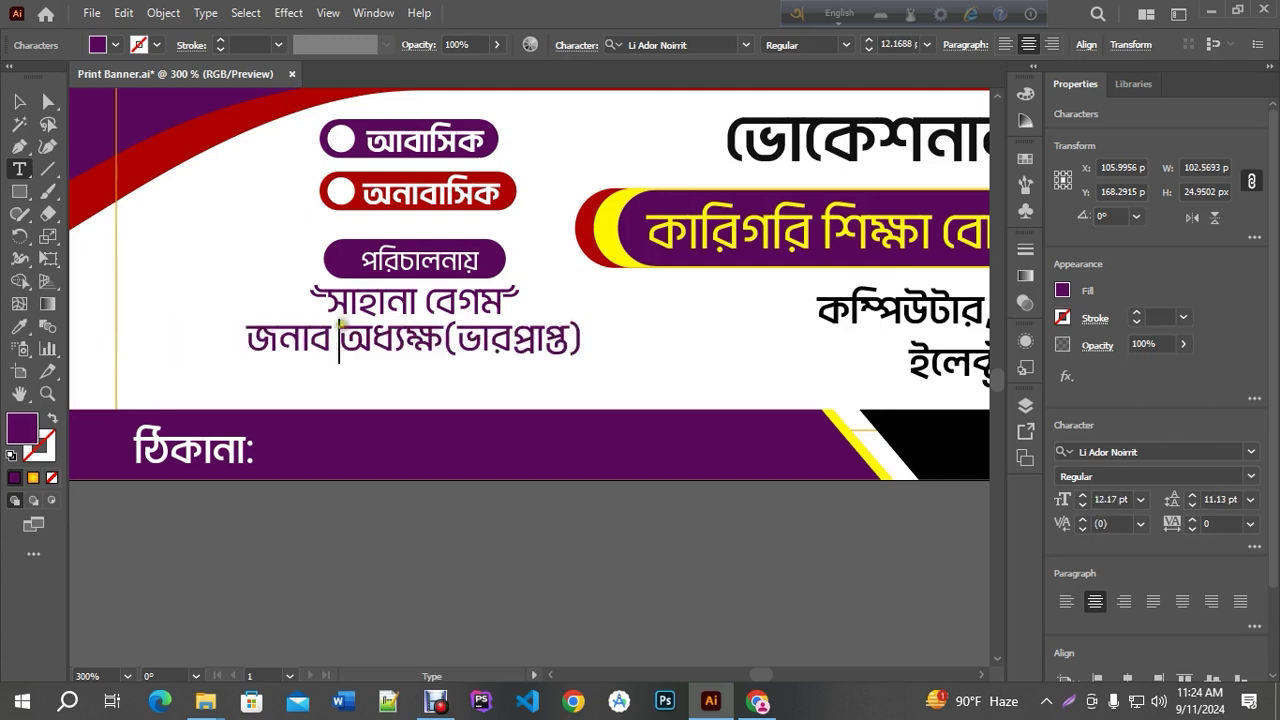
drag(341, 330, 214, 330)
key(BackSpace)
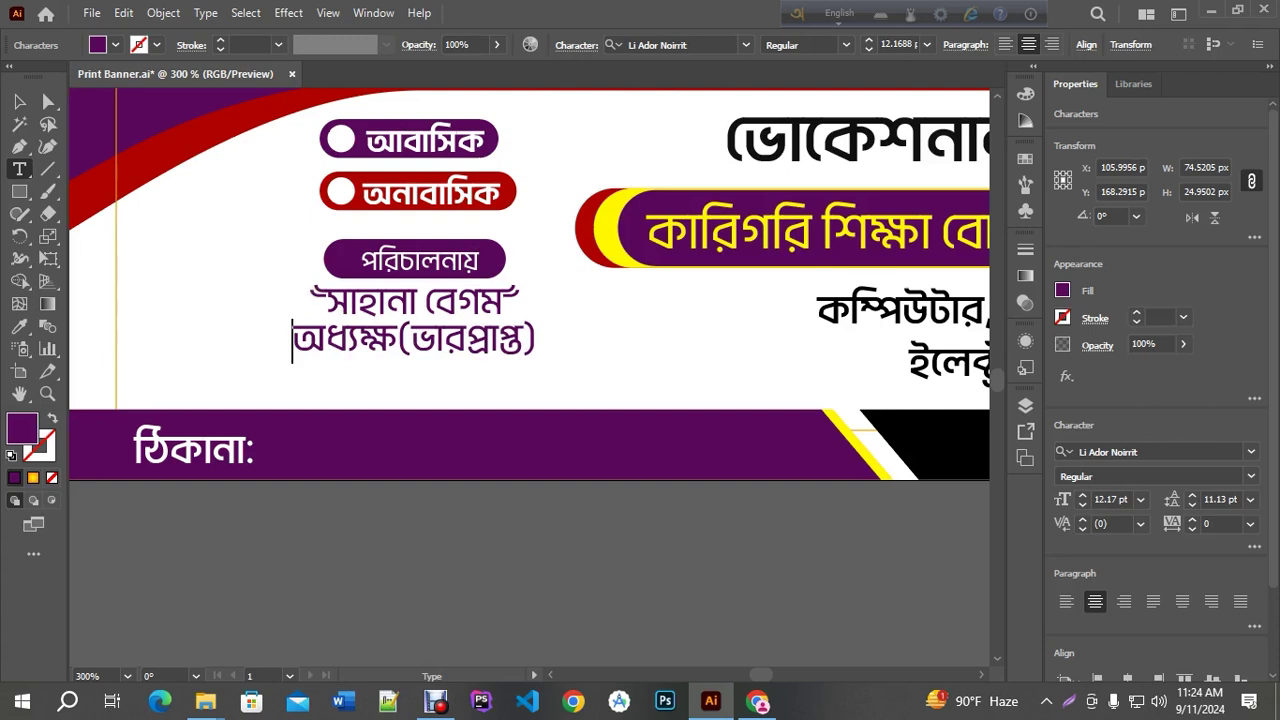
text(জনাব)
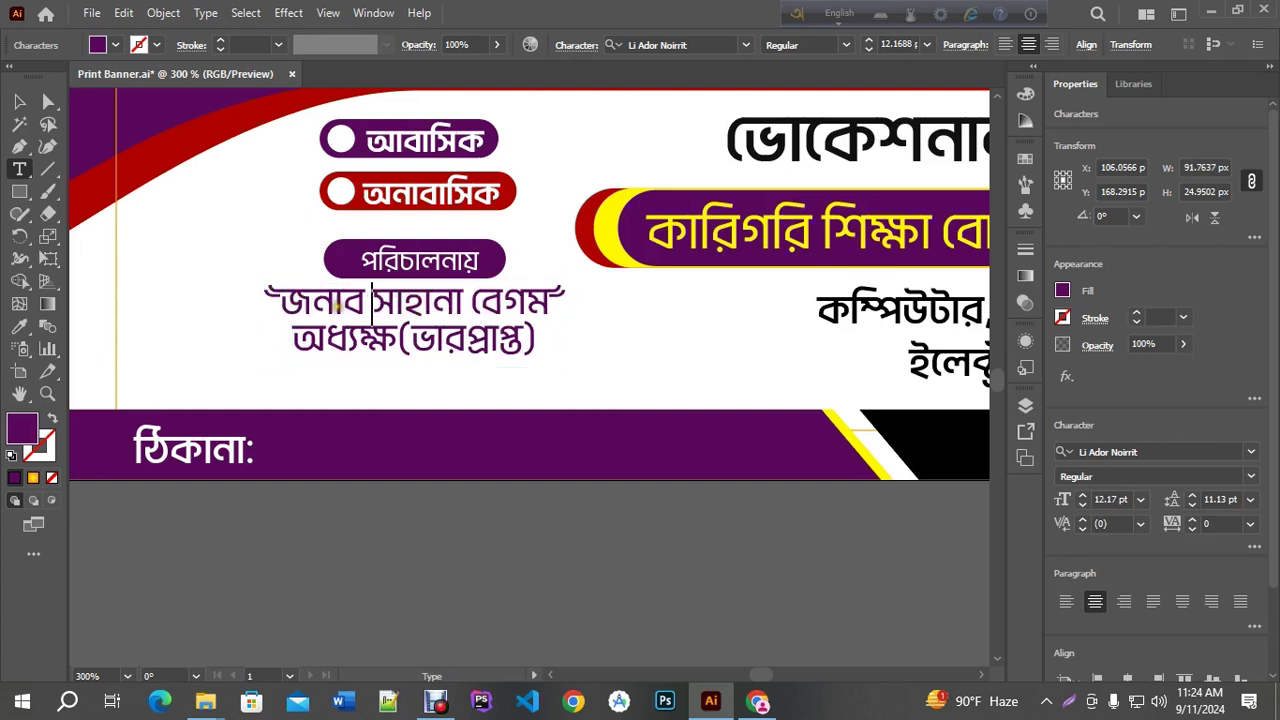
Shrink the অধ্যক্ষ(ভারপ্রাপ্ত) line to 8 pt and tighten the leading between the lines
drag(293, 340, 538, 342)
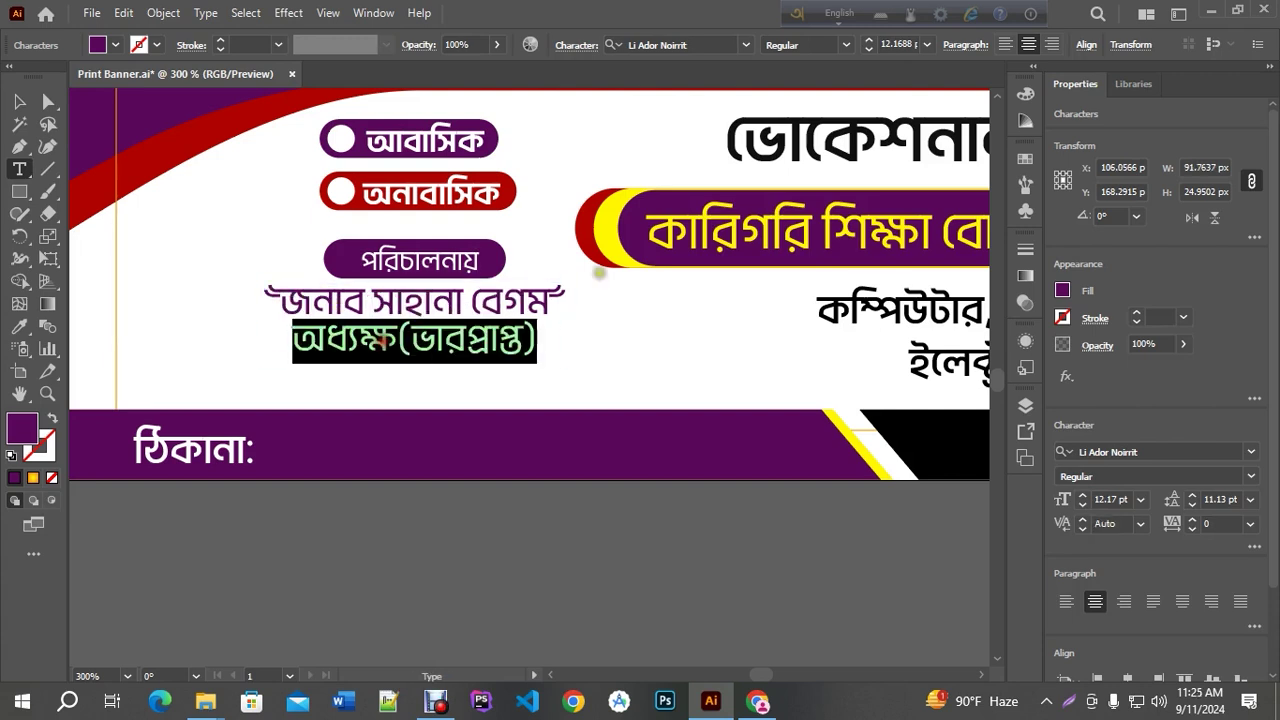
click(869, 48)
click(869, 48)
click(869, 48)
click(869, 48)
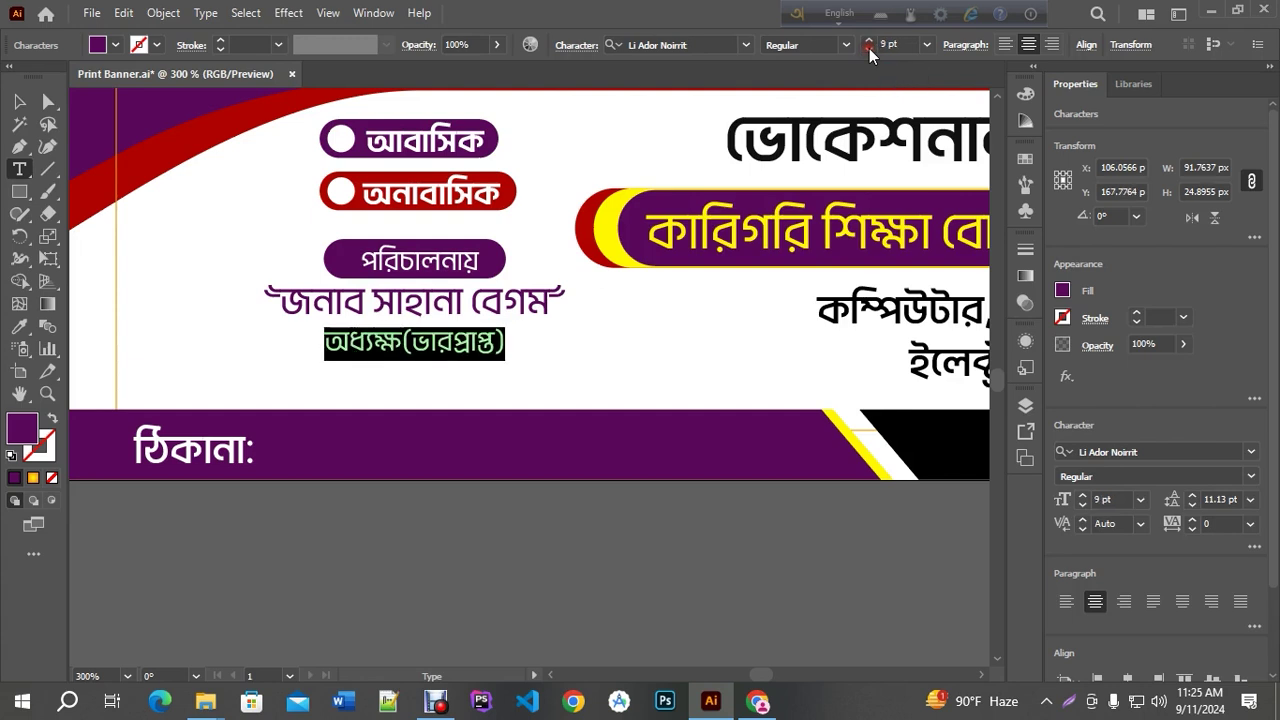
click(869, 48)
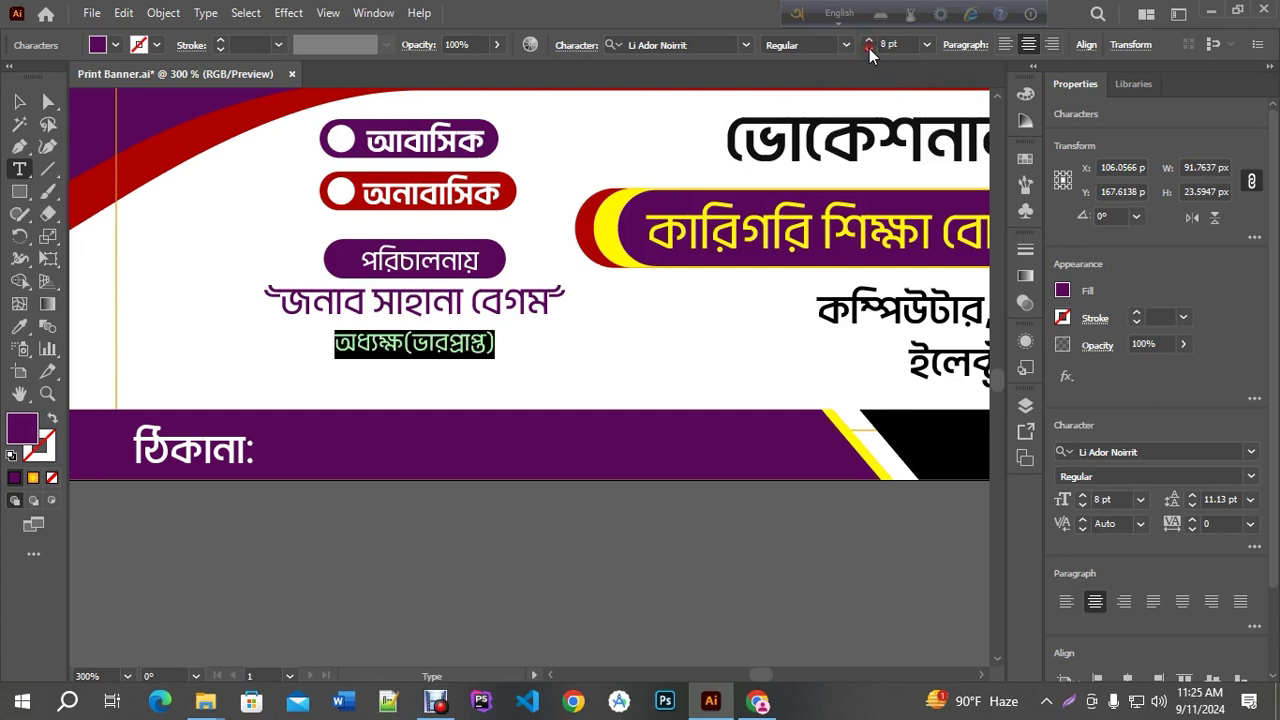
click(17, 103)
key(alt+Up)
key(Down)
key(Down)
key(ctrl+1)
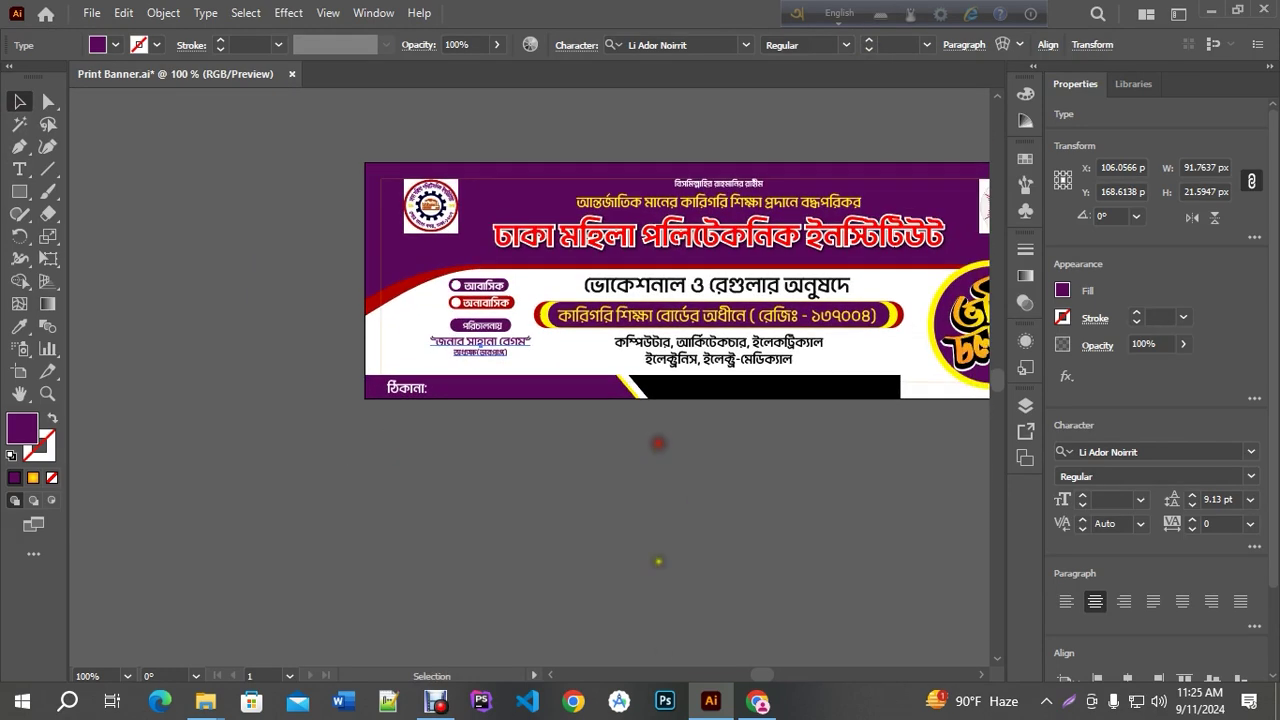
Look over the dmpi.polytech.gov.bd site, then select the street address in Google's knowledge panel
click(757, 701)
key(ctrl+Tab)
scroll(547, 407, down, 10)
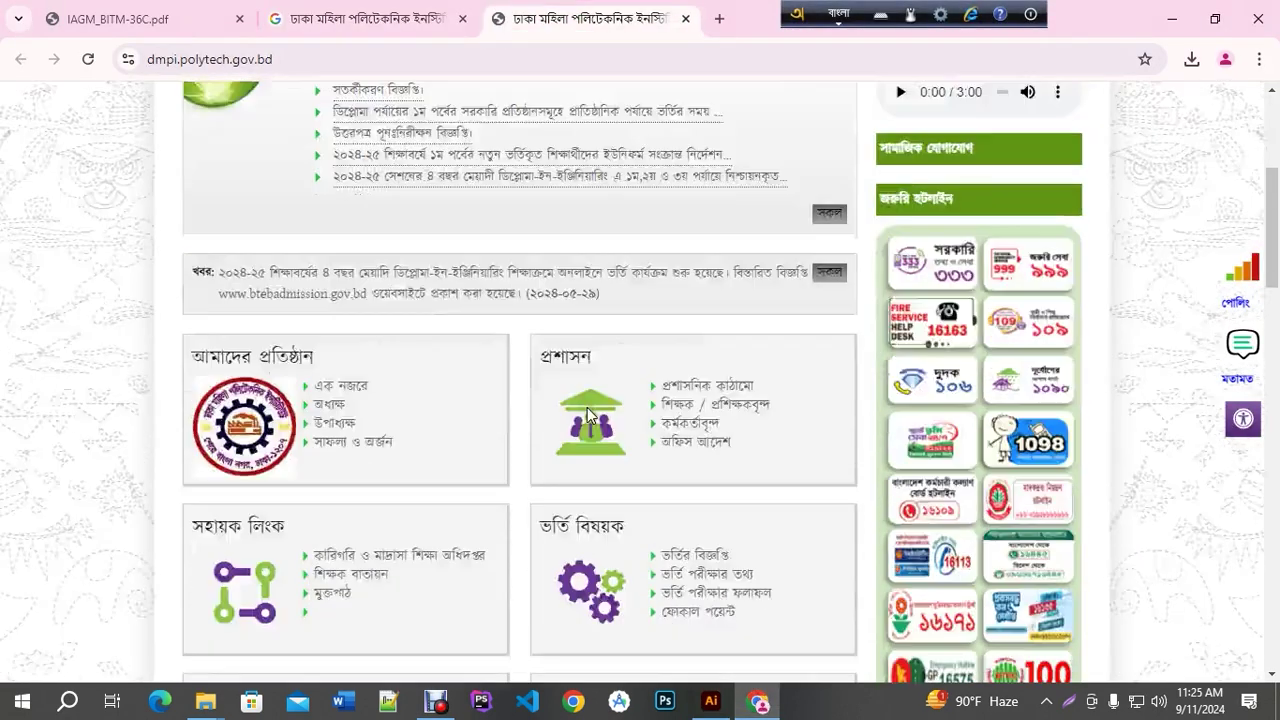
scroll(550, 415, down, 5)
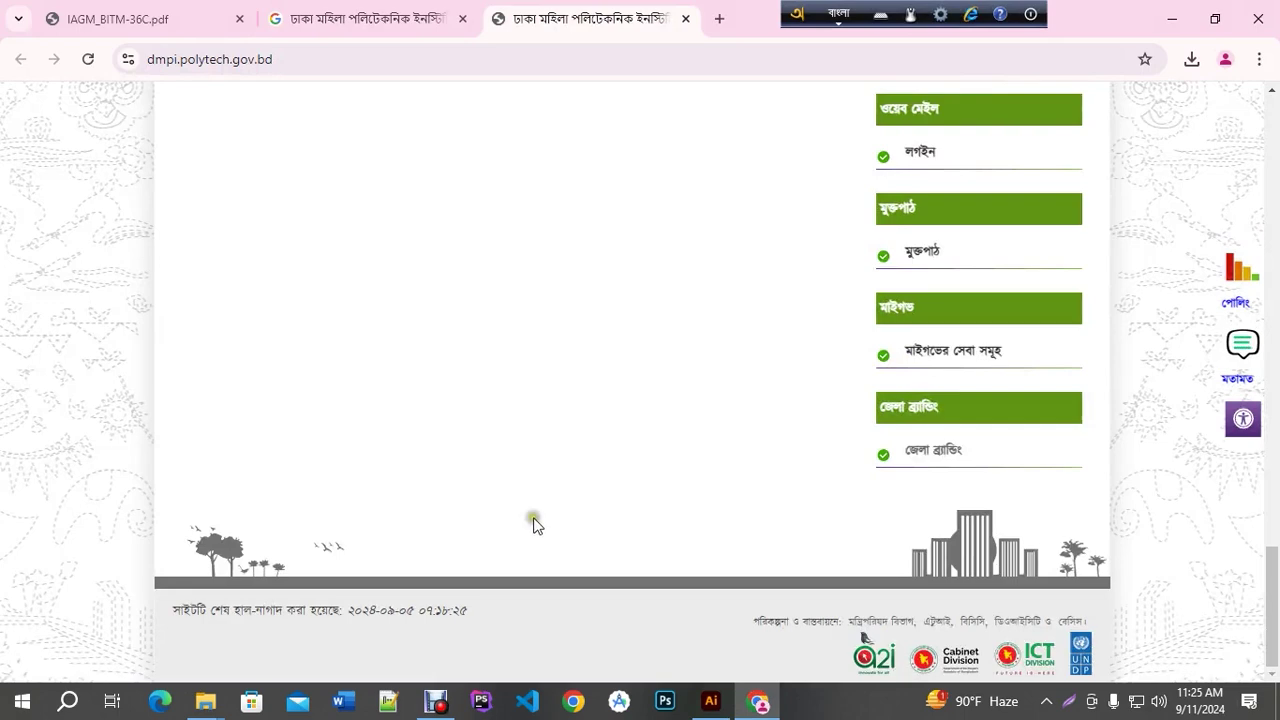
scroll(567, 611, up, 15)
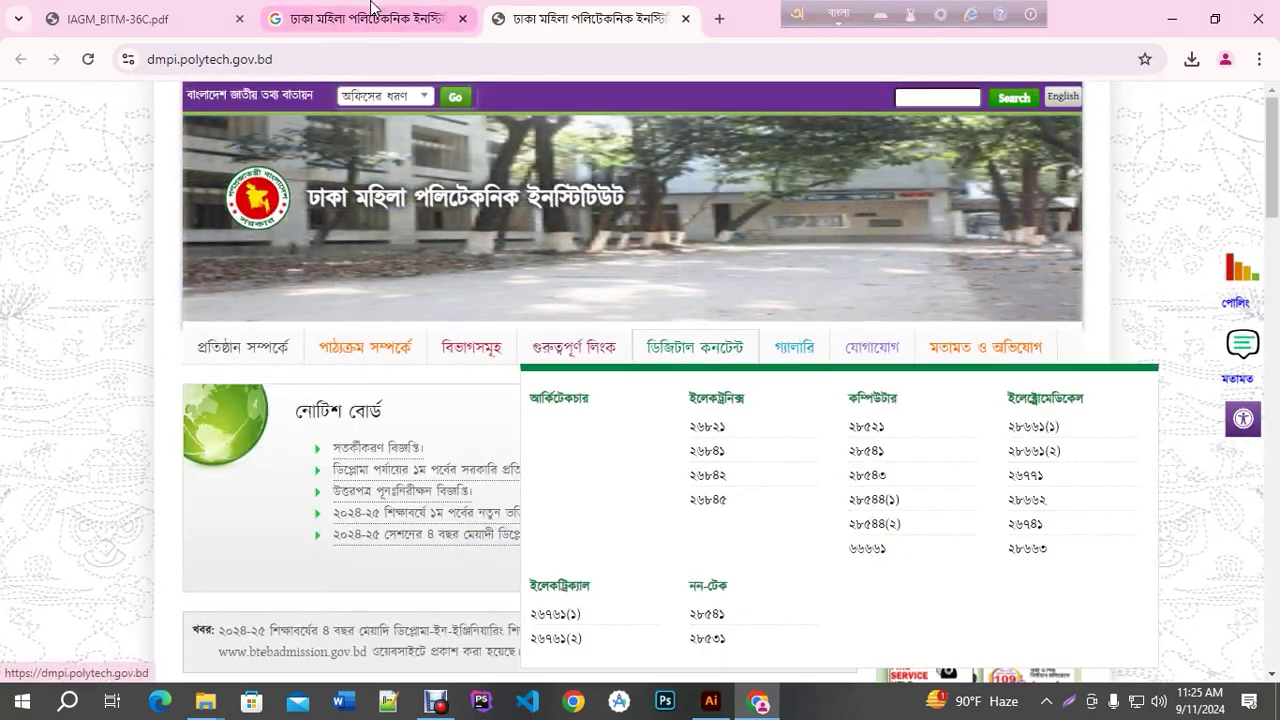
key(ctrl+shift+Tab)
scroll(428, 348, down, 3)
scroll(900, 330, up, 2)
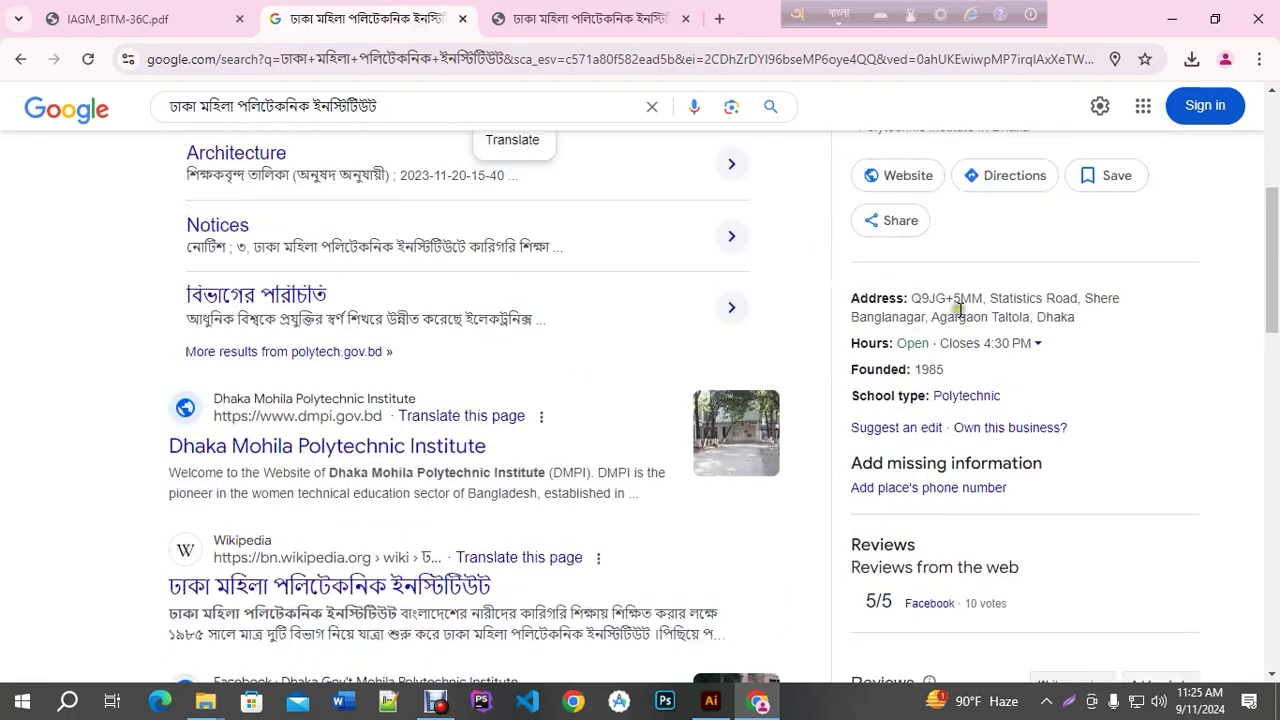
scroll(565, 418, down, 5)
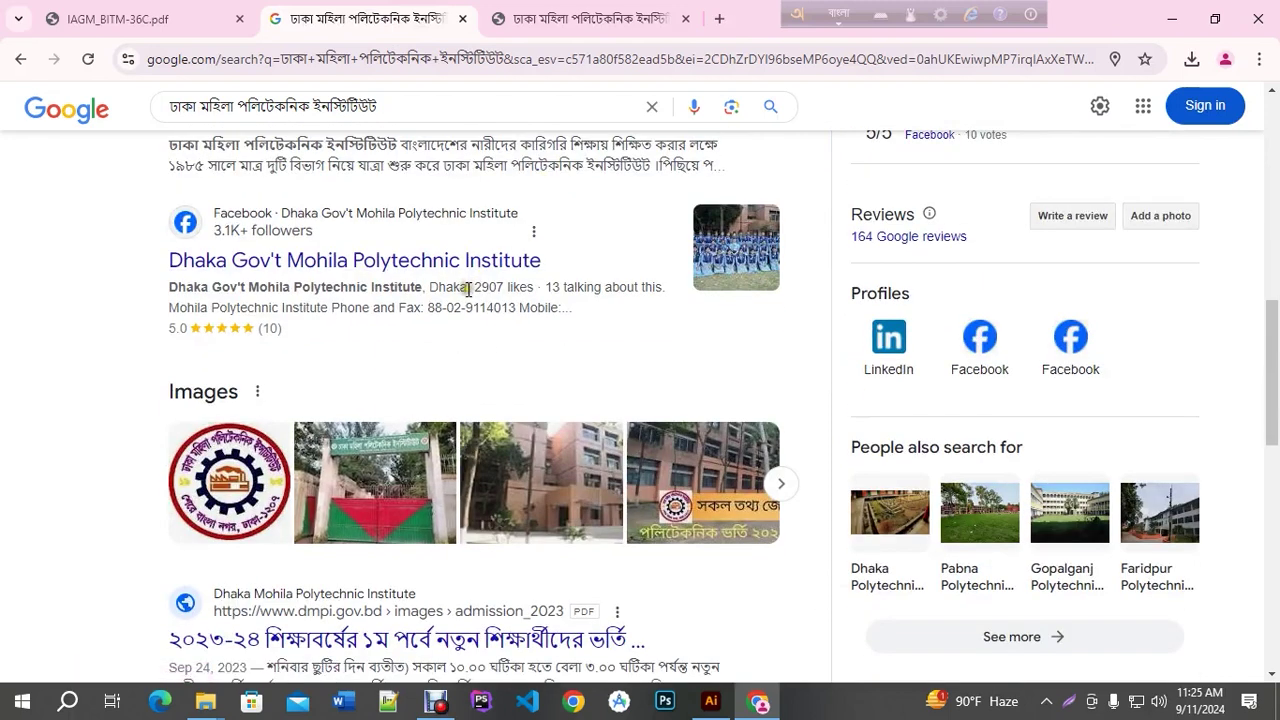
scroll(463, 304, up, 3)
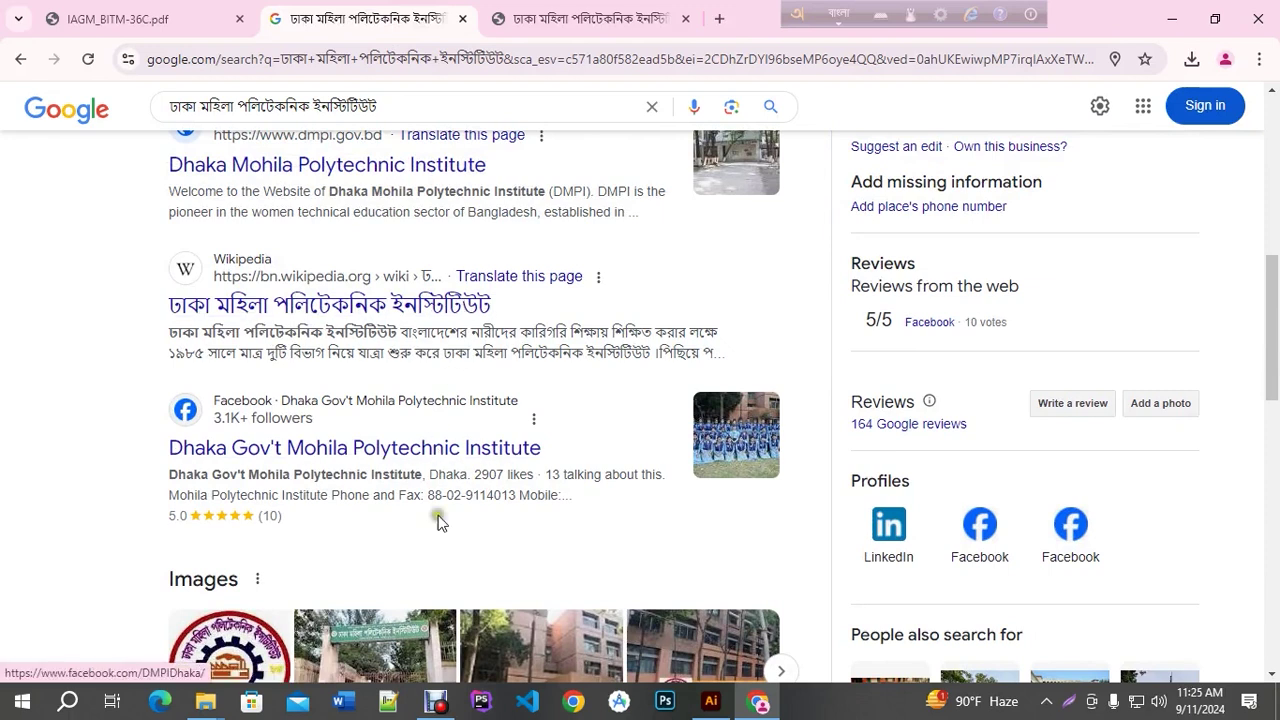
scroll(610, 390, up, 3)
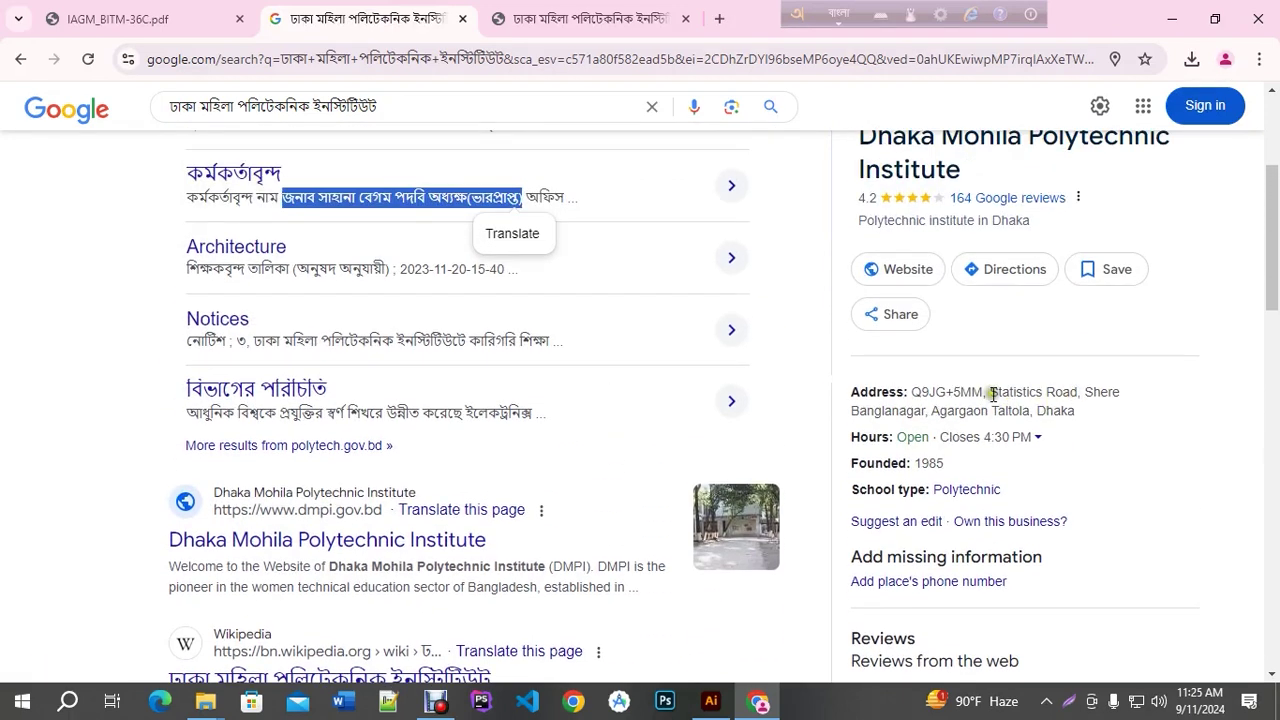
drag(992, 392, 1087, 420)
key(ctrl+c)
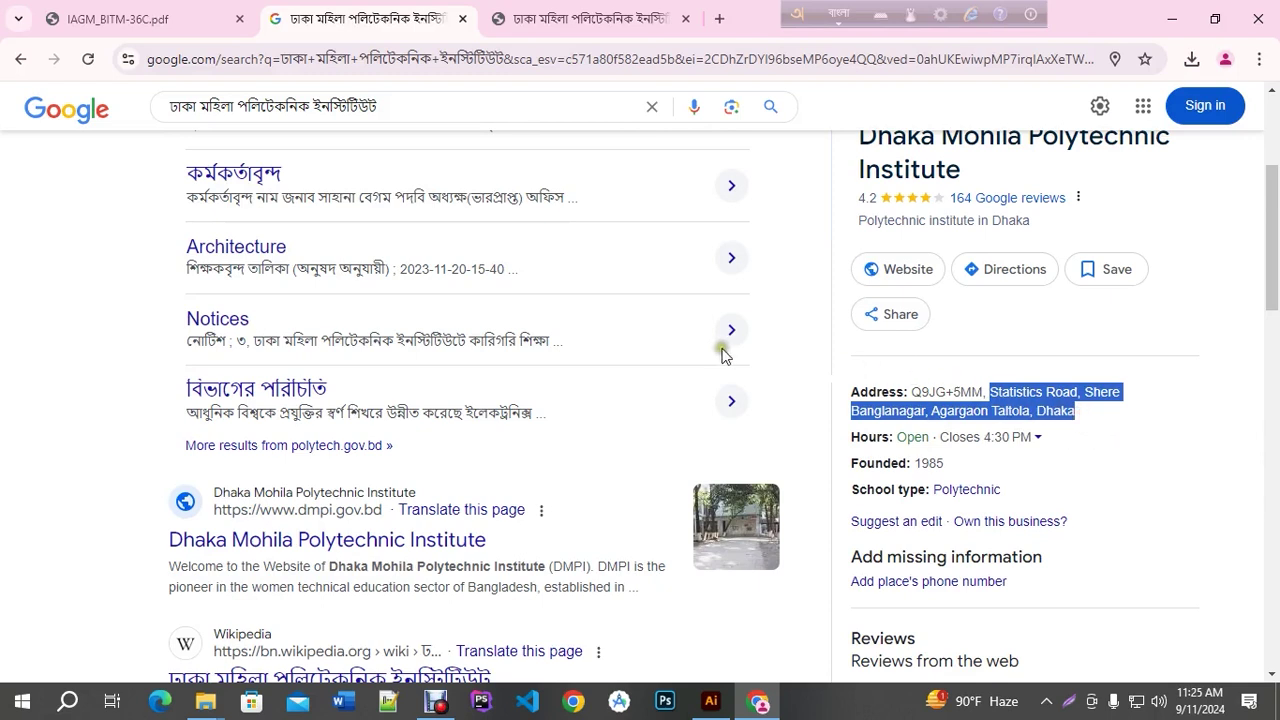
Search for google translate in a new tab and open translate.google.com
click(719, 18)
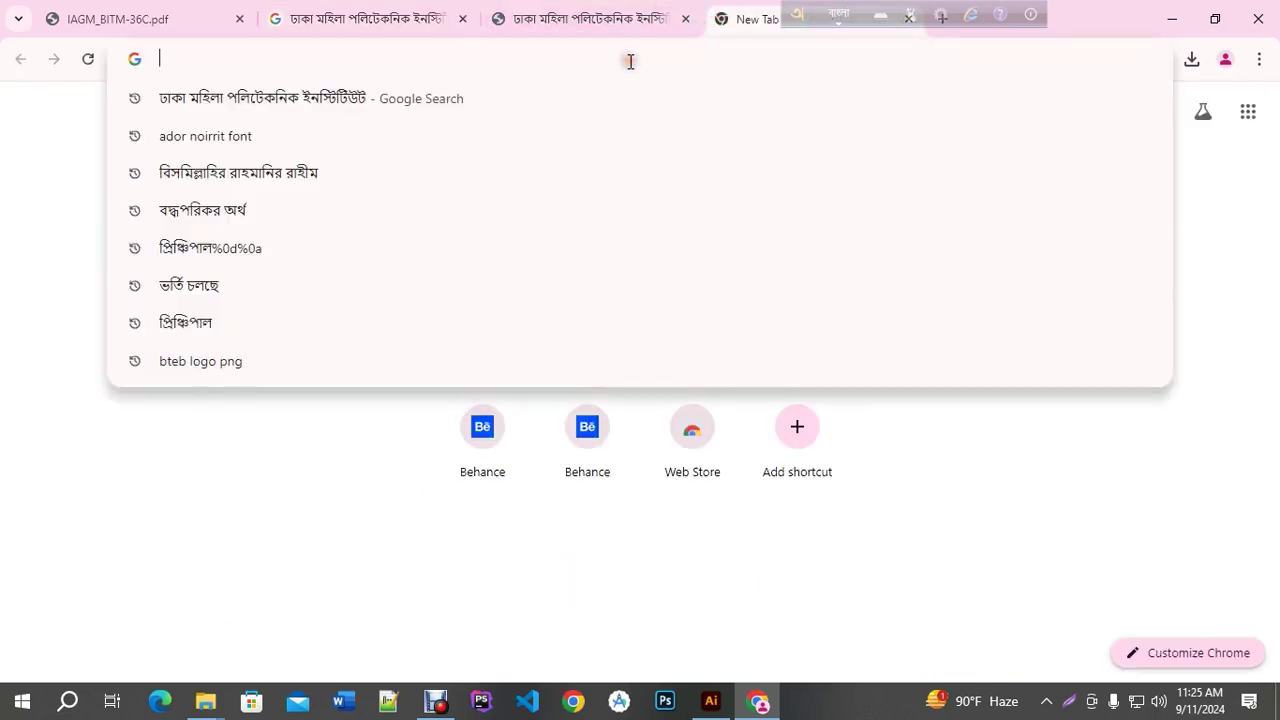
text(google)
key(BackSpace)
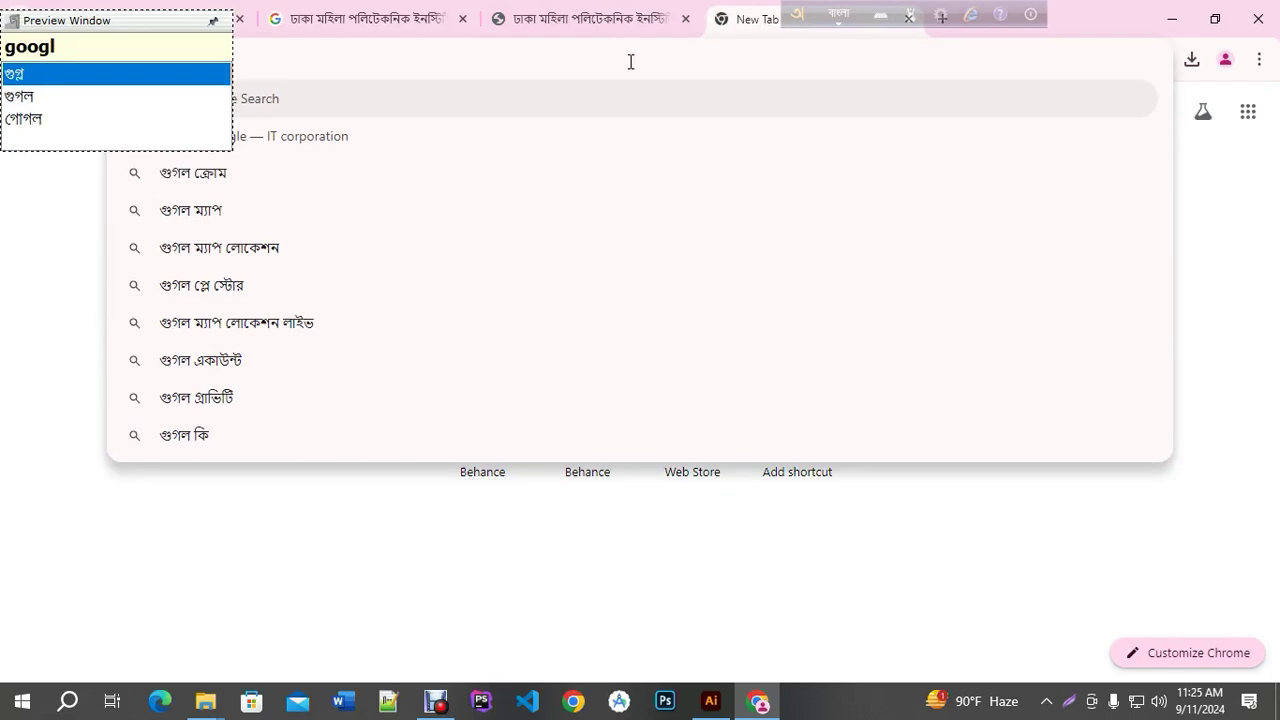
key(BackSpace)
key(BackSpace)
key(BackSpace)
key(BackSpace)
key(BackSpace)
key(F12)
text(google)
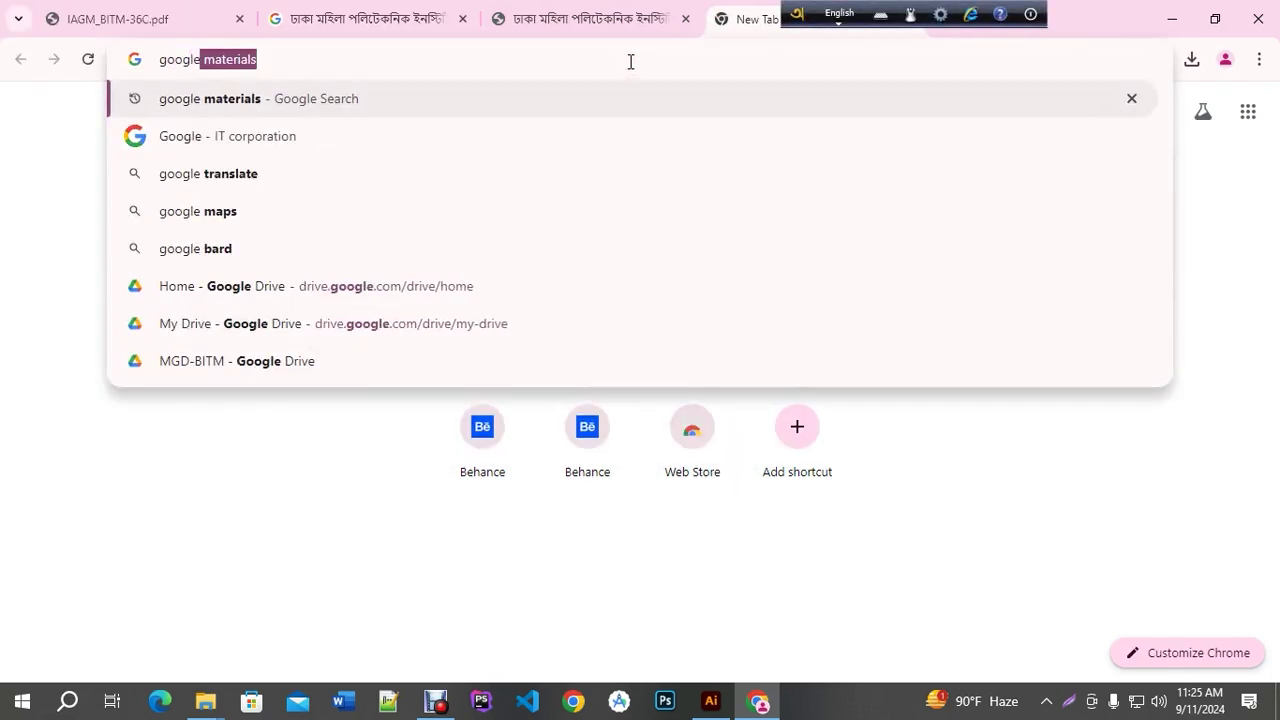
key(Return)
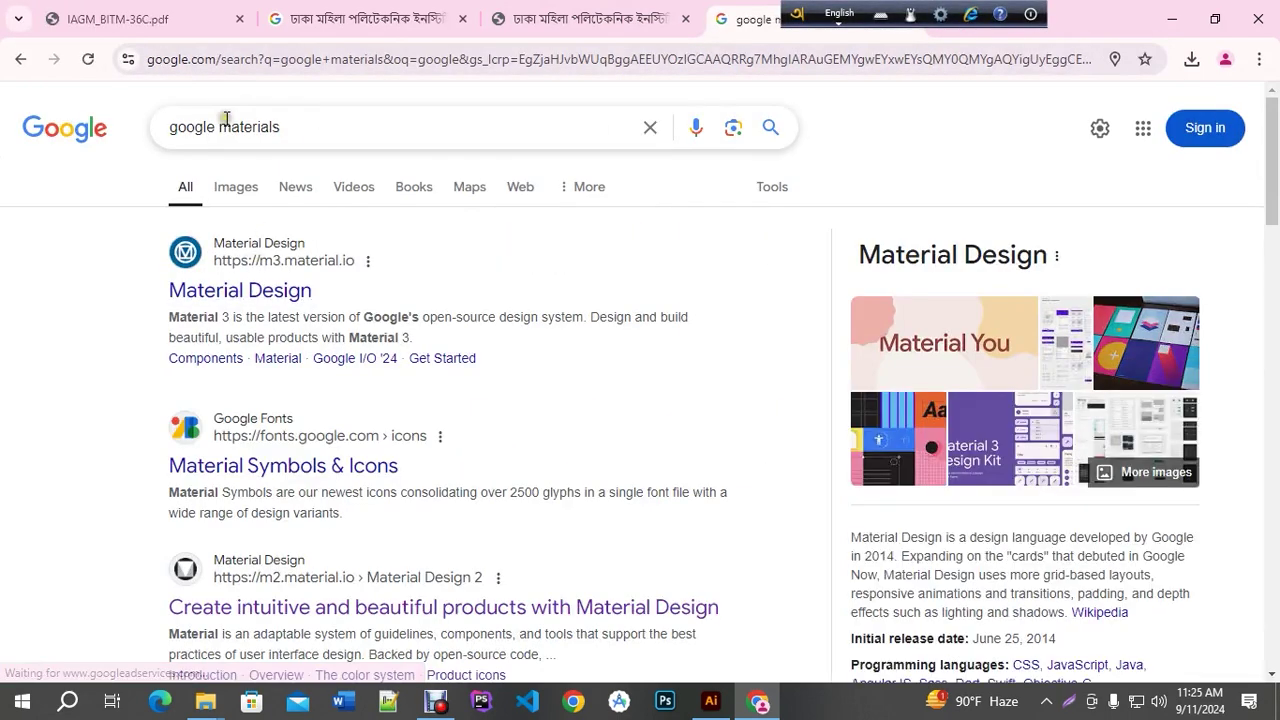
double_click(226, 118)
key(BackSpace)
text(tra)
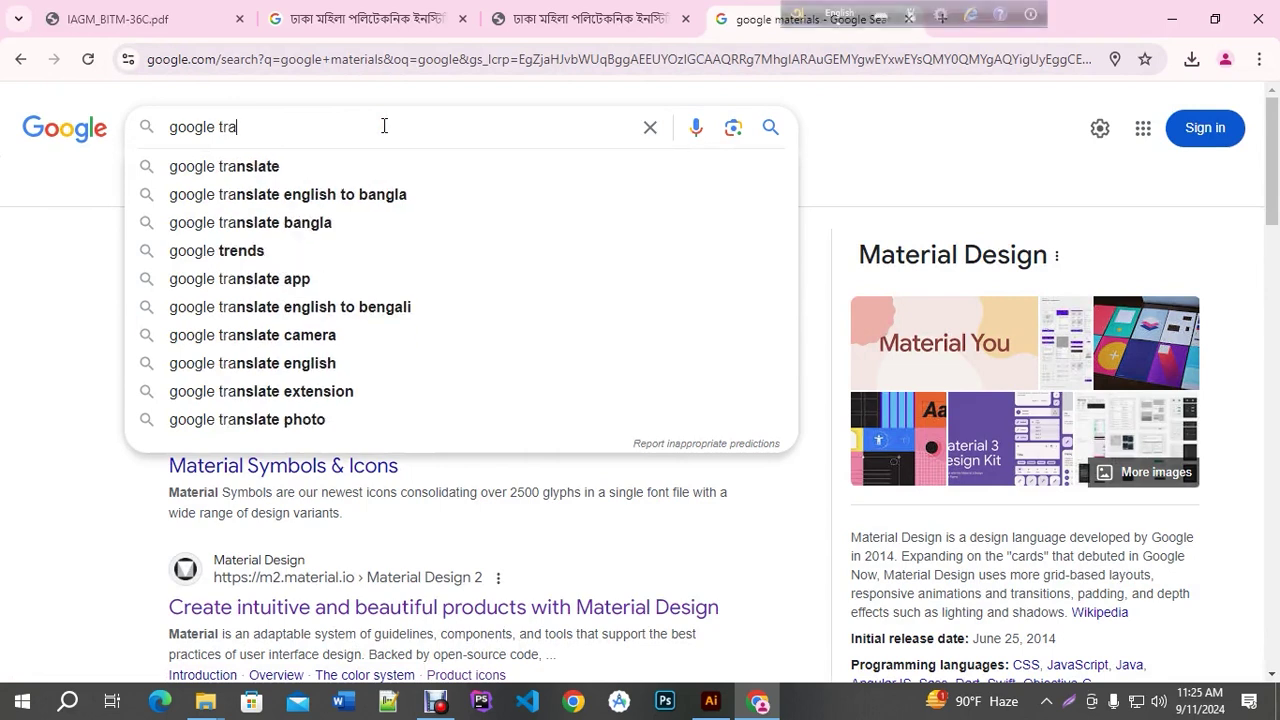
text(ns)
click(284, 168)
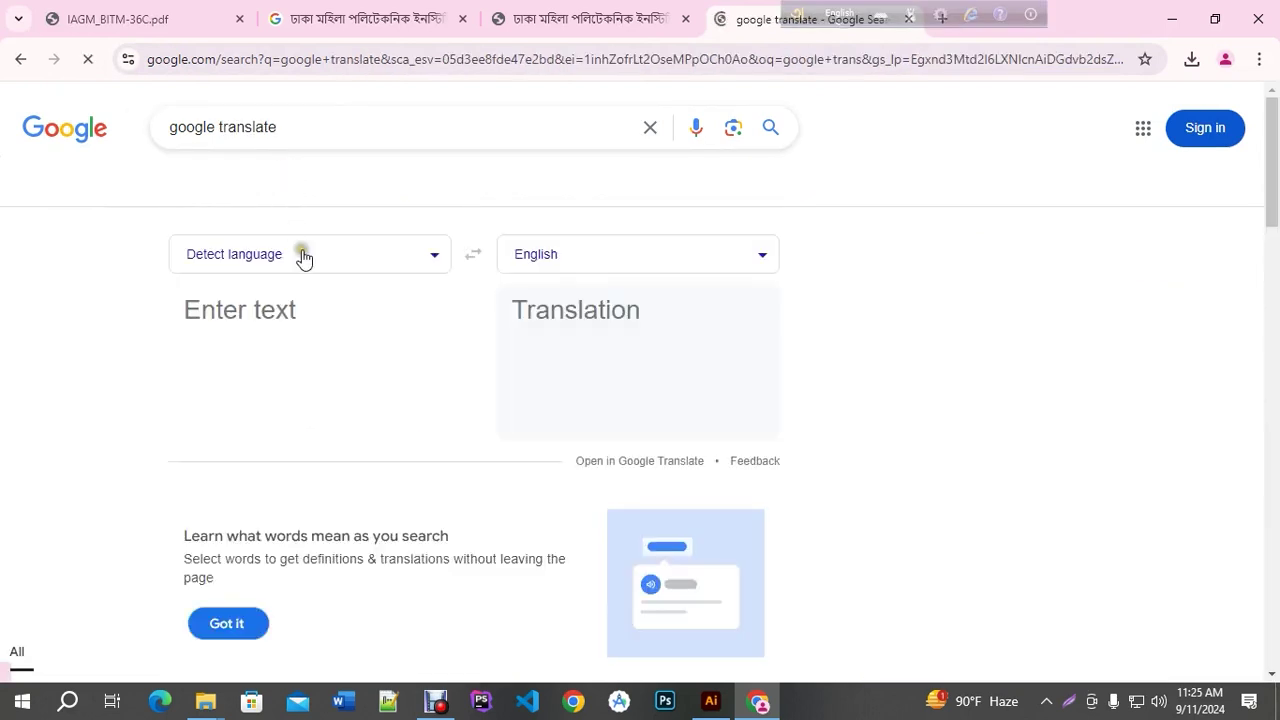
scroll(319, 335, down, 3)
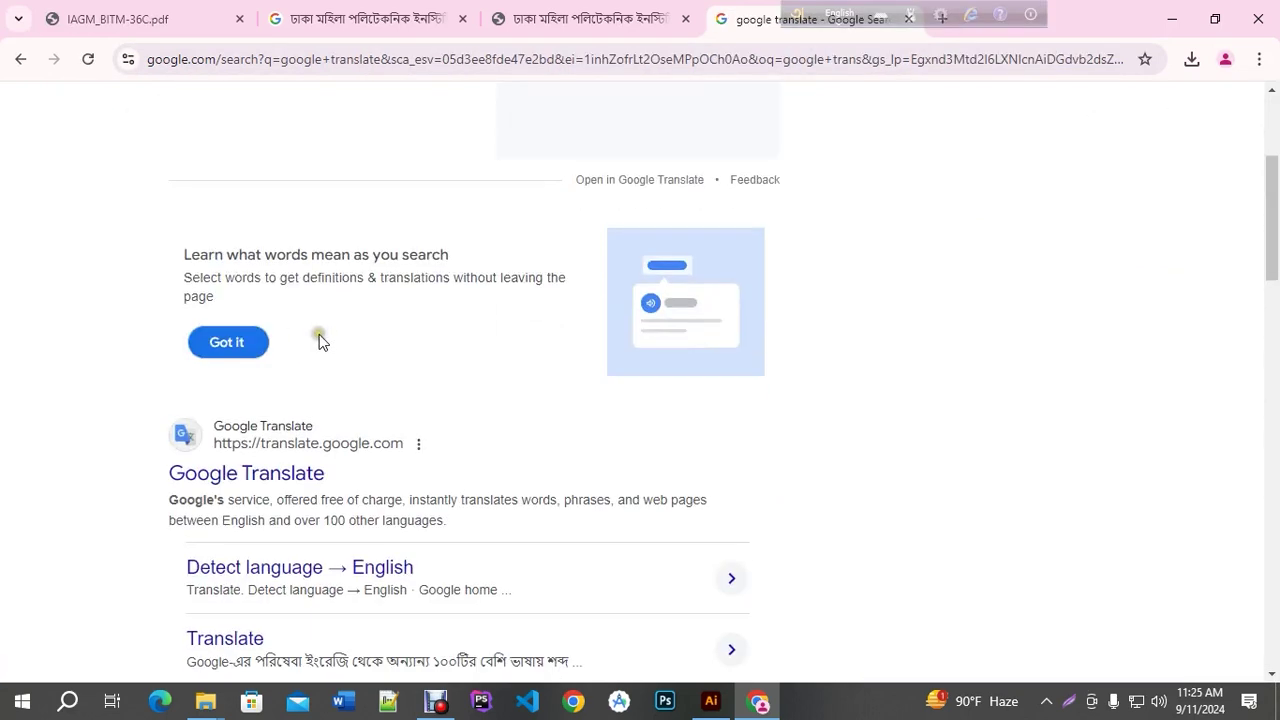
click(374, 451)
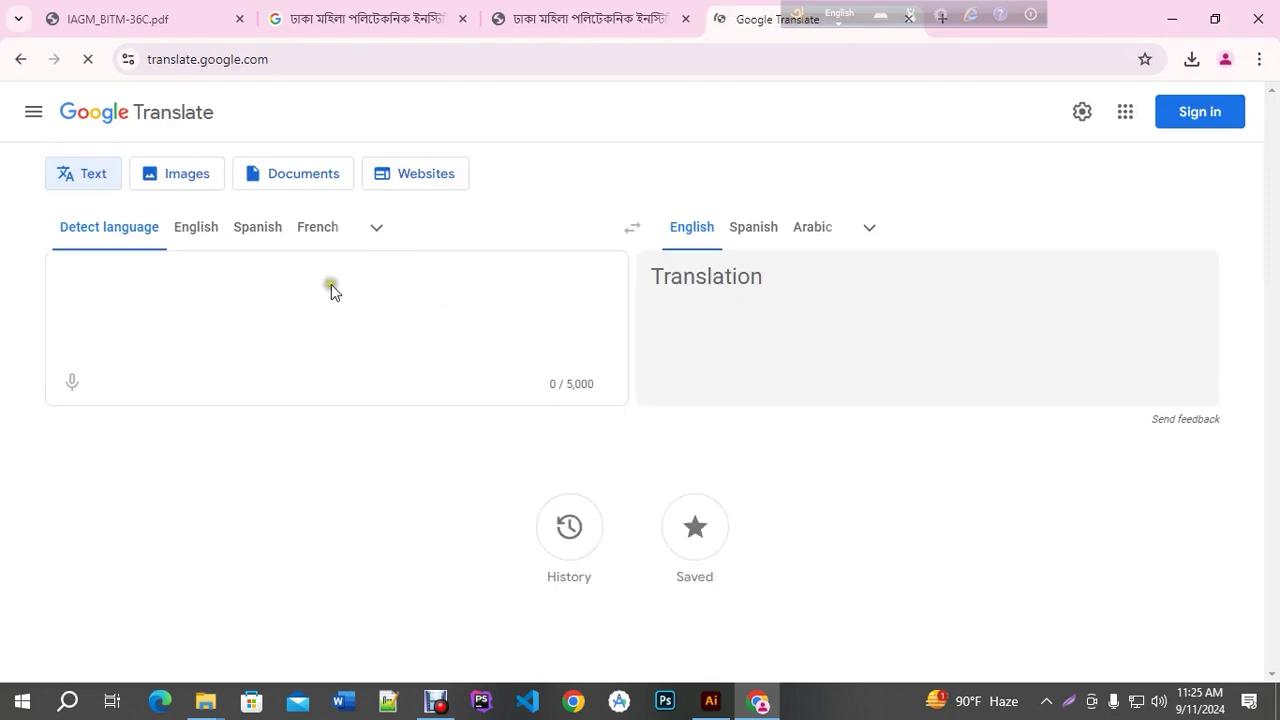
Translate the pasted address into Bengali and copy the Bengali result
key(ctrl+v)
click(753, 227)
click(692, 229)
click(869, 227)
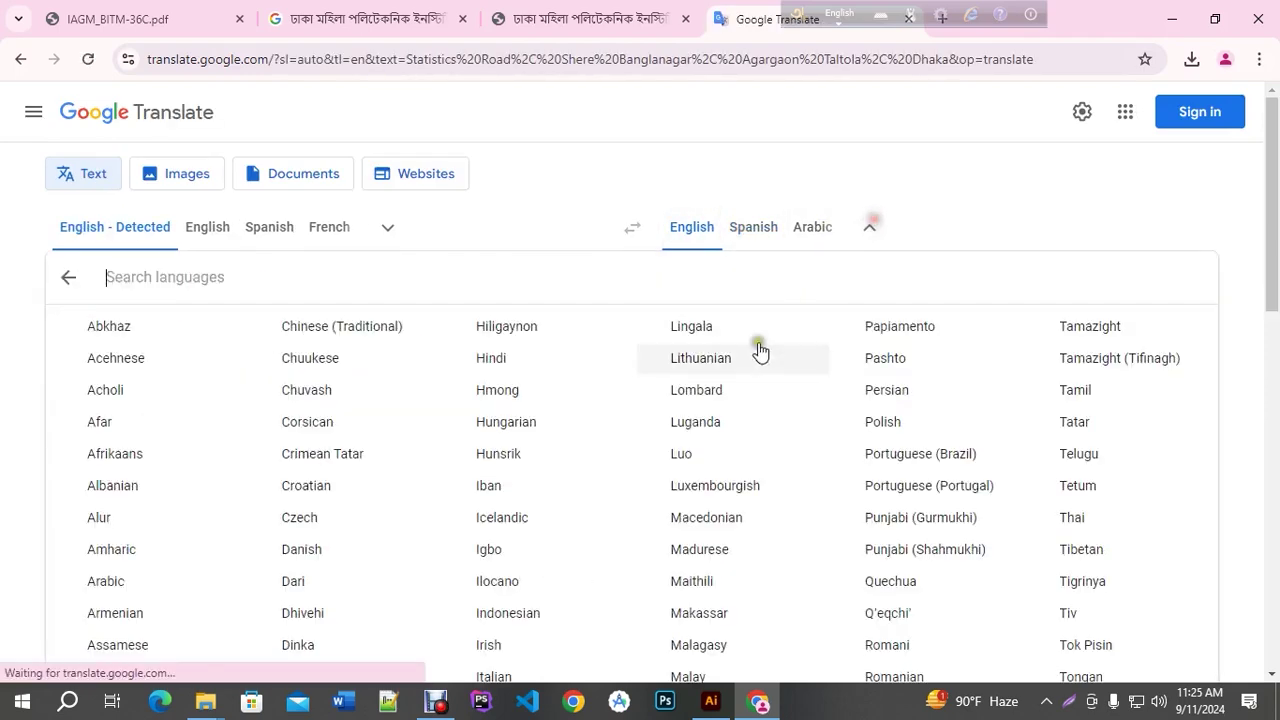
scroll(119, 503, down, 7)
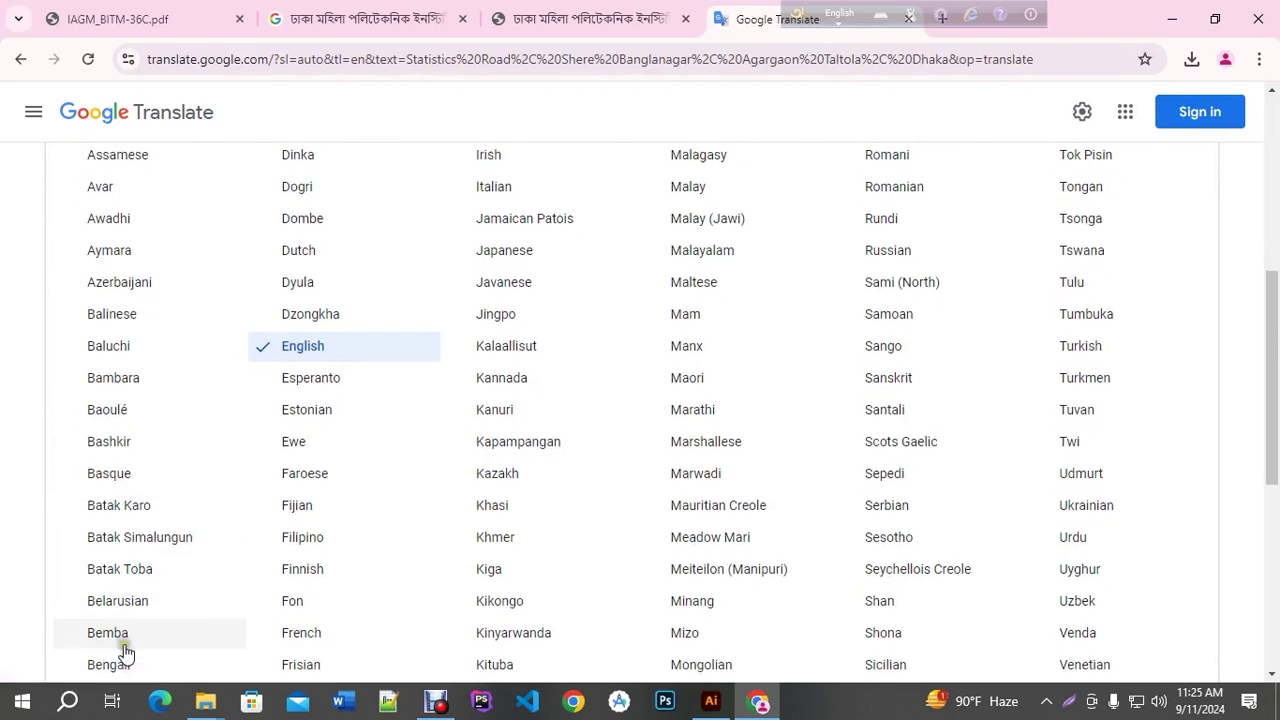
scroll(118, 645, down, 3)
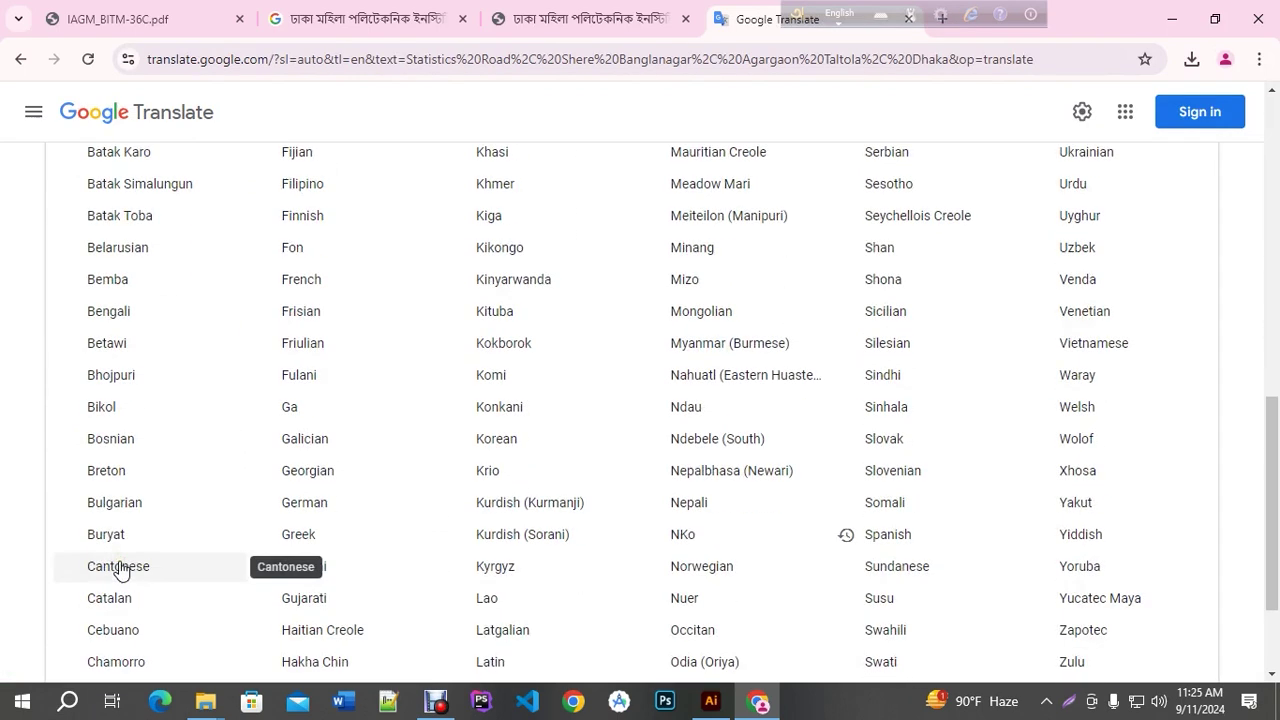
scroll(114, 566, up, 3)
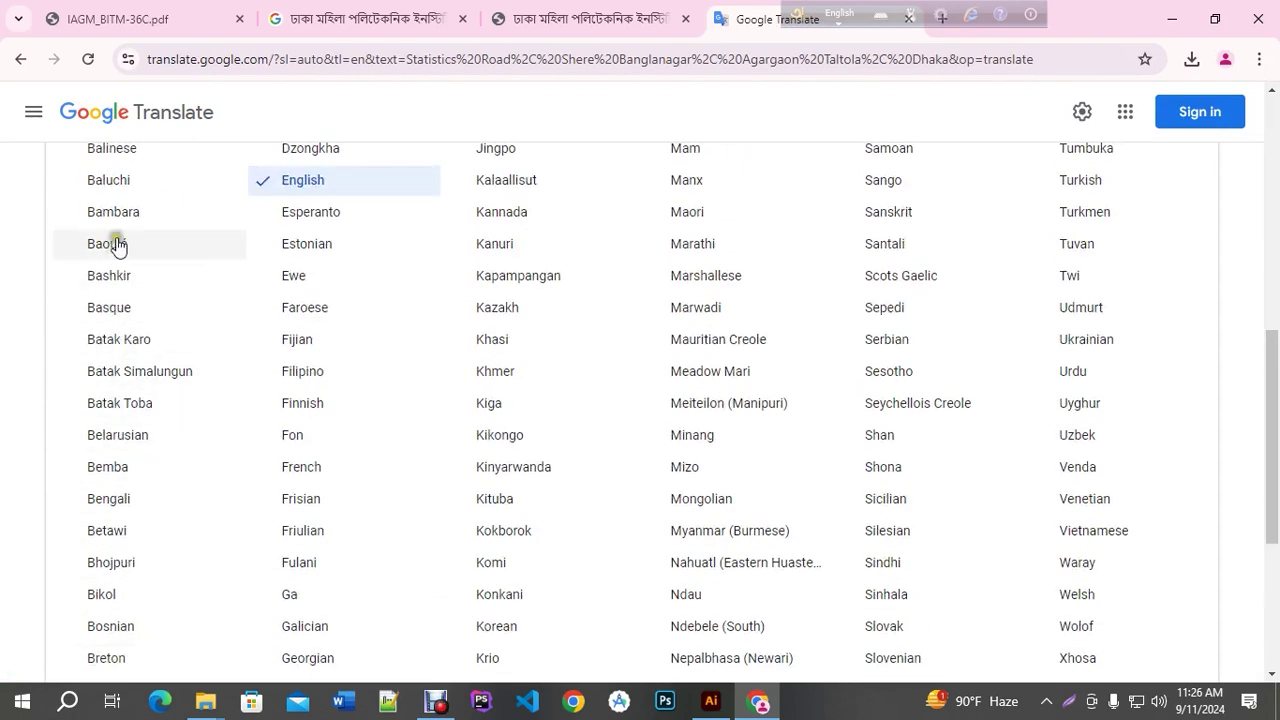
click(130, 505)
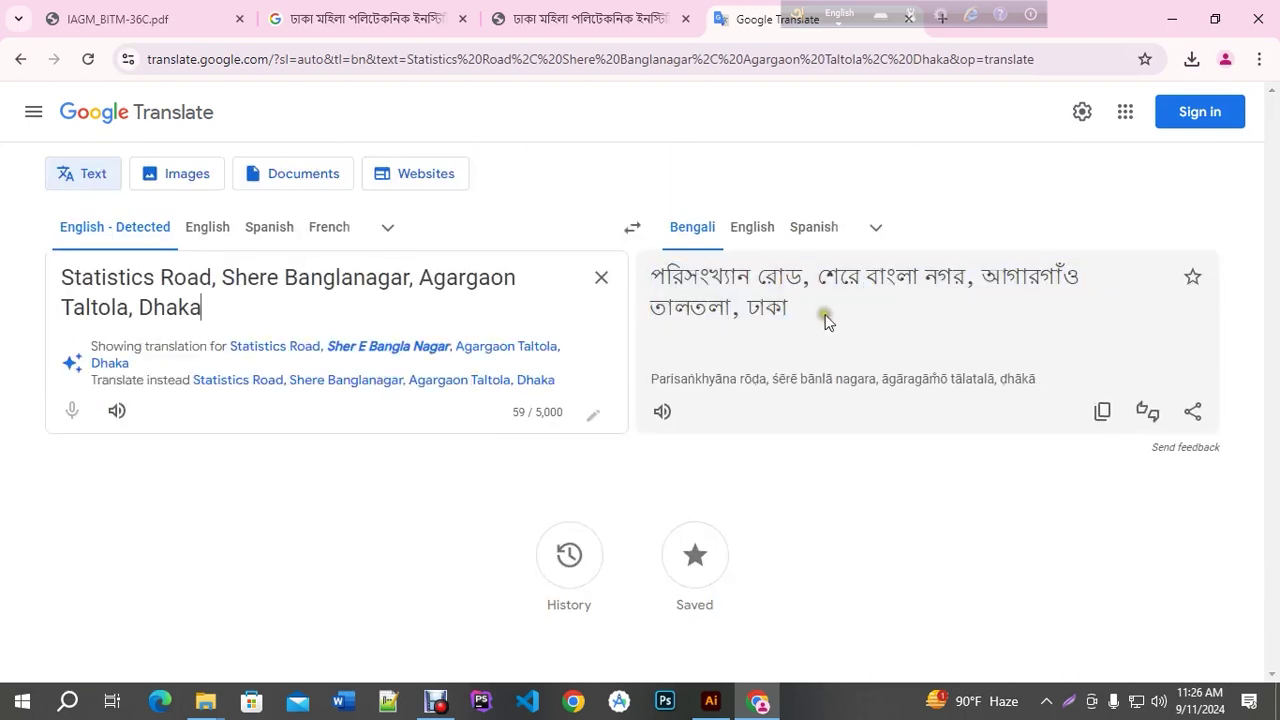
triple_click(777, 306)
right_click(780, 306)
click(814, 322)
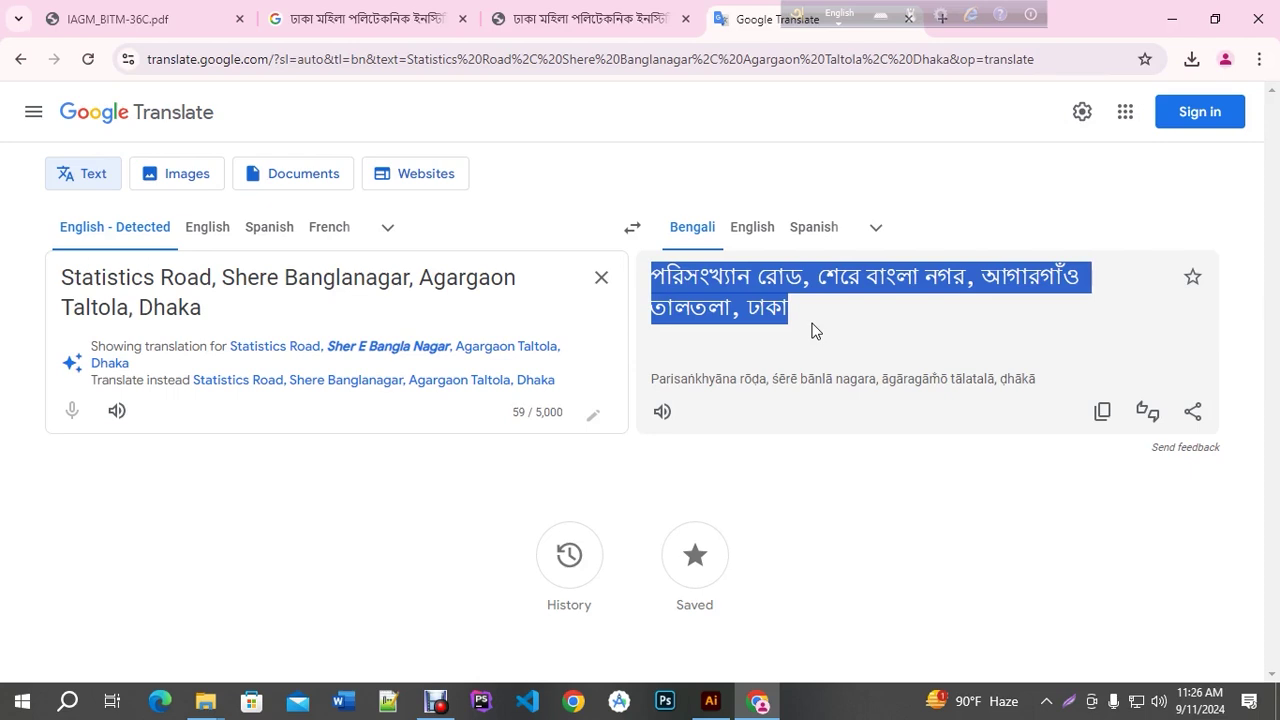
click(711, 701)
Paste the Bengali address after the ঠিকানা: label
key(ctrl+plus)
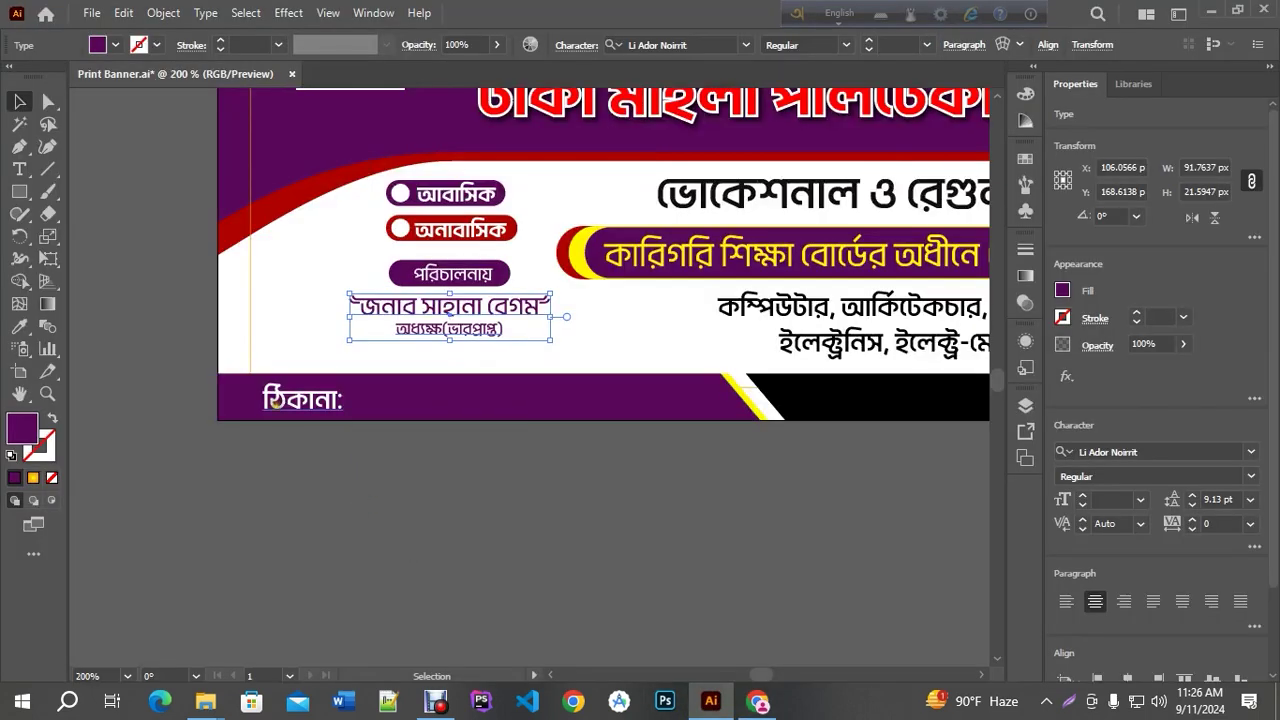
click(21, 175)
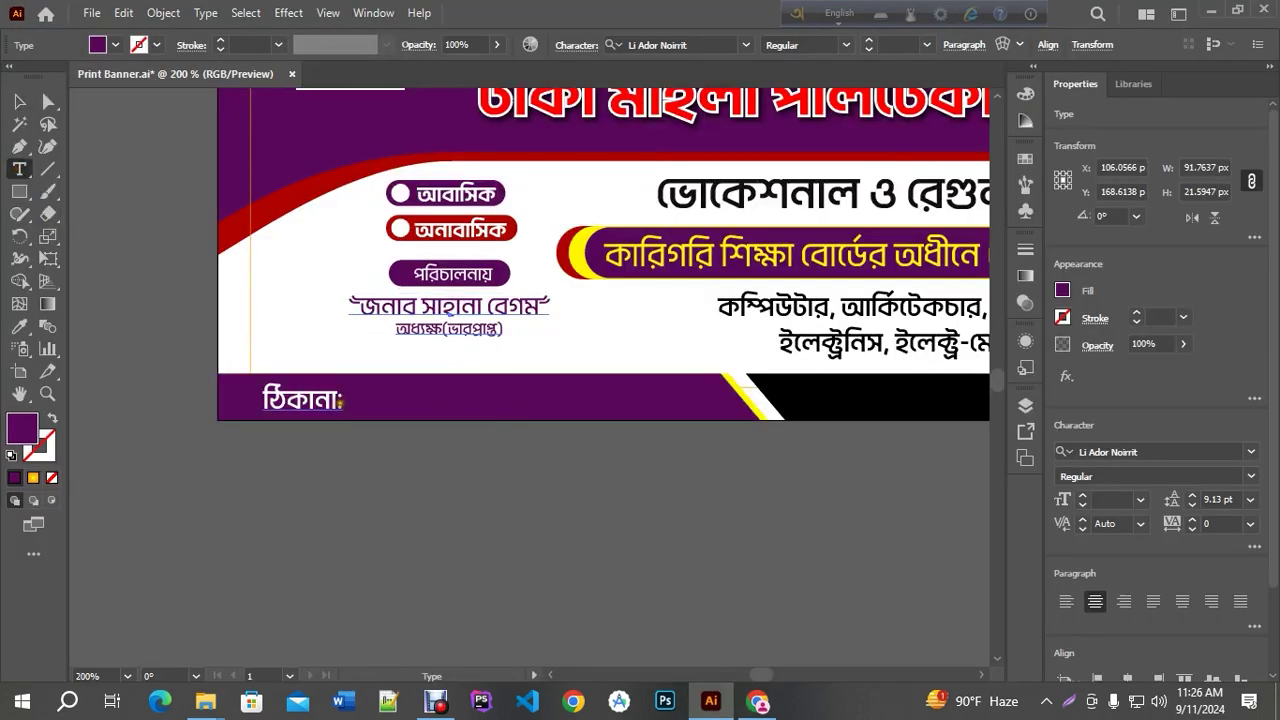
click(341, 400)
key(ctrl+a)
key(ctrl+v)
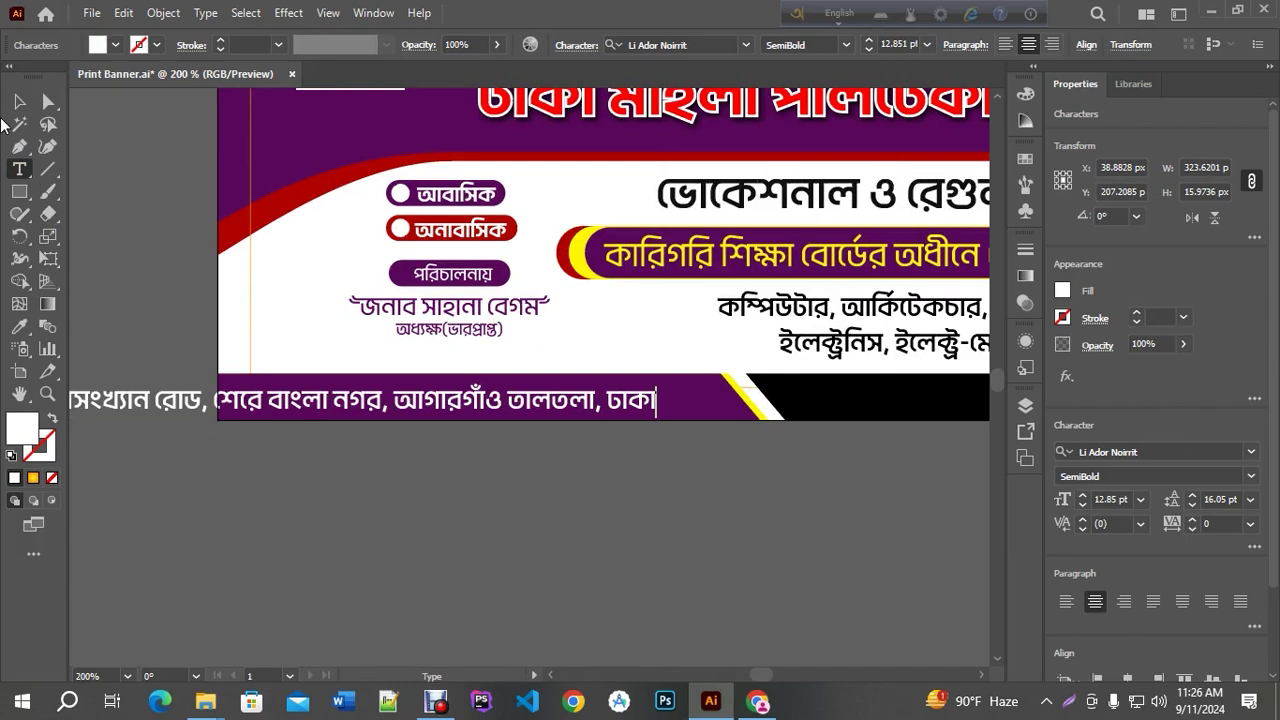
click(19, 101)
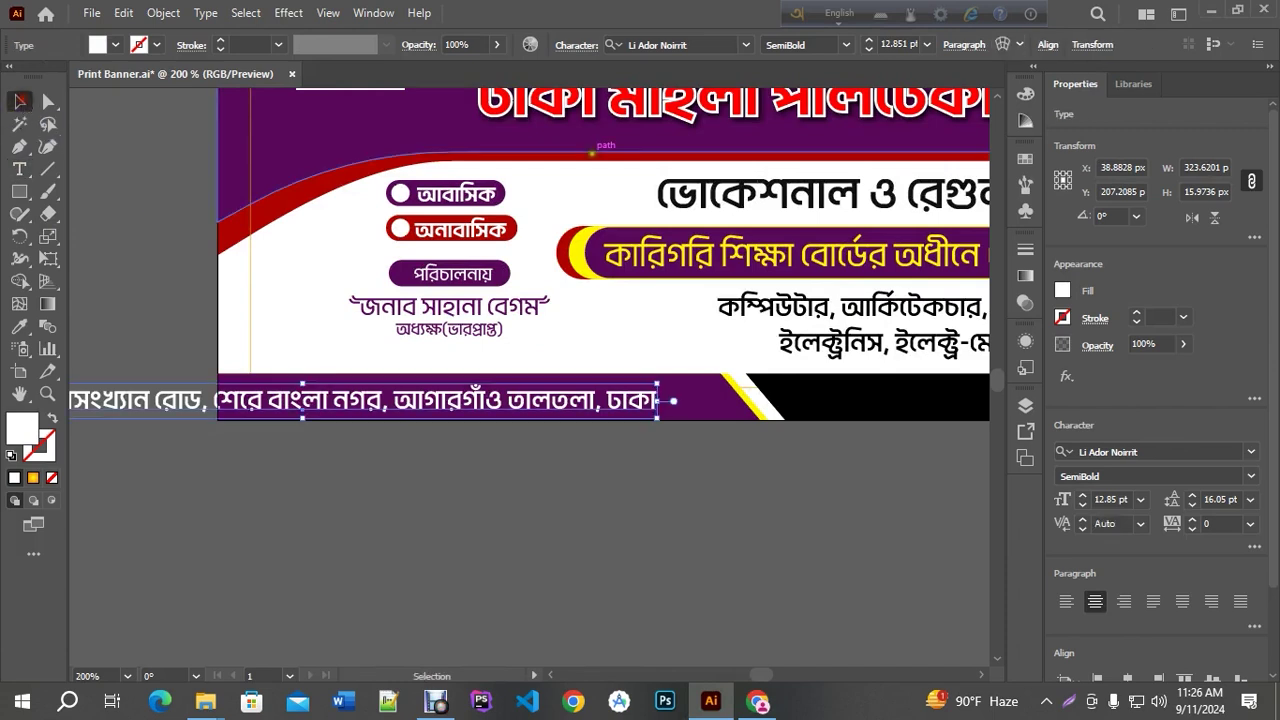
Make the address Regular weight at 5 pt, aligned and paragraph left-aligned
click(1043, 45)
click(851, 103)
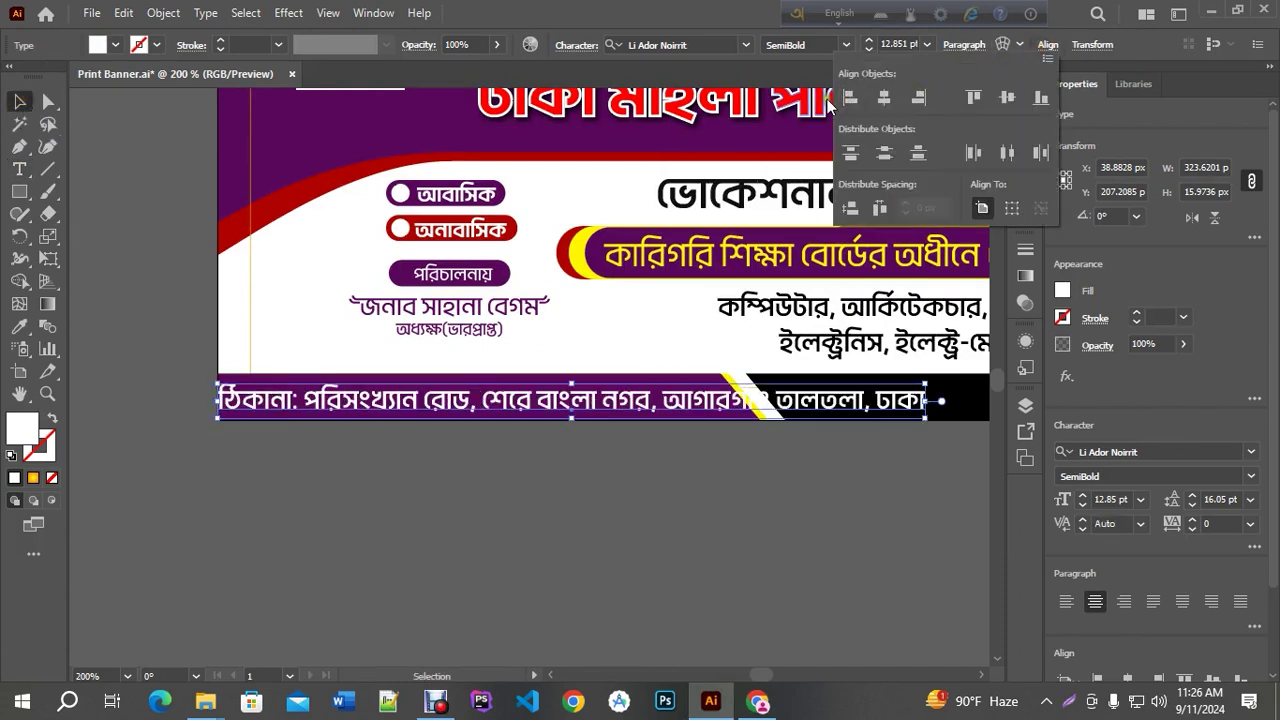
click(846, 45)
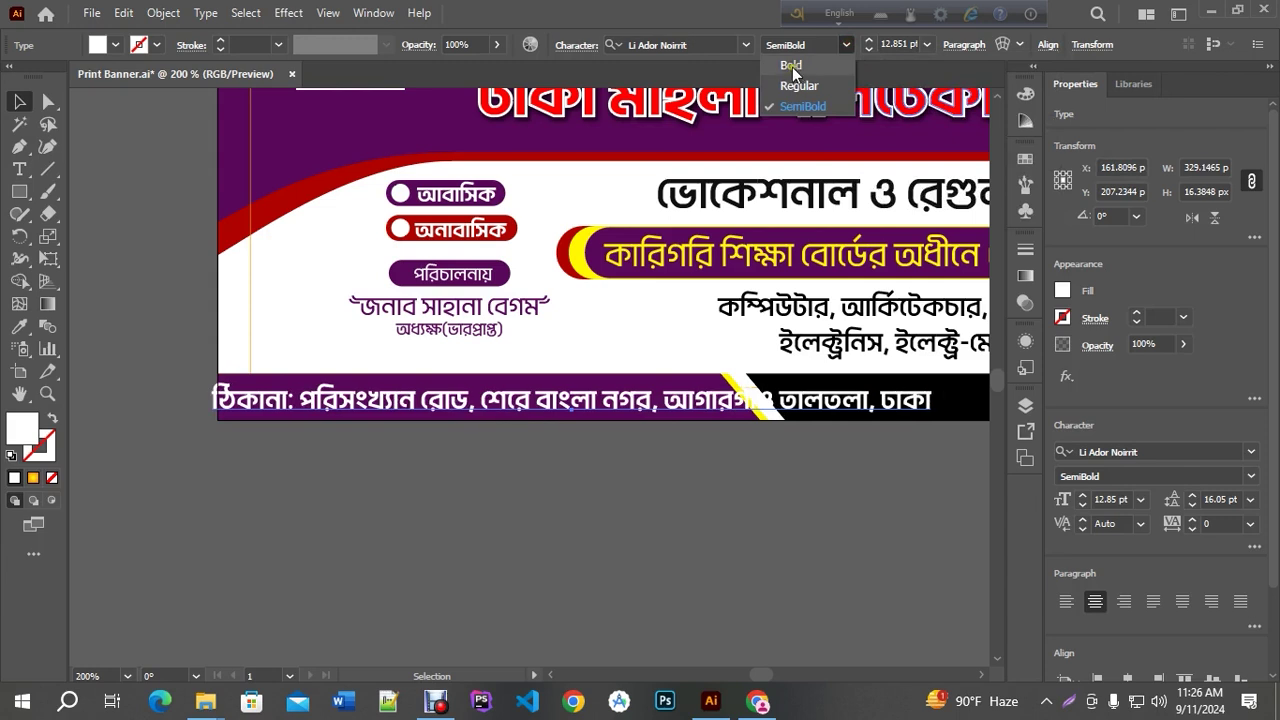
click(805, 85)
click(869, 49)
click(869, 49)
click(869, 49)
click(869, 49)
click(868, 48)
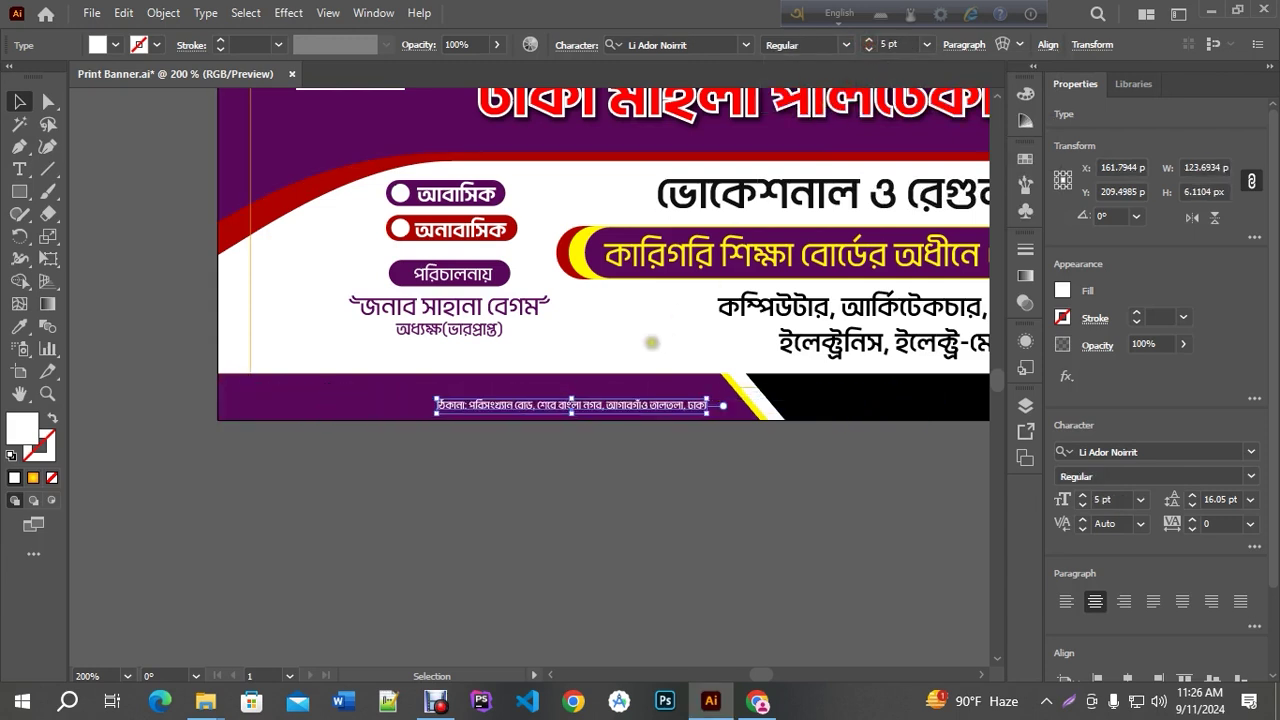
click(960, 46)
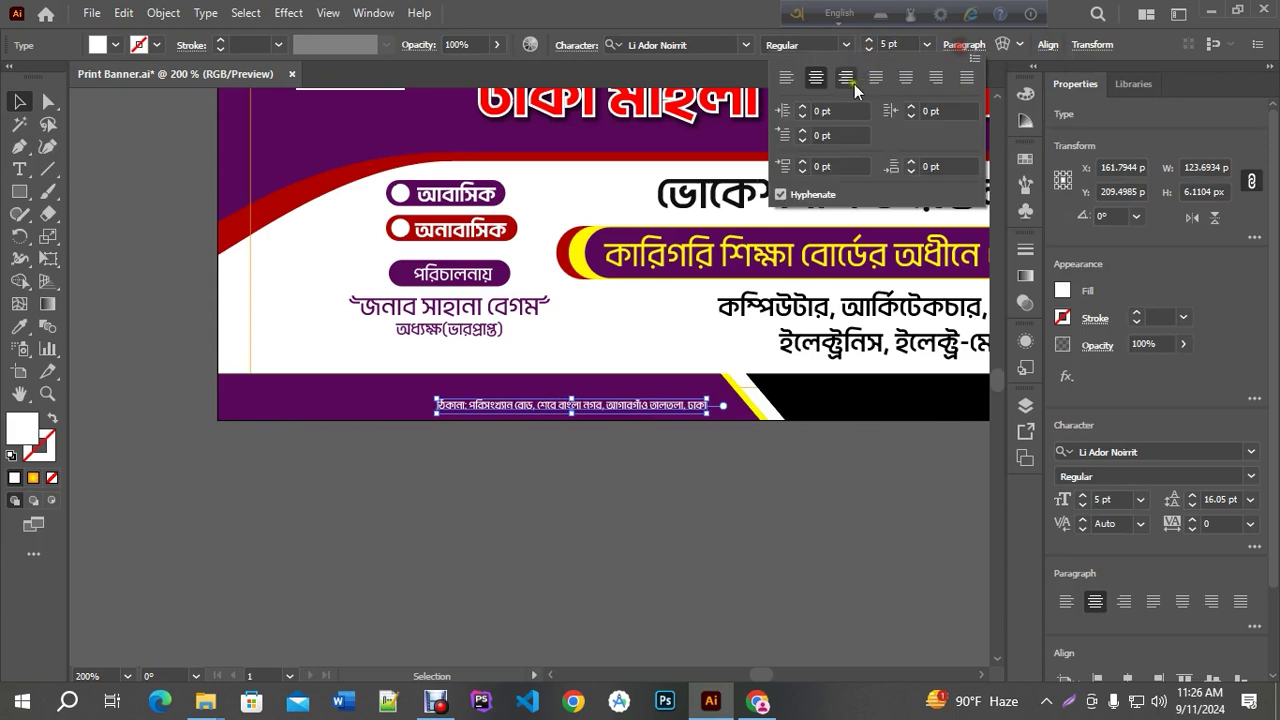
click(783, 78)
click(465, 386)
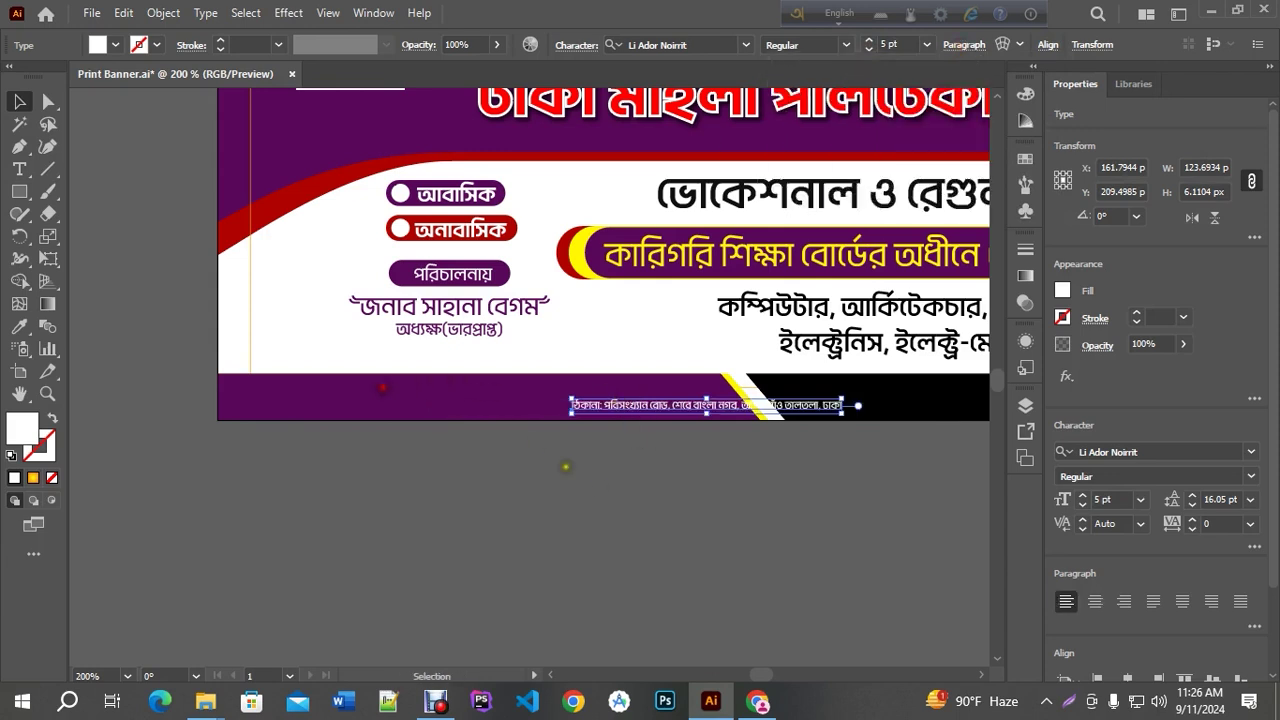
Move the address to the left end of the purple strip and enlarge it to about 7.8 pt
click(598, 485)
drag(605, 403, 318, 384)
key(ctrl+=)
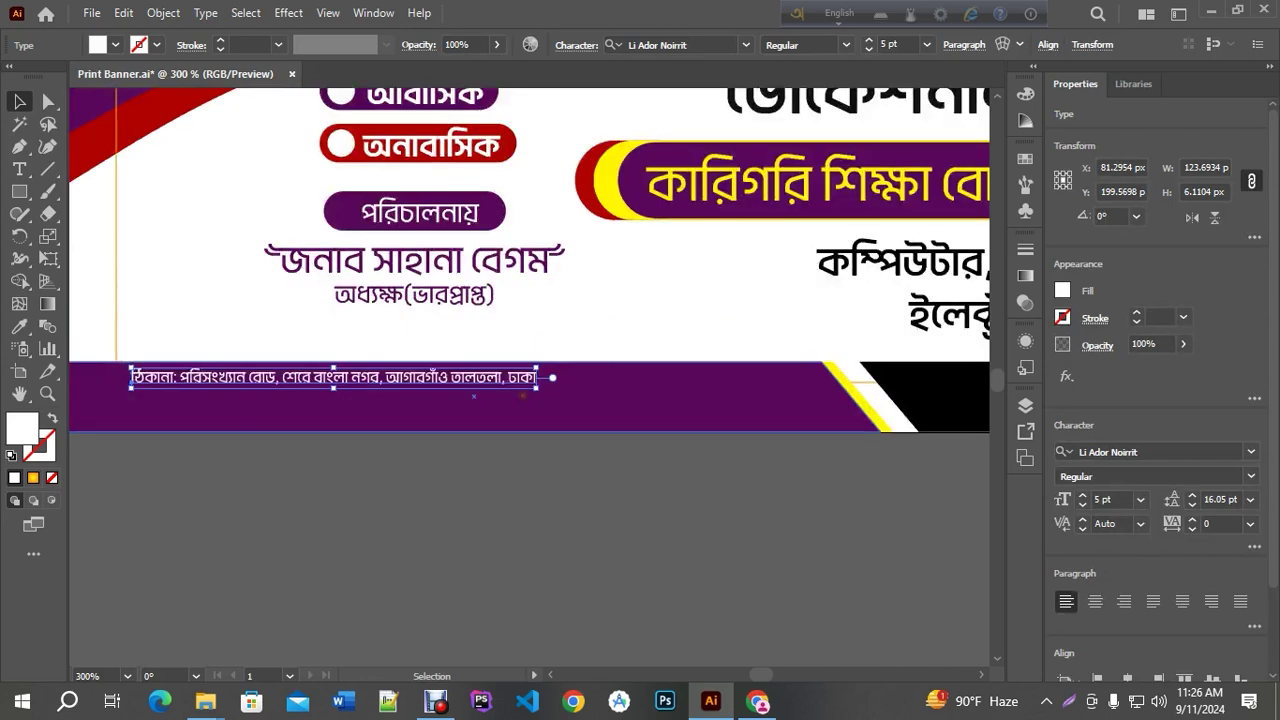
drag(536, 387, 765, 442)
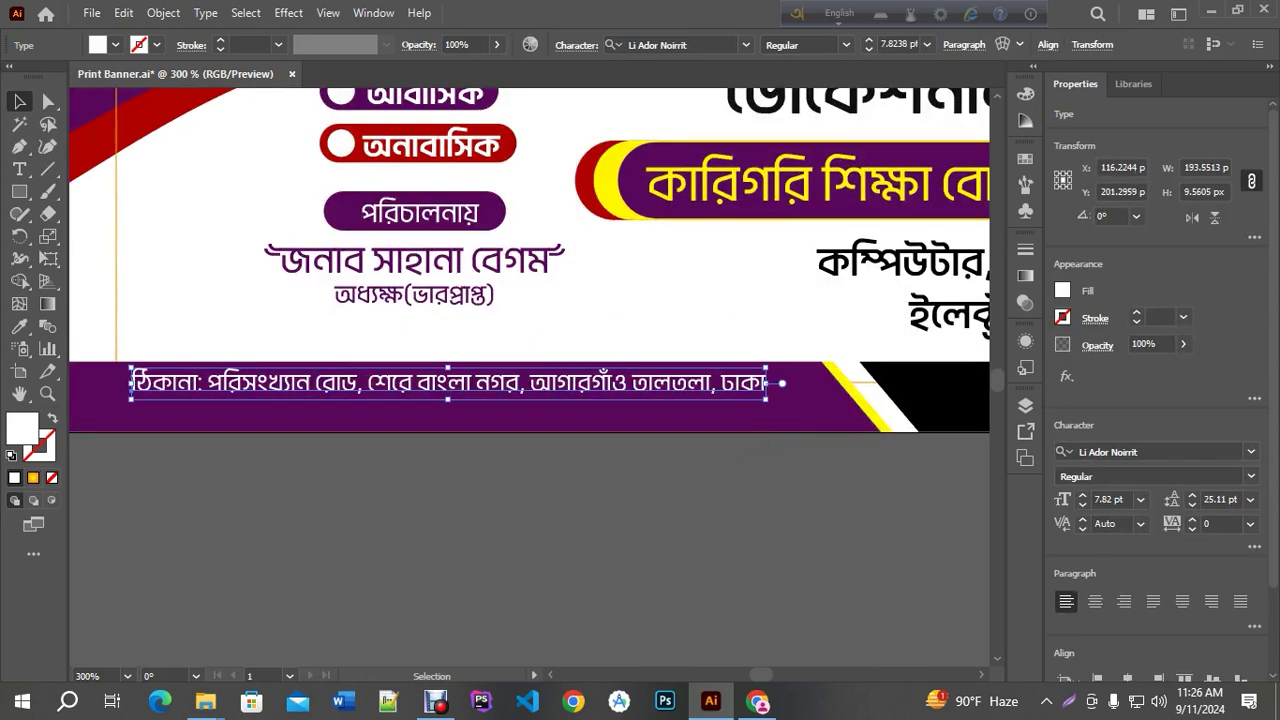
key(Down)
key(ctrl+y)
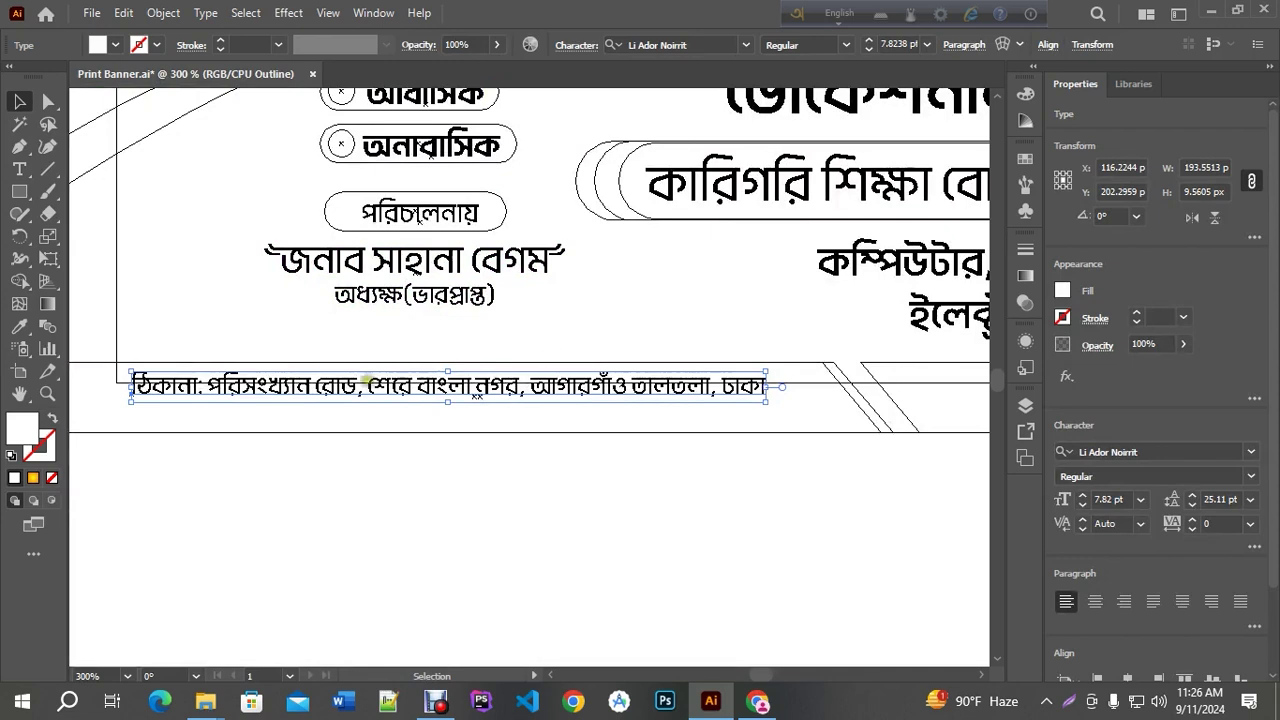
Nudge the কারিগরি শিক্ষা বোর্ডের অধীনে pill group up slightly
scroll(390, 395, up, 1)
scroll(390, 395, down, 2)
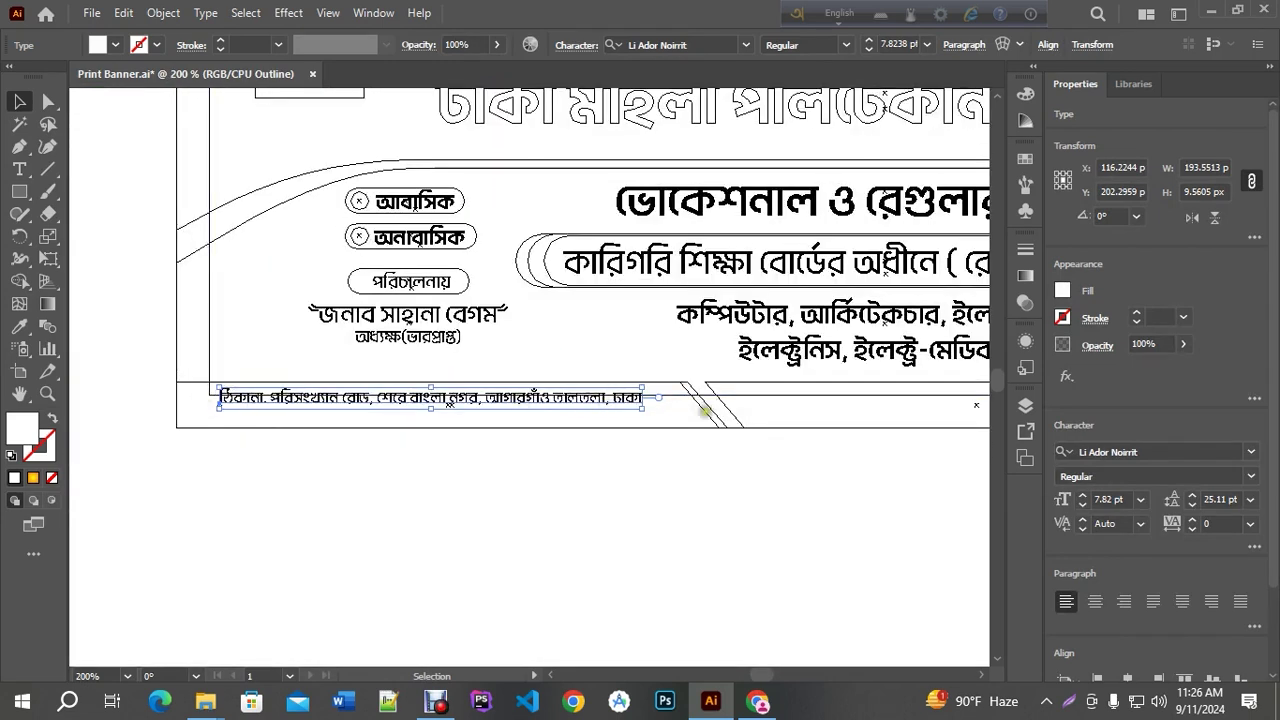
drag(705, 410, 586, 508)
click(435, 333)
key(Up)
key(Up)
key(Up)
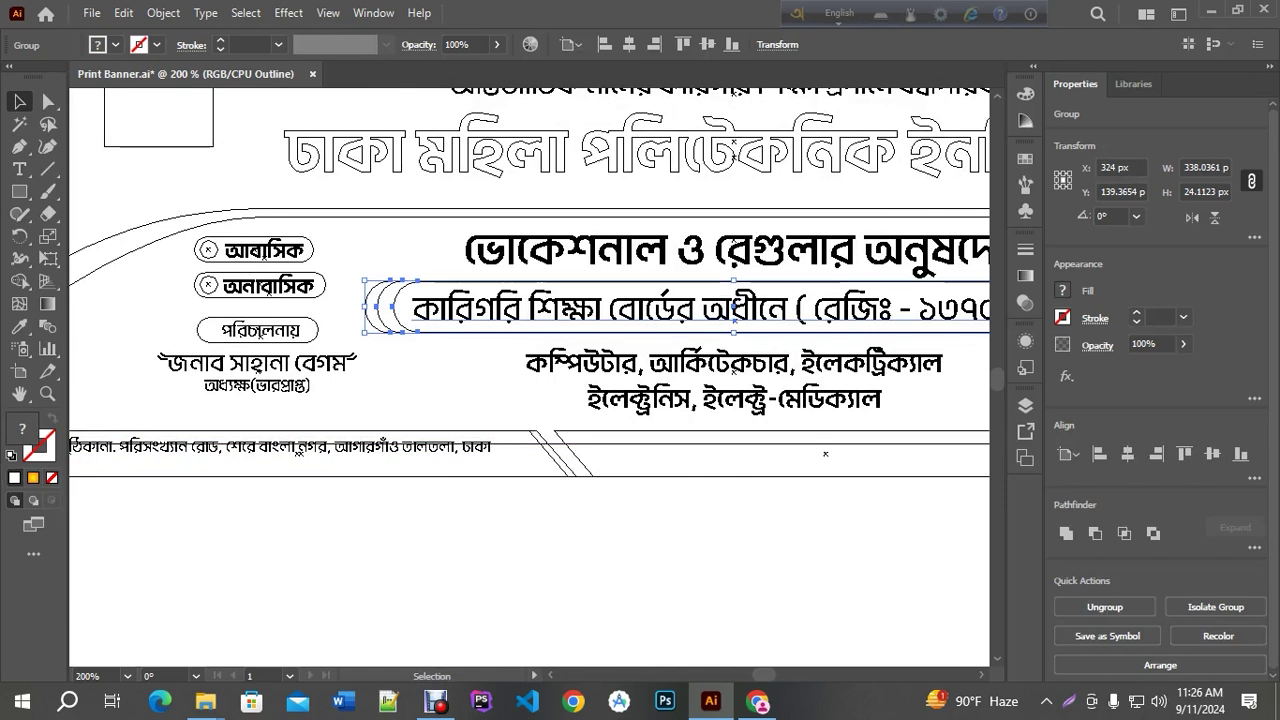
Reduce the ভোকেশনাল headline to 20 pt and the department list to 12 pt
click(683, 250)
click(867, 46)
click(867, 46)
click(671, 343)
click(867, 49)
click(867, 49)
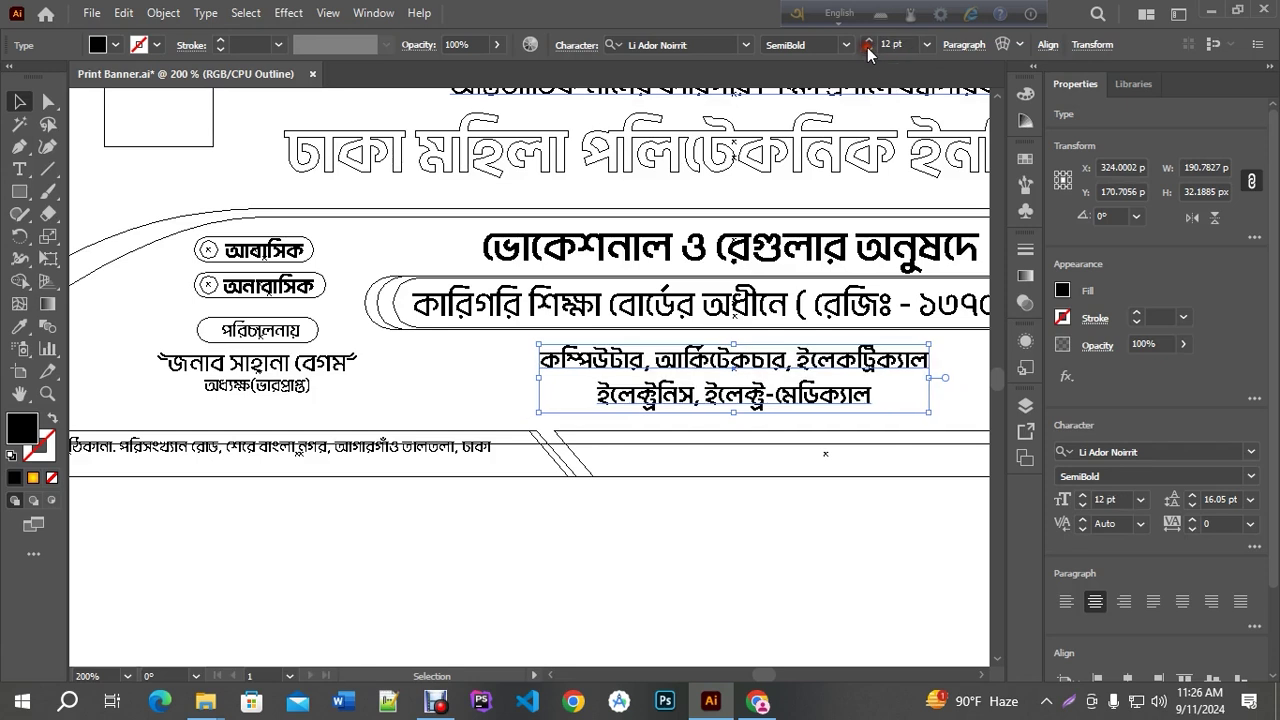
click(740, 306)
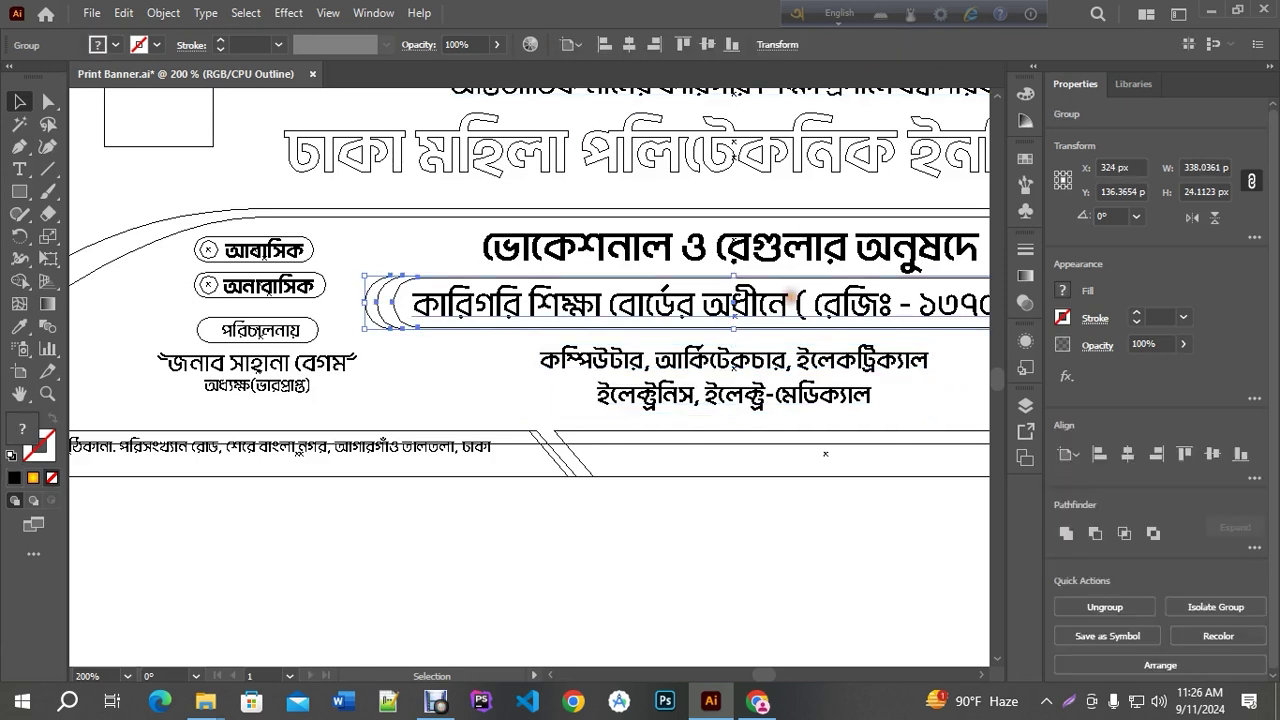
click(666, 430)
scroll(666, 430, down, 2)
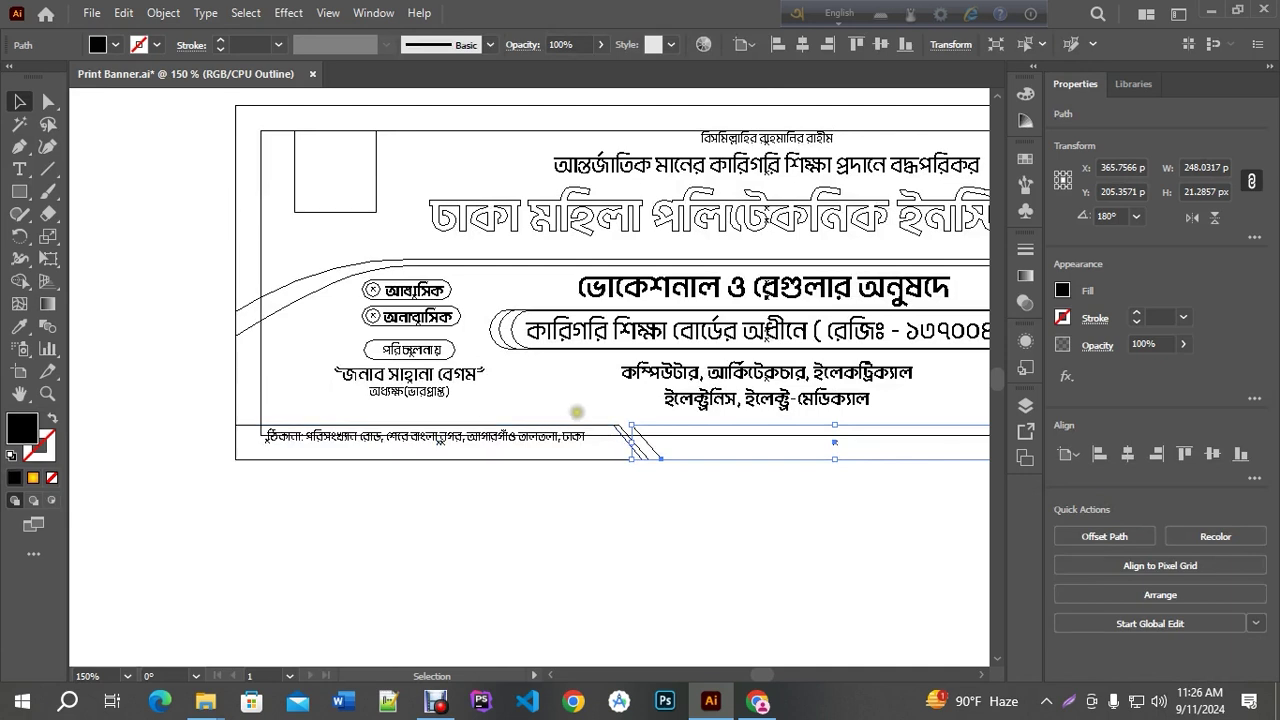
Shift the footer address line slightly up and 3 pt left, then return to full-colour preview
mouse_move(631, 424)
mouse_down()
mouse_move(645, 432)
mouse_move(657, 419)
mouse_move(637, 424)
mouse_up()
click(622, 516)
key(ctrl+plus)
key(ctrl+plus)
mouse_move(432, 435)
mouse_down()
mouse_move(432, 412)
mouse_move(441, 432)
mouse_up()
key(ctrl+minus)
key(Left)
key(Left)
key(Left)
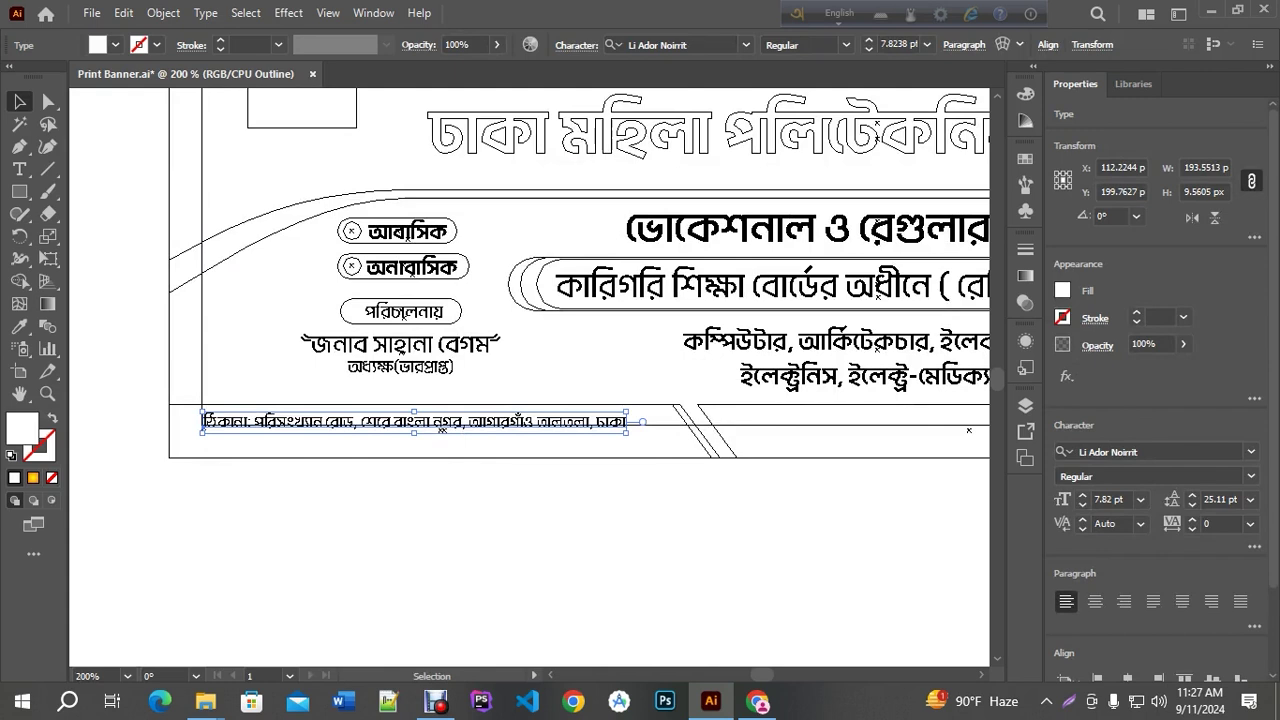
key(ctrl+y)
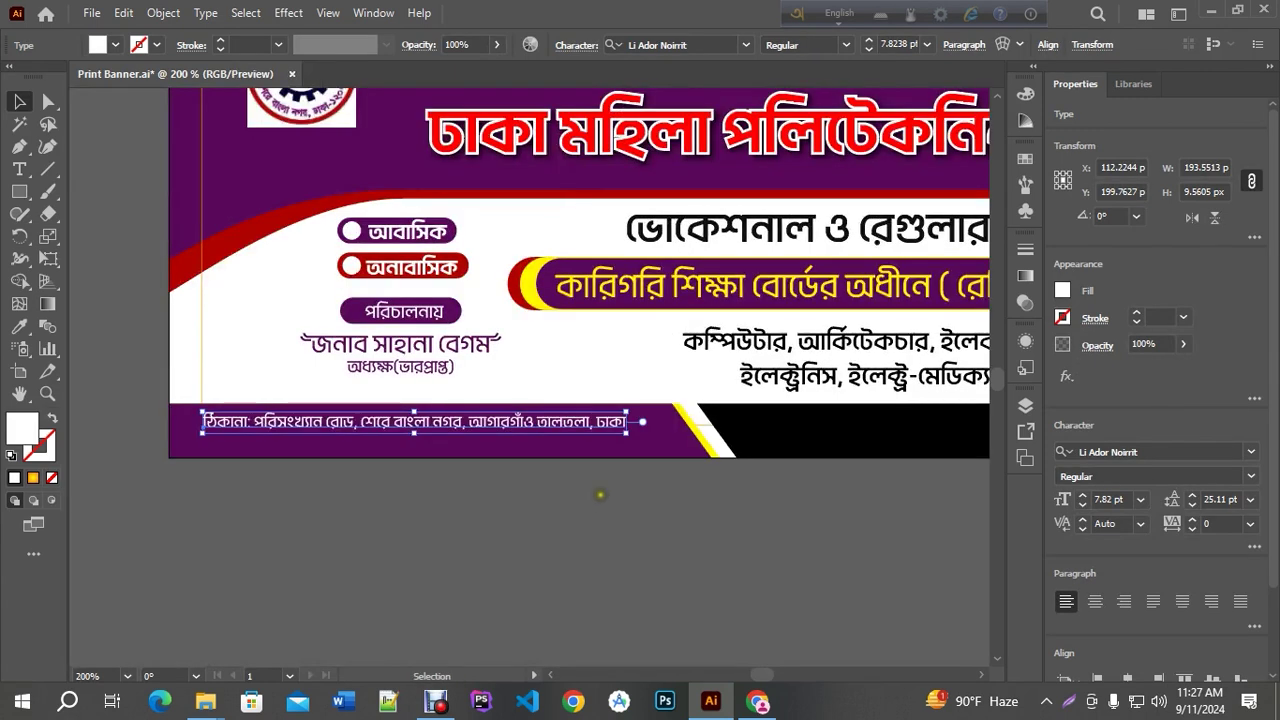
click(540, 496)
Nudge the address line down slightly and set its font size to 8 pt
drag(703, 508, 620, 490)
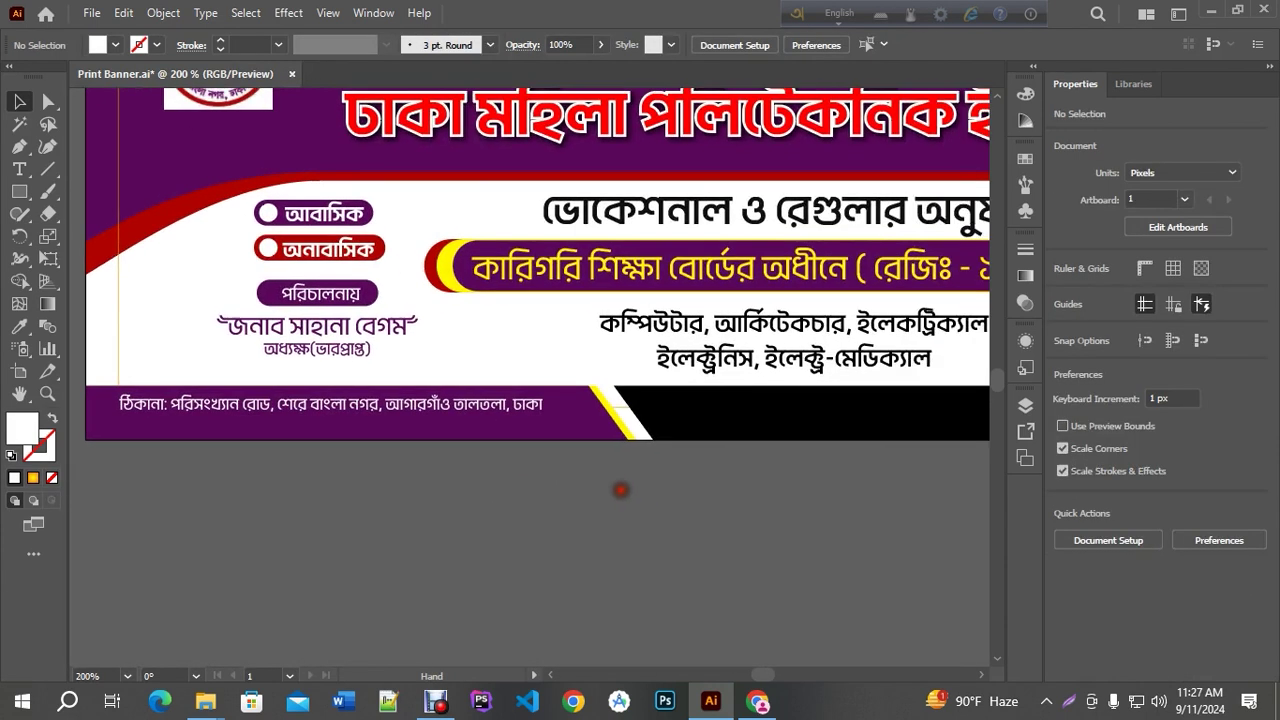
click(330, 405)
key(Down)
key(Down)
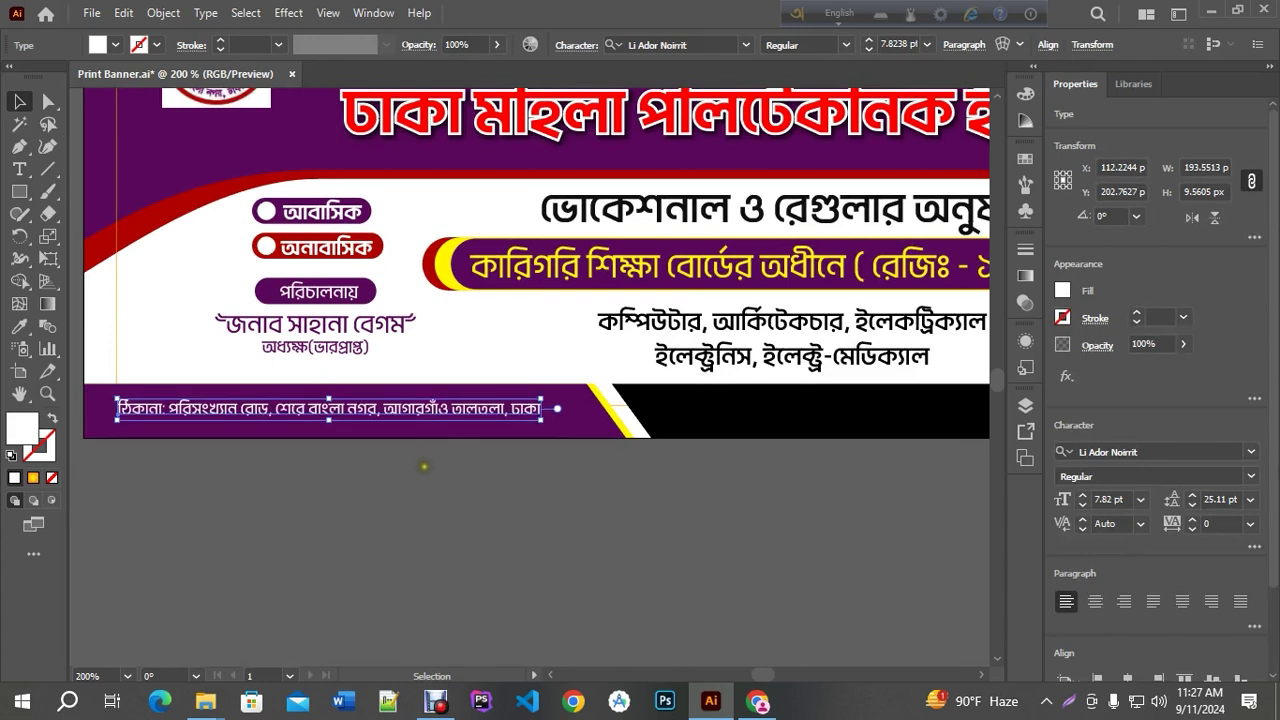
click(866, 41)
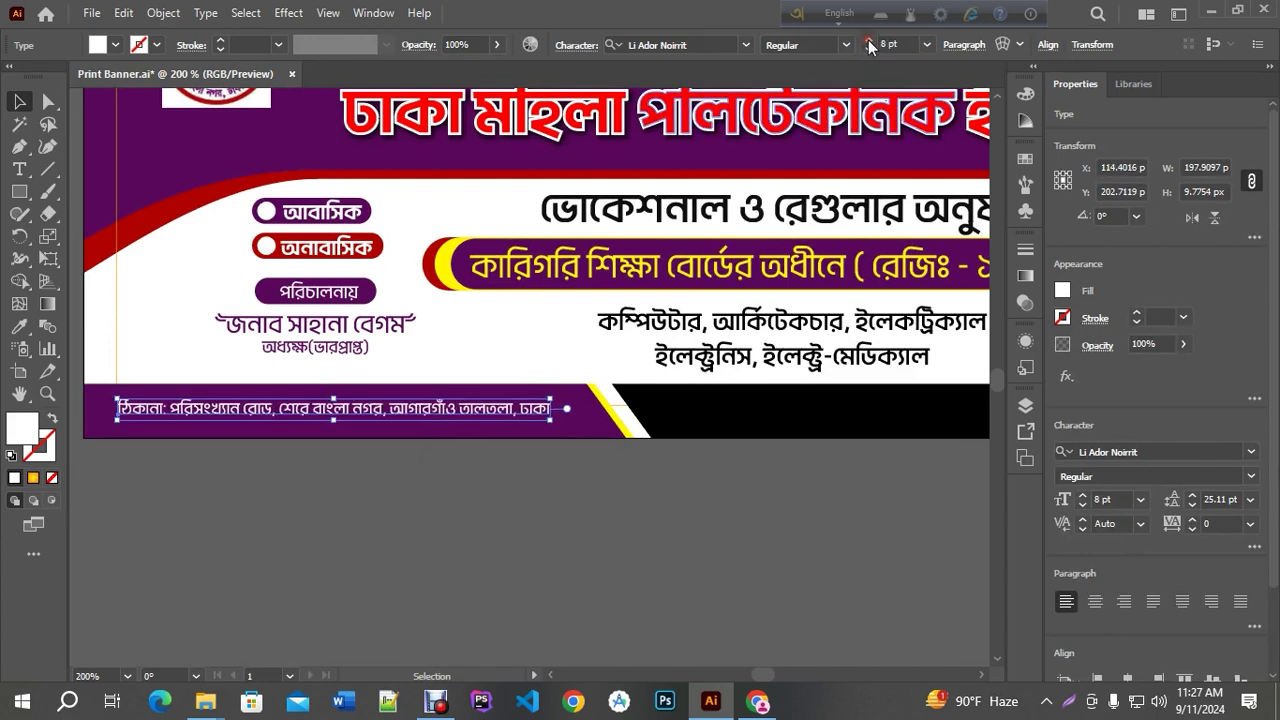
scroll(338, 356, down, 1)
Duplicate the address line onto the black bar and fill that bar with the swoosh's dark red
drag(325, 397, 730, 395)
click(733, 410)
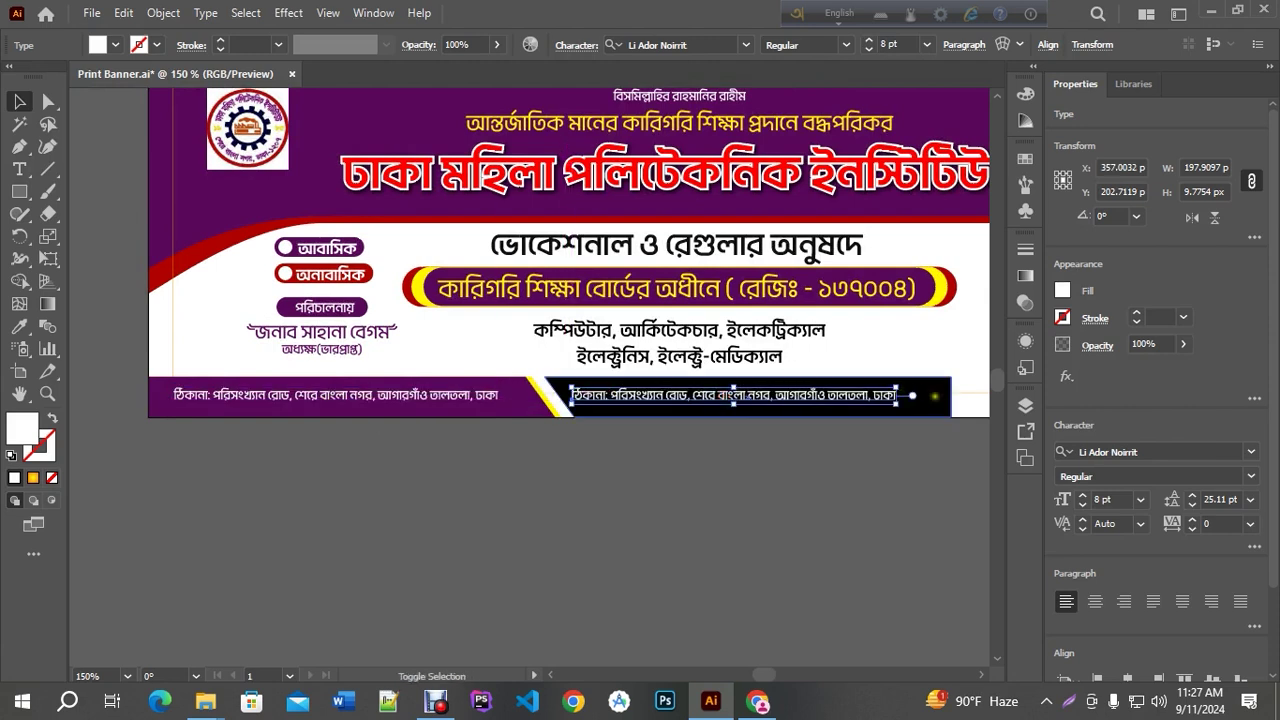
click(22, 328)
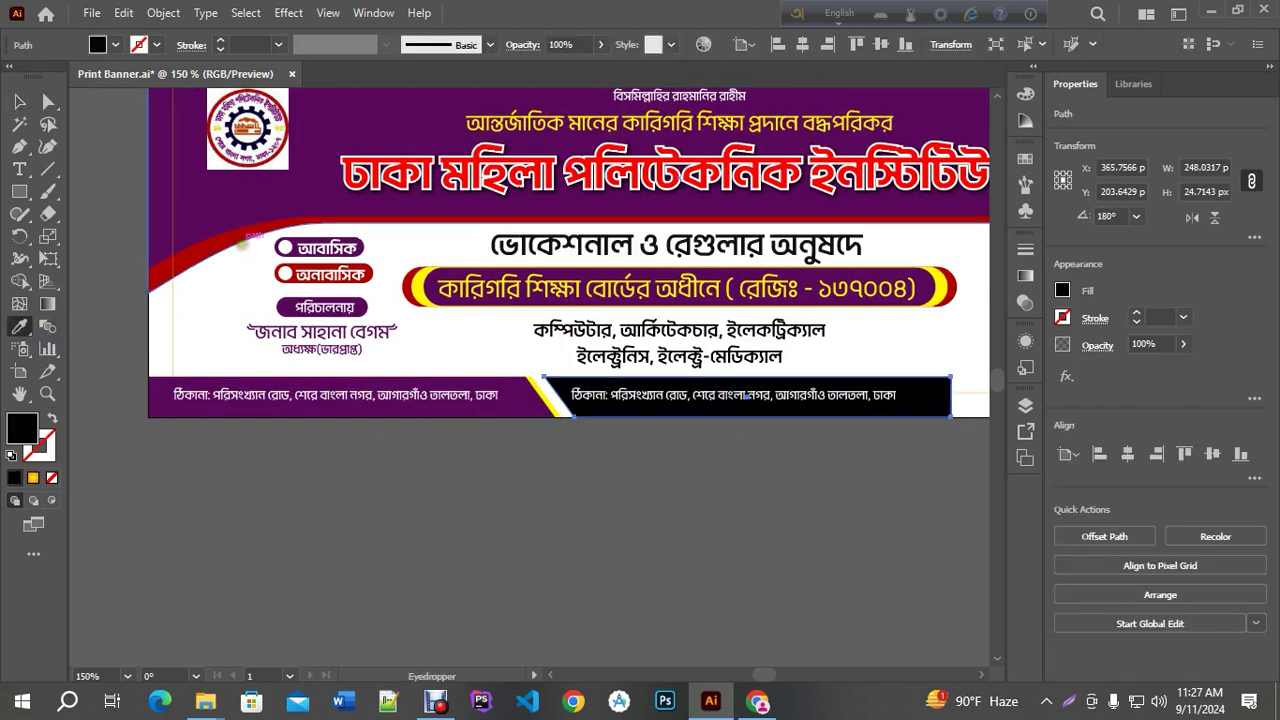
click(416, 287)
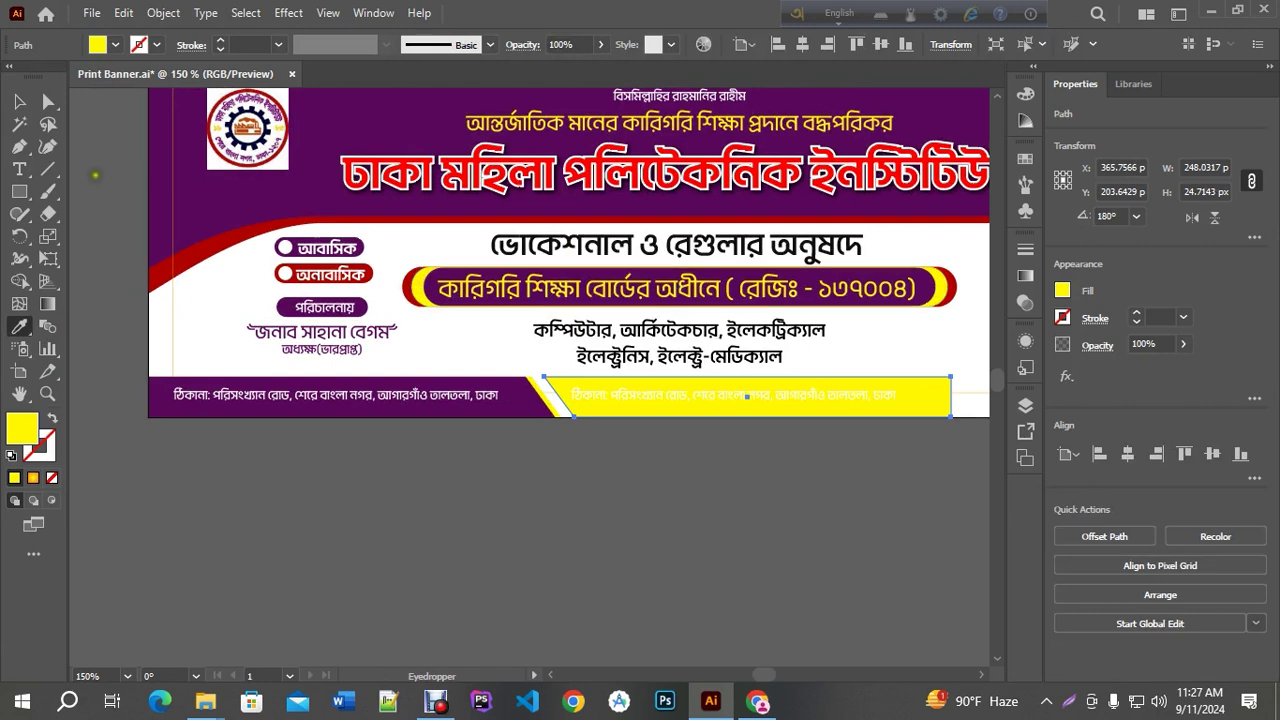
click(17, 102)
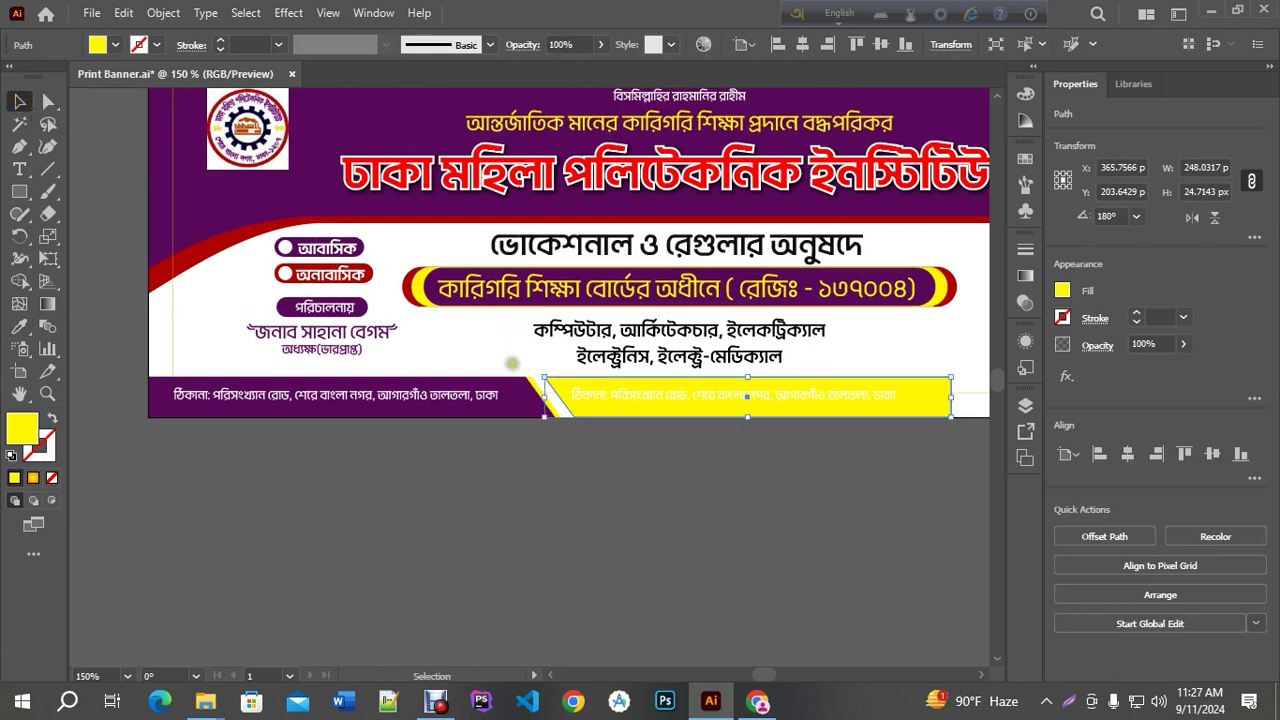
key(ctrl+z)
click(22, 328)
click(186, 257)
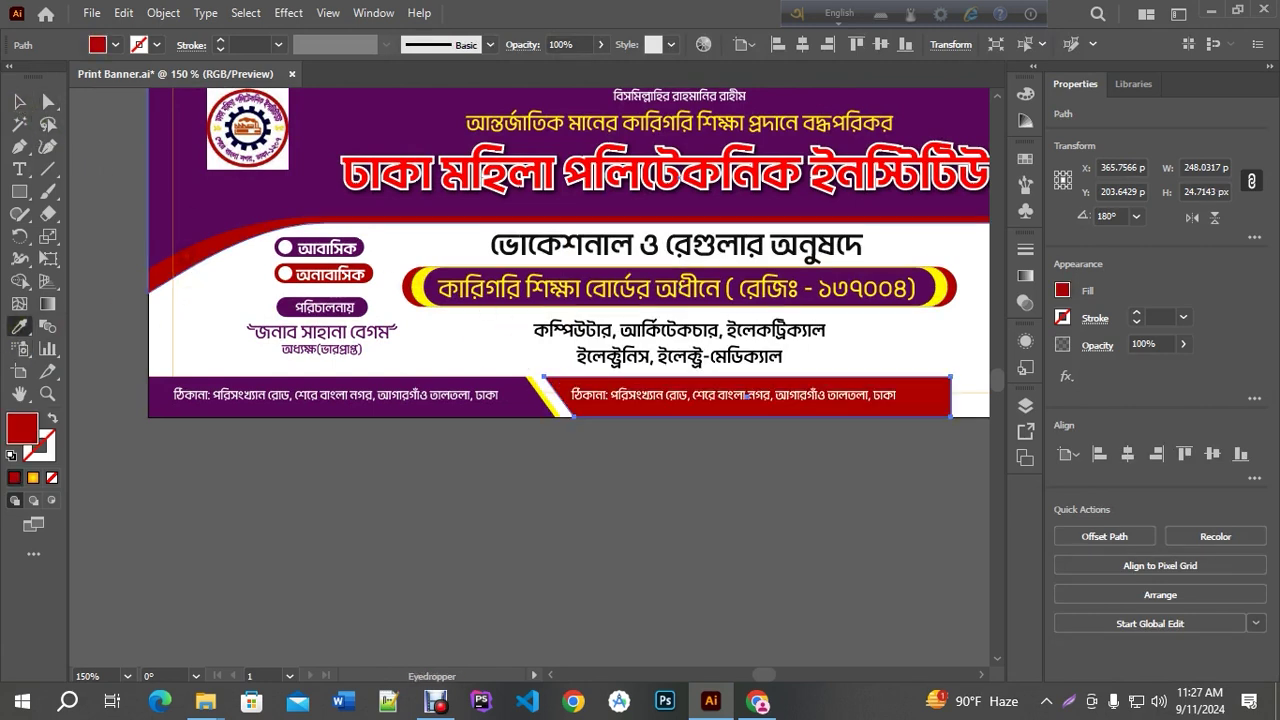
click(17, 102)
Slant the red bar's right end by pulling its top-right anchor rightward
drag(693, 489, 493, 489)
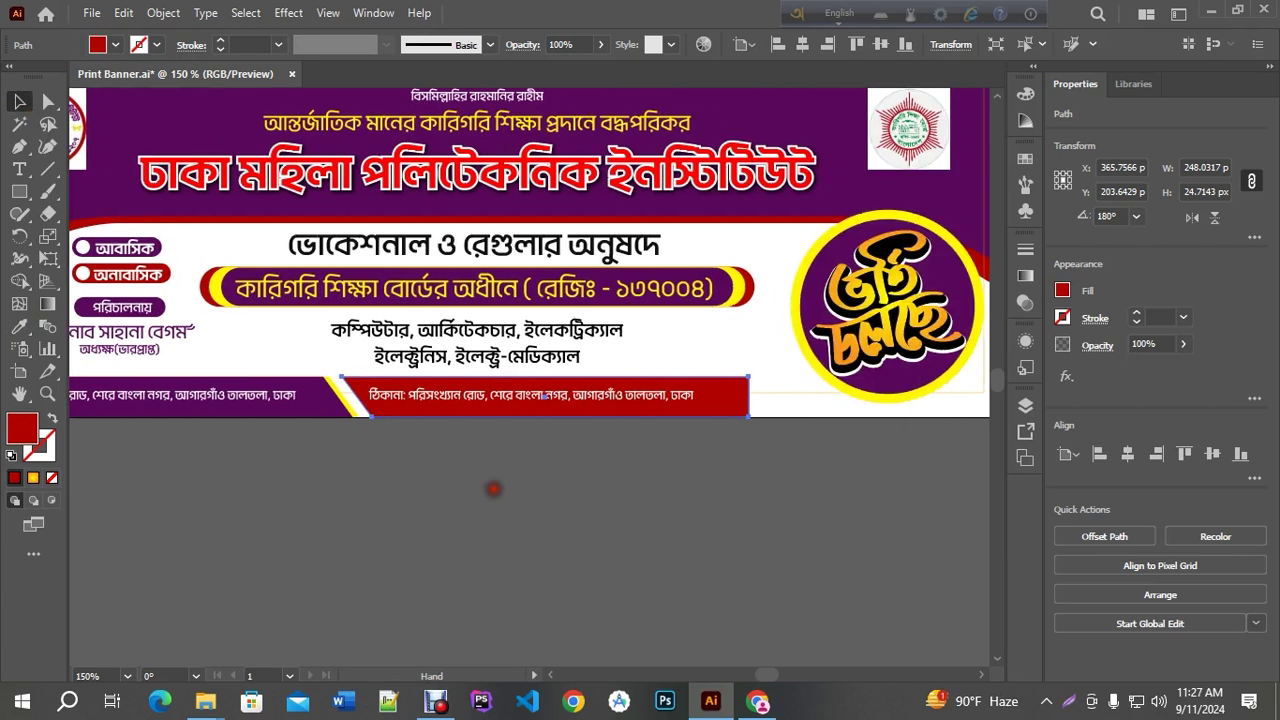
click(493, 489)
key(a)
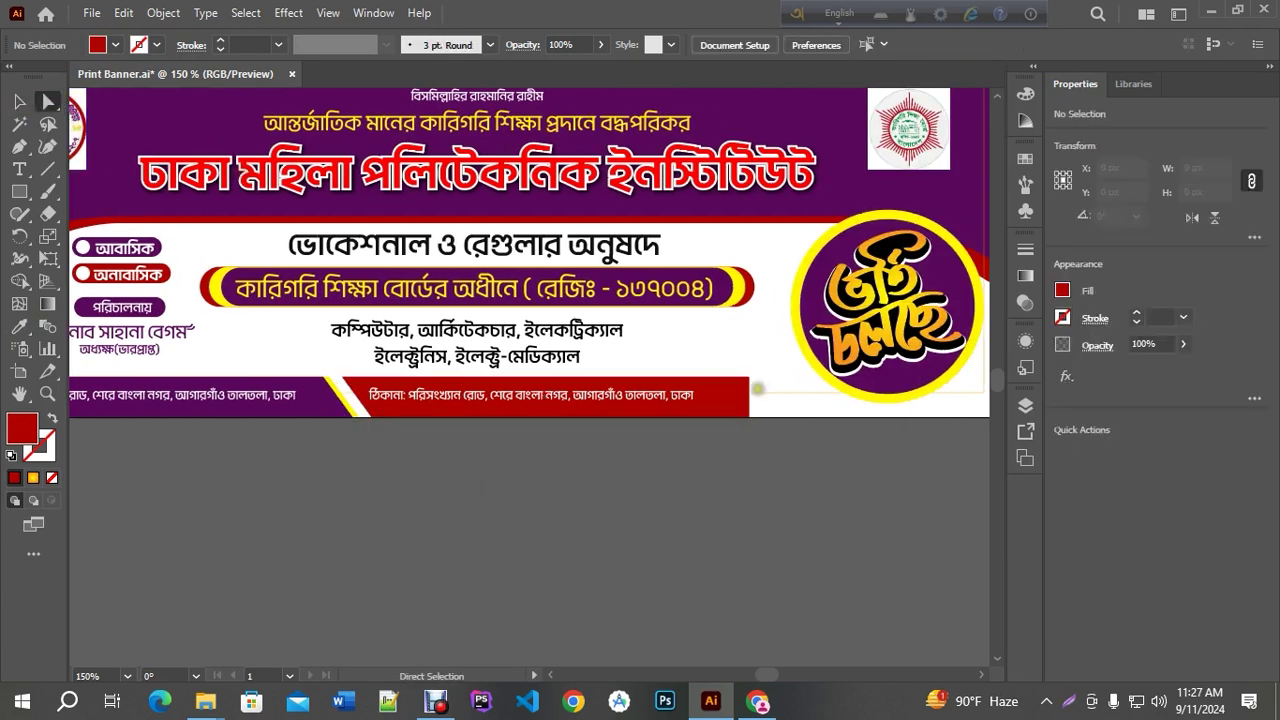
scroll(758, 388, right, 2)
drag(669, 381, 720, 390)
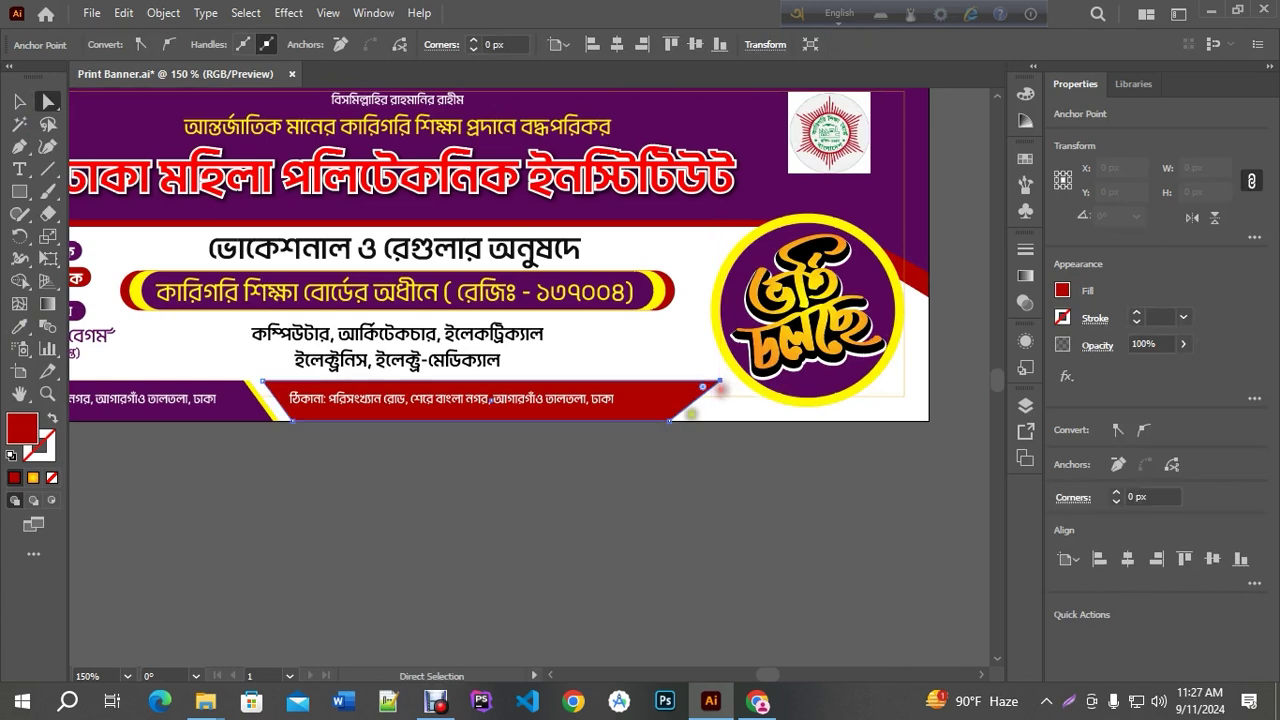
click(794, 489)
scroll(794, 489, down, 2)
scroll(633, 489, up, 2)
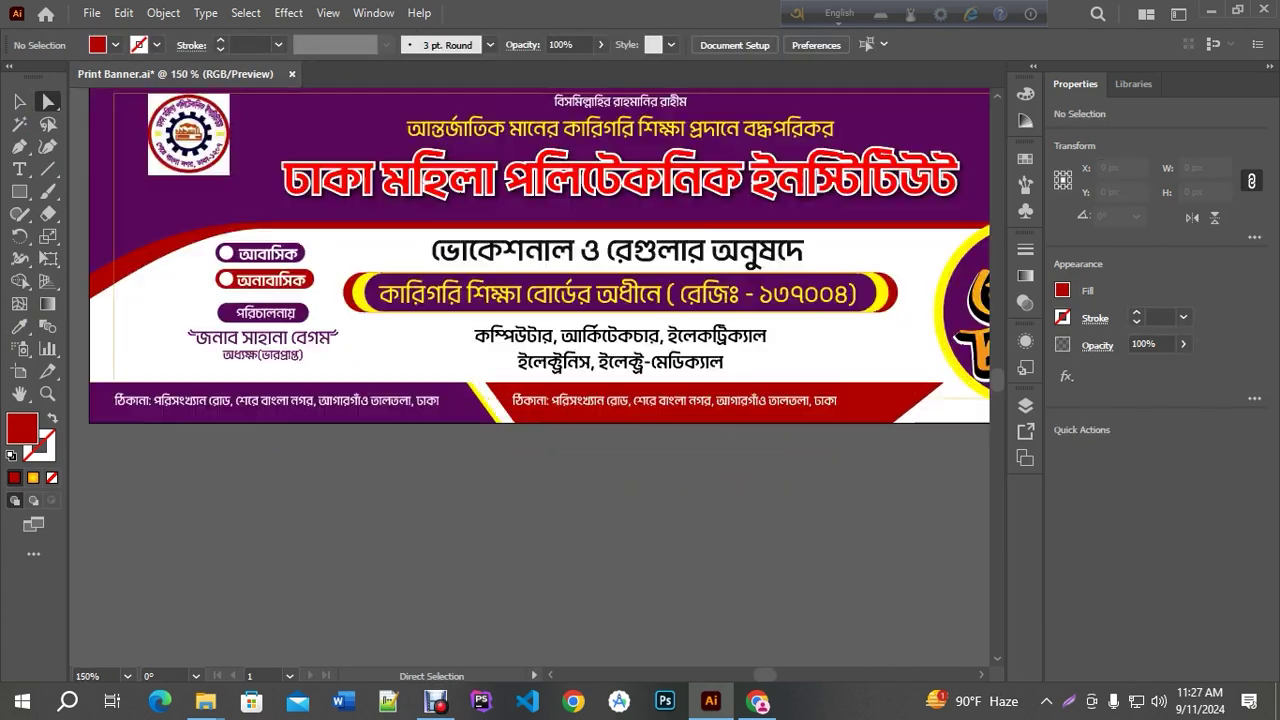
click(19, 169)
Replace ঠিকানা with 'যোগাযোগ:' at the start of the red bar's copied line
scroll(560, 420, up, 2)
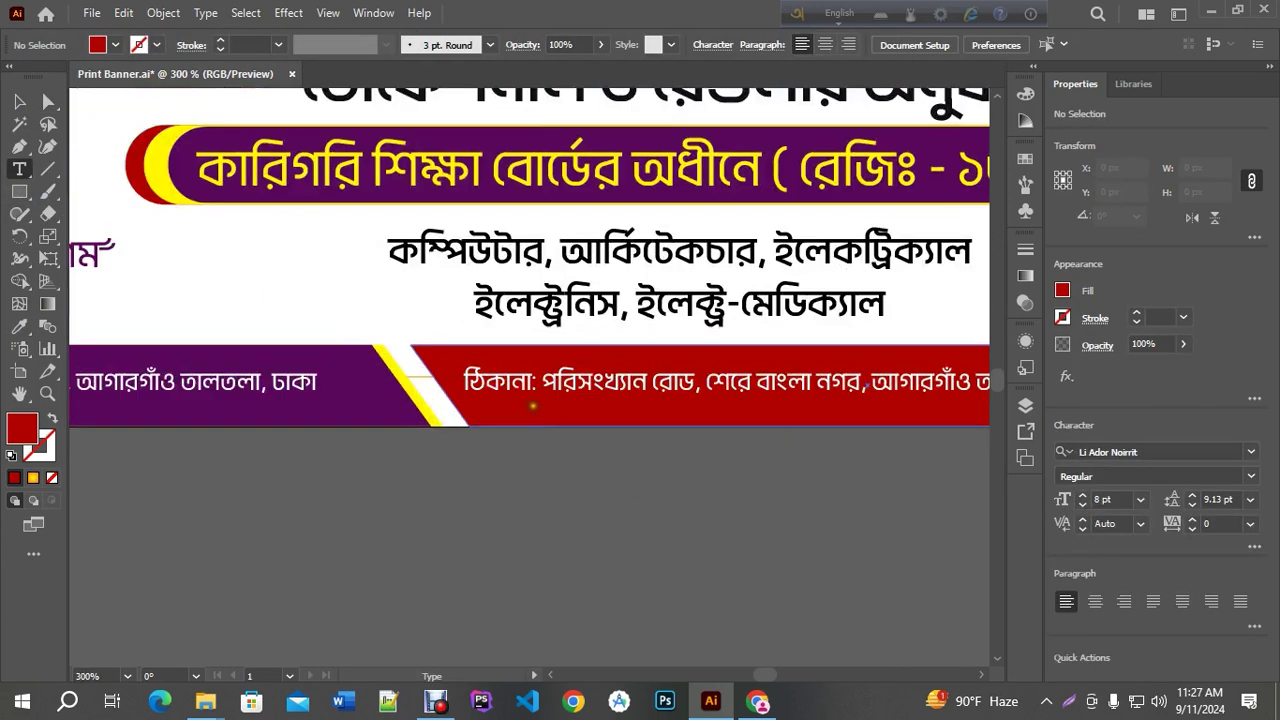
drag(531, 380, 465, 381)
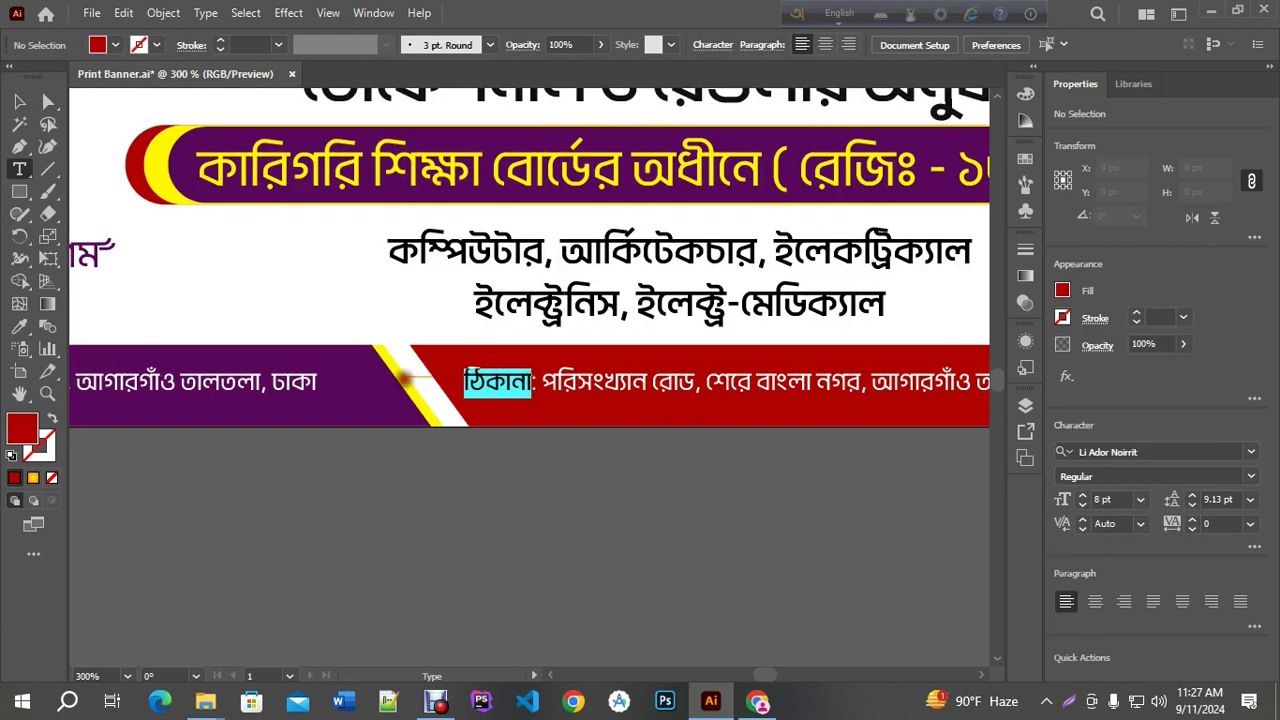
text(joga)
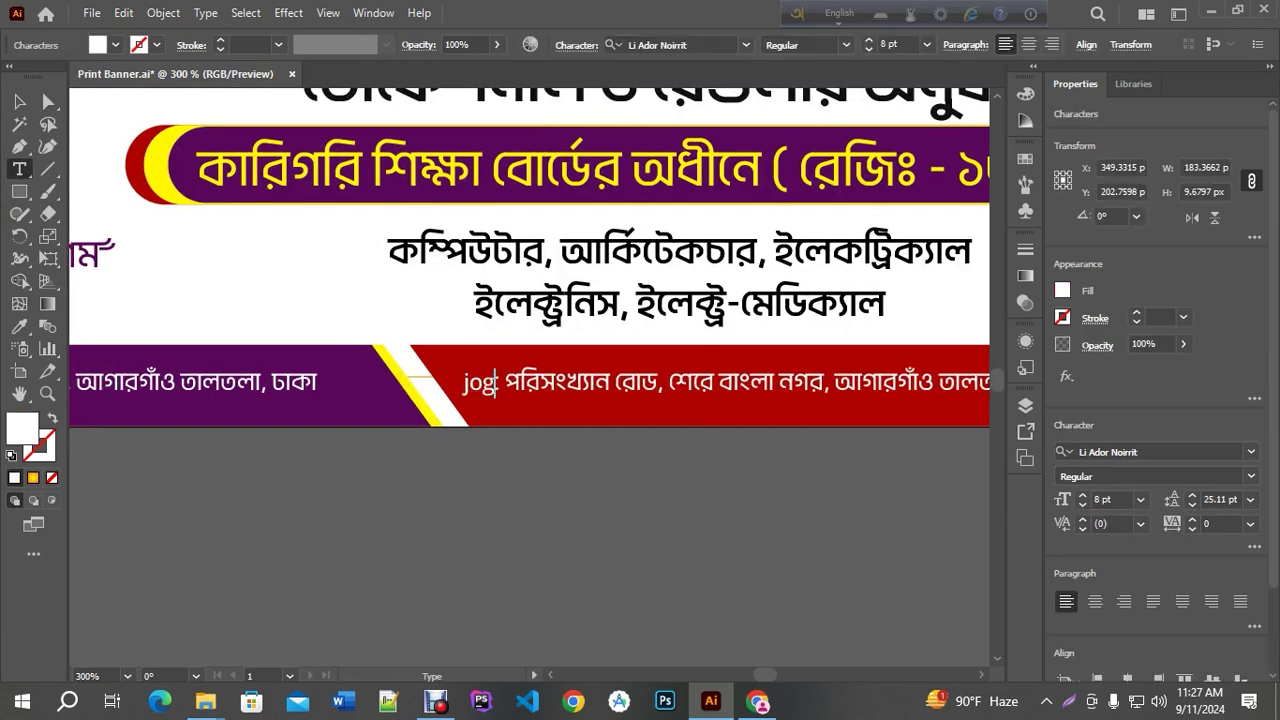
key(BackSpace)
key(BackSpace)
key(BackSpace)
key(BackSpace)
key(BackSpace)
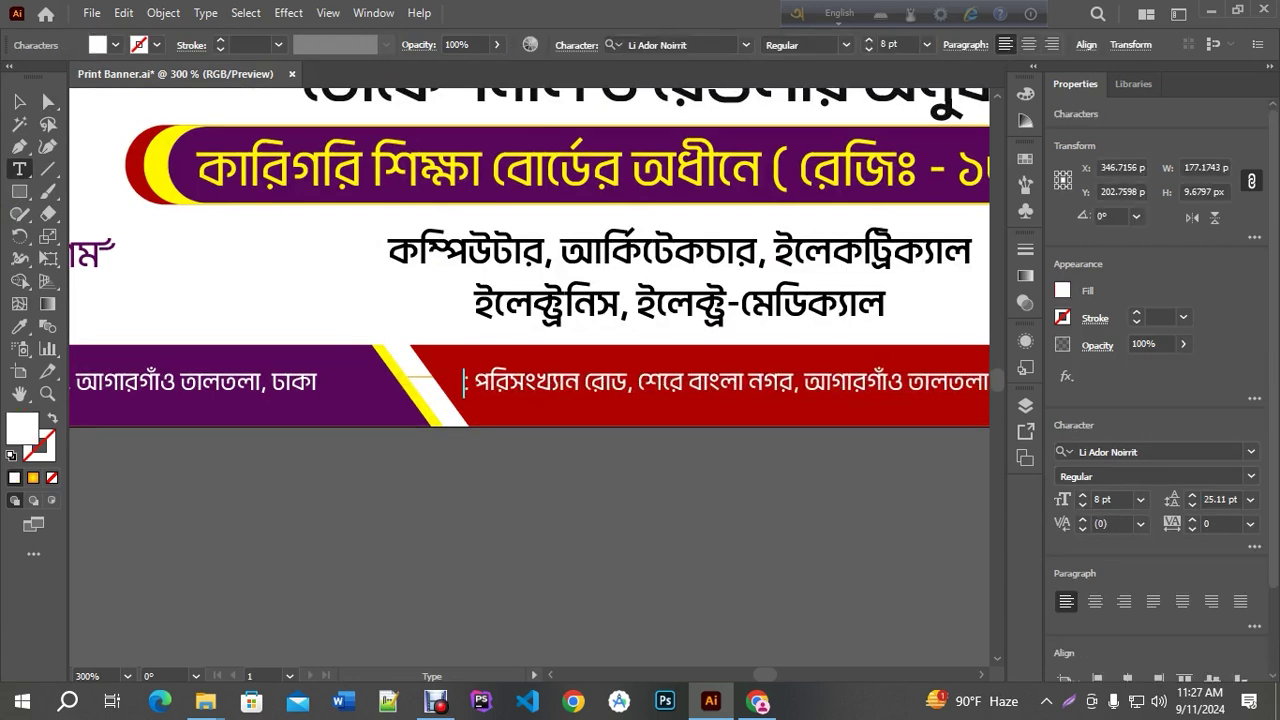
key(F12)
text(jOgajOg)
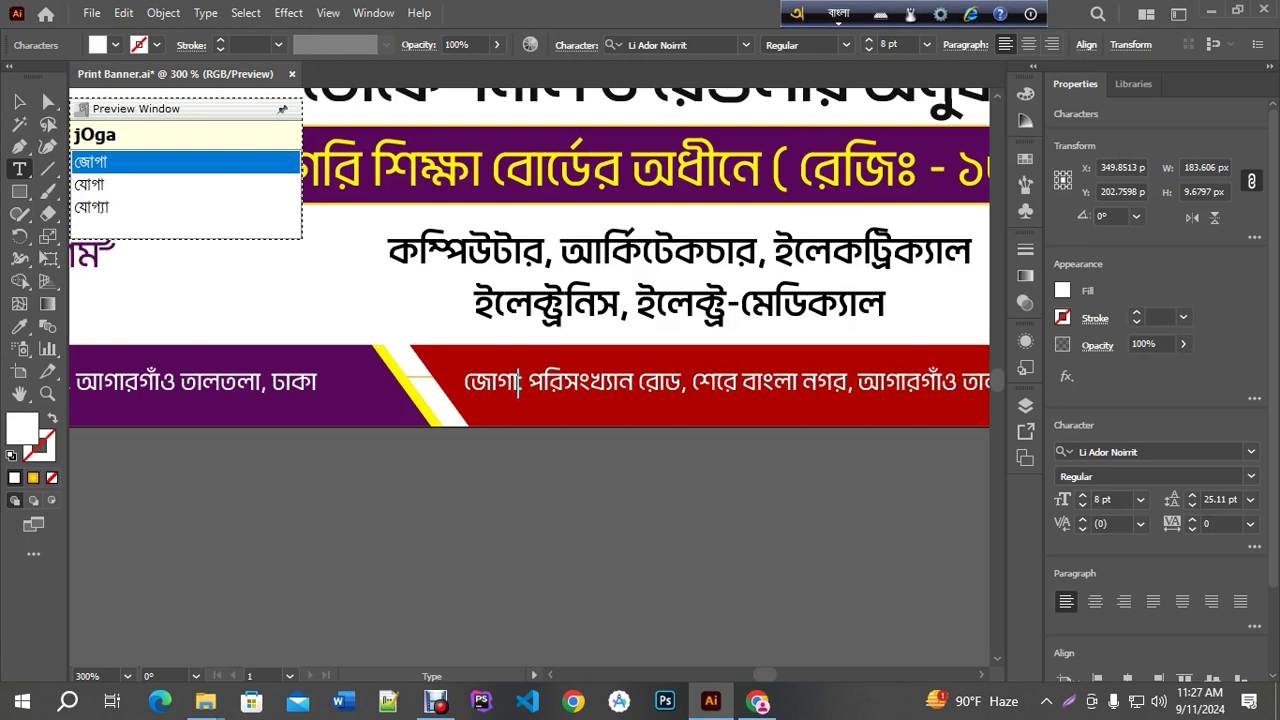
key(Down)
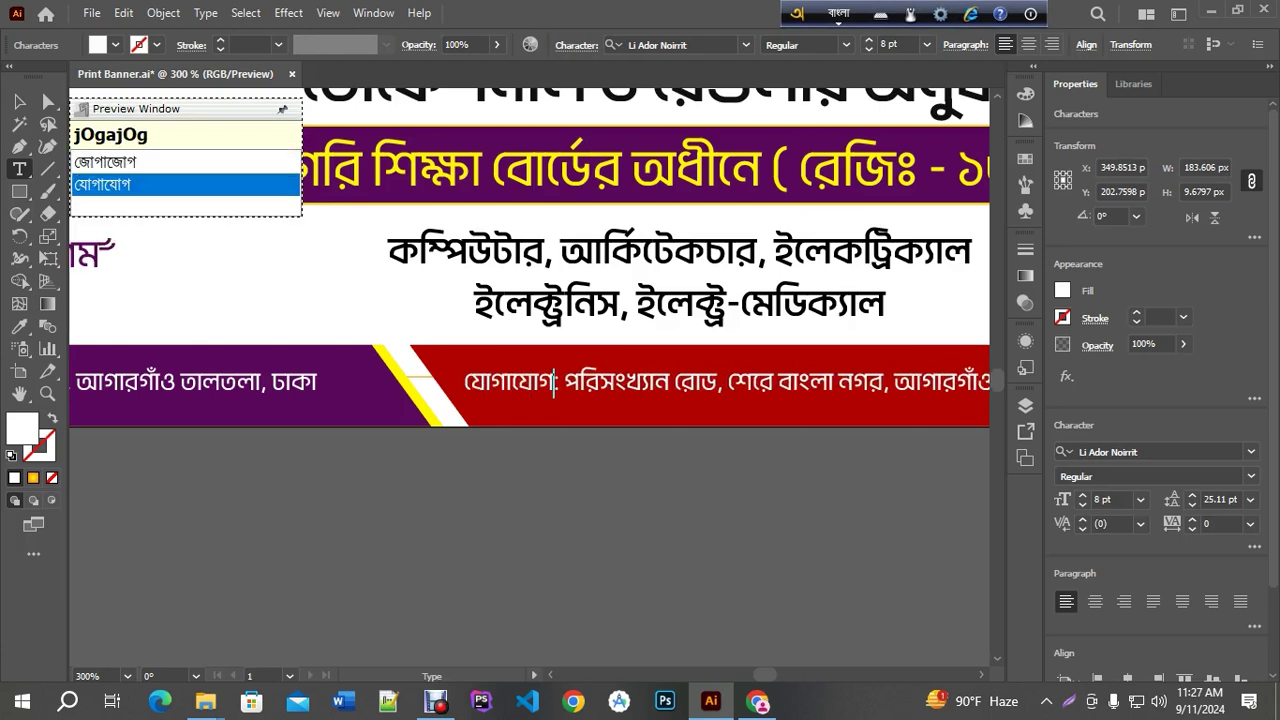
key(Return)
text(:)
key(F12)
Select the remaining address words and switch to the browser's translation page
key(shift+Right)
key(shift+Right)
key(shift+Right)
key(shift+Right)
key(shift+Right)
key(shift+Right)
key(shift+Right)
key(shift+Right)
key(shift+Right)
key(shift+Right)
key(shift+Right)
key(shift+Right)
key(shift+Right)
key(shift+Right)
key(shift+Right)
key(shift+Right)
key(shift+Right)
key(shift+Right)
key(shift+Right)
key(shift+Right)
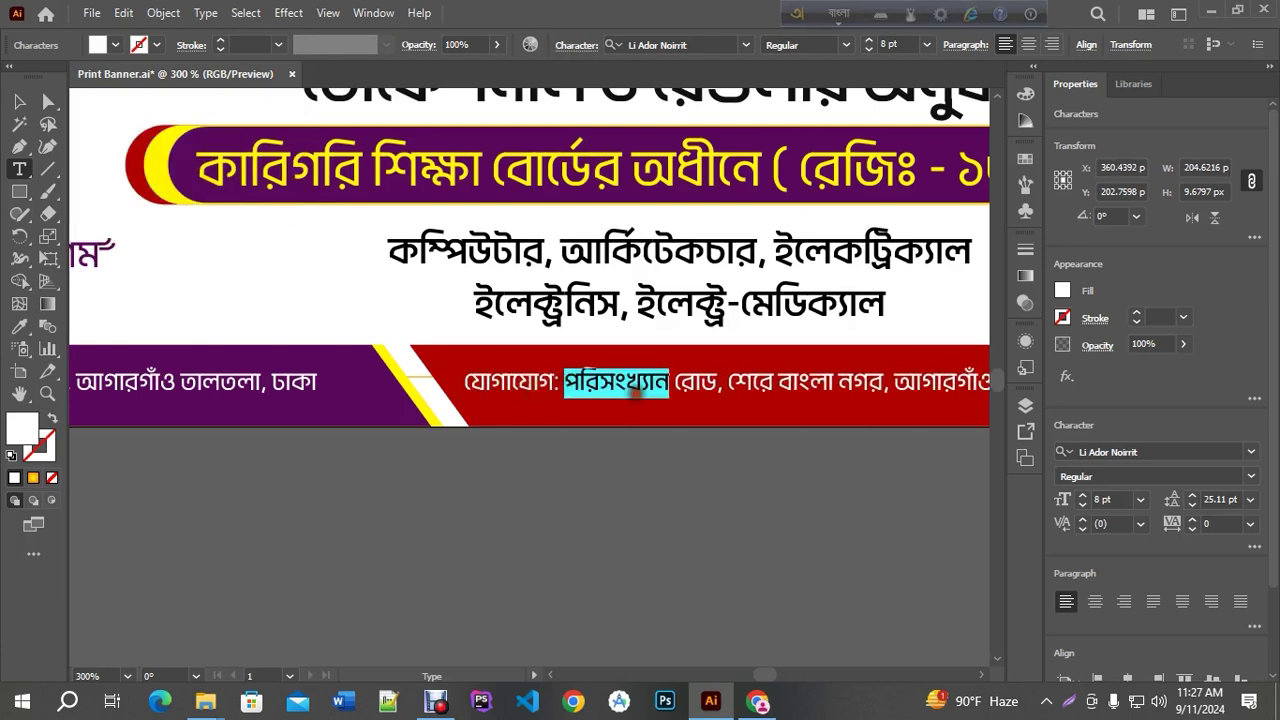
key(shift+Left)
click(757, 703)
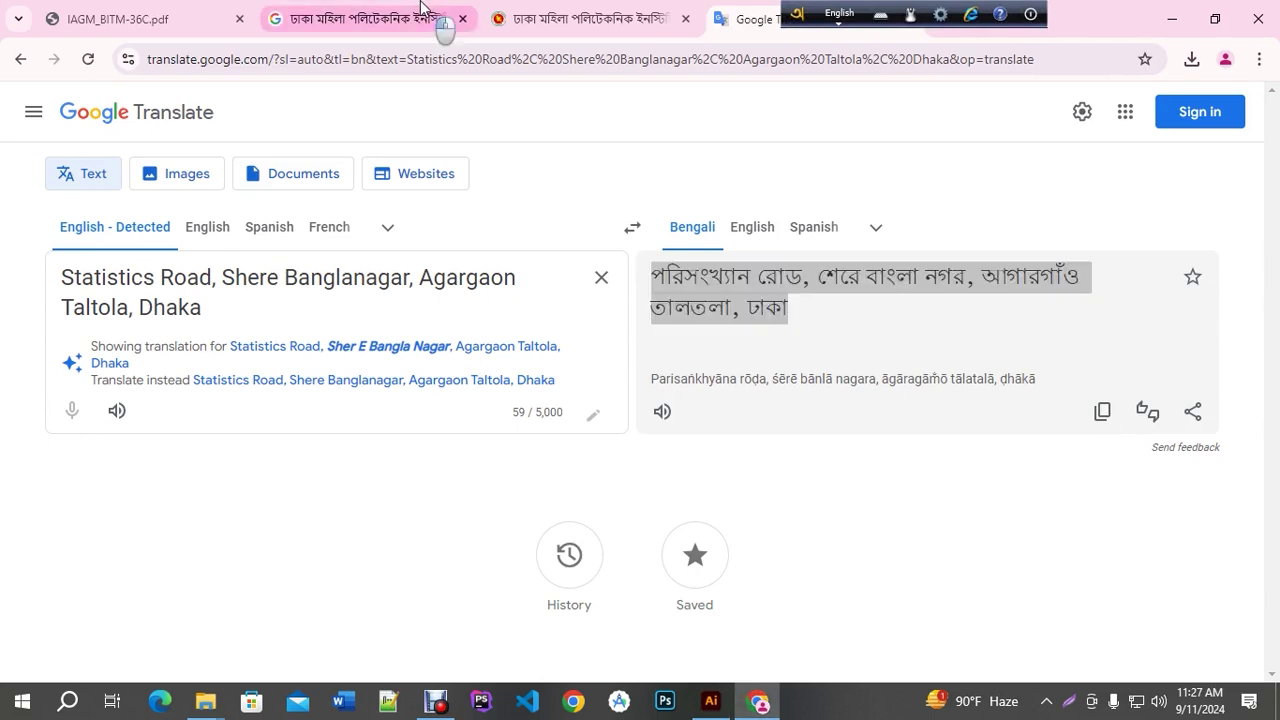
Look over the Google results and details panel for ঢাকা মহিলা পলিটেকনিক ইনস্টিটিউট
click(443, 20)
scroll(359, 380, up, 3)
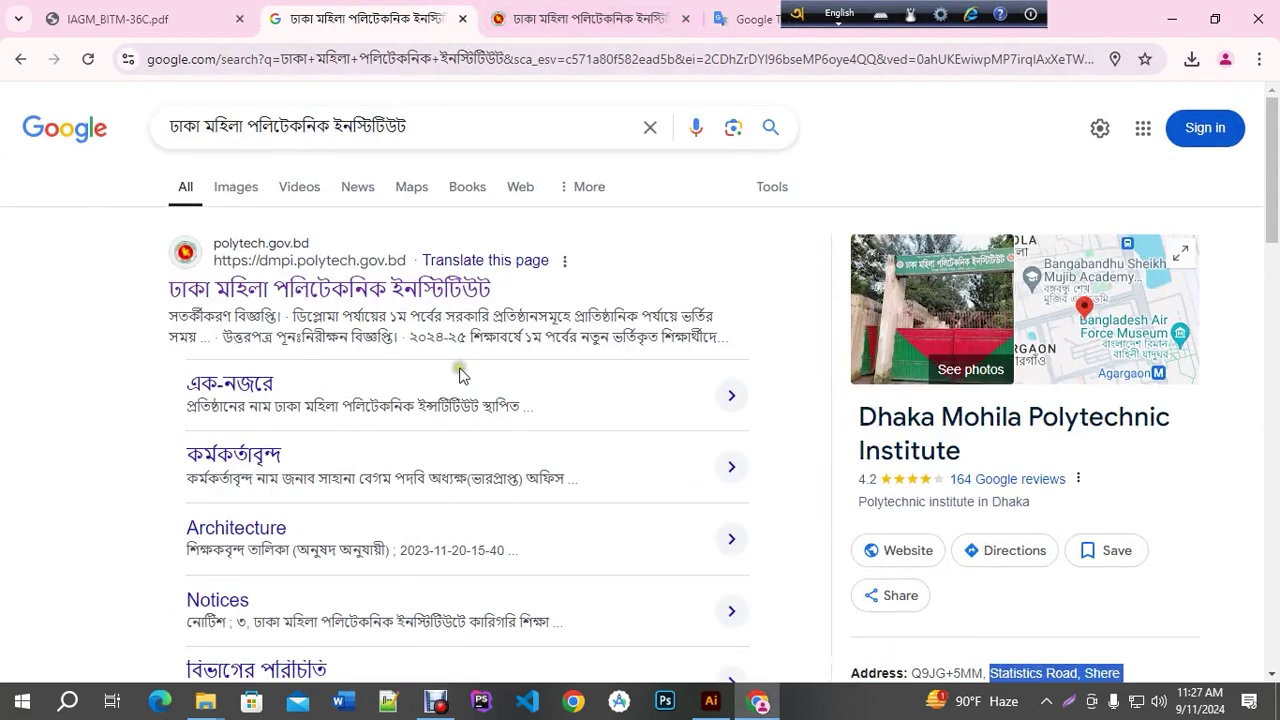
scroll(459, 374, down, 6)
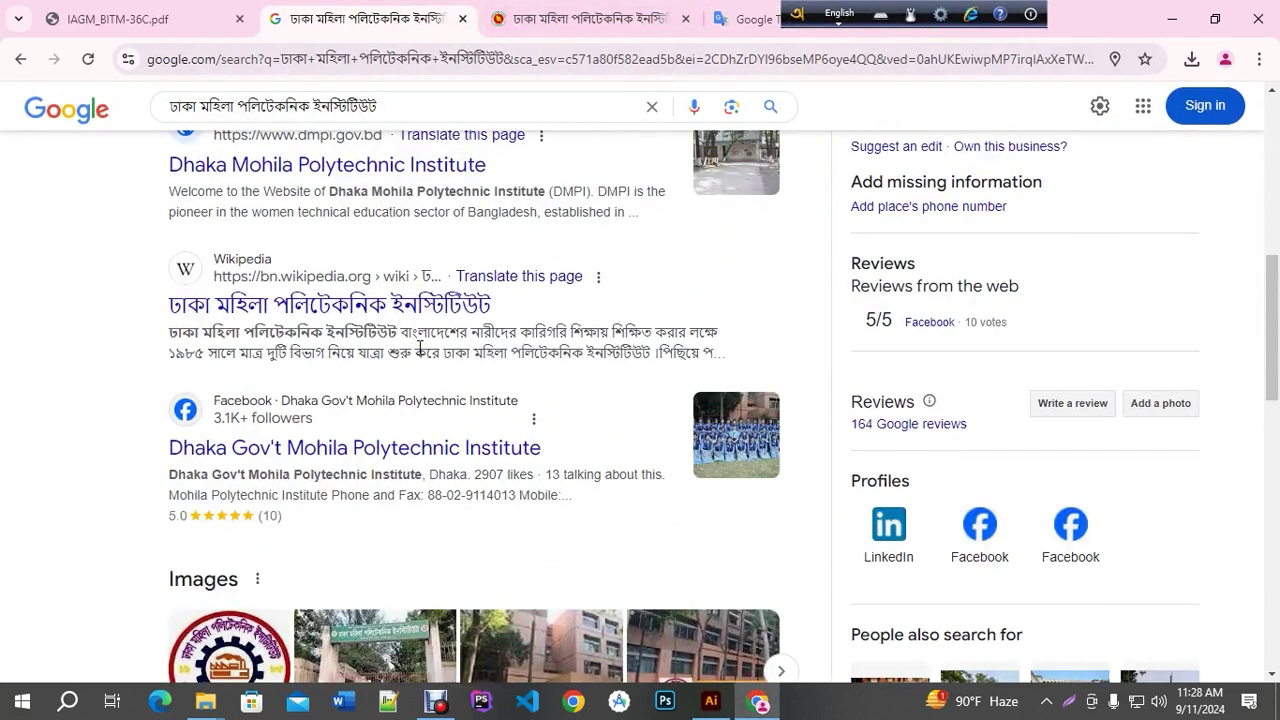
scroll(420, 347, down, 3)
scroll(420, 347, down, 3)
scroll(418, 343, up, 10)
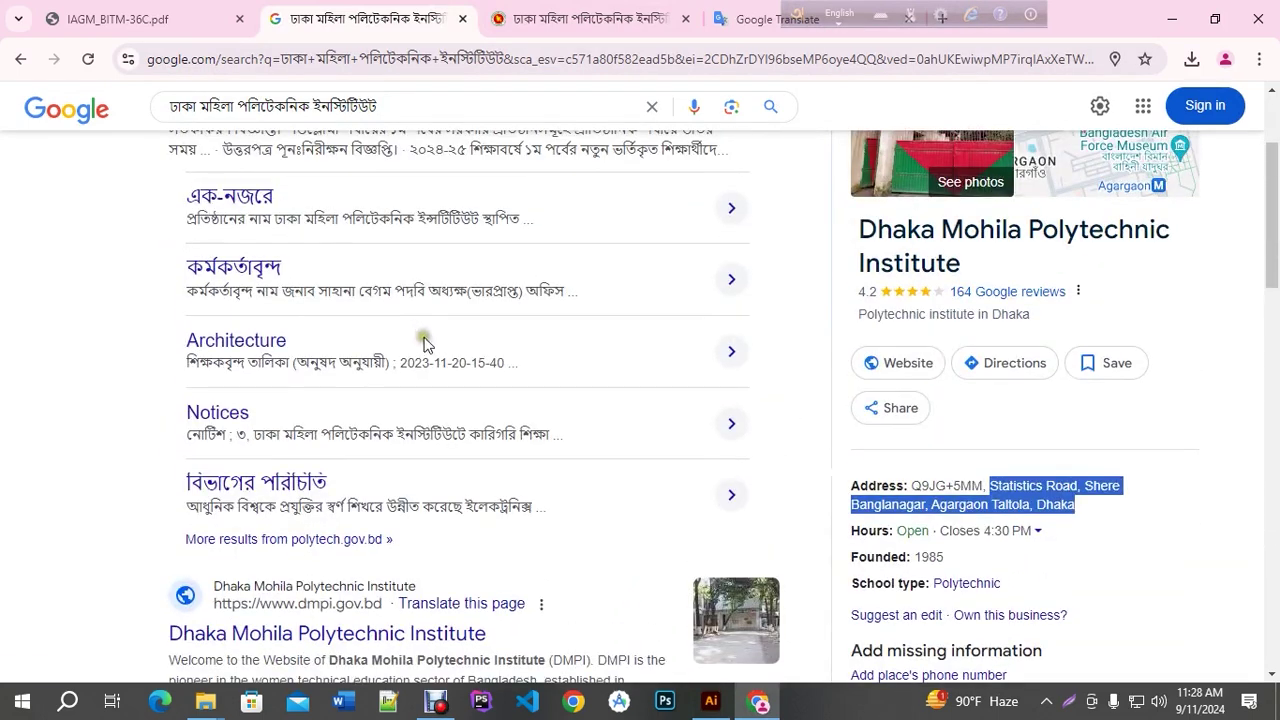
scroll(900, 460, down, 2)
scroll(988, 497, down, 2)
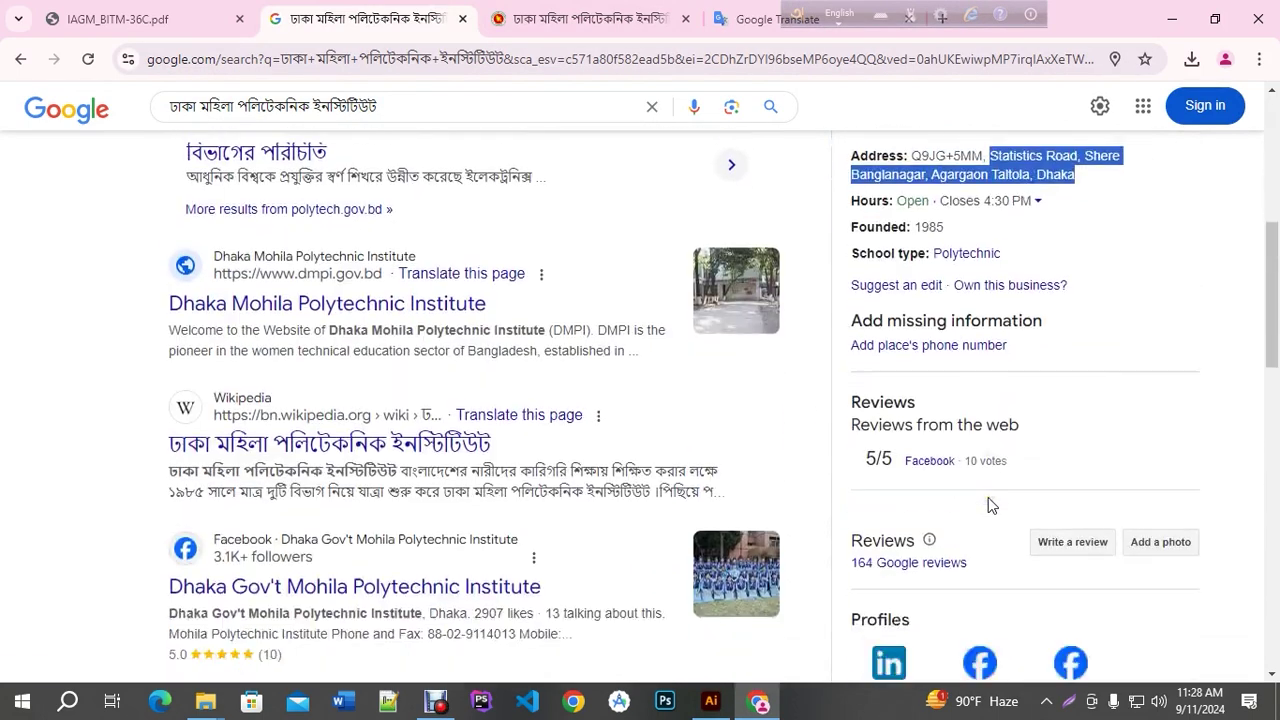
scroll(280, 368, up, 6)
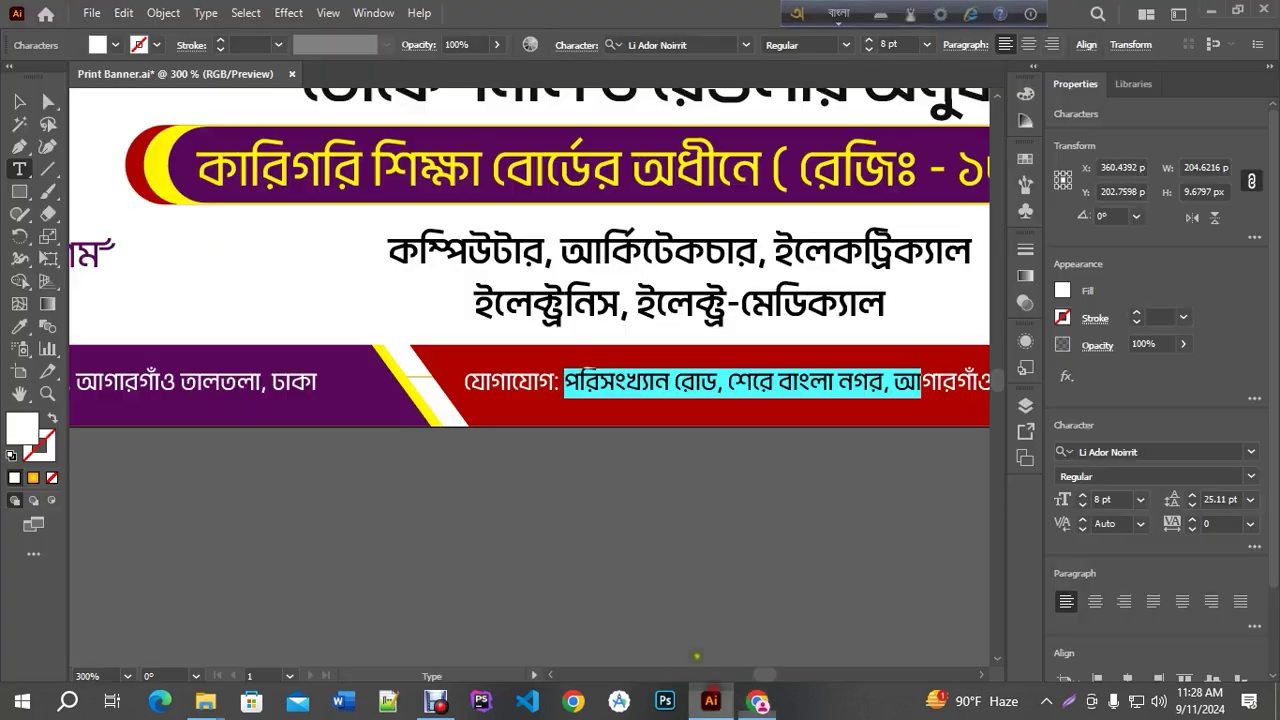
Replace the address words in the contact line with two phone numbers
click(711, 701)
key(ctrl+minus)
key(ctrl+plus)
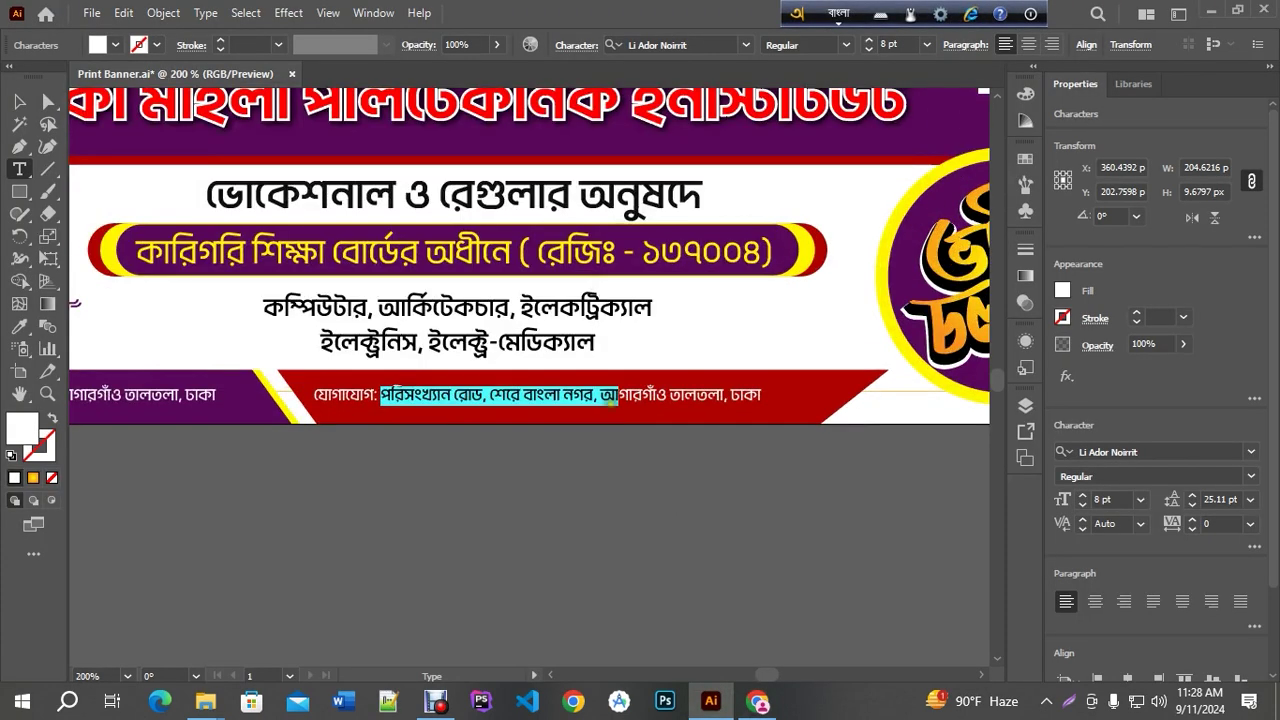
click(389, 395)
drag(404, 397, 772, 410)
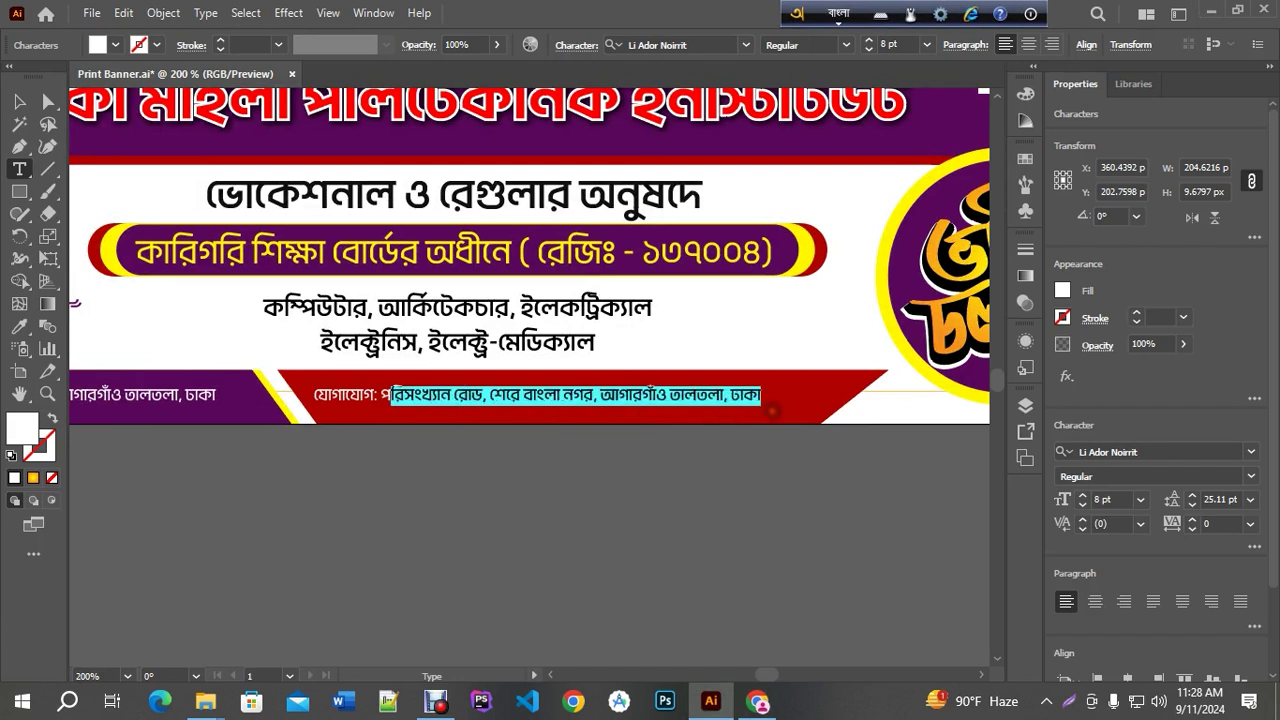
key(ctrl+plus)
drag(327, 402, 940, 392)
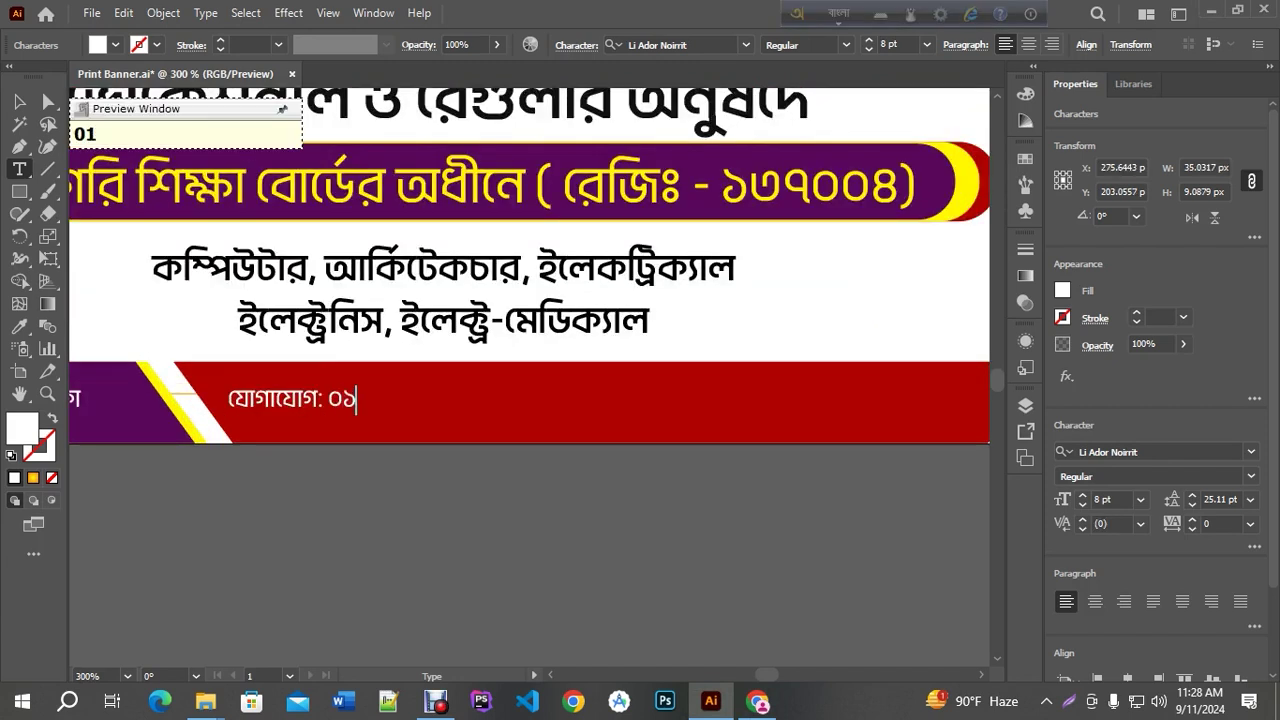
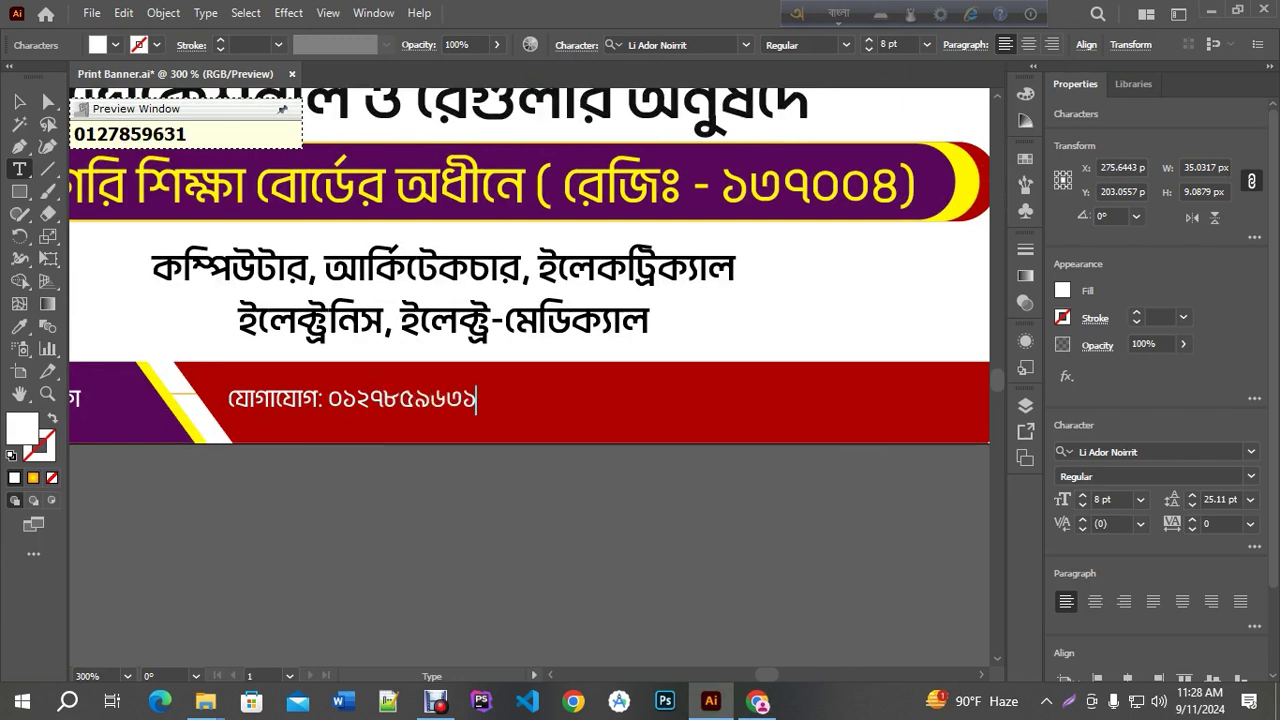
text(, )
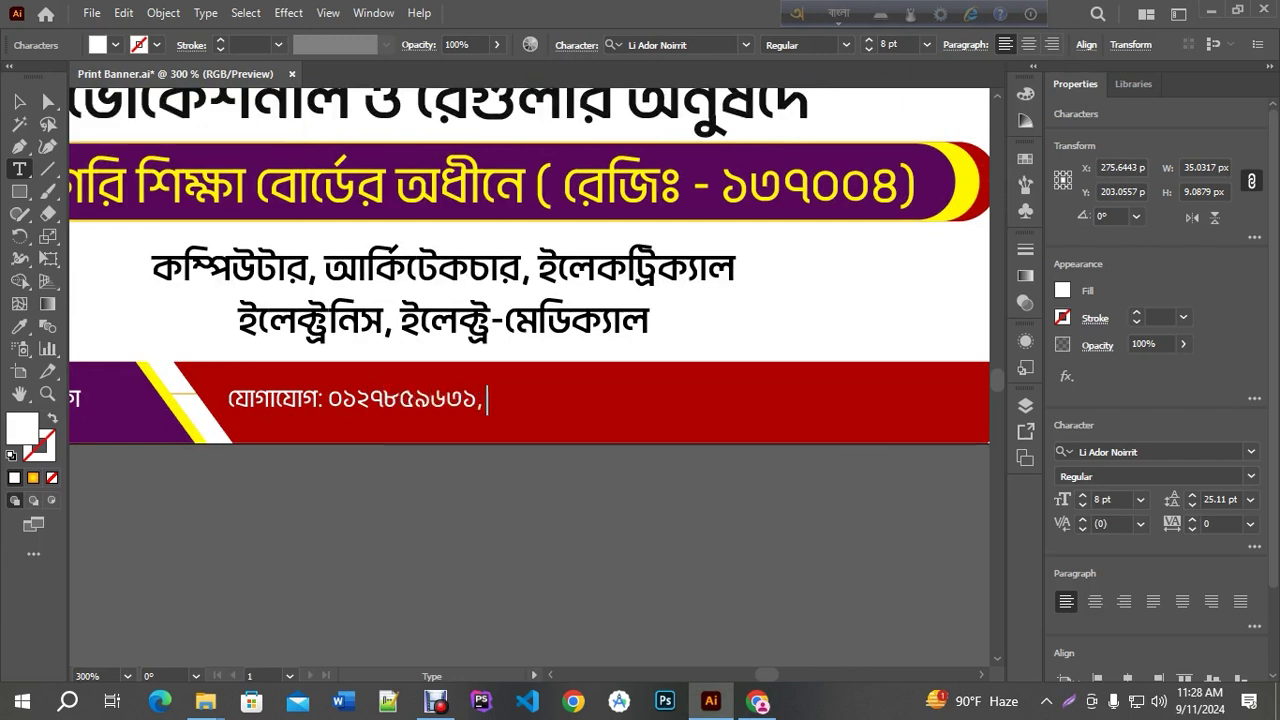
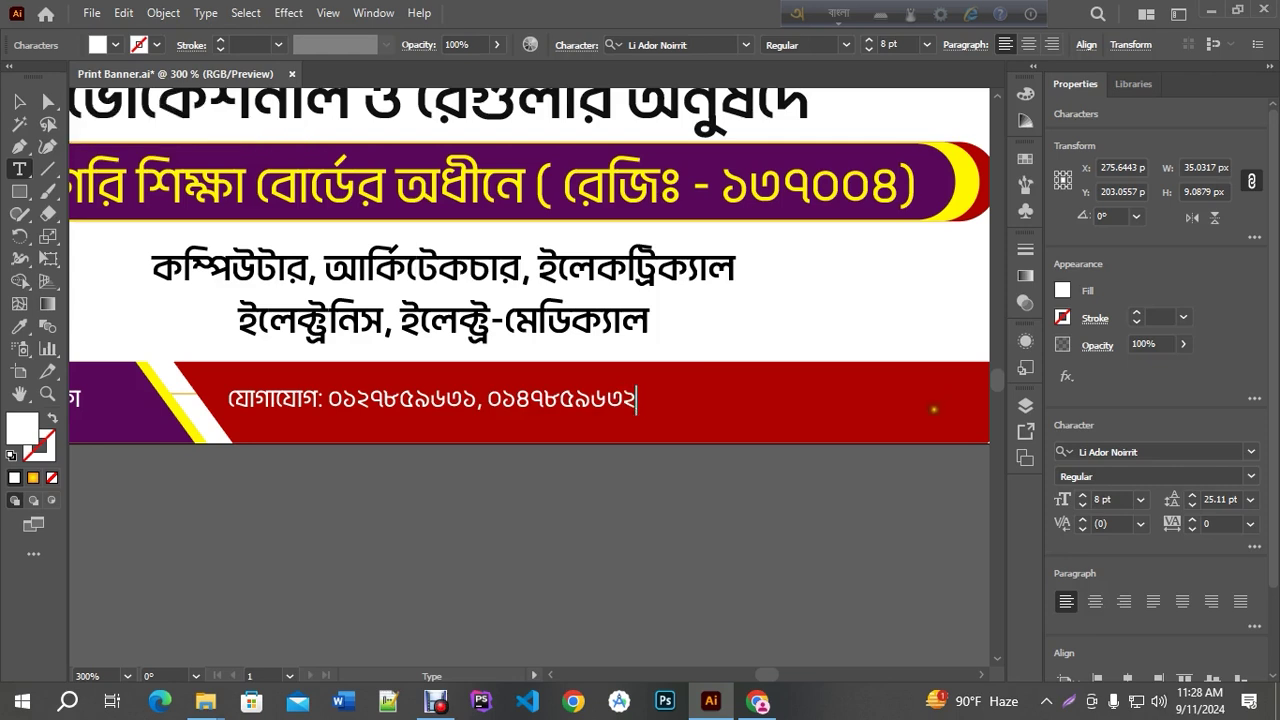
key(ctrl+minus)
key(Escape)
click(536, 597)
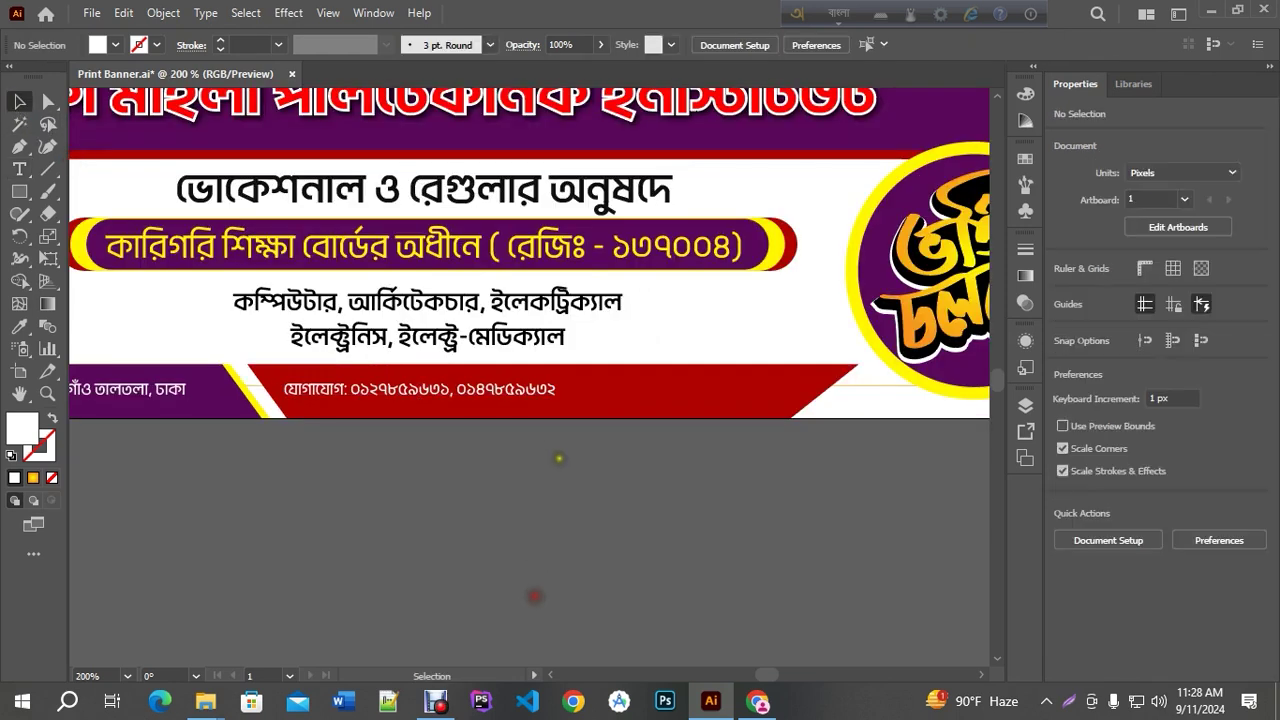
Place a copy of the contact line to its right and retype it as 'ওয়েবসাইট:'
alt+scroll(556, 450, up, 1)
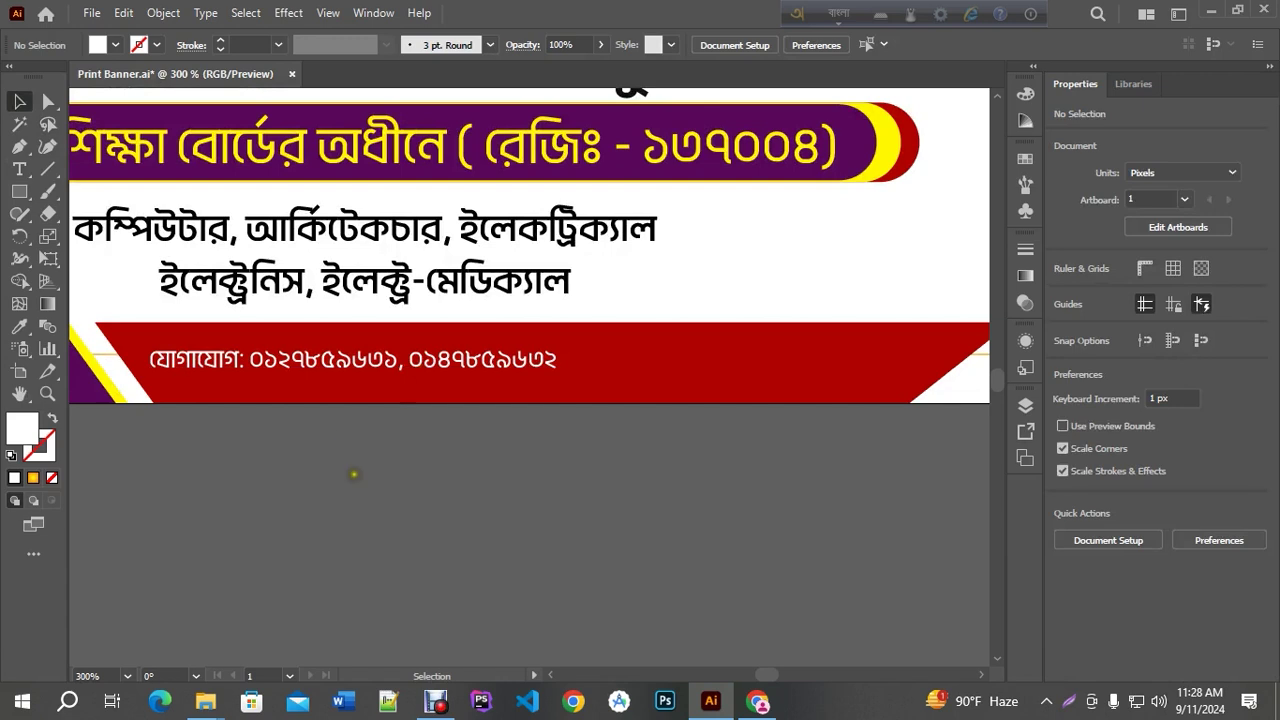
alt+shift+drag(262, 364, 680, 357)
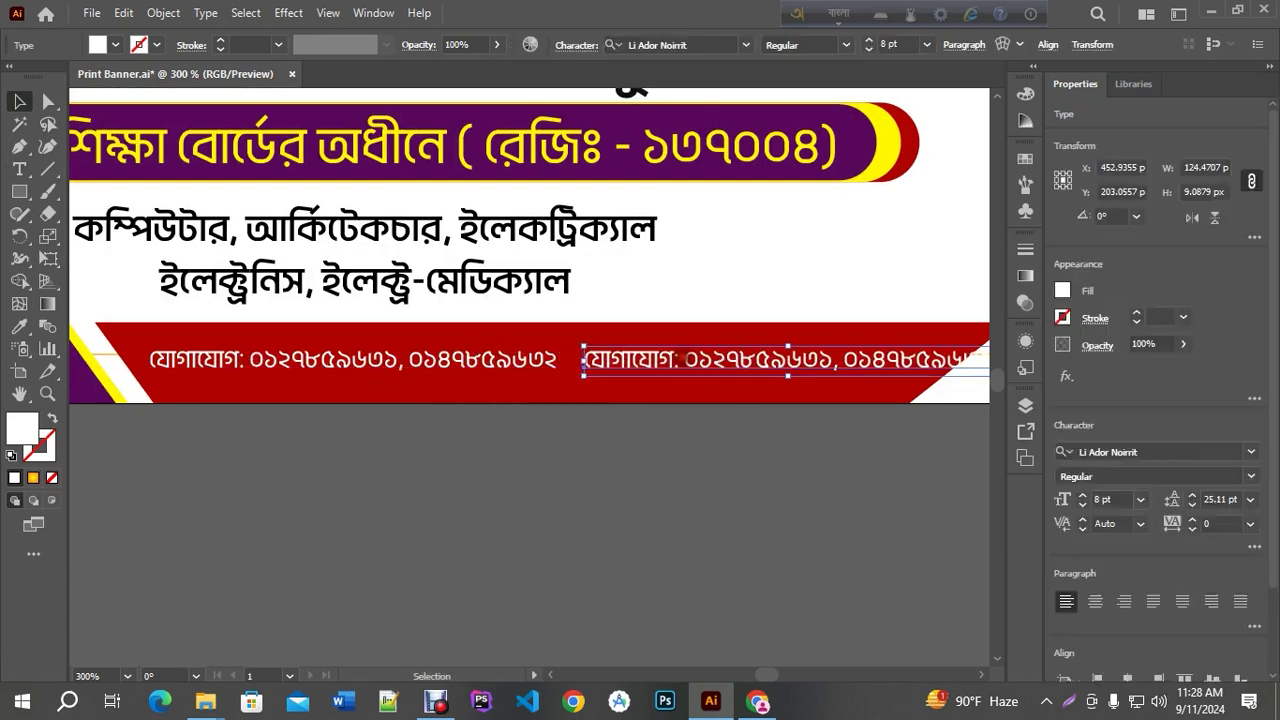
triple_click(682, 357)
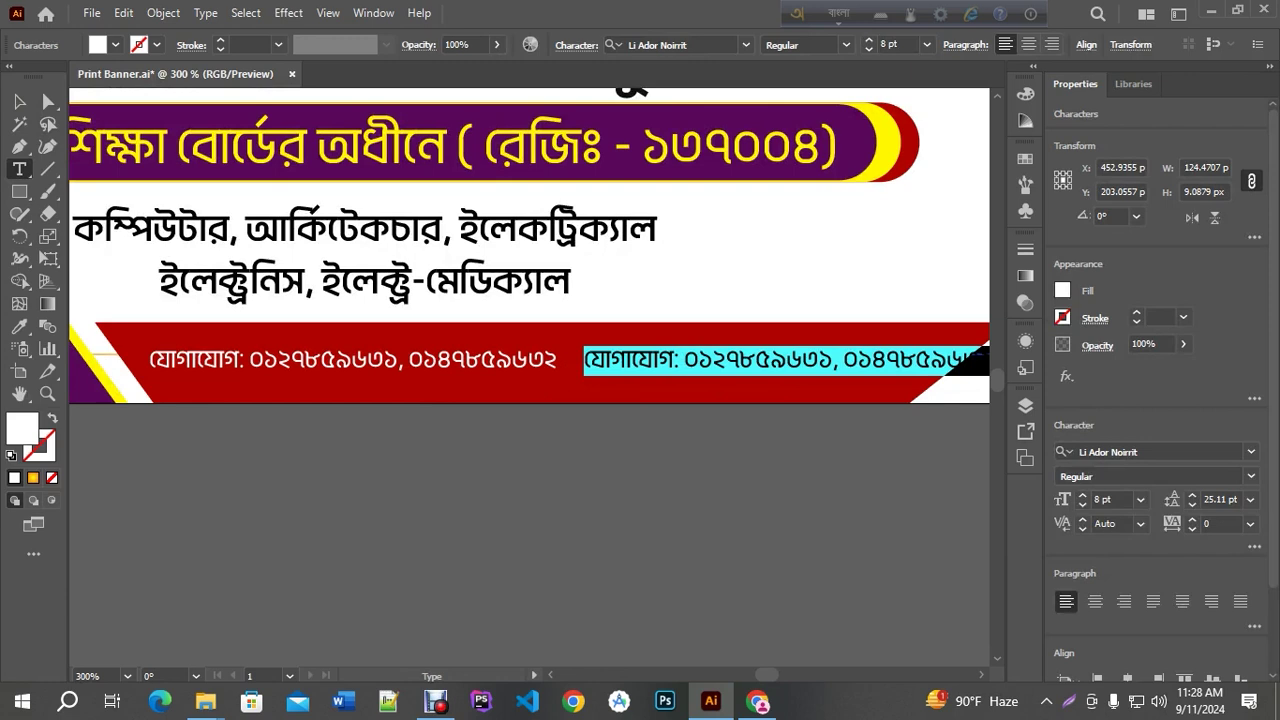
text(oyebsait)
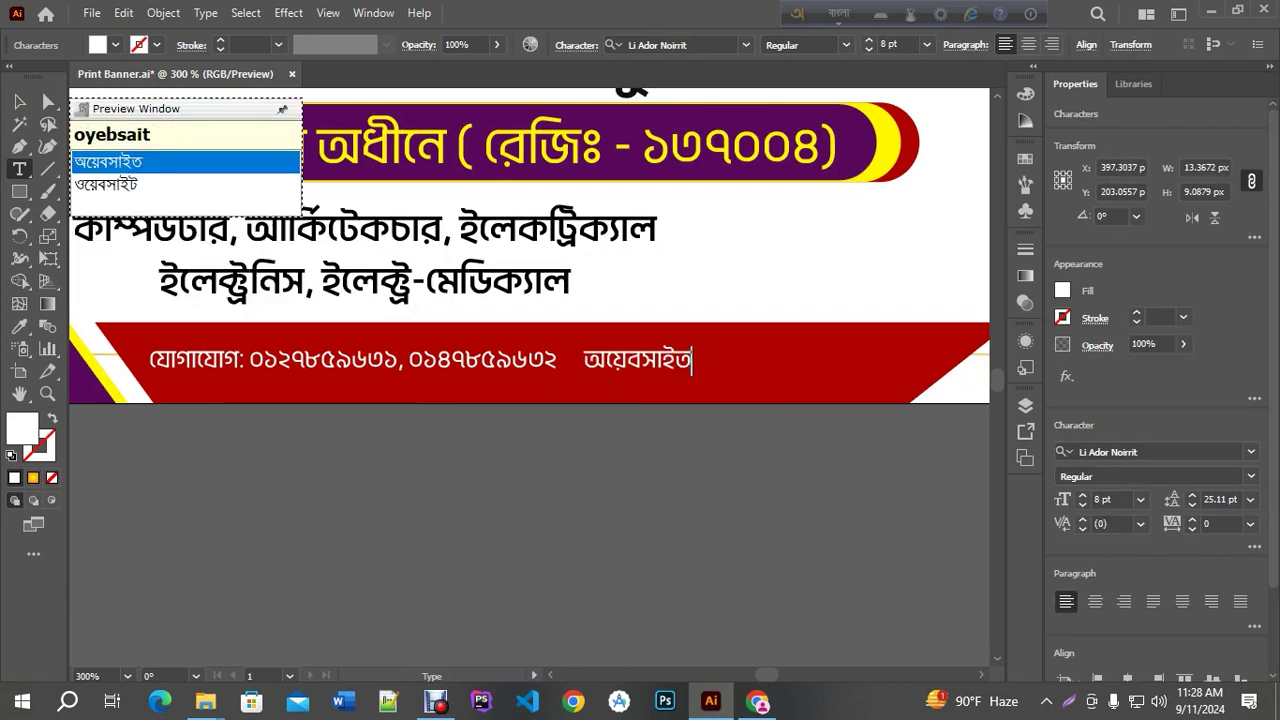
key(Down)
key(Return)
key(F12)
text(:)
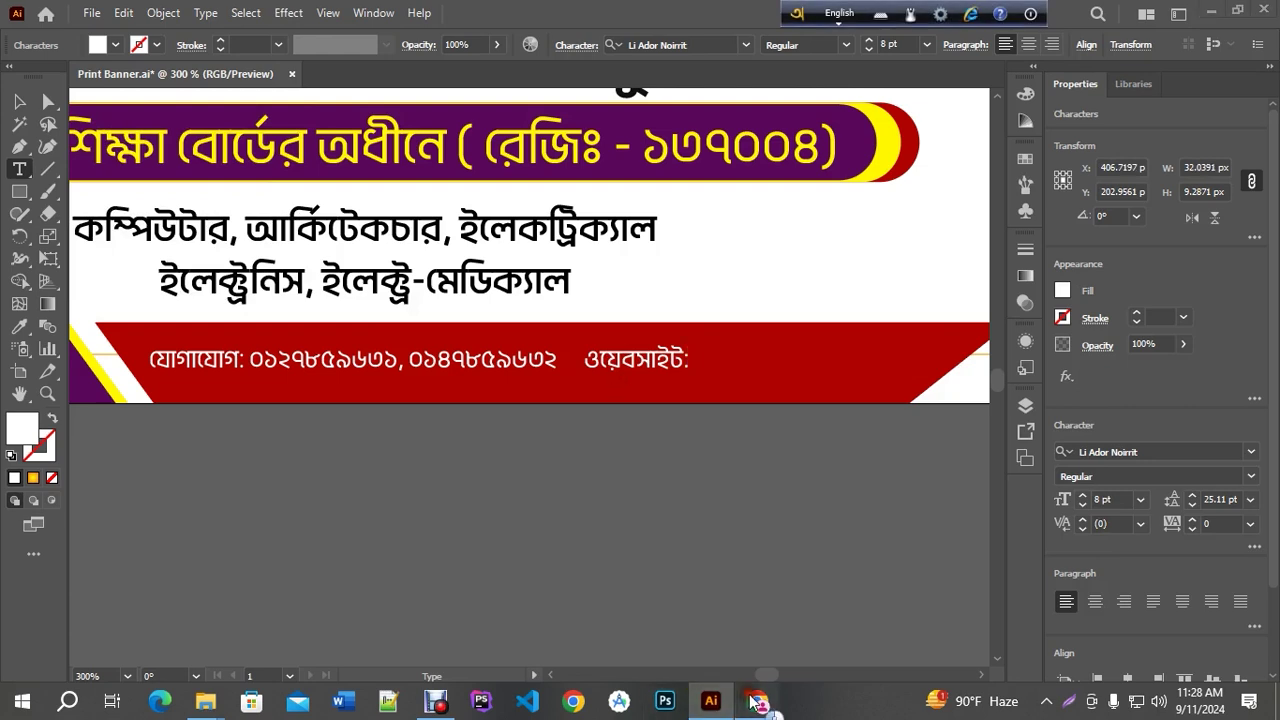
Select the polytechnic website's address in Chrome's address bar
click(758, 701)
click(590, 19)
click(381, 59)
key(ctrl+c)
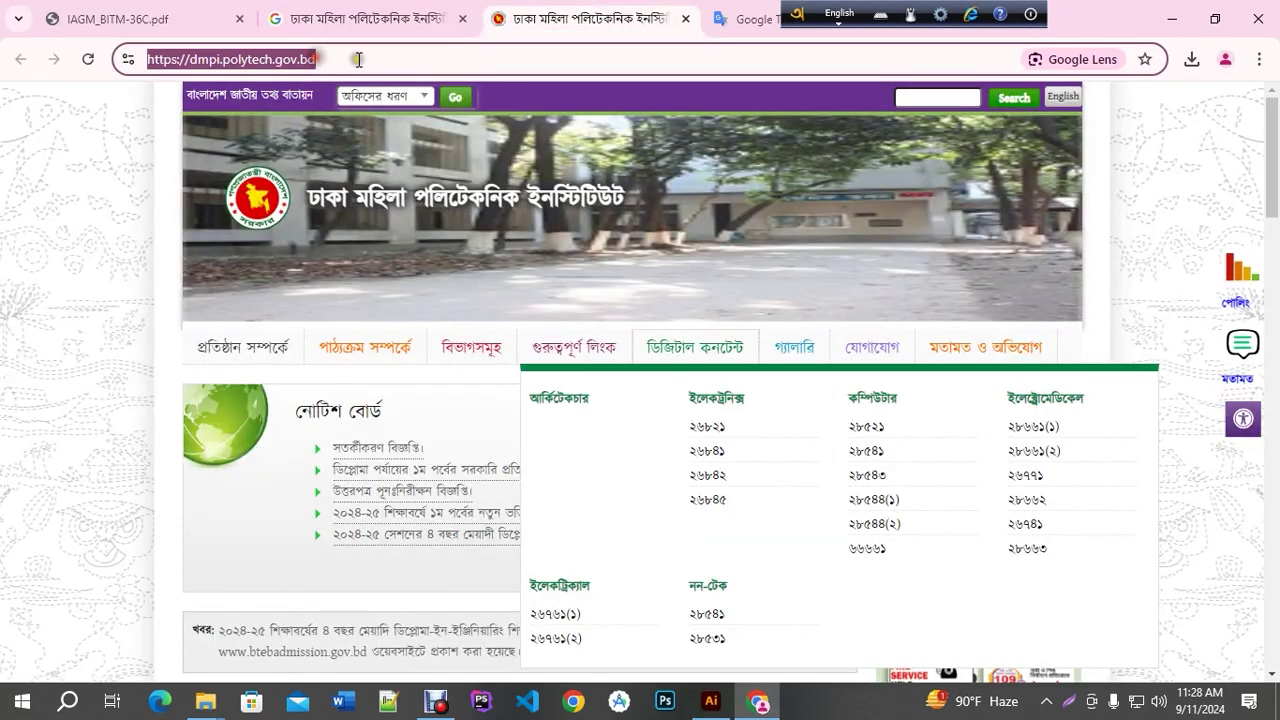
Paste the website after the label, trimming it to dmpi.polytech.gov.bd
key(alt+Tab)
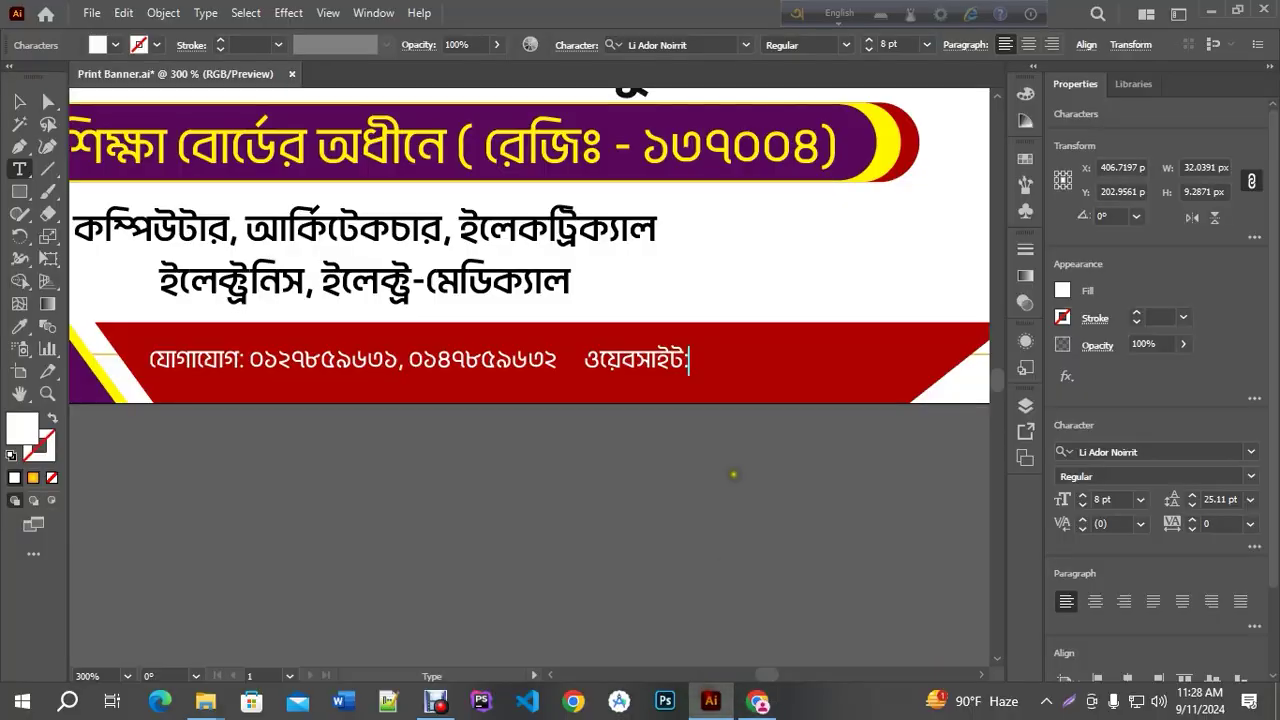
key(ctrl+v)
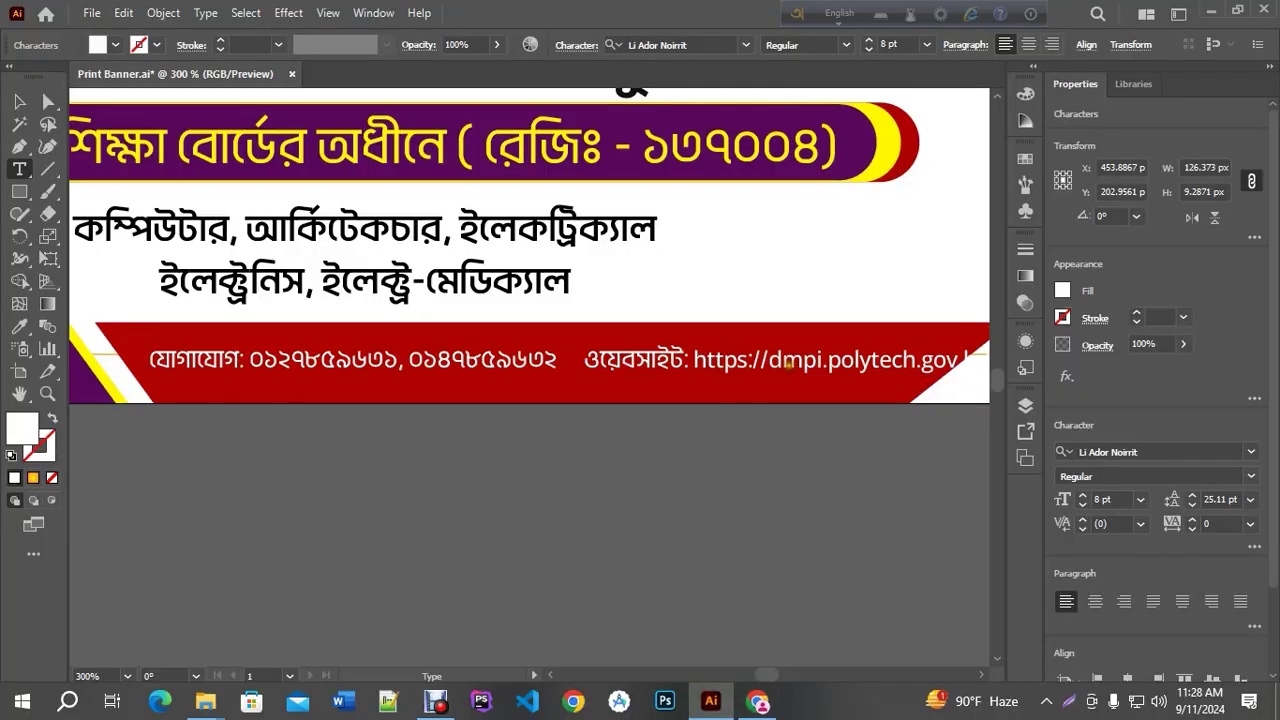
drag(771, 360, 690, 360)
key(BackSpace)
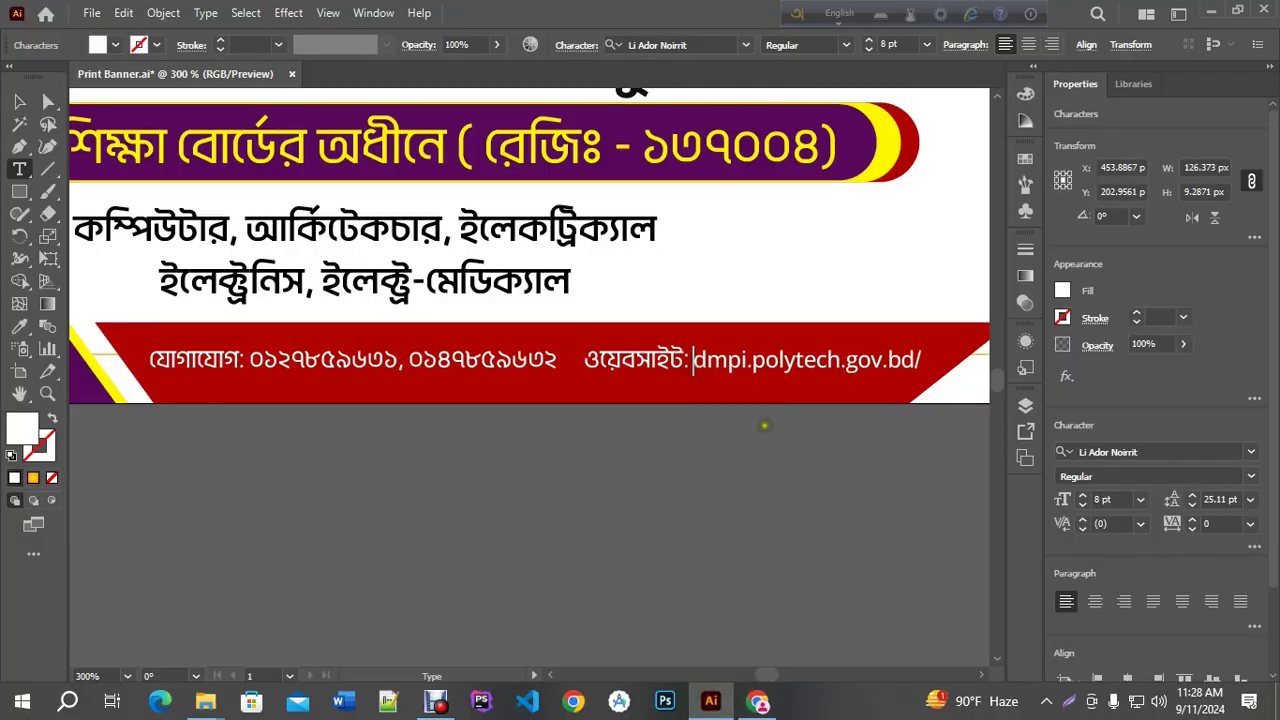
key(BackSpace)
click(18, 104)
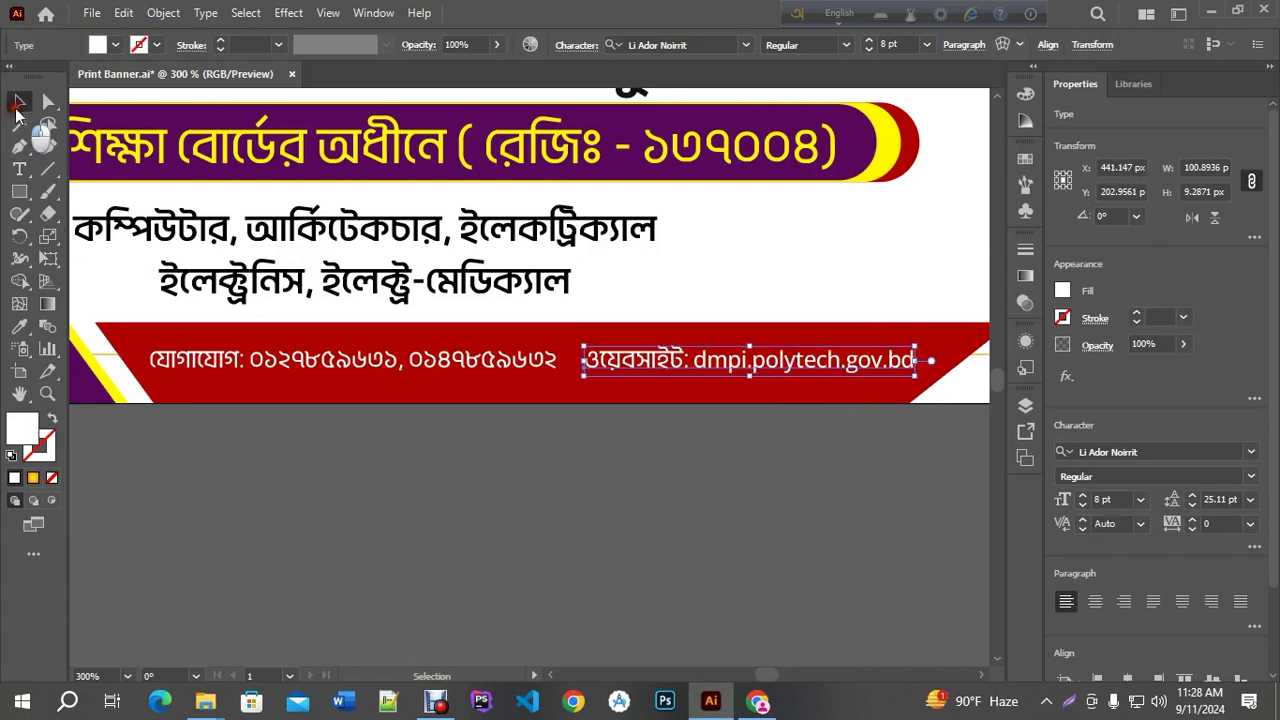
scroll(584, 400, down, 1)
click(583, 463)
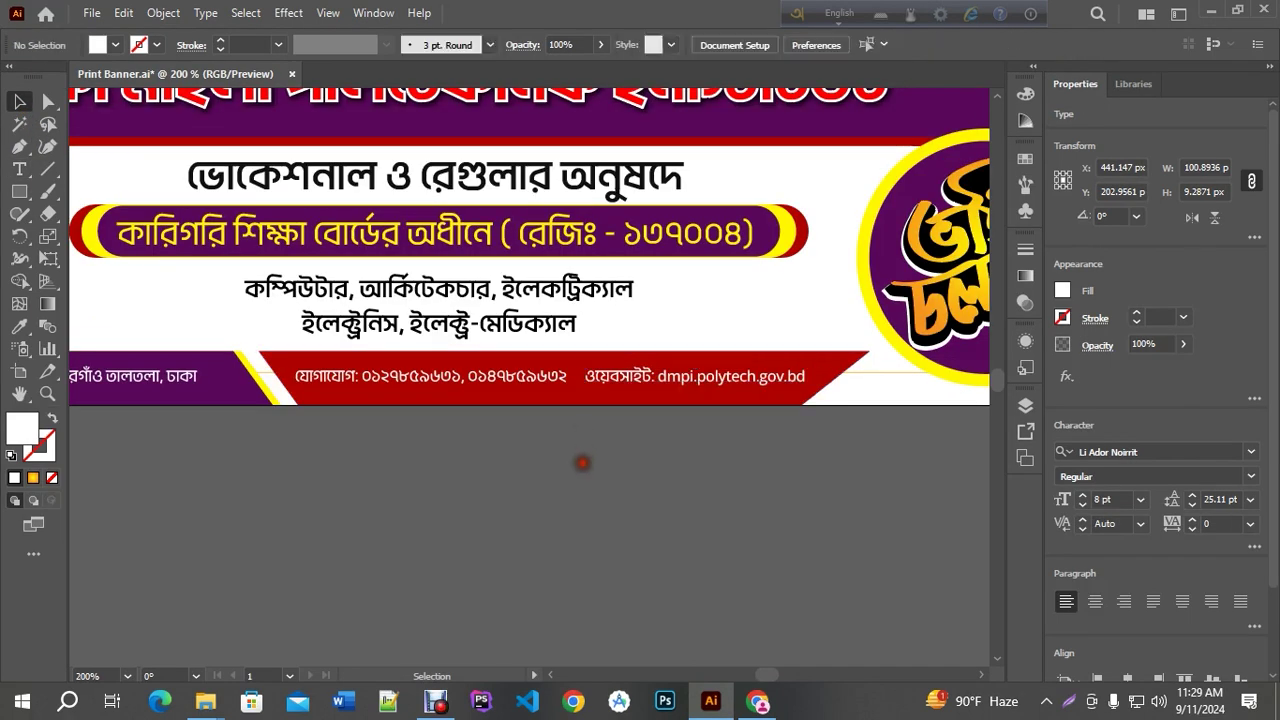
scroll(565, 390, up, 2)
Stretch the red strip's right corners outward and shift the website text slightly right
click(657, 372)
scroll(657, 372, down, 1)
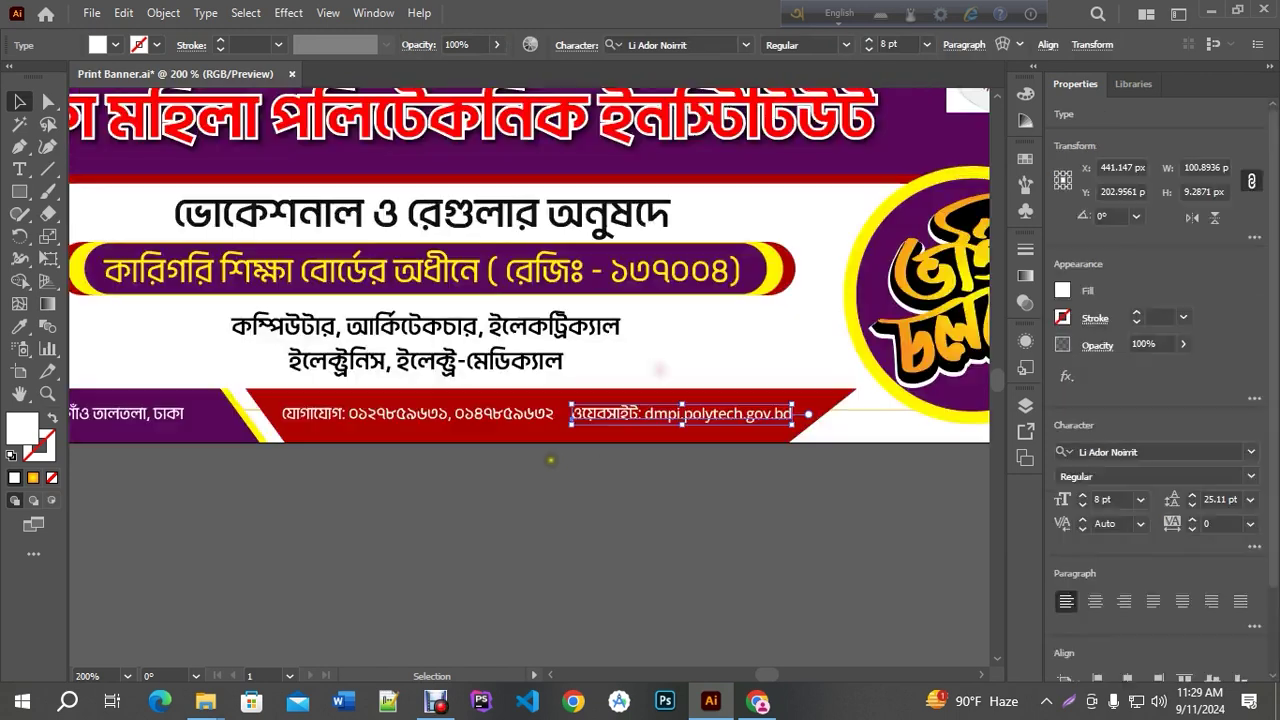
key(a)
drag(792, 442, 815, 444)
drag(857, 389, 864, 392)
click(795, 505)
scroll(790, 482, up, 1)
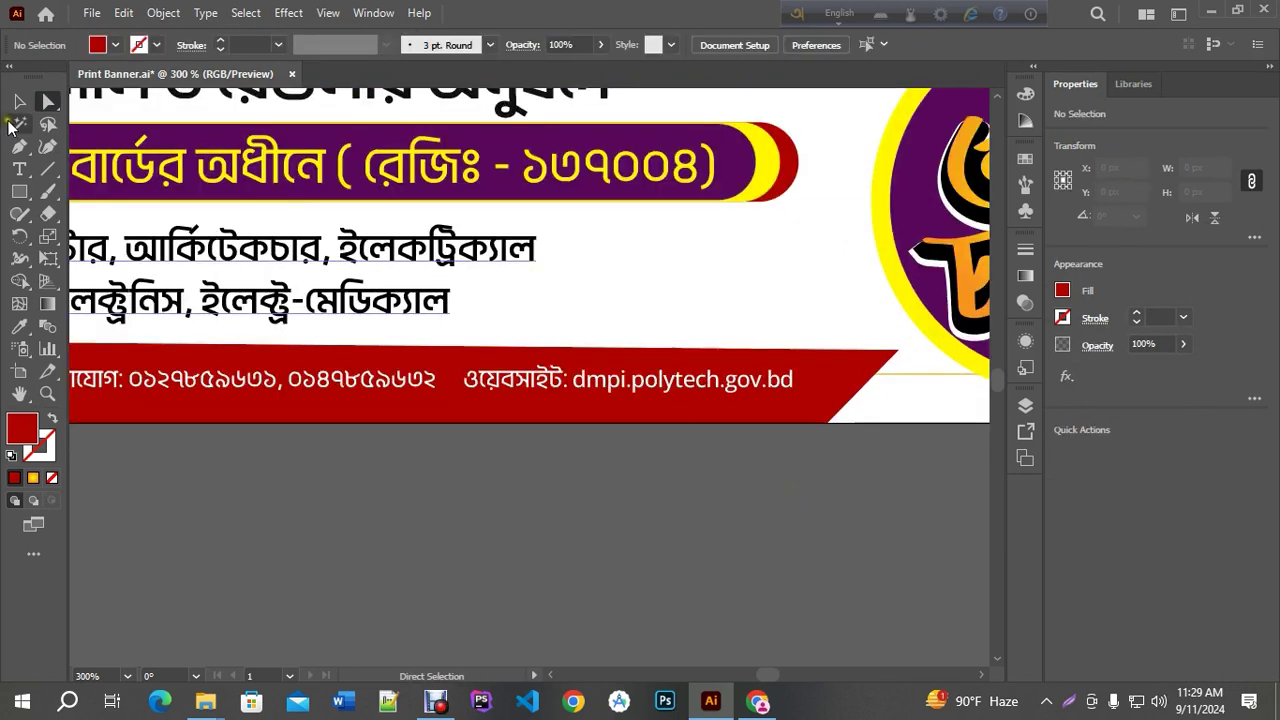
click(19, 101)
drag(540, 372, 564, 373)
click(566, 491)
Draw a small star separating the phone numbers from the website
click(19, 193)
drag(19, 193, 78, 282)
scroll(417, 367, up, 2)
drag(507, 390, 527, 405)
key(v)
scroll(650, 480, down, 3)
click(655, 505)
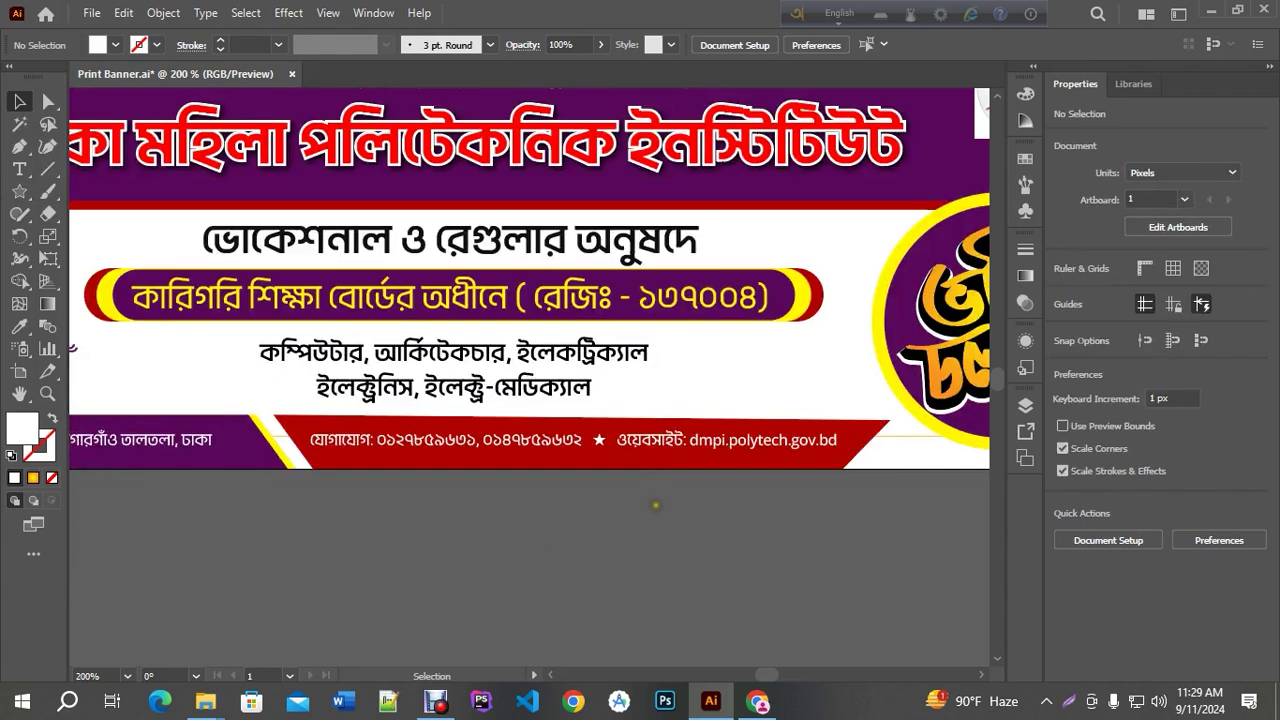
Save the banner file
scroll(584, 477, up, 1)
scroll(570, 485, down, 4)
scroll(537, 495, up, 3)
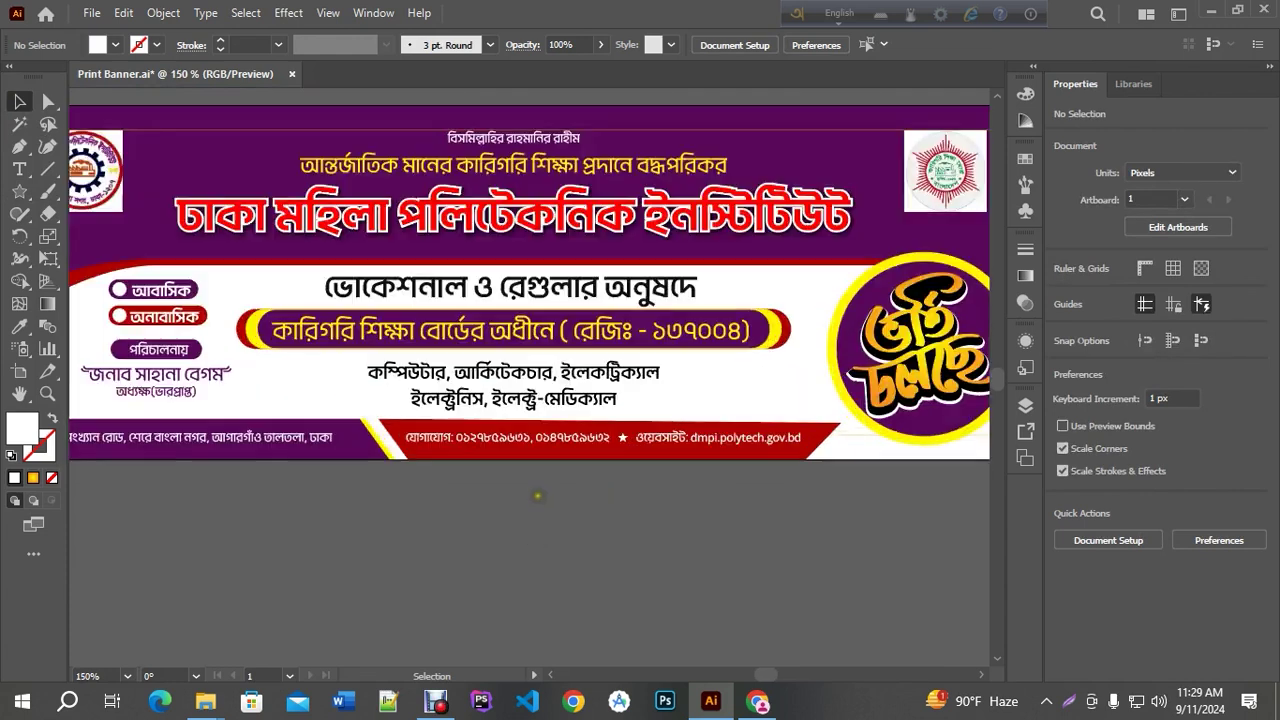
scroll(639, 452, down, 2)
key(ctrl+s)
scroll(645, 451, up, 2)
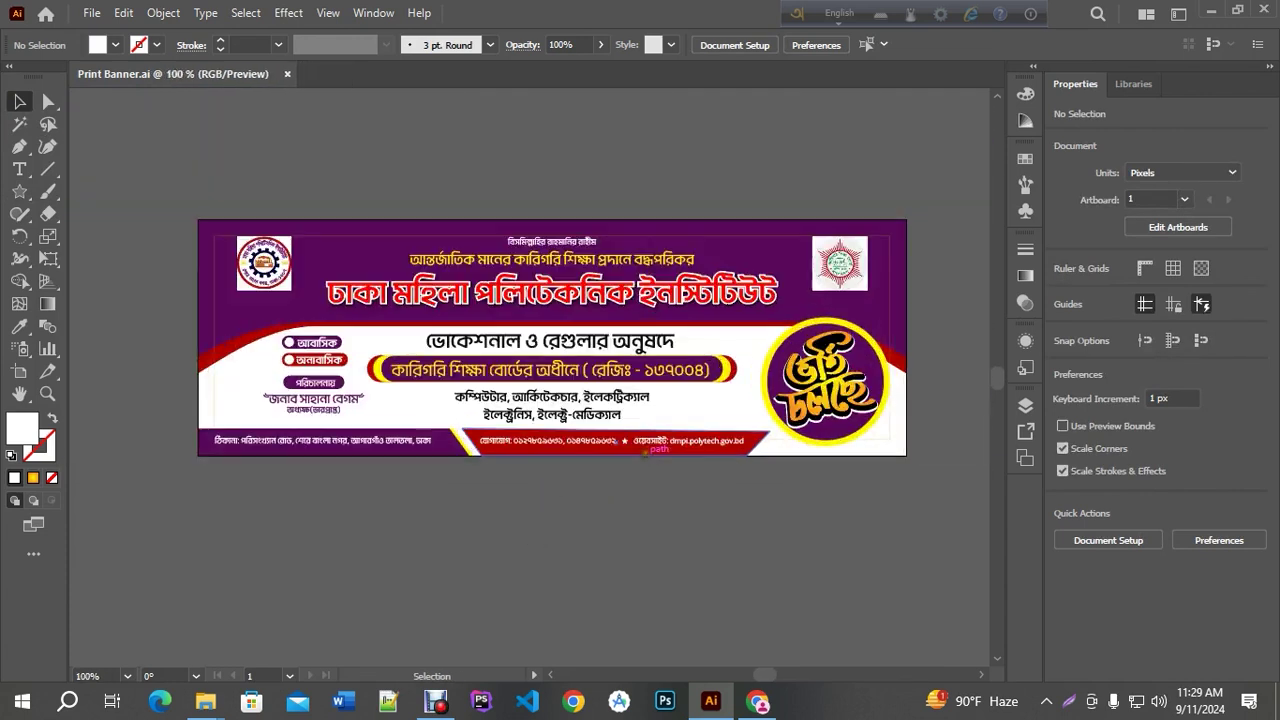
scroll(495, 458, up, 2)
scroll(499, 460, down, 1)
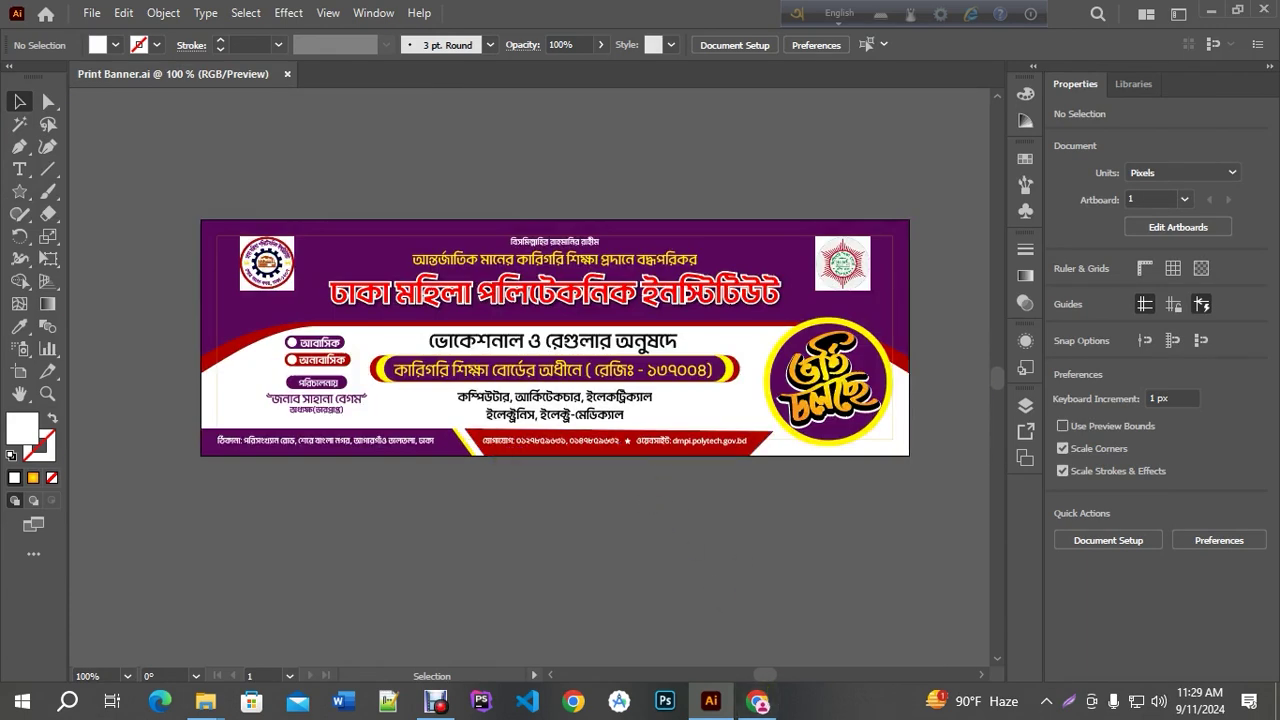
Close the translation tab and search Google Images for 'banner back'
click(757, 701)
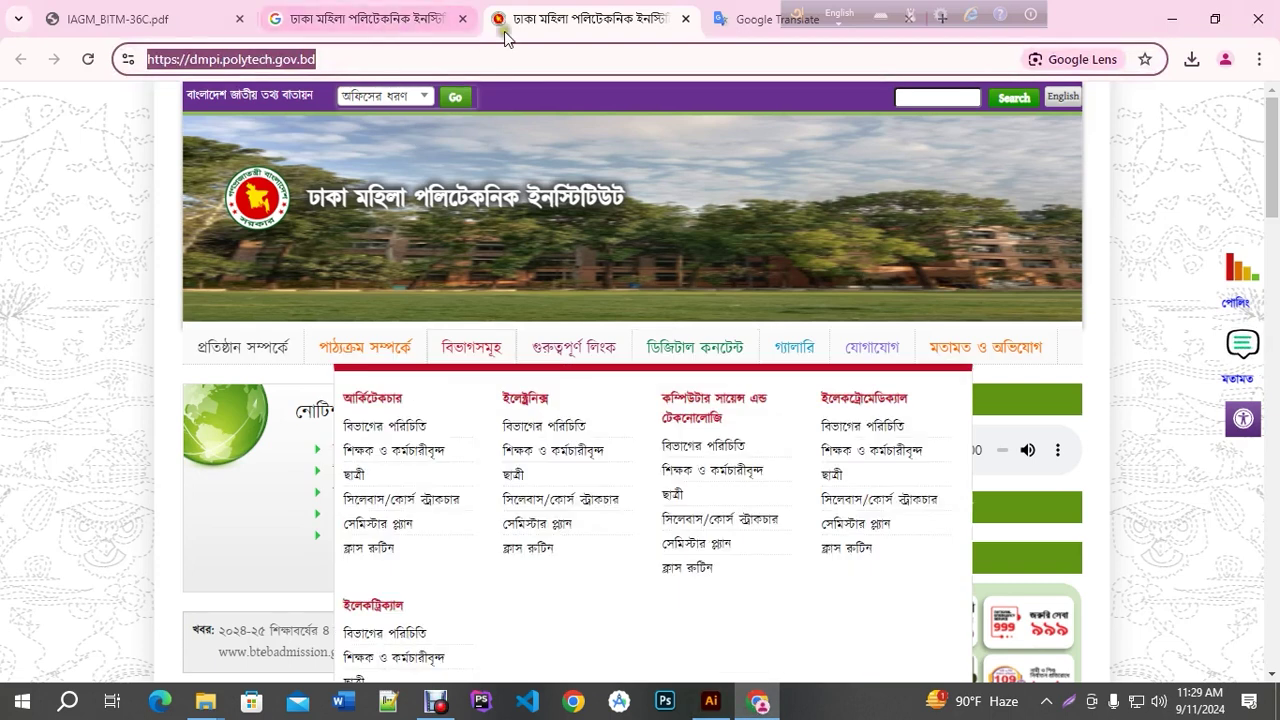
click(560, 18)
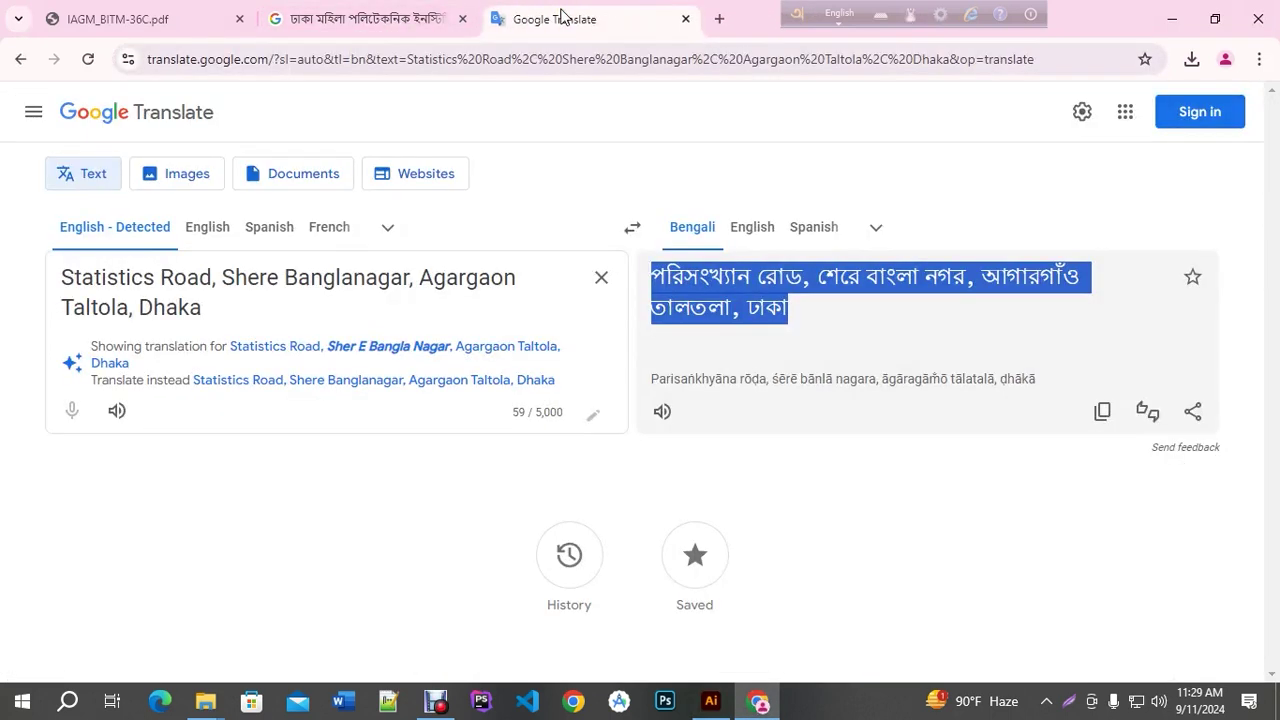
key(ctrl+w)
drag(416, 127, 5, 120)
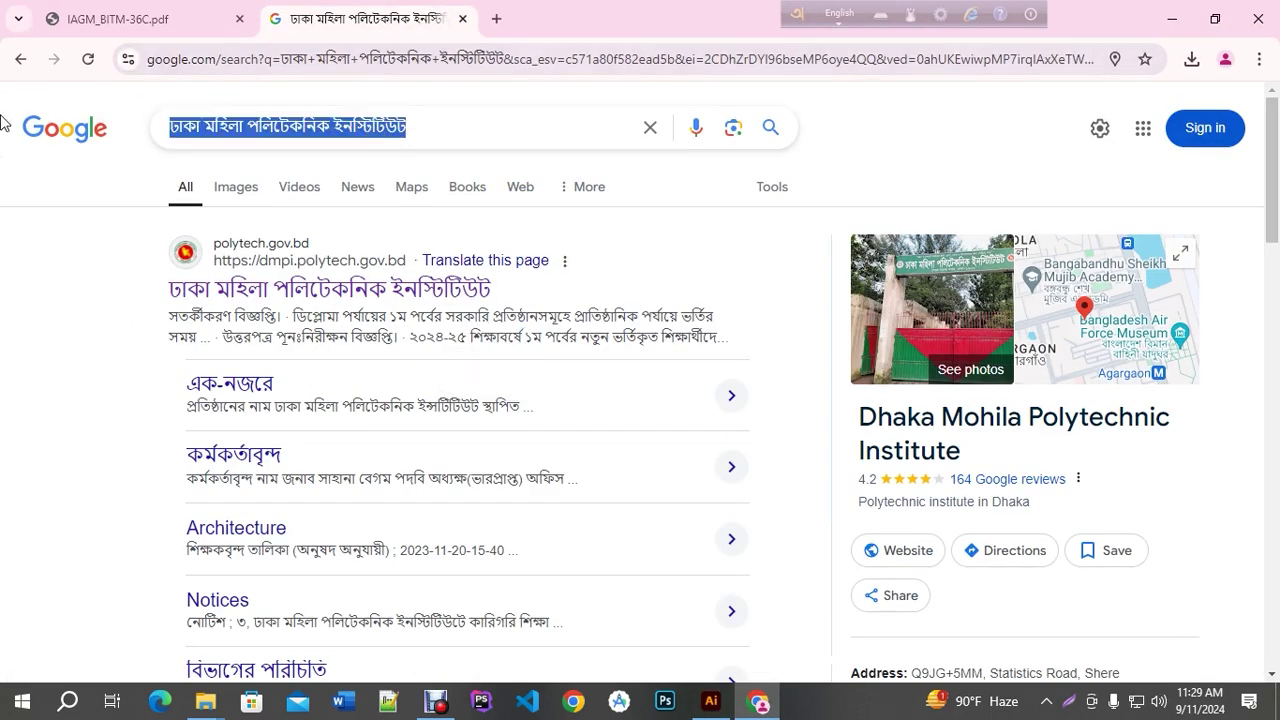
text(banner )
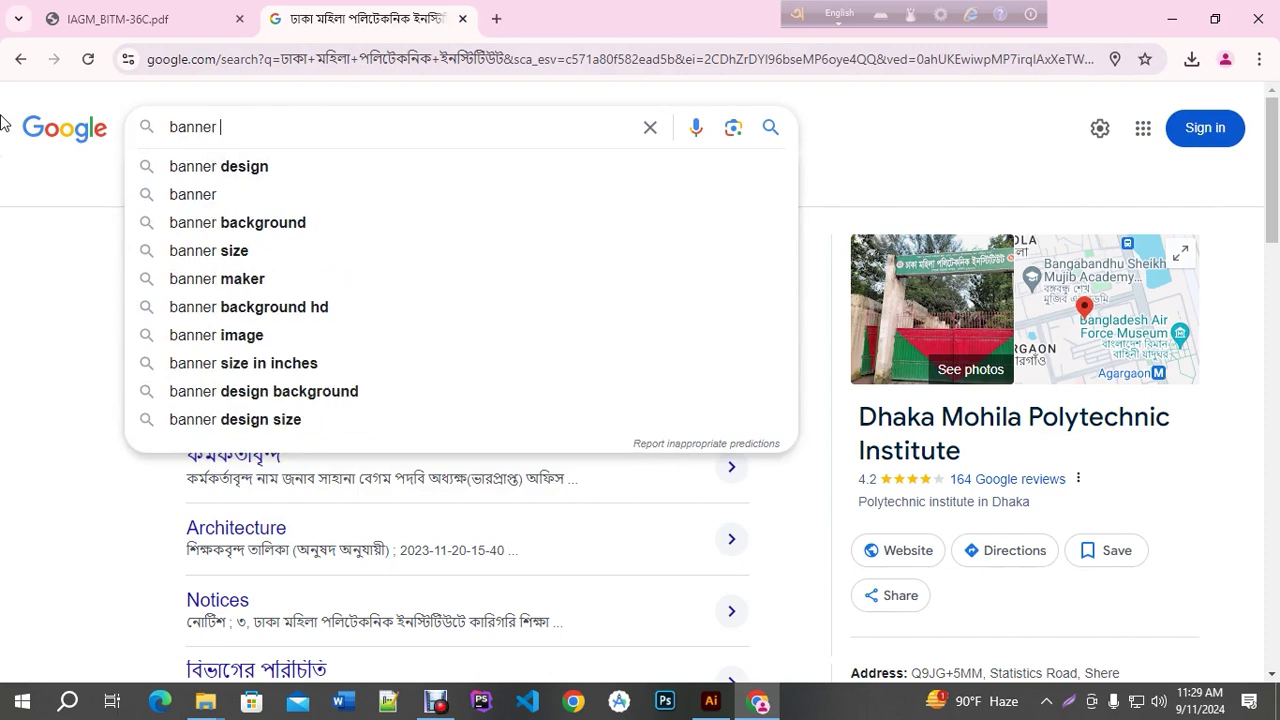
text(back)
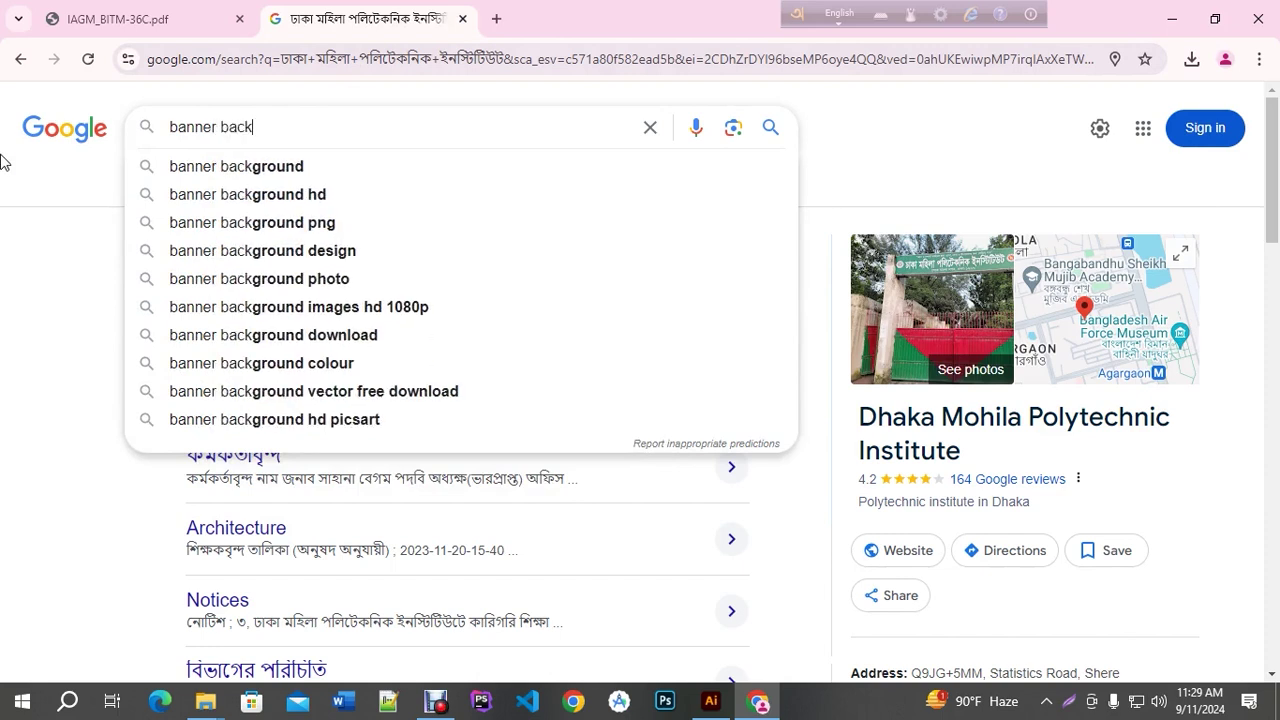
click(222, 174)
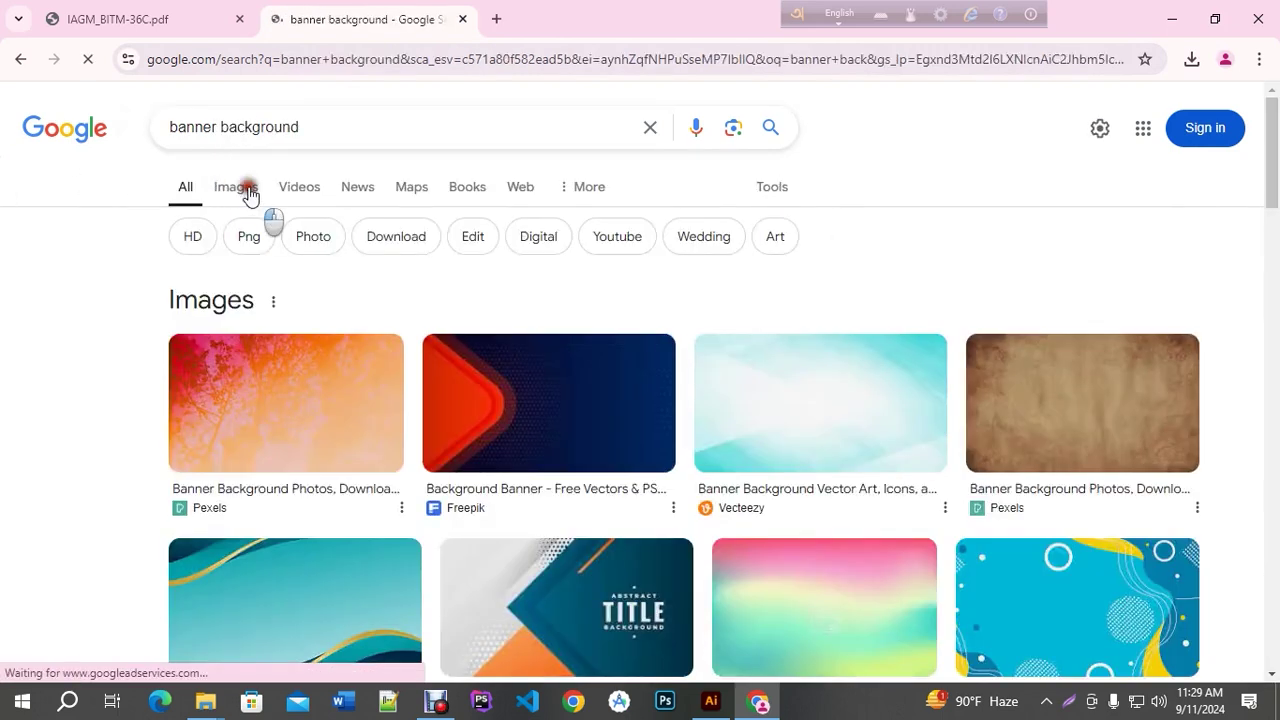
click(236, 187)
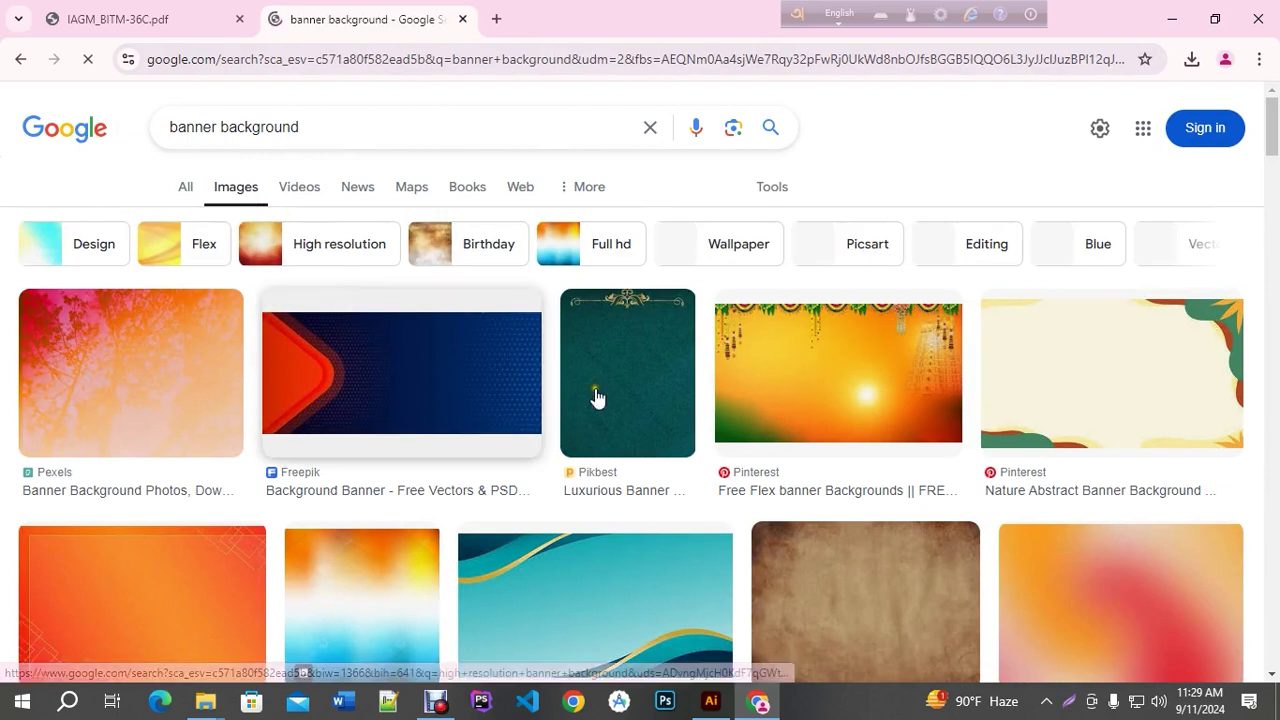
Preview the pastel Everypixel gradient image and copy it
scroll(594, 398, down, 3)
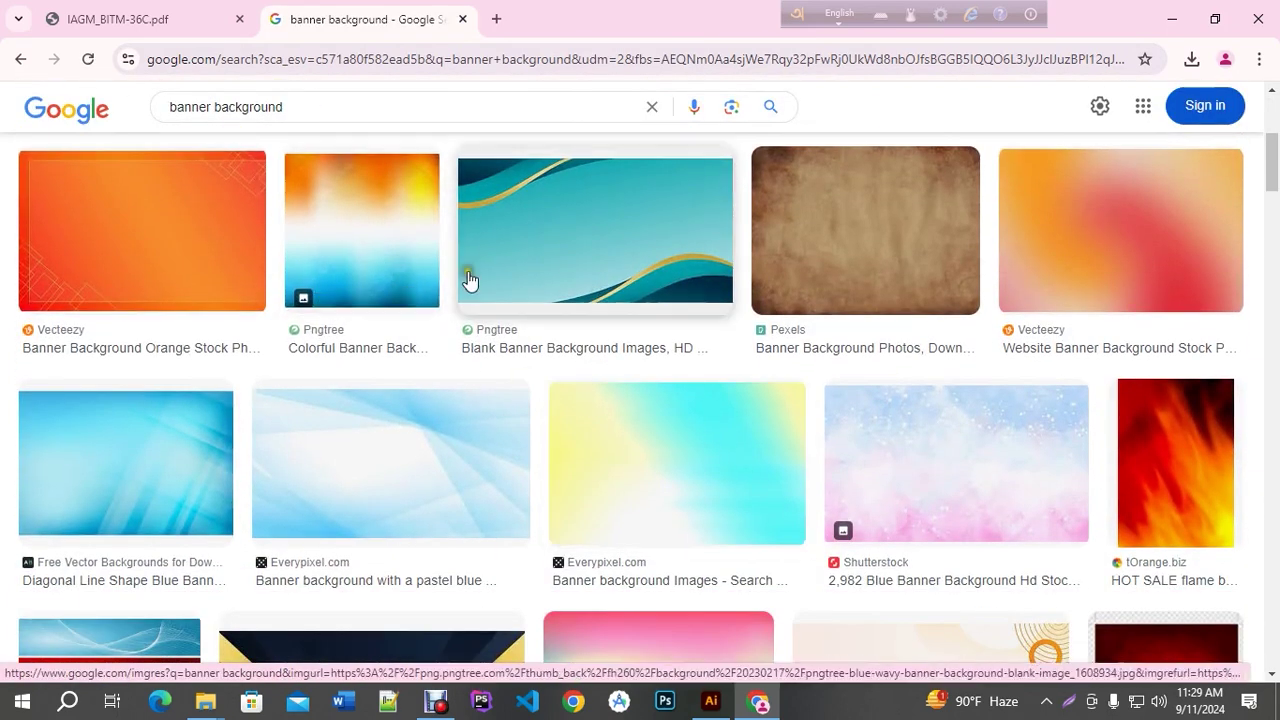
scroll(478, 300, down, 3)
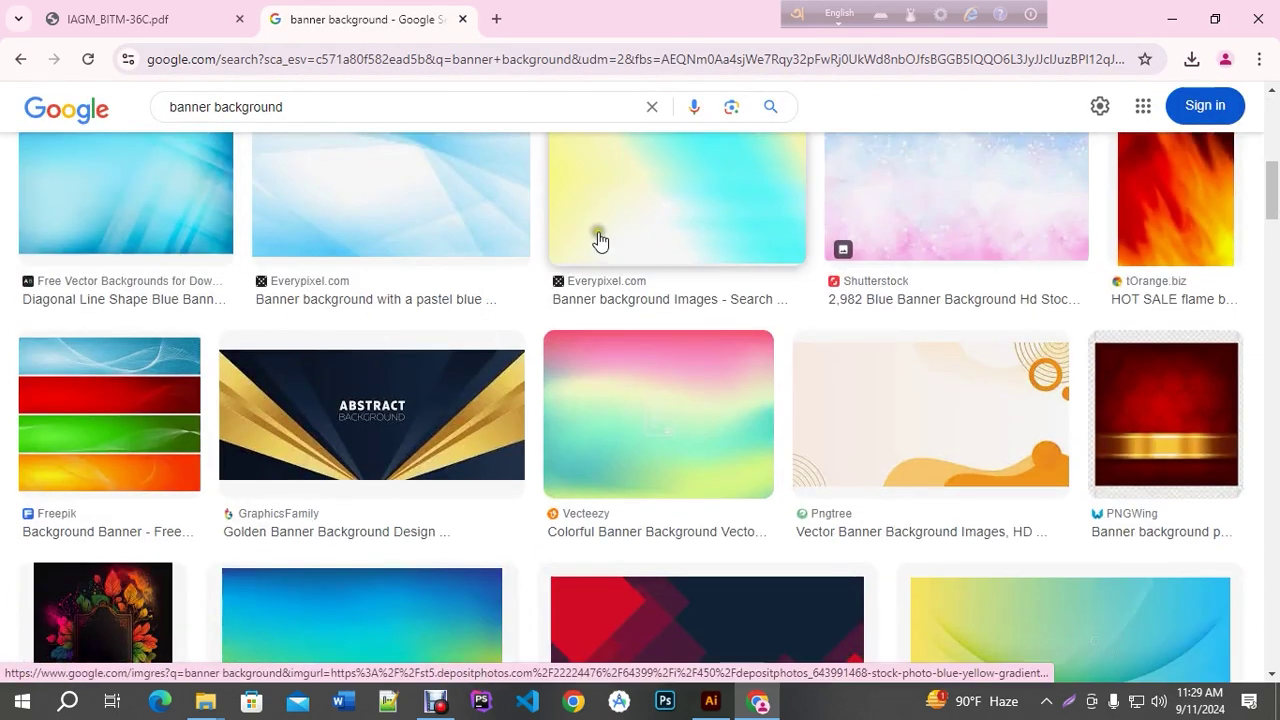
click(700, 238)
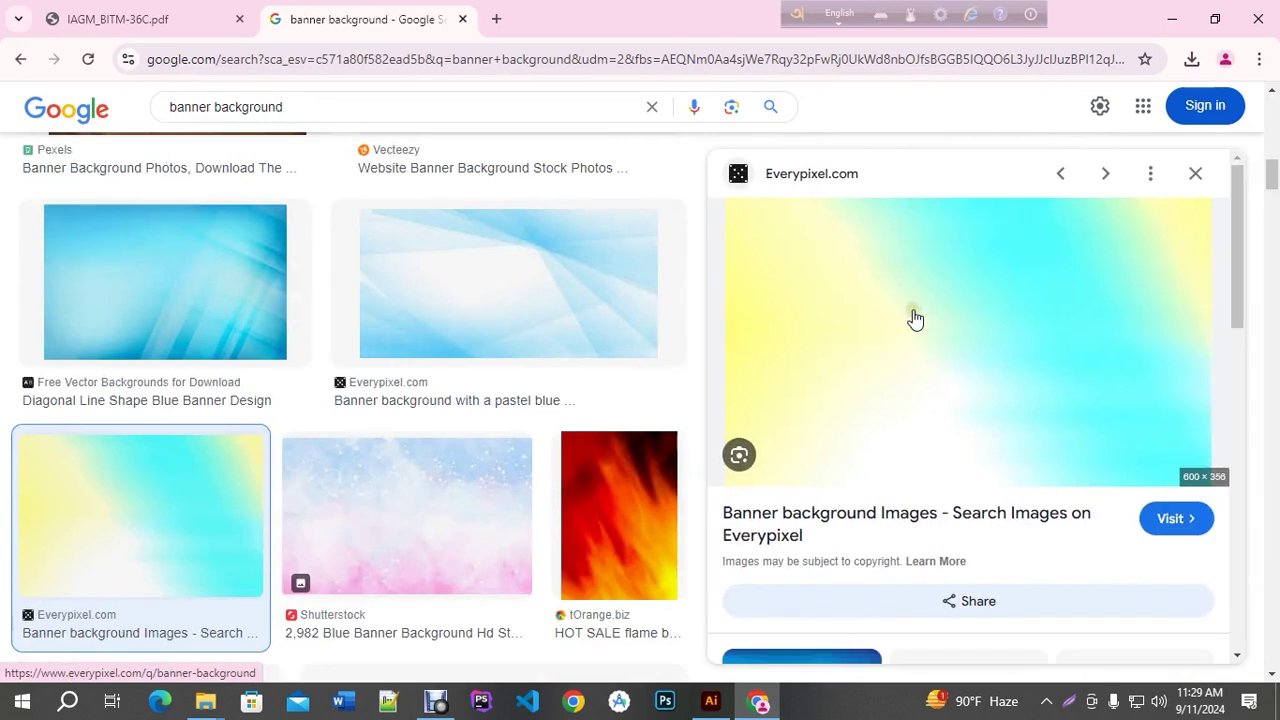
scroll(900, 360, down, 3)
scroll(634, 380, down, 3)
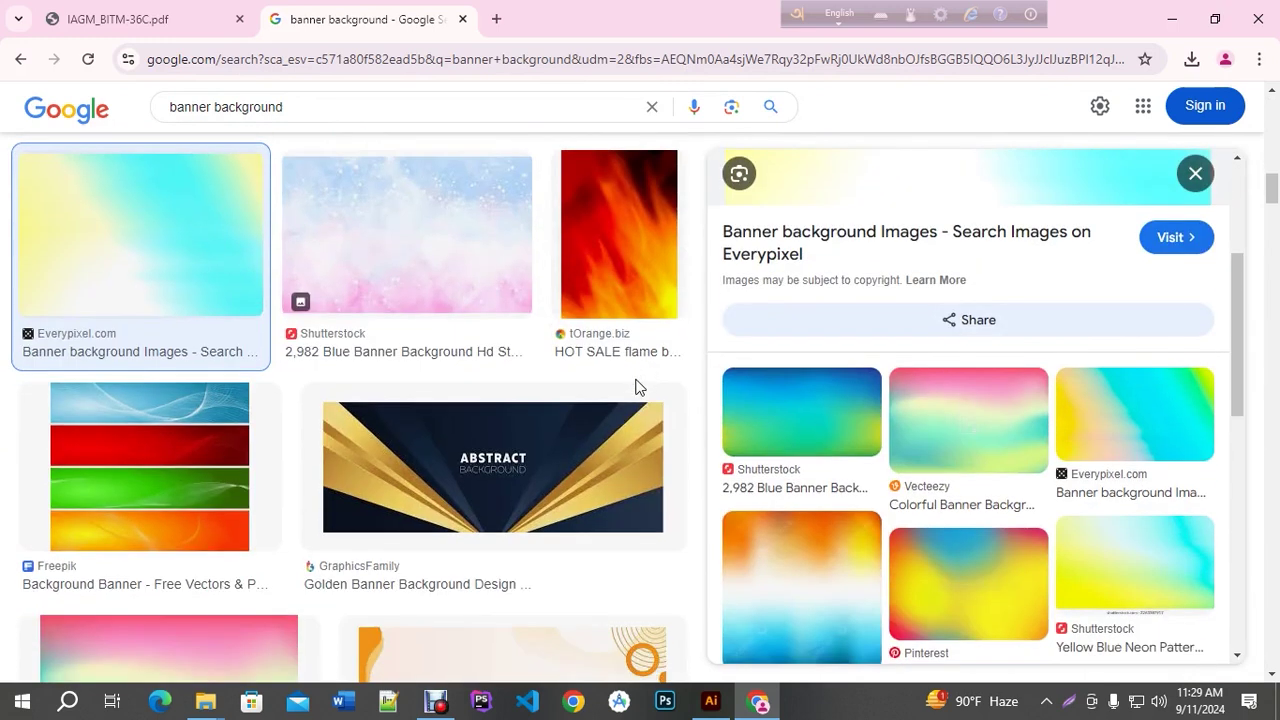
scroll(636, 383, down, 3)
scroll(983, 340, up, 3)
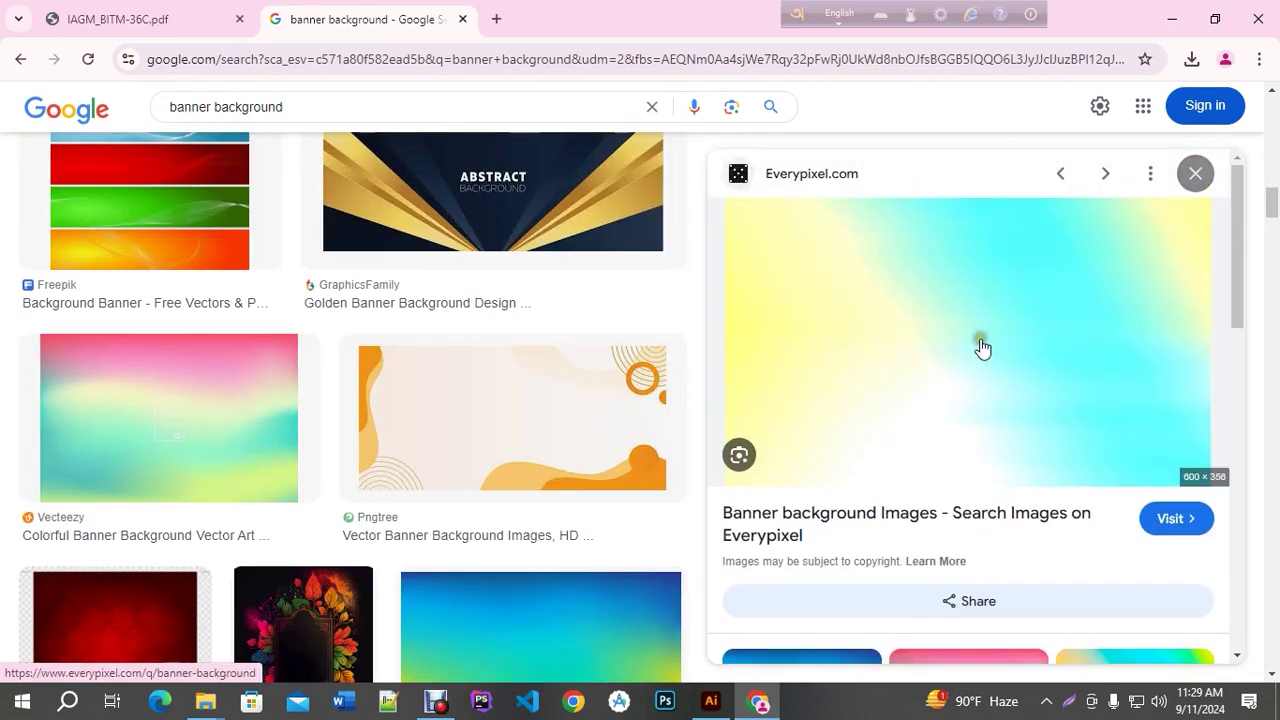
right_click(957, 282)
click(1034, 586)
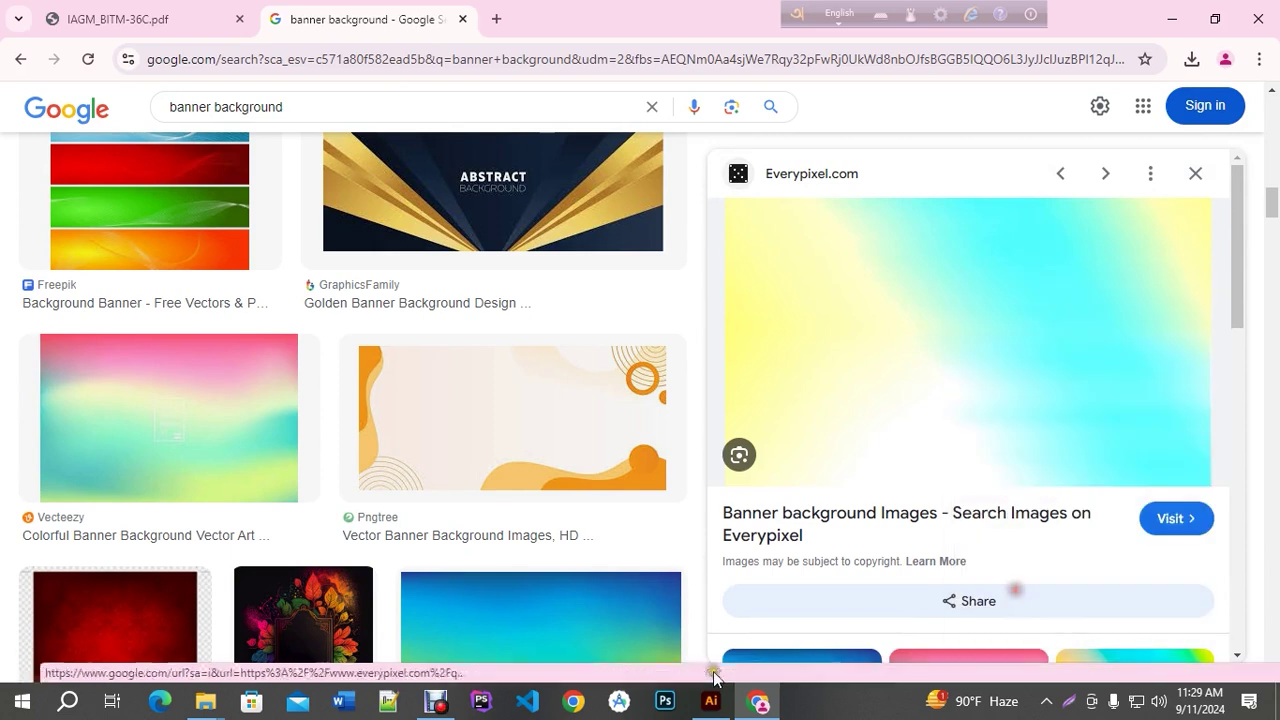
click(711, 701)
Paste the gradient image over the banner and enter 9 in width and 3 in height
key(ctrl+v)
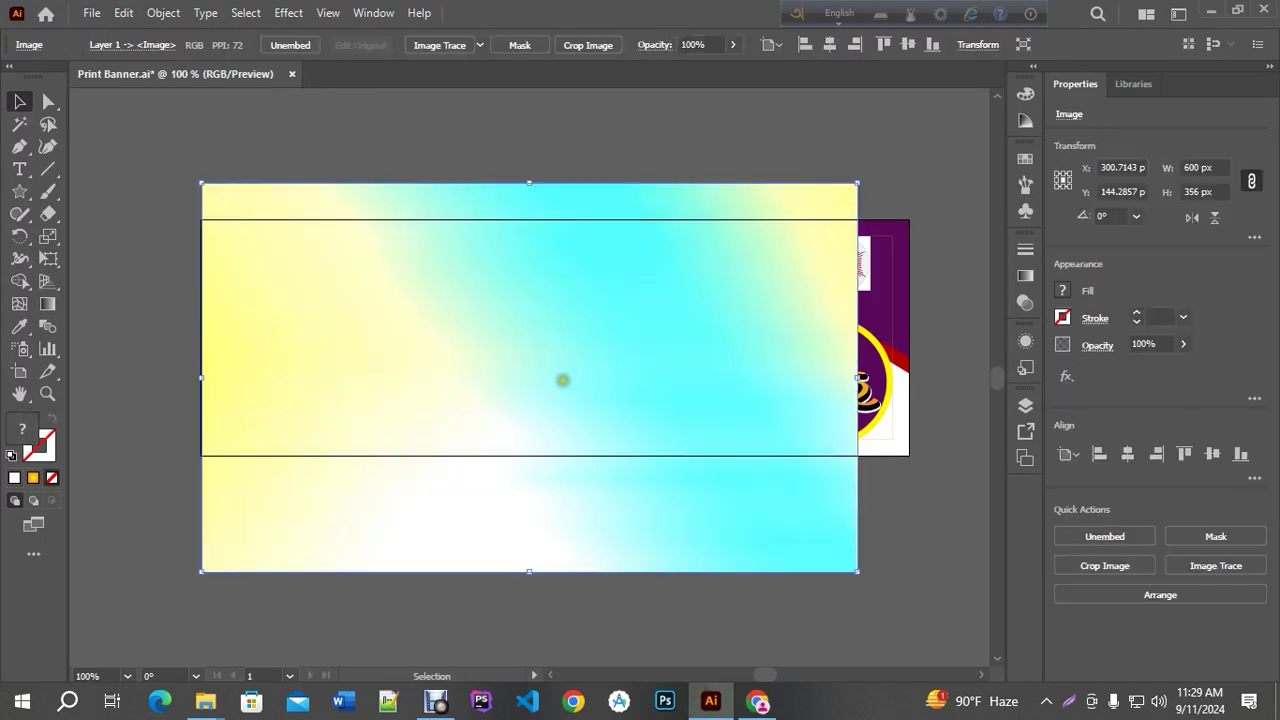
key(ctrl+minus)
drag(755, 506, 793, 527)
click(977, 44)
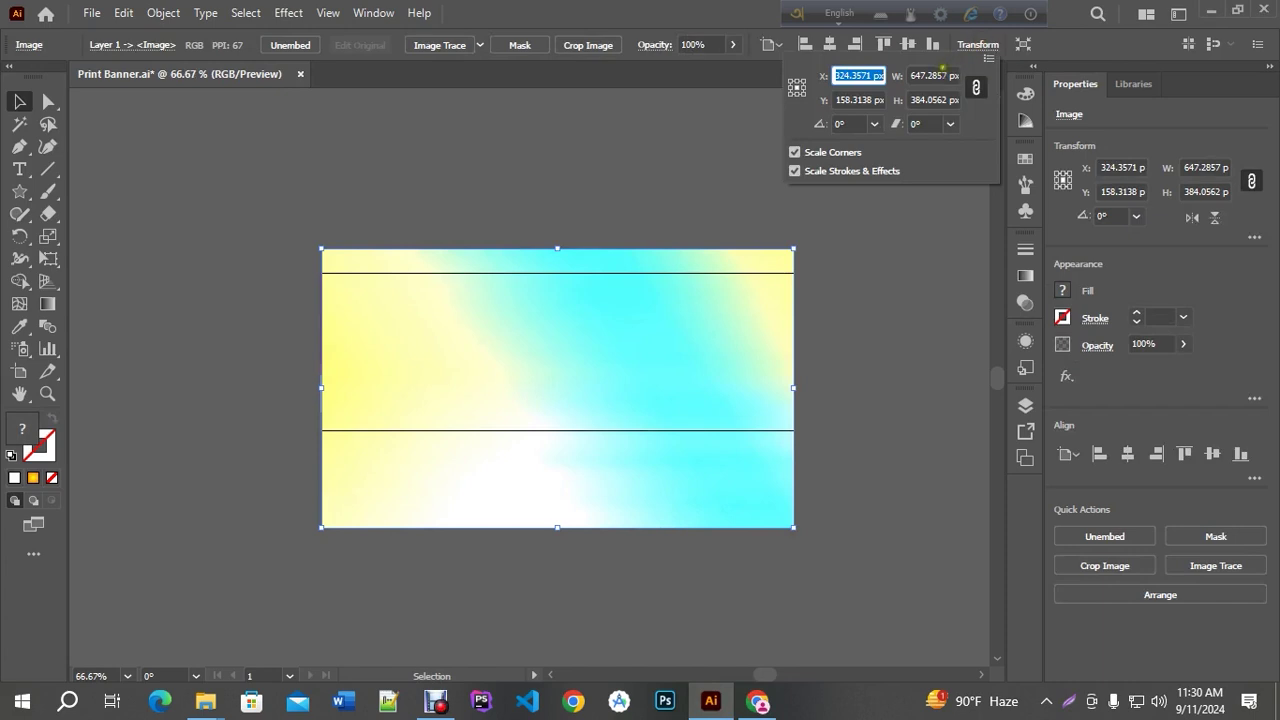
click(965, 44)
click(970, 45)
click(948, 76)
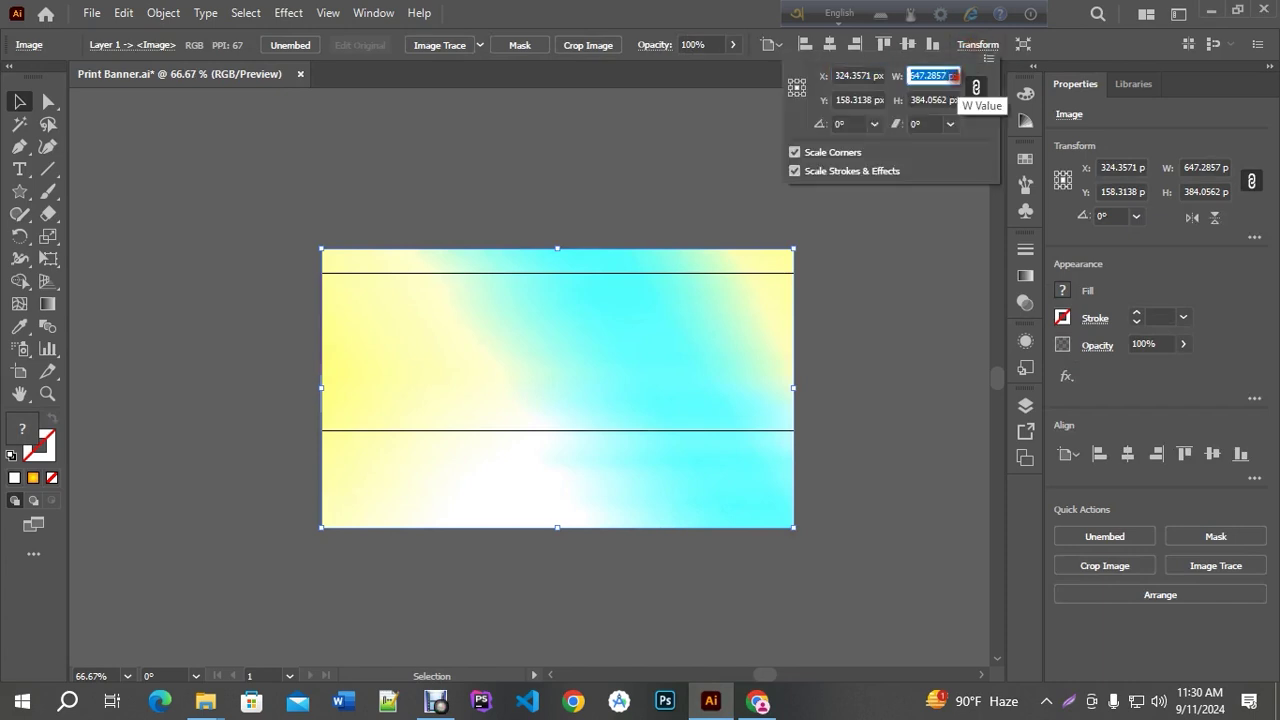
text(9)
click(914, 100)
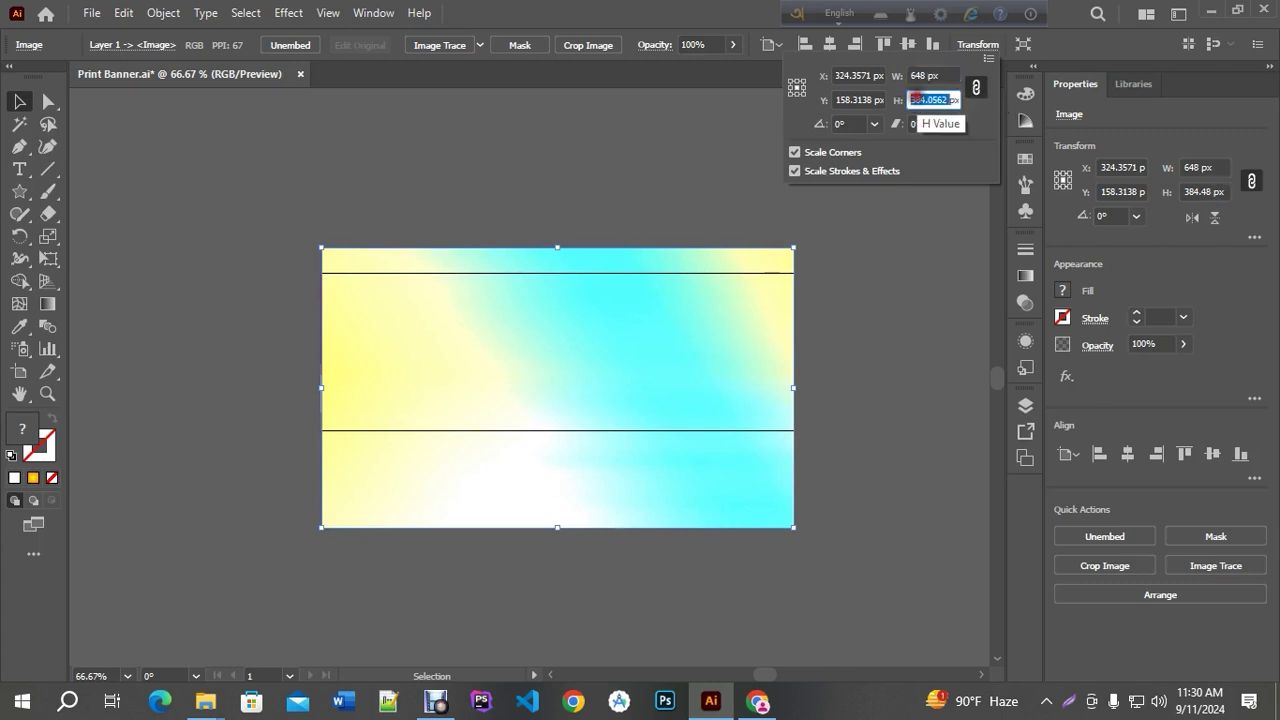
text(3in)
key(Return)
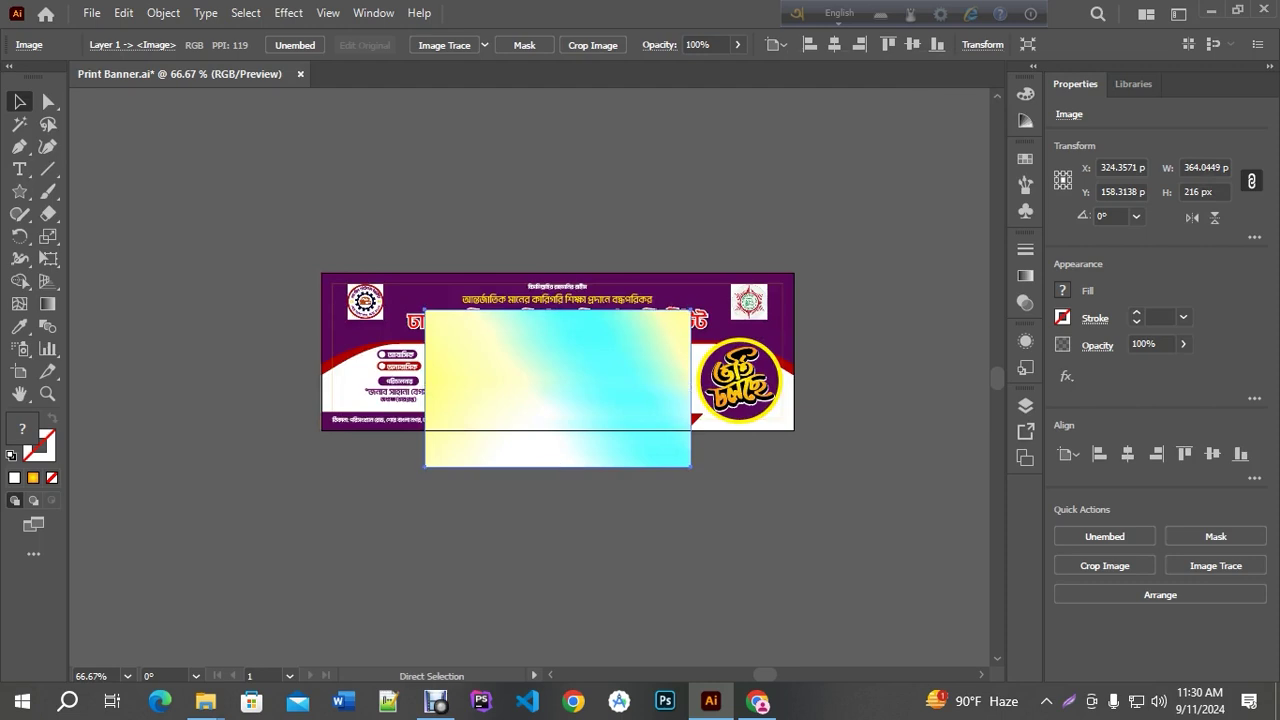
Unlink proportions, set the height to 3 in, and centre the image vertically
key(ctrl+z)
click(972, 45)
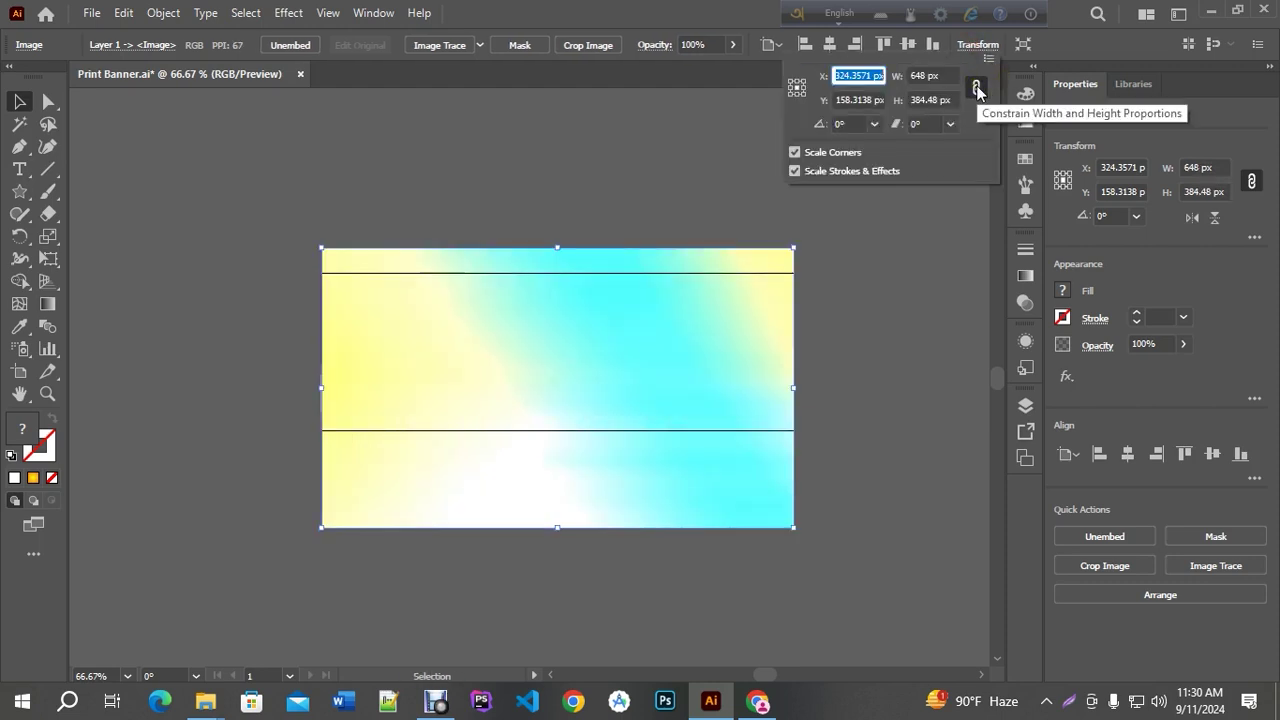
click(977, 90)
click(948, 100)
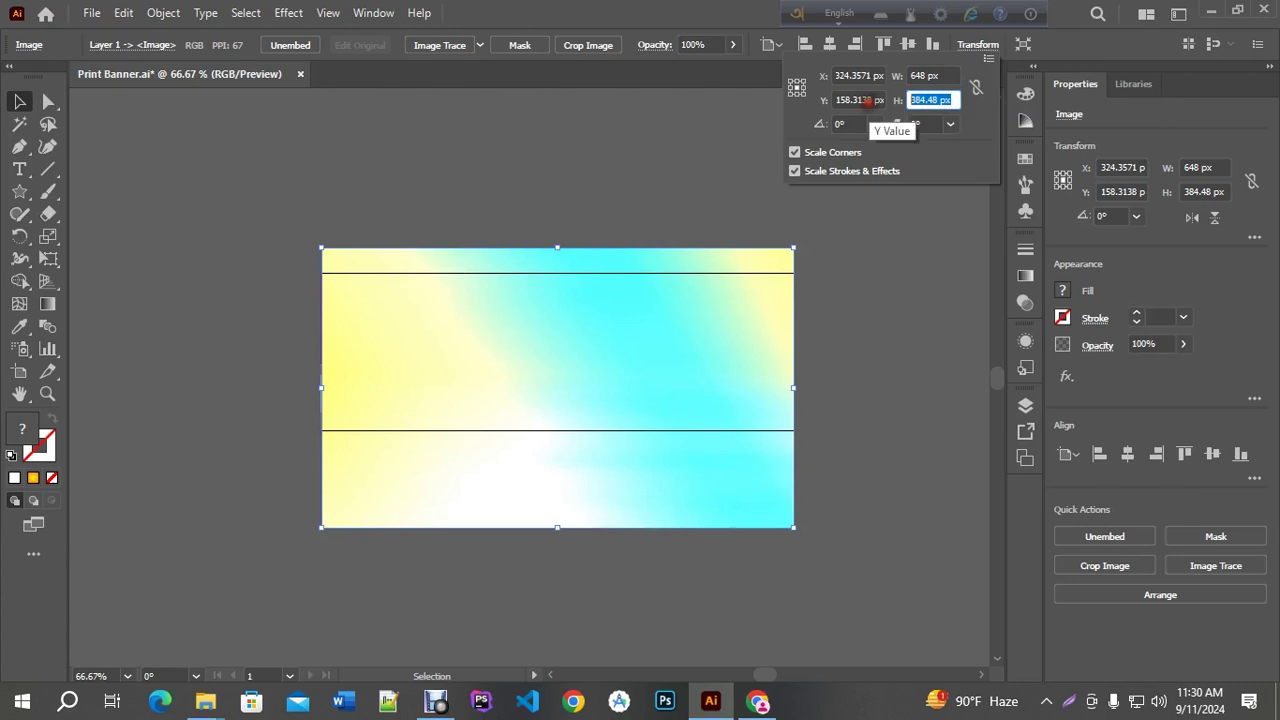
text(3 in)
key(Return)
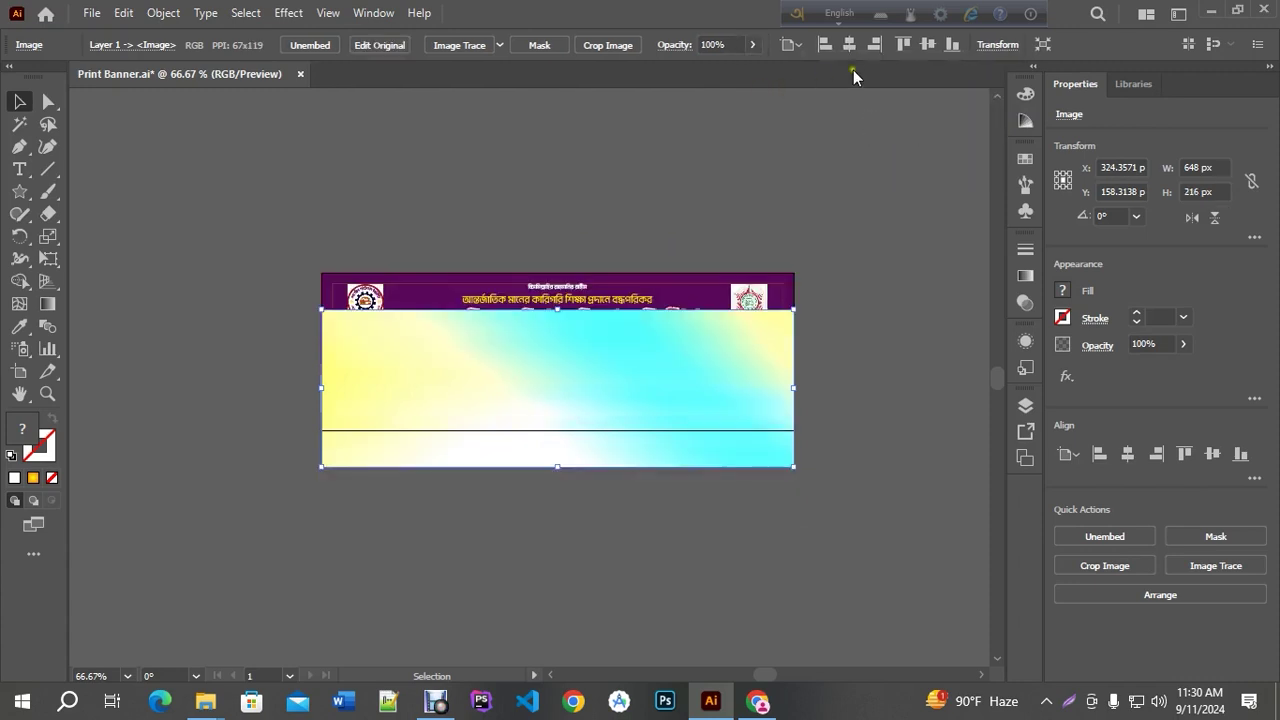
click(926, 46)
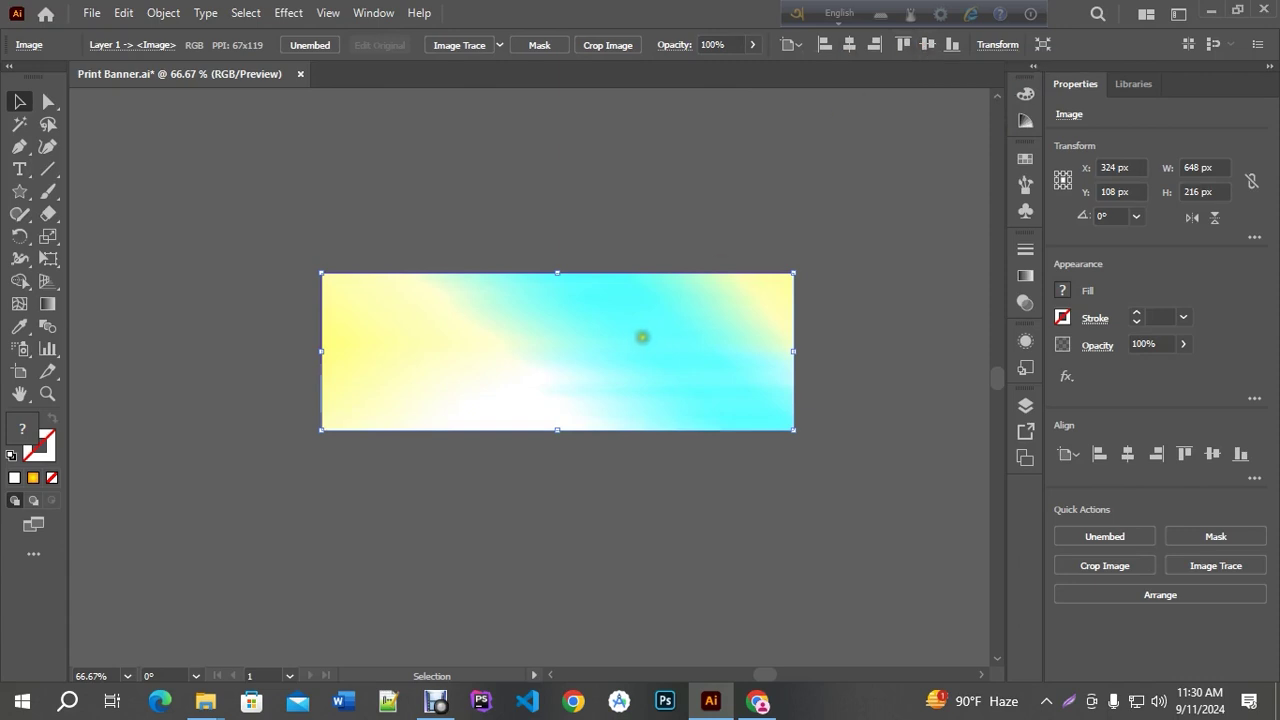
Send the gradient image, then the white rectangle, to the back of the stack
right_click(639, 339)
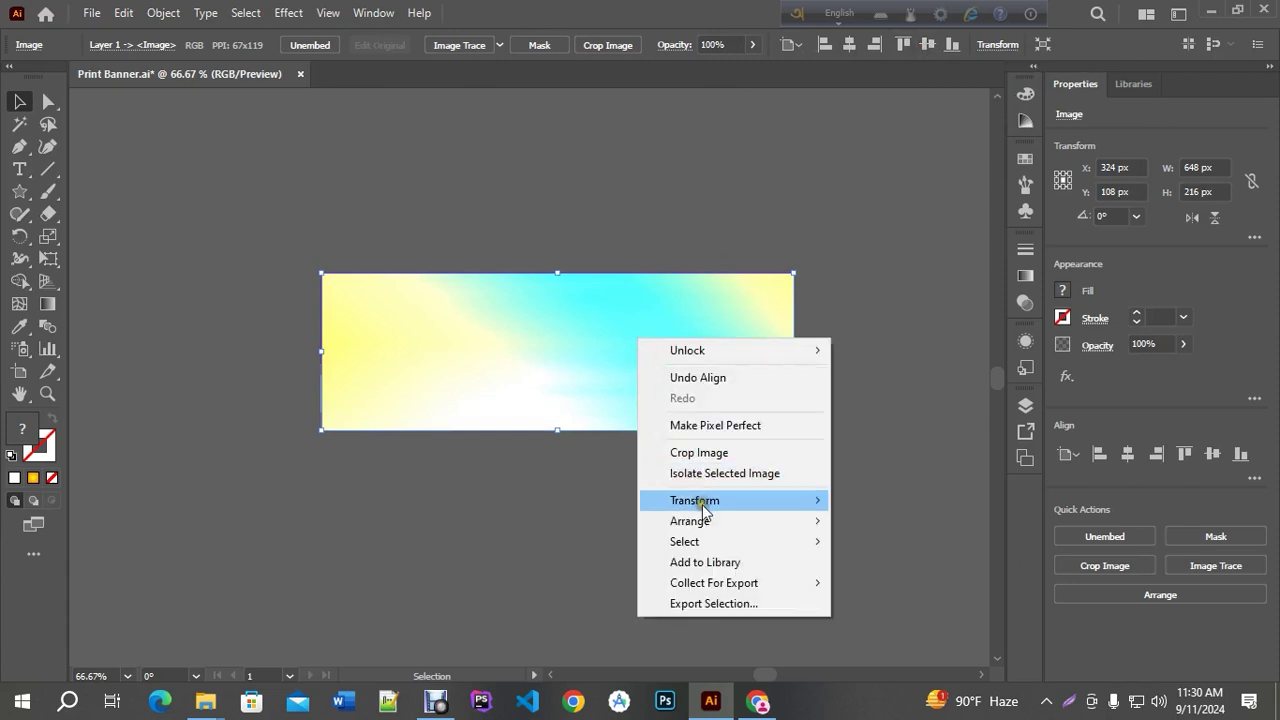
mouse_move(695, 521)
click(882, 583)
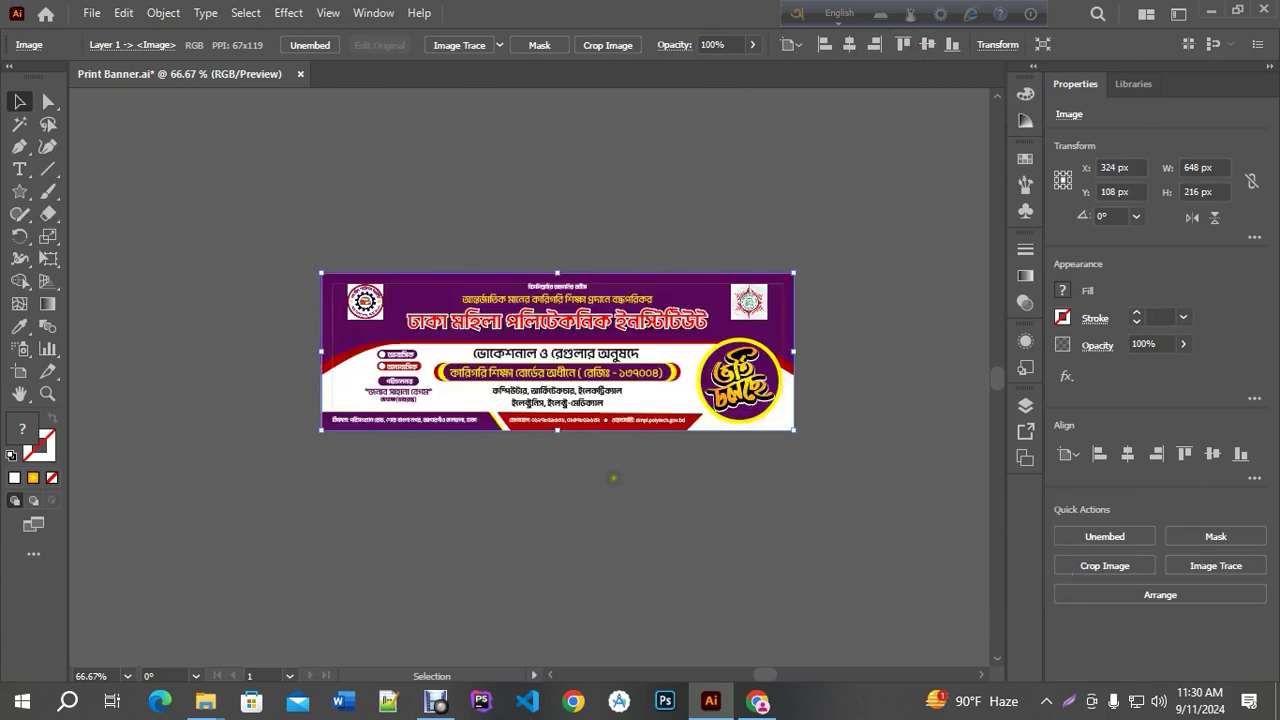
scroll(613, 478, up, 2)
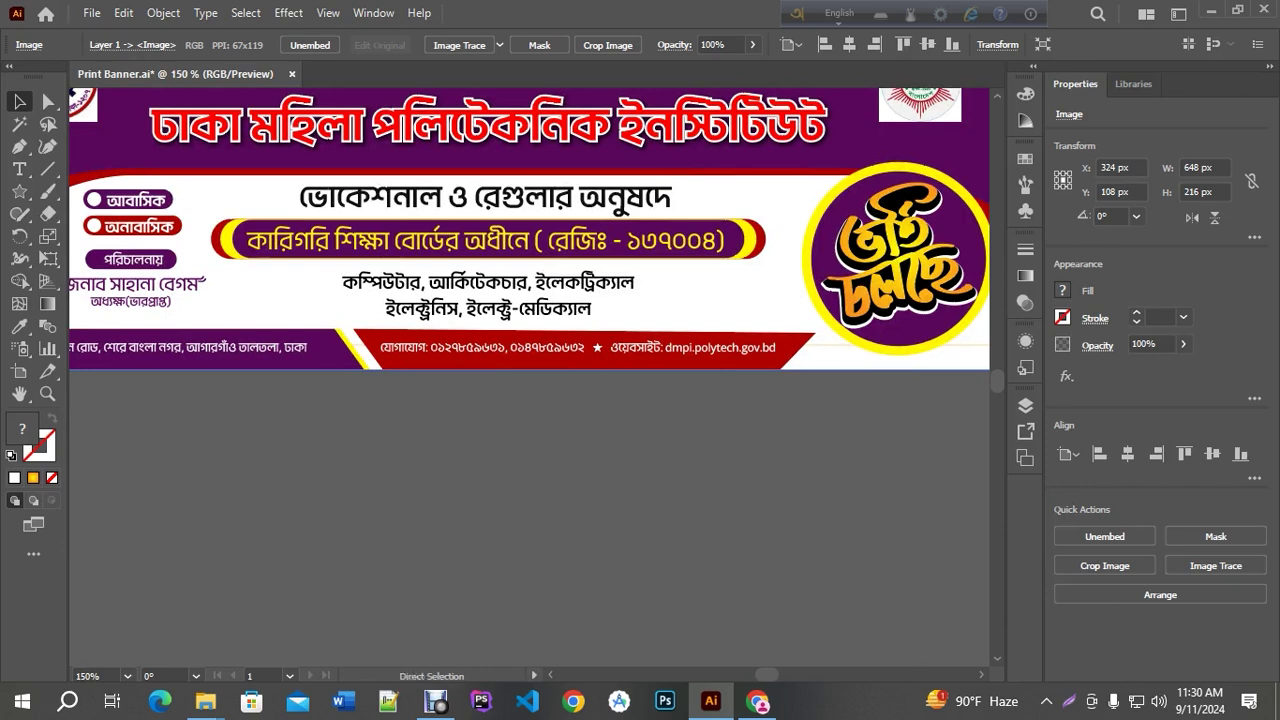
click(780, 392)
click(780, 389)
right_click(789, 287)
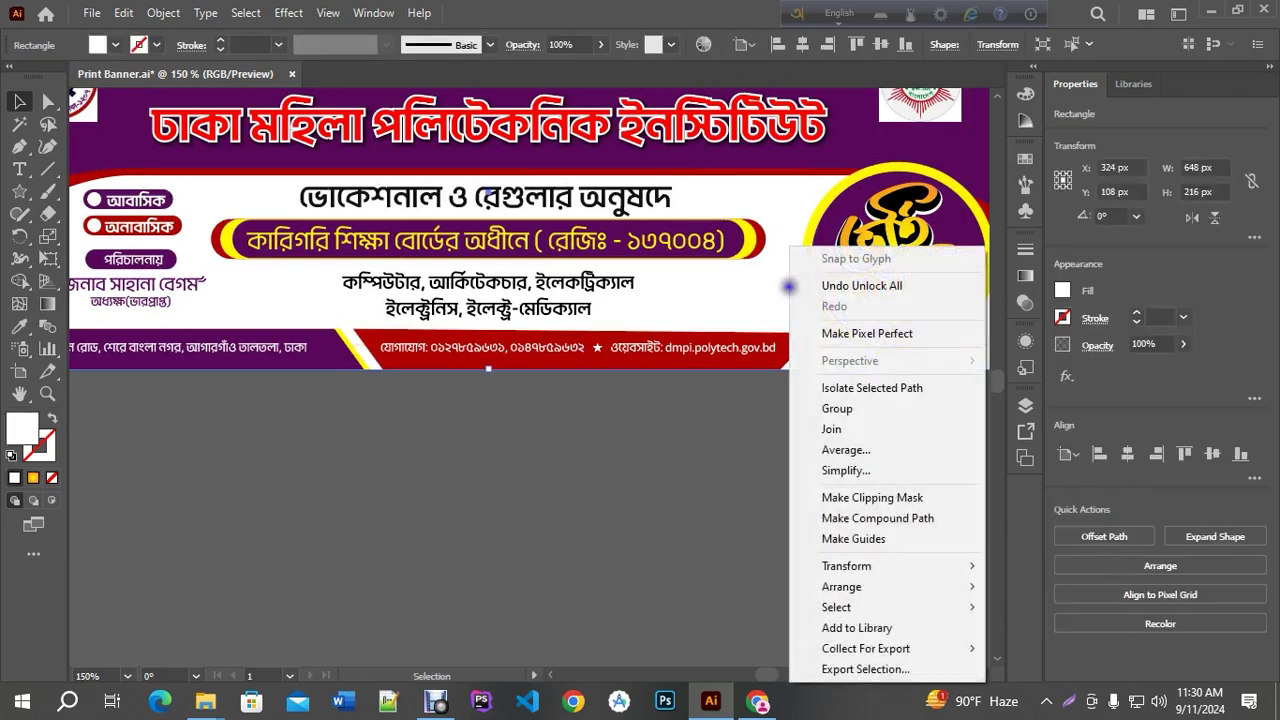
mouse_move(860, 588)
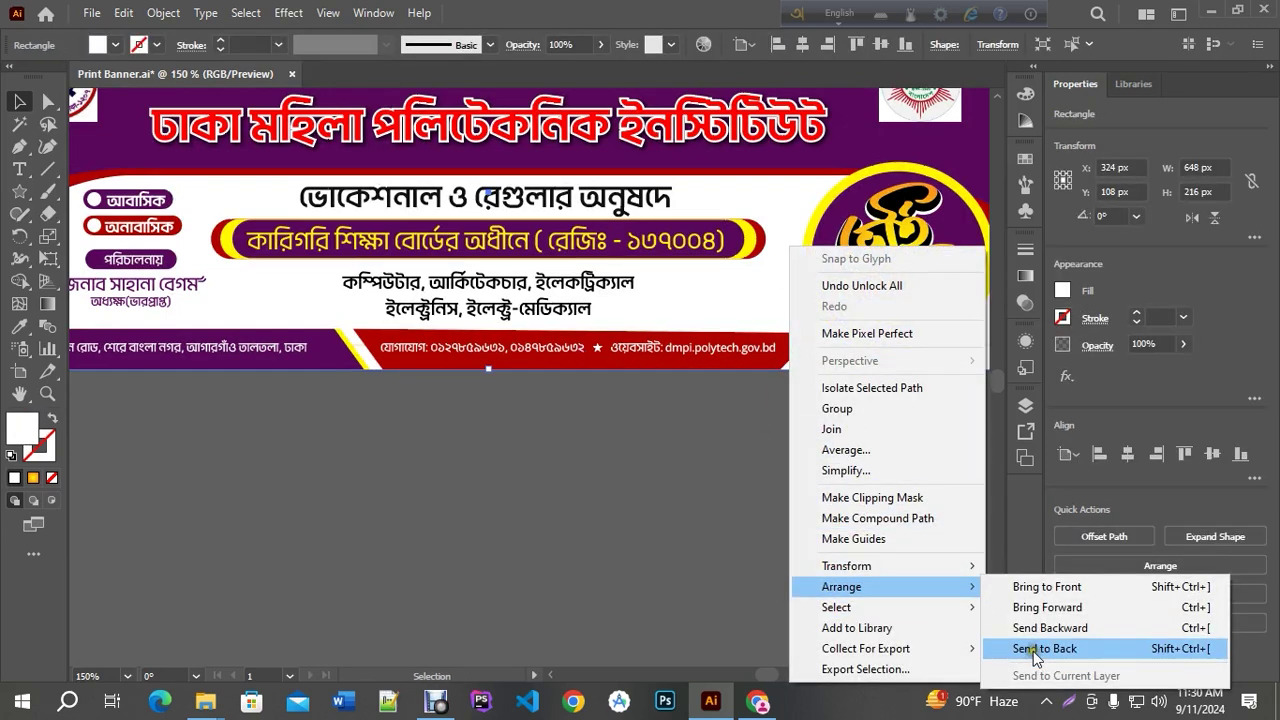
click(1035, 649)
Set the gradient image's opacity to 30% and clear the selection
key(ctrl+1)
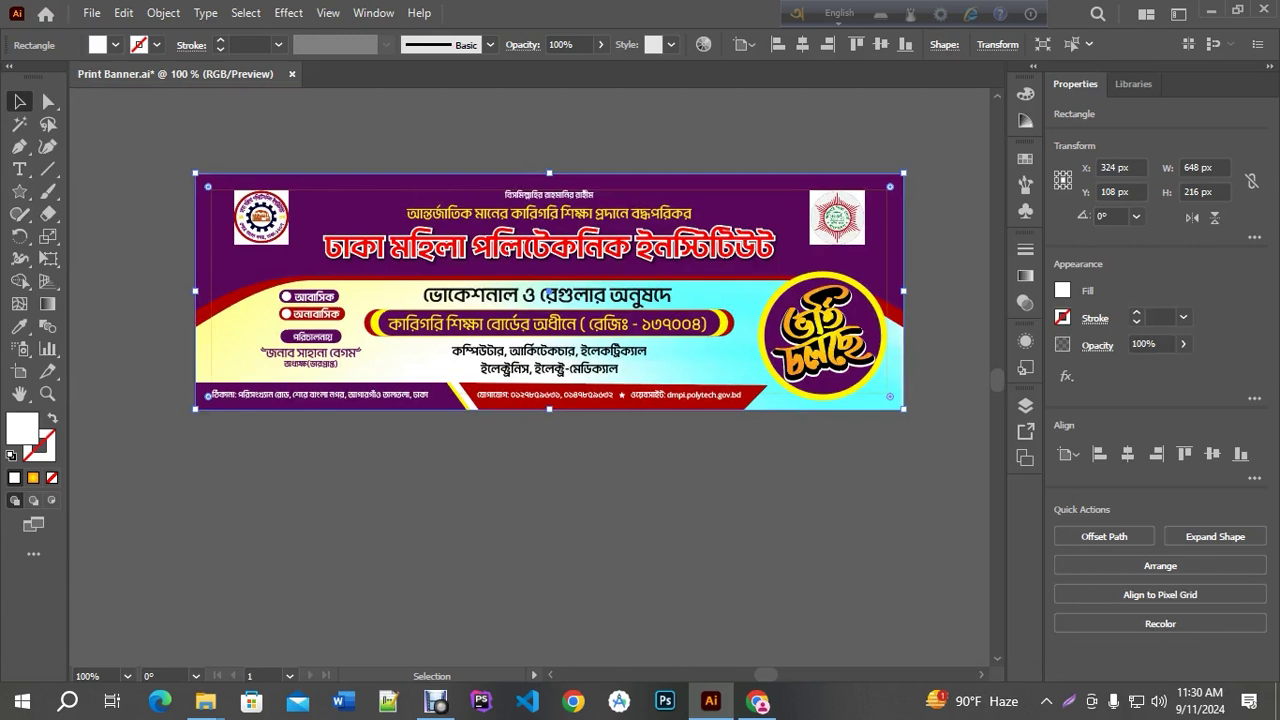
key(ctrl+plus)
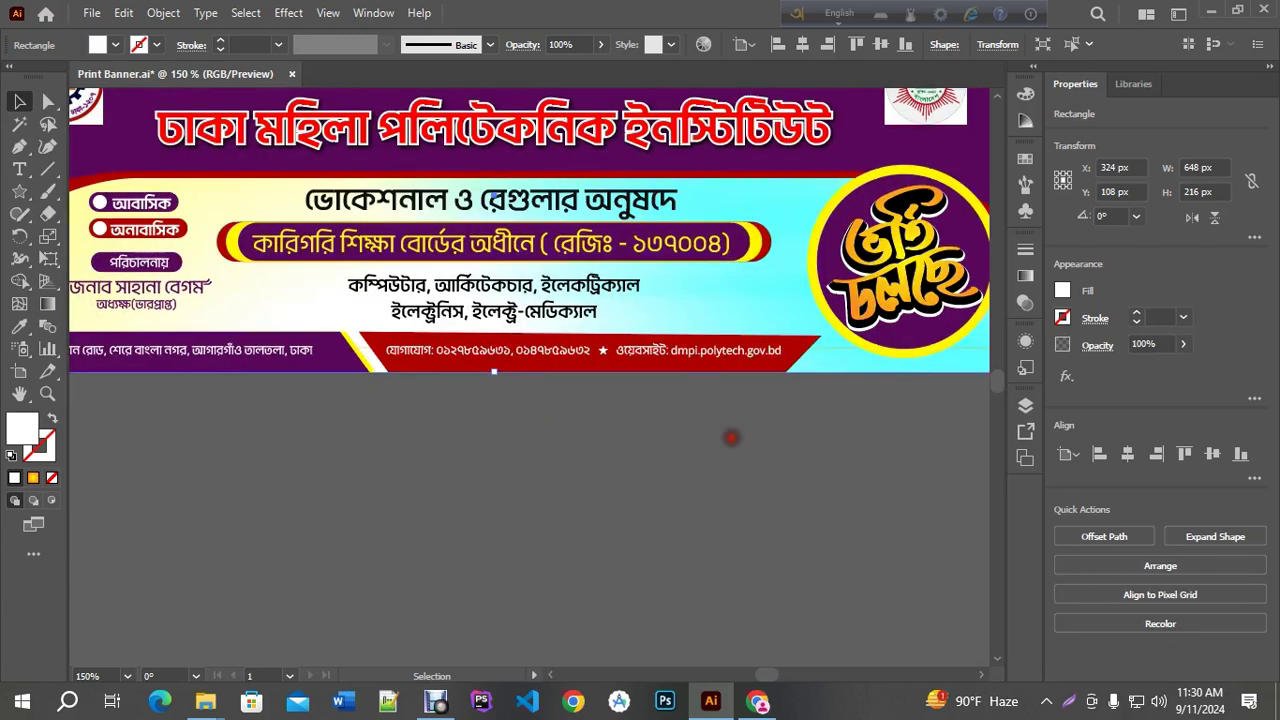
click(731, 437)
click(737, 294)
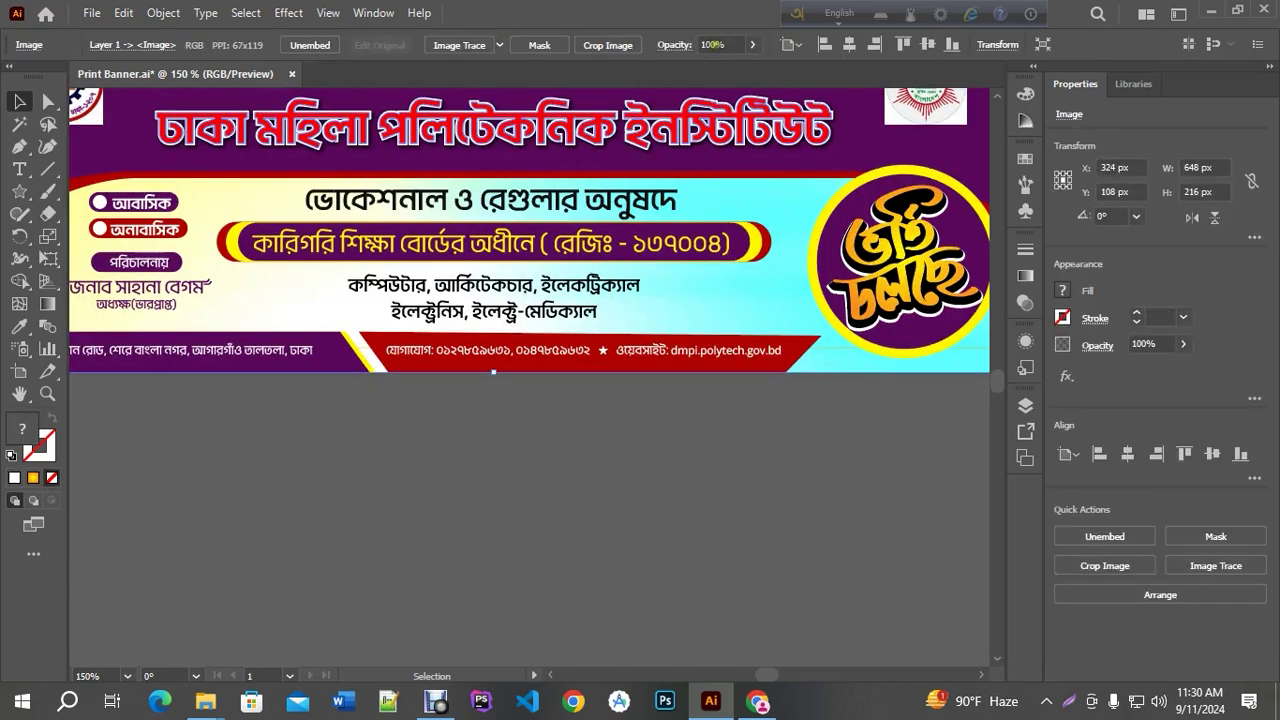
click(712, 45)
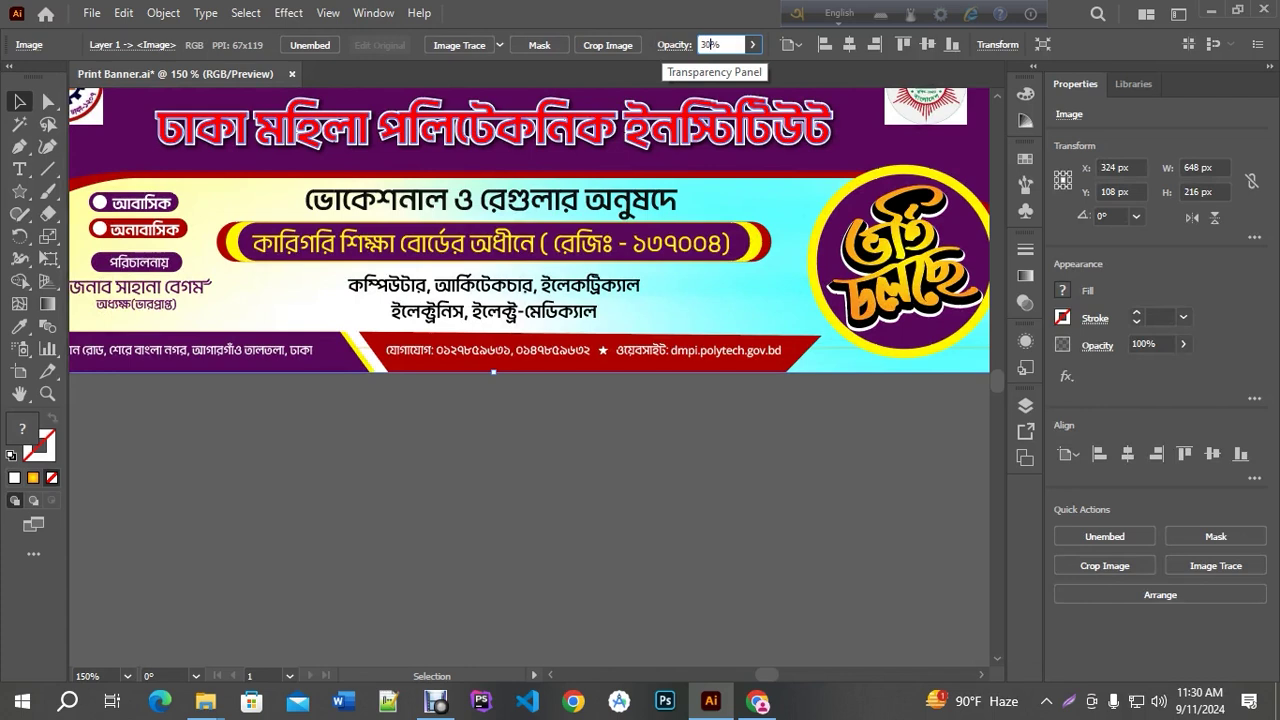
text(30)
key(Return)
click(677, 497)
key(ctrl+1)
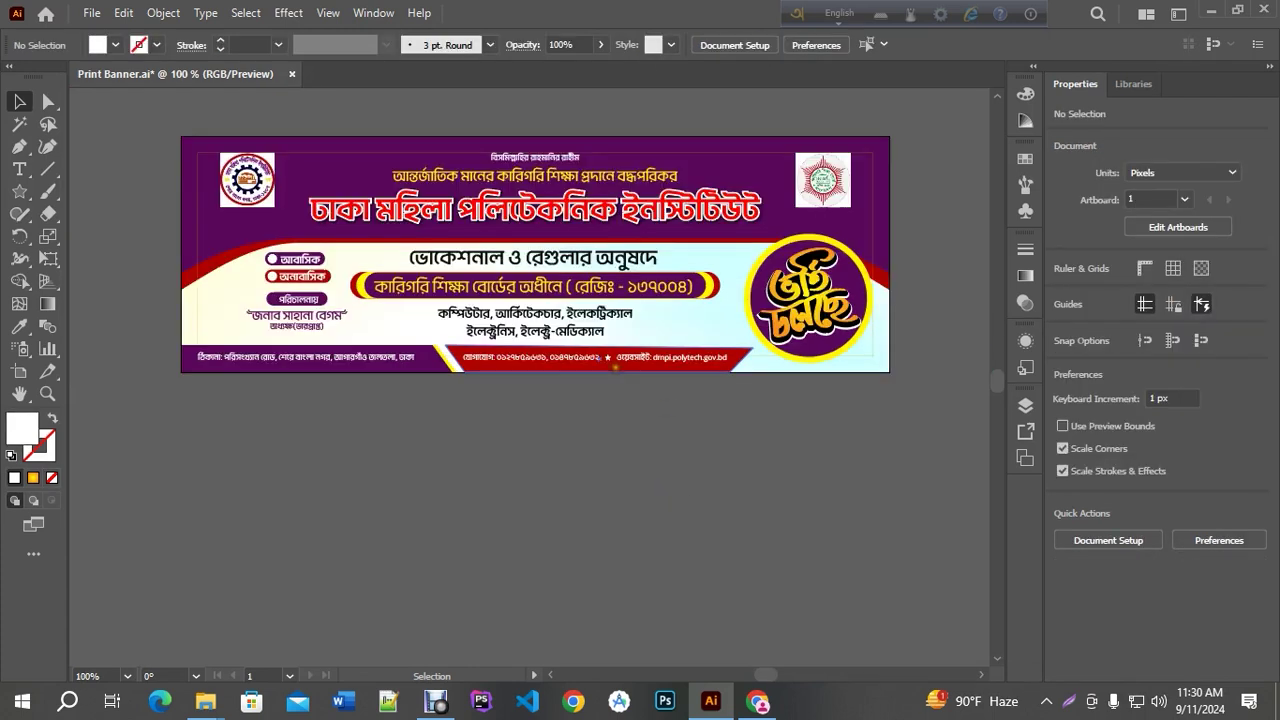
drag(626, 427, 574, 487)
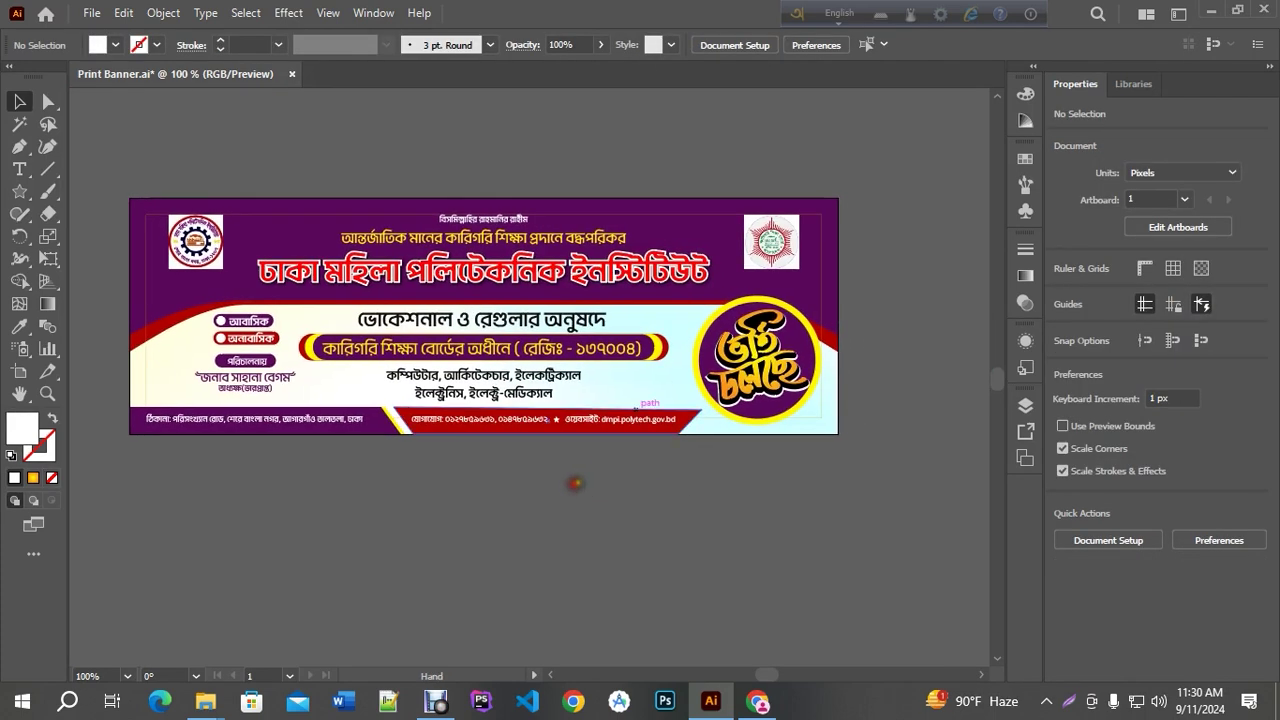
key(ctrl+s)
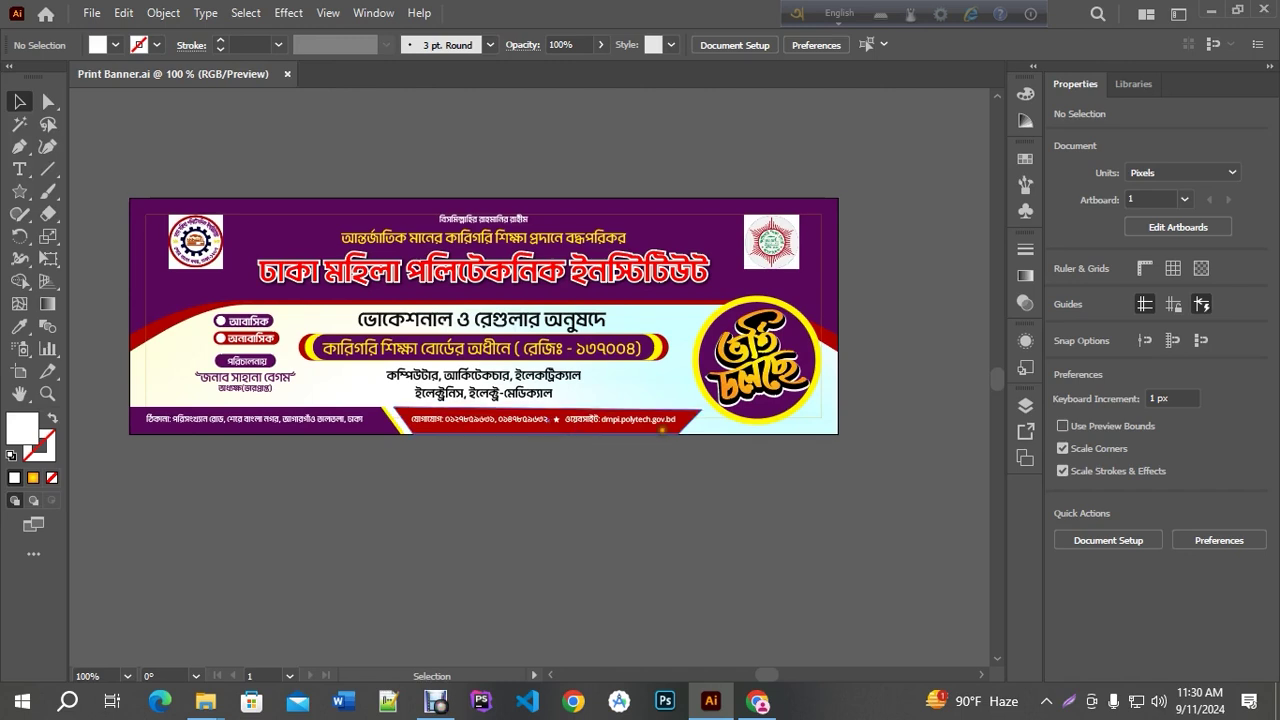
click(268, 418)
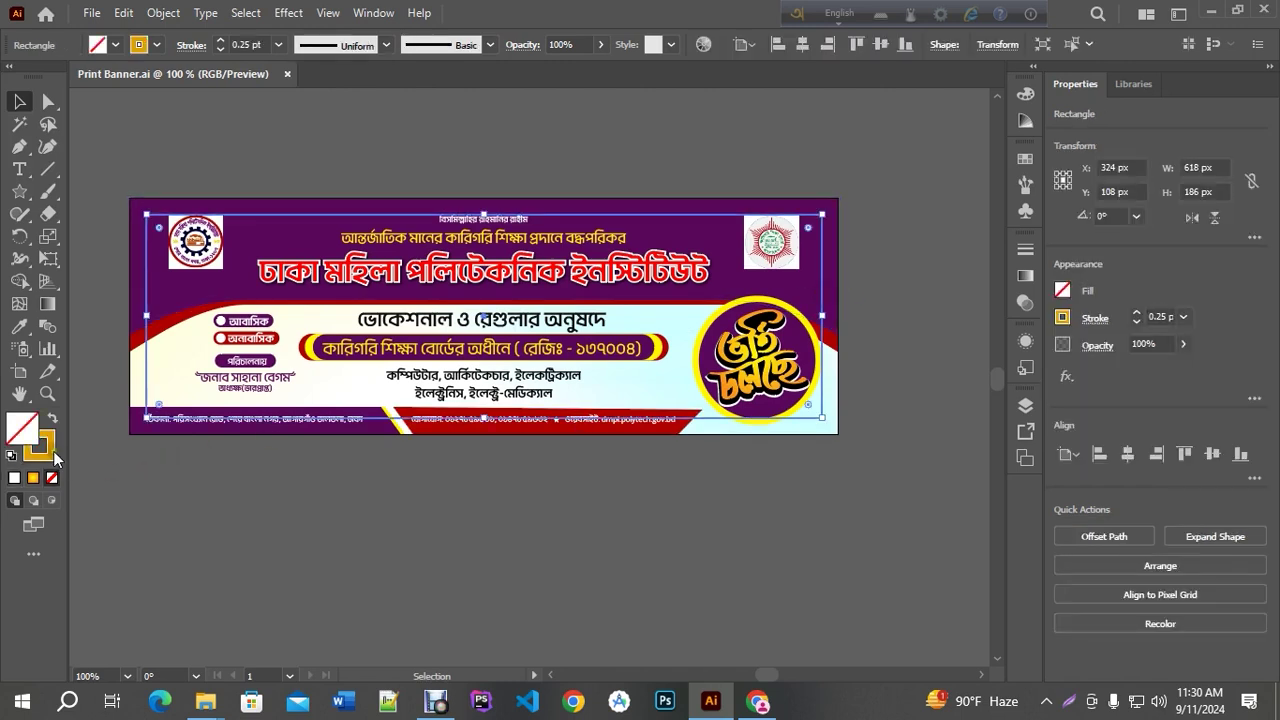
click(42, 446)
click(52, 477)
click(828, 458)
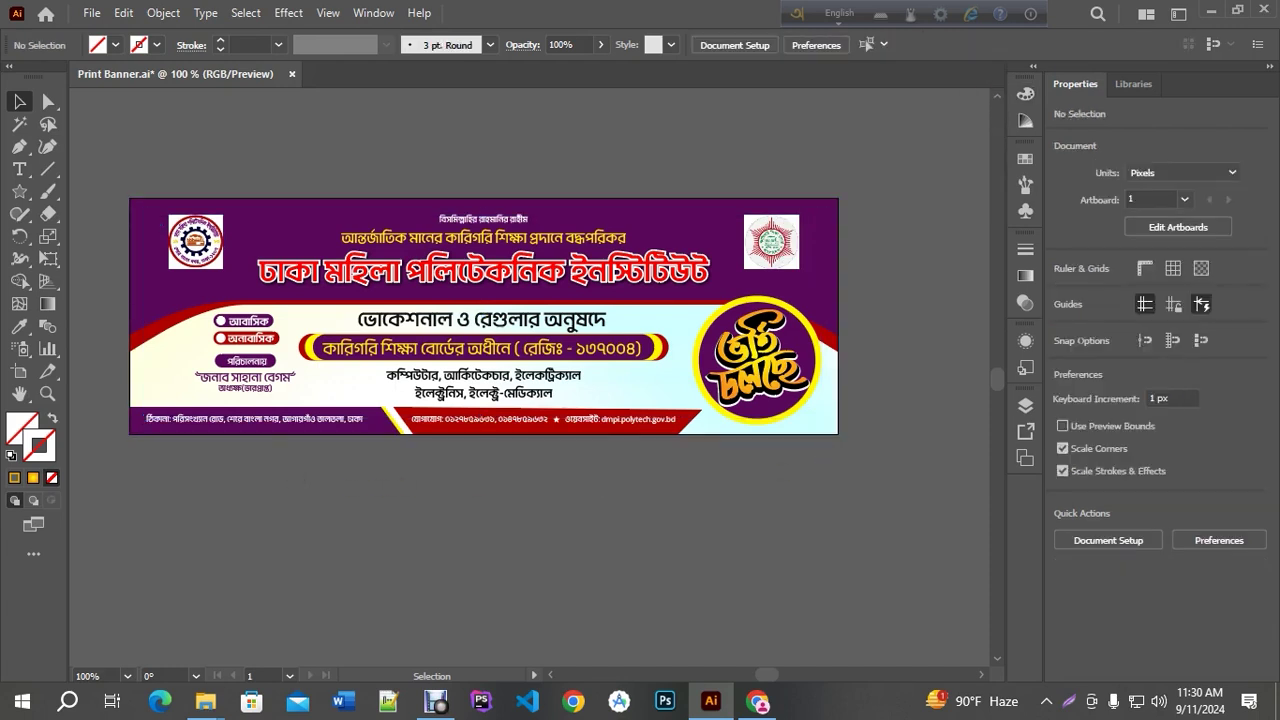
key(ctrl+s)
drag(280, 492, 354, 480)
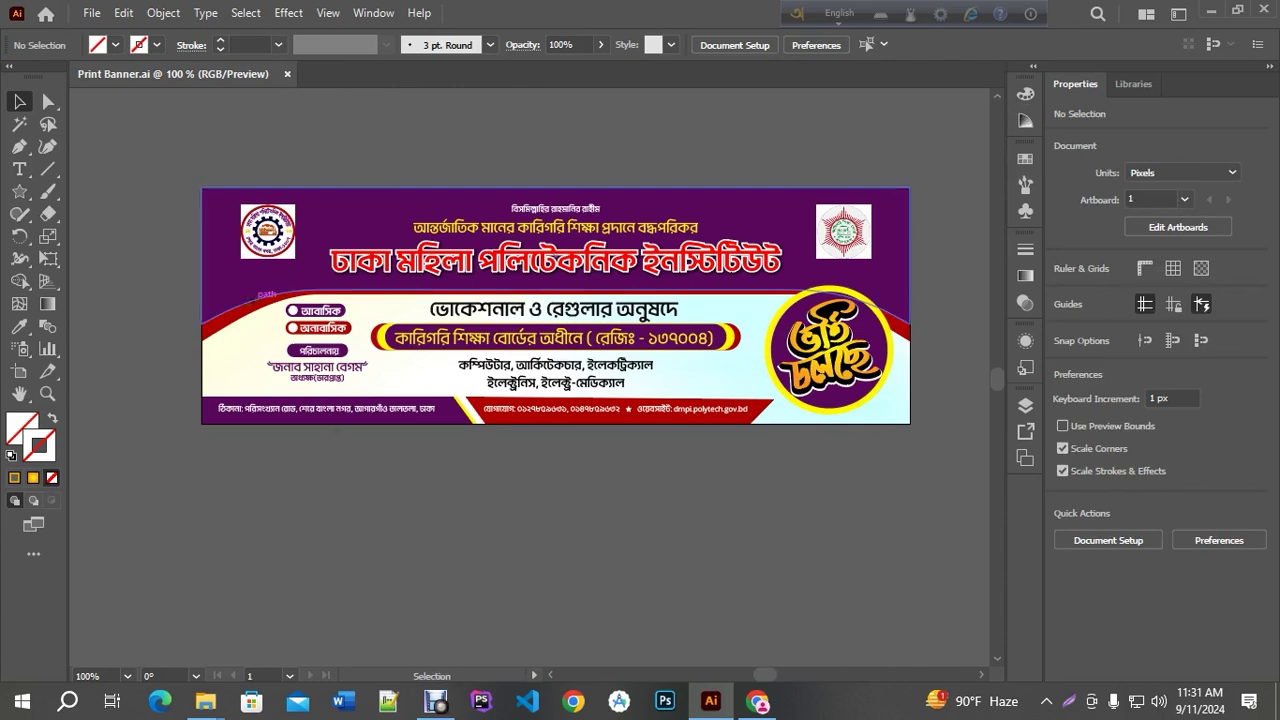
click(91, 13)
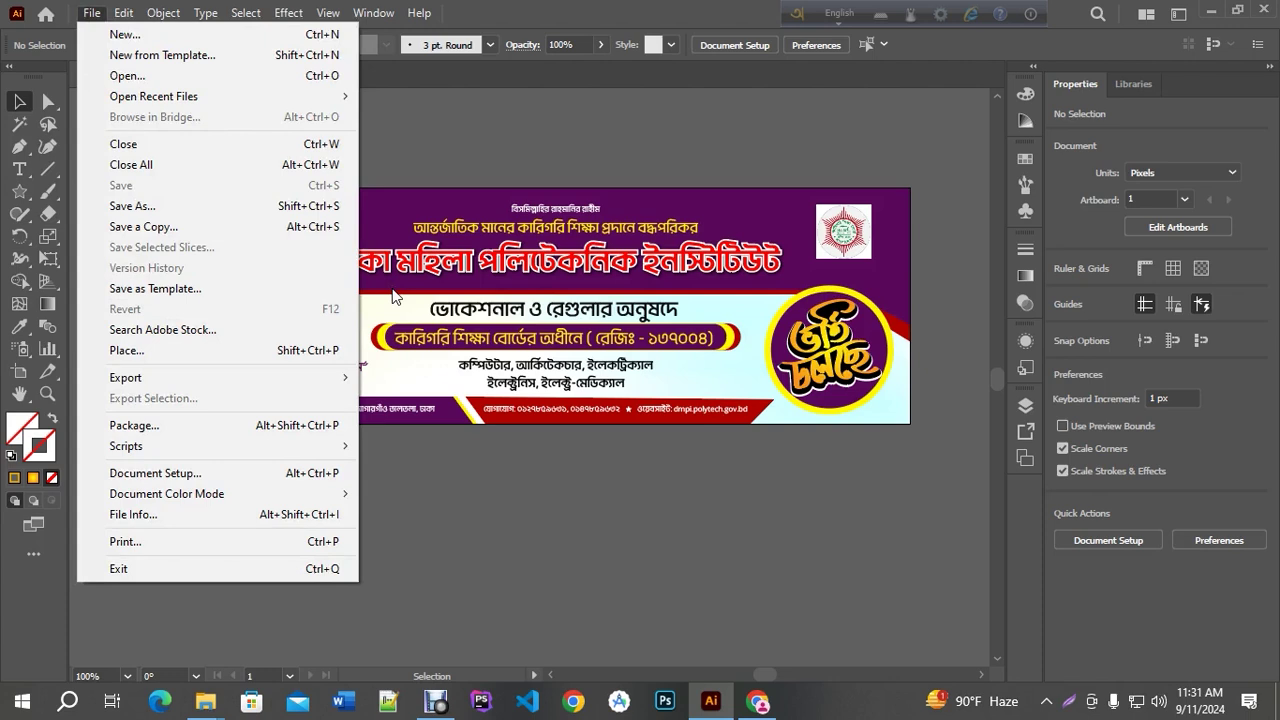
click(610, 439)
scroll(584, 245, up, 1)
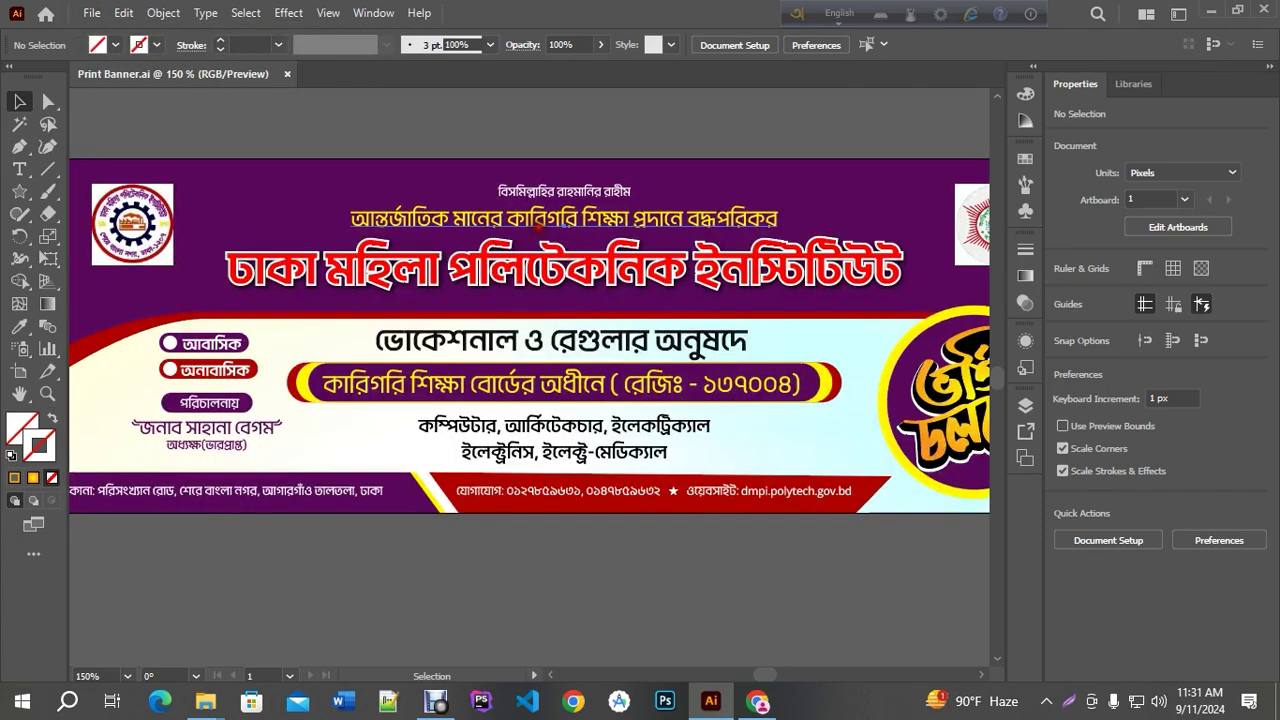
click(540, 222)
click(585, 557)
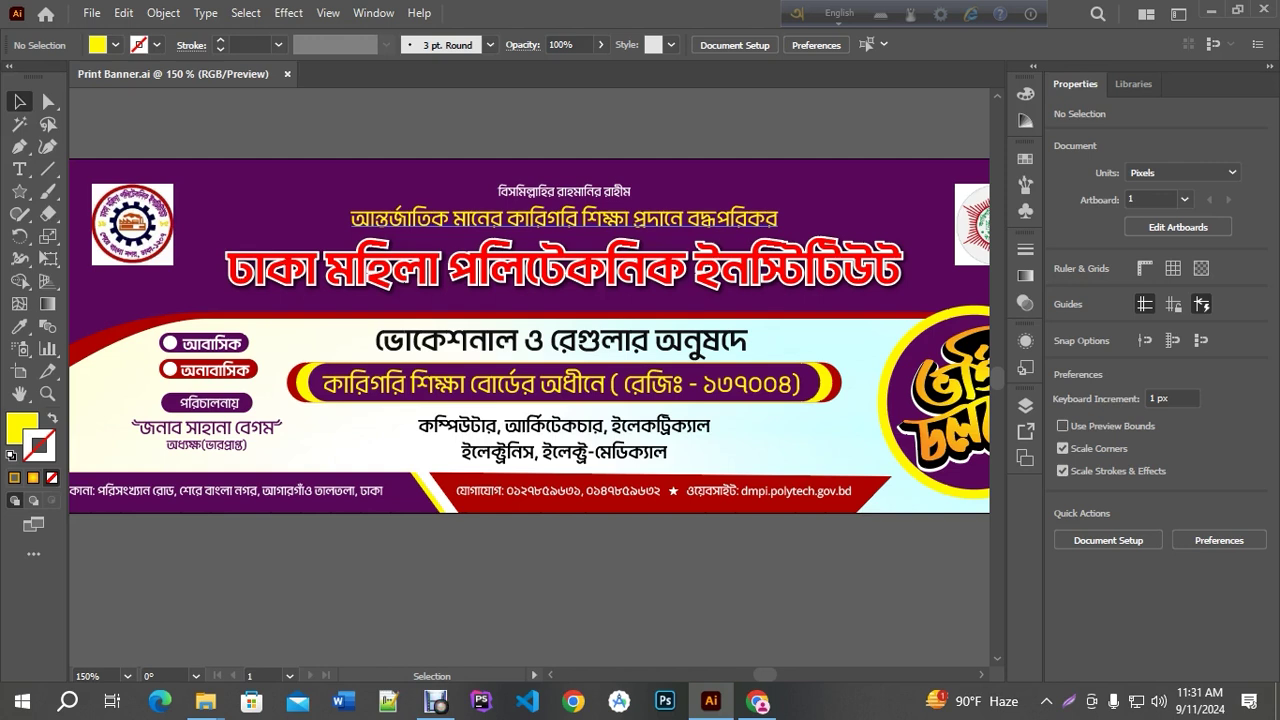
scroll(592, 287, down, 1)
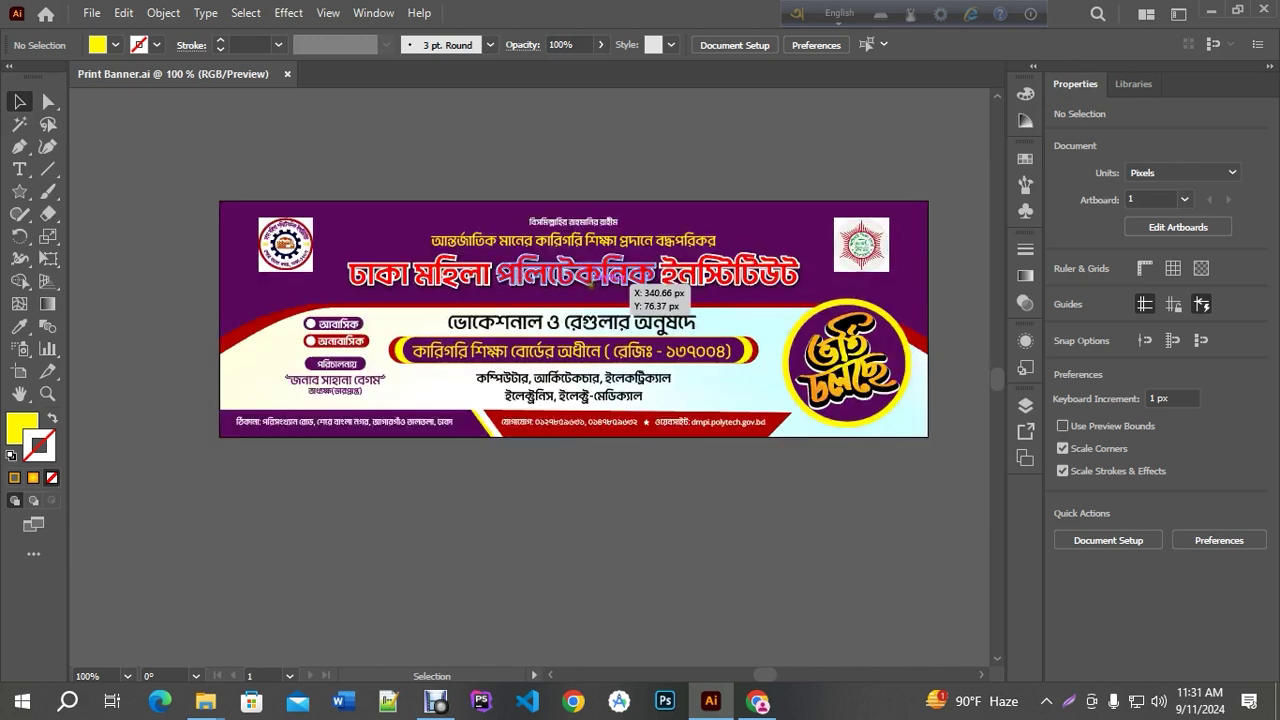
scroll(700, 490, right, 1)
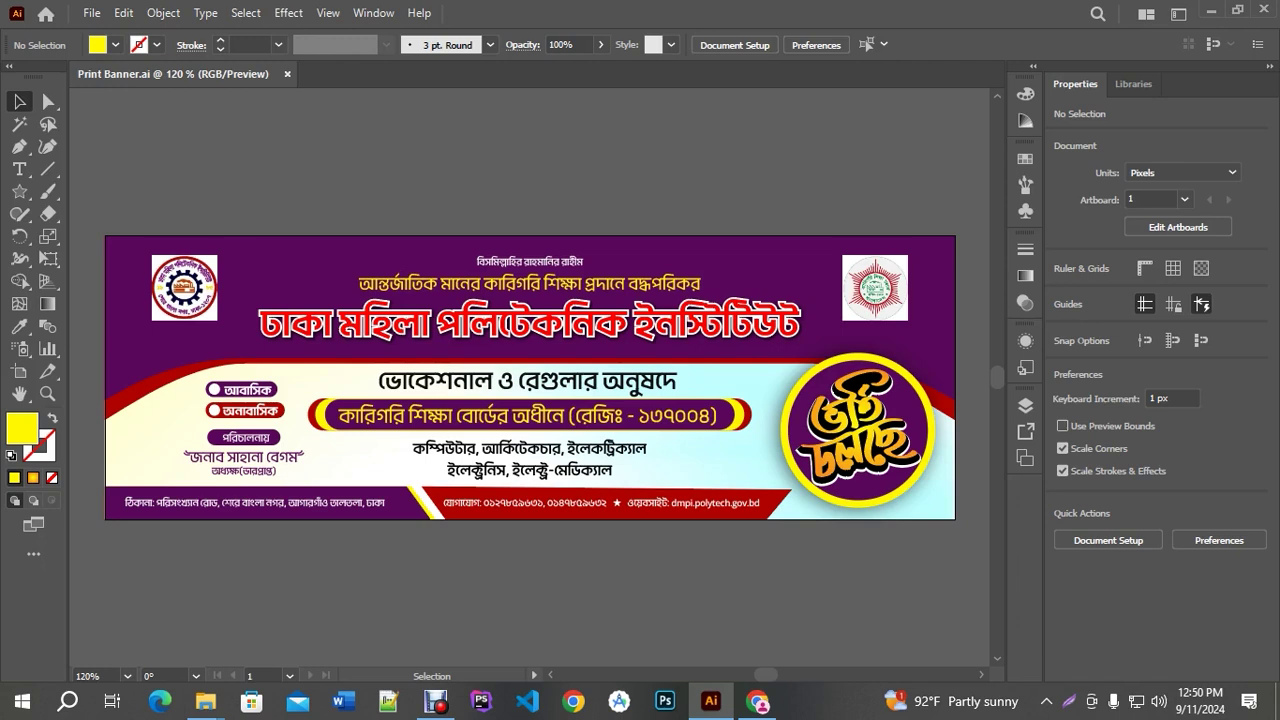
Draw a wide rectangle above the banner and reduce its height to 108.8571
key(ctrl+minus)
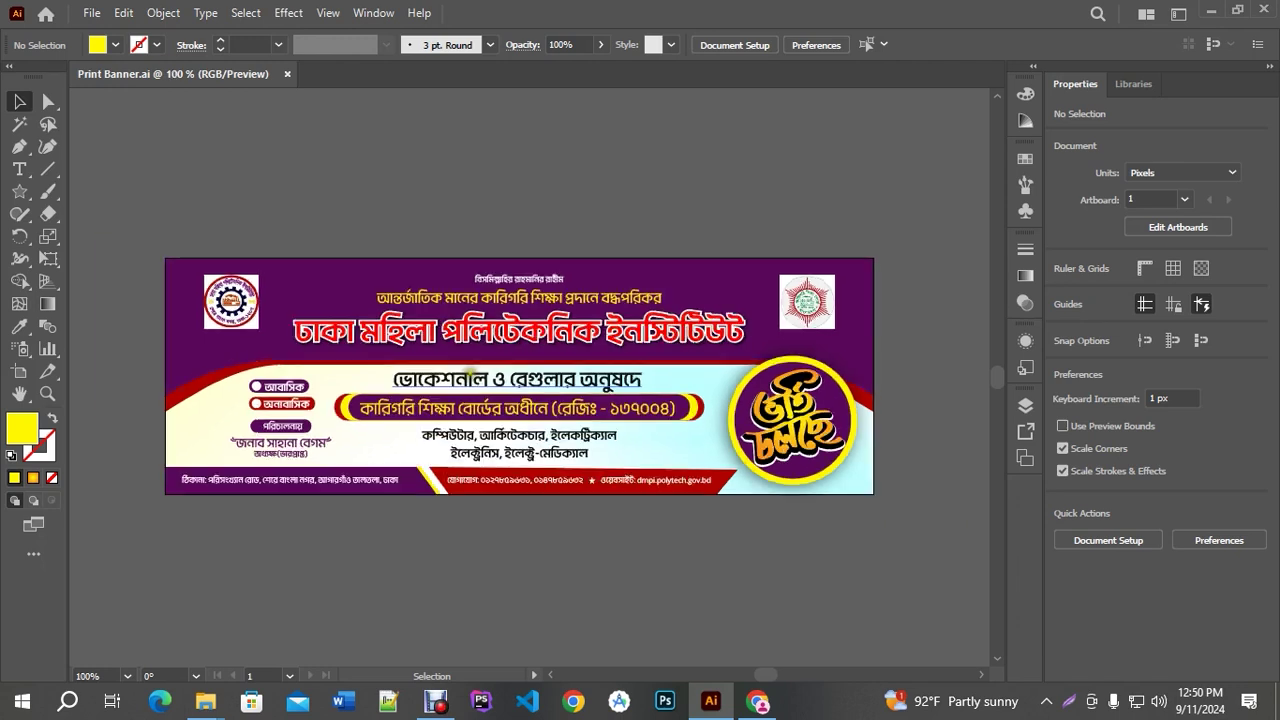
drag(510, 207, 518, 267)
drag(19, 191, 84, 192)
mouse_move(167, 147)
mouse_down()
mouse_move(724, 290)
mouse_move(880, 286)
mouse_up()
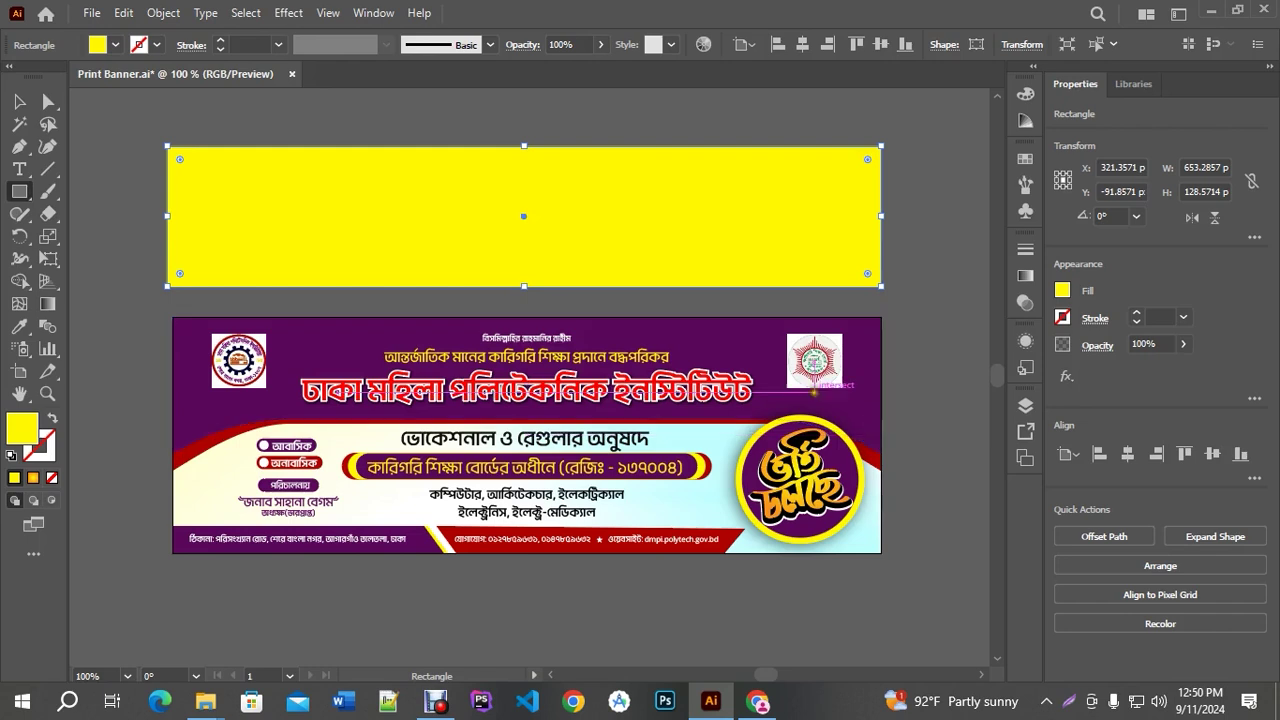
click(19, 101)
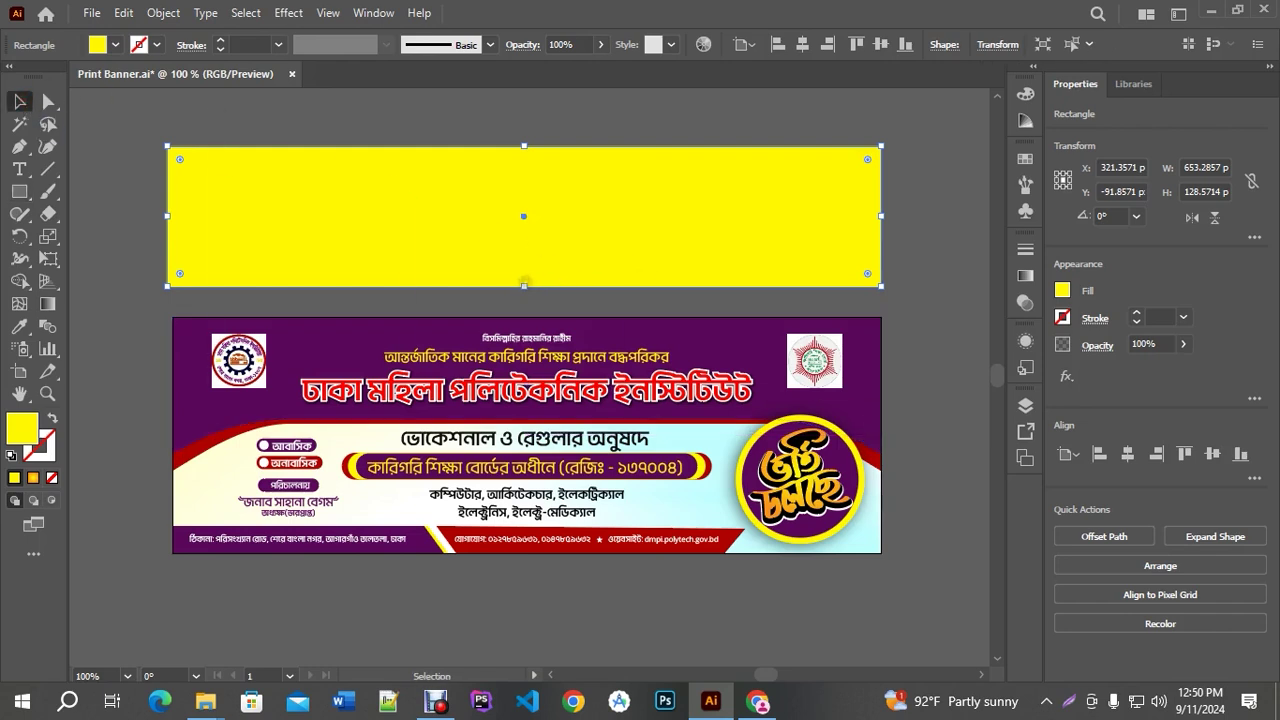
drag(524, 286, 523, 264)
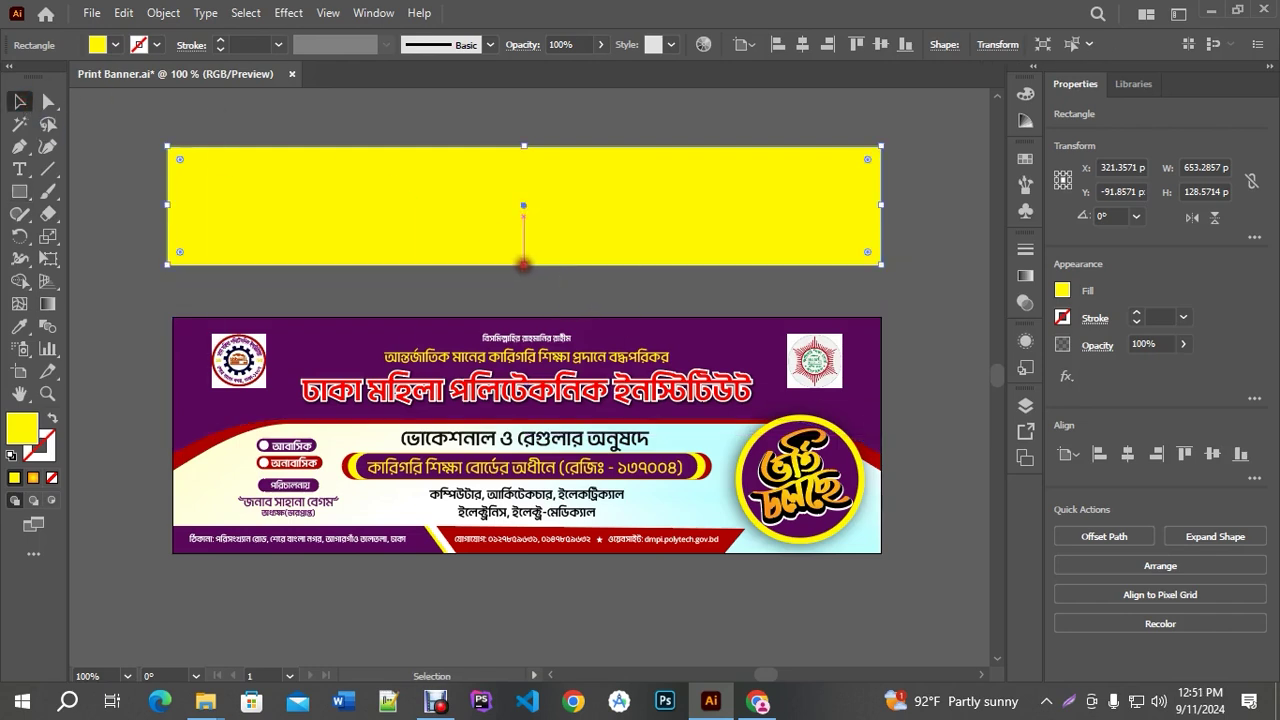
Fill the rectangle with the banner's purple using the Eyedropper
click(19, 326)
click(292, 330)
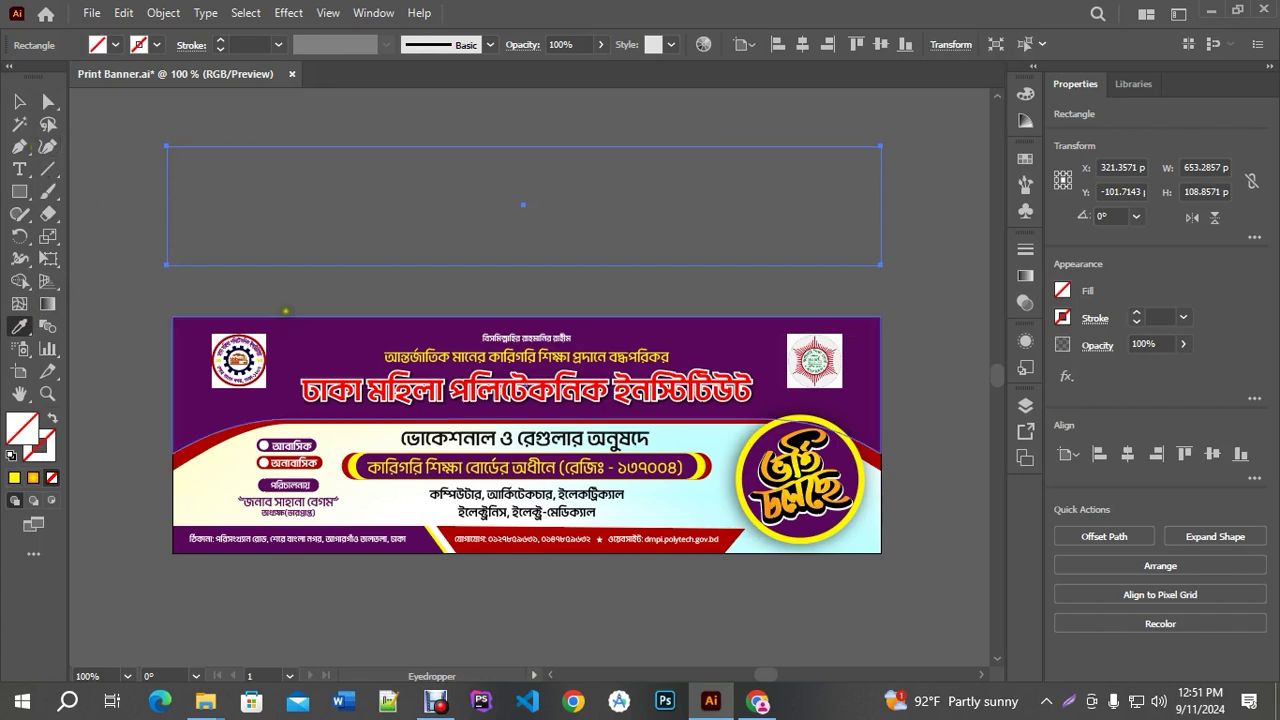
click(292, 345)
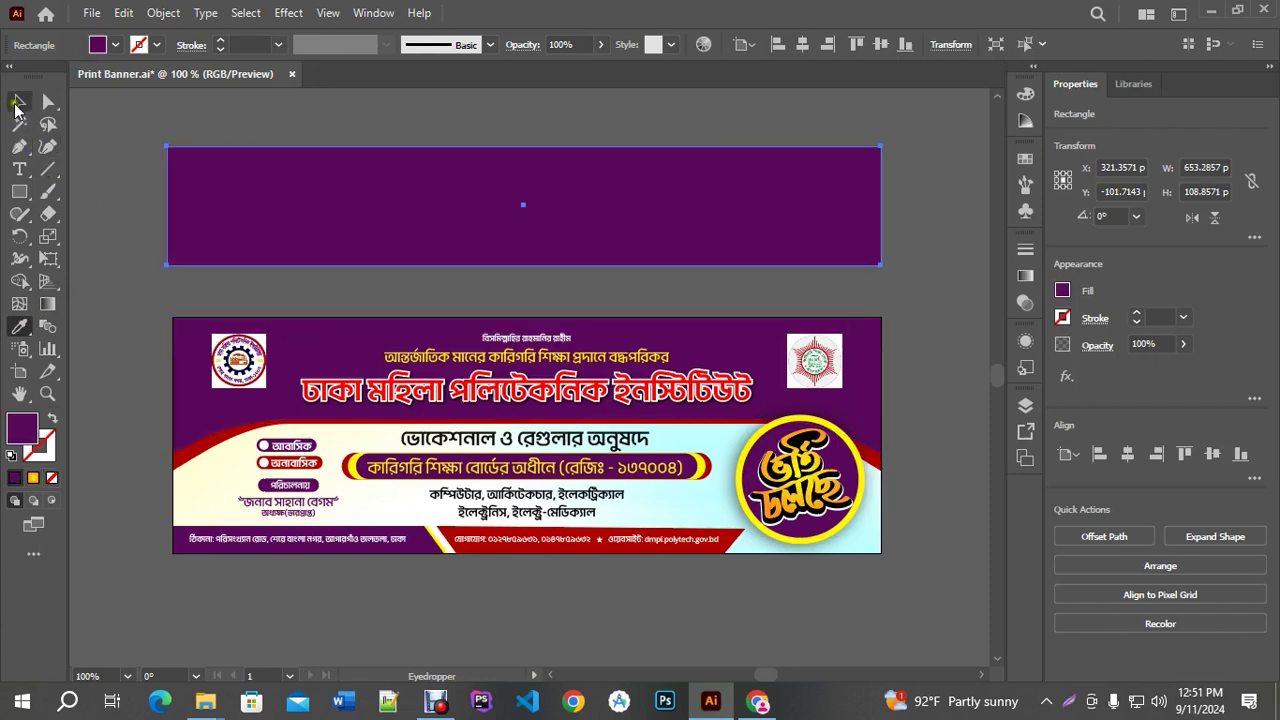
click(19, 101)
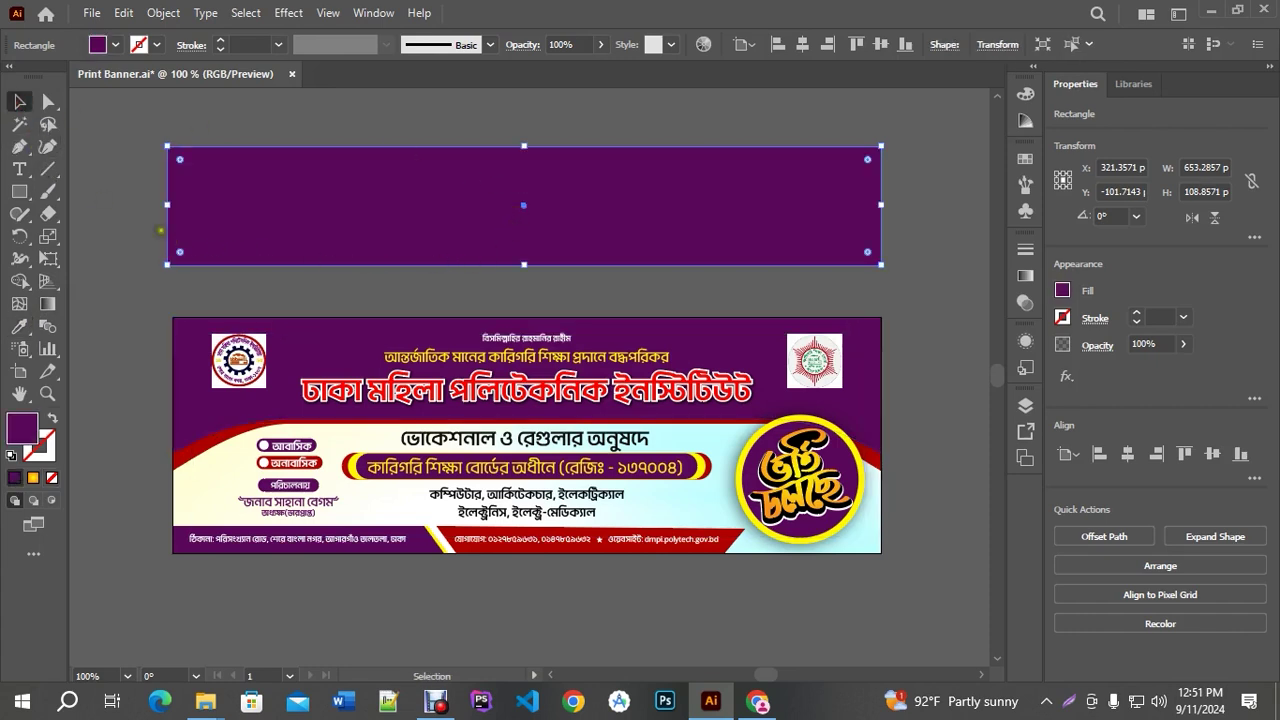
click(20, 147)
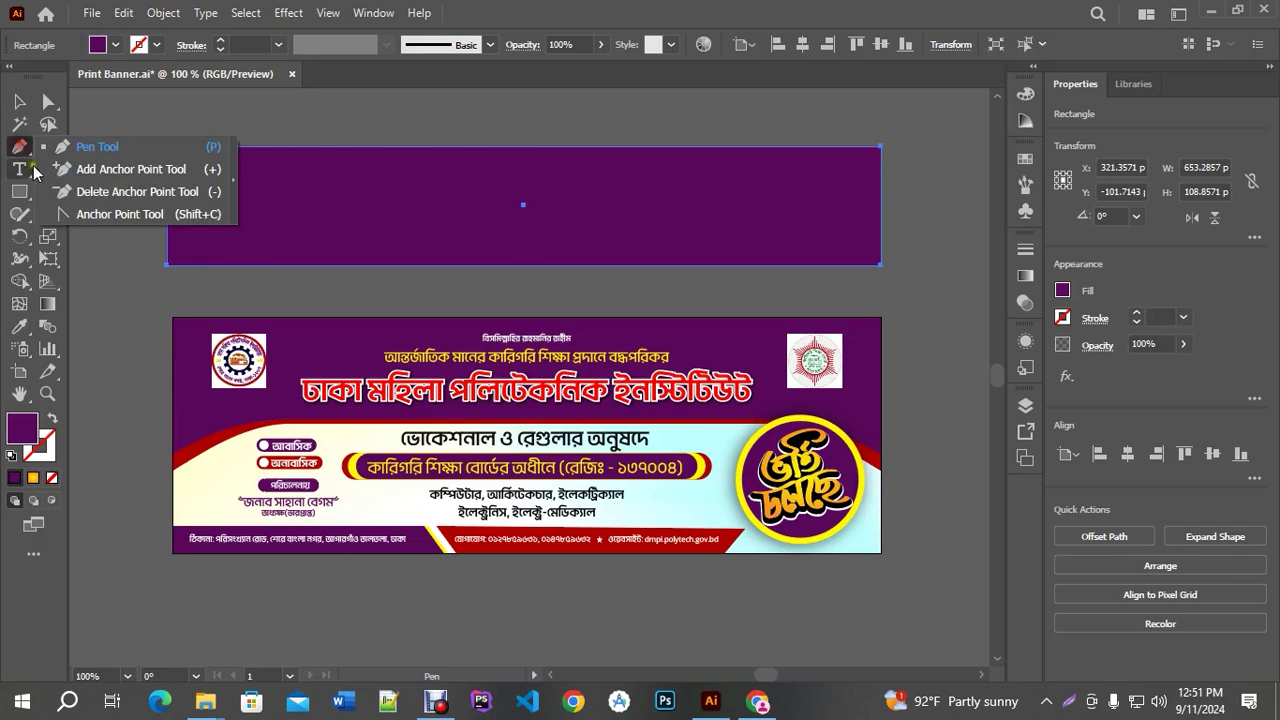
Add two anchors near the bottom ends and nudge the bottom corners down
click(129, 169)
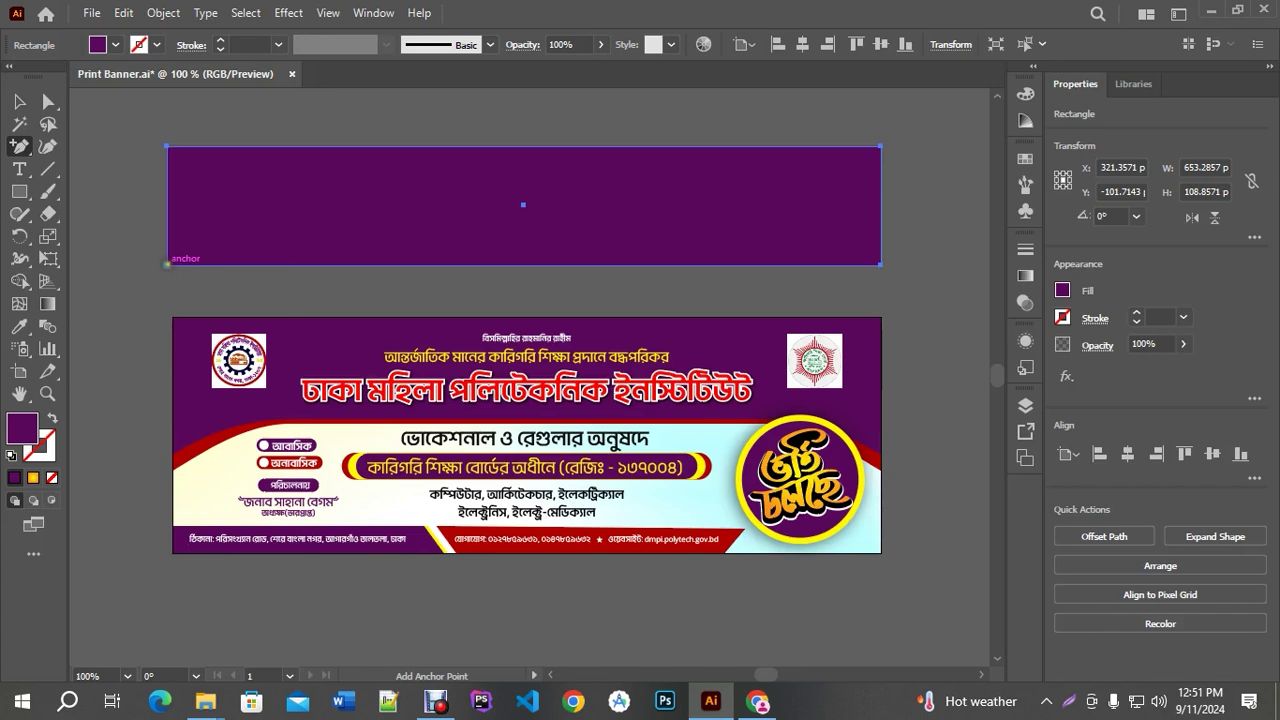
click(237, 264)
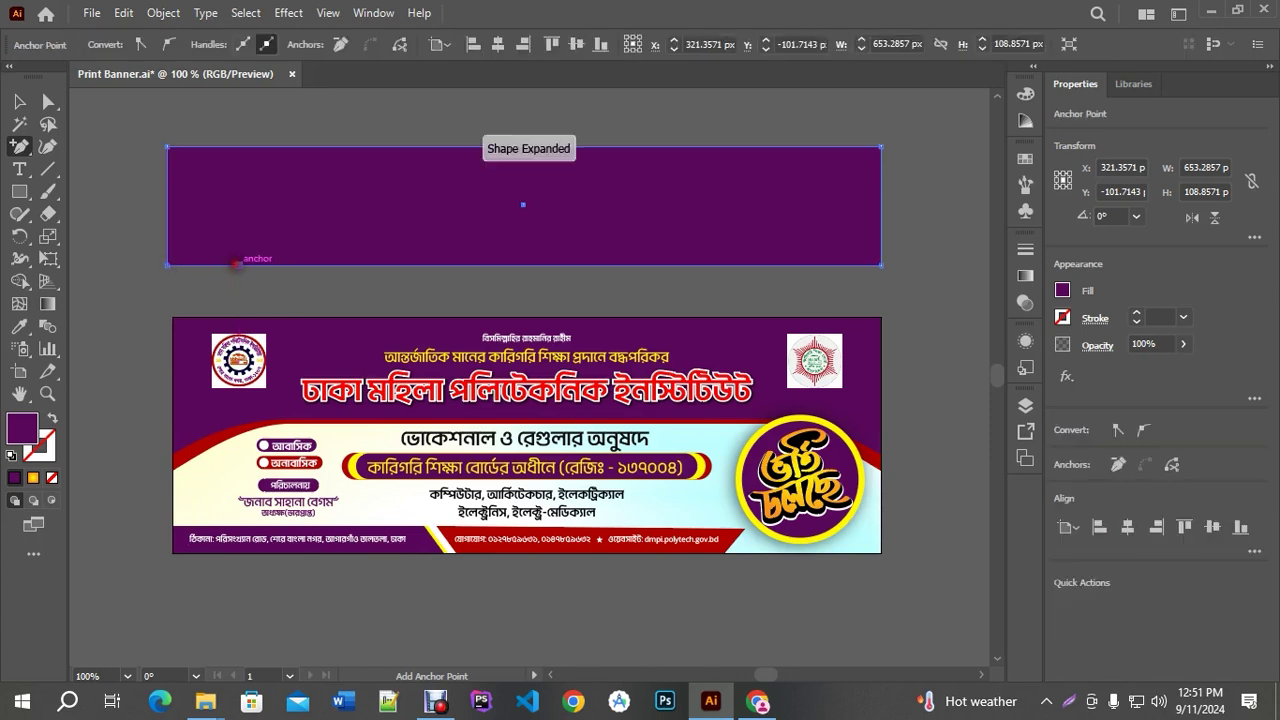
click(809, 265)
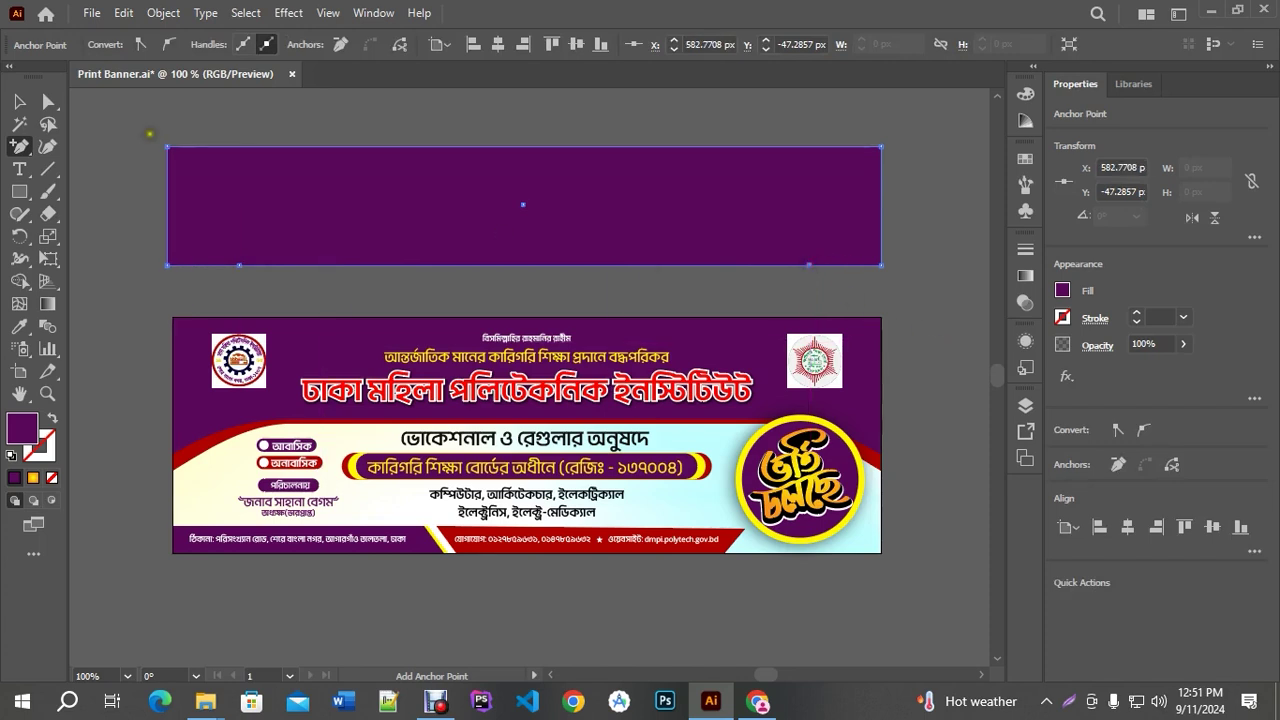
click(50, 106)
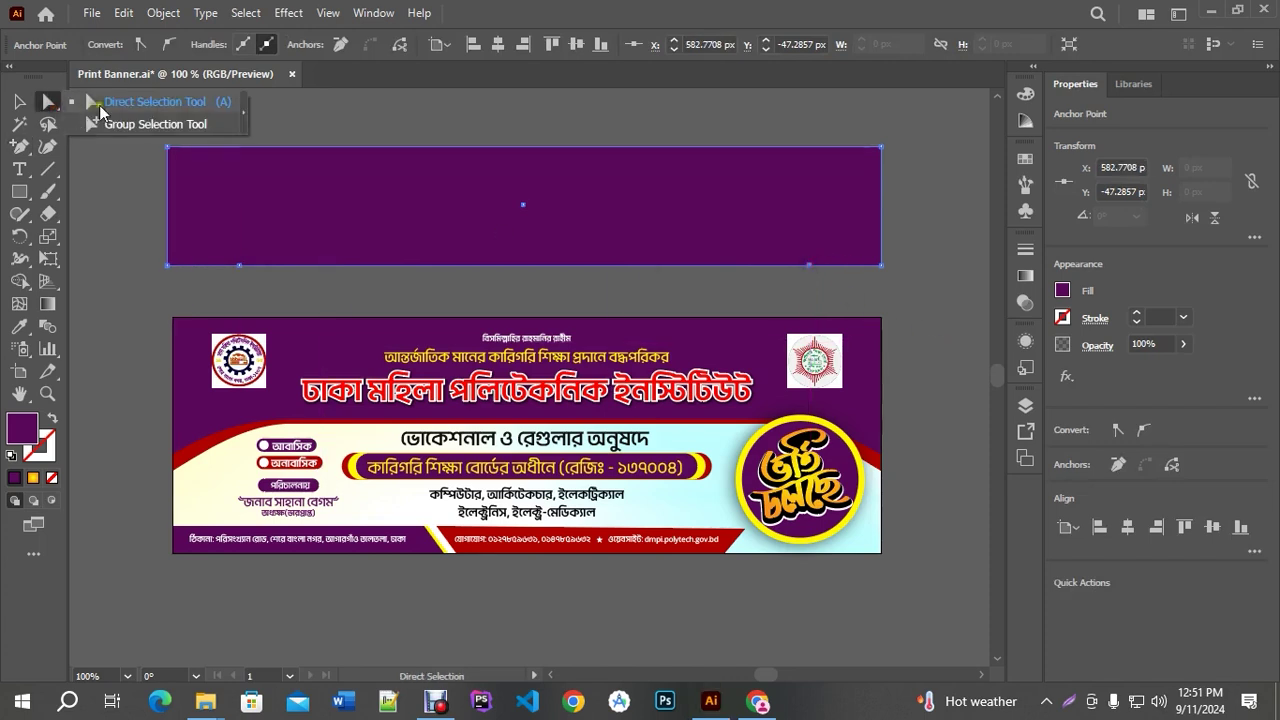
click(96, 104)
click(167, 265)
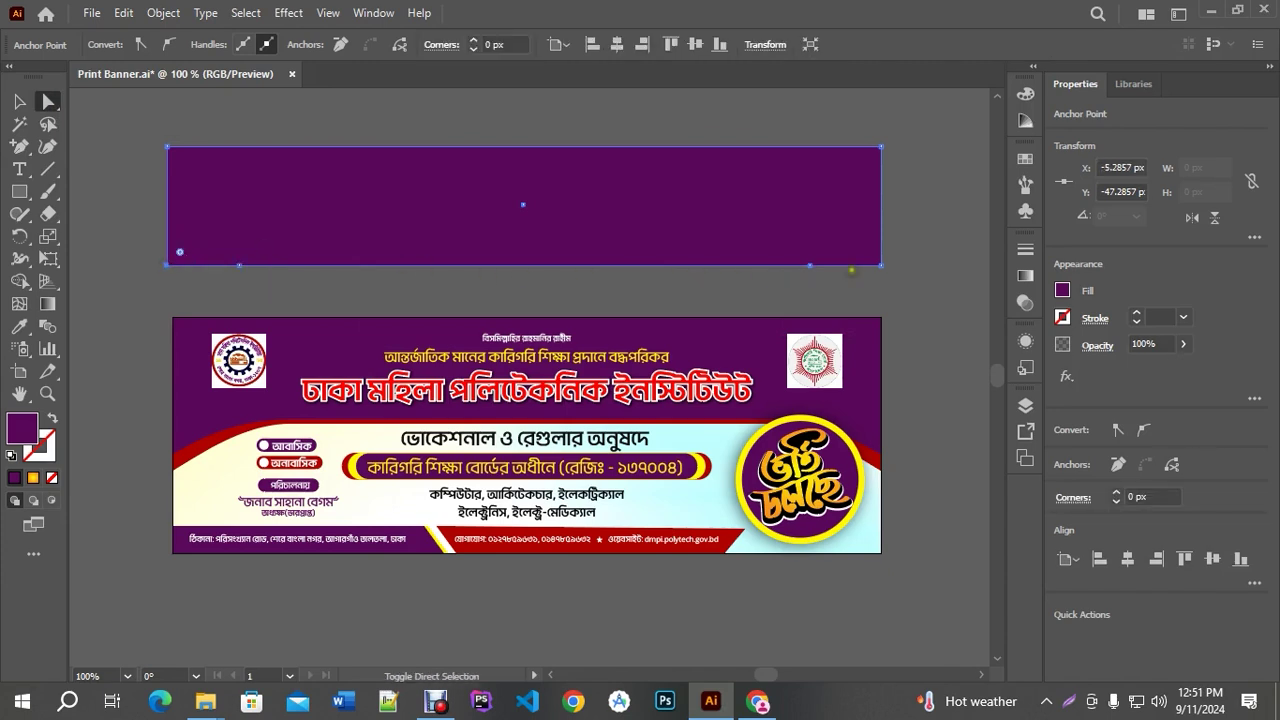
shift+click(880, 265)
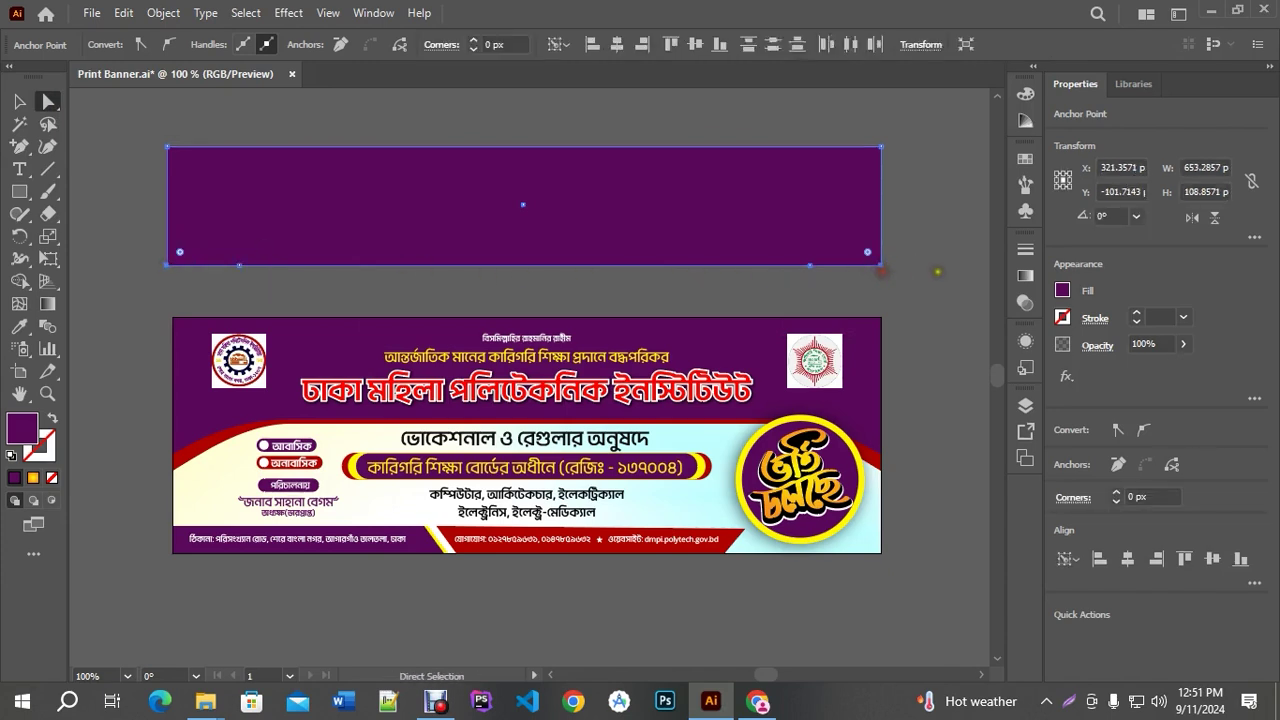
key(Down)
key(Down)
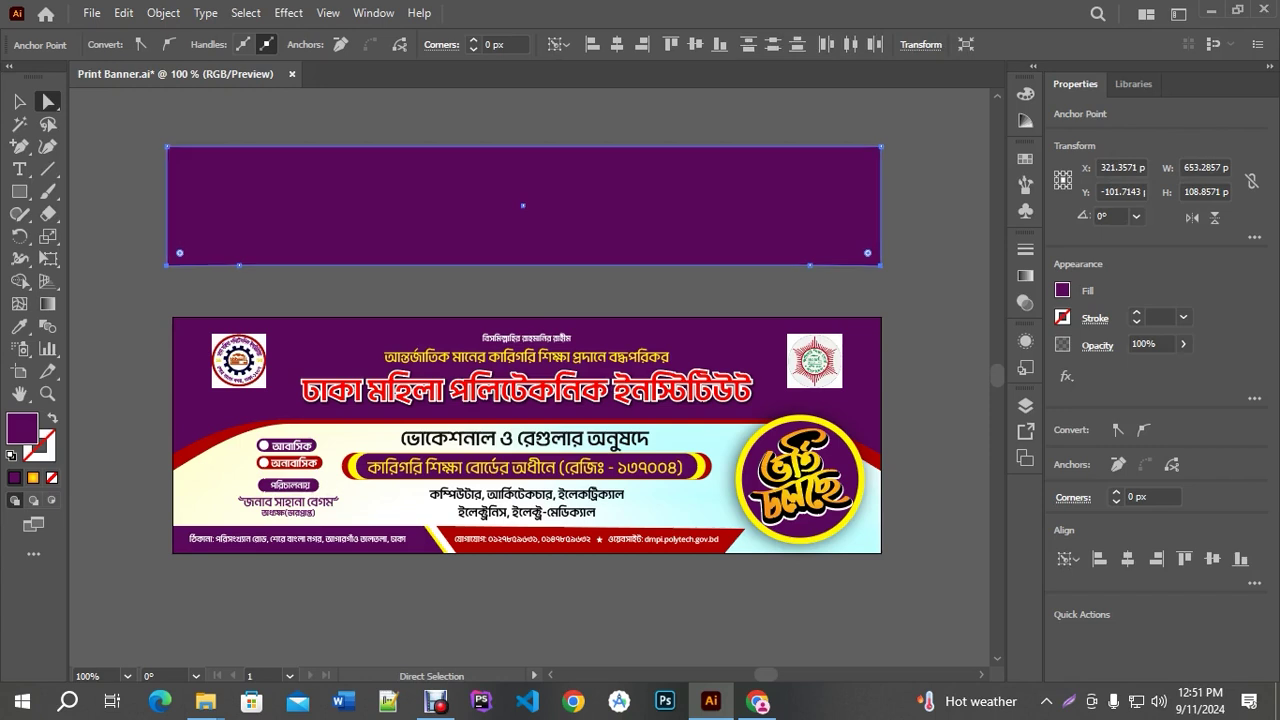
key(Down)
key(Down)
key(Down)
key(Down)
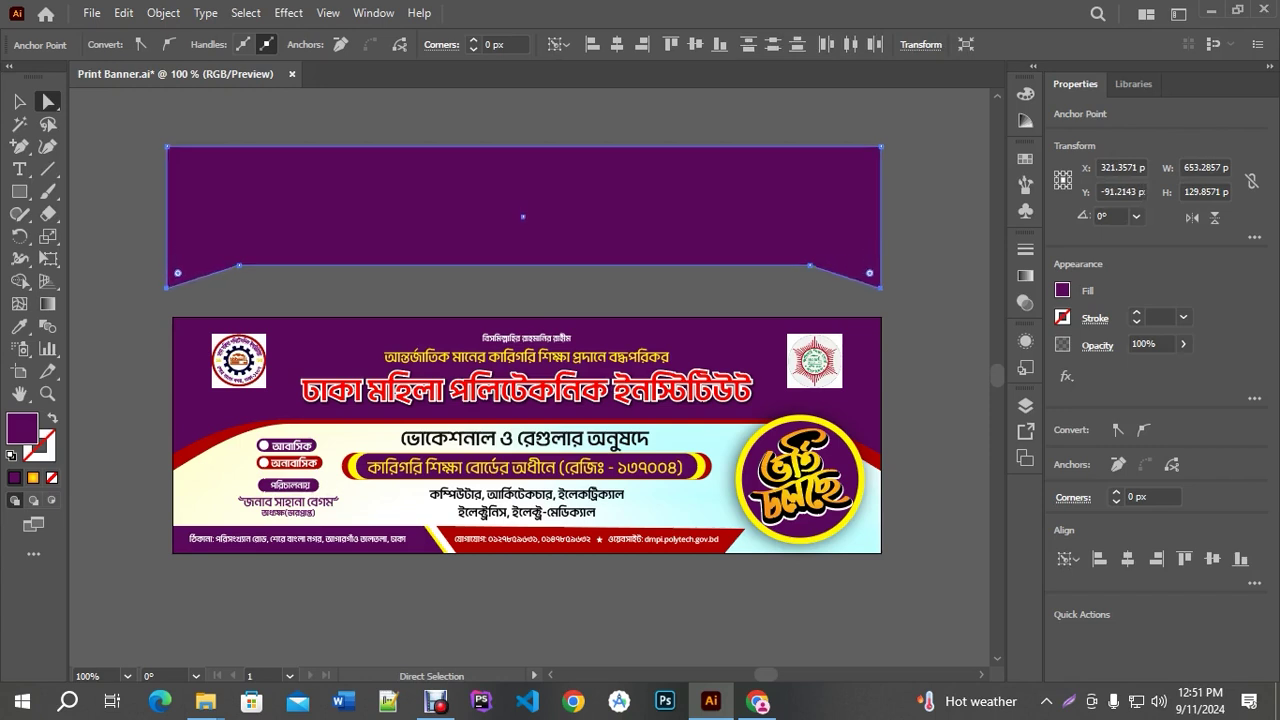
Round the two new bottom points into an arched curve with the live-corner widget
click(240, 265)
click(240, 265)
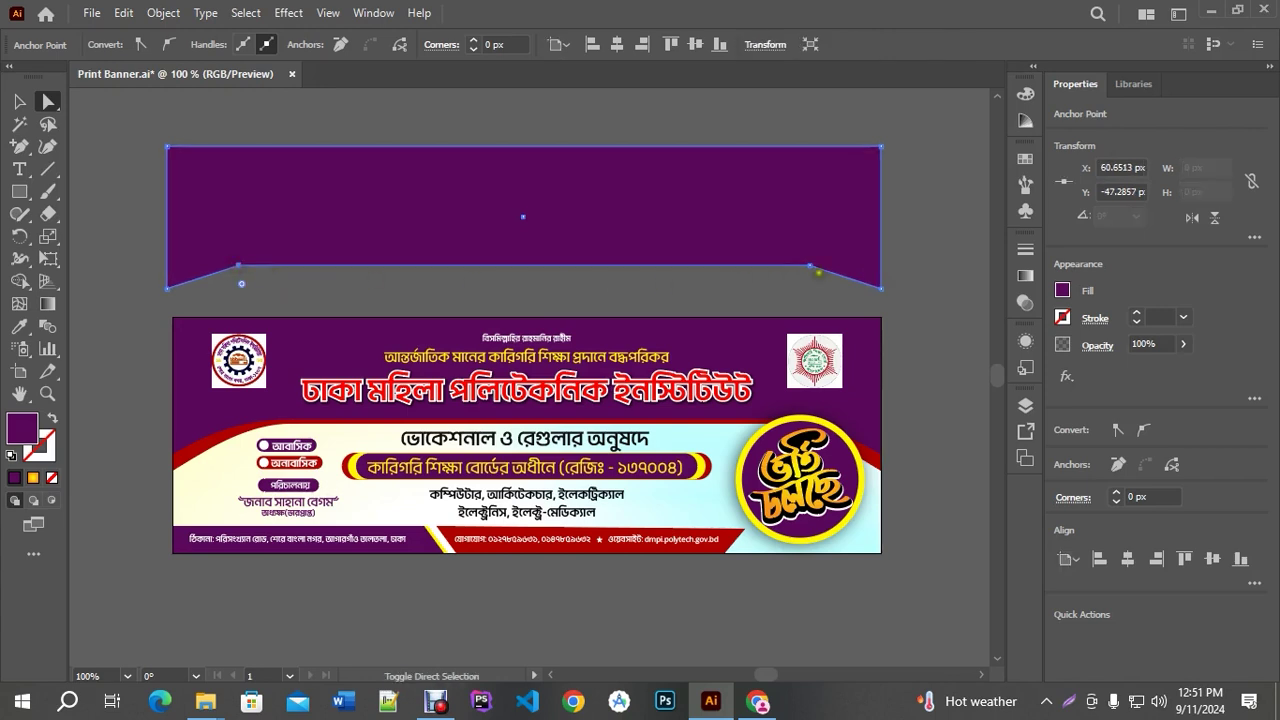
shift+click(810, 265)
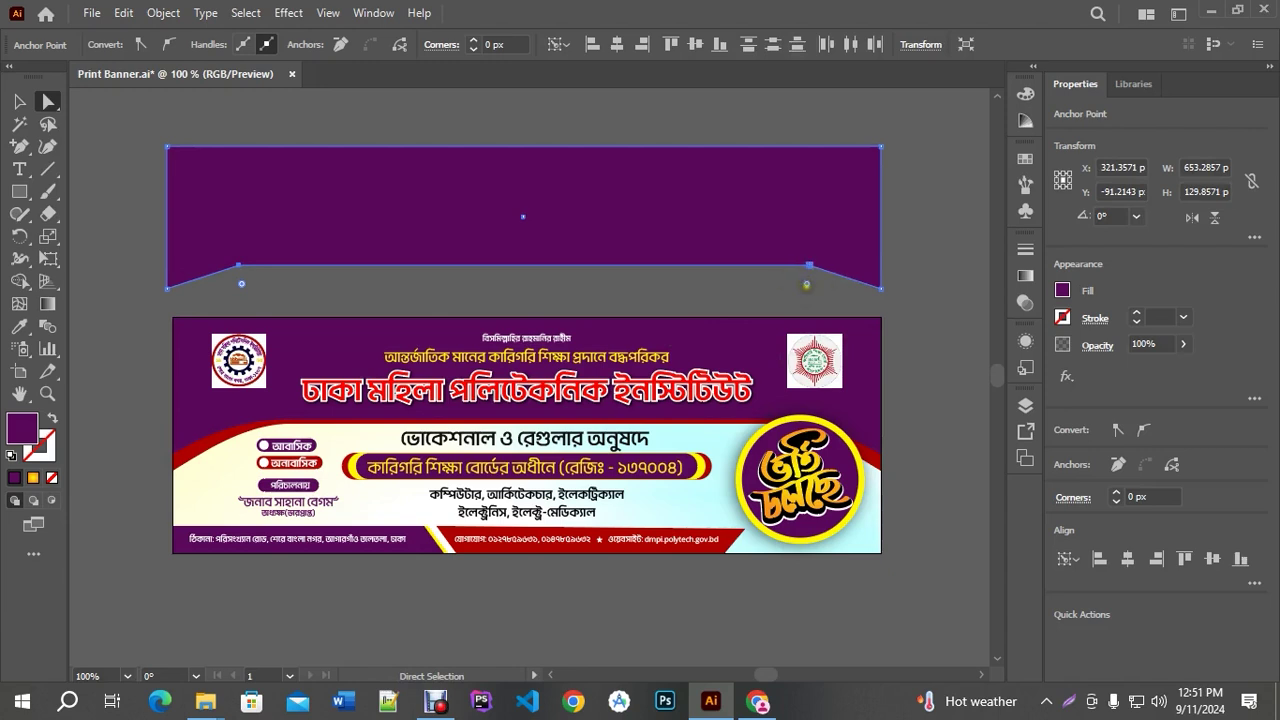
drag(806, 284, 793, 545)
click(930, 273)
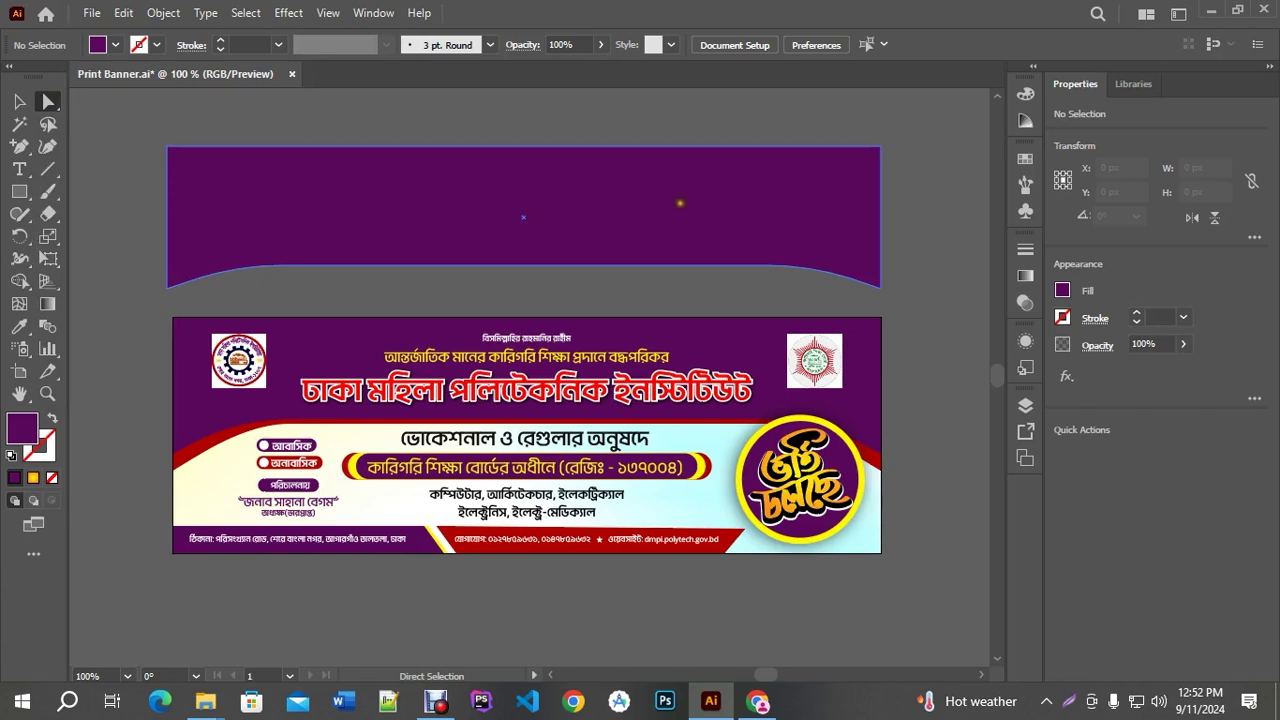
click(678, 211)
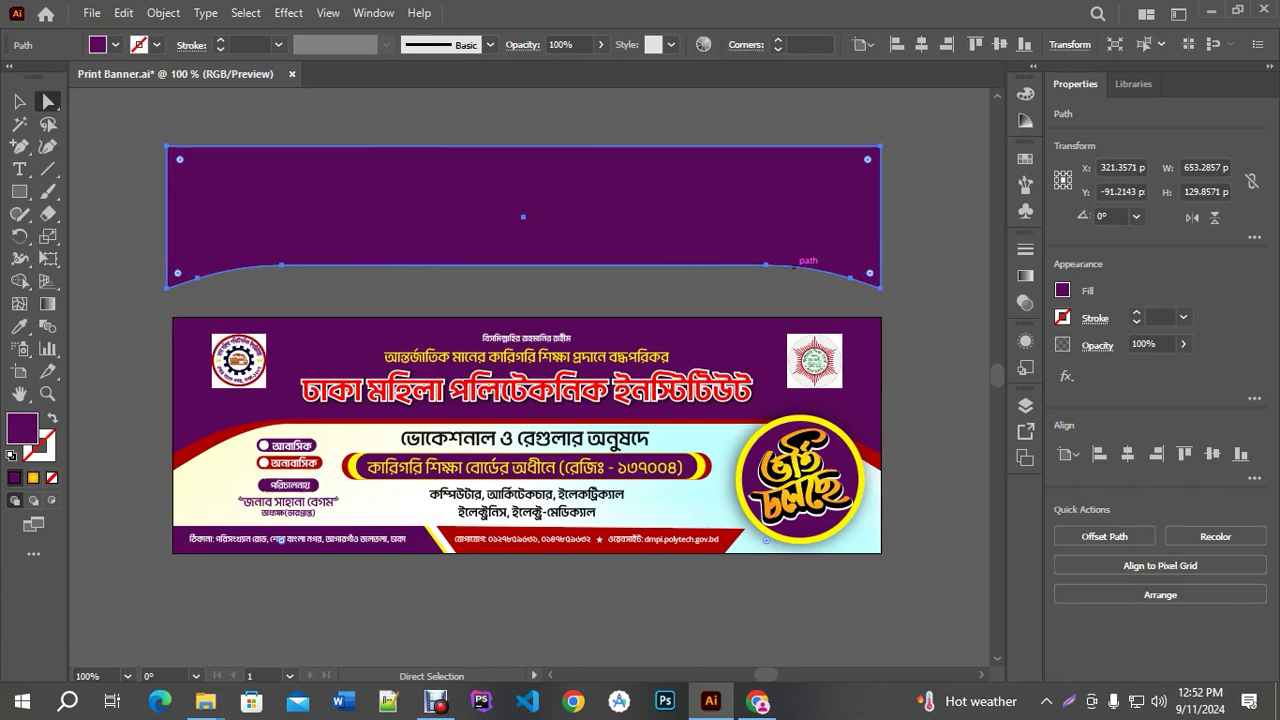
Stretch the curved purple shape slightly taller downward
click(932, 209)
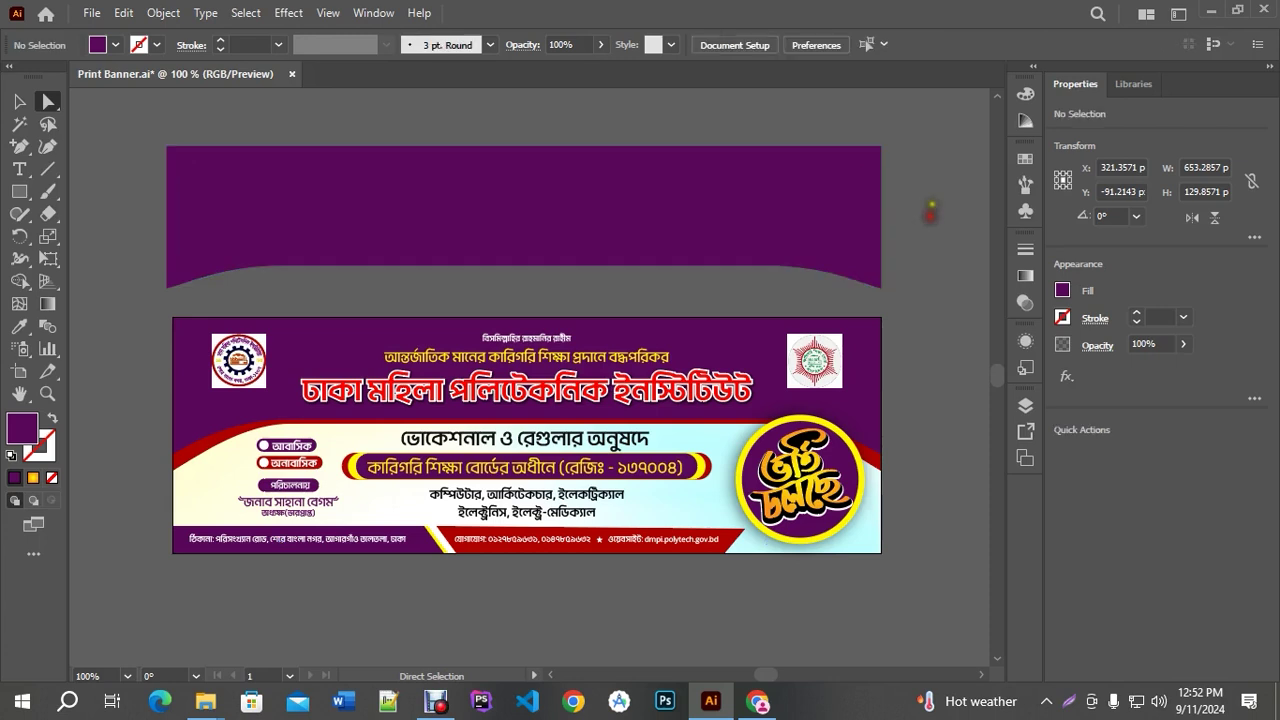
click(19, 101)
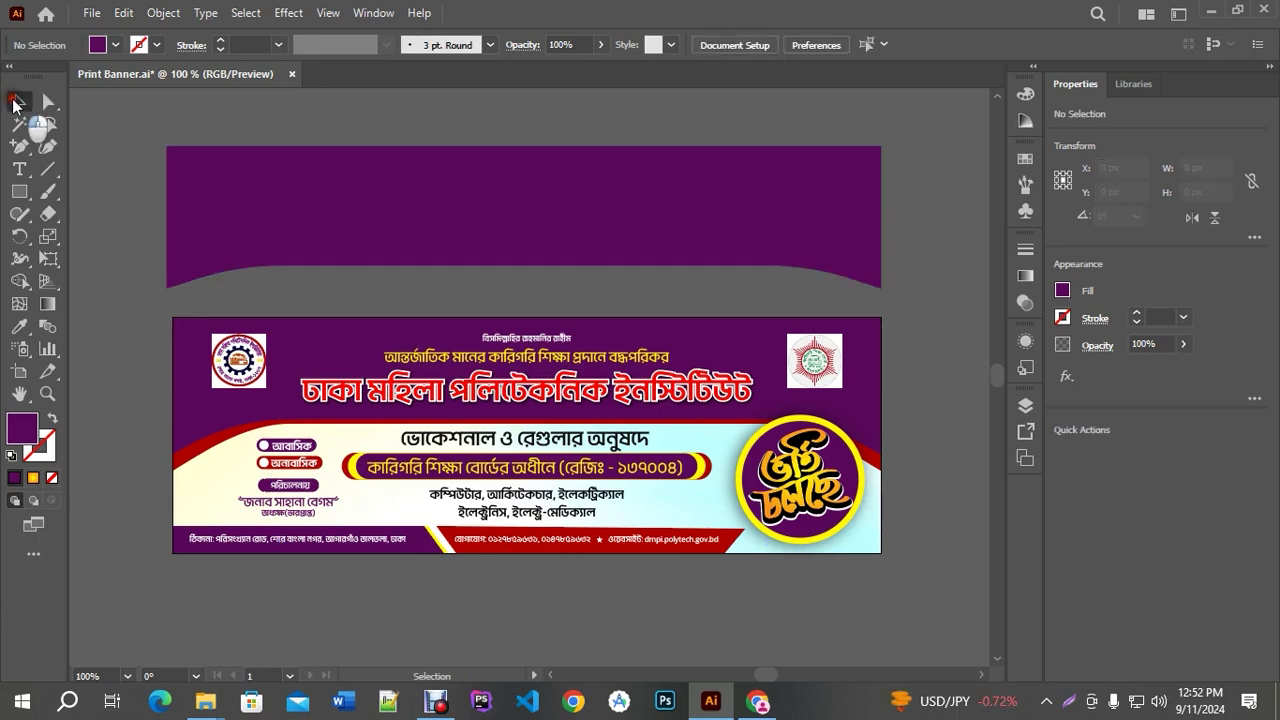
click(323, 162)
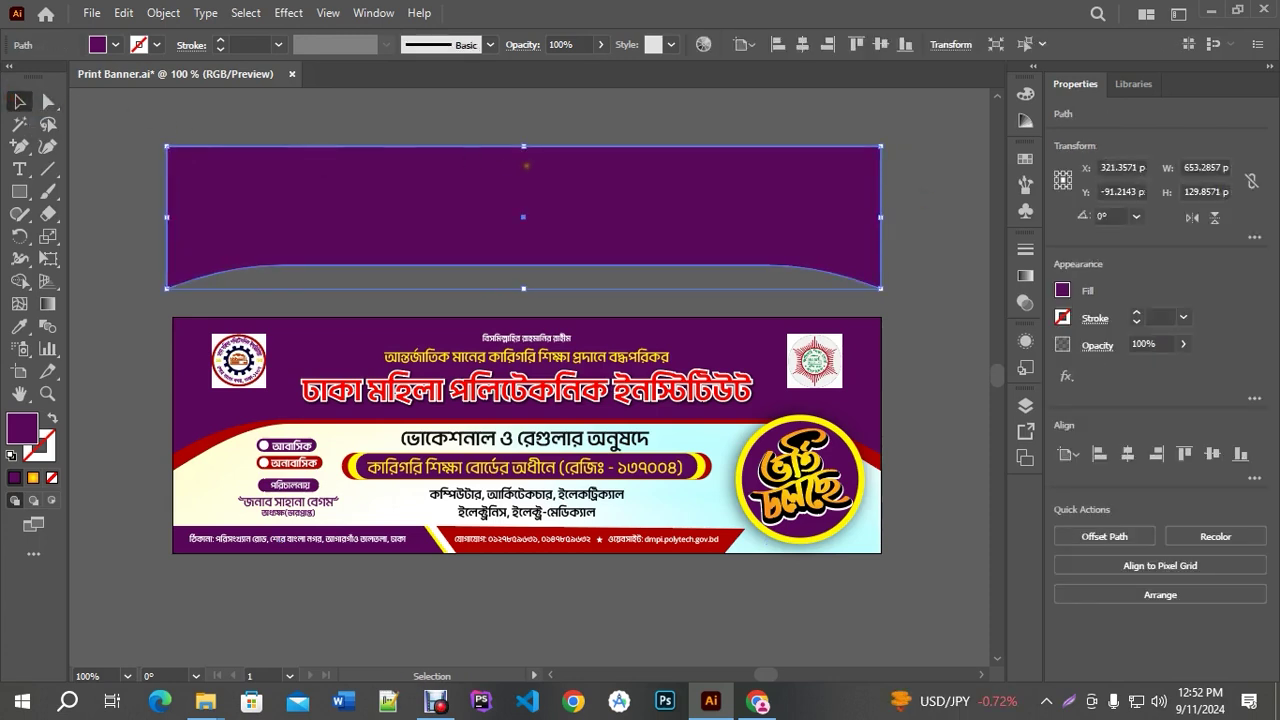
key(a)
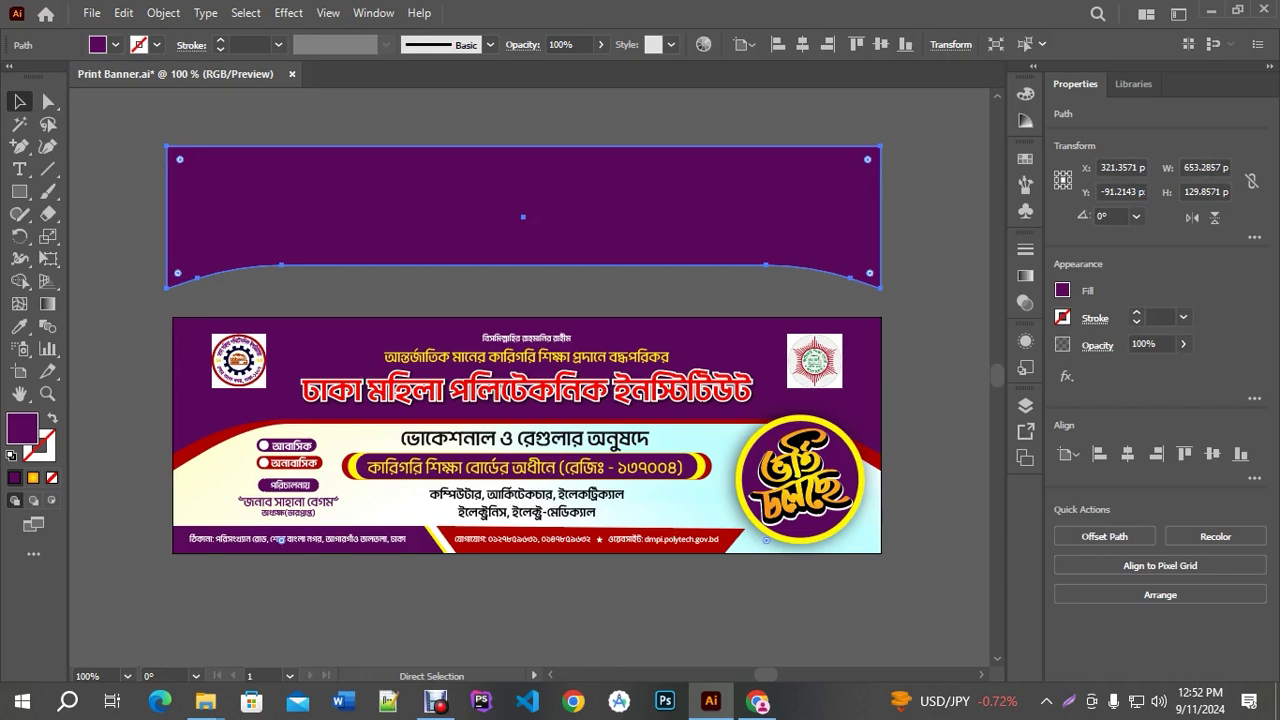
key(v)
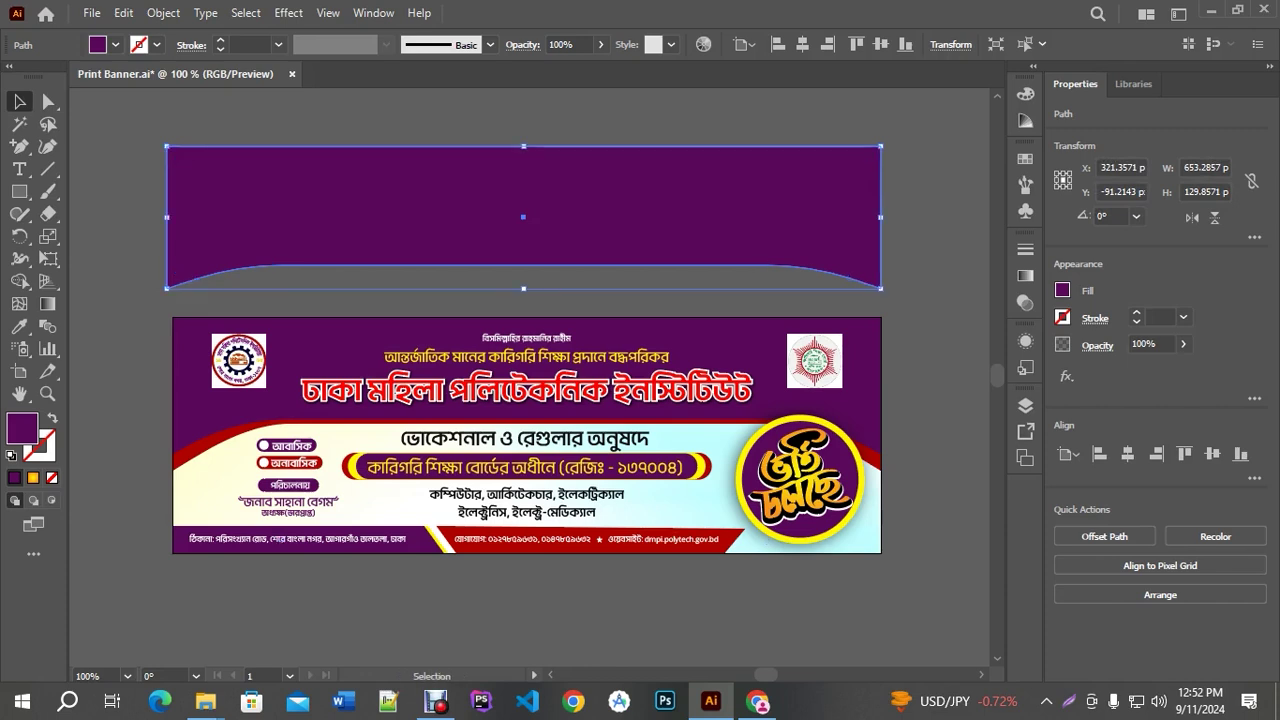
key(a)
key(v)
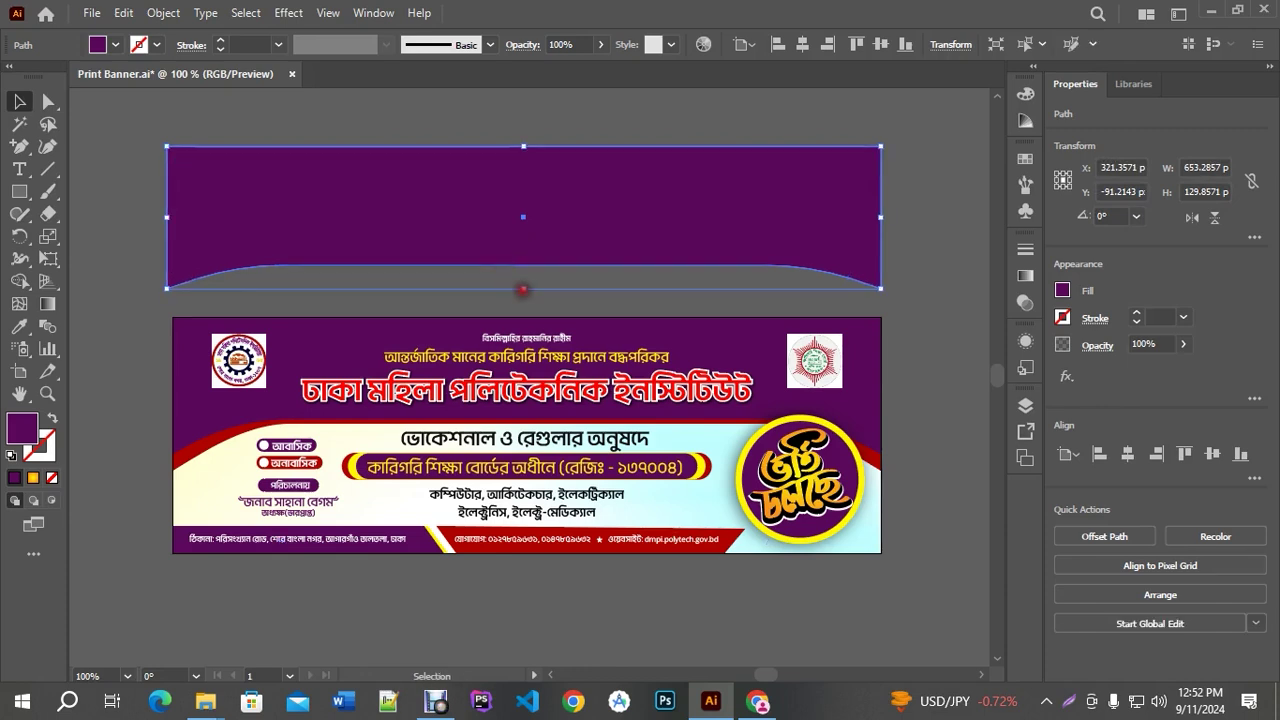
drag(522, 290, 522, 302)
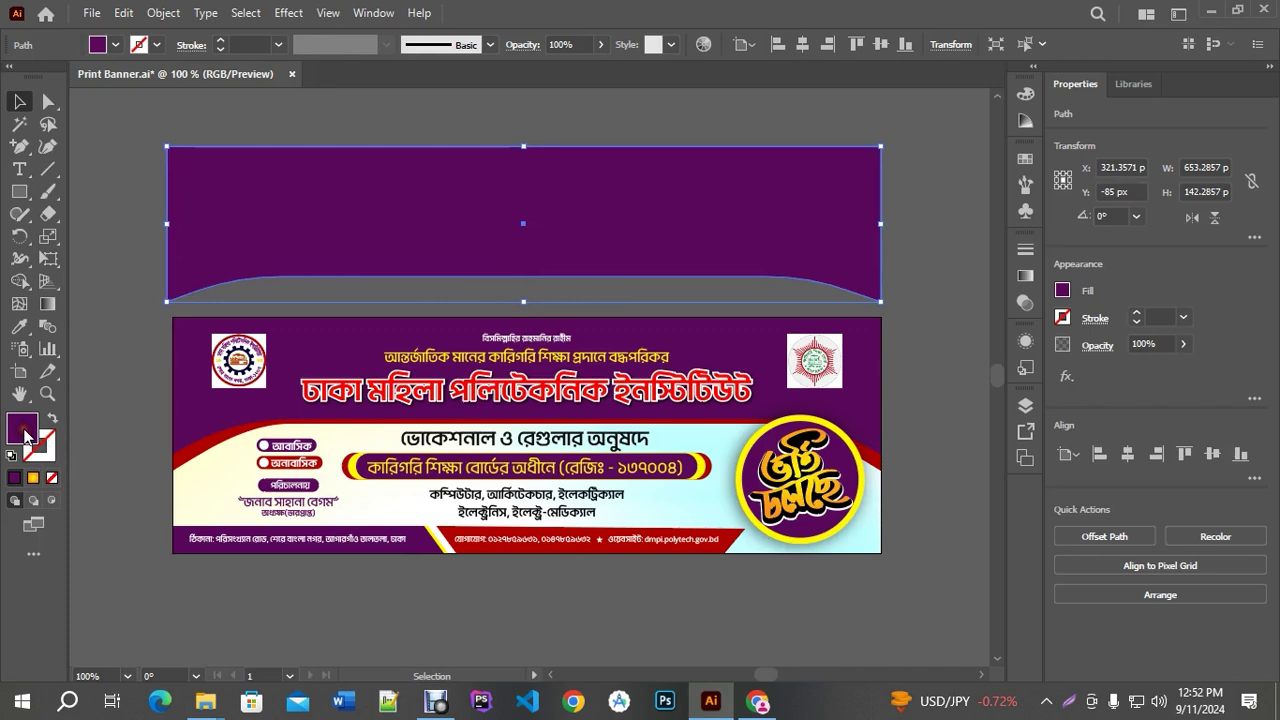
Fill the curve's band with bright cyan 0BD1FF
double_click(22, 430)
drag(1100, 226, 1103, 167)
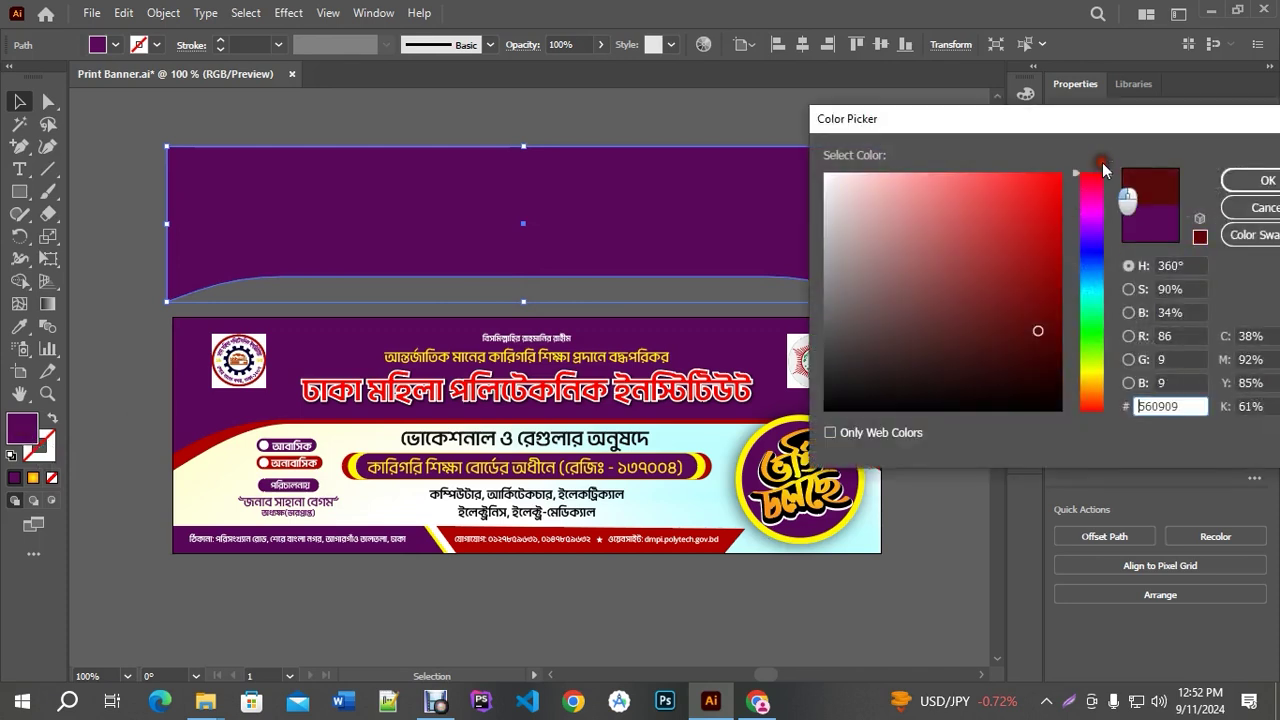
drag(1101, 236, 1091, 285)
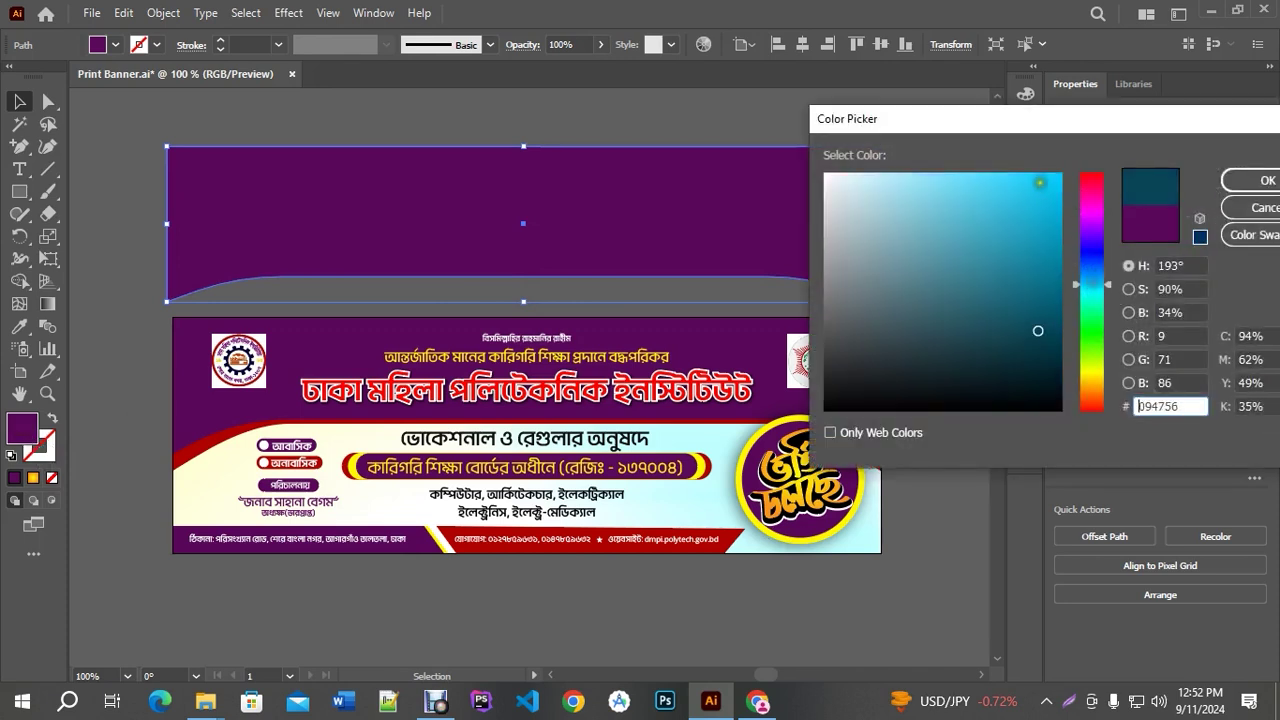
drag(1040, 177, 1051, 170)
click(1262, 181)
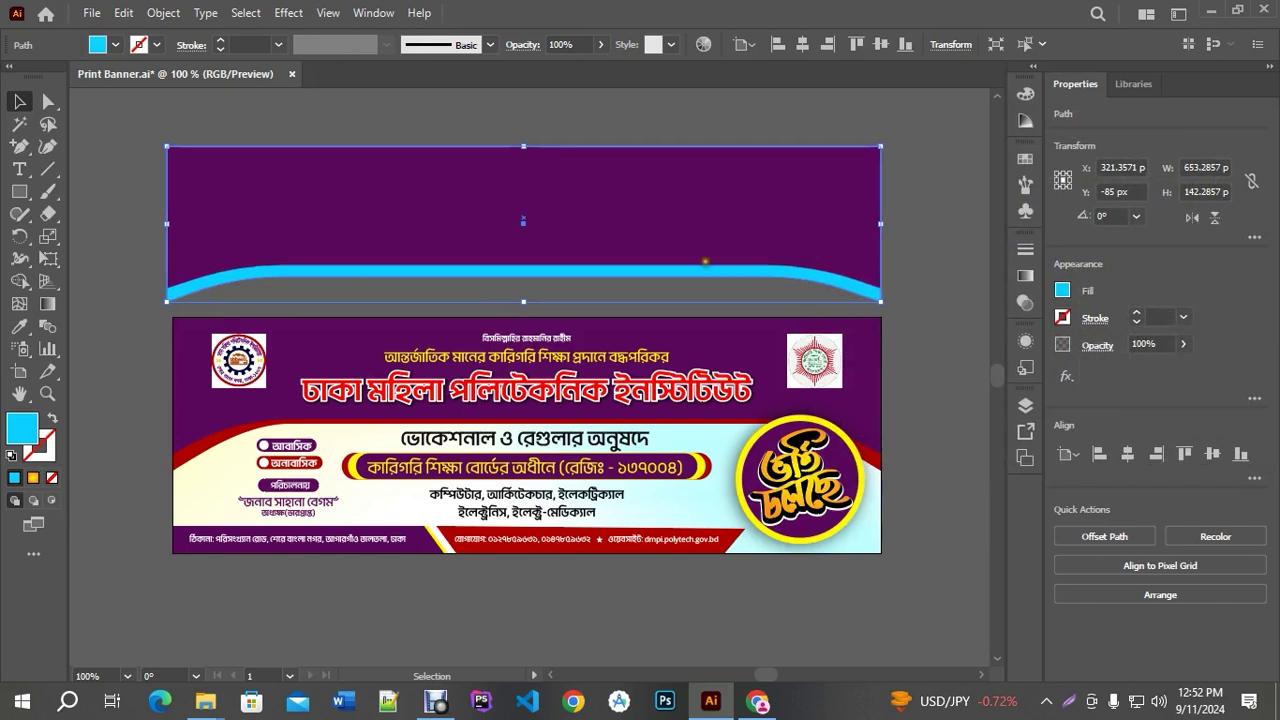
scroll(315, 413, up, 2)
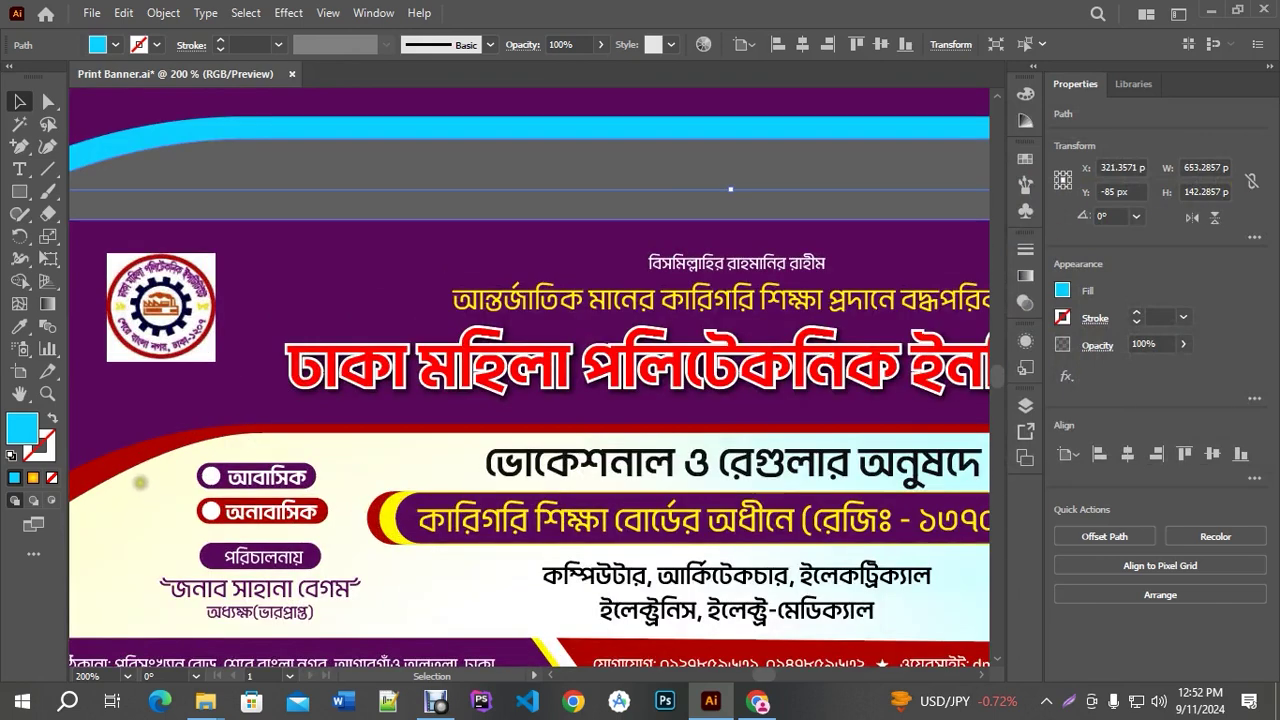
scroll(474, 433, down, 2)
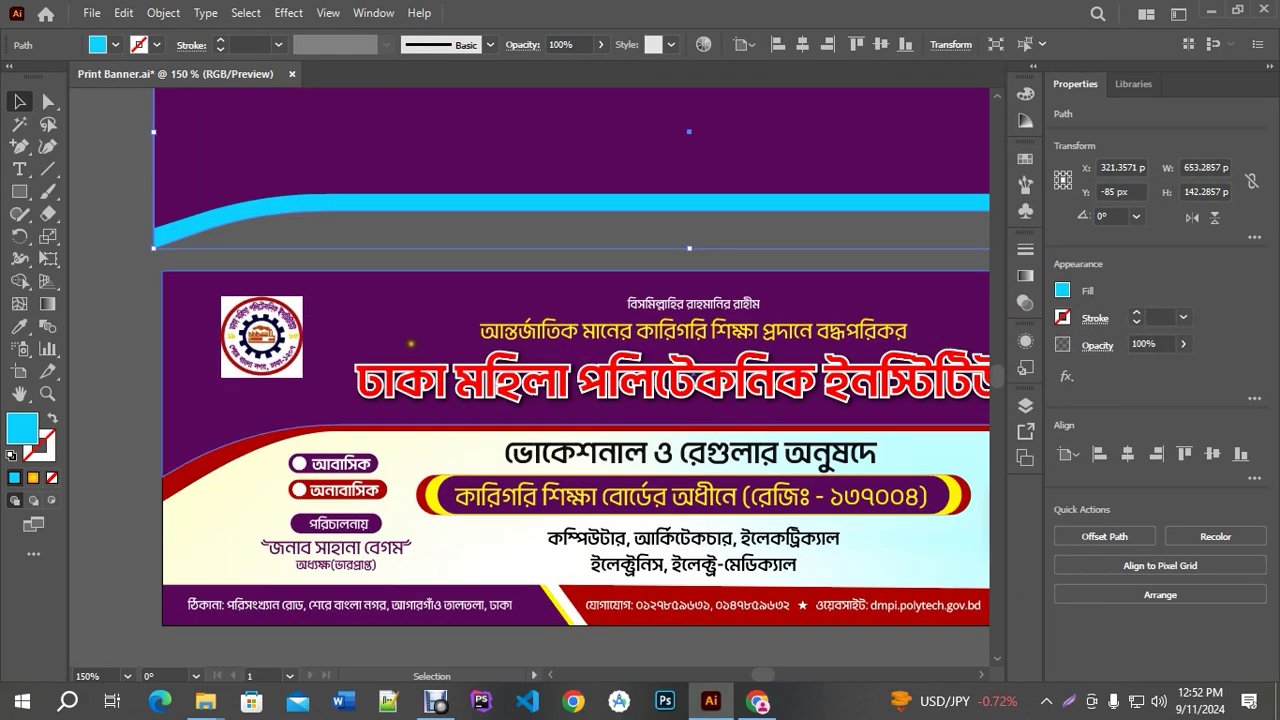
Nudge the curve's left and right edge anchors up to thin the cyan band
click(48, 102)
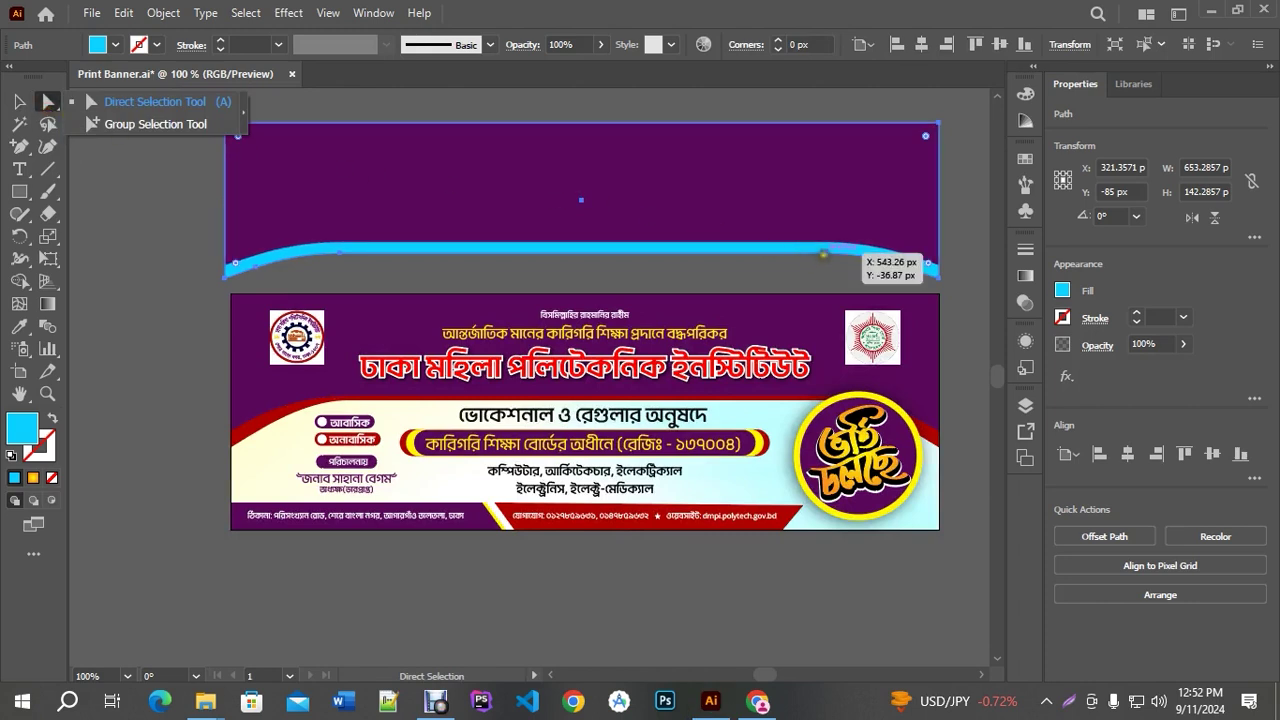
click(822, 254)
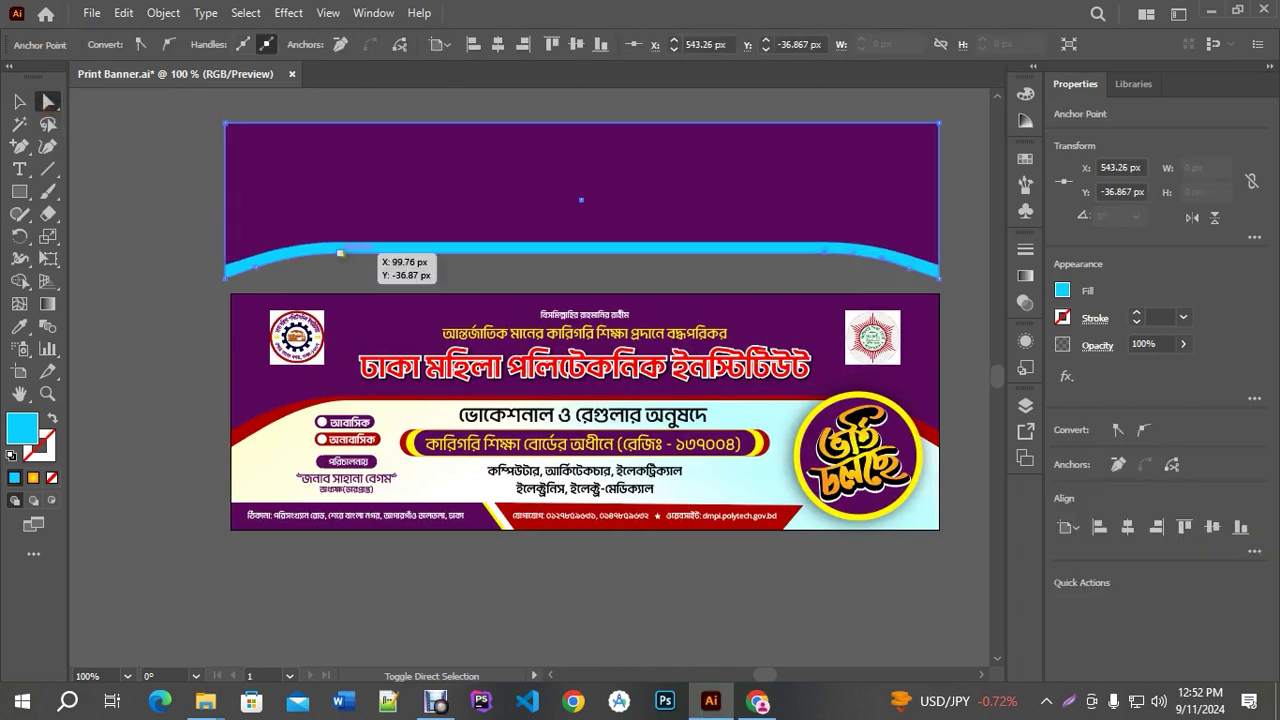
shift+click(340, 254)
key(Up)
key(Up)
key(Up)
key(Up)
key(Up)
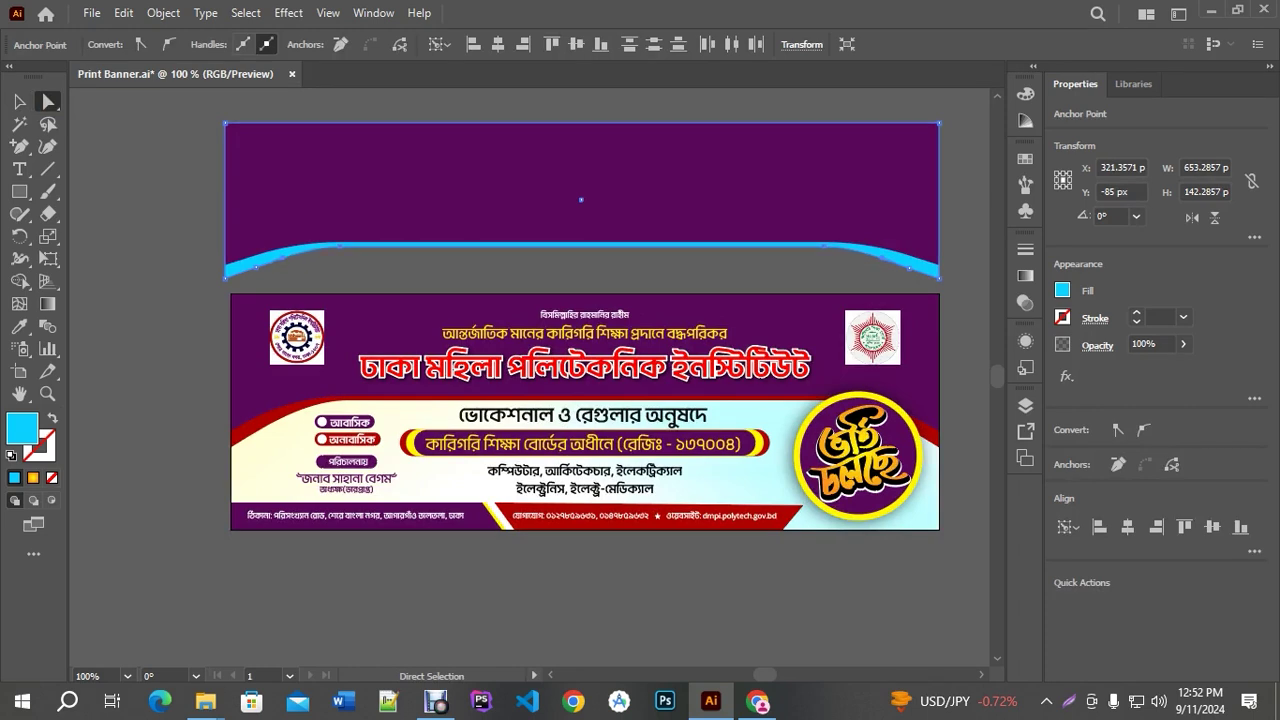
click(196, 399)
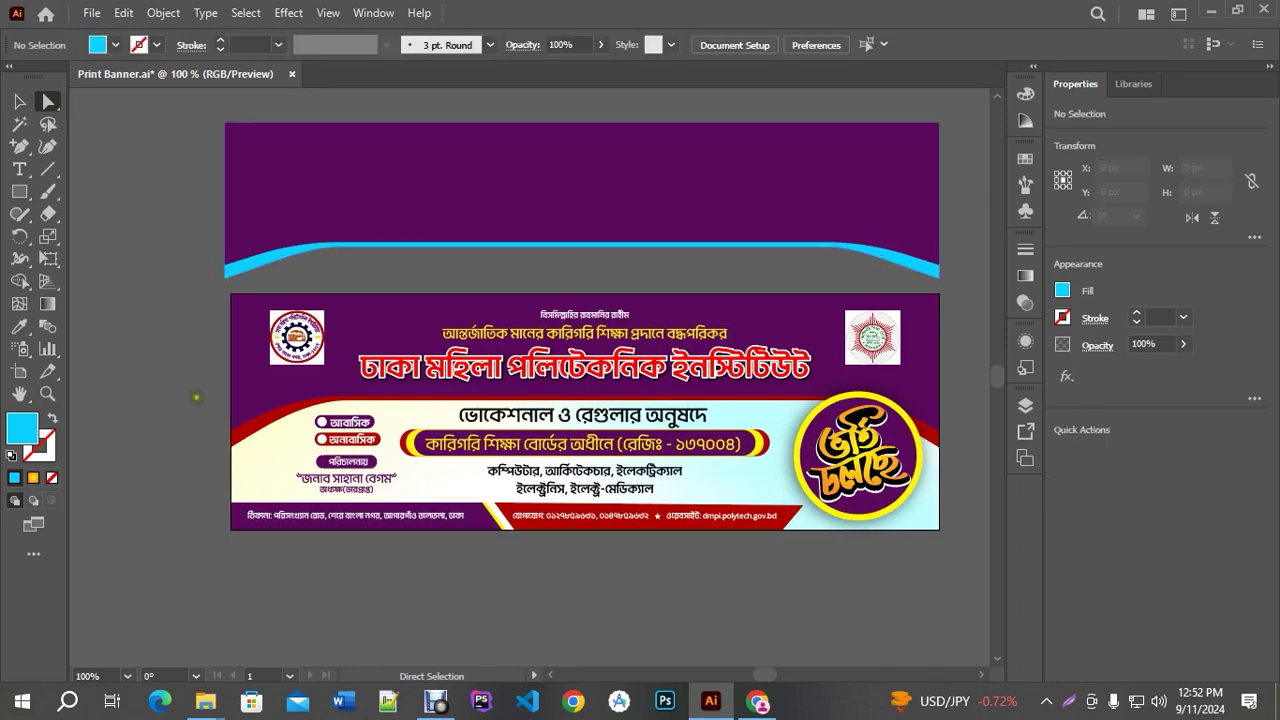
scroll(207, 372, down, 1)
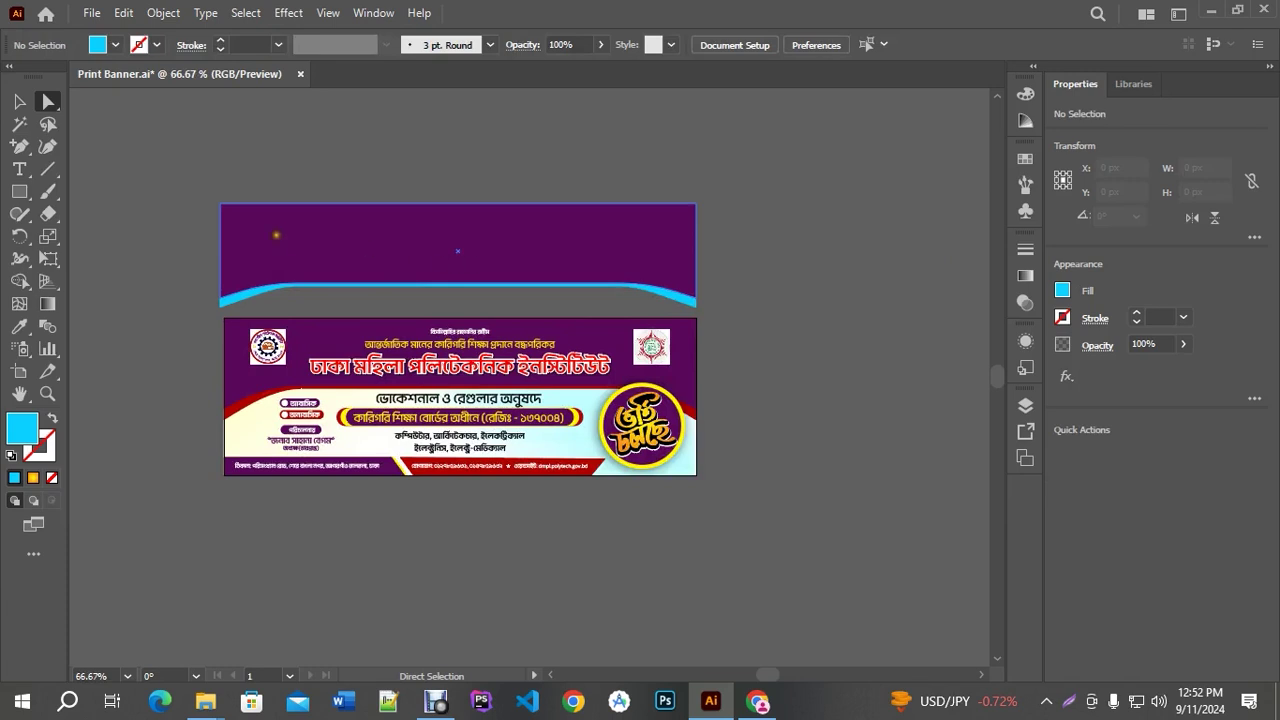
Alt-drag a copy of the tagline above the banner and delete its last two words
click(19, 101)
scroll(434, 280, up, 1)
scroll(514, 280, down, 1)
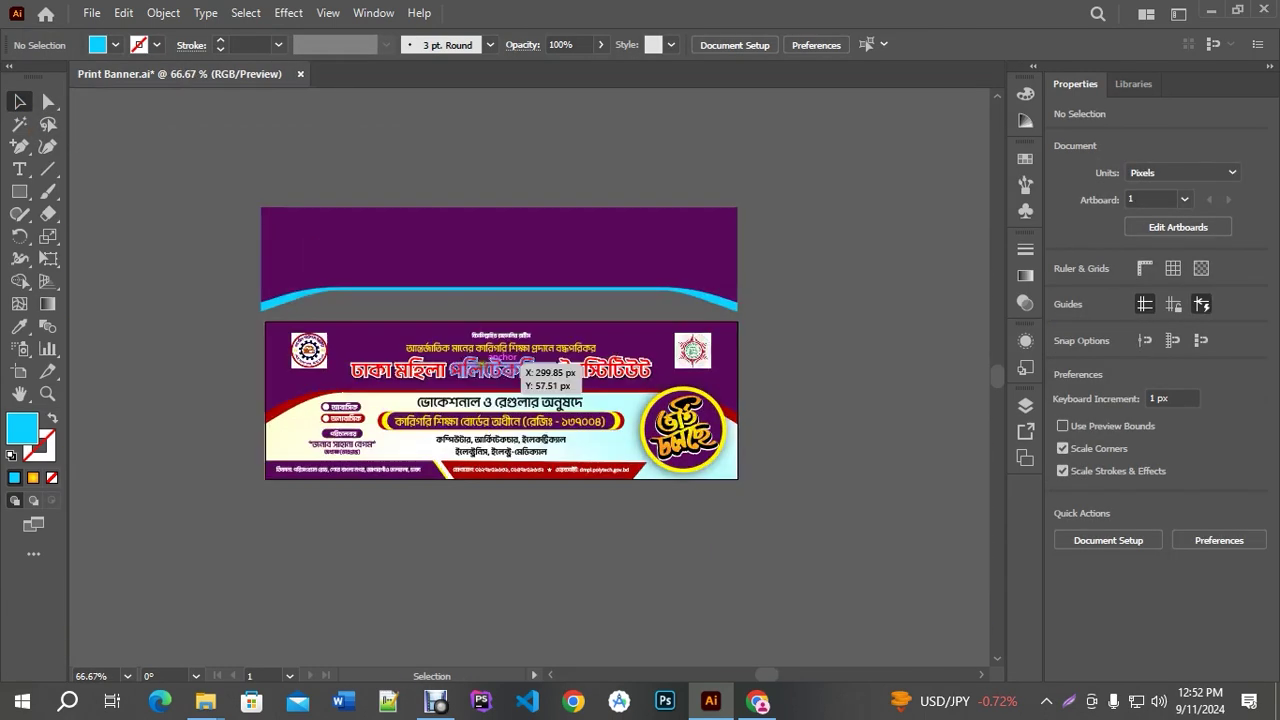
scroll(500, 350, up, 1)
drag(522, 399, 851, 134)
double_click(611, 194)
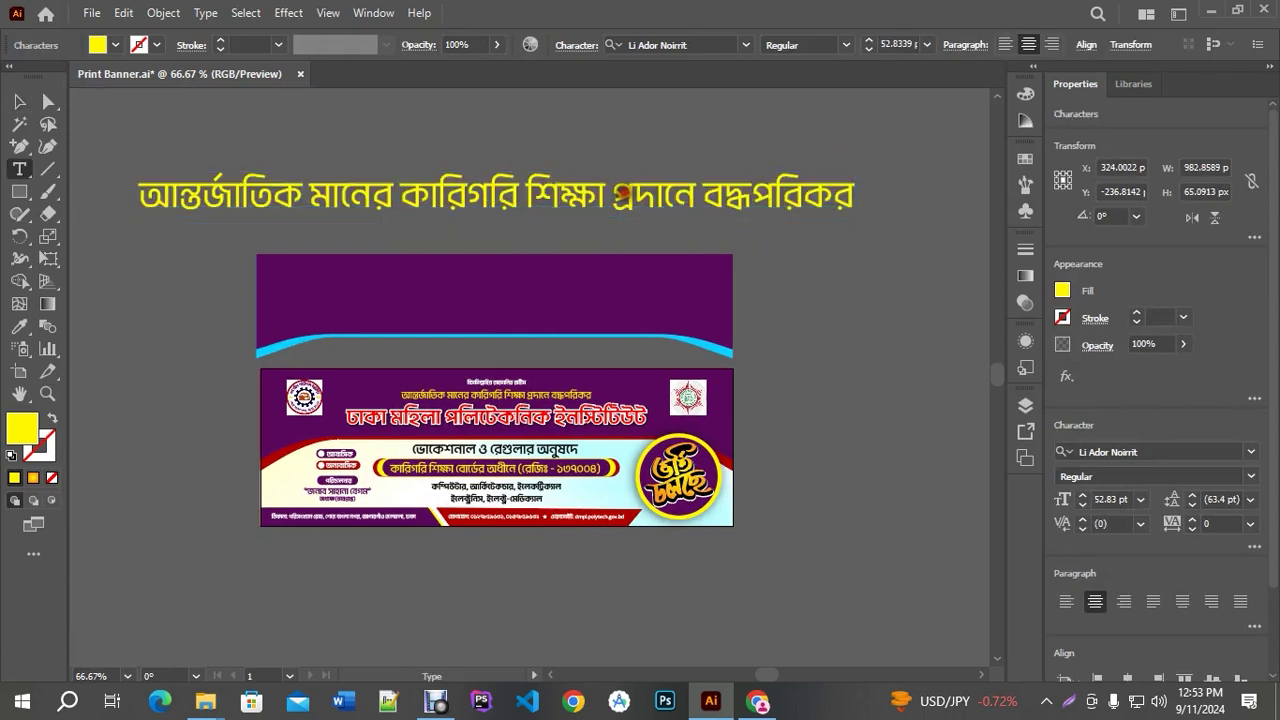
key(ctrl+a)
drag(605, 190, 871, 180)
key(BackSpace)
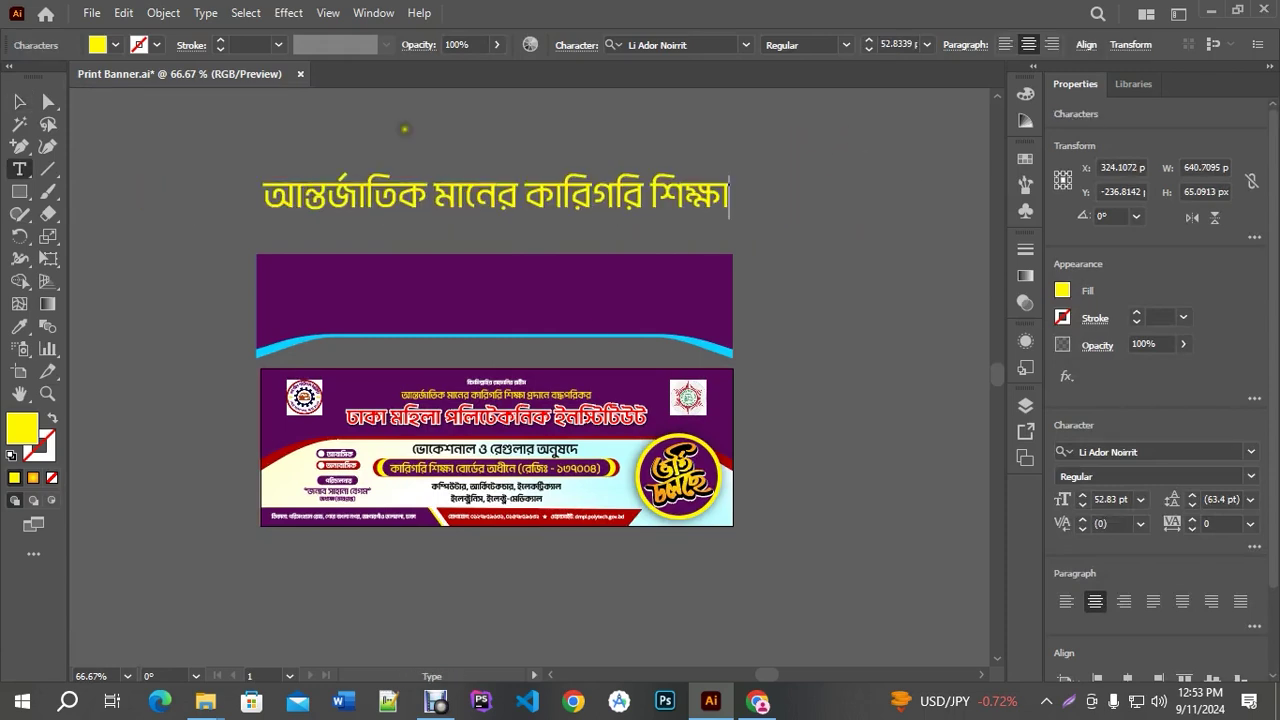
Scale the tagline copy up to about 67.67 pt and set it to Bold
click(29, 104)
drag(730, 171, 796, 151)
click(844, 46)
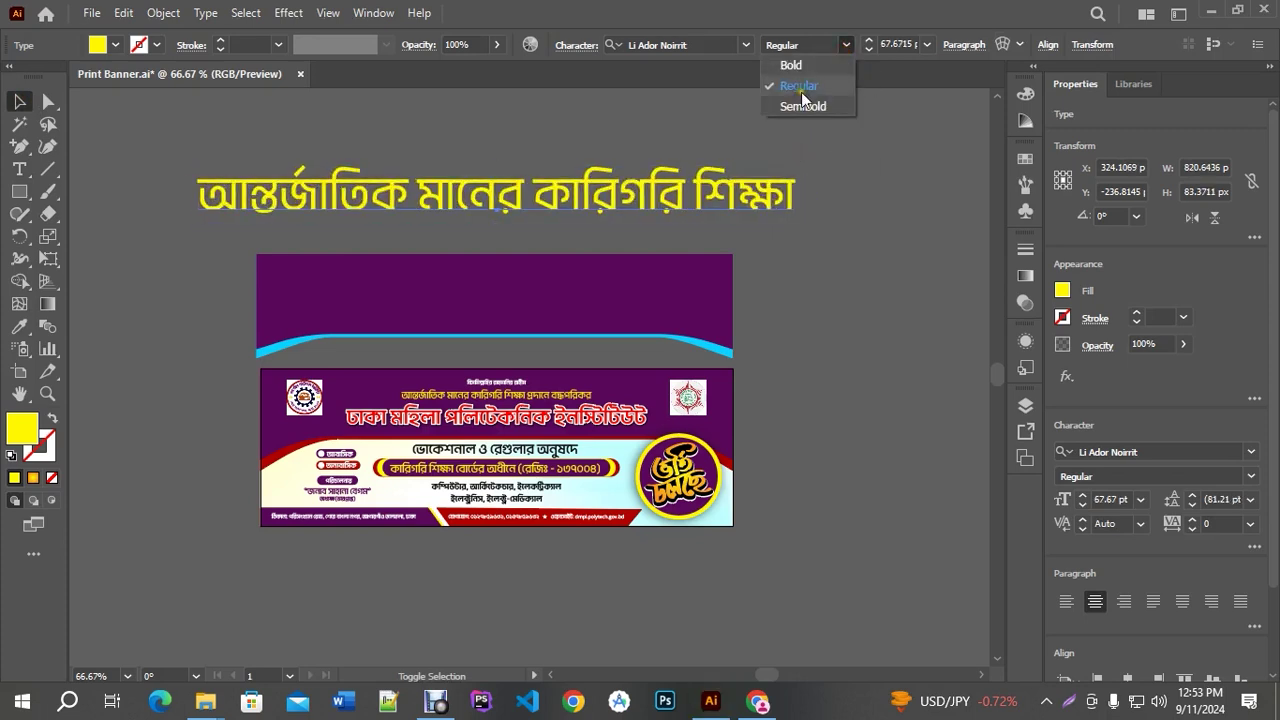
click(790, 66)
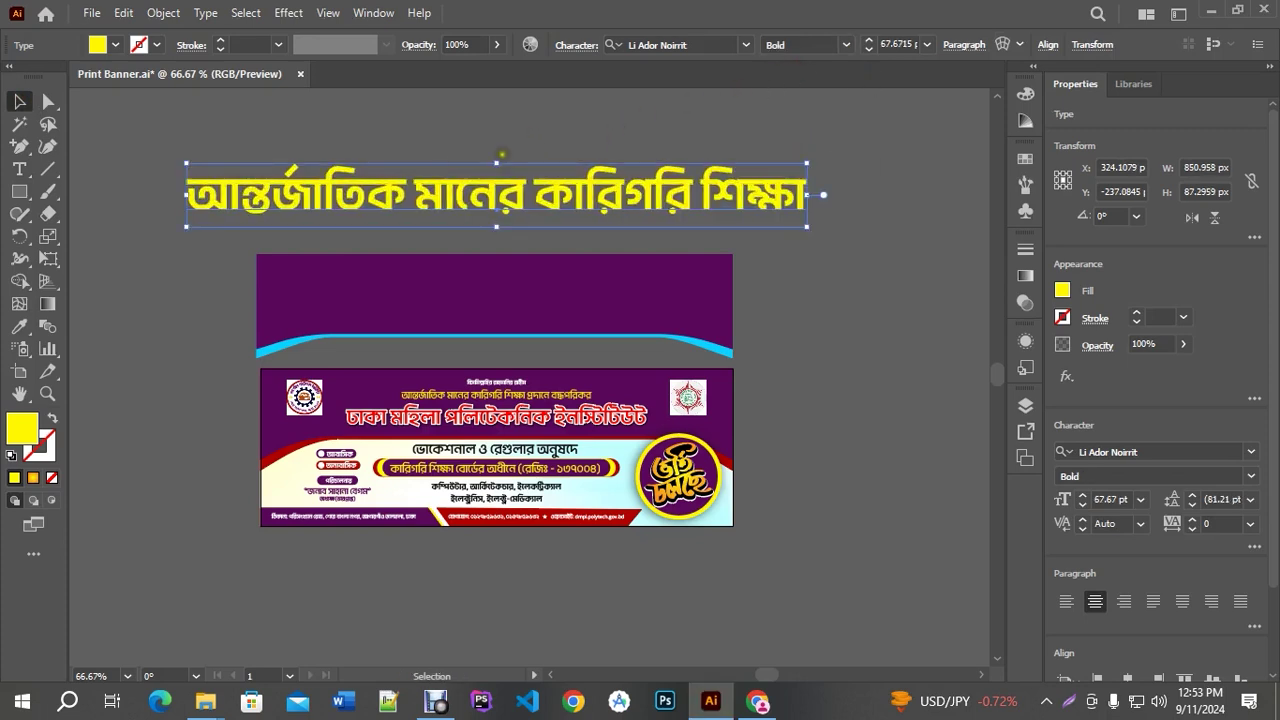
Outline the 'আন্তর্জাতিক মানের কারিগরি শিক্ষা' heading and Unite it into one 850.9585 × 69.2959 pt shape
scroll(452, 204, up, 1)
scroll(513, 205, down, 1)
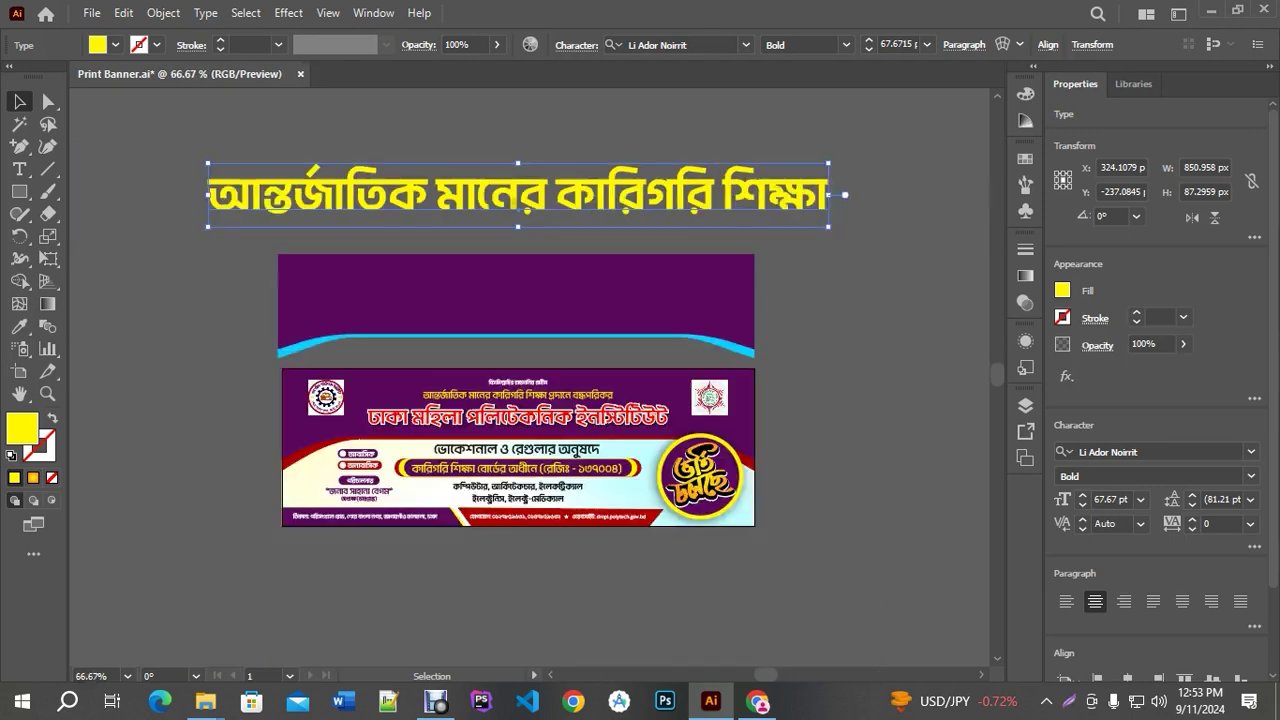
right_click(529, 208)
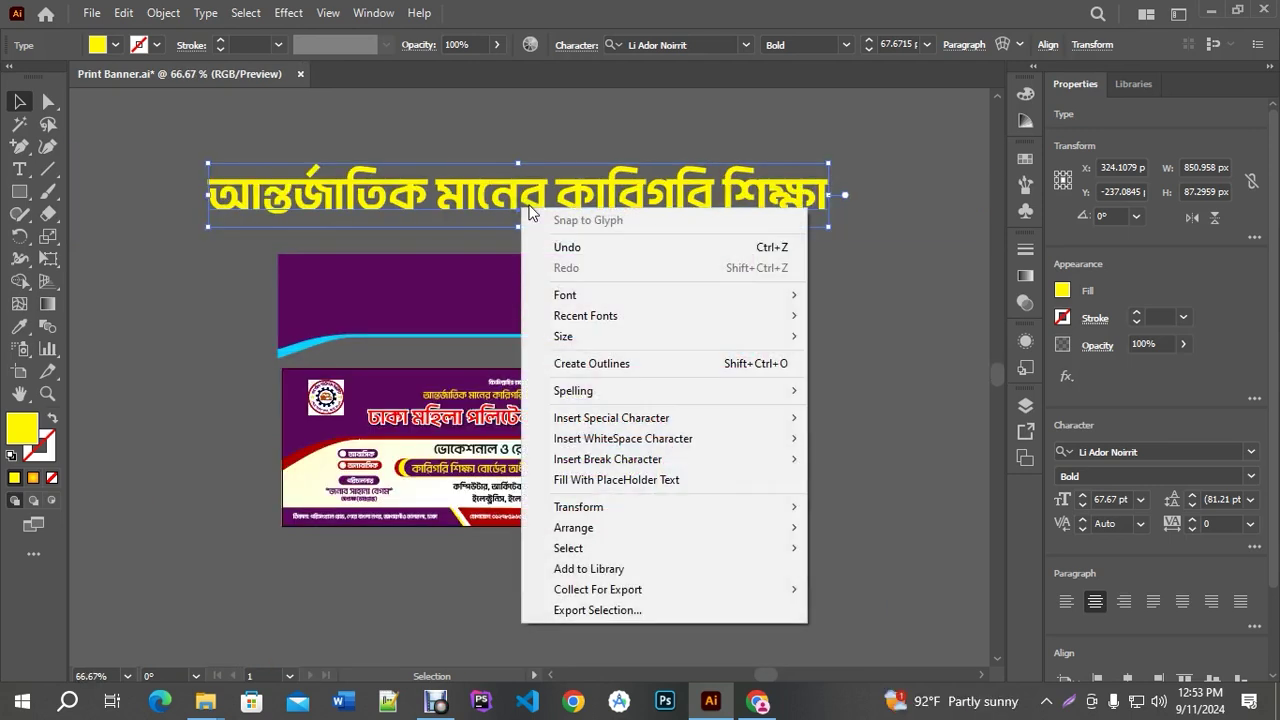
click(639, 367)
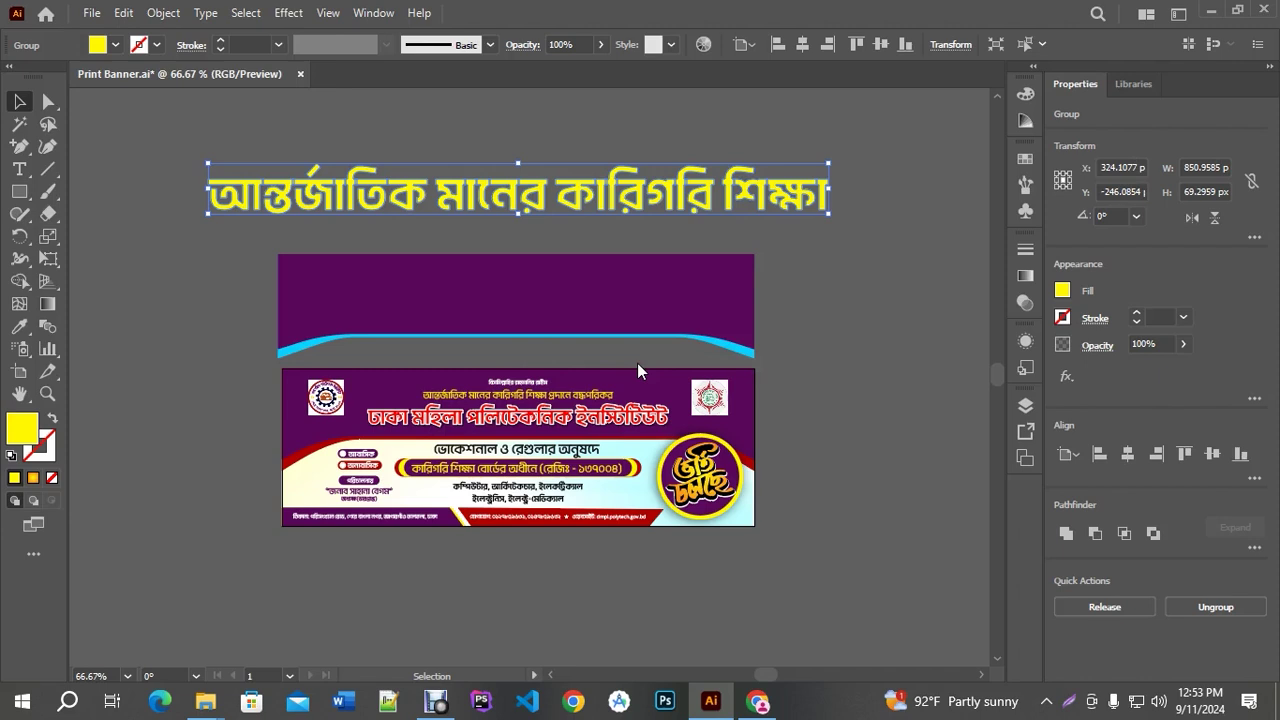
key(ctrl)
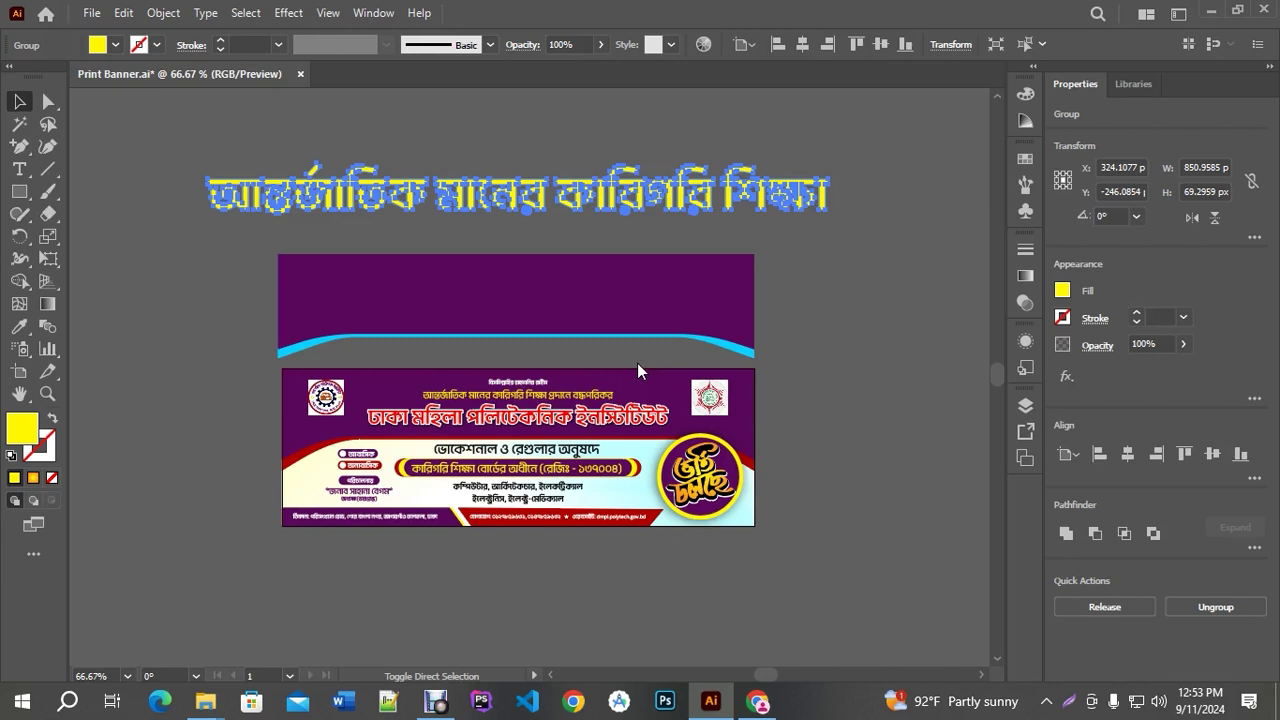
key(ctrl+shift+F9)
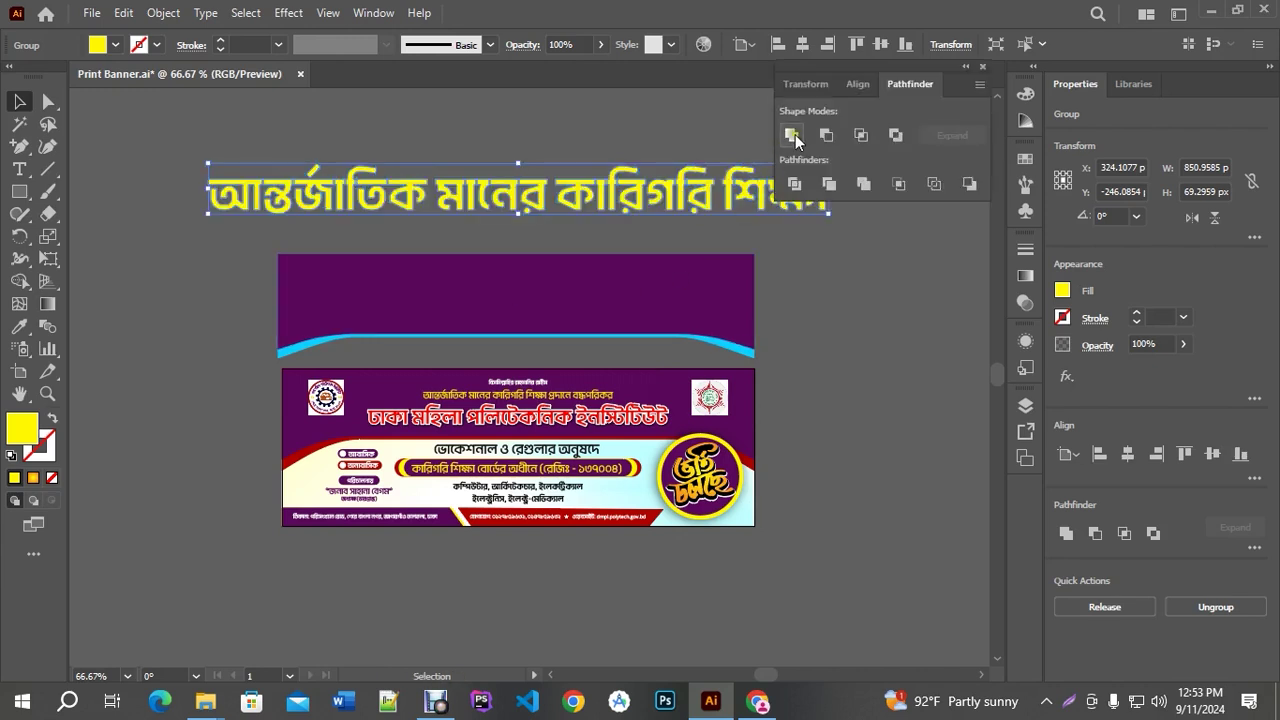
click(793, 137)
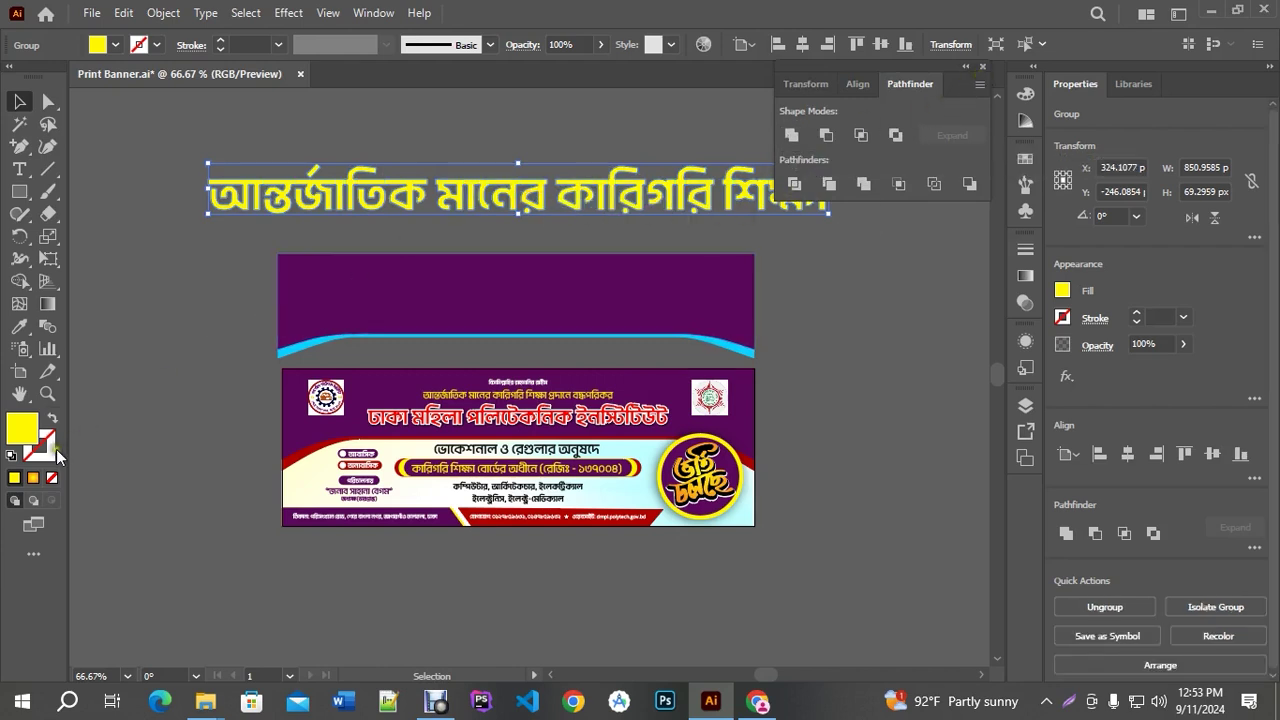
Give the heading a red fill and a 2 pt white stroke
click(160, 47)
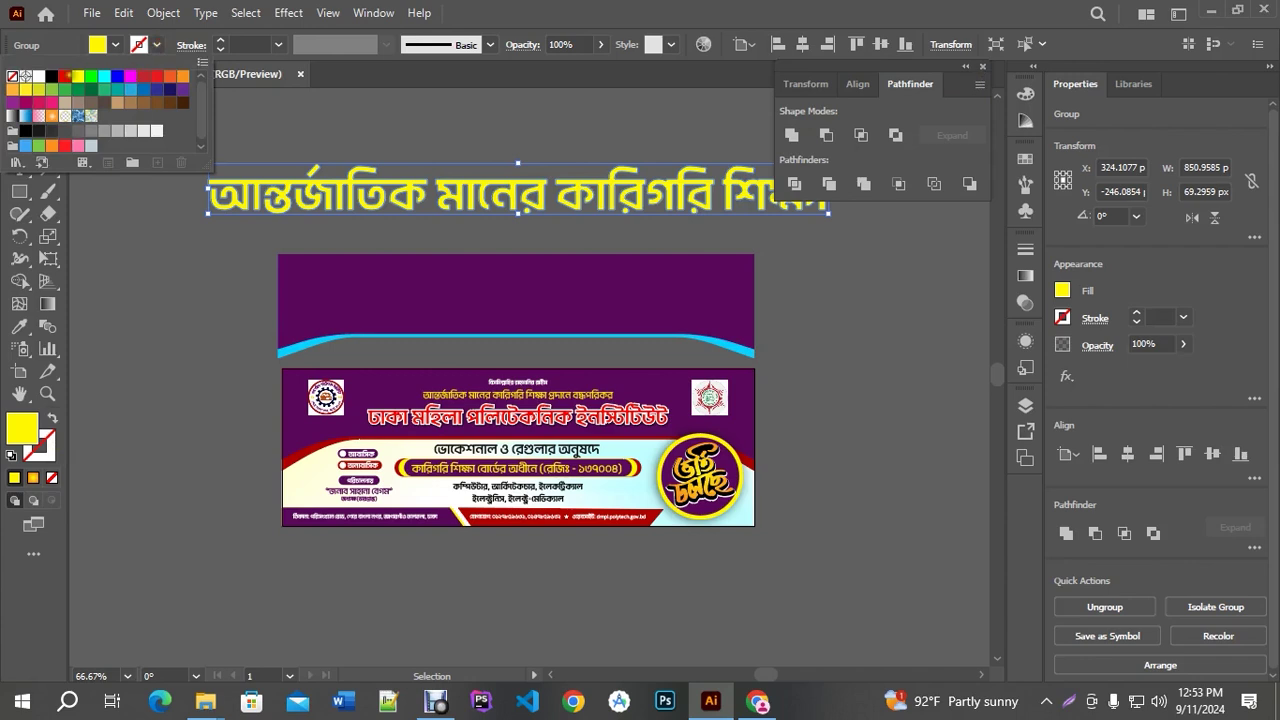
click(38, 76)
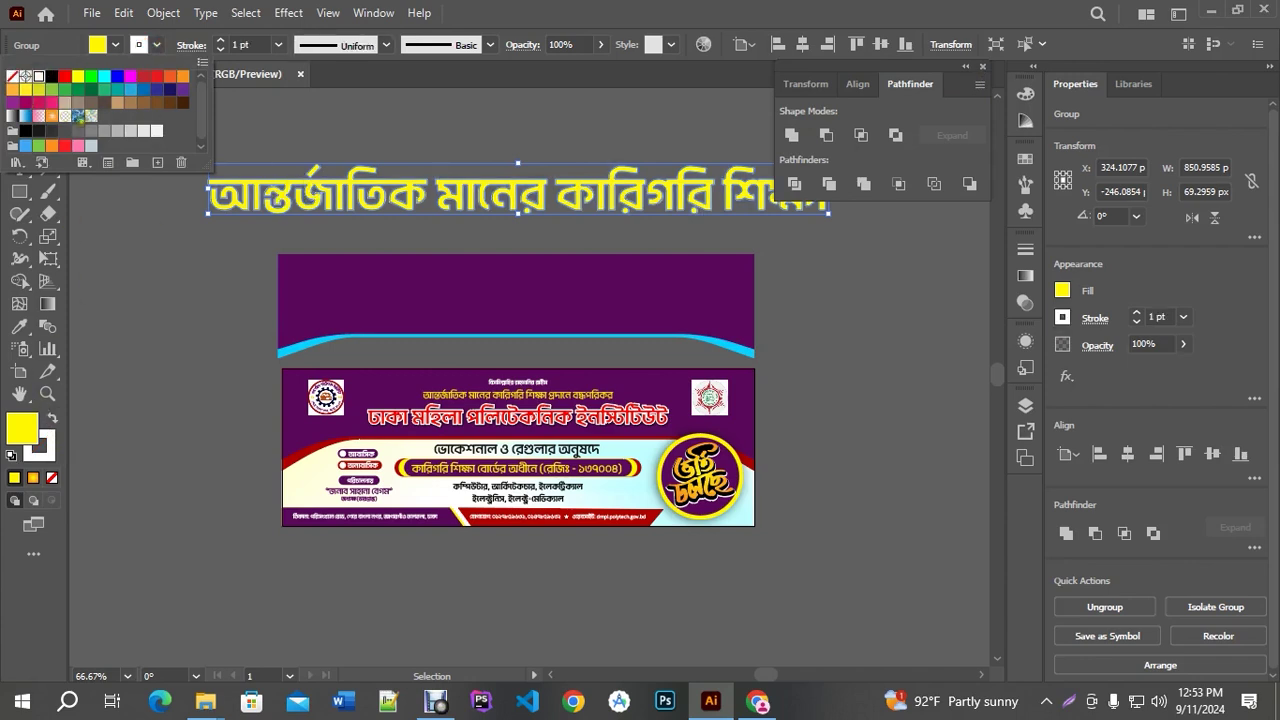
key(Escape)
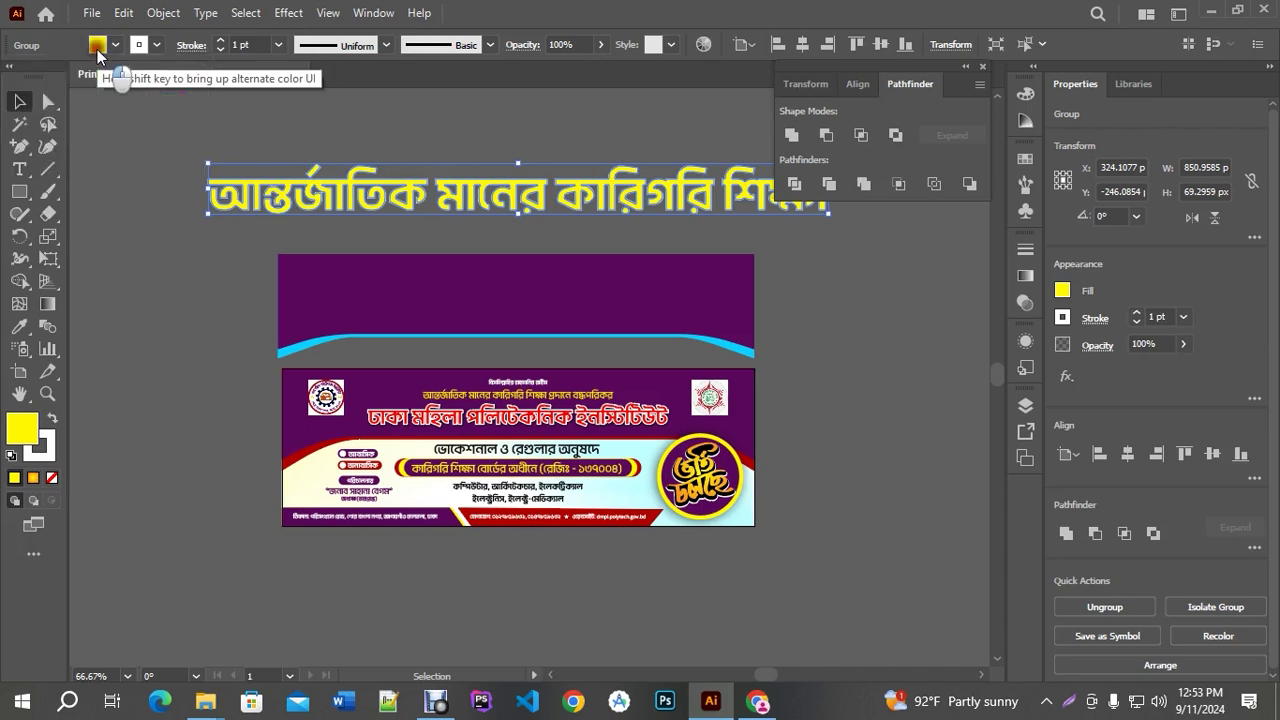
click(113, 46)
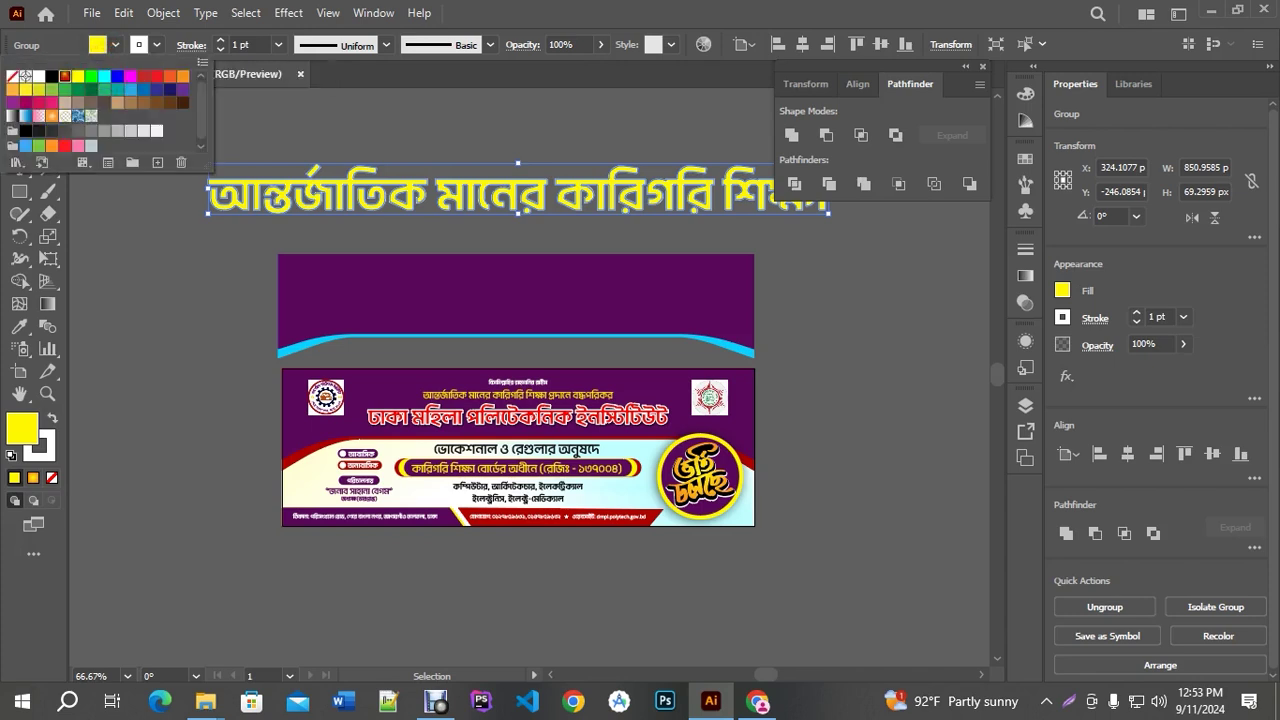
click(64, 76)
click(158, 46)
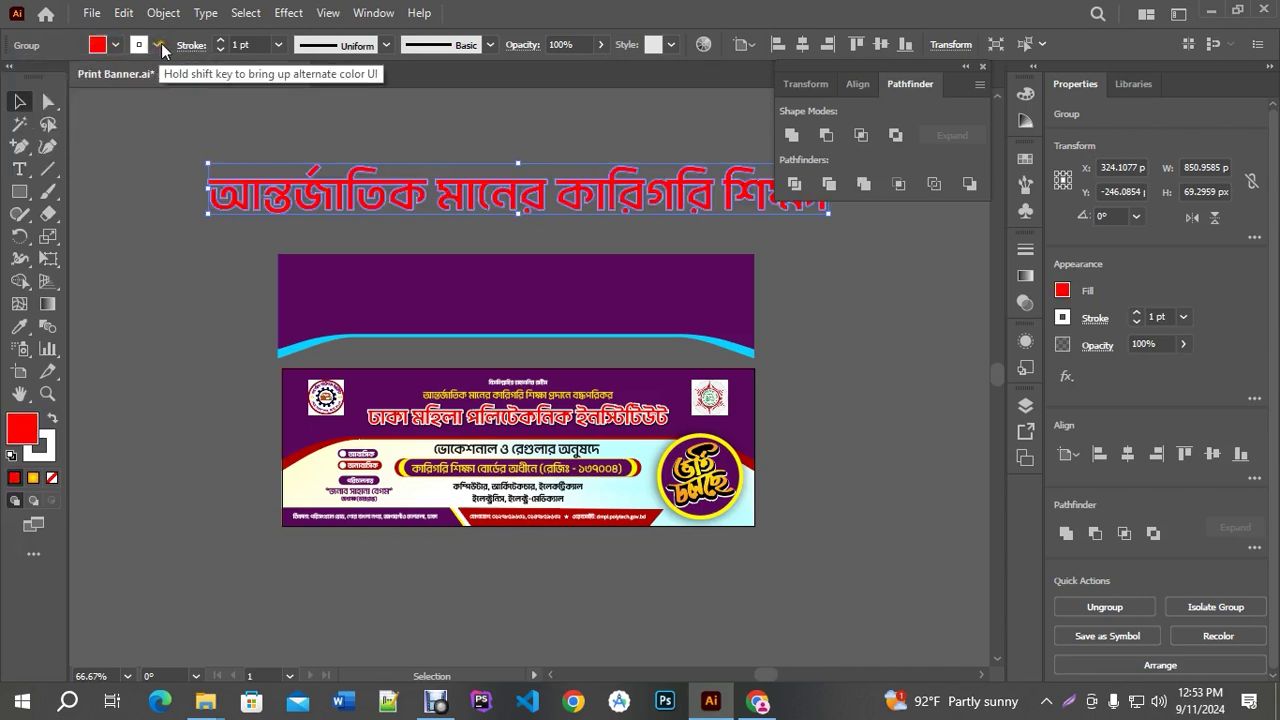
click(158, 46)
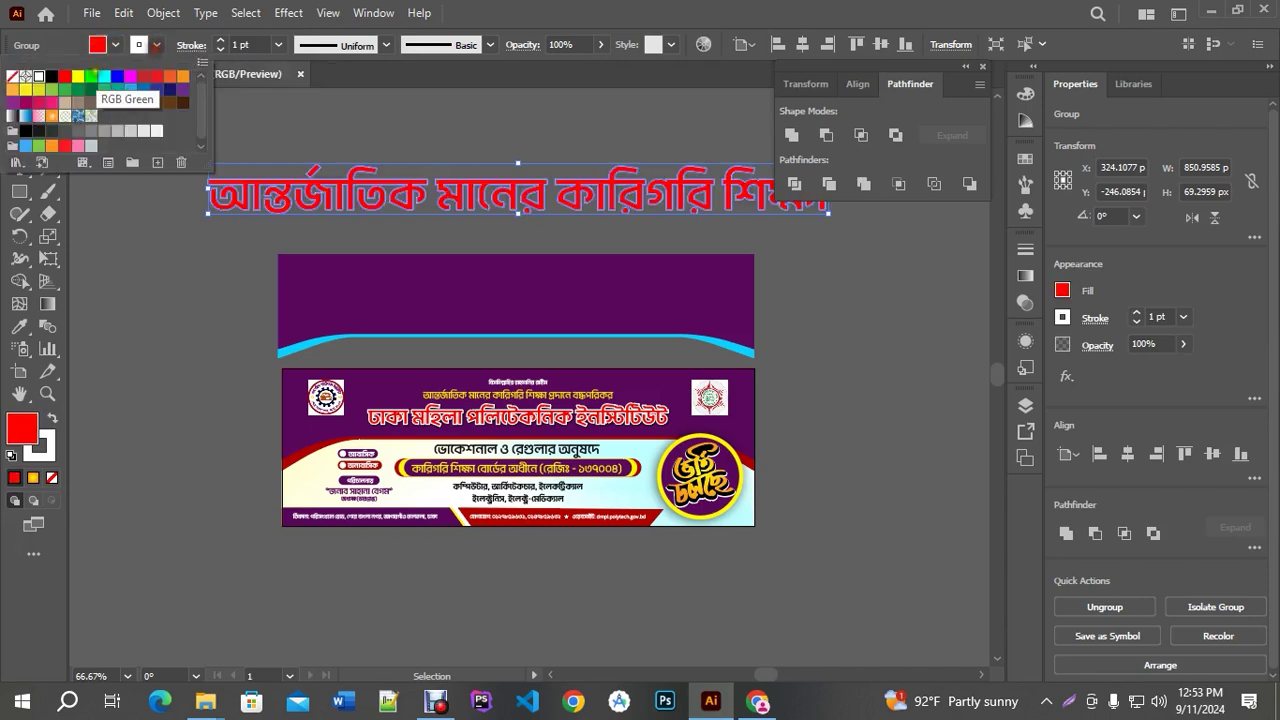
click(221, 40)
click(221, 40)
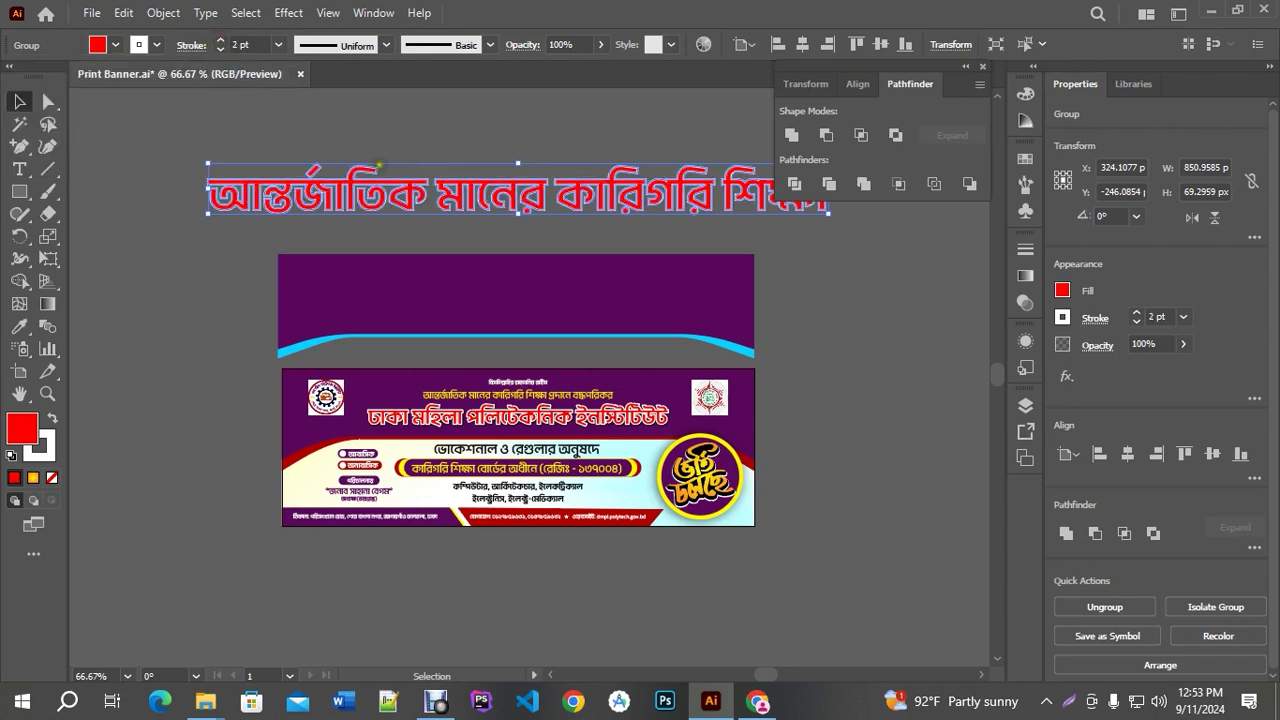
scroll(420, 186, up, 5)
scroll(421, 185, up, 1)
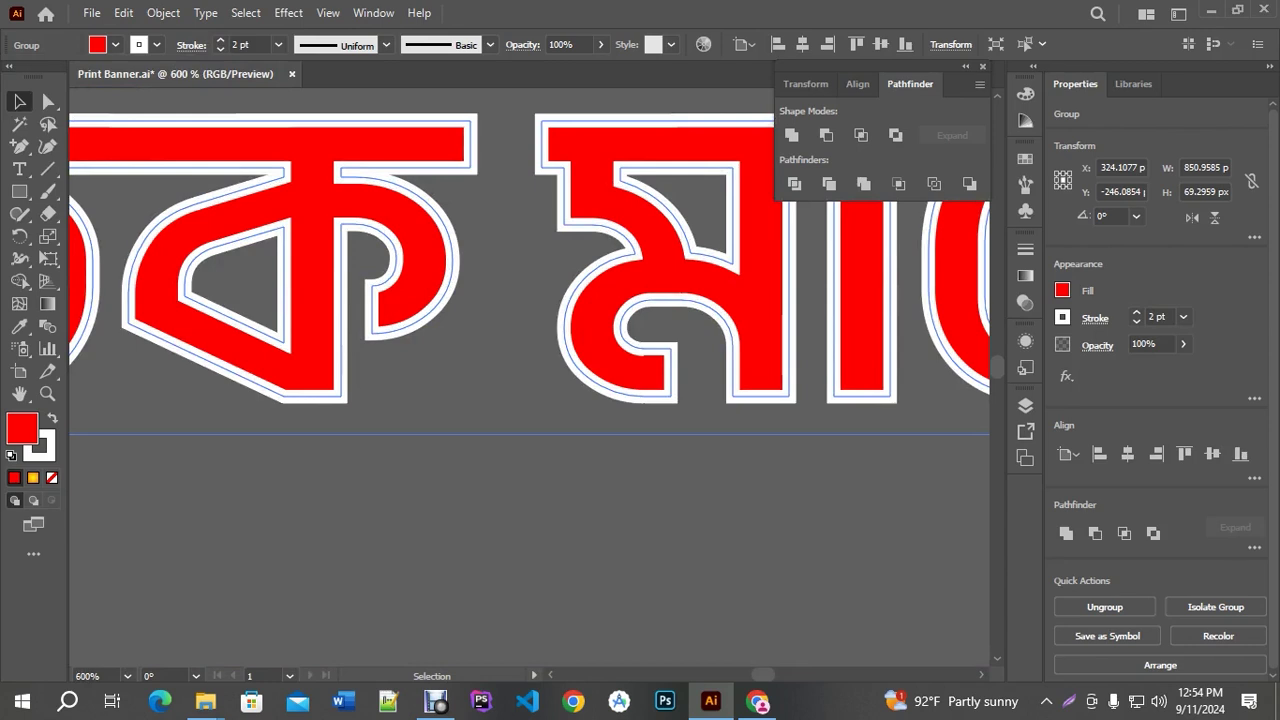
Align the white stroke to the outside of the letter shapes and inspect a corner
click(191, 45)
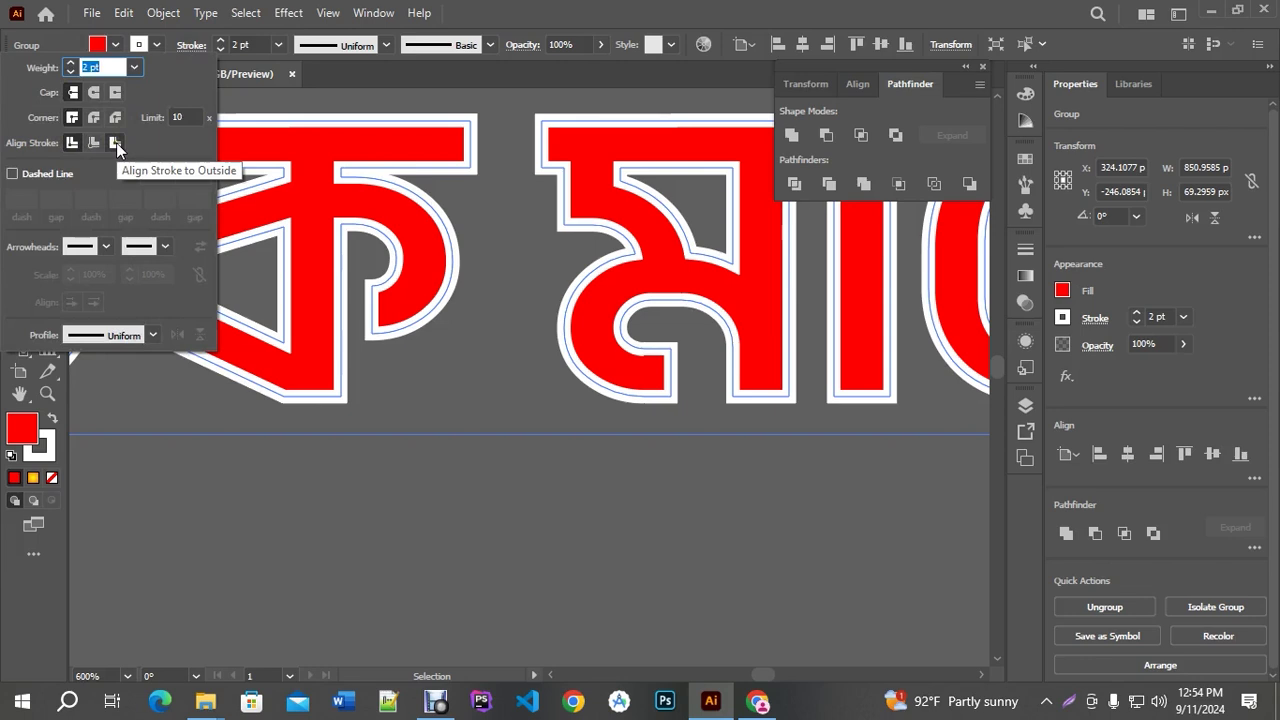
click(116, 142)
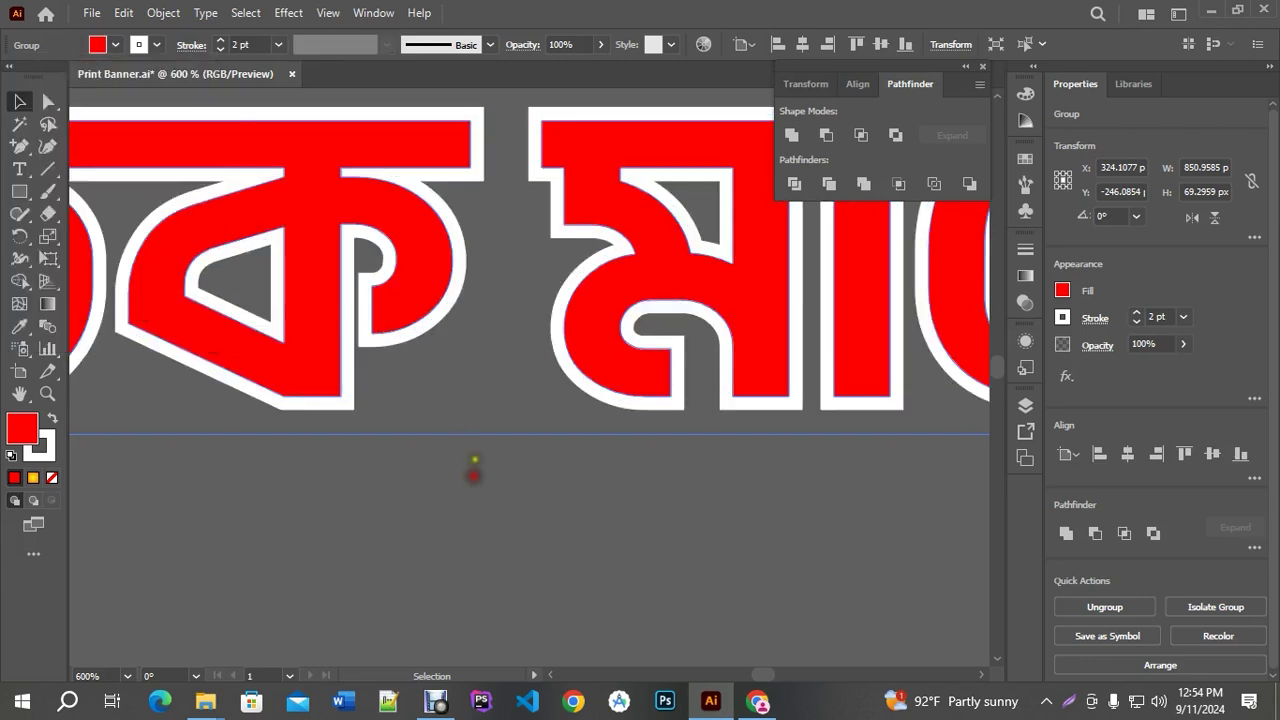
scroll(477, 470, down, 2)
scroll(600, 402, up, 4)
scroll(597, 408, up, 1)
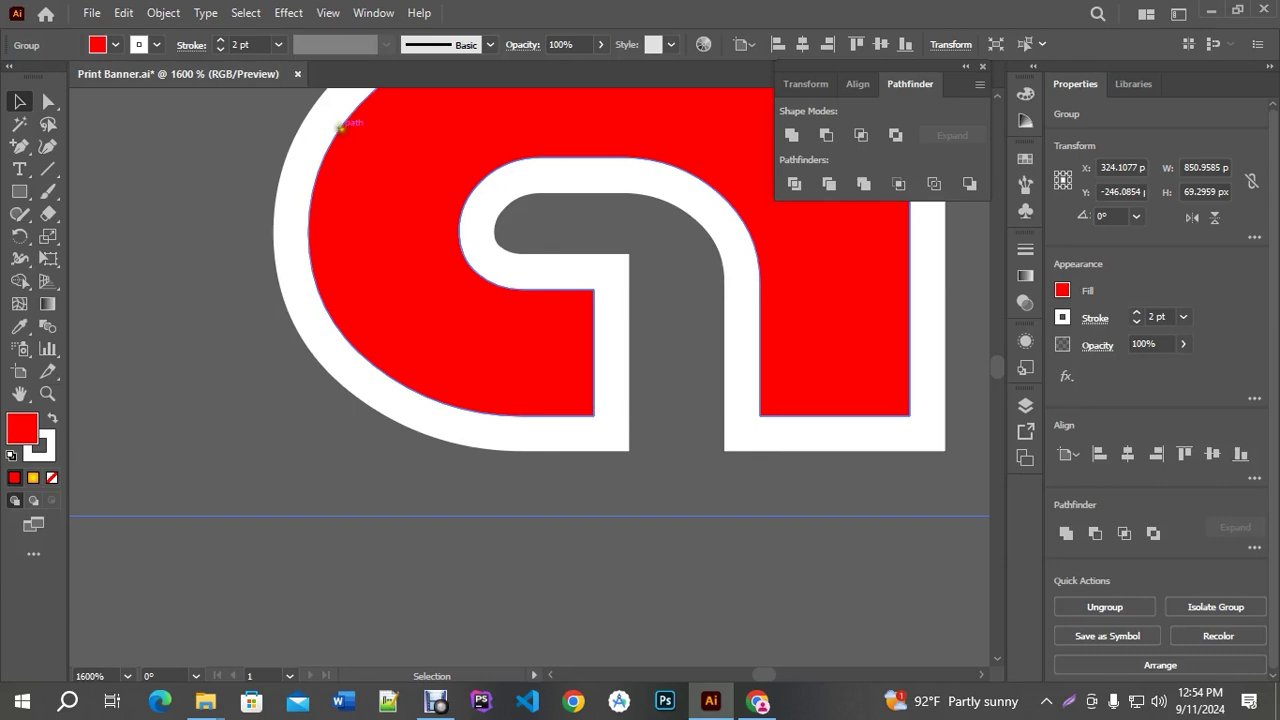
Apply a 60% Multiply drop shadow with X -2 px, Y 1 px and 1 px blur
click(288, 13)
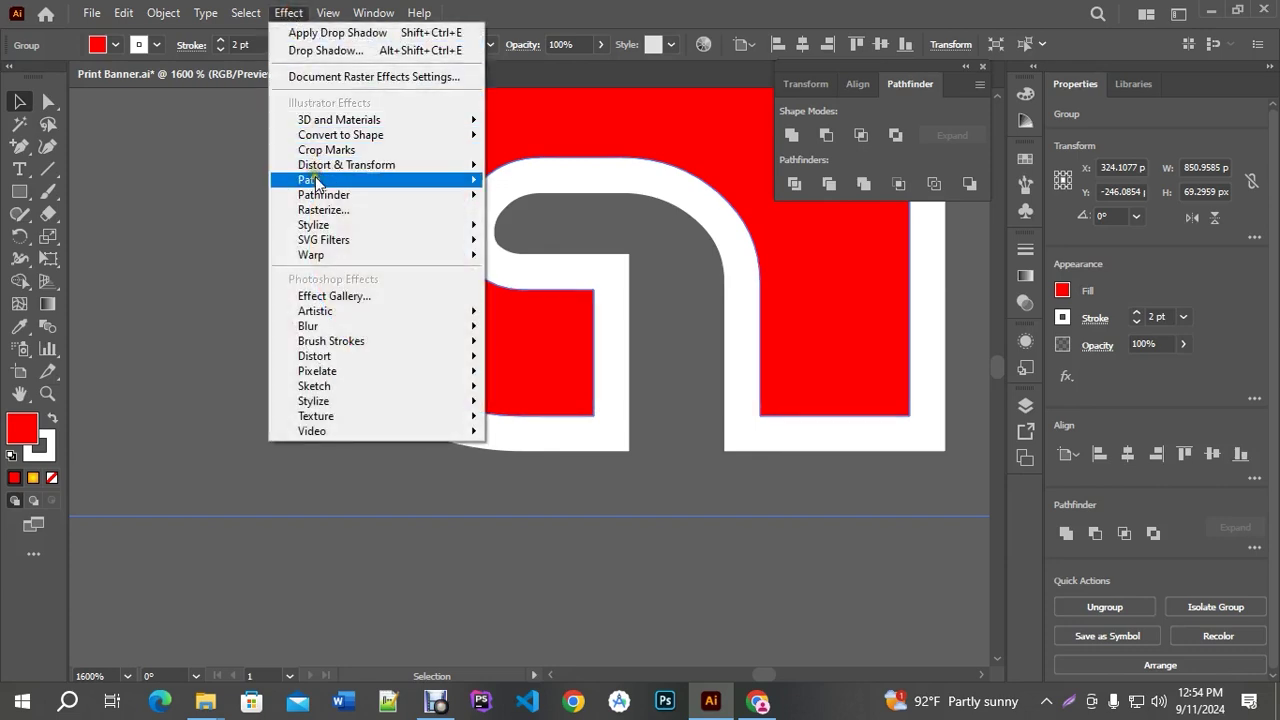
mouse_move(320, 226)
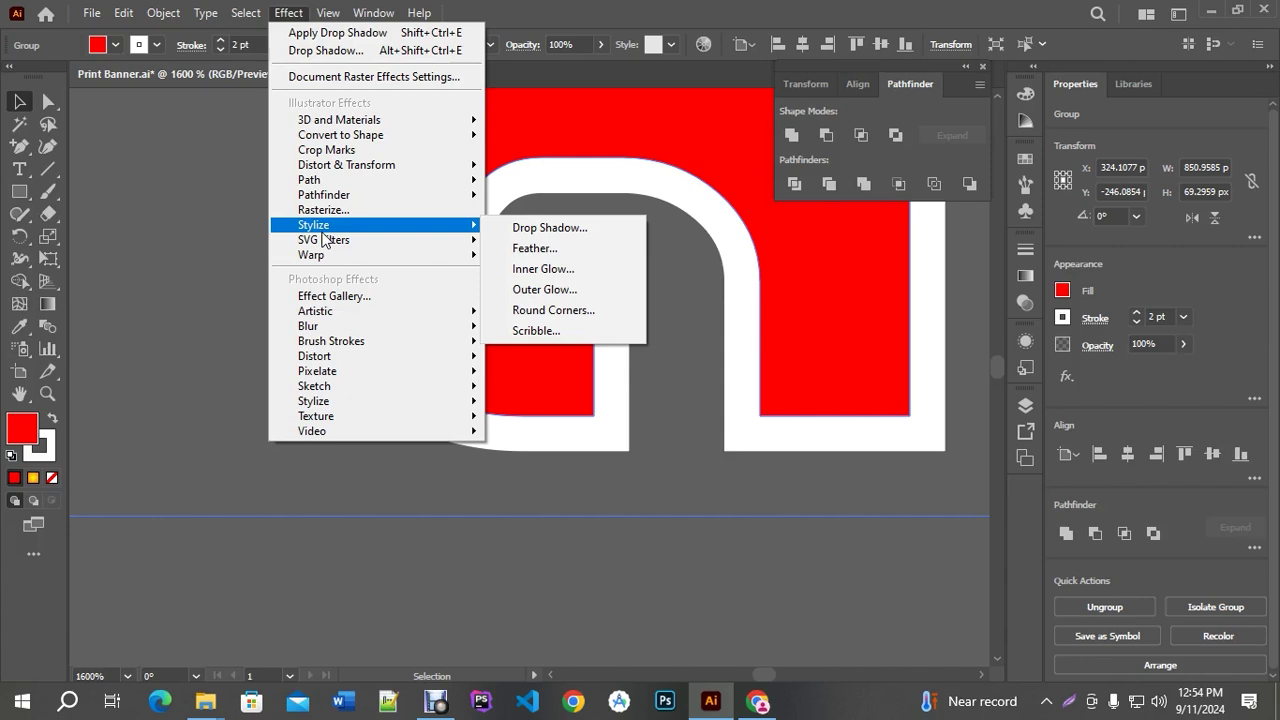
click(553, 229)
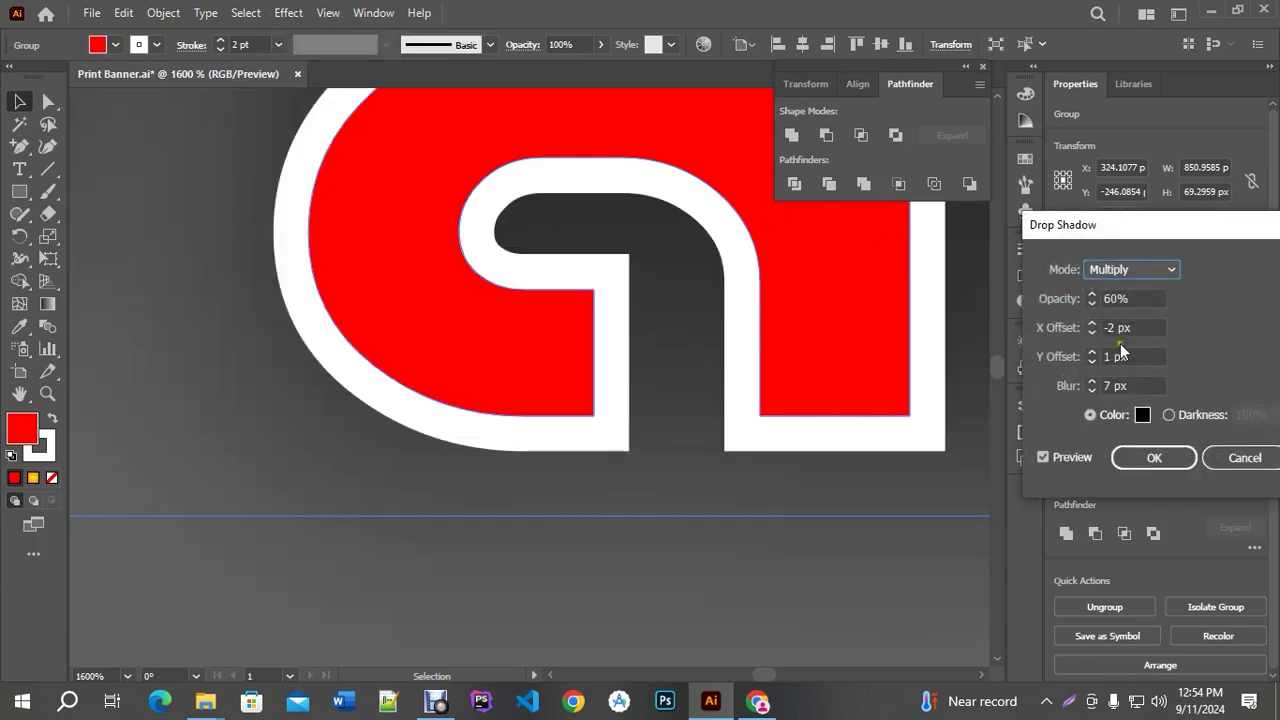
click(1091, 390)
click(1091, 390)
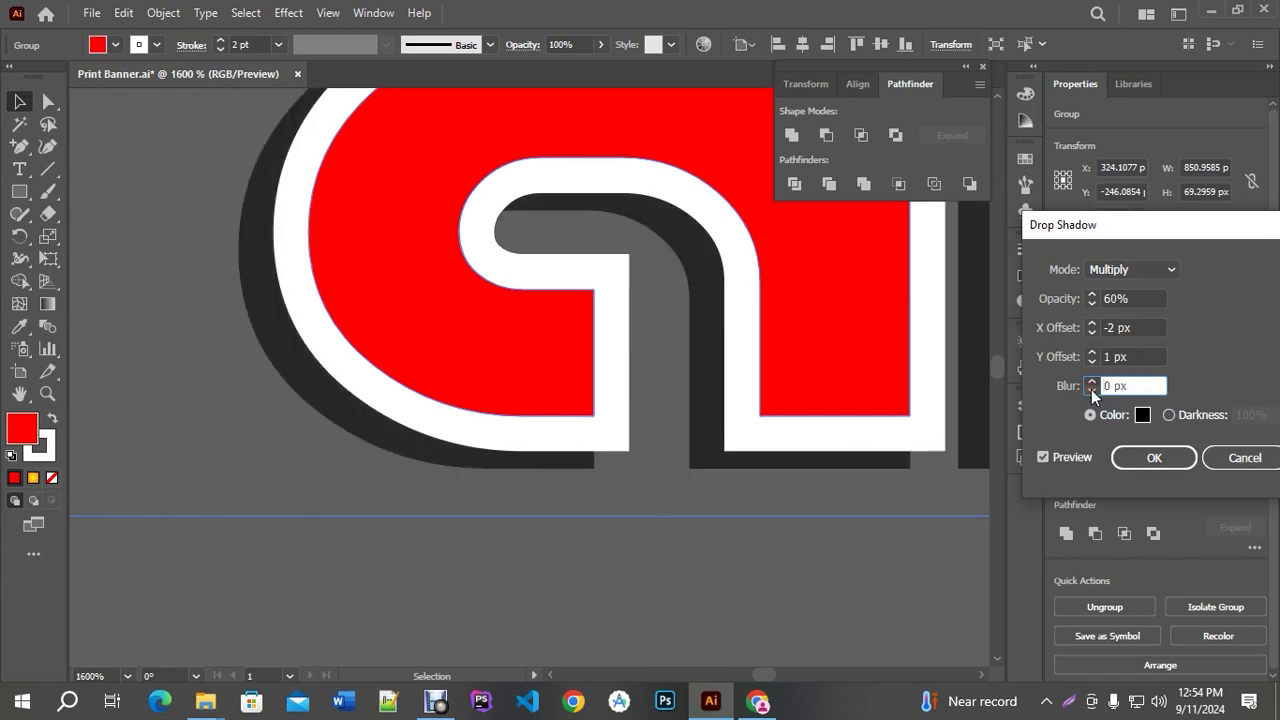
click(1091, 382)
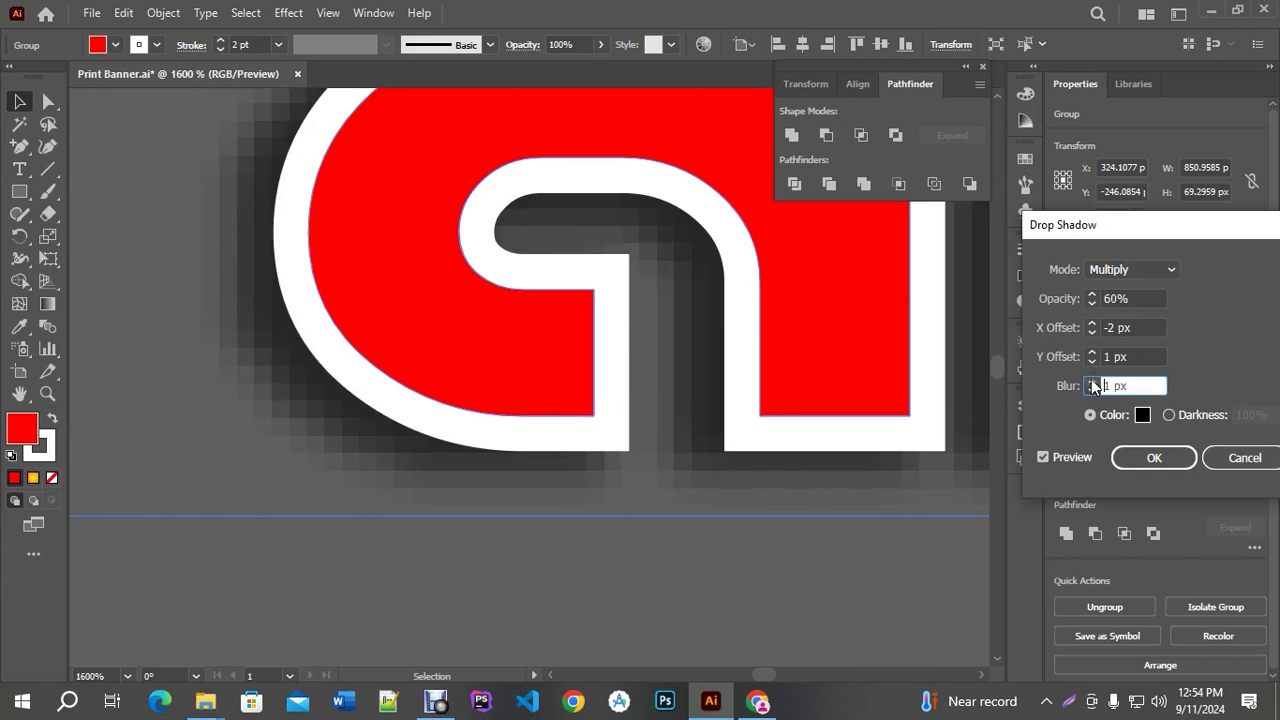
click(1152, 457)
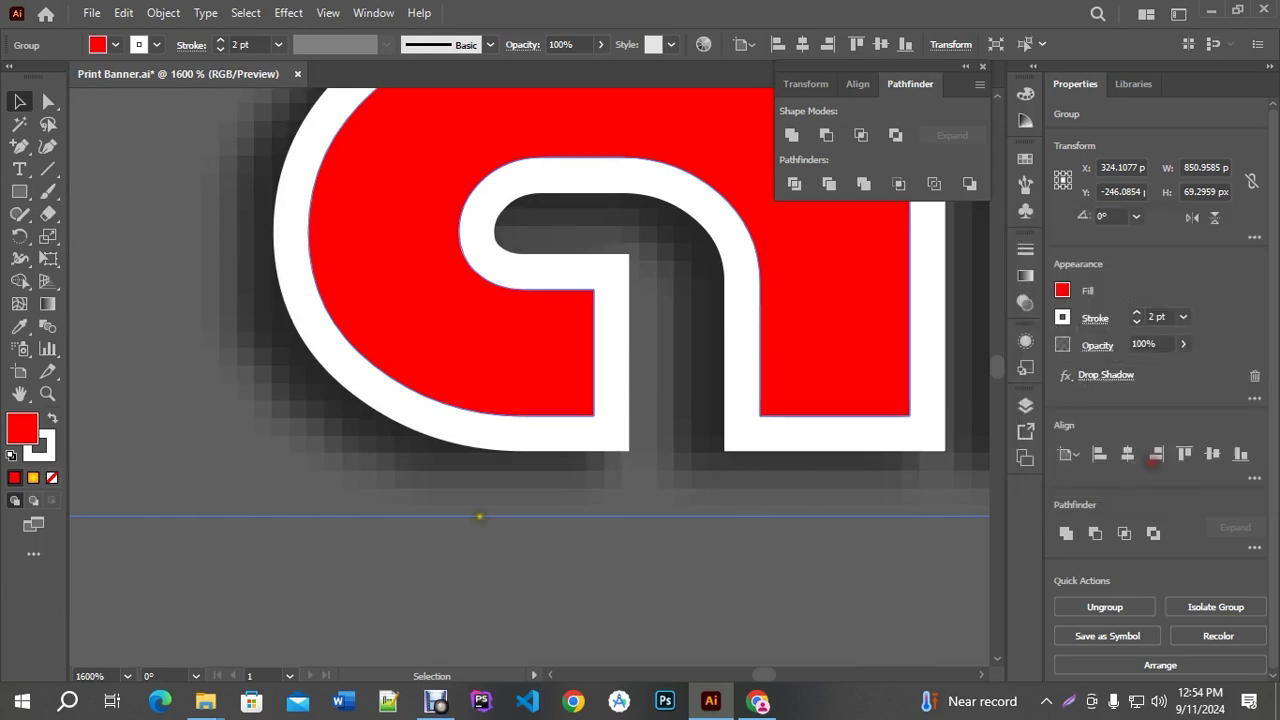
Deselect the heading and scroll around to review the shadowed lettering
scroll(480, 517, down, 5)
scroll(434, 470, down, 4)
click(480, 500)
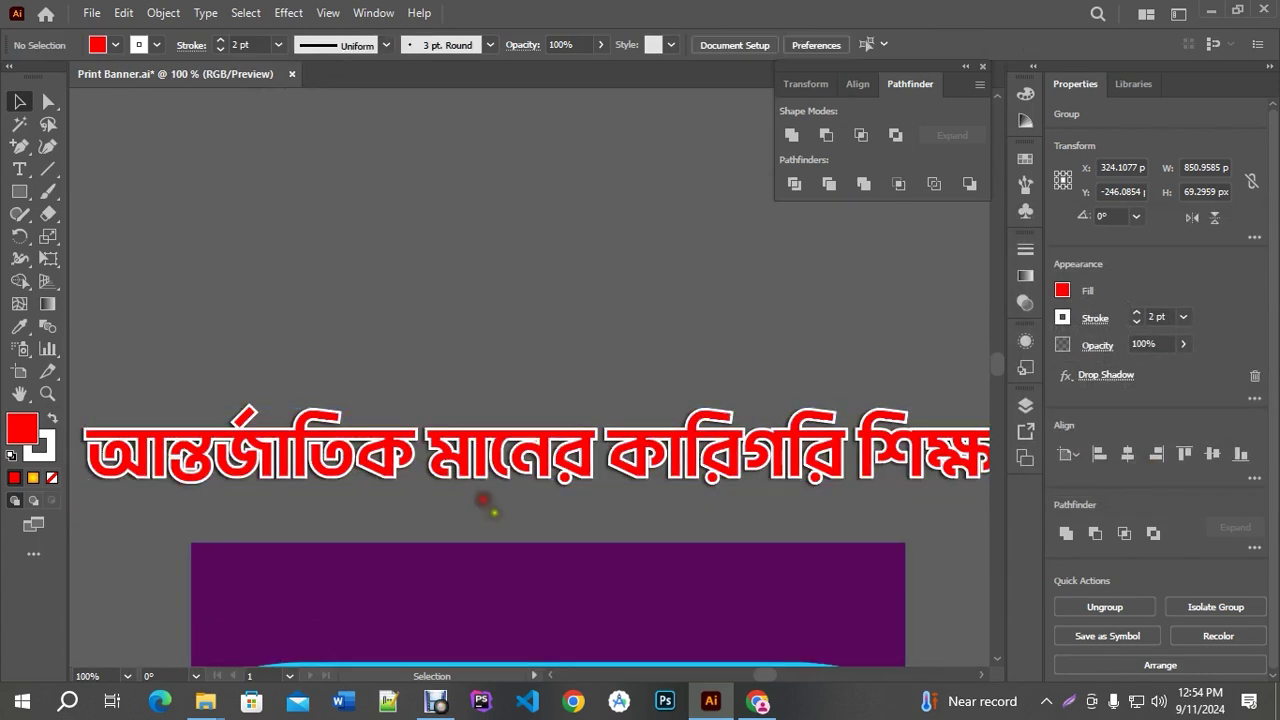
scroll(491, 491, up, 2)
scroll(491, 491, down, 4)
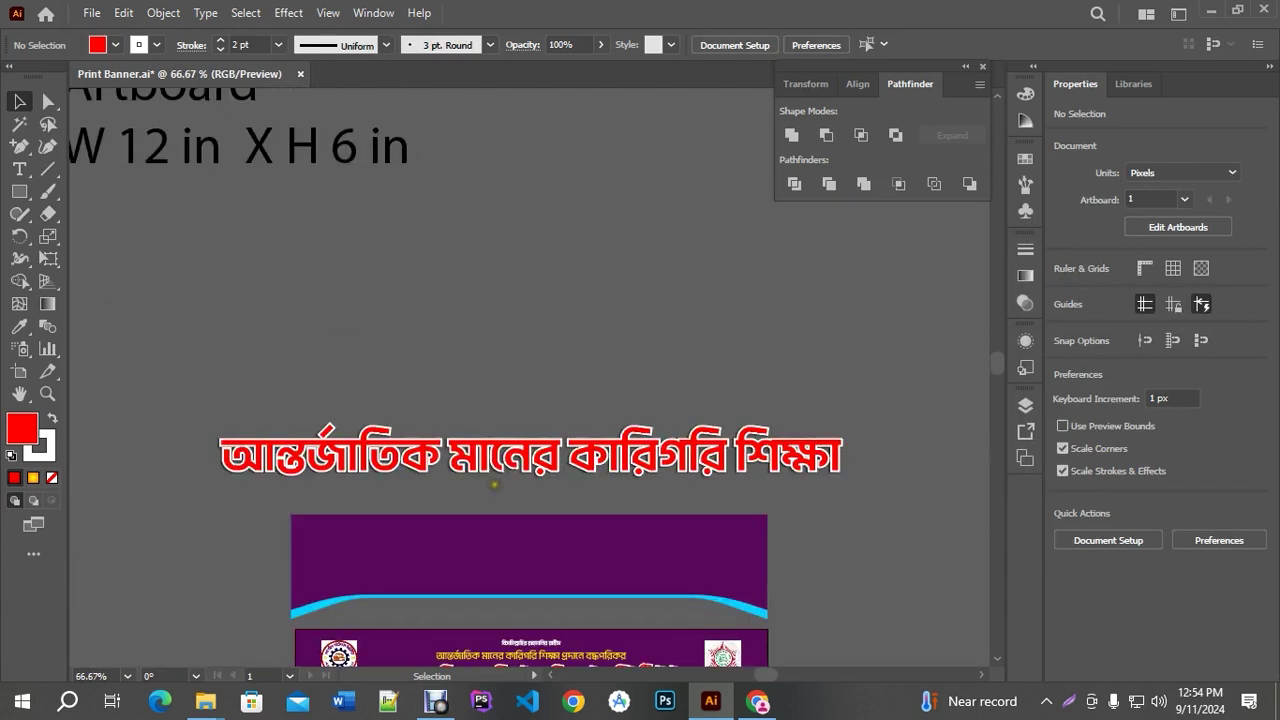
scroll(724, 629, down, 3)
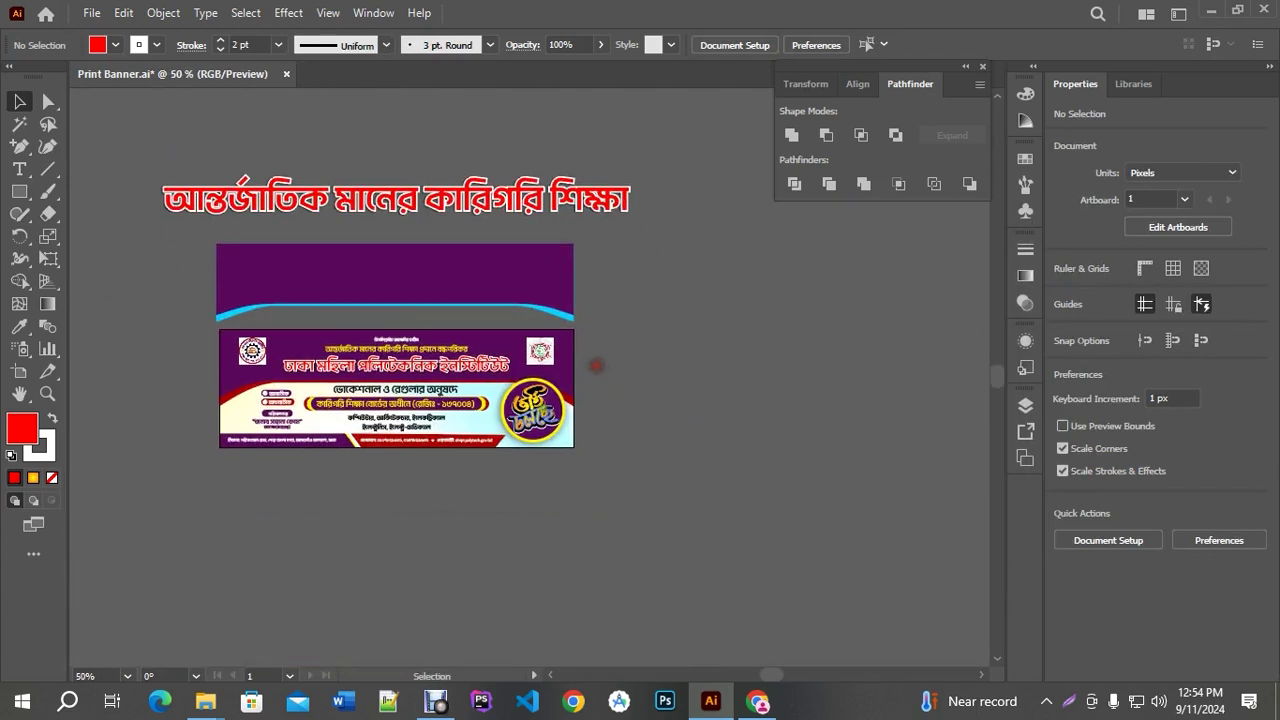
scroll(597, 363, up, 6)
scroll(860, 481, down, 4)
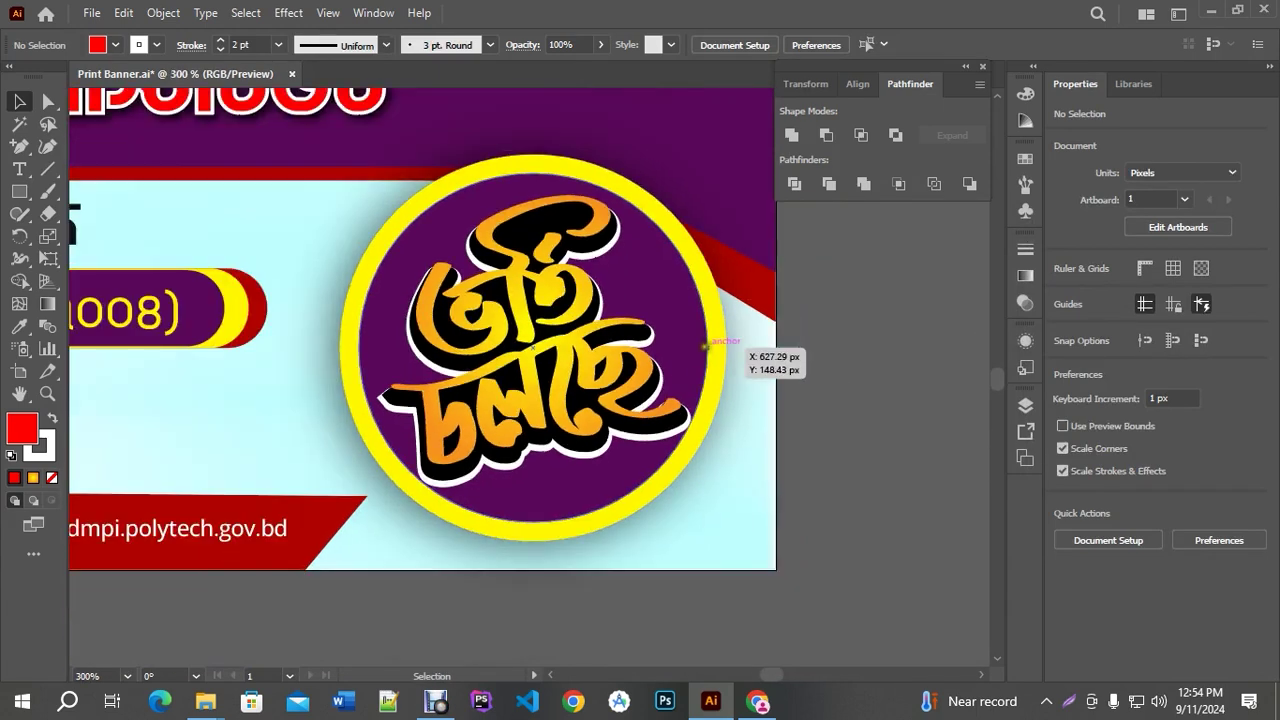
Search Google Images for 'ভর্তি চলছে', accepting the suggested spelling correction
key(alt+Tab)
triple_click(250, 106)
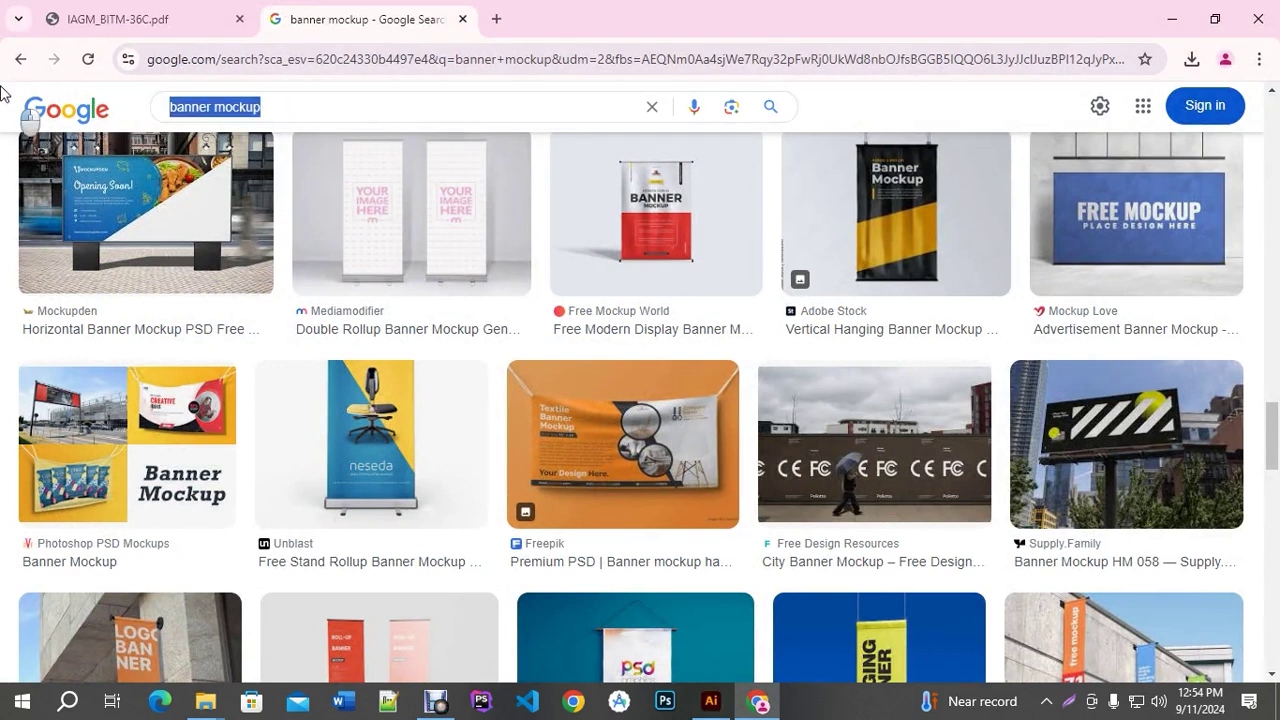
text(vort)
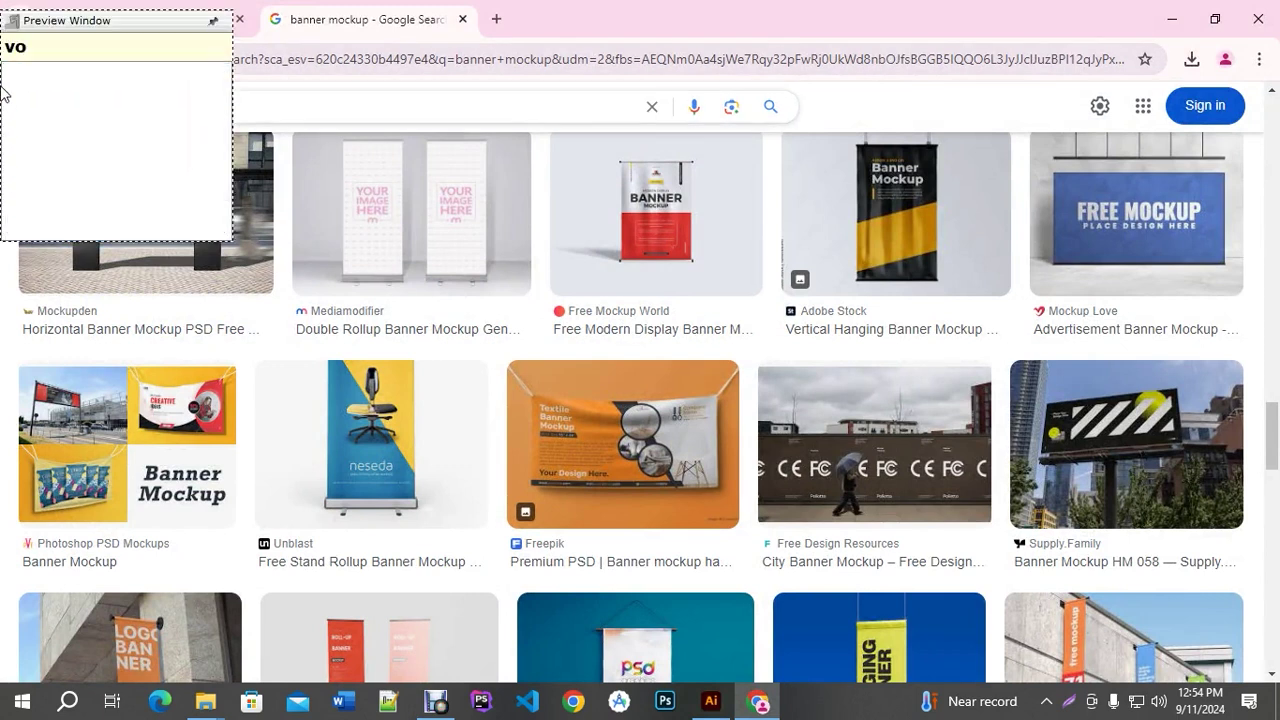
key(BackSpace)
key(BackSpace)
key(BackSpace)
text(orti colch)
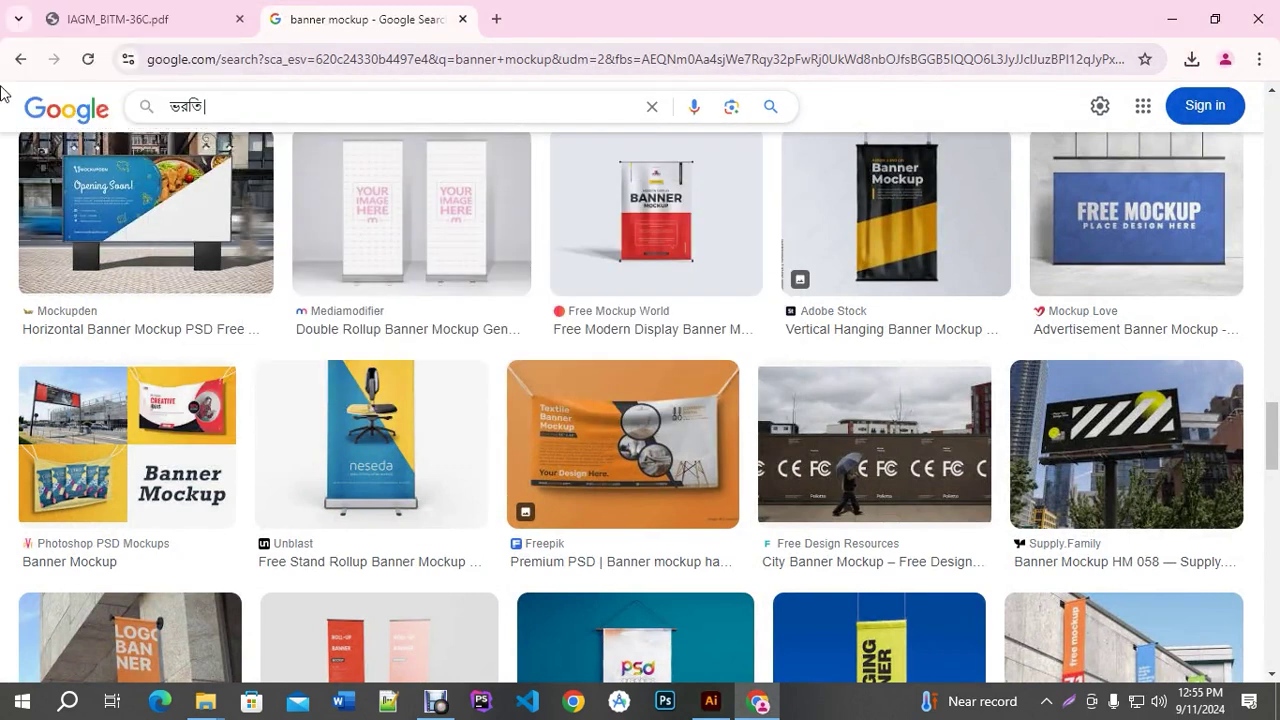
key(Return)
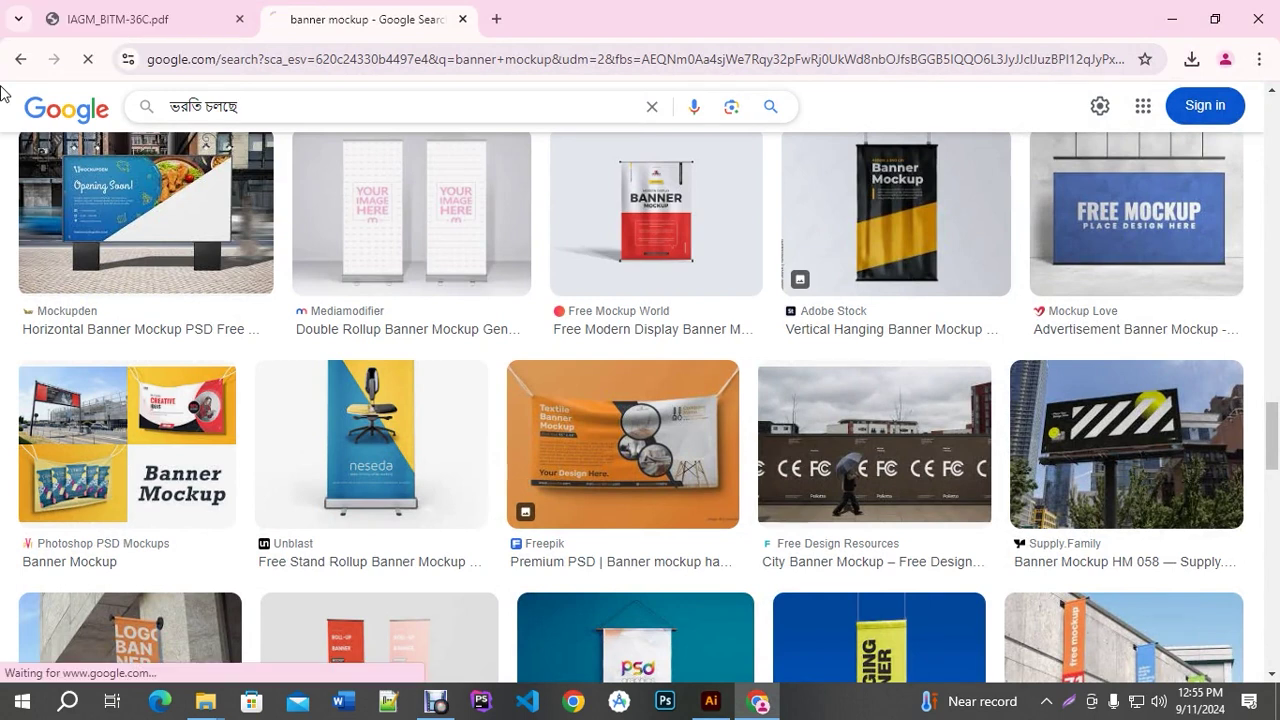
click(176, 300)
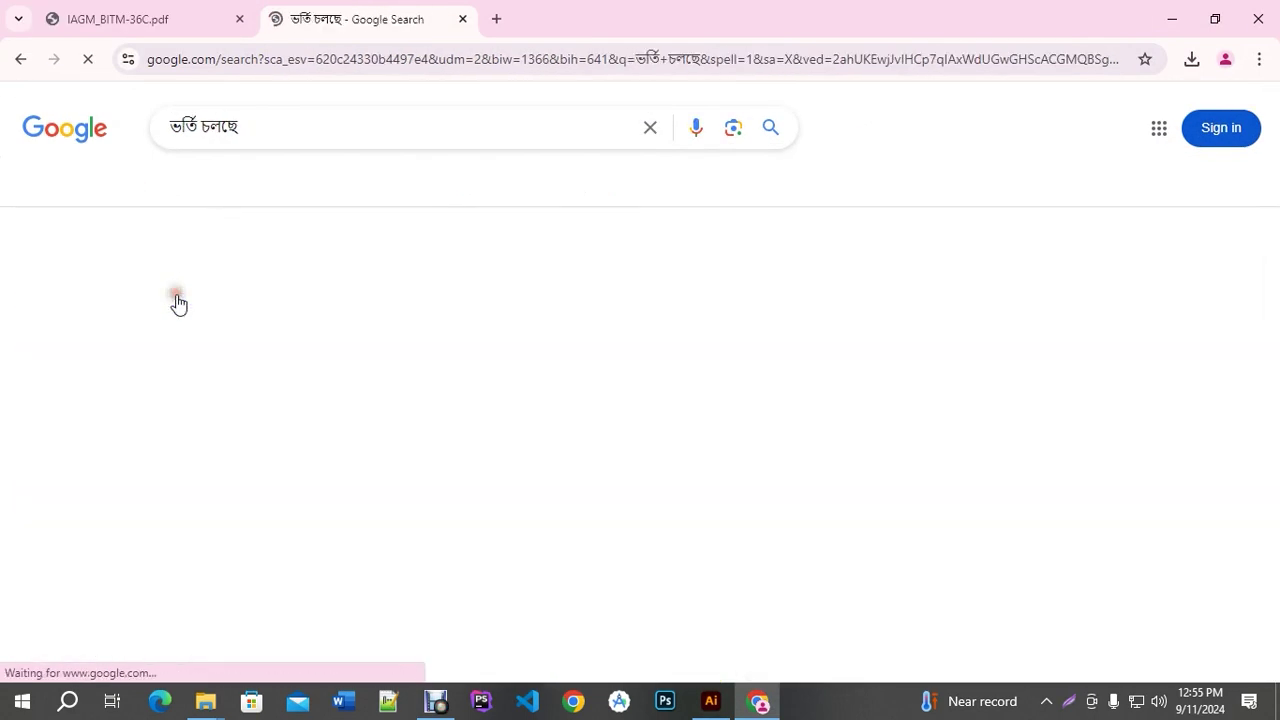
Open the Vectozy ভর্তি চলছে lettering image preview and copy the image
scroll(653, 305, down, 2)
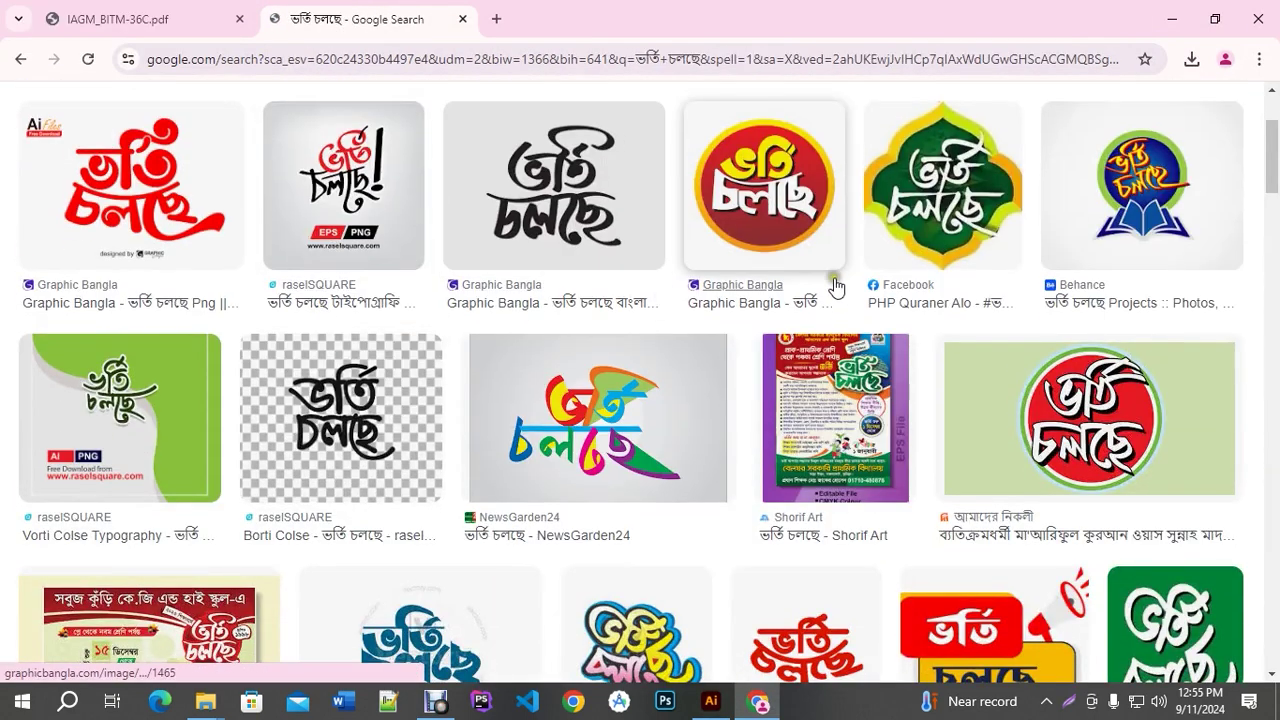
scroll(600, 305, down, 1)
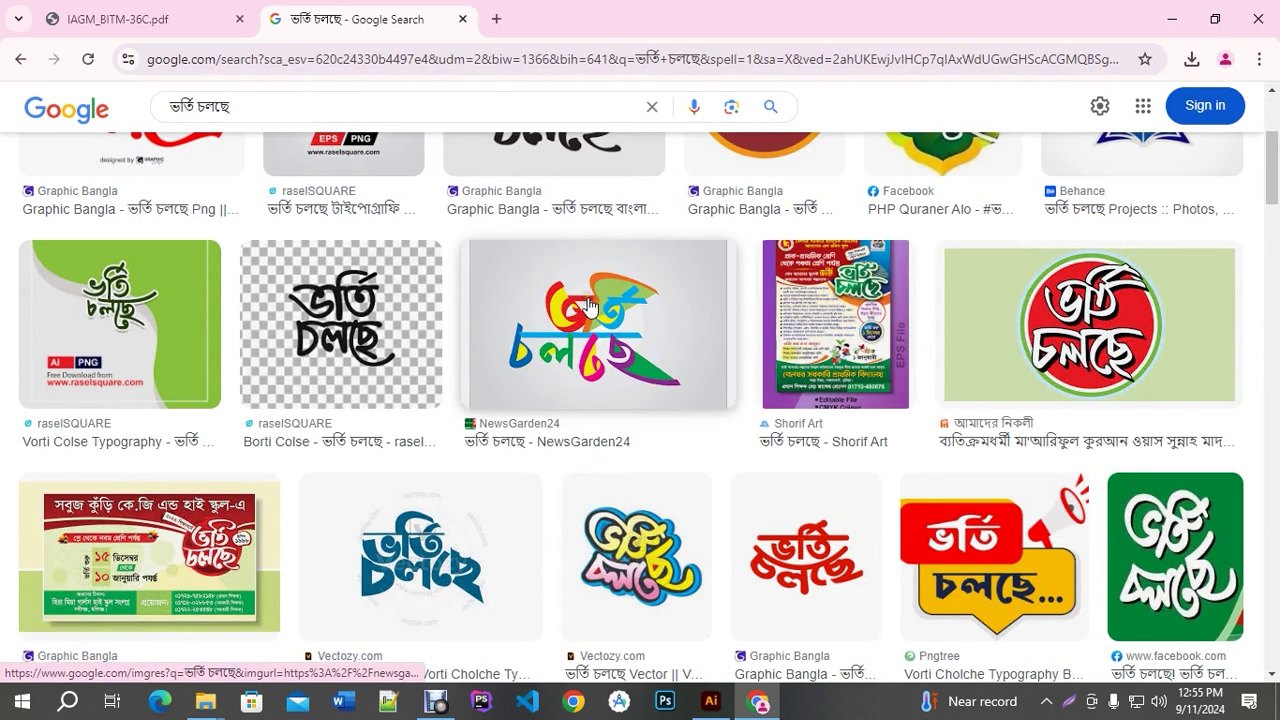
scroll(590, 305, down, 3)
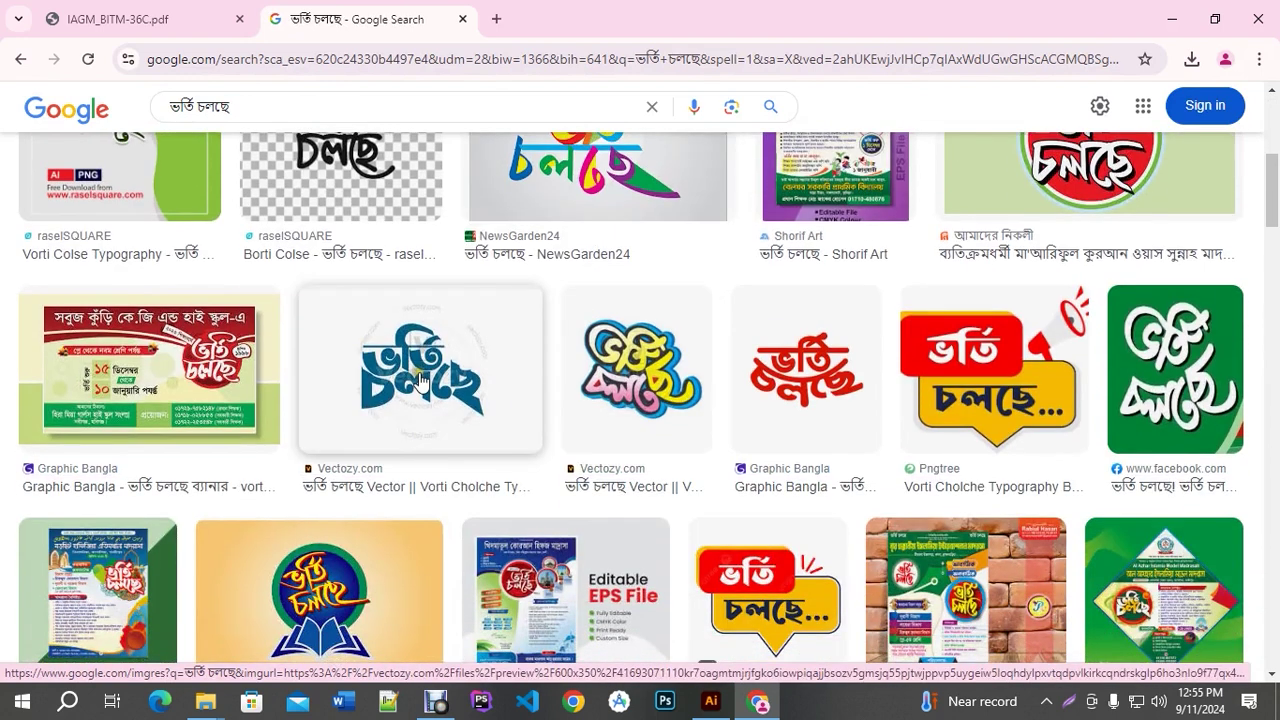
click(420, 378)
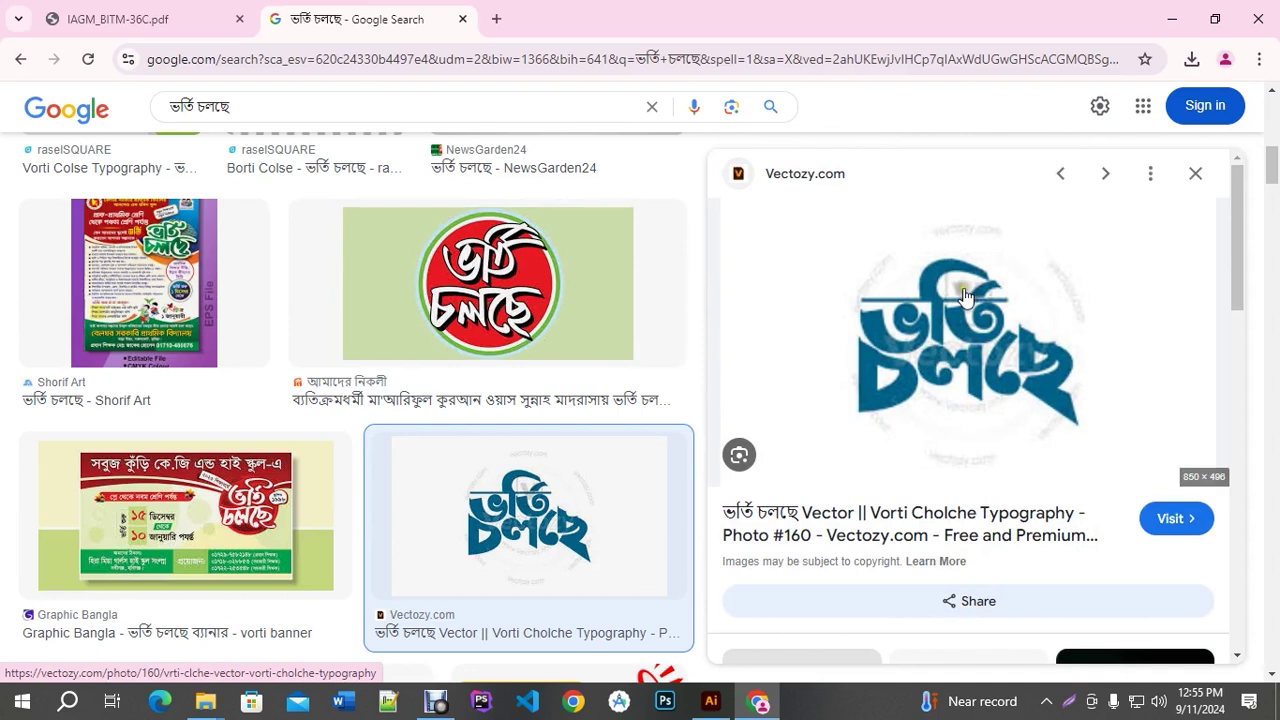
right_click(965, 296)
scroll(1043, 540, down, 1)
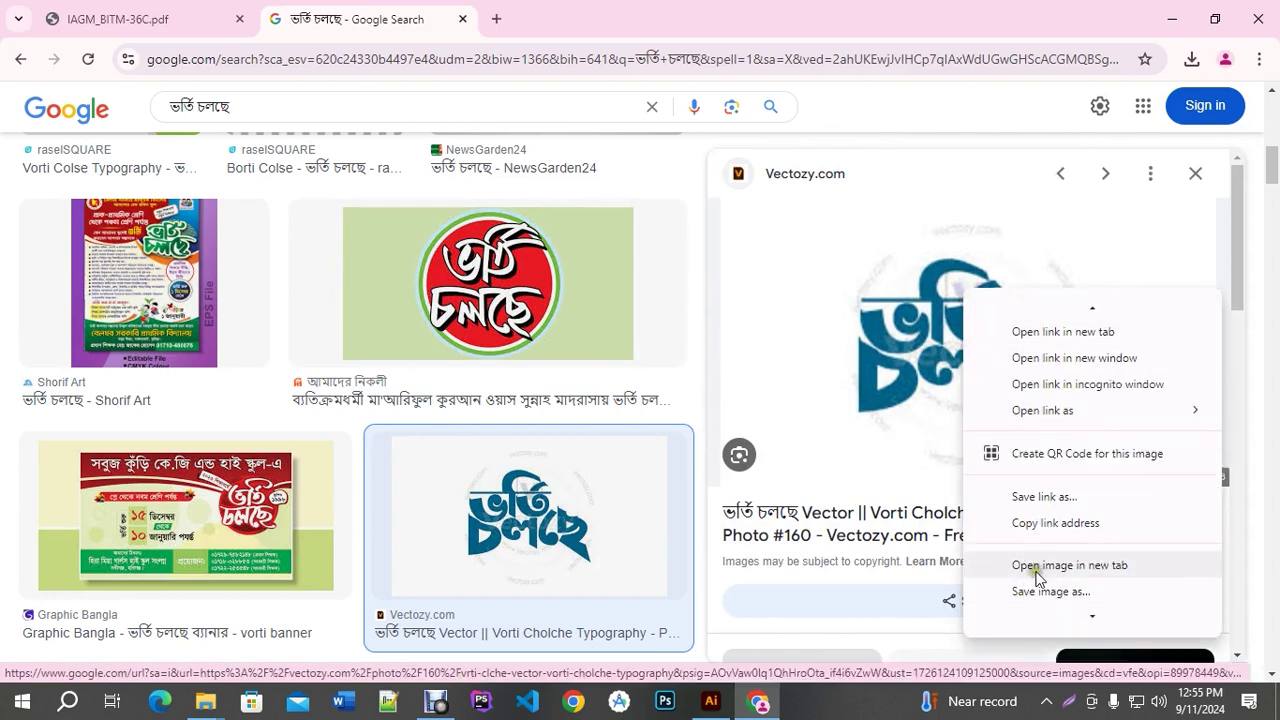
scroll(1043, 530, down, 1)
click(1046, 566)
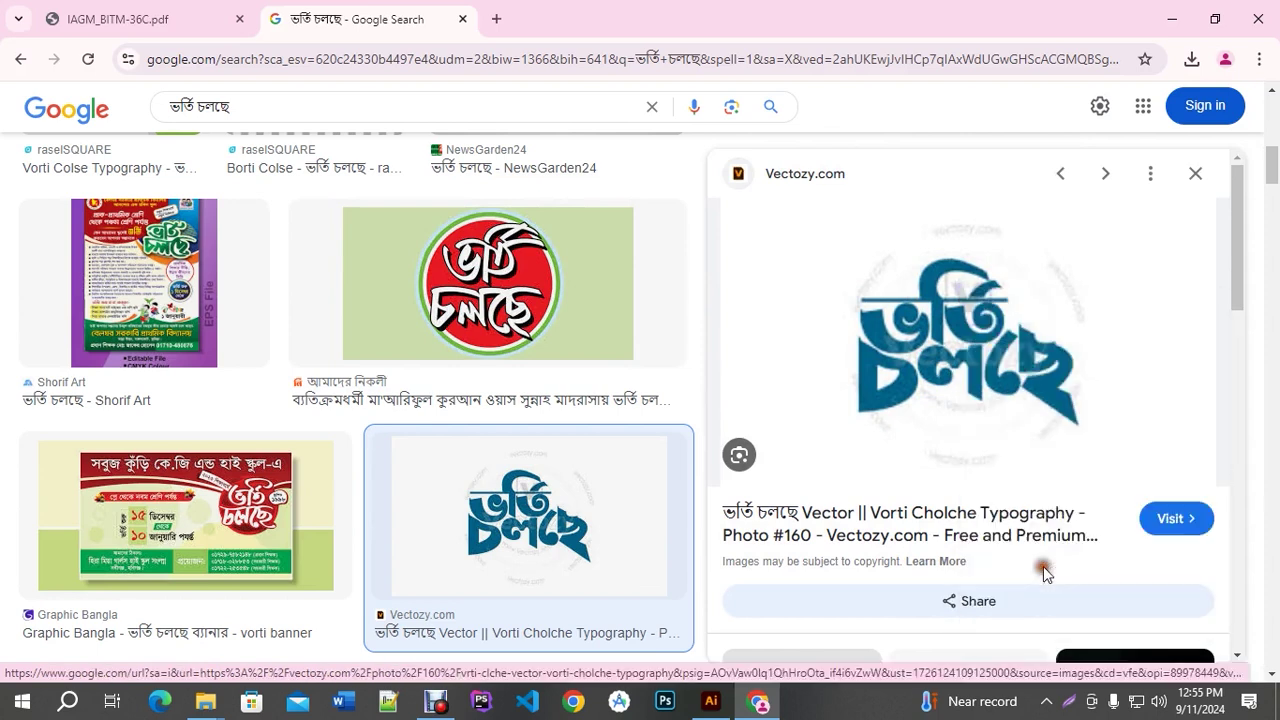
Paste the copied lettering image into the Illustrator banner and move it up and right
click(711, 701)
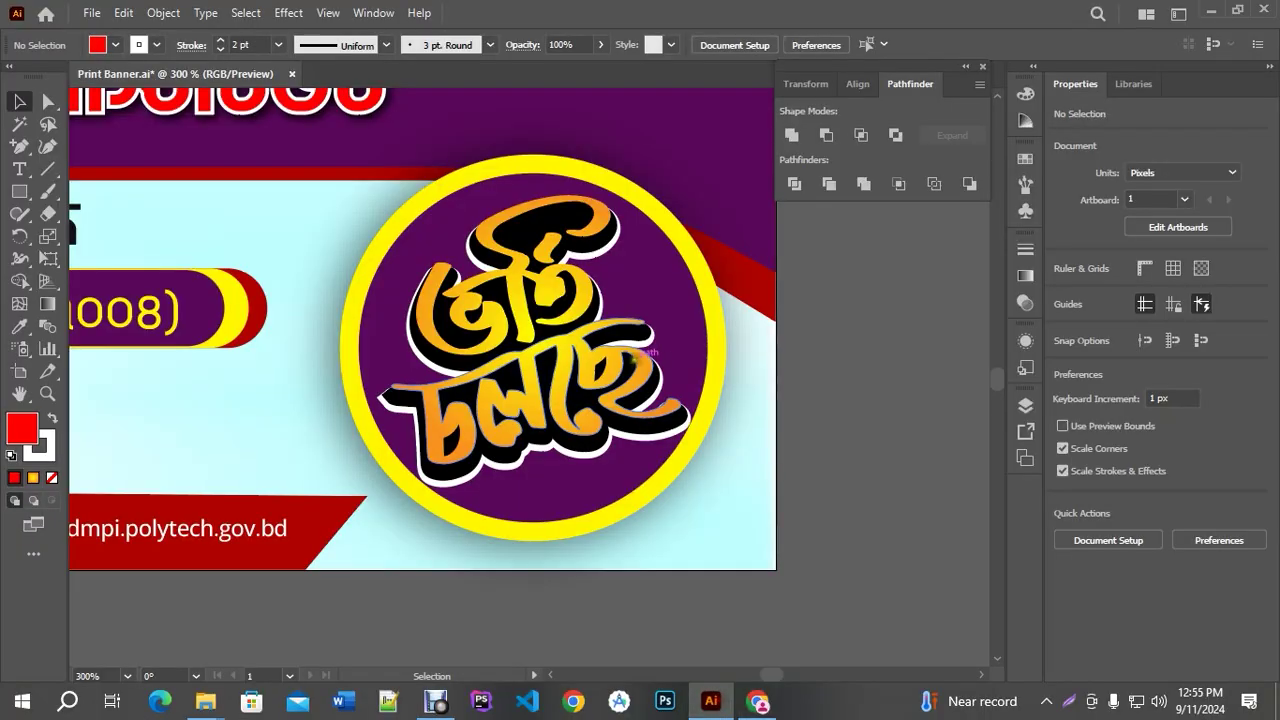
key(ctrl+v)
key(ctrl+minus)
key(ctrl+minus)
key(ctrl+minus)
key(ctrl+minus)
drag(365, 348, 595, 283)
key(ctrl+plus)
key(ctrl+plus)
key(ctrl+plus)
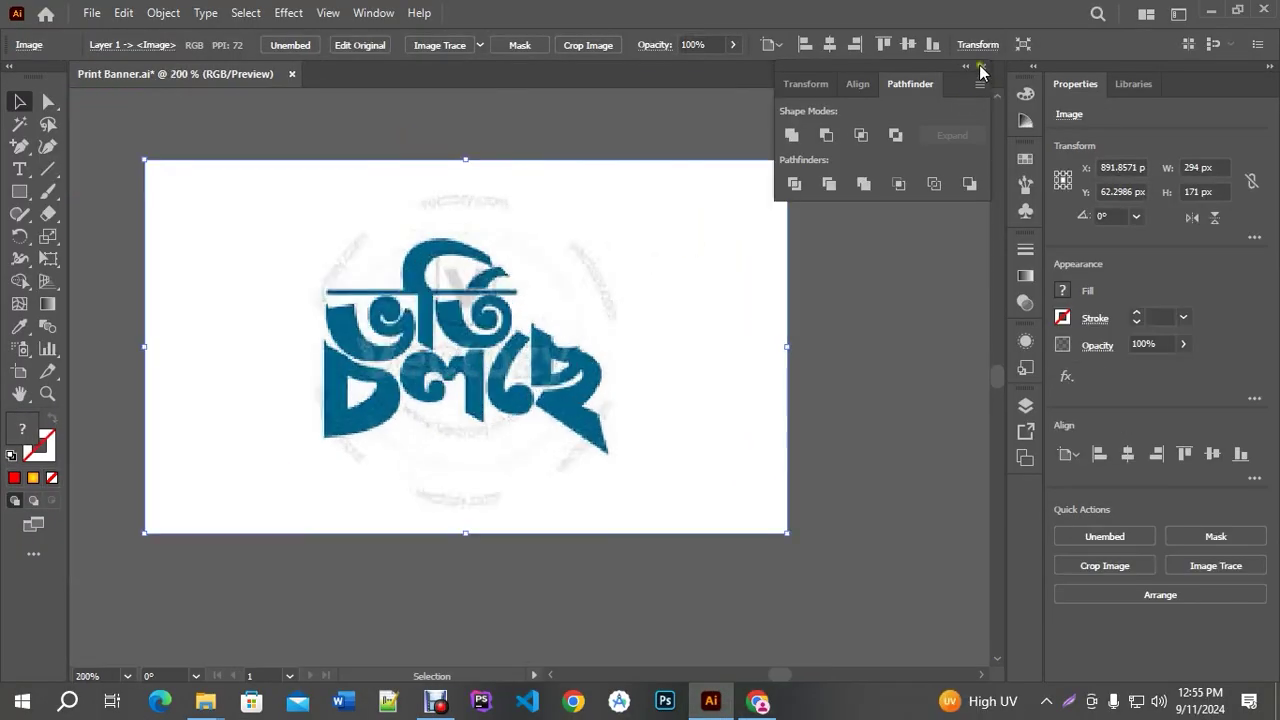
Image-trace the lettering in black and white at threshold 148, then close Image Trace
click(982, 66)
click(365, 15)
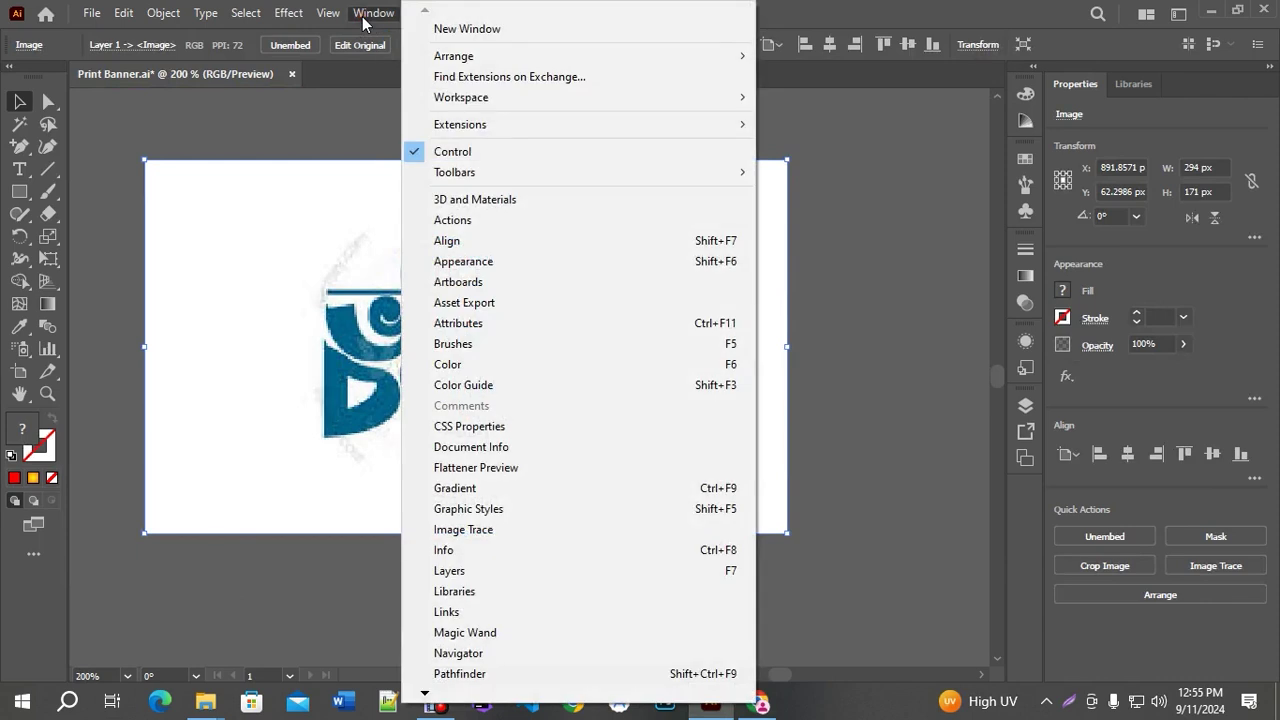
click(479, 535)
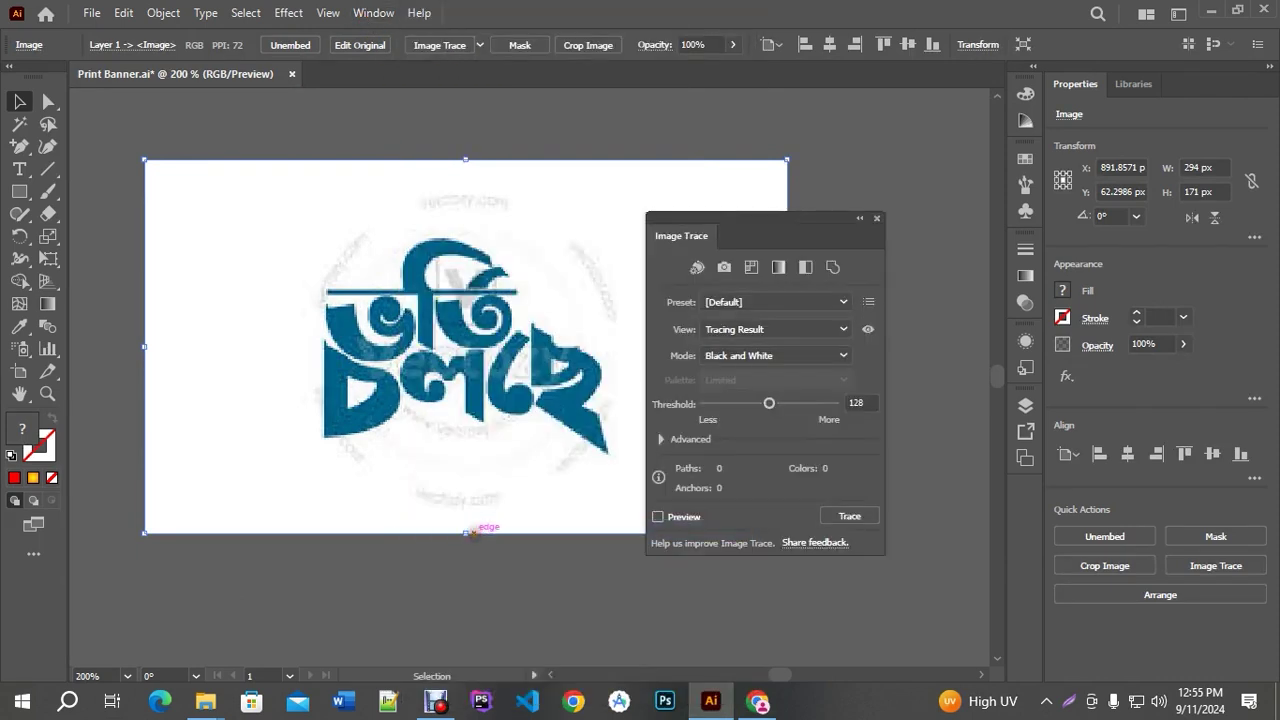
drag(737, 233, 942, 196)
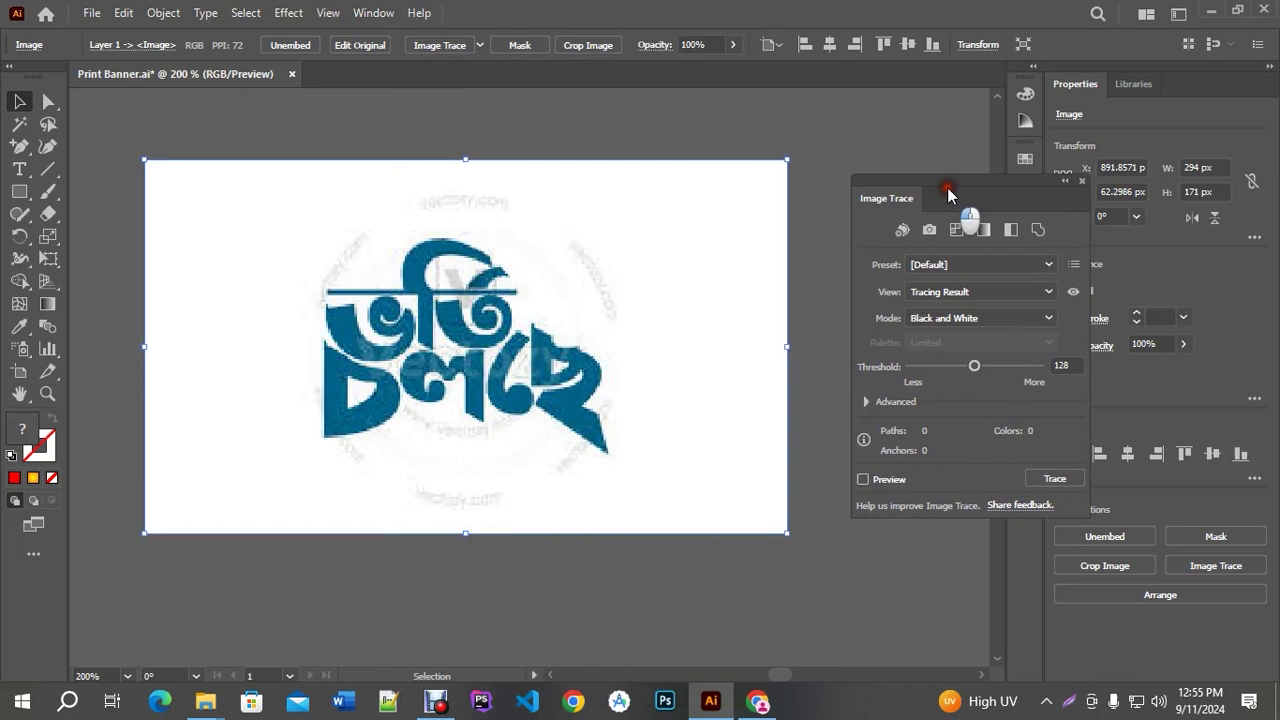
click(863, 479)
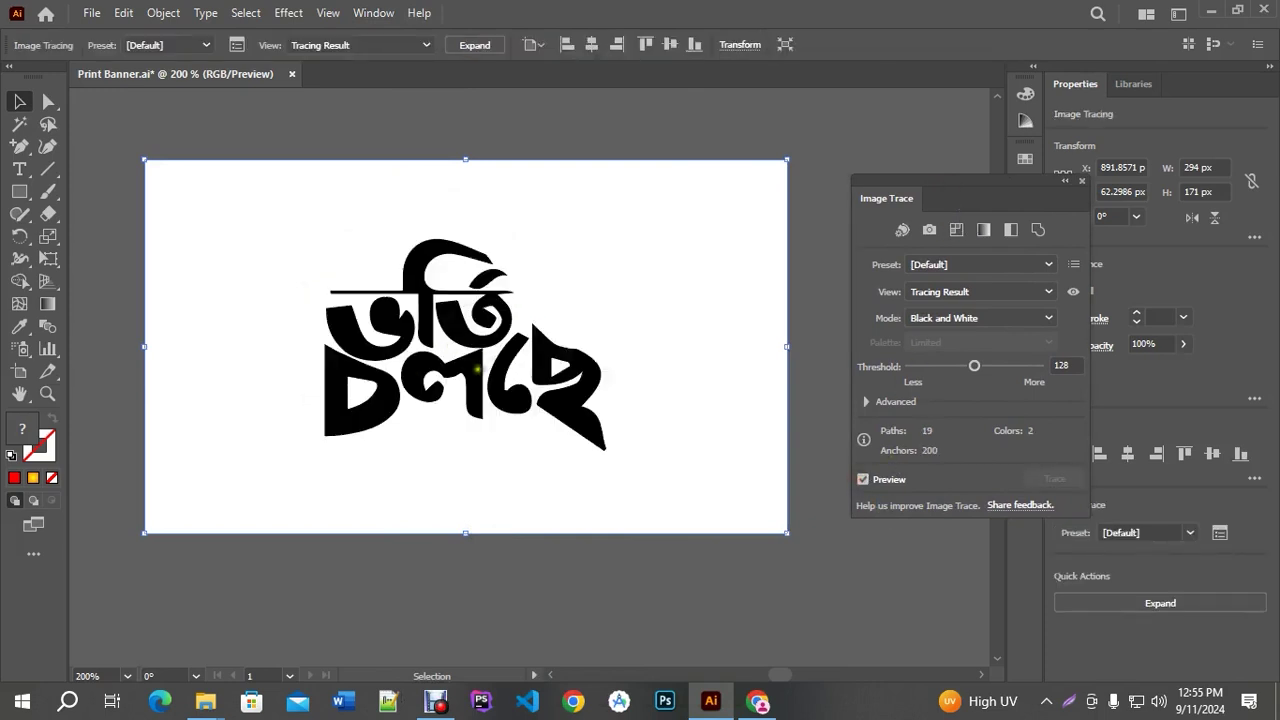
scroll(481, 358, up, 3)
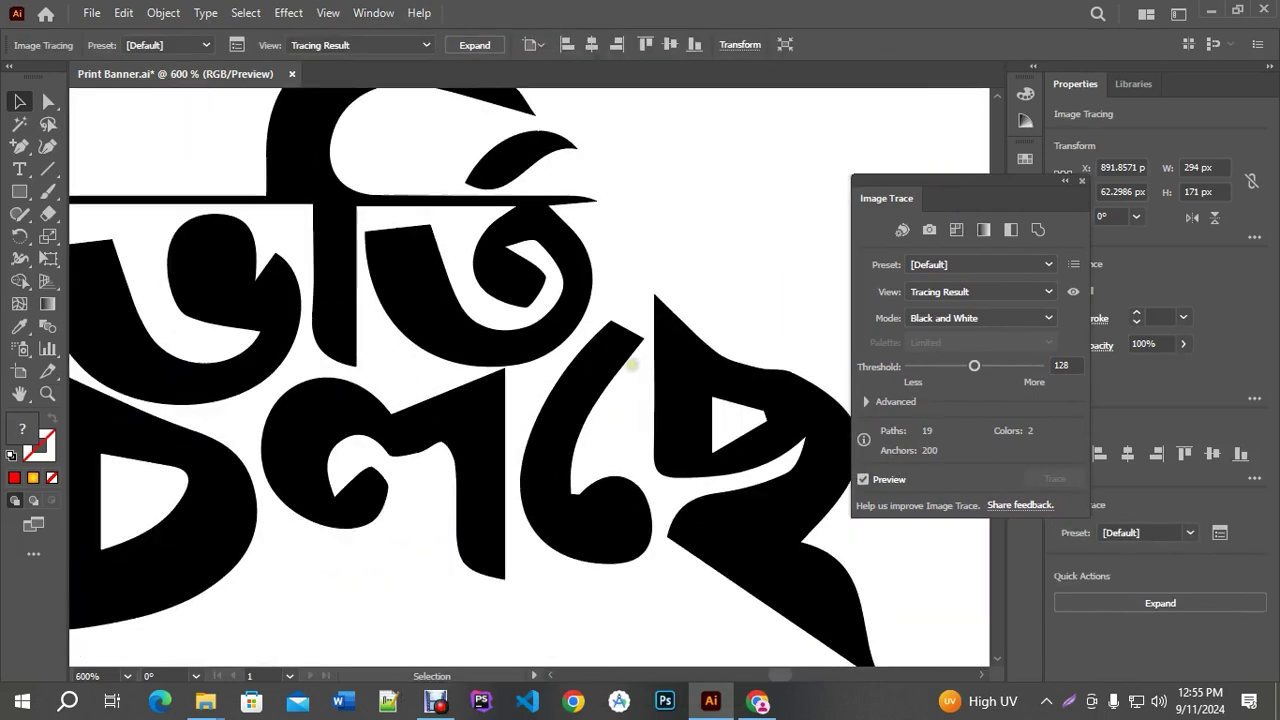
mouse_move(974, 366)
mouse_down()
mouse_move(997, 367)
mouse_move(919, 368)
mouse_move(988, 374)
mouse_up()
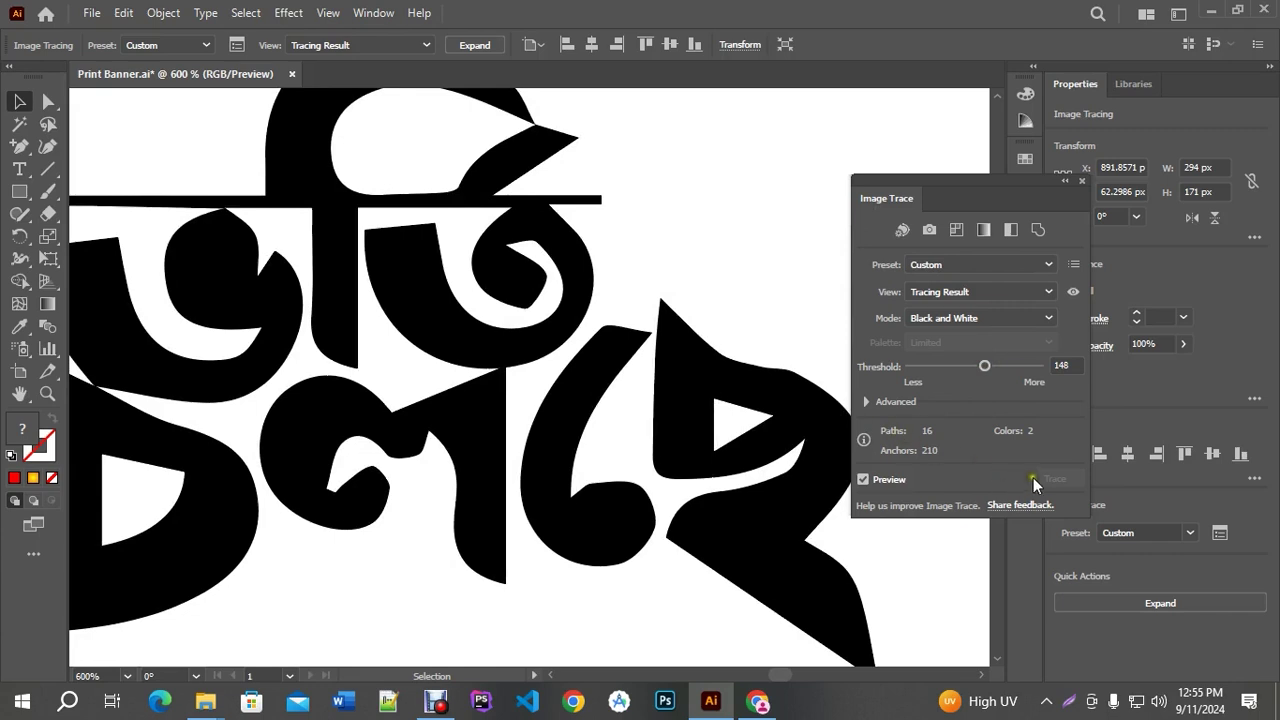
click(1082, 181)
scroll(667, 313, down, 1)
scroll(667, 313, down, 1)
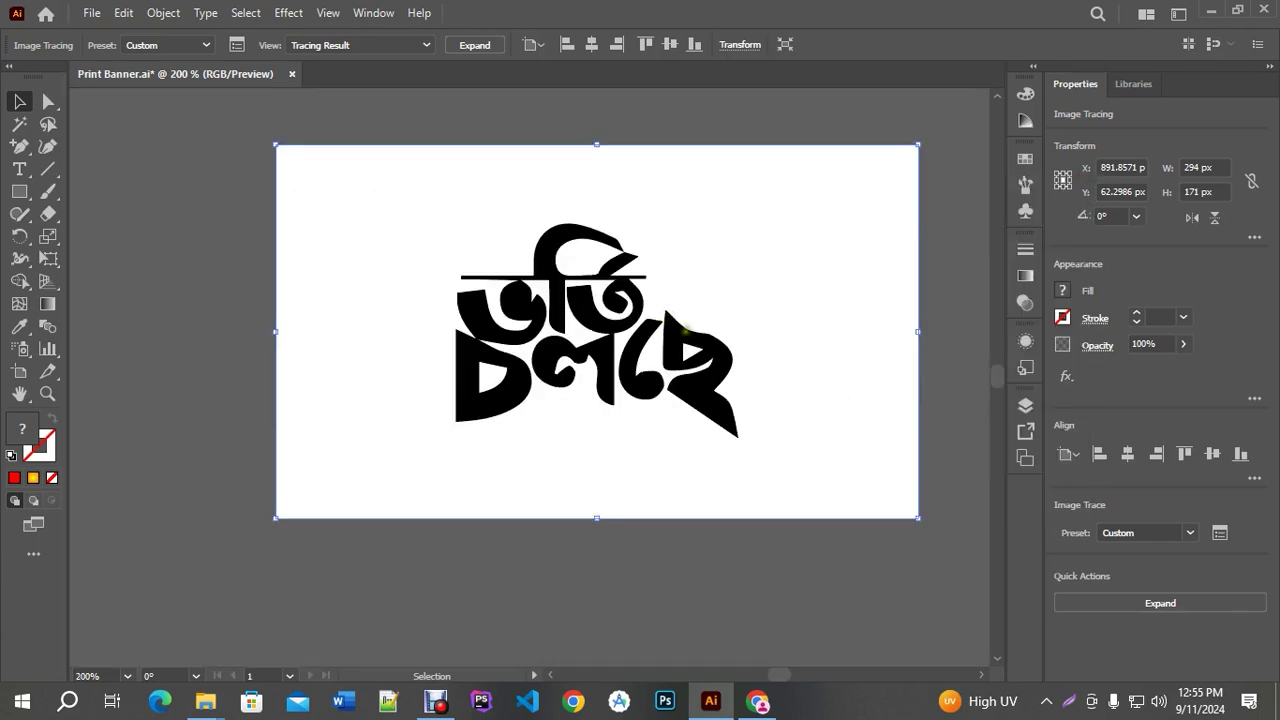
Expand the trace into editable paths and ungroup the lettering pieces
click(474, 46)
right_click(641, 204)
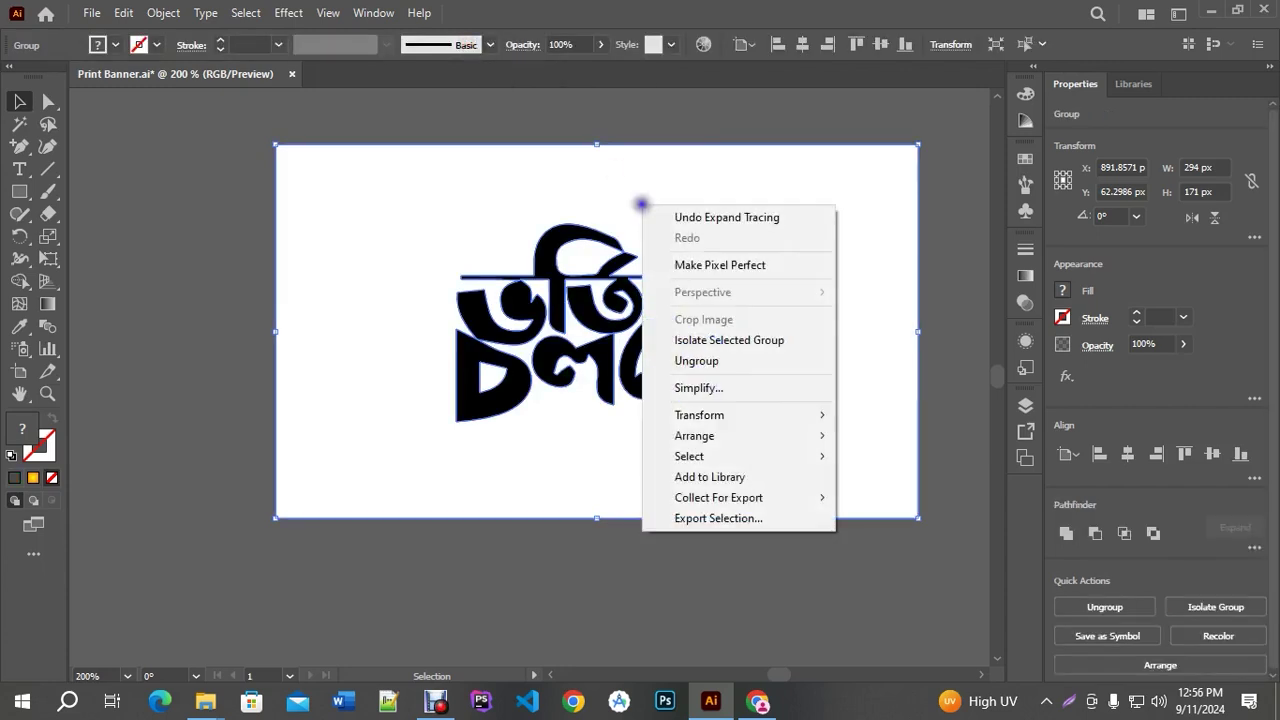
click(699, 362)
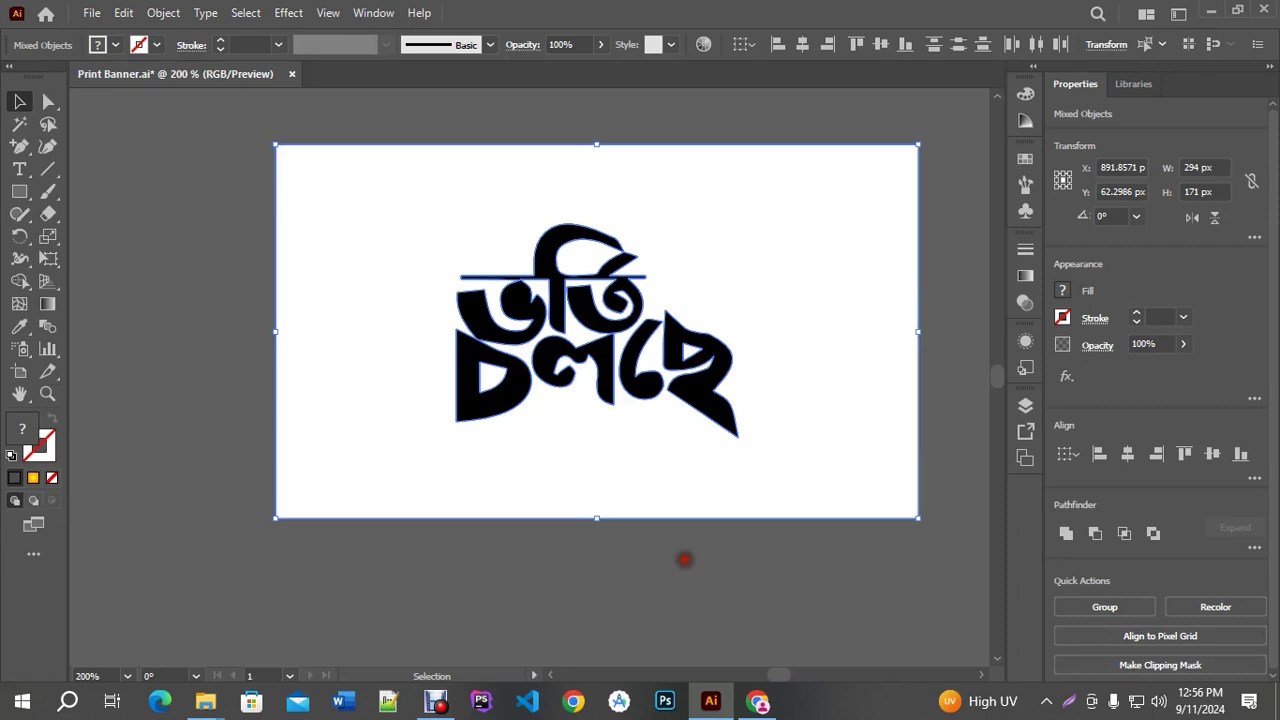
click(684, 559)
scroll(579, 315, up, 2)
click(532, 190)
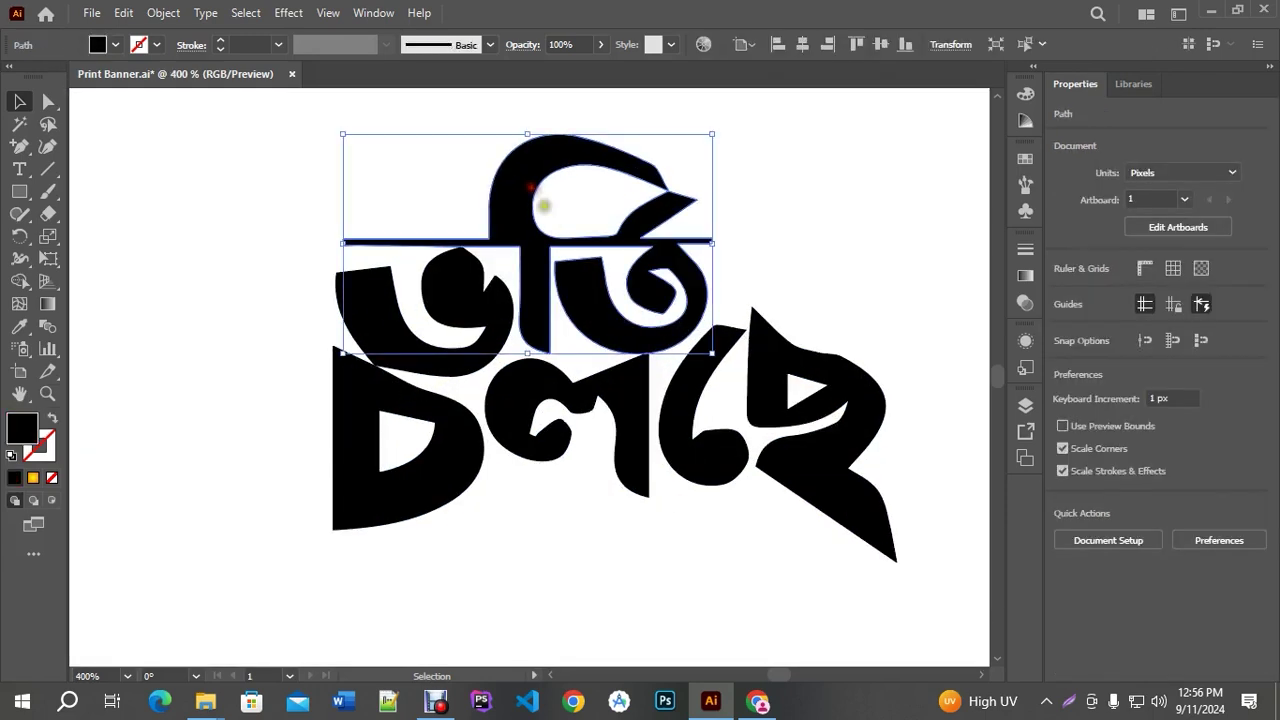
scroll(608, 350, down, 2)
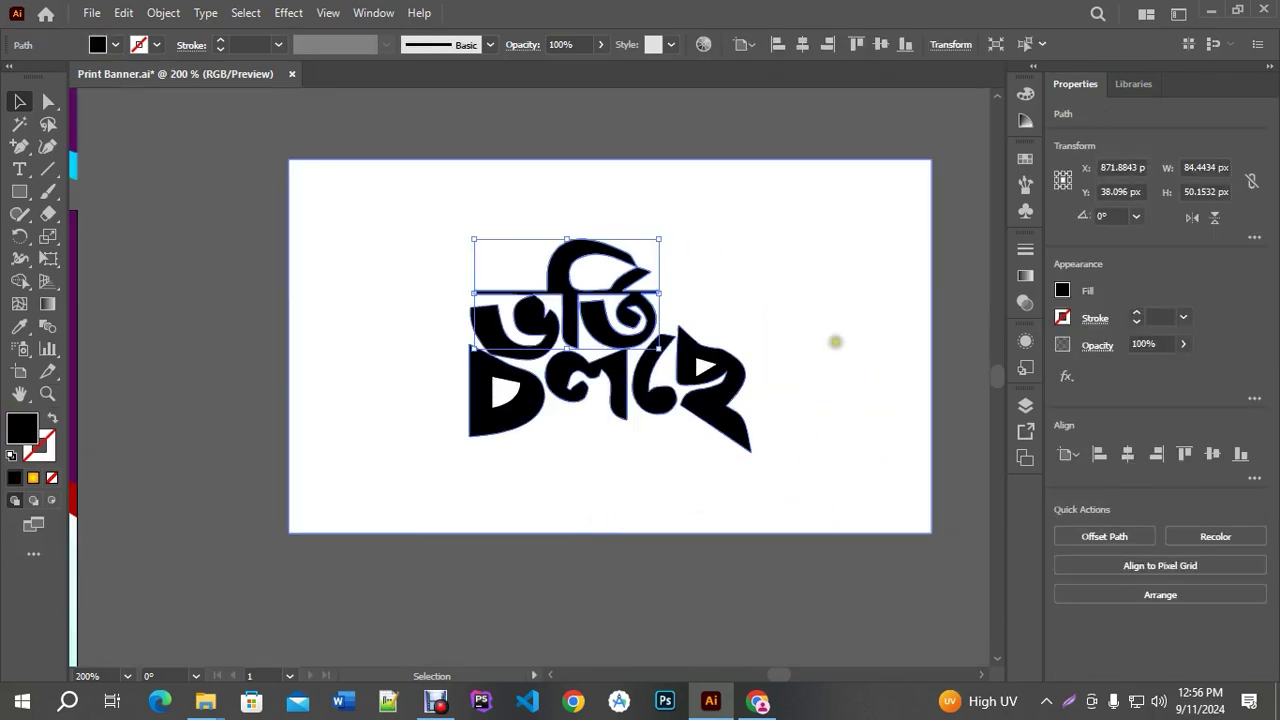
click(834, 340)
key(ctrl+shift+h)
scroll(628, 372, up, 2)
click(573, 188)
key(ctrl+shift+h)
scroll(695, 308, down, 4)
click(781, 441)
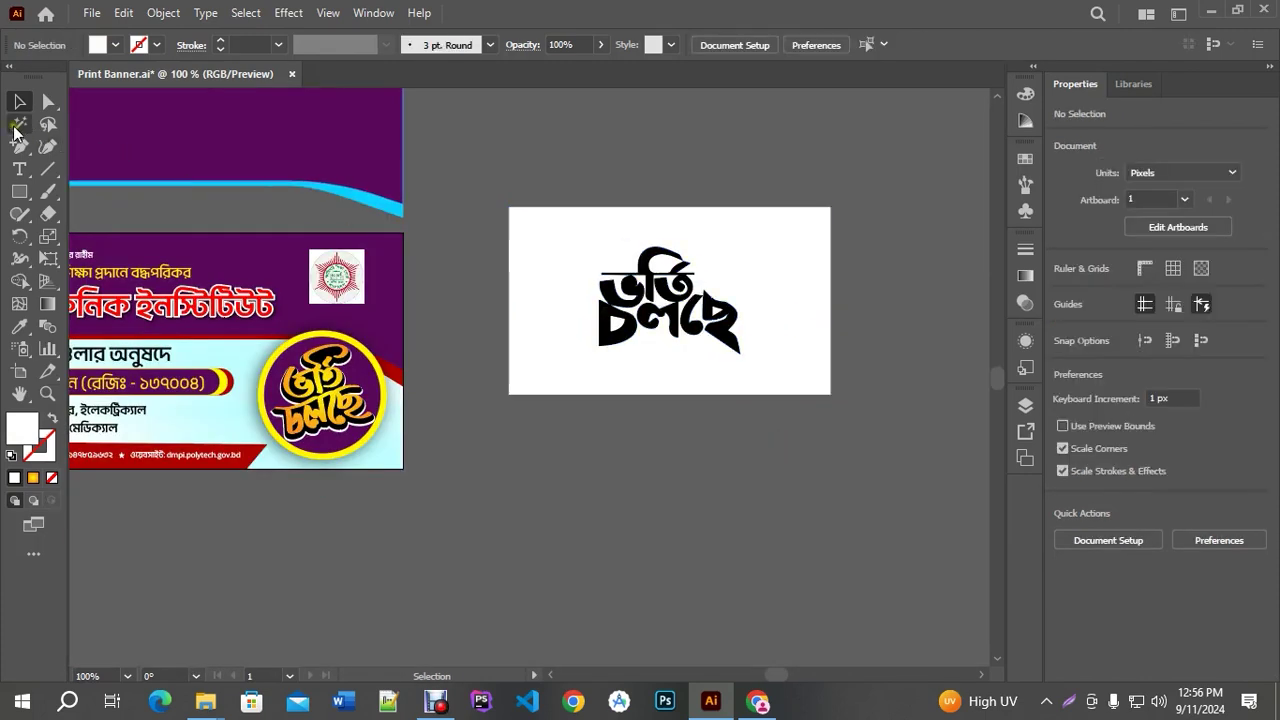
Magic-Wand select the white areas around the lettering, delete them, then undo
click(19, 124)
click(672, 232)
scroll(769, 333, down, 1)
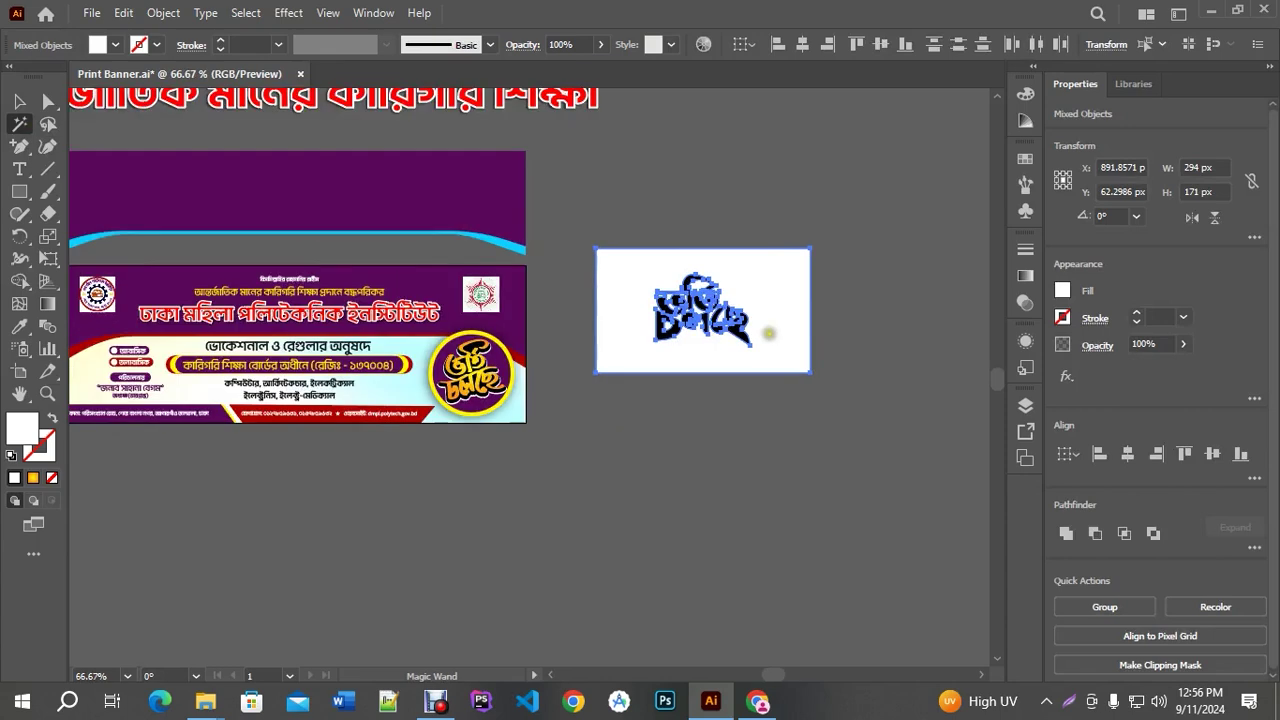
key(Delete)
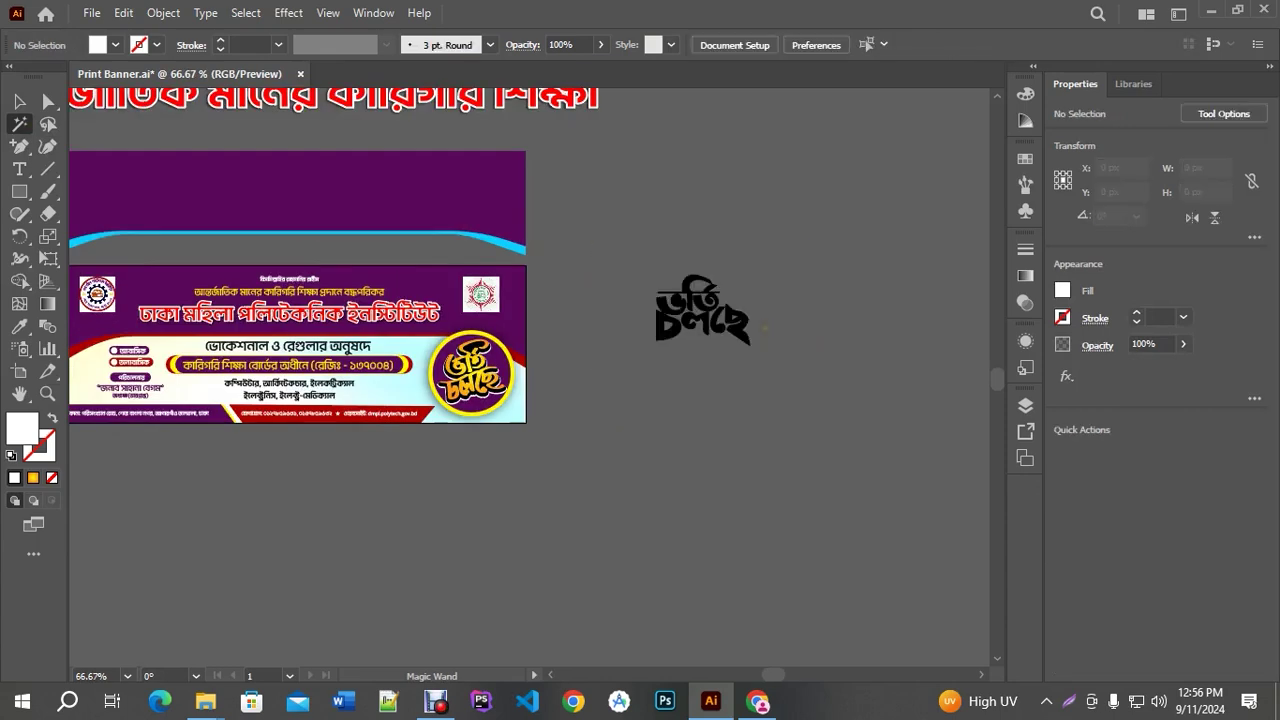
key(ctrl+z)
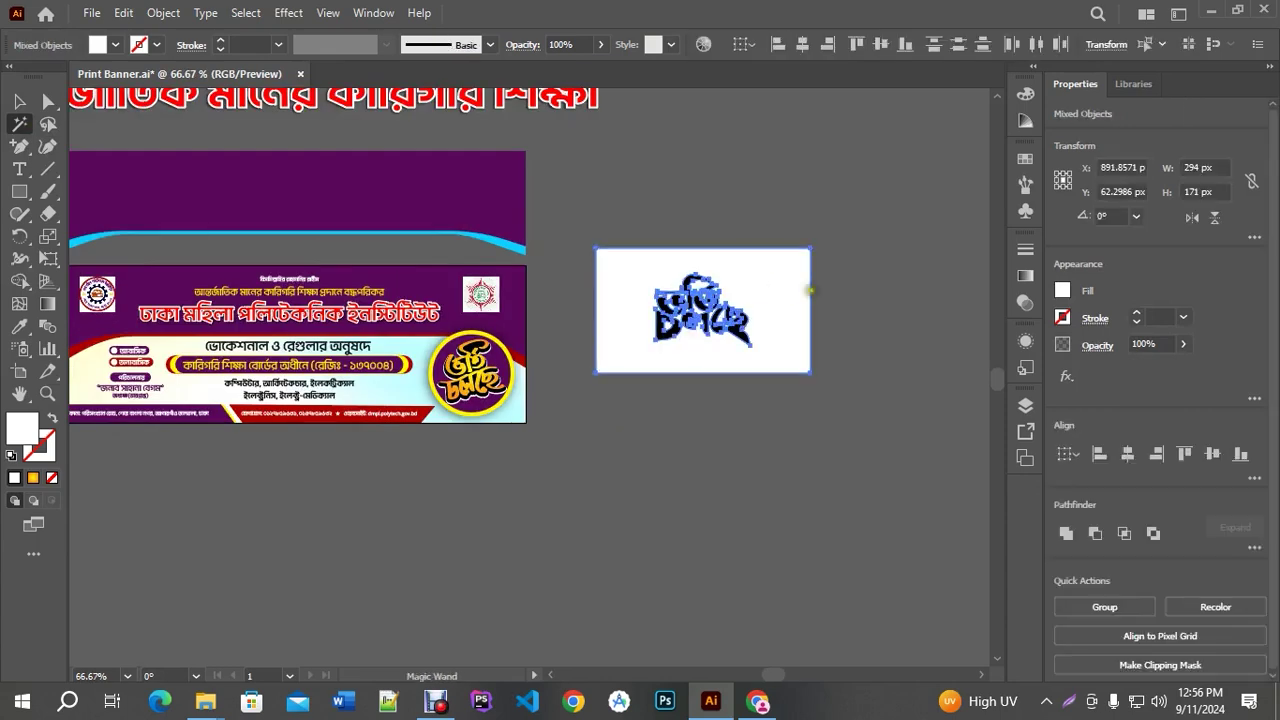
Reselect and delete the white background so only the black letters remain
scroll(835, 300, down, 2)
scroll(500, 300, up, 3)
click(482, 349)
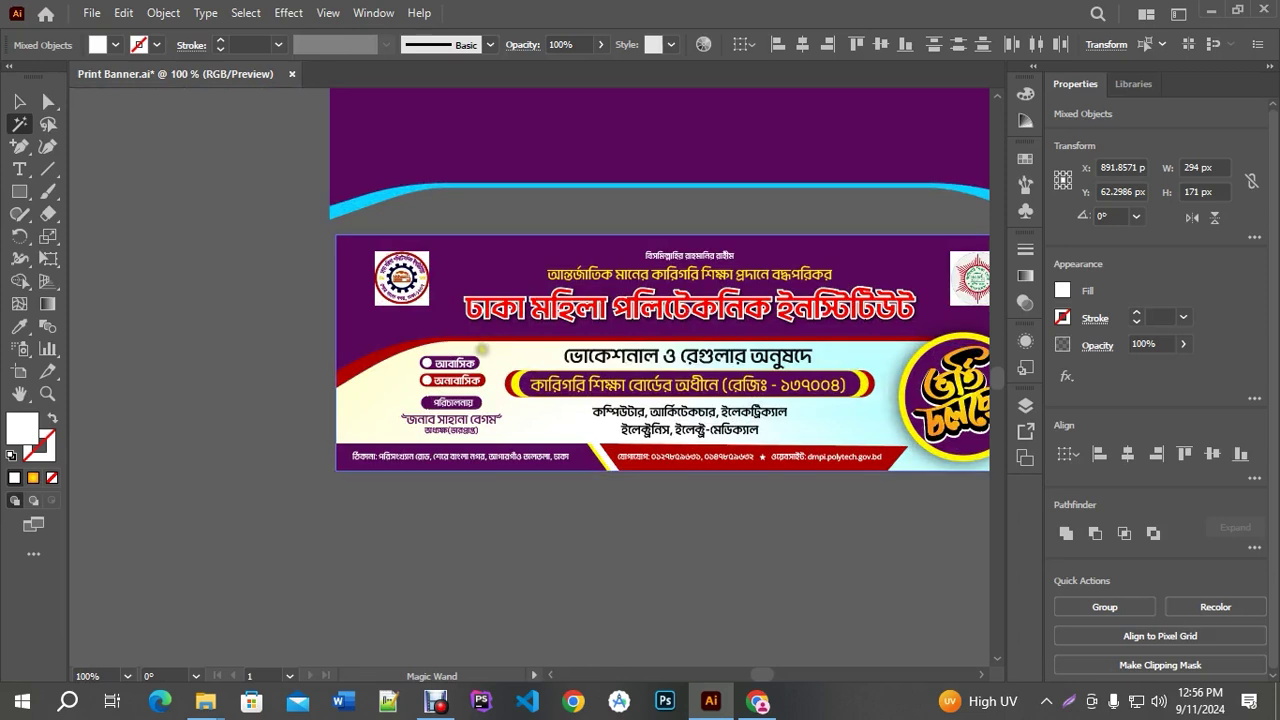
scroll(226, 319, down, 2)
scroll(480, 315, up, 1)
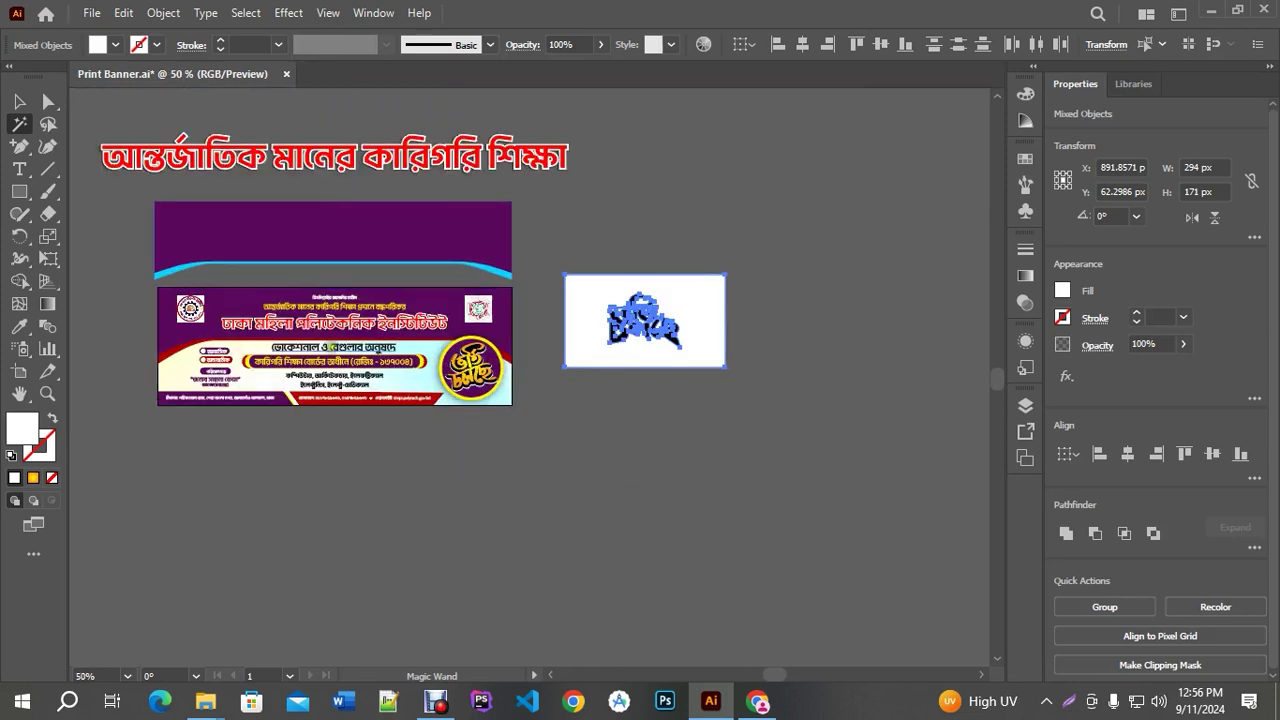
scroll(645, 325, up, 2)
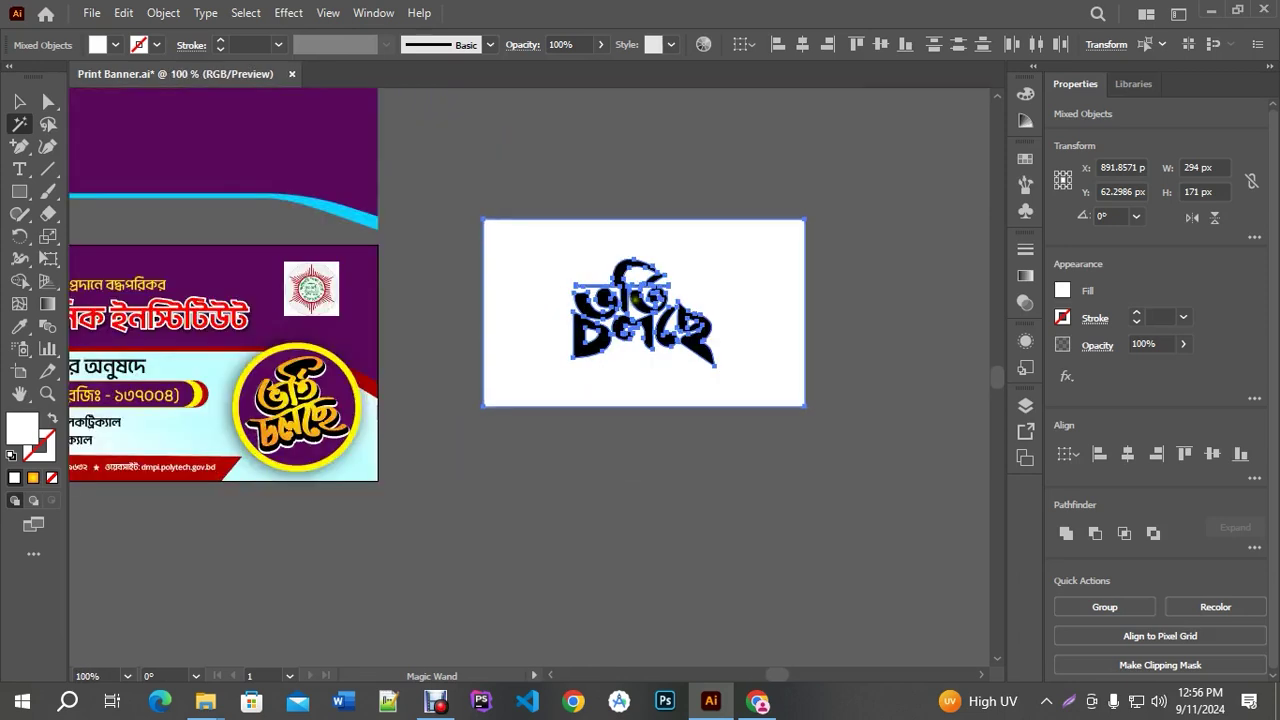
scroll(790, 316, down, 3)
scroll(430, 338, up, 2)
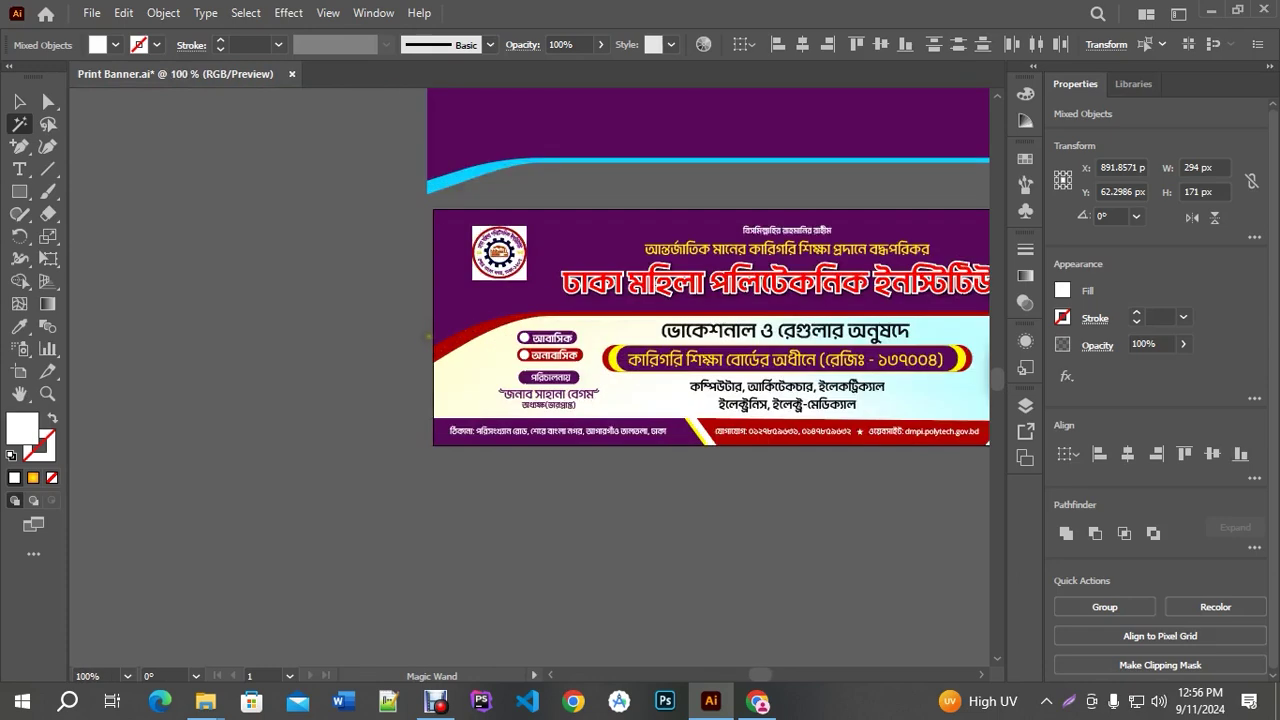
scroll(286, 329, down, 1)
scroll(731, 286, down, 1)
scroll(888, 283, up, 2)
scroll(888, 283, up, 1)
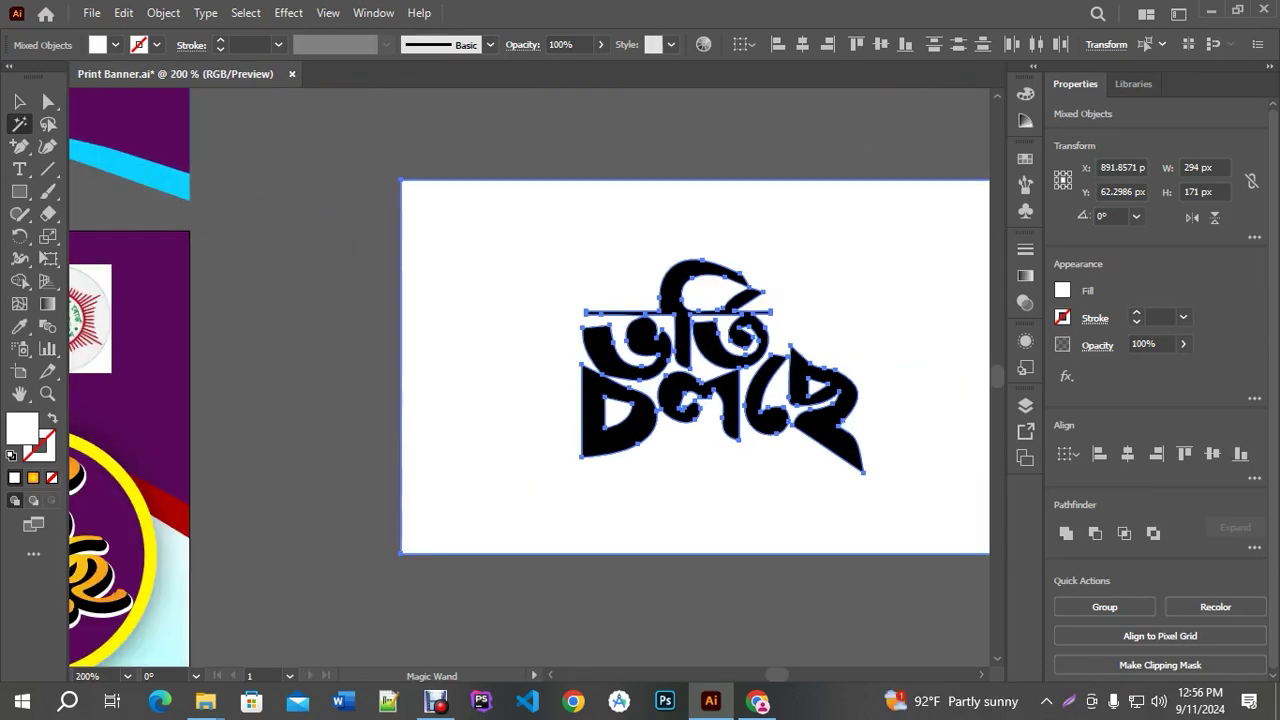
key(Delete)
Select all the lettering pieces and make them into one compound path
key(v)
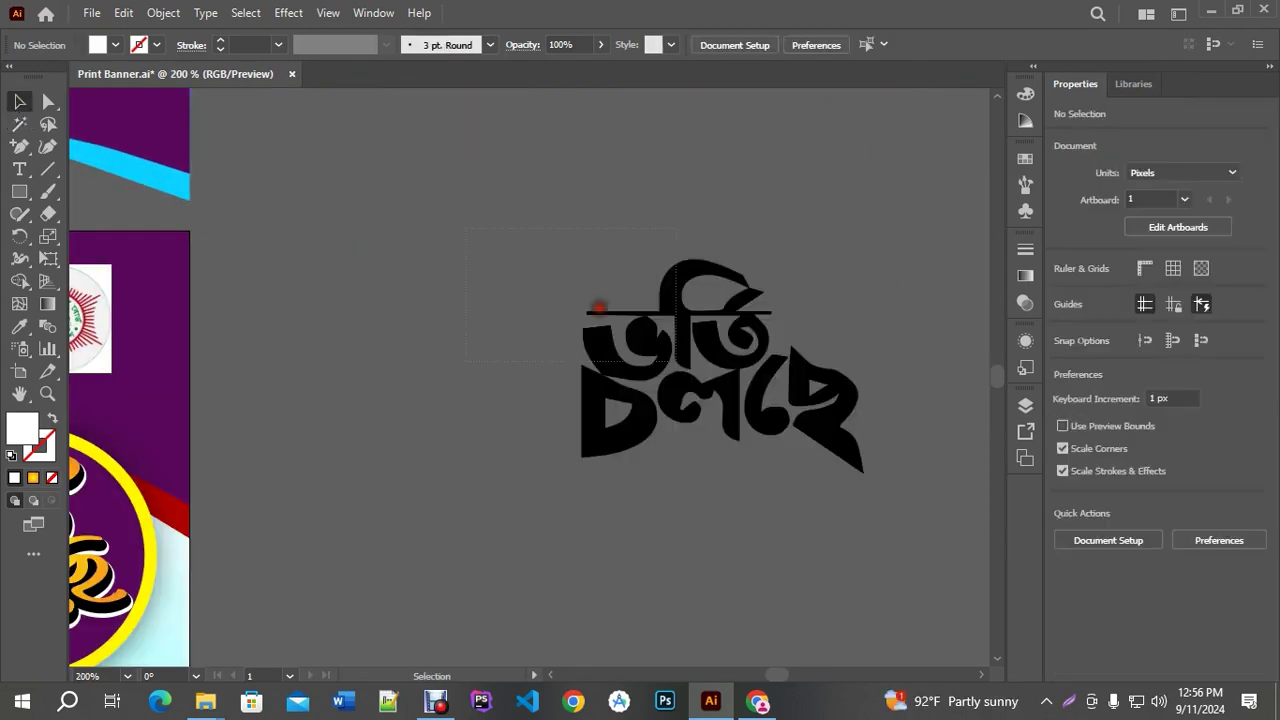
drag(600, 303, 895, 512)
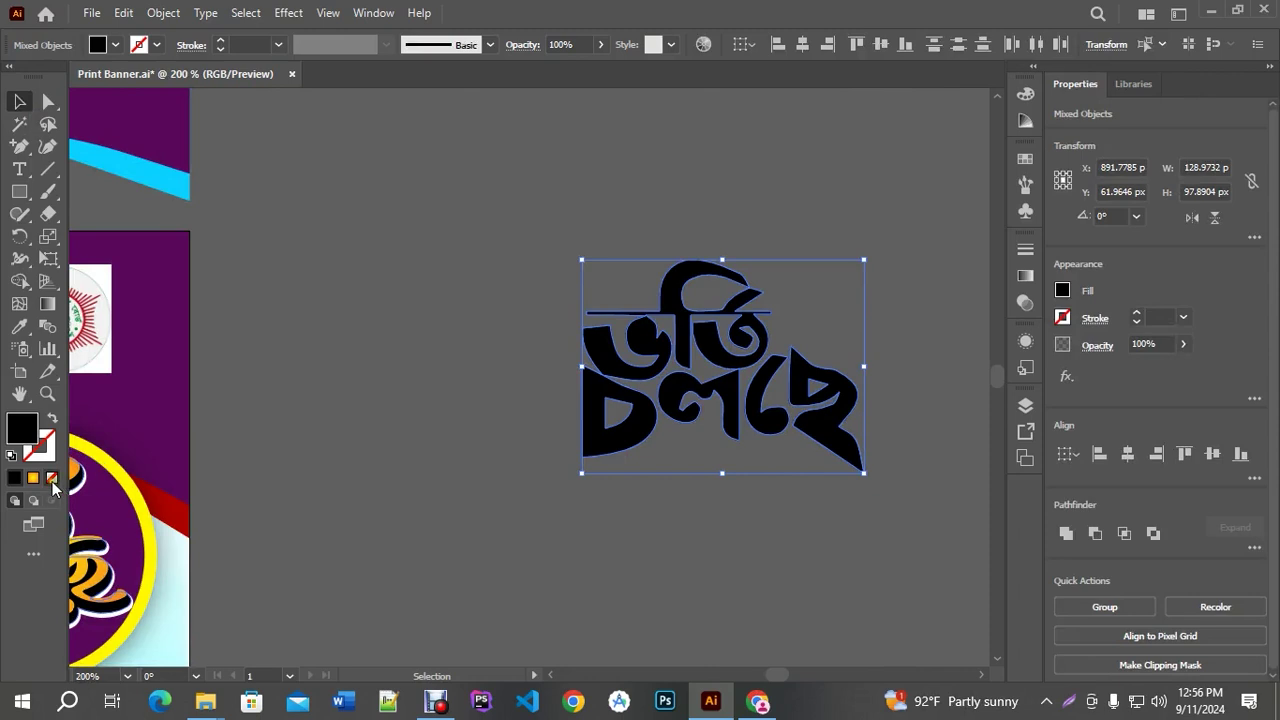
click(163, 13)
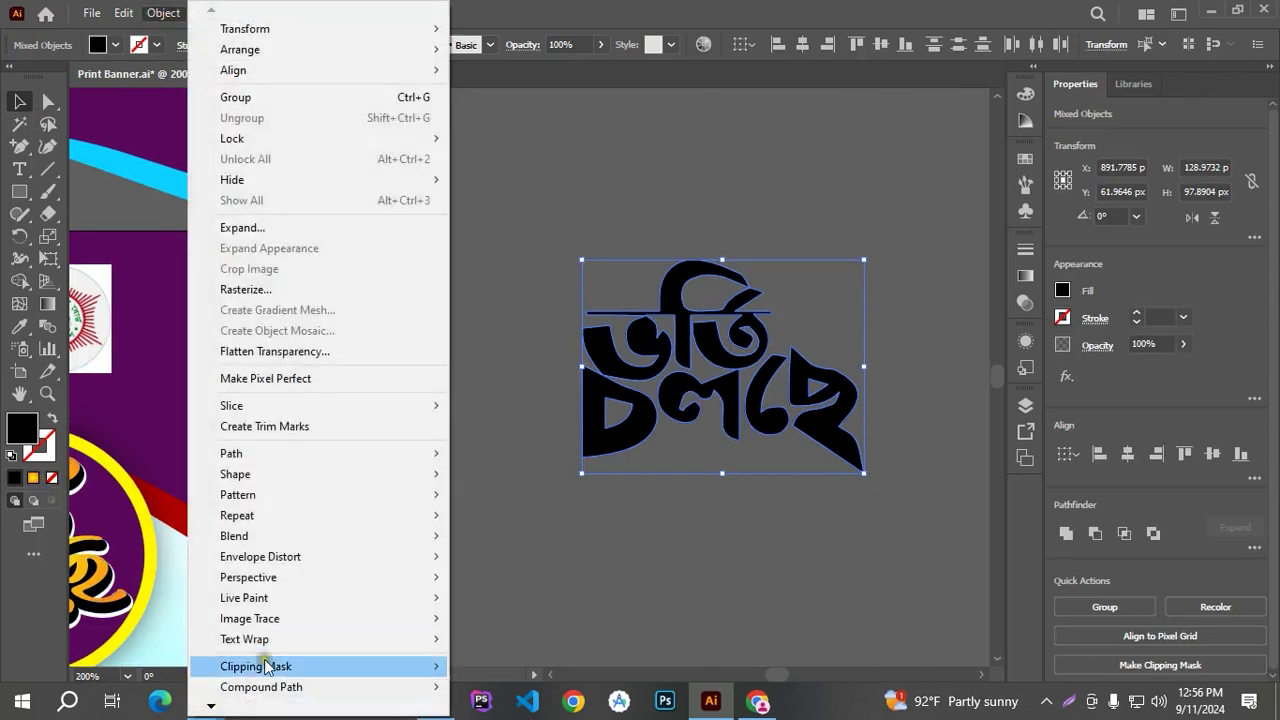
mouse_move(263, 687)
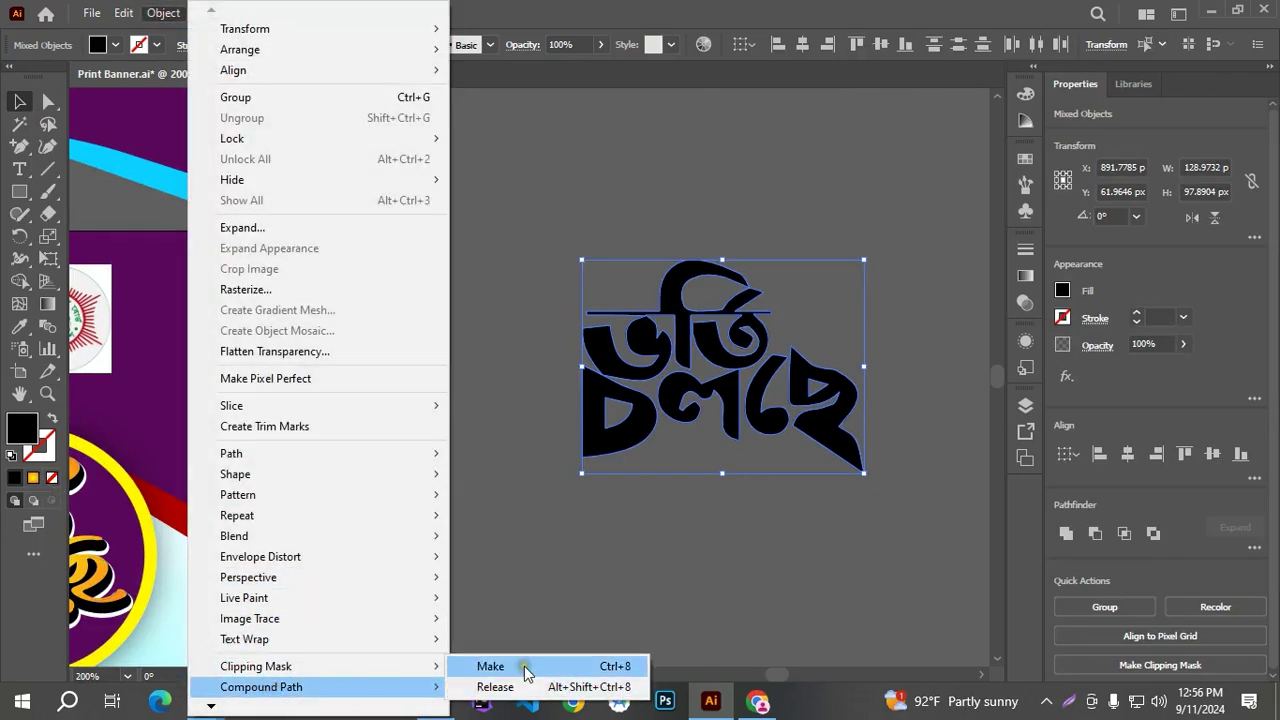
click(525, 667)
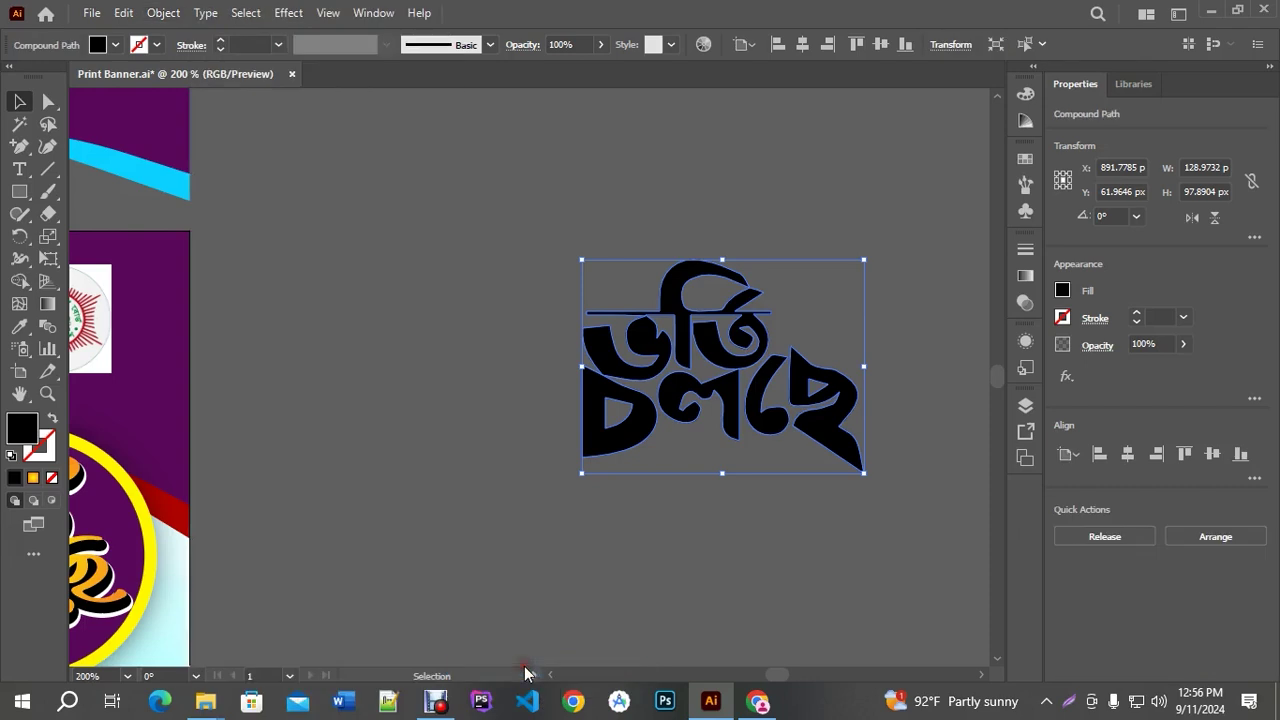
Fill the lettering with a yellow-to-orange gradient and close the Gradient panel
click(33, 478)
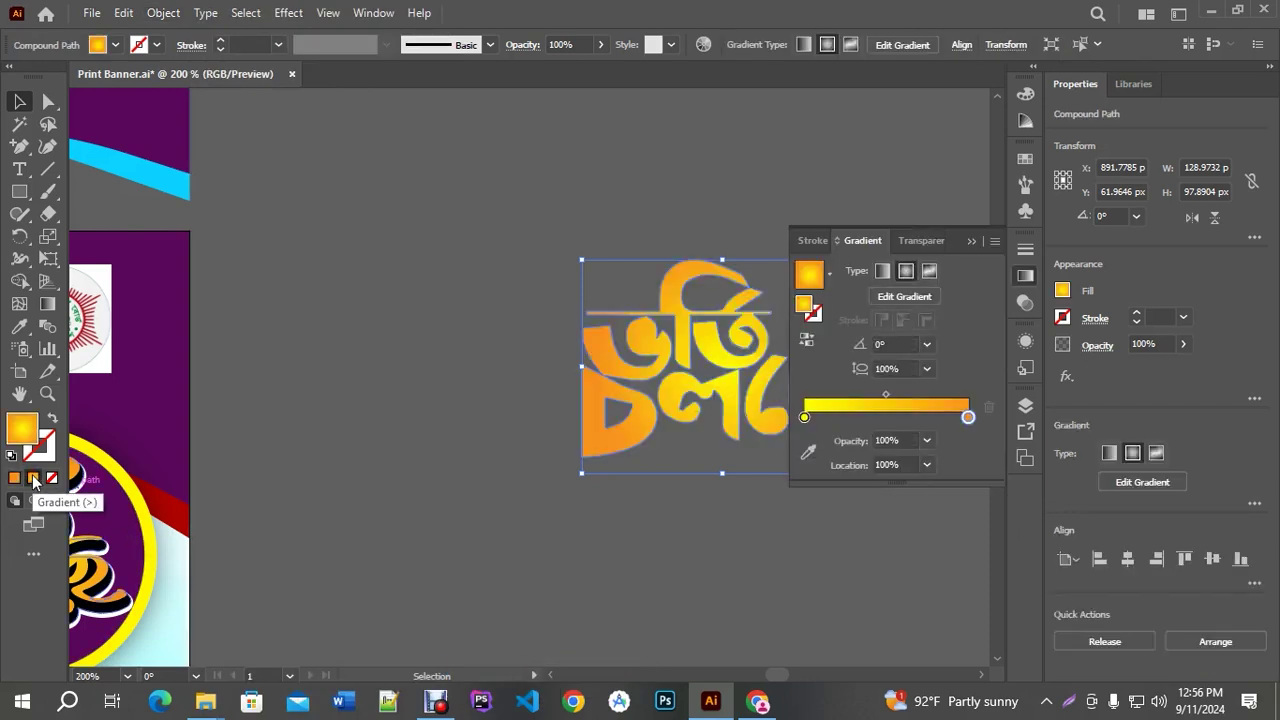
drag(782, 437, 650, 428)
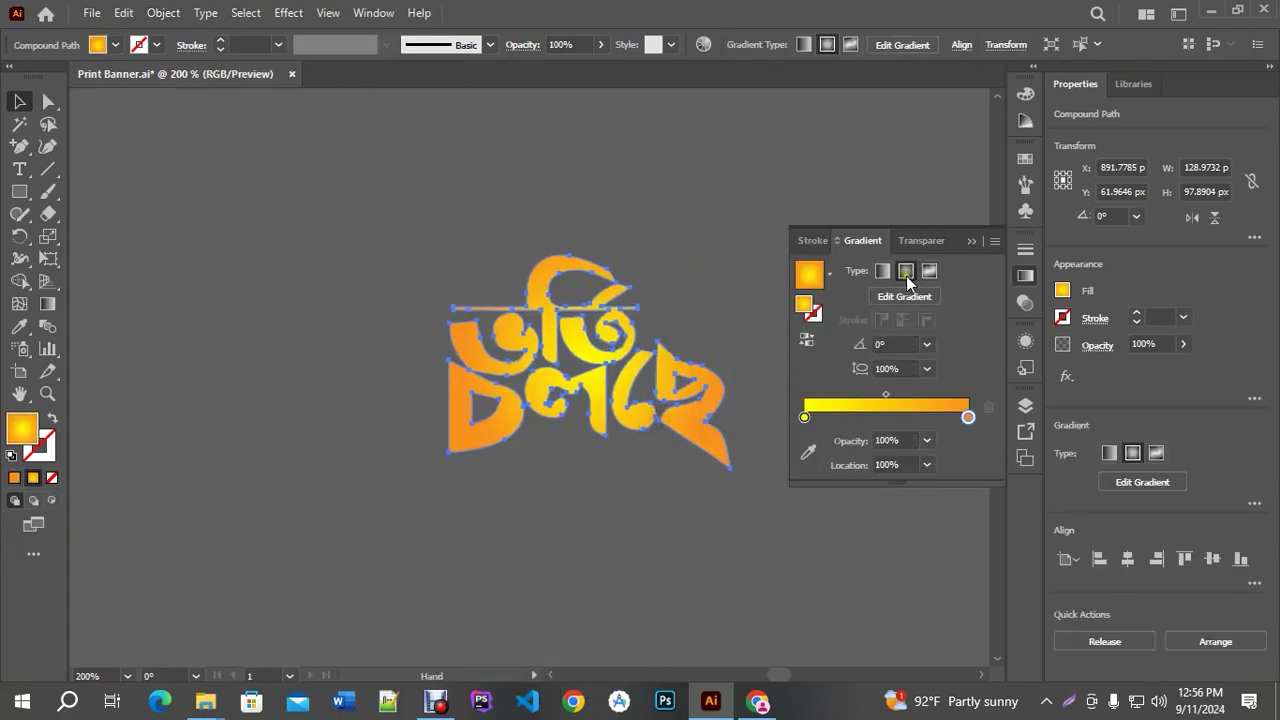
click(806, 340)
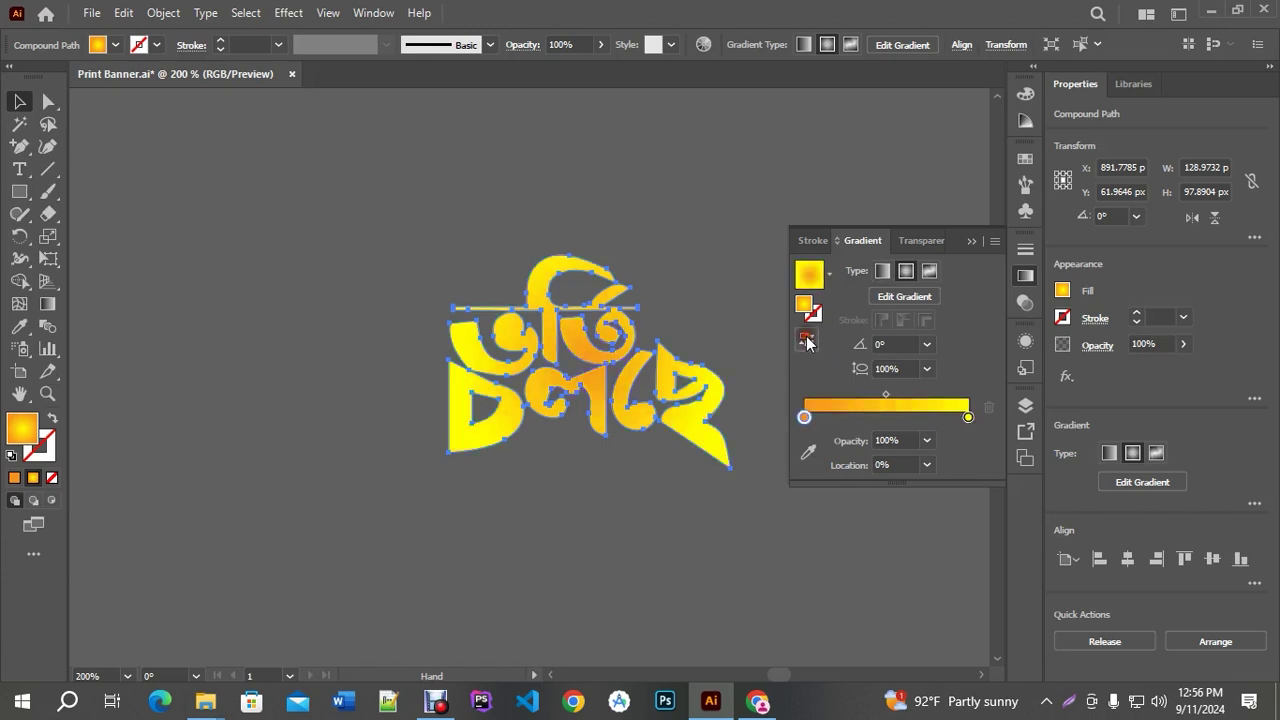
click(806, 340)
click(648, 495)
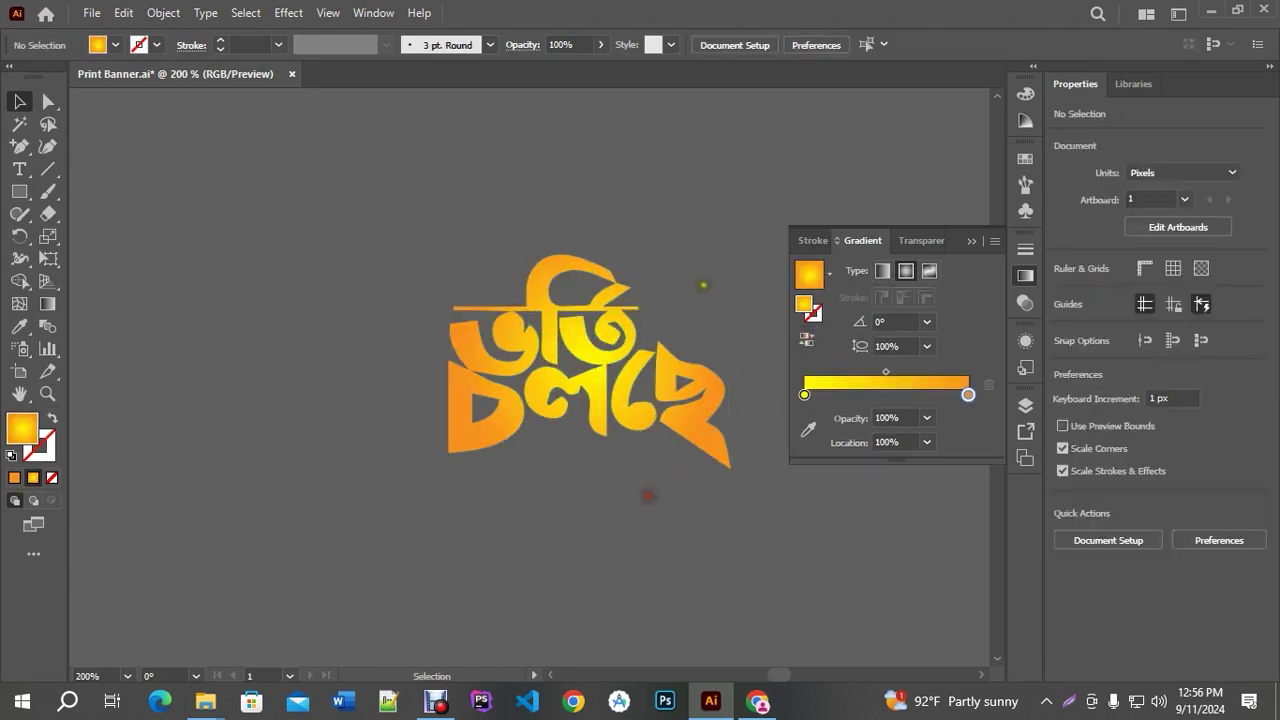
click(975, 242)
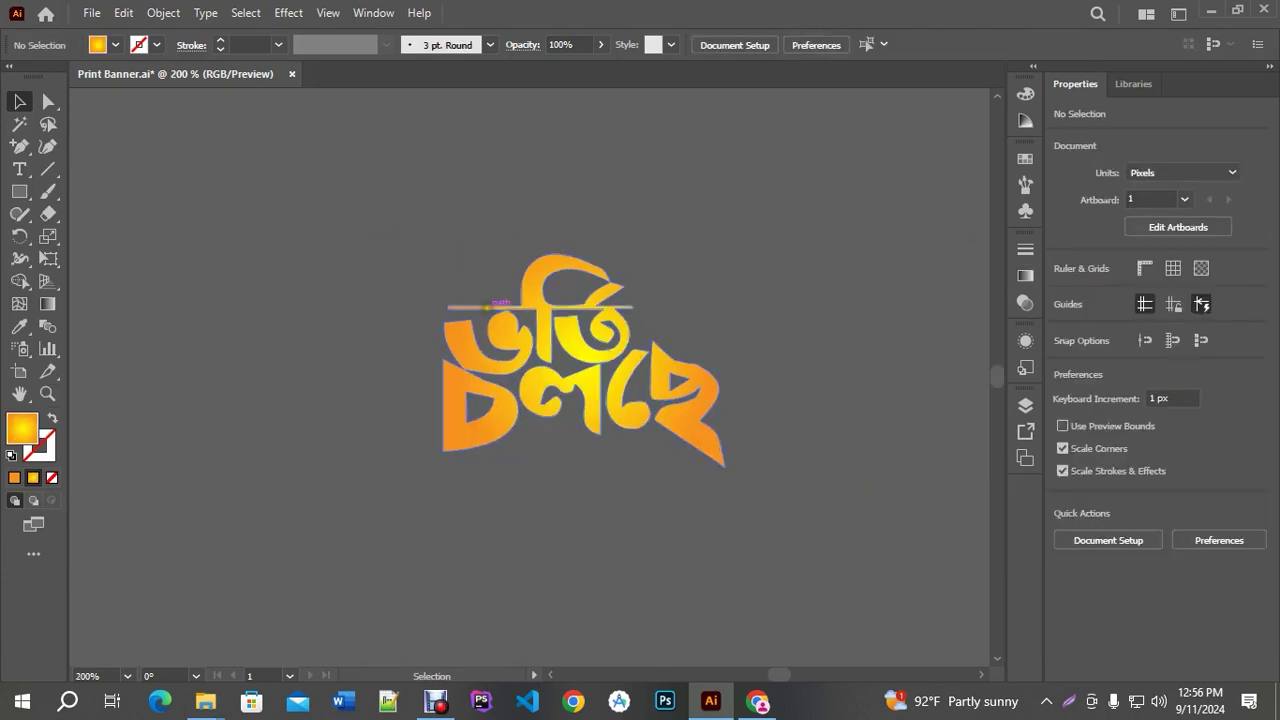
key(ctrl+a)
Tilt the lettering about 14 degrees
drag(730, 254, 704, 213)
scroll(704, 377, up, 1)
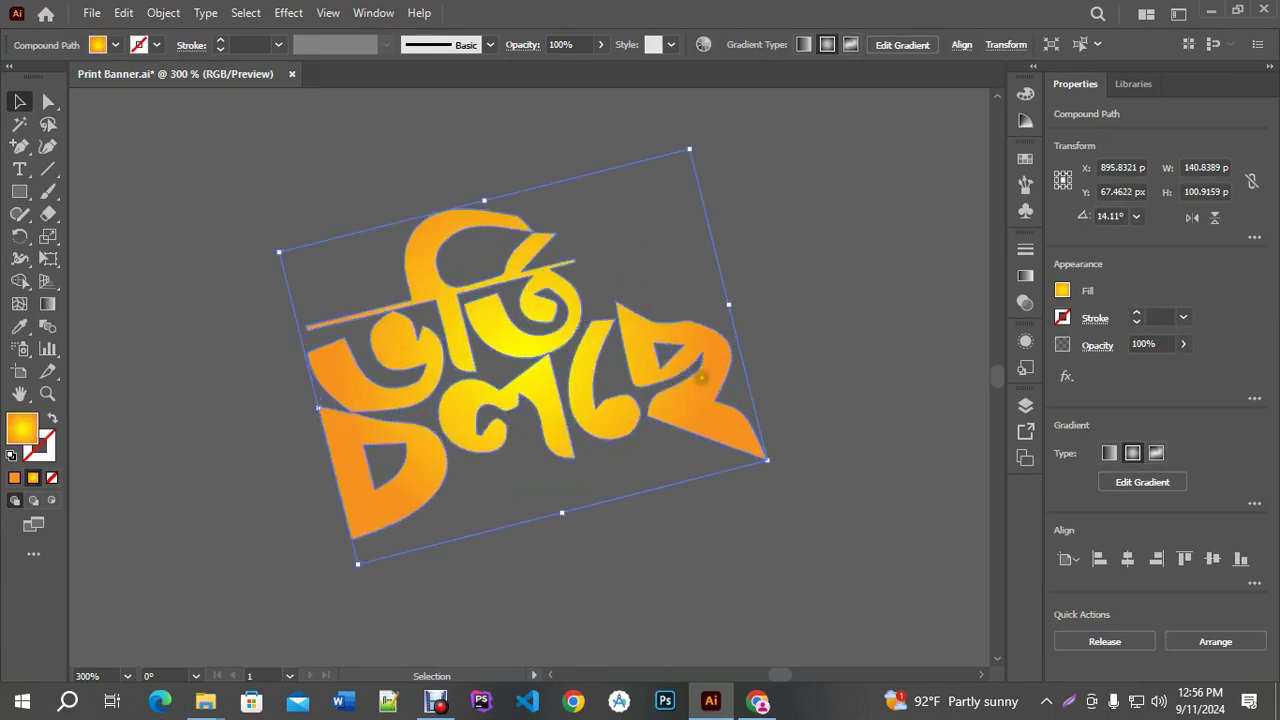
click(172, 14)
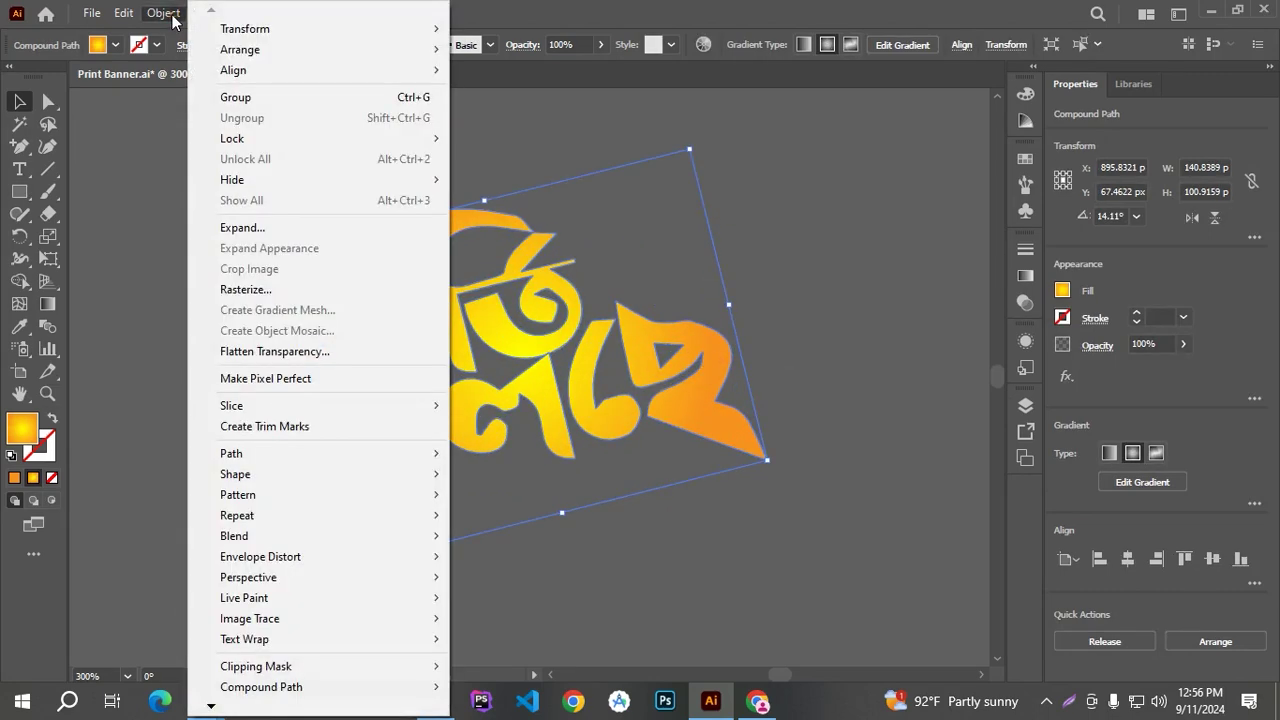
Add a 4 px offset outline path around the lettering
mouse_move(230, 453)
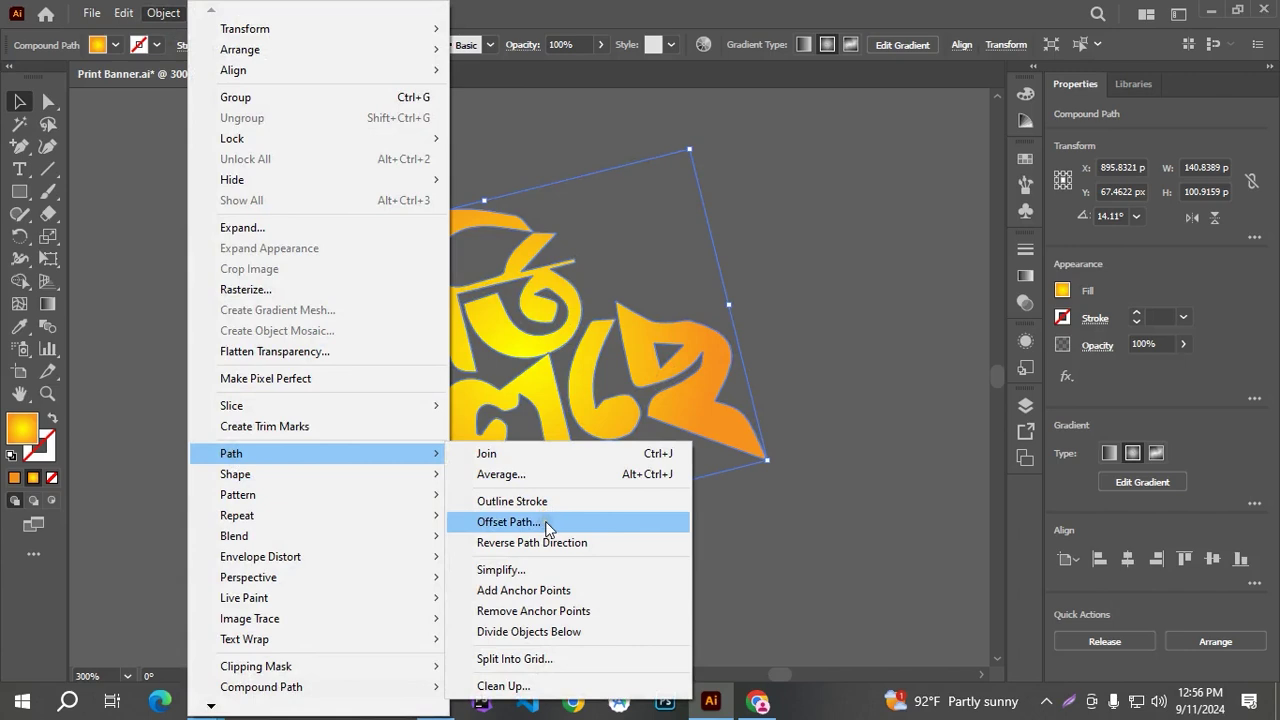
click(545, 521)
click(1090, 283)
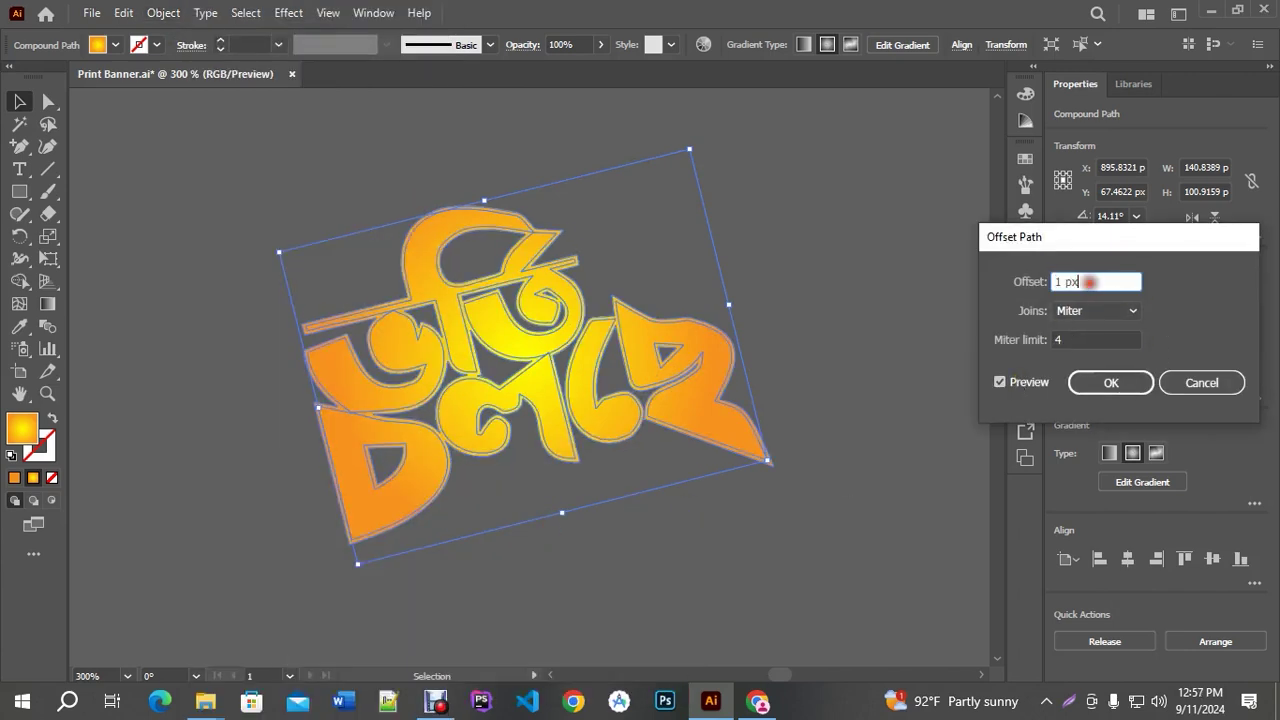
key(Up)
key(Up)
key(Up)
key(Up)
key(Down)
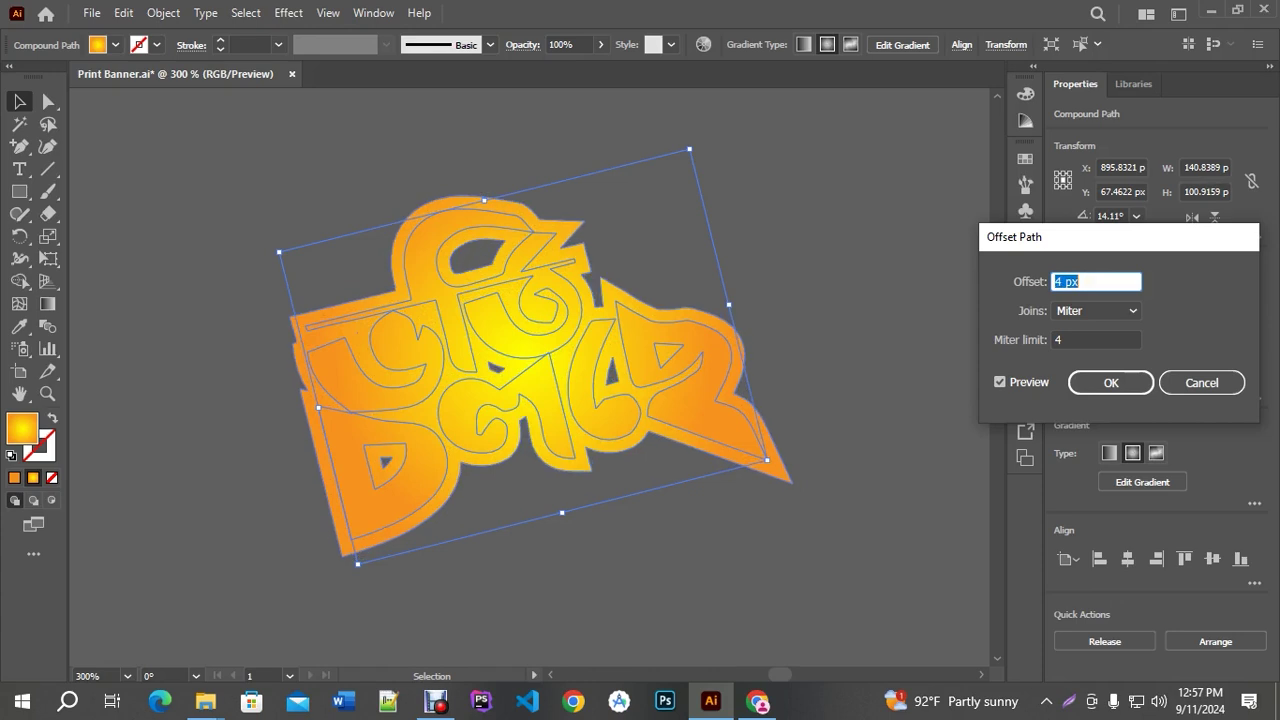
click(1105, 391)
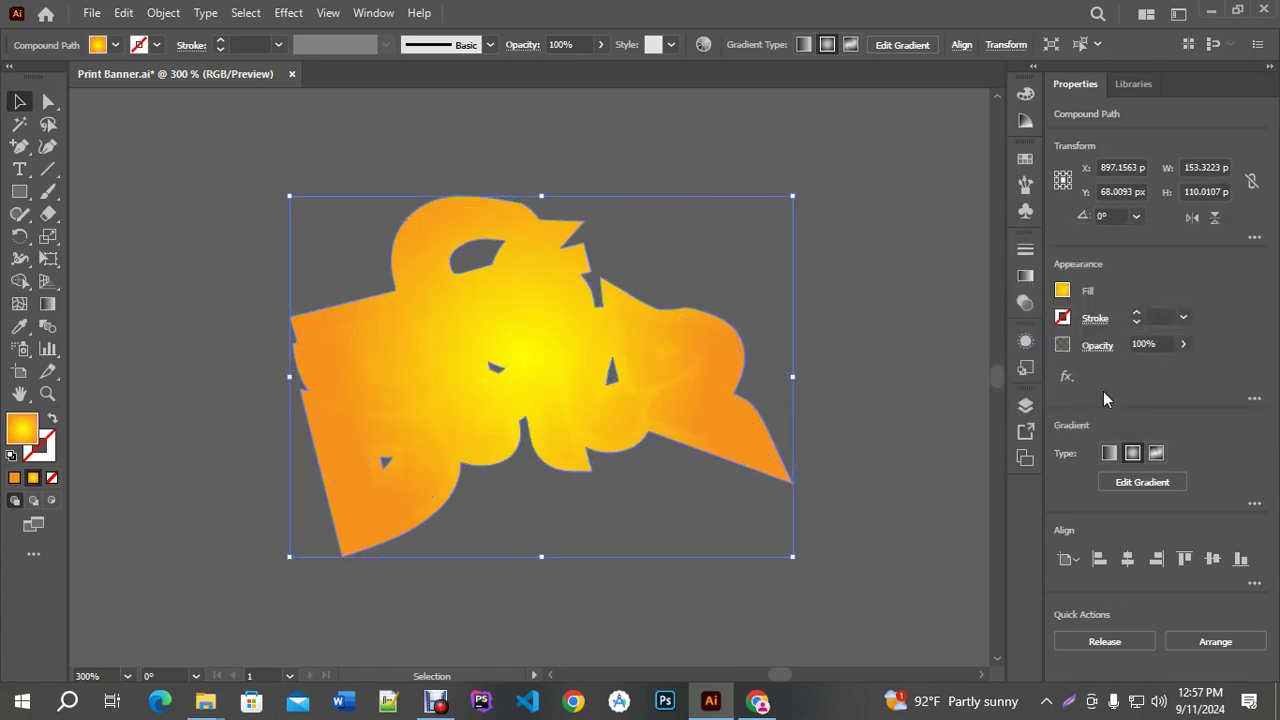
key(ctrl+shift+F9)
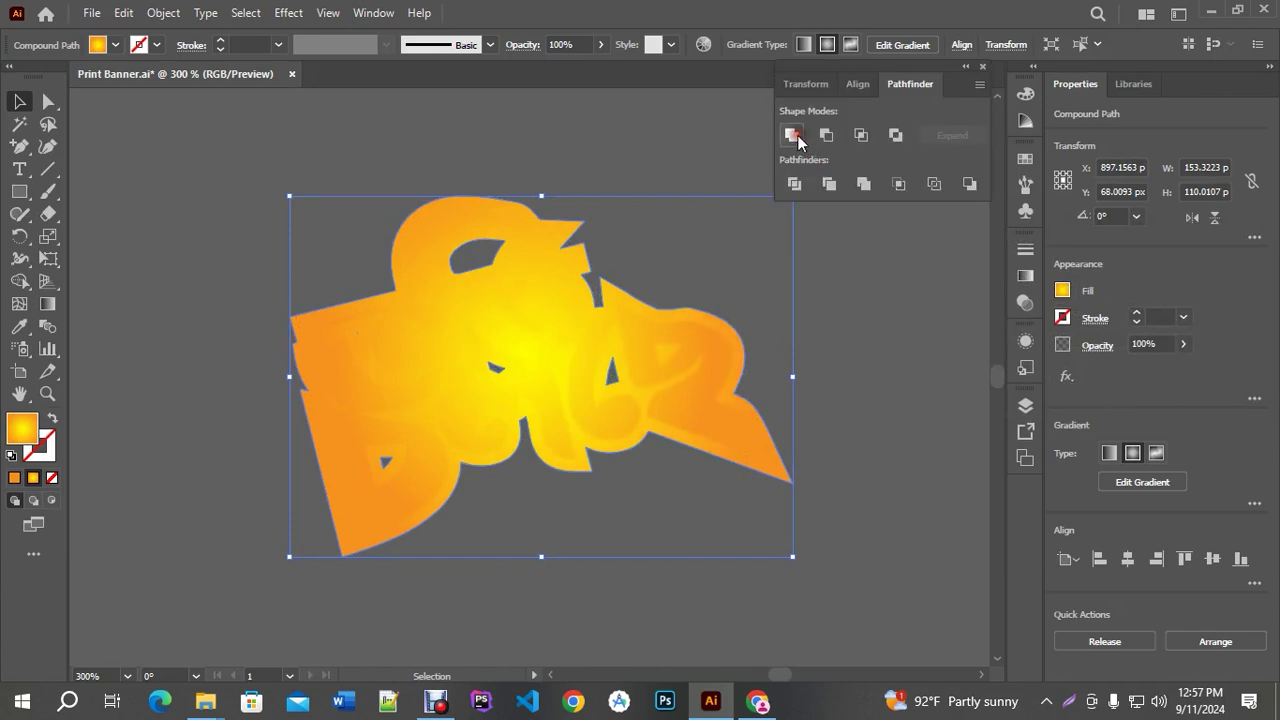
Merge and unite the offset outline pieces into one solid shape, checking its anchor points
click(865, 184)
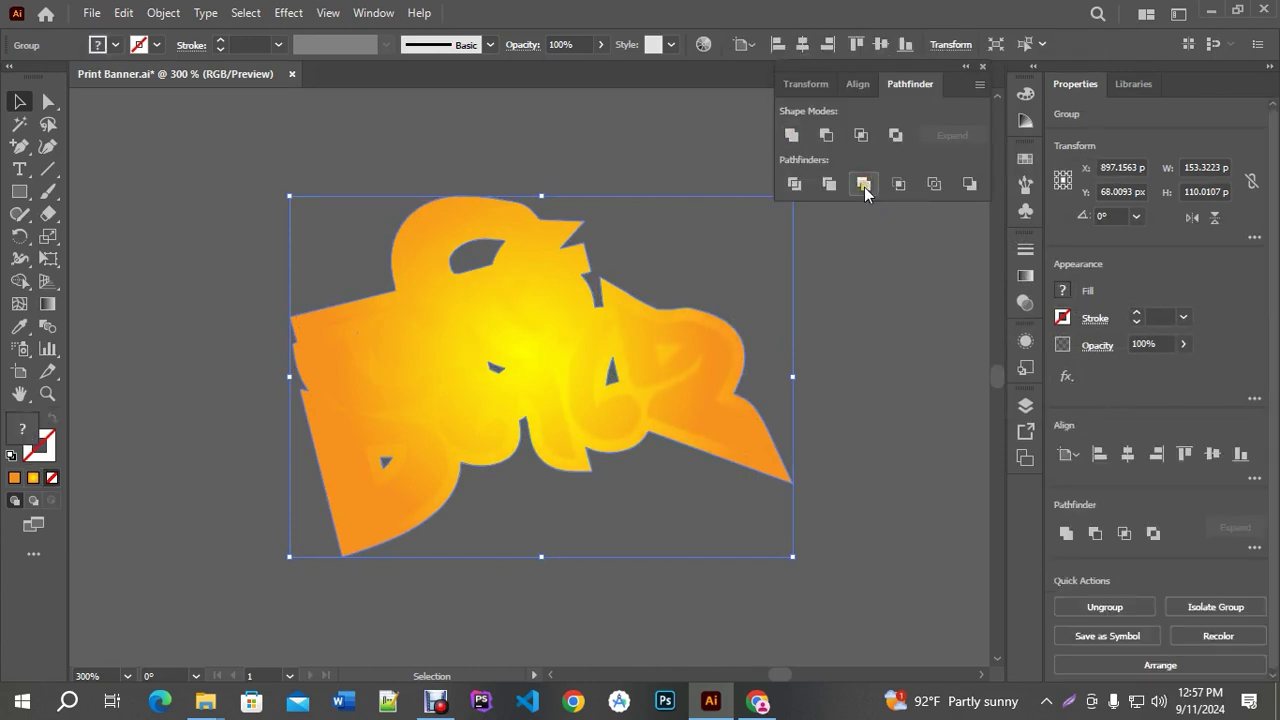
key(a)
key(v)
click(864, 184)
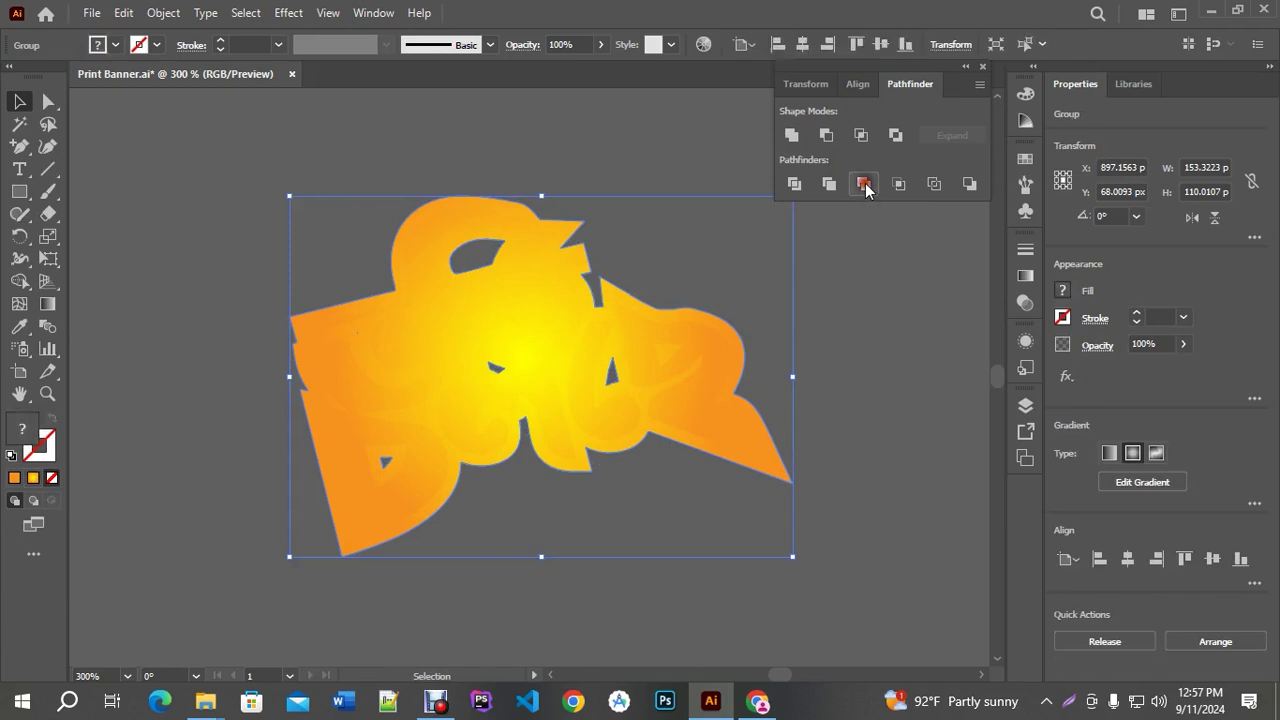
click(791, 135)
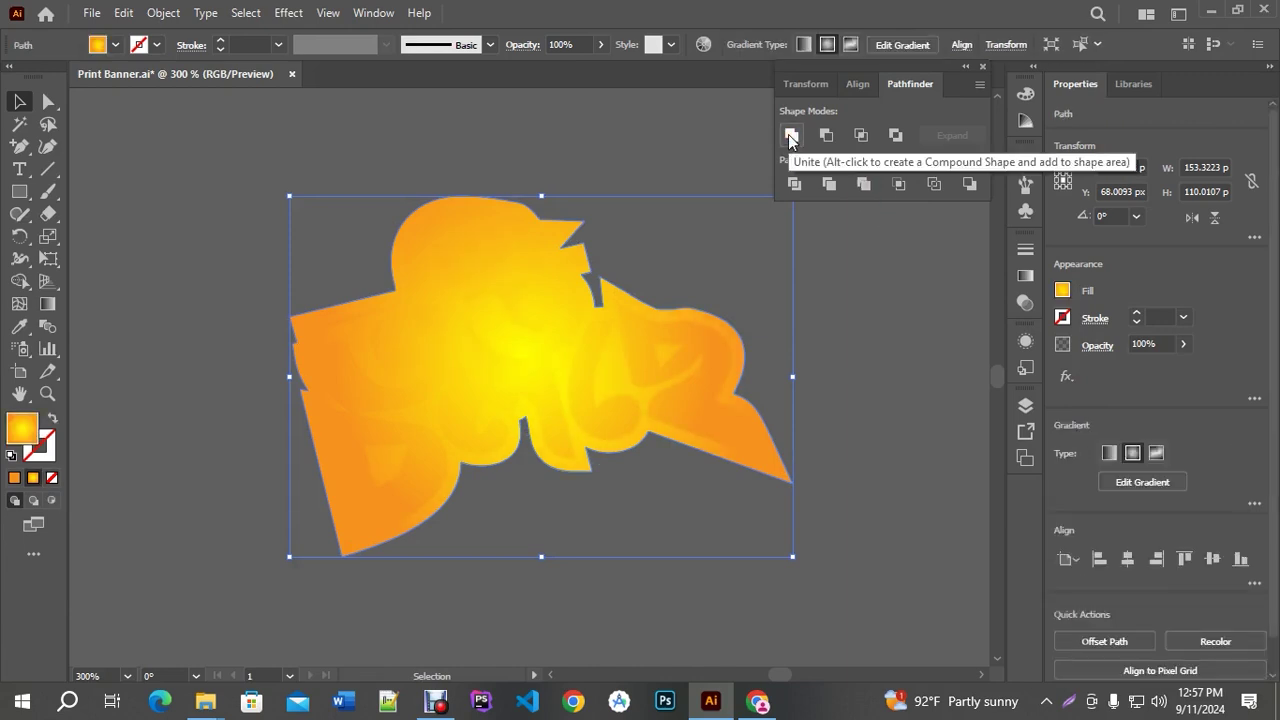
key(ctrl+z)
click(791, 137)
key(a)
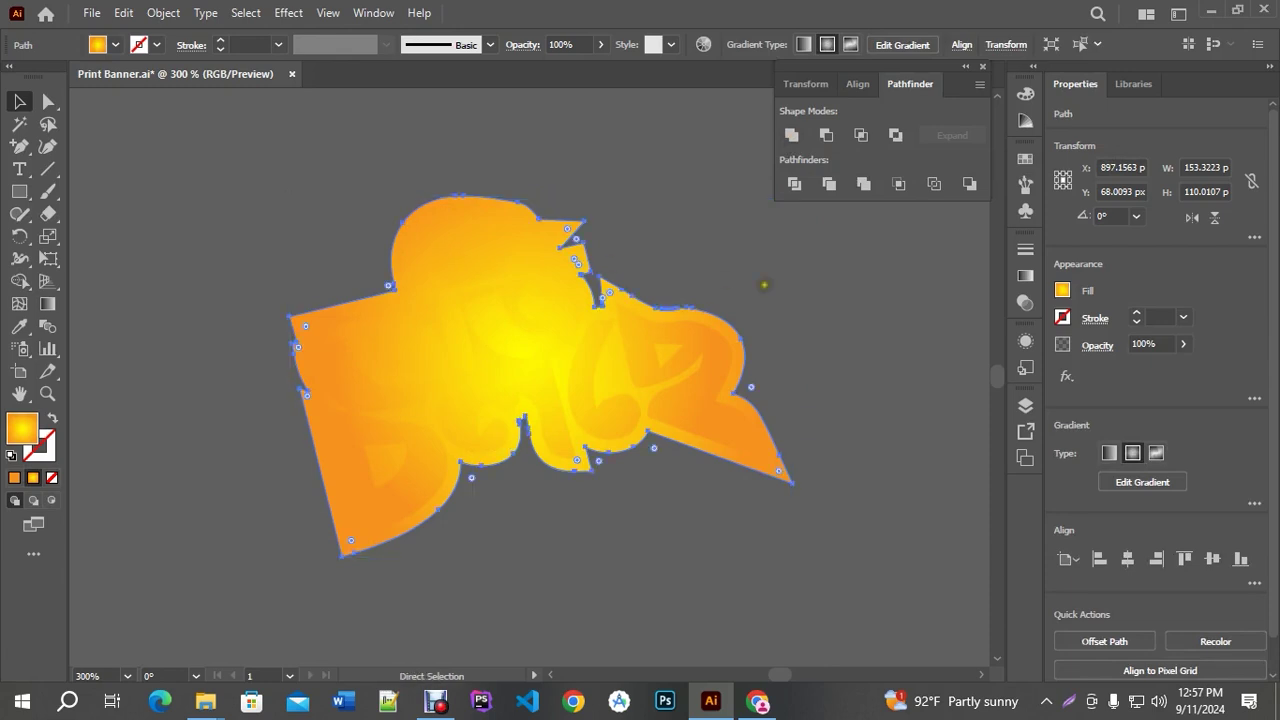
key(v)
click(791, 135)
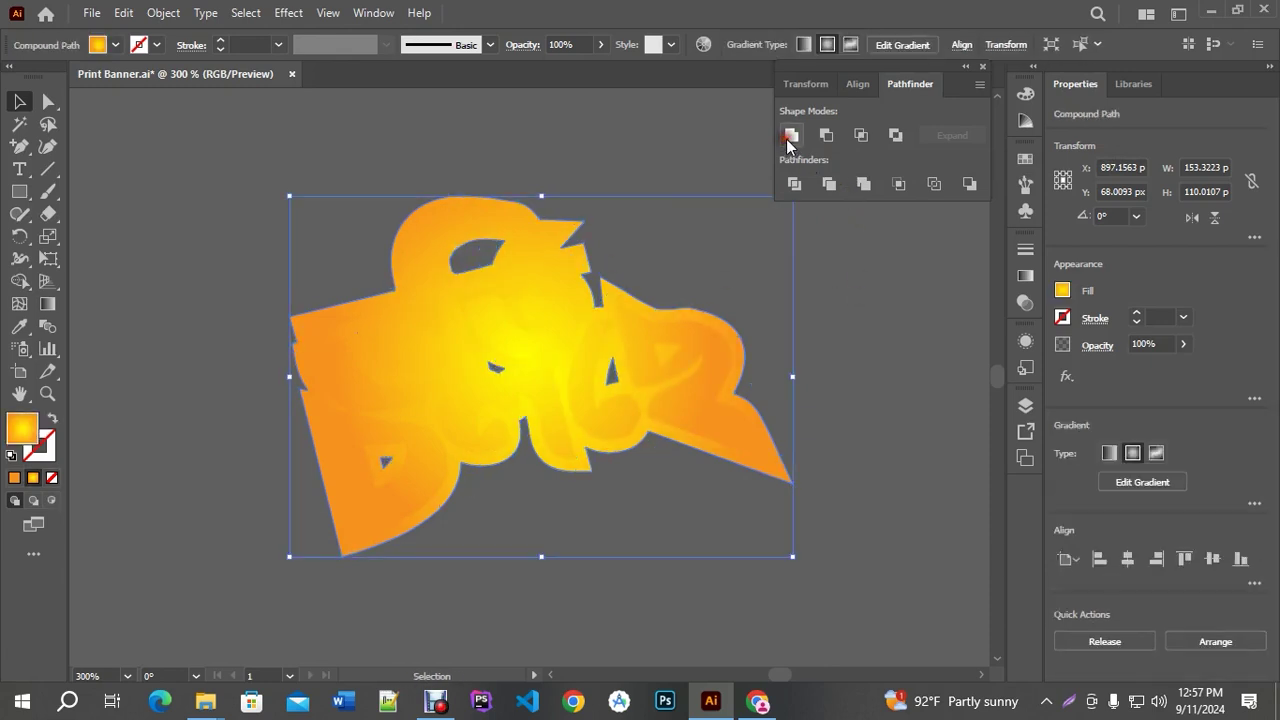
key(a)
key(v)
click(863, 184)
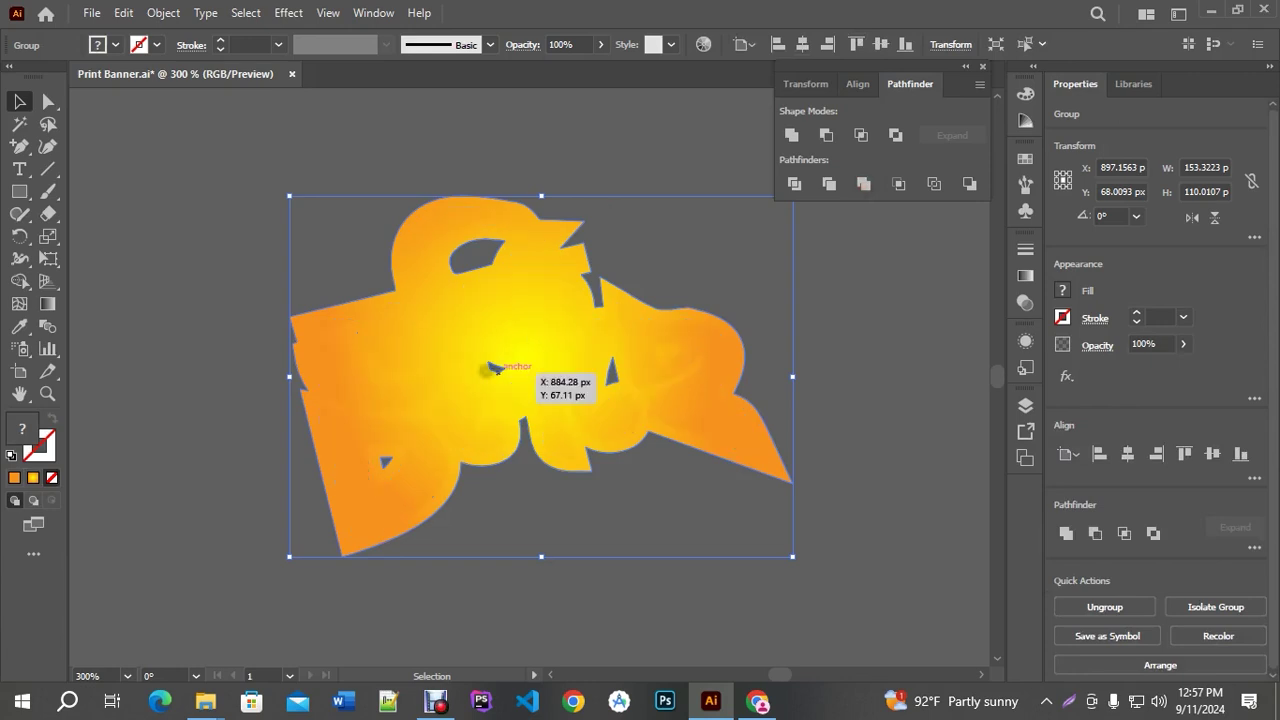
click(791, 136)
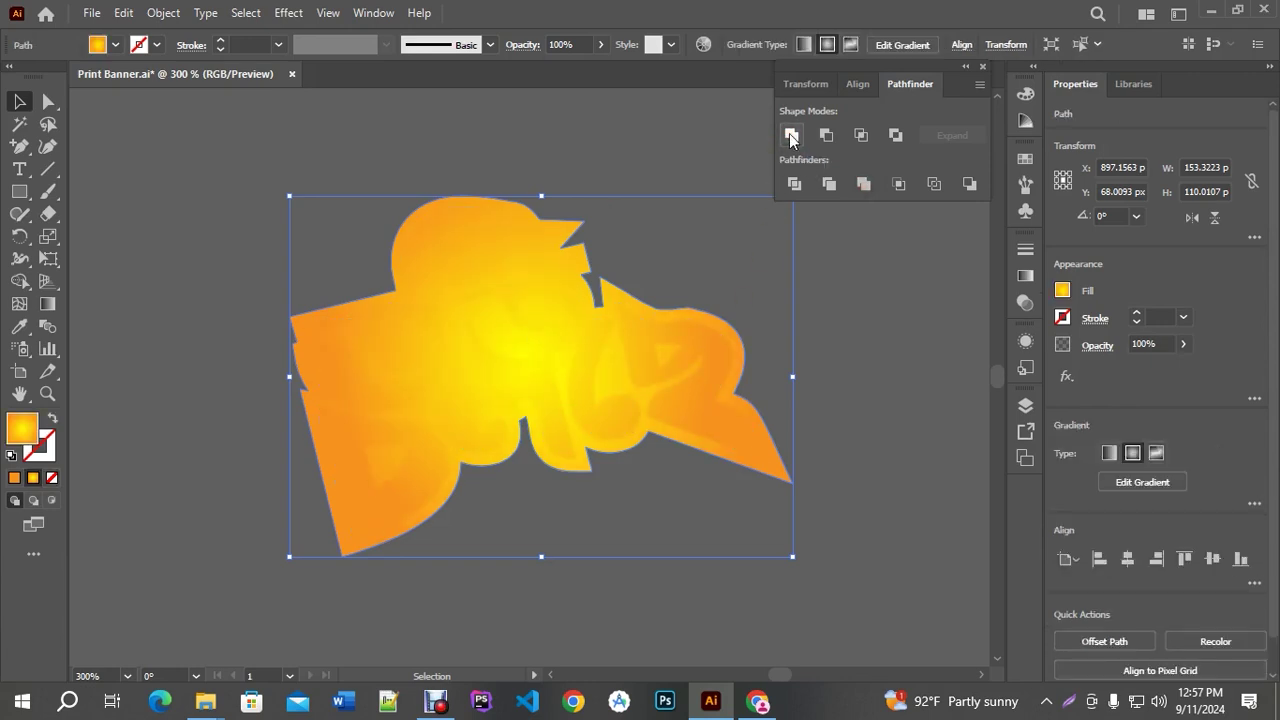
key(ctrl+z)
key(ctrl+shift+z)
key(ctrl+z)
key(ctrl+shift+z)
Fill the united outline black and nudge it down as a shadow behind the lettering
click(116, 45)
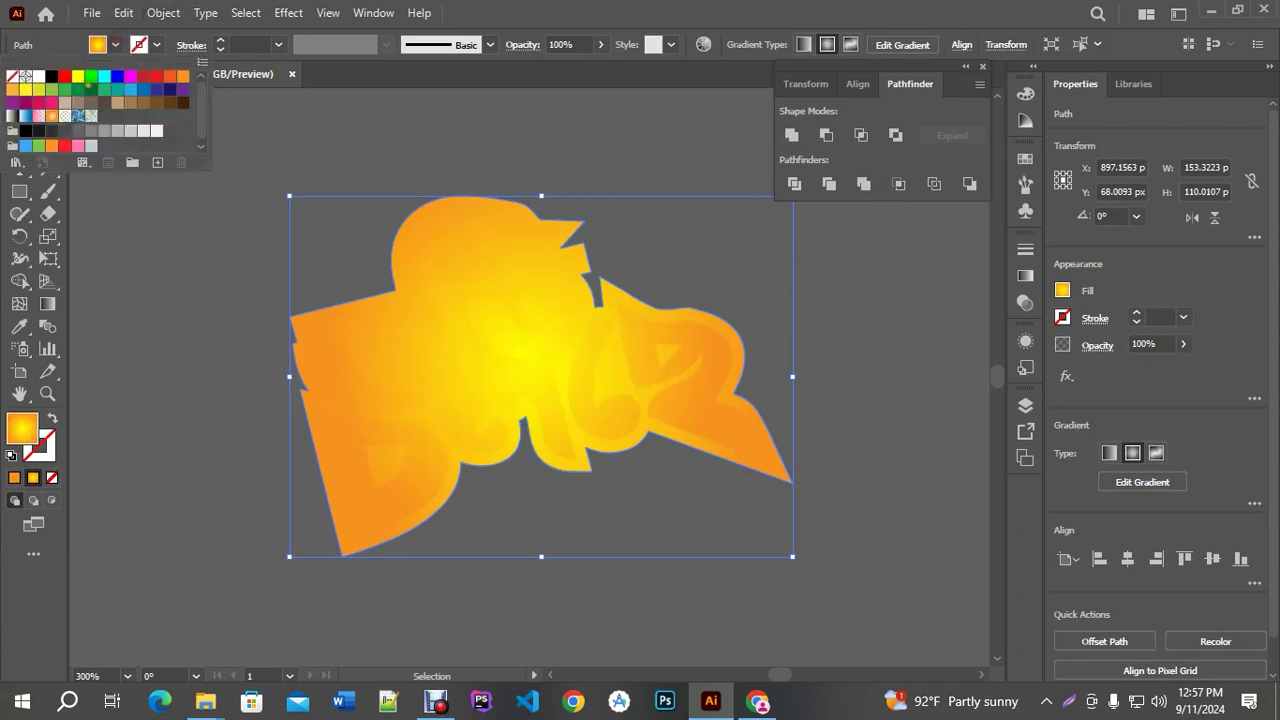
click(52, 76)
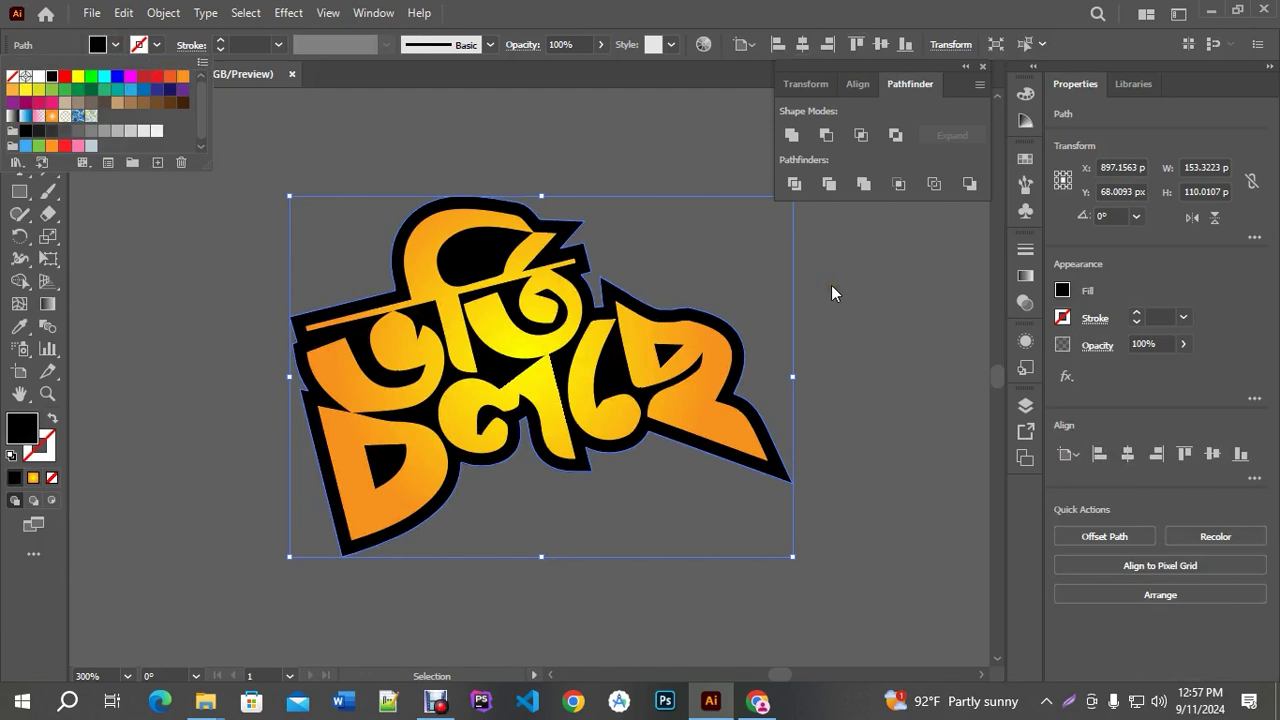
key(Escape)
key(Down)
key(Down)
key(Down)
key(Down)
key(Up)
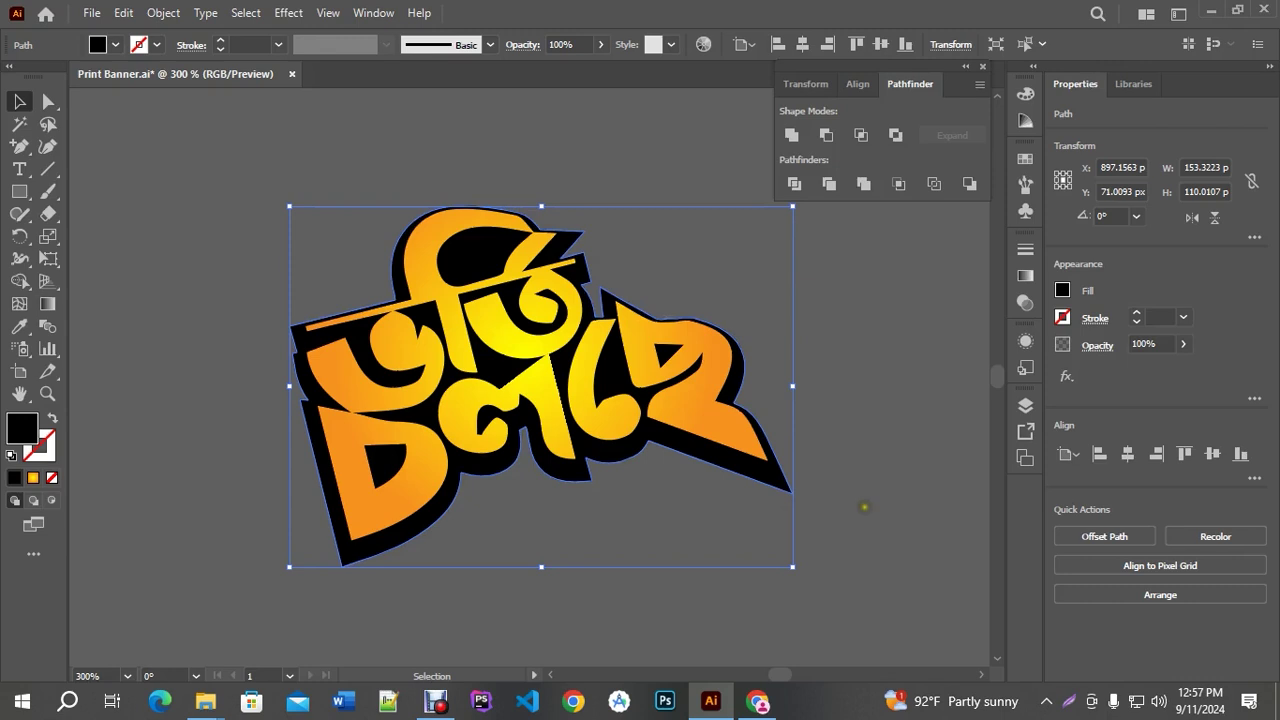
Add a 2 px offset path around the black shadow shape
click(163, 12)
click(280, 453)
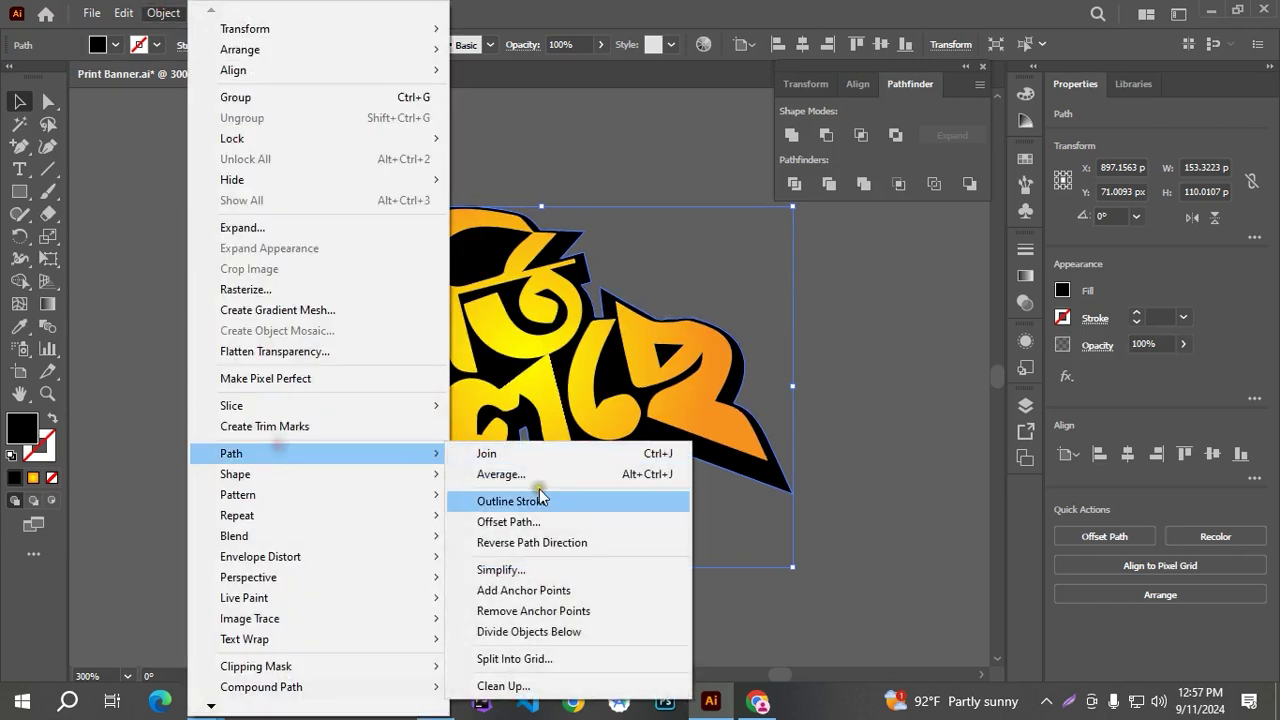
click(520, 521)
key(Down)
key(Down)
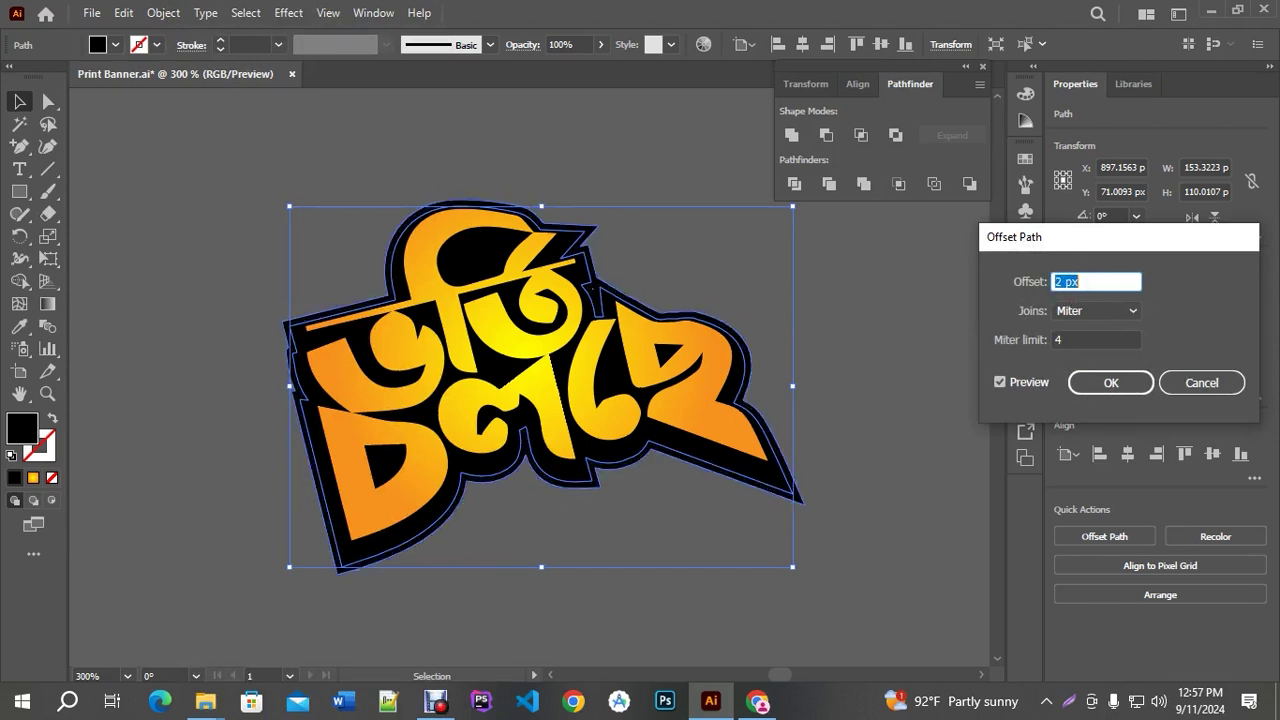
click(1100, 383)
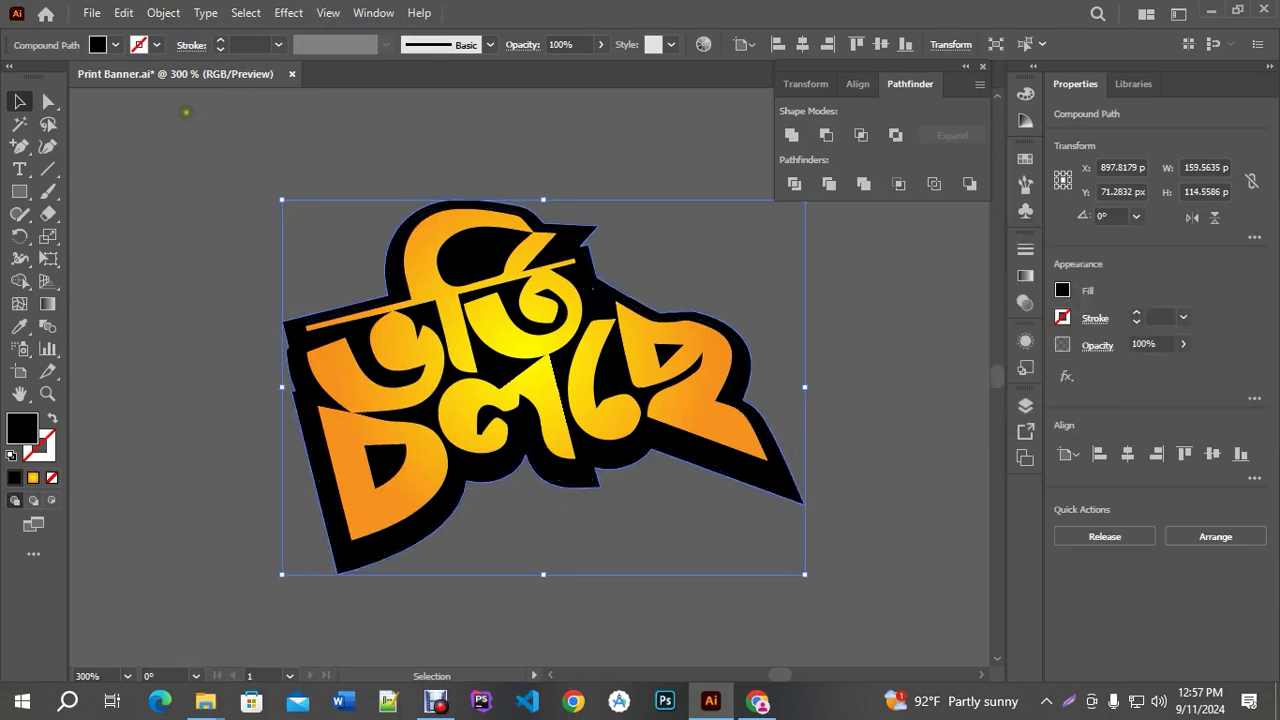
Give the new outline a white stroke and deselect the sticker artwork
click(156, 44)
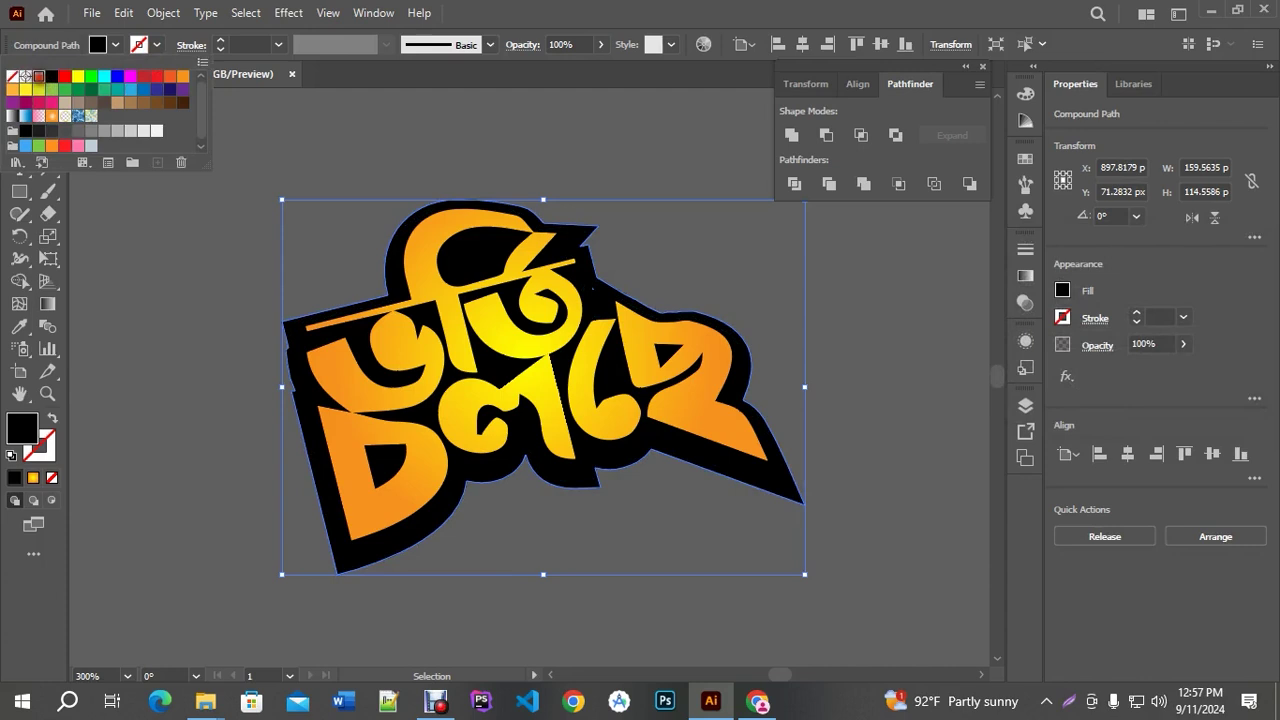
click(38, 76)
click(623, 137)
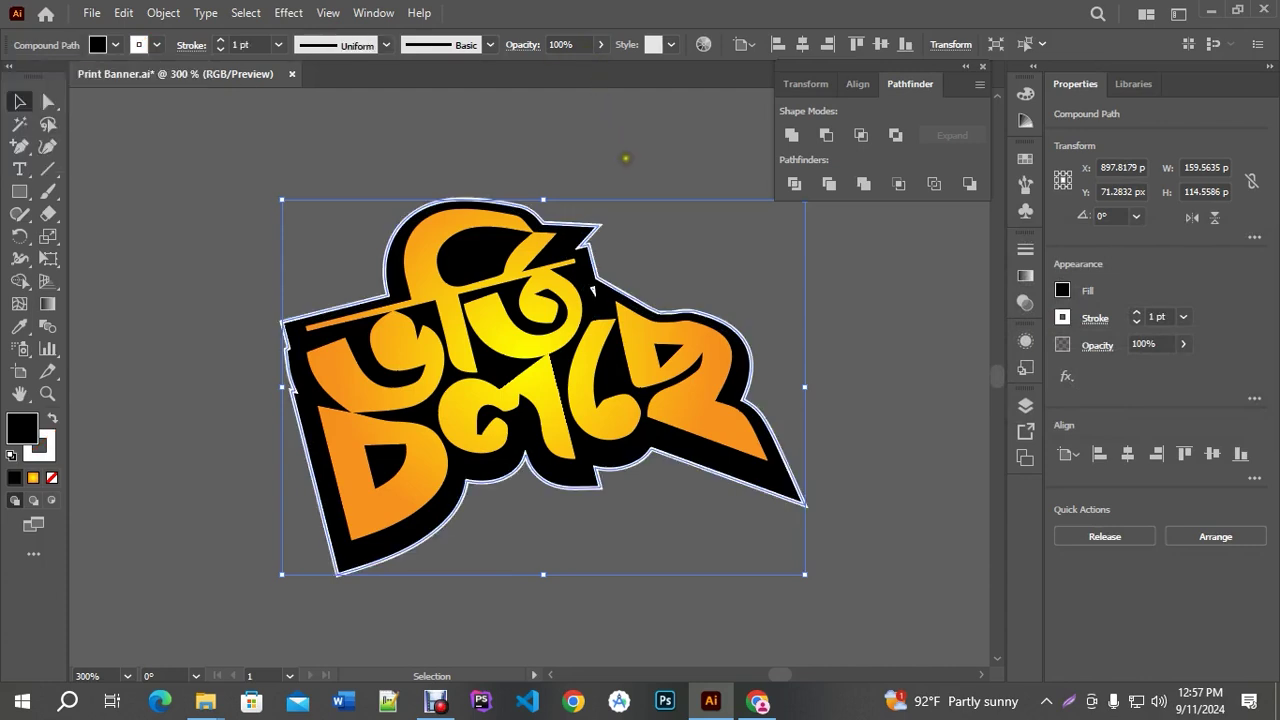
click(843, 374)
Select and inspect the rotated sticker lettering, then close the Pathfinder panel
scroll(810, 369, down, 2)
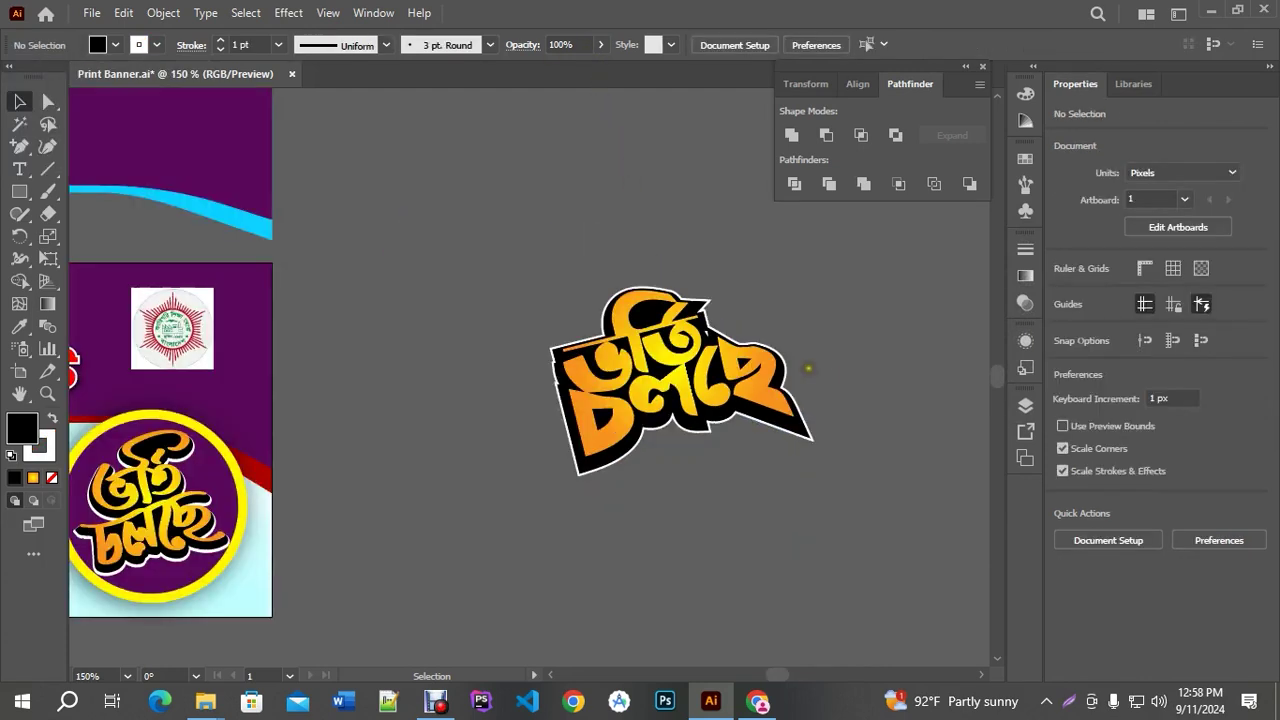
scroll(826, 372, down, 1)
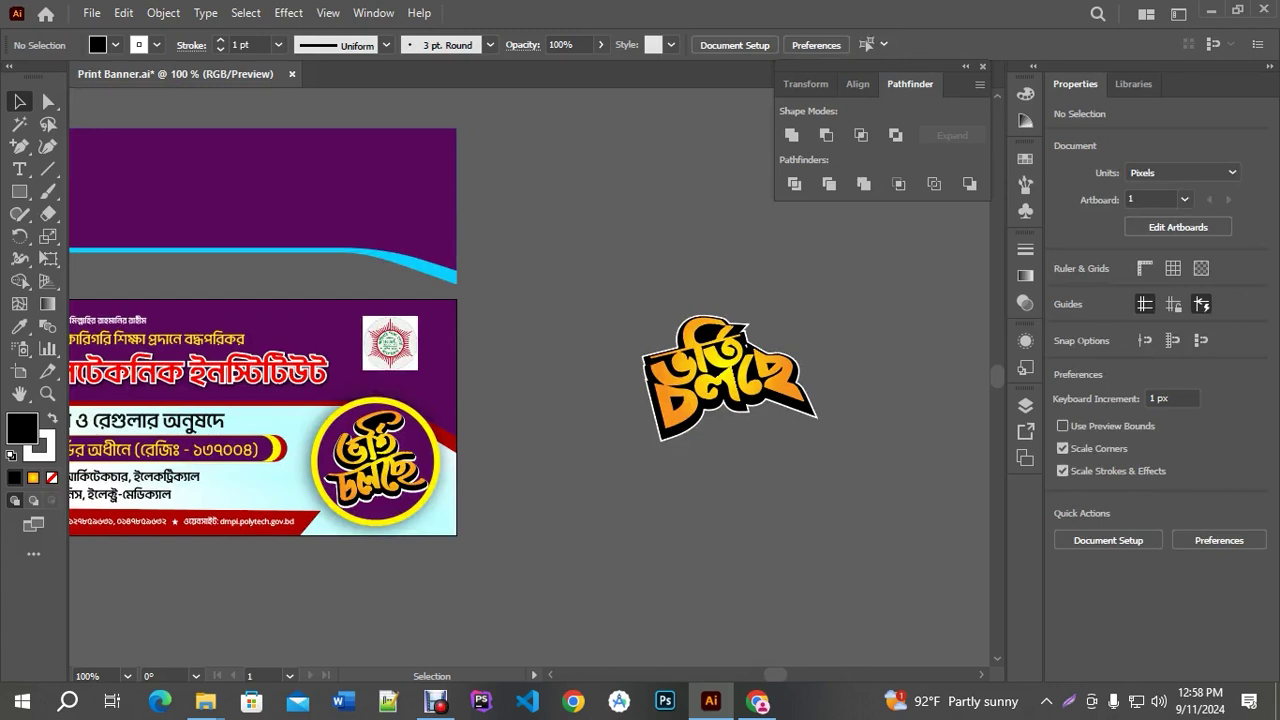
drag(680, 358, 797, 447)
scroll(797, 447, down, 1)
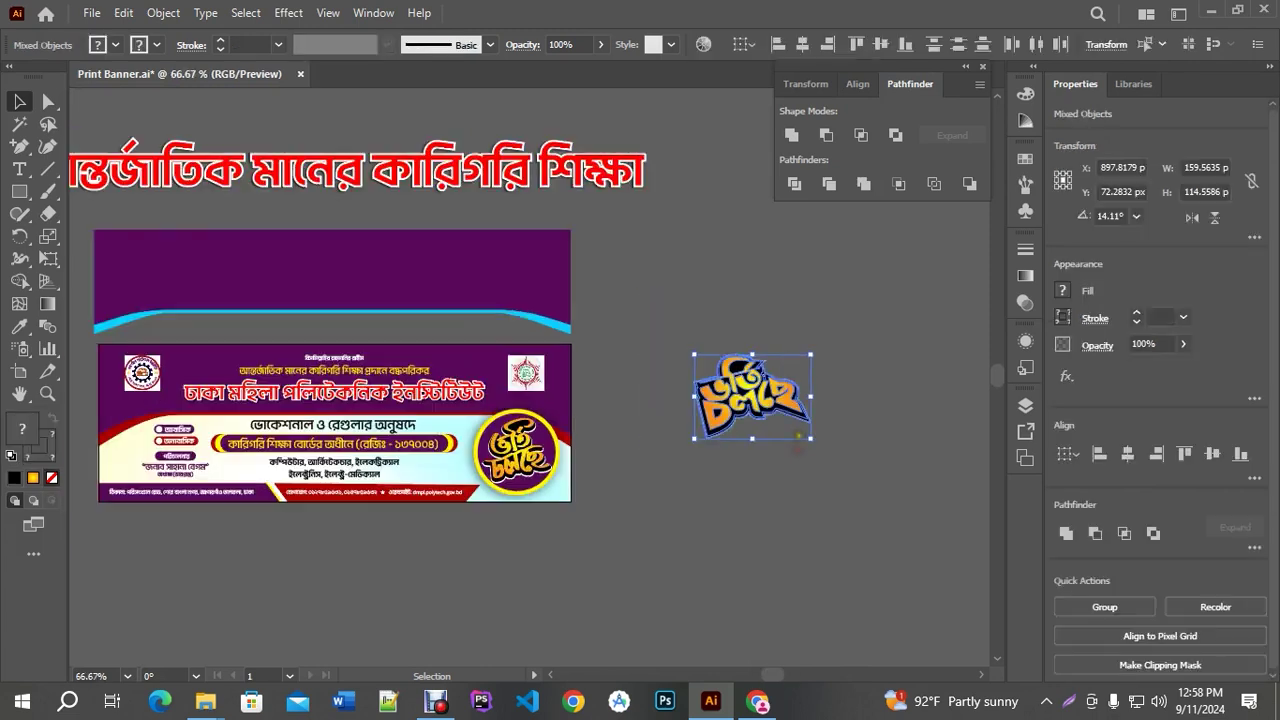
scroll(503, 478, up, 5)
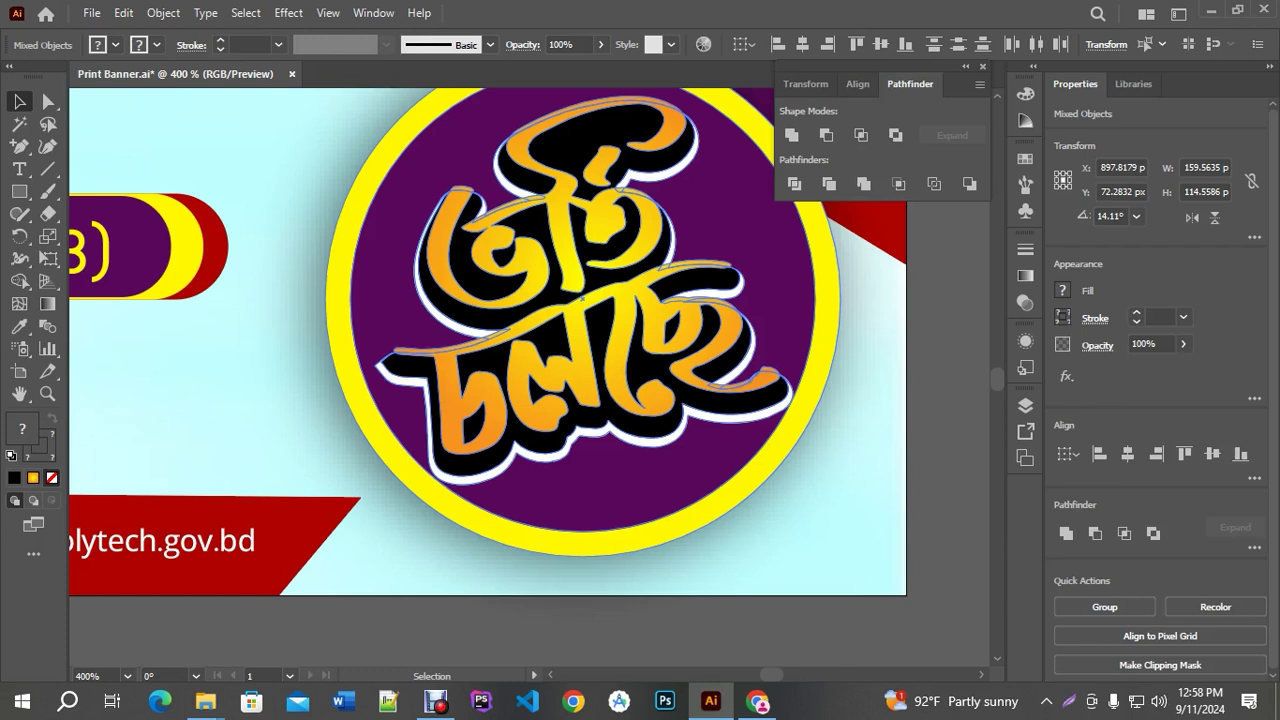
scroll(583, 298, down, 5)
click(700, 370)
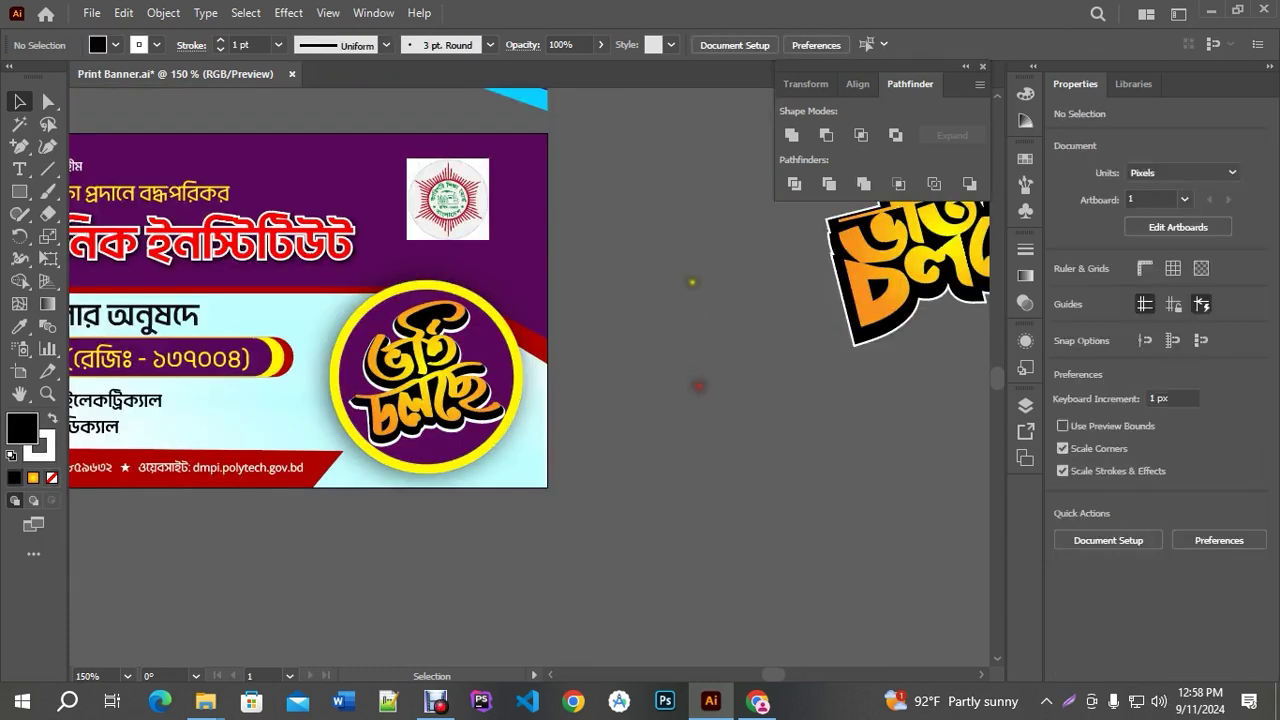
click(982, 66)
Select the circular badge, try enlarging it to about 1004 px, undo, and centre it in view
drag(675, 241, 738, 340)
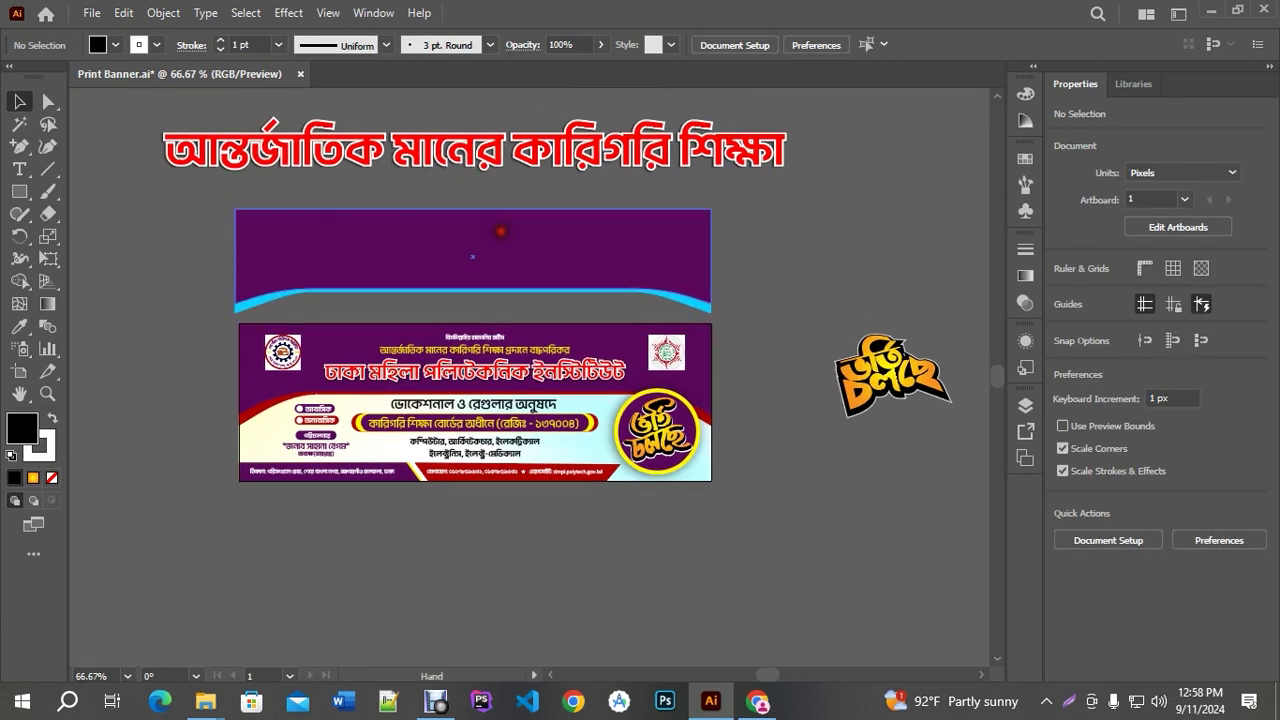
scroll(650, 430, up, 1)
scroll(650, 430, up, 2)
click(578, 402)
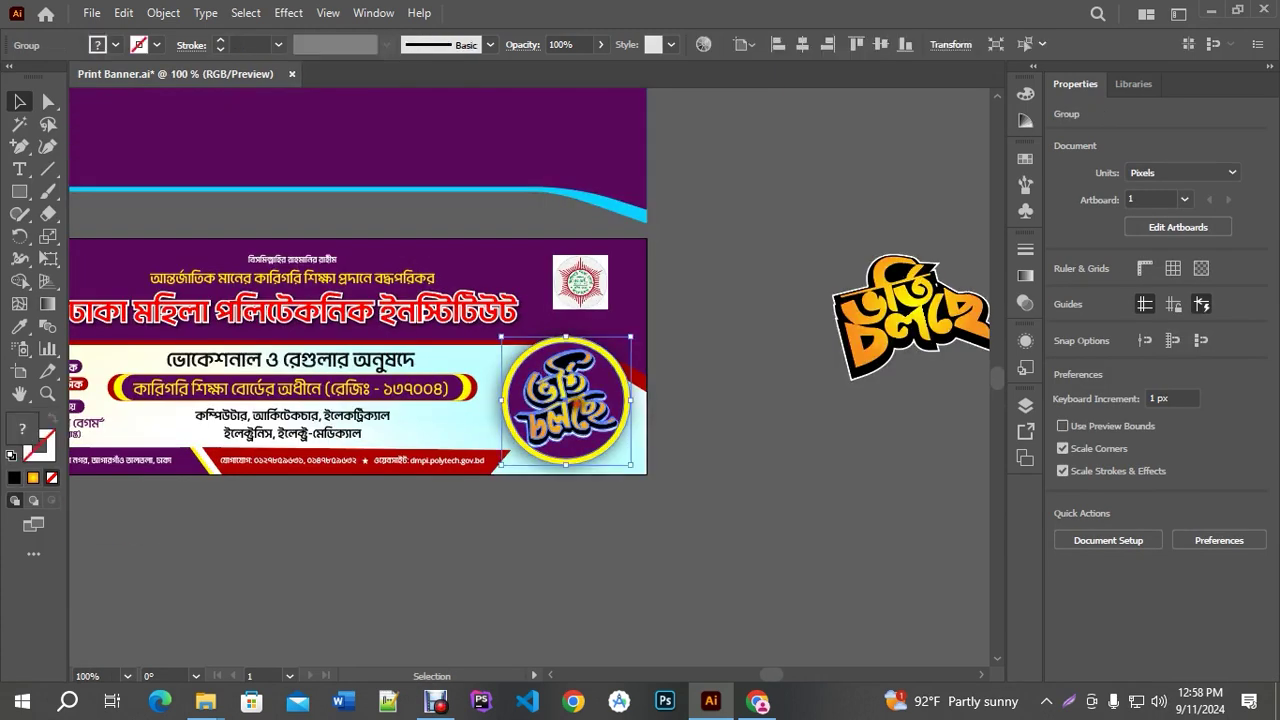
scroll(632, 391, up, 2)
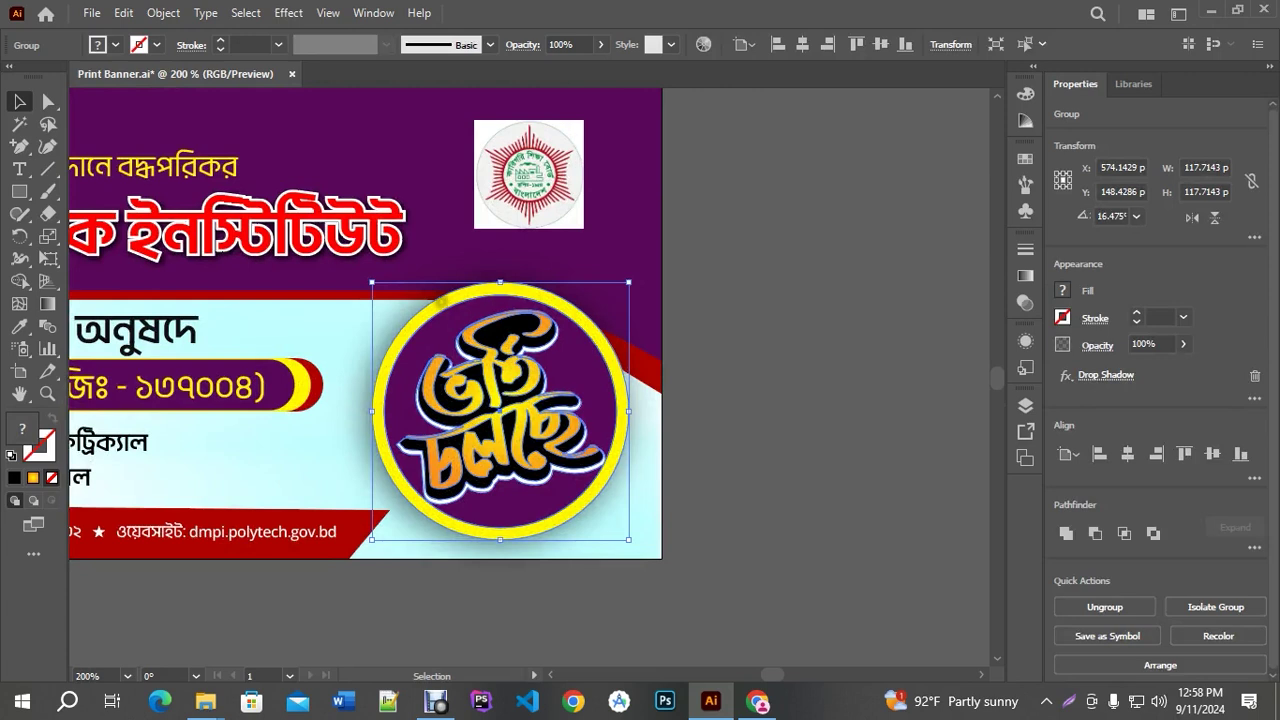
scroll(540, 395, down, 1)
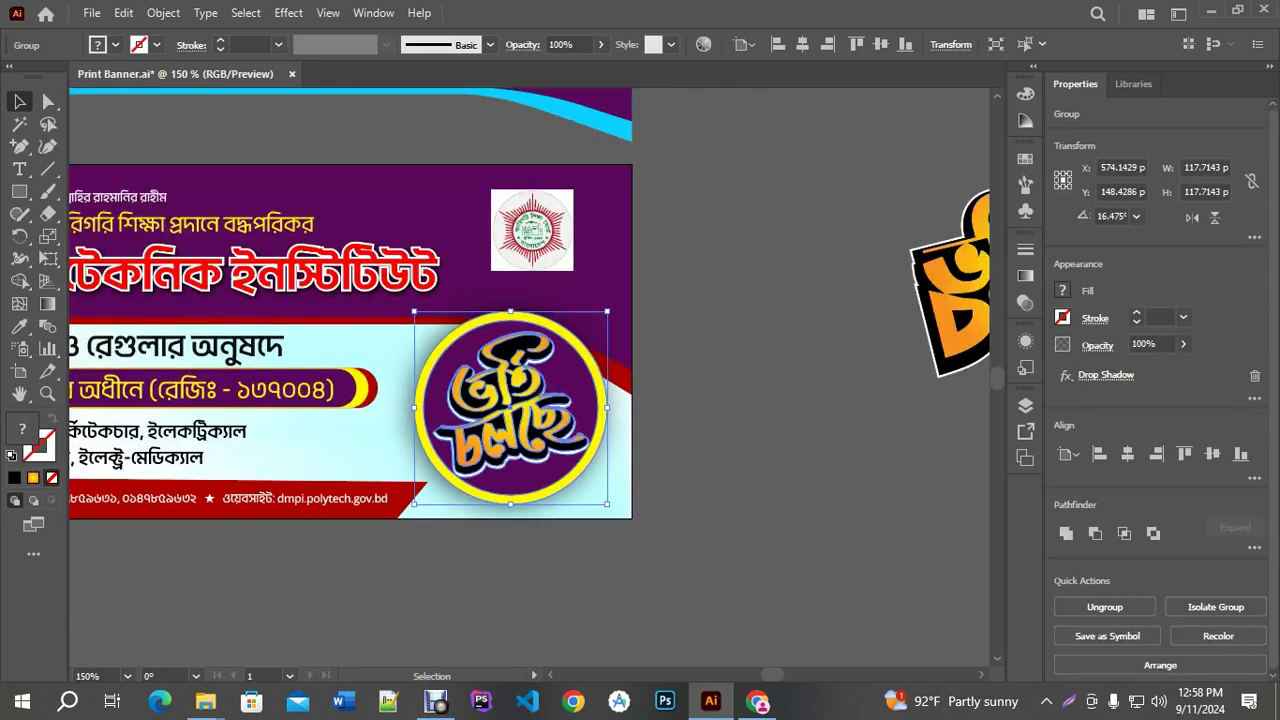
scroll(402, 368, down, 5)
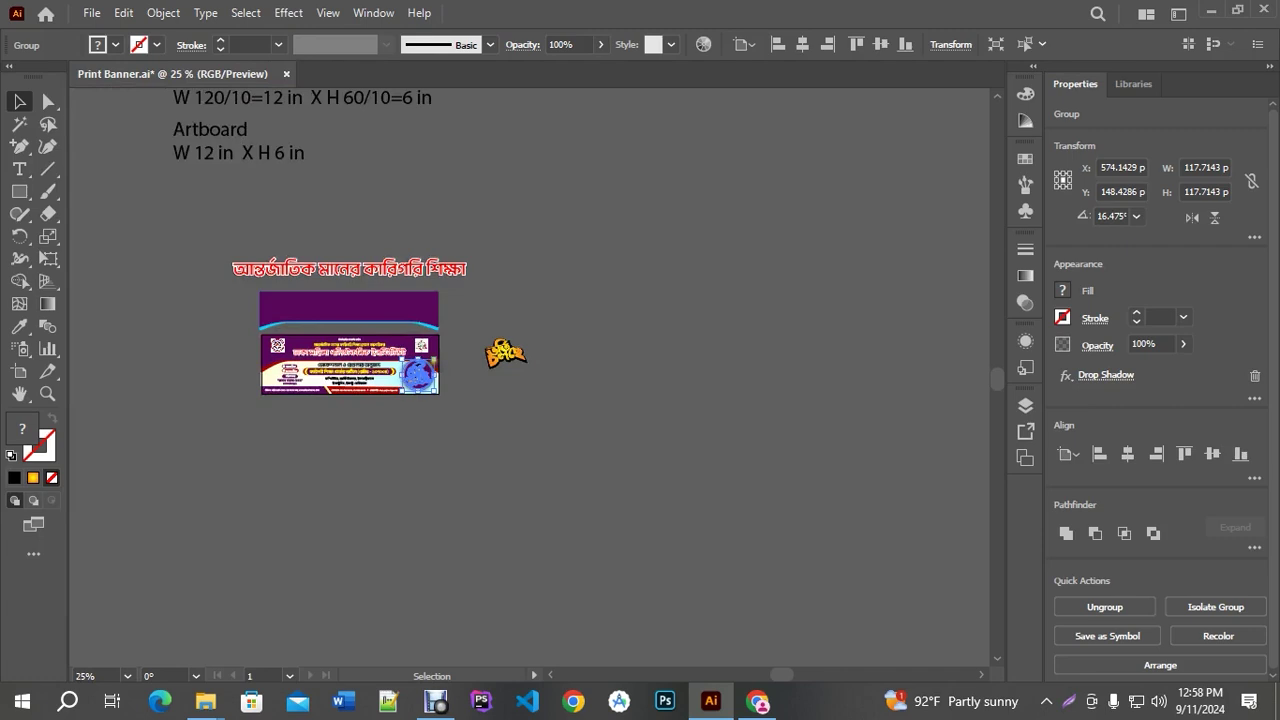
drag(525, 342, 843, 117)
scroll(640, 347, up, 2)
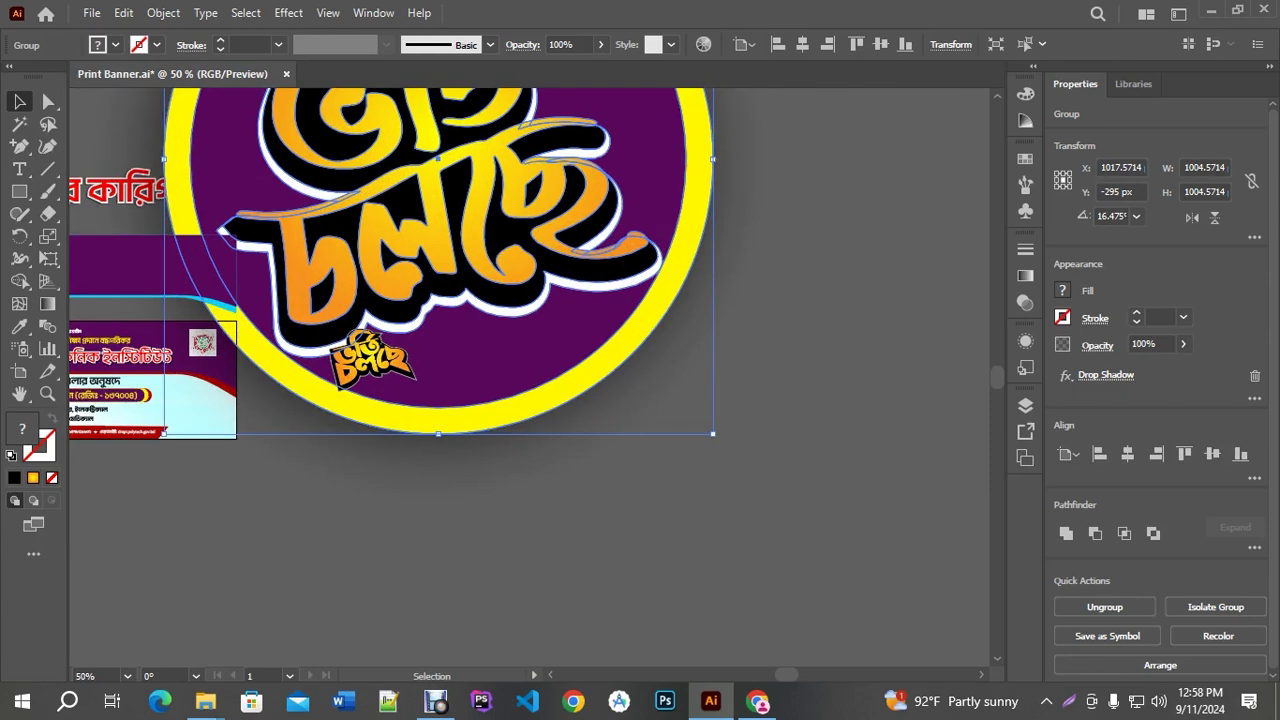
key(ctrl+z)
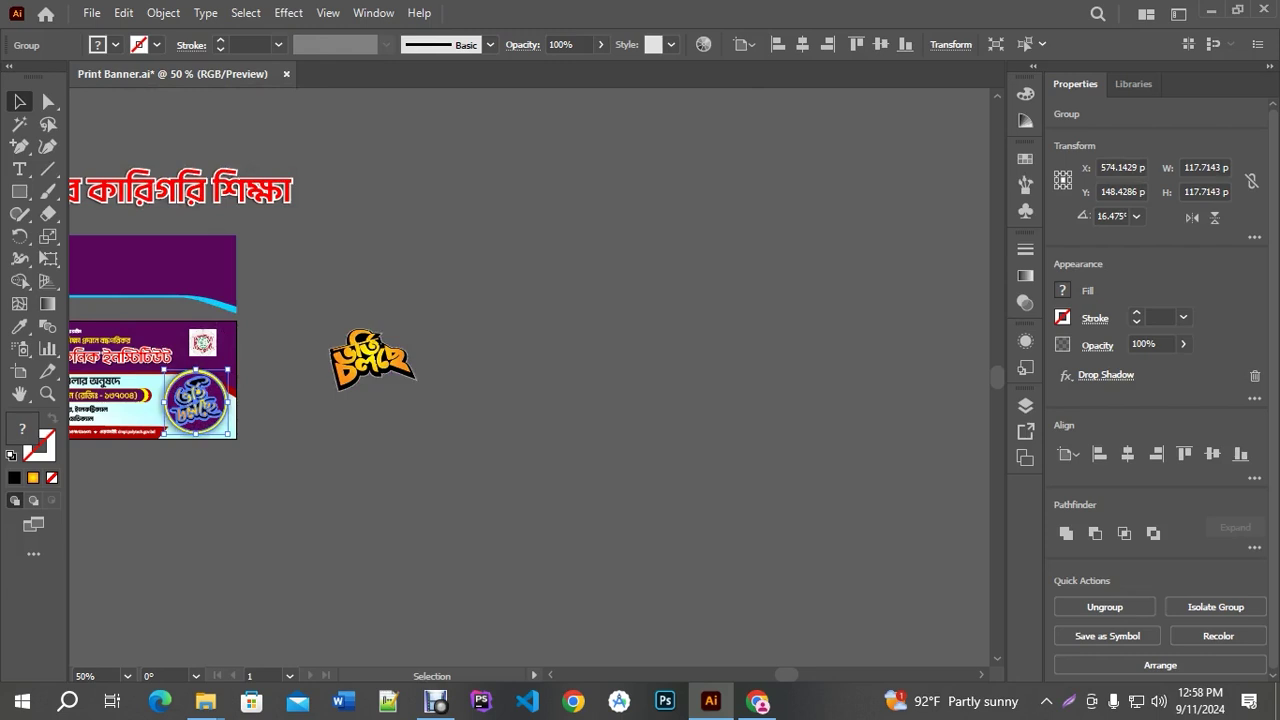
scroll(338, 334, up, 4)
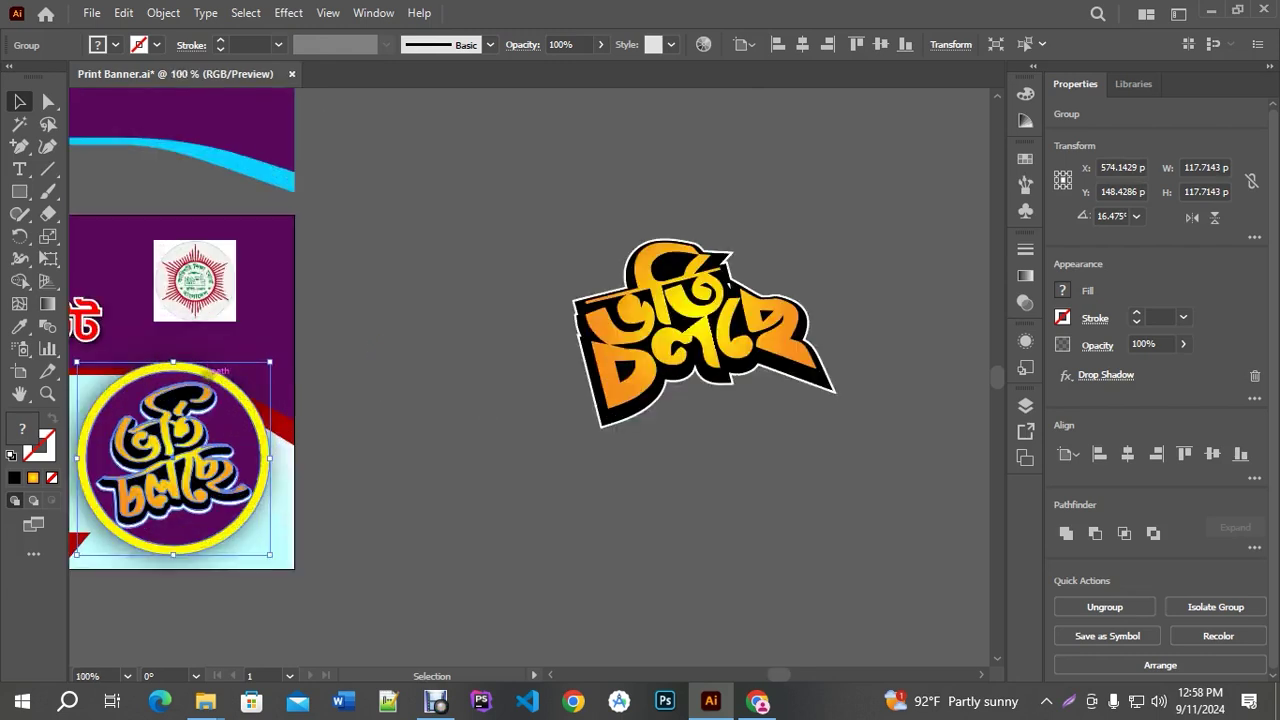
drag(264, 426, 624, 363)
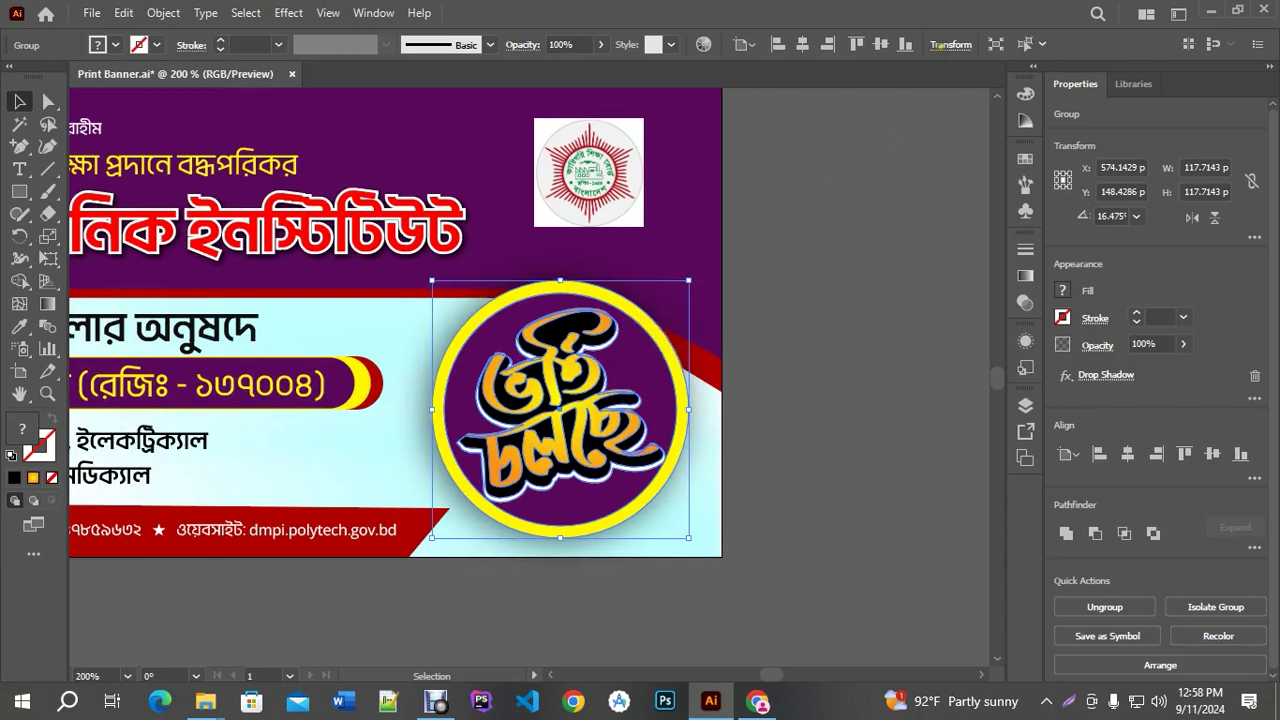
click(950, 45)
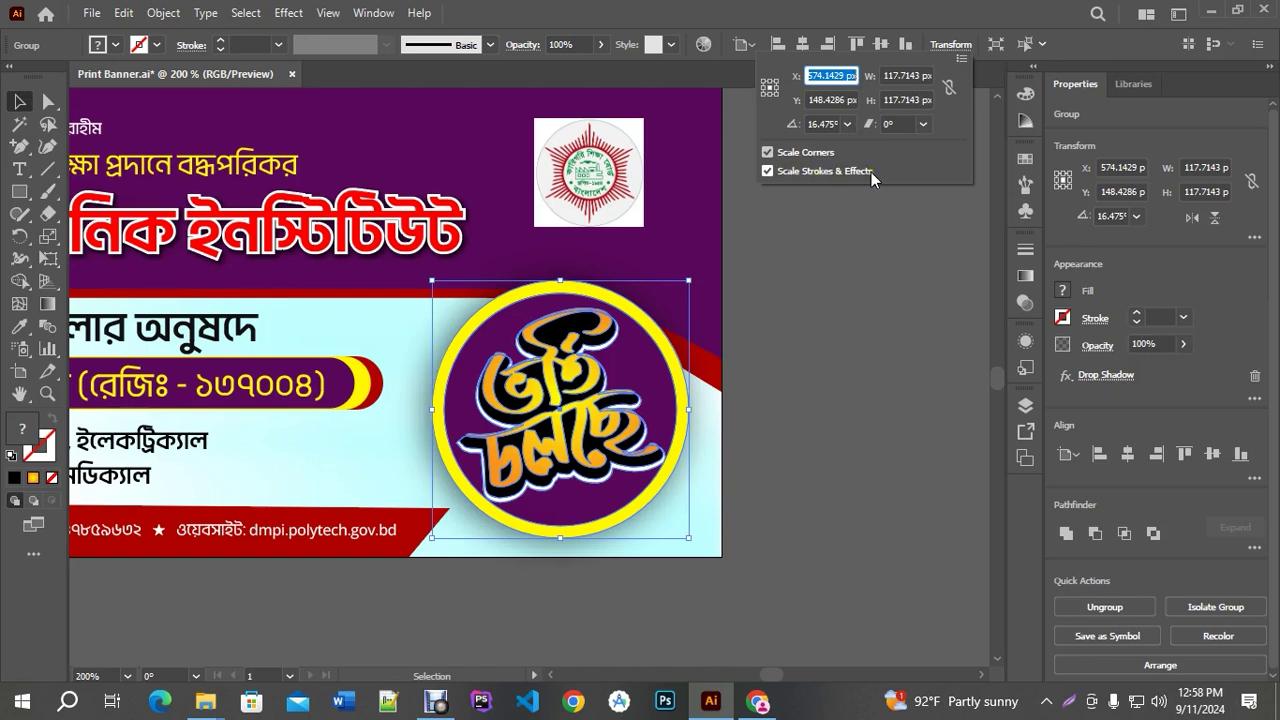
click(767, 171)
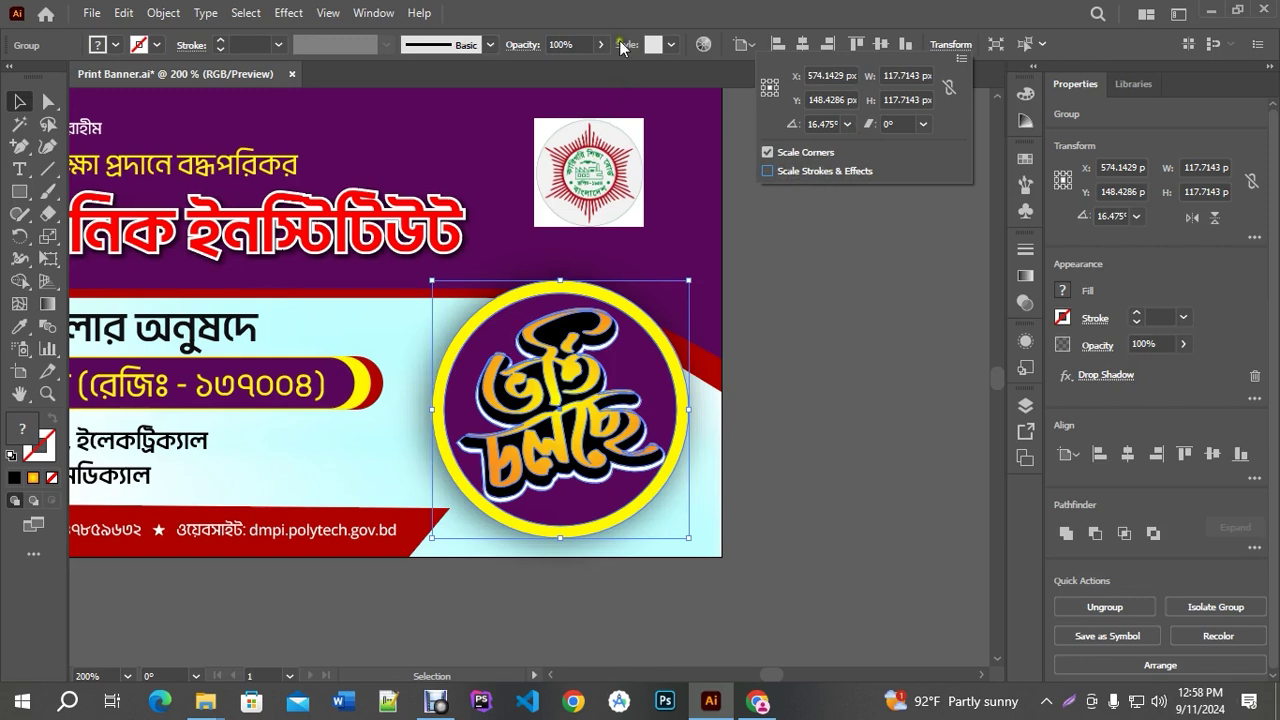
click(611, 16)
key(ctrl+1)
drag(534, 275, 834, 120)
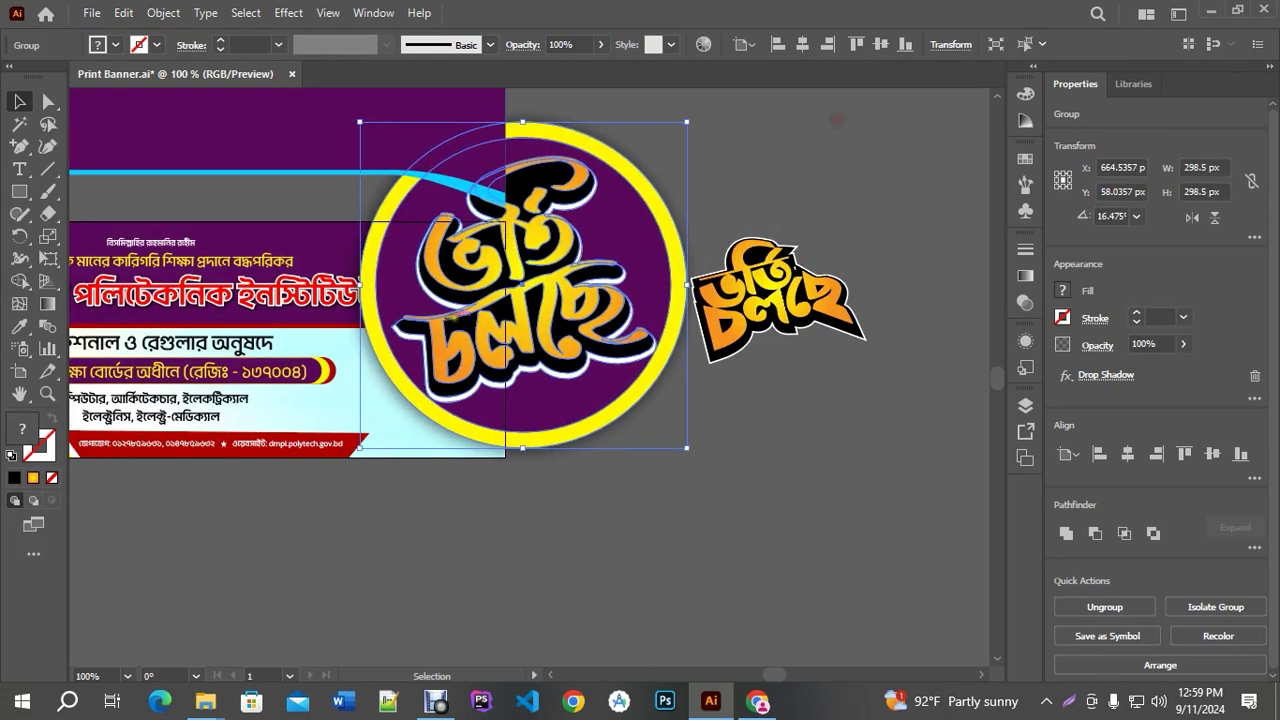
key(ctrl+minus)
key(ctrl+minus)
key(ctrl+minus)
drag(452, 298, 757, 118)
key(ctrl+1)
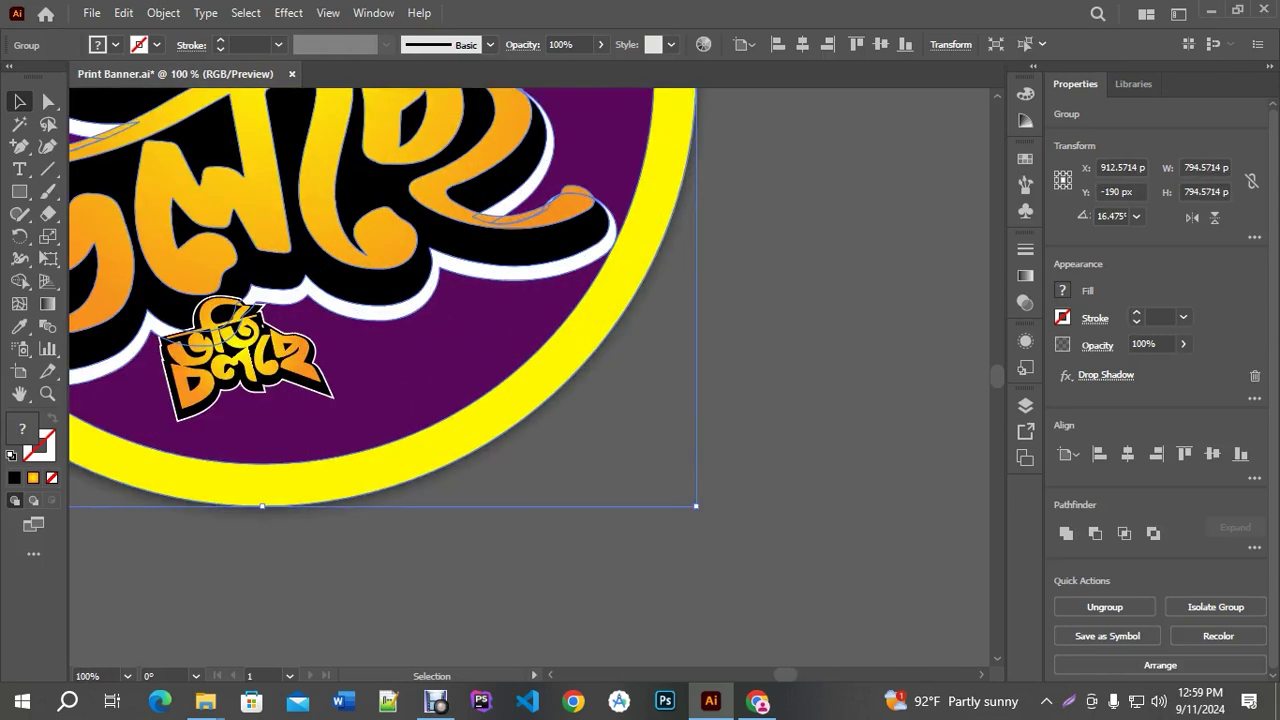
key(ctrl+z)
key(ctrl+minus)
key(ctrl+minus)
key(ctrl+z)
key(ctrl+z)
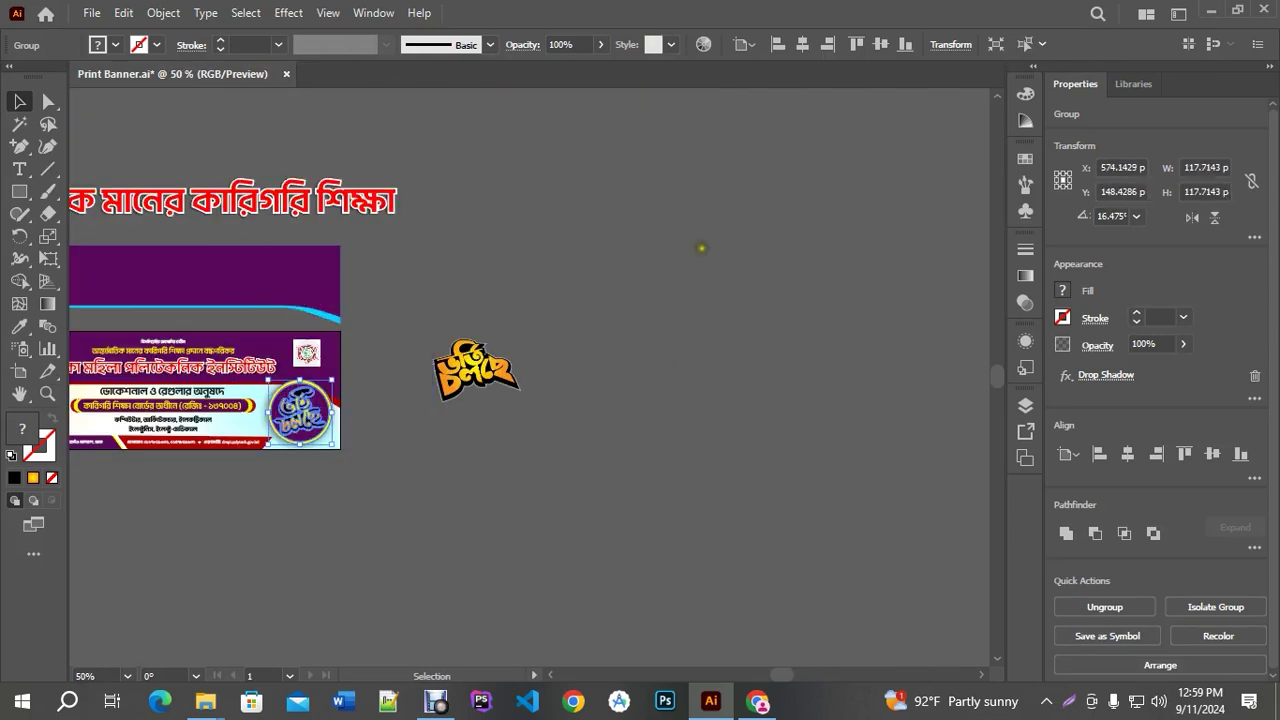
click(945, 44)
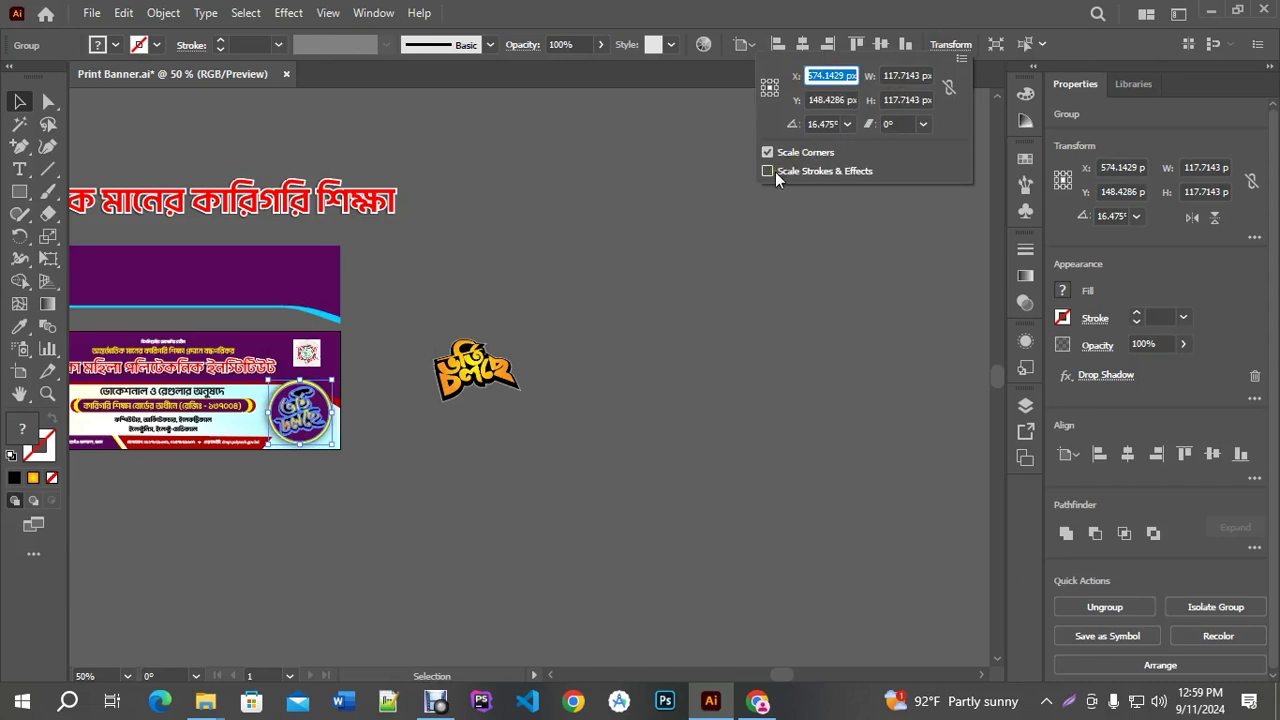
click(768, 171)
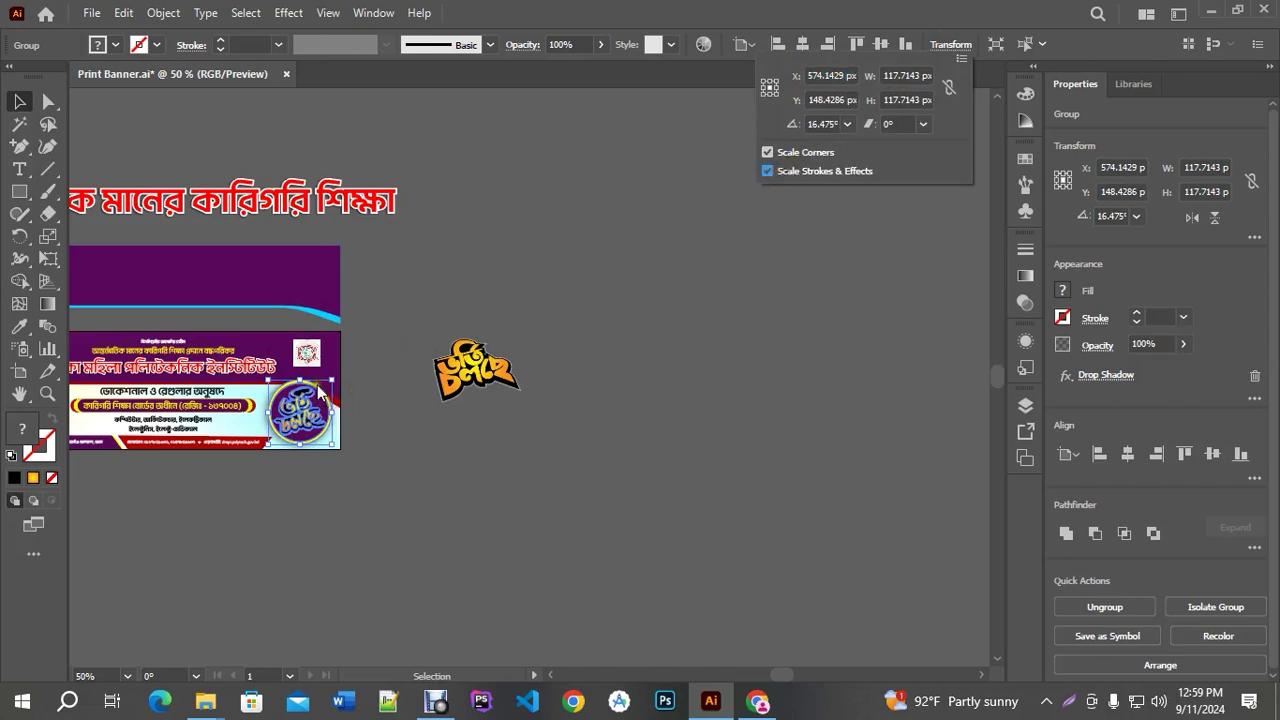
scroll(248, 452, up, 2)
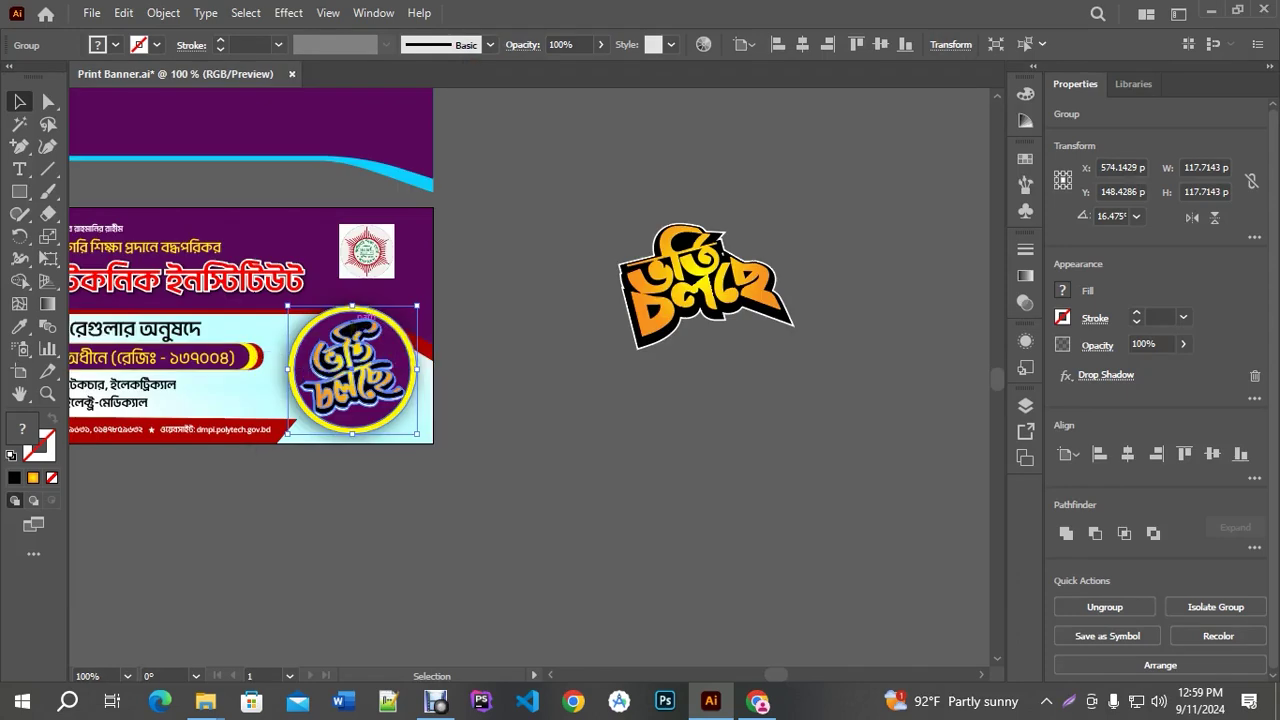
scroll(443, 373, left, 3)
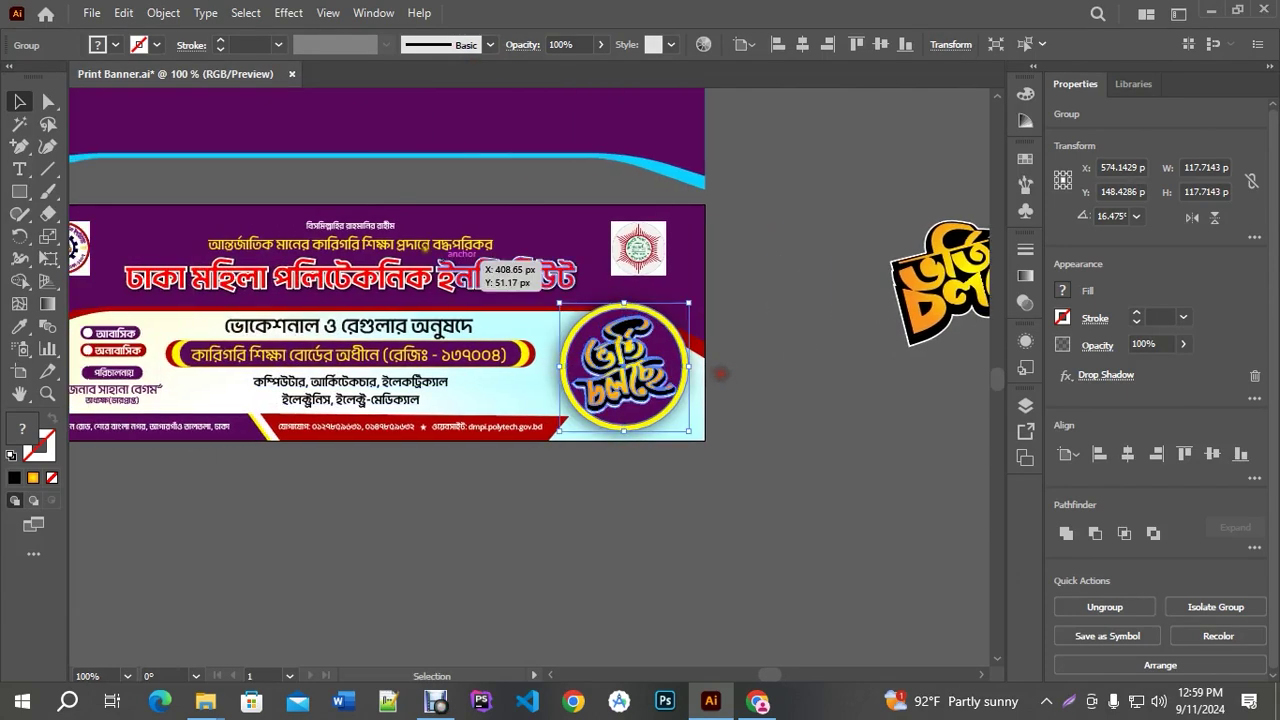
click(168, 16)
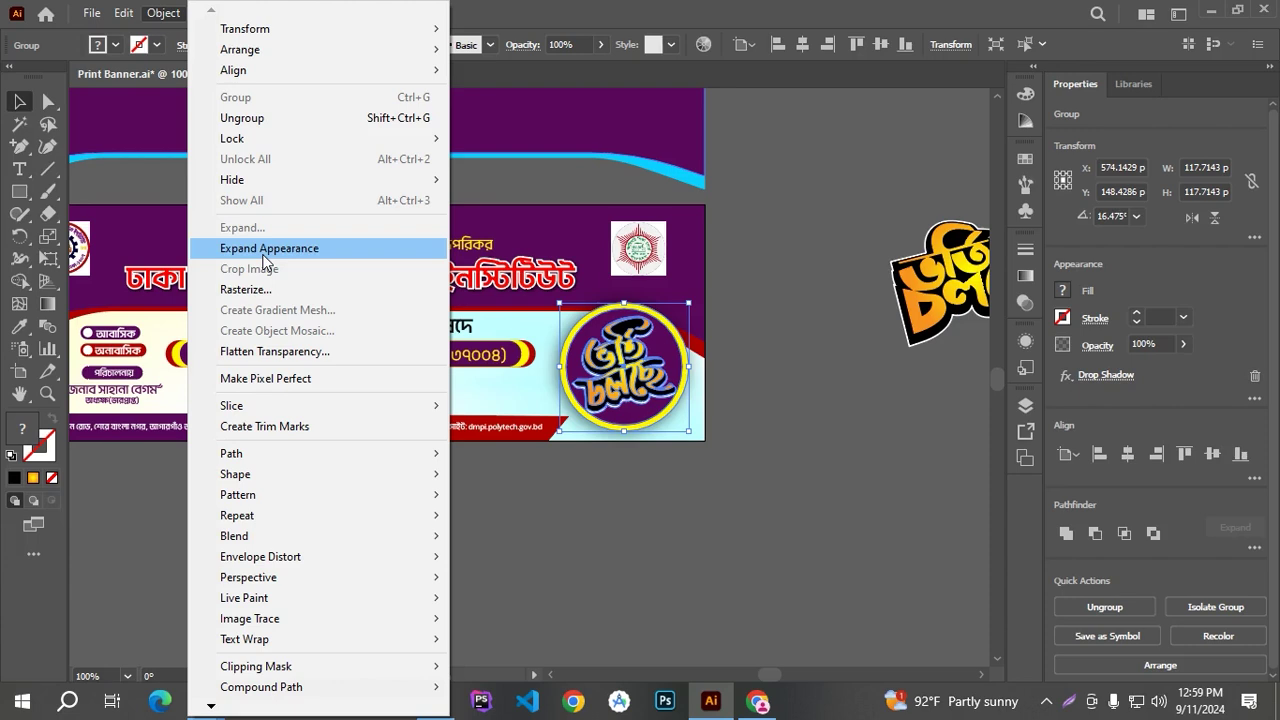
click(751, 423)
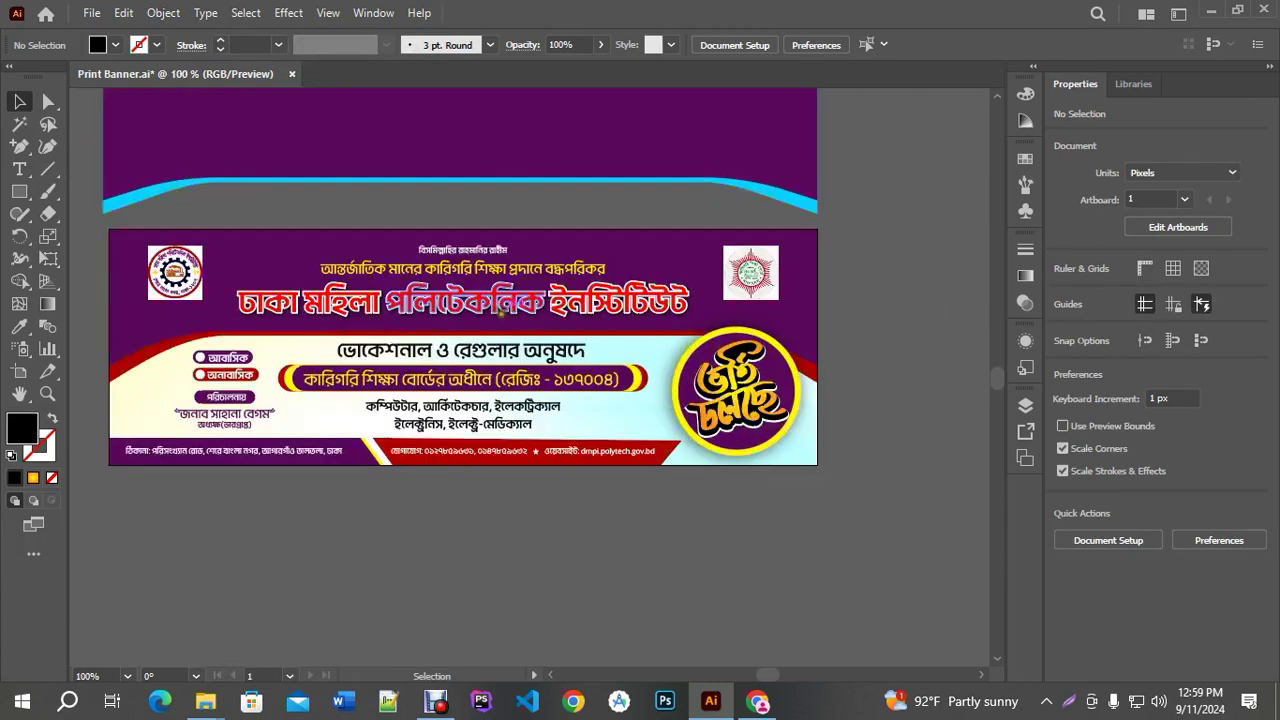
Click past the title and logo groups to select the circle ভর্তি চলছে badge group
click(530, 303)
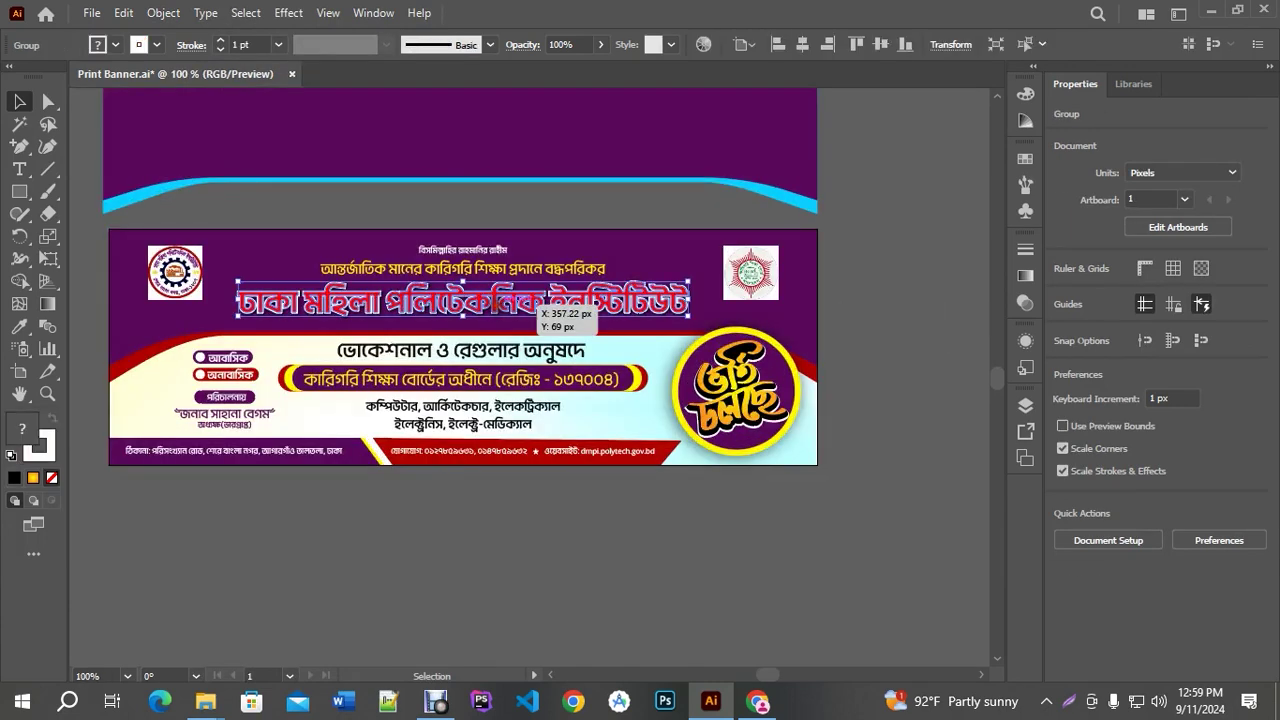
click(745, 272)
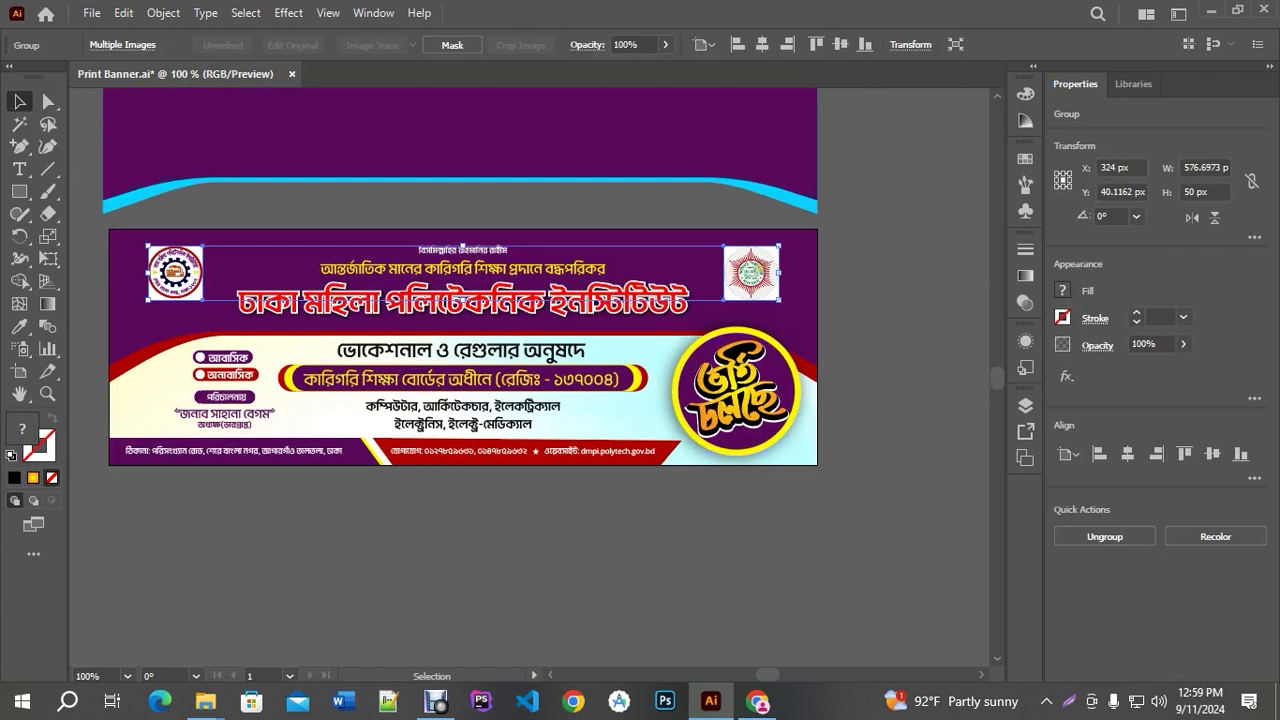
click(740, 370)
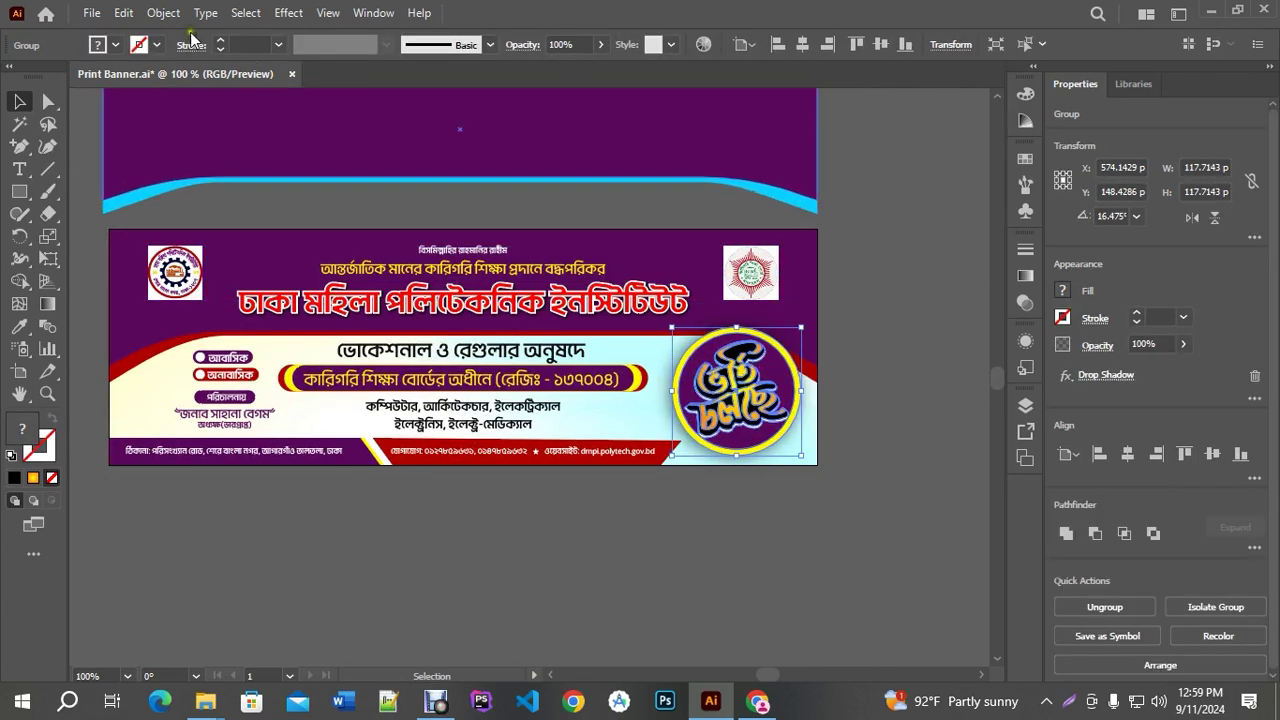
click(163, 12)
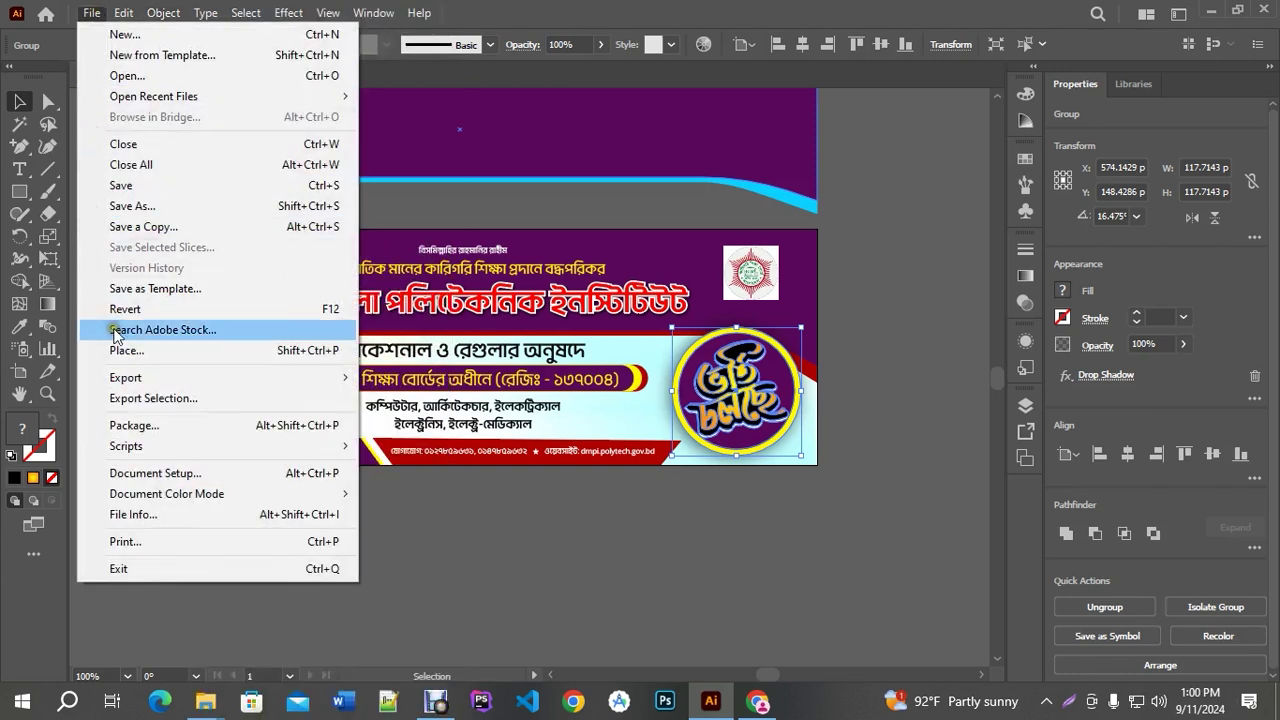
click(150, 206)
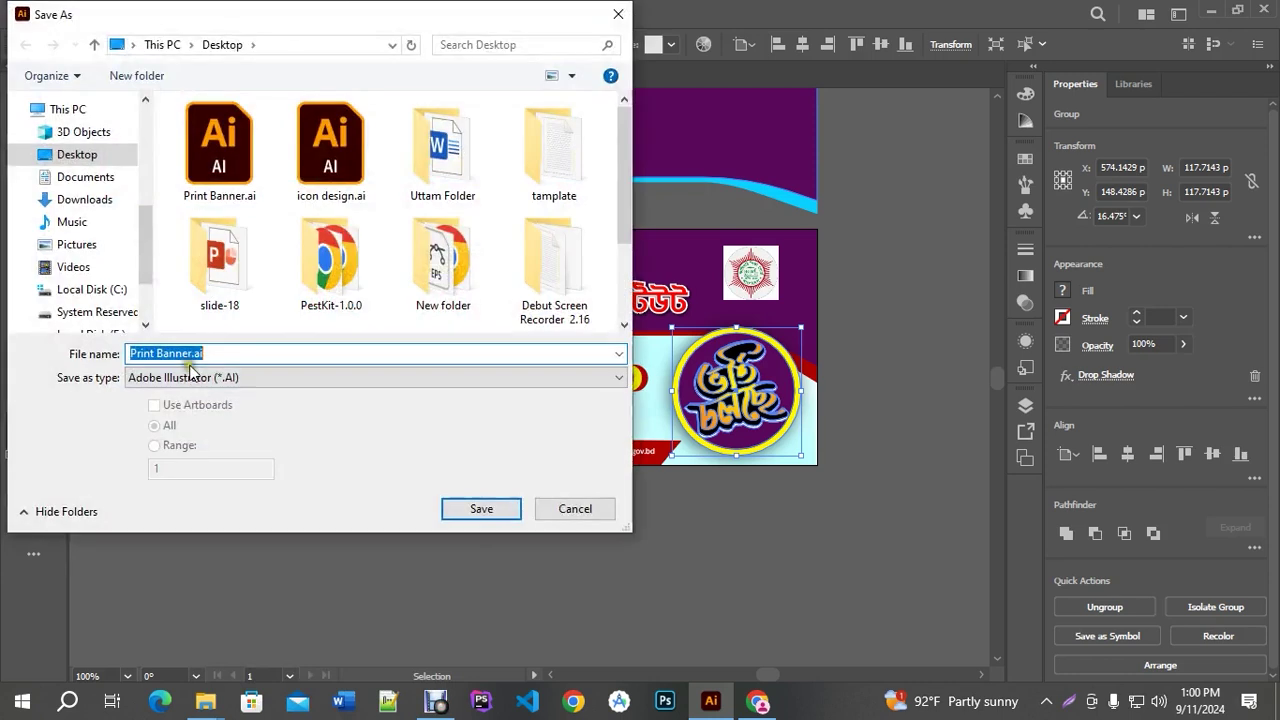
click(200, 377)
click(571, 507)
click(574, 508)
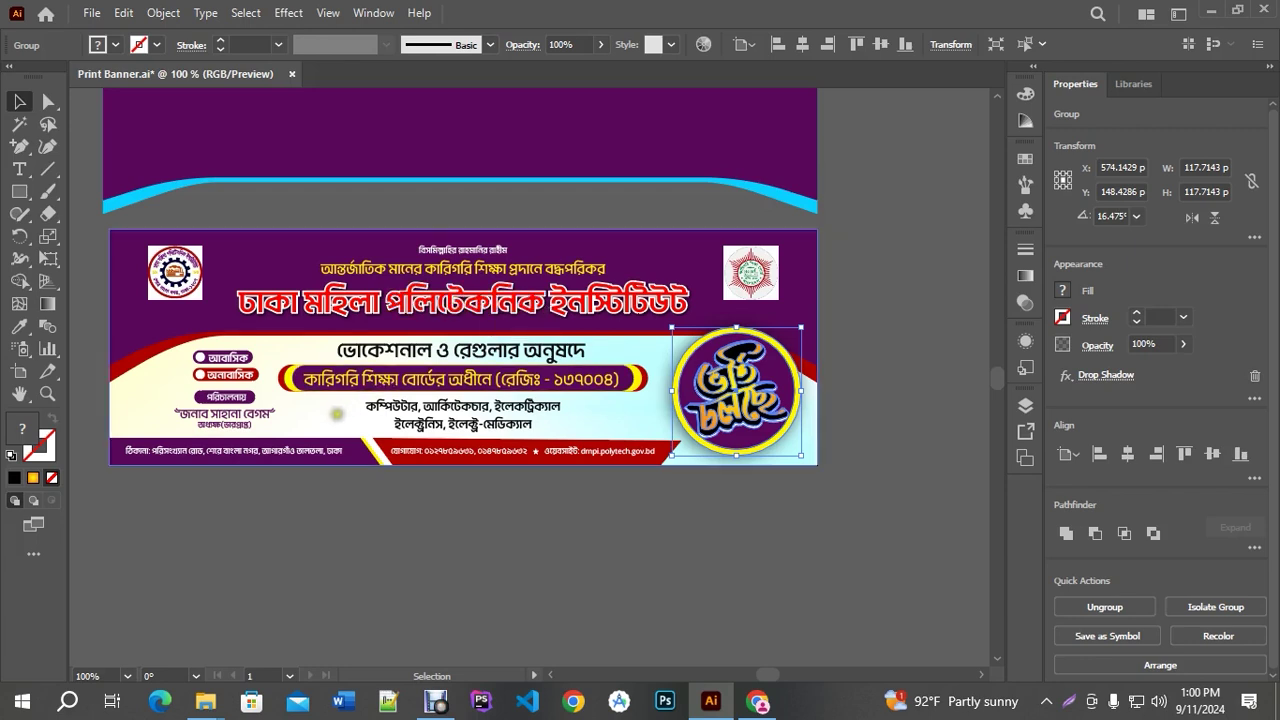
Zoom out to the sizing notes and highlight the 10×5 ft original and its 12-inches-per-foot conversion
drag(303, 425, 305, 435)
key(ctrl+minus)
key(ctrl+minus)
scroll(551, 440, up, 3)
key(ctrl+minus)
key(ctrl+minus)
key(ctrl+minus)
key(ctrl+plus)
key(ctrl+plus)
key(ctrl+plus)
key(ctrl+plus)
key(ctrl+plus)
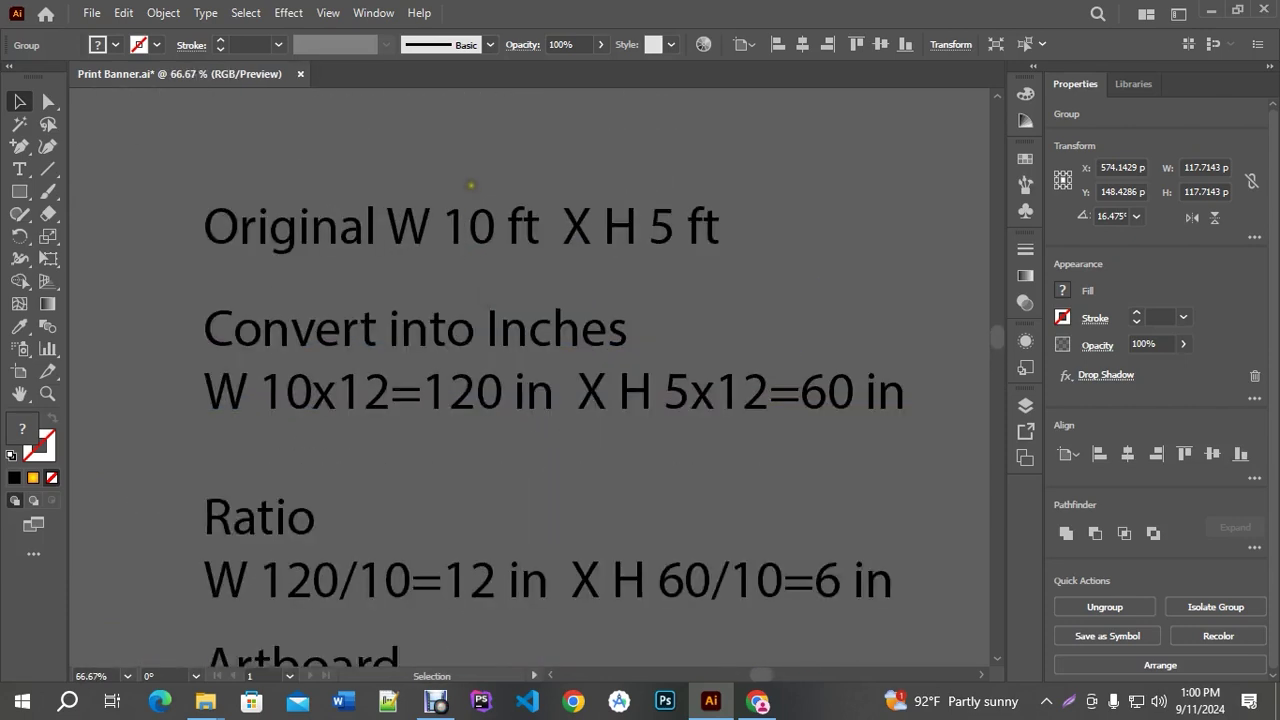
click(857, 277)
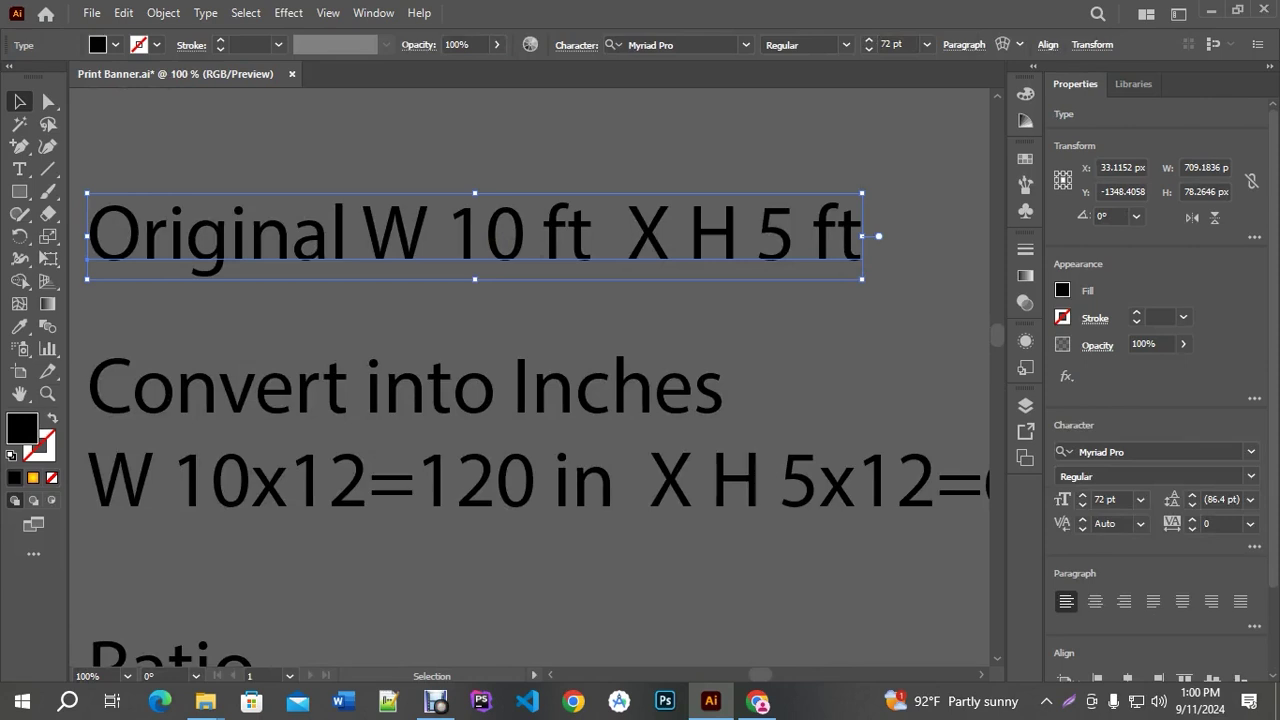
drag(449, 370, 627, 249)
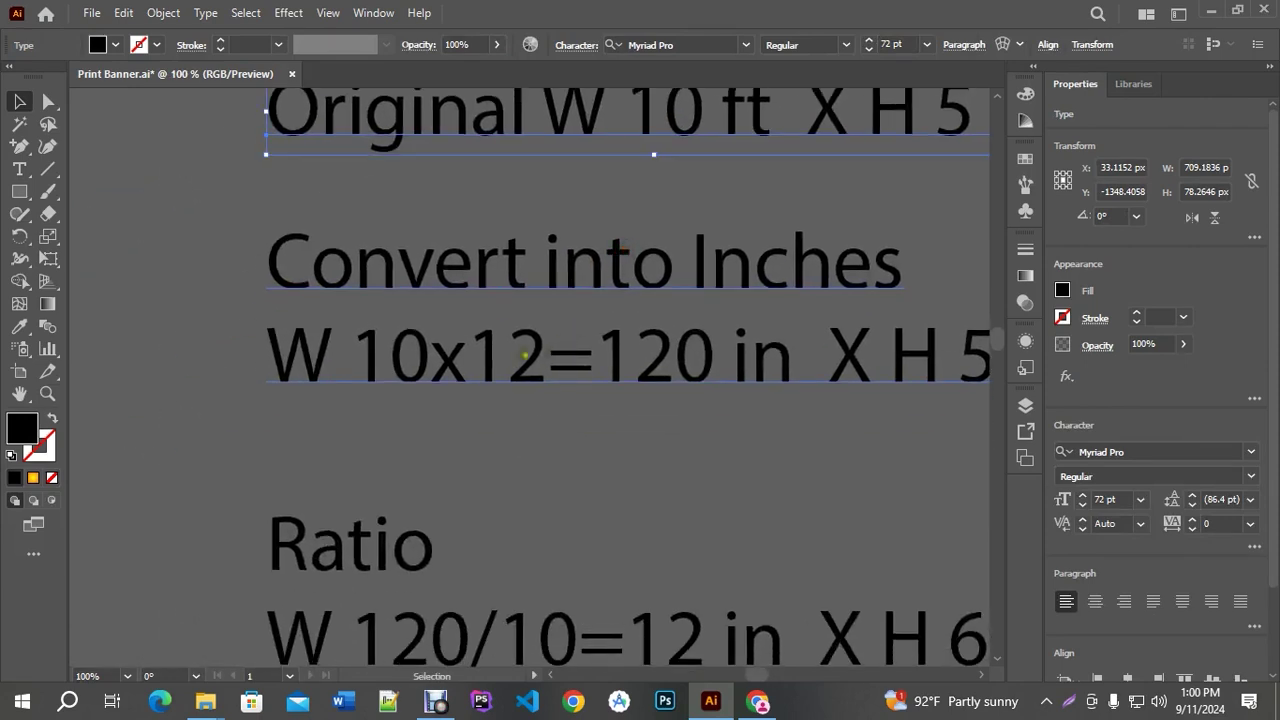
triple_click(522, 362)
drag(546, 355, 472, 334)
key(Escape)
Highlight the Ratio line's 120 in width and divisor 10 that yield the 12×6 in artboard
drag(543, 477, 537, 228)
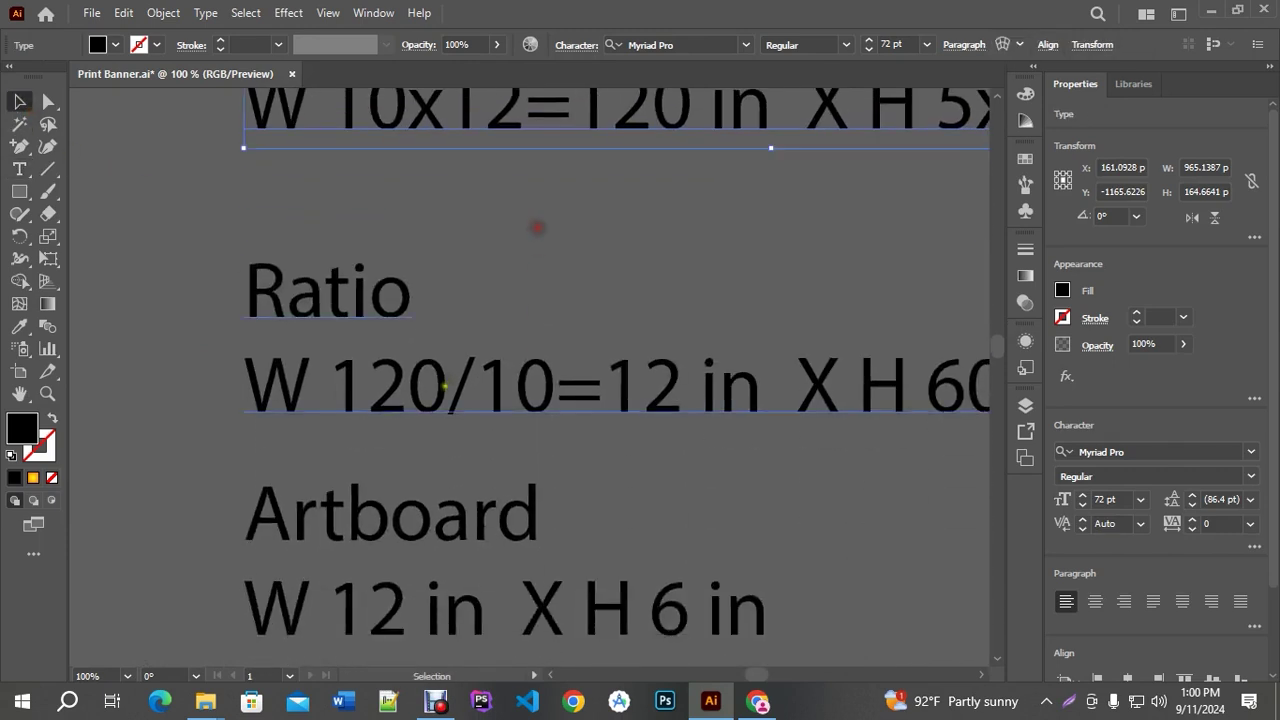
triple_click(434, 389)
drag(434, 389, 337, 366)
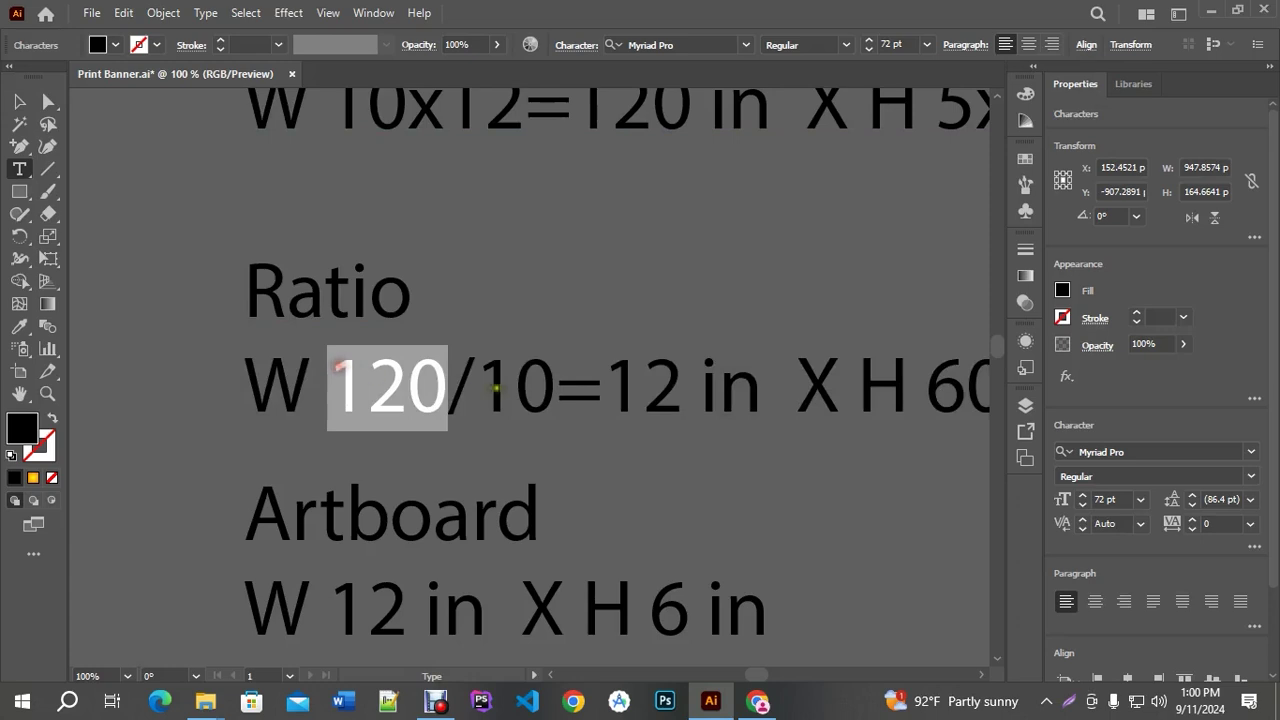
drag(495, 388, 556, 378)
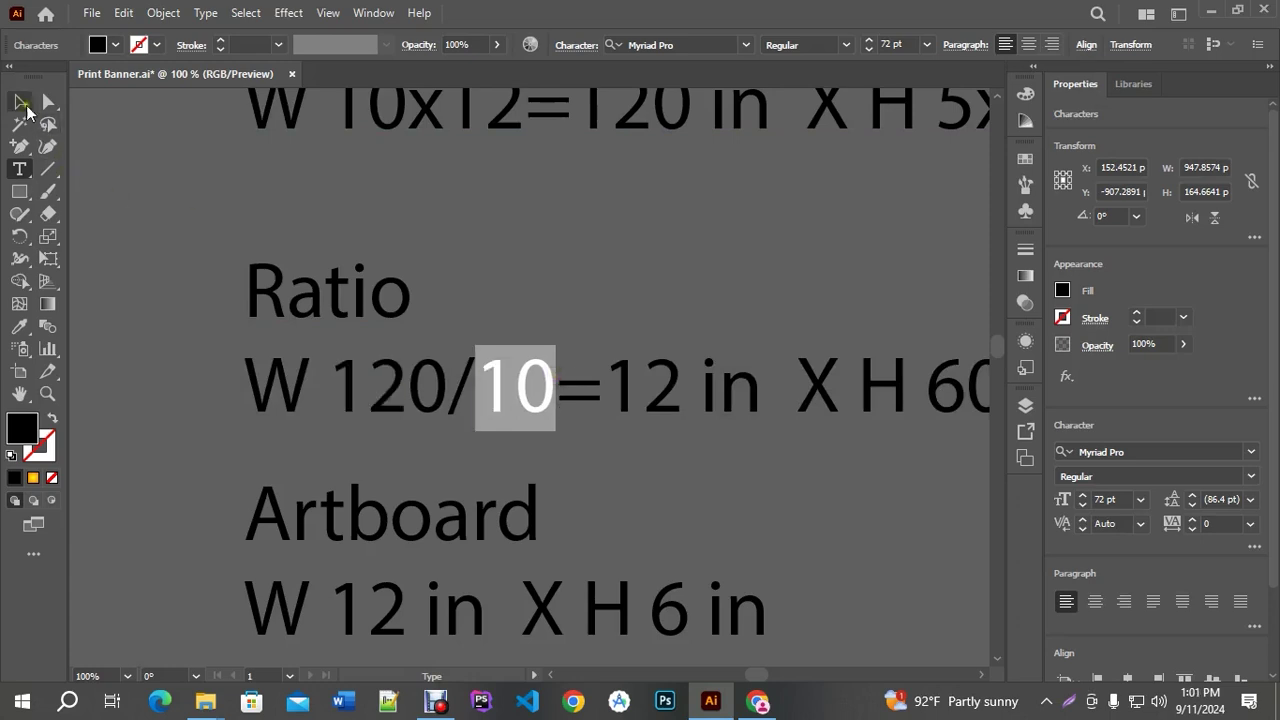
click(22, 104)
scroll(370, 265, down, 2)
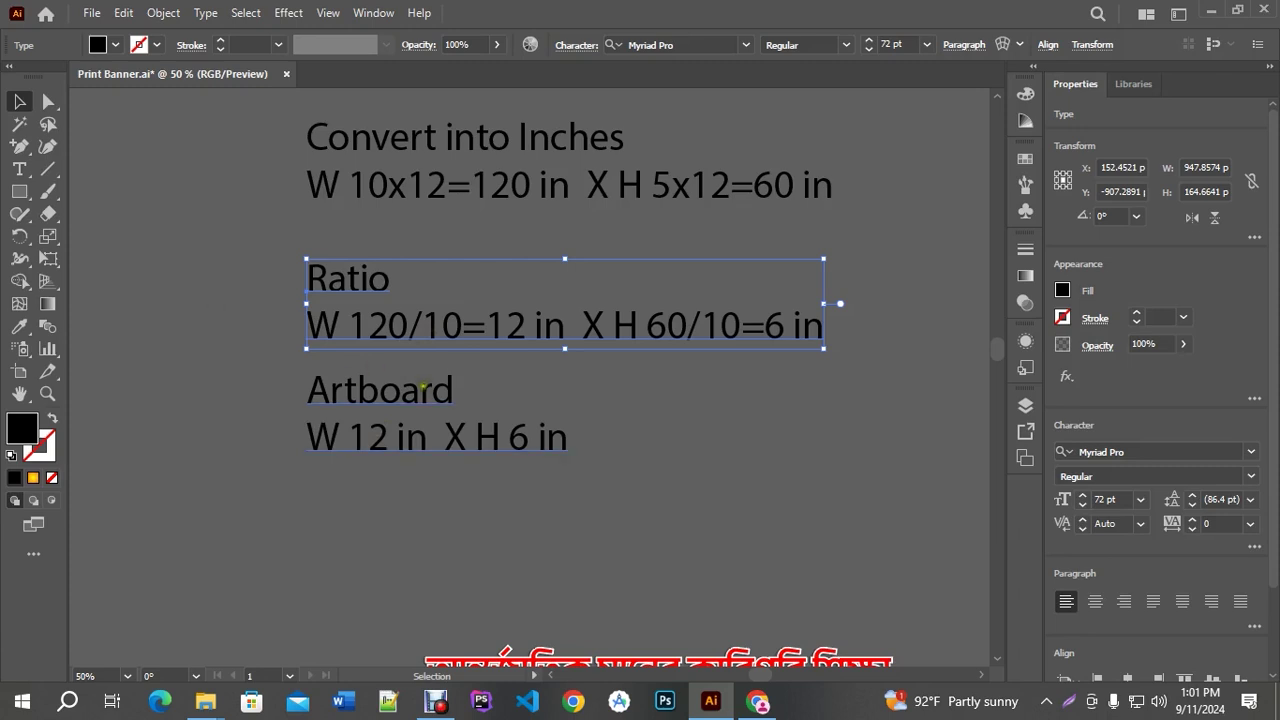
Delete the title and purple header, restore them with undo, and save the document
scroll(520, 483, down, 5)
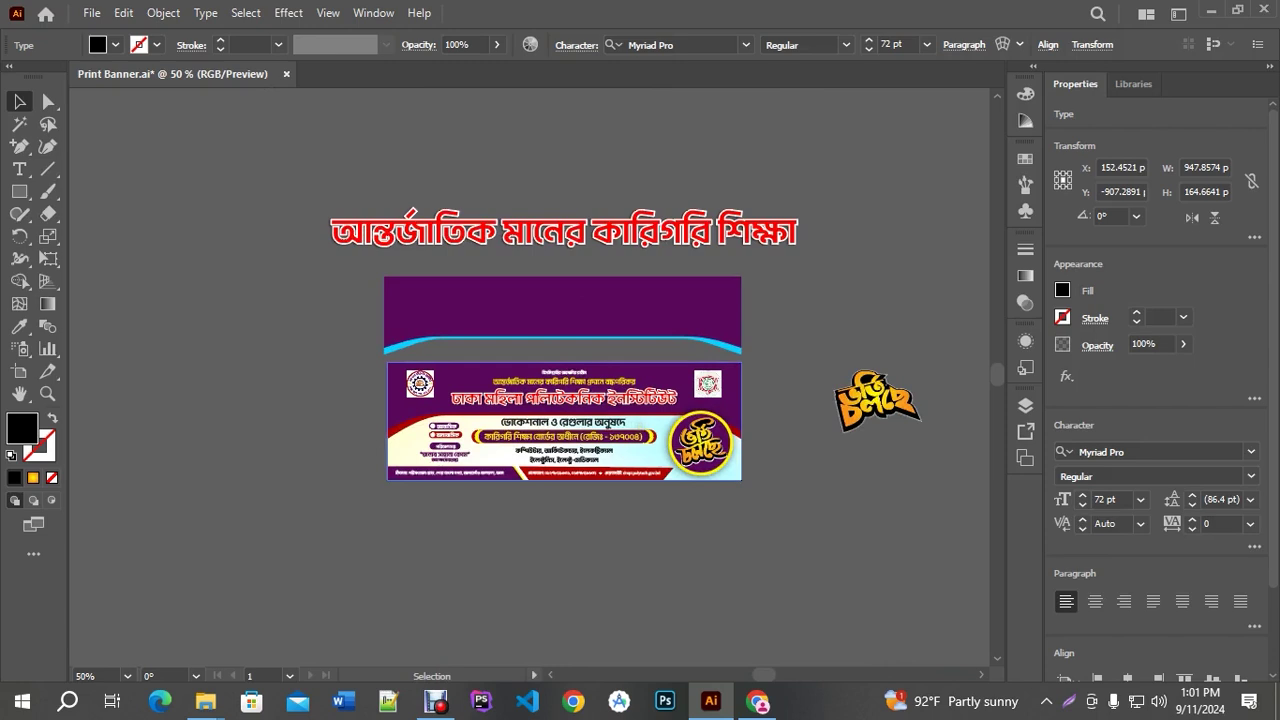
scroll(533, 249, down, 2)
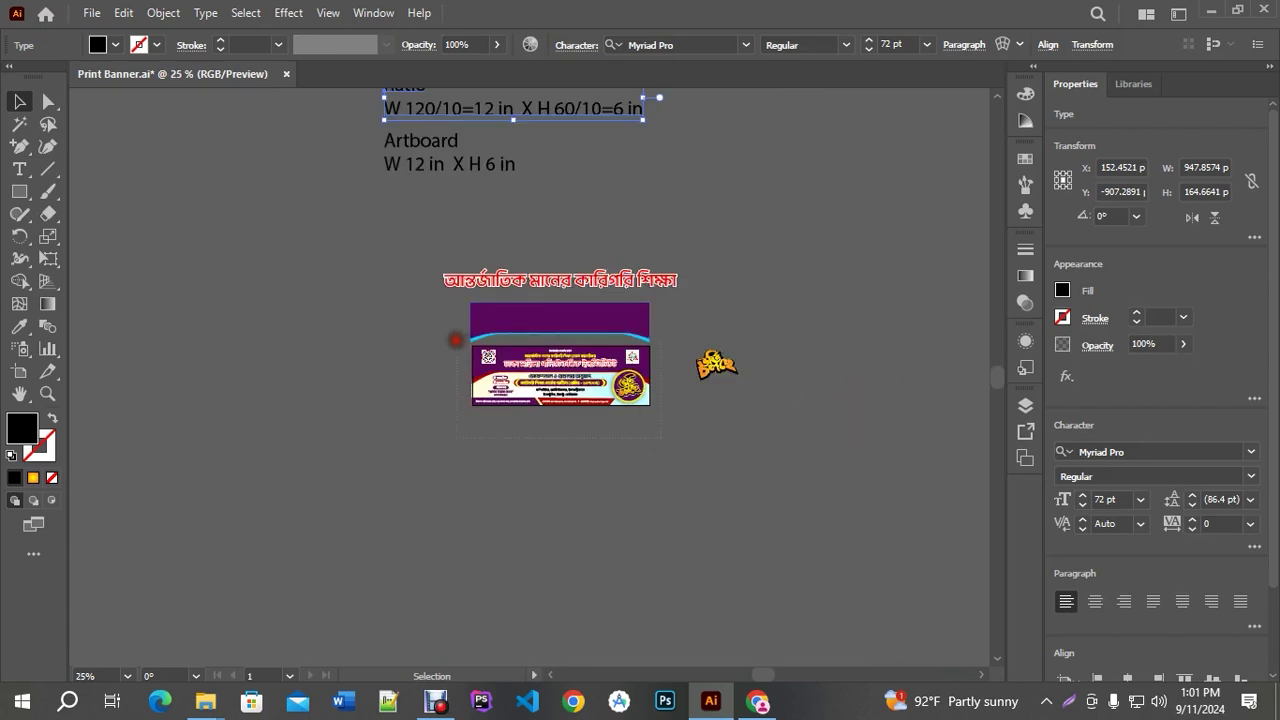
drag(456, 340, 595, 378)
click(690, 440)
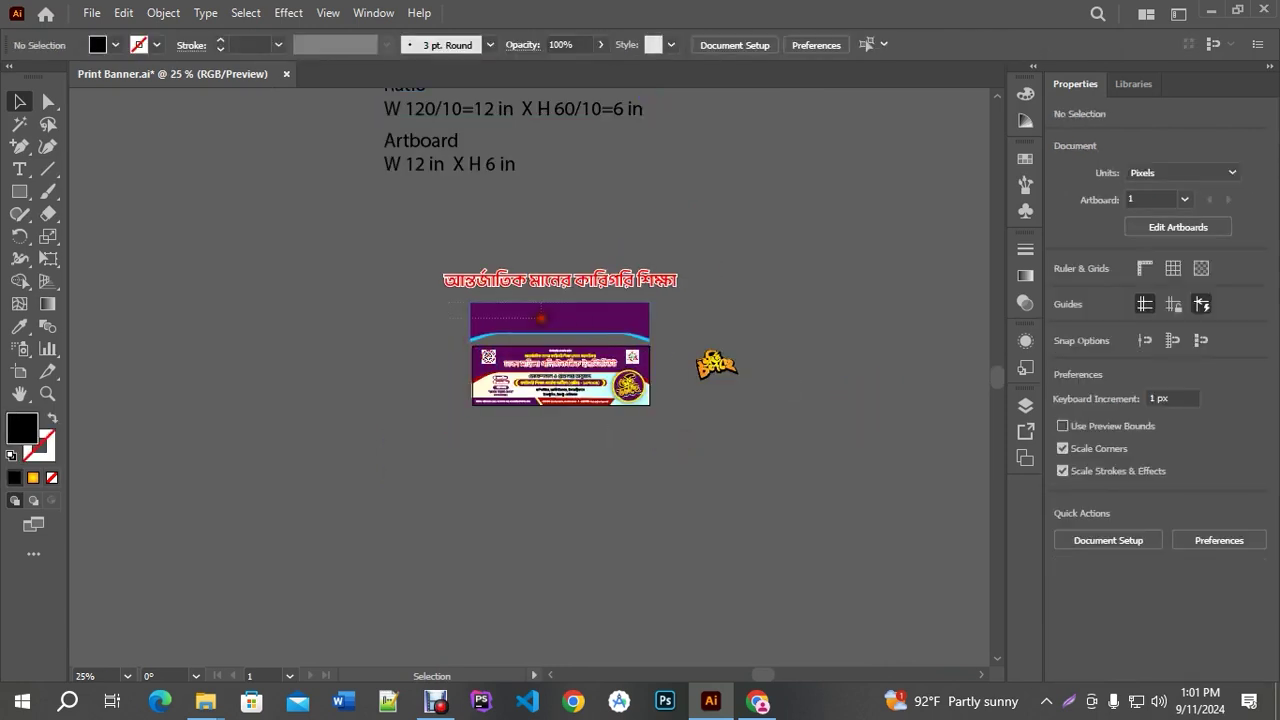
click(578, 318)
shift+click(560, 280)
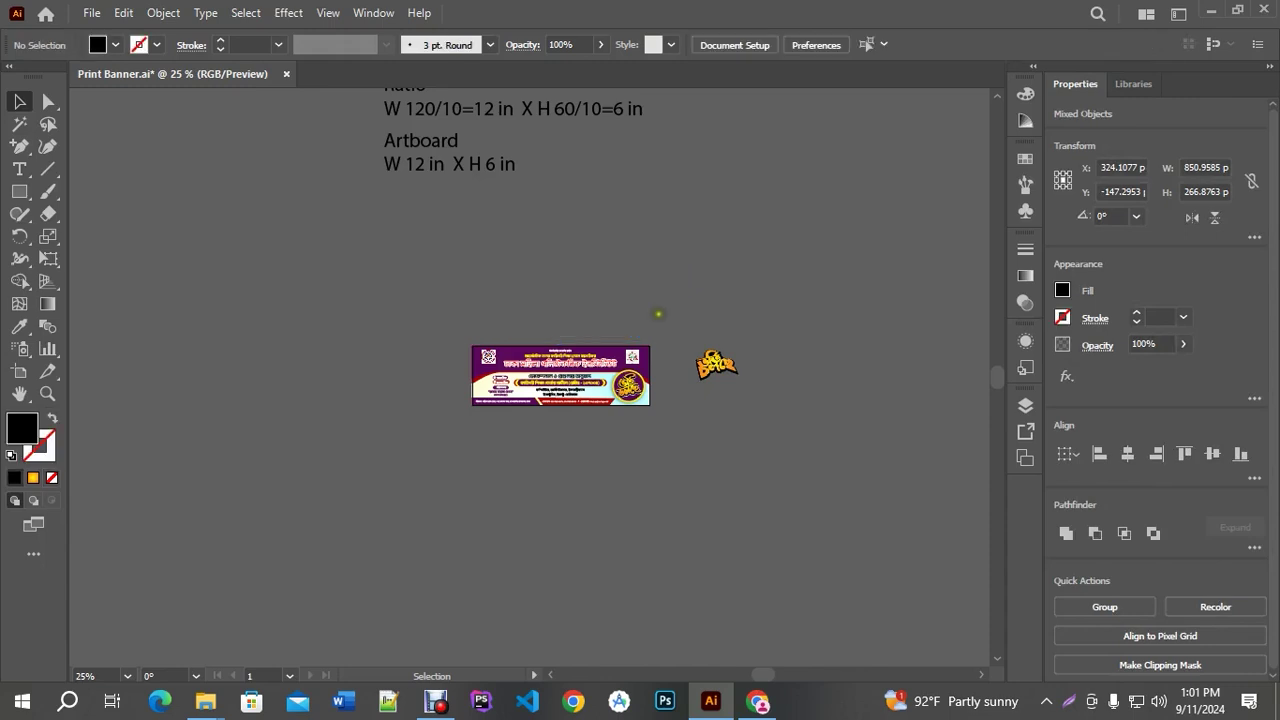
key(Delete)
click(733, 385)
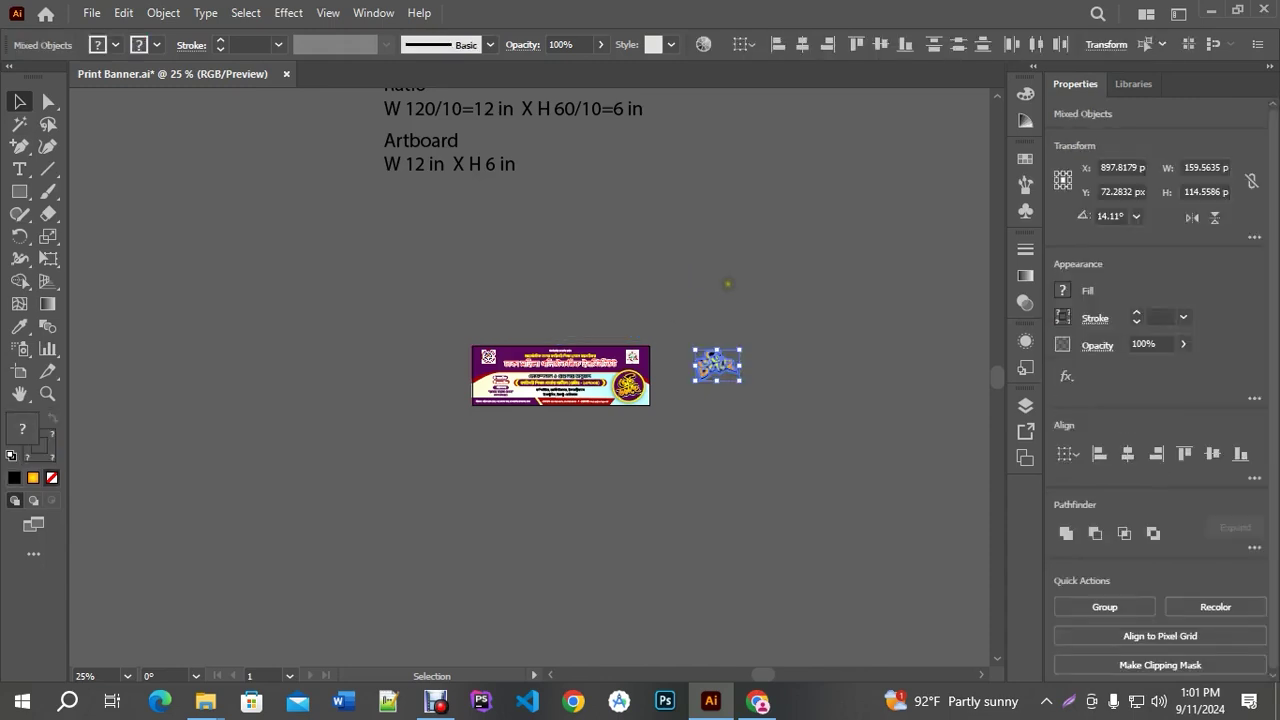
key(ctrl+z)
click(740, 283)
key(ctrl+s)
Select the purple header, title and banner image and Alt-drag a copy up and left
click(560, 318)
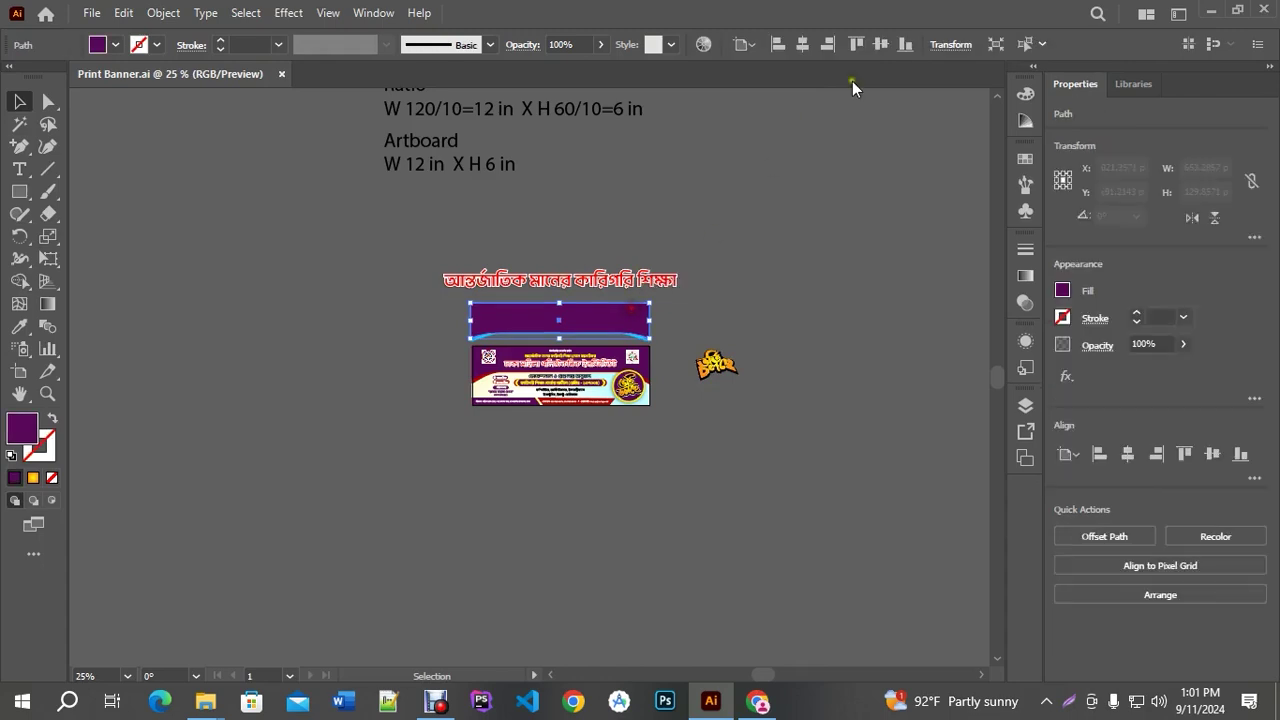
click(950, 44)
key(Return)
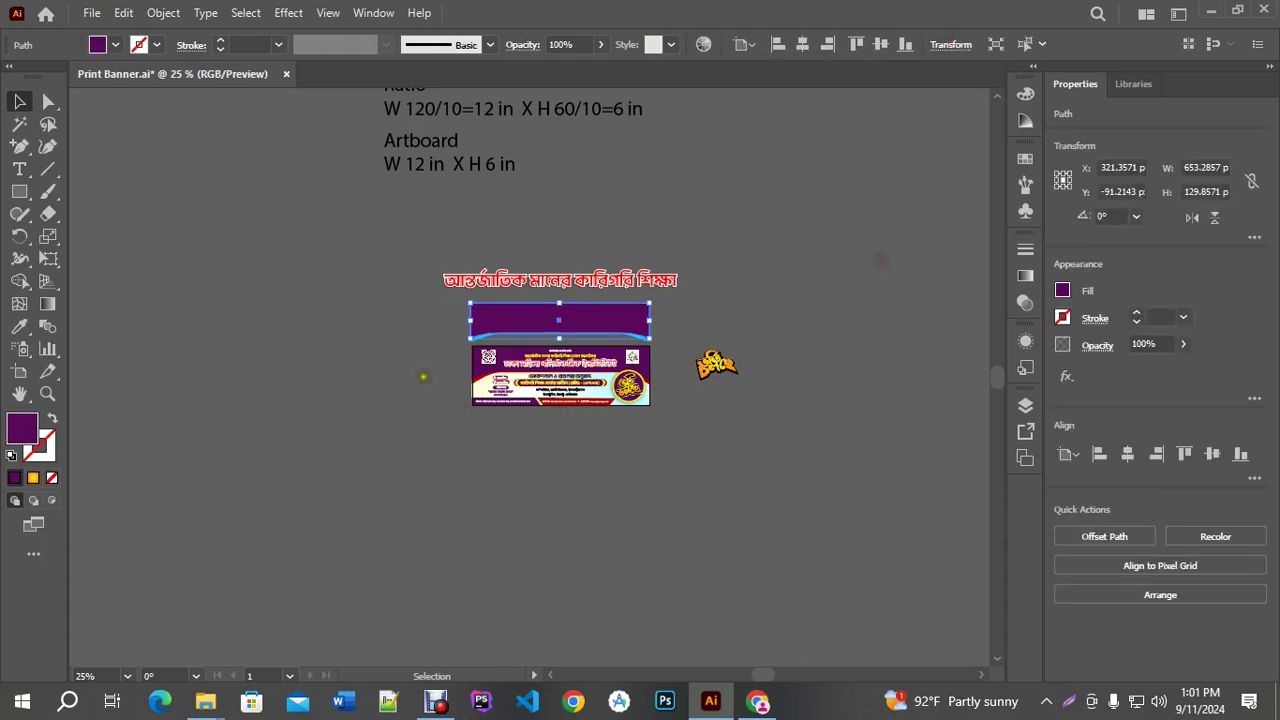
shift+click(645, 408)
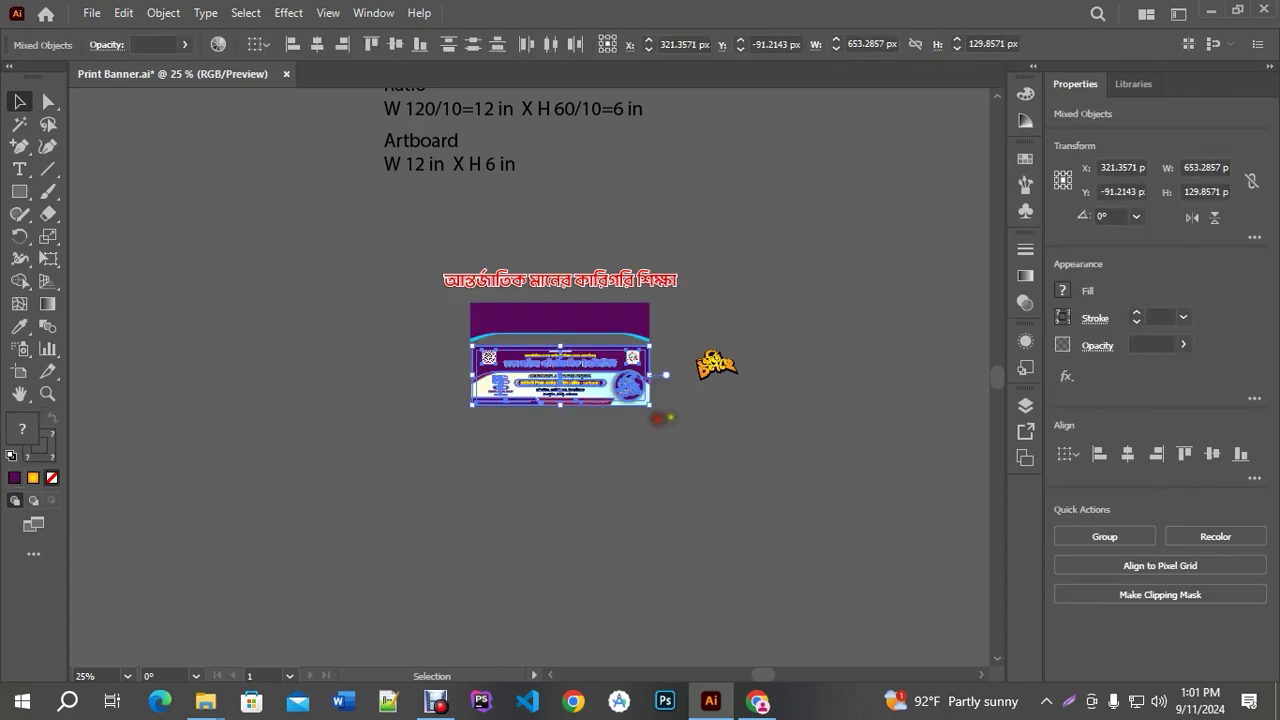
scroll(694, 404, down, 1)
drag(562, 371, 132, 198)
scroll(333, 255, down, 2)
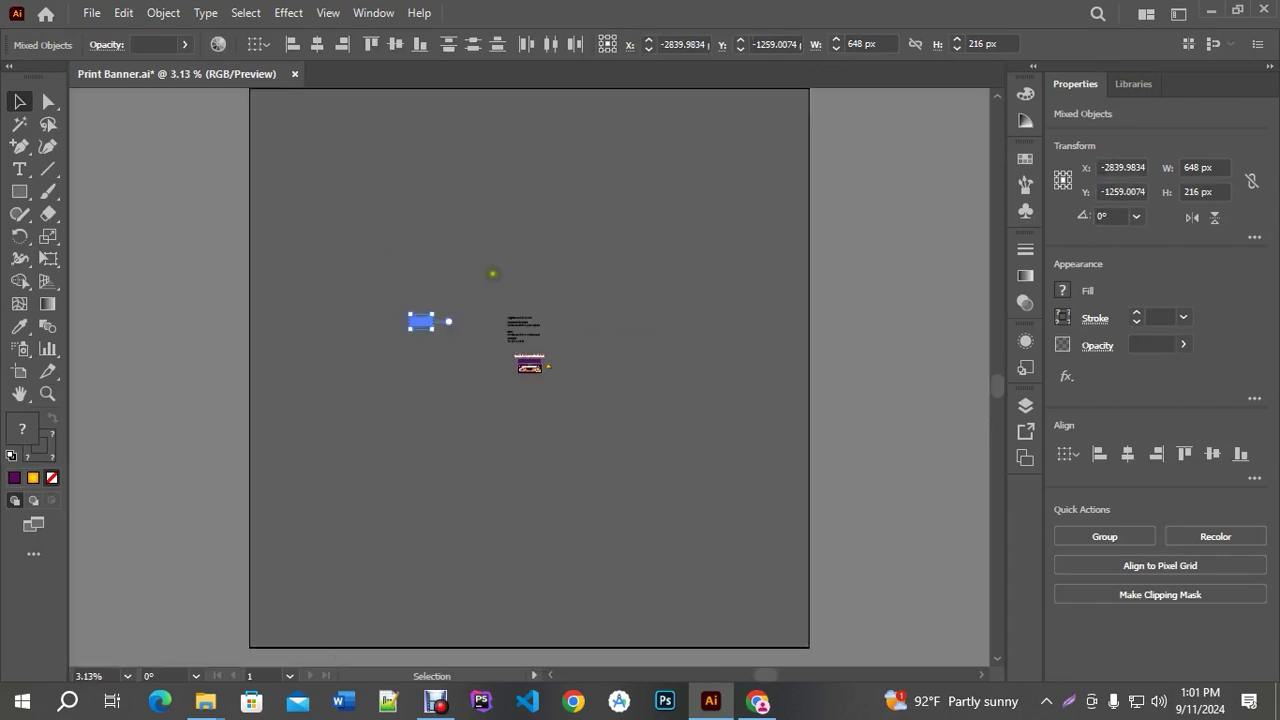
Scale the banner copy to about 11388 × 3796 px and move it to the artboard top
drag(565, 444, 797, 591)
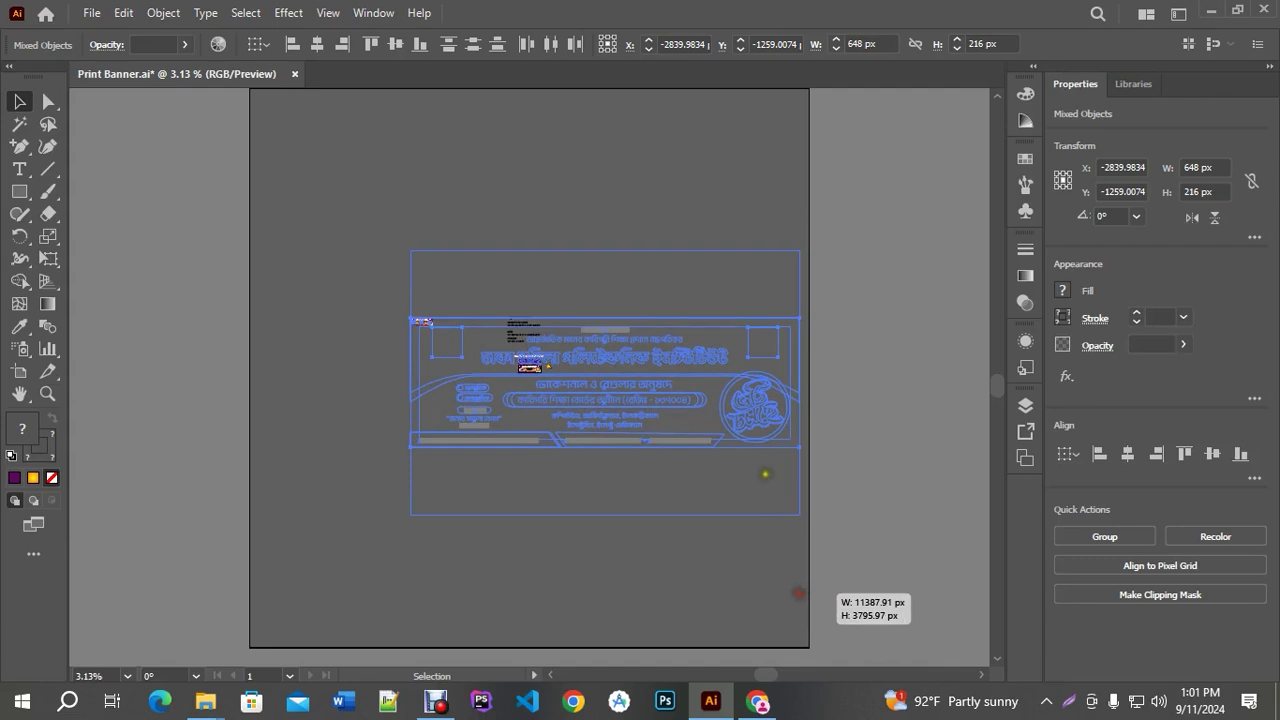
drag(772, 398, 708, 206)
scroll(523, 132, up, 3)
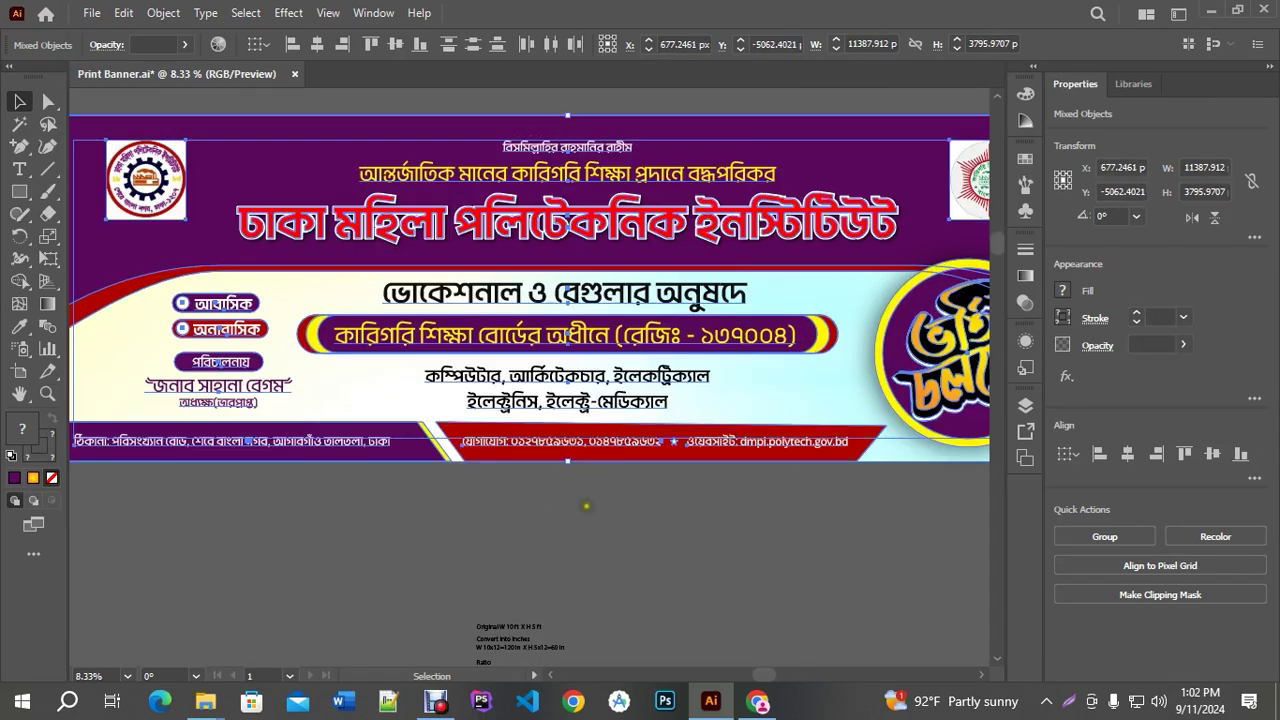
click(591, 512)
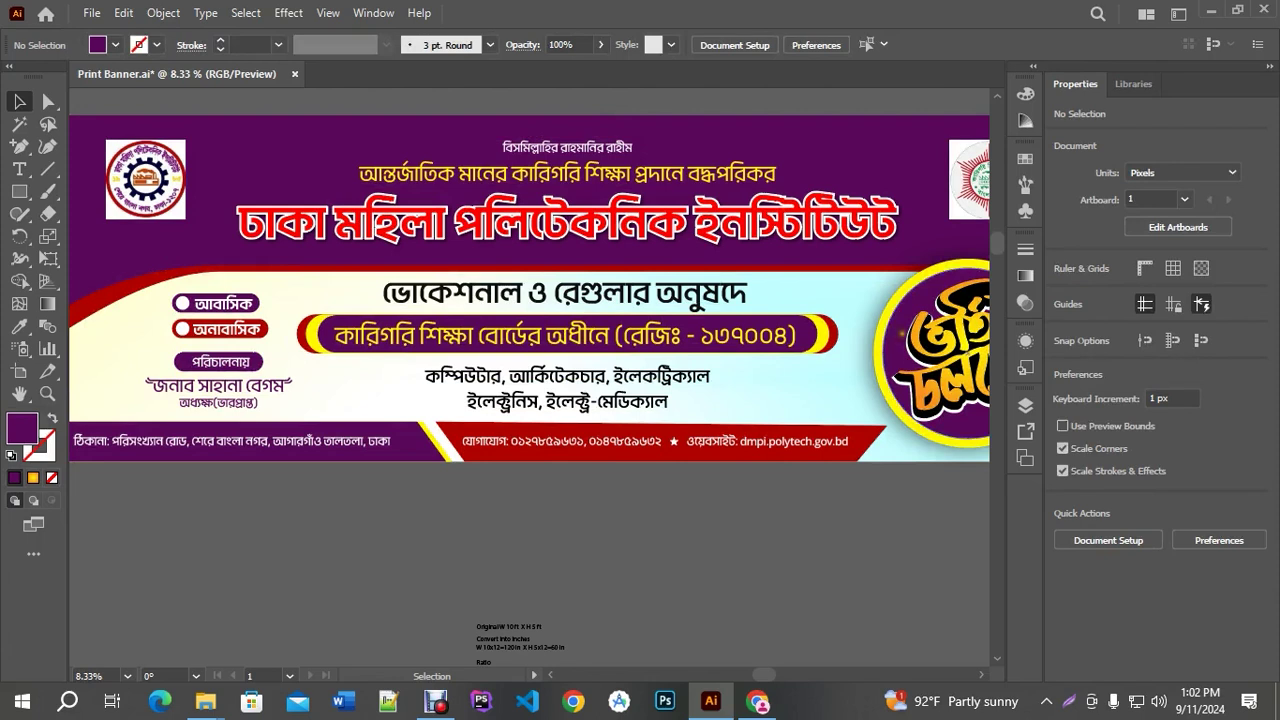
scroll(430, 292, down, 1)
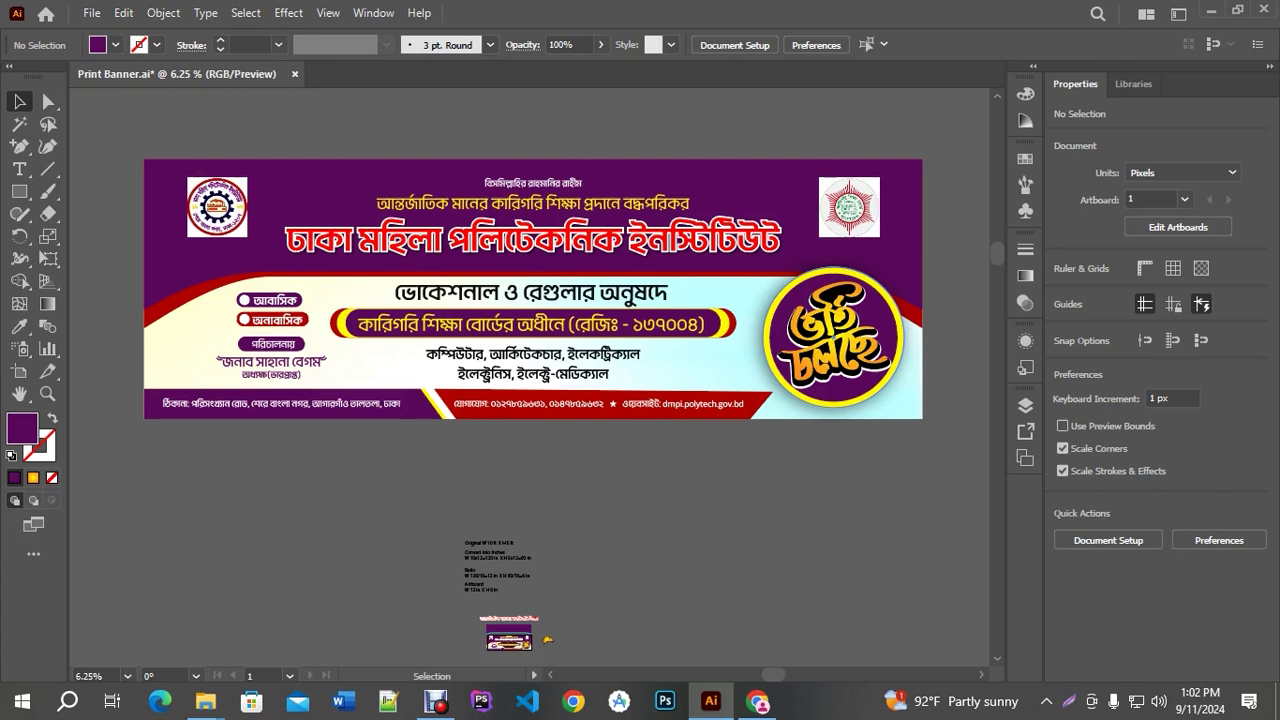
key(ctrl+minus)
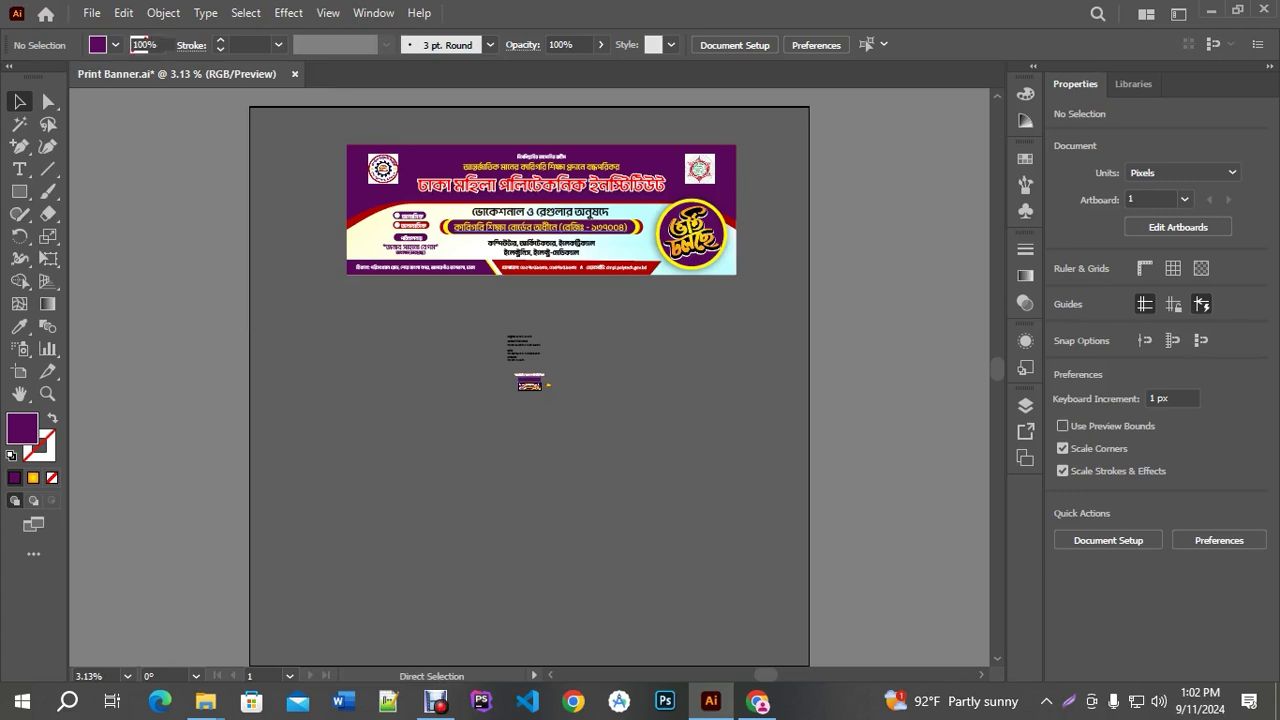
key(ctrl+z)
key(ctrl+z)
key(ctrl+z)
Deselect the banner, zoom back to 100%, and bring up the open File Explorer windows
scroll(593, 381, up, 4)
scroll(518, 376, up, 6)
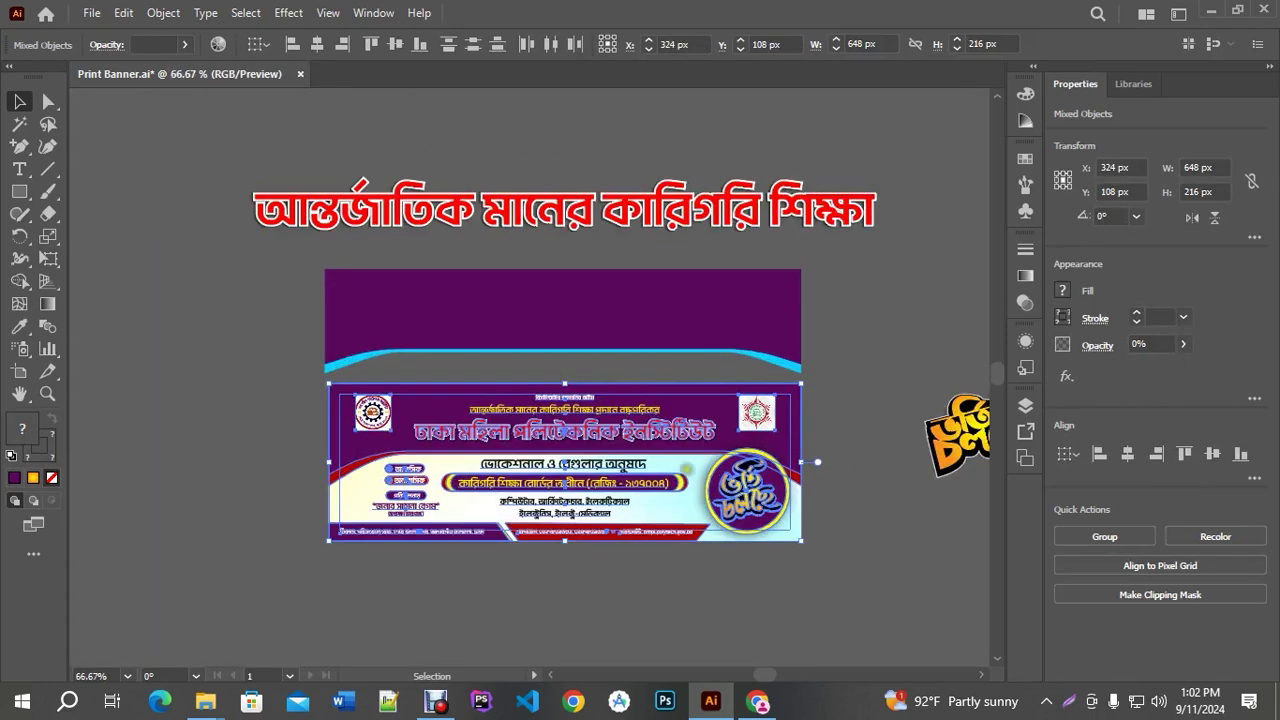
click(657, 592)
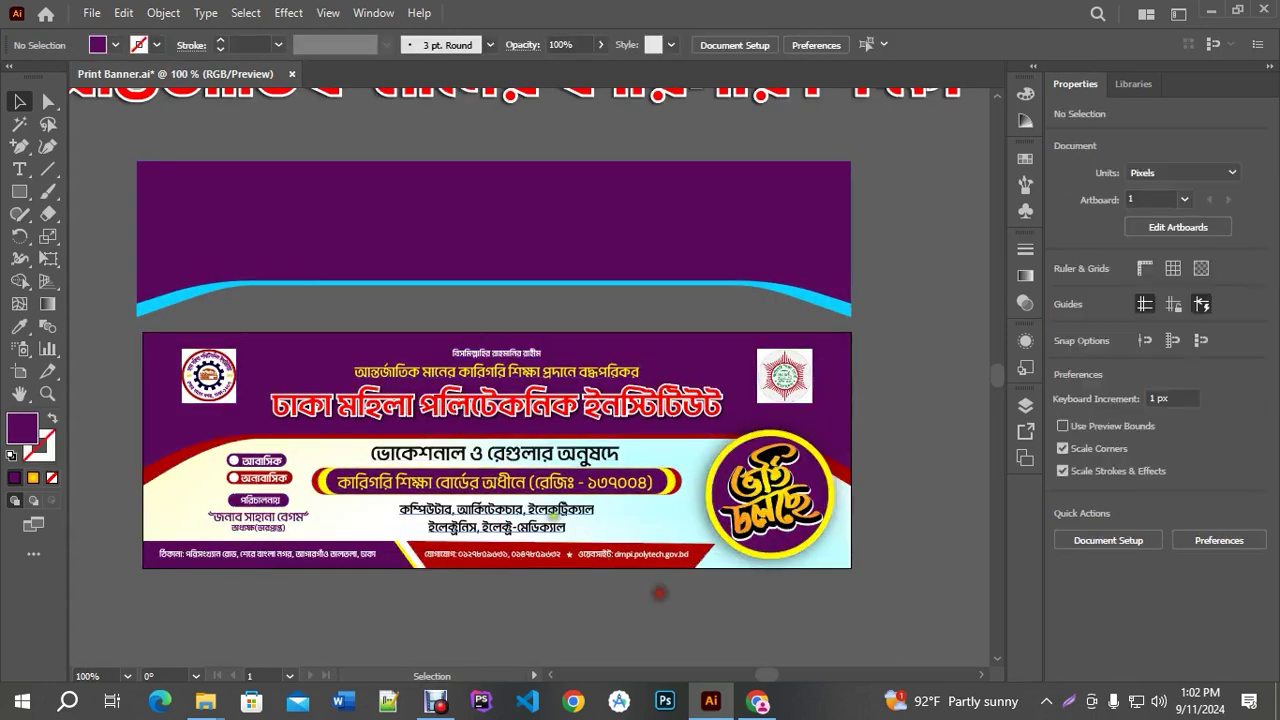
scroll(440, 430, up, 2)
key(ctrl+minus)
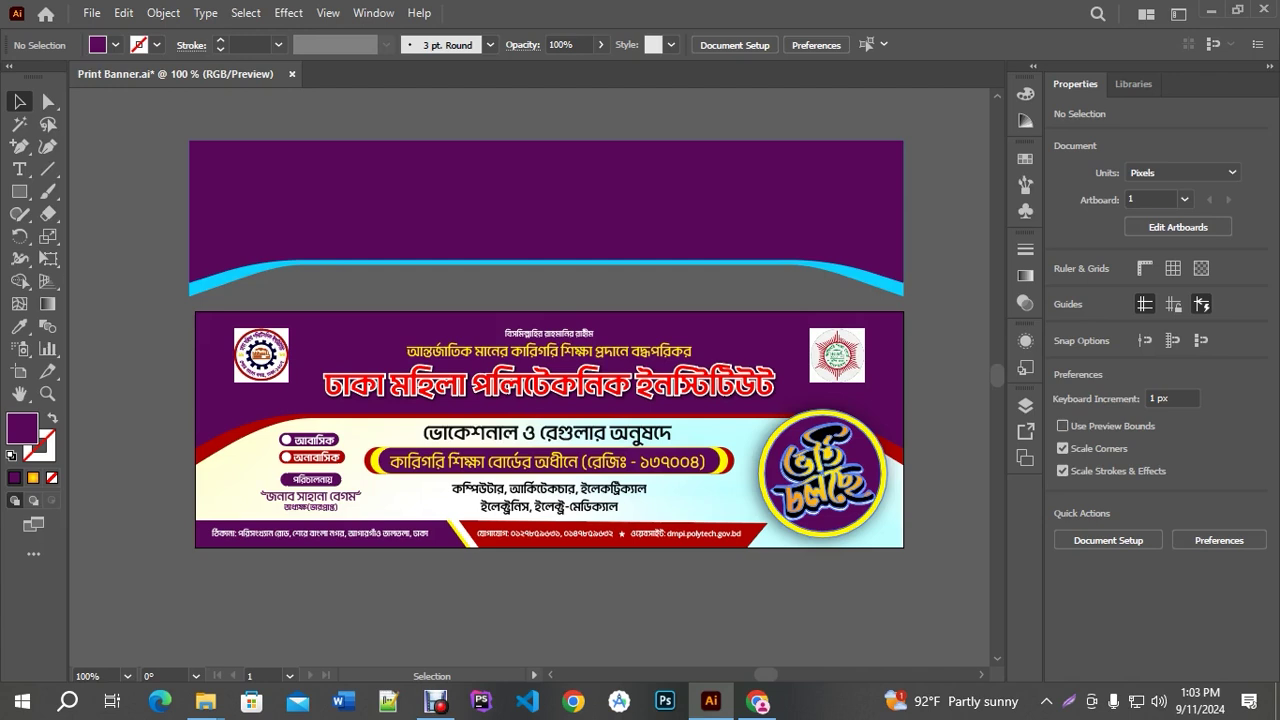
click(1203, 701)
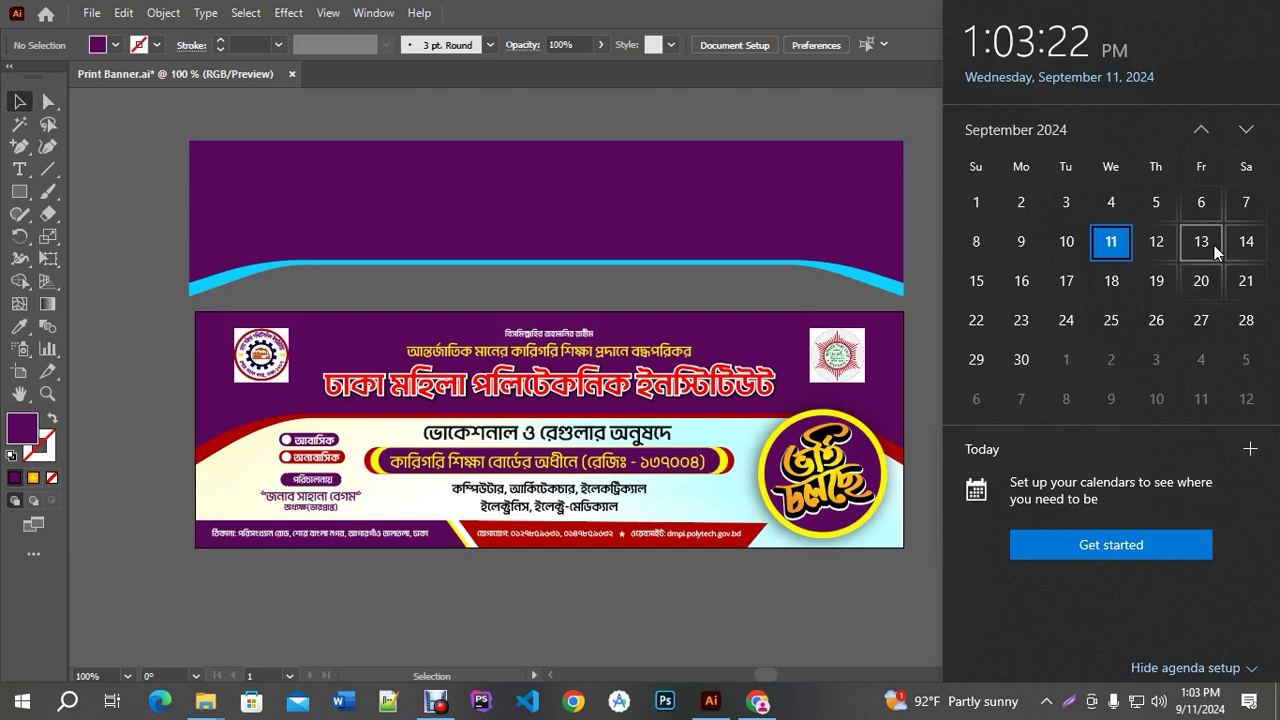
click(230, 702)
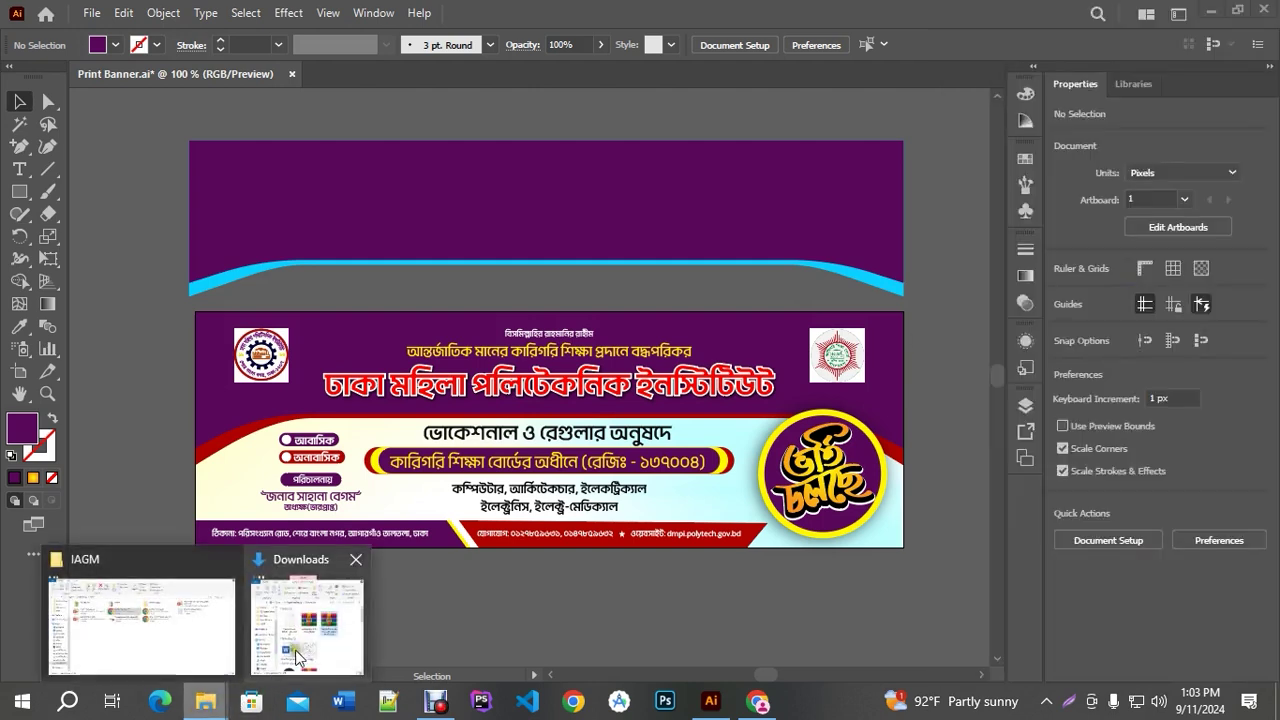
Open Textile-Fabric-Banner-Mockup-Free-PSD.zip from Downloads and drag its PSD into Photoshop
click(315, 632)
double_click(669, 81)
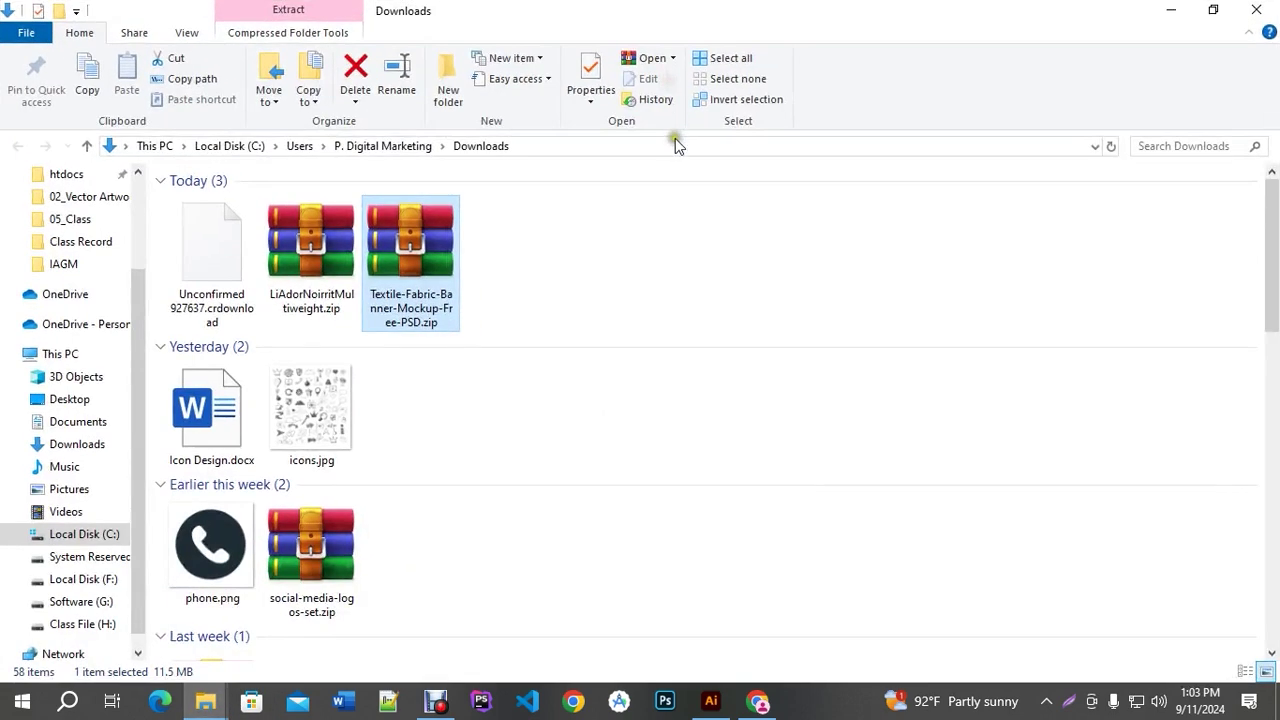
double_click(420, 239)
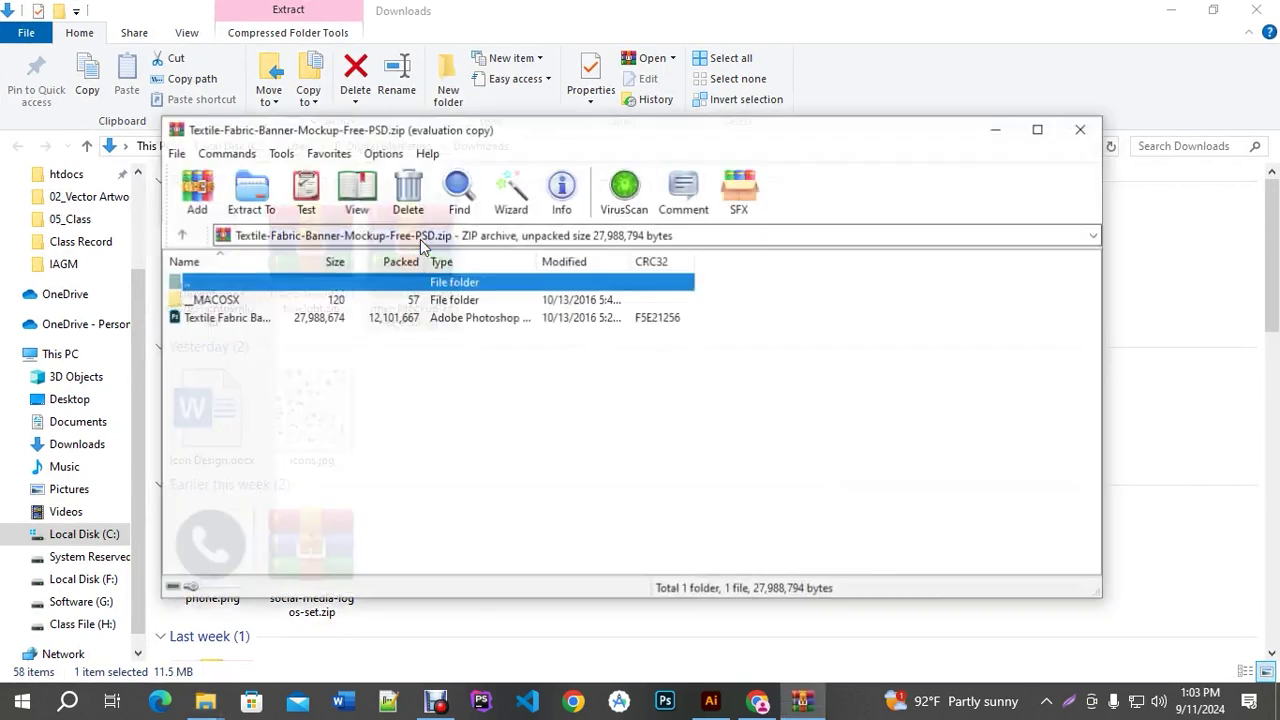
drag(234, 320, 224, 318)
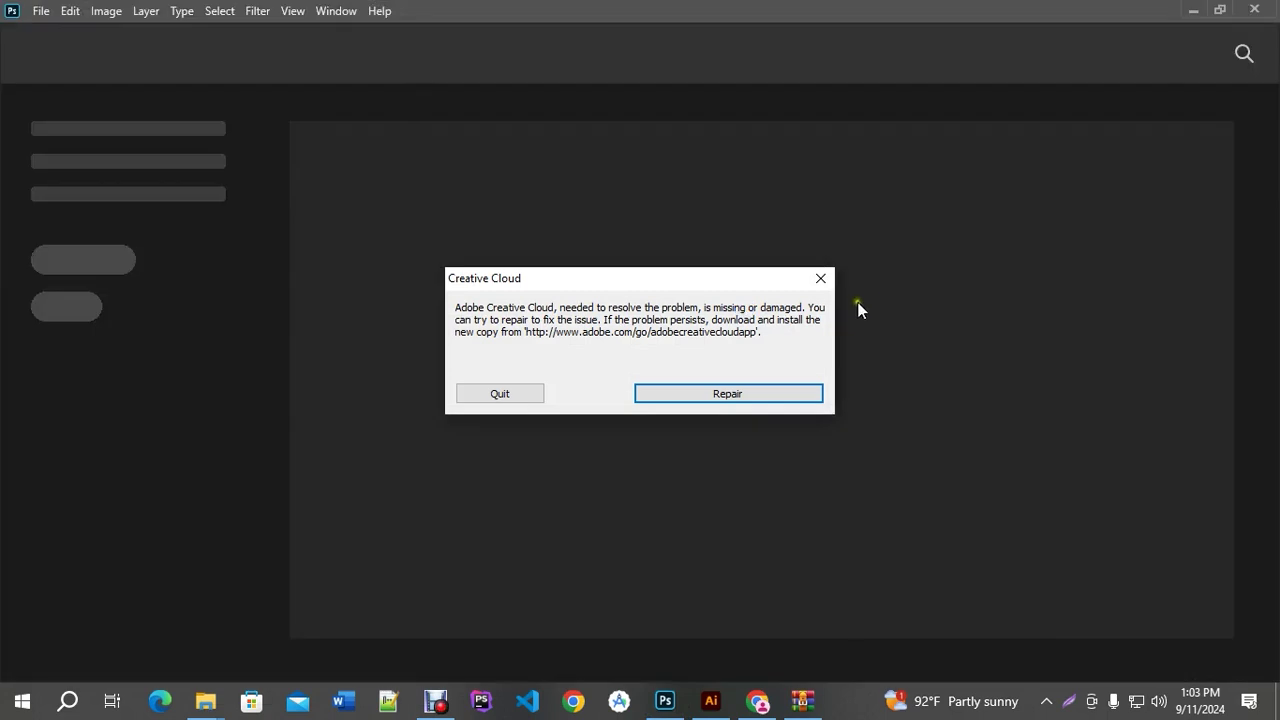
click(821, 278)
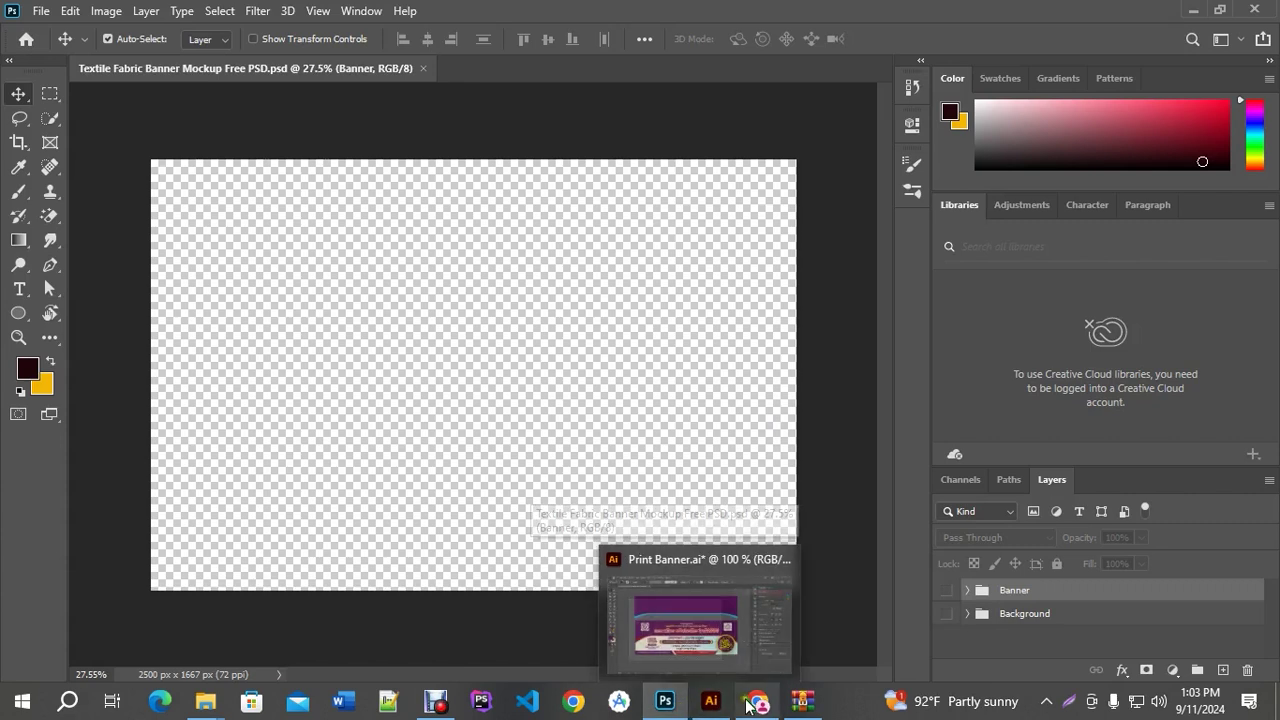
Switch back to Print Banner.ai in Illustrator and select the purple curved header shape
click(711, 703)
click(330, 12)
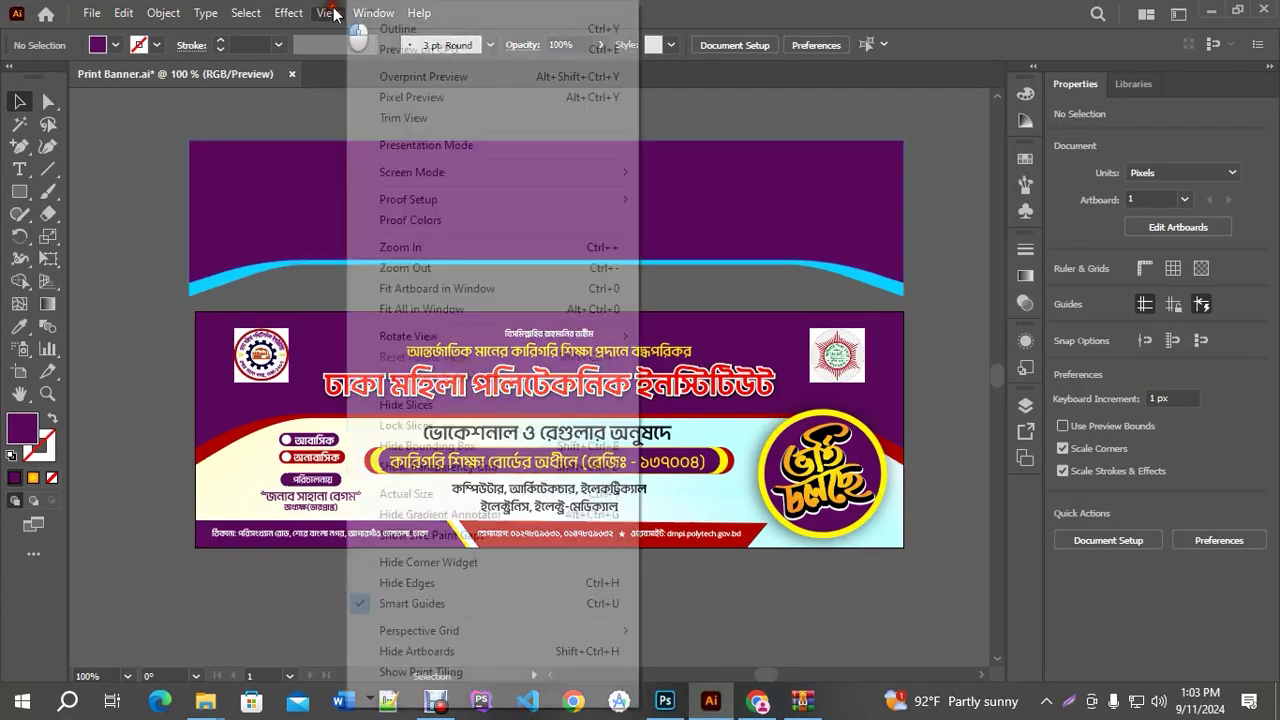
mouse_move(288, 12)
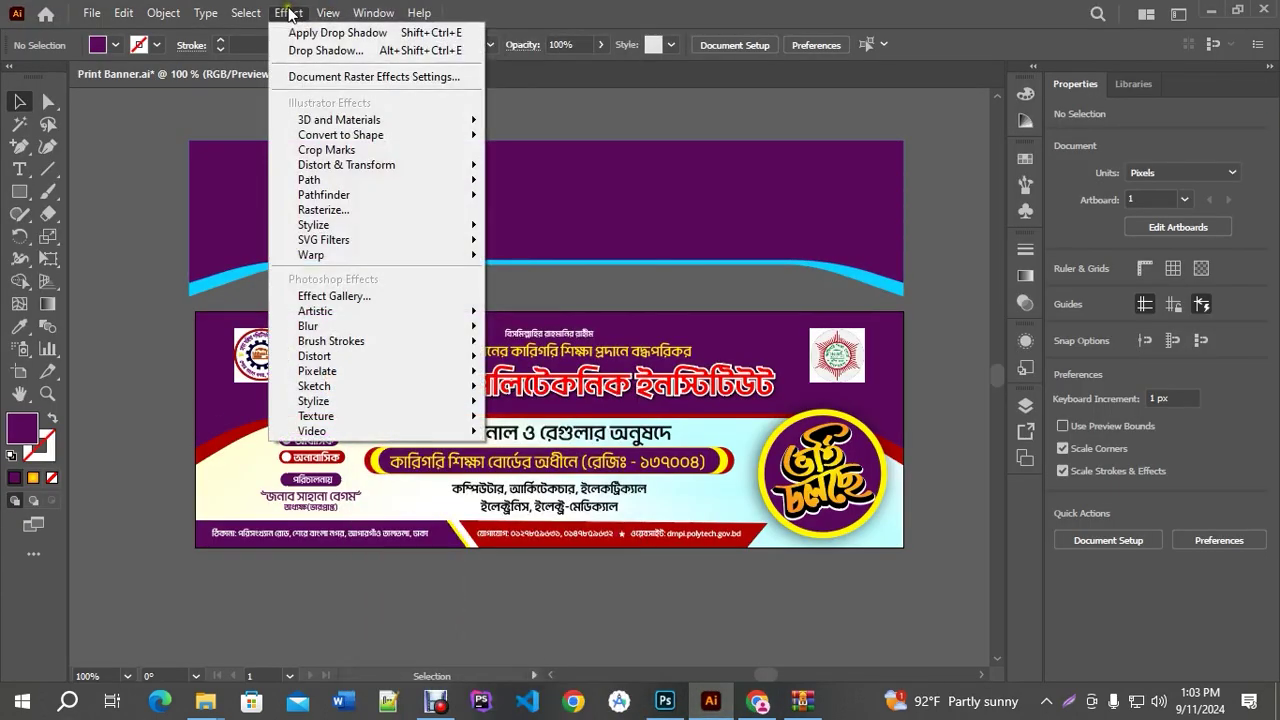
click(836, 184)
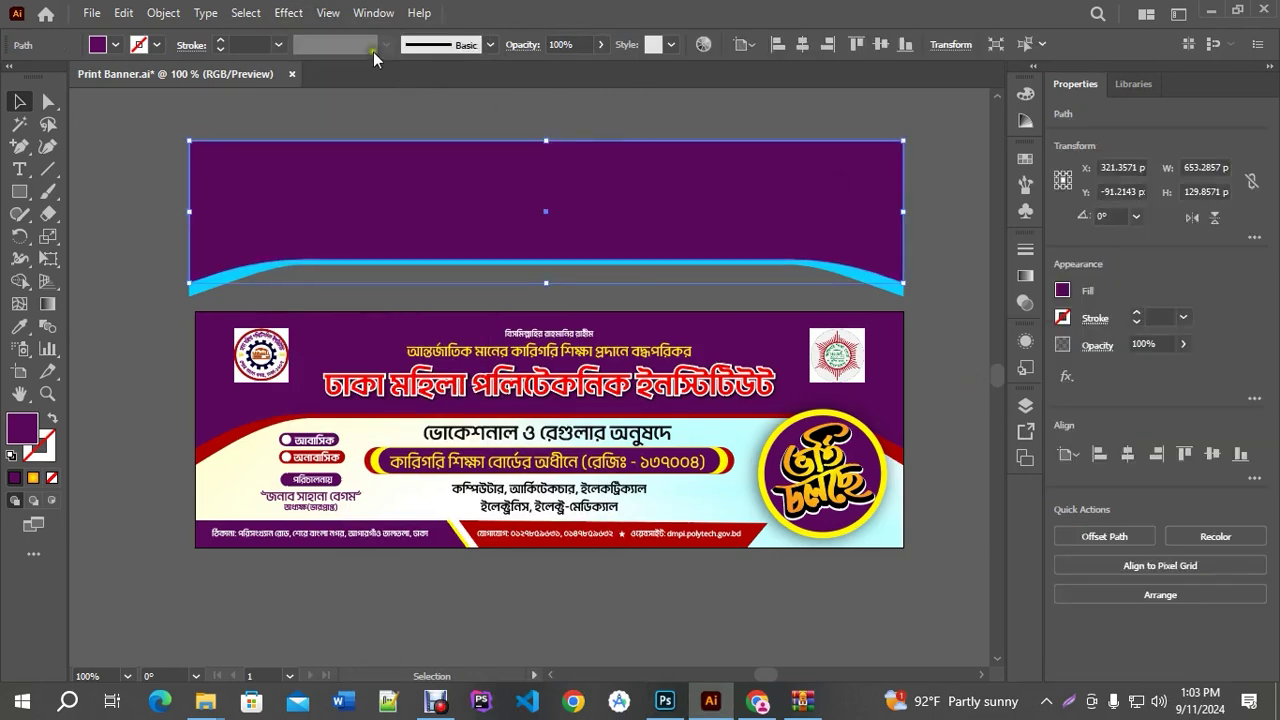
click(163, 12)
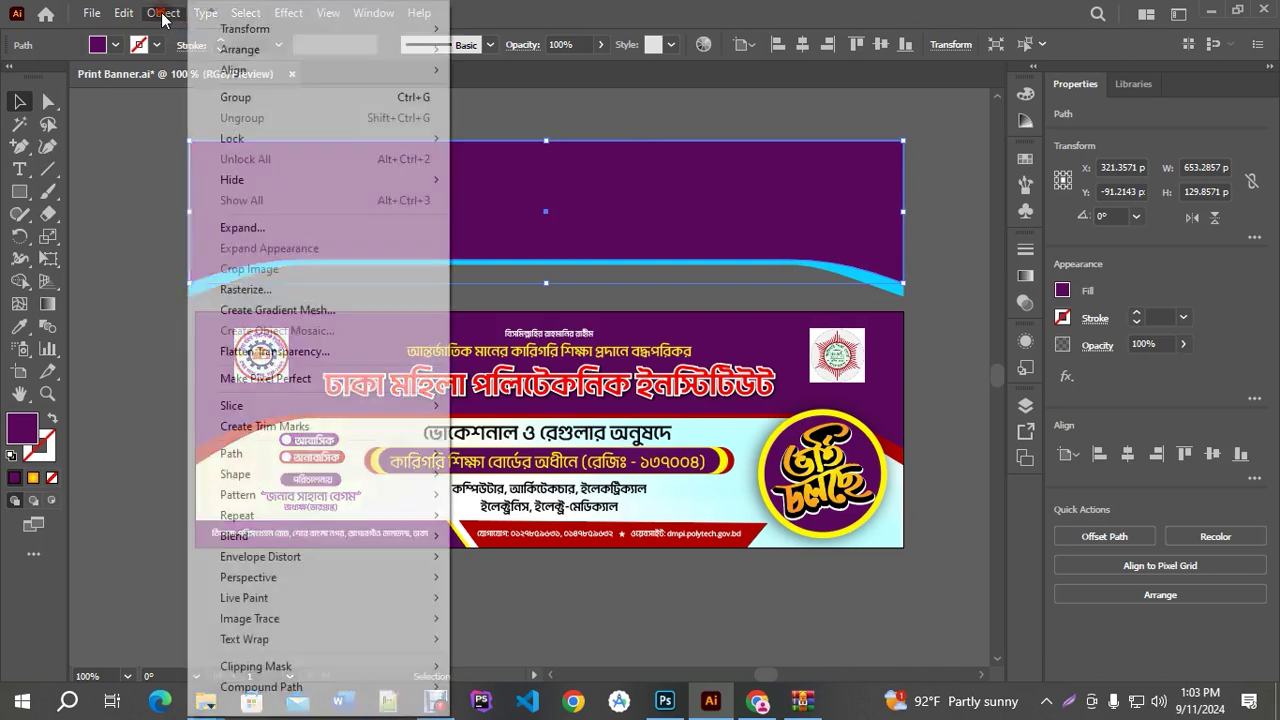
click(127, 156)
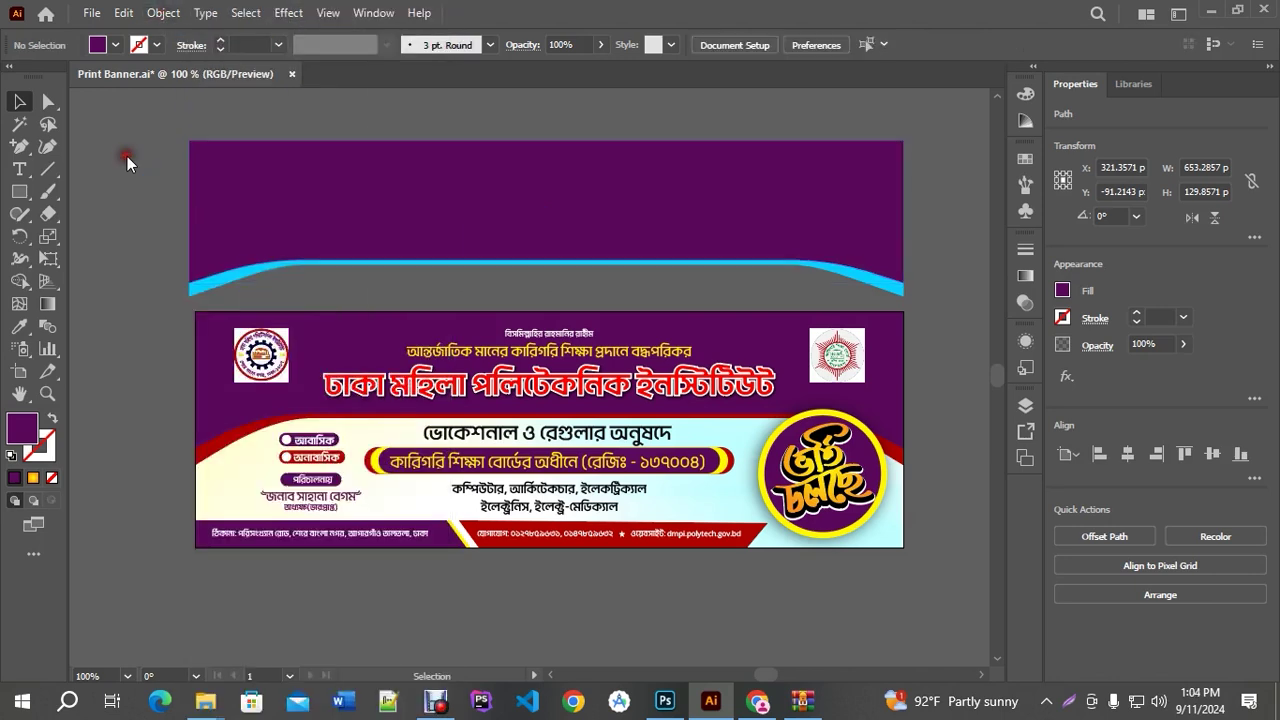
click(273, 217)
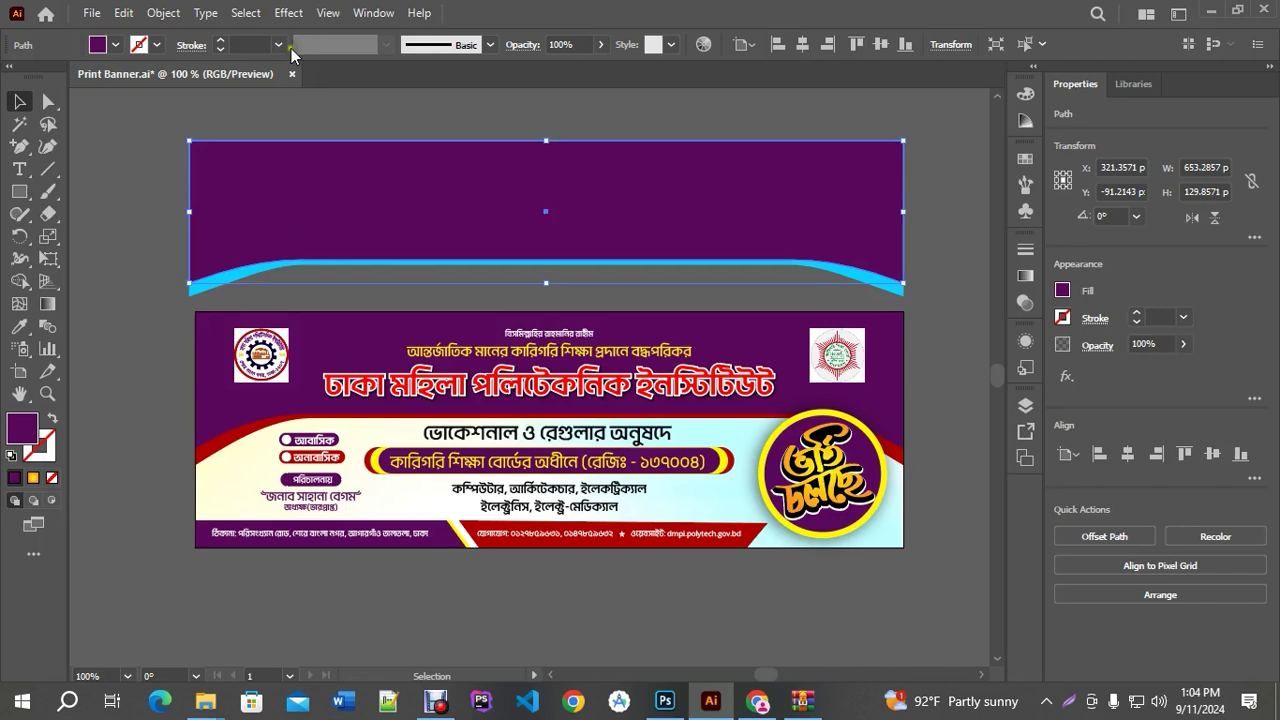
click(288, 12)
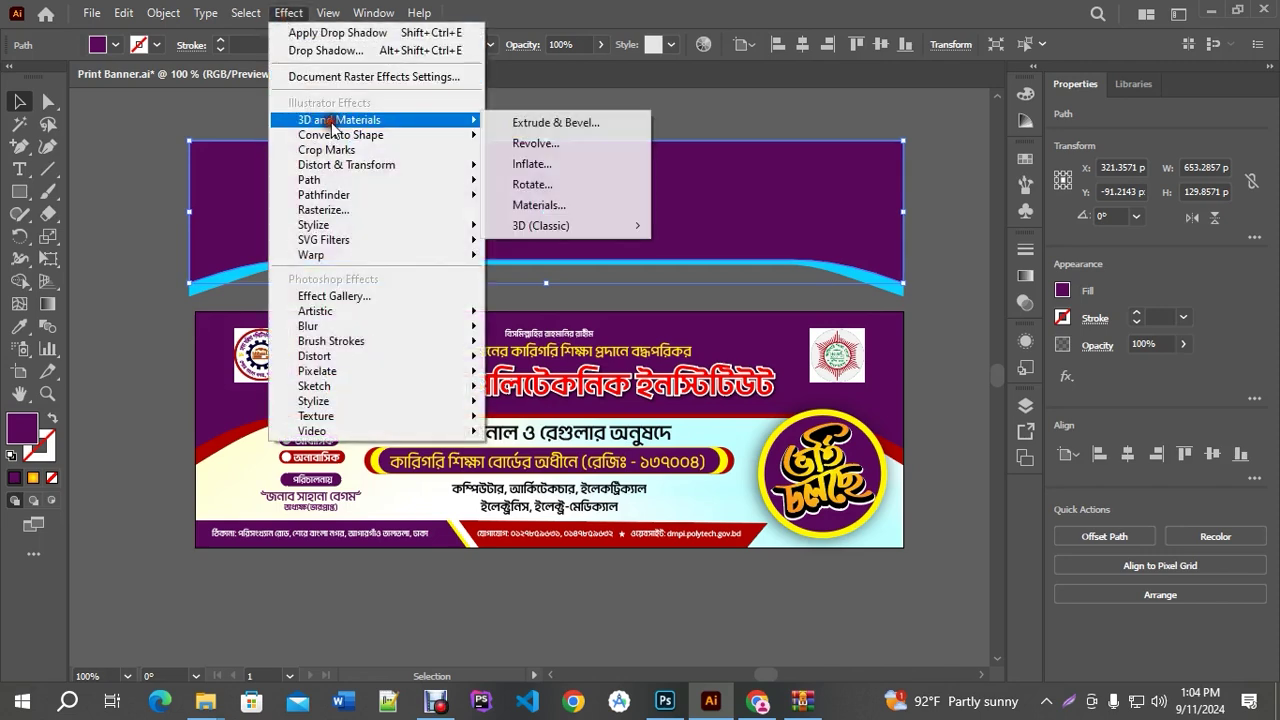
click(679, 179)
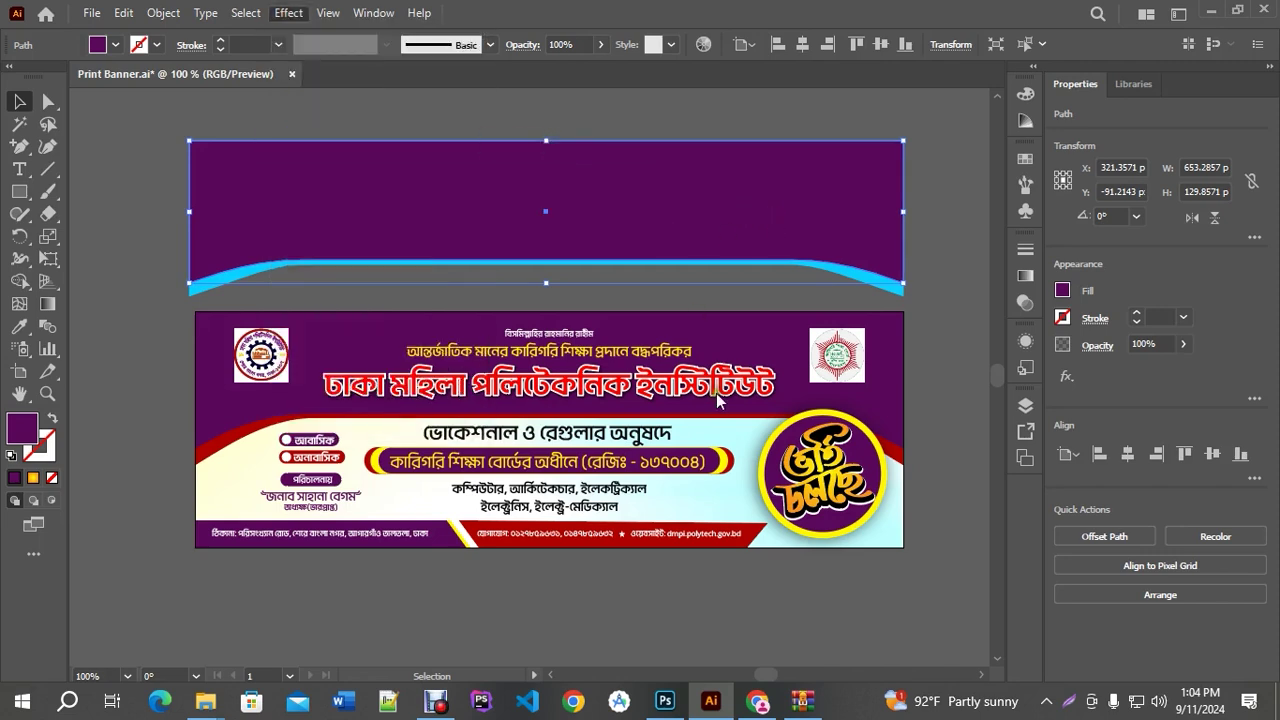
key(ctrl+plus)
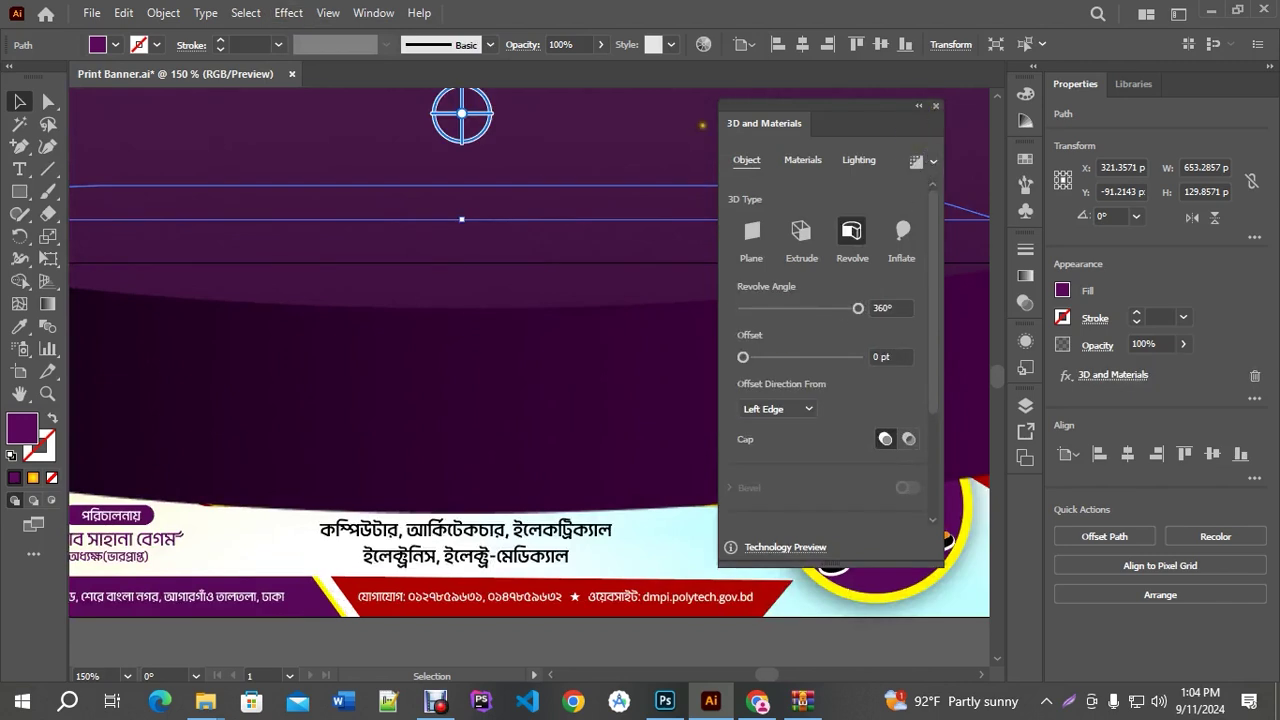
click(936, 107)
click(163, 13)
click(268, 248)
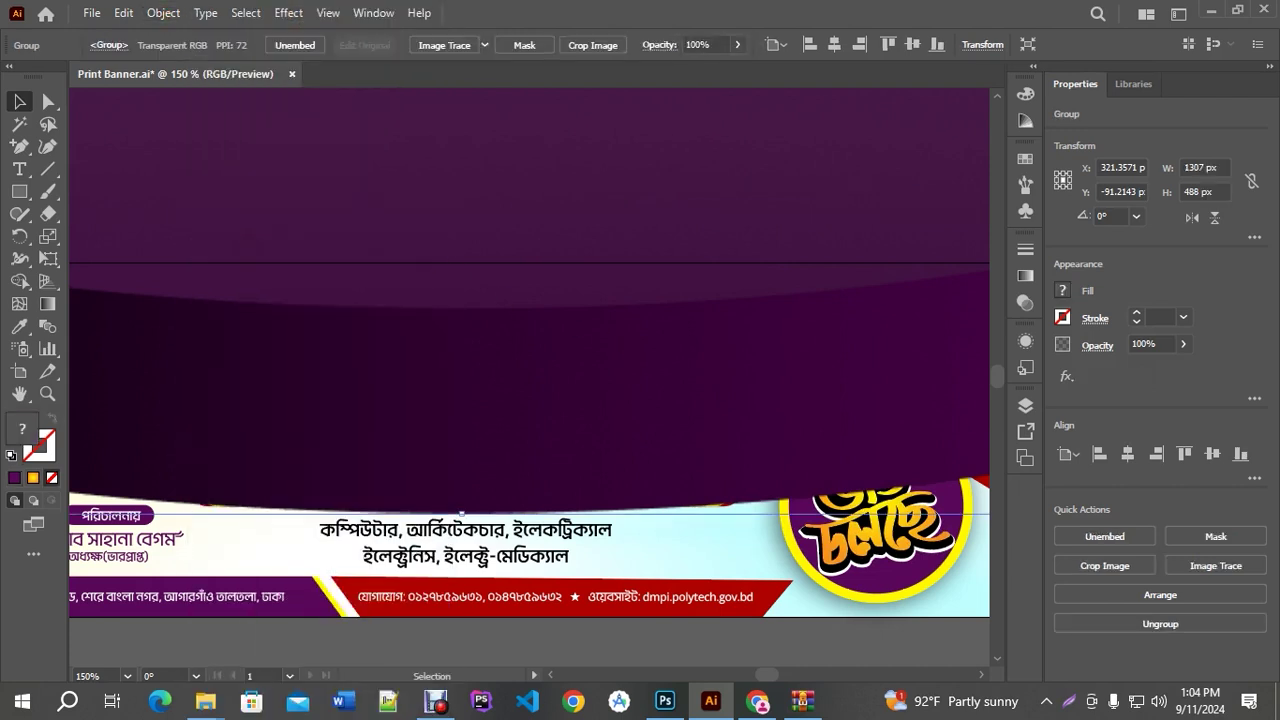
key(Delete)
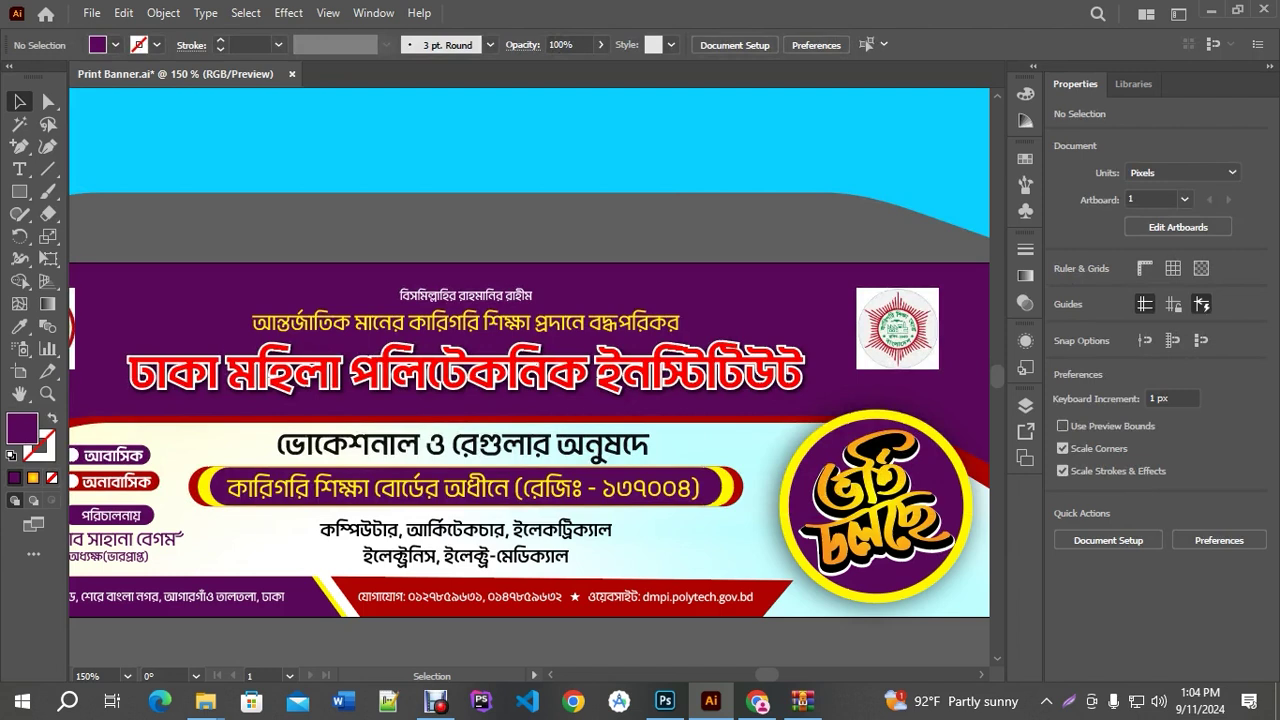
key(ctrl+minus)
key(ctrl+minus)
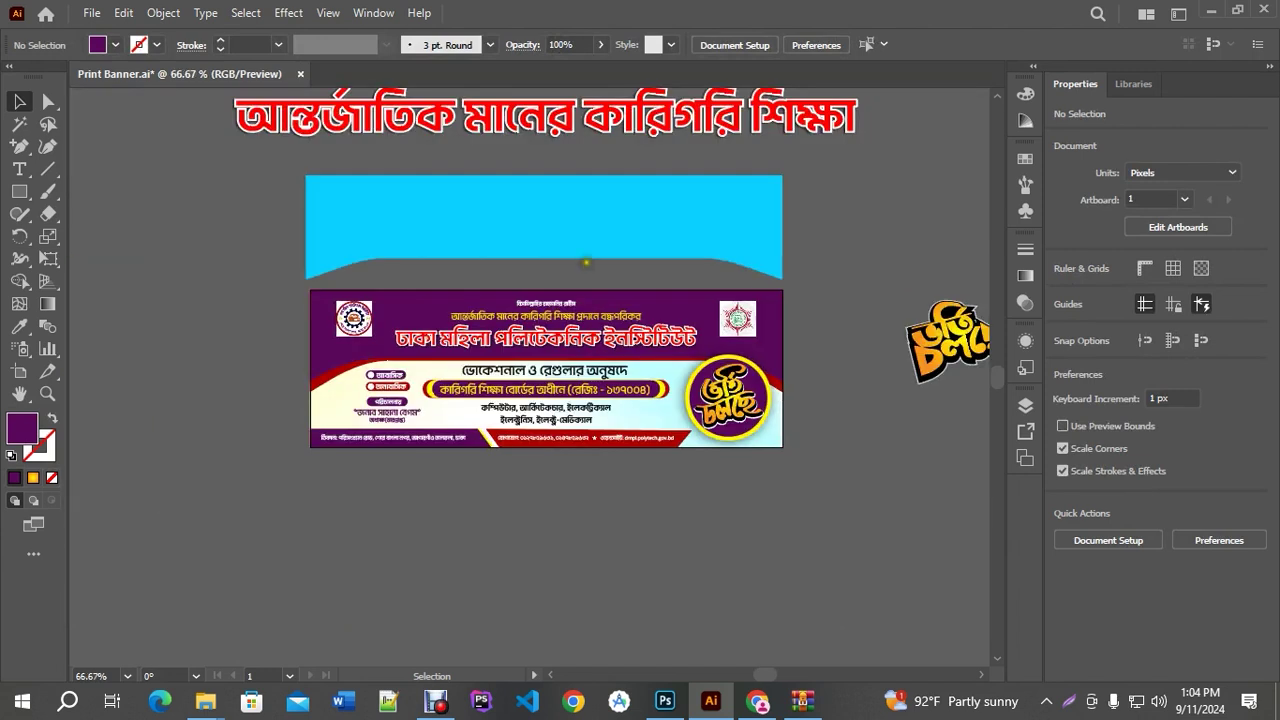
key(ctrl+z)
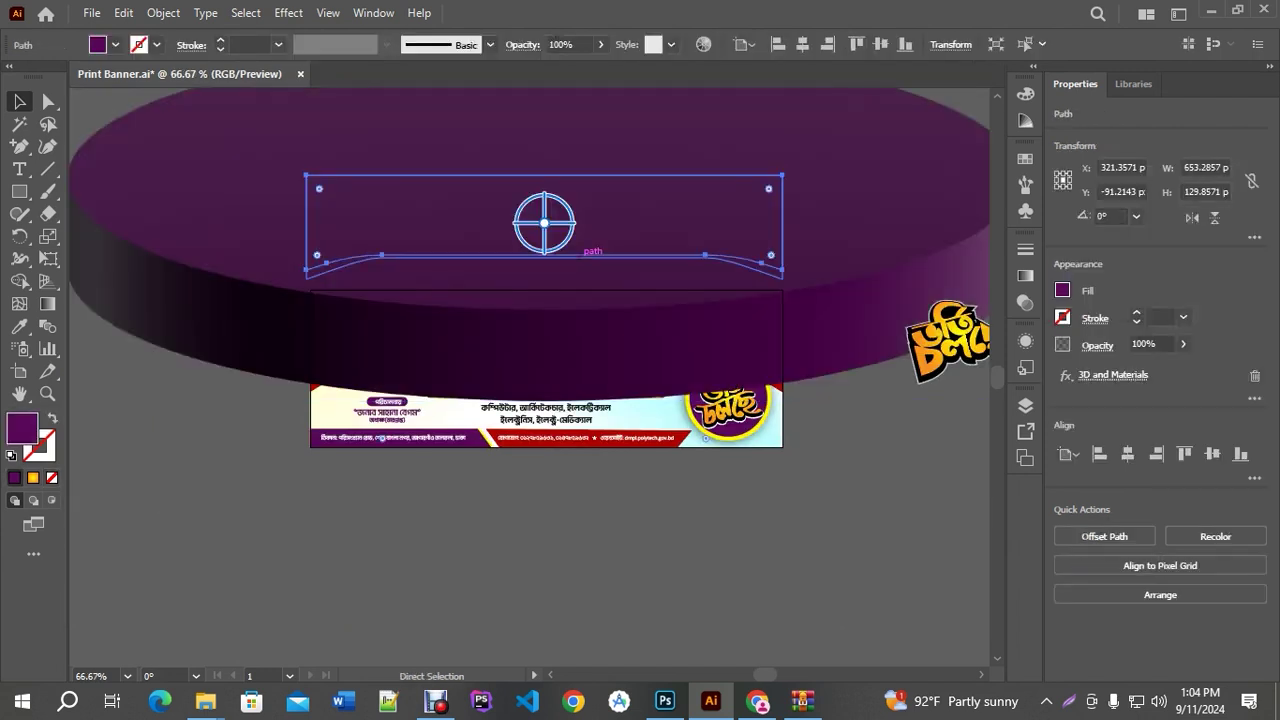
key(ctrl+z)
click(152, 15)
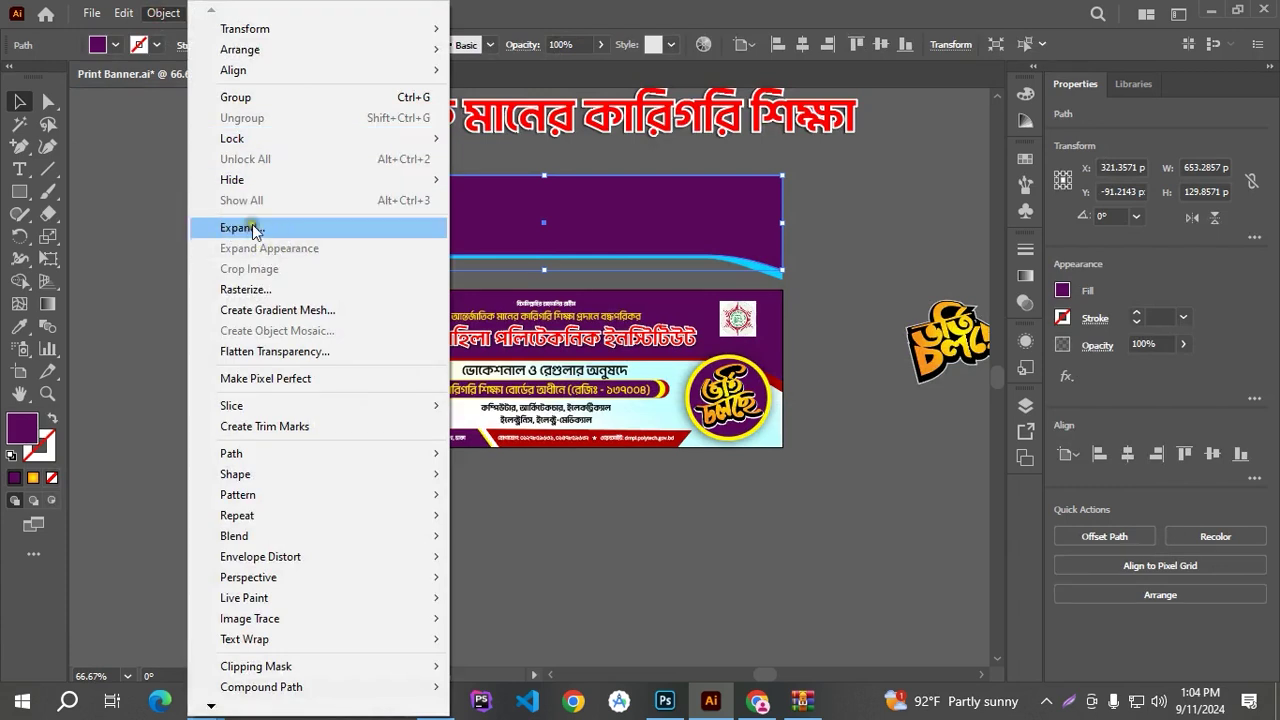
click(824, 265)
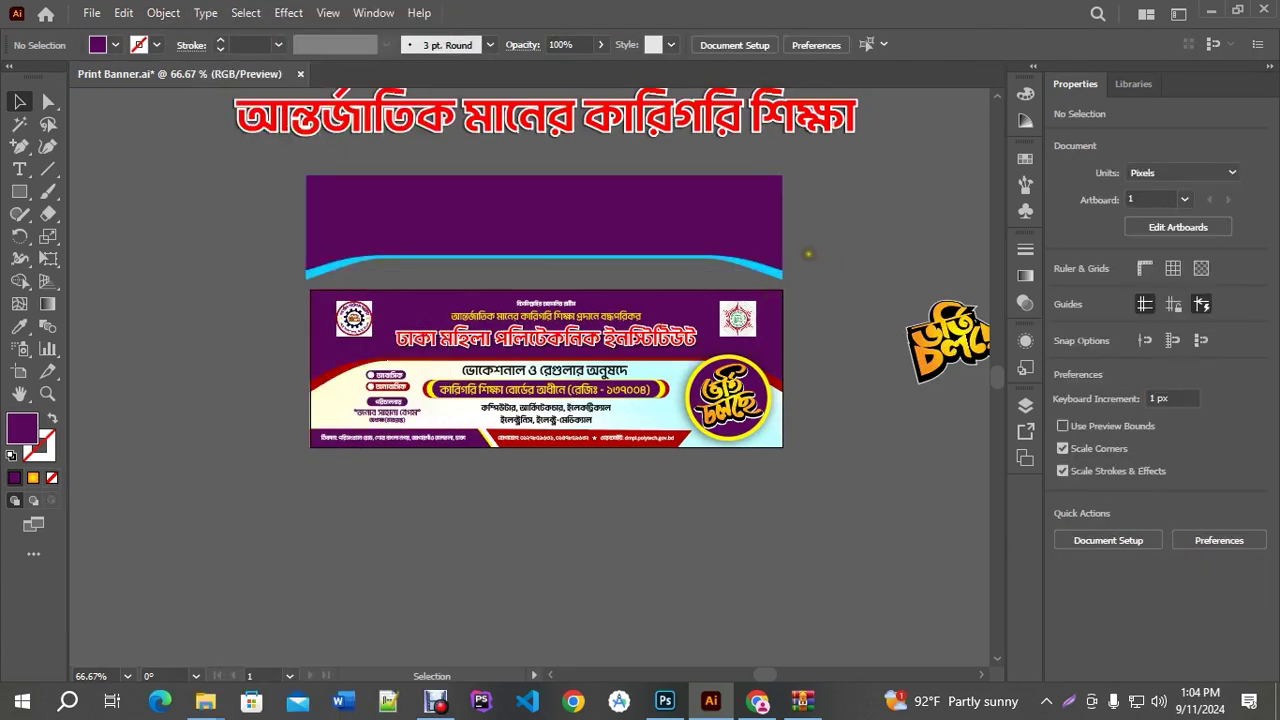
drag(286, 225, 385, 218)
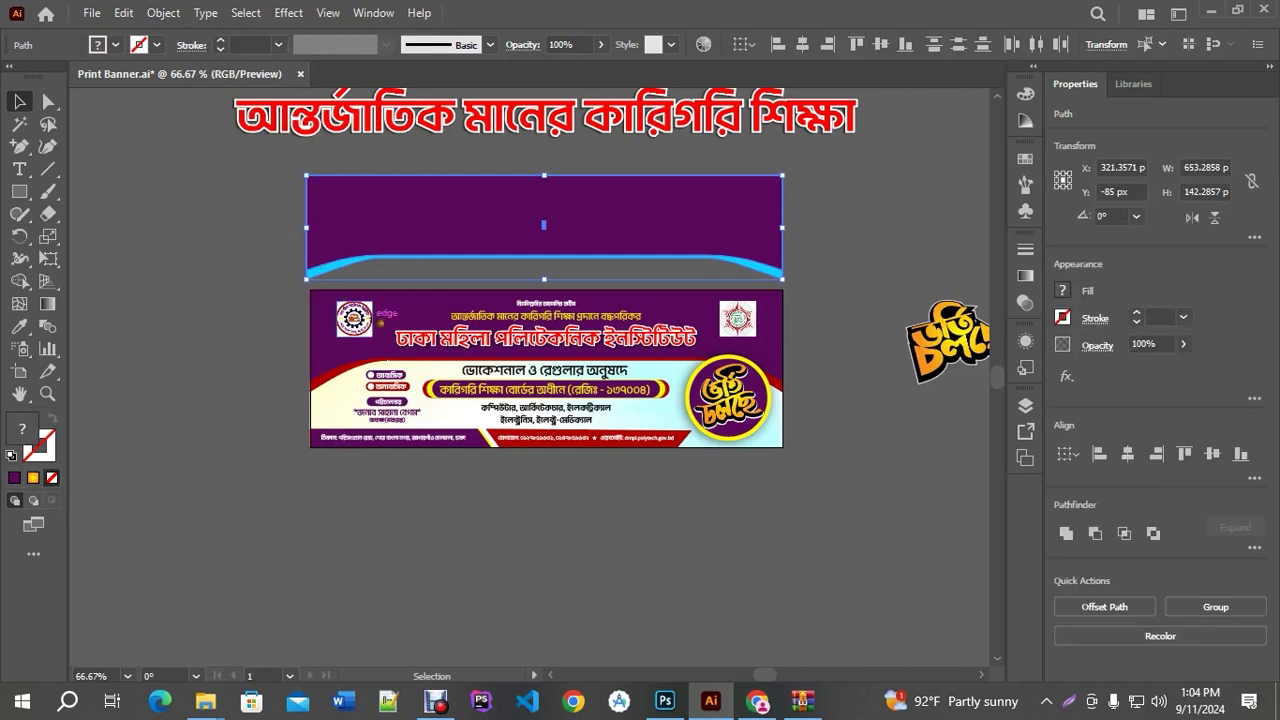
key(ctrl+1)
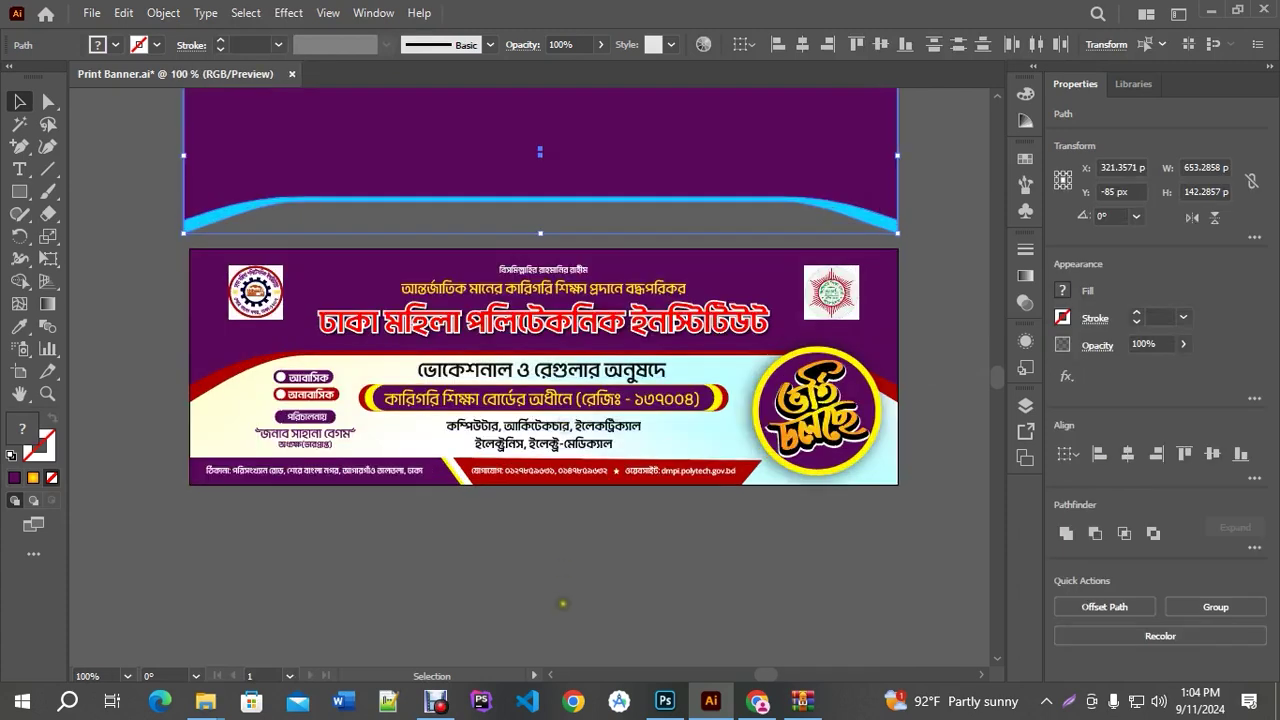
click(559, 592)
Close WinRAR, make the Banner and Background groups visible, and fit the mockup to the window
click(803, 700)
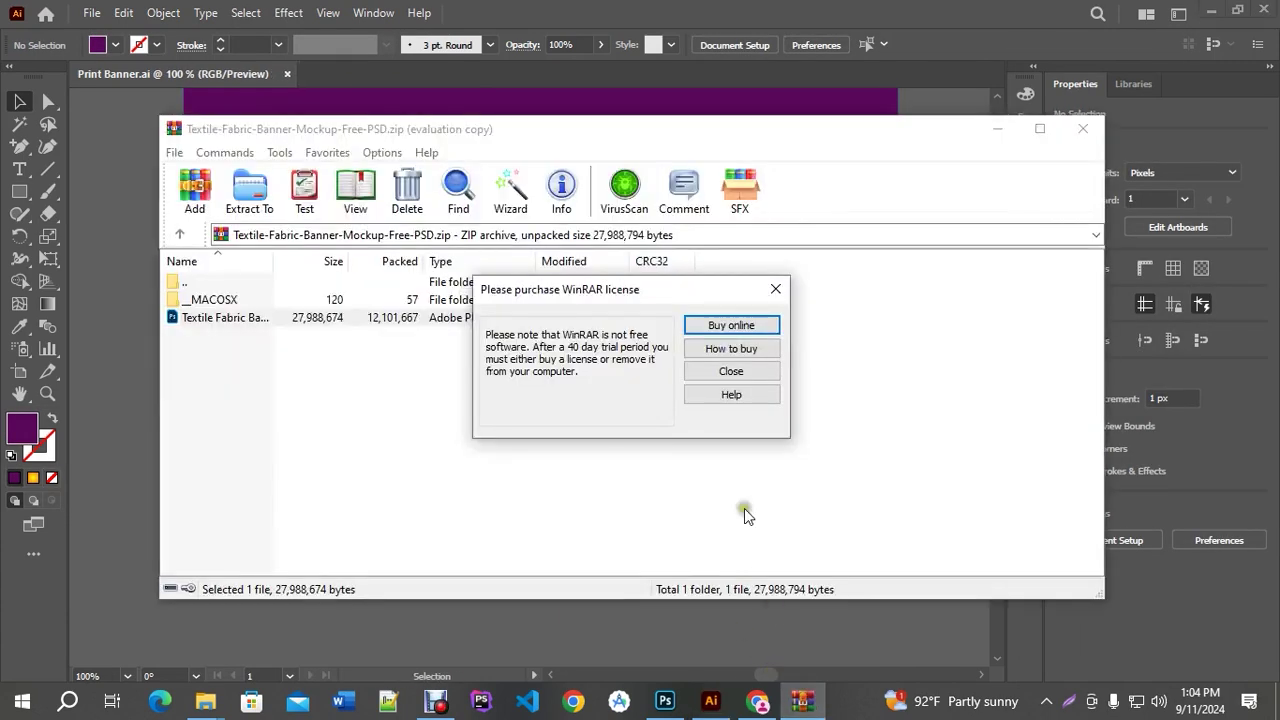
click(772, 286)
click(1082, 128)
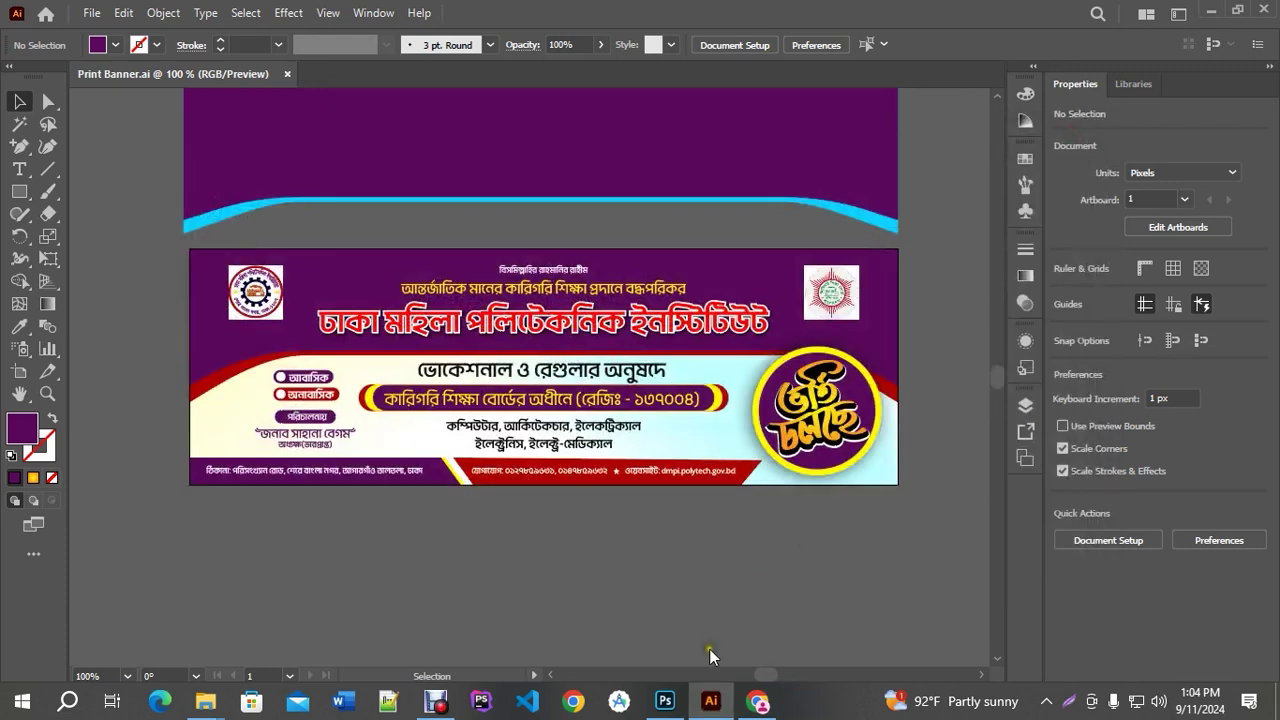
click(944, 598)
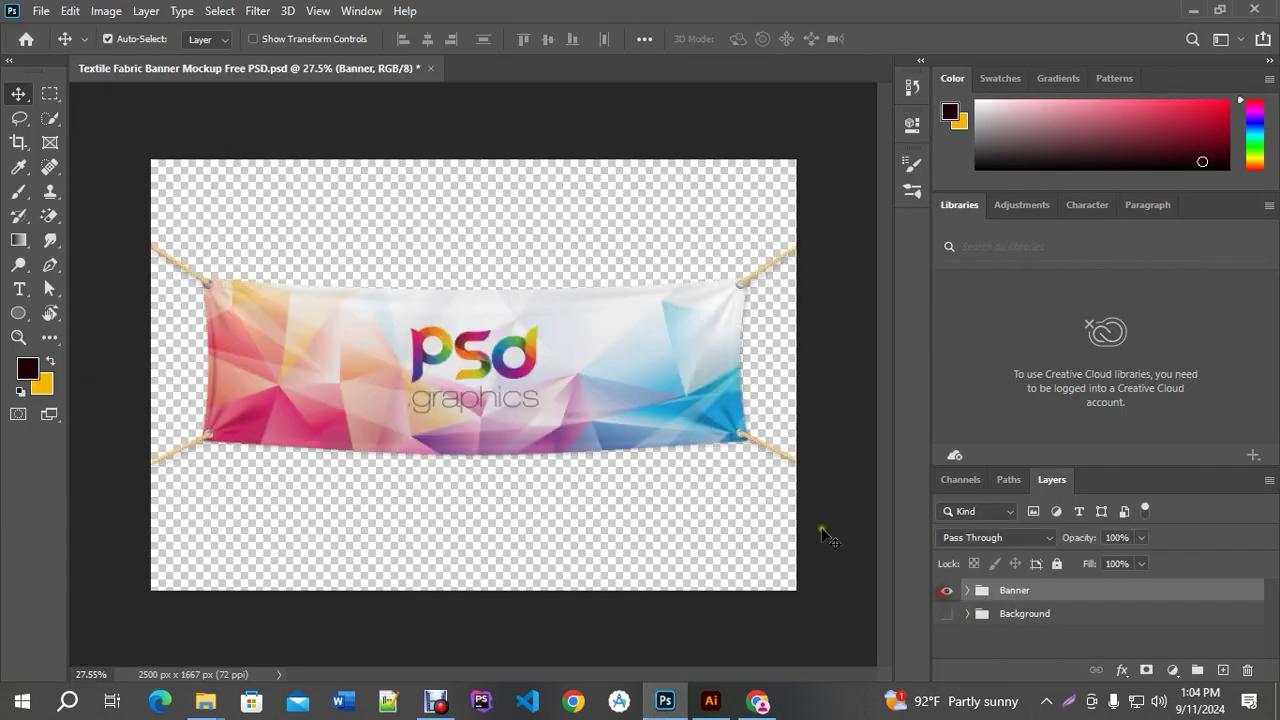
click(946, 613)
key(ctrl+0)
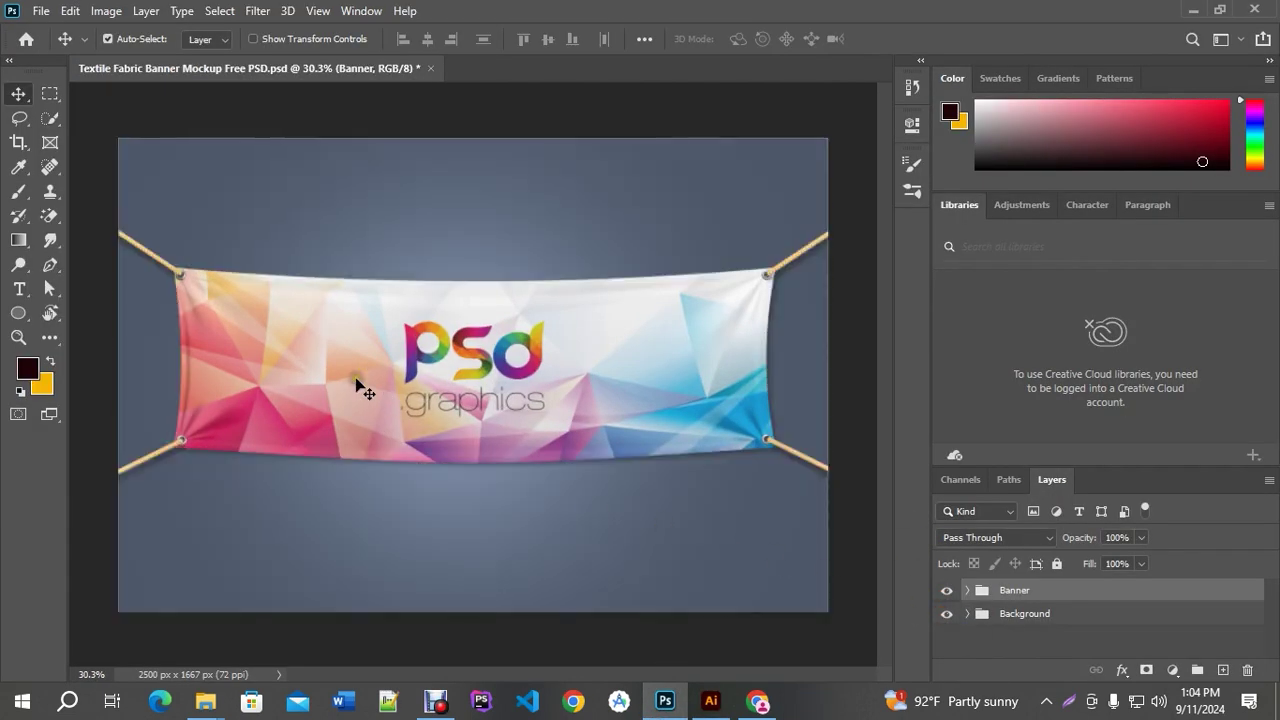
Expand the Banner group and select its banner design layer
click(711, 700)
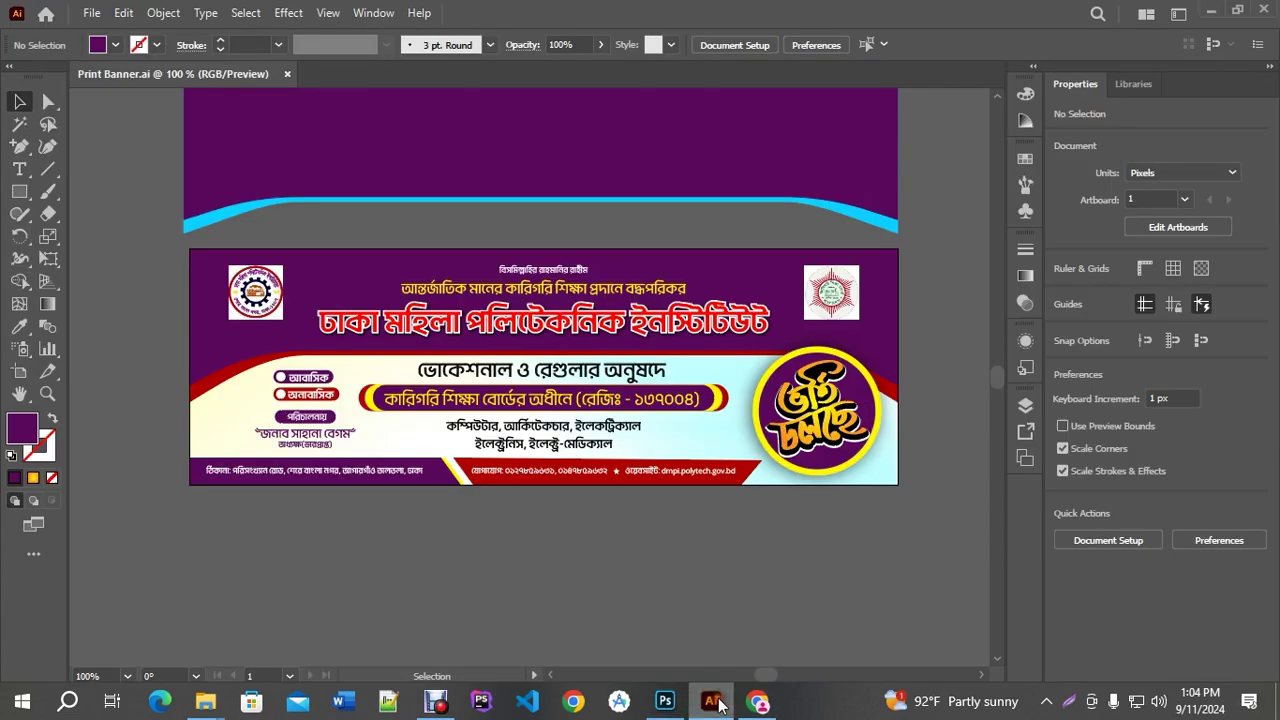
click(664, 700)
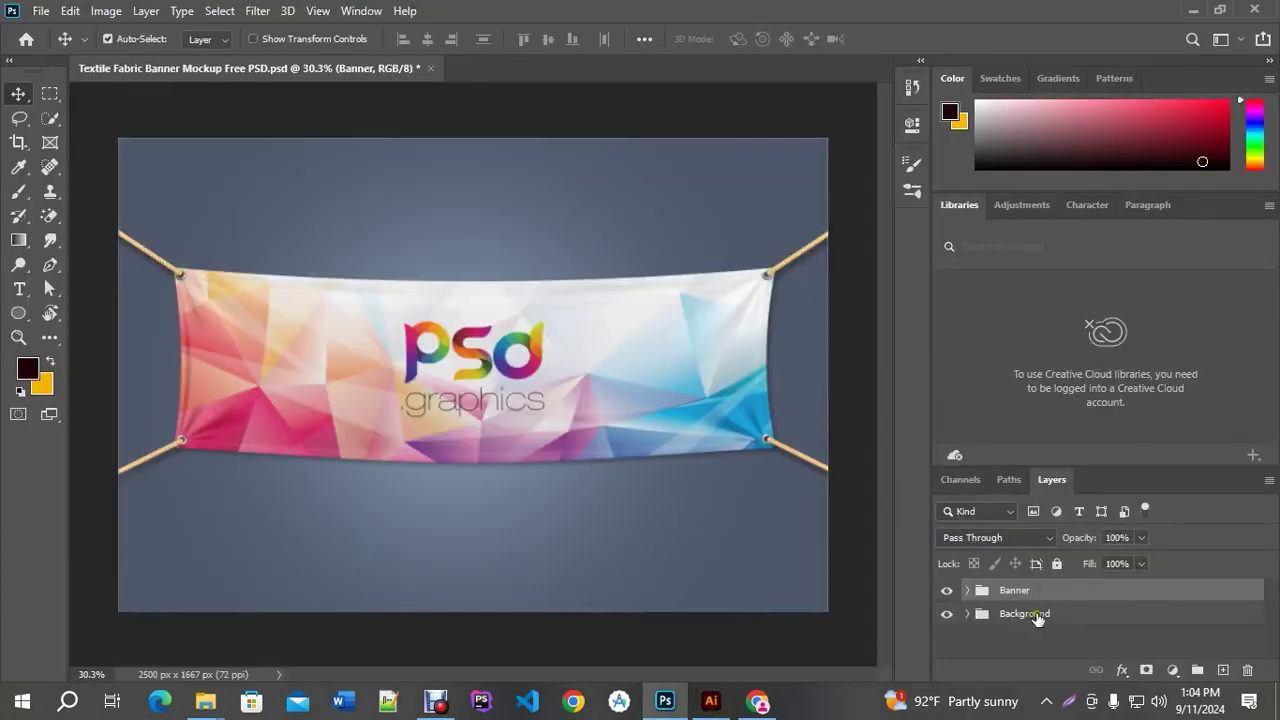
click(969, 590)
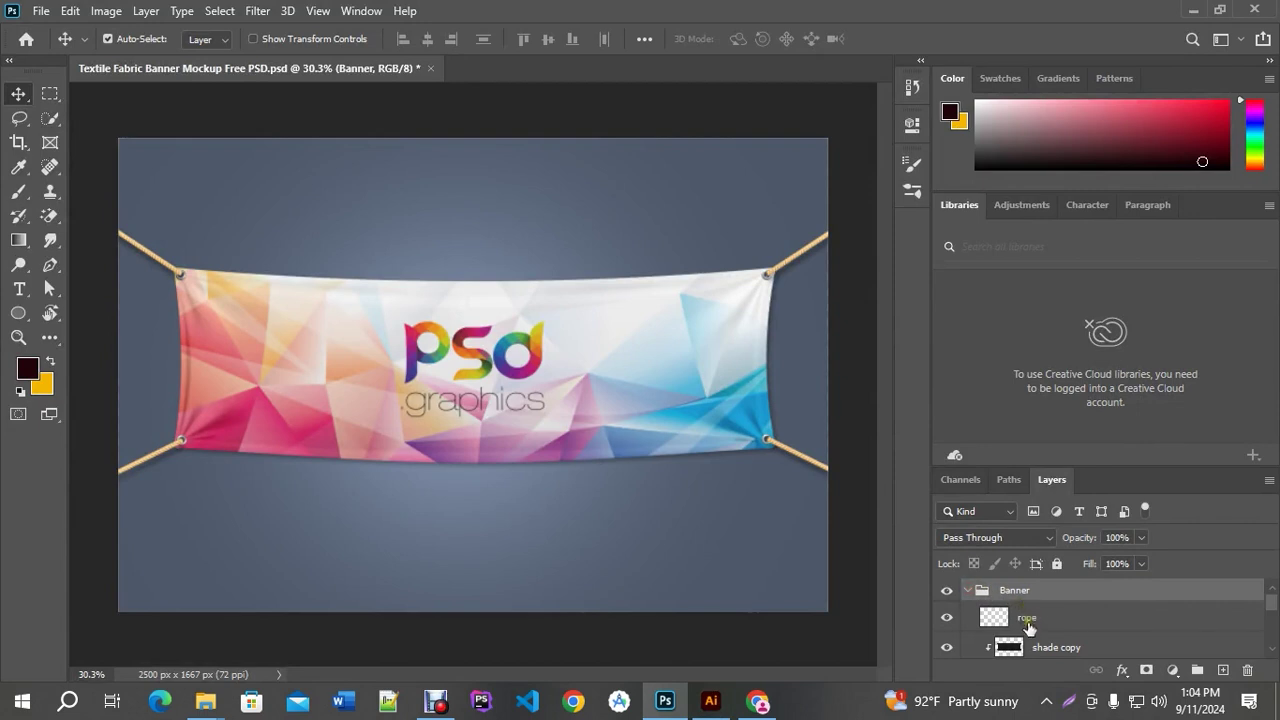
scroll(1035, 630, down, 4)
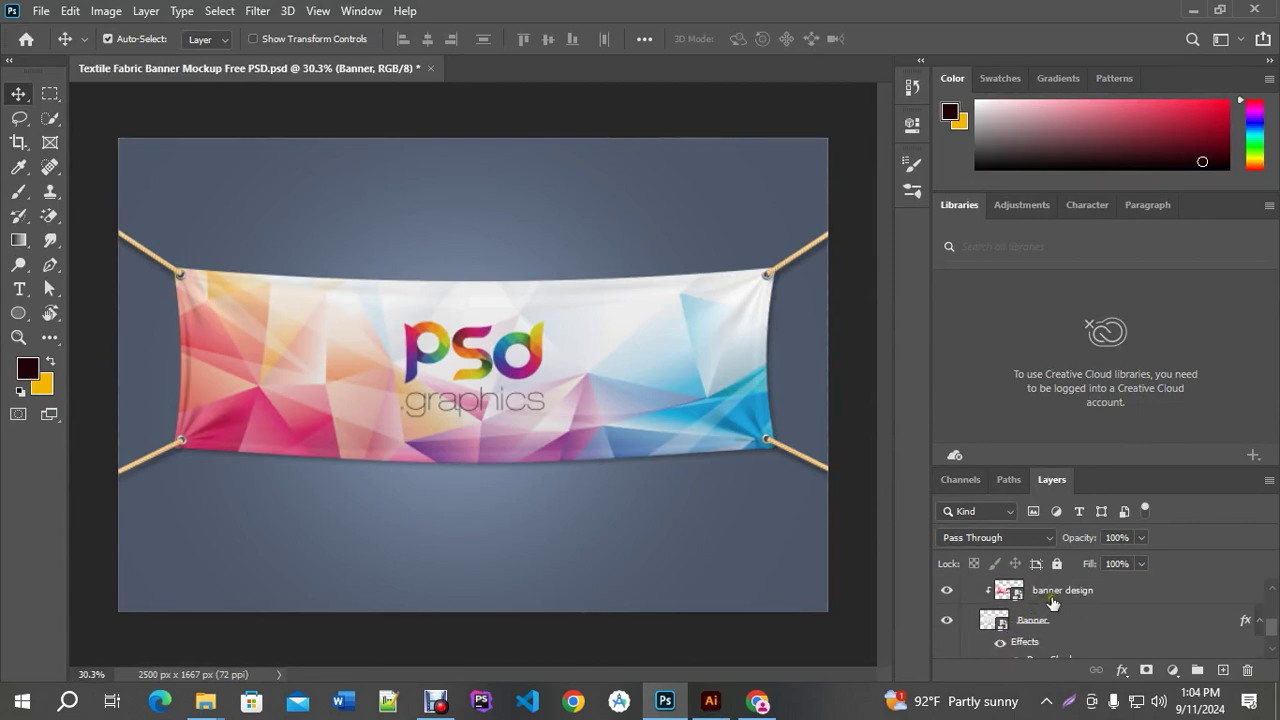
click(1038, 593)
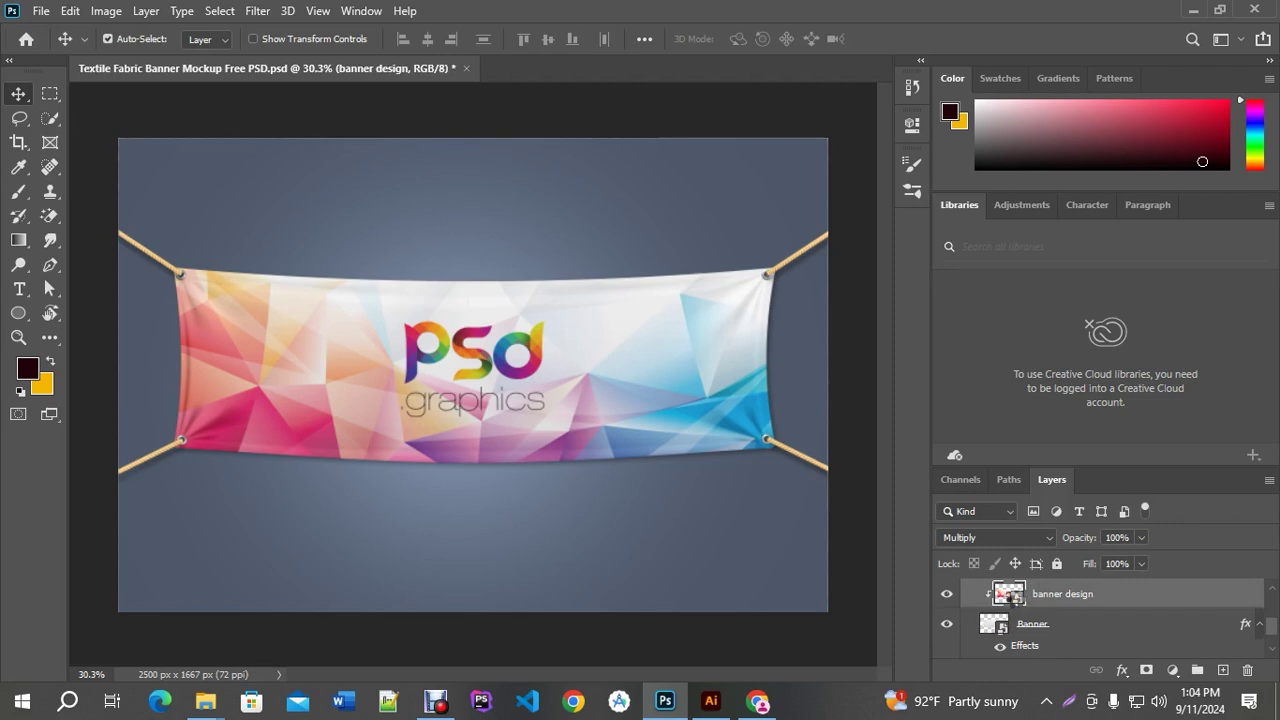
Open the banner design smart object and paste the Illustrator banner artwork in as pixels
double_click(1008, 596)
click(711, 701)
drag(186, 248, 908, 530)
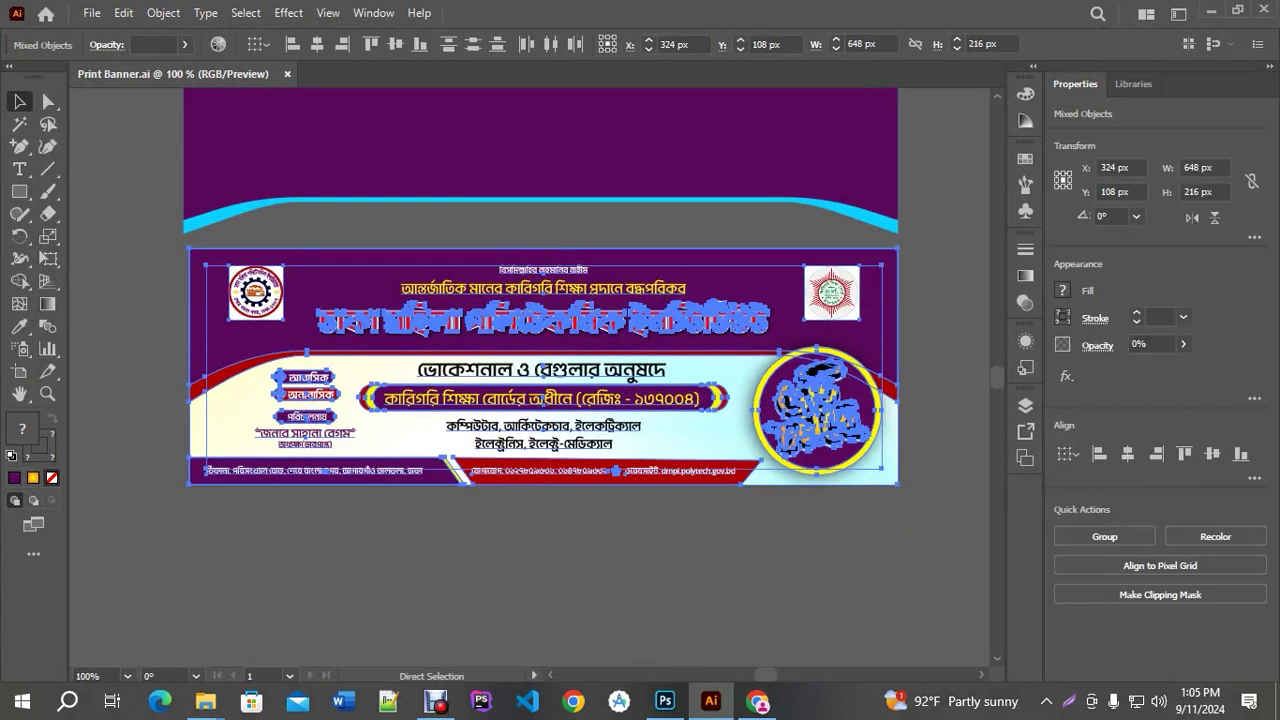
click(665, 701)
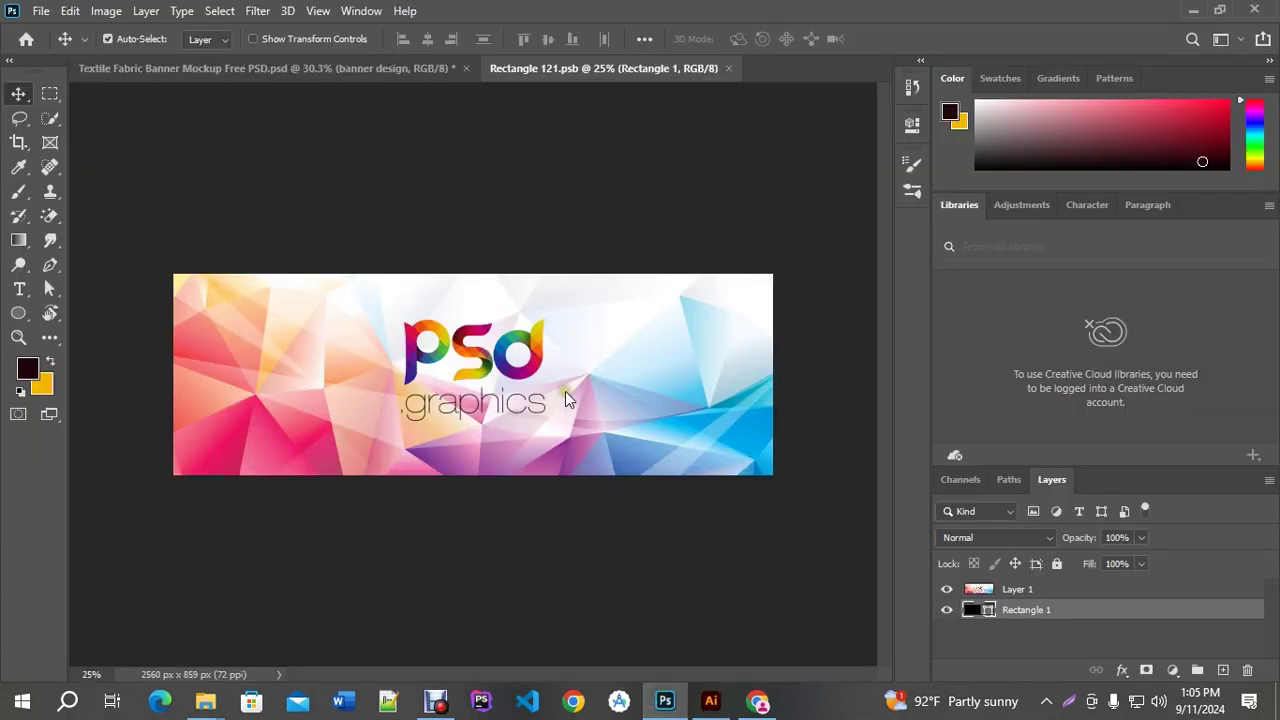
key(ctrl+v)
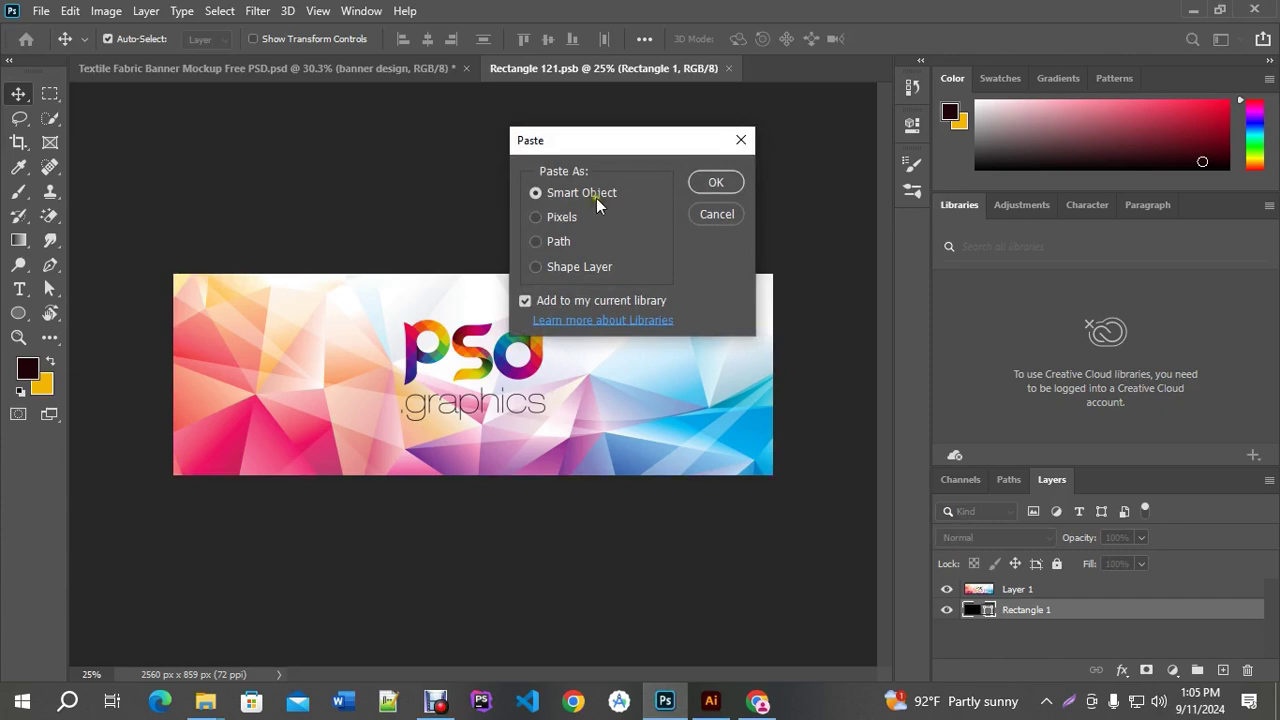
click(566, 217)
click(716, 182)
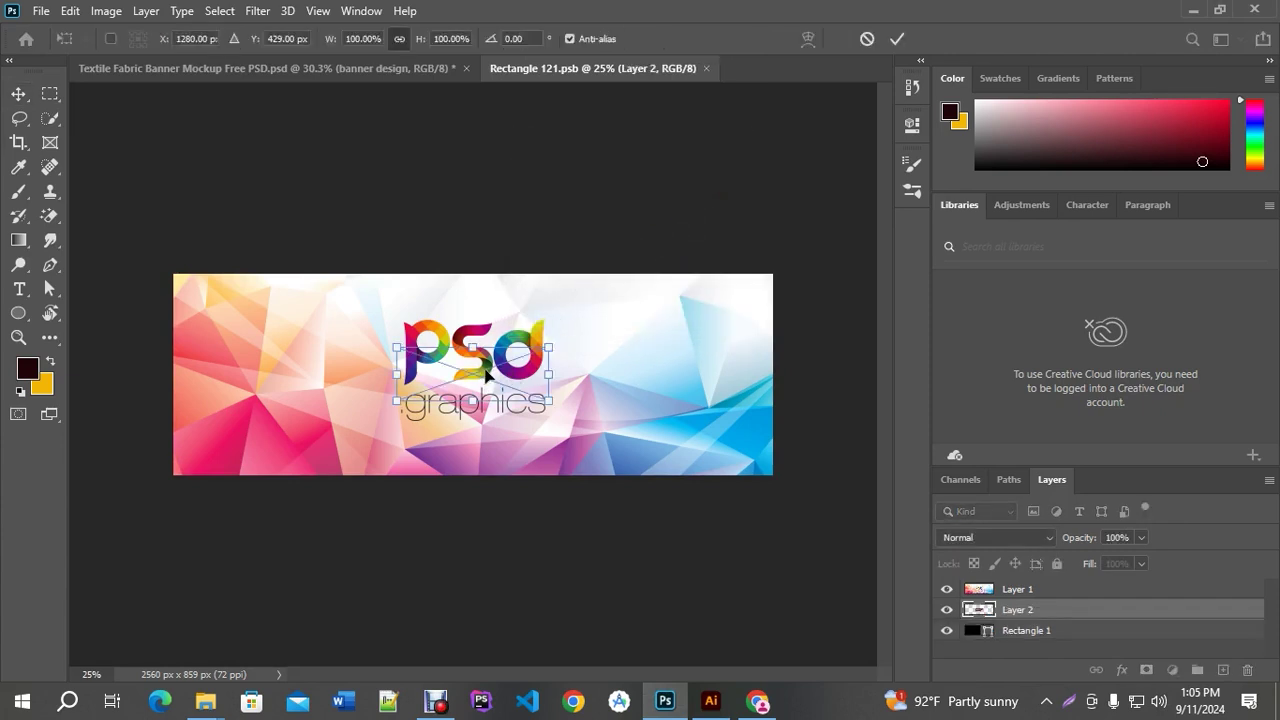
key(Return)
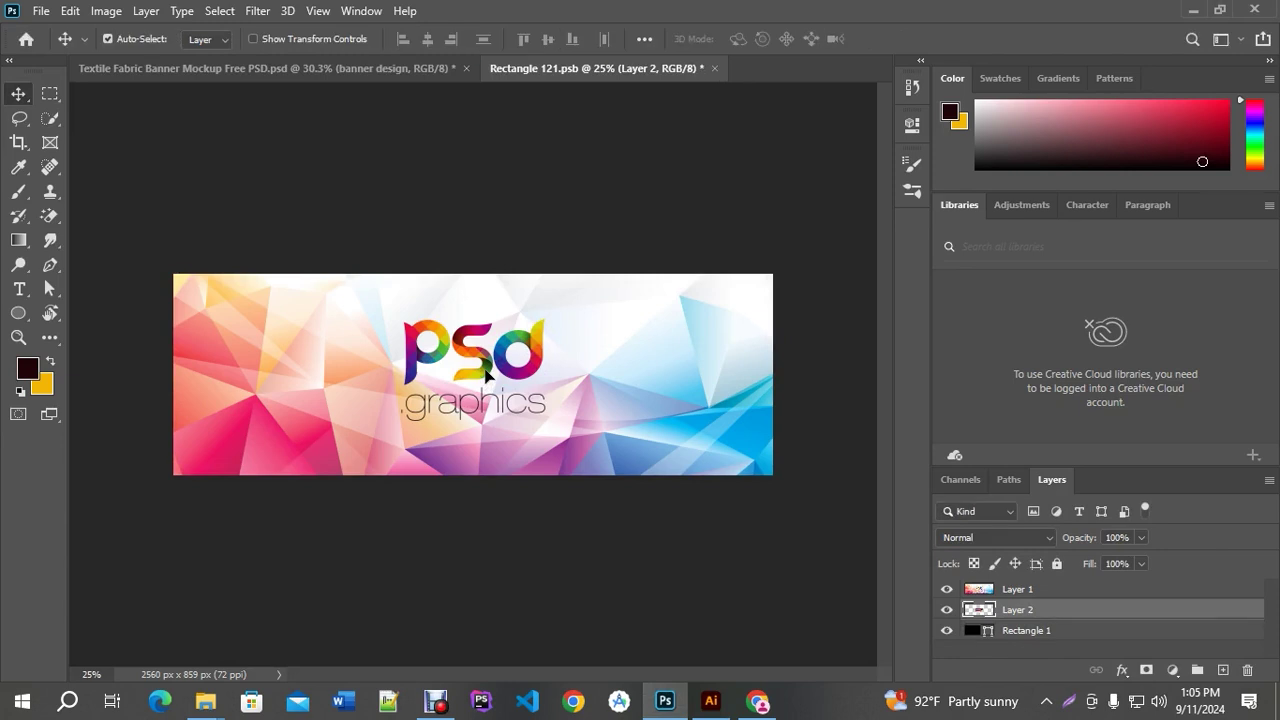
Move the pasted banner above Layer 1, shift it to the top-left, and enlarge it
key(ctrl+bracketright)
drag(486, 375, 756, 522)
key(ctrl+t)
key(Return)
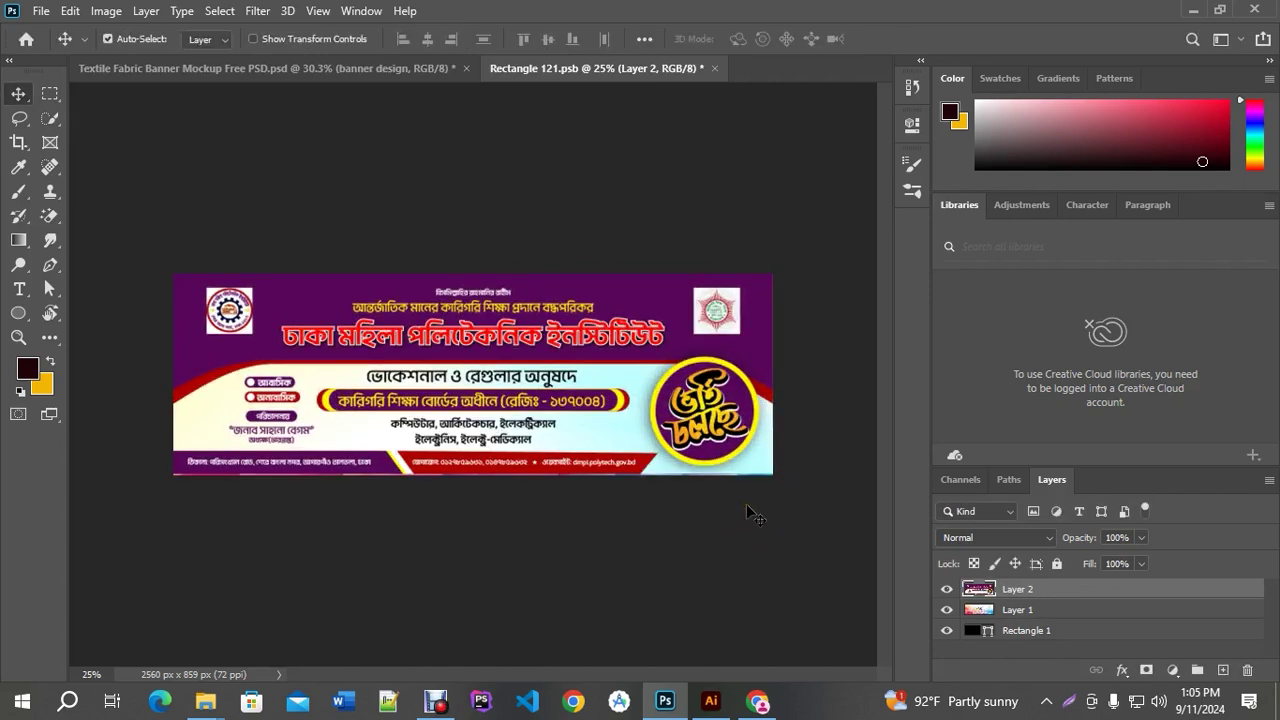
Free Transform the banner to cover the whole canvas exactly, then close Rectangle 121.psb
key(ctrl+t)
drag(772, 475, 783, 490)
scroll(495, 515, up, 4)
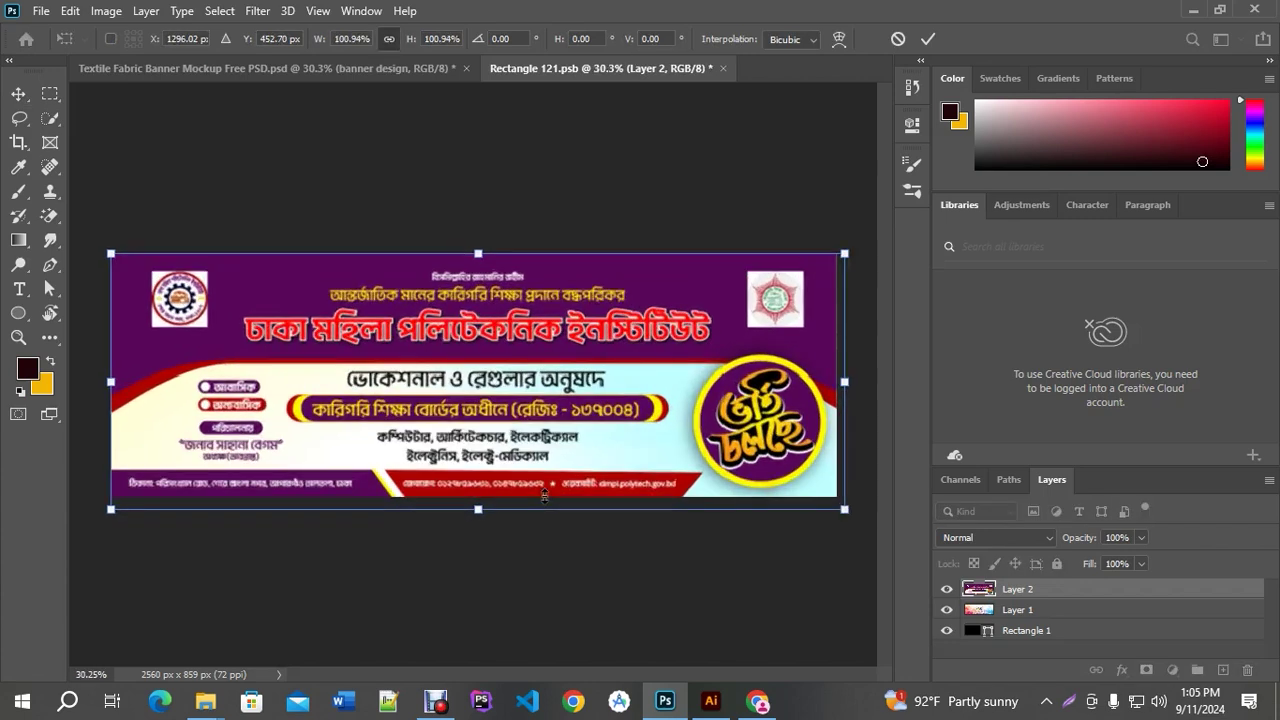
drag(473, 523, 494, 526)
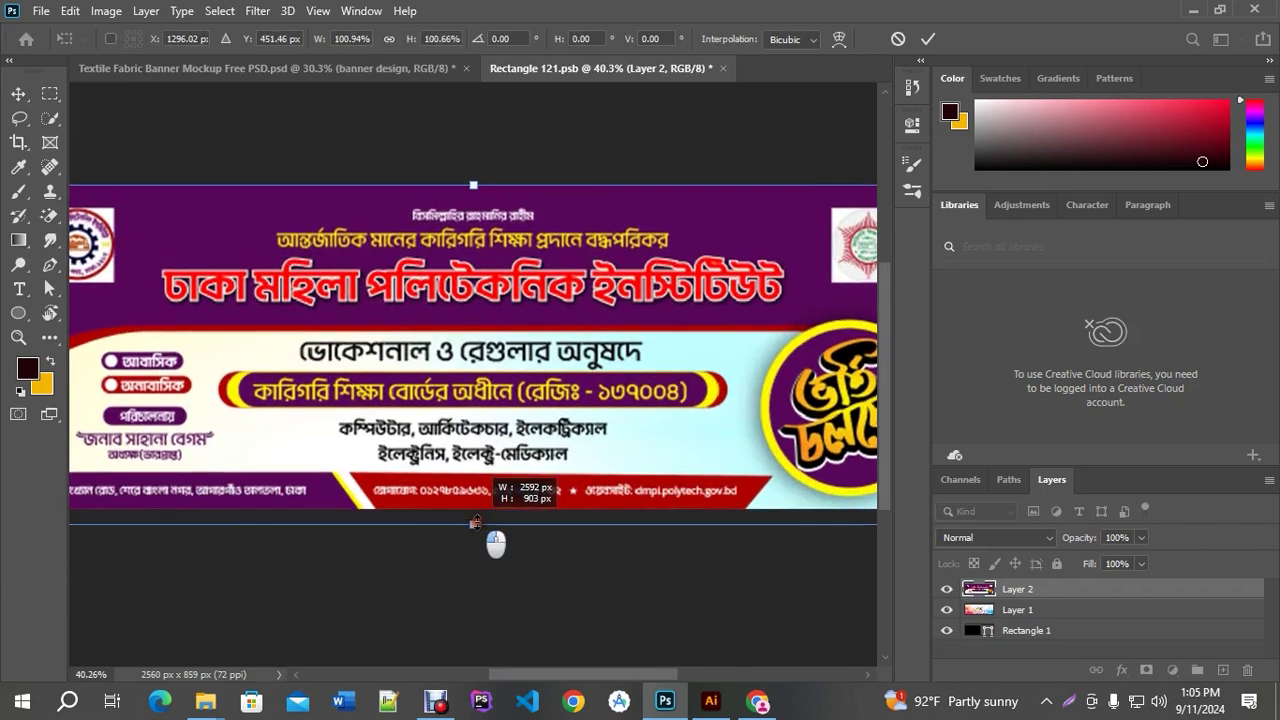
scroll(494, 526, down, 1)
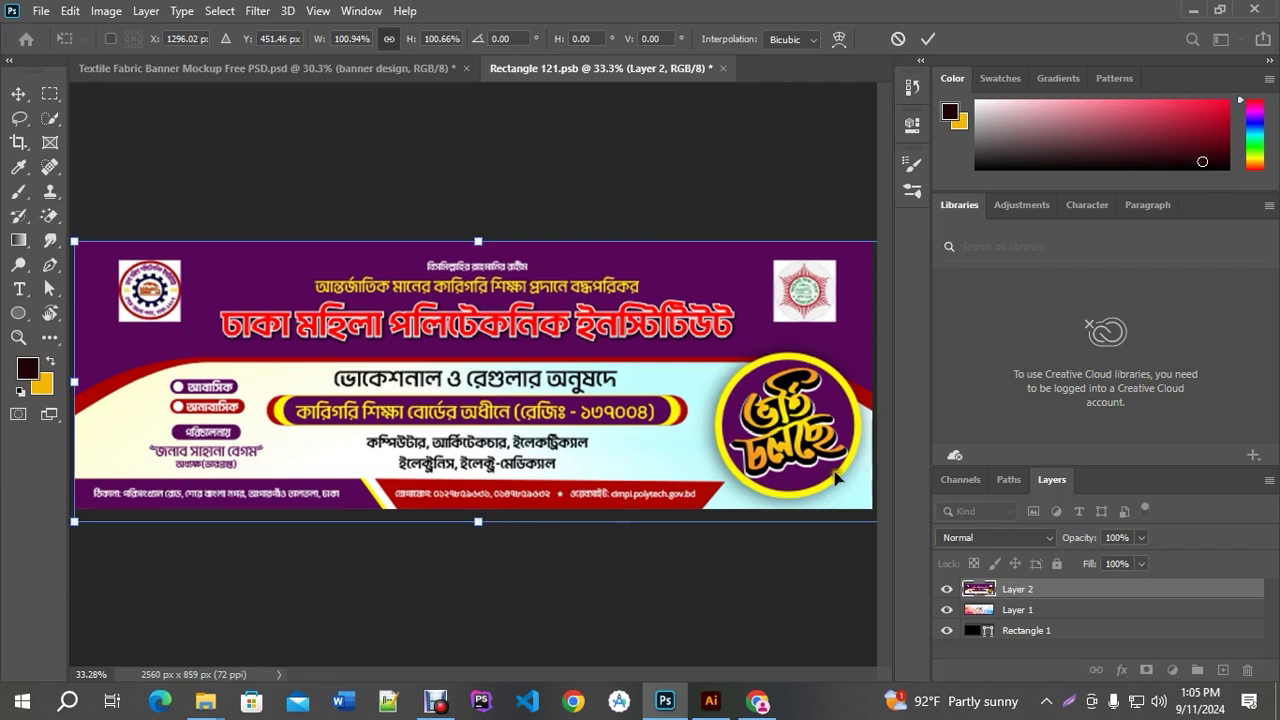
scroll(800, 405, up, 2)
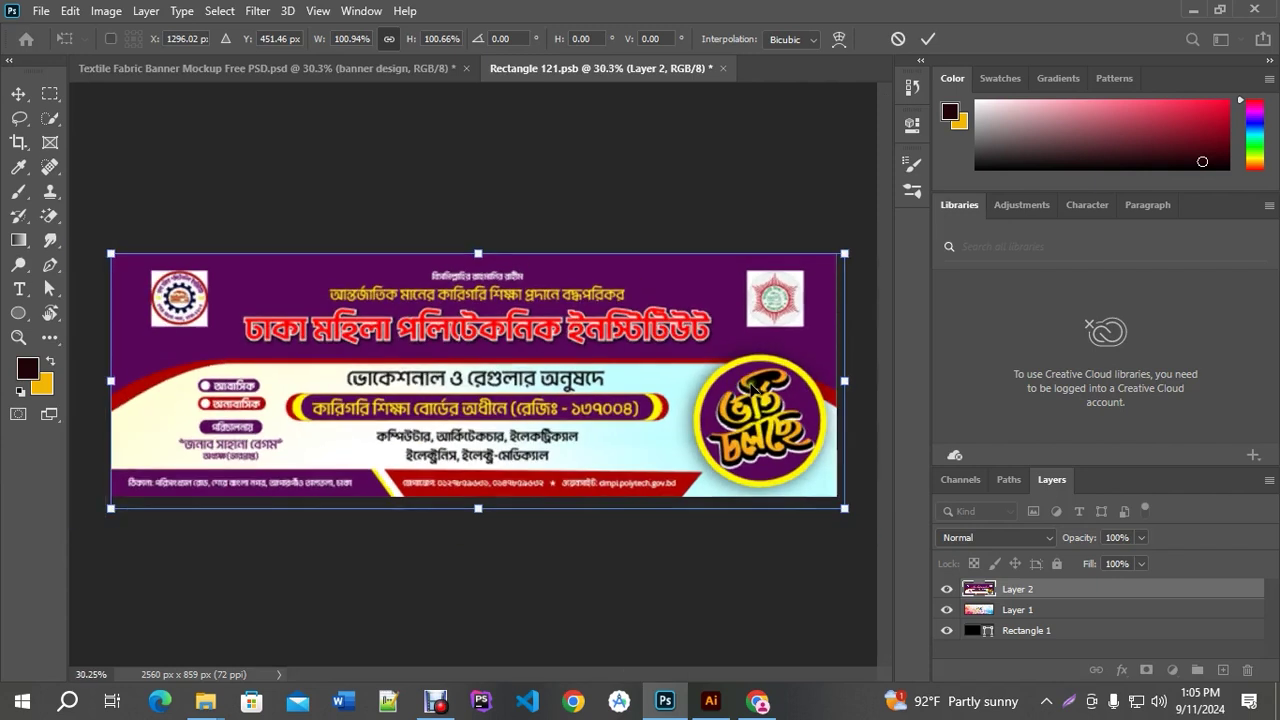
drag(770, 358, 620, 357)
scroll(614, 386, up, 3)
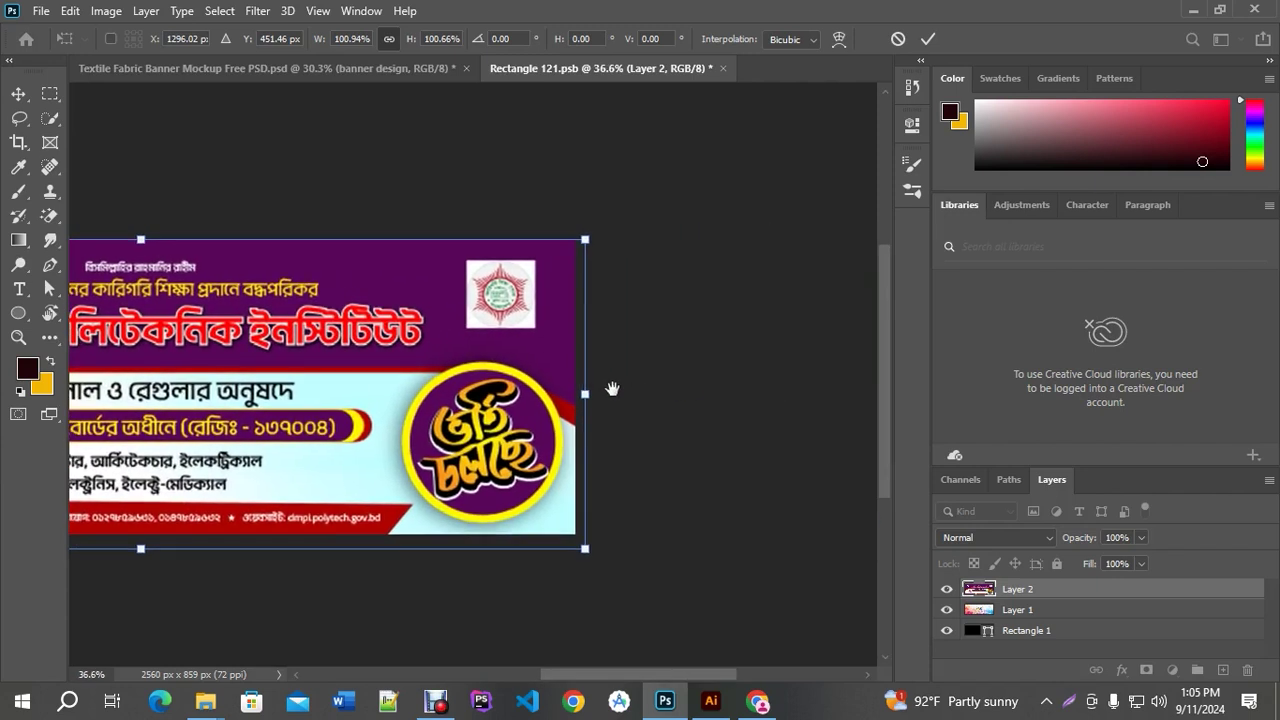
drag(528, 400, 518, 404)
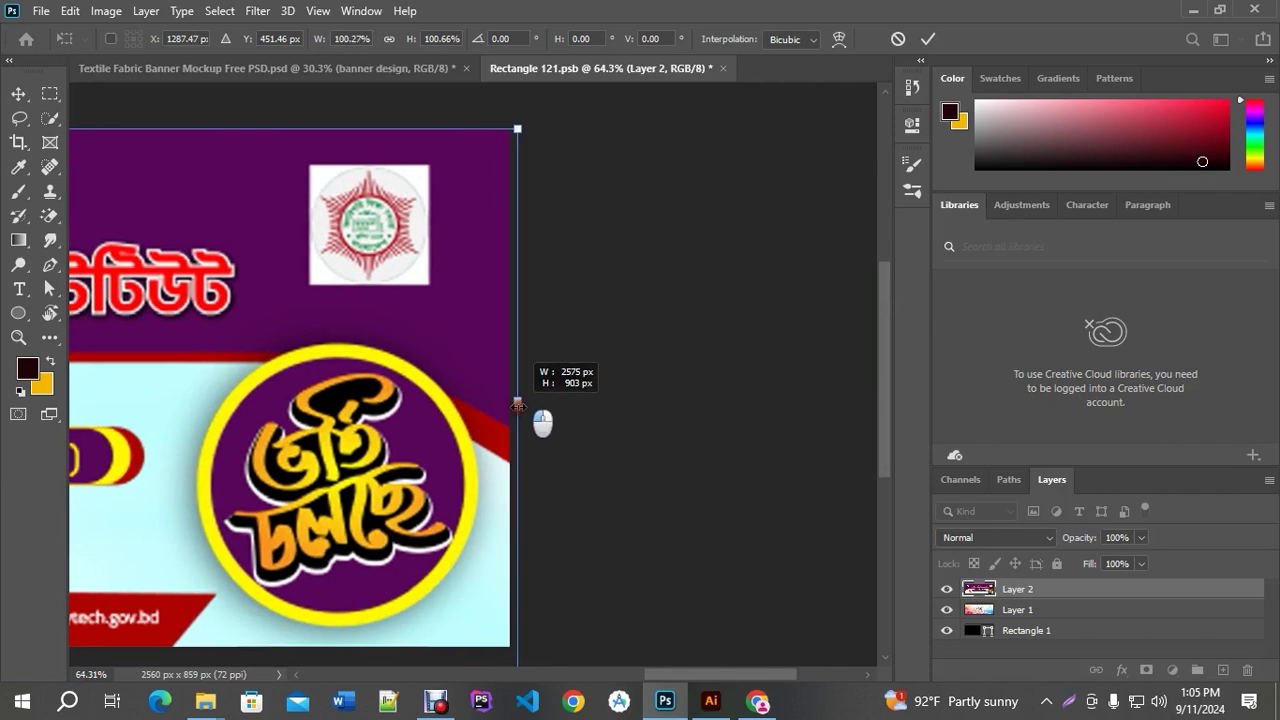
scroll(517, 404, down, 5)
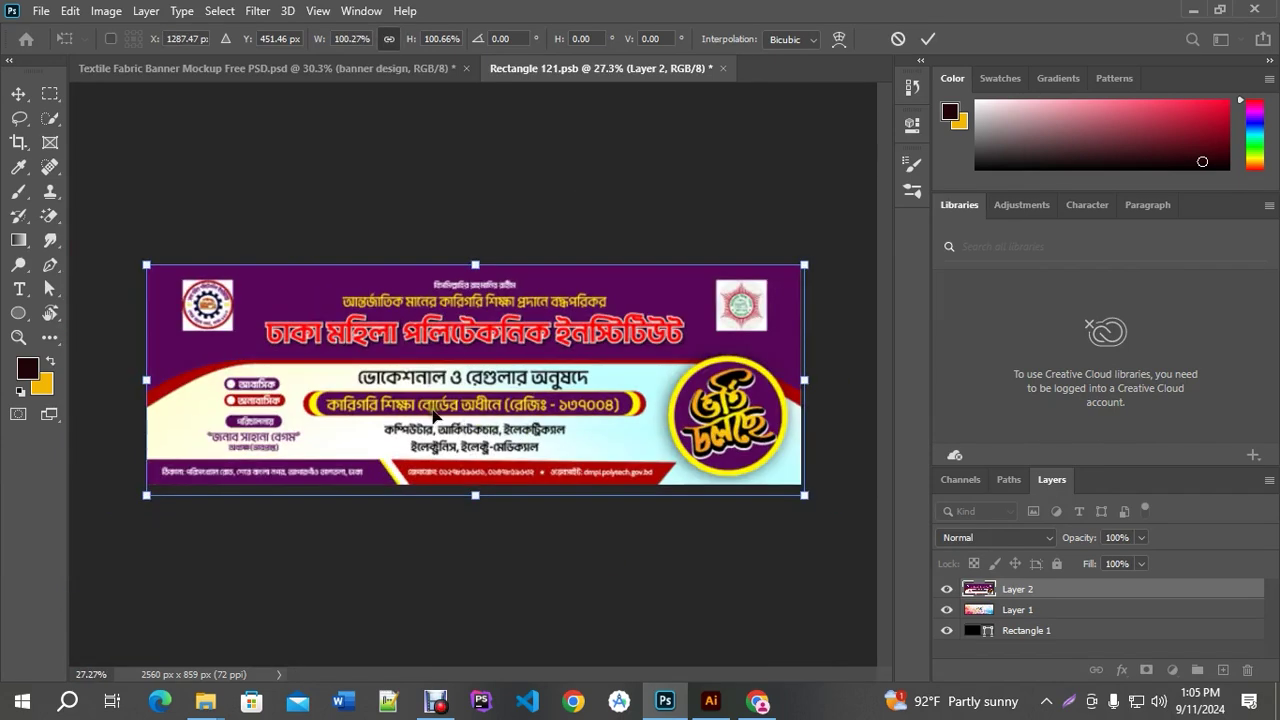
key(Return)
scroll(460, 376, up, 1)
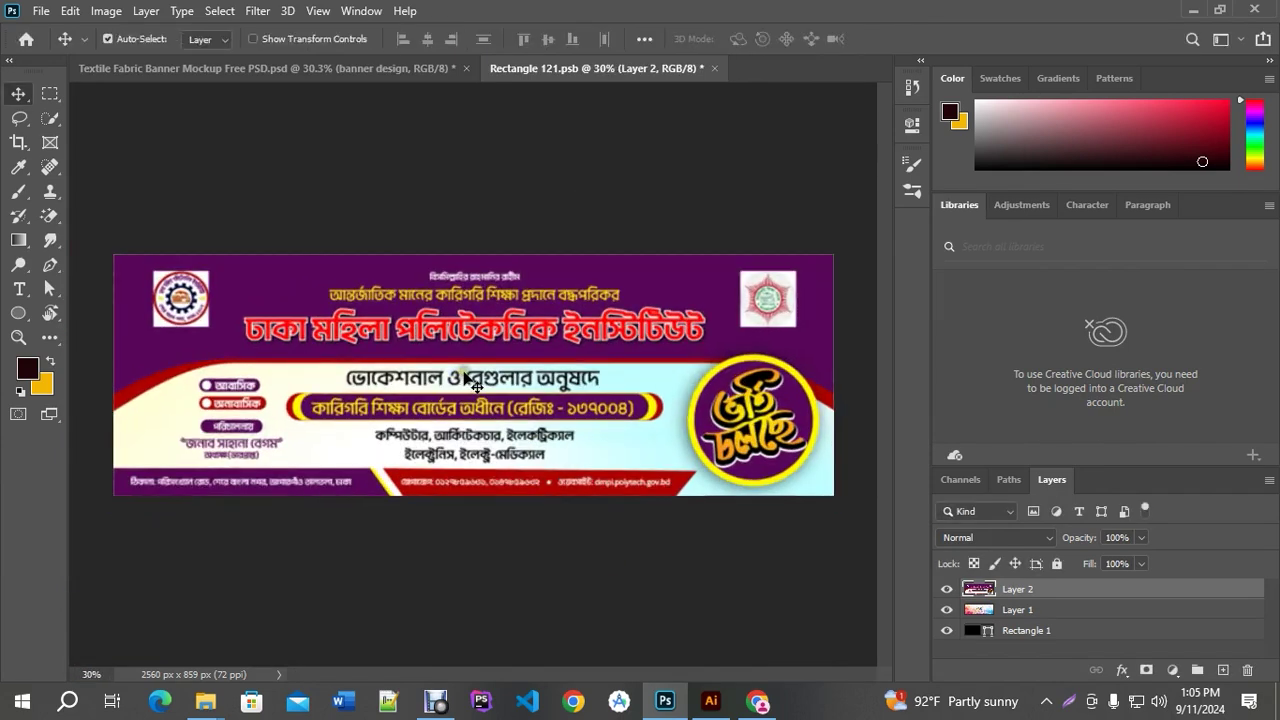
click(714, 68)
Save the smart object changes, then save the mockup as a quality-12 JPEG on the Desktop
click(542, 269)
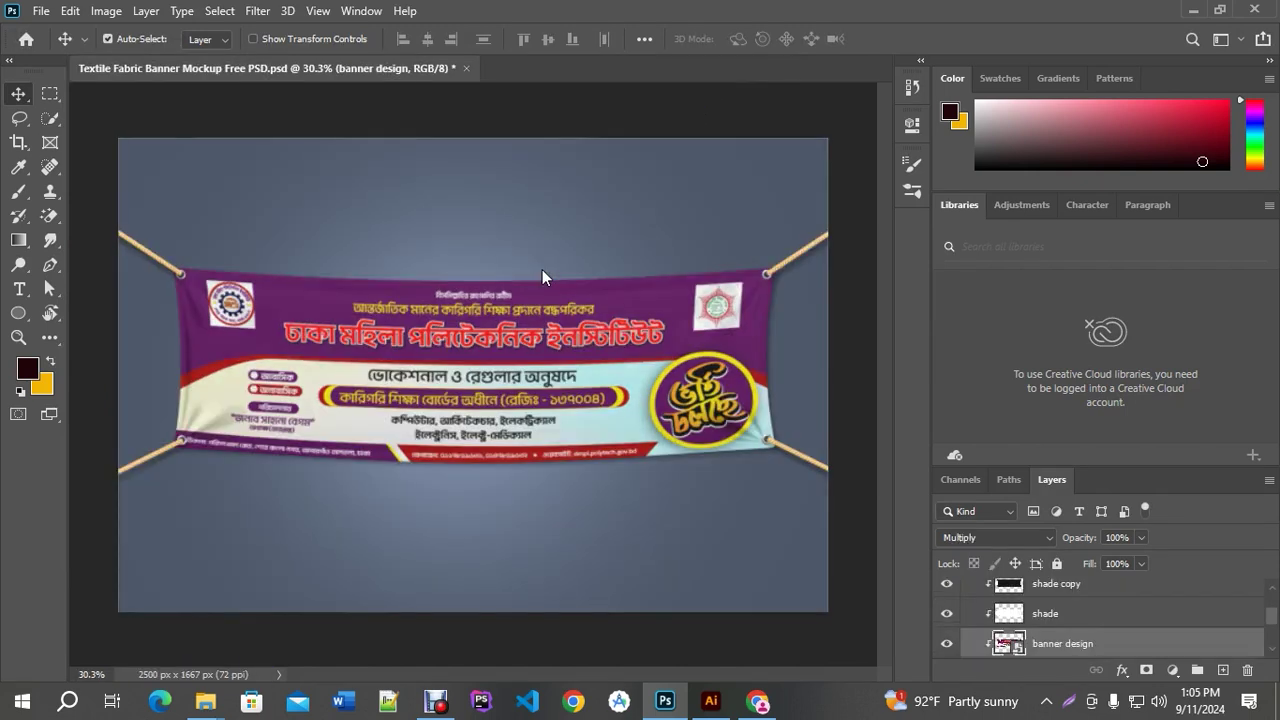
scroll(420, 395, up, 2)
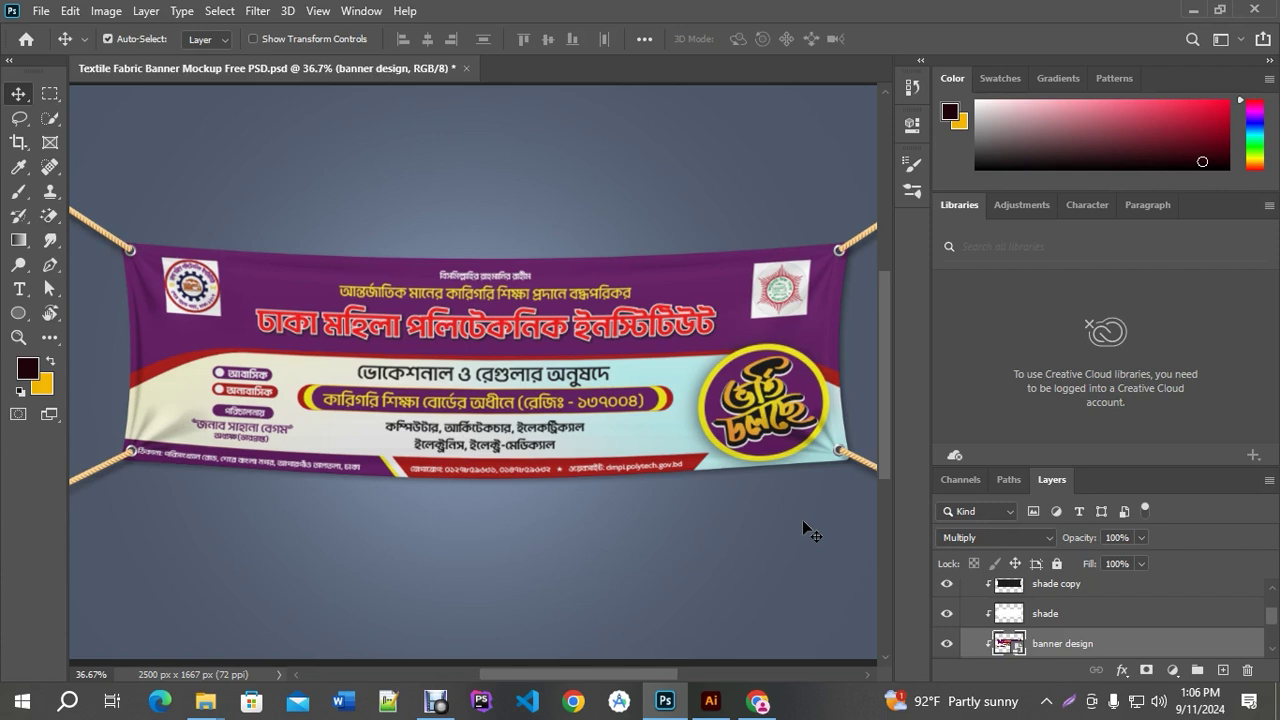
click(40, 11)
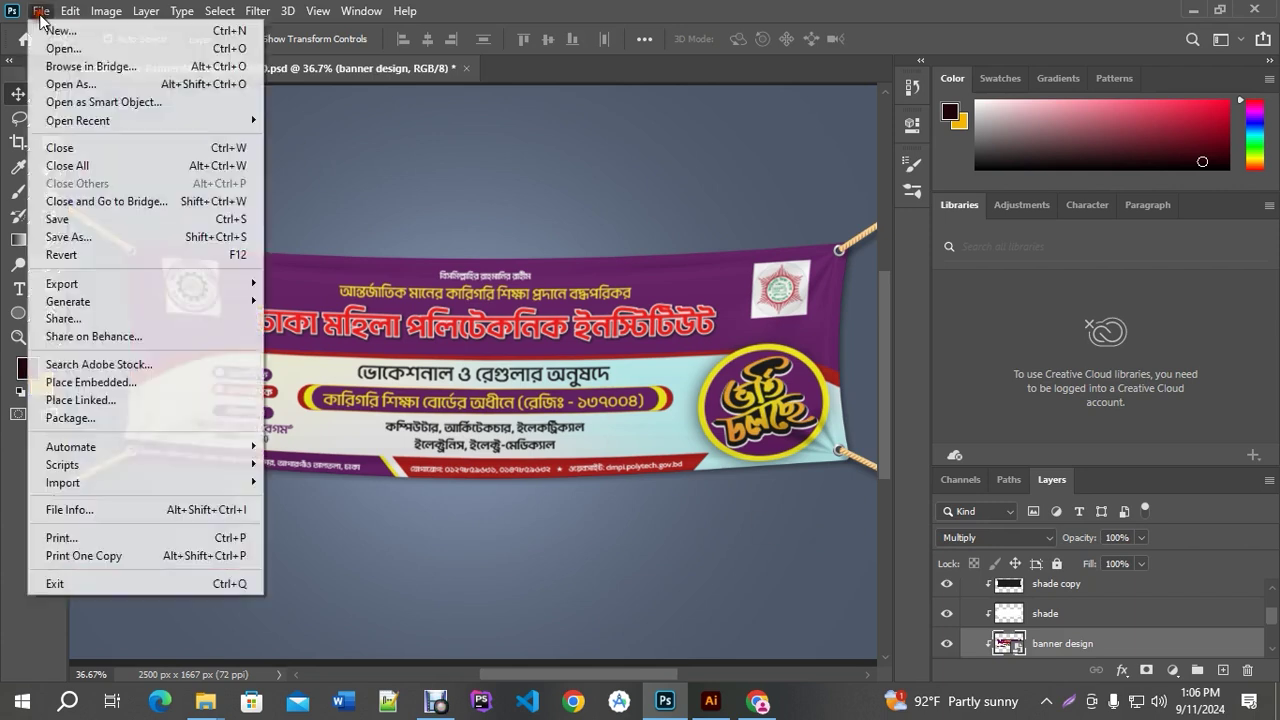
click(86, 238)
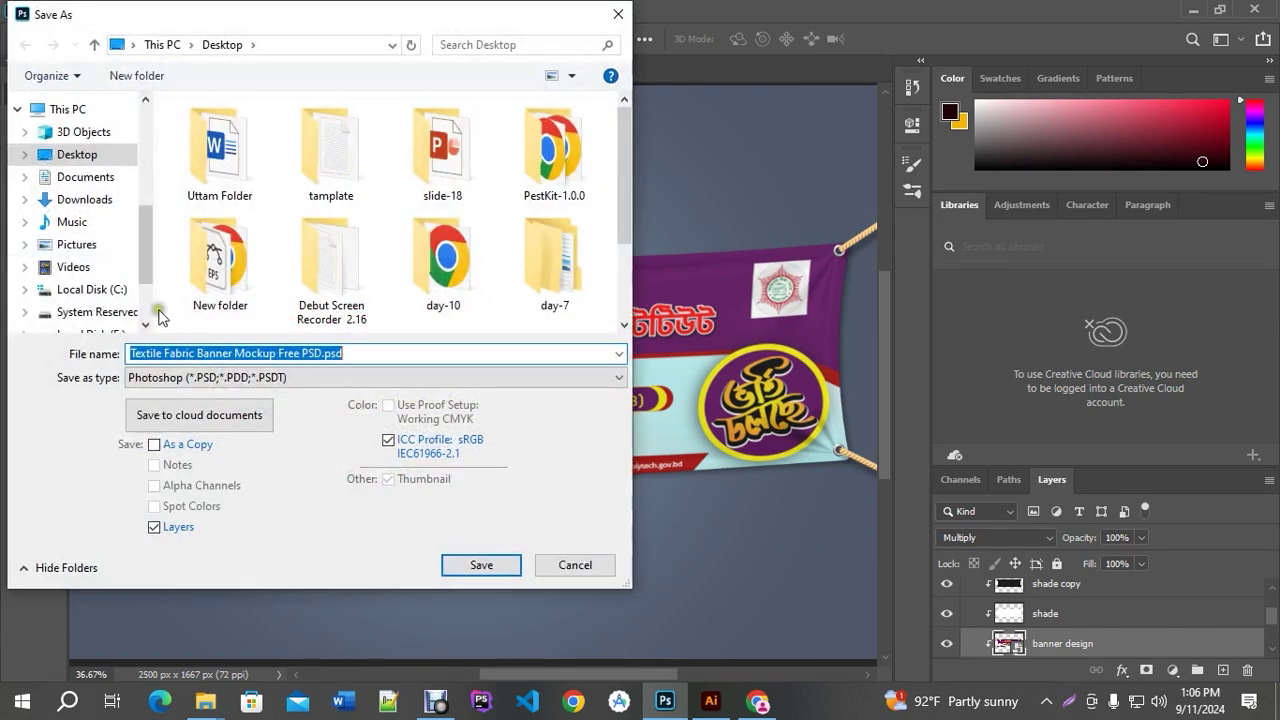
click(184, 378)
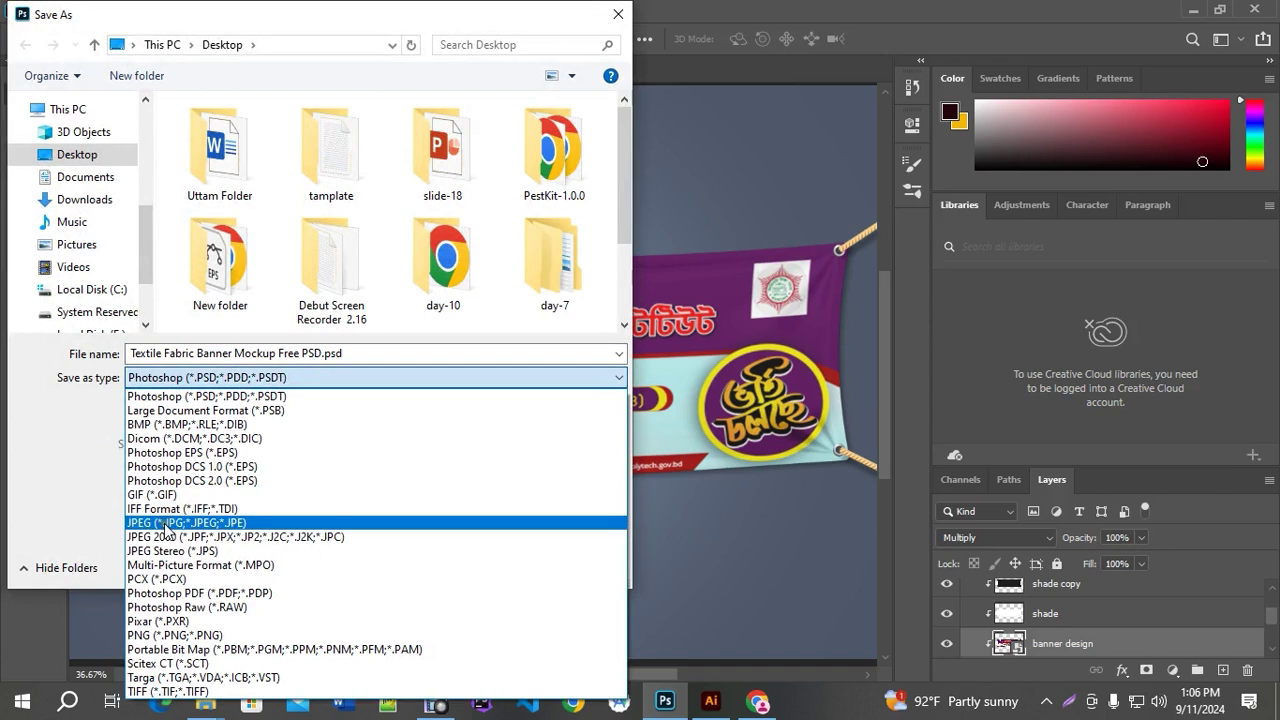
click(164, 523)
click(86, 158)
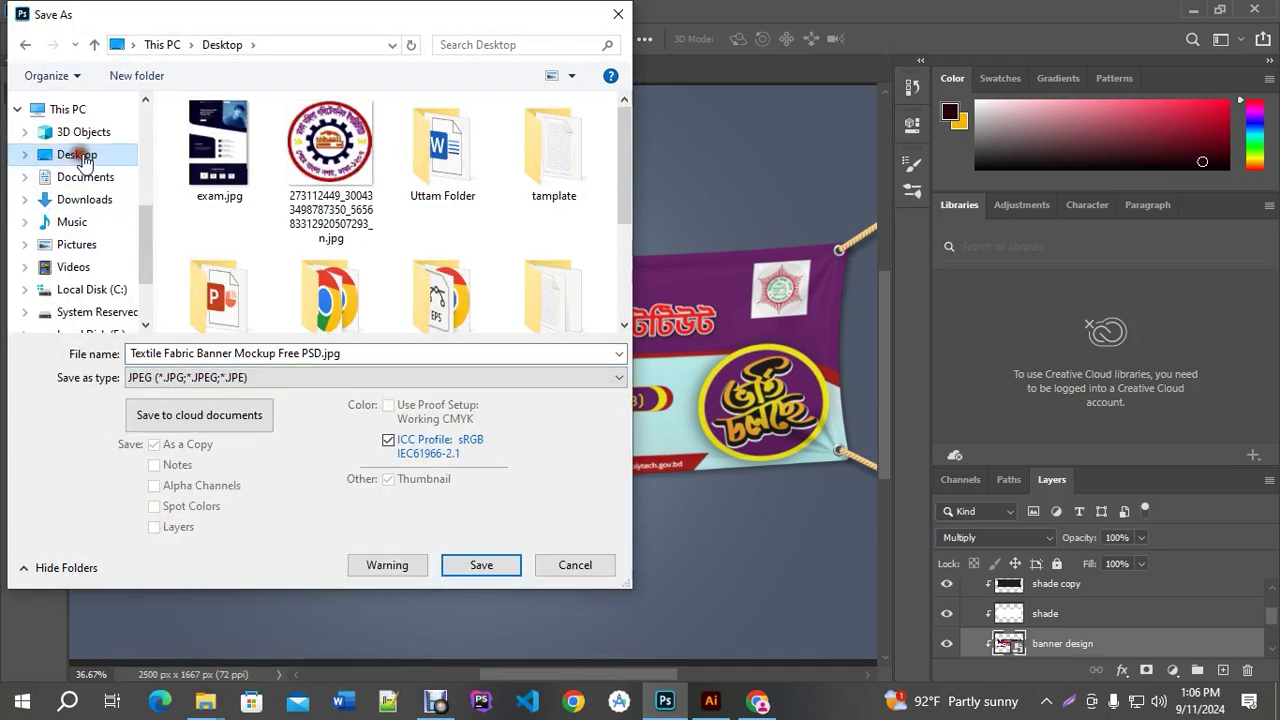
click(472, 572)
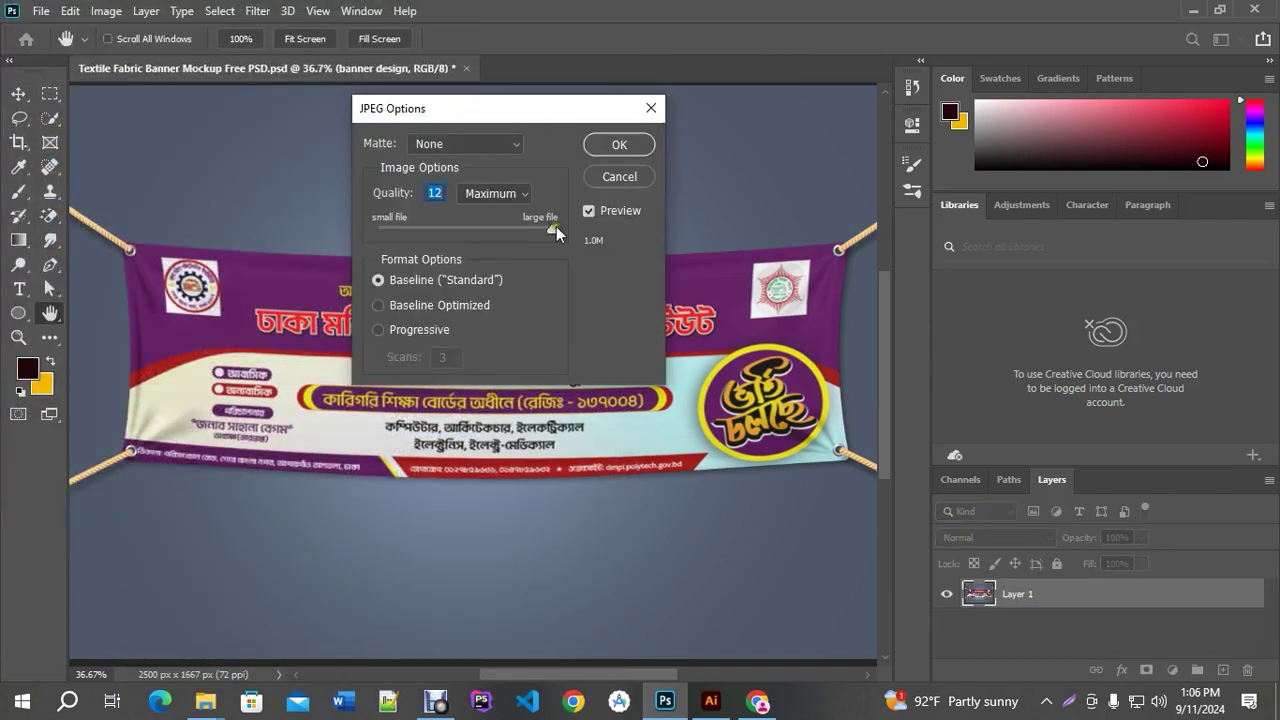
click(619, 146)
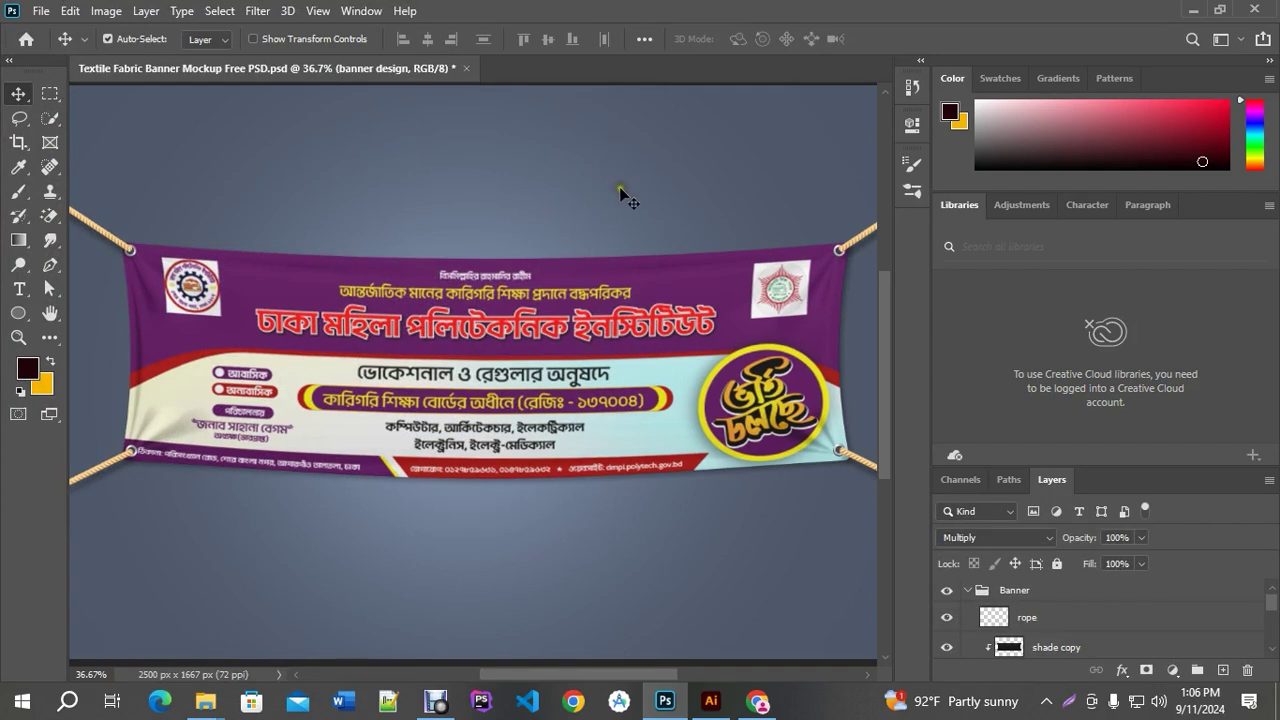
scroll(640, 333, down, 1)
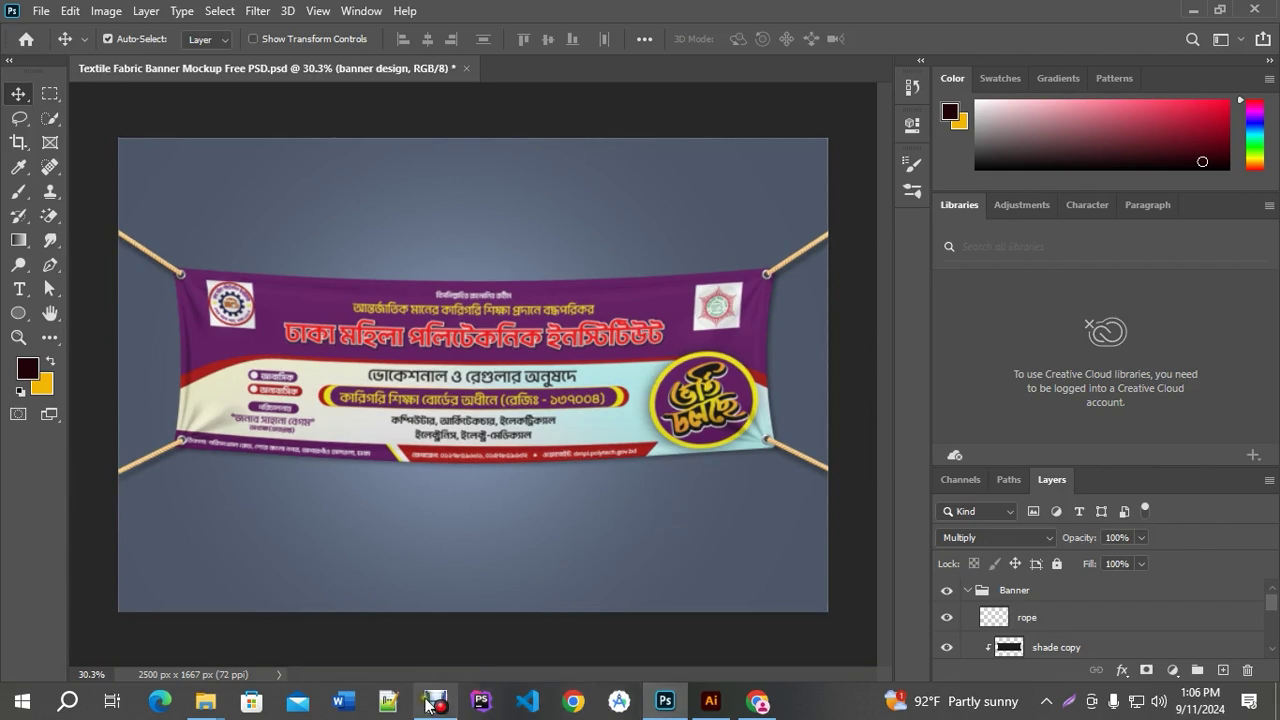
Search for 'freepik bangladesh' in a new Chrome tab
click(757, 701)
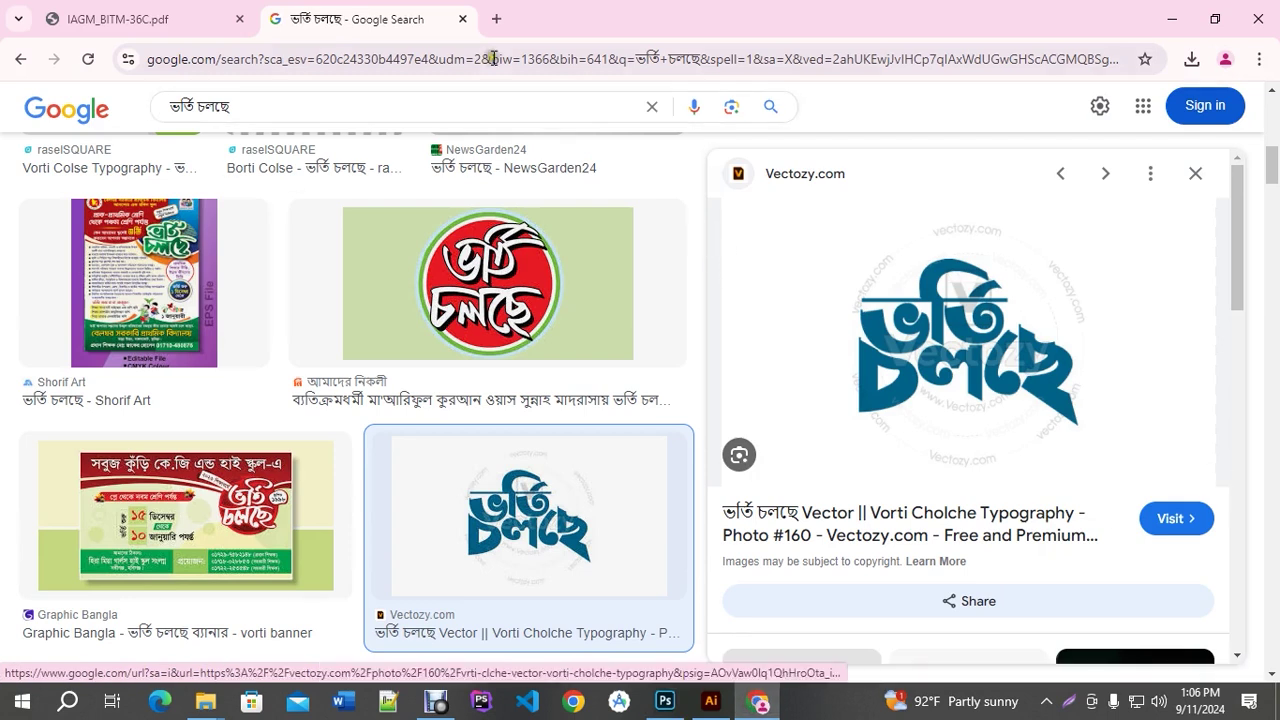
click(493, 19)
click(497, 59)
text(fr)
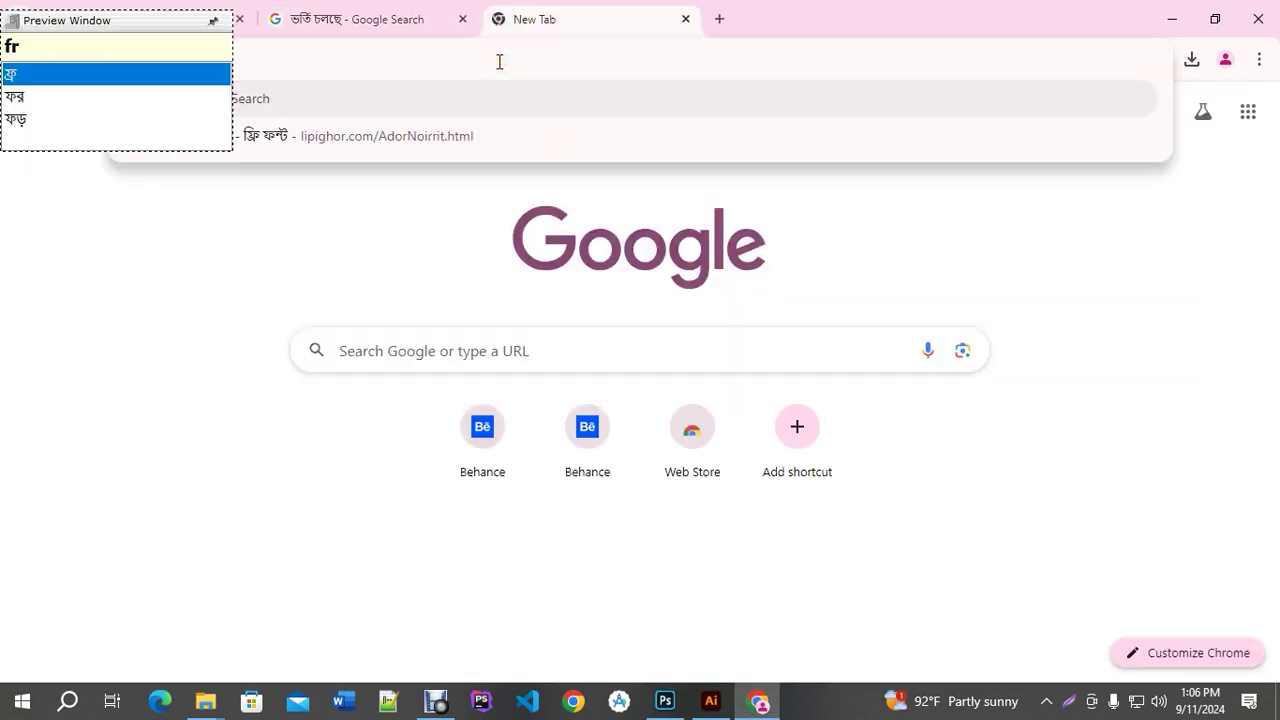
text(eepik)
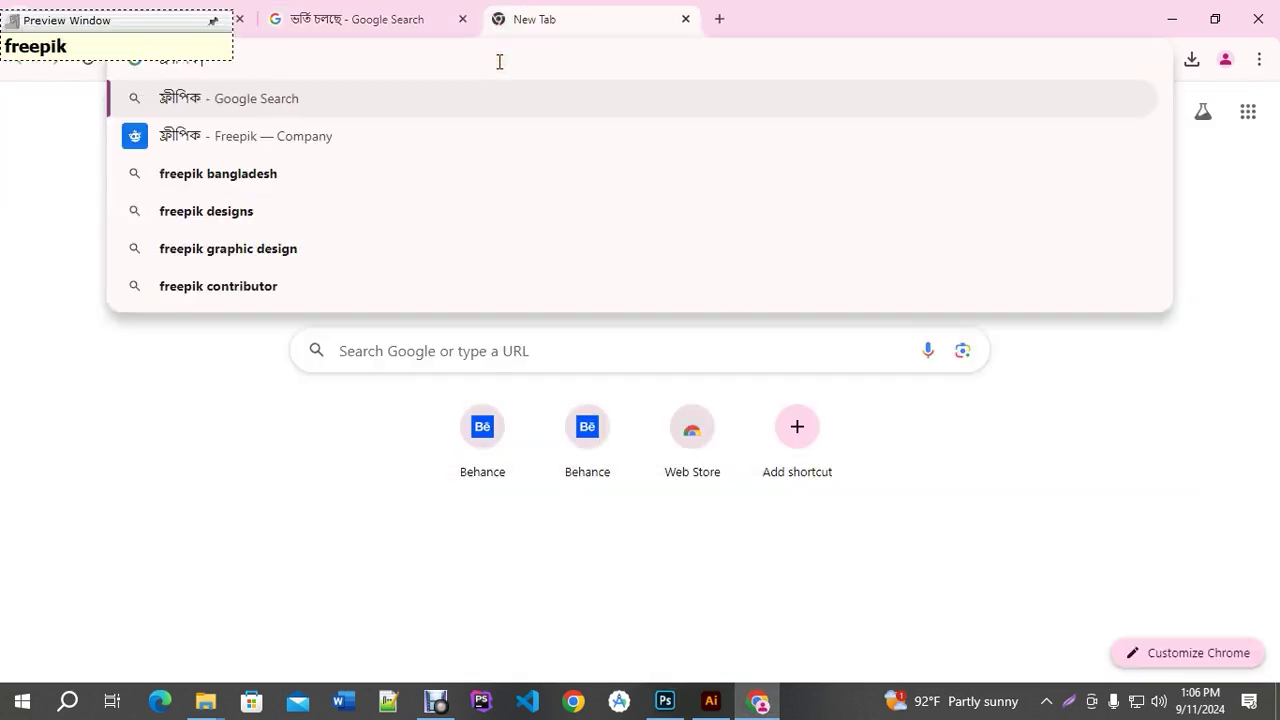
click(349, 173)
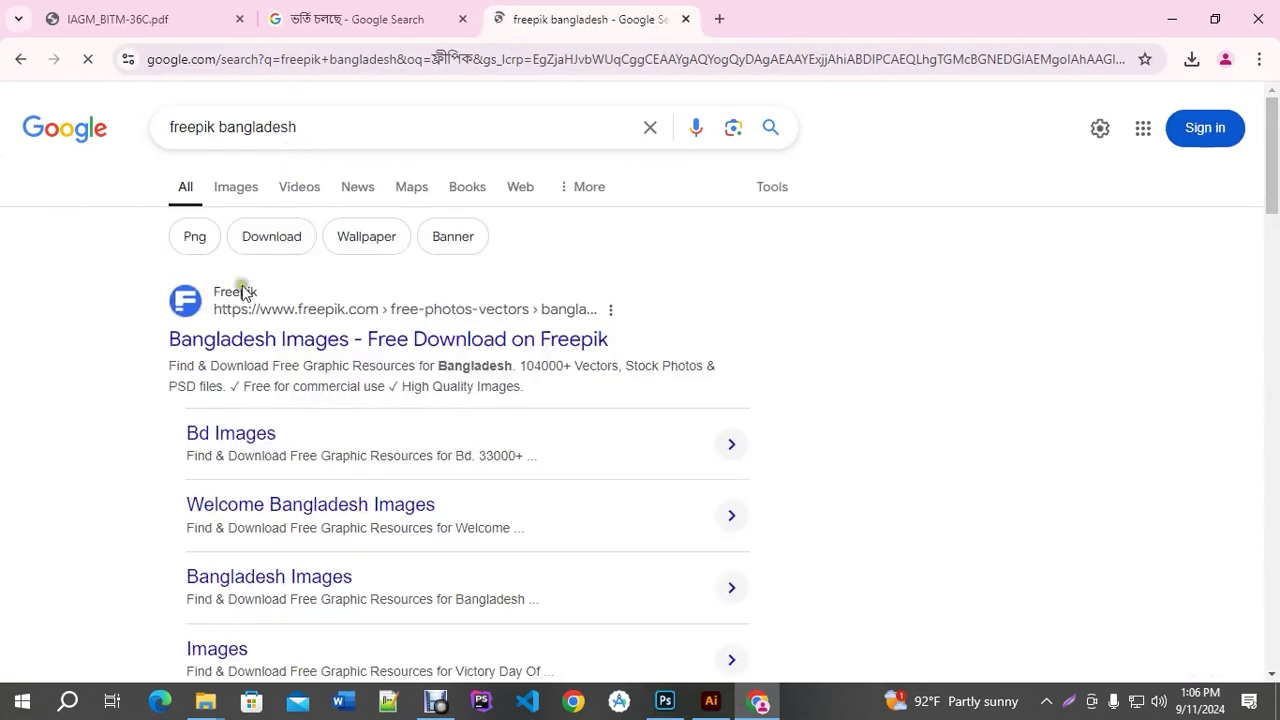
View Freepik's Bangladesh Victory Day illustration and its available file types
click(591, 341)
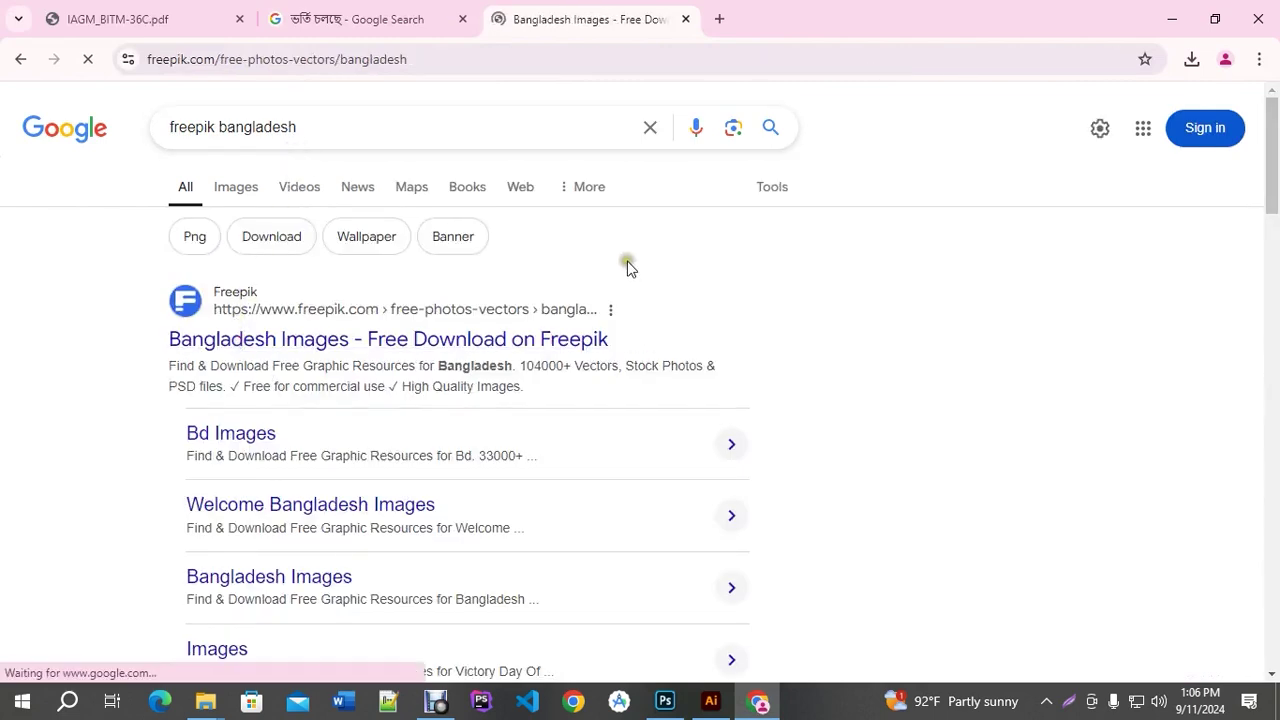
click(729, 491)
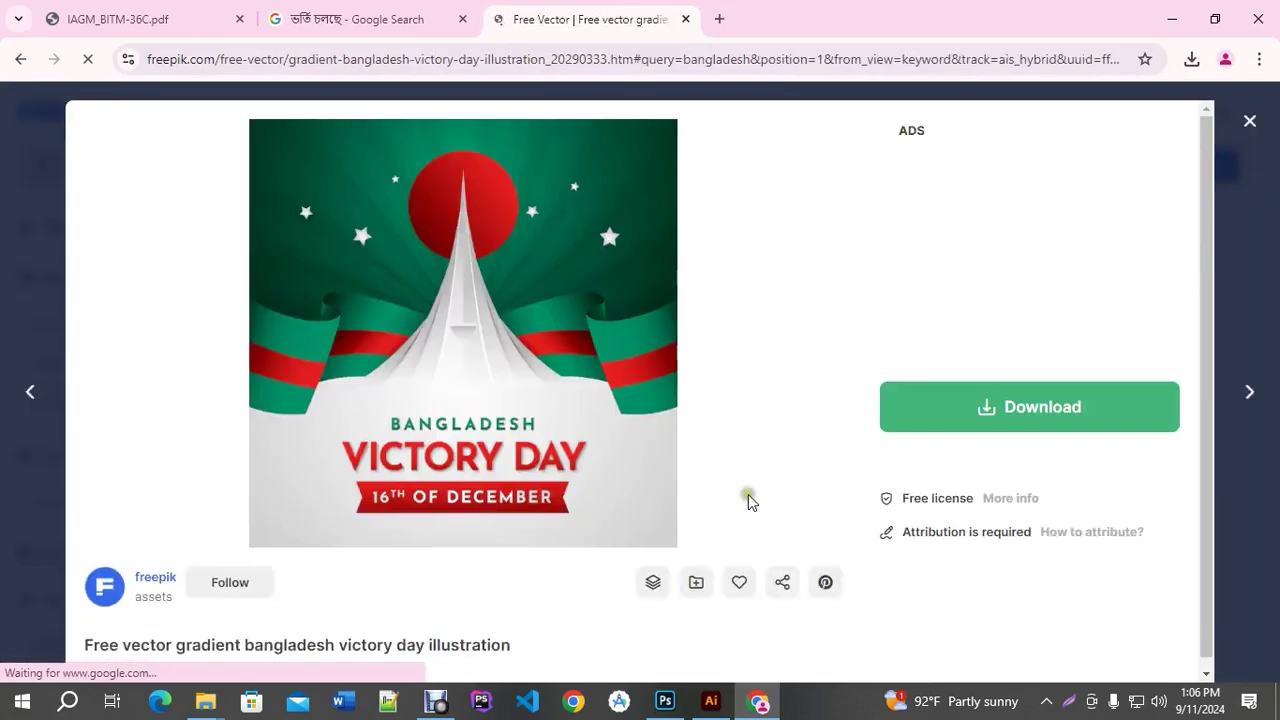
scroll(1050, 560, down, 1)
drag(959, 471, 1033, 482)
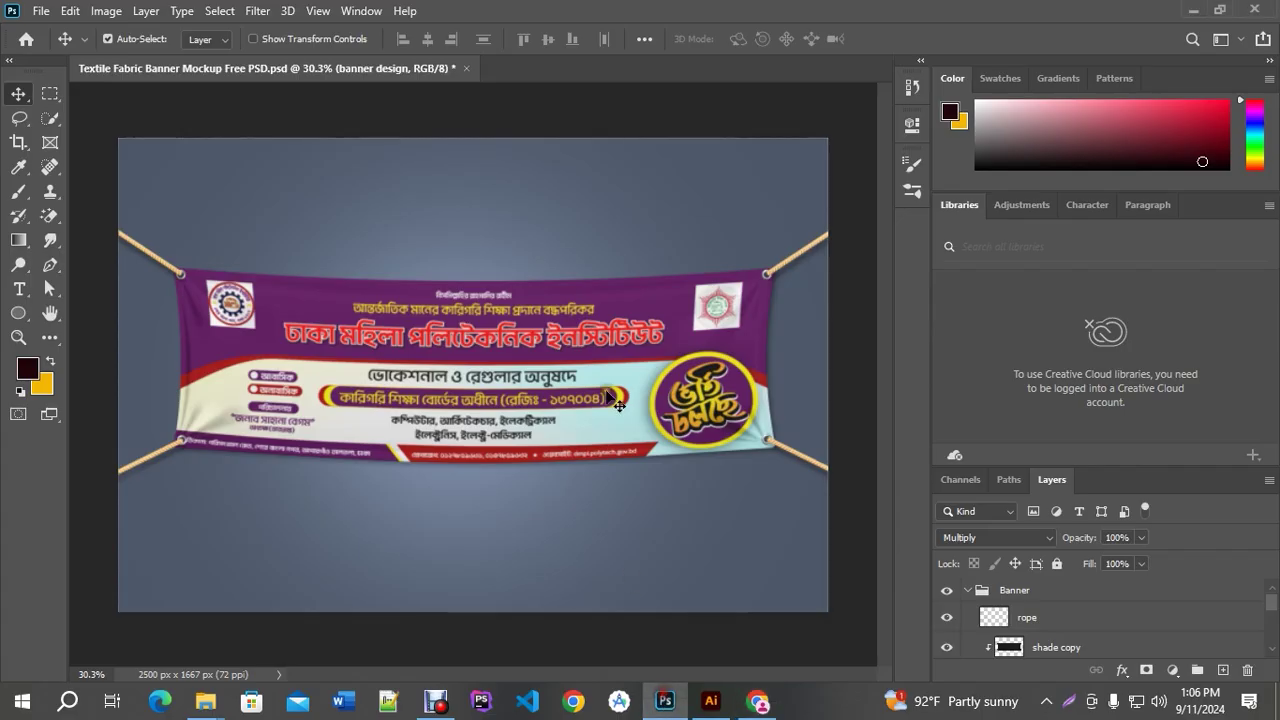
click(665, 701)
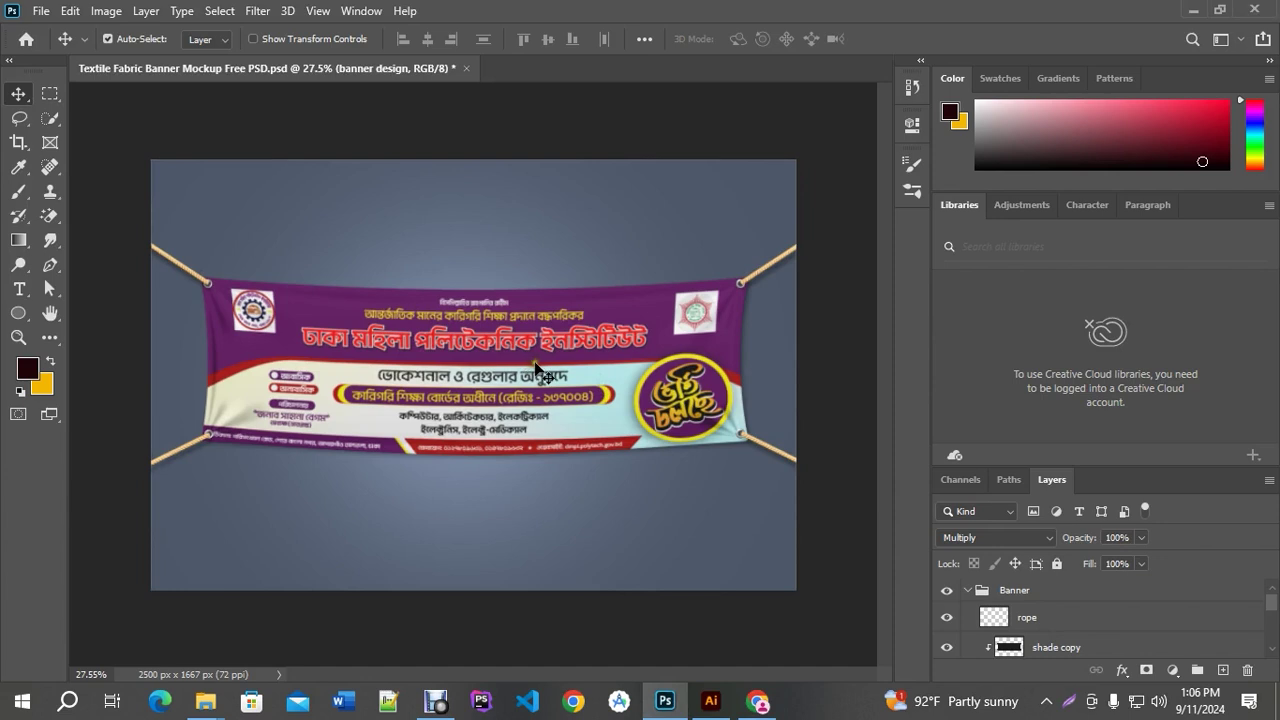
Place the exported mockup JPEG into Print Banner.ai, scaled to about 982 × 655 px below the banner
click(711, 701)
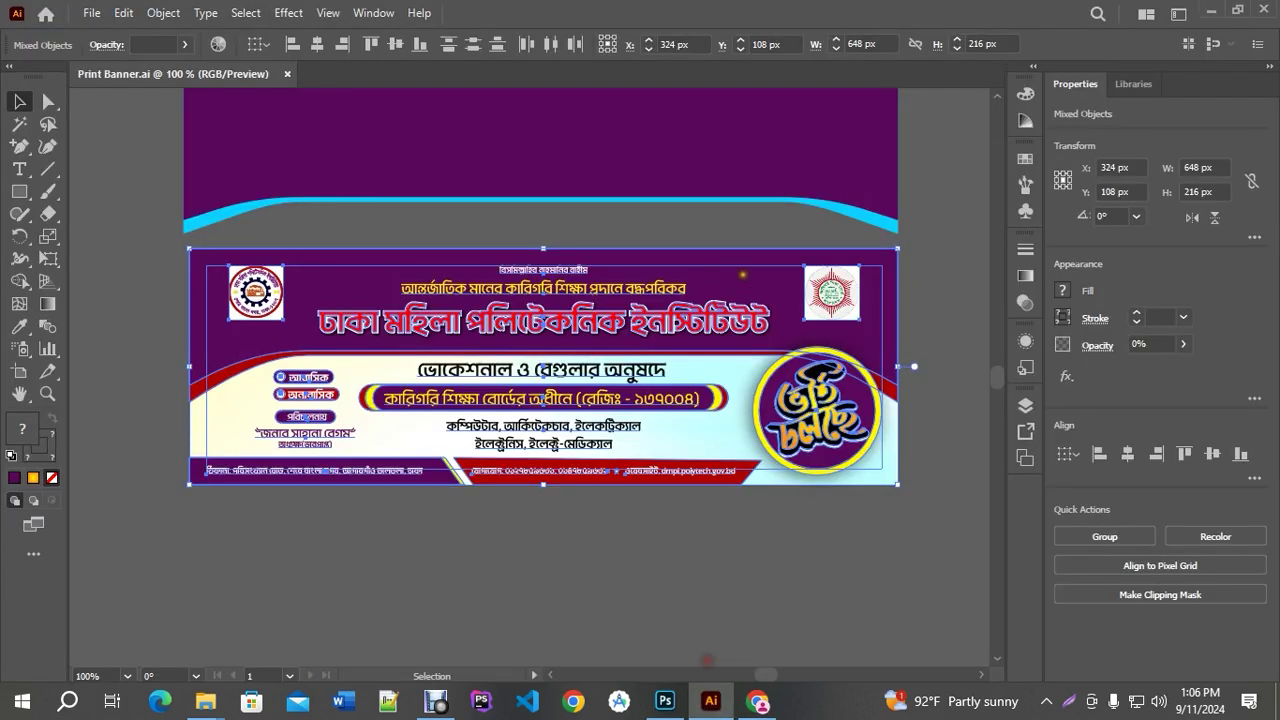
click(618, 568)
key(super+d)
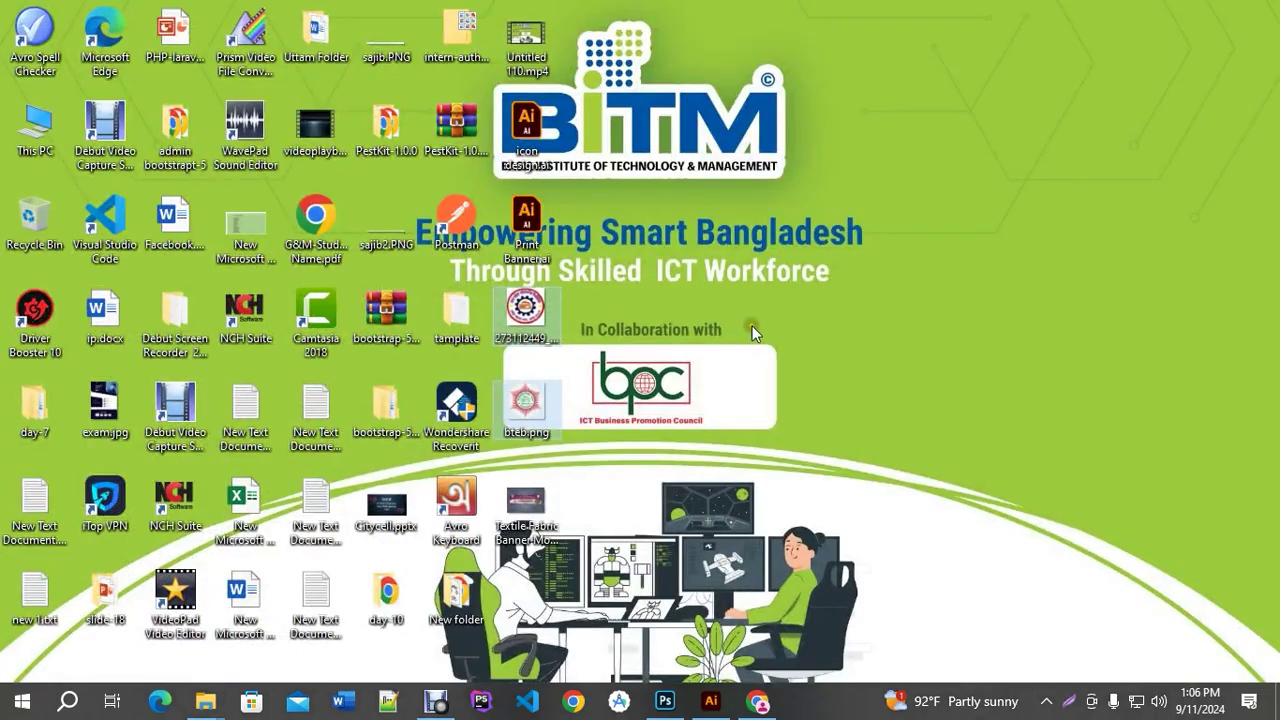
drag(525, 500, 617, 468)
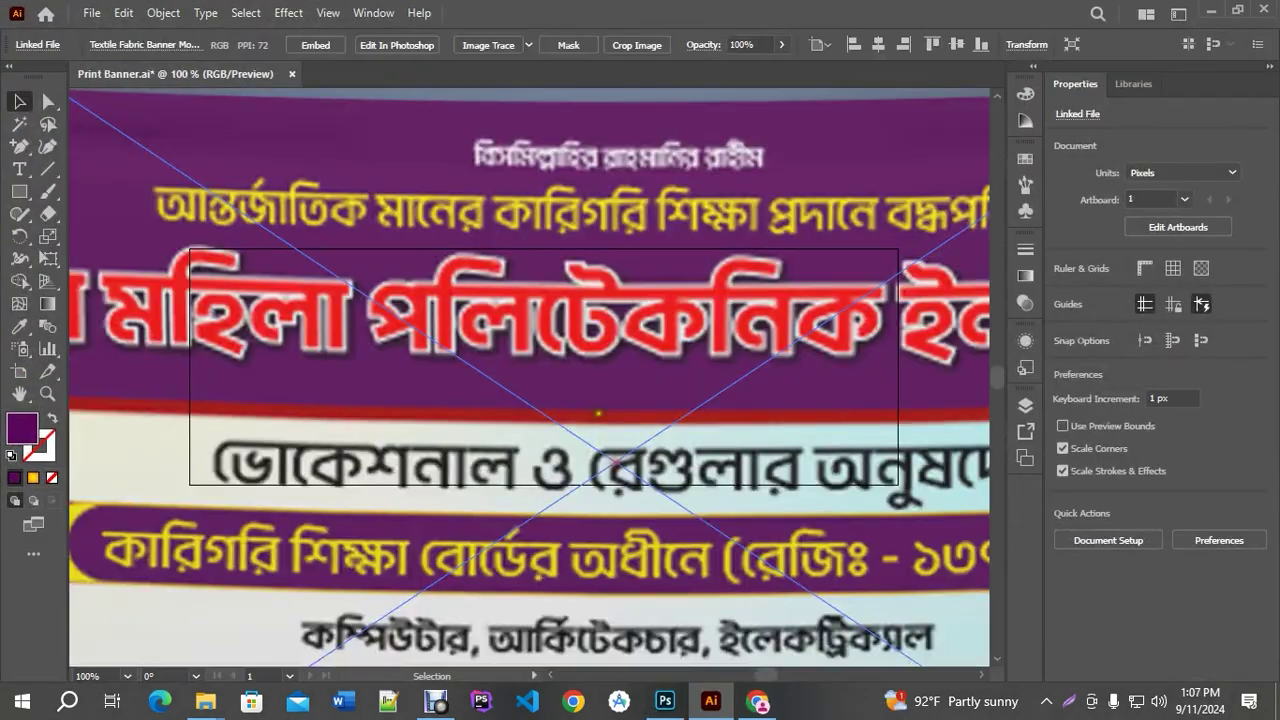
key(ctrl+minus)
key(ctrl+minus)
key(ctrl+minus)
key(ctrl+minus)
key(ctrl+minus)
drag(590, 228, 625, 440)
key(ctrl+plus)
key(ctrl+plus)
key(ctrl+plus)
key(ctrl+plus)
drag(626, 543, 626, 471)
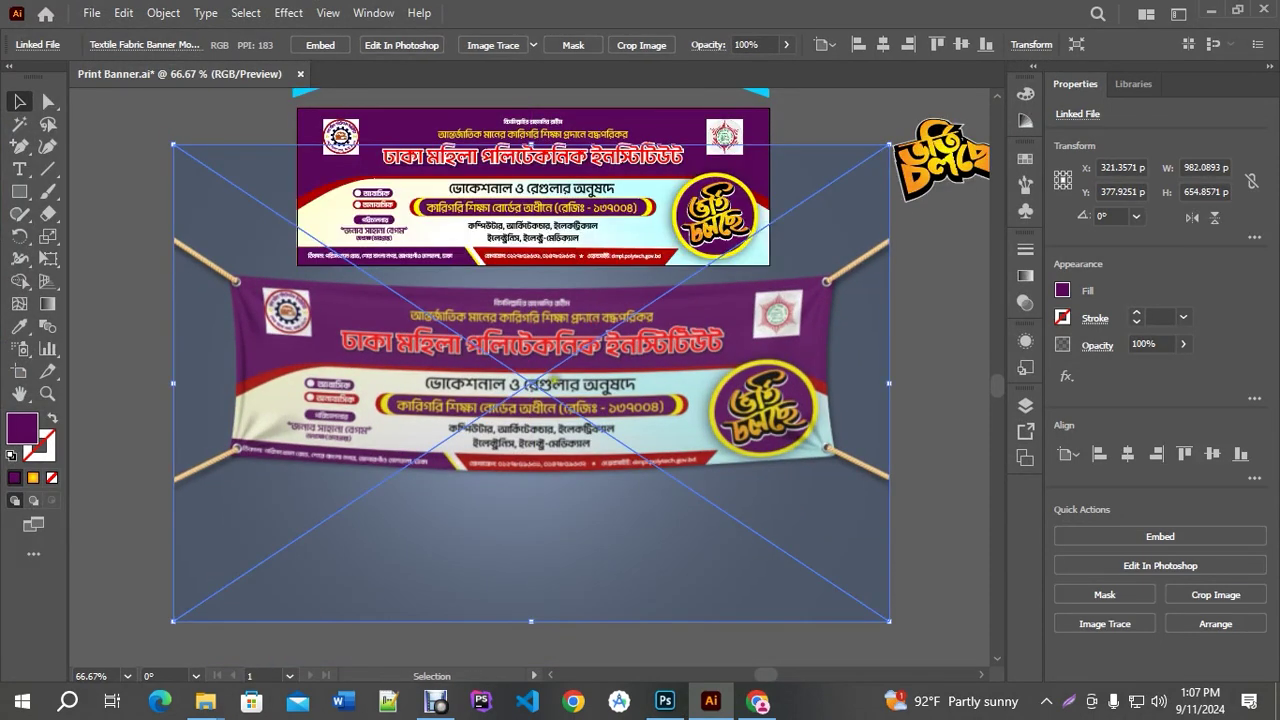
click(935, 336)
drag(930, 304, 860, 339)
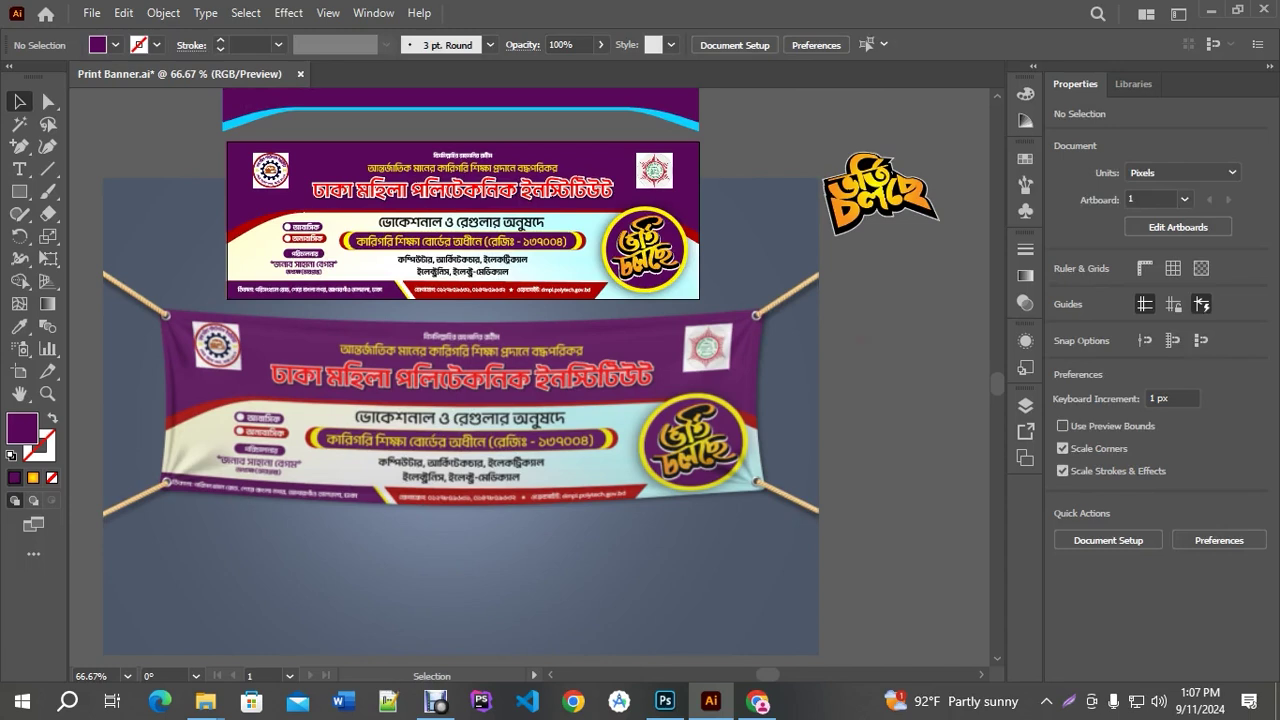